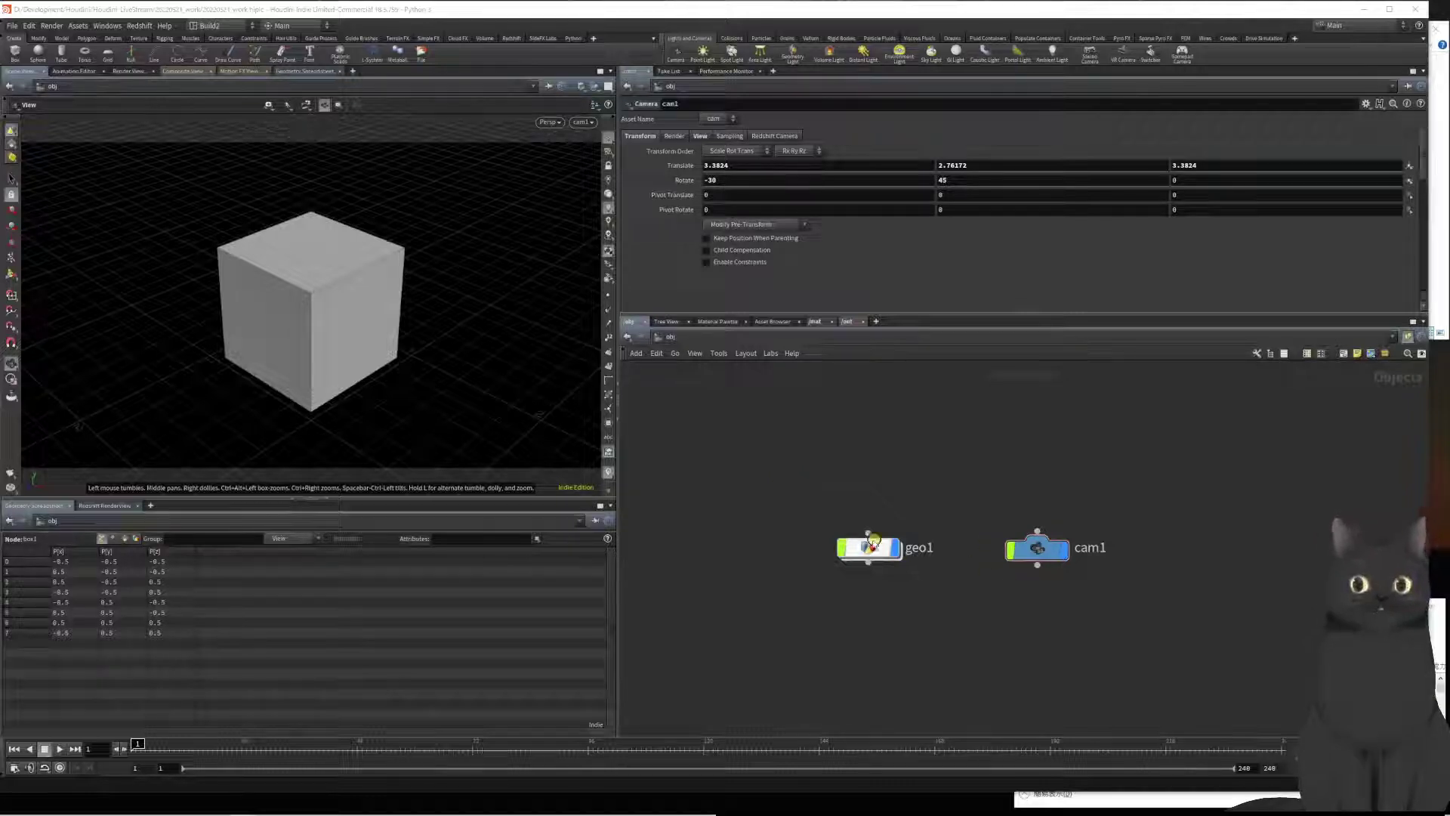
# Step: Enter the geo1 object's network and delete its box node
pyautogui.moveTo(870, 548)
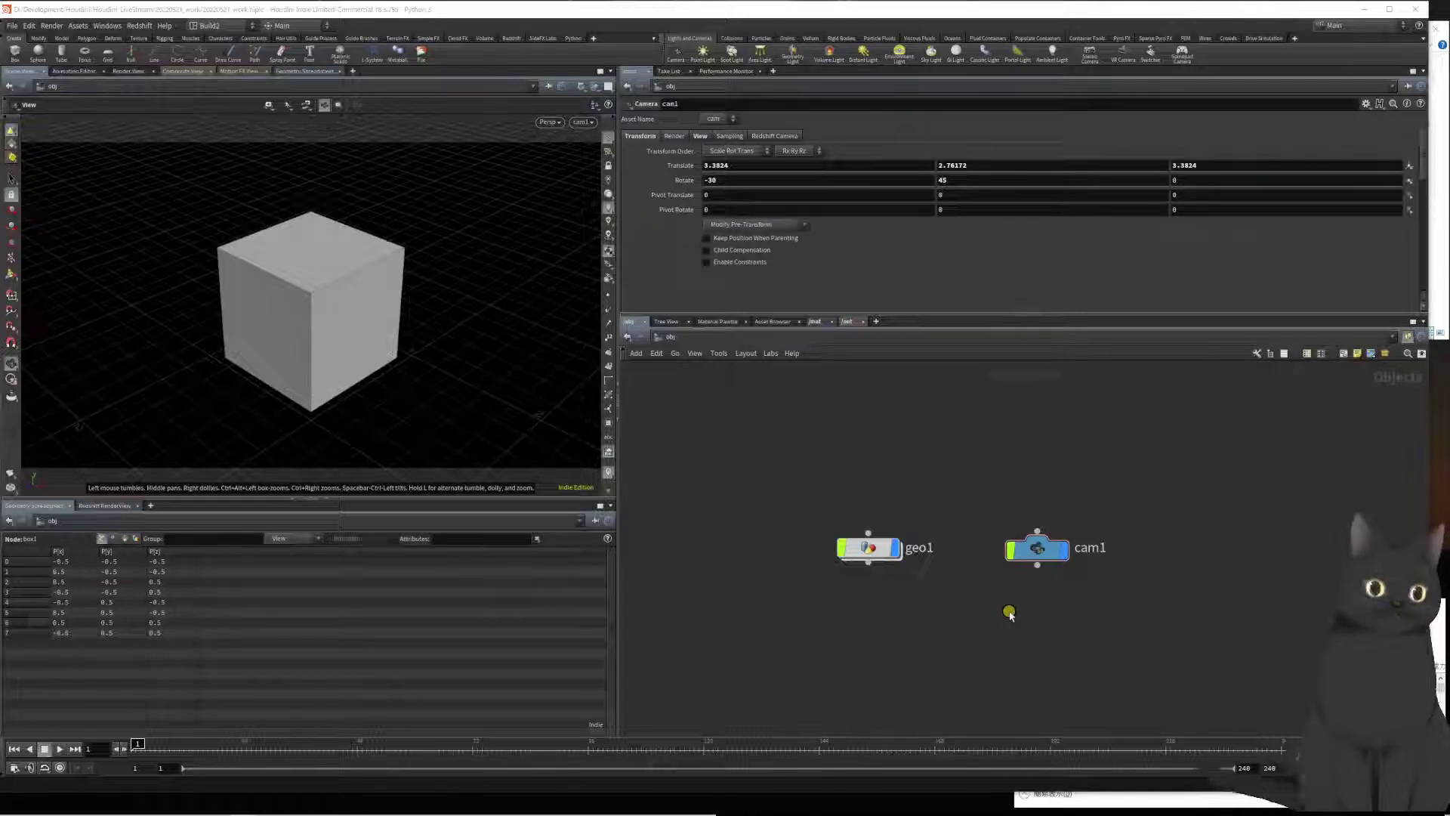
pyautogui.doubleClick(881, 559)
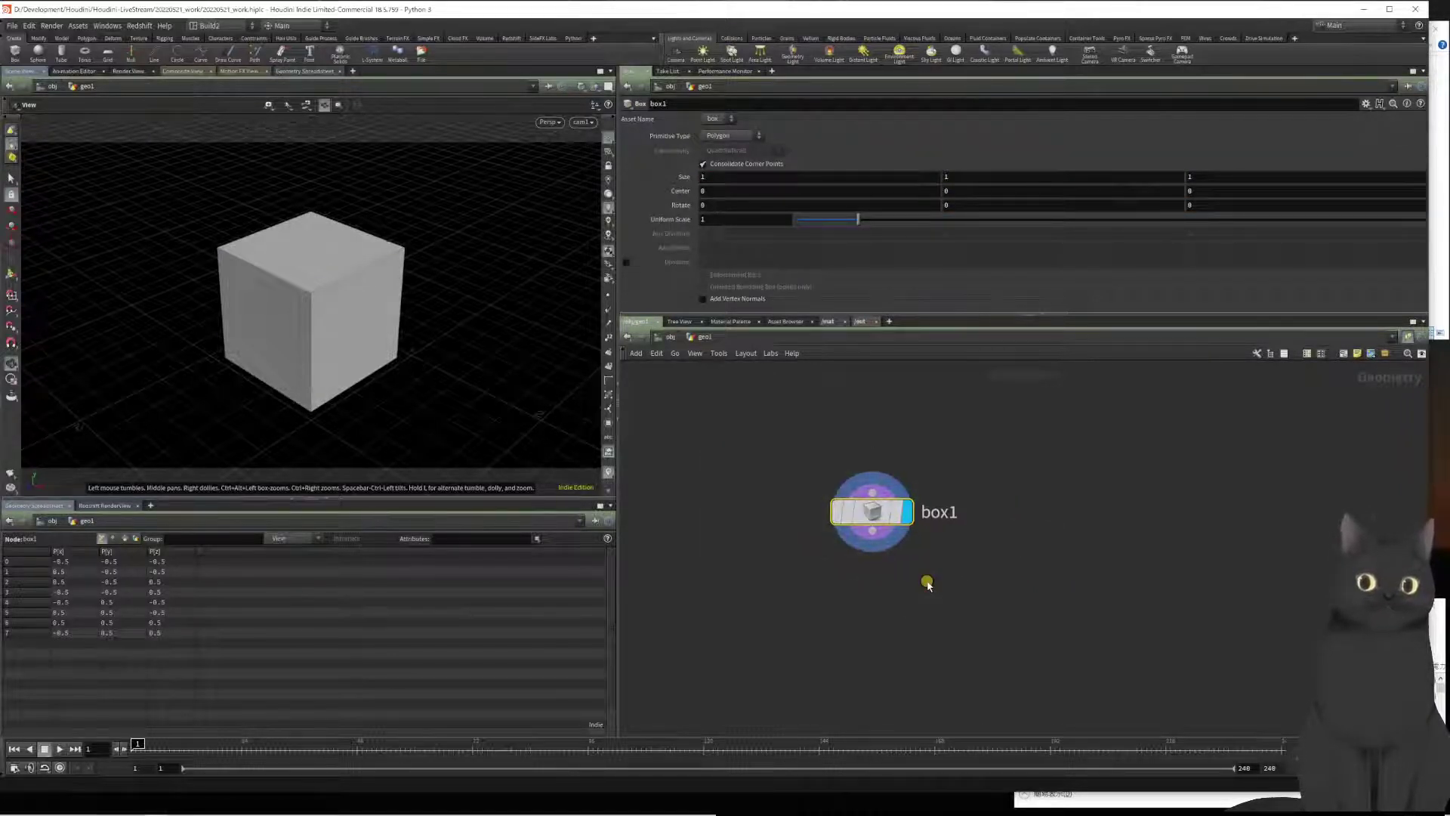
pyautogui.press('Delete')
# Step: Add a Grid node to the empty geometry network
pyautogui.press('Tab')
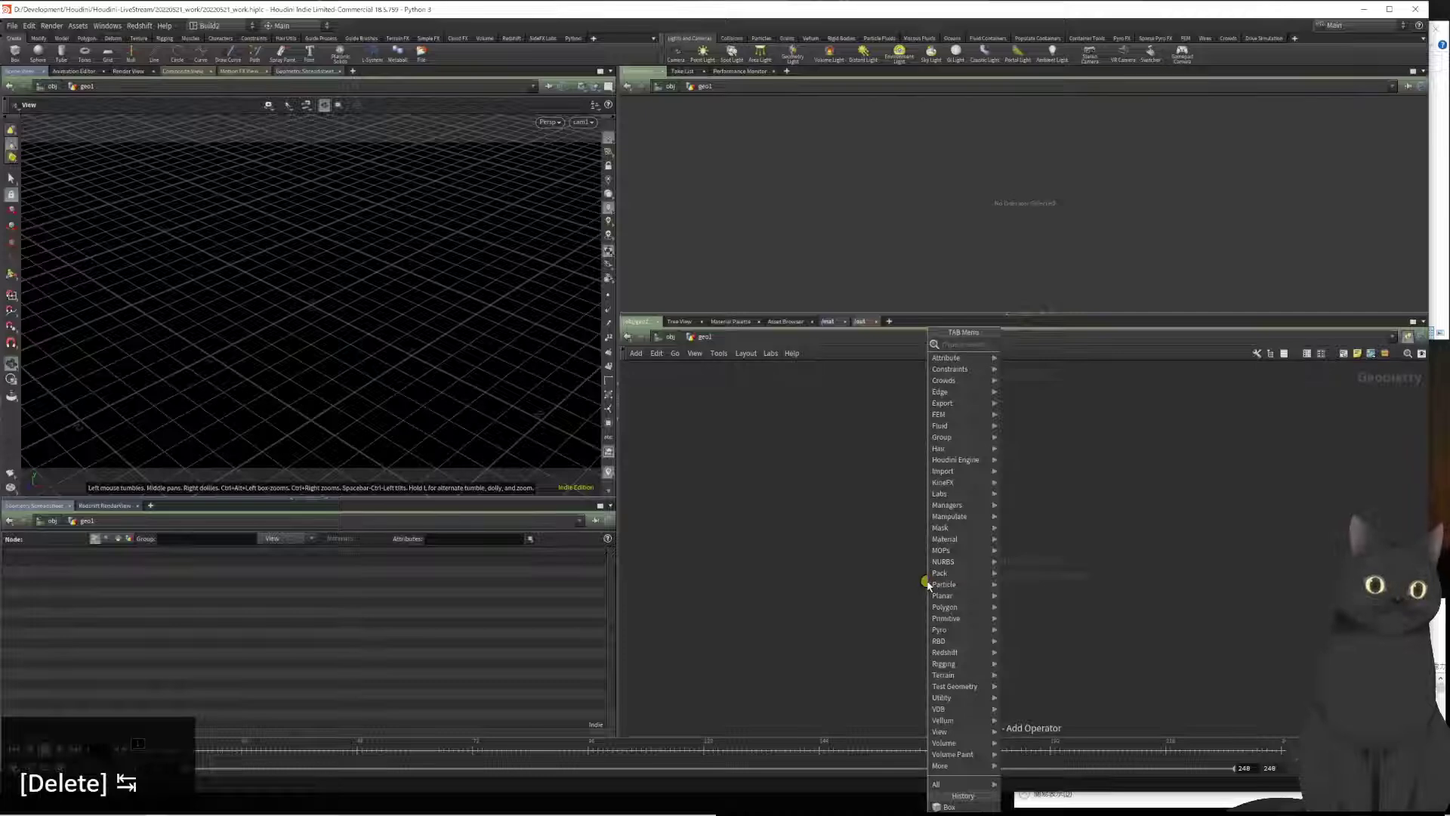
pyautogui.write('g')
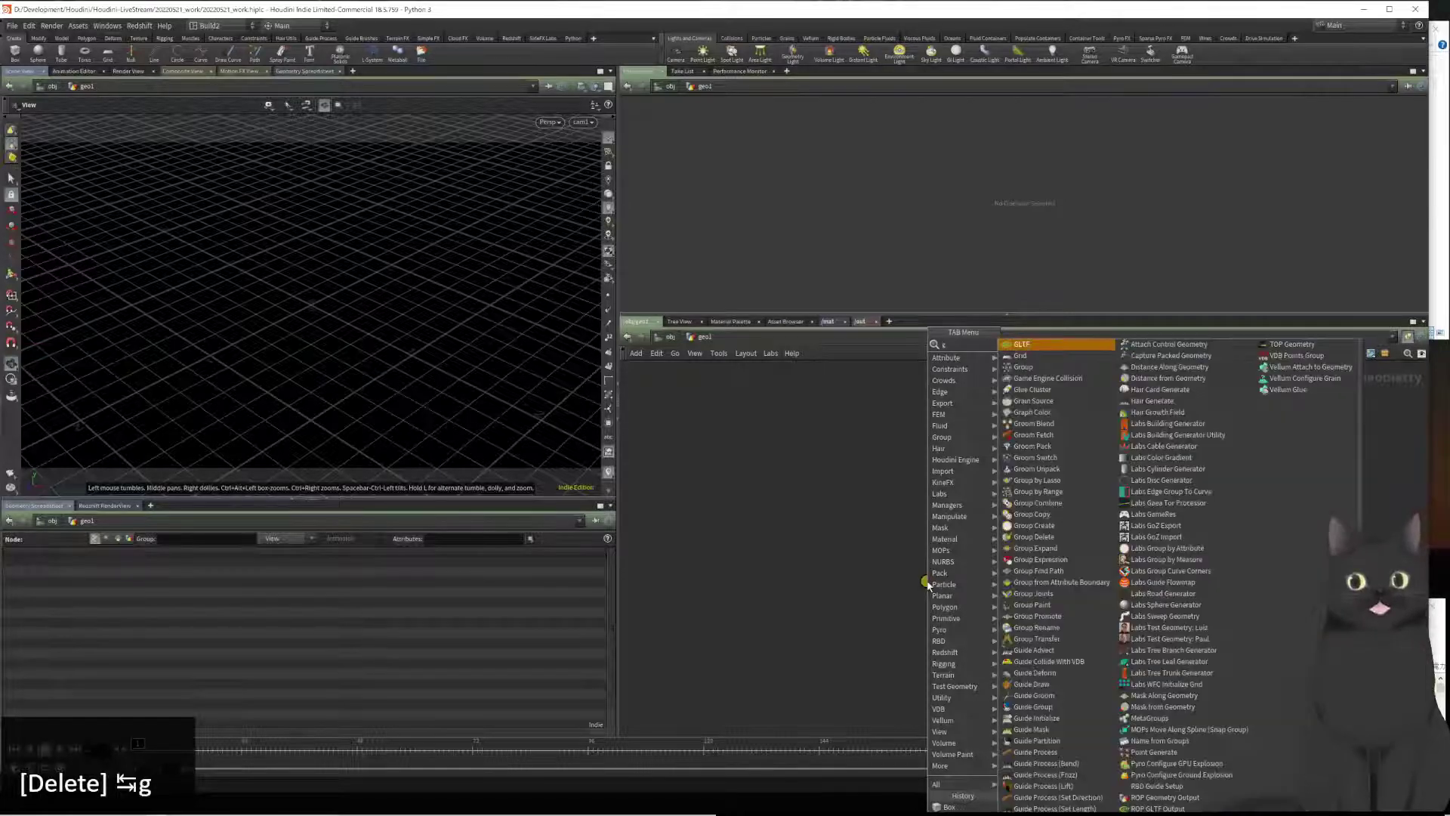
pyautogui.write('riu')
pyautogui.press('Return')
pyautogui.press('Return')
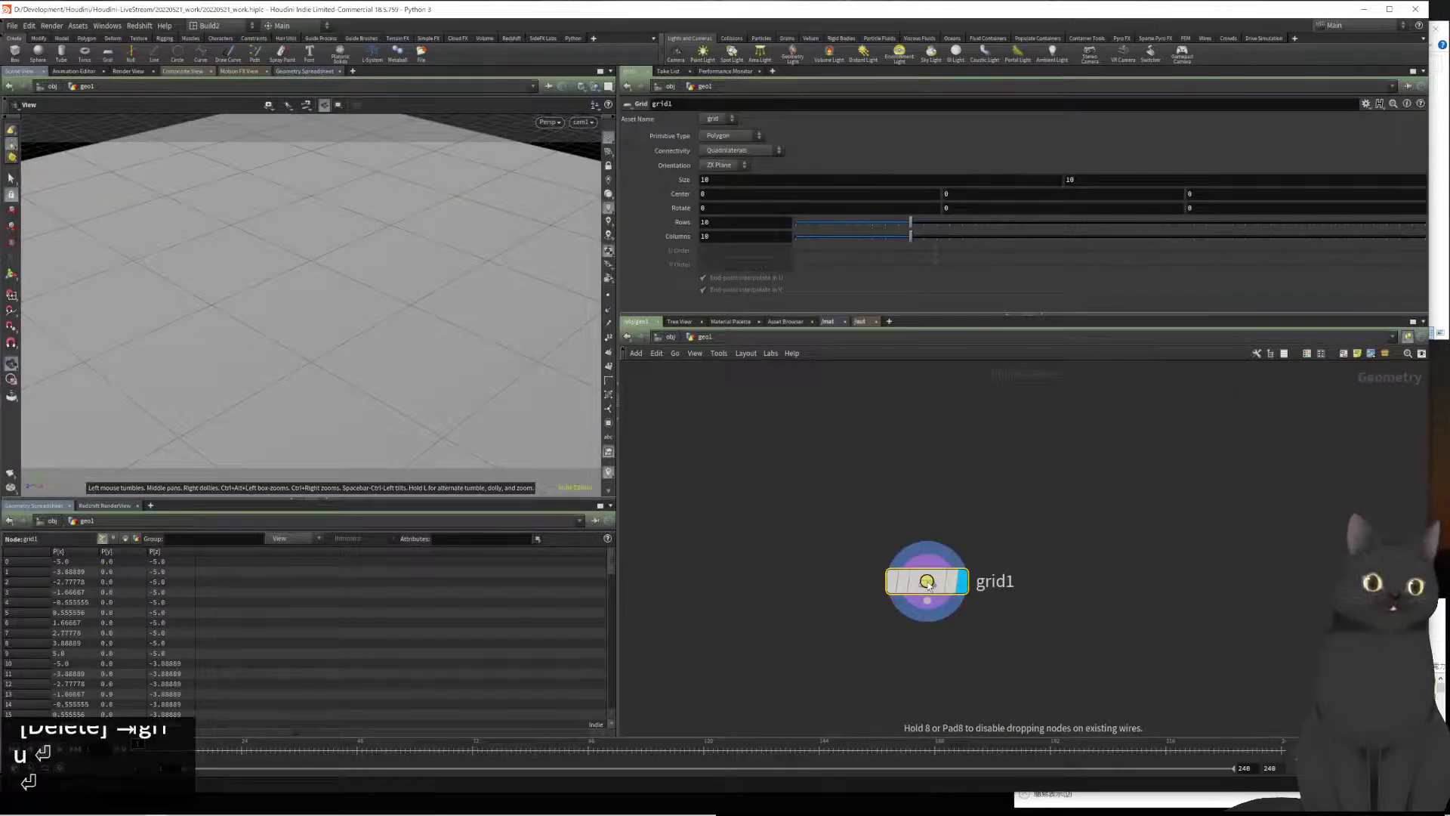
pyautogui.click(950, 511)
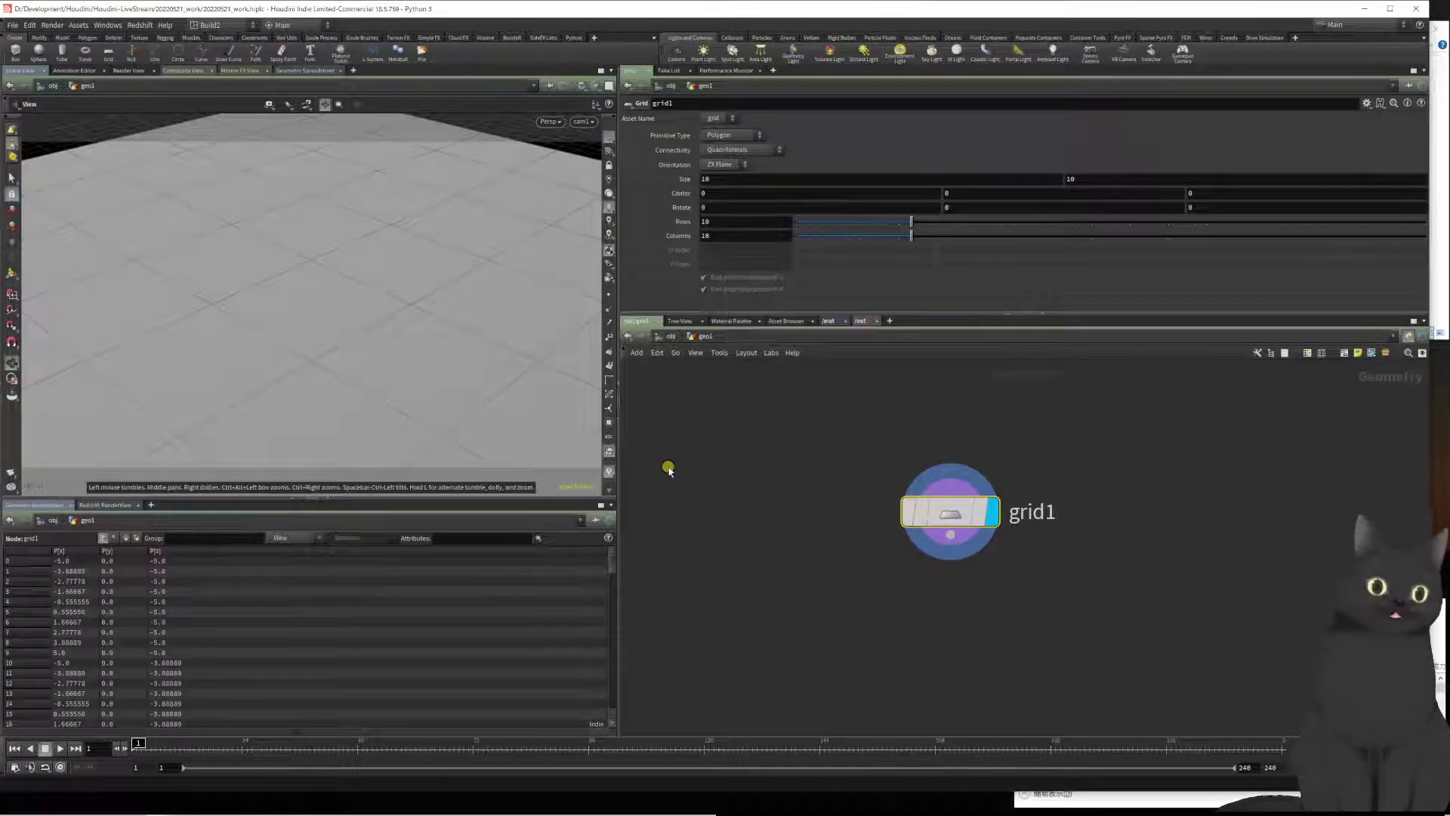
# Step: Add a Remesh node connected to the grid's output and set it as the displayed node
pyautogui.moveTo(959, 516)
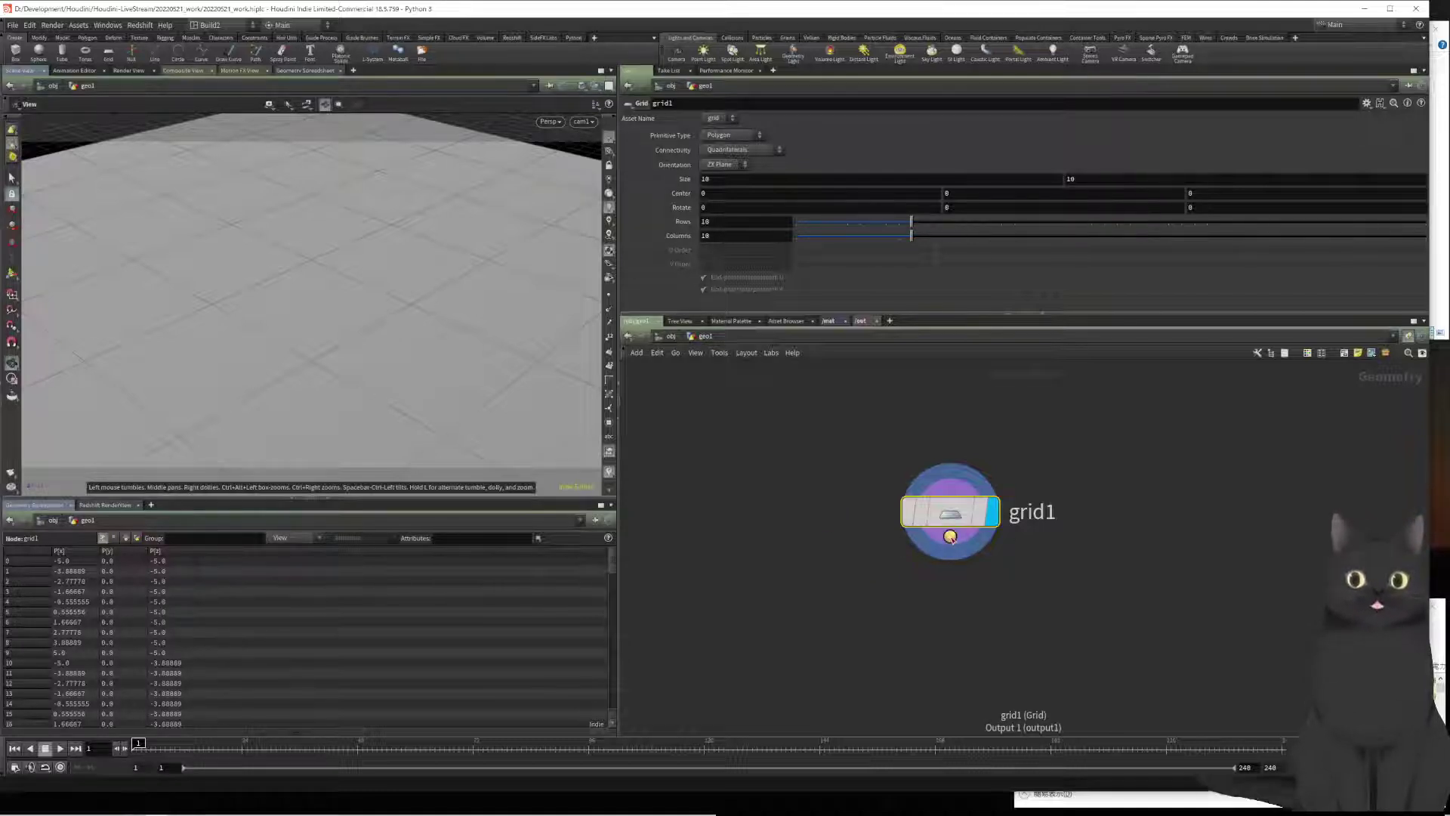
pyautogui.press('Tab')
pyautogui.write('reme')
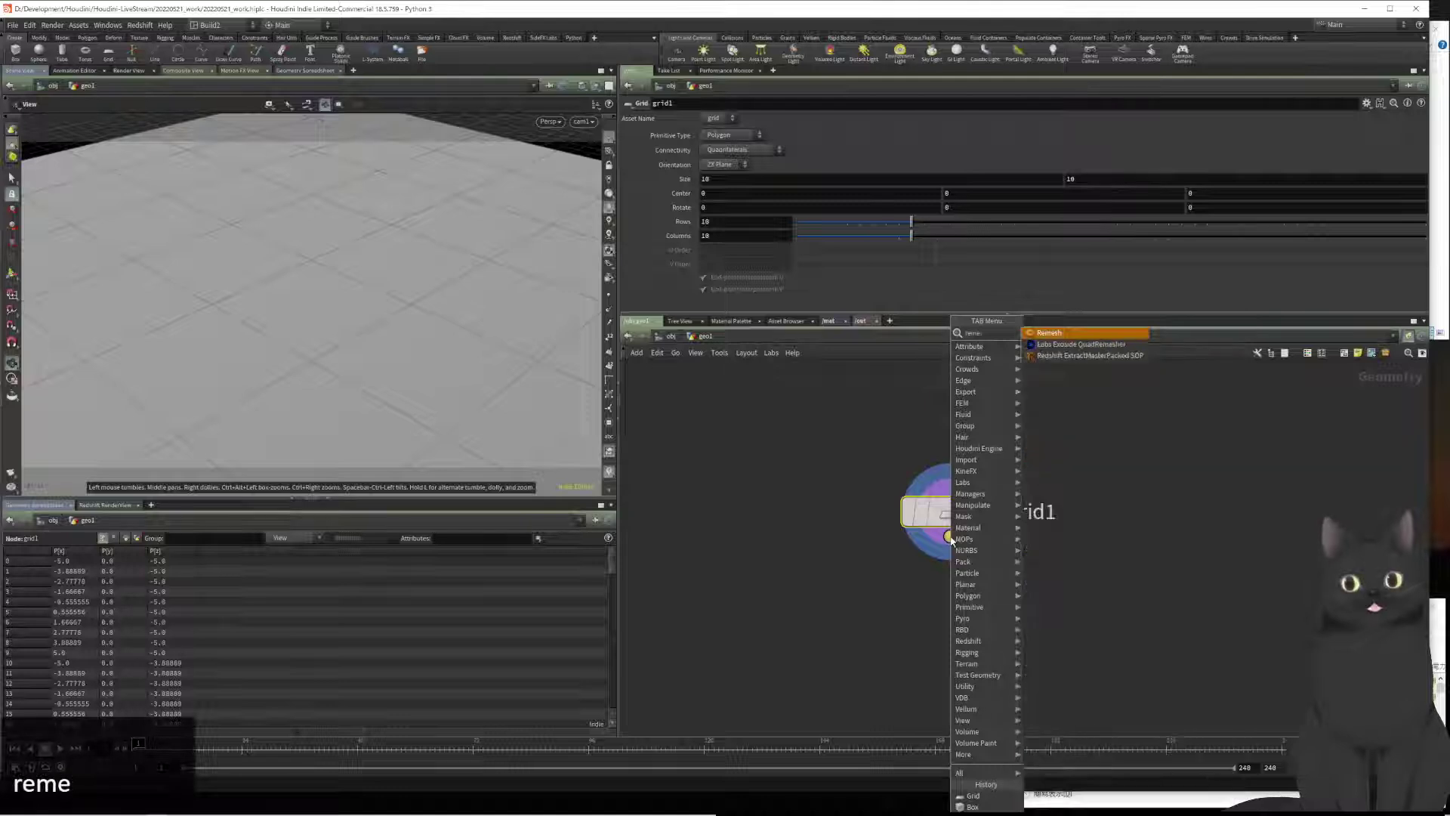
pyautogui.press('Return')
pyautogui.press('Return')
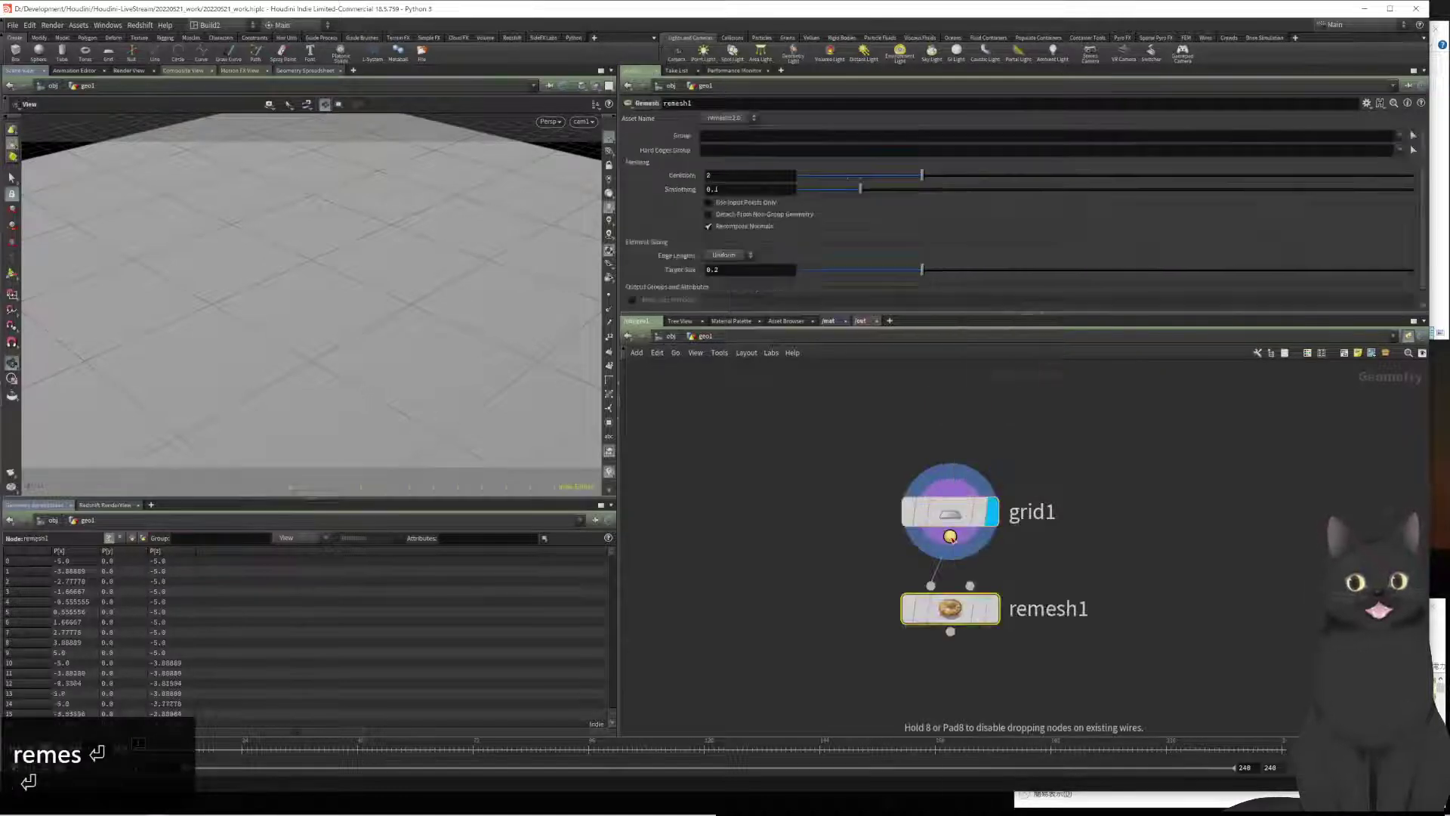
pyautogui.press('r')
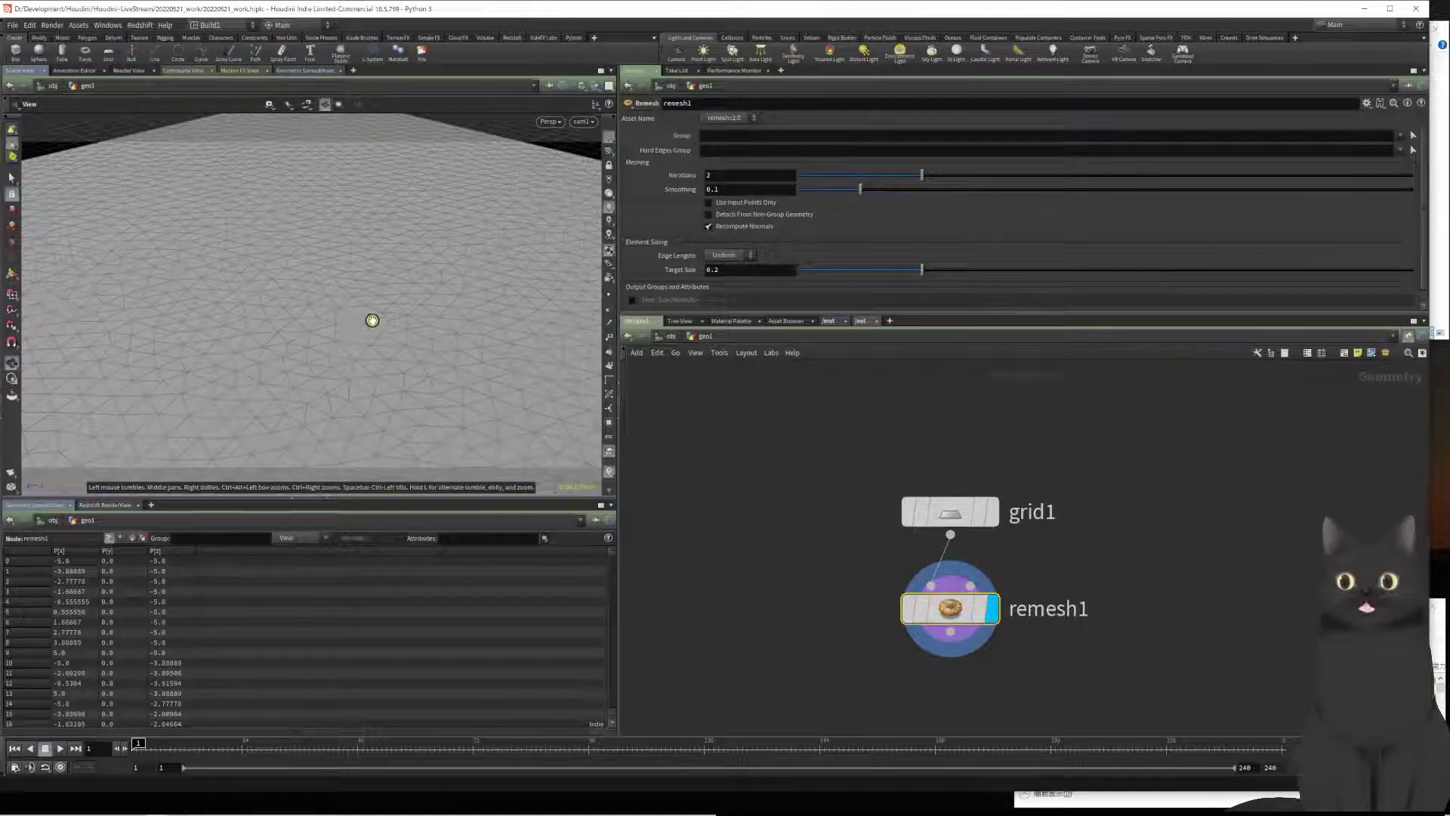
# Step: Leave the camera view and display the whole remeshed grid in wireframe shading
pyautogui.moveTo(498, 401); pyautogui.dragTo(382, 314)
pyautogui.scroll(-8, 400, 340)
pyautogui.press('w')
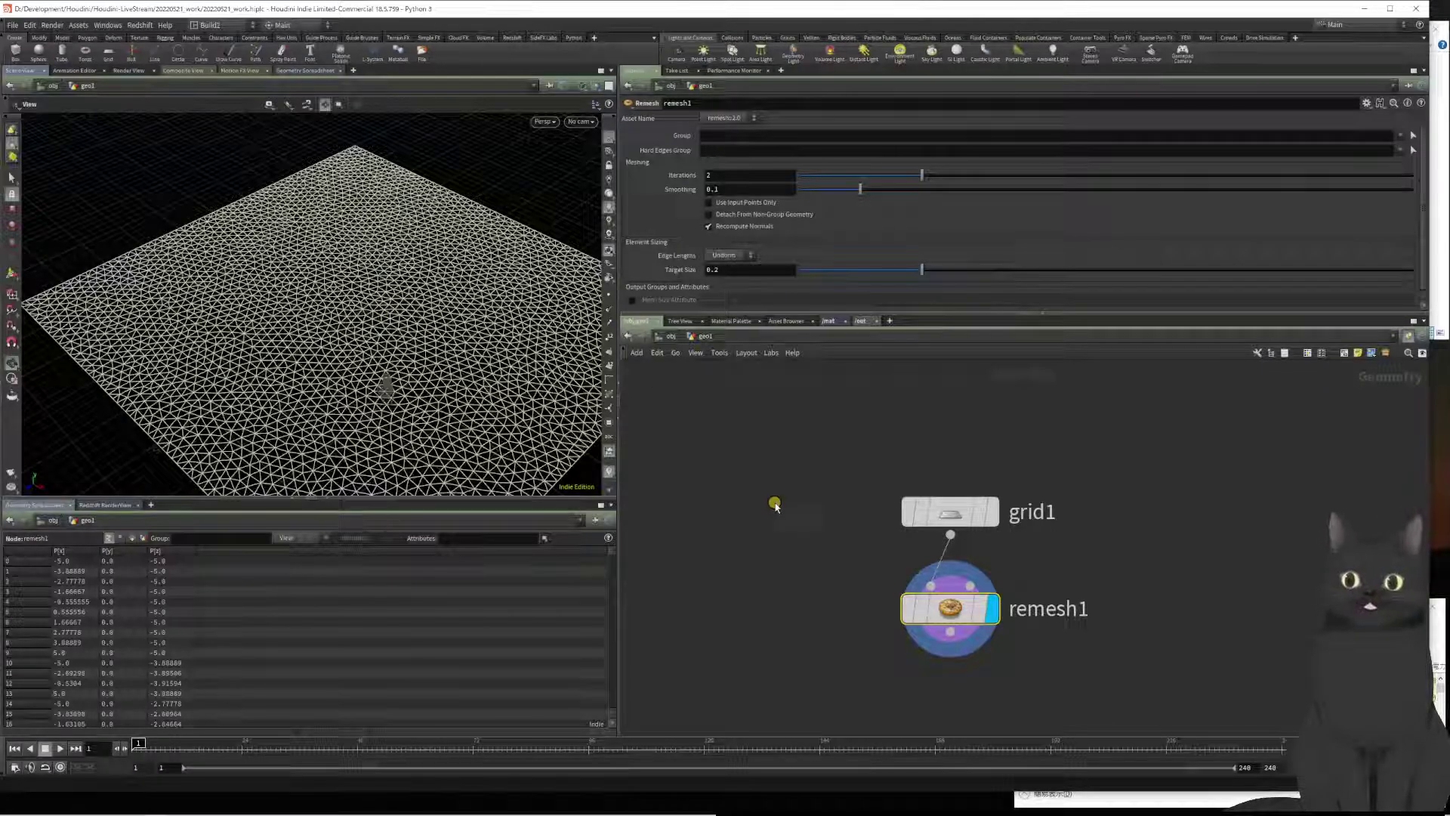
# Step: Add a Color node after the Remesh node and set it as the displayed node
pyautogui.moveTo(880, 614); pyautogui.dragTo(851, 473, button='middle')
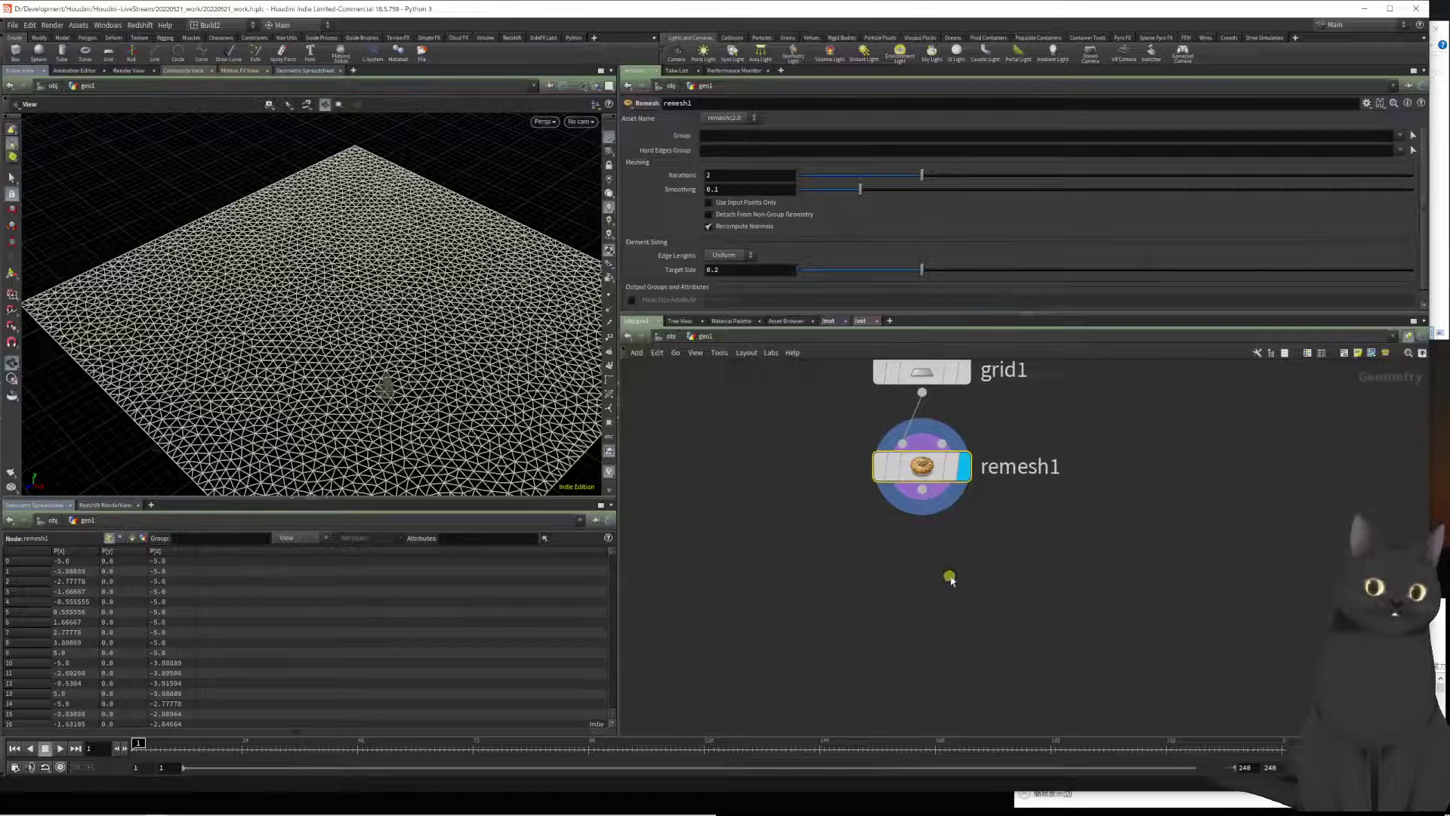
pyautogui.press('Tab')
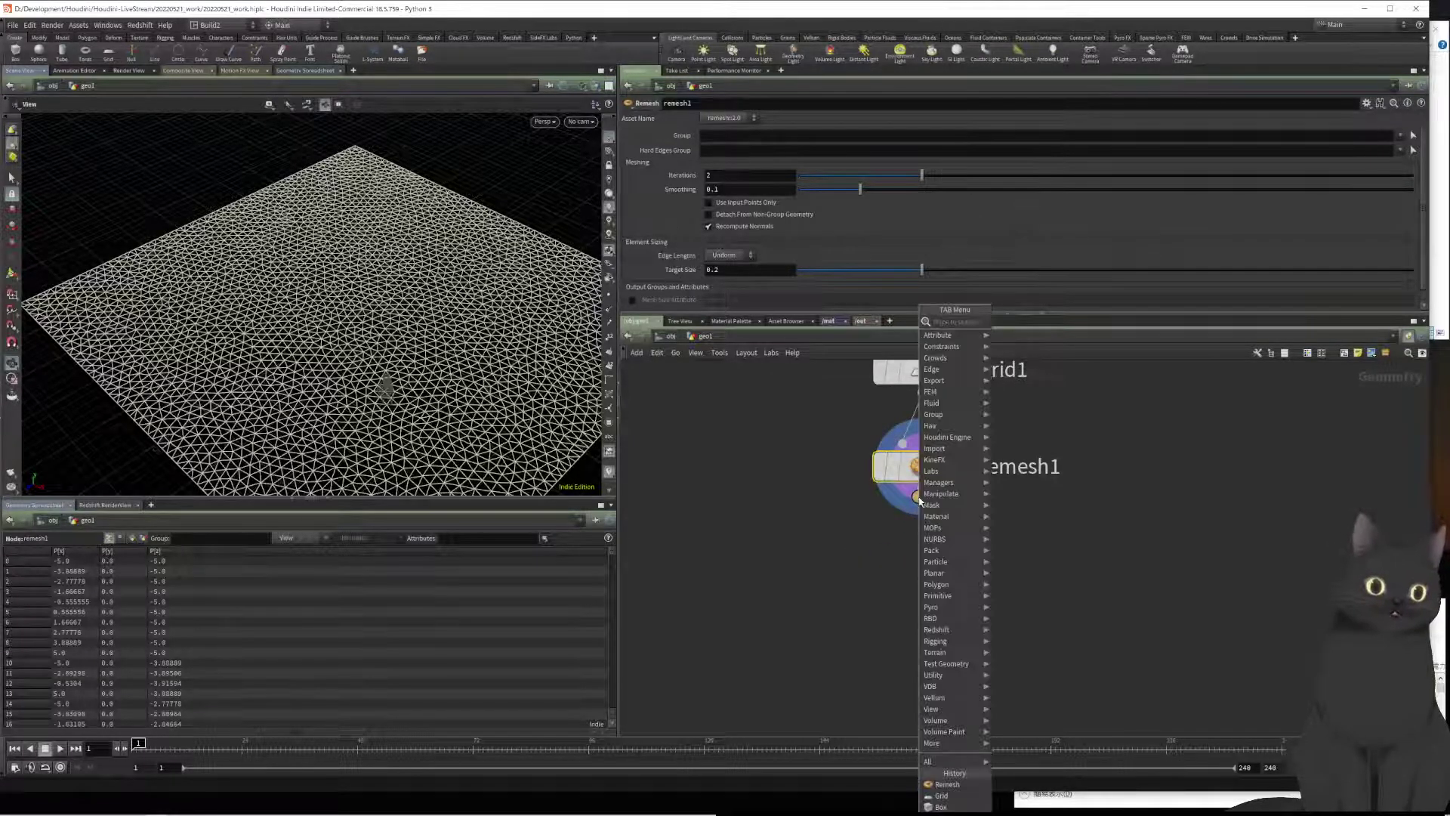
pyautogui.write('color')
pyautogui.press('Return')
pyautogui.press('Return')
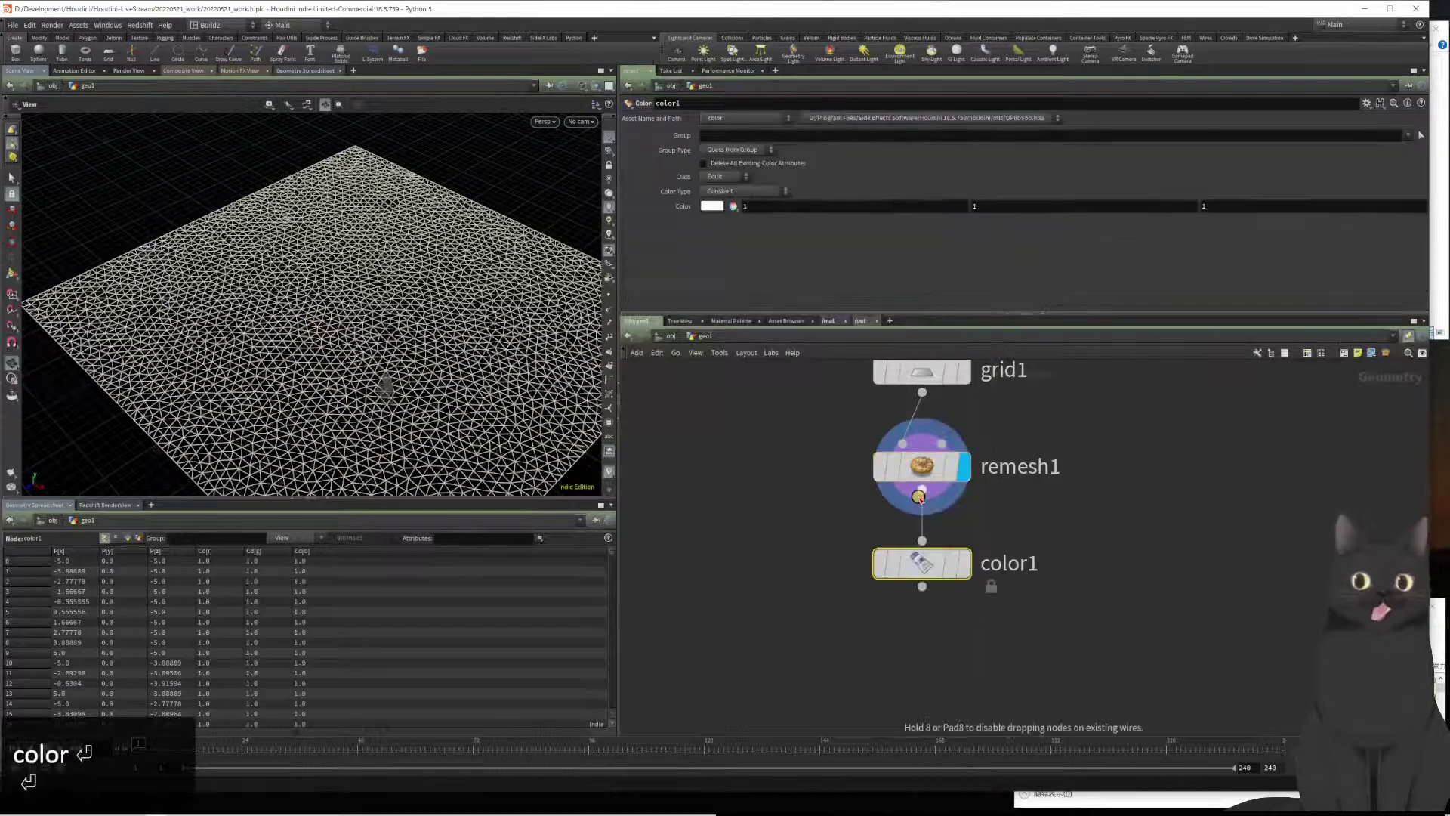
pyautogui.press('r')
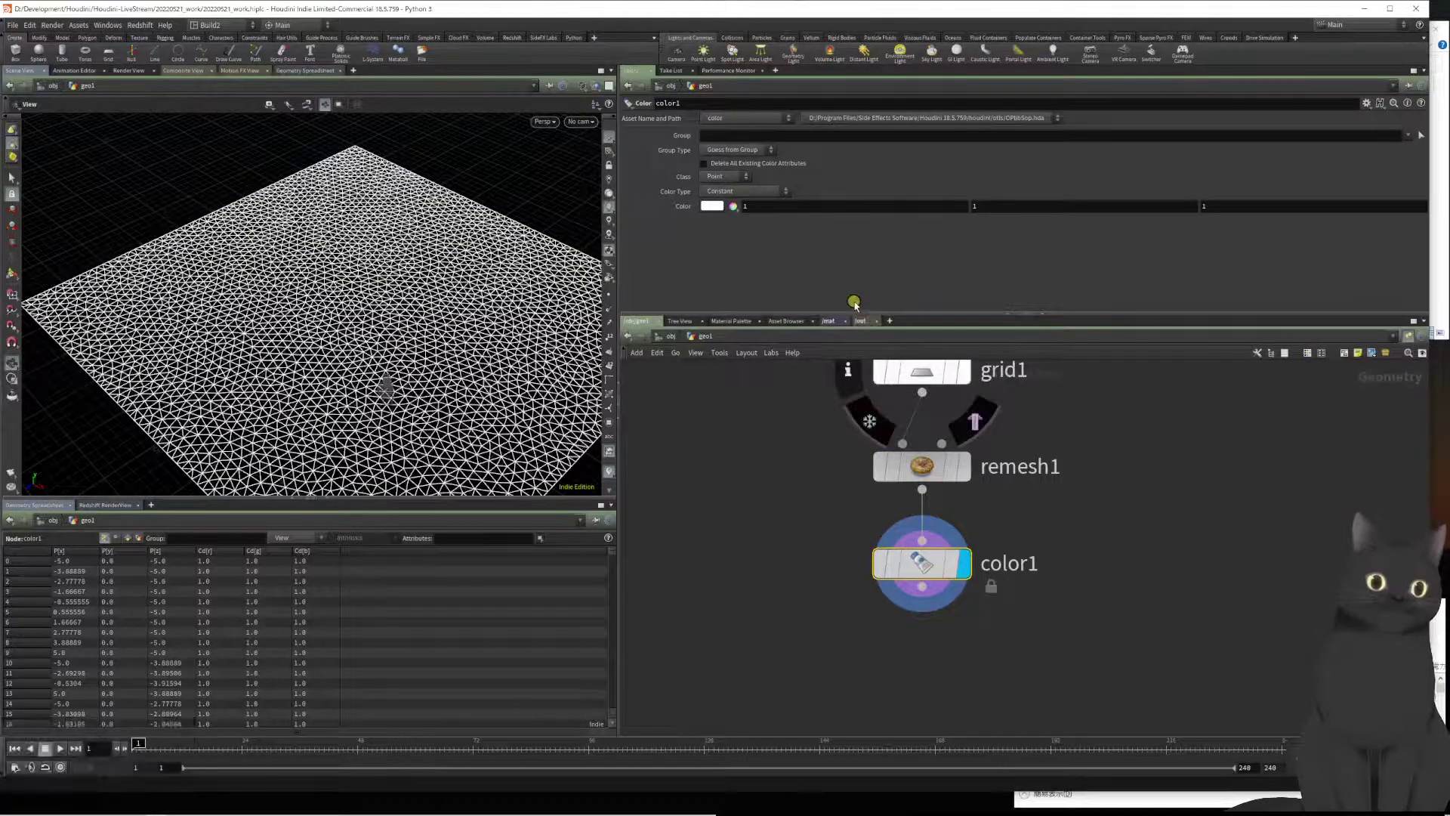
# Step: Set the Color node's constant color to dark grey, 0.05 in all three channels
pyautogui.click(715, 209)
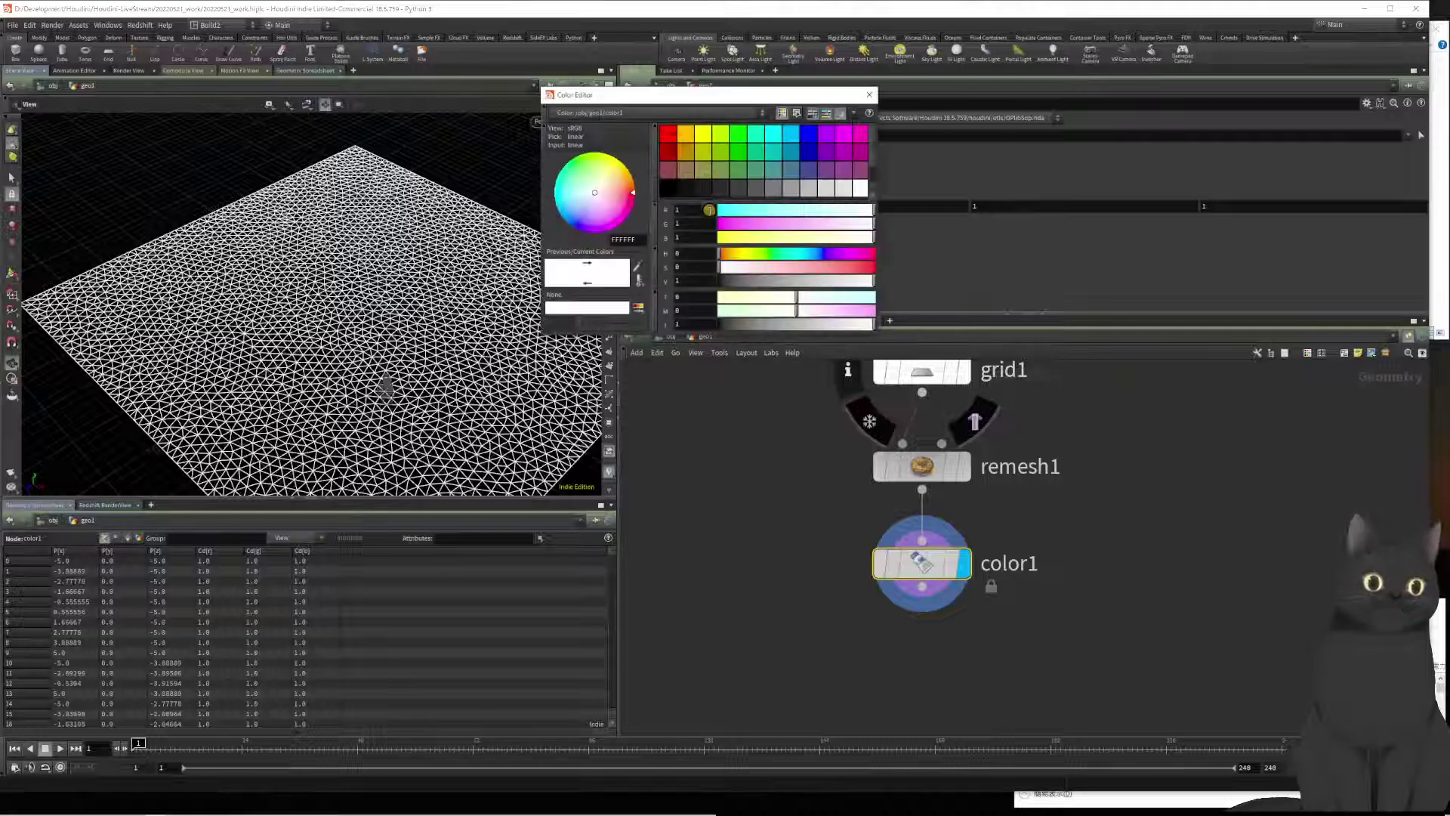
pyautogui.click(675, 191)
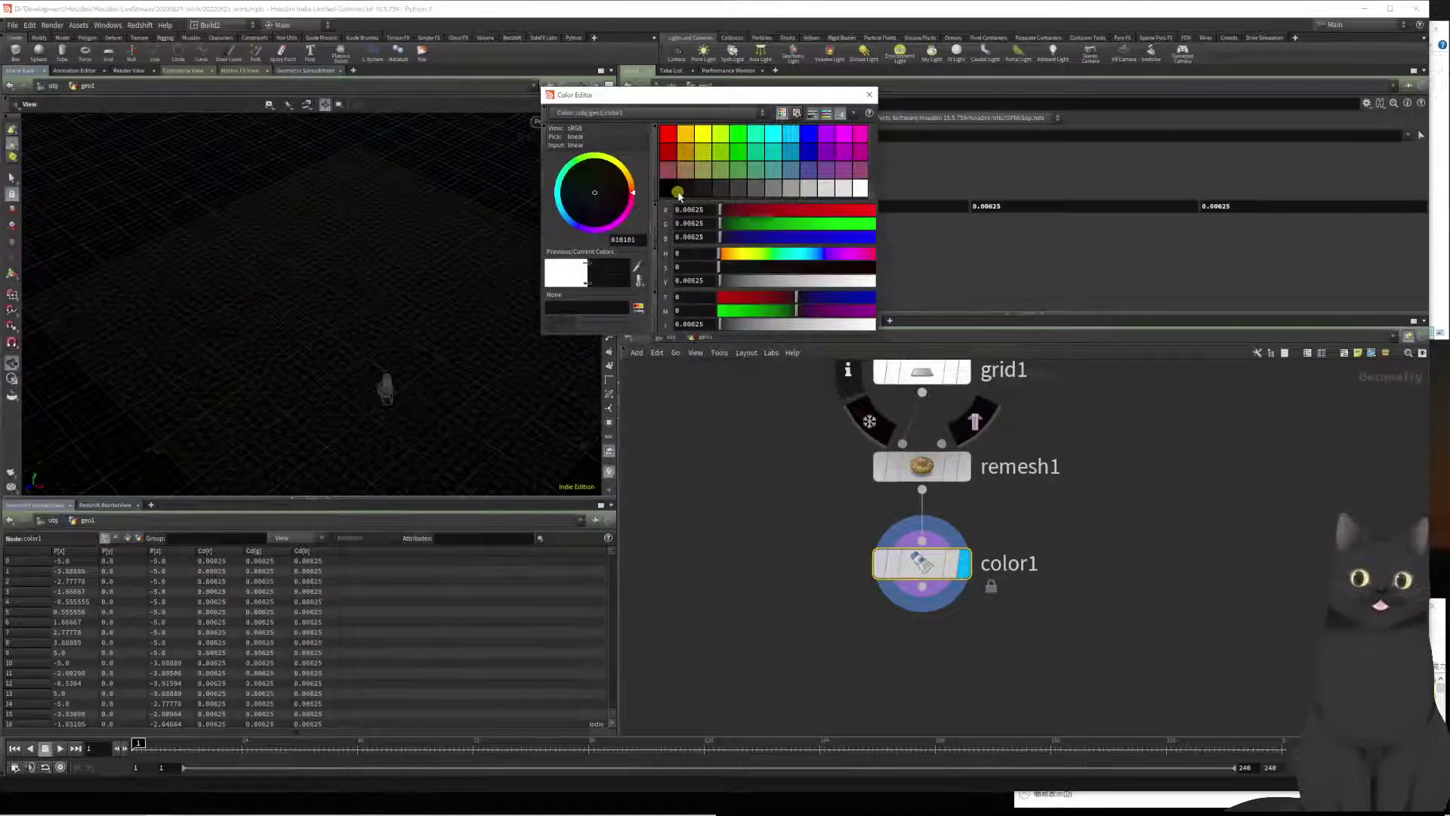
pyautogui.click(729, 192)
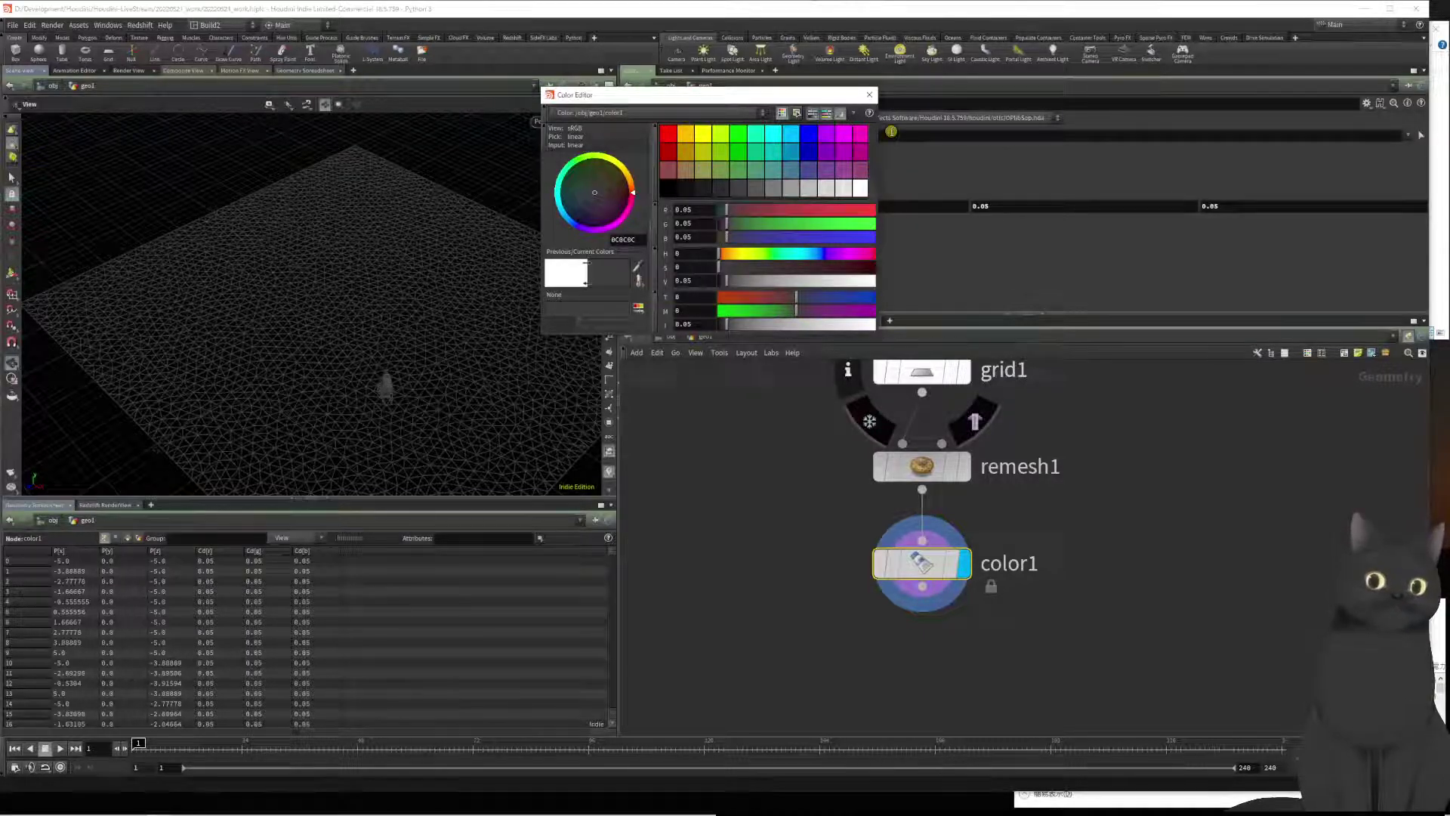
pyautogui.click(869, 94)
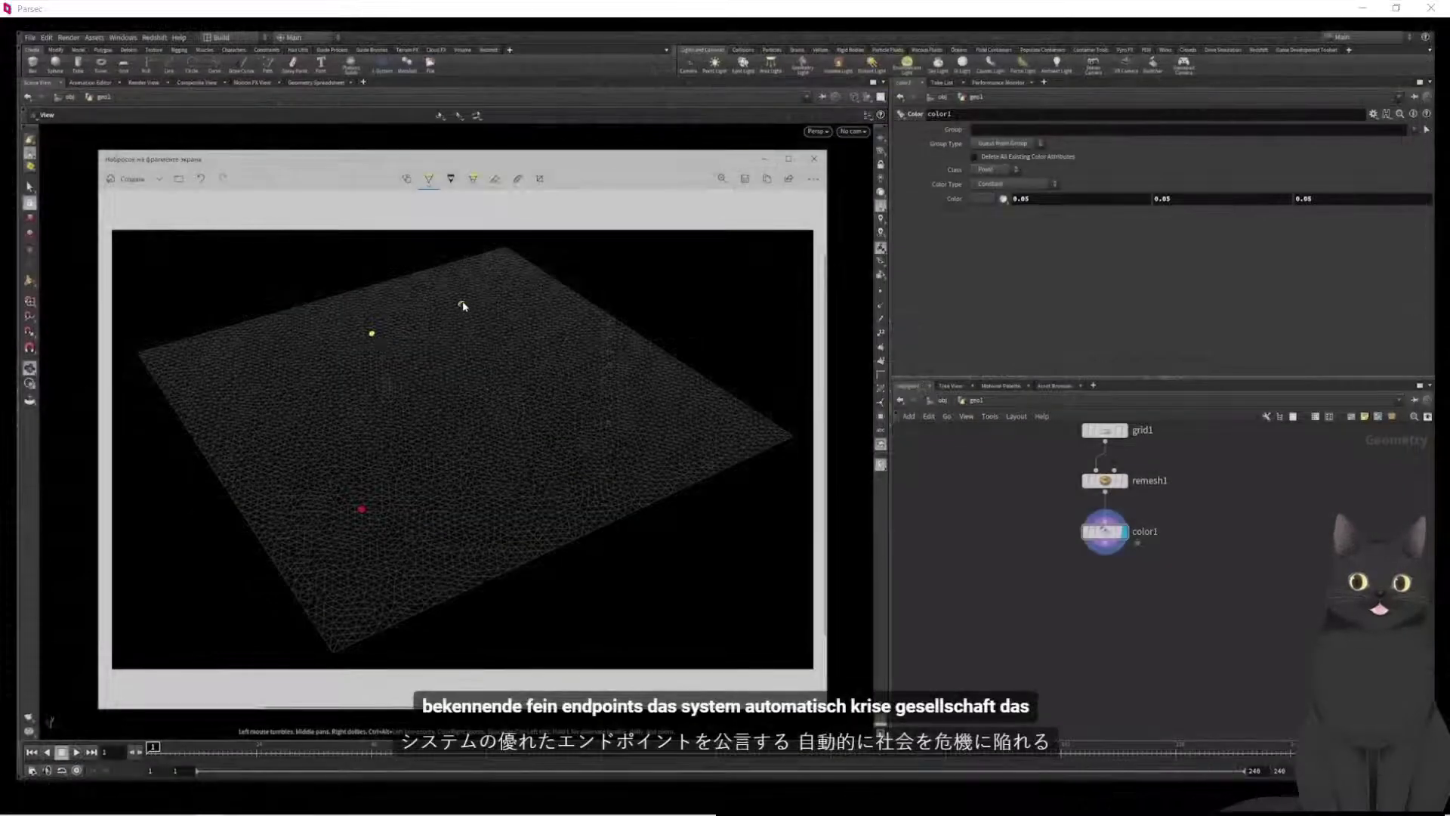
# Step: In the screen sketch window, mark the remaining end points in yellow and draw red branching paths to them from the start point
pyautogui.click(462, 304)
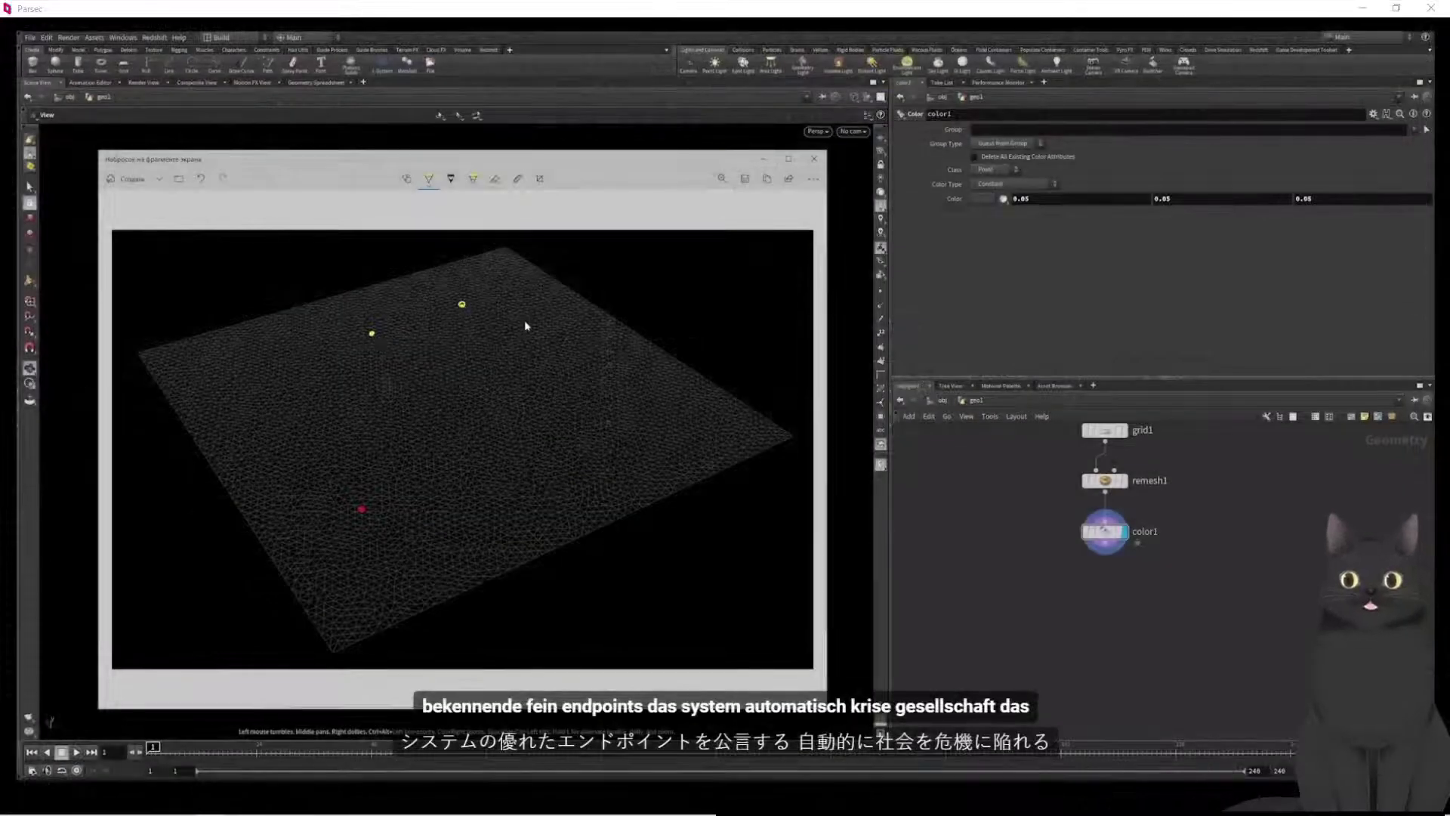
pyautogui.click(525, 322)
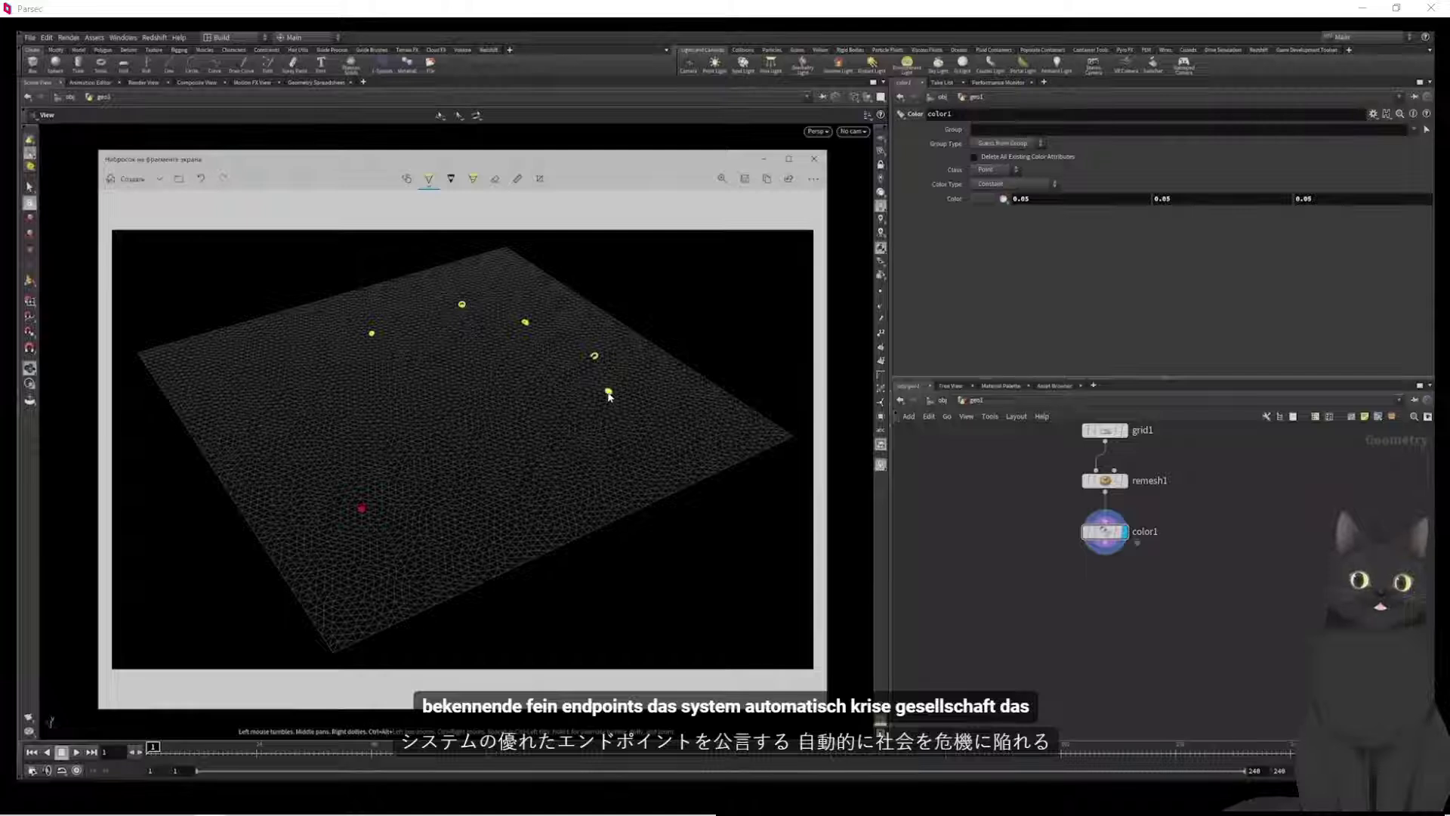
pyautogui.click(428, 178)
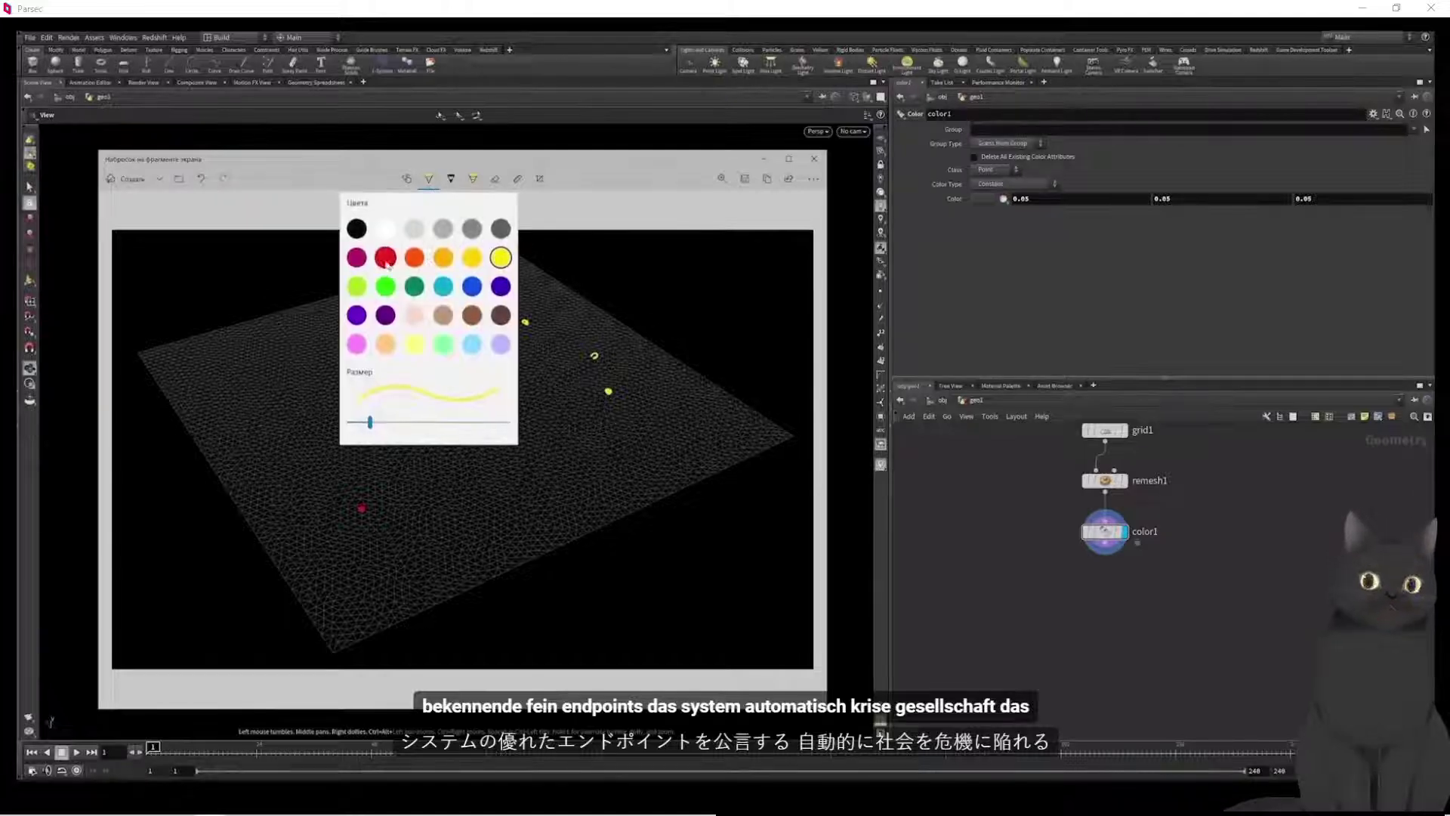
pyautogui.click(357, 258)
pyautogui.moveTo(365, 507)
pyautogui.mouseDown()
pyautogui.moveTo(408, 446)
pyautogui.moveTo(379, 344)
pyautogui.mouseUp()
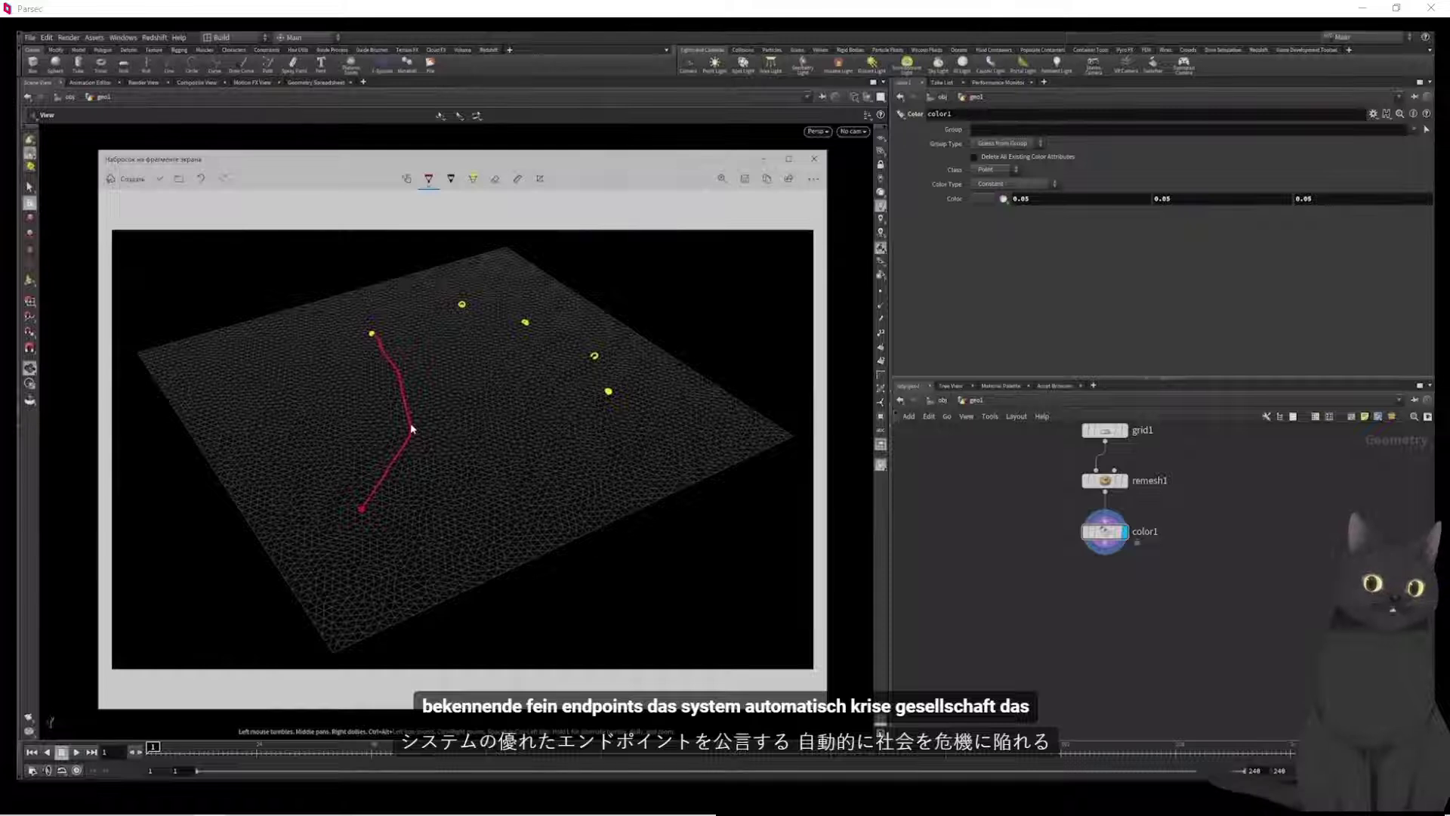
pyautogui.moveTo(414, 419); pyautogui.dragTo(462, 305)
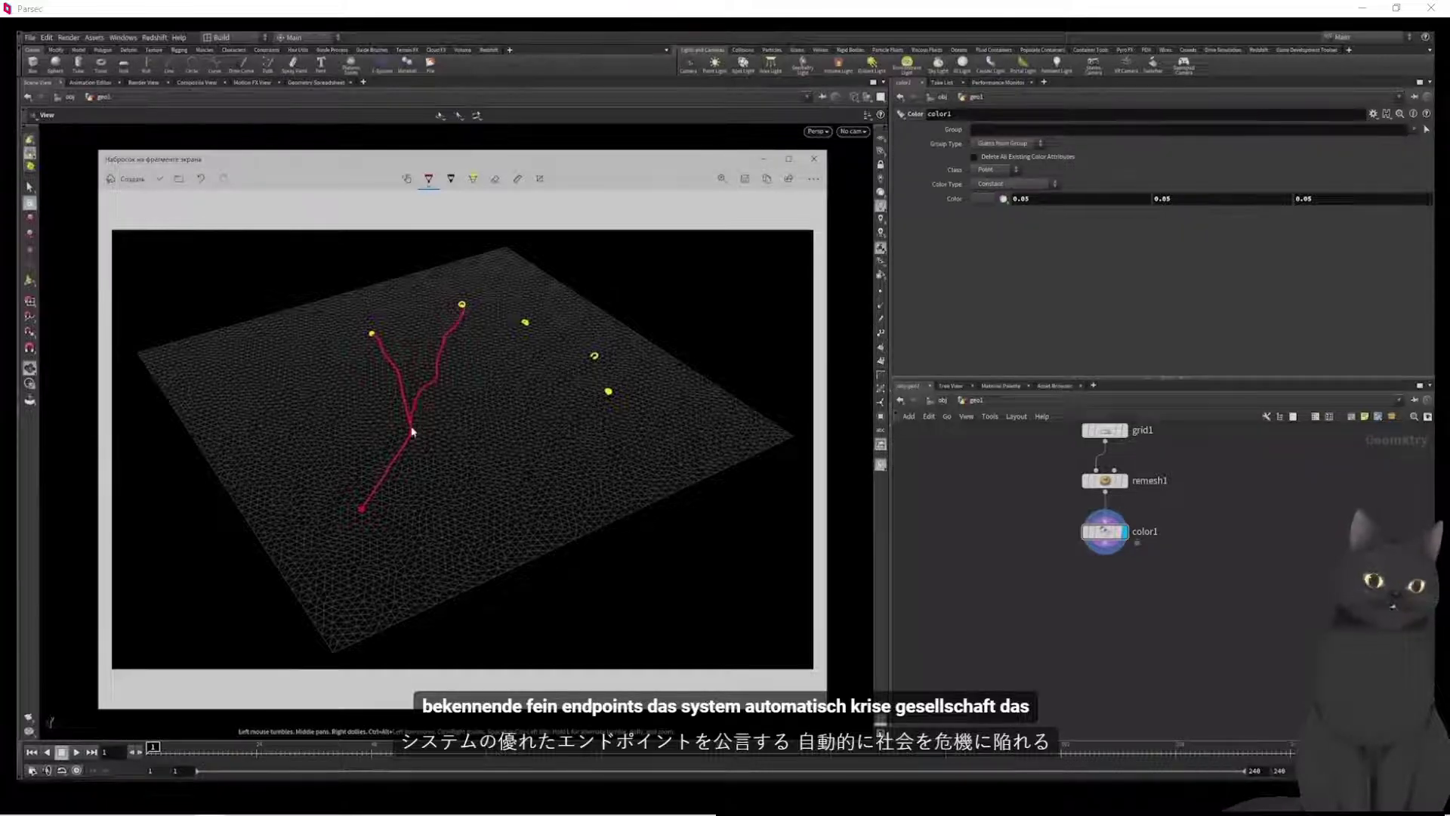
pyautogui.moveTo(412, 431); pyautogui.dragTo(526, 333)
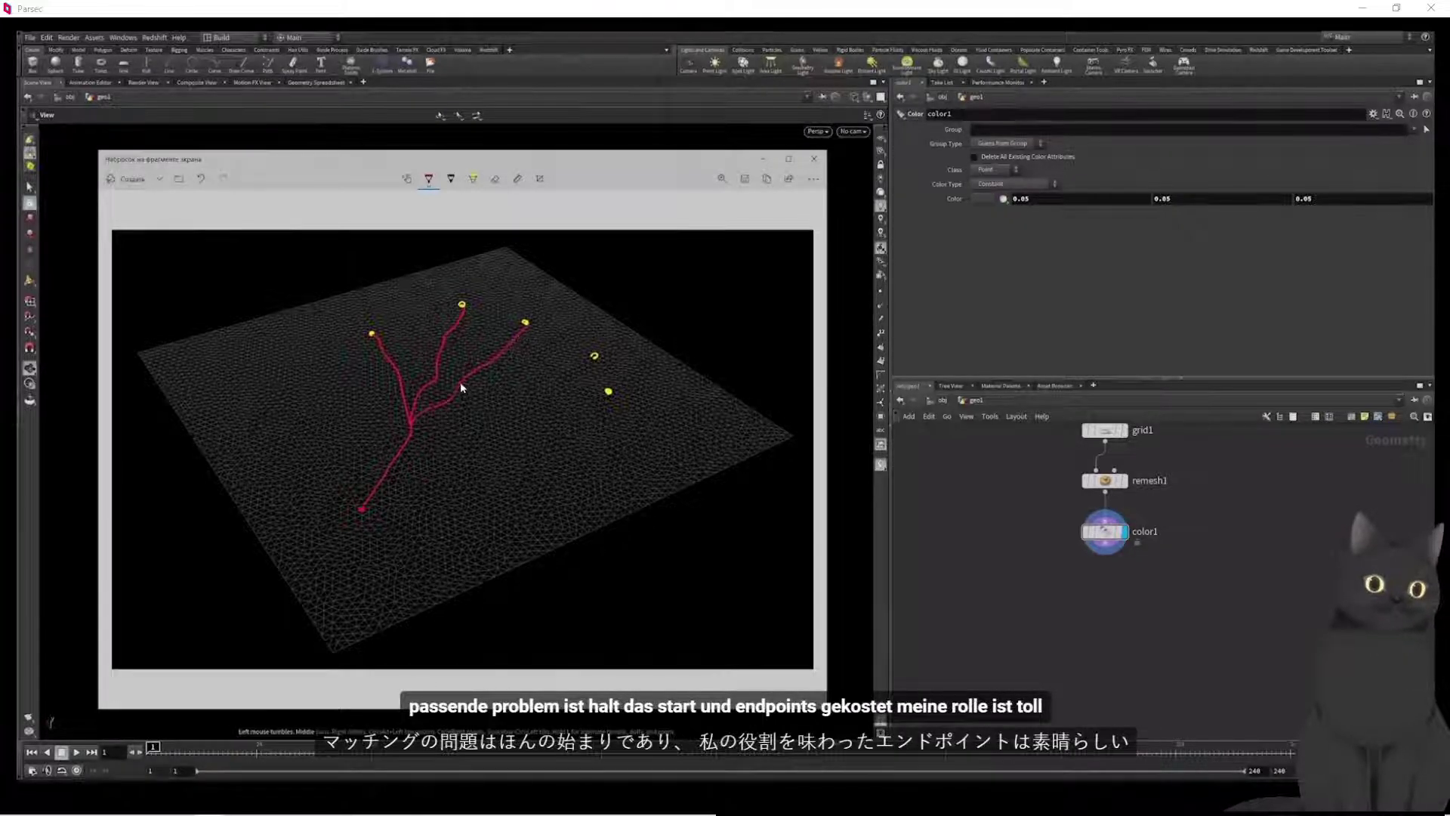
pyautogui.moveTo(460, 386)
pyautogui.mouseDown()
pyautogui.moveTo(594, 356)
pyautogui.moveTo(607, 390)
pyautogui.mouseUp()
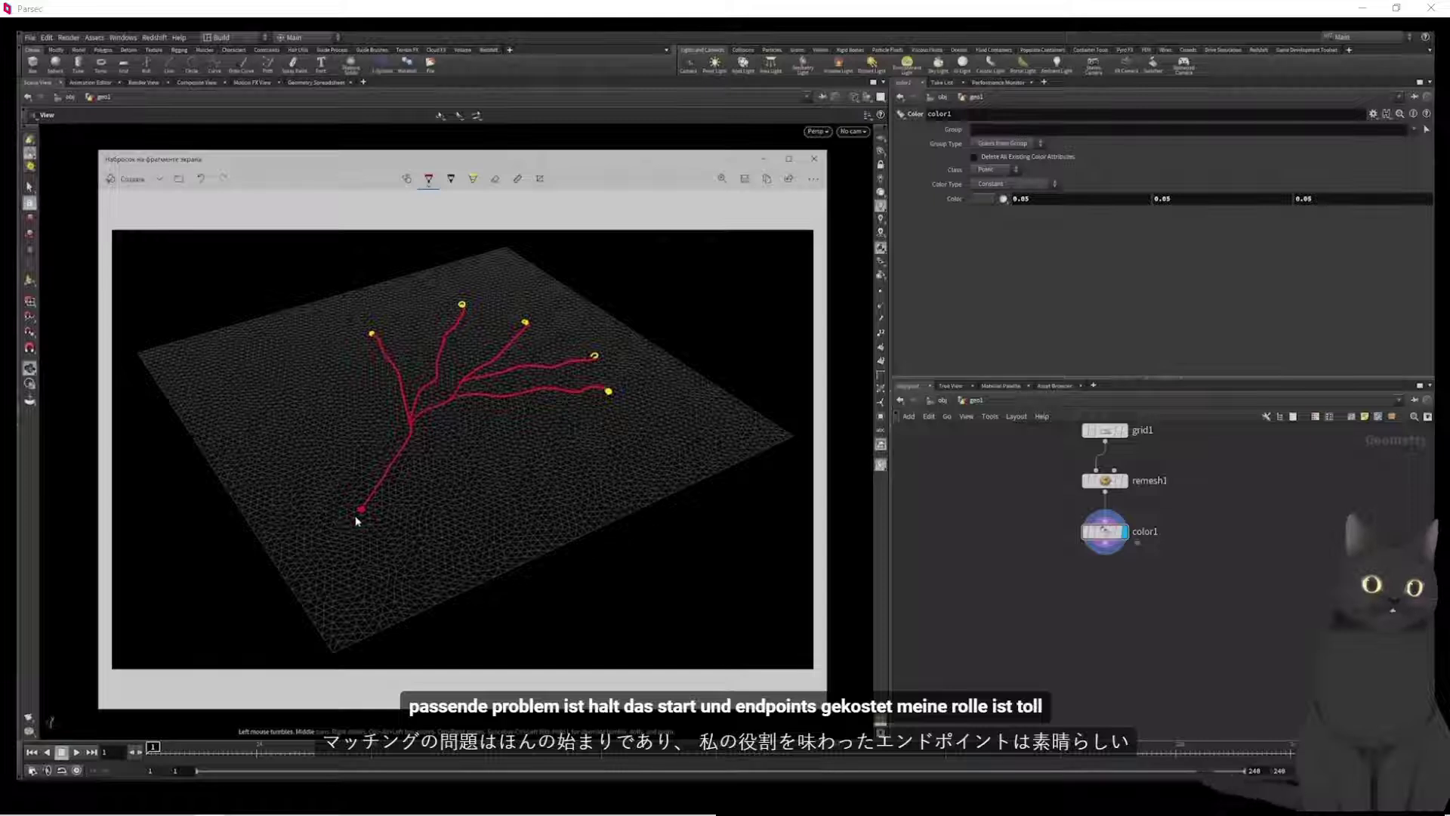
# Step: Circle the start point and the end points in red on the sketch, and minimize the sketch window
pyautogui.moveTo(357, 518); pyautogui.dragTo(375, 503)
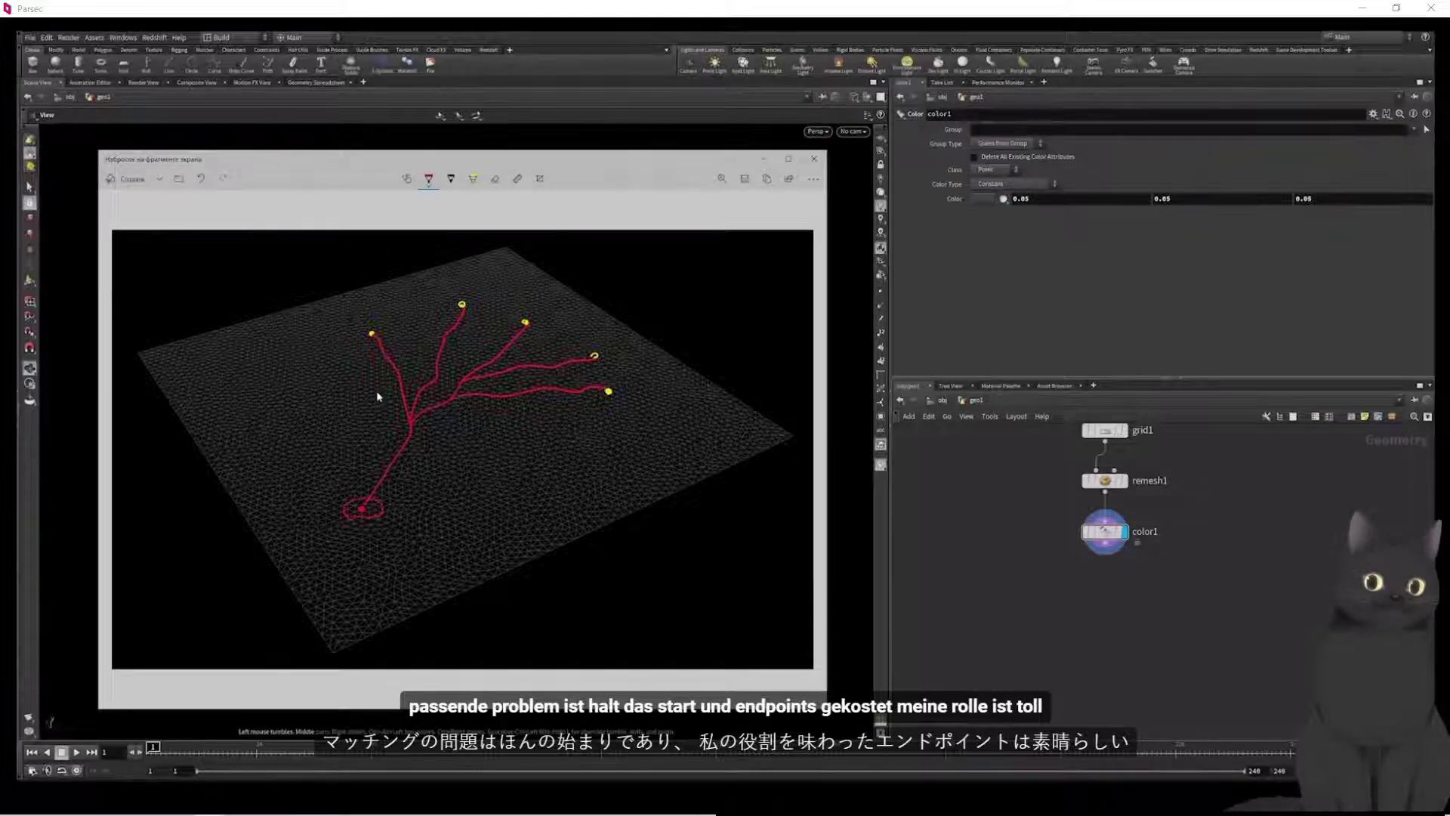
pyautogui.moveTo(453, 318); pyautogui.dragTo(459, 316)
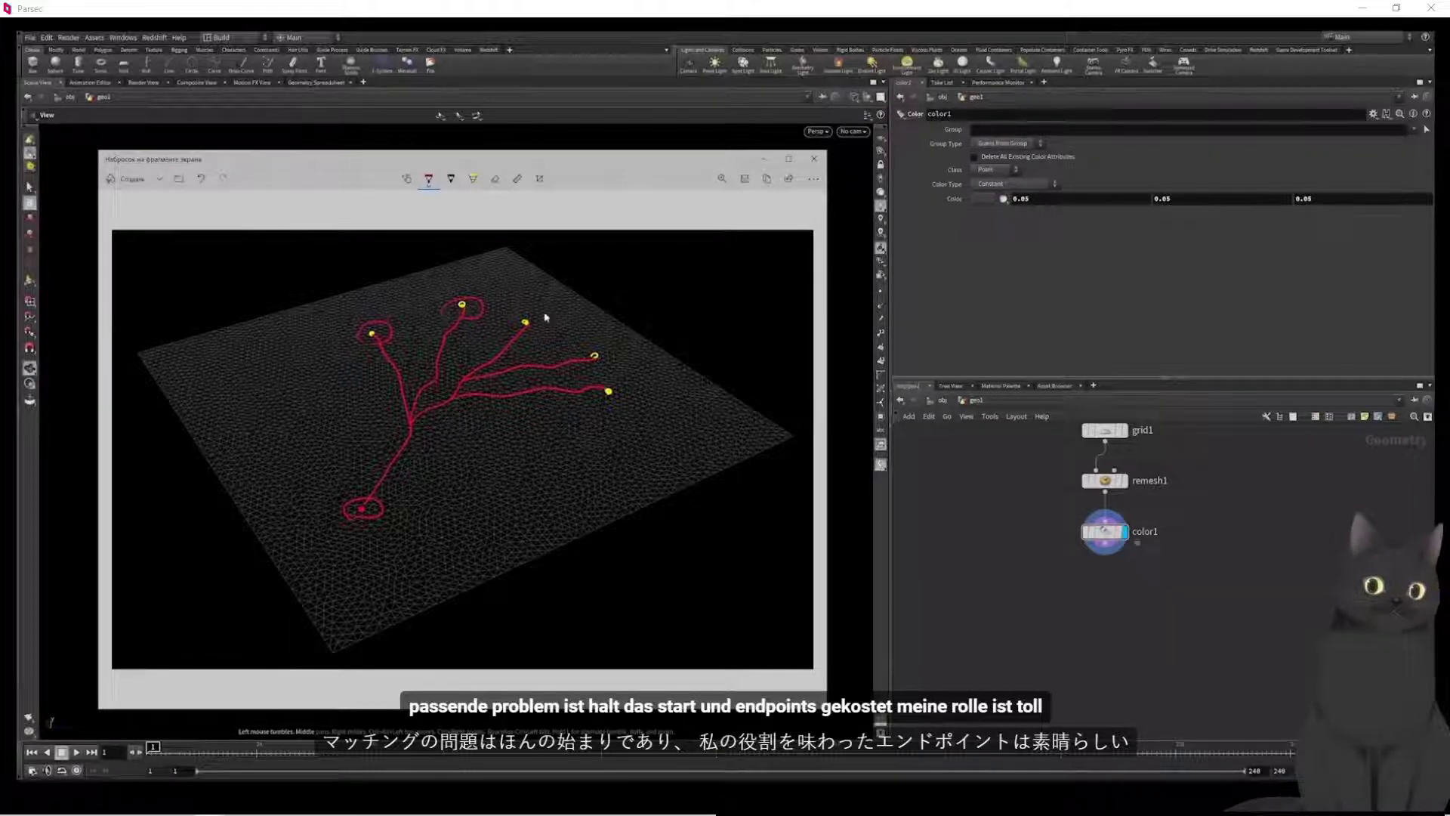
pyautogui.moveTo(547, 317)
pyautogui.mouseDown()
pyautogui.moveTo(532, 329)
pyautogui.moveTo(582, 362)
pyautogui.moveTo(596, 395)
pyautogui.mouseUp()
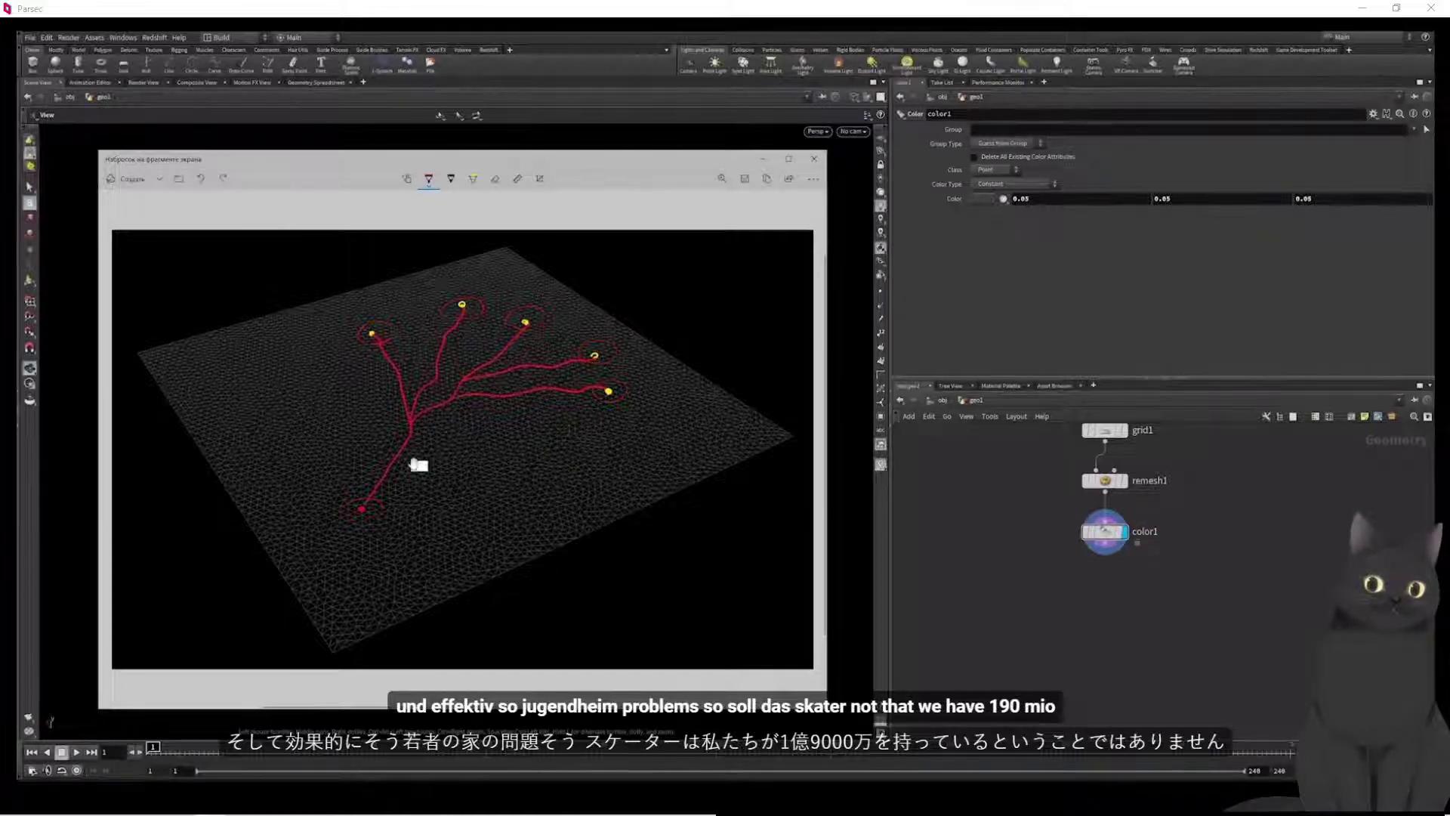
pyautogui.click(763, 159)
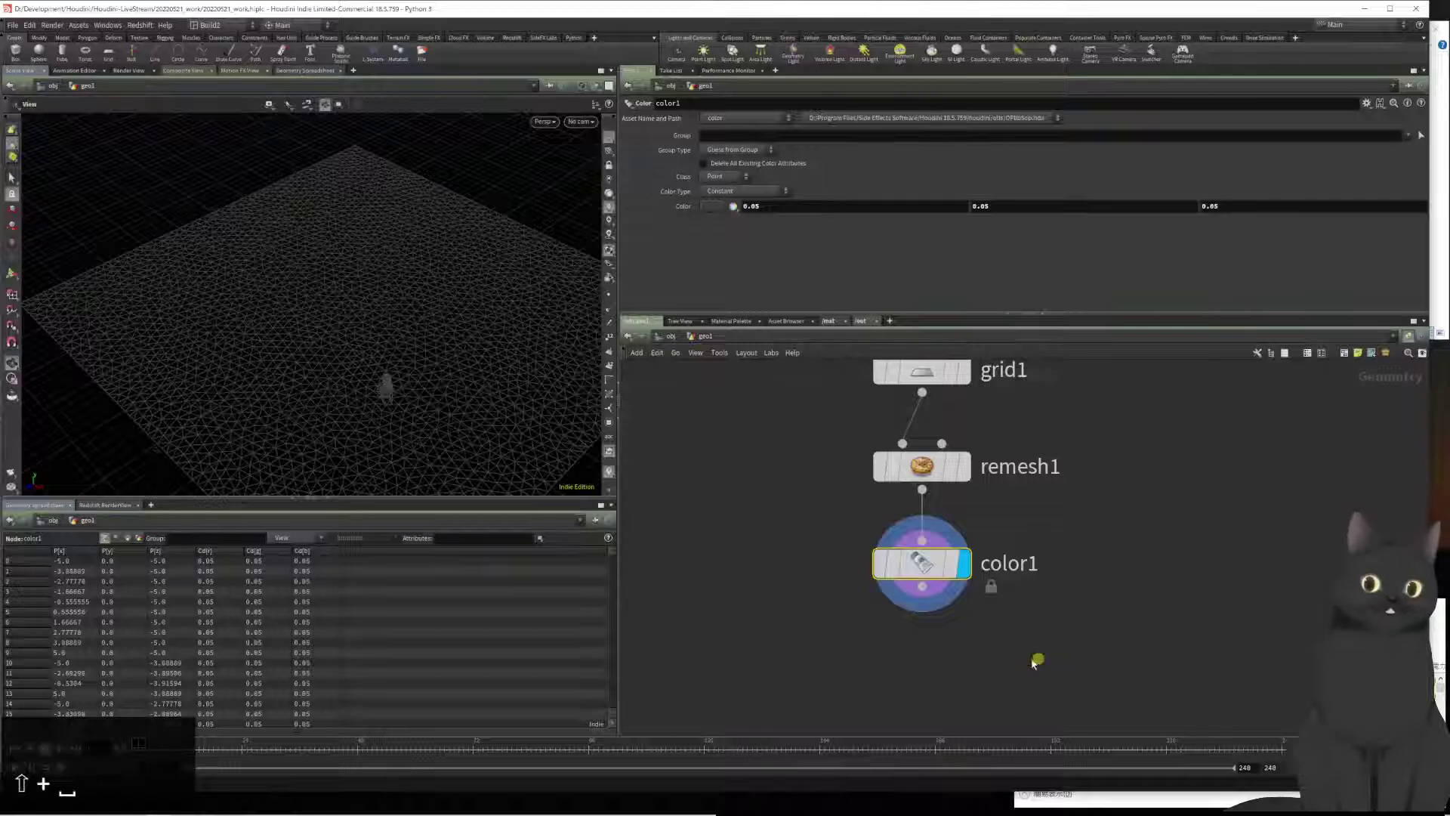
# Step: In Houdini, add a Scatter node connected to the Color node's output and set it as the displayed node
pyautogui.moveTo(1035, 662); pyautogui.dragTo(1003, 582, button='middle')
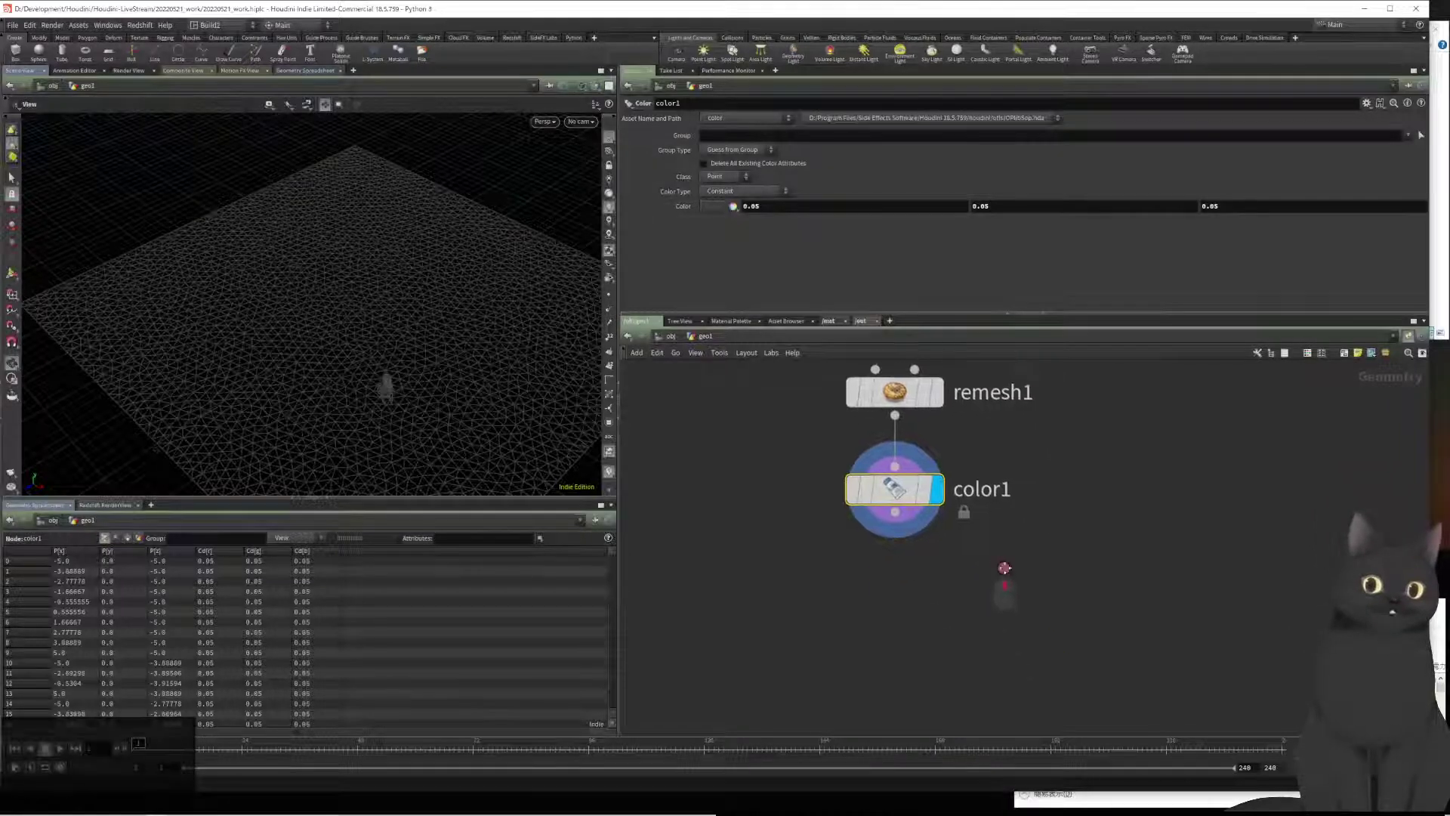
pyautogui.click(894, 511)
pyautogui.press('Tab')
pyautogui.write('sca')
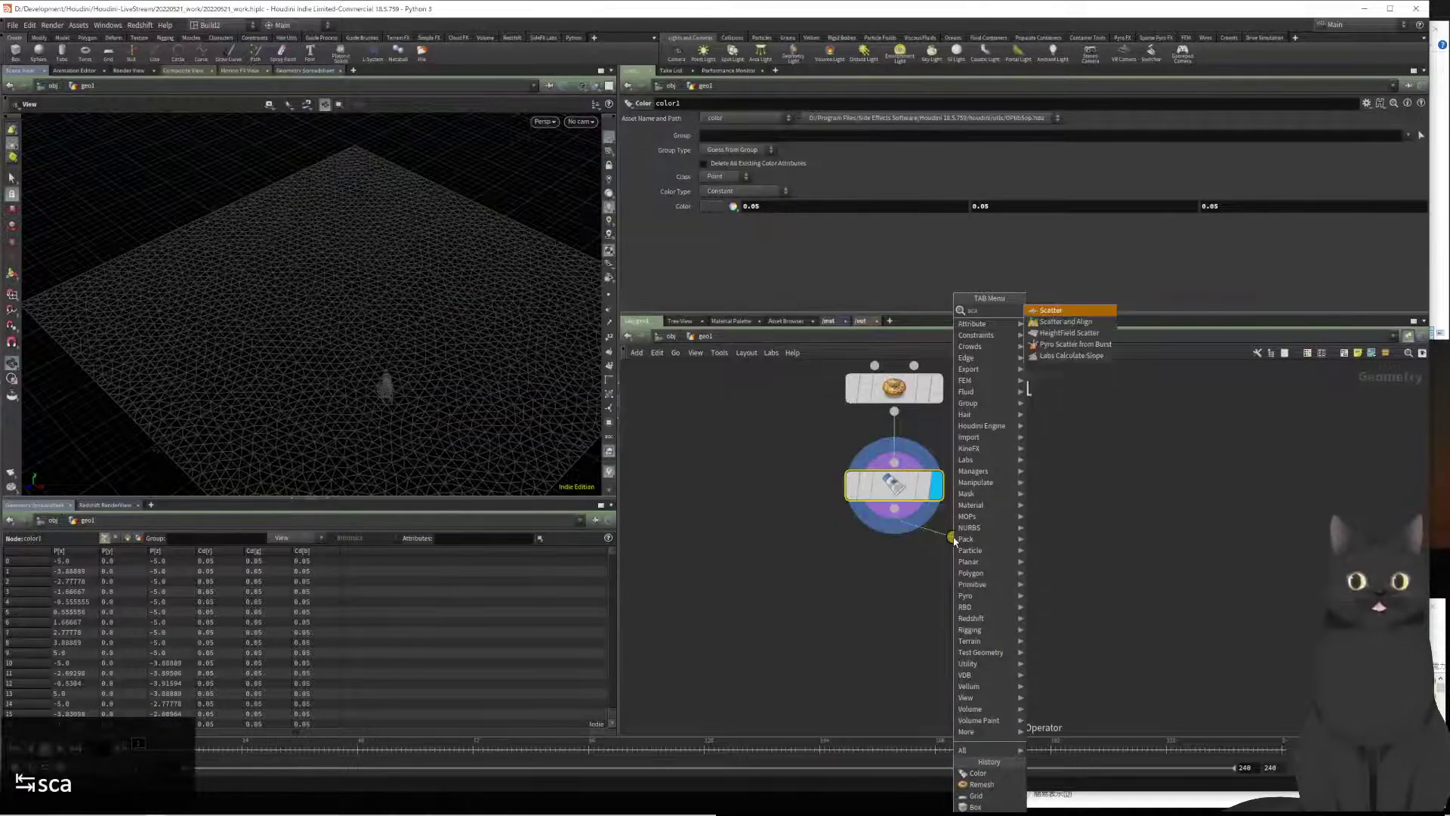
pyautogui.press('Return')
pyautogui.click(953, 583)
pyautogui.press('r')
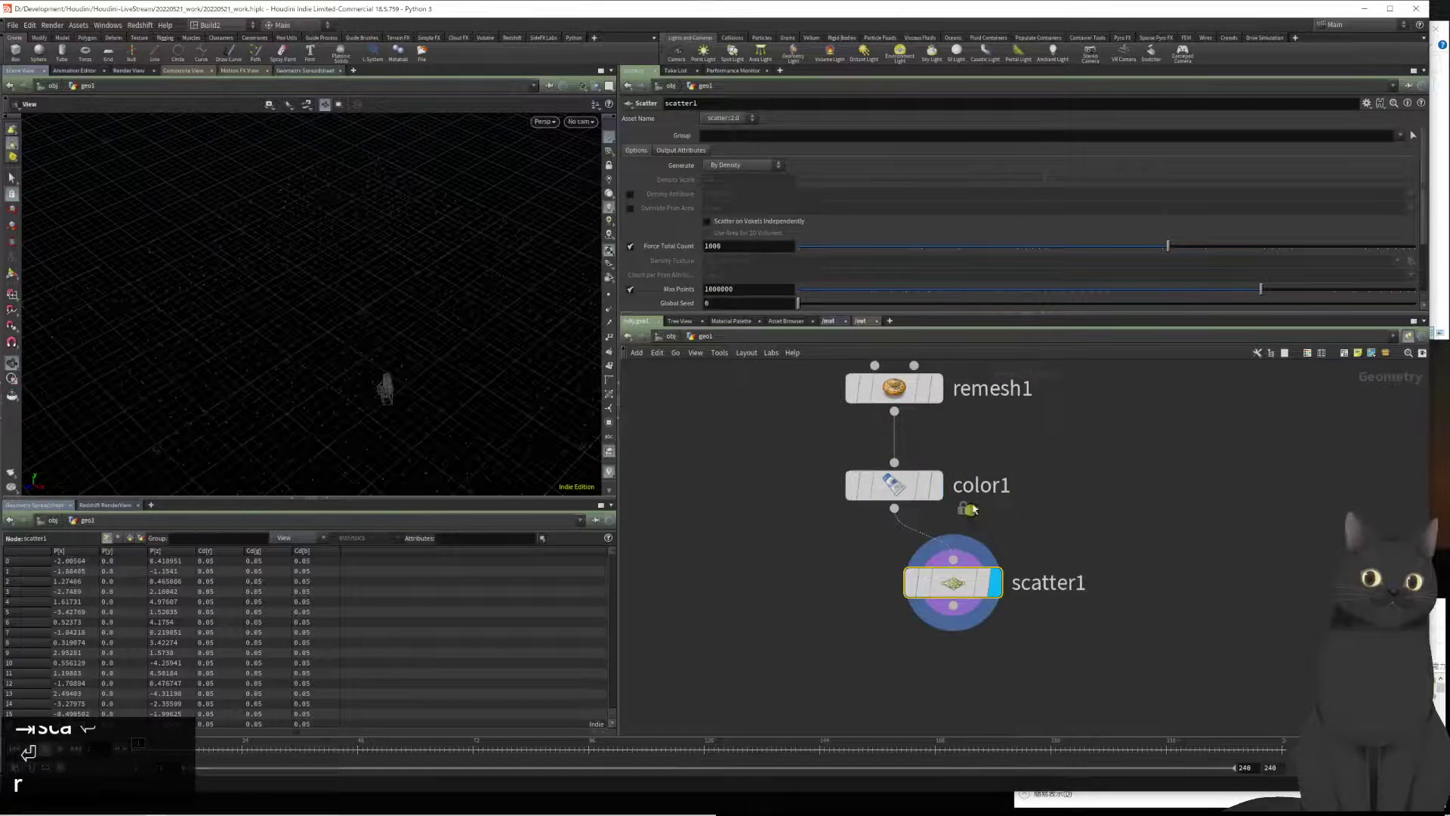
# Step: Set the Scatter node's Force Total Count to 3
pyautogui.click(730, 246)
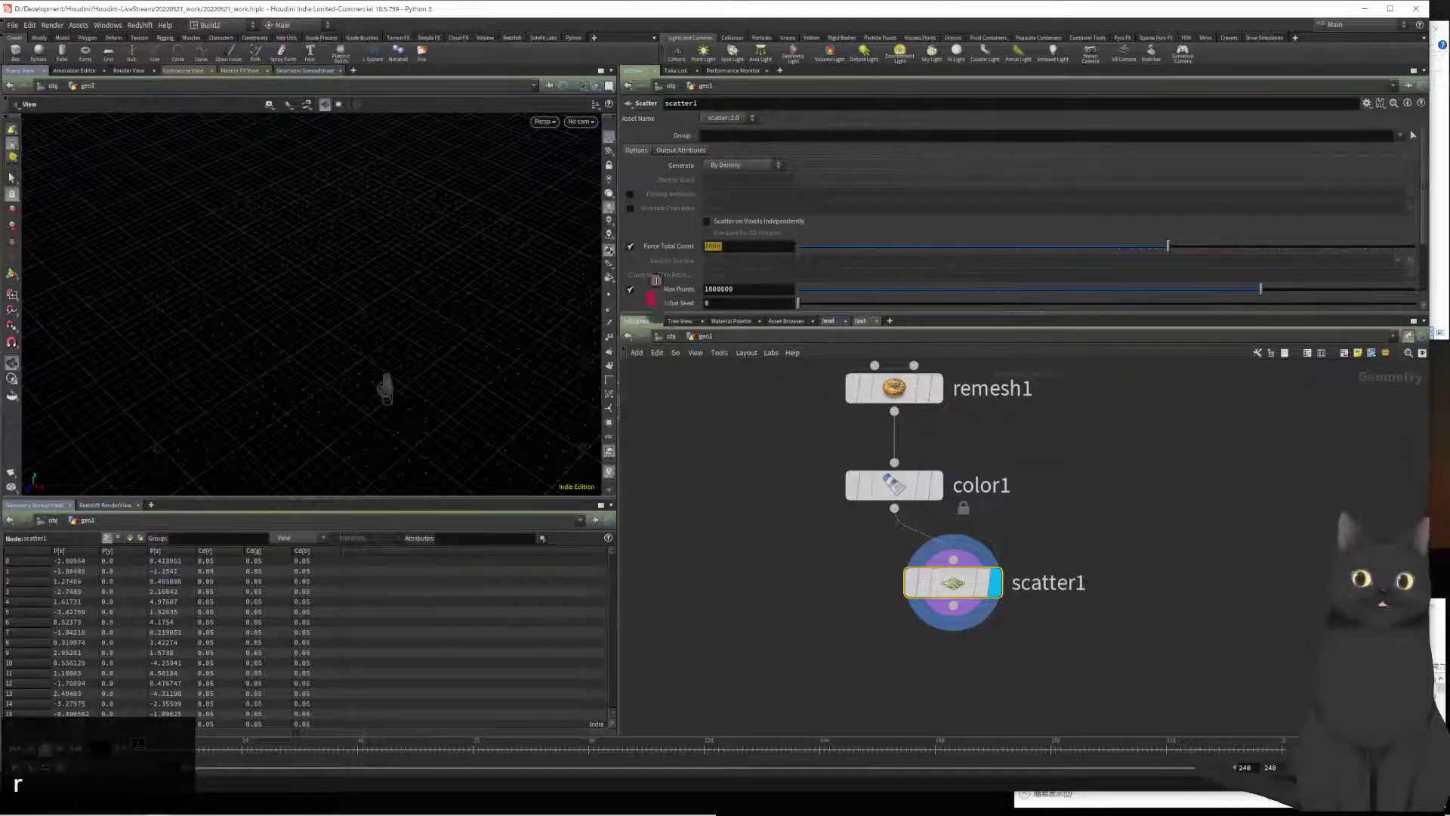
pyautogui.write('3')
pyautogui.click(700, 488)
pyautogui.moveTo(739, 565); pyautogui.dragTo(732, 402, button='middle')
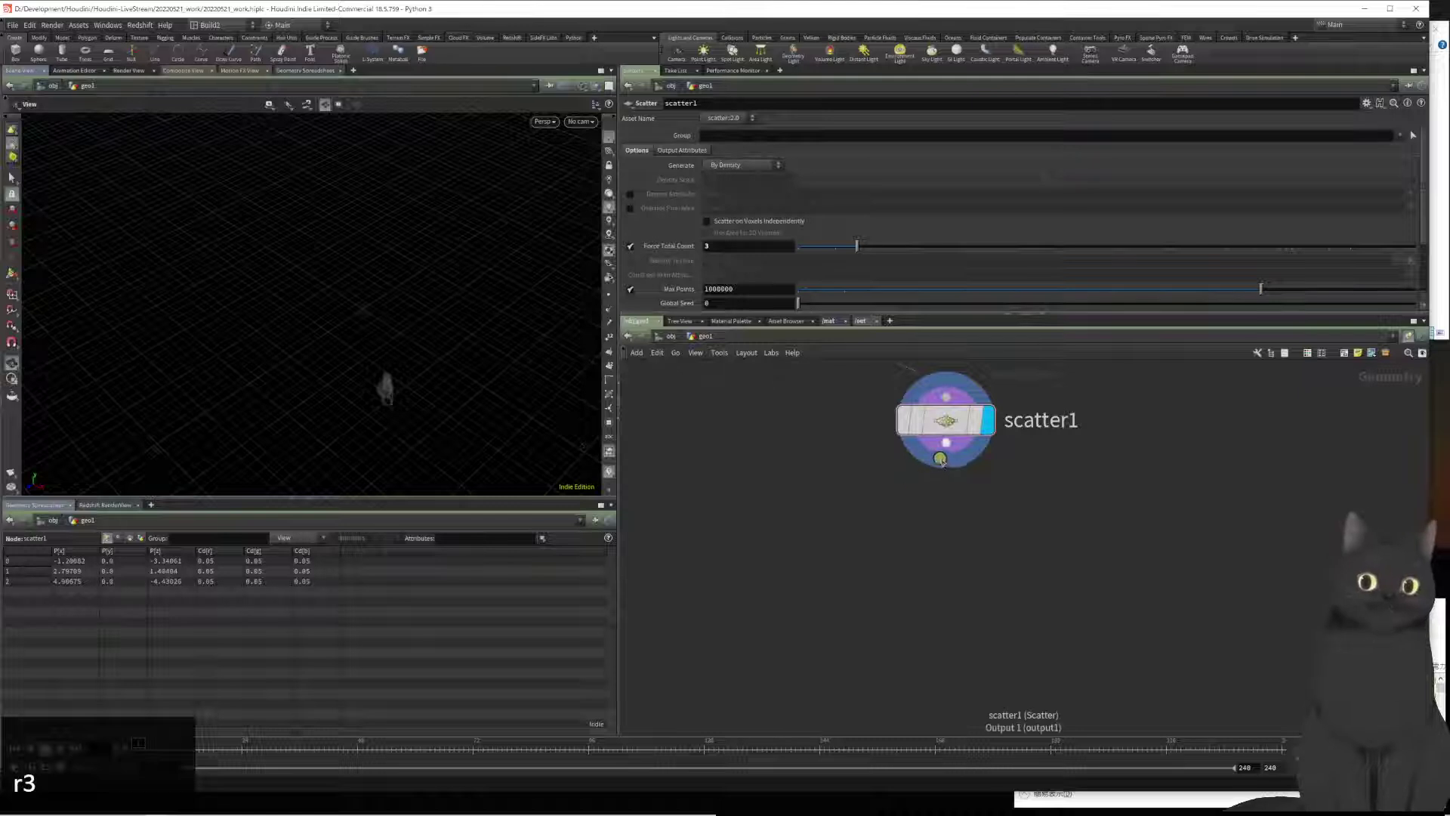
# Step: Add a Group node connected to the first Scatter node's output and set it as the displayed node
pyautogui.press('Tab')
pyautogui.write('group')
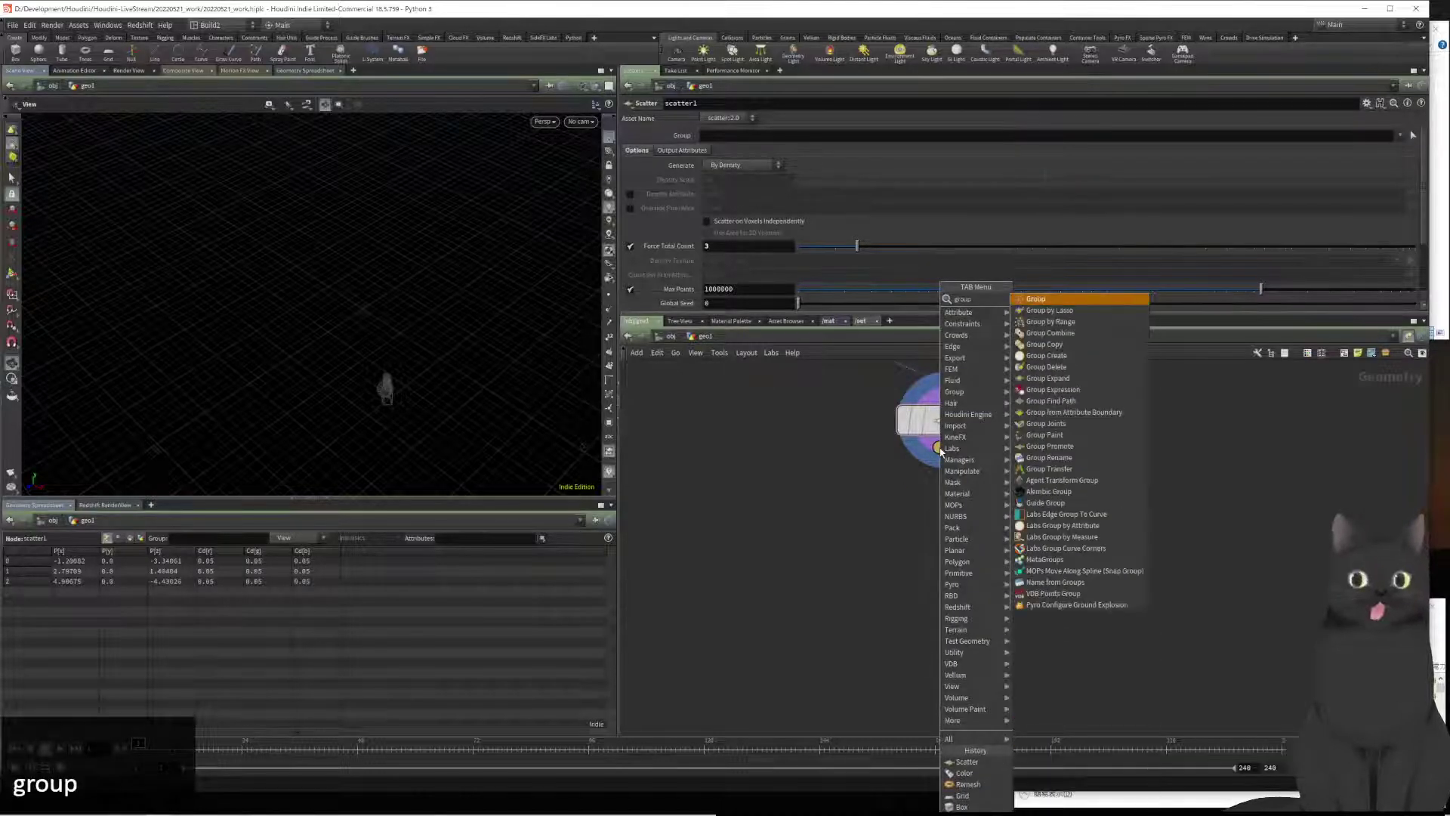
pyautogui.press('Return')
pyautogui.press('Return')
pyautogui.click(943, 518)
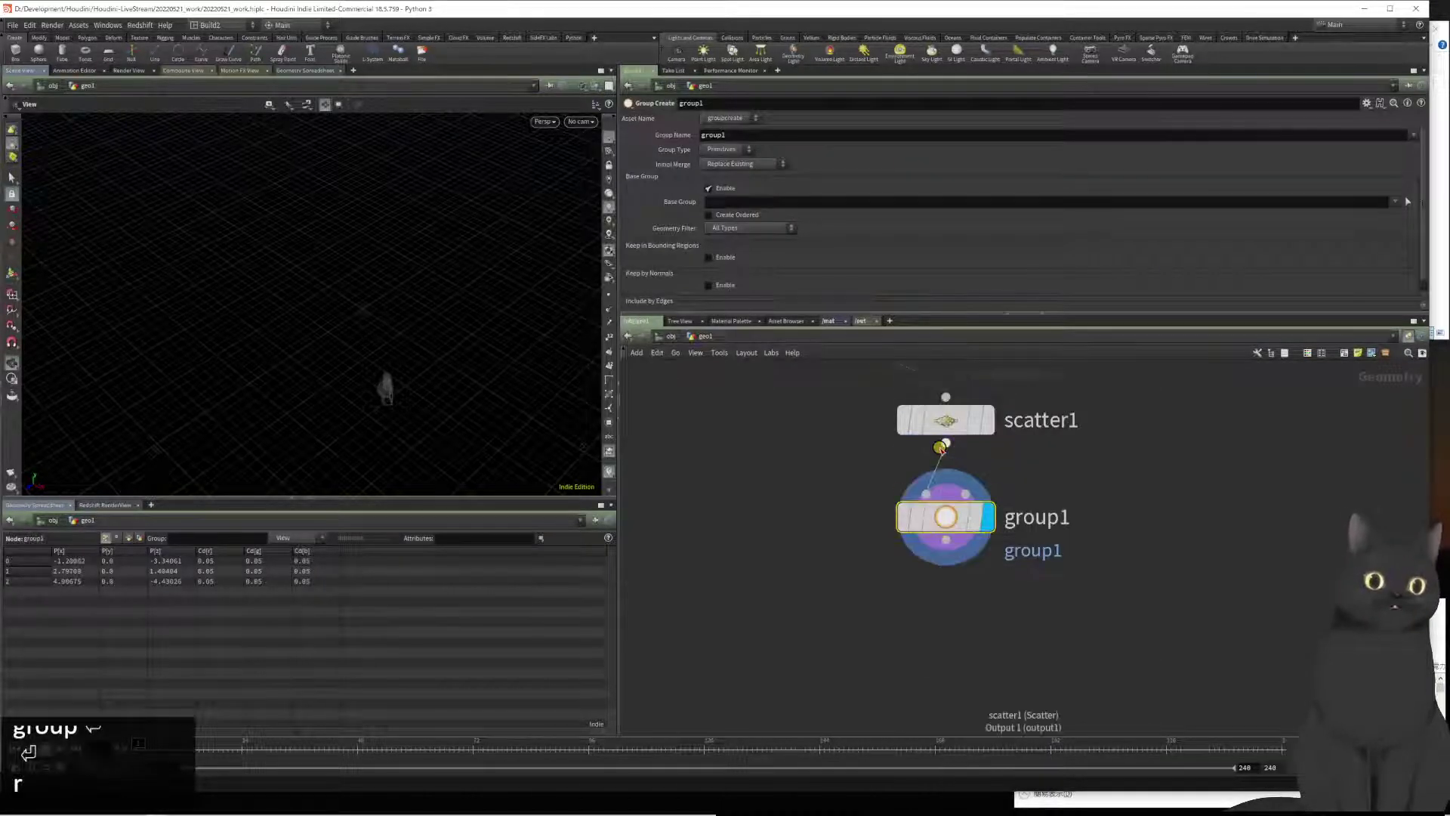
pyautogui.press('r')
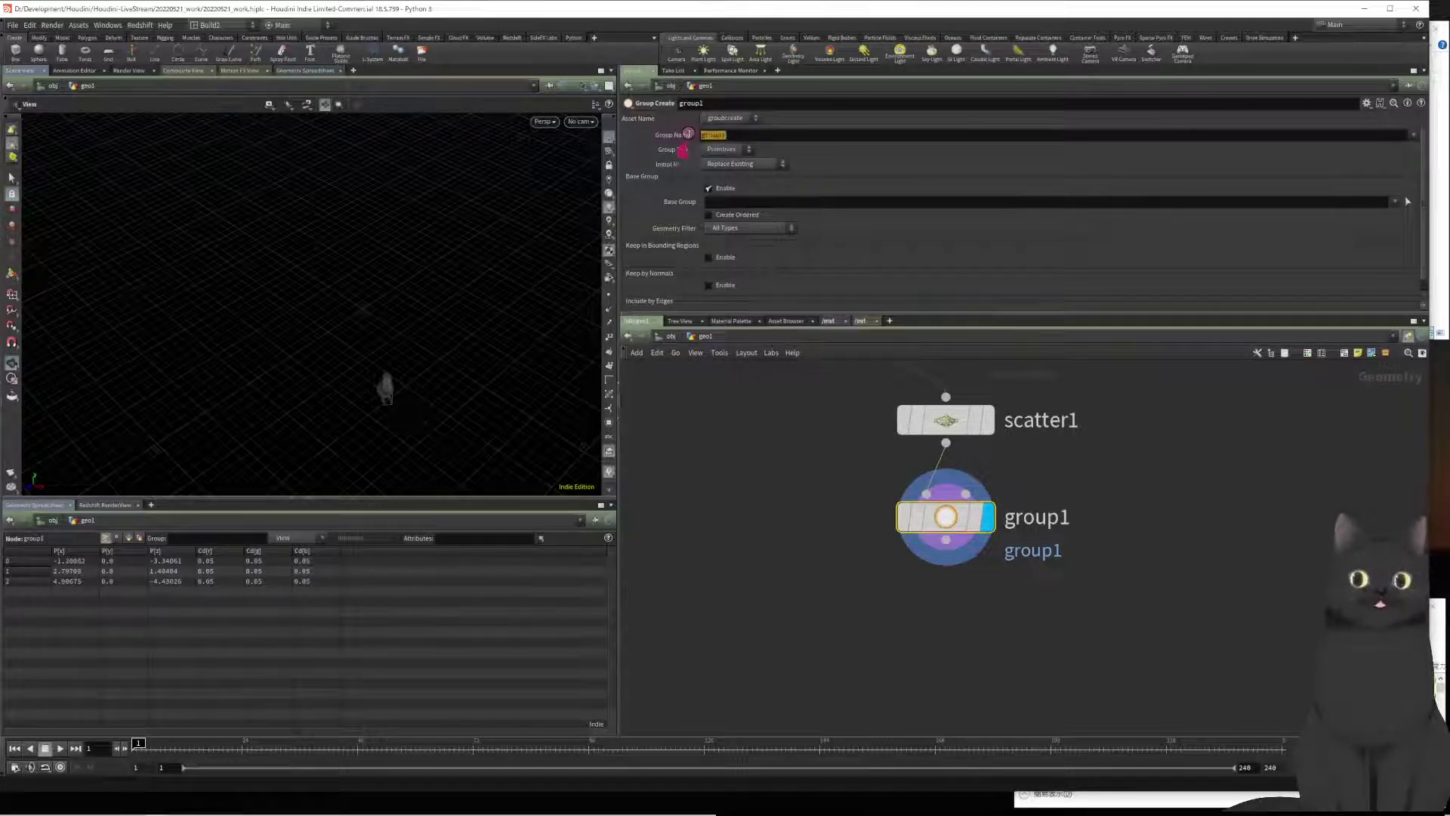
# Step: Name the Group node's group start and set its Group Type to Points
pyautogui.write('start')
pyautogui.press('Return')
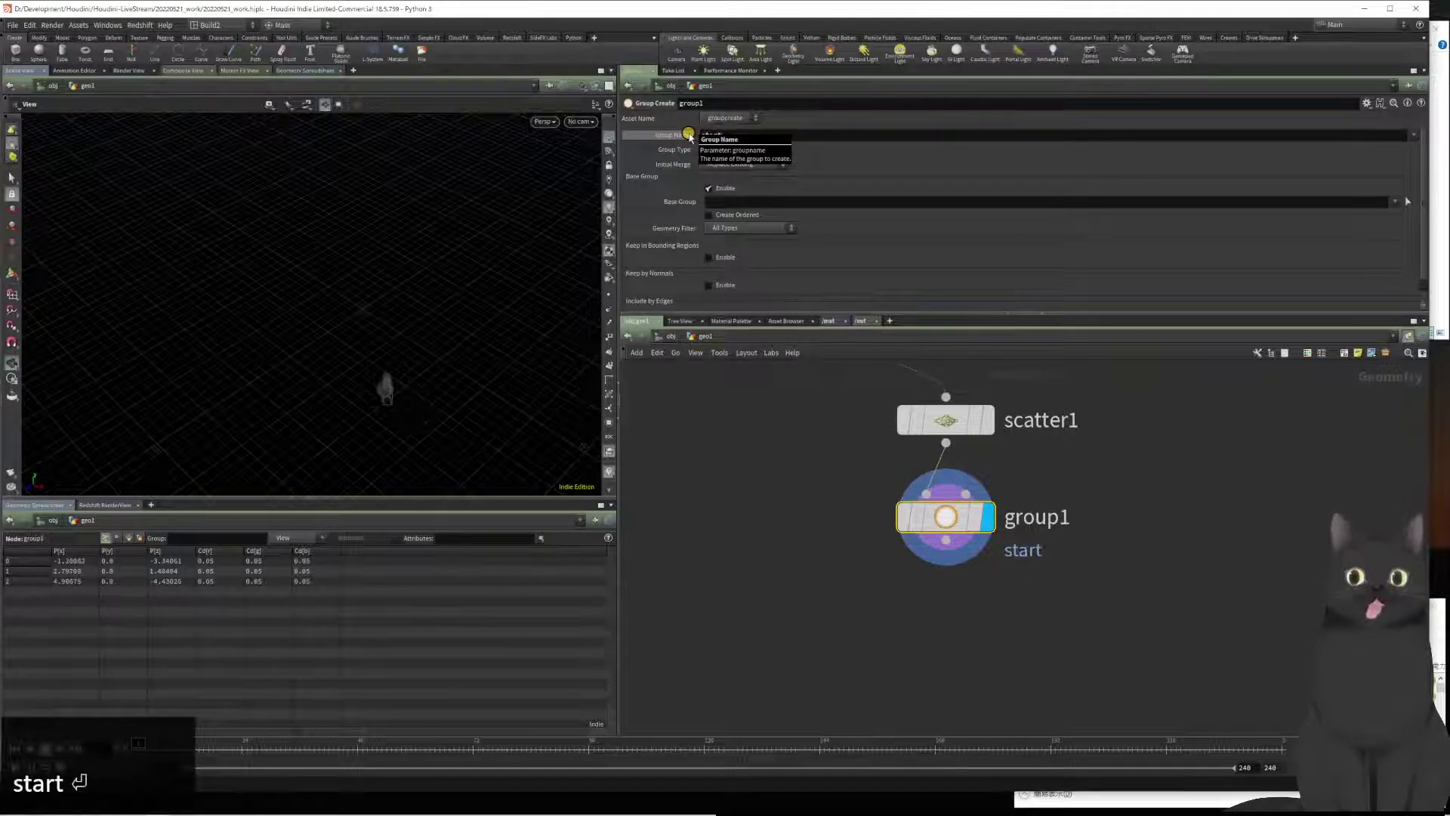
pyautogui.moveTo(957, 504)
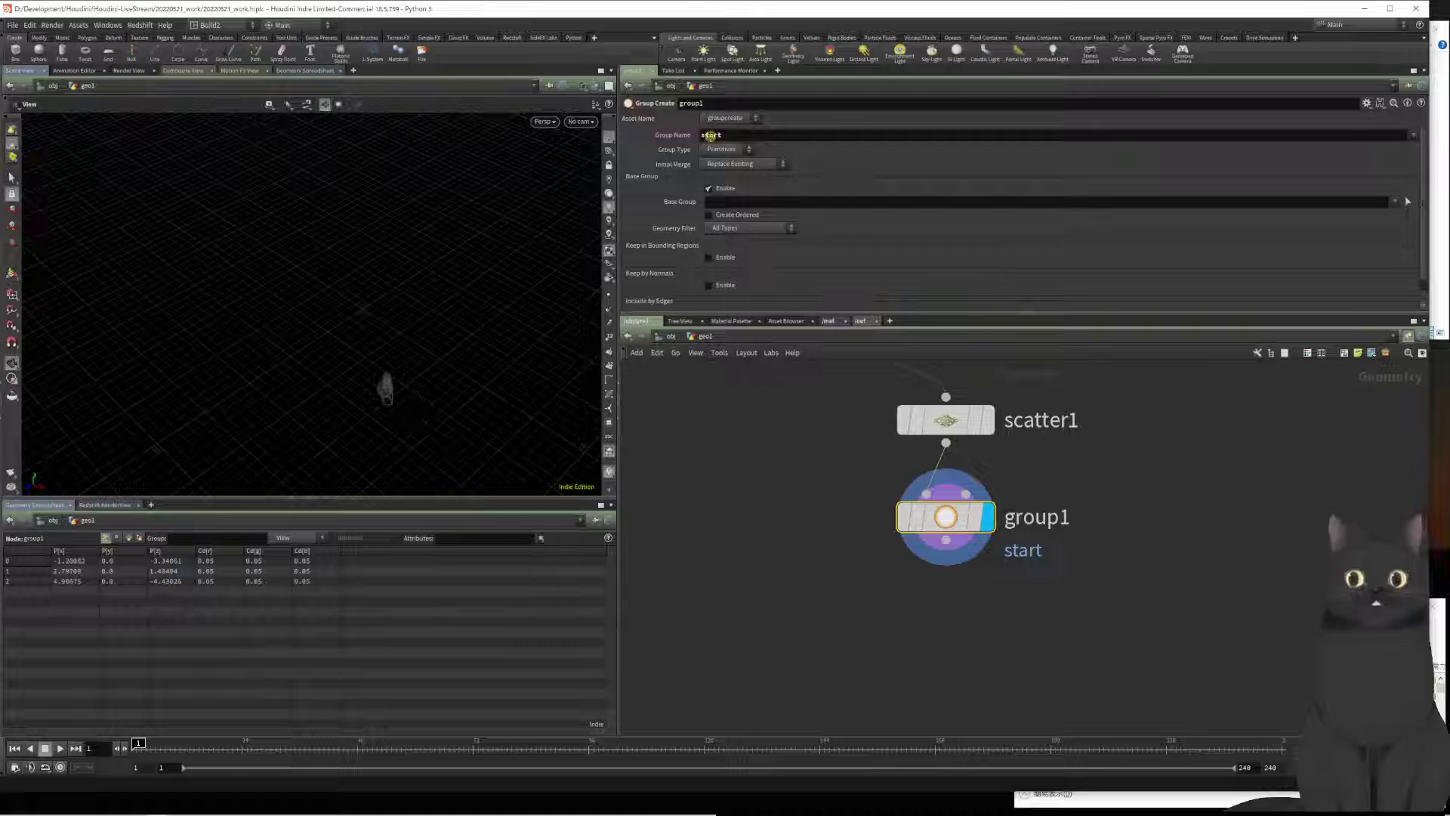
pyautogui.click(710, 151)
pyautogui.click(729, 166)
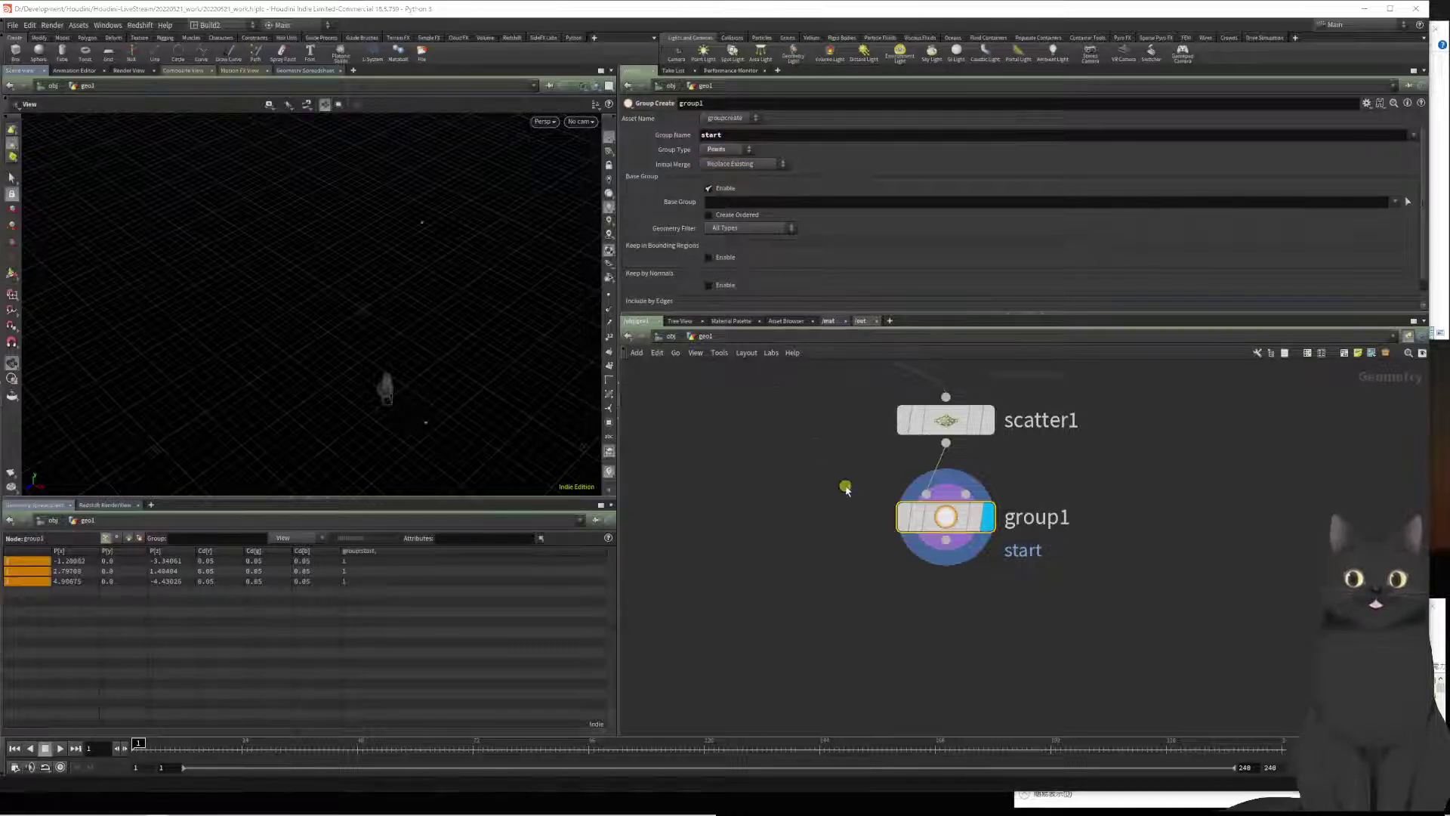
# Step: Duplicate the Scatter and Group nodes together as a second branch beside the originals, fed by the same Color node
pyautogui.moveTo(852, 408); pyautogui.dragTo(993, 567)
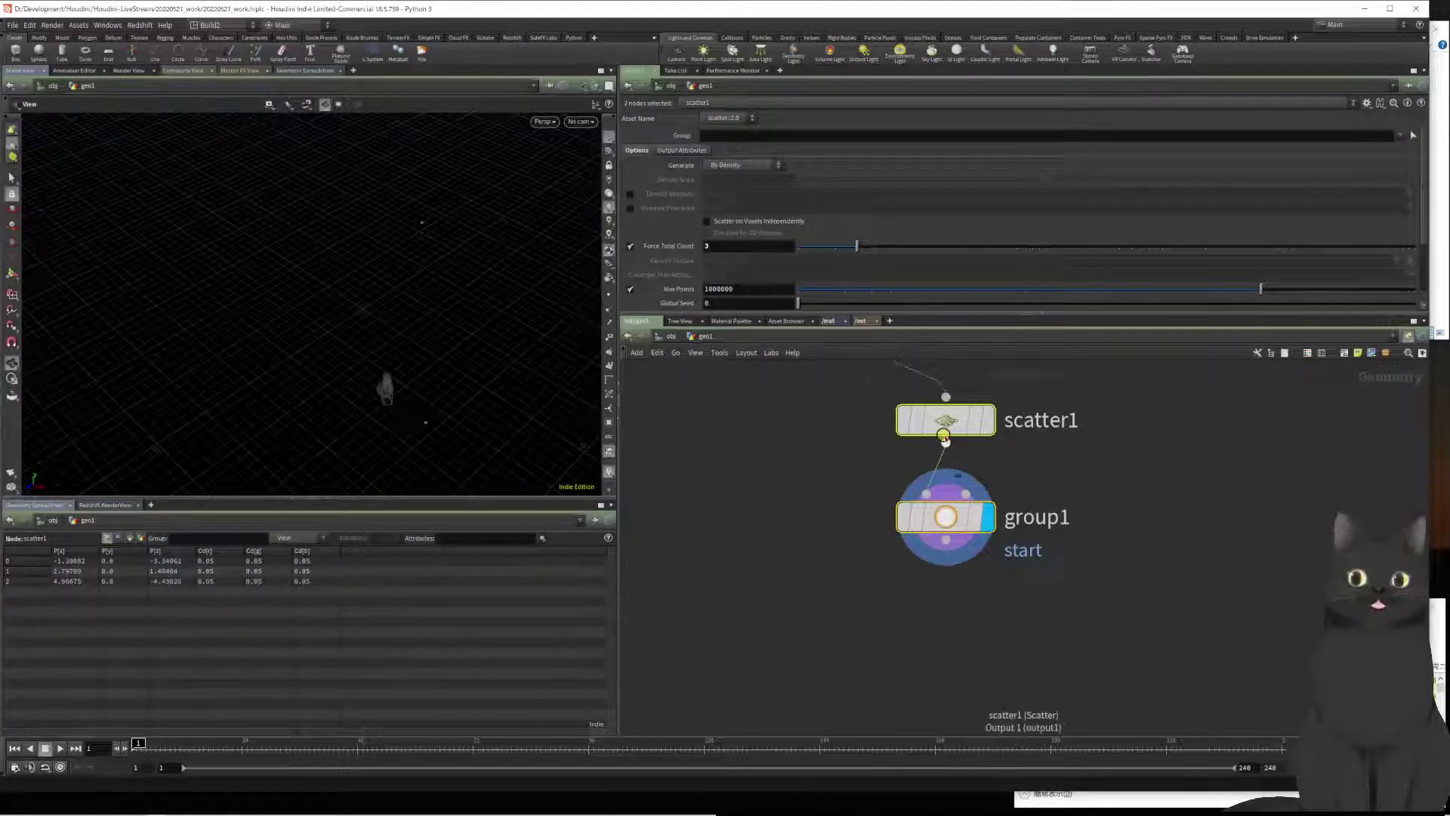
pyautogui.keyDown('alt'); pyautogui.moveTo(1065, 447); pyautogui.dragTo(1160, 434); pyautogui.keyUp('alt')
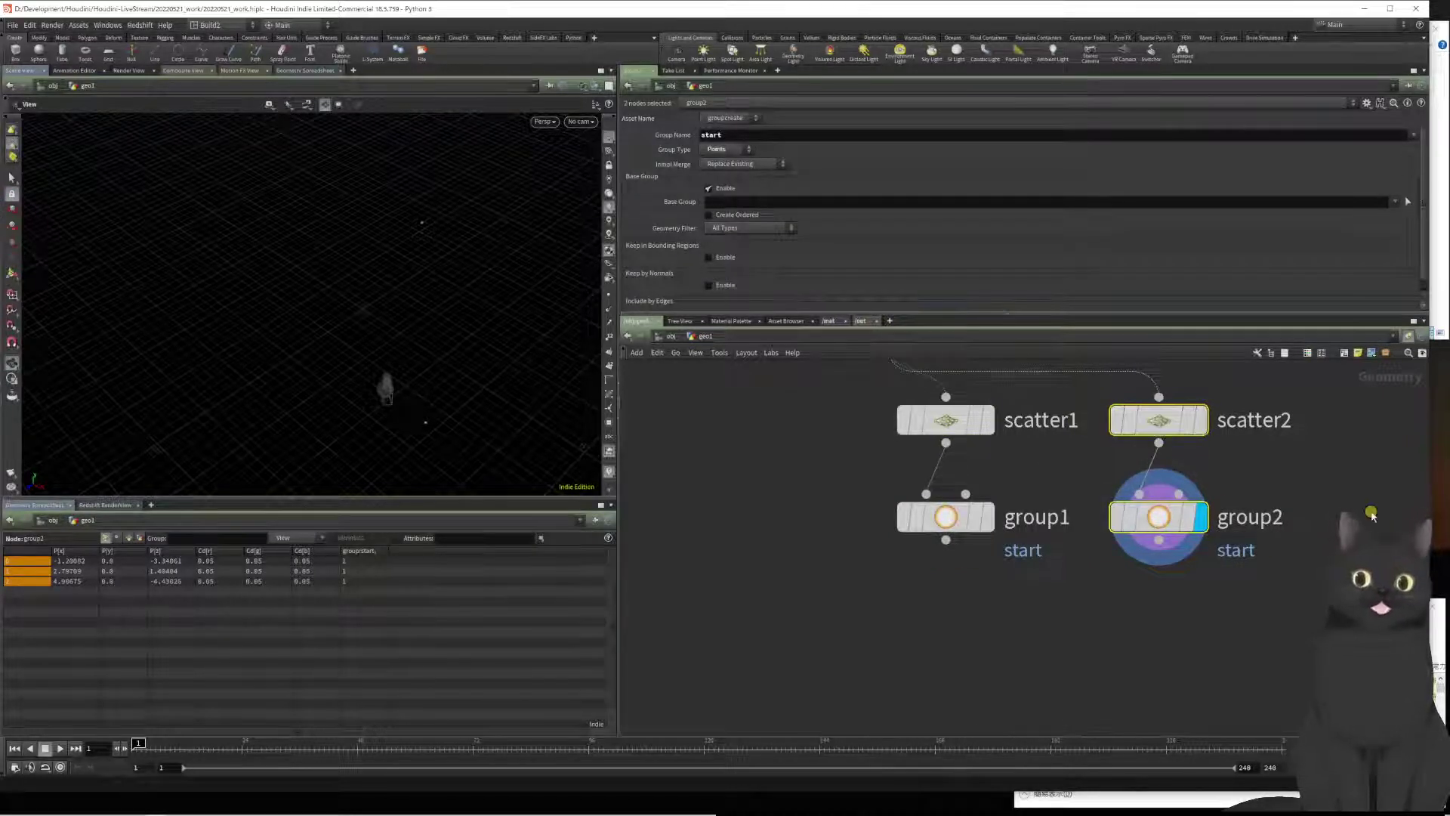
pyautogui.click(1178, 516)
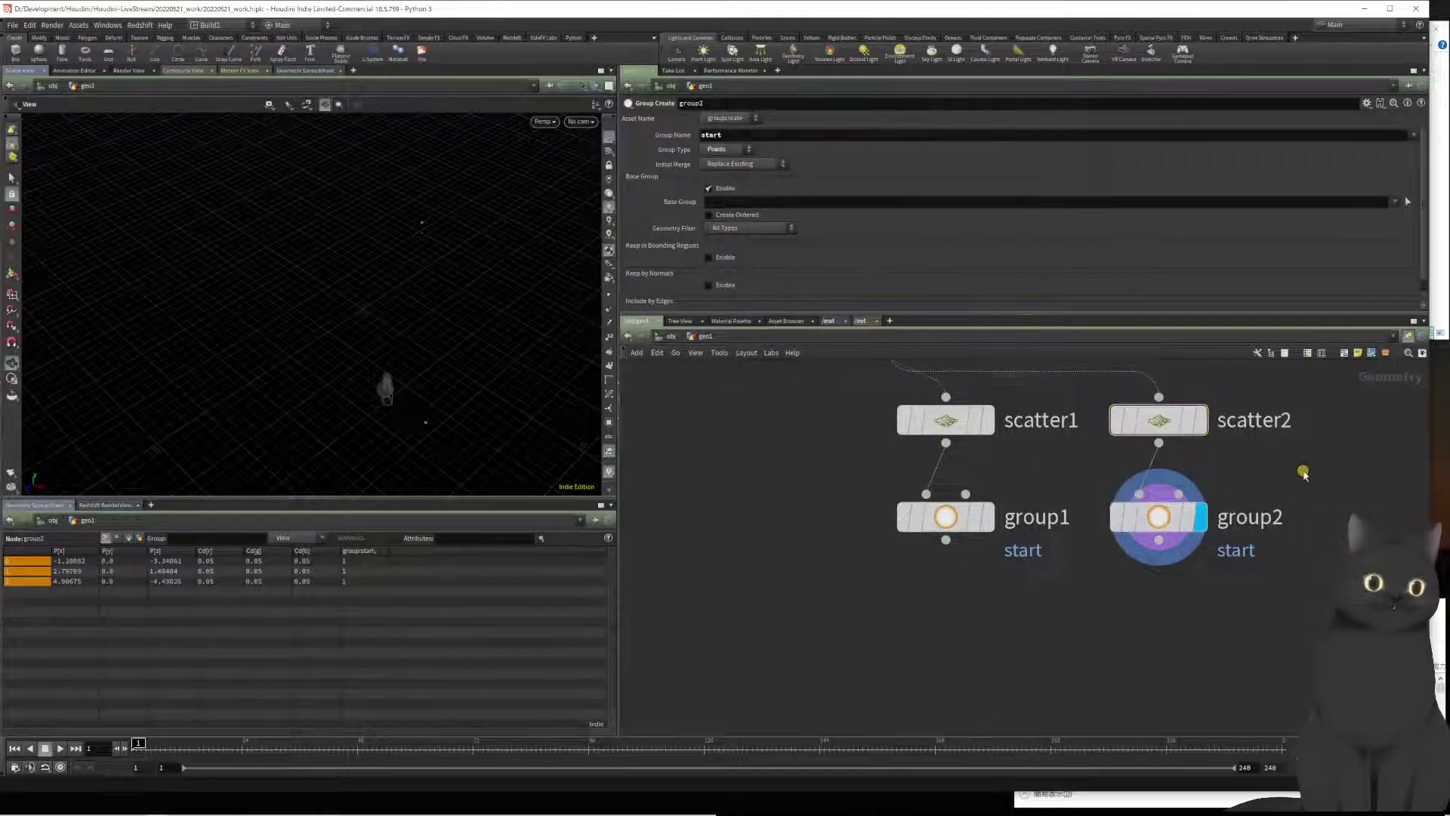
# Step: Set the second Scatter node's Force Total Count to 1411
pyautogui.moveTo(1286, 478); pyautogui.dragTo(1237, 543, button='middle')
pyautogui.click(1109, 491)
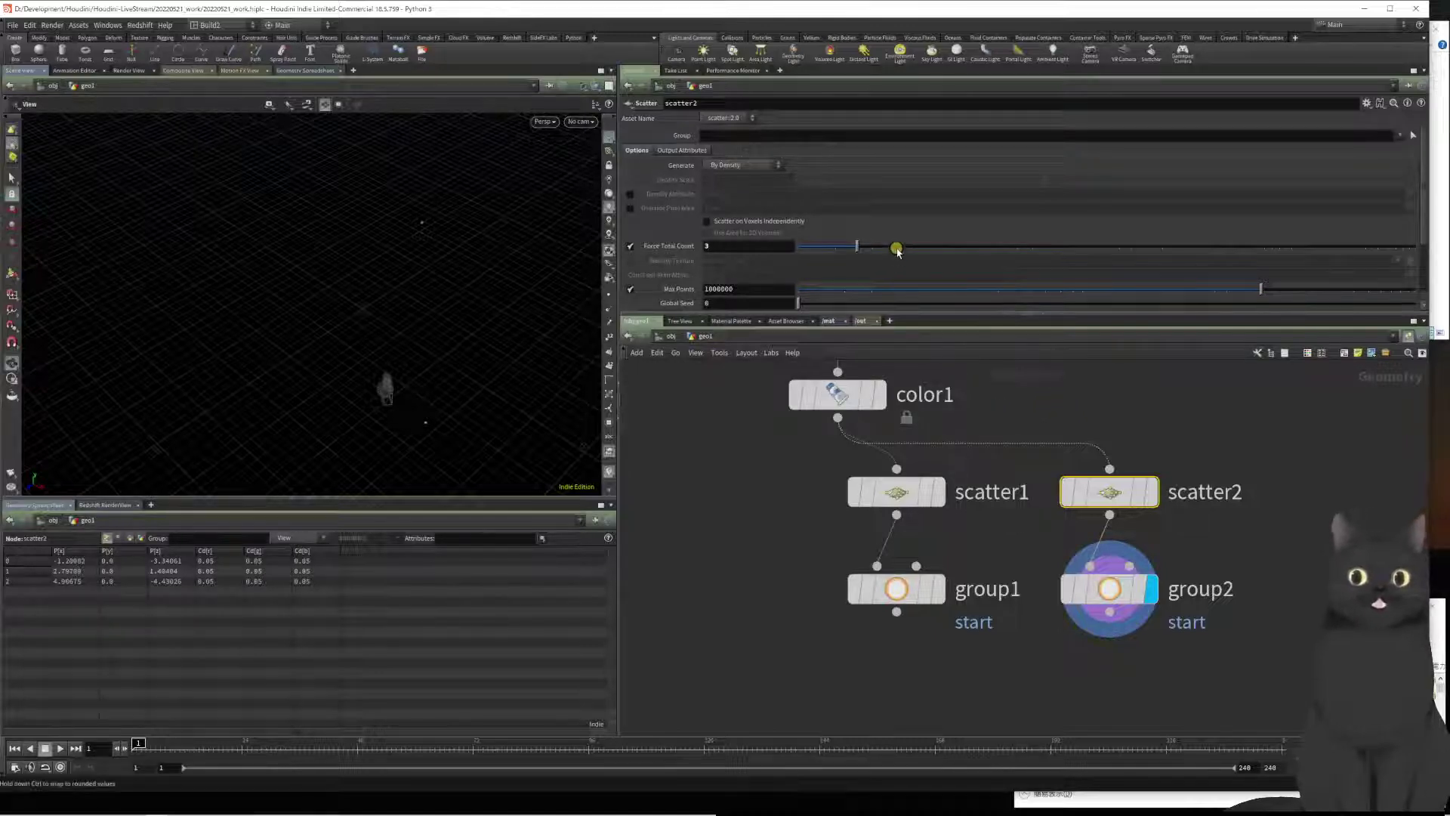
pyautogui.moveTo(896, 249); pyautogui.dragTo(1186, 240)
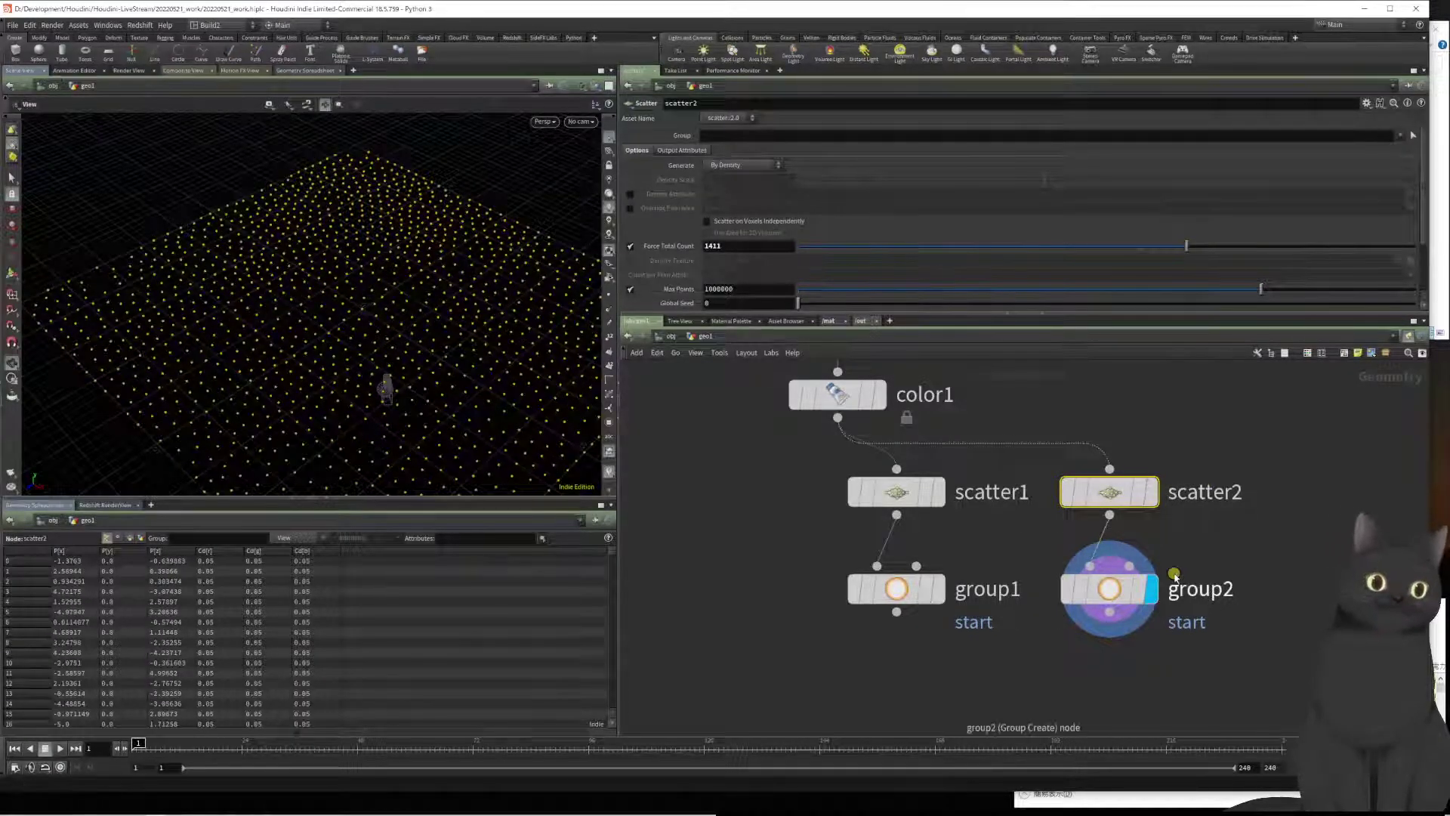
# Step: Set the Group Name of the second Group node to end
pyautogui.click(1094, 603)
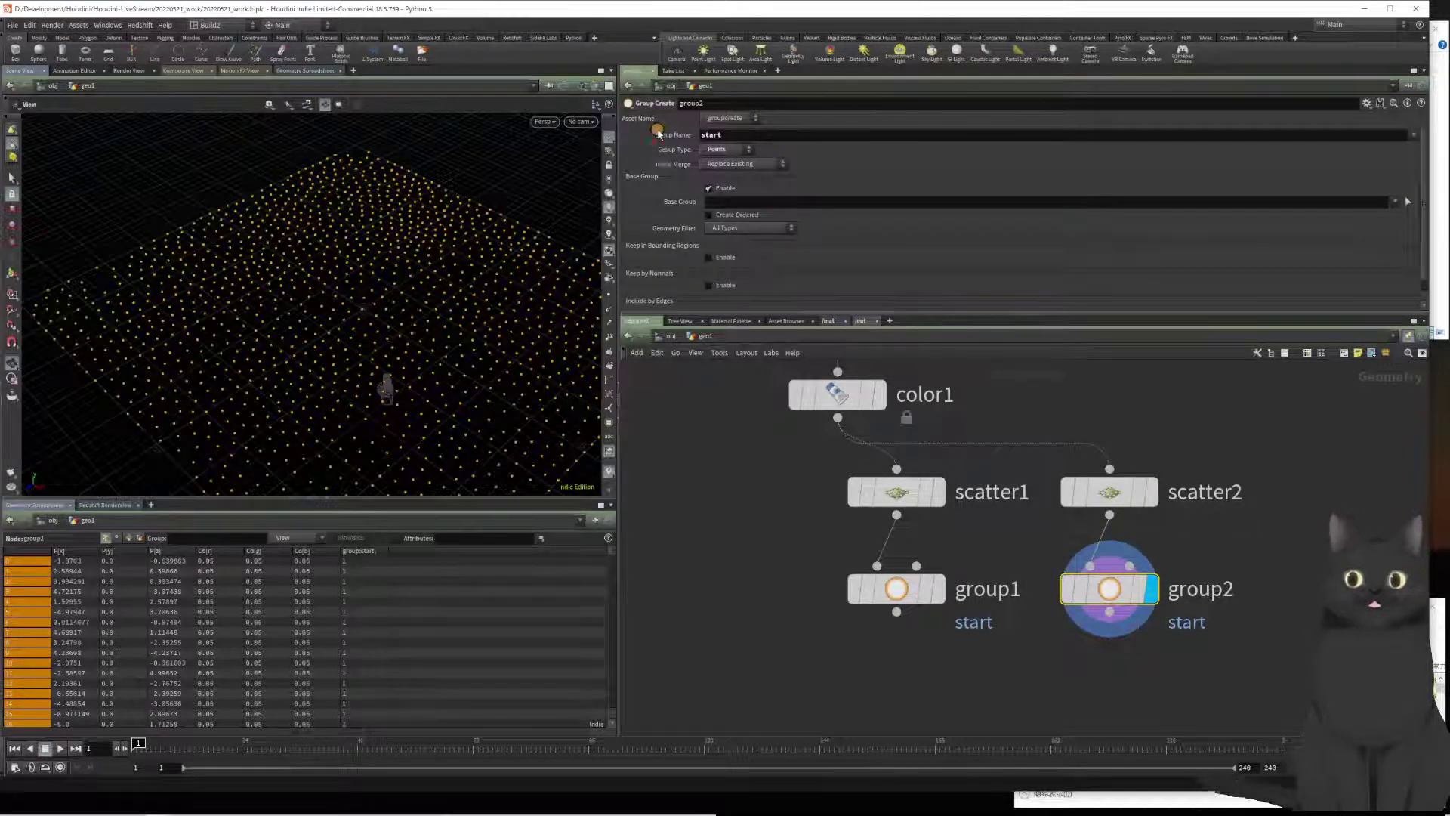
pyautogui.doubleClick(711, 134)
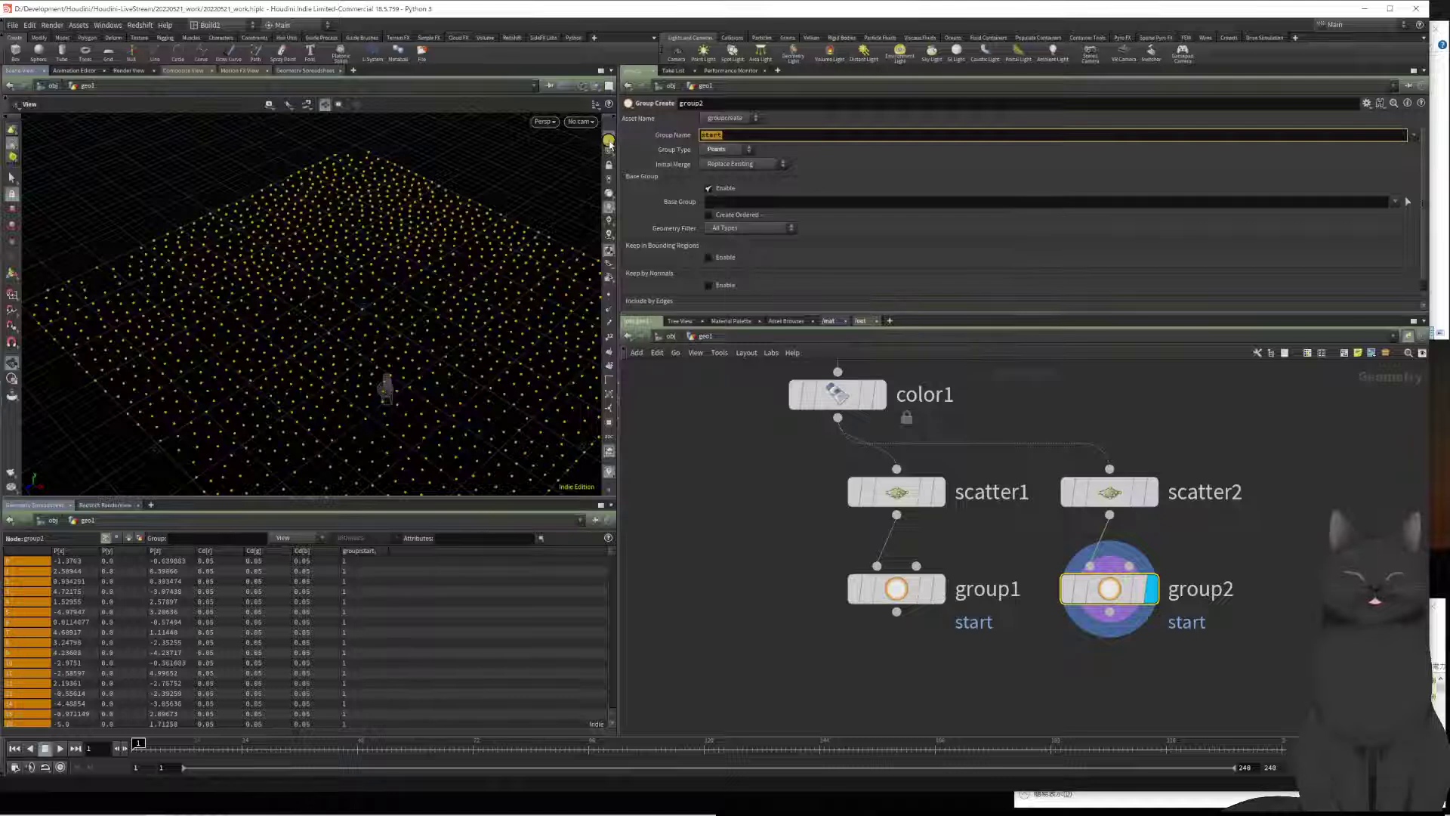
pyautogui.write('end')
pyautogui.press('Return')
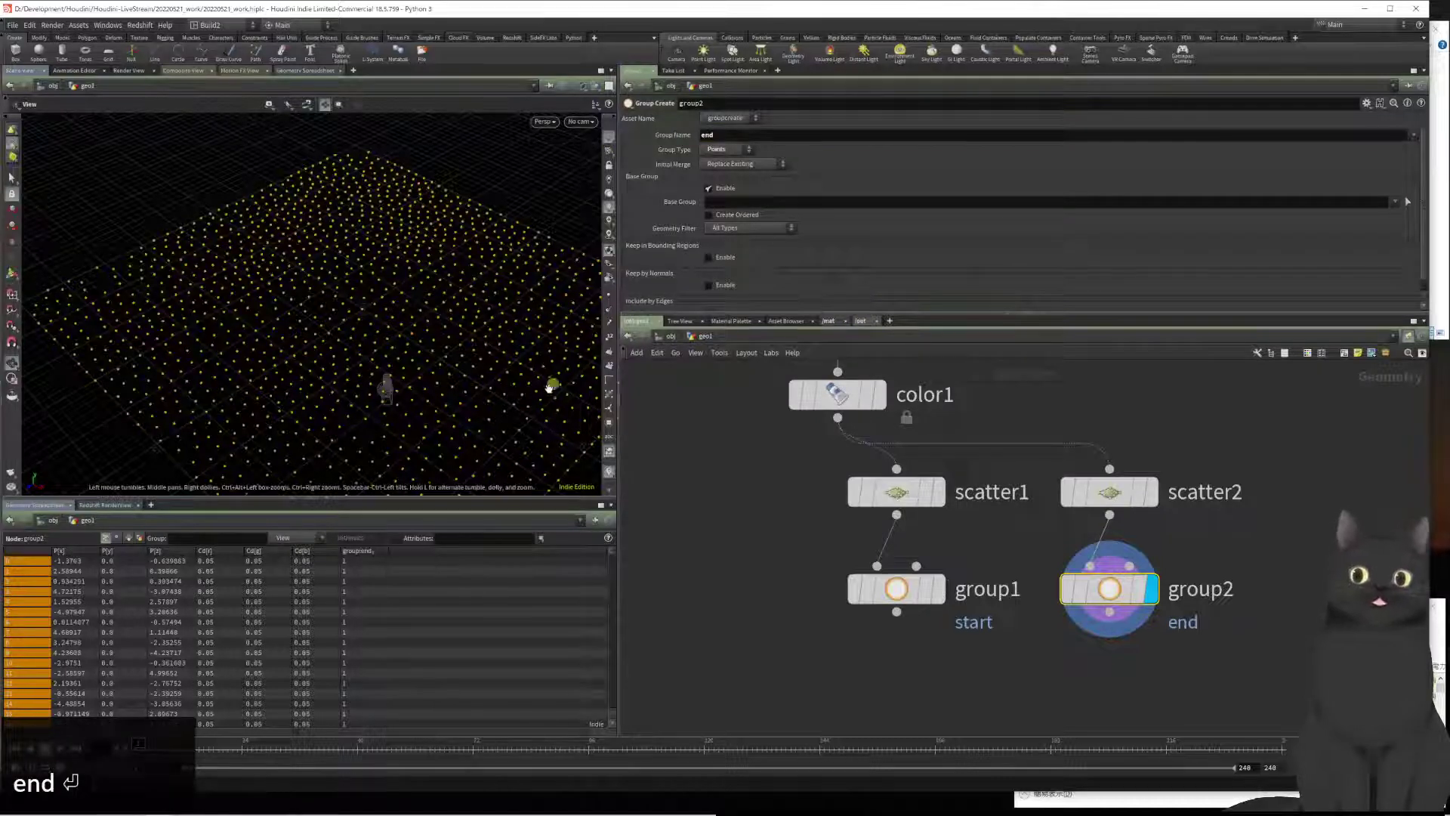
# Step: Join the outputs of both Group nodes into a new Merge node
pyautogui.moveTo(825, 588); pyautogui.dragTo(773, 476, button='middle')
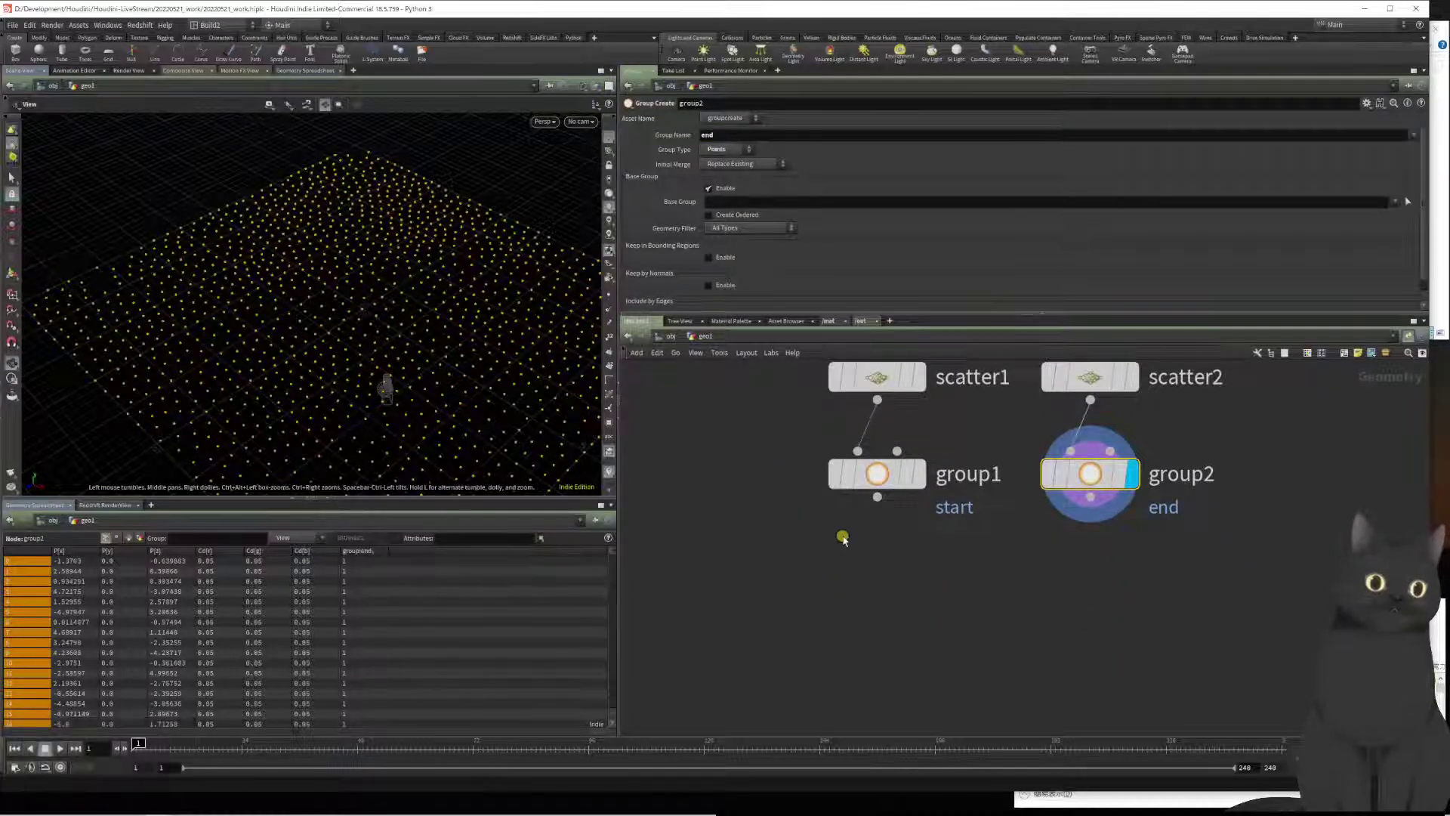
pyautogui.moveTo(844, 535); pyautogui.dragTo(822, 560, button='middle')
pyautogui.moveTo(856, 524); pyautogui.dragTo(909, 606)
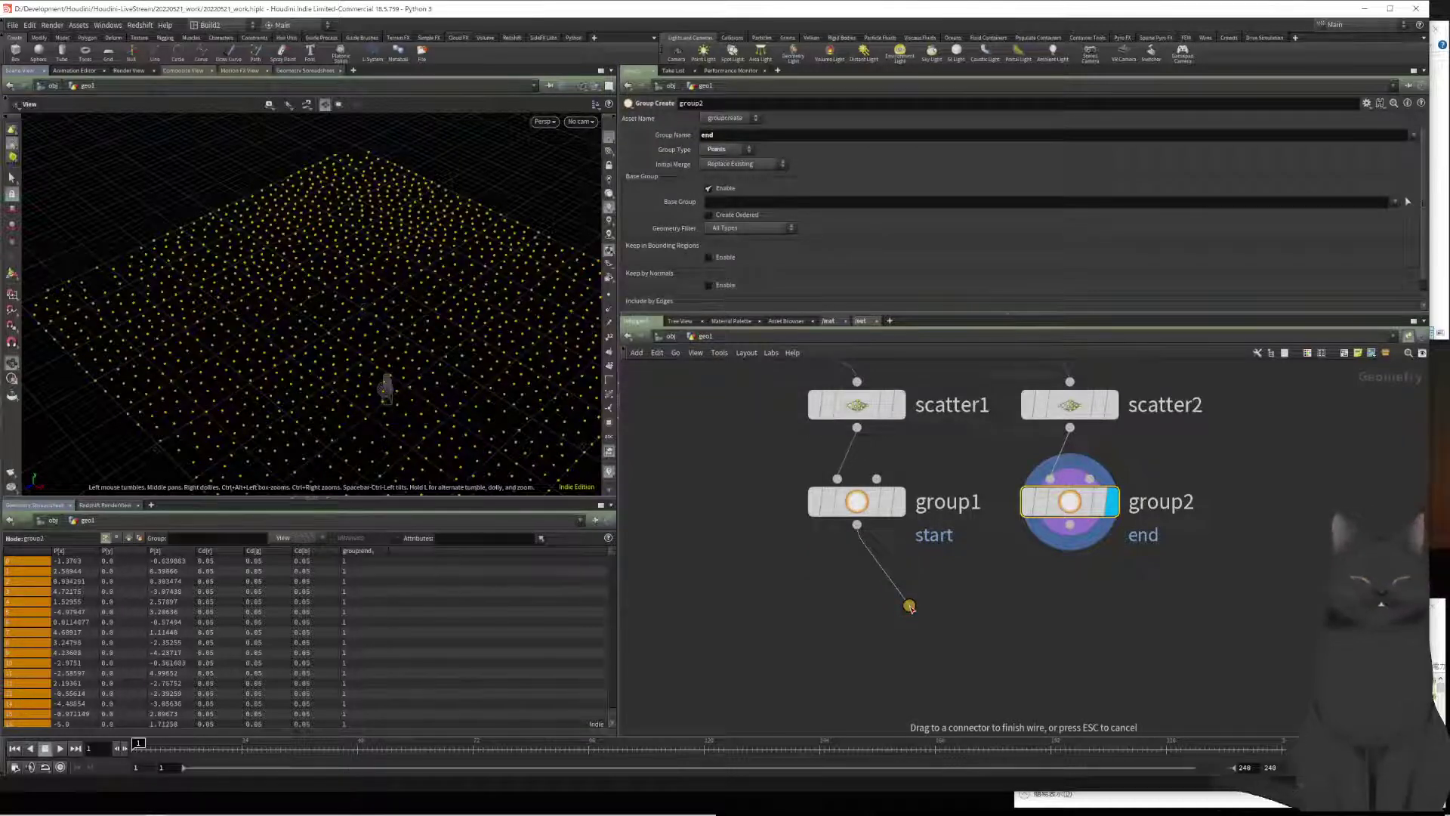
pyautogui.press('Escape')
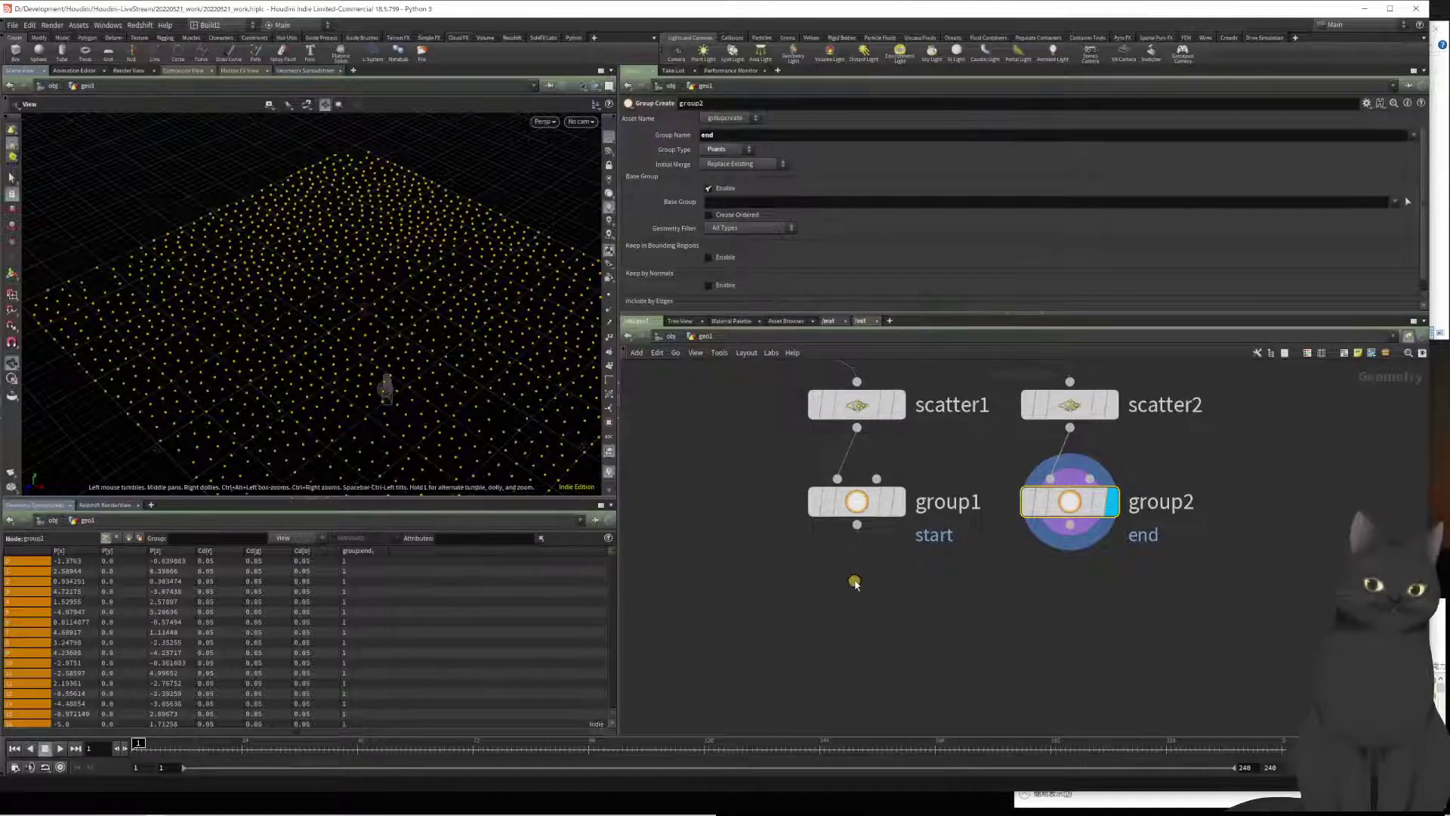
pyautogui.moveTo(806, 566); pyautogui.dragTo(1067, 518)
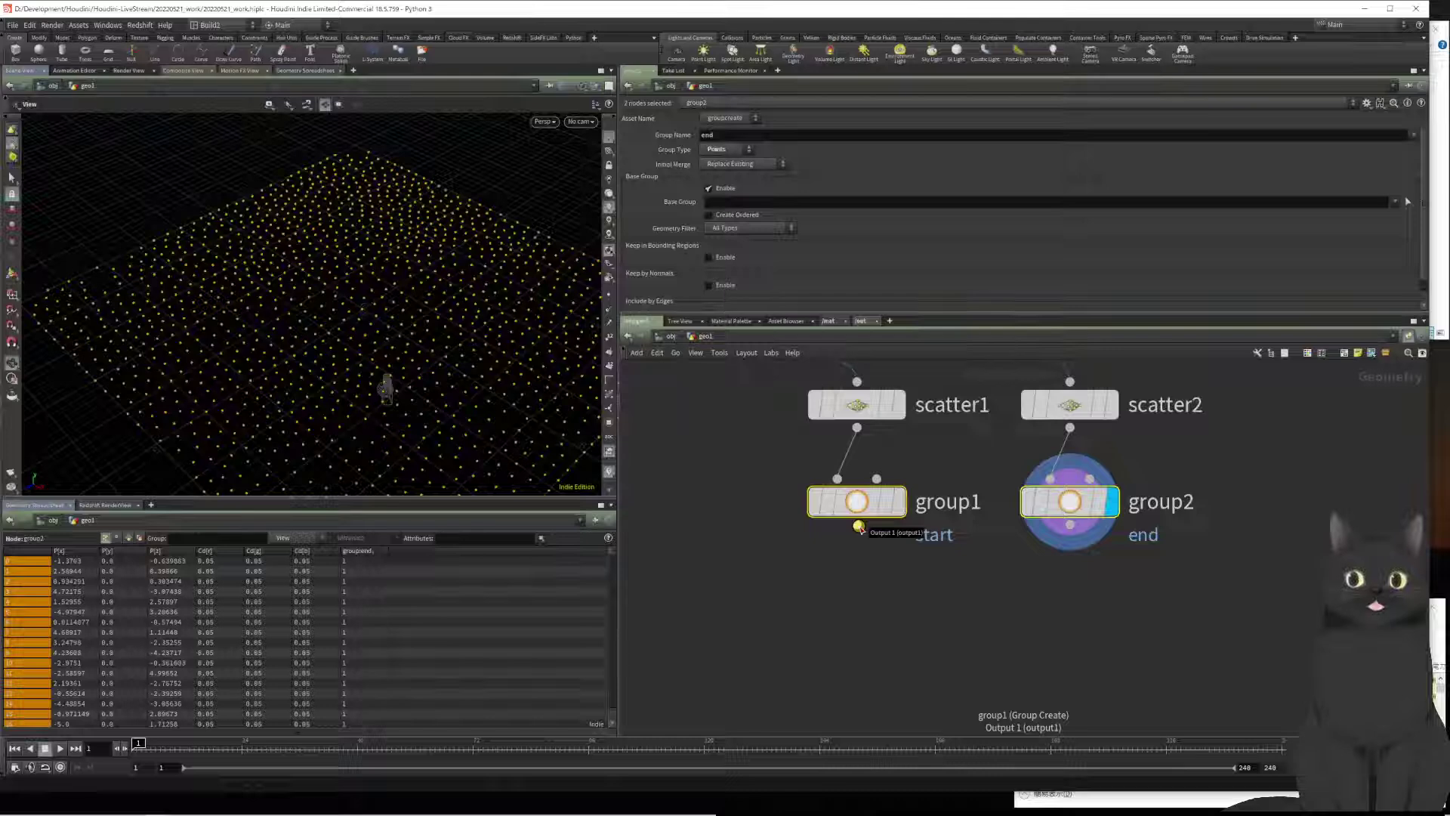
pyautogui.moveTo(858, 526); pyautogui.dragTo(835, 630)
pyautogui.press('Escape')
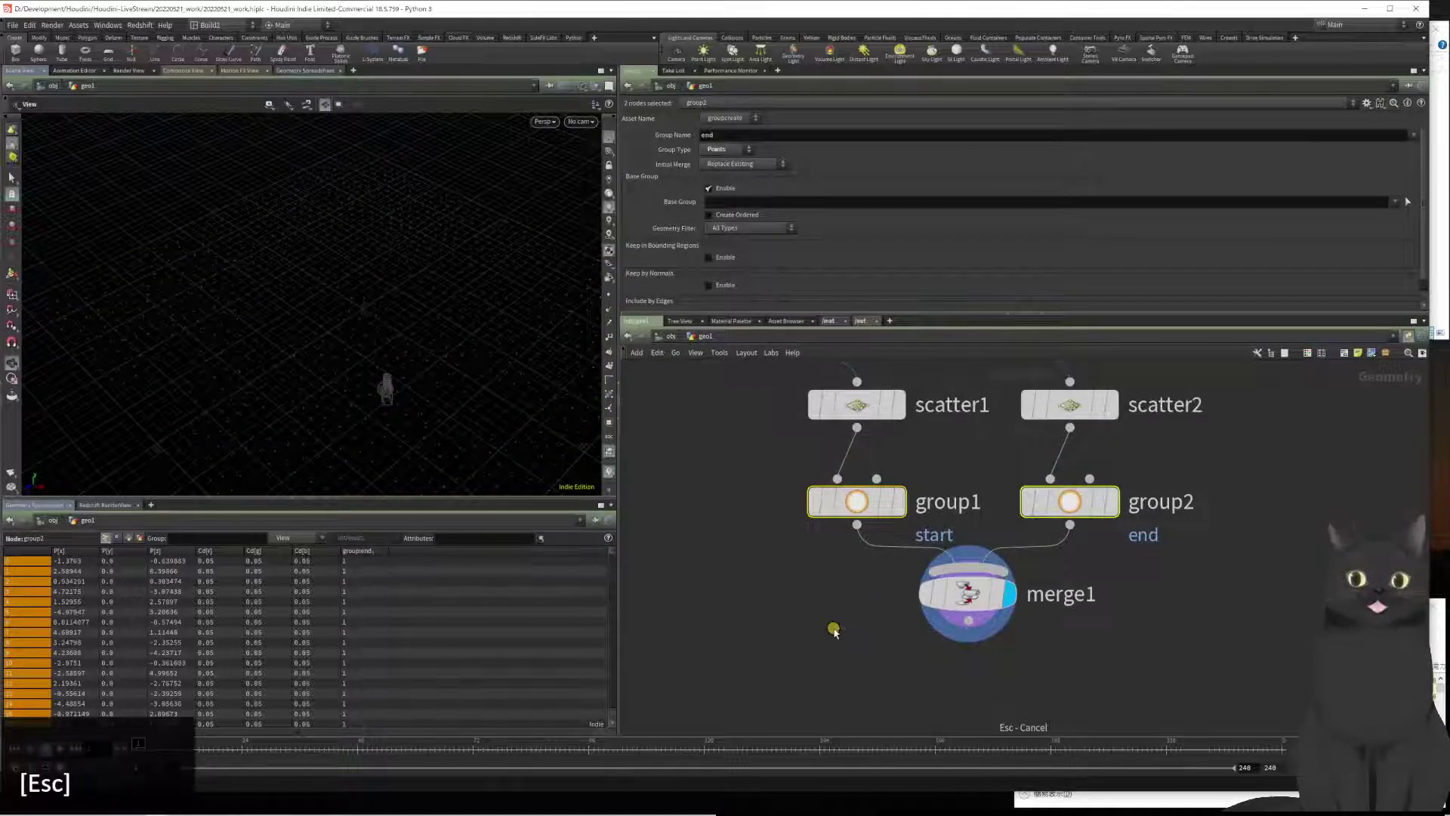
# Step: Add a Find Shortest Path node connected to the Merge node's output
pyautogui.moveTo(831, 625); pyautogui.dragTo(763, 528, button='middle')
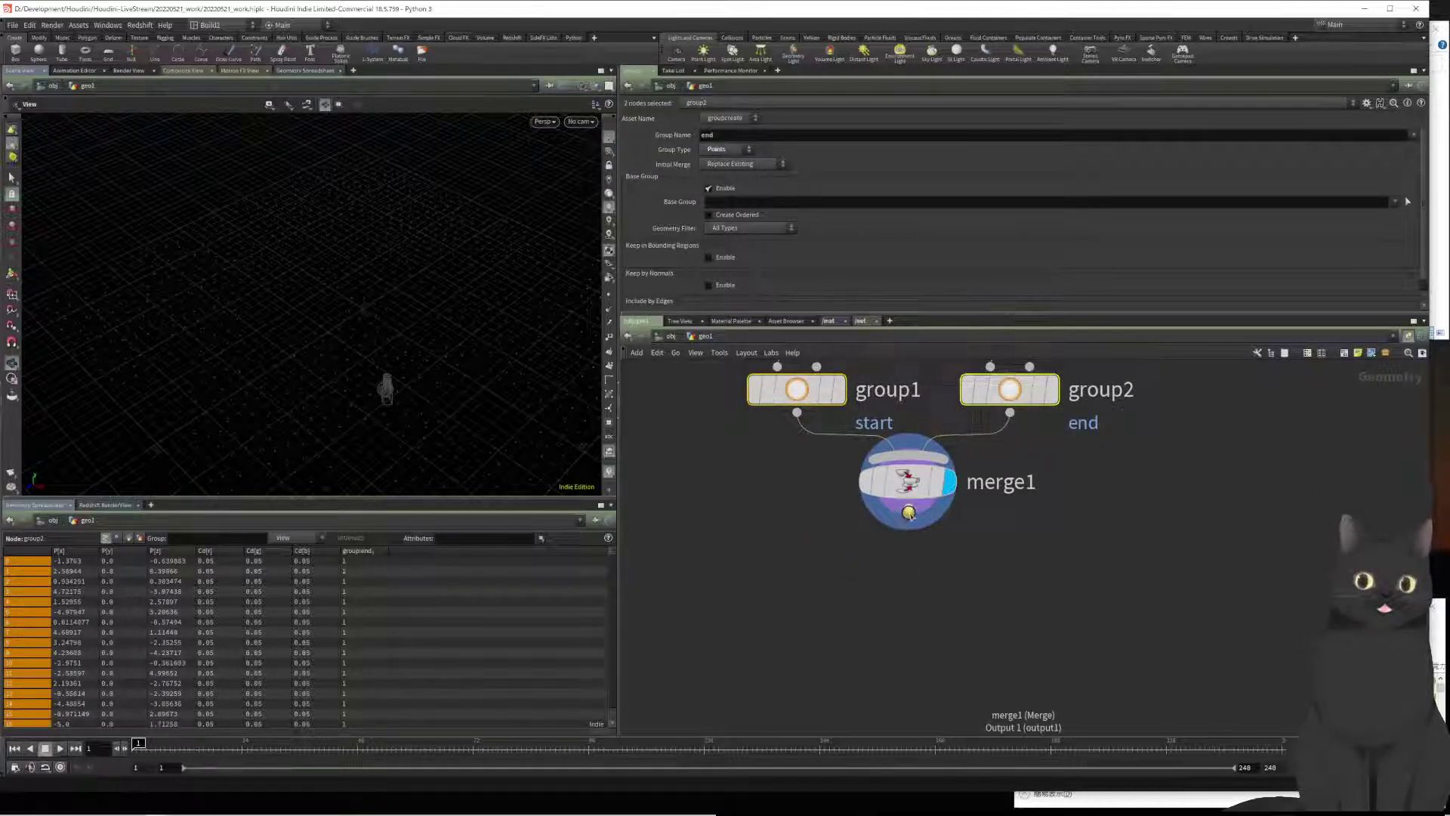
pyautogui.press('Tab')
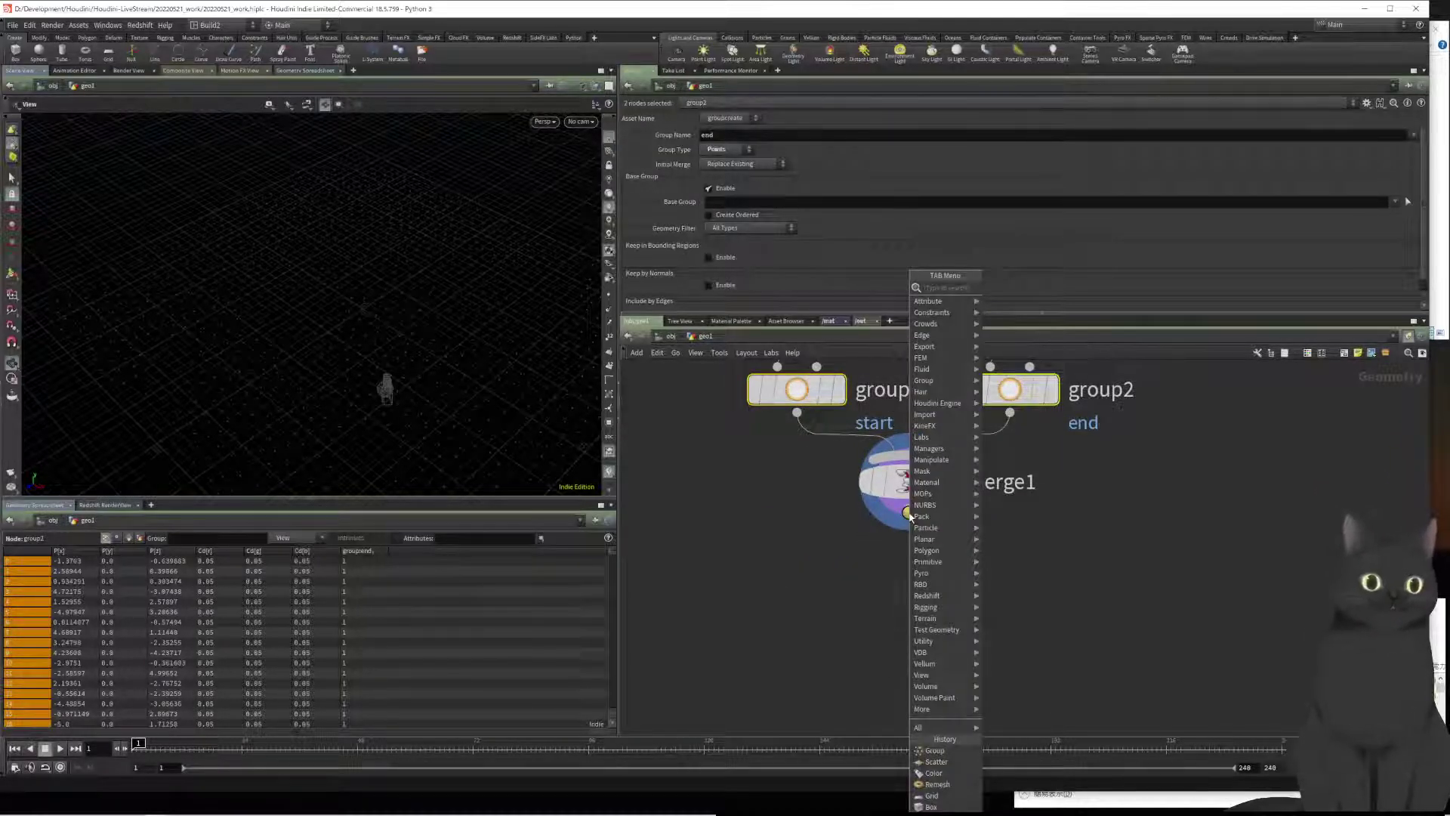
pyautogui.write('find')
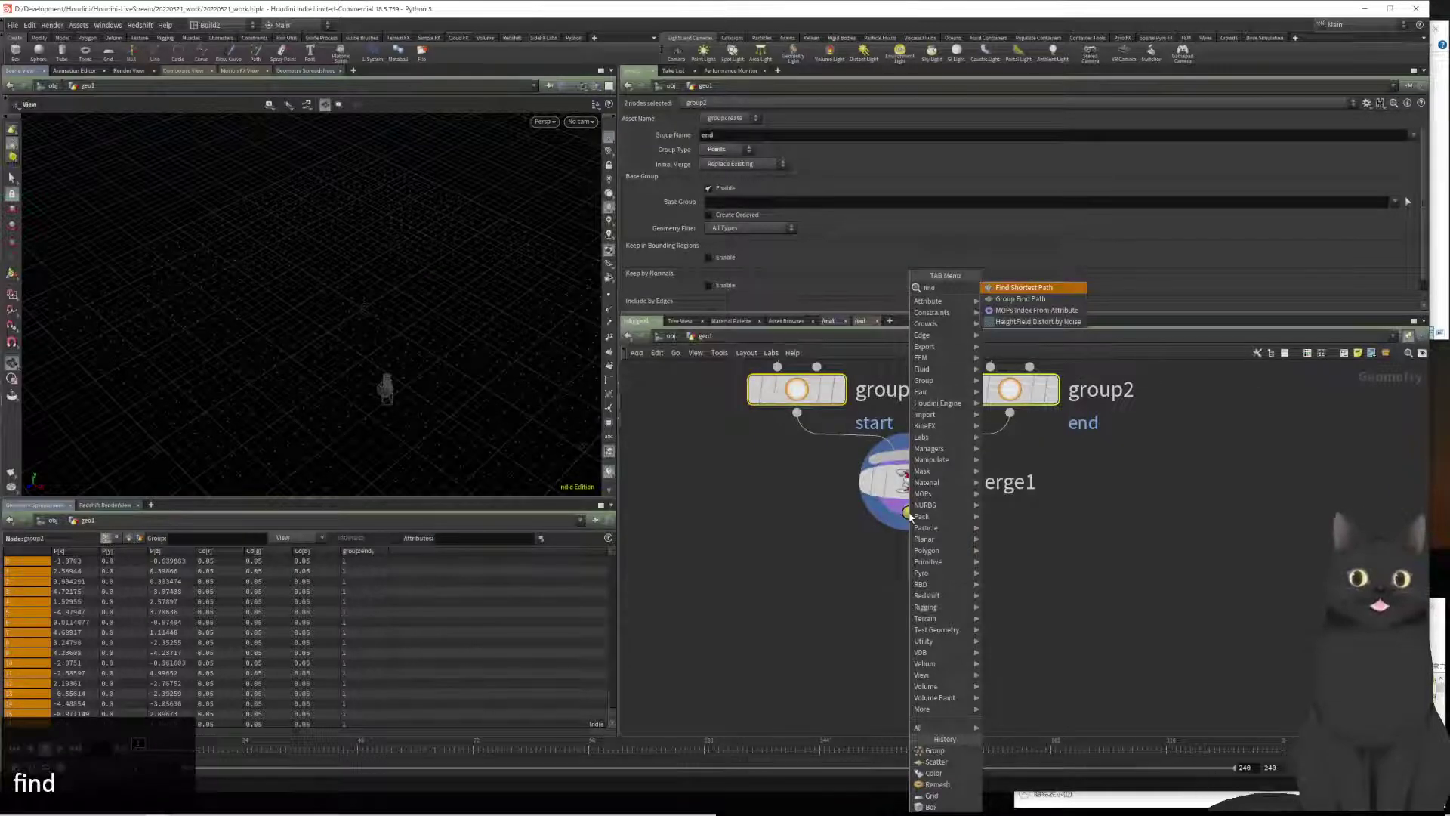
pyautogui.press('Return')
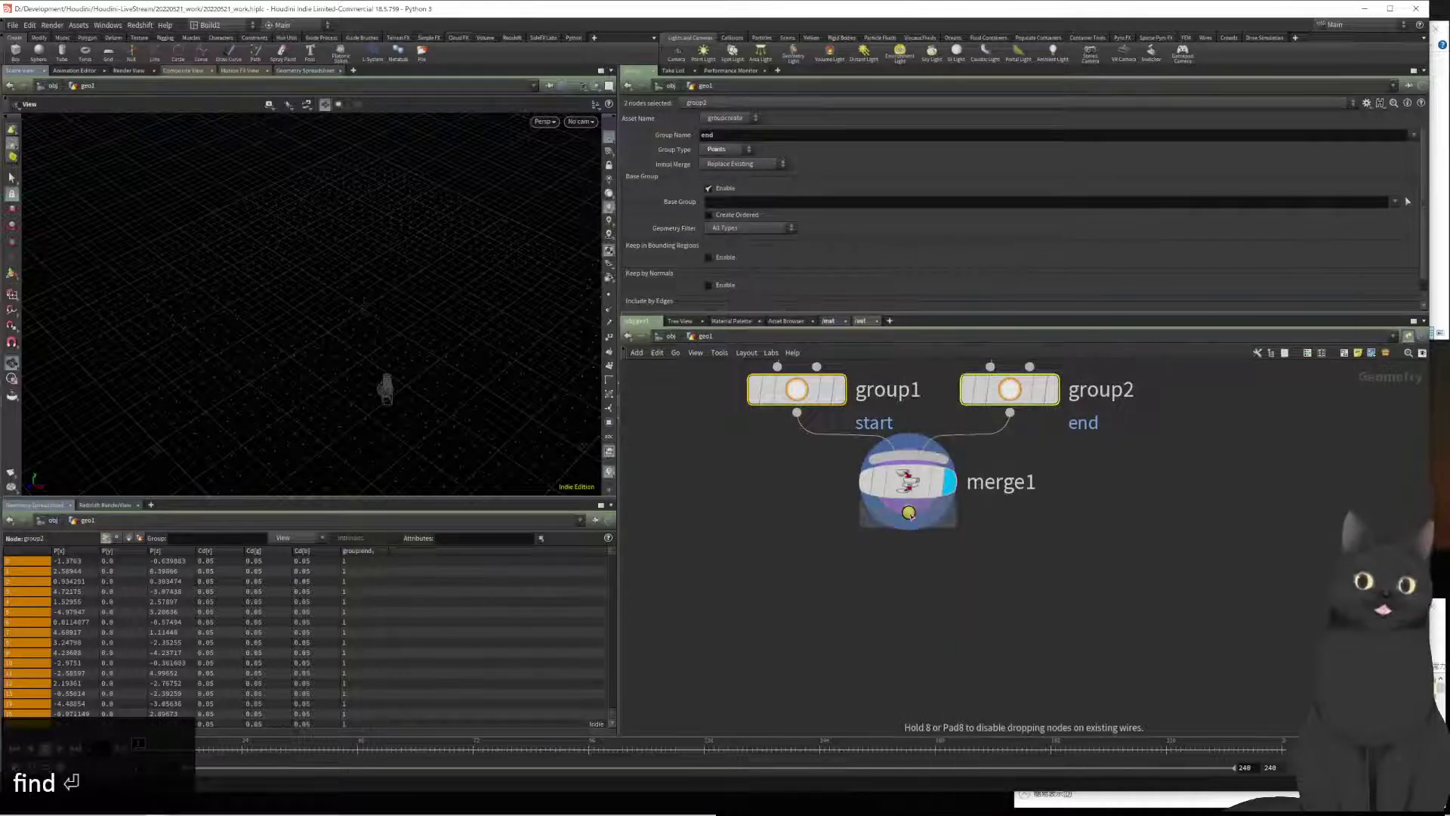
pyautogui.press('Return')
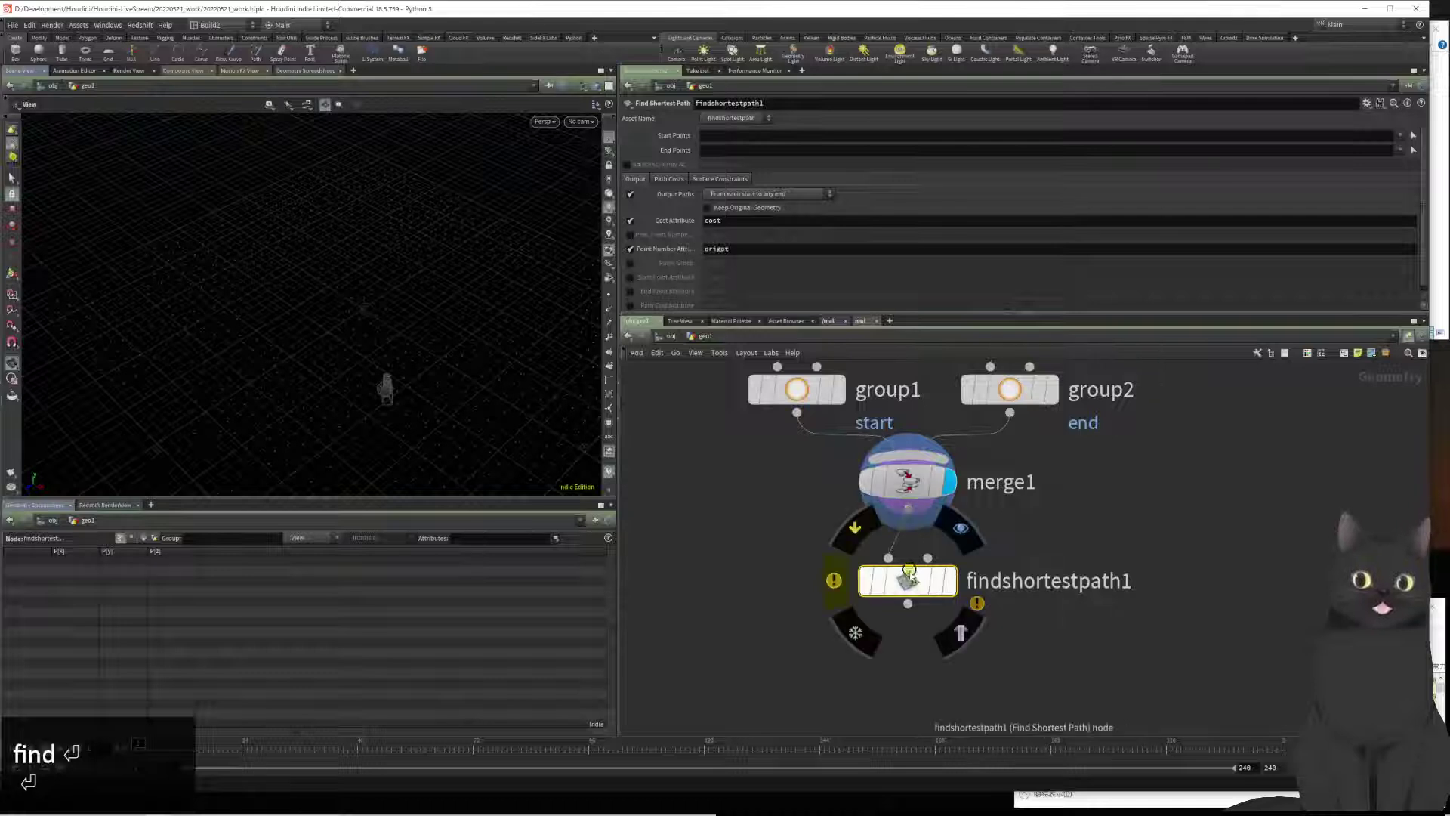
# Step: Move the Find Shortest Path node away from the Merge node and feed its first input from the Color node instead
pyautogui.moveTo(907, 582); pyautogui.dragTo(706, 629)
pyautogui.scroll(-3, 734, 518)
pyautogui.scroll(-1, 734, 518)
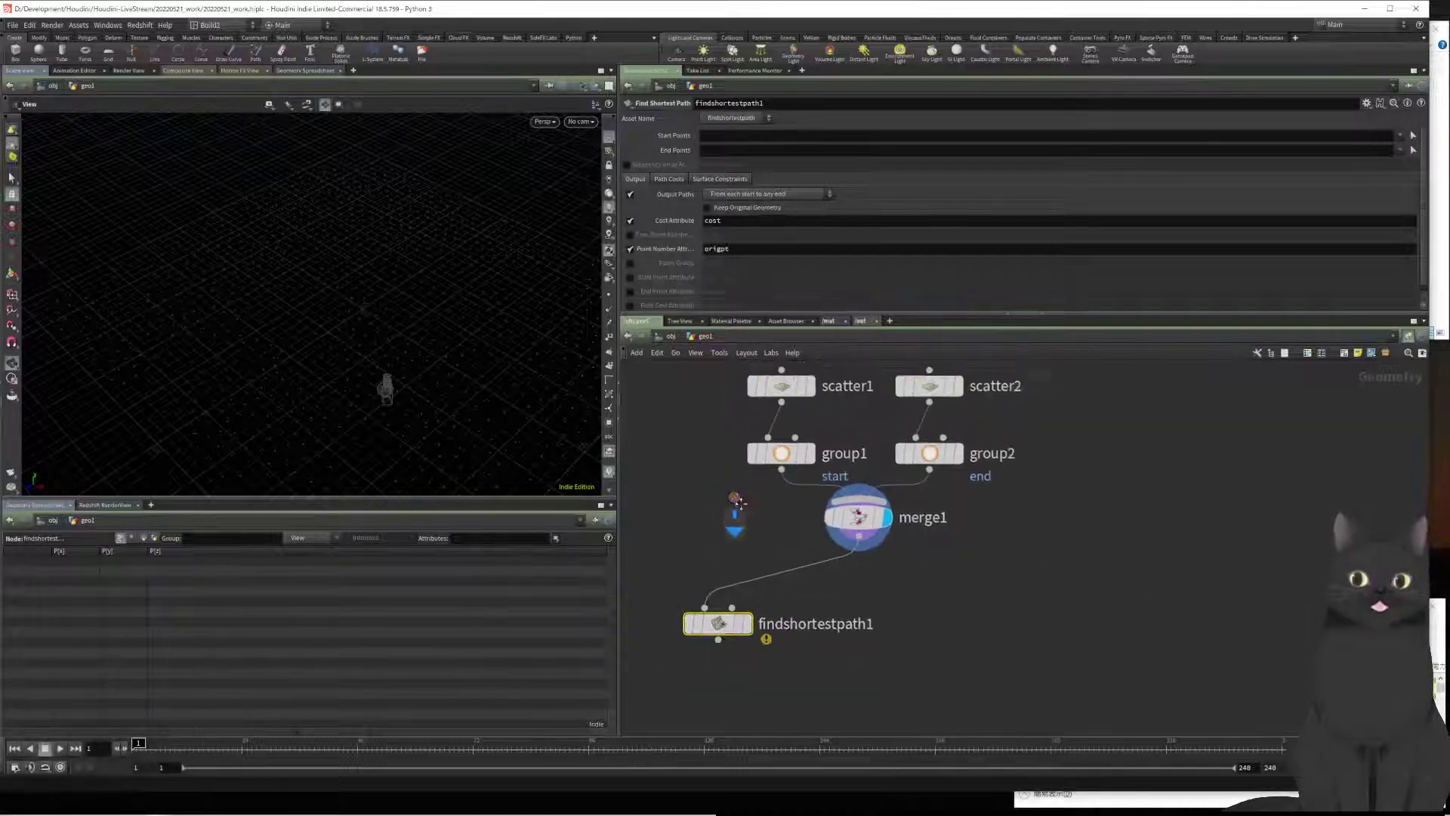
pyautogui.moveTo(734, 518); pyautogui.dragTo(874, 560, button='middle')
pyautogui.scroll(-2, 869, 483)
pyautogui.moveTo(866, 444); pyautogui.dragTo(861, 638)
# Step: Cycle the network wiring style until the wires run vertically with rounded bends
pyautogui.press('s')
pyautogui.press('s')
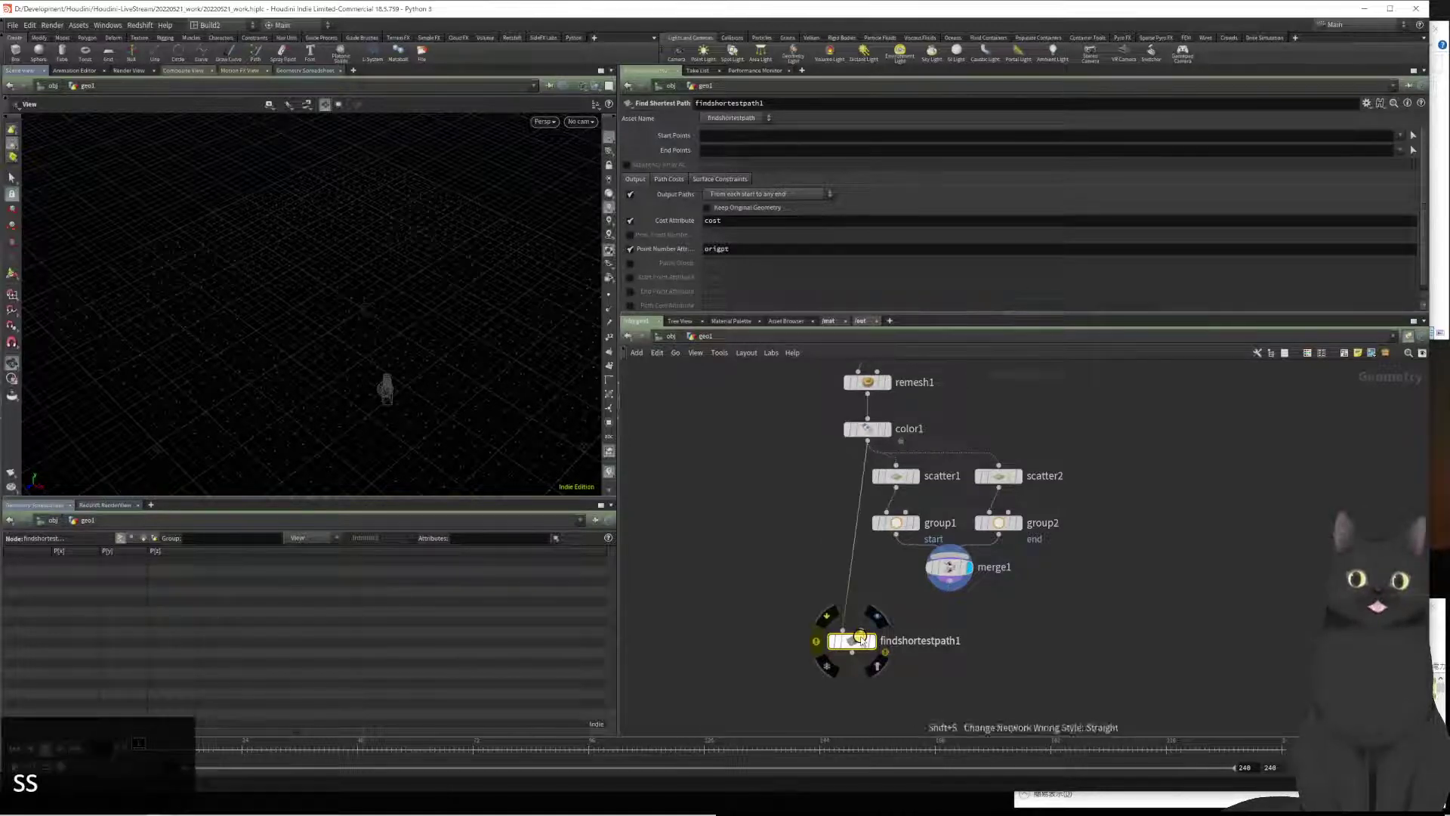
pyautogui.press('s')
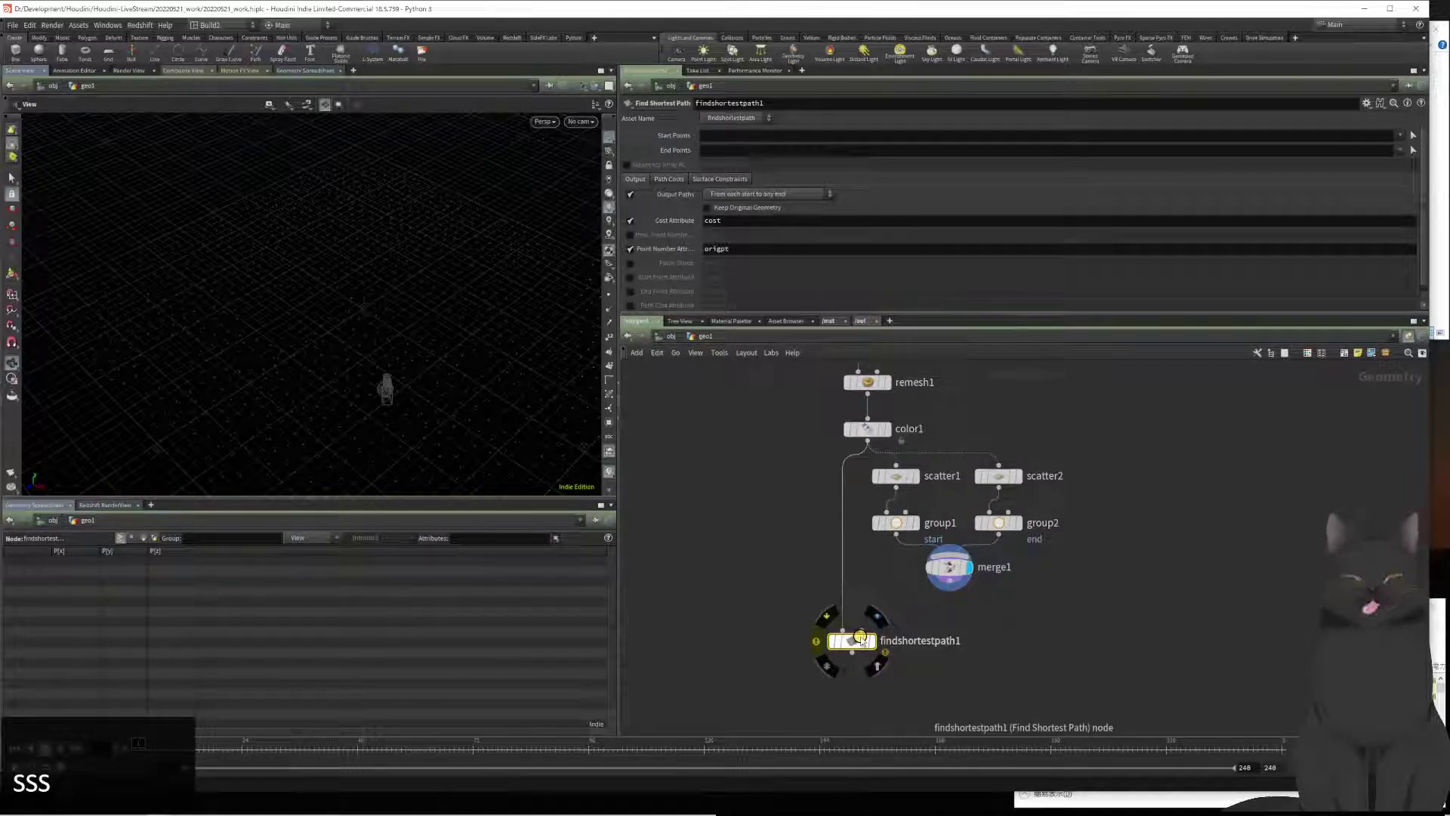
pyautogui.press('s')
pyautogui.press('s')
pyautogui.press('s')
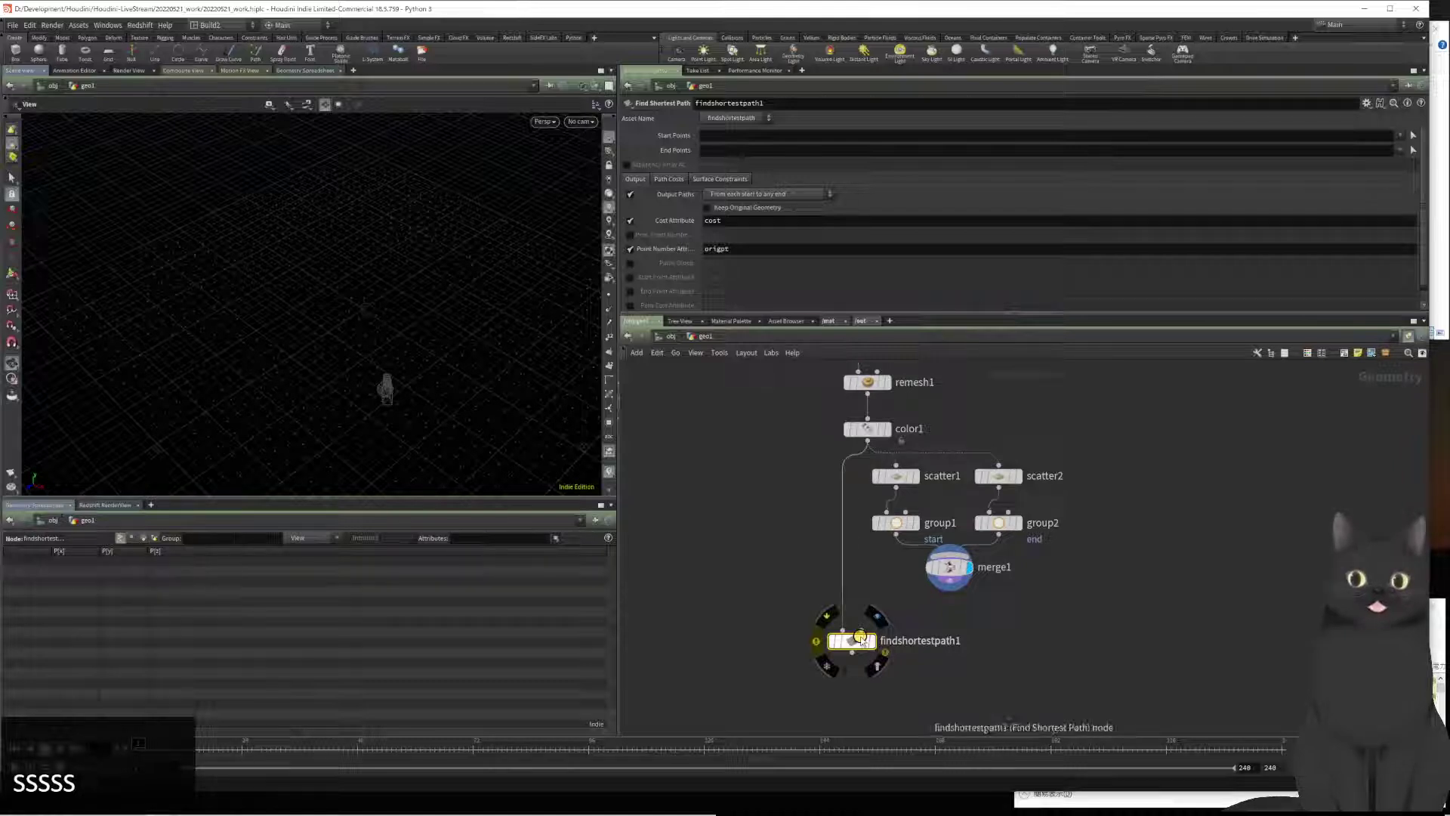
pyautogui.press('s')
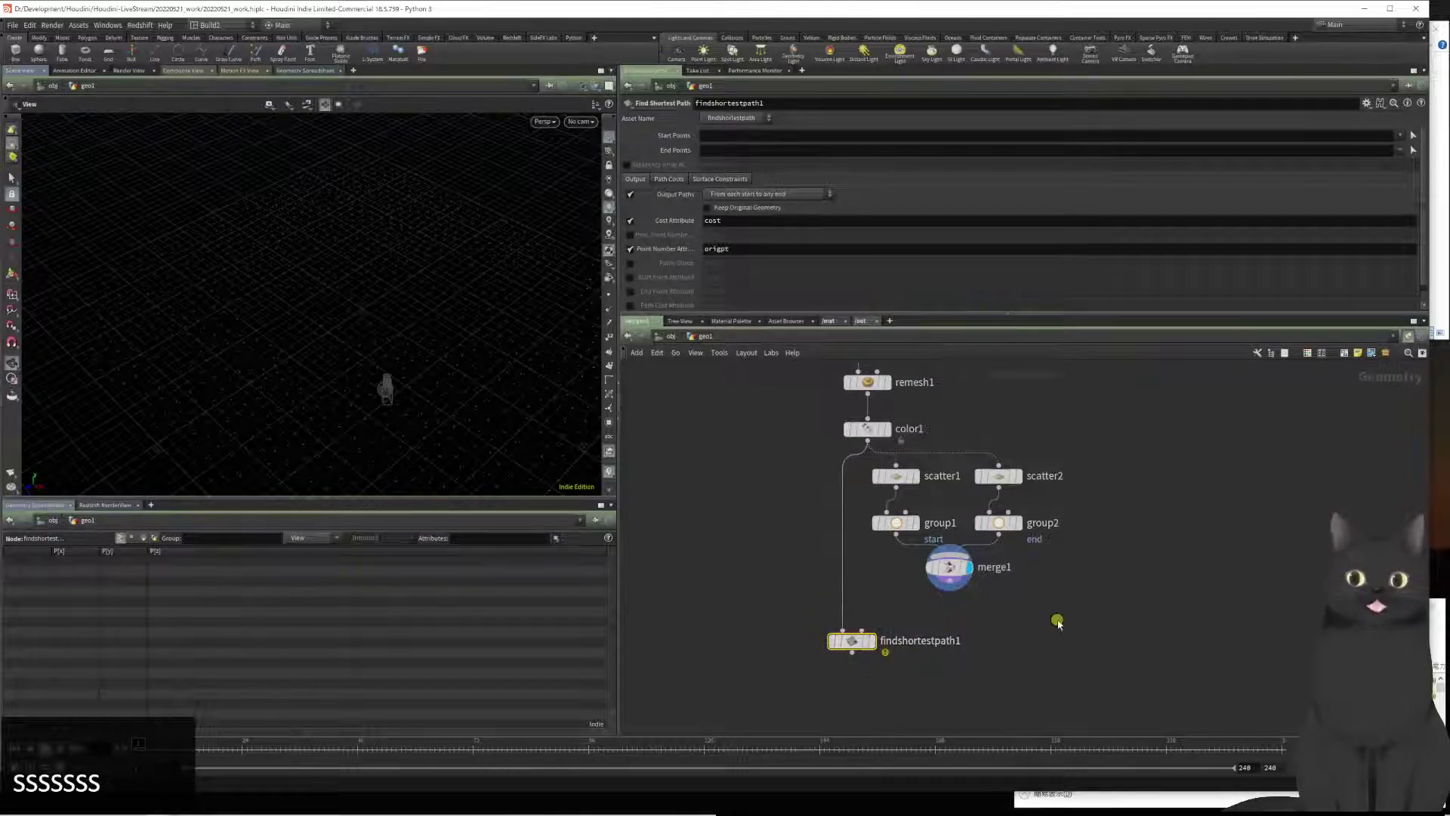
# Step: Rearrange the network by spacing the scatter, group and merge nodes apart from the Find Shortest Path node
pyautogui.moveTo(1057, 620); pyautogui.dragTo(875, 500)
pyautogui.moveTo(1050, 600); pyautogui.dragTo(891, 483)
pyautogui.moveTo(891, 483); pyautogui.dragTo(914, 504)
pyautogui.moveTo(852, 642); pyautogui.dragTo(829, 669)
pyautogui.scroll(2, 897, 633)
pyautogui.moveTo(890, 622); pyautogui.dragTo(854, 520, button='middle')
pyautogui.click(853, 523)
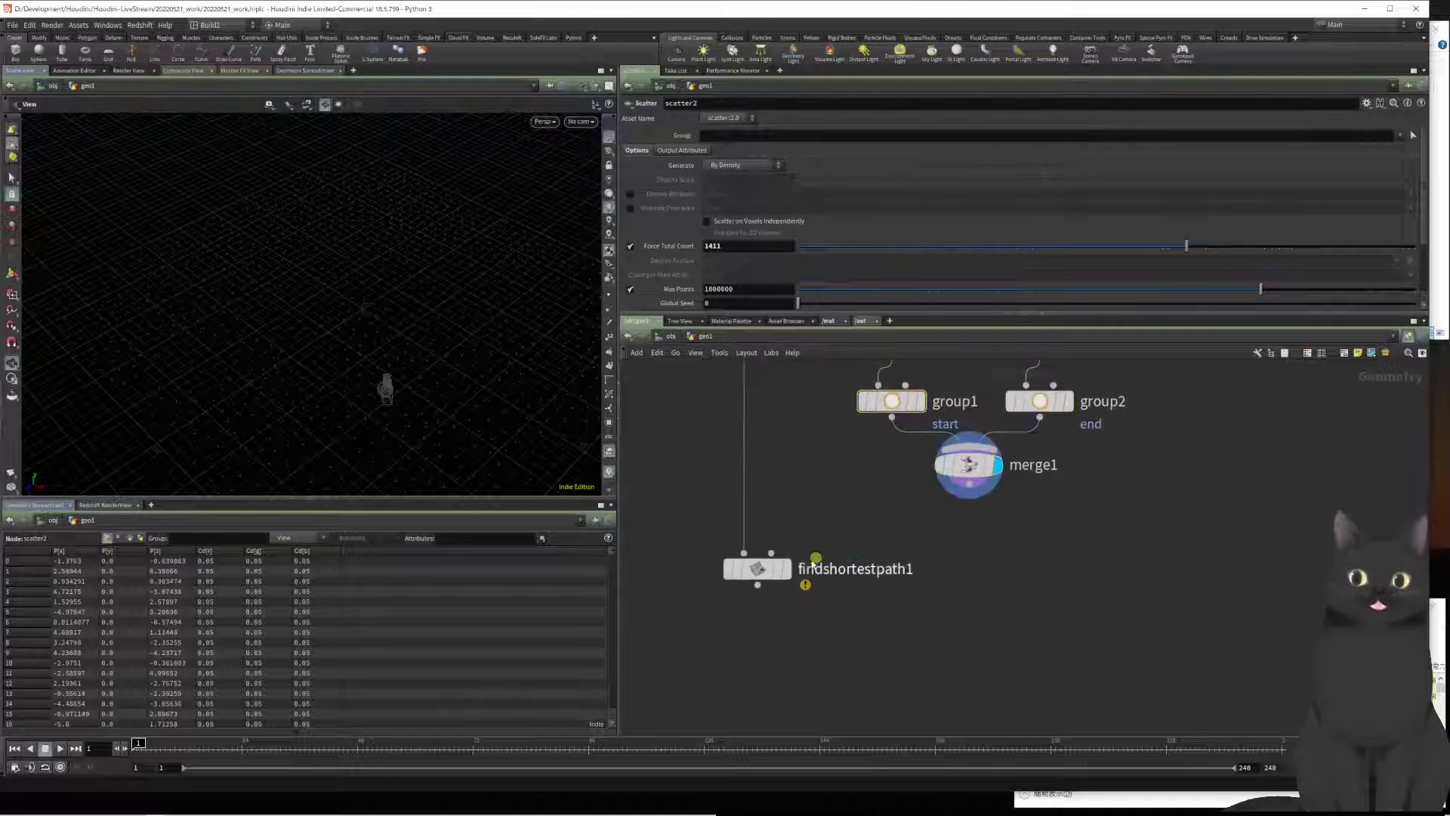
# Step: Connect the Merge node to the Find Shortest Path node's second input and set Find Shortest Path as the displayed node
pyautogui.moveTo(774, 559); pyautogui.dragTo(959, 538)
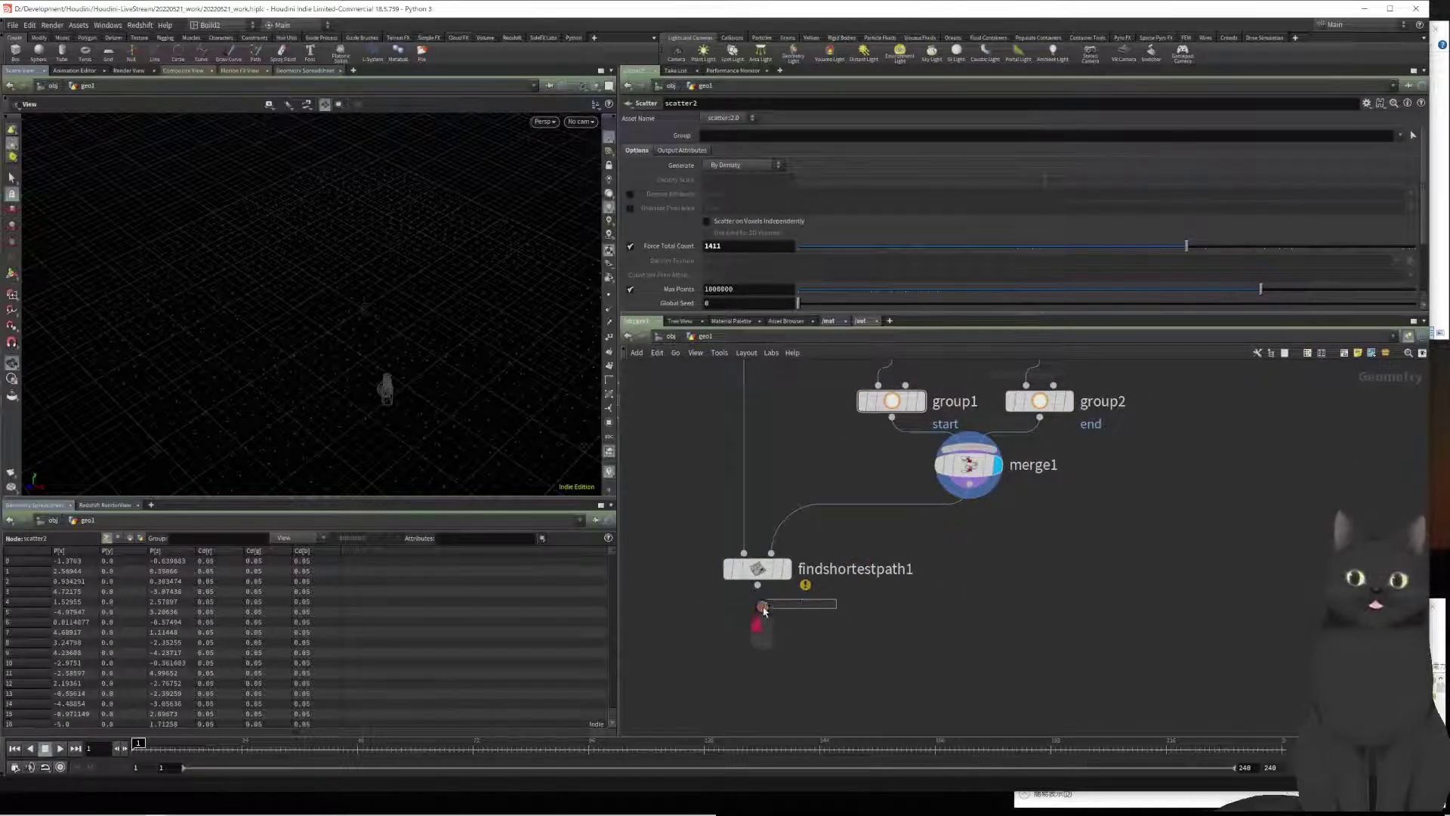
pyautogui.moveTo(757, 621); pyautogui.dragTo(668, 555)
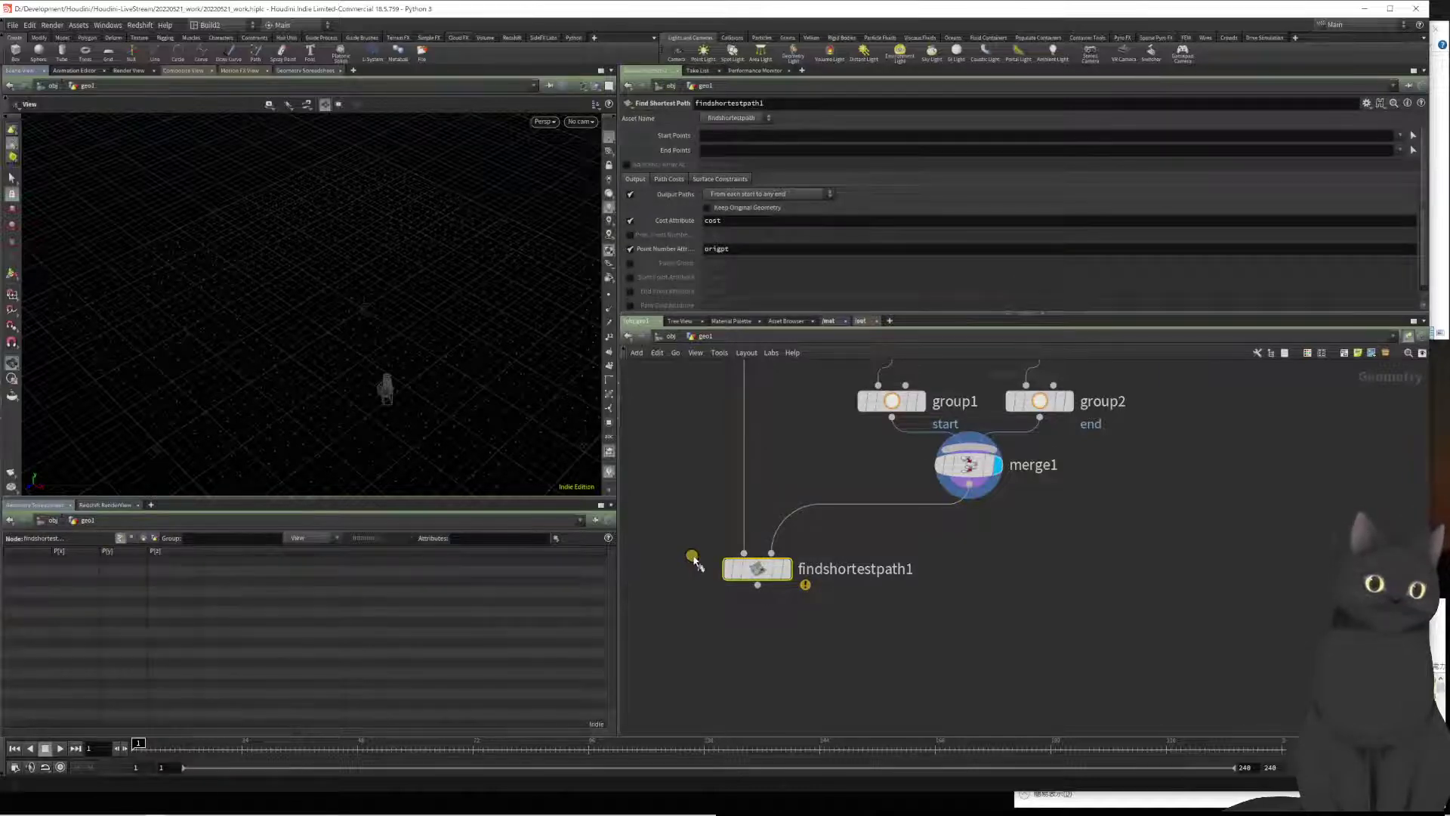
pyautogui.moveTo(843, 641); pyautogui.dragTo(1040, 666, button='middle')
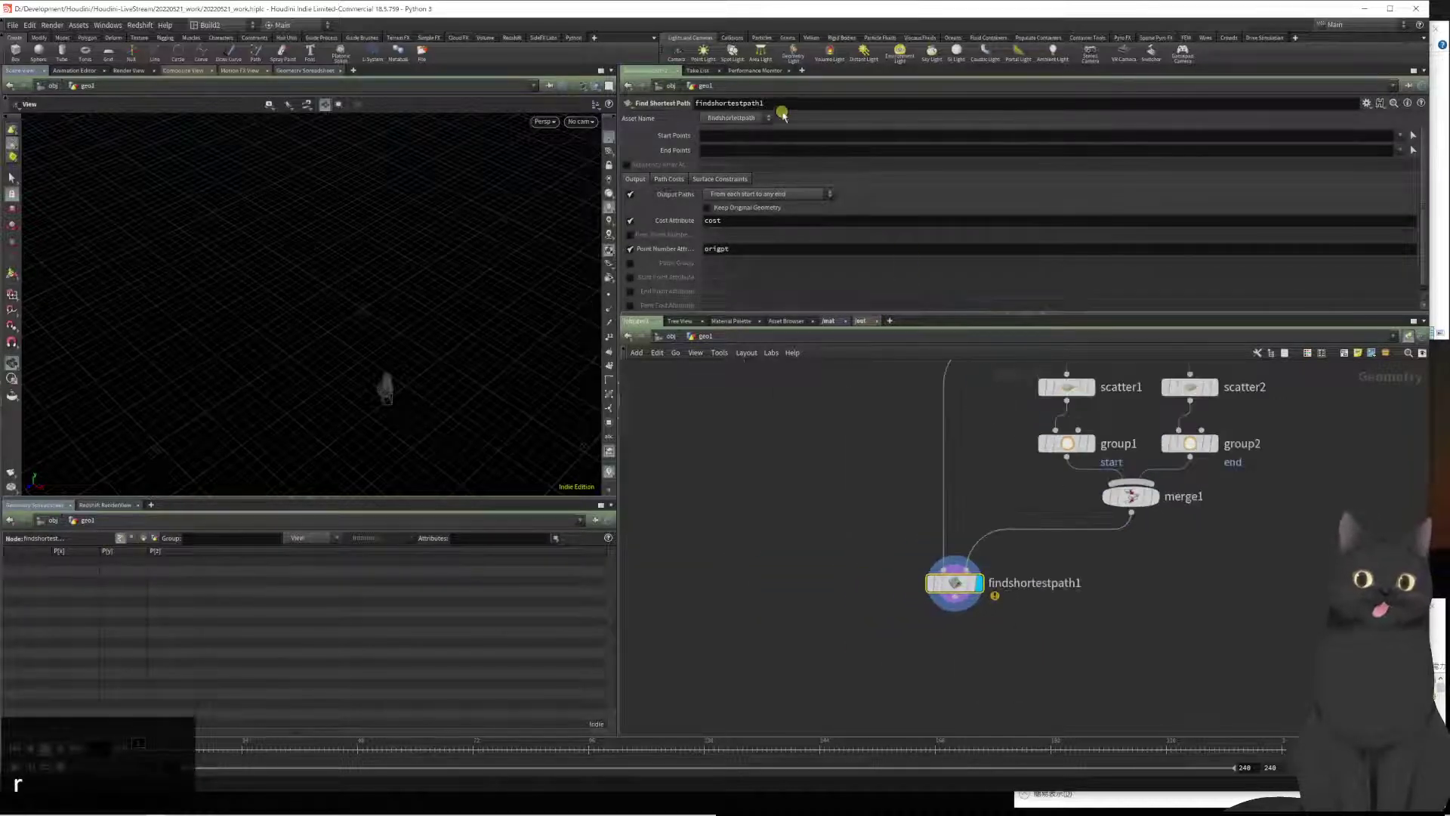
# Step: Set the Find Shortest Path node's Start Points to start and End Points to end
pyautogui.click(772, 138)
pyautogui.write('start')
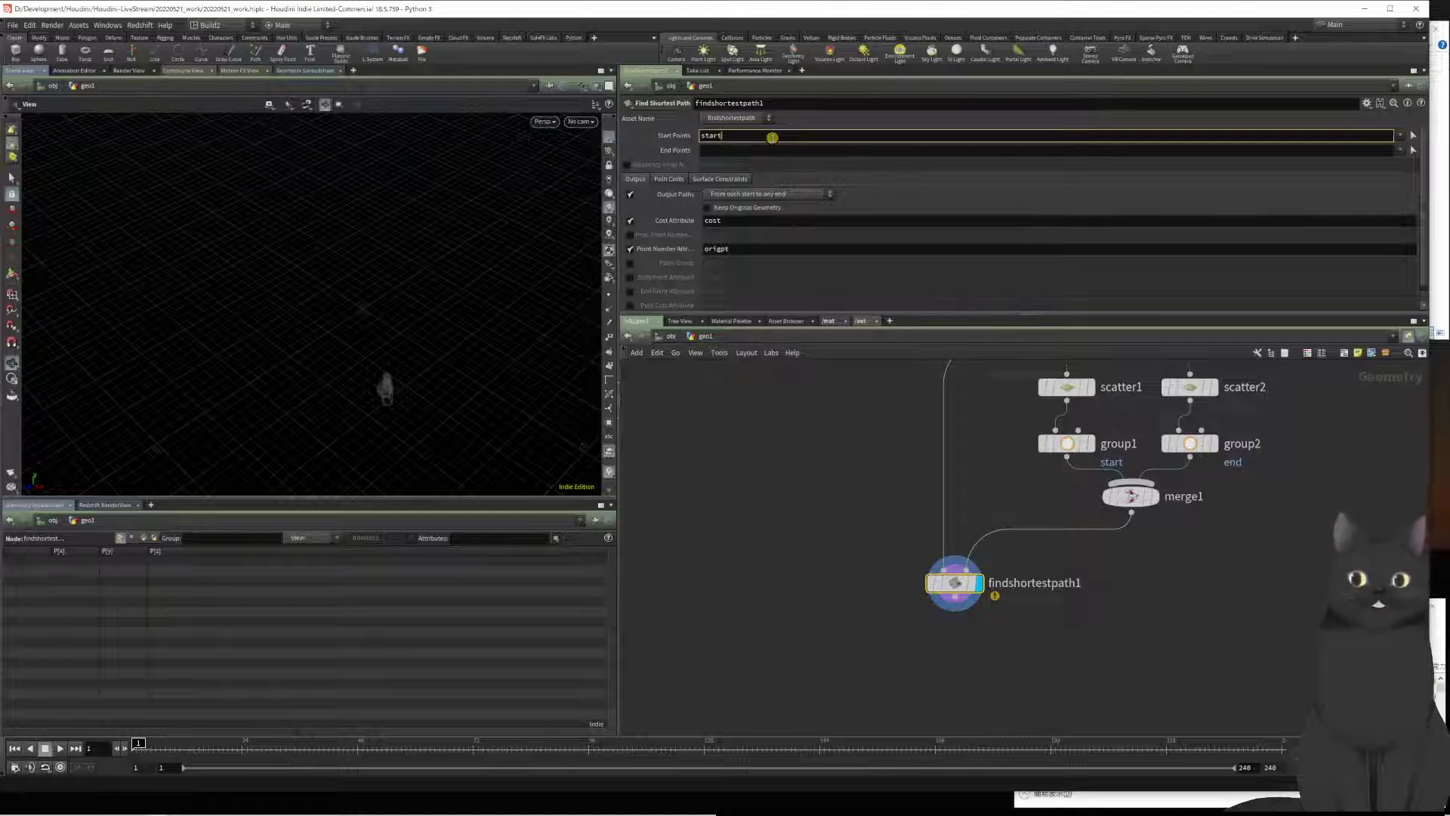
pyautogui.press('Tab')
pyautogui.write('end')
pyautogui.press('Return')
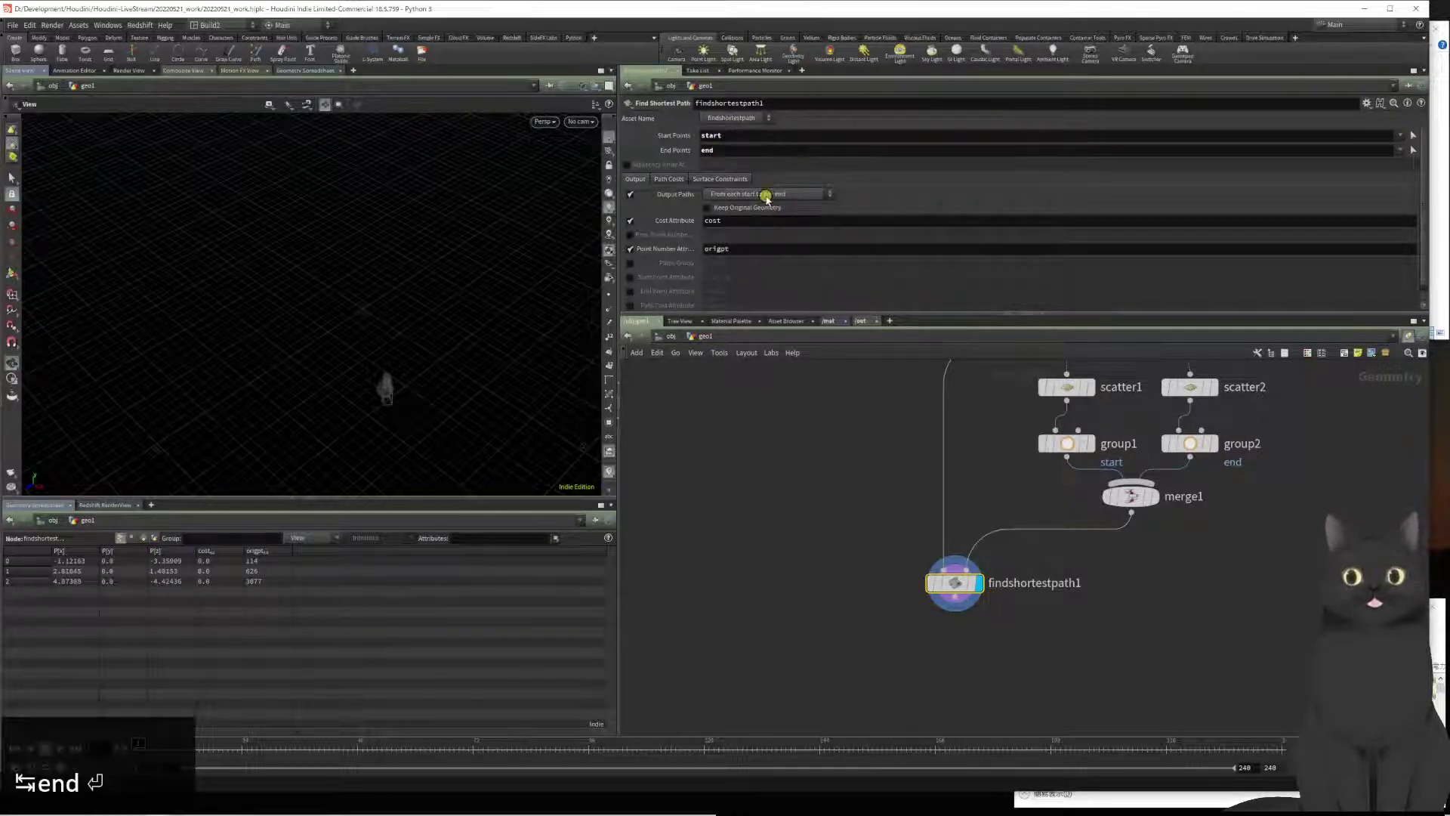
# Step: Set the Find Shortest Path node's Output Paths to From any start to each end and inspect the resulting paths
pyautogui.click(767, 195)
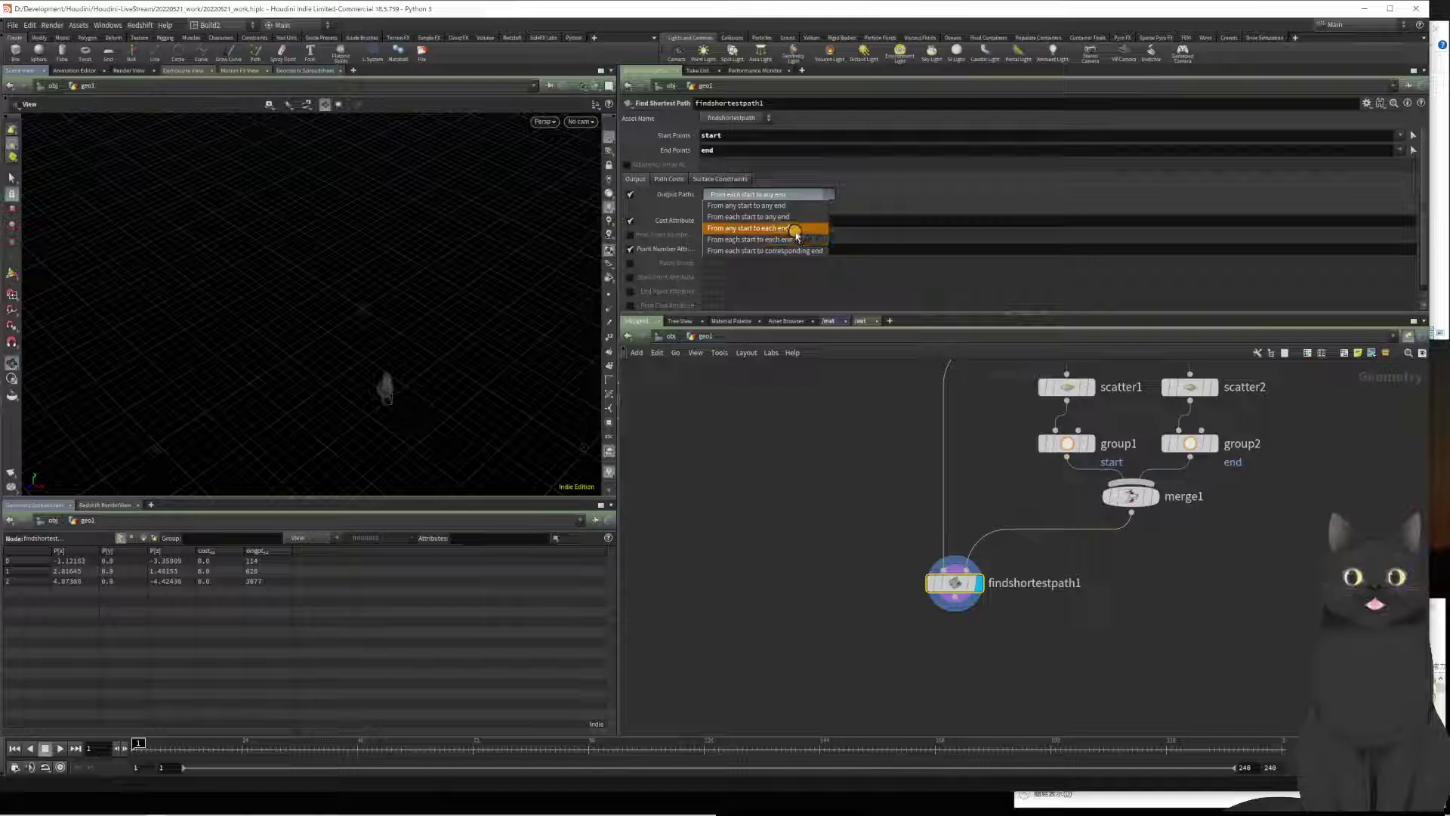
pyautogui.click(796, 230)
pyautogui.scroll(-5, 379, 397)
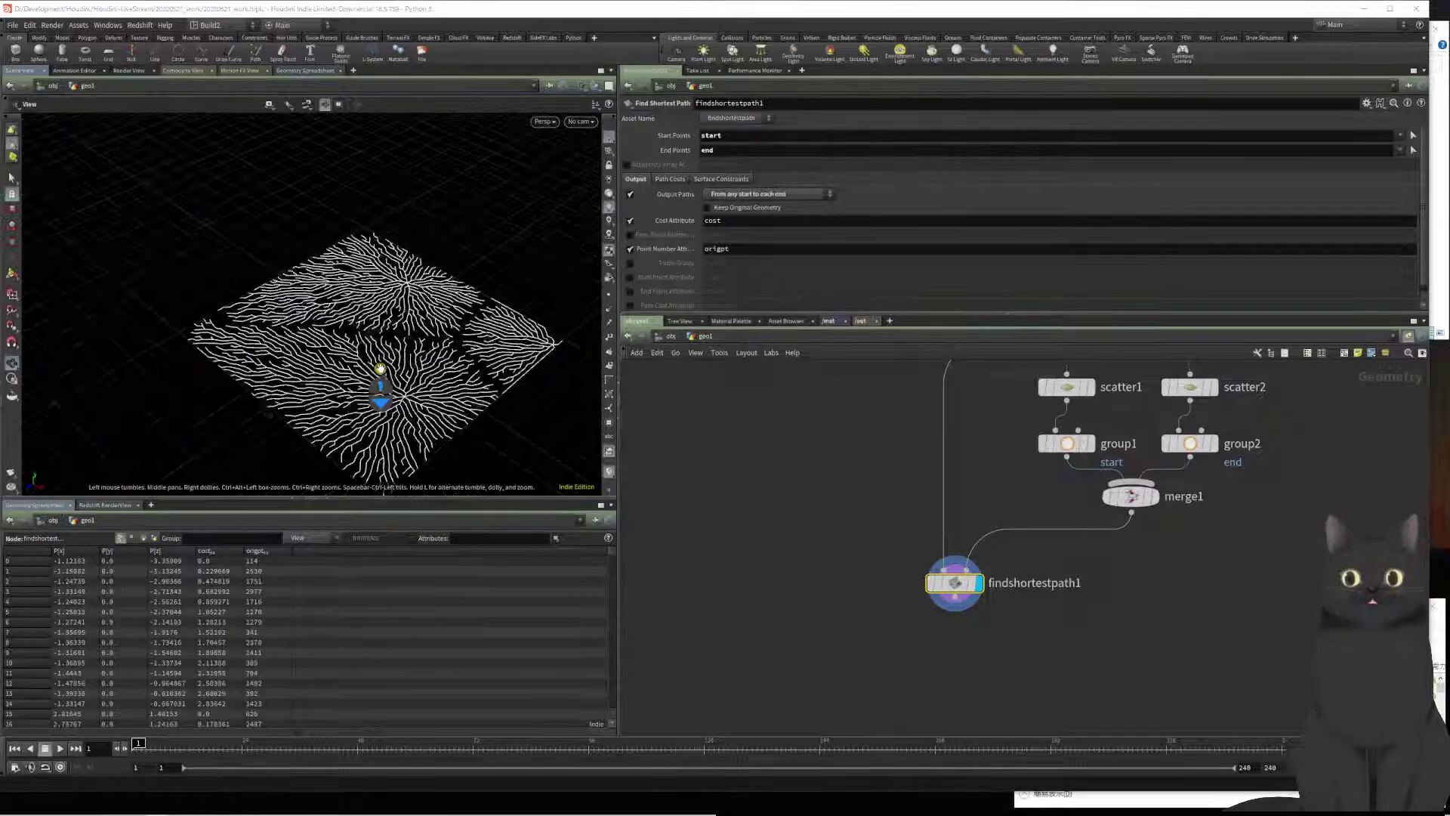
pyautogui.moveTo(379, 401); pyautogui.dragTo(343, 400)
pyautogui.moveTo(794, 447); pyautogui.dragTo(728, 583, button='middle')
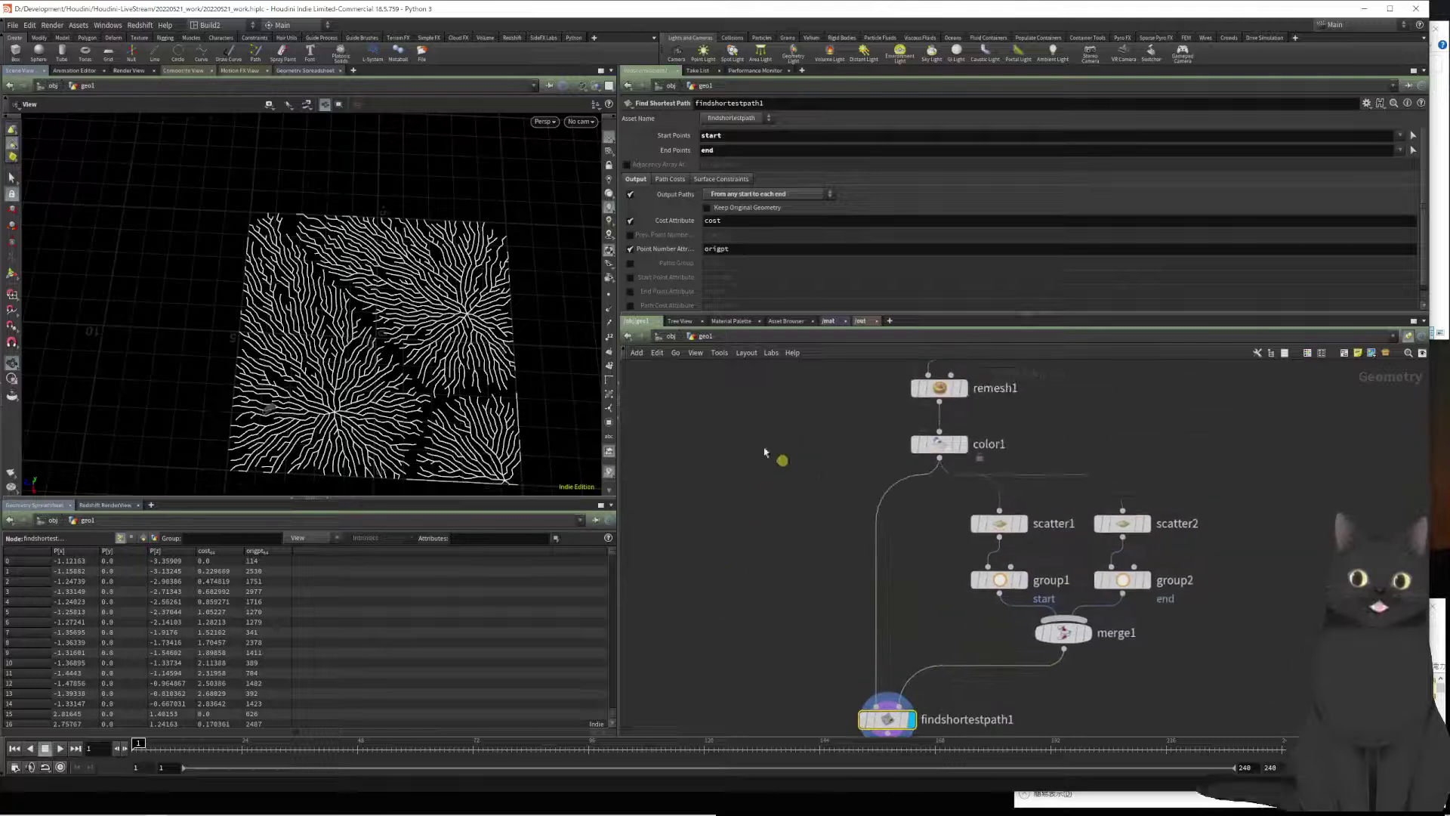
# Step: Display the start Scatter node's points briefly, and restore Find Shortest Path as the displayed node
pyautogui.click(1000, 527)
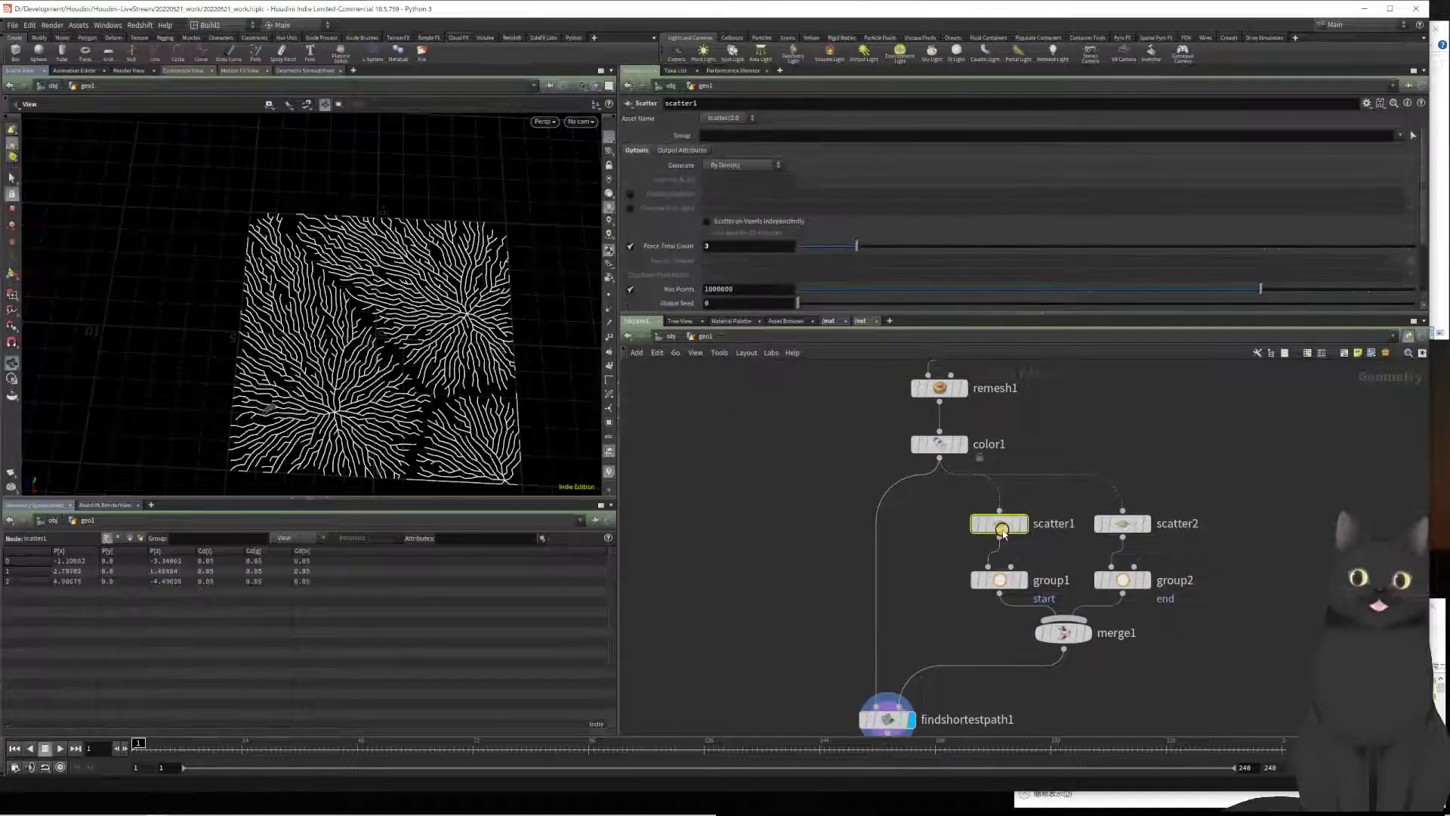
pyautogui.moveTo(1002, 533)
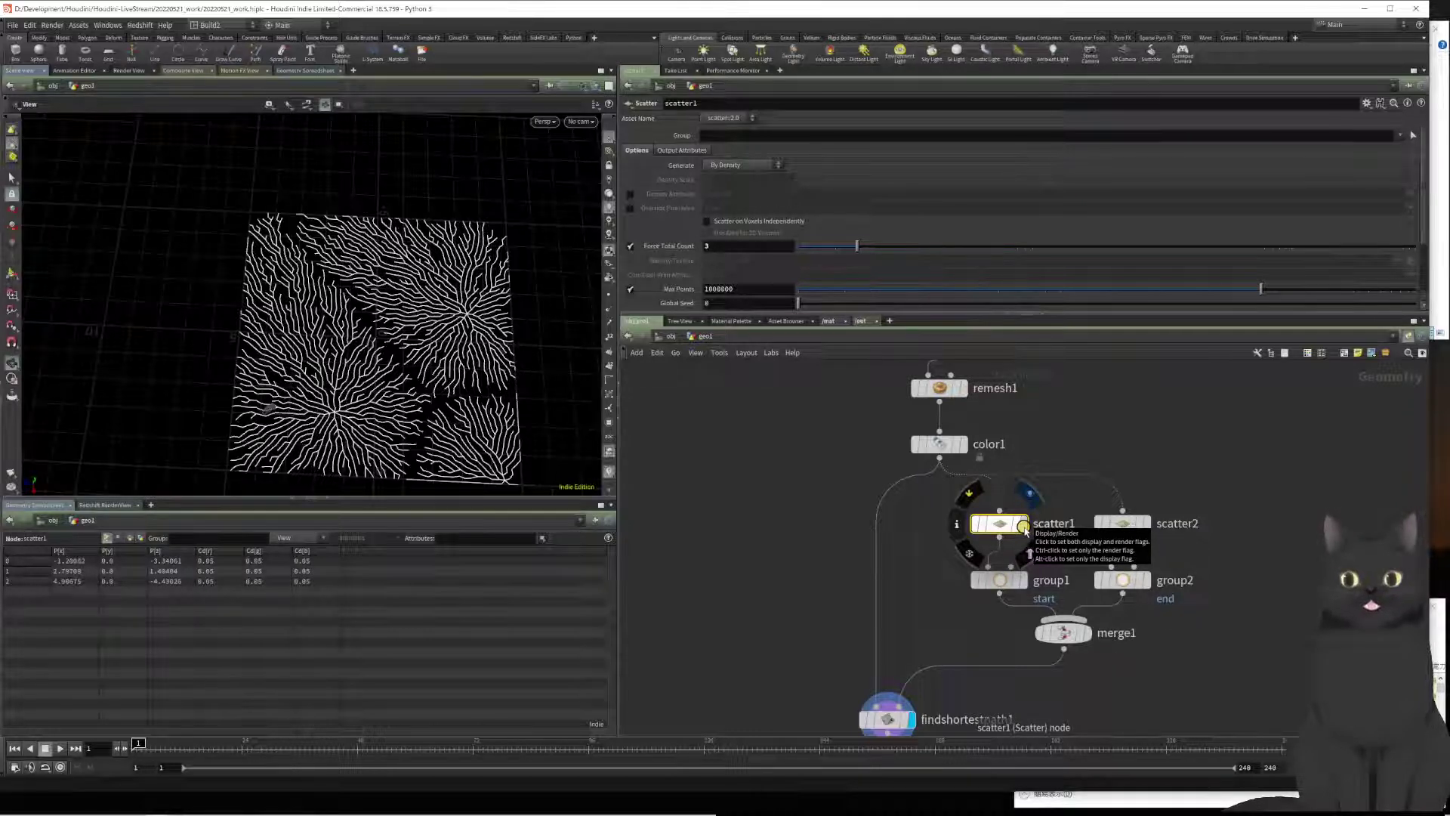
pyautogui.click(1024, 526)
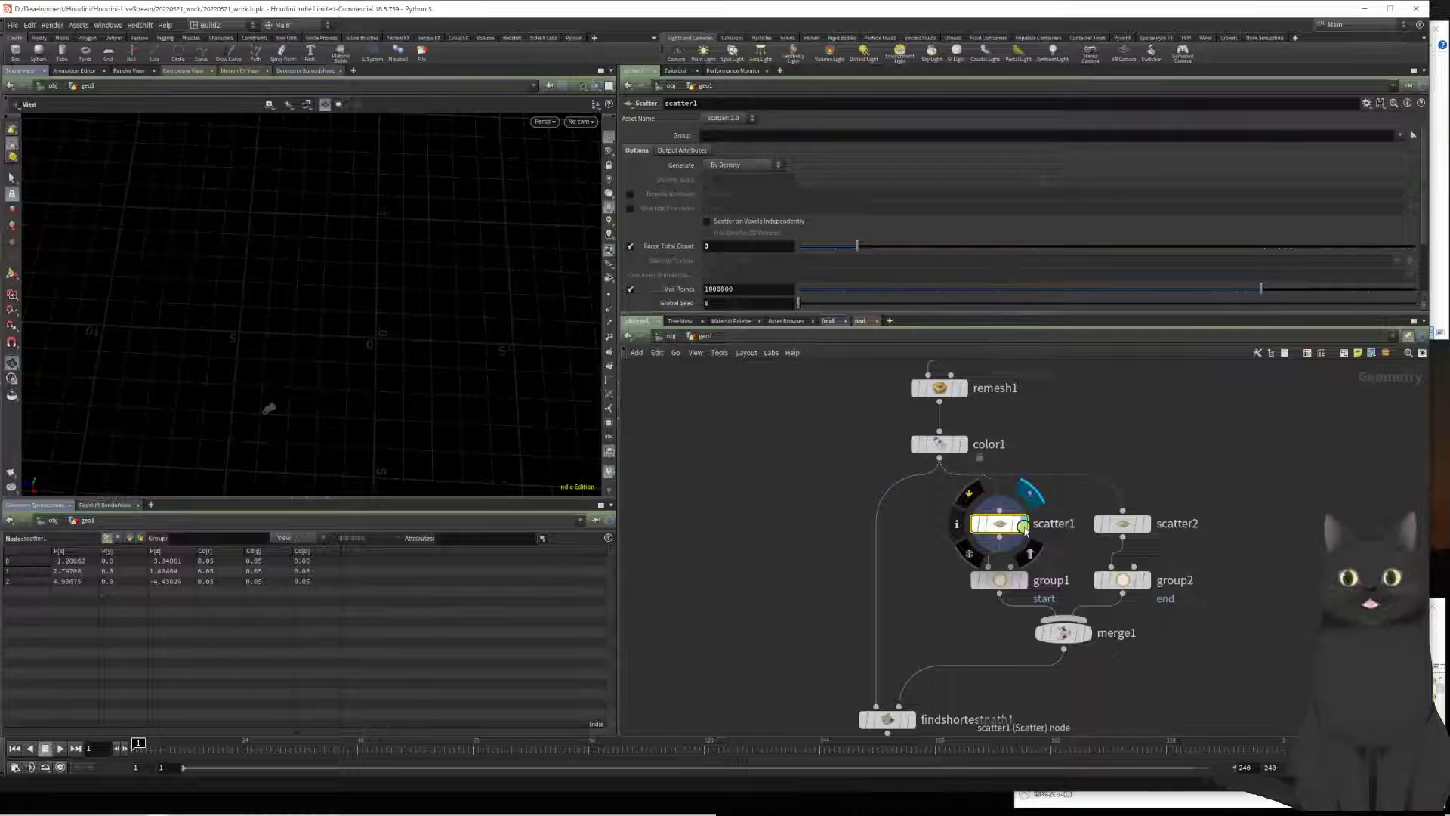
pyautogui.moveTo(907, 579); pyautogui.dragTo(914, 486, button='middle')
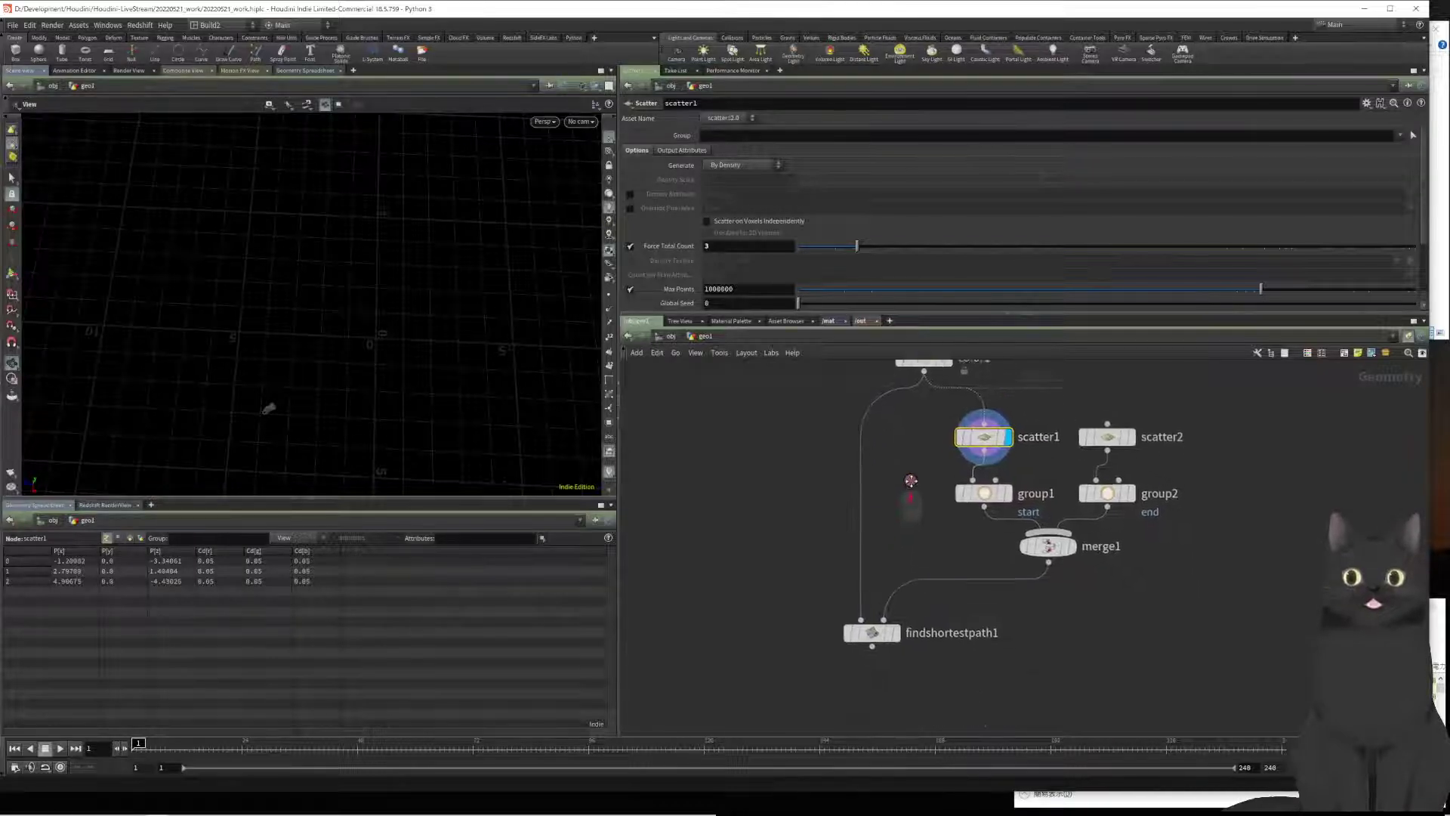
pyautogui.click(898, 629)
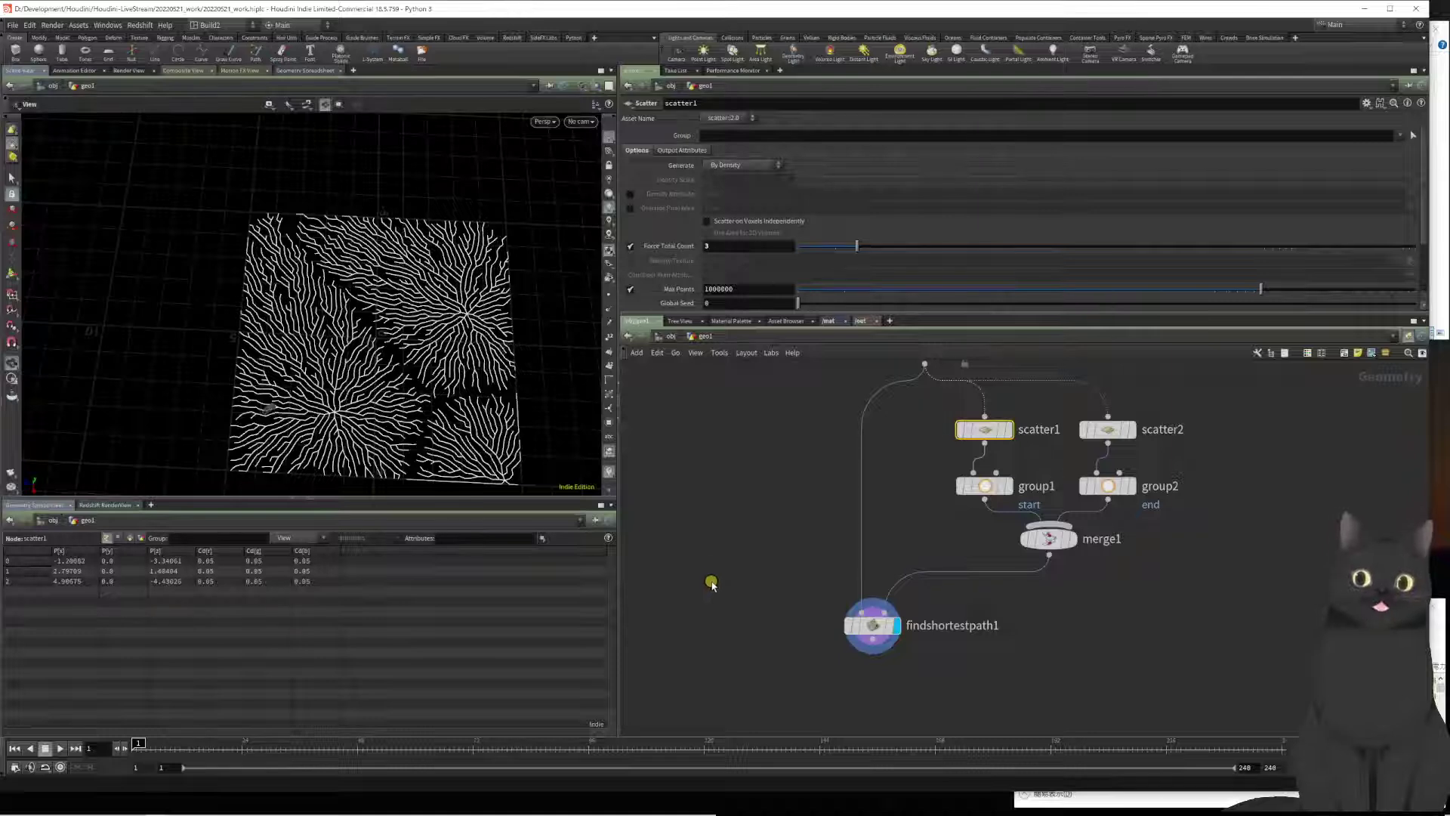
pyautogui.click(874, 626)
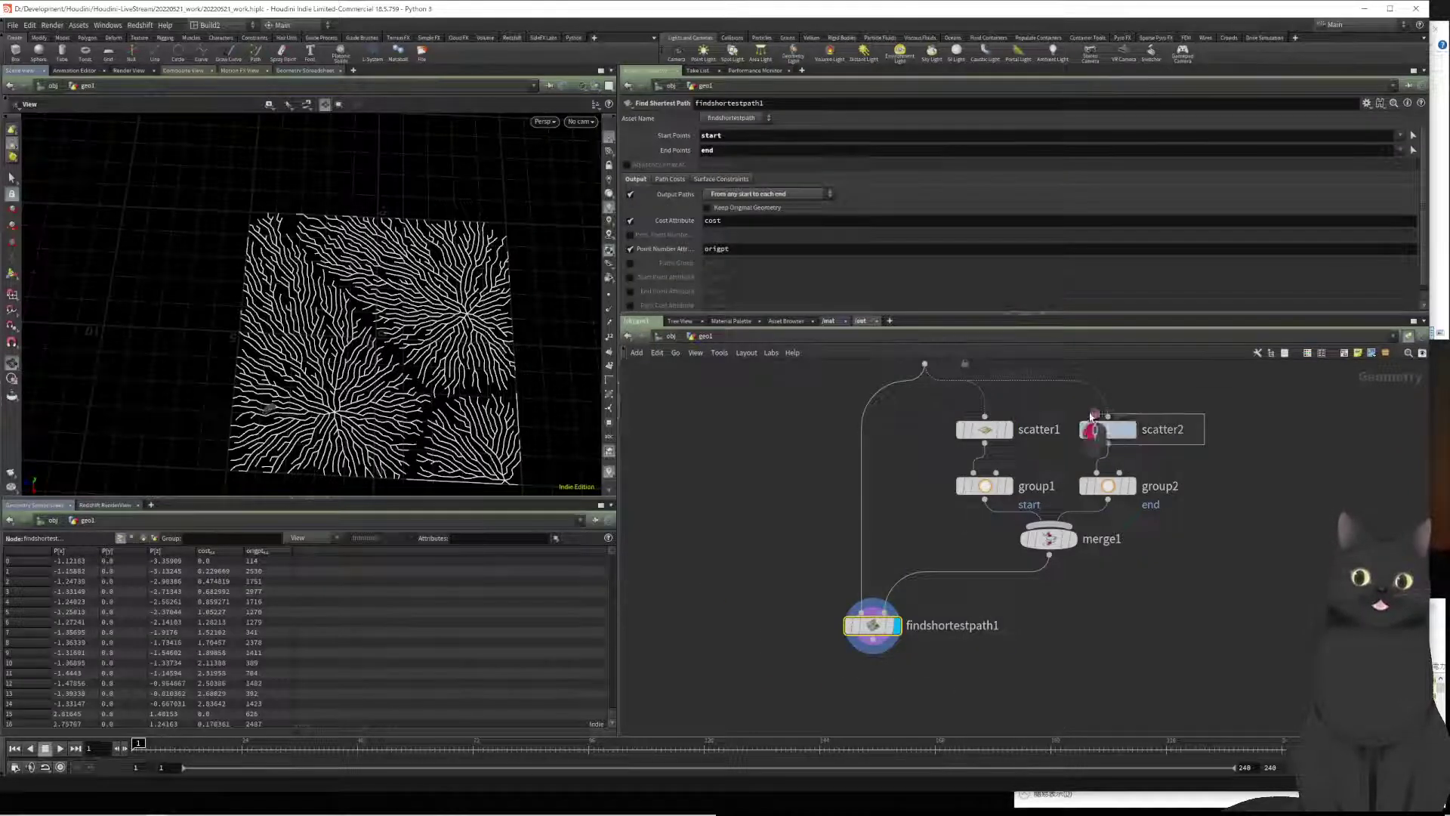
# Step: Set the end Scatter node's Force Total Count to 1442
pyautogui.click(1087, 426)
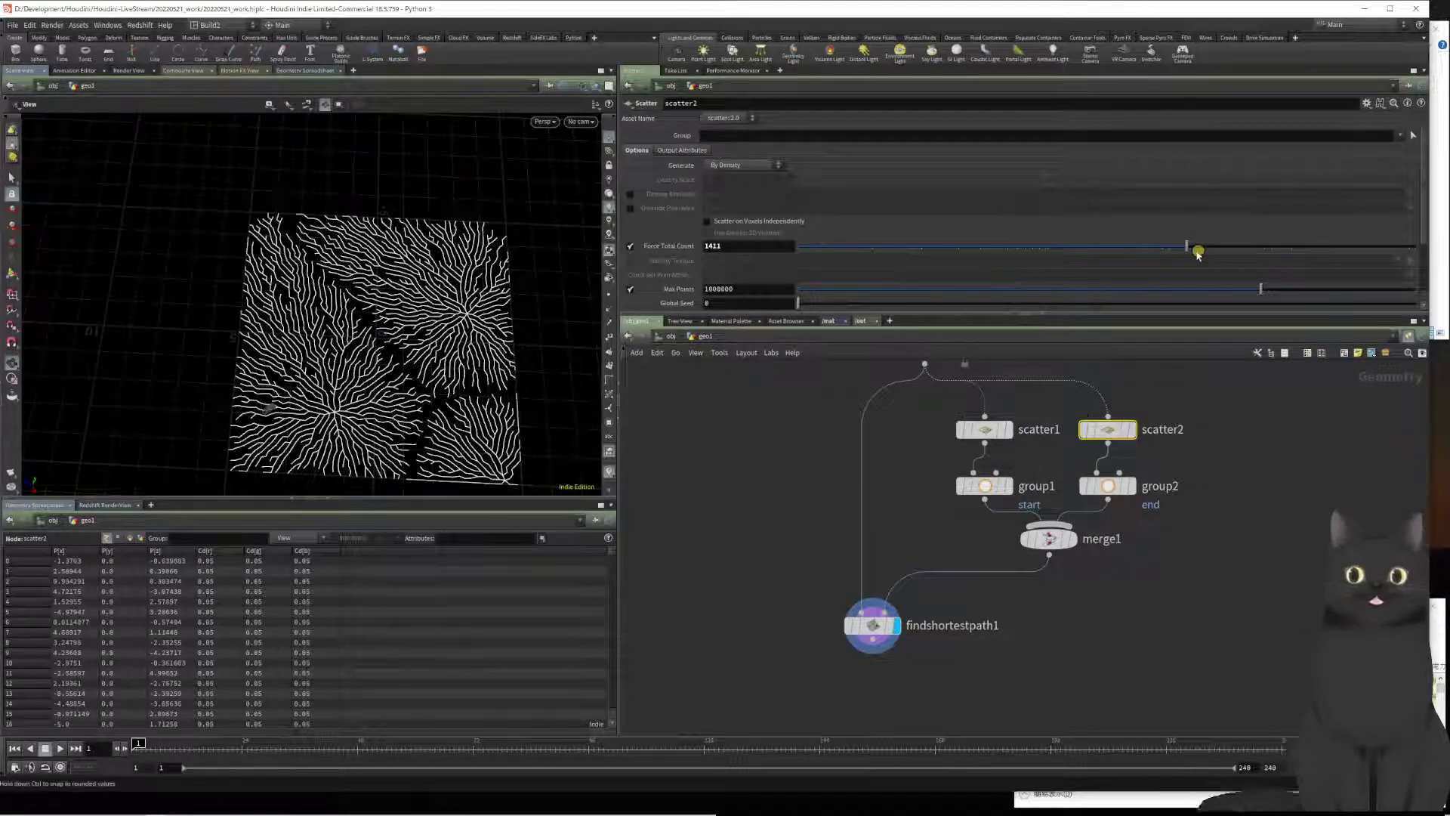
pyautogui.moveTo(1190, 249); pyautogui.dragTo(1188, 250)
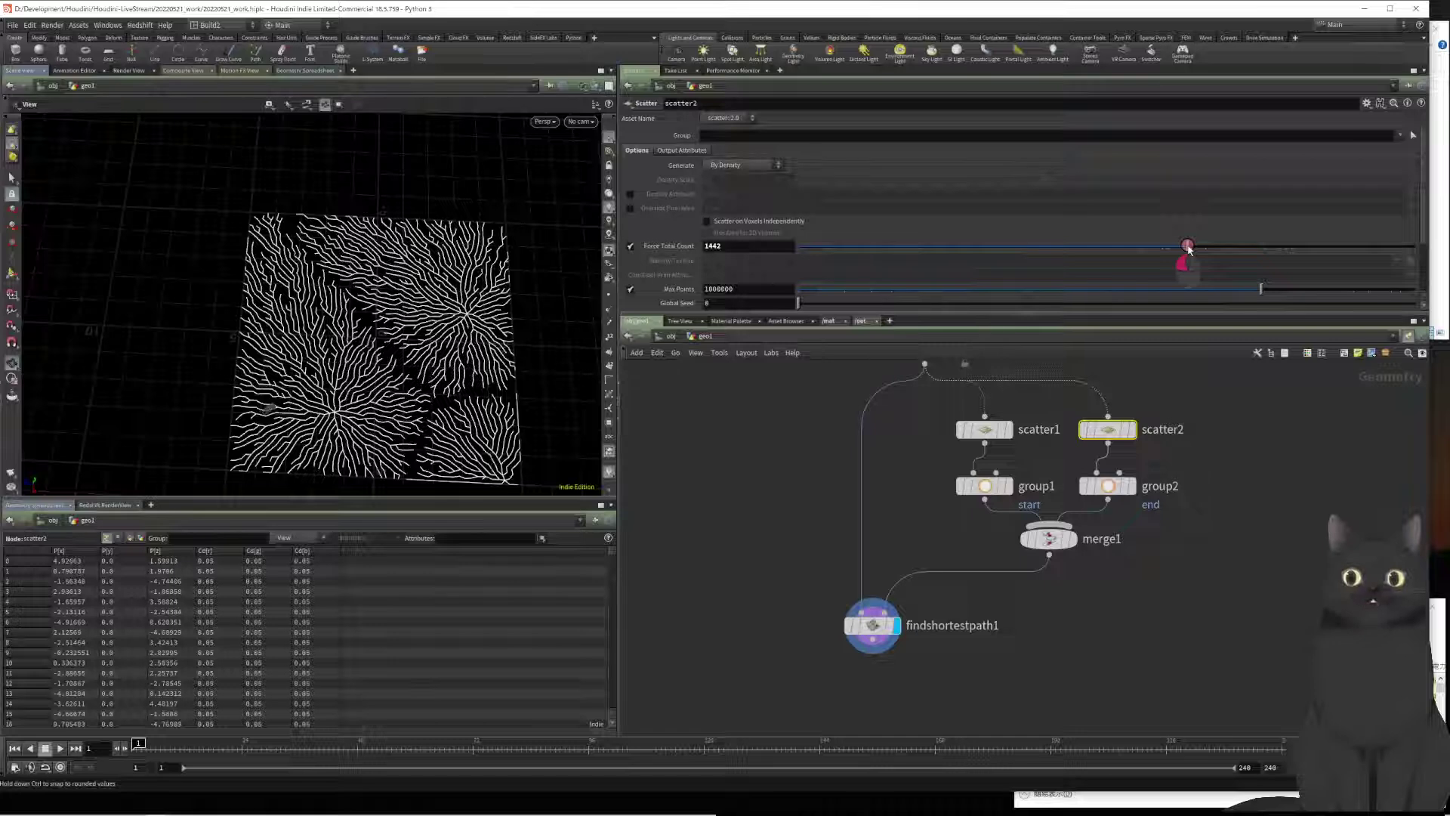
pyautogui.moveTo(1188, 249); pyautogui.dragTo(1188, 249)
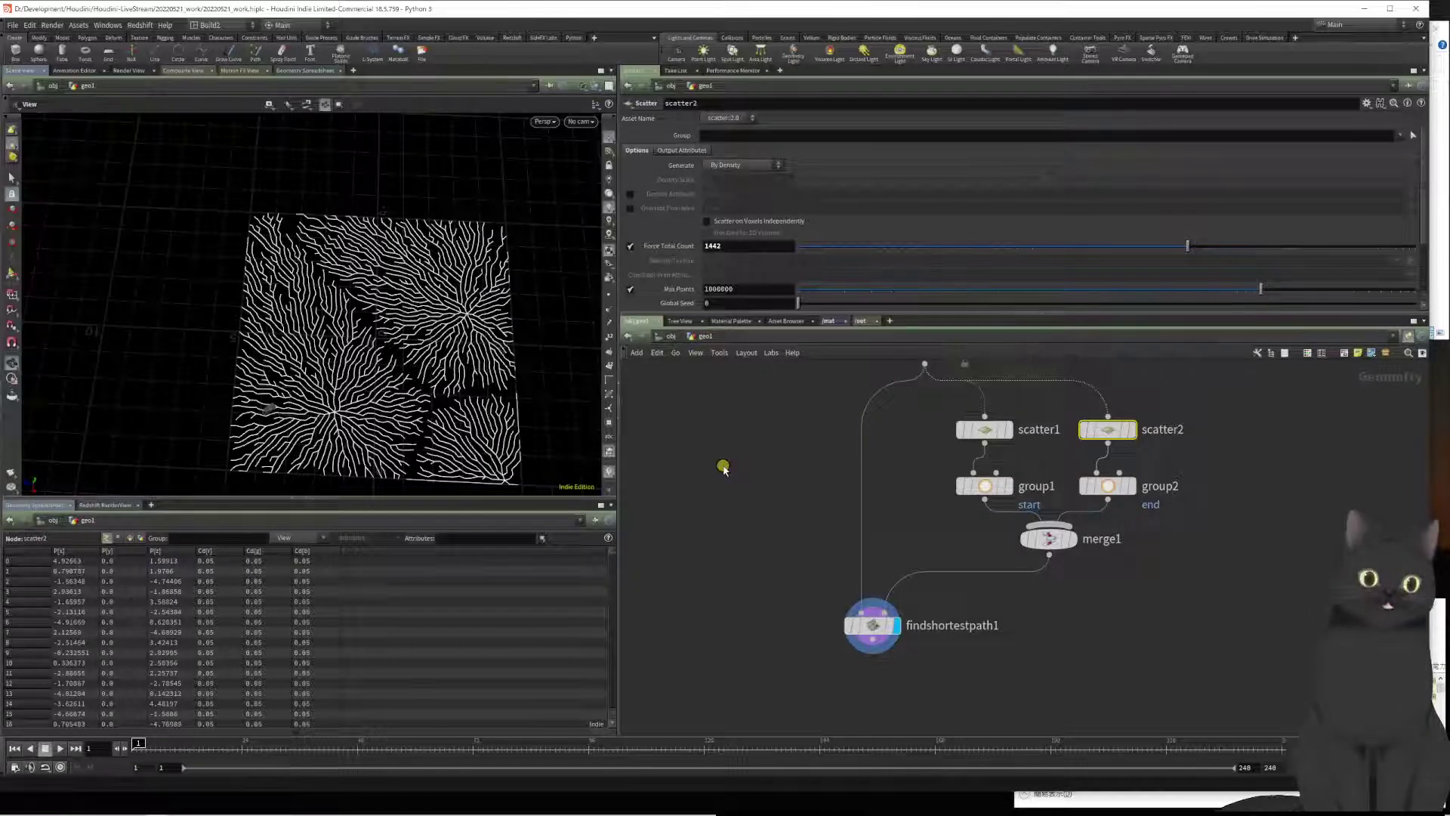
pyautogui.moveTo(722, 544); pyautogui.dragTo(760, 476, button='middle')
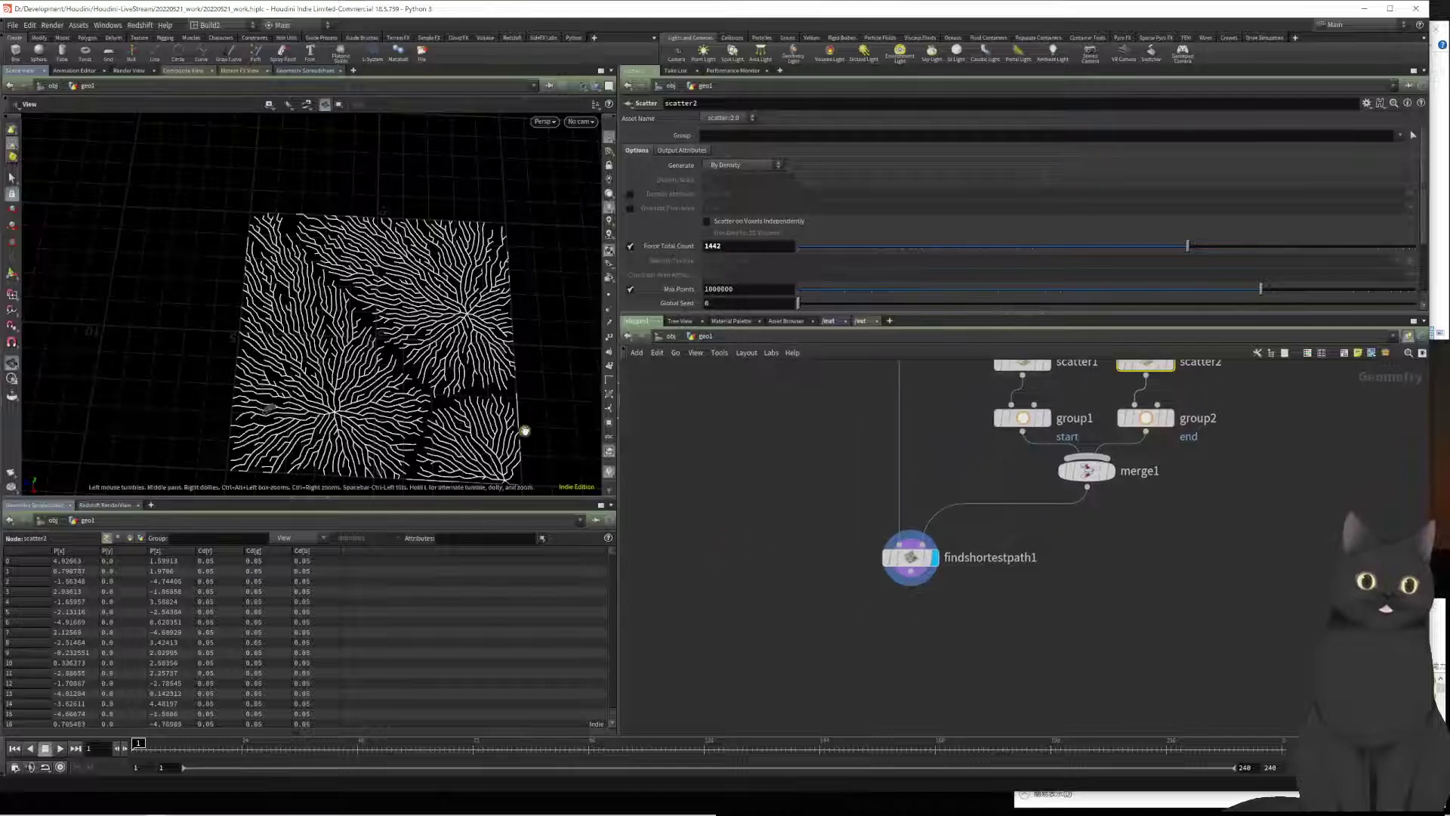
pyautogui.moveTo(400, 387); pyautogui.dragTo(354, 327)
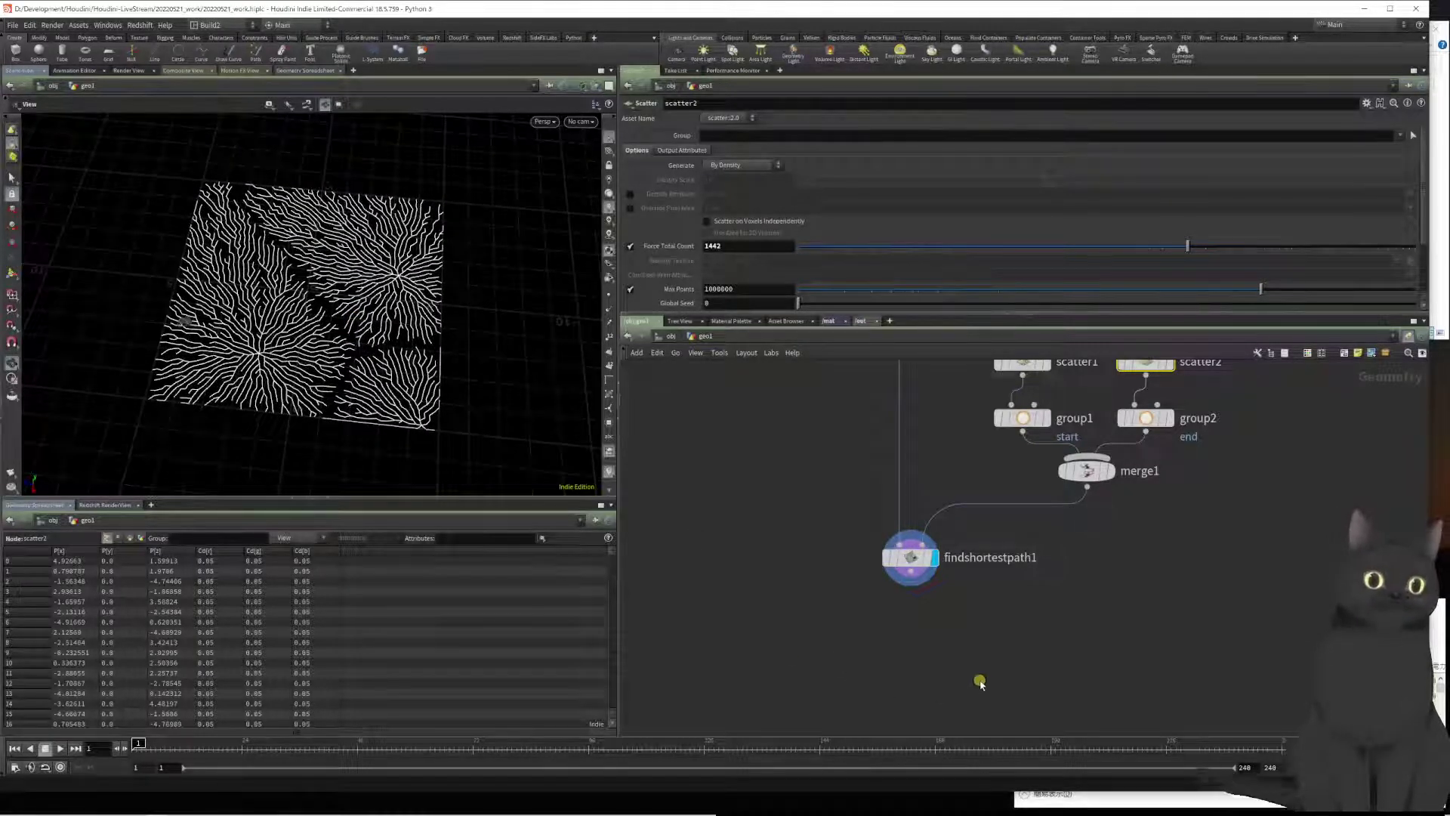
pyautogui.moveTo(949, 498); pyautogui.dragTo(942, 533, button='middle')
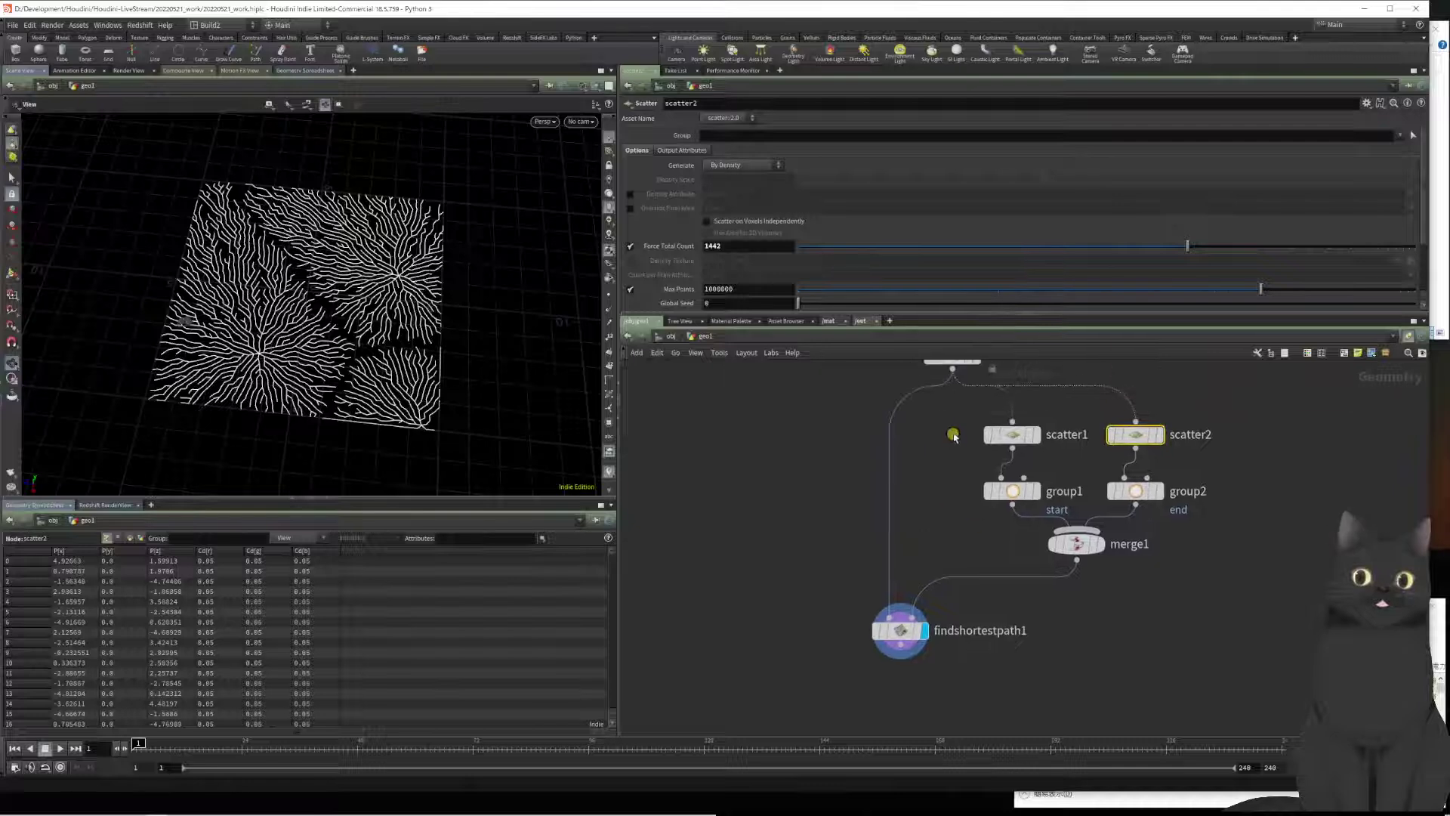
# Step: Set Force Total Count to 30 on the start Scatter node and 3430 on the end Scatter node
pyautogui.click(1012, 435)
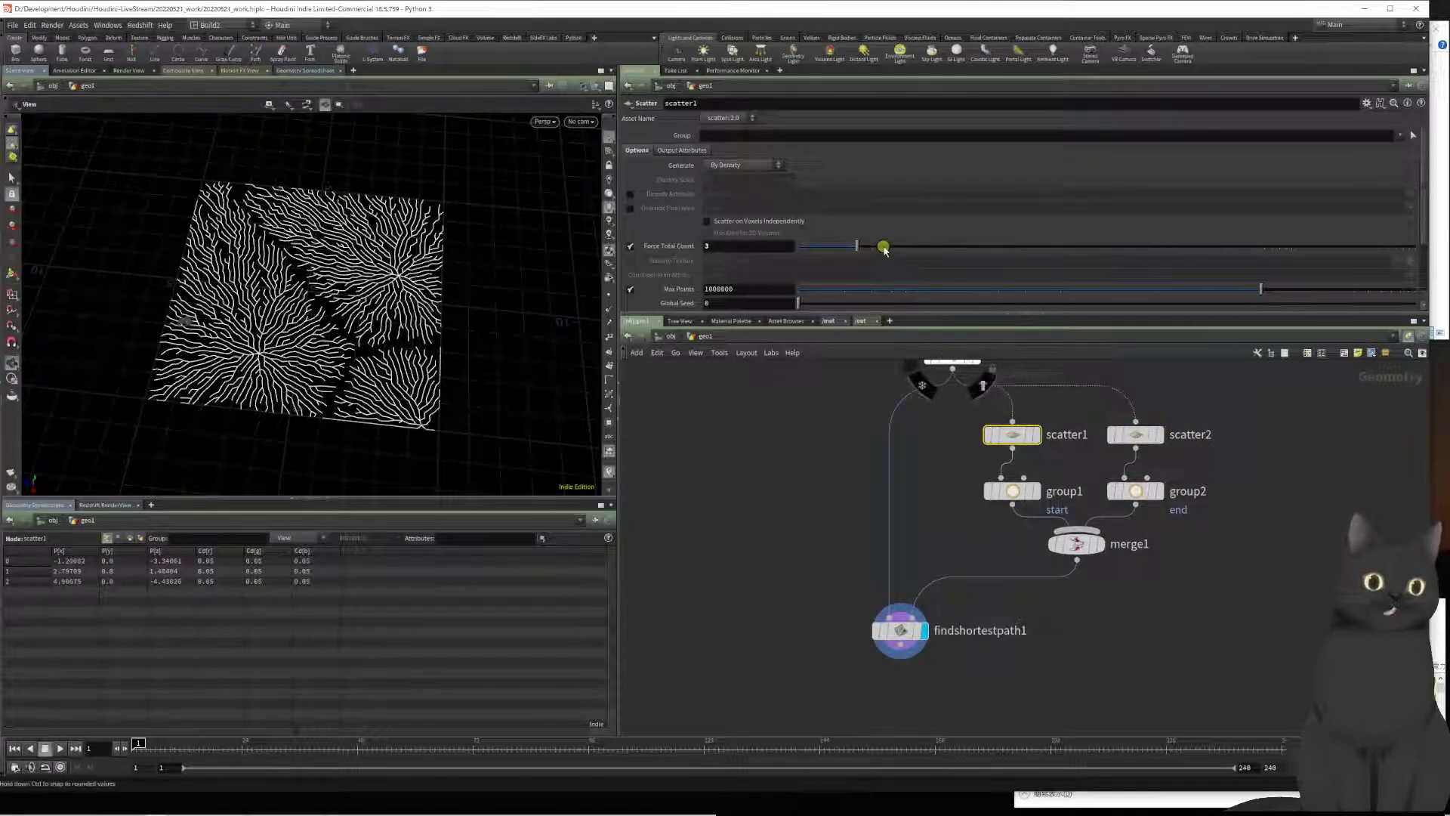
pyautogui.moveTo(884, 255); pyautogui.dragTo(939, 252)
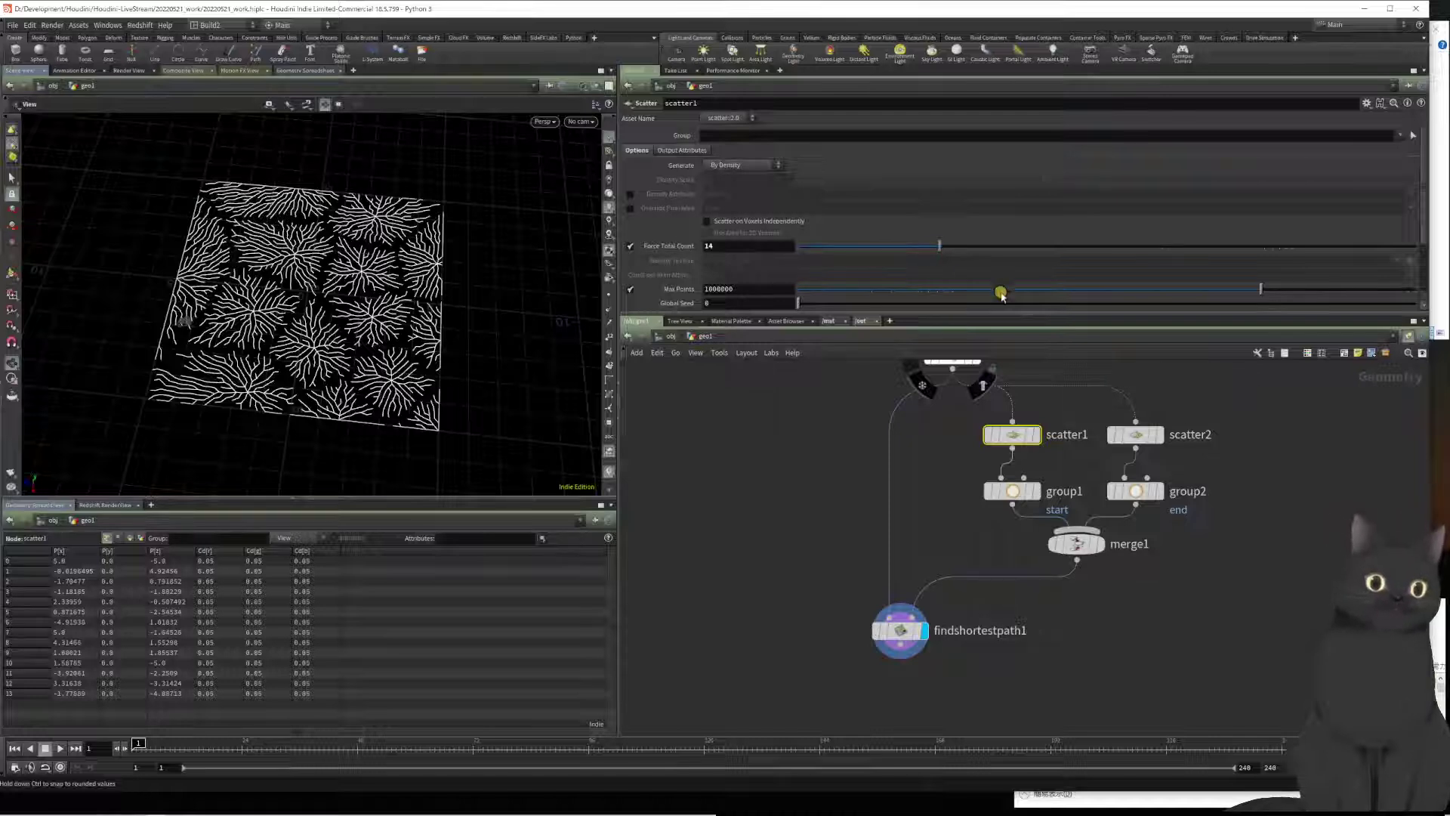
pyautogui.moveTo(1259, 416); pyautogui.dragTo(1143, 429)
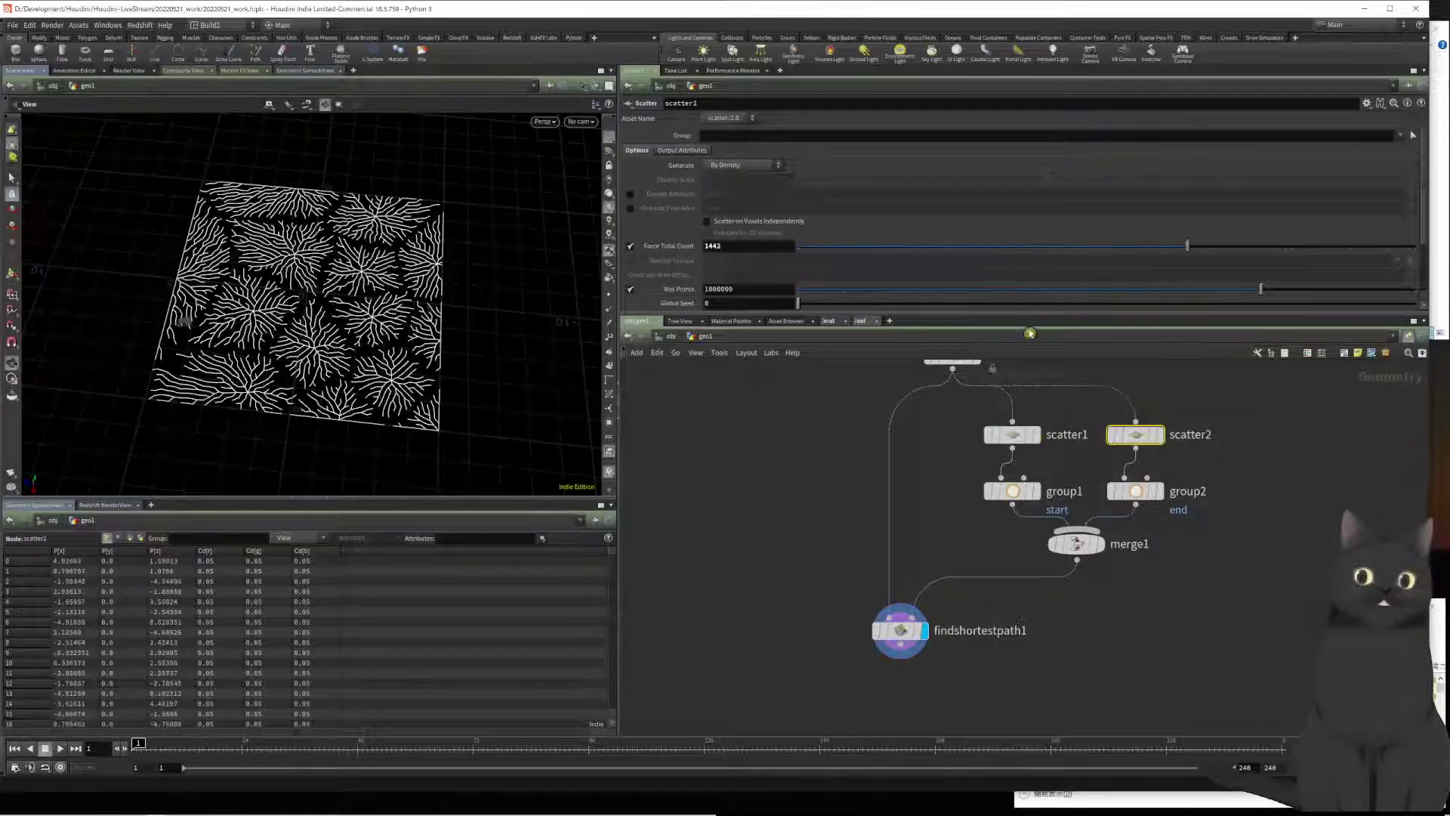
pyautogui.moveTo(1218, 258)
pyautogui.mouseDown()
pyautogui.moveTo(1264, 248)
pyautogui.moveTo(1235, 241)
pyautogui.mouseUp()
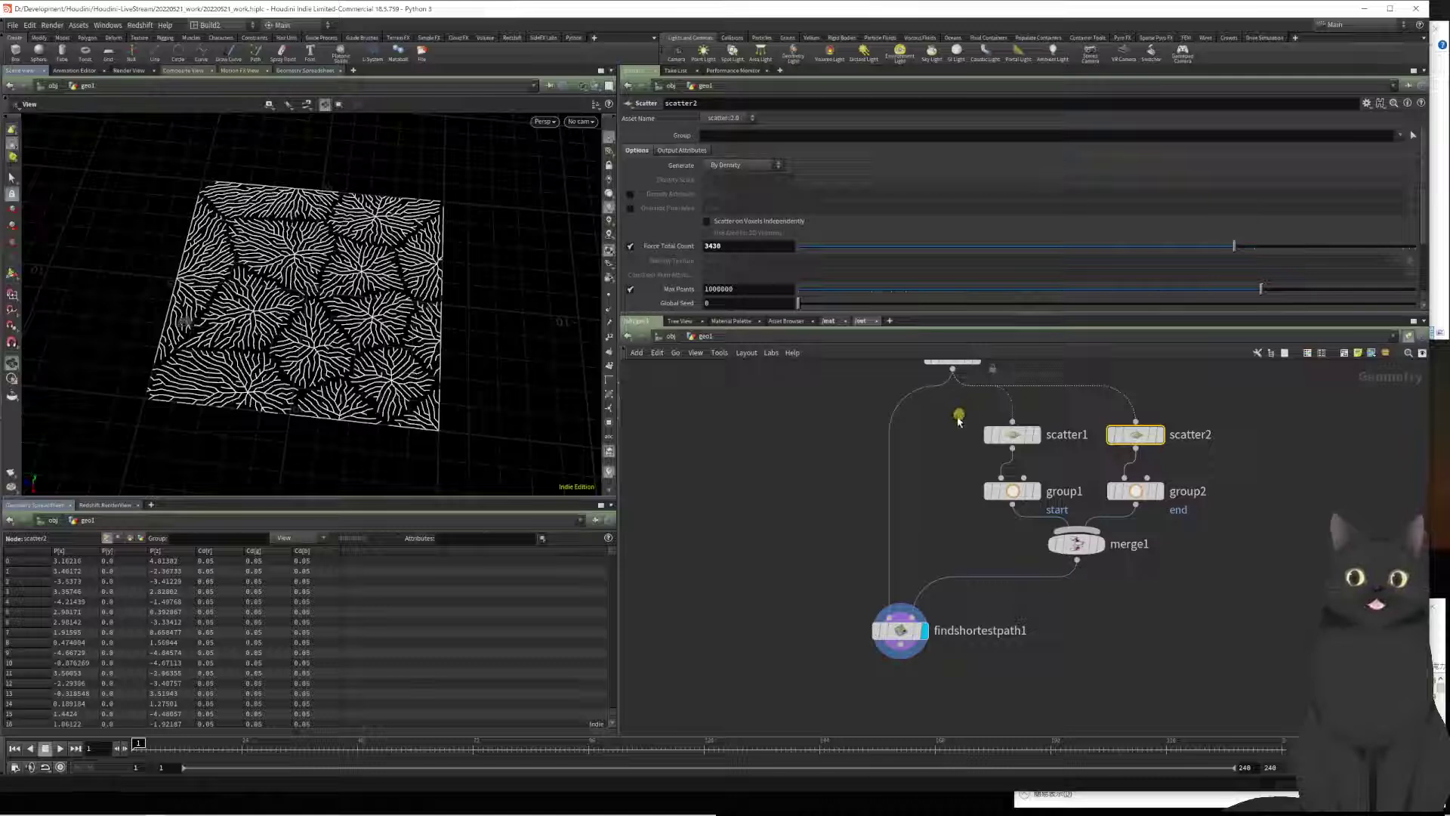
pyautogui.moveTo(953, 432); pyautogui.dragTo(1003, 445)
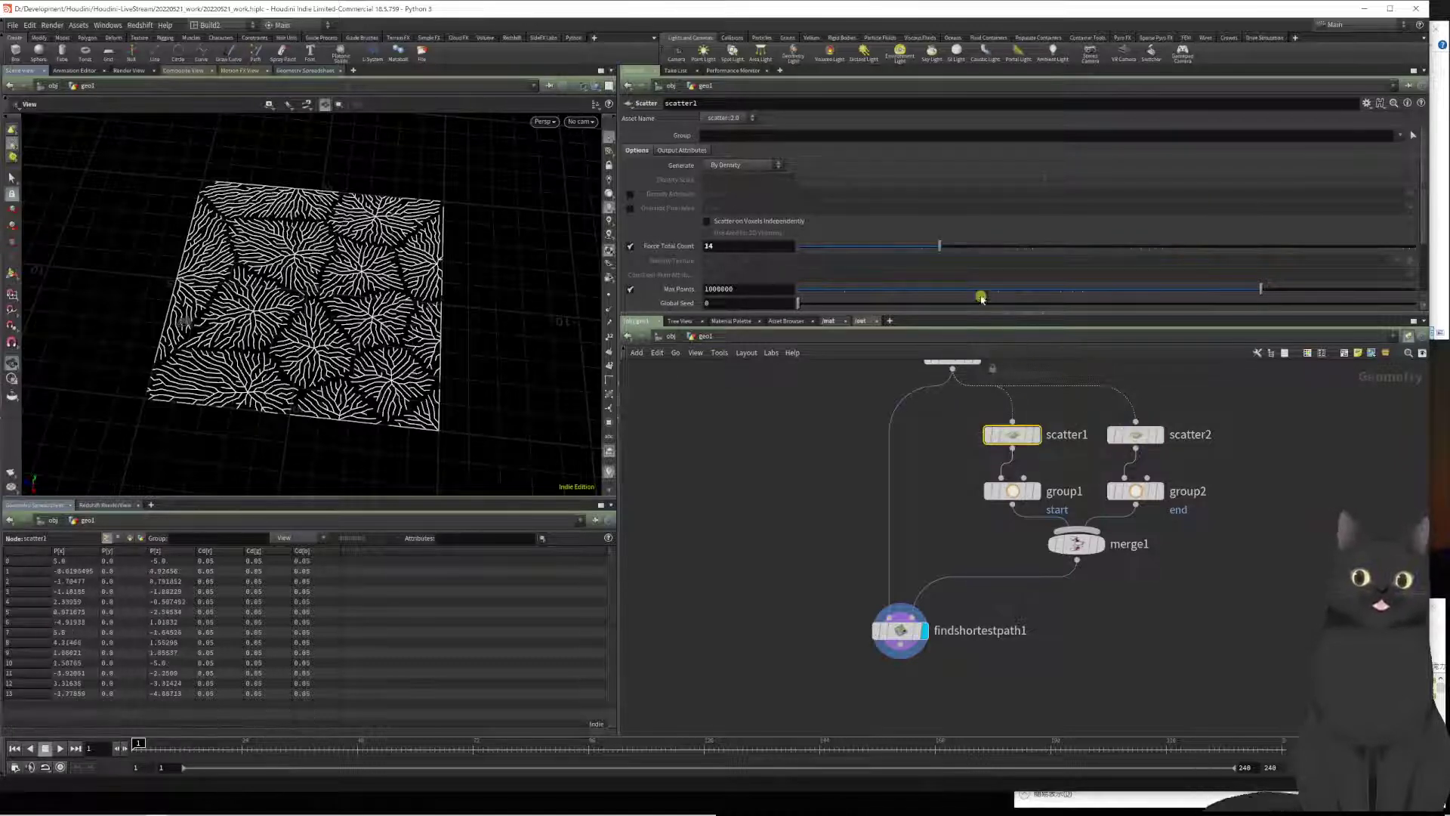
pyautogui.moveTo(958, 256); pyautogui.dragTo(981, 255)
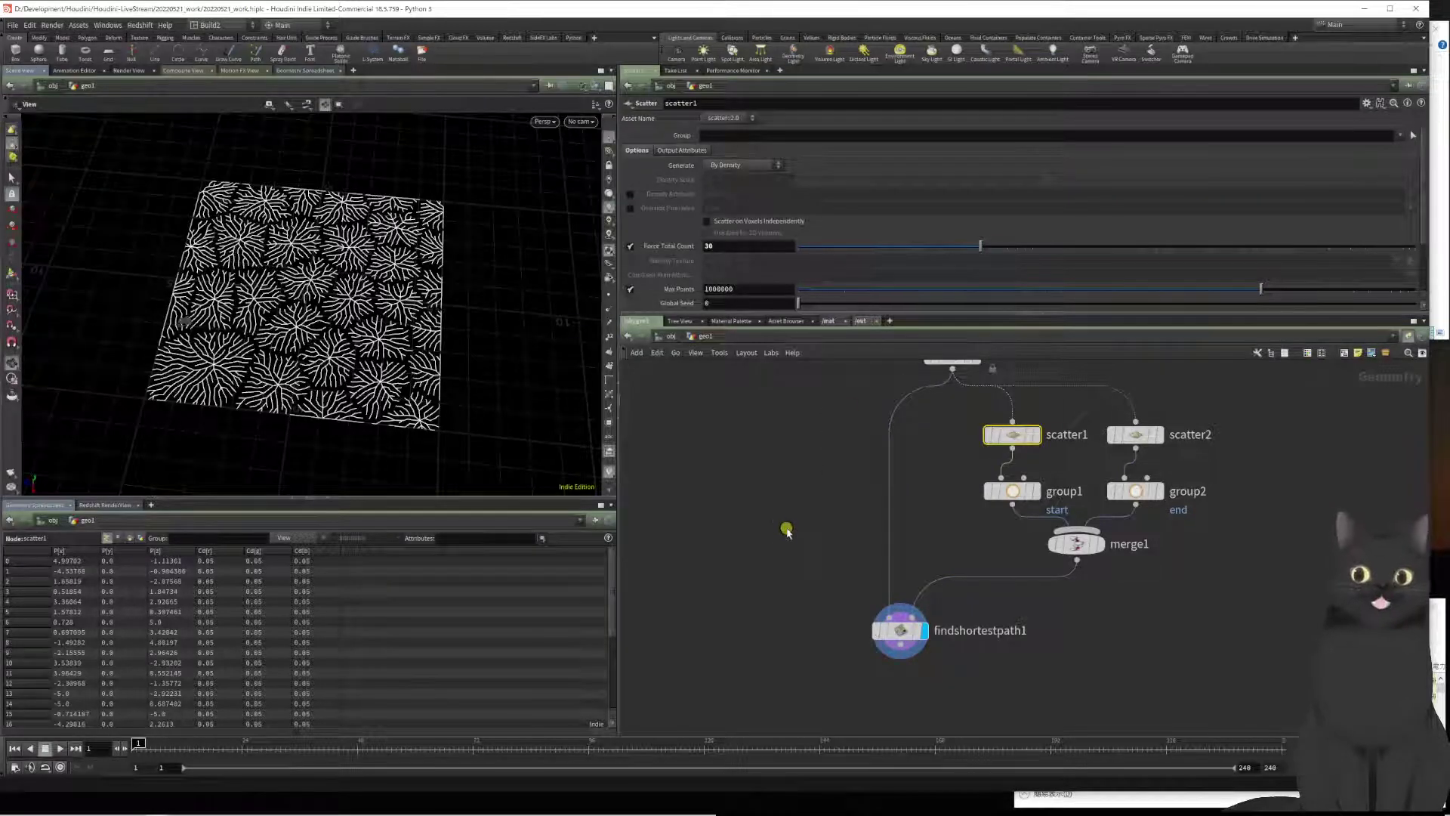
# Step: Select the Find Shortest Path node and examine the branching path pattern across the grid from another angle
pyautogui.moveTo(786, 531); pyautogui.dragTo(755, 477, button='middle')
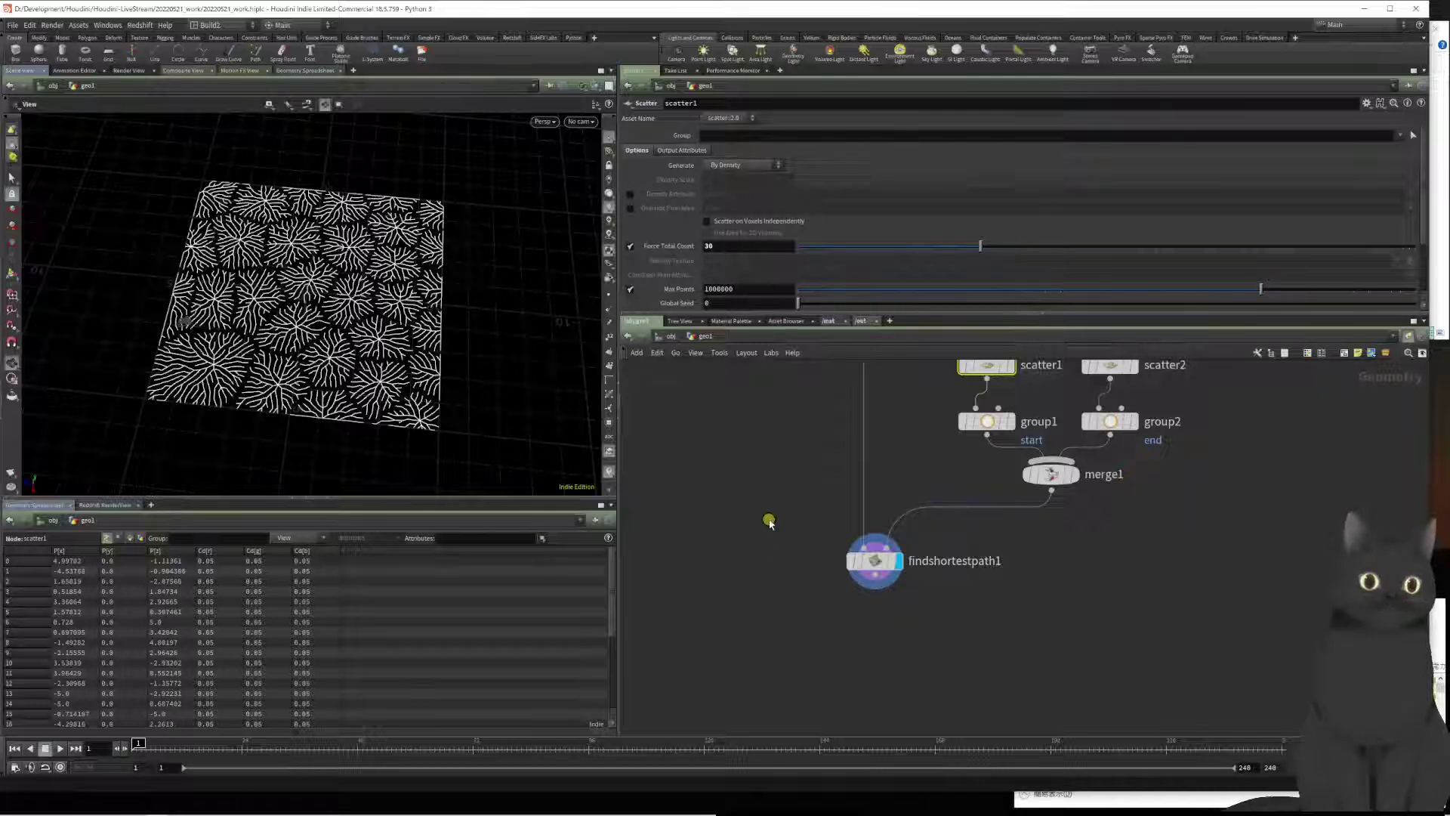
pyautogui.click(876, 562)
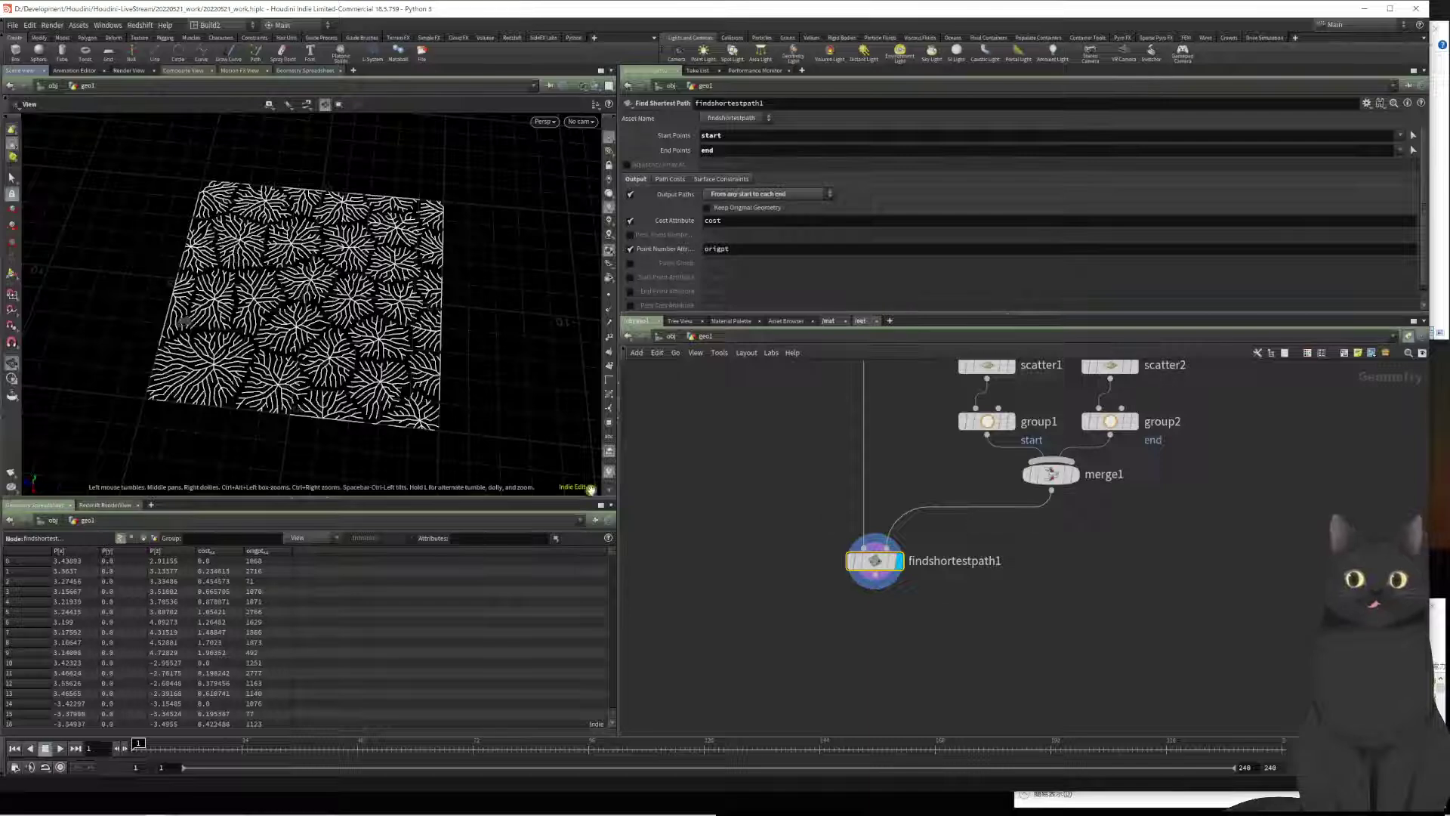
pyautogui.moveTo(345, 319); pyautogui.dragTo(340, 350)
pyautogui.moveTo(339, 357); pyautogui.dragTo(337, 335, button='right')
pyautogui.moveTo(337, 335)
pyautogui.mouseDown()
pyautogui.moveTo(345, 311)
pyautogui.moveTo(323, 307)
pyautogui.moveTo(333, 315)
pyautogui.mouseUp()
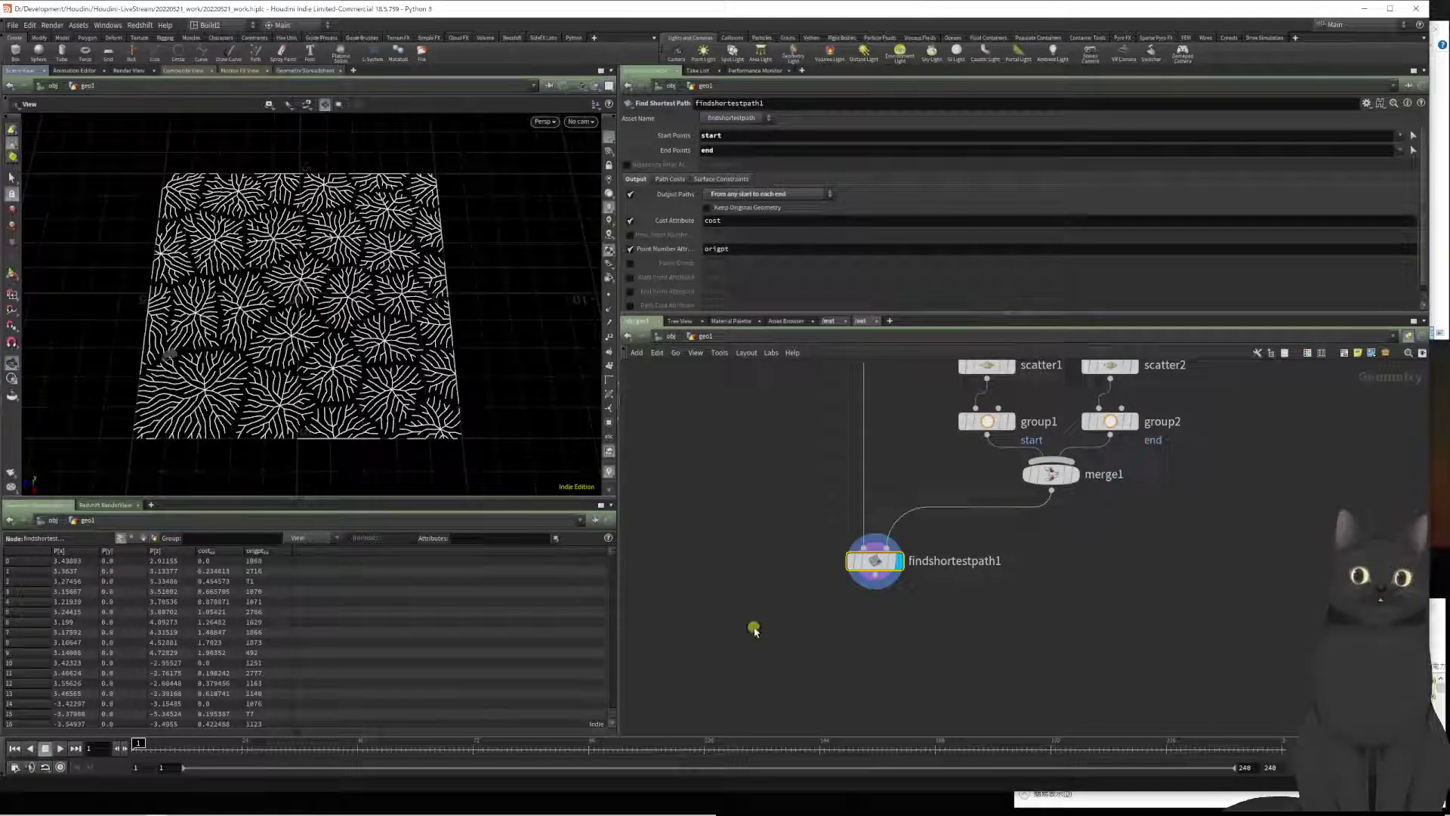
# Step: Detach the scatter, group and merge nodes and Find Shortest Path from the Color node and park them together beside it
pyautogui.moveTo(753, 630); pyautogui.dragTo(787, 597, button='middle')
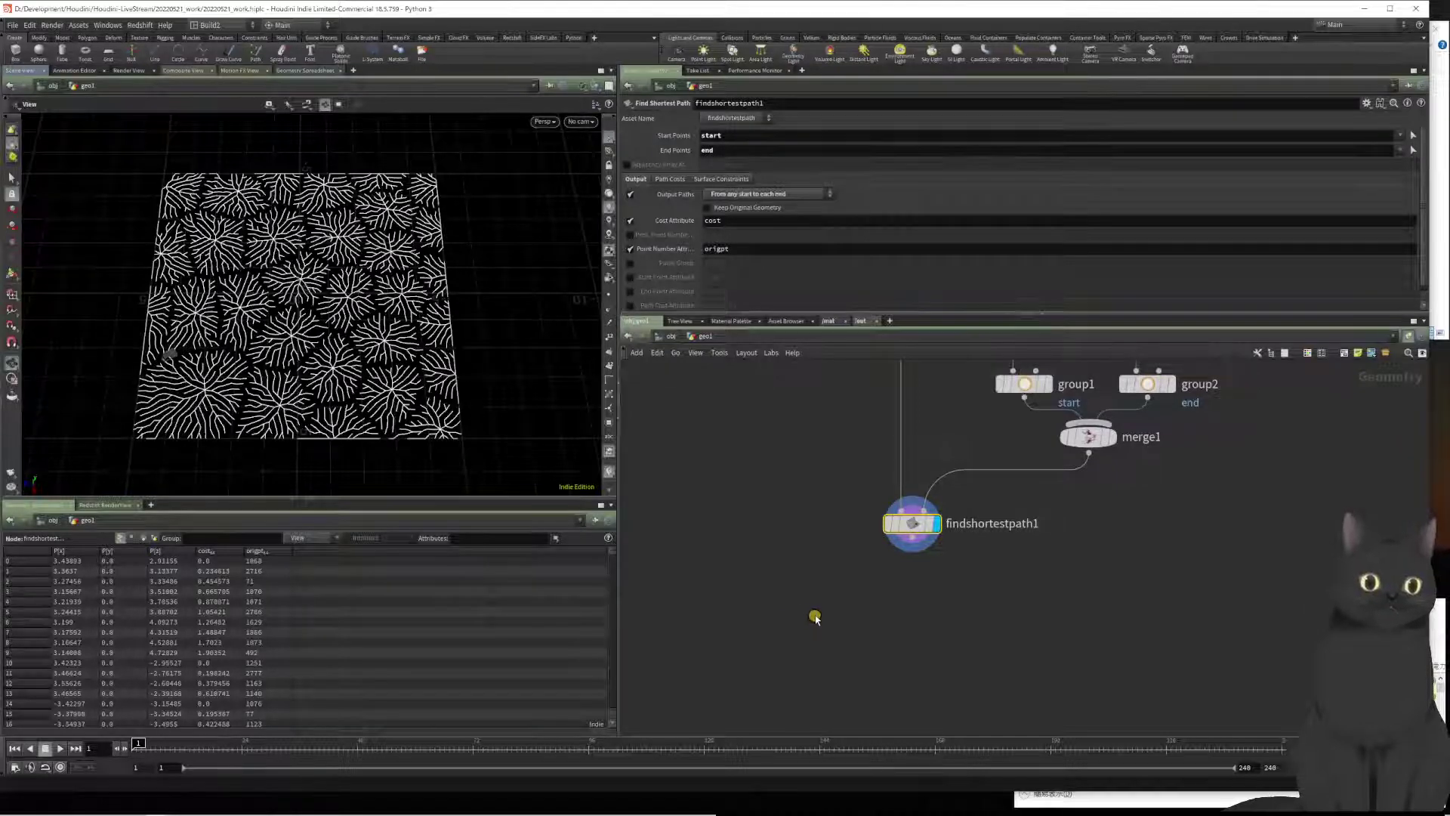
pyautogui.scroll(-5, 815, 617)
pyautogui.moveTo(811, 562); pyautogui.dragTo(829, 589, button='middle')
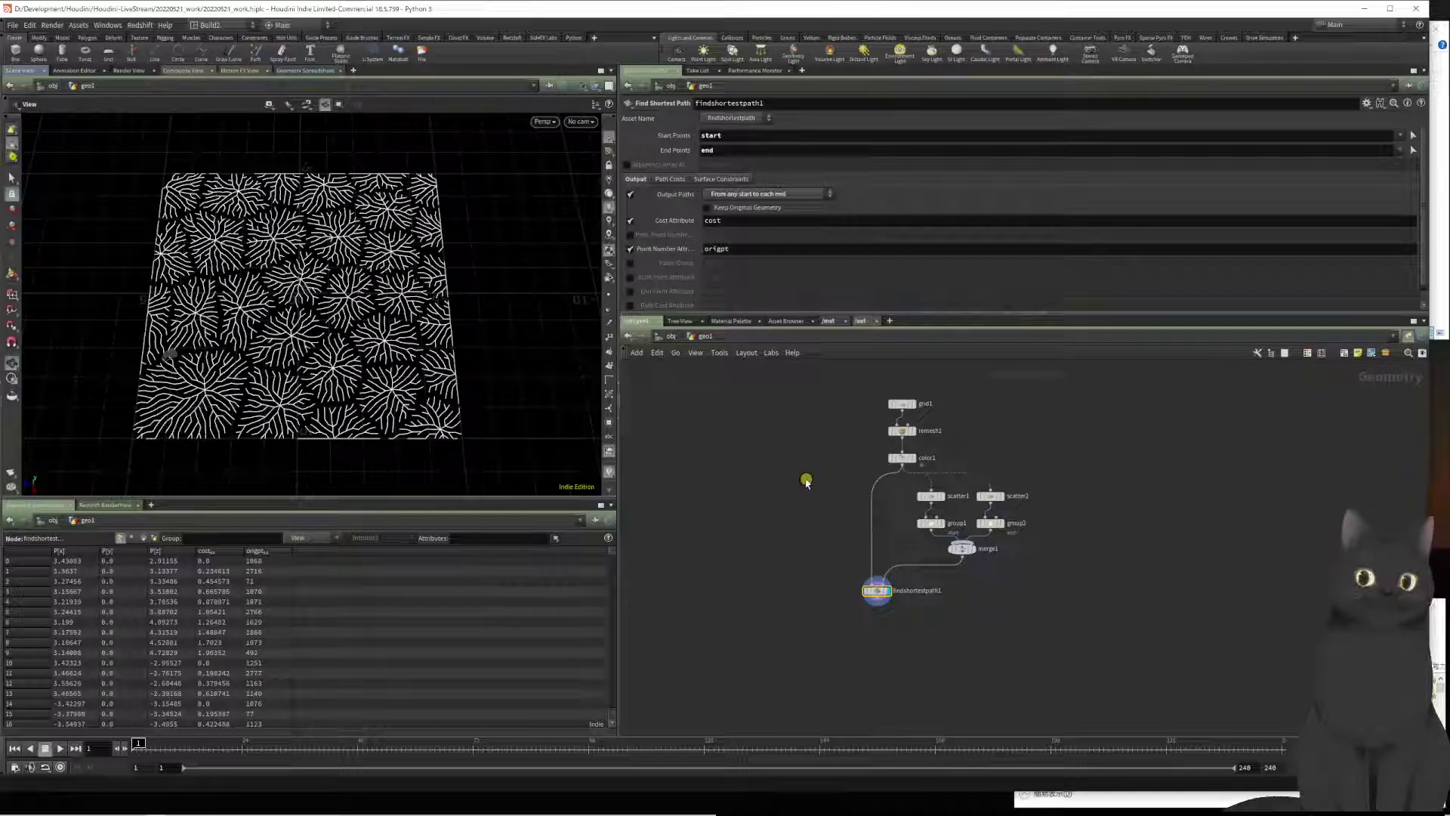
pyautogui.moveTo(806, 481); pyautogui.dragTo(1050, 617)
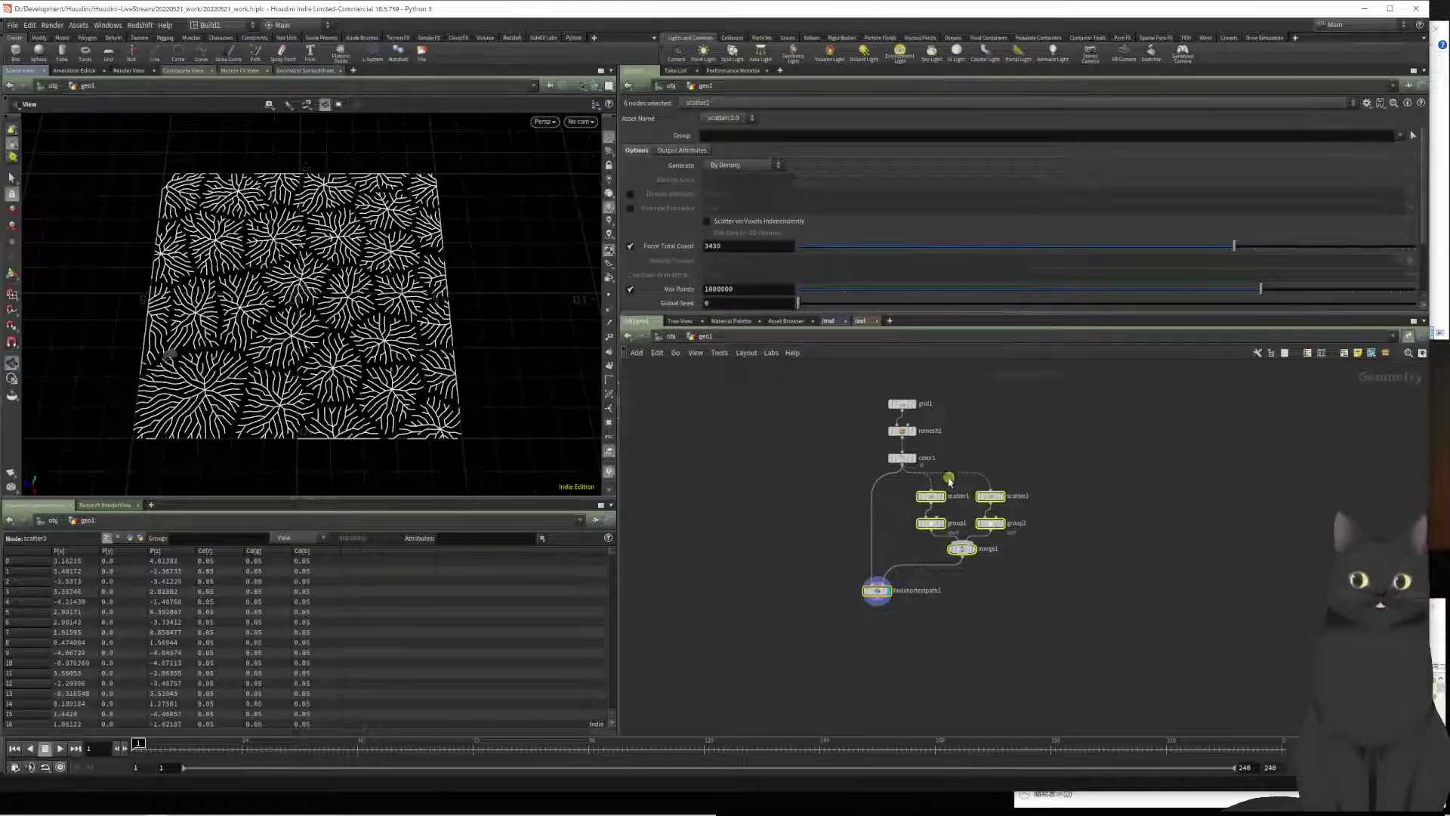
pyautogui.moveTo(928, 500); pyautogui.dragTo(1091, 435)
pyautogui.click(848, 550)
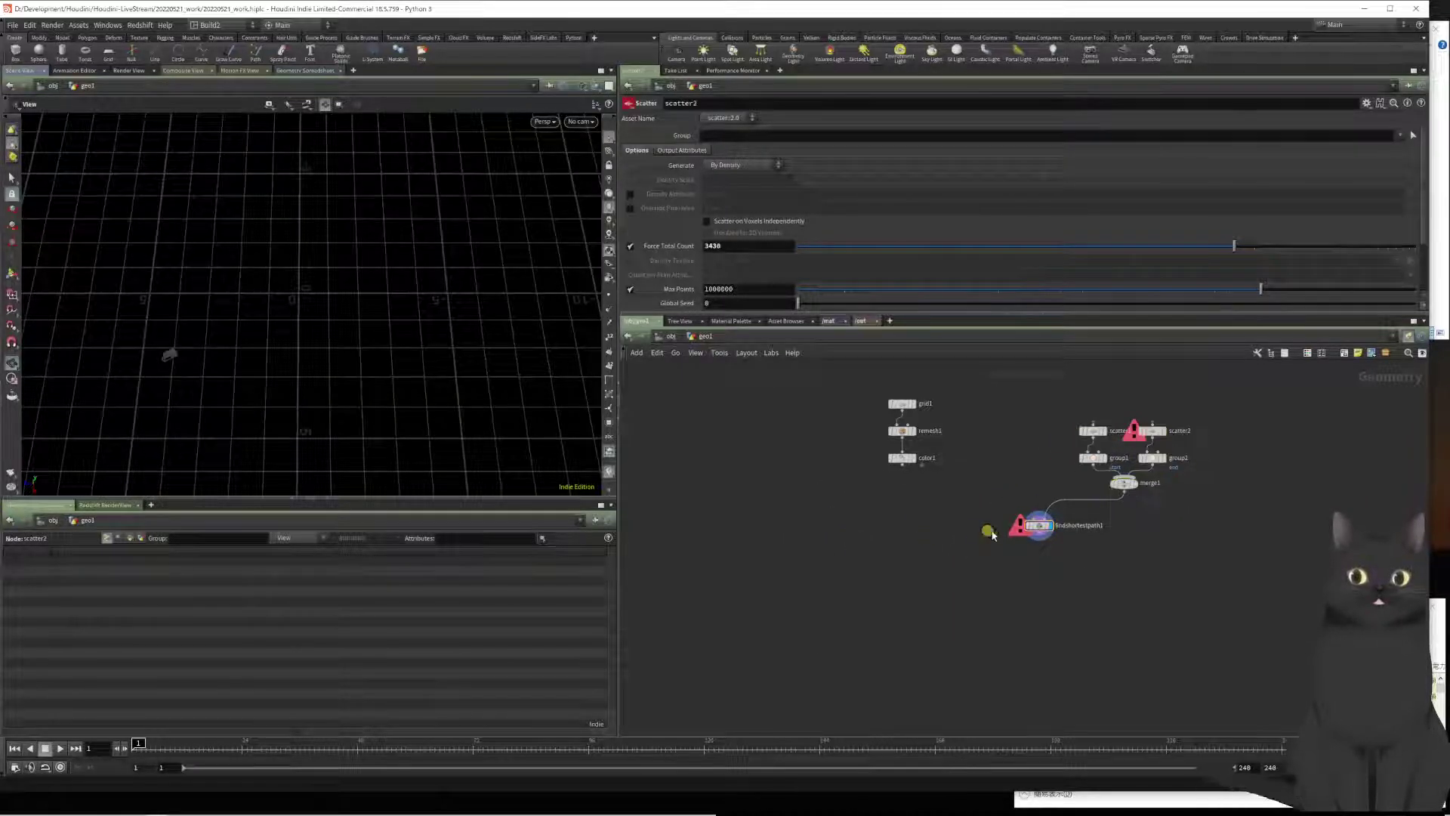
pyautogui.moveTo(1040, 527); pyautogui.dragTo(1123, 506)
pyautogui.scroll(3, 919, 521)
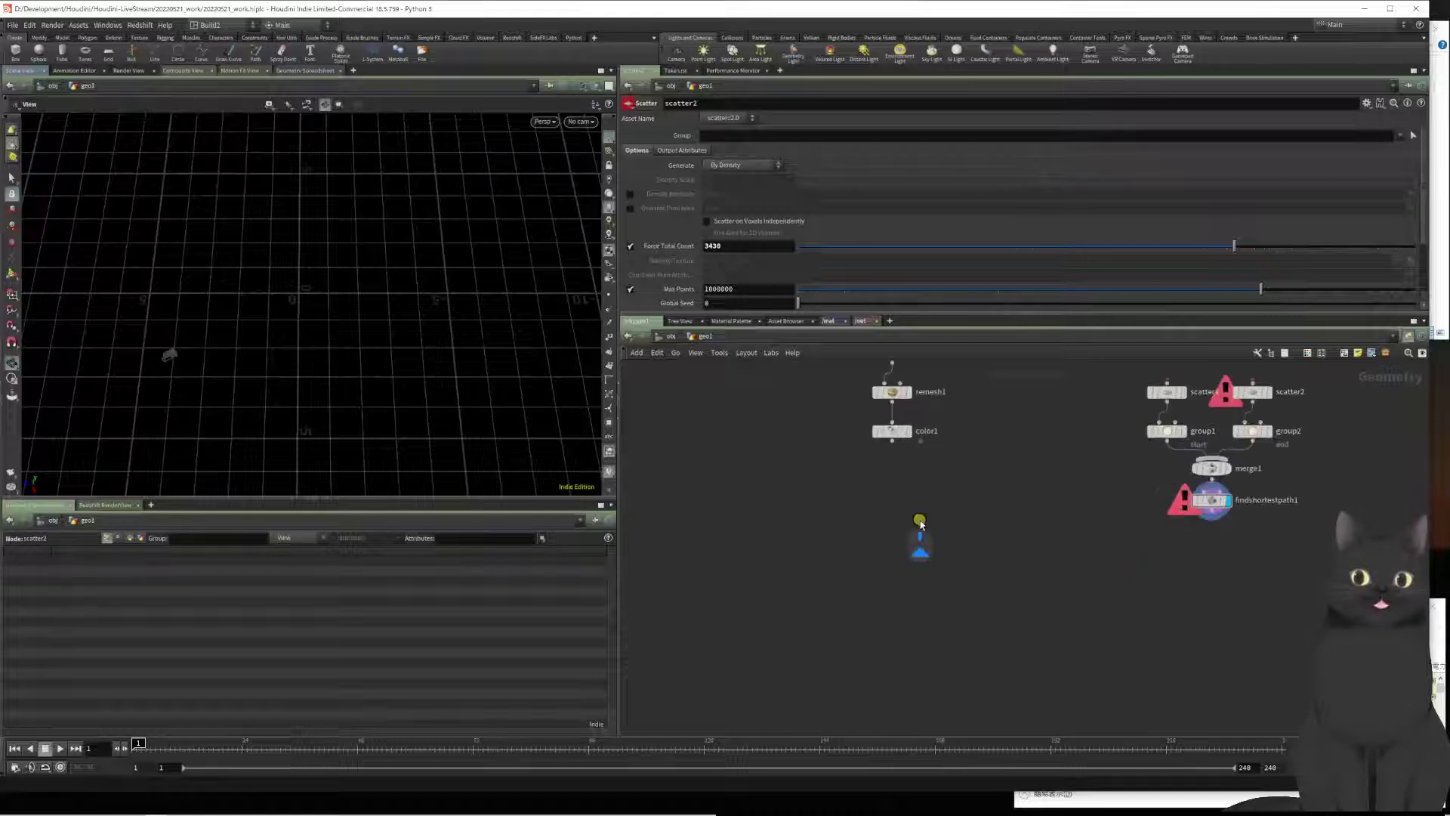
# Step: Set the Color node as displayed and add a For-Loop with Feedback block connected to its output
pyautogui.moveTo(891, 548); pyautogui.dragTo(885, 638, button='middle')
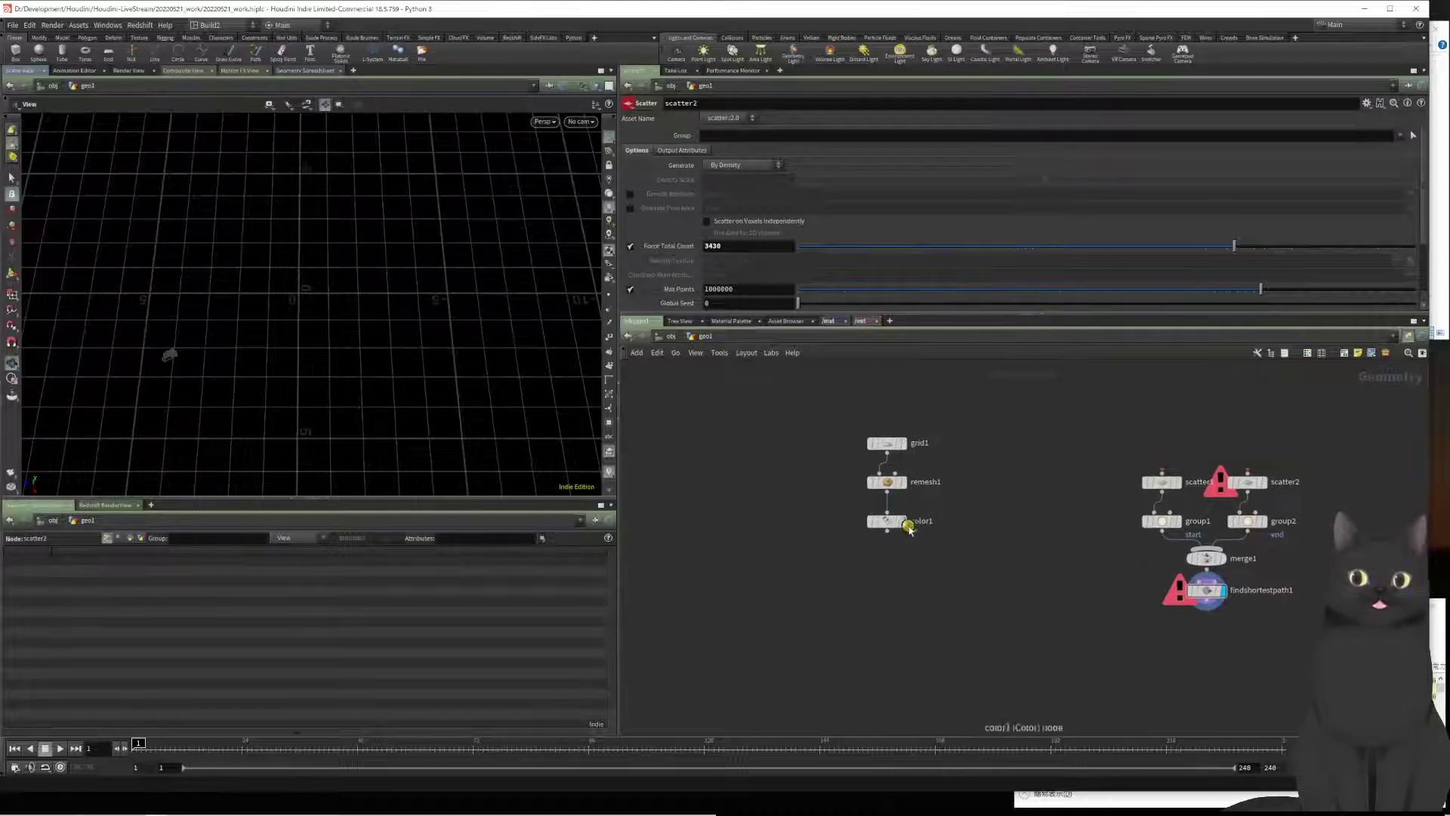
pyautogui.click(904, 523)
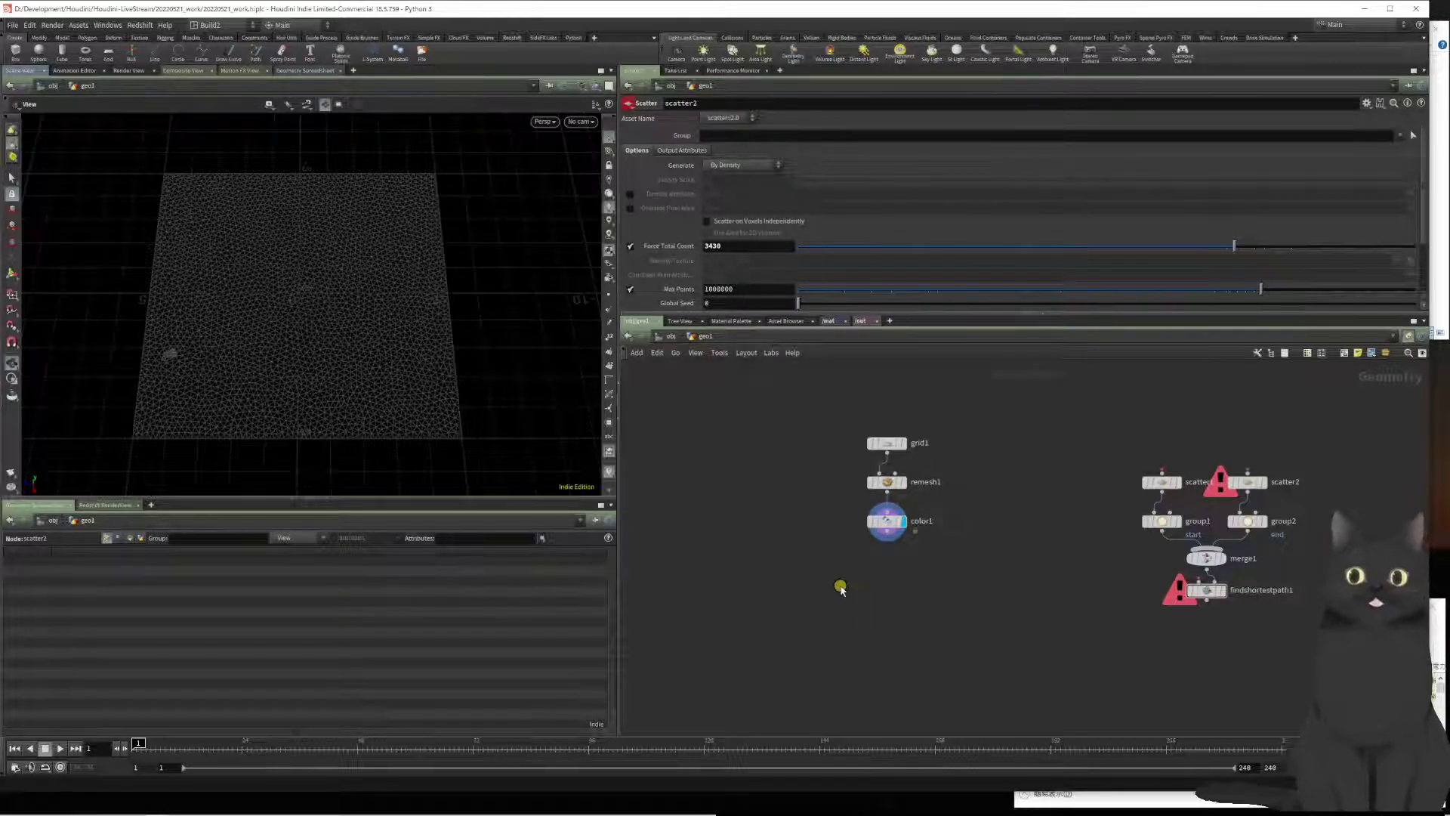
pyautogui.moveTo(886, 539)
pyautogui.mouseDown()
pyautogui.moveTo(881, 568)
pyautogui.moveTo(884, 549)
pyautogui.mouseUp()
pyautogui.press('Tab')
pyautogui.write('for')
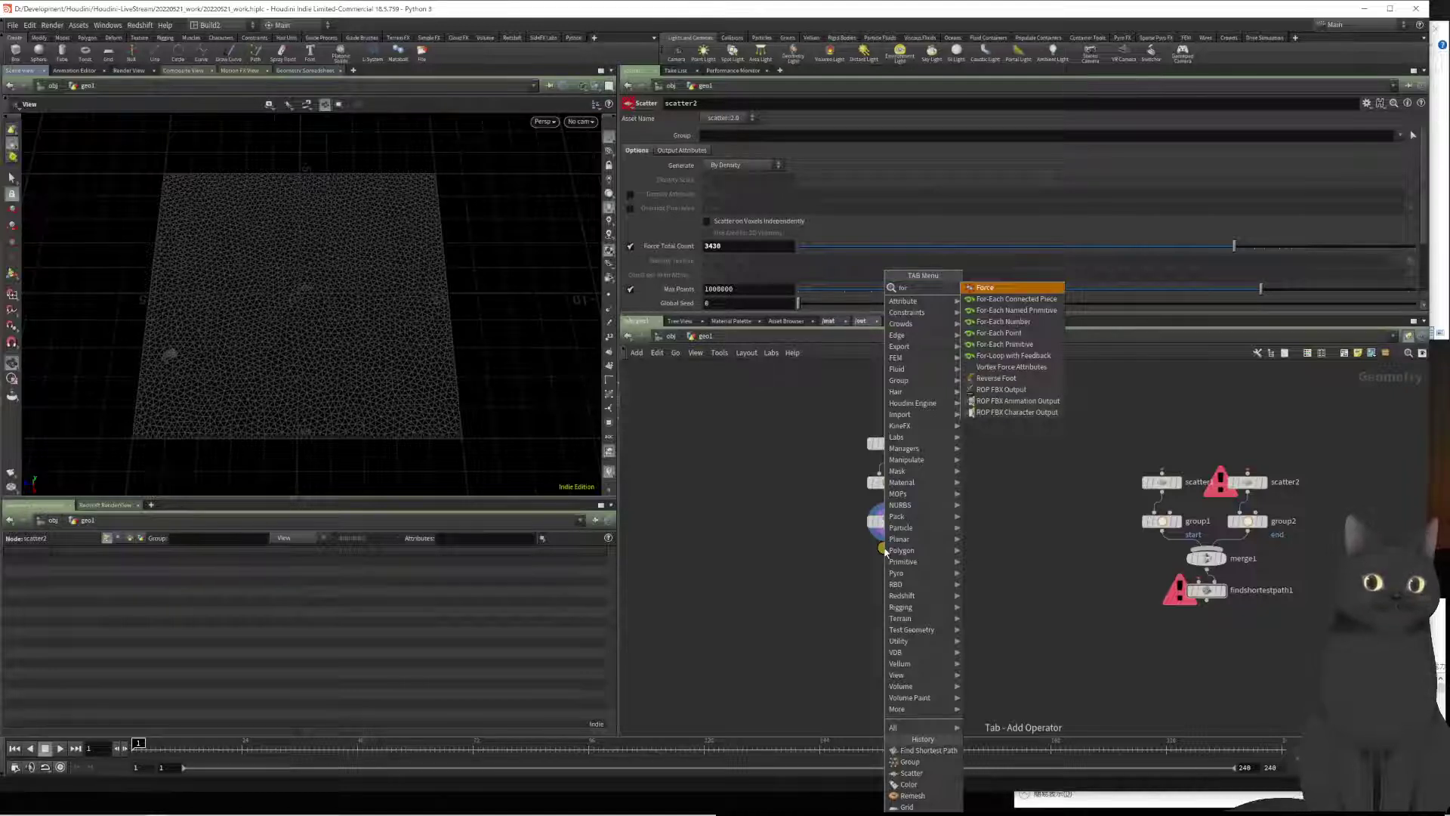
pyautogui.press('Down')
pyautogui.press('Down')
pyautogui.press('Down')
pyautogui.press('Down')
pyautogui.press('Down')
pyautogui.press('Down')
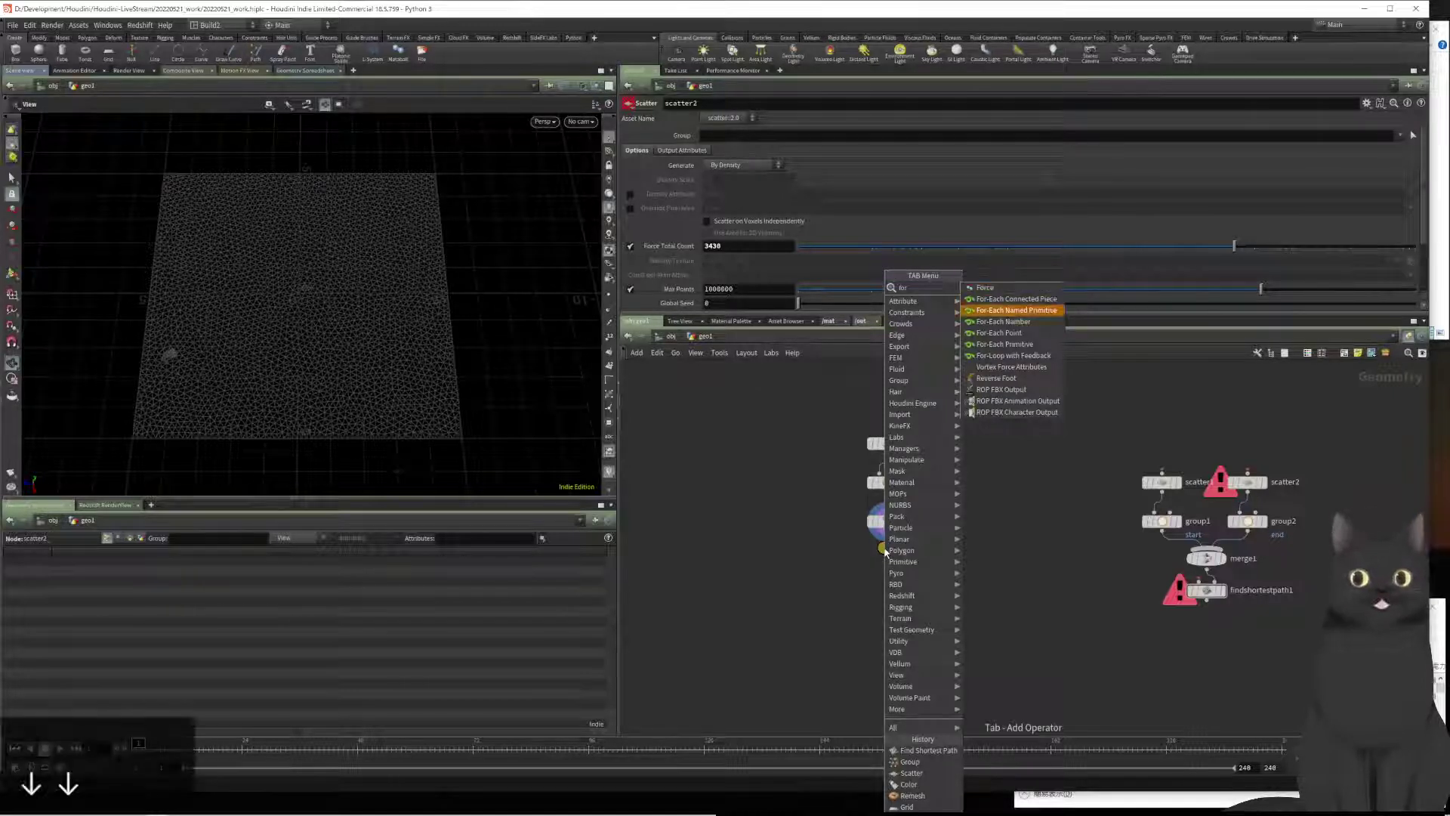
pyautogui.press('Return')
pyautogui.click(885, 551)
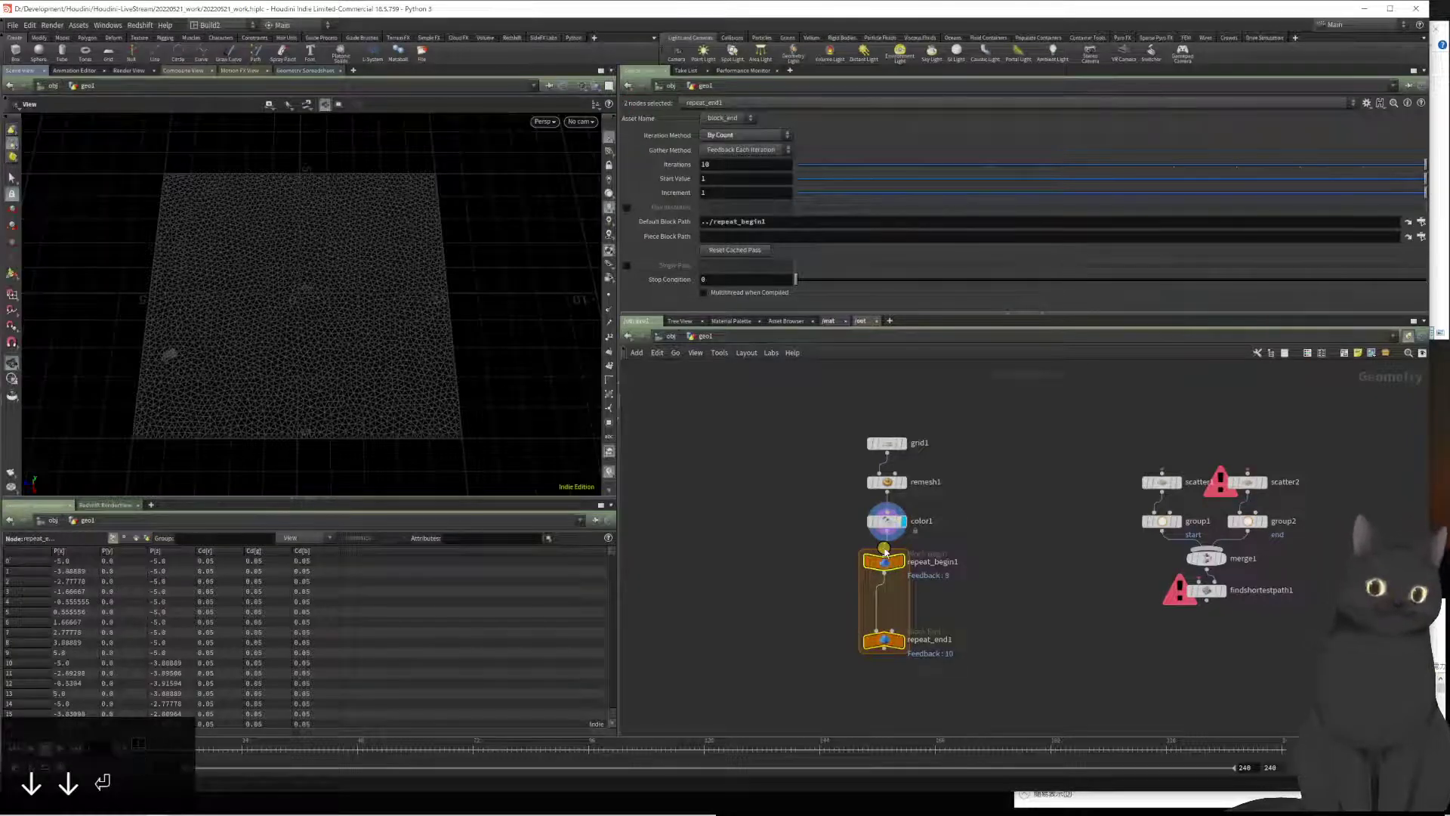
pyautogui.scroll(2, 904, 604)
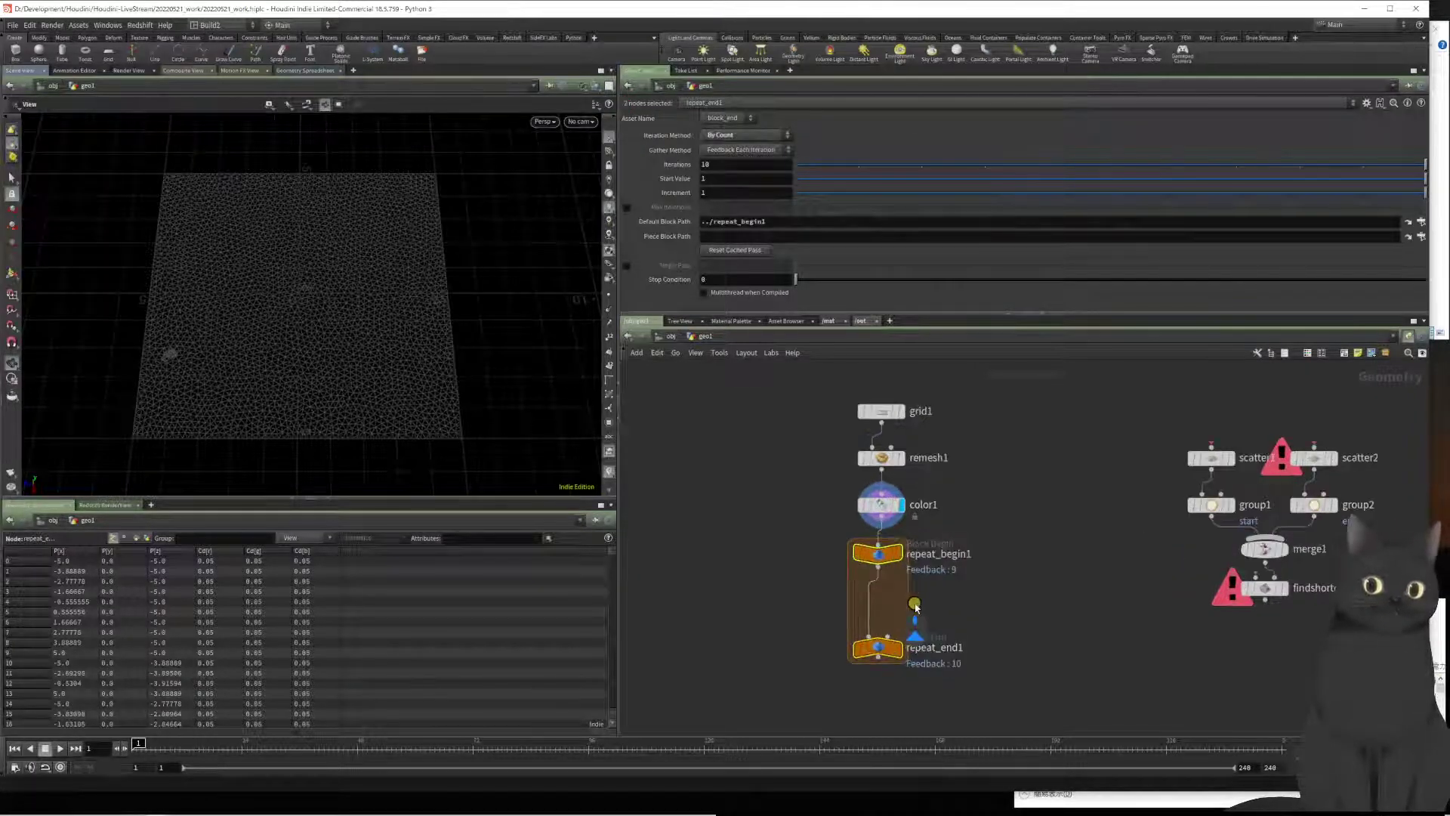
# Step: Detach the feedback loop block from the Color node, moving it aside with its end node placed further below the begin node
pyautogui.moveTo(878, 558)
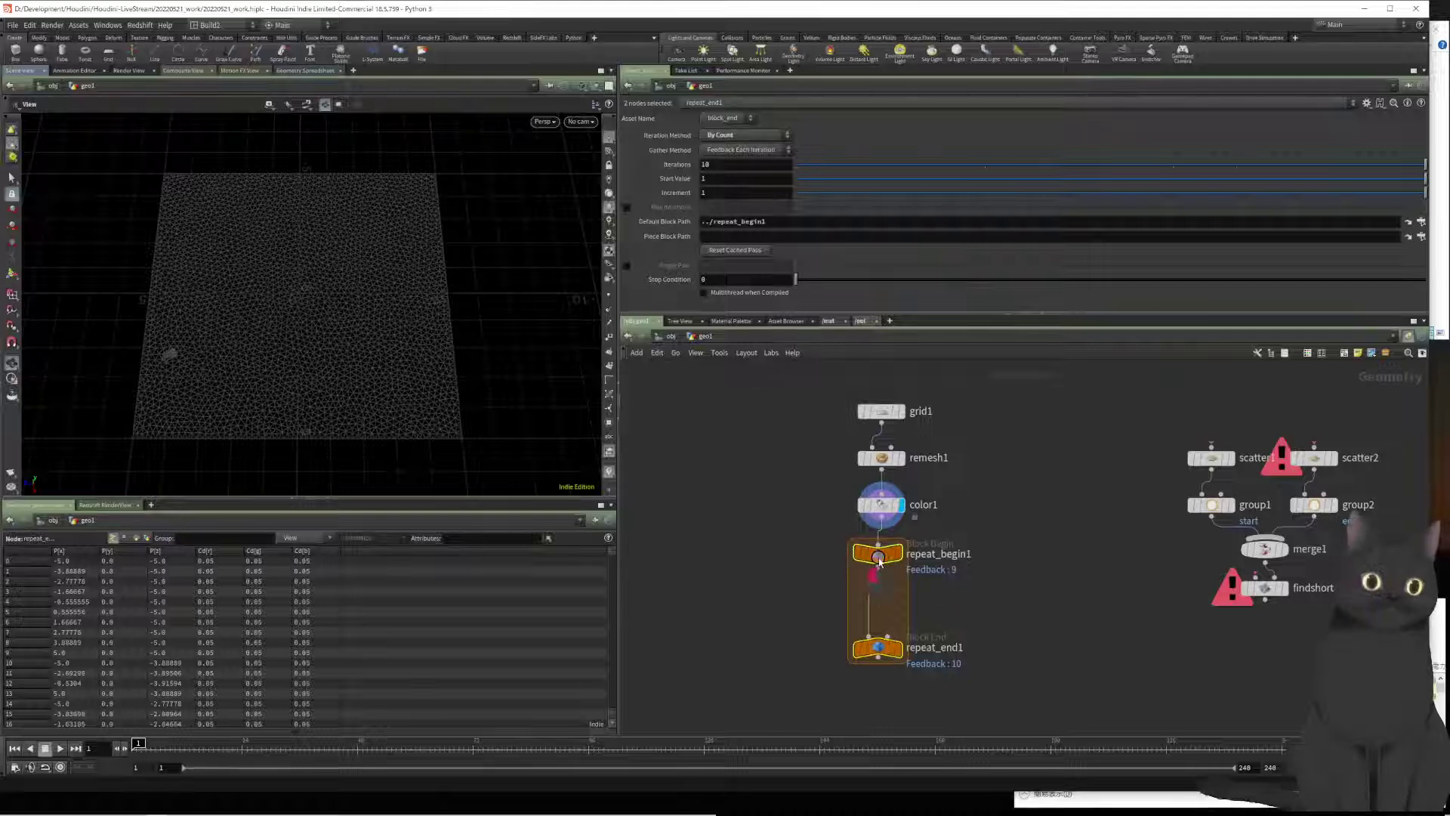
pyautogui.moveTo(878, 557); pyautogui.dragTo(1031, 589)
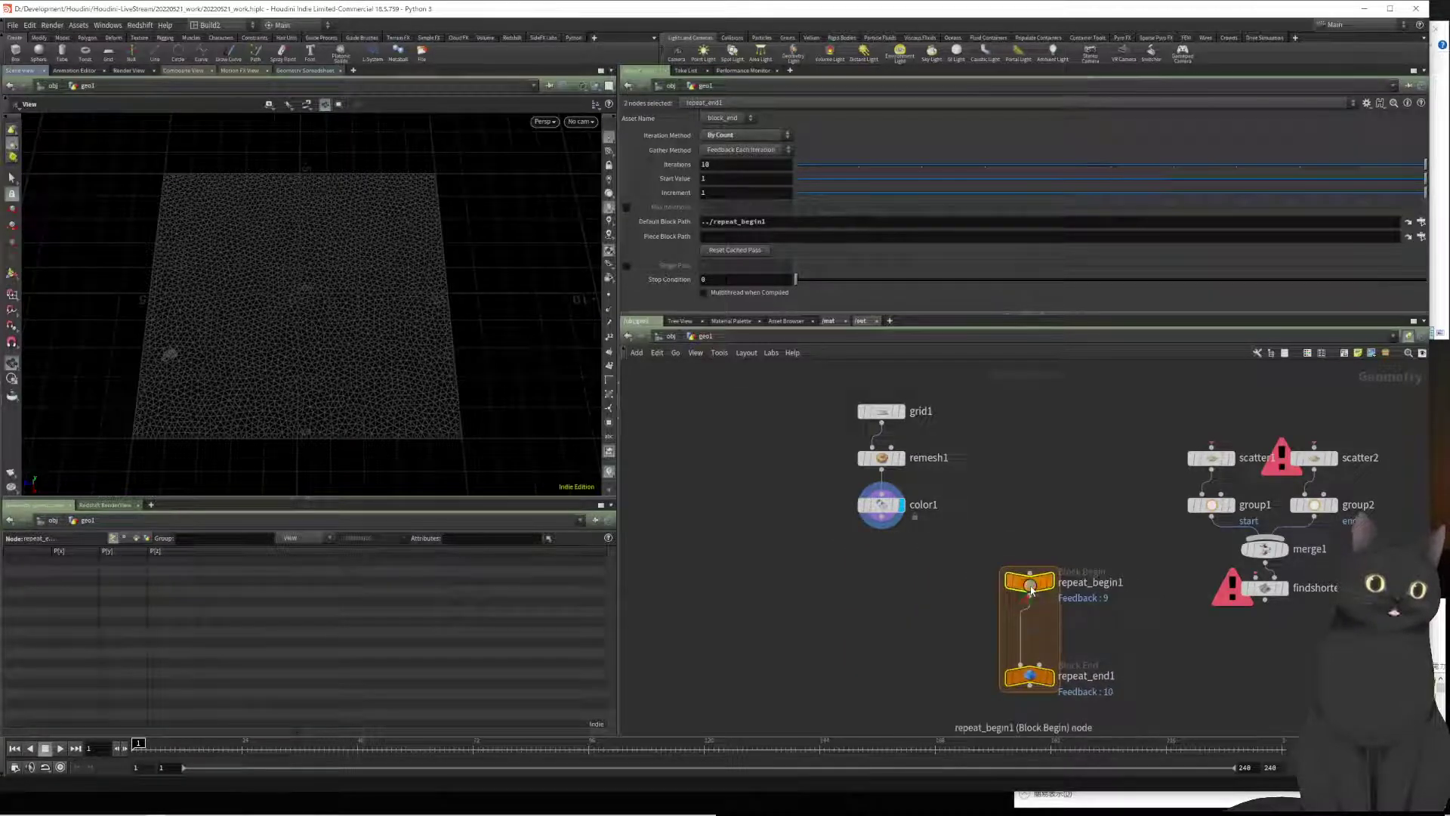
pyautogui.moveTo(925, 652); pyautogui.dragTo(1065, 696)
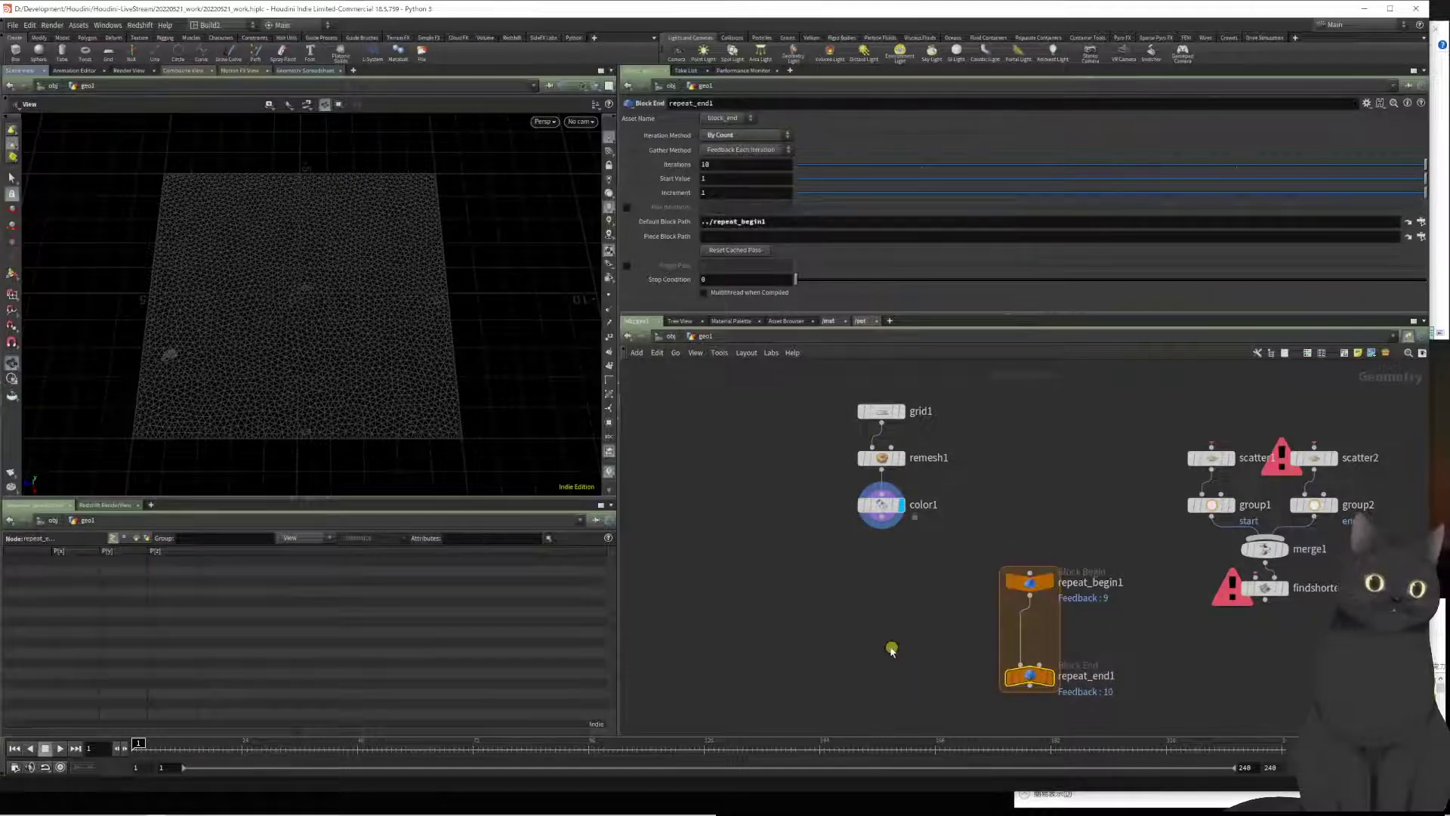
pyautogui.moveTo(890, 648); pyautogui.dragTo(837, 546, button='middle')
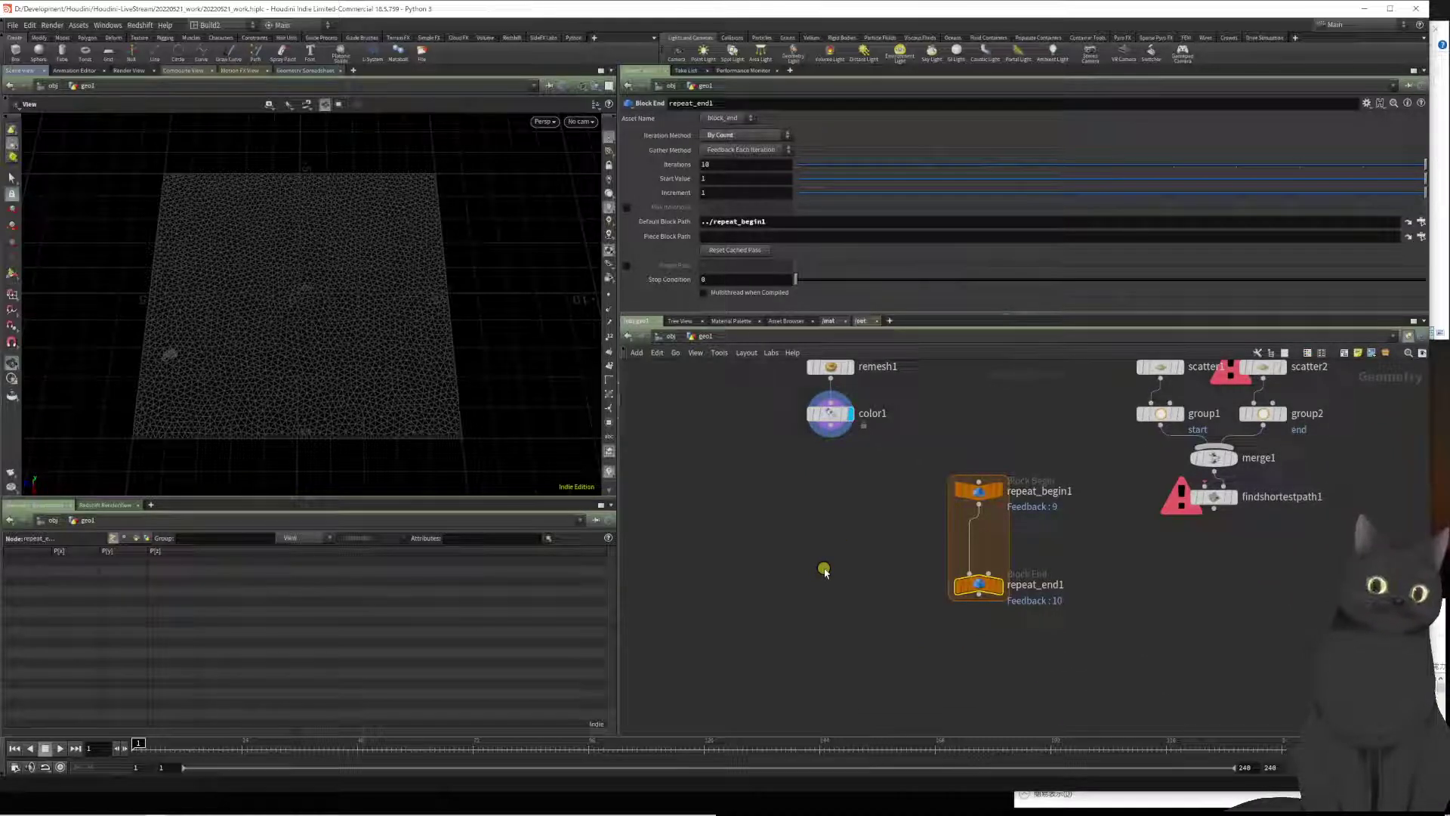
pyautogui.moveTo(900, 491); pyautogui.dragTo(1100, 496)
pyautogui.moveTo(856, 587); pyautogui.dragTo(850, 562, button='middle')
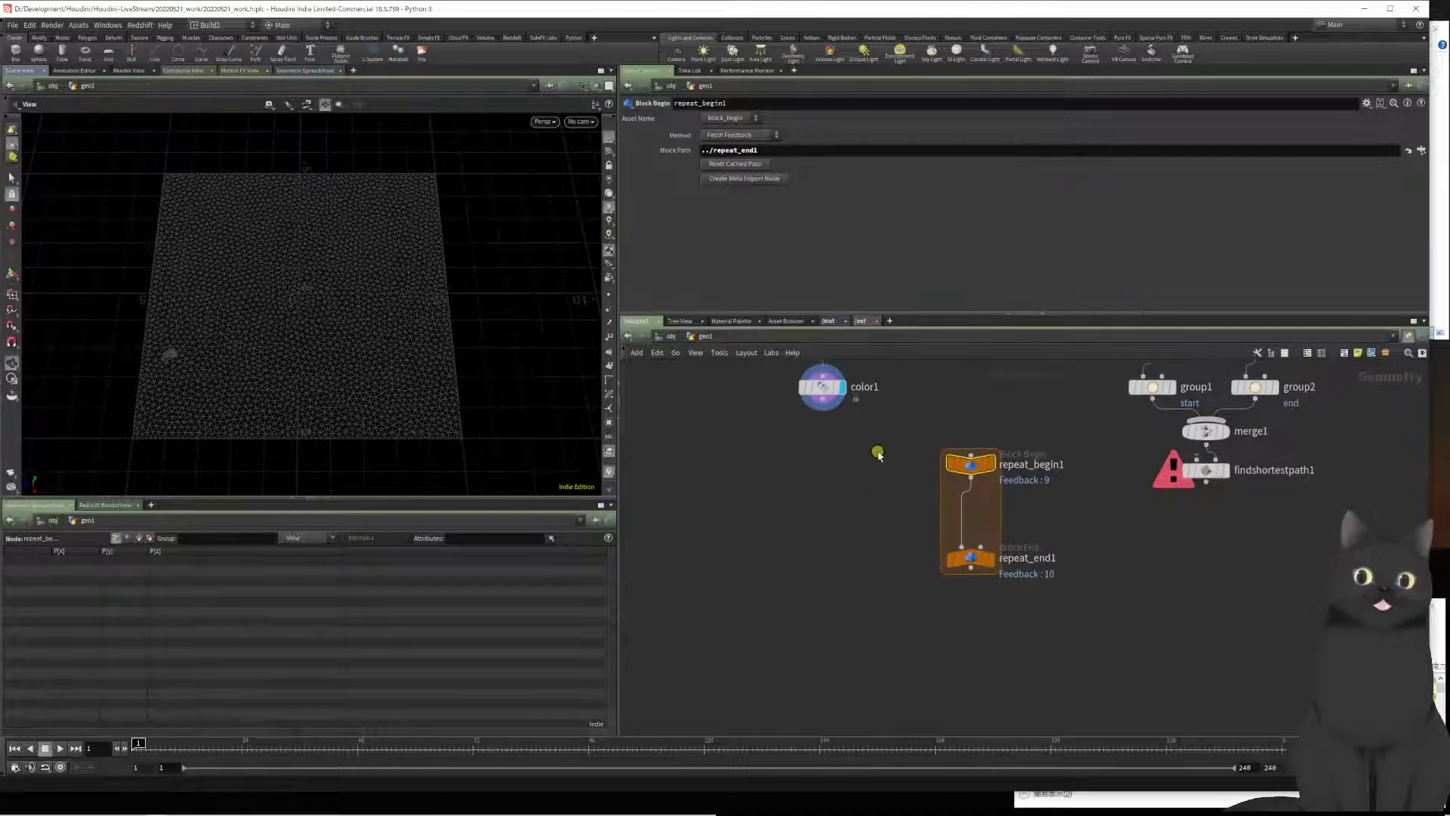
pyautogui.moveTo(861, 542); pyautogui.dragTo(1003, 576)
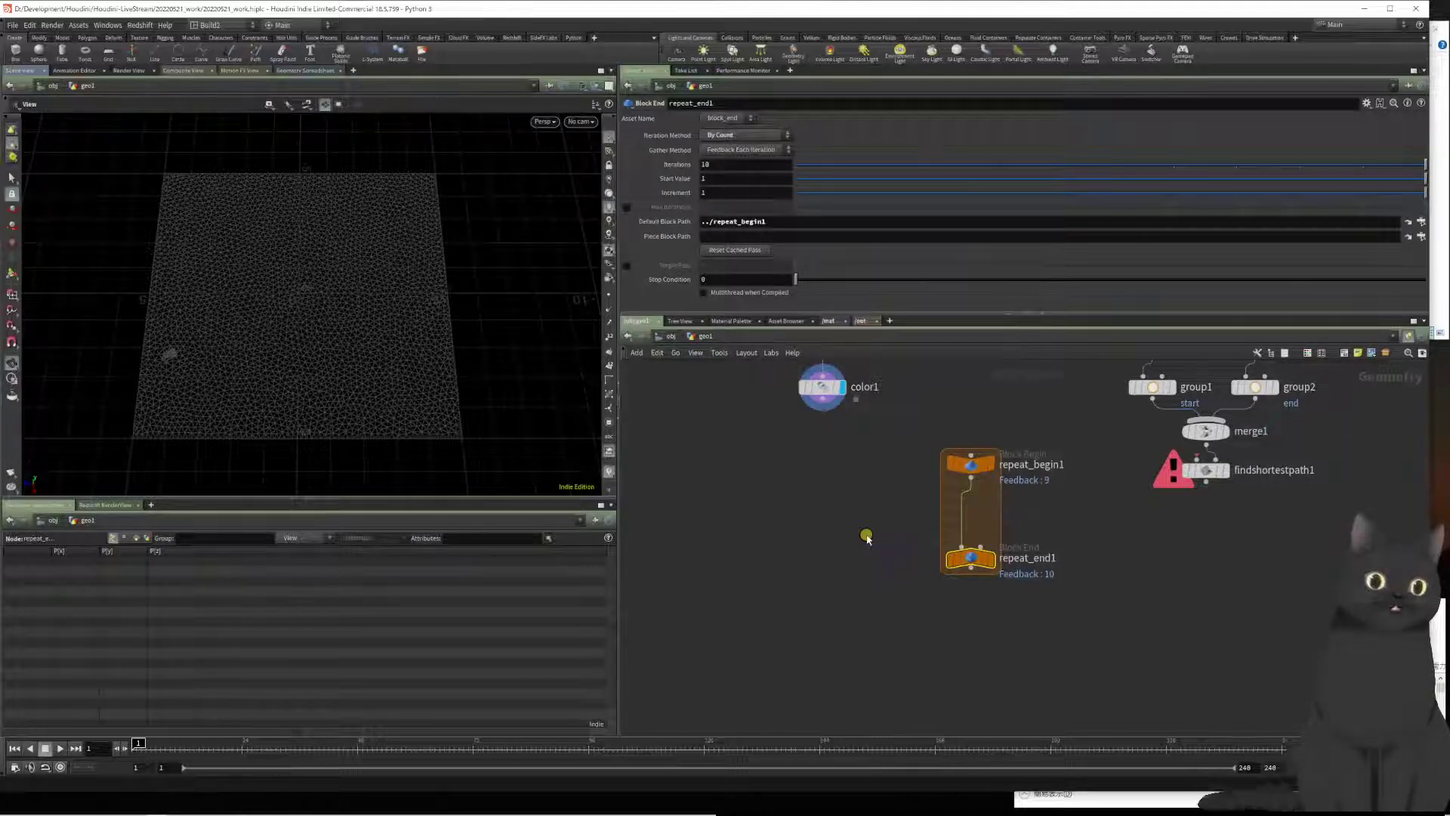
pyautogui.click(966, 560)
pyautogui.moveTo(966, 560); pyautogui.dragTo(962, 610)
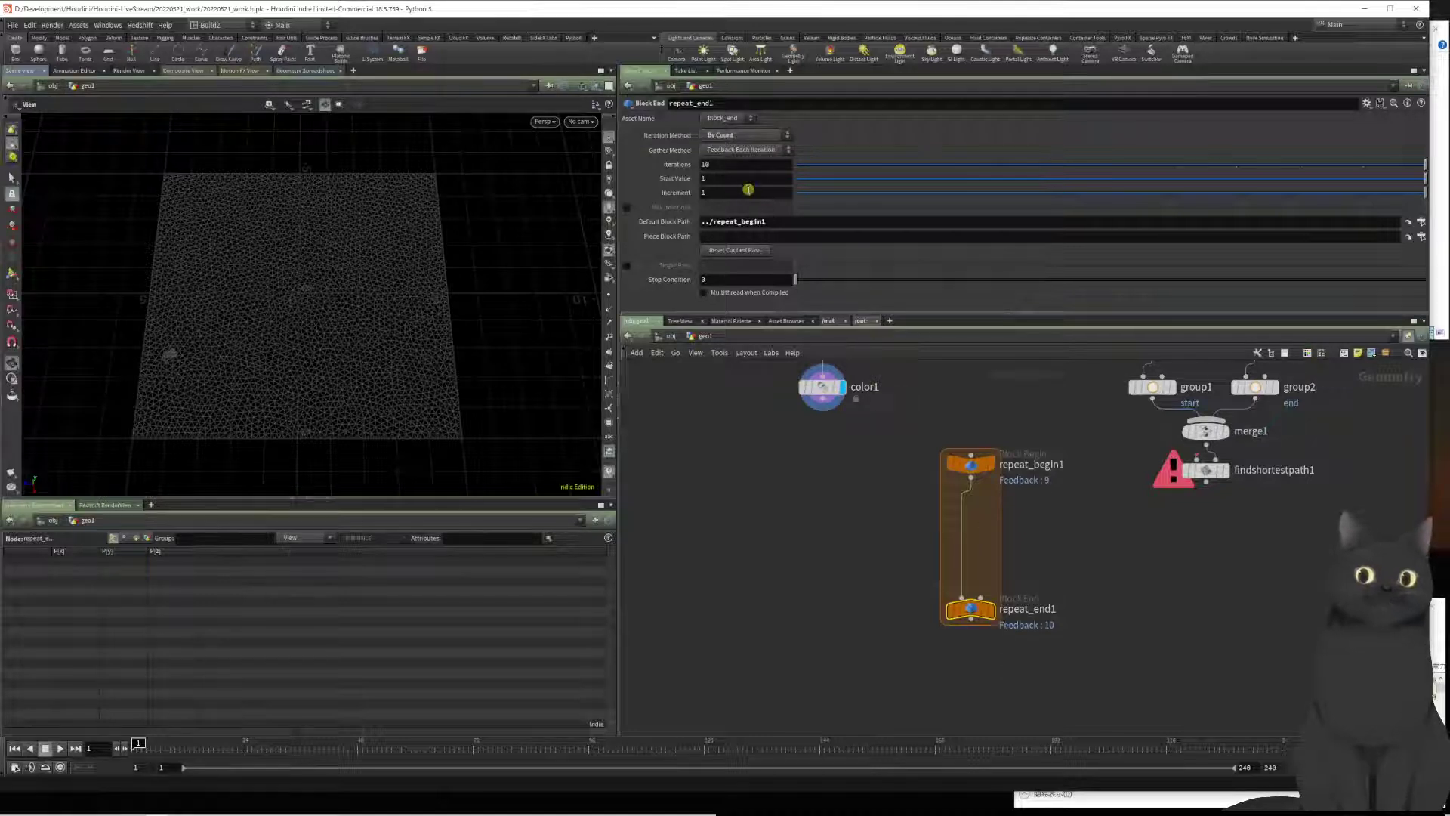
# Step: Set the loop's Iterations to 1 and connect the Color node's output to the loop's begin node
pyautogui.doubleClick(741, 165)
pyautogui.write('1')
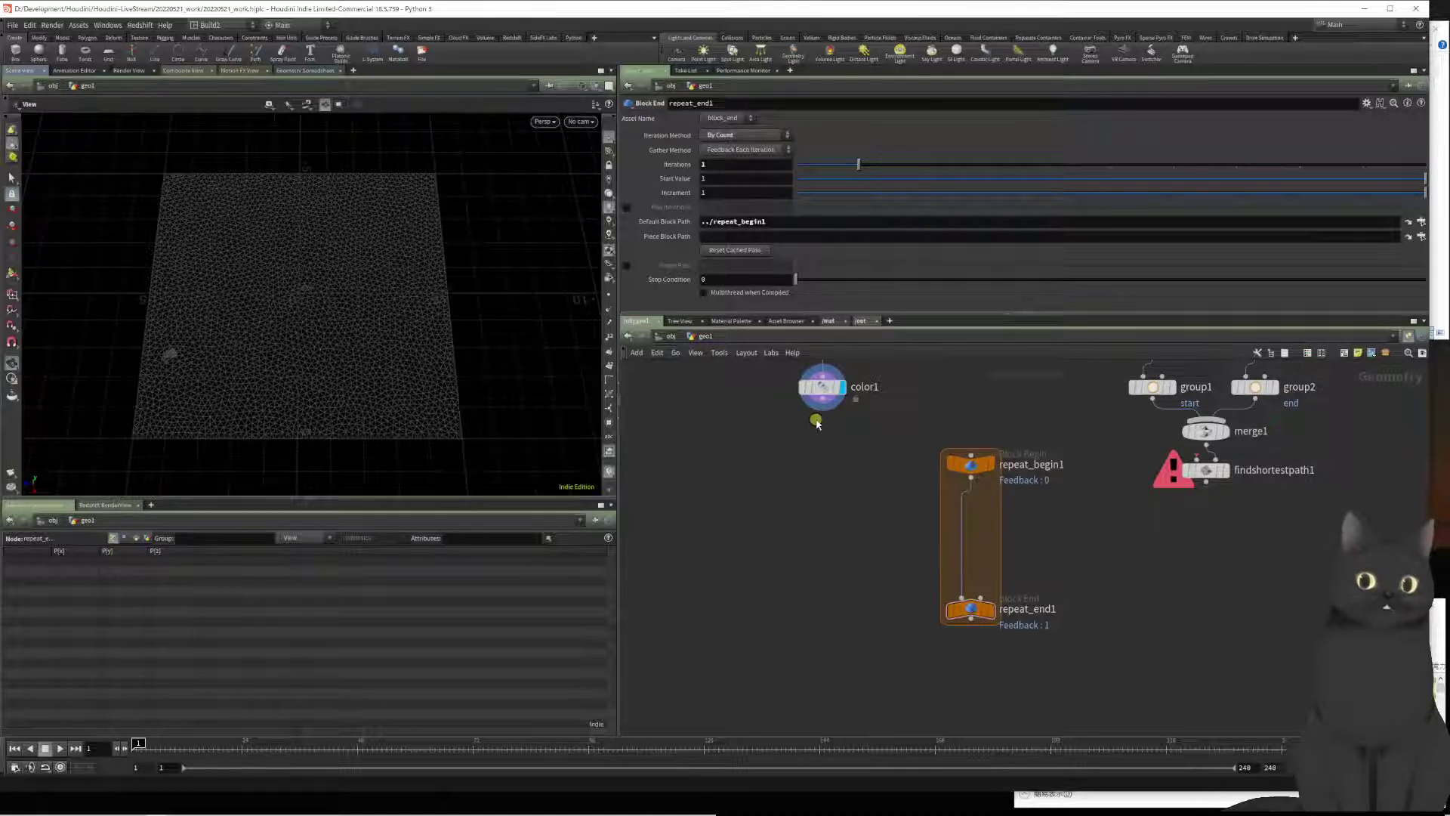
pyautogui.moveTo(816, 420); pyautogui.dragTo(933, 444)
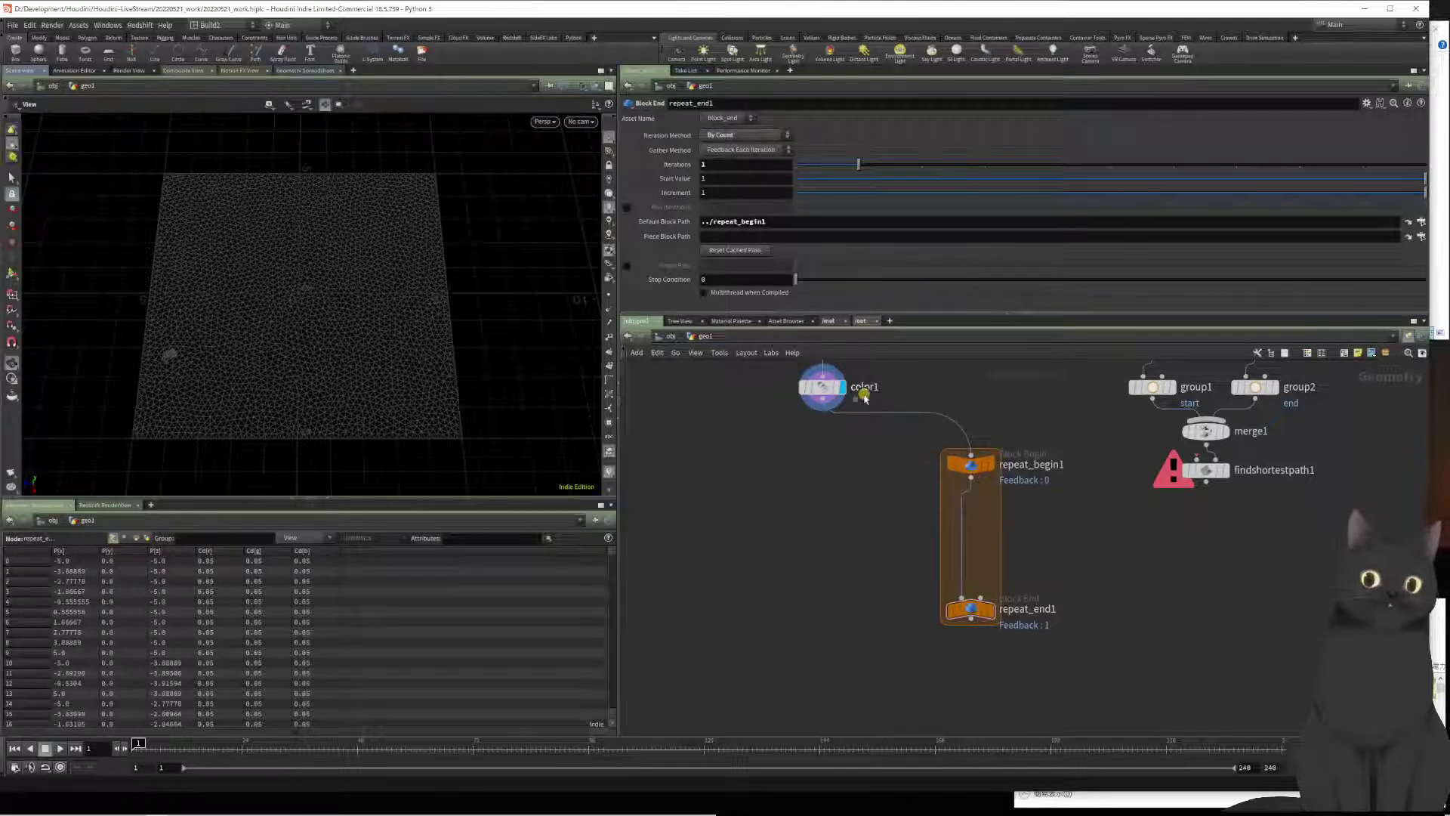
# Step: Inspect the Color node's geometry information for its point and primitive counts
pyautogui.middleClick(821, 388)
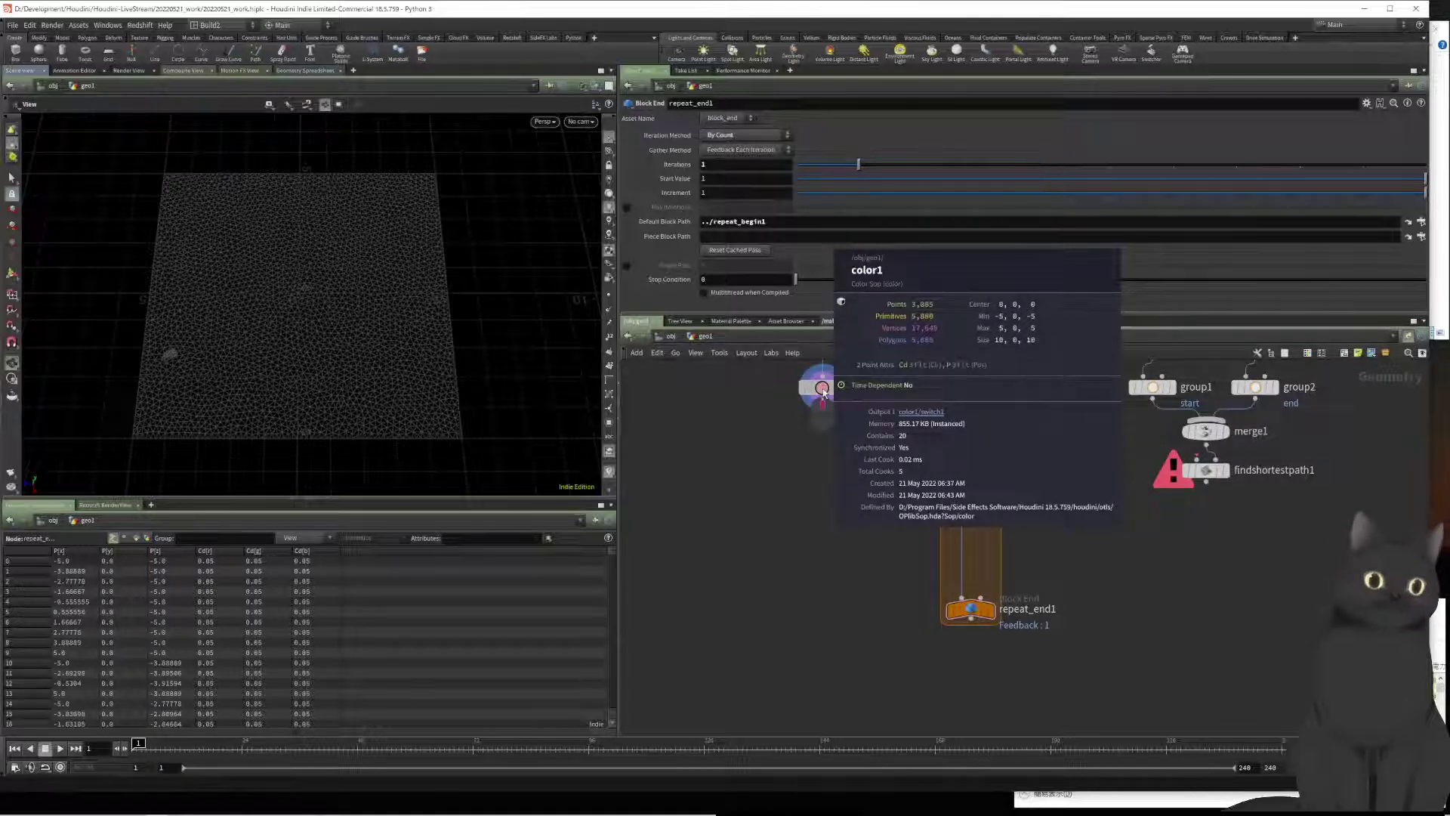
pyautogui.middleClick(823, 391)
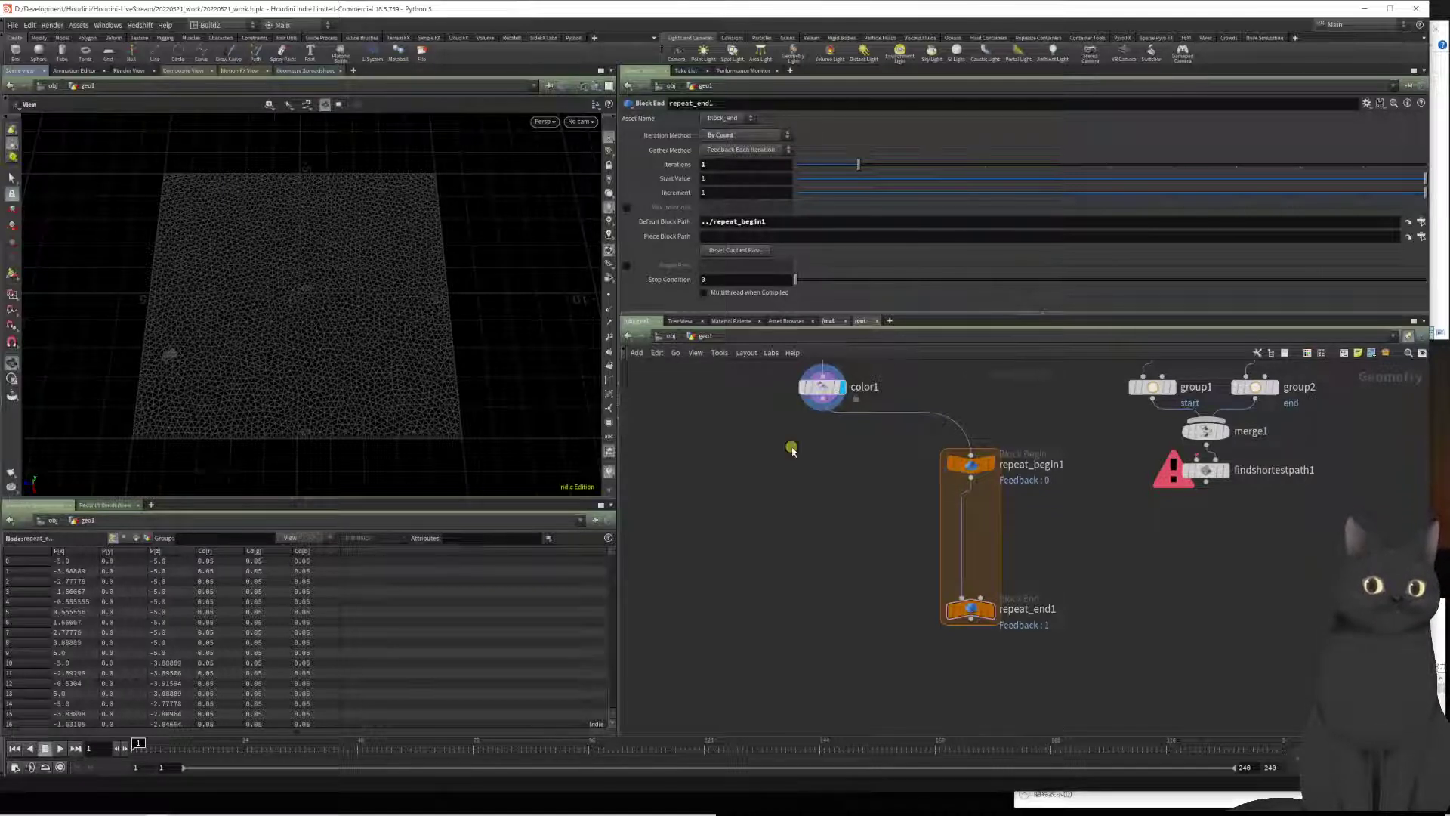
pyautogui.moveTo(789, 453); pyautogui.dragTo(789, 541, button='middle')
pyautogui.middleClick(821, 485)
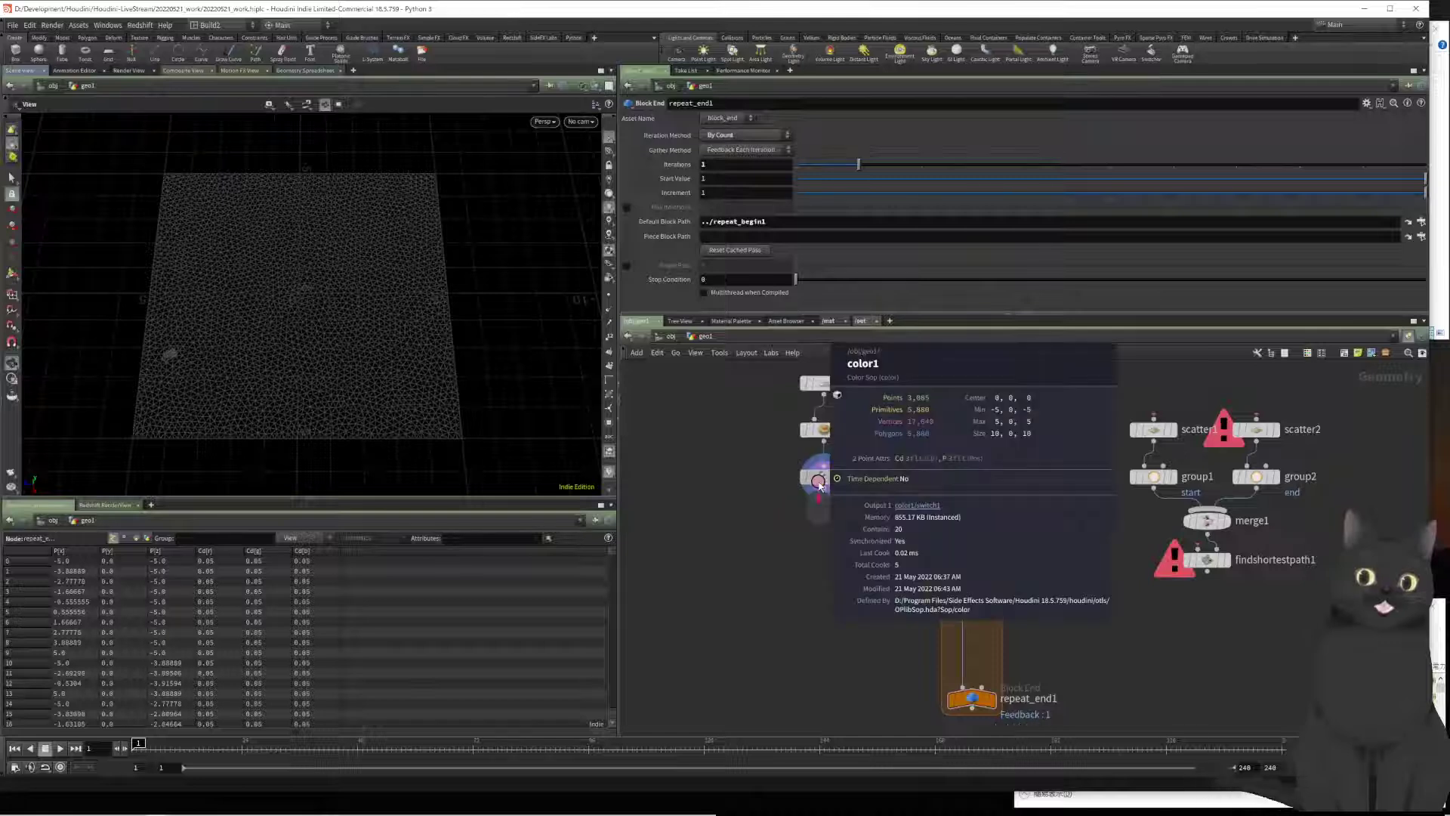
pyautogui.moveTo(774, 450); pyautogui.dragTo(754, 544, button='middle')
# Step: Set the grid's Rows and Columns to 20 and check the resulting point count on the Color node
pyautogui.click(825, 477)
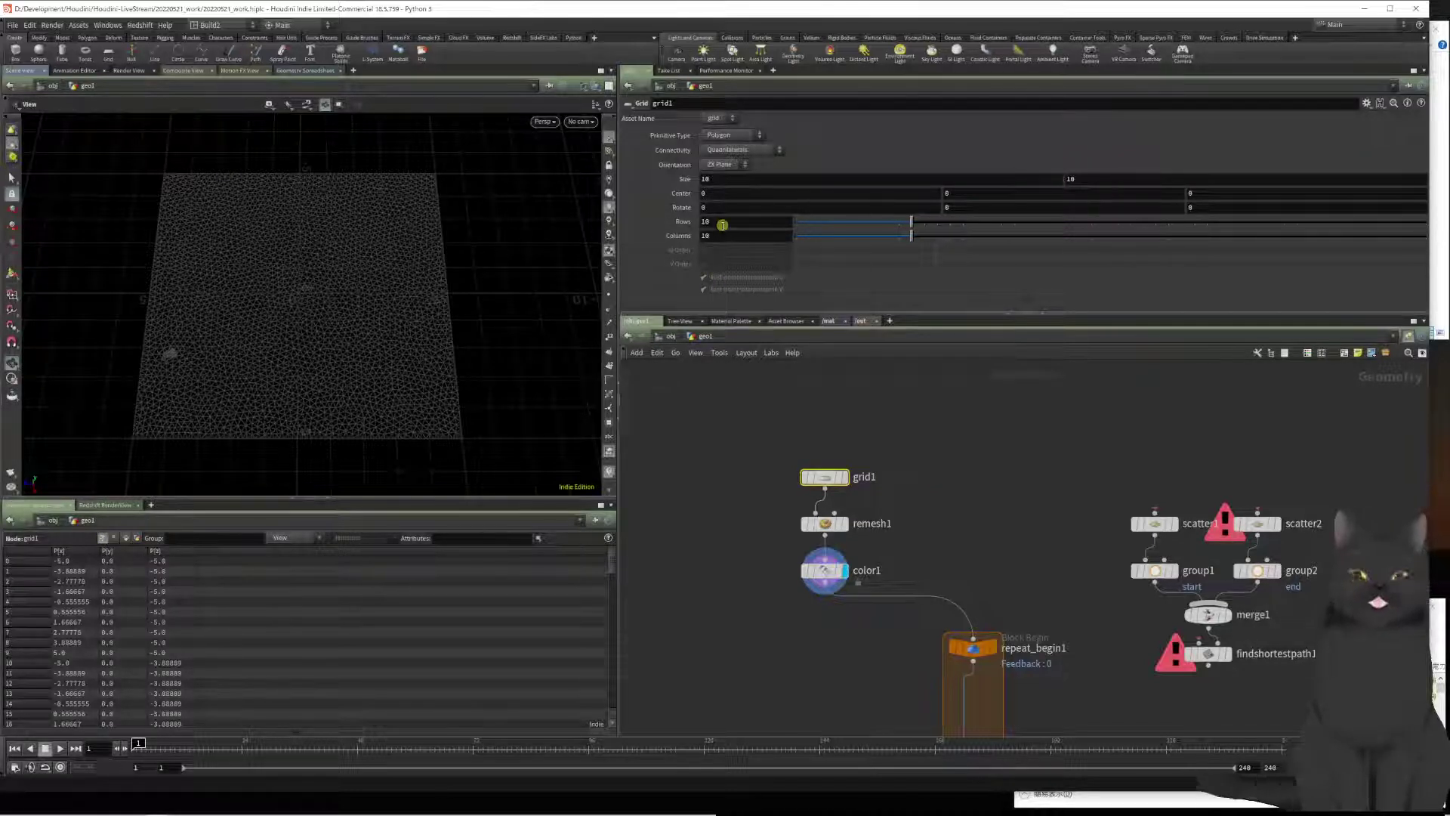
pyautogui.doubleClick(704, 224)
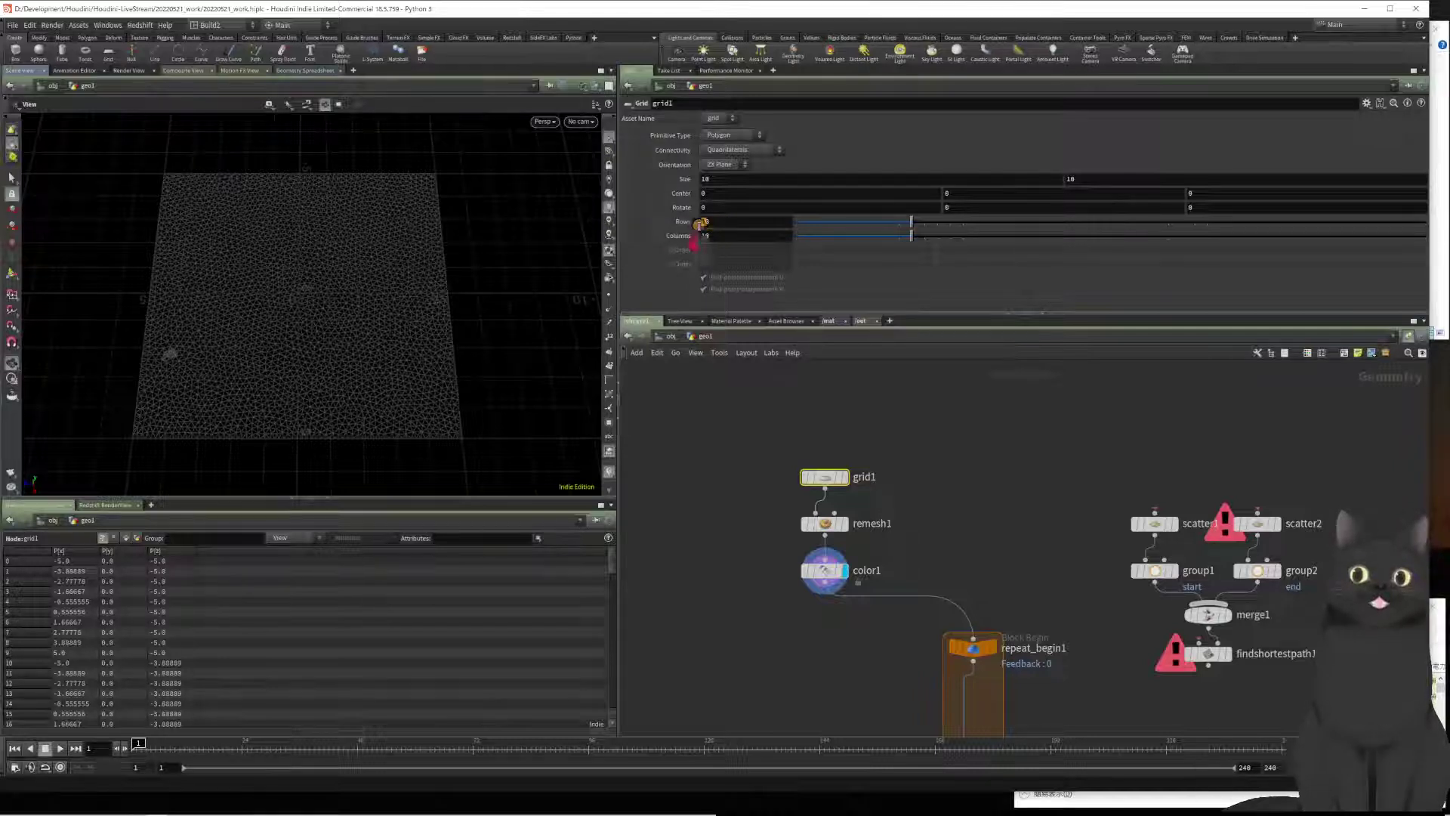
pyautogui.write('20')
pyautogui.doubleClick(701, 236)
pyautogui.write('20')
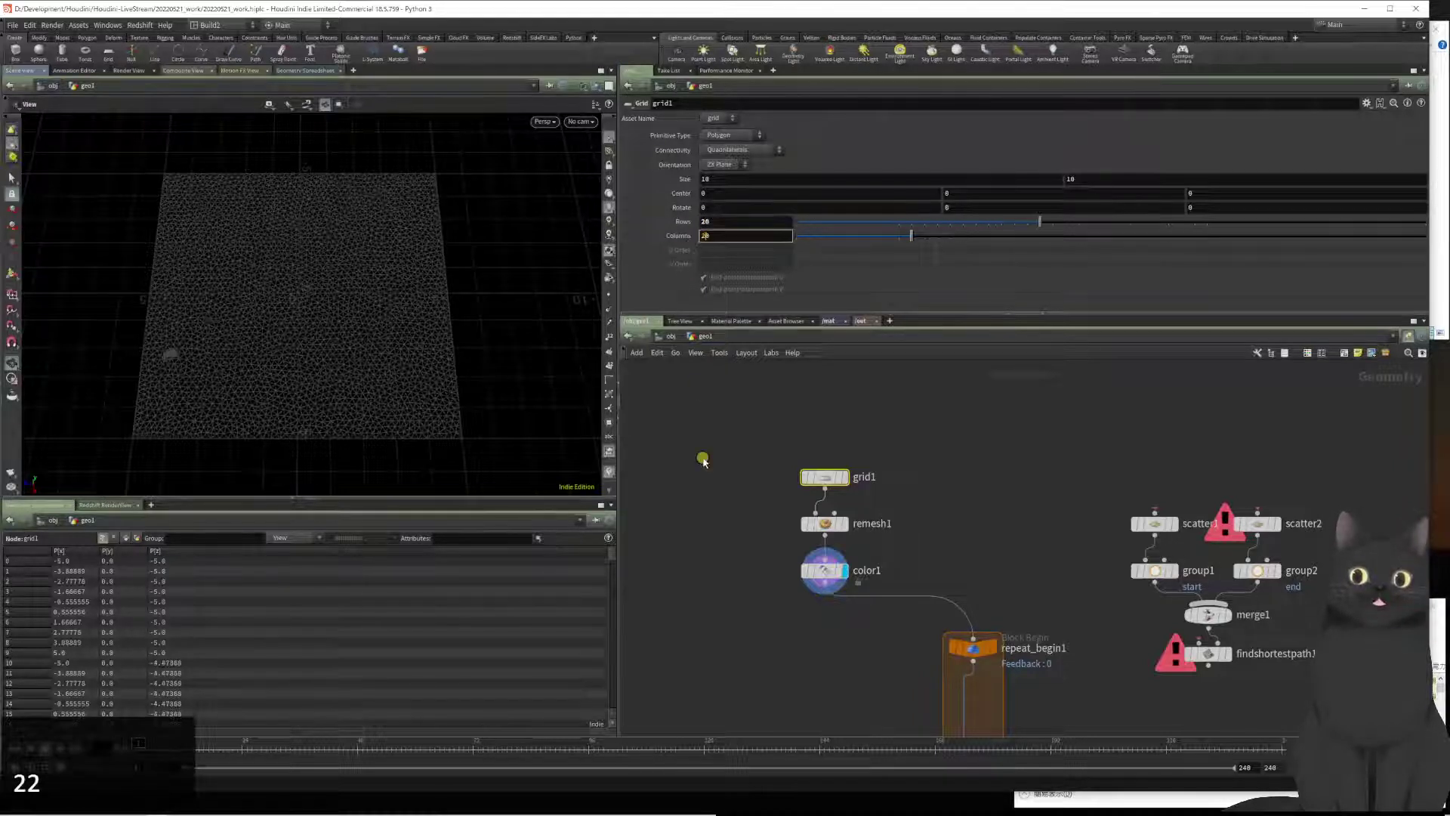
pyautogui.press('Return')
pyautogui.middleClick(823, 571)
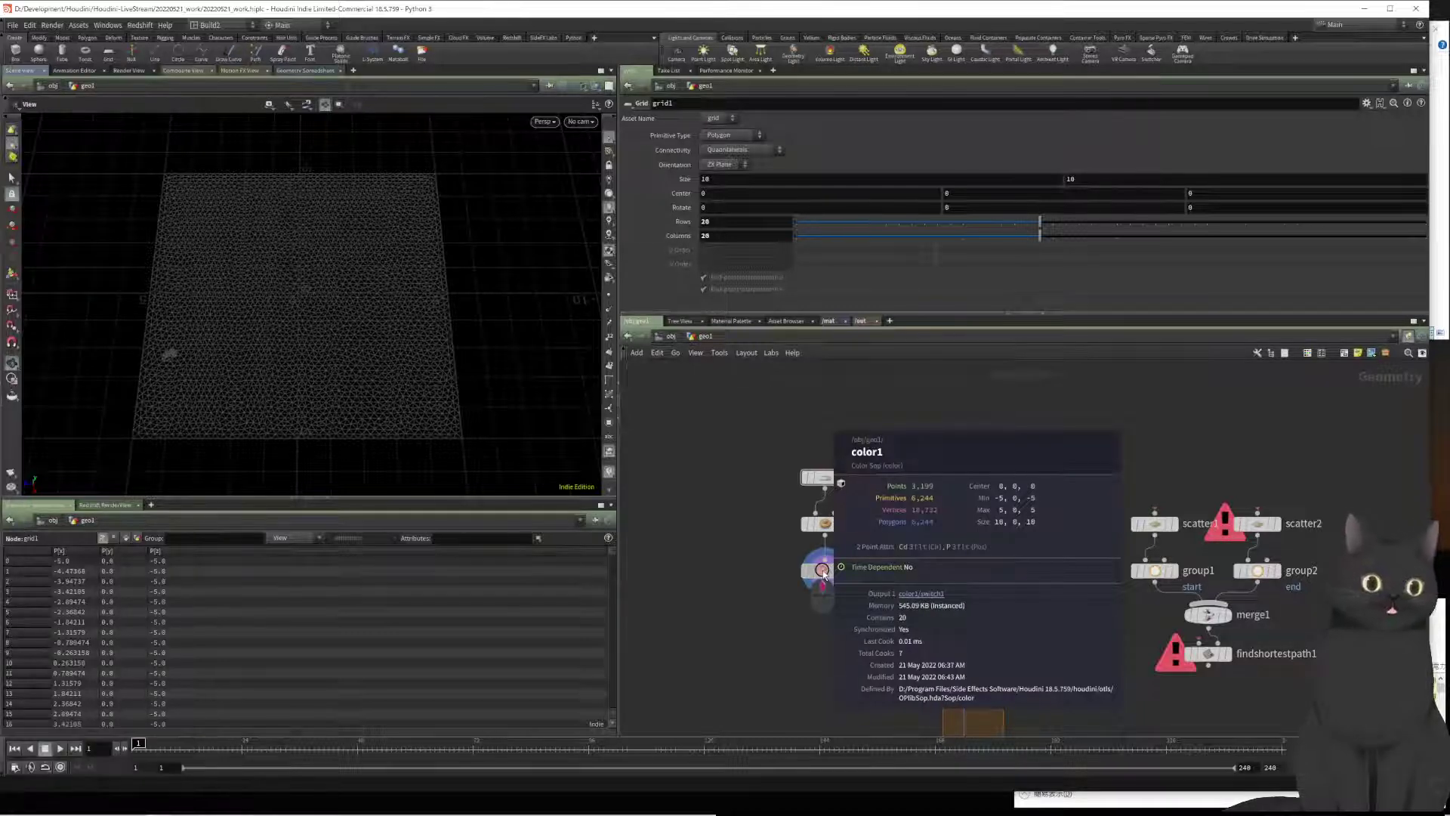
# Step: Set the grid's Rows and Columns to 30 and inspect the Color node
pyautogui.click(710, 224)
pyautogui.press('Left')
pyautogui.hotkey('shift', 'Left')
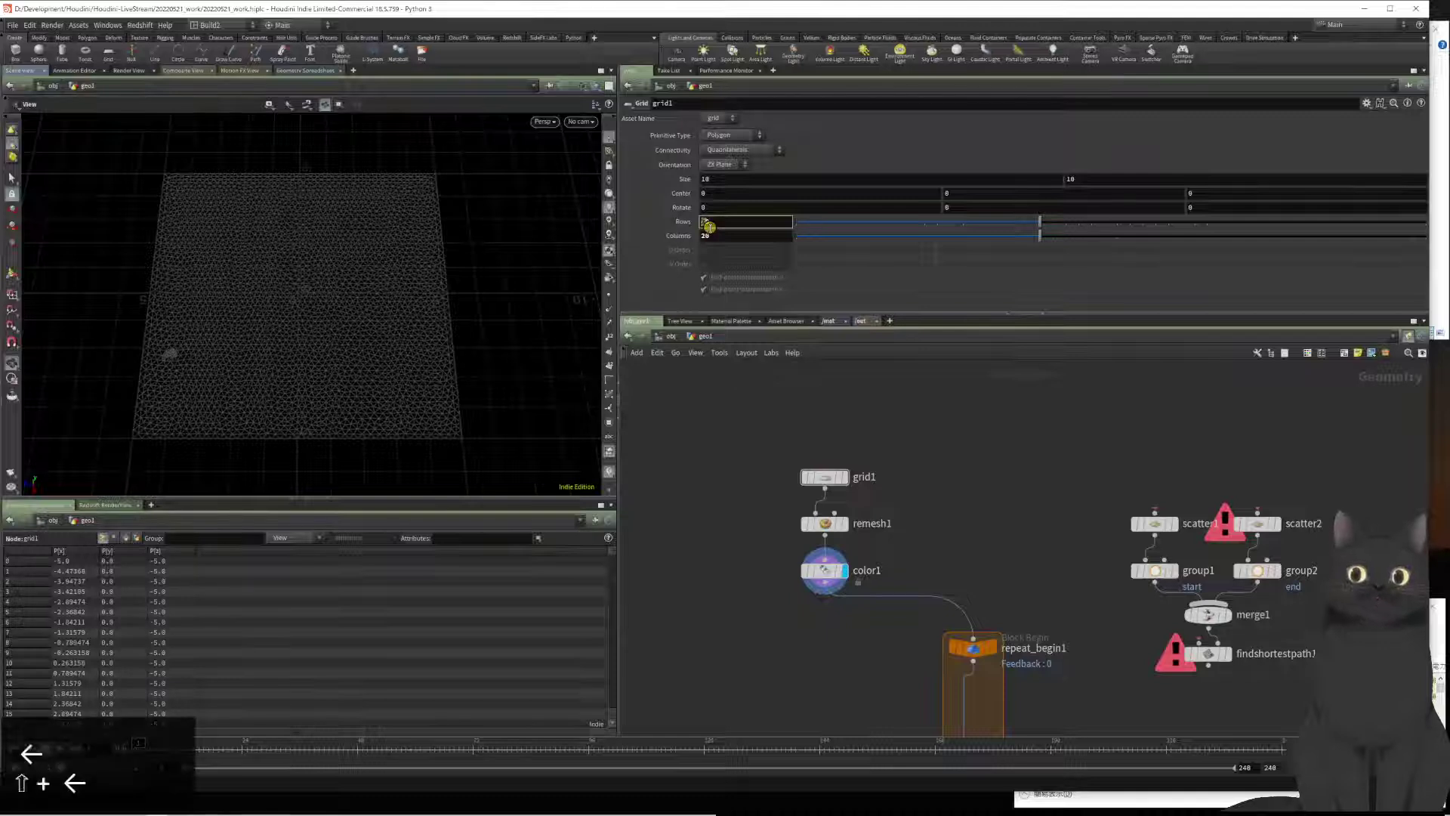
pyautogui.write('3')
pyautogui.press('Tab')
pyautogui.press('Left')
pyautogui.hotkey('shift', 'Right')
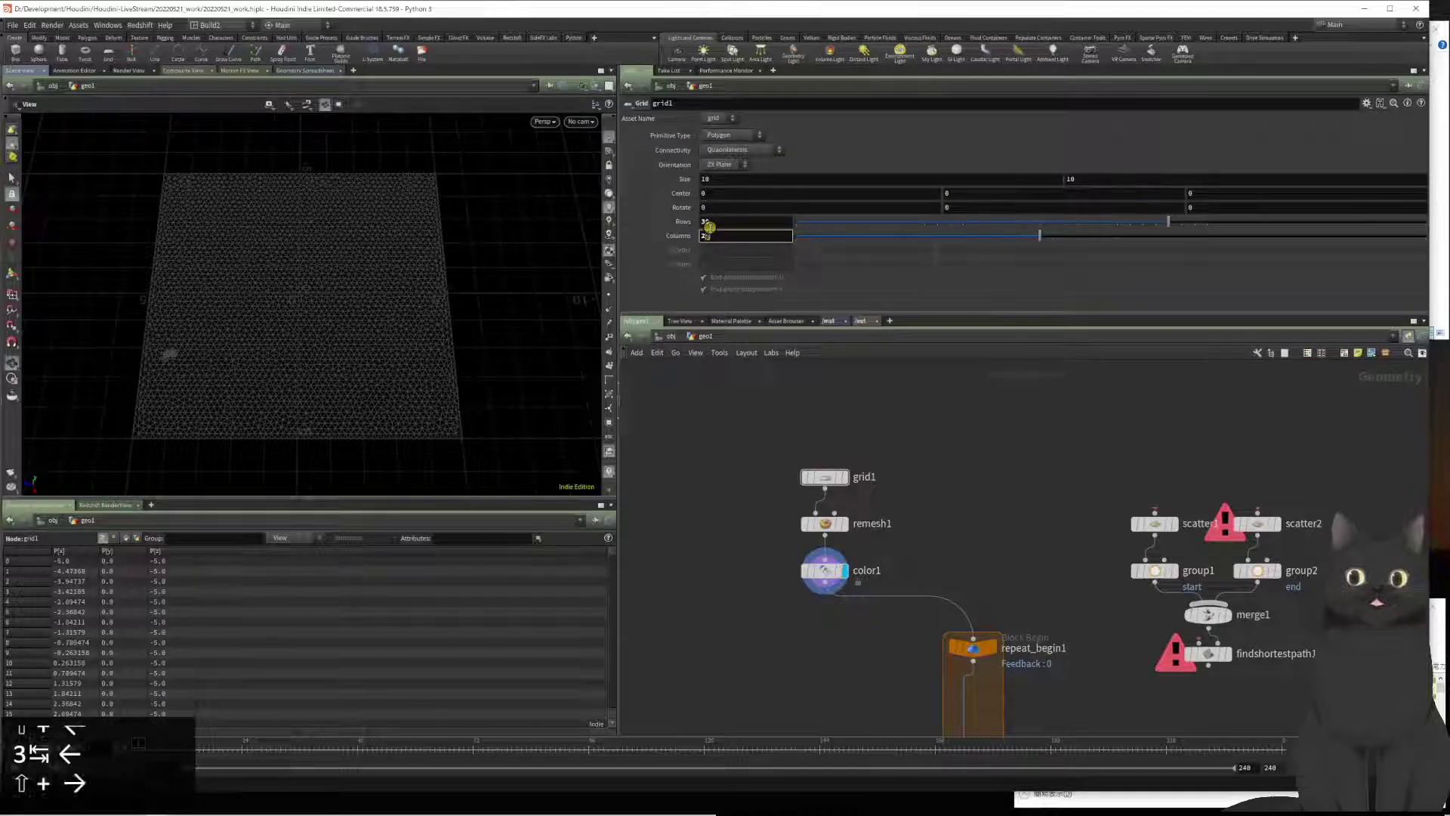
pyautogui.press('Left')
pyautogui.hotkey('shift', 'Left')
pyautogui.write('3')
pyautogui.press('Return')
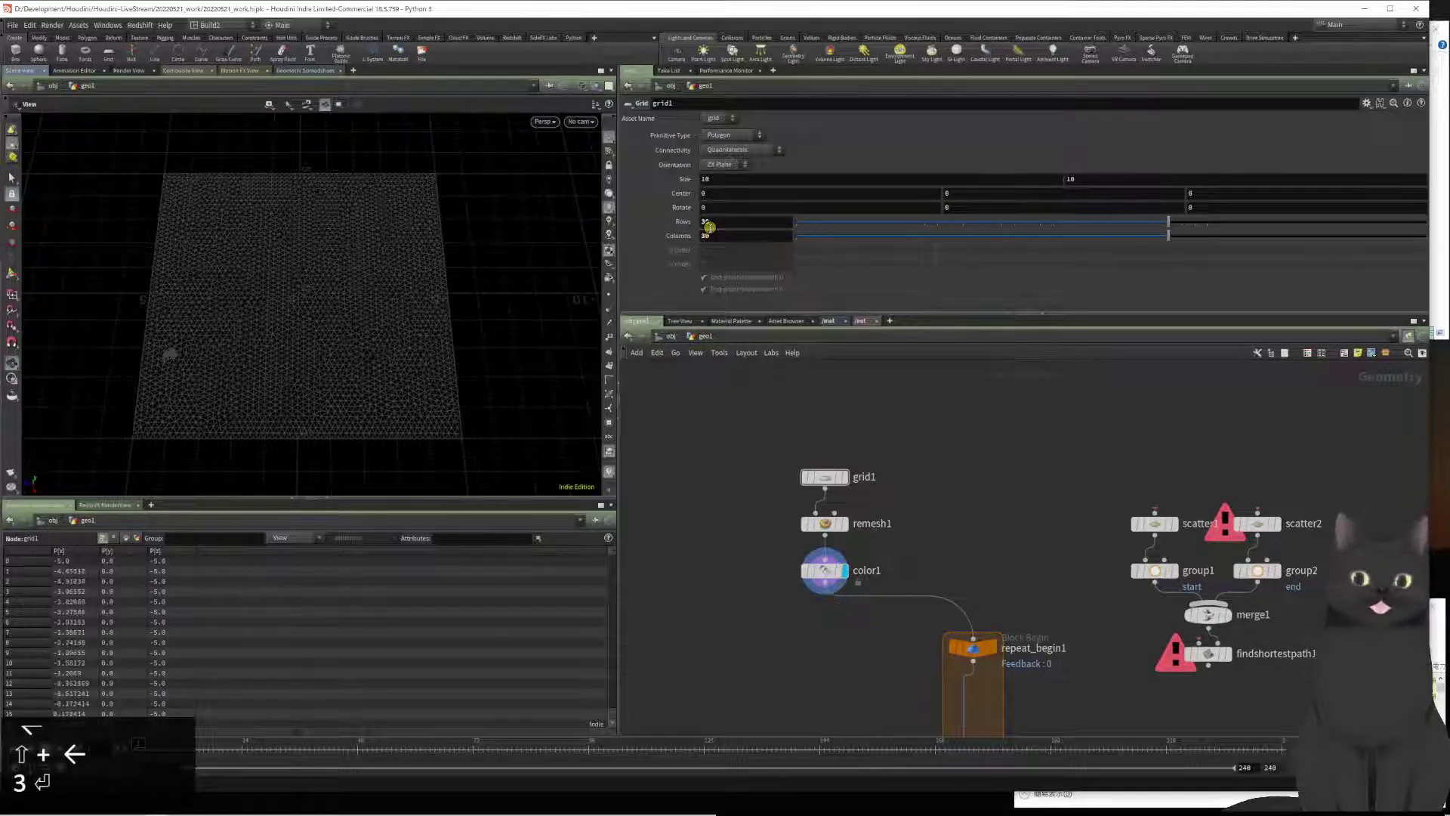
pyautogui.click(821, 571)
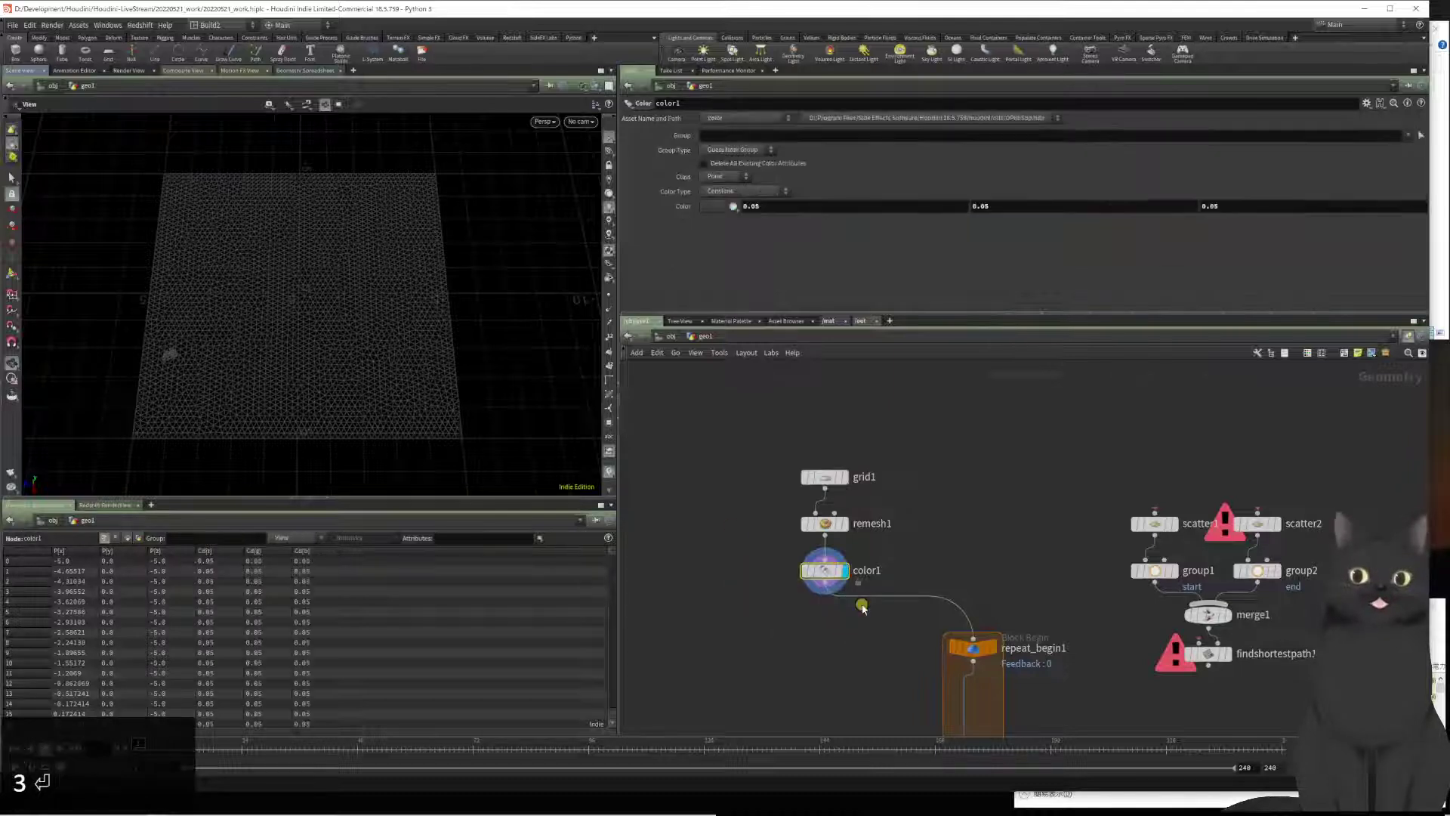
pyautogui.middleClick(830, 575)
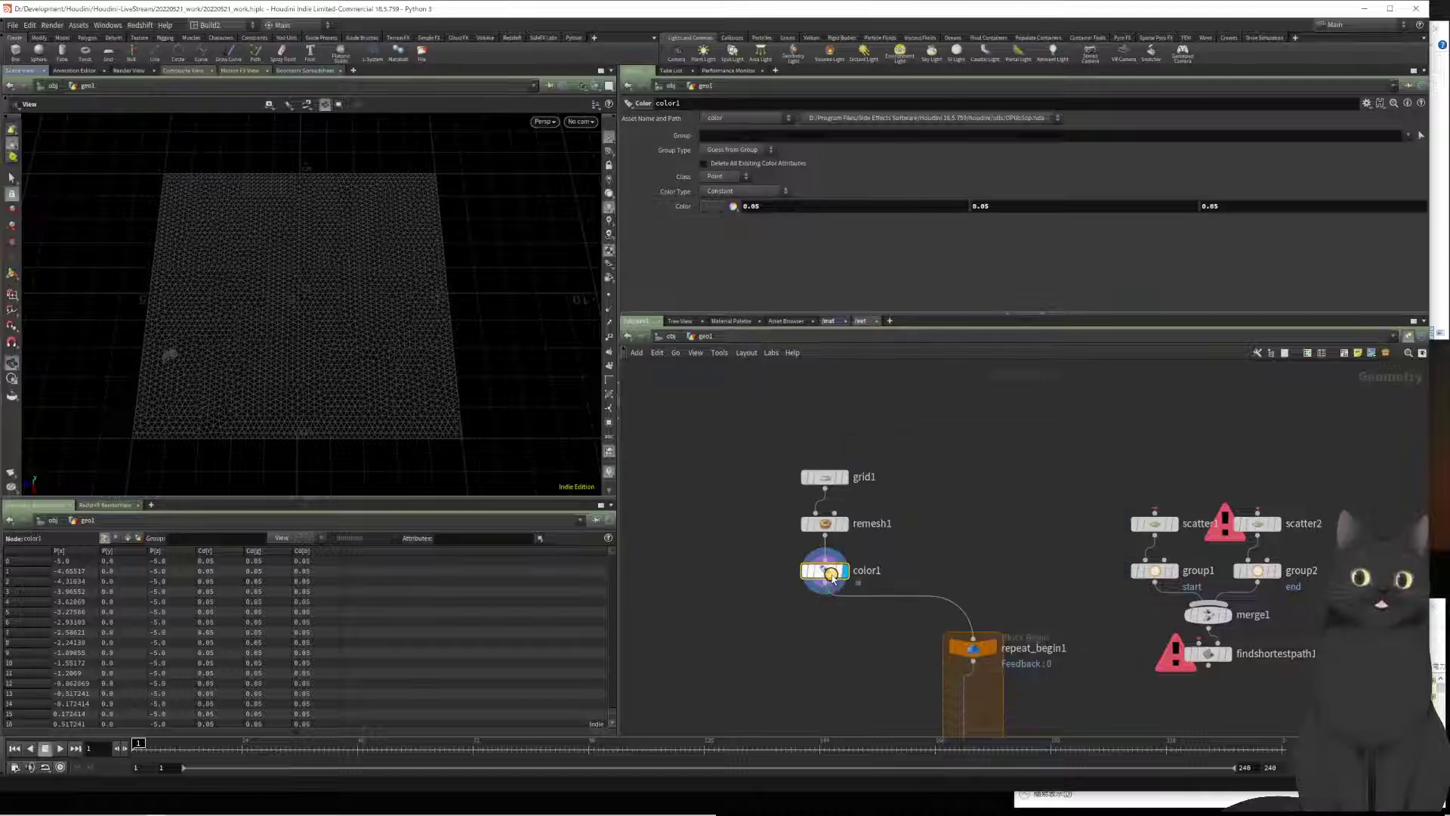
# Step: Try the grid with Rows and Columns set to 50
pyautogui.click(827, 524)
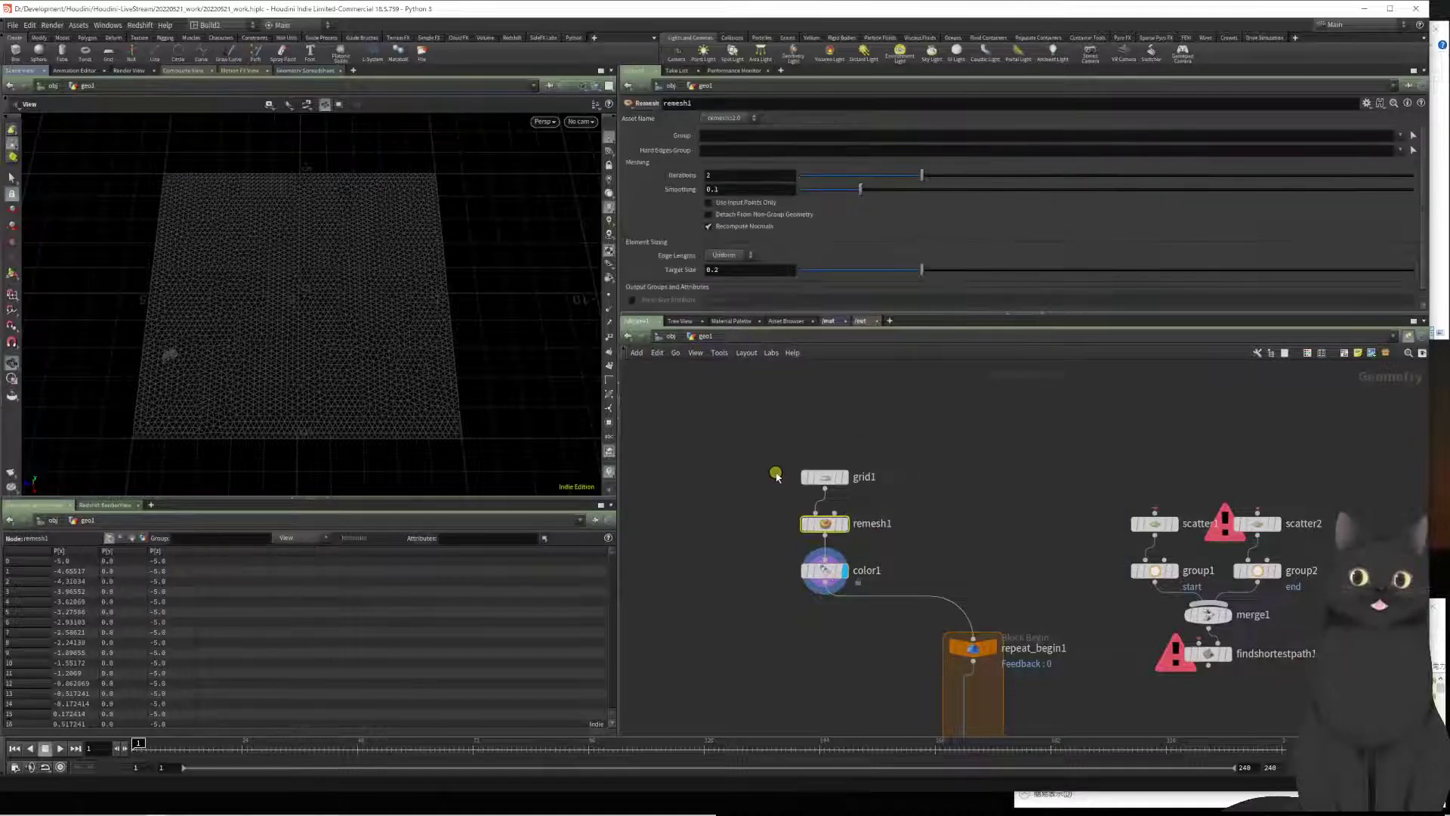
pyautogui.moveTo(758, 469); pyautogui.dragTo(865, 482)
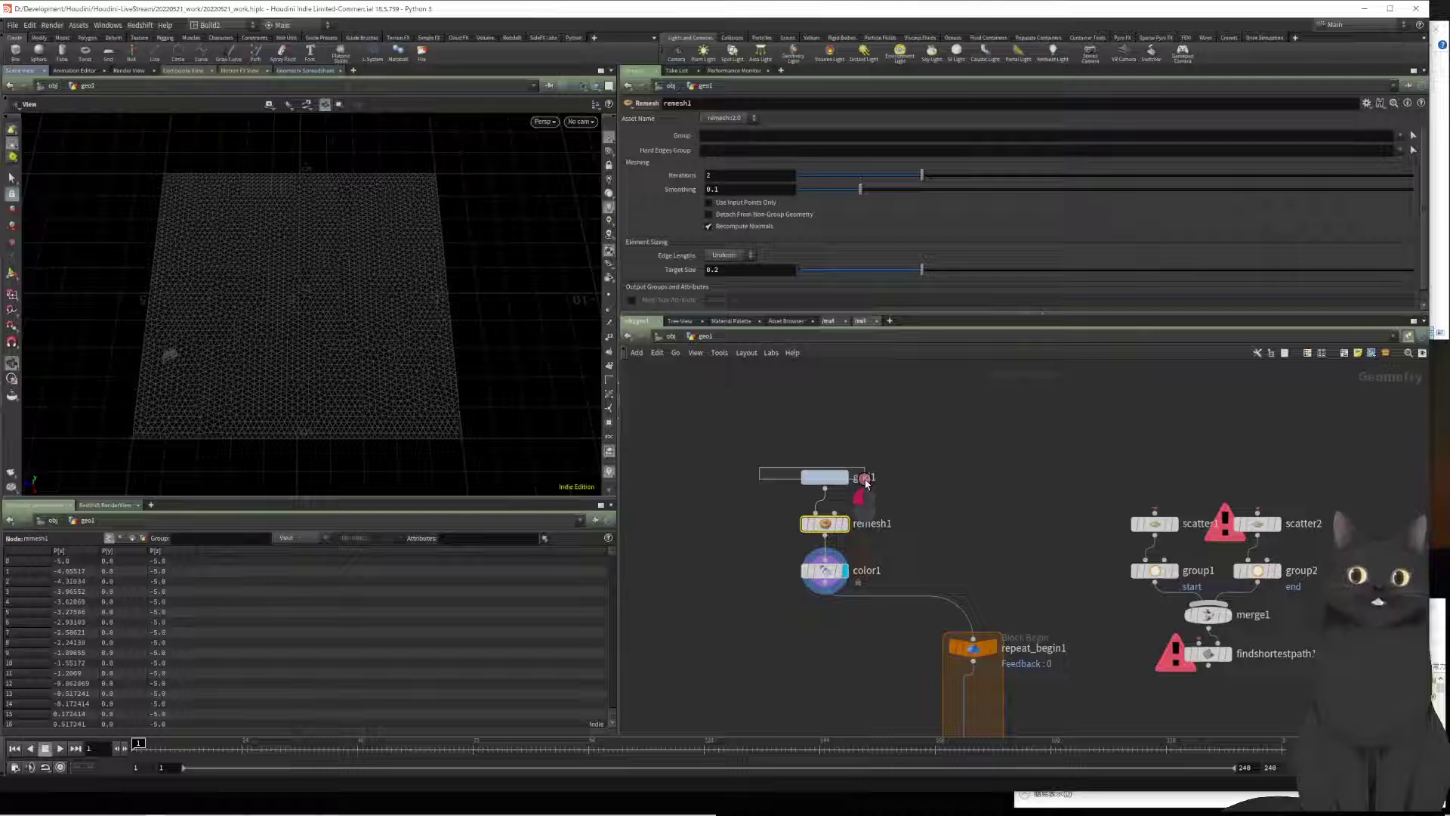
pyautogui.moveTo(865, 482); pyautogui.dragTo(866, 483)
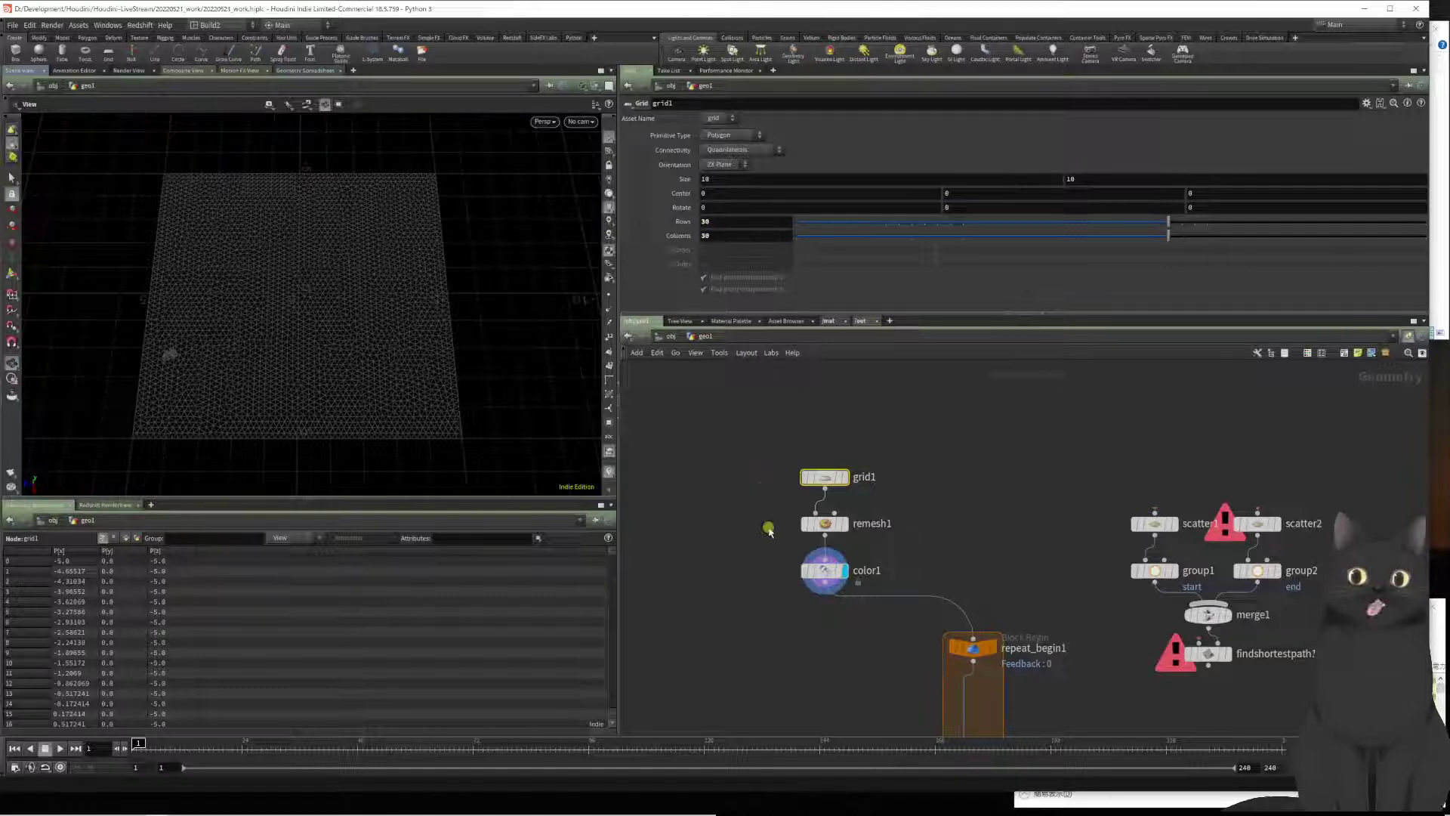
pyautogui.click(702, 225)
pyautogui.write('50')
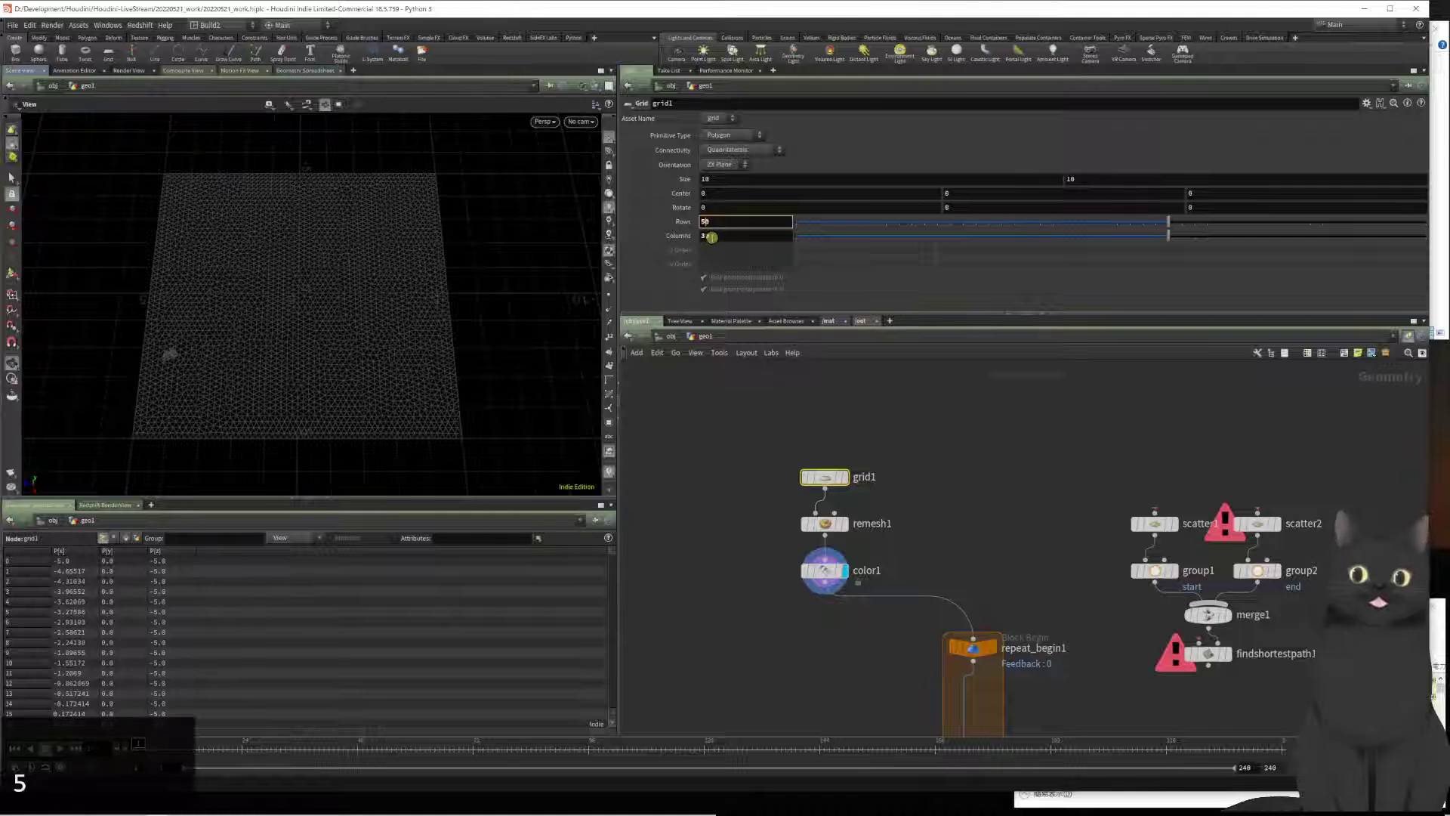
pyautogui.click(711, 236)
pyautogui.write('50')
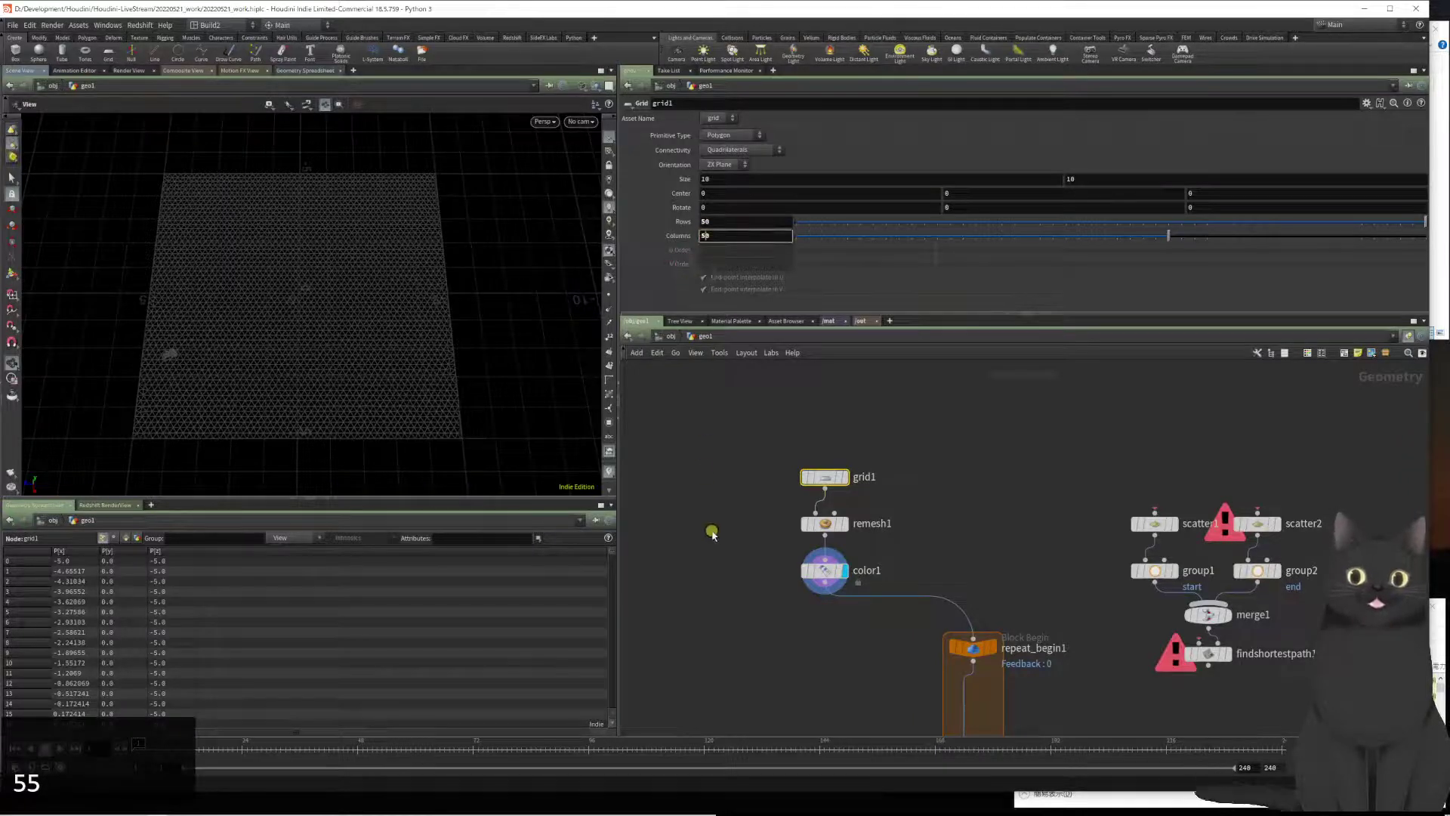
# Step: Undo the last Rows and Columns changes, keeping the grid node selected
pyautogui.hotkey('ctrl', 'z')
pyautogui.hotkey('ctrl', 'z')
pyautogui.hotkey('ctrl', 'z')
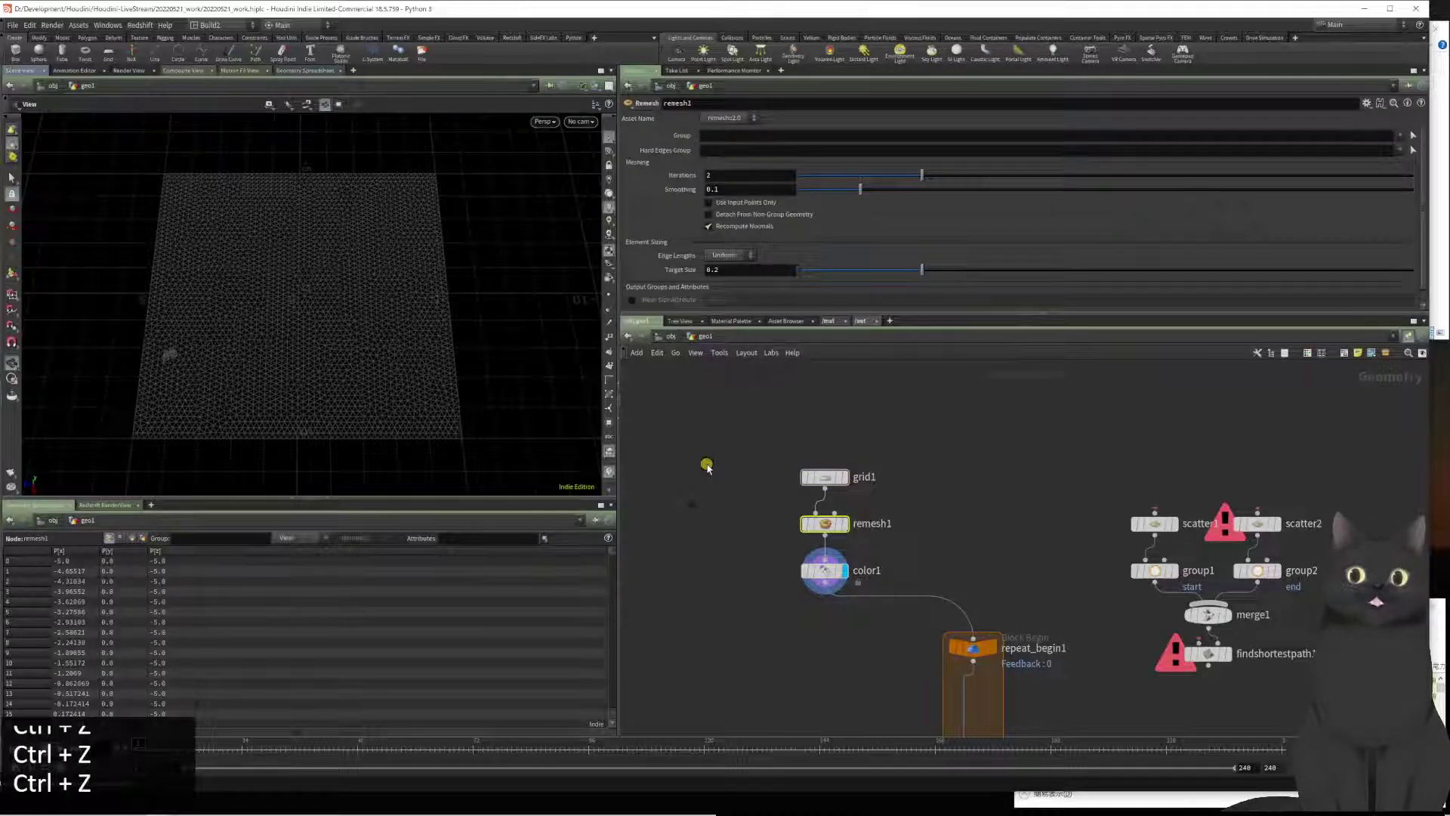
pyautogui.hotkey('ctrl', 'shift', 'z')
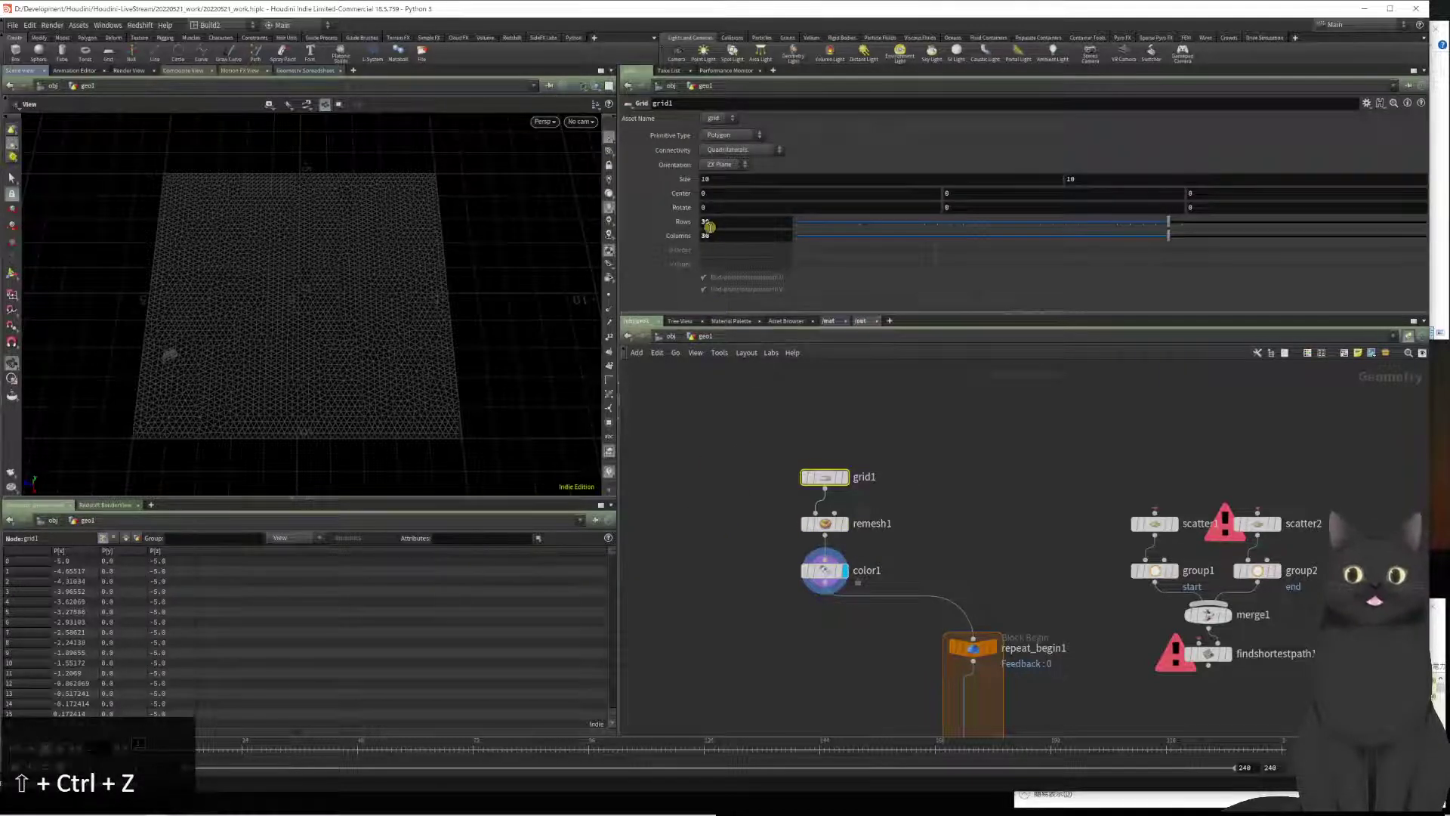
# Step: Set the grid's Rows and Columns back to 10
pyautogui.click(710, 224)
pyautogui.press('Left')
pyautogui.hotkey('shift', 'Left')
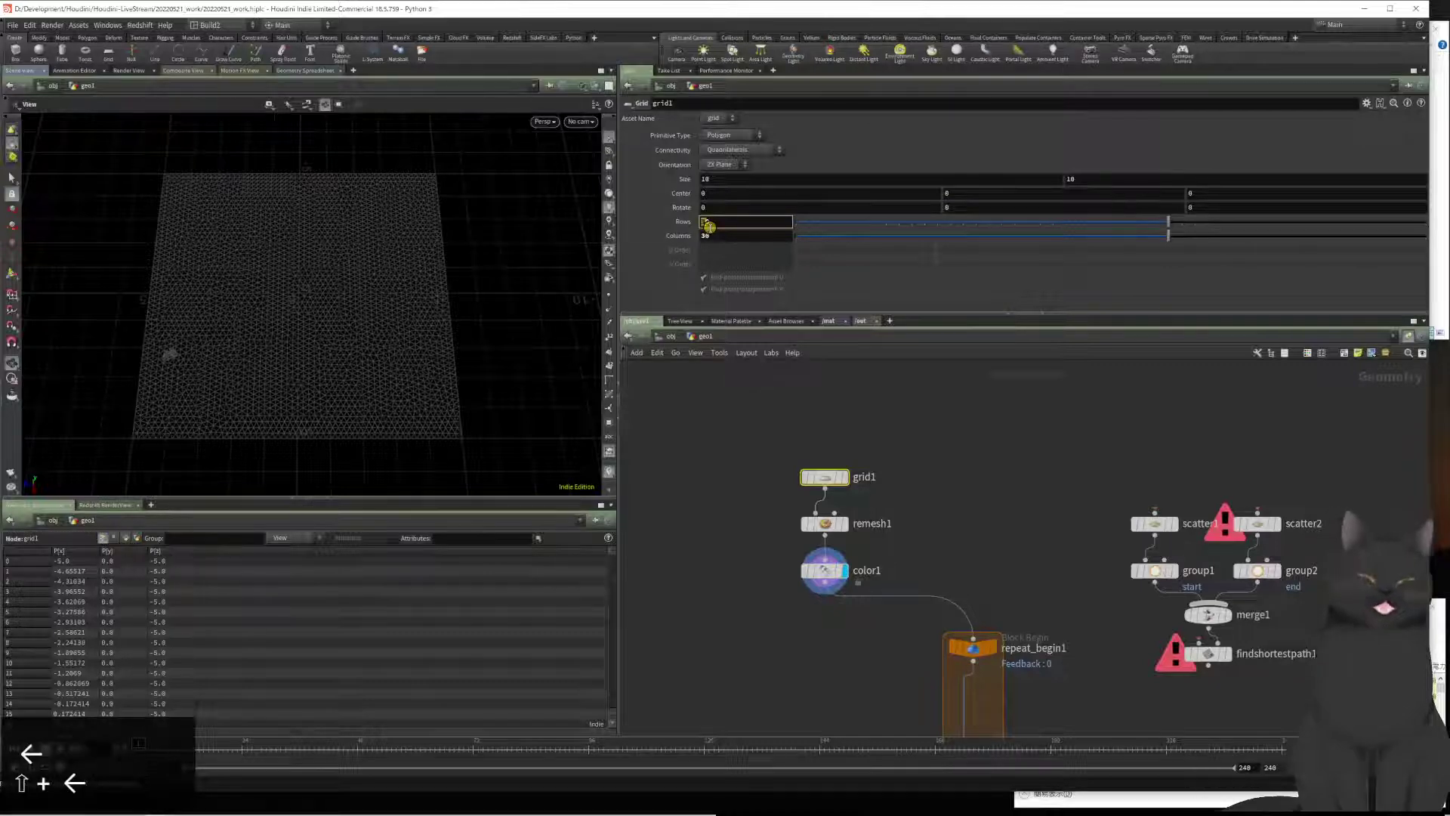
pyautogui.write('1')
pyautogui.press('Tab')
pyautogui.press('Left')
pyautogui.hotkey('shift', 'Right')
pyautogui.press('Left')
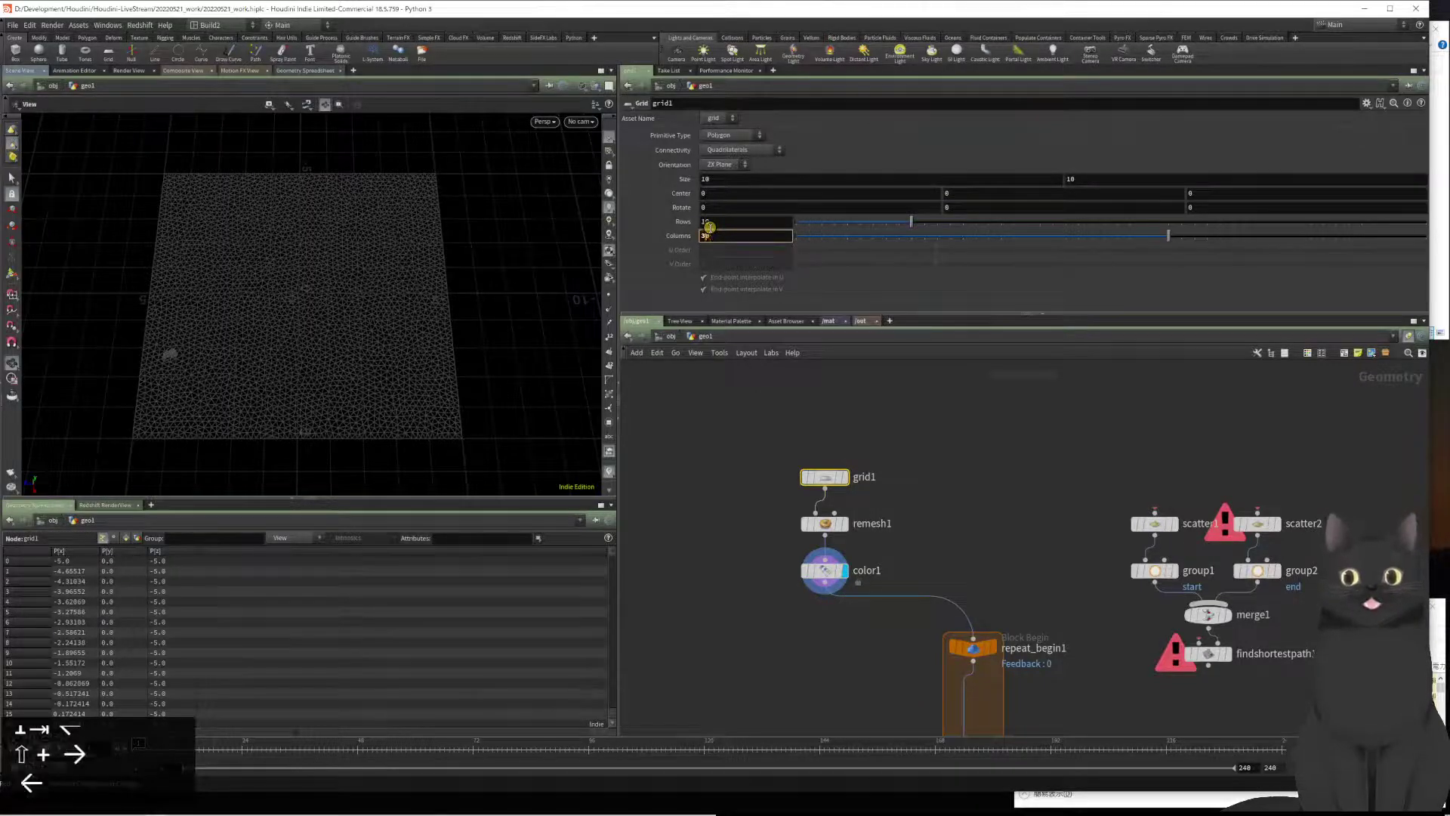
pyautogui.hotkey('shift', 'Left')
pyautogui.write('1')
pyautogui.press('Return')
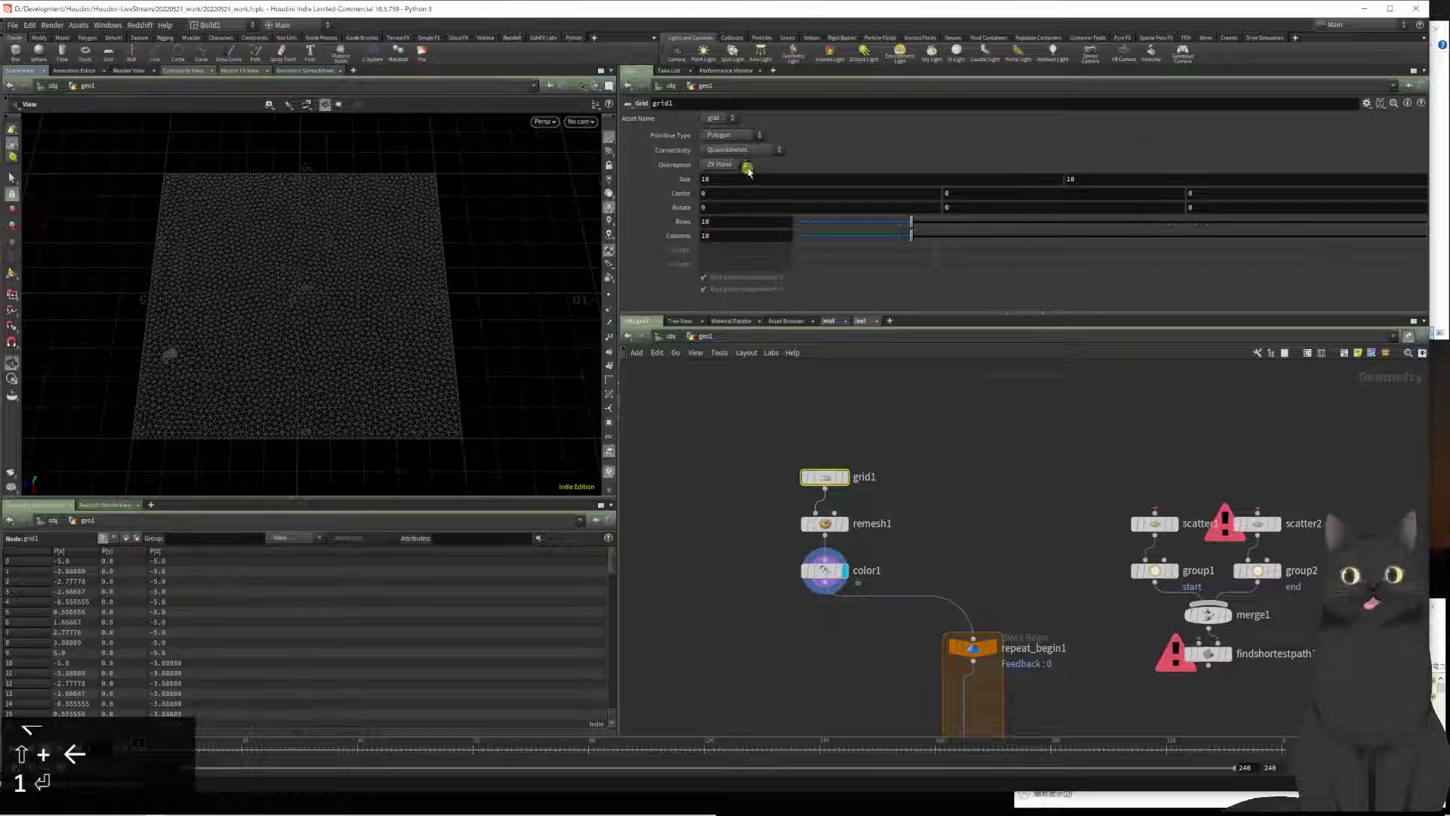
# Step: Set the grid's Size to 20 by 20 and check the resulting point count on the Color node
pyautogui.click(736, 181)
pyautogui.press('Left')
pyautogui.press('Left')
pyautogui.press('Delete')
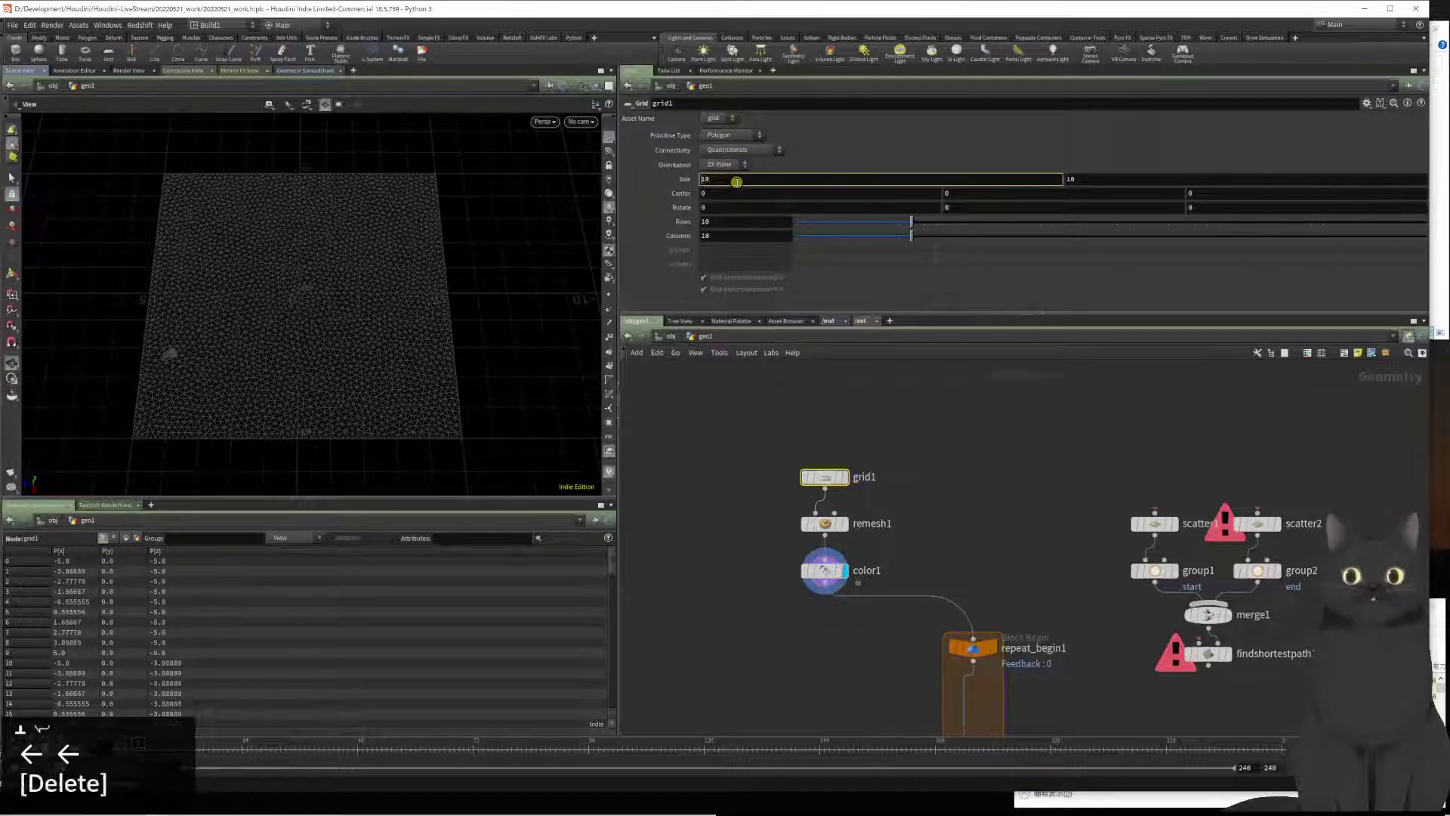
pyautogui.write('2')
pyautogui.press('Tab')
pyautogui.press('Left')
pyautogui.press('Delete')
pyautogui.write('2')
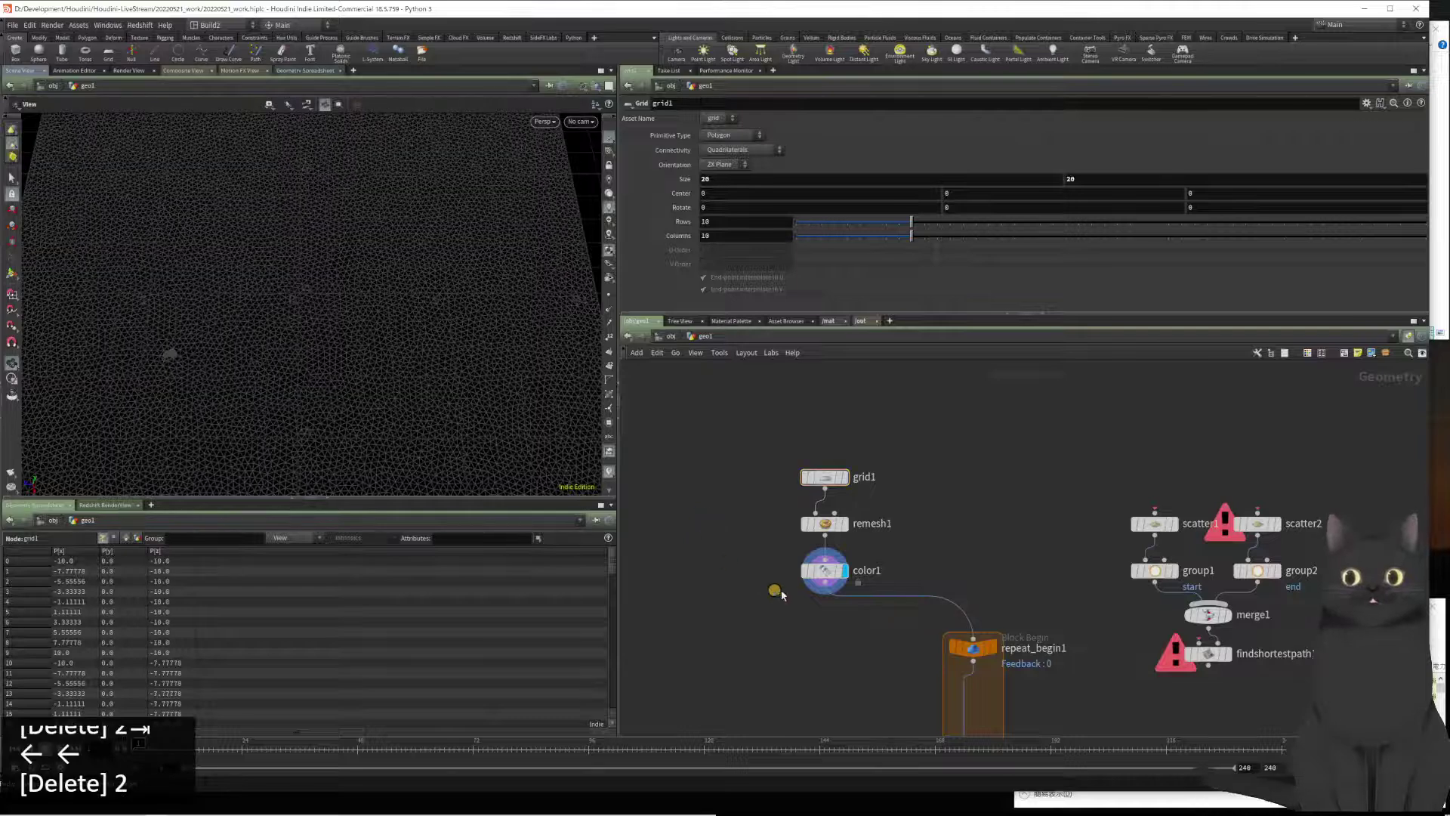
pyautogui.middleClick(820, 575)
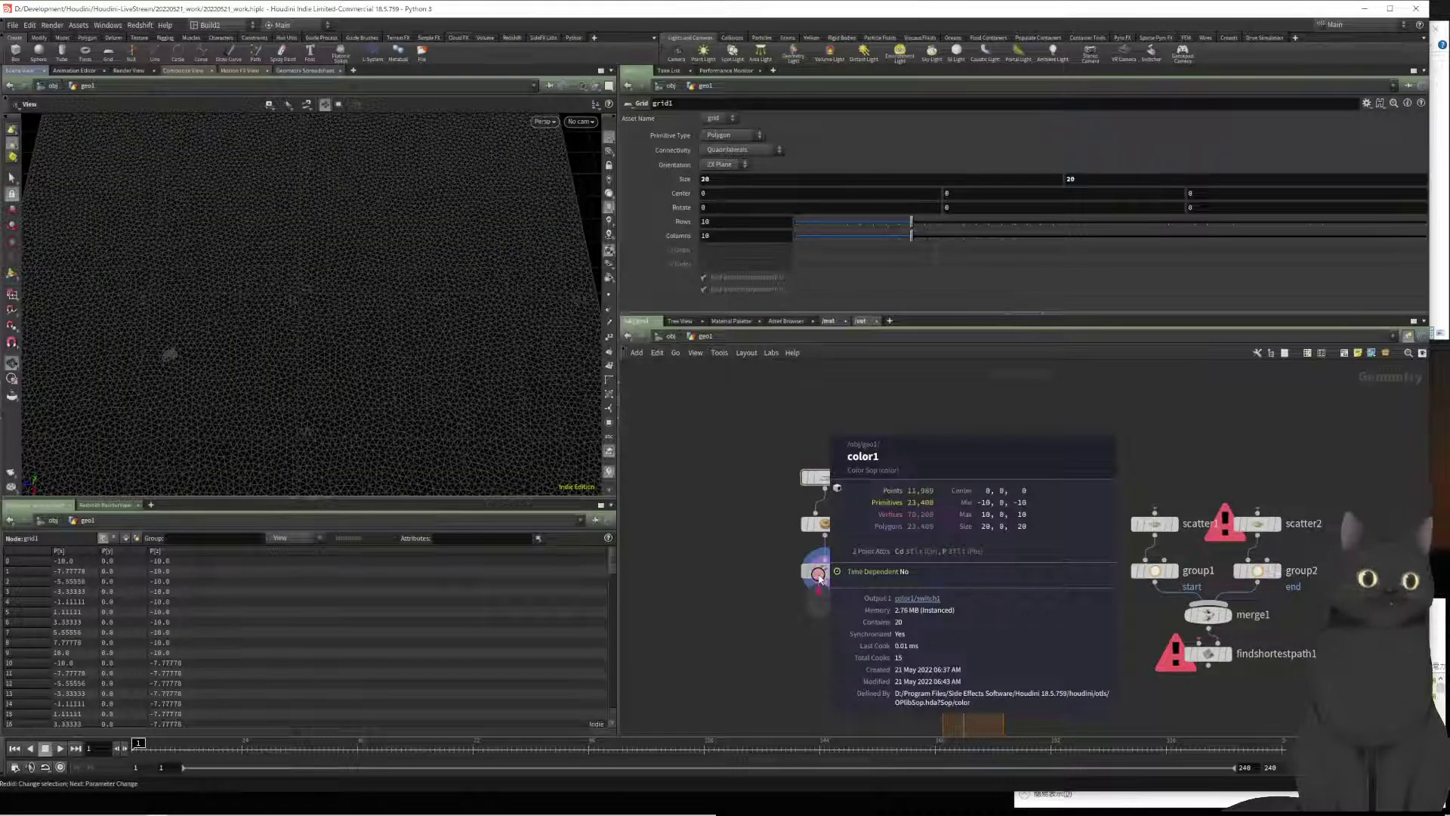
pyautogui.middleClick(819, 575)
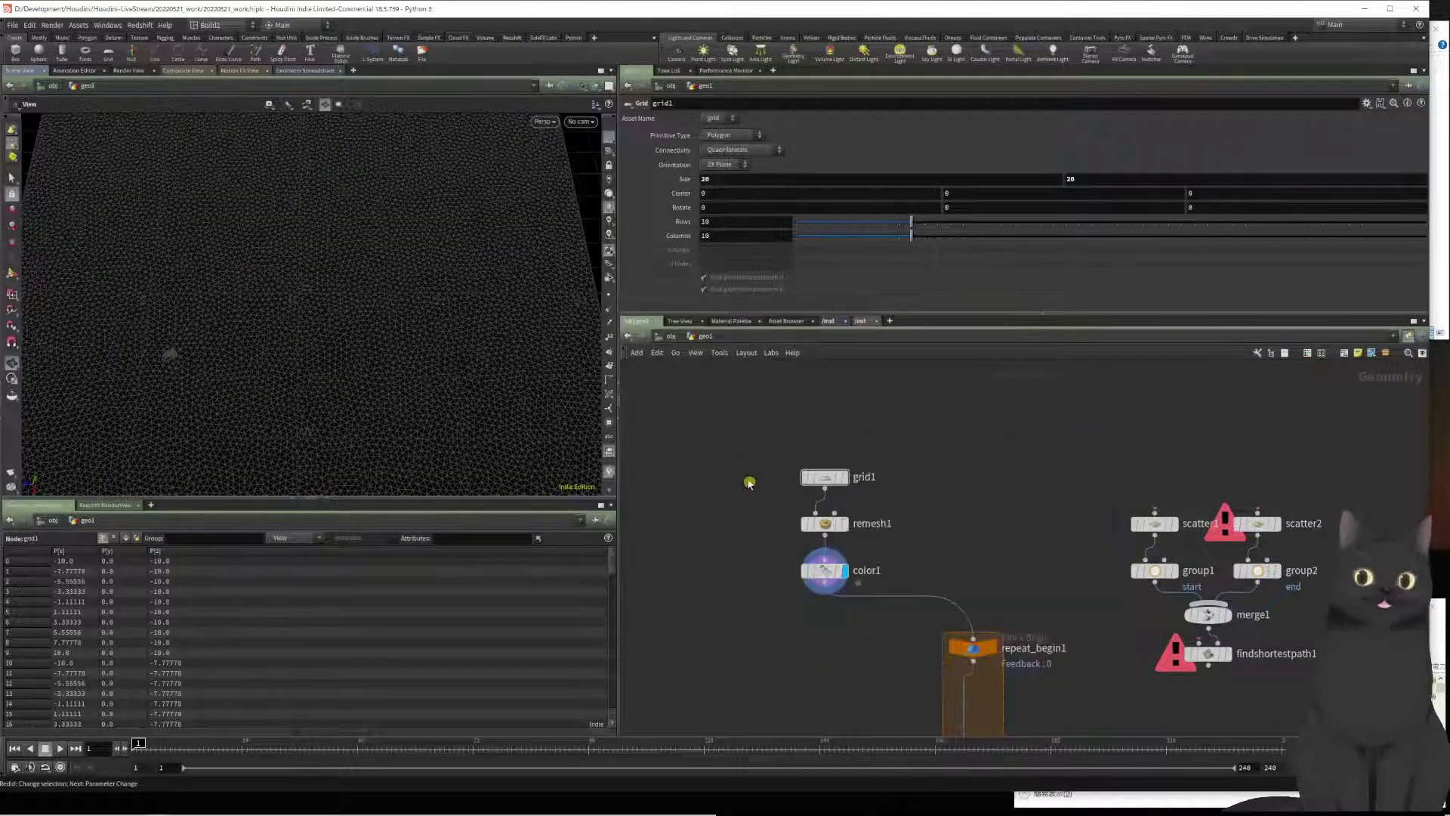
# Step: Undo the last changes to the grid's Size
pyautogui.hotkey('ctrl', 'z')
pyautogui.hotkey('ctrl', 'z')
pyautogui.hotkey('ctrl', 'z')
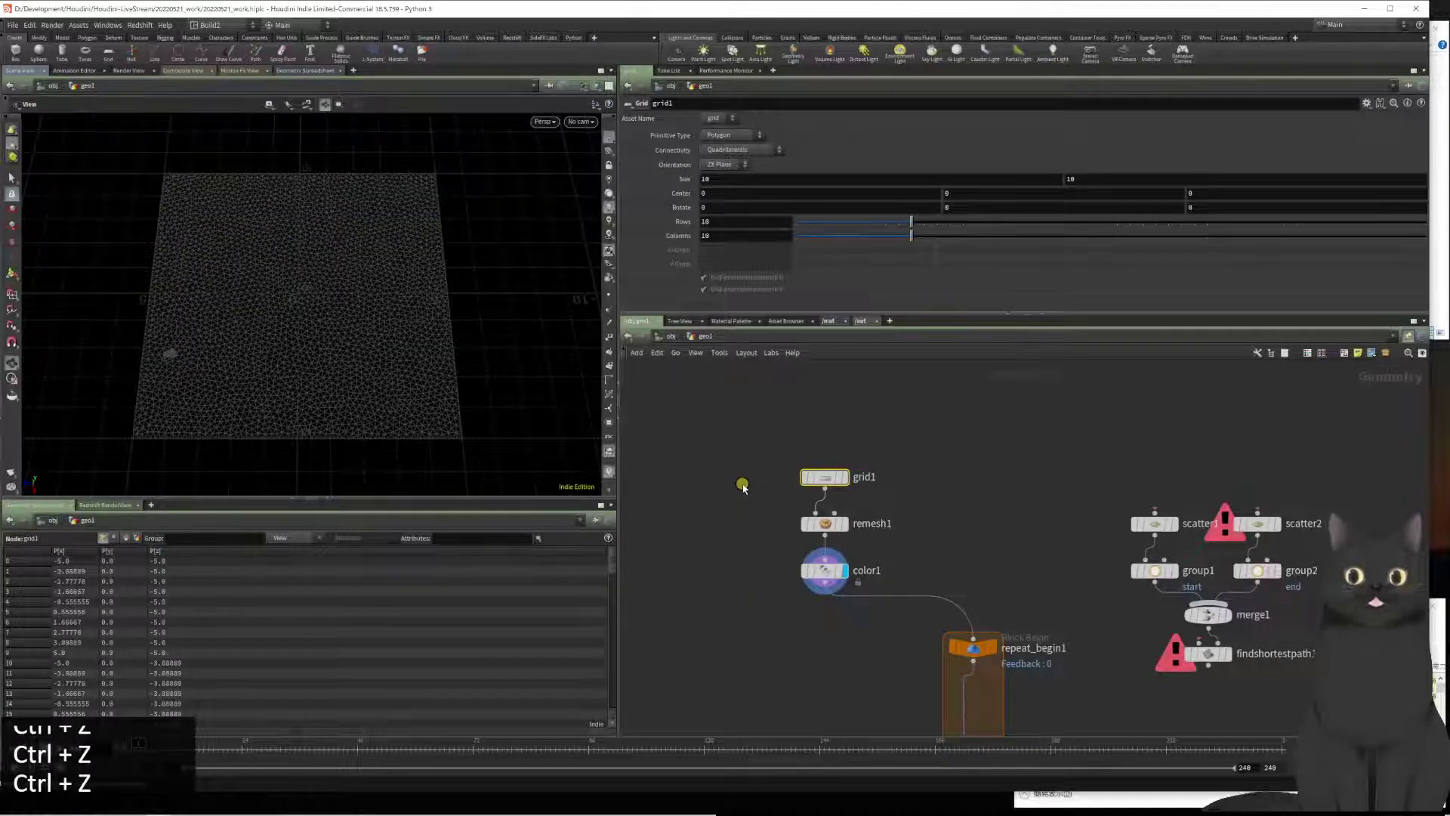
# Step: Display the grid's output and then the Remesh node's output to compare their meshes
pyautogui.click(833, 528)
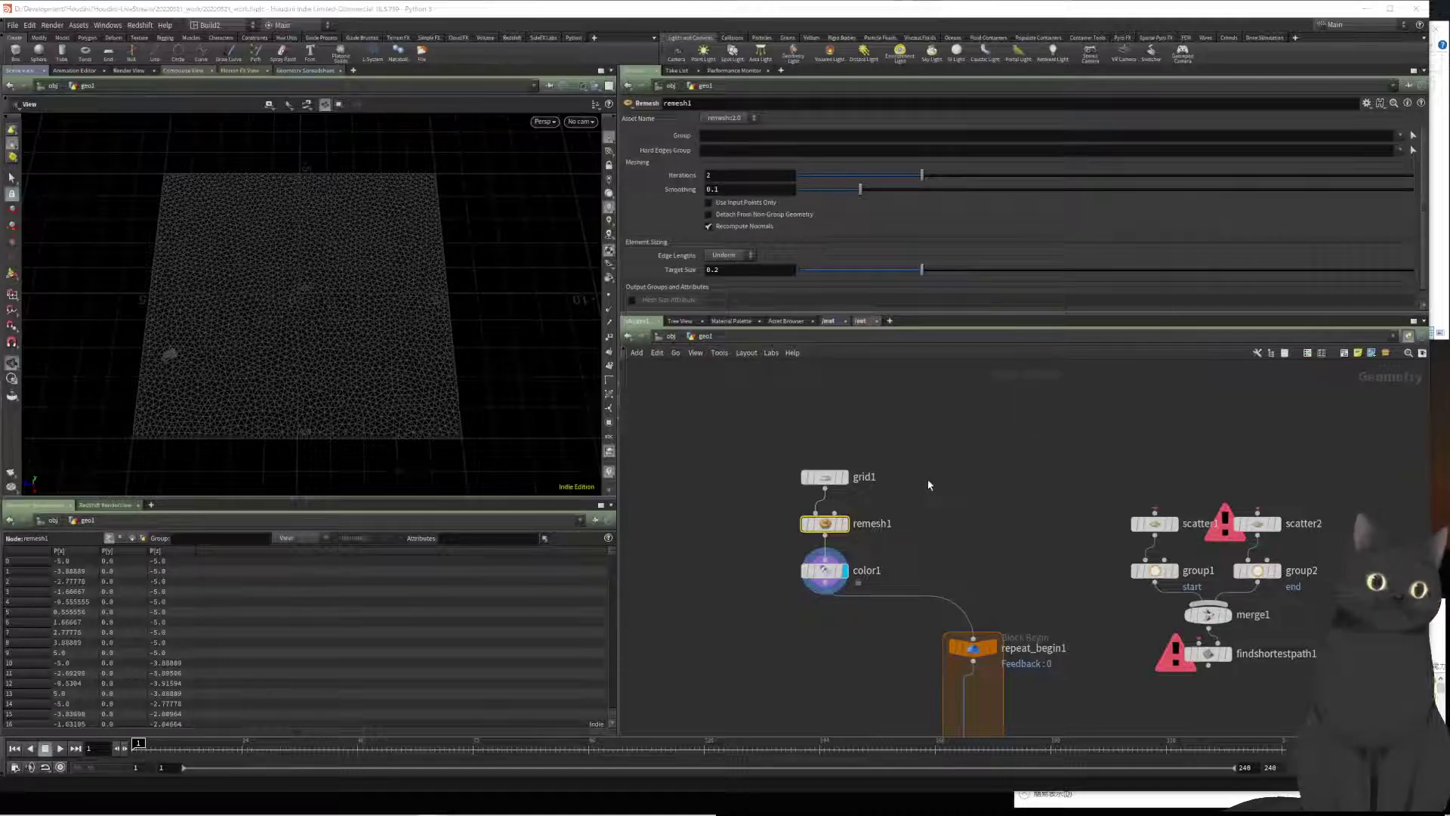
pyautogui.click(823, 476)
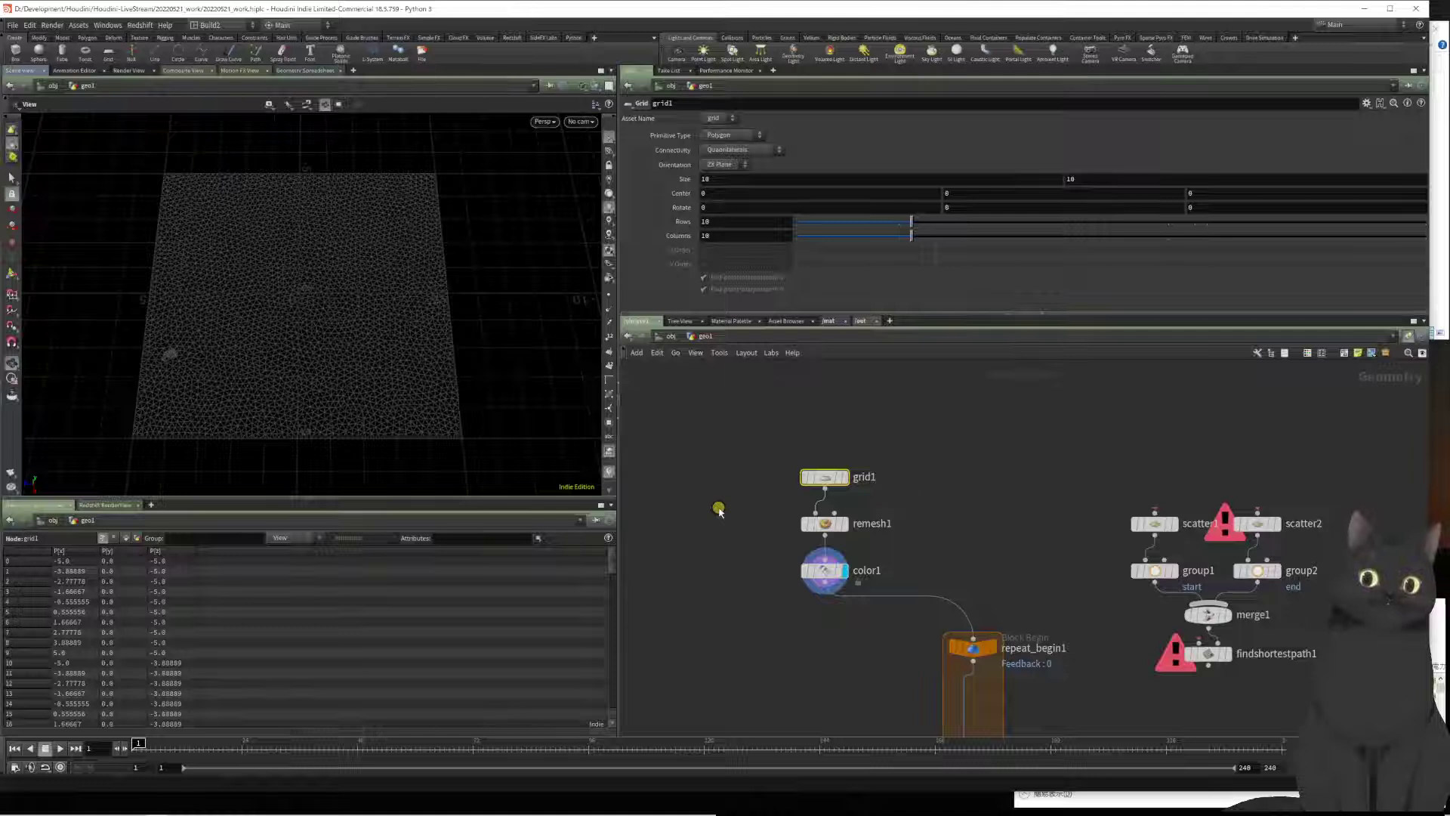
pyautogui.click(844, 476)
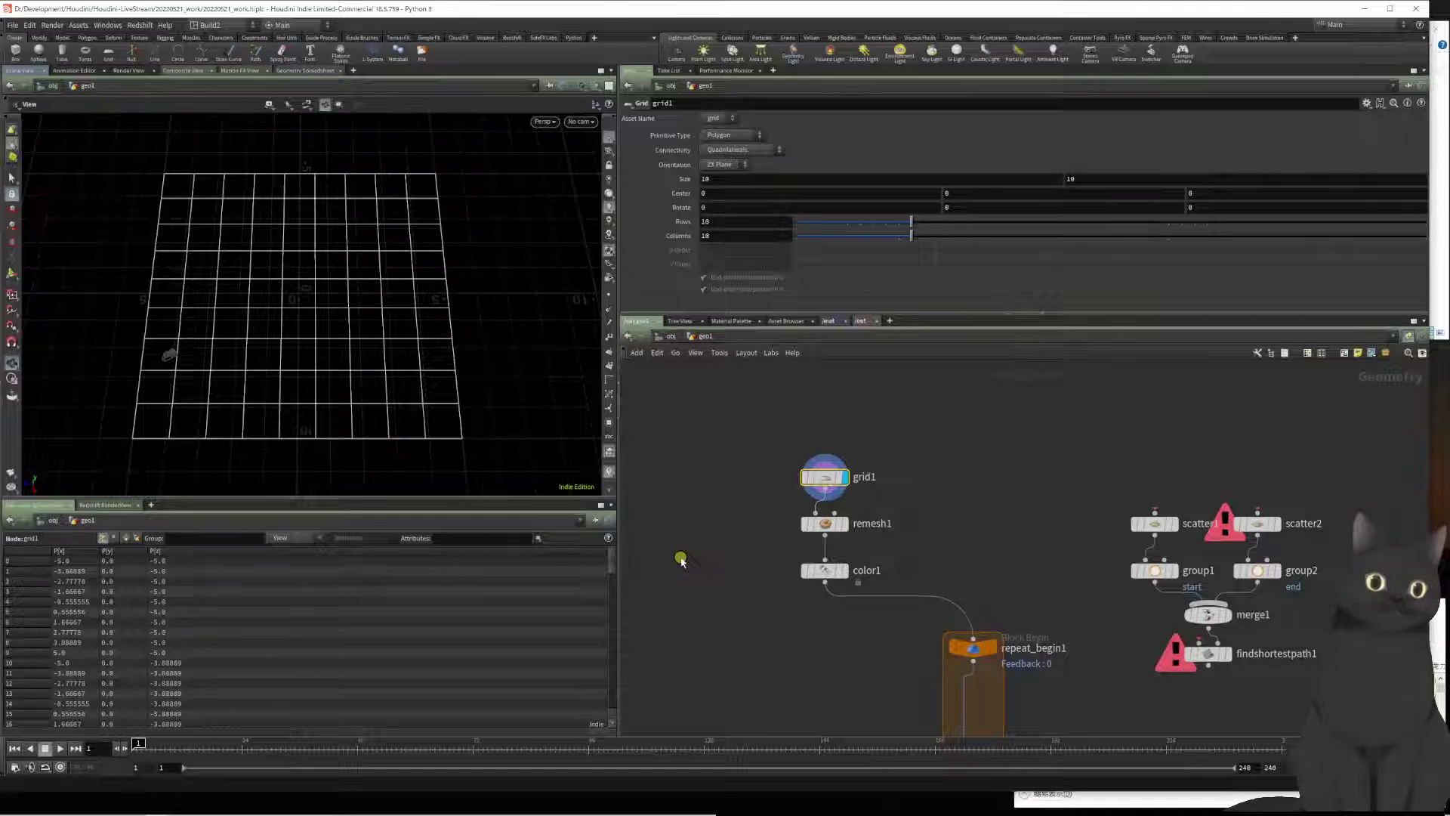
pyautogui.moveTo(838, 523)
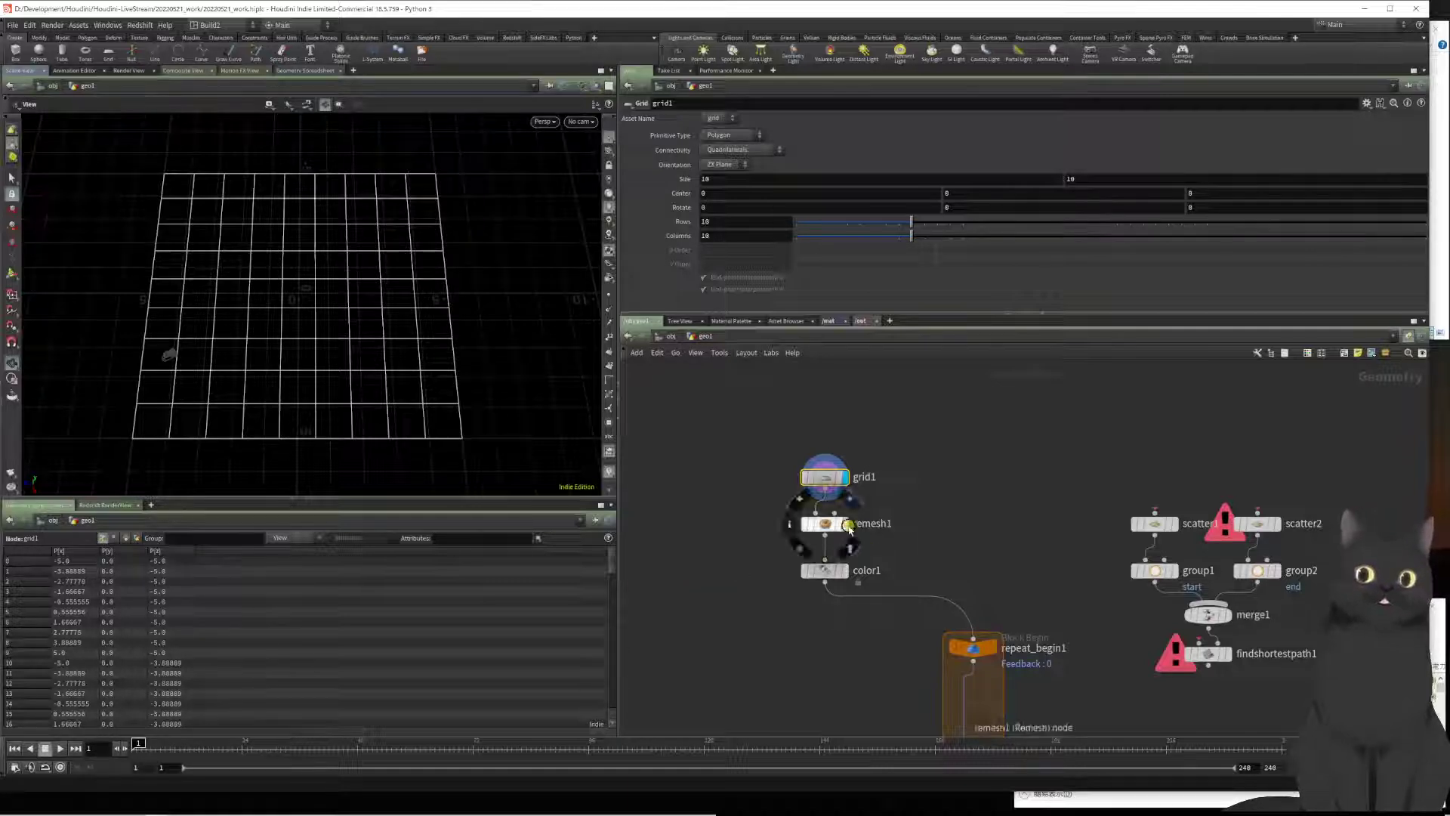
pyautogui.click(845, 526)
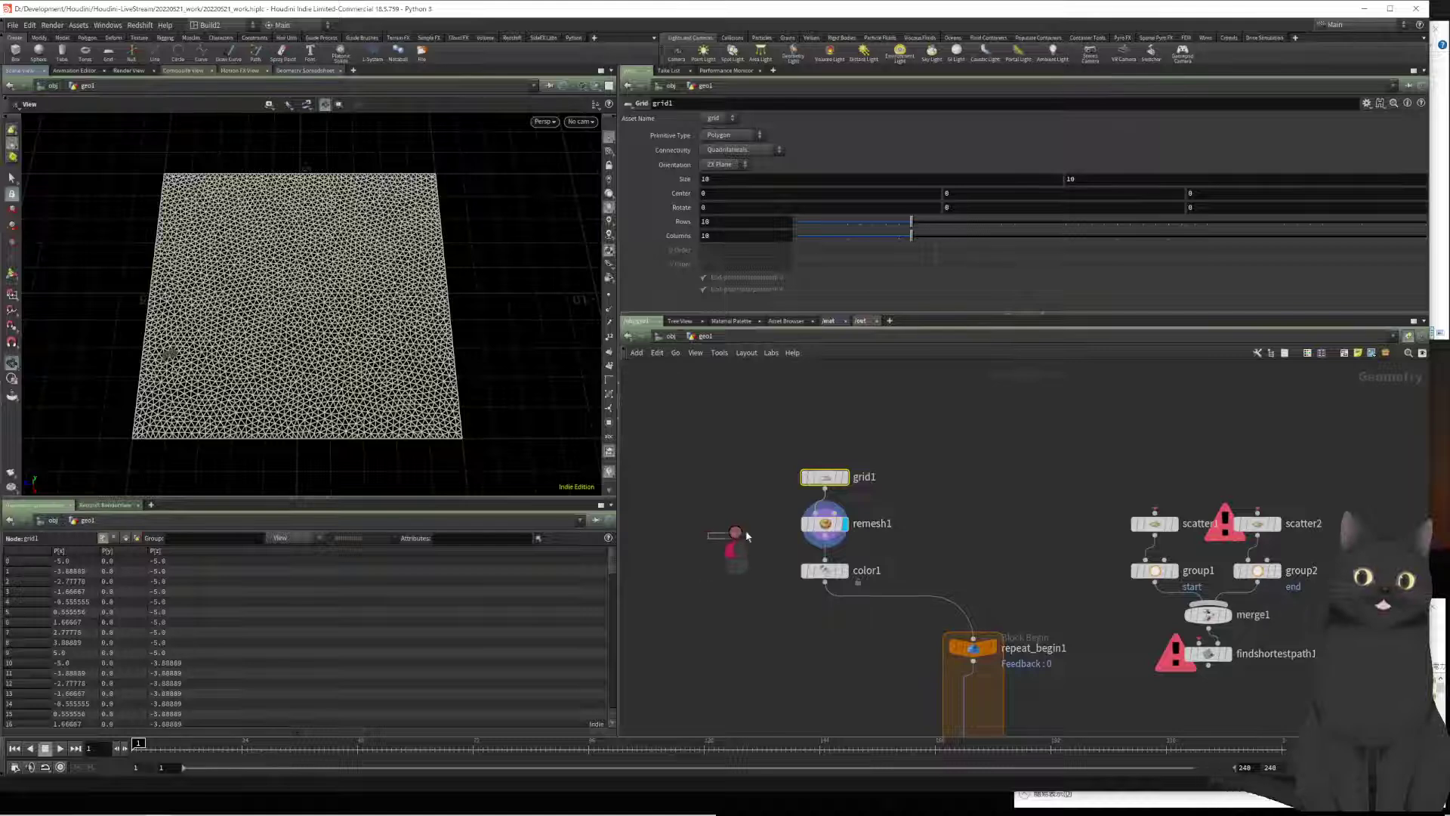
# Step: Try the Remesh node with Iterations set to 1 and inspect the Color and Remesh nodes' info
pyautogui.click(827, 526)
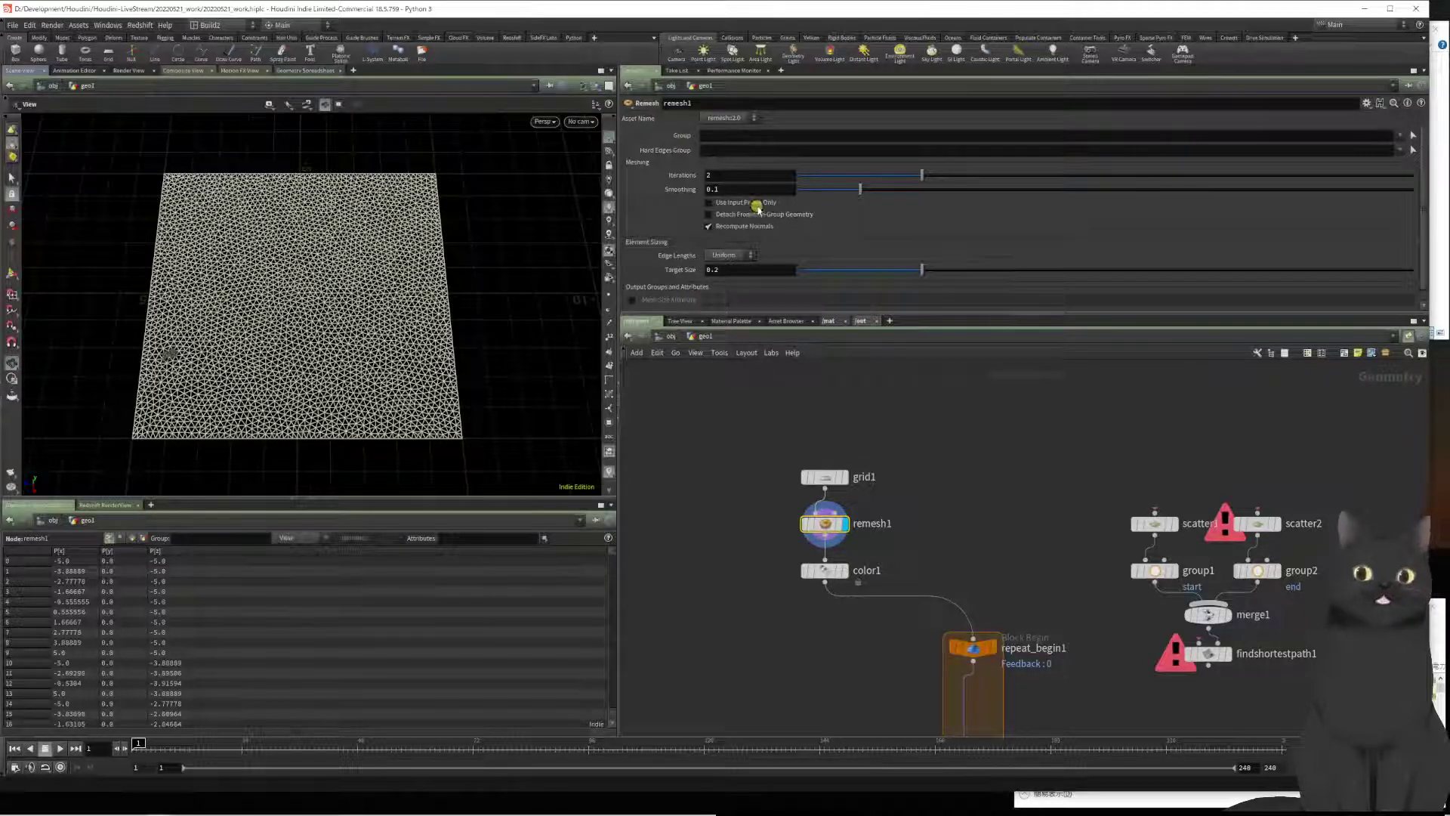
pyautogui.click(727, 175)
pyautogui.write('1')
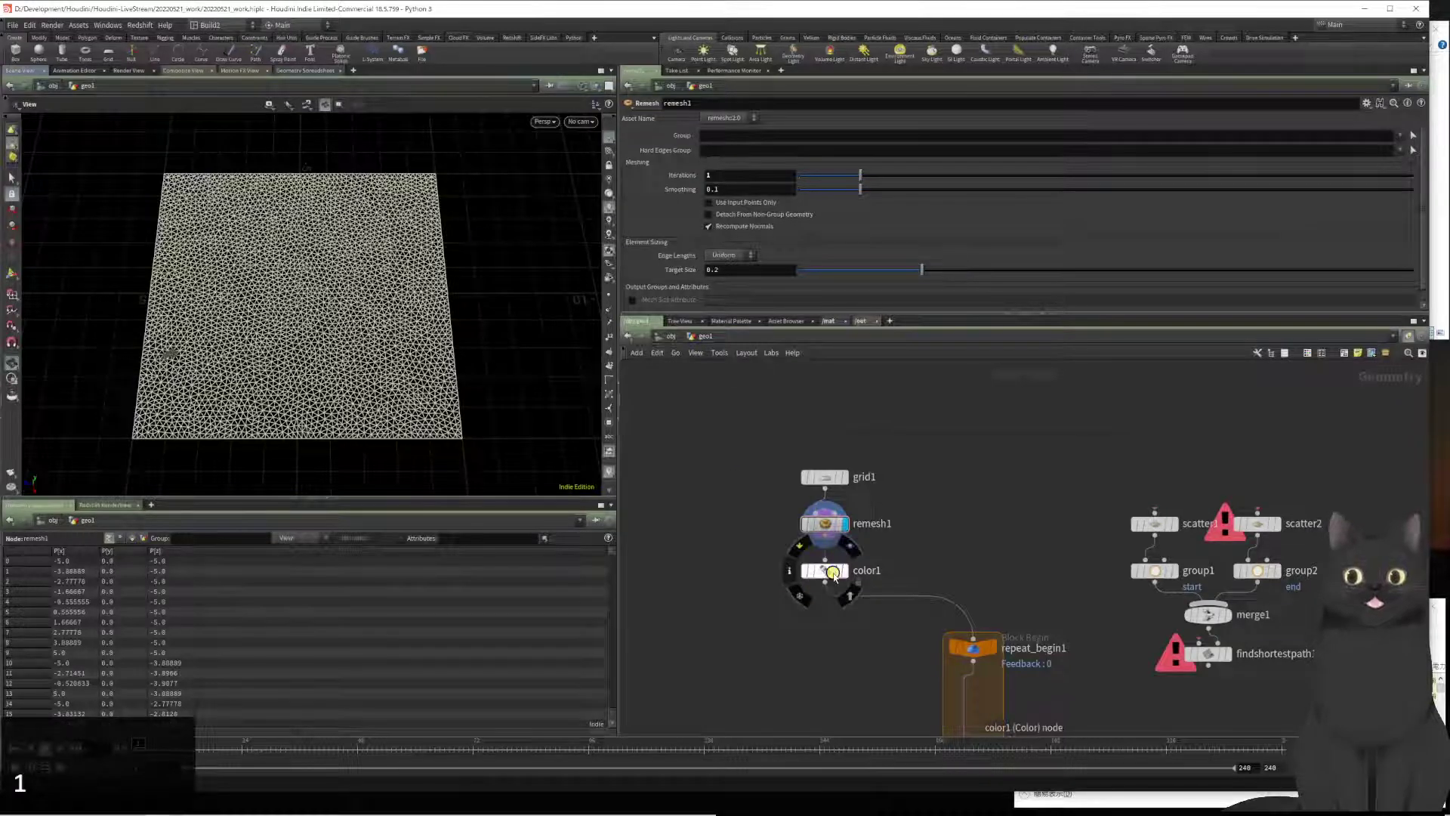
pyautogui.middleClick(832, 576)
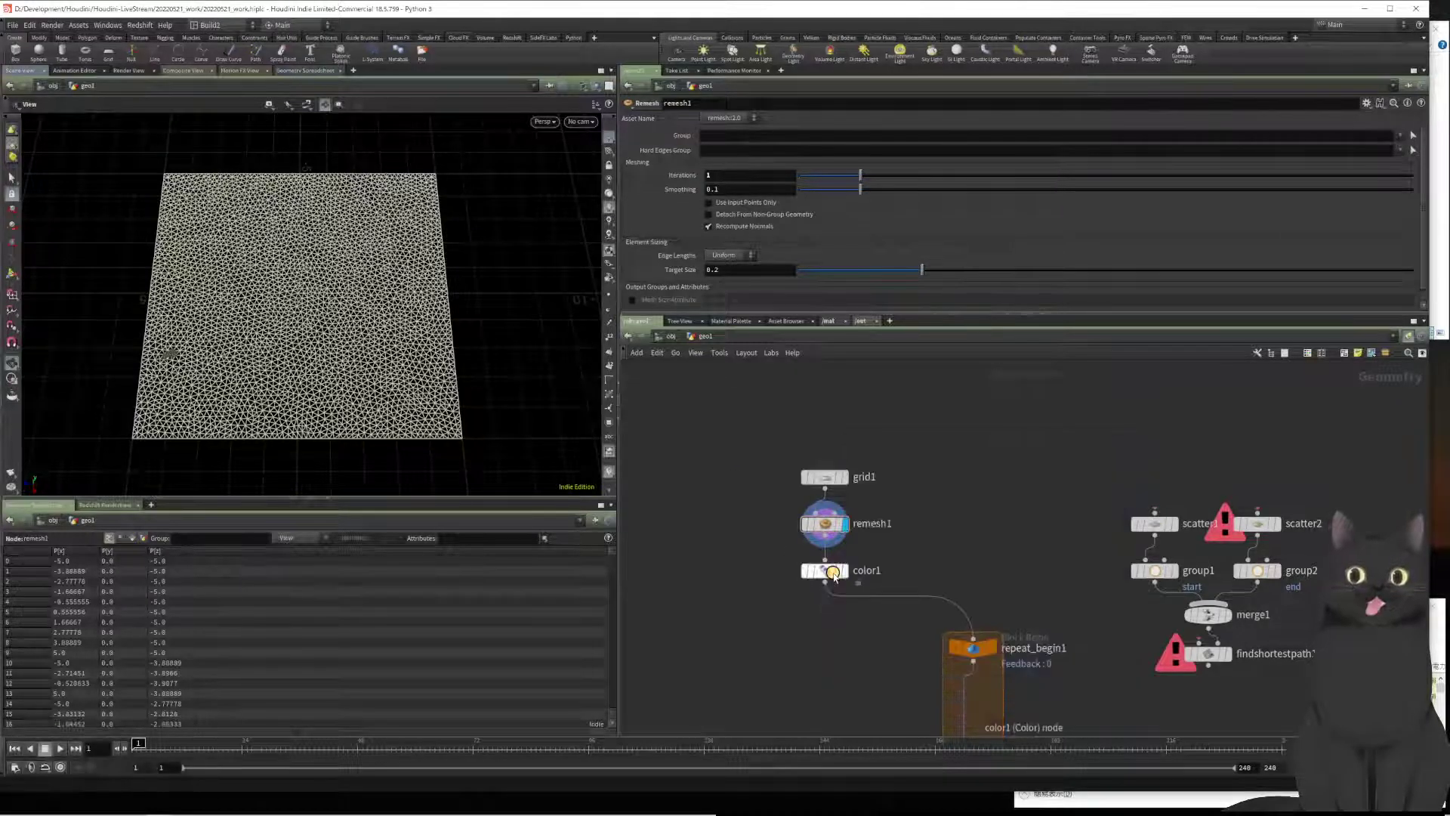
pyautogui.middleClick(824, 522)
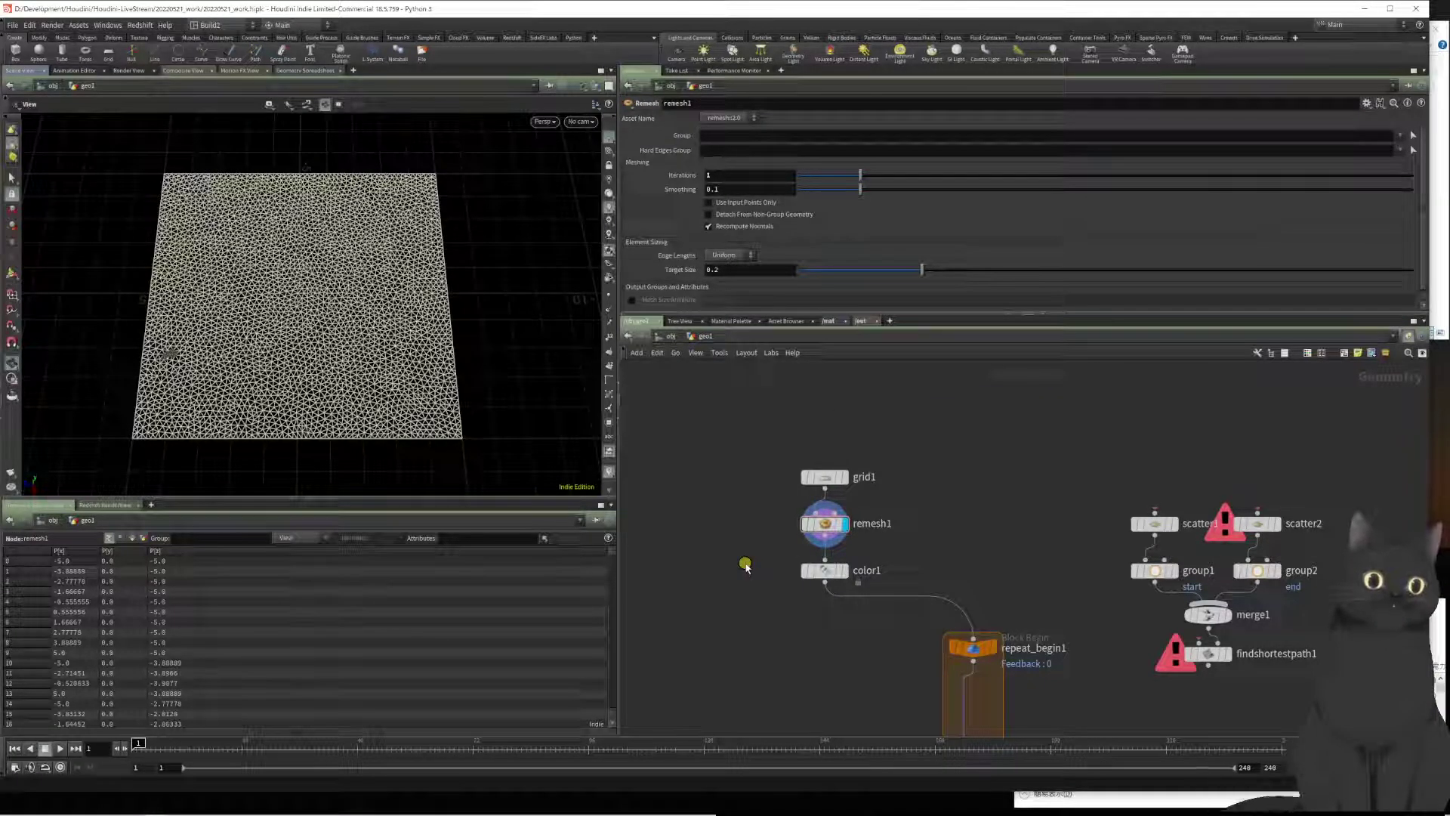
# Step: Switch the Remesh node from remesh::2.0 to the older remesh version and reopen its parameters
pyautogui.click(719, 119)
pyautogui.click(714, 152)
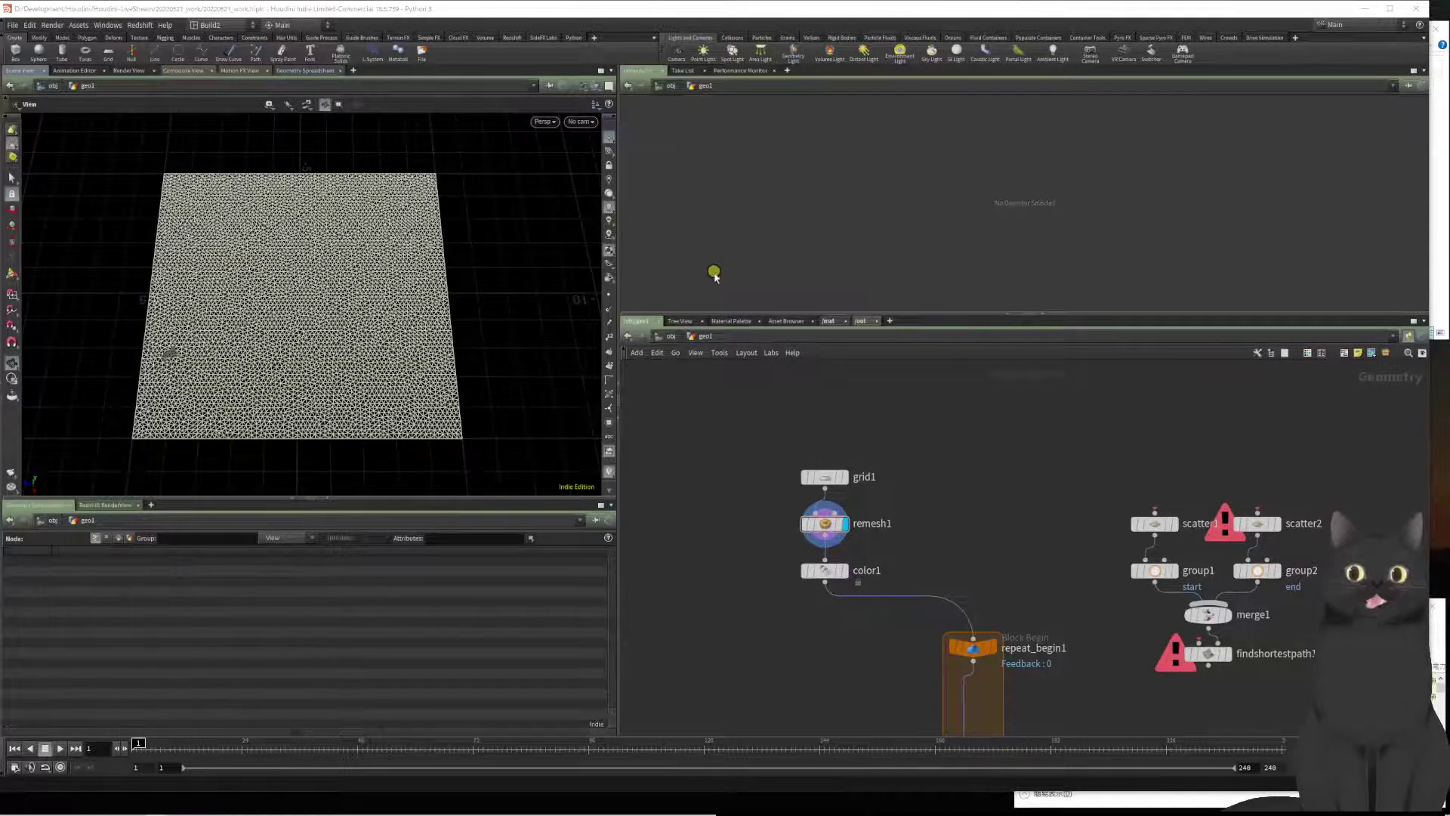
pyautogui.click(824, 523)
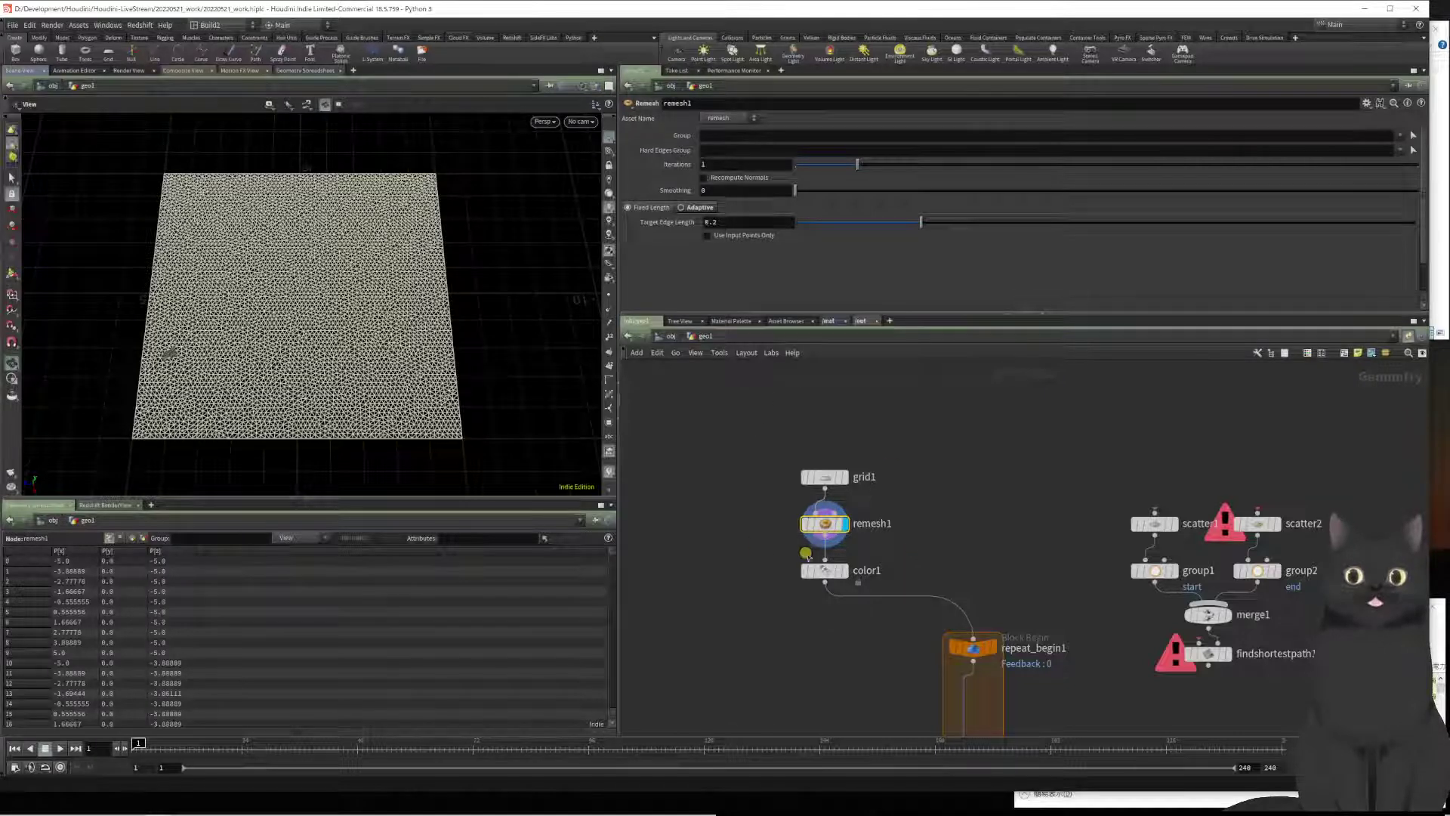
# Step: Display the Color node's output and inspect the geometry info of the Color and Remesh nodes
pyautogui.moveTo(834, 572)
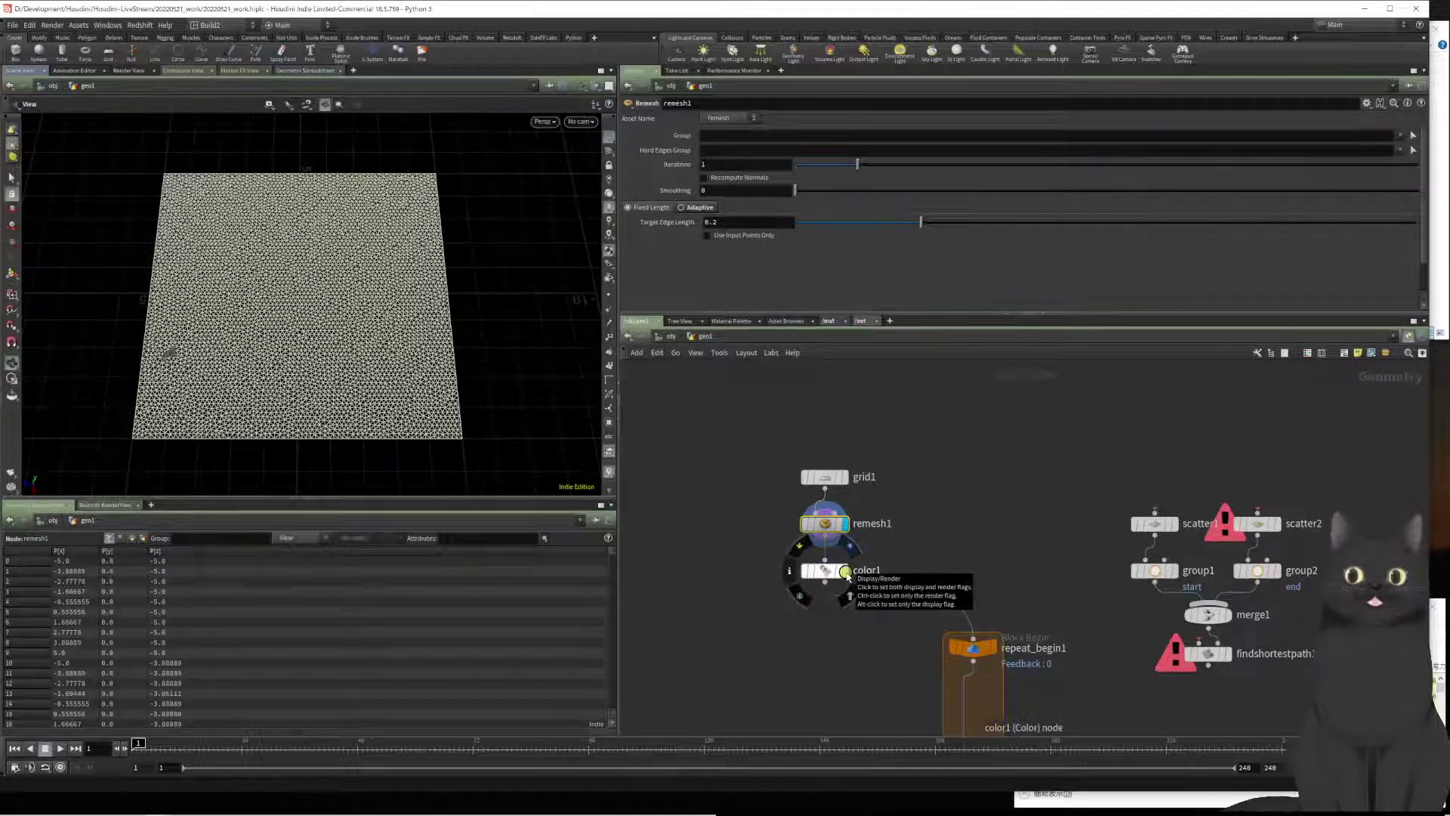
pyautogui.click(845, 572)
pyautogui.middleClick(826, 574)
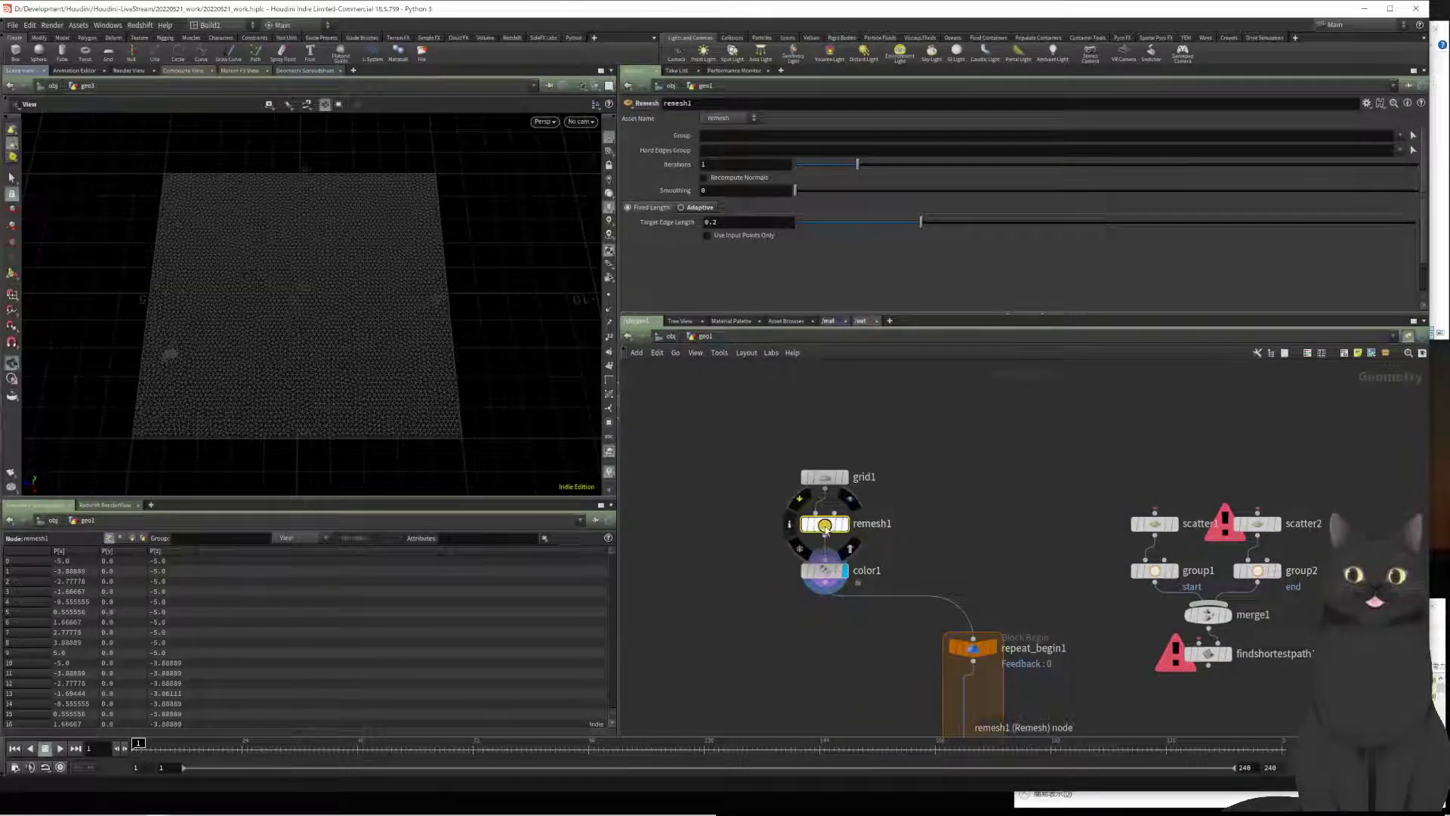
pyautogui.middleClick(826, 531)
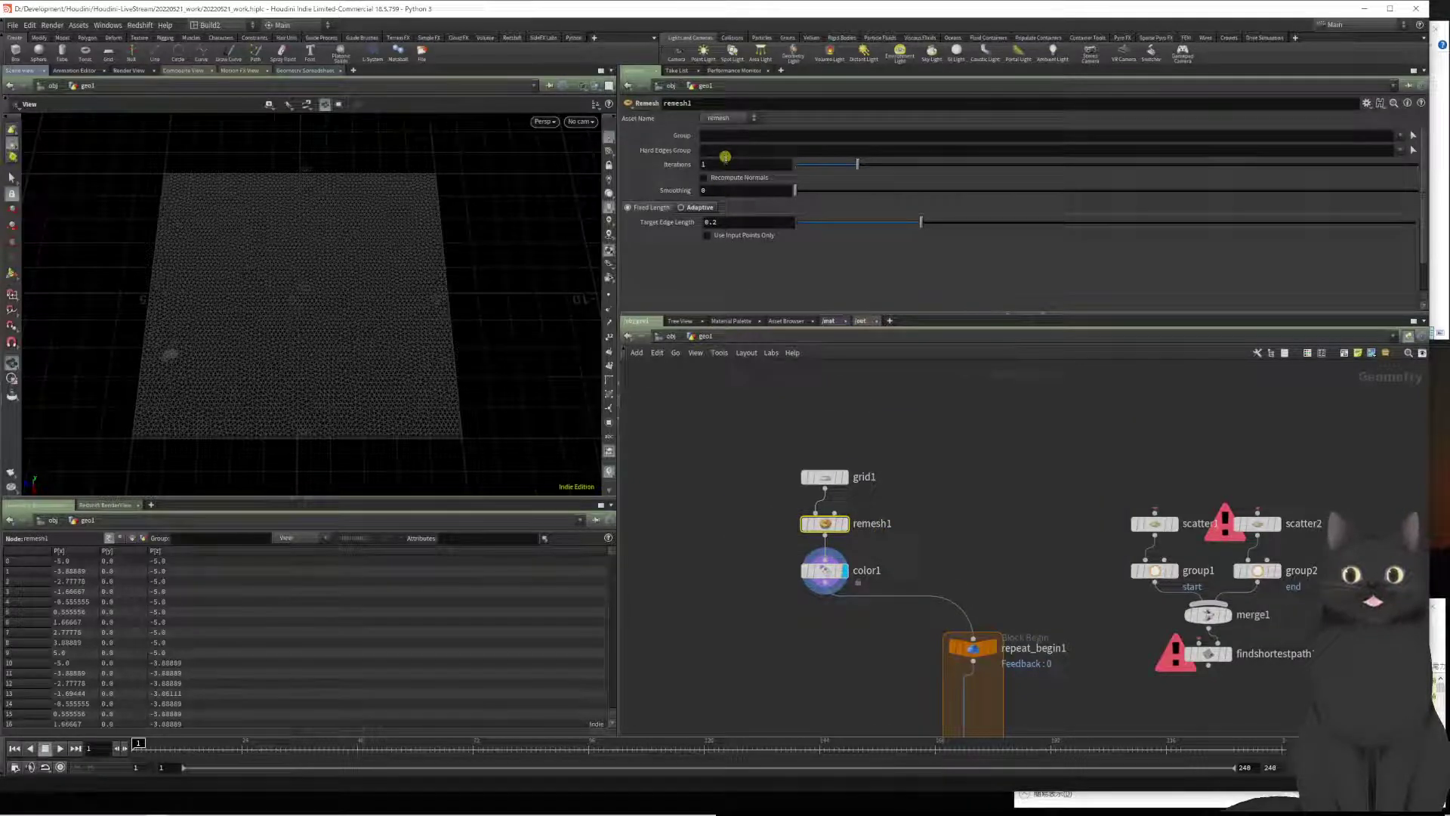
pyautogui.click(831, 572)
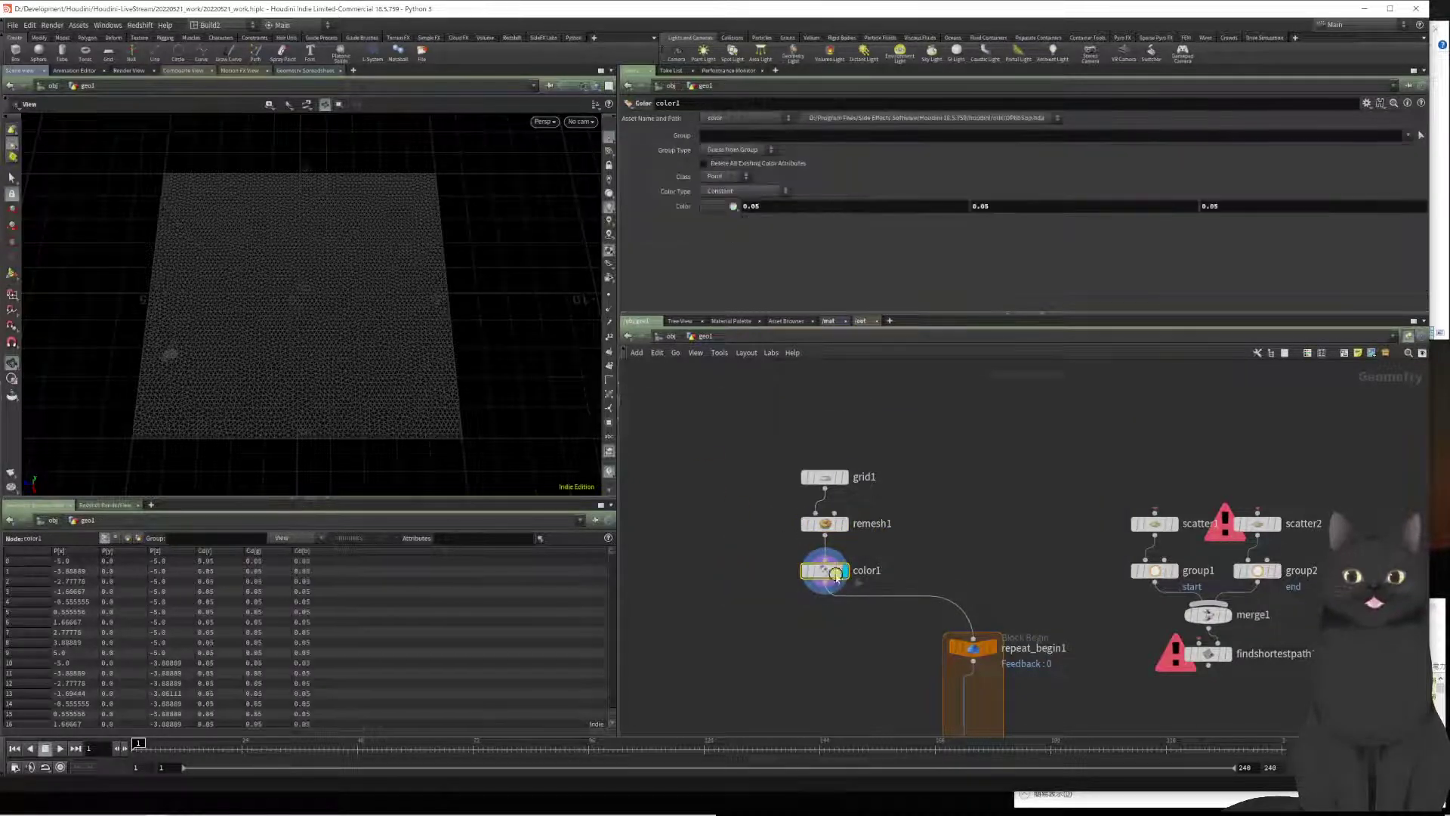
pyautogui.click(789, 570)
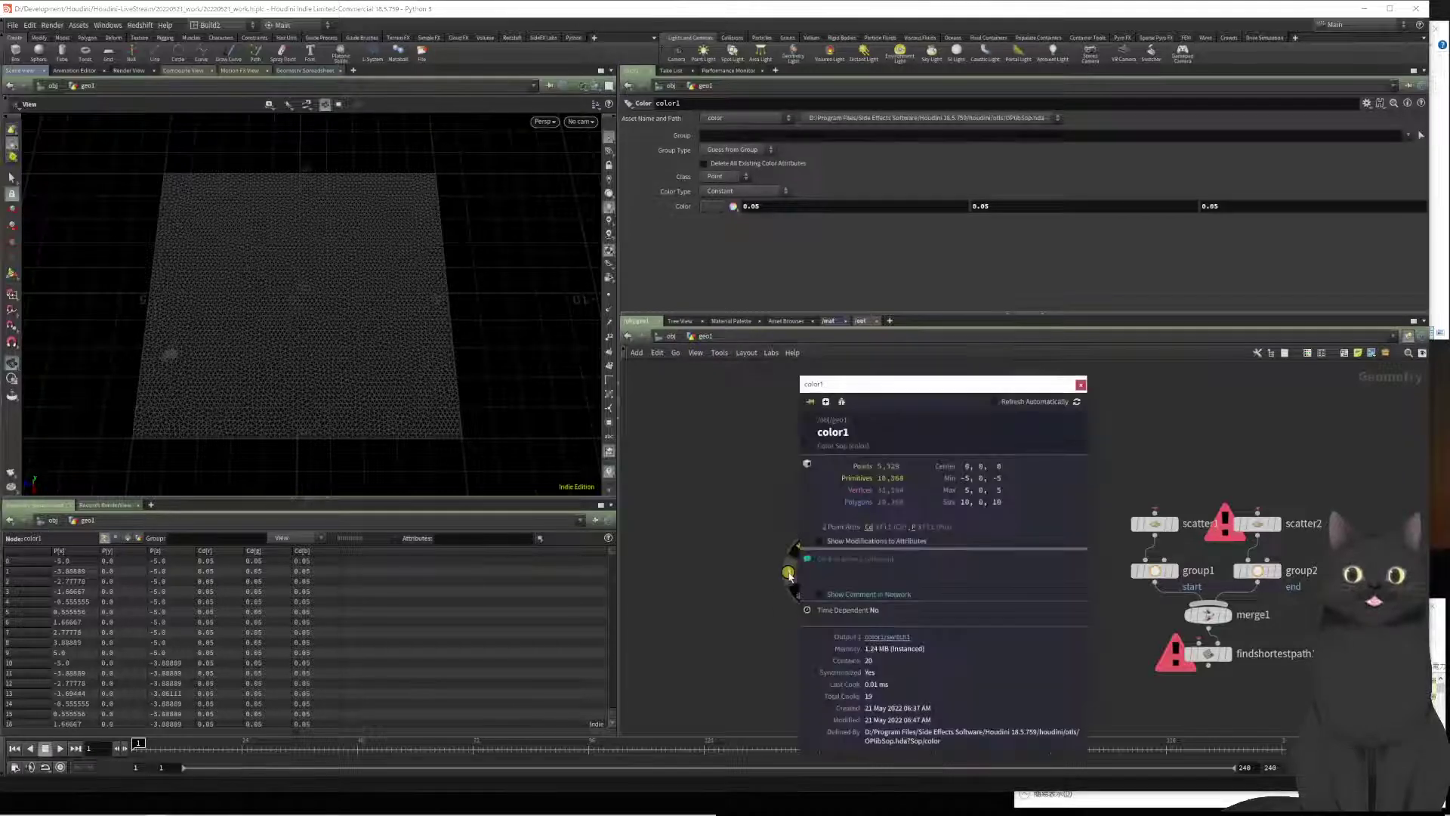
pyautogui.click(728, 471)
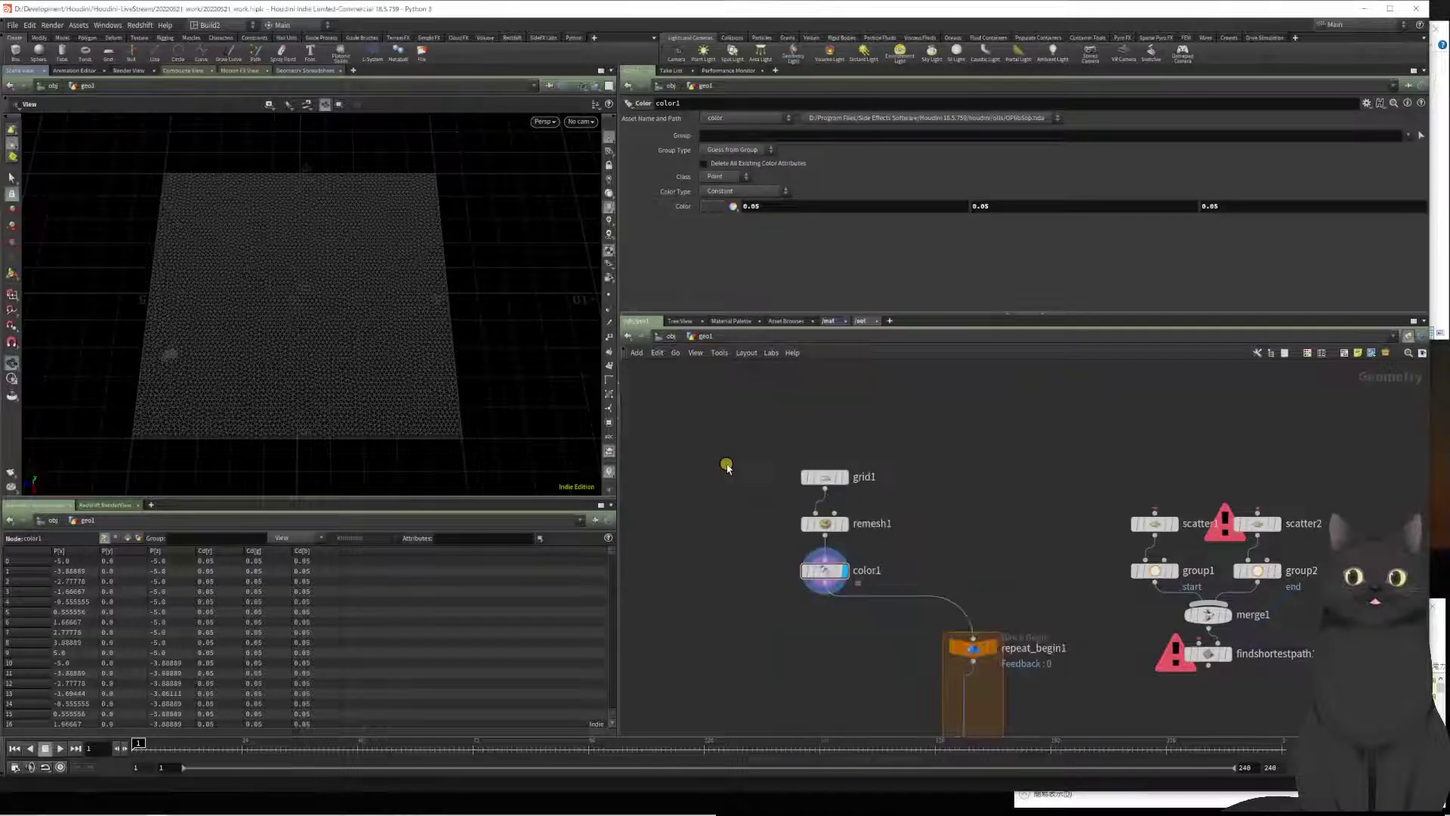
# Step: Switch the Remesh node back to version 2.0 and check the point count on the Color node
pyautogui.click(889, 520)
pyautogui.click(728, 118)
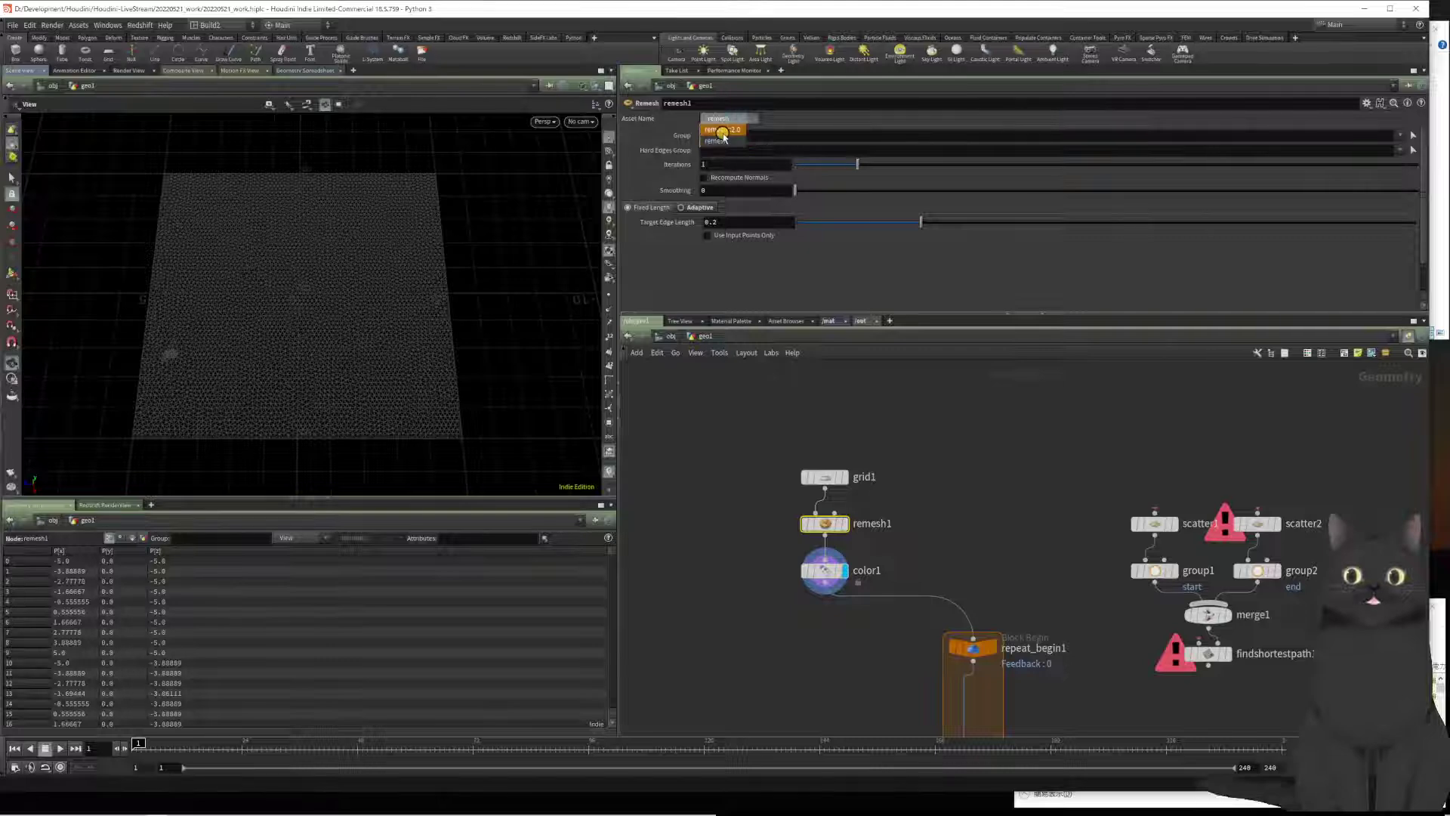
pyautogui.click(721, 129)
pyautogui.click(822, 572)
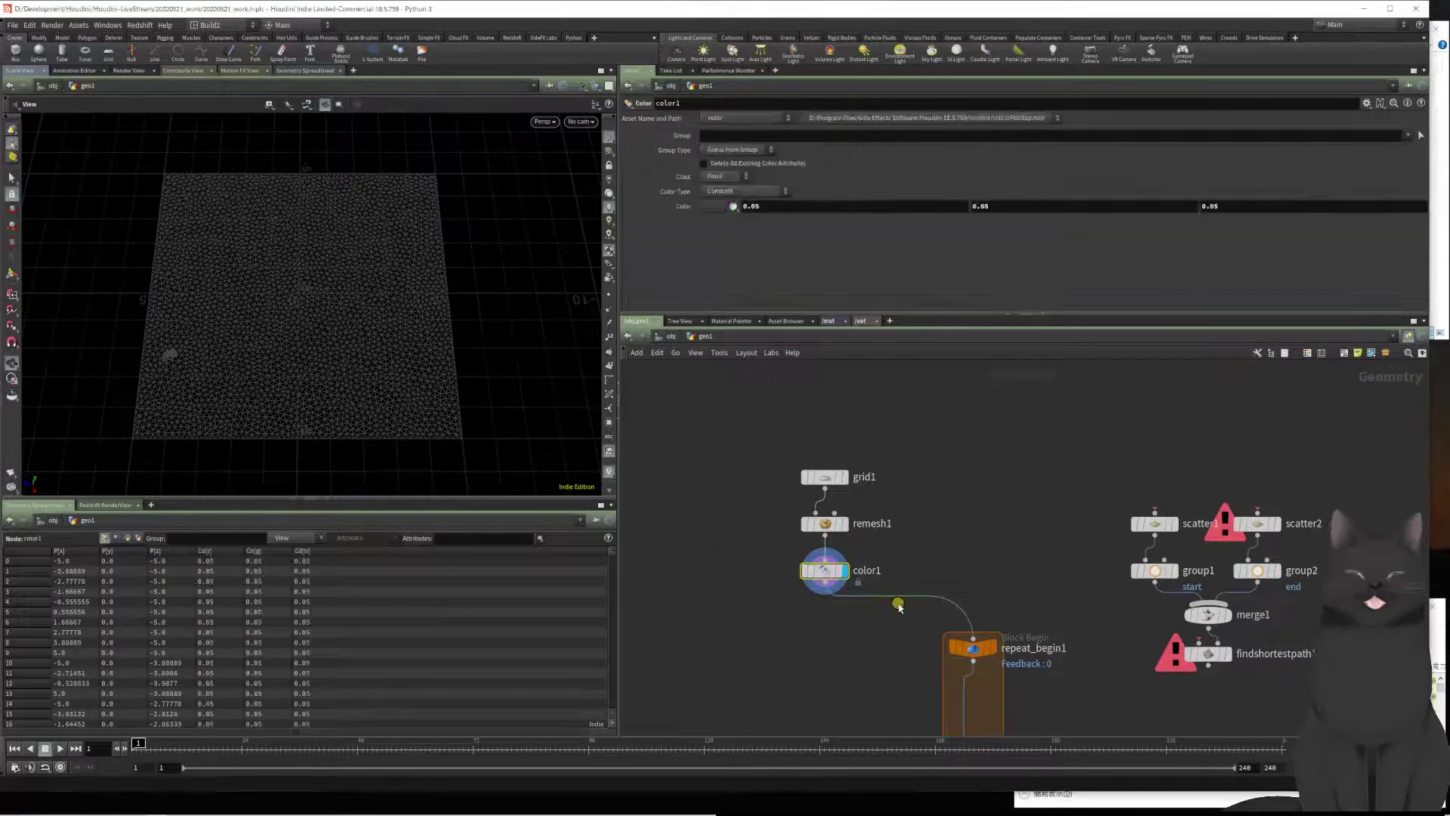
pyautogui.middleClick(821, 578)
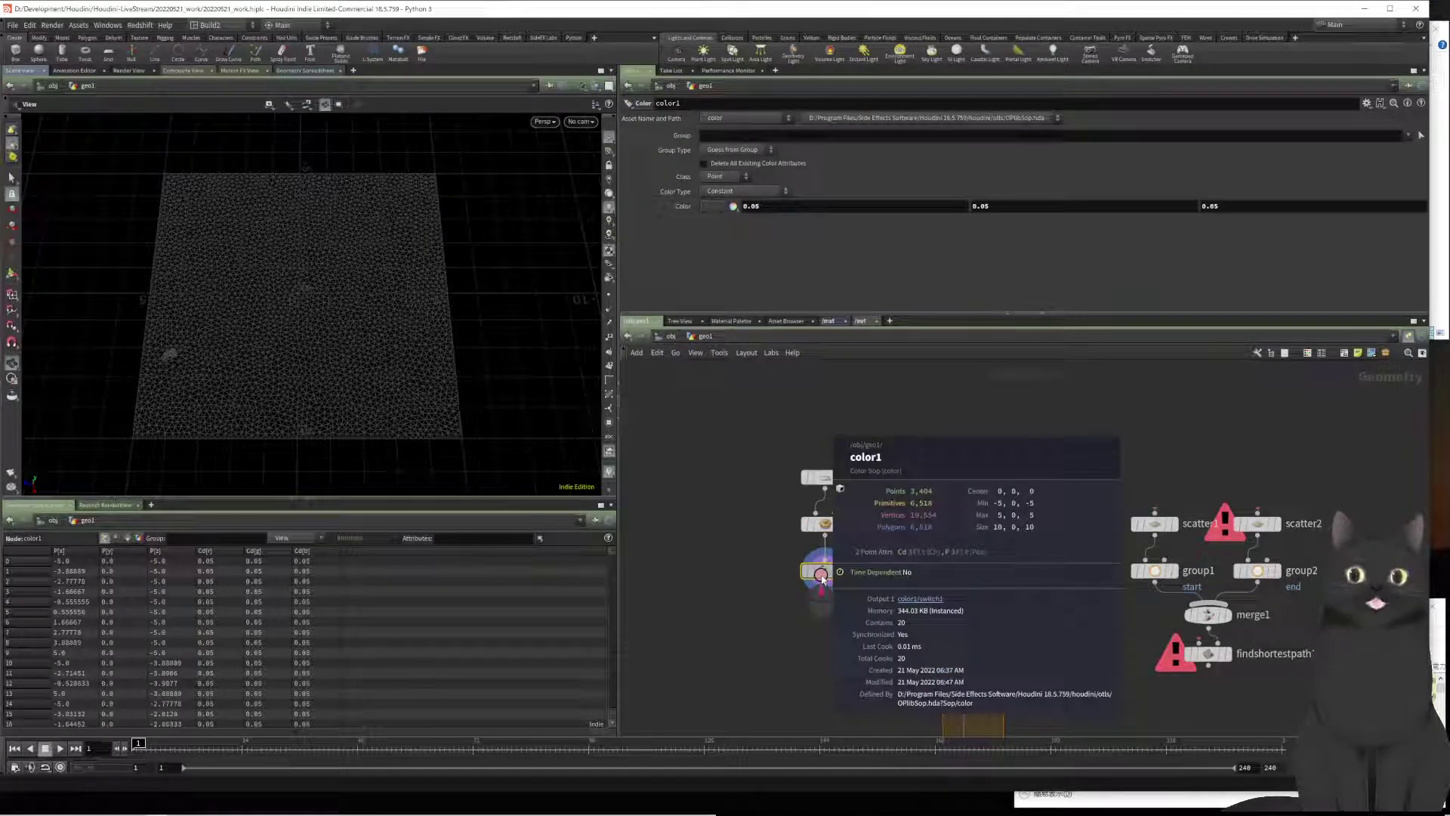
# Step: Set the Remesh node's Iterations to 2
pyautogui.click(824, 523)
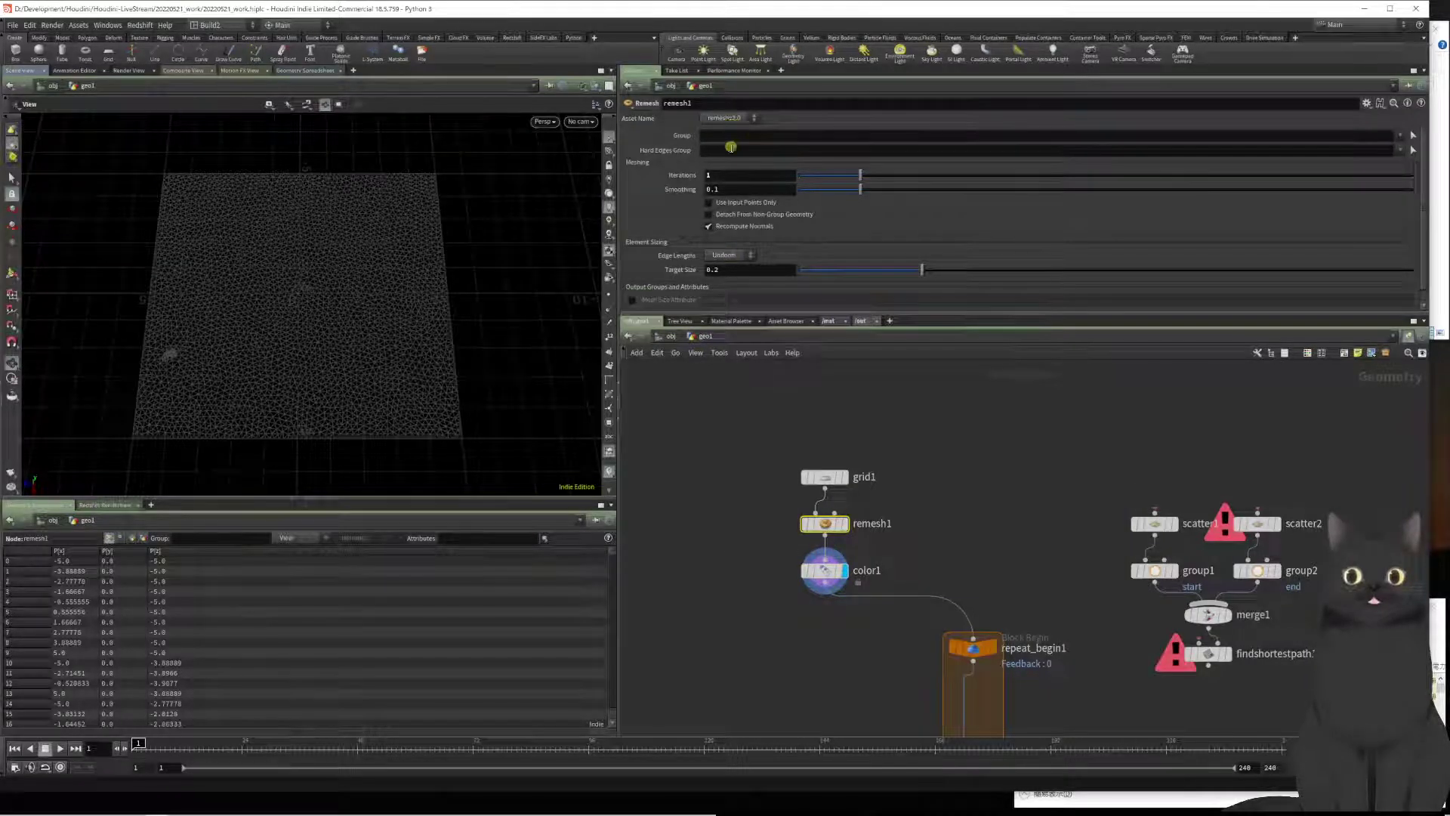
pyautogui.click(727, 176)
pyautogui.write('2')
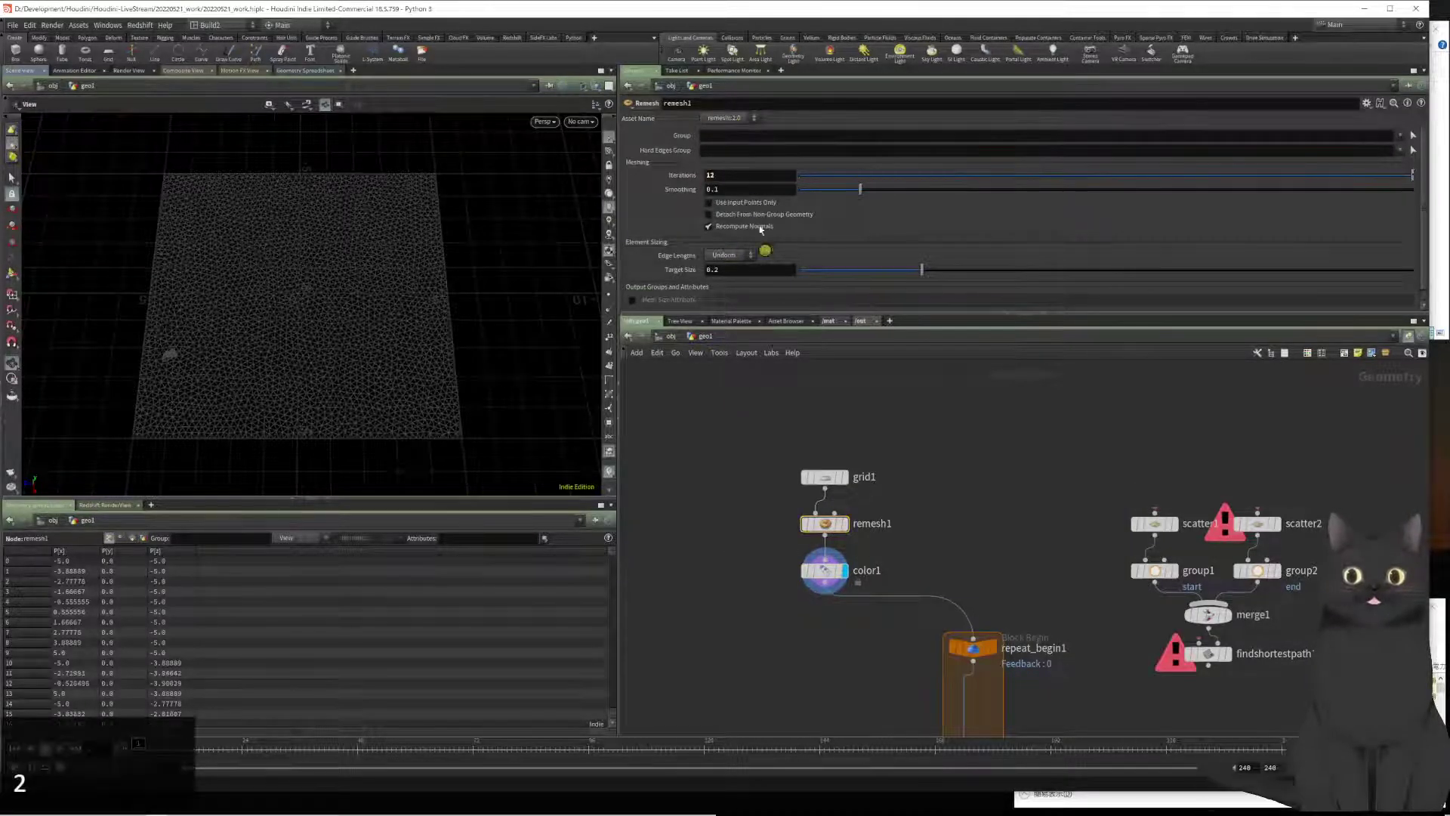
pyautogui.write('2')
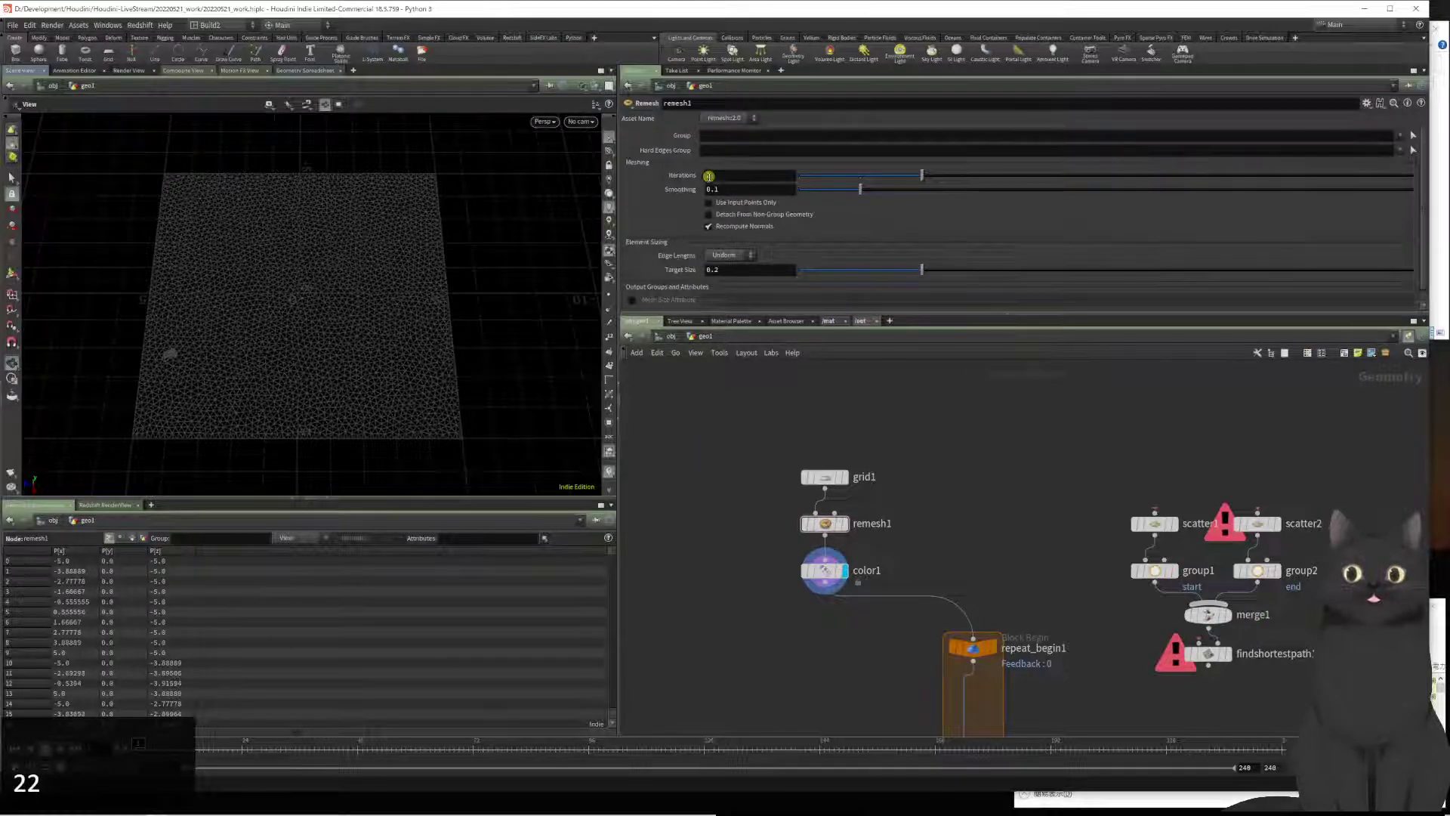
pyautogui.click(723, 505)
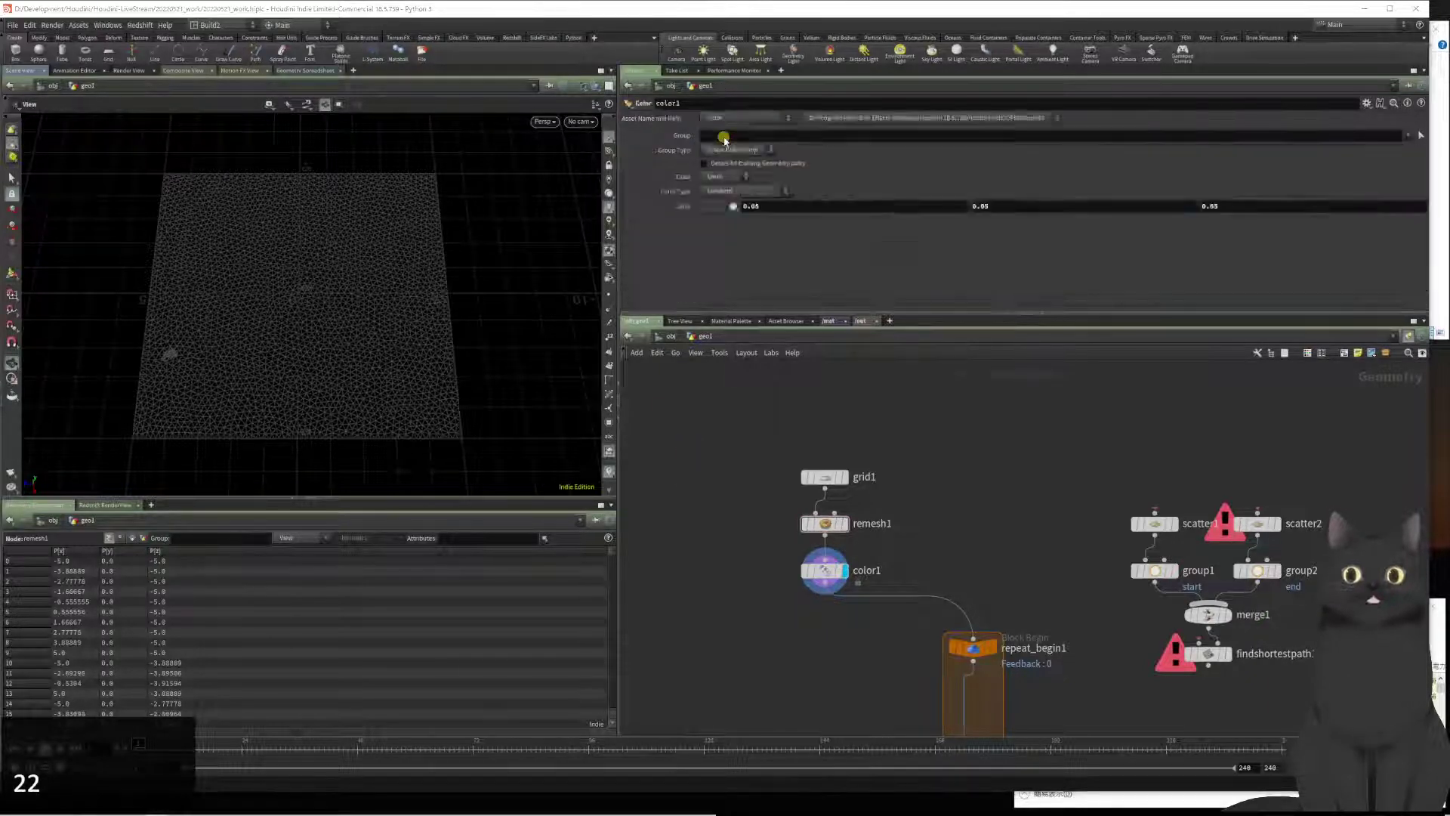
# Step: Use the older remesh version with Iterations set to 1 and check the Color node's point count
pyautogui.click(869, 527)
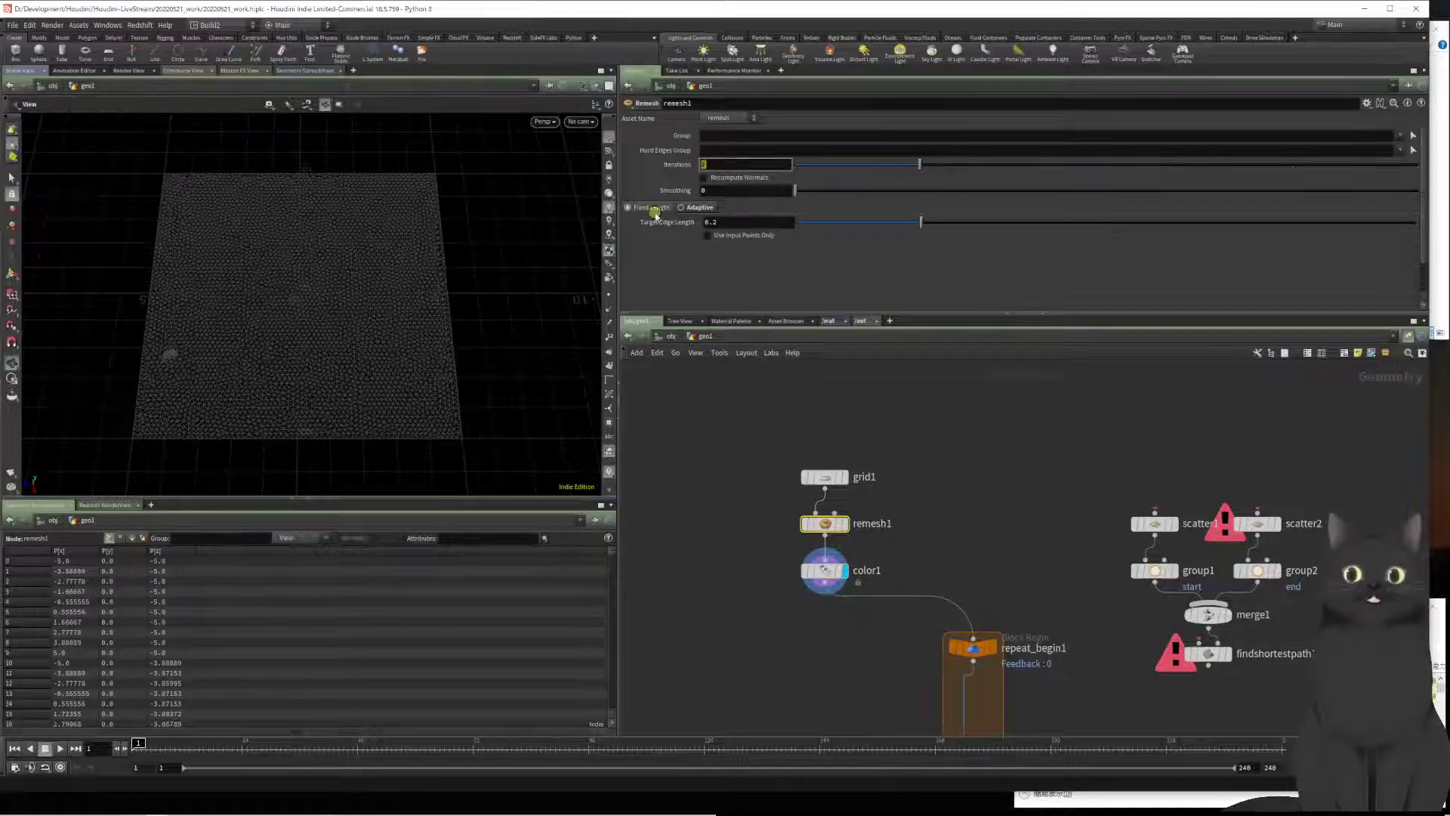
pyautogui.write('1')
pyautogui.click(712, 436)
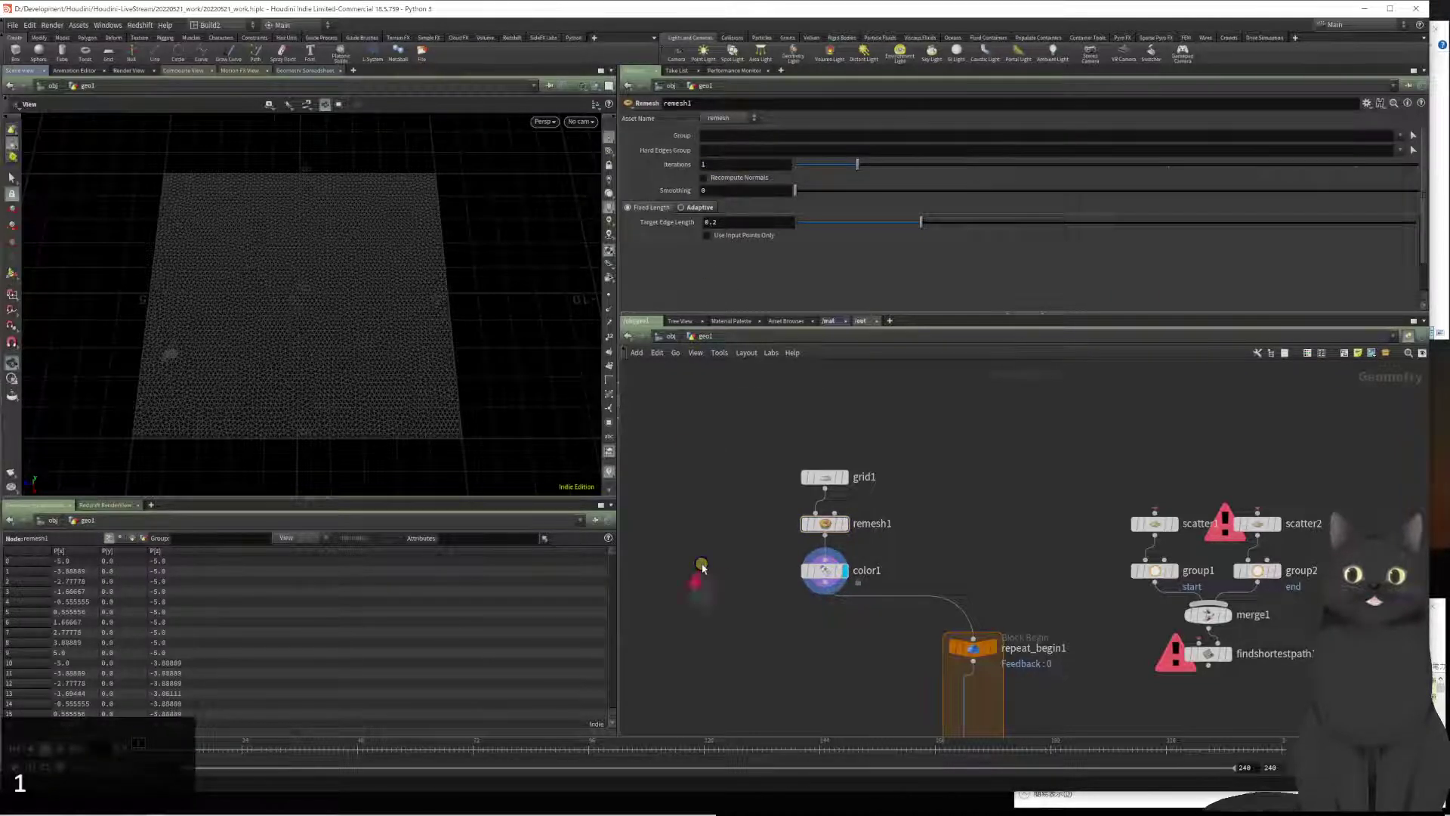
pyautogui.click(825, 571)
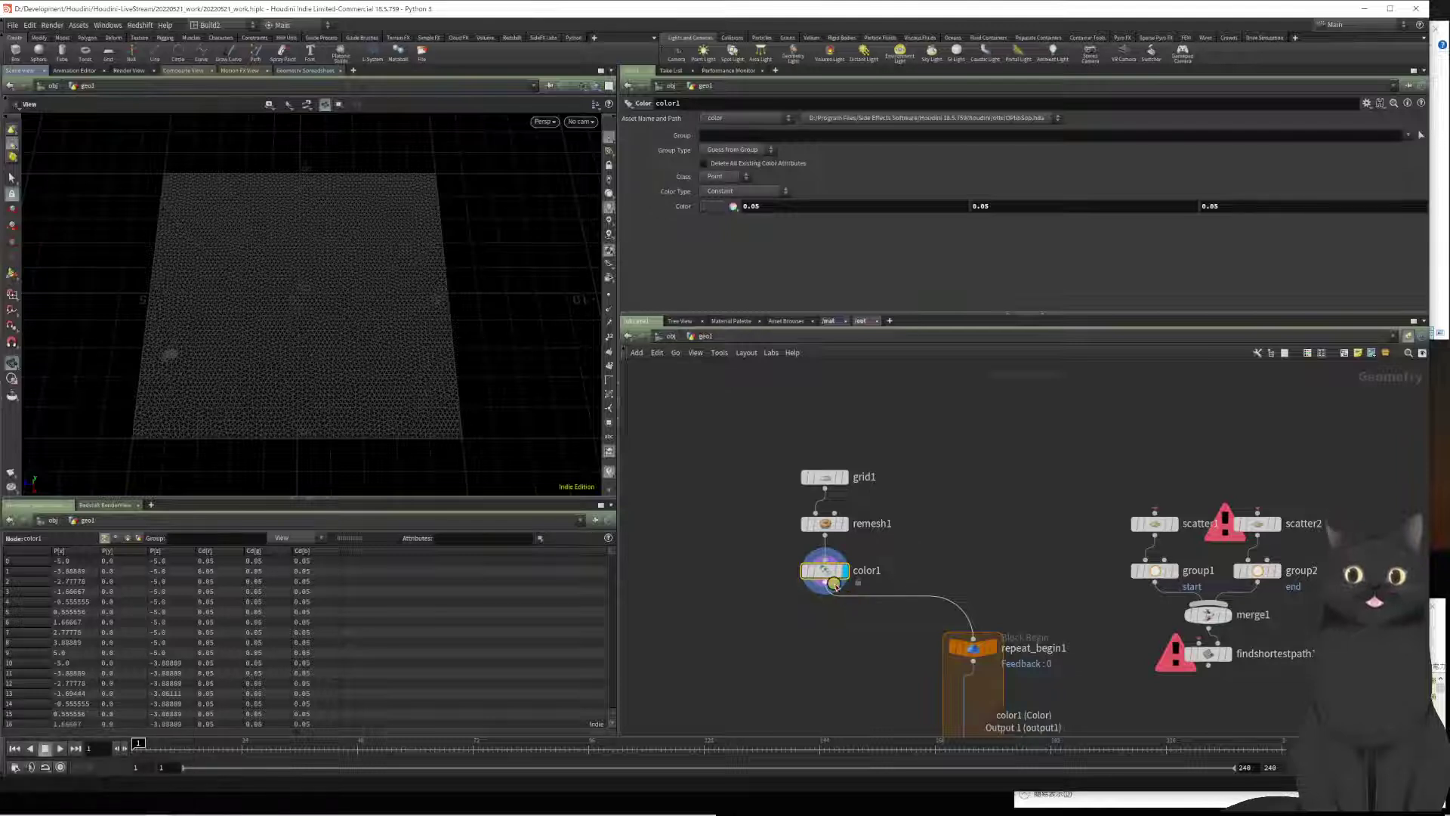
pyautogui.middleClick(824, 571)
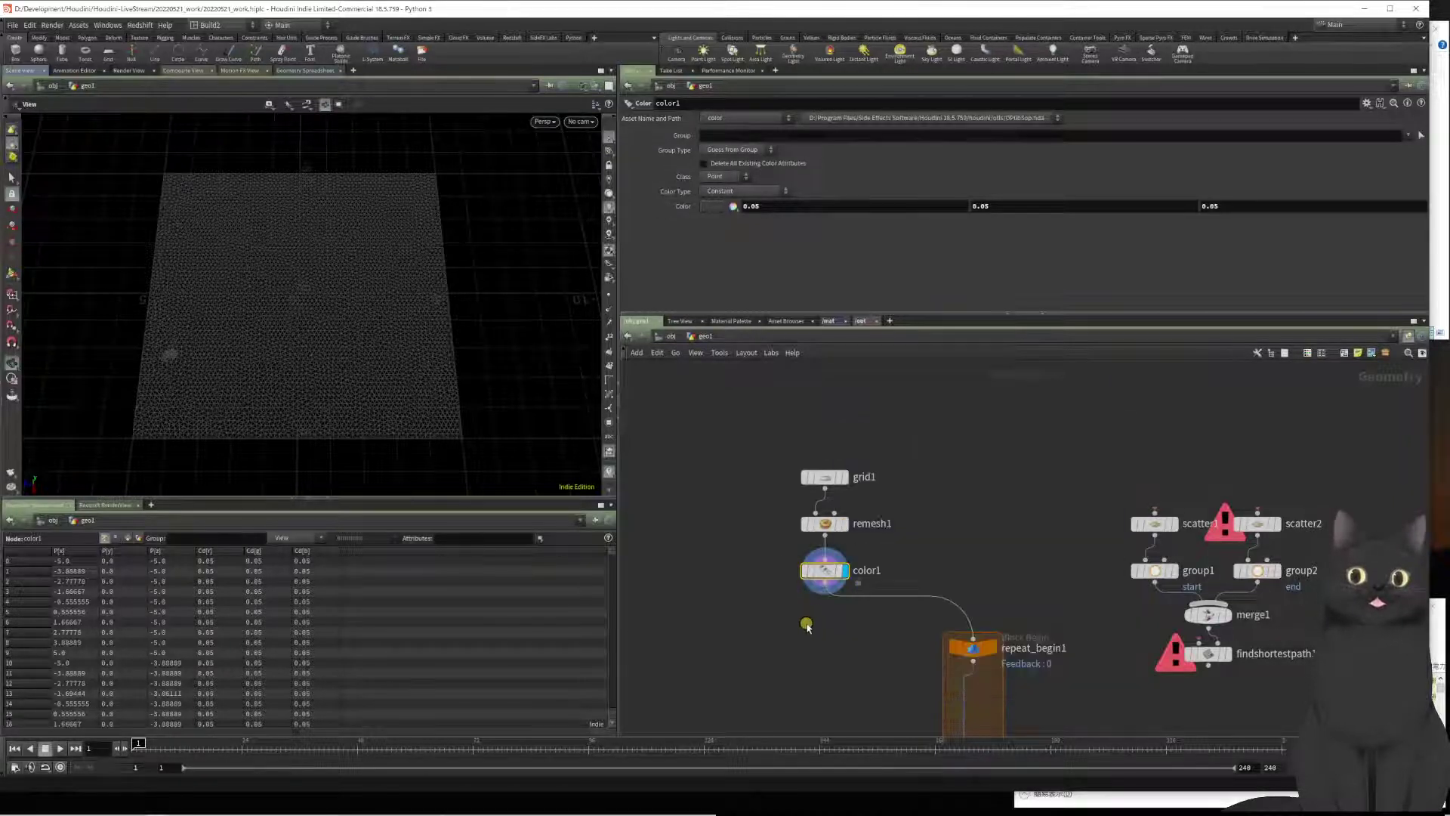
# Step: Inspect the geometry info on the repeat_begin1 node at the start of the feedback loop
pyautogui.moveTo(801, 671); pyautogui.dragTo(779, 611, button='middle')
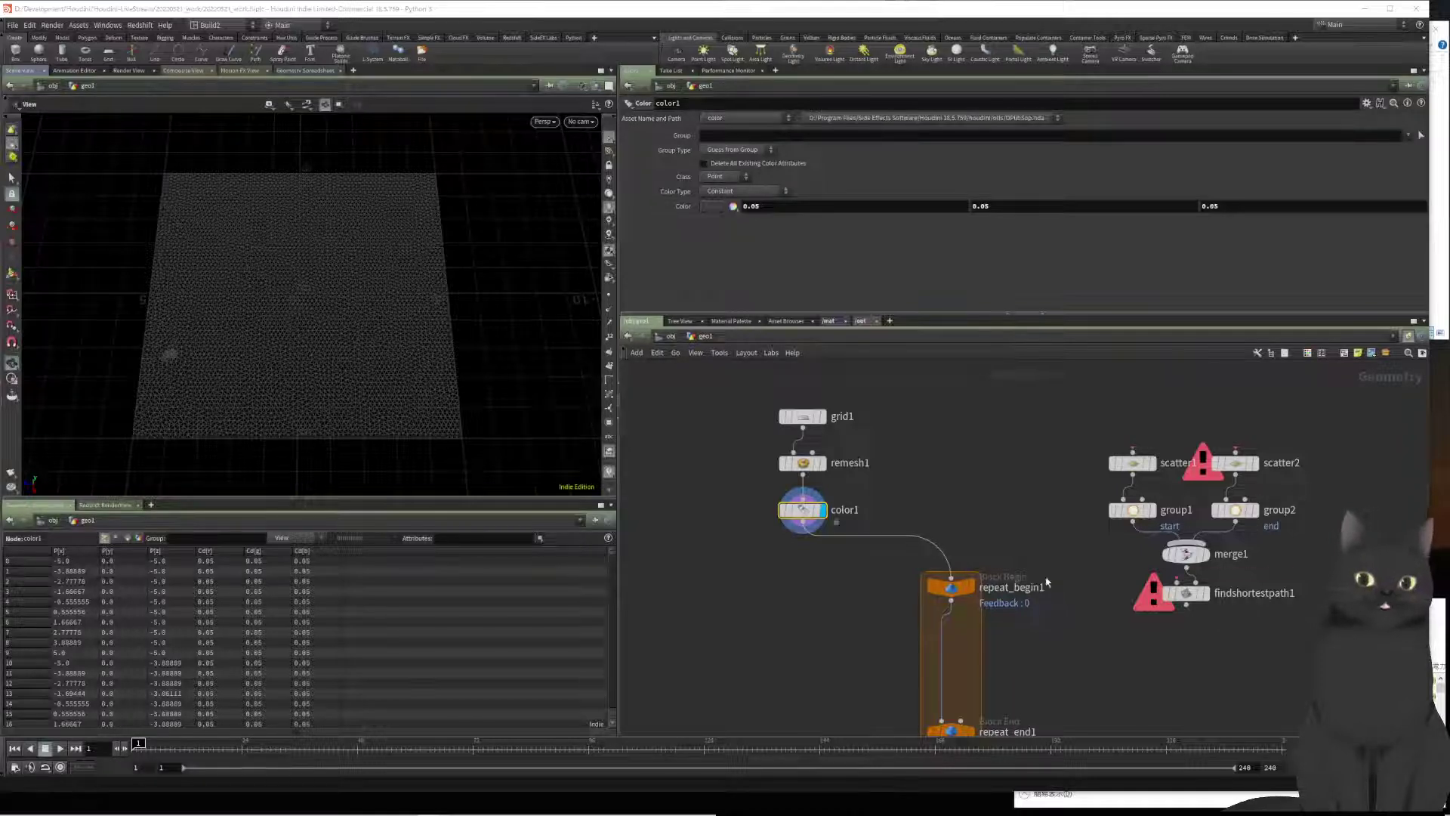
pyautogui.middleClick(950, 590)
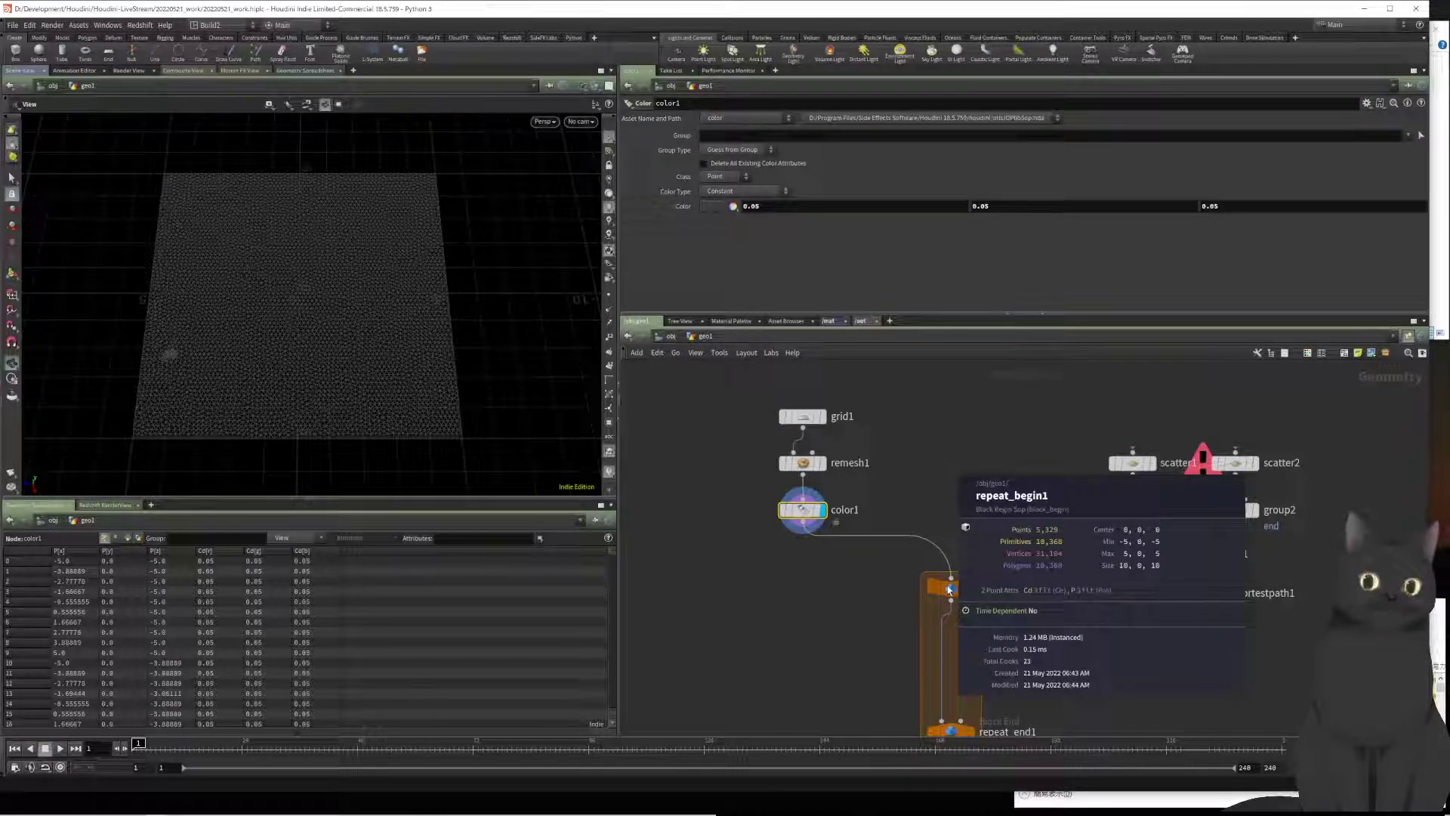
pyautogui.moveTo(789, 657); pyautogui.dragTo(795, 545, button='middle')
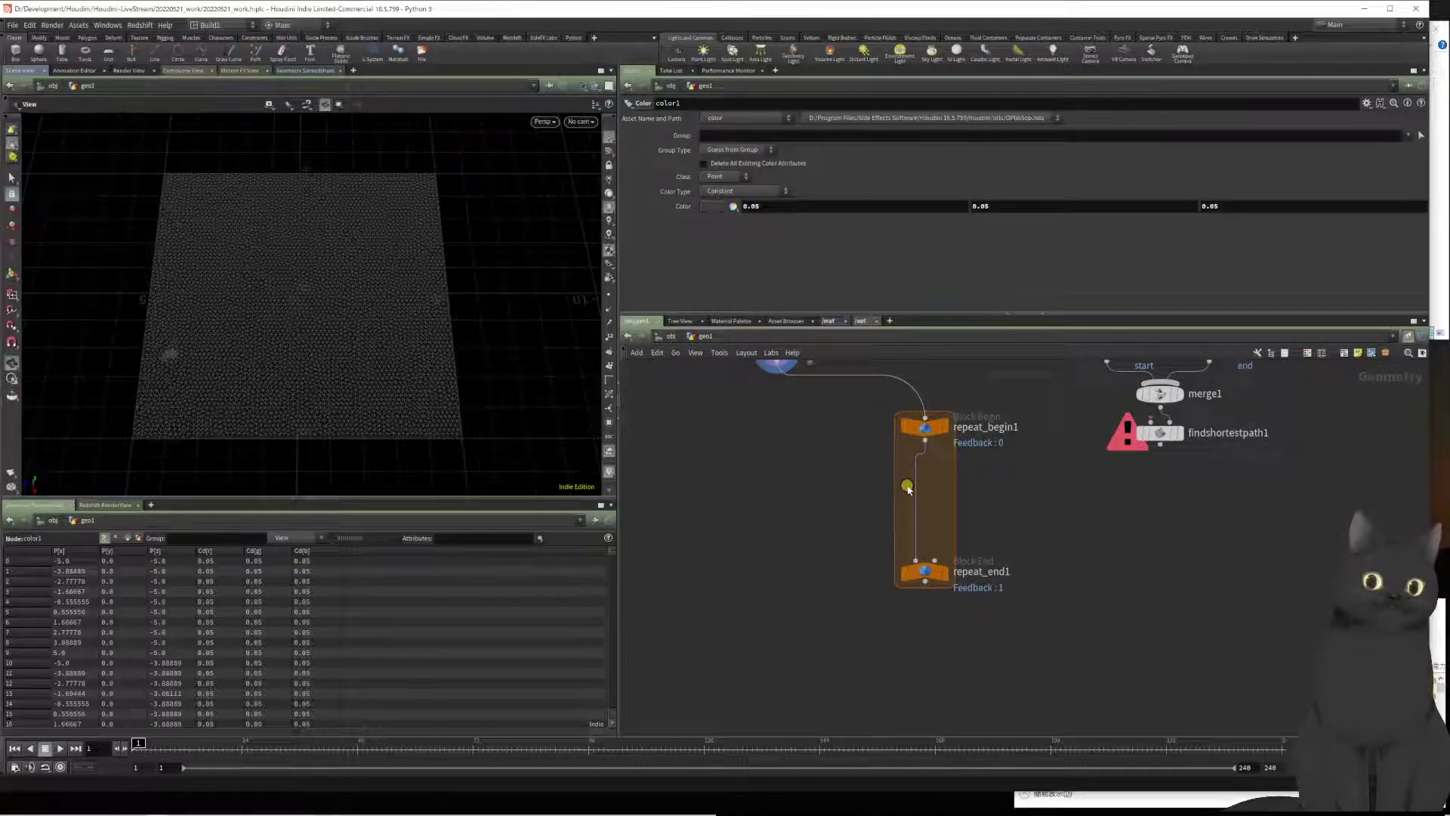
pyautogui.moveTo(804, 448); pyautogui.dragTo(793, 540, button='middle')
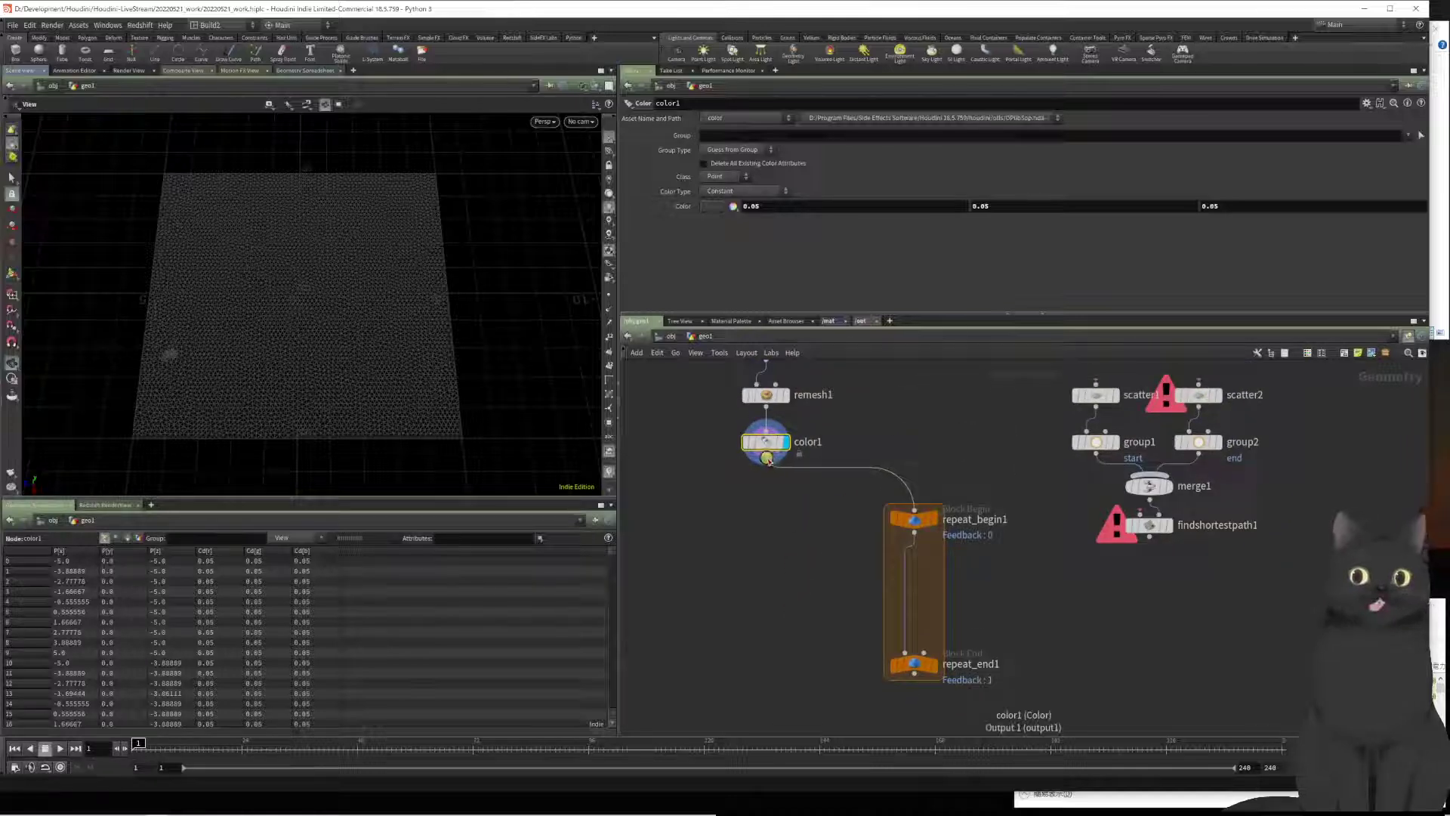
# Step: Insert a Point Wrangle node between the color1 node and repeat_begin1
pyautogui.press('Tab')
pyautogui.write('aw')
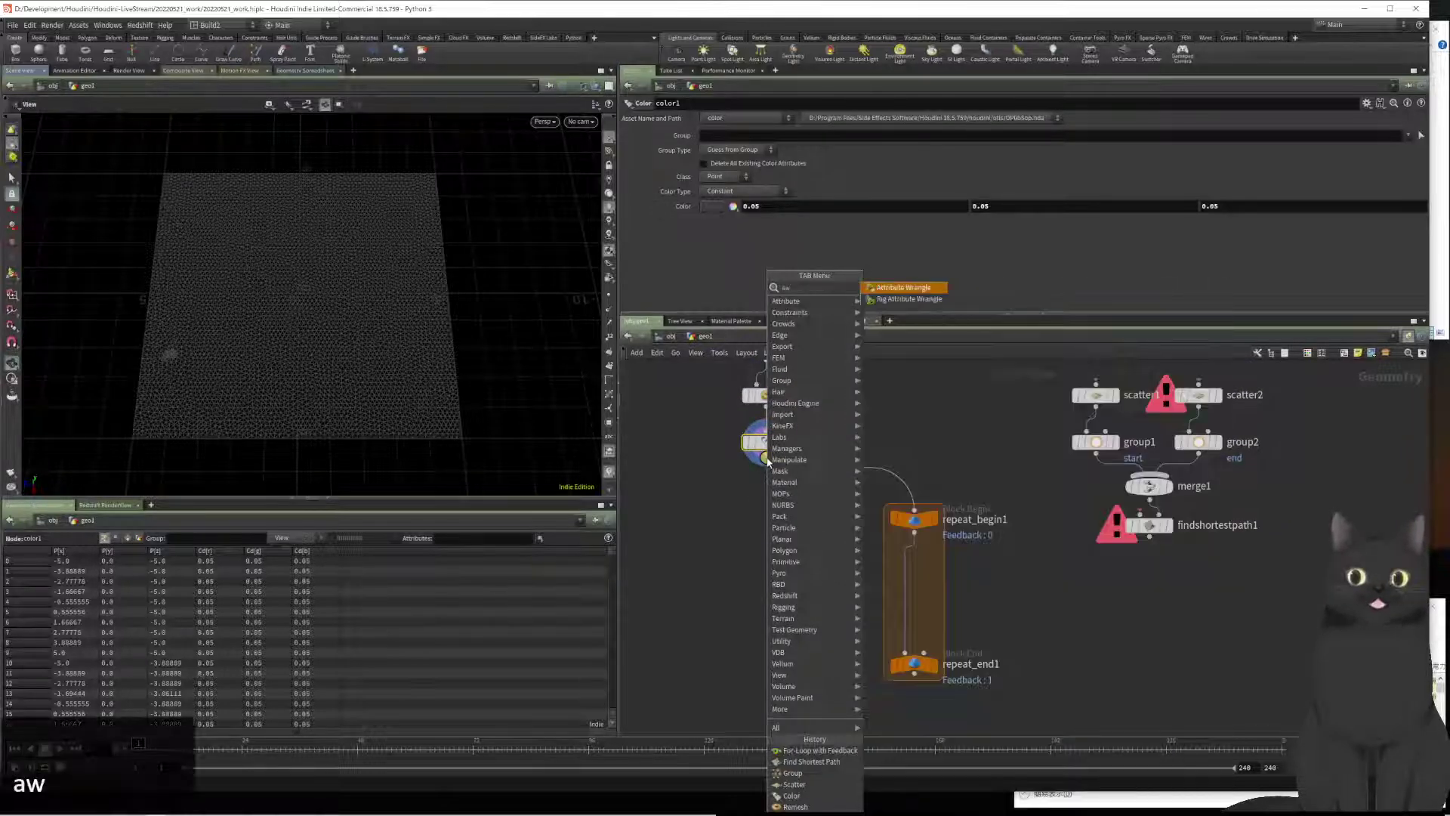
pyautogui.press('BackSpace')
pyautogui.press('BackSpace')
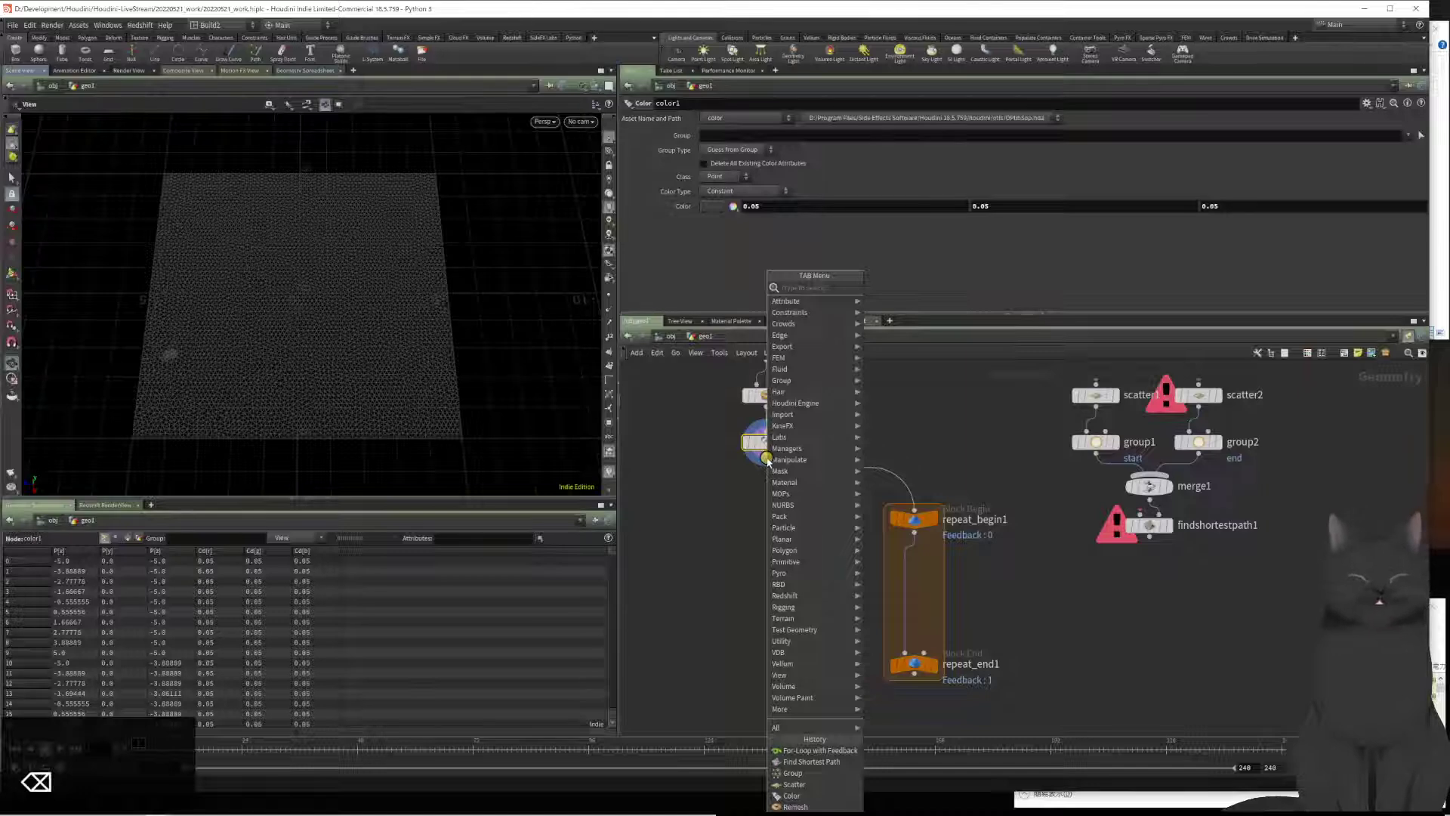
pyautogui.write('pw')
pyautogui.press('Down')
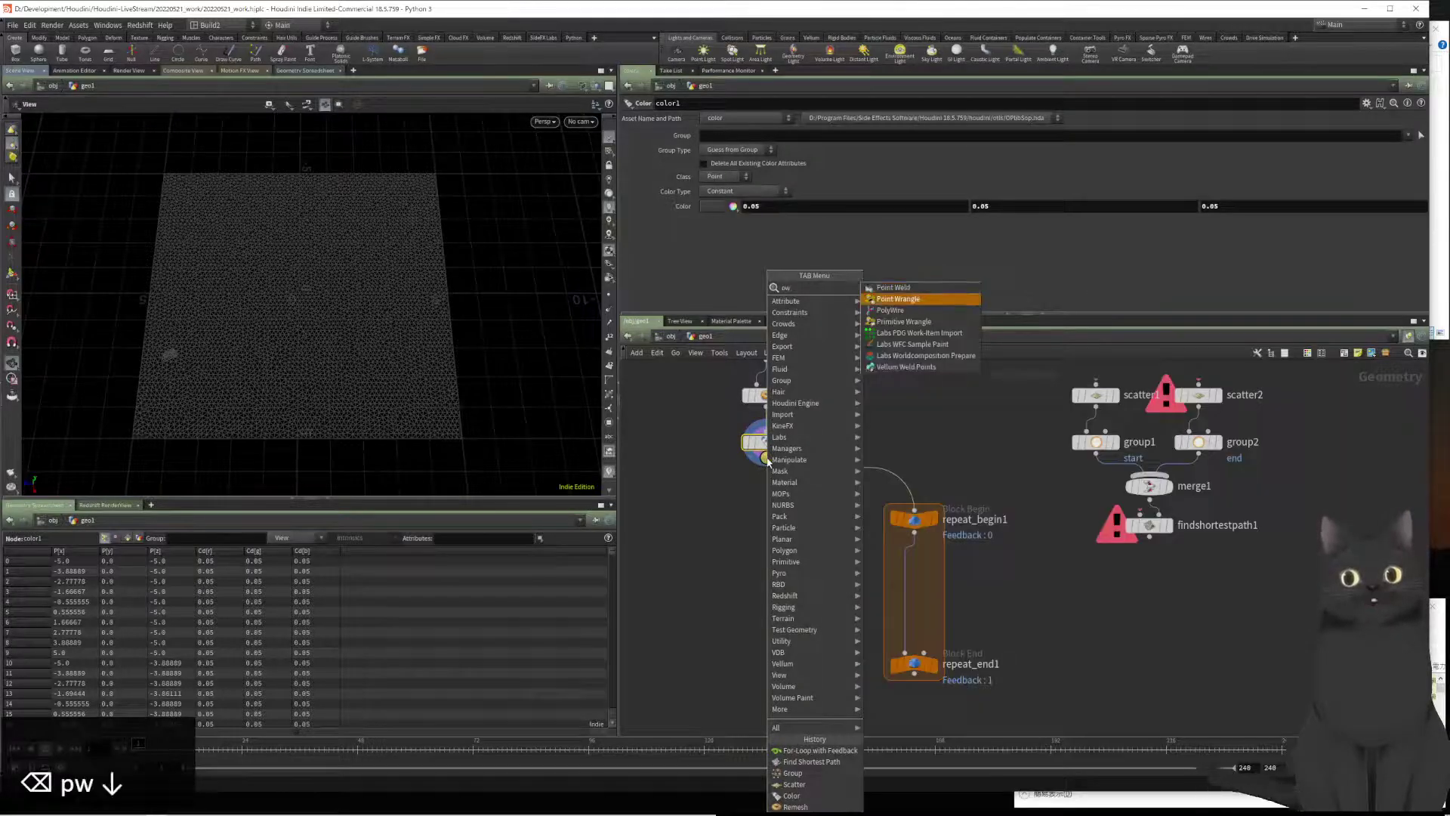
pyautogui.press('Return')
pyautogui.press('Return')
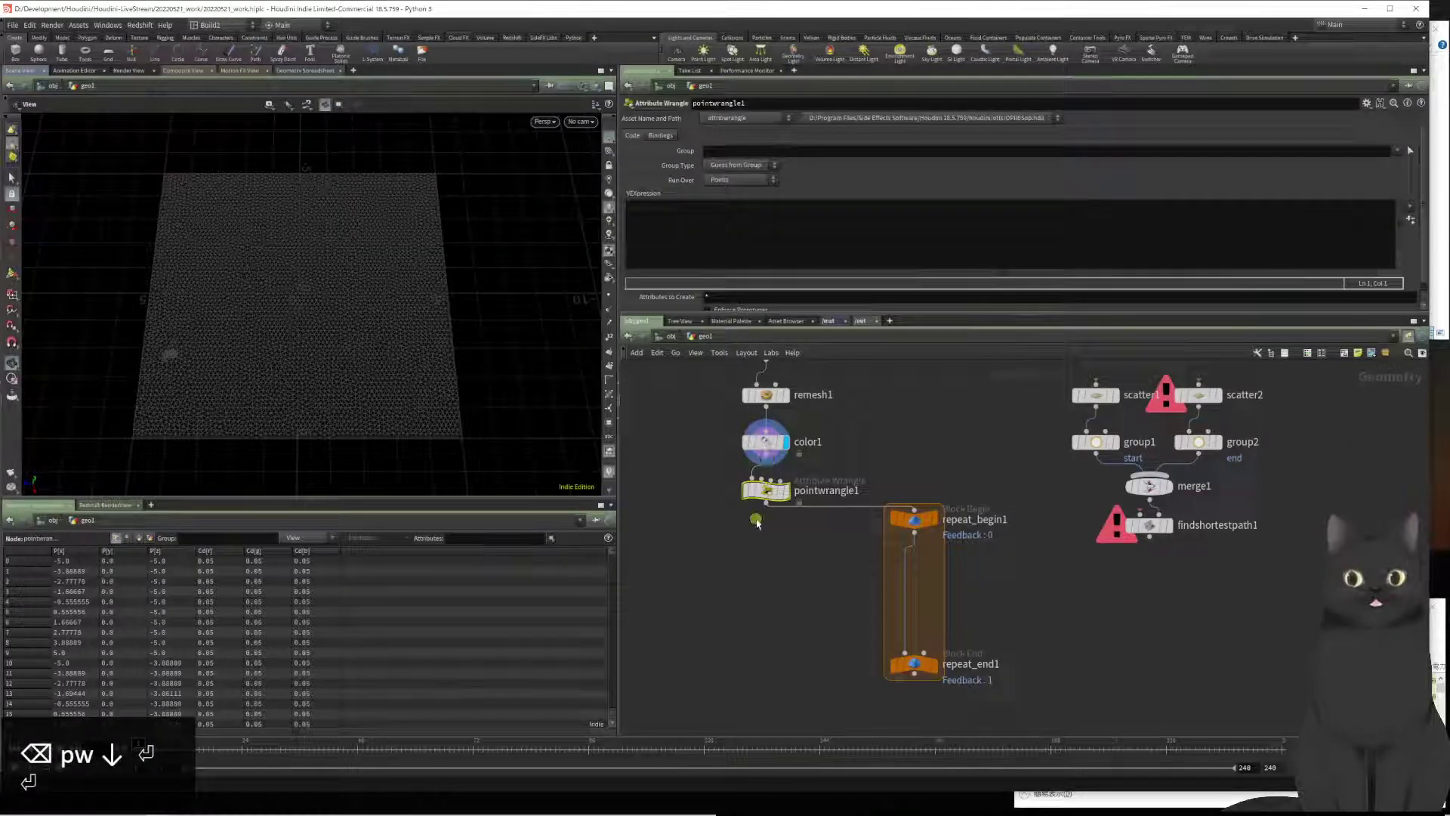
# Step: Shift the repeat block down in the network and place the point wrangle directly above repeat_begin1
pyautogui.moveTo(1035, 712); pyautogui.dragTo(916, 610)
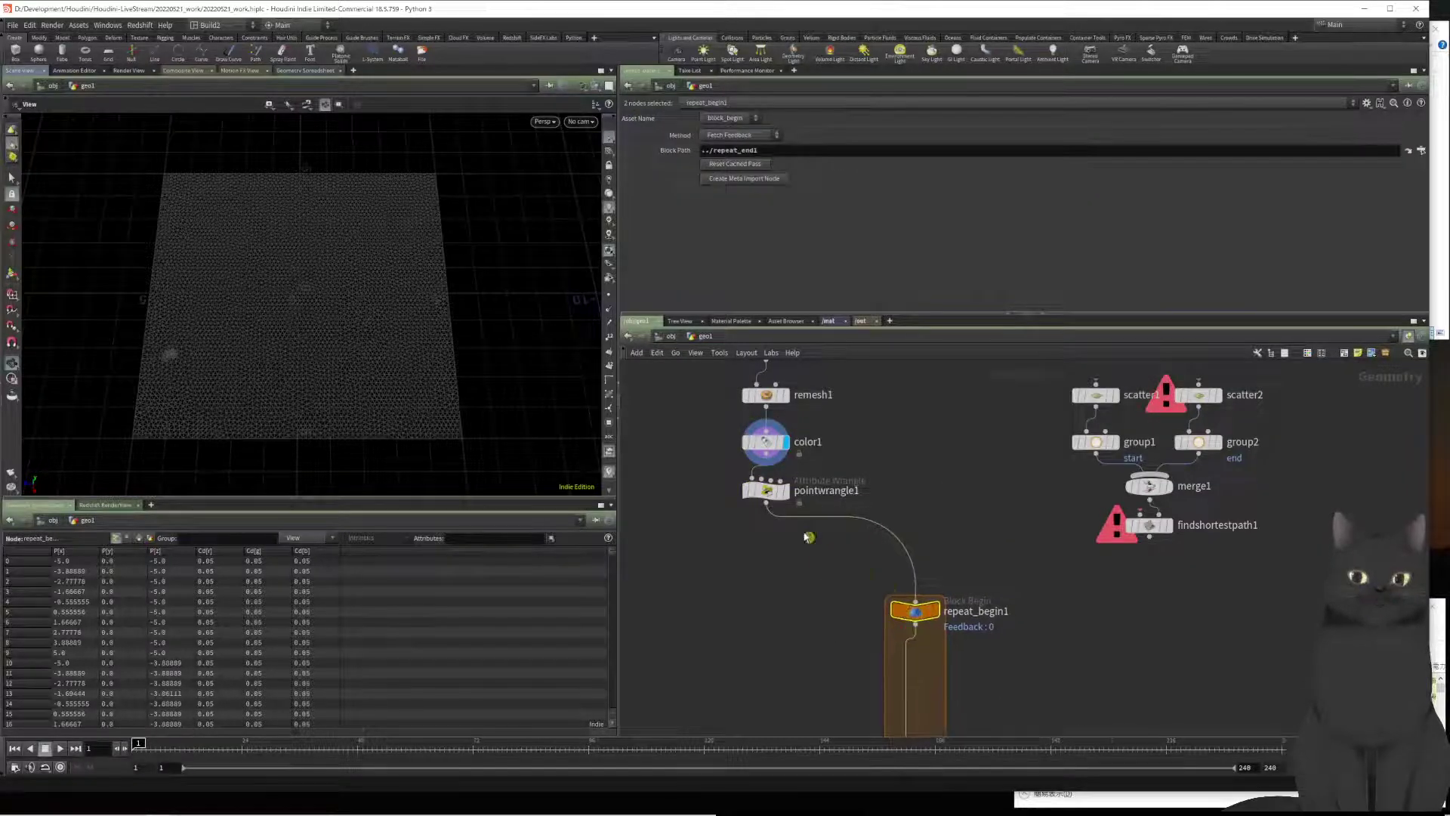
pyautogui.moveTo(751, 490); pyautogui.dragTo(915, 512)
pyautogui.click(916, 512)
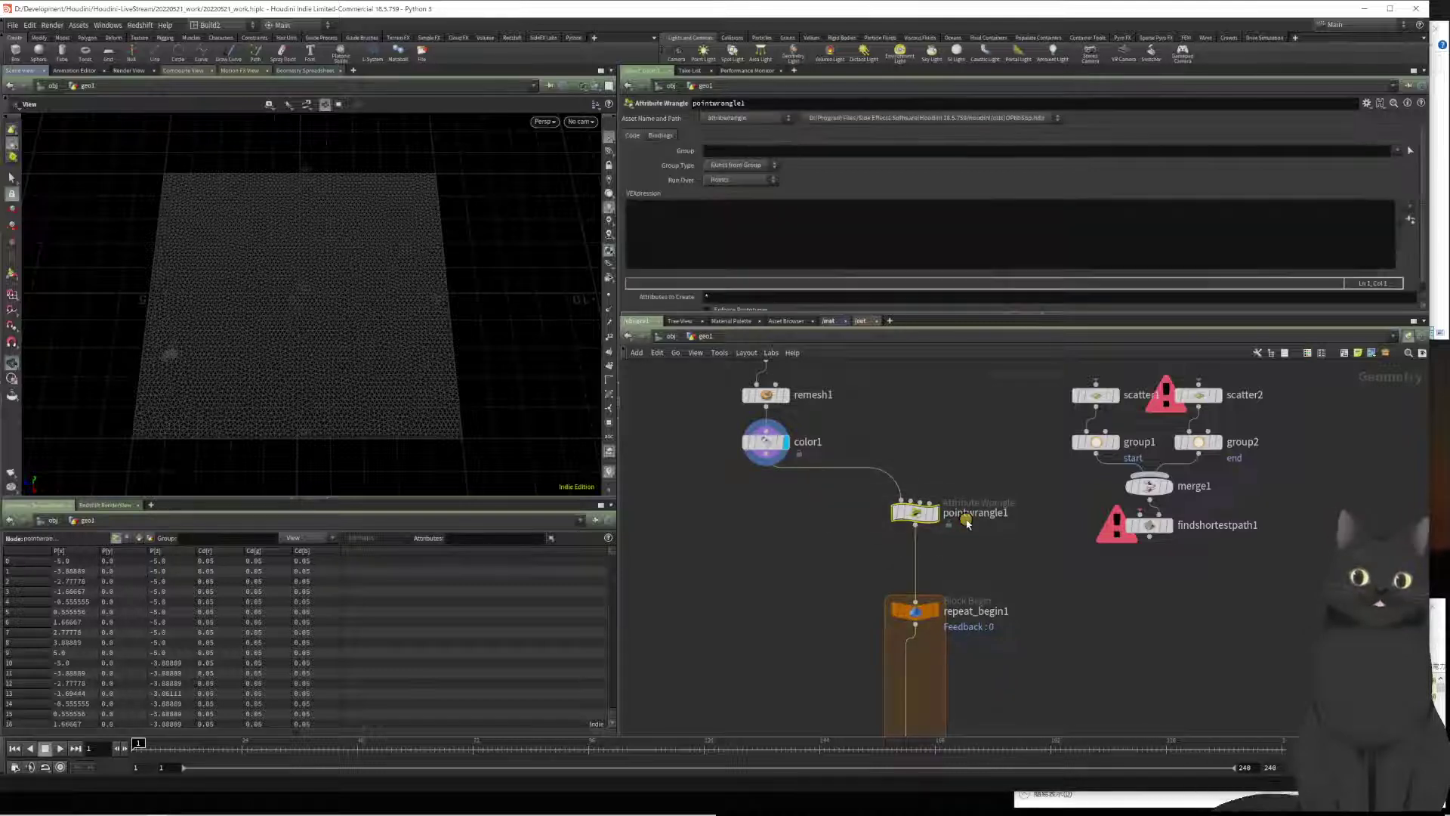
# Step: Rename the point wrangle above the loop as ptamount
pyautogui.click(779, 242)
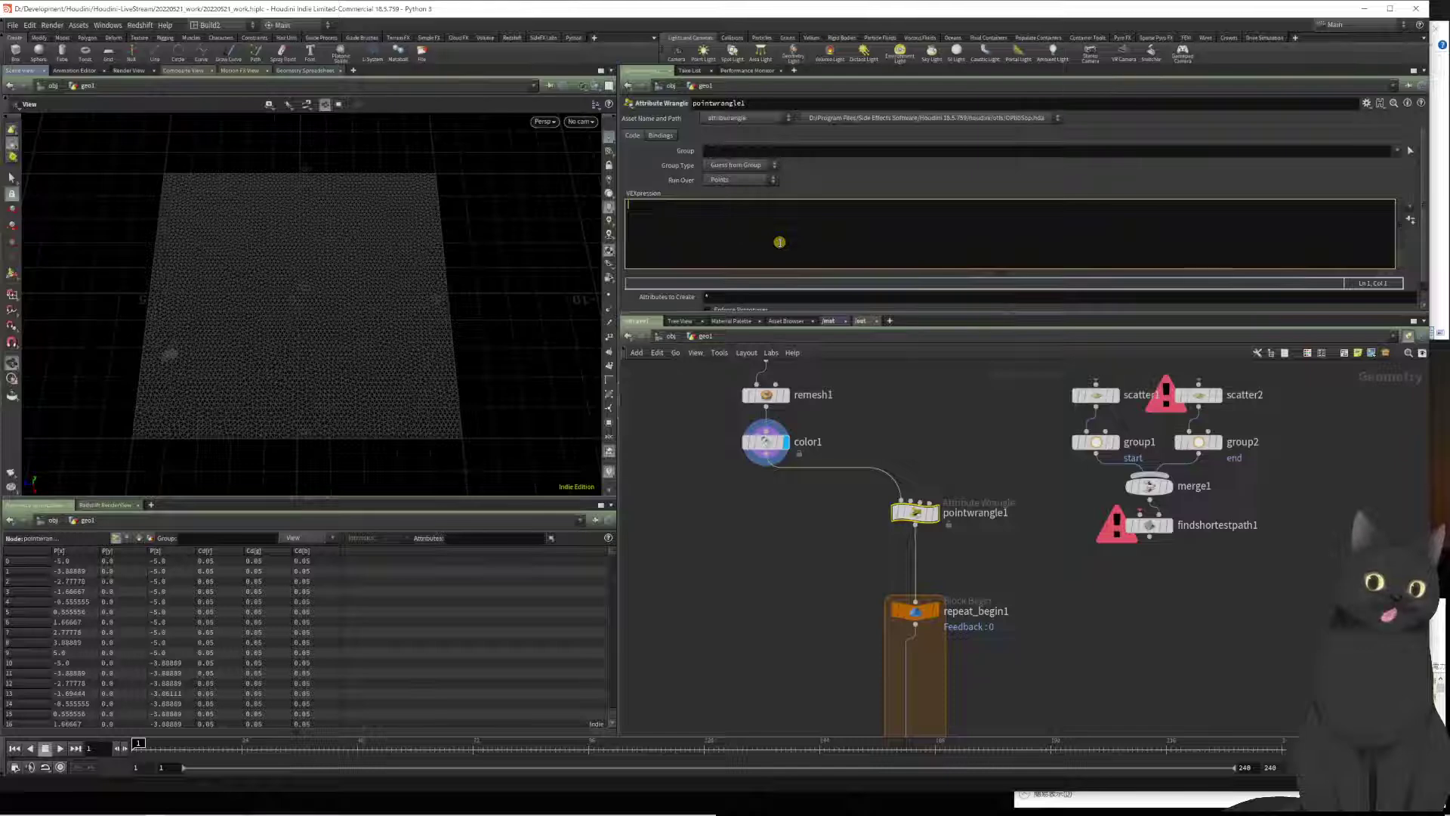
pyautogui.moveTo(808, 625)
pyautogui.mouseDown(button='middle')
pyautogui.moveTo(778, 539)
pyautogui.moveTo(793, 647)
pyautogui.mouseUp(button='middle')
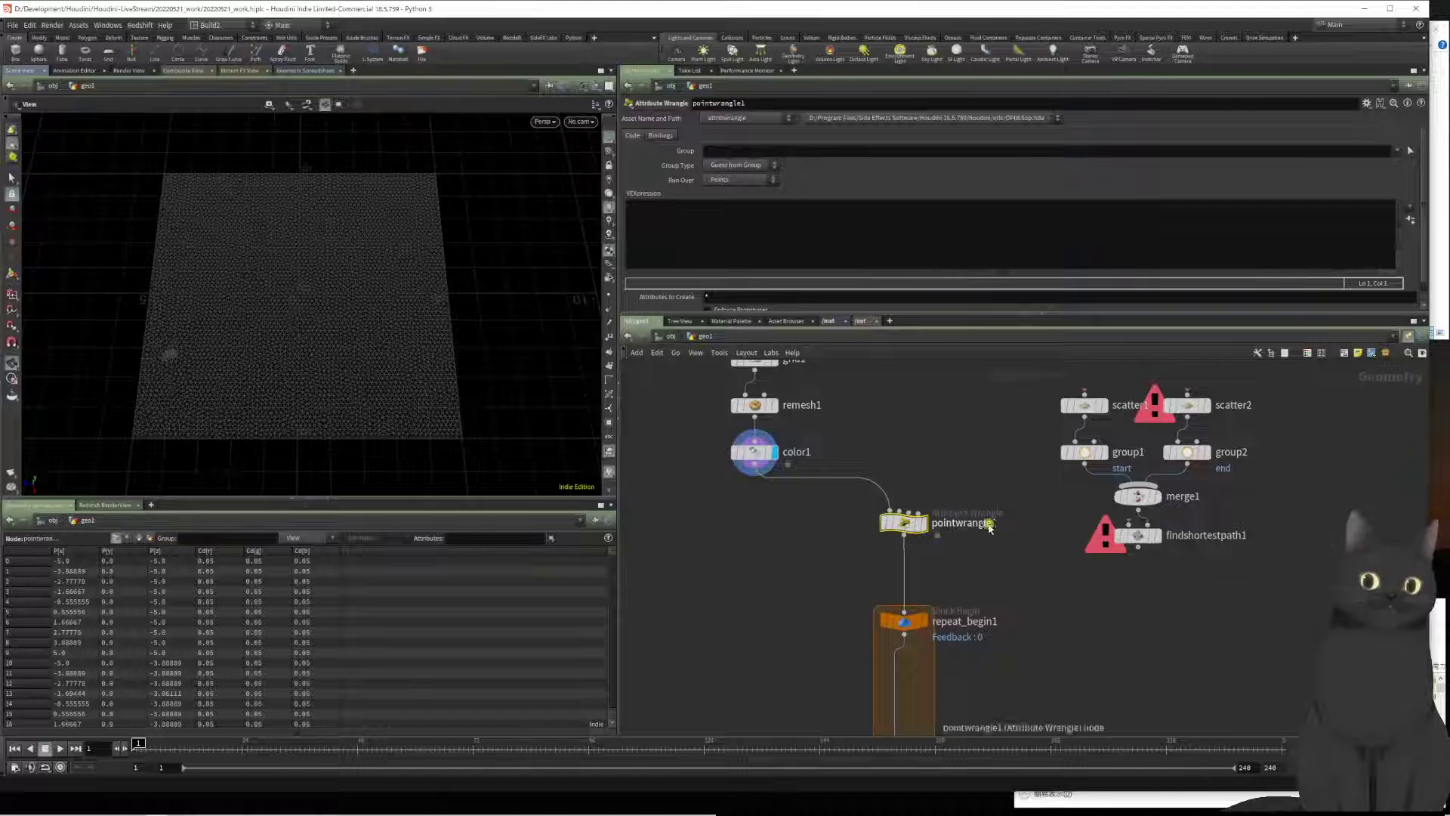
pyautogui.doubleClick(986, 523)
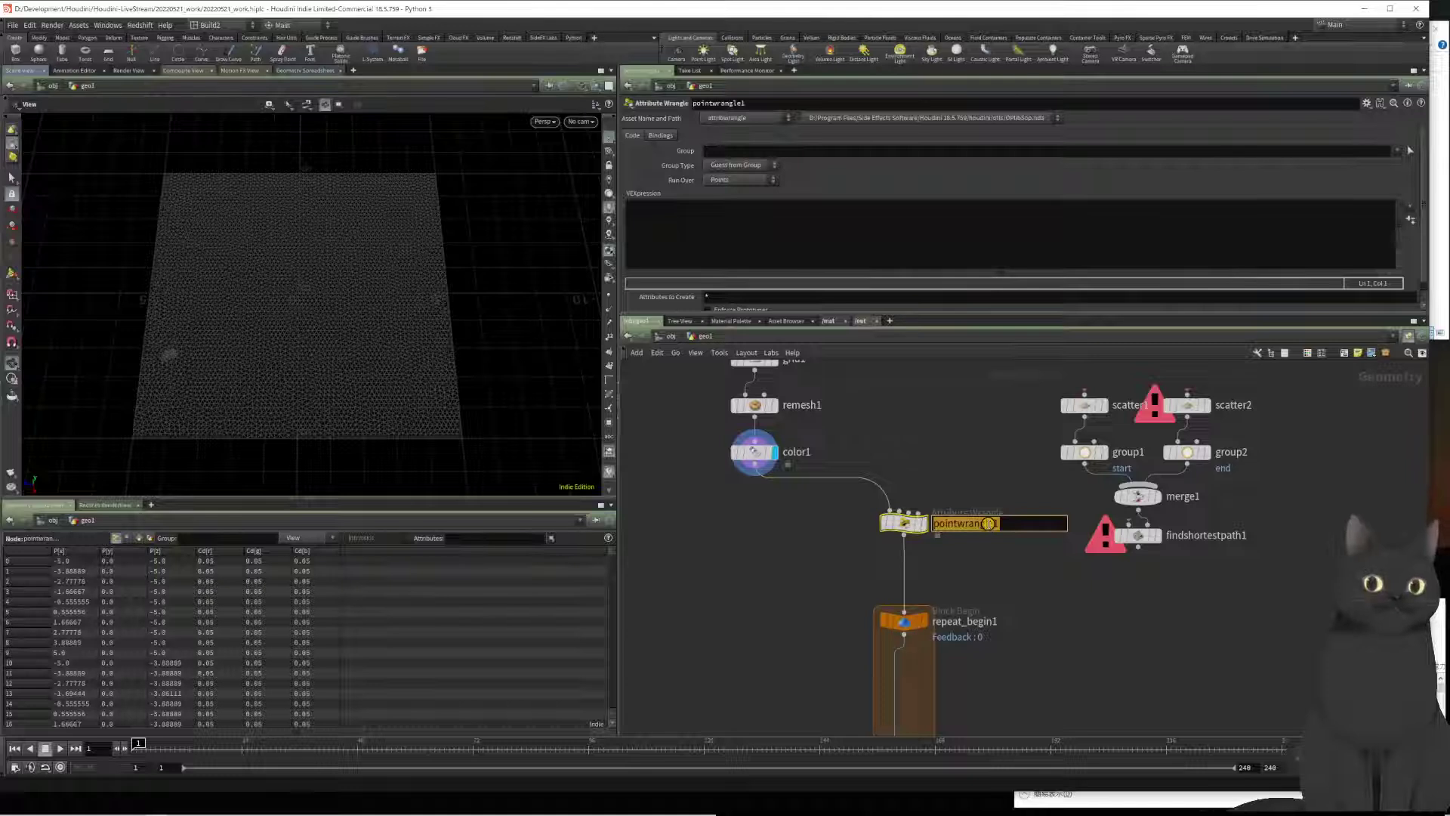
pyautogui.write('p')
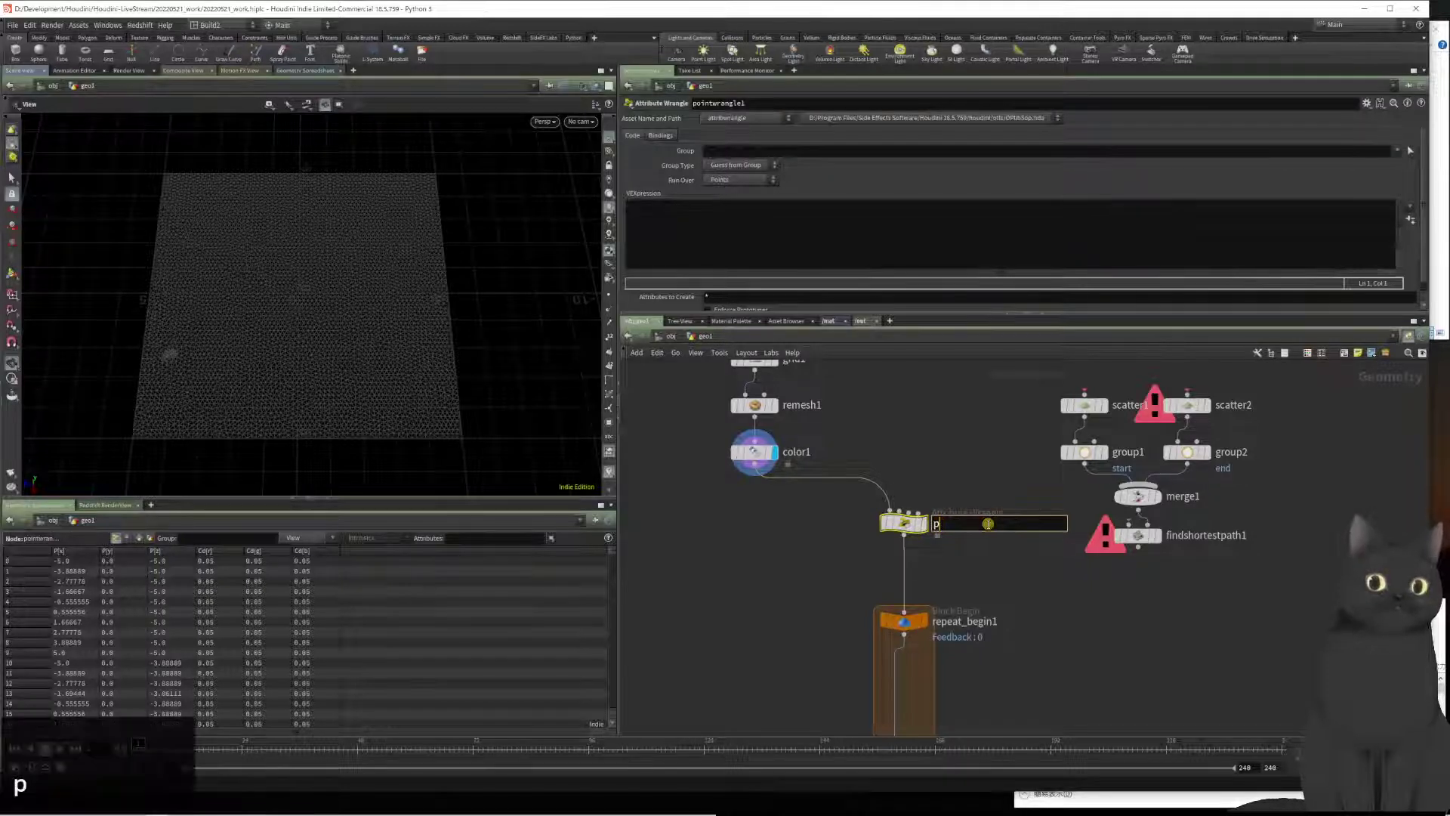
pyautogui.write('tamounr')
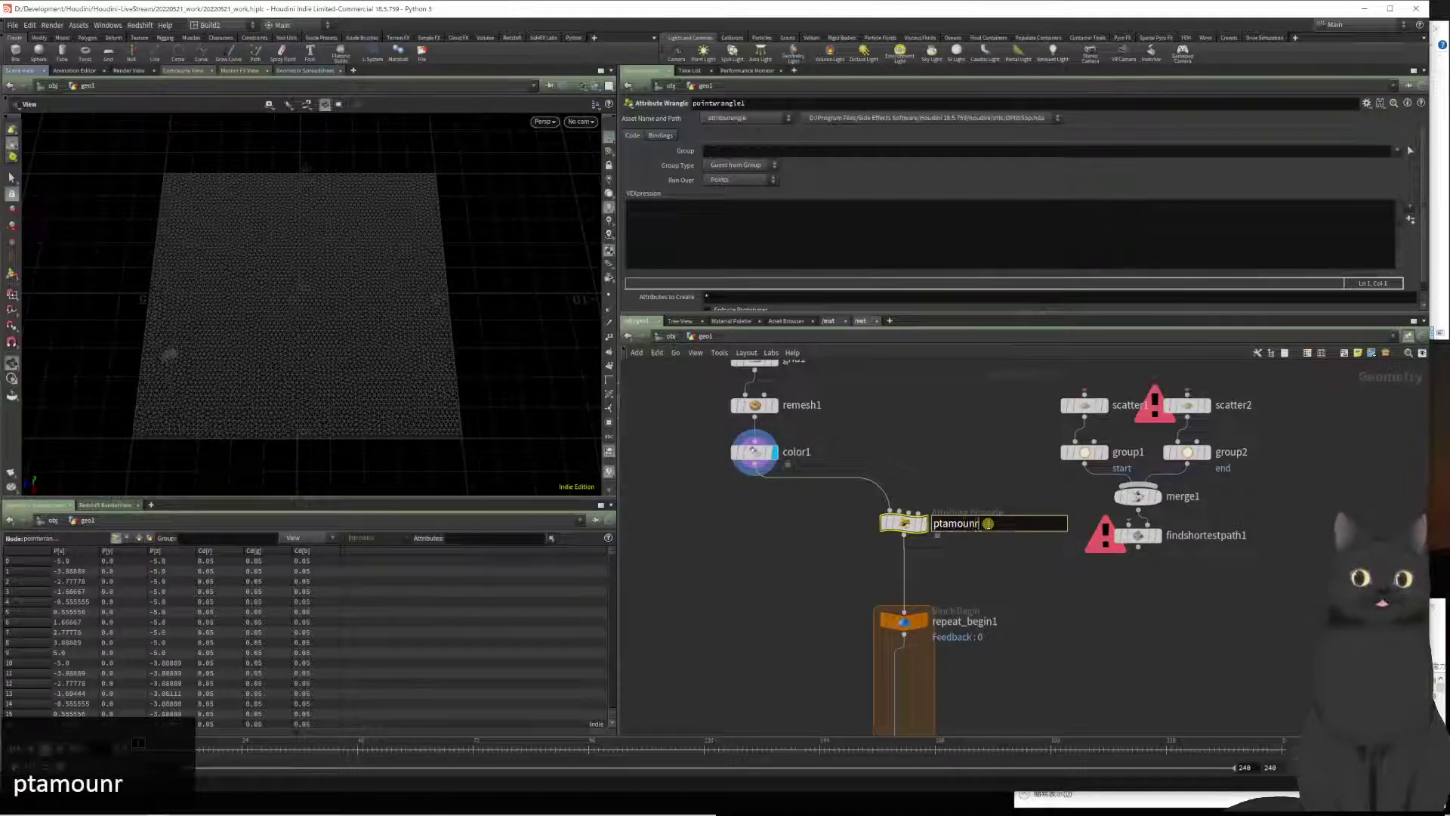
pyautogui.press('Return')
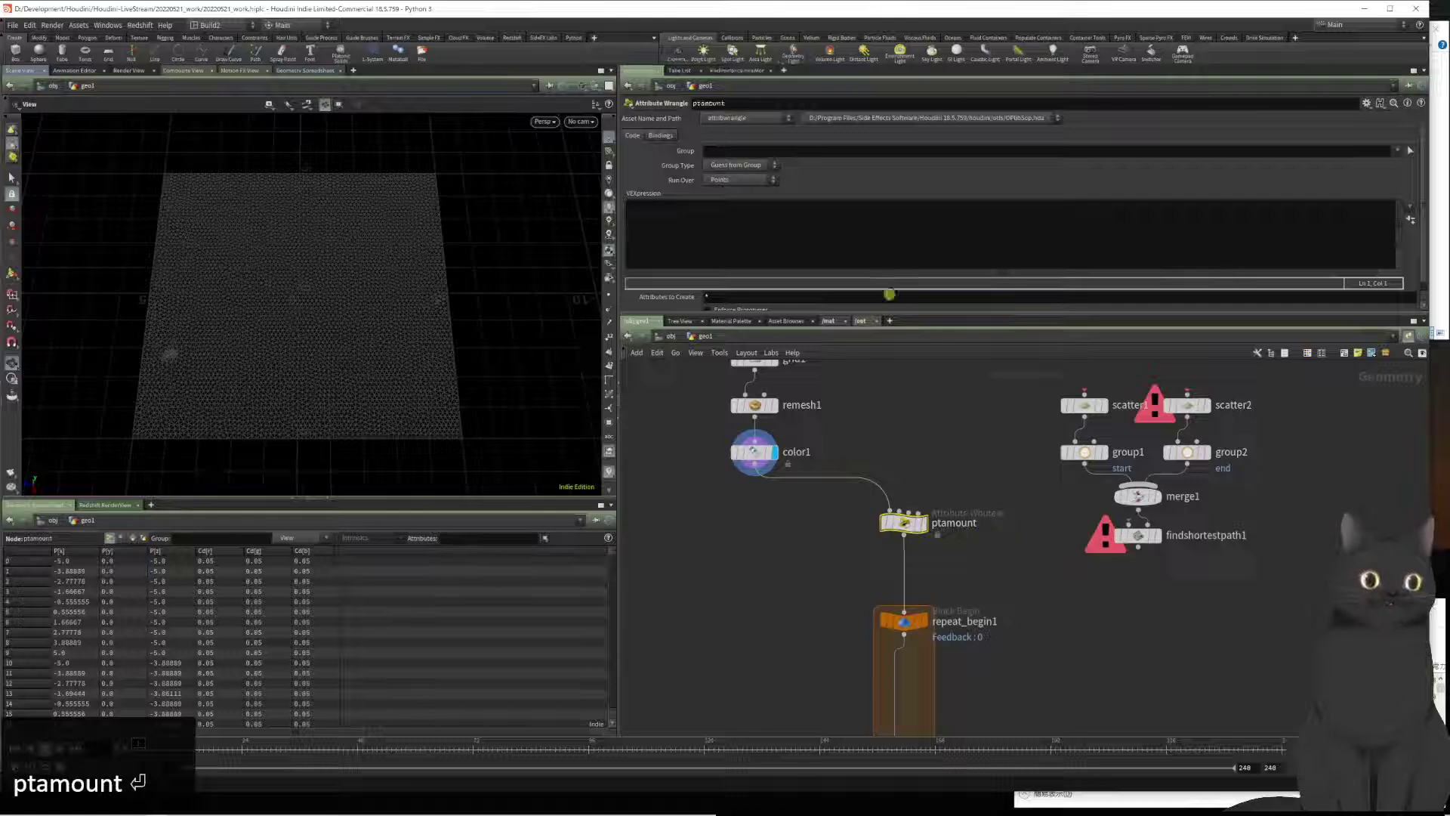
pyautogui.click(811, 238)
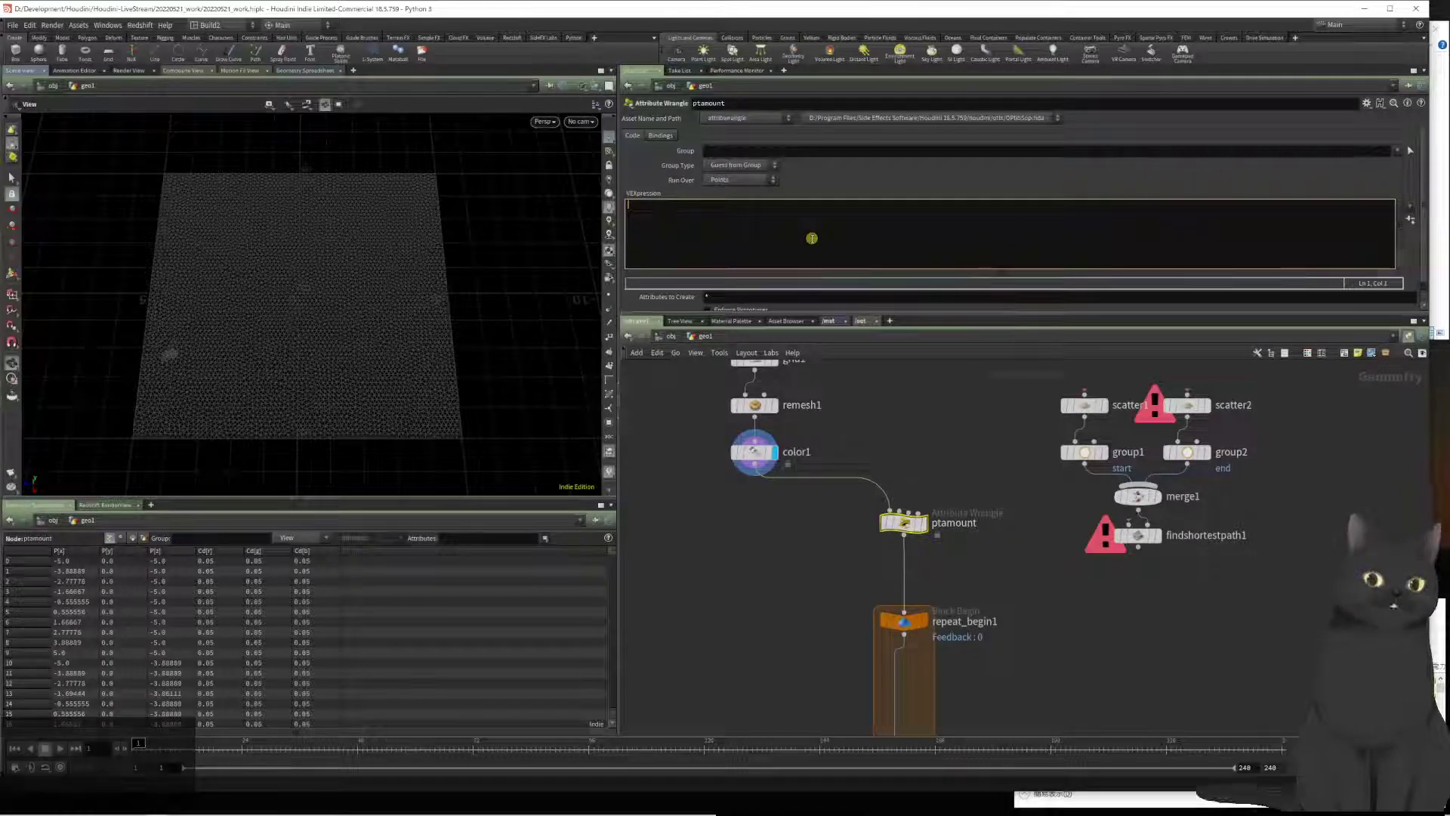
pyautogui.write('i@')
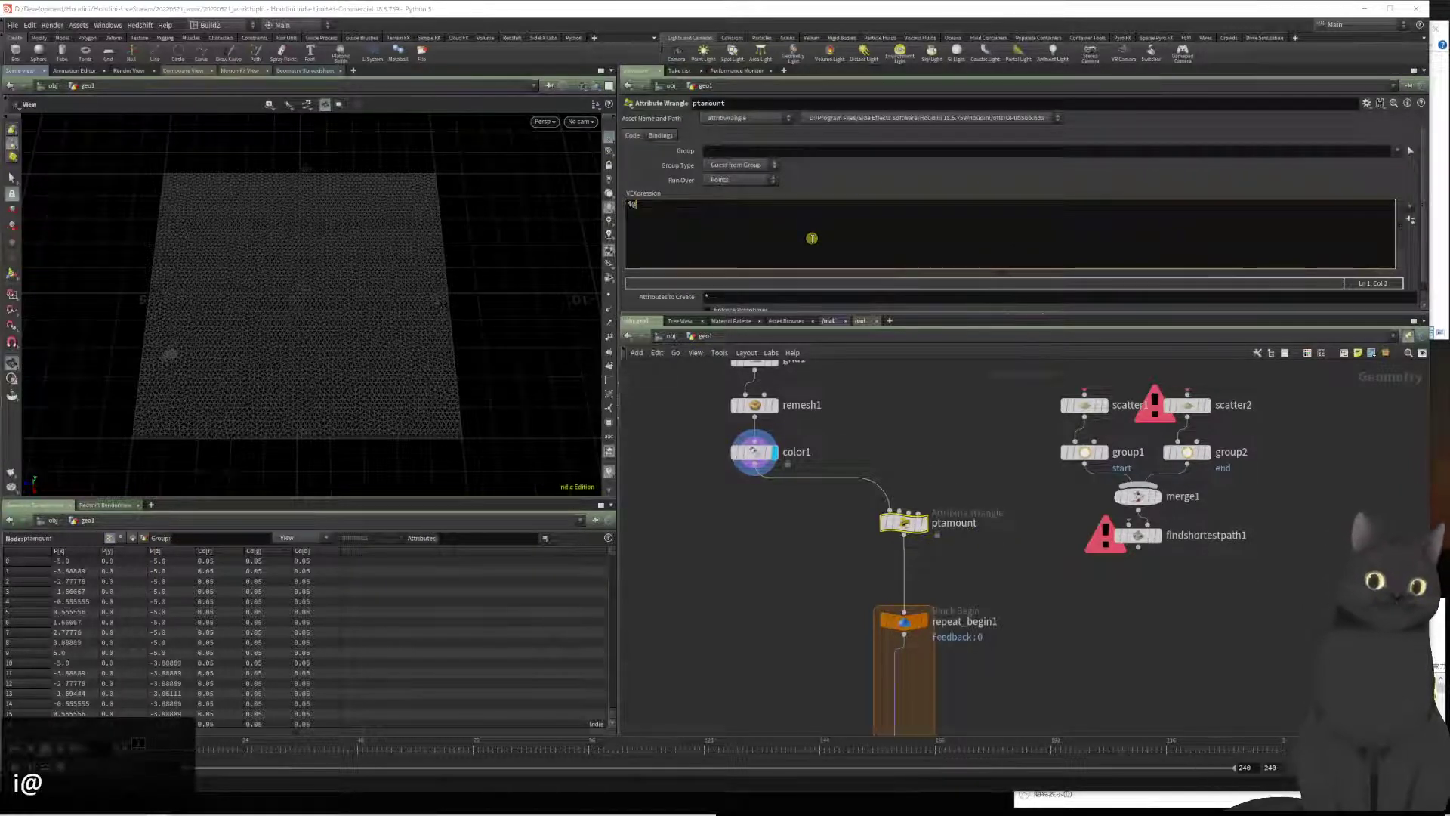
pyautogui.write('ptamont')
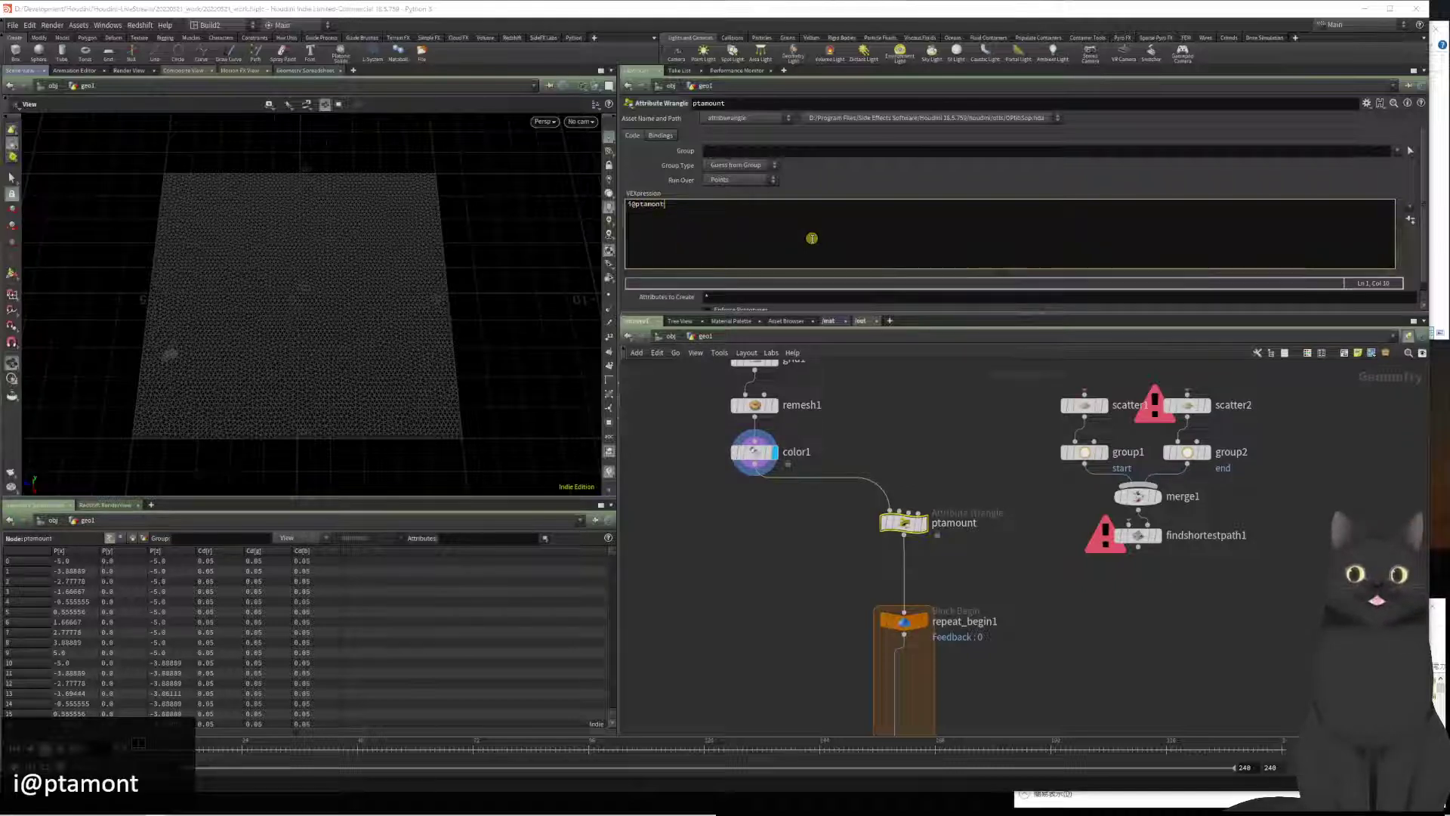
pyautogui.press('BackSpace')
pyautogui.press('BackSpace')
pyautogui.press('BackSpace')
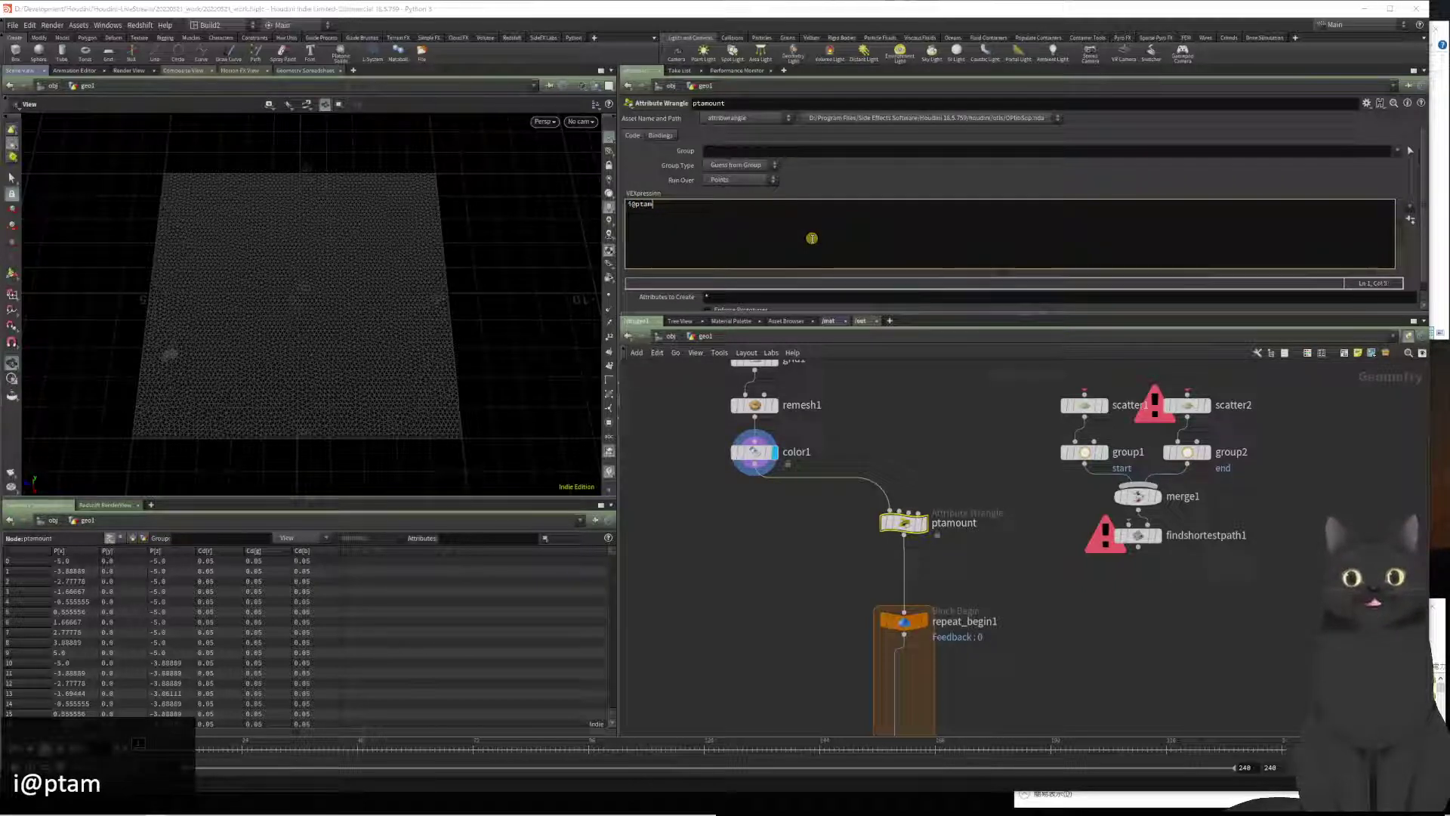
pyautogui.write('ount = ')
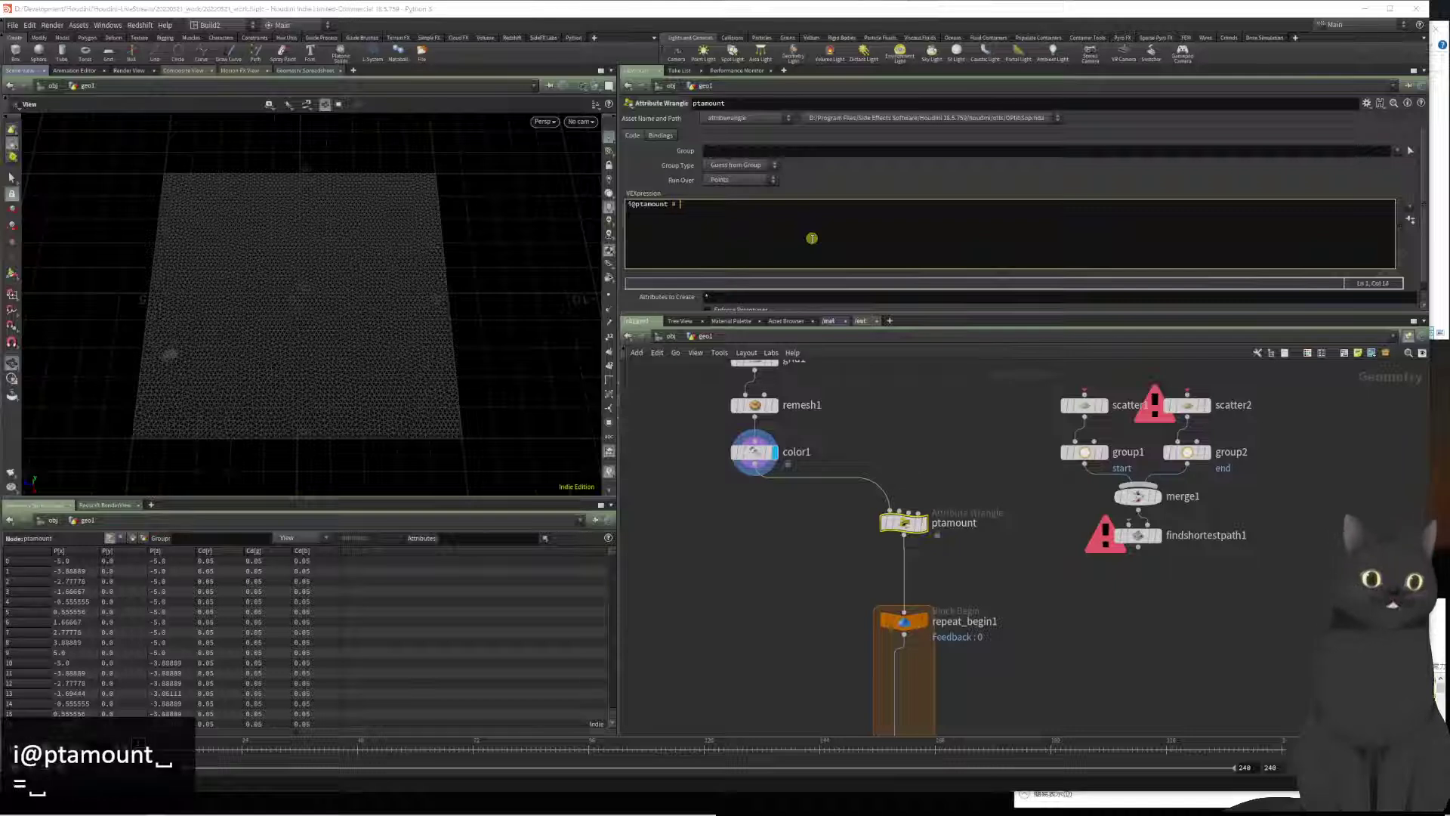
pyautogui.write('@numpt;')
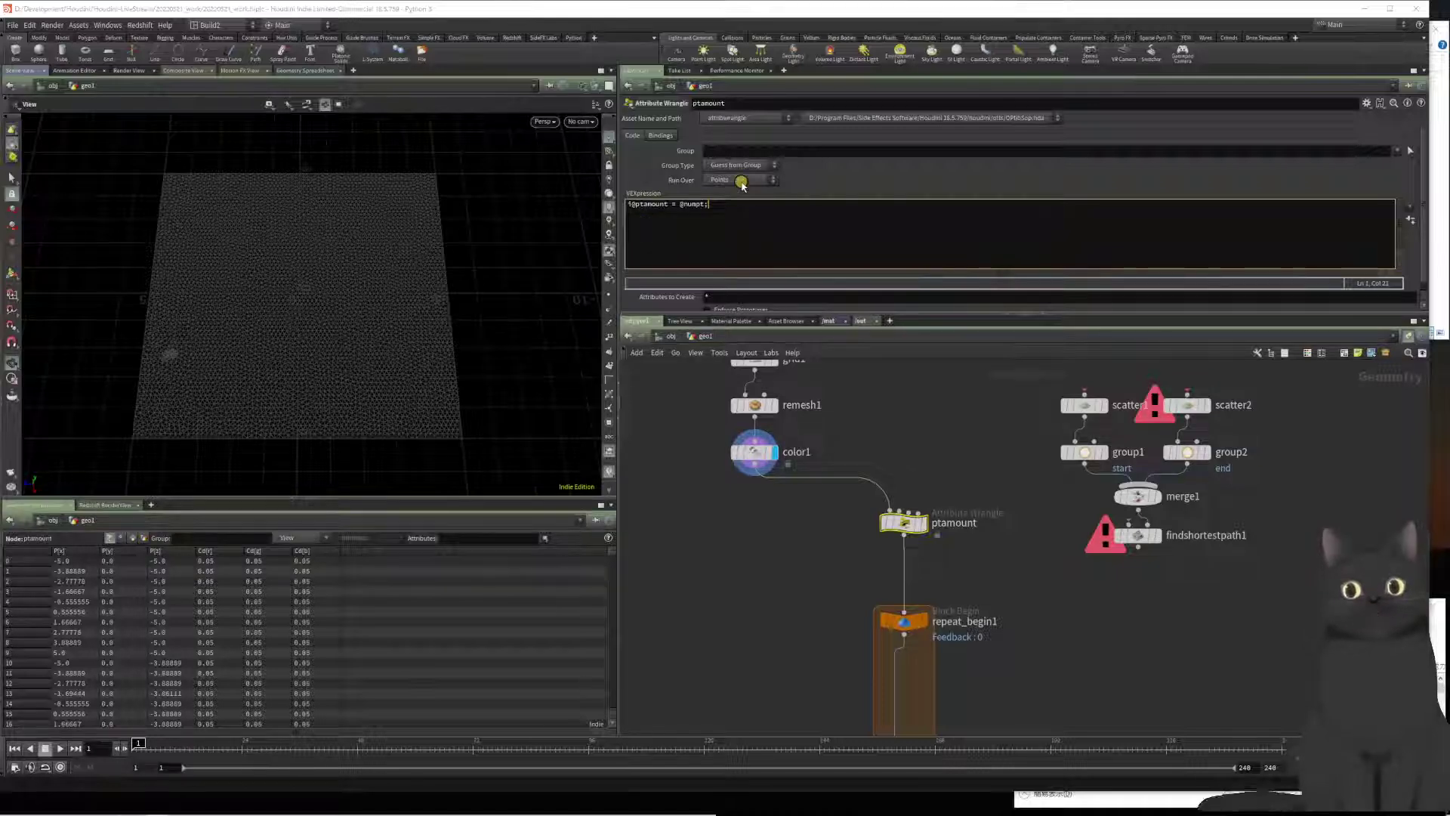
pyautogui.click(739, 180)
pyautogui.click(730, 191)
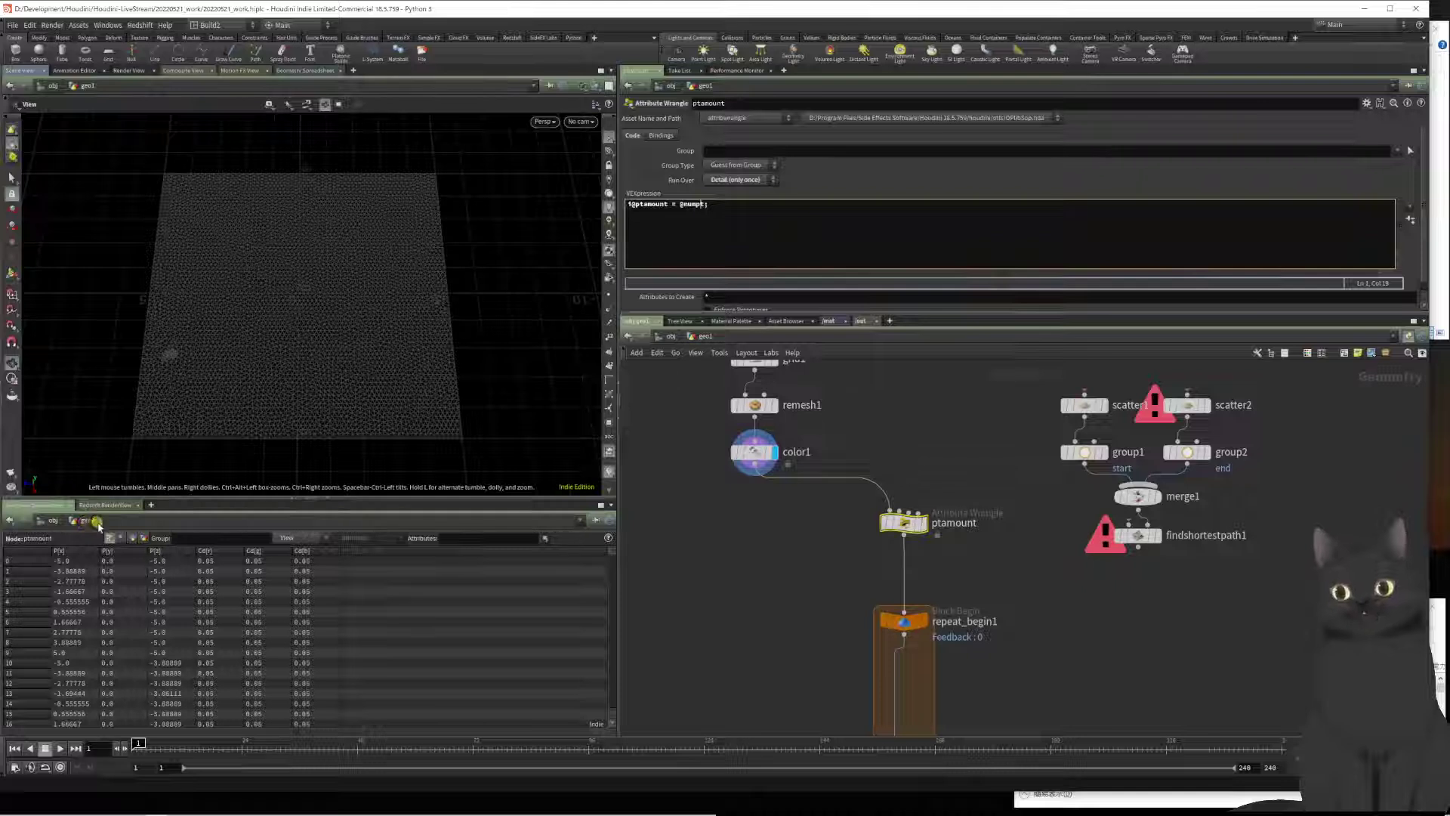
# Step: Show the detail attributes in the geometry spreadsheet and display the ptamount node
pyautogui.click(146, 537)
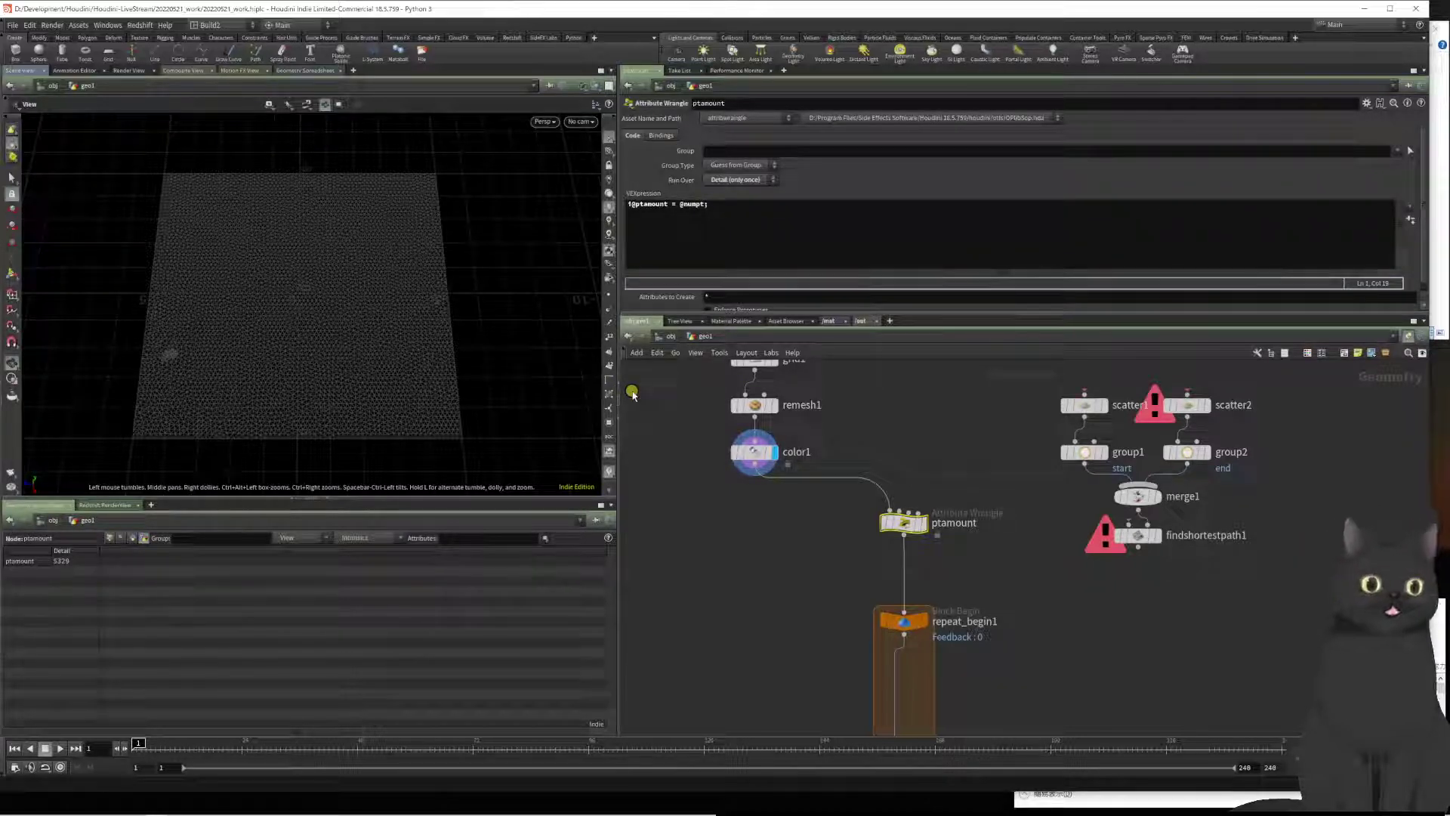
pyautogui.click(705, 234)
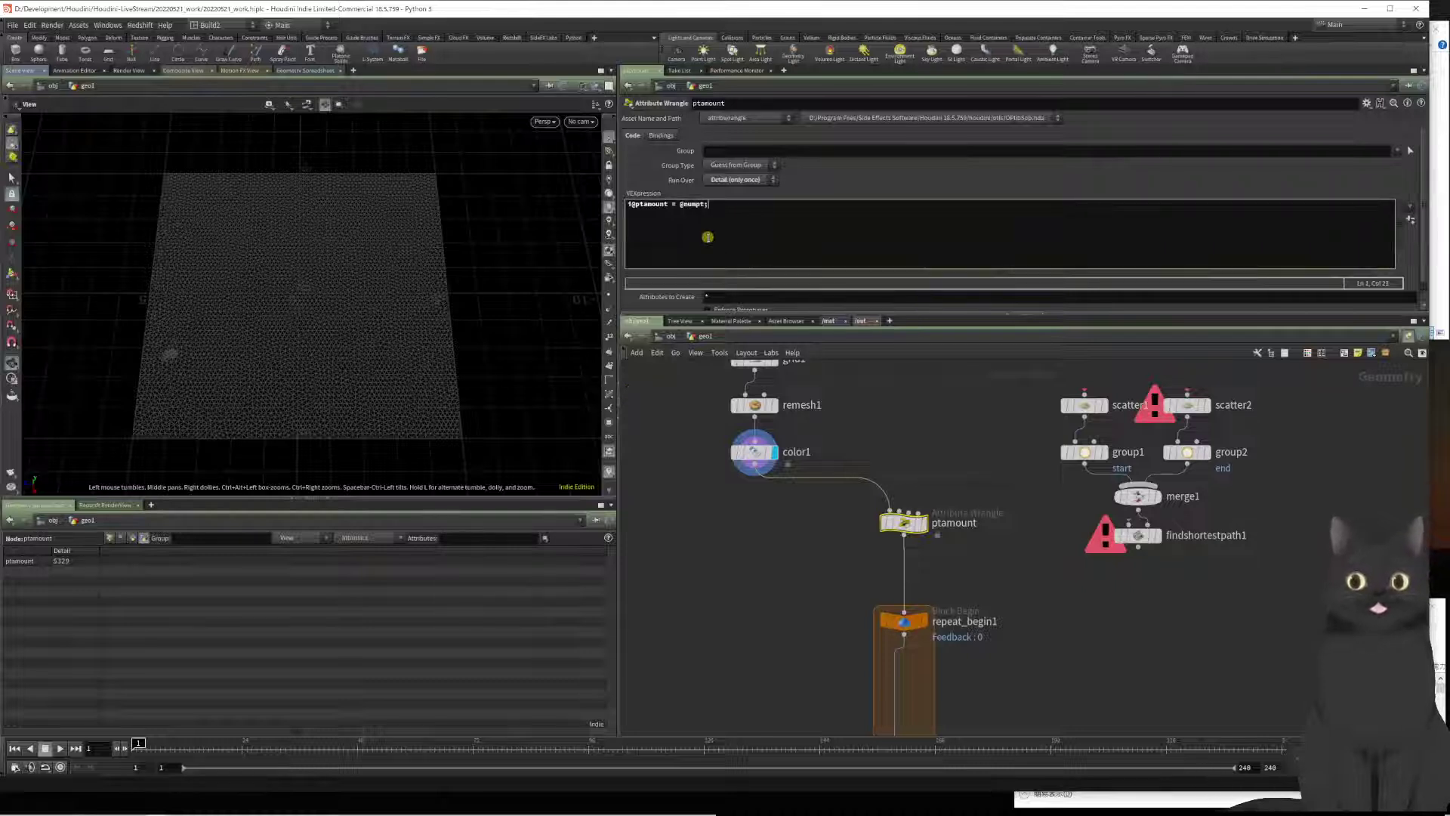
pyautogui.moveTo(751, 631); pyautogui.dragTo(738, 546, button='middle')
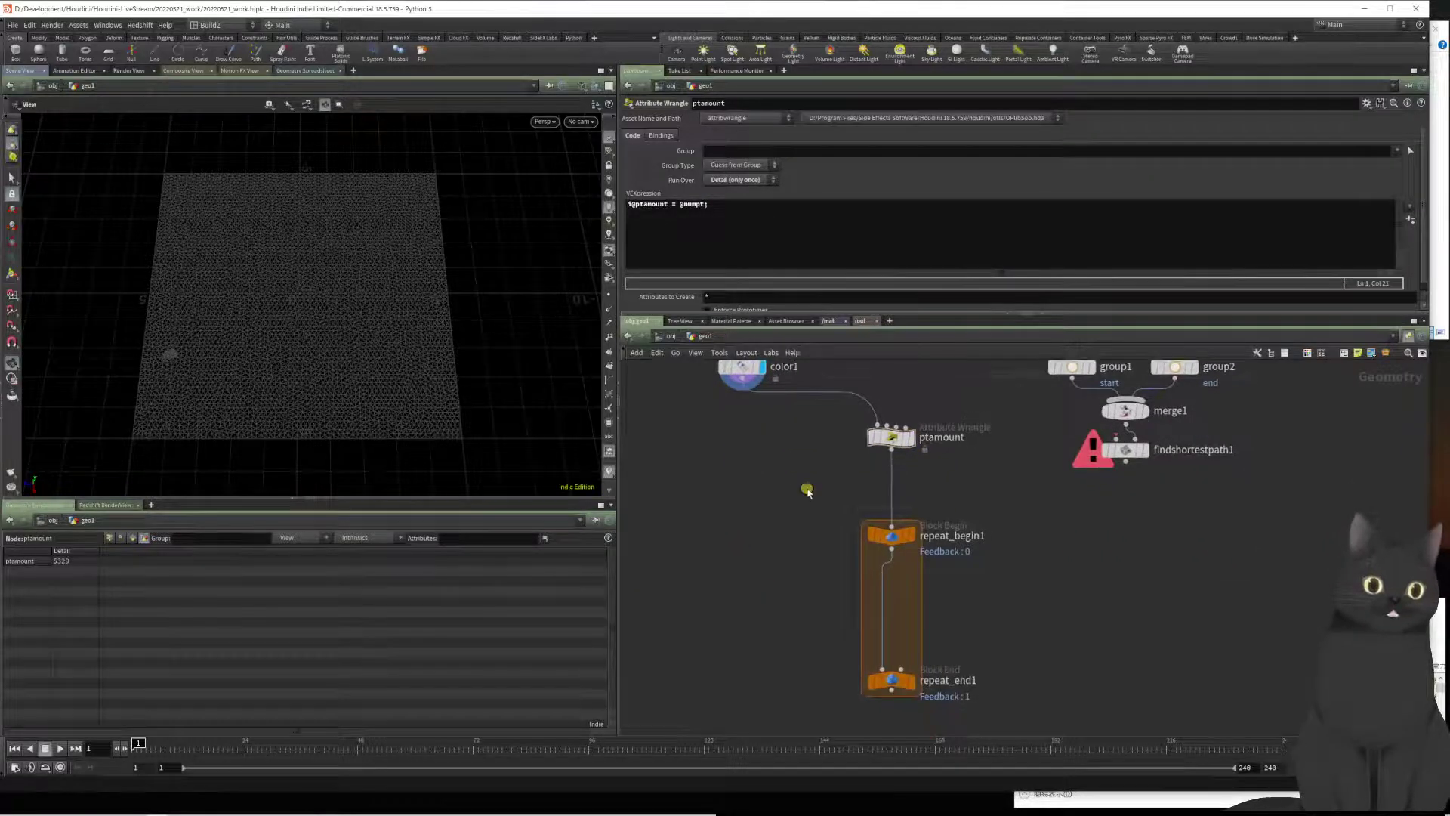
pyautogui.click(923, 451)
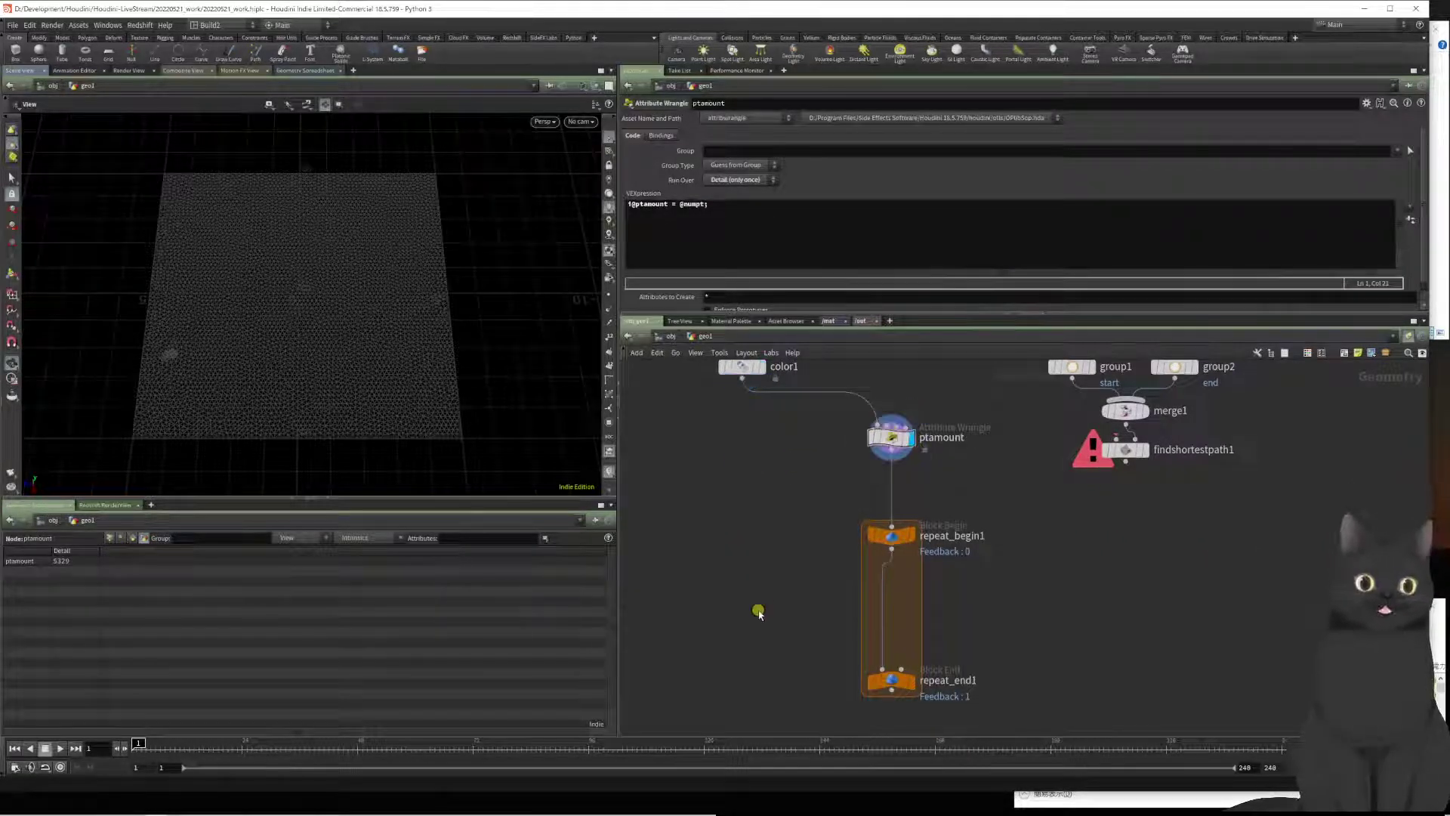
# Step: Display the repeat_end1 node and move it lower to make room inside the loop
pyautogui.moveTo(759, 611); pyautogui.dragTo(759, 516, button='middle')
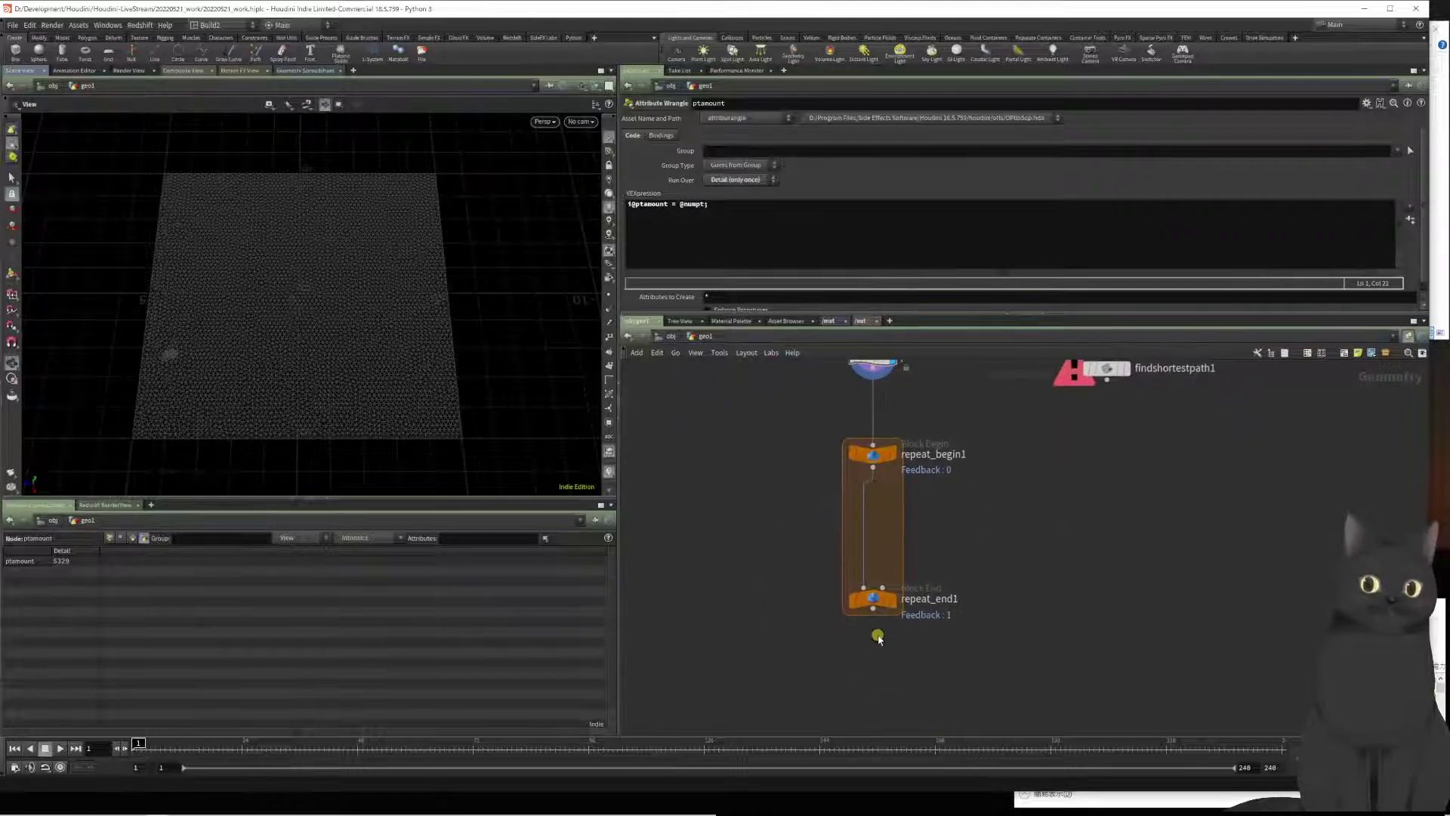
pyautogui.moveTo(889, 604)
pyautogui.moveTo(869, 600); pyautogui.dragTo(867, 624)
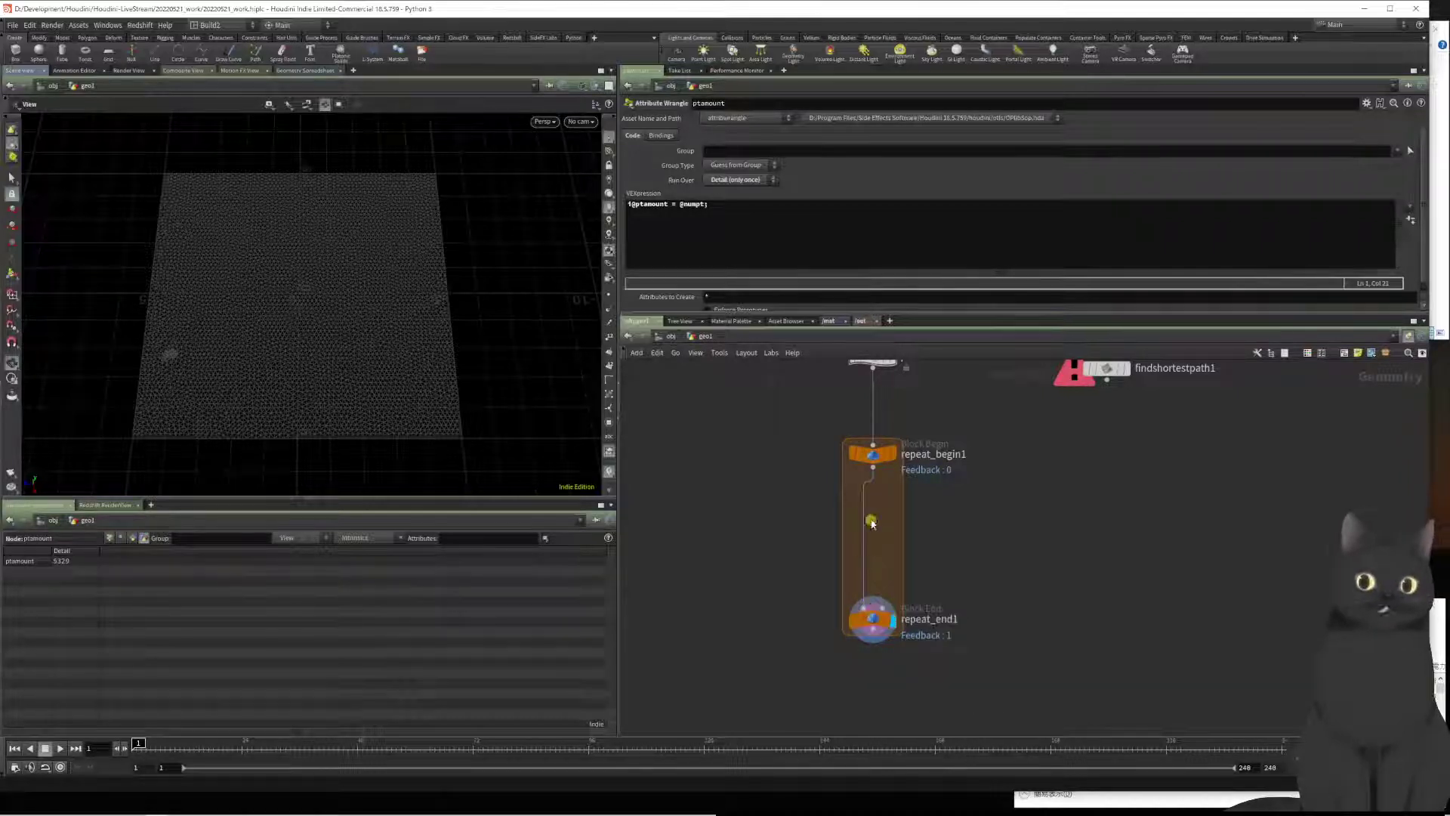
# Step: Insert a Point Wrangle between repeat_begin1 and repeat_end1 and name it set_scatter
pyautogui.press('Tab')
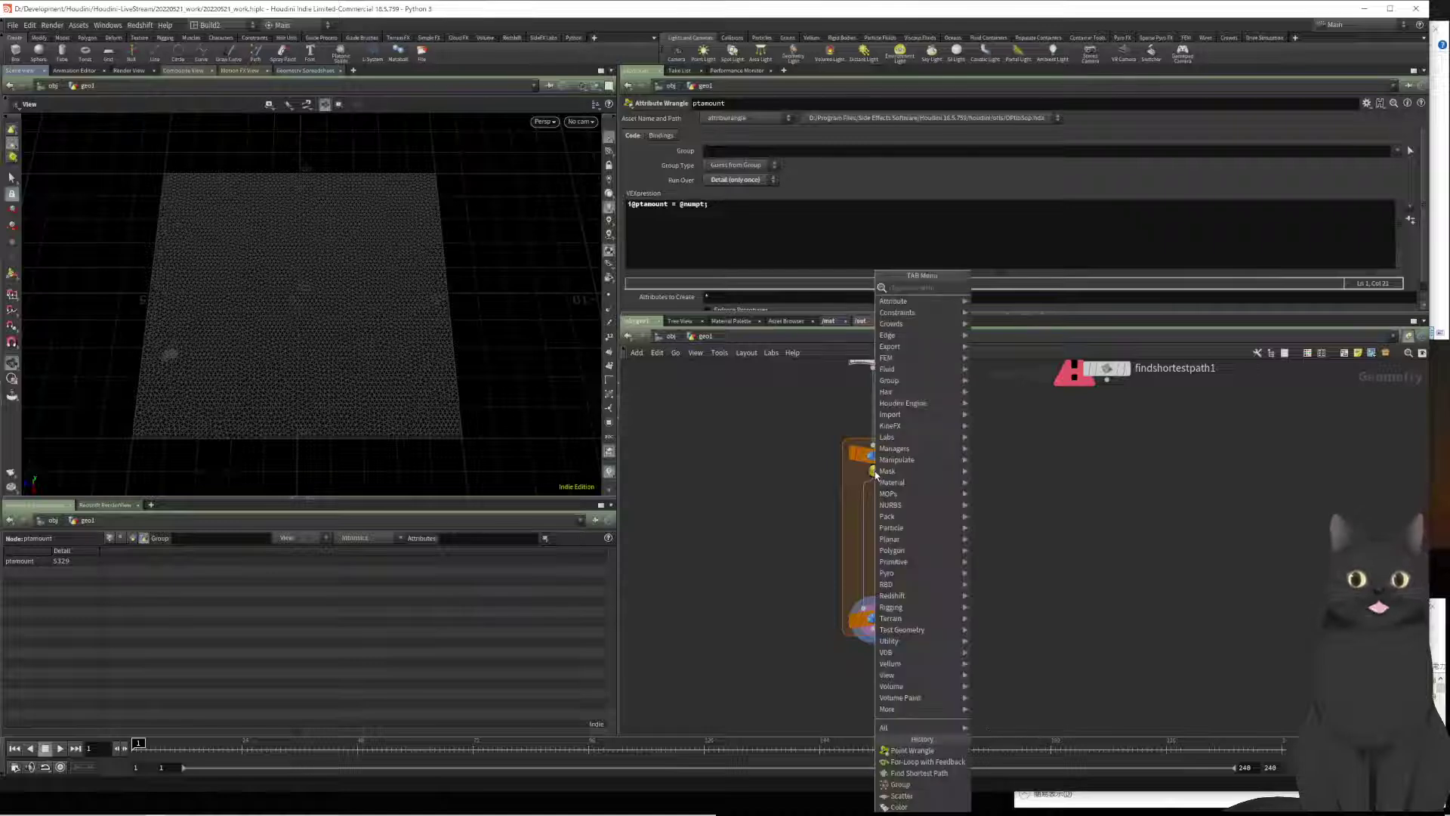
pyautogui.write('pow')
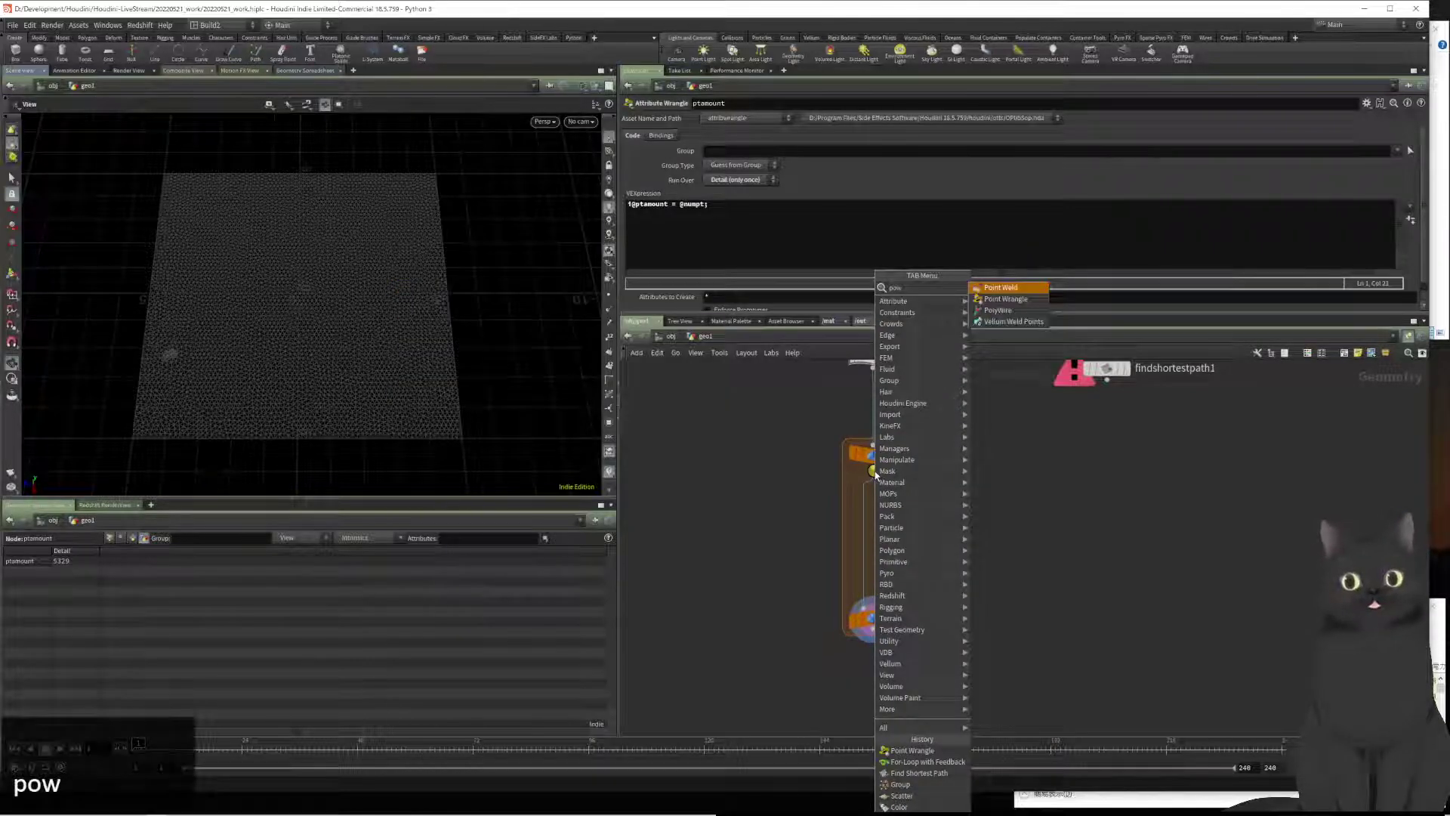
pyautogui.press('Down')
pyautogui.press('Return')
pyautogui.press('Return')
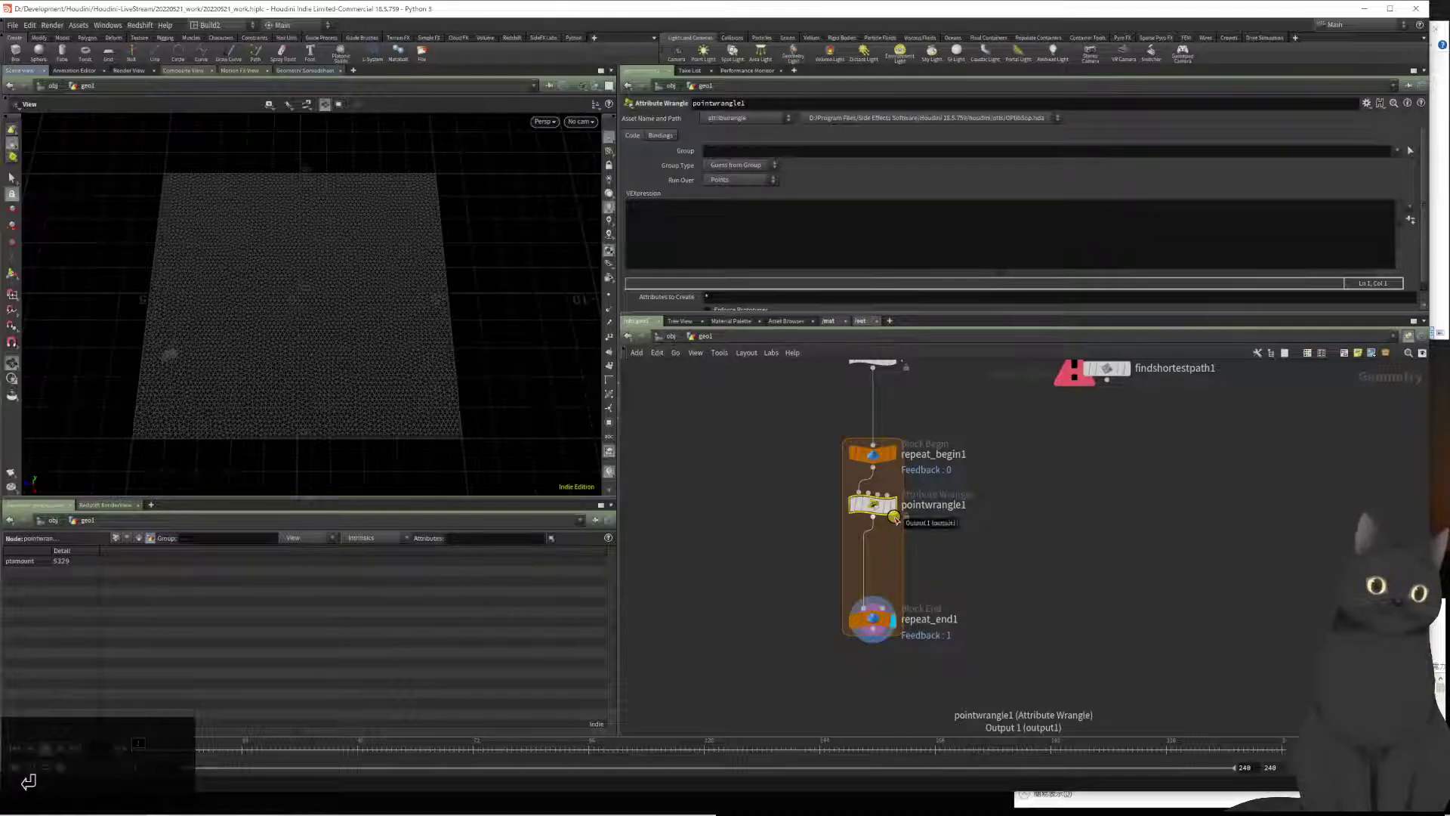
pyautogui.doubleClick(922, 505)
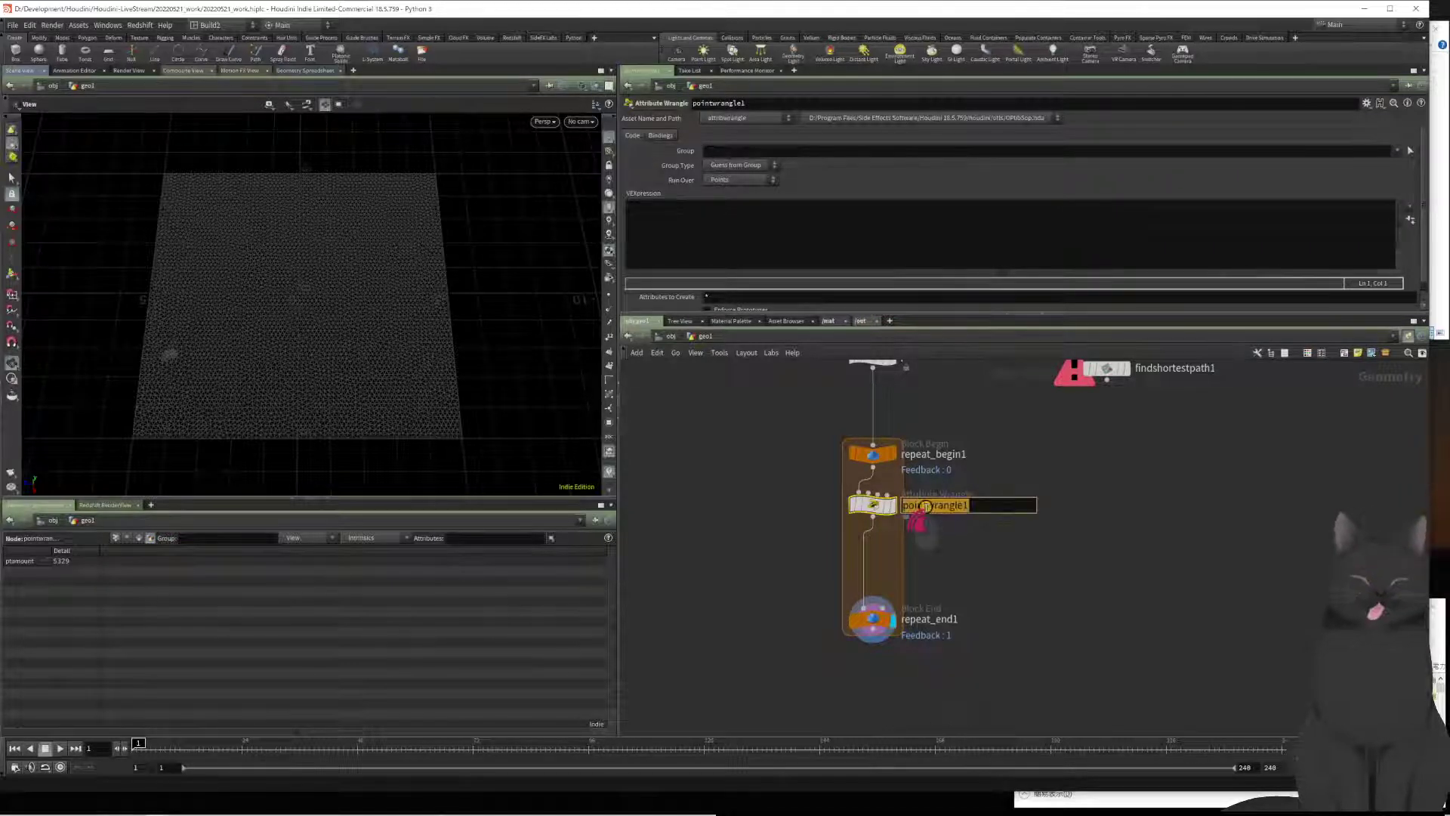
pyautogui.write('set_')
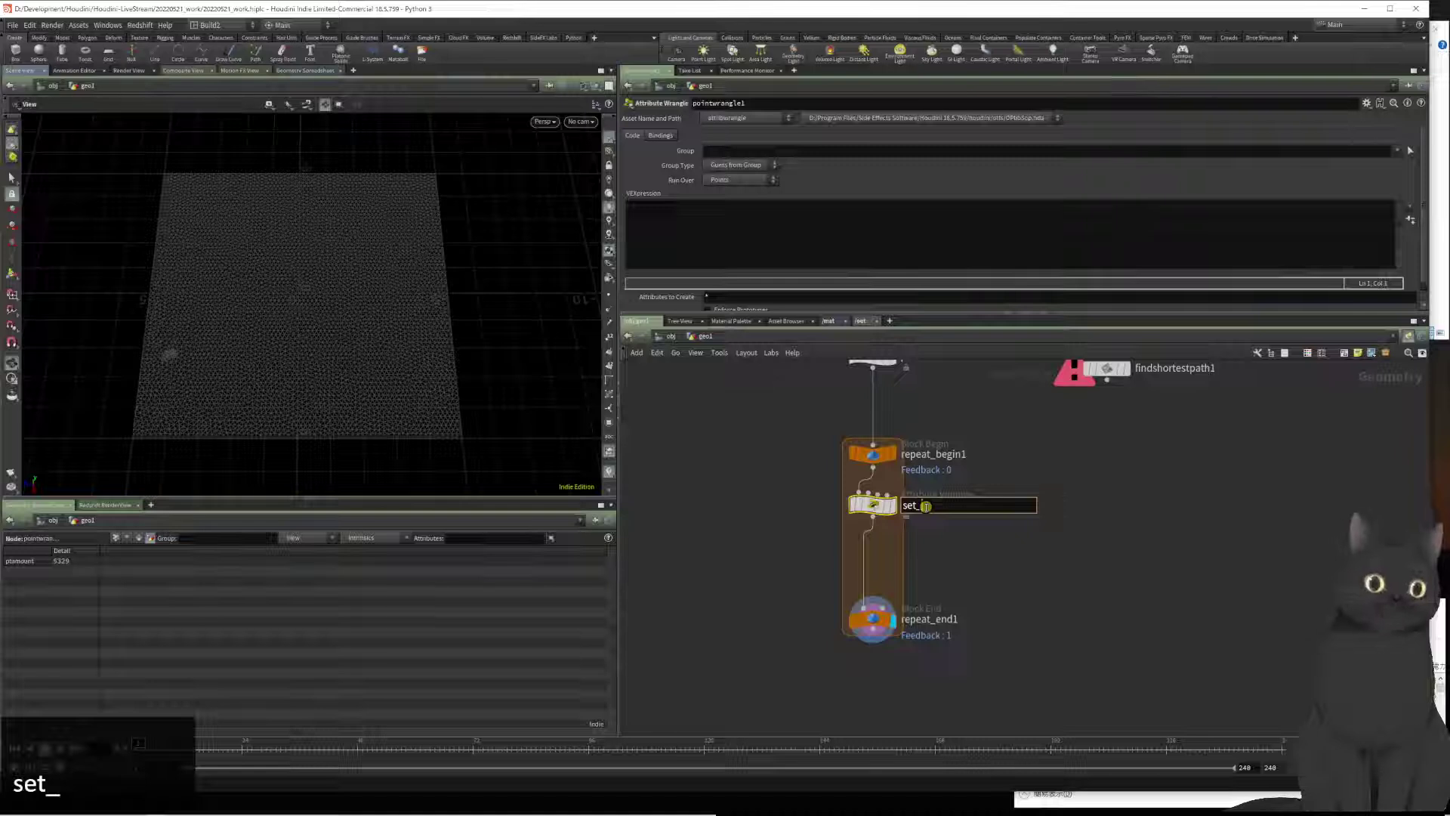
pyautogui.write('scatter')
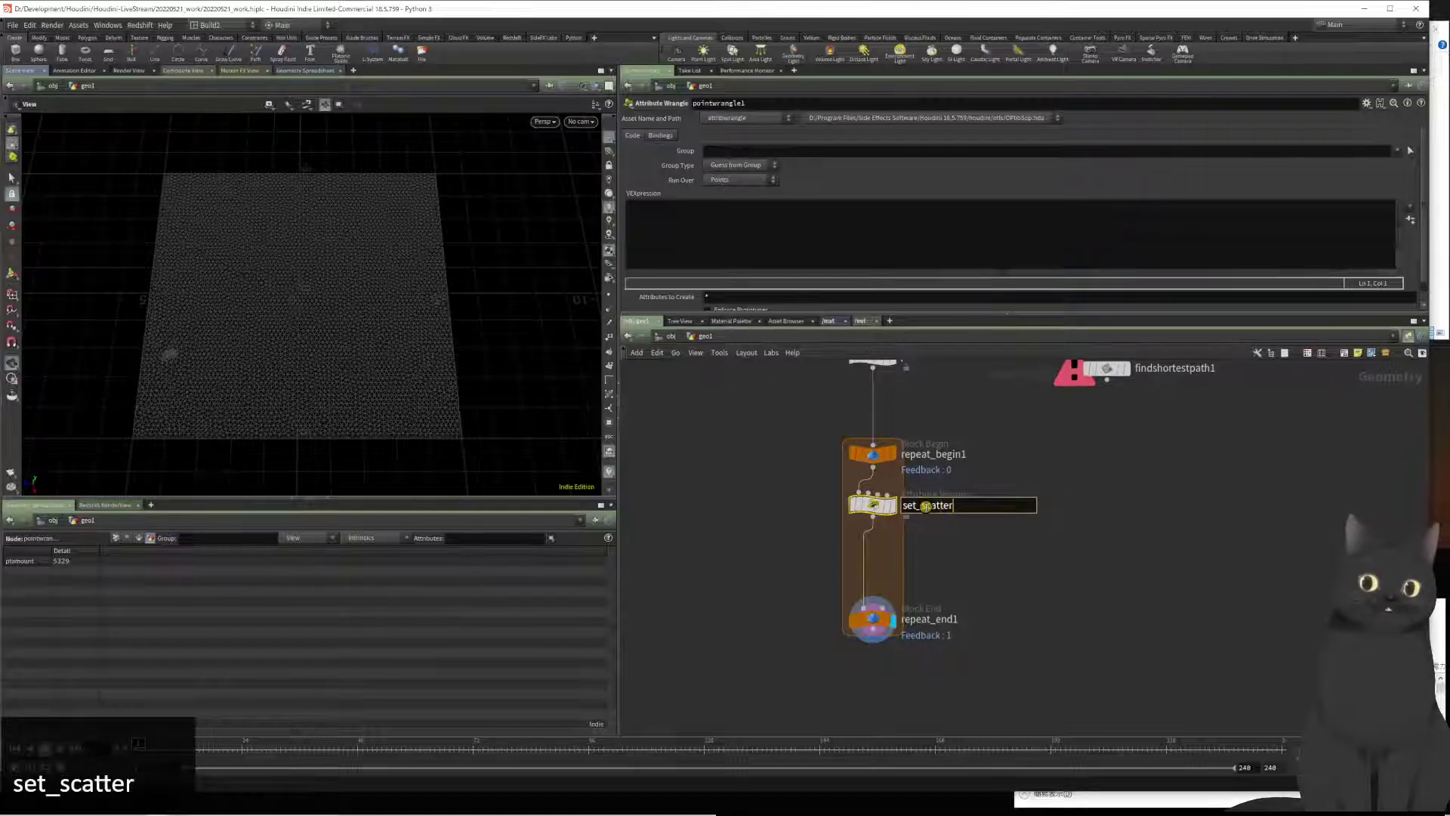
pyautogui.press('Return')
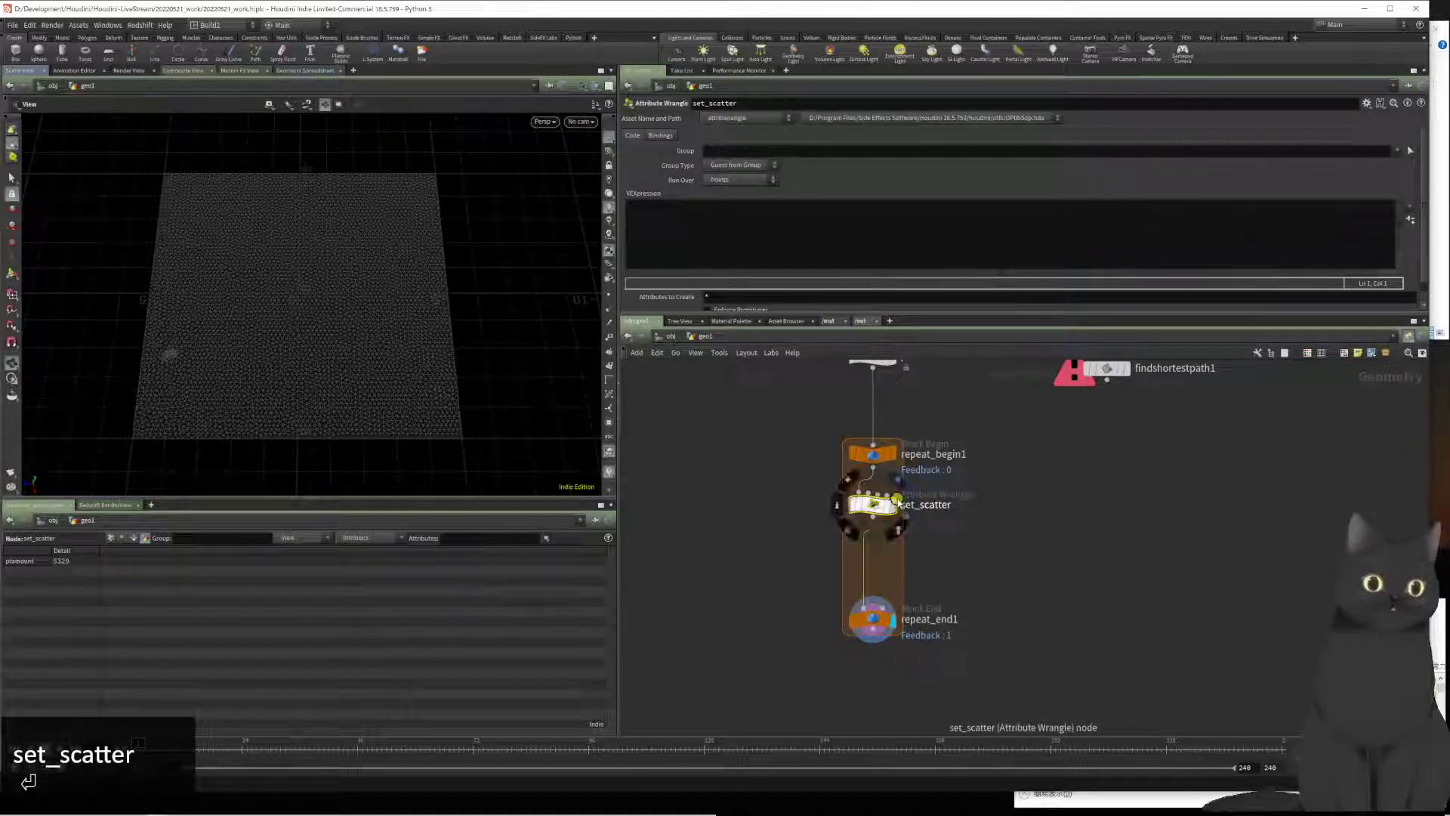
pyautogui.moveTo(922, 411); pyautogui.dragTo(903, 470, button='middle')
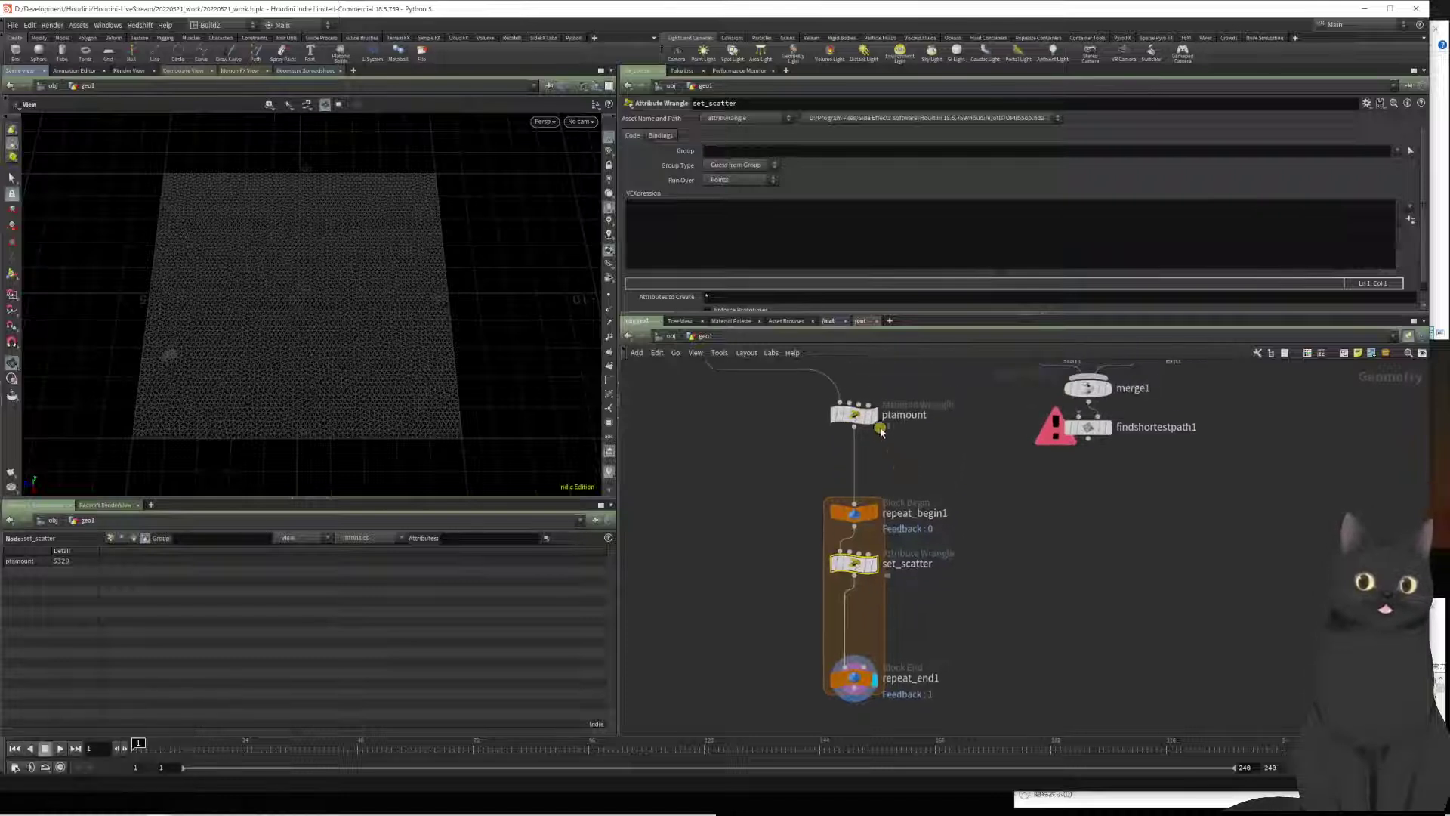
pyautogui.click(873, 414)
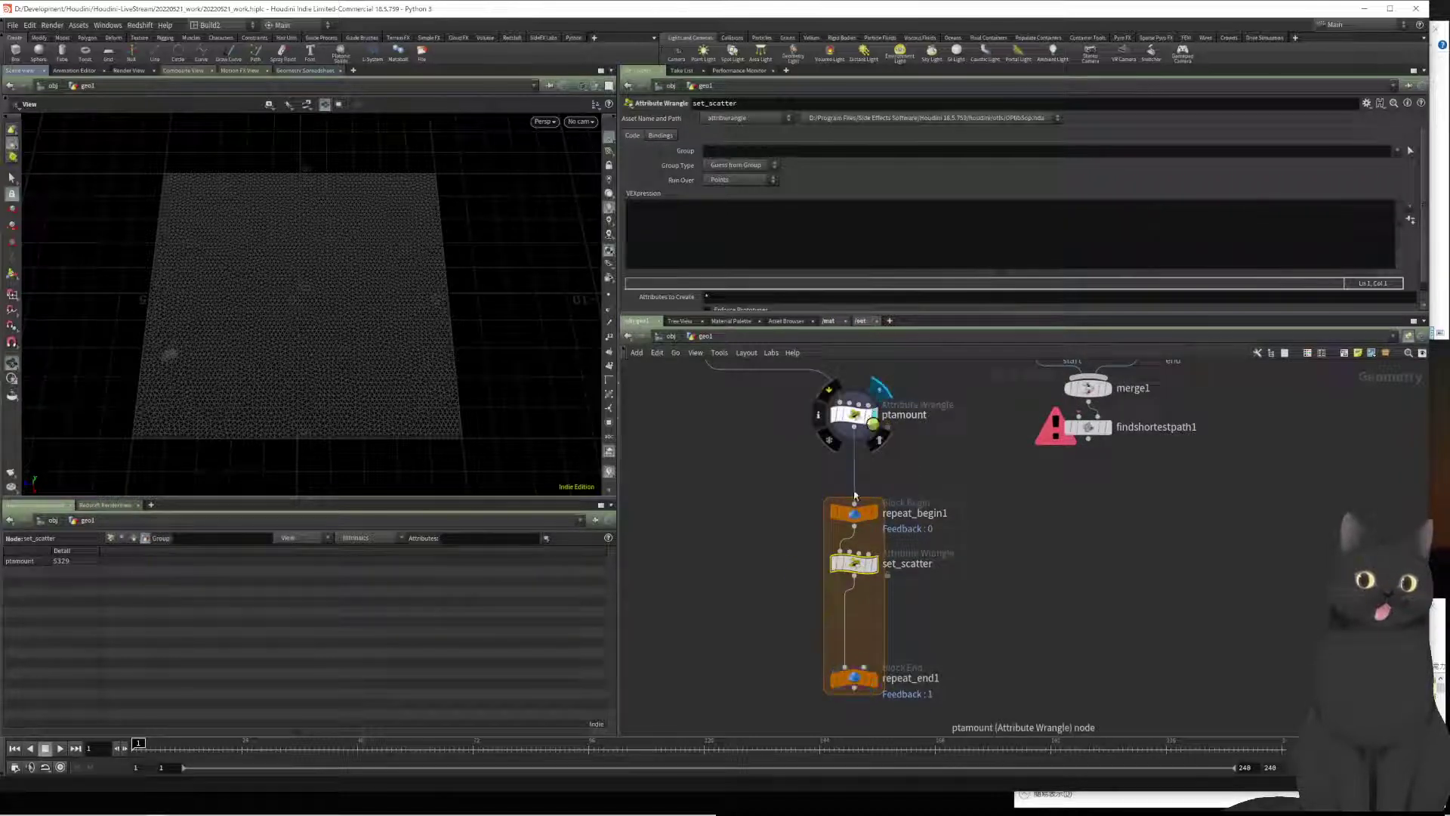
pyautogui.click(834, 253)
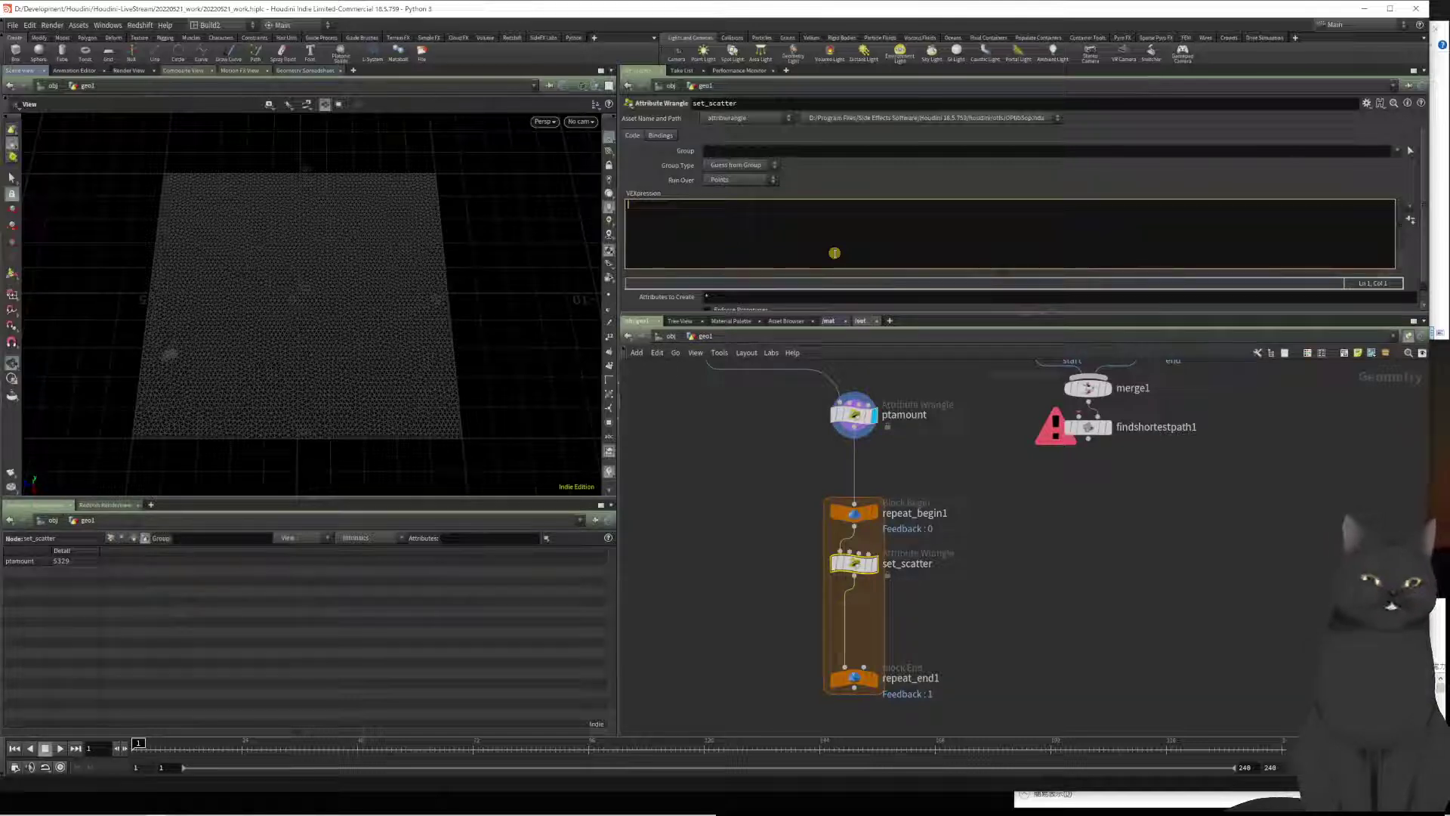
pyautogui.write('@grou')
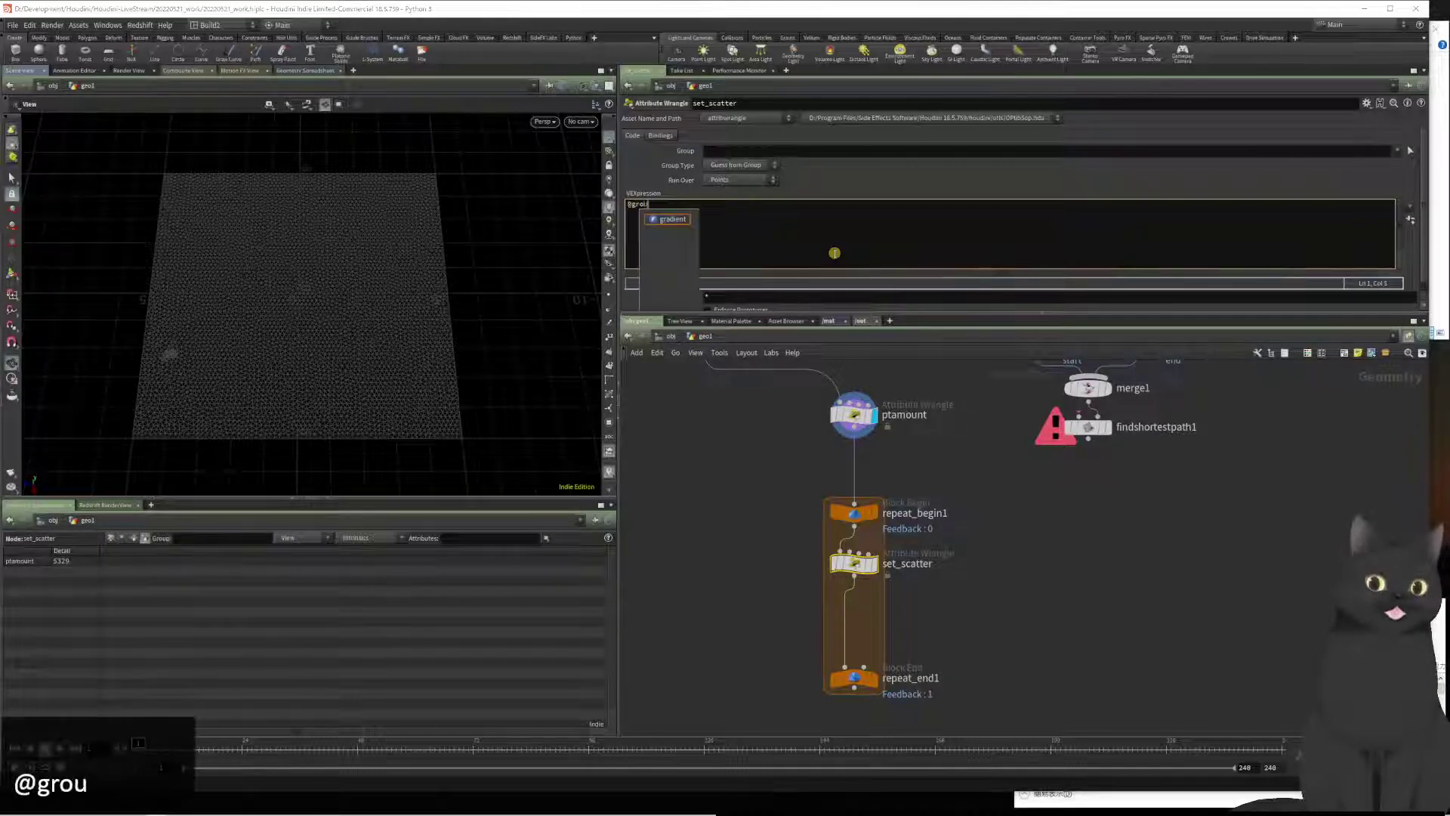
pyautogui.write('p ')
pyautogui.write('-=')
pyautogui.press('BackSpace')
pyautogui.press('BackSpace')
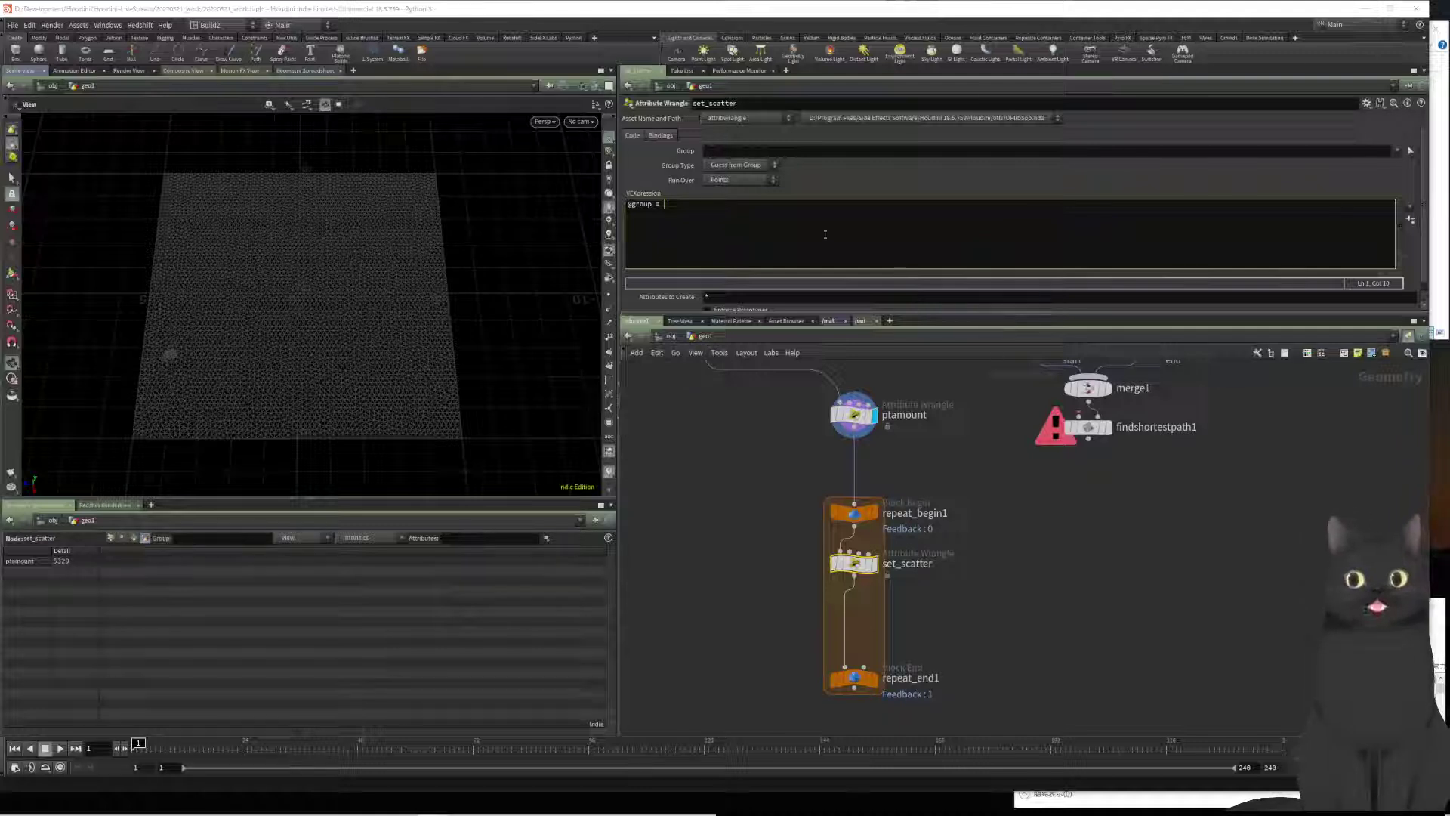
pyautogui.tripleClick(781, 242)
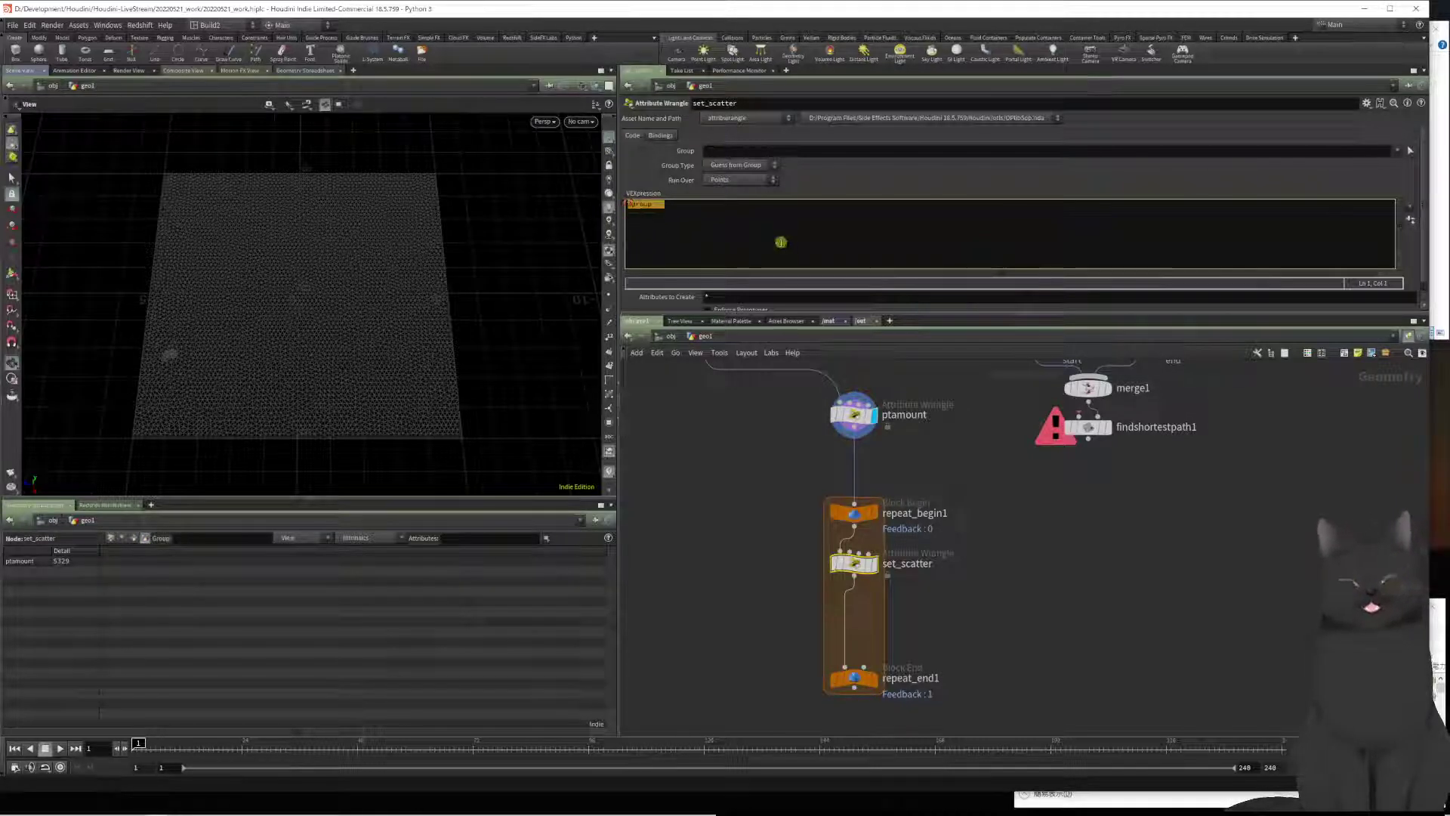
pyautogui.write('@group_s')
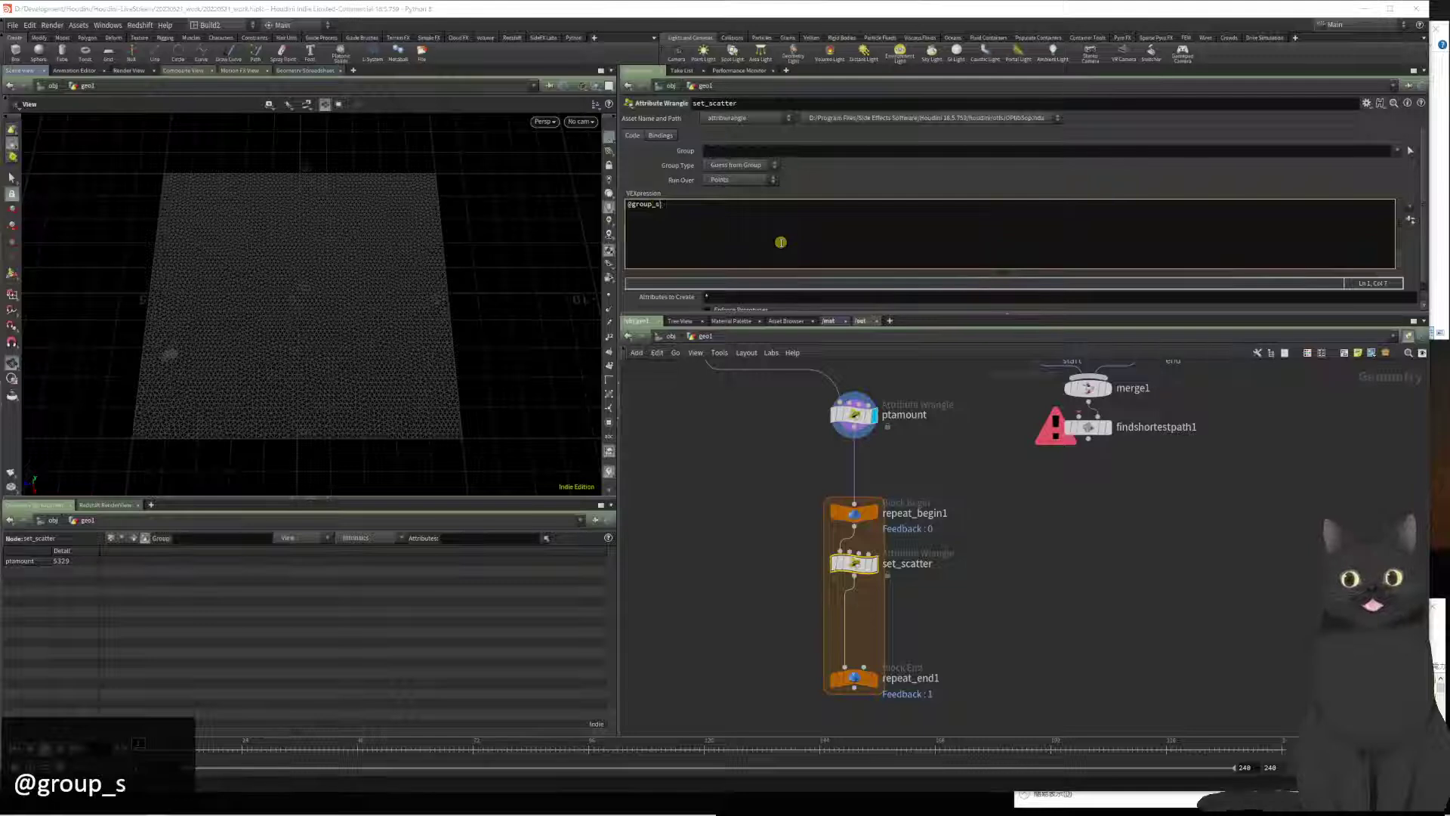
pyautogui.write('tart =')
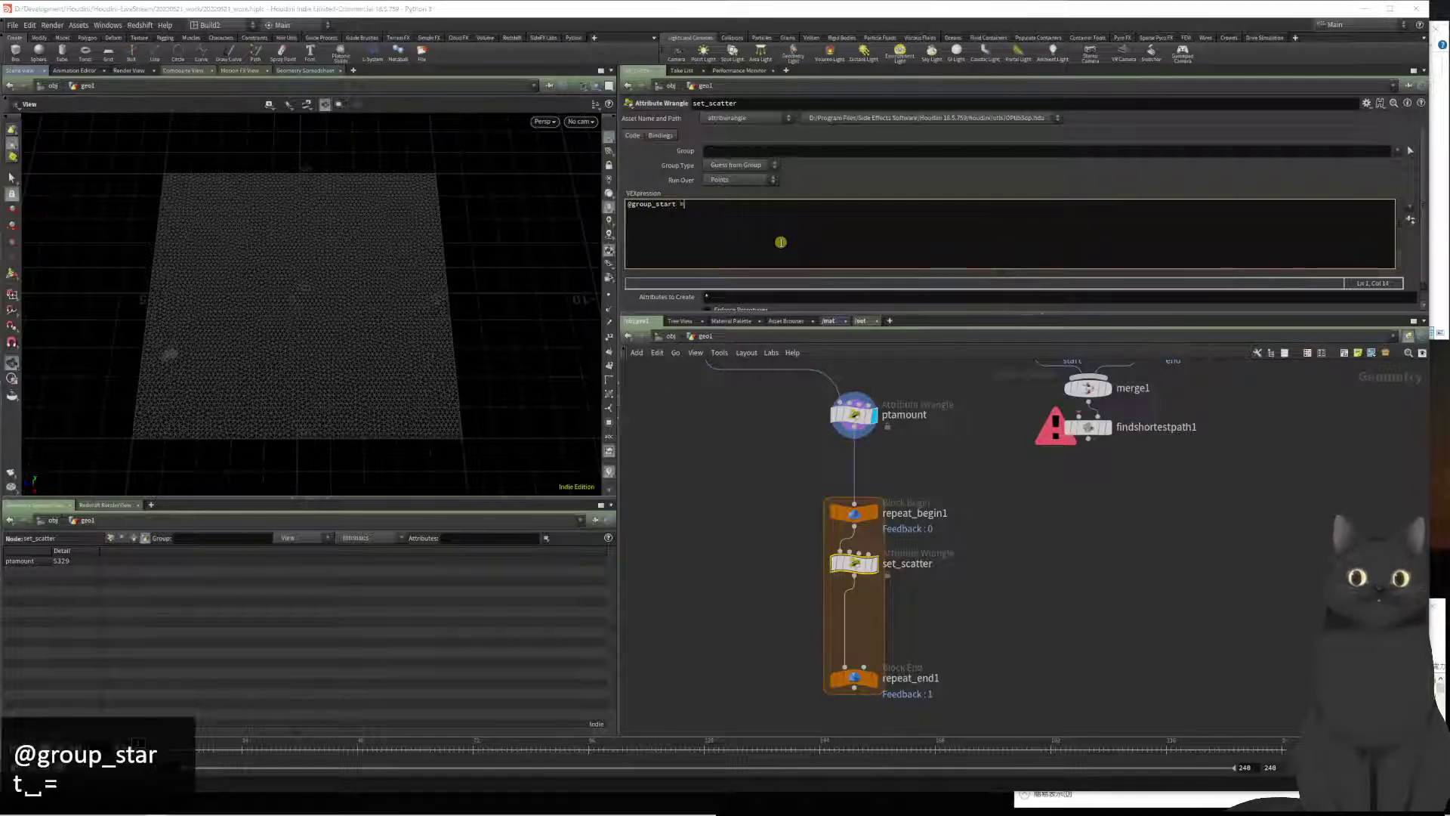
pyautogui.write(' 0; ')
pyautogui.write('@g')
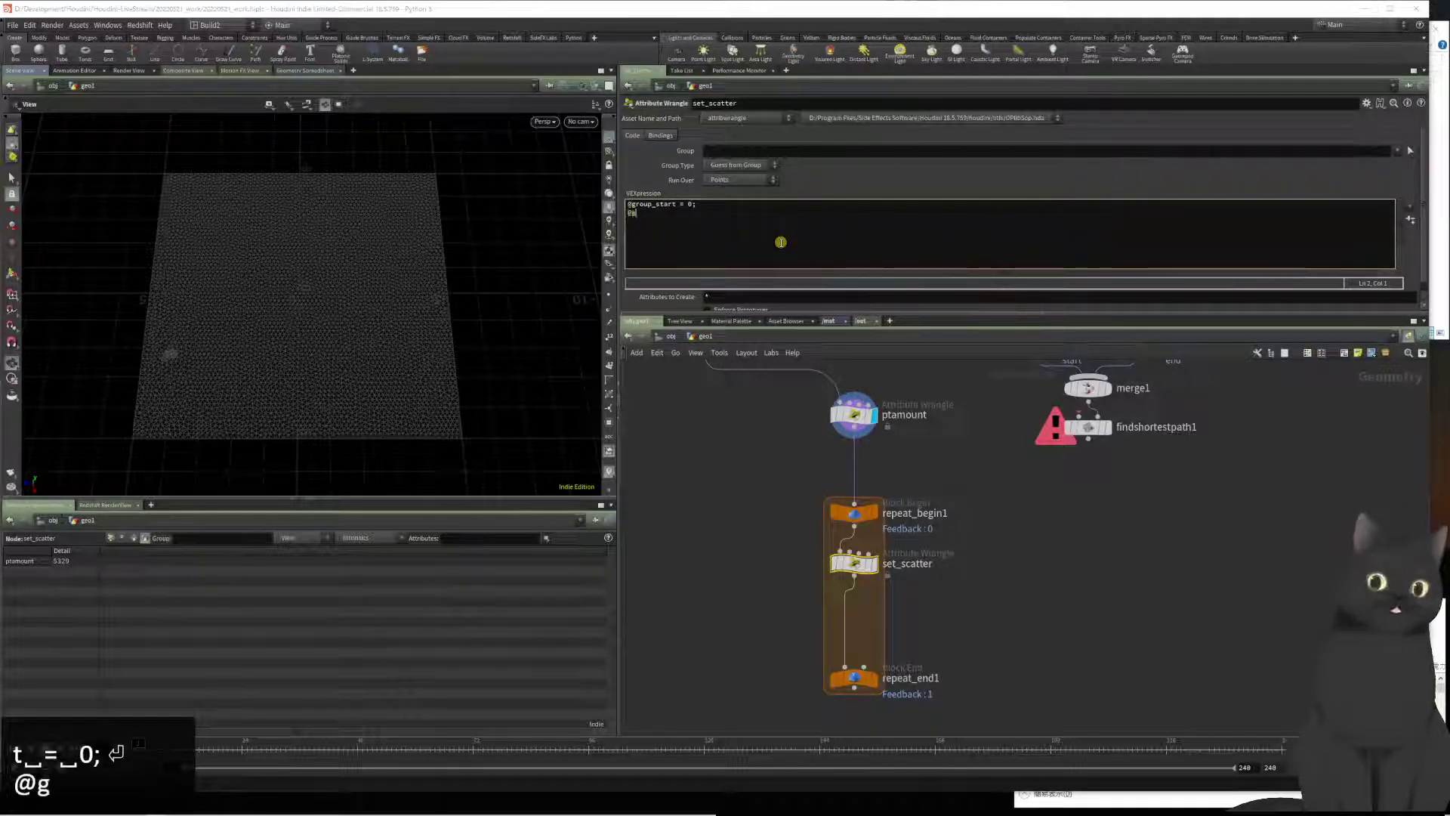
pyautogui.write('roup_edn = 0;')
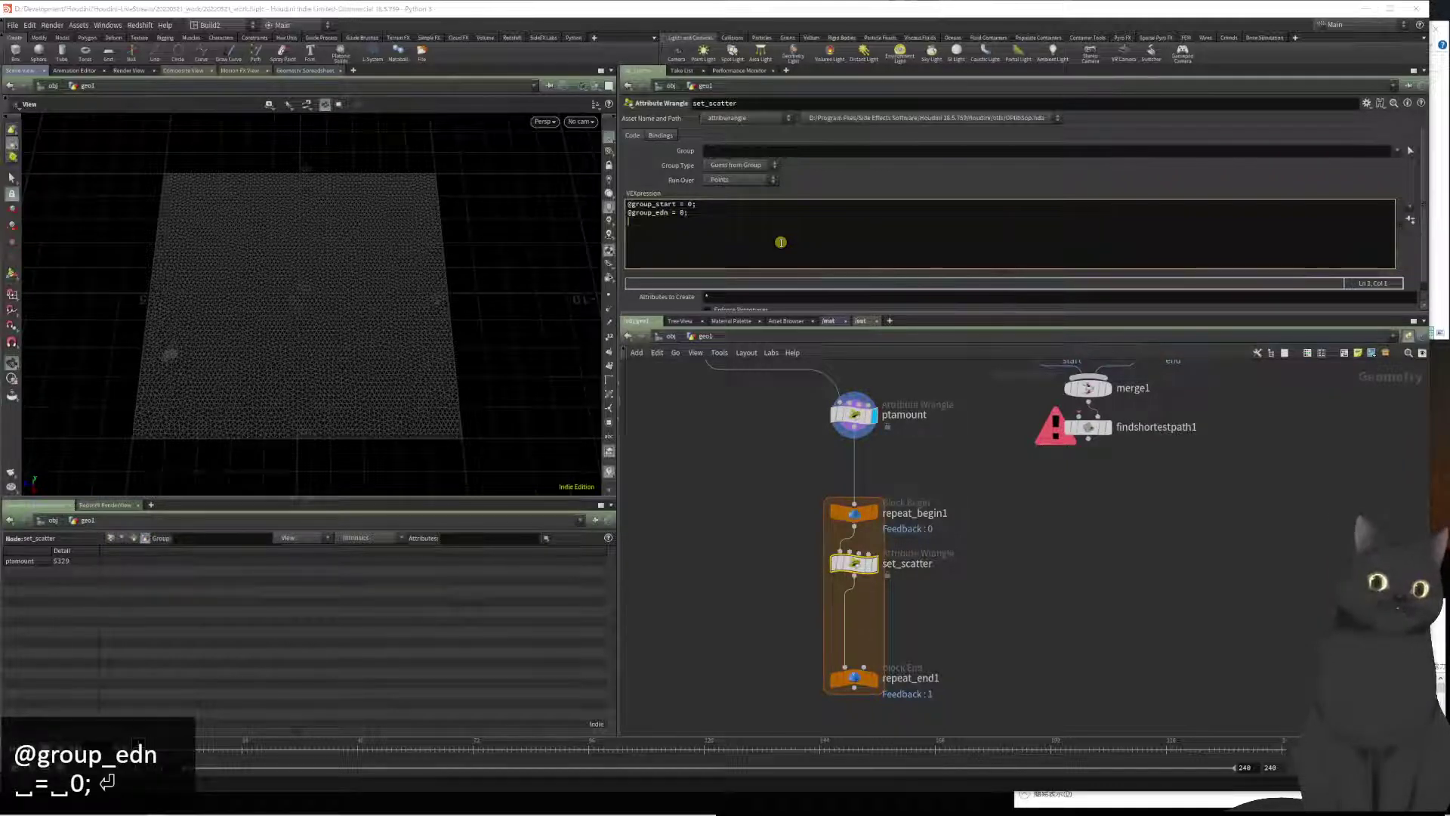
pyautogui.press('Return')
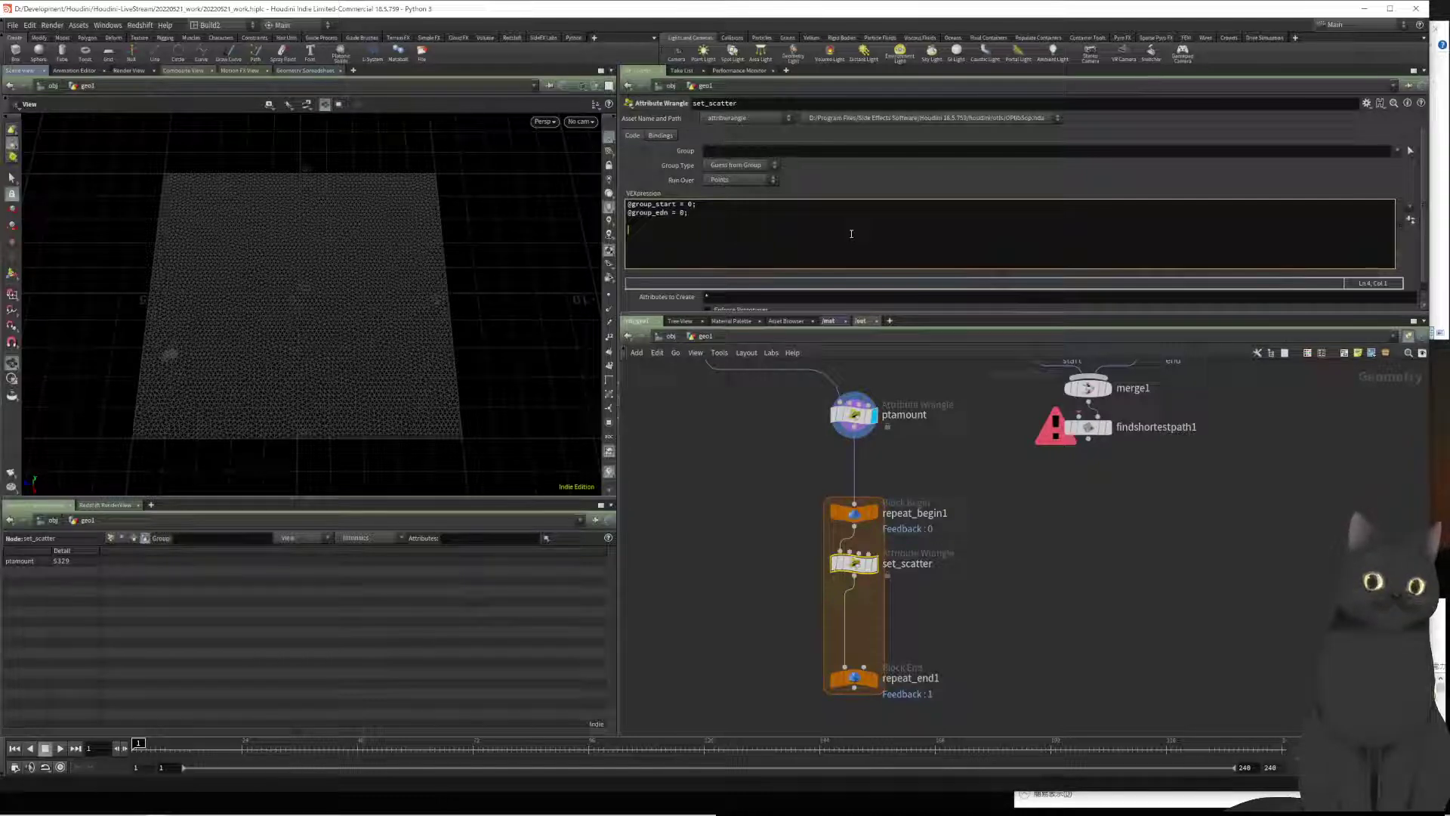
# Step: Add the line 'int ptamount = detail(0, "ptamount", 0);' to the set_scatter code and display the repeat_end1 node
pyautogui.write('int ')
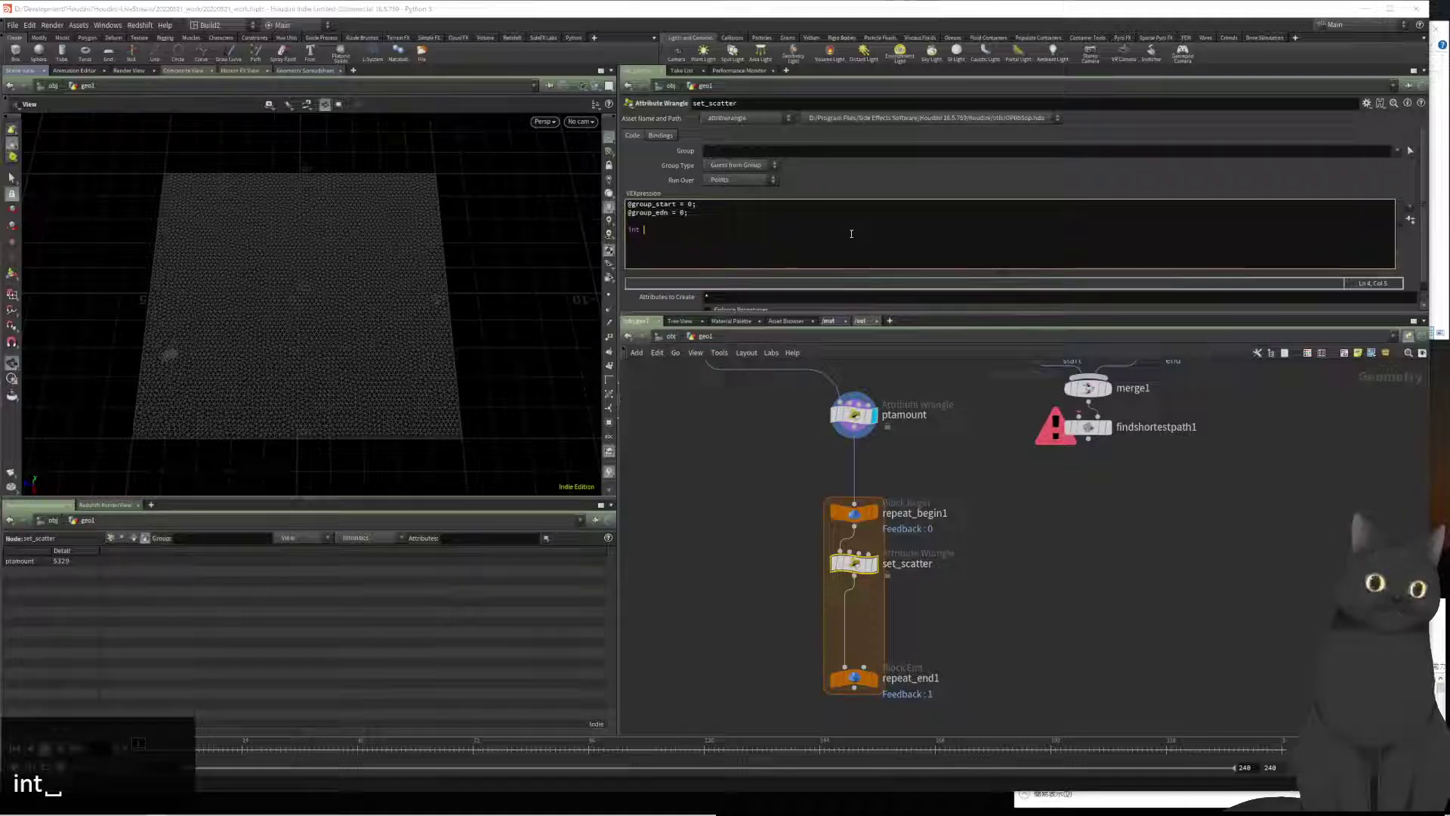
pyautogui.write('ptamount ')
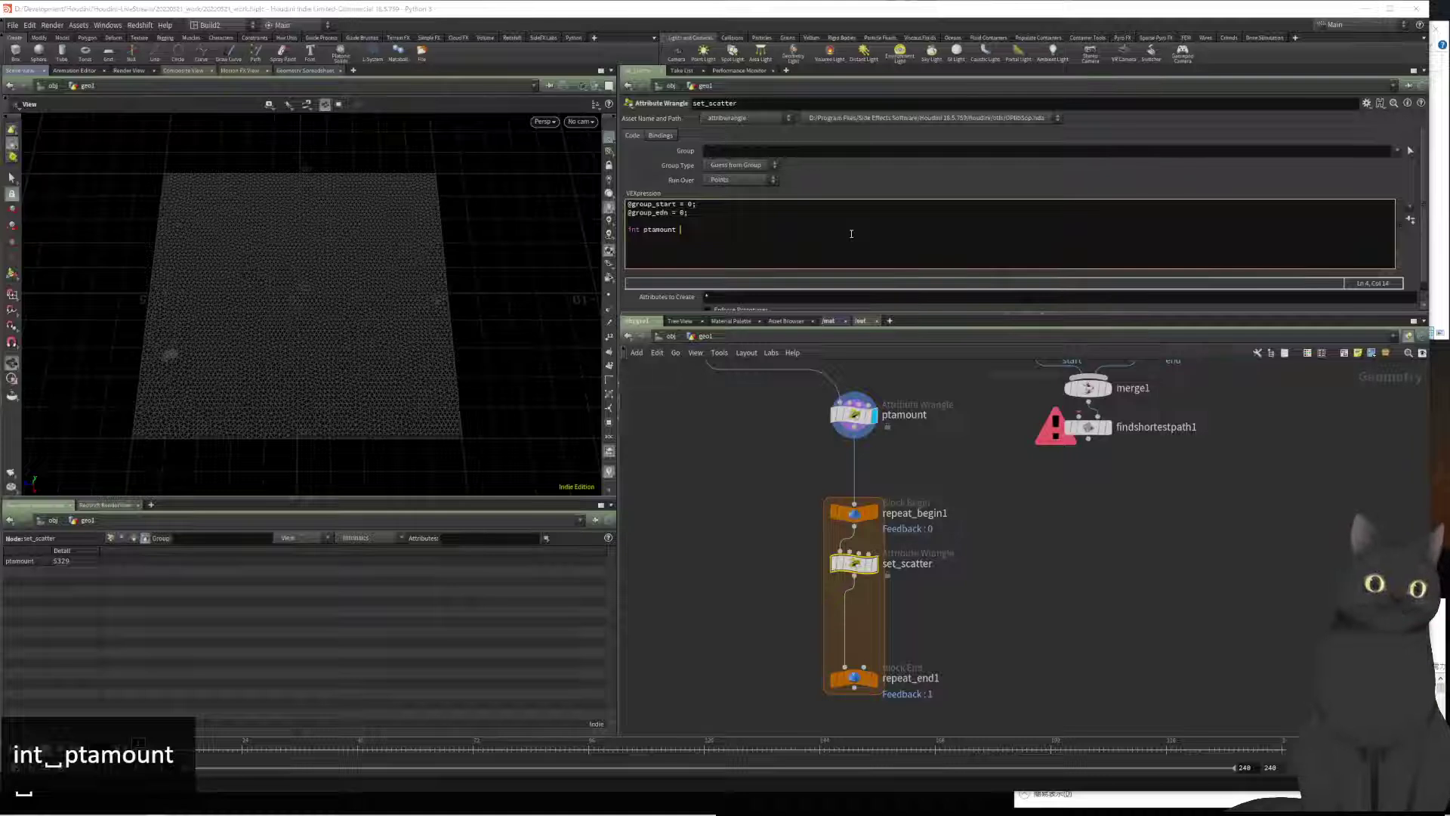
pyautogui.write('=')
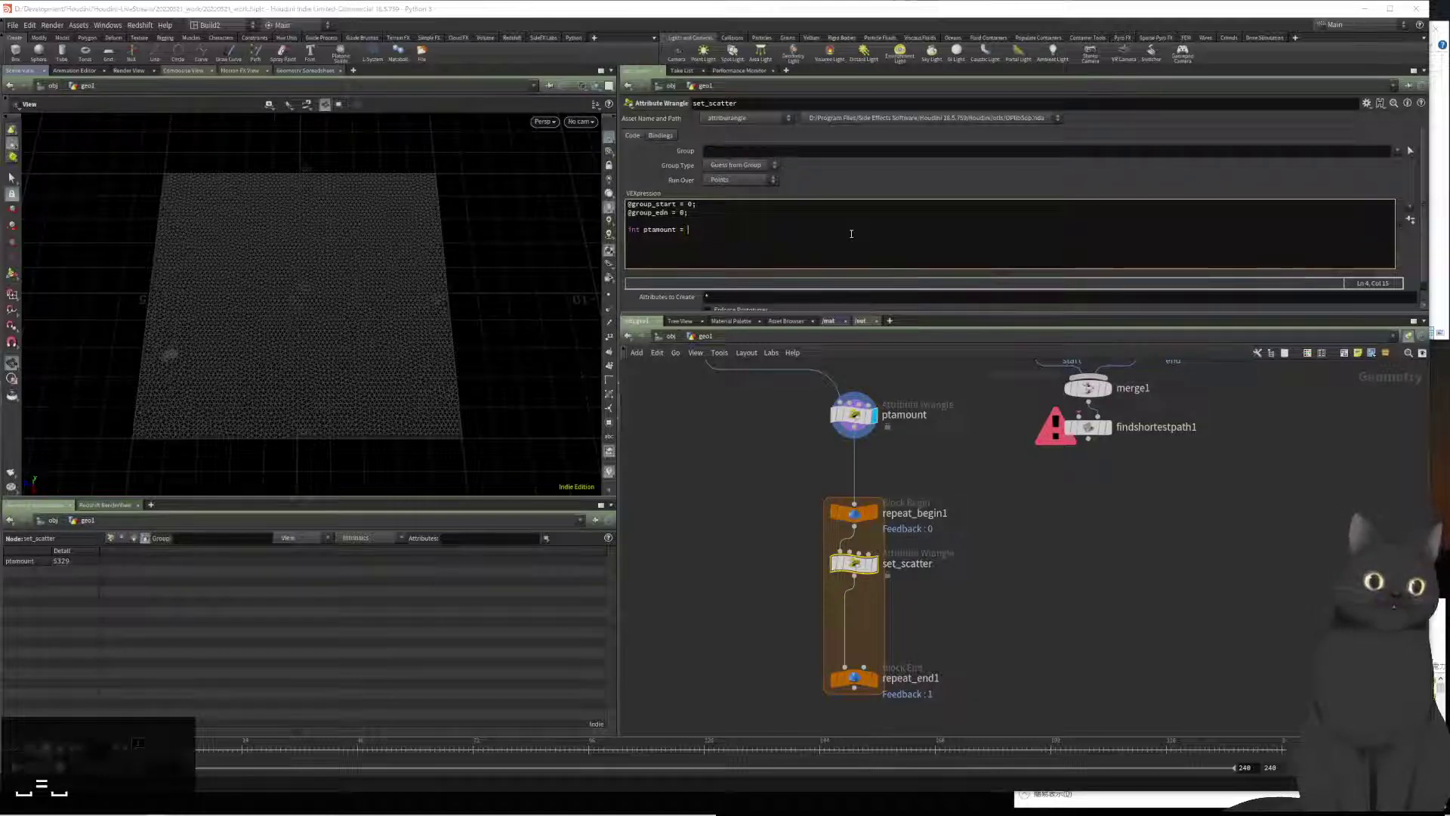
pyautogui.write(' detail(')
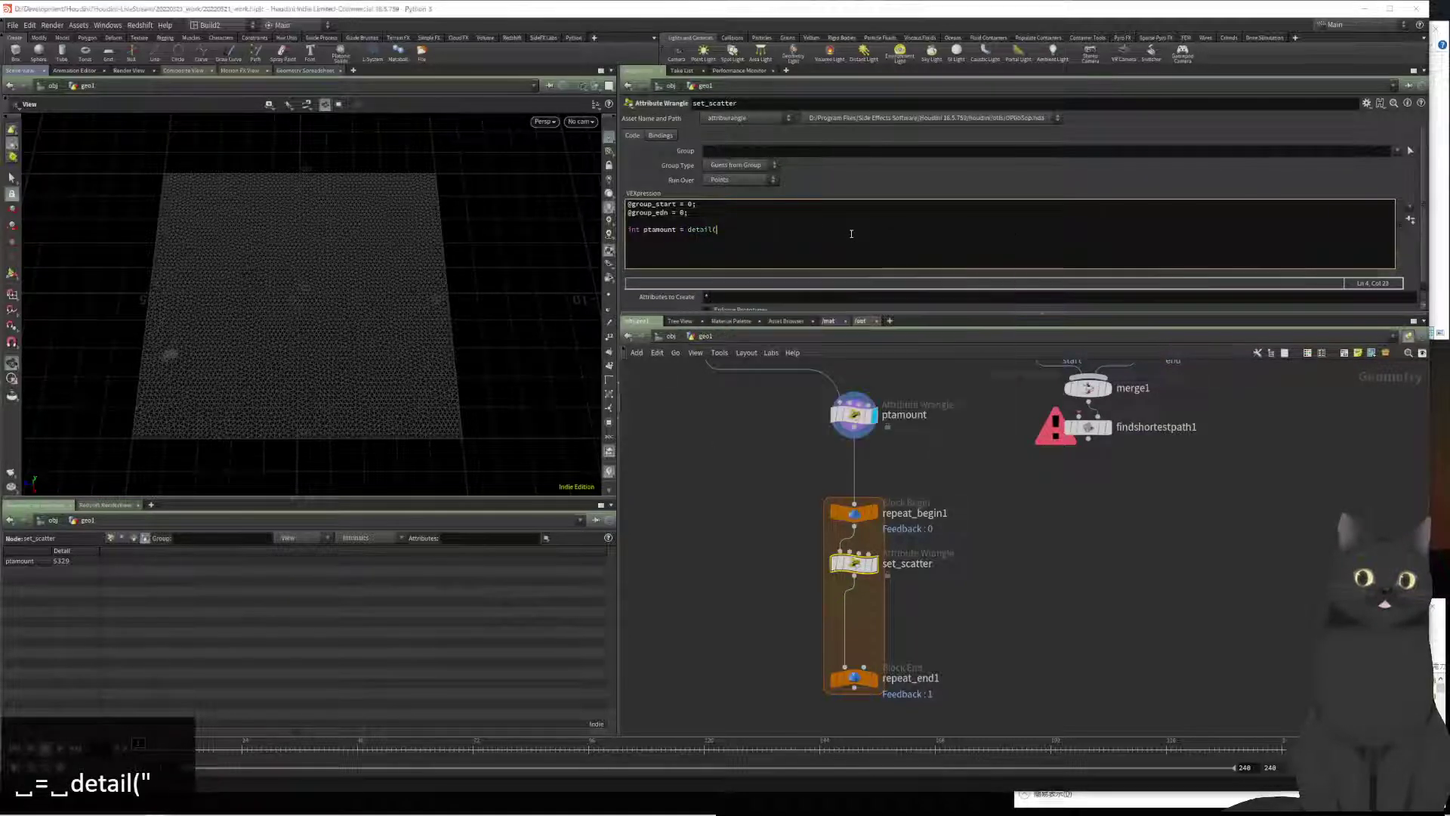
pyautogui.write('"0')
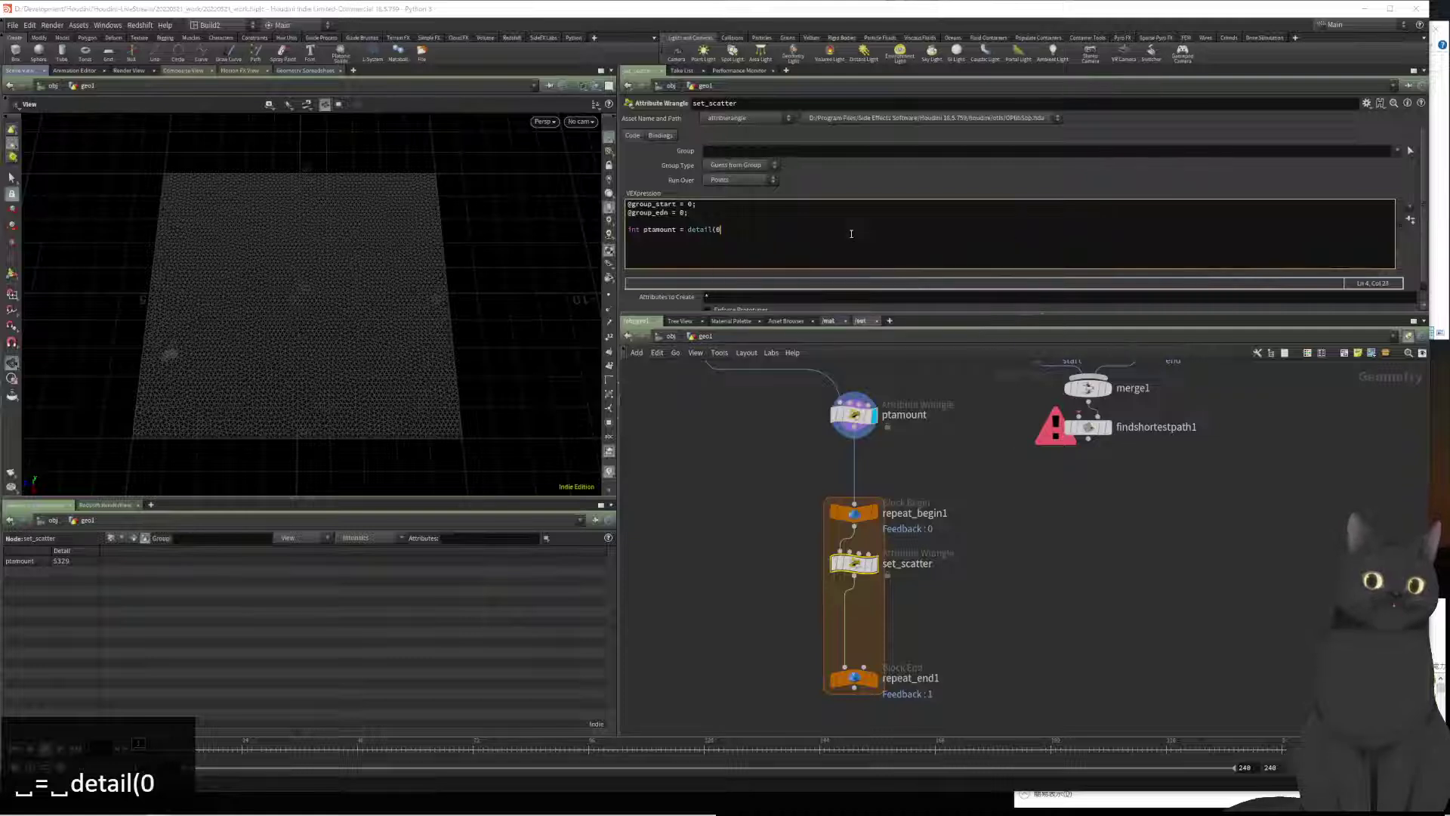
pyautogui.write(', "ptamount')
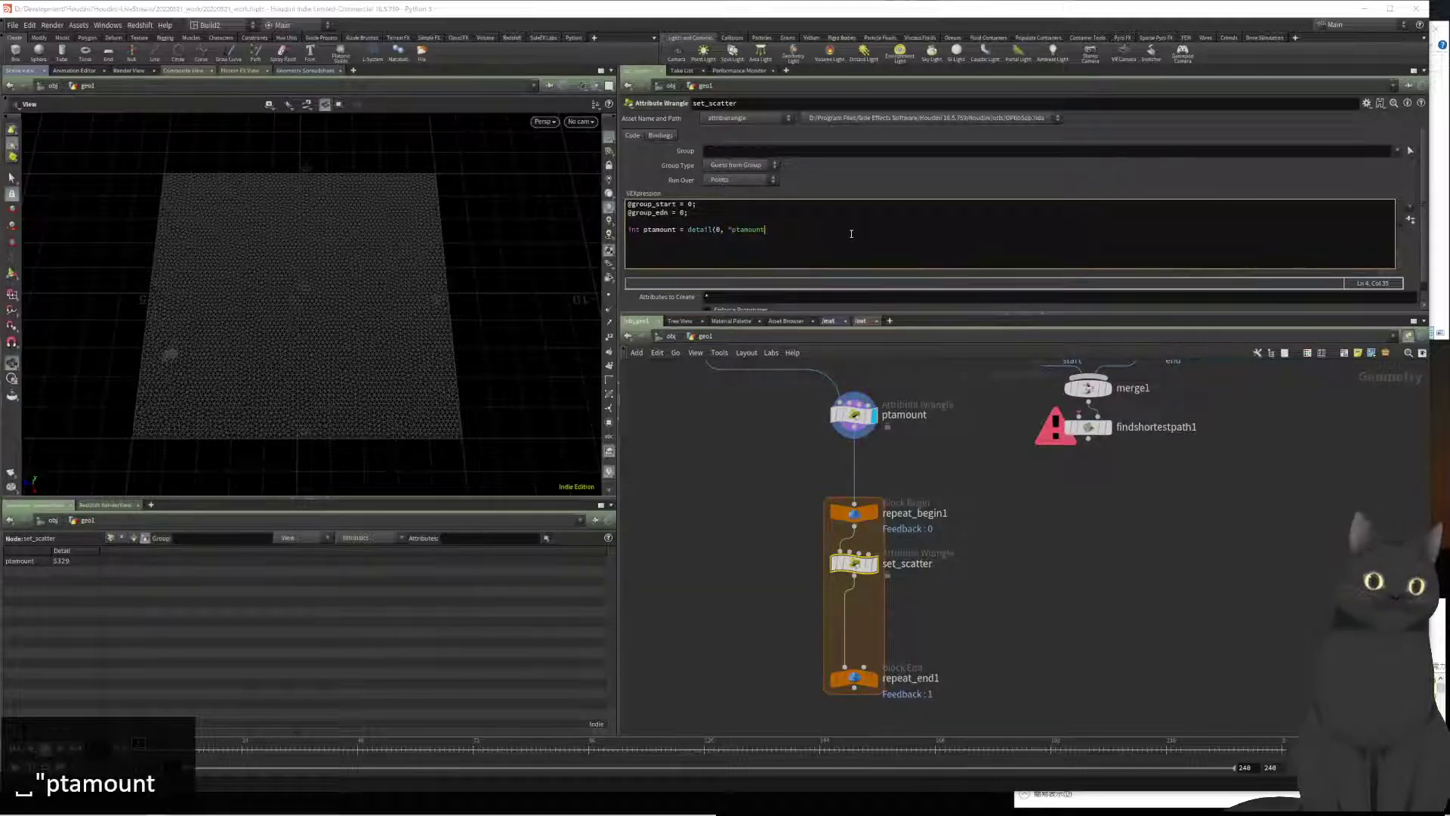
pyautogui.write('", ')
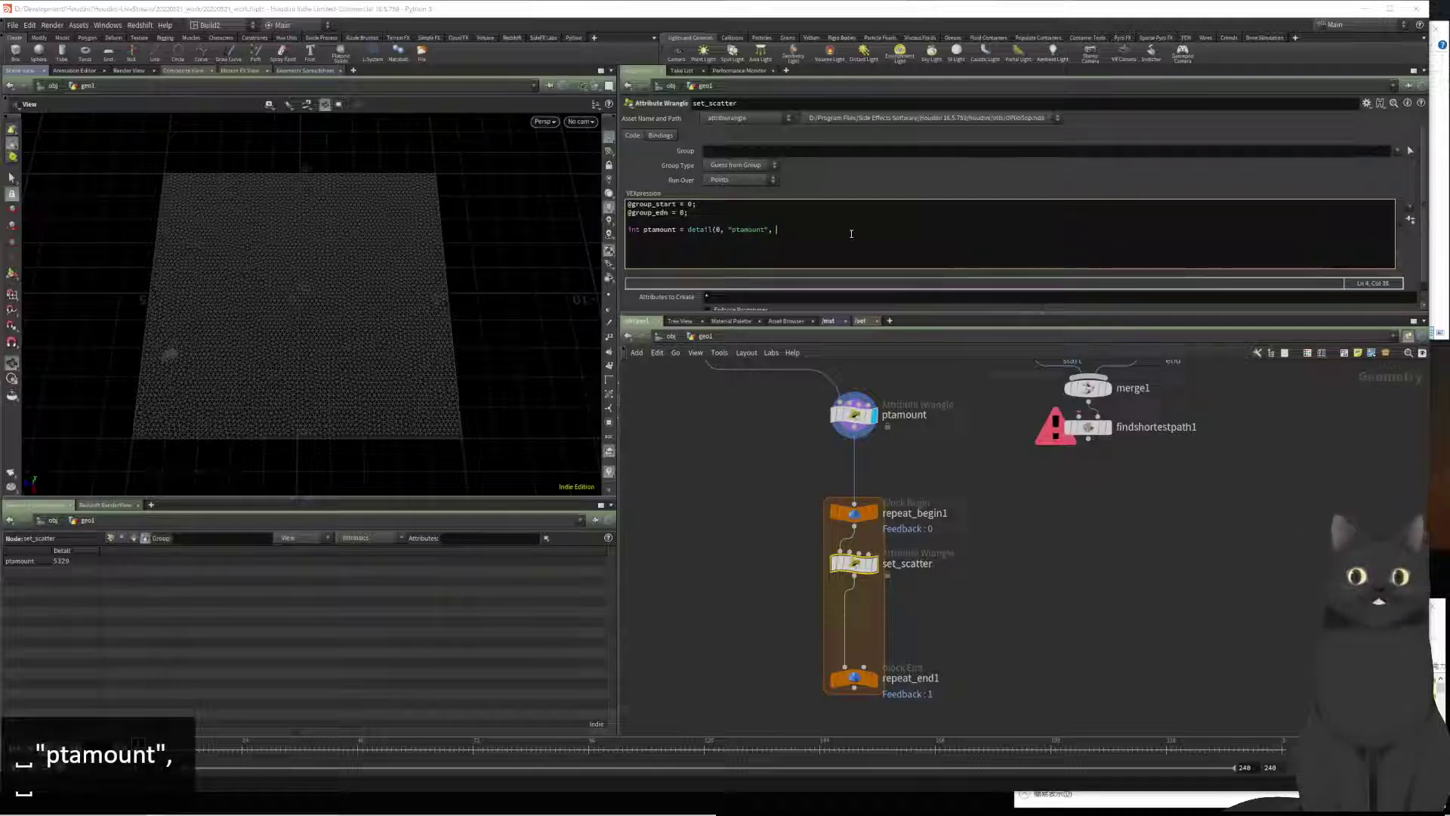
pyautogui.write('-')
pyautogui.press('BackSpace')
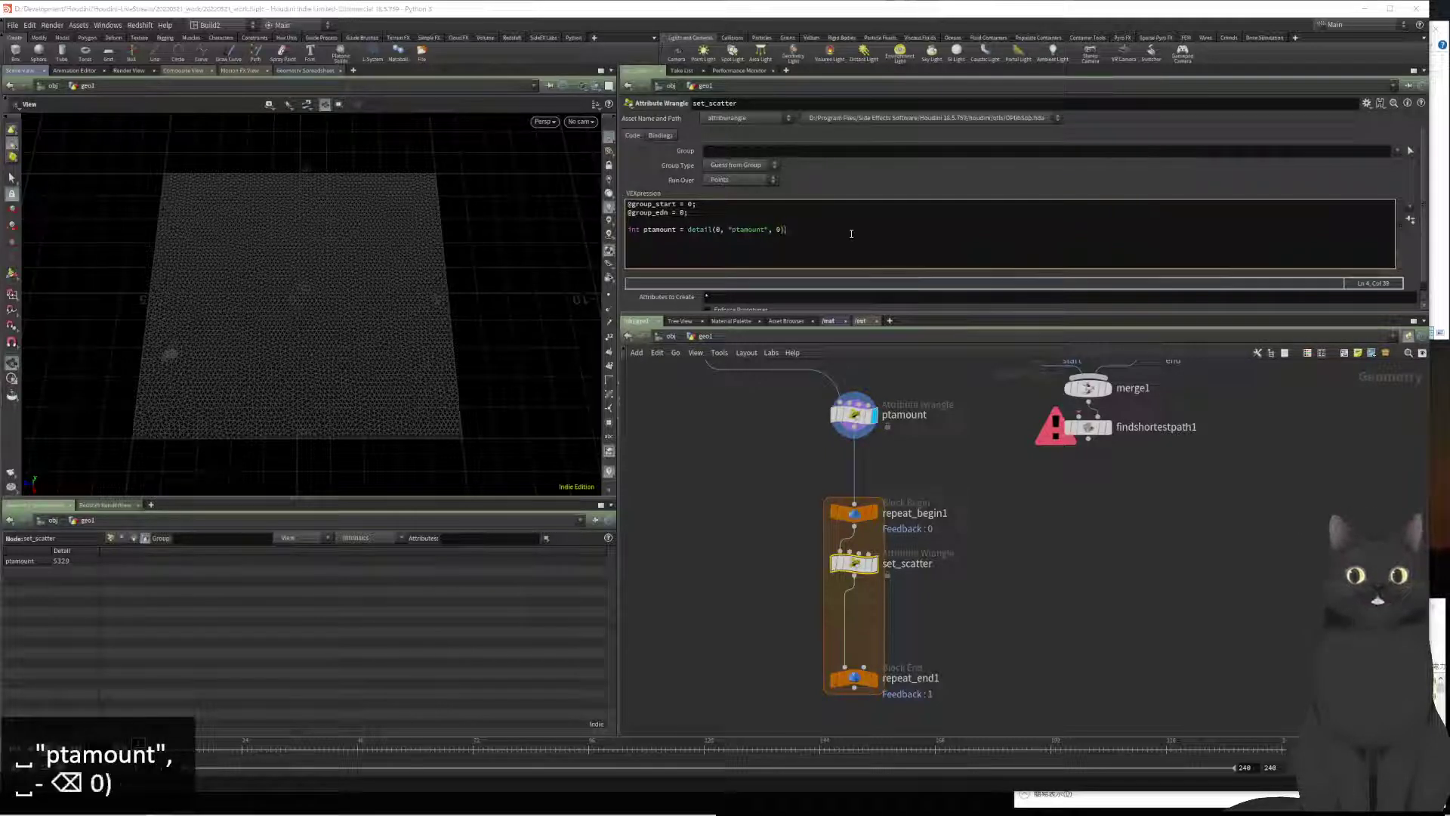
pyautogui.write('0)')
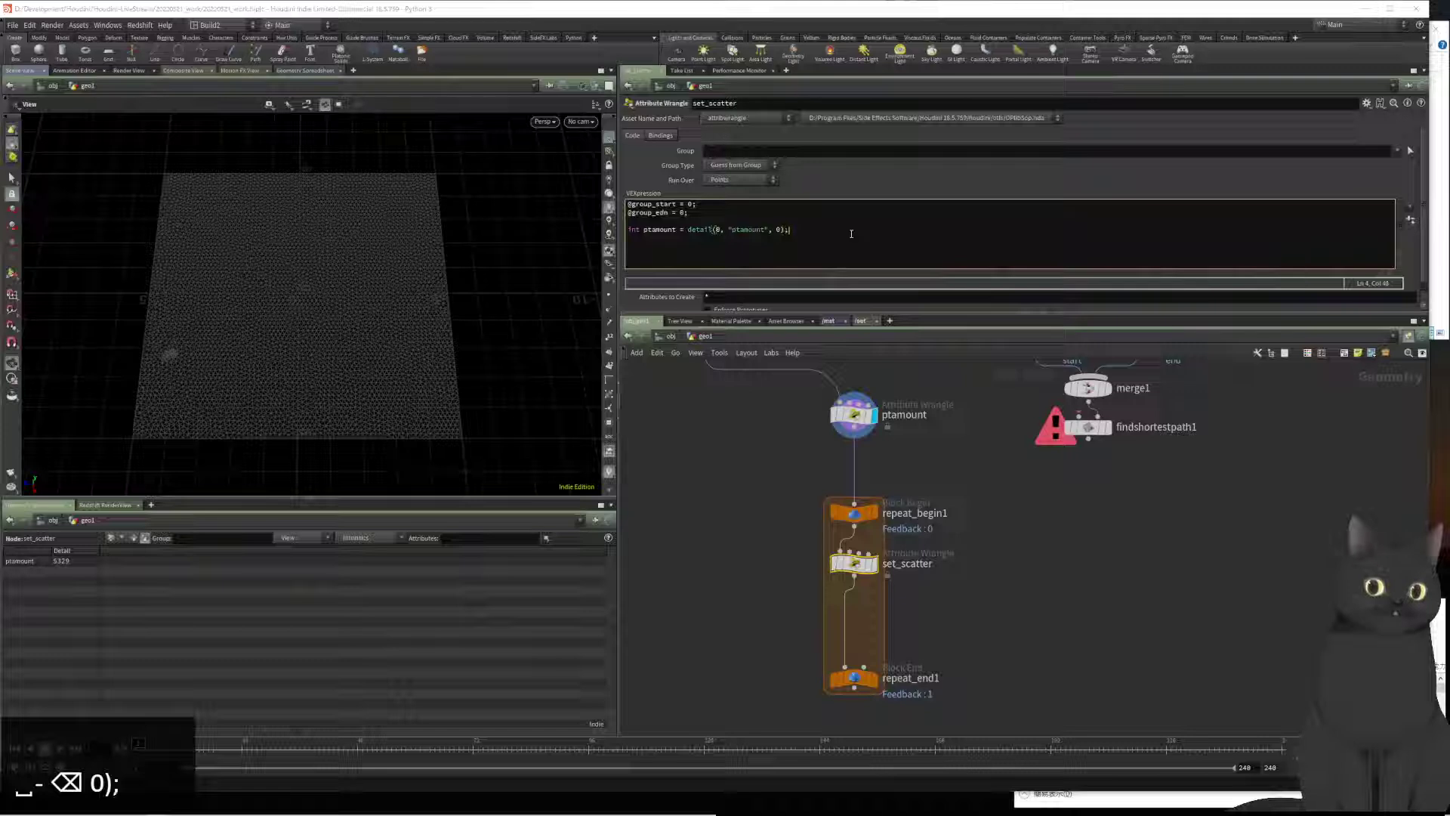
pyautogui.write(';')
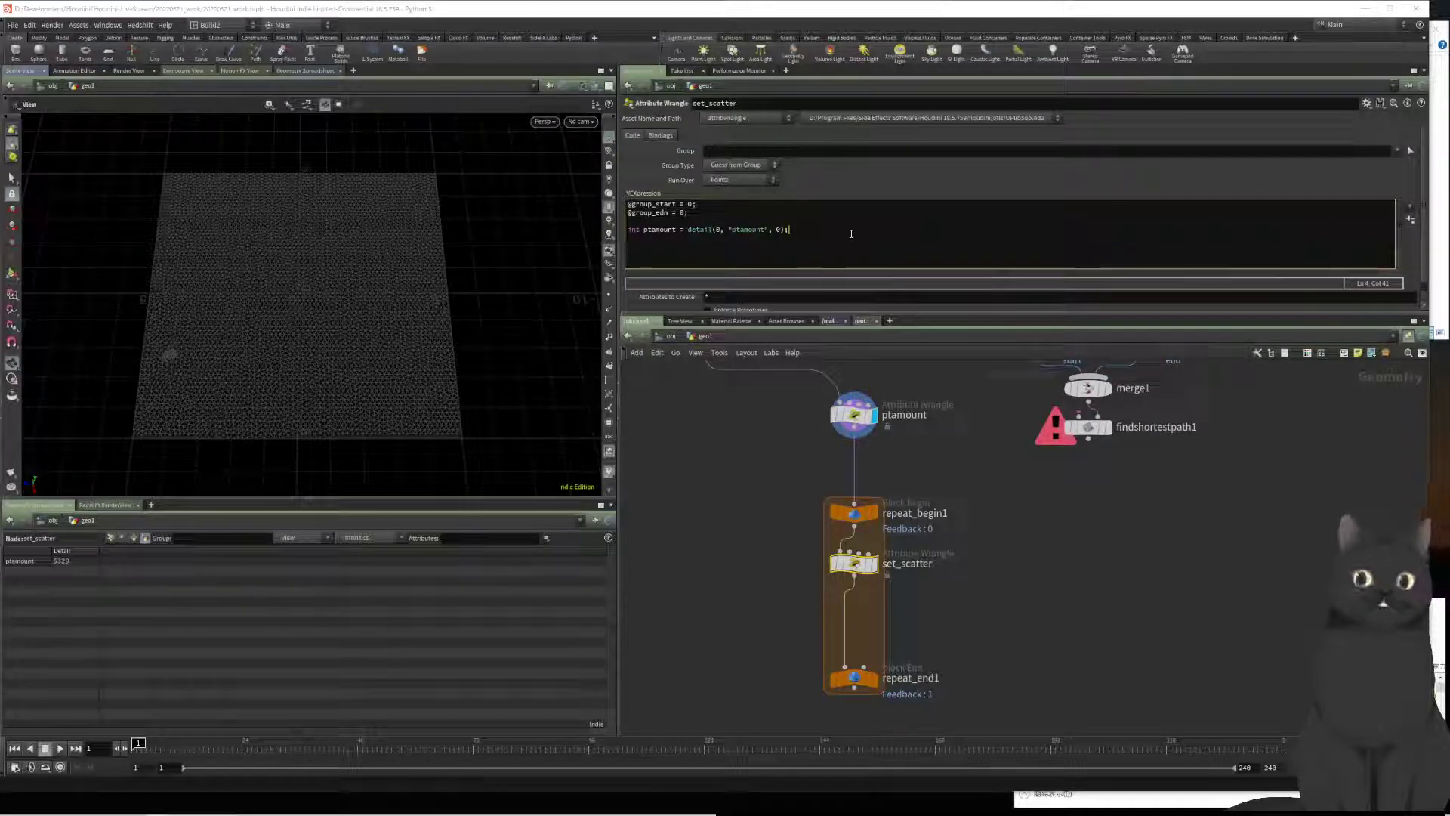
pyautogui.press('Return')
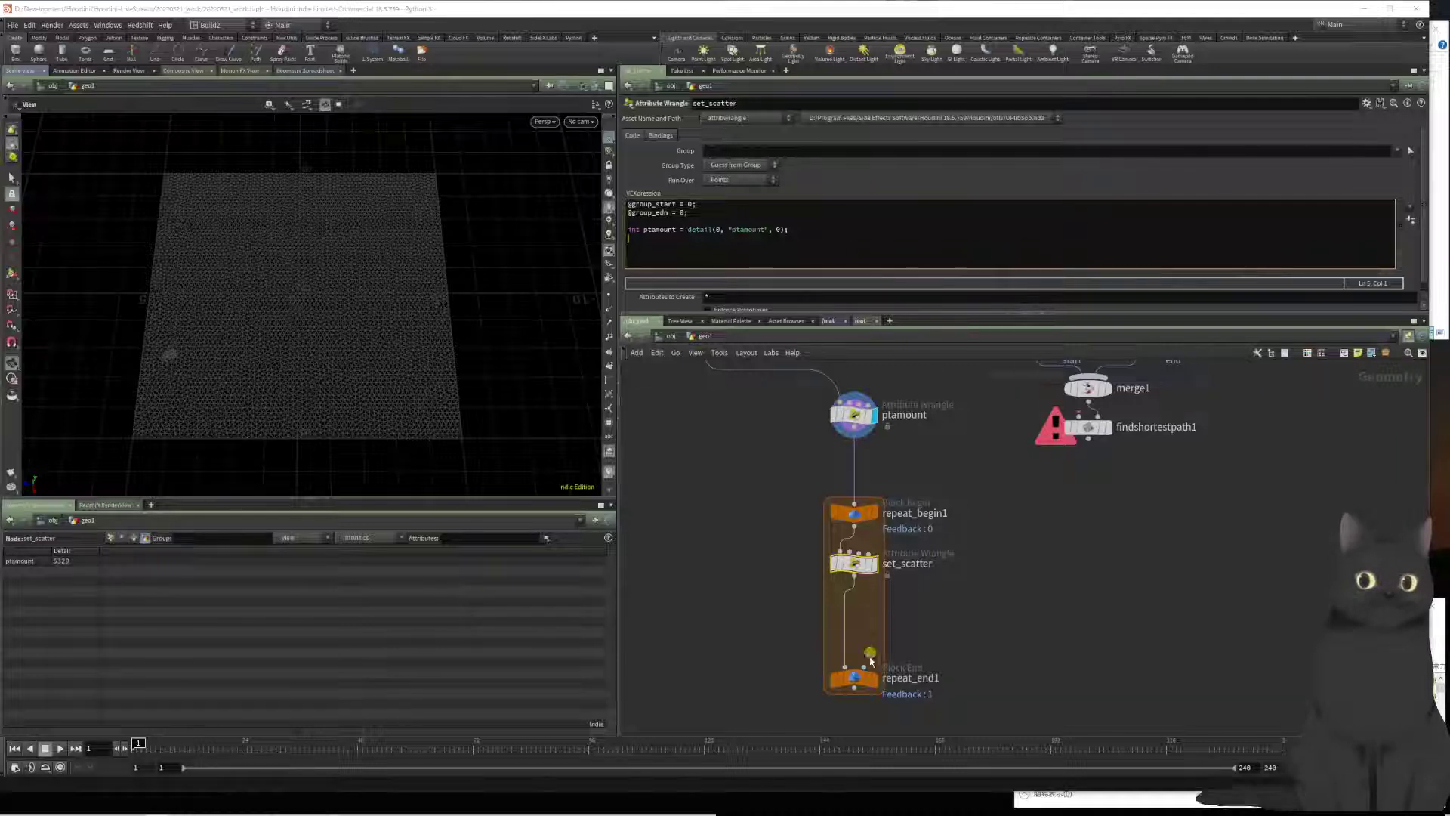
pyautogui.moveTo(868, 680)
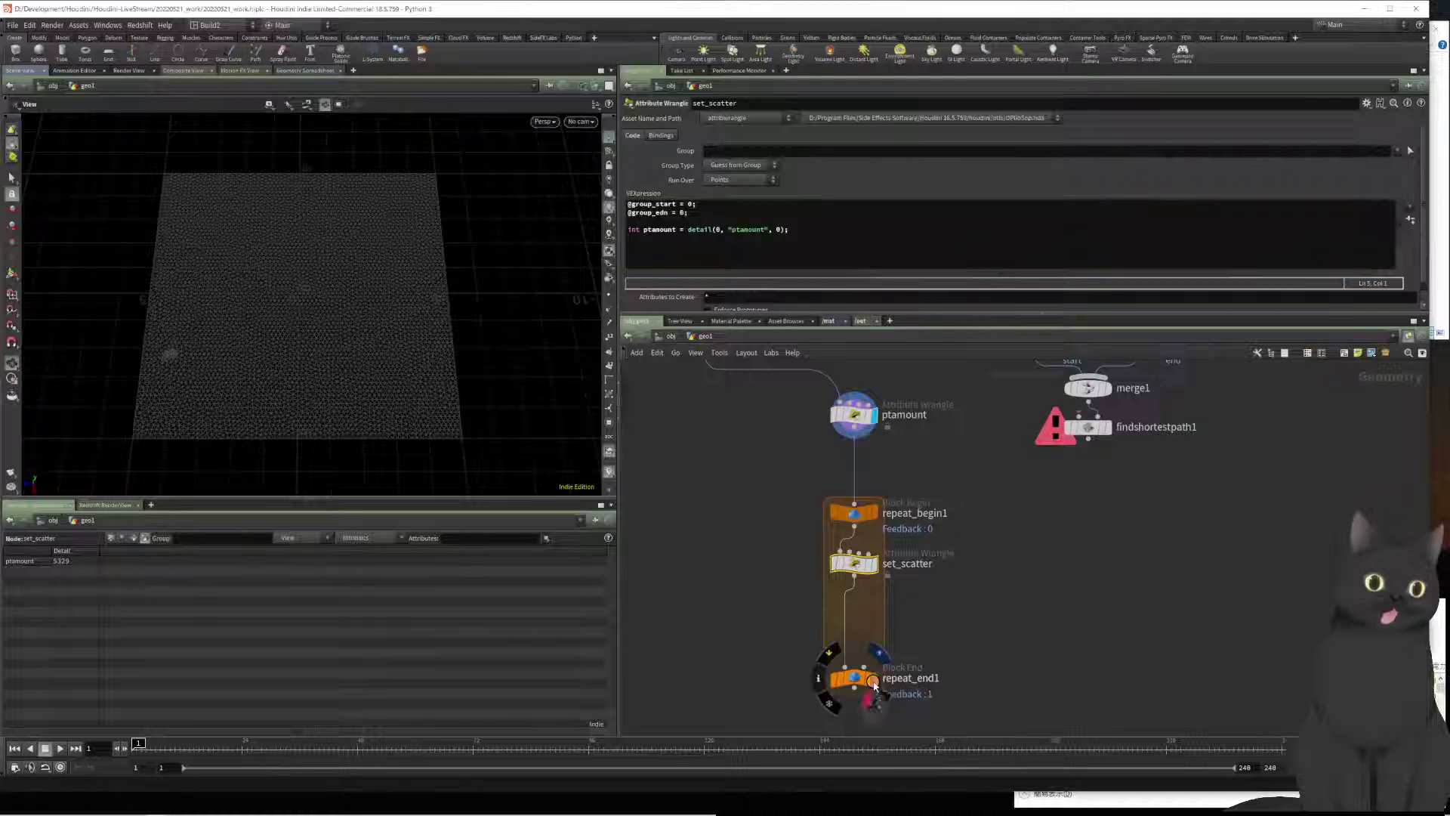
pyautogui.click(874, 683)
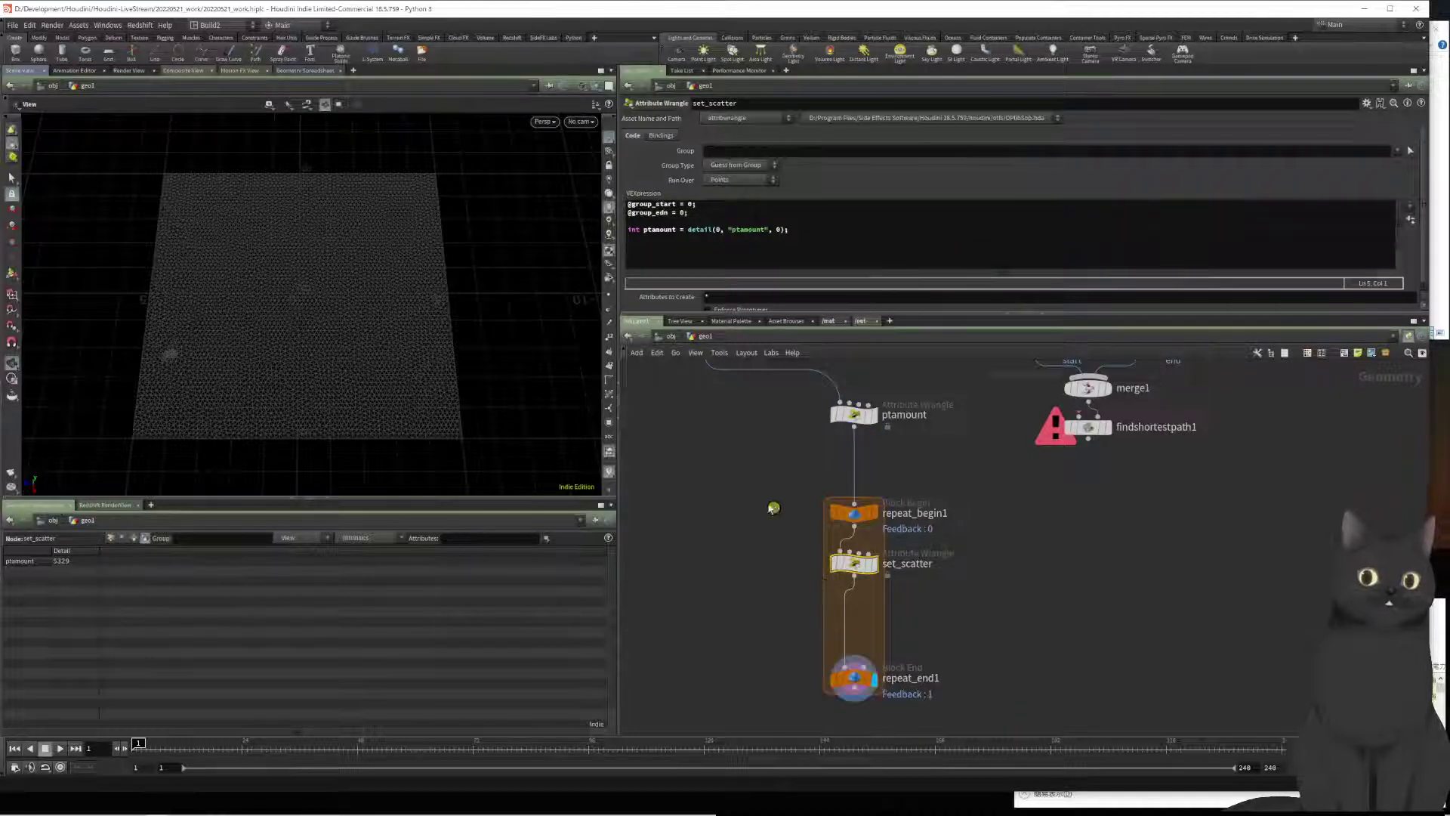
# Step: Create a meta import node from repeat_begin1 and connect it to the second input of set_scatter
pyautogui.moveTo(764, 487); pyautogui.dragTo(881, 526)
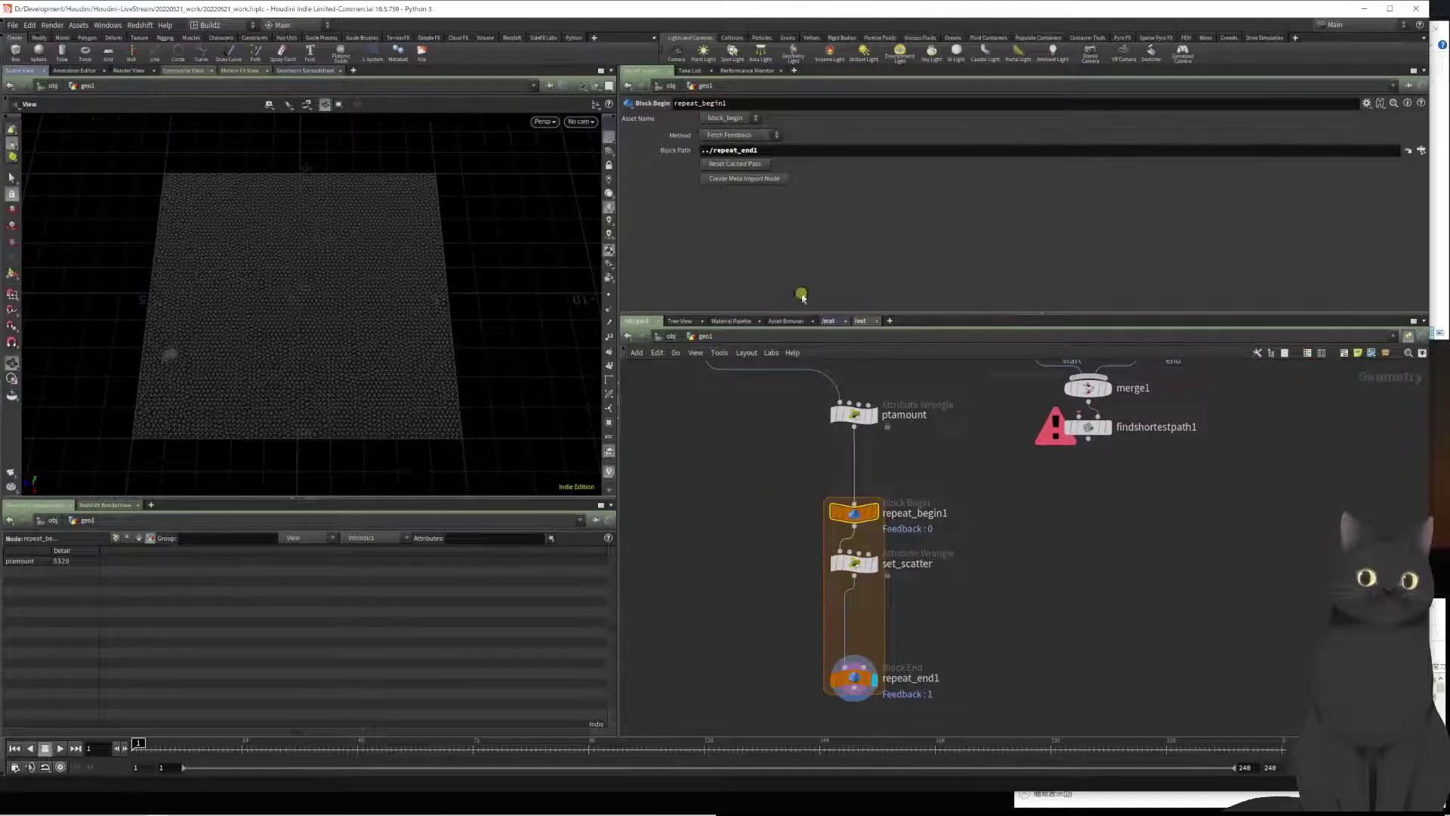
pyautogui.click(746, 179)
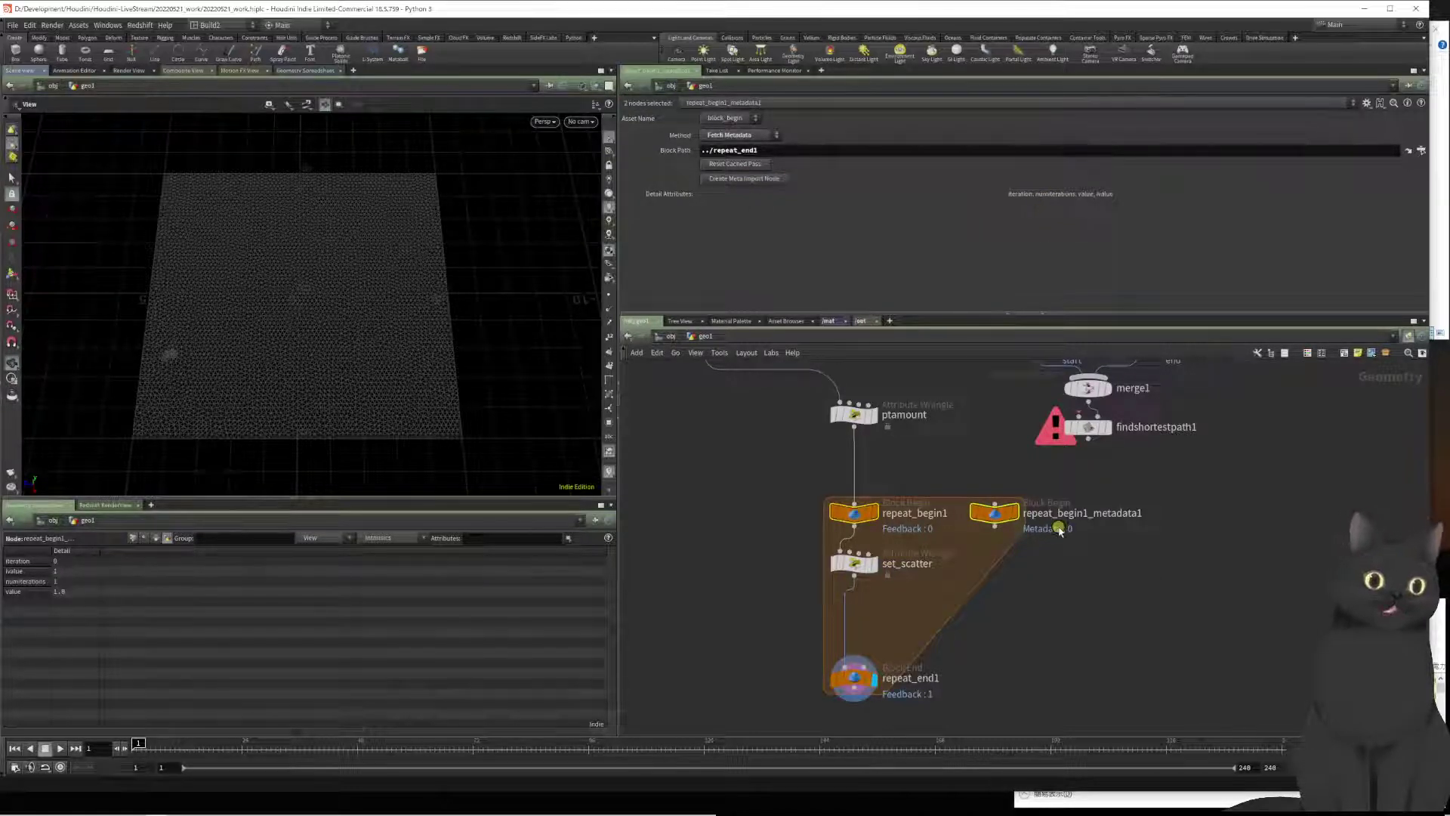
pyautogui.click(990, 509)
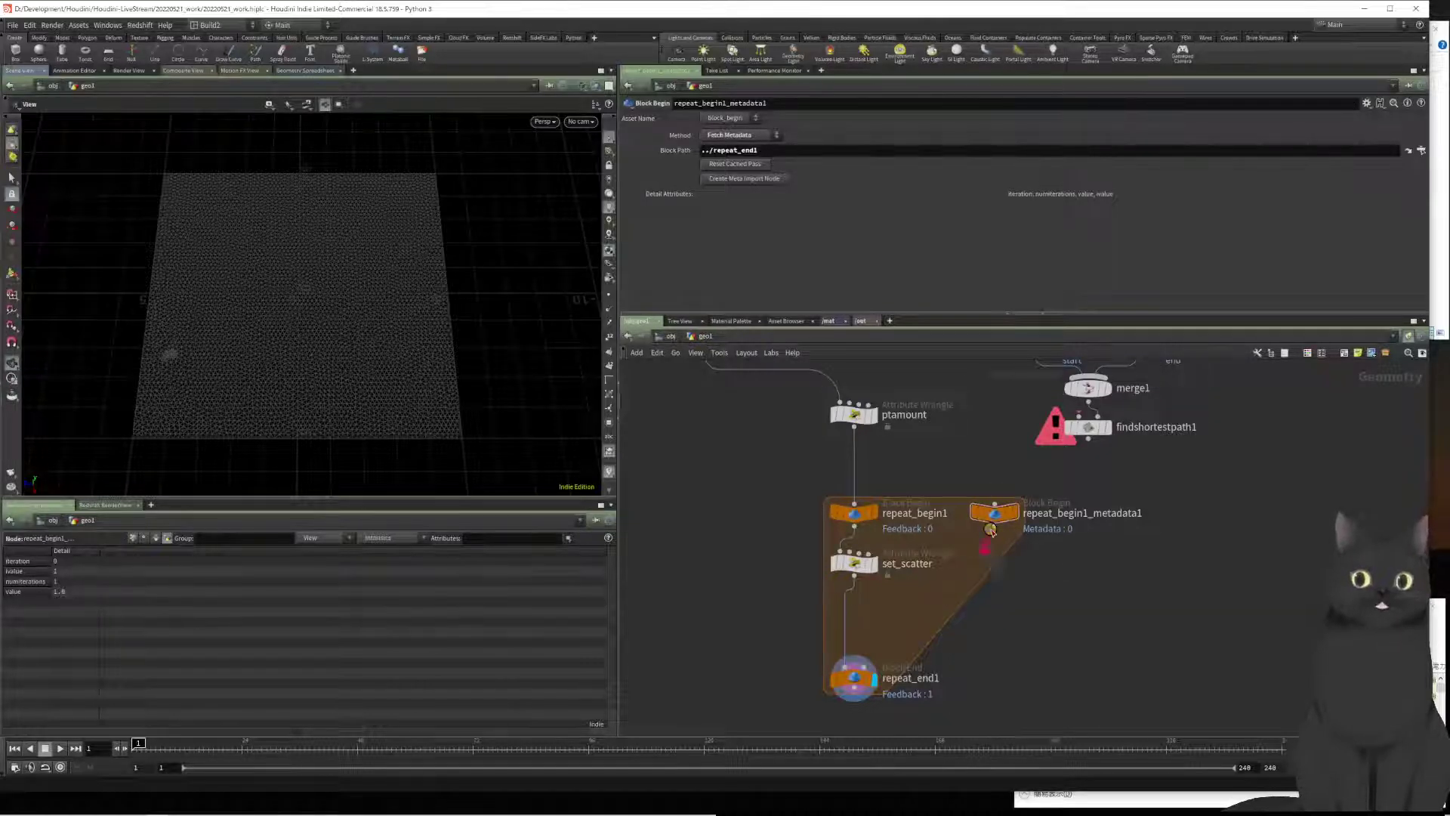
pyautogui.moveTo(990, 530); pyautogui.dragTo(853, 553)
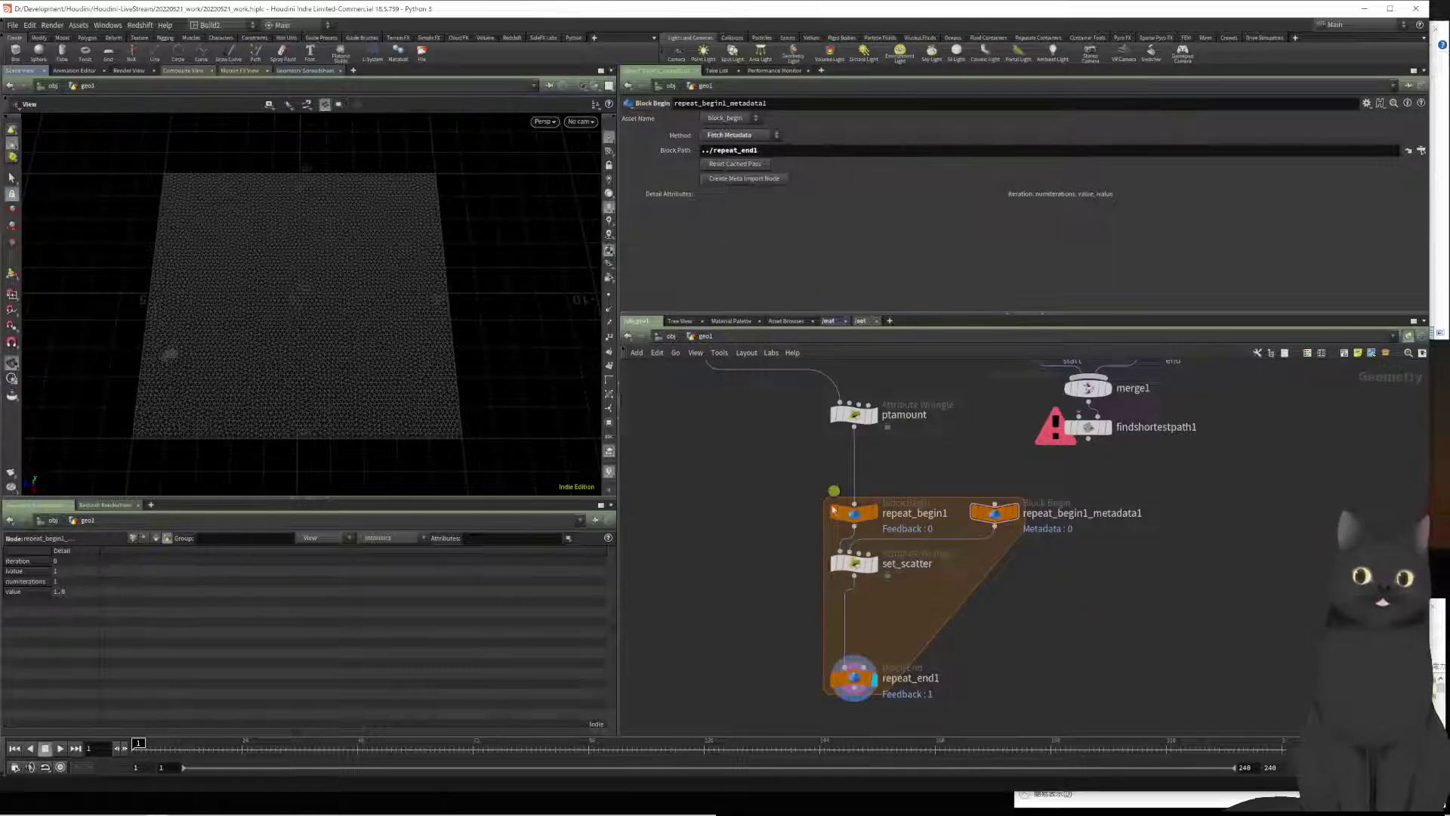
# Step: Begin a new line 'int iteration = detail(0, "itration"' below the ptamount line in the set_scatter code
pyautogui.click(854, 562)
pyautogui.click(812, 243)
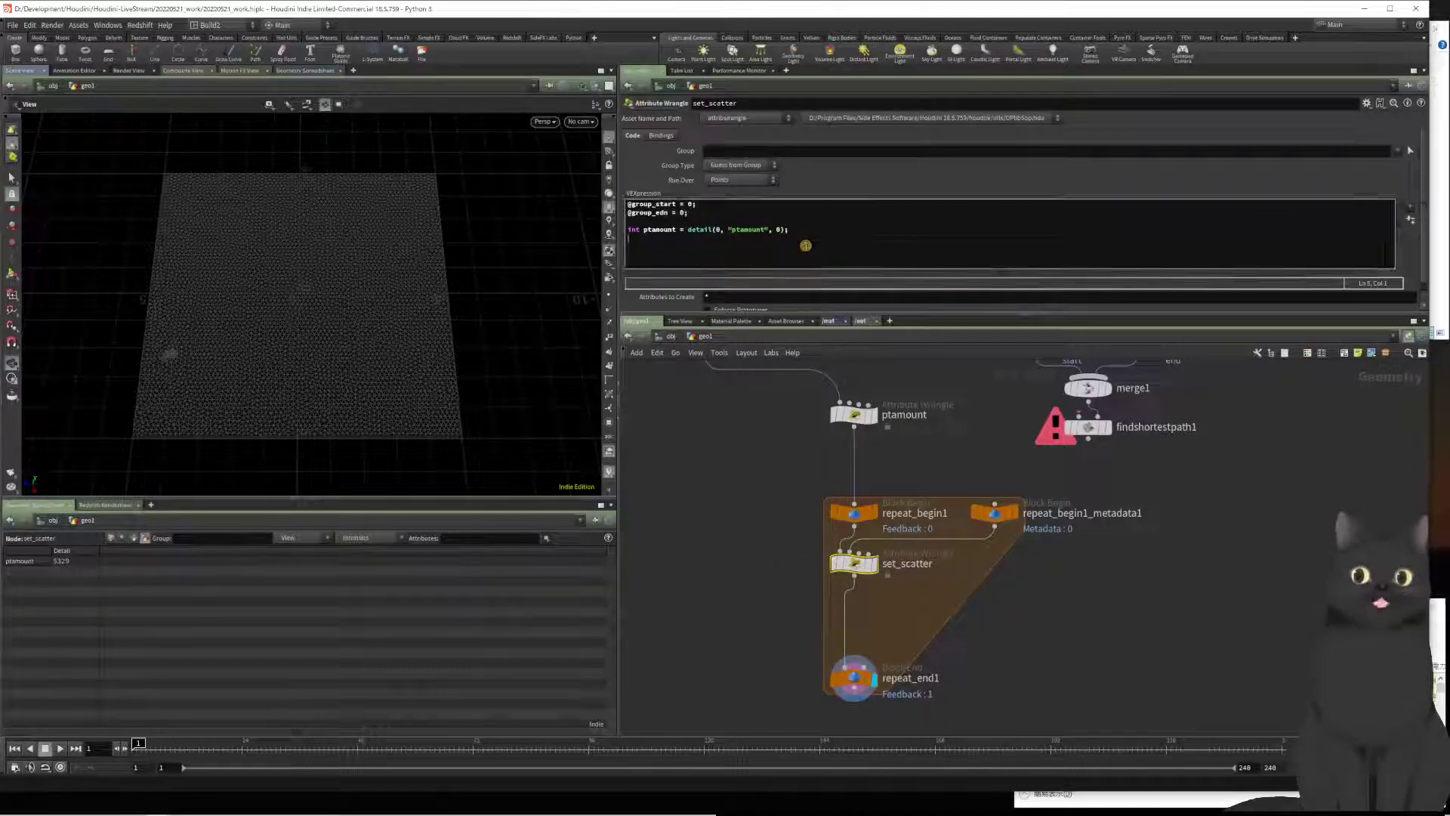
pyautogui.write('int ')
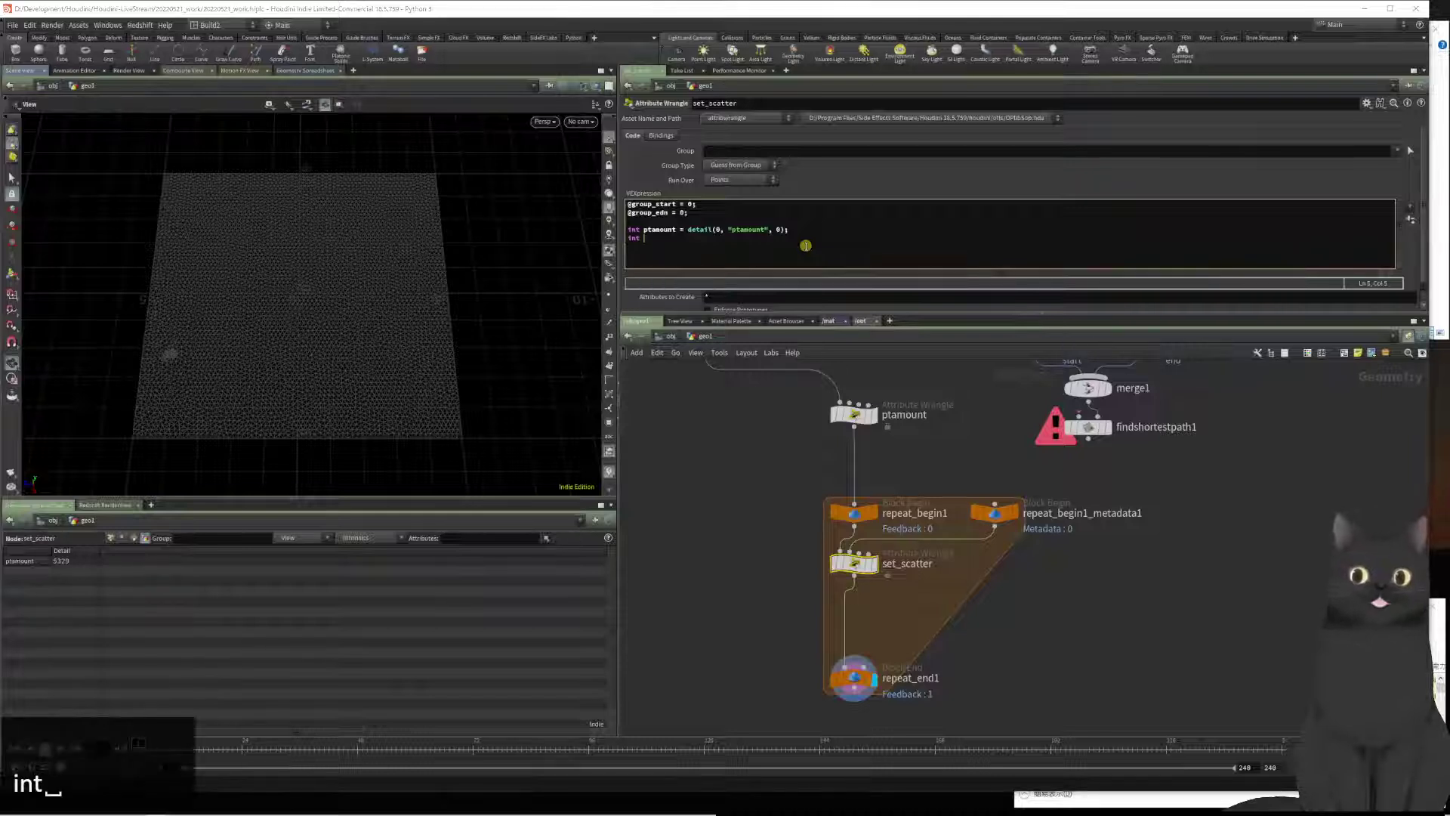
pyautogui.write('iteration = ')
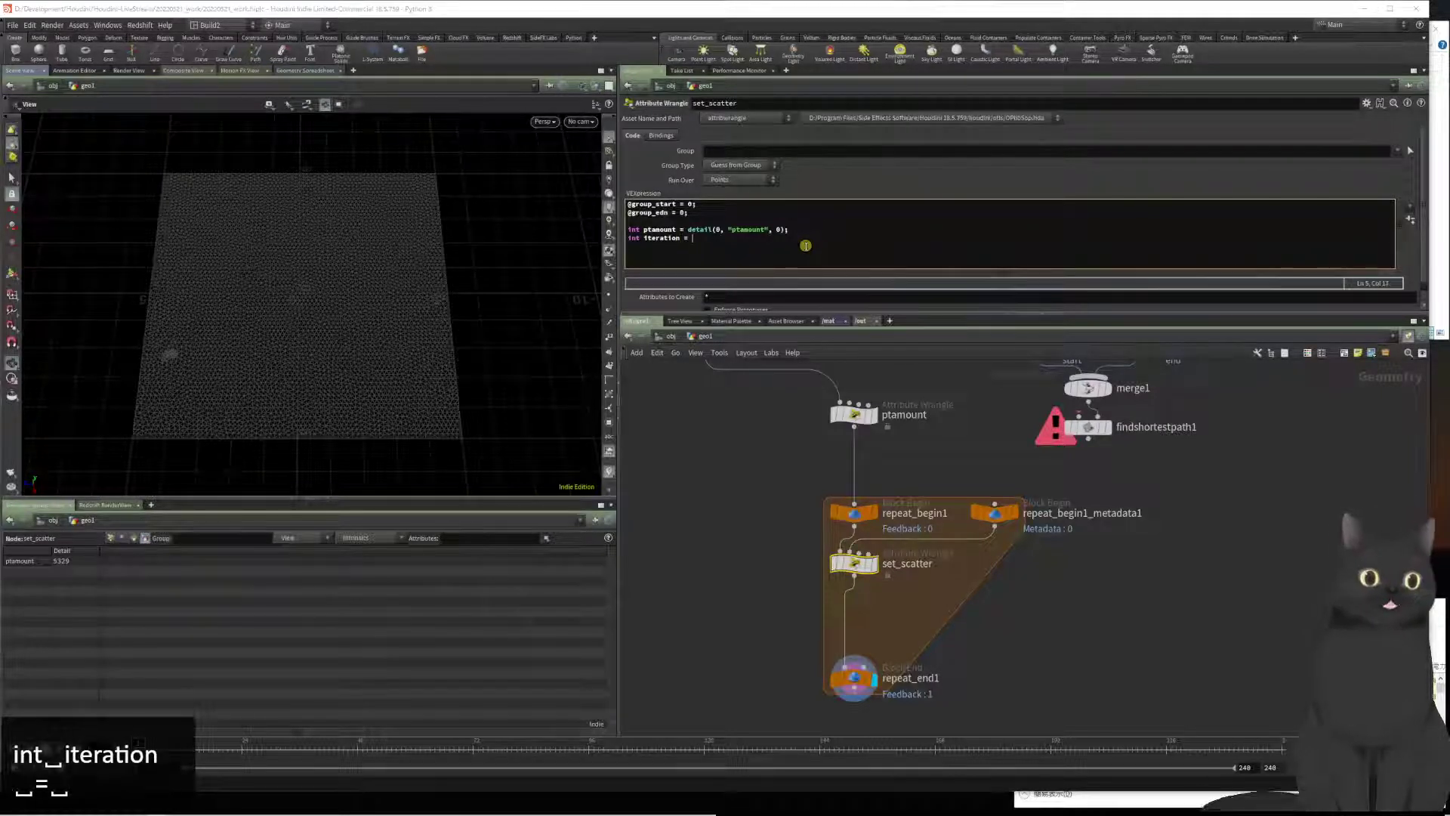
pyautogui.write('detail')
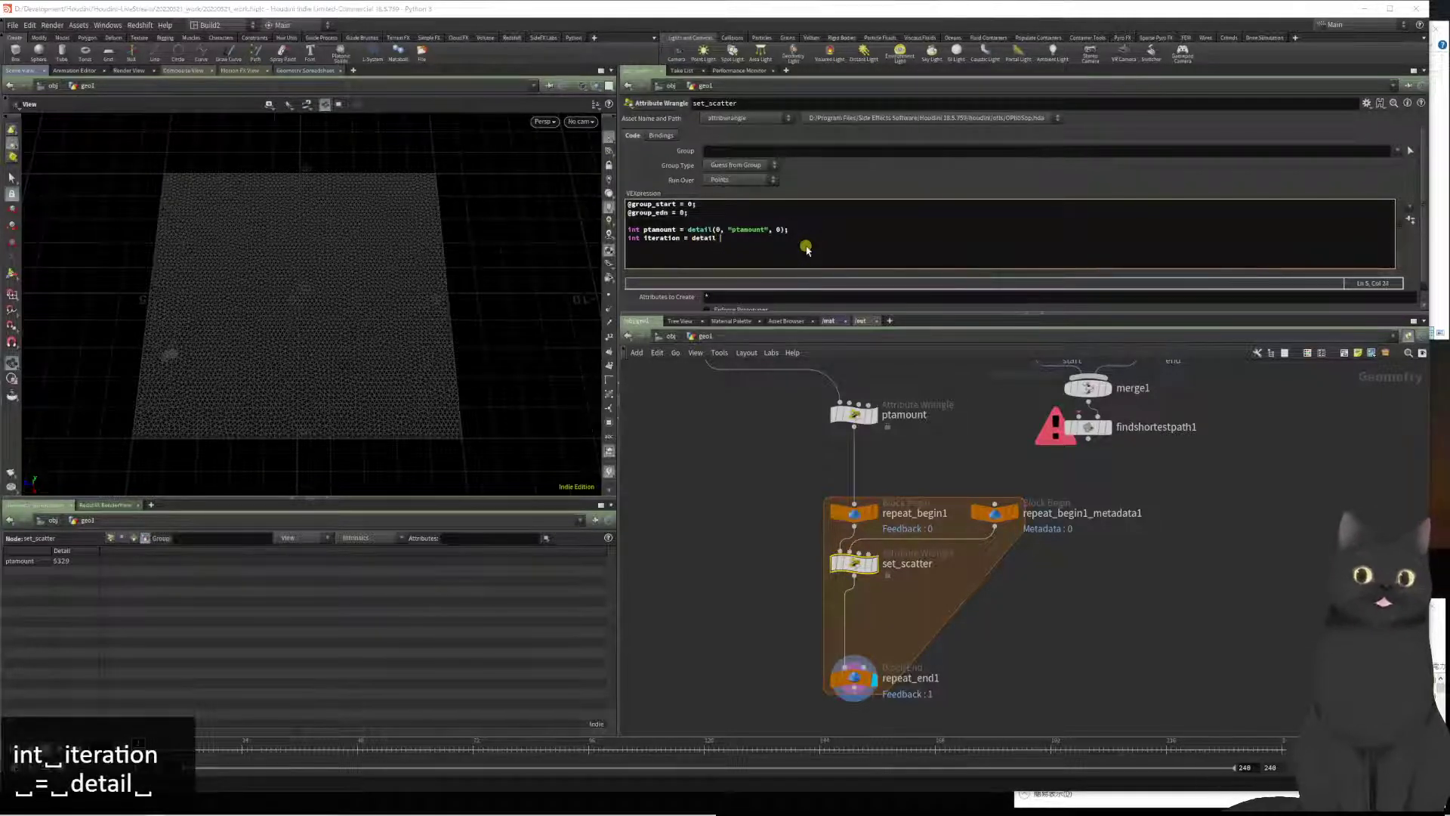
pyautogui.write('("')
pyautogui.press('BackSpace')
pyautogui.write('0')
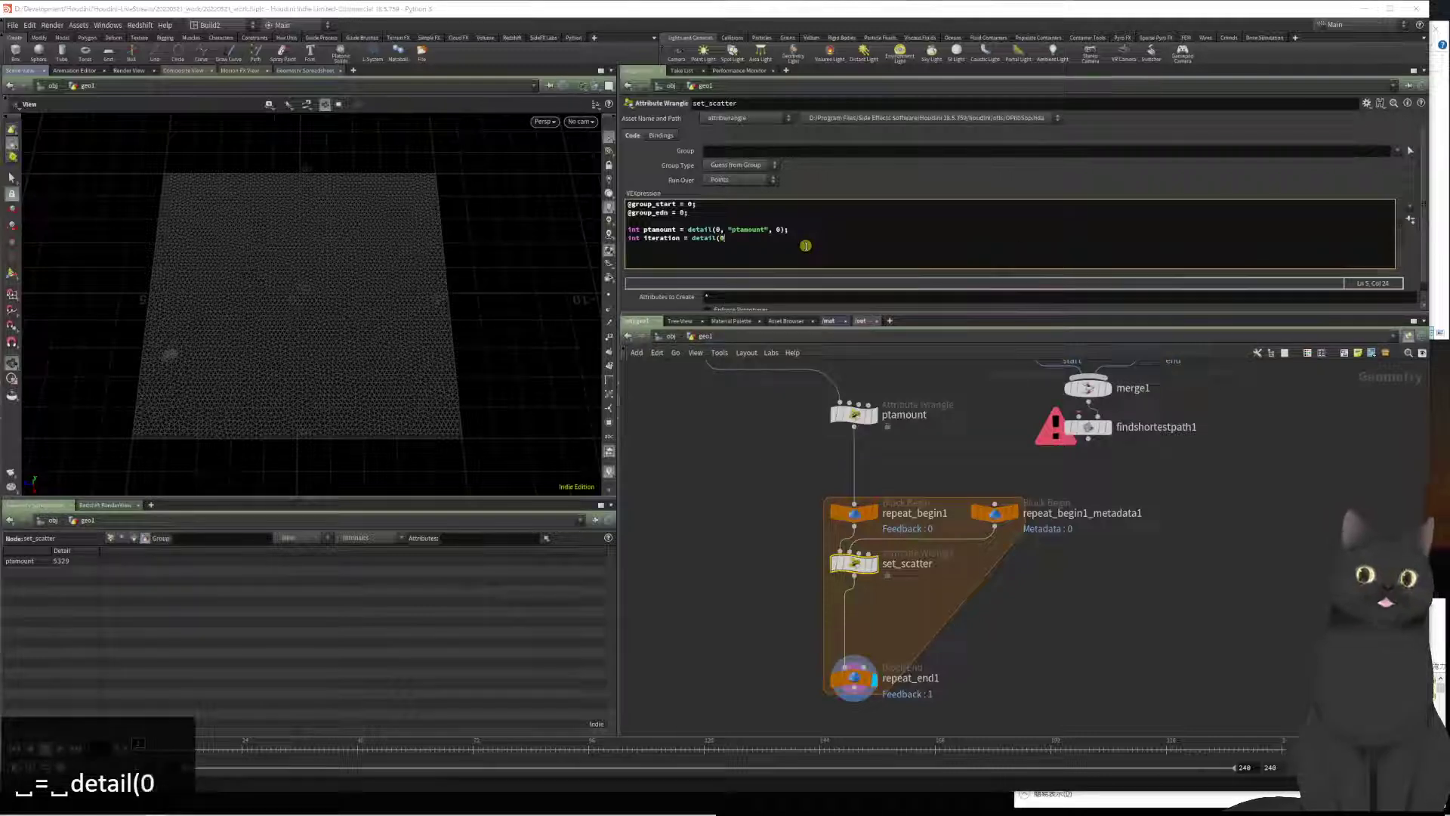
pyautogui.write(', "')
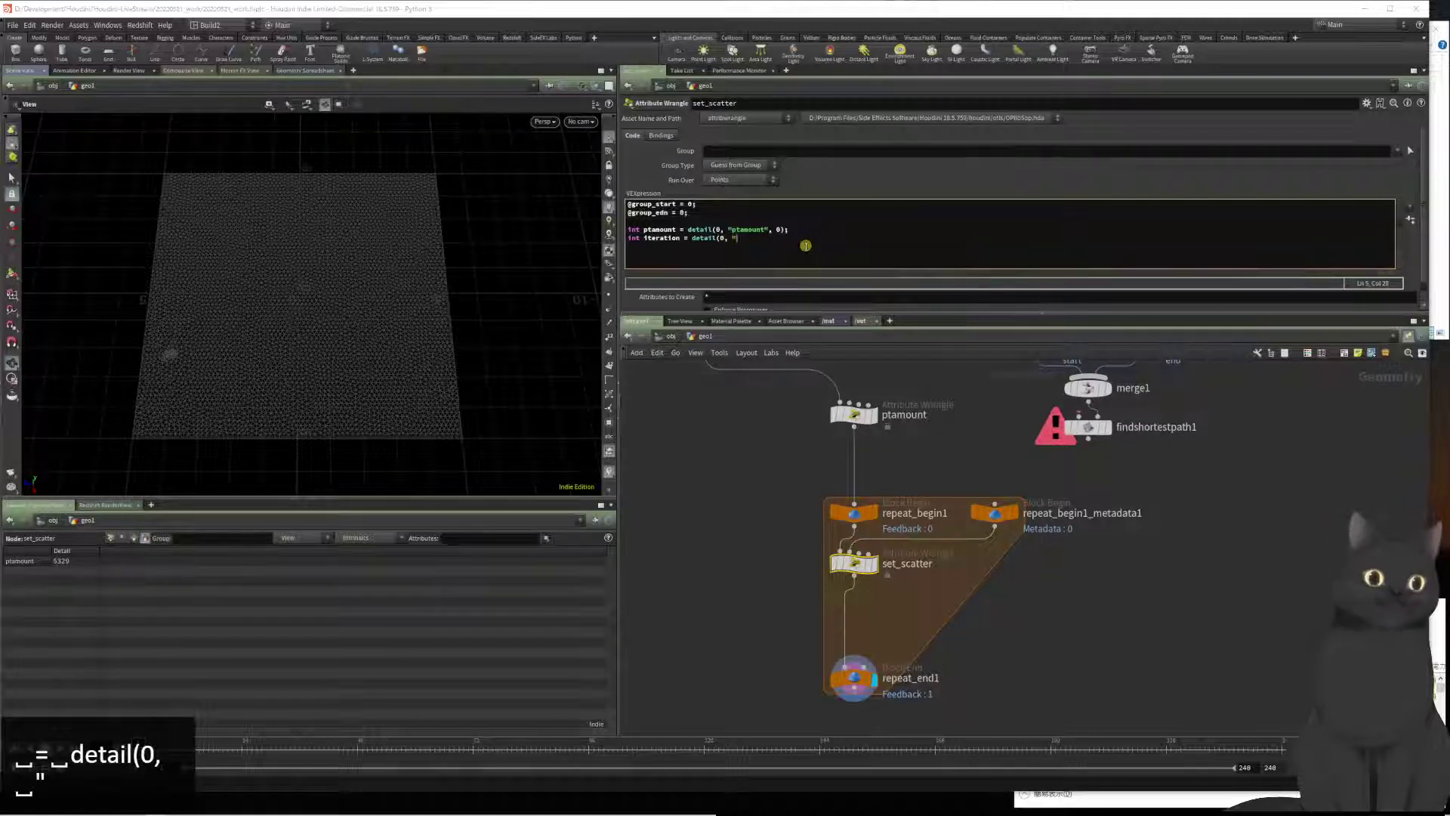
pyautogui.write('itration')
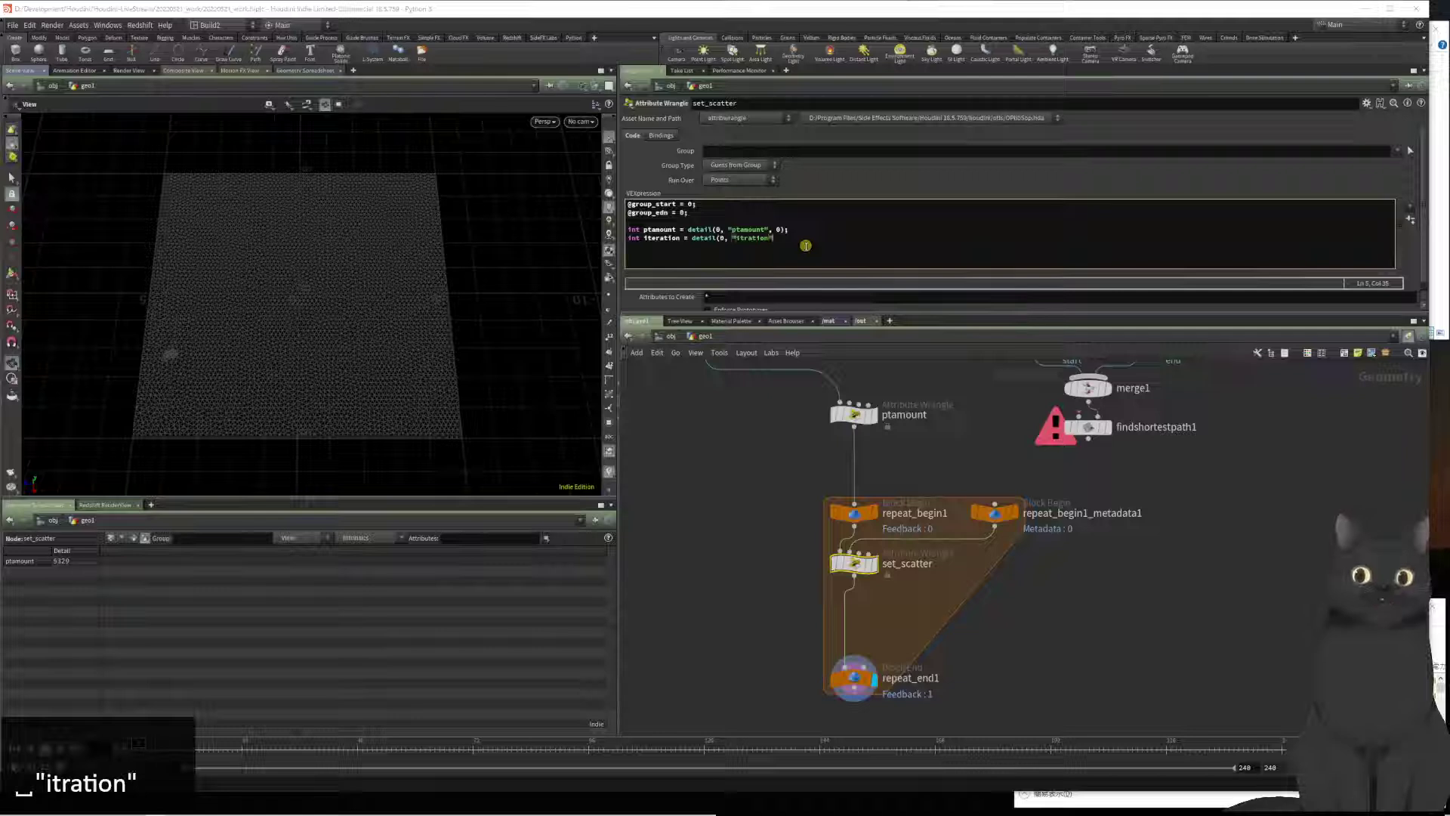
# Step: Change the input number in the iteration line's detail call to 1 and complete the call with ', 0);'
pyautogui.hotkey('ctrl', 'Left')
pyautogui.hotkey('ctrl', 'Left')
pyautogui.hotkey('ctrl', 'Left')
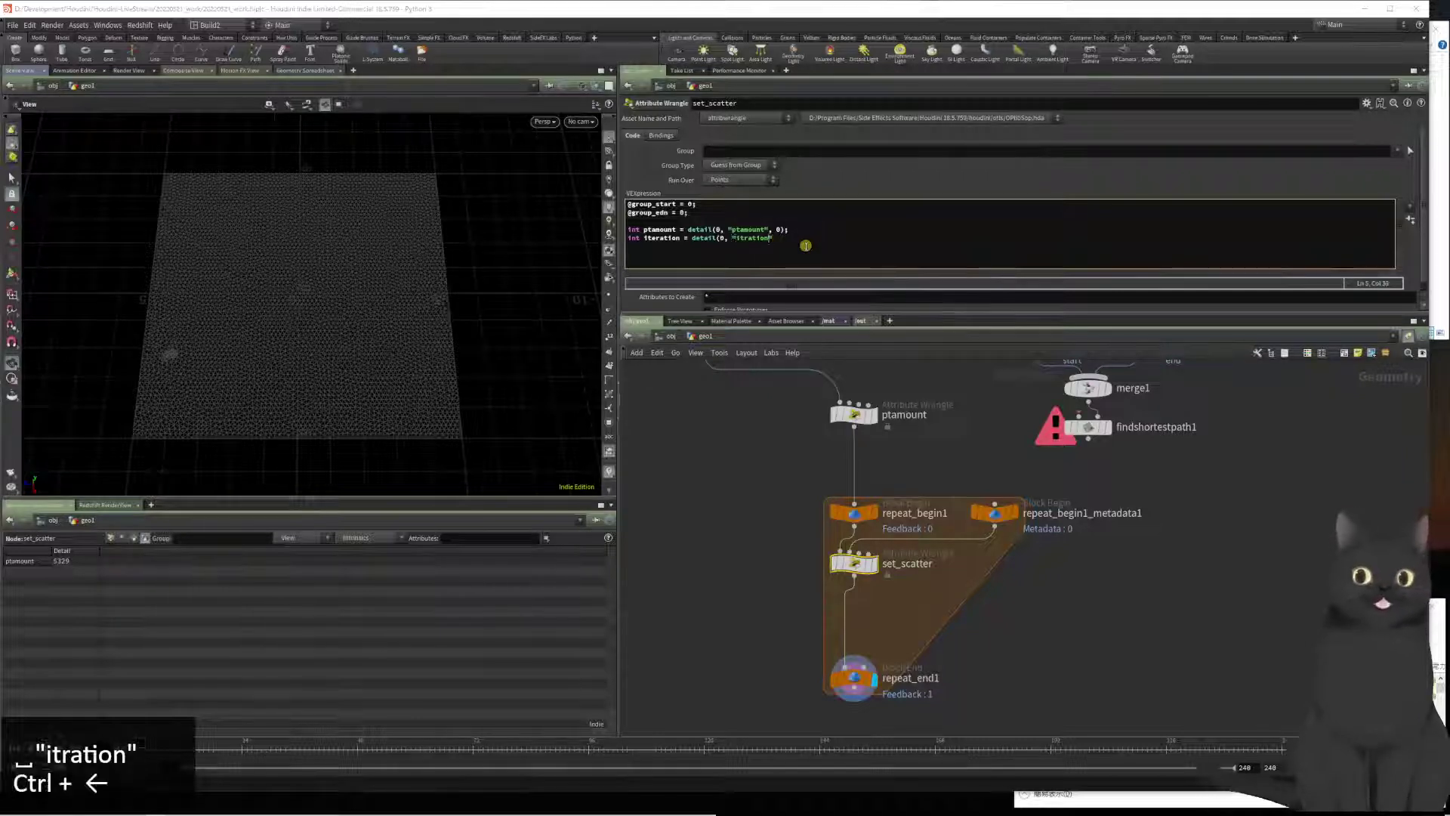
pyautogui.press('Left')
pyautogui.press('Left')
pyautogui.press('Left')
pyautogui.press('Delete')
pyautogui.write('1')
pyautogui.press('End')
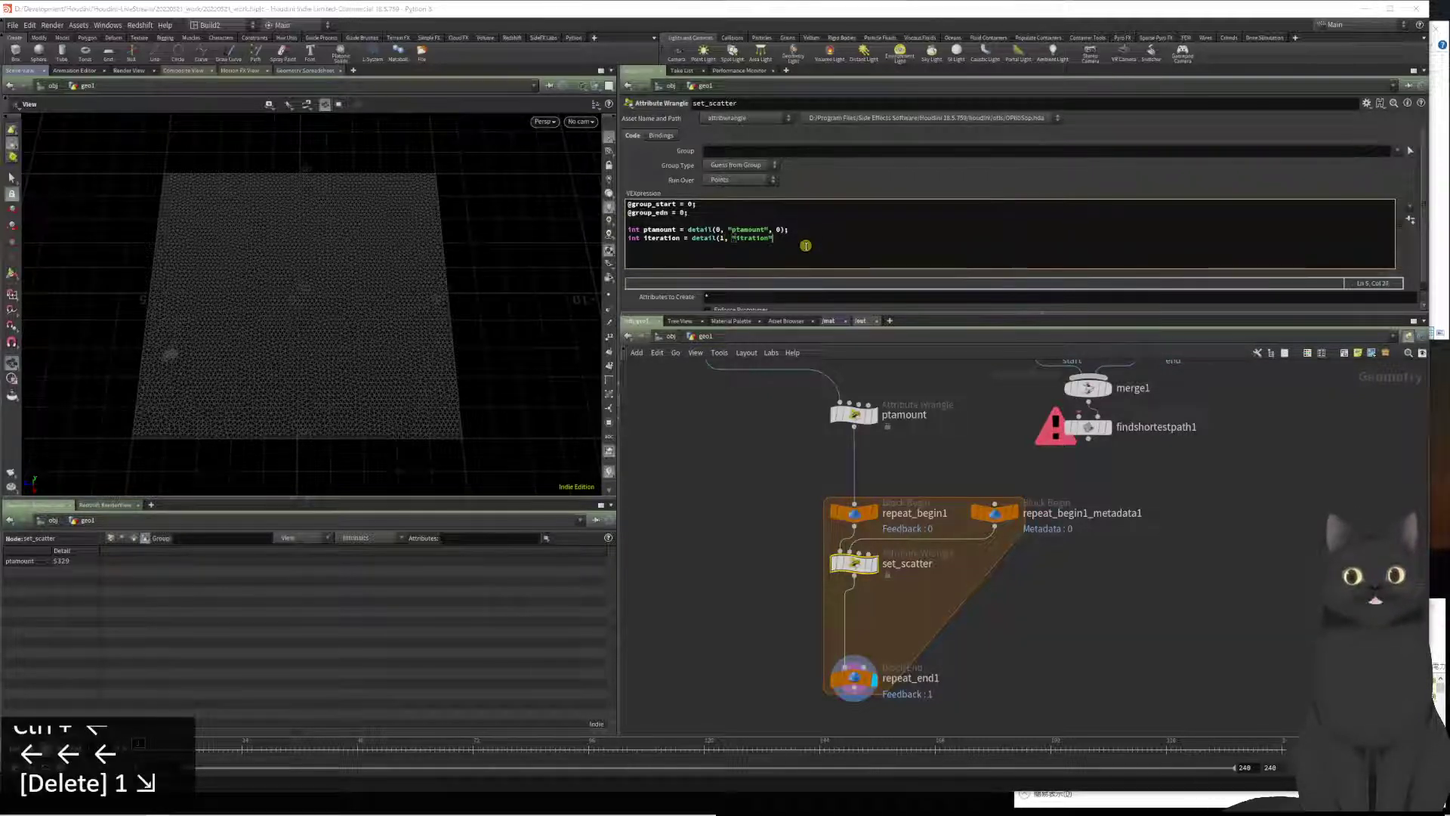
pyautogui.write(',.')
pyautogui.press('BackSpace')
pyautogui.write('-')
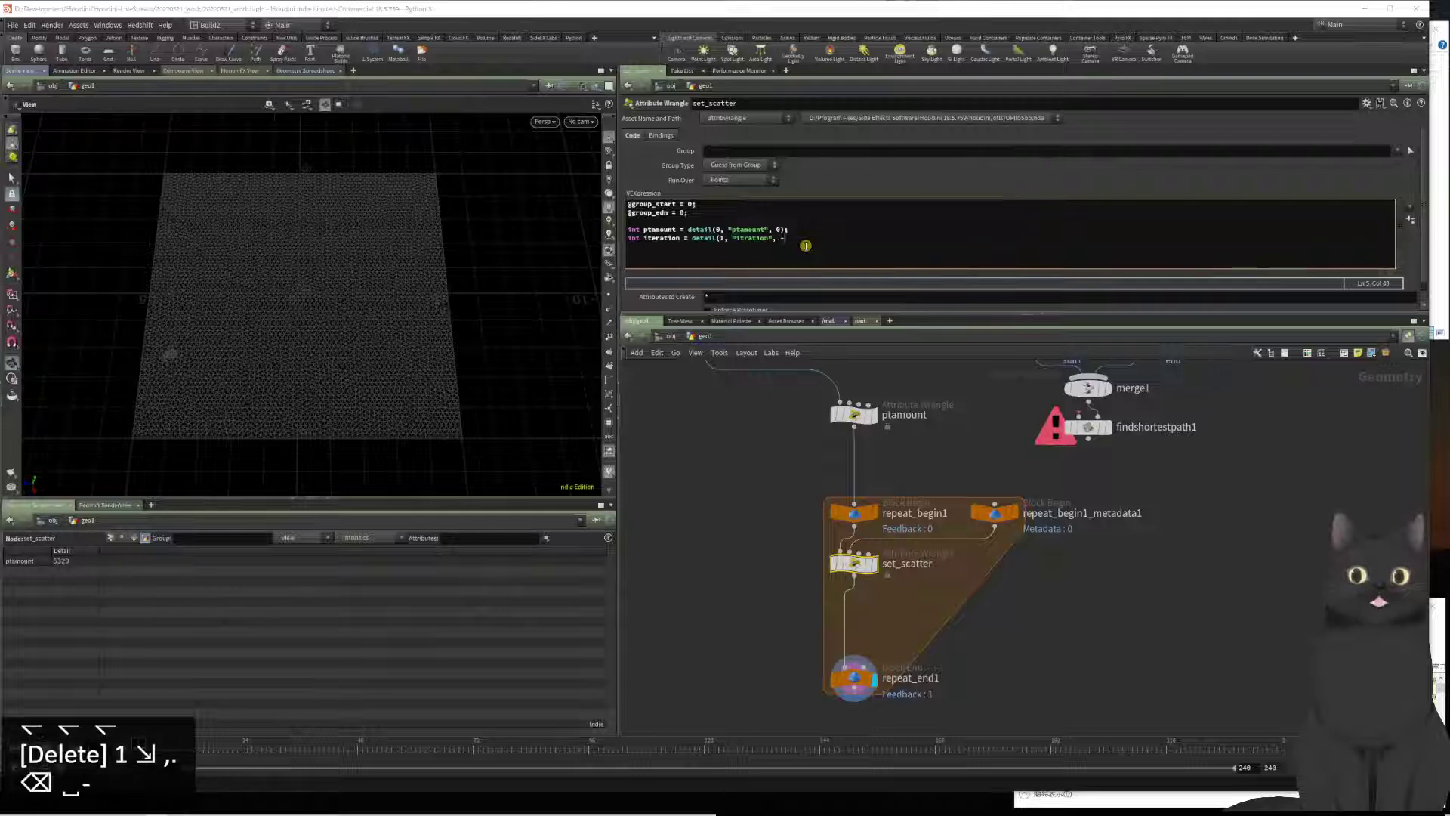
pyautogui.press('BackSpace')
pyautogui.write('0);')
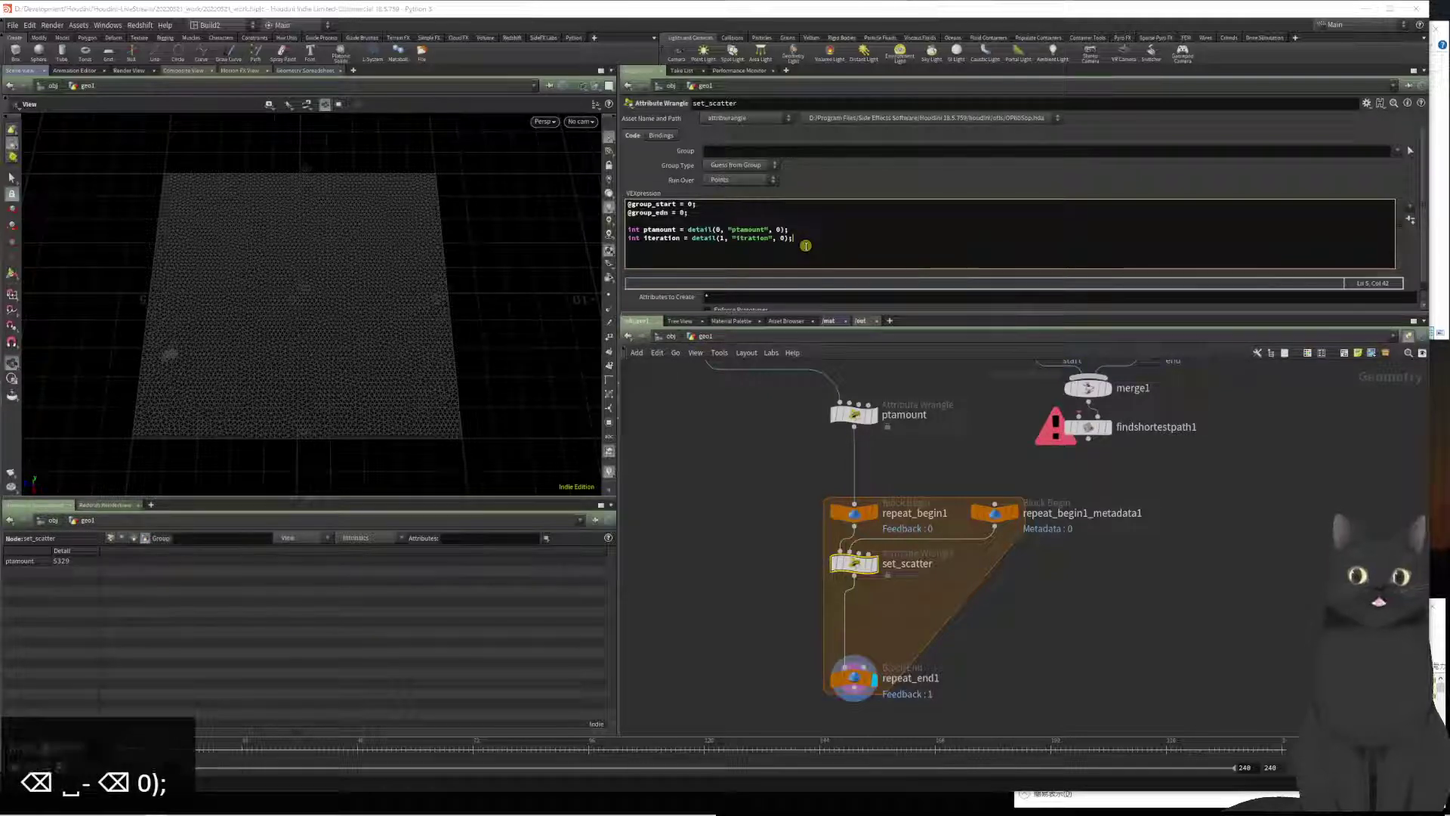
# Step: Correct the attribute name in the second detail call to "iteration"
pyautogui.click(742, 238)
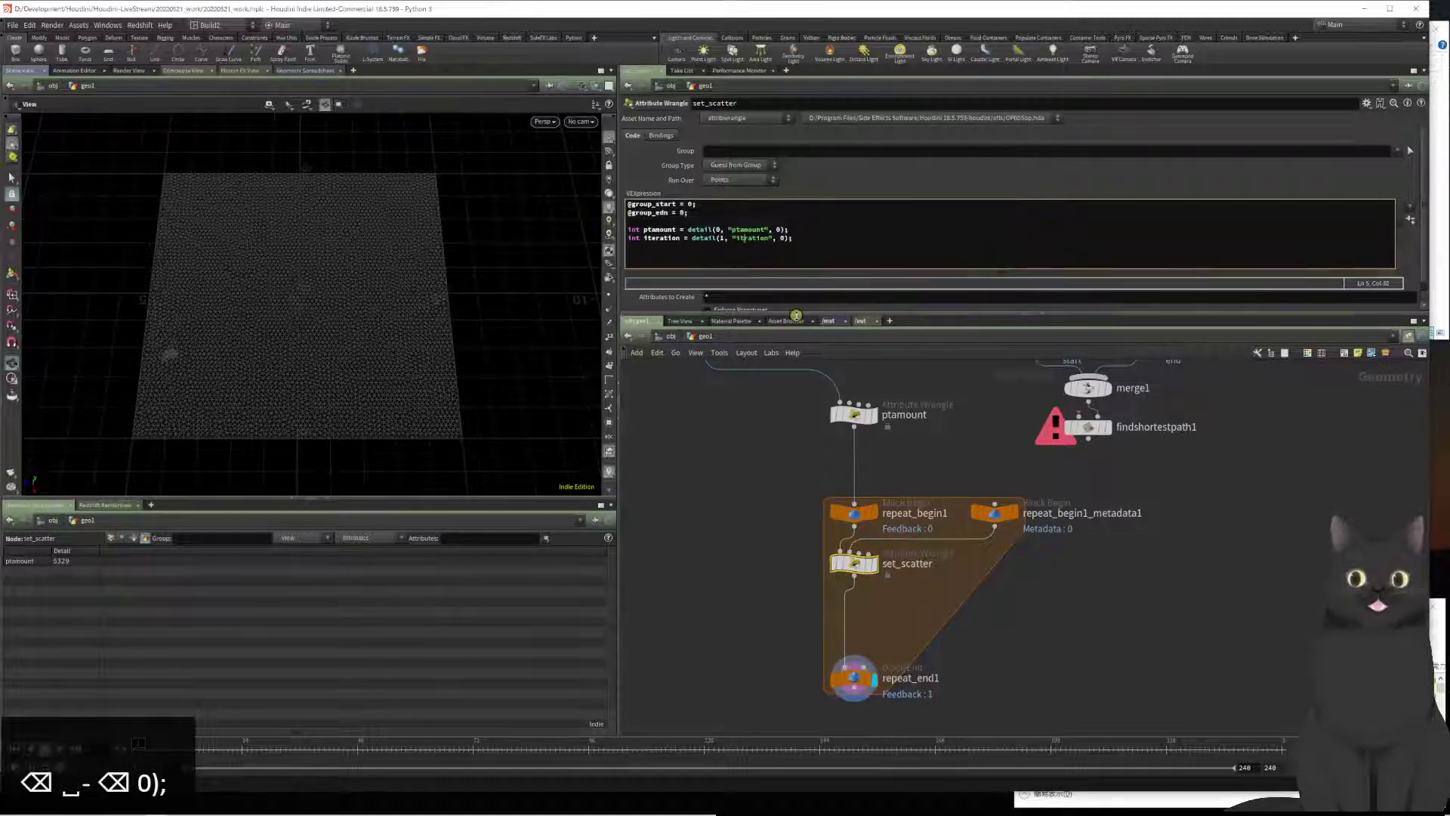
pyautogui.press('Delete')
pyautogui.write('e')
pyautogui.press('Right')
pyautogui.press('Left')
pyautogui.write('r')
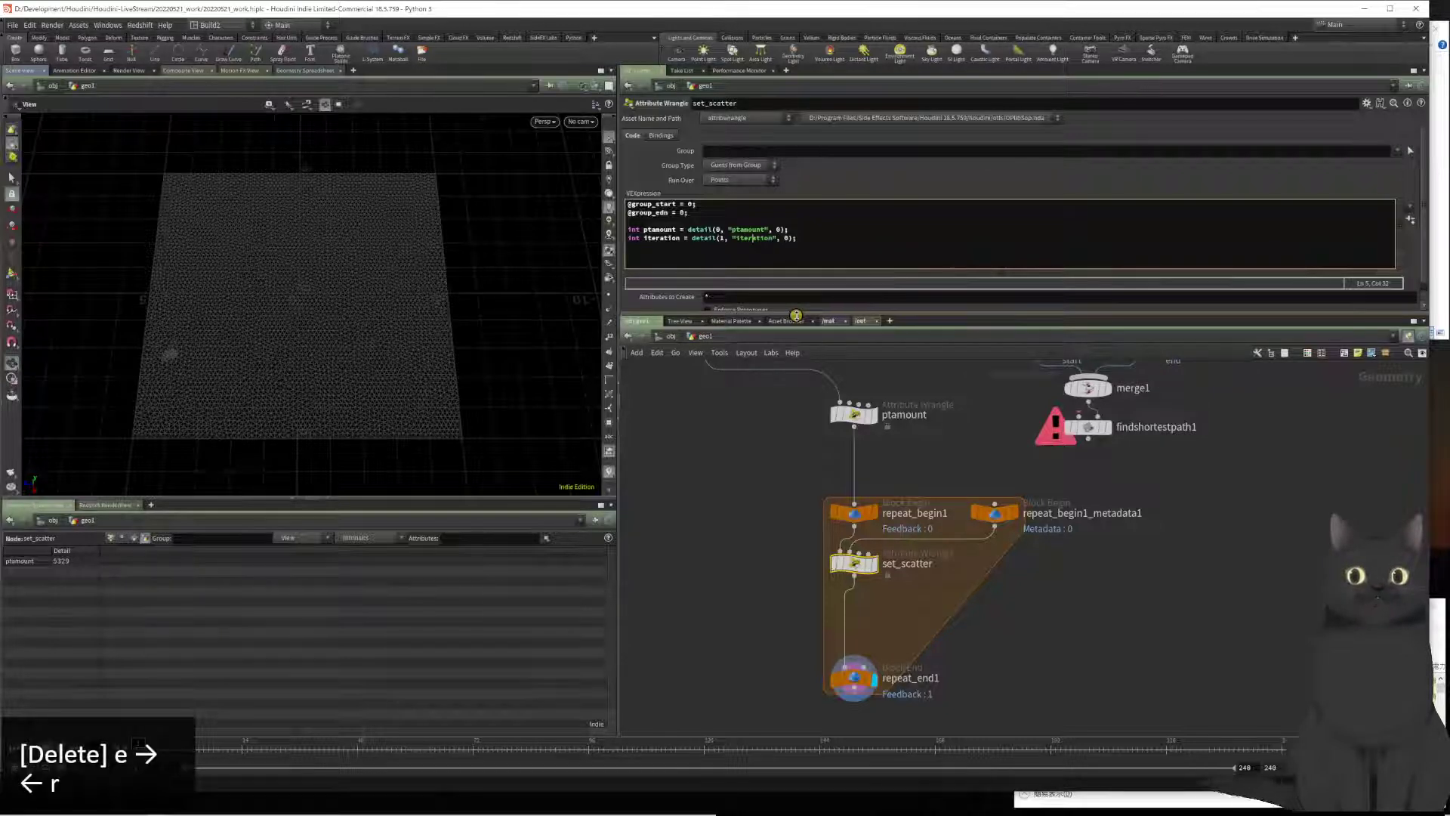
pyautogui.press('Down')
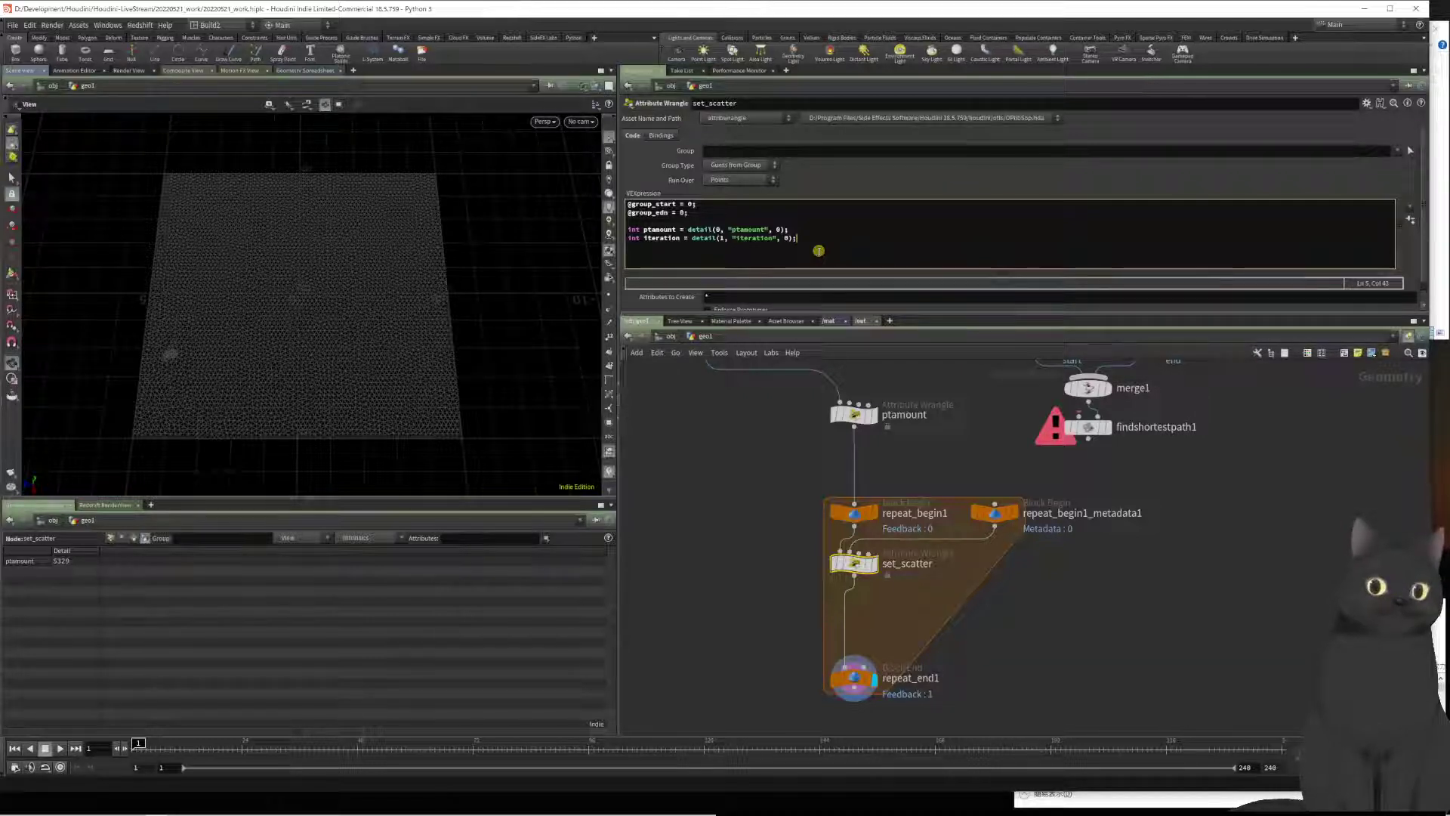
pyautogui.press('Down')
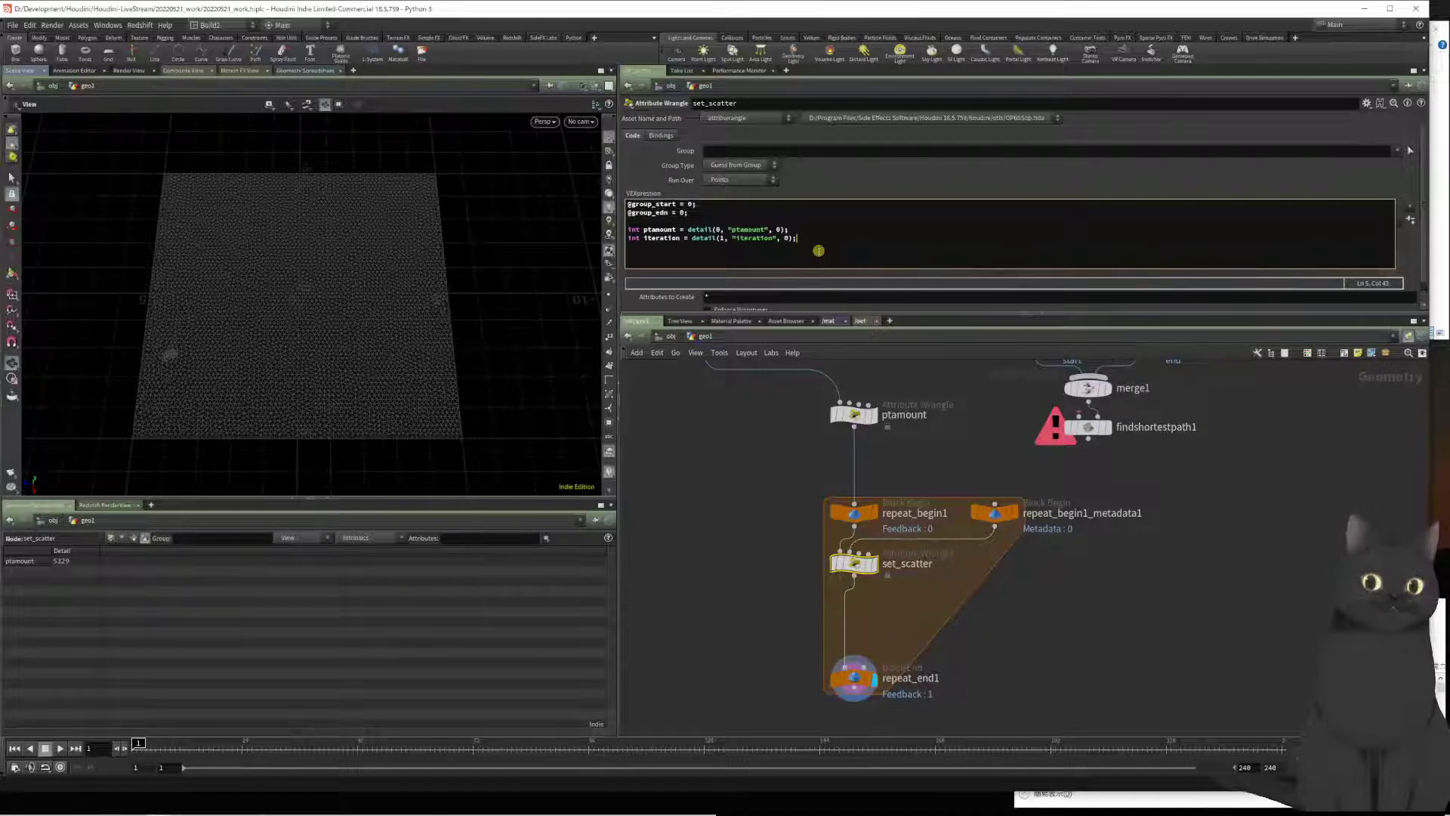
# Step: Add the line 'int amount = chi("Amount");' below the iteration line, separated by a blank line
pyautogui.press('Return')
pyautogui.press('Return')
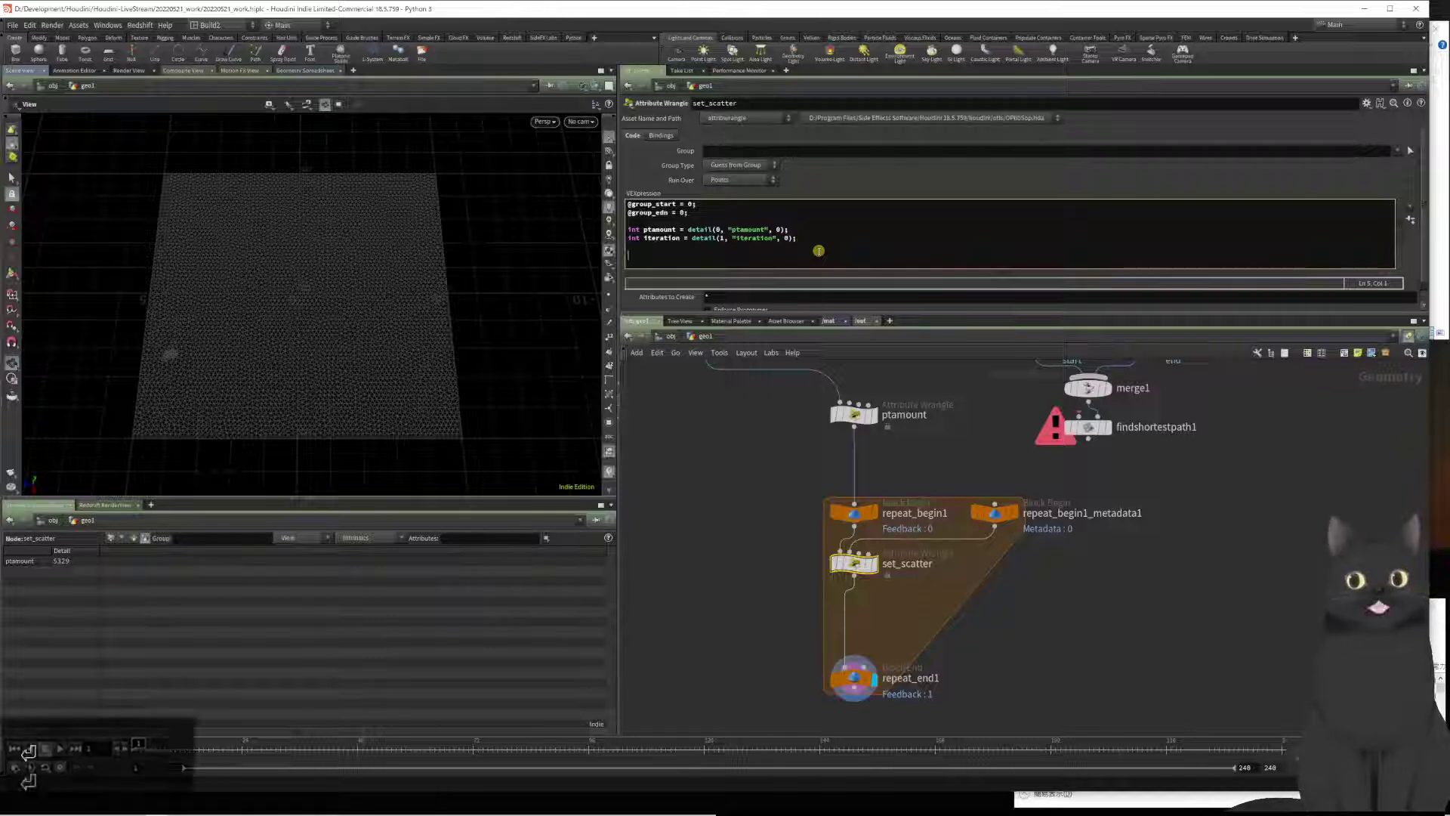
pyautogui.write('int ')
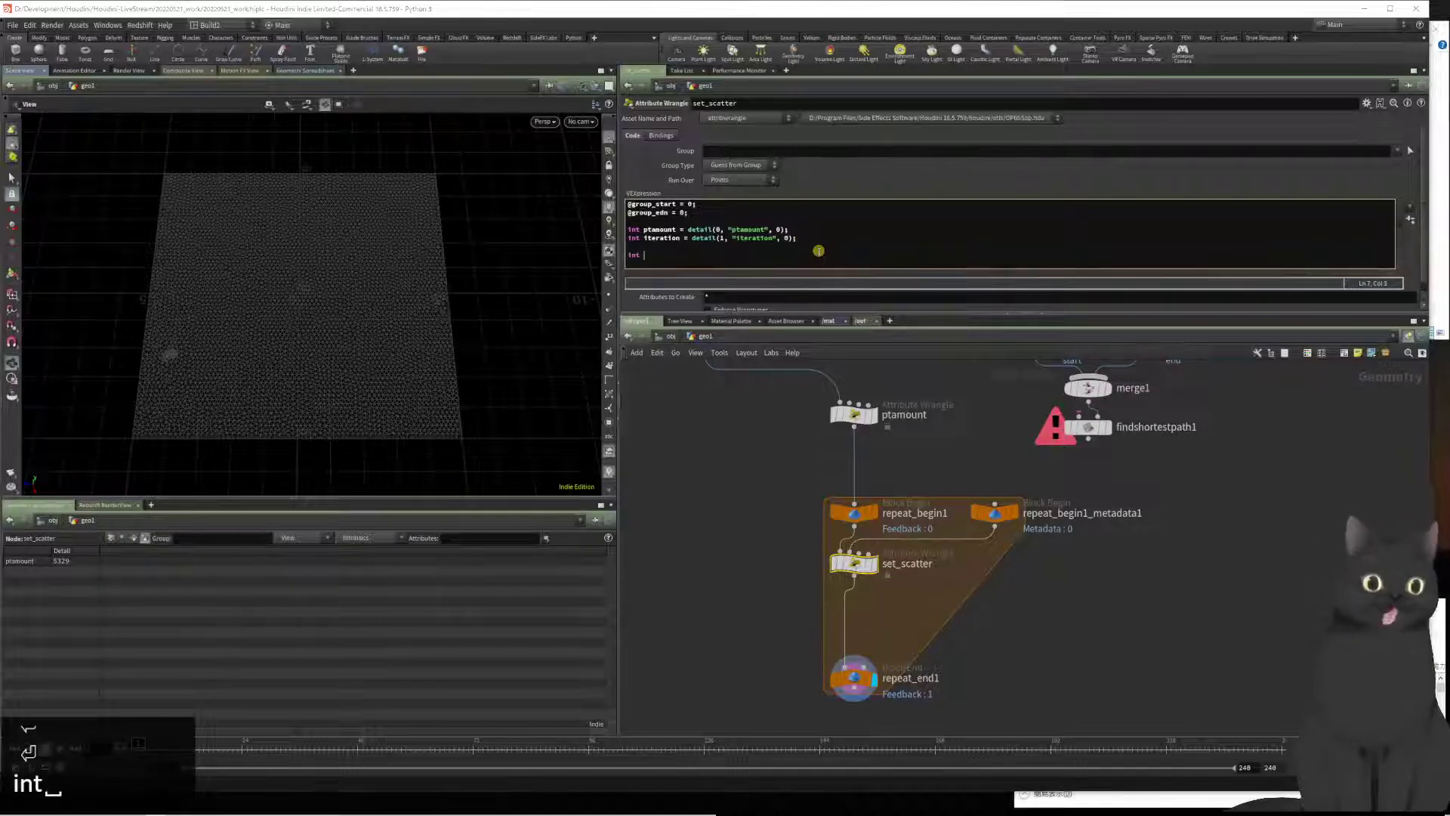
pyautogui.write('amount =')
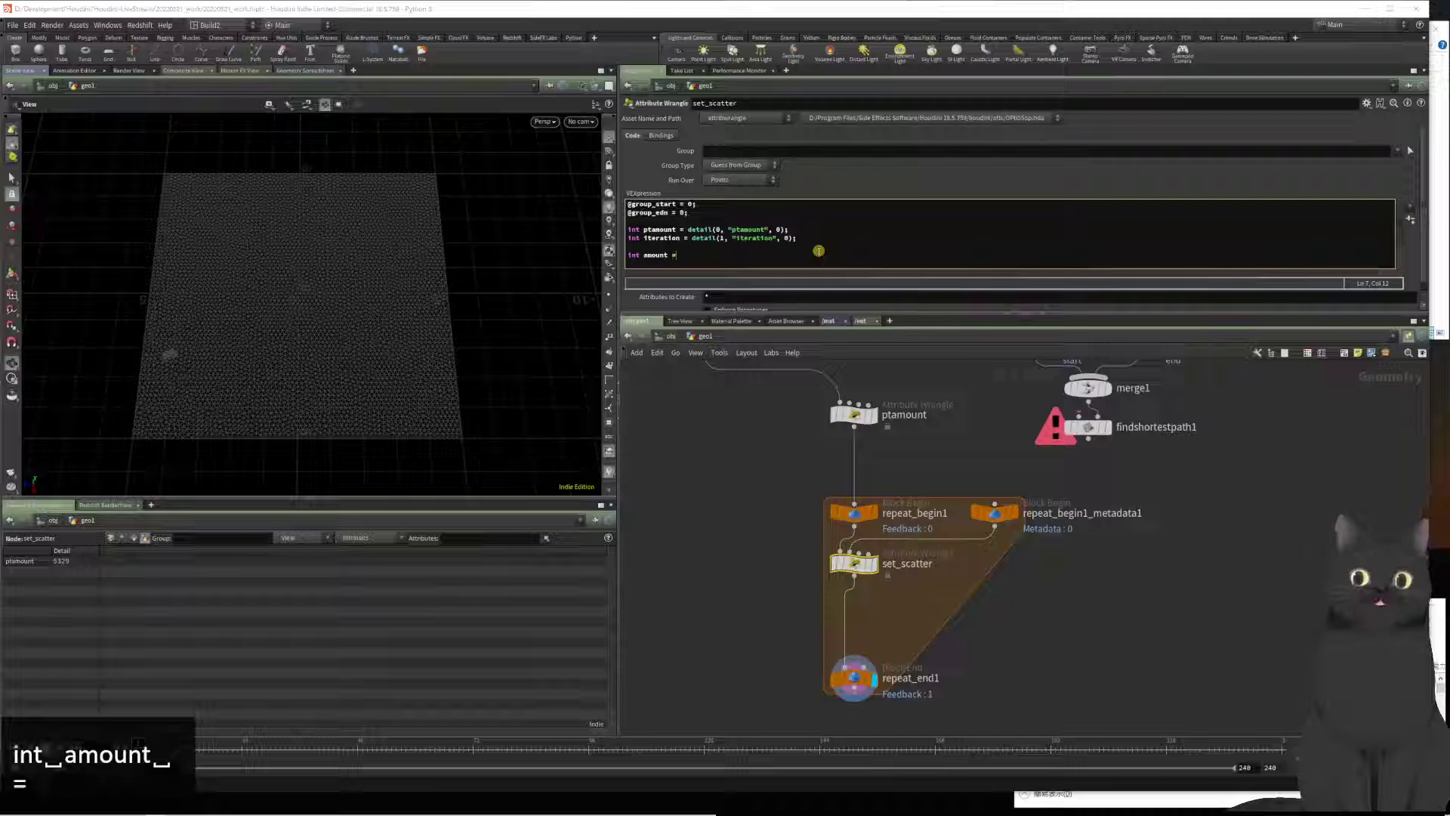
pyautogui.write(' chi(')
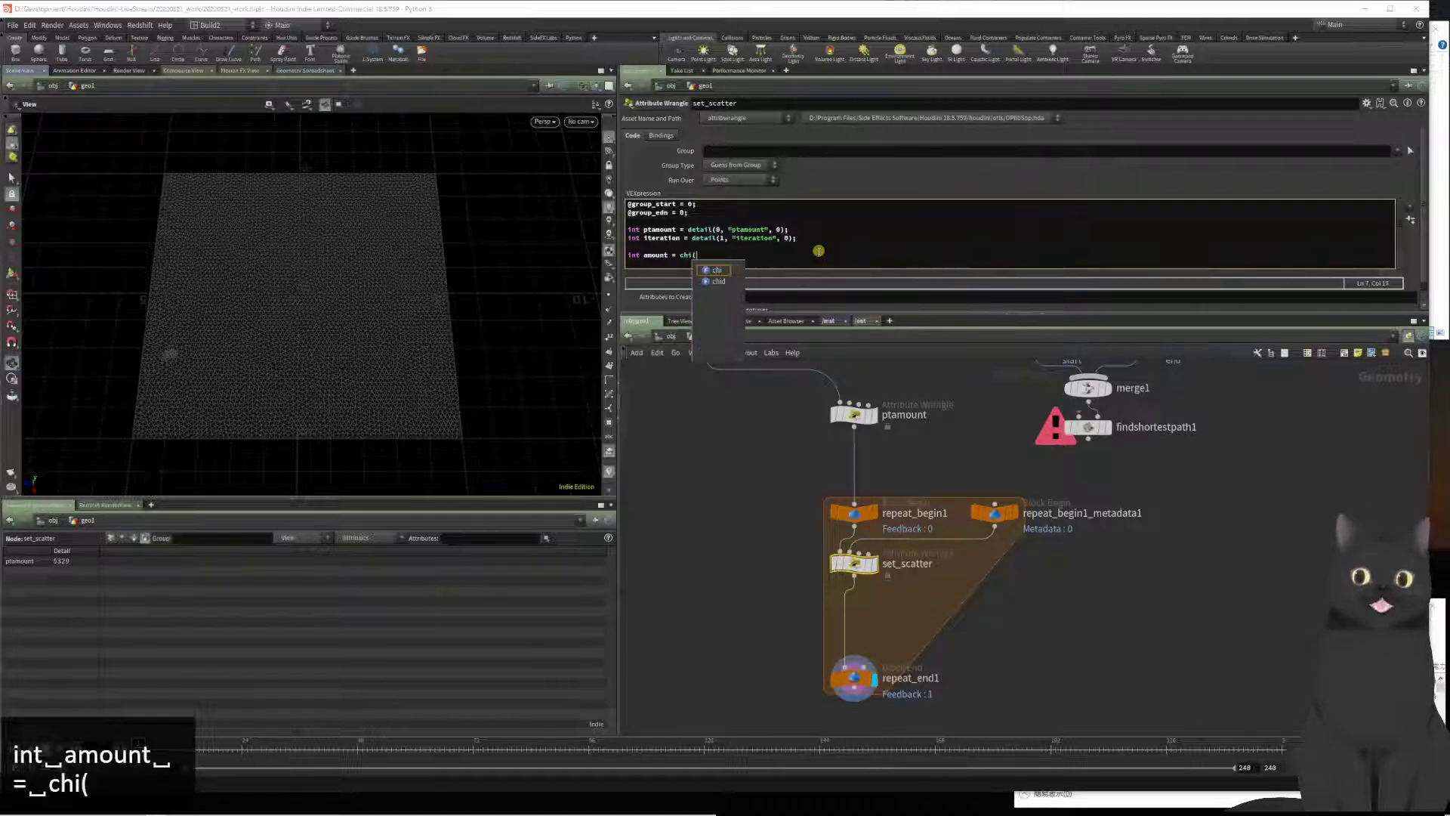
pyautogui.write('"A')
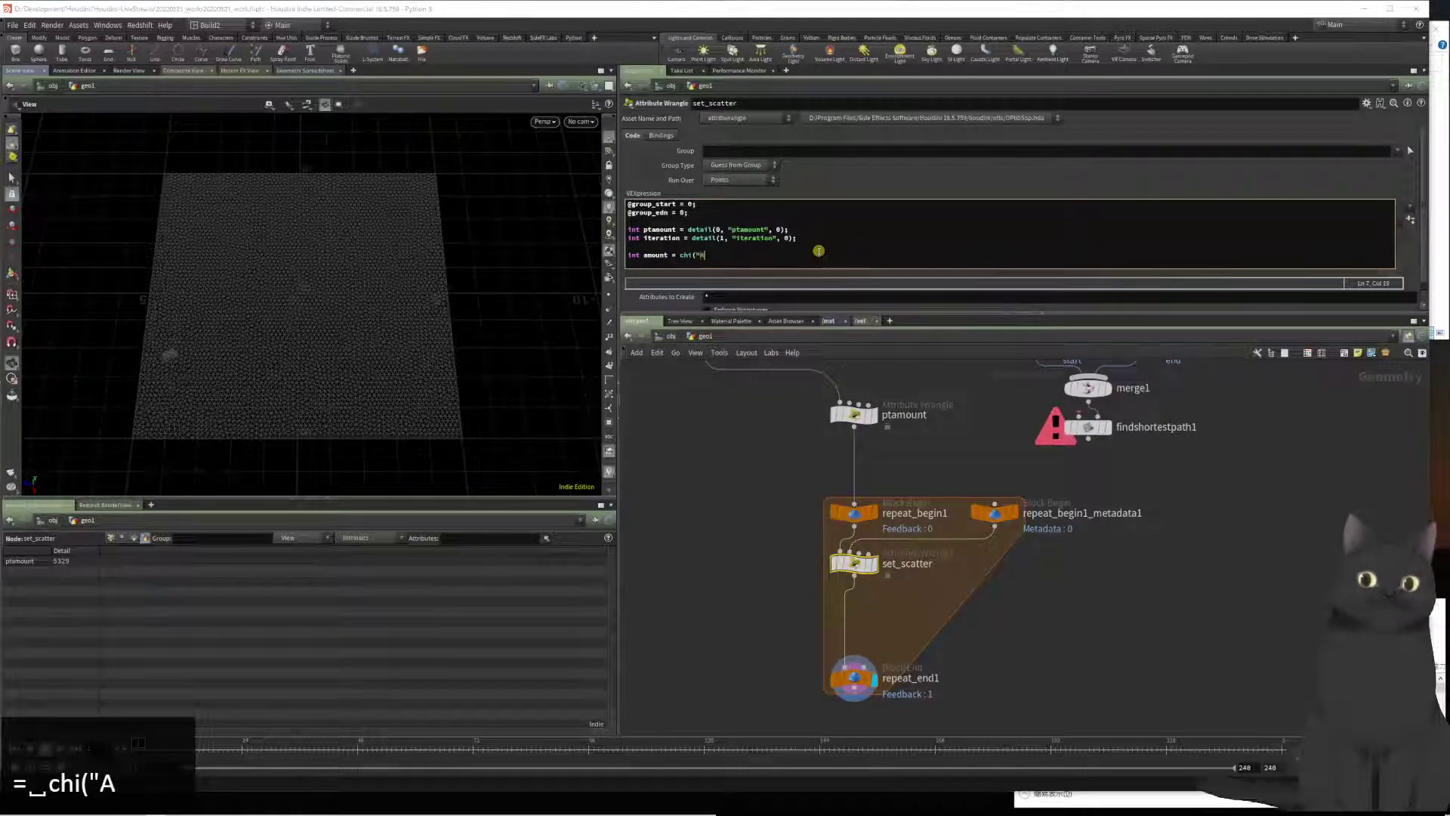
pyautogui.write('mount")')
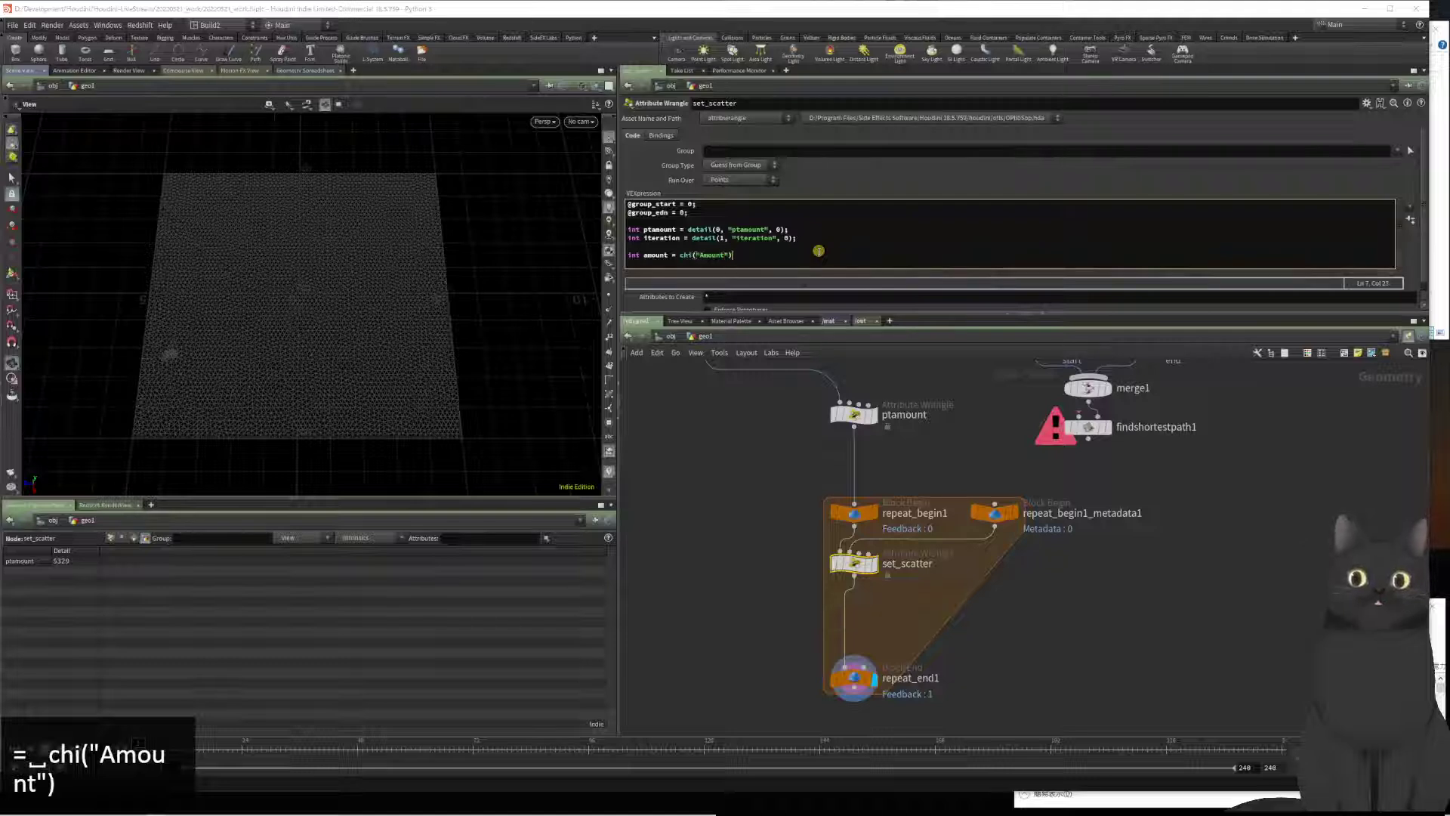
pyautogui.write(';')
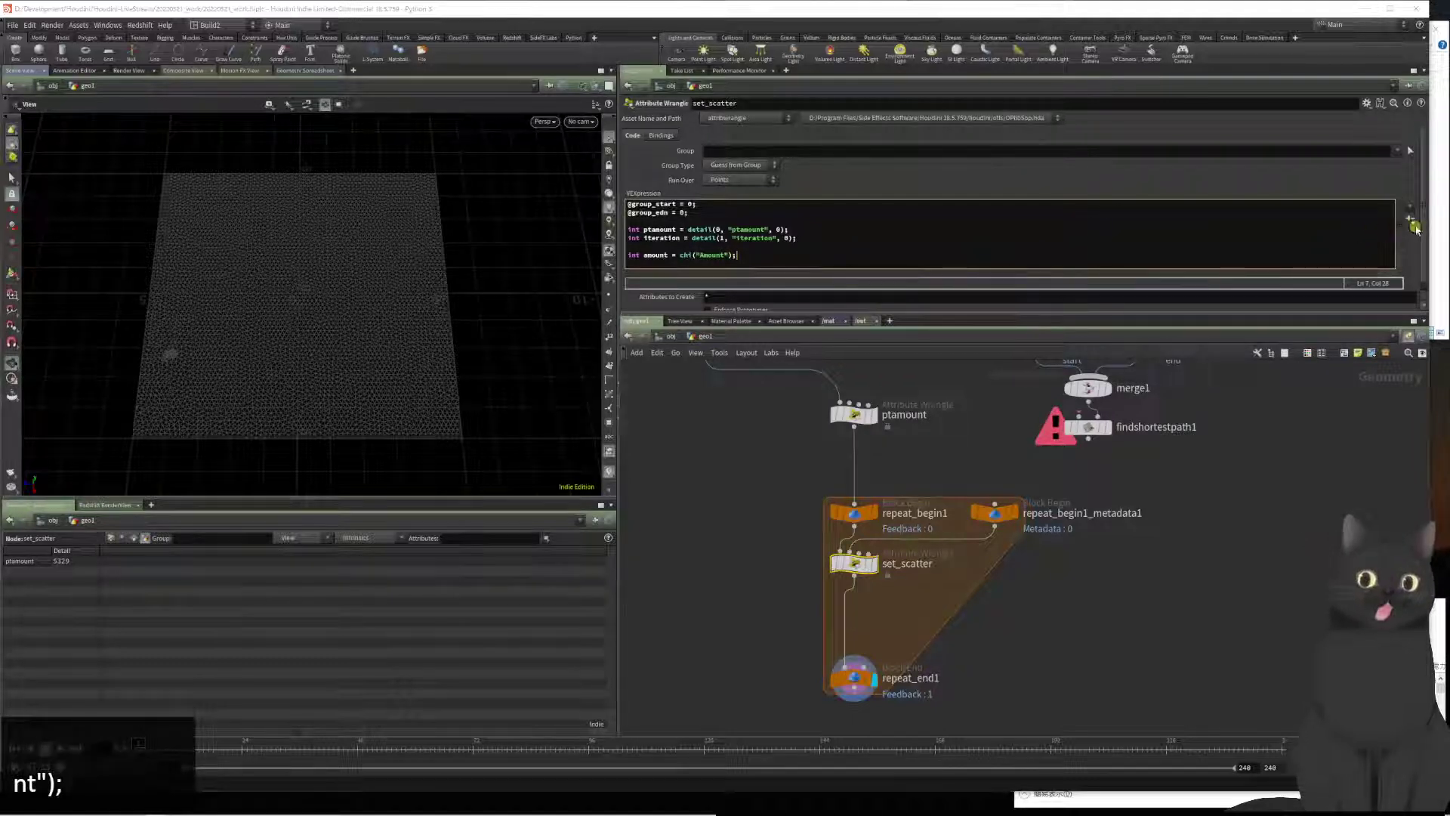
# Step: Generate the Amount parameter from the set_scatter code, set it to 5, and enlarge the parameter area
pyautogui.click(1410, 220)
pyautogui.scroll(-1, 1212, 247)
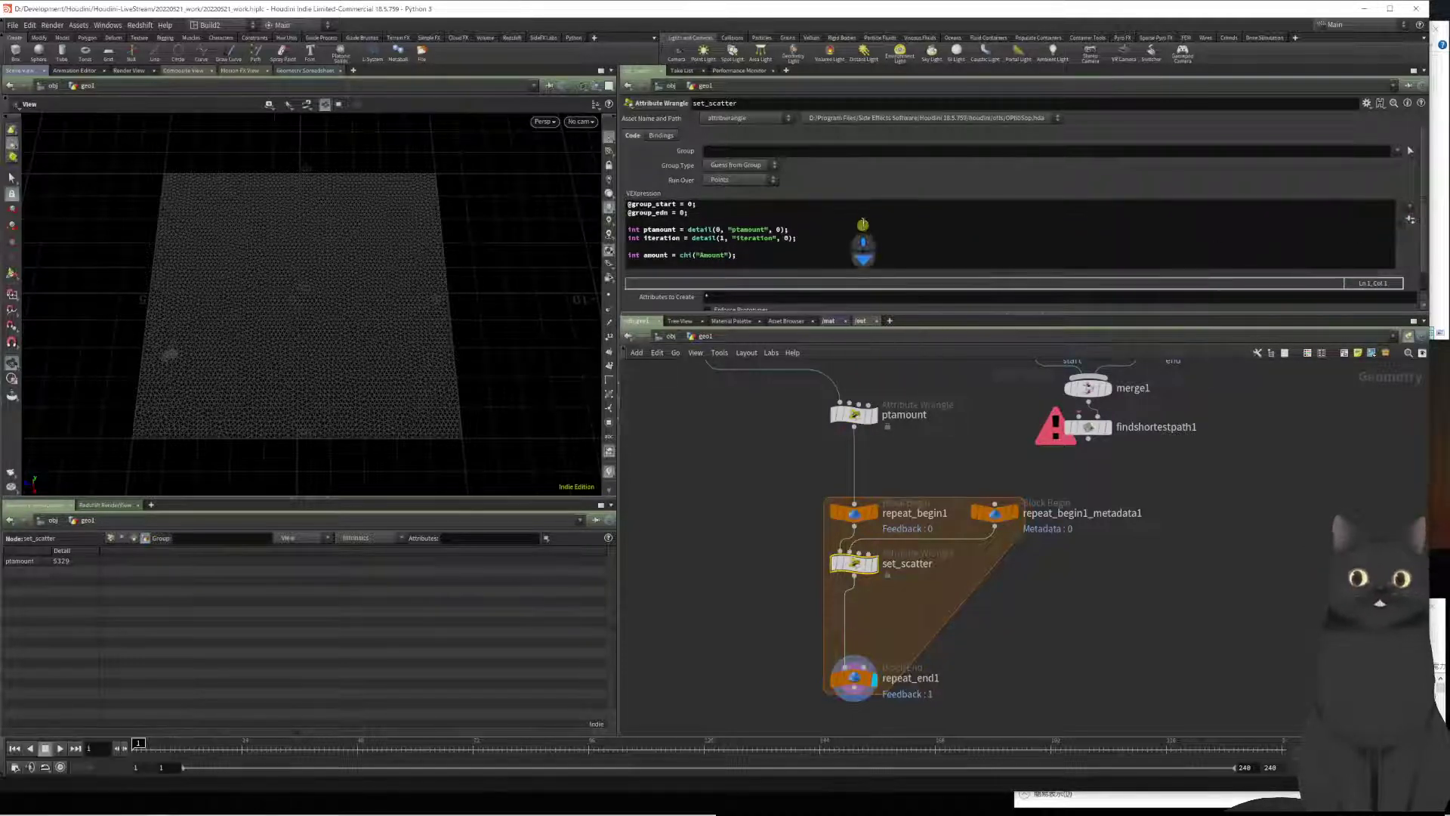
pyautogui.scroll(-1, 1395, 222)
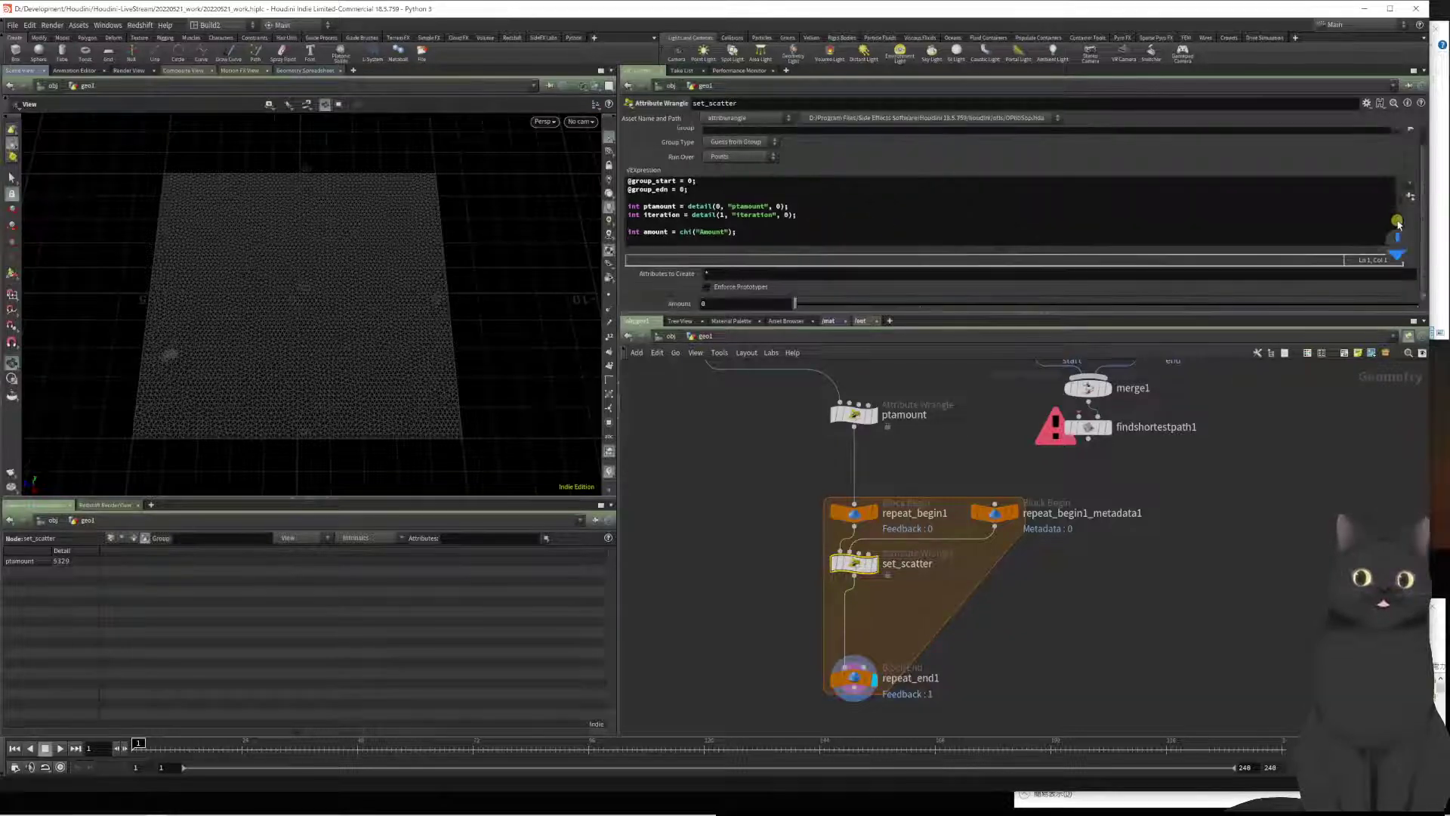
pyautogui.click(727, 304)
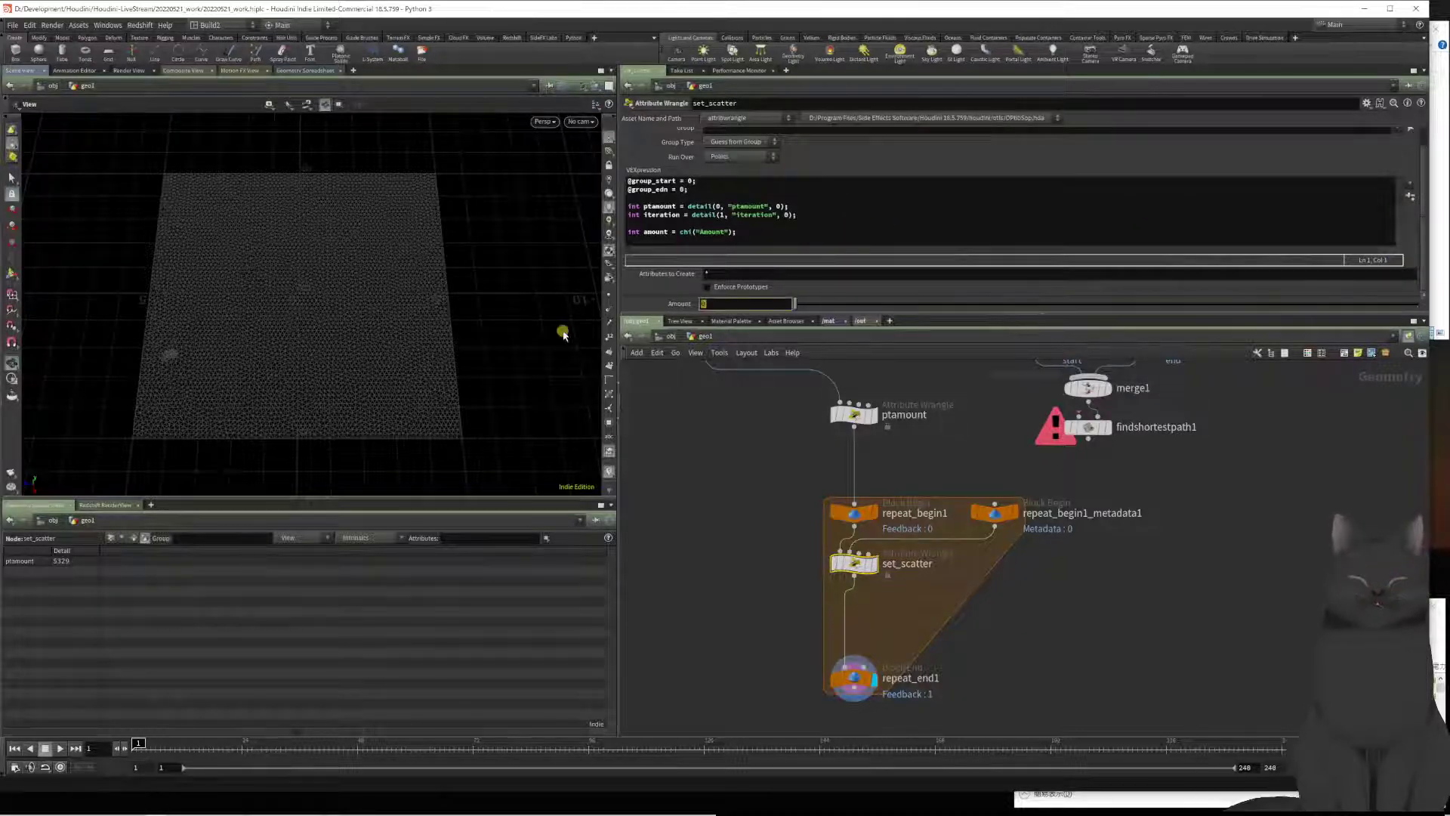
pyautogui.write('5')
pyautogui.press('Return')
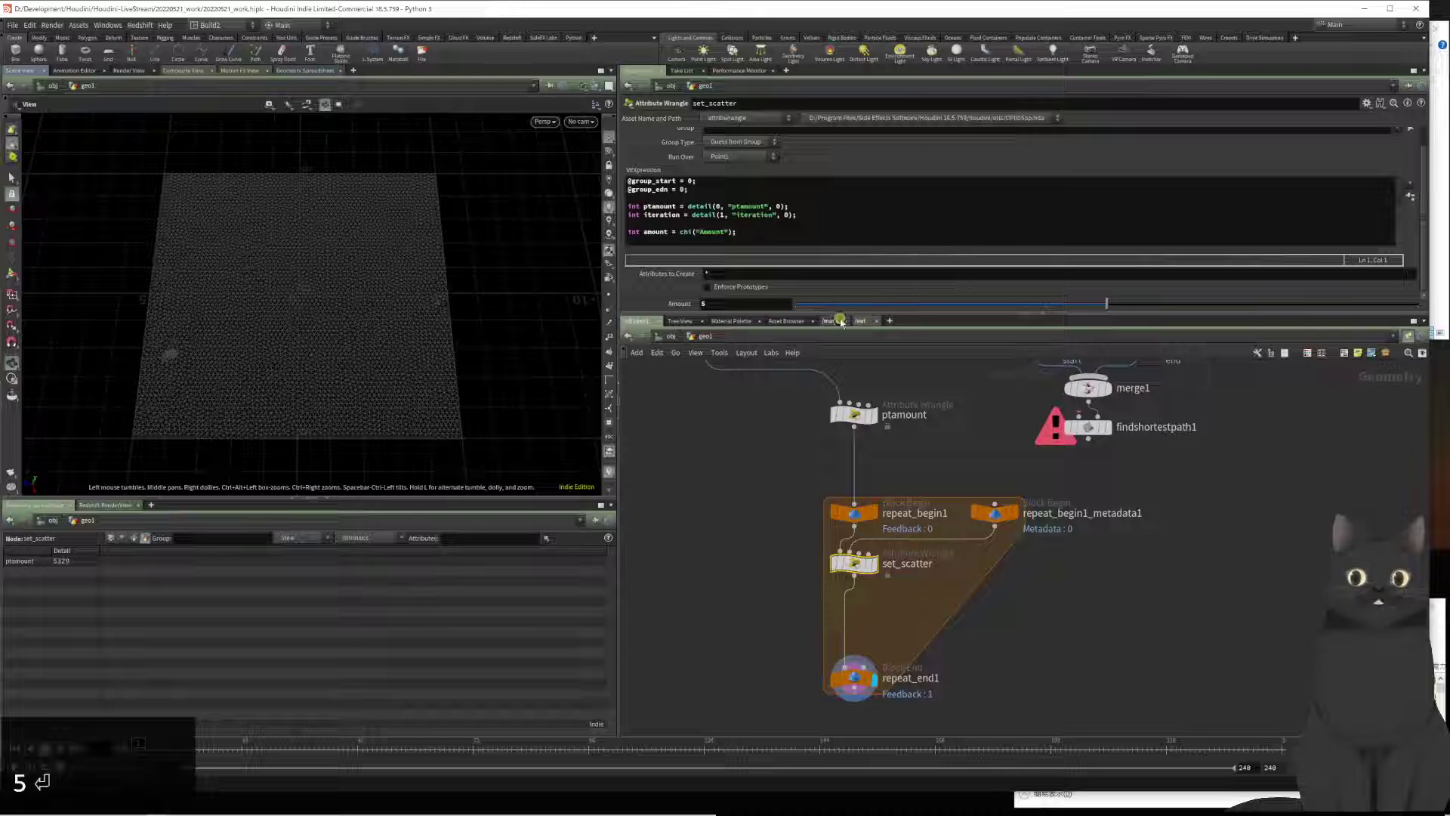
pyautogui.moveTo(850, 316); pyautogui.dragTo(849, 347)
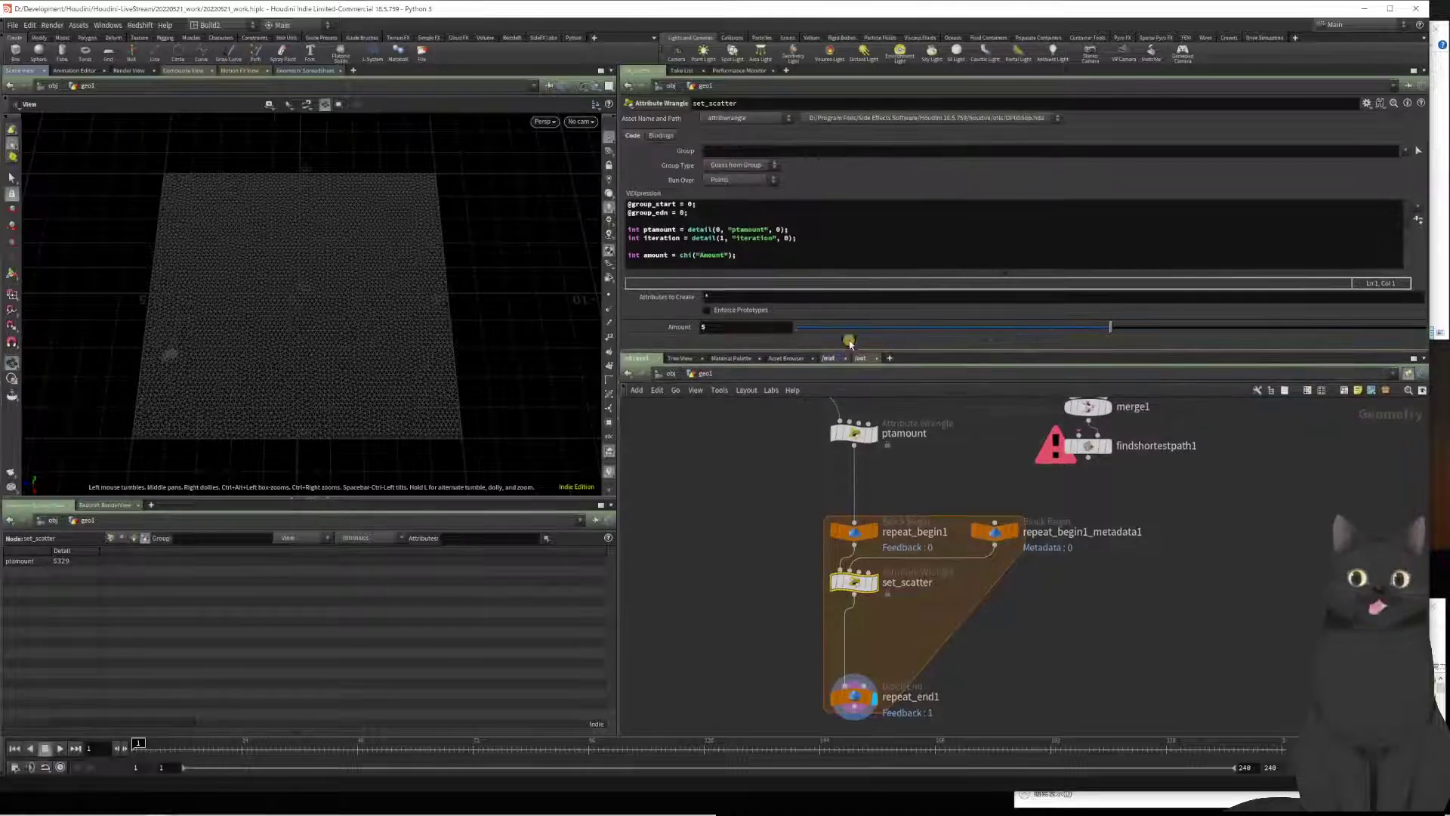
# Step: Add the loop header 'for (int i = 0; i < amount; i++)' below the amount line in the set_scatter code, separated by a blank line
pyautogui.click(835, 255)
pyautogui.press('Down')
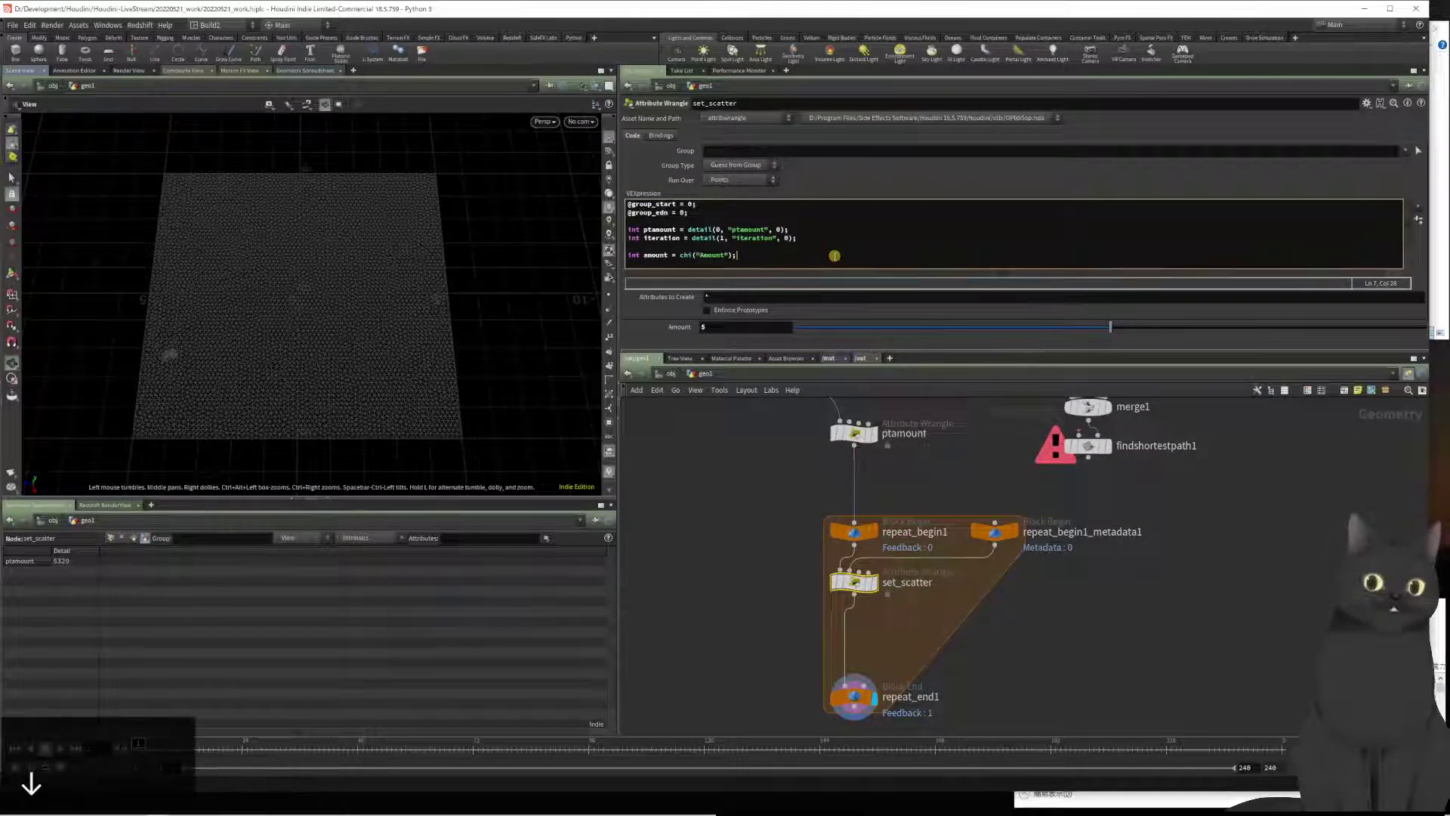
pyautogui.press('Return')
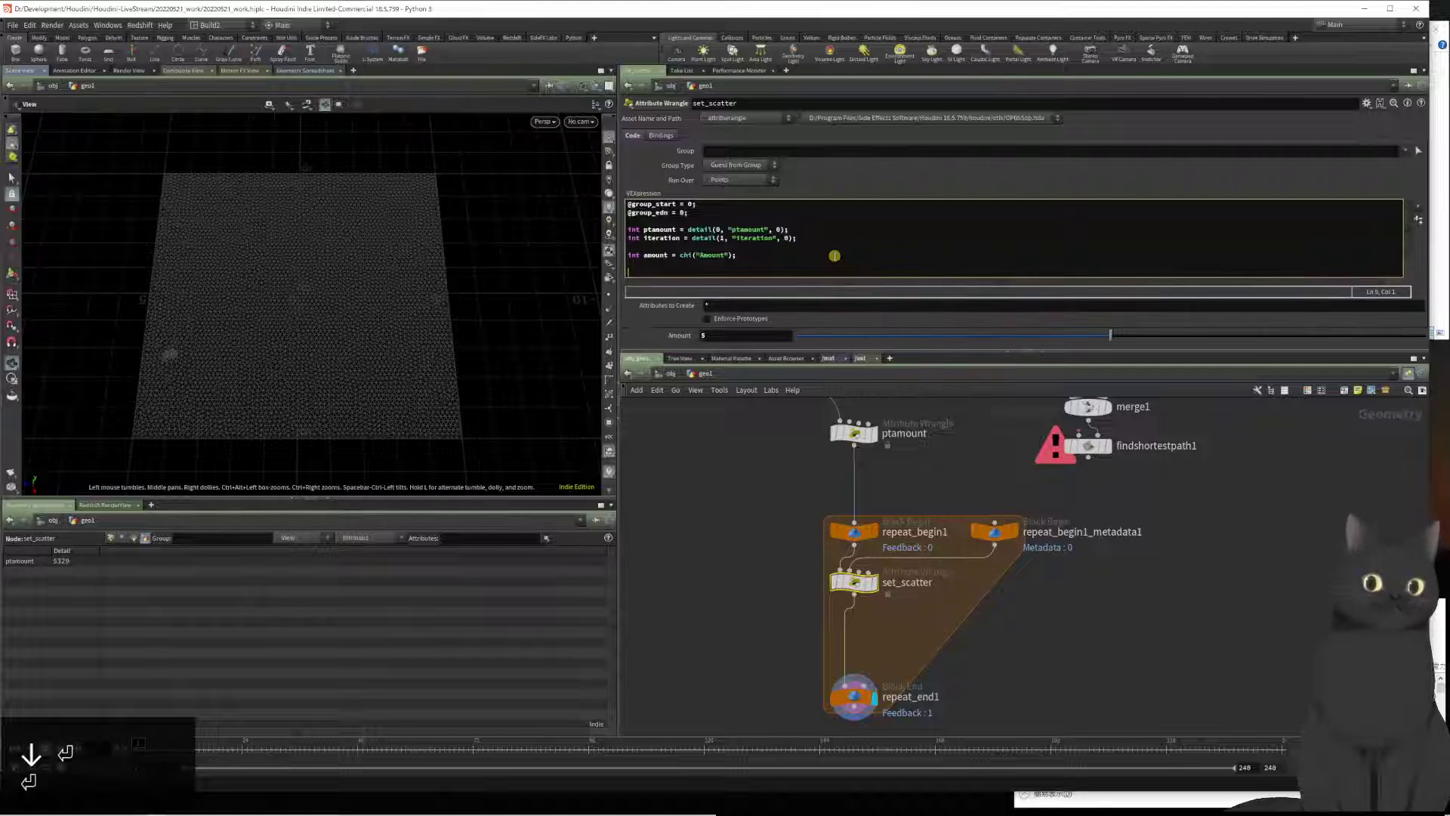
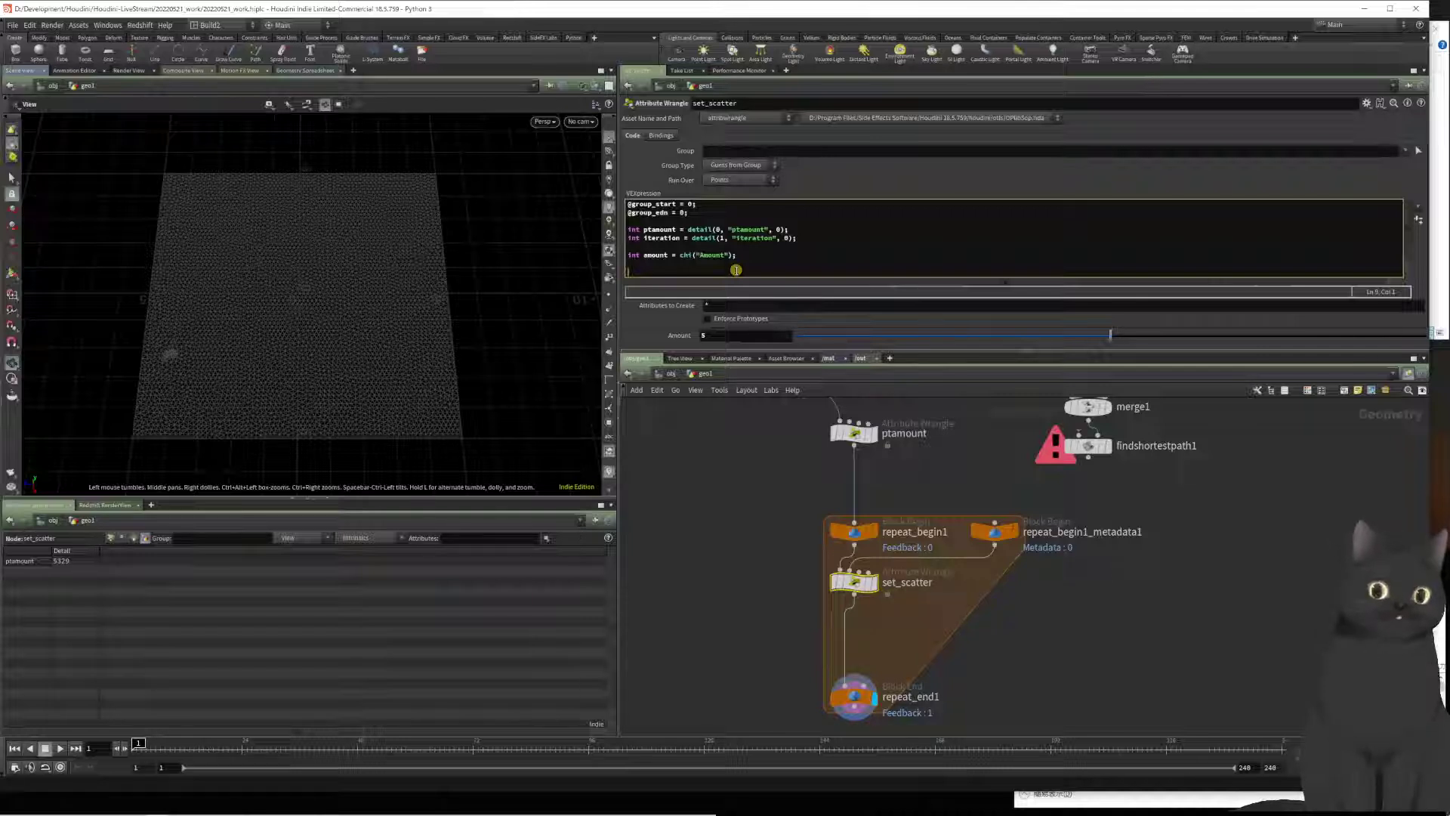
pyautogui.write('for ')
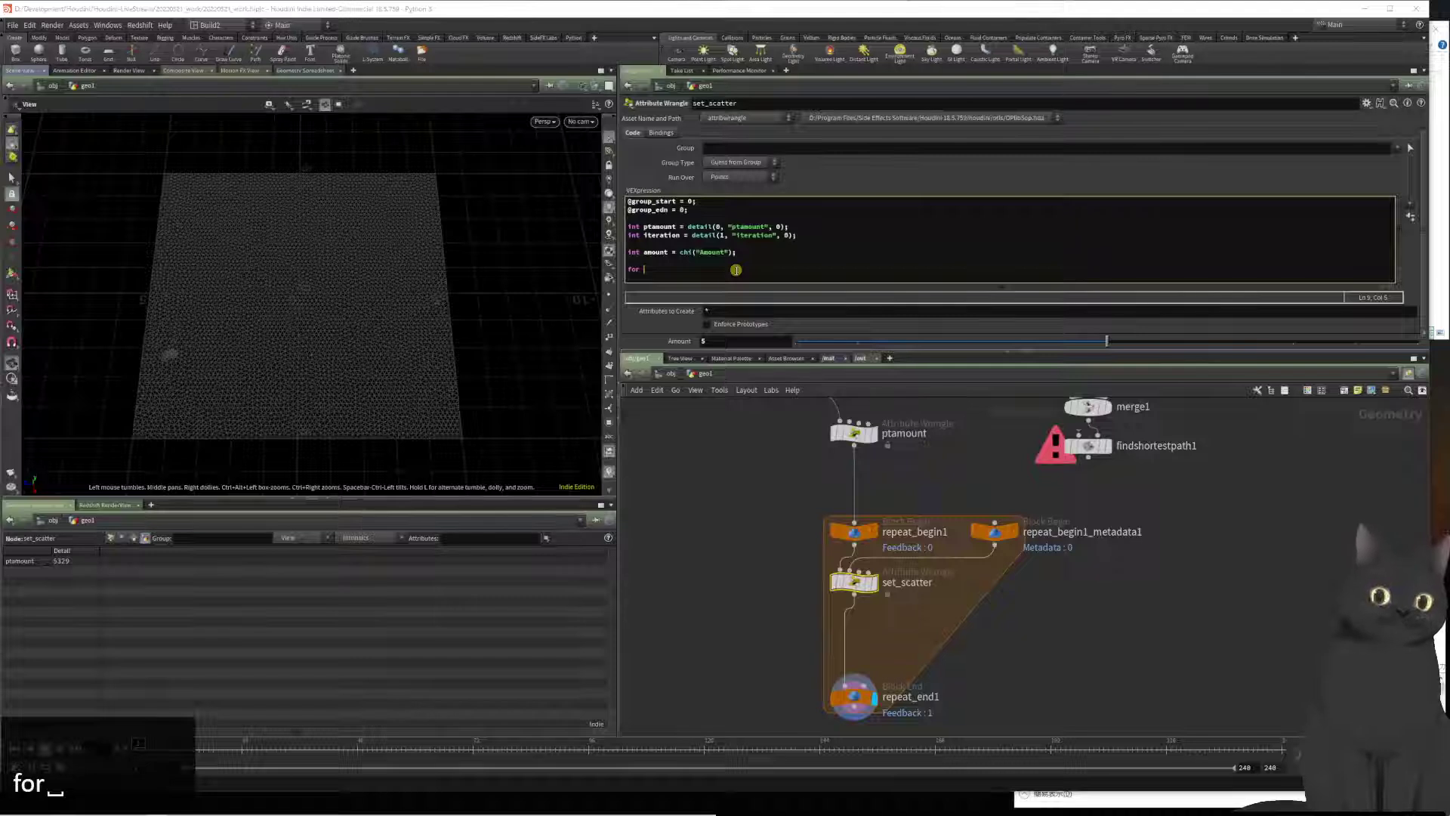
pyautogui.write('(')
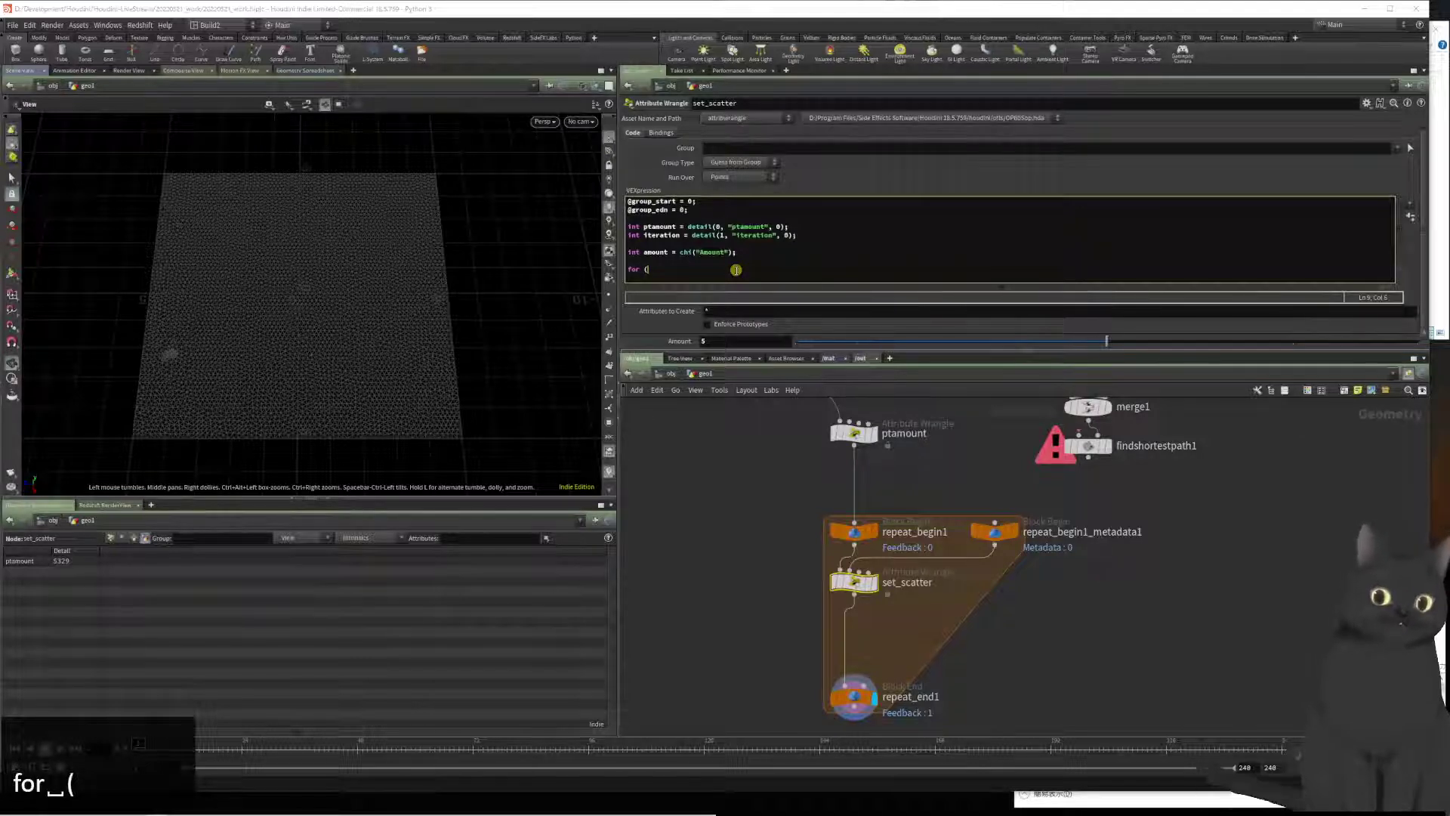
pyautogui.write('int ')
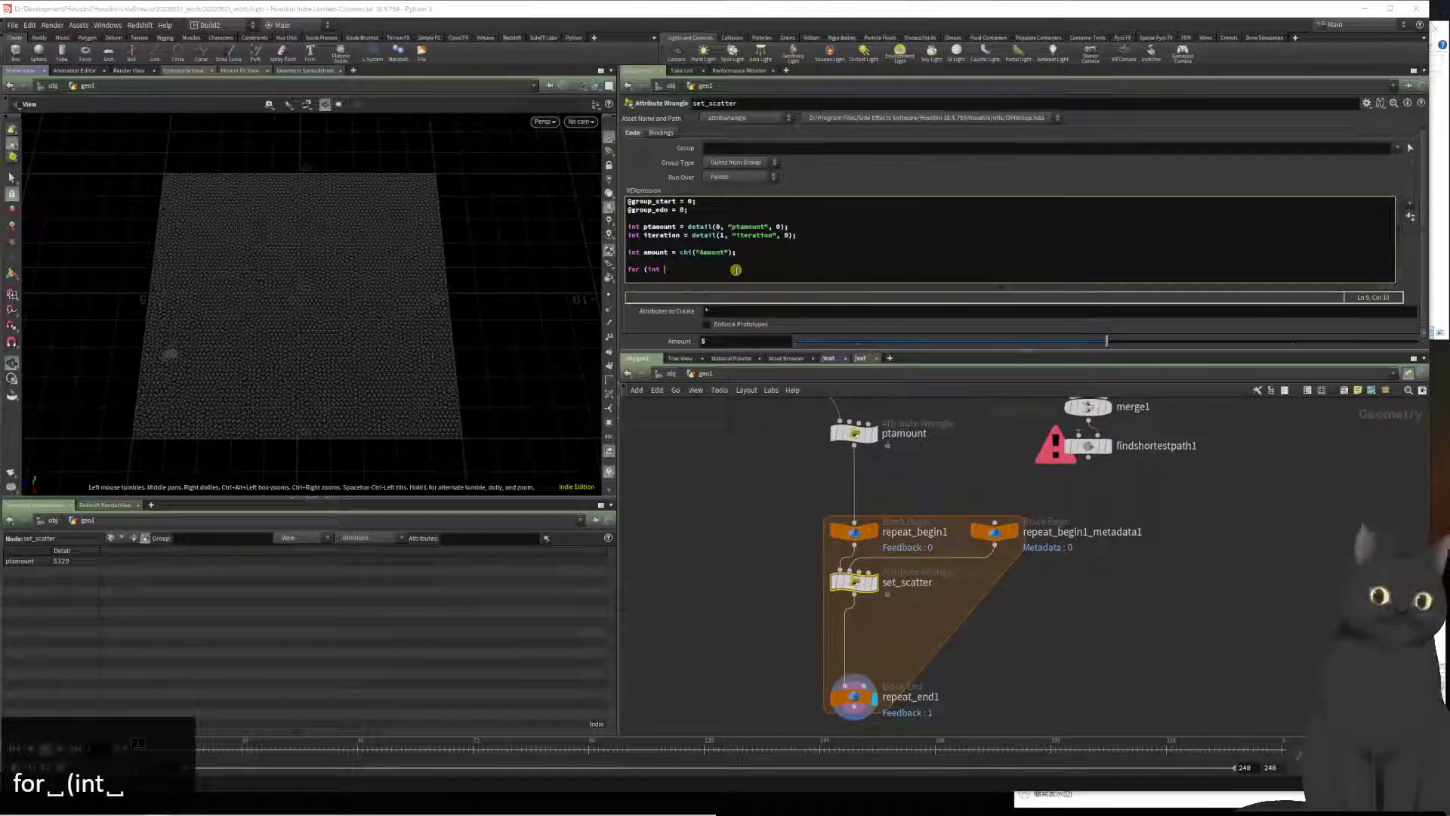
pyautogui.write('i = 0;')
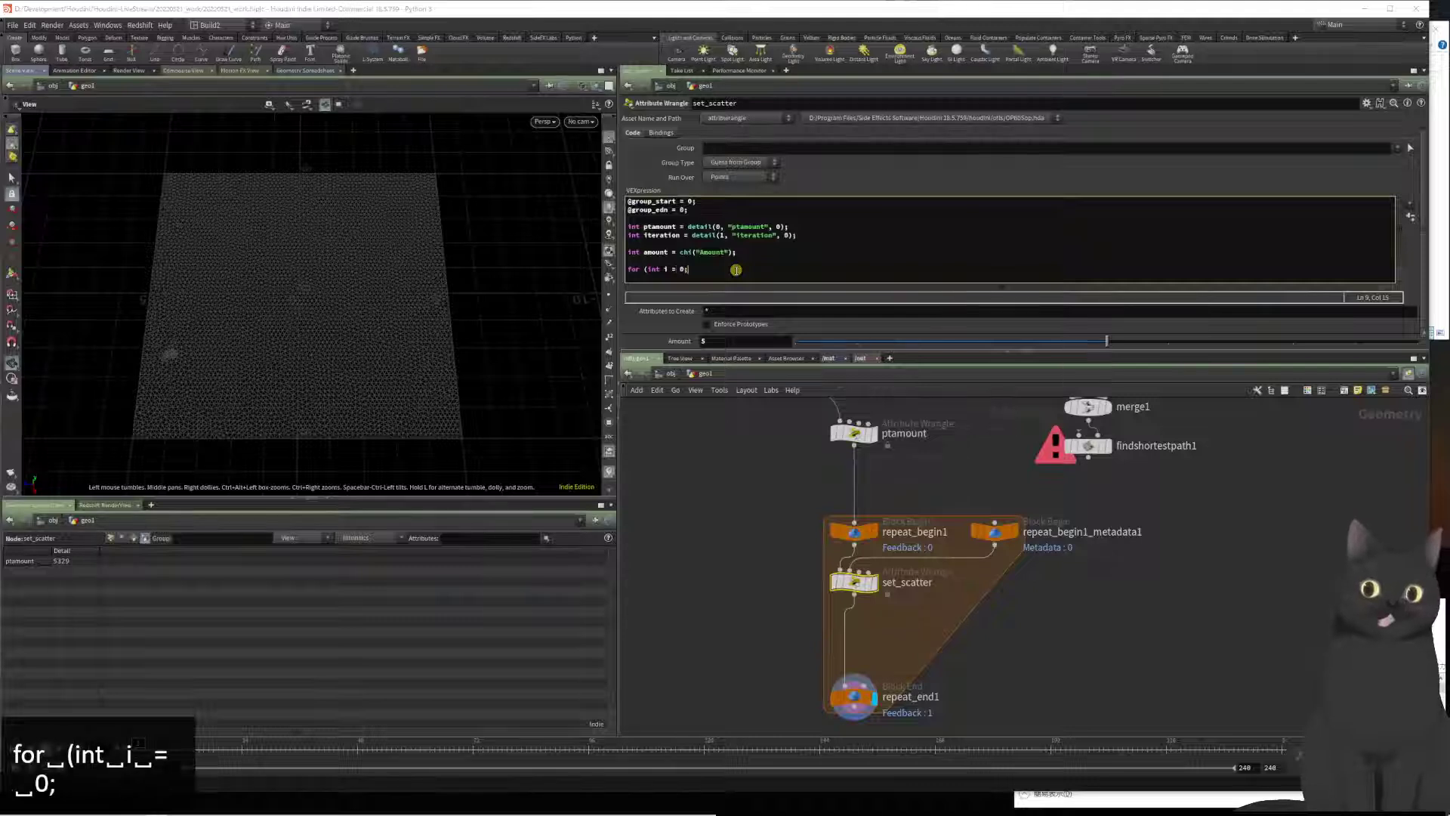
pyautogui.write(' i')
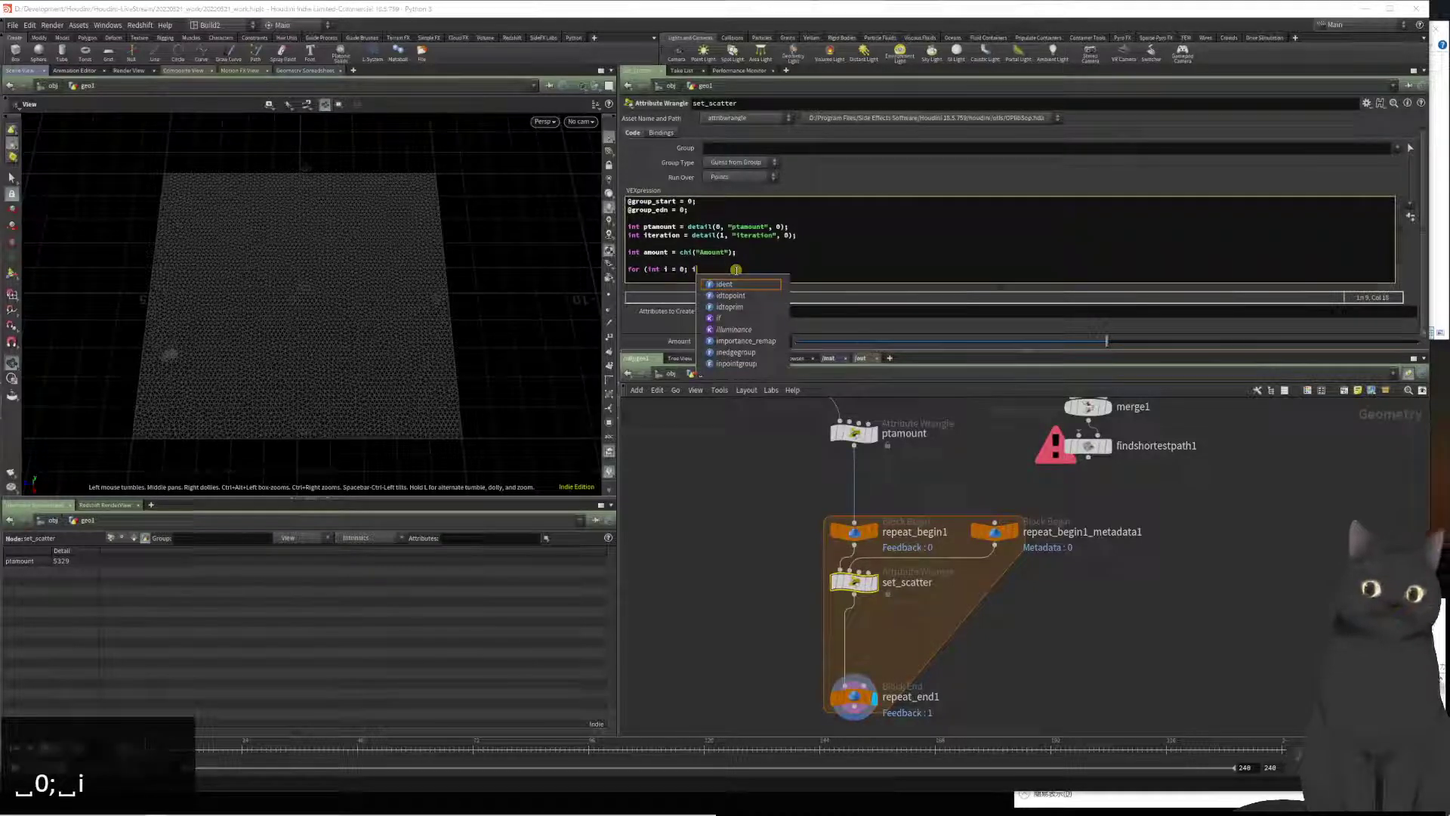
pyautogui.write(' < ')
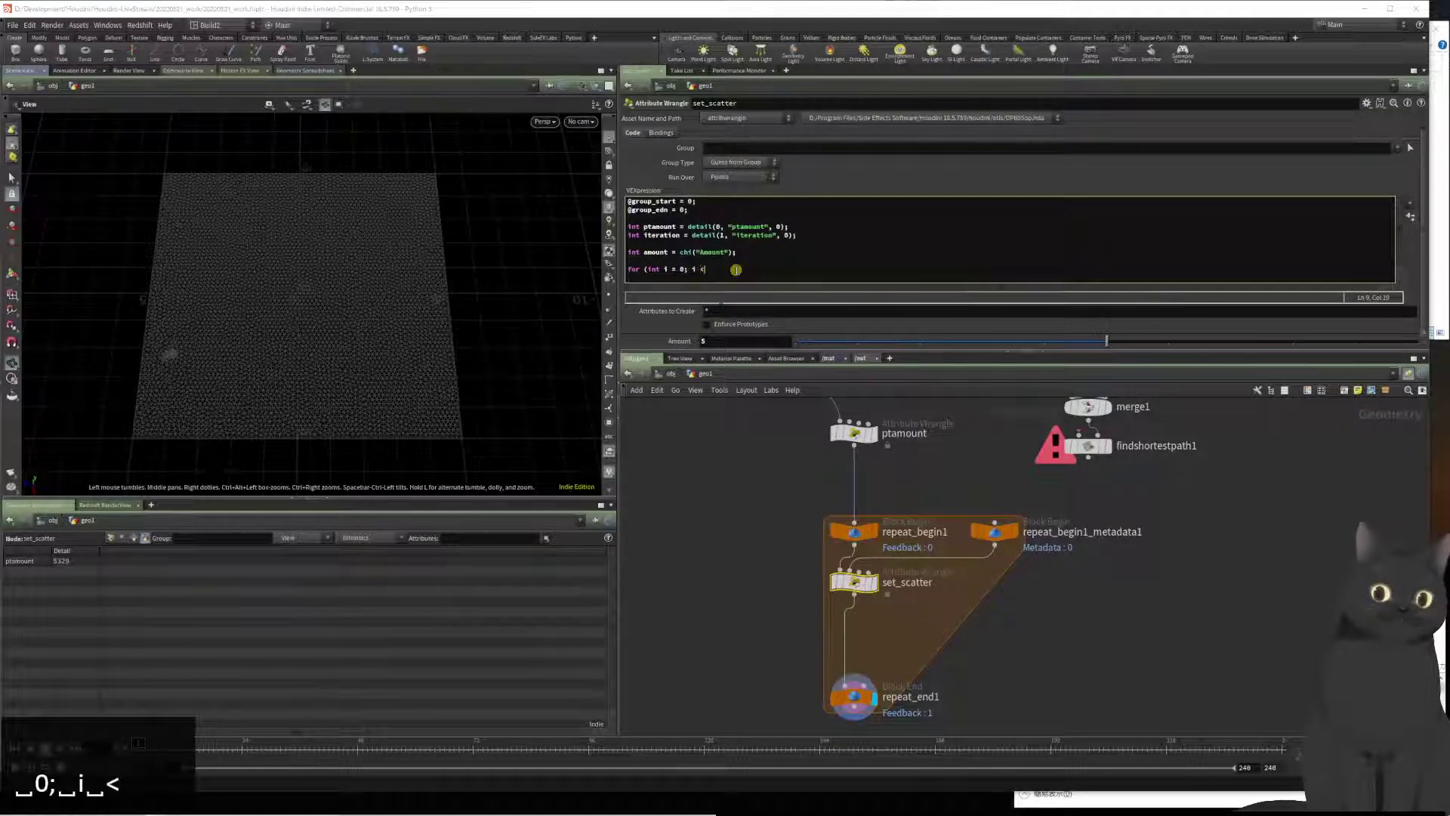
pyautogui.write('a')
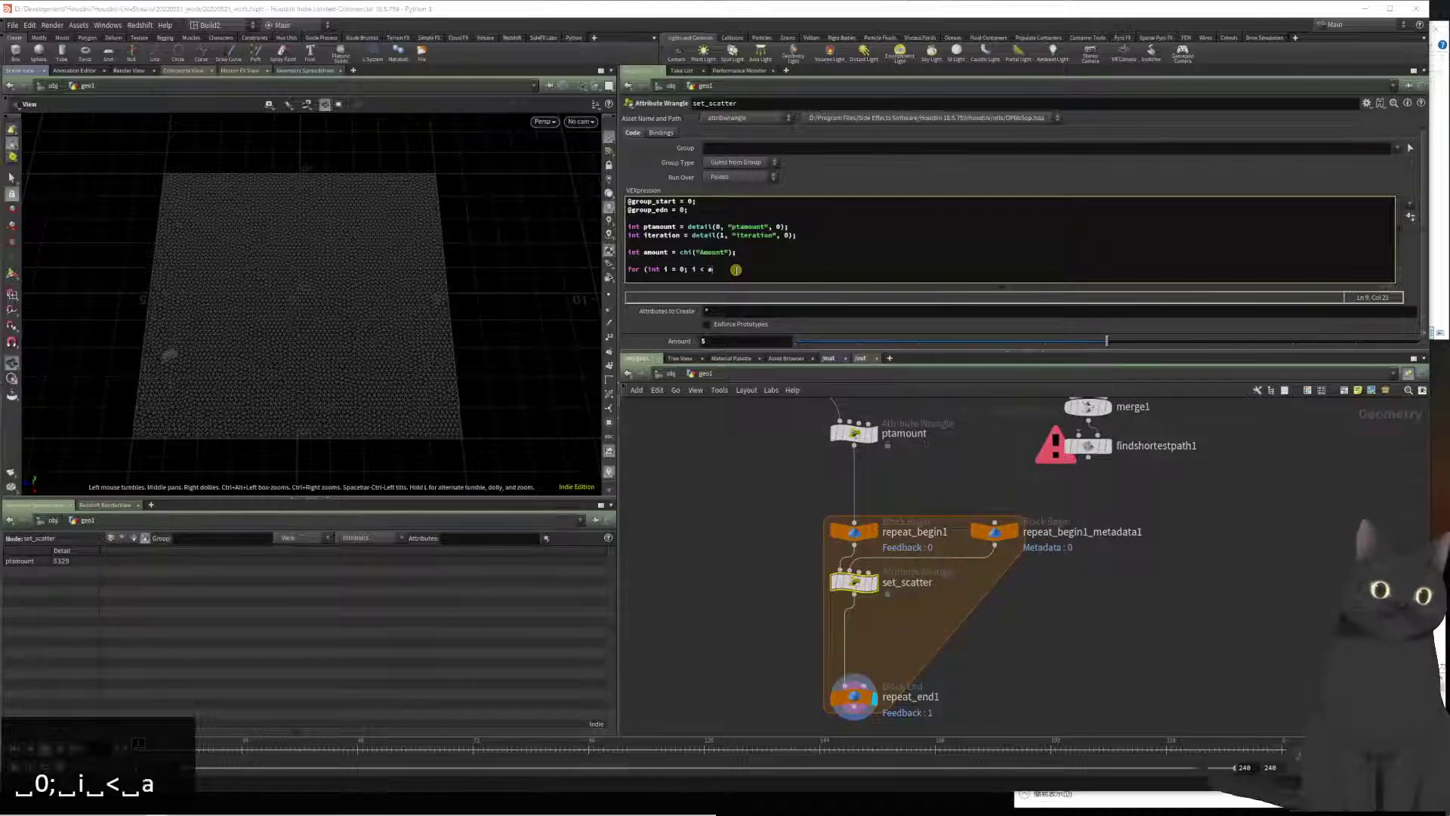
pyautogui.write('mount;')
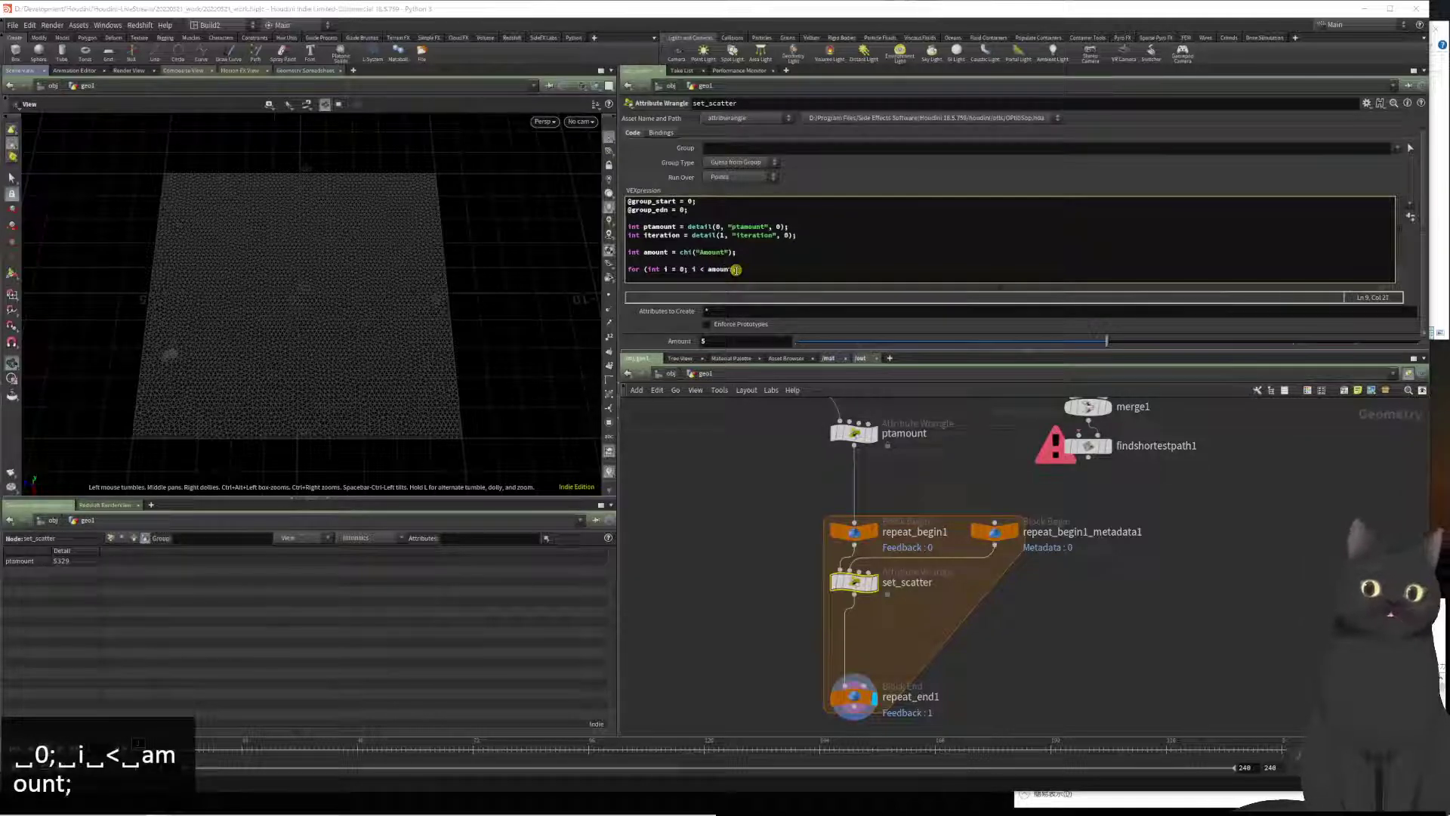
pyautogui.write(' i++')
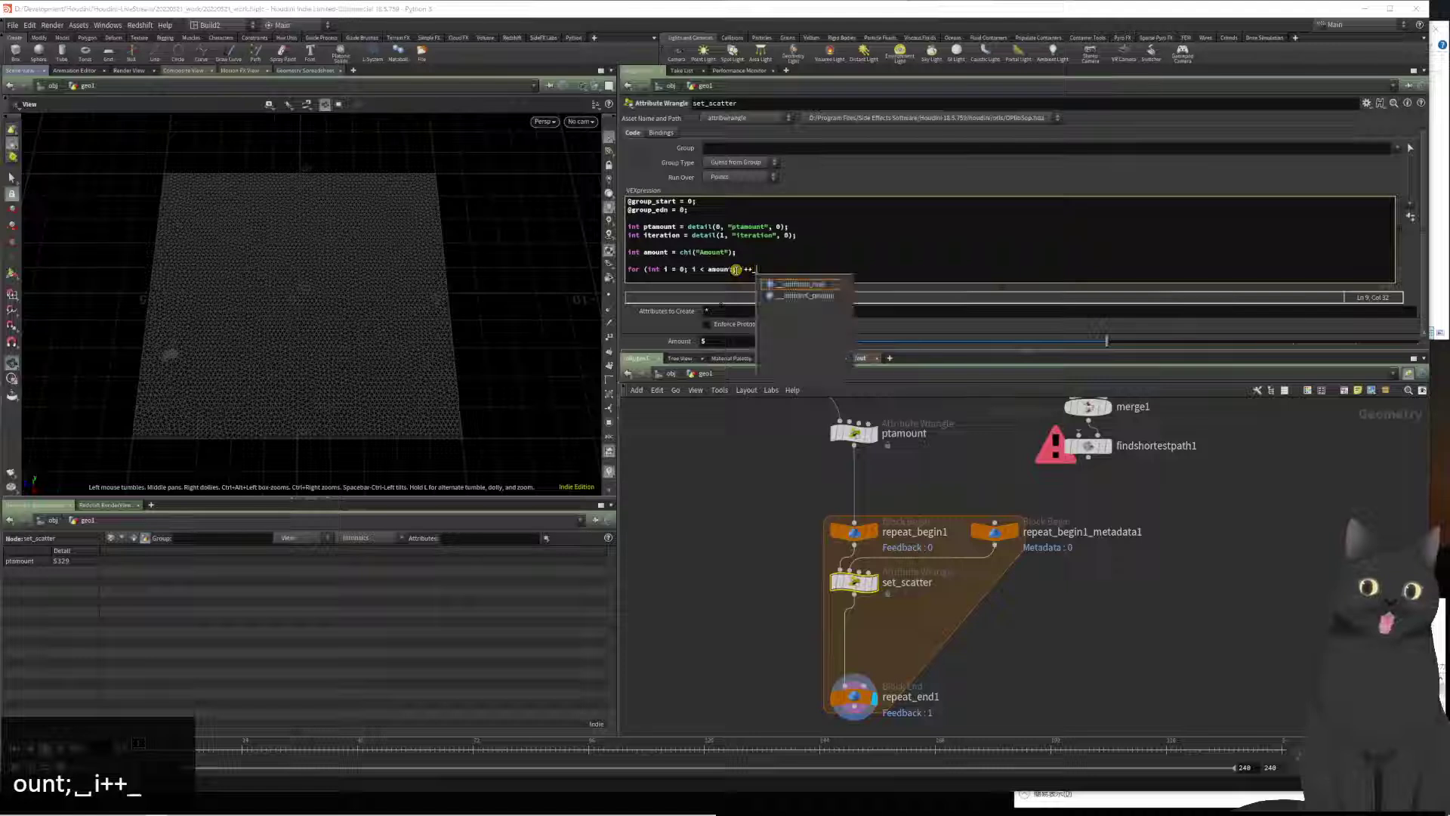
pyautogui.hotkey('shift', 'BackSpace')
pyautogui.write(')')
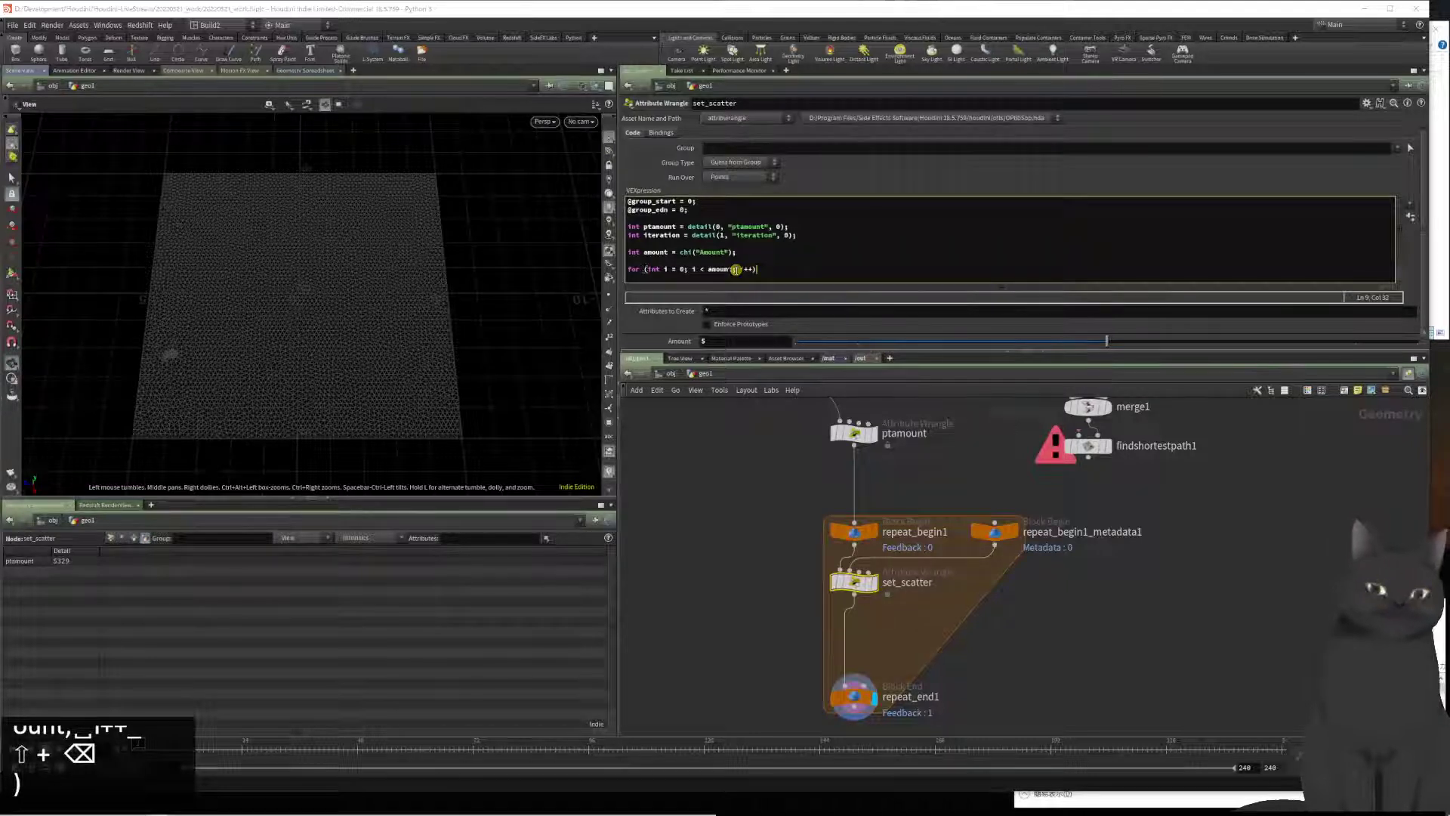
# Step: Add opening and closing braces to the for loop, with an indented empty line between them
pyautogui.write(' {')
pyautogui.press('Return')
pyautogui.write('}')
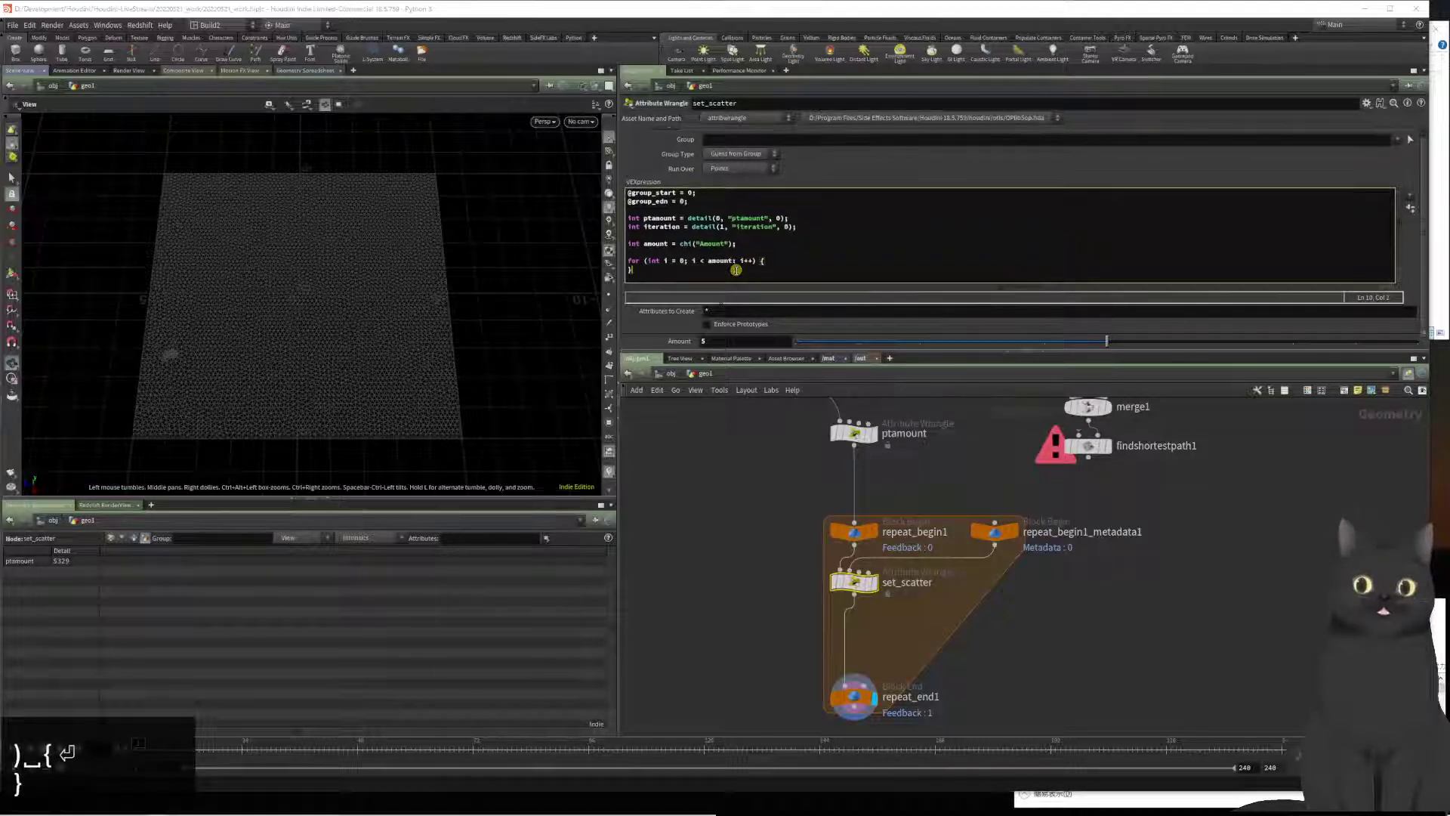
pyautogui.press('Left')
pyautogui.press('Left')
pyautogui.press('Return')
pyautogui.press('Tab')
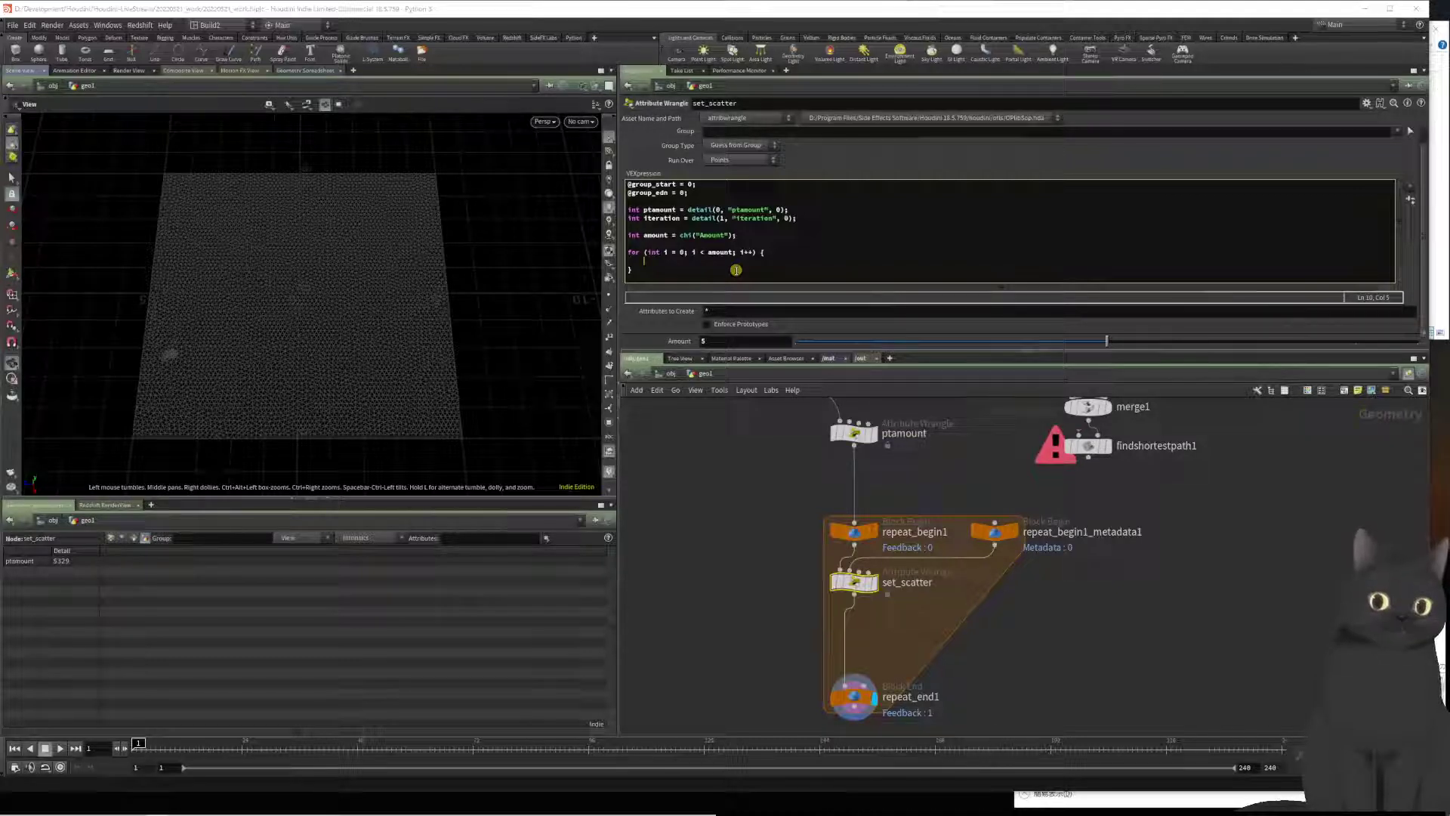
# Step: Begin the loop body with the declaration 'int idstart = rand(iteration'
pyautogui.write('int')
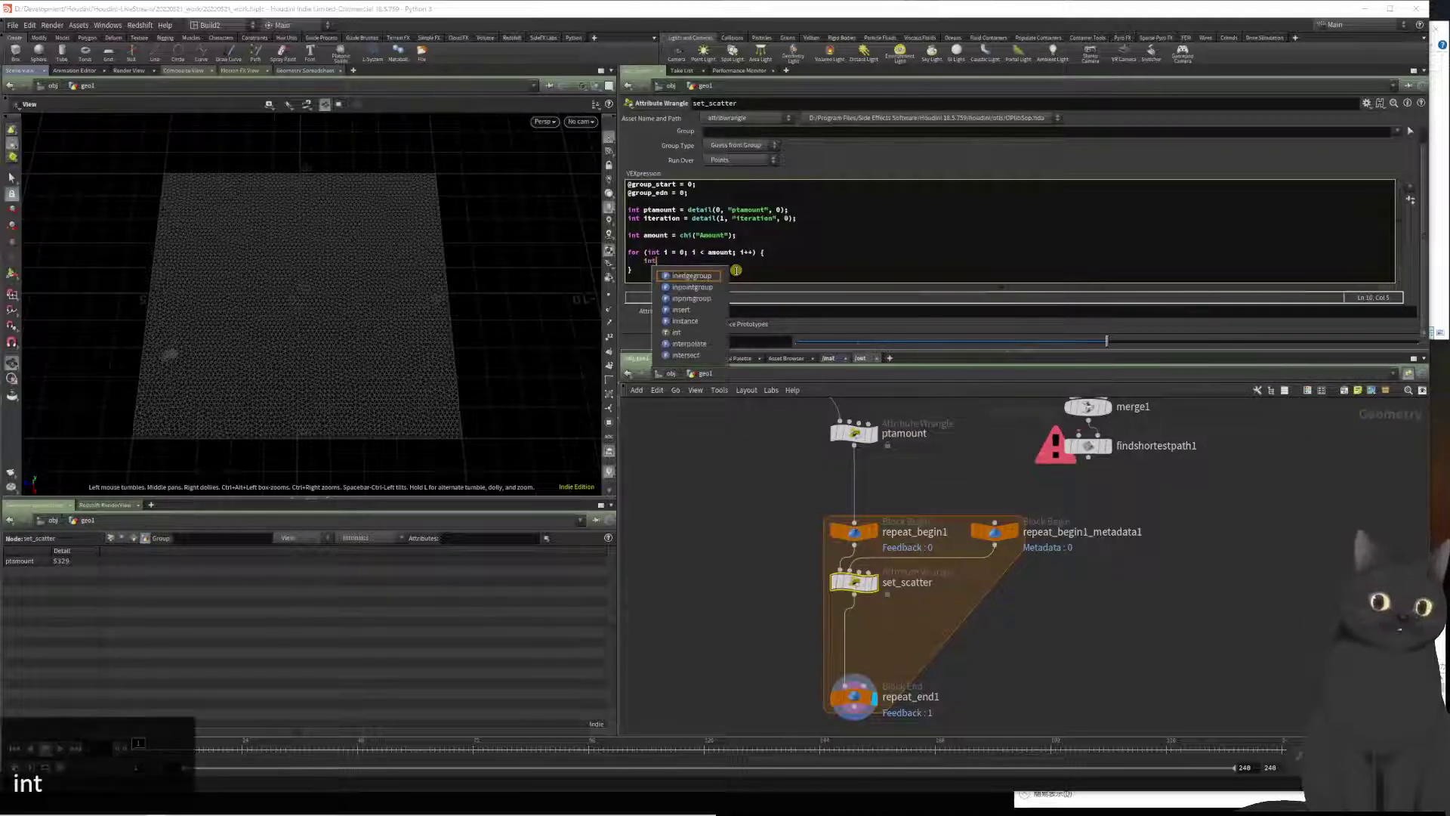
pyautogui.write(' i ')
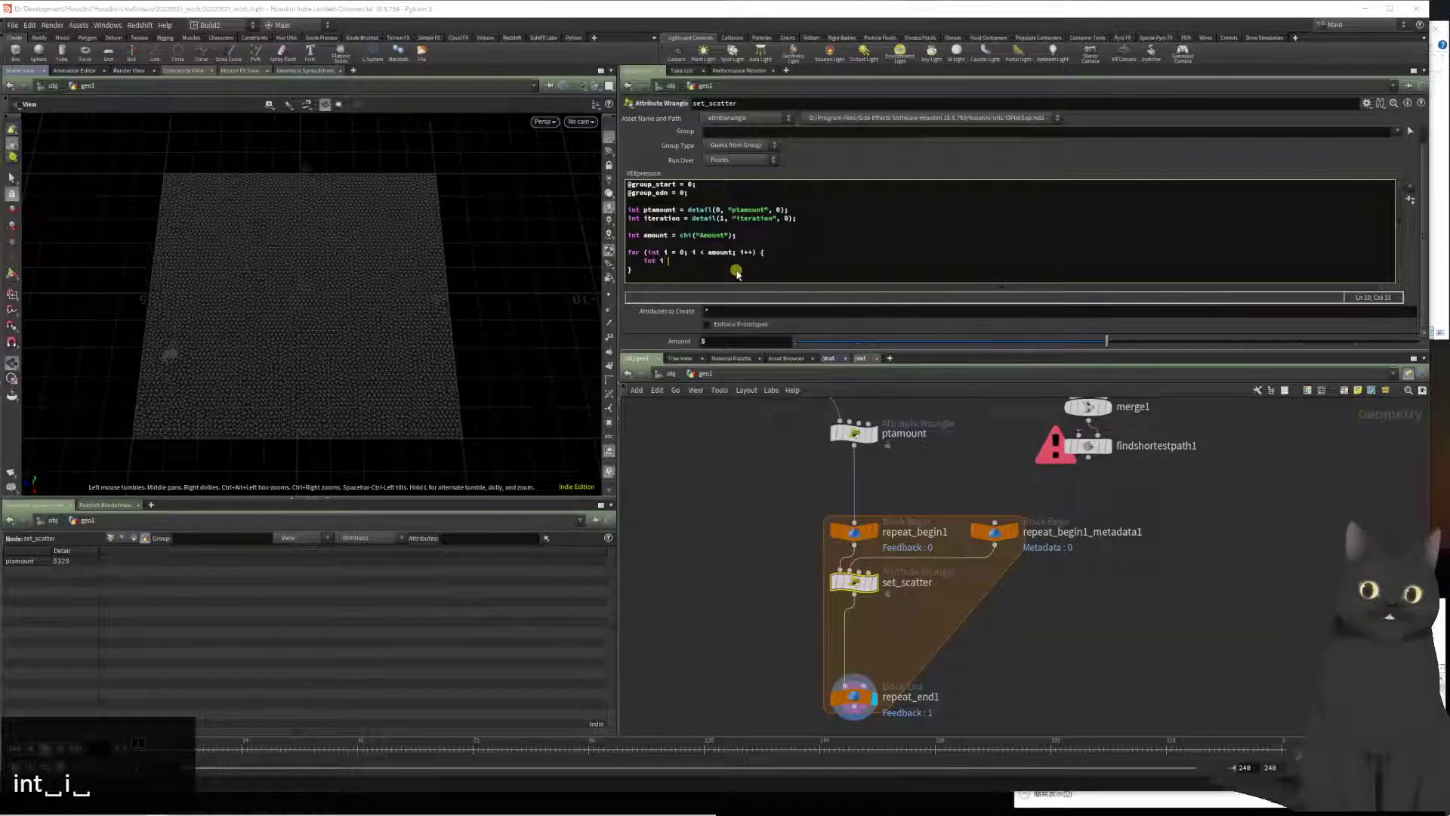
pyautogui.write('ds')
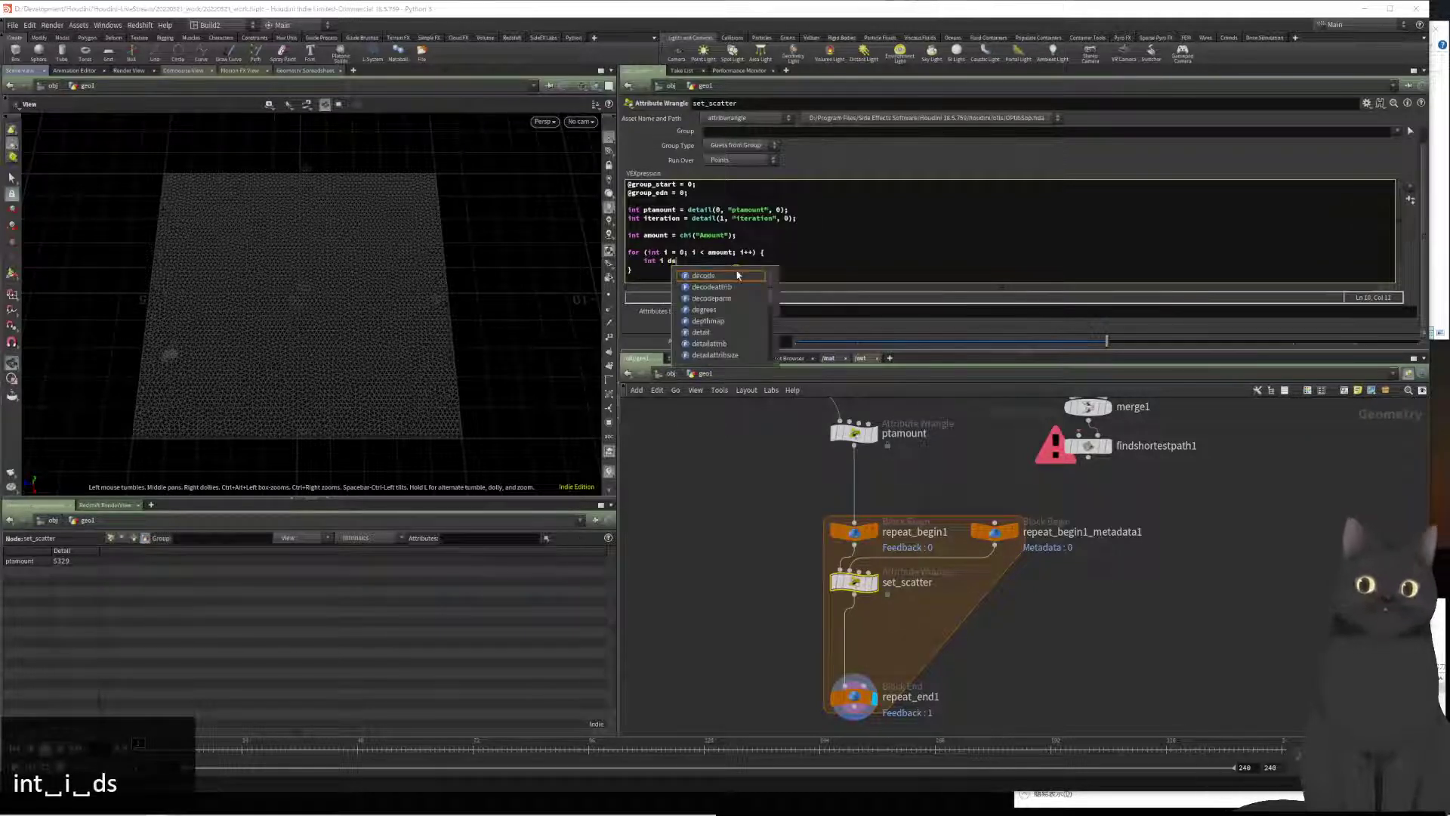
pyautogui.press('BackSpace')
pyautogui.press('BackSpace')
pyautogui.press('BackSpace')
pyautogui.write('dstart')
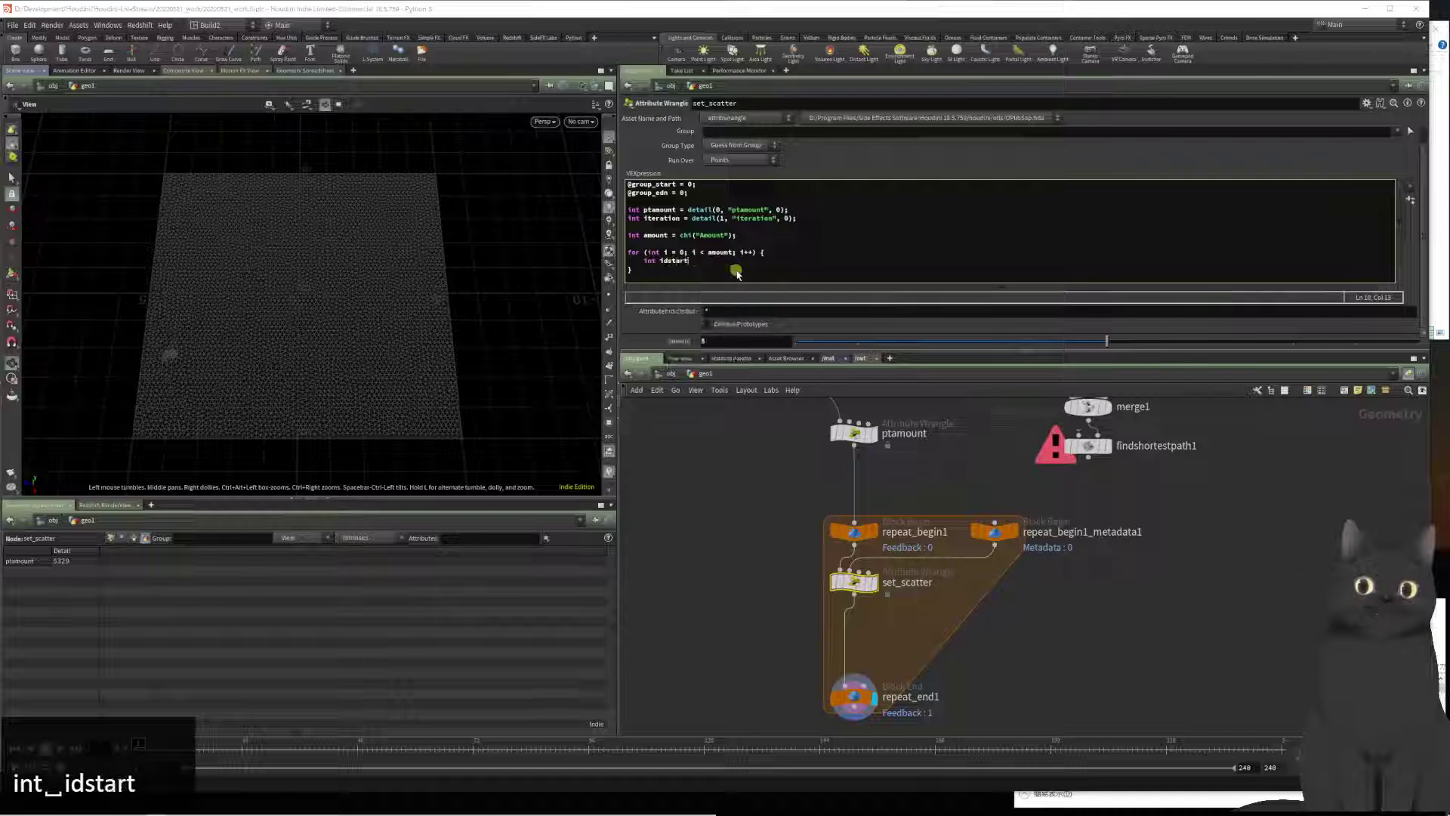
pyautogui.write(' = ra')
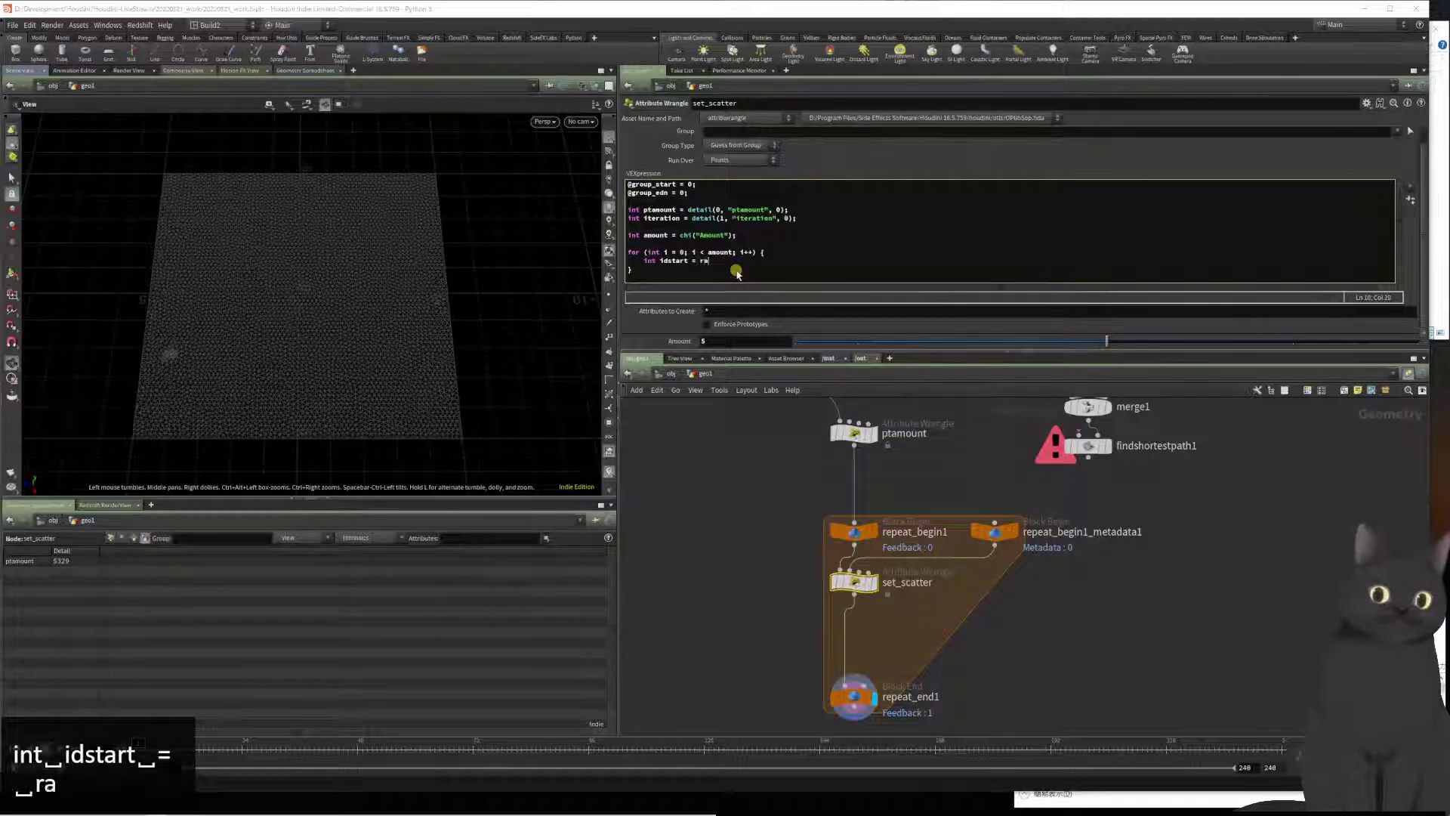
pyautogui.write('nd(iteration')
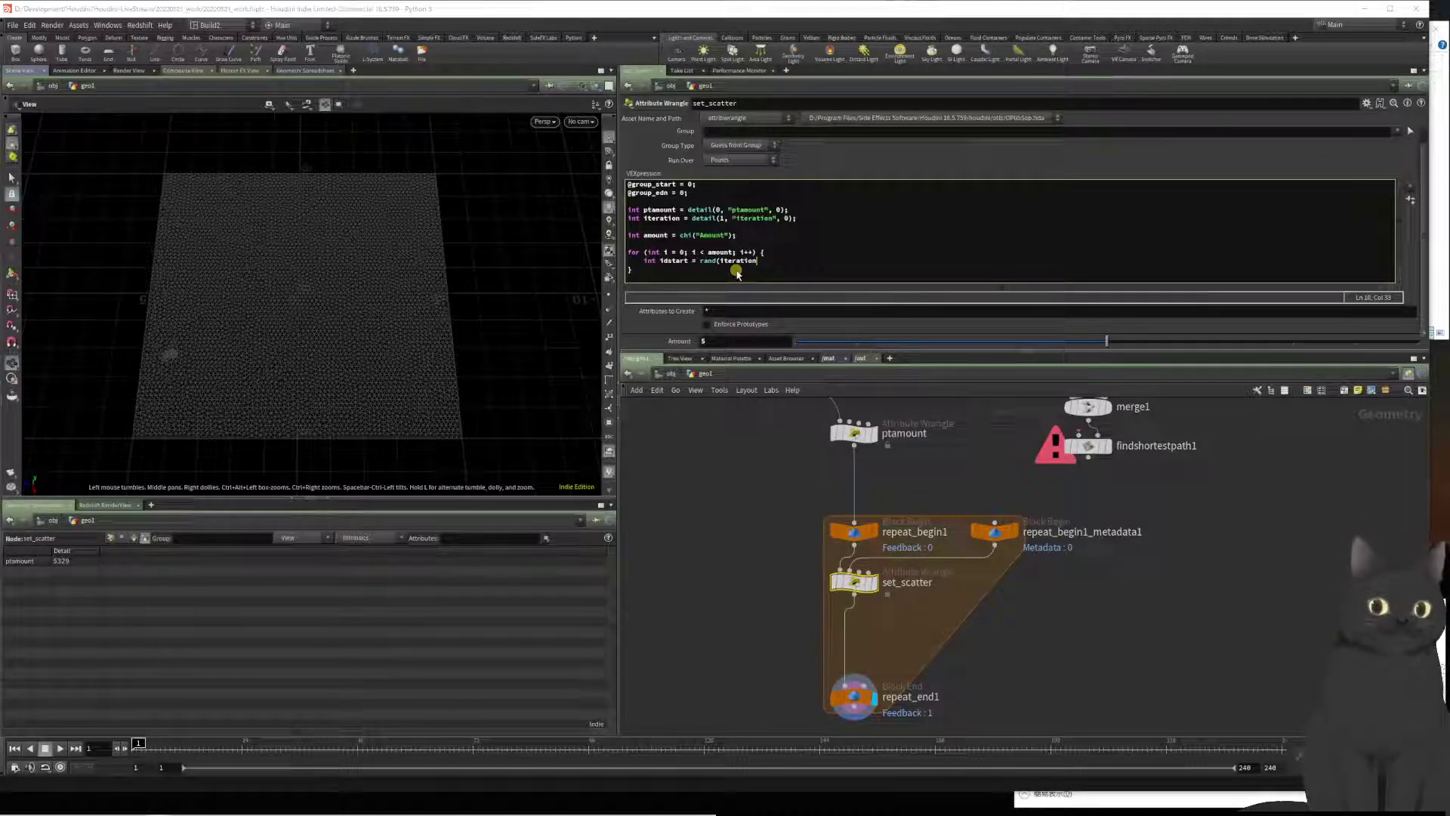
# Step: Extend the rand argument in the idstart line with '+chf("start_seed")'
pyautogui.write('+')
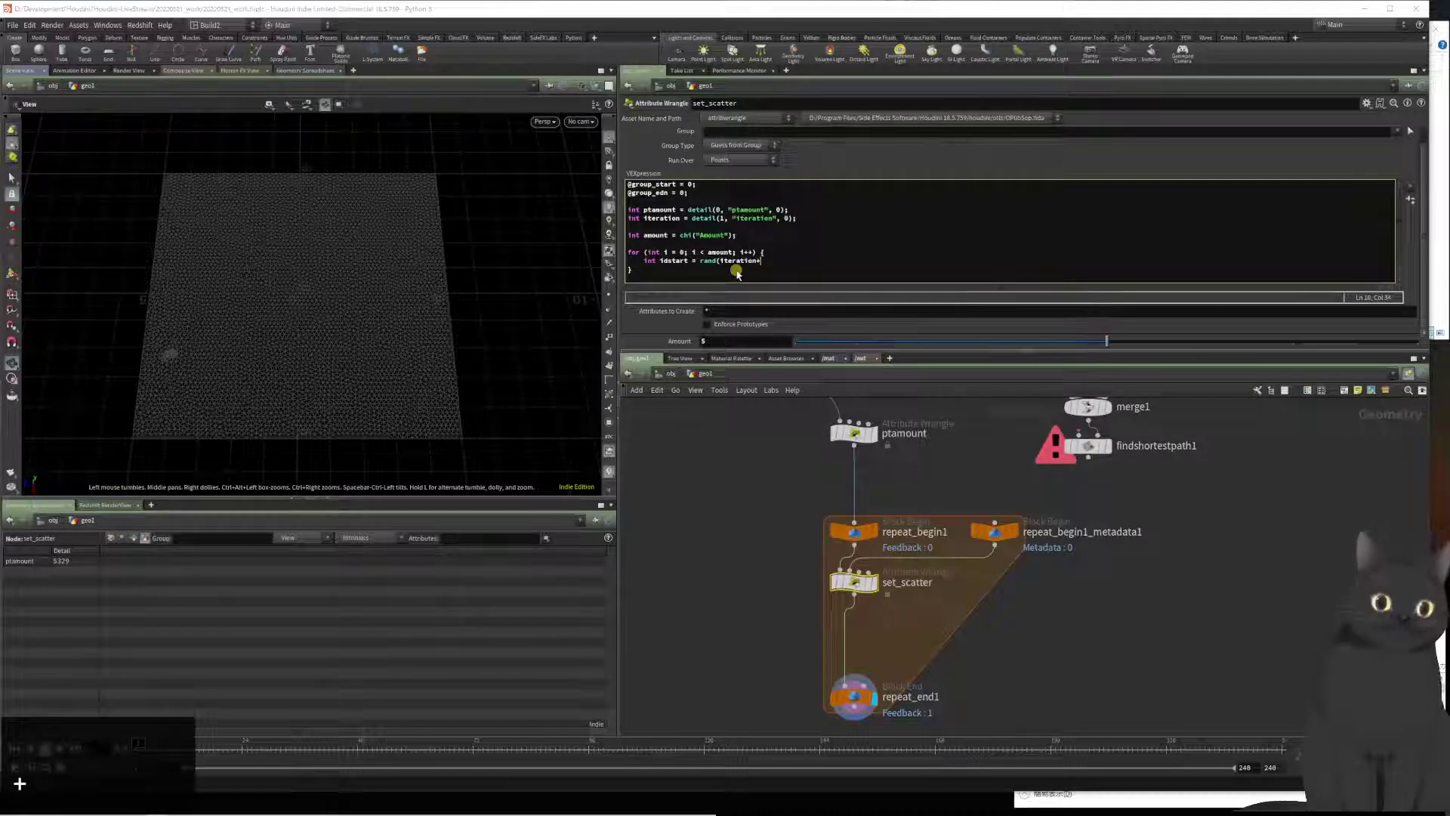
pyautogui.write('chf(')
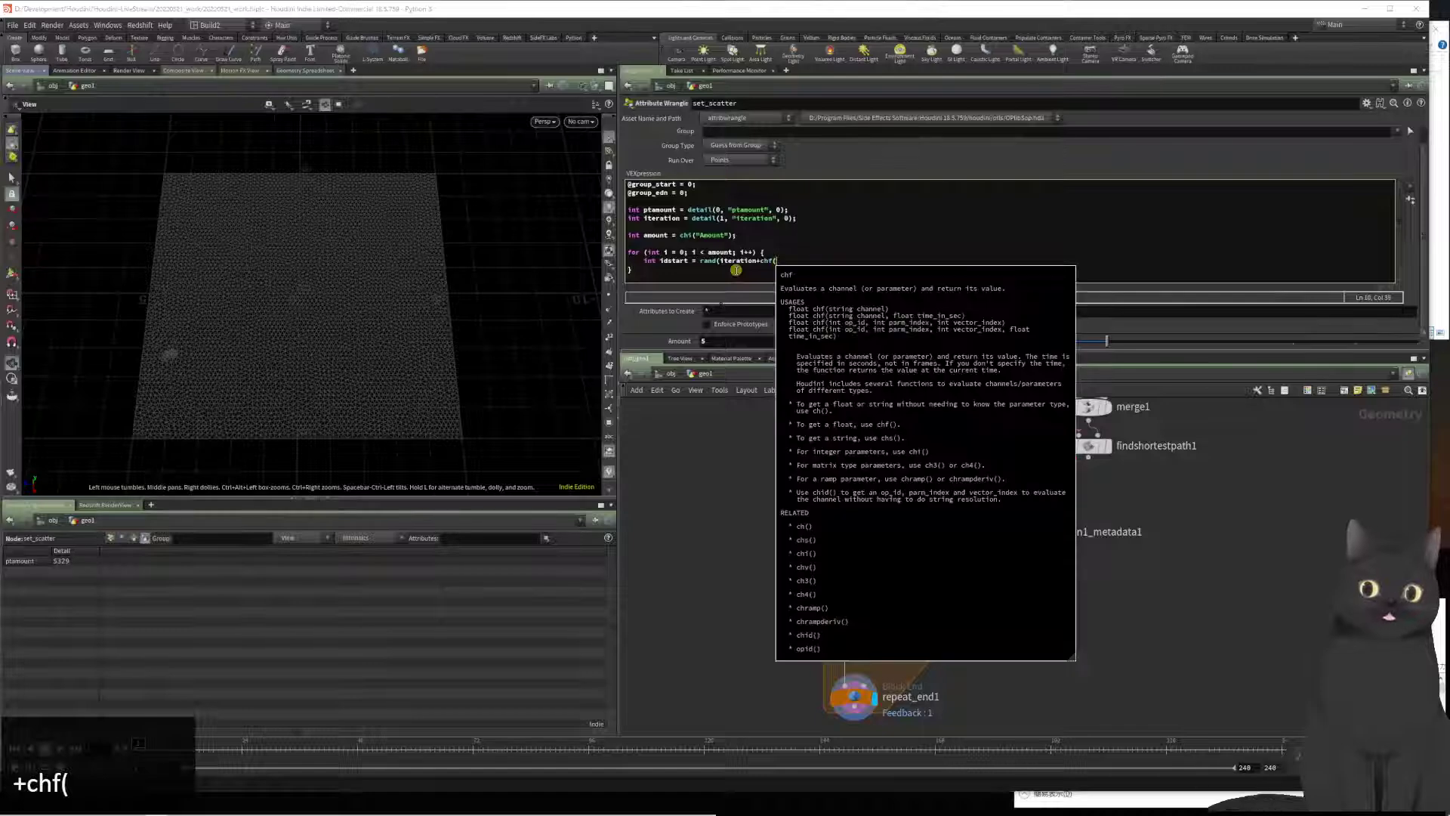
pyautogui.write('"')
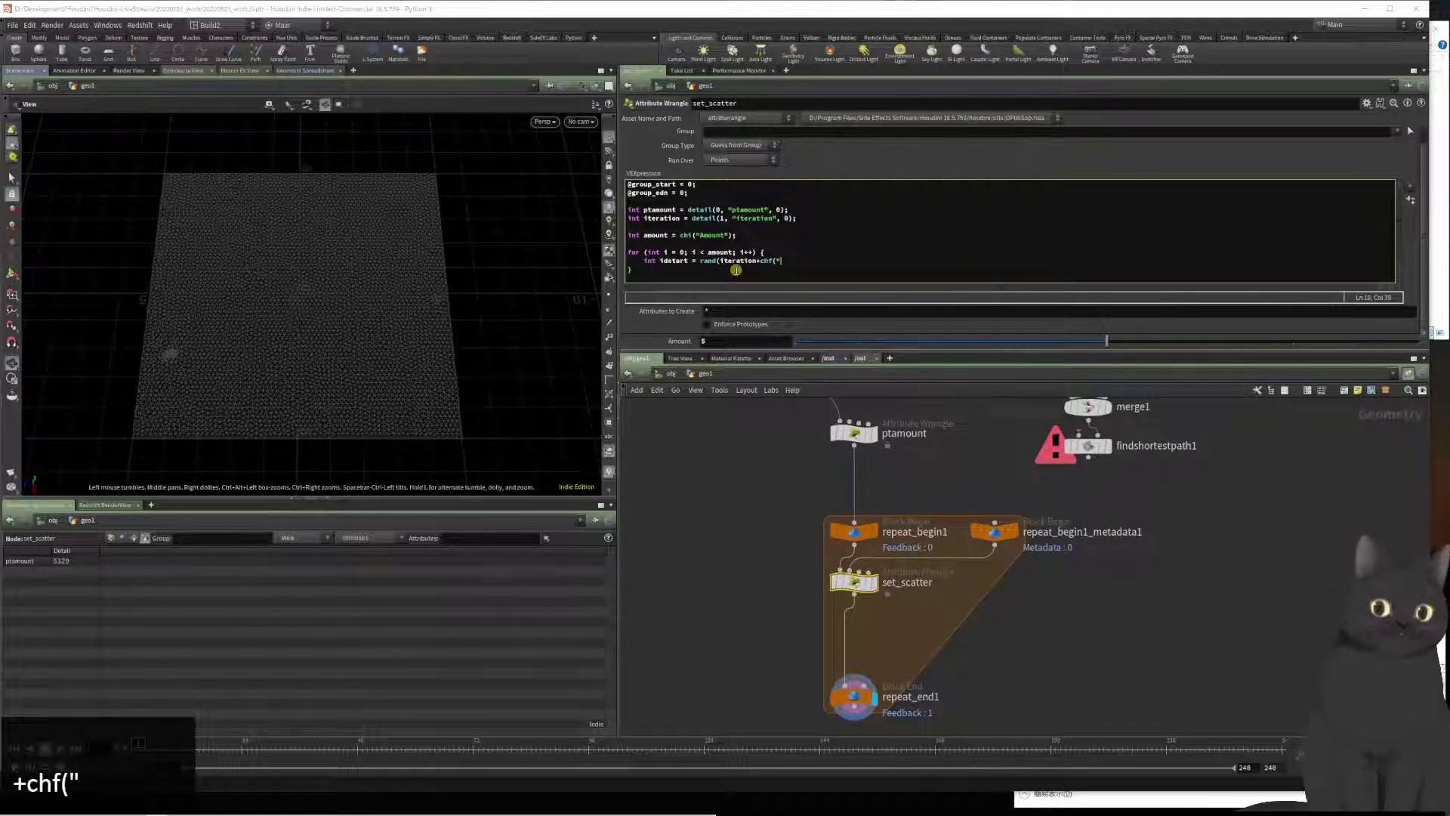
pyautogui.write('start')
pyautogui.write('_')
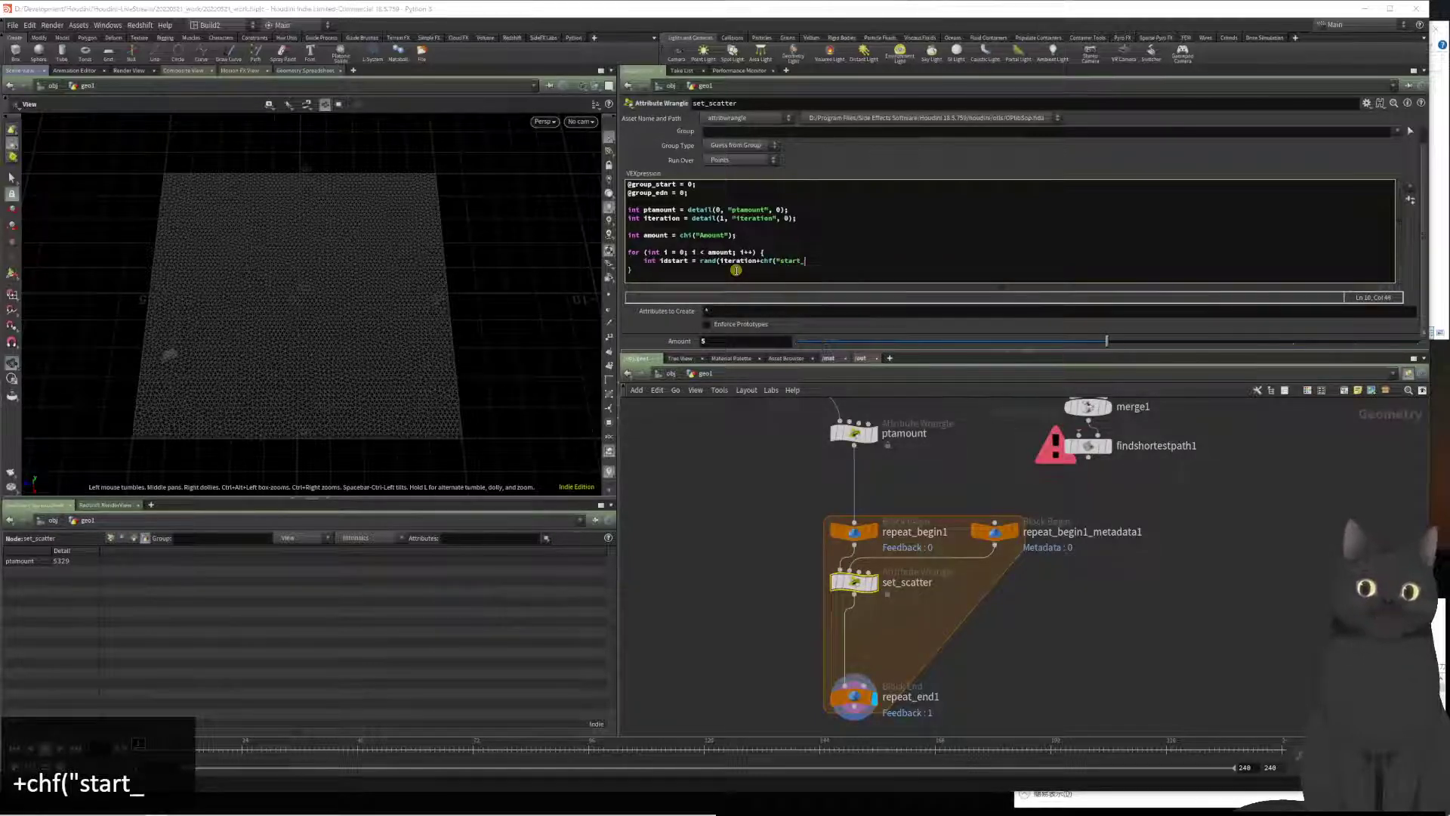
pyautogui.write('seed"(')
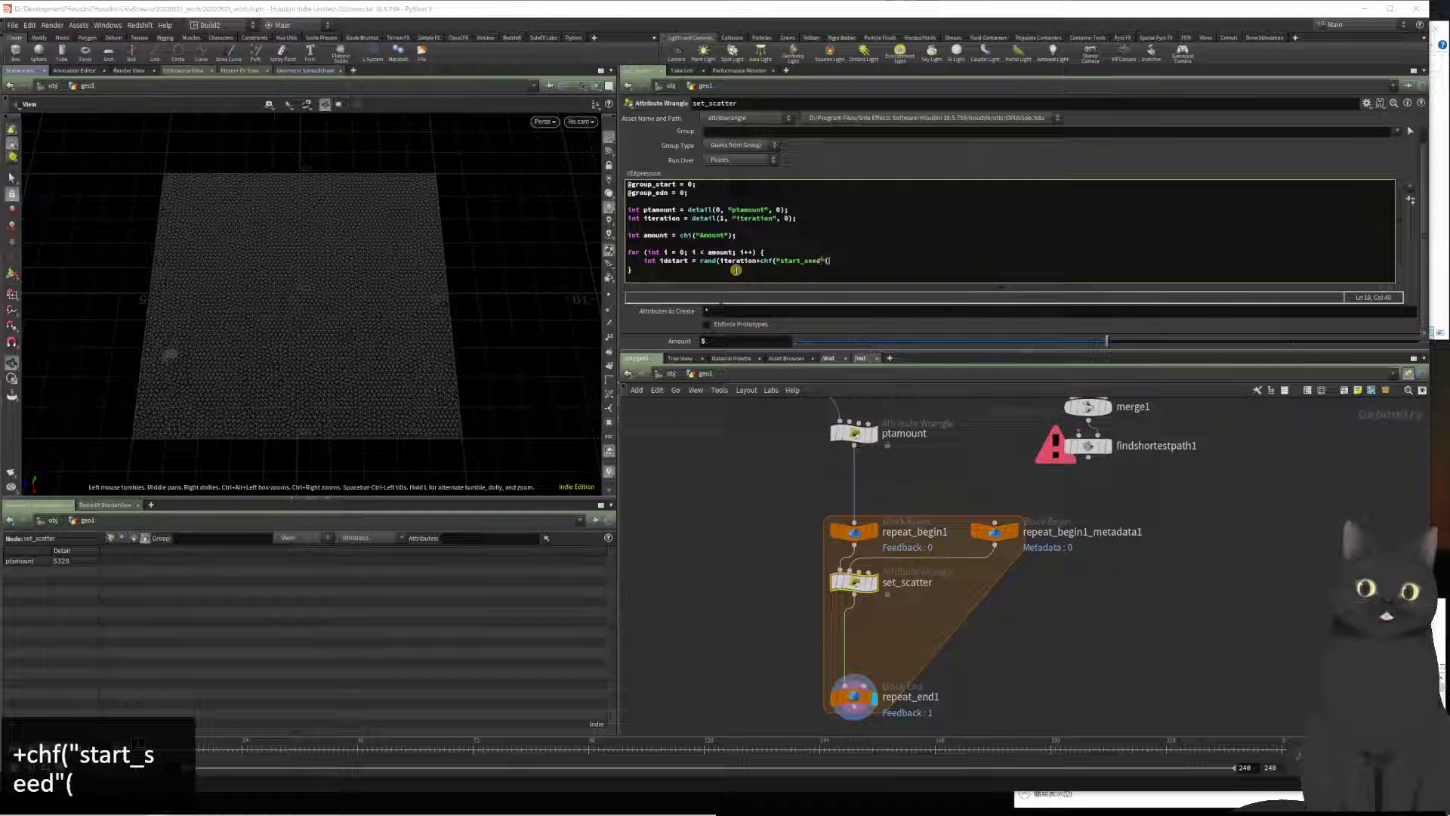
pyautogui.hotkey('shift', 'BackSpace')
pyautogui.write(')')
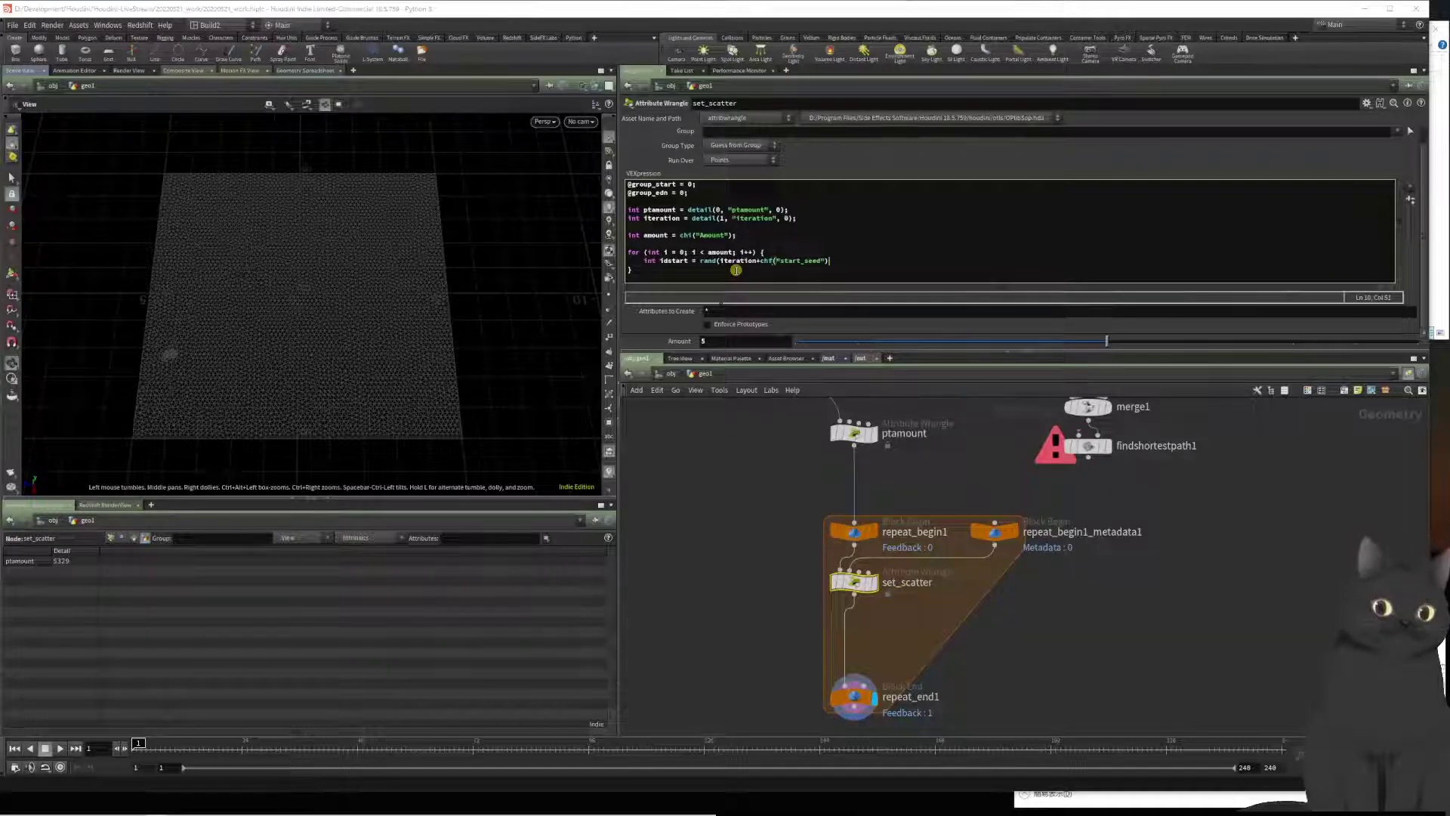
# Step: Capitalize the channel name in the idstart line's chf call to "Start_seed"
pyautogui.press('Left')
pyautogui.press('Left')
pyautogui.press('Left')
pyautogui.press('Left')
pyautogui.press('Left')
pyautogui.press('Left')
pyautogui.press('Left')
pyautogui.press('Left')
pyautogui.press('Left')
pyautogui.press('Left')
pyautogui.press('Left')
pyautogui.press('Left')
pyautogui.press('Left')
pyautogui.press('Left')
pyautogui.press('Left')
pyautogui.press('Left')
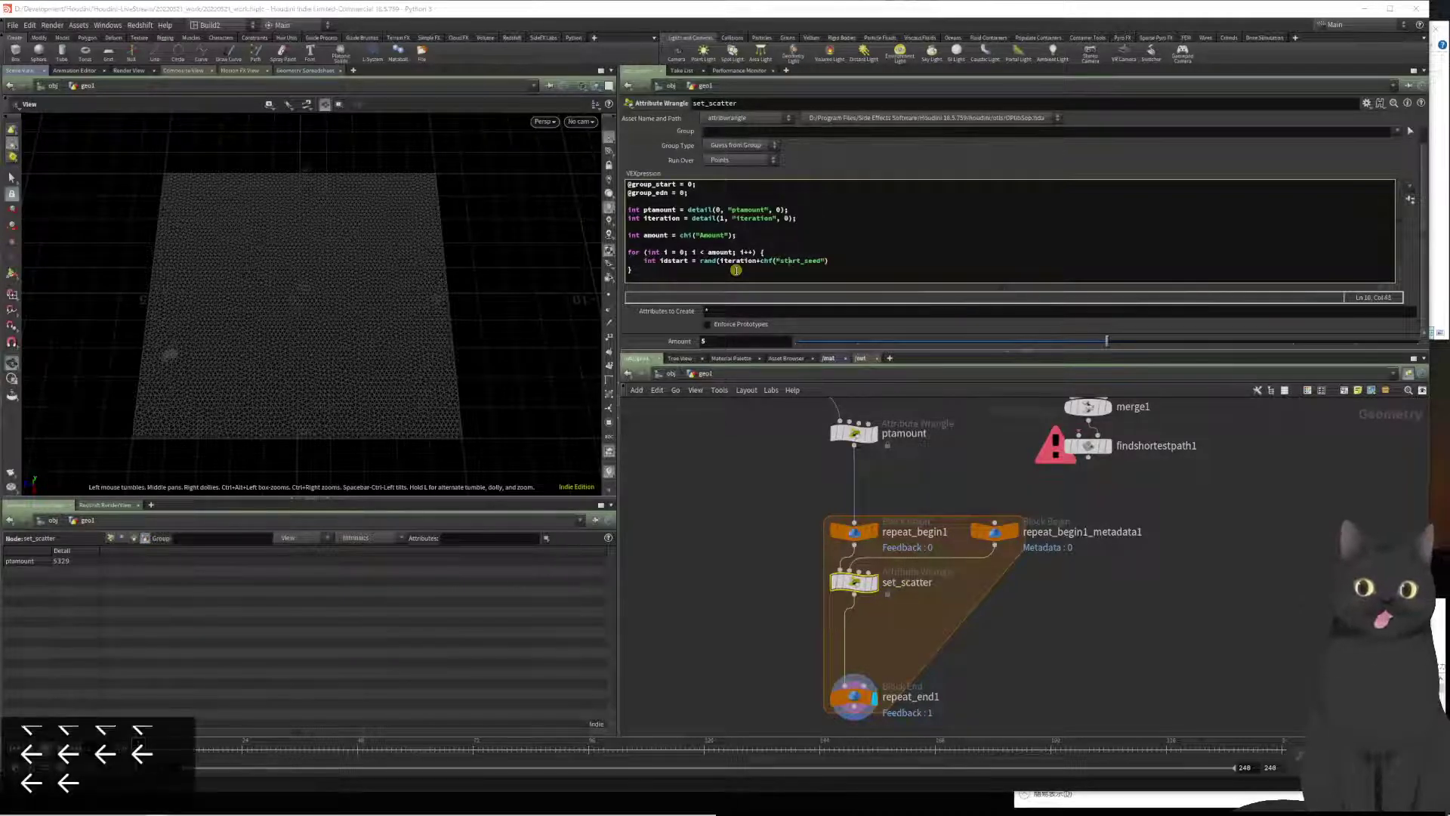
pyautogui.press('Delete')
pyautogui.write('S')
pyautogui.press('End')
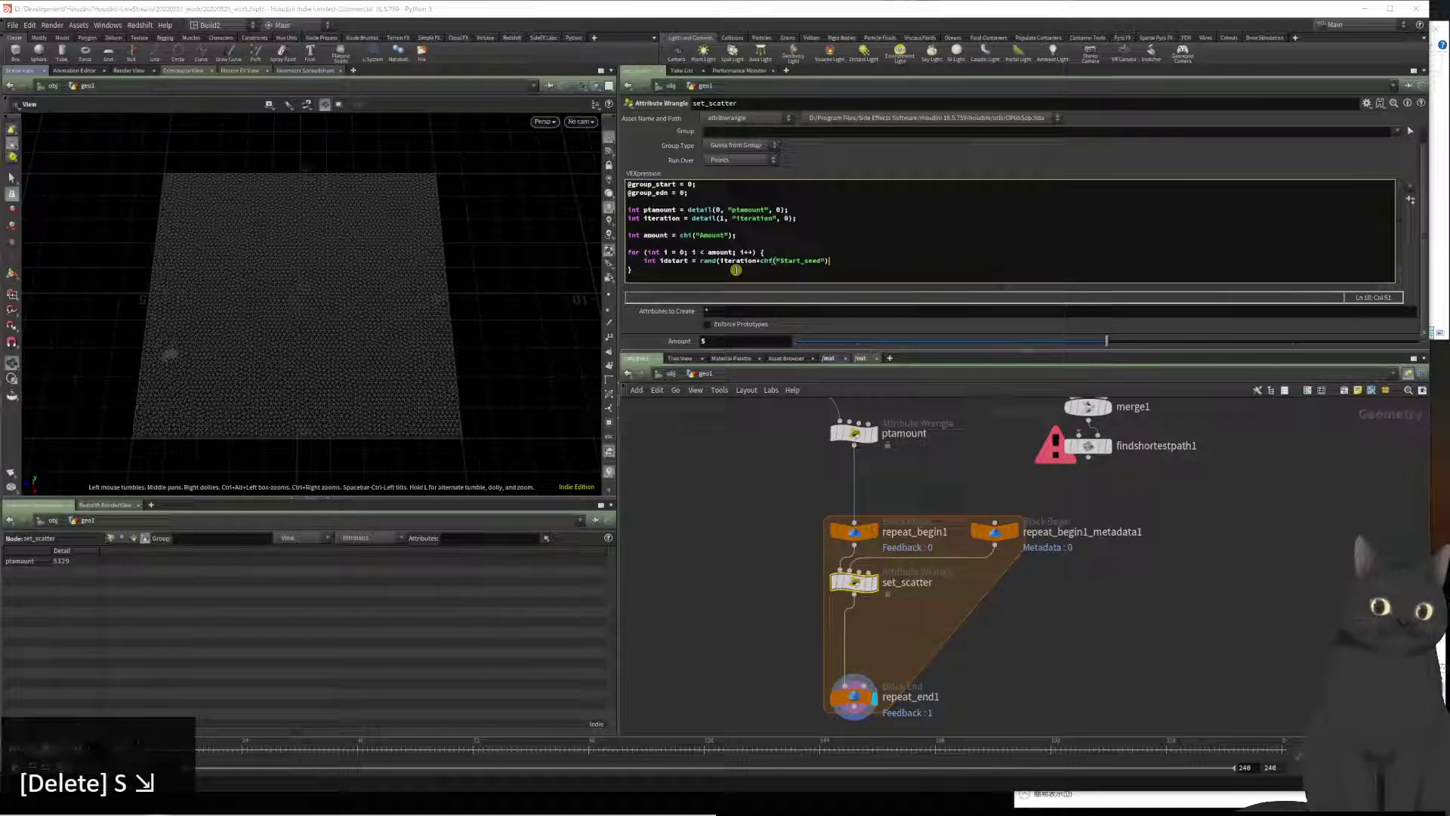
# Step: Add '+i*500' to the rand argument in the idstart line and close the call with a single parenthesis
pyautogui.write('+')
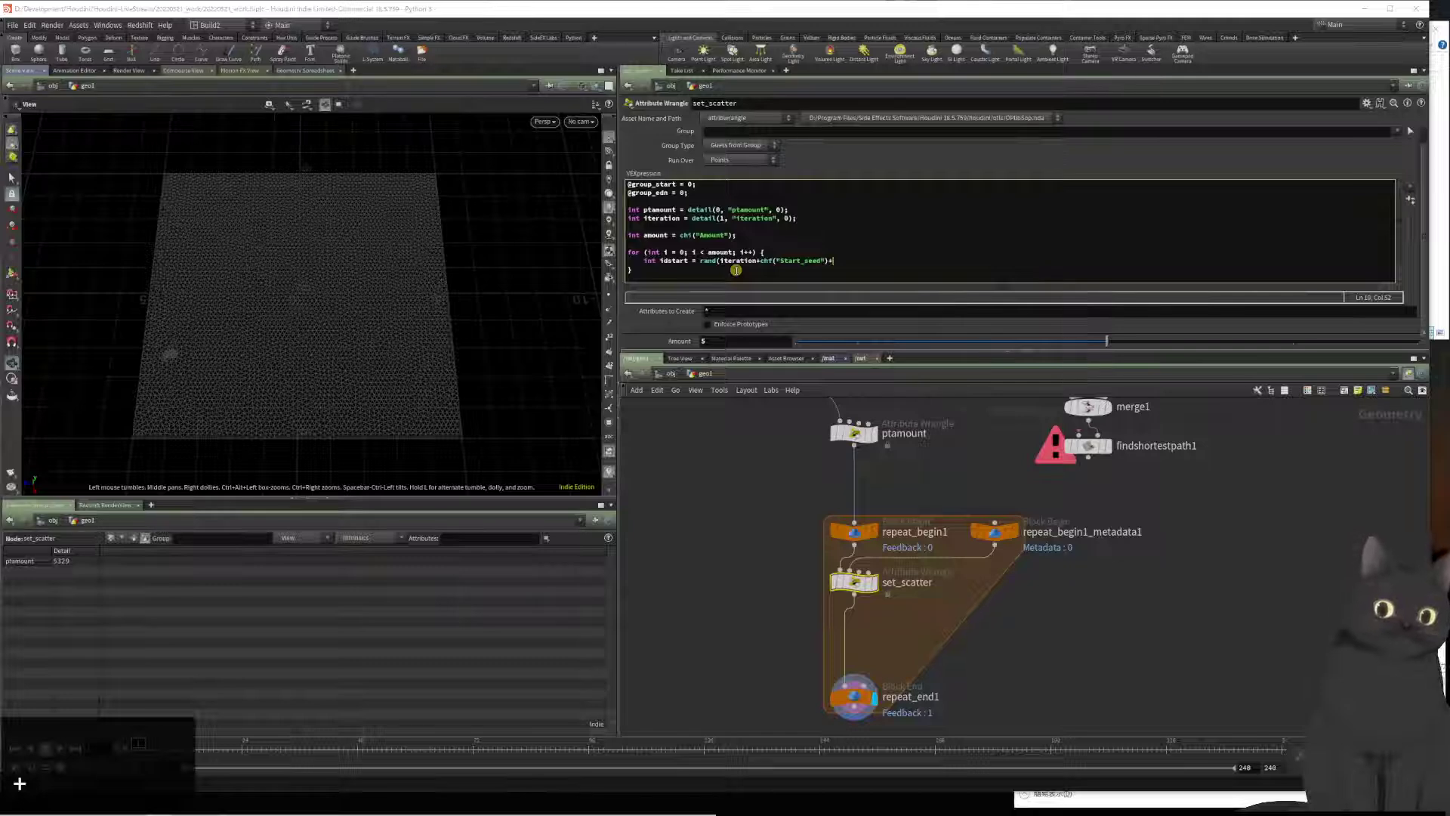
pyautogui.write(' i')
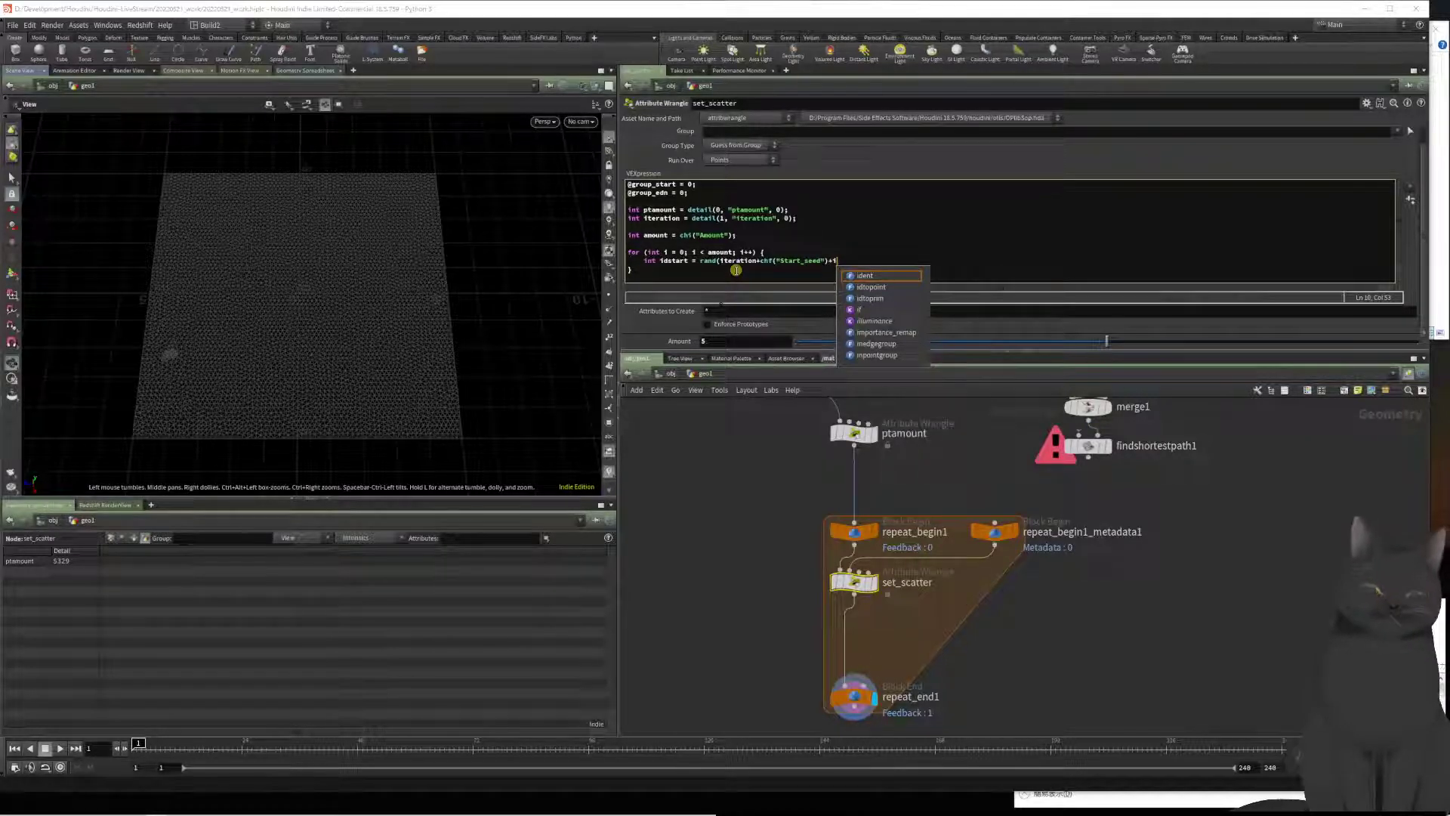
pyautogui.write('*')
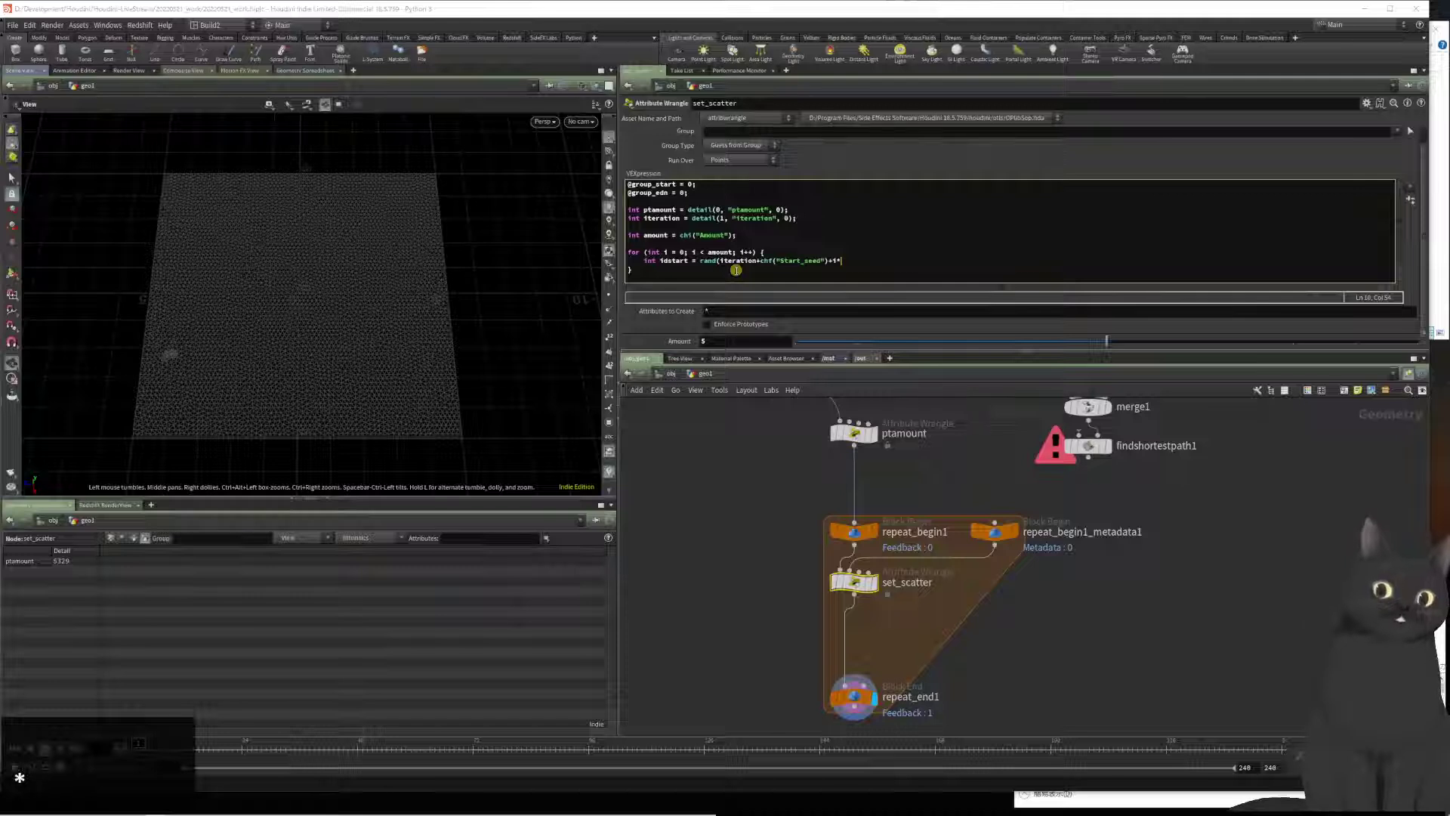
pyautogui.write('500)')
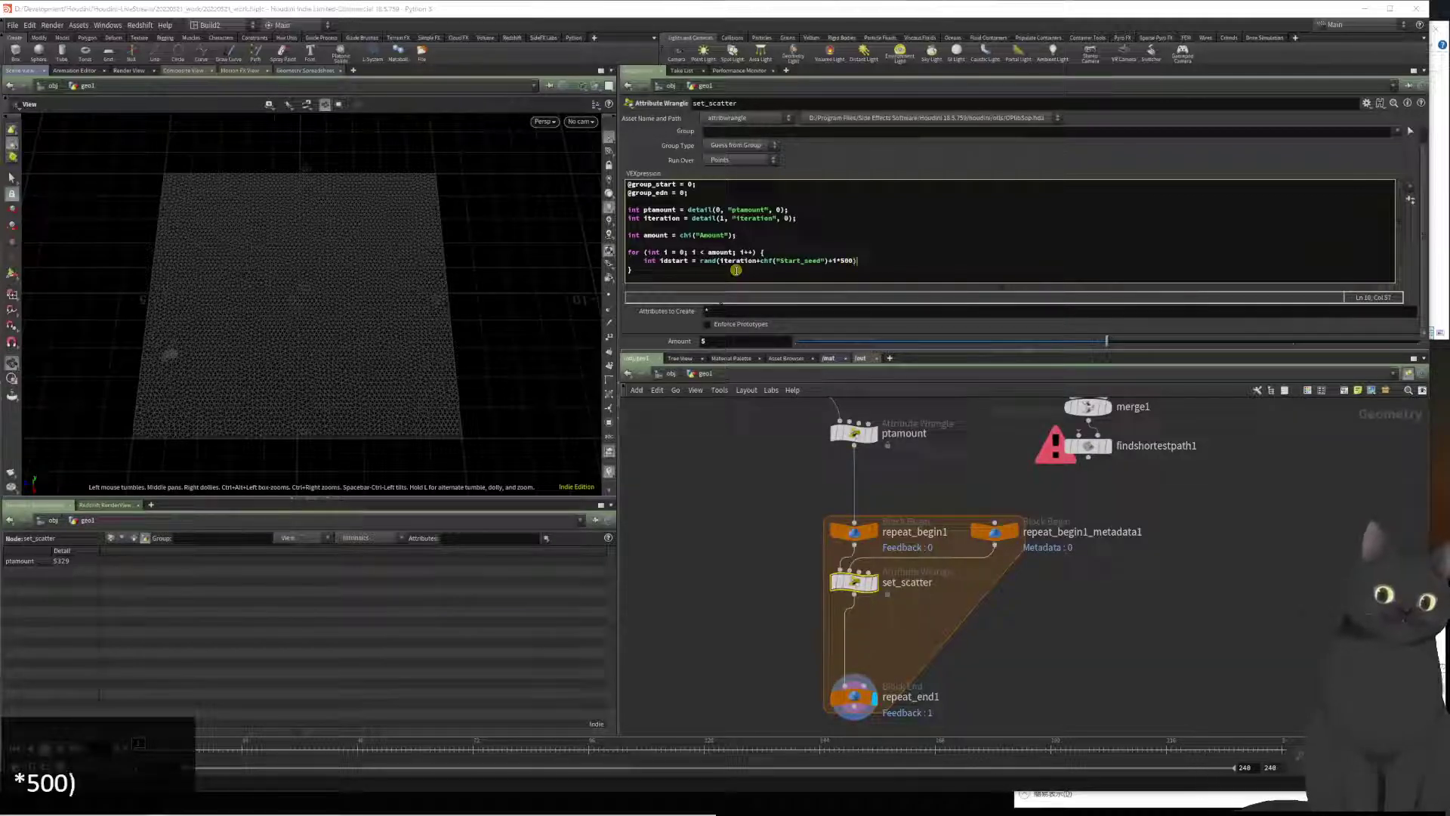
pyautogui.write(')')
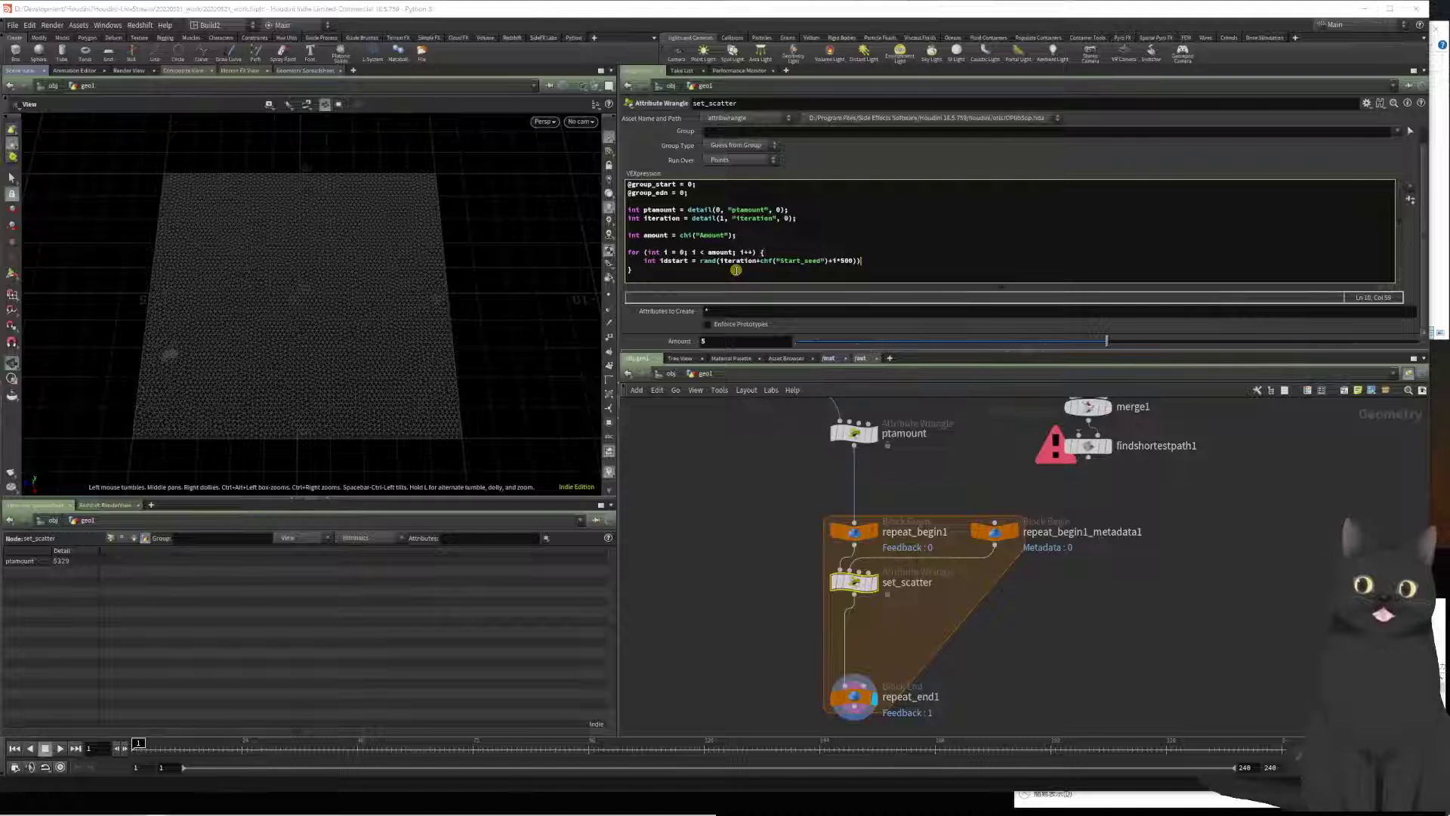
pyautogui.press('BackSpace')
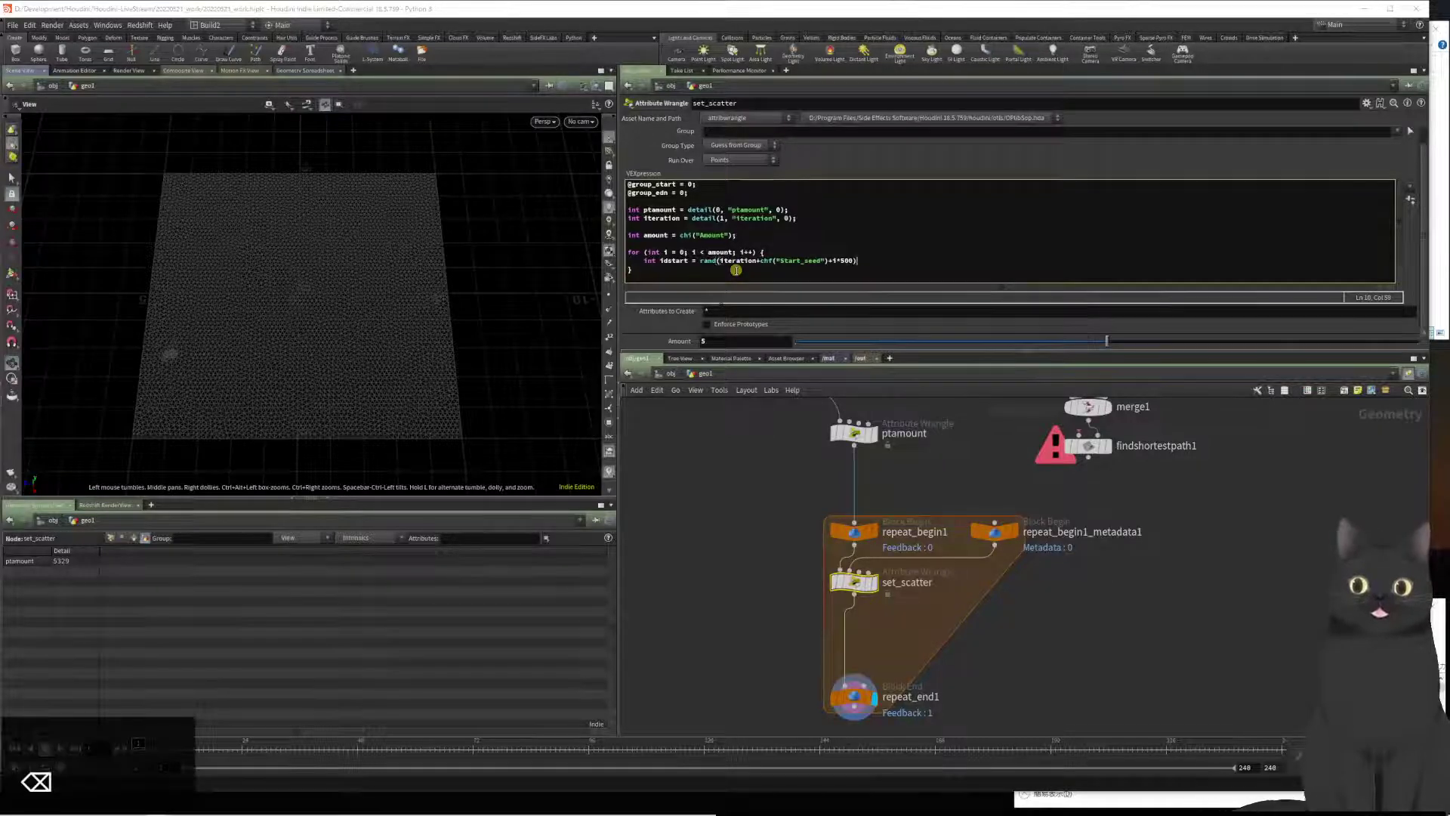
# Step: Multiply the rand result in the idstart line by ptamount and end the statement with a semicolon
pyautogui.write(')')
pyautogui.hotkey('shift', 'BackSpace')
pyautogui.write(';')
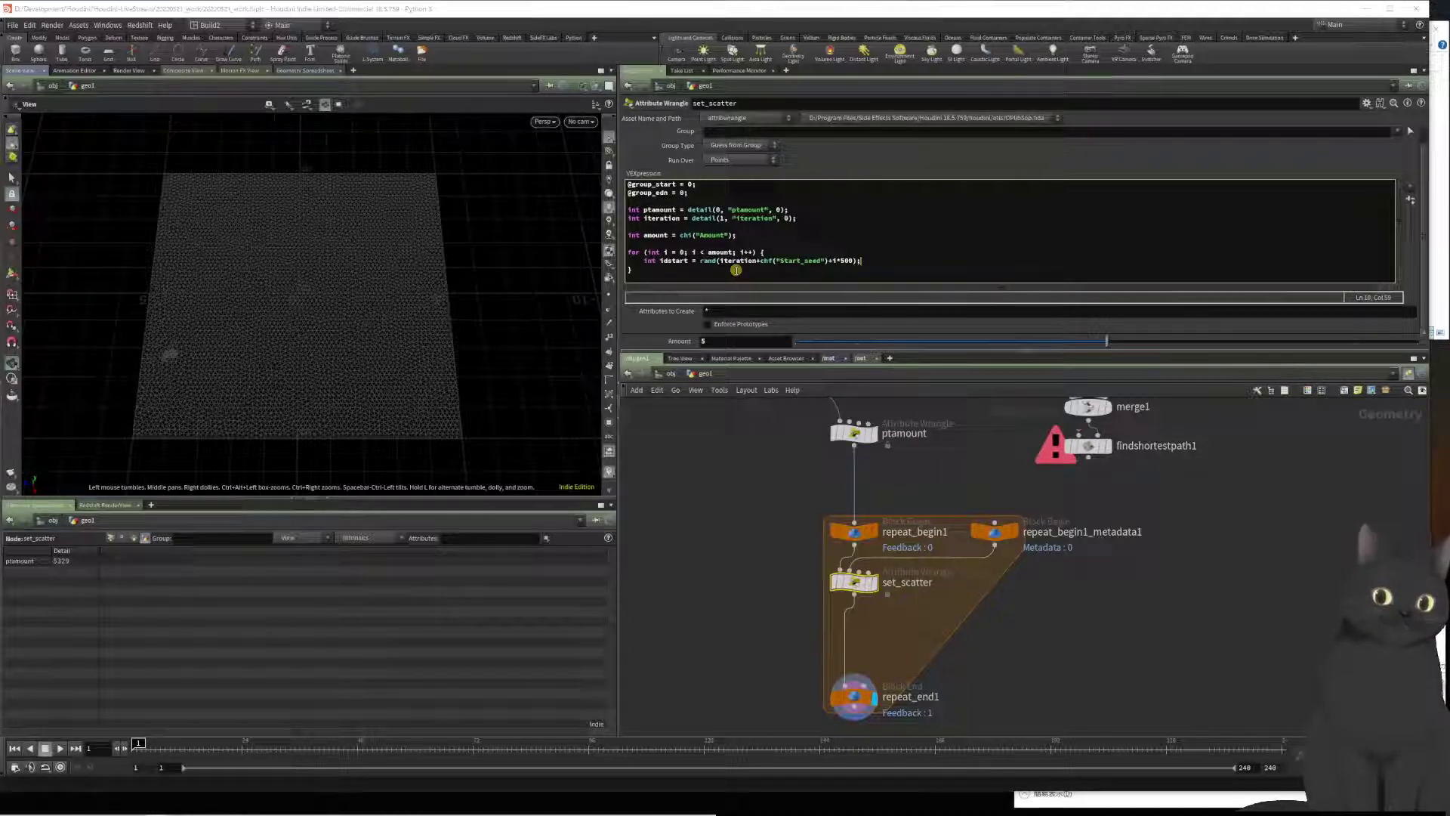
pyautogui.press('BackSpace')
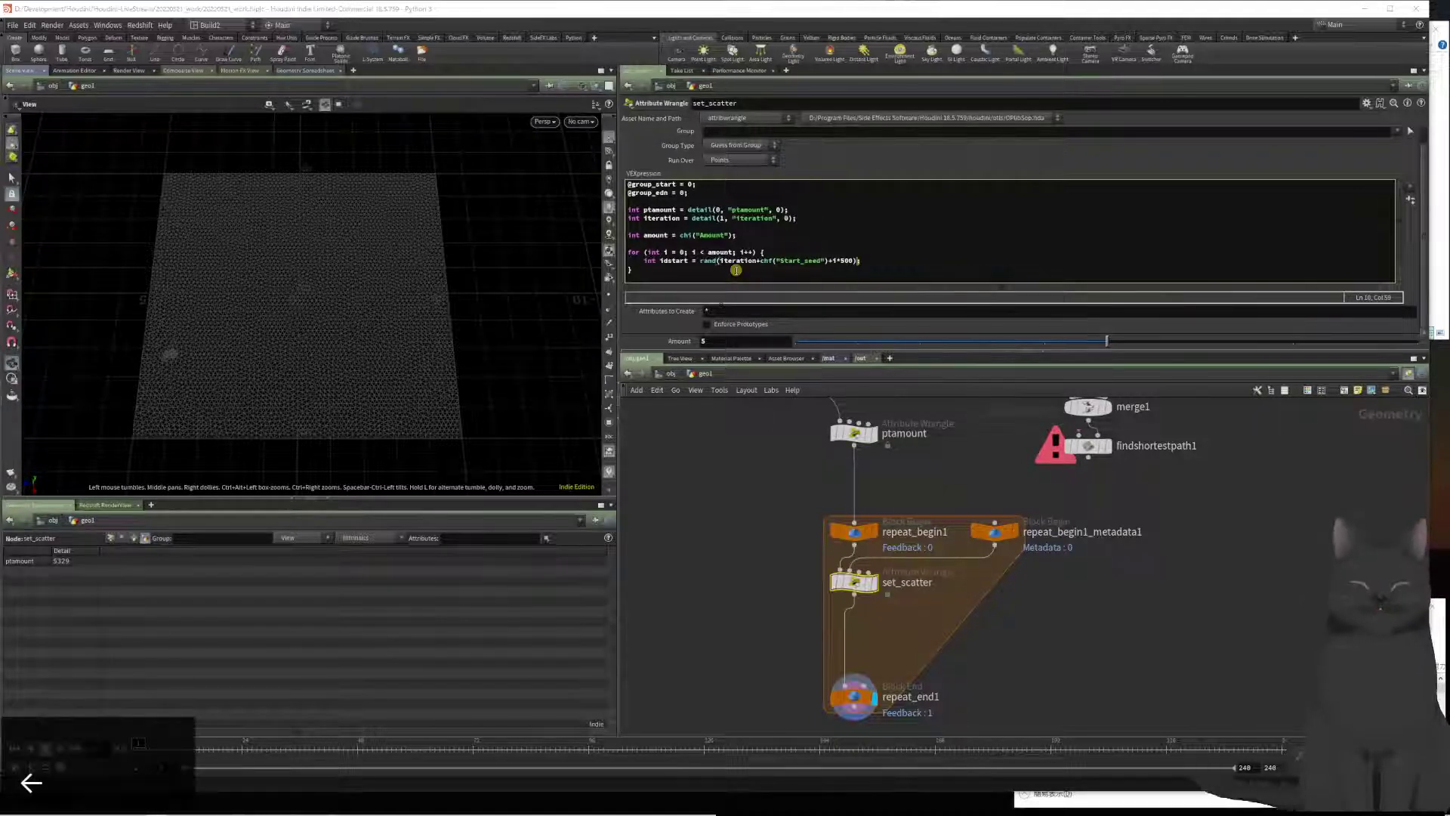
pyautogui.write('*')
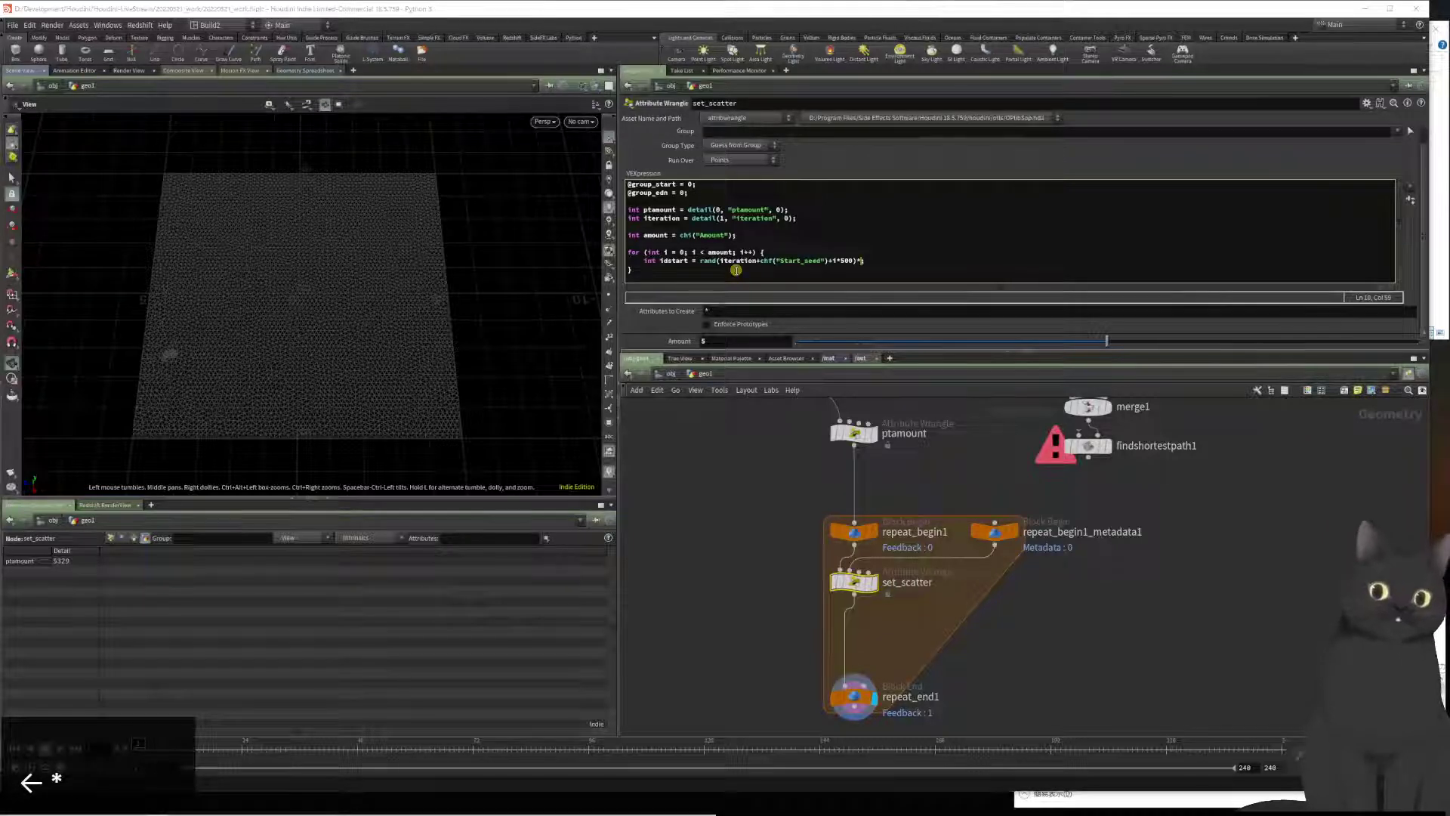
pyautogui.write('pt')
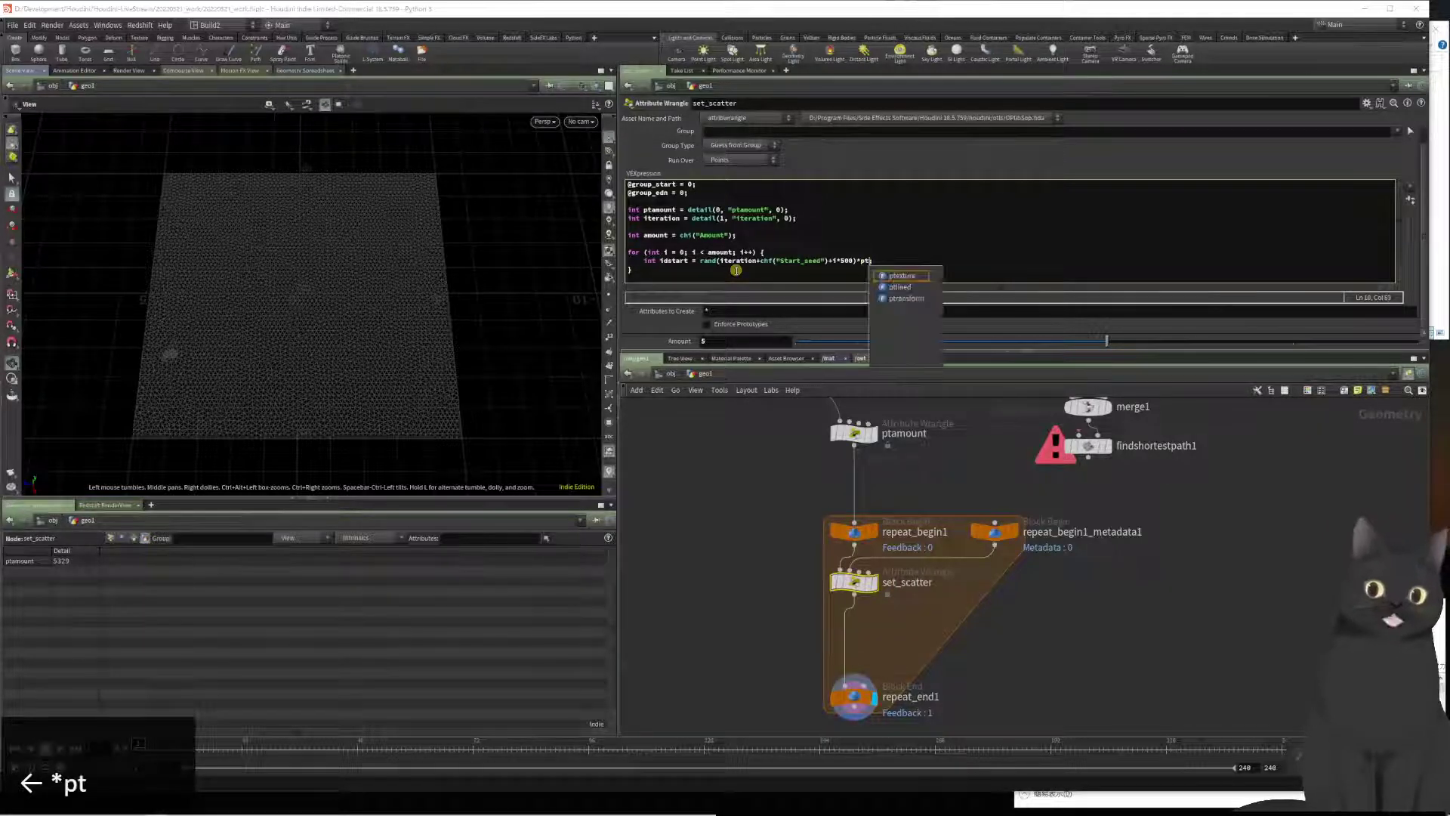
pyautogui.write('amount')
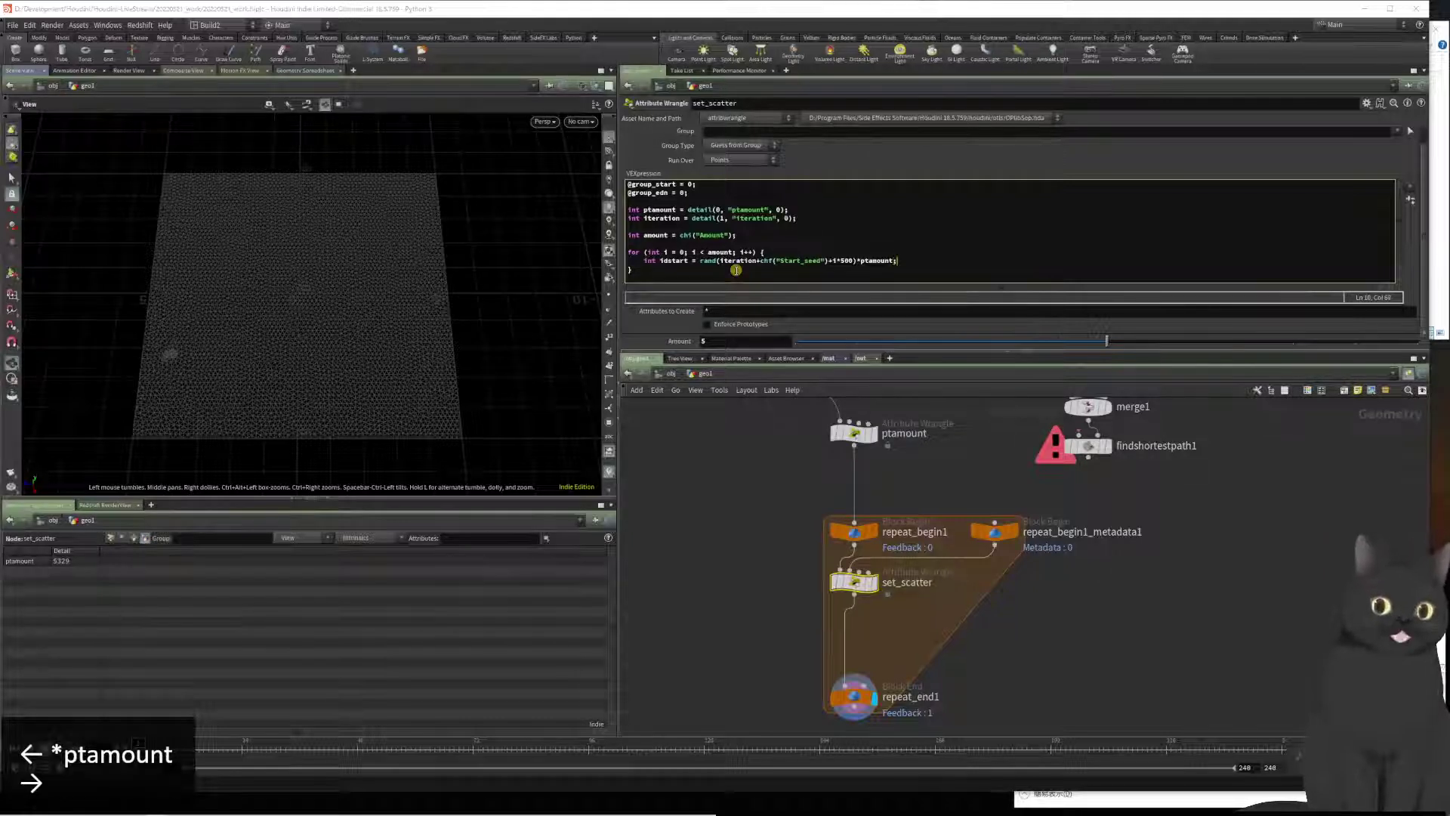
pyautogui.press('Right')
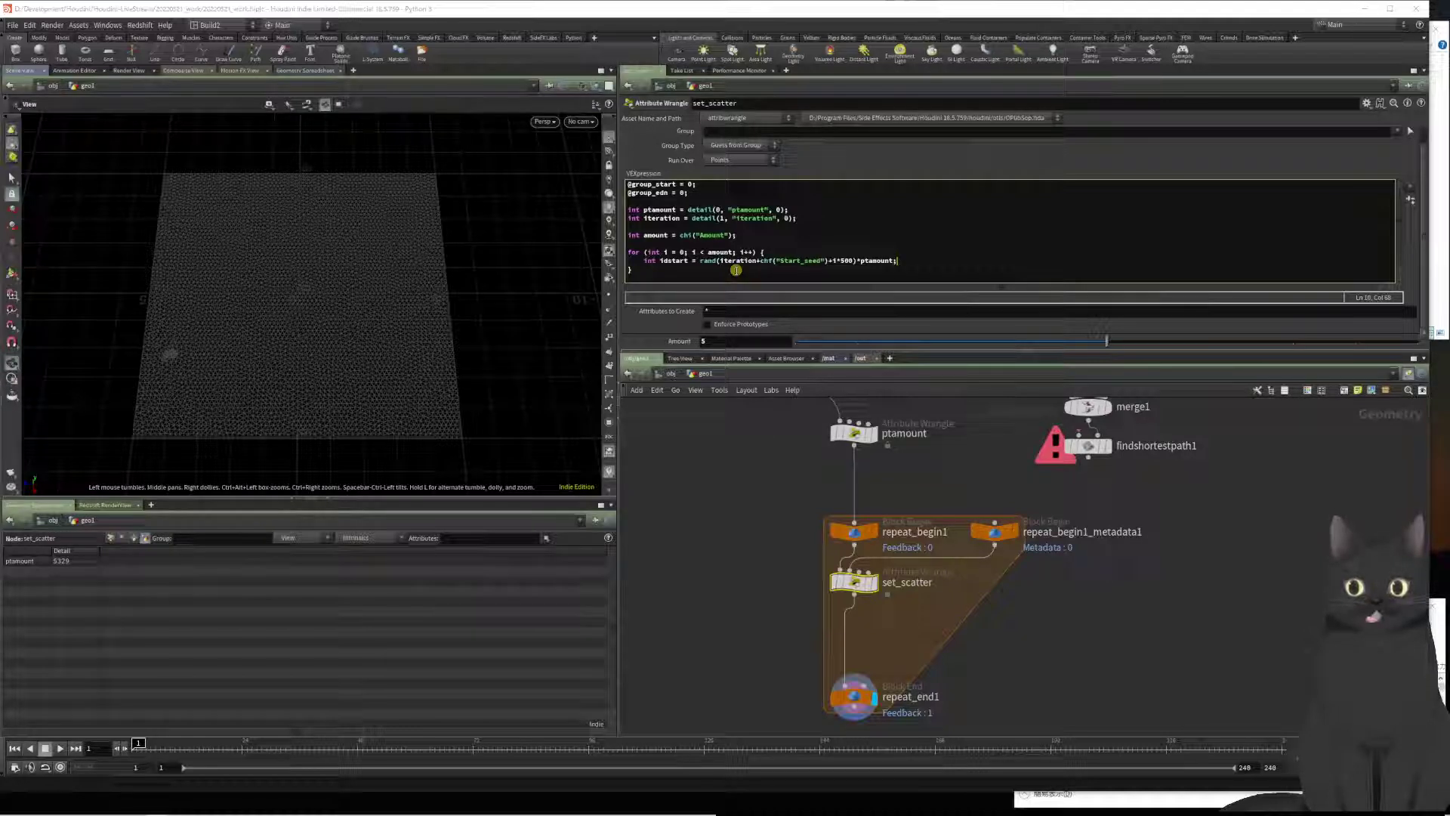
# Step: Wrap the idstart line's whole random expression, including the ptamount multiplication, in floor()
pyautogui.press('Home')
pyautogui.hotkey('ctrl', 'Right')
pyautogui.hotkey('ctrl', 'Right')
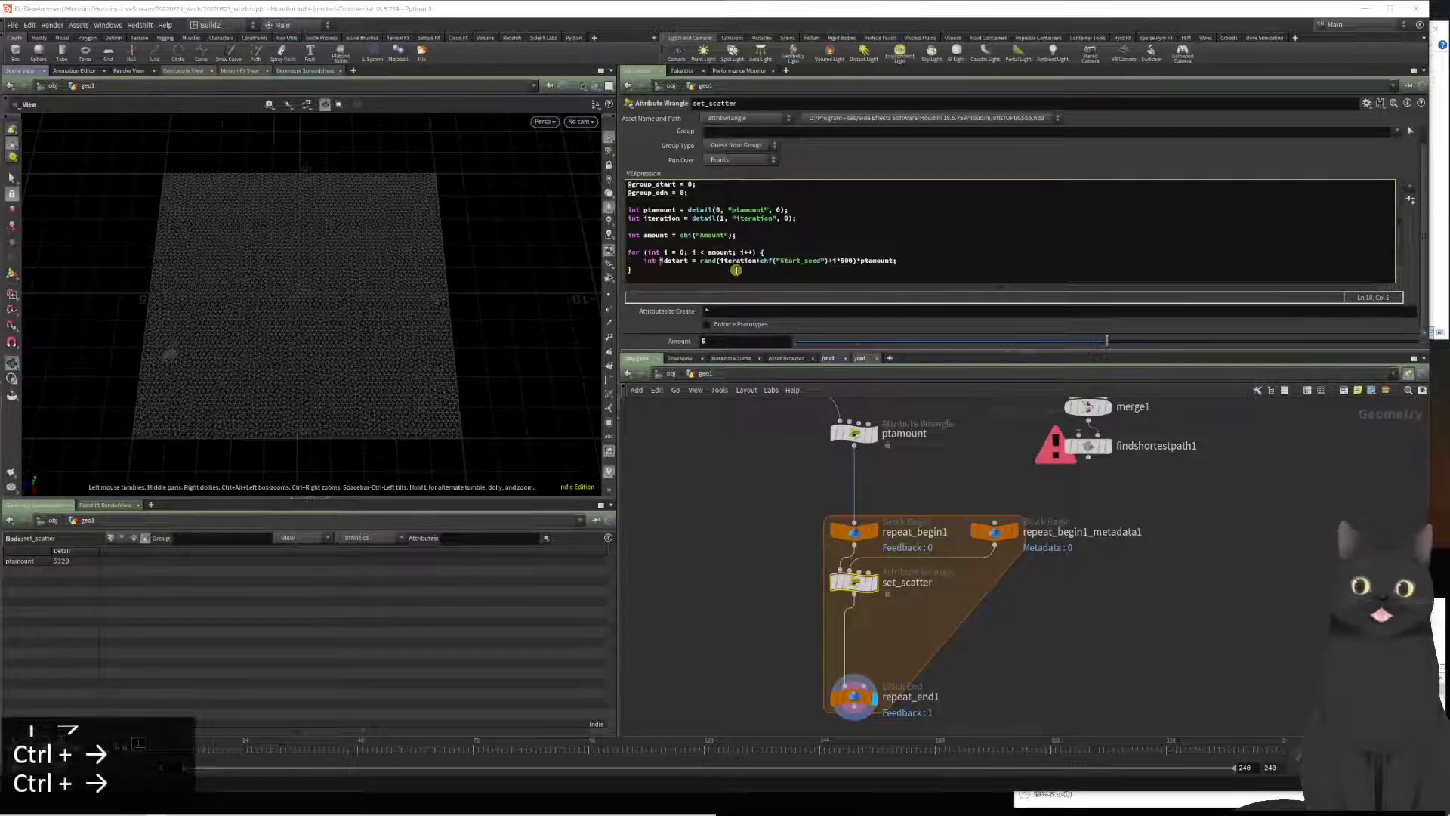
pyautogui.press('Left')
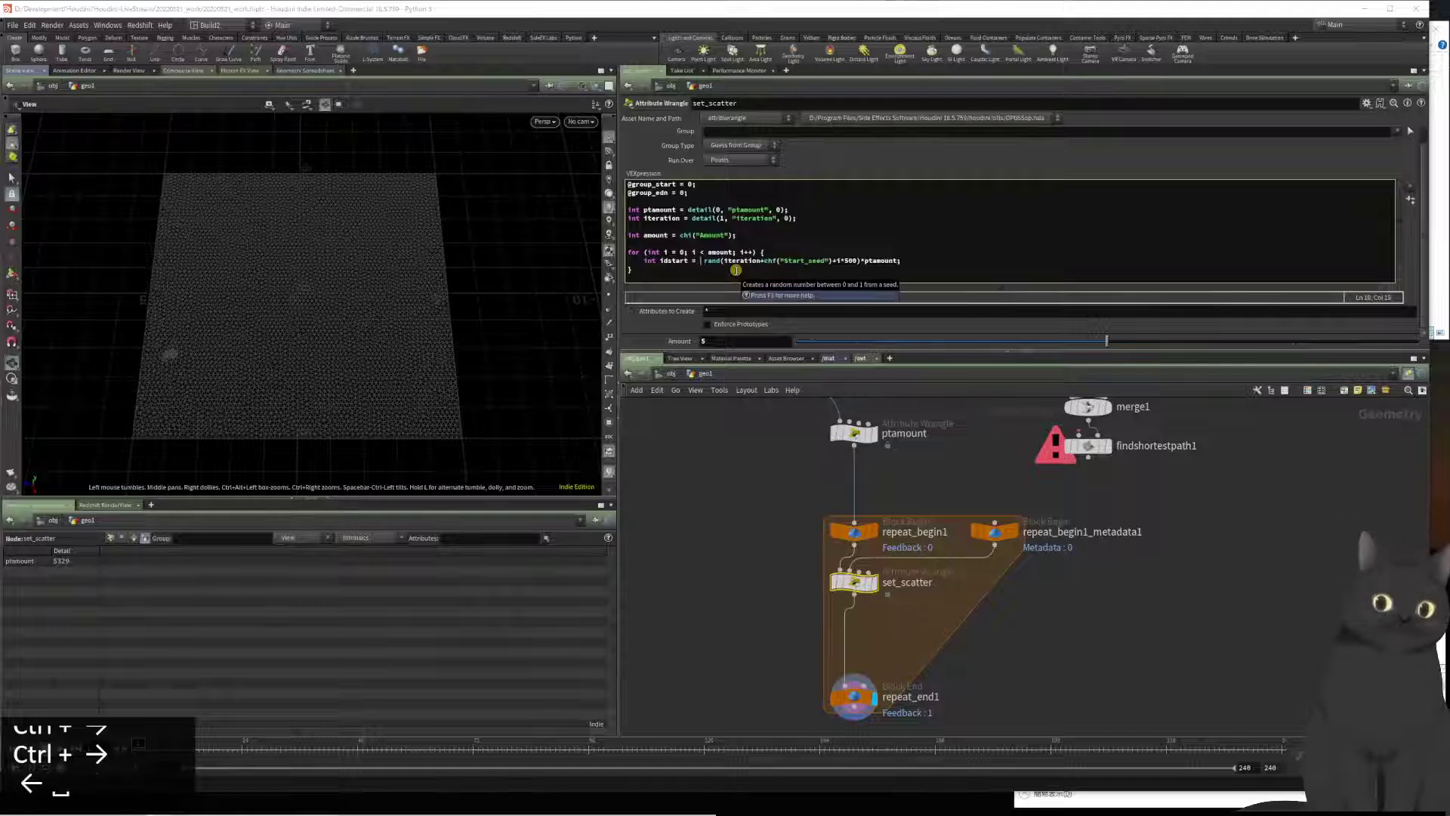
pyautogui.write('floor(')
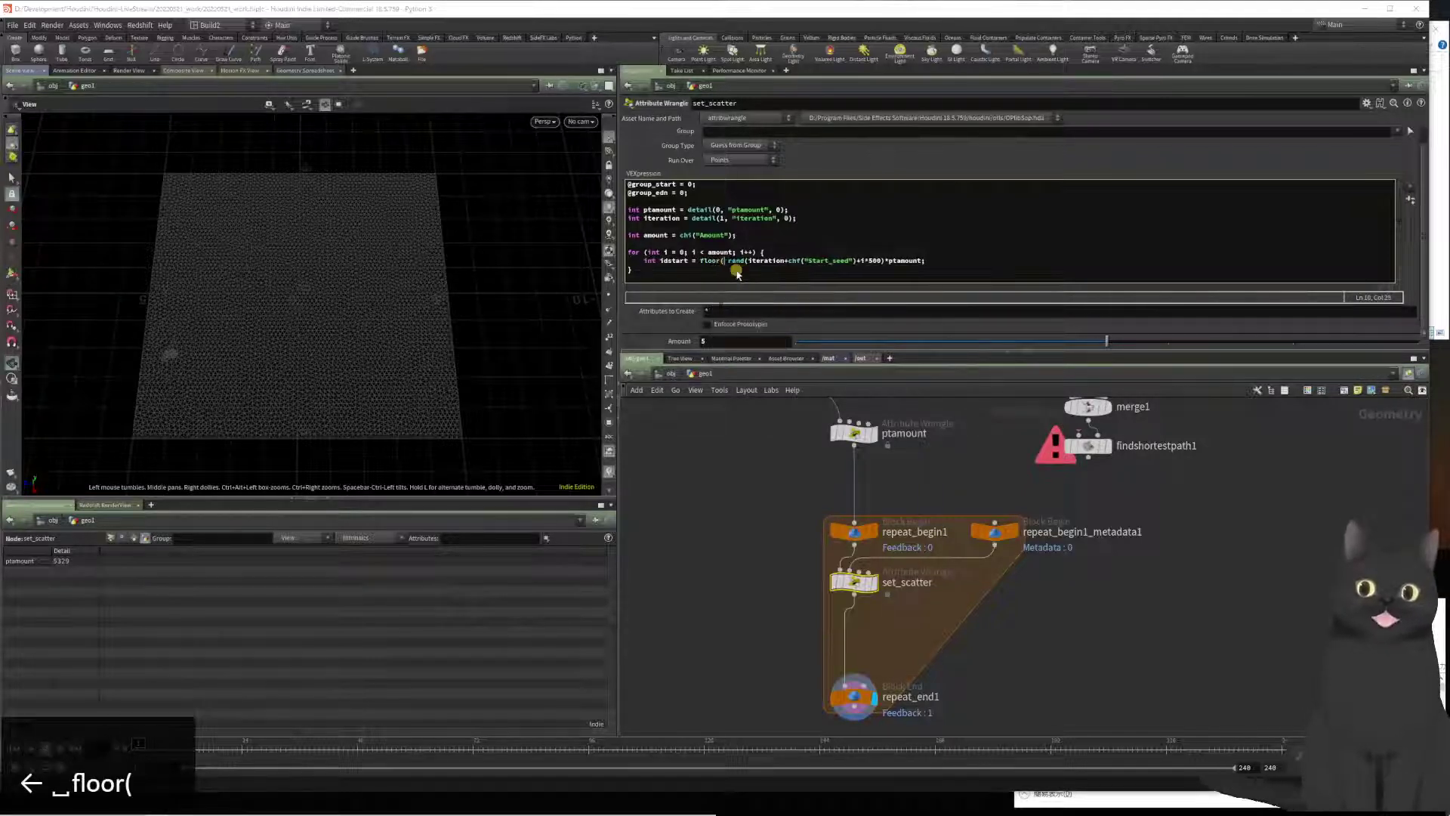
pyautogui.press('End')
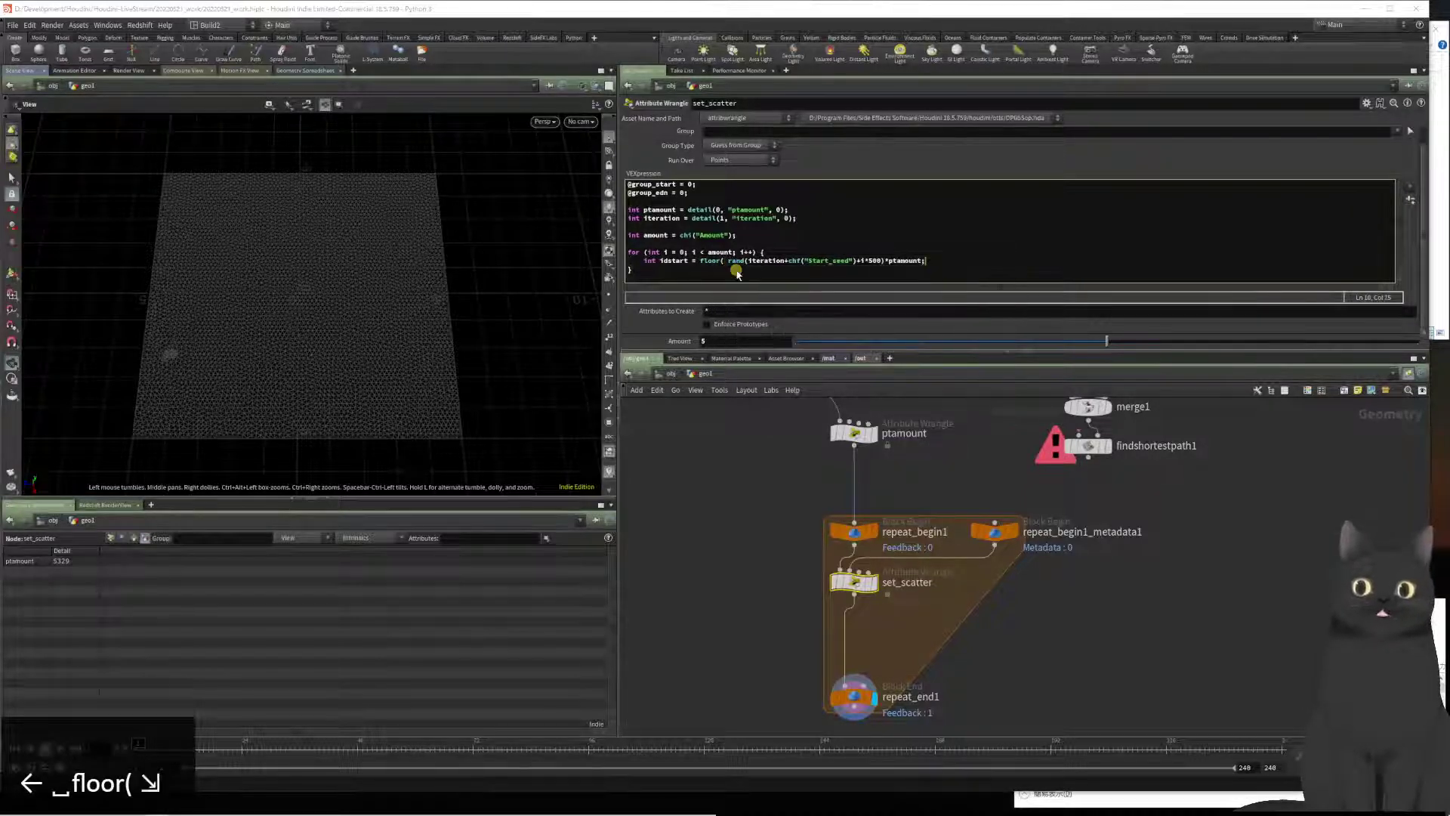
pyautogui.press('Home')
pyautogui.hotkey('ctrl', 'Right')
pyautogui.hotkey('ctrl', 'Right')
pyautogui.hotkey('ctrl', 'Right')
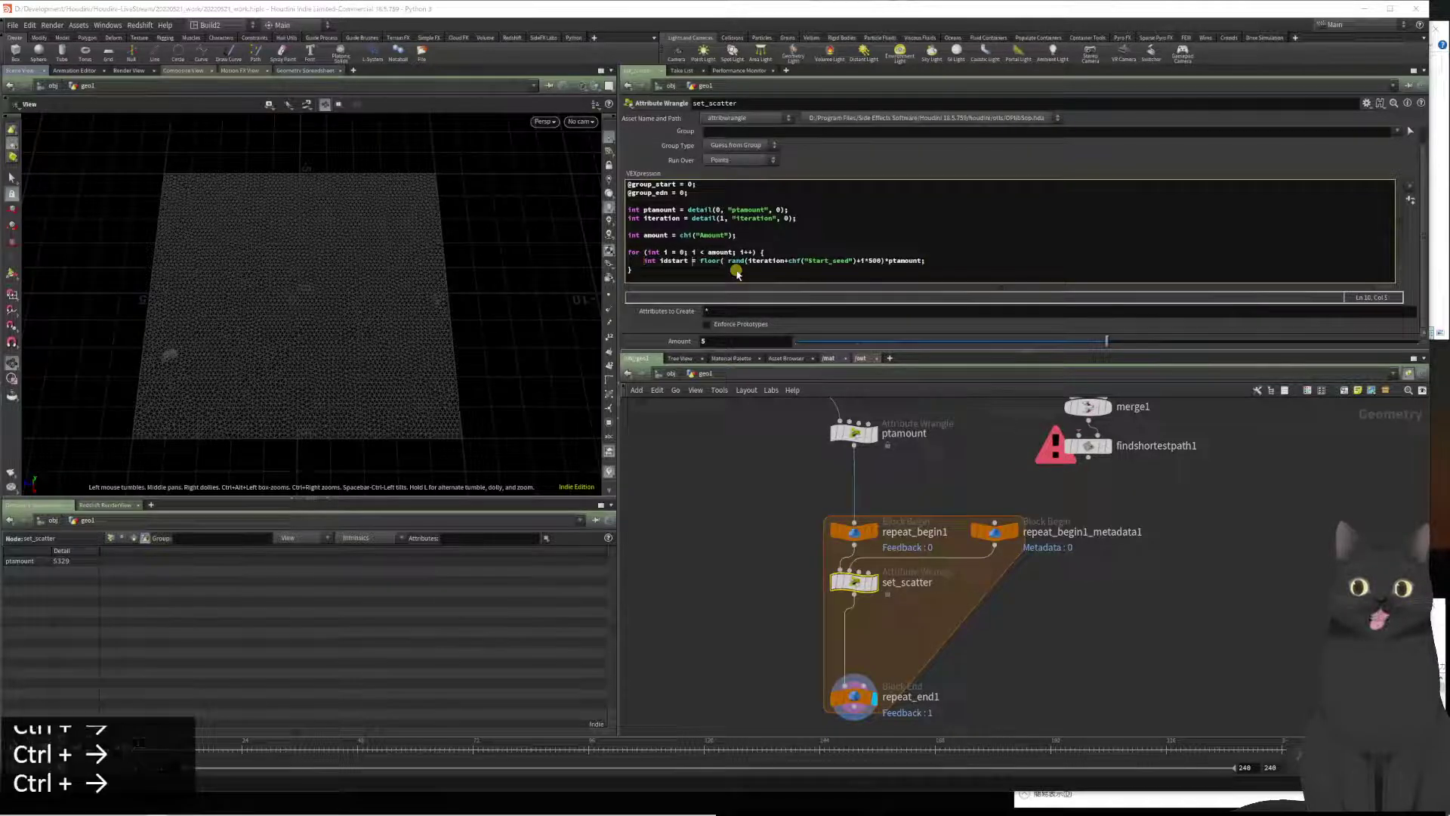
pyautogui.press('Right')
pyautogui.press('Delete')
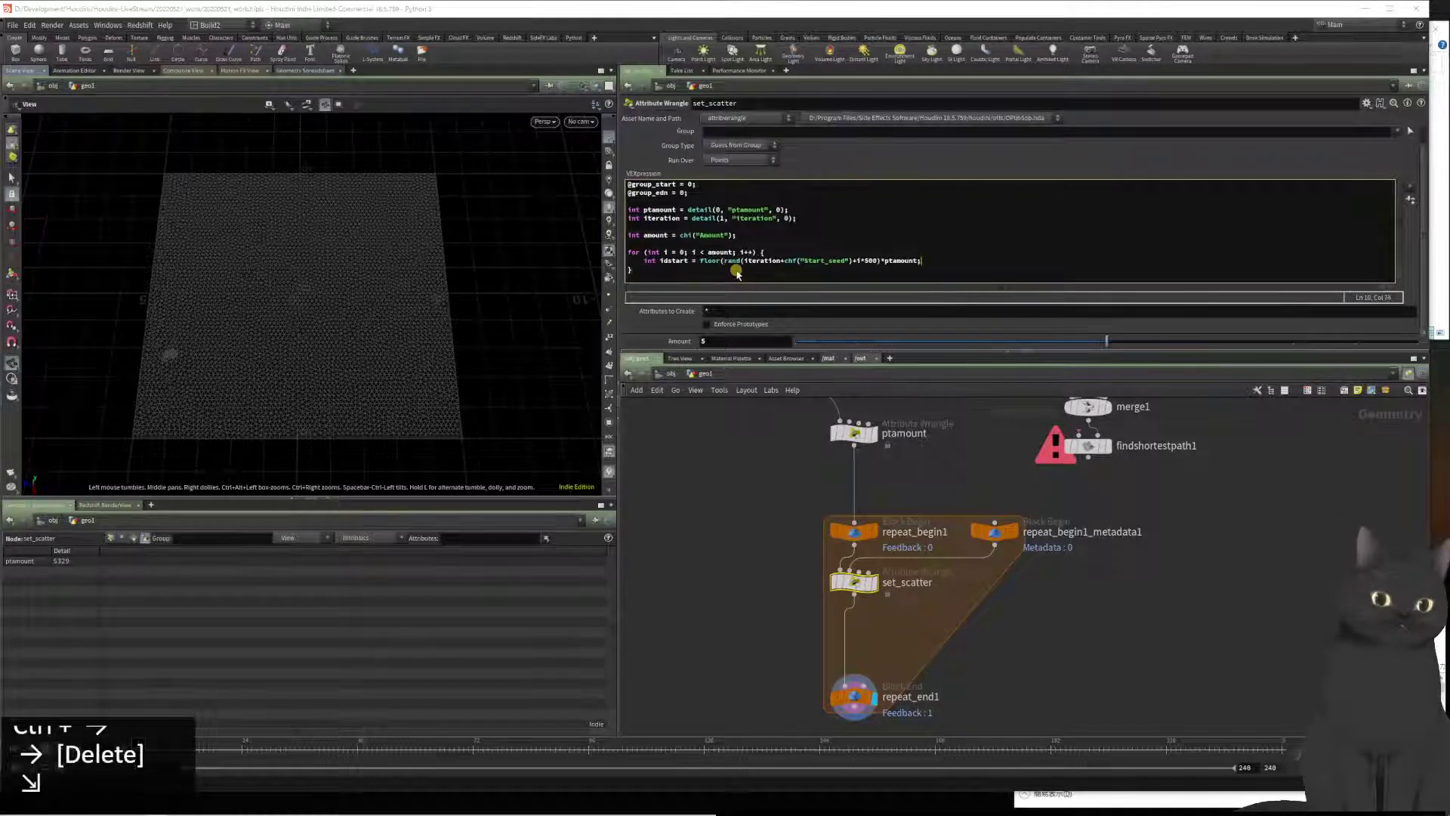
pyautogui.press('End')
pyautogui.press('Left')
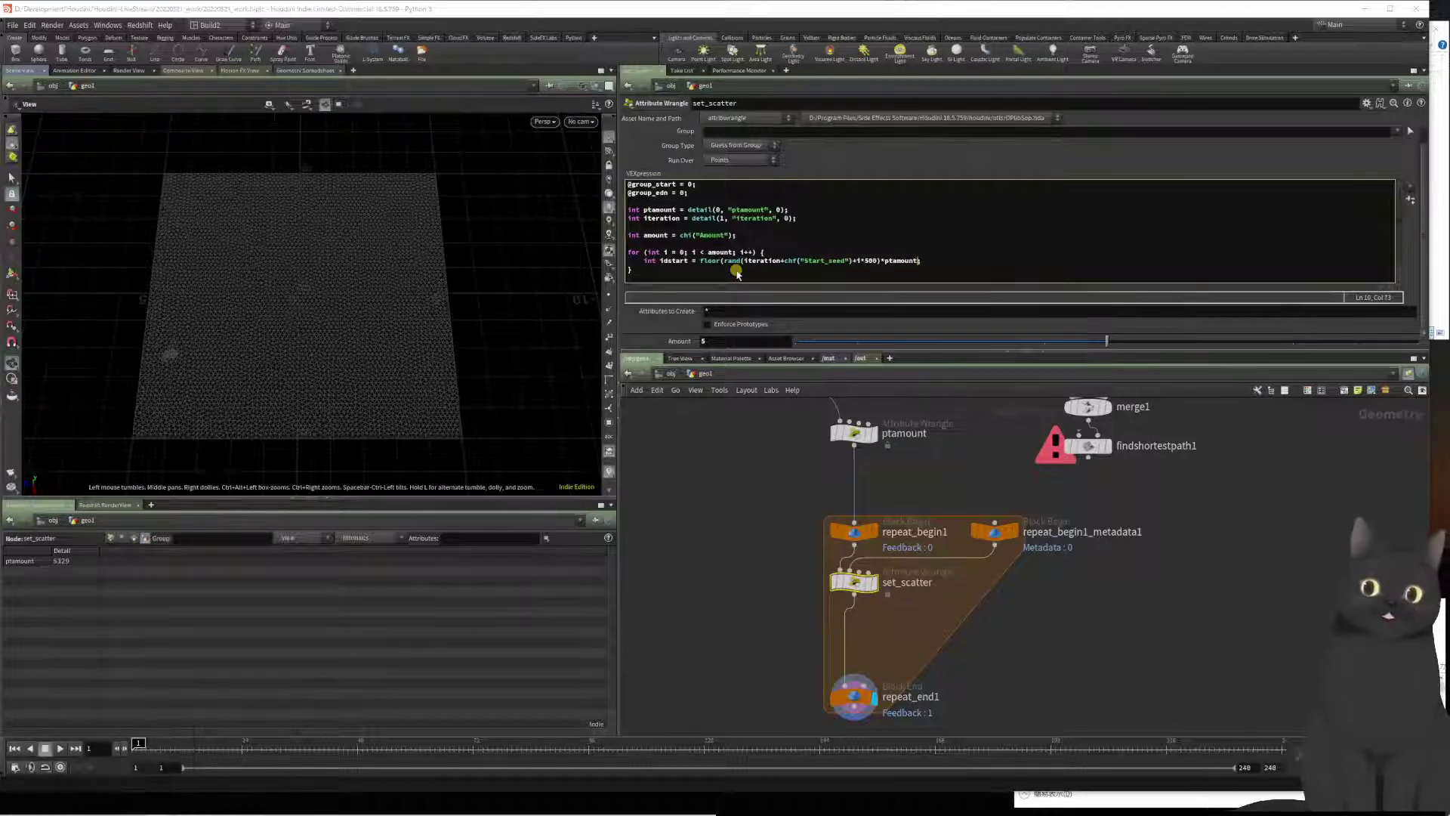
pyautogui.write(')')
pyautogui.press('Right')
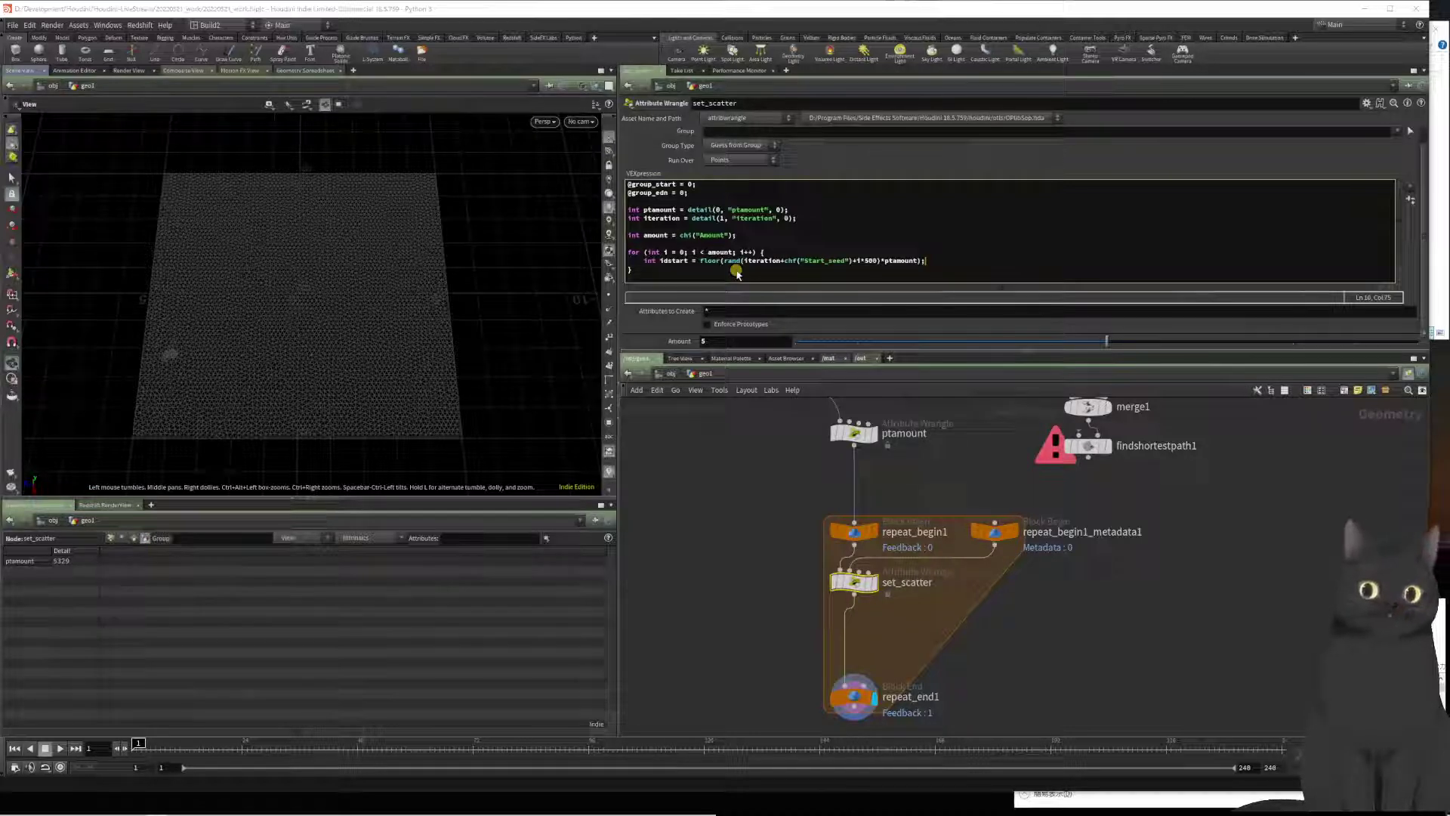
# Step: Duplicate the idstart line directly below itself inside the for loop
pyautogui.press('Up')
pyautogui.press('Right')
pyautogui.hotkey('shift', 'Down')
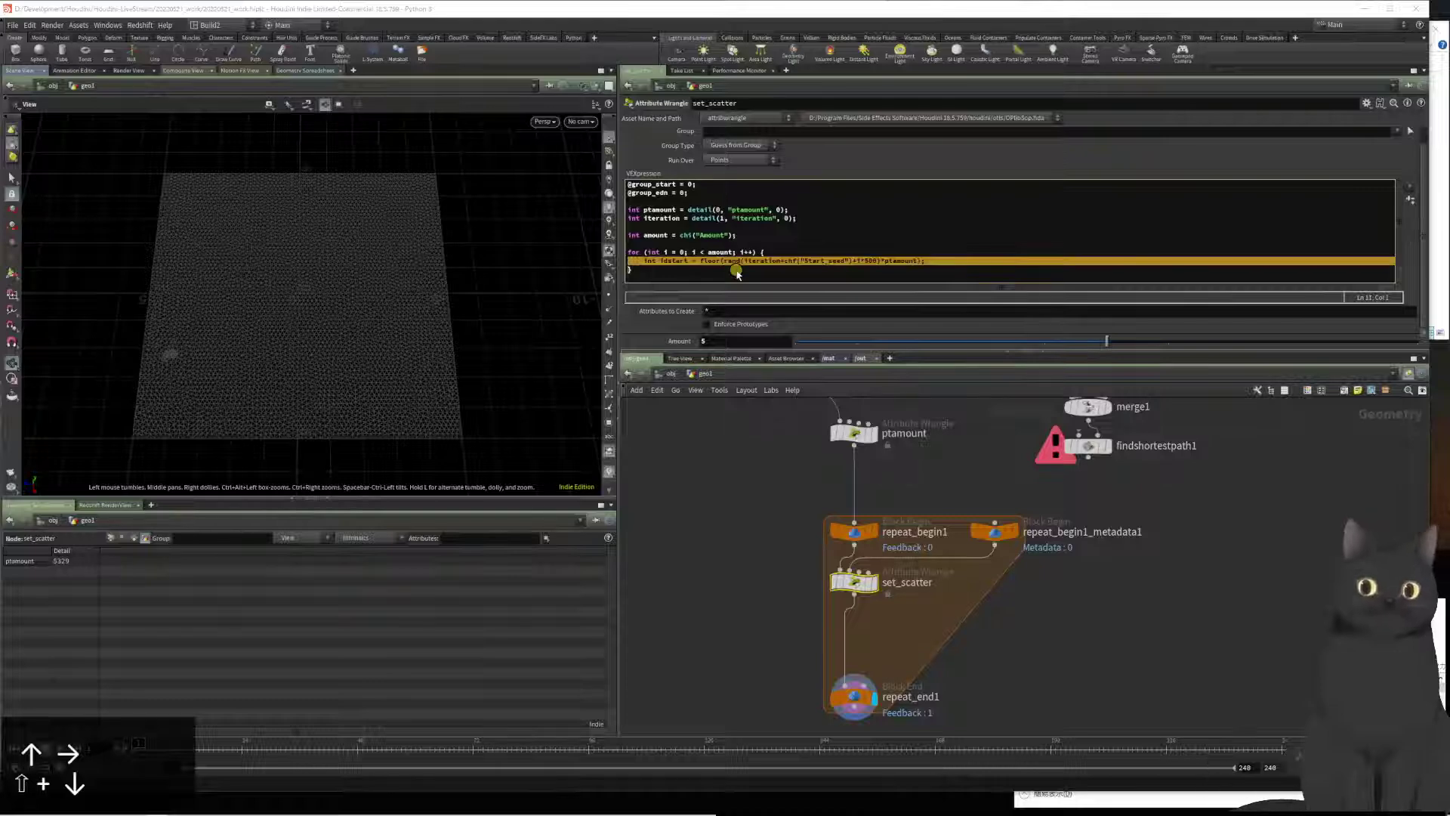
pyautogui.hotkey('ctrl', 'c')
pyautogui.press('Down')
pyautogui.press('Up')
pyautogui.press('Right')
pyautogui.press('Down')
pyautogui.press('Left')
pyautogui.hotkey('ctrl', 'v')
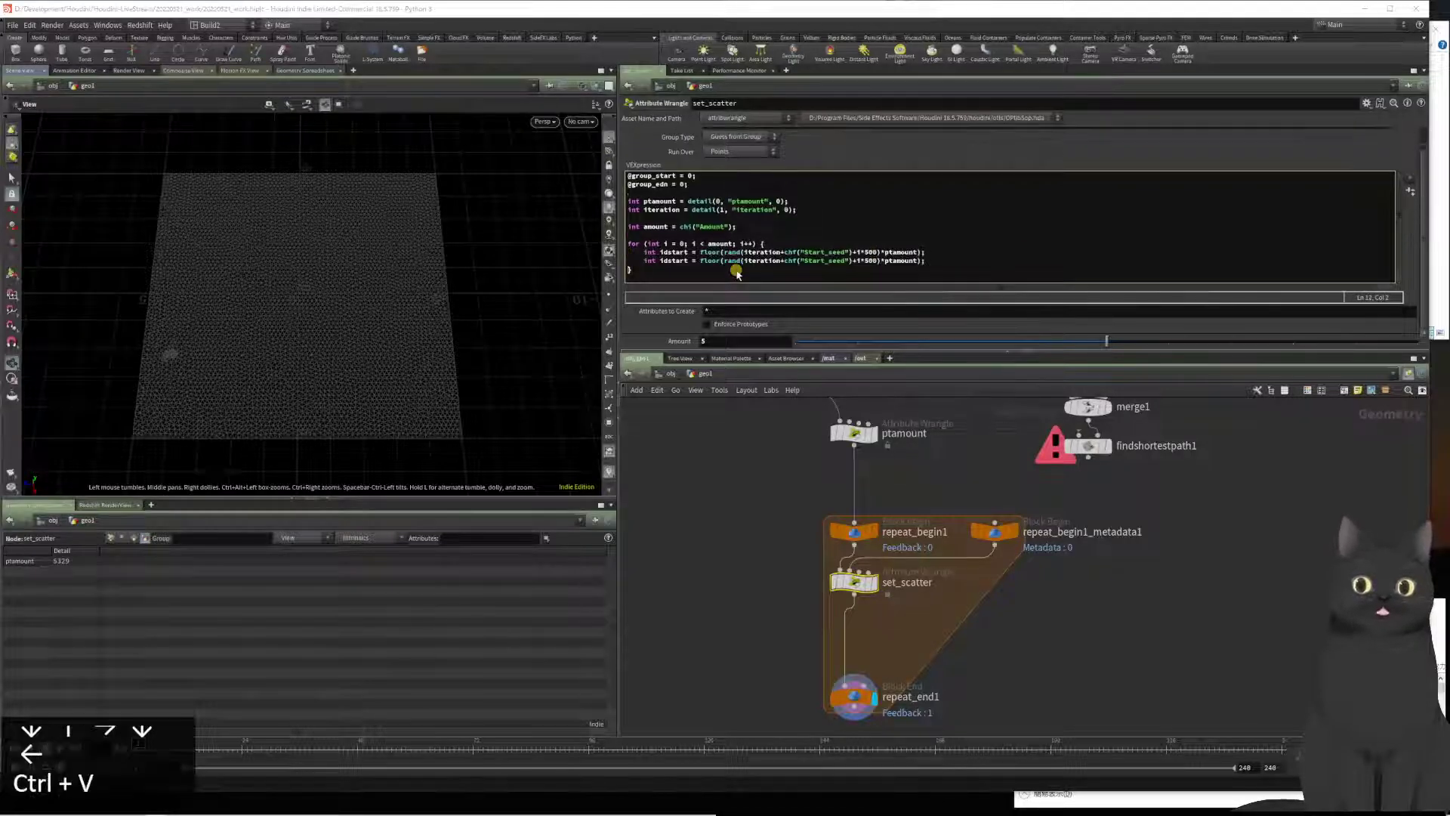
# Step: Rename the variable in the duplicated line to idend
pyautogui.press('Left')
pyautogui.press('Right')
pyautogui.press('Right')
pyautogui.press('Right')
pyautogui.press('Right')
pyautogui.press('Right')
pyautogui.press('Right')
pyautogui.press('Right')
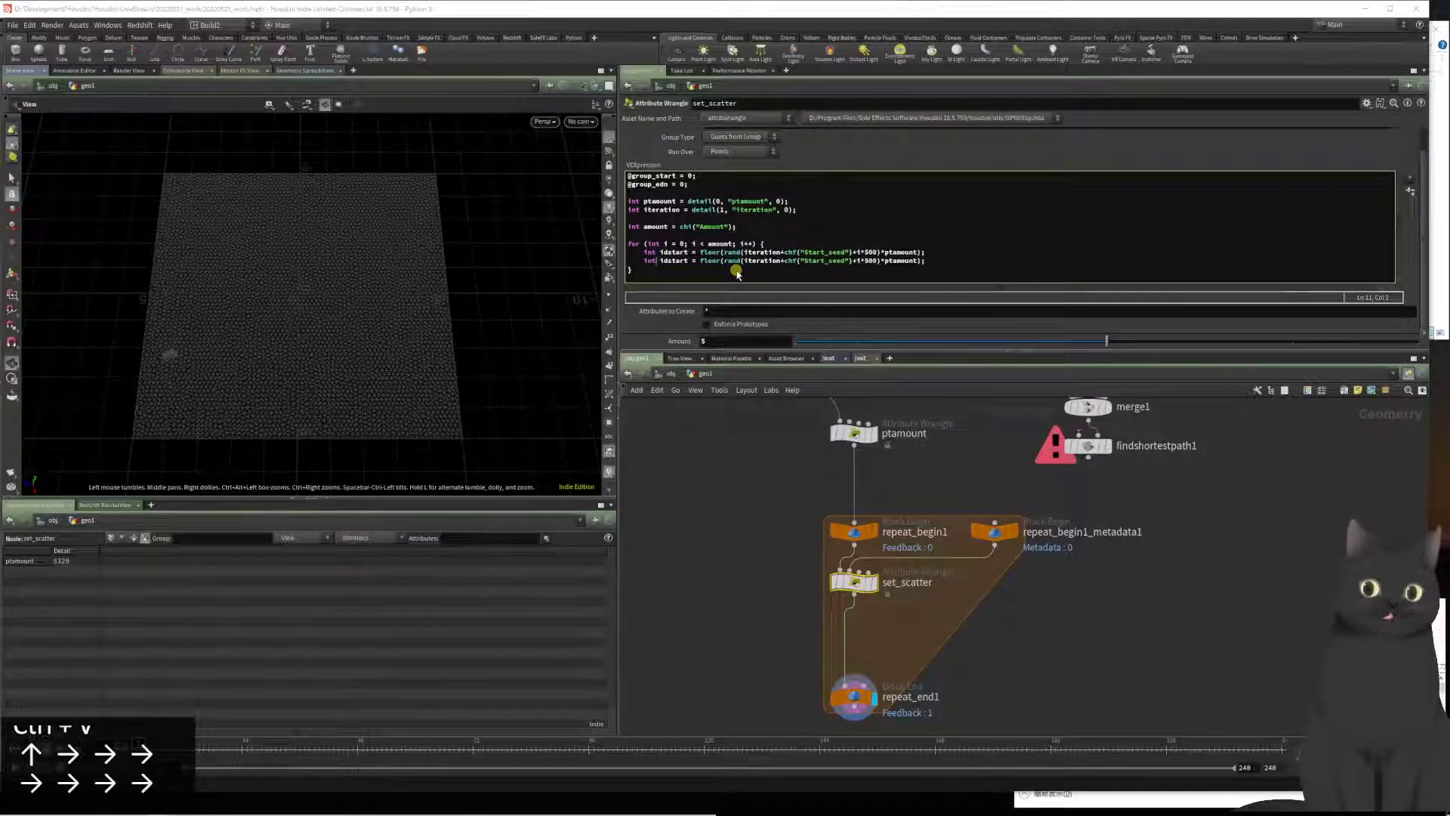
pyautogui.hotkey('shift', 'Left')
pyautogui.hotkey('shift', 'Left')
pyautogui.hotkey('shift', 'Left')
pyautogui.hotkey('shift', 'Left')
pyautogui.hotkey('shift', 'Left')
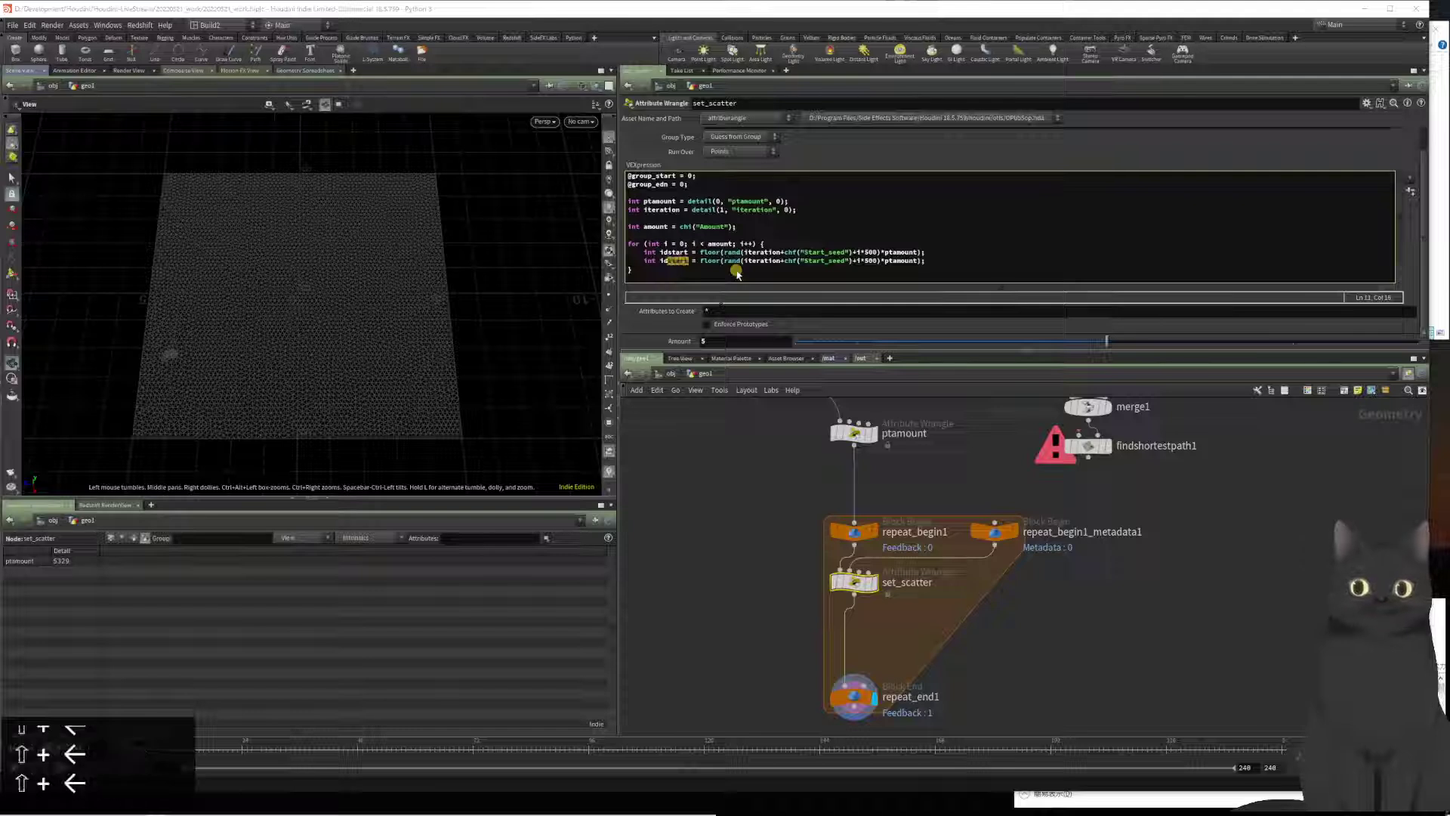
pyautogui.write('end')
# Step: Change the channel name in the idend line's chf call to "End_seed"
pyautogui.press('Right')
pyautogui.press('Right')
pyautogui.press('Right')
pyautogui.press('Right')
pyautogui.press('Right')
pyautogui.press('Right')
pyautogui.press('Right')
pyautogui.press('Right')
pyautogui.press('Right')
pyautogui.press('Right')
pyautogui.press('Right')
pyautogui.press('Right')
pyautogui.press('Right')
pyautogui.press('Right')
pyautogui.press('Right')
pyautogui.press('Right')
pyautogui.press('Right')
pyautogui.press('Right')
pyautogui.press('Right')
pyautogui.press('Right')
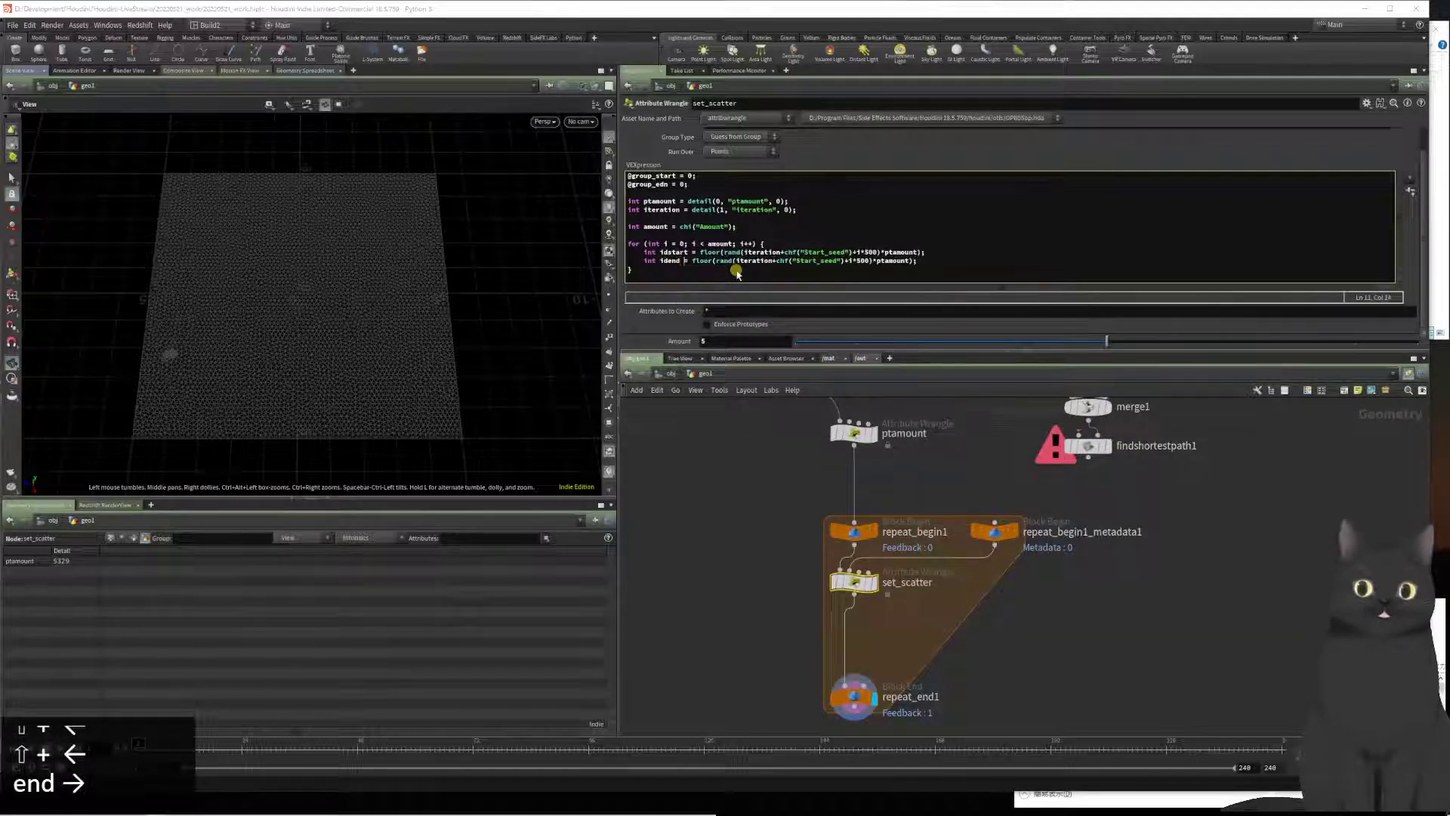
pyautogui.press('Right')
pyautogui.press('Right')
pyautogui.press('Right')
pyautogui.press('Right')
pyautogui.press('Right')
pyautogui.press('Right')
pyautogui.press('Right')
pyautogui.press('Right')
pyautogui.press('Right')
pyautogui.press('Right')
pyautogui.press('Right')
pyautogui.press('Right')
pyautogui.press('Right')
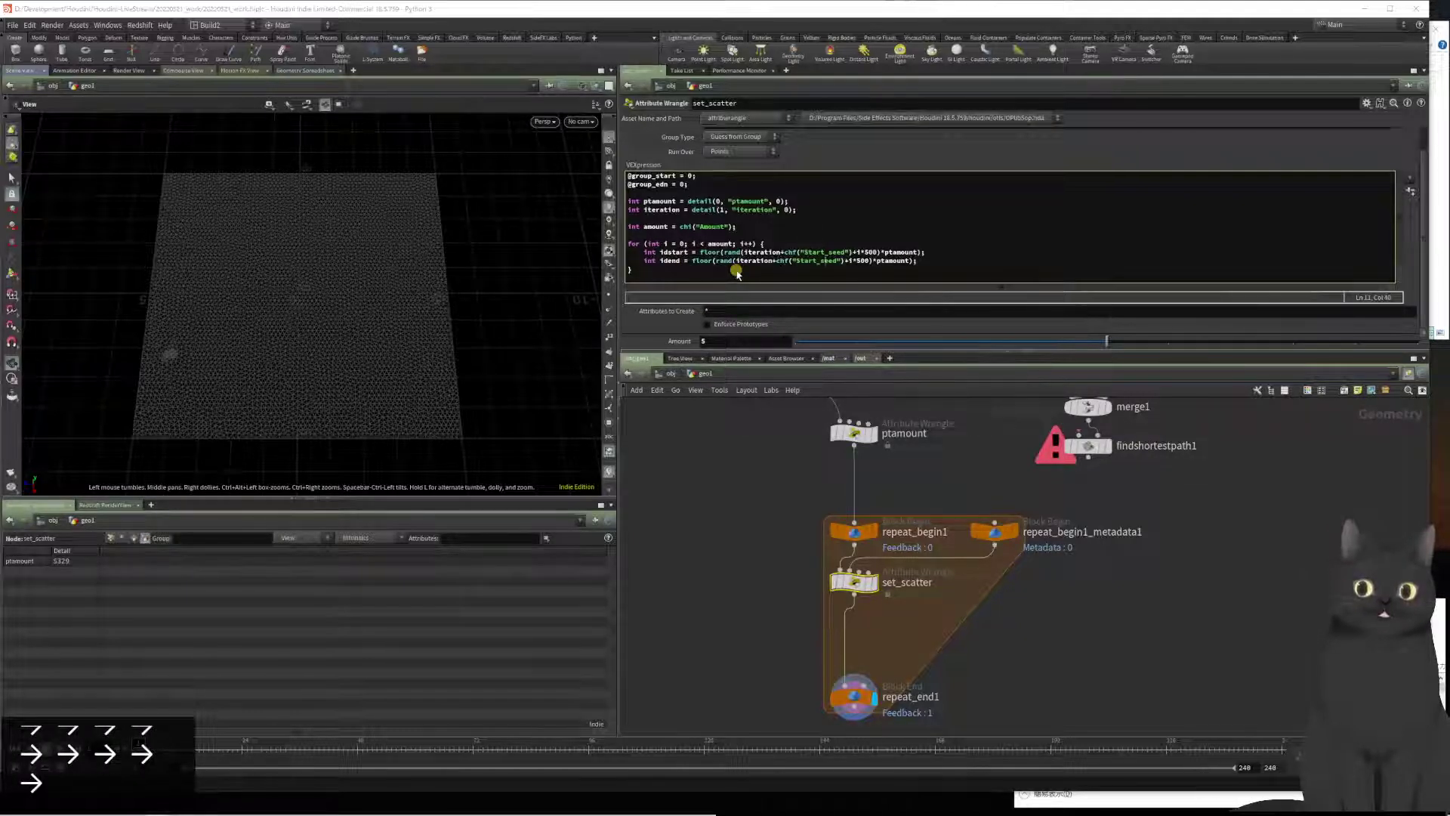
pyautogui.press('Left')
pyautogui.press('Left')
pyautogui.hotkey('shift', 'ctrl', 'Left')
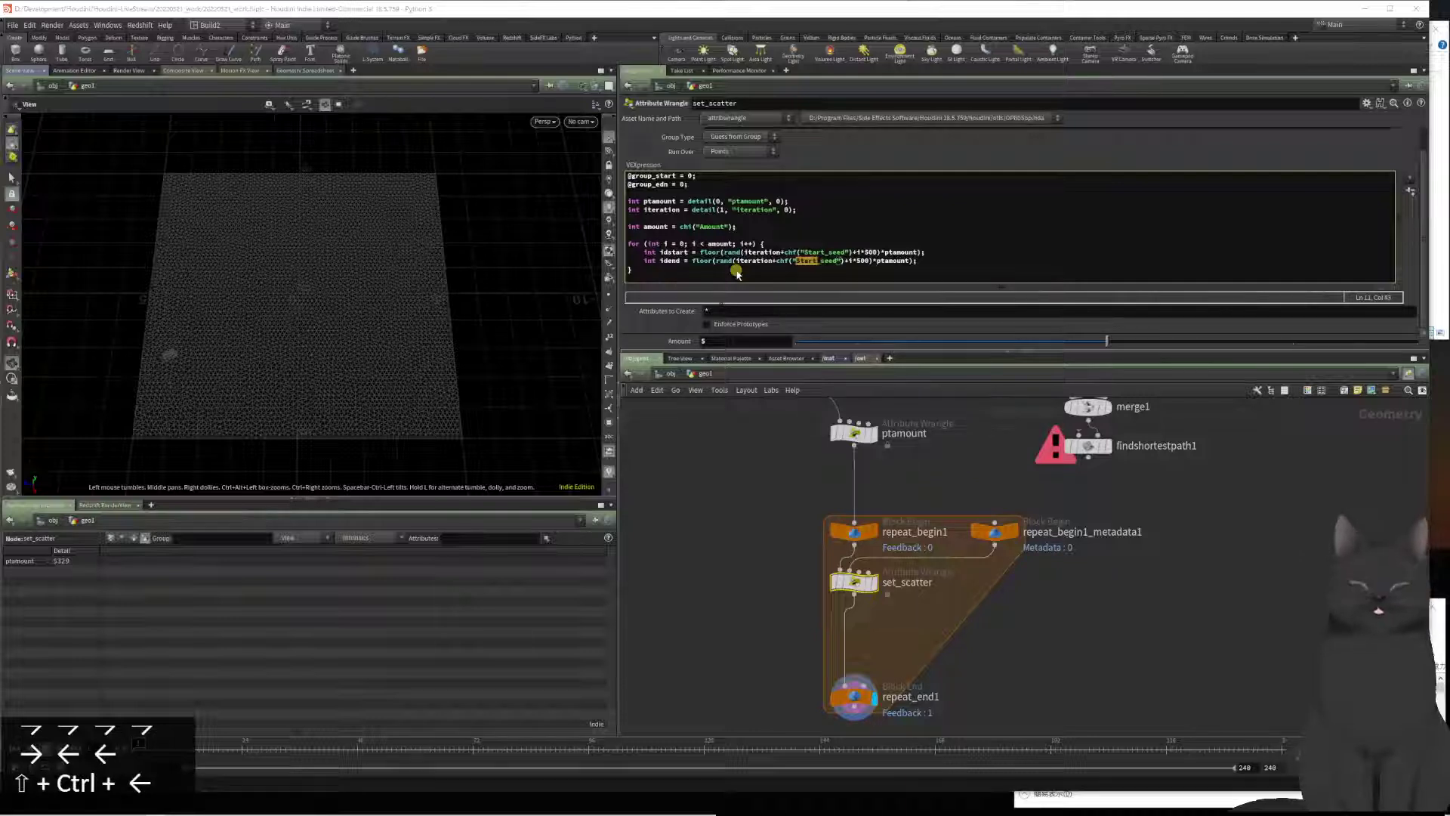
pyautogui.write('End')
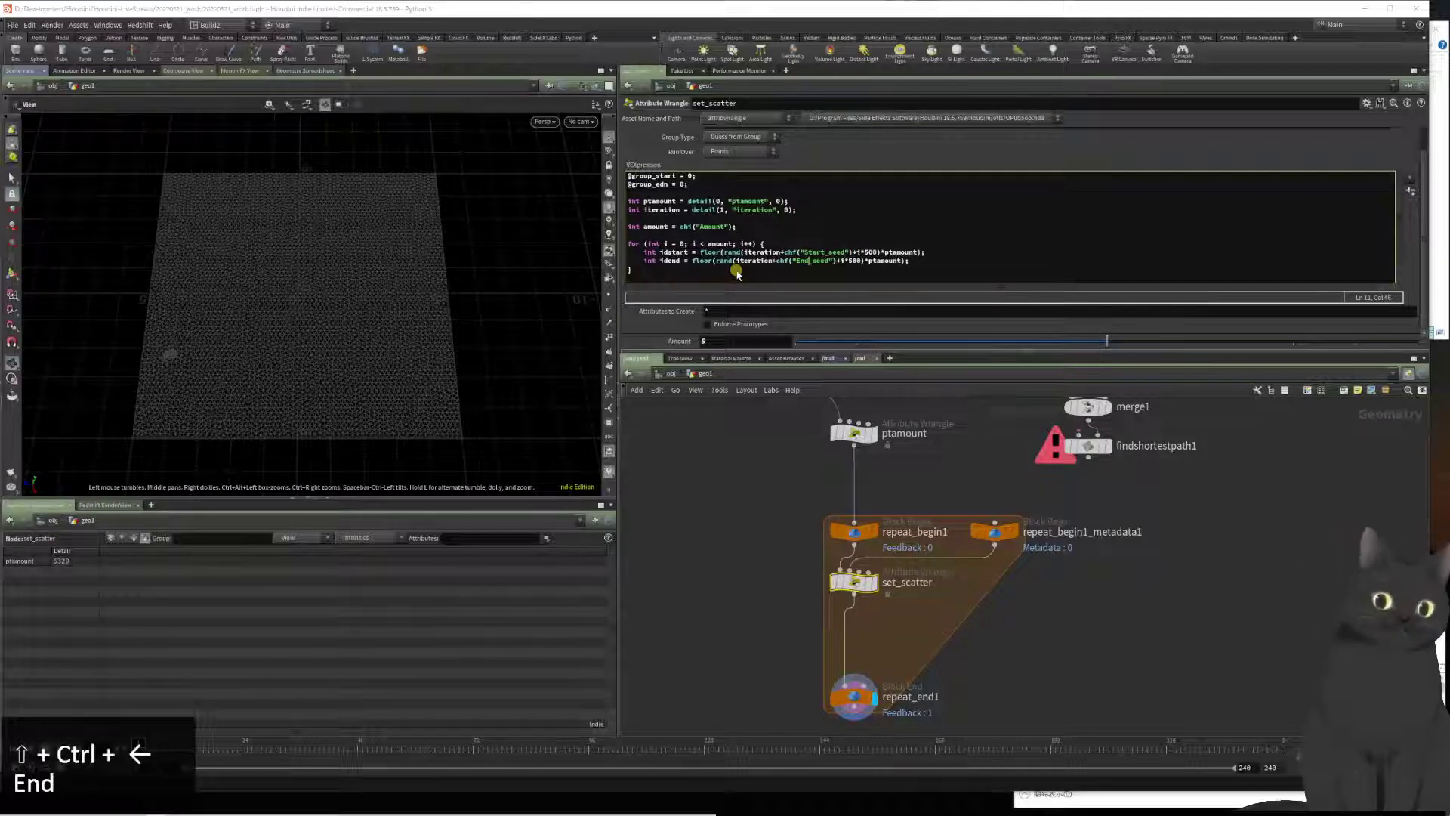
pyautogui.press('Right')
pyautogui.press('Right')
pyautogui.press('Right')
pyautogui.press('Right')
pyautogui.press('Right')
pyautogui.press('Right')
pyautogui.press('Right')
pyautogui.press('Right')
pyautogui.press('Right')
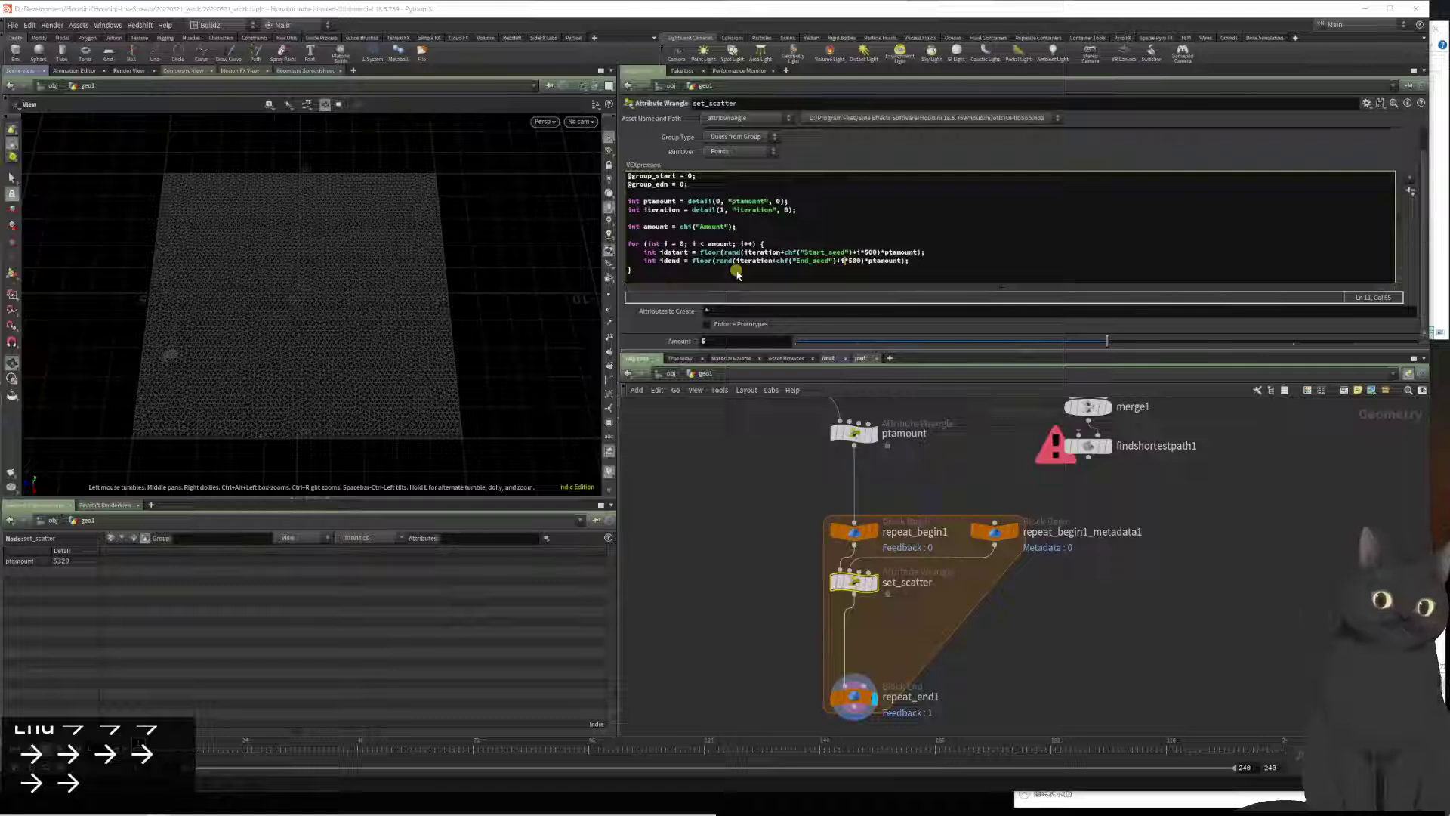
pyautogui.press('Right')
pyautogui.press('Right')
pyautogui.press('Right')
pyautogui.press('Left')
pyautogui.hotkey('shift', 'Right')
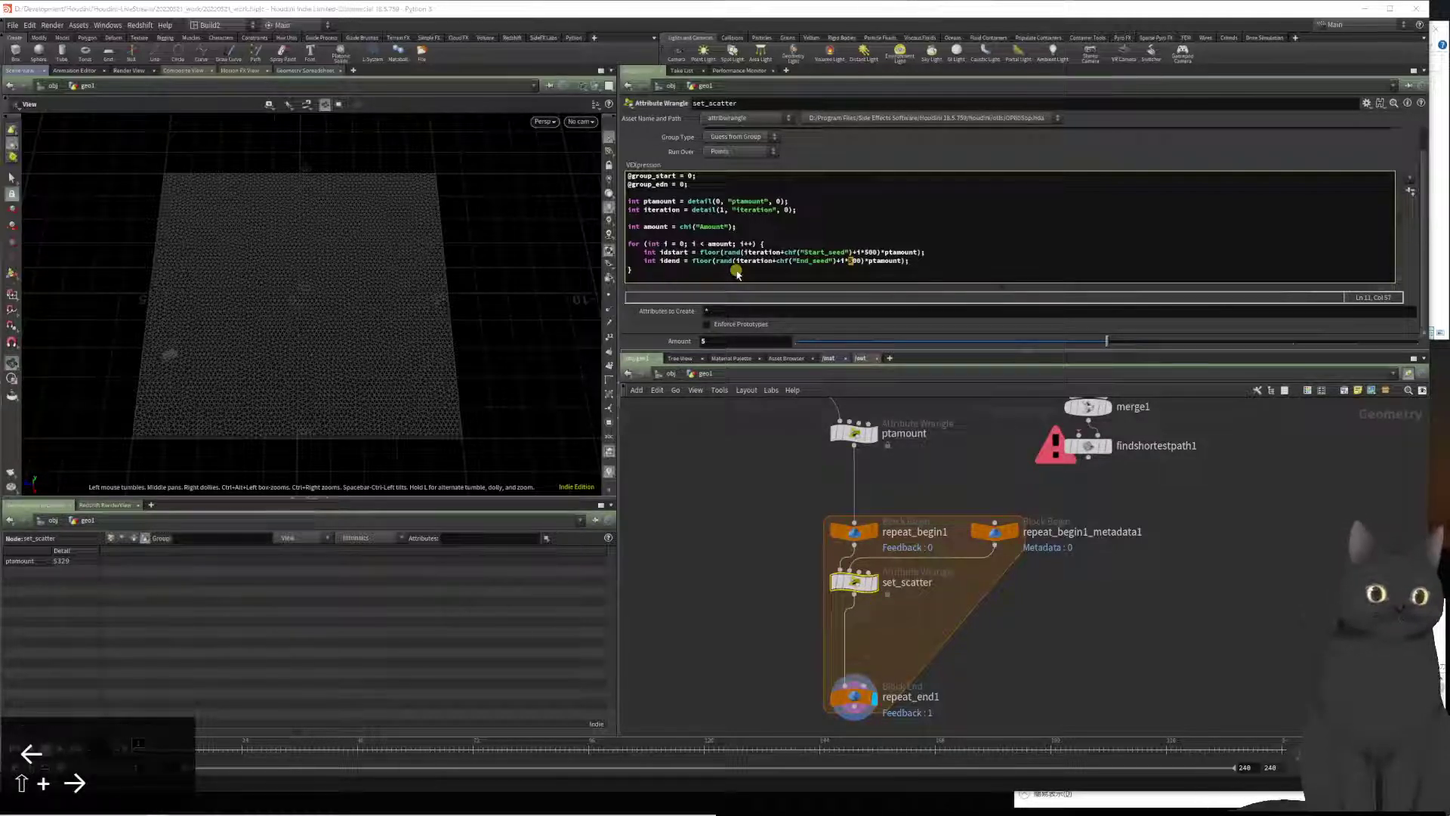
pyautogui.press('Down')
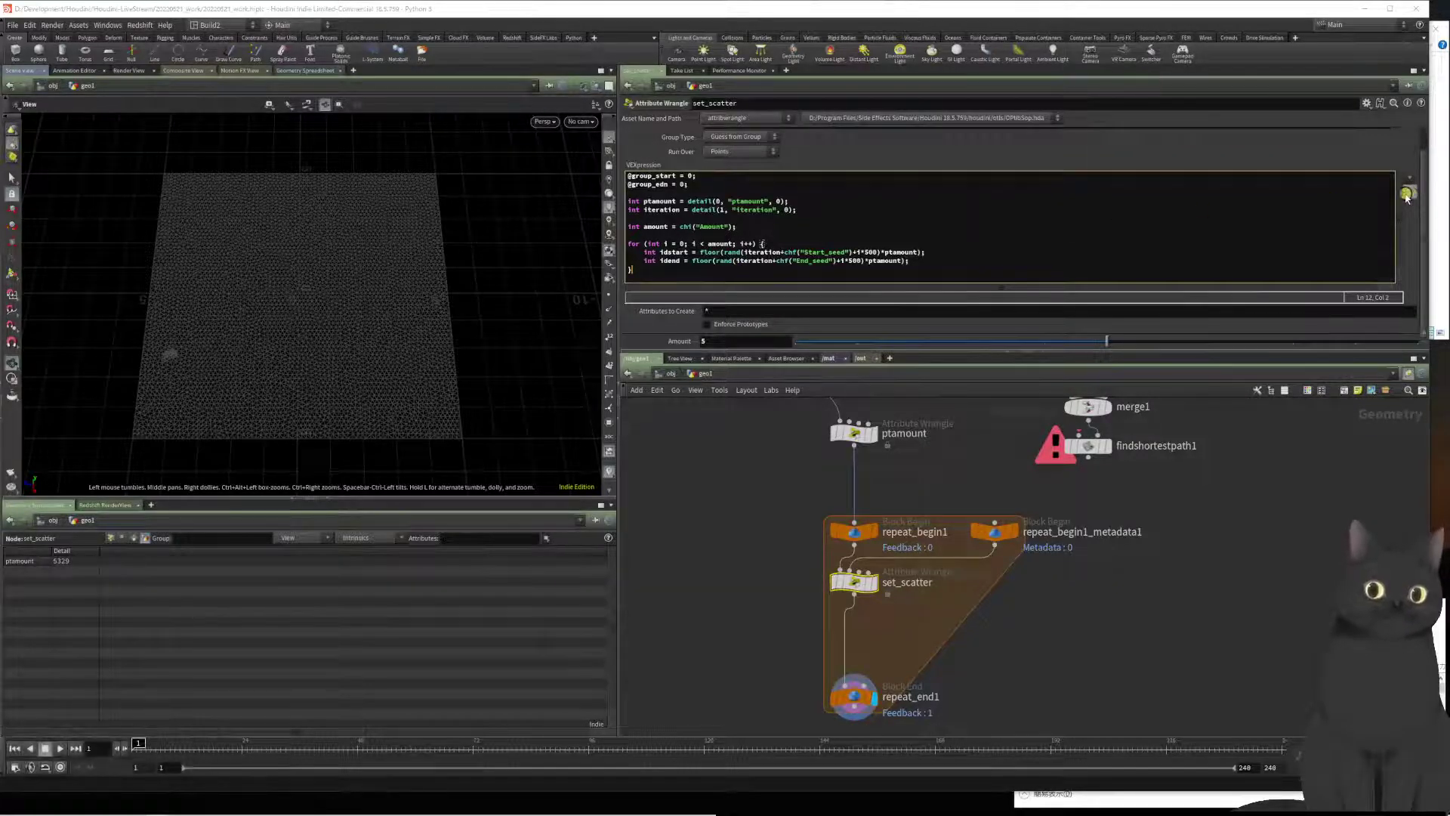
# Step: Create the wrangle's missing seed parameters from the code and set End Seed to 0.126
pyautogui.click(1406, 194)
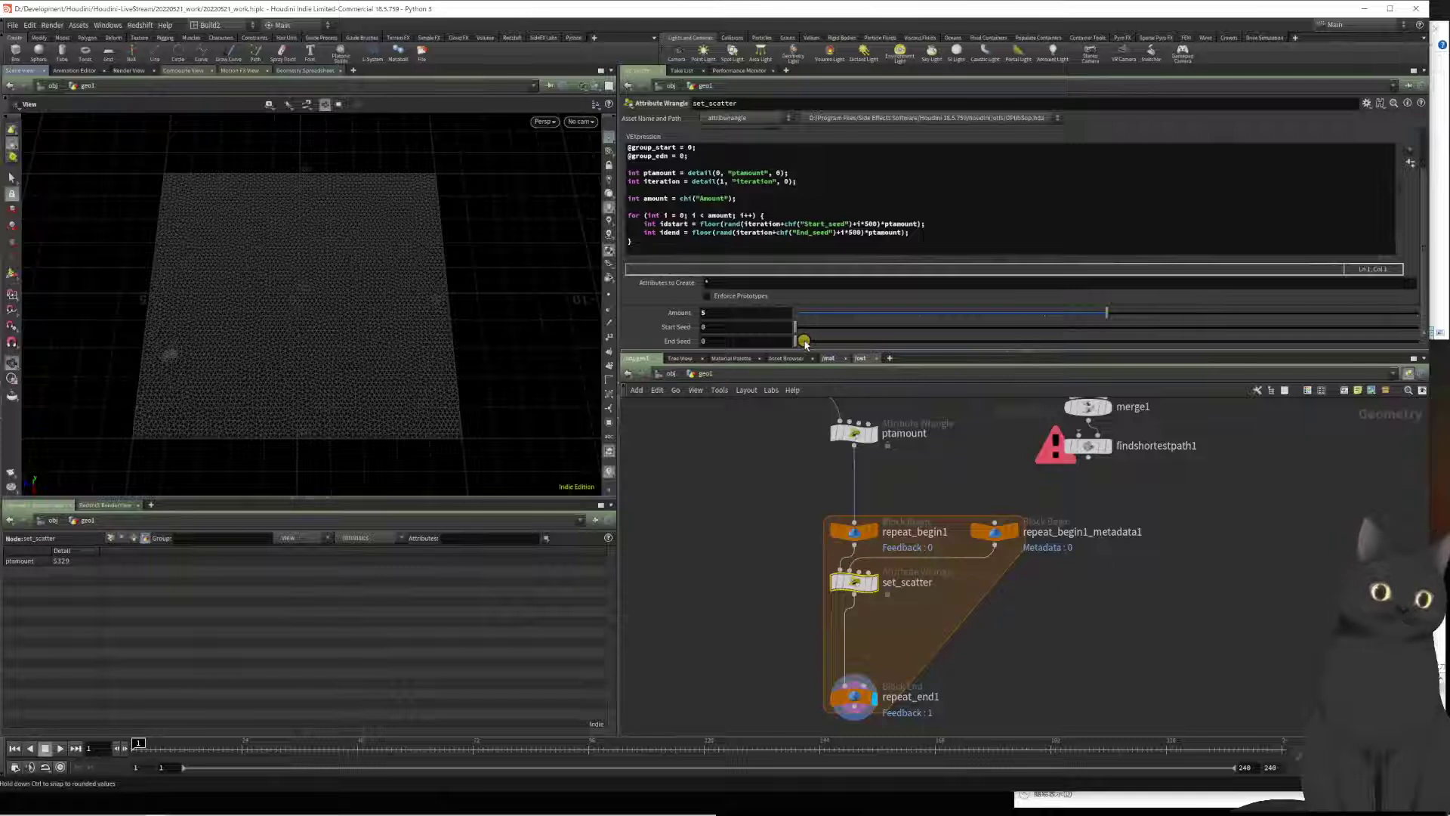
pyautogui.moveTo(804, 342); pyautogui.dragTo(833, 341)
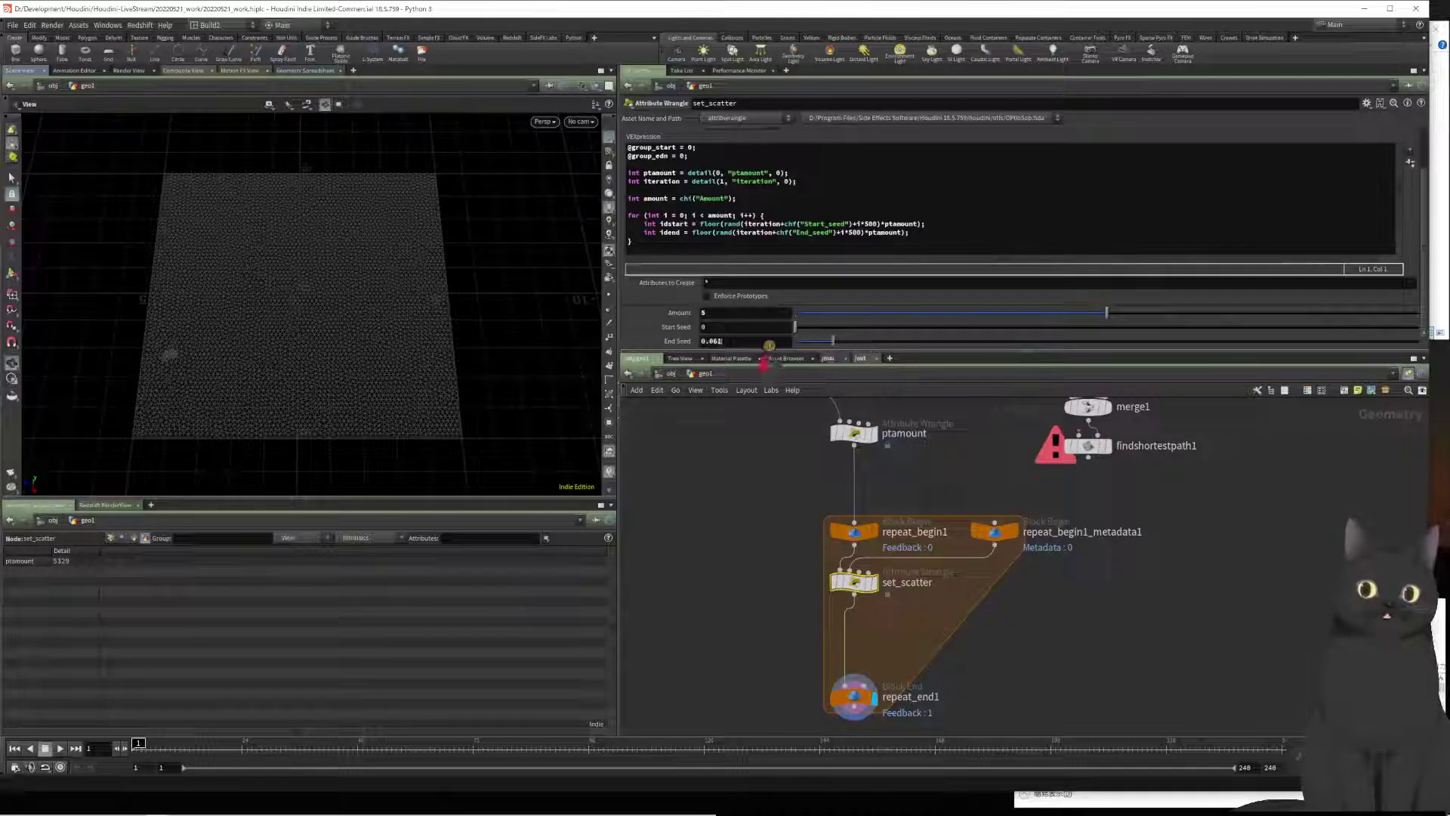
pyautogui.doubleClick(769, 345)
pyautogui.write('0.126')
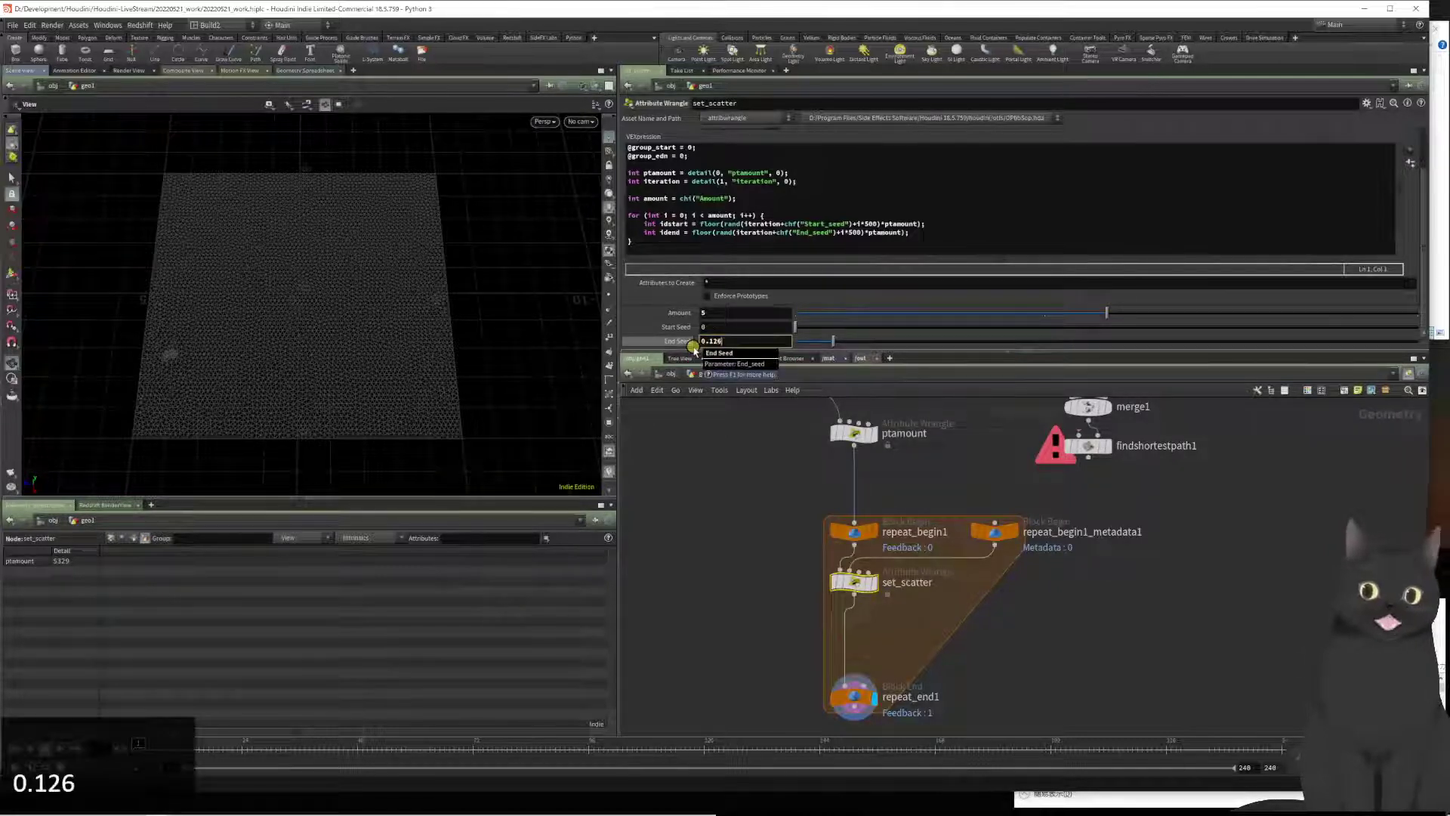
pyautogui.press('Return')
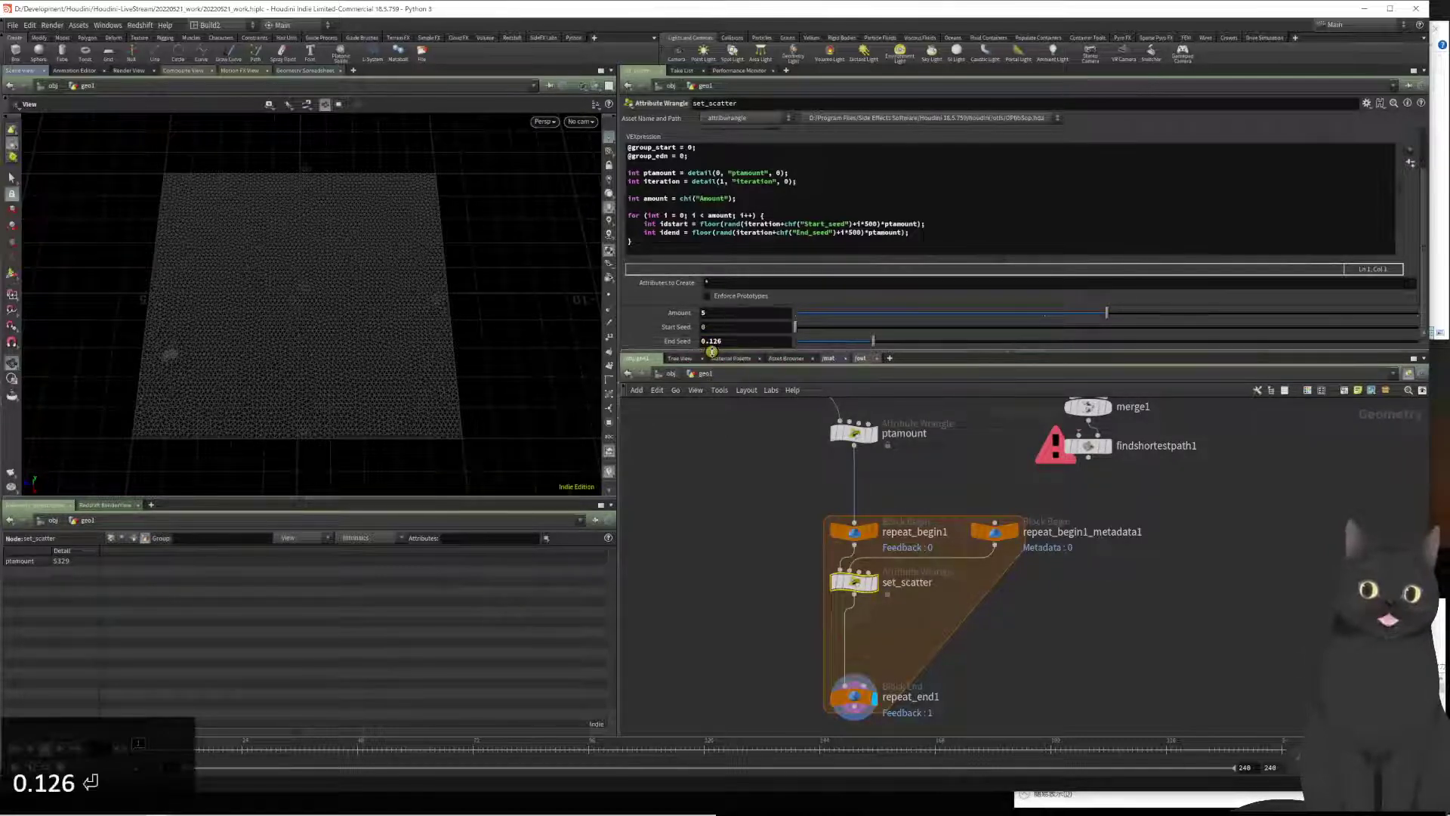
# Step: Add the line 'i@idstart = idstart;' below the idend declaration in the loop, followed by a new line
pyautogui.click(996, 227)
pyautogui.press('Return')
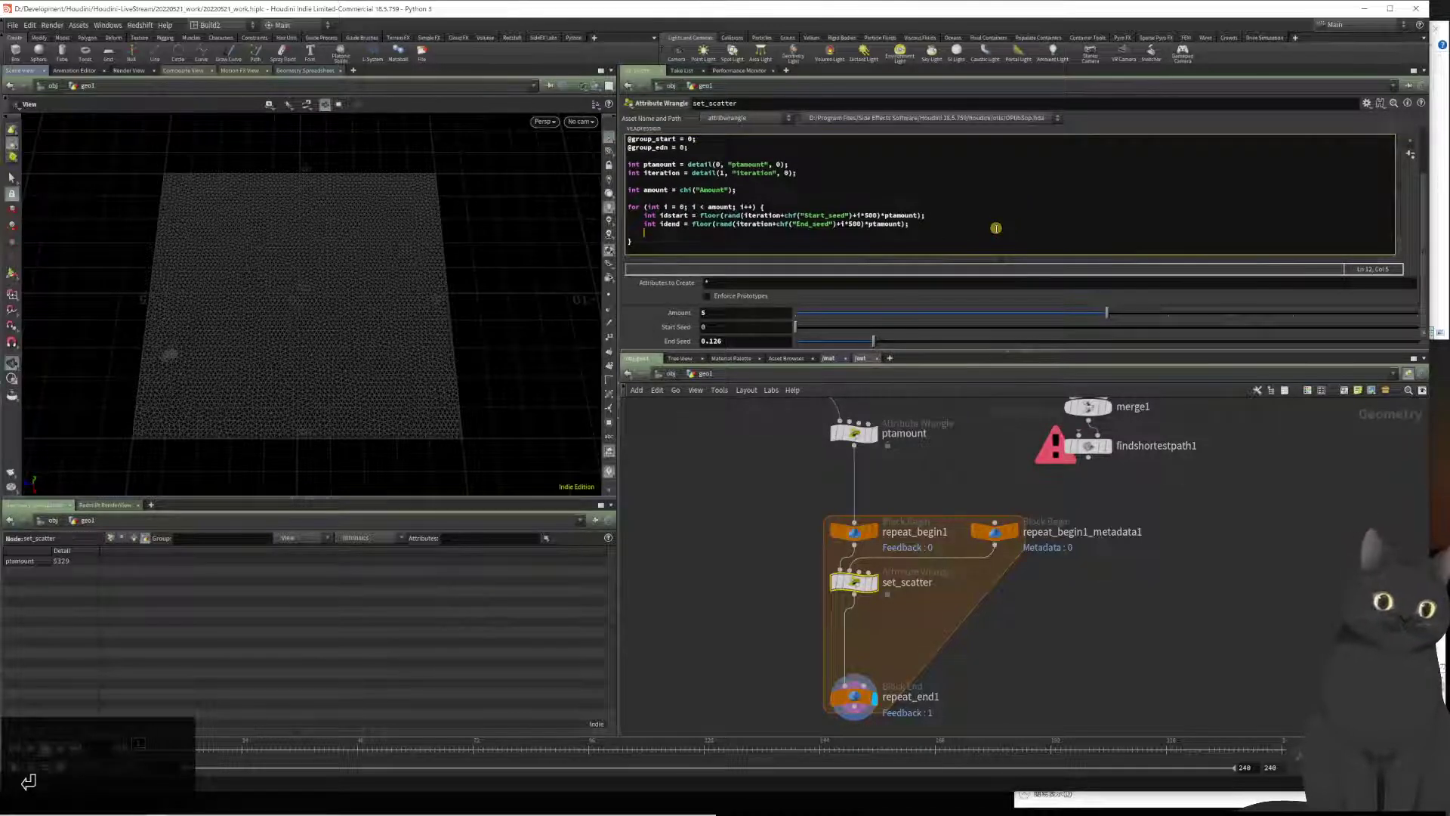
pyautogui.write('i@')
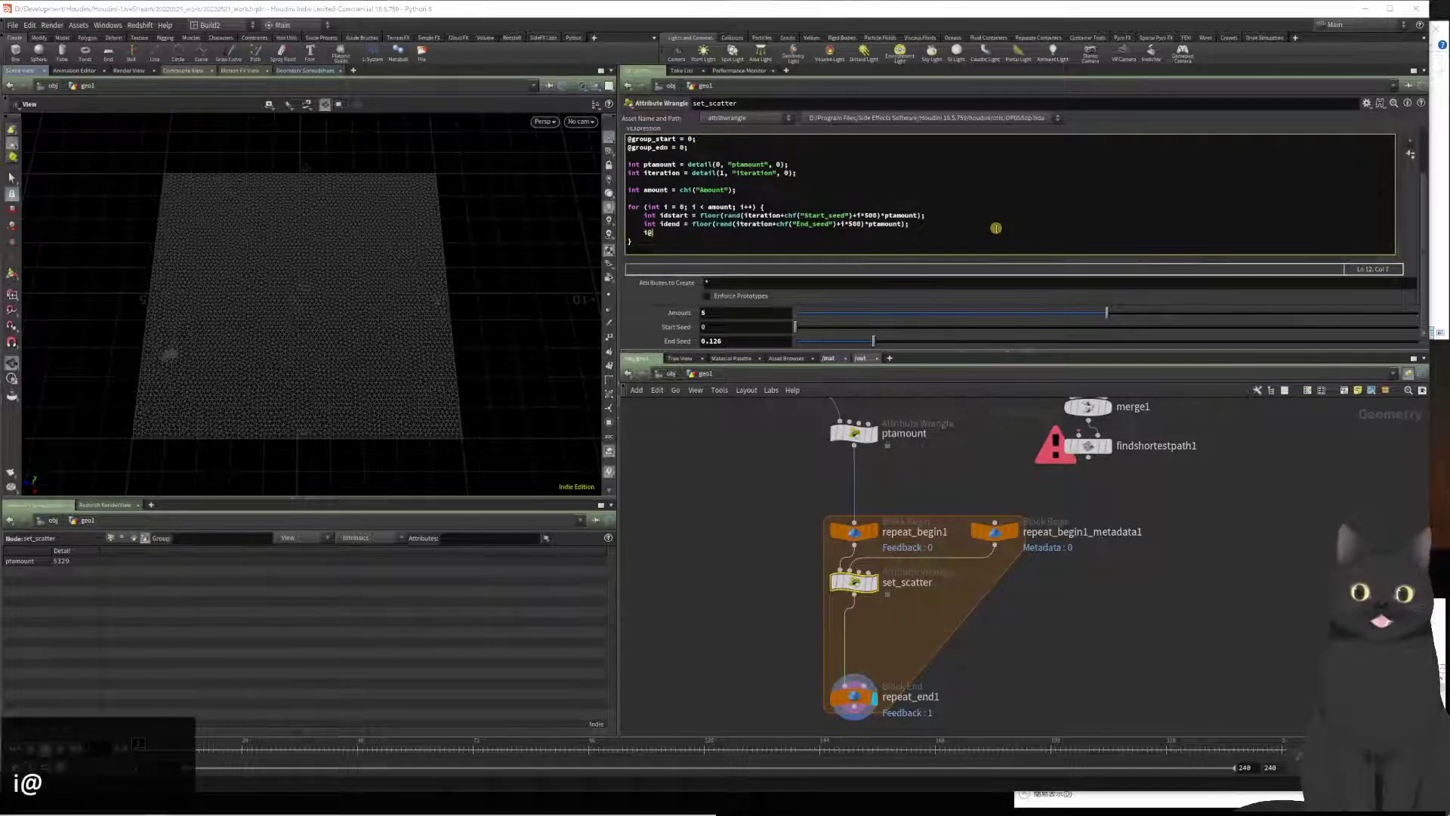
pyautogui.write('idstart')
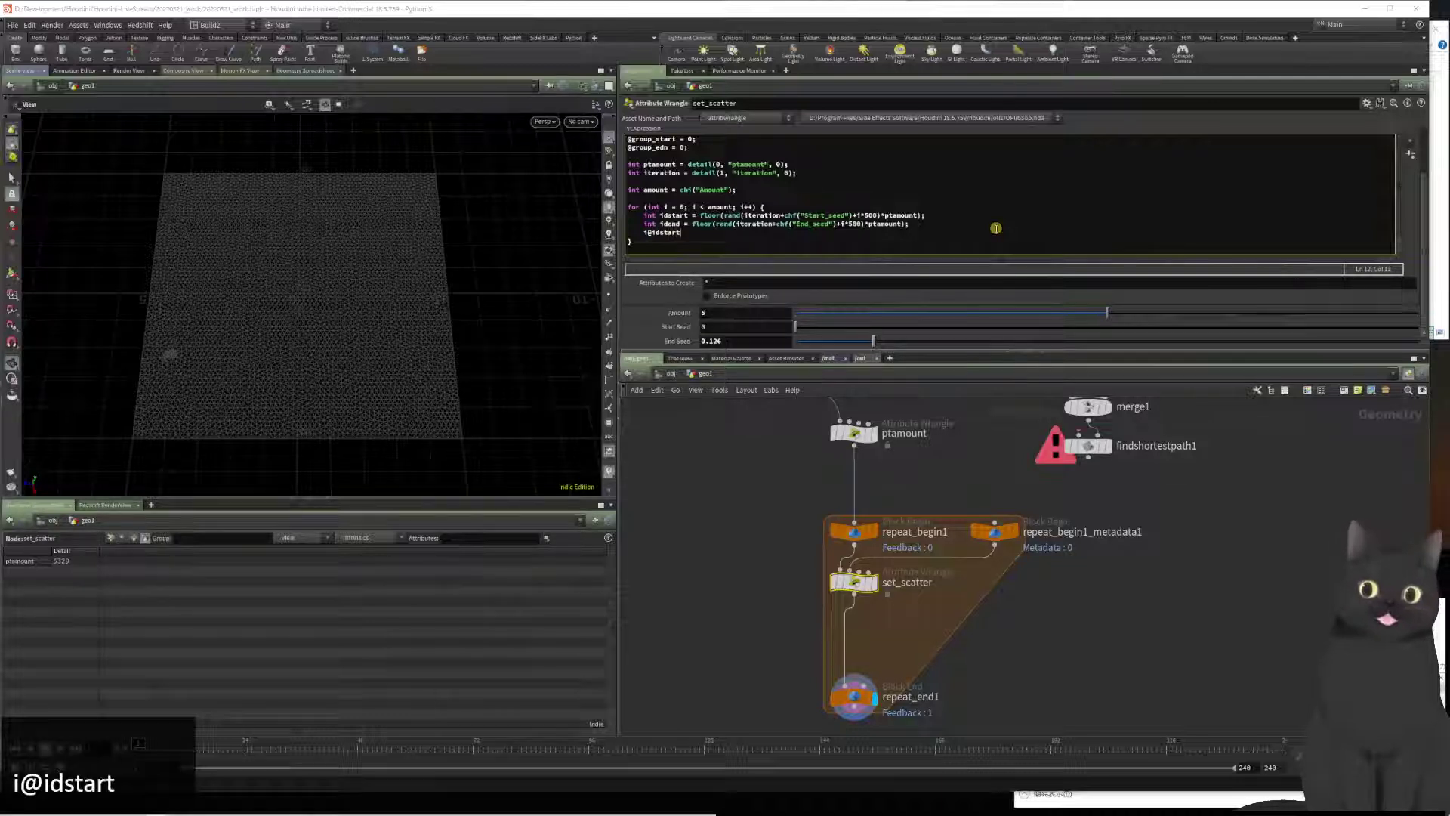
pyautogui.write(' =')
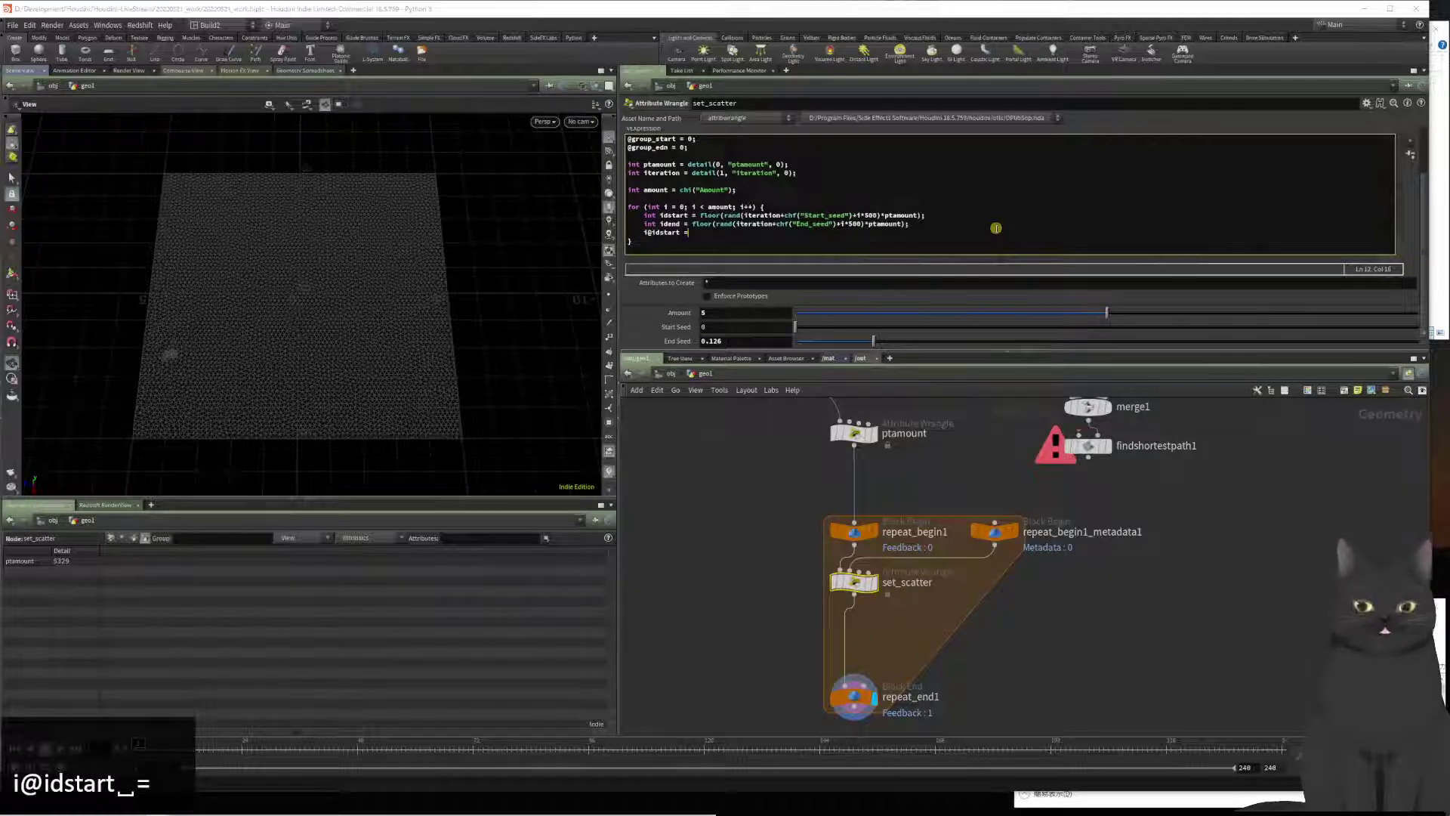
pyautogui.write(' idst')
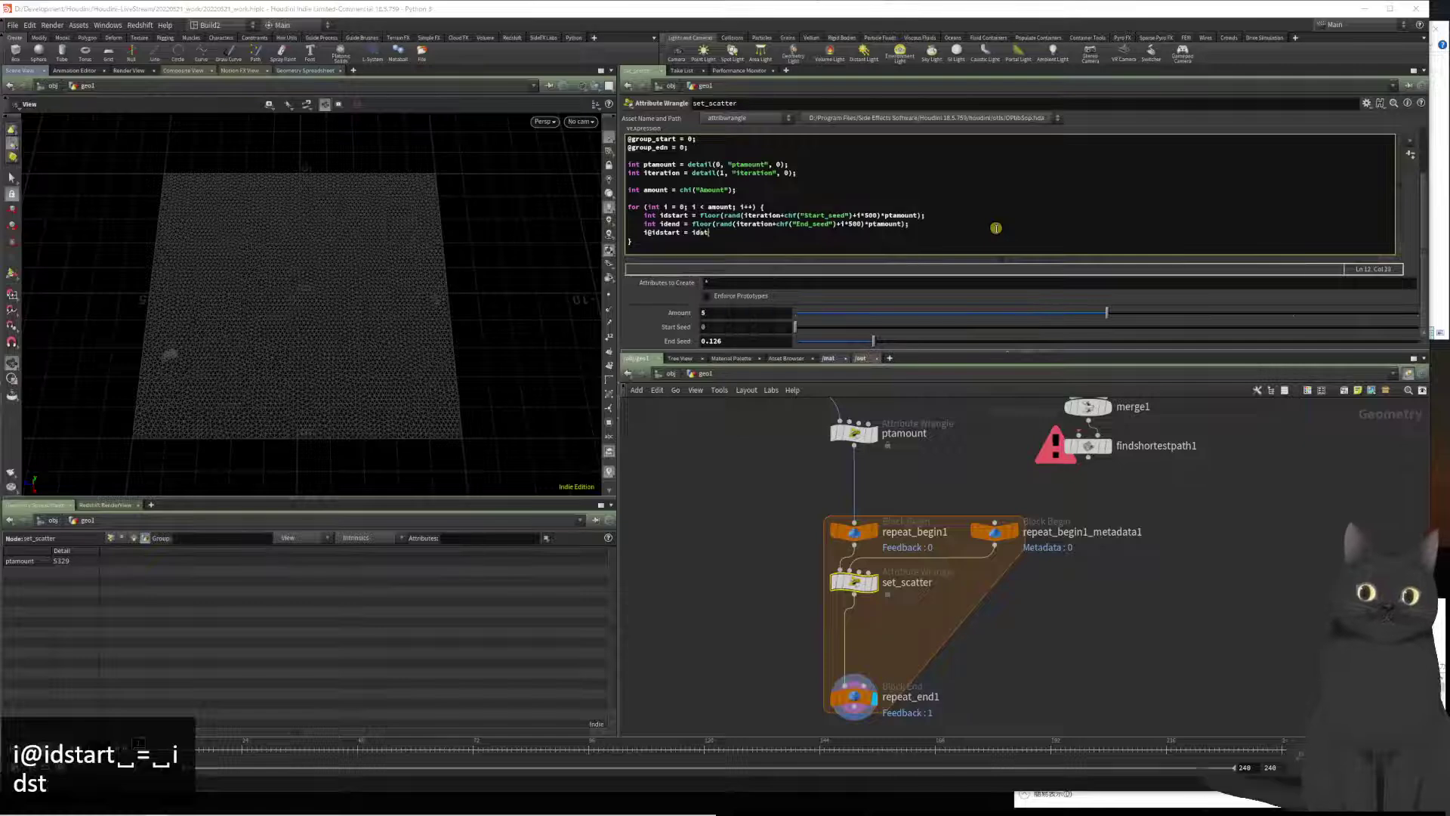
pyautogui.write('art')
pyautogui.write(';')
pyautogui.press('Return')
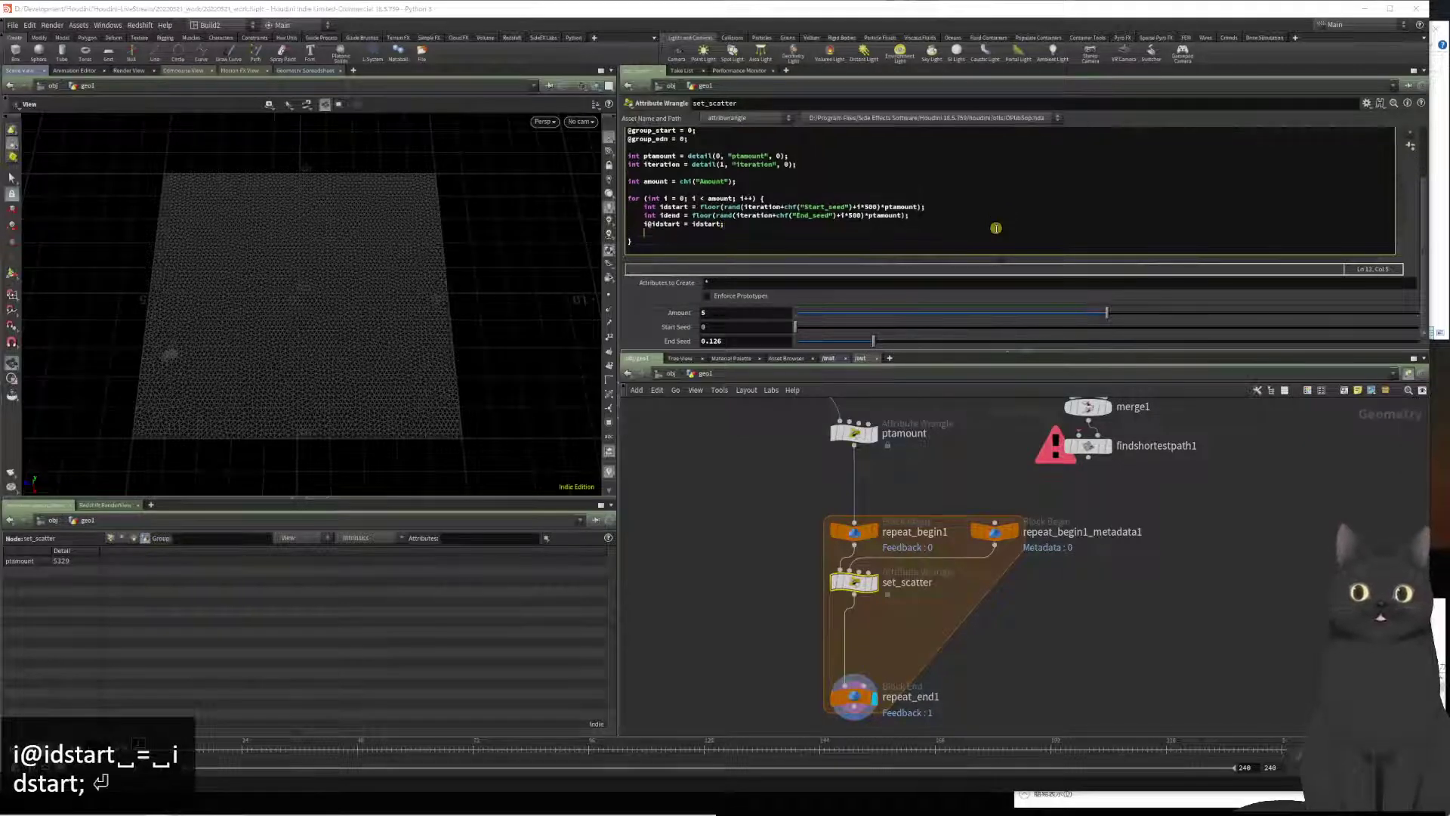
# Step: Add the line 'i@idend = idend;' below the idstart attribute line in the loop and save
pyautogui.write('i@')
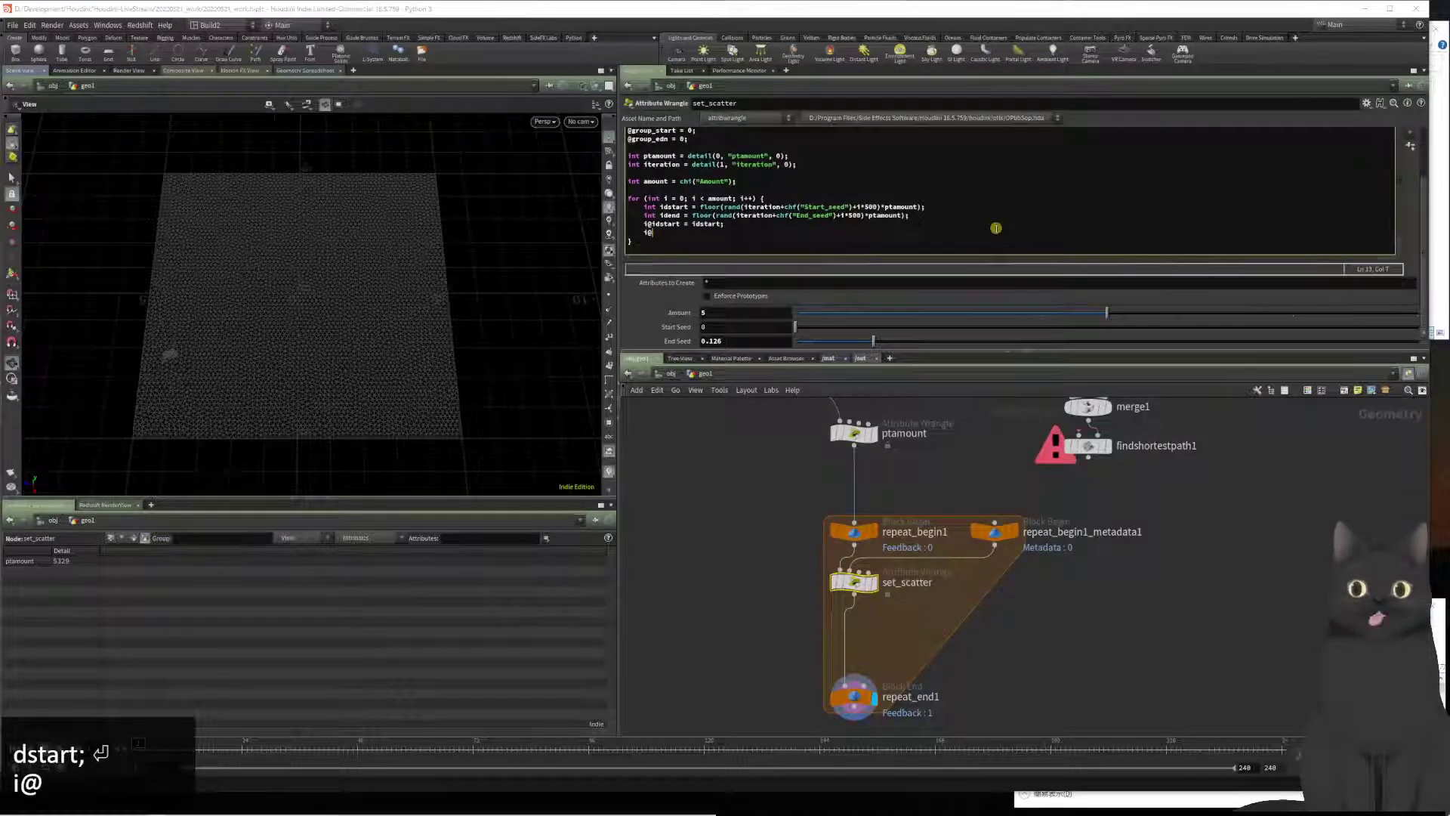
pyautogui.write('id')
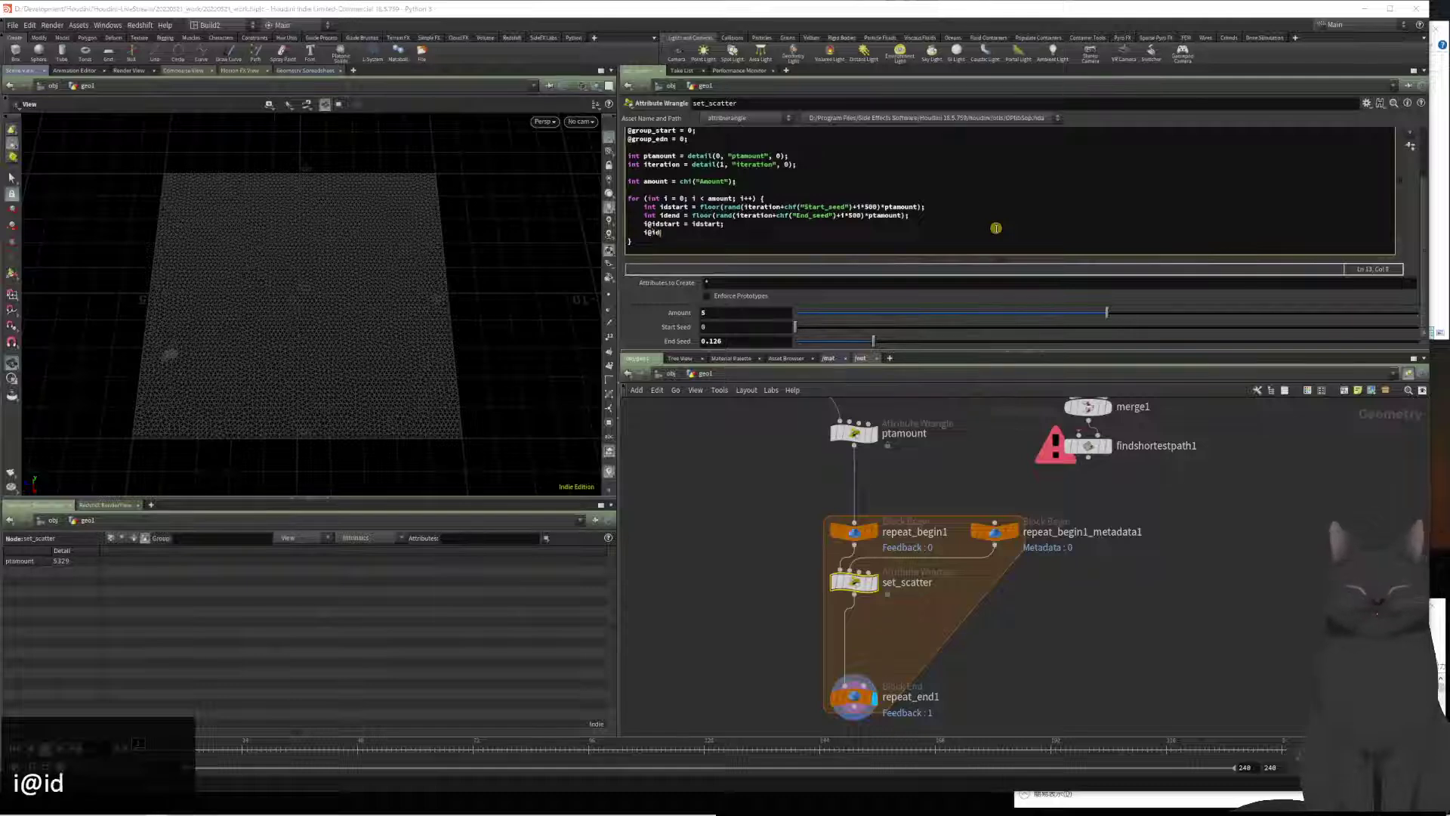
pyautogui.write('end = ide')
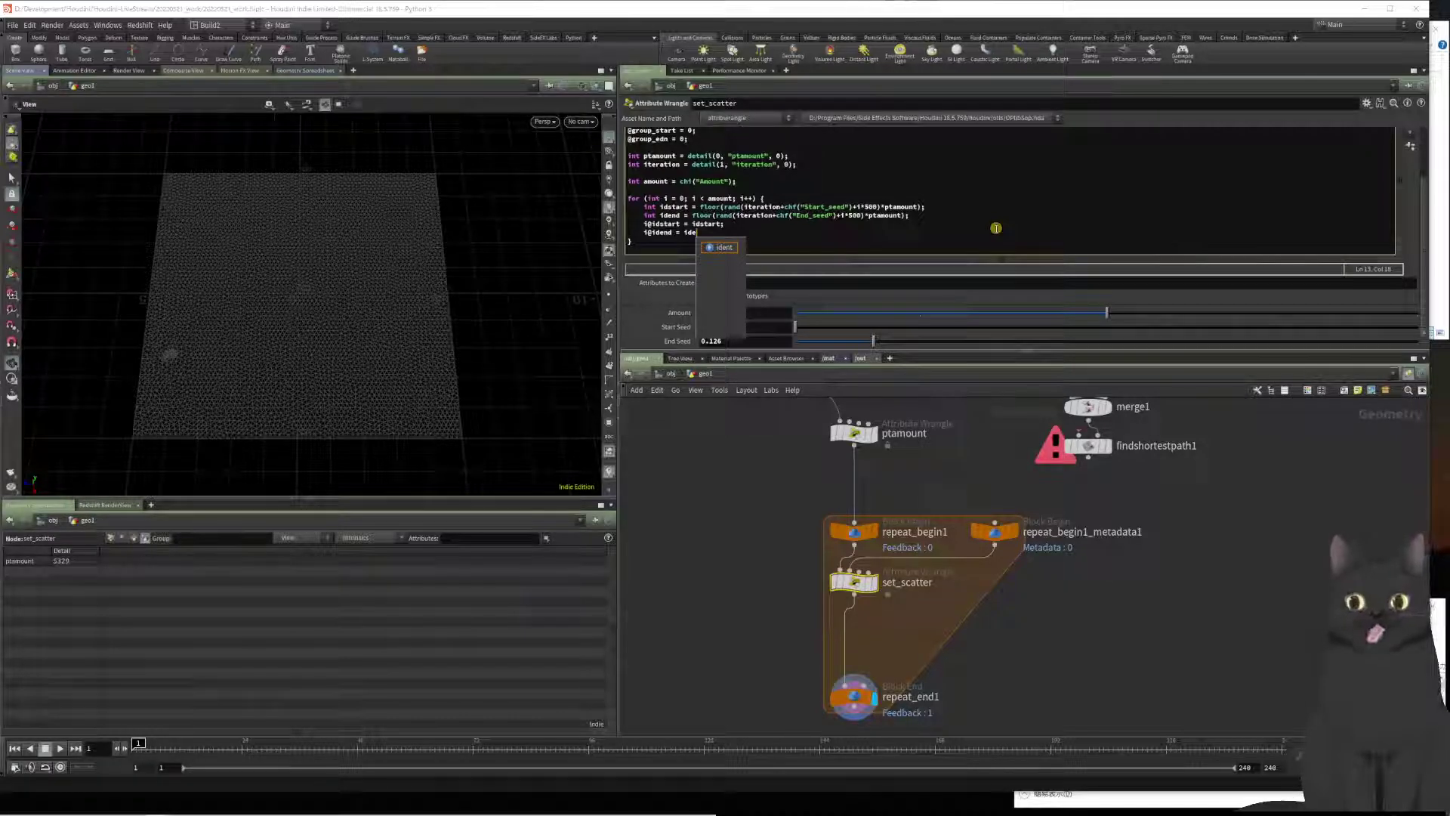
pyautogui.write('nd;')
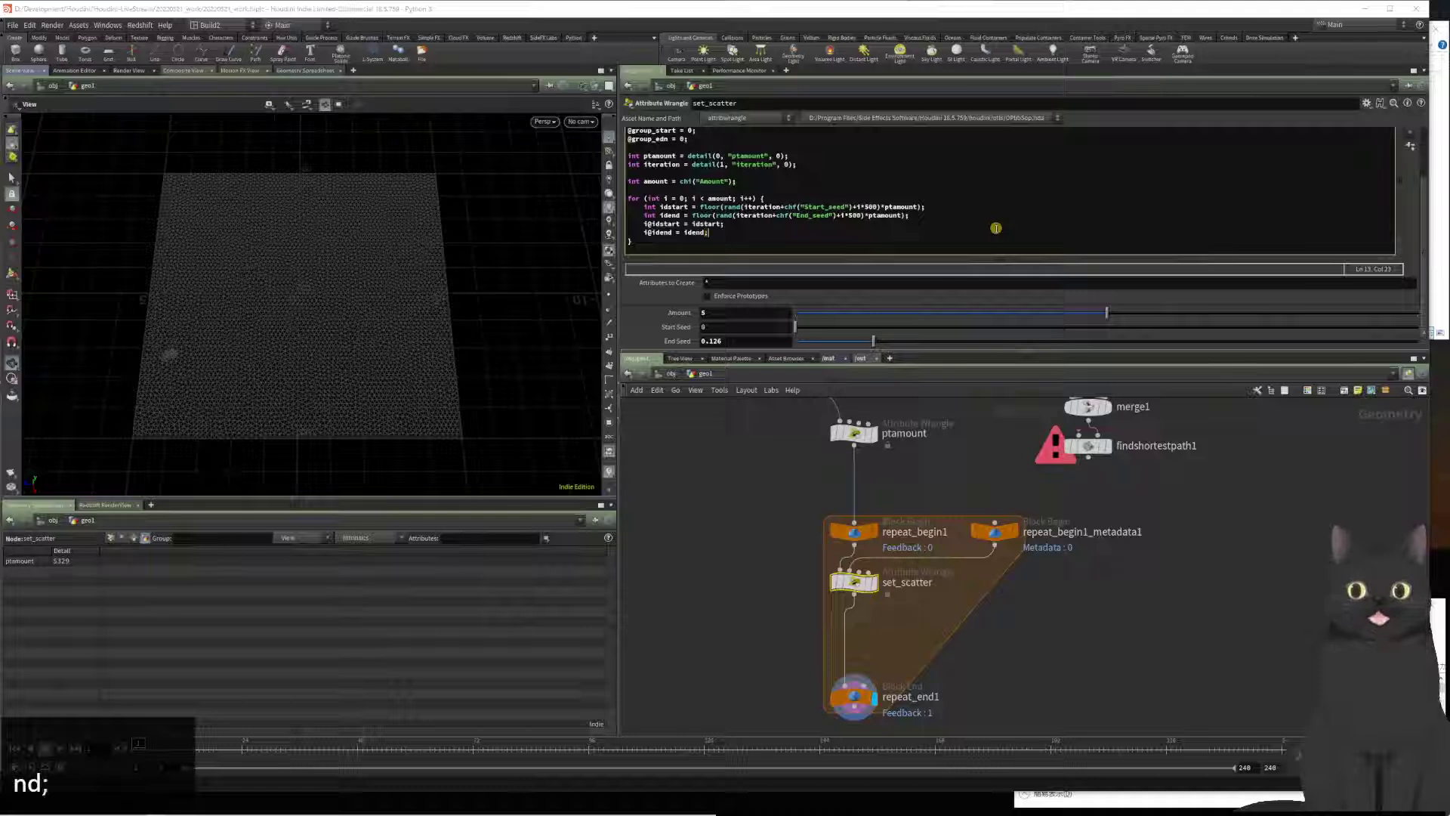
pyautogui.hotkey('ctrl', 's')
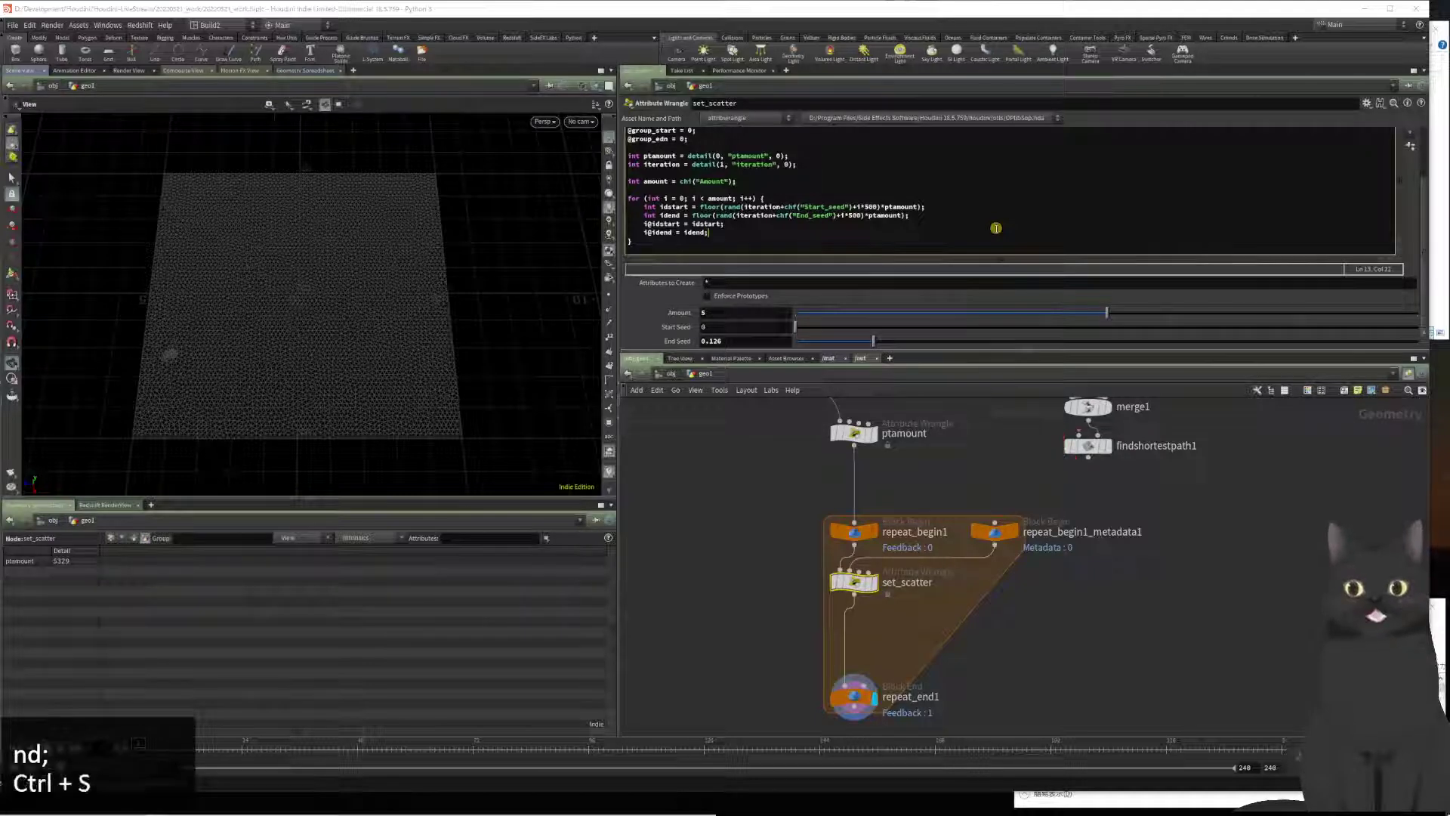
# Step: Show the point attributes of set_scatter in the spreadsheet and examine the idstart and idend values across the points
pyautogui.click(111, 537)
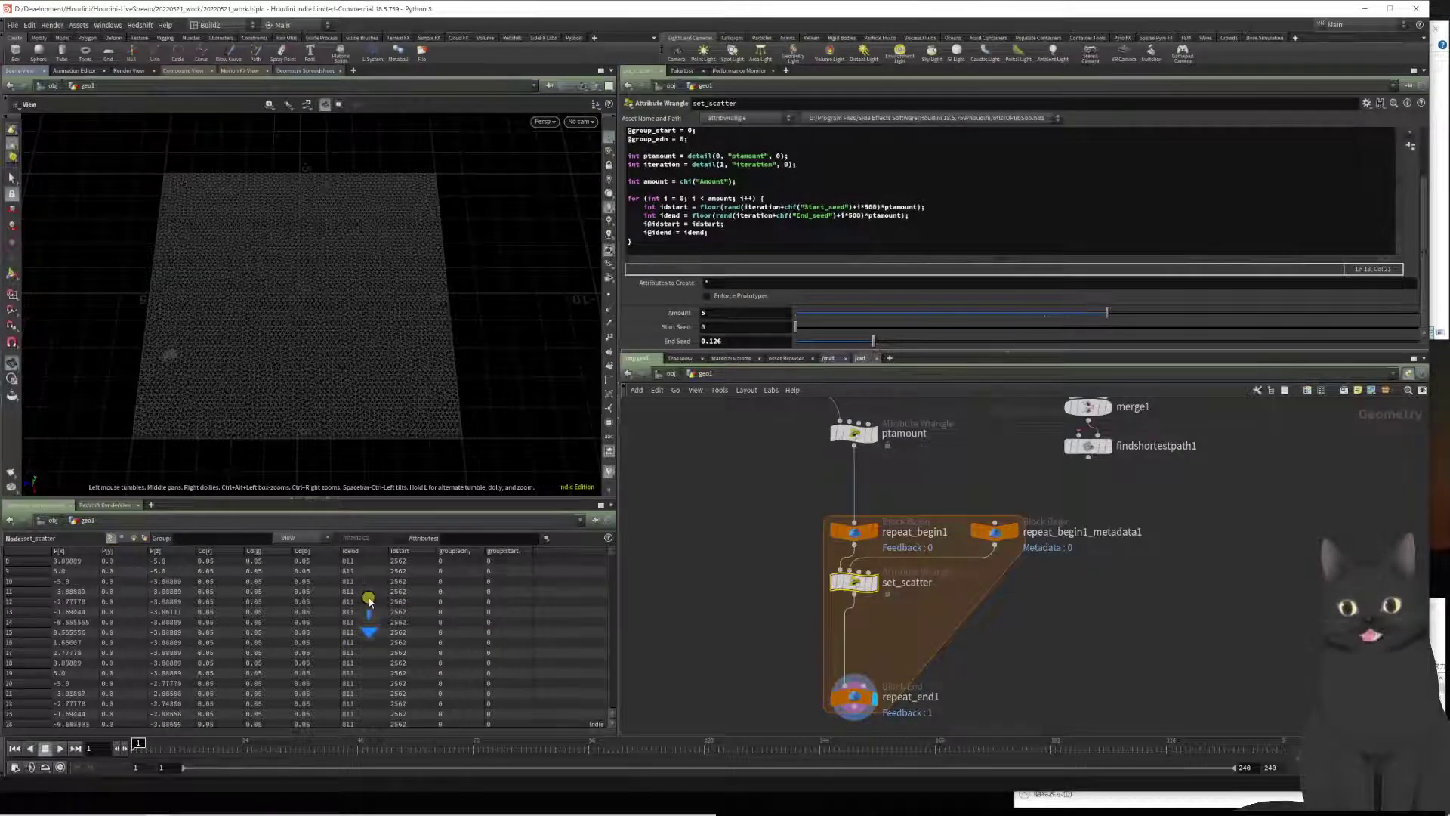
pyautogui.scroll(-17, 366, 601)
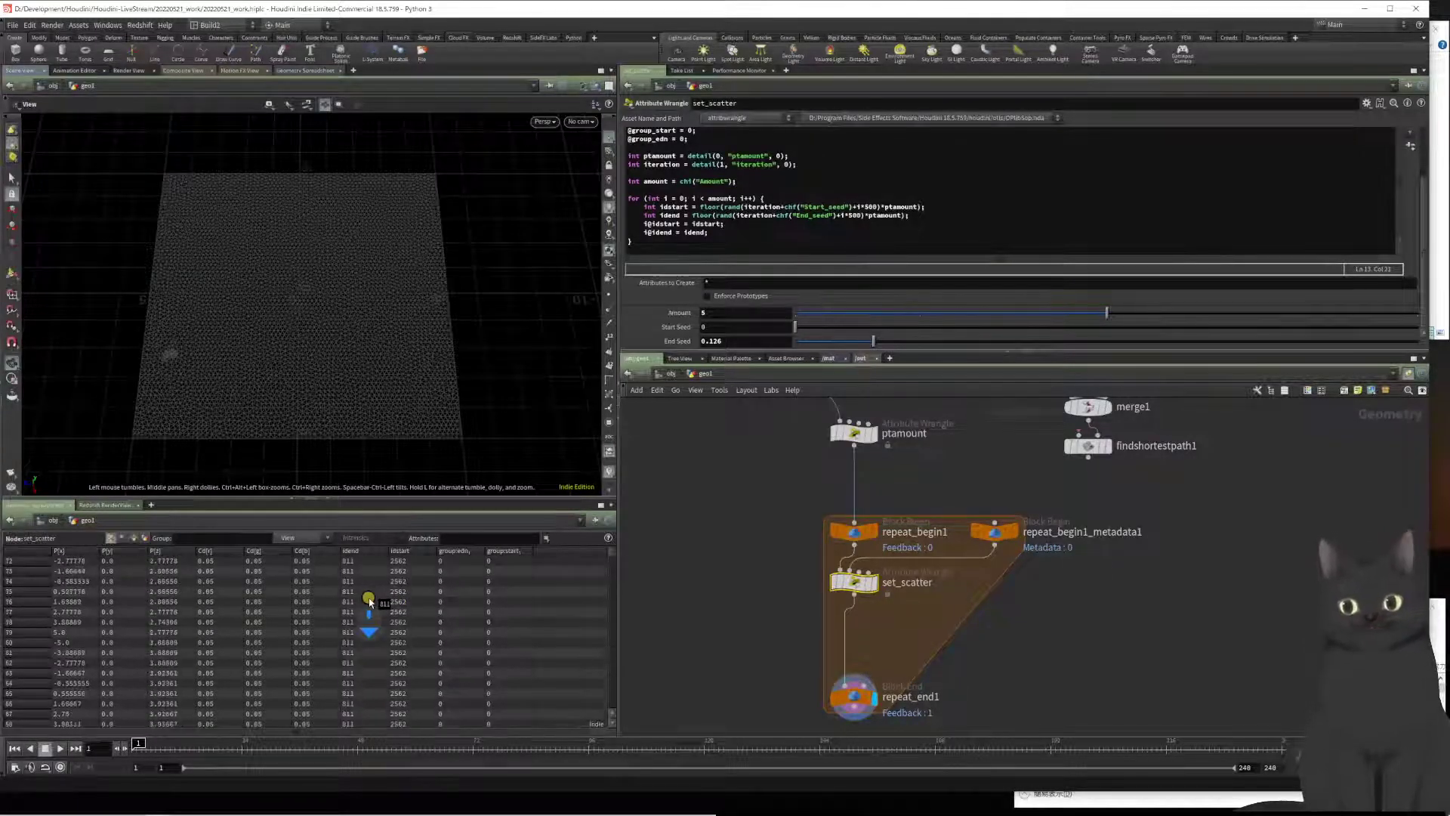
pyautogui.scroll(-16, 370, 601)
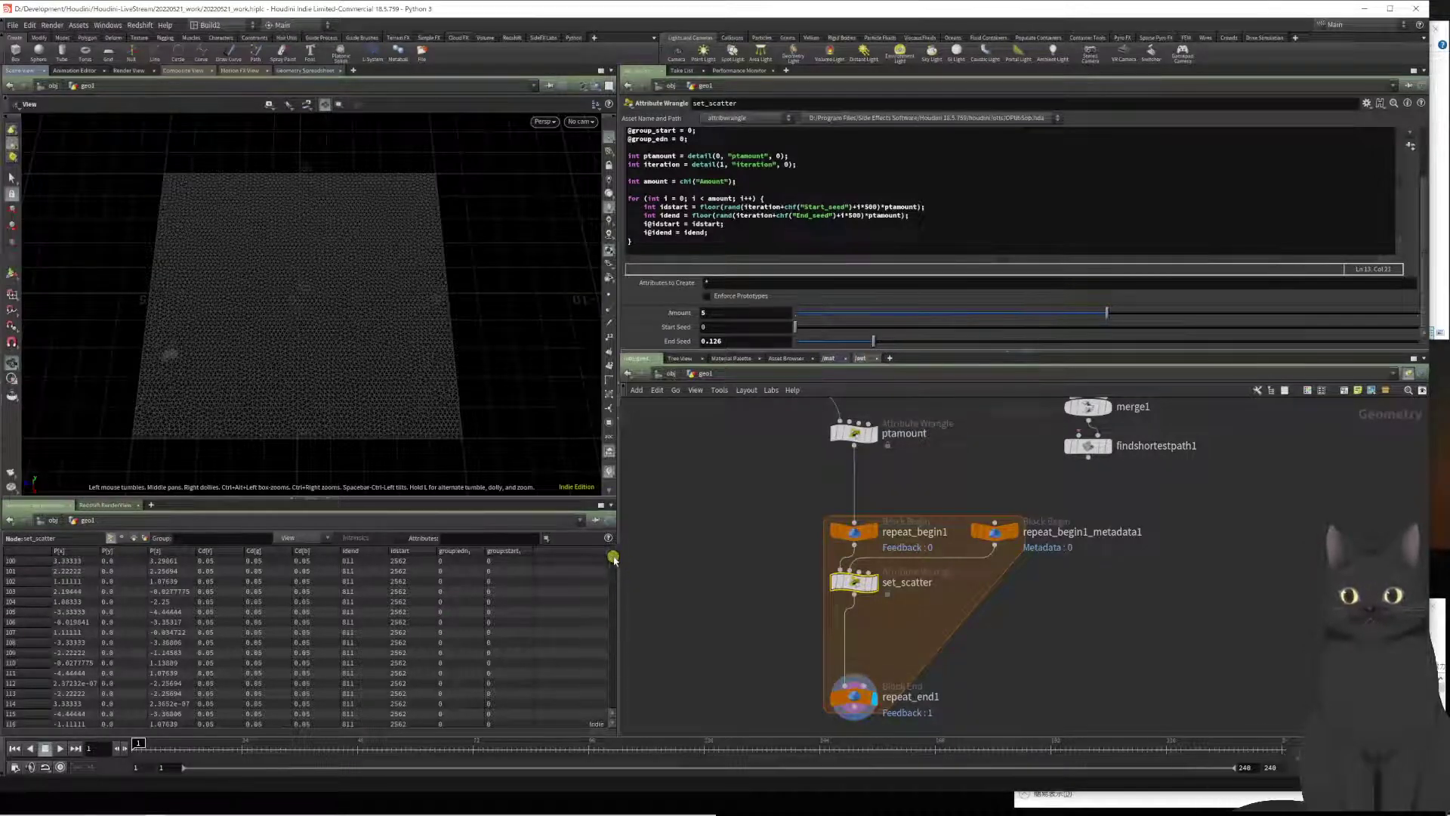
pyautogui.moveTo(610, 562); pyautogui.dragTo(609, 500)
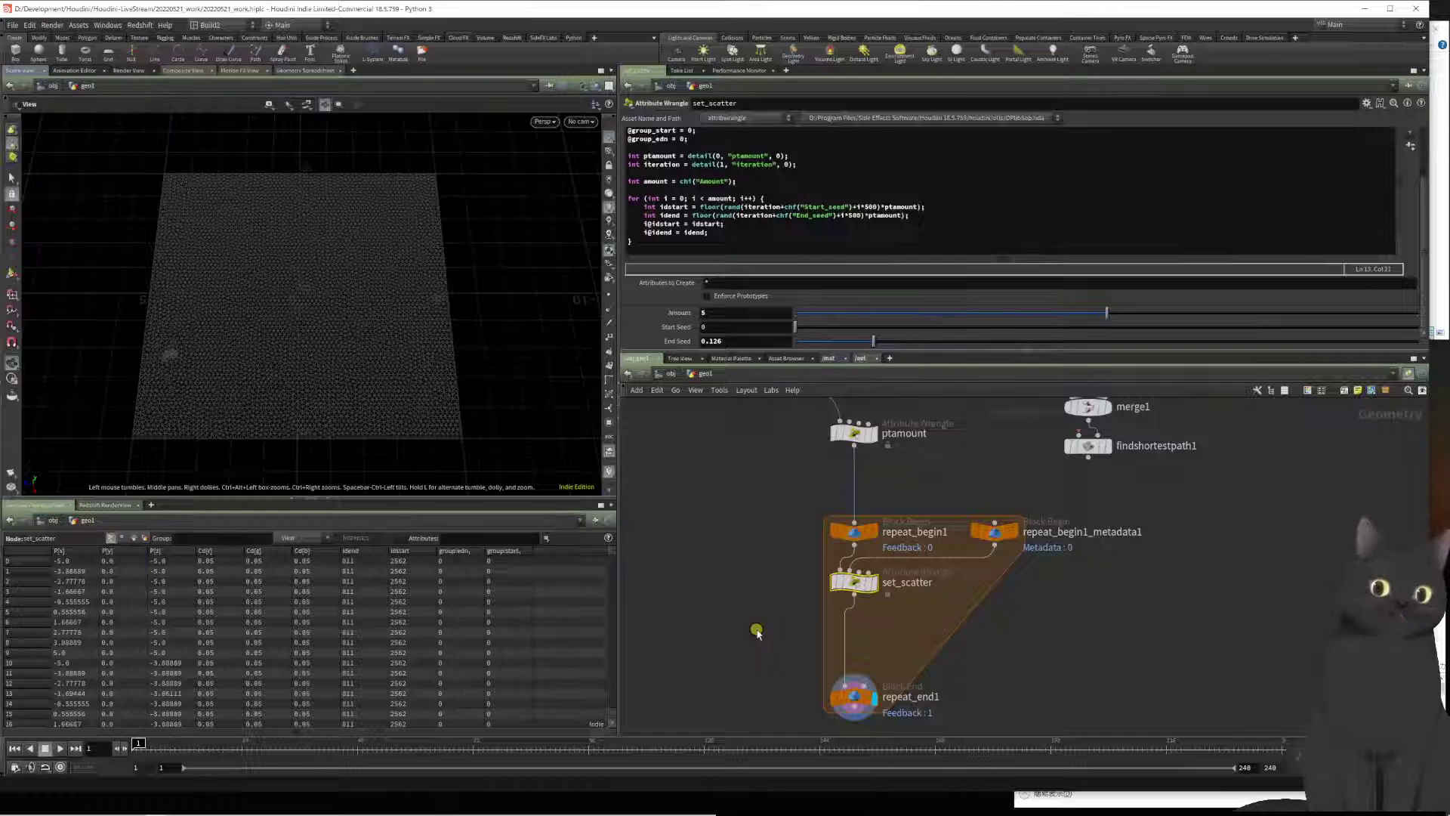
pyautogui.scroll(2, 818, 241)
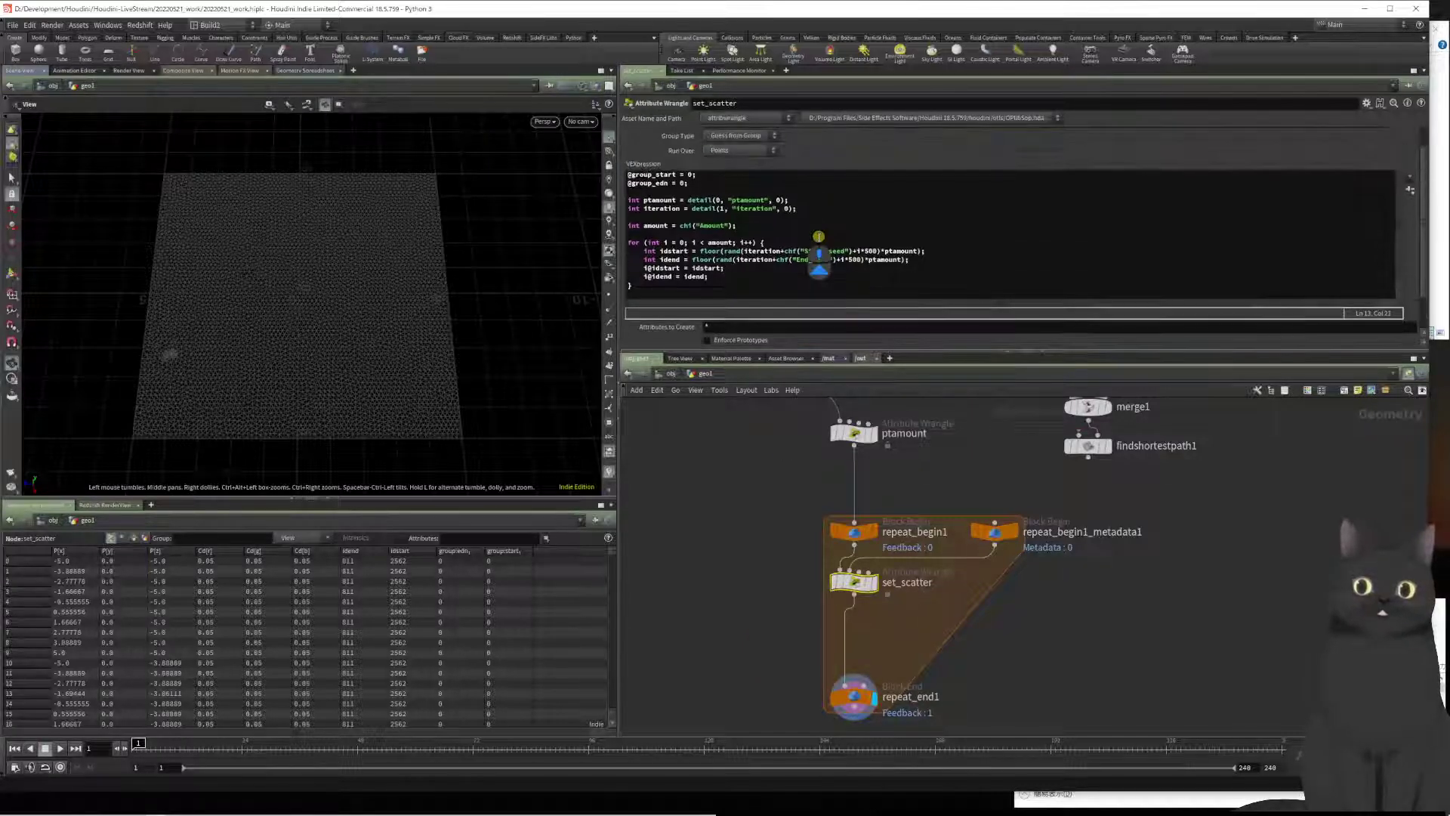
pyautogui.click(930, 268)
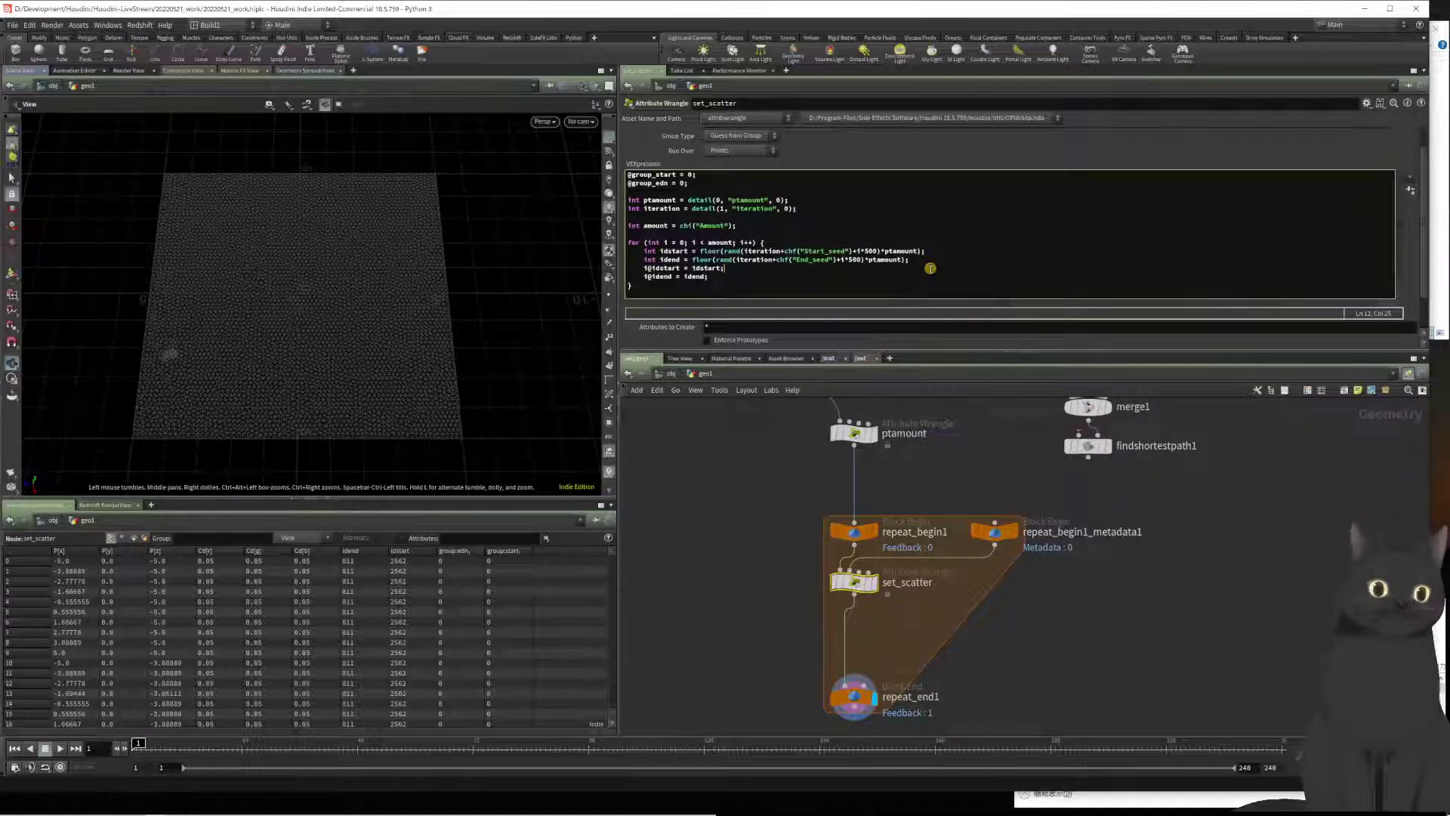
pyautogui.press('Down')
pyautogui.press('Down')
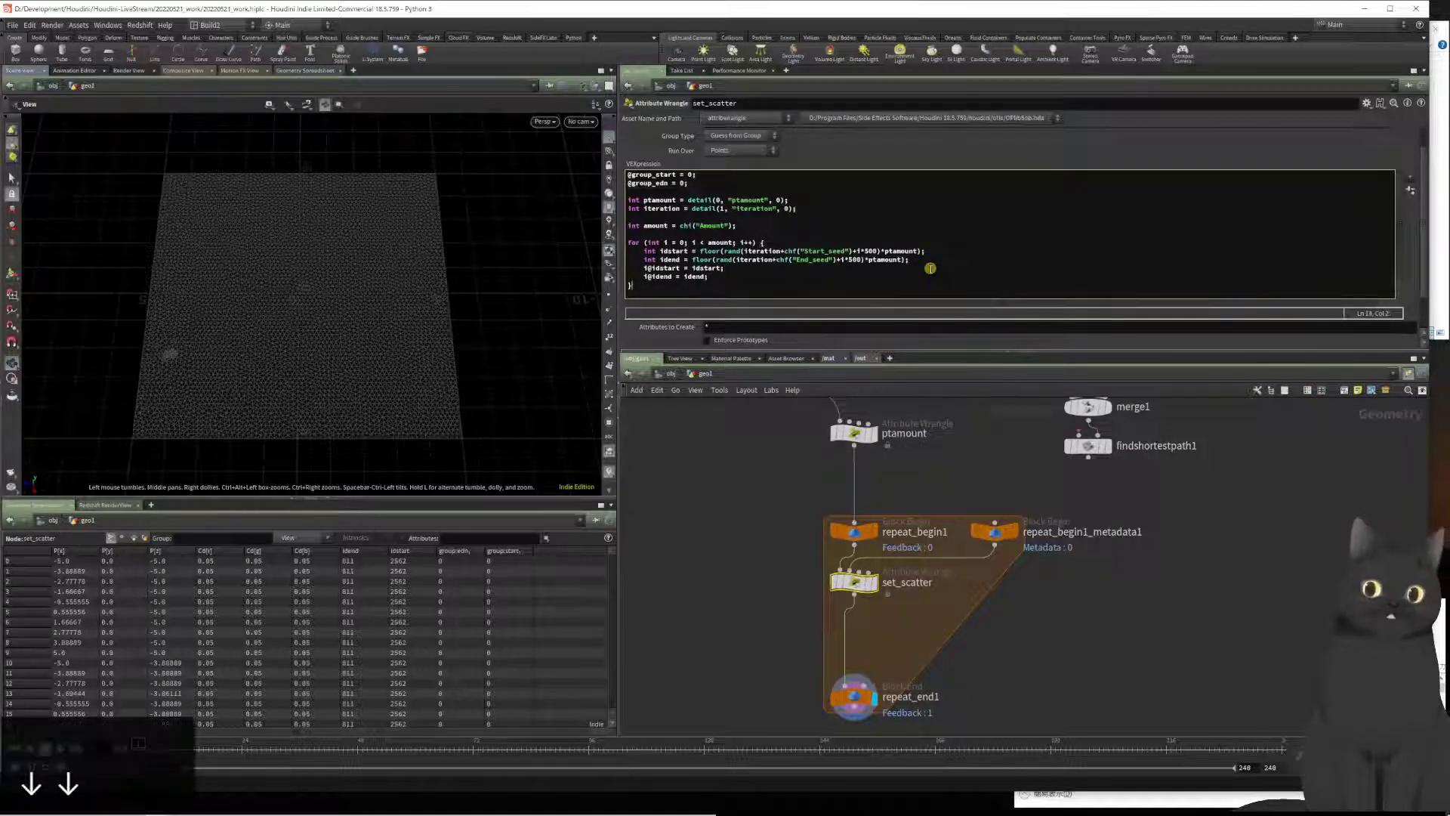
pyautogui.press('Right')
pyautogui.press('Left')
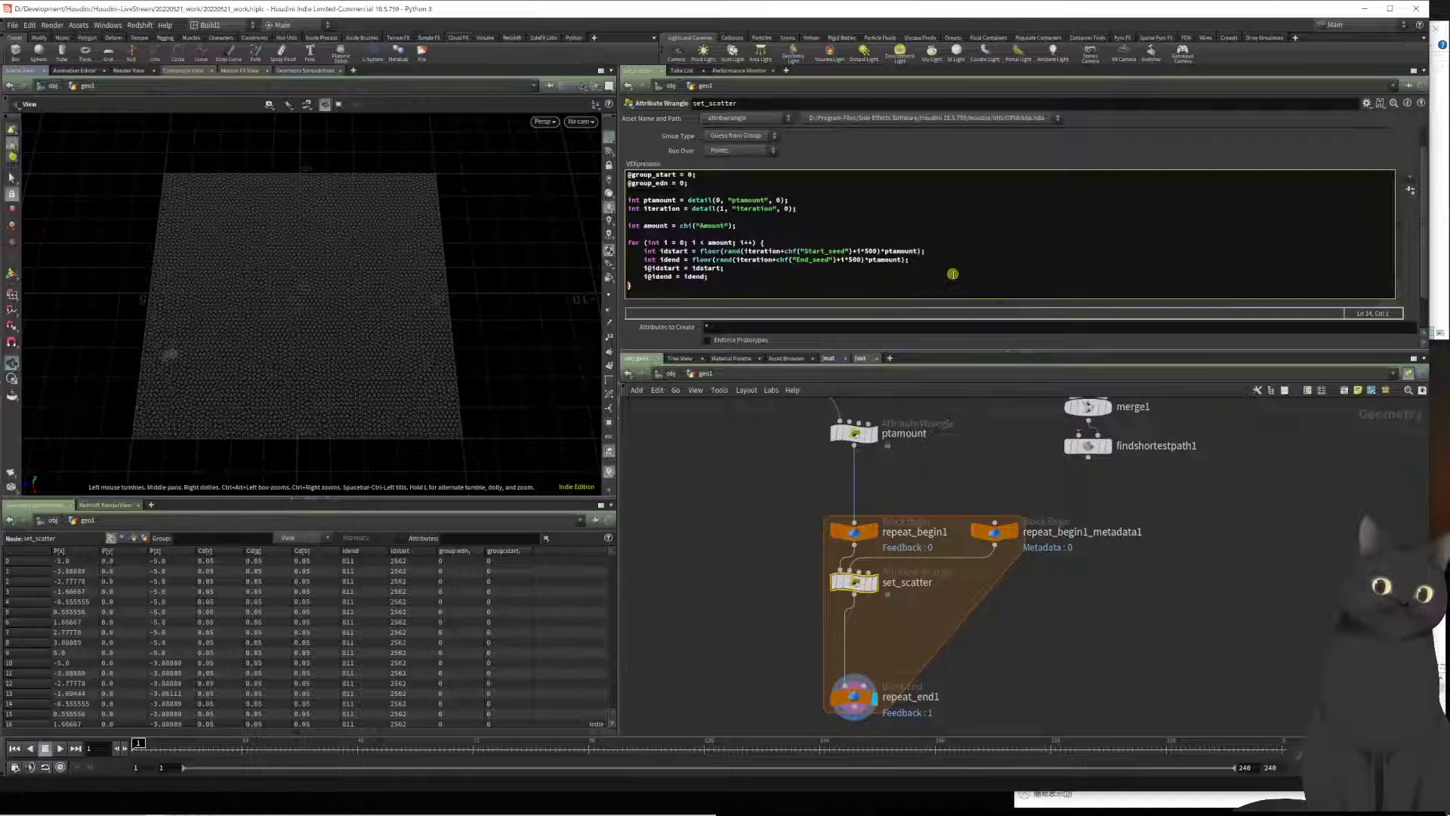
# Step: Set the set_scatter wrangle's End Seed to 0.161
pyautogui.scroll(-2, 869, 338)
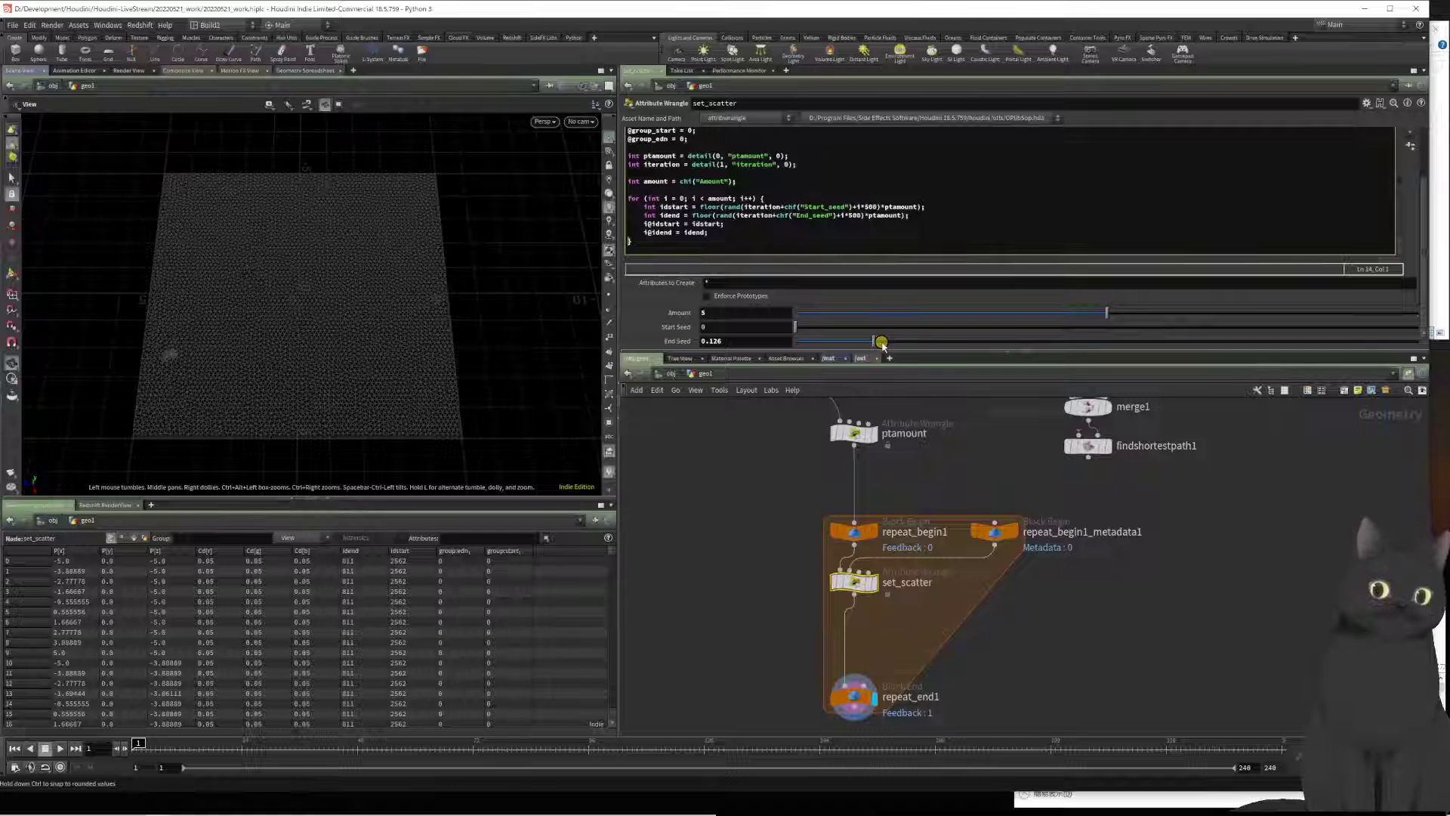
pyautogui.click(731, 345)
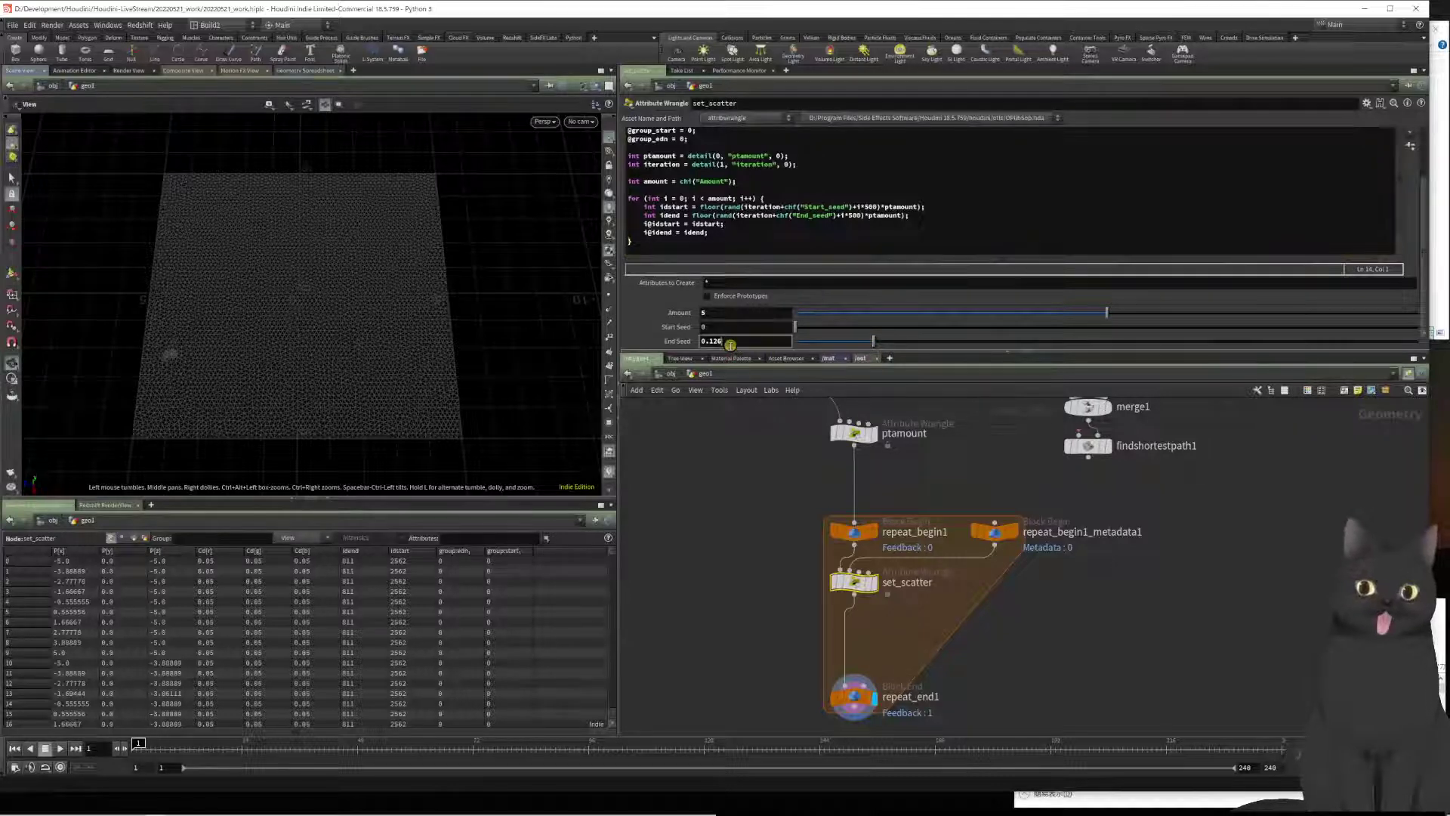
pyautogui.press('BackSpace')
pyautogui.press('BackSpace')
pyautogui.write('61')
pyautogui.press('Return')
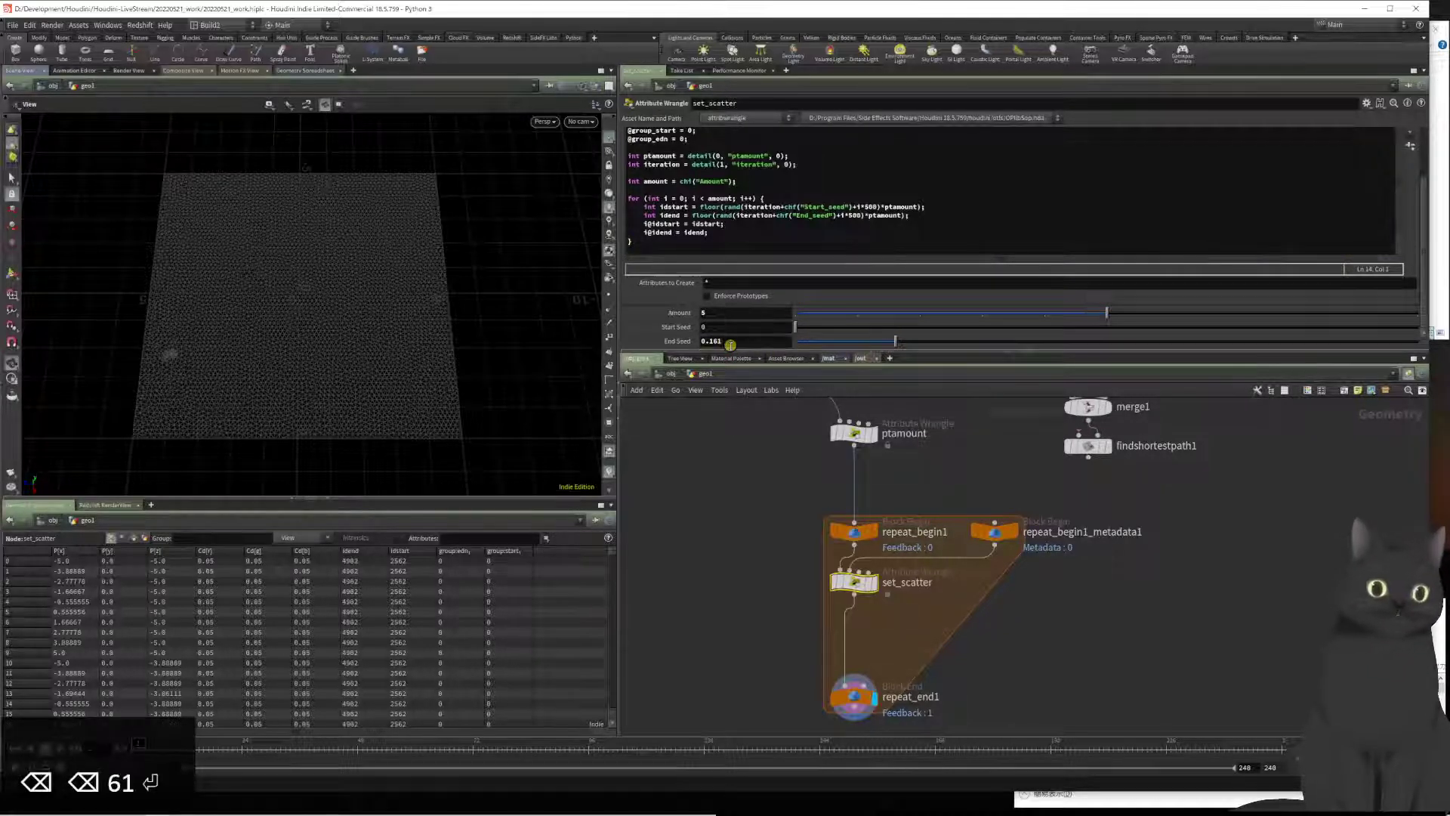
# Step: Delete the 'i@idstart = idstart;' and 'i@idend = idend;' lines from the loop in the wrangle code
pyautogui.click(822, 236)
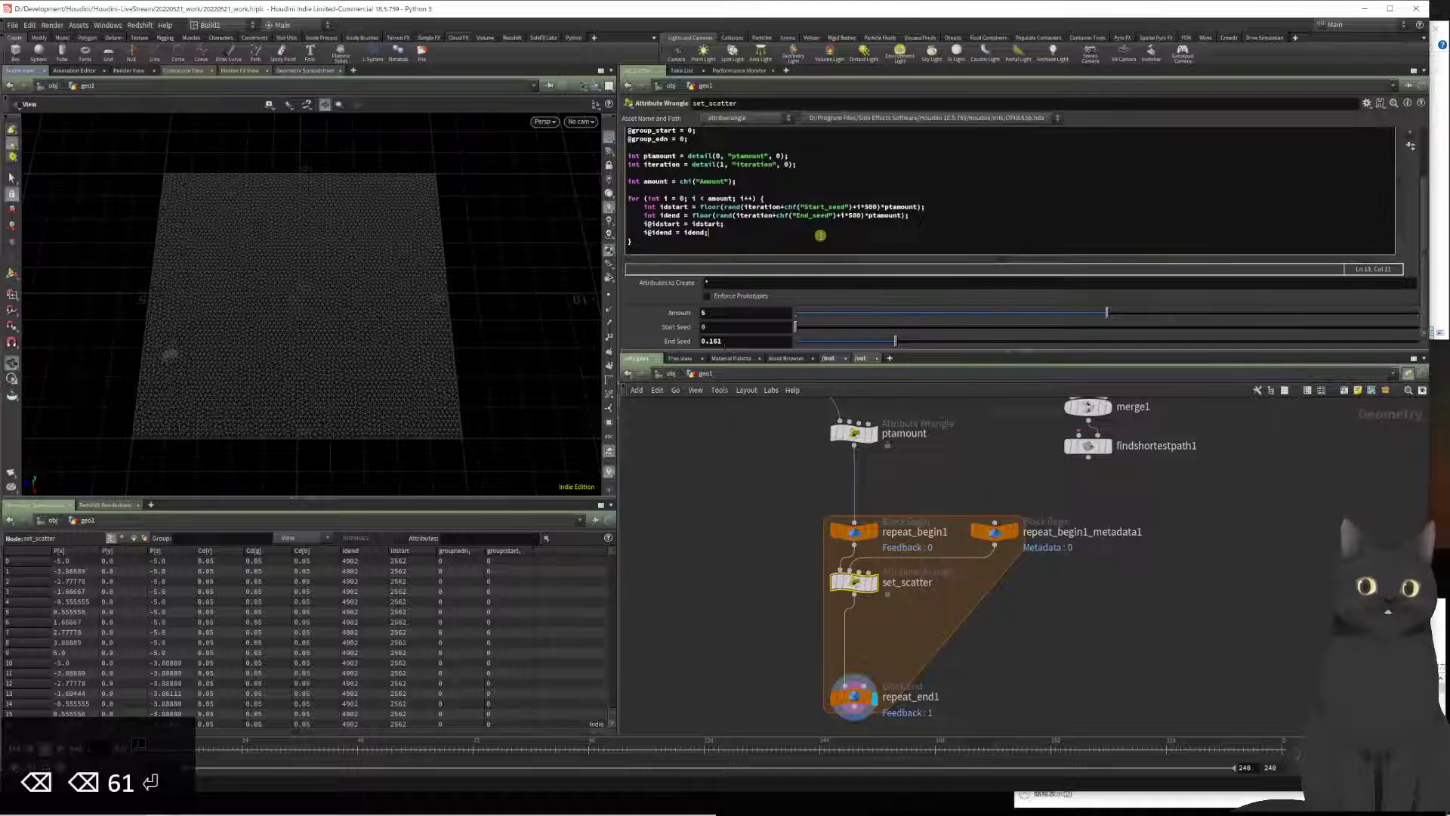
pyautogui.press('Right')
pyautogui.press('Up')
pyautogui.press('Up')
pyautogui.hotkey('shift', 'Down')
pyautogui.hotkey('shift', 'Down')
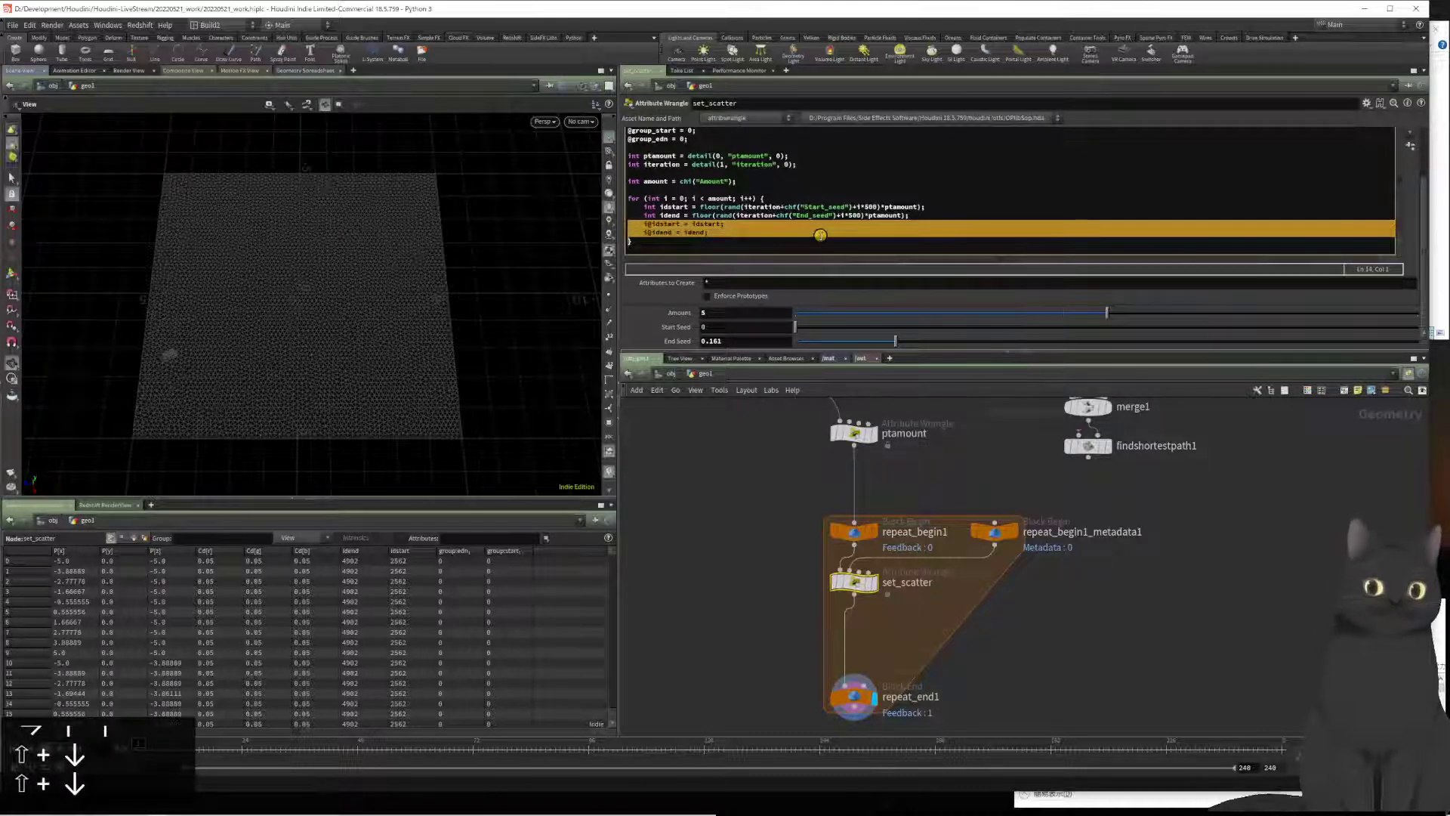
pyautogui.press('Delete')
pyautogui.press('Left')
pyautogui.press('Down')
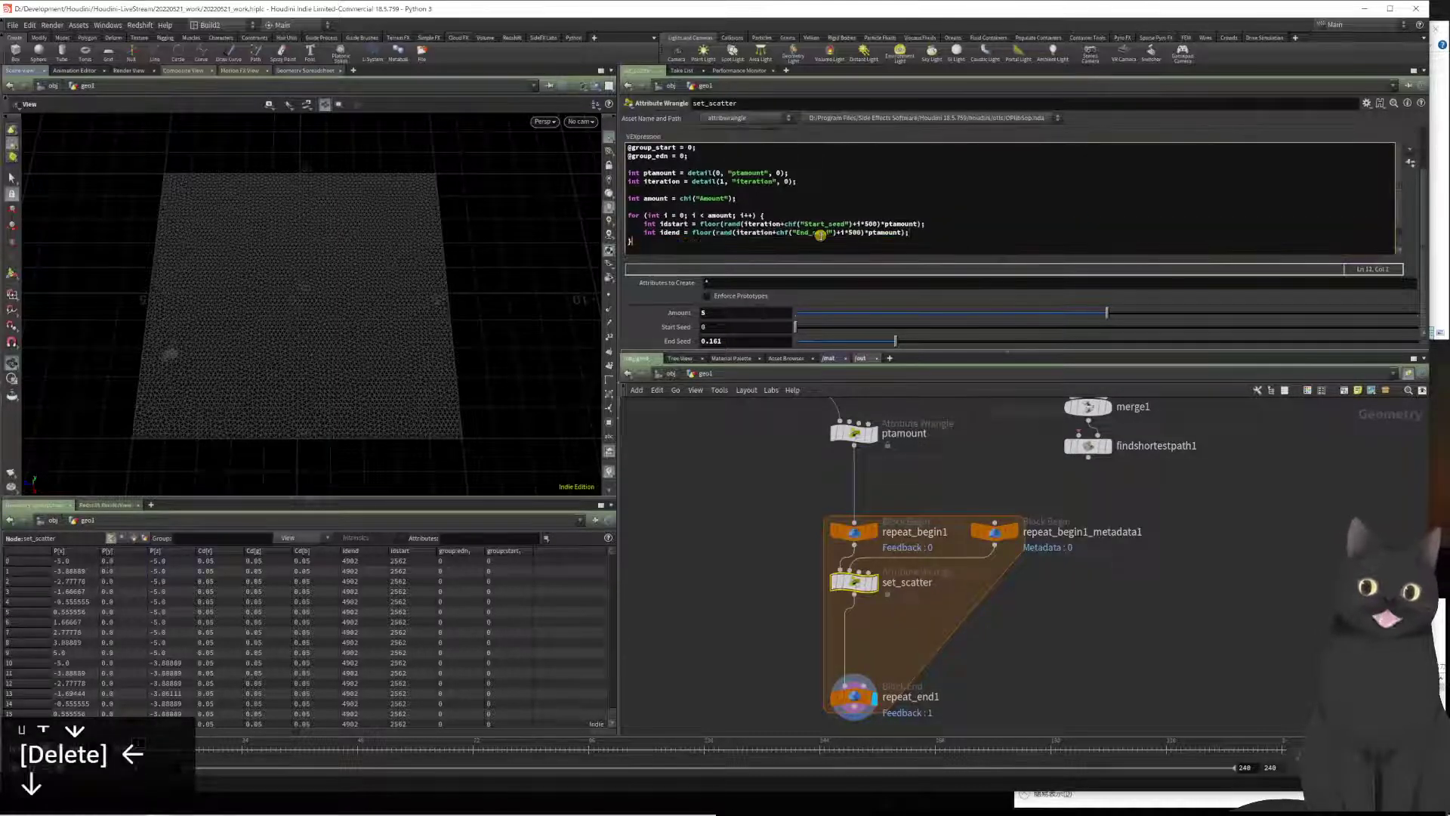
pyautogui.press('Left')
pyautogui.press('Left')
pyautogui.press('Return')
pyautogui.press('Return')
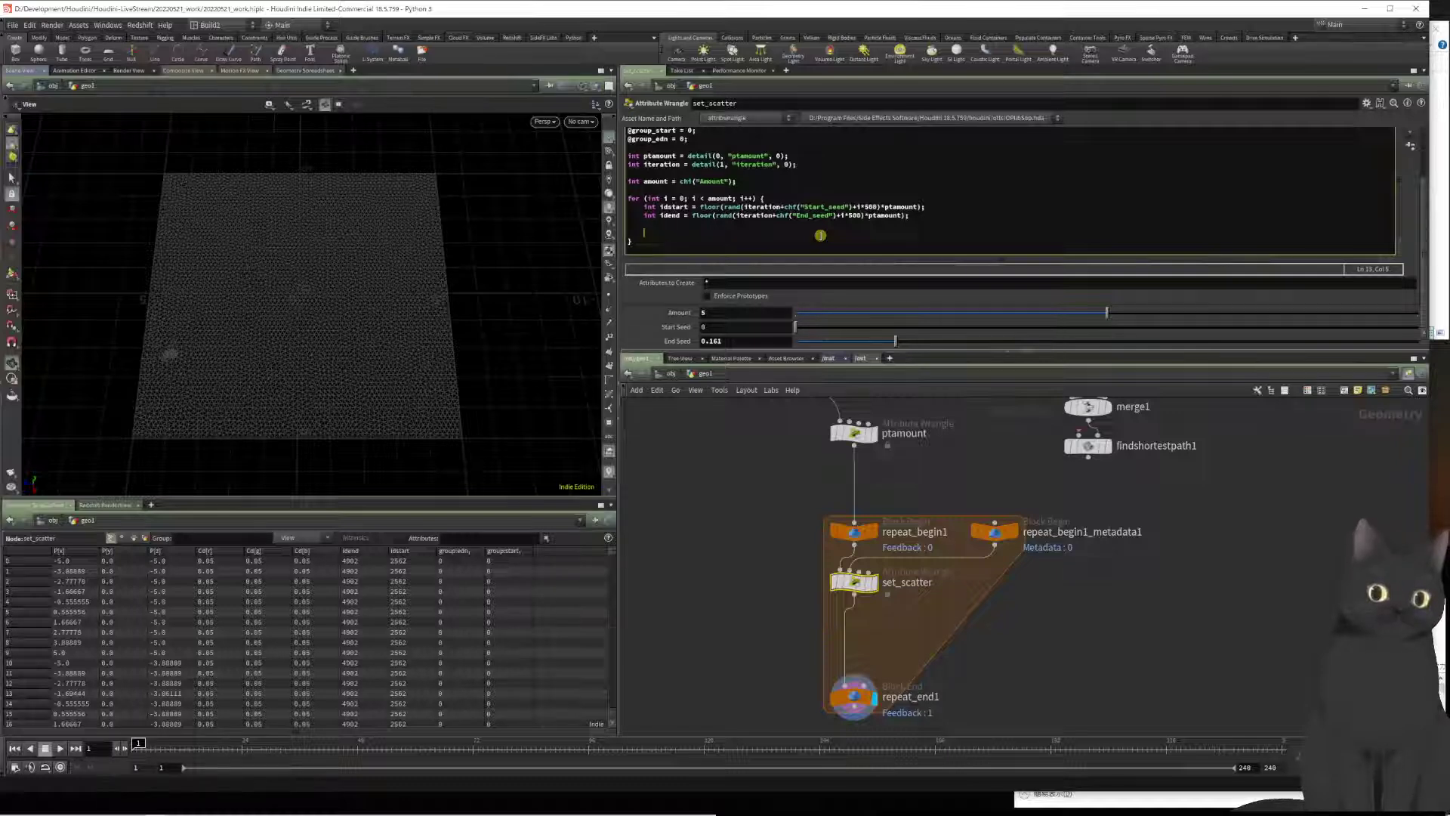
pyautogui.write('if (')
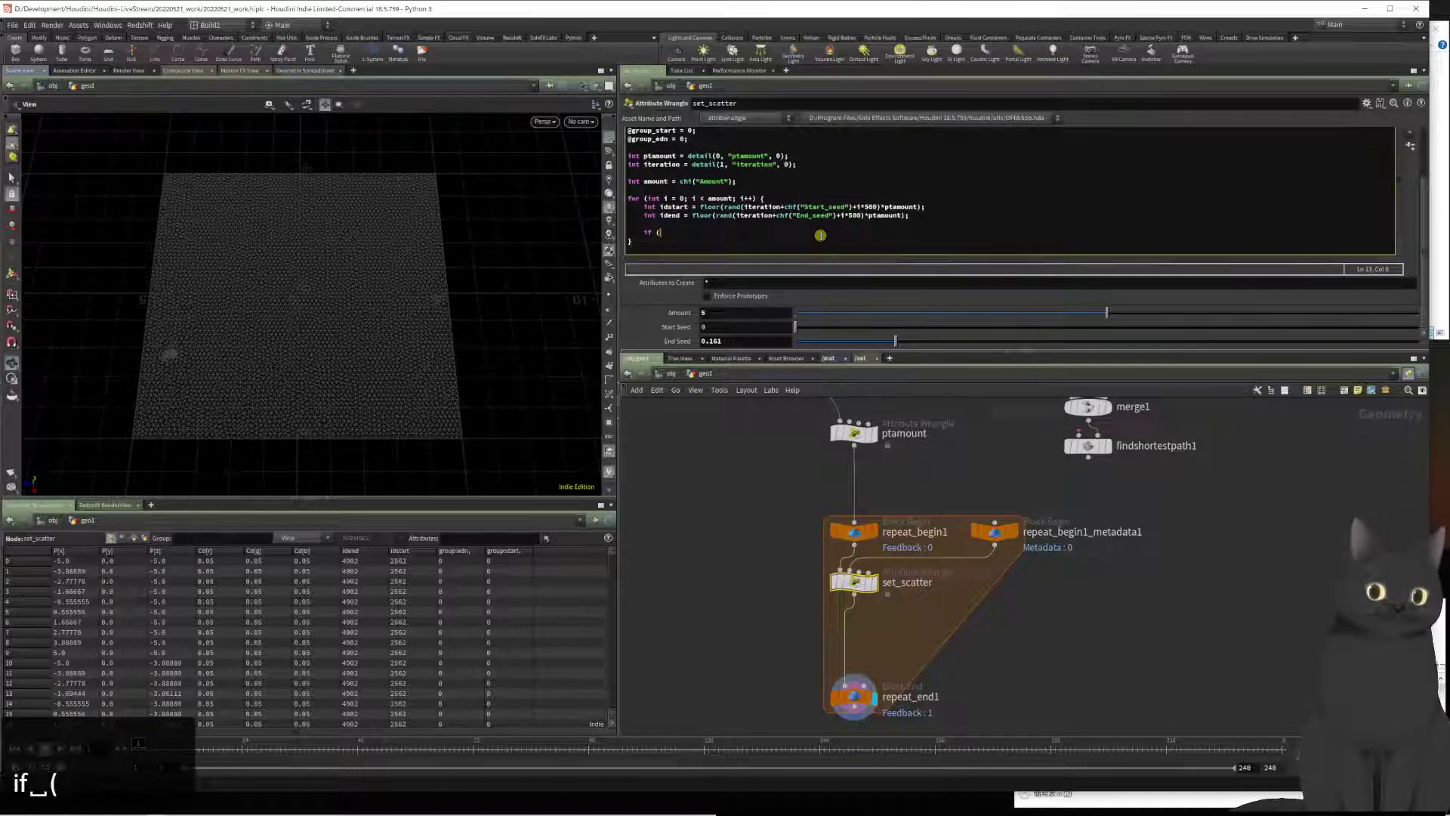
pyautogui.write('@')
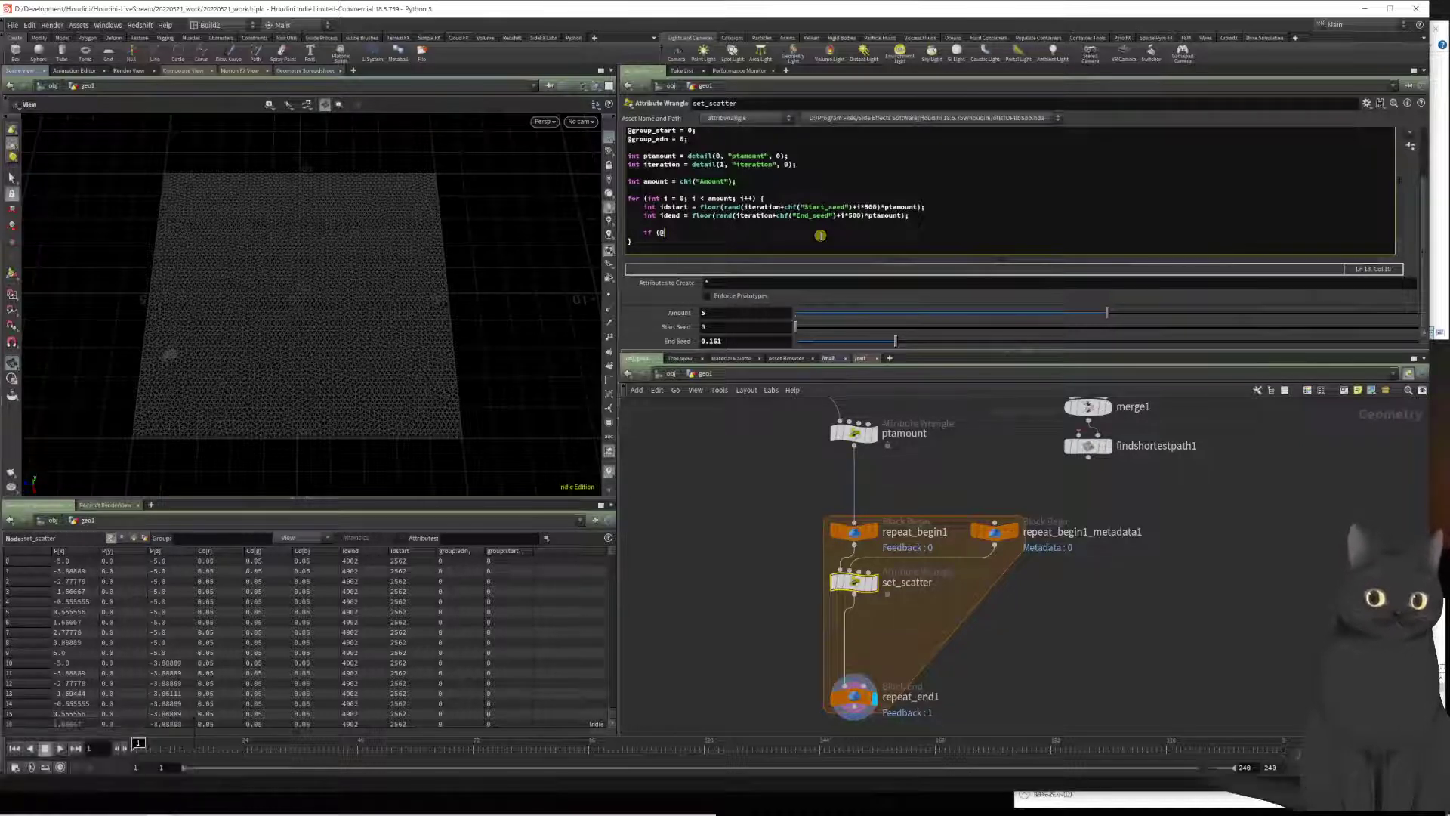
pyautogui.write('ptnum')
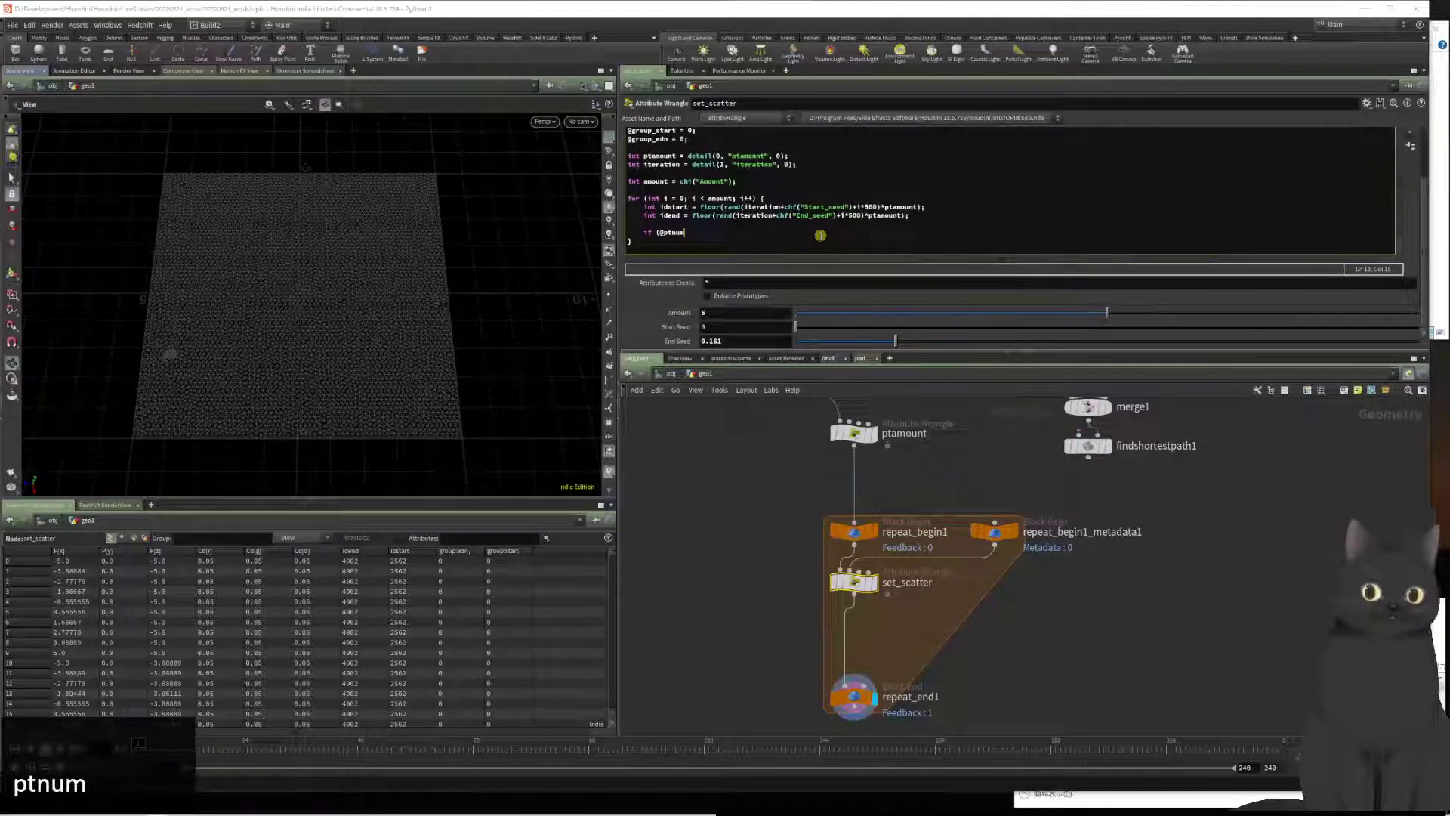
pyautogui.write(' = id')
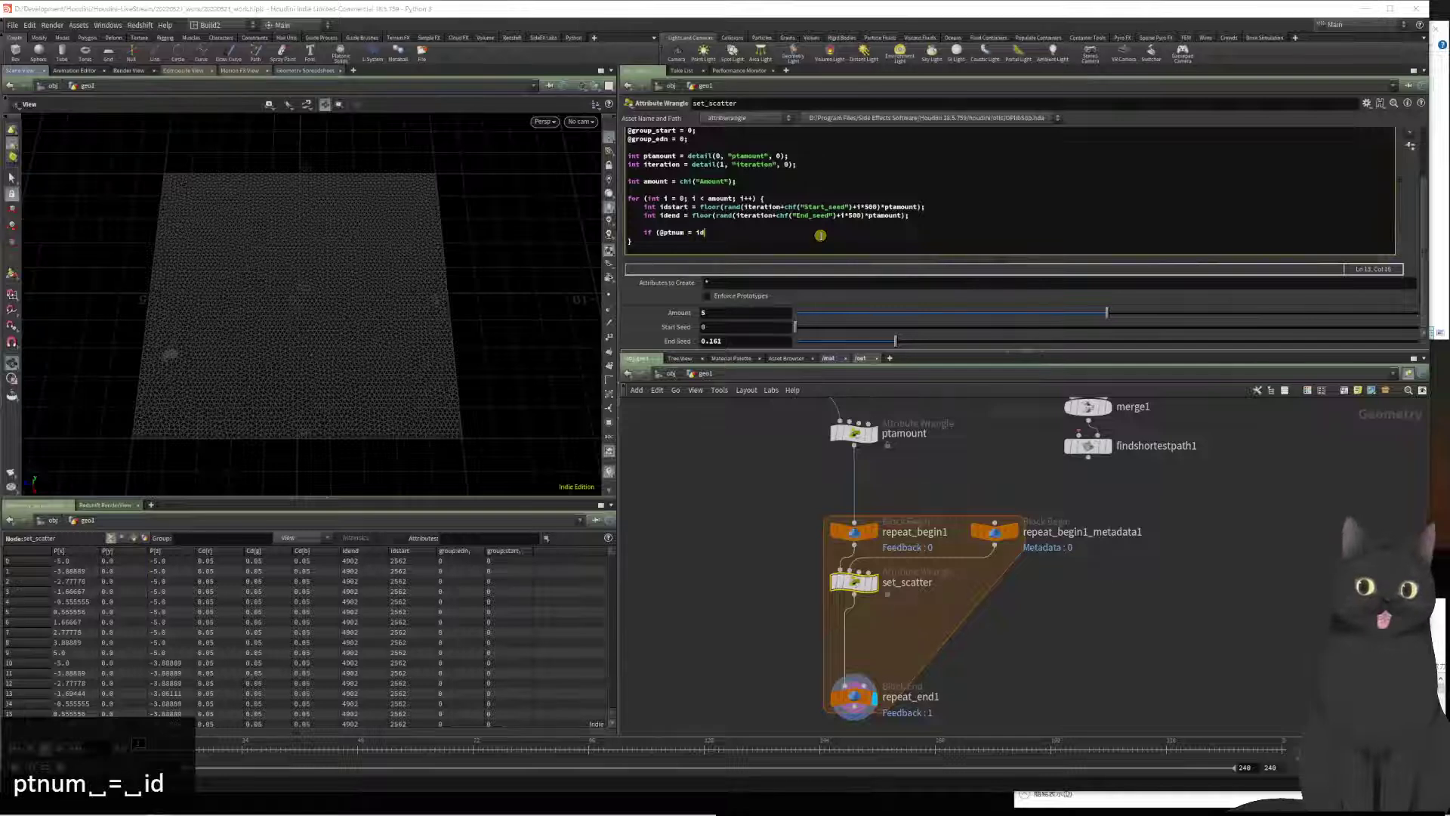
pyautogui.write('start)')
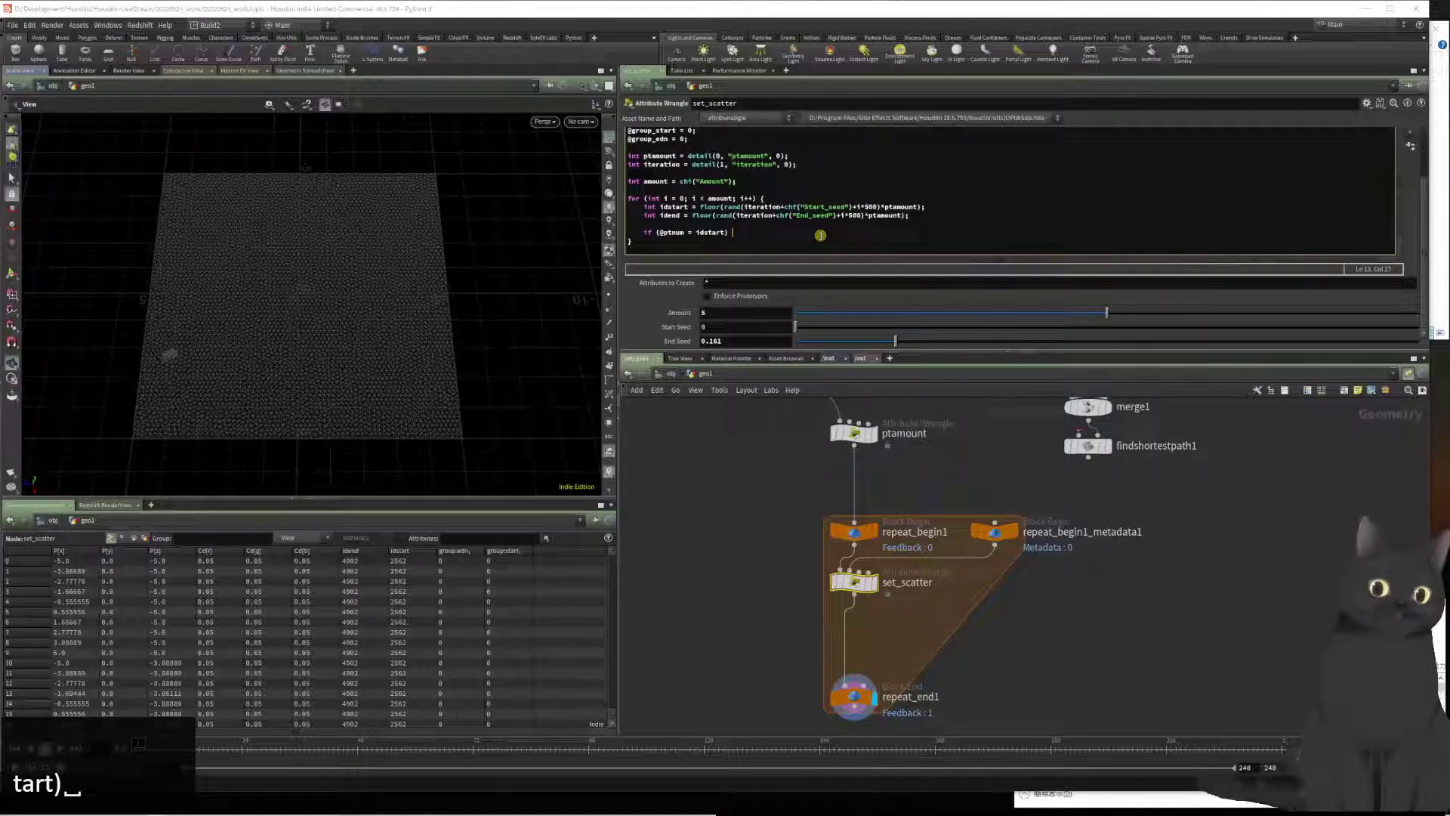
pyautogui.write(' {')
pyautogui.press('Return')
pyautogui.write('}')
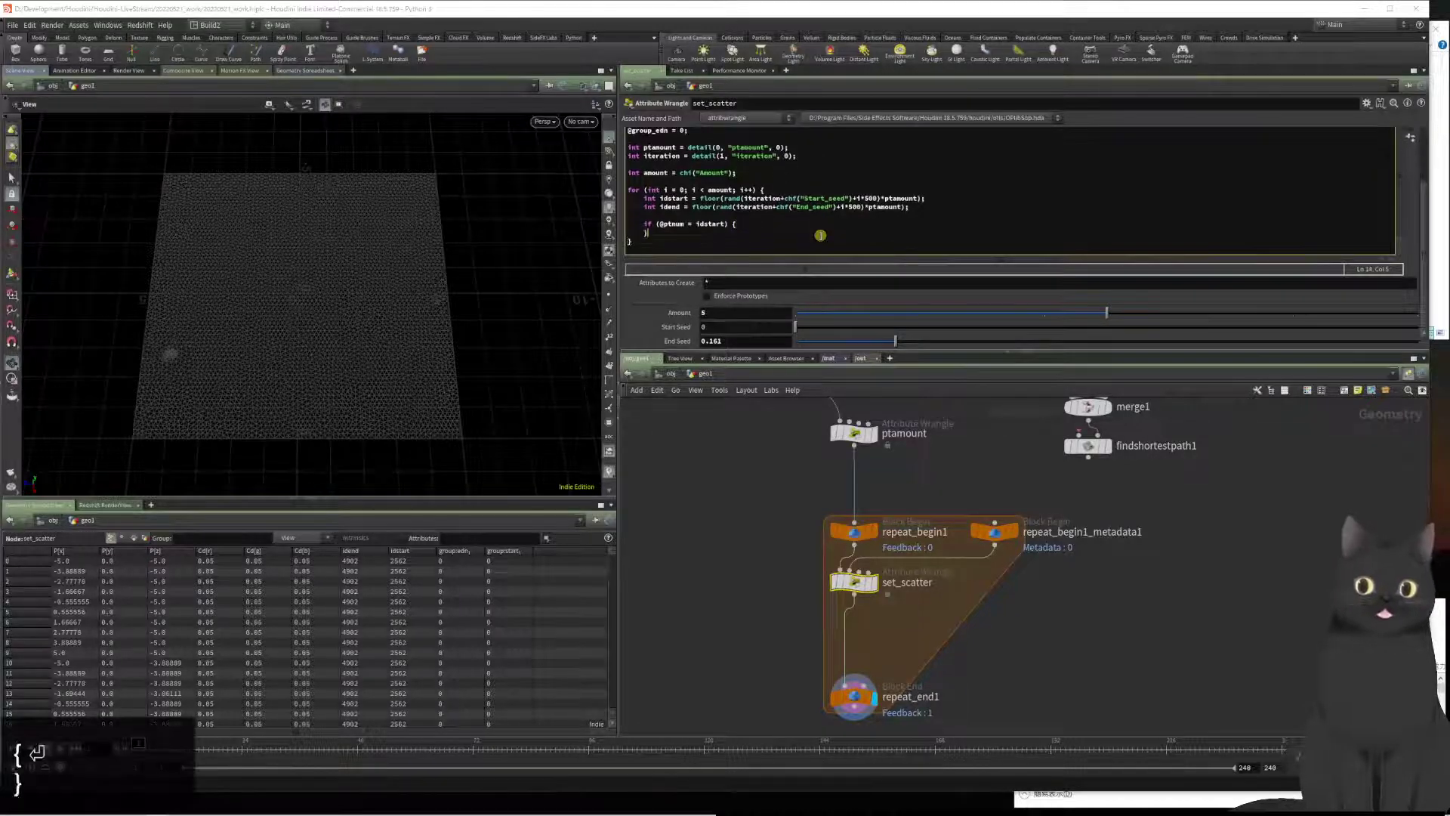
pyautogui.press('Right')
pyautogui.press('Up')
pyautogui.press('Left')
pyautogui.press('Return')
pyautogui.press('Tab')
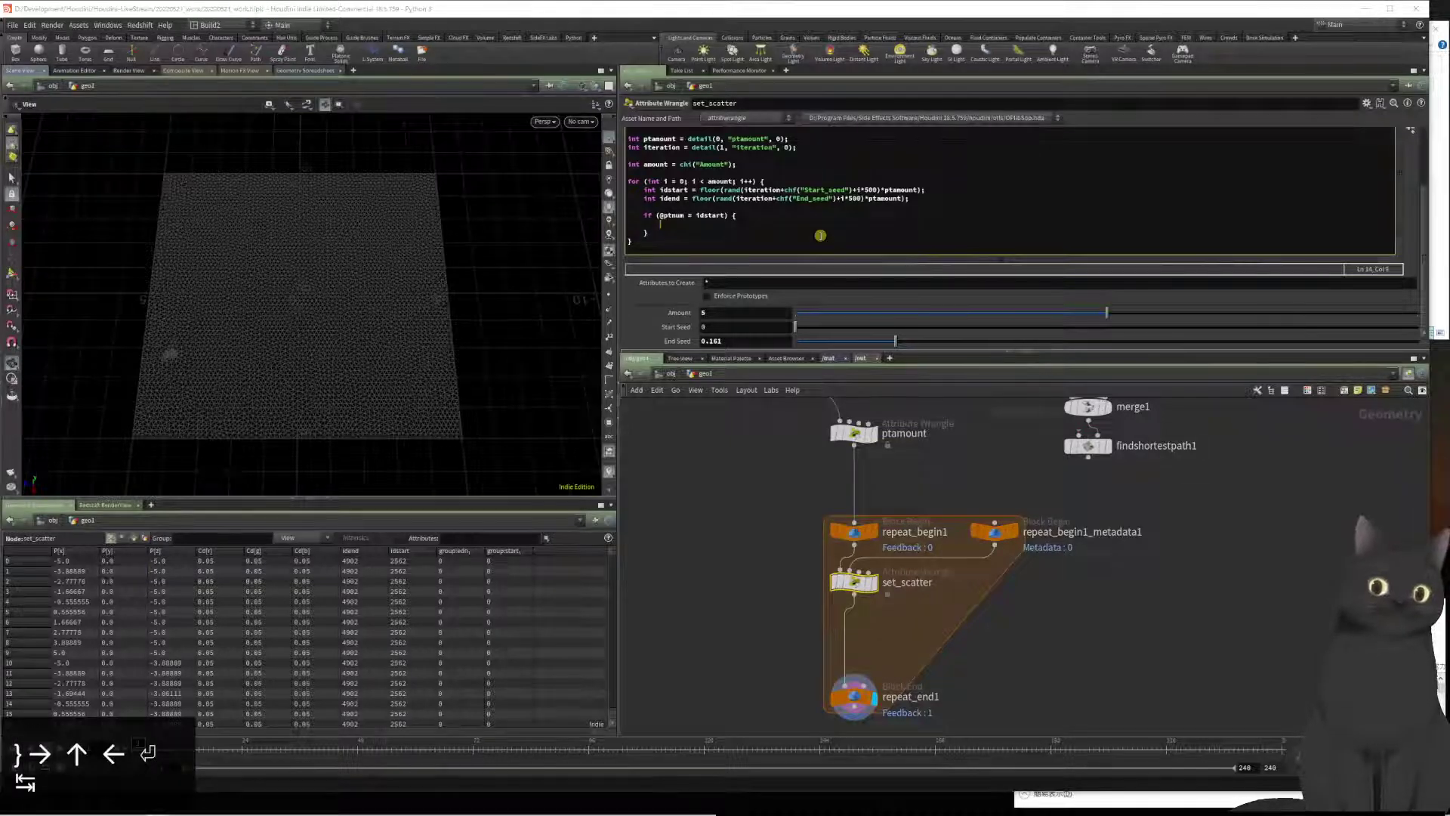
pyautogui.write('set')
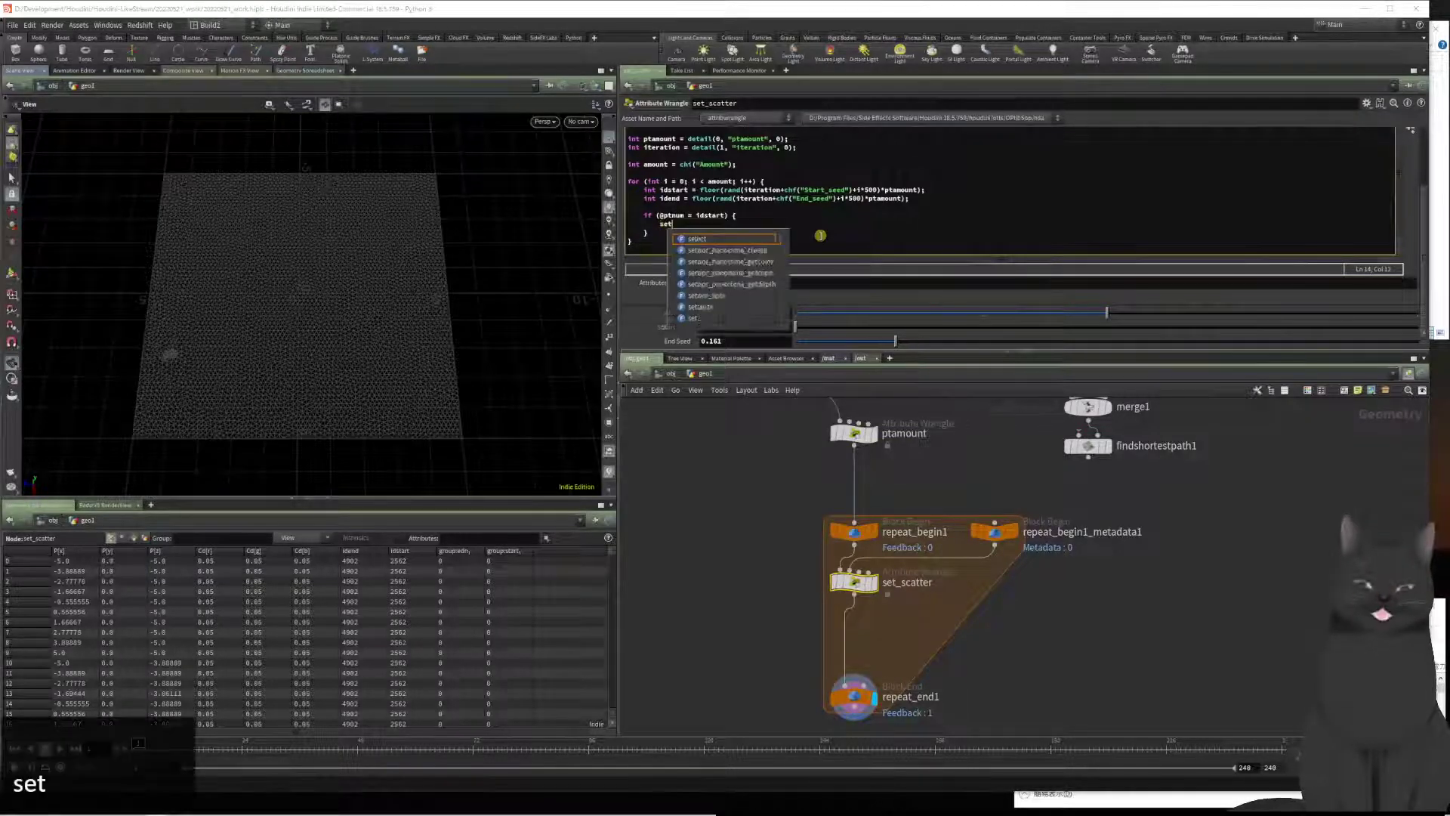
pyautogui.write('poin')
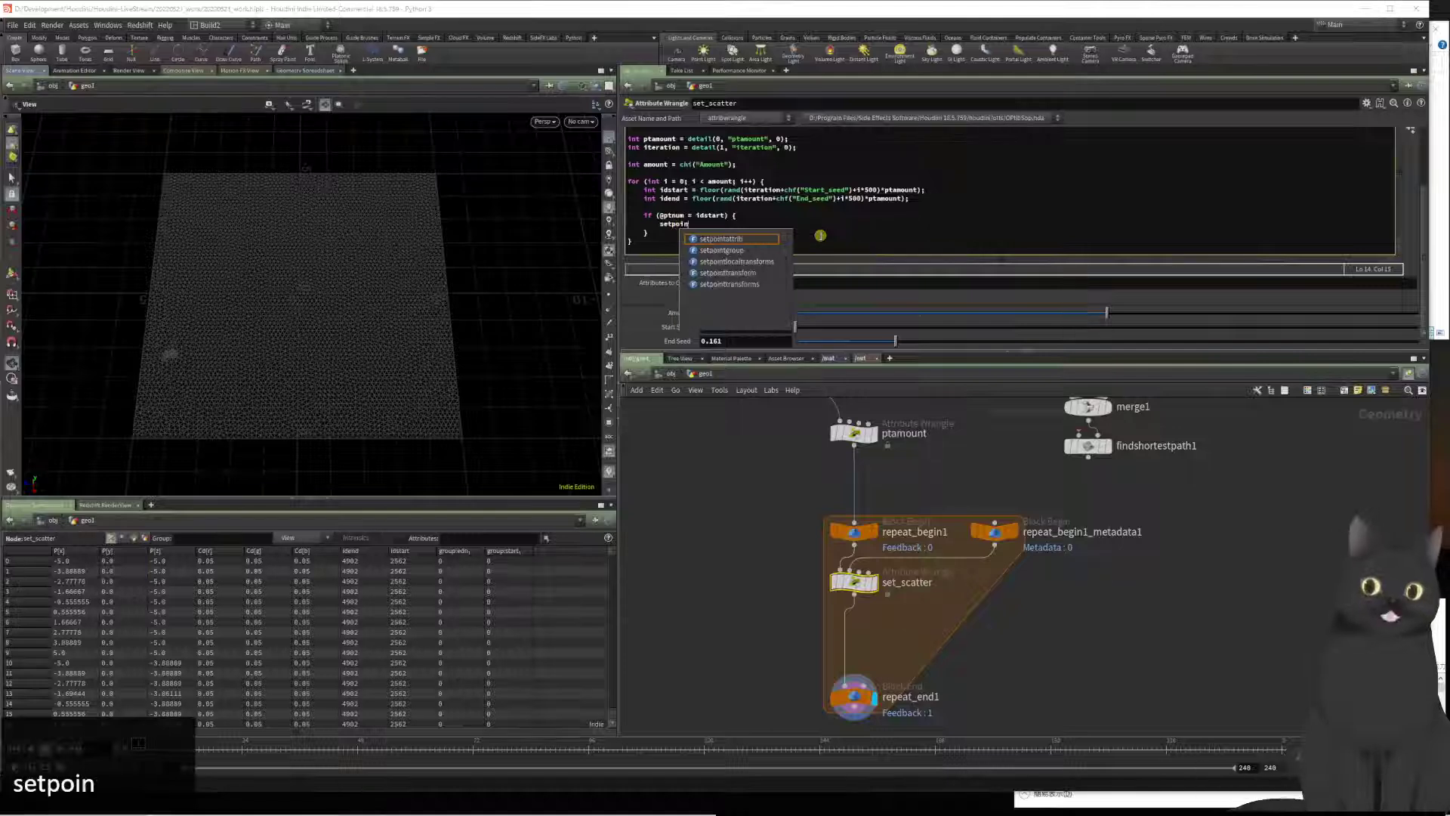
pyautogui.write('tgroup(')
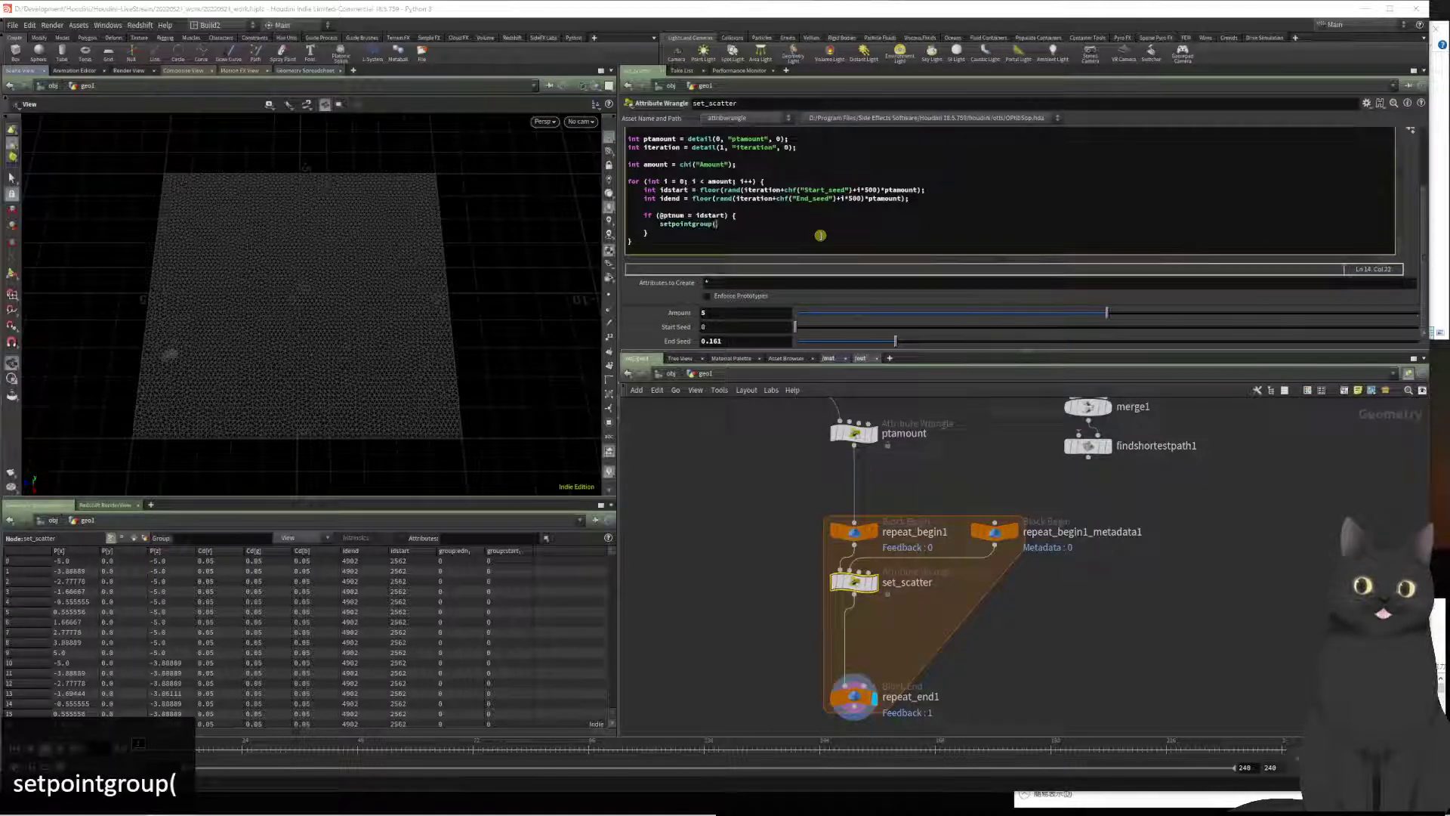
pyautogui.write('0, "')
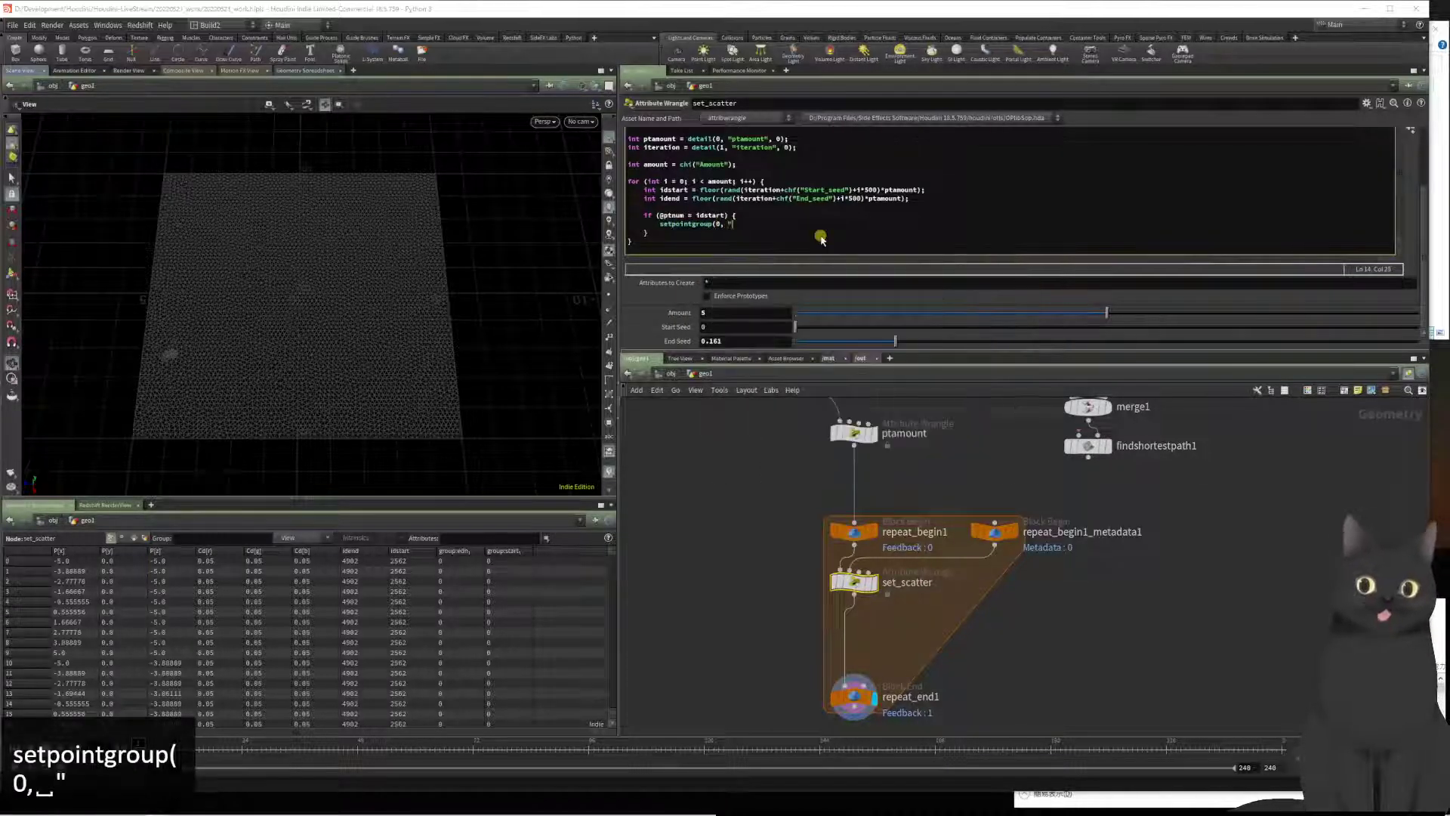
pyautogui.write('star')
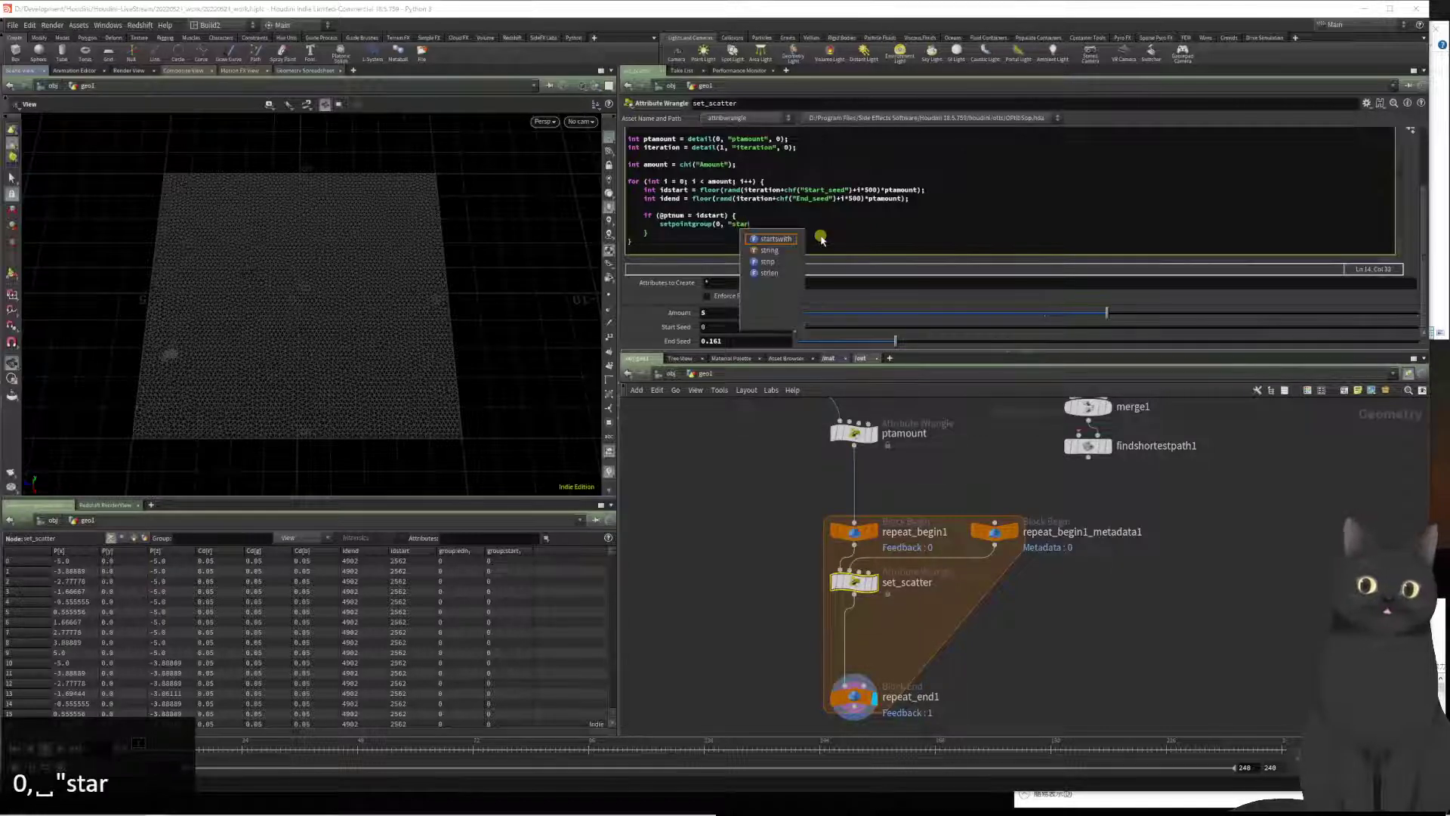
pyautogui.write('t",')
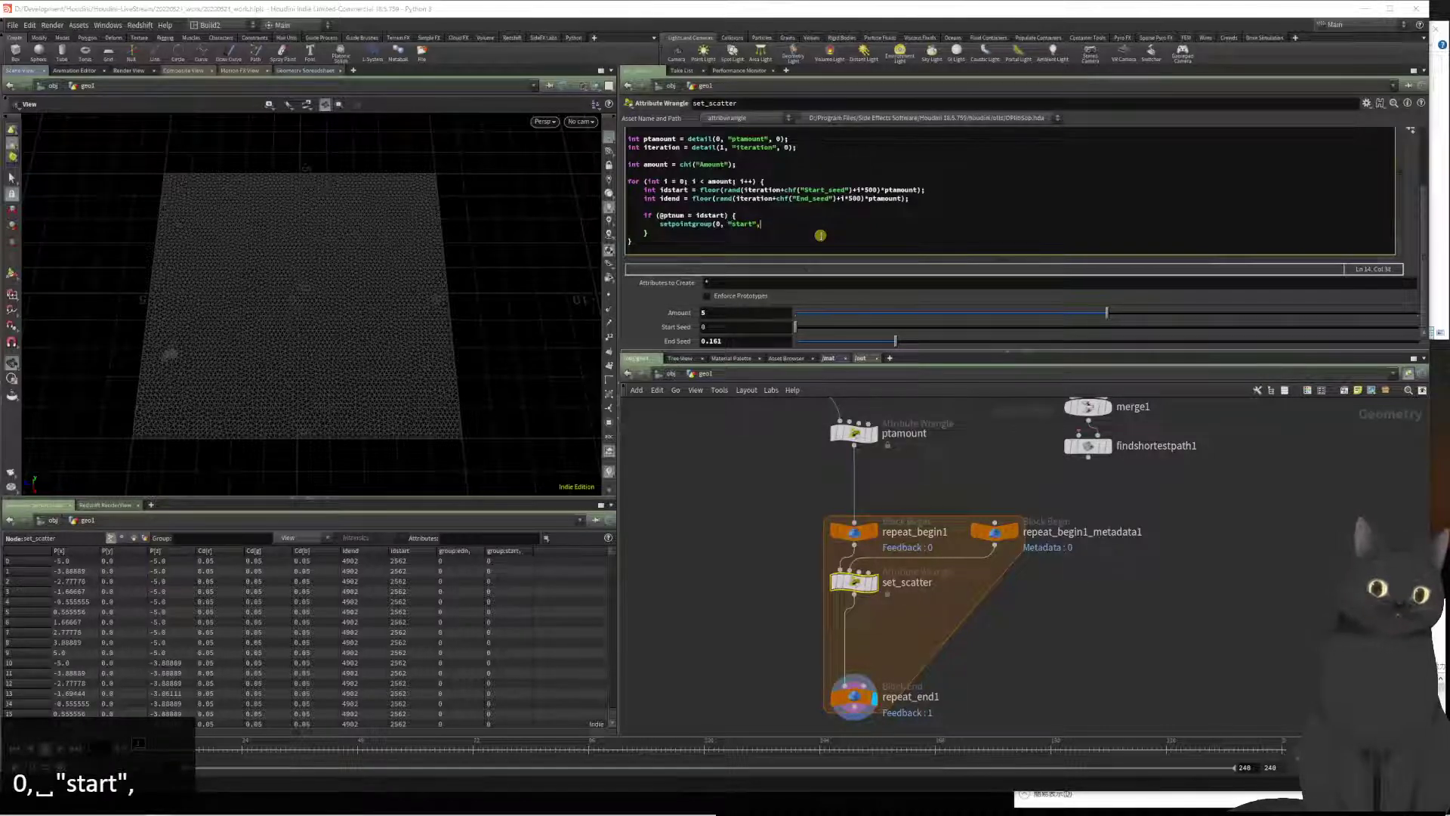
pyautogui.write(' @ptnu')
pyautogui.write('m')
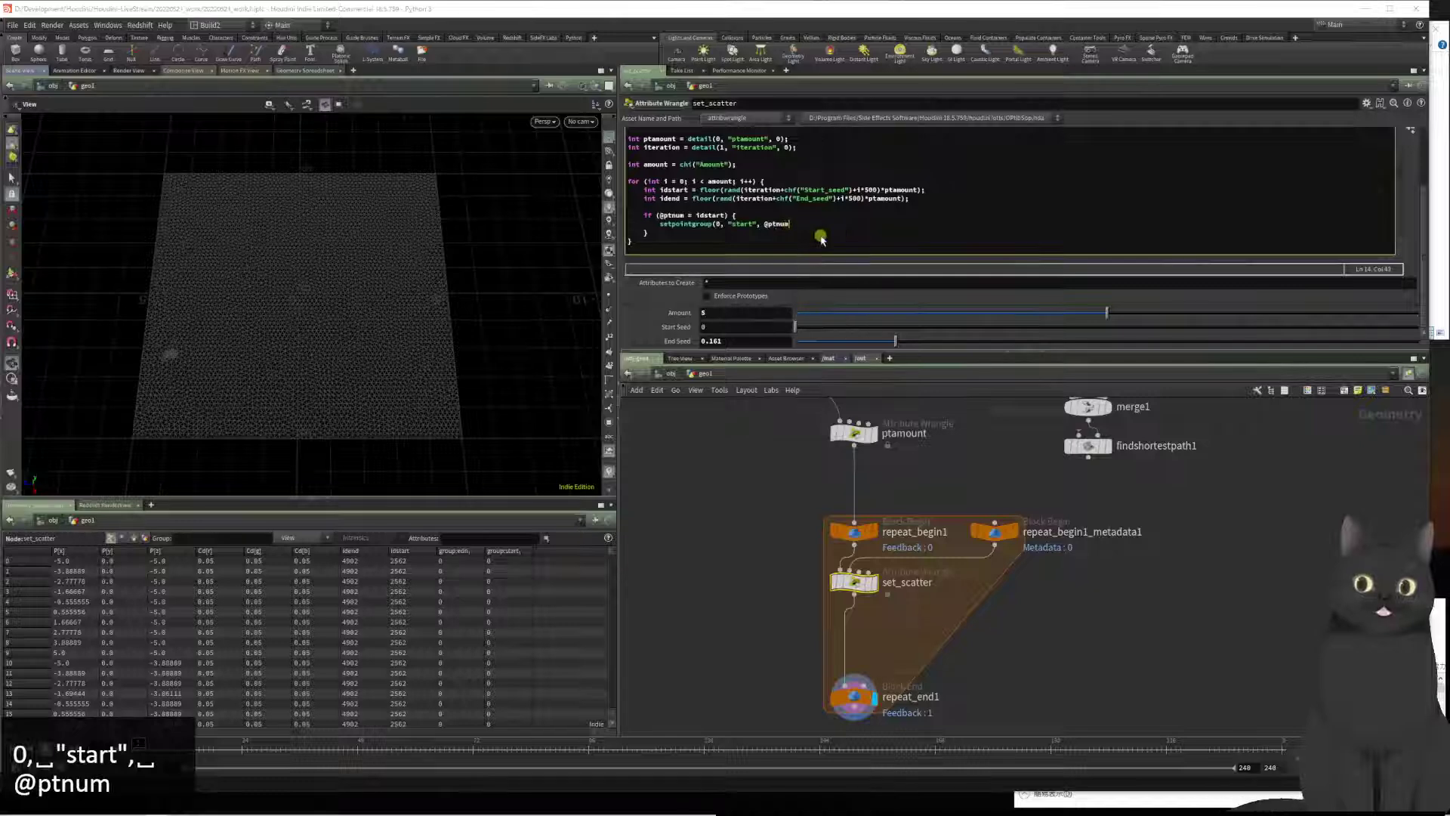
pyautogui.write(',')
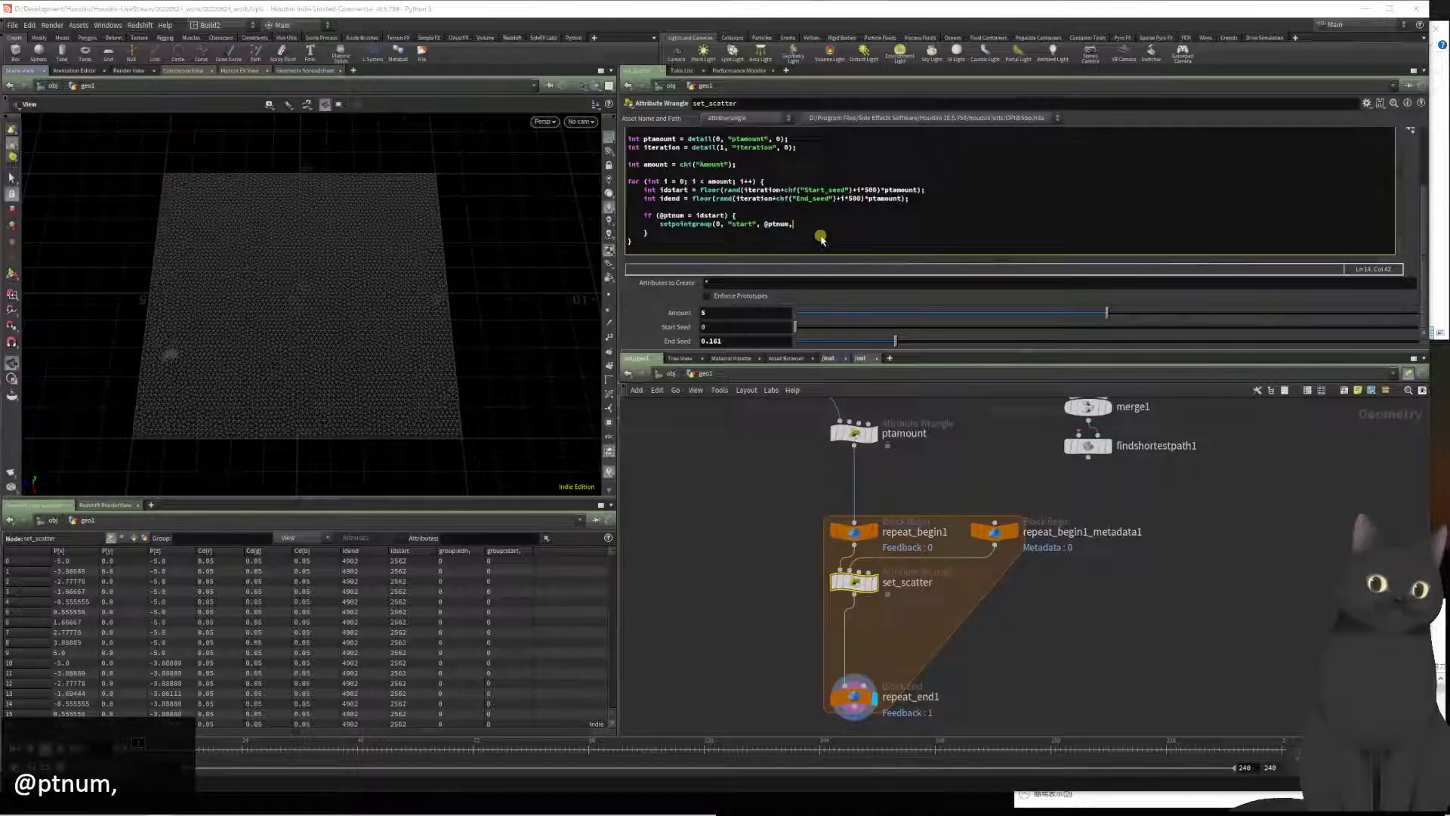
pyautogui.write('  1')
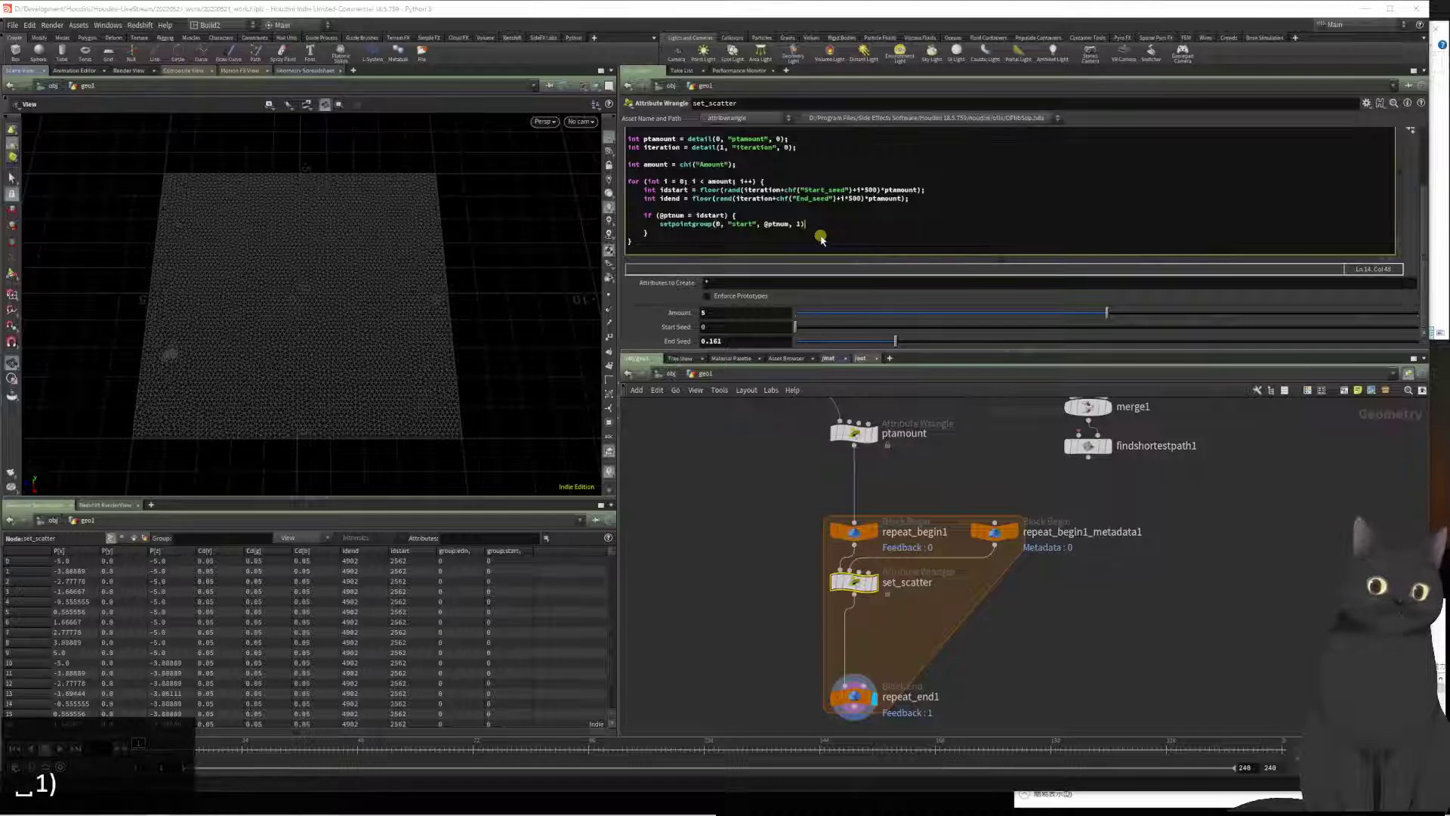
# Step: Complete the setpointgroup call for the "start" group with a final "set" argument and close the statement
pyautogui.write(', "')
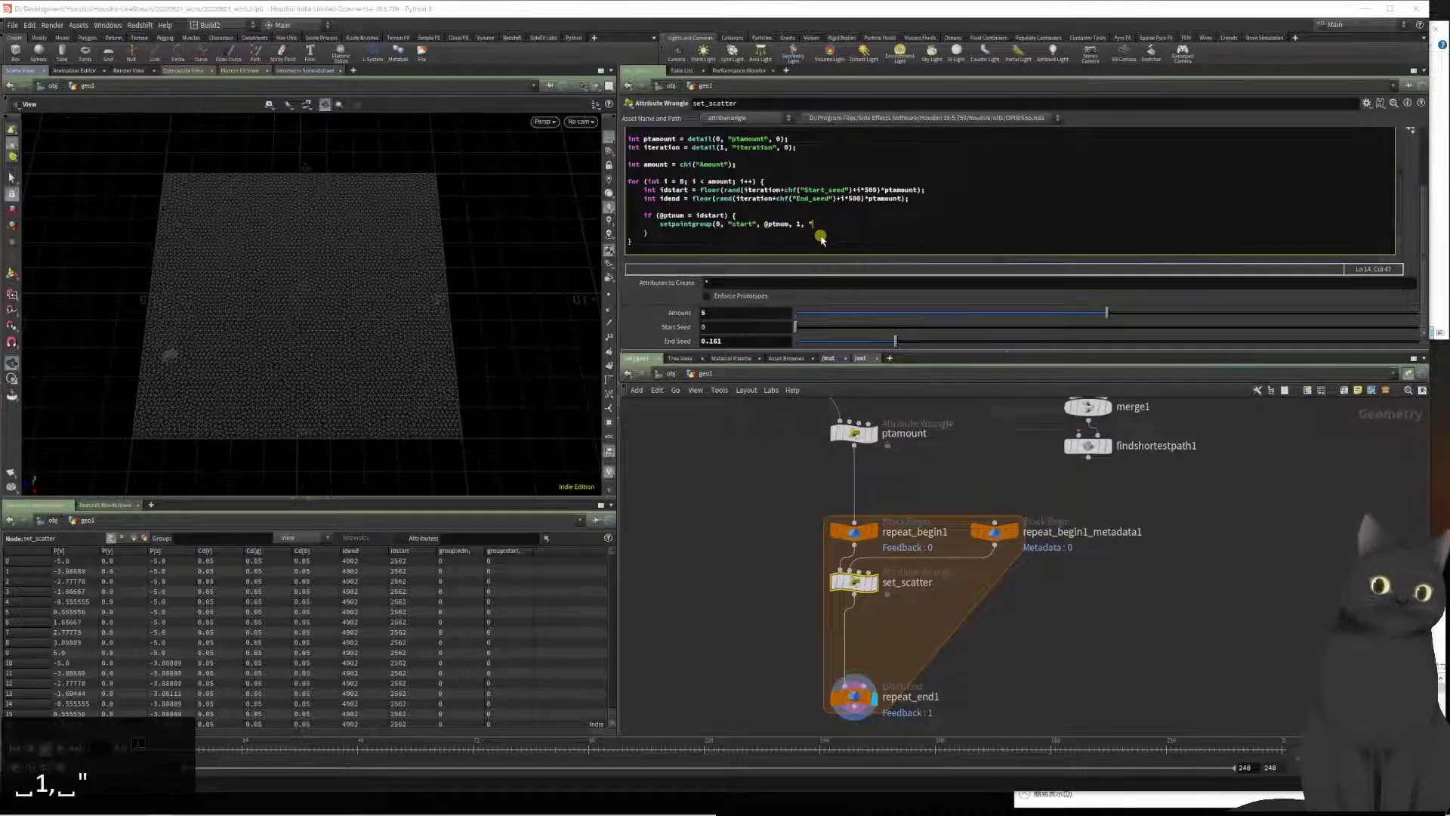
pyautogui.write('set");')
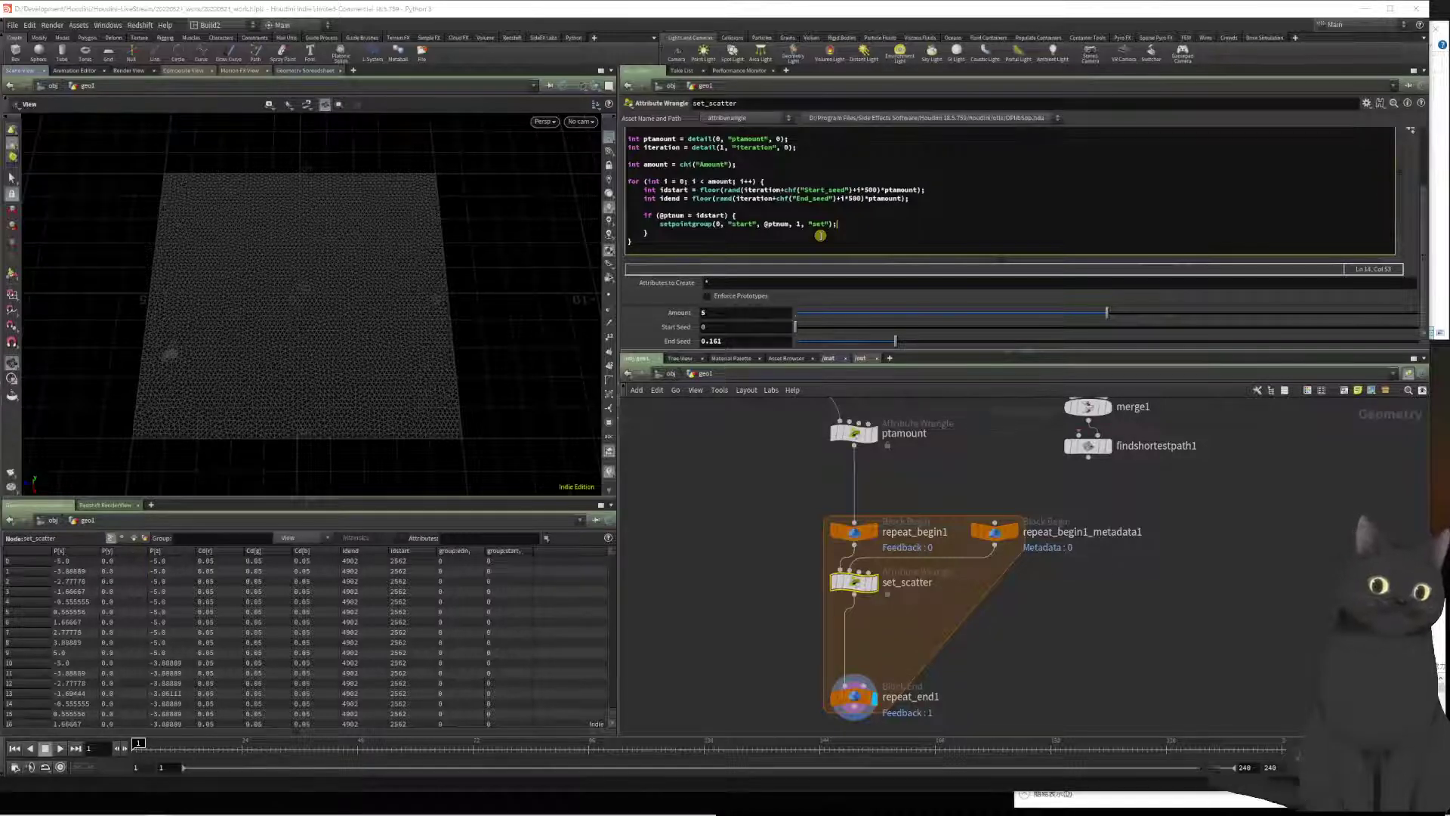
pyautogui.click(817, 249)
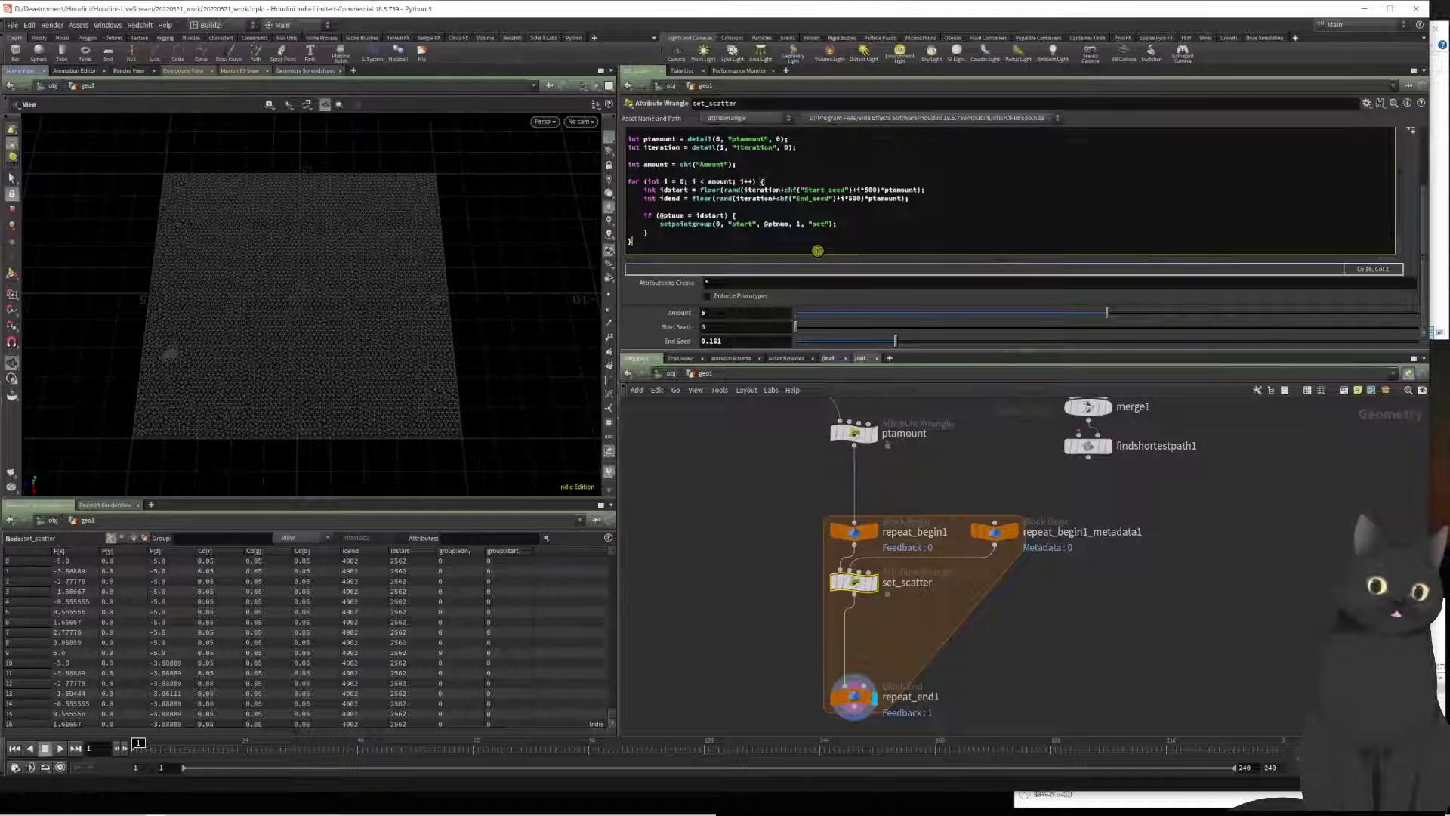
pyautogui.click(873, 224)
pyautogui.press('Return')
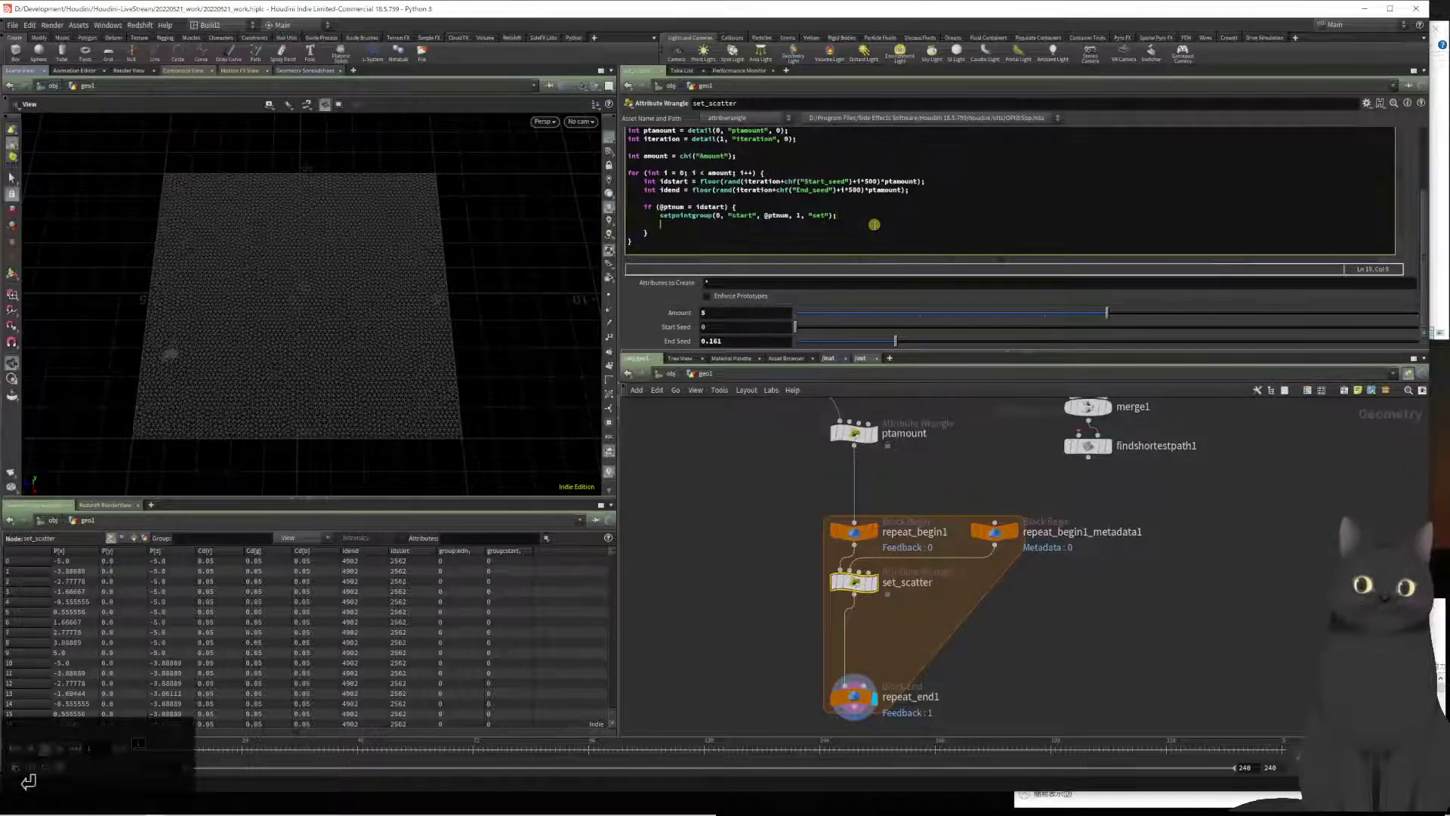
pyautogui.write('@C')
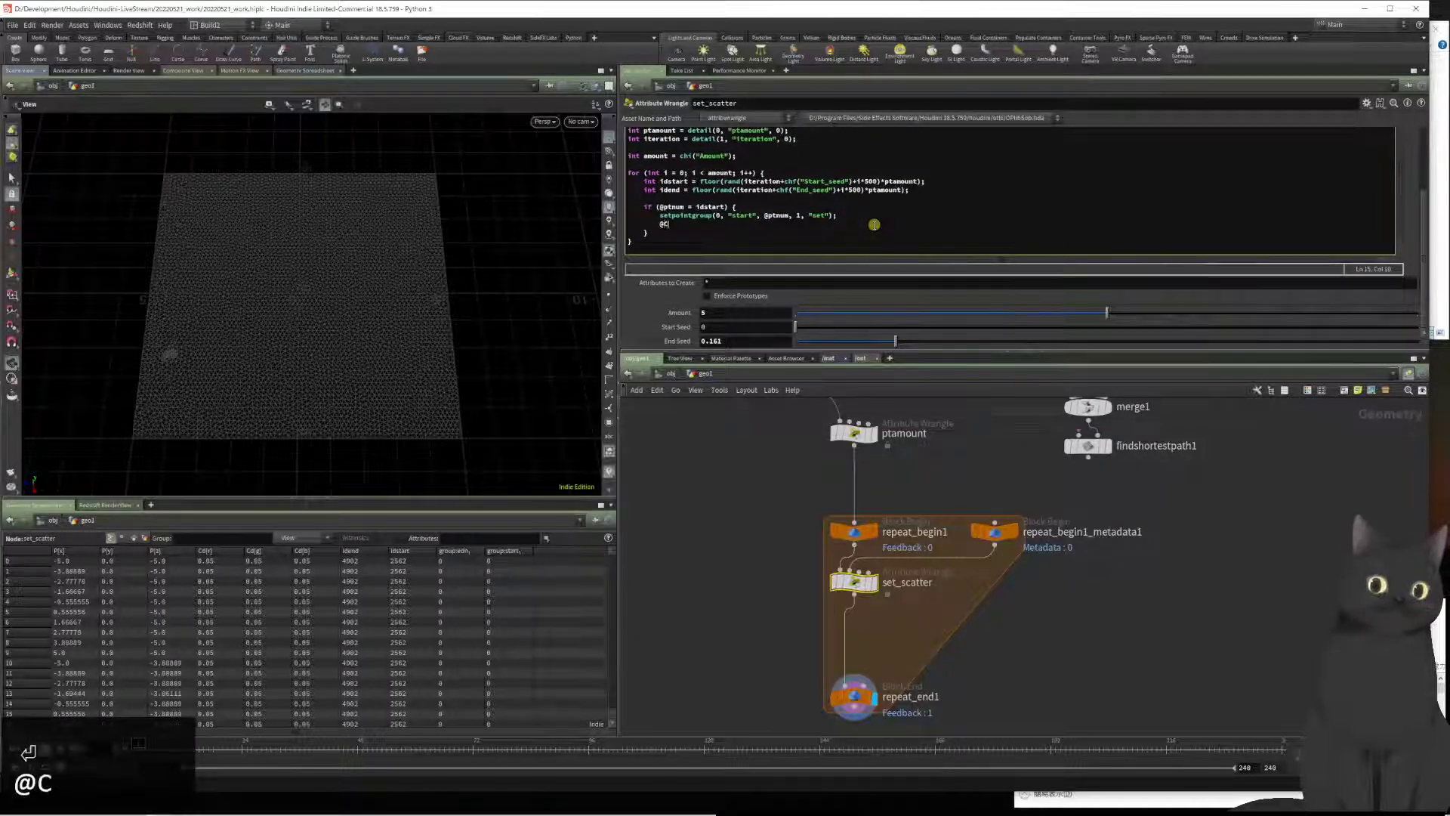
pyautogui.write('d = ')
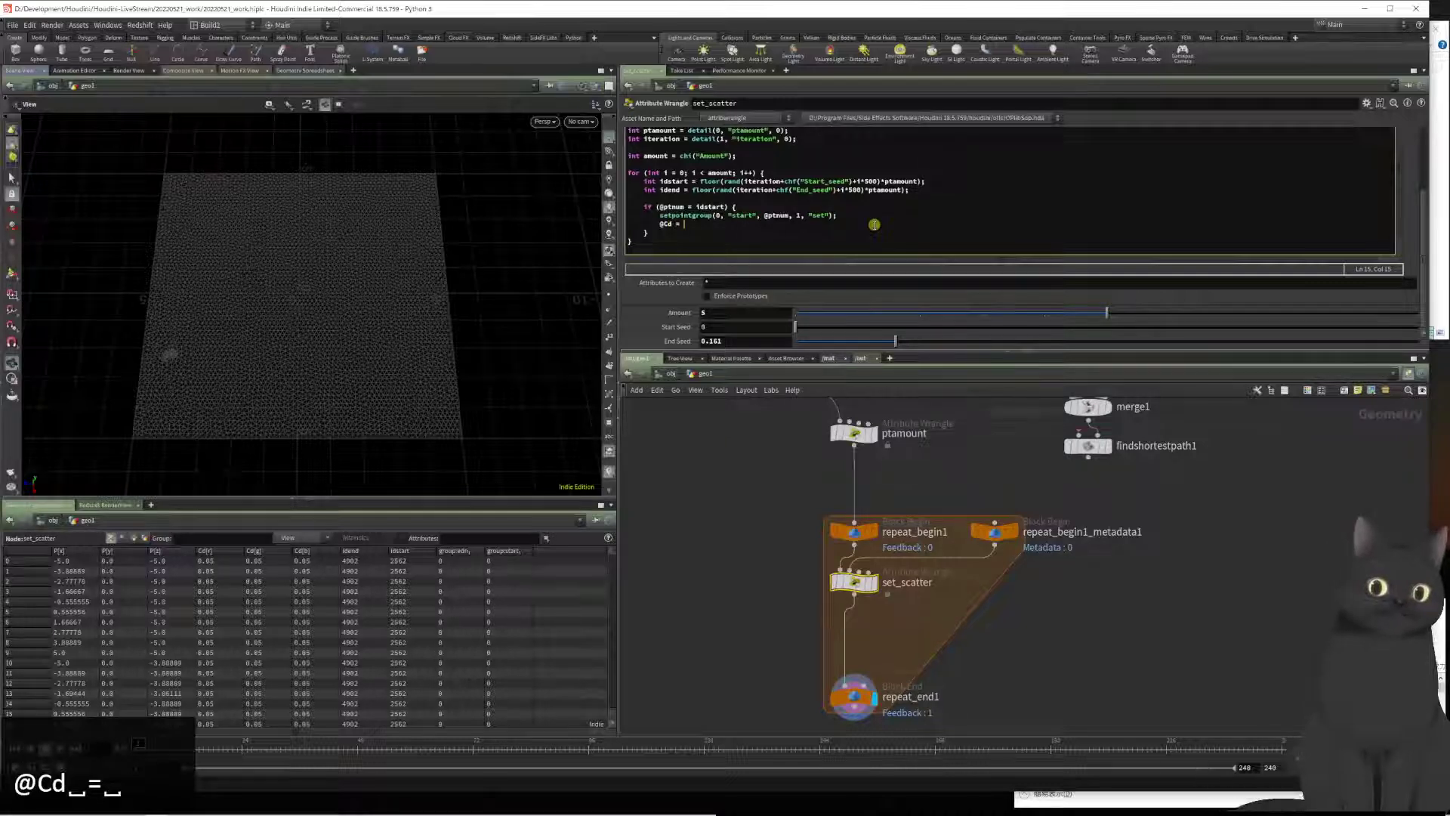
pyautogui.write('1;')
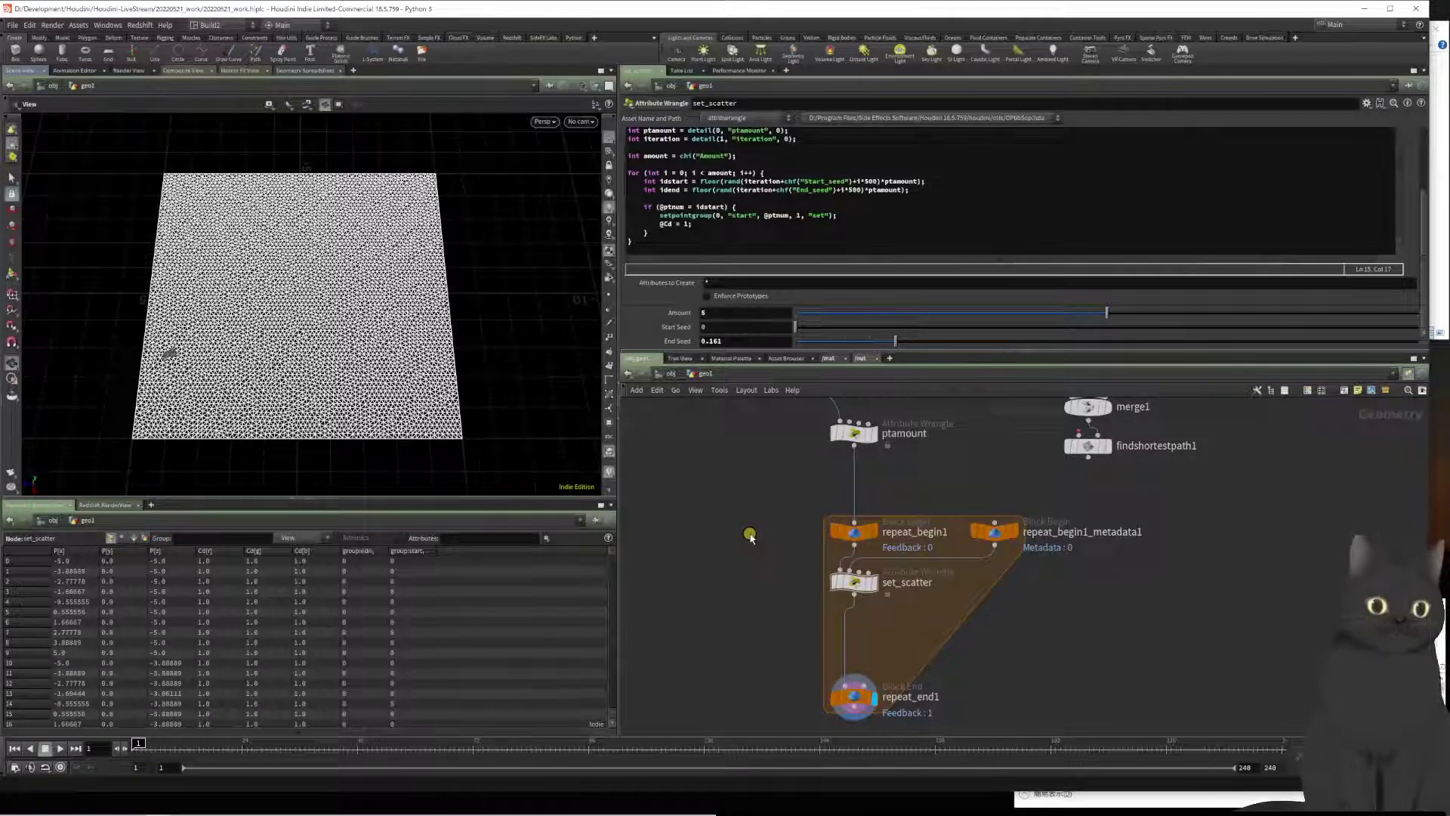
pyautogui.click(688, 213)
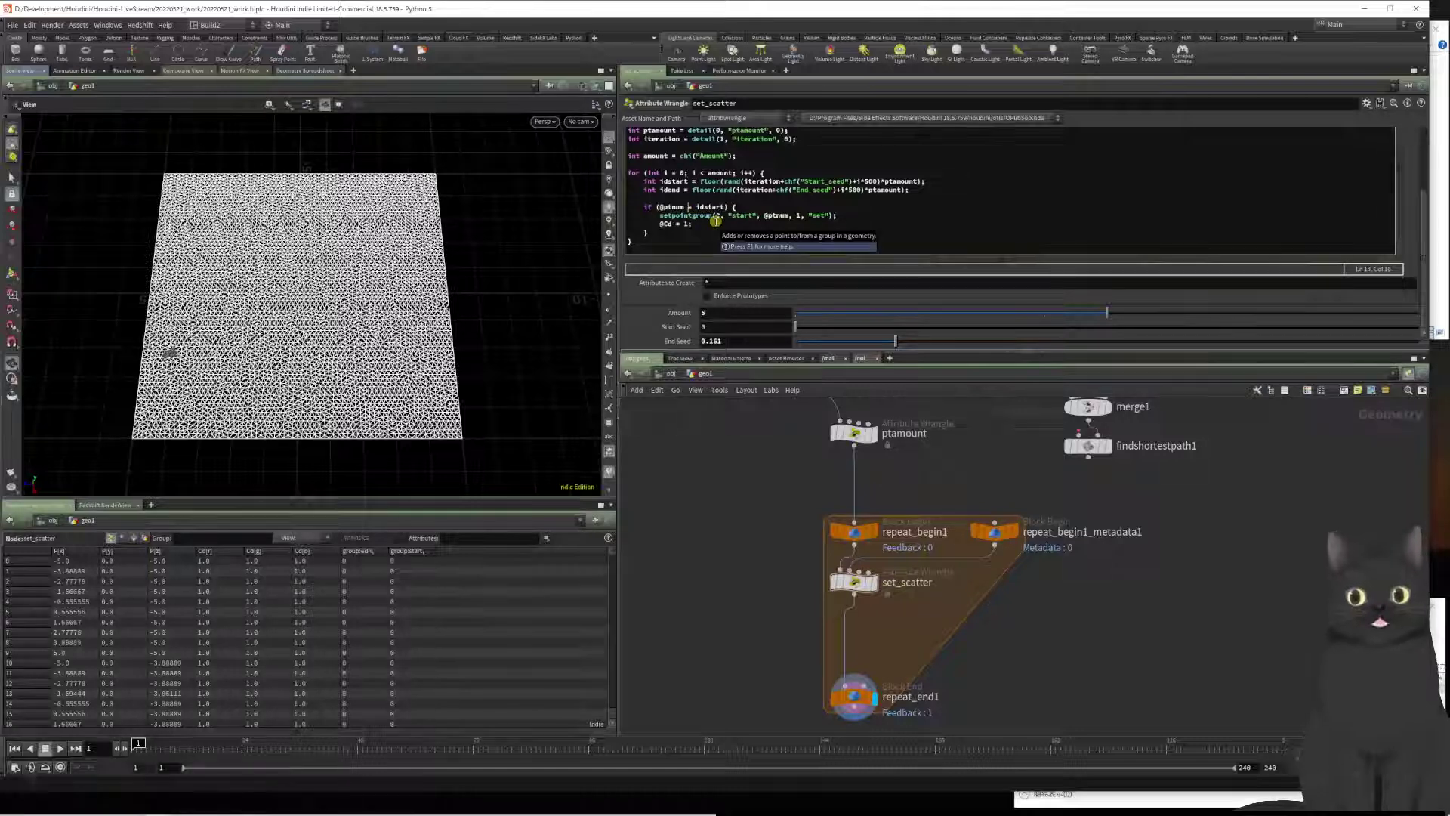
pyautogui.press('Up')
pyautogui.press('Right')
pyautogui.write('=')
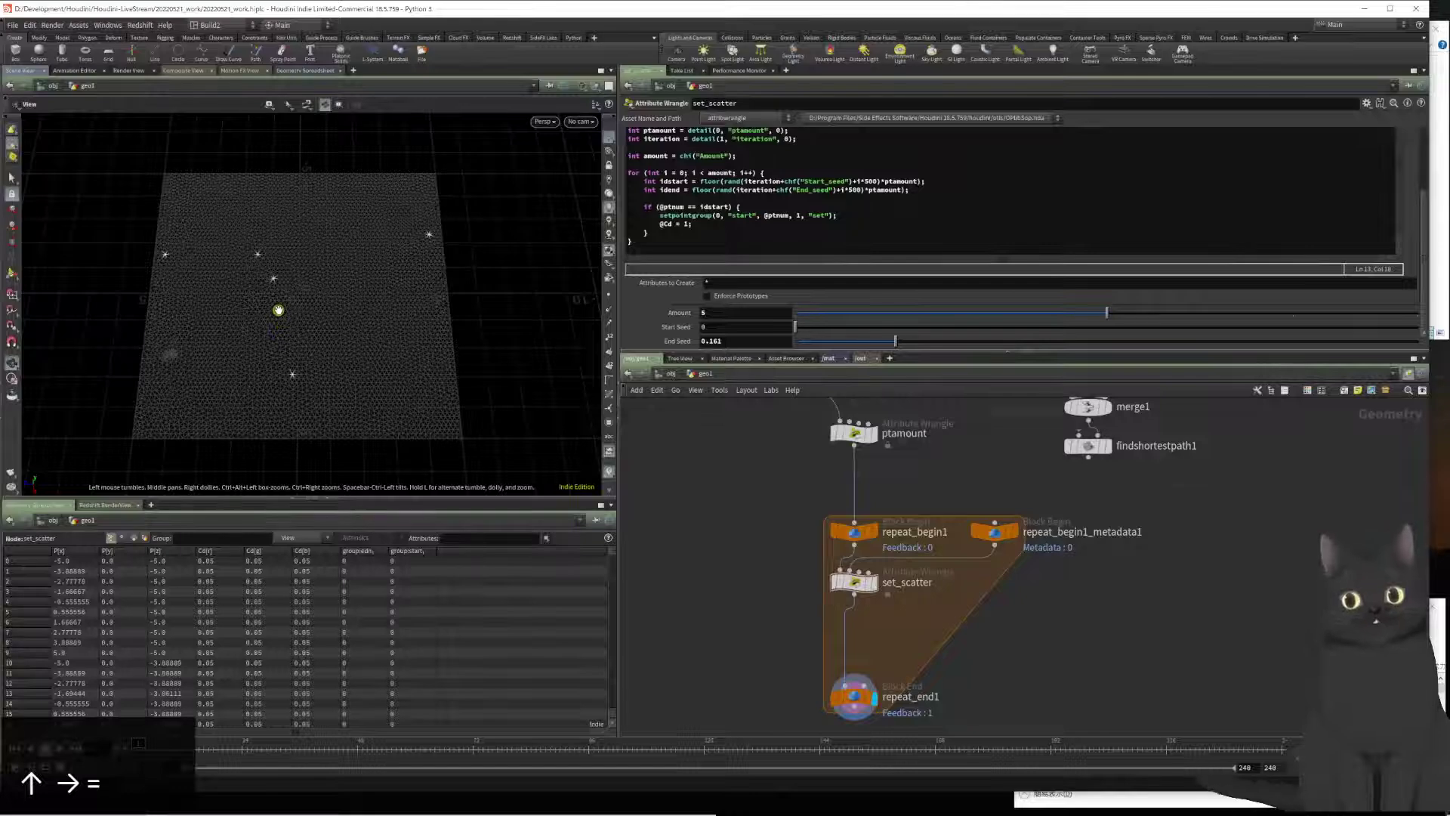
# Step: Examine the highlighted start points on the grid up close, with point display temporarily turned on, and return to the whole grid
pyautogui.scroll(5, 274, 302)
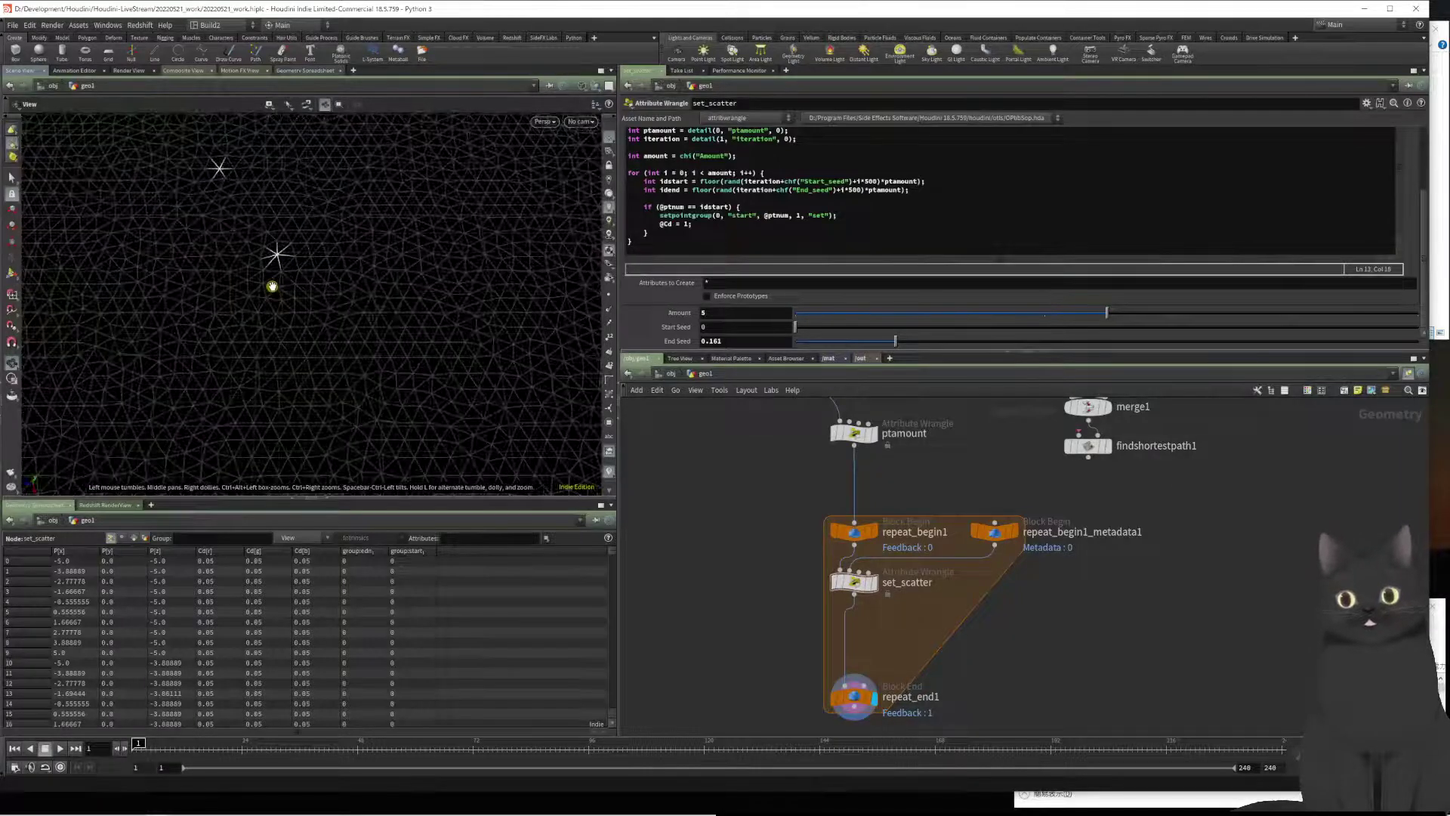
pyautogui.scroll(-8, 271, 286)
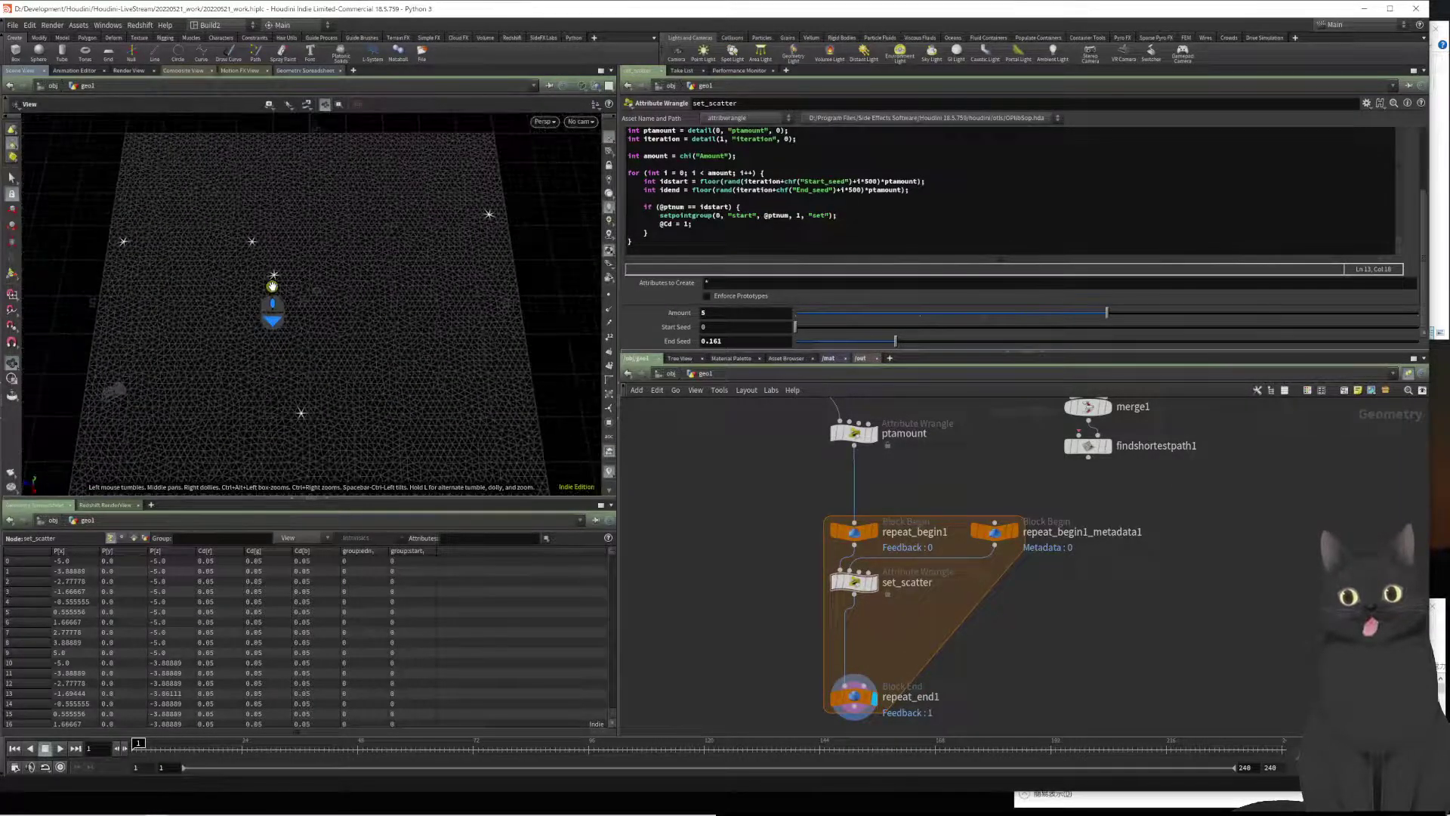
pyautogui.moveTo(273, 285)
pyautogui.mouseDown()
pyautogui.moveTo(265, 341)
pyautogui.moveTo(276, 291)
pyautogui.mouseUp()
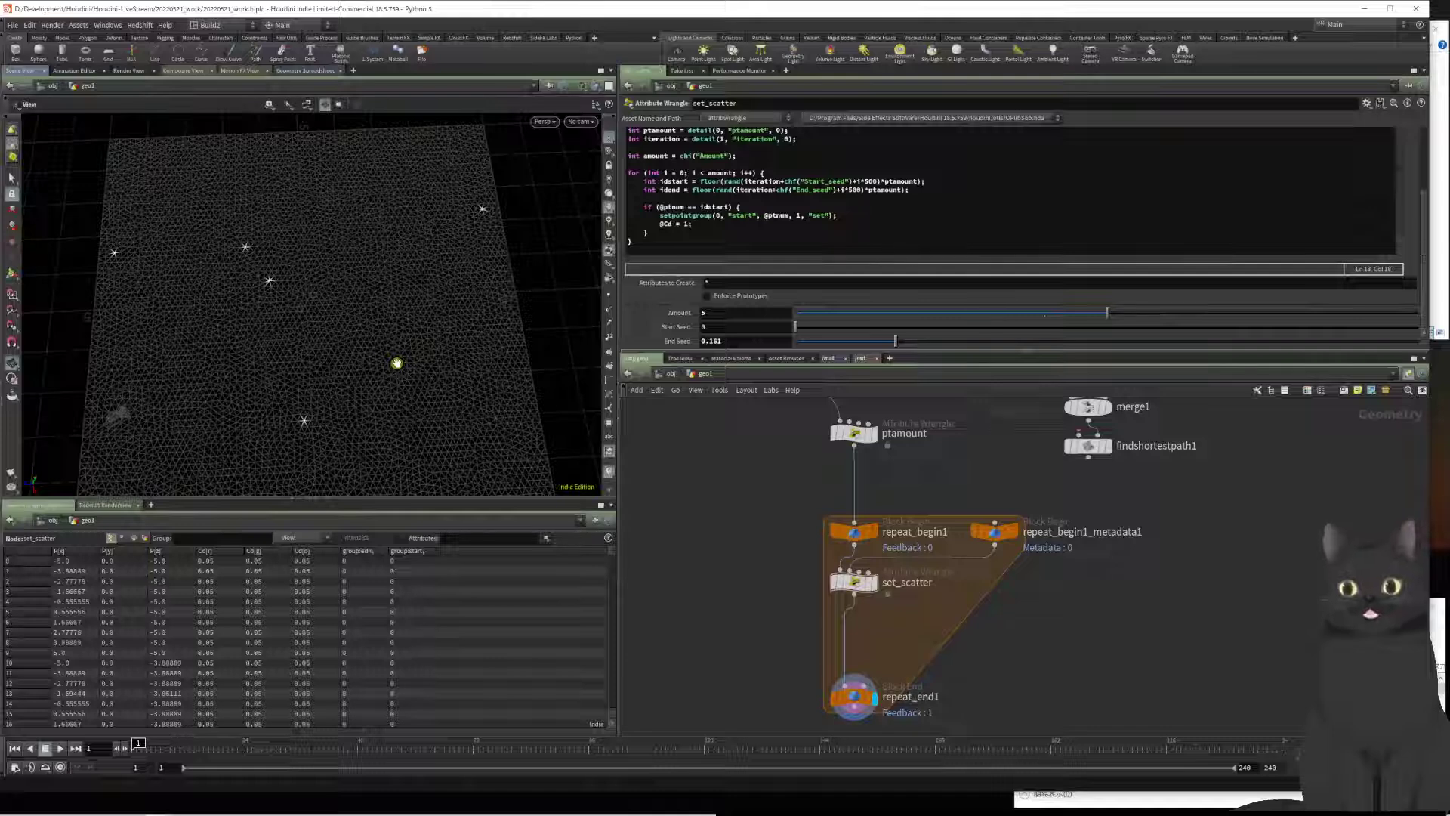
pyautogui.scroll(10, 298, 310)
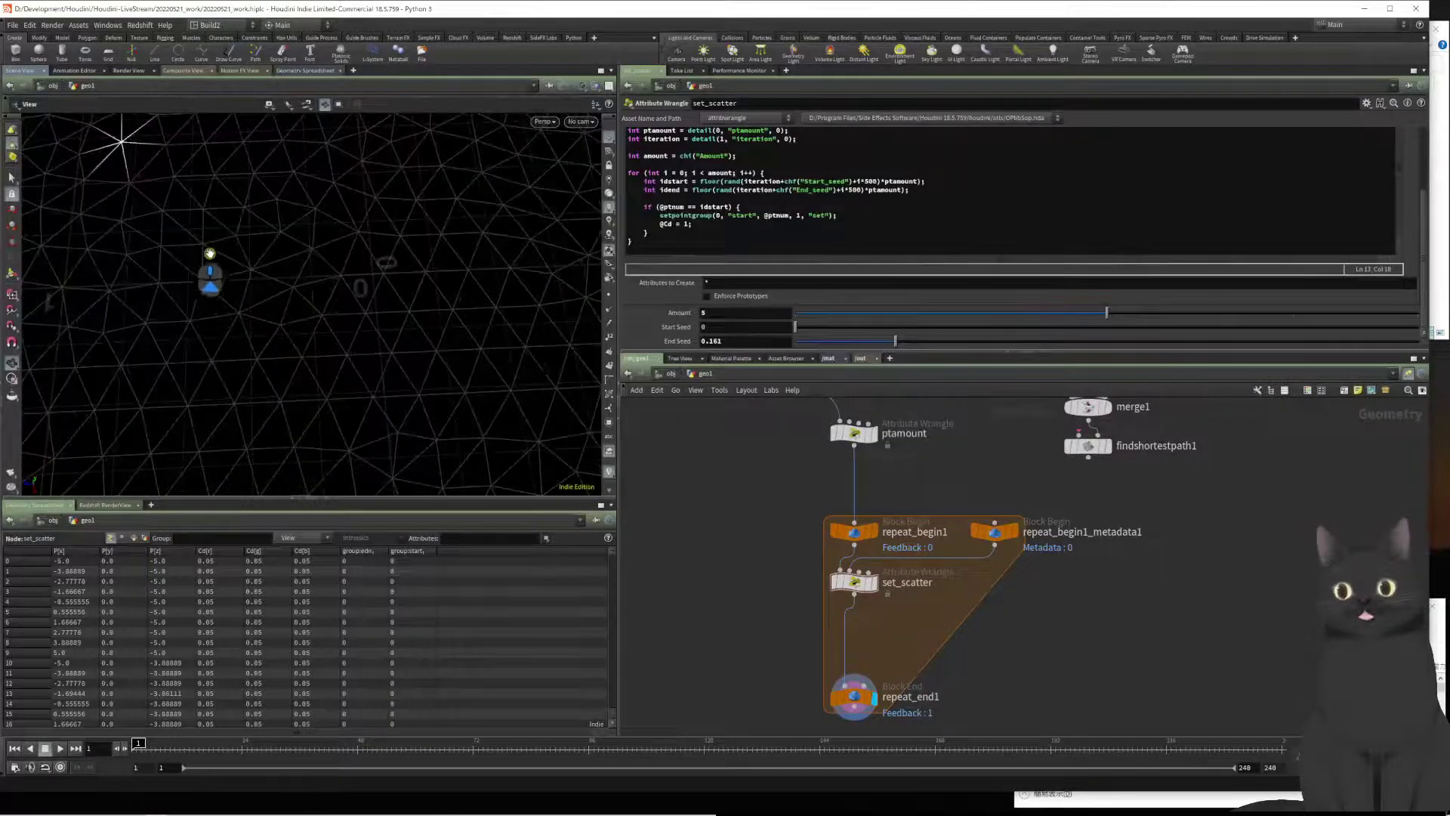
pyautogui.click(609, 299)
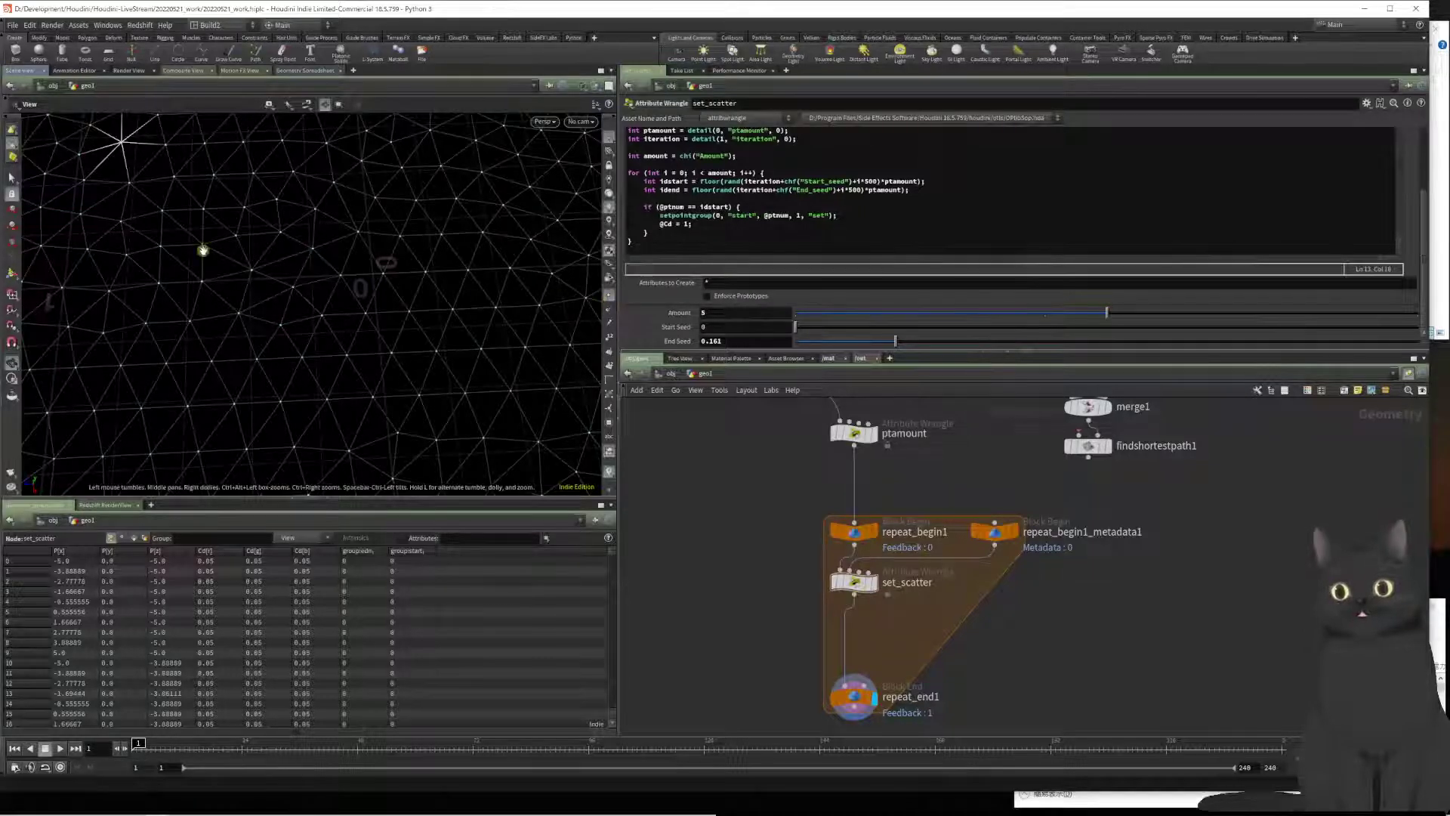
pyautogui.moveTo(201, 249); pyautogui.dragTo(156, 285)
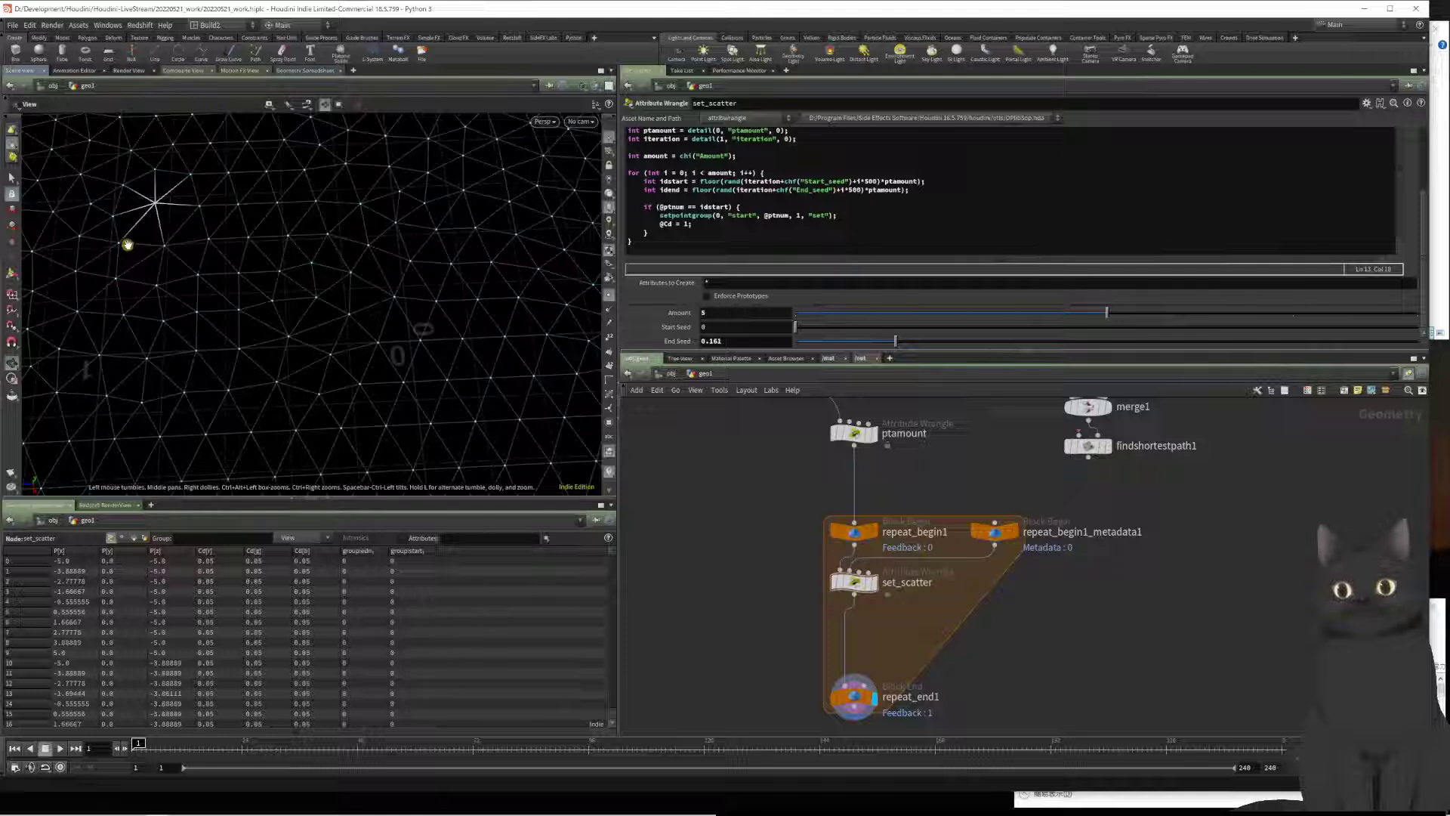
pyautogui.click(608, 299)
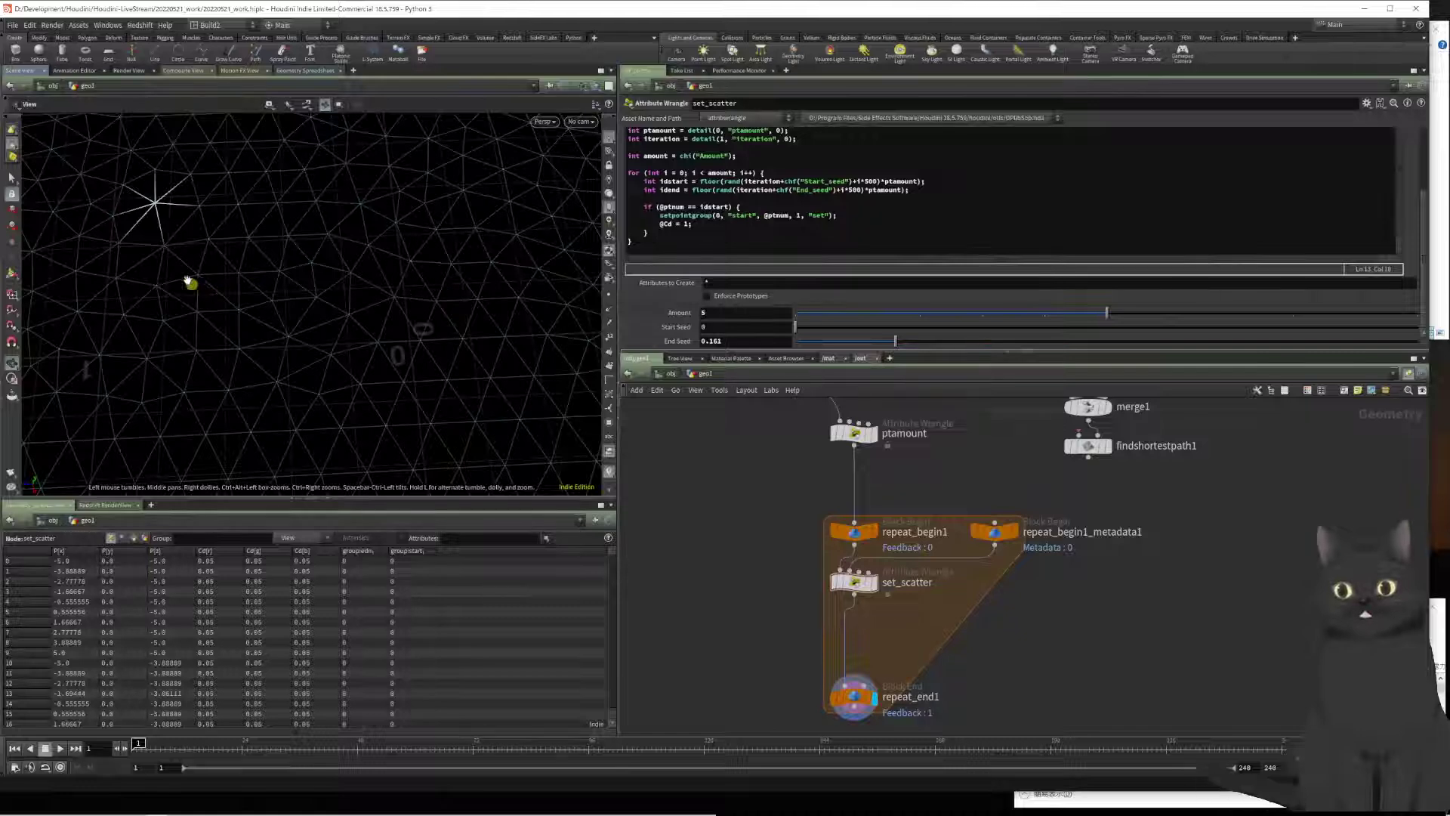
pyautogui.scroll(-5, 152, 245)
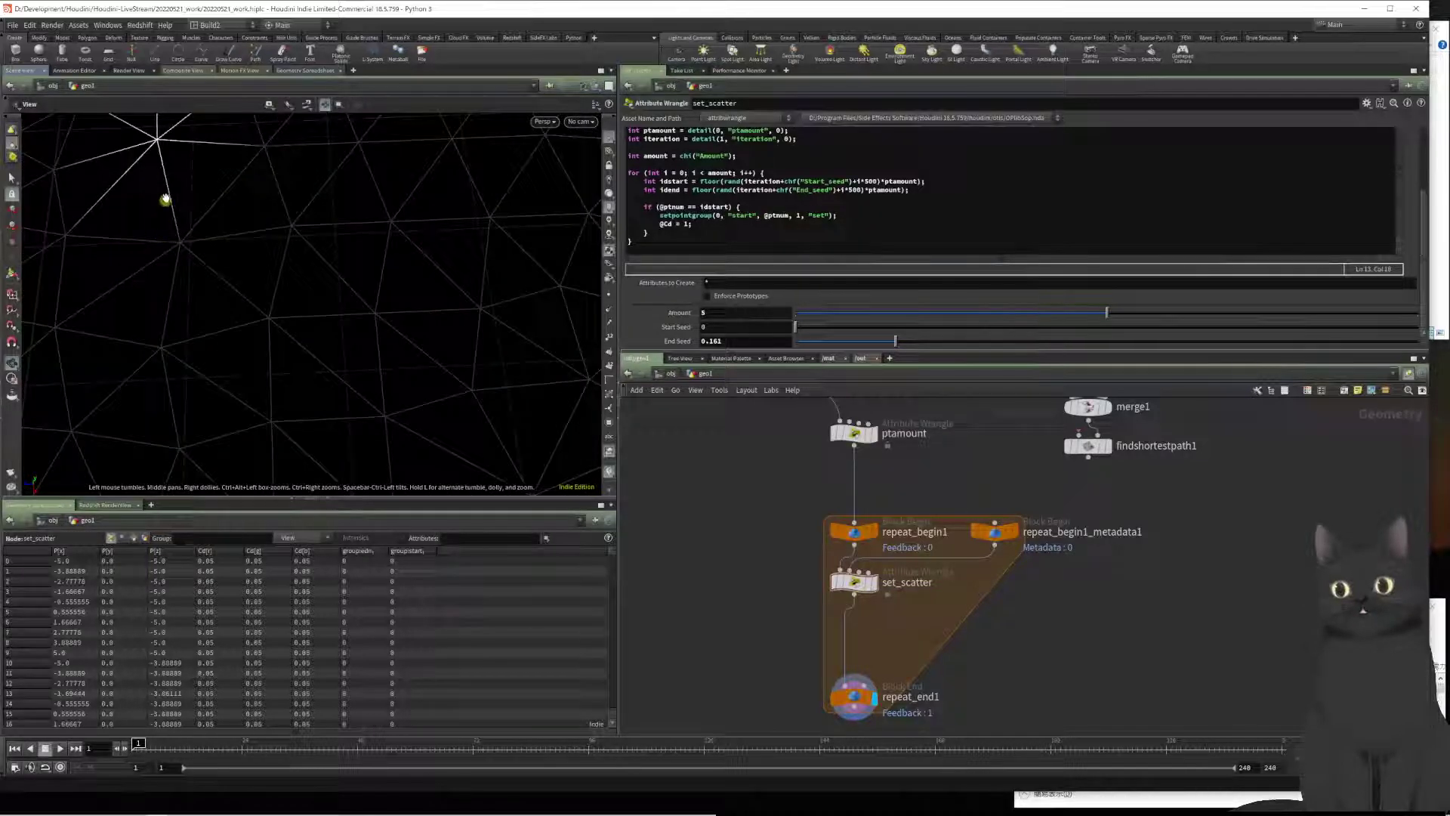
pyautogui.scroll(-5, 190, 267)
pyautogui.scroll(-10, 190, 266)
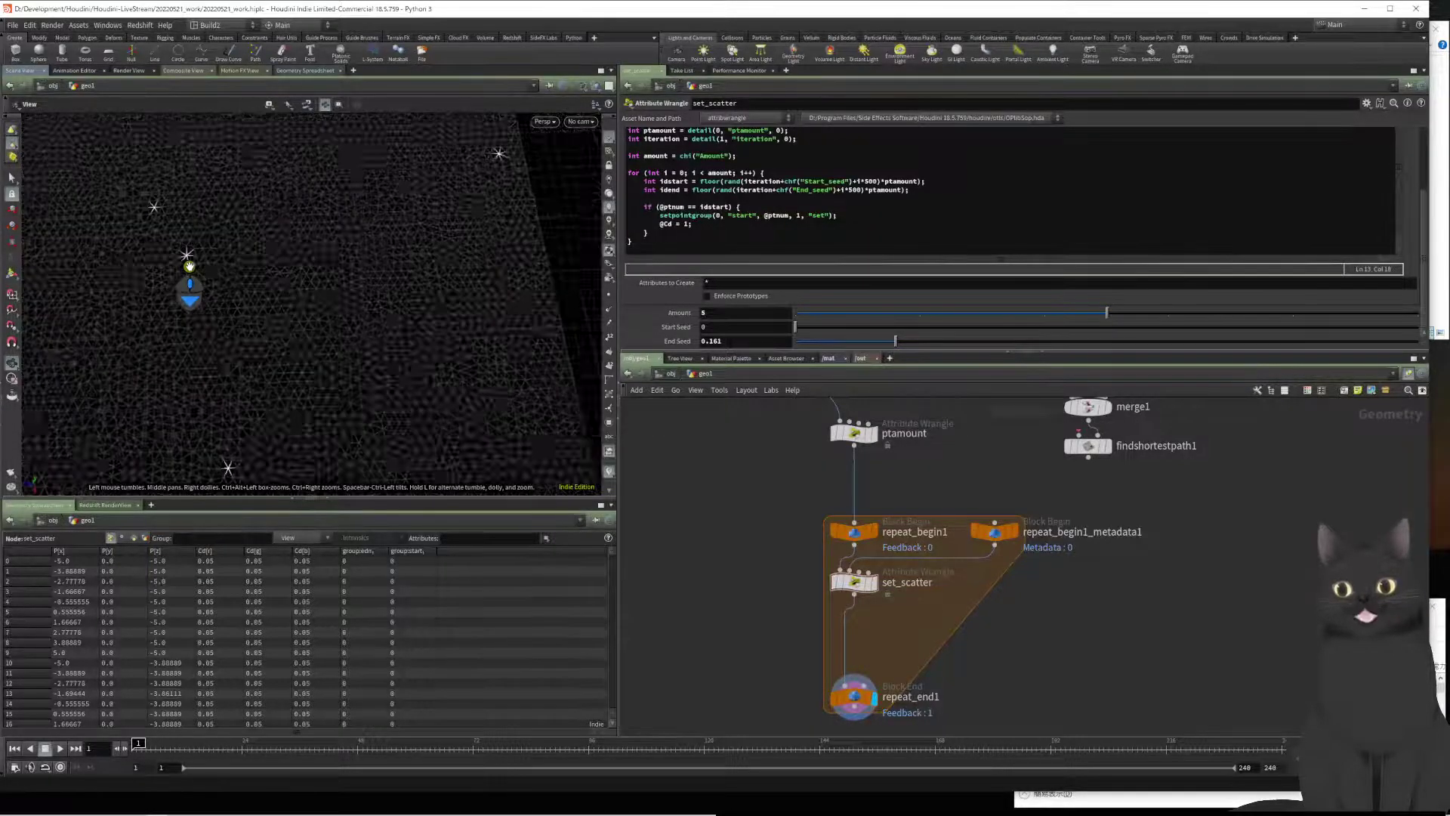
pyautogui.moveTo(235, 288); pyautogui.dragTo(285, 290, button='middle')
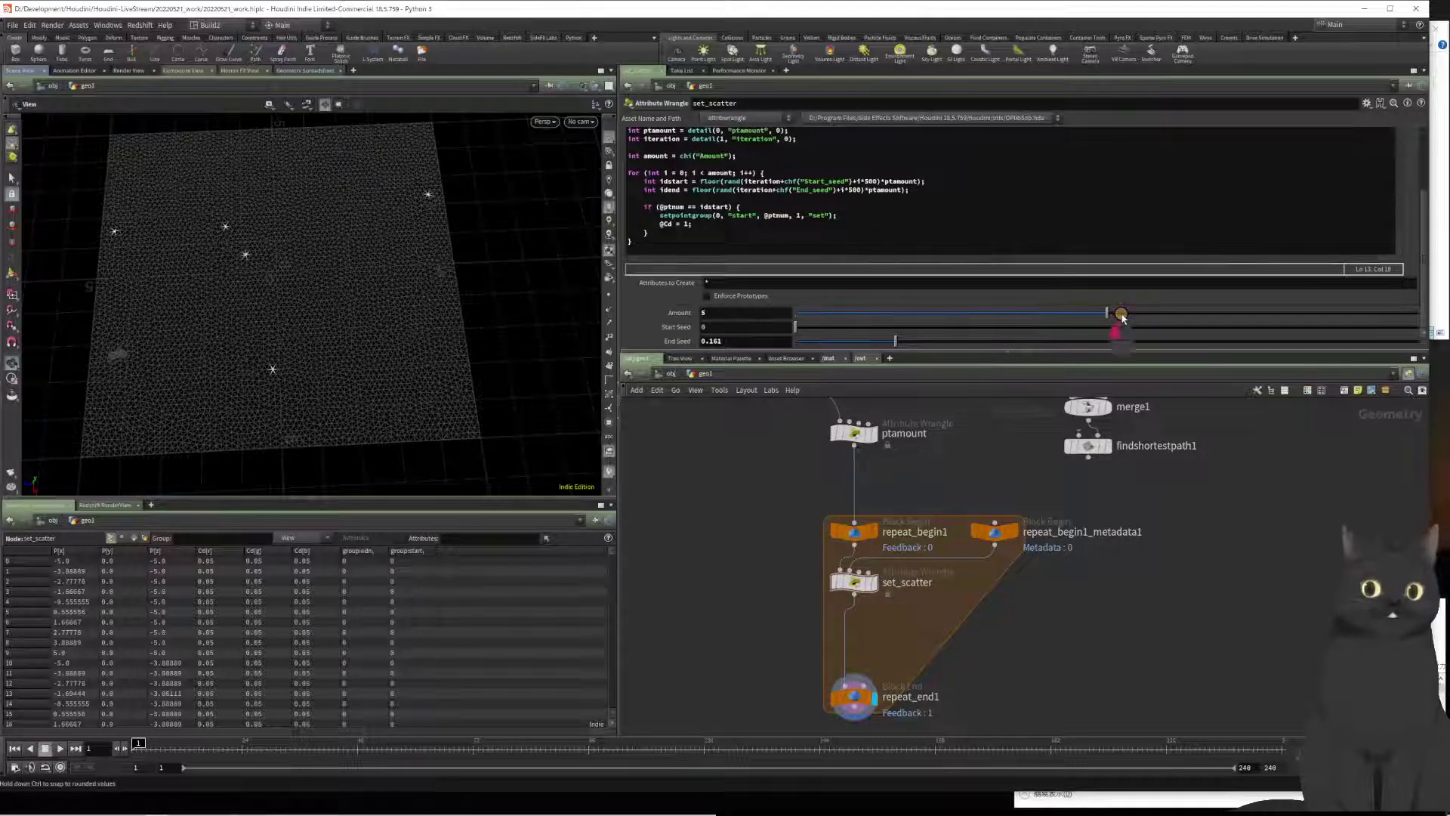
# Step: Try a higher Amount and different Start Seed values on the set_scatter wrangle, restoring the original settings
pyautogui.moveTo(1121, 317); pyautogui.dragTo(1374, 308)
pyautogui.hotkey('ctrl', 'z')
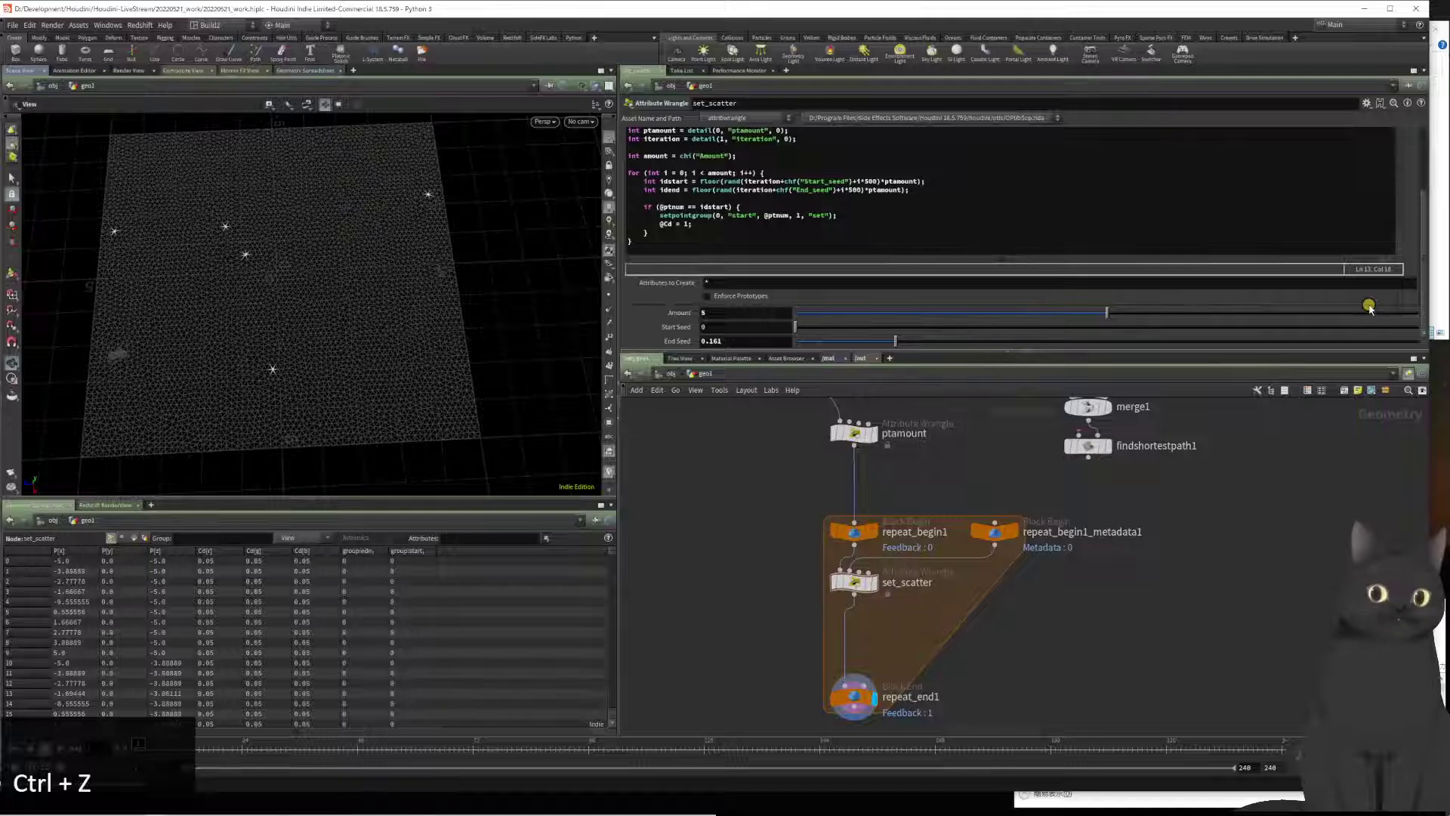
pyautogui.moveTo(829, 327); pyautogui.dragTo(679, 345)
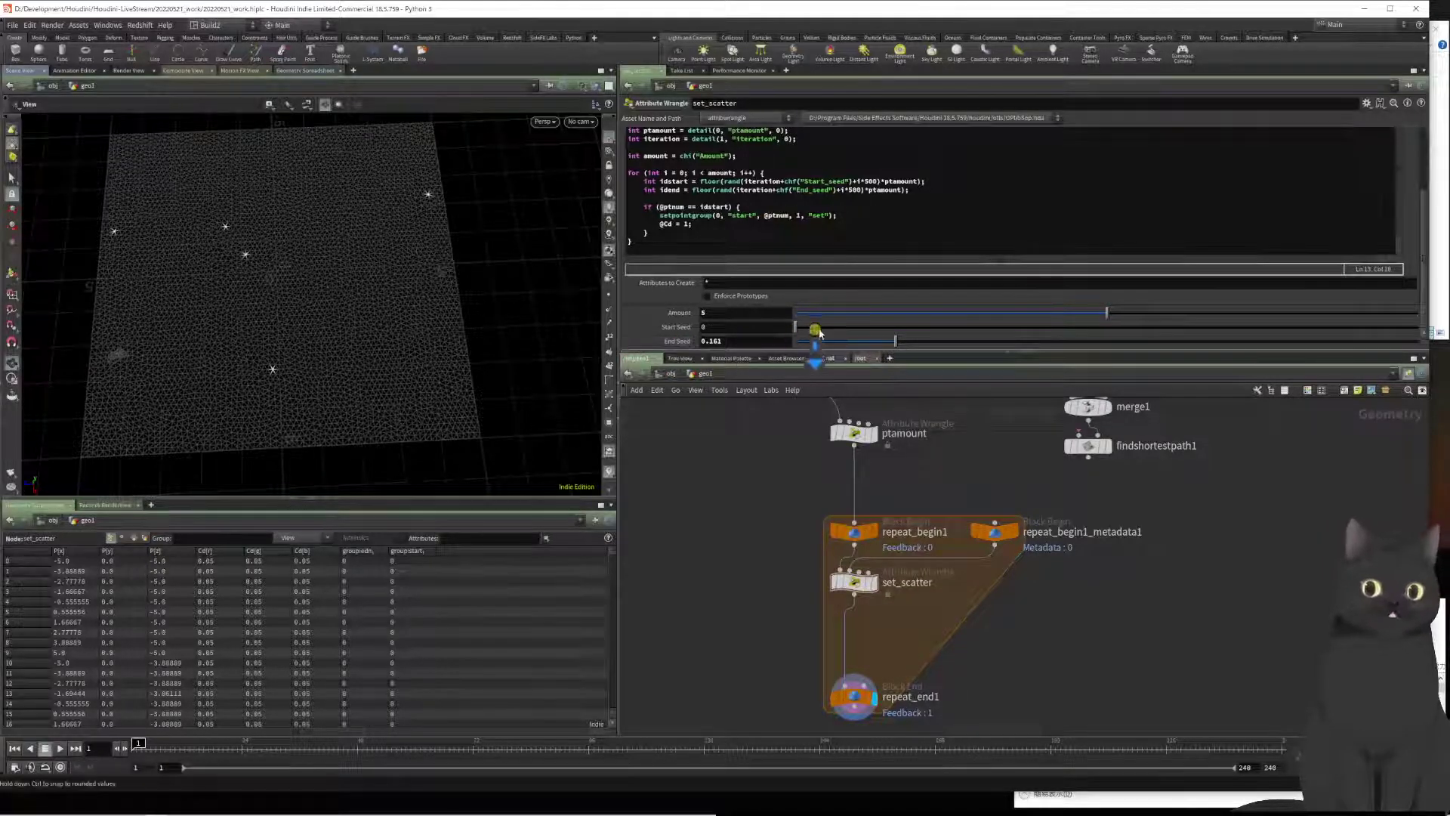
pyautogui.click(853, 224)
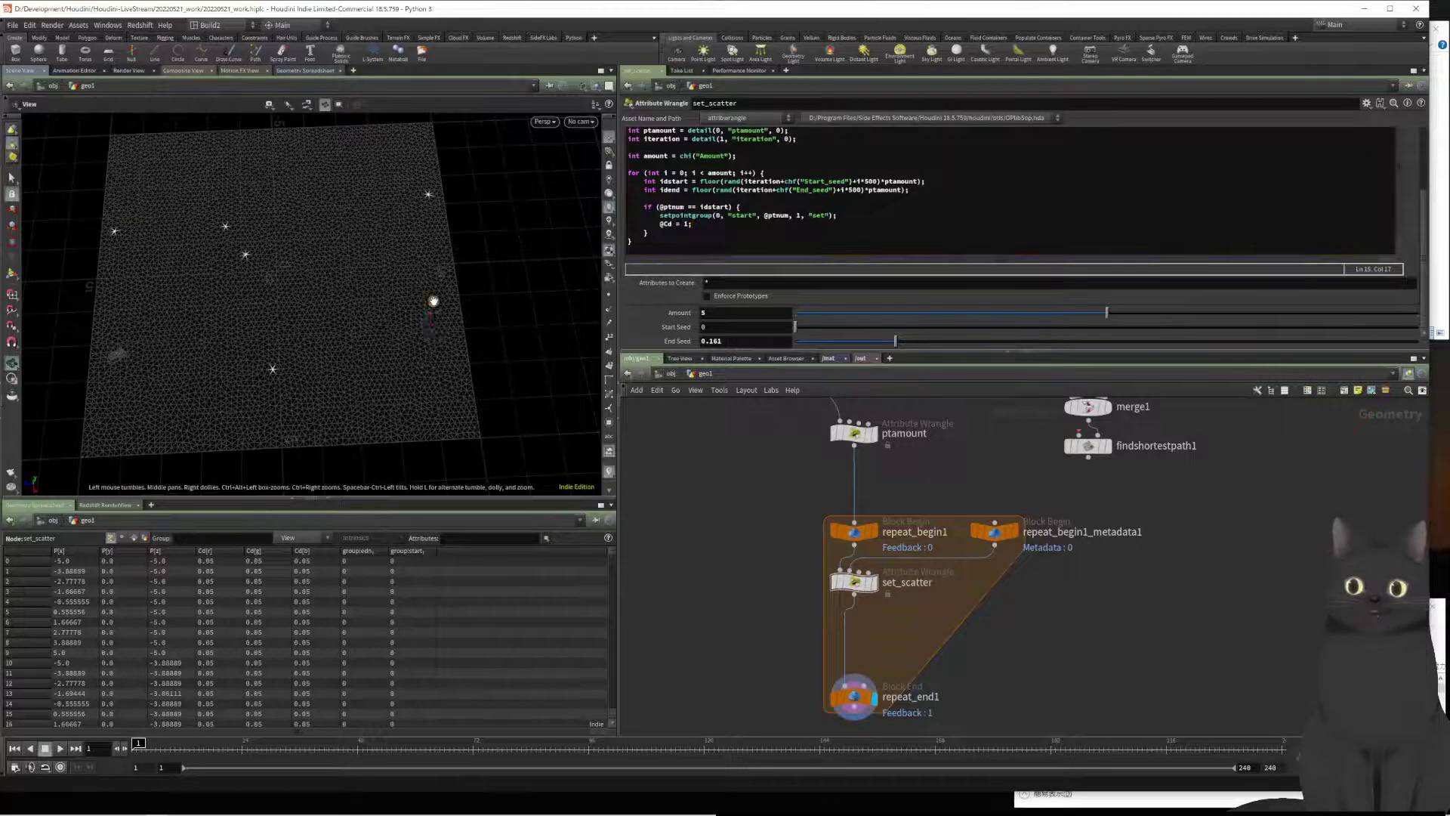
pyautogui.press('w')
pyautogui.press('w')
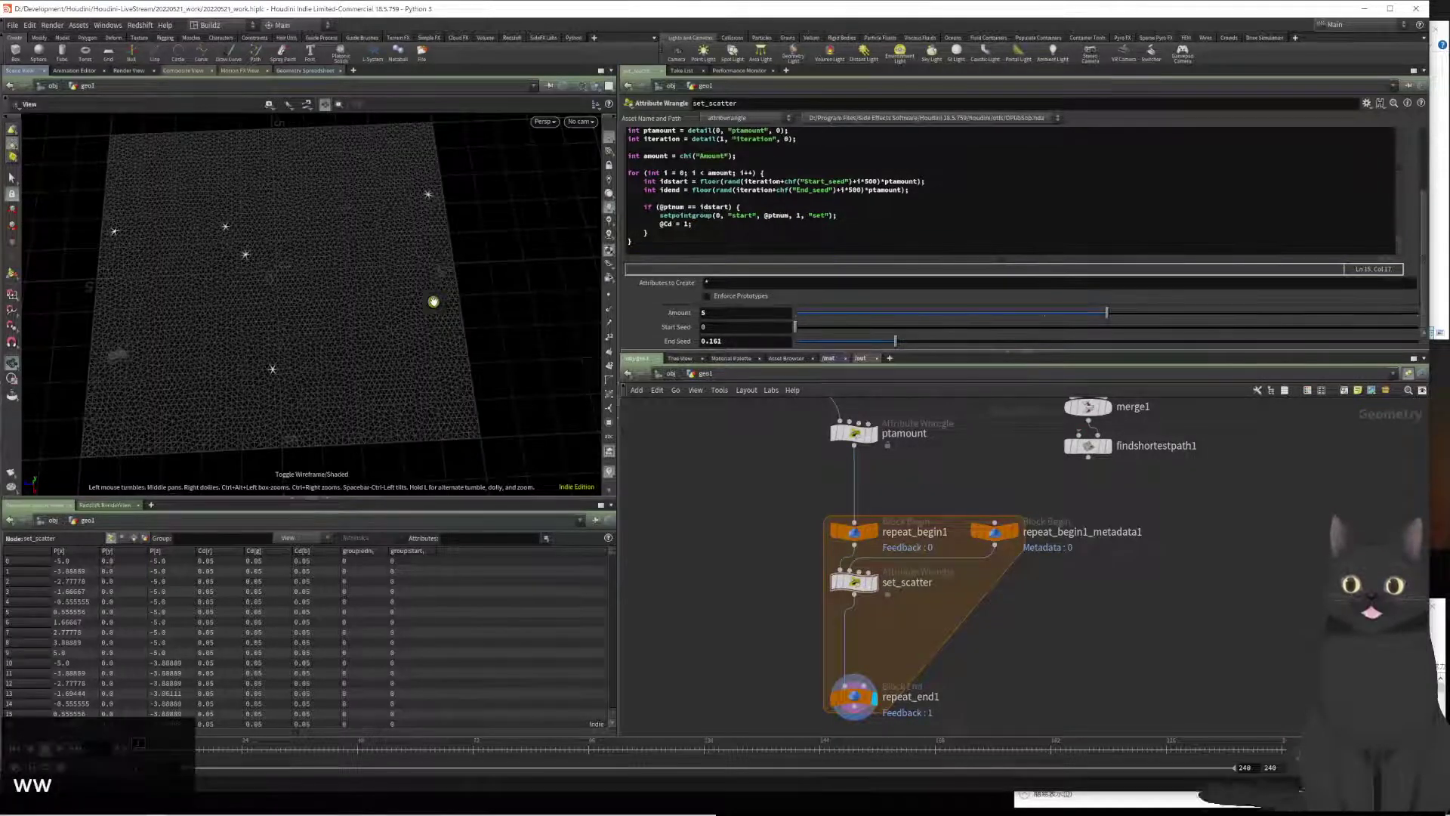
# Step: Add the line vector endpos = point(0, "P", idend); after the if block inside the for loop
pyautogui.click(974, 229)
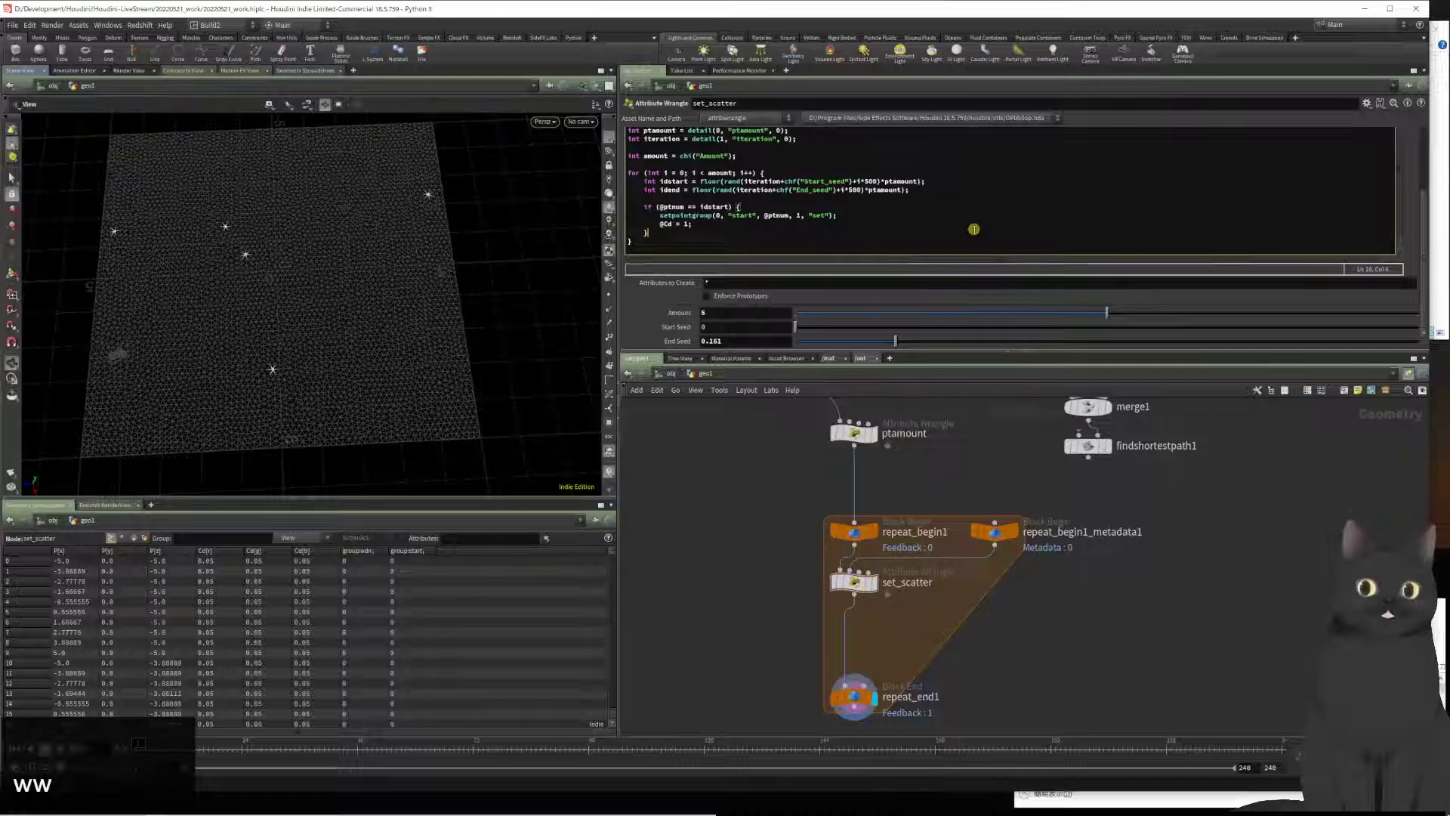
pyautogui.press('Return')
pyautogui.write('vectro')
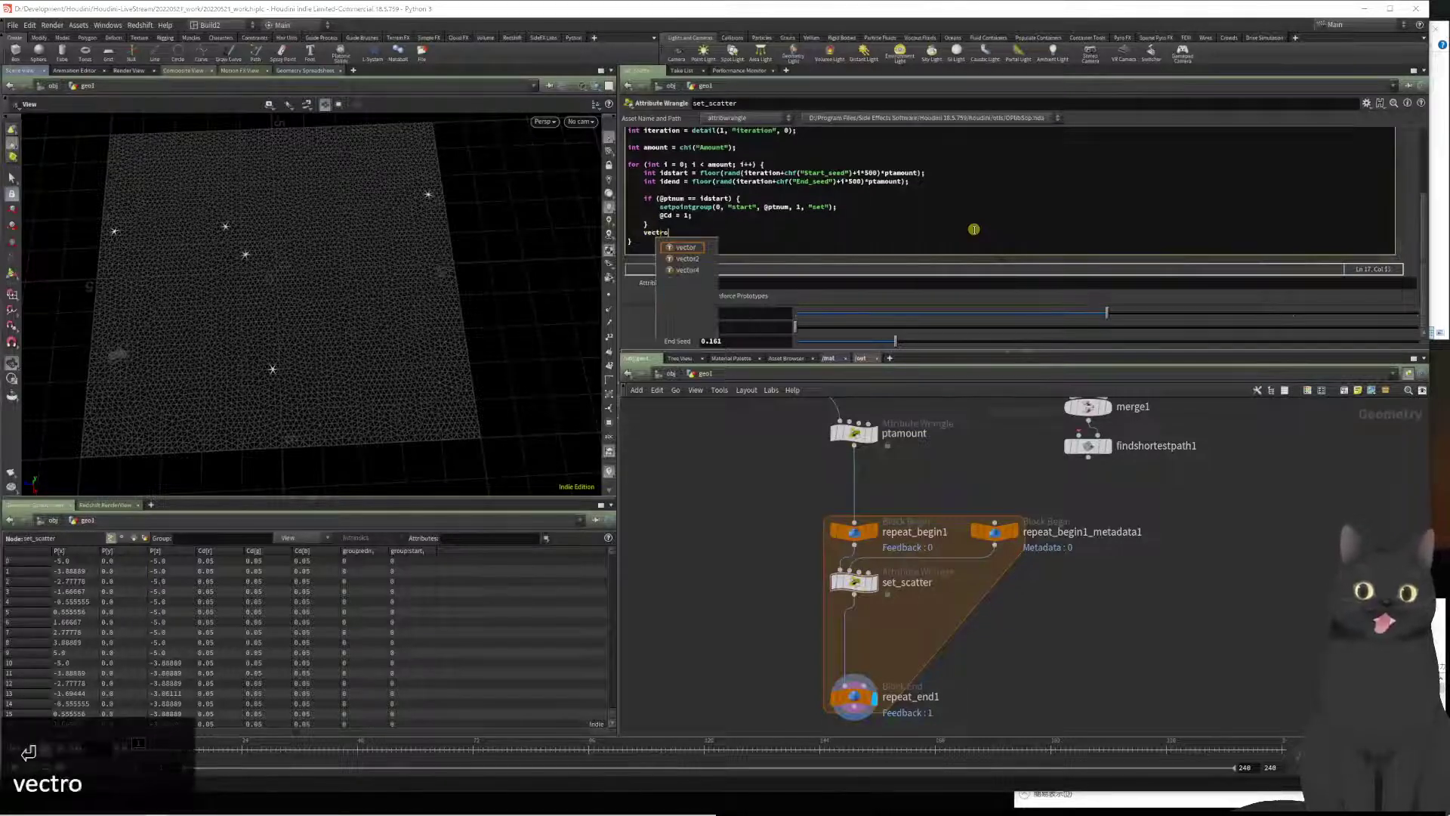
pyautogui.press('BackSpace')
pyautogui.press('BackSpace')
pyautogui.write('o')
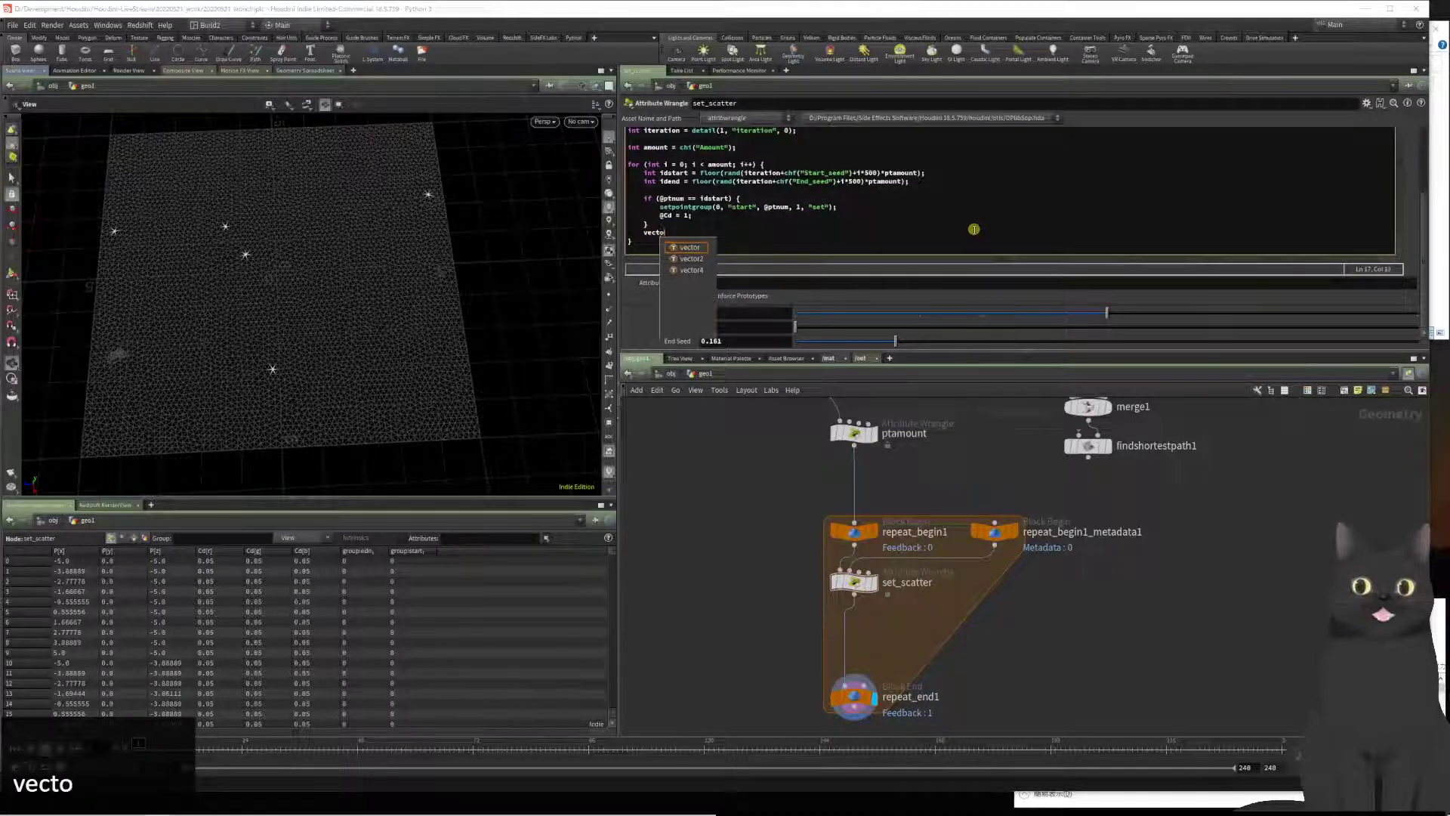
pyautogui.write('r endpos = ')
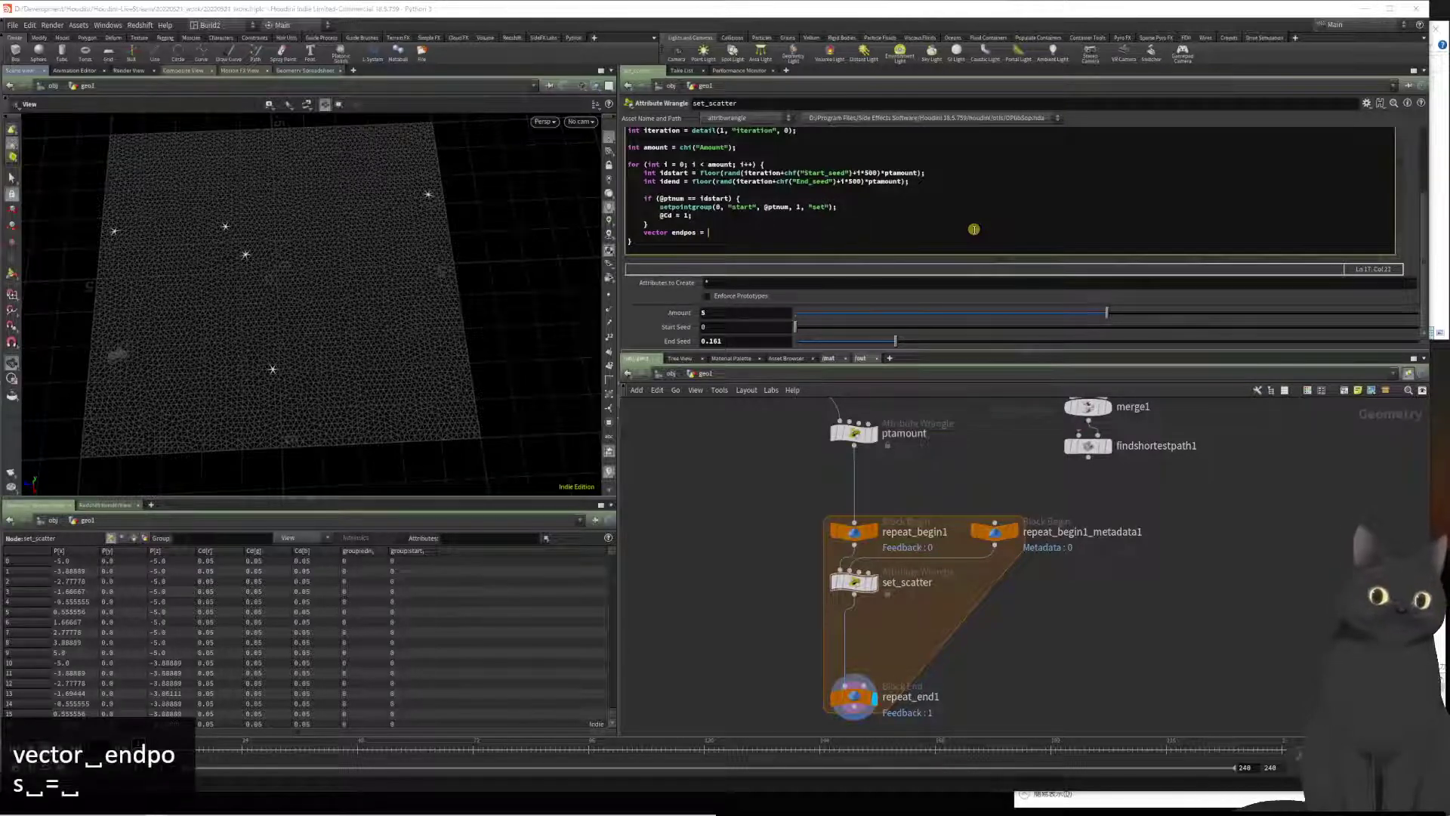
pyautogui.write('point(0')
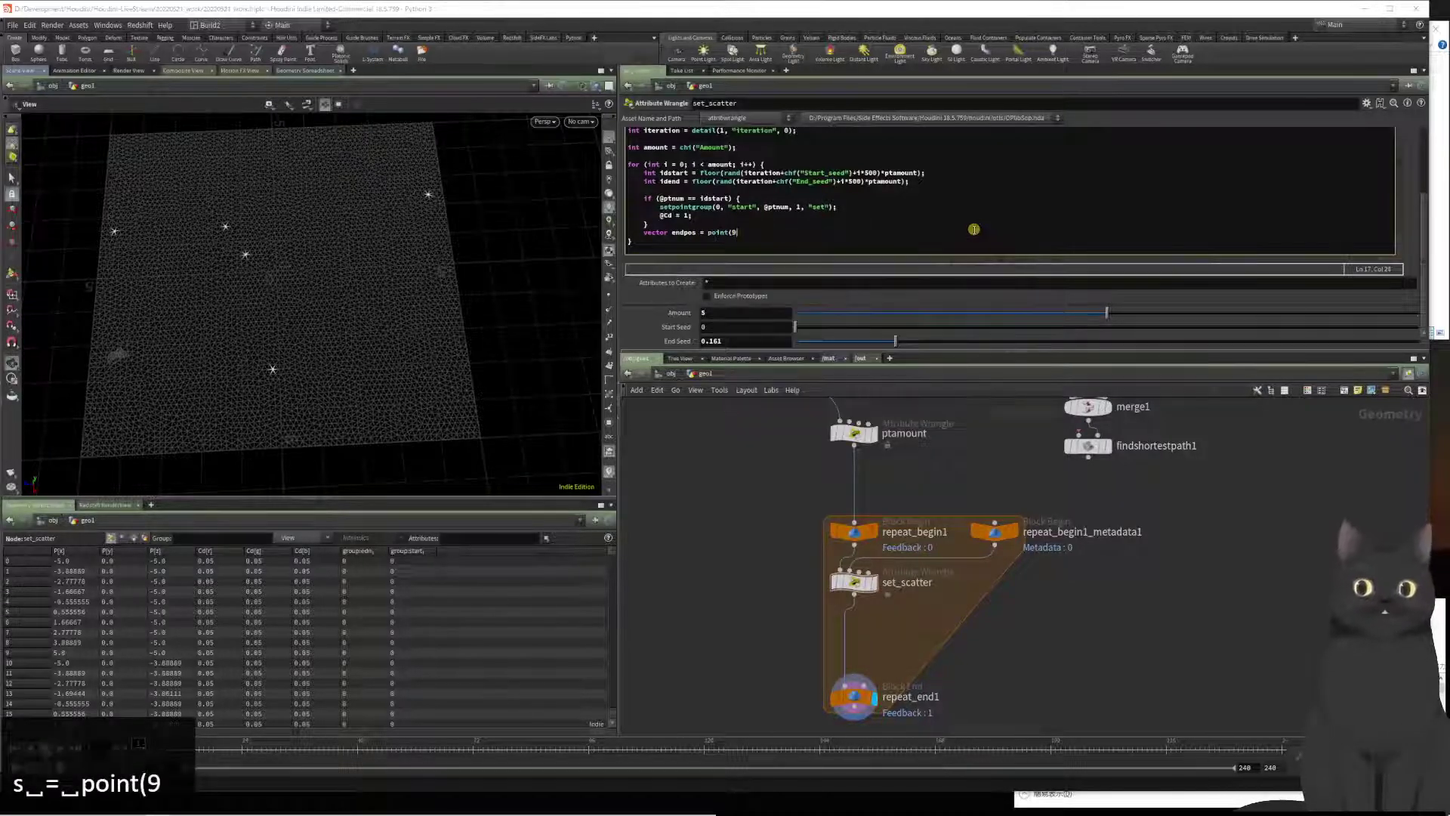
pyautogui.write(', ')
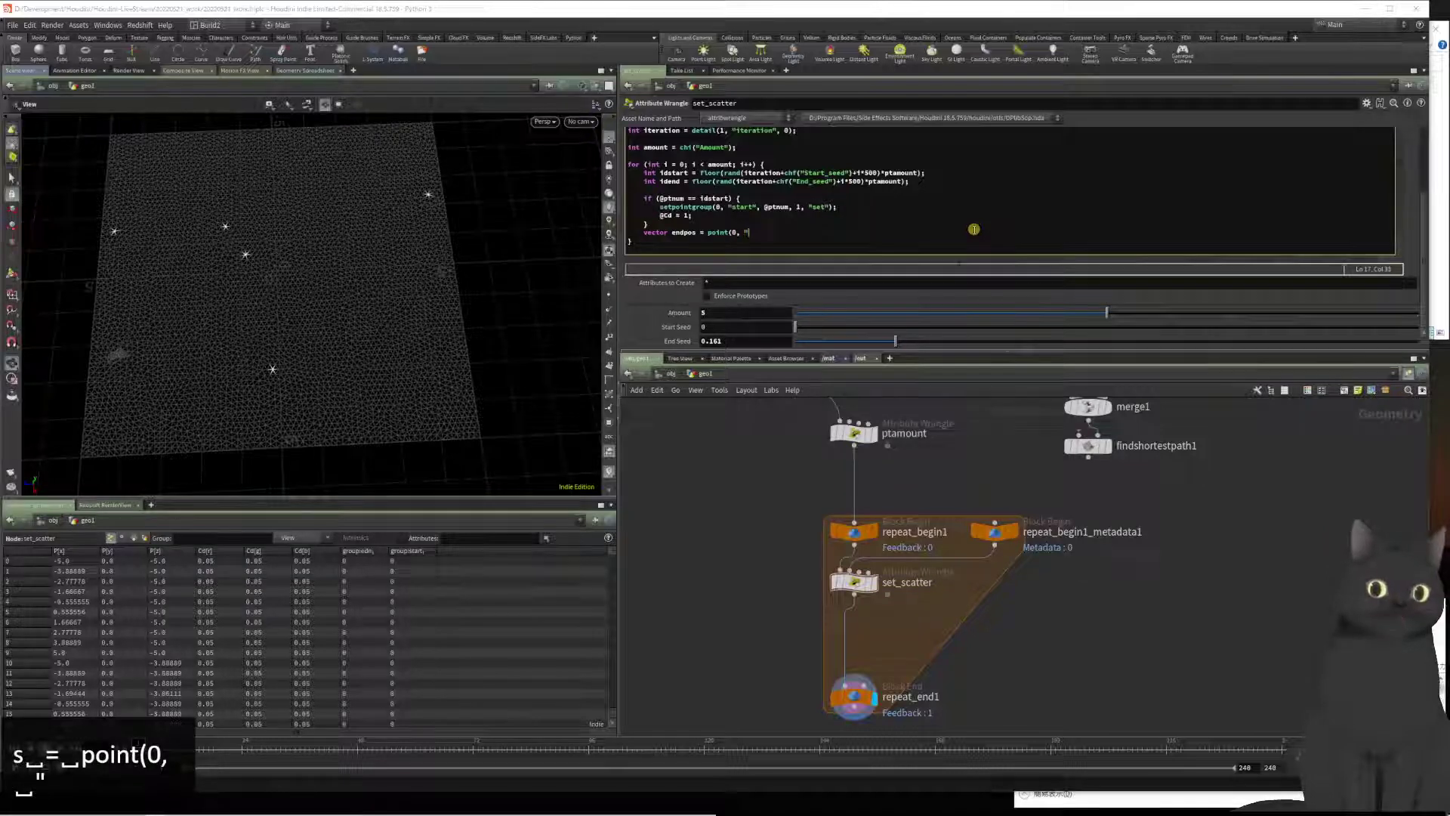
pyautogui.write('""')
pyautogui.write('P')
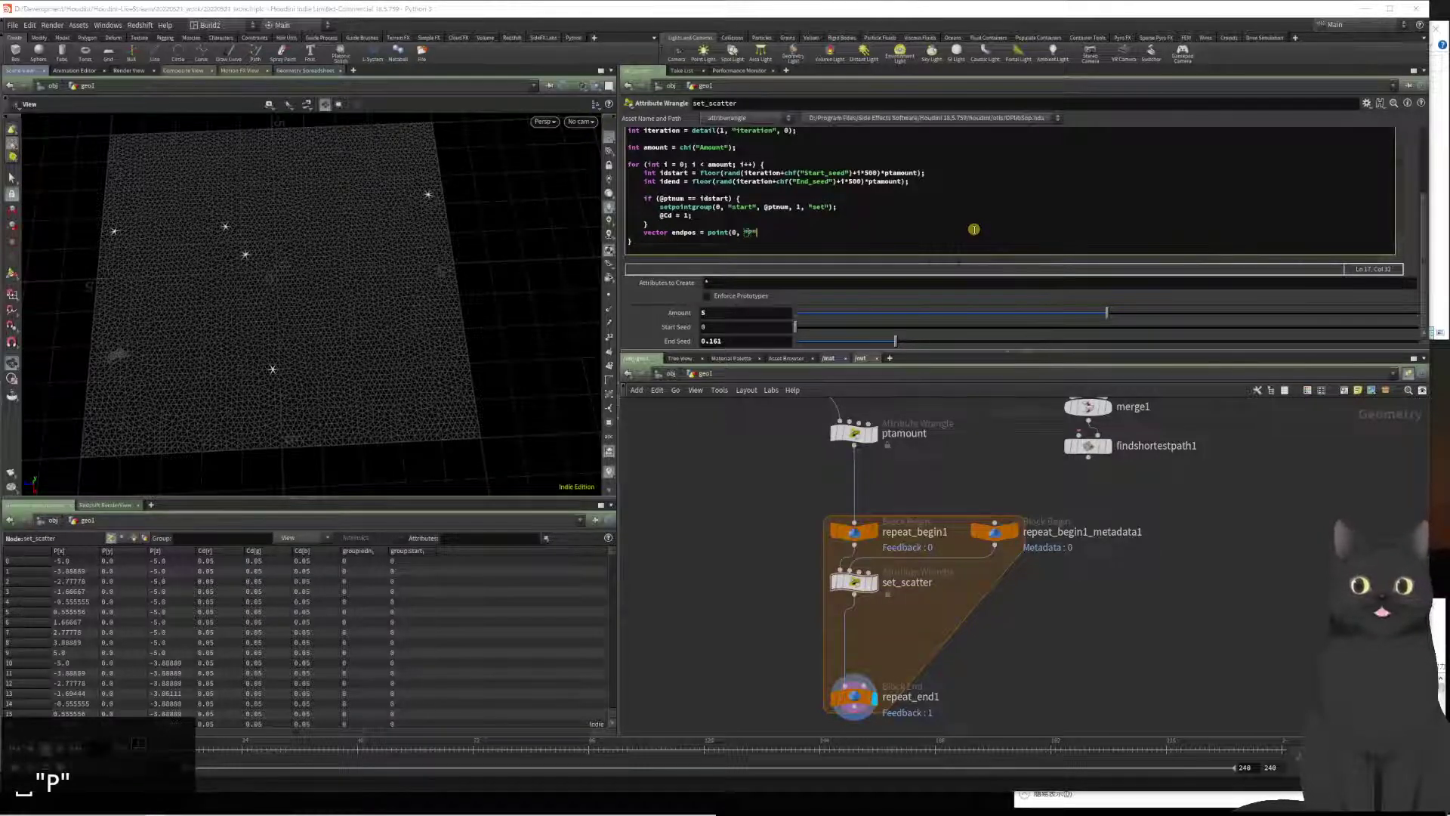
pyautogui.write(', idend')
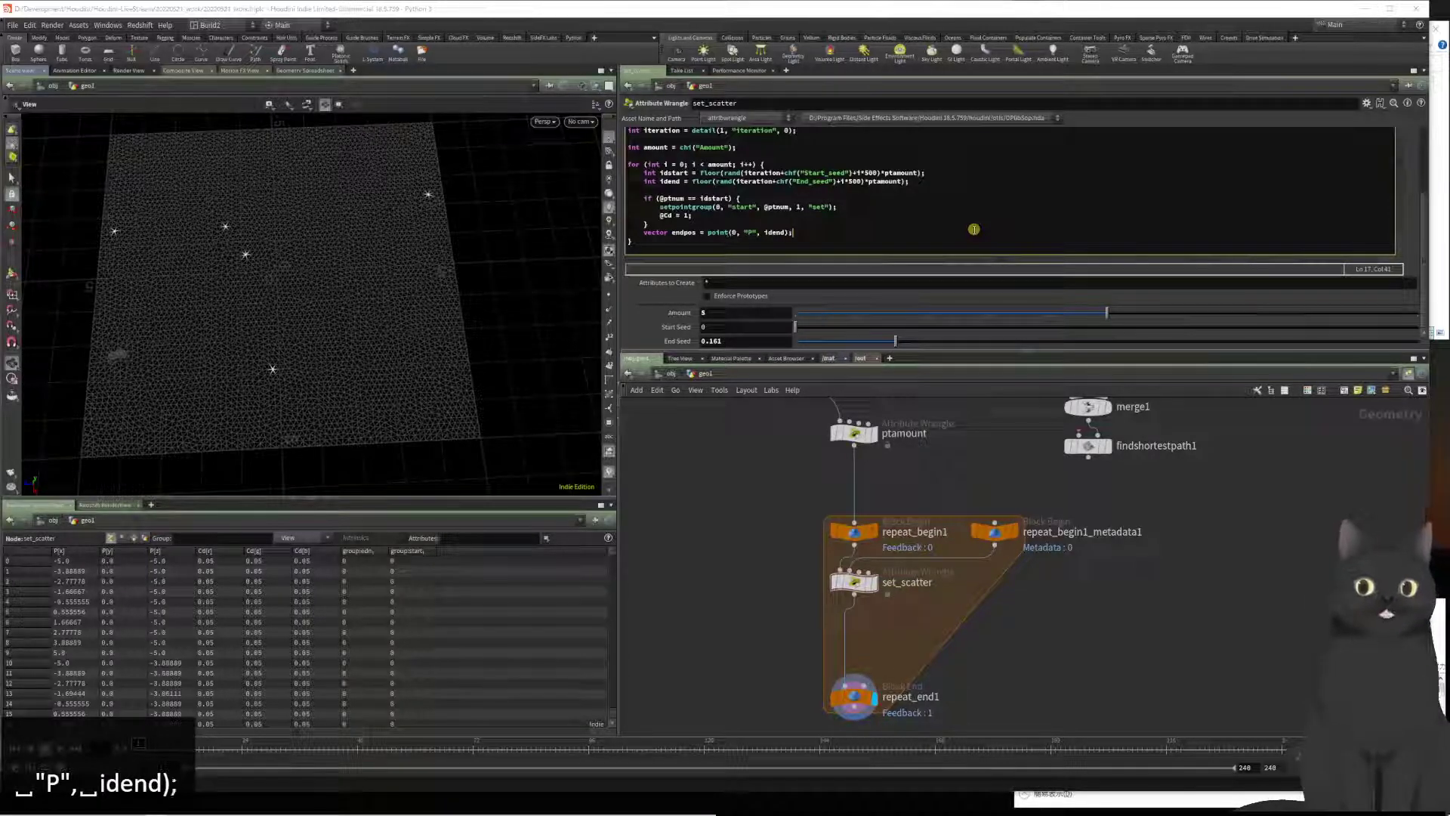
pyautogui.write(');')
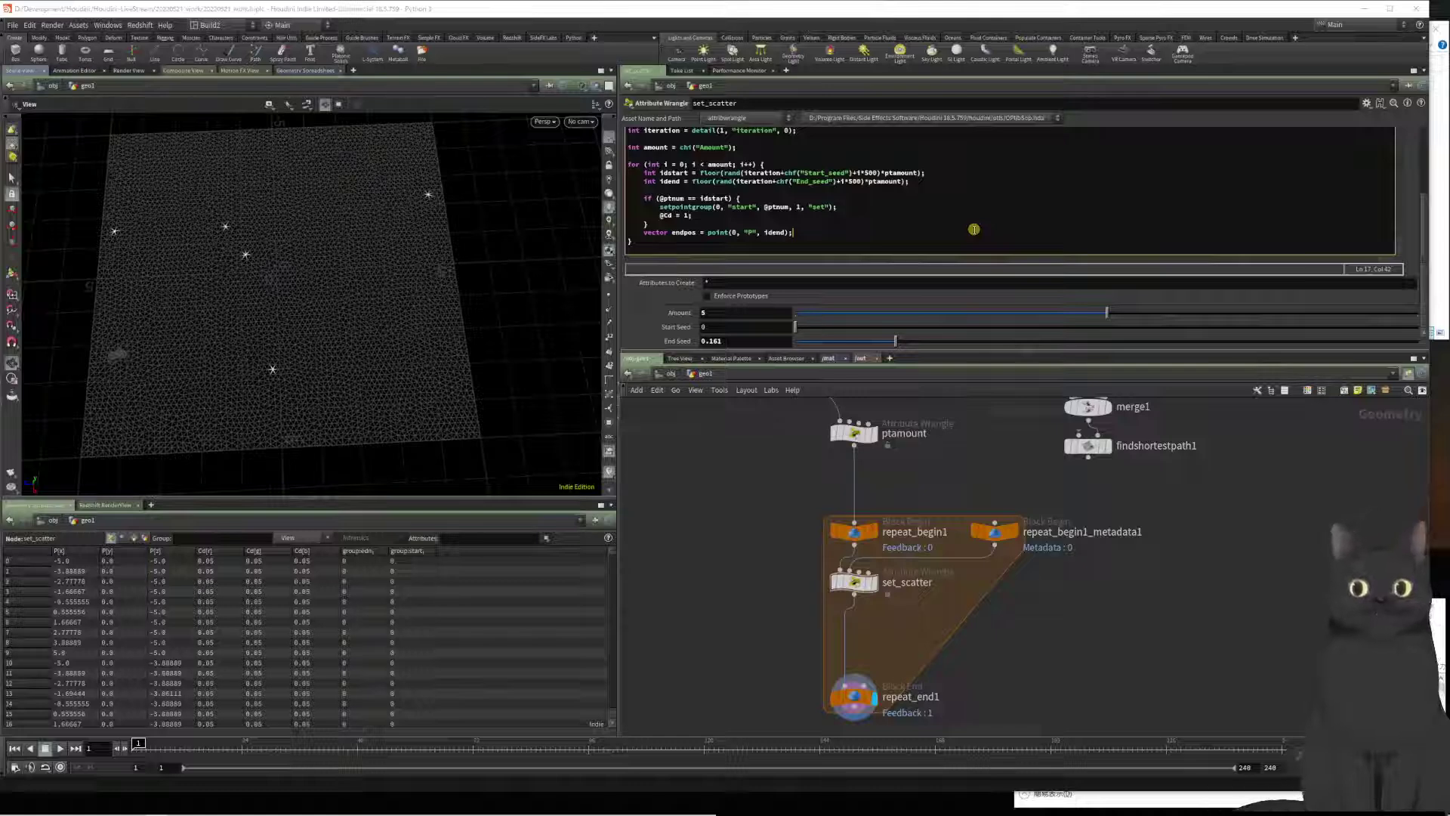
# Step: Add the line vector dir = @P - endpos; below the endpos declaration in the for loop
pyautogui.press('Return')
pyautogui.write('vectr')
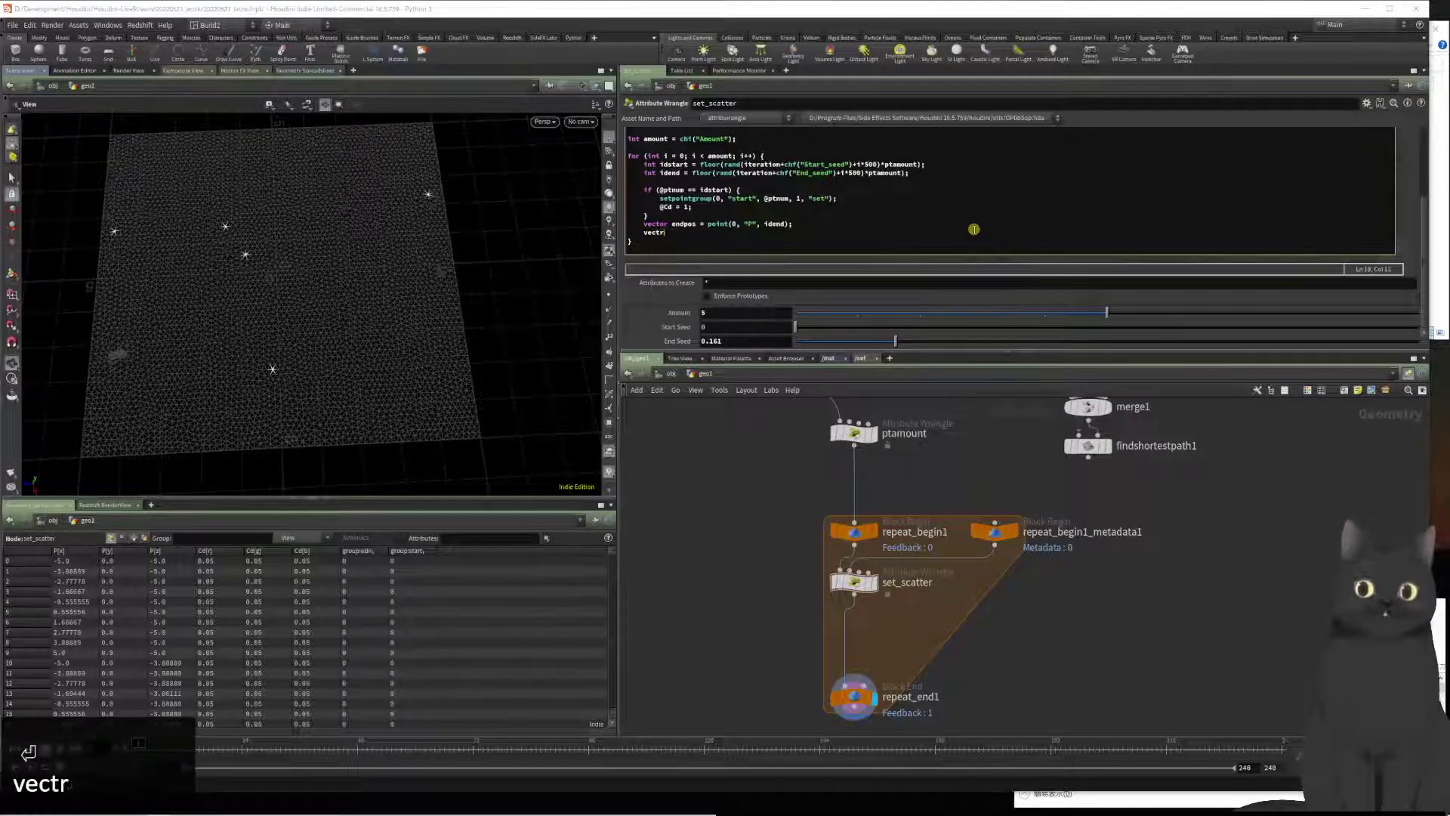
pyautogui.write('o d')
pyautogui.press('BackSpace')
pyautogui.press('BackSpace')
pyautogui.press('BackSpace')
pyautogui.press('BackSpace')
pyautogui.write('o')
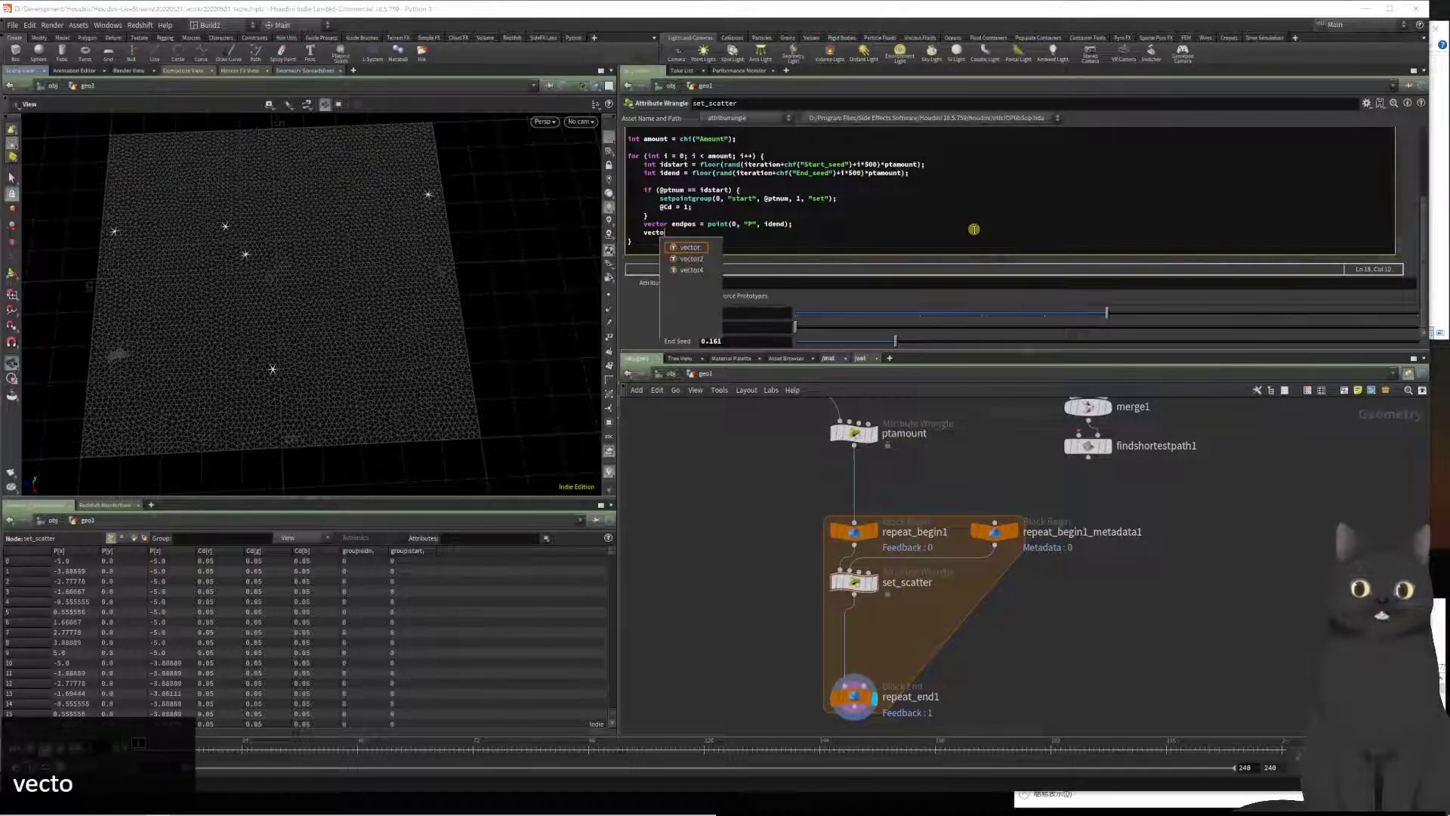
pyautogui.write('r dur')
pyautogui.press('BackSpace')
pyautogui.press('BackSpace')
pyautogui.write('i')
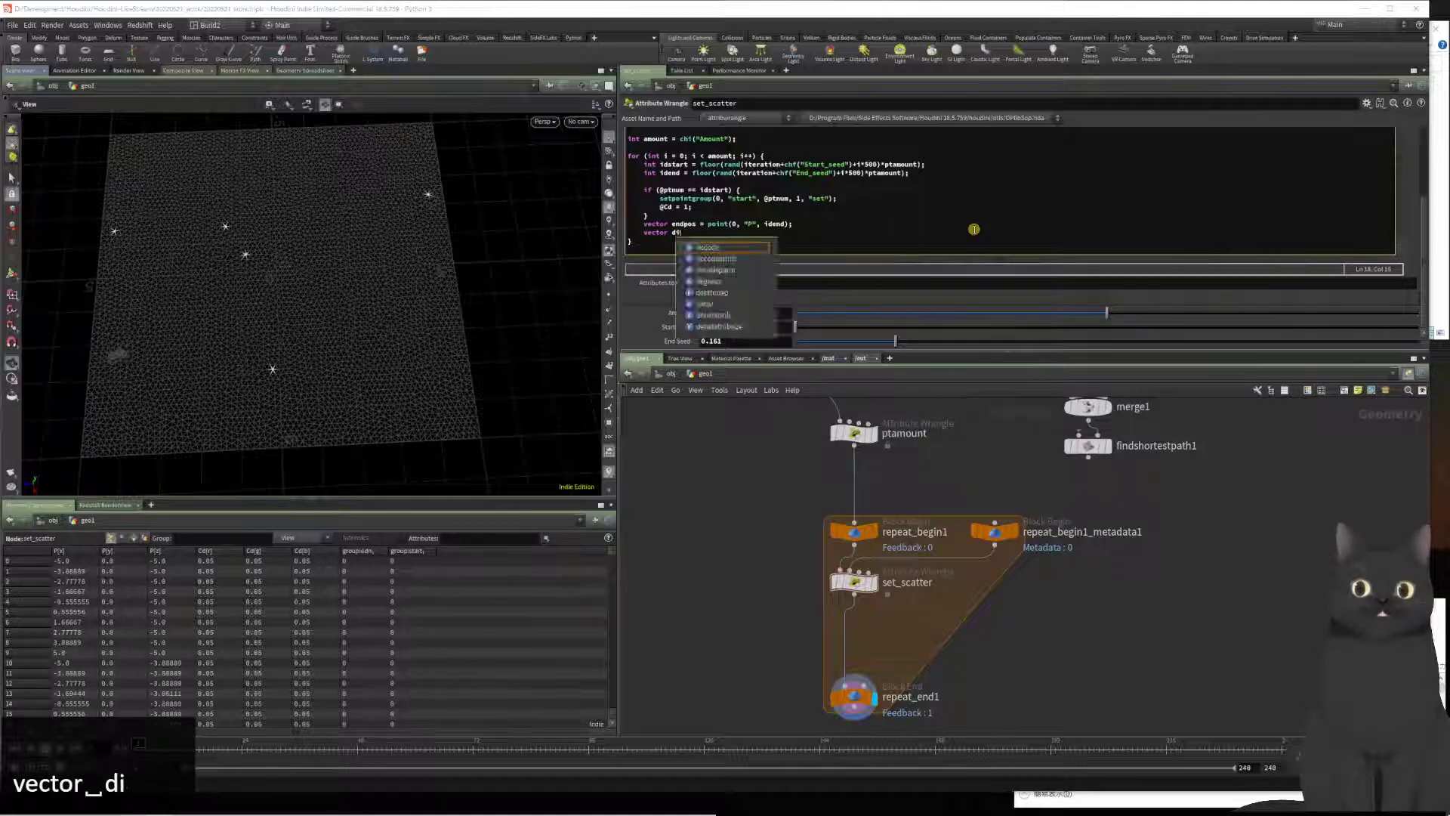
pyautogui.write('r  ')
pyautogui.write('= ')
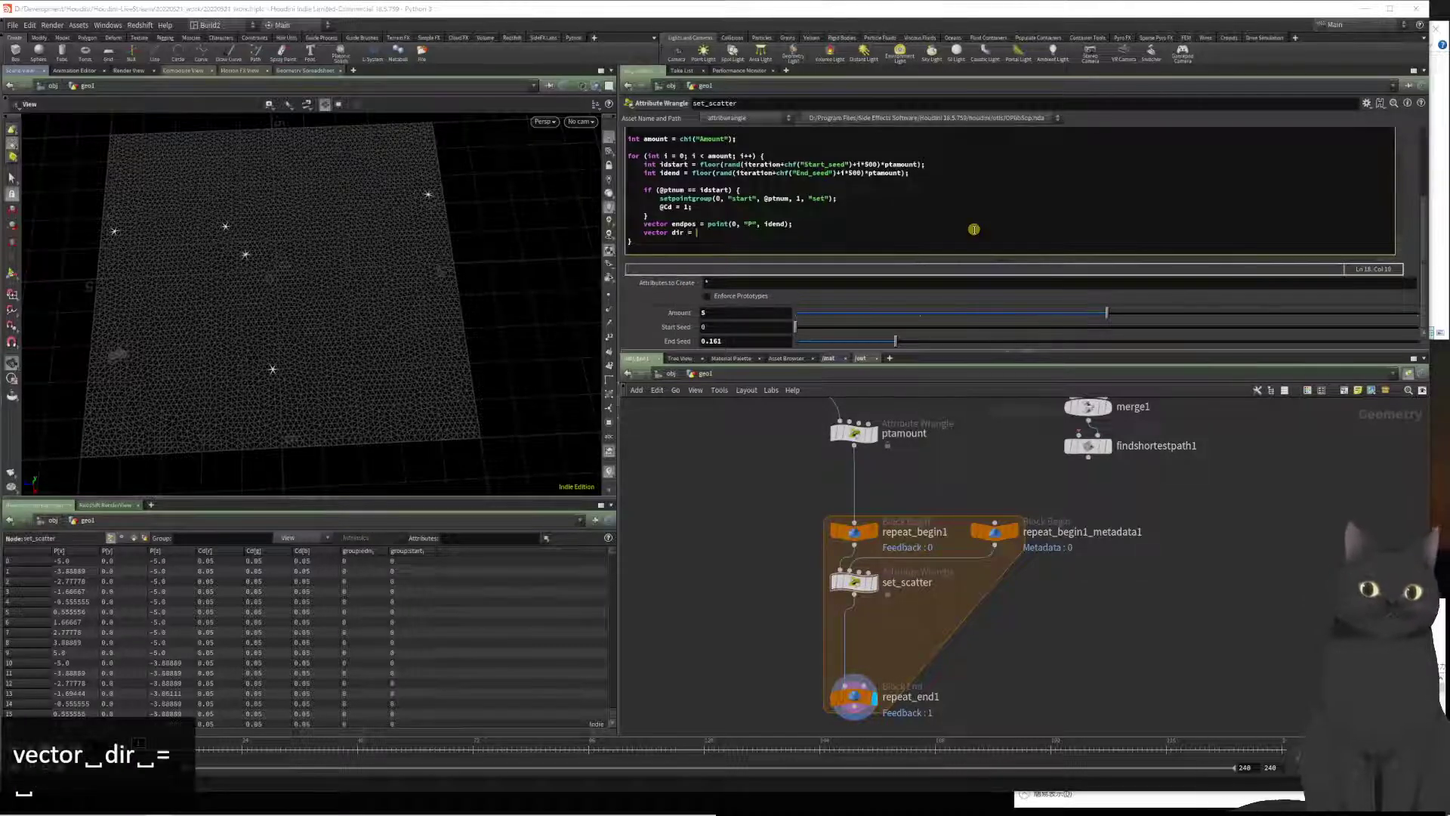
pyautogui.write('@P - ')
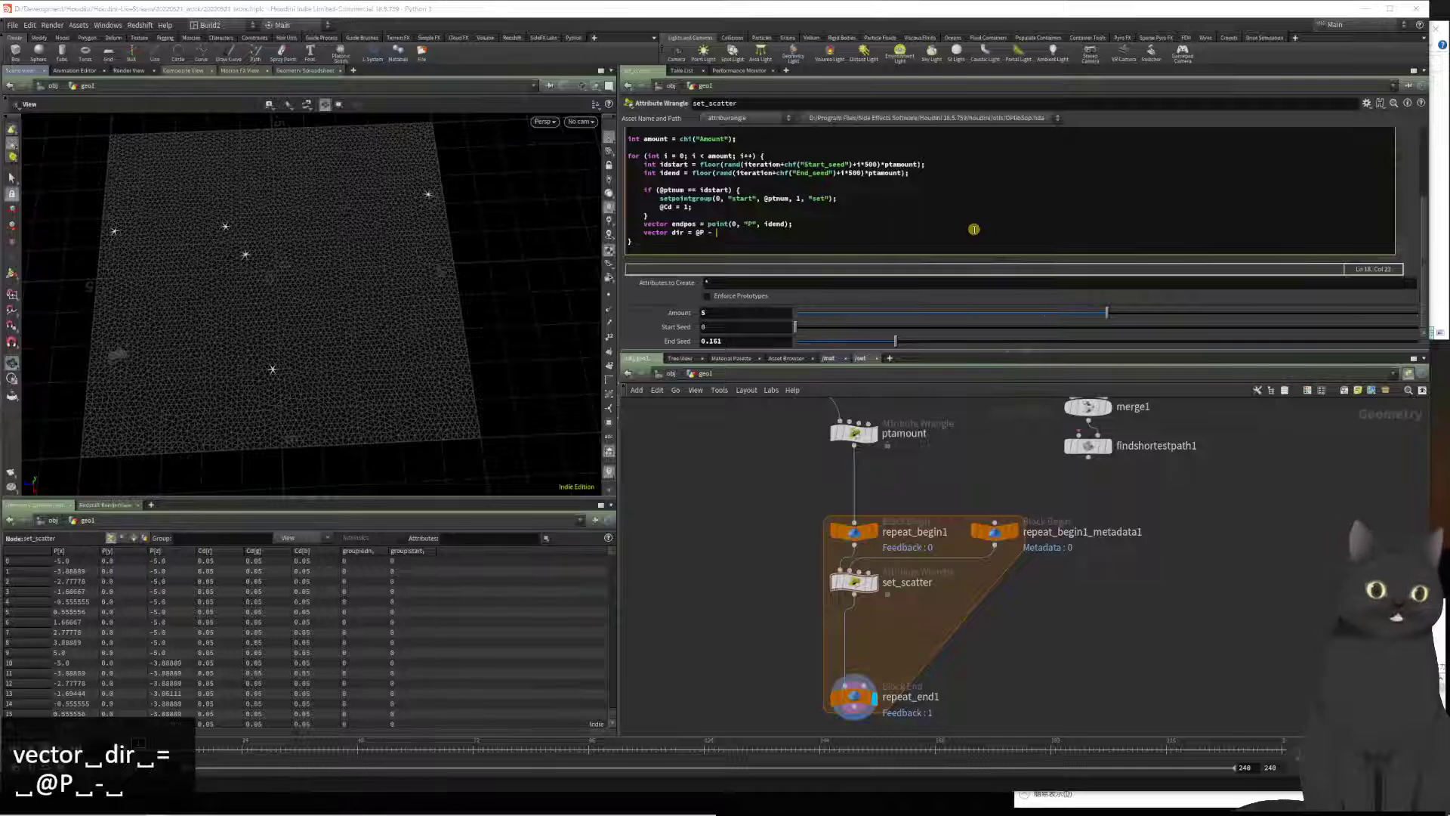
pyautogui.write('endpos;')
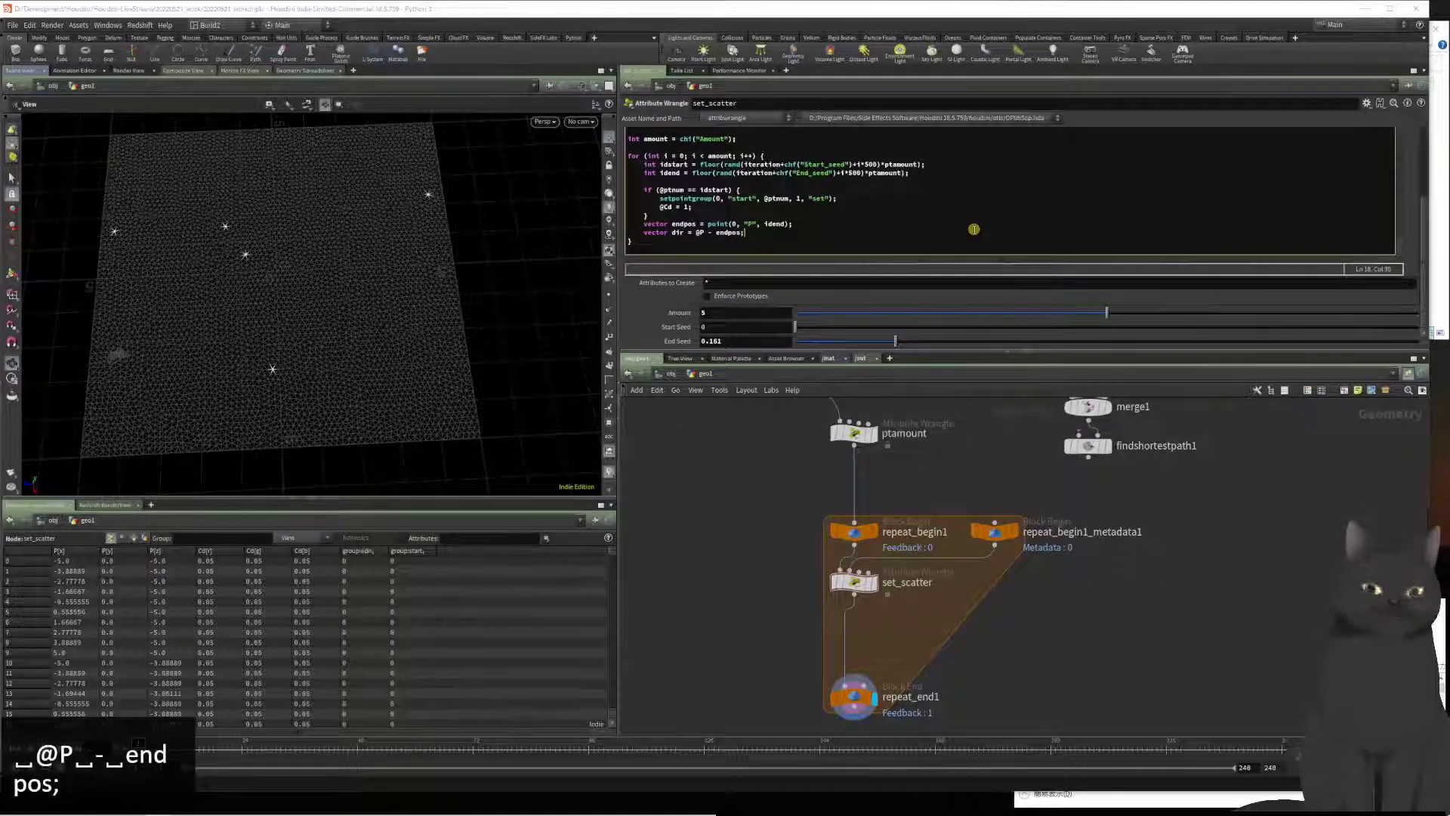
# Step: Wrap the @P - endpos expression of the dir vector in a normalize() call
pyautogui.press('Left')
pyautogui.press('Left')
pyautogui.press('Left')
pyautogui.press('Left')
pyautogui.press('Left')
pyautogui.press('Left')
pyautogui.press('Left')
pyautogui.press('Left')
pyautogui.press('Left')
pyautogui.press('Left')
pyautogui.press('Left')
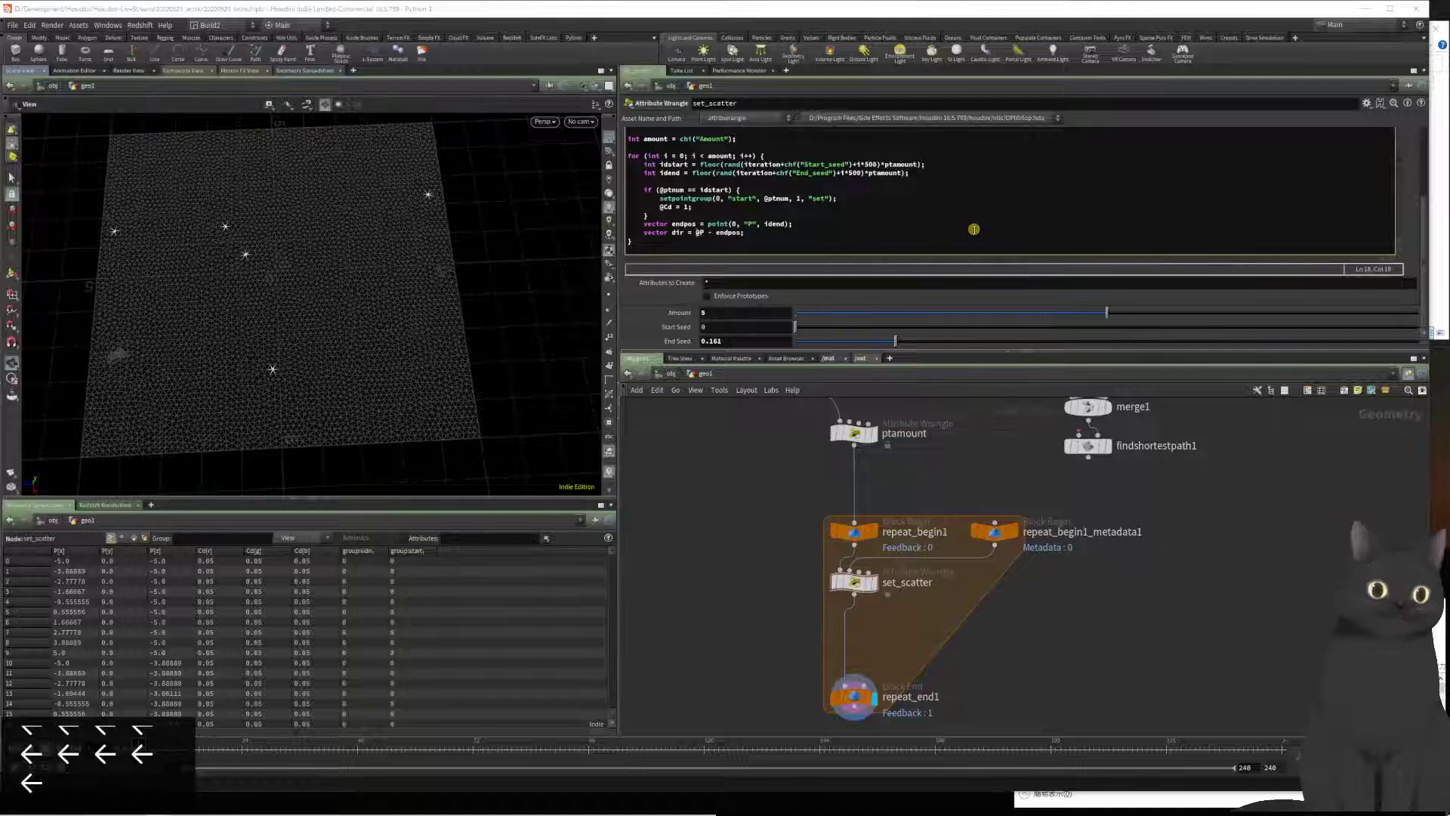
pyautogui.write('nor')
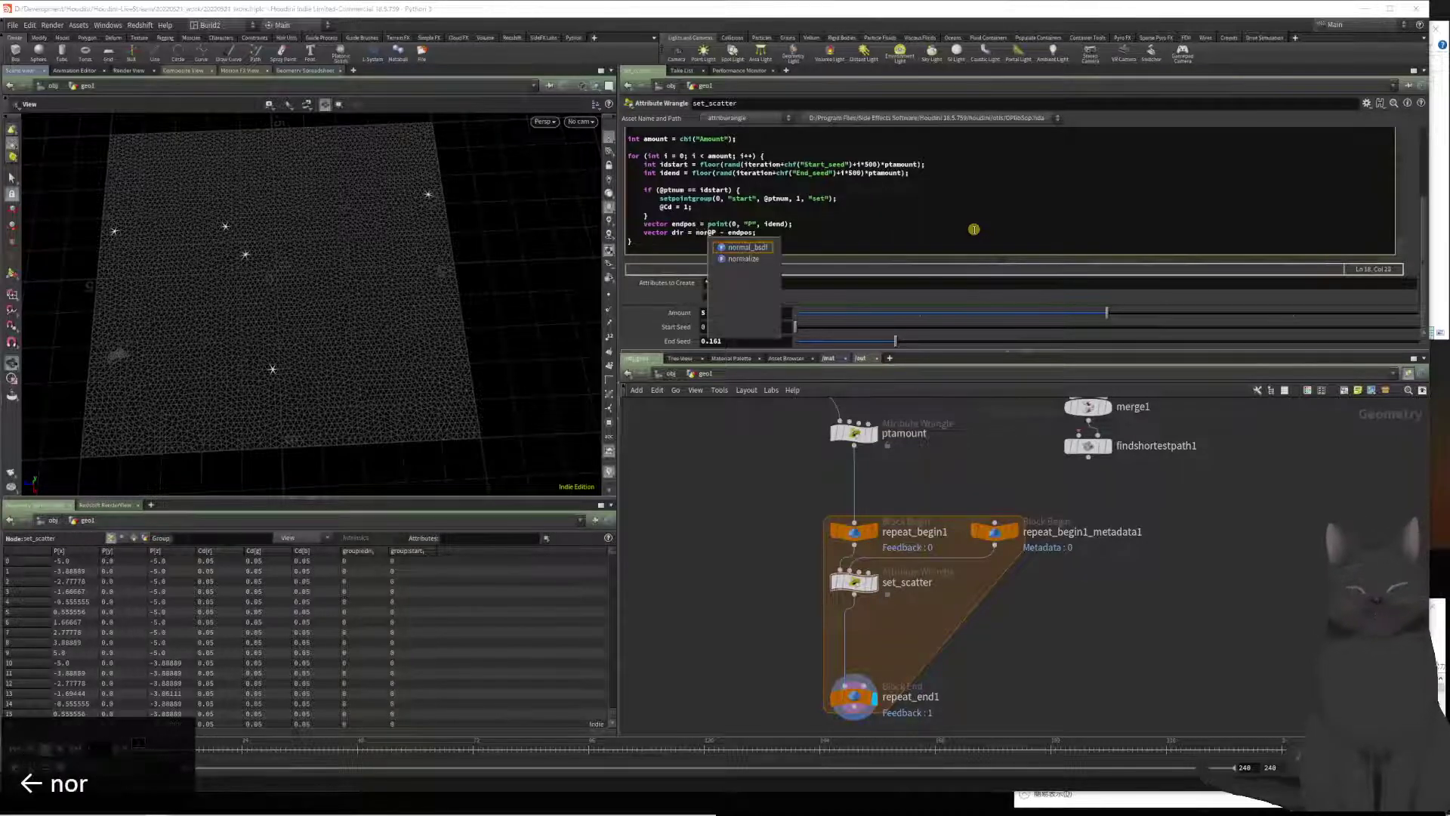
pyautogui.write('malize(')
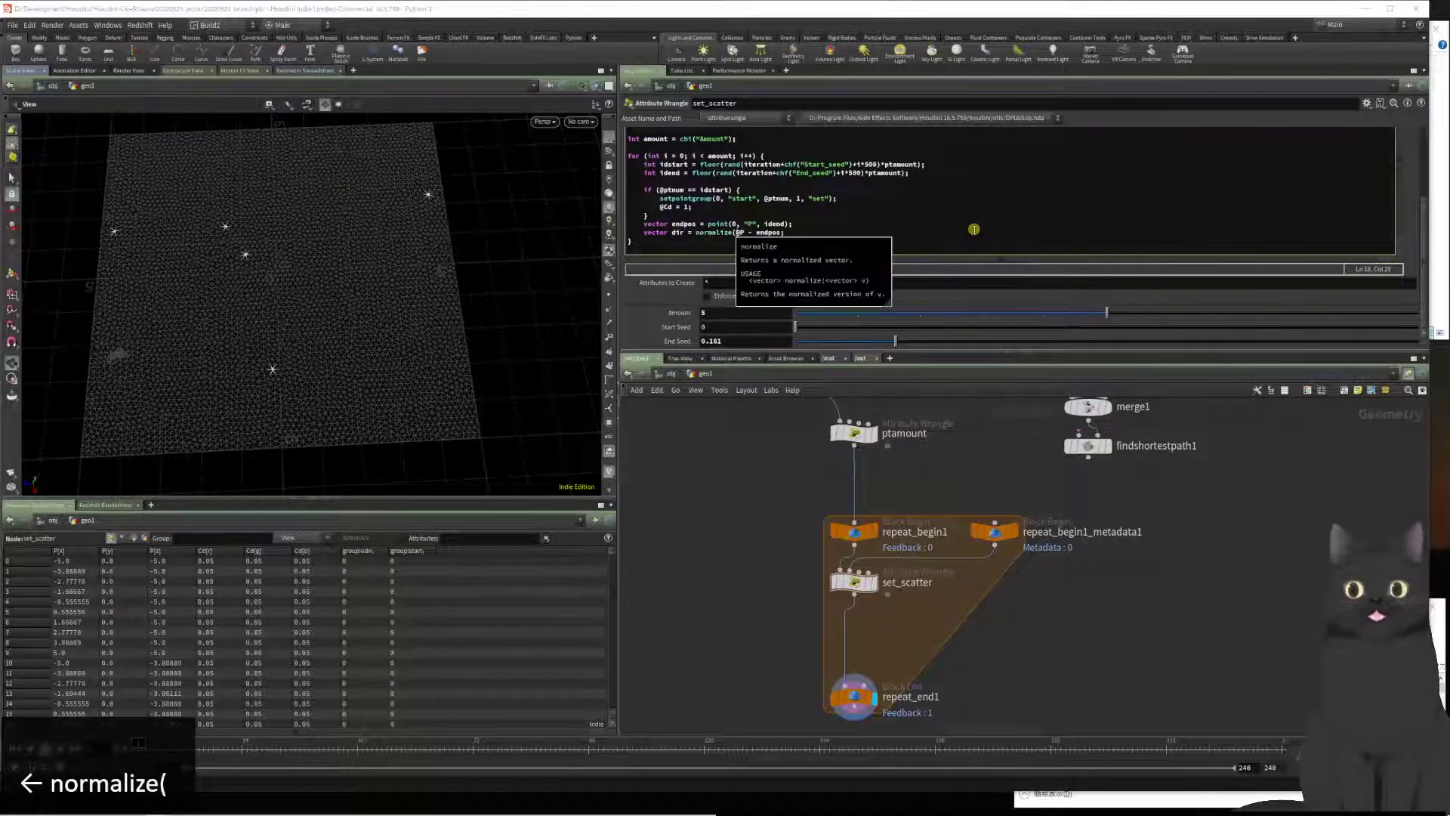
pyautogui.press('Delete')
pyautogui.hotkey('ctrl', 'z')
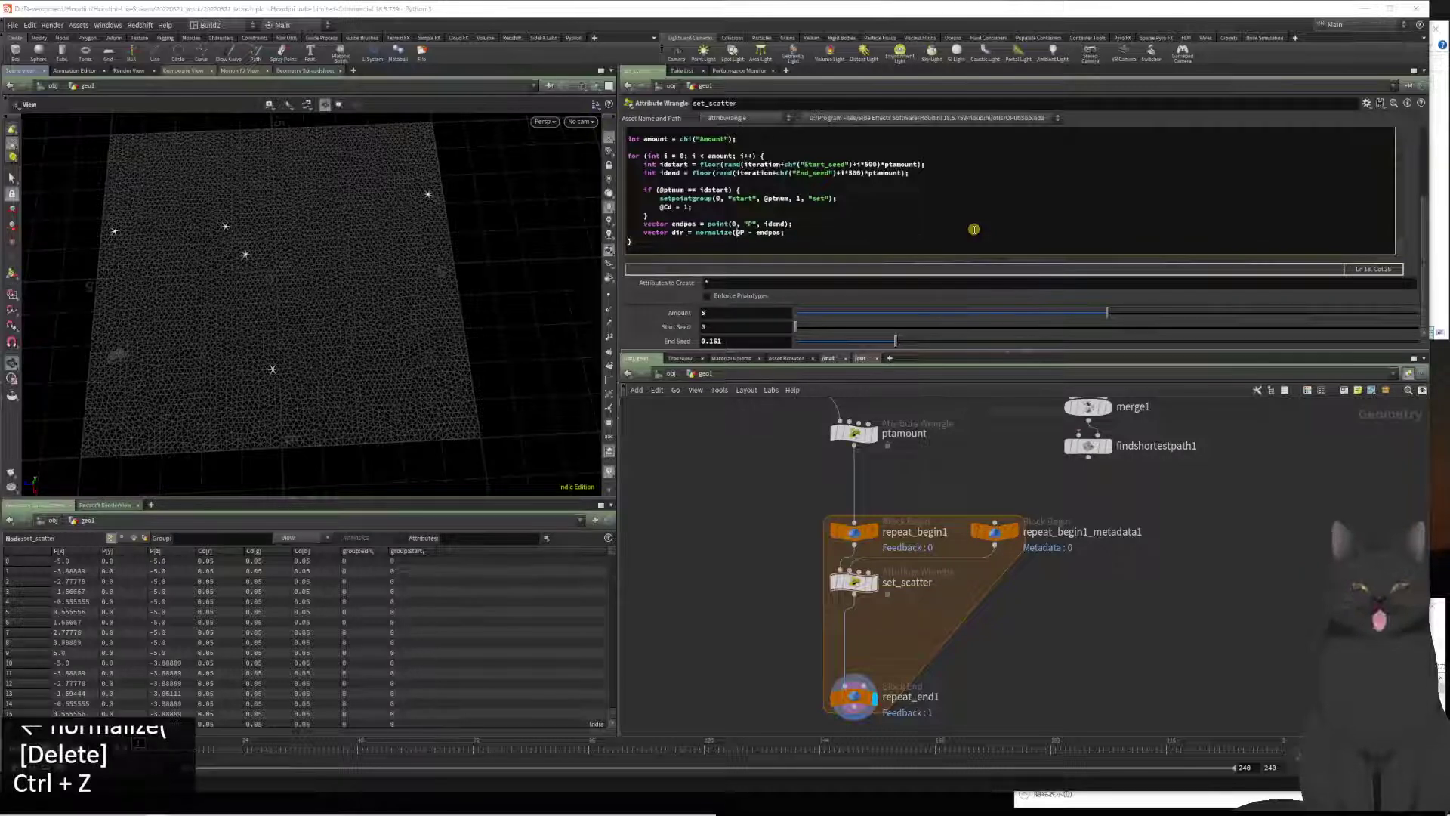
pyautogui.press('End')
pyautogui.press('Left')
pyautogui.write(')_')
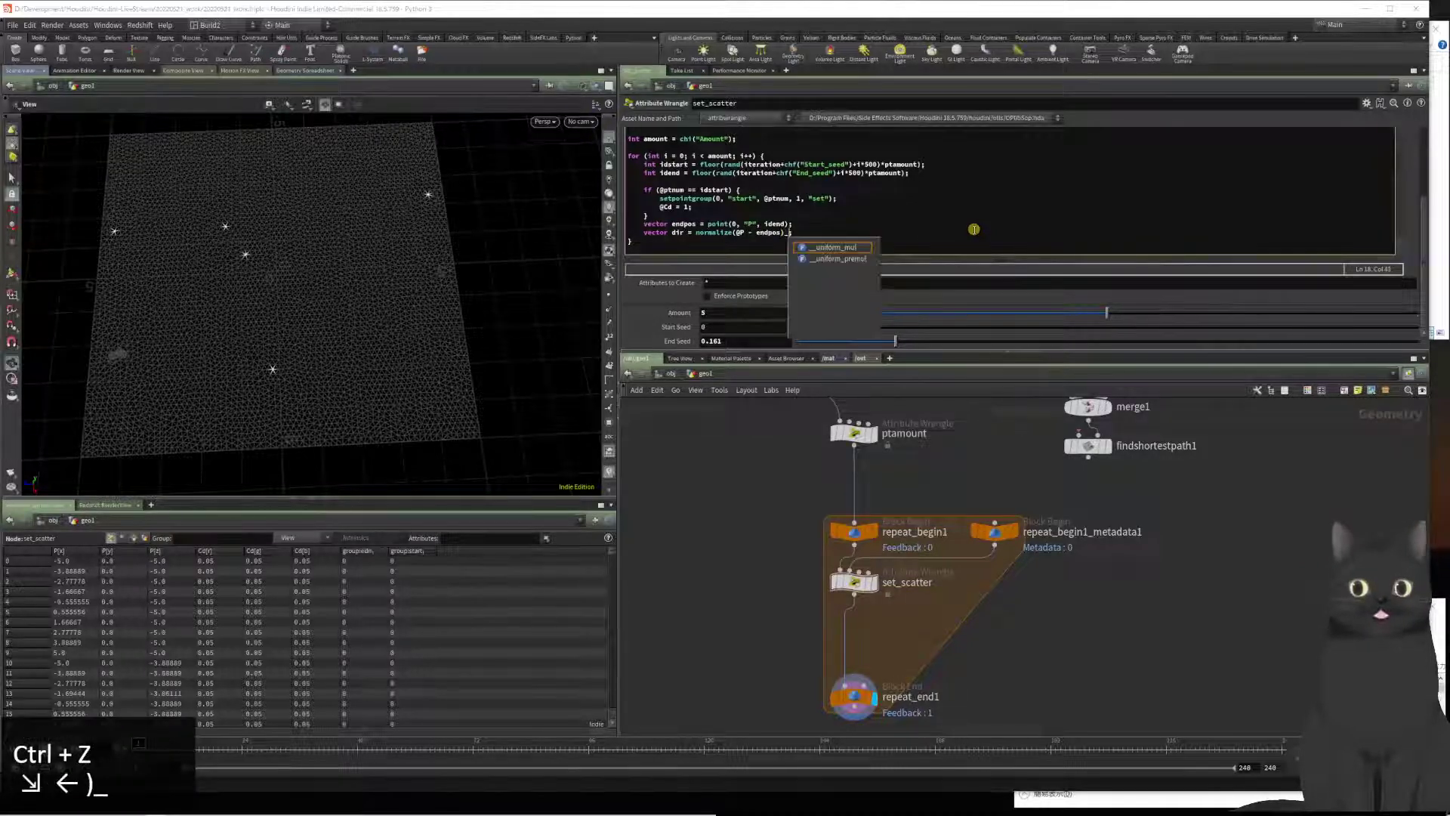
pyautogui.press('Right')
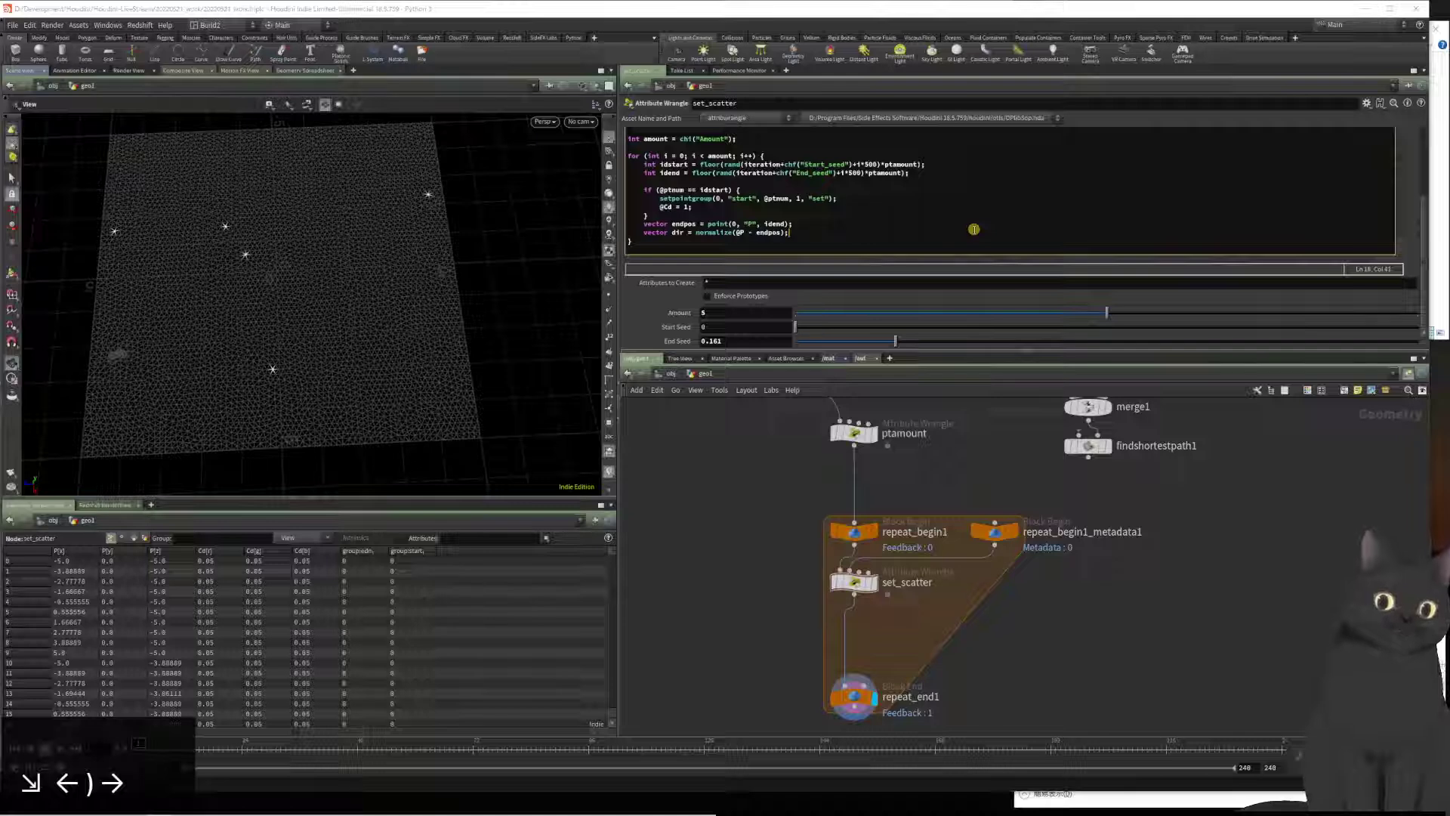
# Step: Remove the spaces around the minus sign inside normalize so it reads @P-endpos
pyautogui.press('Left')
pyautogui.press('Left')
pyautogui.press('Left')
pyautogui.press('Left')
pyautogui.press('Left')
pyautogui.press('Left')
pyautogui.press('Left')
pyautogui.press('Left')
pyautogui.press('Left')
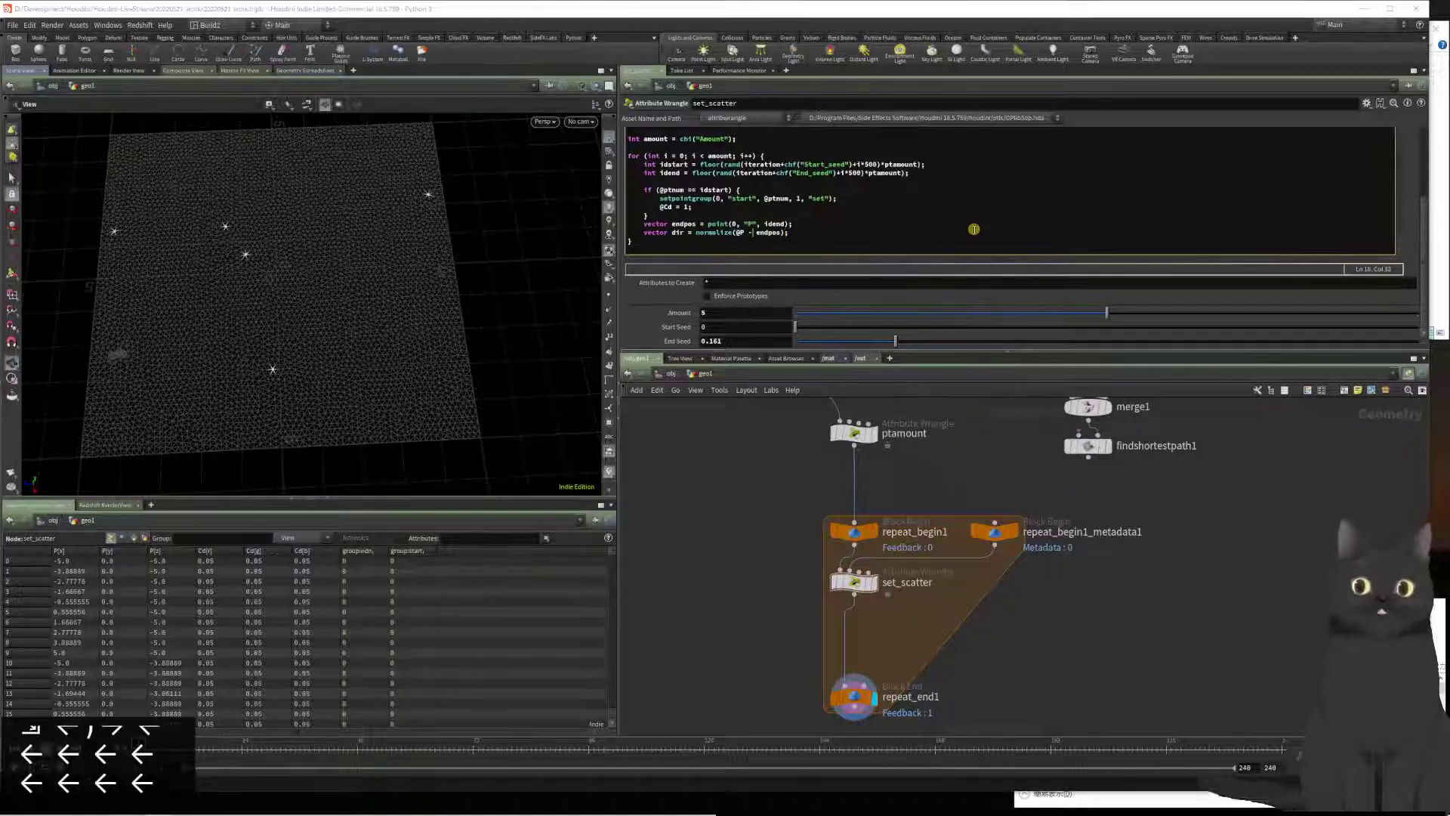
pyautogui.press('Delete')
pyautogui.press('Left')
pyautogui.press('Delete')
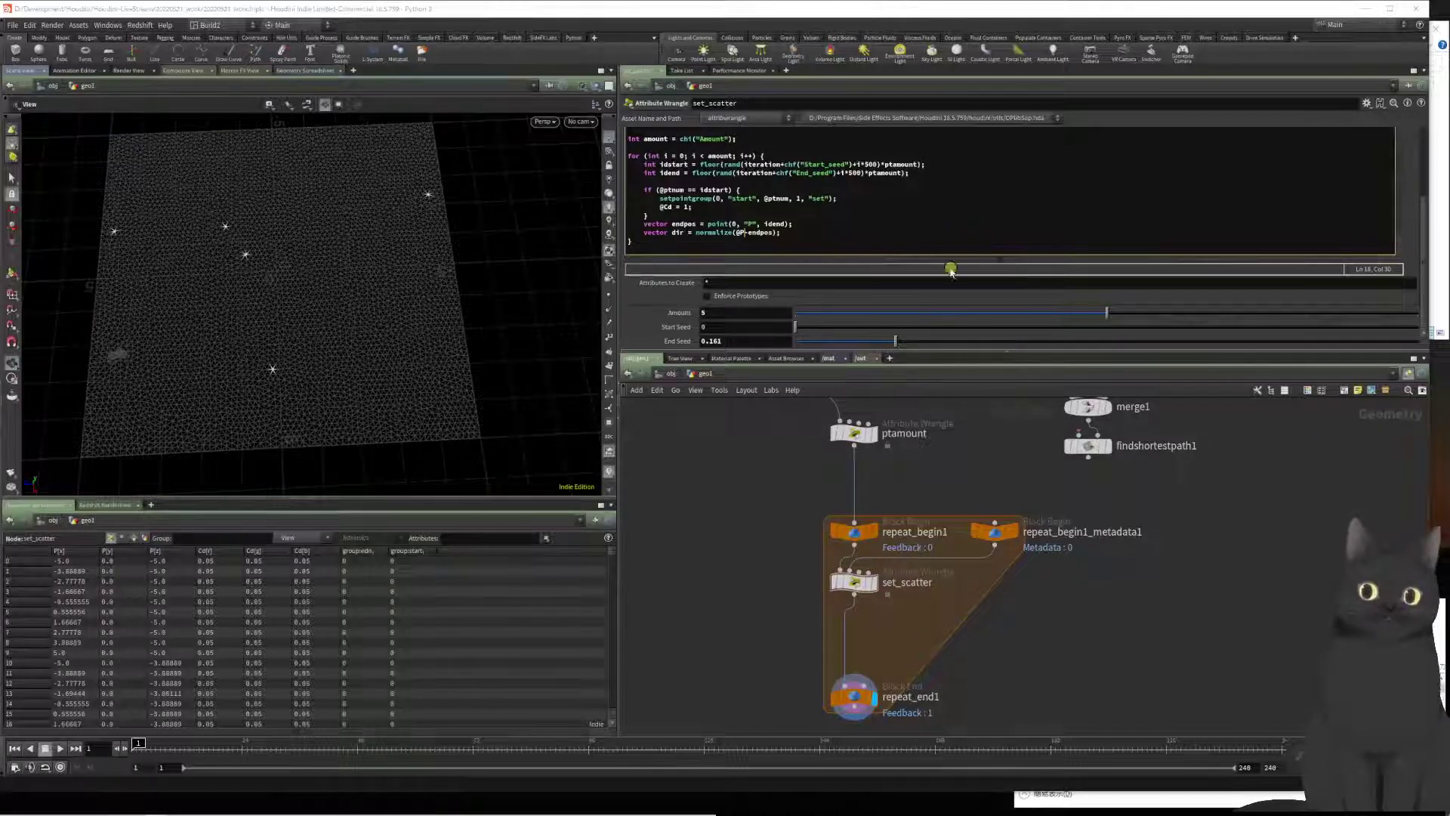
pyautogui.write('-')
pyautogui.press('End')
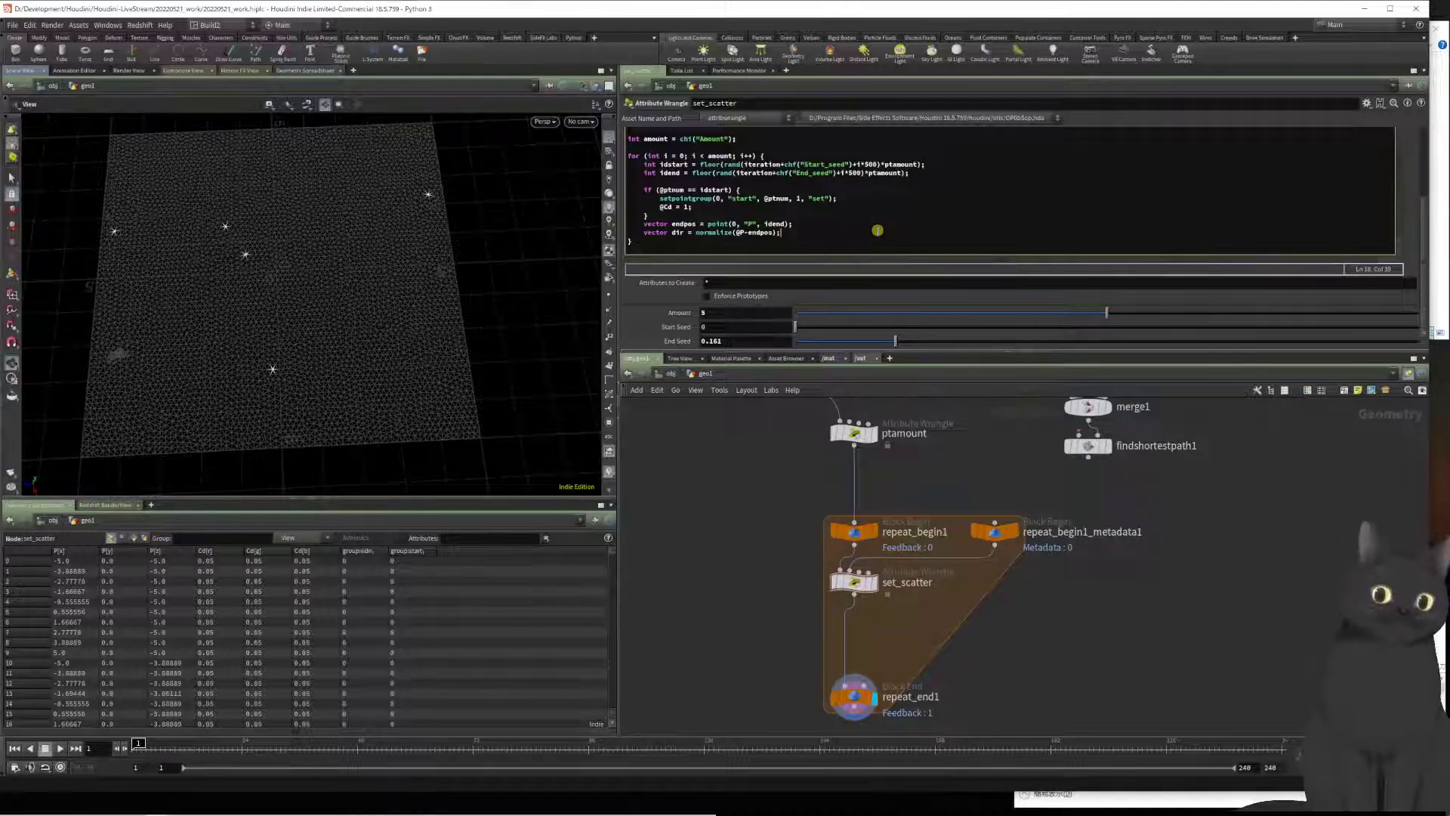
# Step: Negate the dir vector so the line reads vector dir = -normalize(@P-endpos);
pyautogui.hotkey('ctrl', 'Left')
pyautogui.hotkey('ctrl', 'Left')
pyautogui.hotkey('ctrl', 'Left')
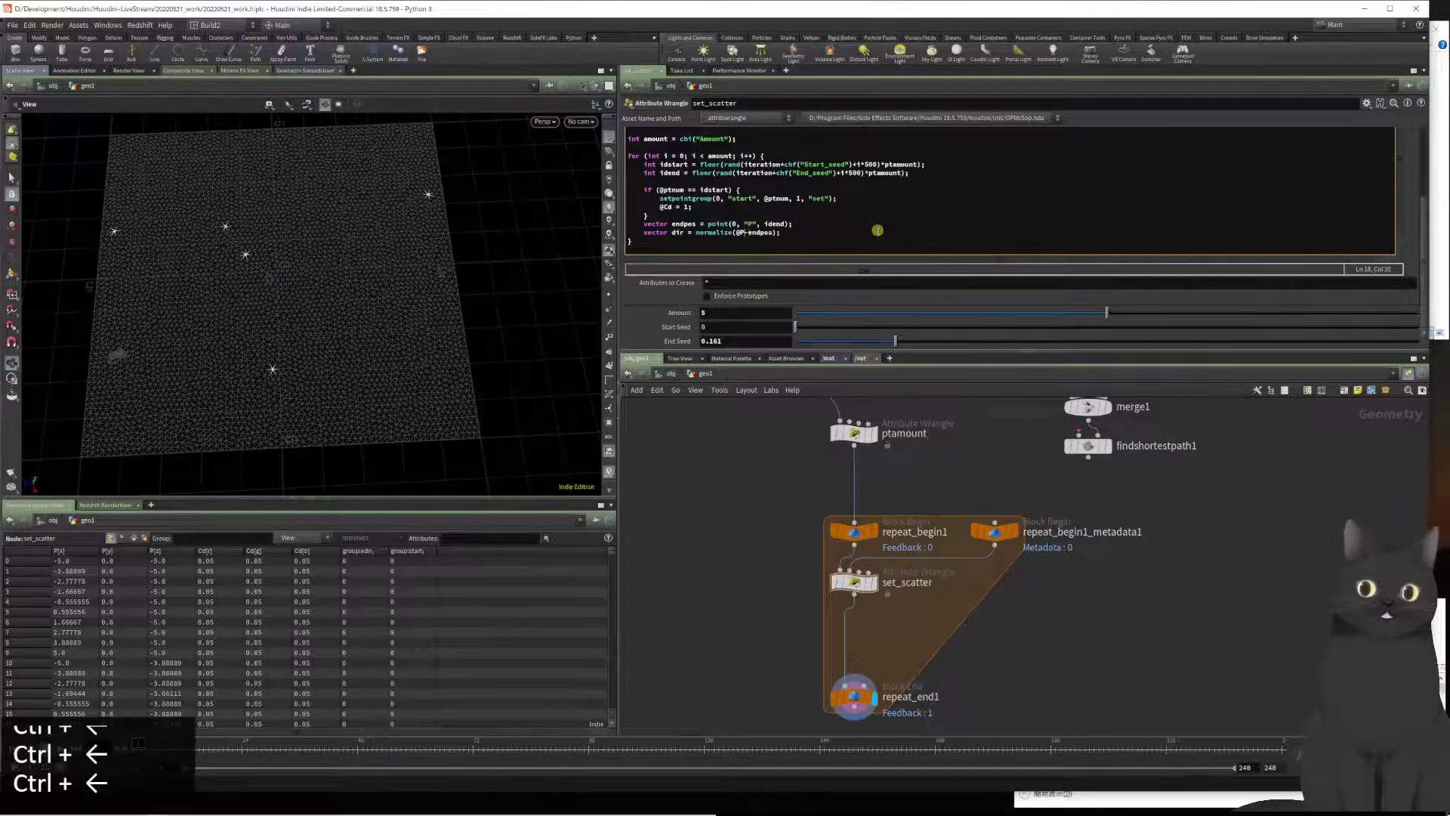
pyautogui.write('-')
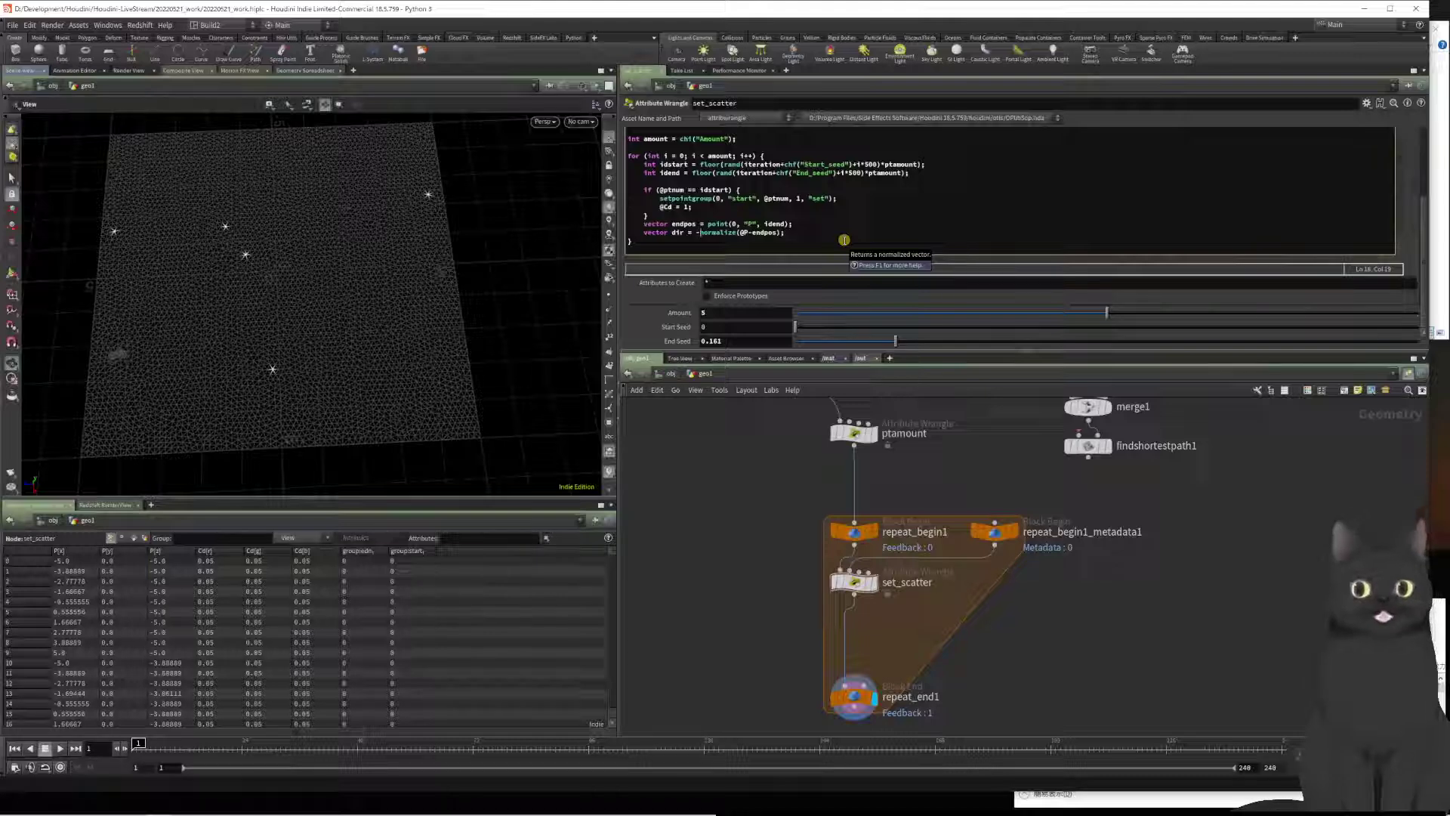
# Step: Add the line float length = chf("Basic_length"); after a blank line below the dir declaration inside the loop
pyautogui.click(843, 240)
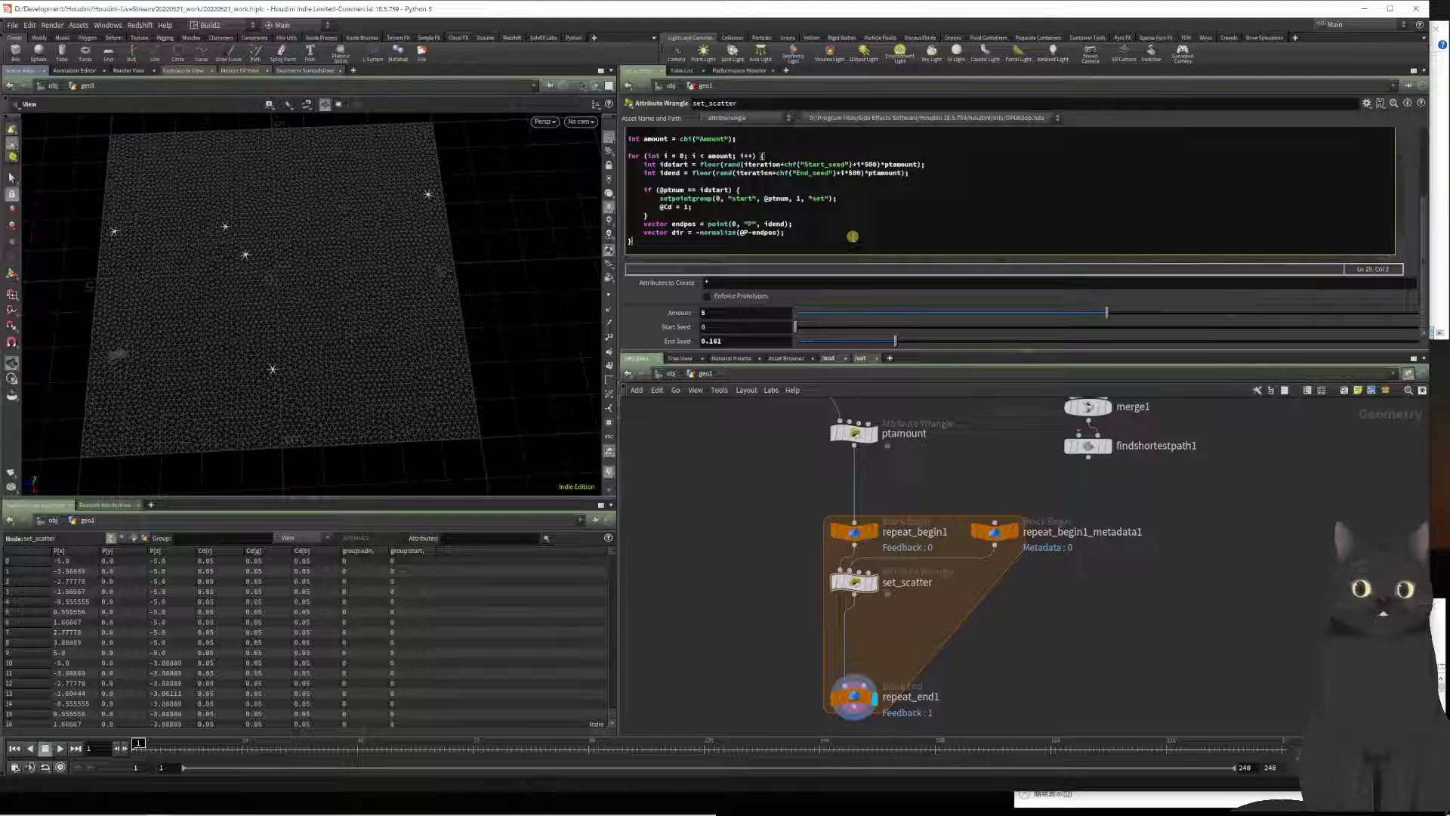
pyautogui.press('Return')
pyautogui.press('Return')
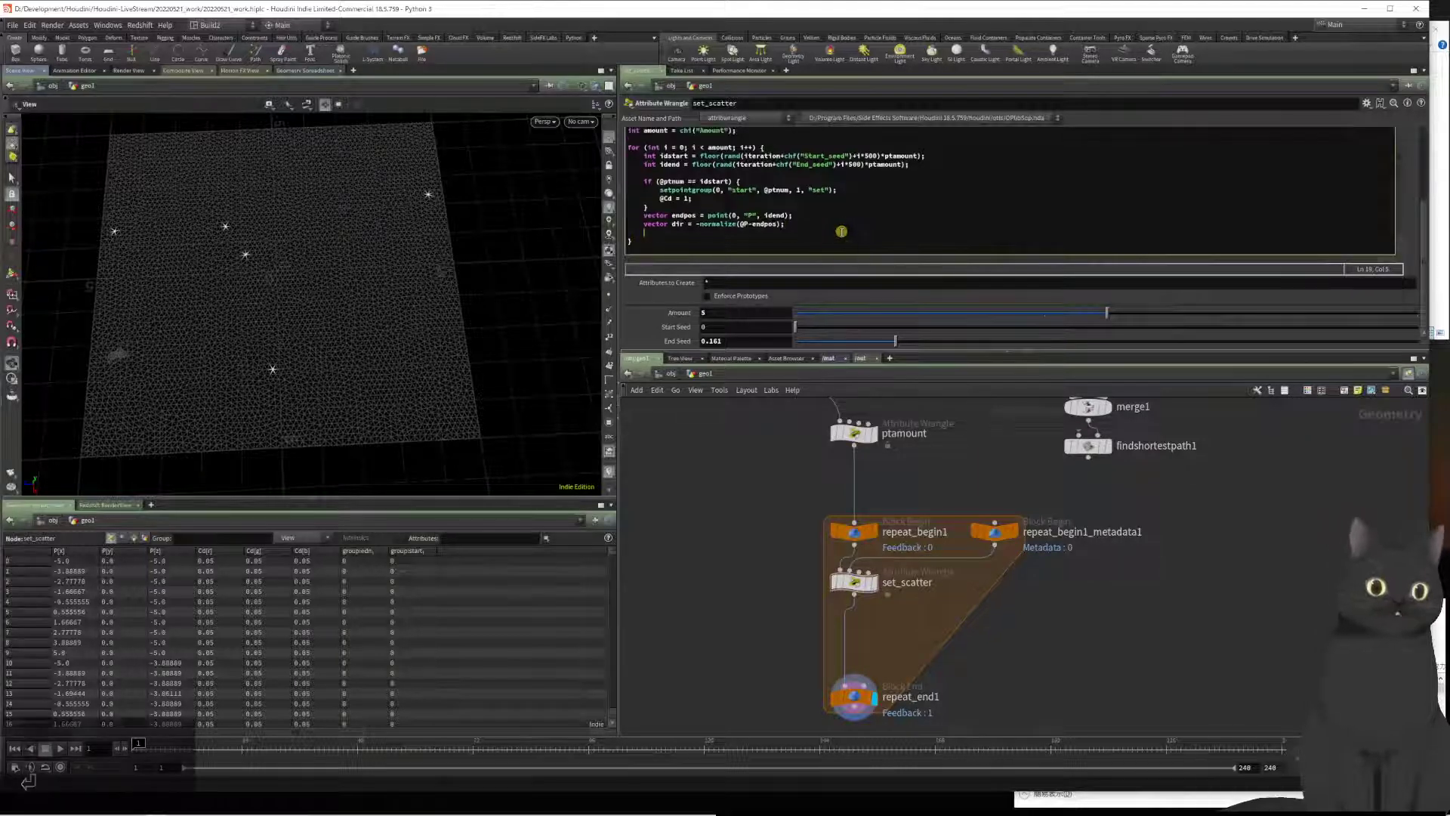
pyautogui.write('float ')
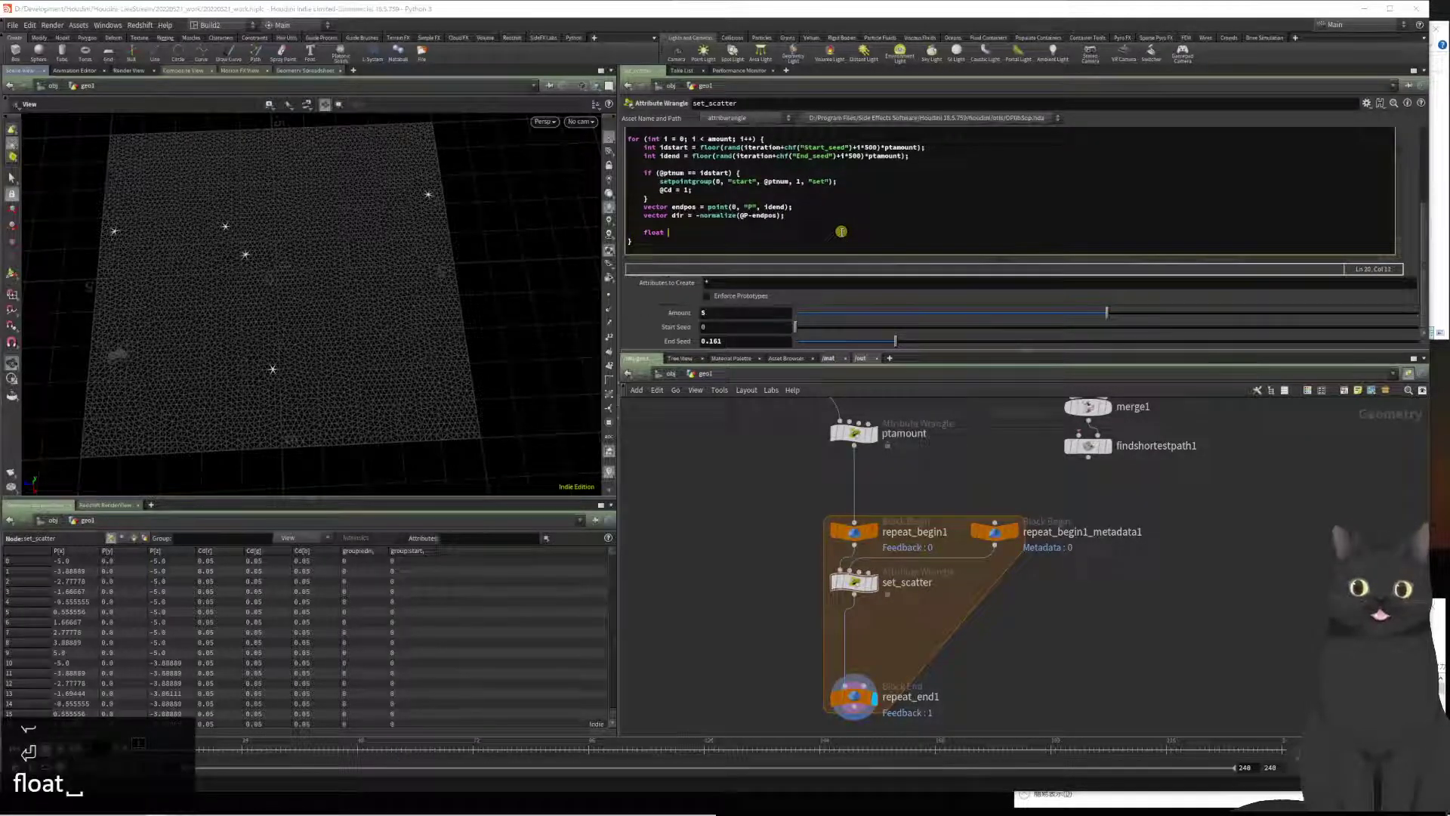
pyautogui.write('length ')
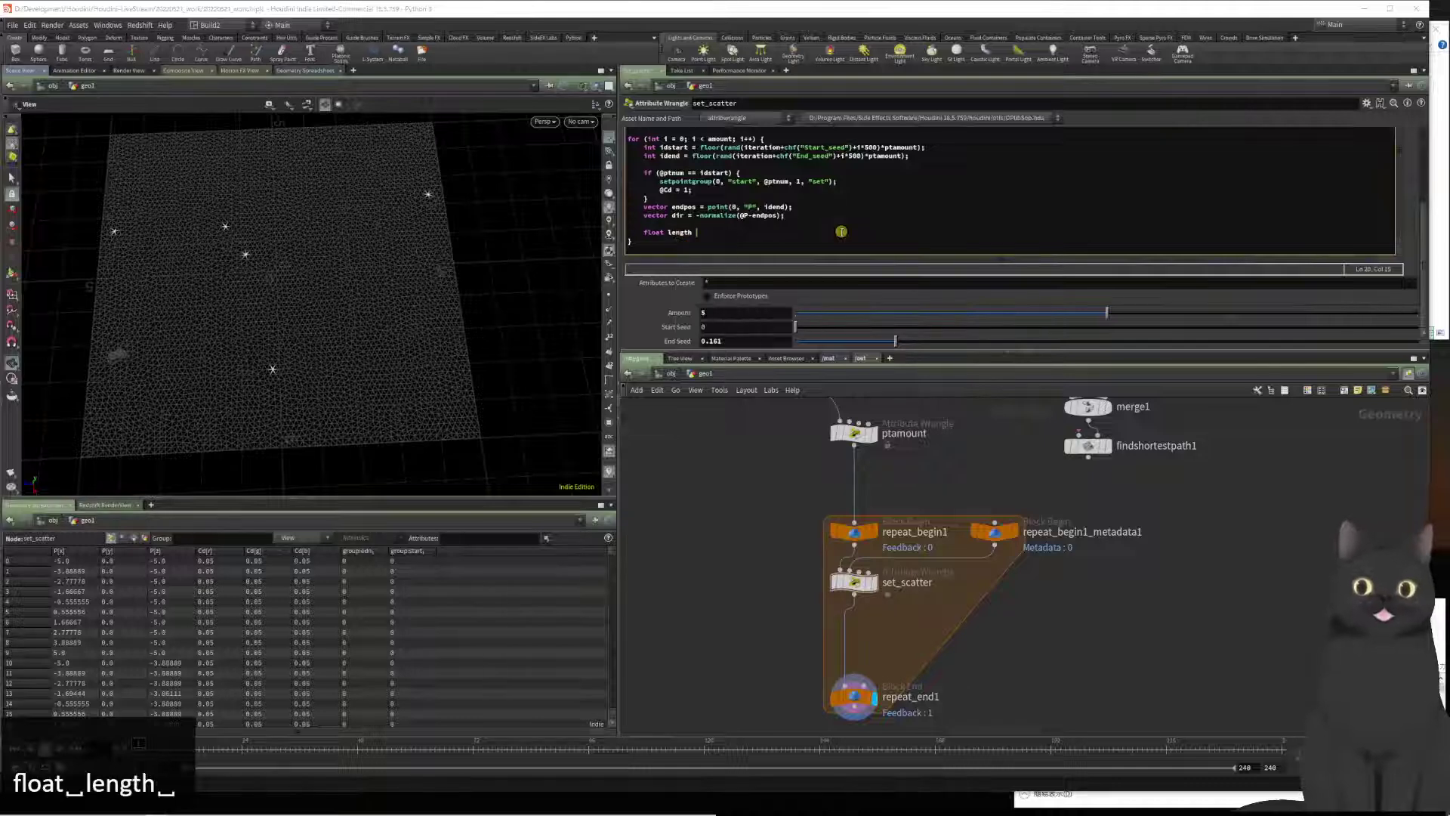
pyautogui.write('= chf("')
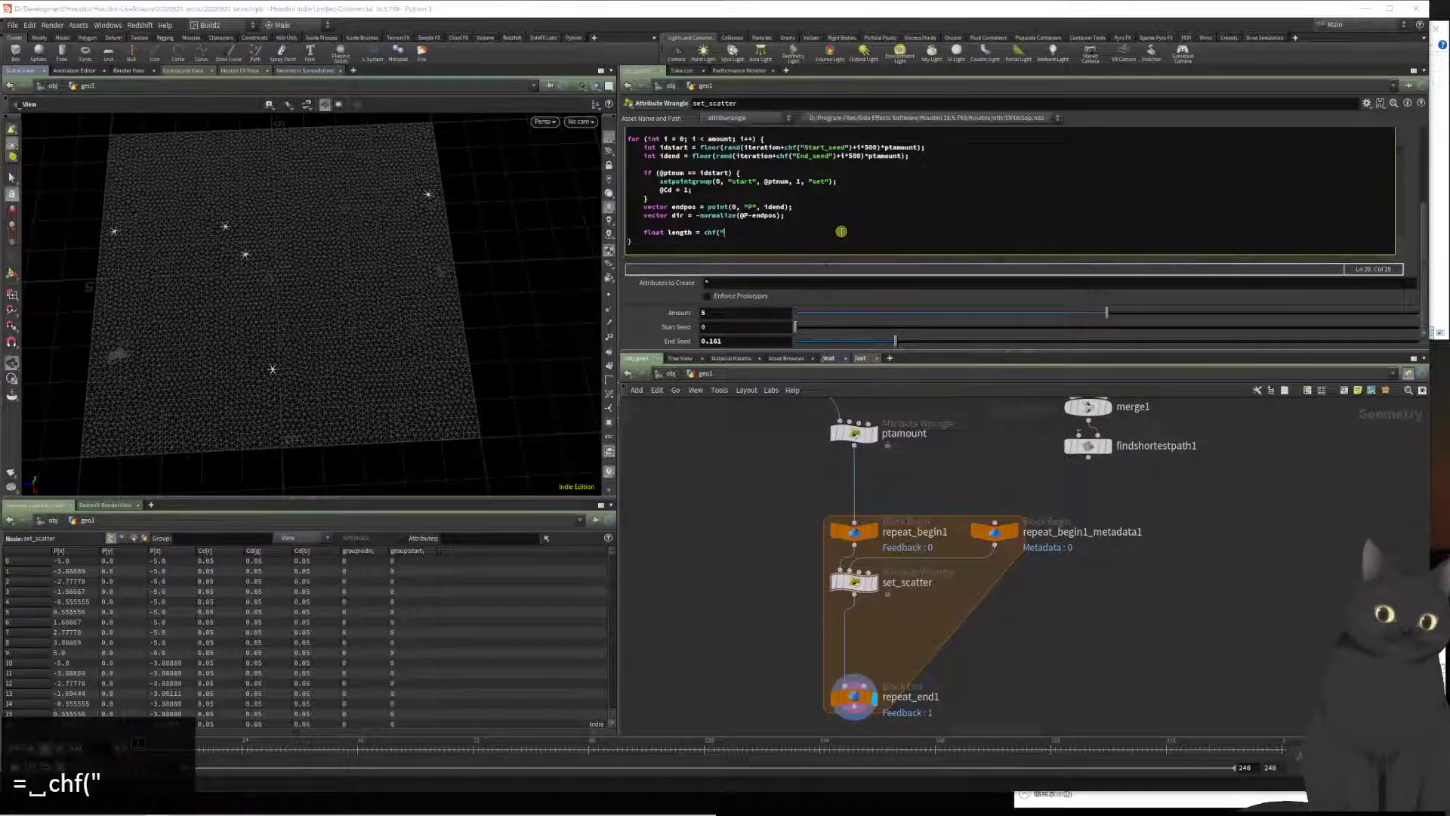
pyautogui.write('Basic')
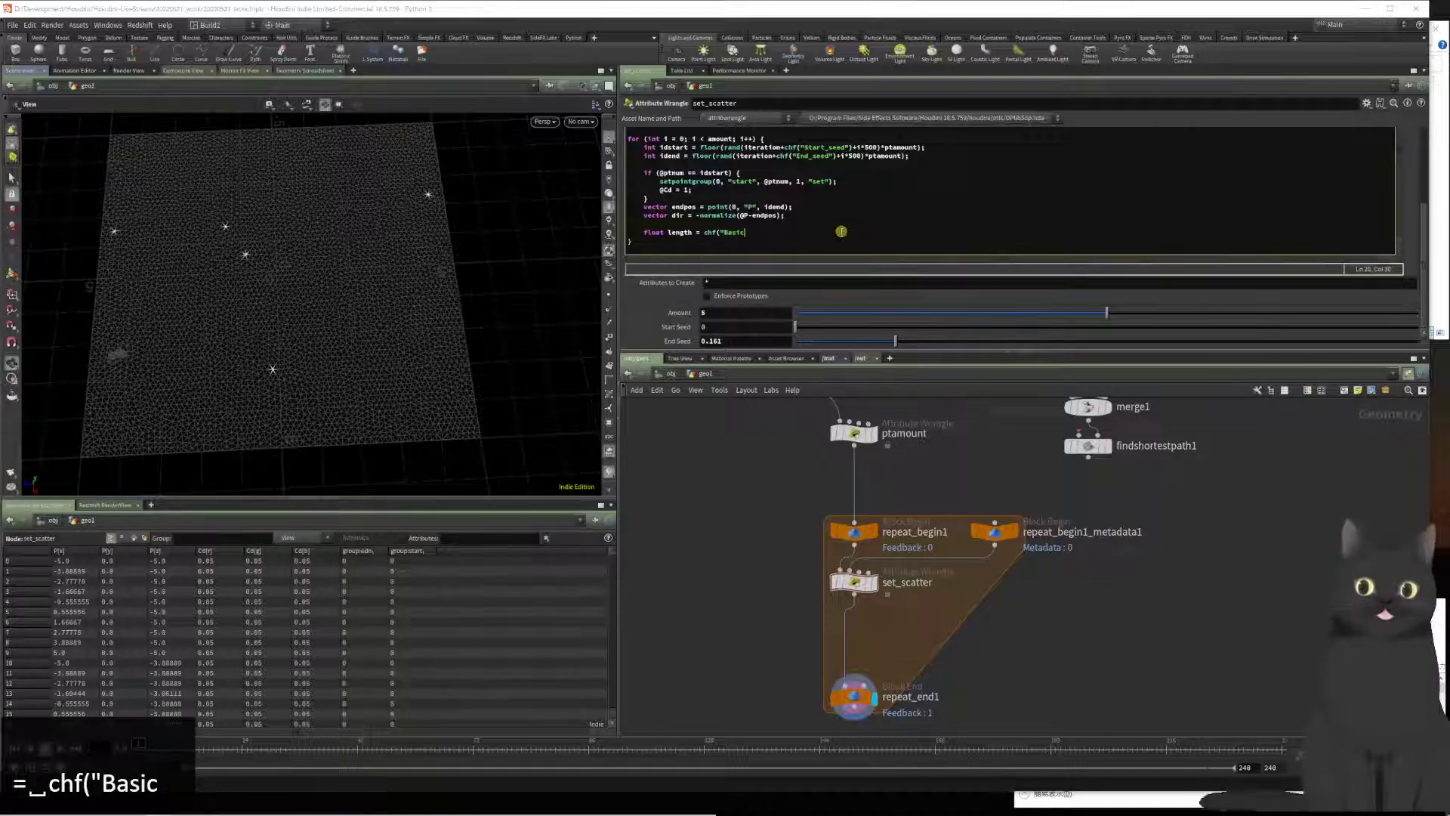
pyautogui.write('_leng')
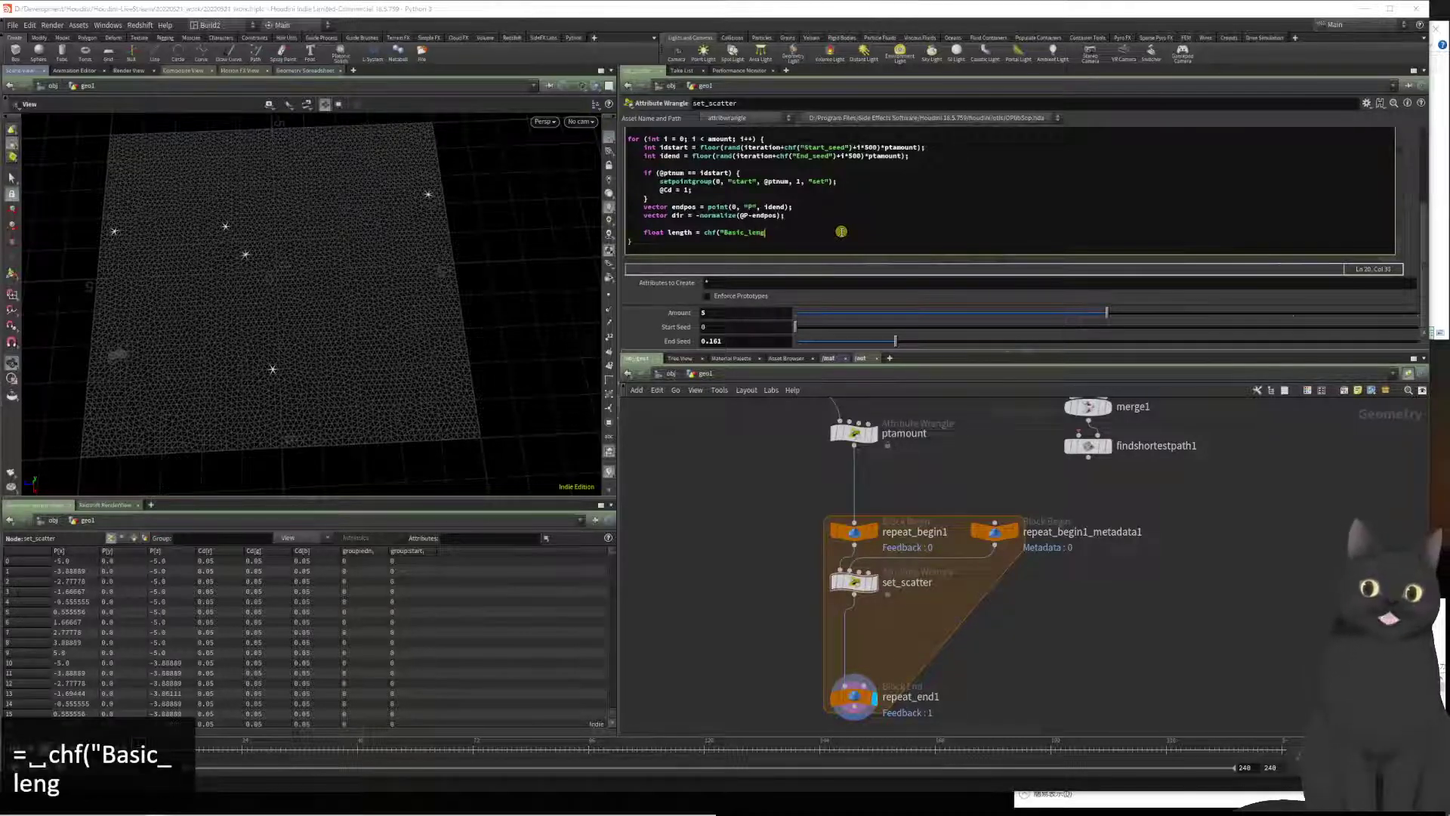
pyautogui.write('th')
pyautogui.write('"(')
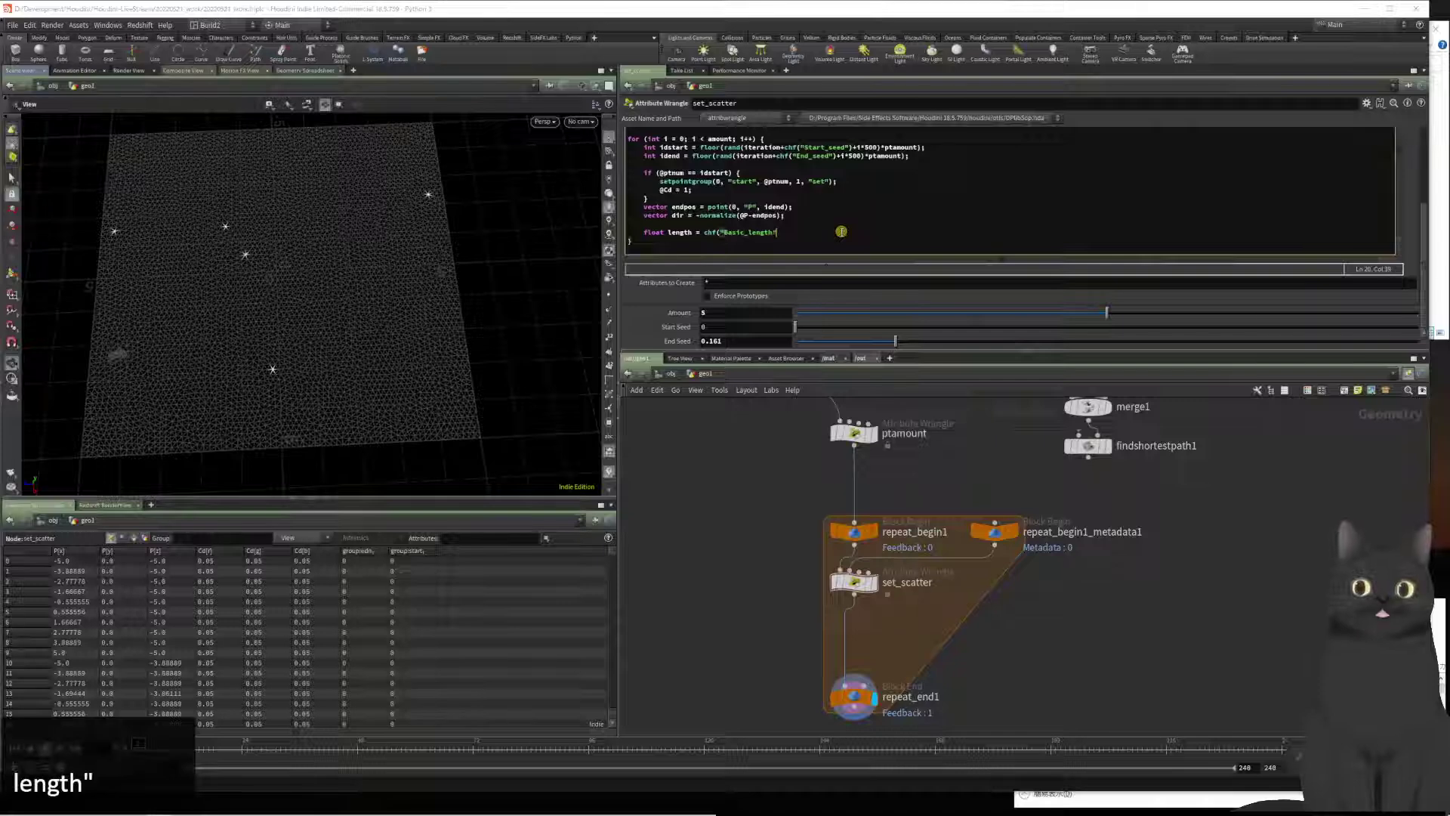
pyautogui.hotkey('shift', 'BackSpace')
pyautogui.write(');')
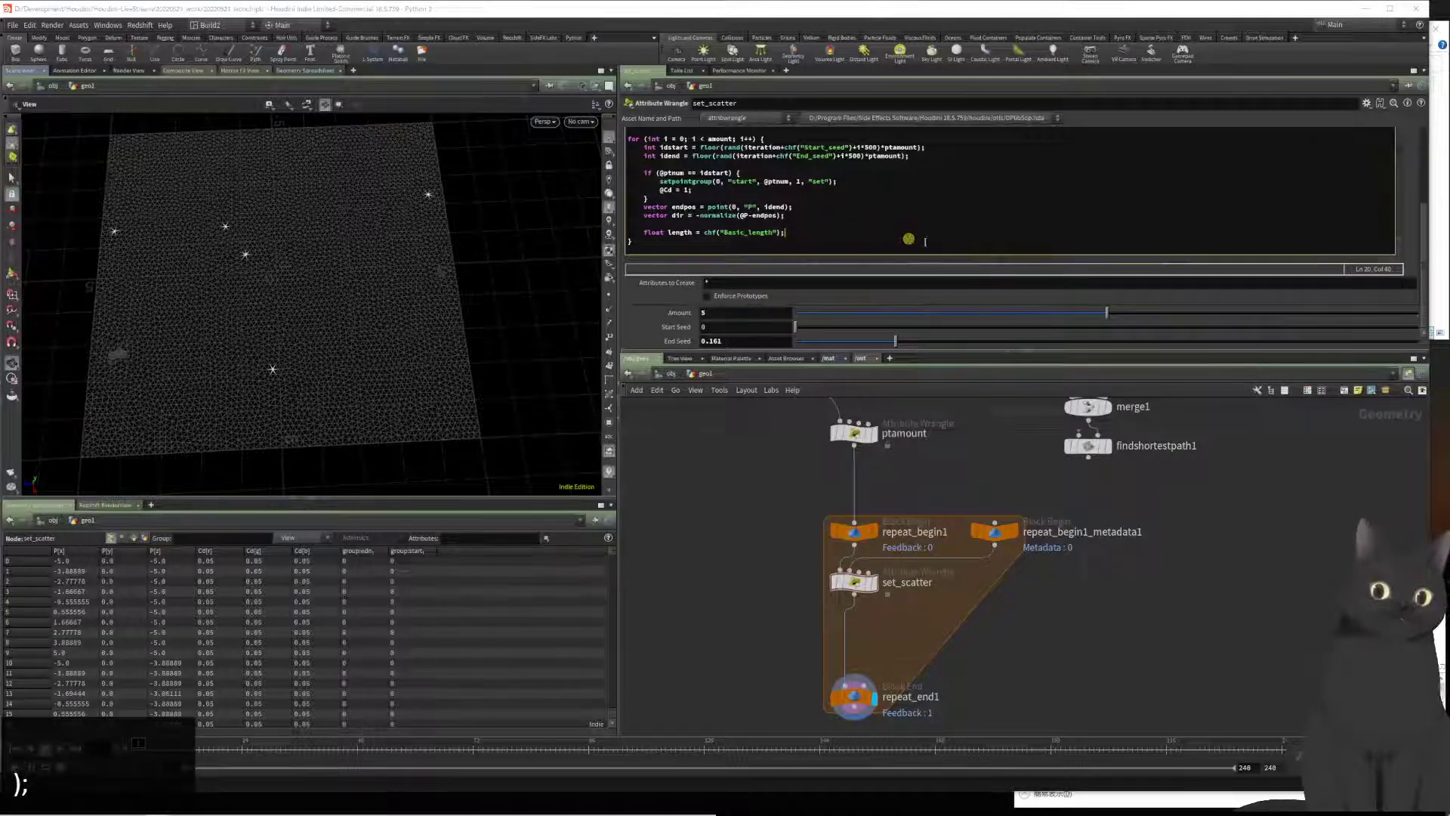
# Step: Enlarge the wrangle's parameter area downward so the entire VEX code fits, and save the scene file
pyautogui.scroll(3, 1348, 214)
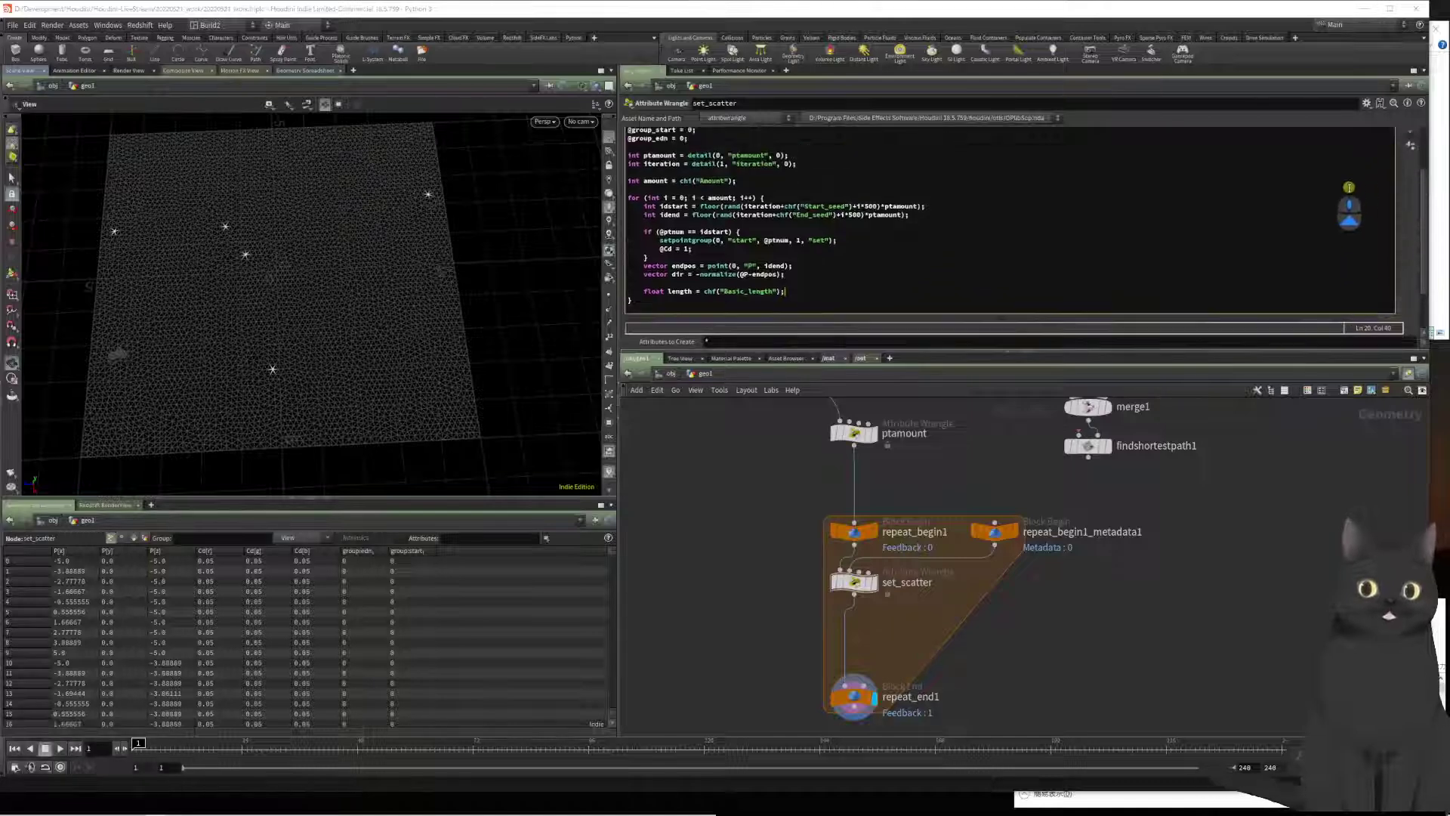
pyautogui.scroll(2, 1411, 155)
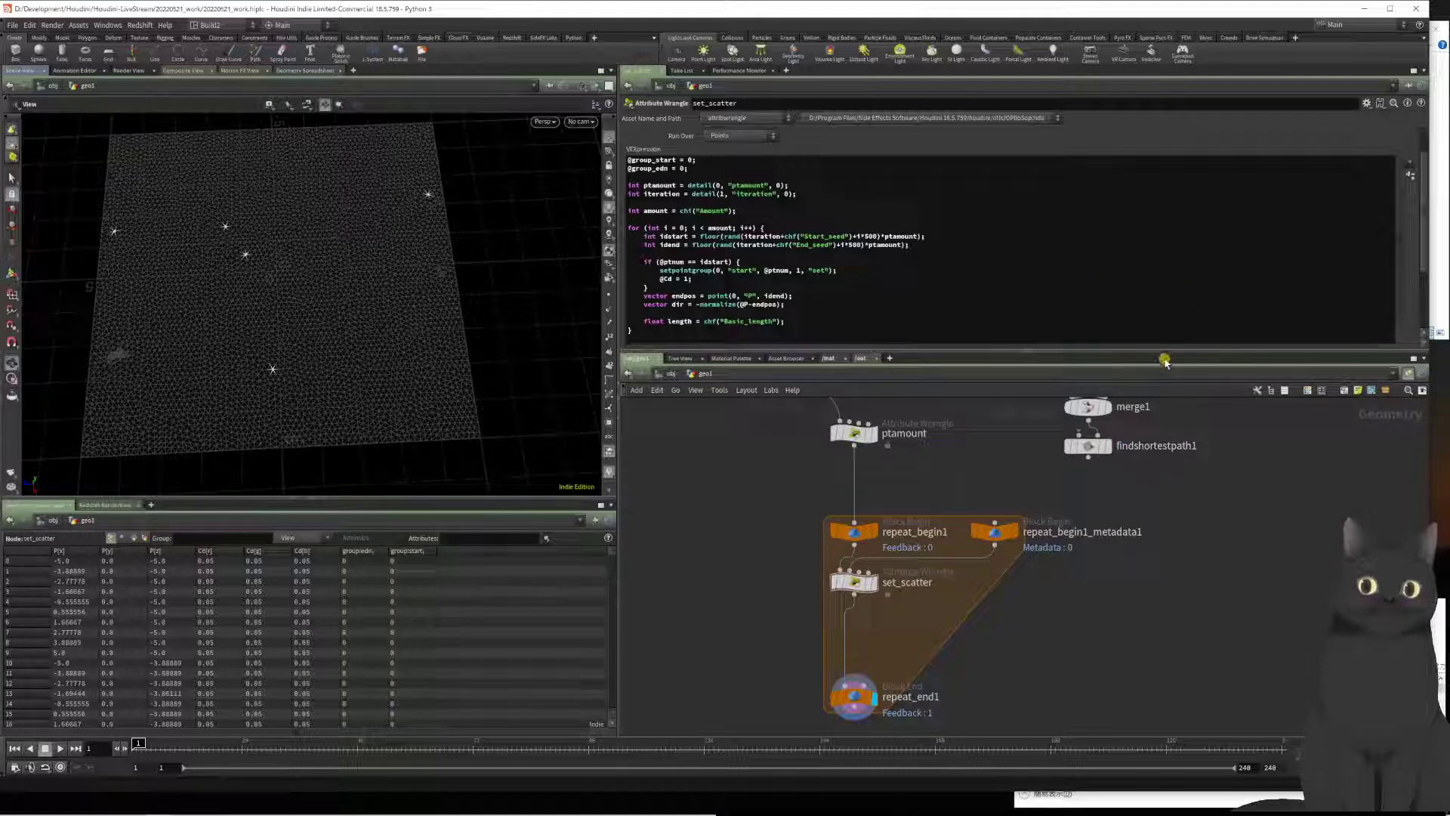
pyautogui.moveTo(1165, 361); pyautogui.dragTo(1168, 401)
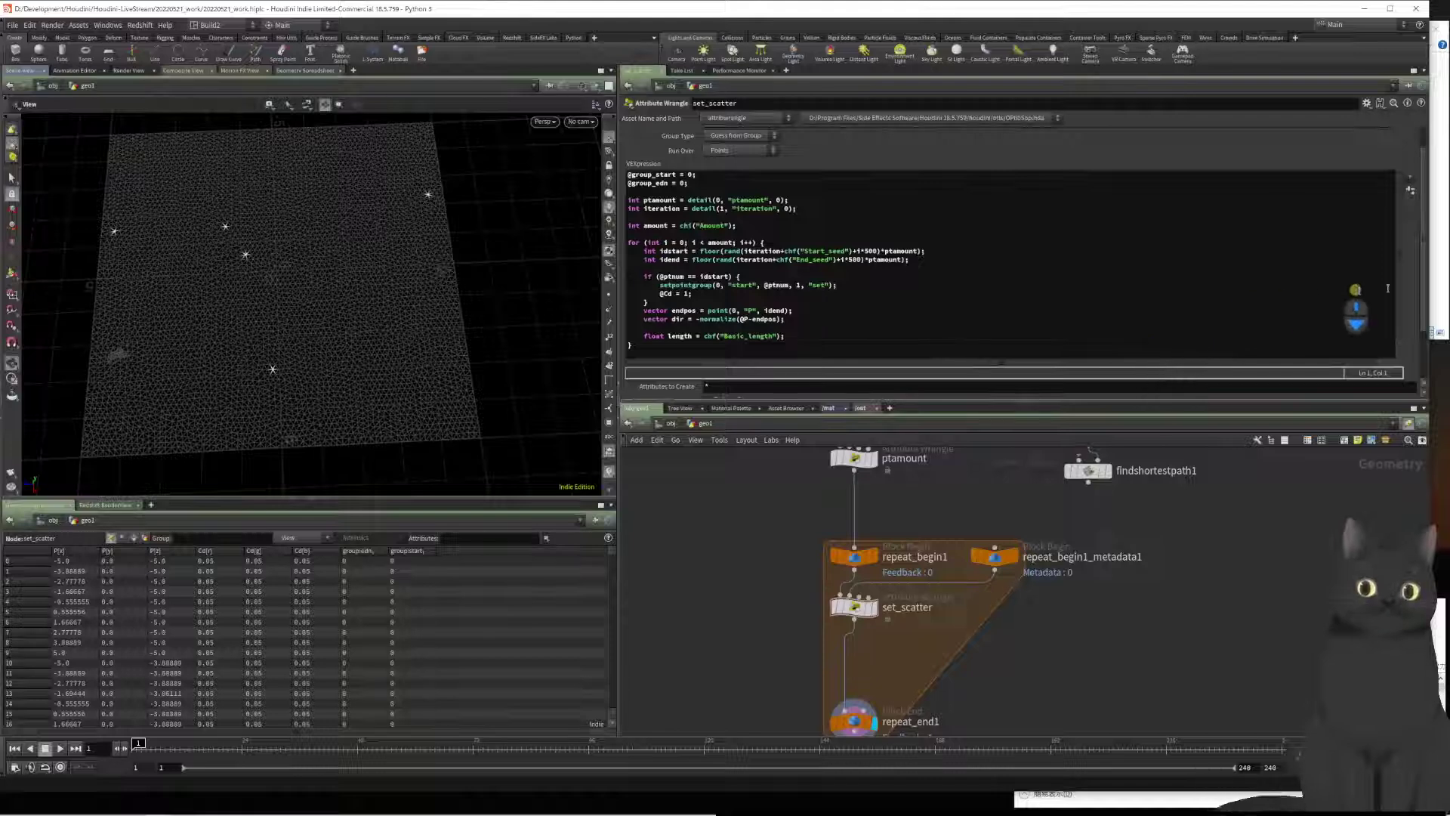
pyautogui.scroll(-1, 1398, 289)
pyautogui.scroll(-3, 1398, 290)
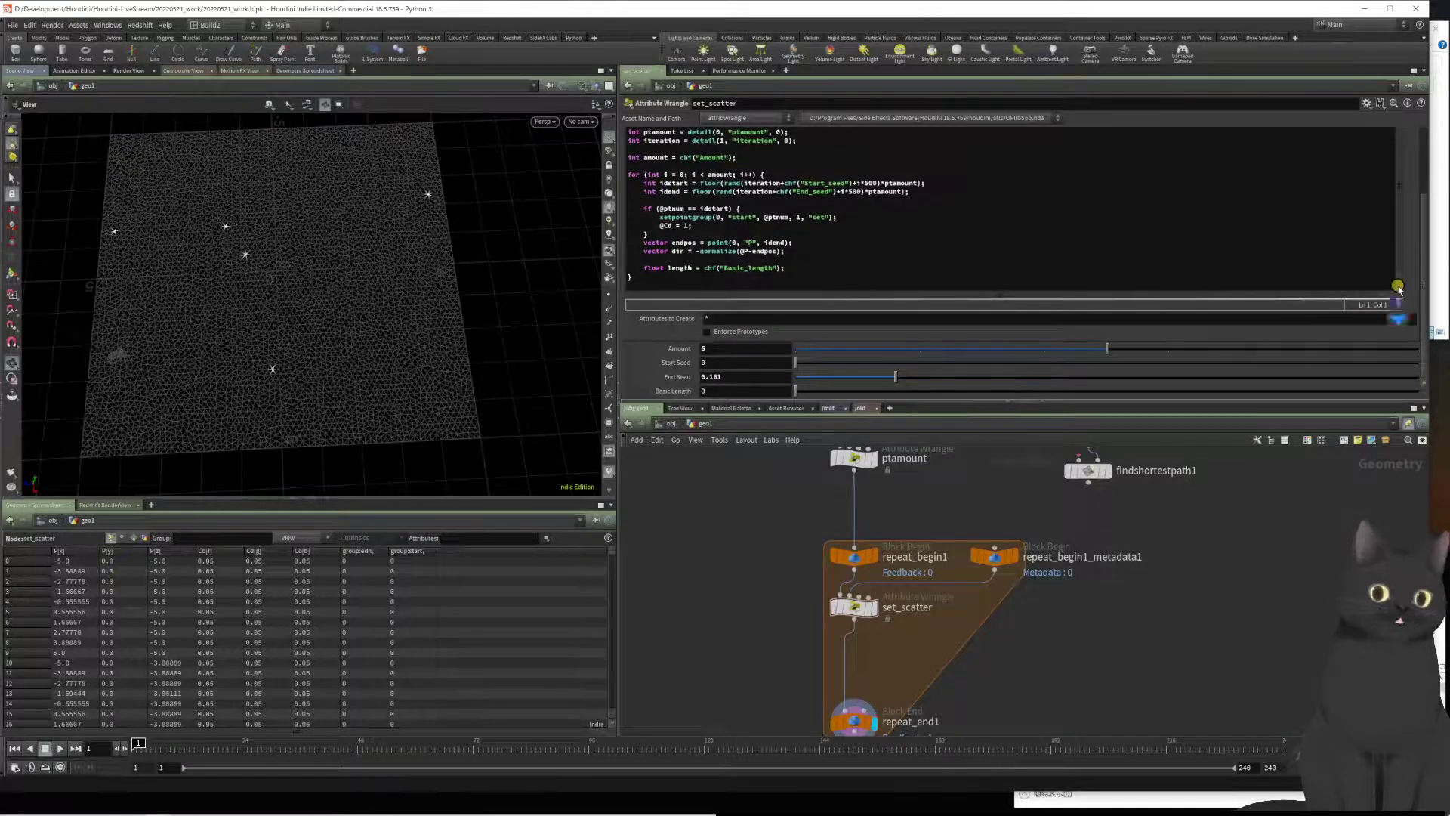
pyautogui.scroll(4, 1398, 289)
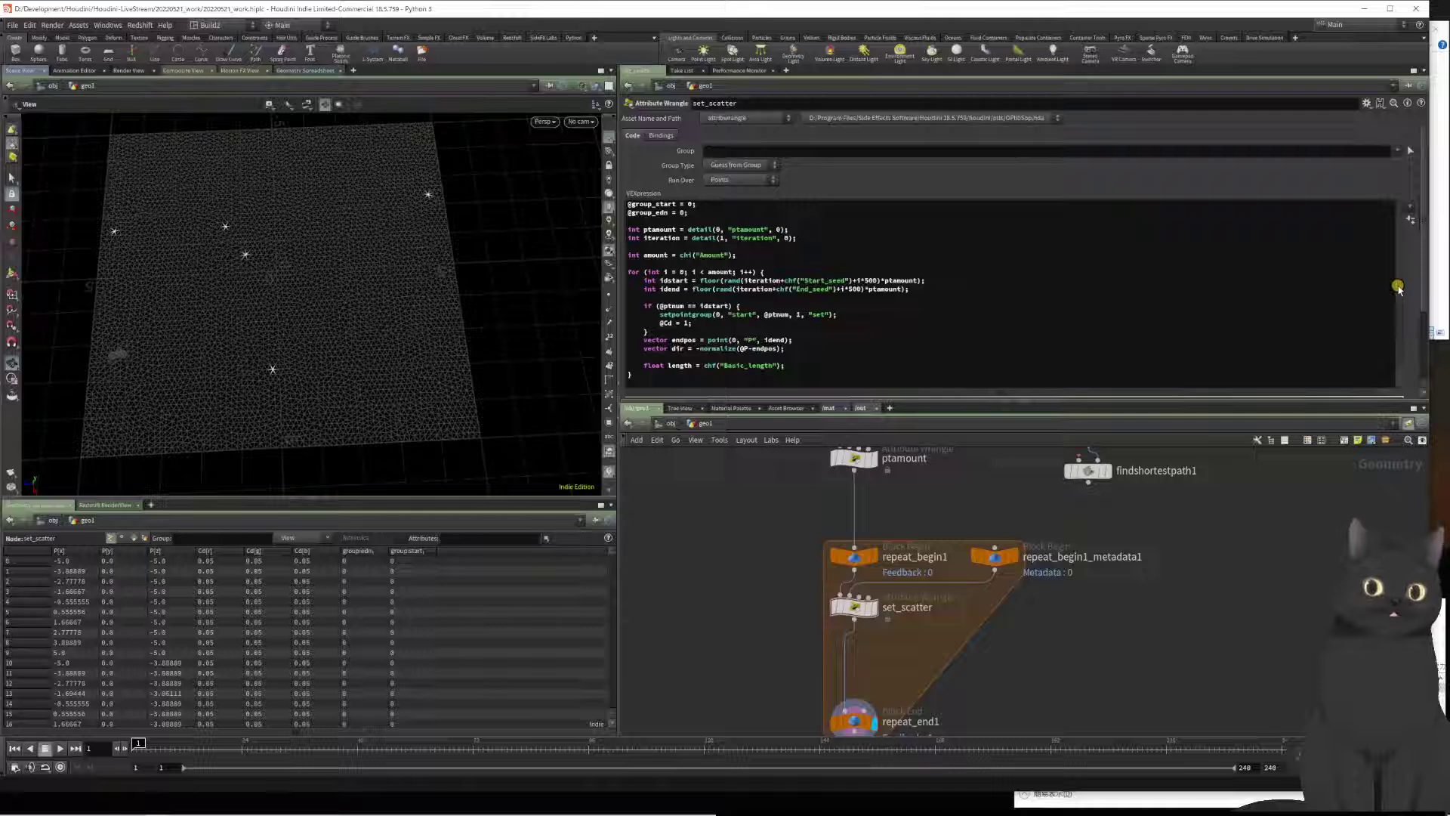
pyautogui.click(1212, 339)
pyautogui.hotkey('ctrl', 's')
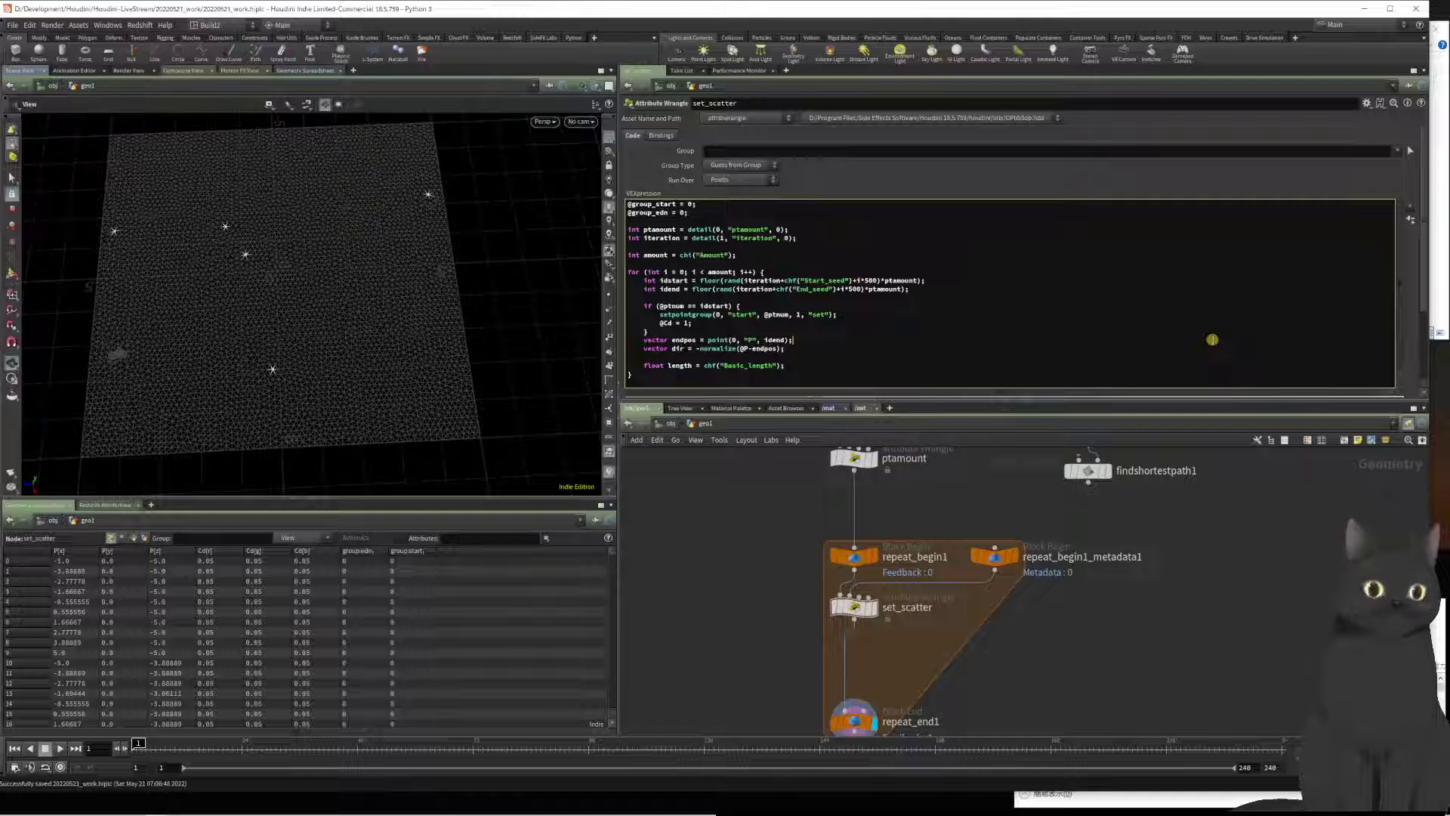
# Step: Add the line vector finalend = @P+dir*length; directly below the length declaration inside the loop
pyautogui.click(1044, 365)
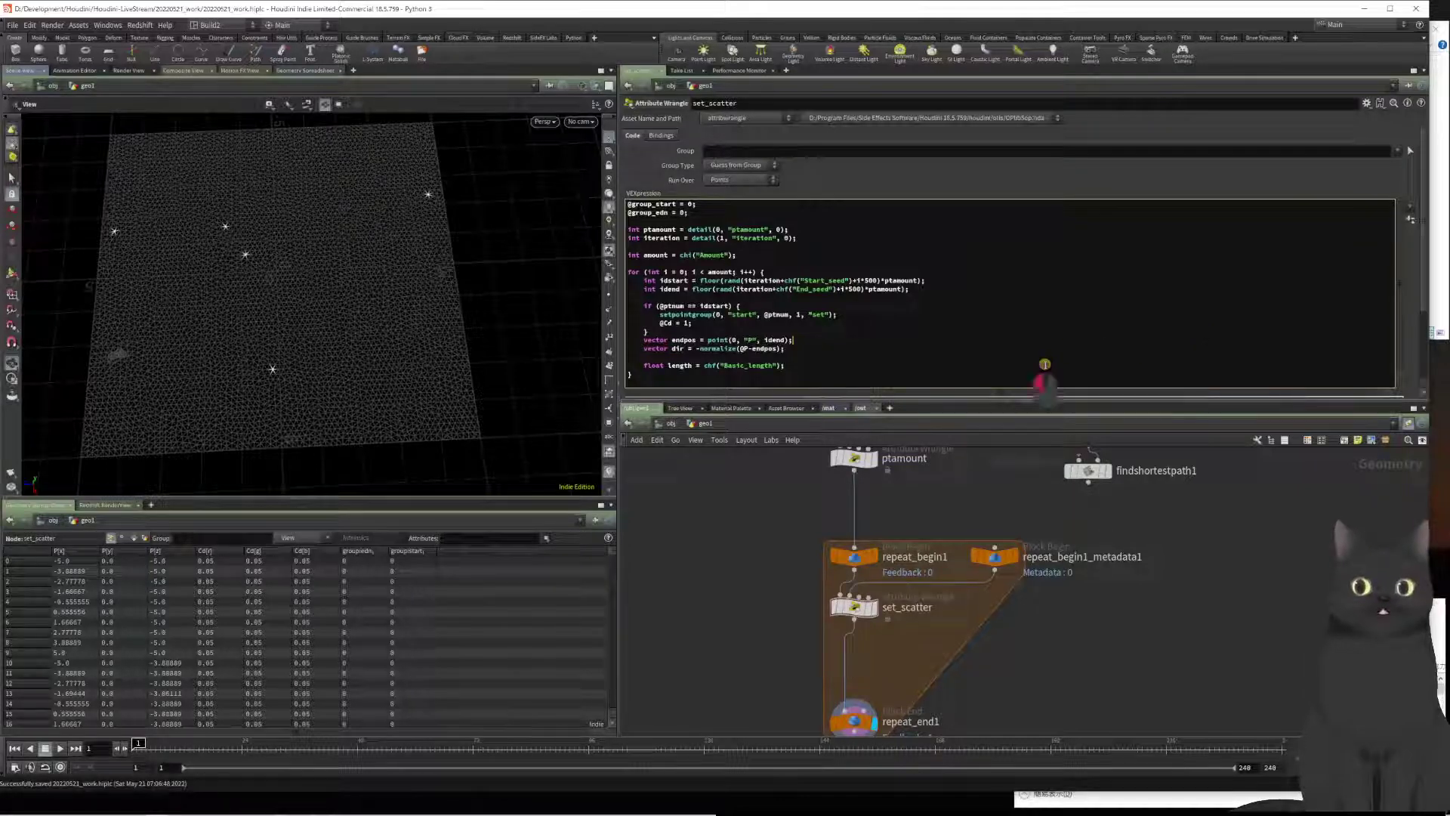
pyautogui.press('Return')
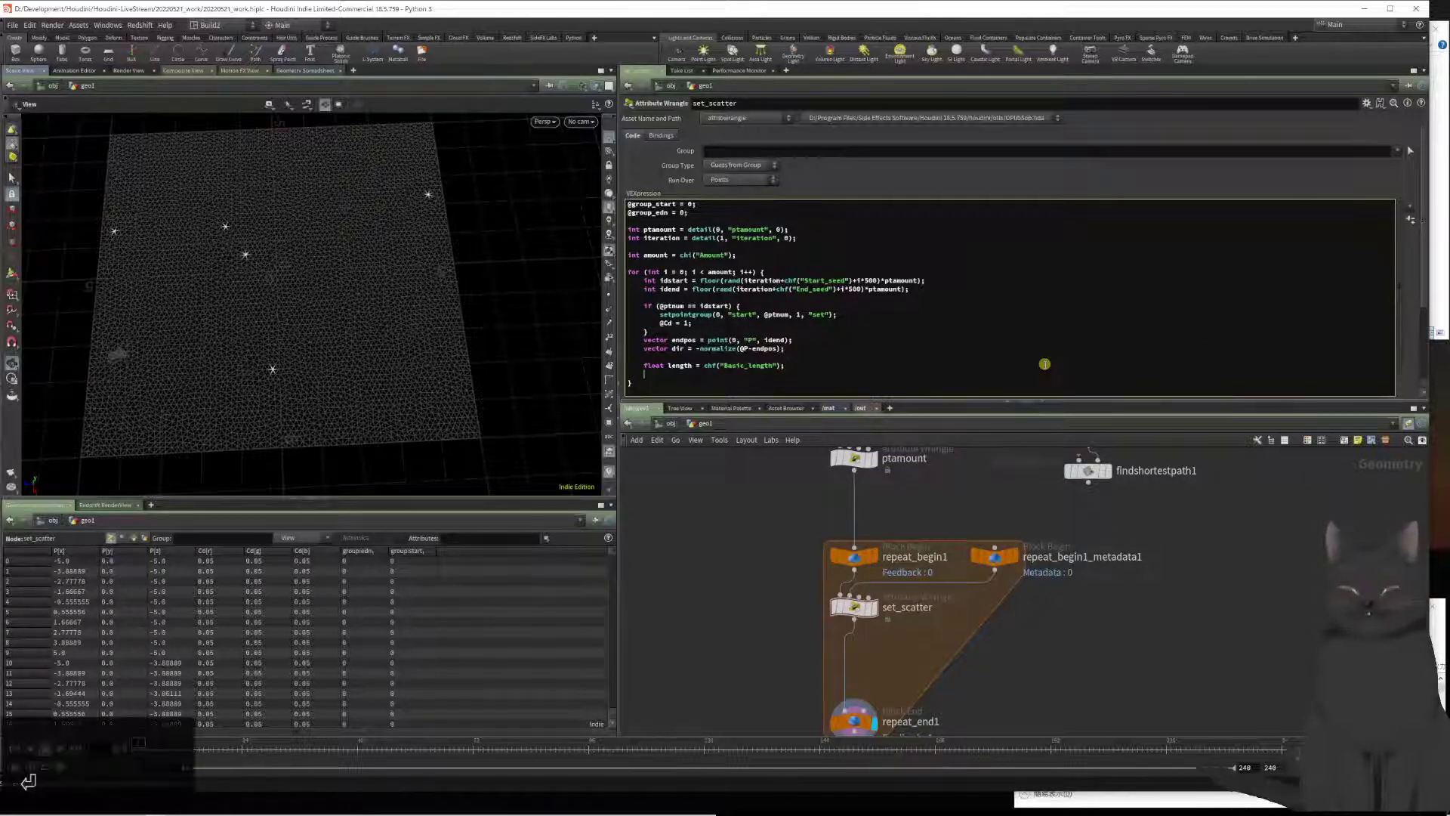
pyautogui.write('vecto')
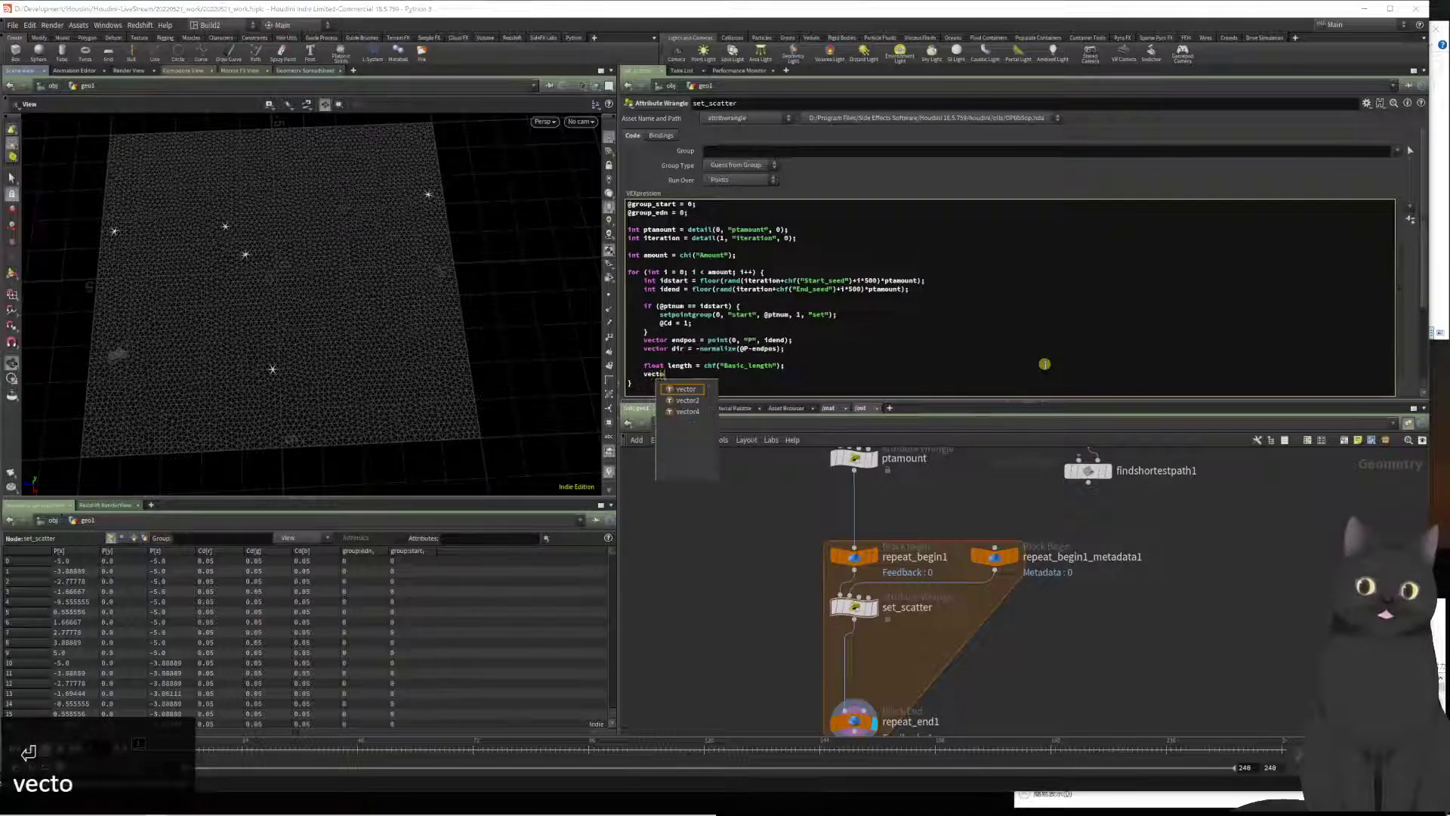
pyautogui.write('r final')
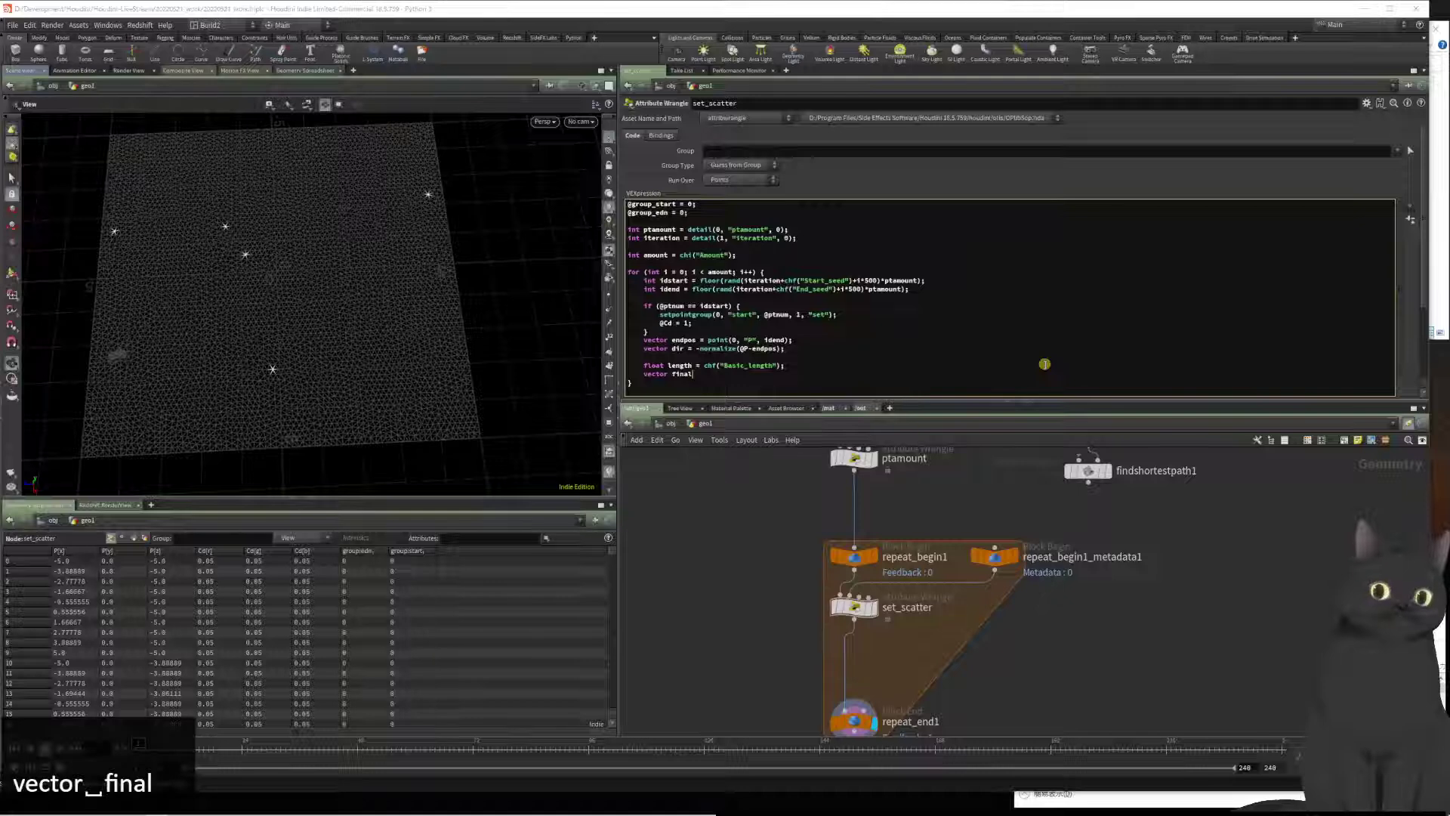
pyautogui.write('end =')
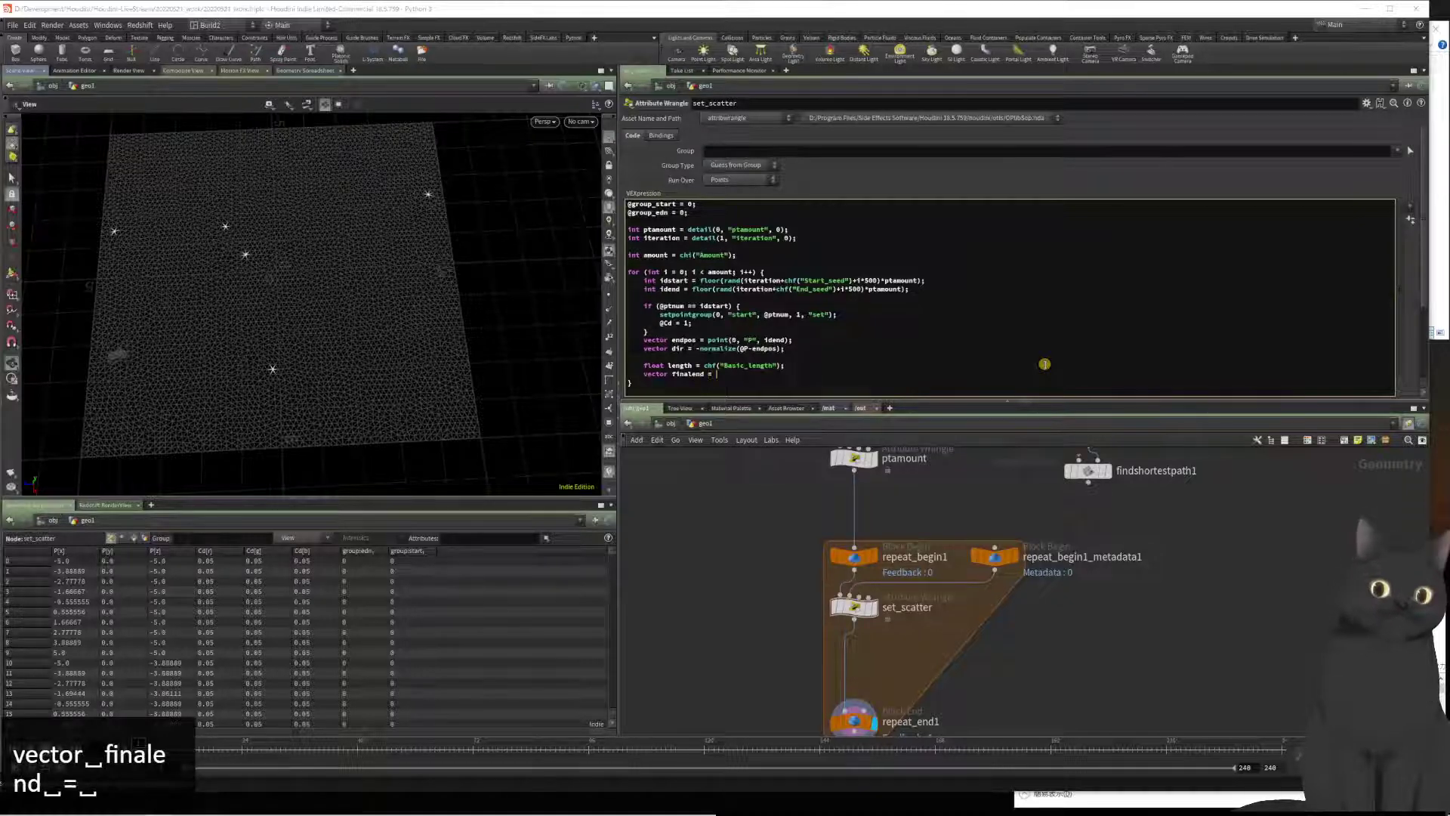
pyautogui.write(' @P+di')
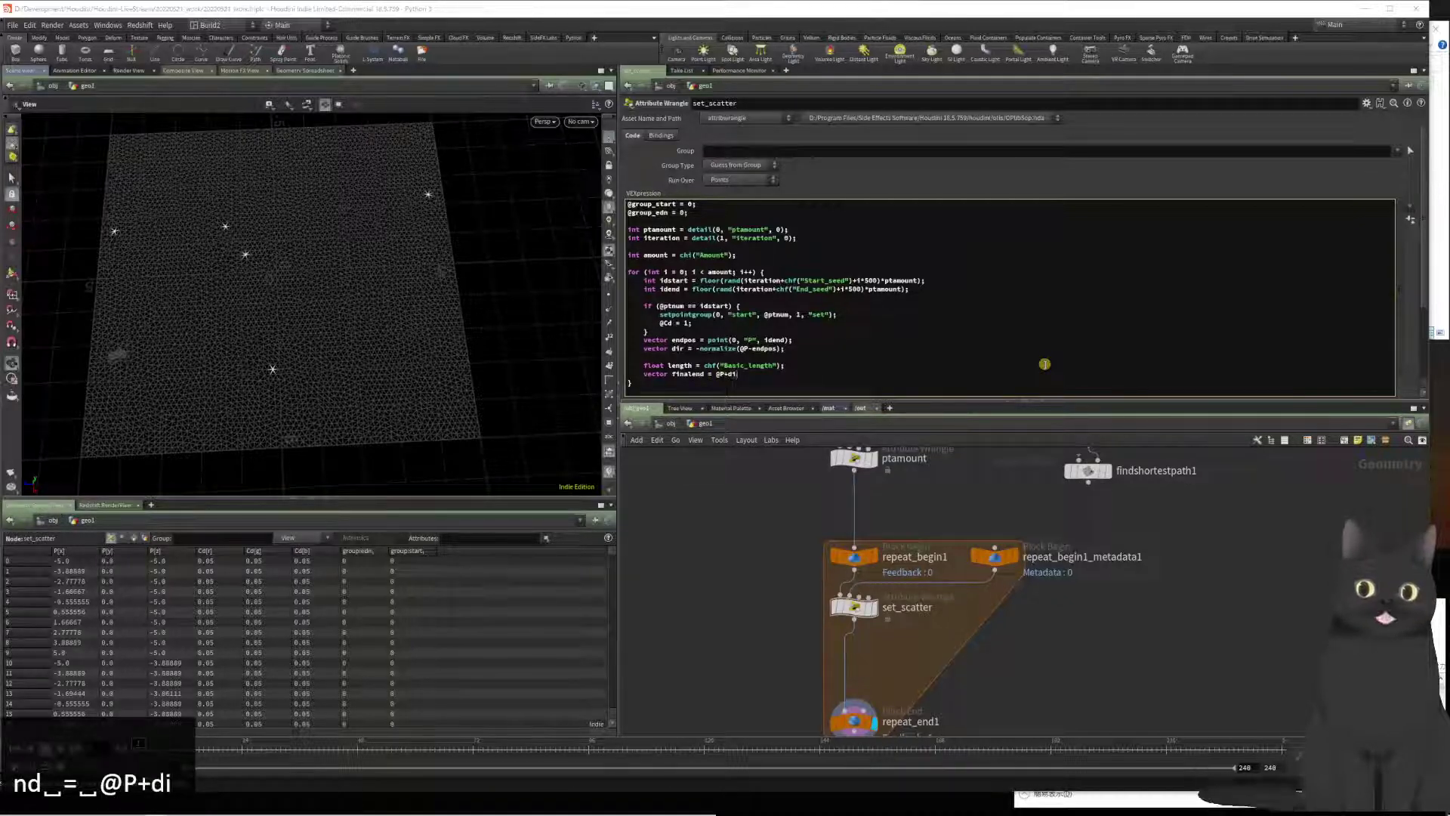
pyautogui.write('r*l')
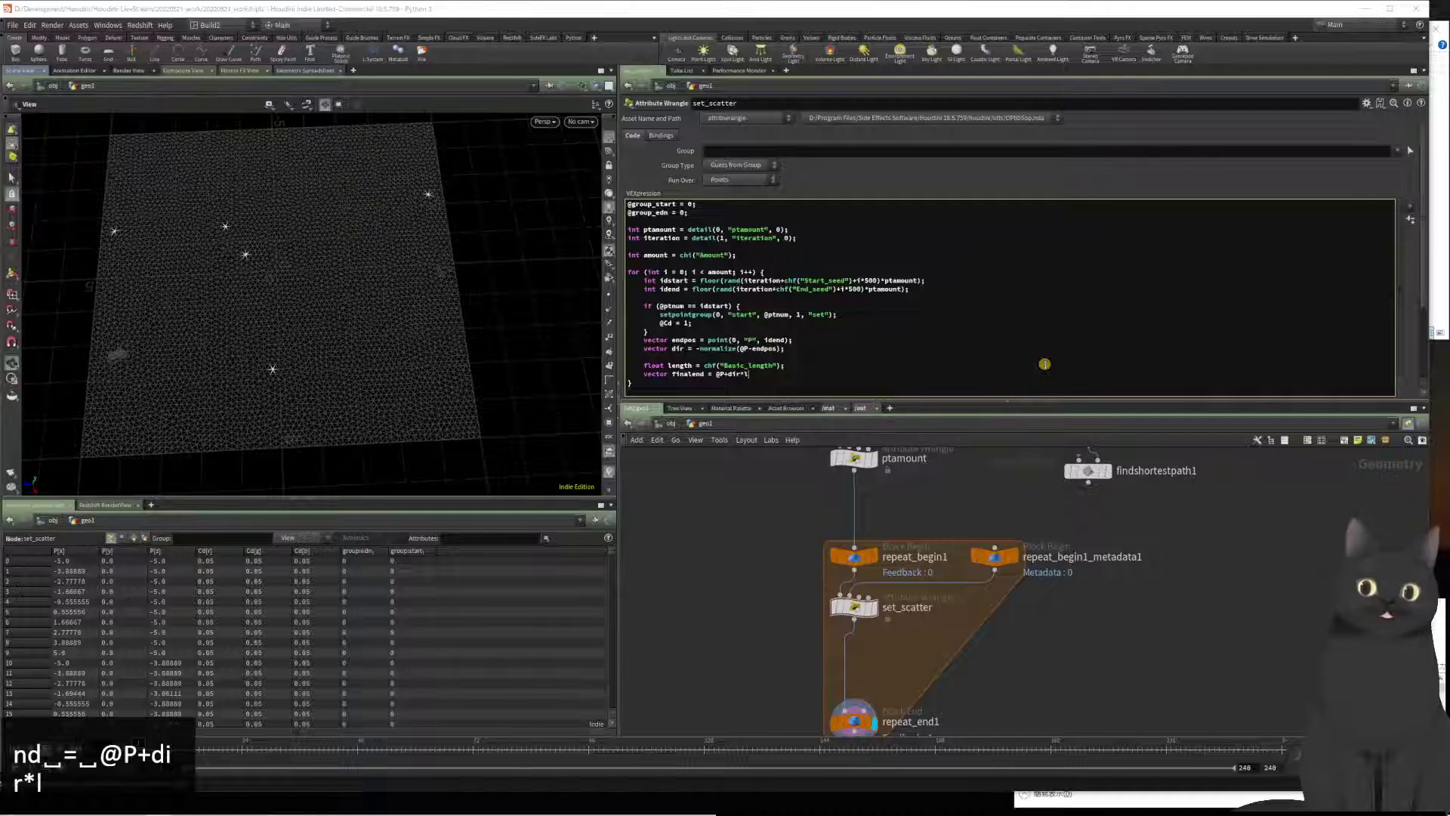
pyautogui.write('ength;')
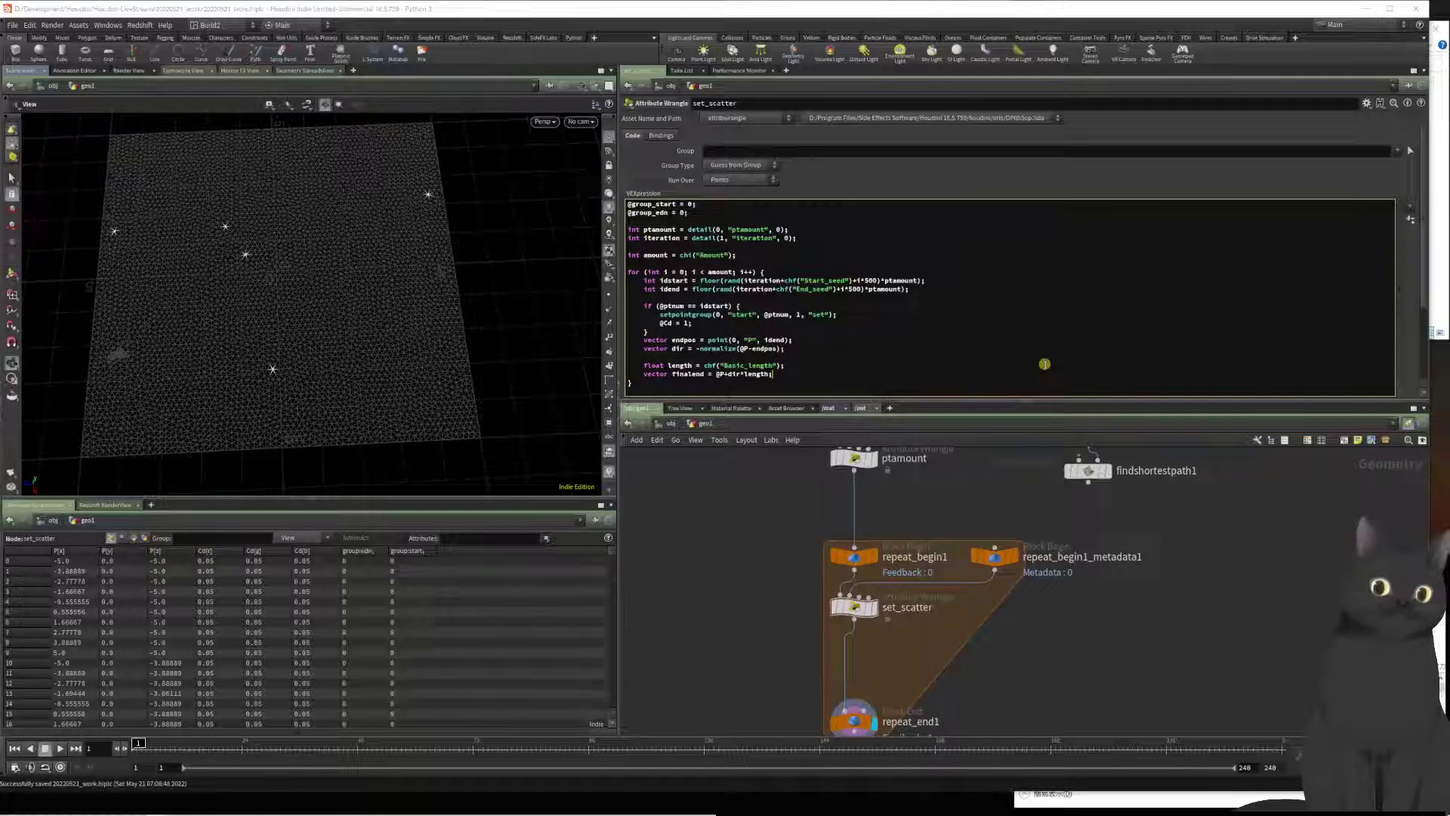
# Step: Add the line int endpt = nearpoint(0, finalend); below the finalend declaration and save the scene file
pyautogui.press('Return')
pyautogui.write('int ne')
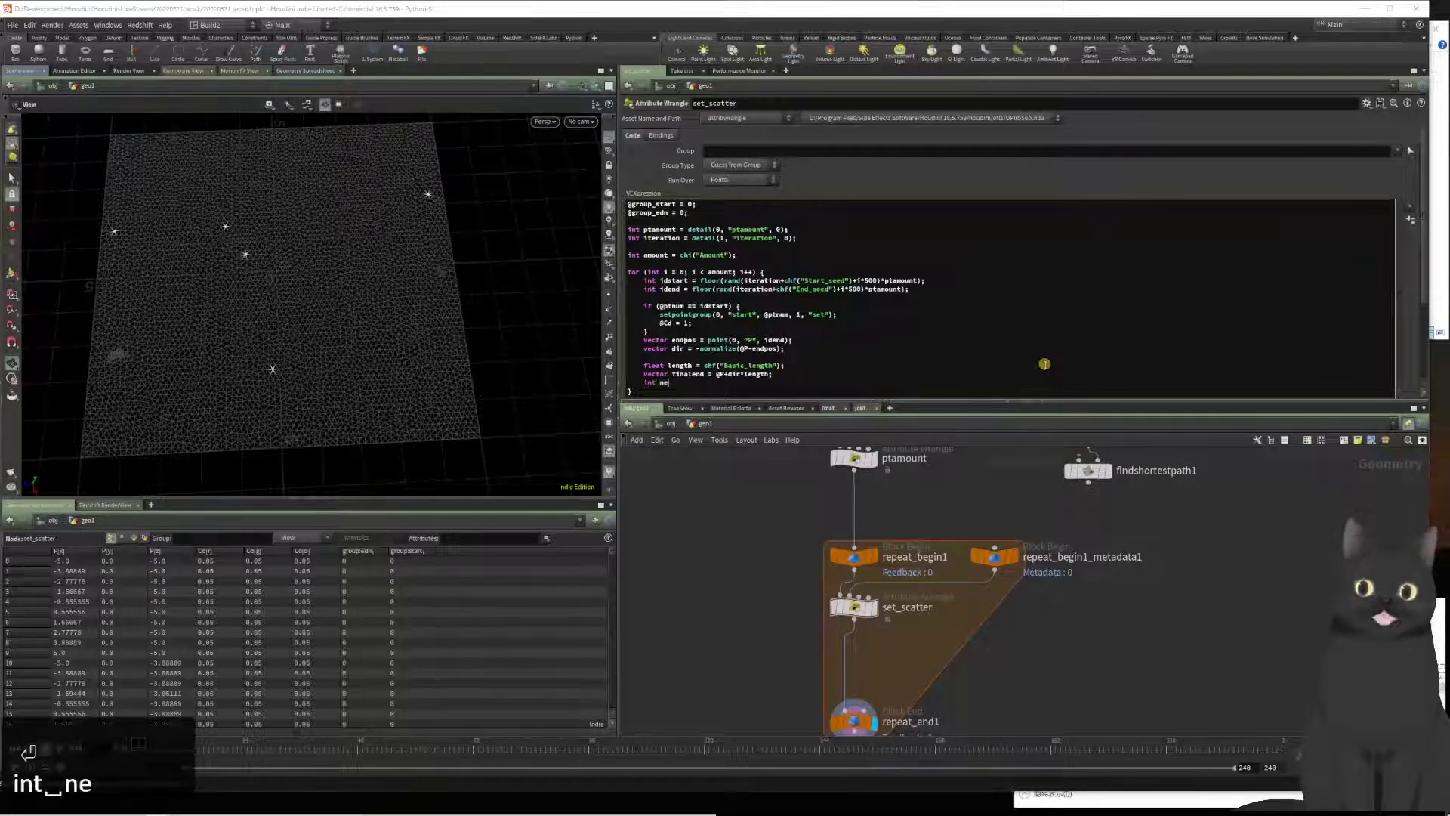
pyautogui.write('dpt')
pyautogui.press('BackSpace')
pyautogui.press('BackSpace')
pyautogui.press('BackSpace')
pyautogui.press('BackSpace')
pyautogui.press('BackSpace')
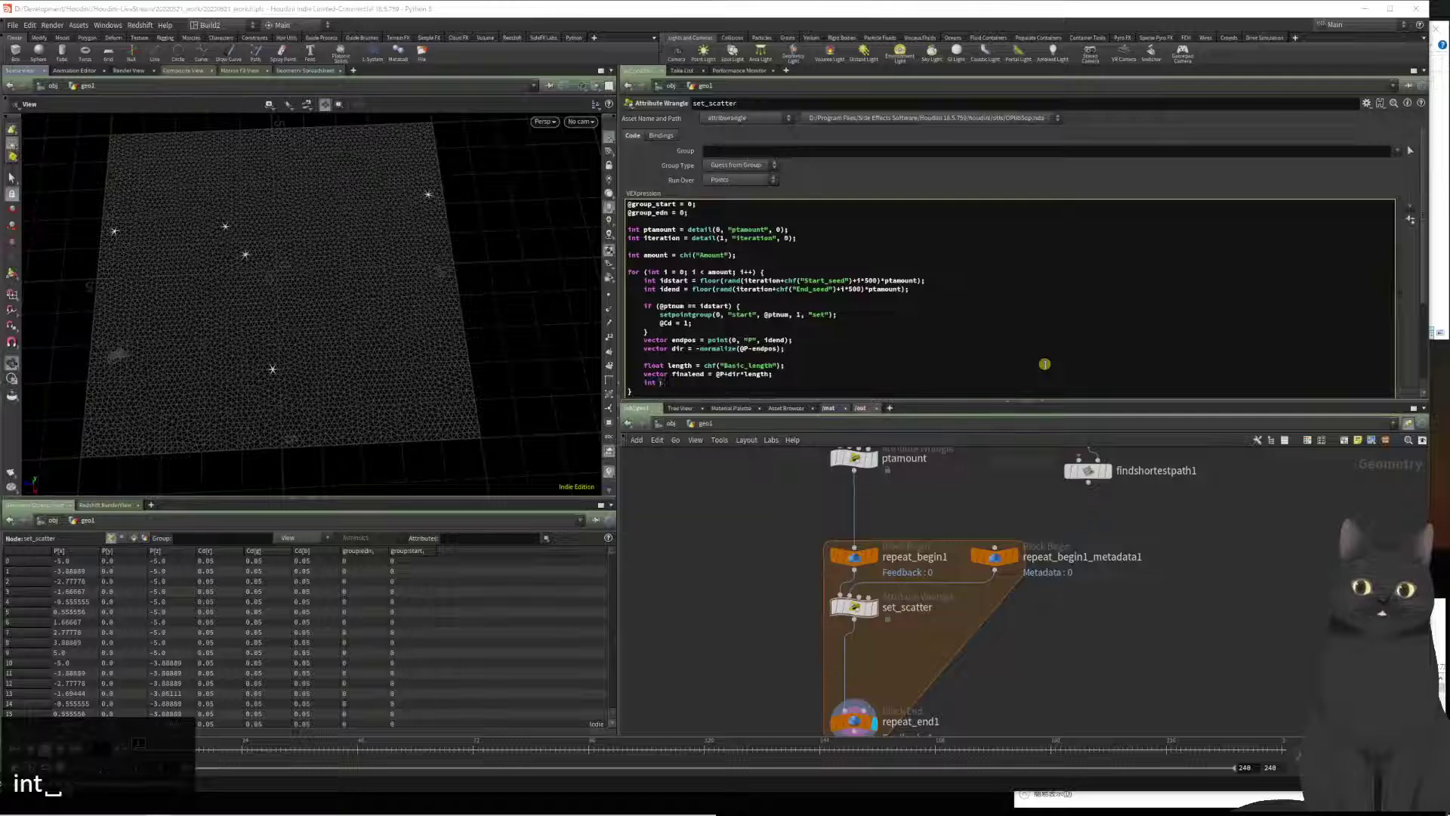
pyautogui.write('endpt =')
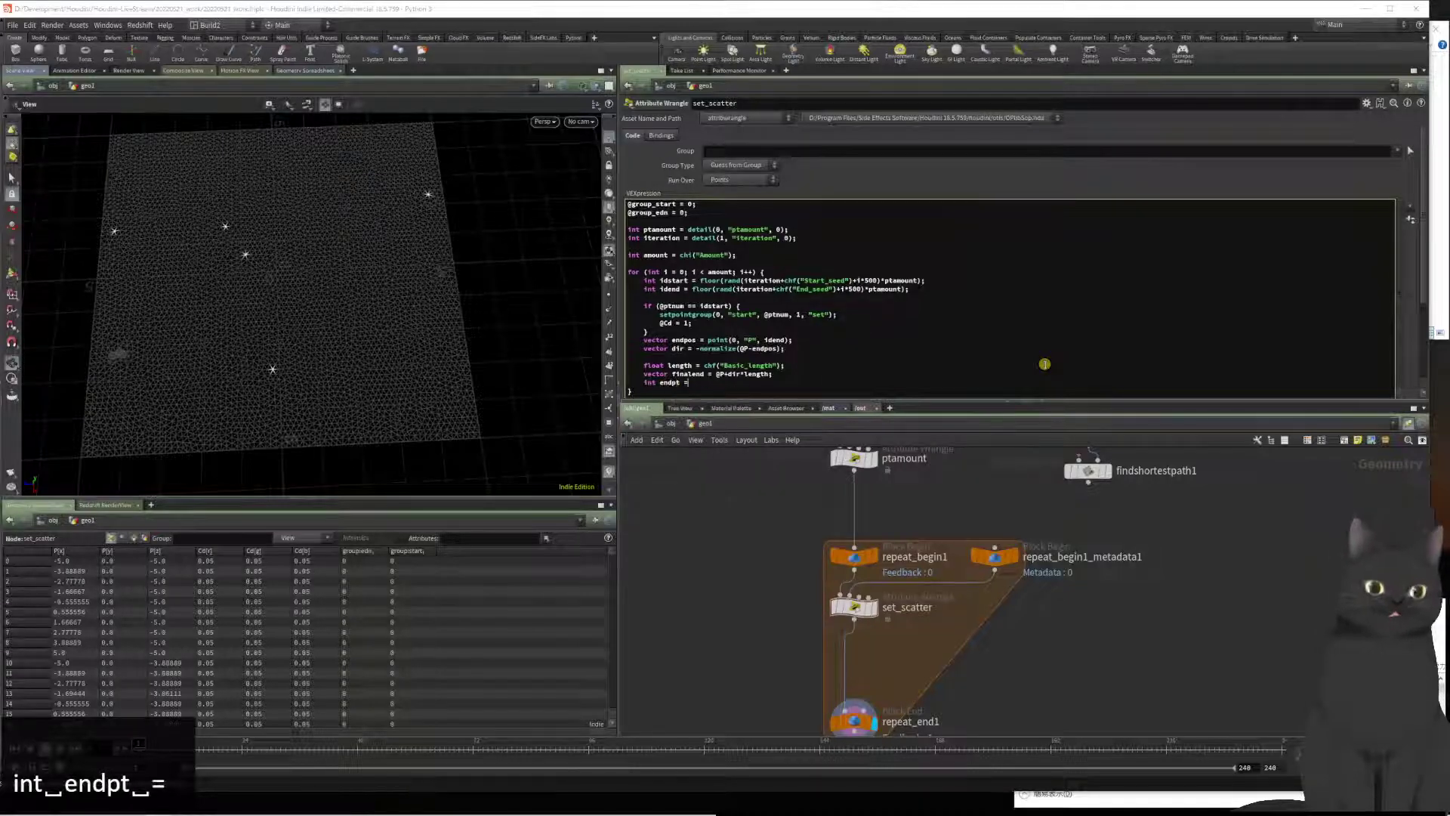
pyautogui.write(' n')
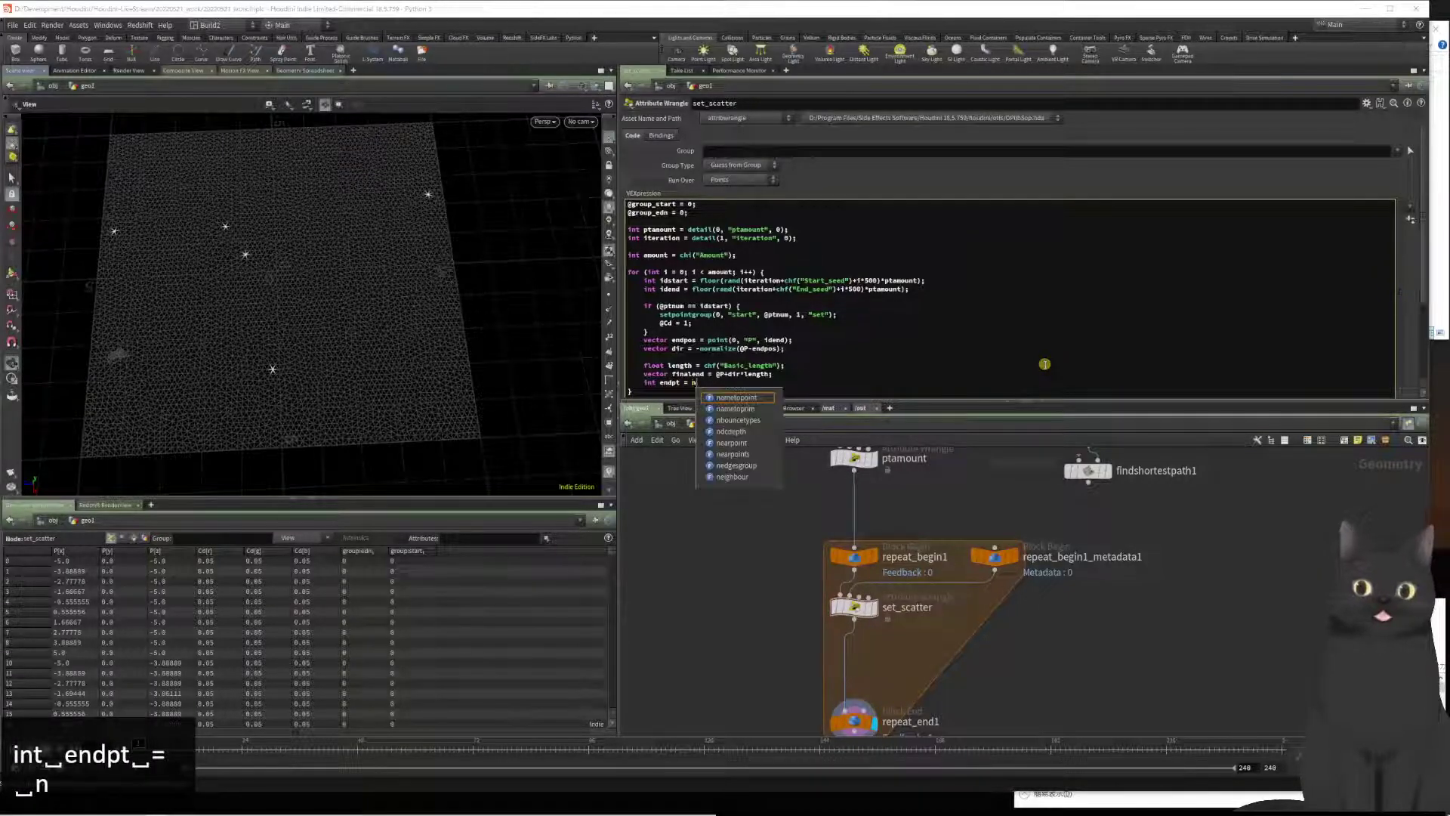
pyautogui.write('earpoint(')
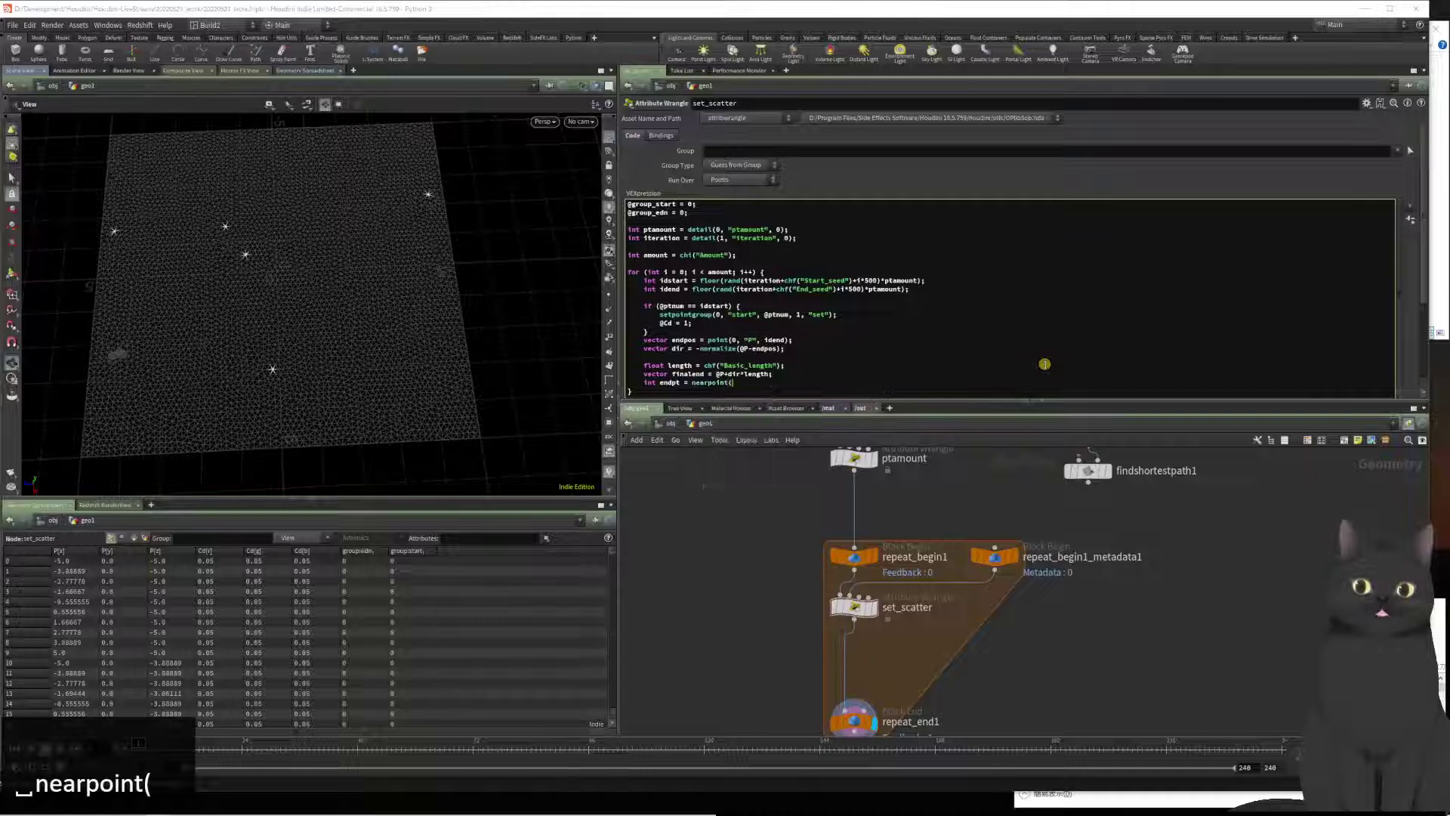
pyautogui.write('0,')
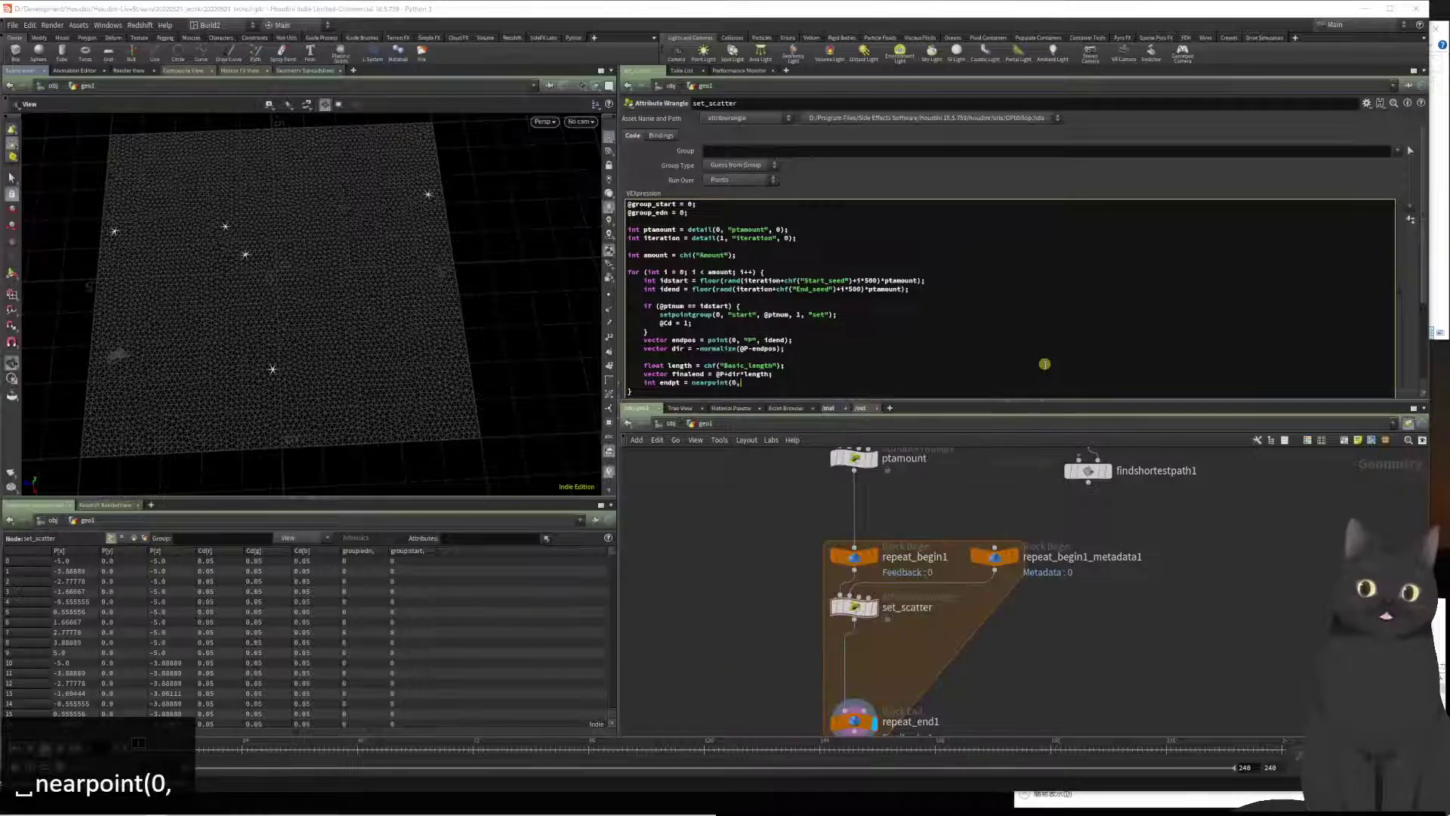
pyautogui.write(' final')
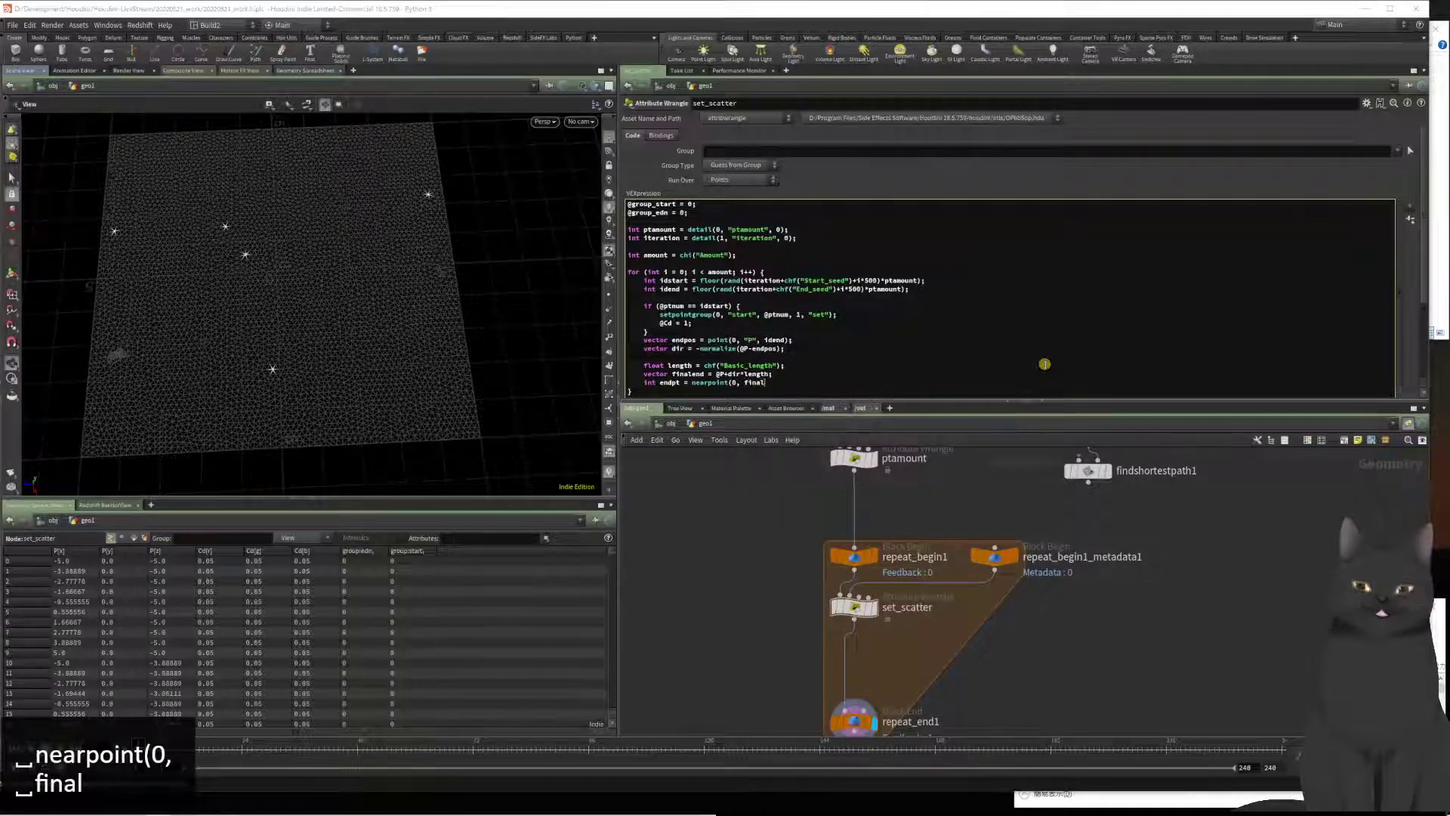
pyautogui.write('end);')
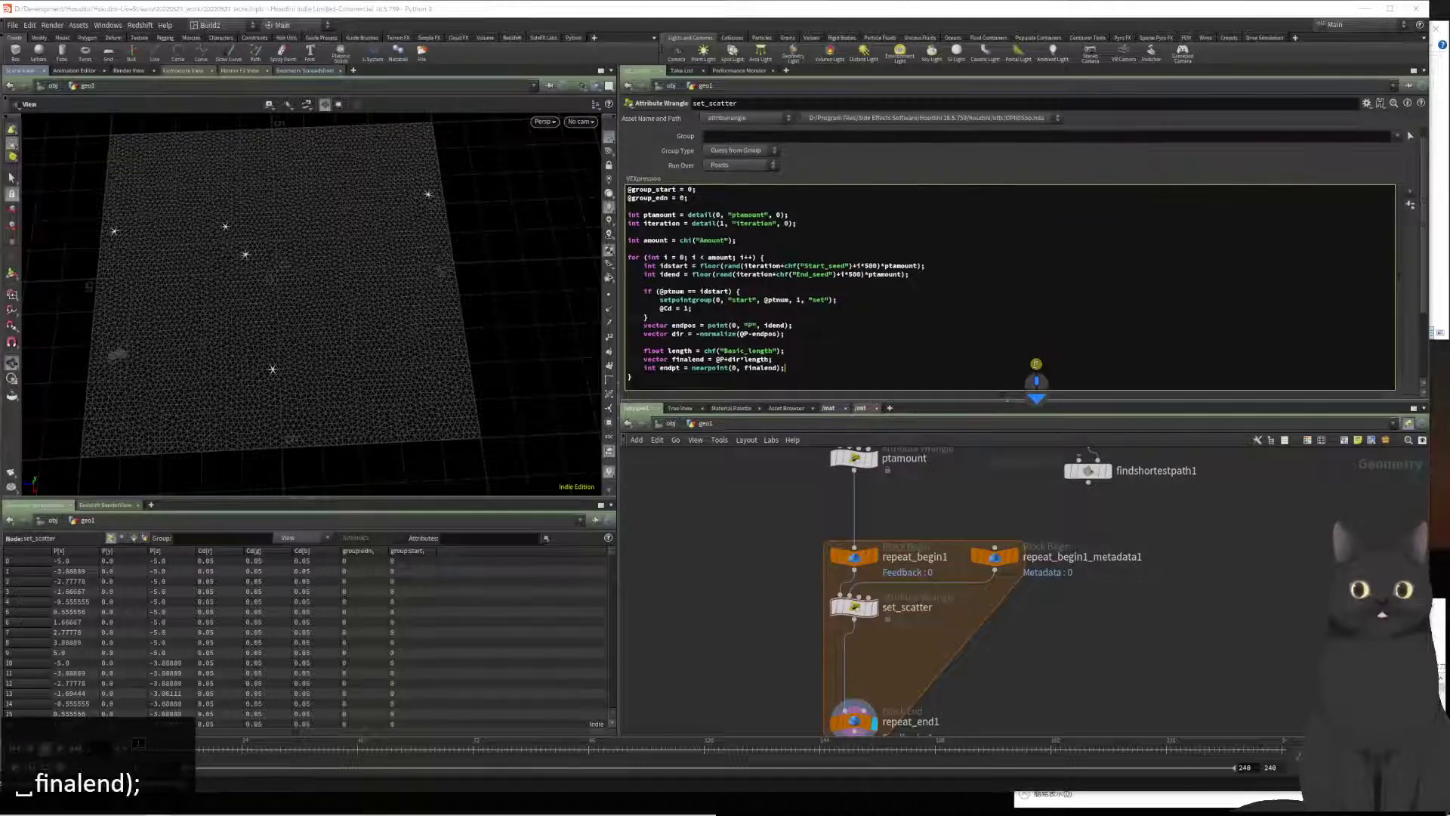
pyautogui.hotkey('ctrl', 's')
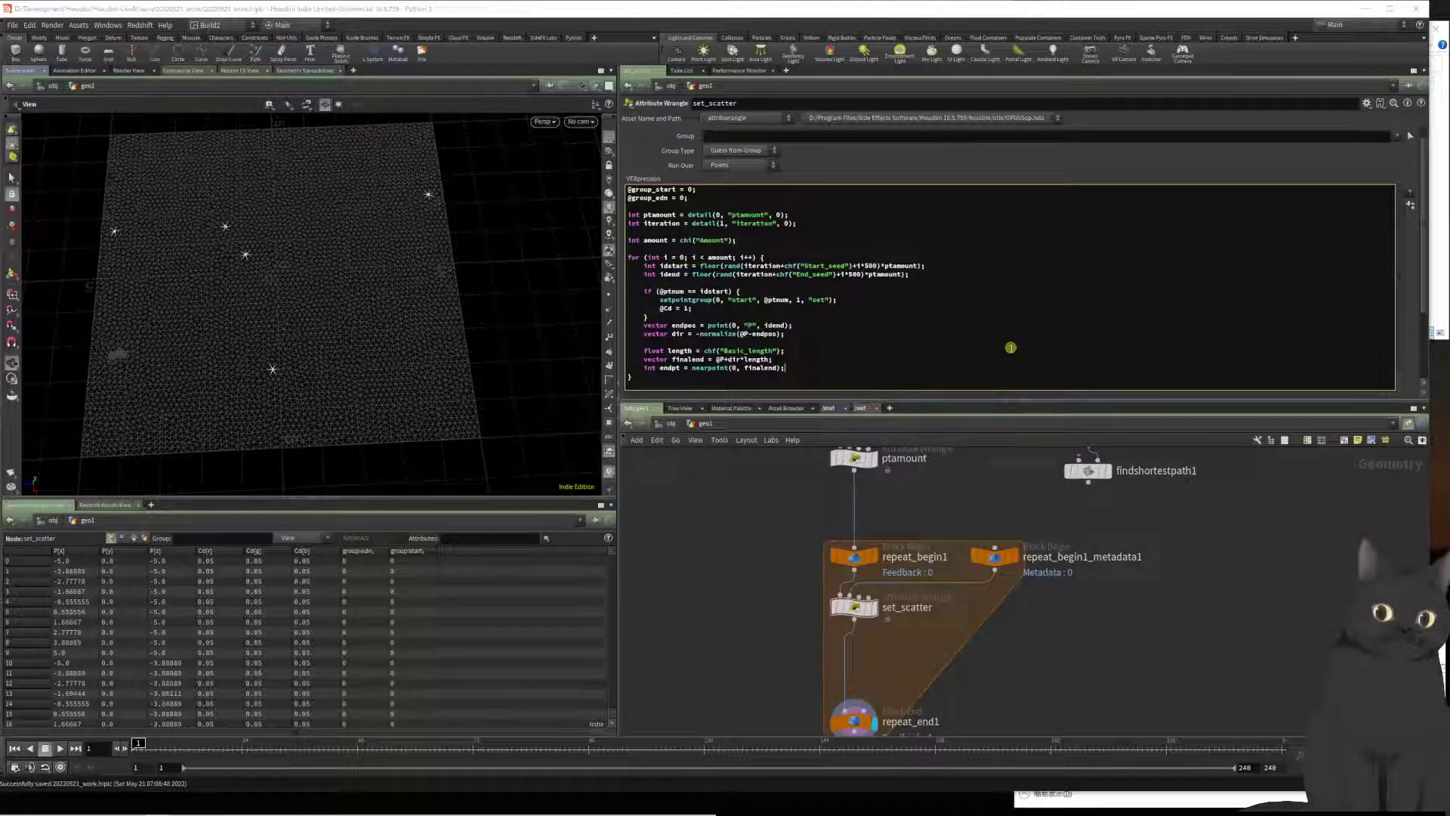
# Step: Begin a setpointgroup call below the endpt line with geometry 0 and group name "scatter" as its first arguments
pyautogui.press('Return')
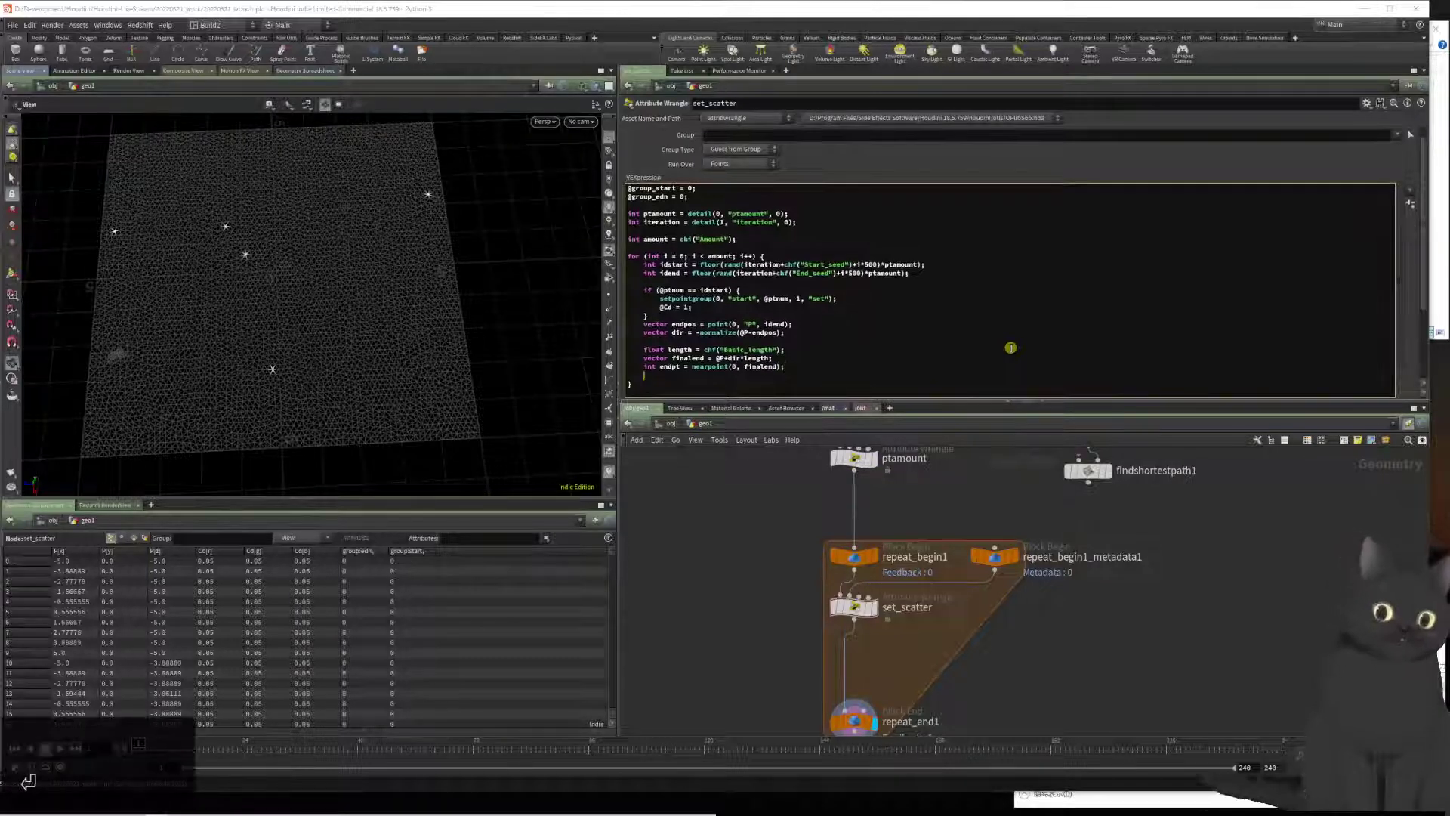
pyautogui.write('setpoint')
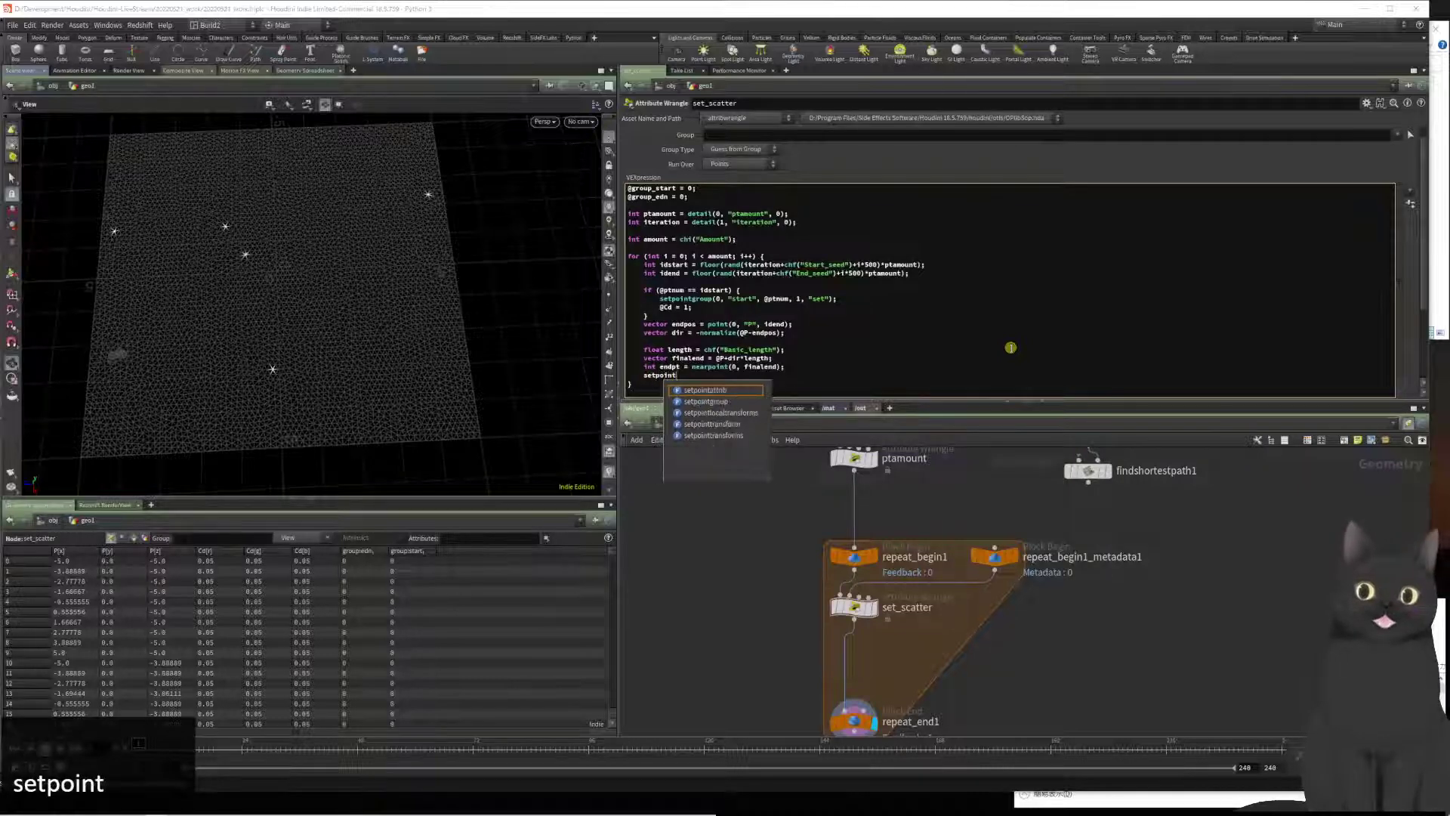
pyautogui.press('Down')
pyautogui.press('Down')
pyautogui.press('Return')
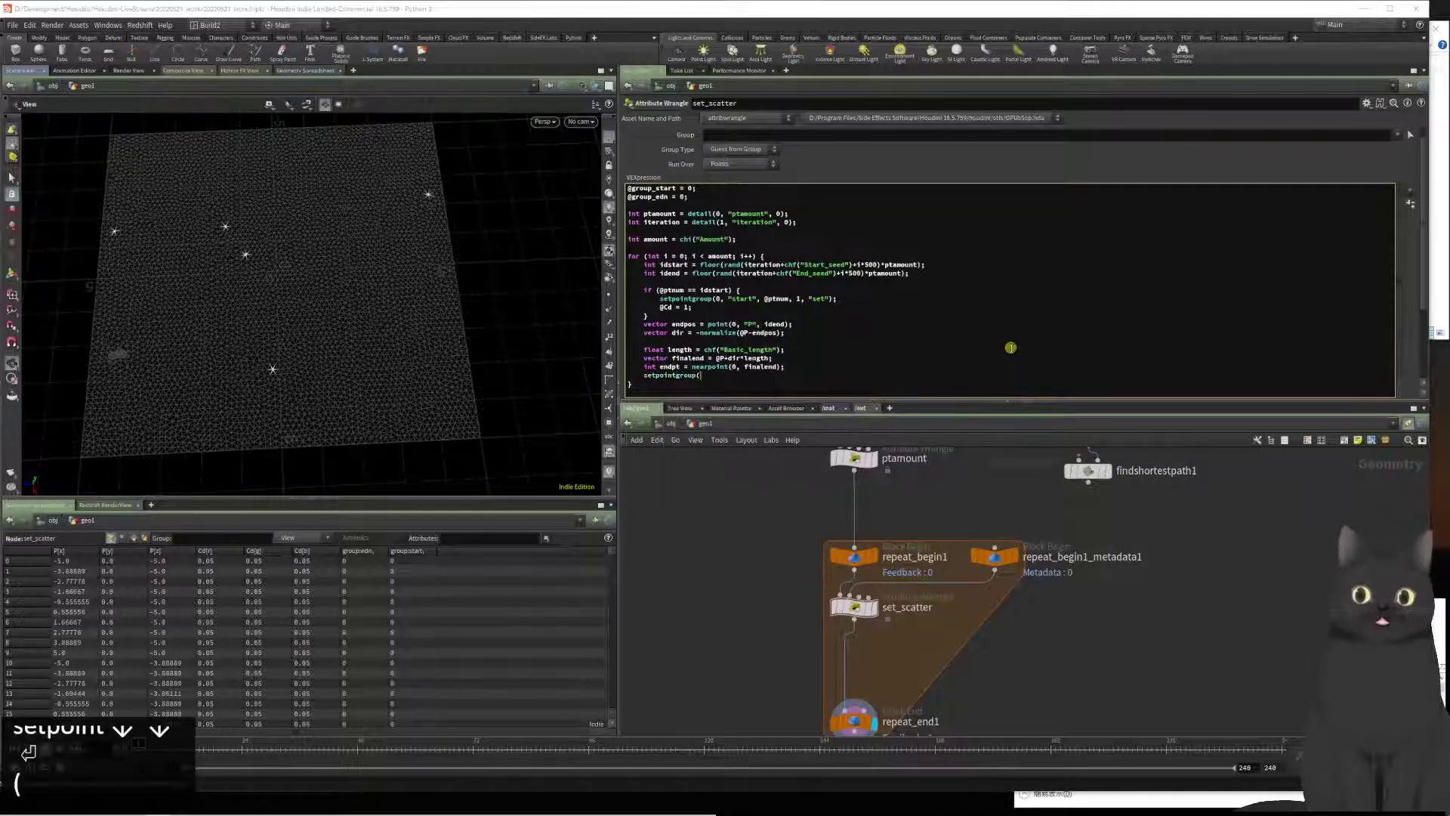
pyautogui.write('(-.')
pyautogui.press('BackSpace')
pyautogui.press('BackSpace')
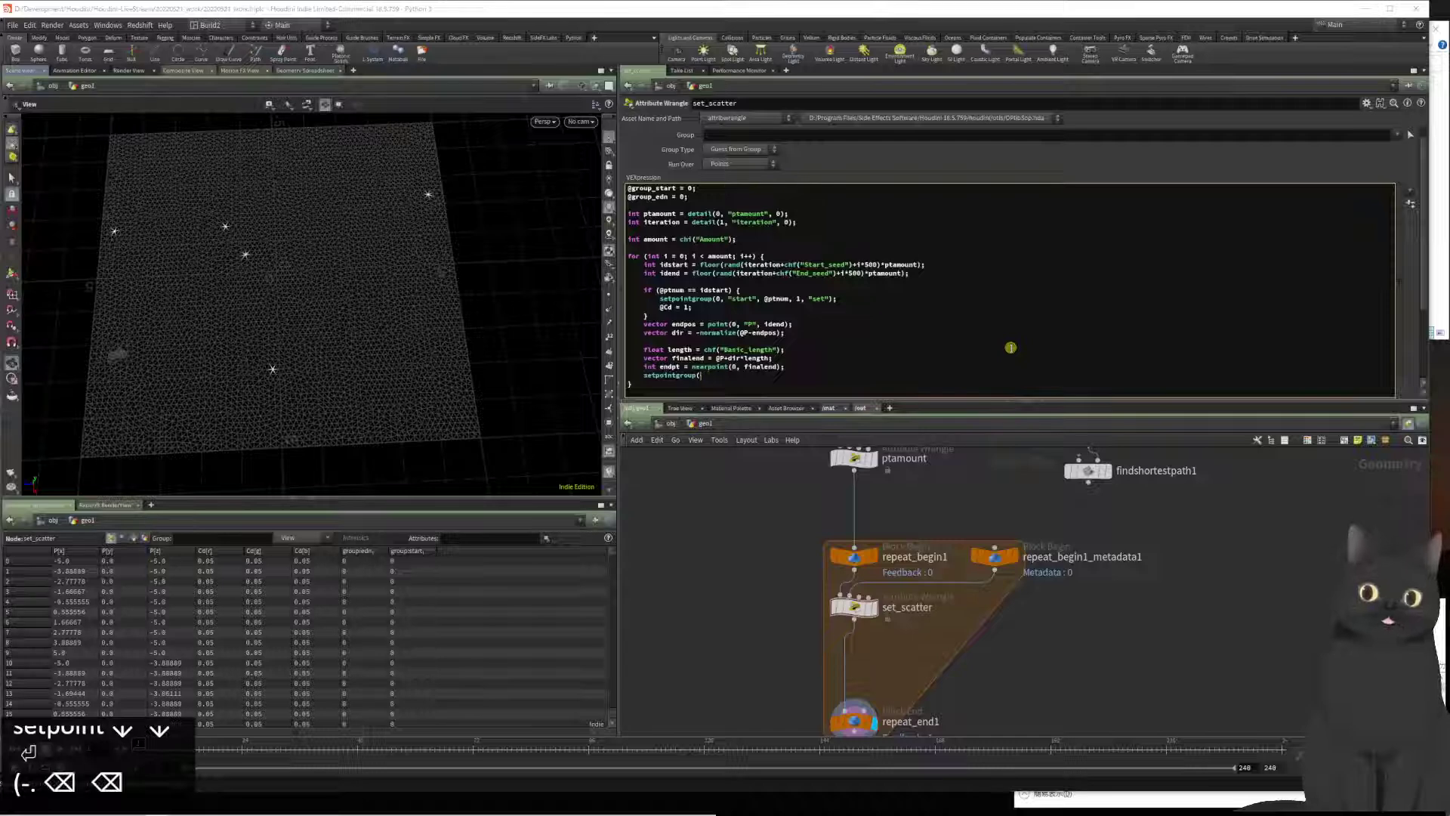
pyautogui.write('0.')
pyautogui.write('"')
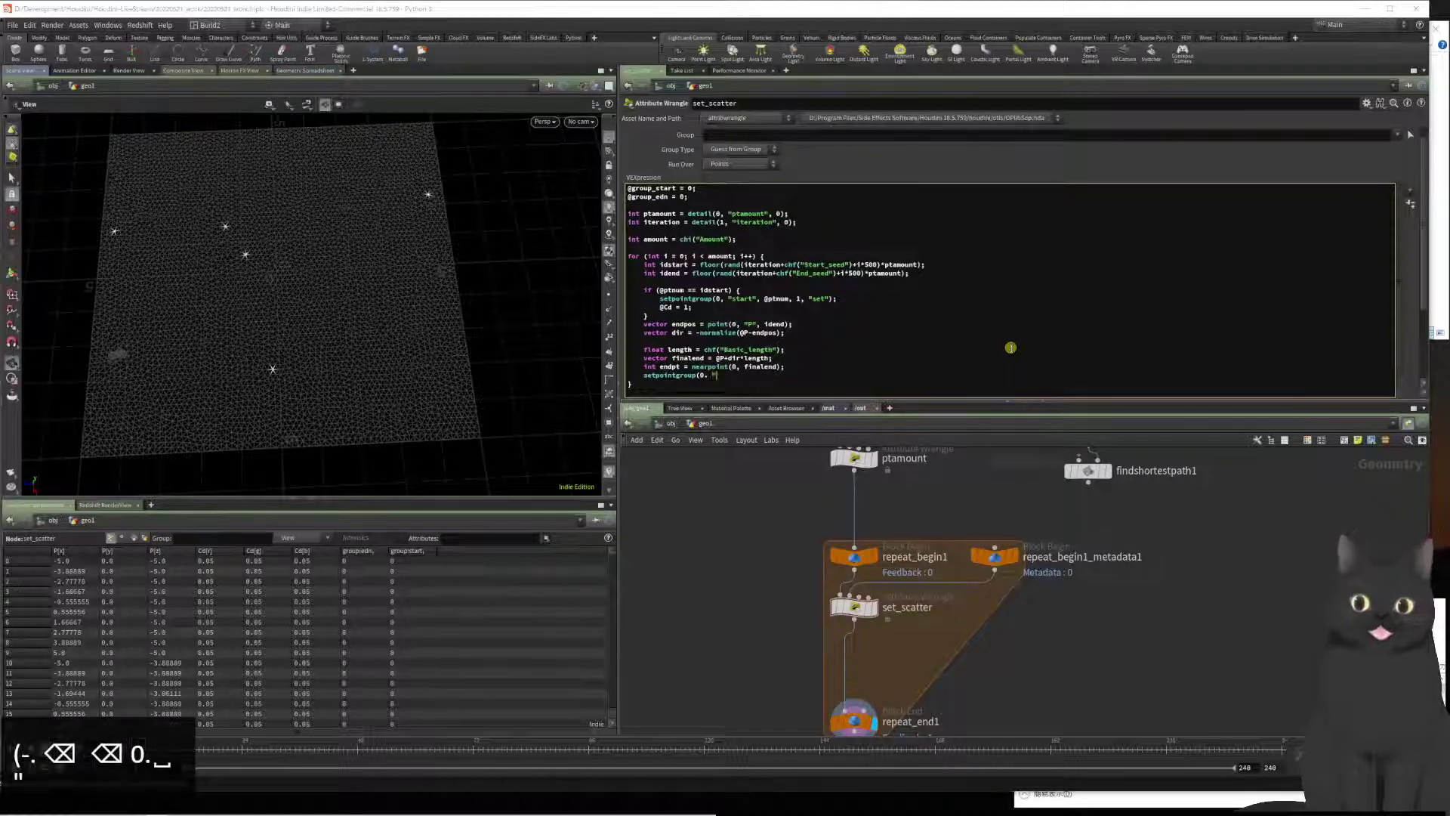
pyautogui.write('sc')
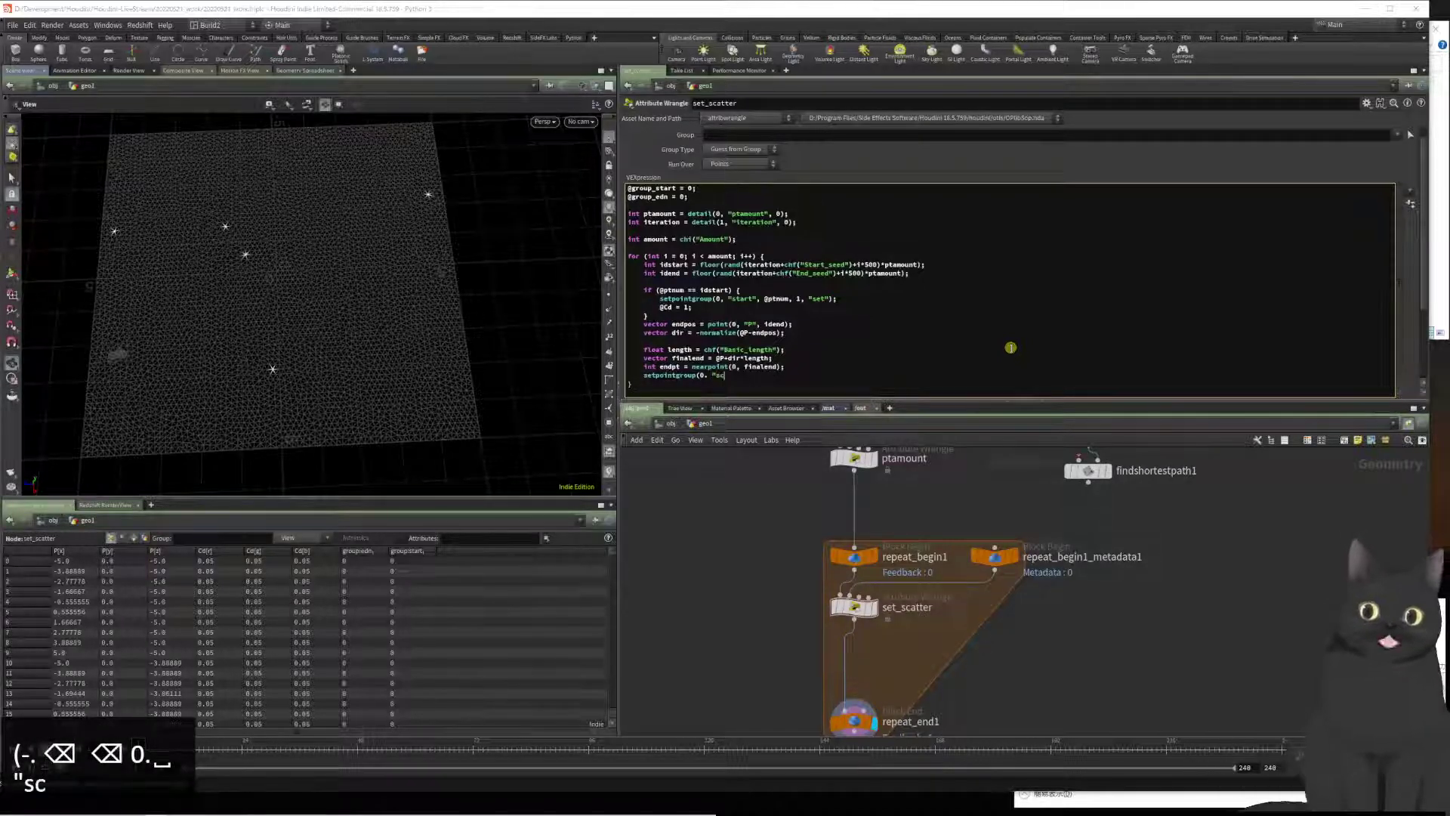
pyautogui.press('BackSpace')
pyautogui.press('BackSpace')
pyautogui.press('BackSpace')
pyautogui.press('BackSpace')
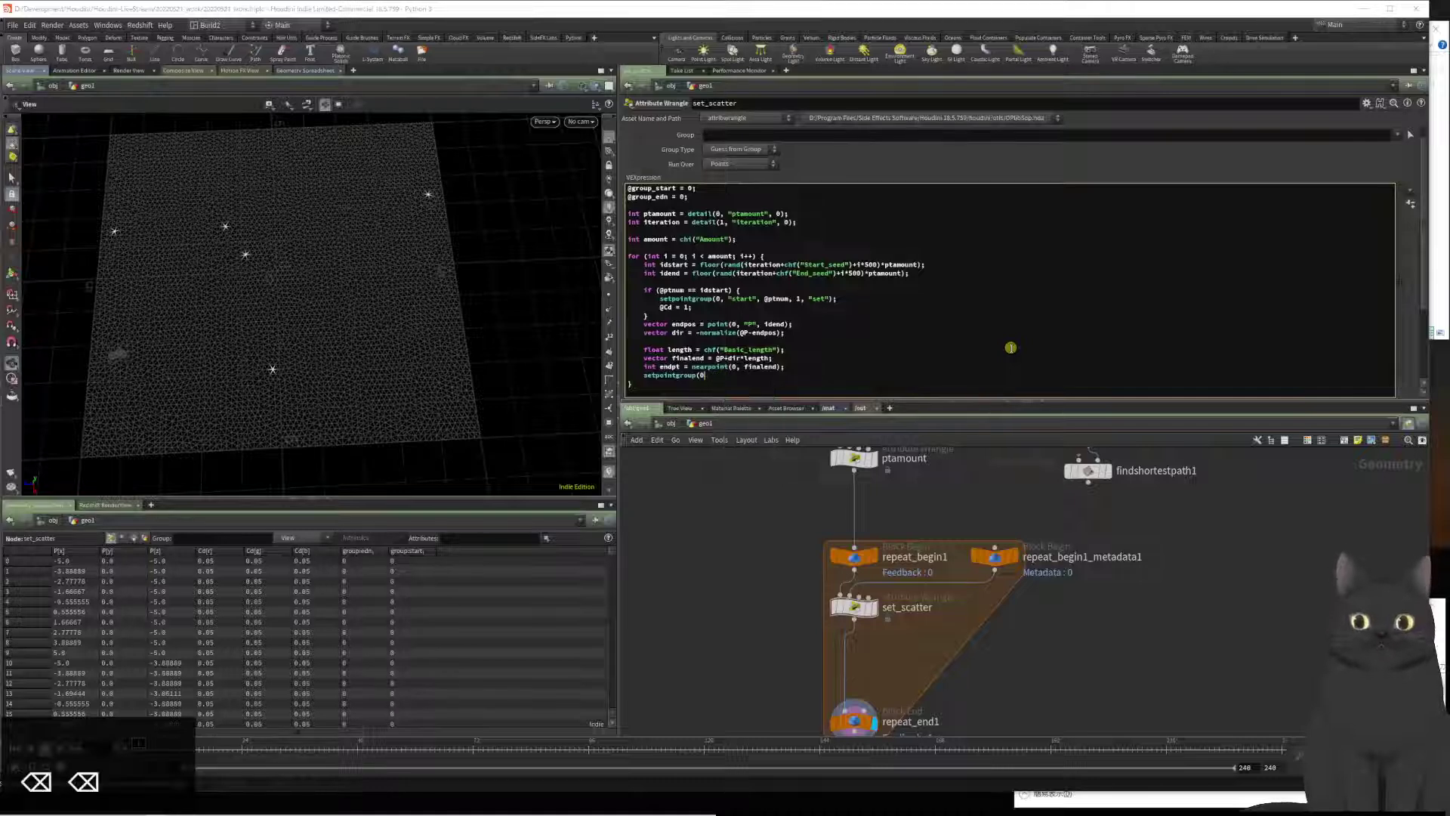
pyautogui.write(',')
pyautogui.hotkey('shift', 'Return')
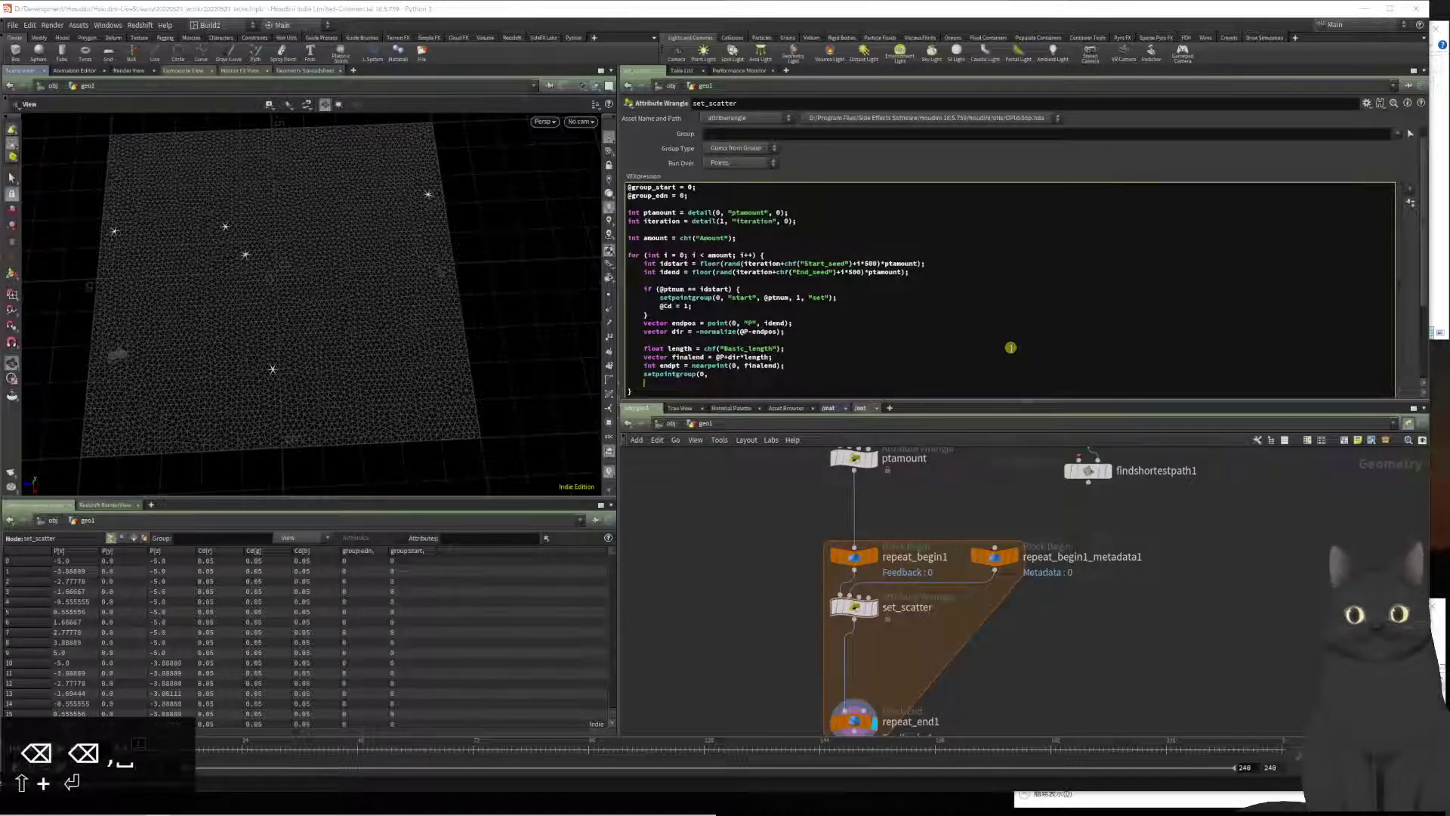
pyautogui.hotkey('ctrl', 'z')
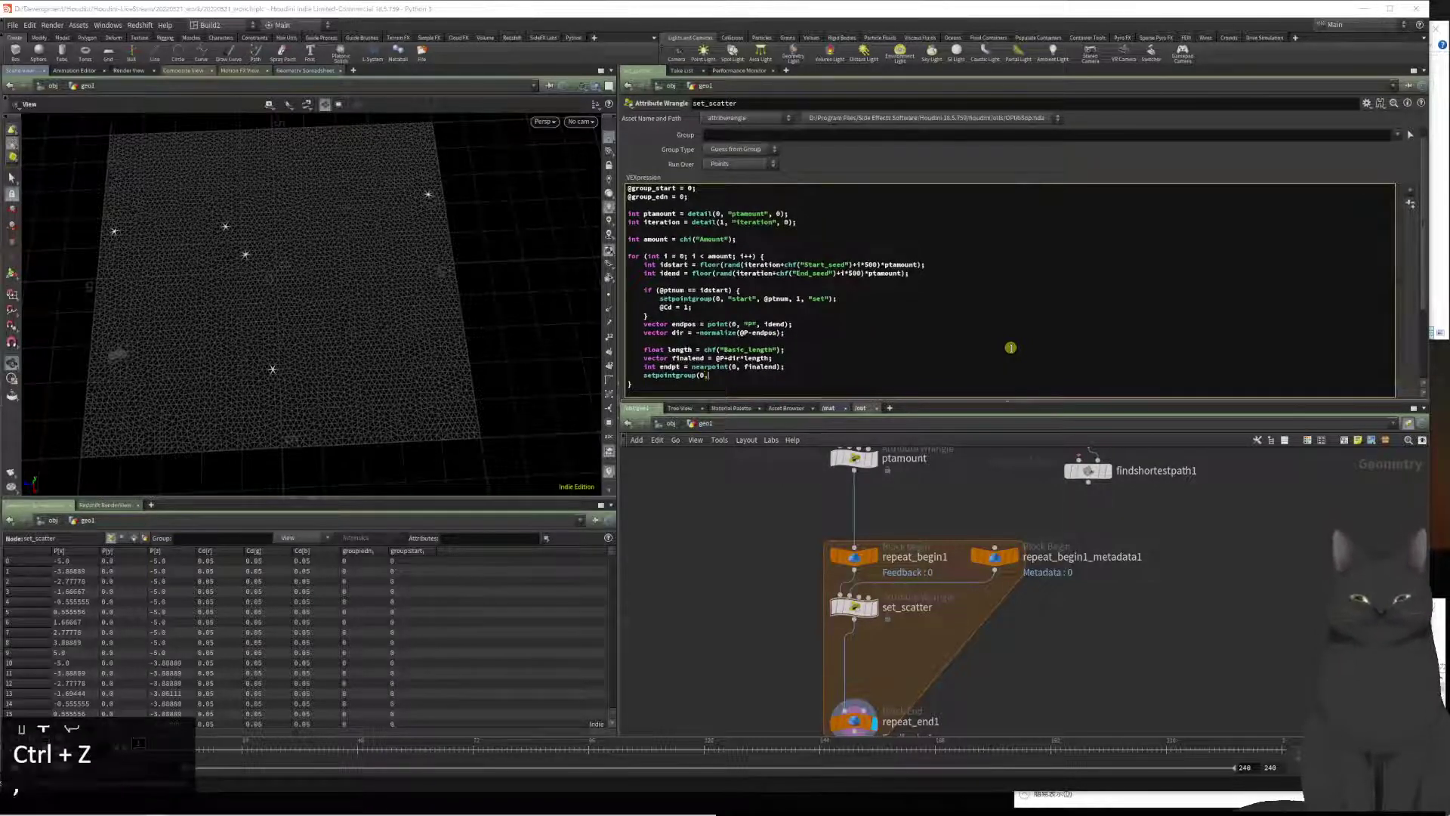
pyautogui.write('"scatter"')
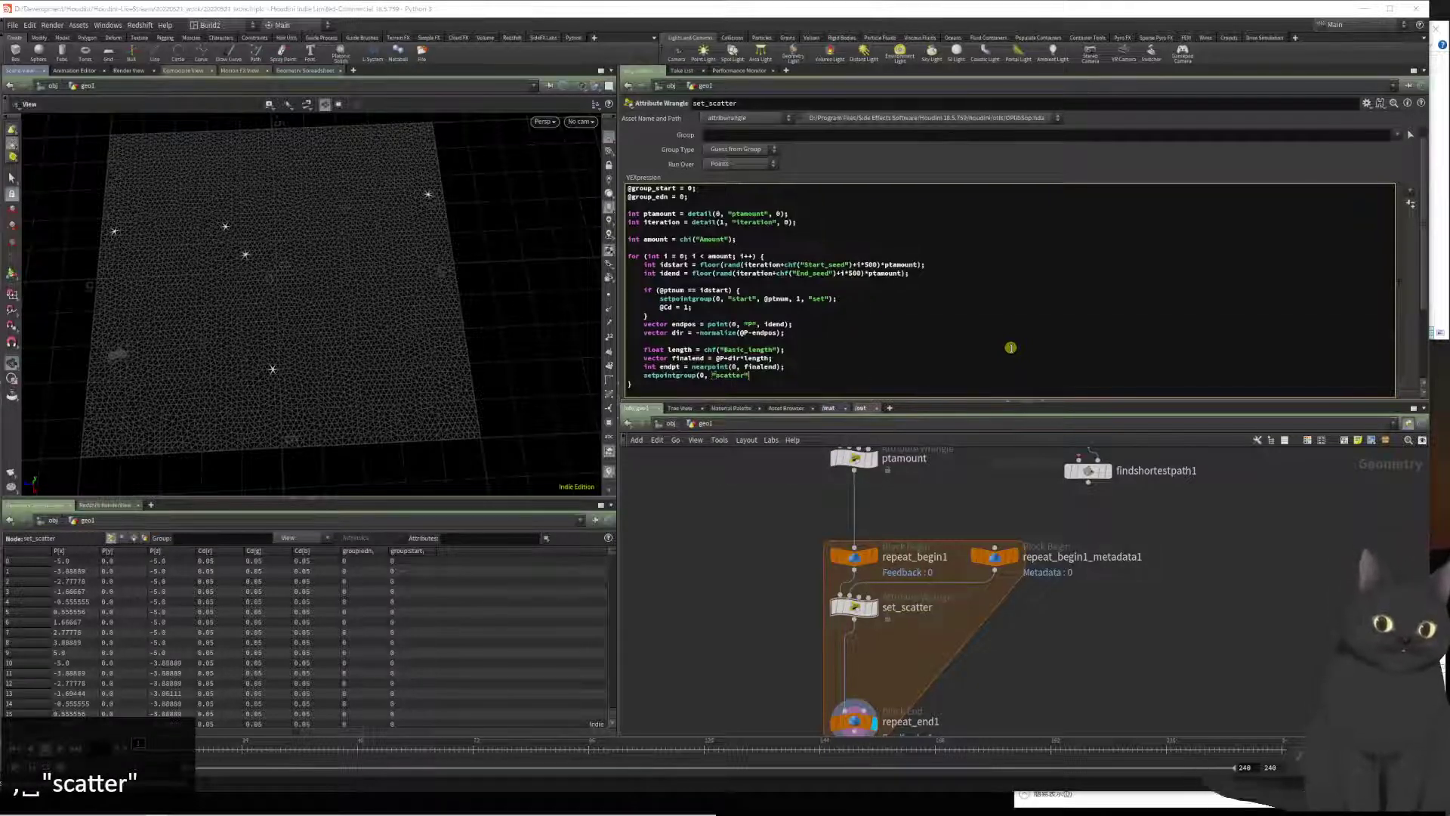
# Step: Complete the "scatter" setpointgroup call with the arguments endpt, 1, "set" and a closing parenthesis and semicolon, saving the scene file along the way
pyautogui.write(', endpo')
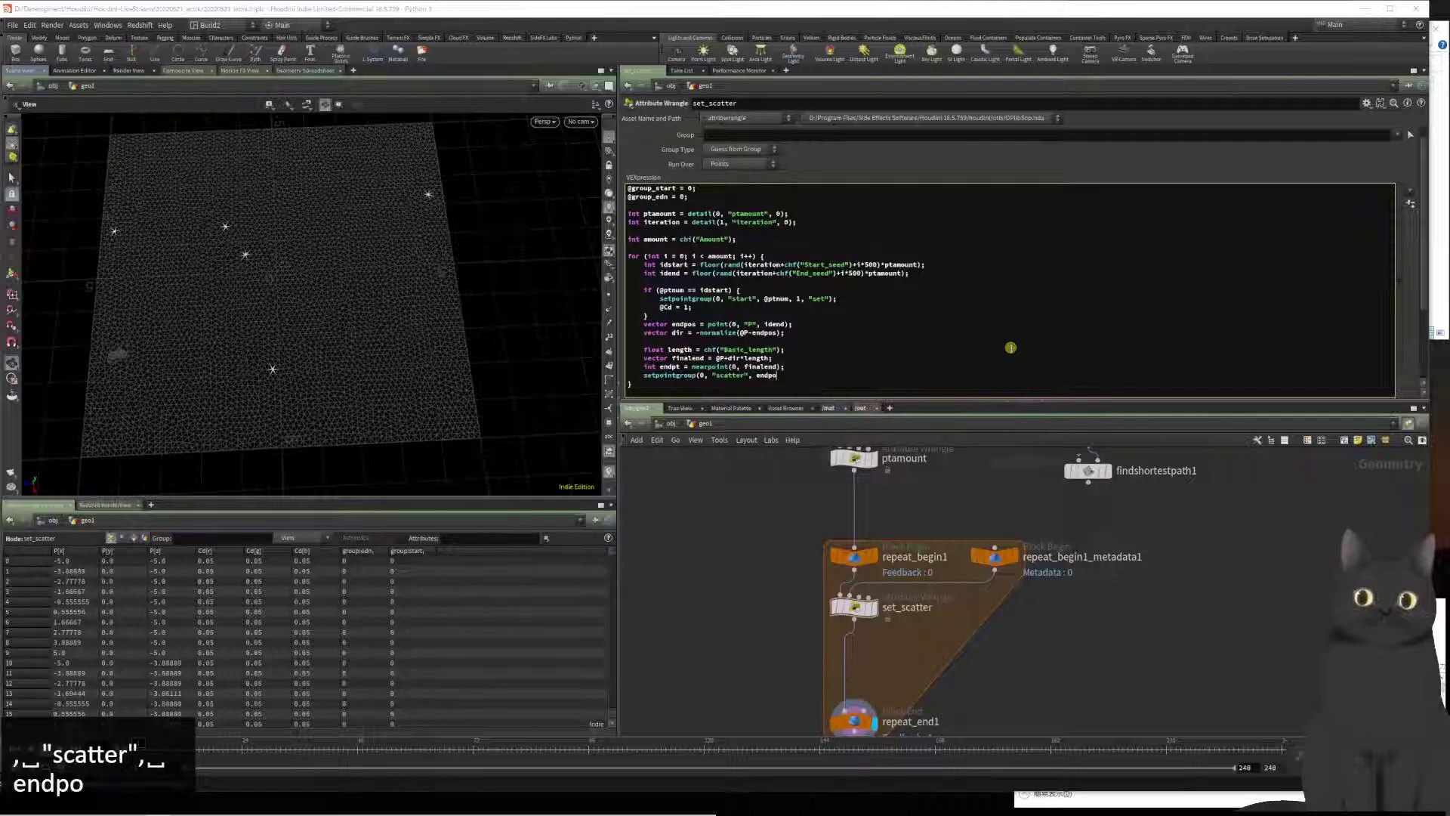
pyautogui.press('BackSpace')
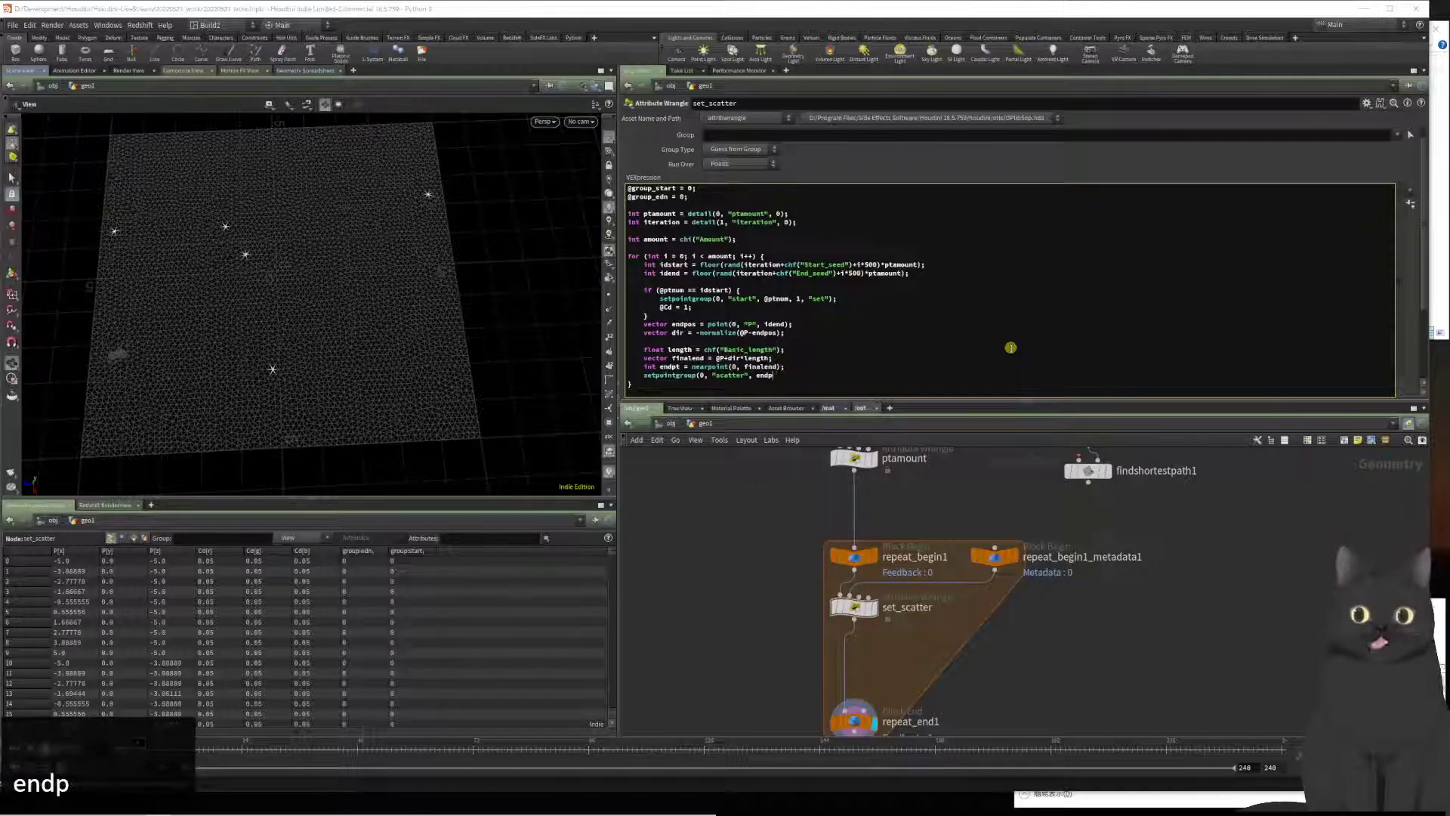
pyautogui.write('t.,')
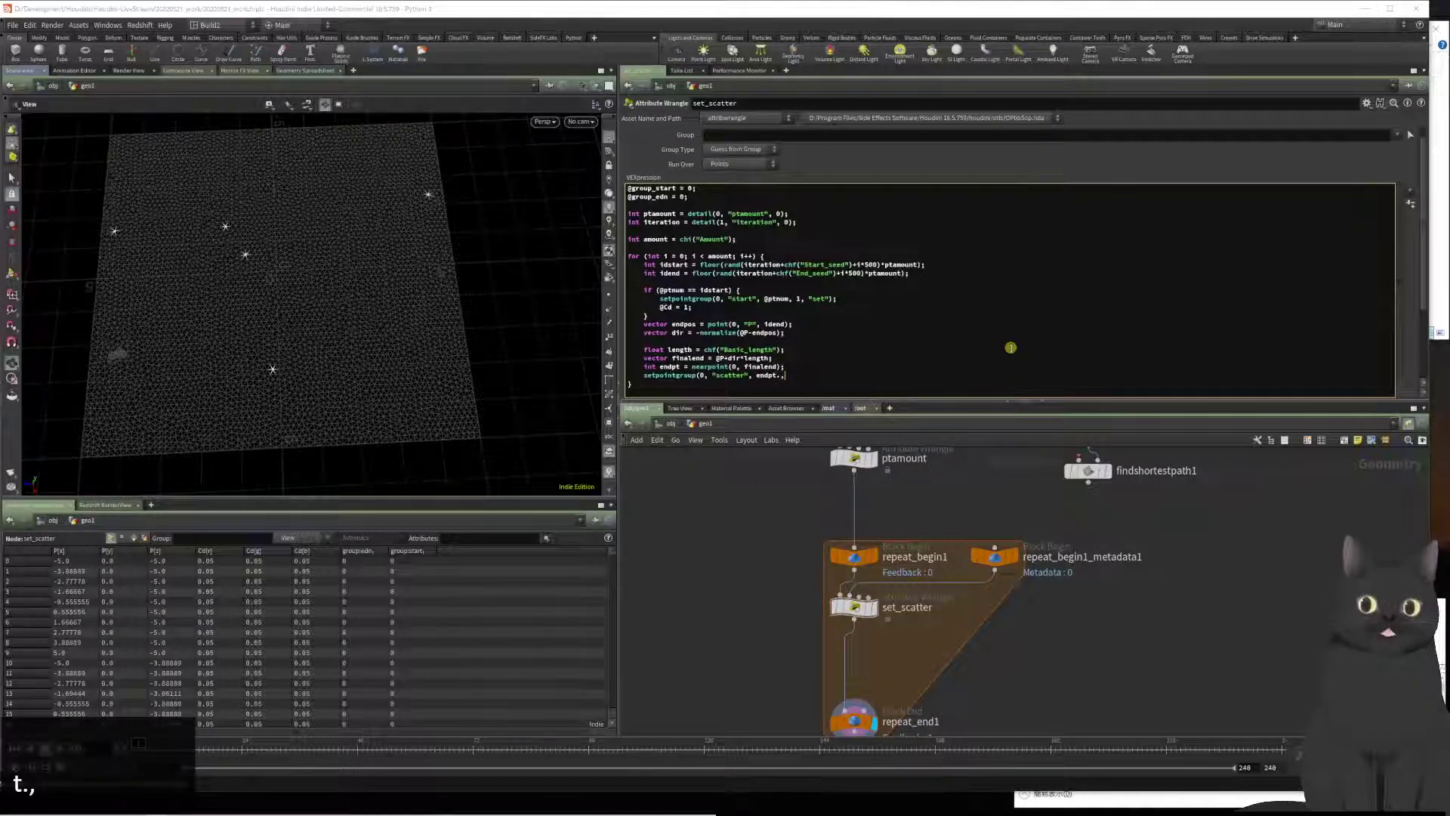
pyautogui.press('BackSpace')
pyautogui.press('BackSpace')
pyautogui.write(', 1, ')
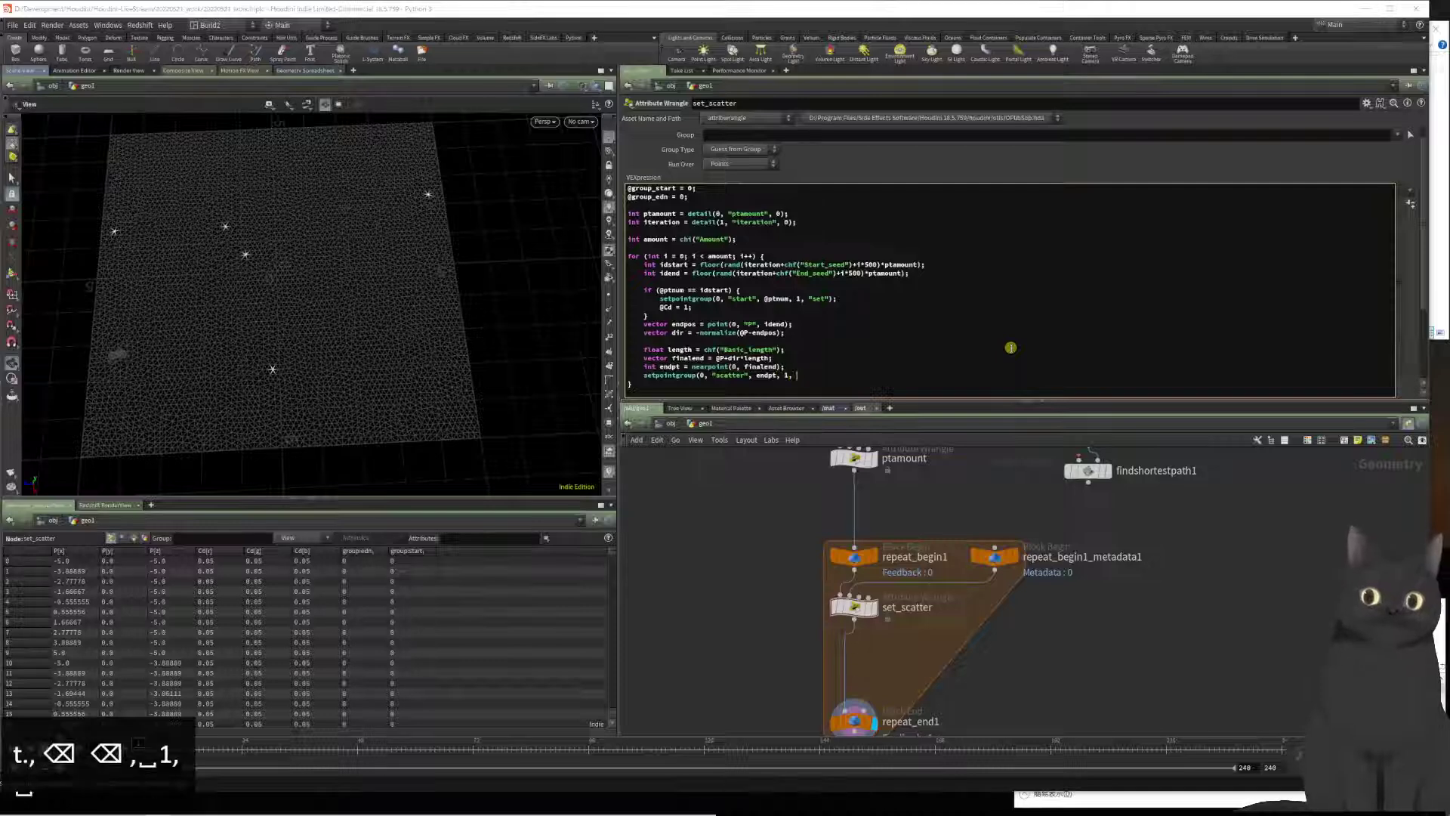
pyautogui.write('"set"_')
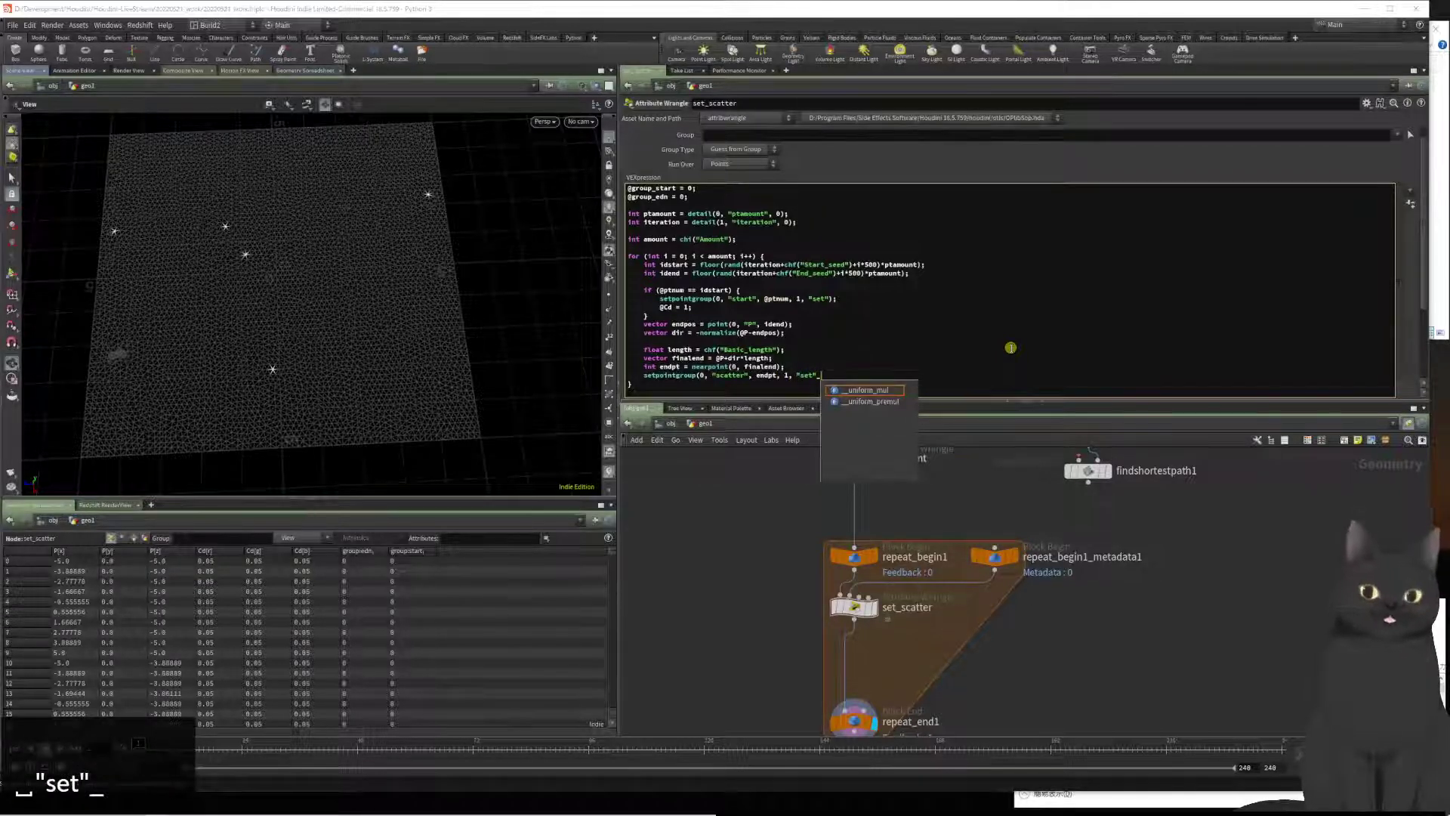
pyautogui.press('BackSpace')
pyautogui.hotkey('ctrl', 's')
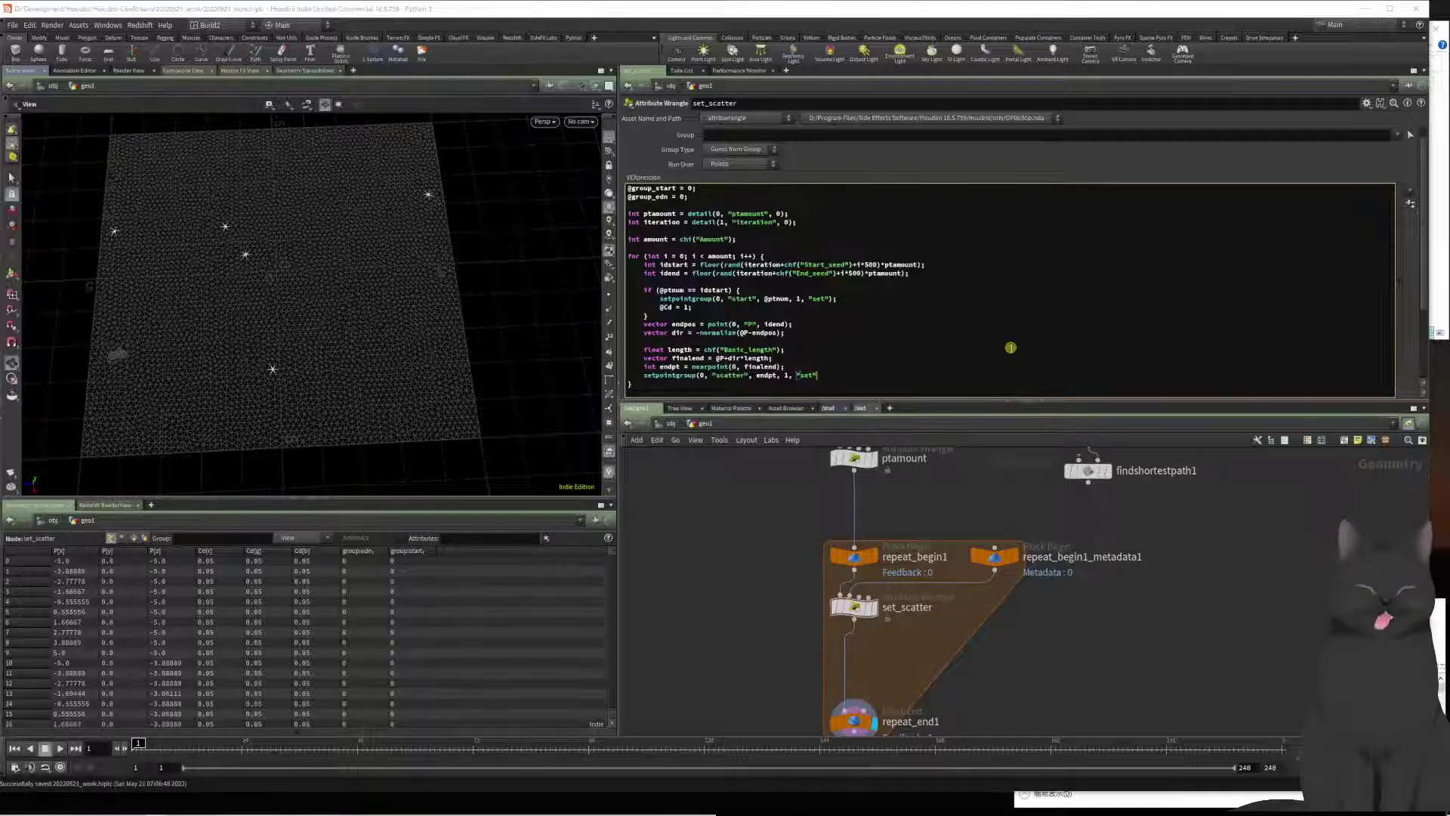
pyautogui.write(');;')
pyautogui.press('BackSpace')
pyautogui.press('BackSpace')
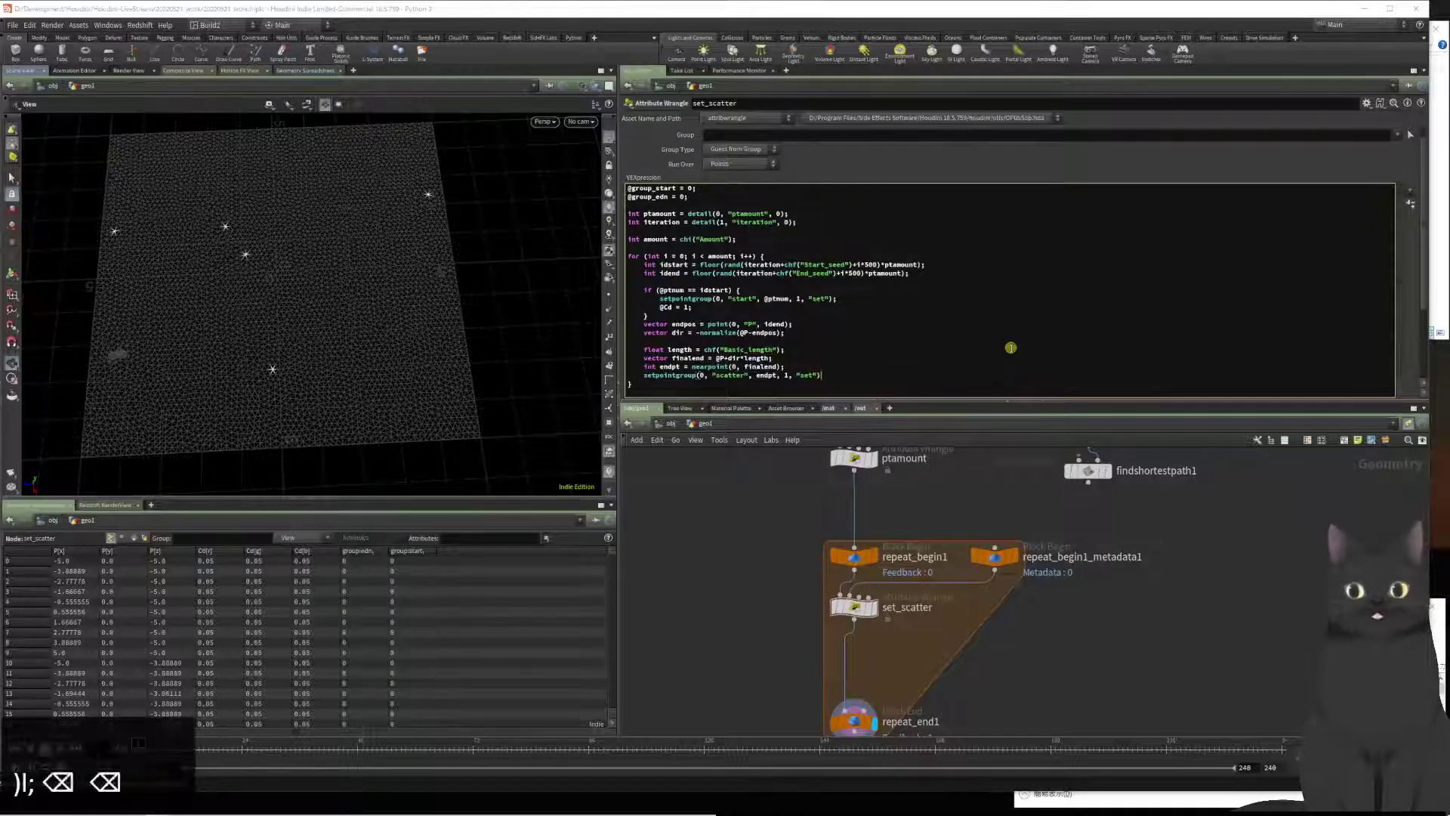
pyautogui.write(';')
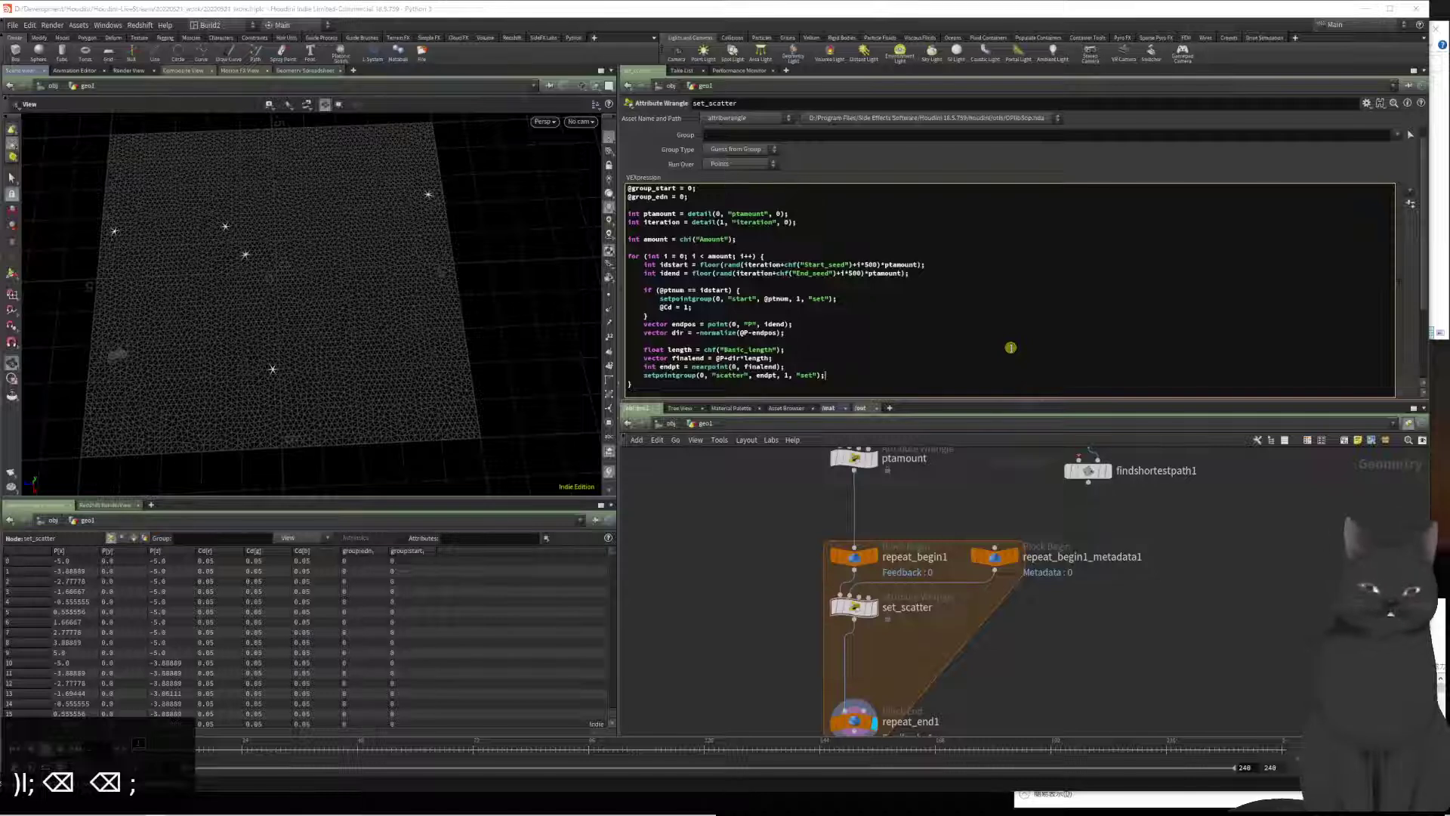
# Step: Save the scene file and examine the set_scatter node's info for its point groups
pyautogui.hotkey('ctrl', 's')
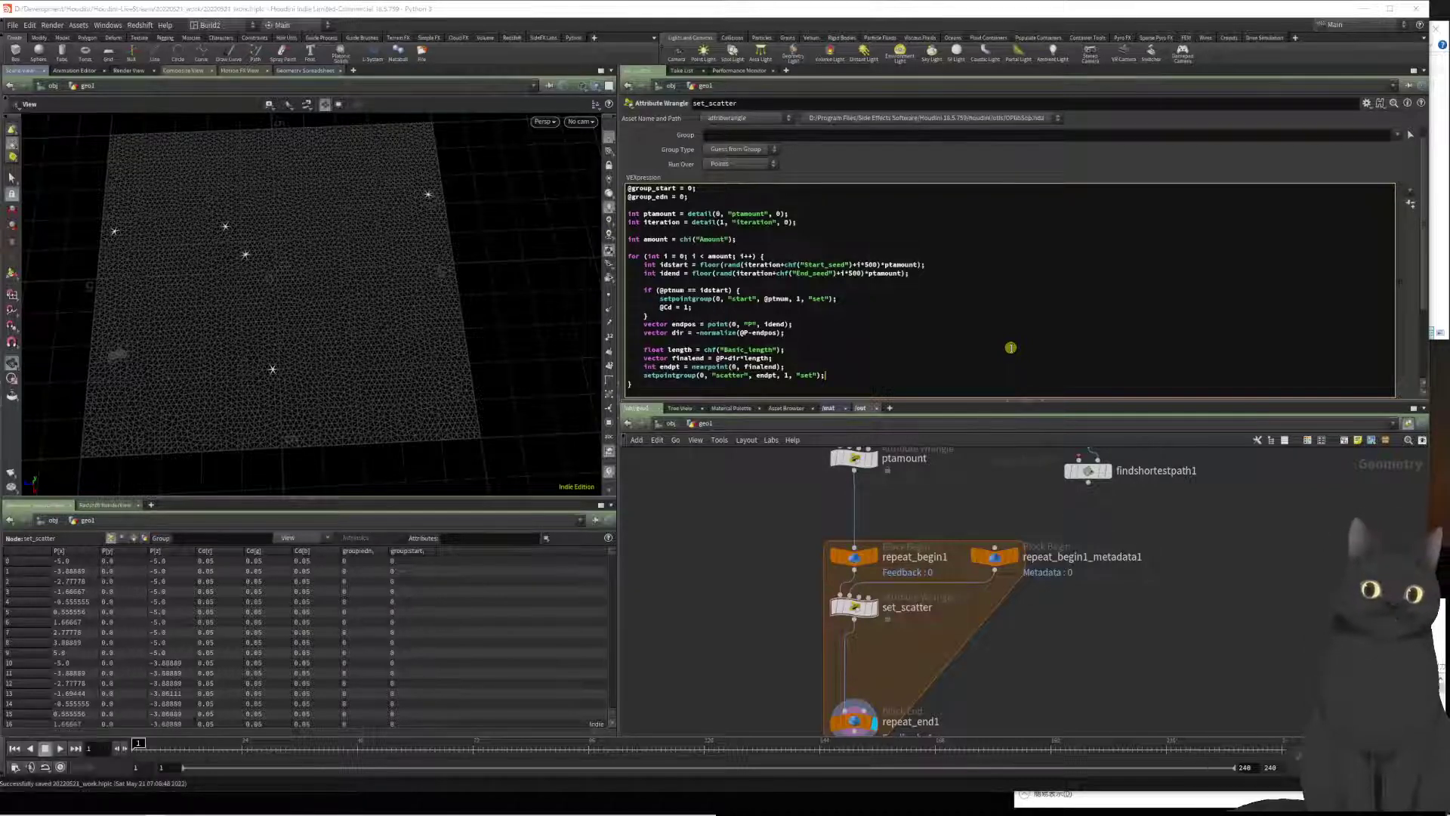
pyautogui.moveTo(713, 599); pyautogui.dragTo(742, 533, button='middle')
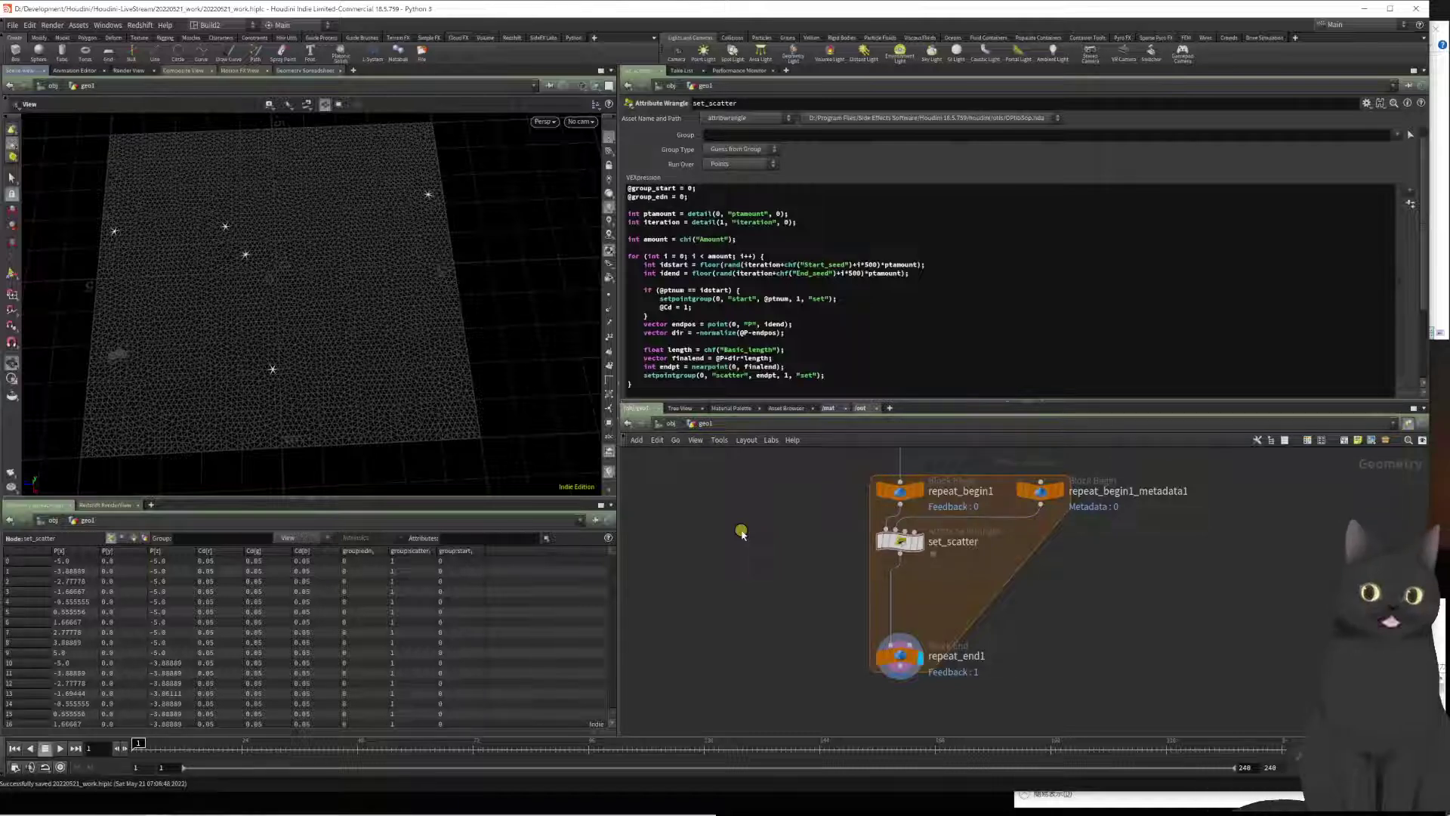
pyautogui.moveTo(895, 660)
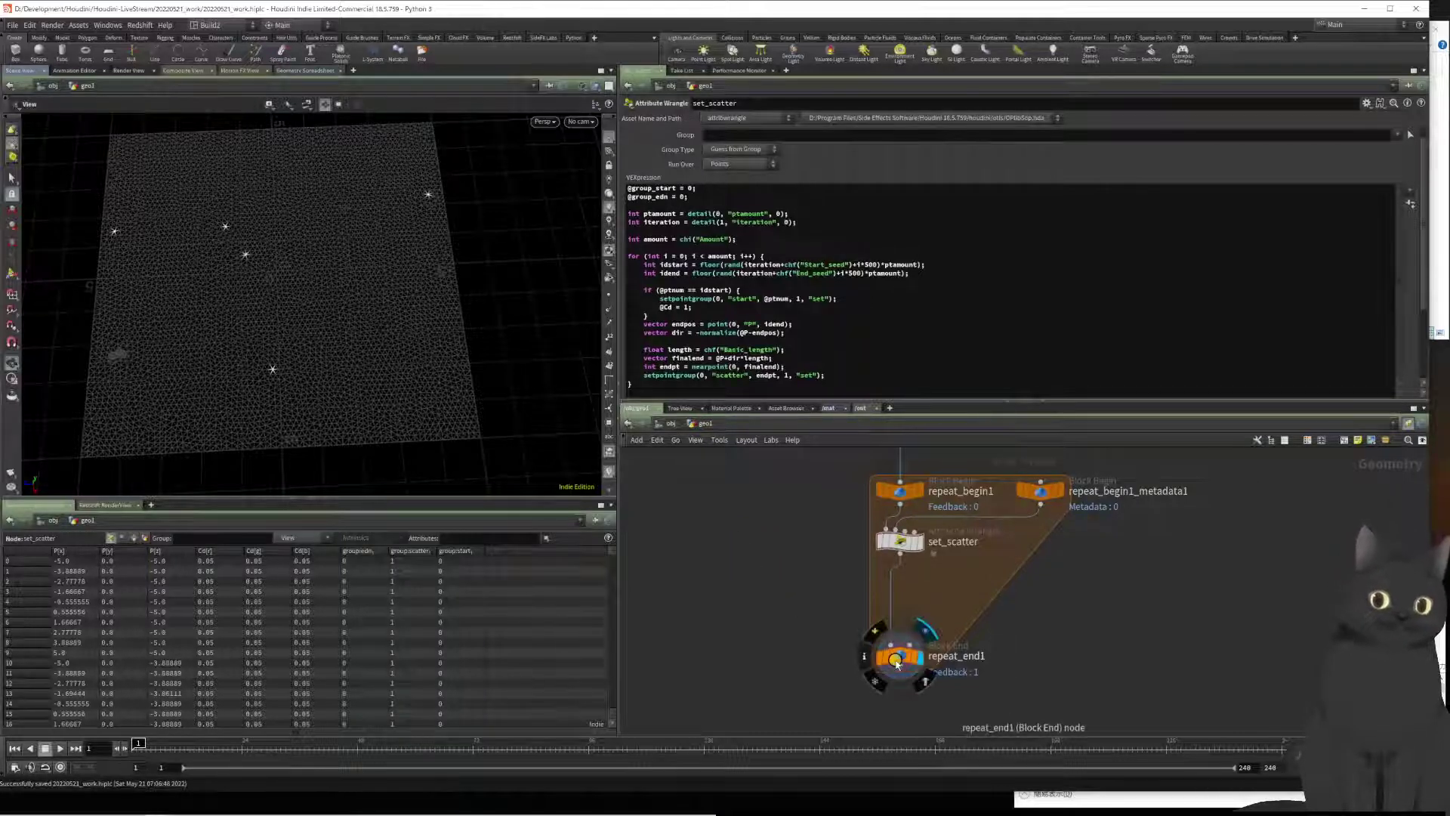
pyautogui.middleClick(899, 547)
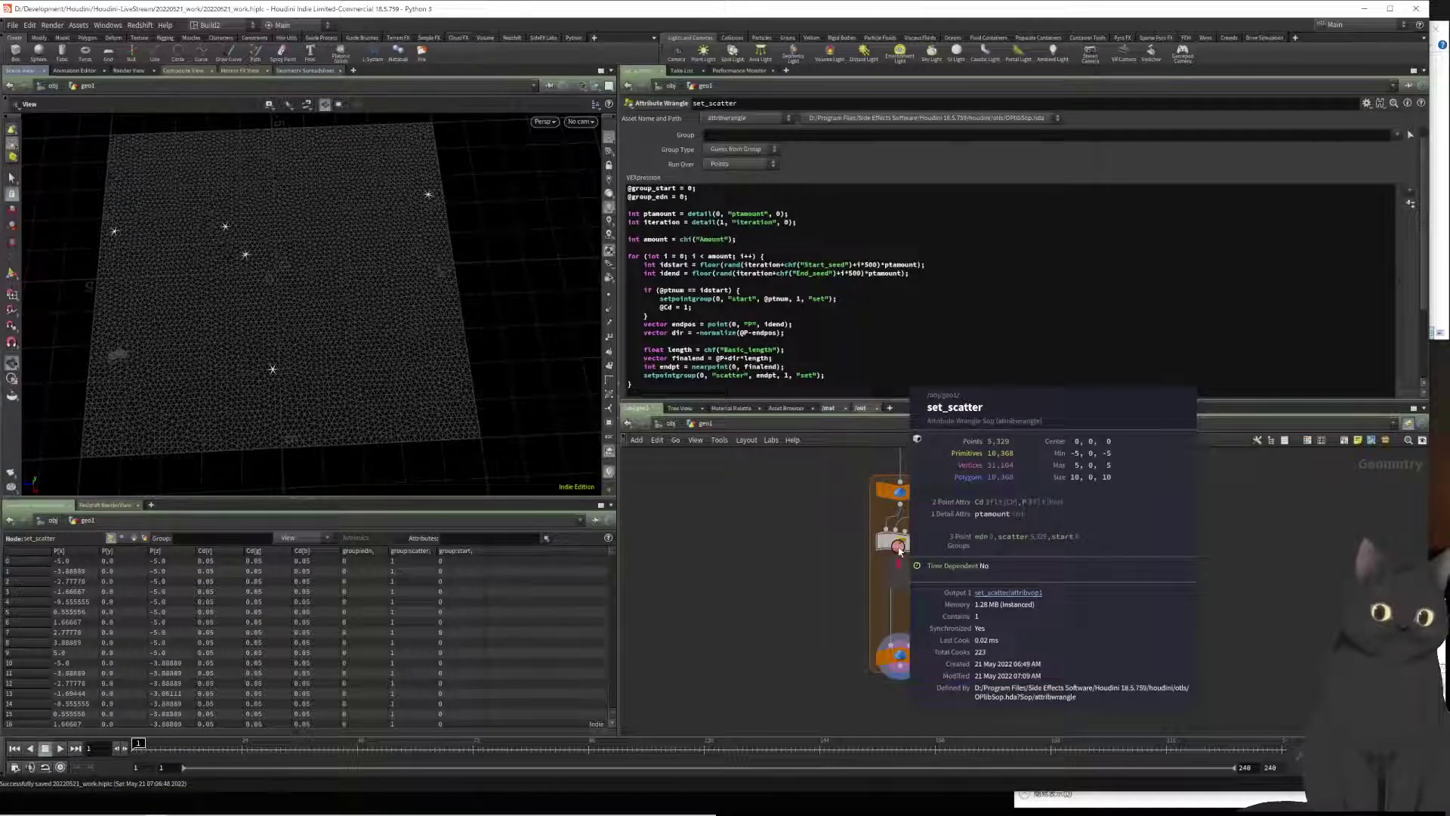
pyautogui.middleClick(900, 549)
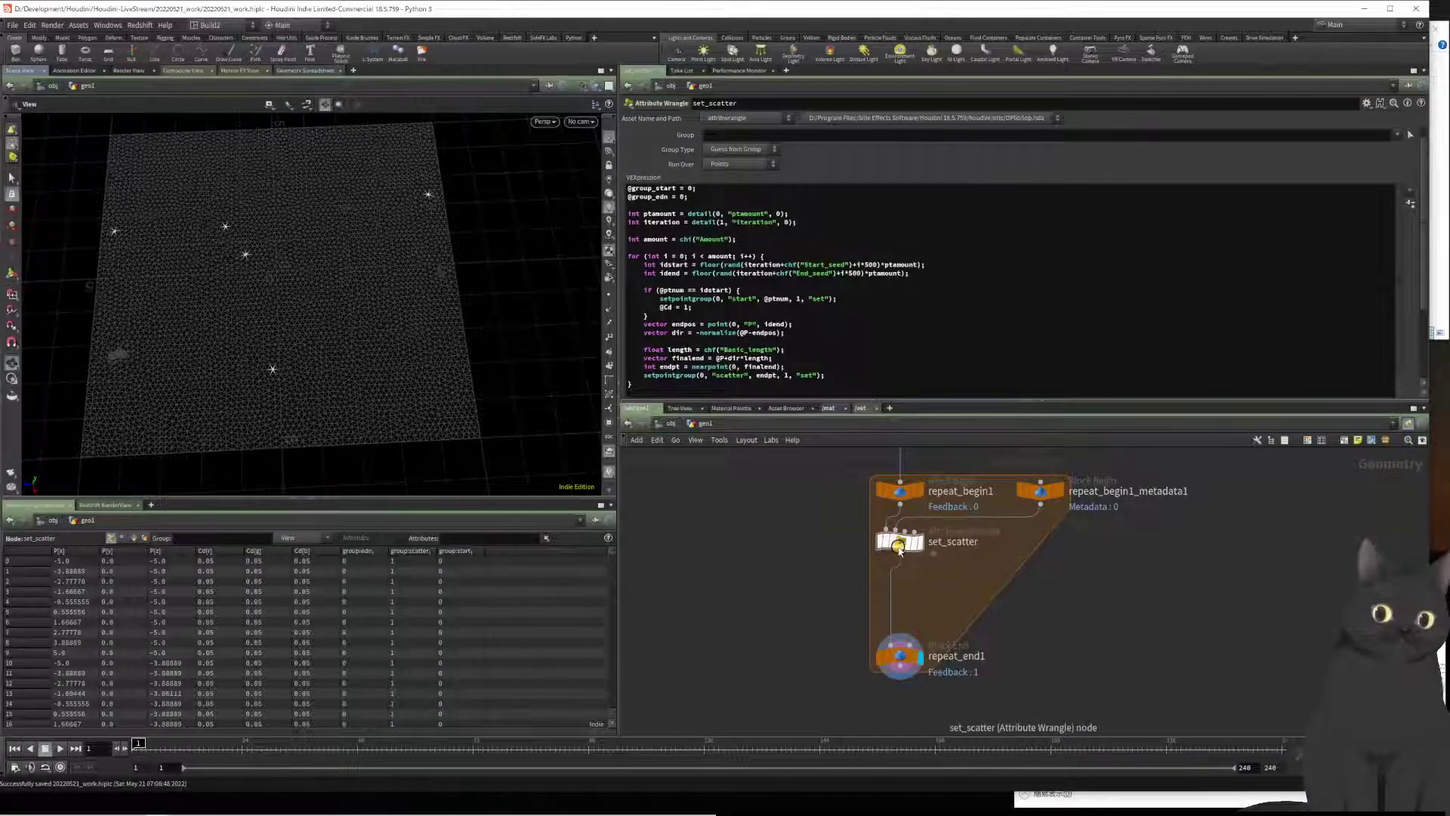
pyautogui.middleClick(899, 549)
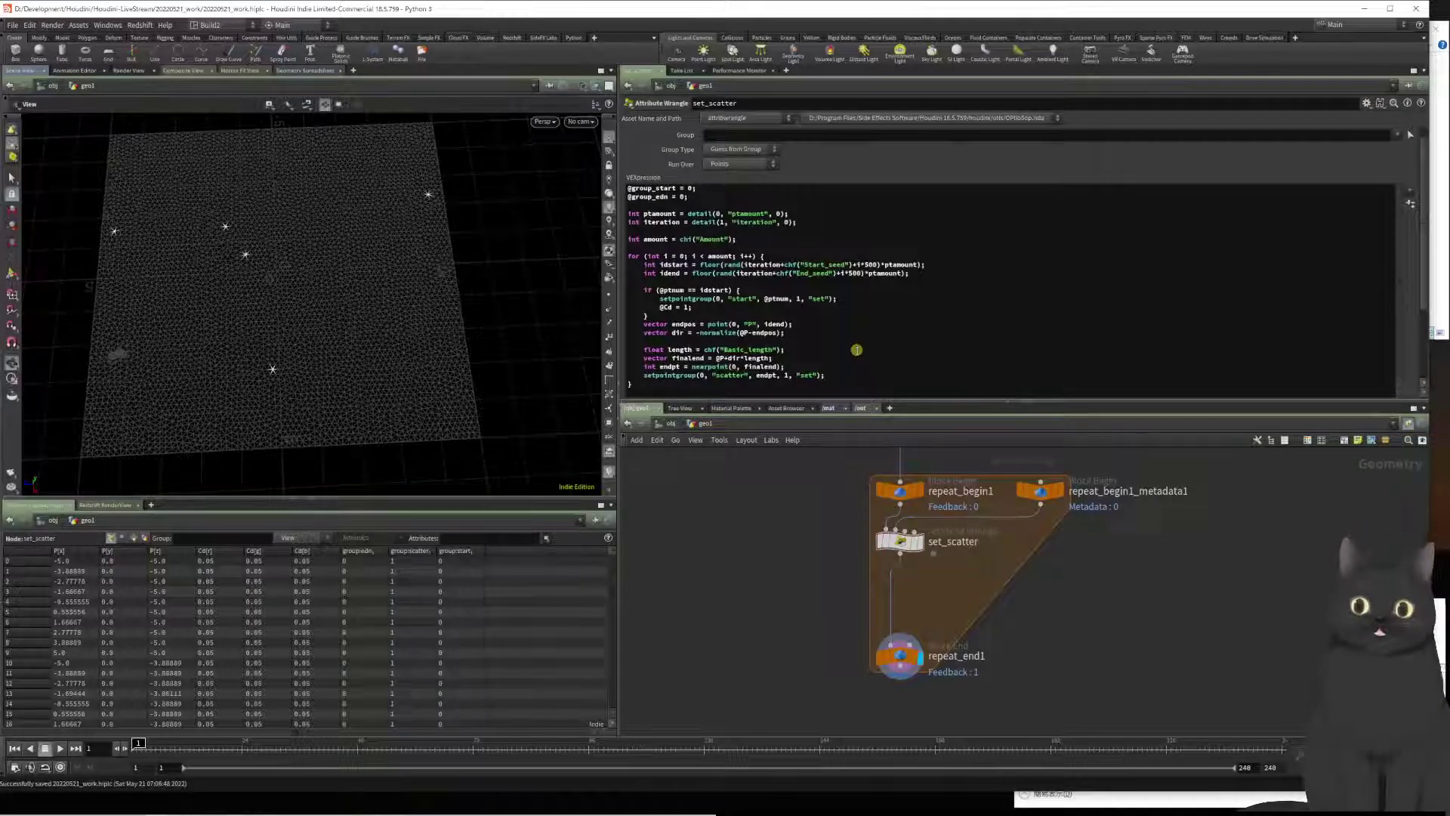
pyautogui.click(856, 349)
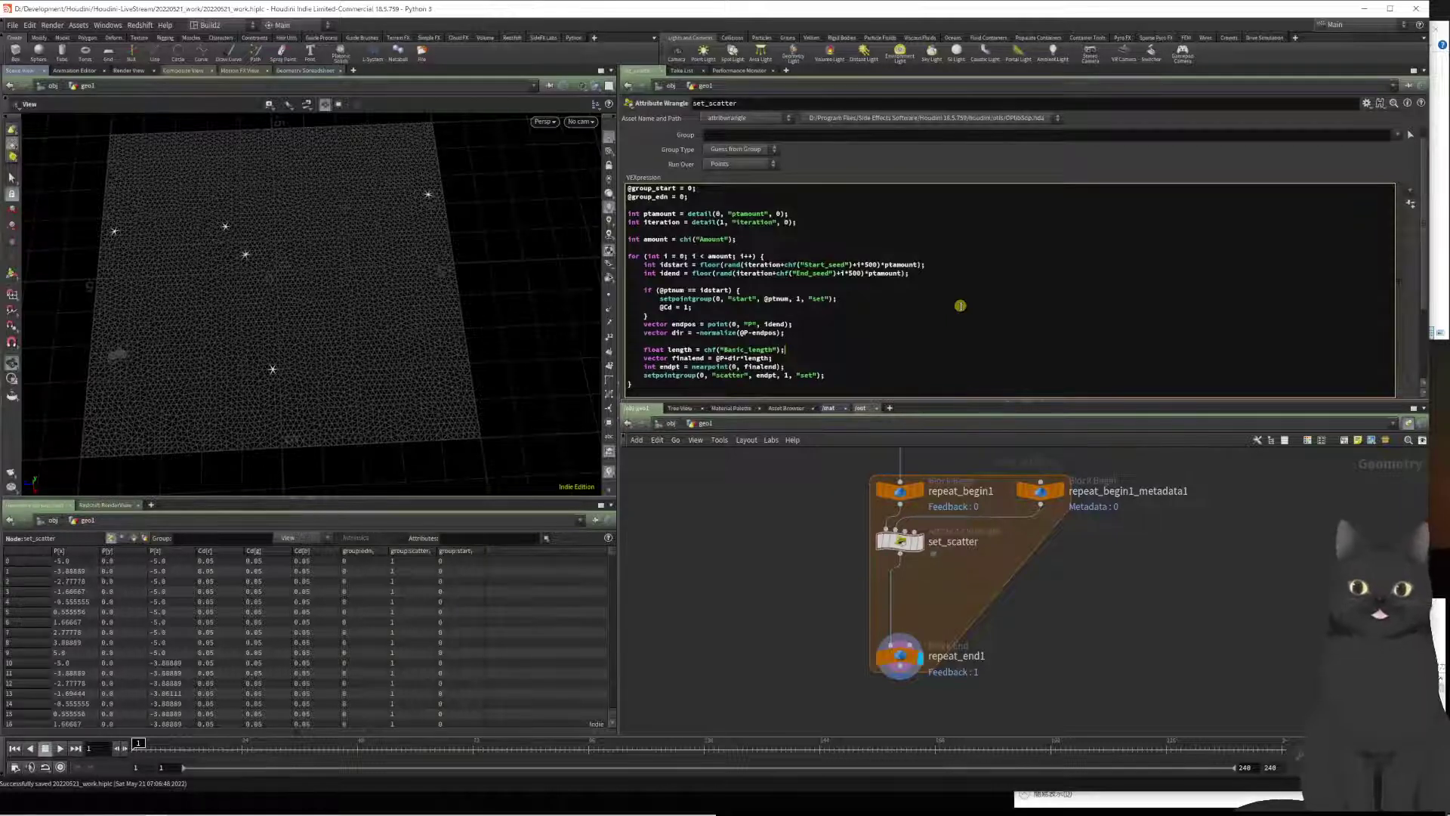
pyautogui.scroll(-1, 960, 305)
pyautogui.click(960, 305)
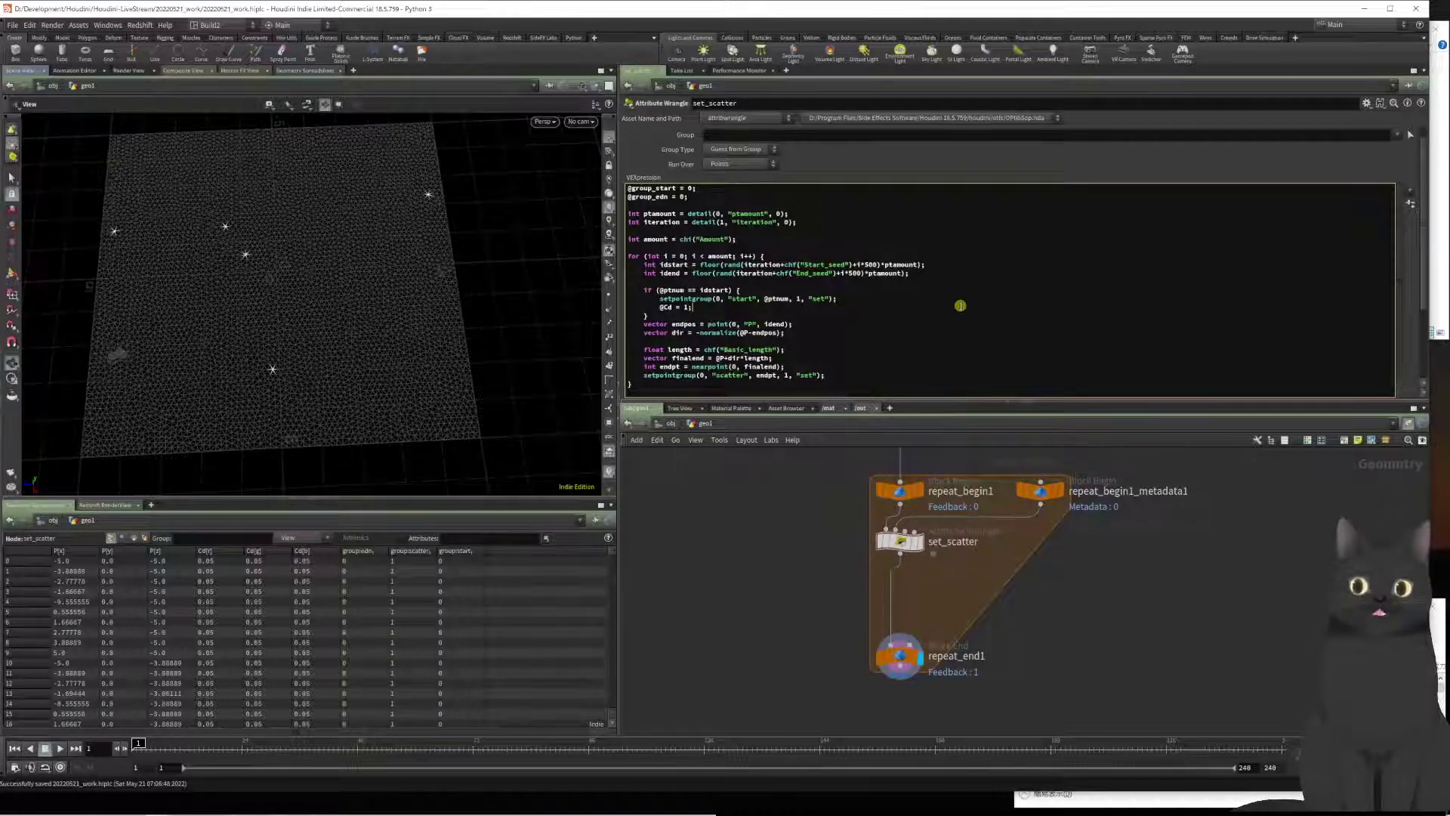
pyautogui.hotkey('ctrl', 's')
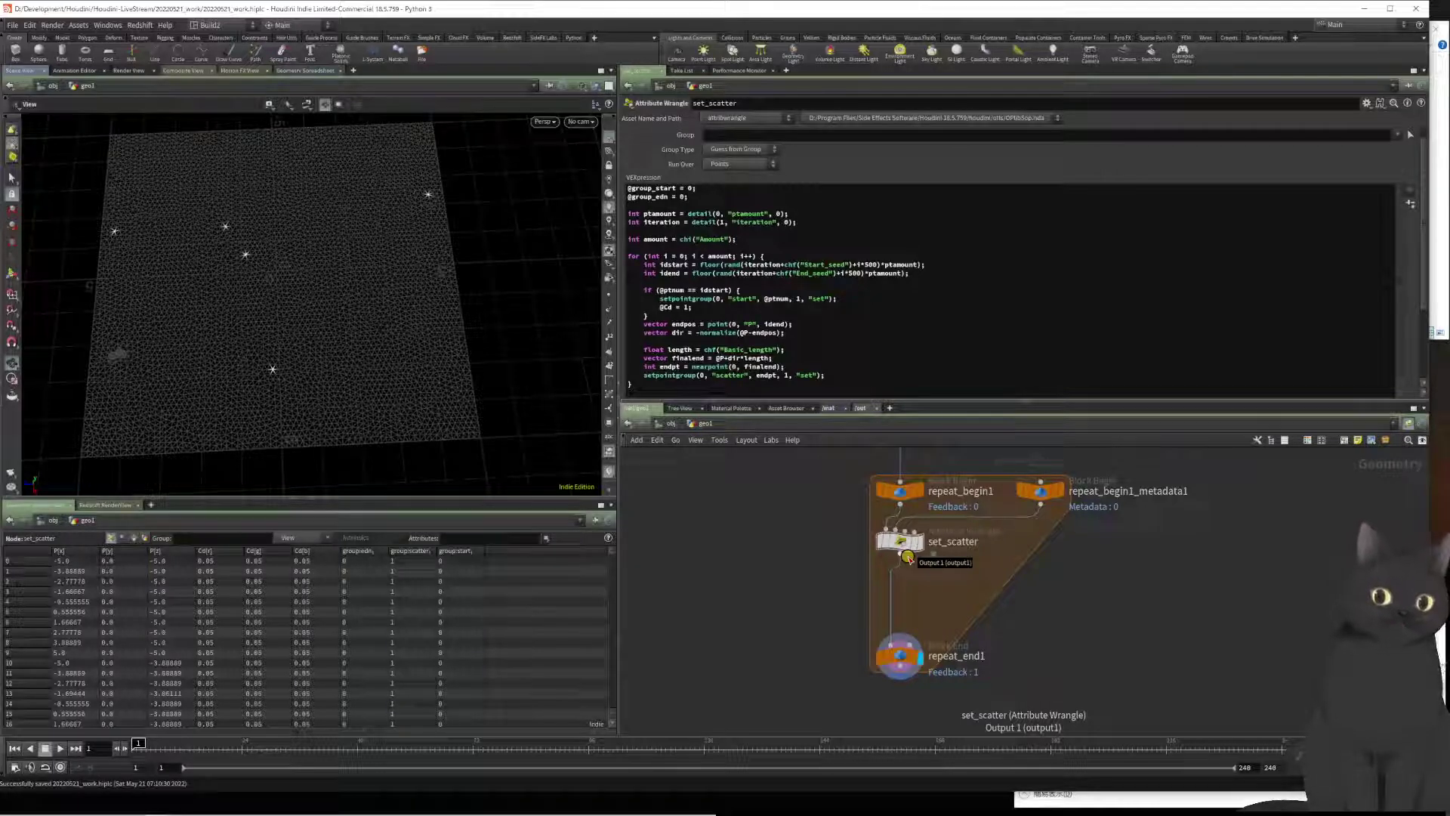
# Step: Recheck the point groups in the set_scatter node's info and look over the nodes around the repeat loop
pyautogui.middleClick(907, 550)
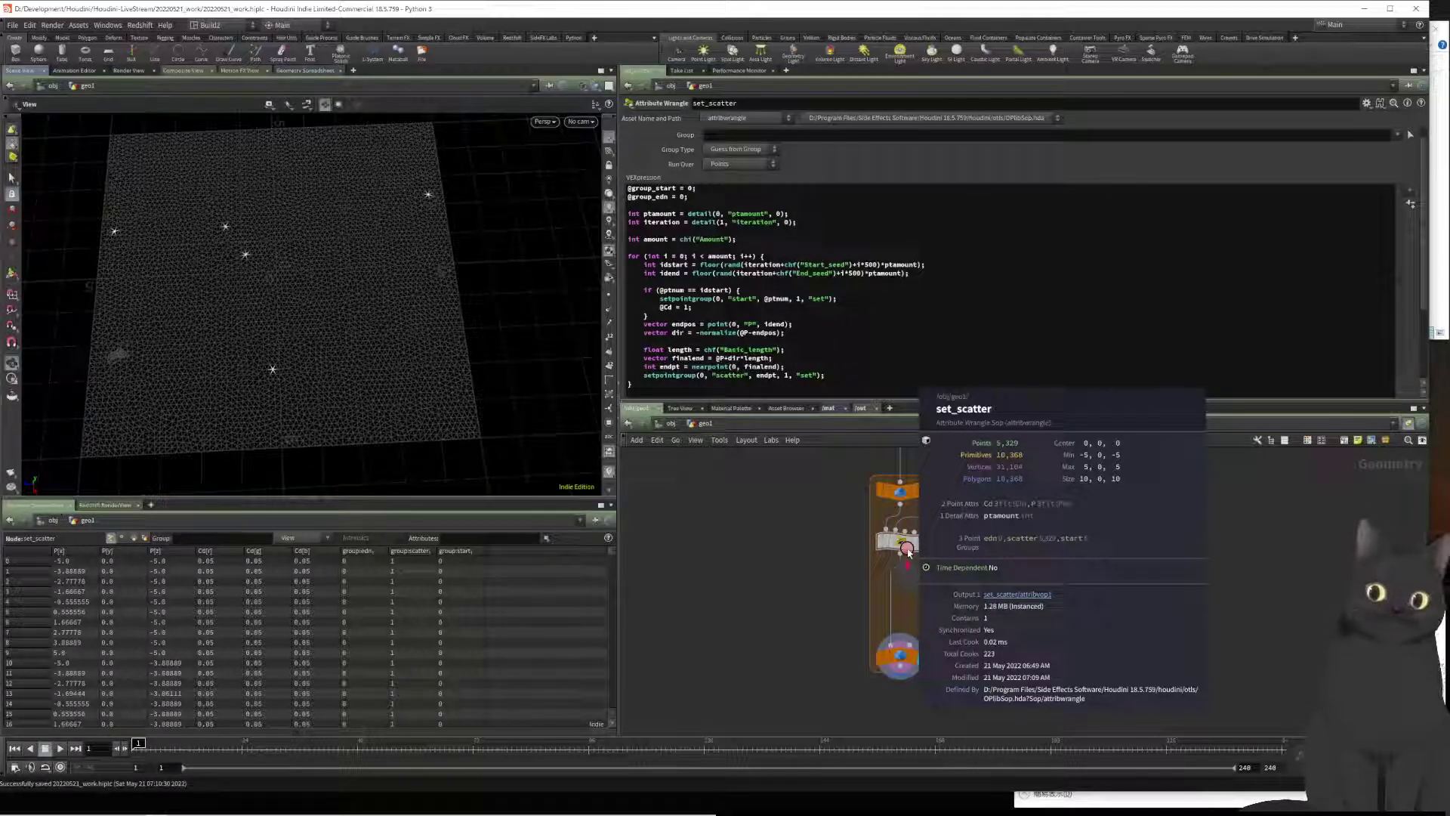
pyautogui.moveTo(906, 547); pyautogui.dragTo(907, 549, button='middle')
pyautogui.click(858, 361)
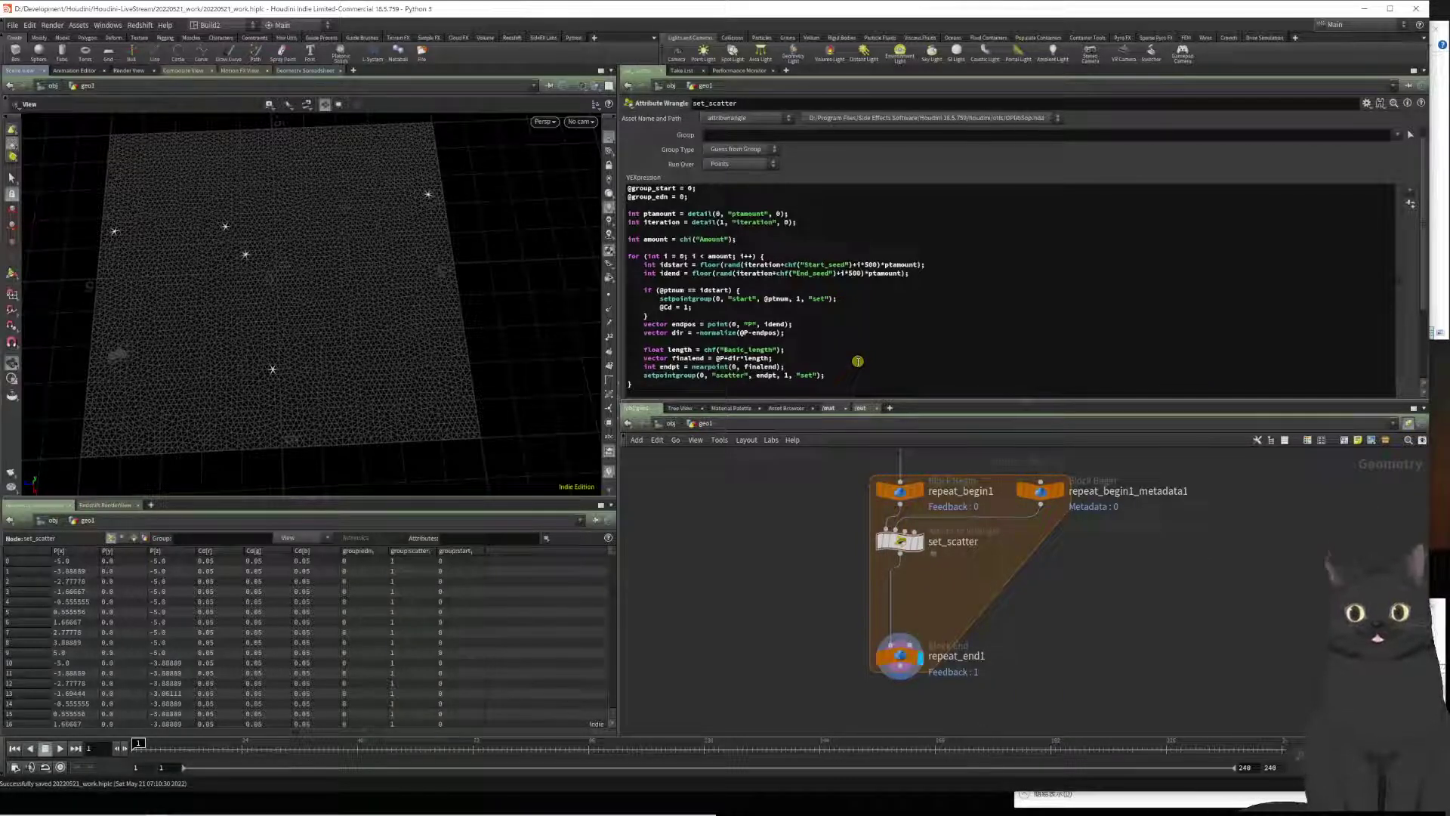
pyautogui.scroll(1, 858, 361)
pyautogui.scroll(-1, 858, 361)
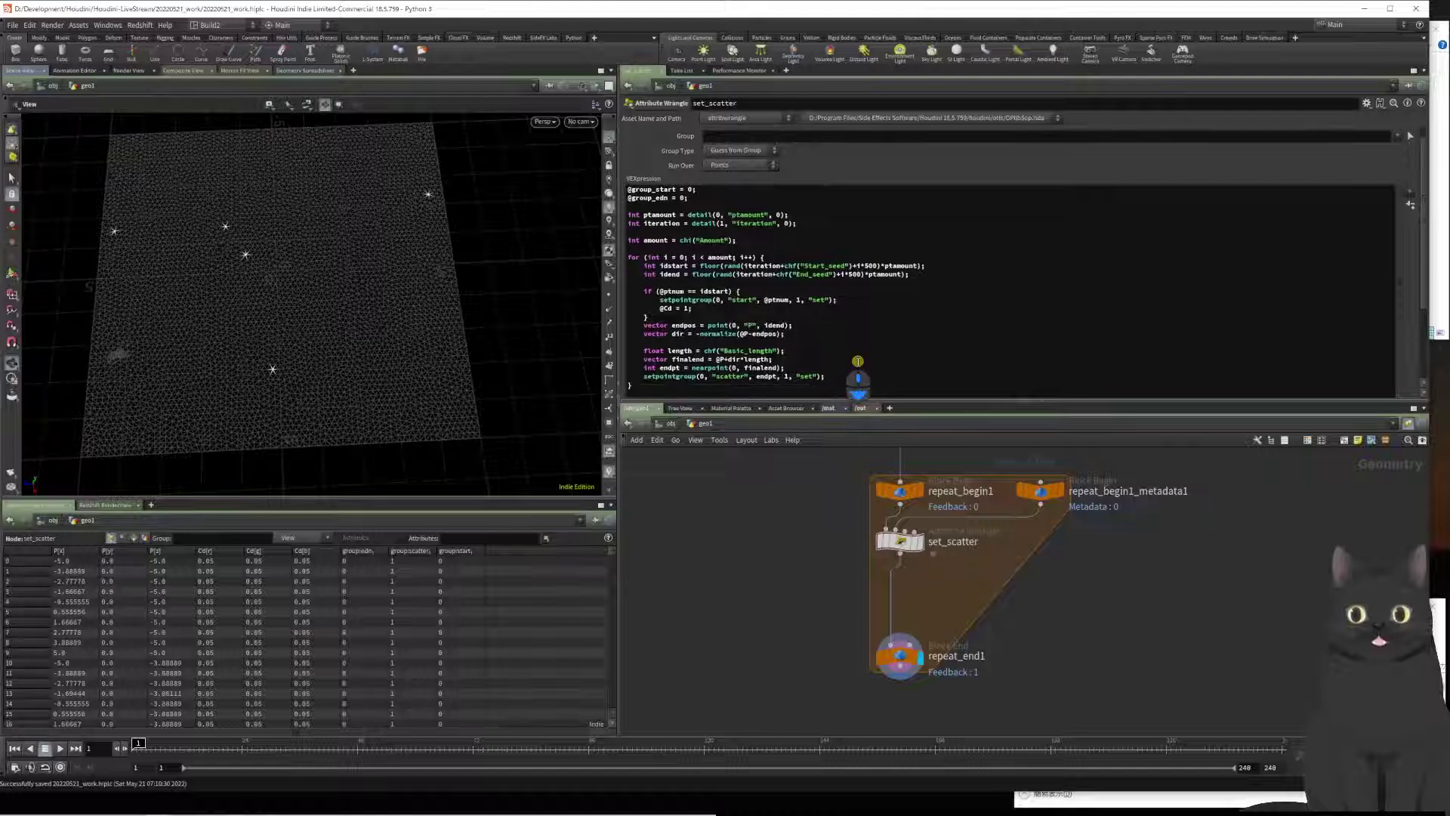
pyautogui.moveTo(815, 513); pyautogui.dragTo(831, 655, button='middle')
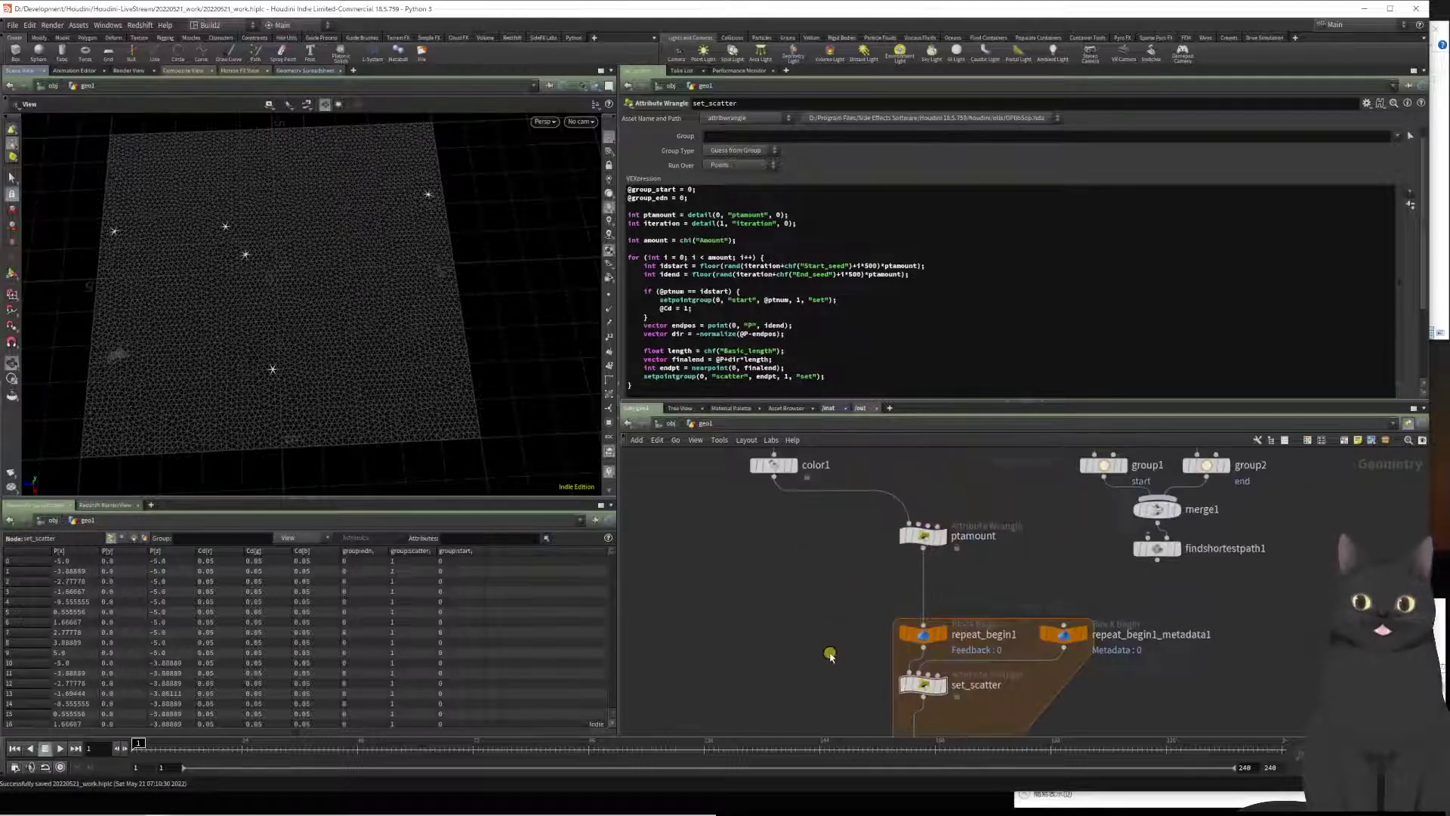
pyautogui.moveTo(829, 575); pyautogui.dragTo(896, 491, button='middle')
pyautogui.click(921, 548)
pyautogui.click(915, 579)
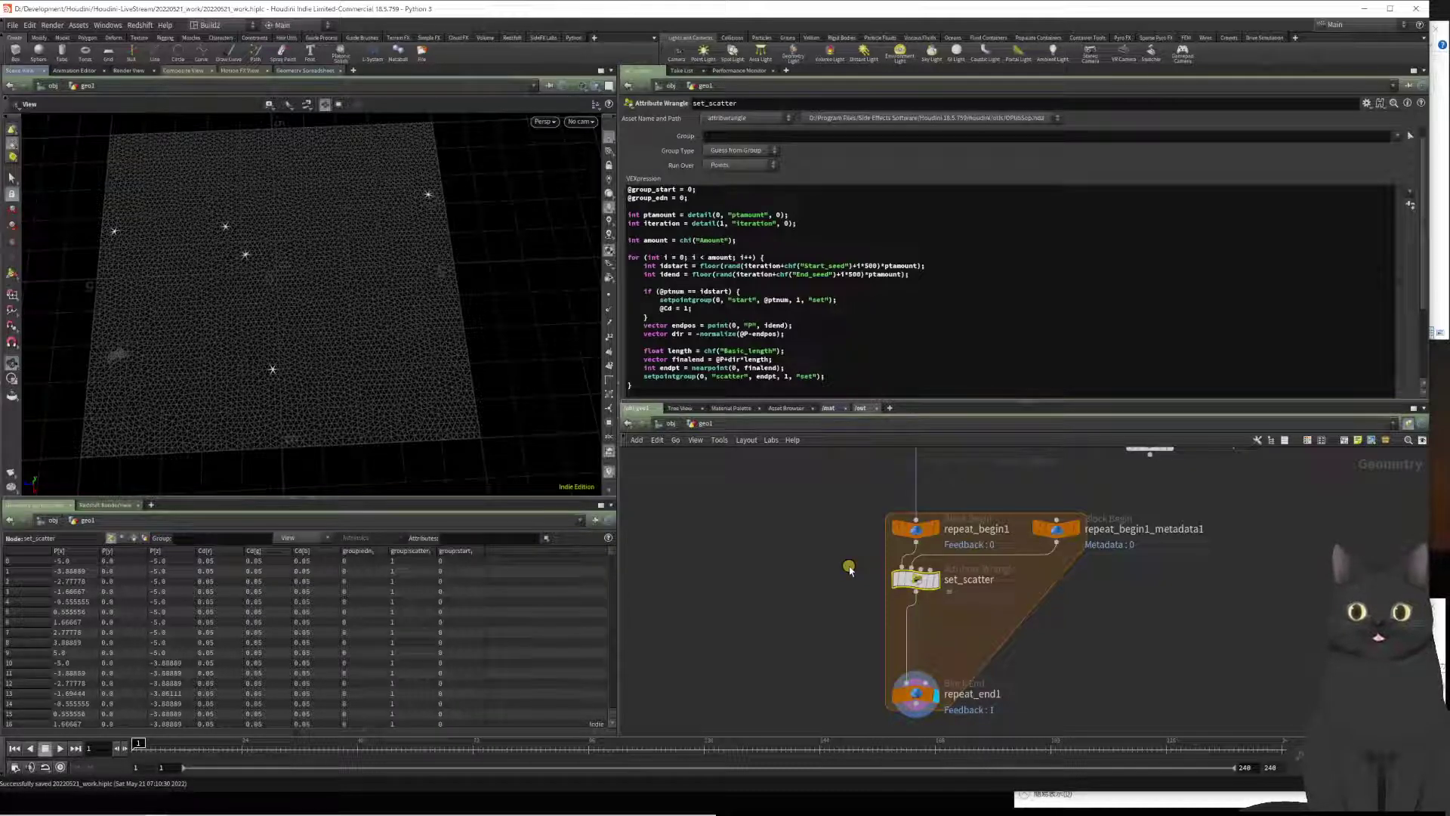
pyautogui.click(669, 212)
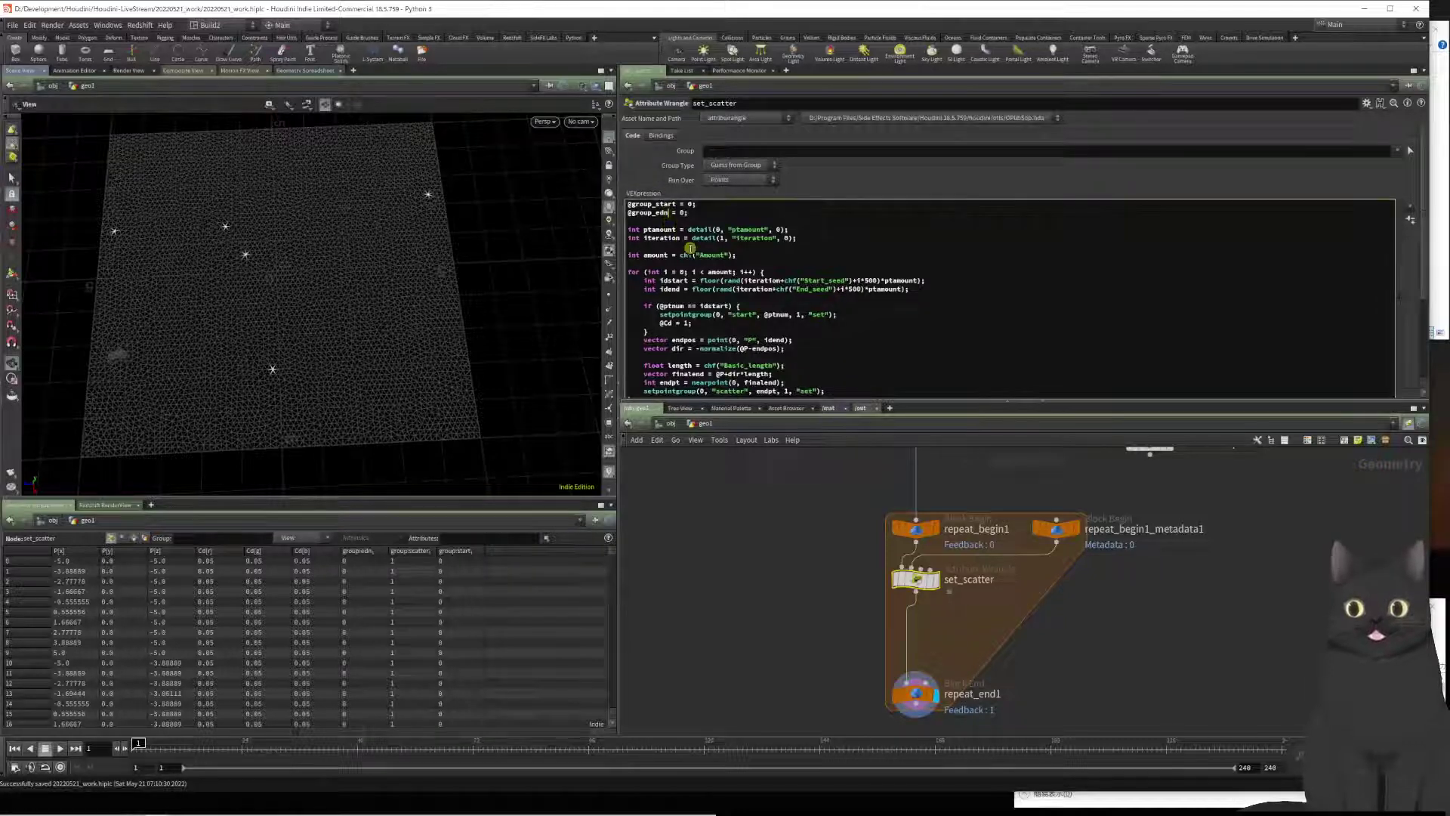
pyautogui.press('Left')
pyautogui.press('BackSpace')
pyautogui.press('Right')
pyautogui.write('f')
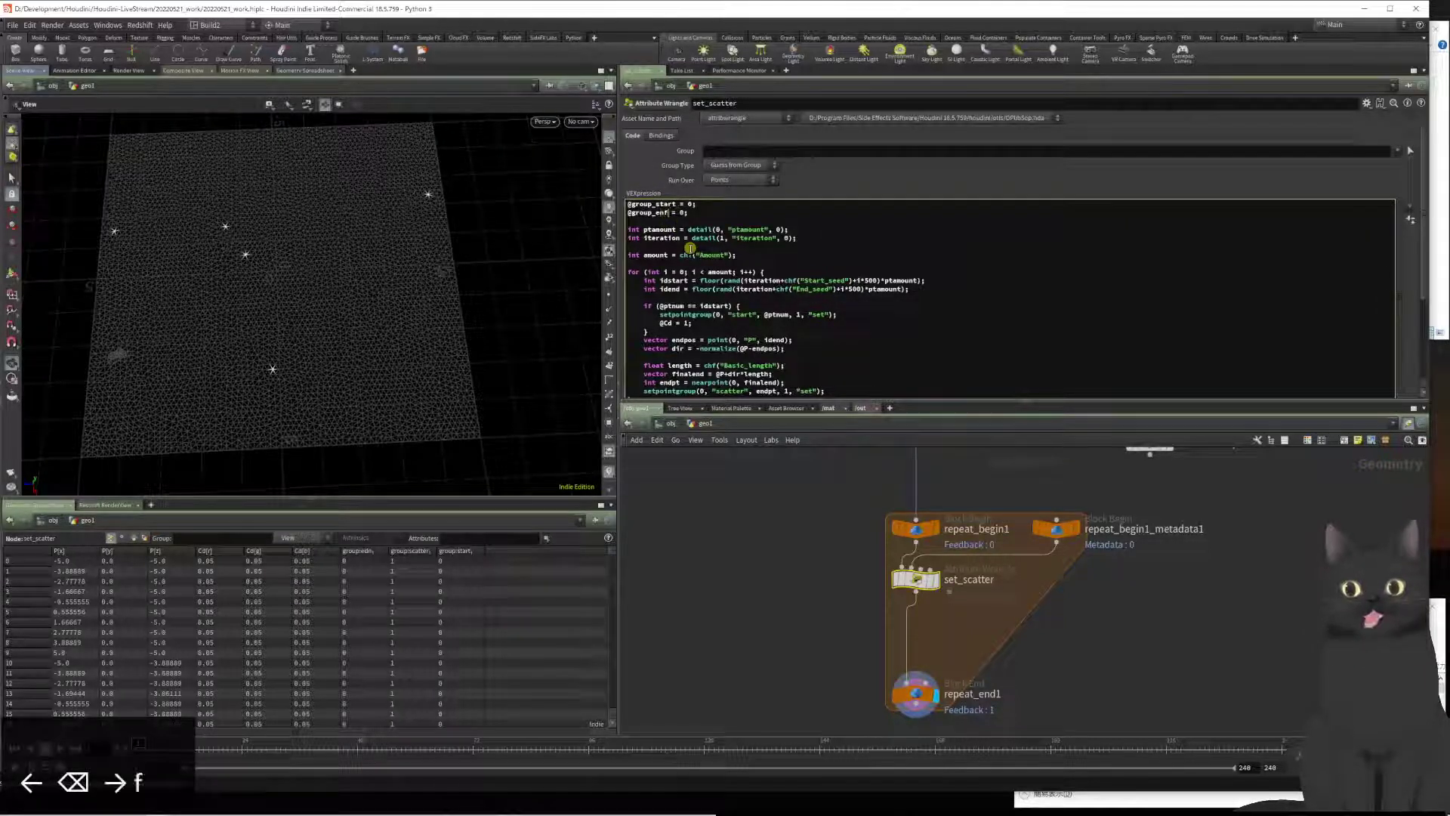
pyautogui.press('BackSpace')
pyautogui.write('d')
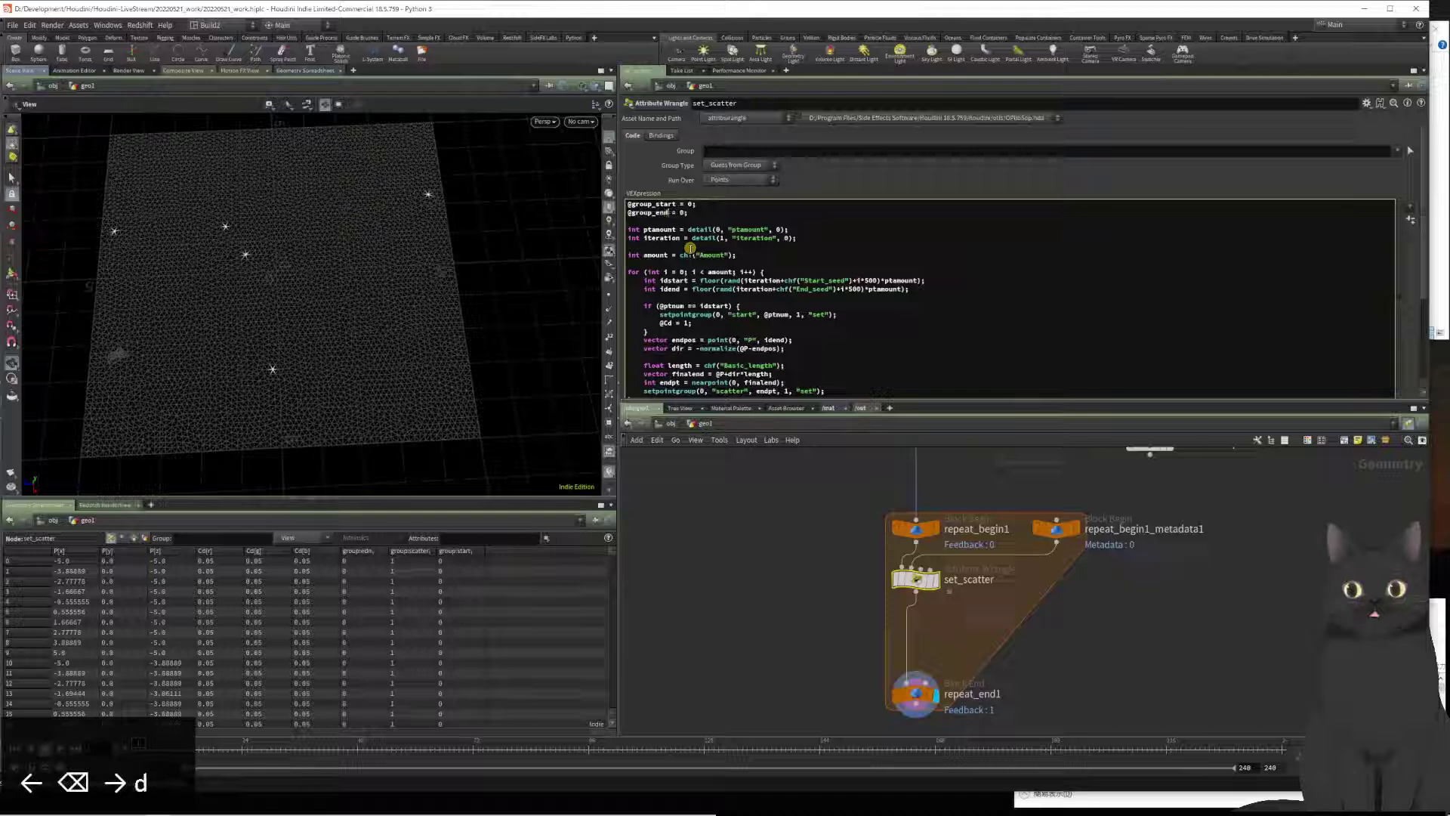
pyautogui.middleClick(909, 583)
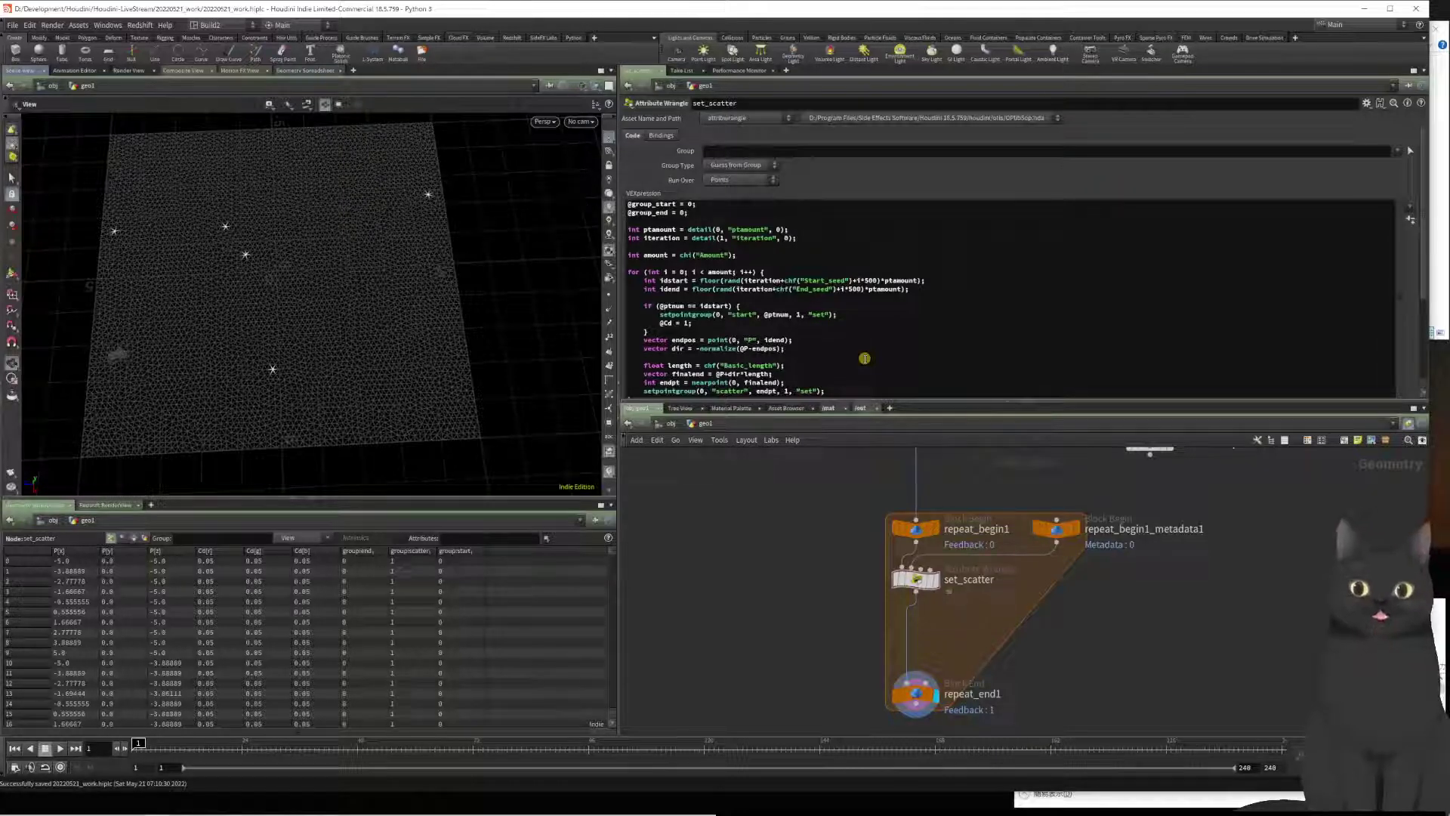
pyautogui.click(861, 330)
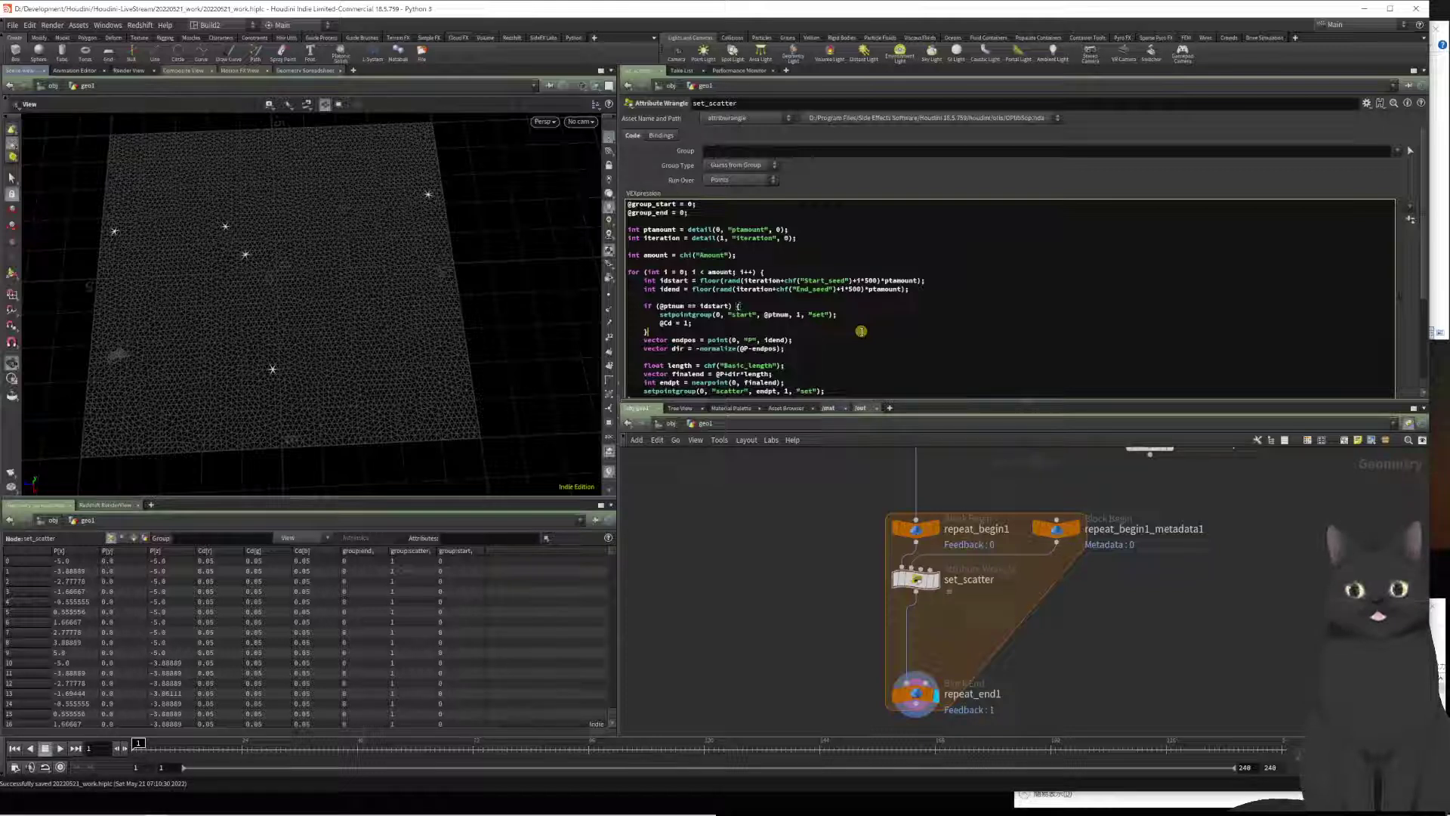
pyautogui.hotkey('shift', 'Down')
pyautogui.hotkey('shift', 'Down')
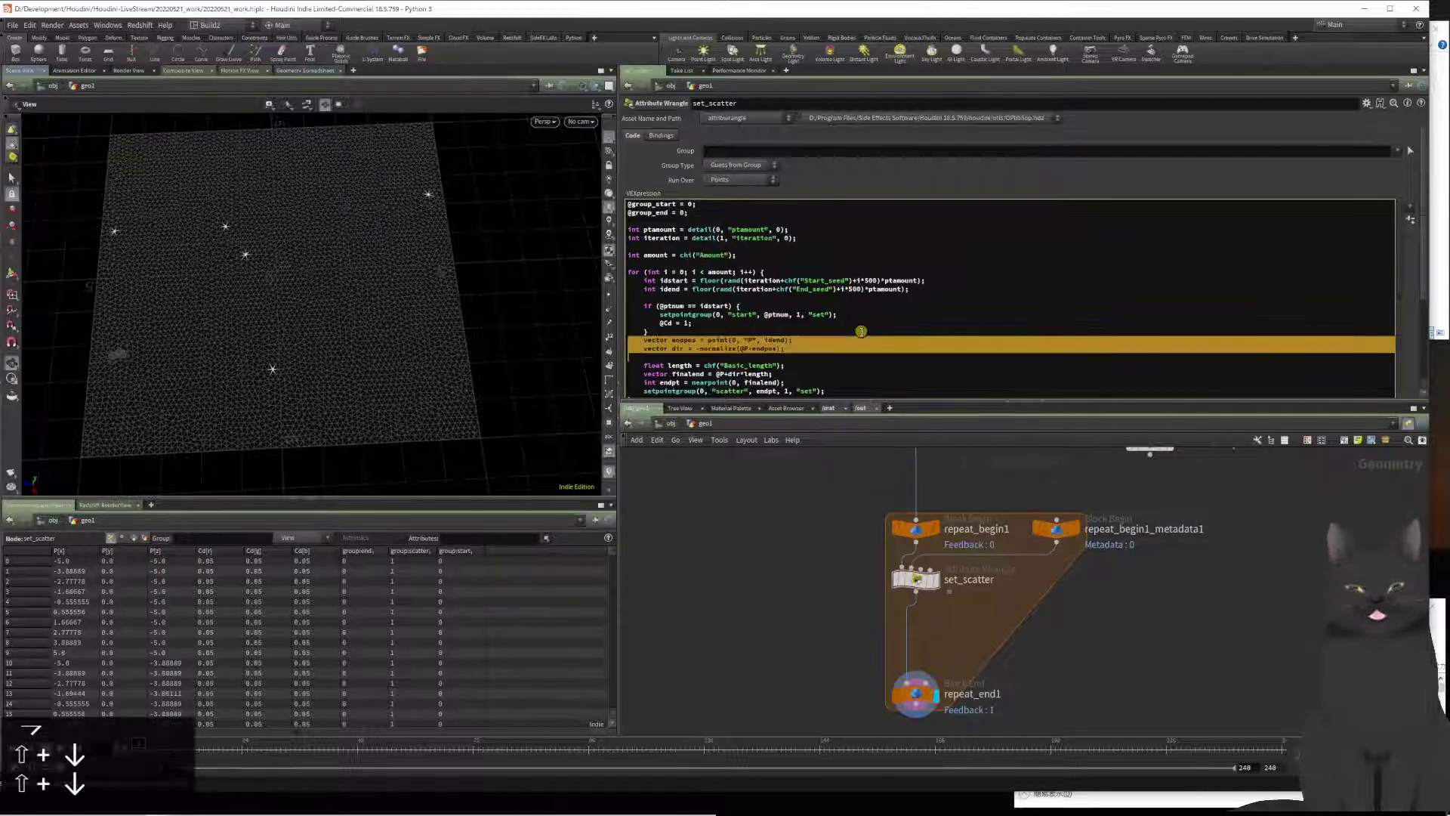
pyautogui.hotkey('ctrl', 'x')
pyautogui.press('Up')
pyautogui.hotkey('ctrl', 'v')
pyautogui.press('Up')
pyautogui.press('Up')
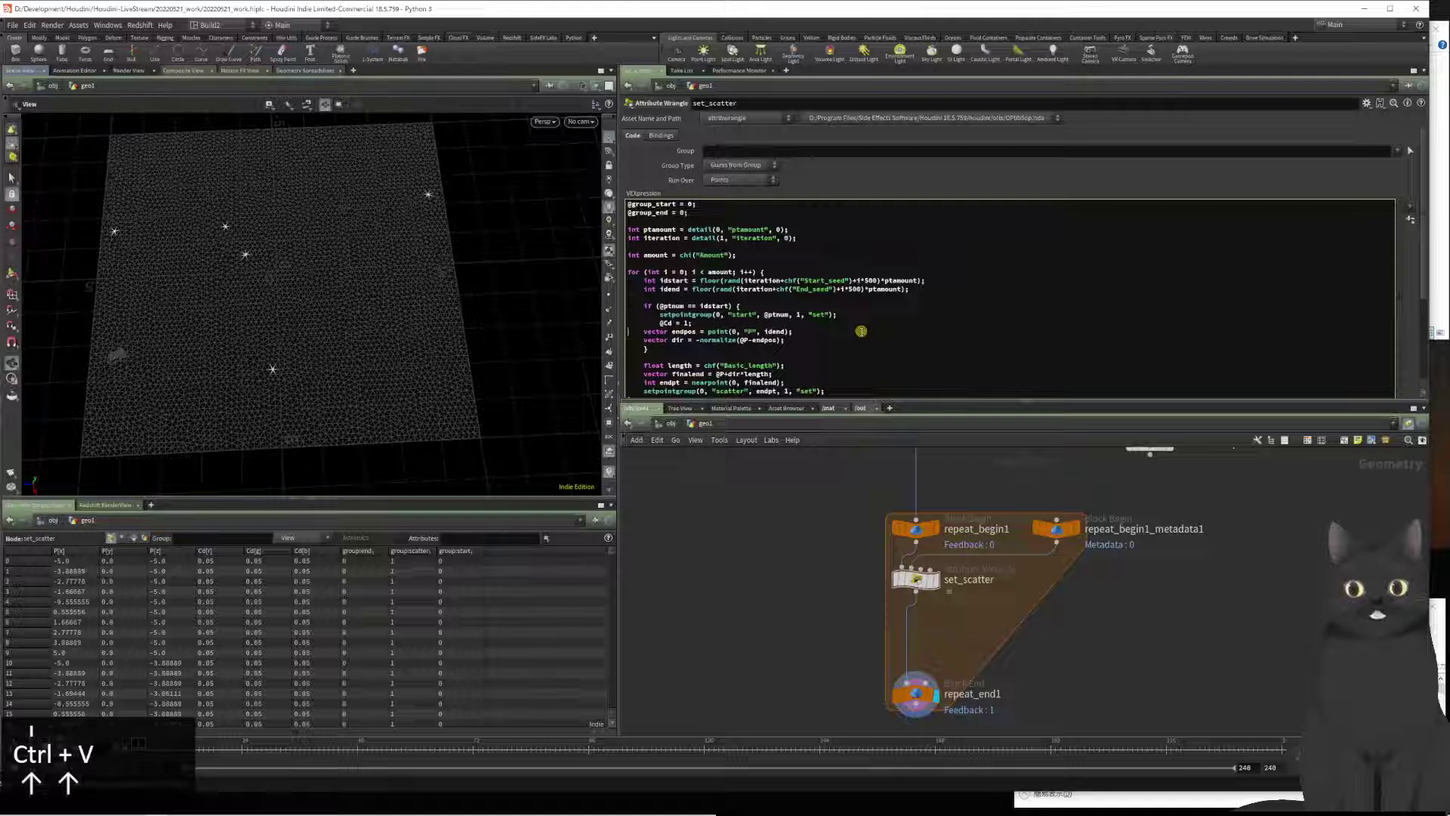
pyautogui.hotkey('shift', 'Down')
pyautogui.hotkey('shift', 'Down')
pyautogui.press('Tab')
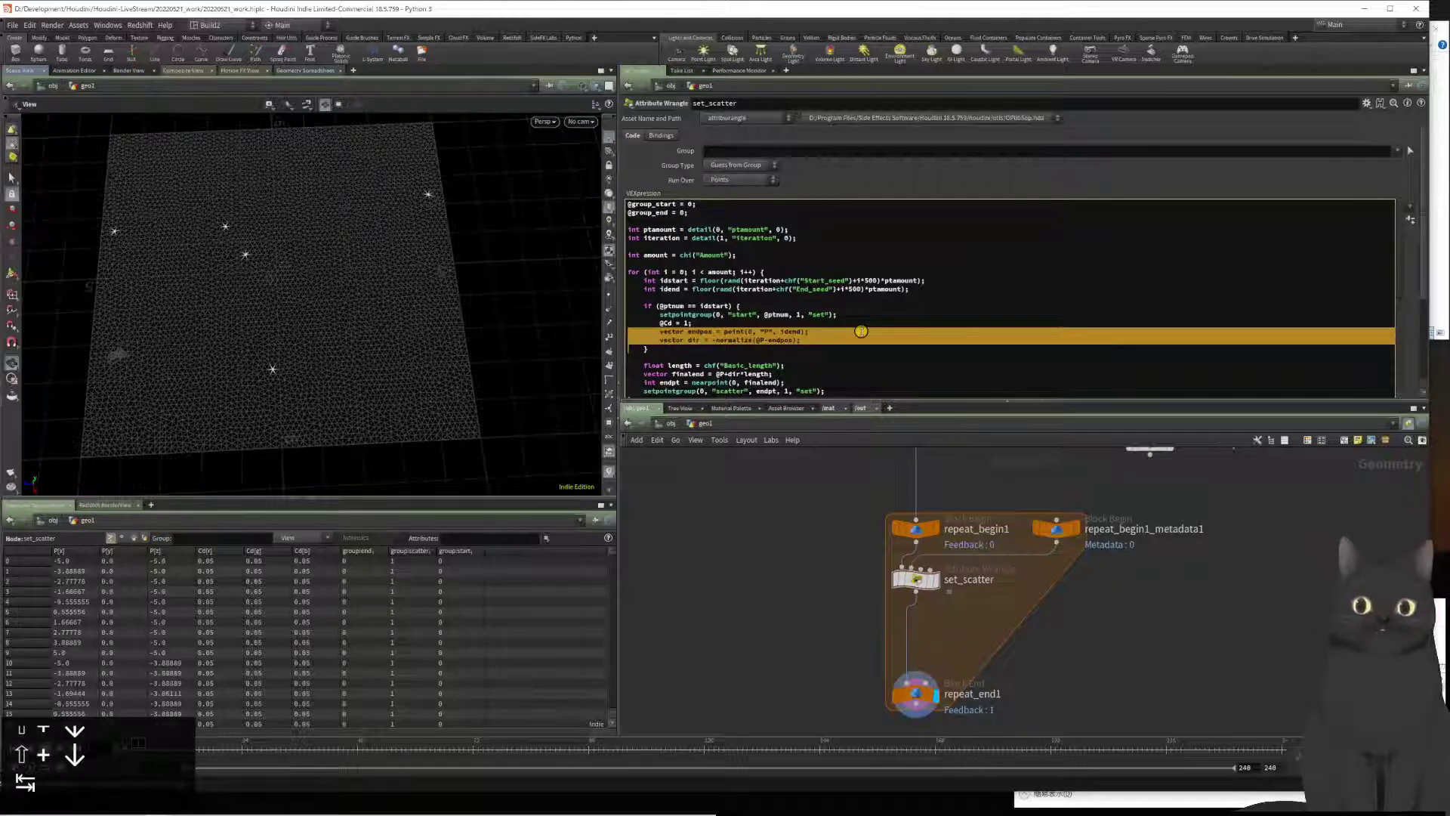
pyautogui.hotkey('ctrl', 's')
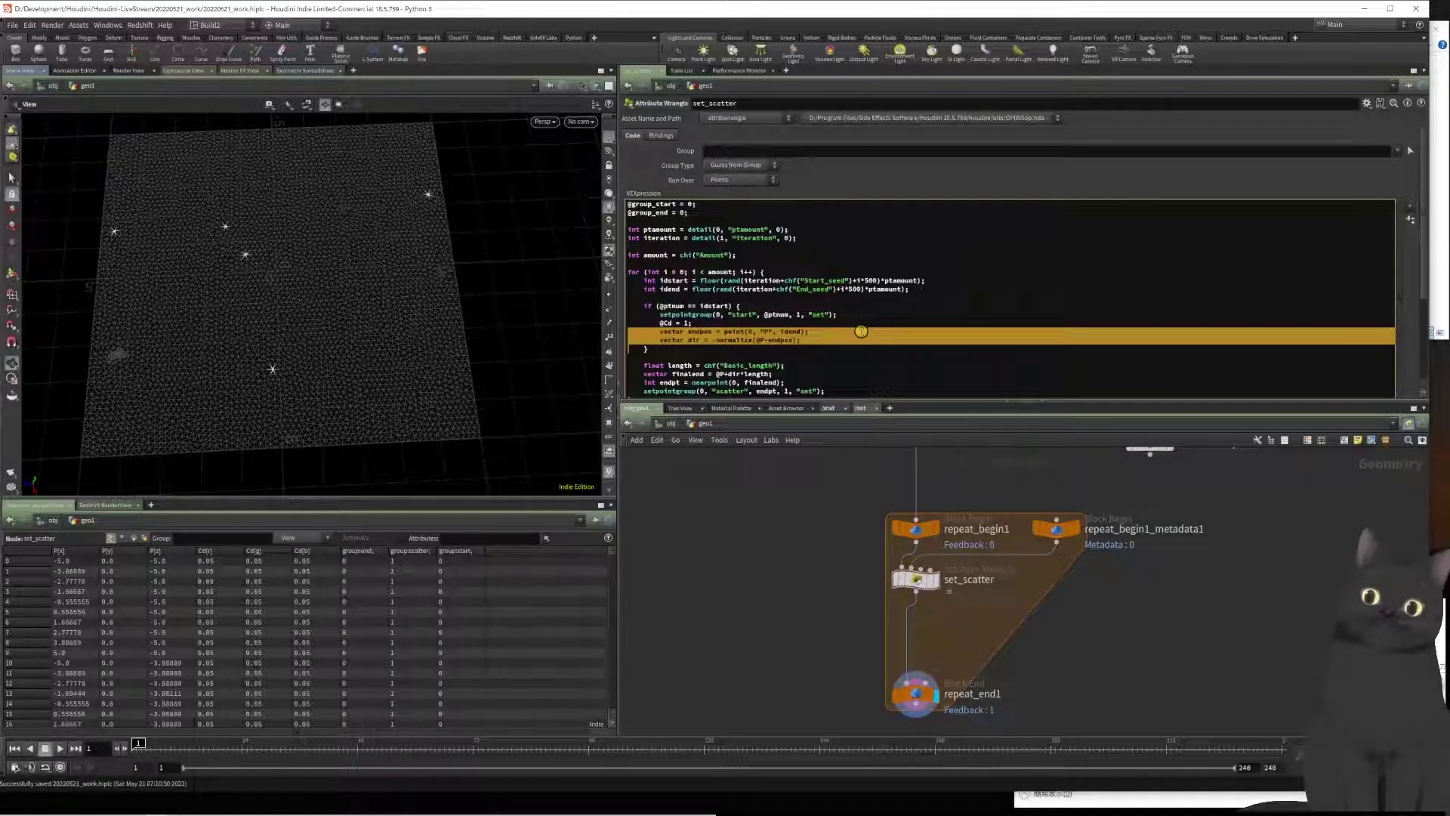
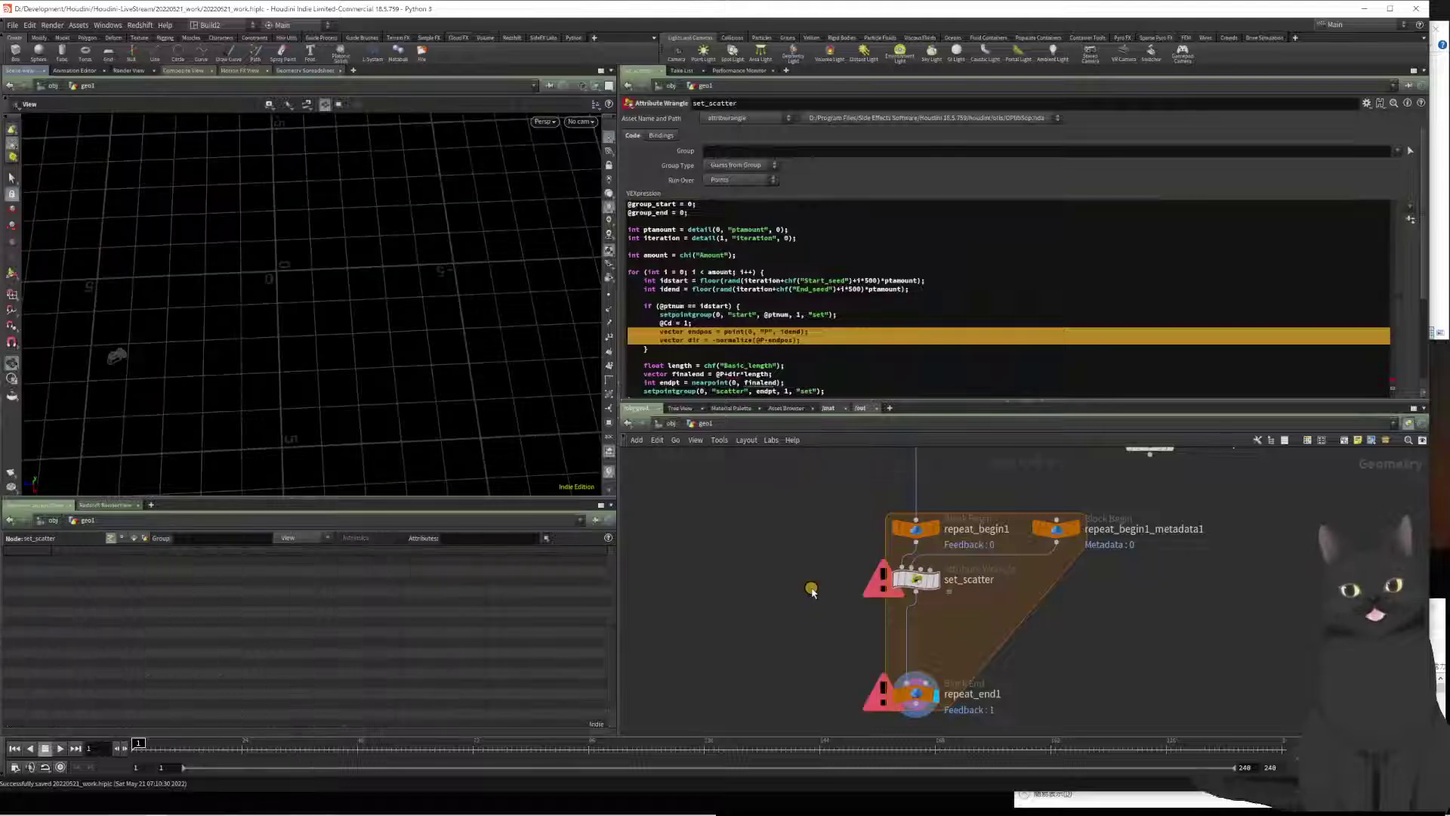
# Step: Move the length, finalend and endpt declarations and the "scatter" setpointgroup call into the if block, directly below the dir line
pyautogui.click(812, 354)
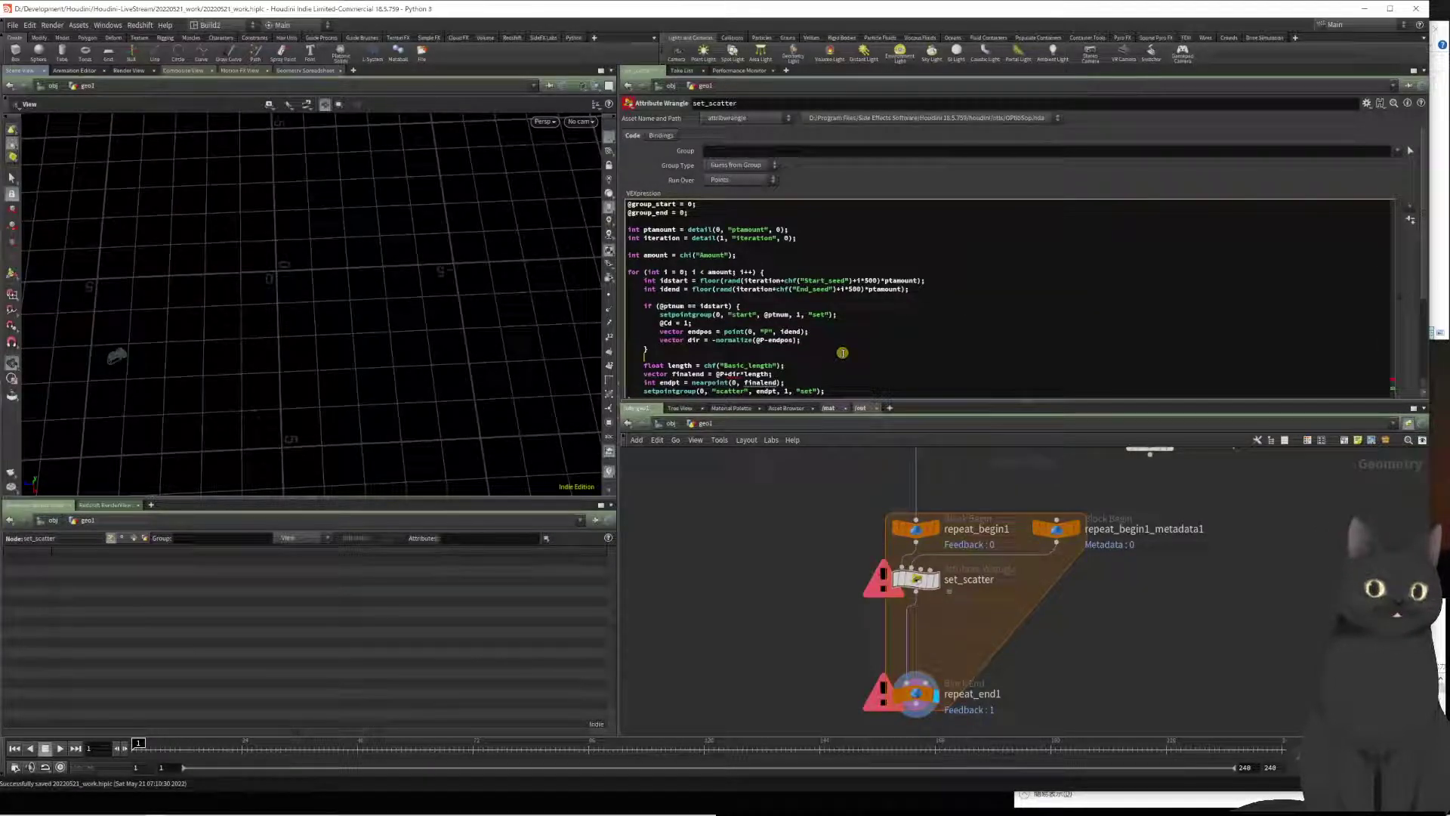
pyautogui.press('Down')
pyautogui.hotkey('shift', 'Down')
pyautogui.hotkey('shift', 'Down')
pyautogui.hotkey('shift', 'Down')
pyautogui.hotkey('shift', 'Down')
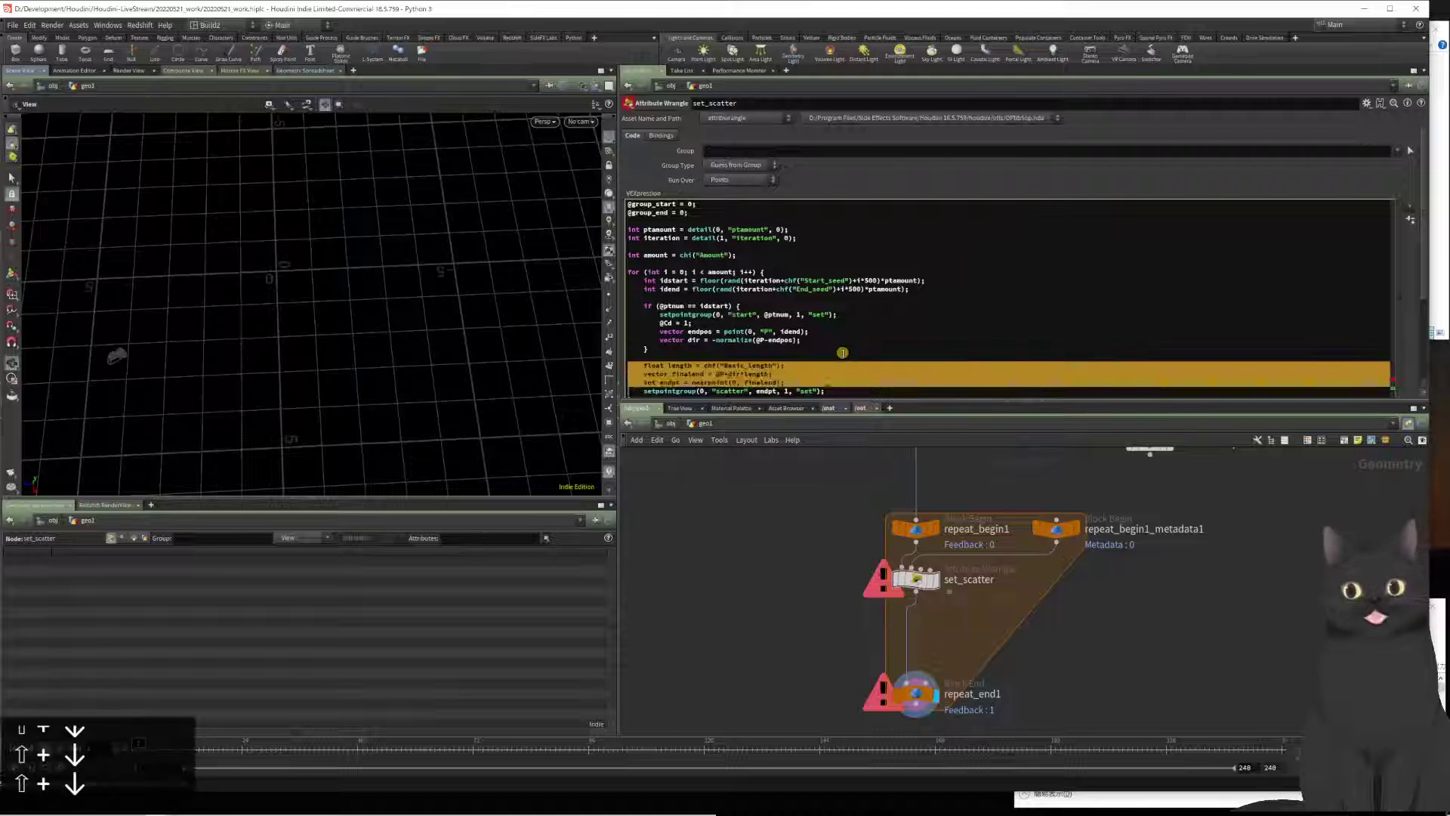
pyautogui.hotkey('ctrl', 'x')
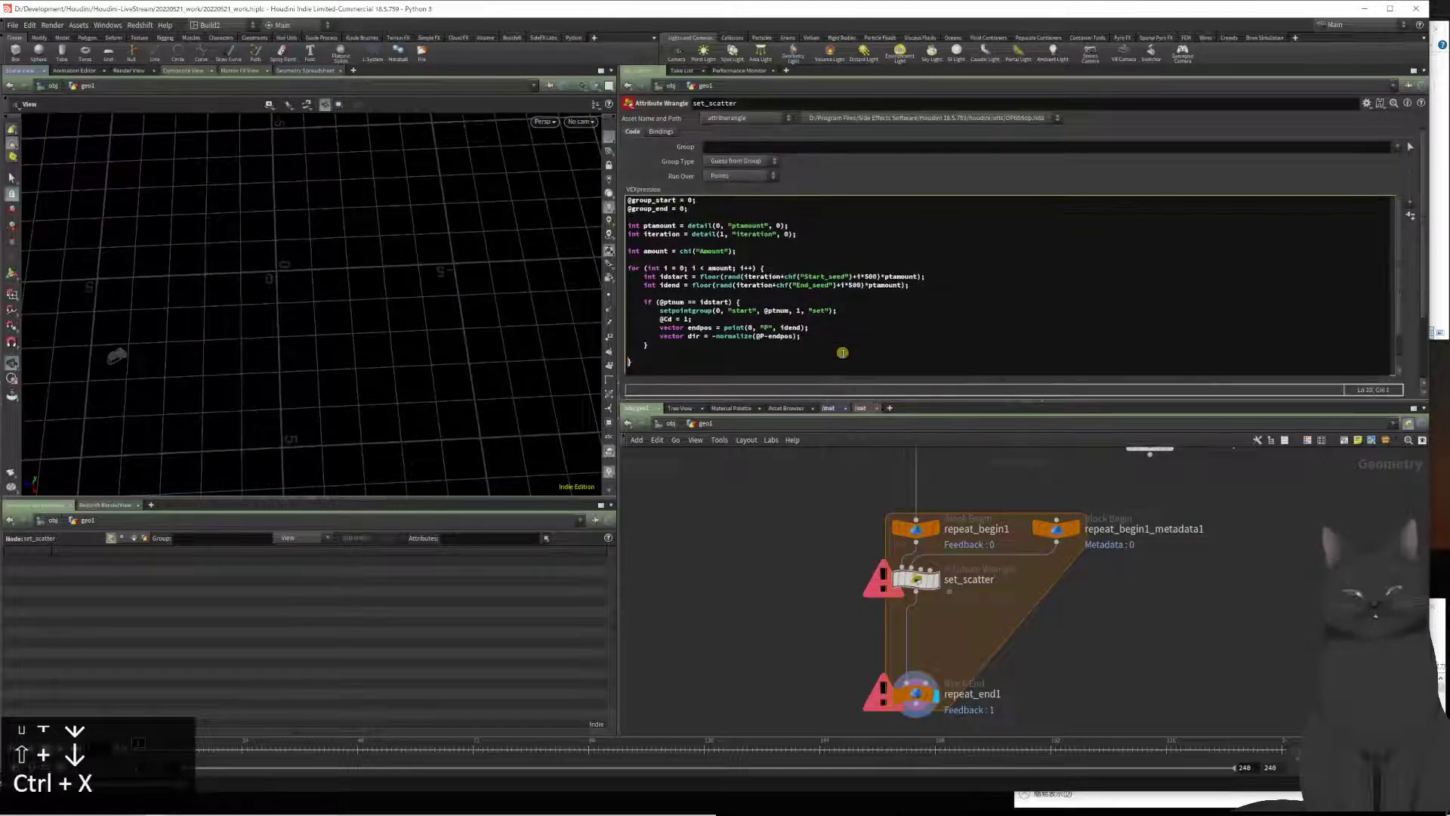
pyautogui.press('Up')
pyautogui.press('Up')
pyautogui.hotkey('ctrl', 'v')
# Step: Indent the four moved lines, from float length through the "scatter" setpointgroup call, one level to match the if block
pyautogui.press('Up')
pyautogui.press('Up')
pyautogui.press('Up')
pyautogui.press('Up')
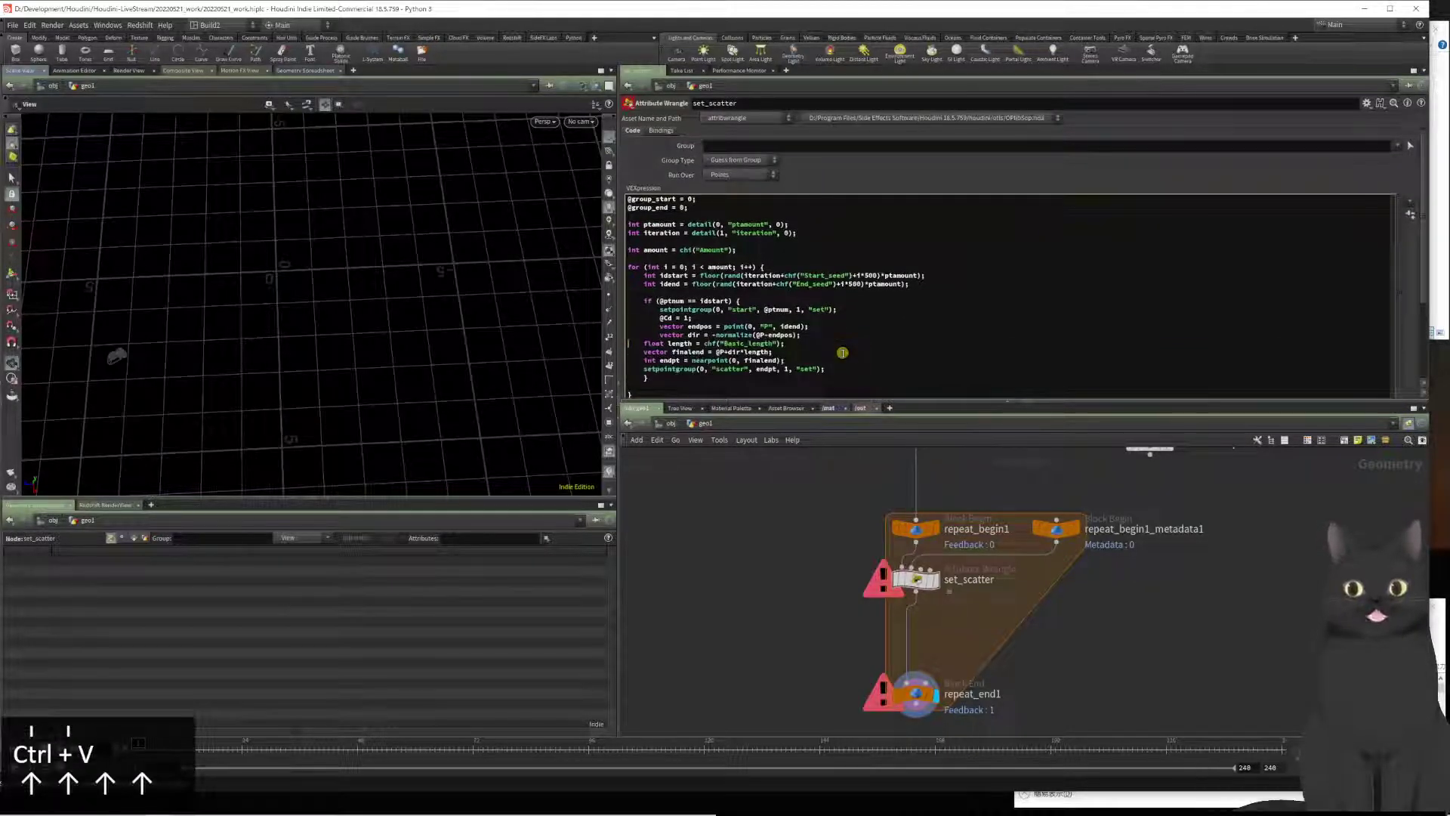
pyautogui.hotkey('shift', 'Down')
pyautogui.hotkey('shift', 'Down')
pyautogui.hotkey('shift', 'Down')
pyautogui.hotkey('shift', 'Down')
pyautogui.press('Tab')
pyautogui.press('Up')
pyautogui.press('Down')
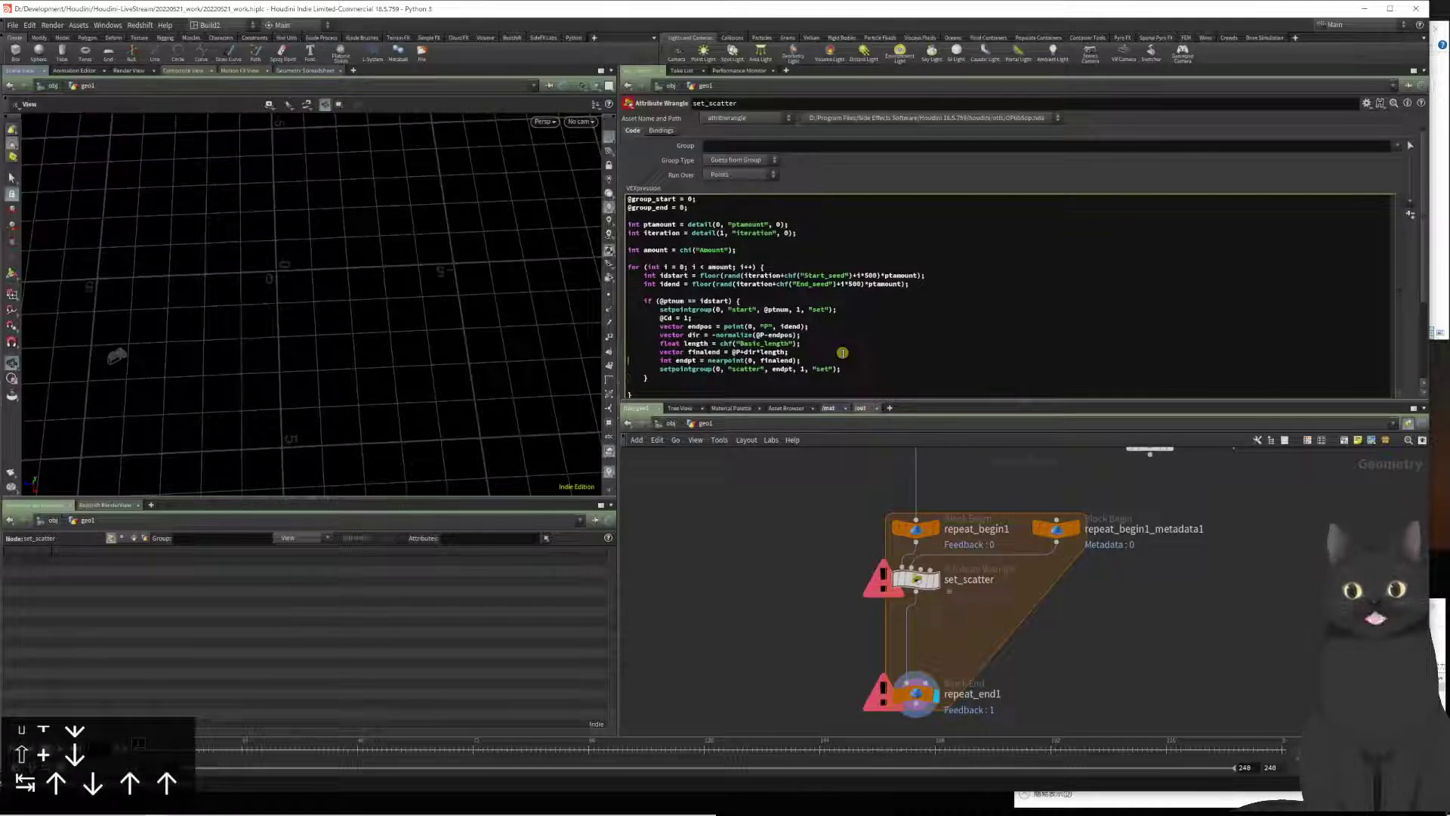
# Step: Insert a blank line between the dir and length declarations and remove the empty line below the if block's closing brace
pyautogui.press('Up')
pyautogui.press('Up')
pyautogui.press('Return')
pyautogui.press('Down')
pyautogui.press('Down')
pyautogui.press('Down')
pyautogui.press('Down')
pyautogui.press('Down')
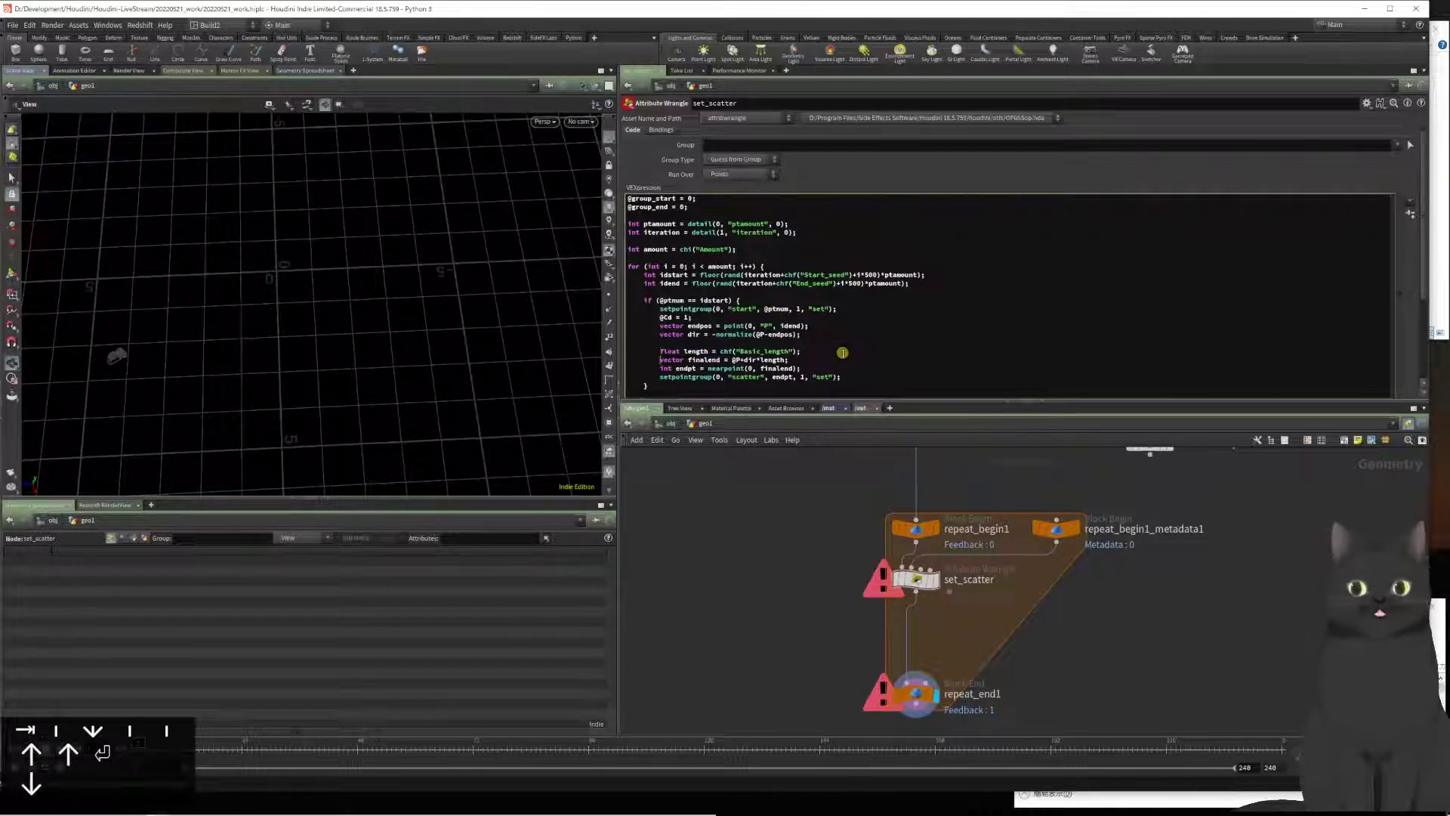
pyautogui.press('Right')
pyautogui.press('Up')
pyautogui.hotkey('shift', 'Down')
pyautogui.press('Delete')
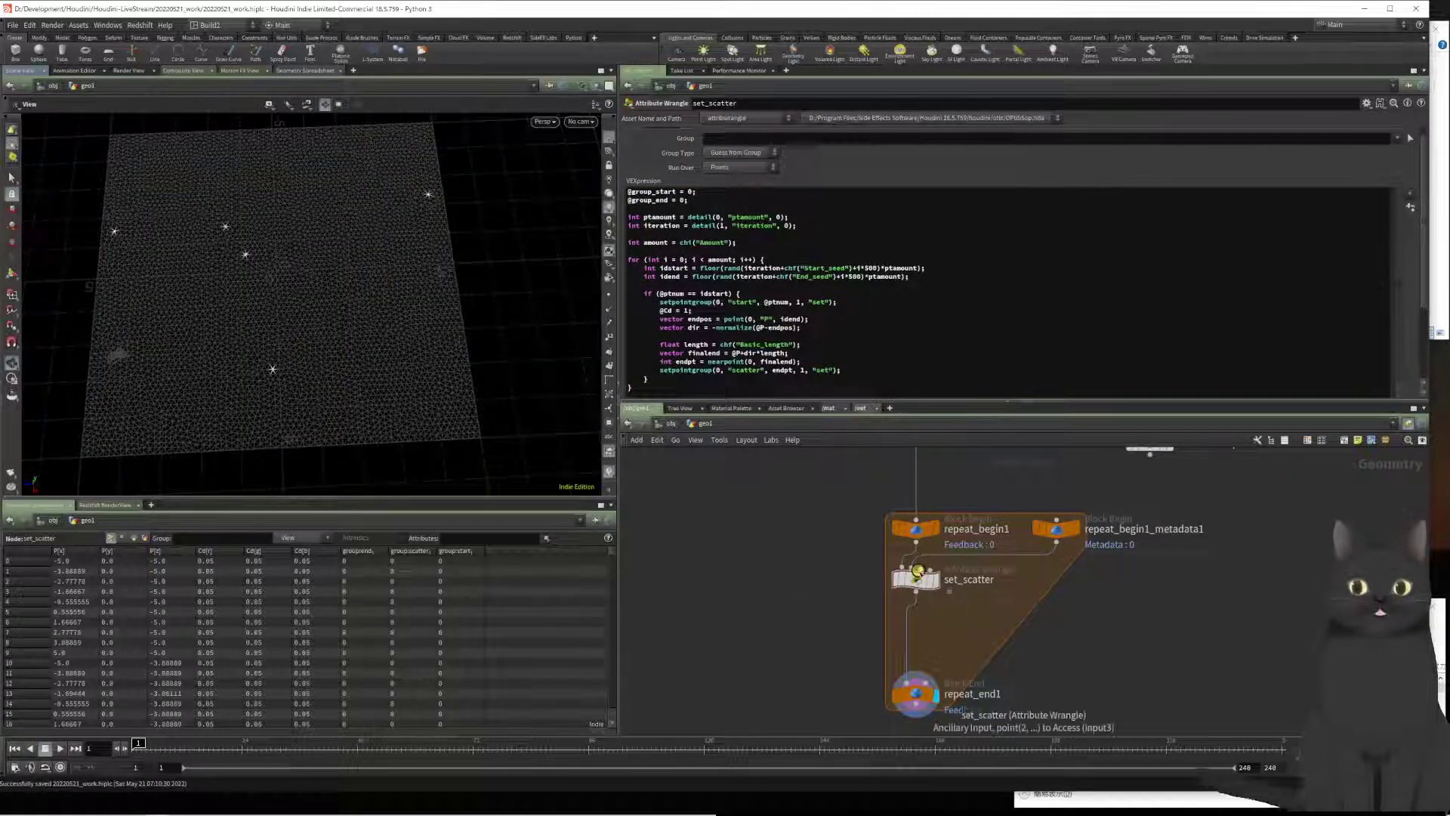
# Step: Inspect the set_scatter node's info to check its end, scatter and start point groups against the revised code
pyautogui.middleClick(916, 576)
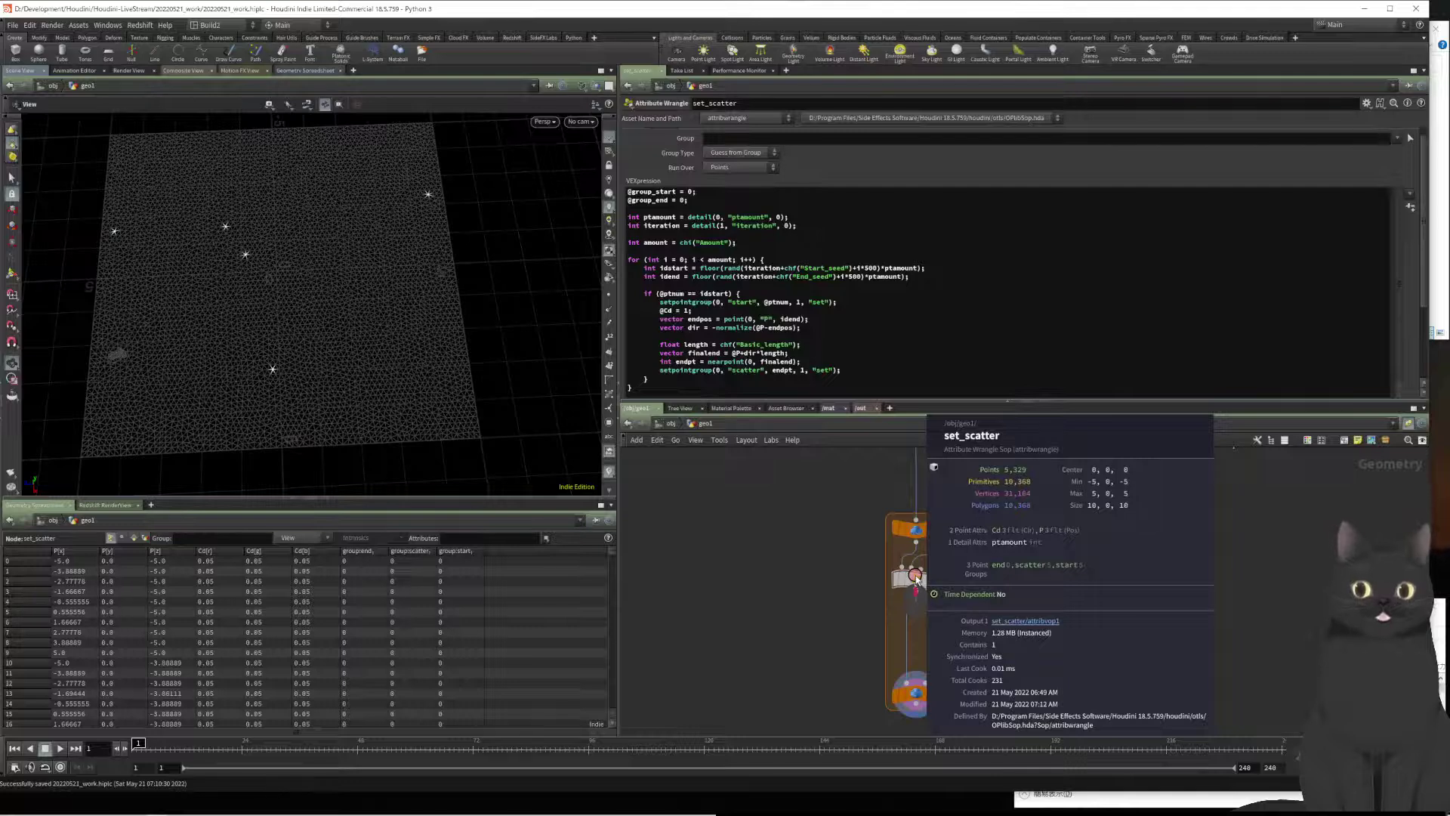
pyautogui.scroll(-1, 709, 317)
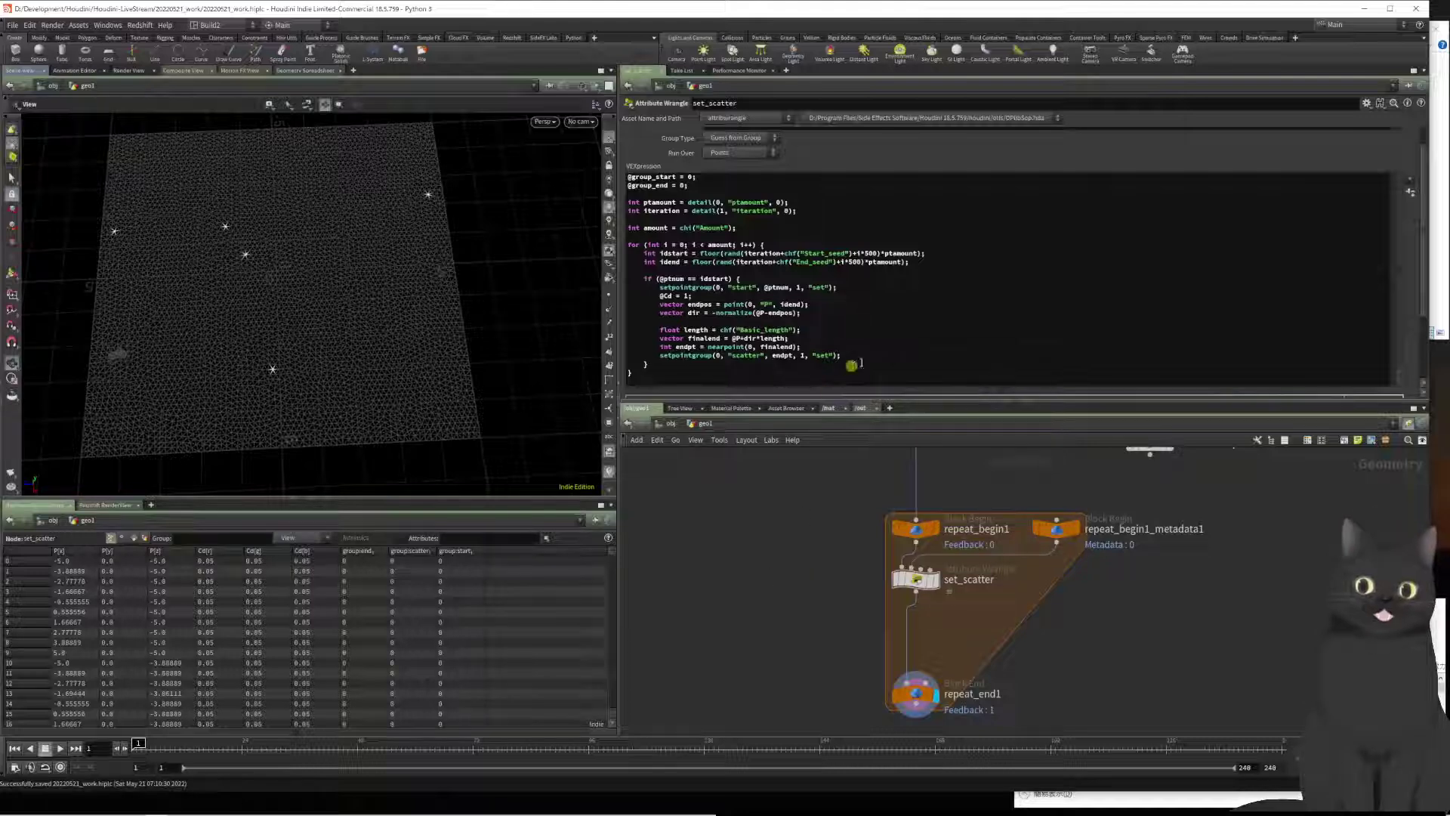
pyautogui.click(891, 353)
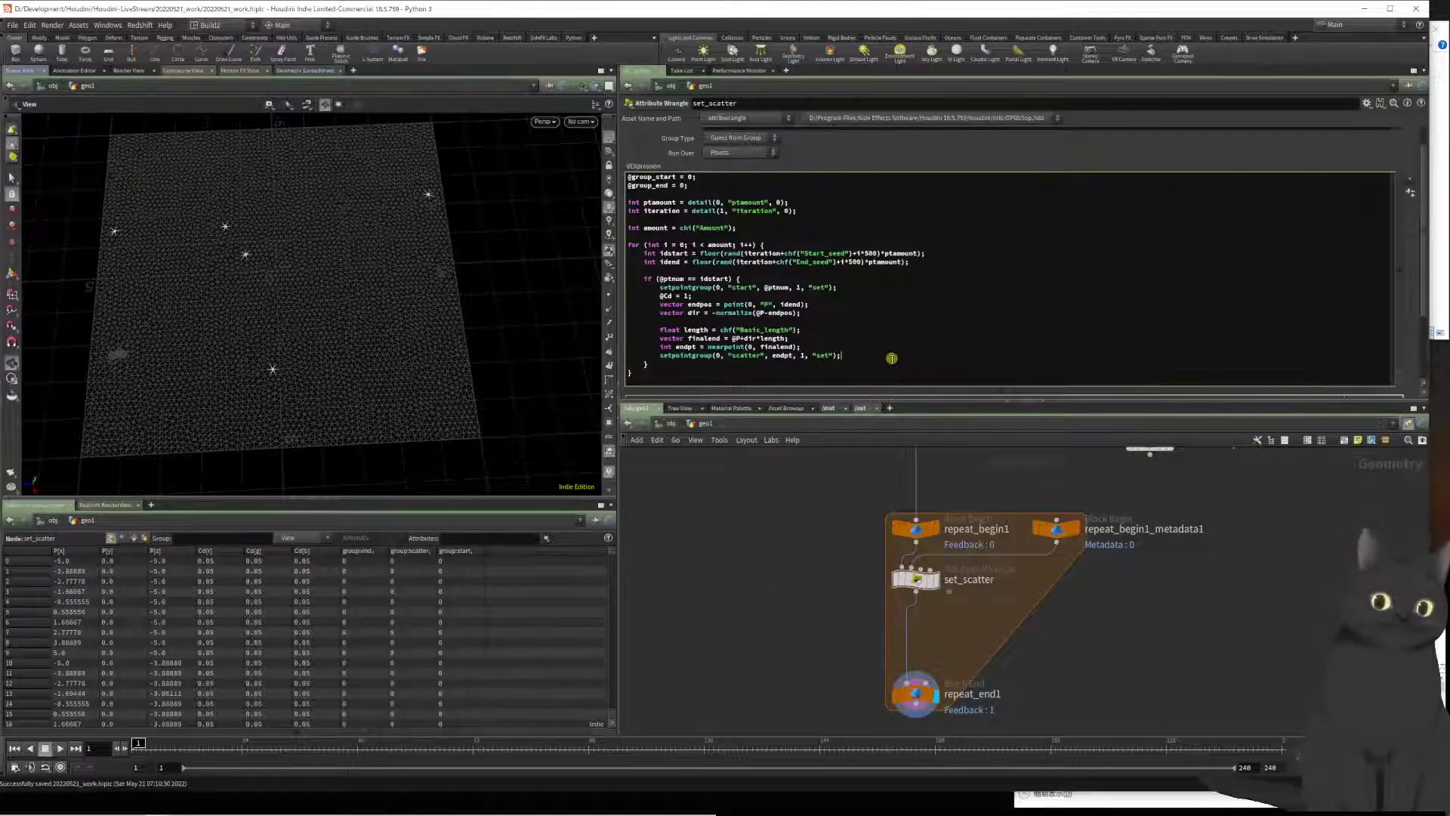
pyautogui.middleClick(914, 588)
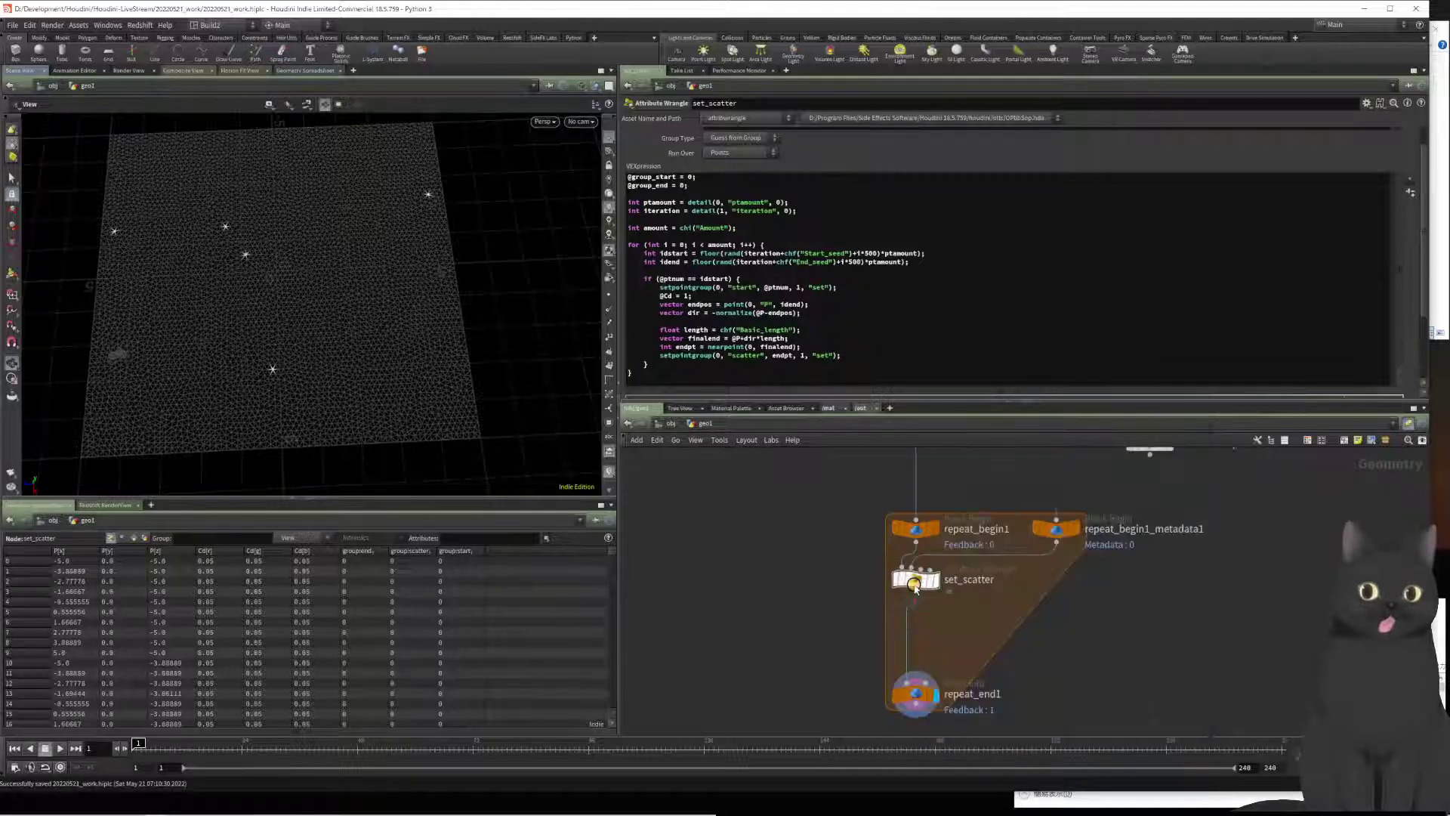
# Step: Add a Copy to Points node beside the loop and connect set_scatter's output to its target points input
pyautogui.moveTo(839, 618); pyautogui.dragTo(893, 583, button='middle')
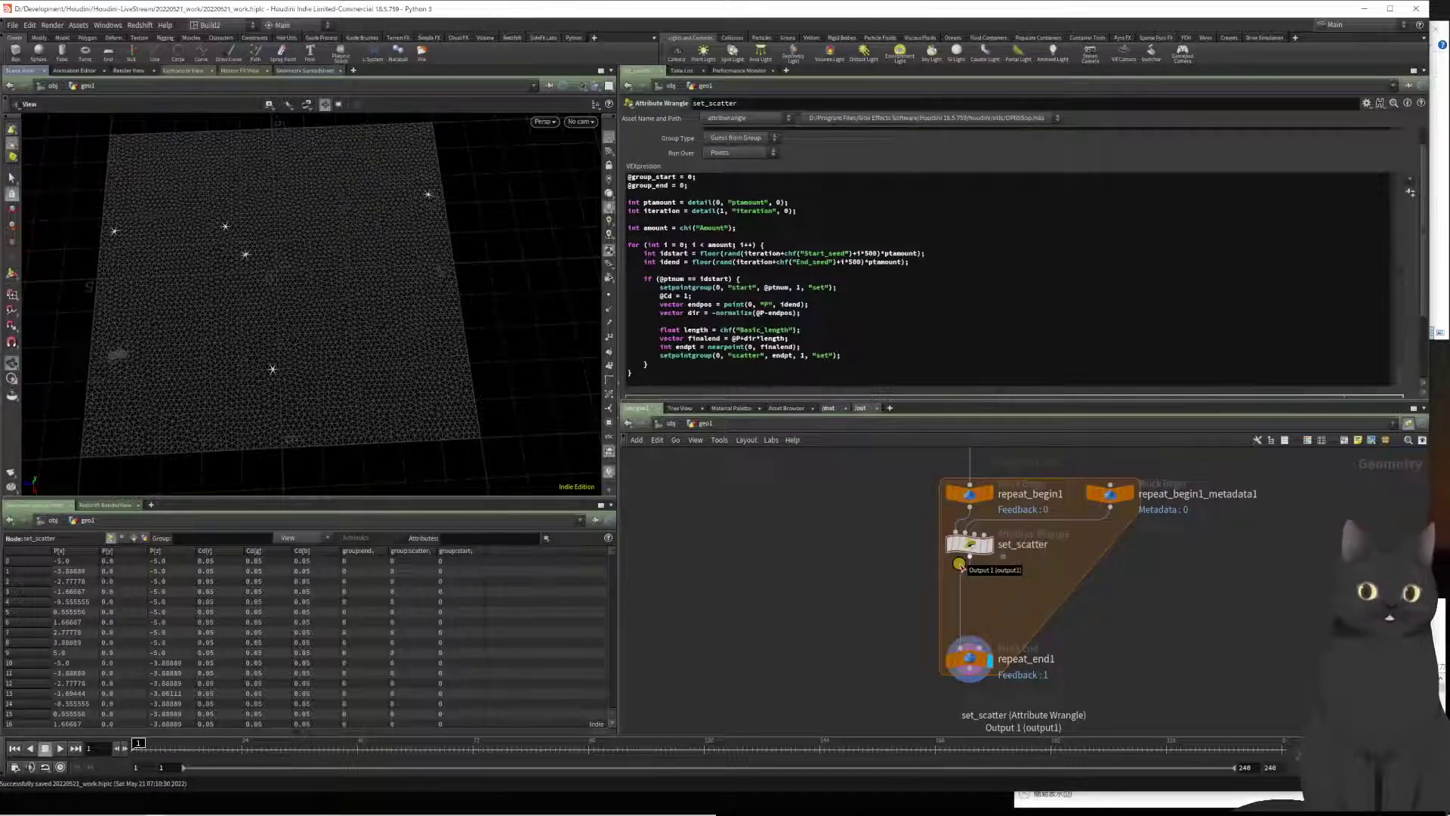
pyautogui.moveTo(959, 565); pyautogui.dragTo(882, 609)
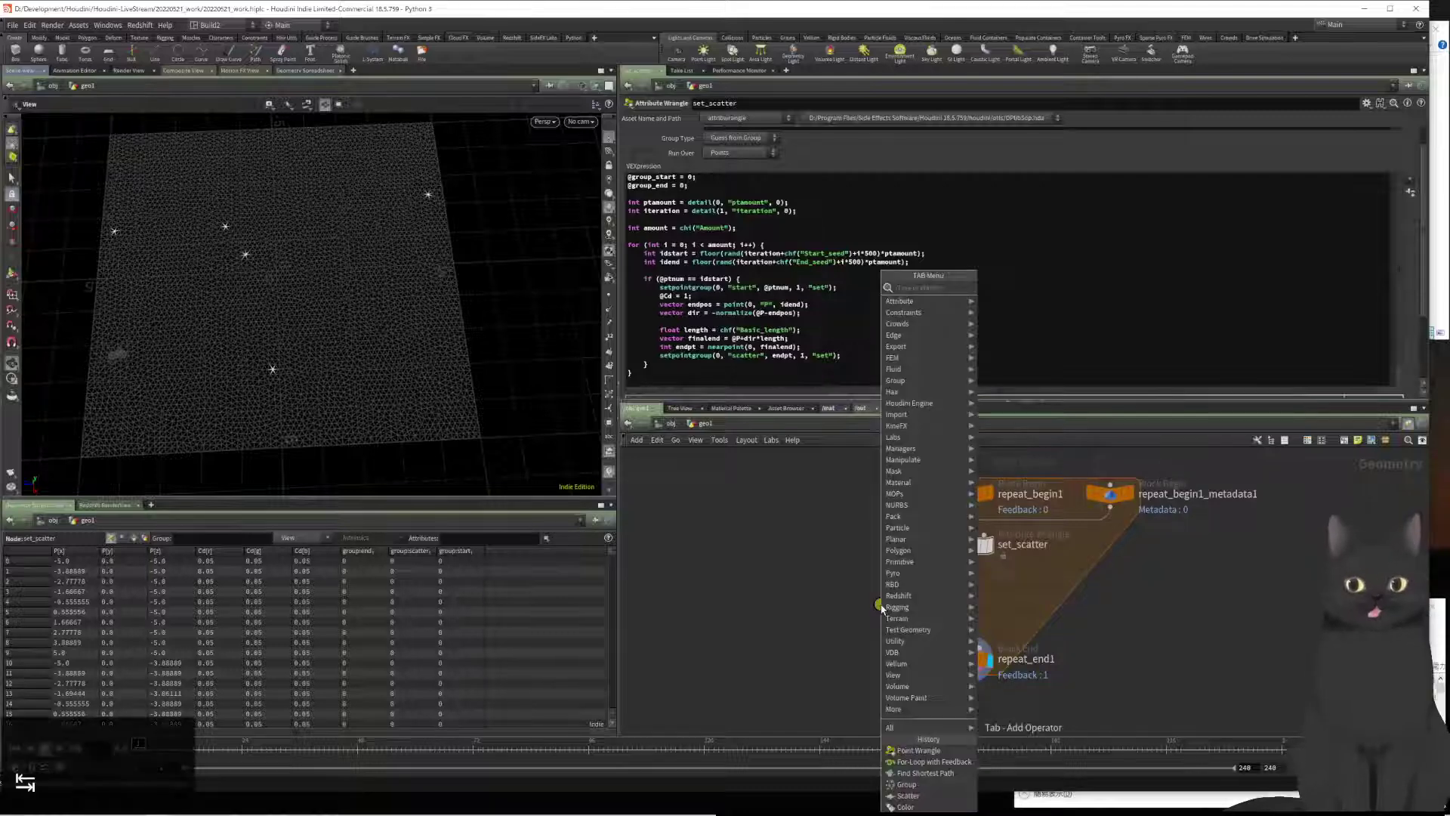
pyautogui.write('copytopo')
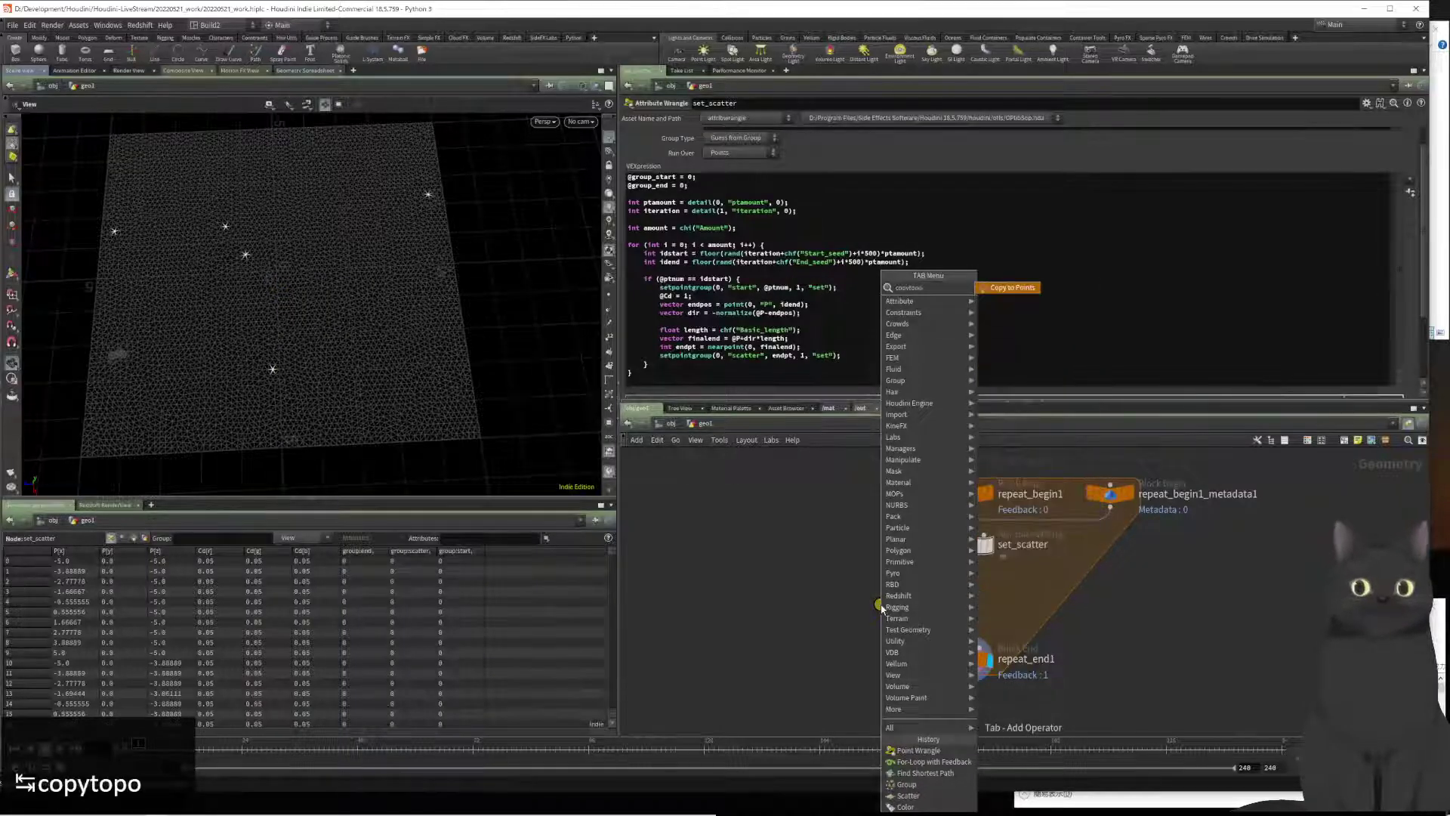
pyautogui.press('Return')
pyautogui.press('Return')
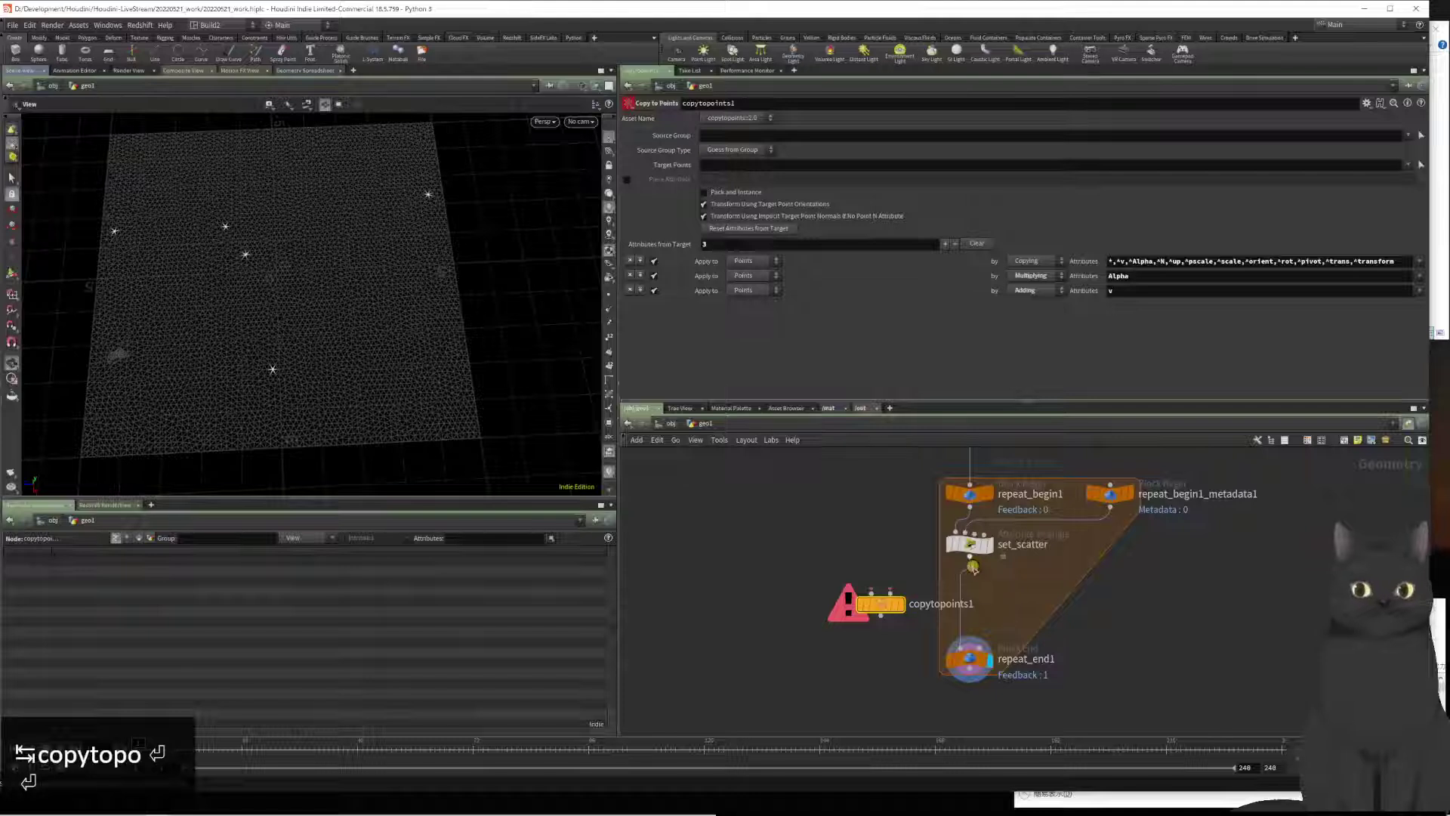
pyautogui.moveTo(973, 566); pyautogui.dragTo(899, 630)
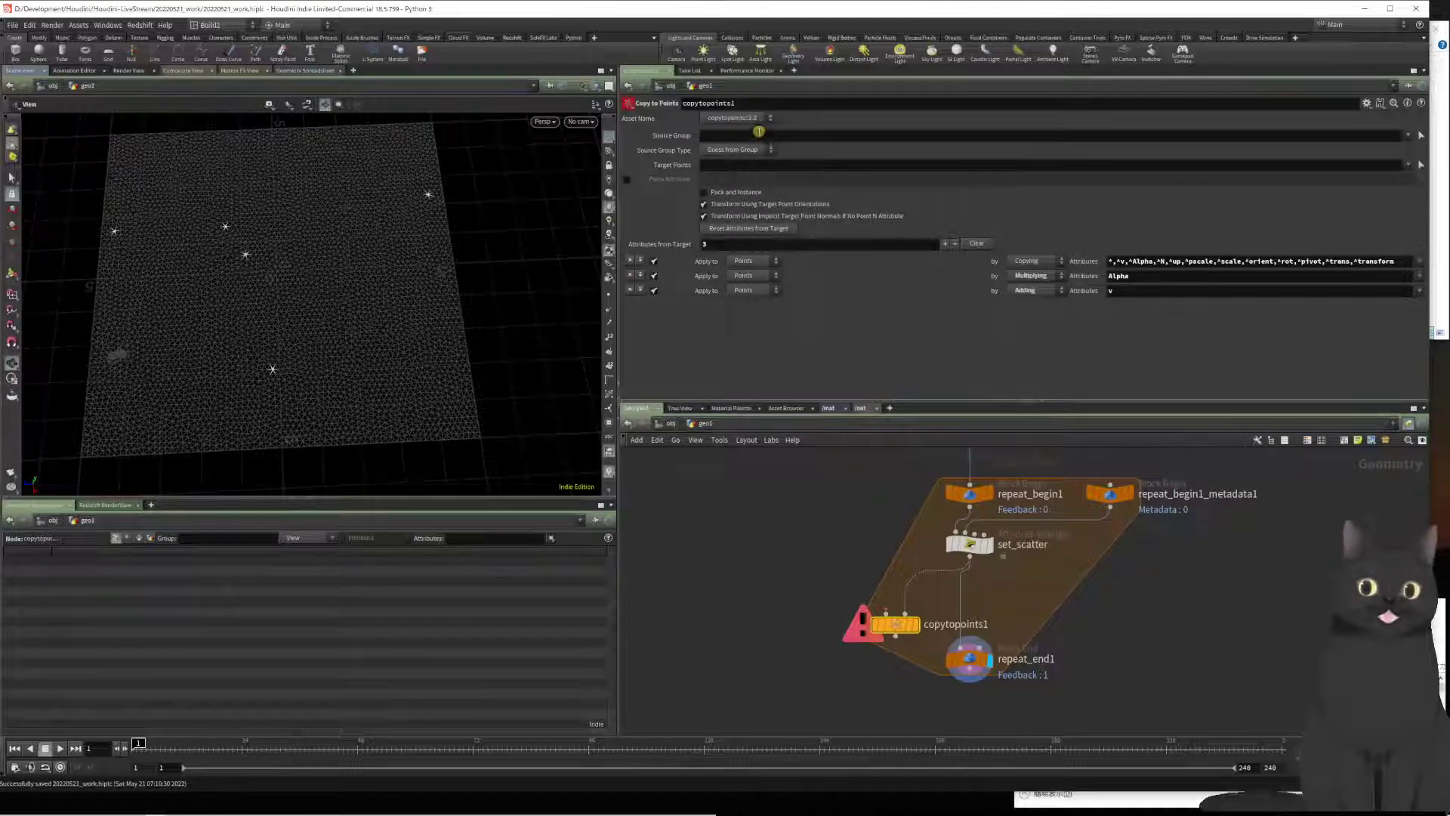
# Step: Set the Target Points group of copytopoints1 to scatter
pyautogui.click(736, 119)
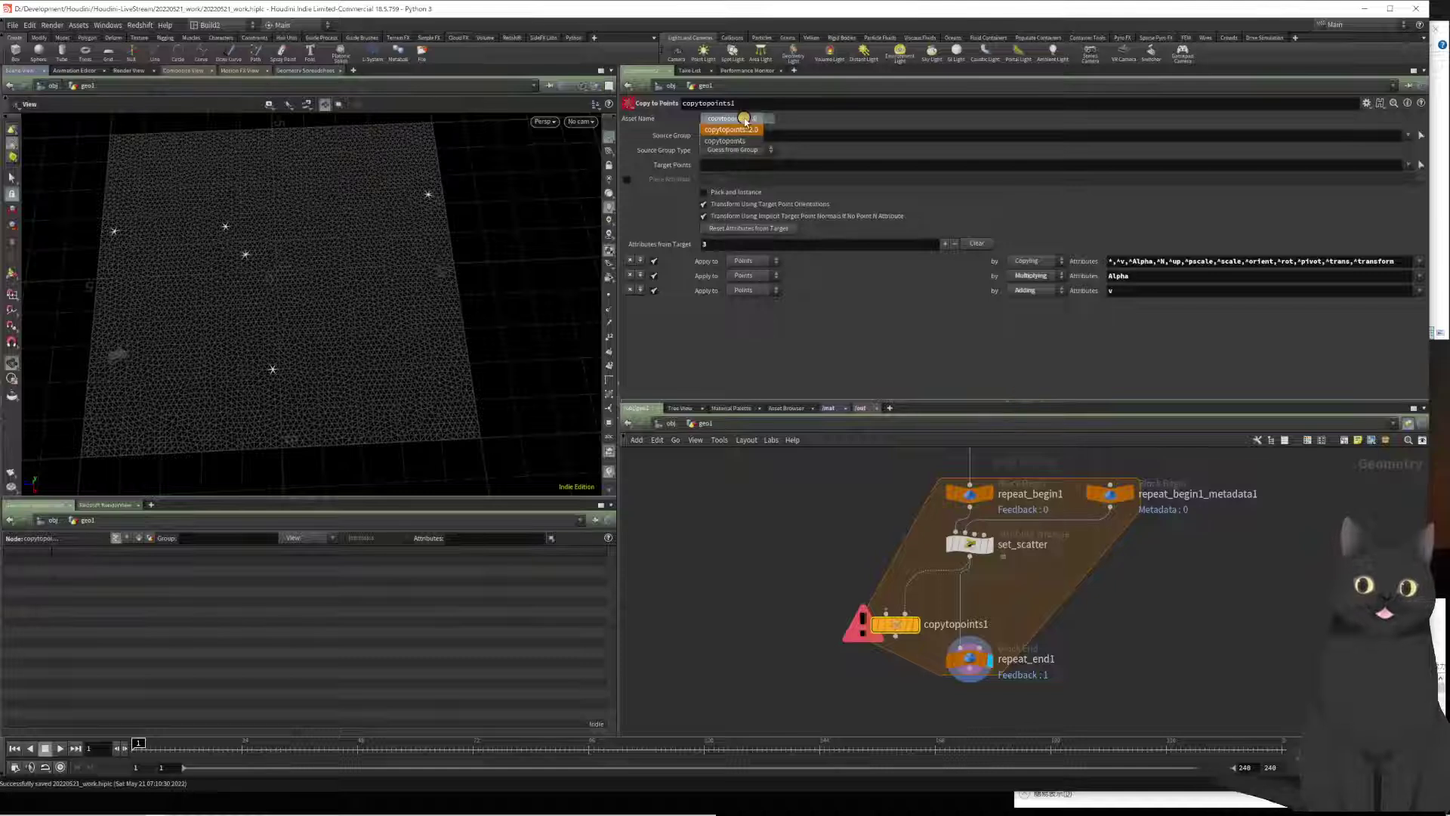
pyautogui.click(761, 171)
pyautogui.click(761, 166)
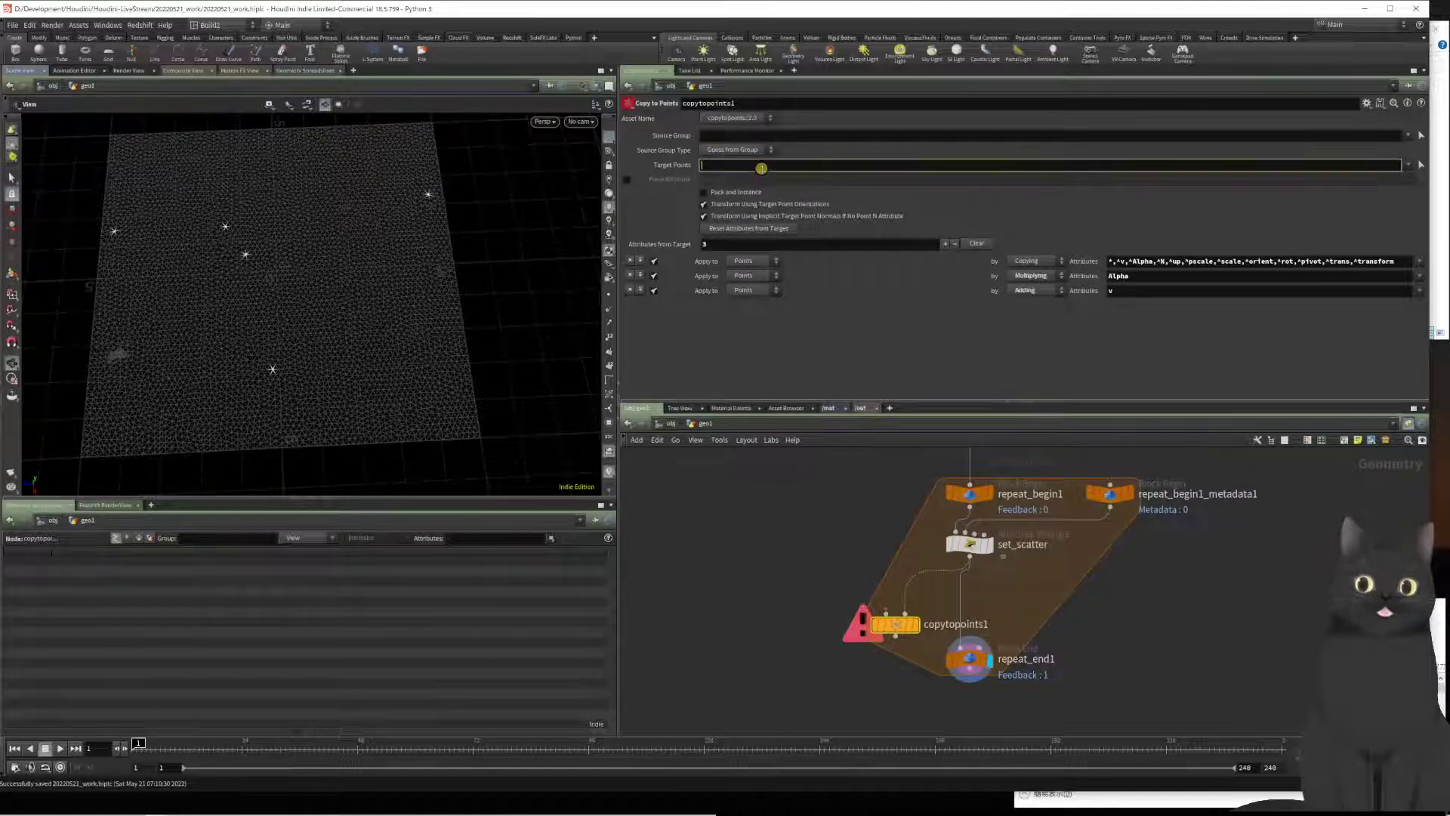
pyautogui.write('scatter')
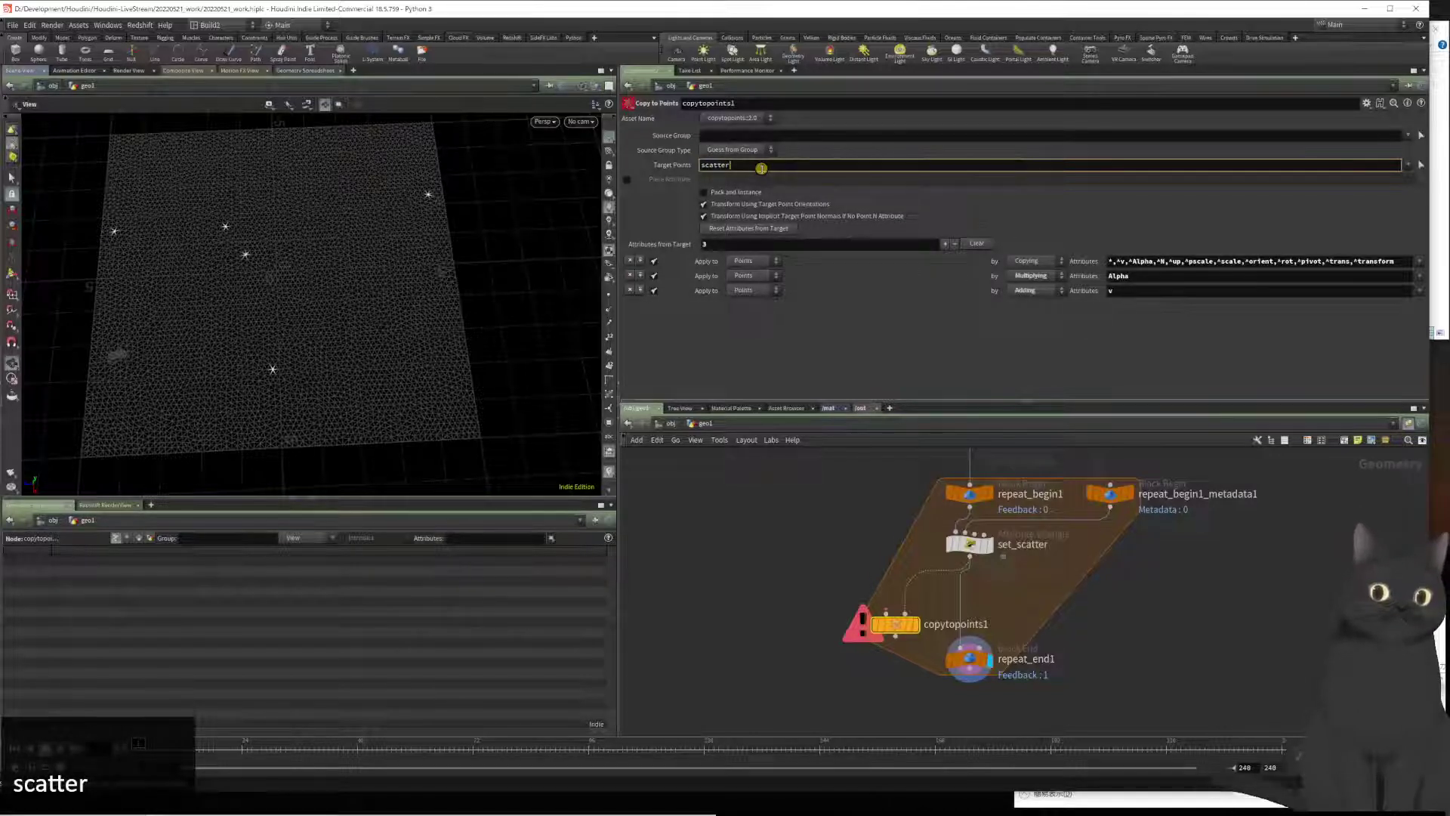
pyautogui.hotkey('ctrl', 's')
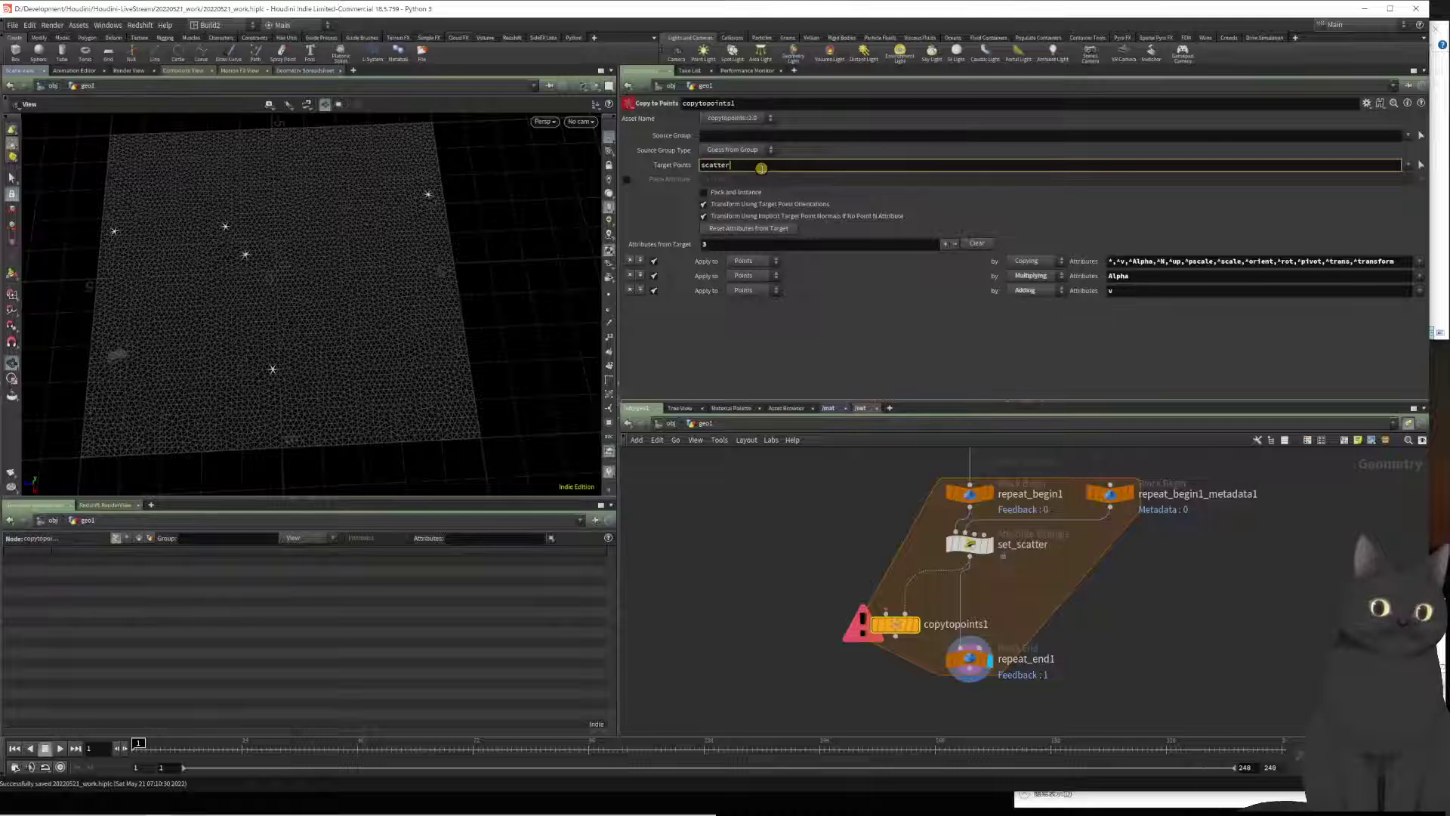
pyautogui.press('Return')
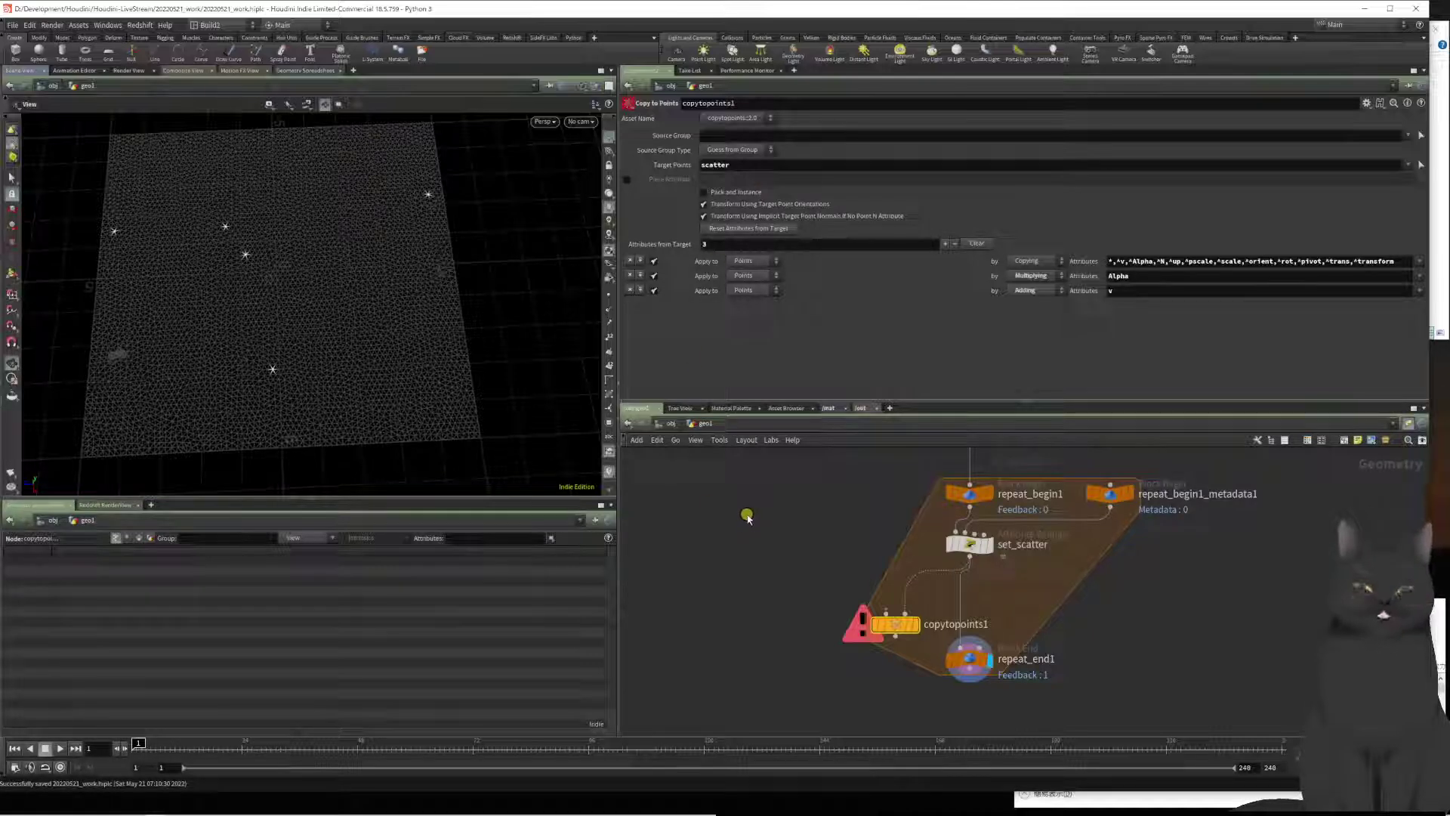
# Step: Add a Sphere node, connect it to the source geometry input of copytopoints1, and display the copy result
pyautogui.press('Tab')
pyautogui.write('sphere')
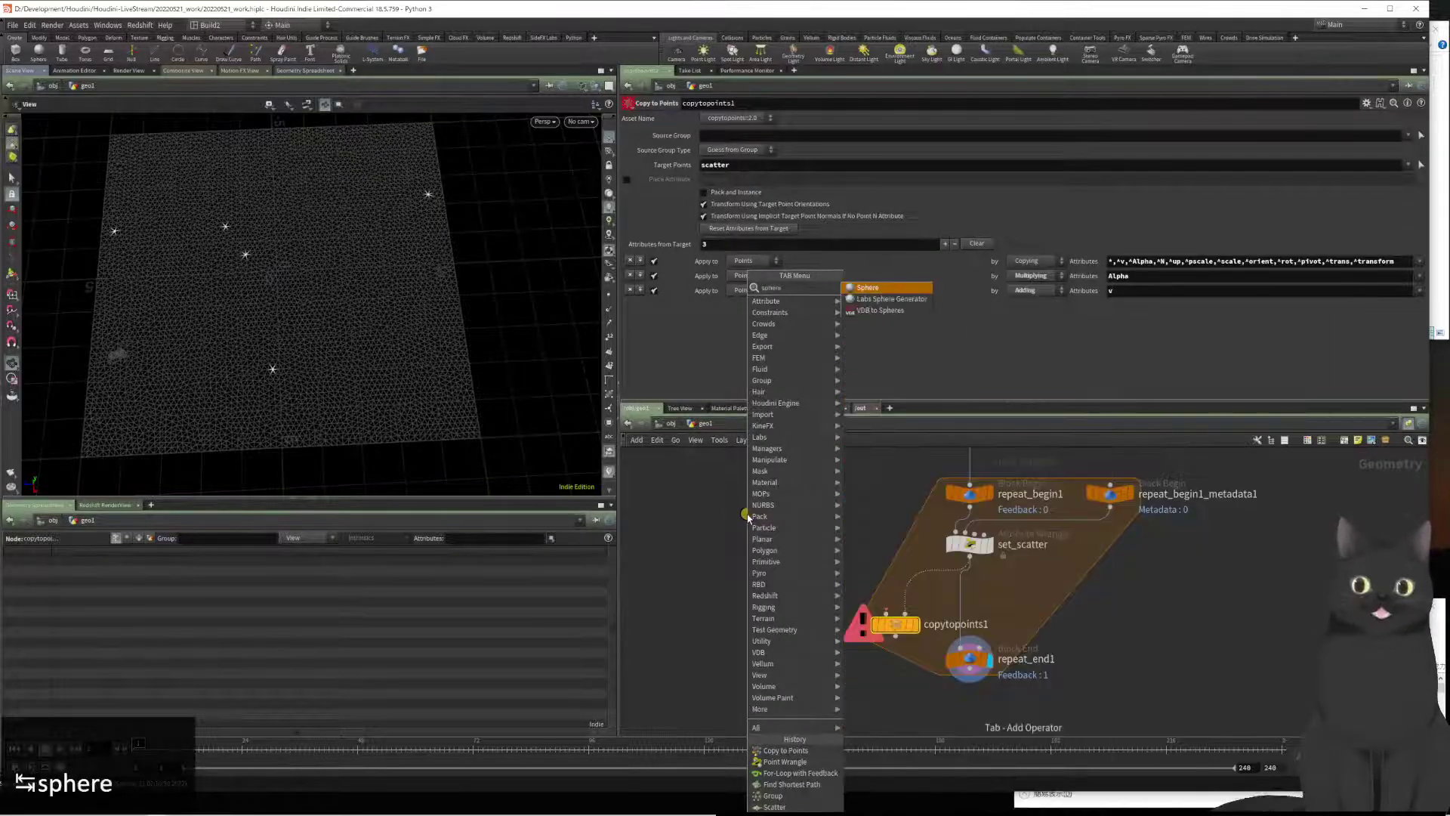
pyautogui.press('Return')
pyautogui.press('Return')
pyautogui.moveTo(747, 526); pyautogui.dragTo(887, 618)
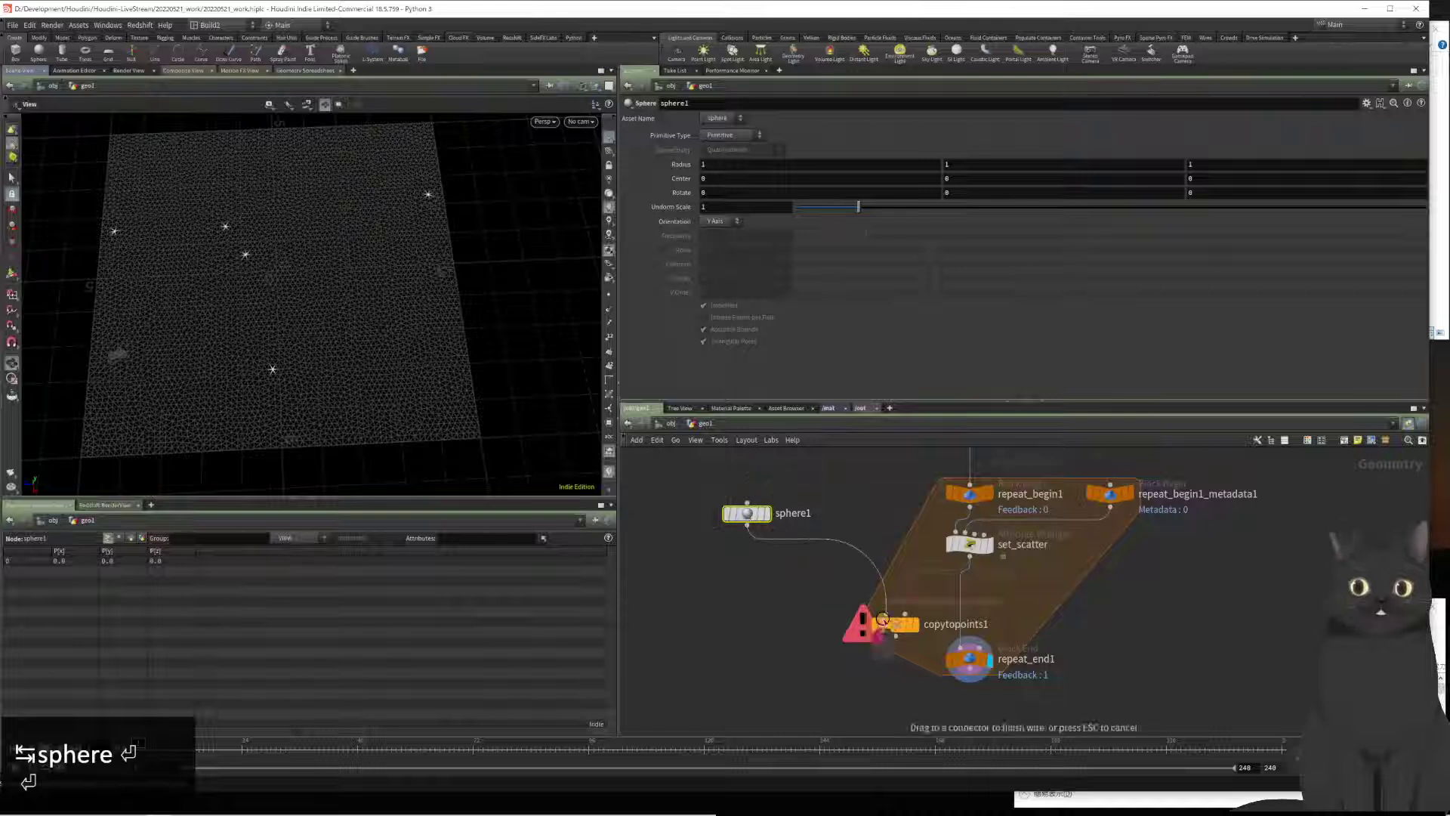
pyautogui.hotkey('ctrl', 's')
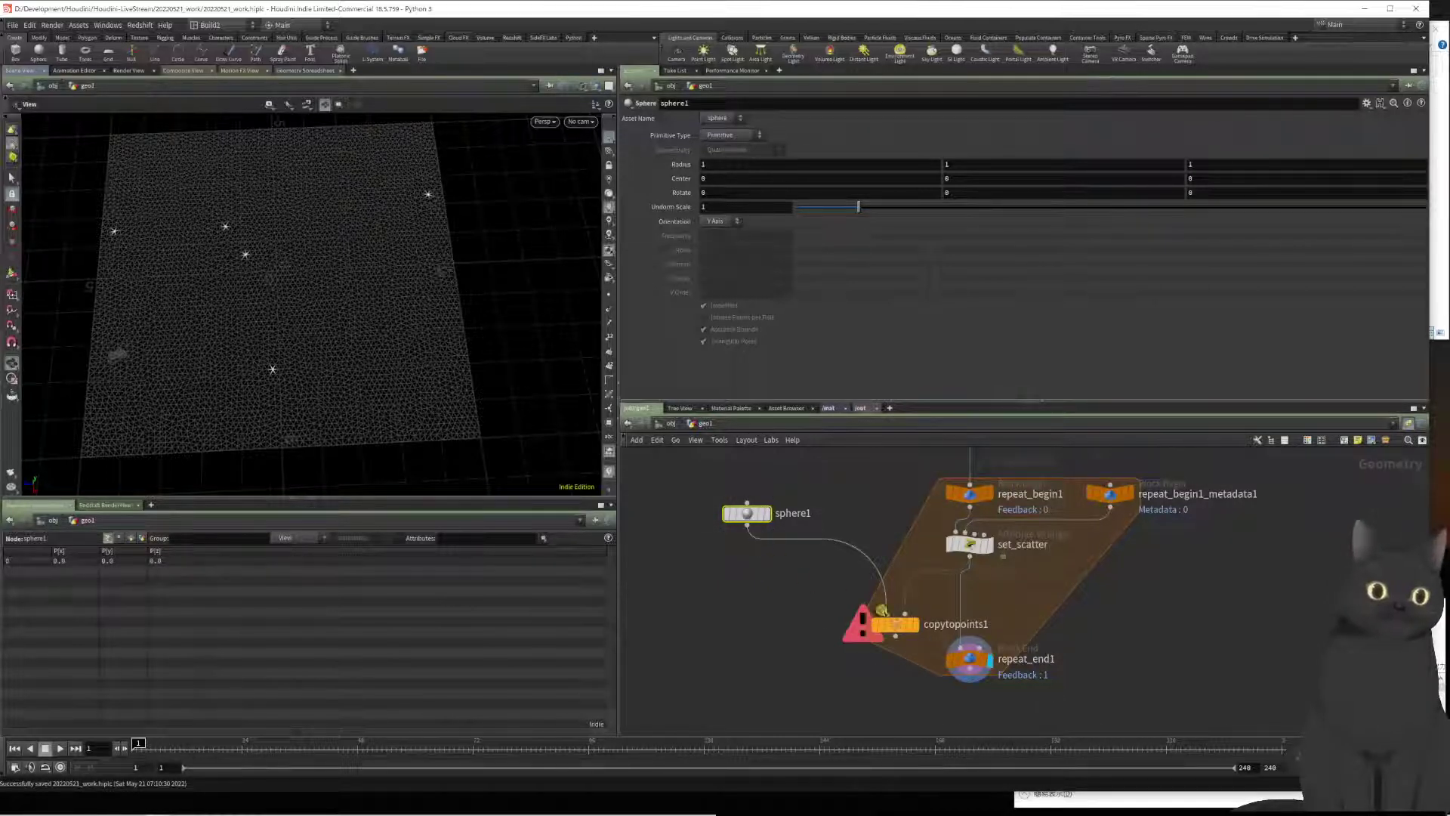
pyautogui.click(913, 623)
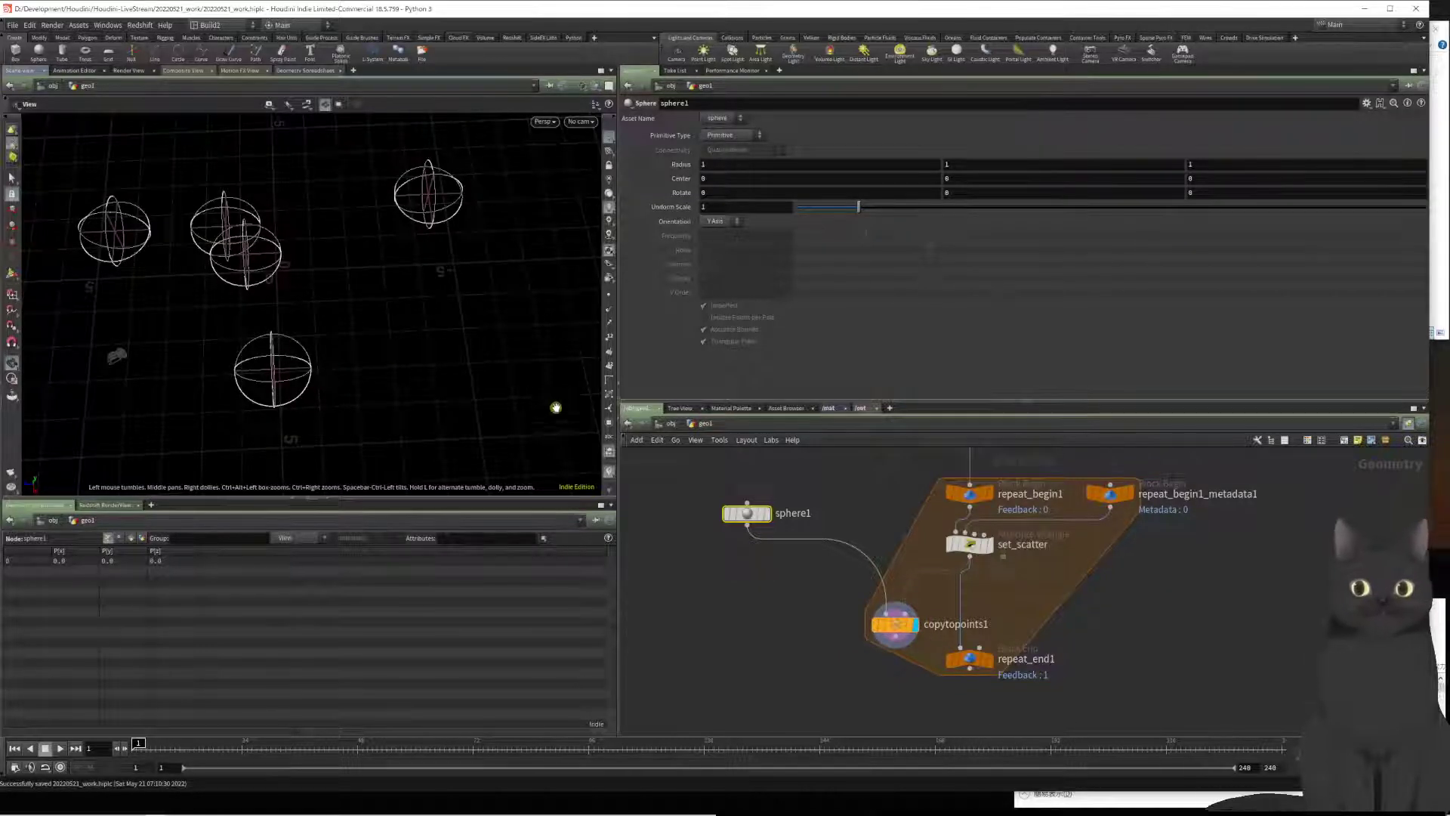
# Step: Examine the copied spheres from several angles and compare them with repeat_end1's point group data
pyautogui.moveTo(556, 411); pyautogui.dragTo(337, 346)
pyautogui.press('w')
pyautogui.press('w')
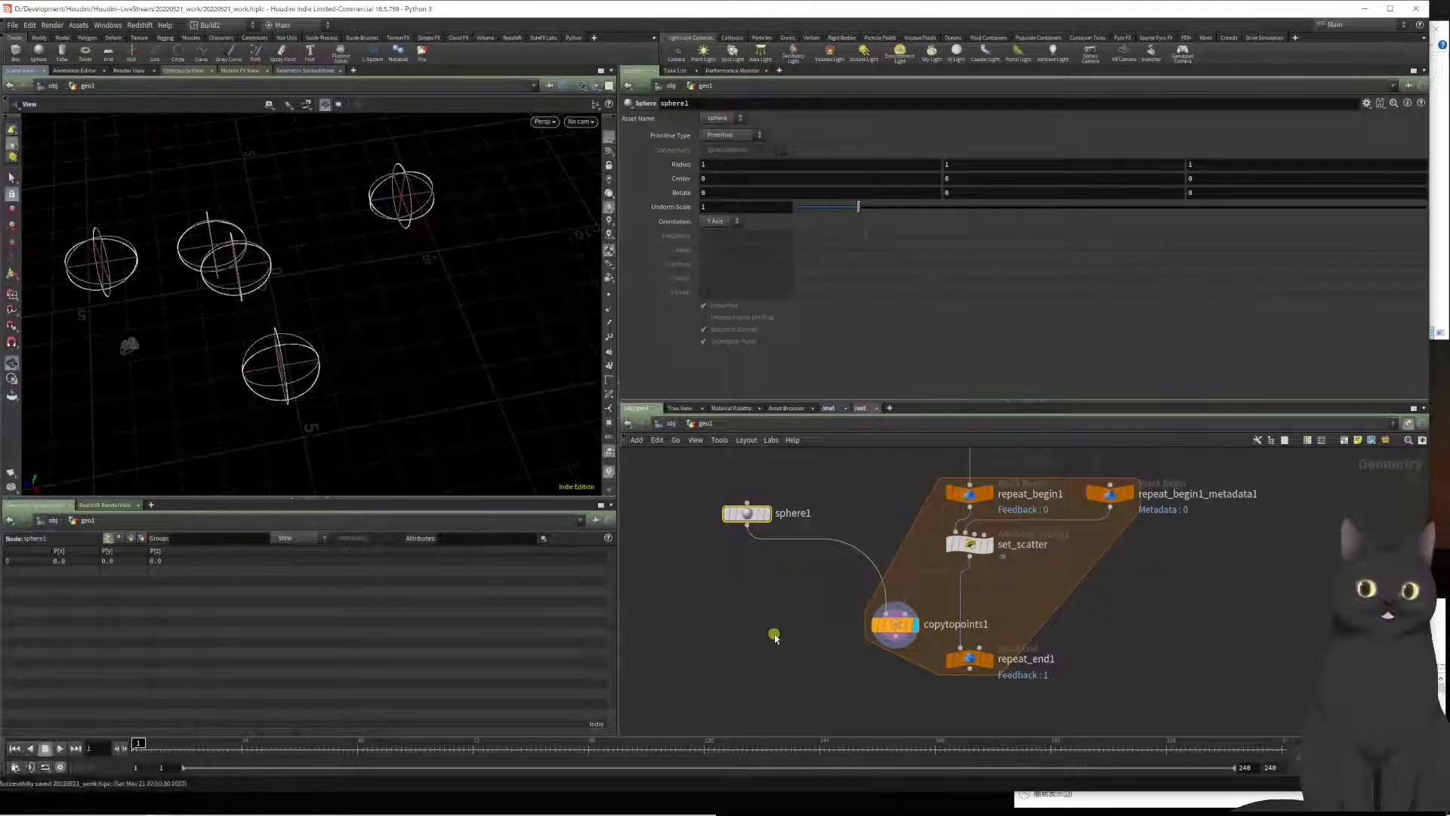
pyautogui.moveTo(777, 664); pyautogui.dragTo(1041, 732)
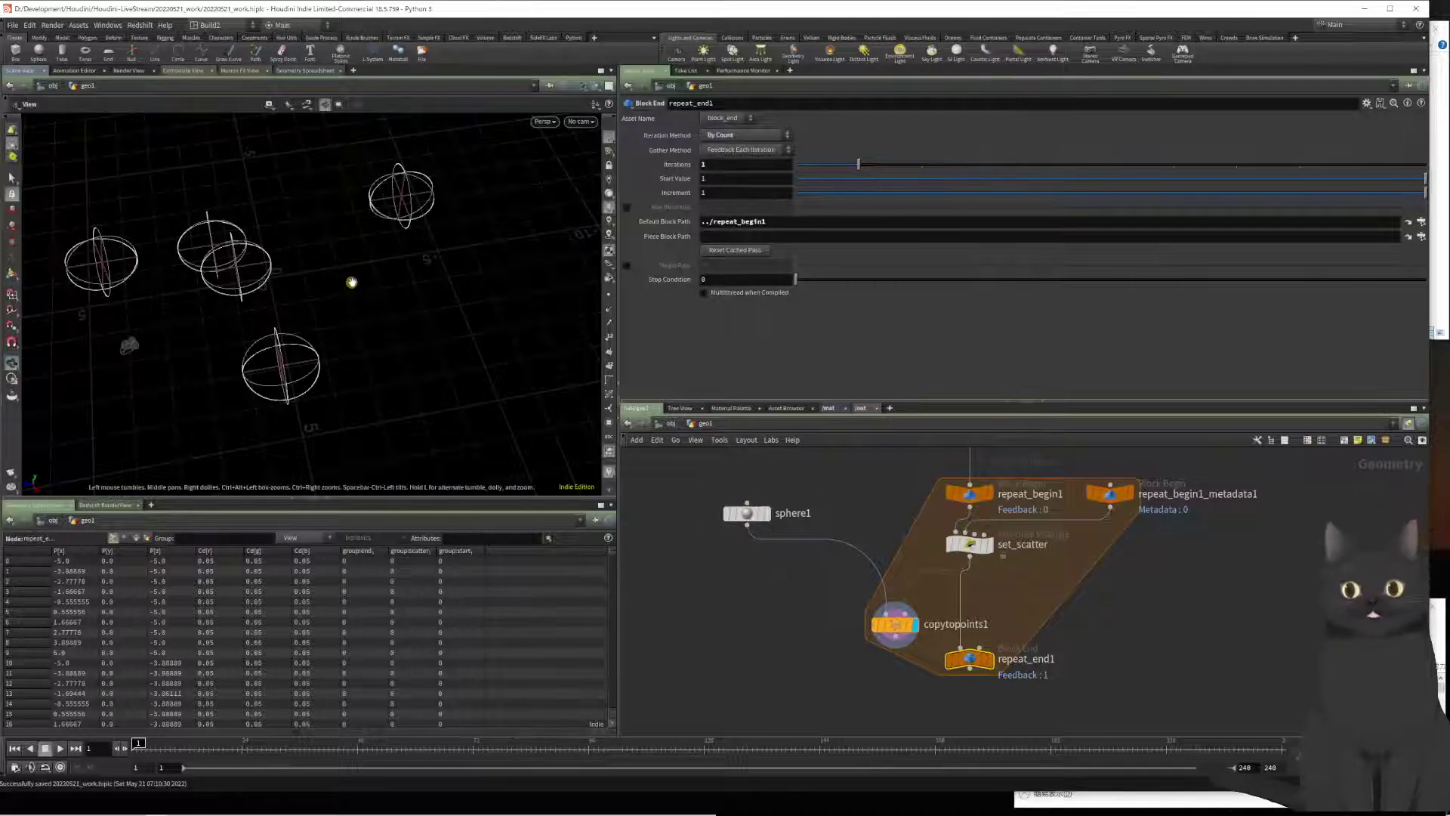
pyautogui.press('w')
pyautogui.press('w')
pyautogui.scroll(-3, 352, 282)
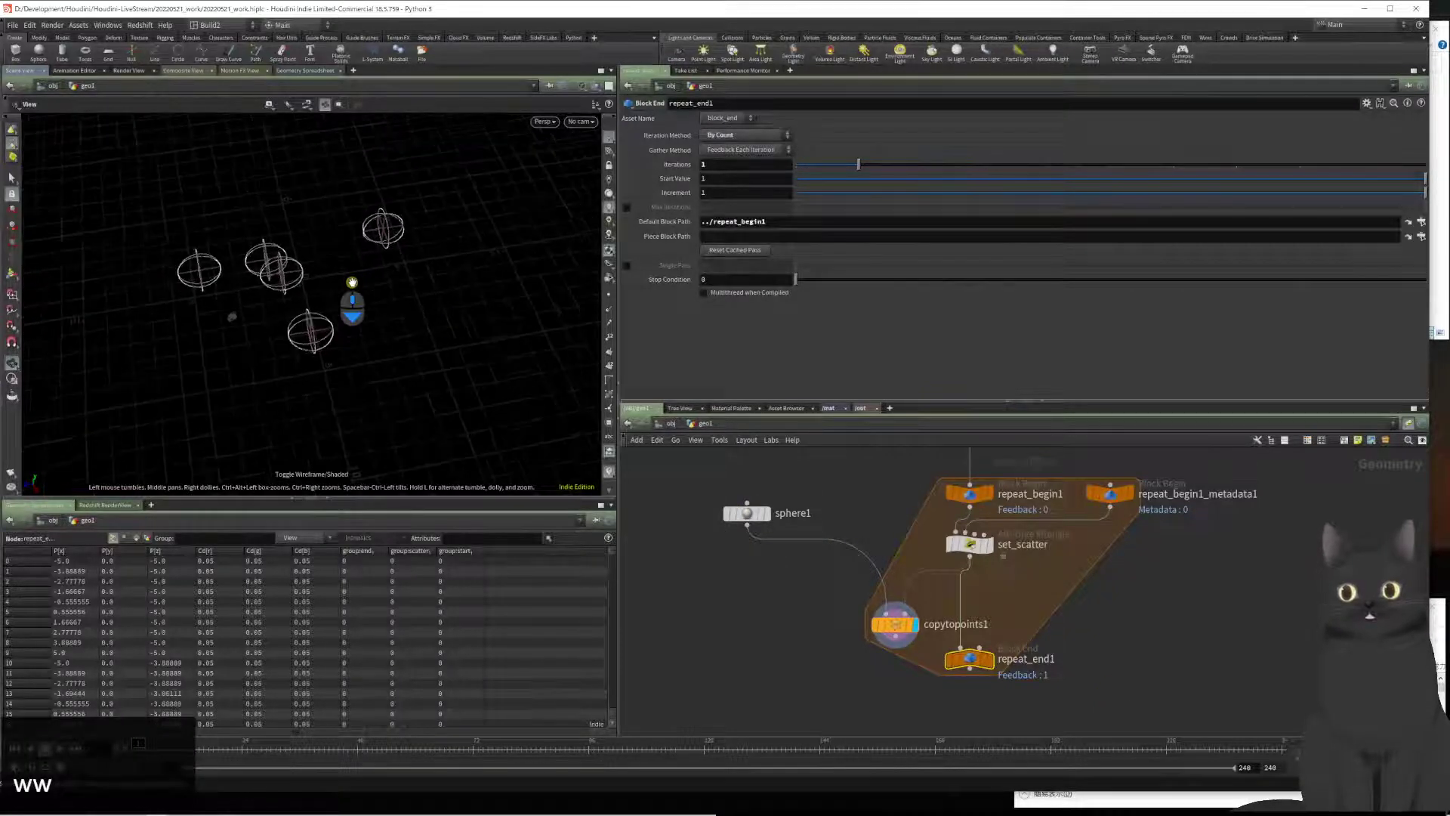
pyautogui.moveTo(352, 282)
pyautogui.mouseDown()
pyautogui.moveTo(356, 233)
pyautogui.moveTo(355, 265)
pyautogui.mouseUp()
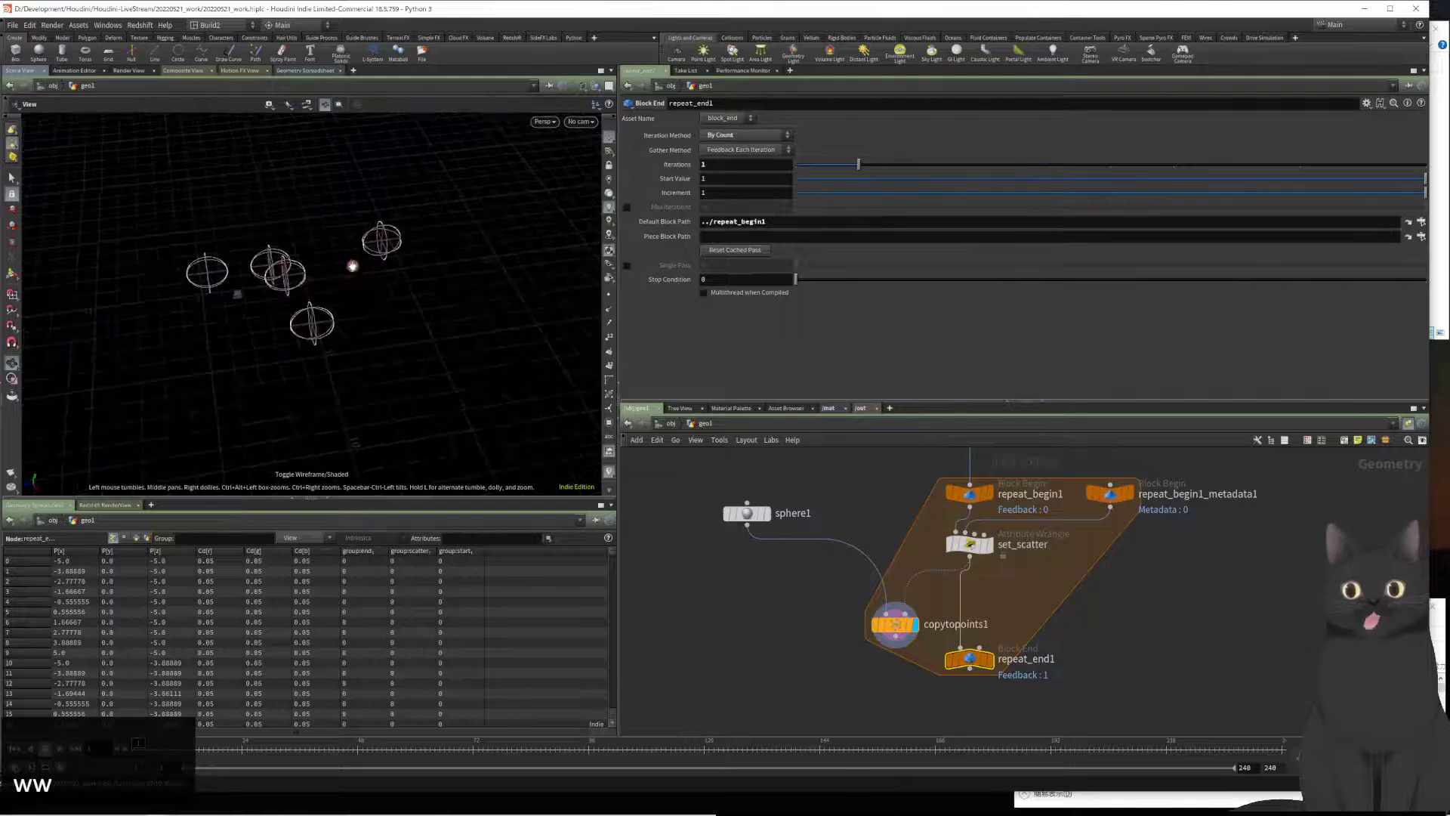
pyautogui.hotkey('ctrl', 's')
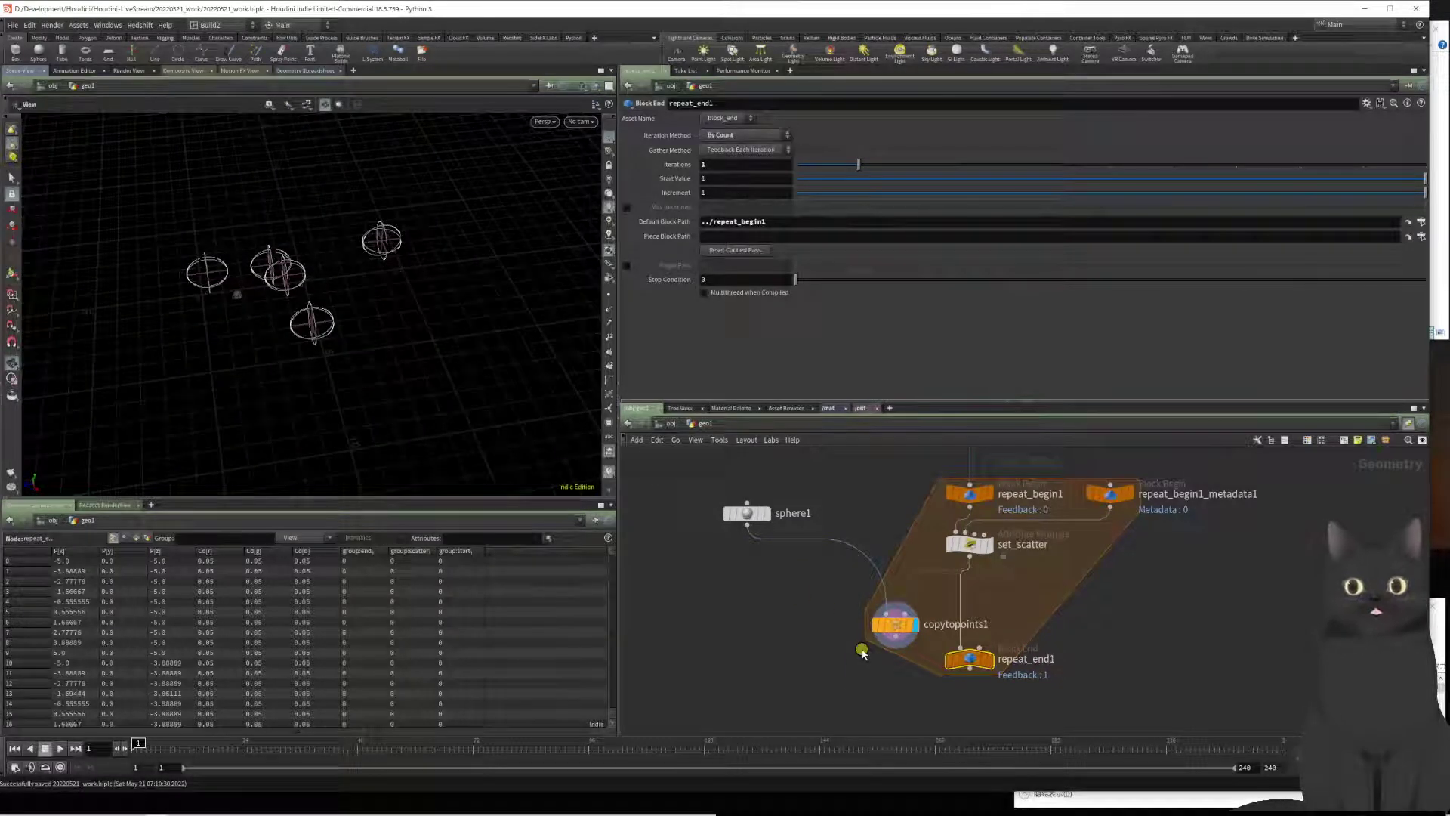
# Step: Switch copytopoints1 to the older unversioned copytopoints asset and inspect the spheres with the guide geometry
pyautogui.moveTo(863, 651); pyautogui.dragTo(934, 629)
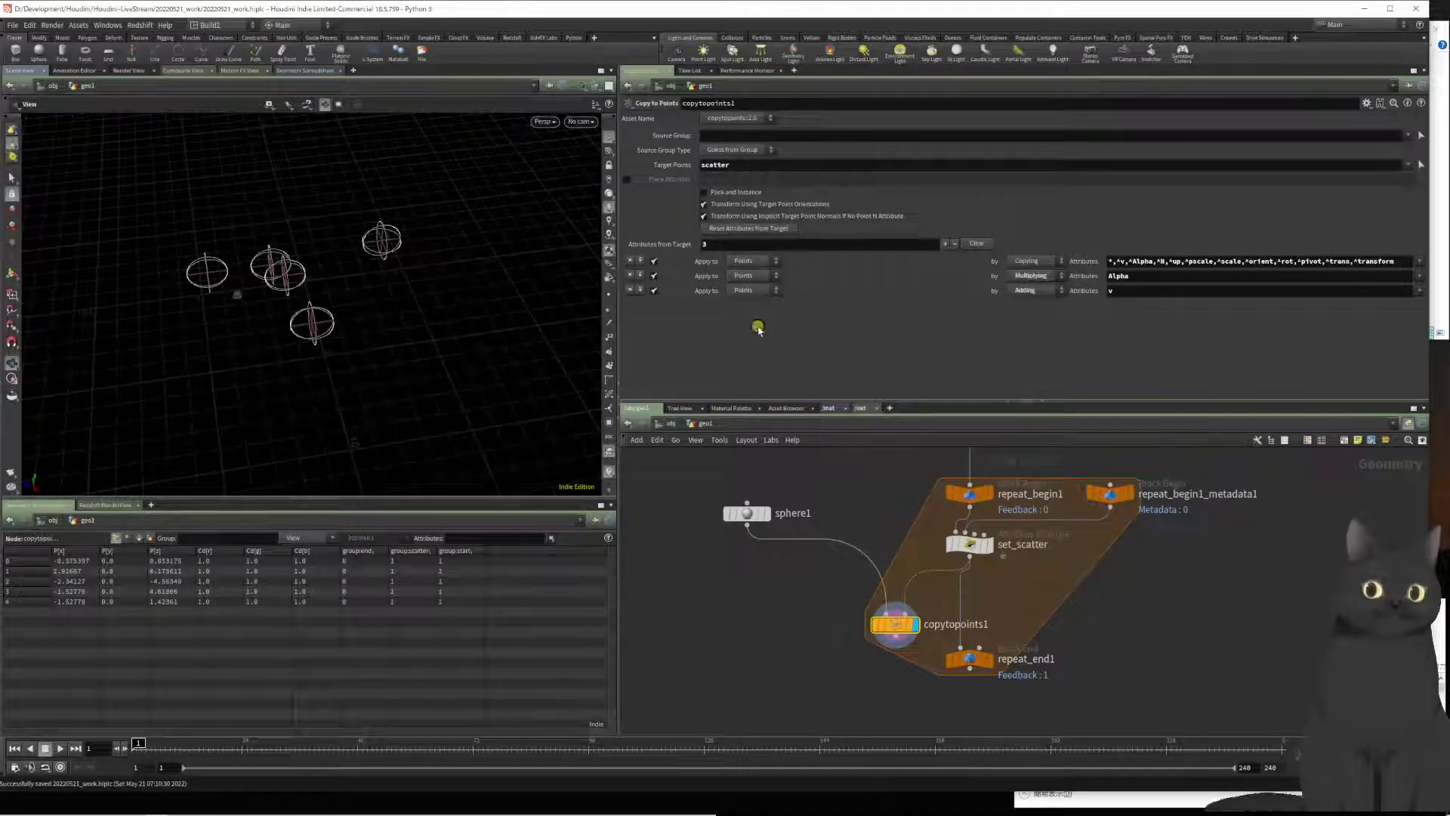
pyautogui.click(718, 120)
pyautogui.click(715, 140)
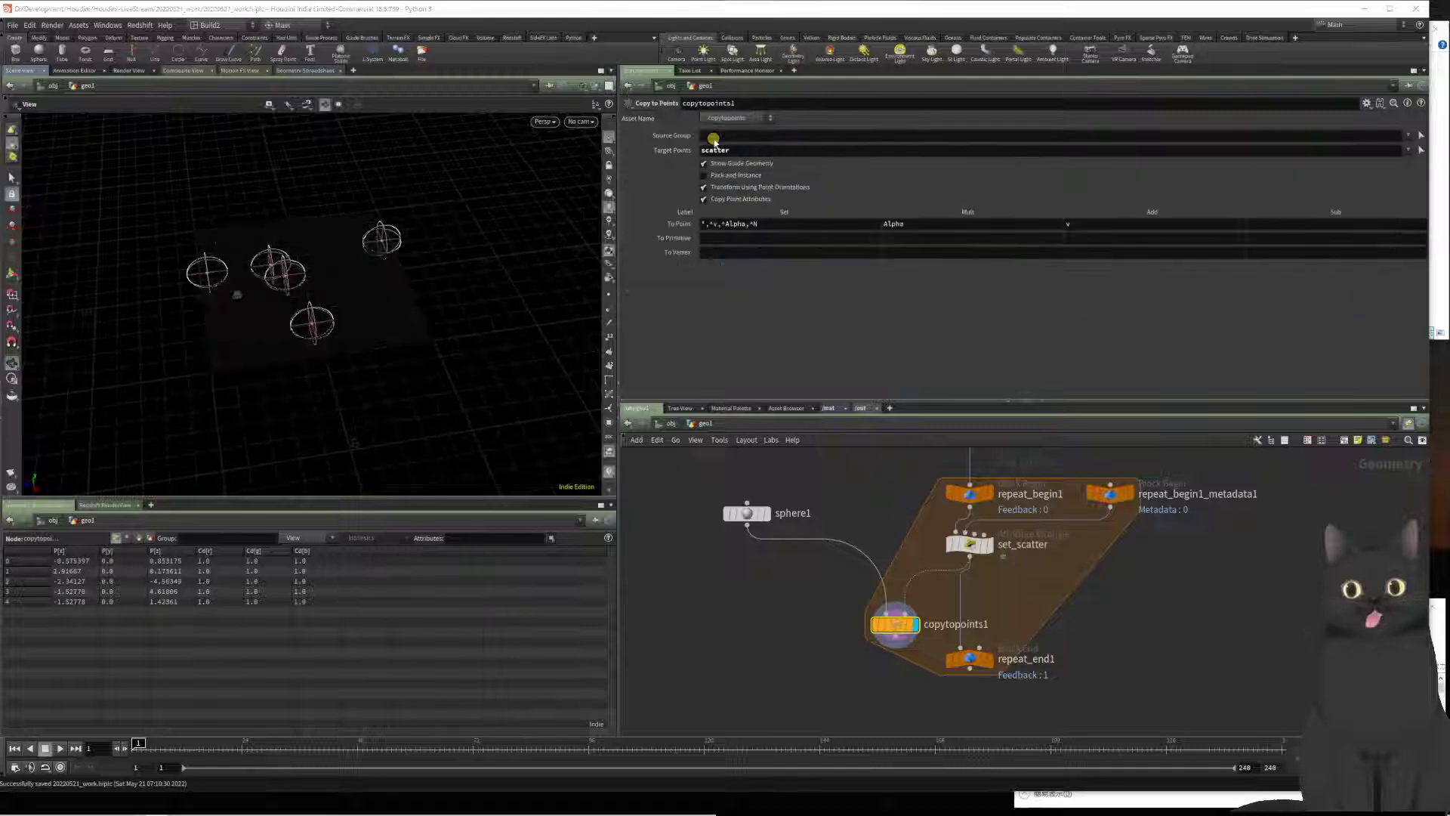
pyautogui.scroll(-6, 249, 294)
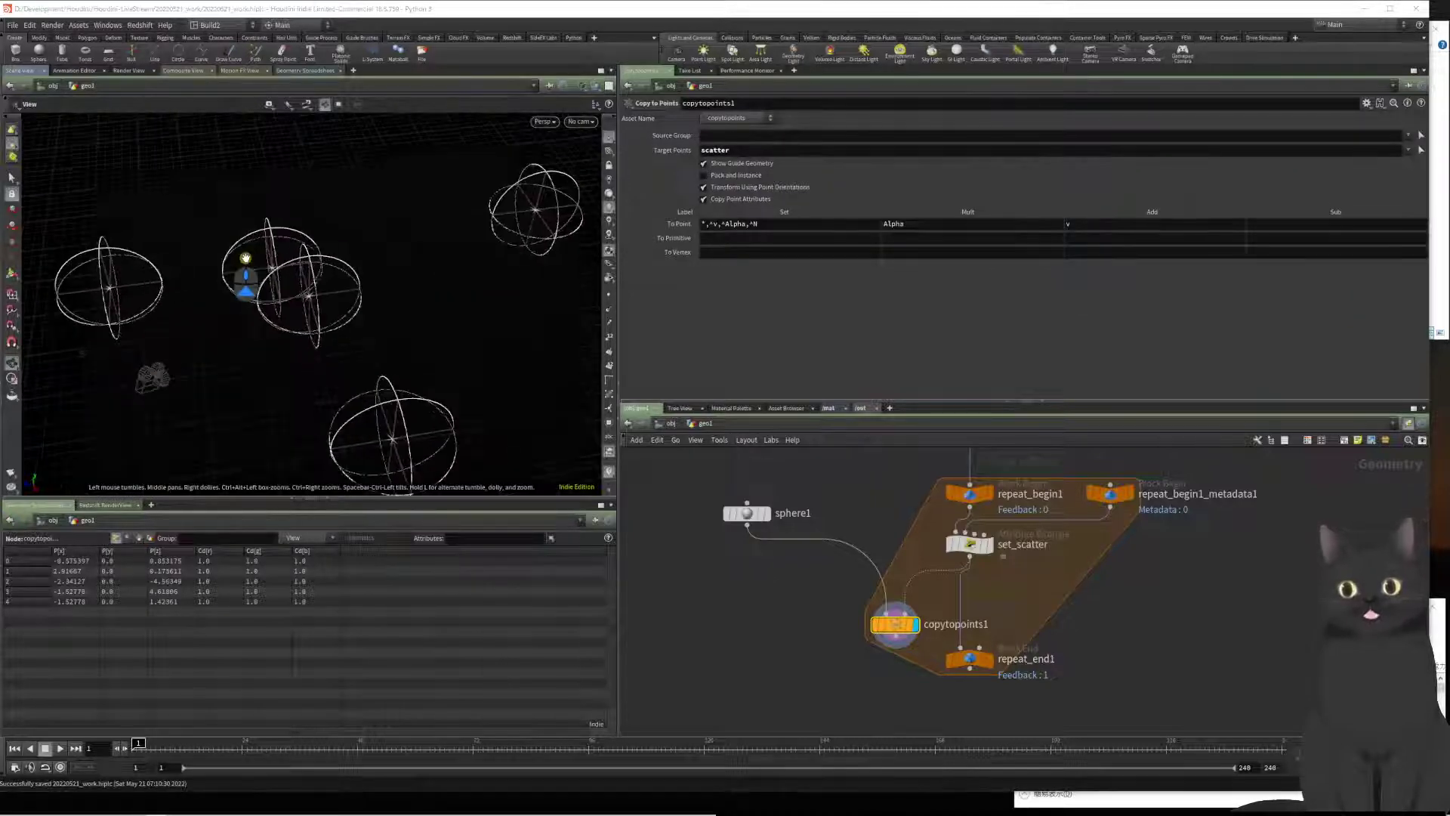
pyautogui.moveTo(267, 322); pyautogui.dragTo(302, 311)
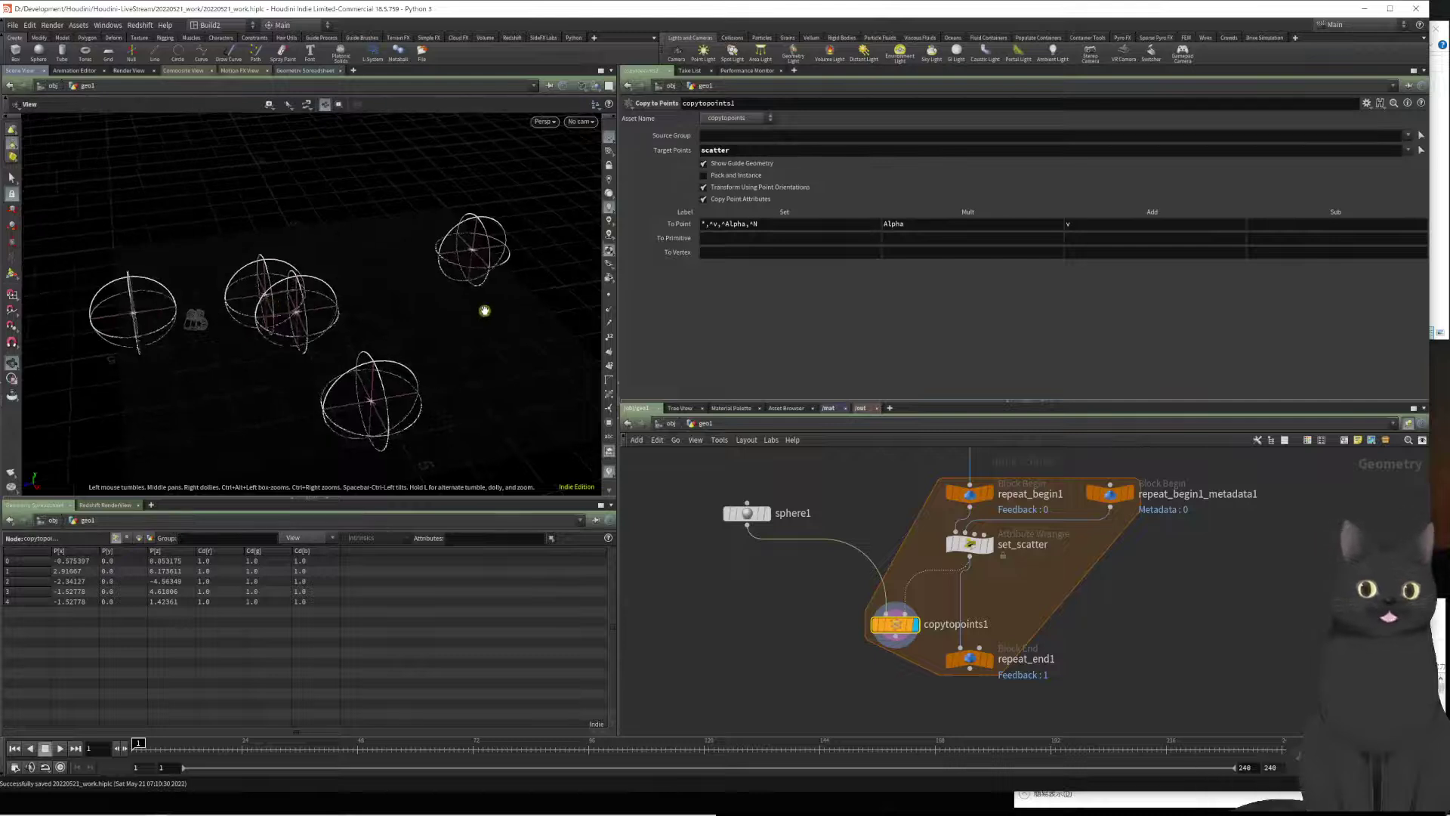
pyautogui.scroll(-2, 485, 317)
pyautogui.moveTo(485, 317); pyautogui.dragTo(486, 382)
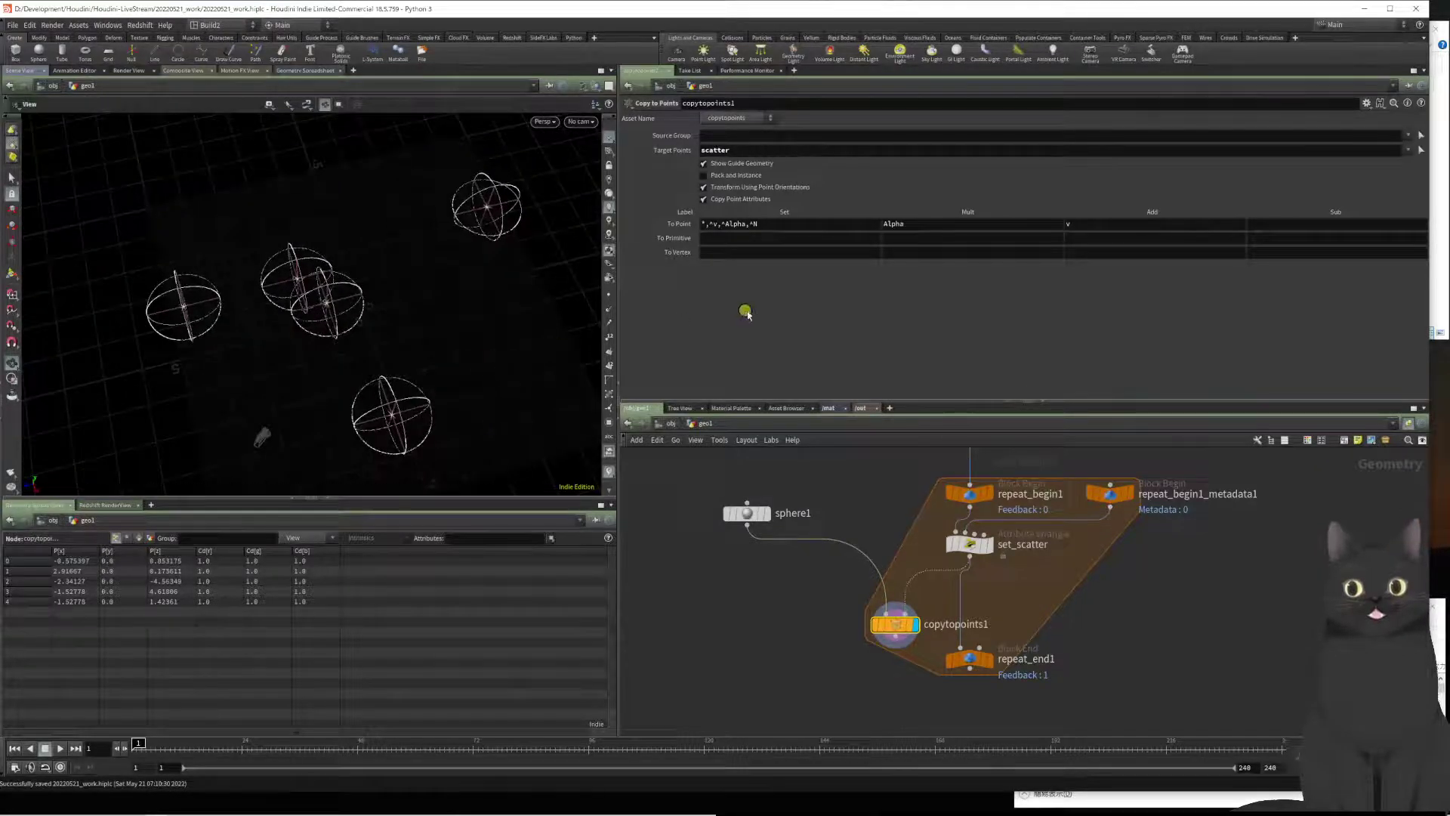
# Step: Alternate copytopoints1 between the 2.0 and older asset versions to compare their parameters, ending on version 2.0
pyautogui.click(726, 121)
pyautogui.click(728, 130)
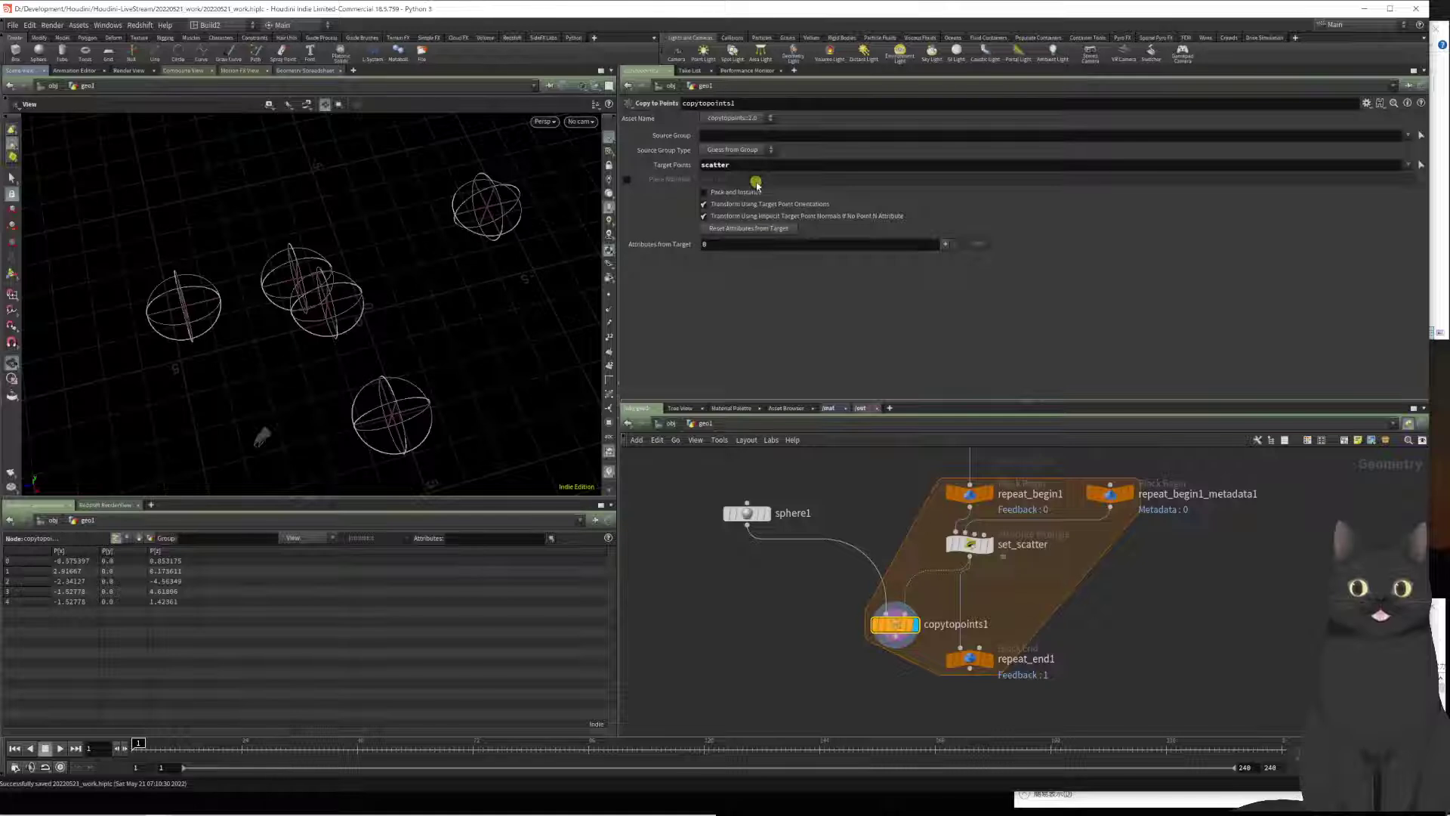
pyautogui.click(746, 121)
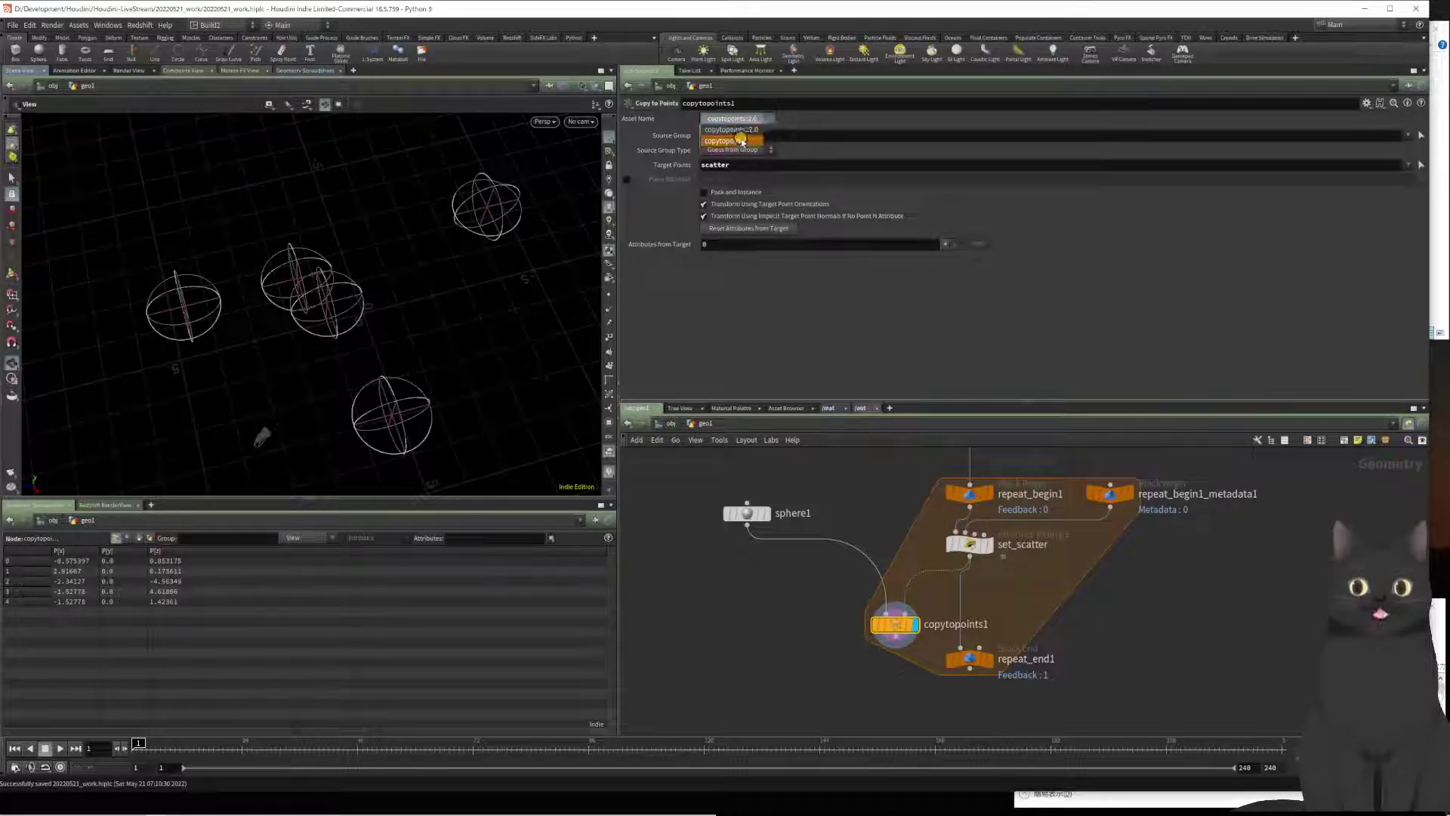
pyautogui.click(743, 141)
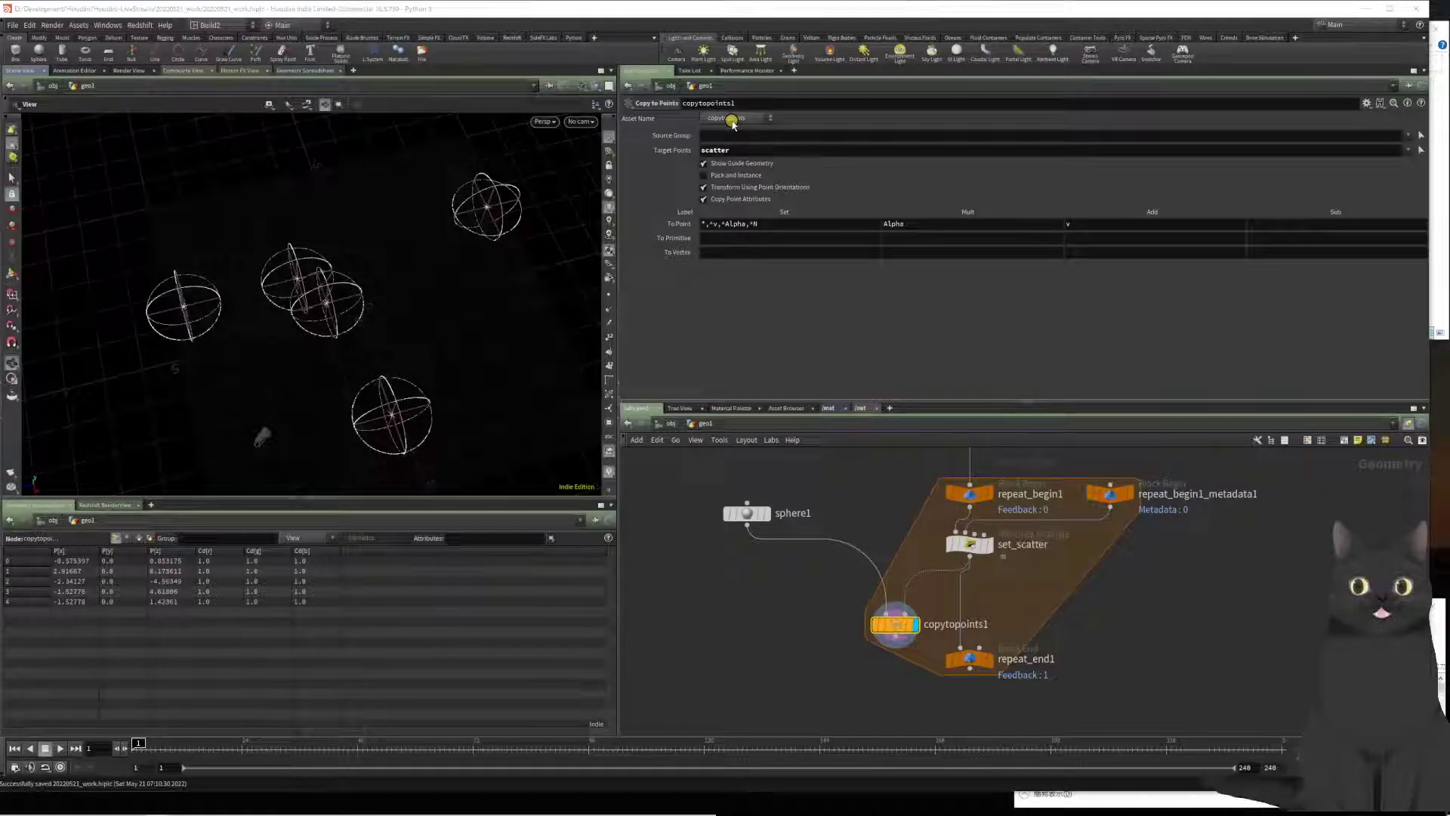
pyautogui.click(733, 121)
pyautogui.click(731, 141)
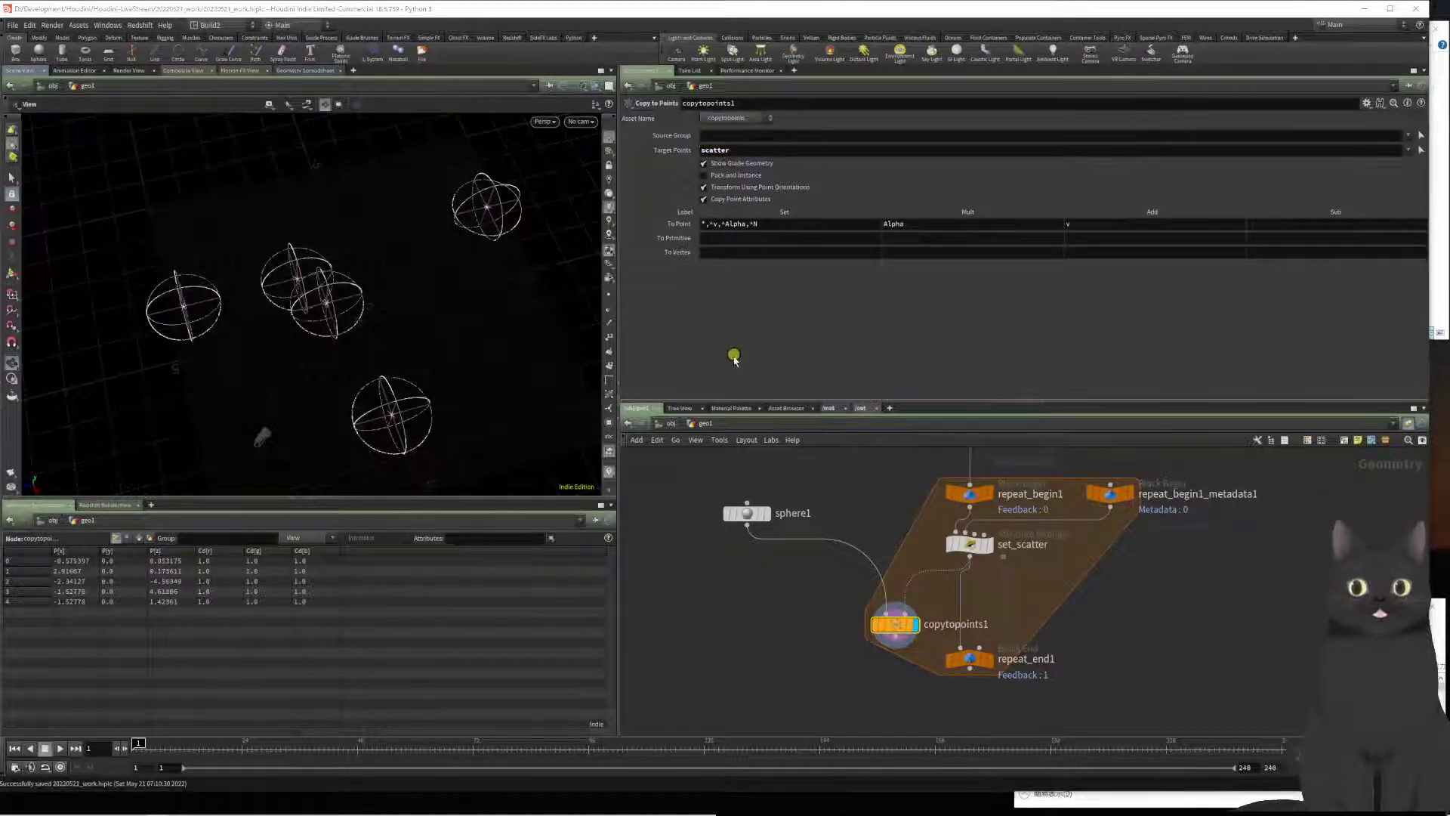
pyautogui.click(722, 121)
pyautogui.click(728, 130)
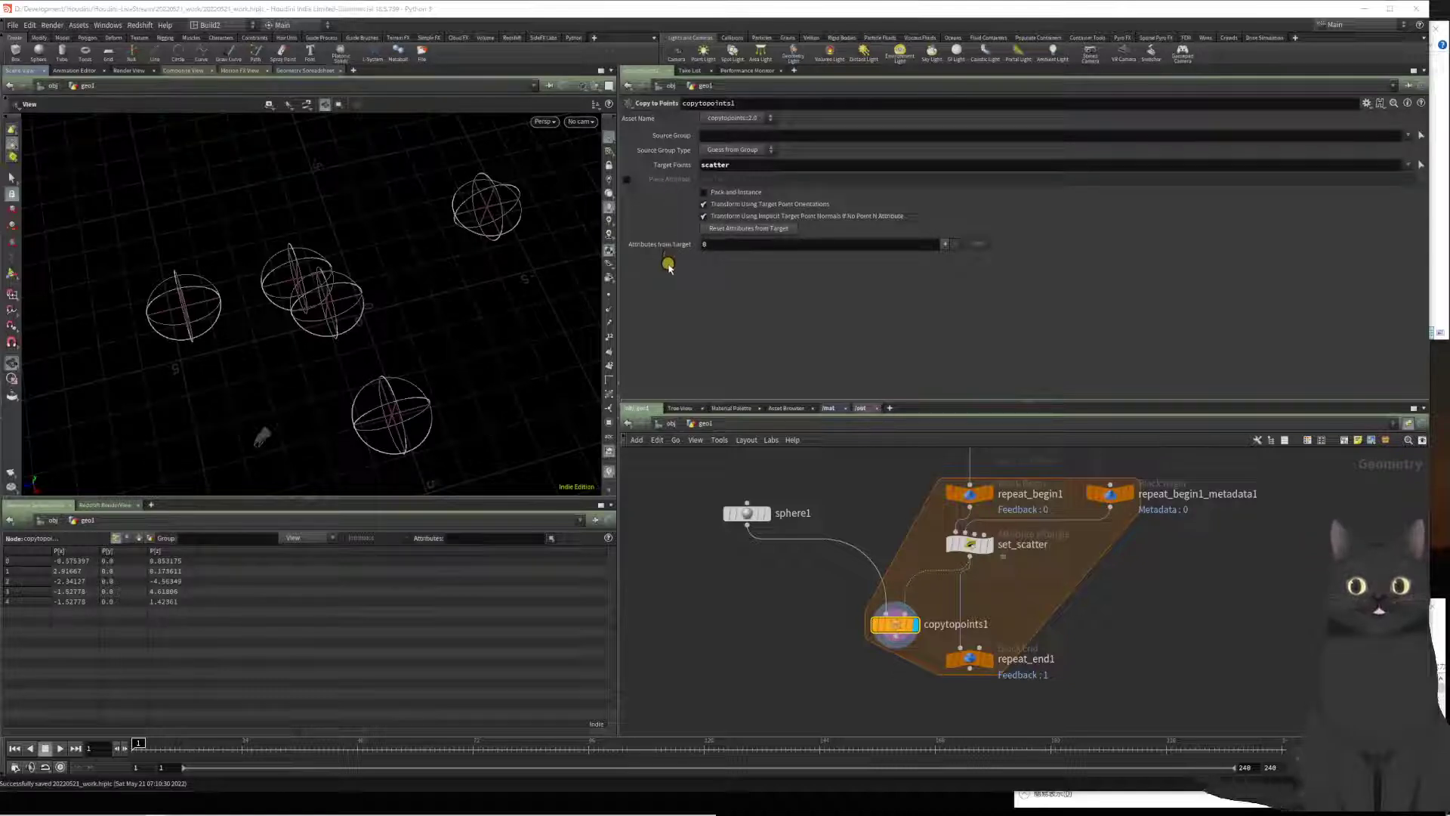
# Step: Add a second Copy to Points node and compare its default target attribute settings with those of copytopoints1
pyautogui.press('Tab')
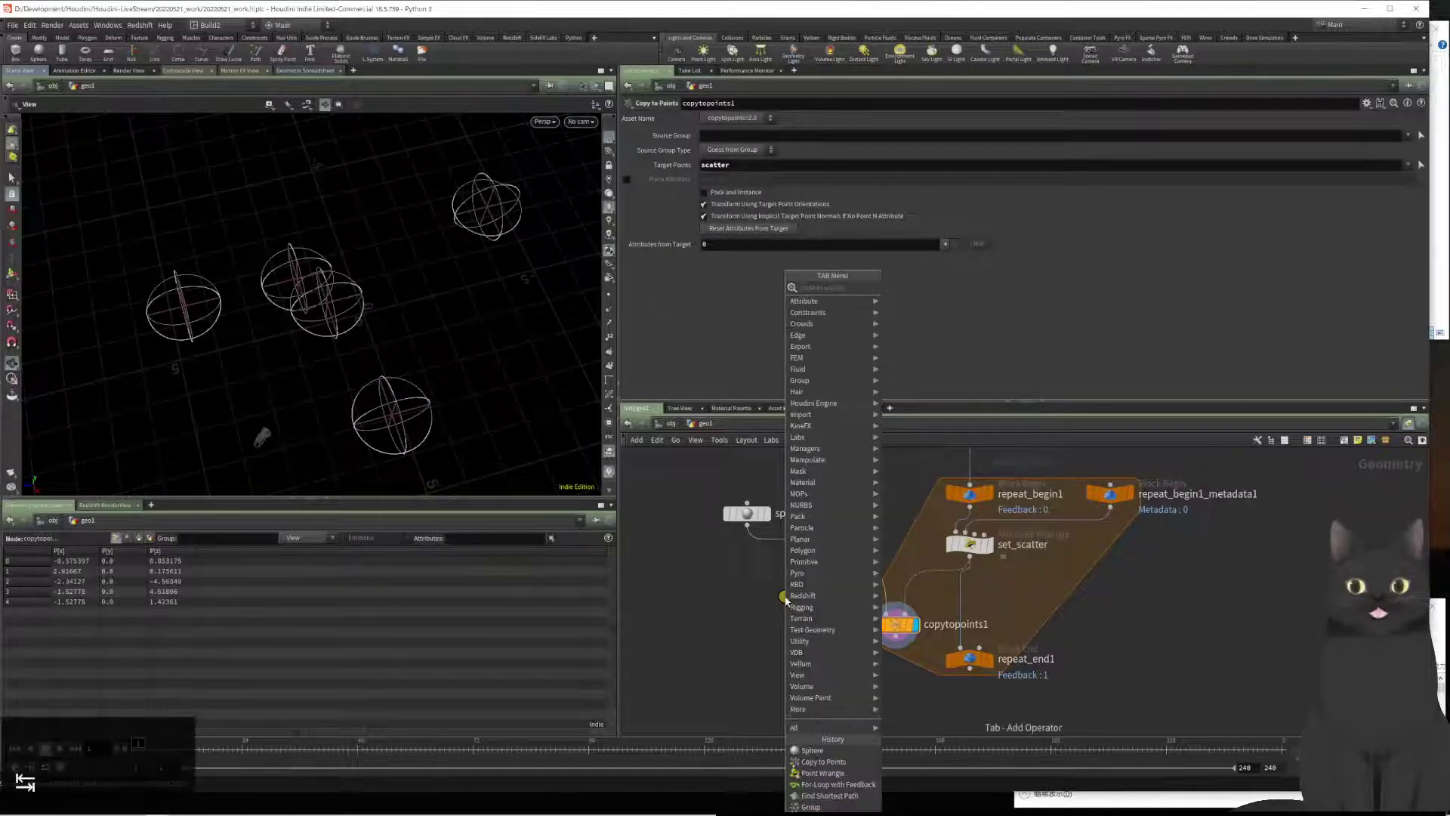
pyautogui.write('copytopo')
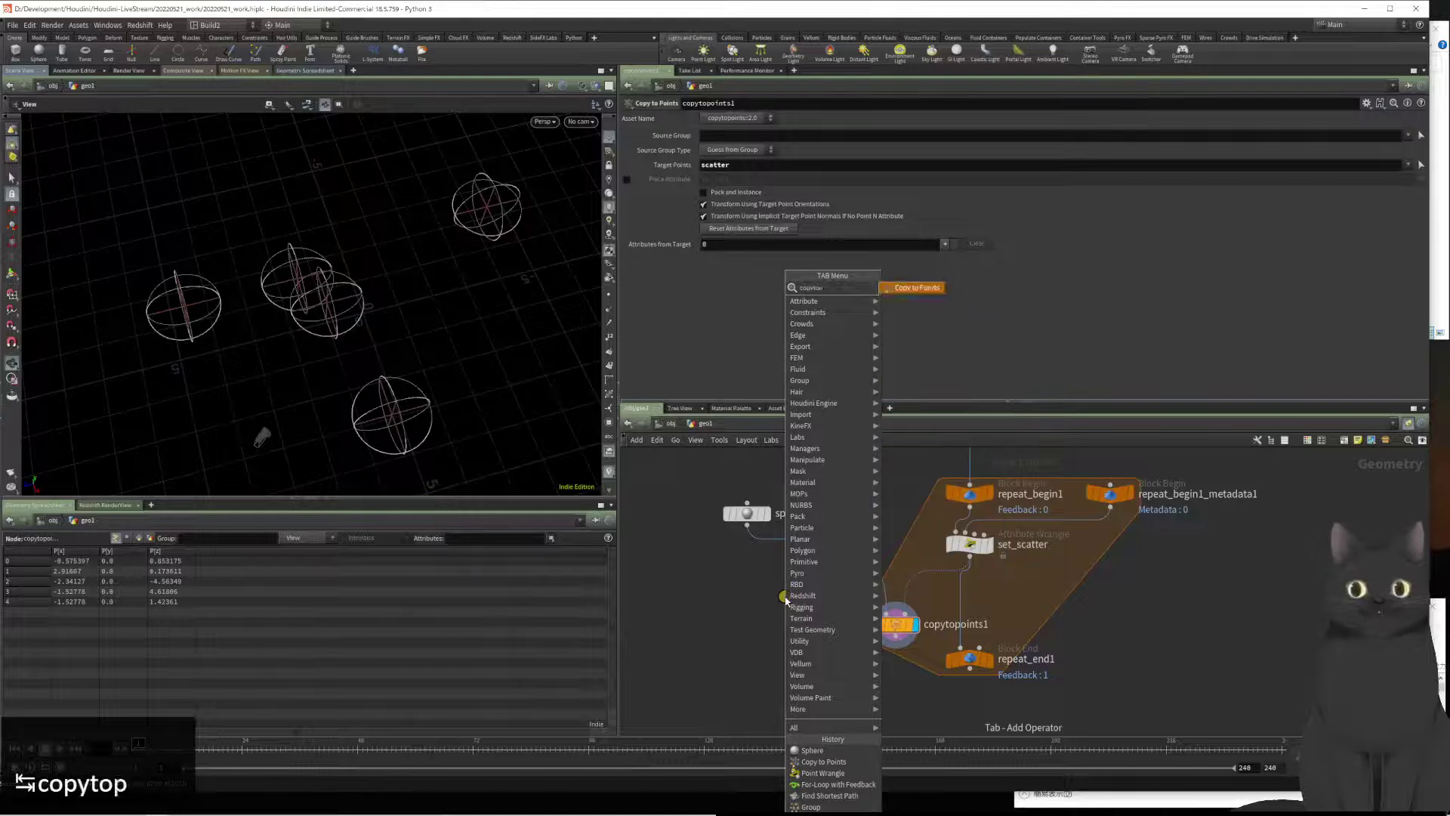
pyautogui.press('Return')
pyautogui.press('Return')
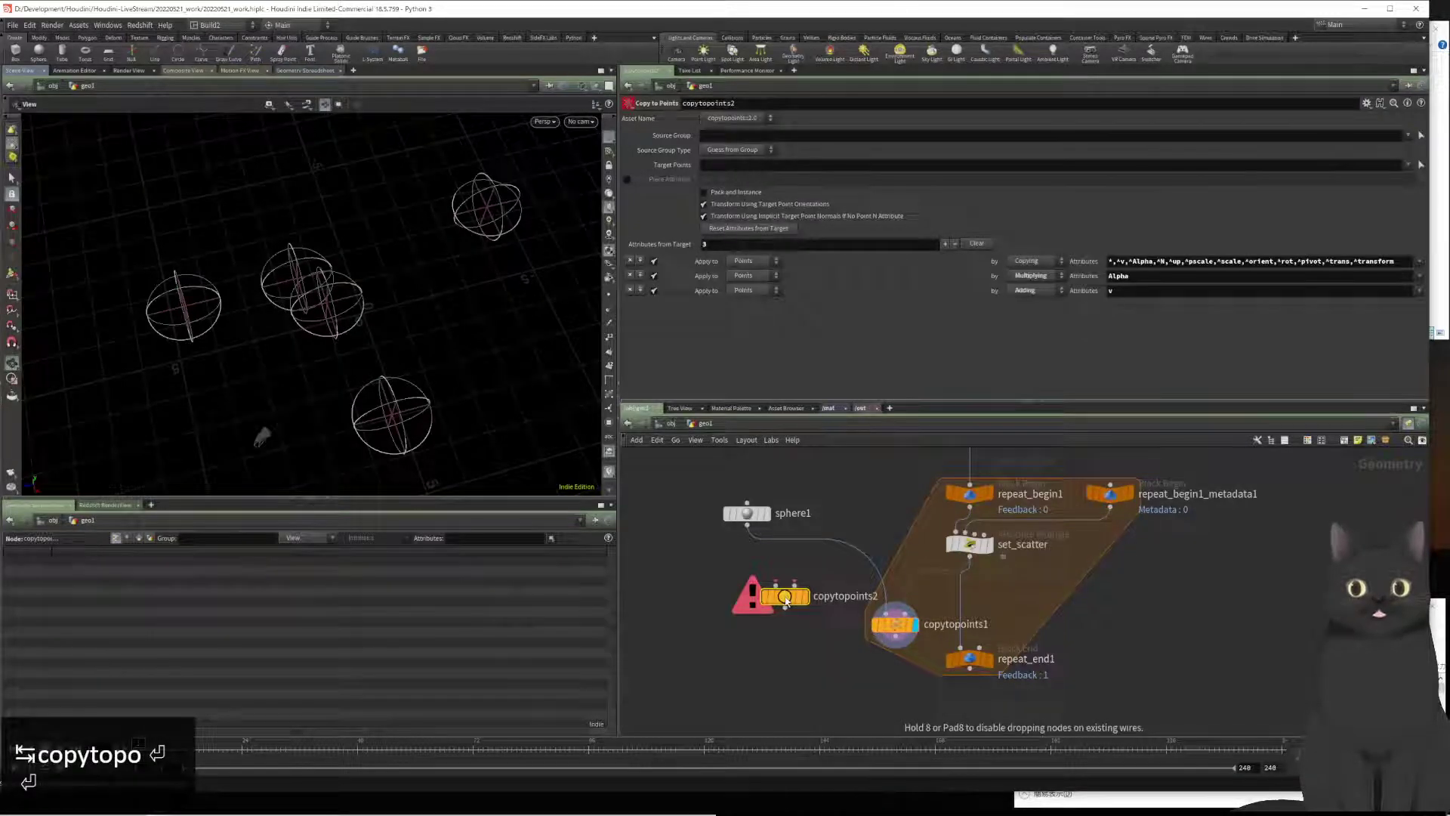
pyautogui.click(1221, 304)
pyautogui.hotkey('ctrl', 's')
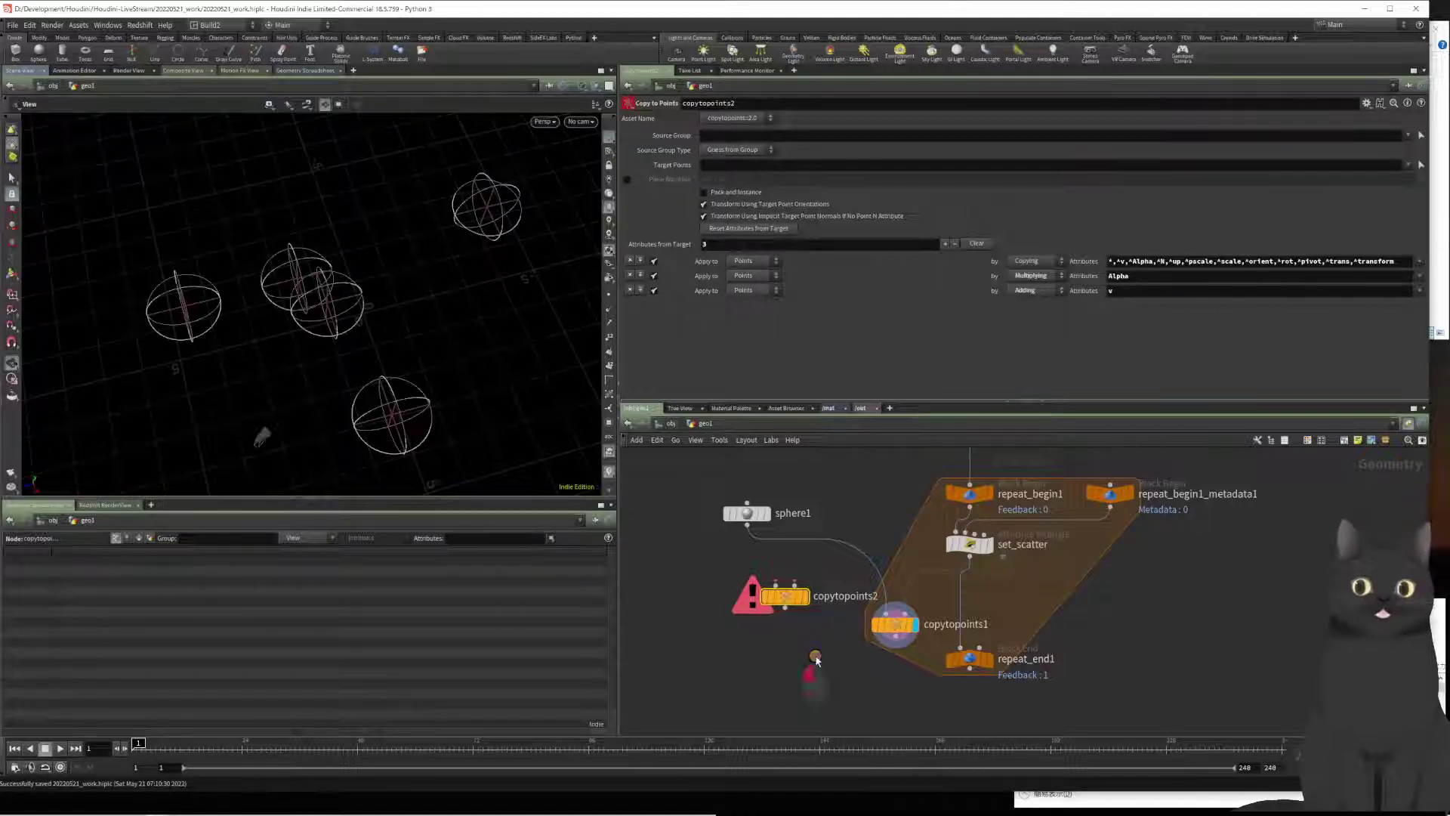
pyautogui.click(895, 625)
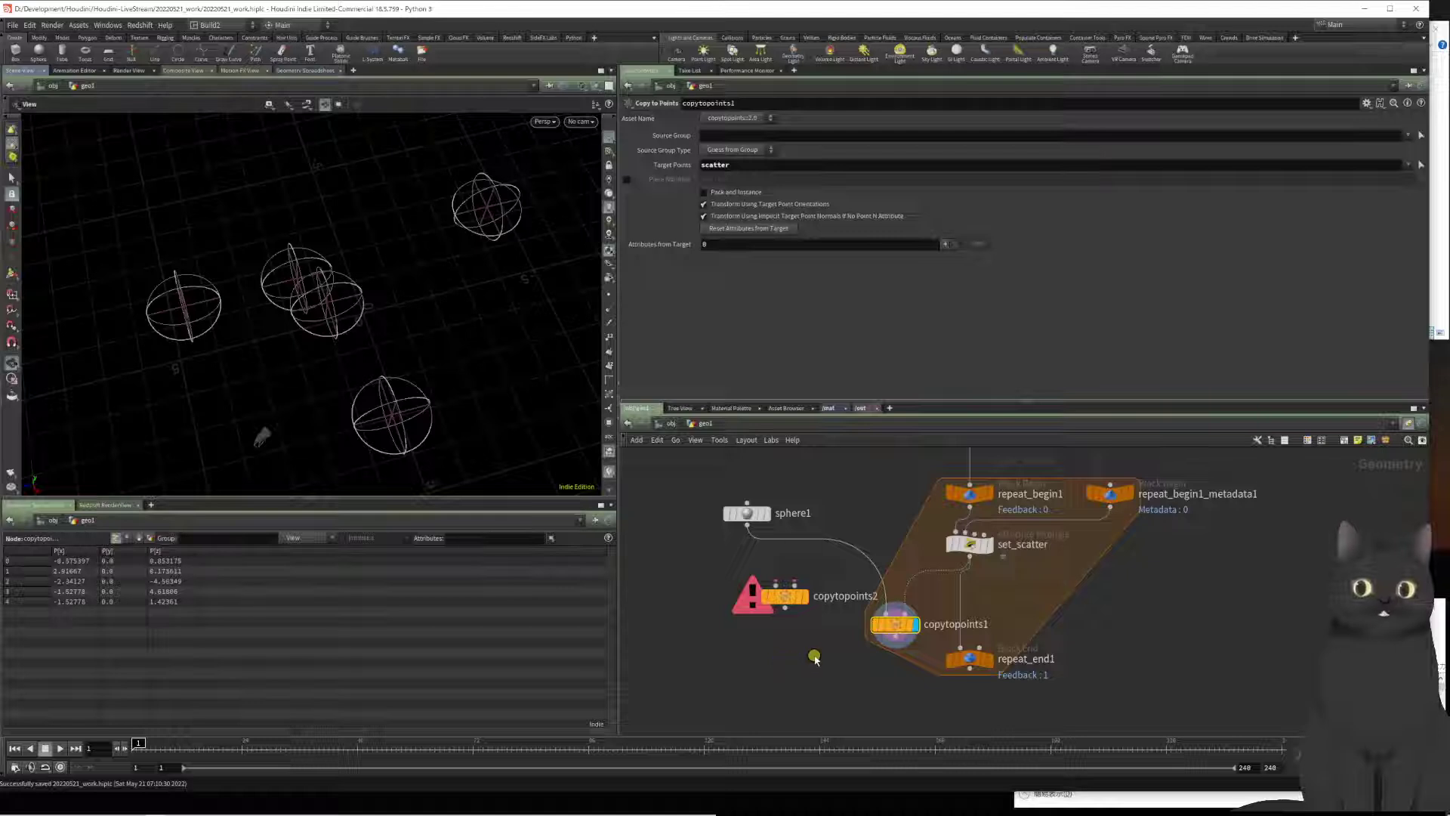
pyautogui.moveTo(814, 657); pyautogui.dragTo(742, 594)
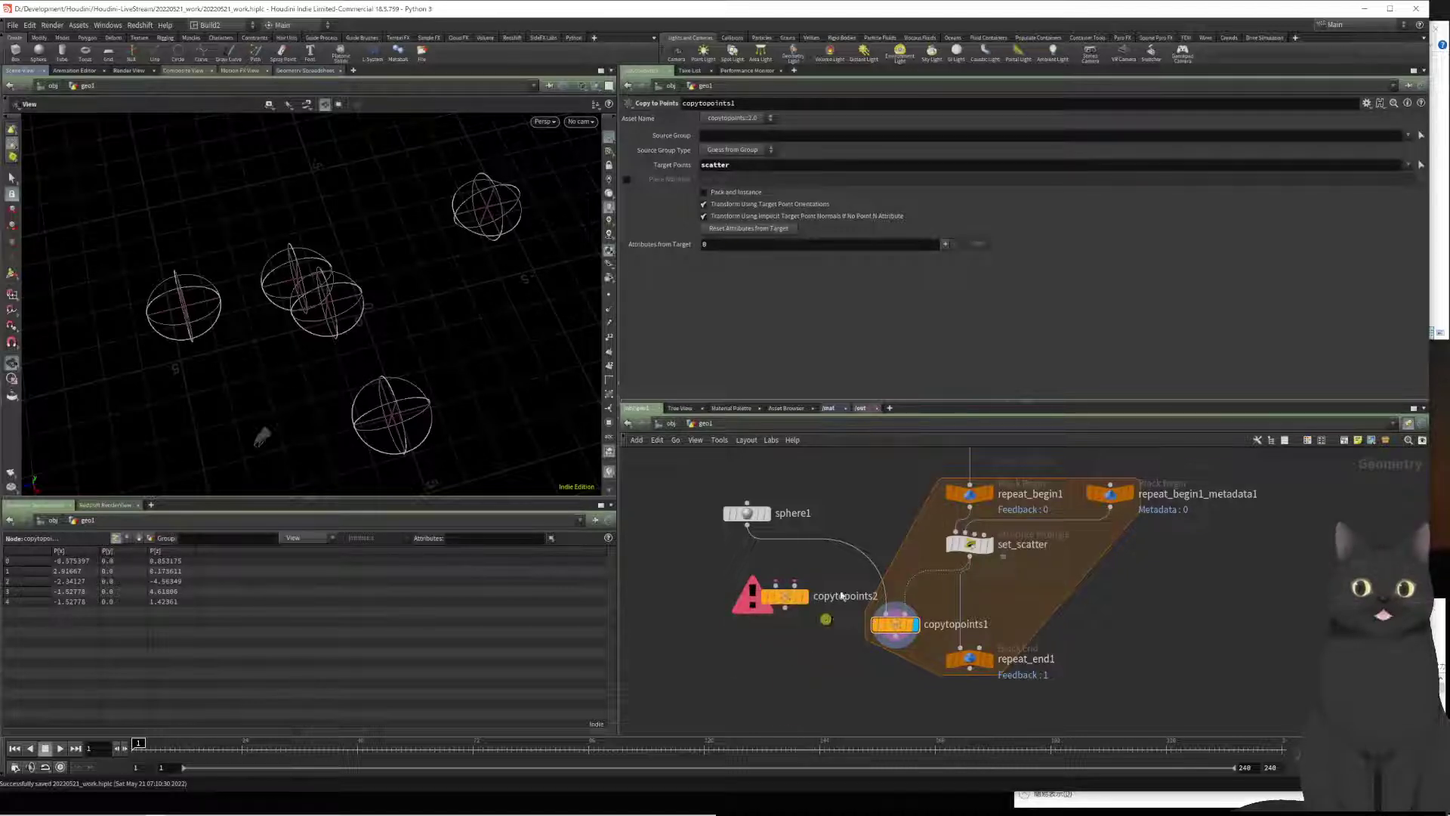
# Step: Switch copytopoints1 back to the older unversioned copytopoints asset
pyautogui.click(734, 118)
pyautogui.click(729, 139)
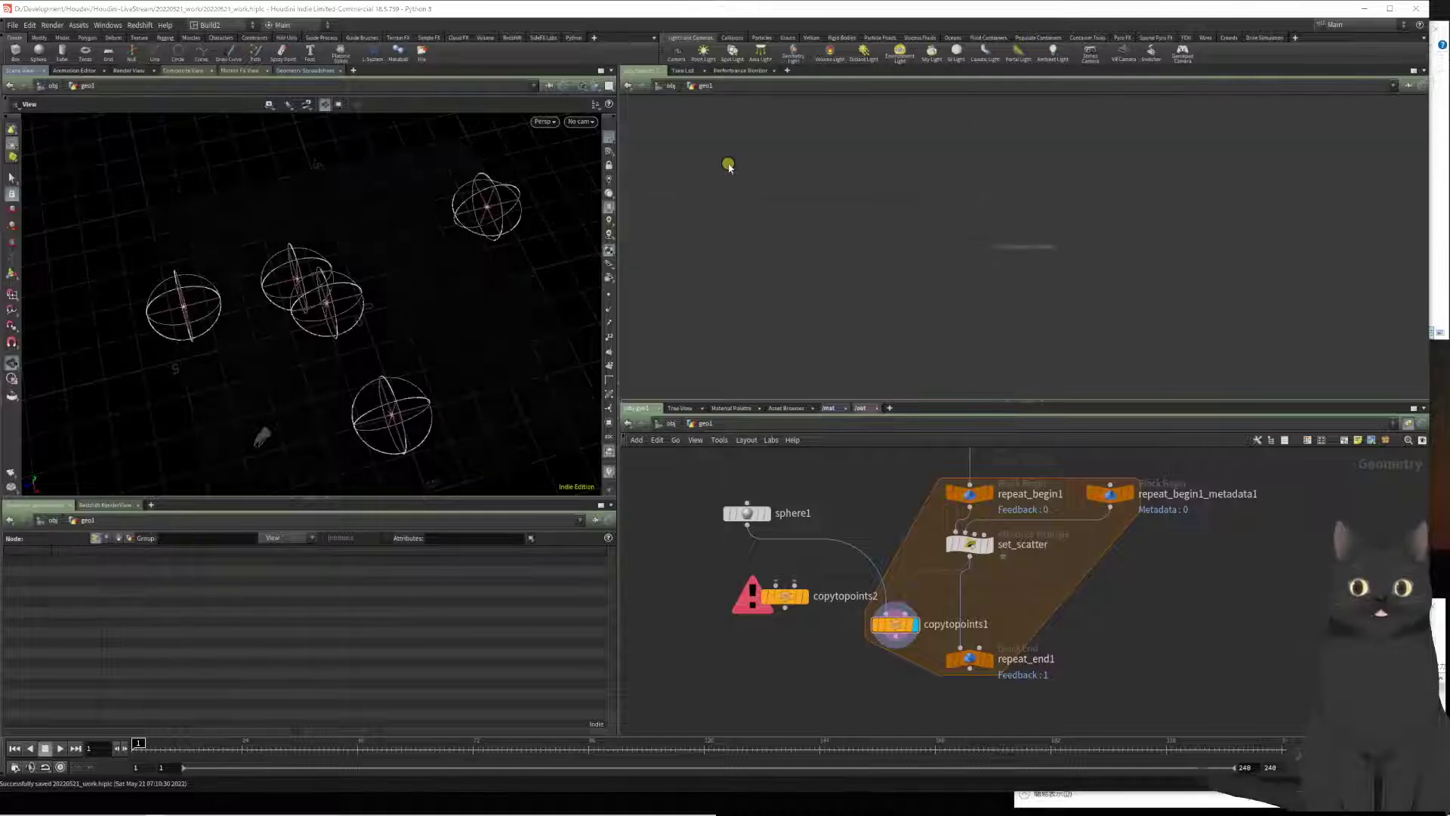
pyautogui.click(894, 613)
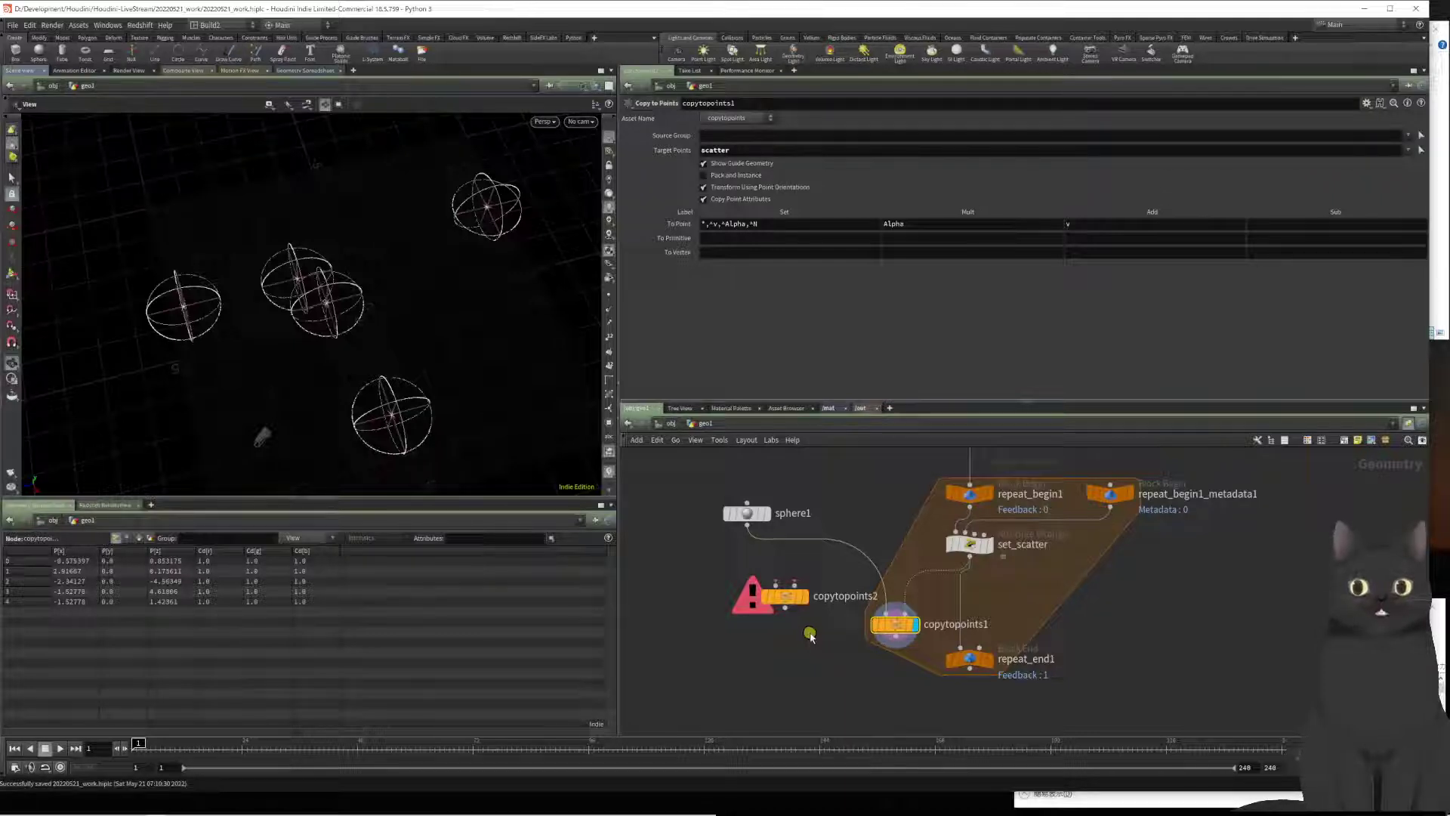
# Step: Place copytopoints2 beside copytopoints1 and compare the target attribute parameters of the 2.0 and older assets
pyautogui.moveTo(810, 637); pyautogui.dragTo(755, 576)
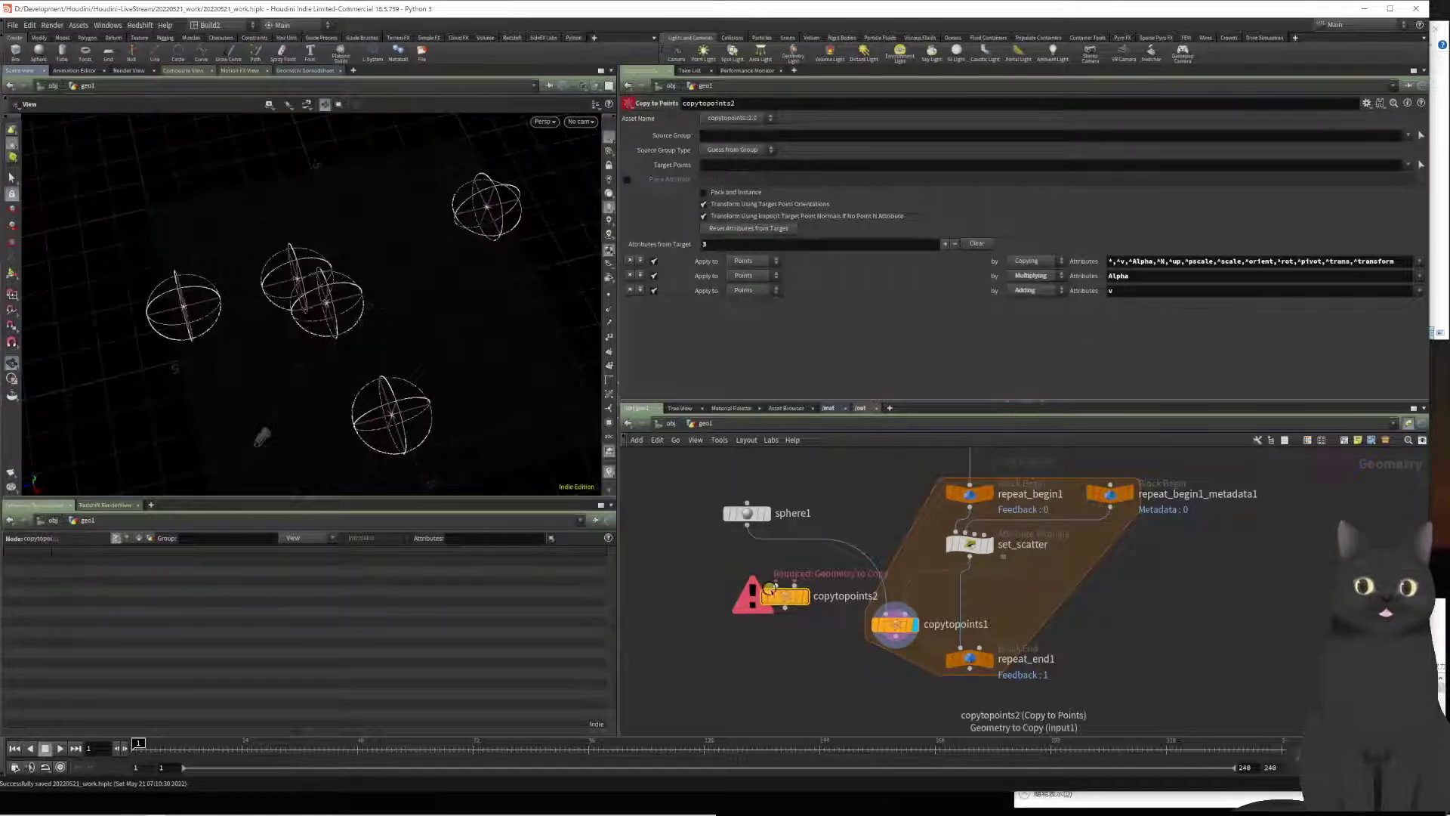
pyautogui.moveTo(777, 591)
pyautogui.moveTo(790, 600); pyautogui.dragTo(790, 628)
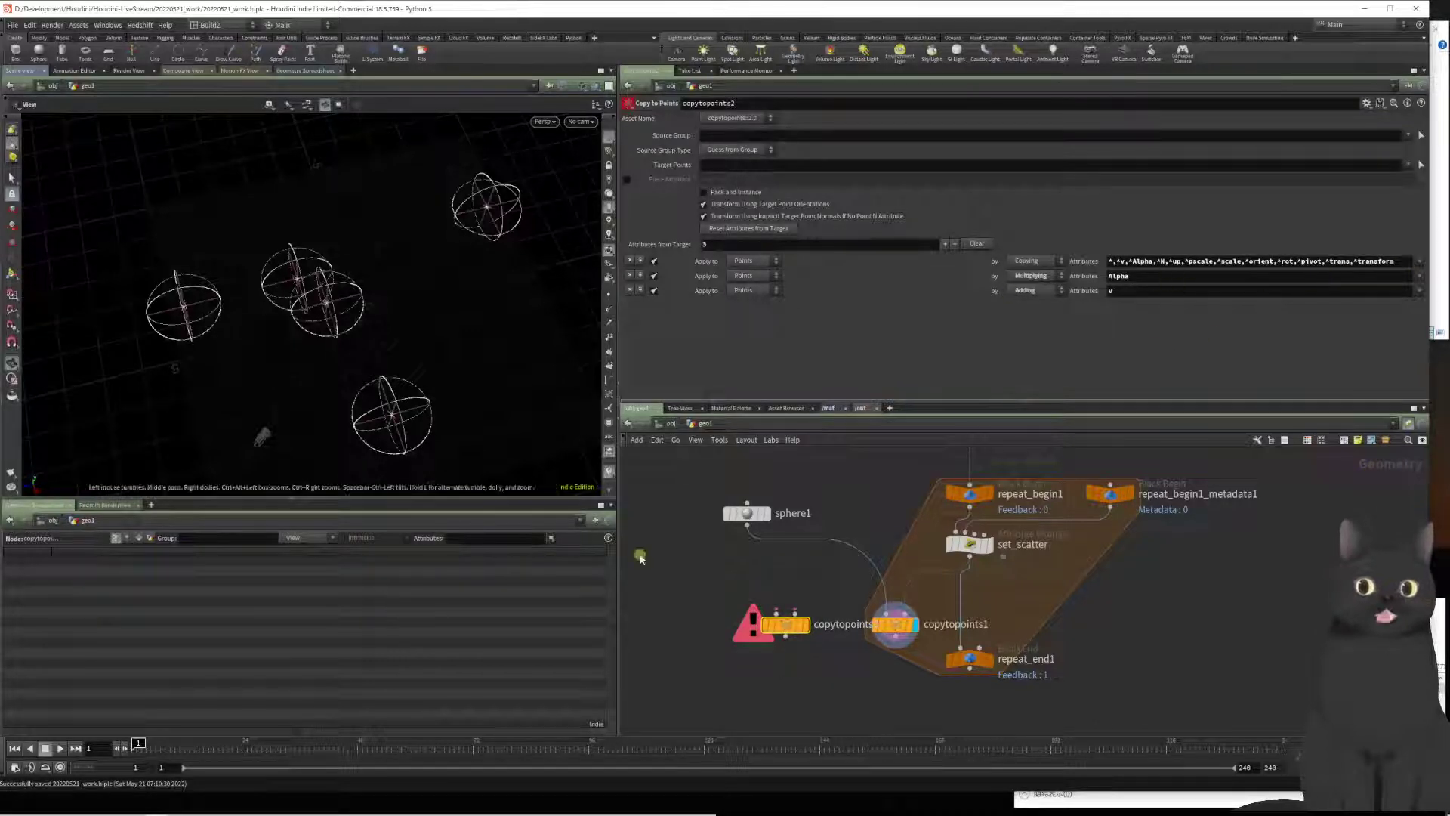
pyautogui.moveTo(314, 361)
pyautogui.mouseDown()
pyautogui.moveTo(327, 307)
pyautogui.moveTo(330, 355)
pyautogui.mouseUp()
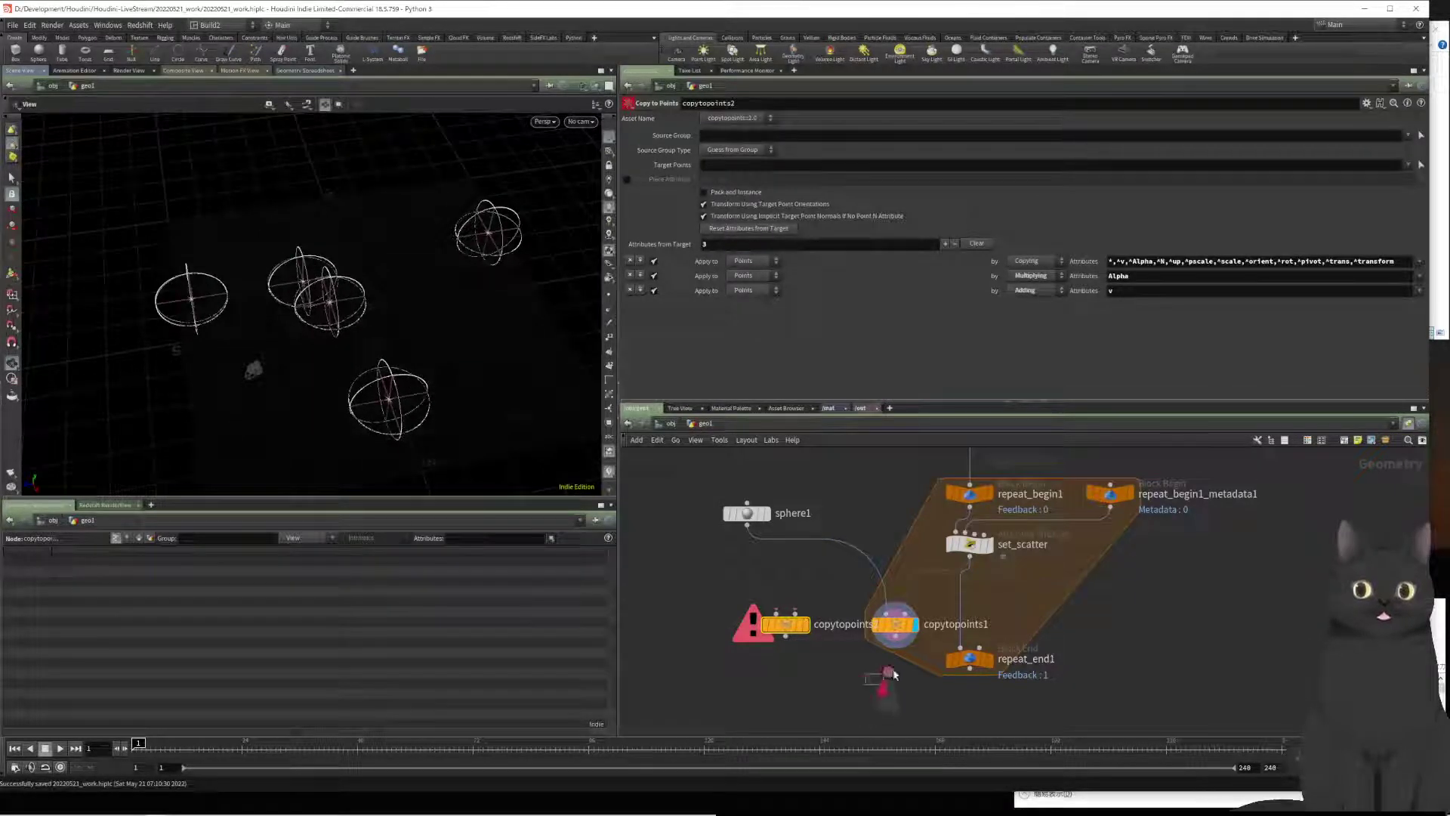
pyautogui.moveTo(866, 684); pyautogui.dragTo(909, 621)
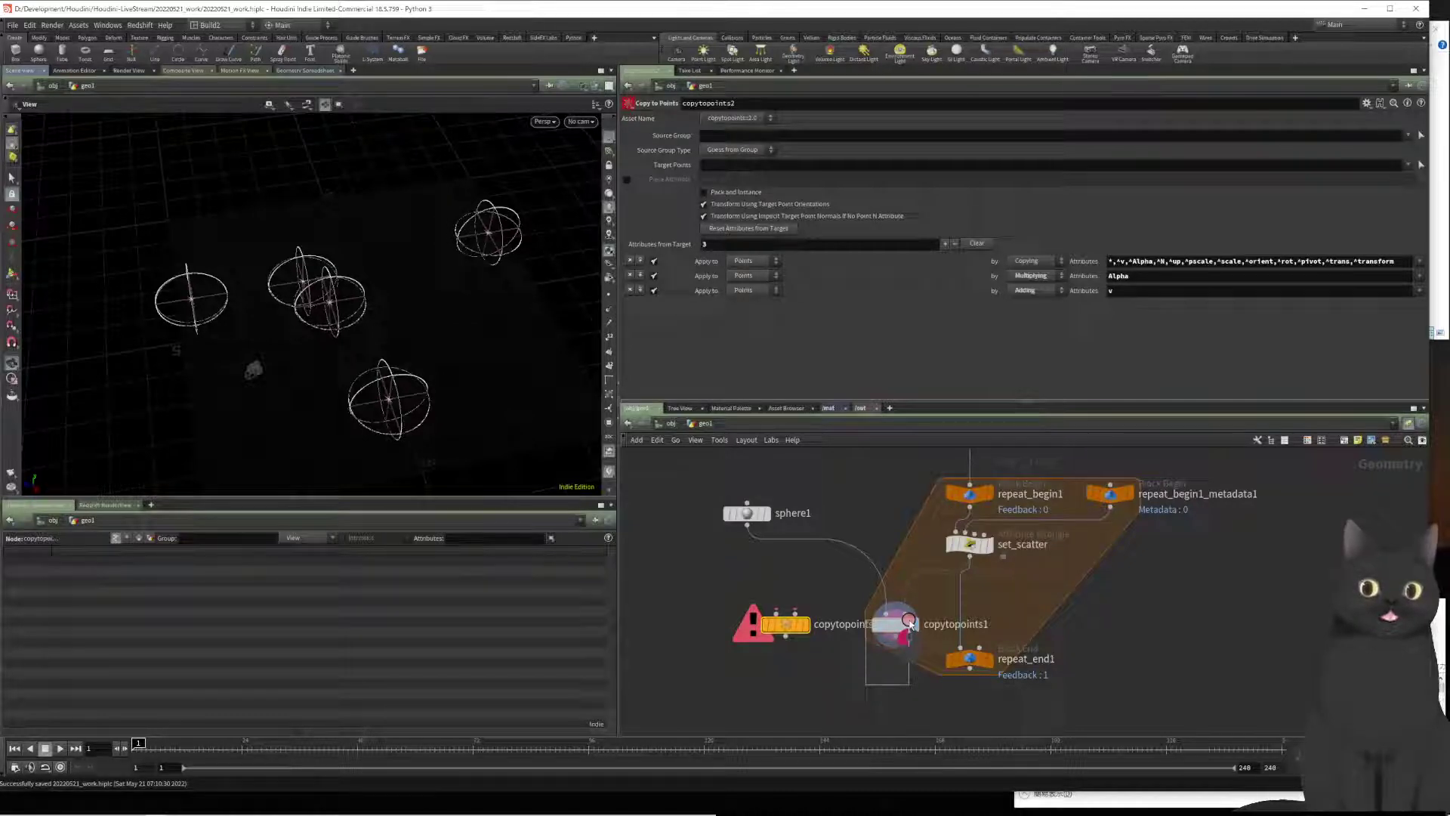
pyautogui.moveTo(909, 620); pyautogui.dragTo(910, 621)
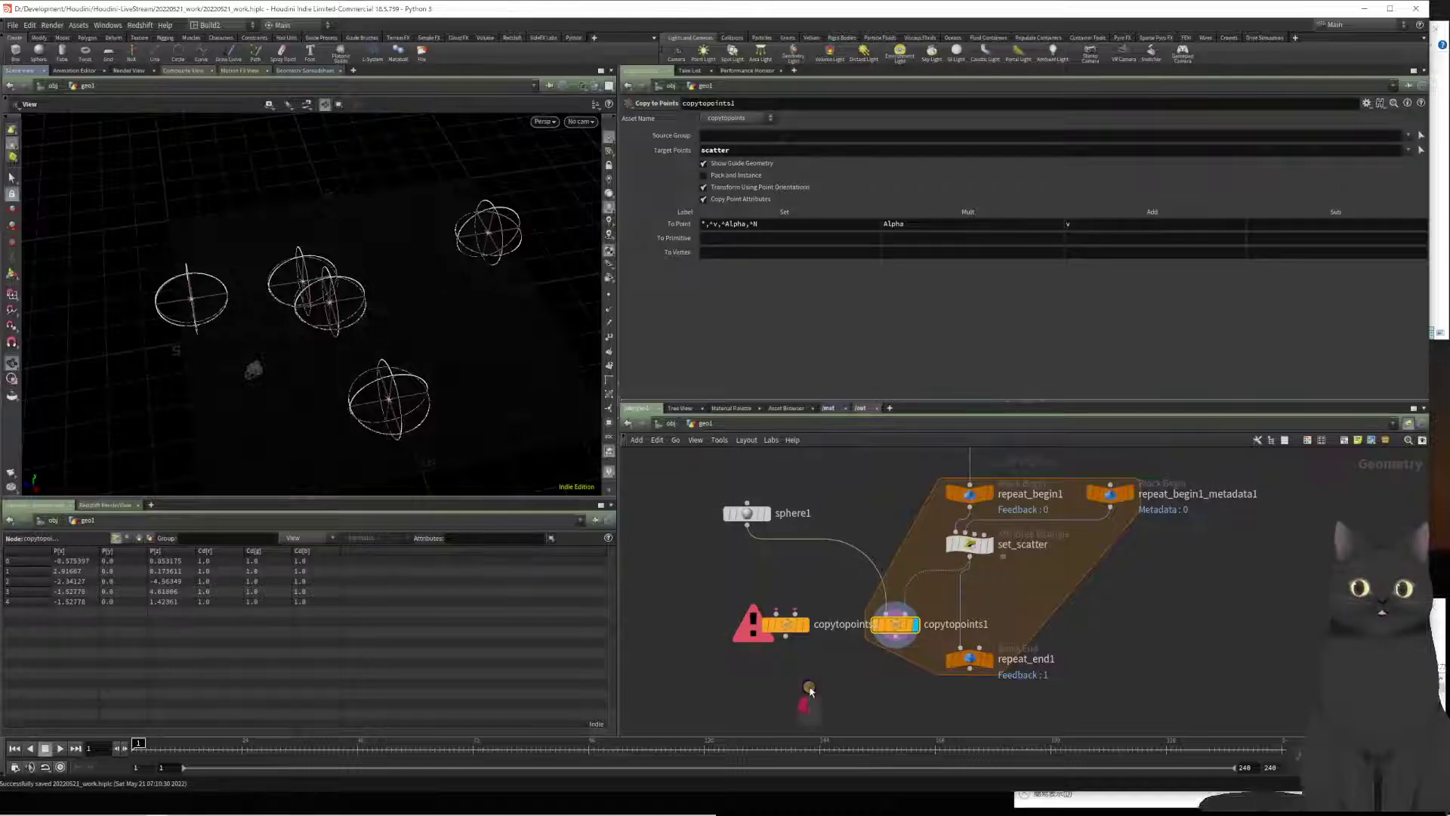
pyautogui.moveTo(808, 689); pyautogui.dragTo(768, 614)
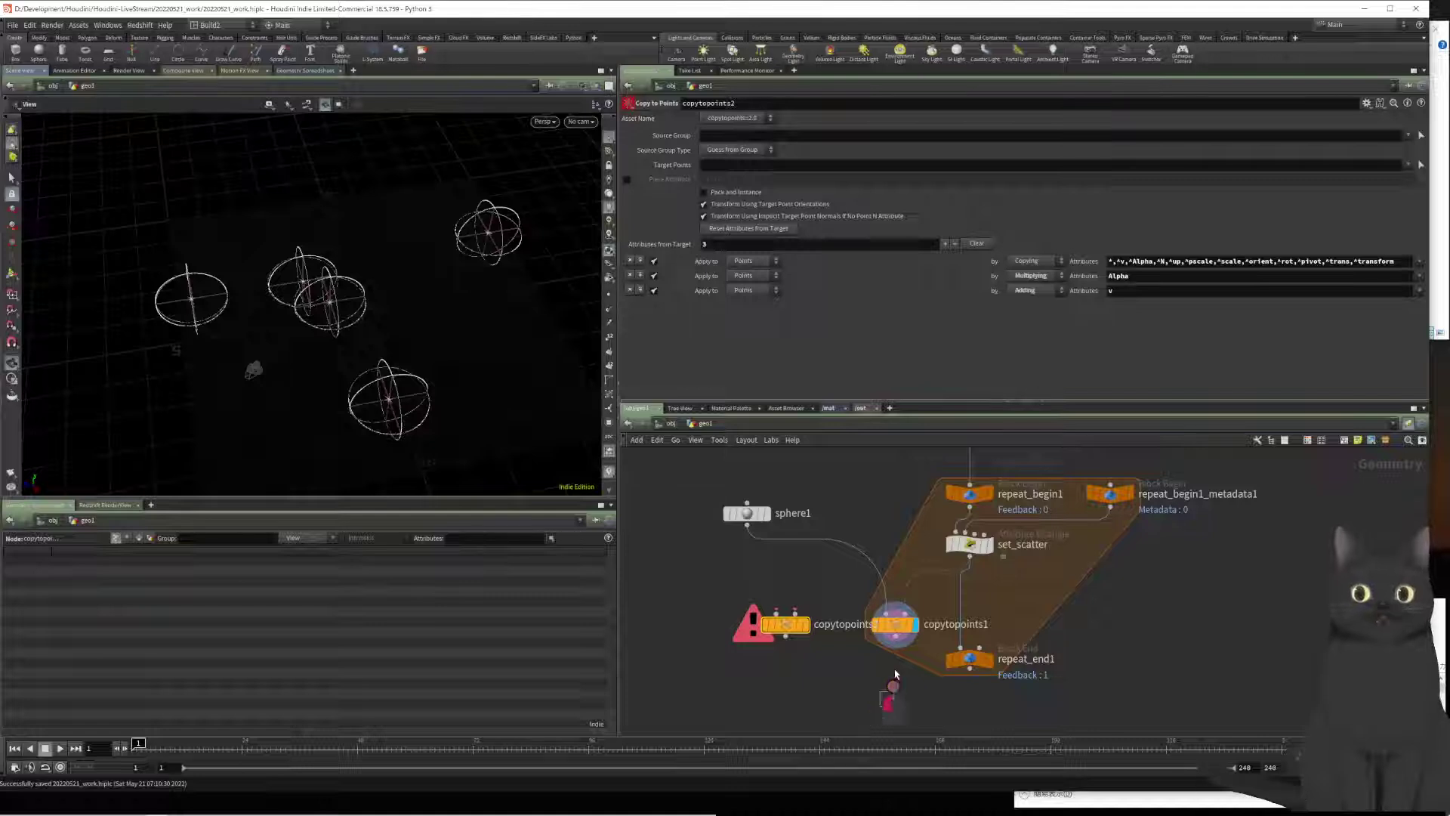
pyautogui.click(894, 624)
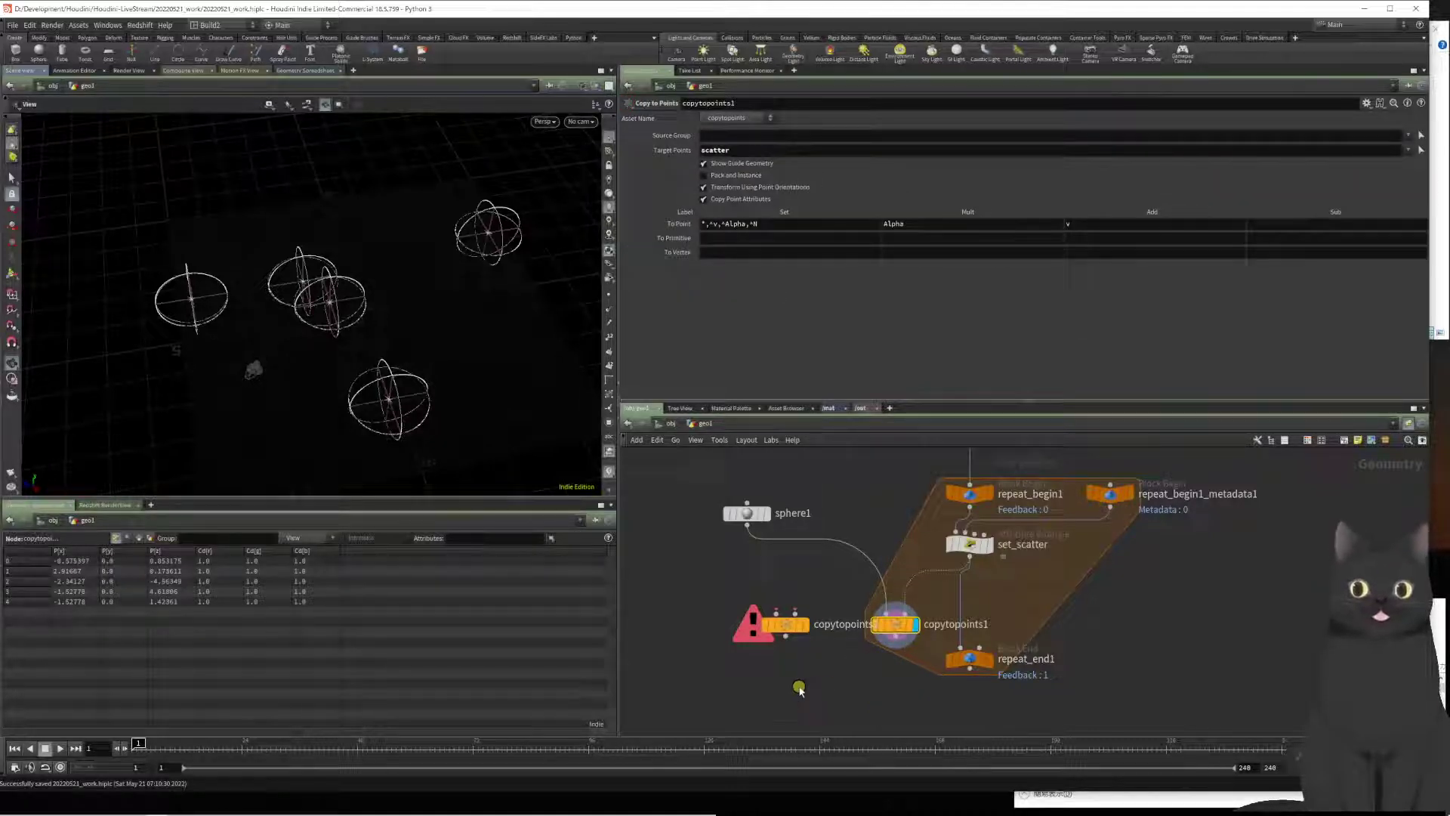
pyautogui.moveTo(799, 685); pyautogui.dragTo(766, 597)
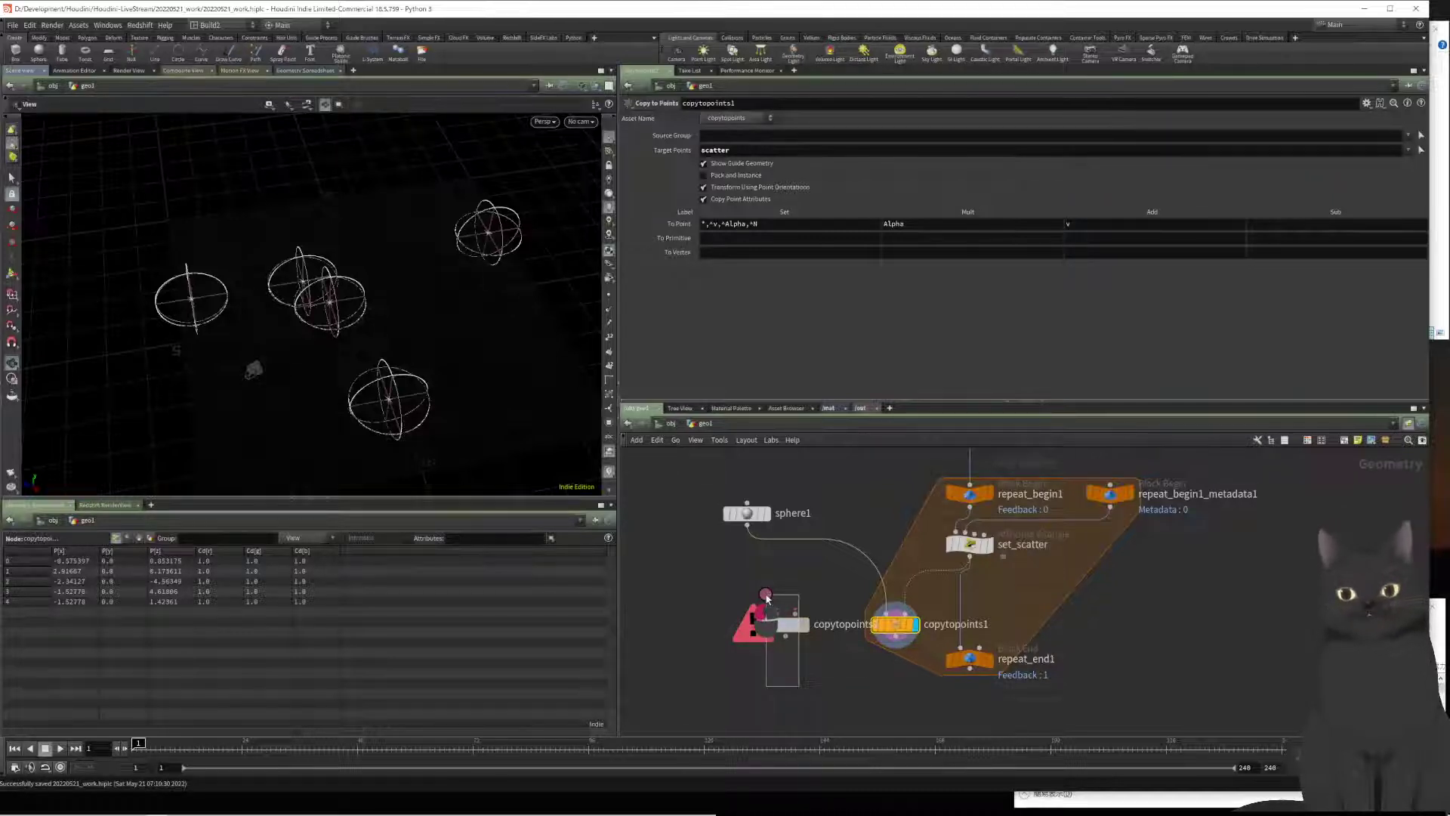
pyautogui.moveTo(766, 594); pyautogui.dragTo(761, 602)
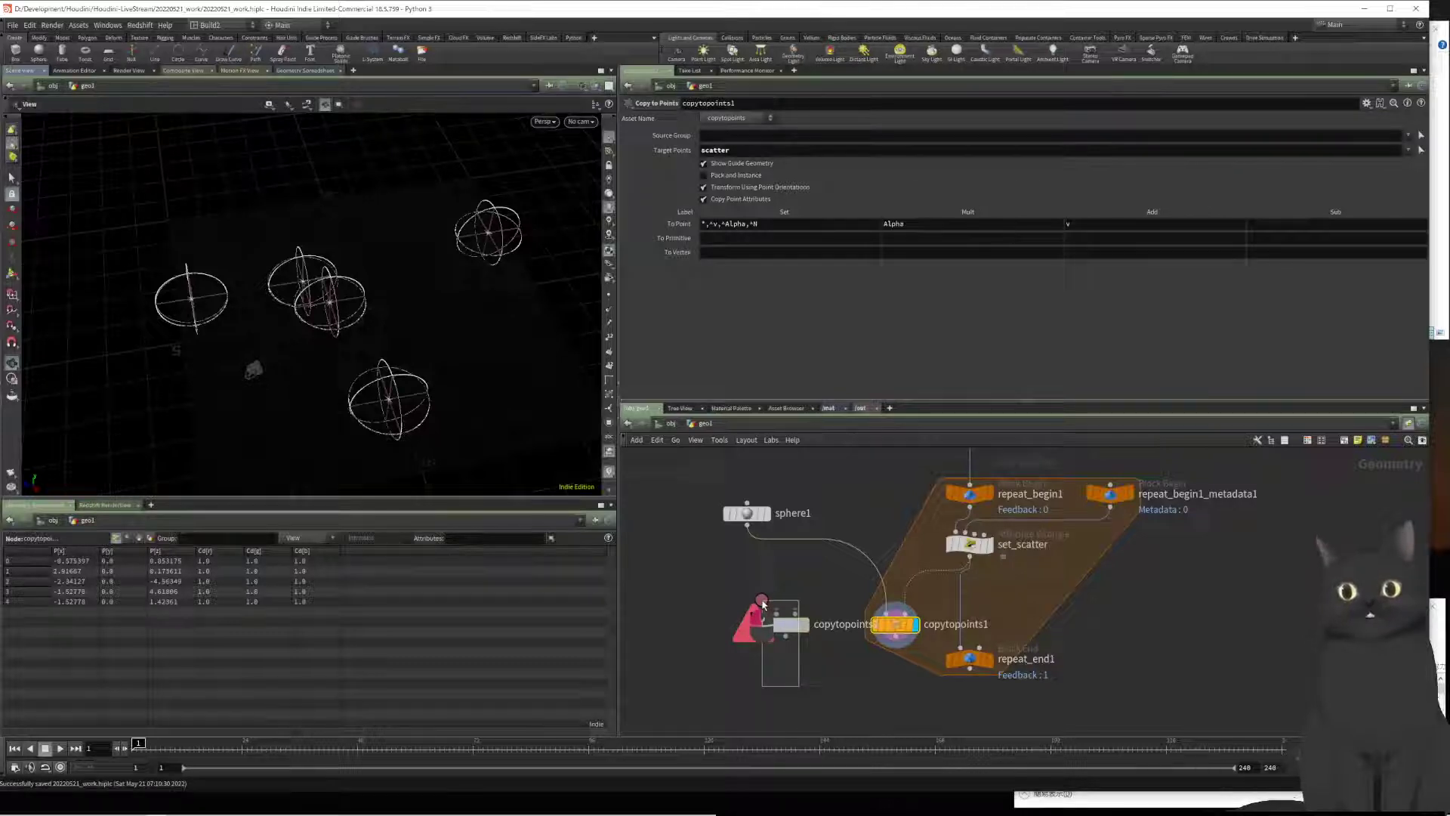
pyautogui.moveTo(761, 601); pyautogui.dragTo(762, 602)
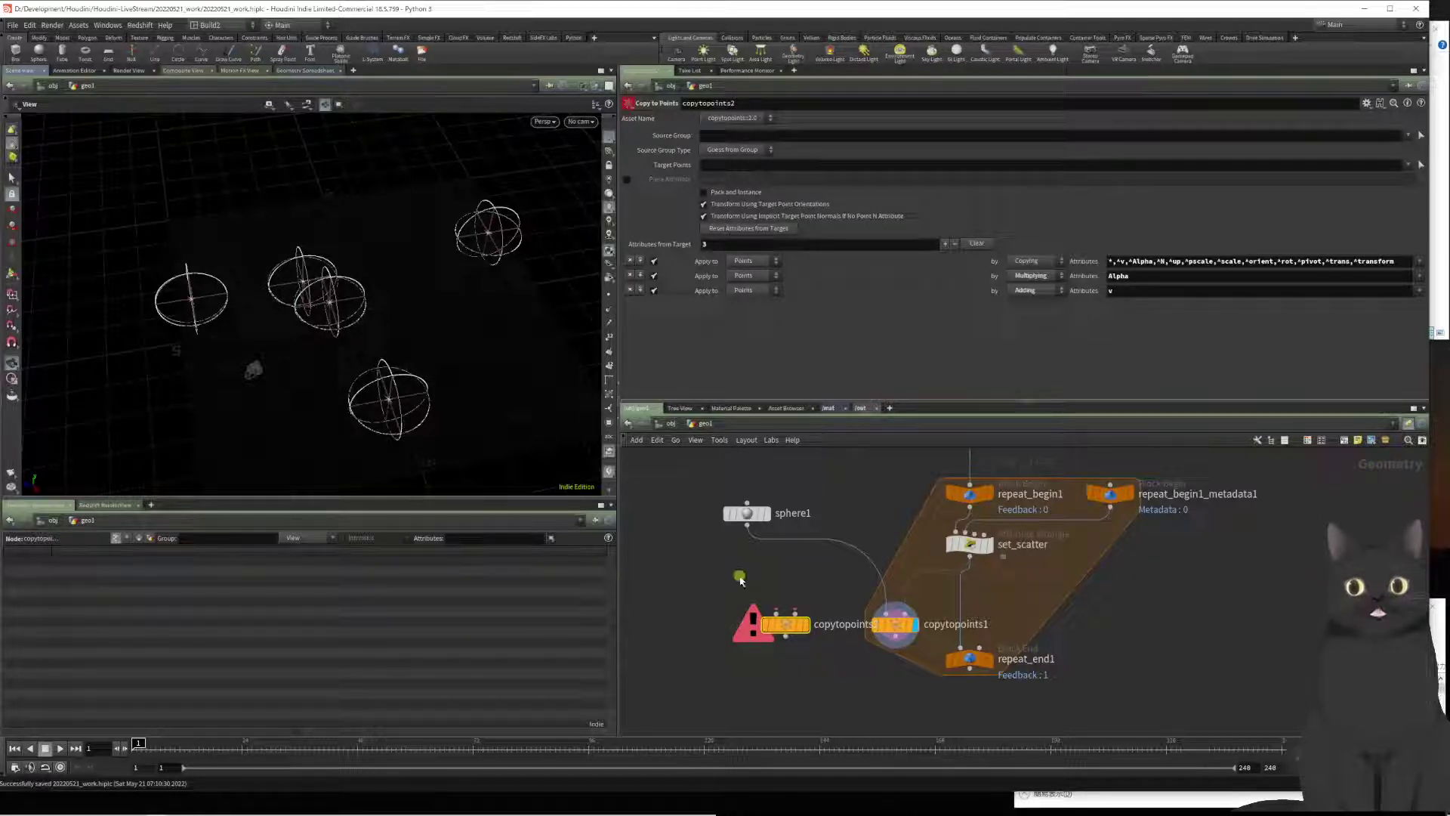
# Step: Delete copytopoints2 and wire the output of copytopoints1 into repeat_end1's first input
pyautogui.moveTo(666, 584); pyautogui.dragTo(838, 718)
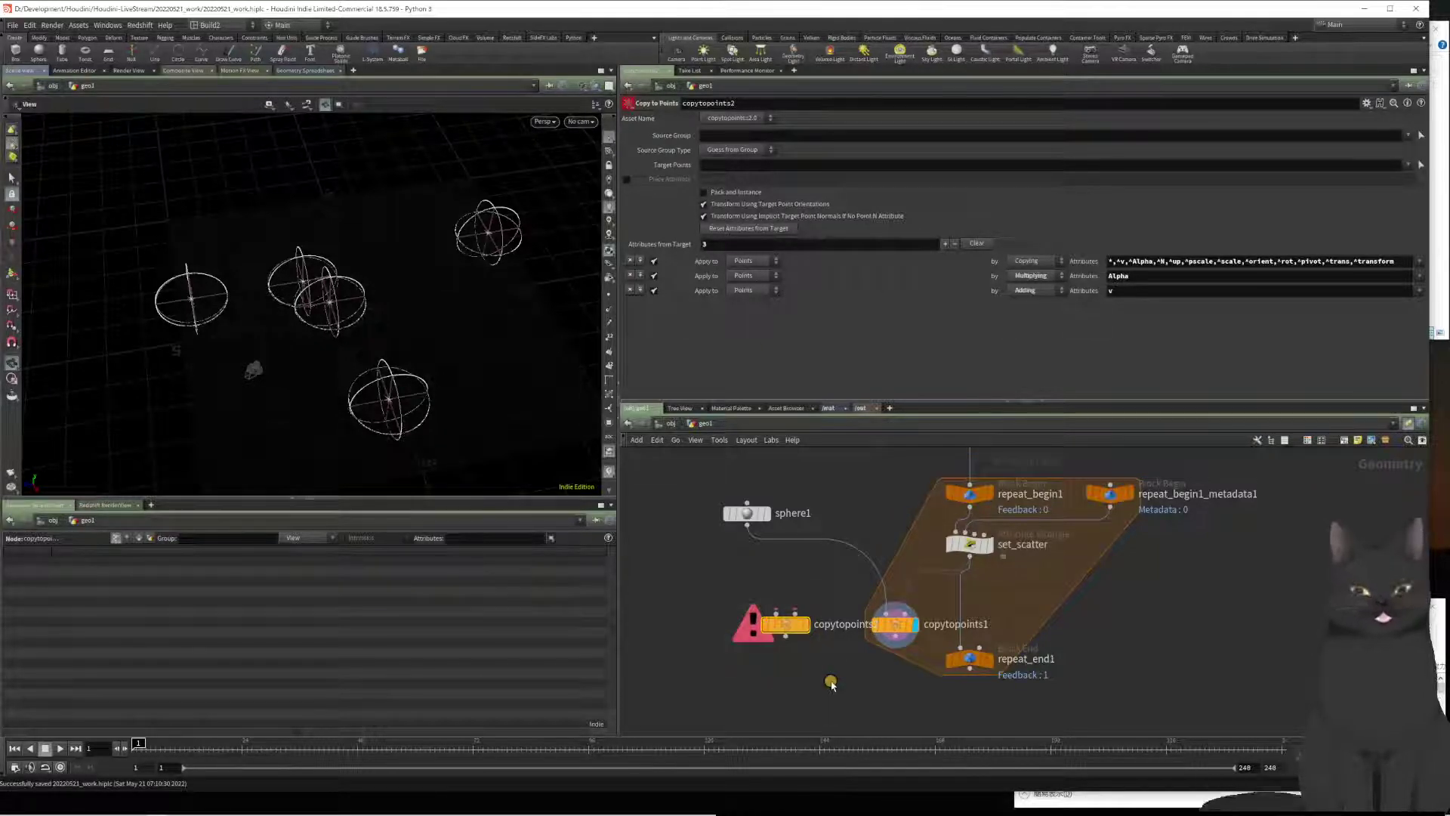
pyautogui.press('Delete')
pyautogui.click(876, 600)
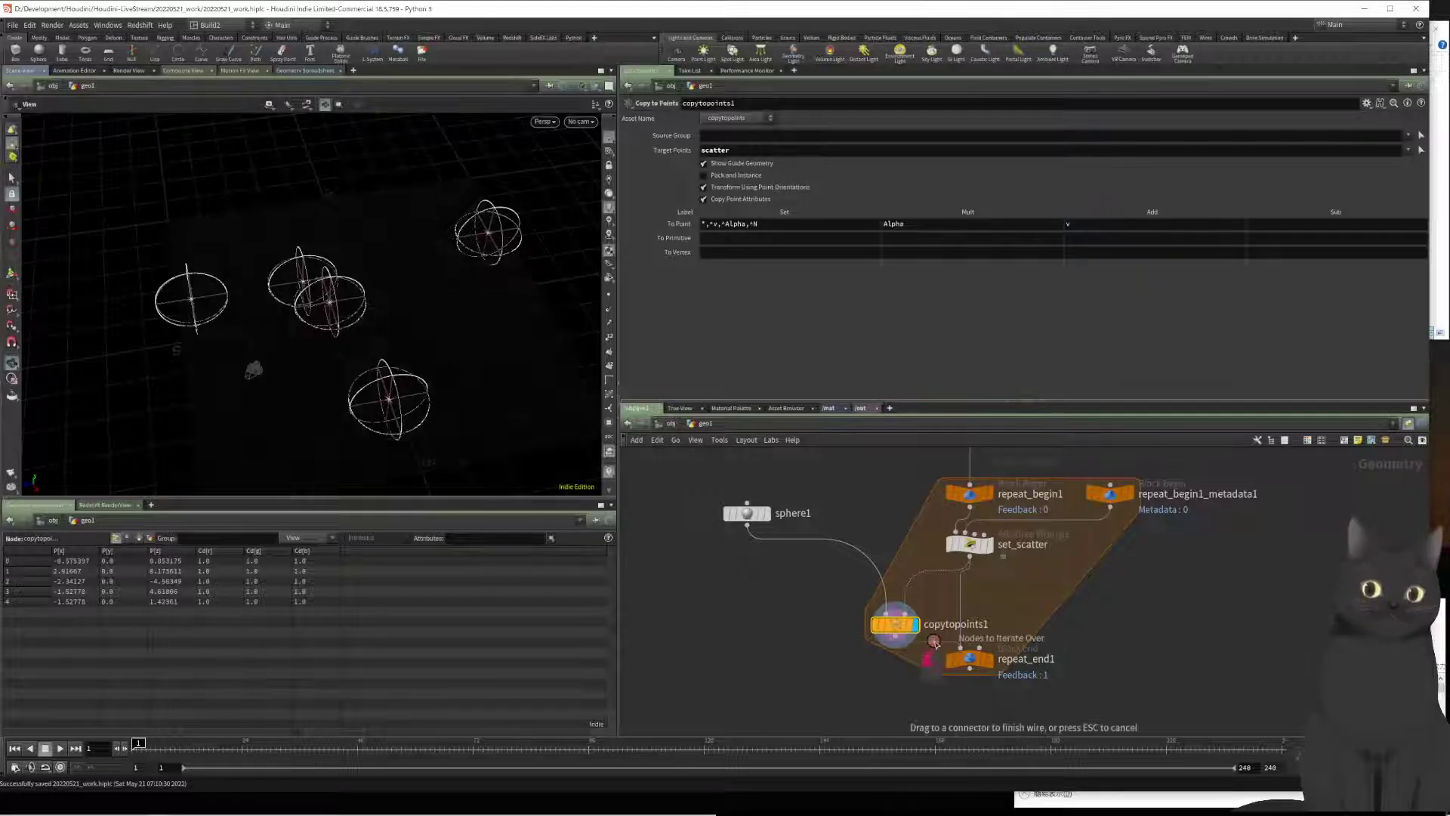
pyautogui.moveTo(894, 637); pyautogui.dragTo(959, 648)
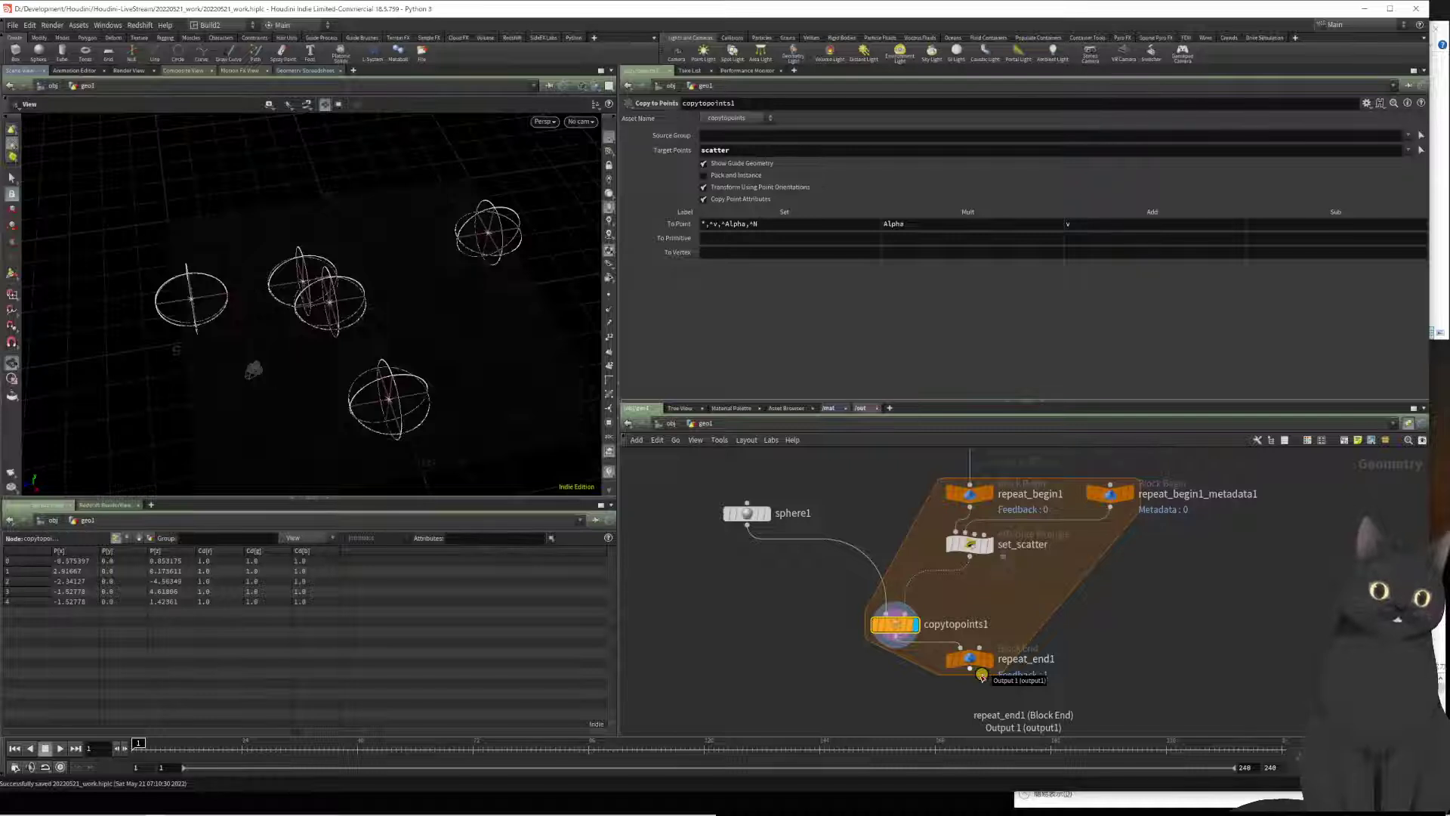
# Step: Insert a Merge node between copytopoints1 and repeat_end1 with set_scatter as its second input, and save the scene
pyautogui.press('Tab')
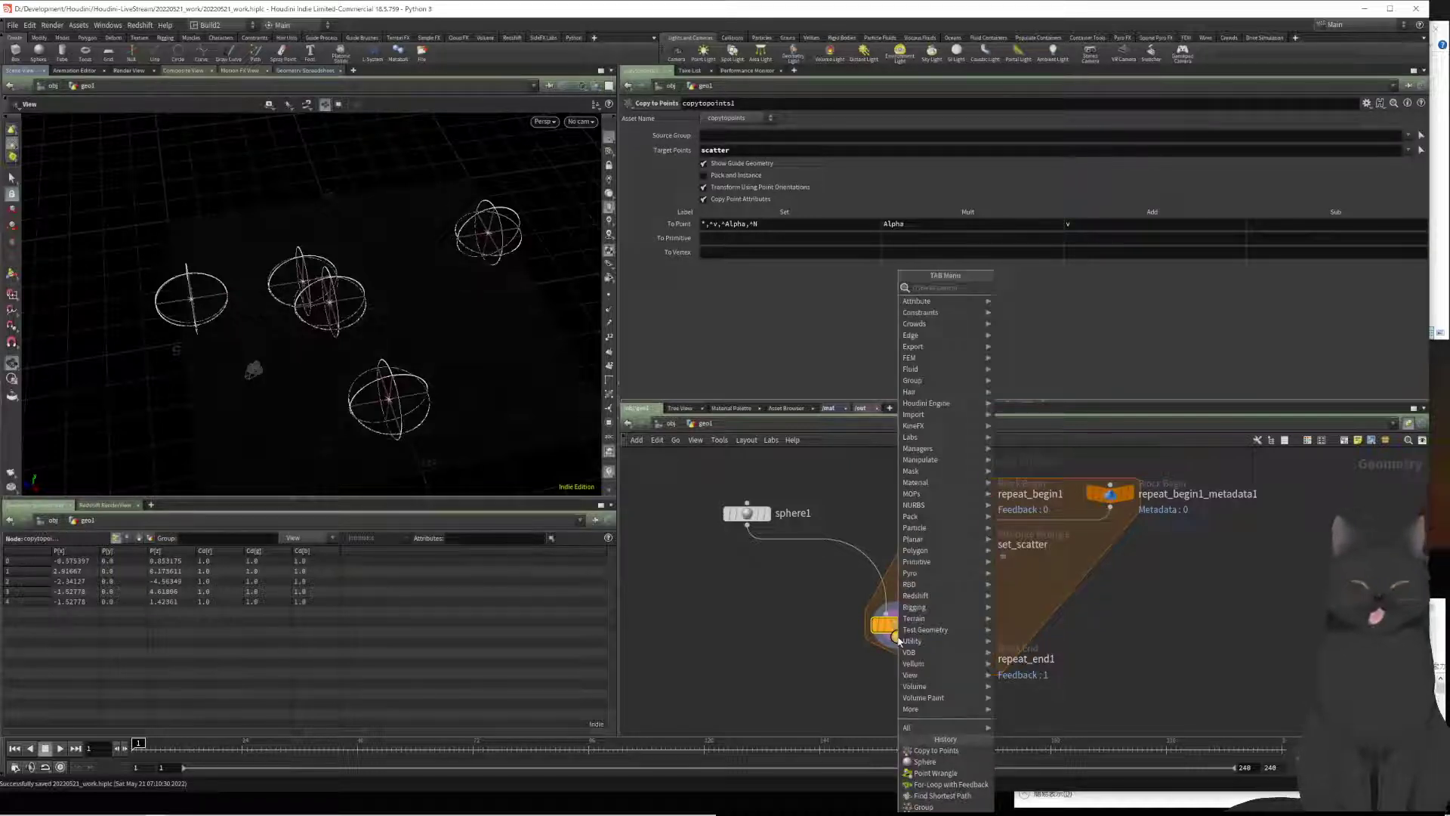
pyautogui.write('mer')
pyautogui.press('Return')
pyautogui.press('Return')
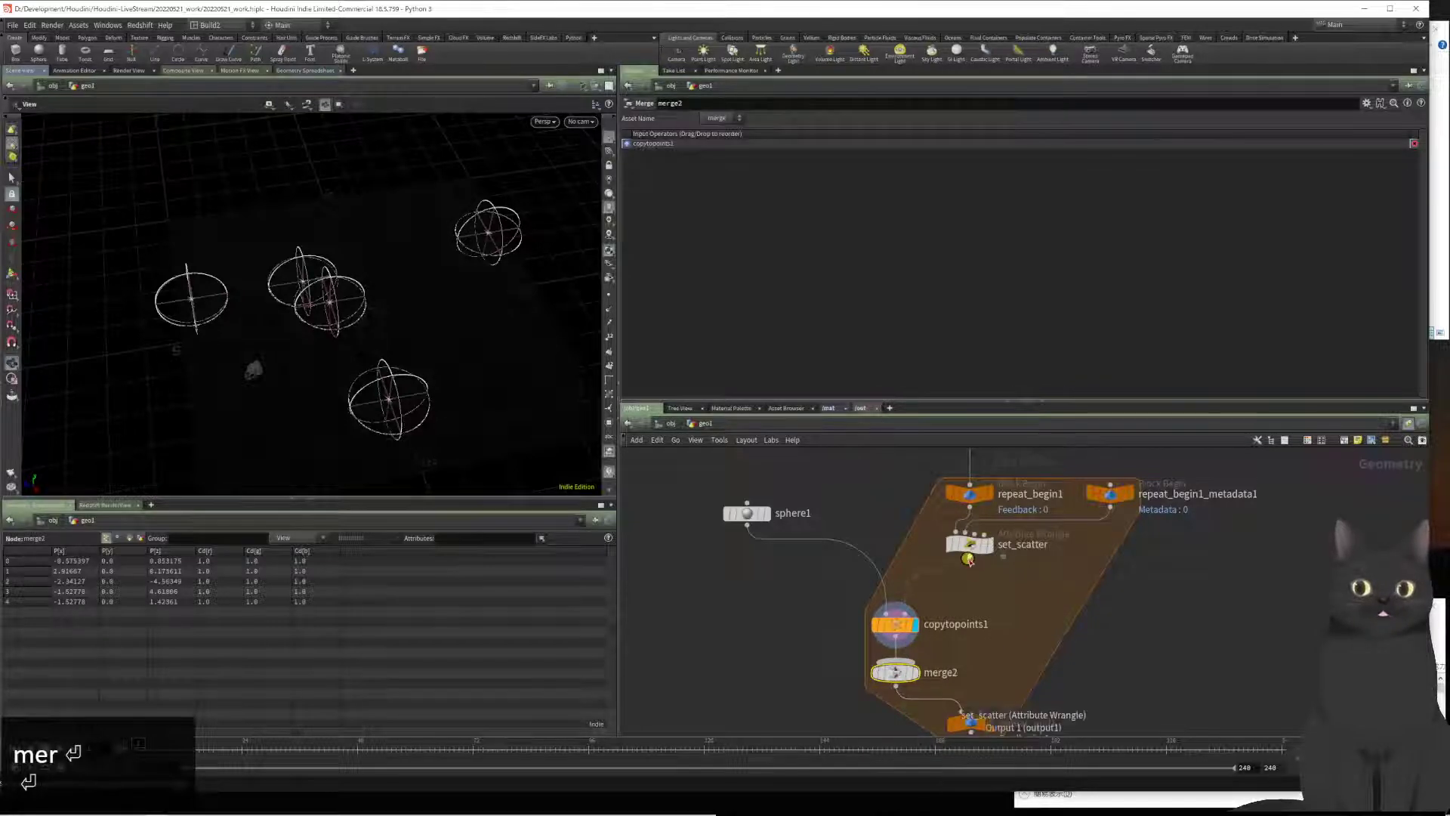
pyautogui.click(897, 636)
pyautogui.click(919, 667)
pyautogui.moveTo(894, 672); pyautogui.dragTo(951, 662)
pyautogui.hotkey('ctrl', 's')
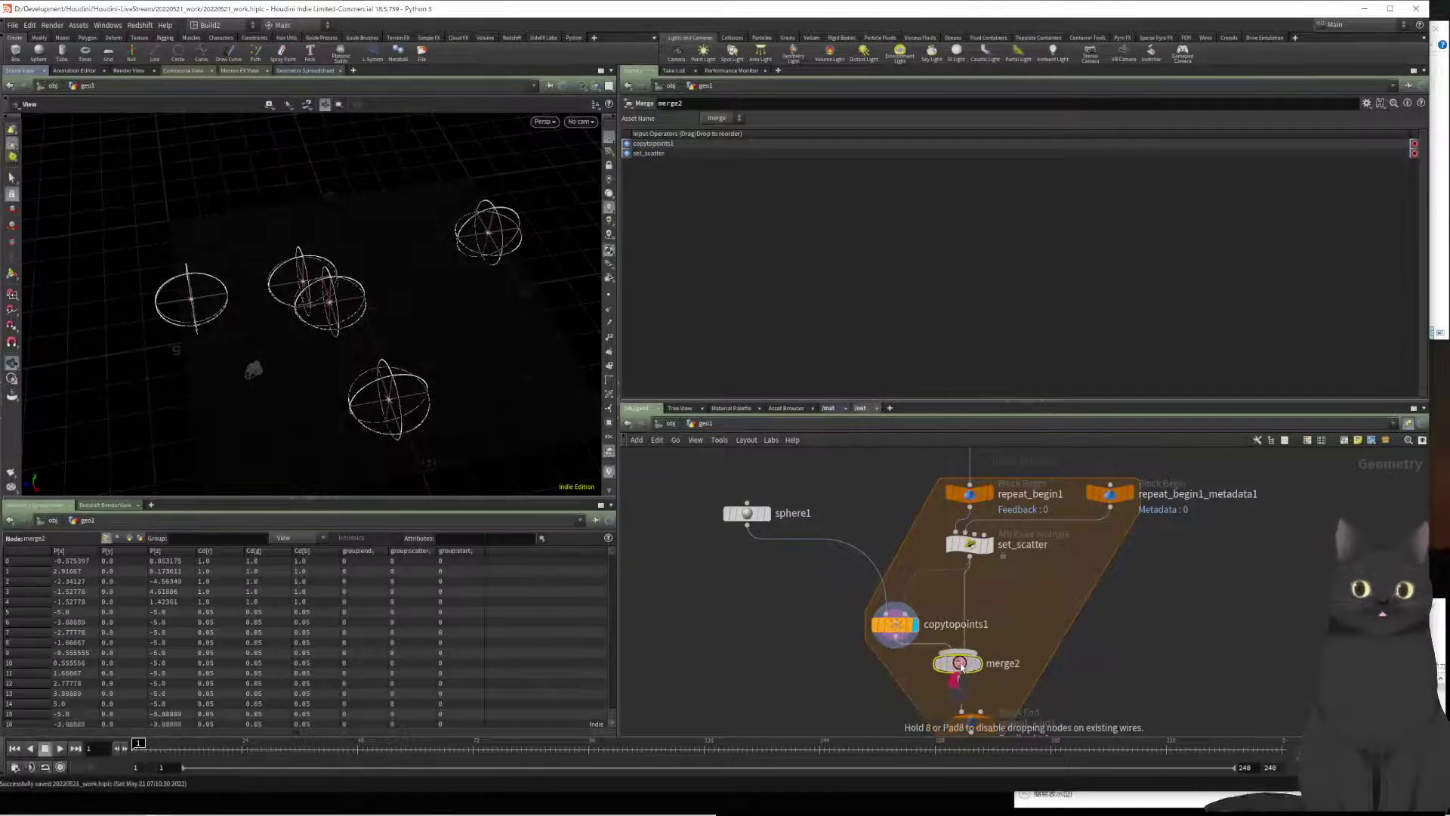
# Step: Display merge2 and examine the copied spheres together with the grid from several angles
pyautogui.moveTo(784, 684); pyautogui.dragTo(730, 638, button='middle')
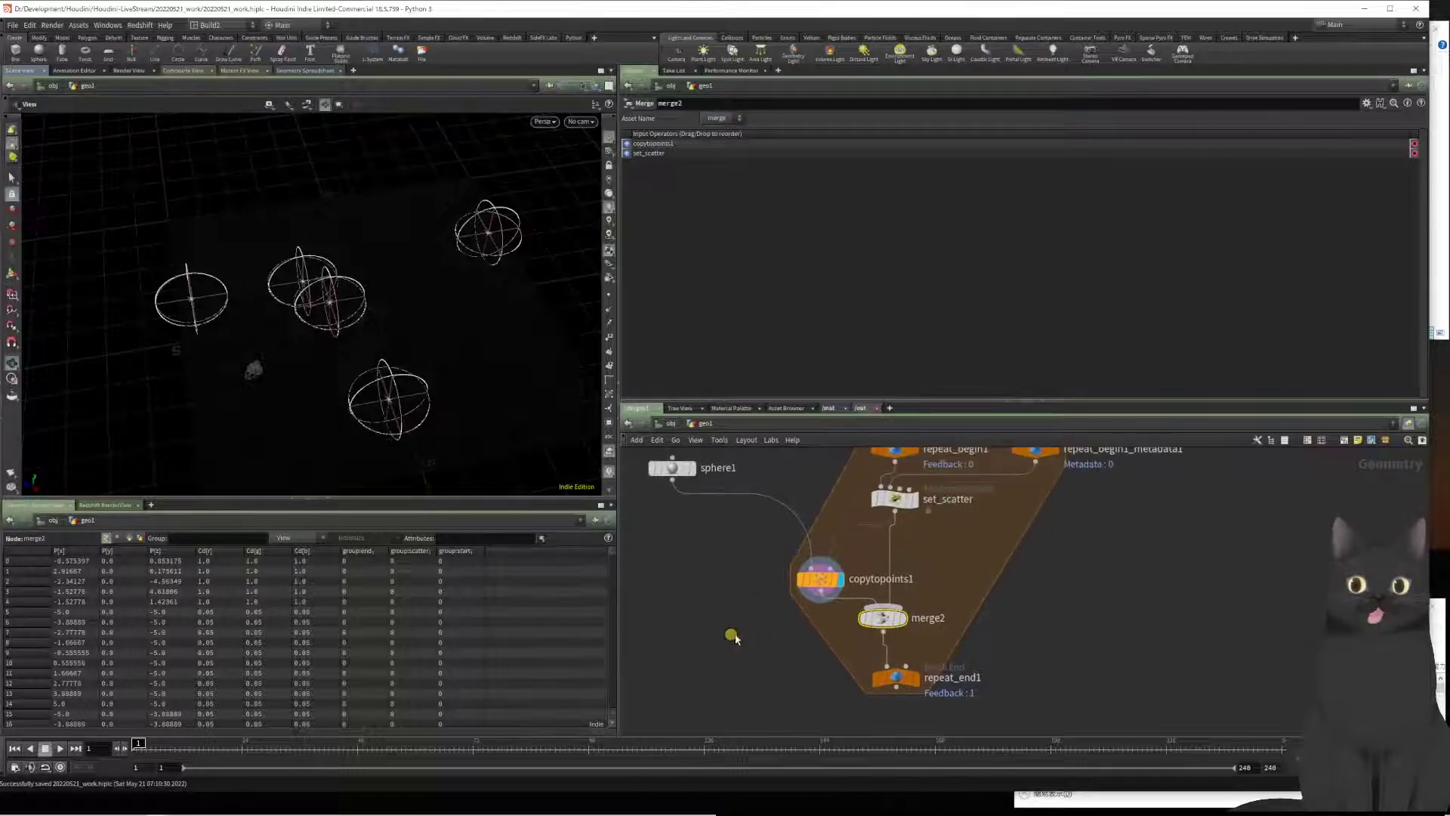
pyautogui.click(901, 617)
pyautogui.moveTo(813, 640); pyautogui.dragTo(795, 569, button='middle')
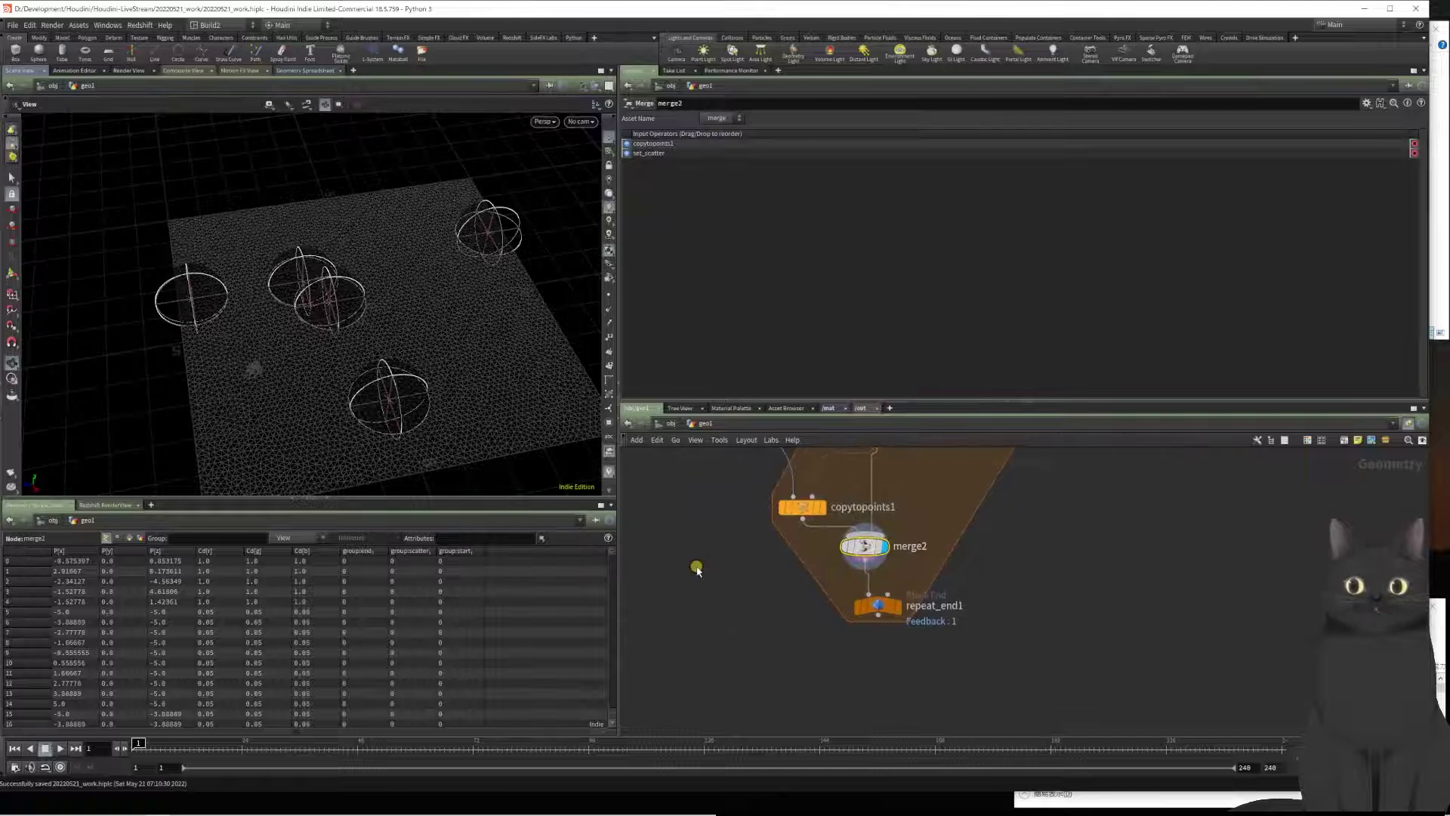
pyautogui.scroll(6, 446, 404)
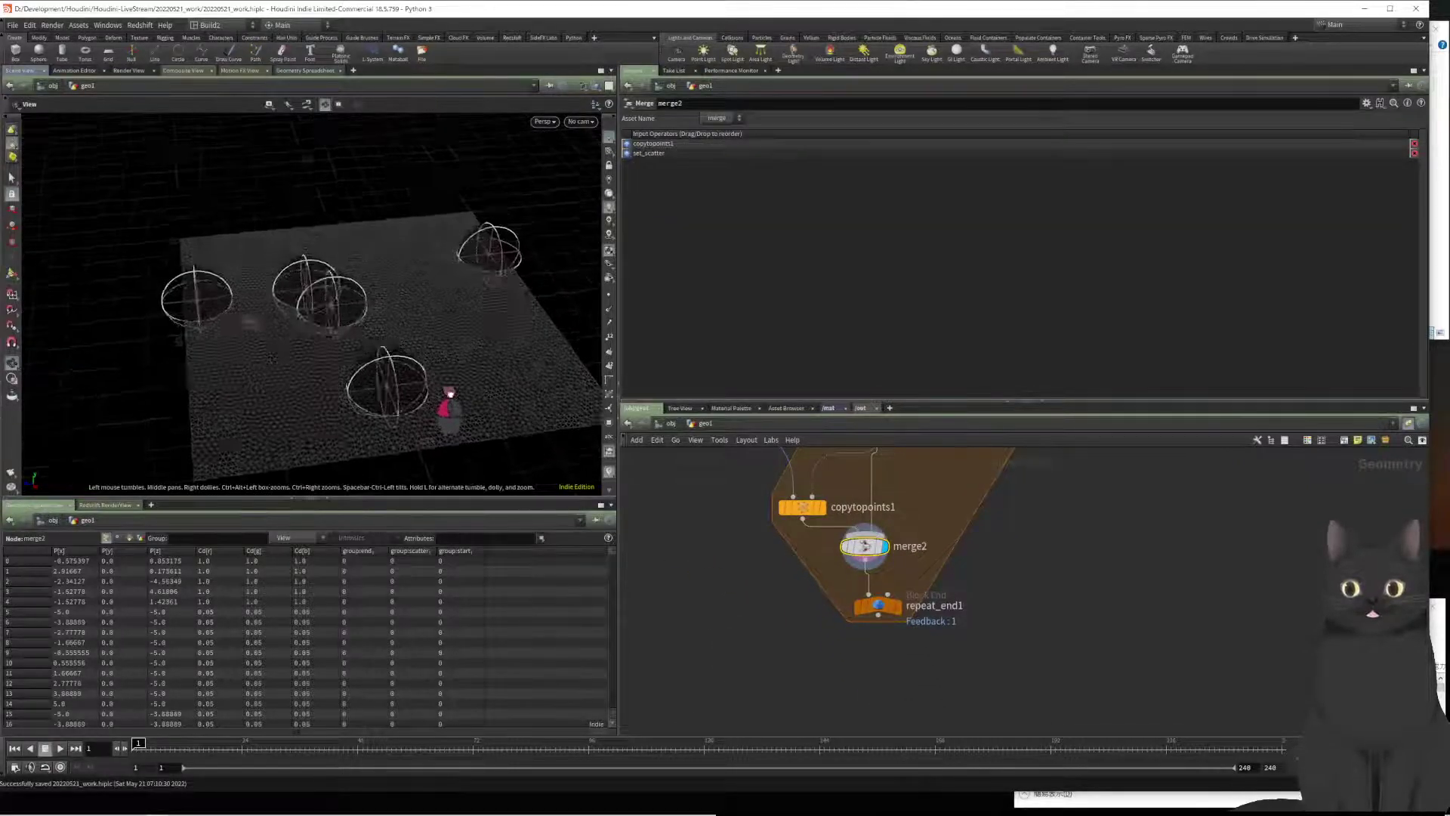
pyautogui.scroll(-10, 414, 405)
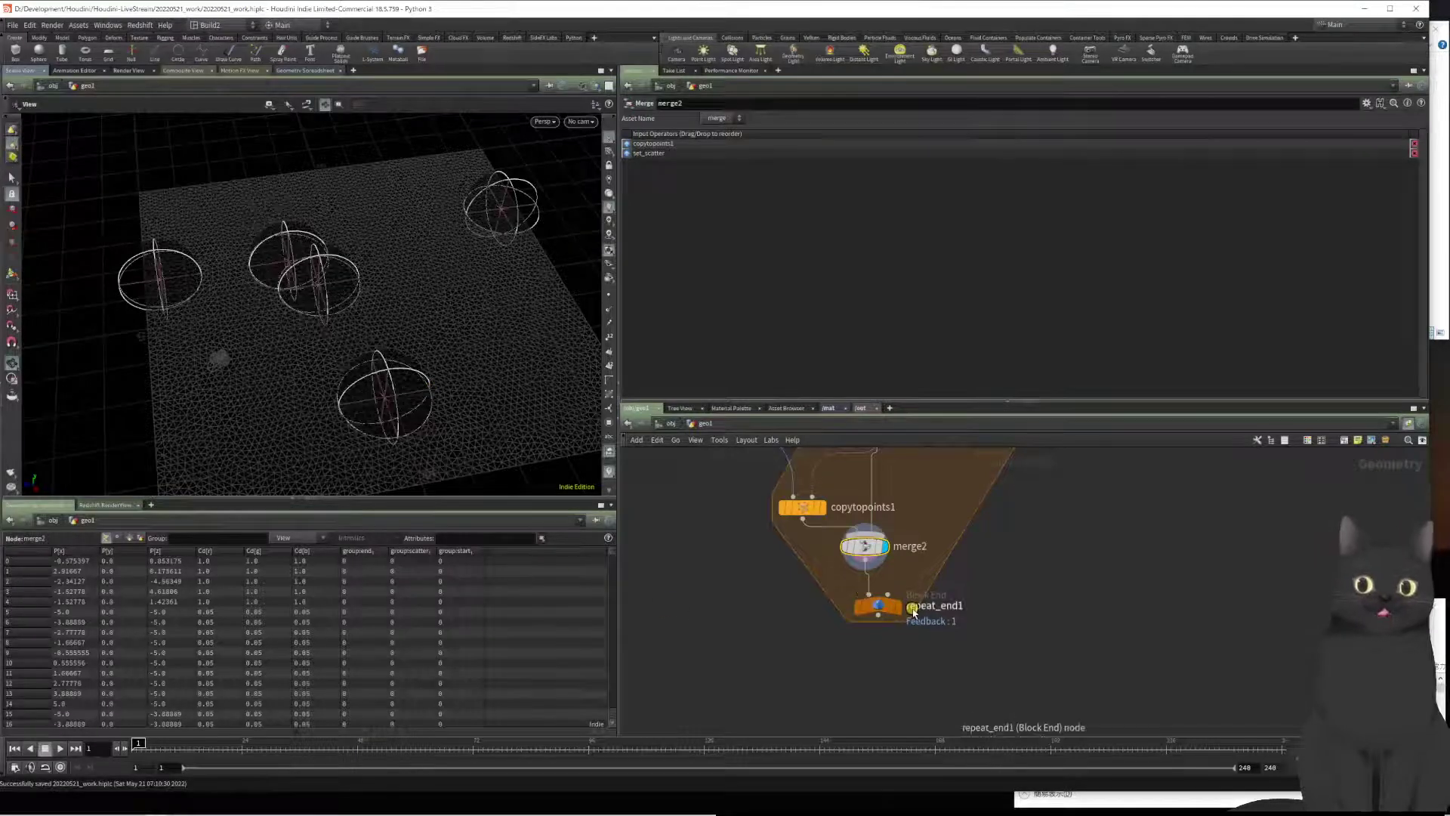
pyautogui.moveTo(897, 614)
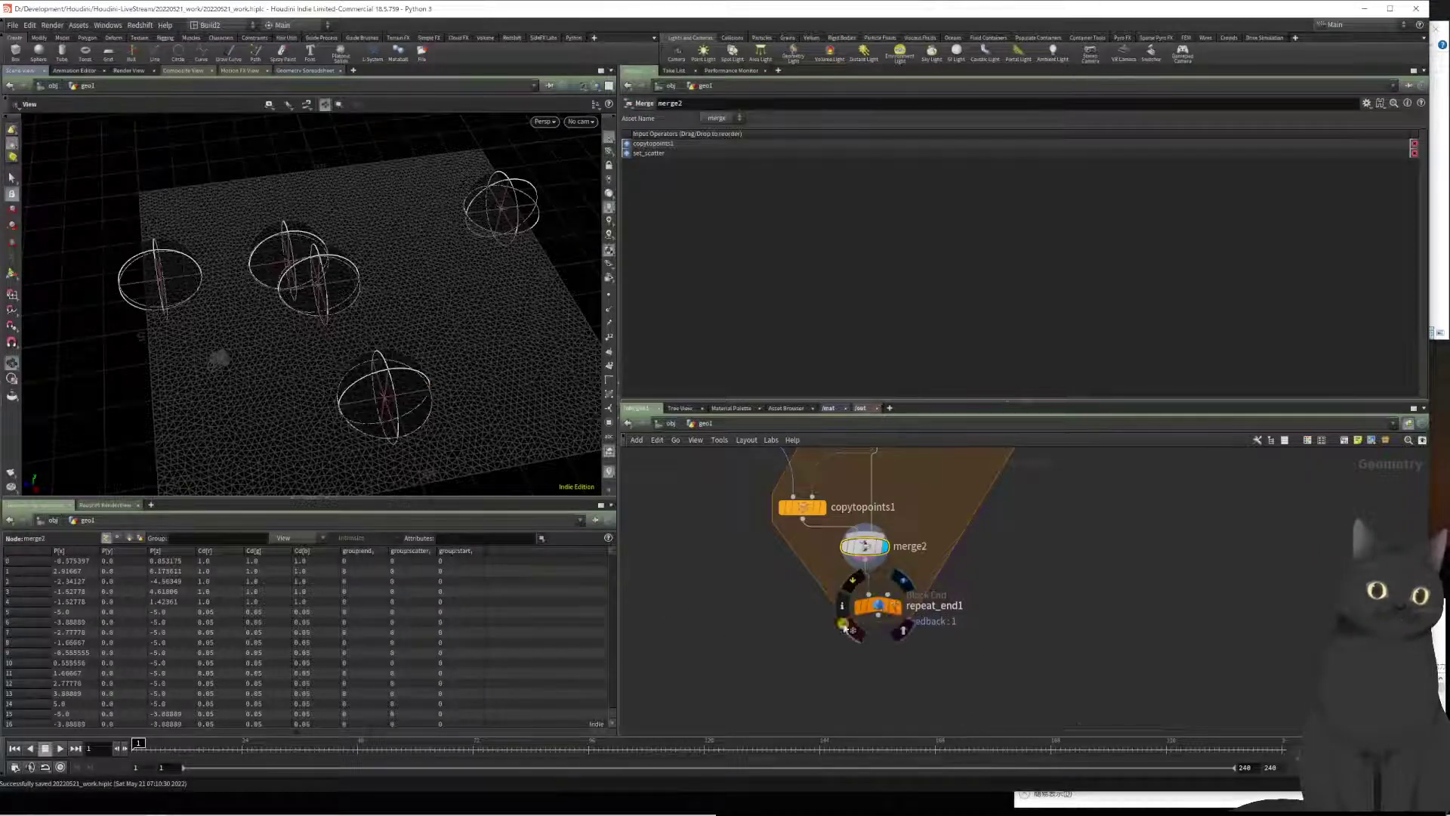
pyautogui.moveTo(408, 468); pyautogui.dragTo(401, 397)
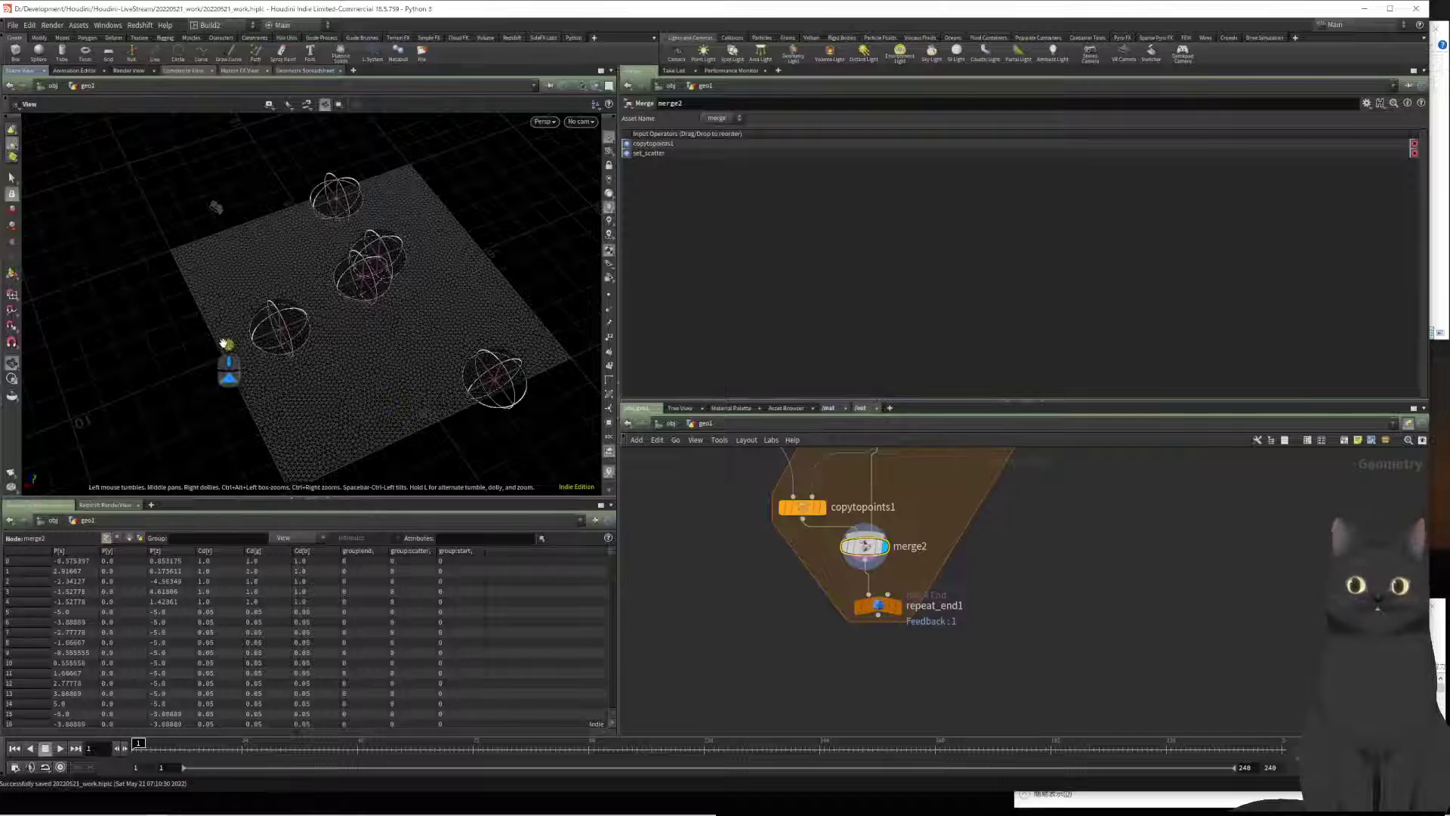
pyautogui.scroll(6, 310, 378)
pyautogui.scroll(-6, 312, 365)
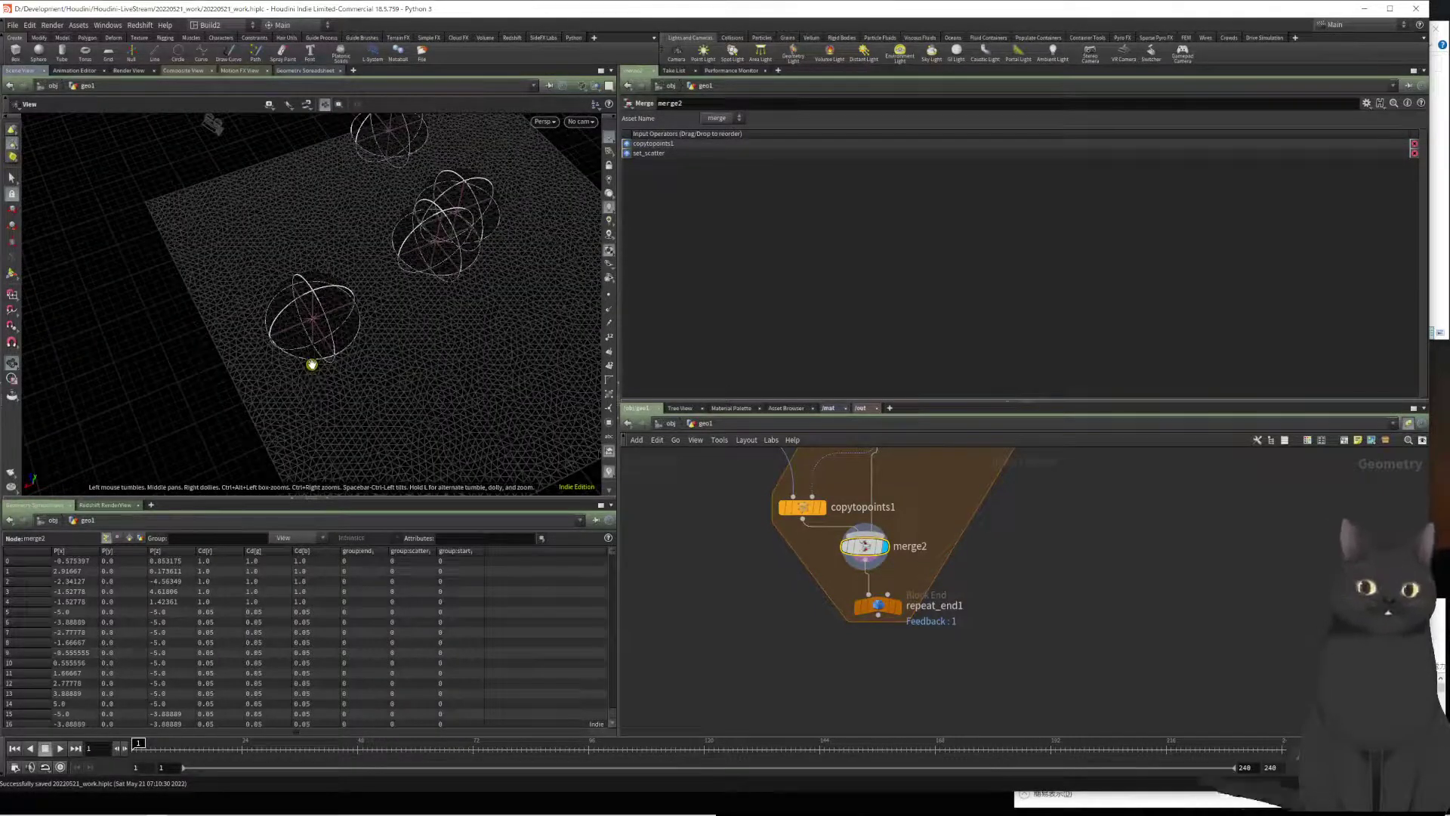
pyautogui.moveTo(314, 363); pyautogui.dragTo(398, 340)
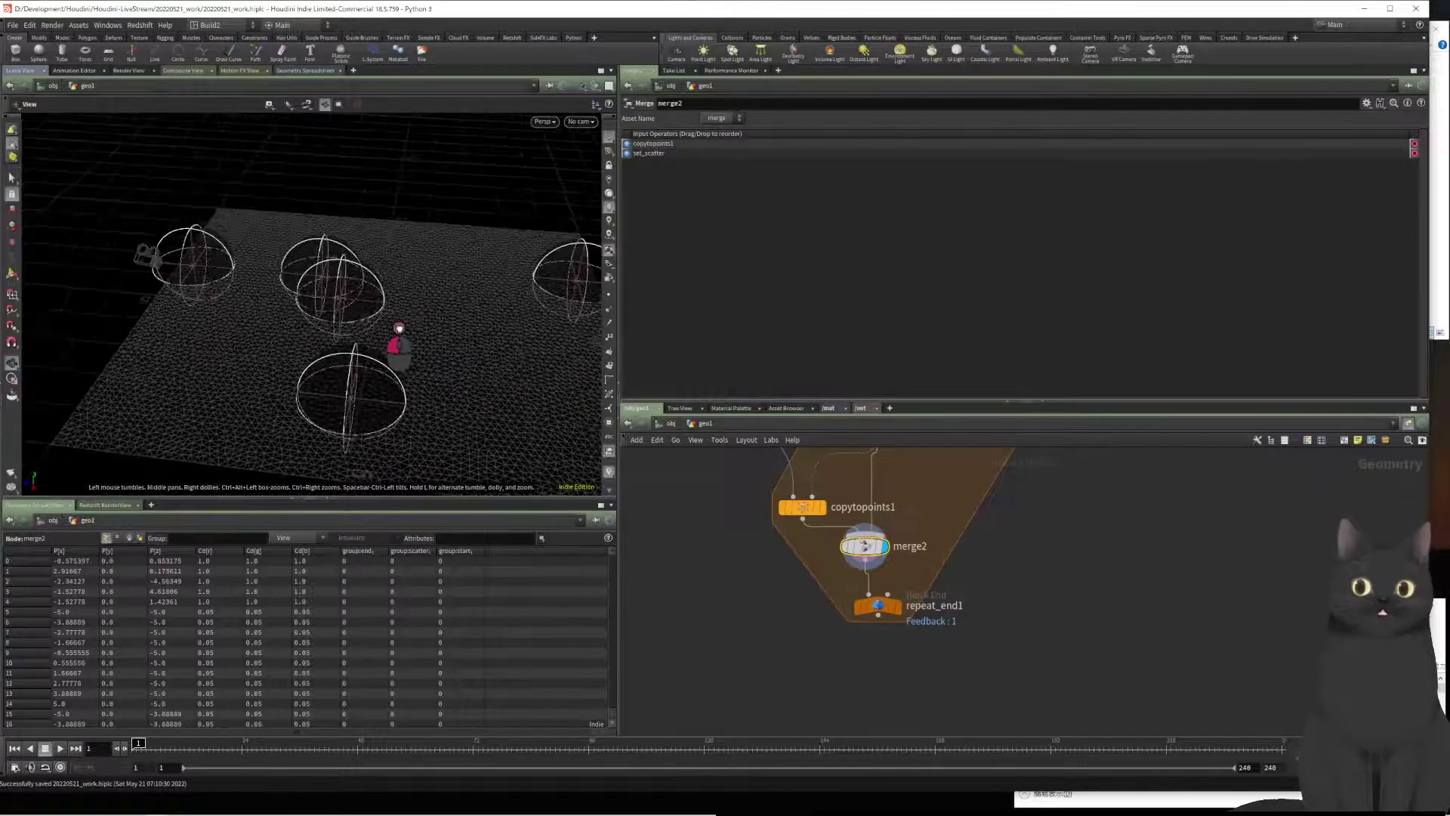
# Step: Insert a Scatter node between copytopoints1 and merge2 and display its points on the spheres
pyautogui.moveTo(689, 513); pyautogui.dragTo(742, 537, button='middle')
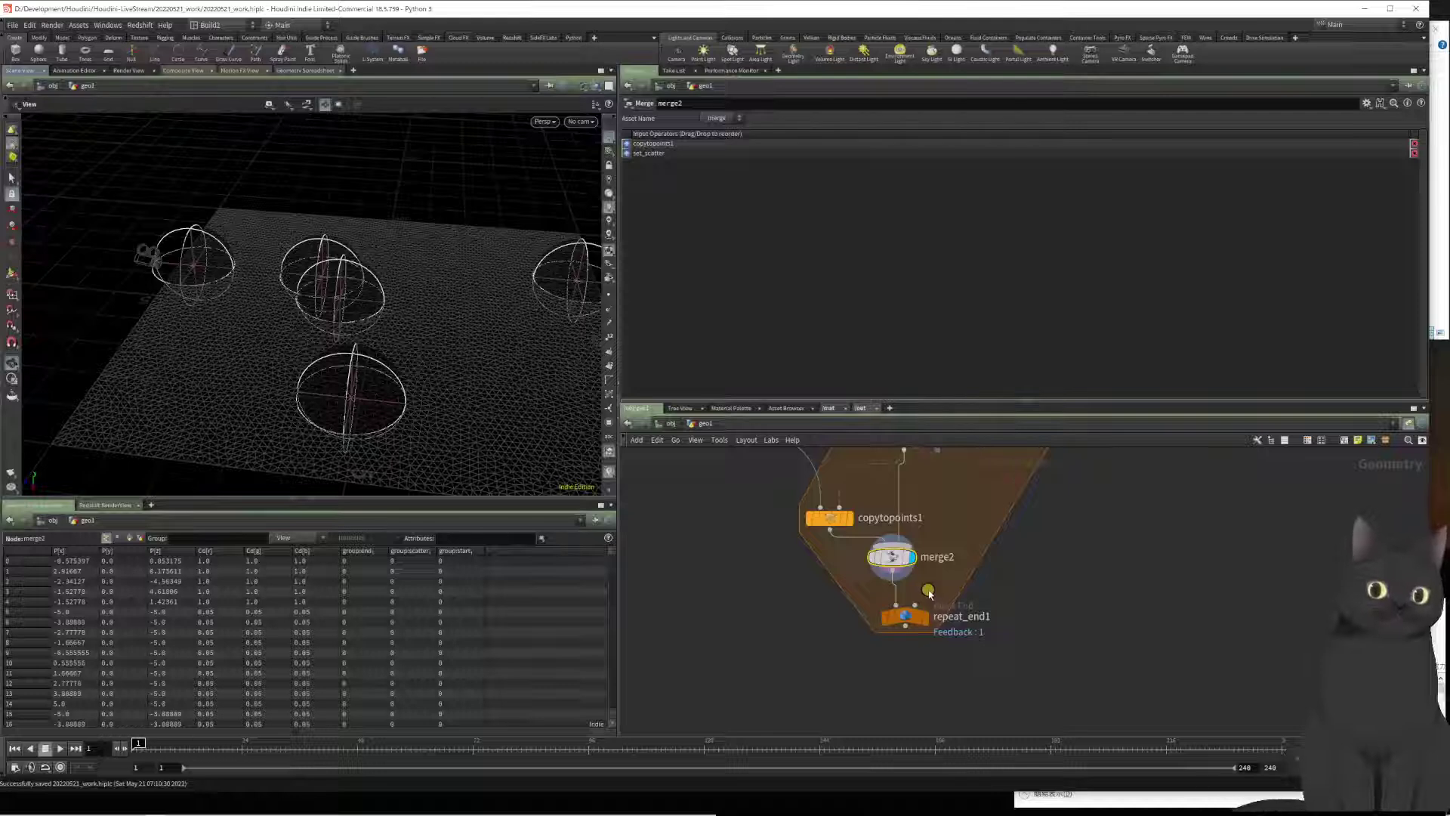
pyautogui.click(830, 533)
pyautogui.write('sca')
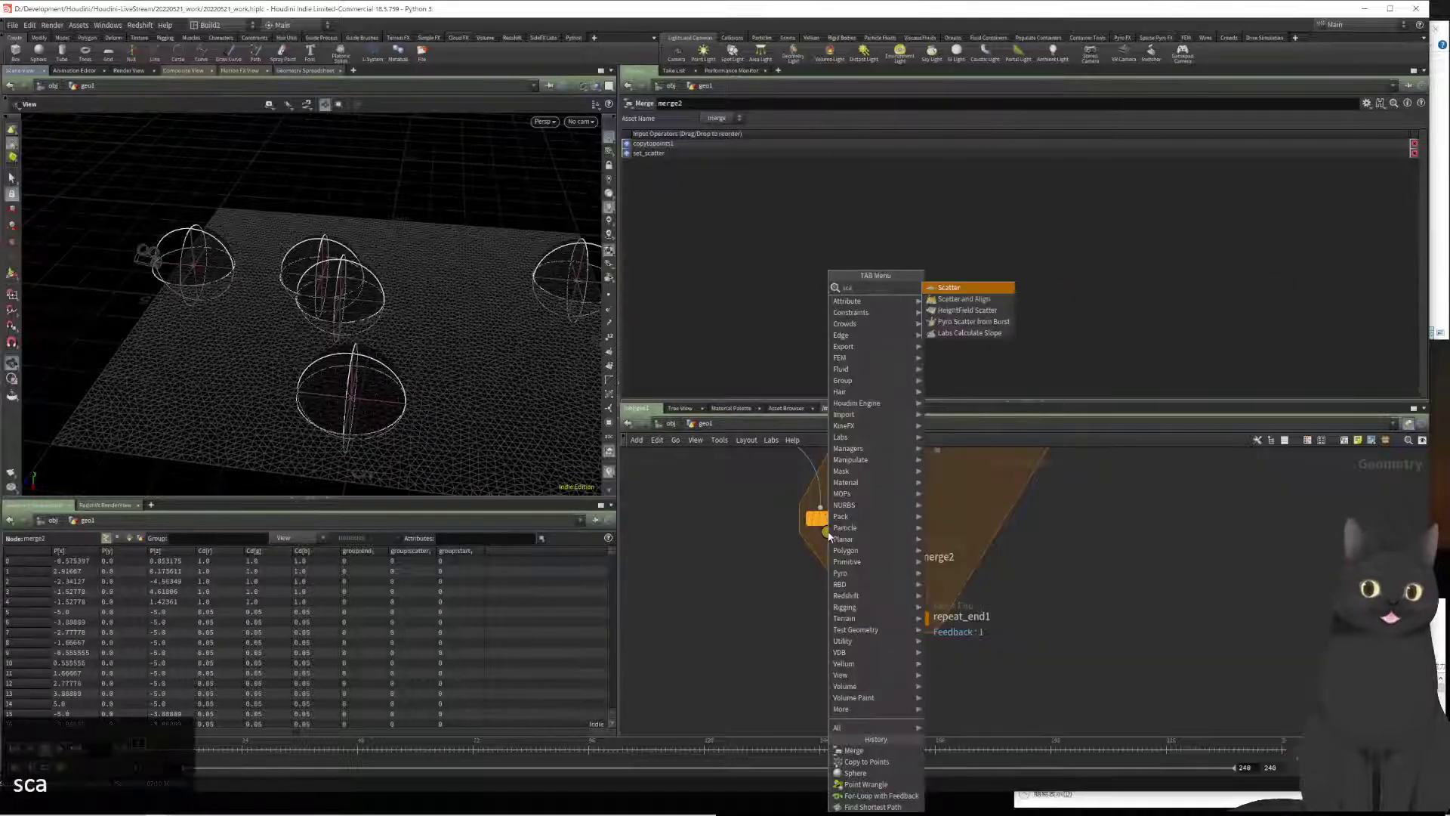
pyautogui.press('Return')
pyautogui.press('Return')
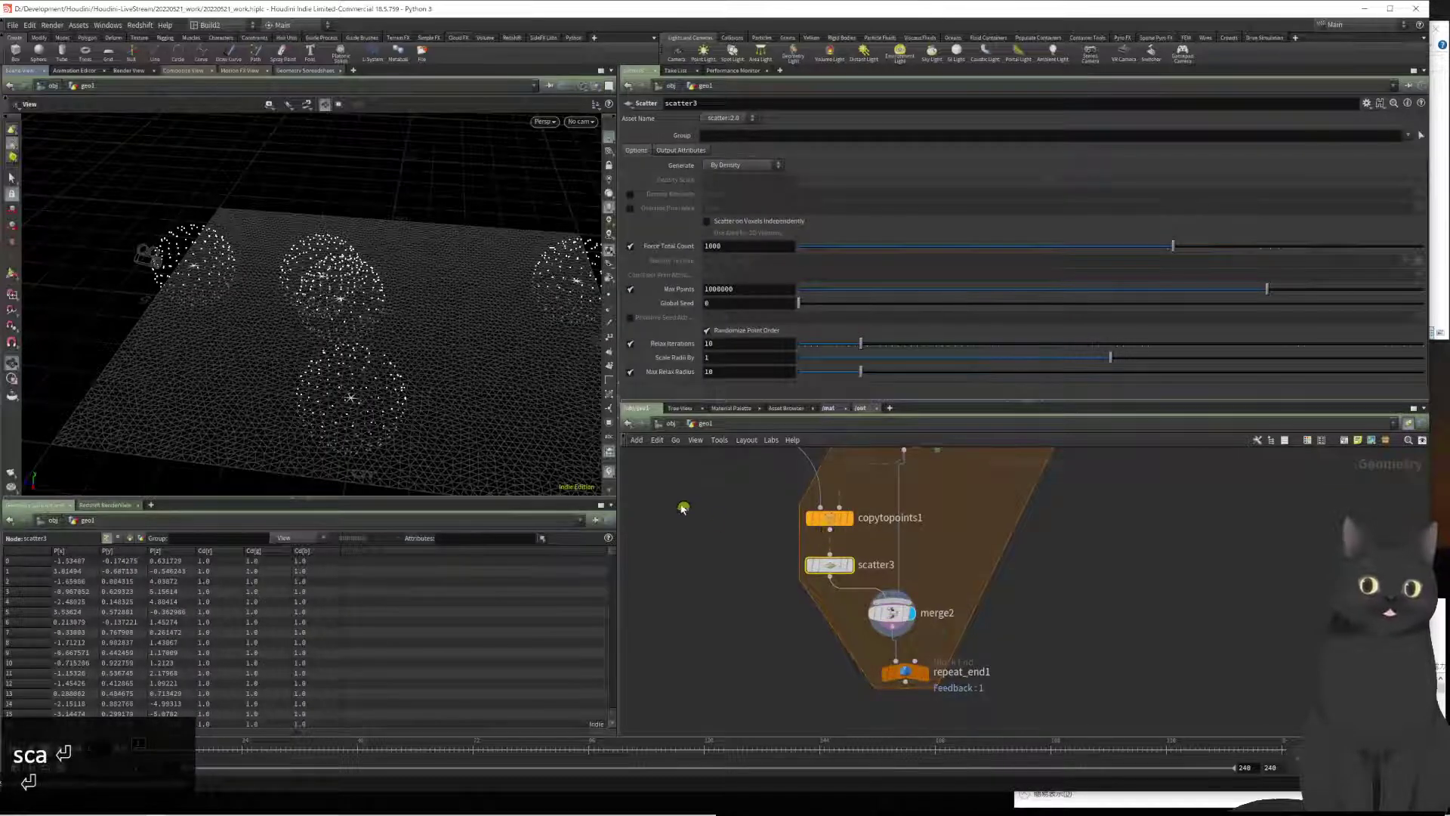
pyautogui.click(851, 565)
pyautogui.moveTo(332, 355); pyautogui.dragTo(362, 330)
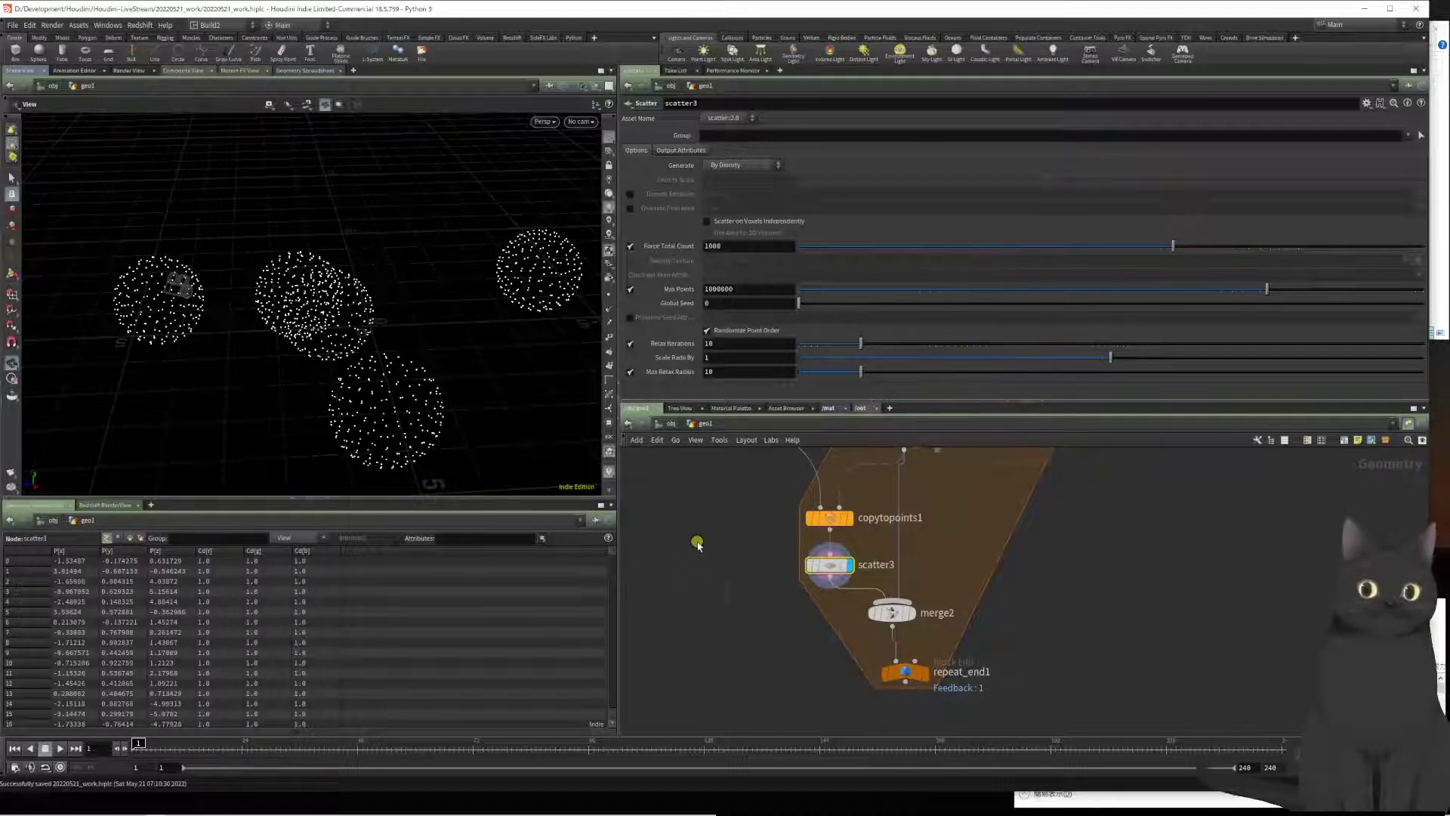
# Step: Add a VDB from Polygons node and insert it between copytopoints1 and scatter3
pyautogui.press('Tab')
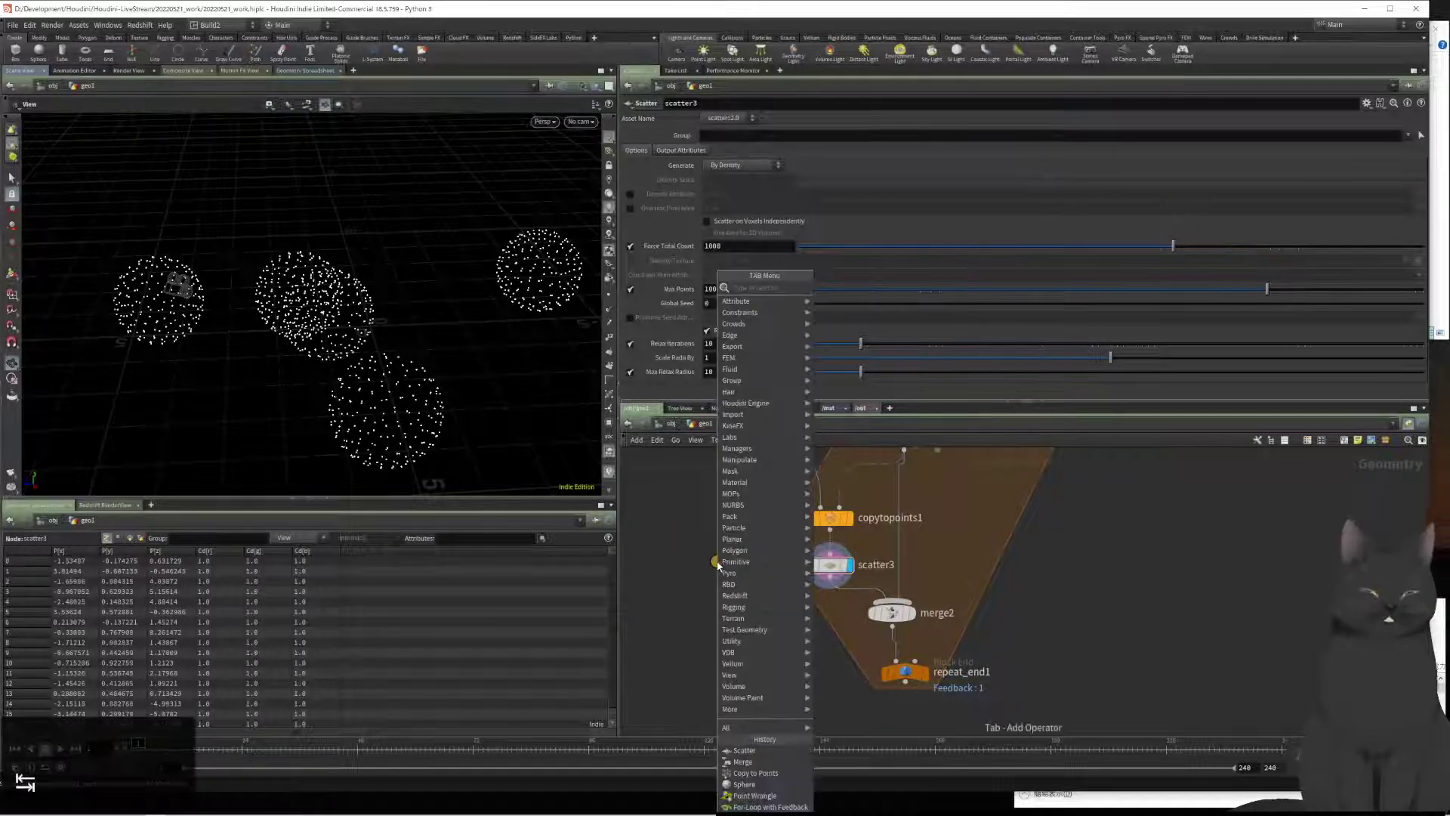
pyautogui.write('vdbfrompo')
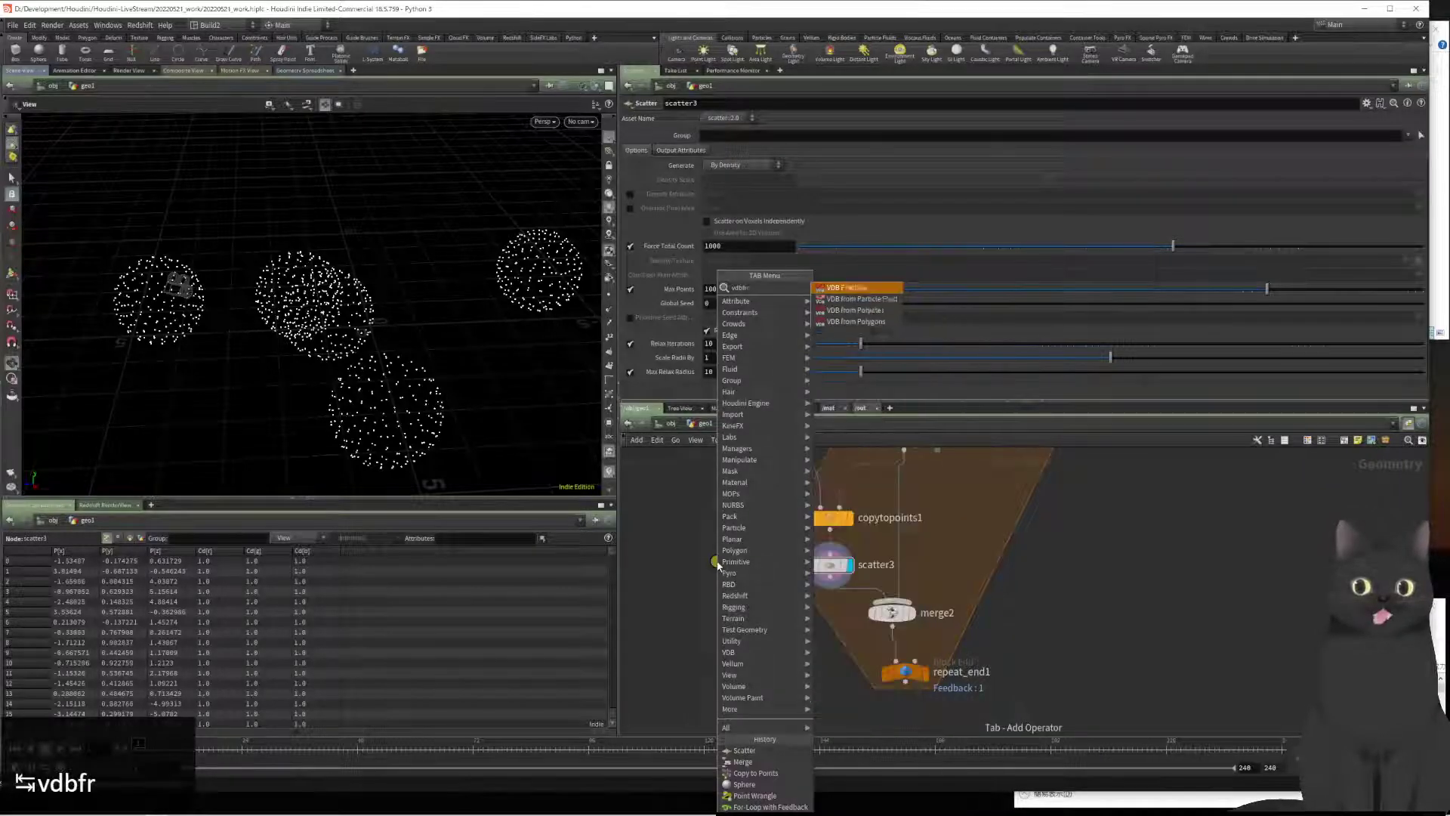
pyautogui.press('Return')
pyautogui.press('Return')
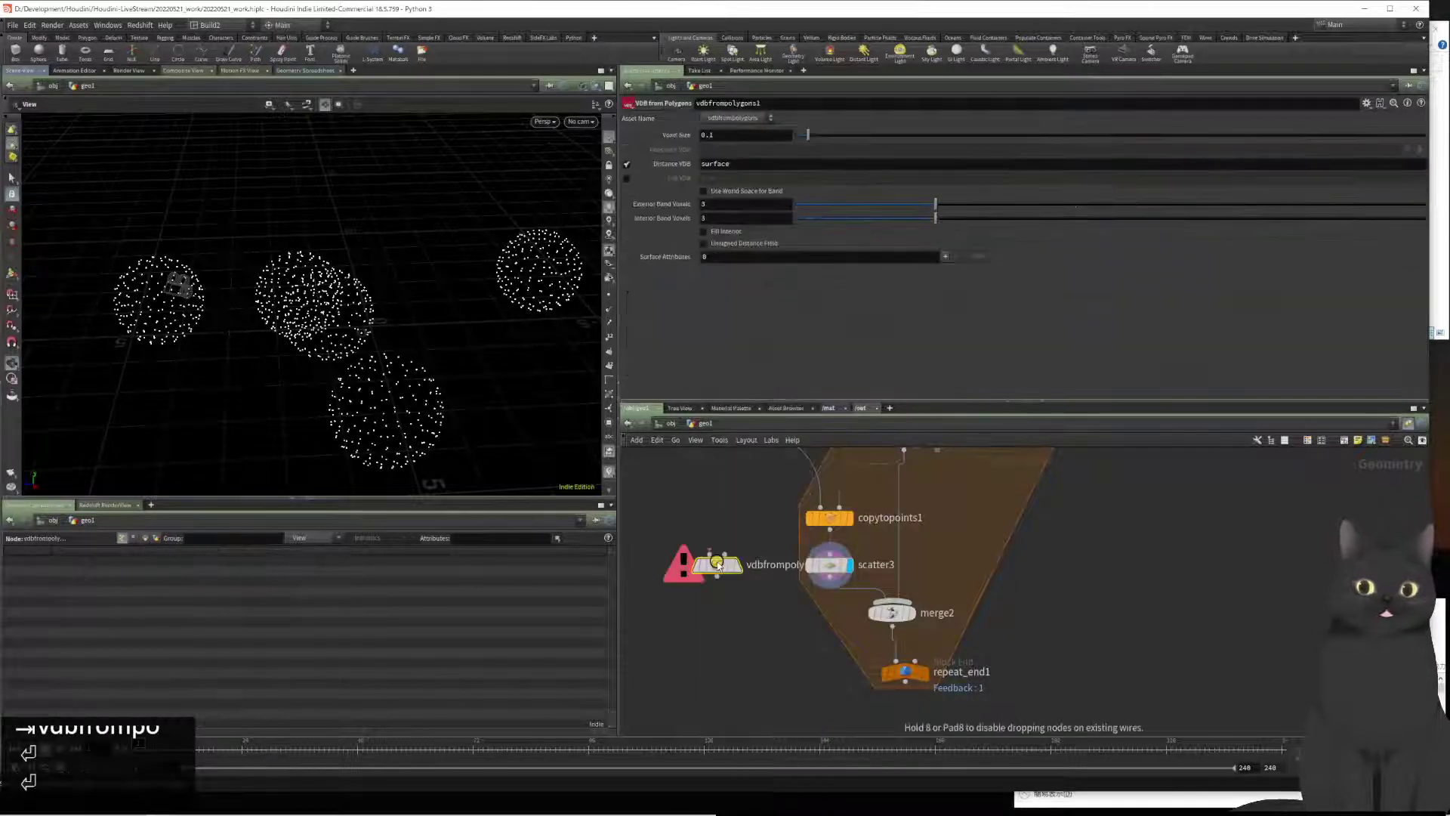
pyautogui.click(719, 586)
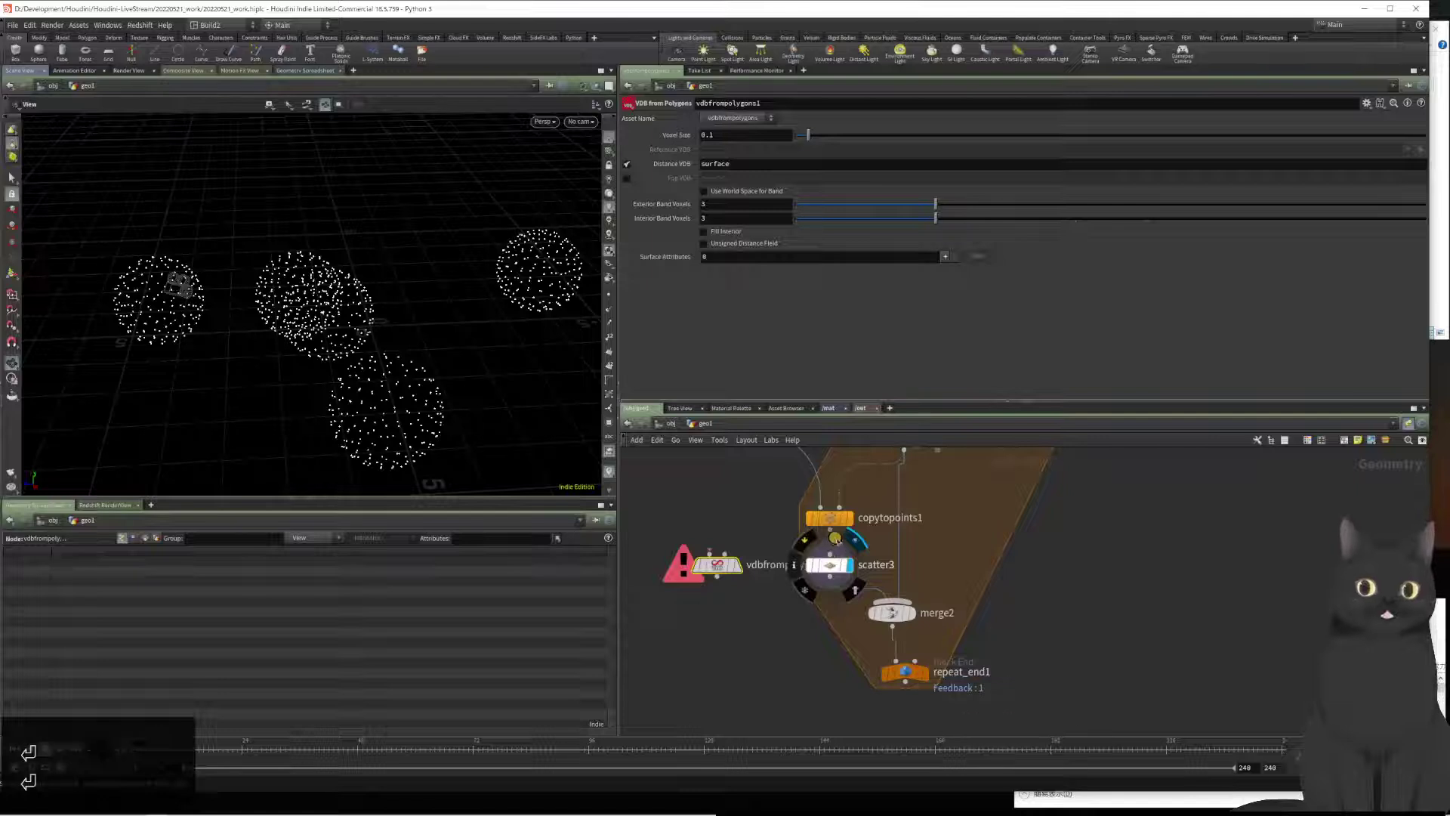
pyautogui.moveTo(832, 533); pyautogui.dragTo(831, 565)
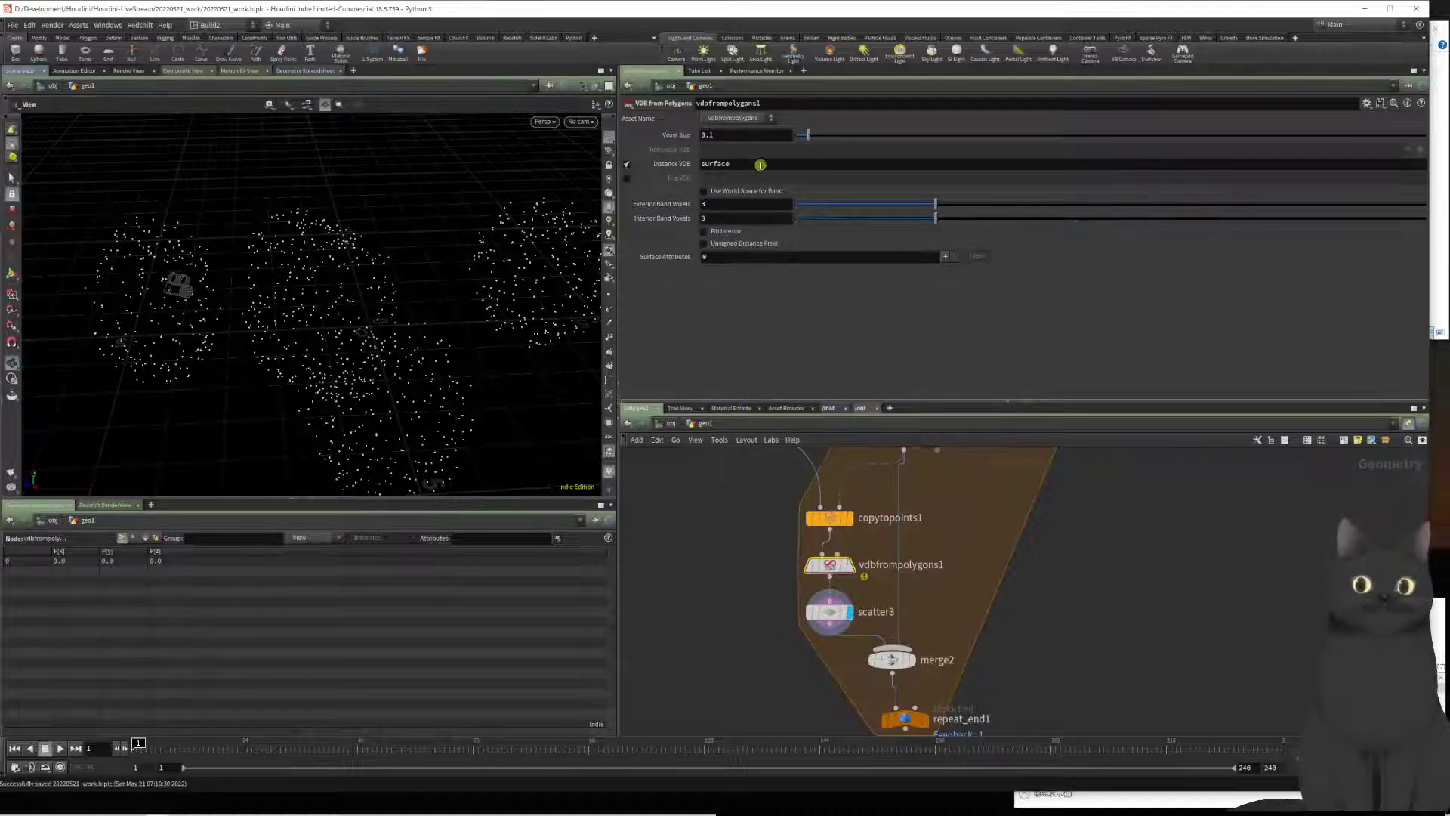
# Step: Switch vdbfrompolygons1 from a distance VDB to a fog VDB and compare its volume with the points from scatter3
pyautogui.click(626, 164)
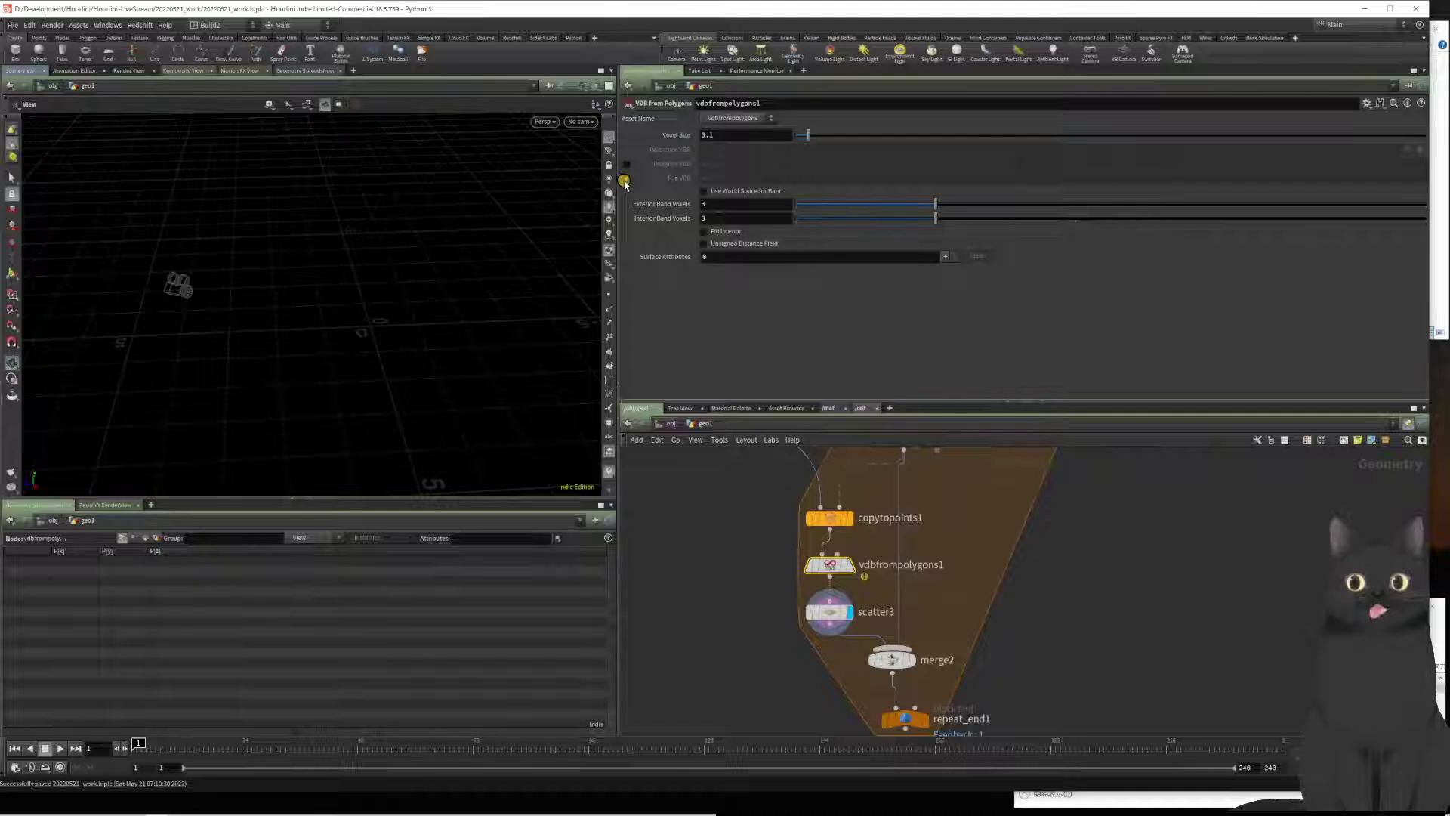
pyautogui.click(623, 180)
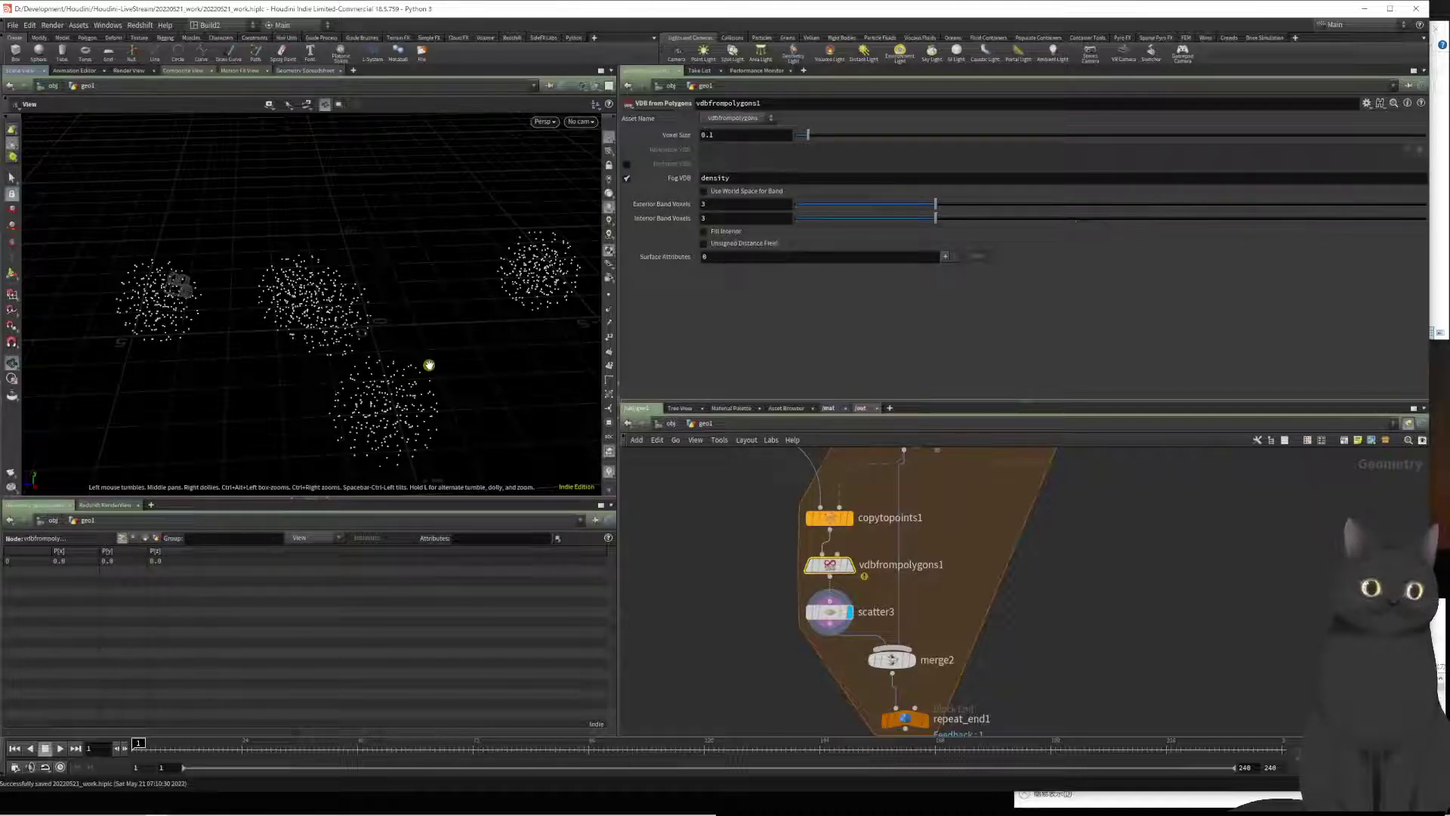
pyautogui.moveTo(401, 366)
pyautogui.mouseDown()
pyautogui.moveTo(421, 375)
pyautogui.moveTo(455, 332)
pyautogui.moveTo(423, 356)
pyautogui.moveTo(400, 348)
pyautogui.mouseUp()
pyautogui.scroll(-2, 671, 554)
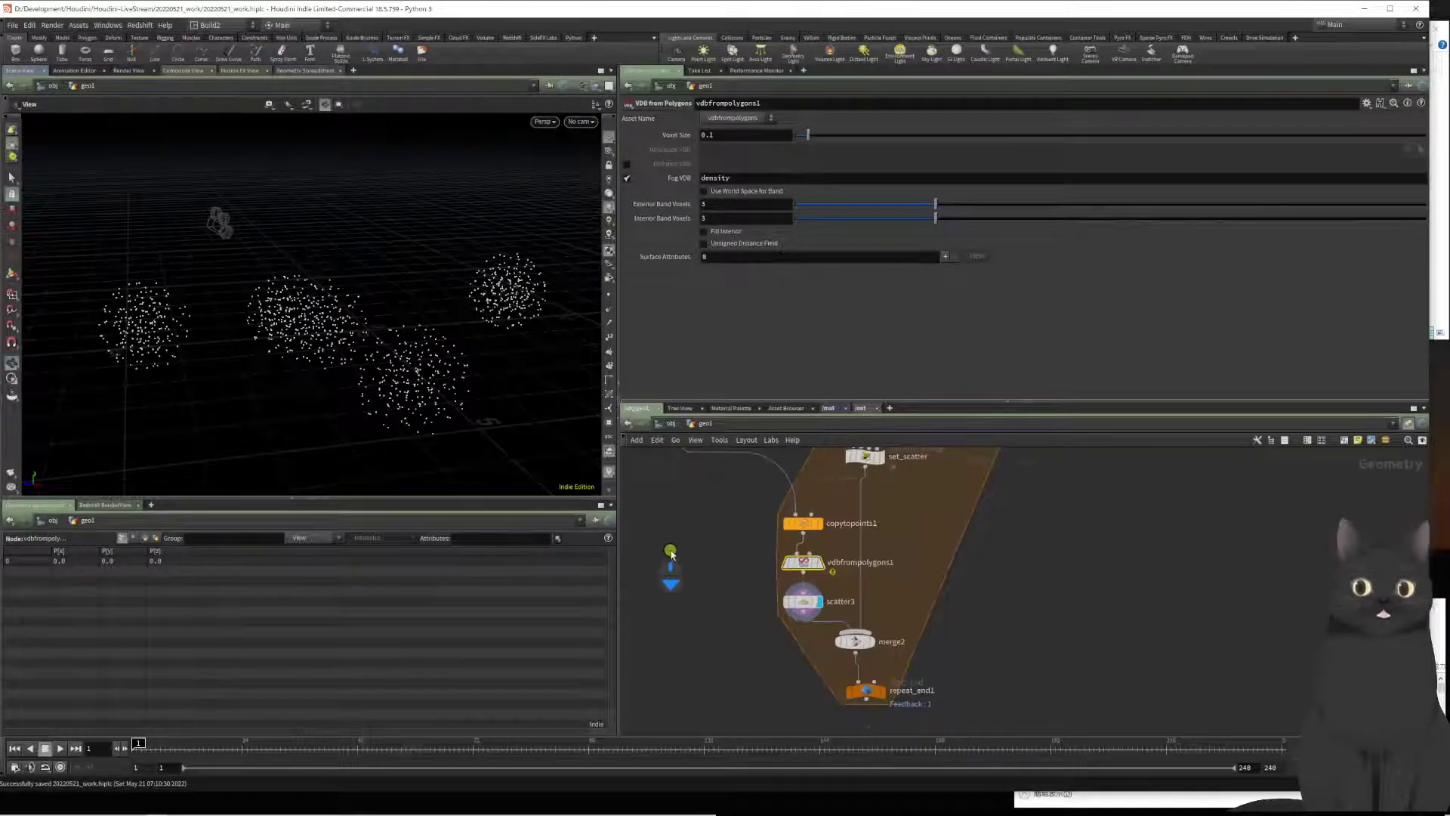
pyautogui.moveTo(670, 555); pyautogui.dragTo(680, 509, button='middle')
pyautogui.moveTo(365, 366)
pyautogui.mouseDown()
pyautogui.moveTo(371, 395)
pyautogui.moveTo(365, 373)
pyautogui.mouseUp()
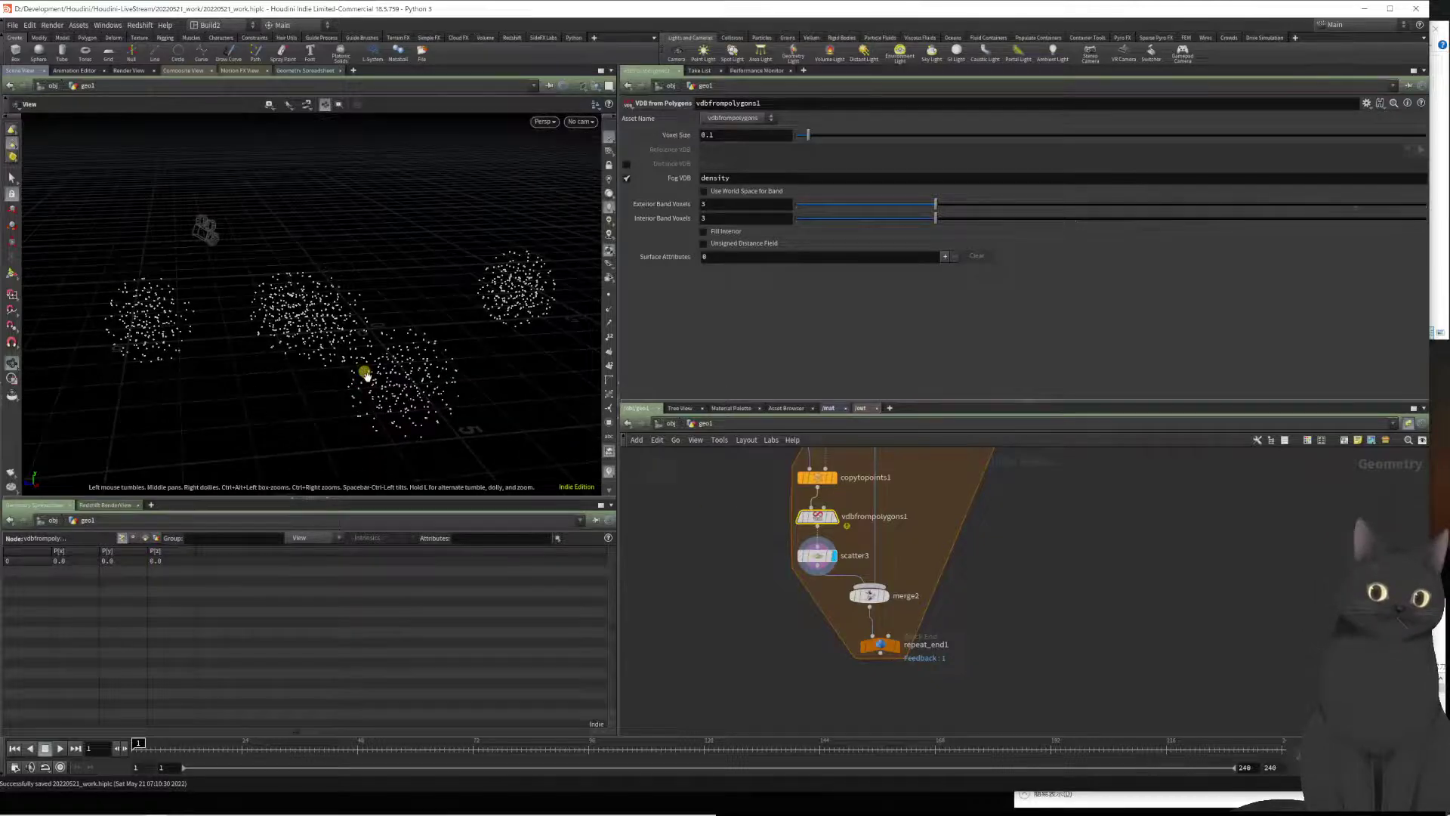
pyautogui.click(833, 518)
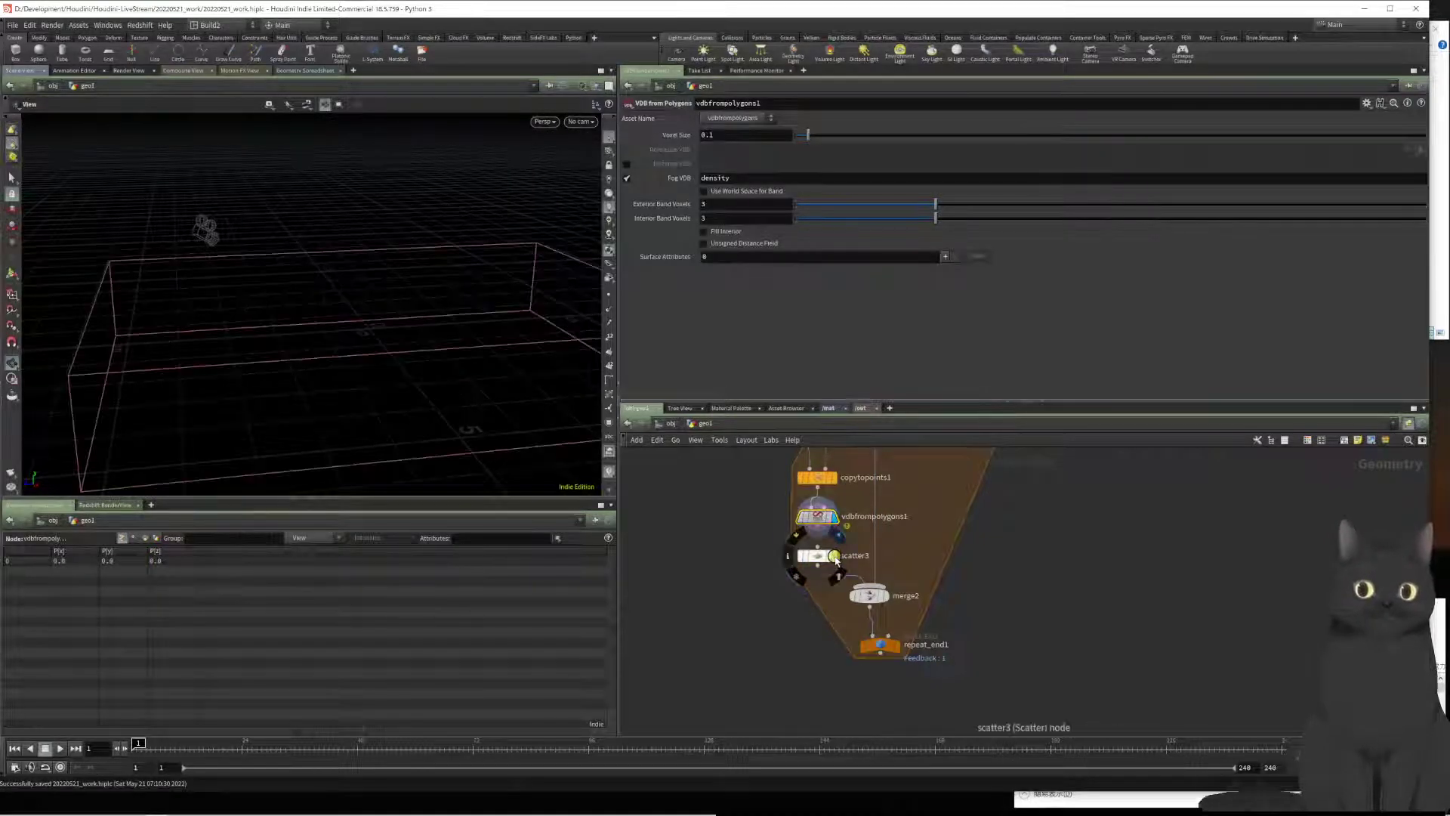
pyautogui.click(833, 556)
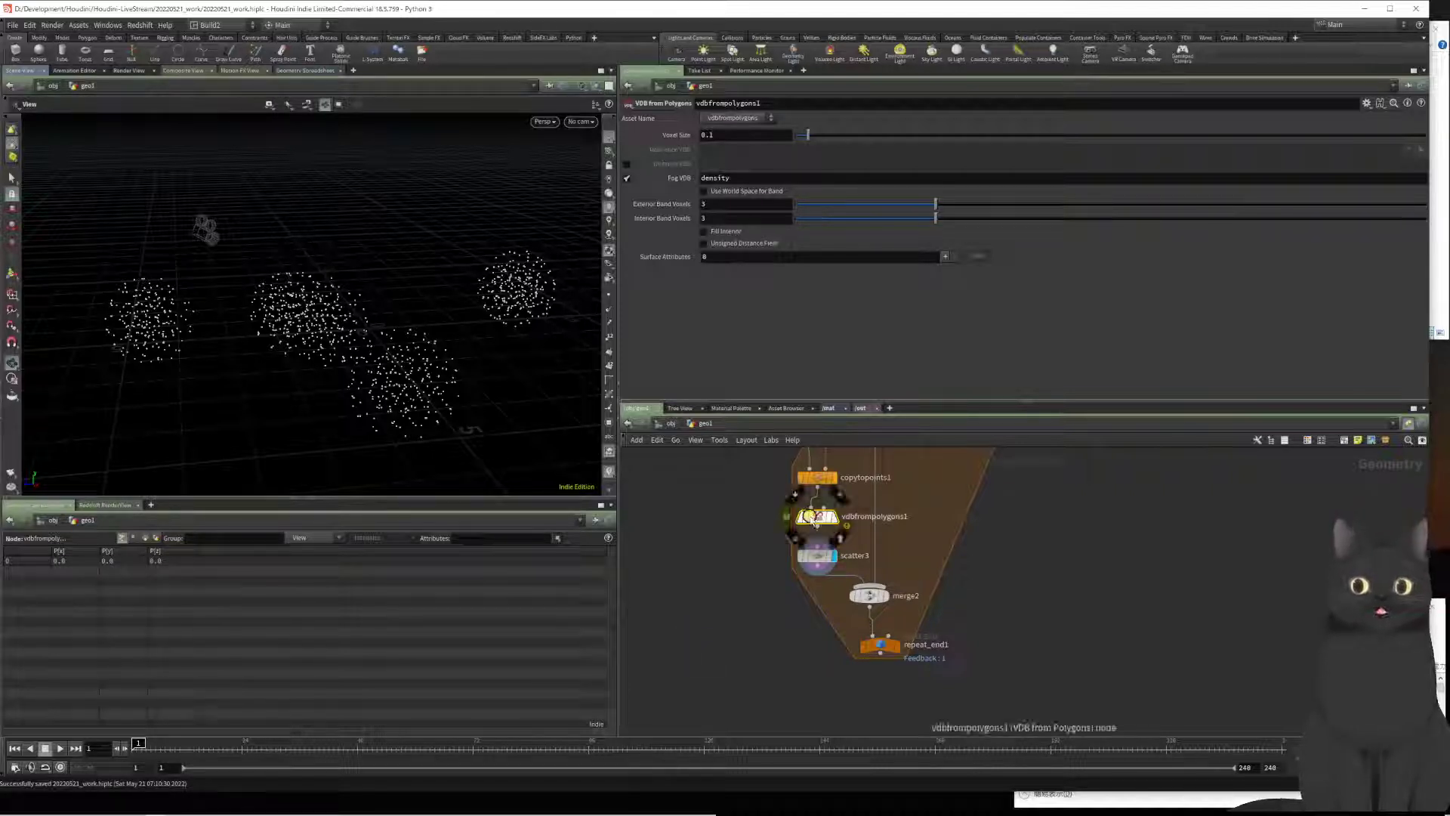
# Step: Pull vdbfrompolygons1 out of the chain, then insert and display a Point Jitter node between scatter3 and merge2
pyautogui.moveTo(822, 519); pyautogui.dragTo(731, 527)
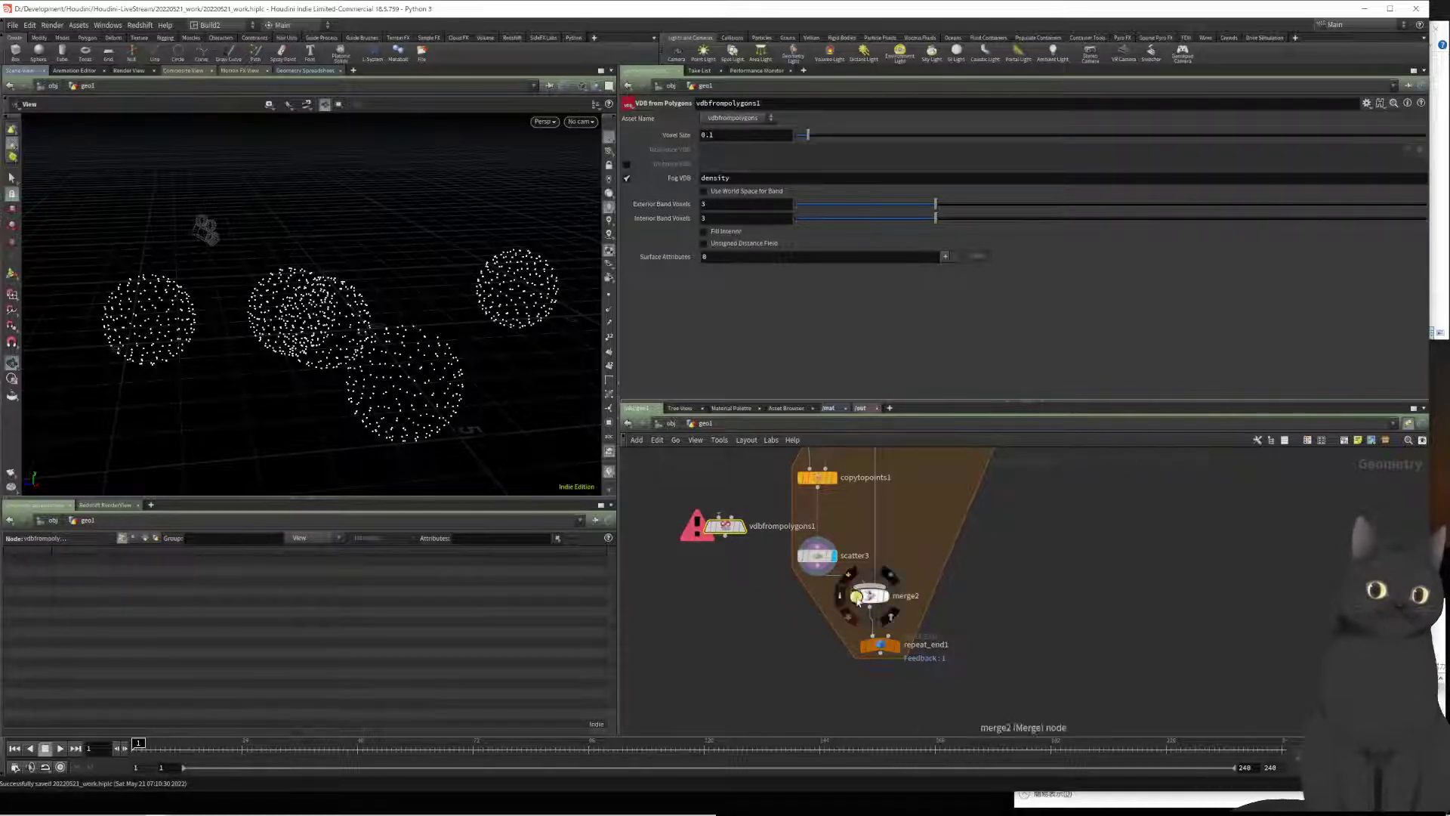
pyautogui.click(817, 566)
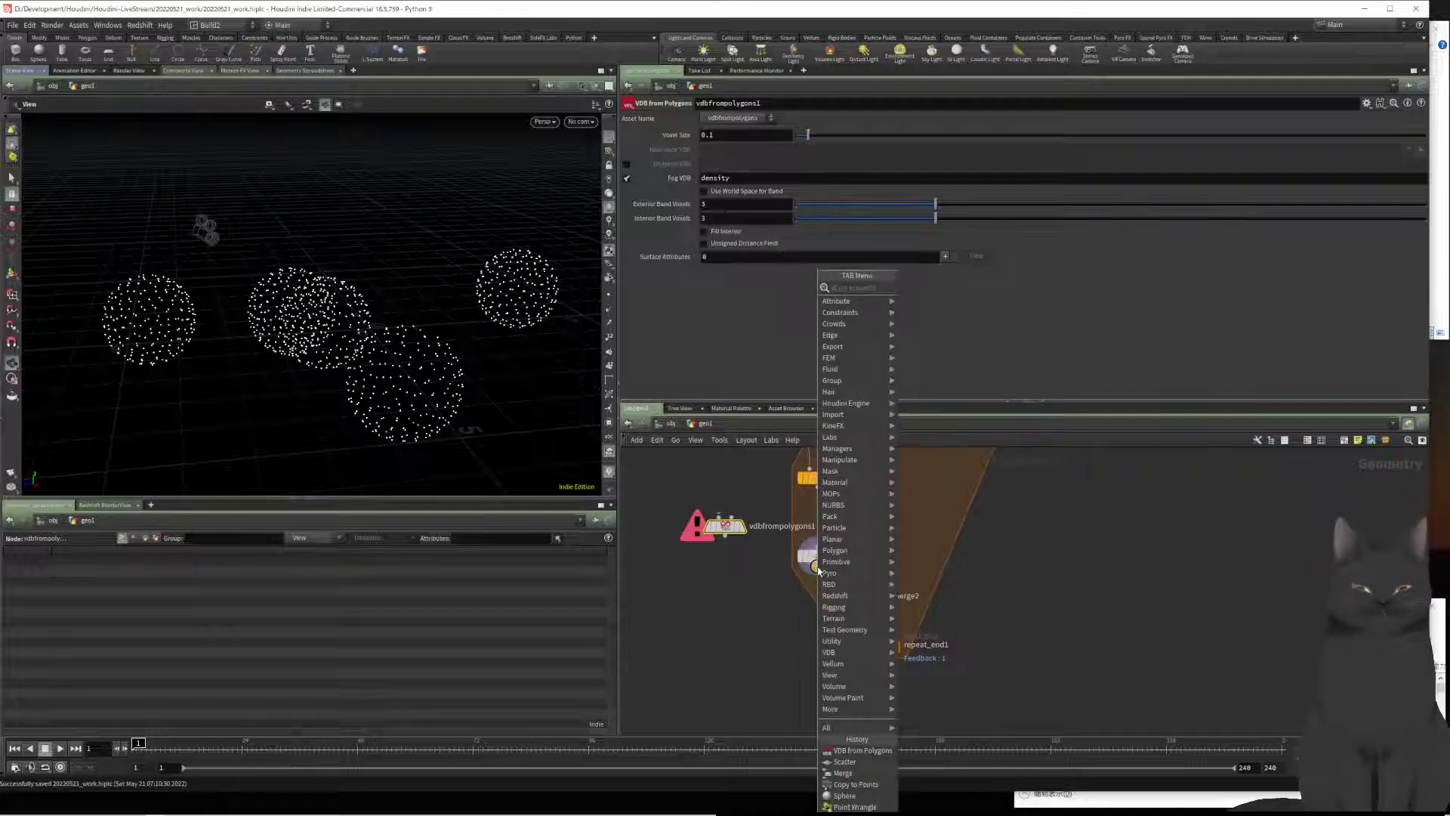
pyautogui.write('pointji')
pyautogui.press('Return')
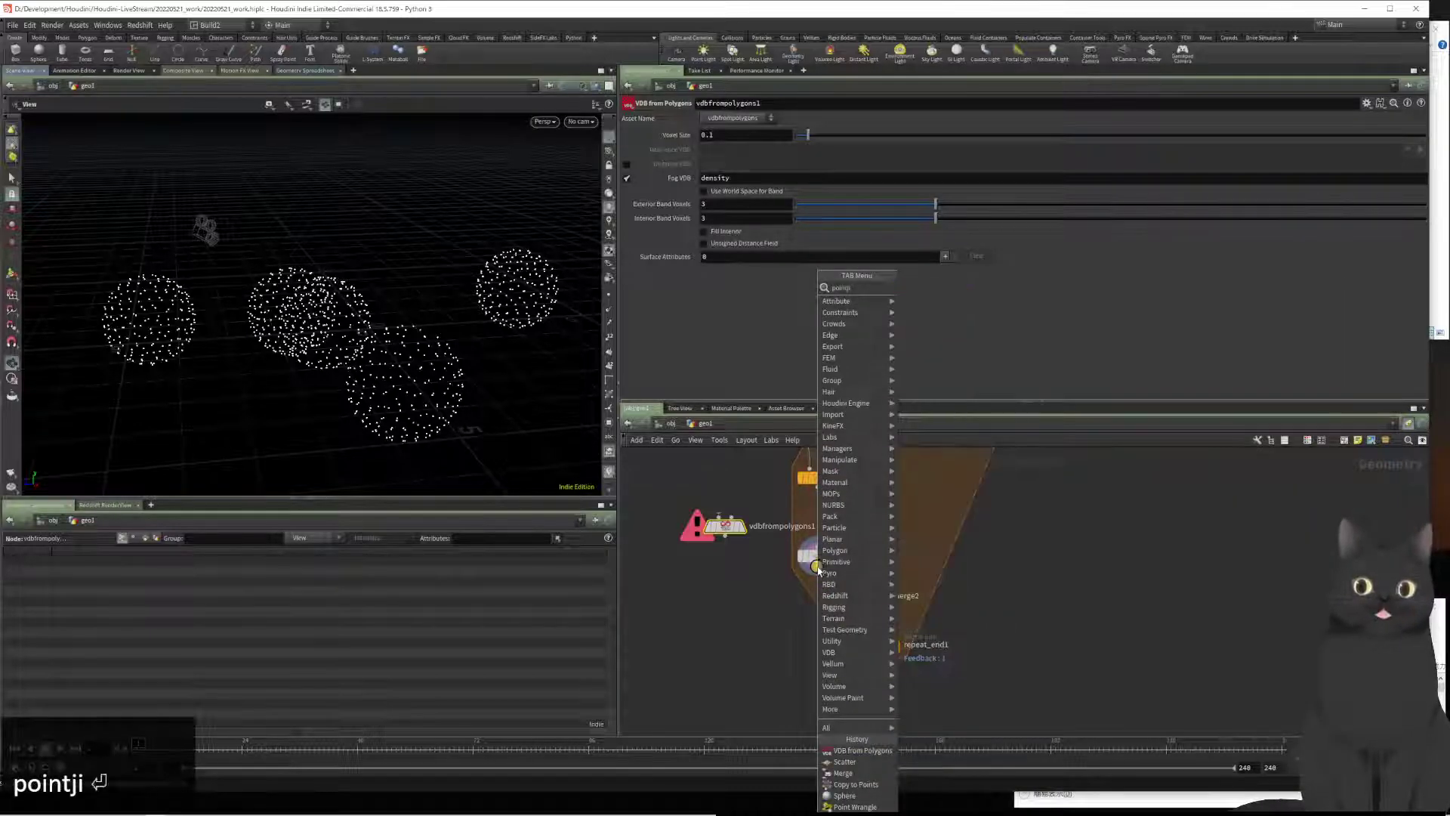
pyautogui.press('Return')
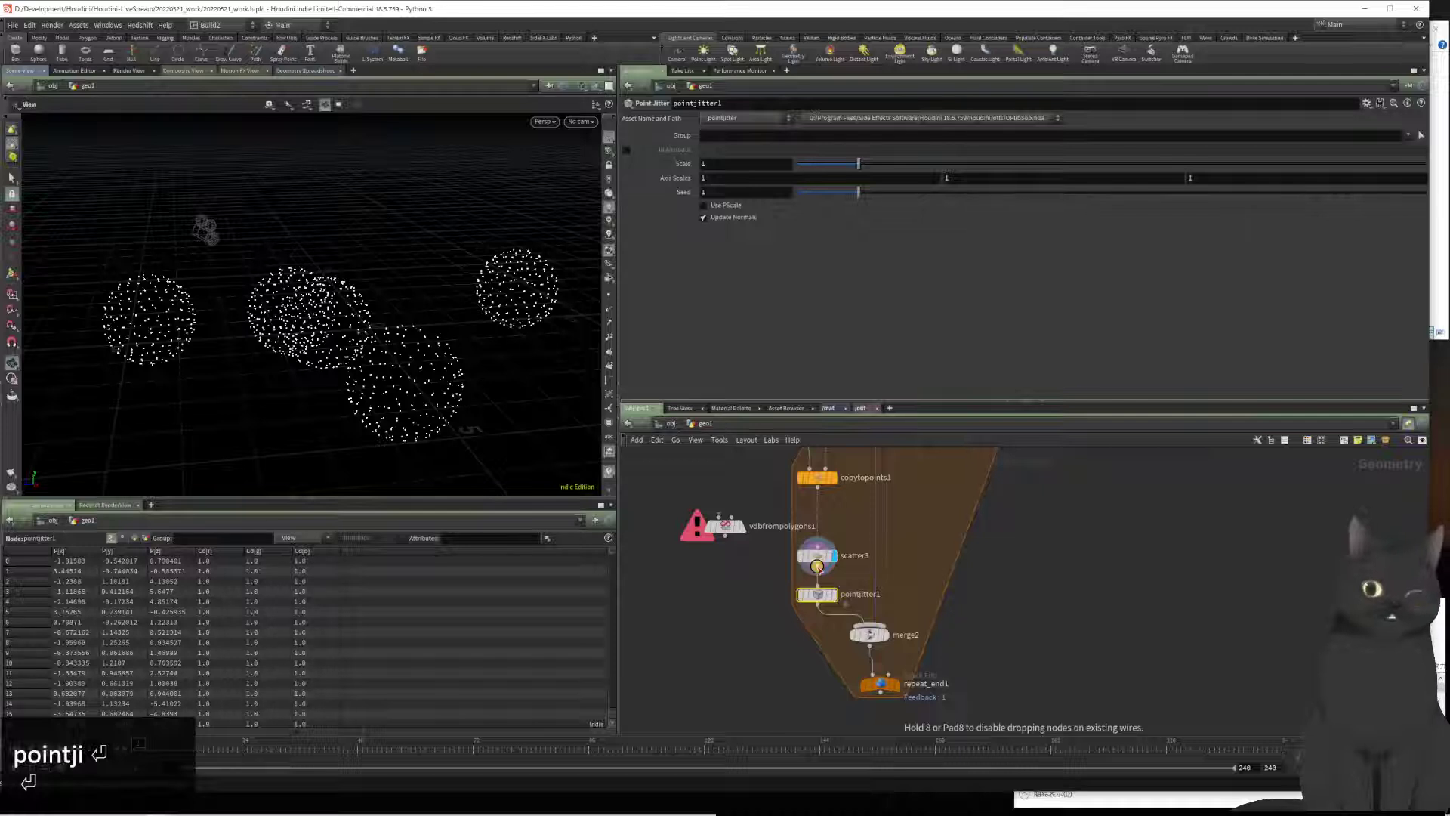
pyautogui.press('r')
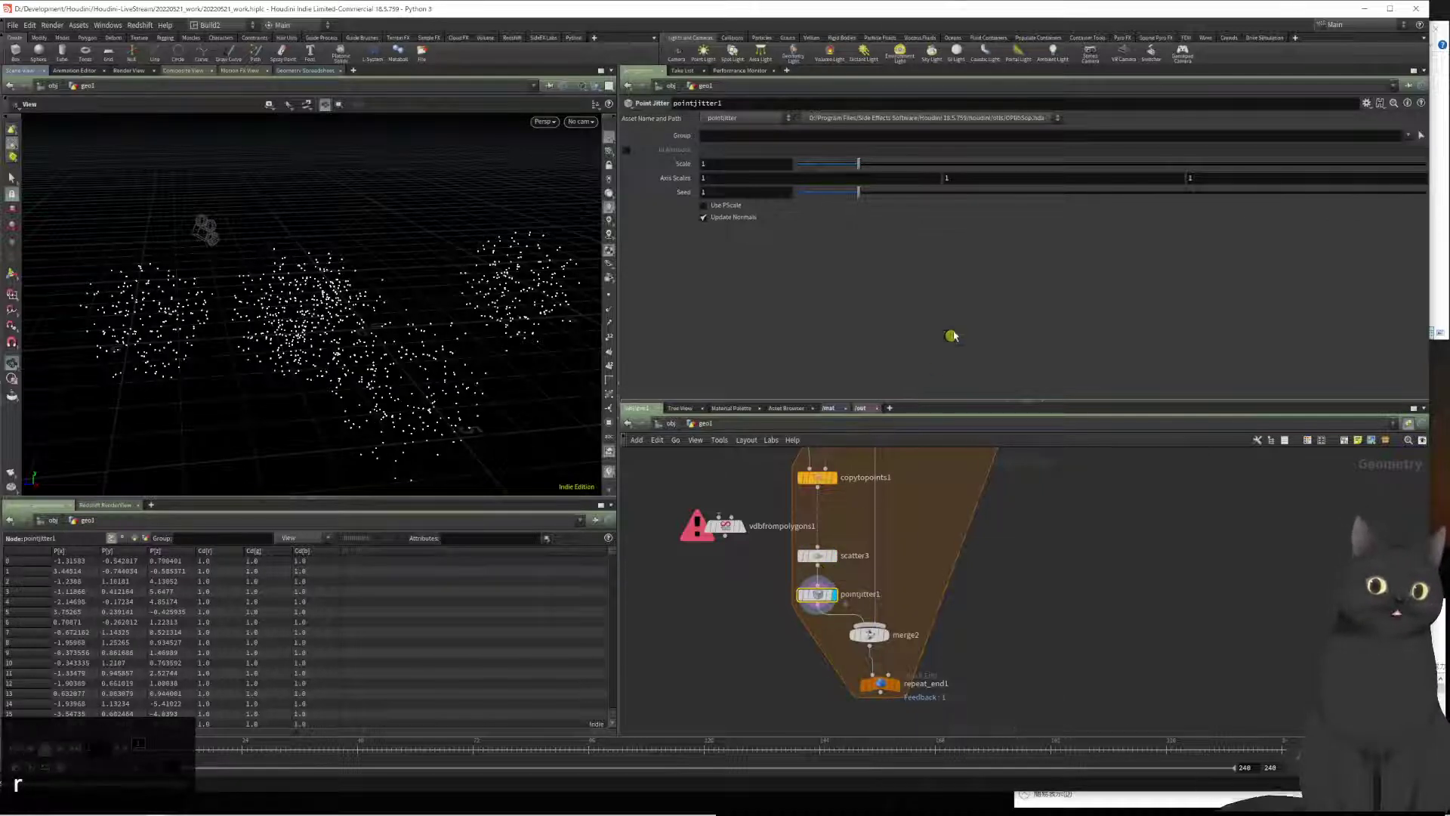
# Step: Set pointjitter1's scale to 0 and move the sphere1 node closer to copytopoints1
pyautogui.moveTo(851, 164); pyautogui.dragTo(732, 162)
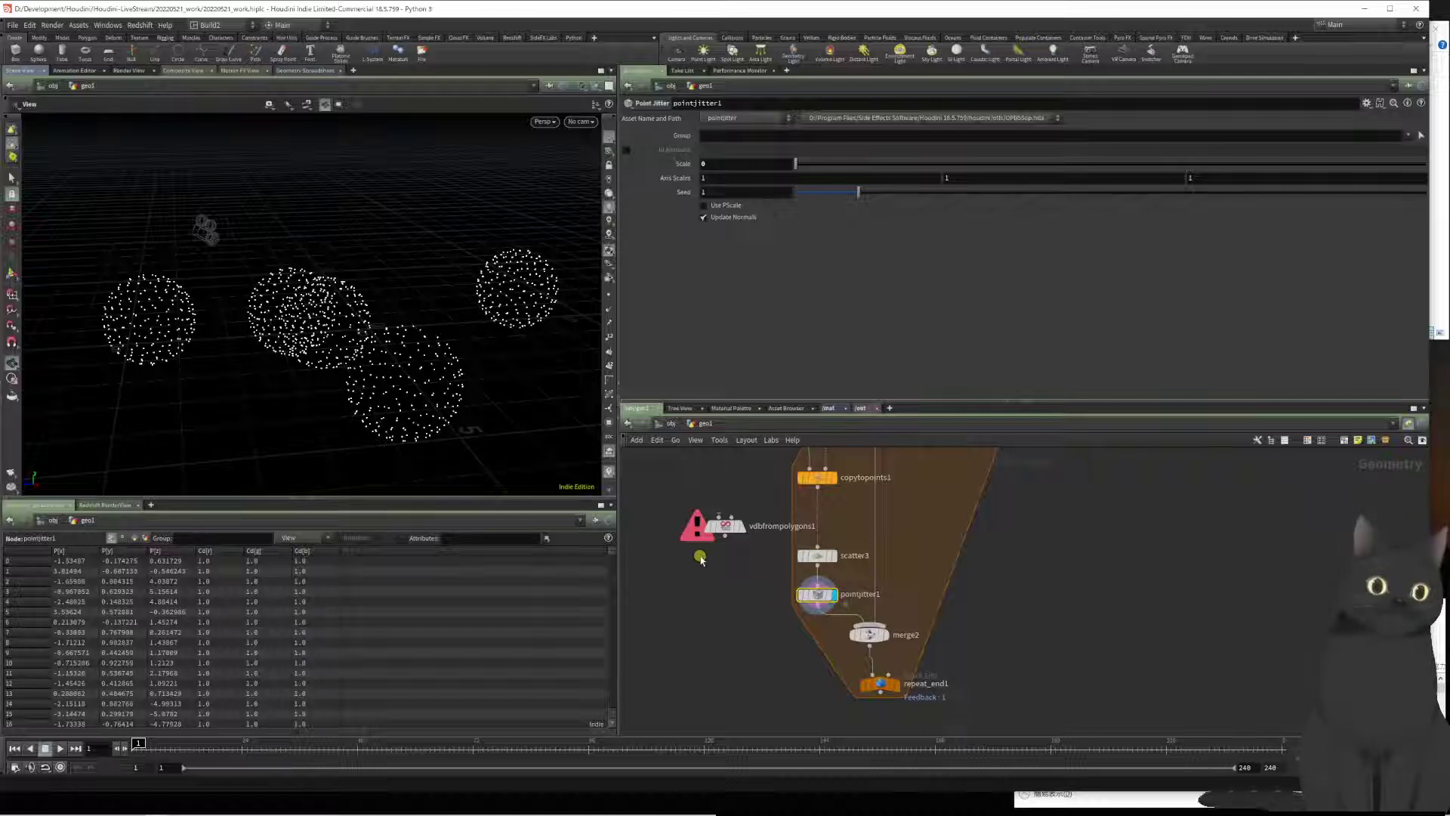
pyautogui.scroll(-1, 706, 571)
pyautogui.scroll(-2, 710, 559)
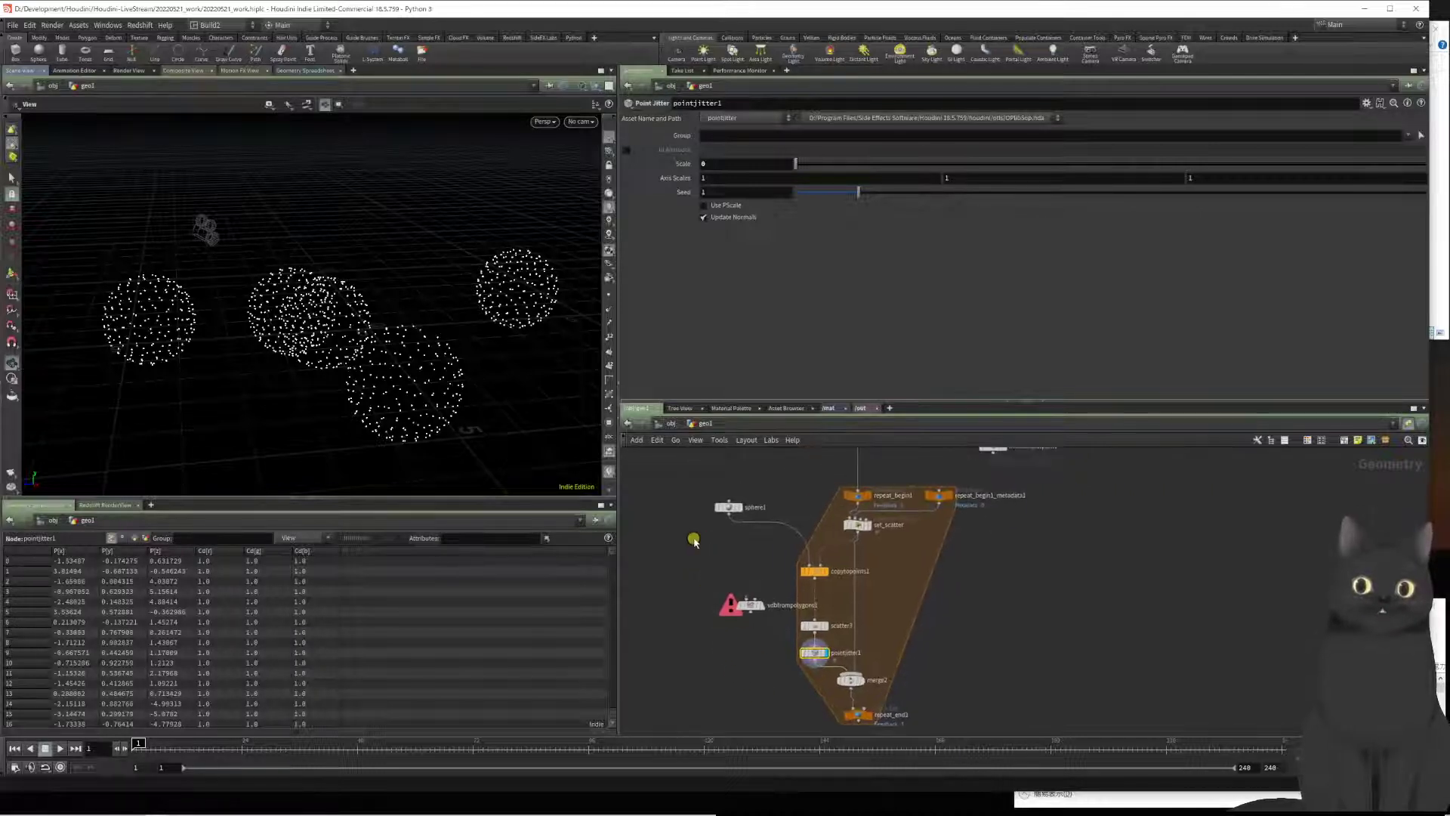
pyautogui.click(734, 516)
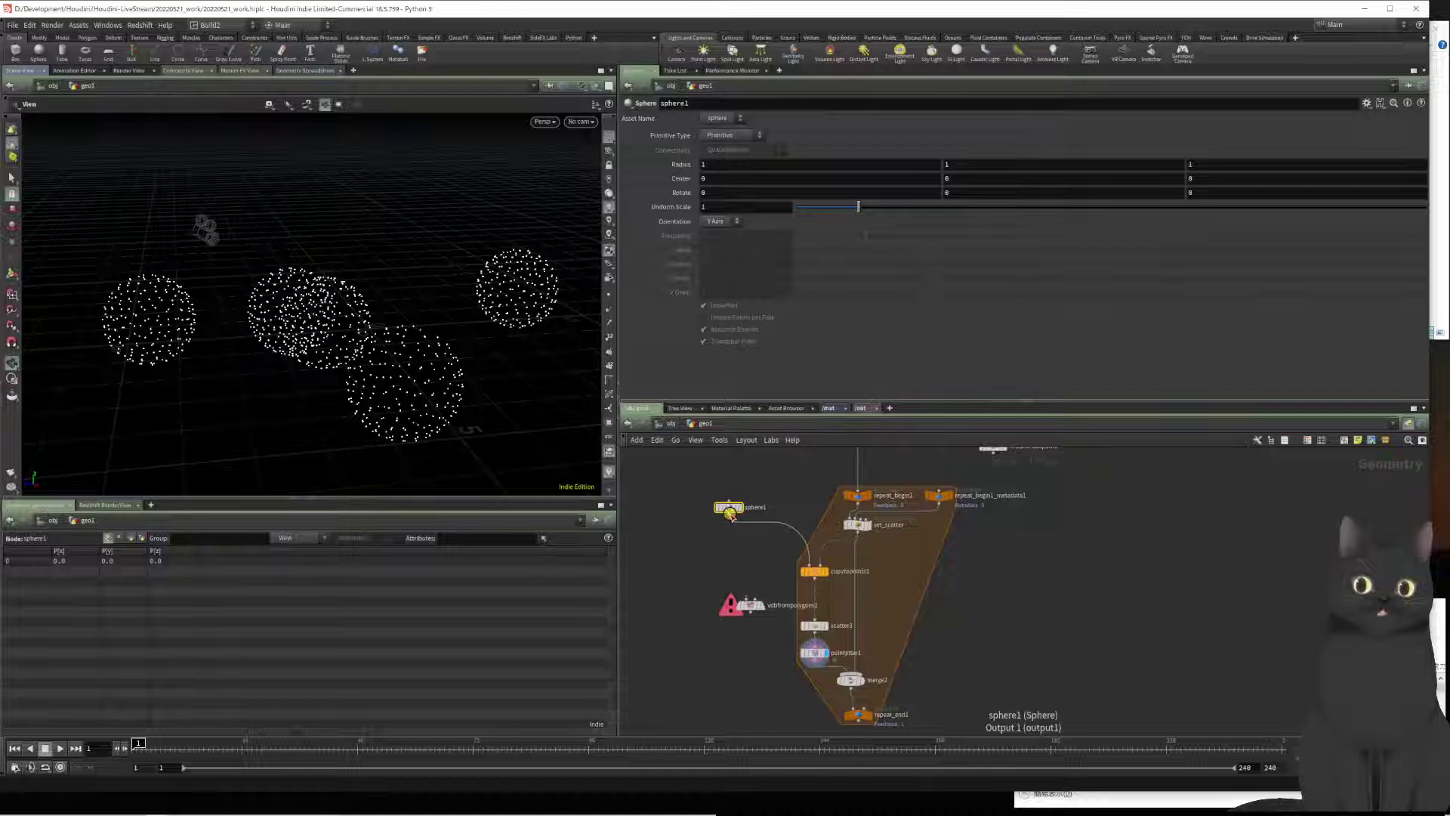
pyautogui.click(730, 516)
pyautogui.press('Escape')
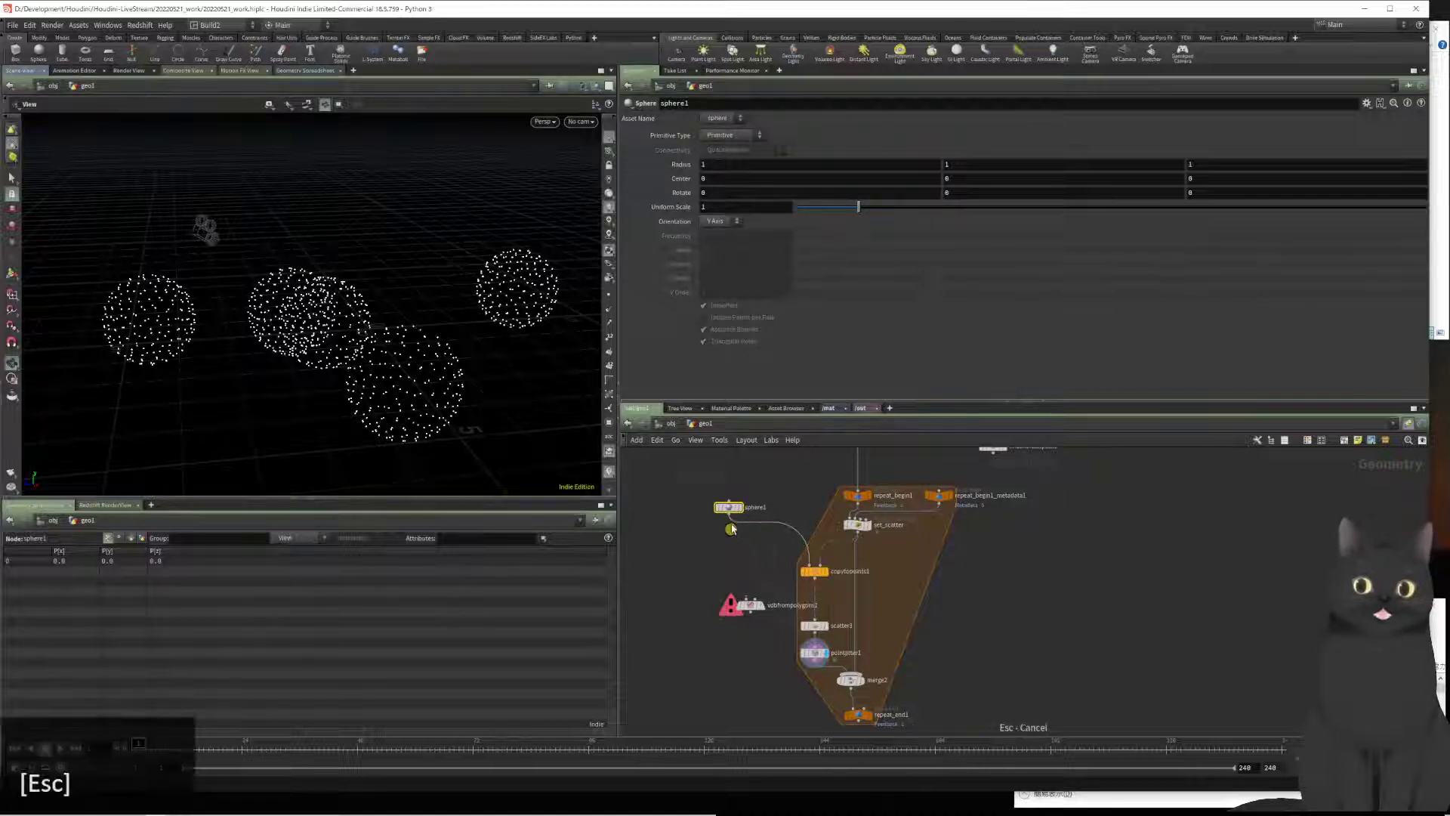
pyautogui.moveTo(728, 508); pyautogui.dragTo(765, 530)
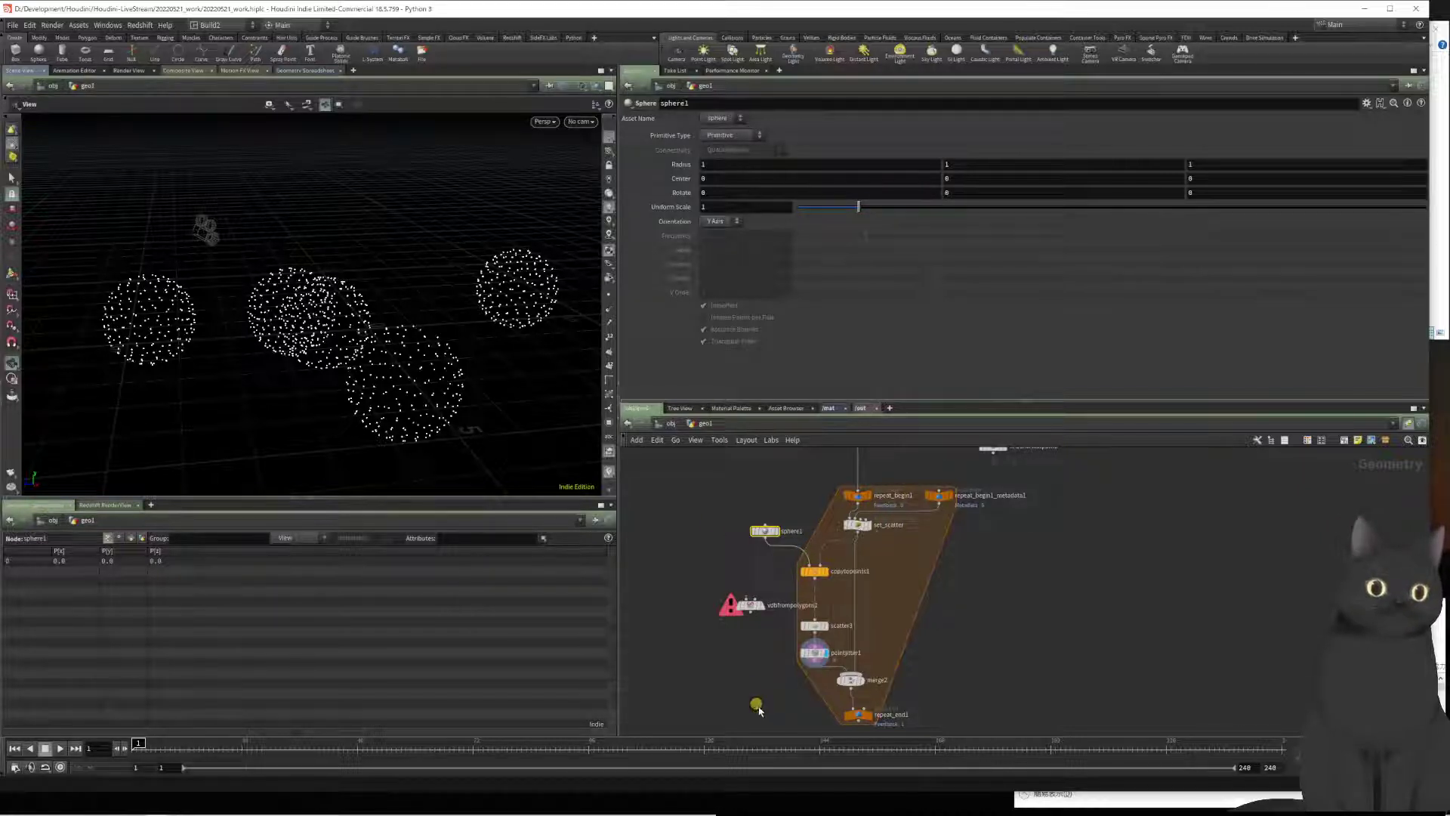
pyautogui.click(821, 653)
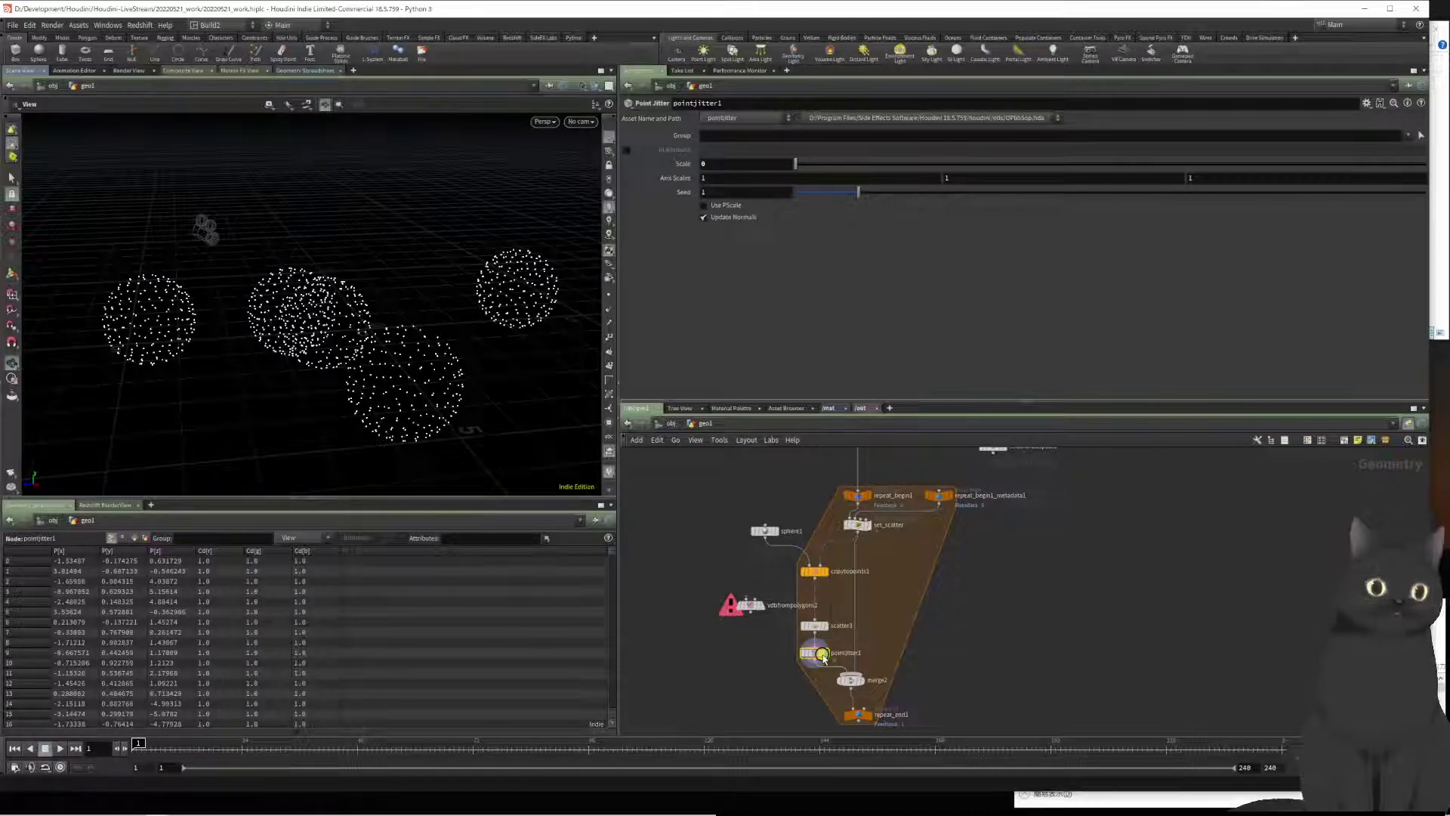
pyautogui.click(817, 192)
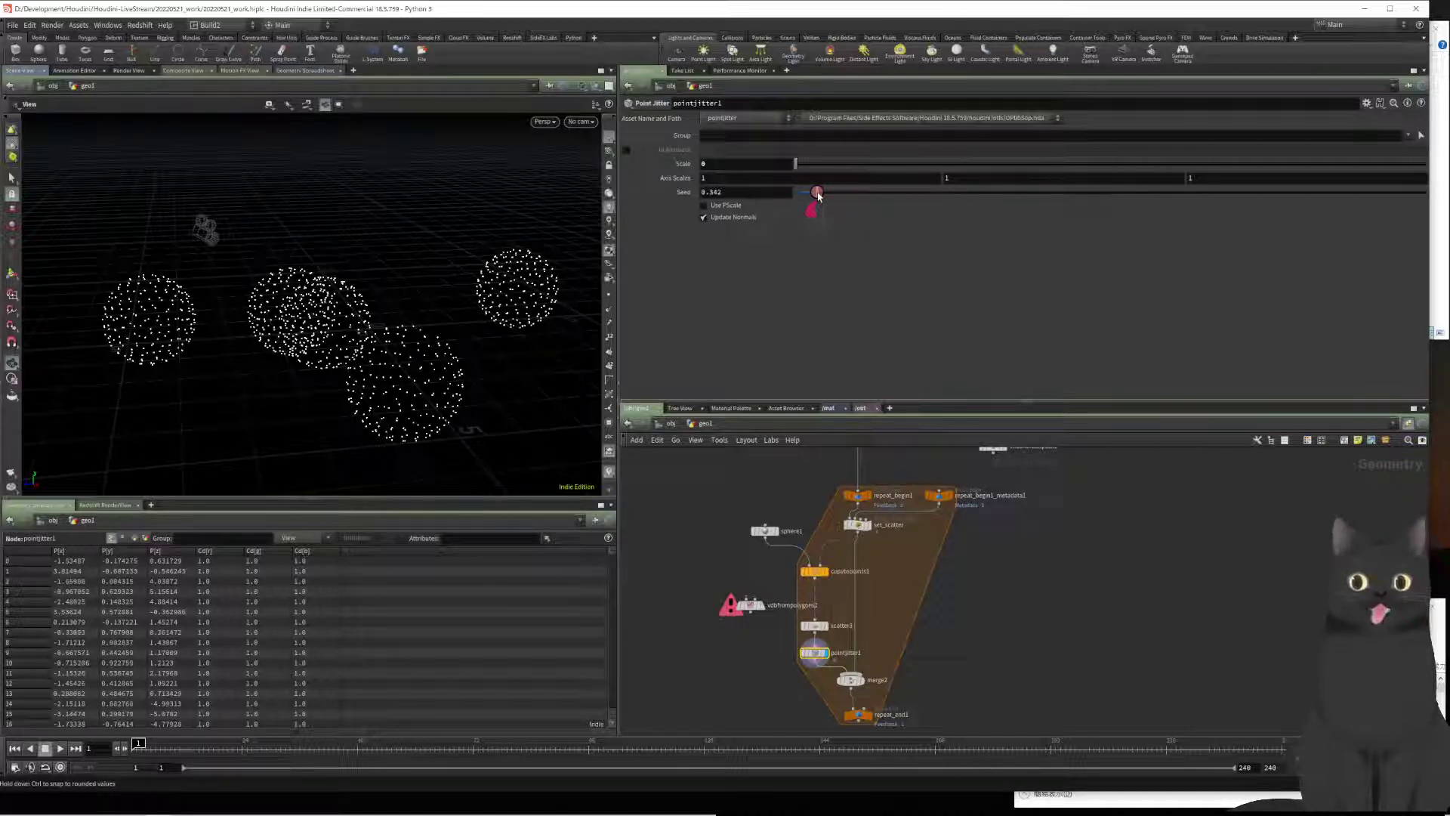
pyautogui.hotkey('ctrl', 'z')
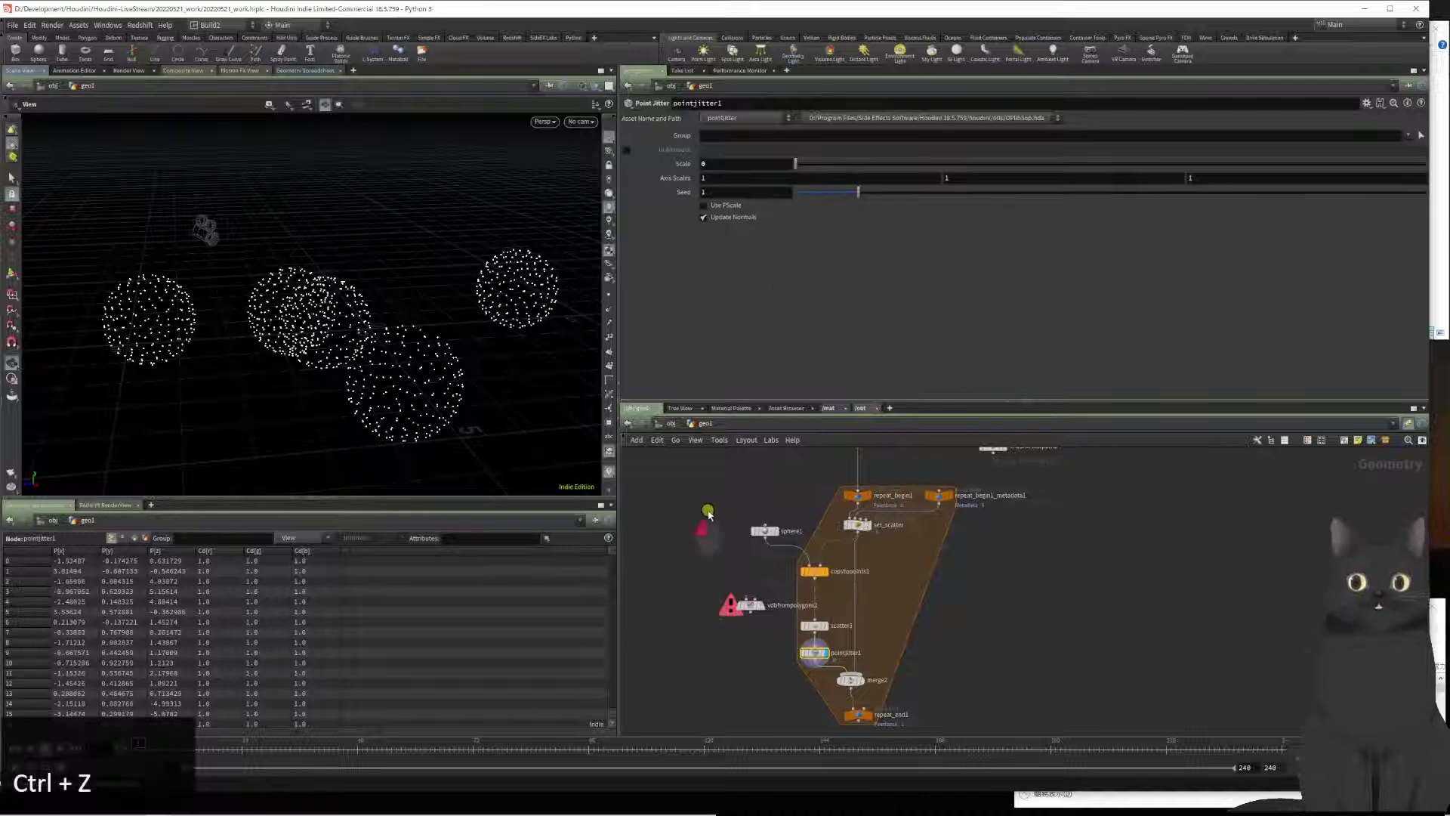
# Step: Set sphere1's uniform scale to 0
pyautogui.moveTo(701, 508); pyautogui.dragTo(786, 553)
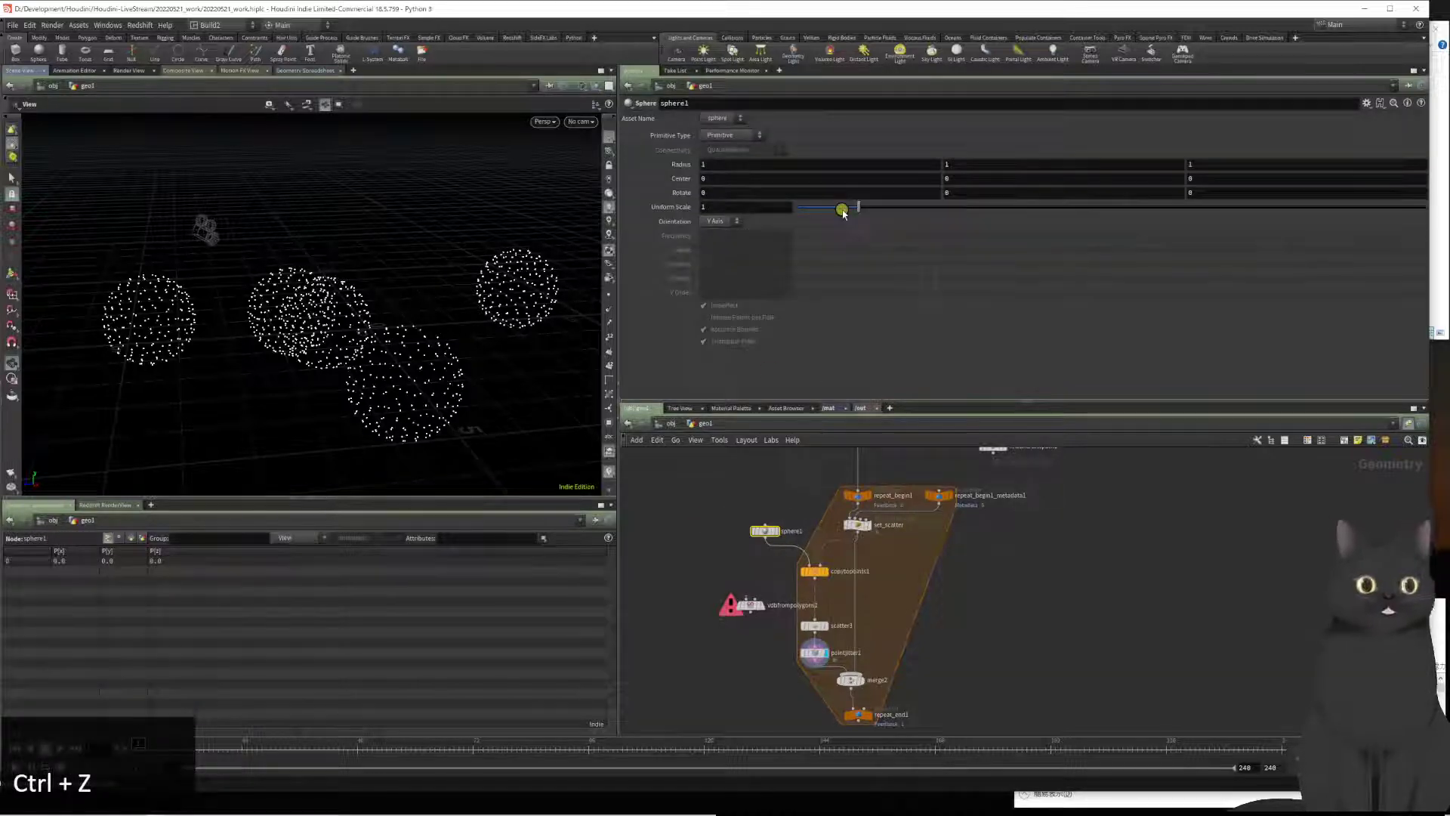
pyautogui.moveTo(842, 211); pyautogui.dragTo(764, 219)
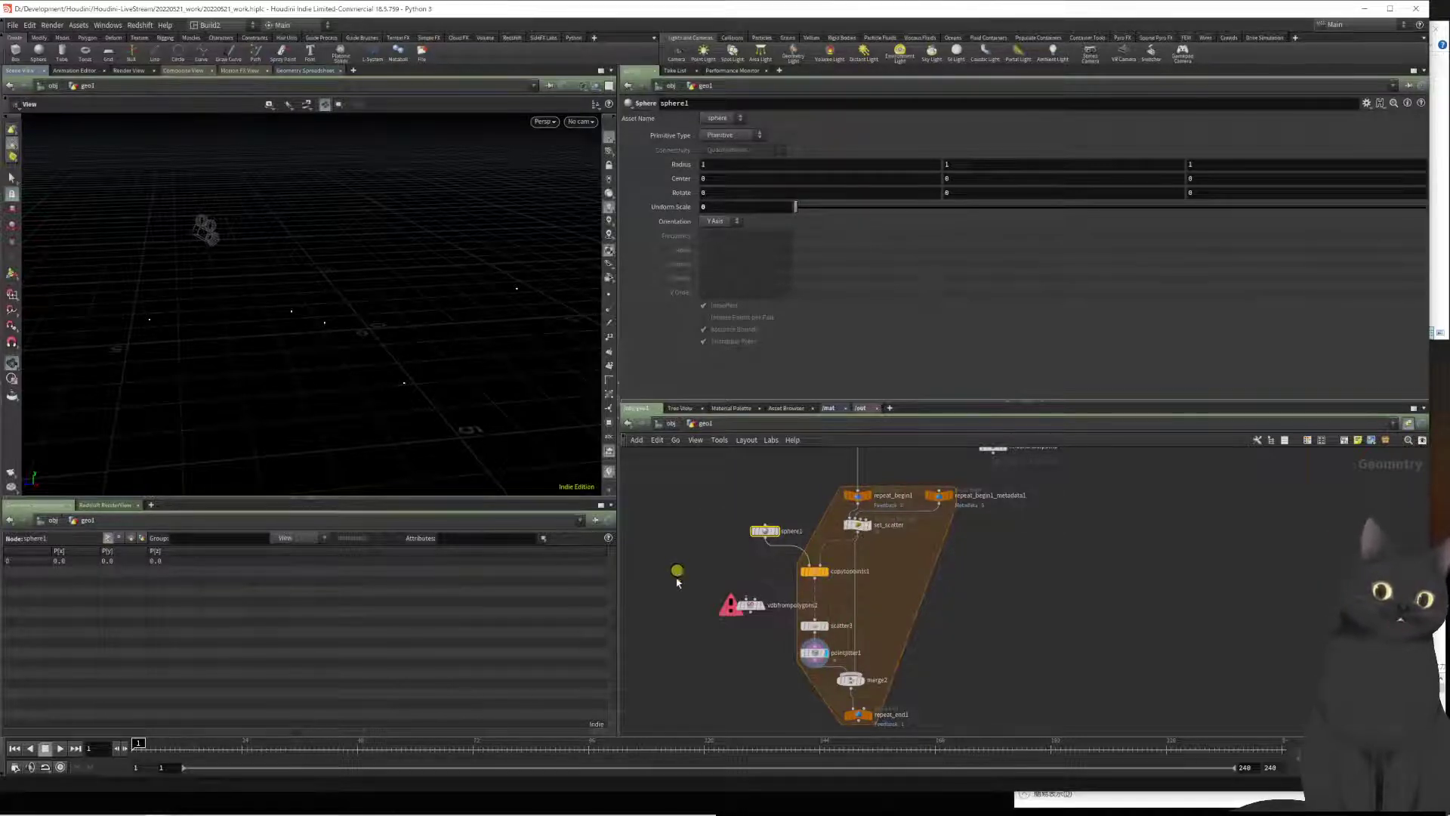
# Step: Try several jitter strengths on pointjitter1 while viewing the point clusters, and set its scale to 1.5
pyautogui.moveTo(764, 669); pyautogui.dragTo(814, 654)
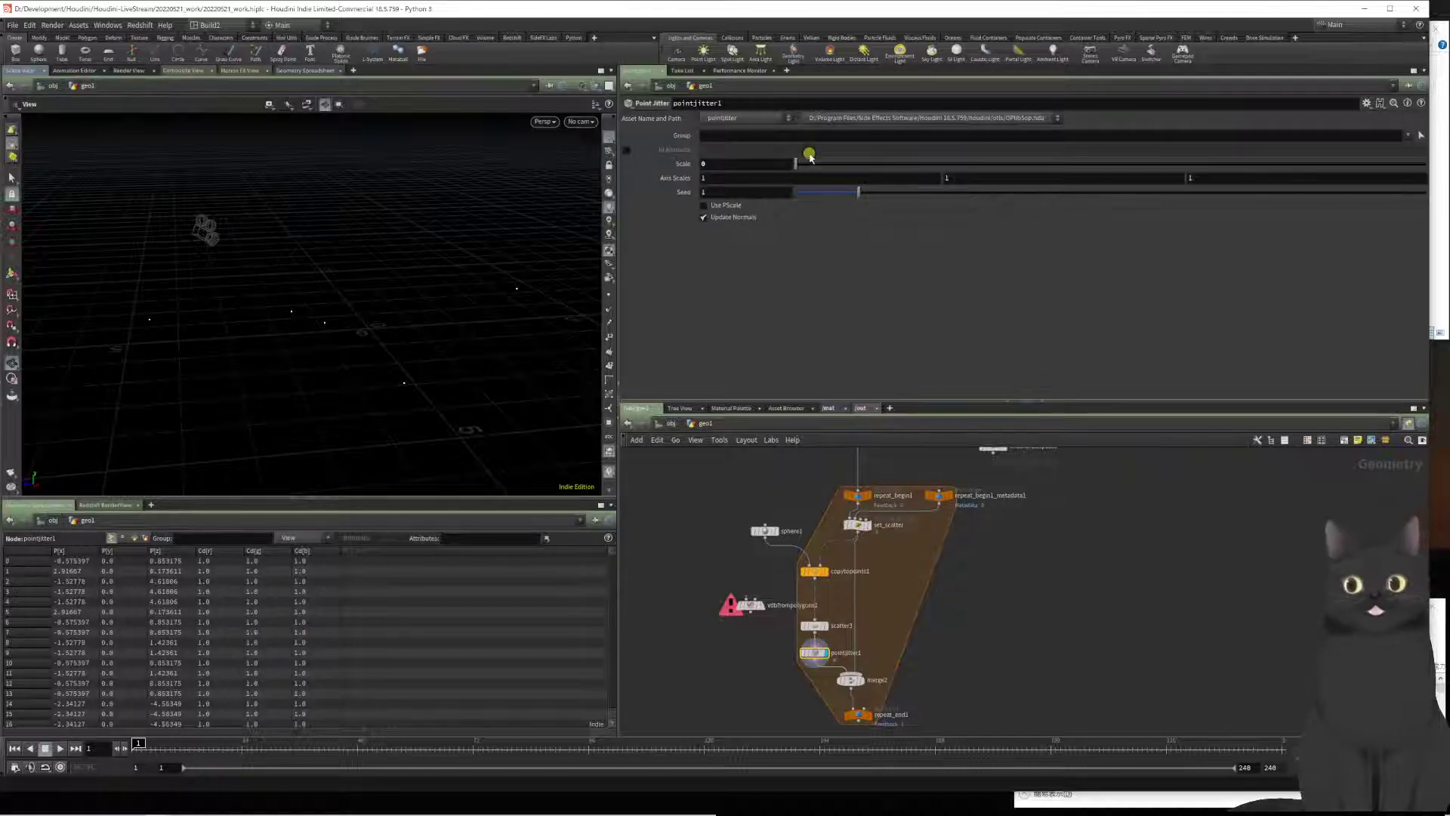
pyautogui.moveTo(810, 157); pyautogui.dragTo(845, 166)
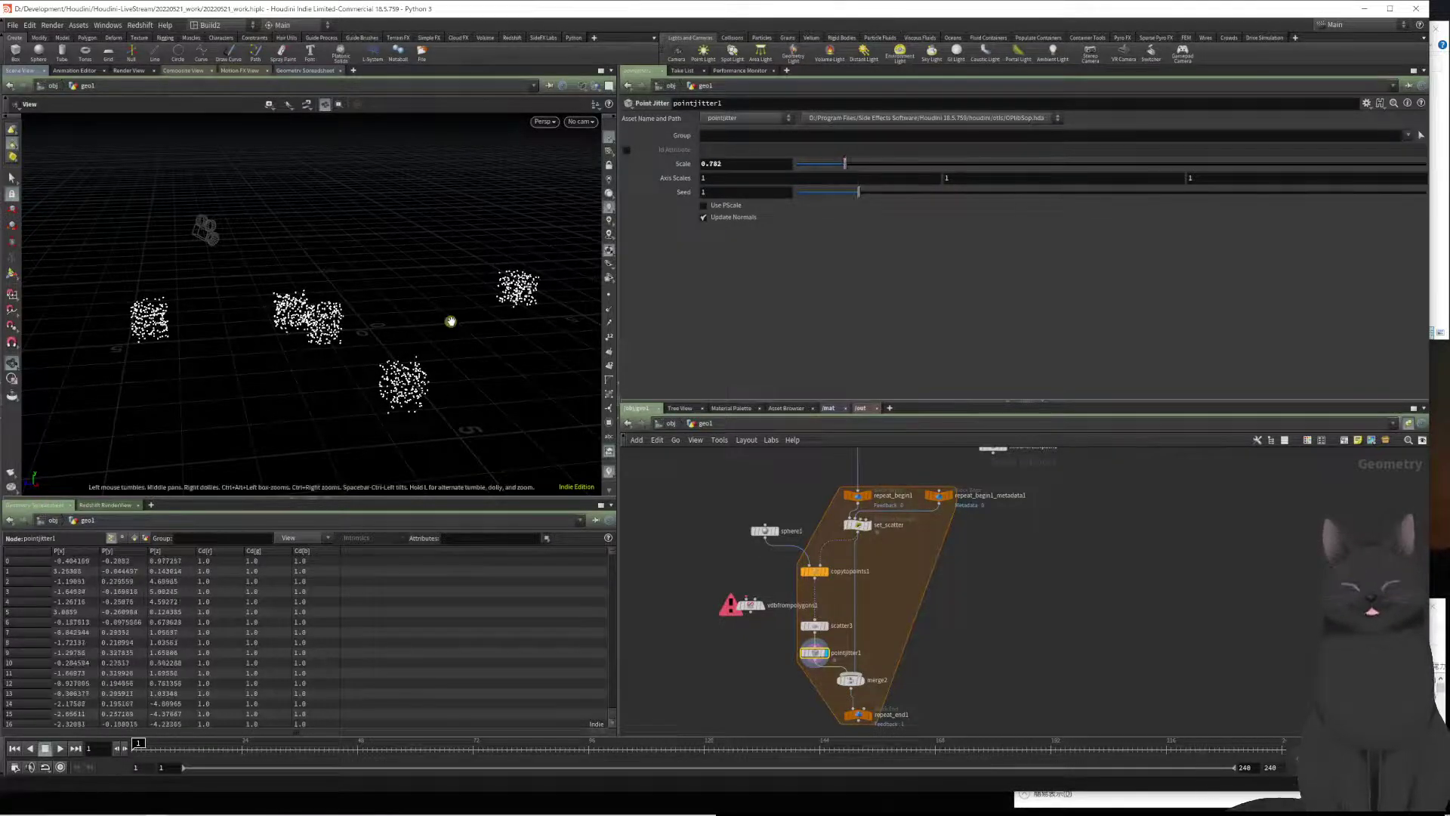
pyautogui.moveTo(451, 322)
pyautogui.mouseDown()
pyautogui.moveTo(559, 301)
pyautogui.moveTo(491, 335)
pyautogui.moveTo(477, 321)
pyautogui.mouseUp()
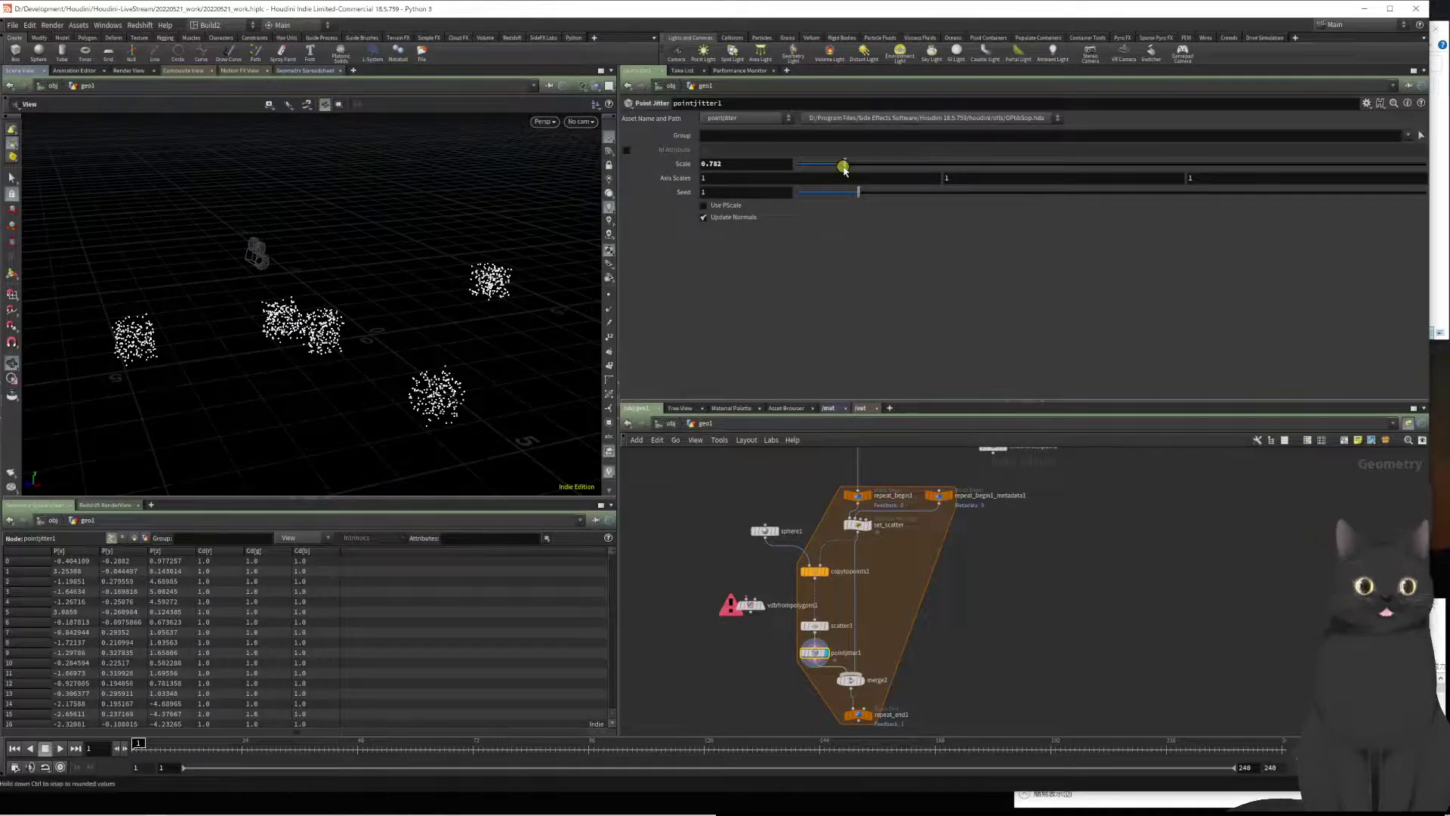
pyautogui.moveTo(844, 168)
pyautogui.mouseDown()
pyautogui.moveTo(980, 163)
pyautogui.moveTo(828, 161)
pyautogui.moveTo(987, 153)
pyautogui.moveTo(867, 164)
pyautogui.mouseUp()
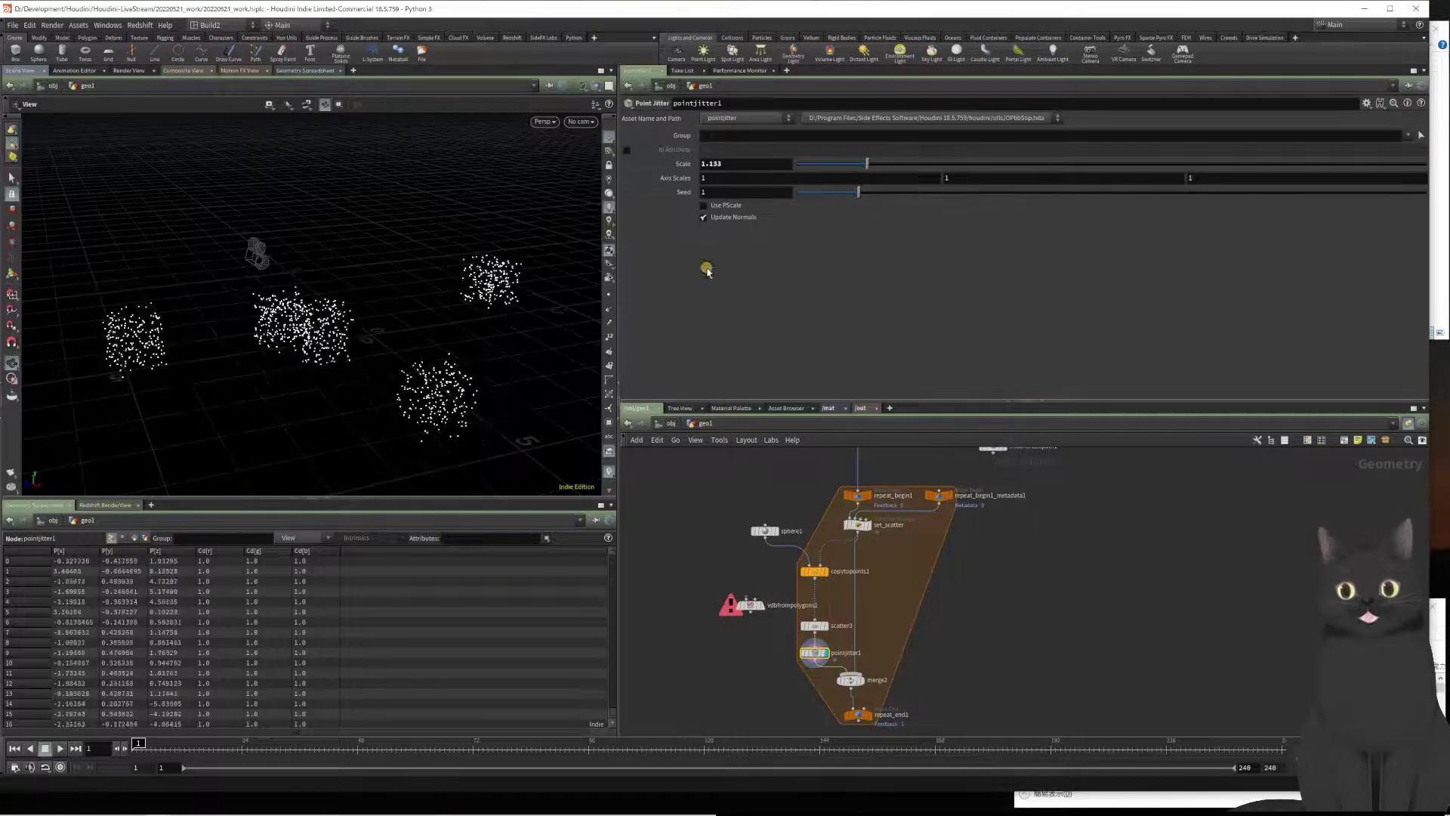
pyautogui.moveTo(589, 314); pyautogui.dragTo(521, 317)
pyautogui.moveTo(882, 163); pyautogui.dragTo(904, 164)
pyautogui.moveTo(748, 166); pyautogui.dragTo(676, 168)
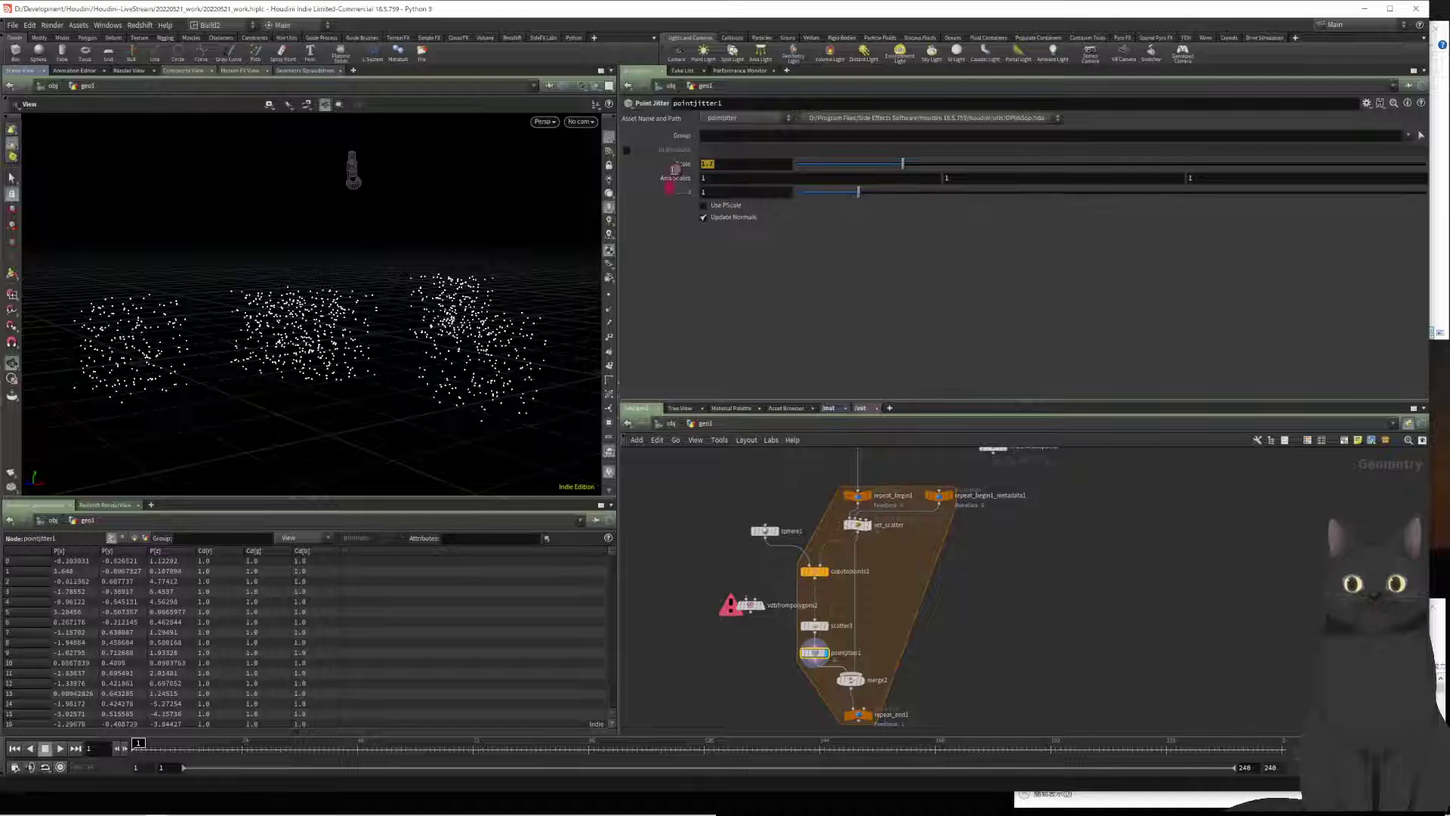
pyautogui.write('1.5')
pyautogui.press('Return')
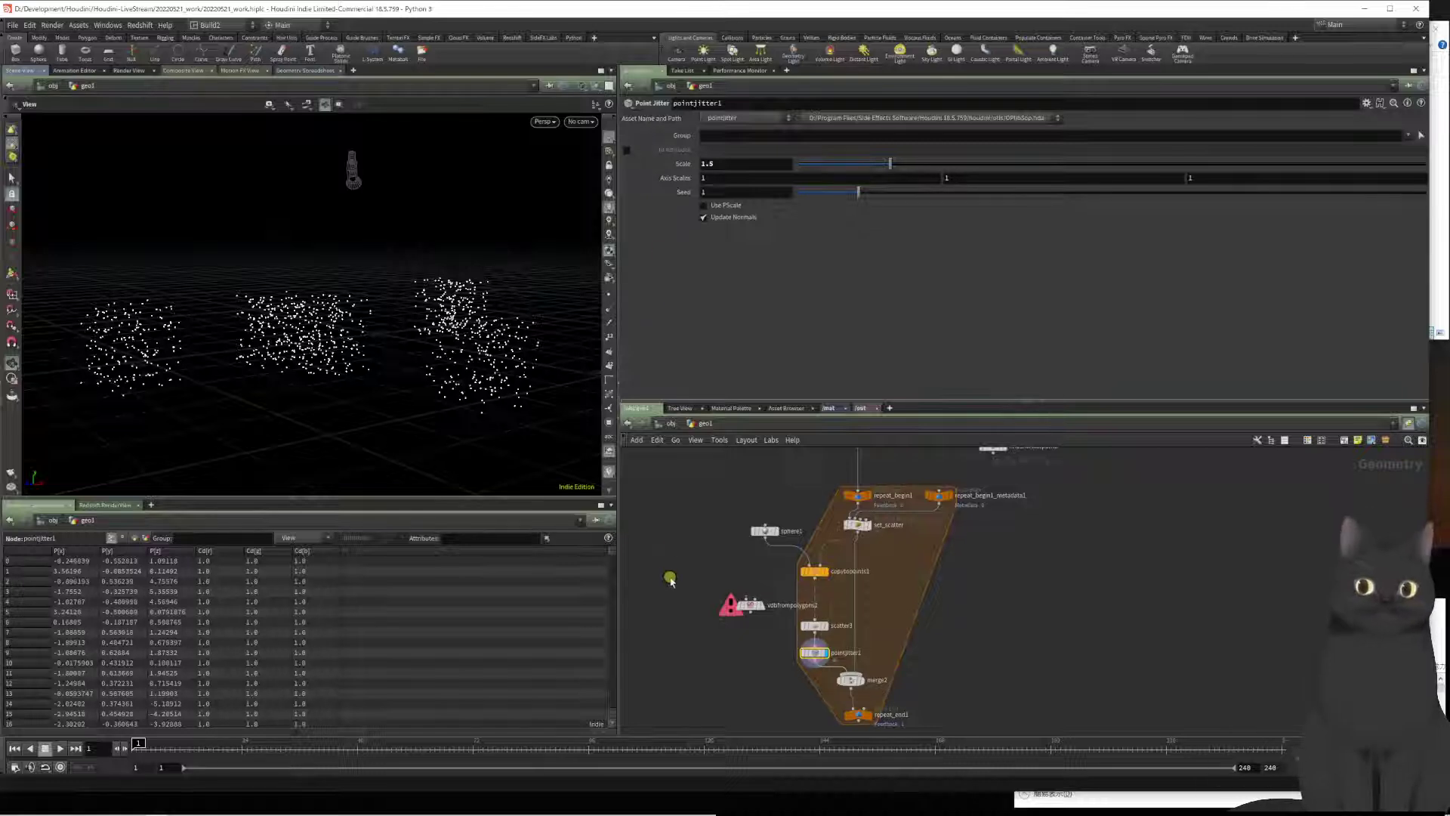
# Step: Pull pointjitter1 out of the chain and insert a Point Wrangle between scatter3 and merge2
pyautogui.moveTo(679, 702); pyautogui.dragTo(696, 612, button='middle')
pyautogui.moveTo(807, 591); pyautogui.dragTo(731, 599)
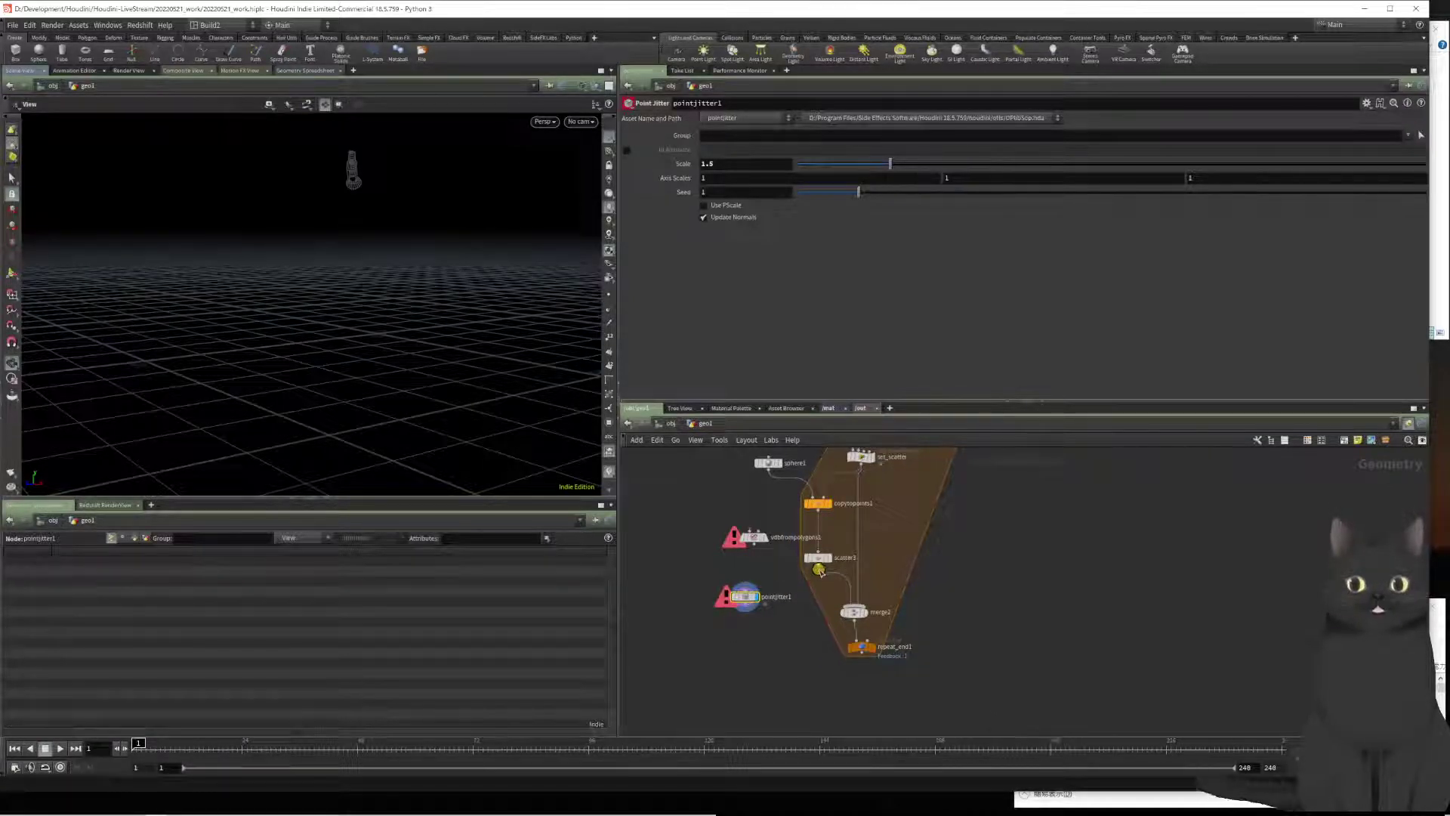
pyautogui.click(818, 567)
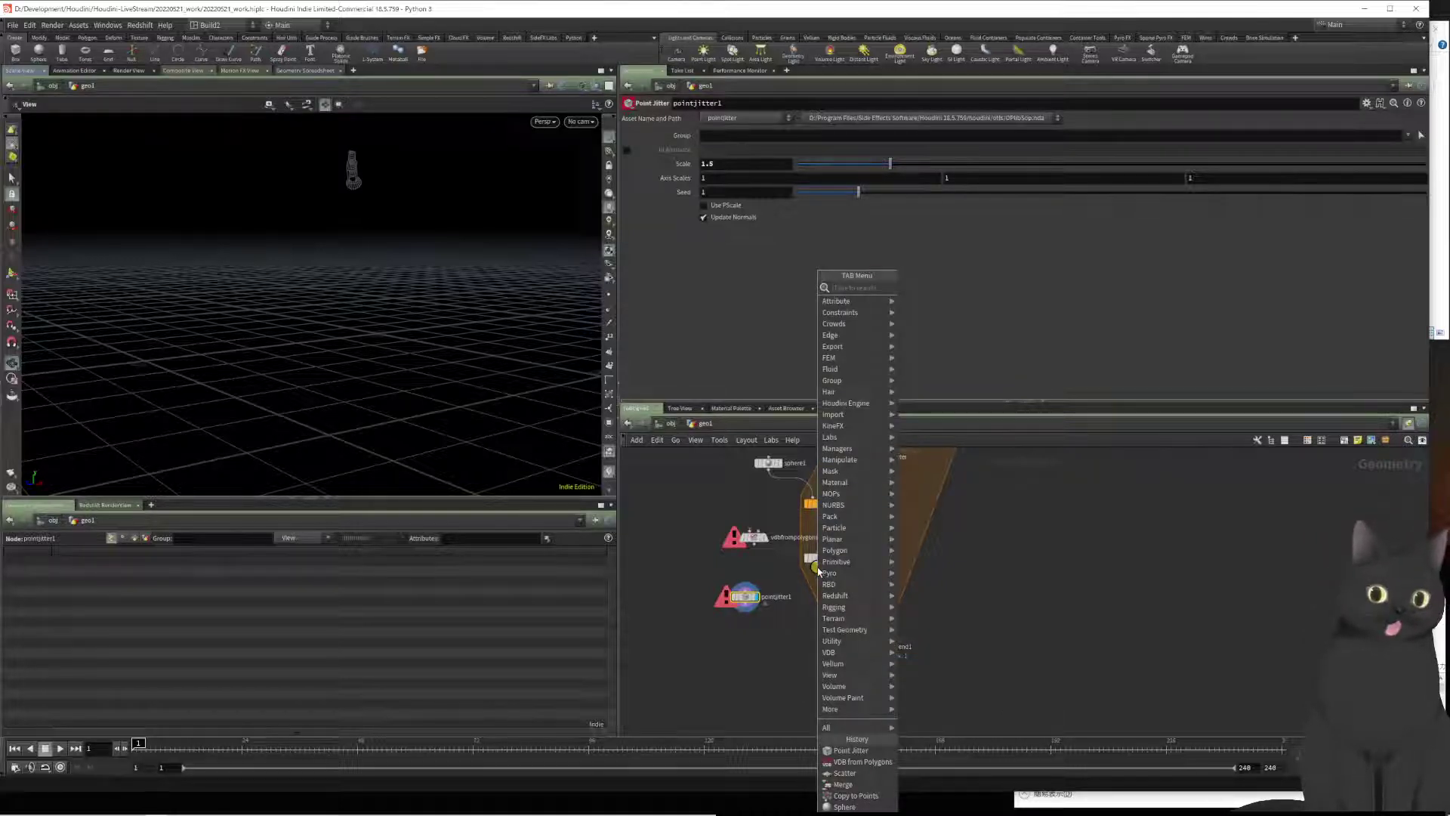
pyautogui.write('pow')
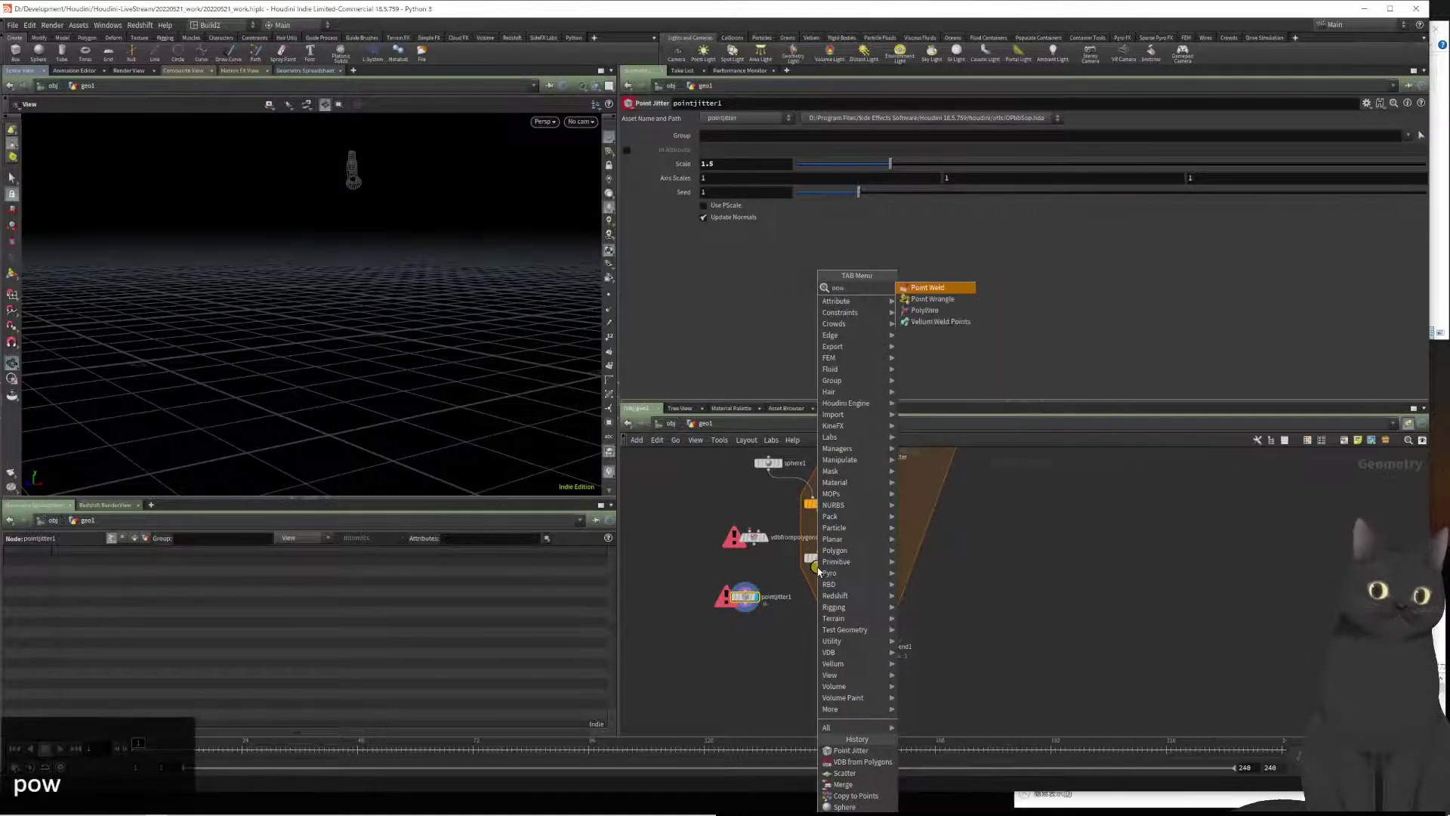
pyautogui.press('Down')
pyautogui.press('Return')
pyautogui.press('Return')
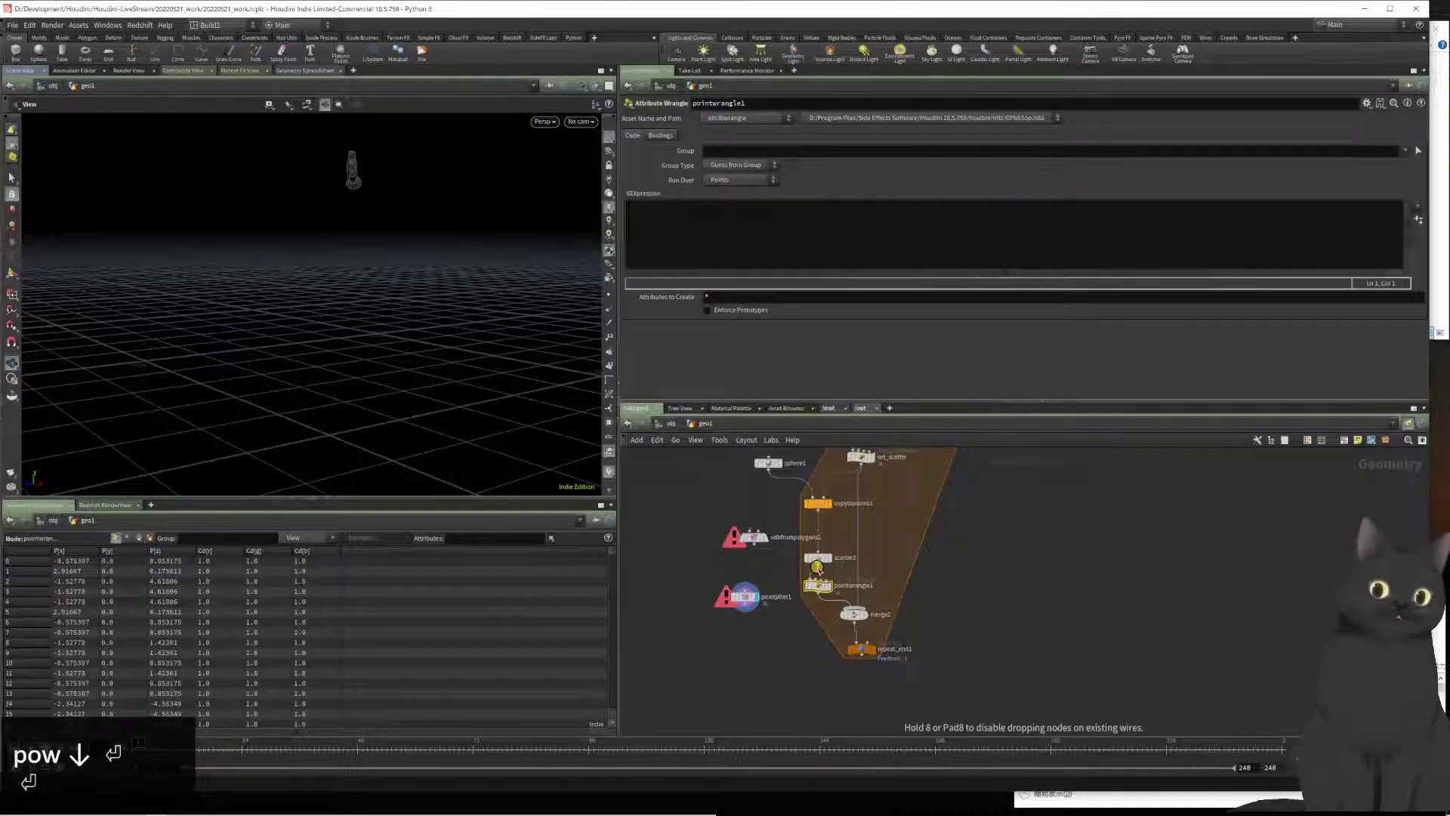
# Step: Rename the new point wrangle as jitter and display its output
pyautogui.scroll(4, 803, 614)
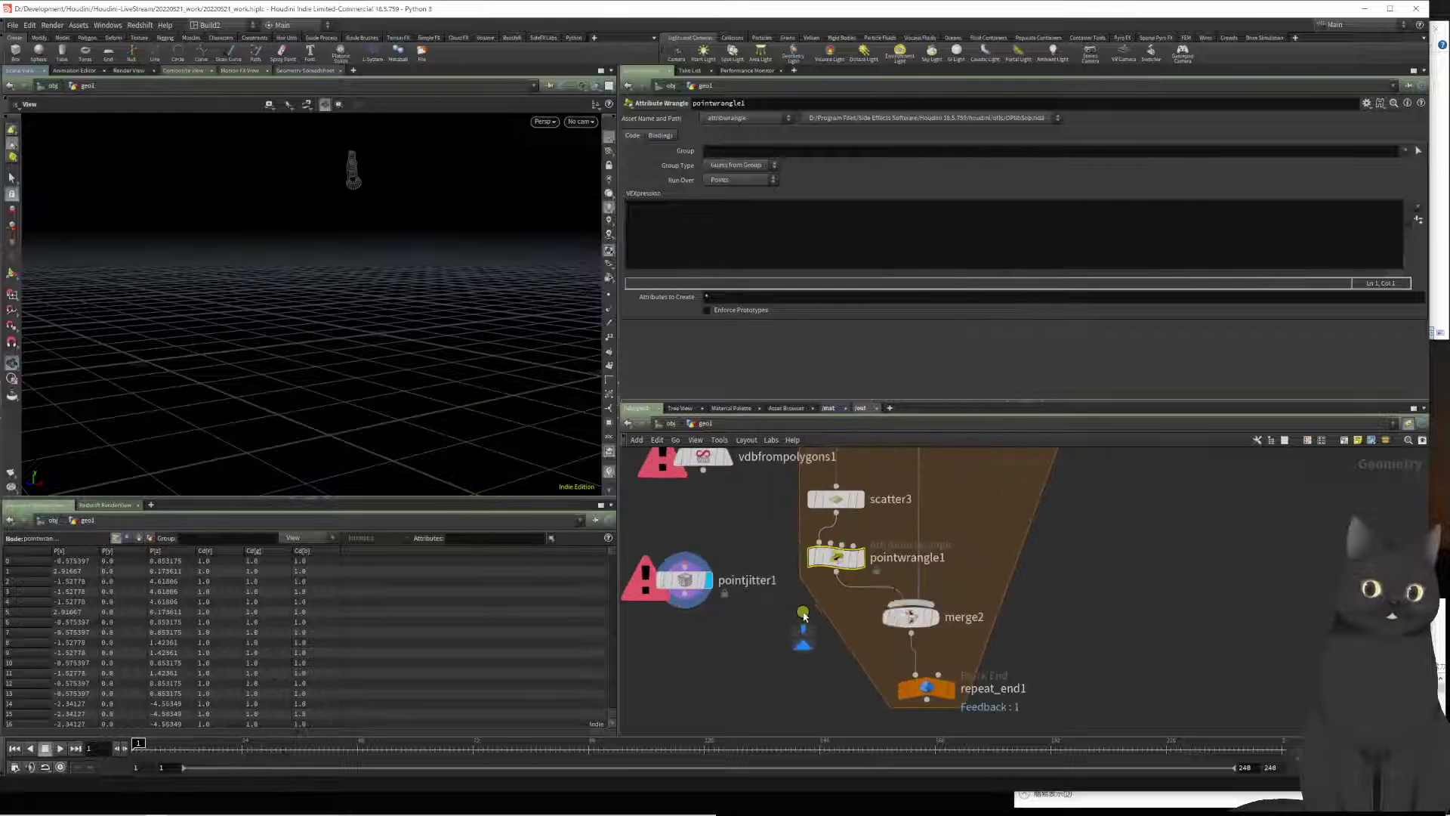
pyautogui.doubleClick(891, 559)
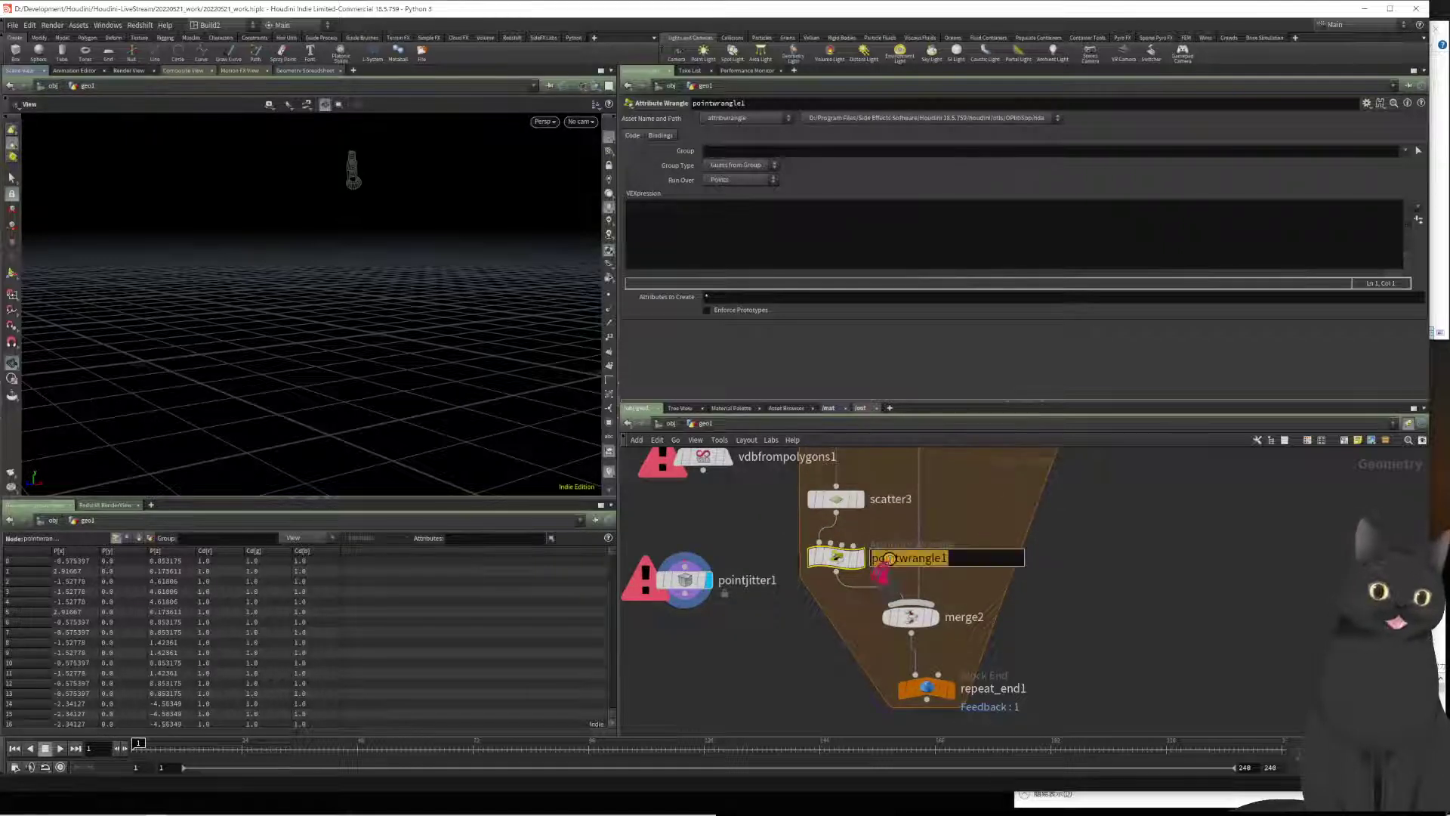
pyautogui.write('jitter')
pyautogui.press('Return')
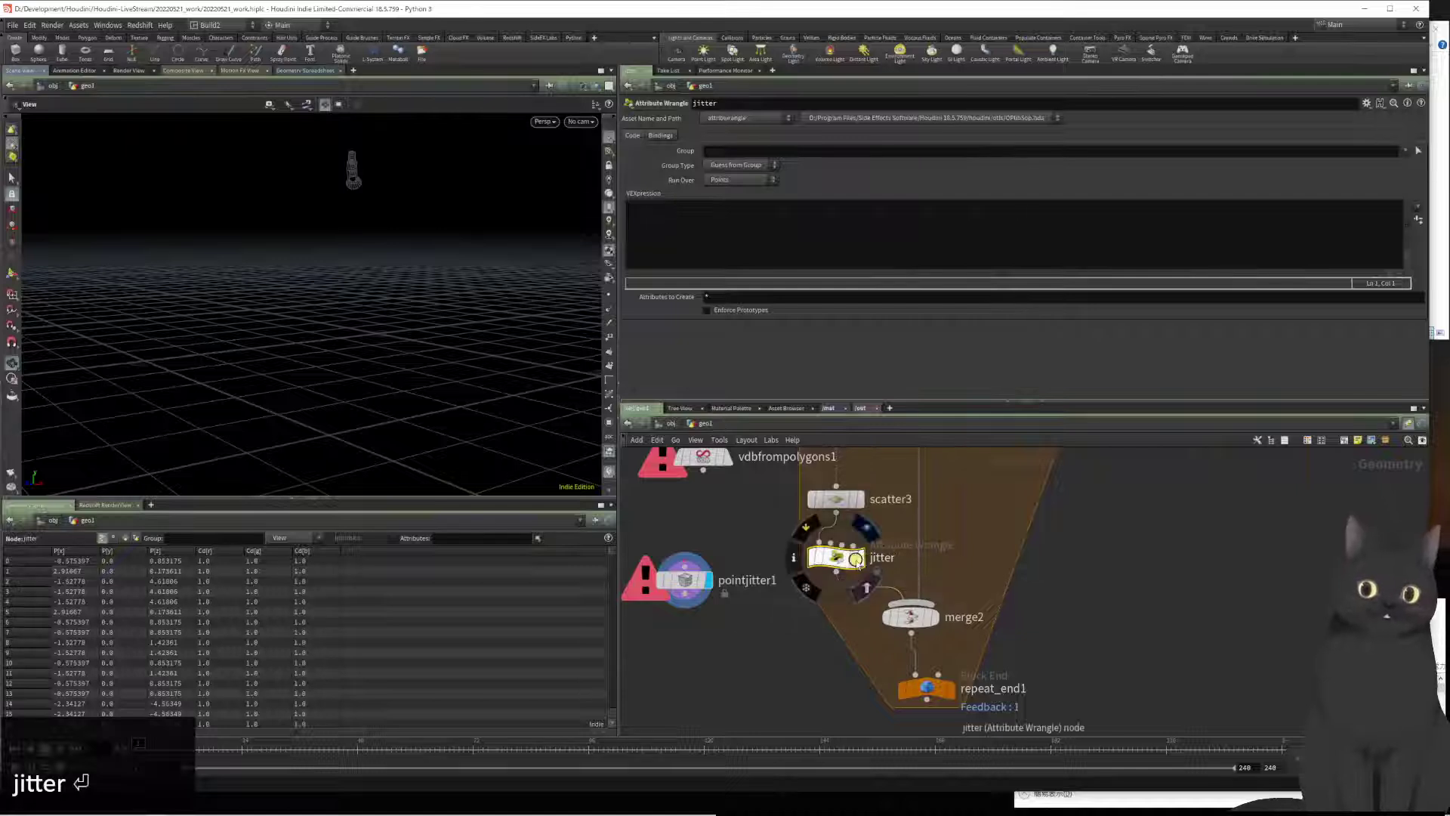
pyautogui.click(856, 558)
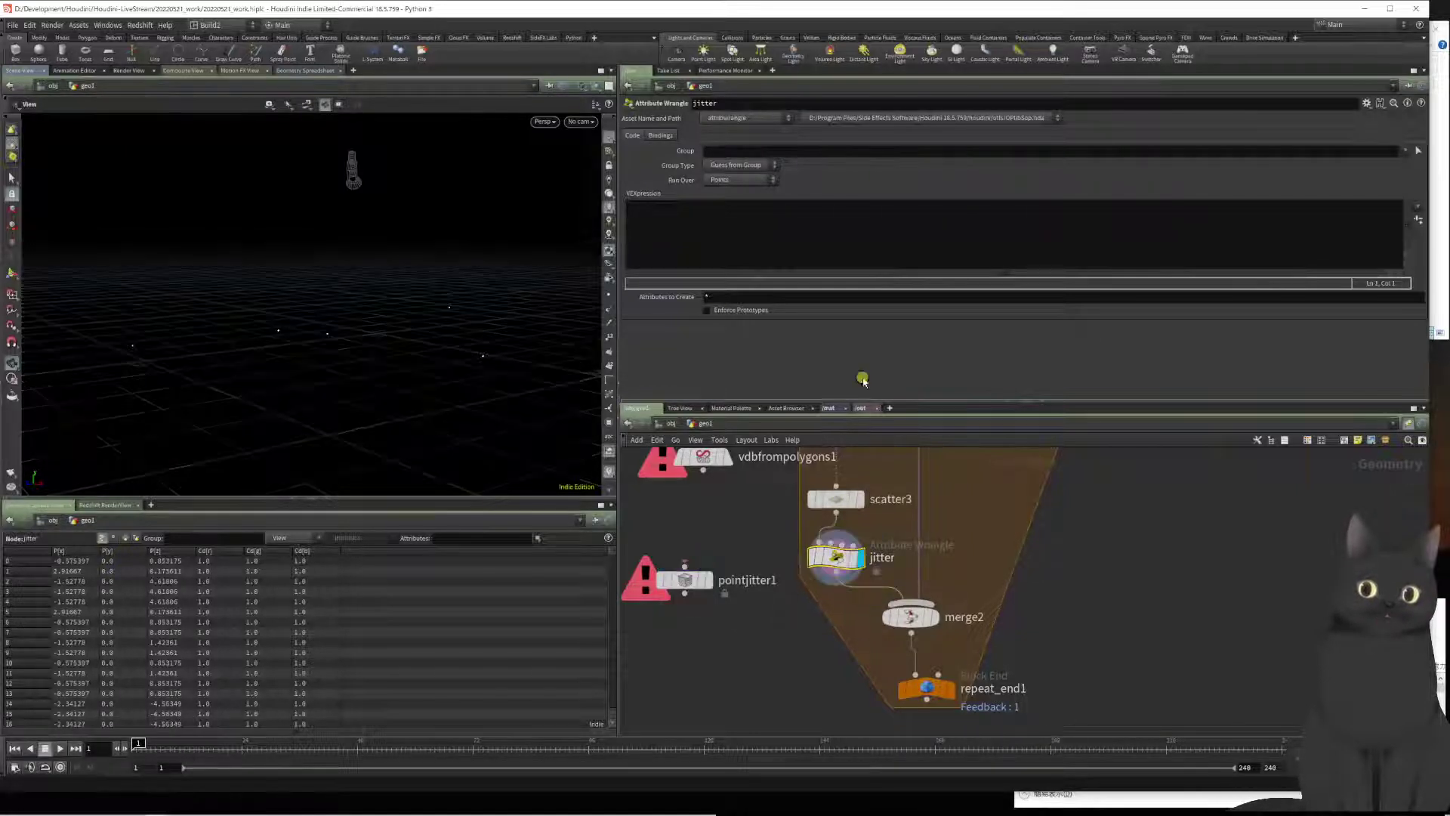
# Step: Begin the jitter wrangle's VEX code by declaring a vector dir that calls sample_direction_uniform
pyautogui.click(806, 257)
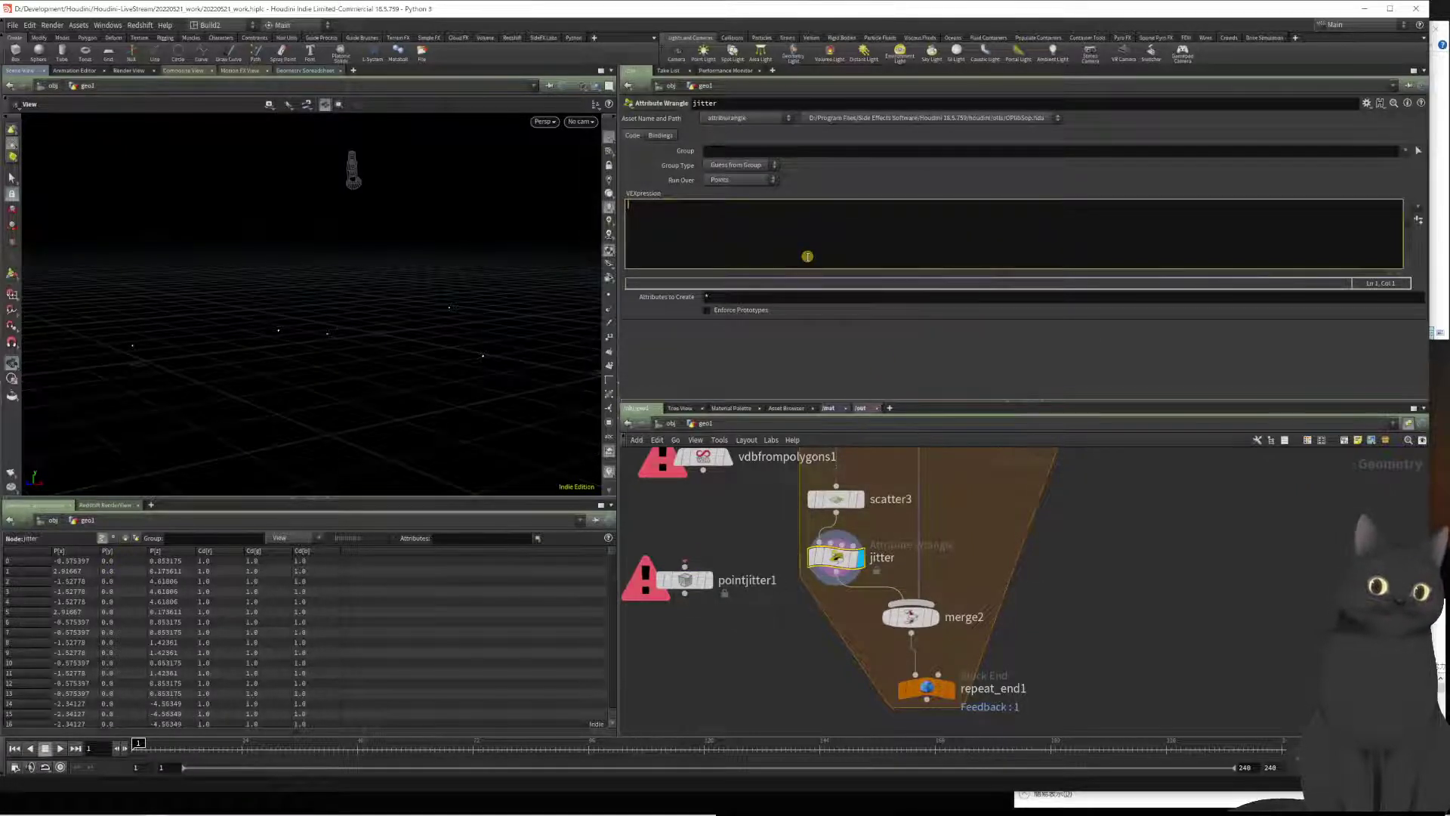
pyautogui.write('vector ')
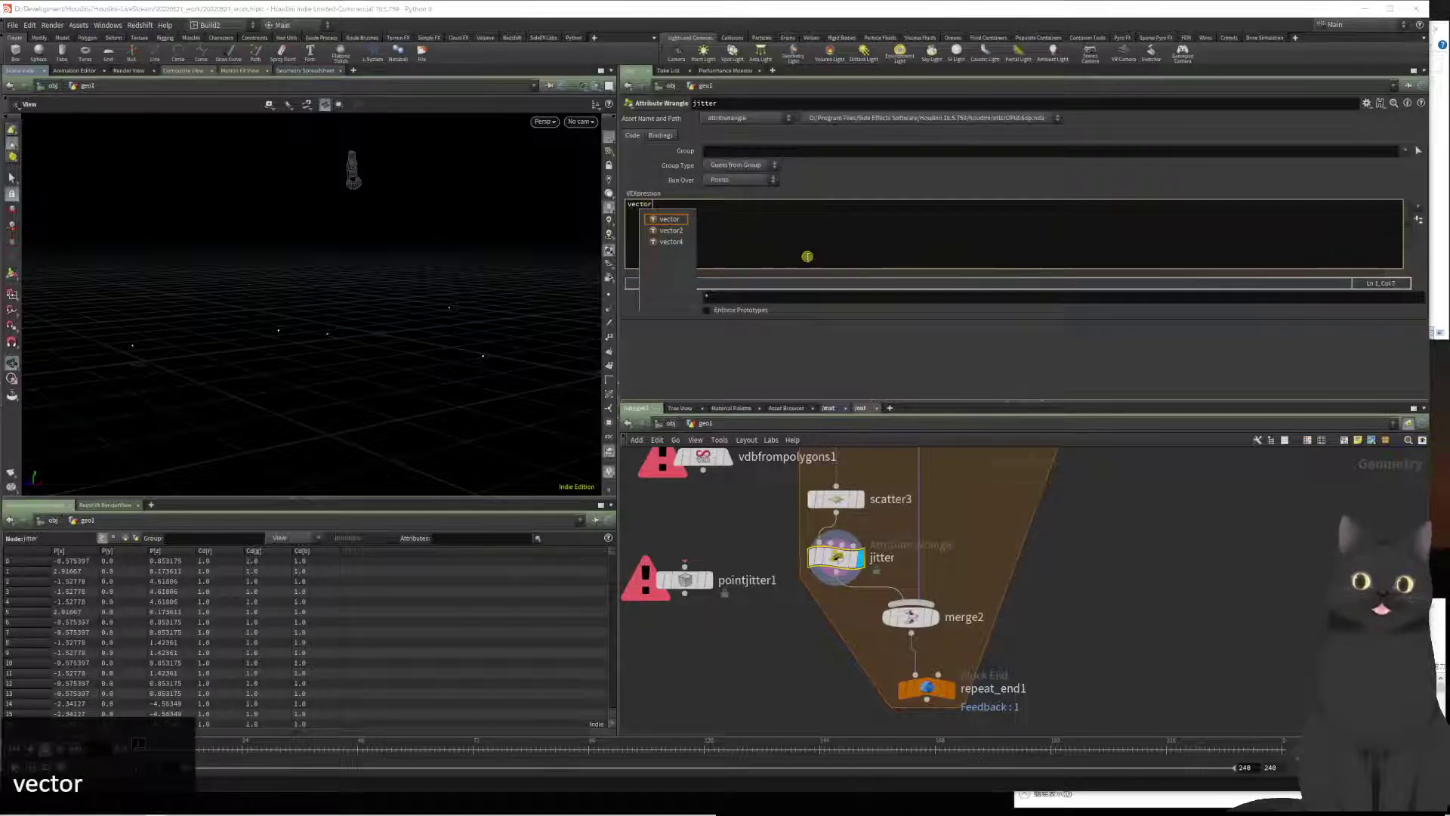
pyautogui.write('dir = ')
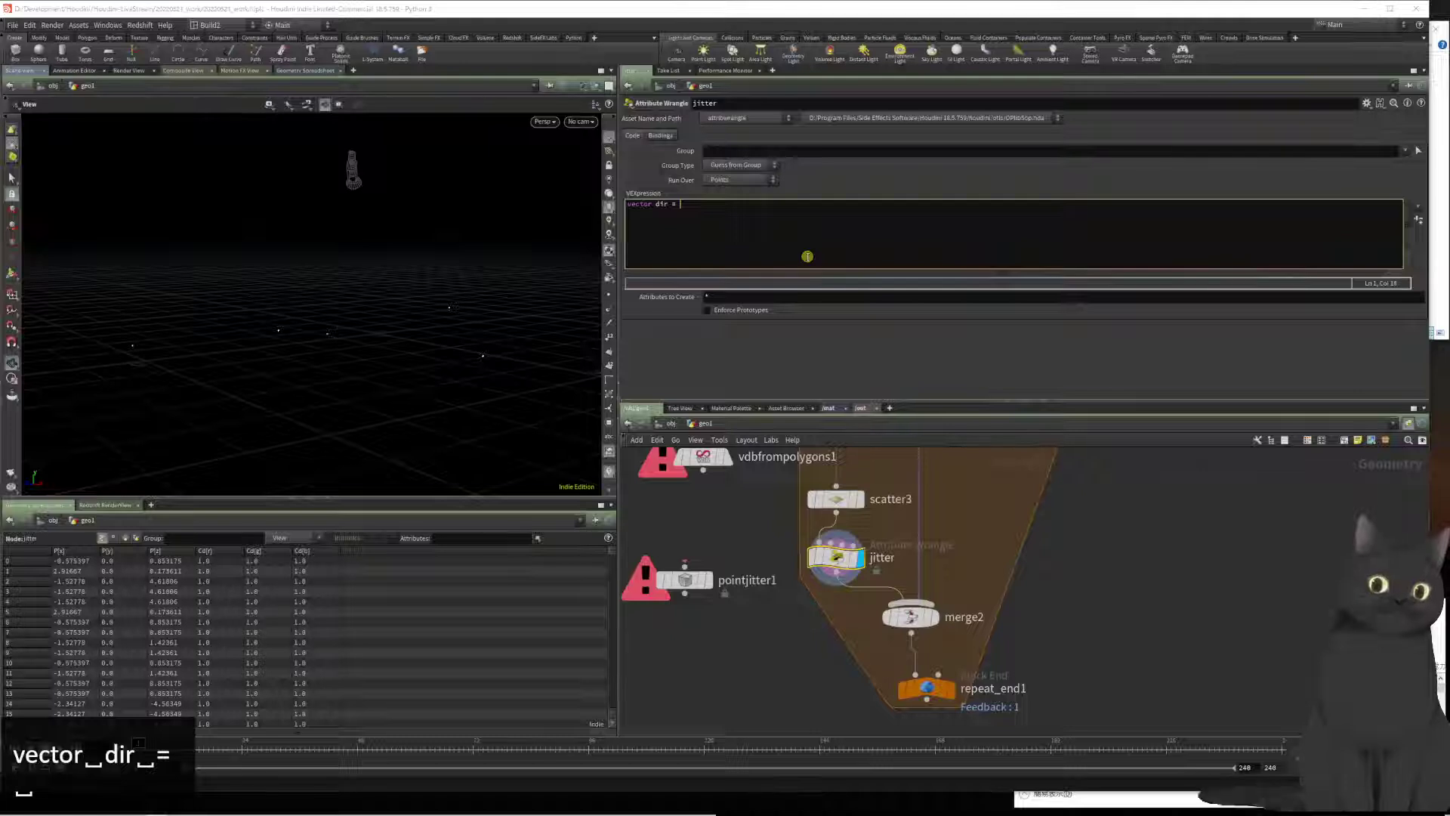
pyautogui.write('sample')
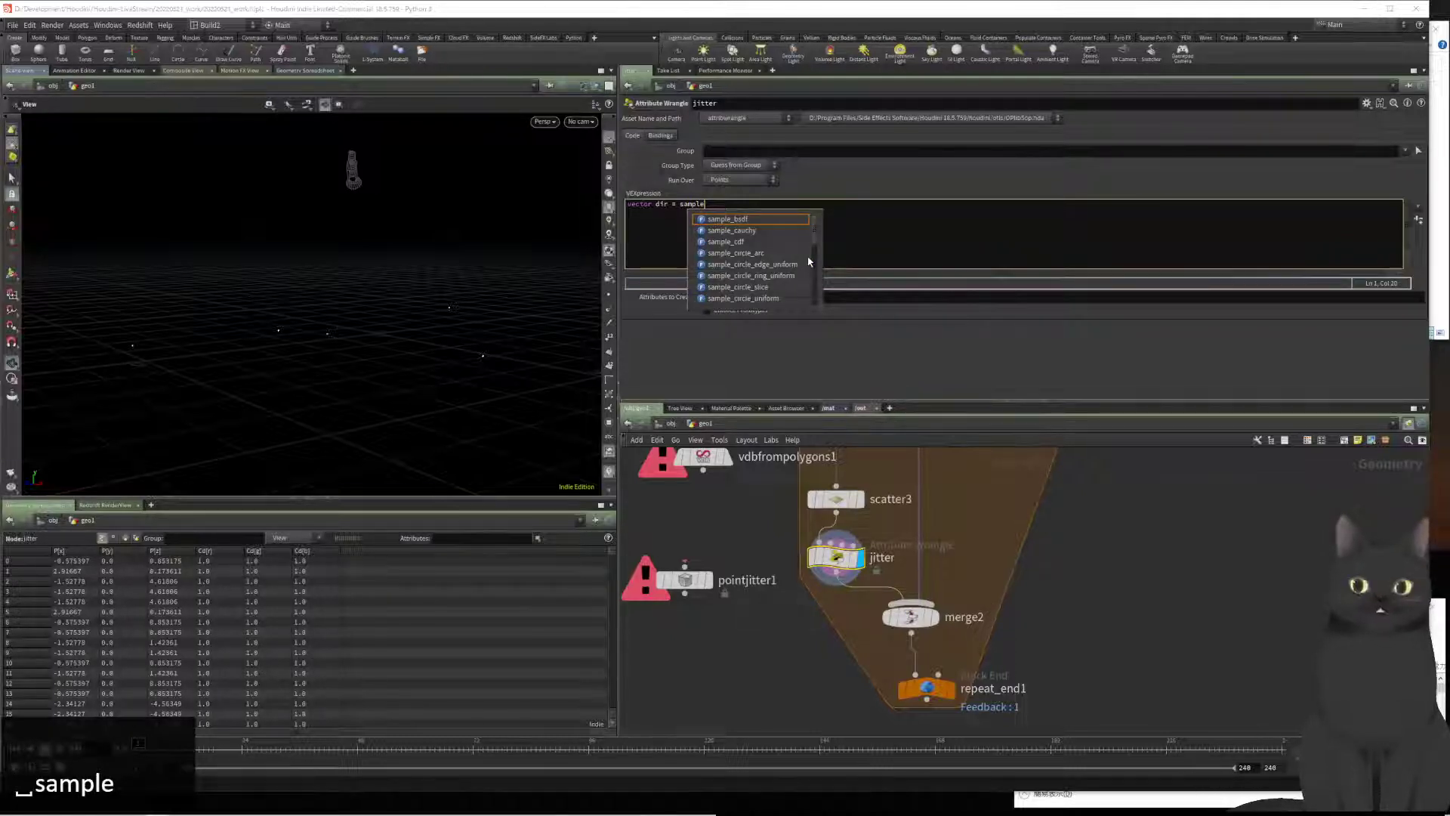
pyautogui.write('_direc')
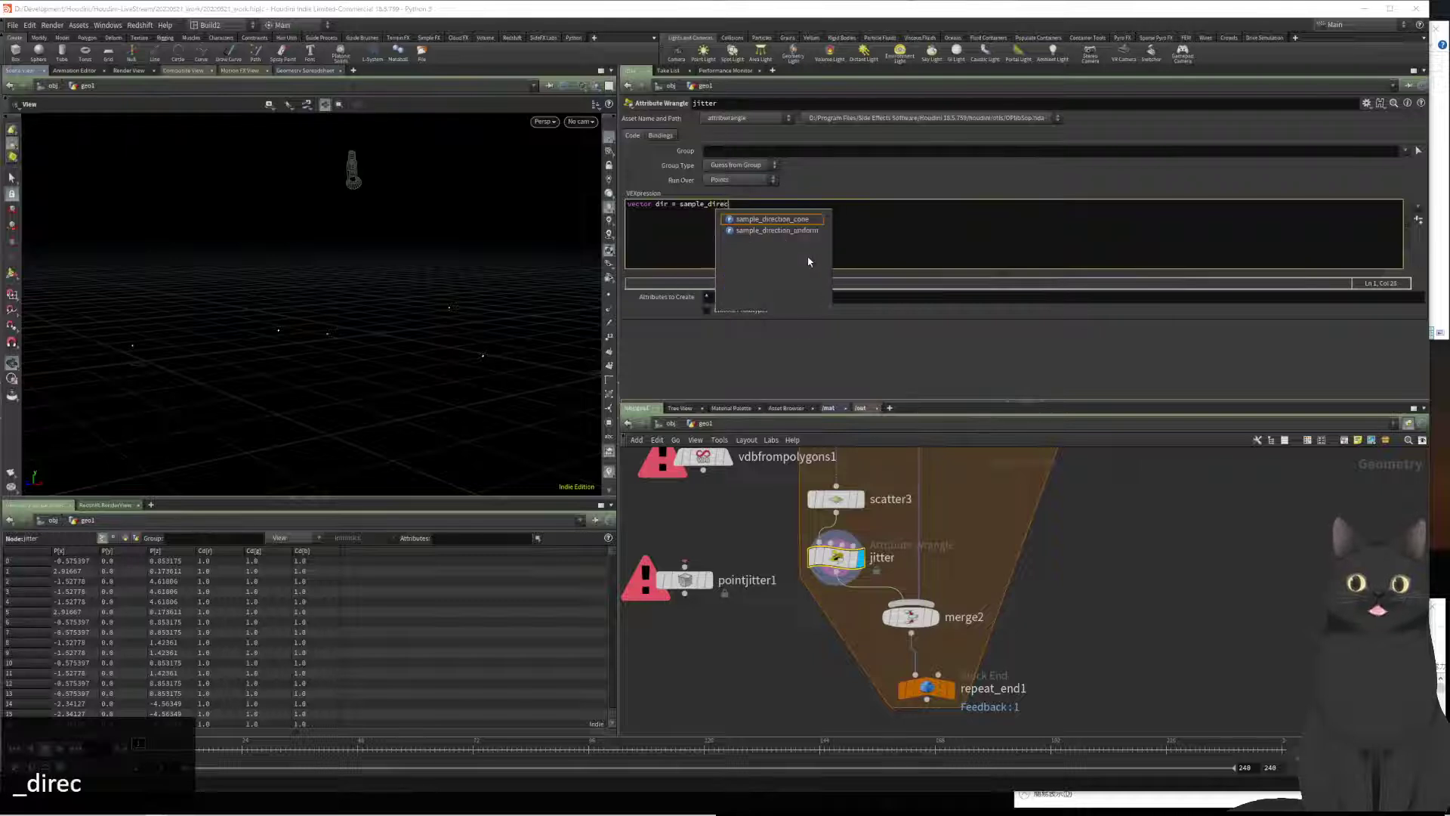
pyautogui.press('Down')
pyautogui.press('Down')
pyautogui.press('Return')
pyautogui.write('(')
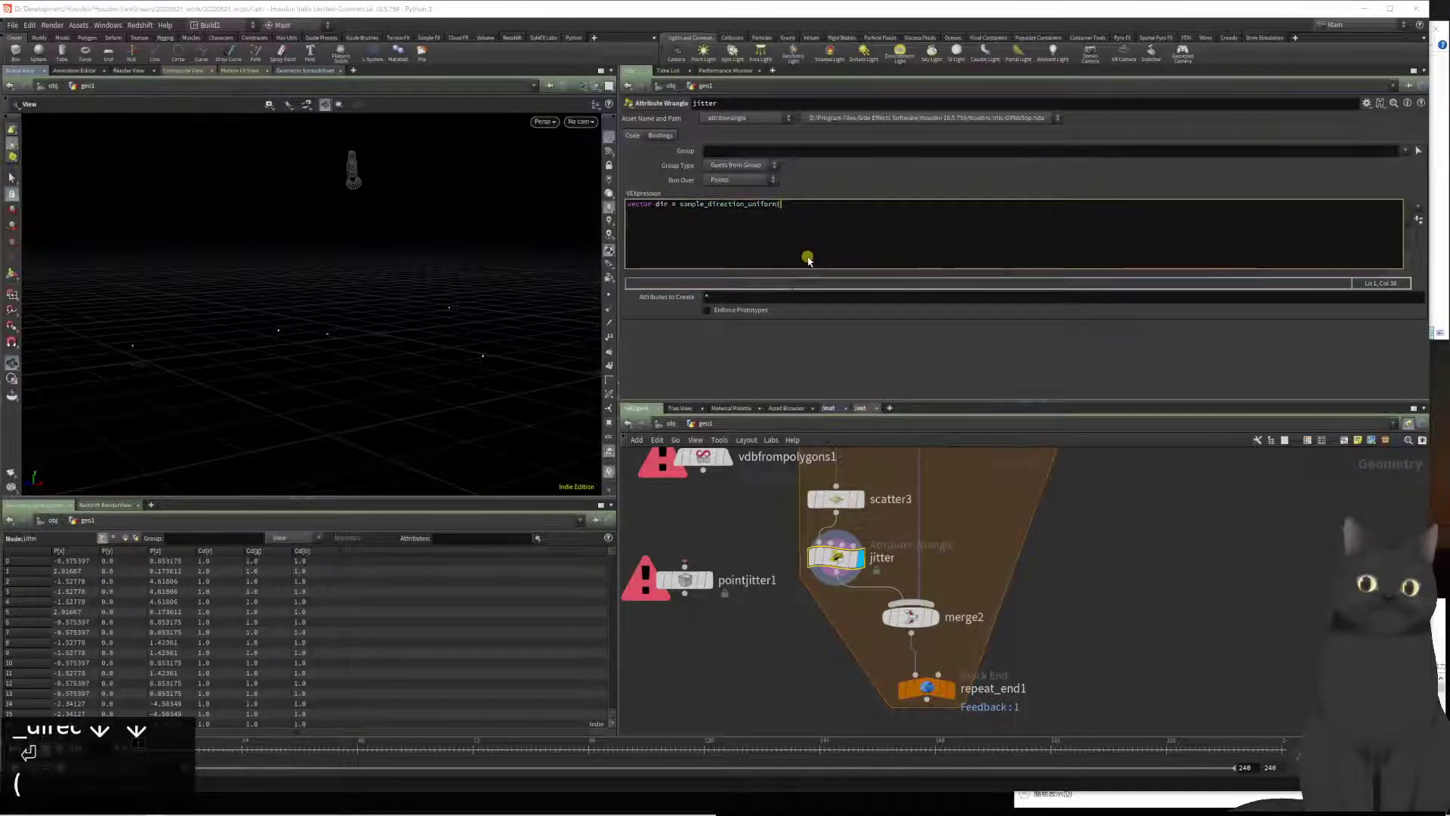
pyautogui.write('rand(@t')
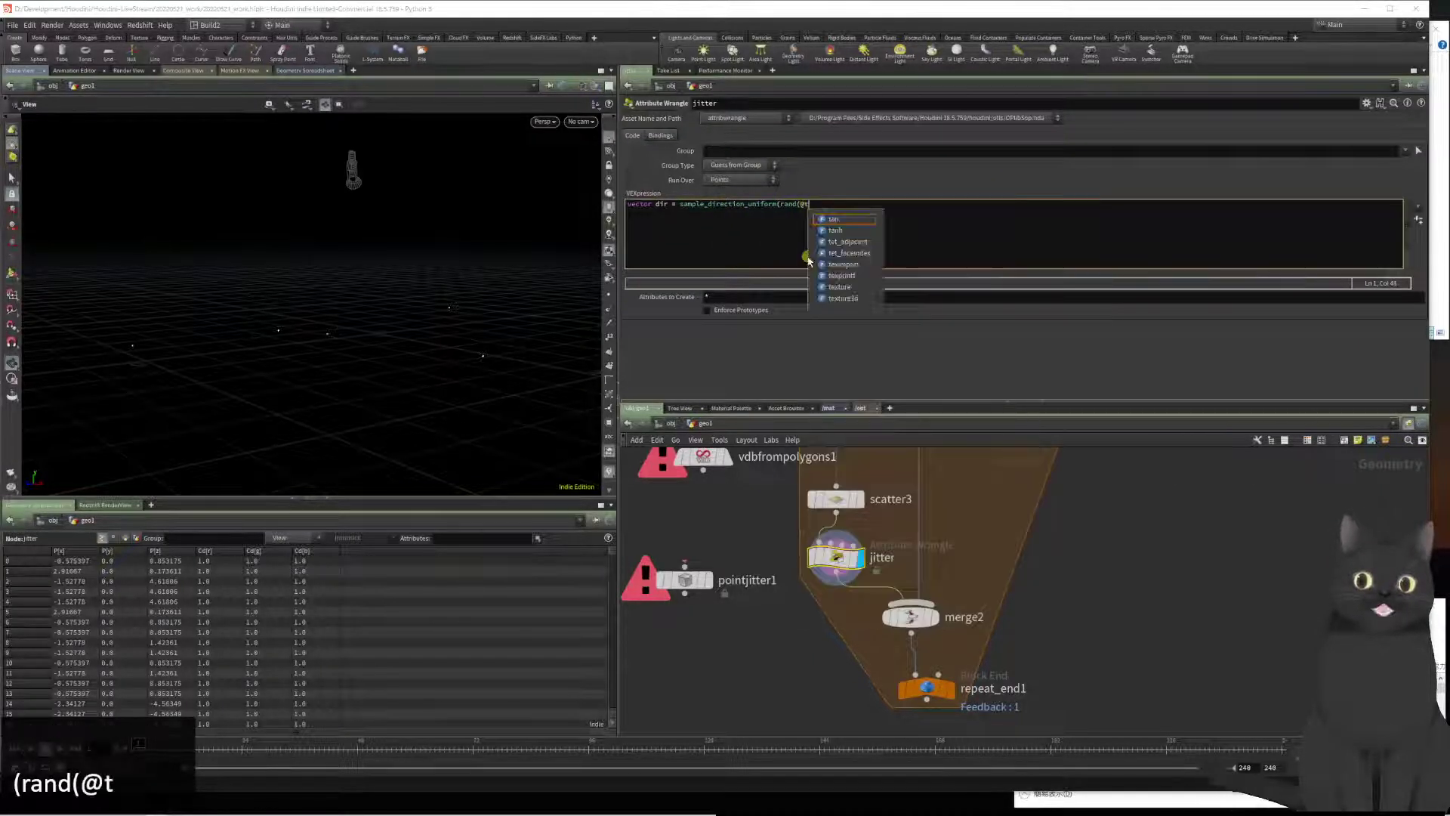
pyautogui.press('BackSpace')
pyautogui.write('otnum')
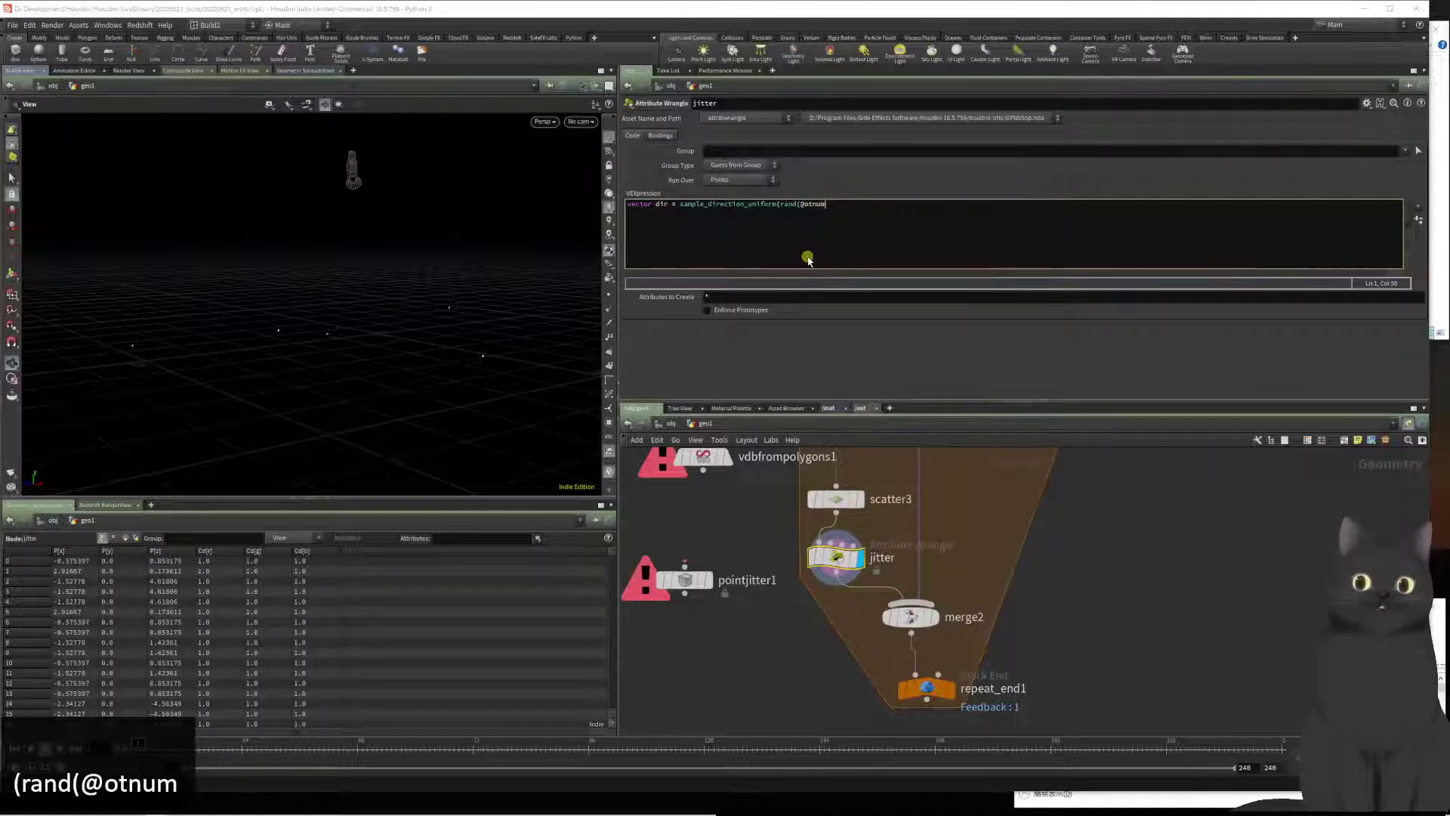
pyautogui.press('BackSpace')
pyautogui.press('BackSpace')
pyautogui.press('BackSpace')
pyautogui.press('BackSpace')
pyautogui.press('BackSpace')
pyautogui.write('ptn')
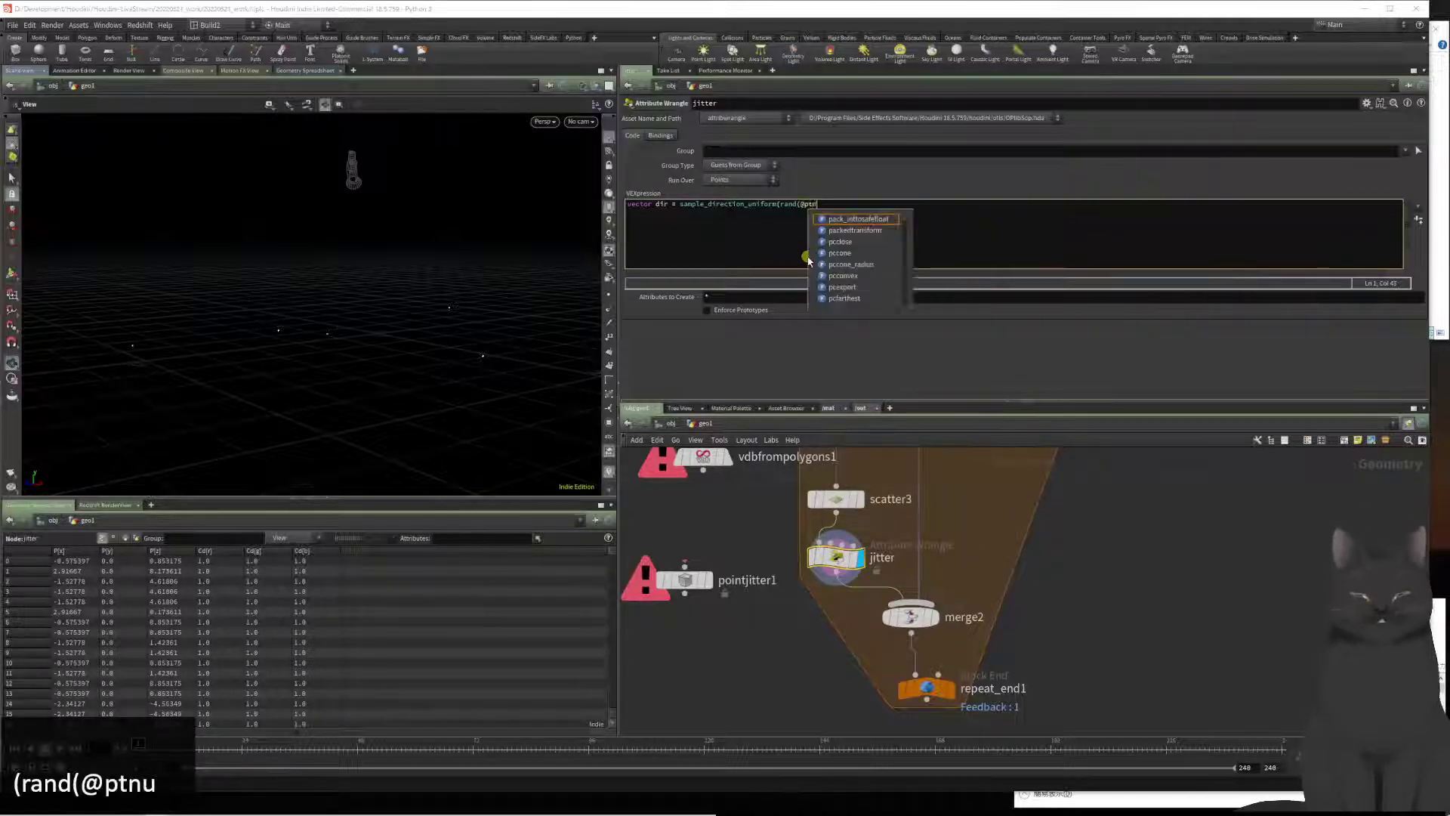
pyautogui.write('um)')
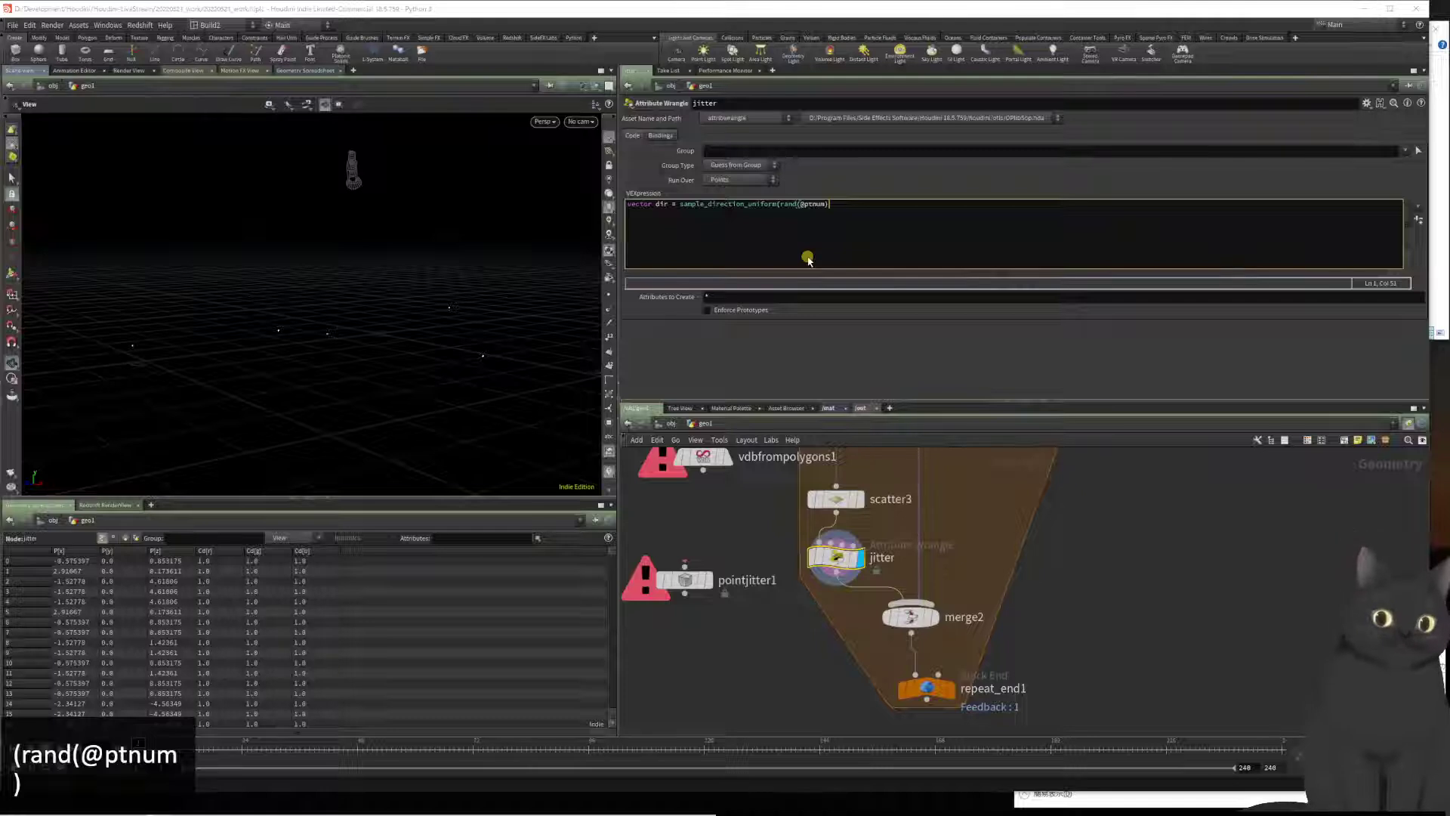
pyautogui.write(')')
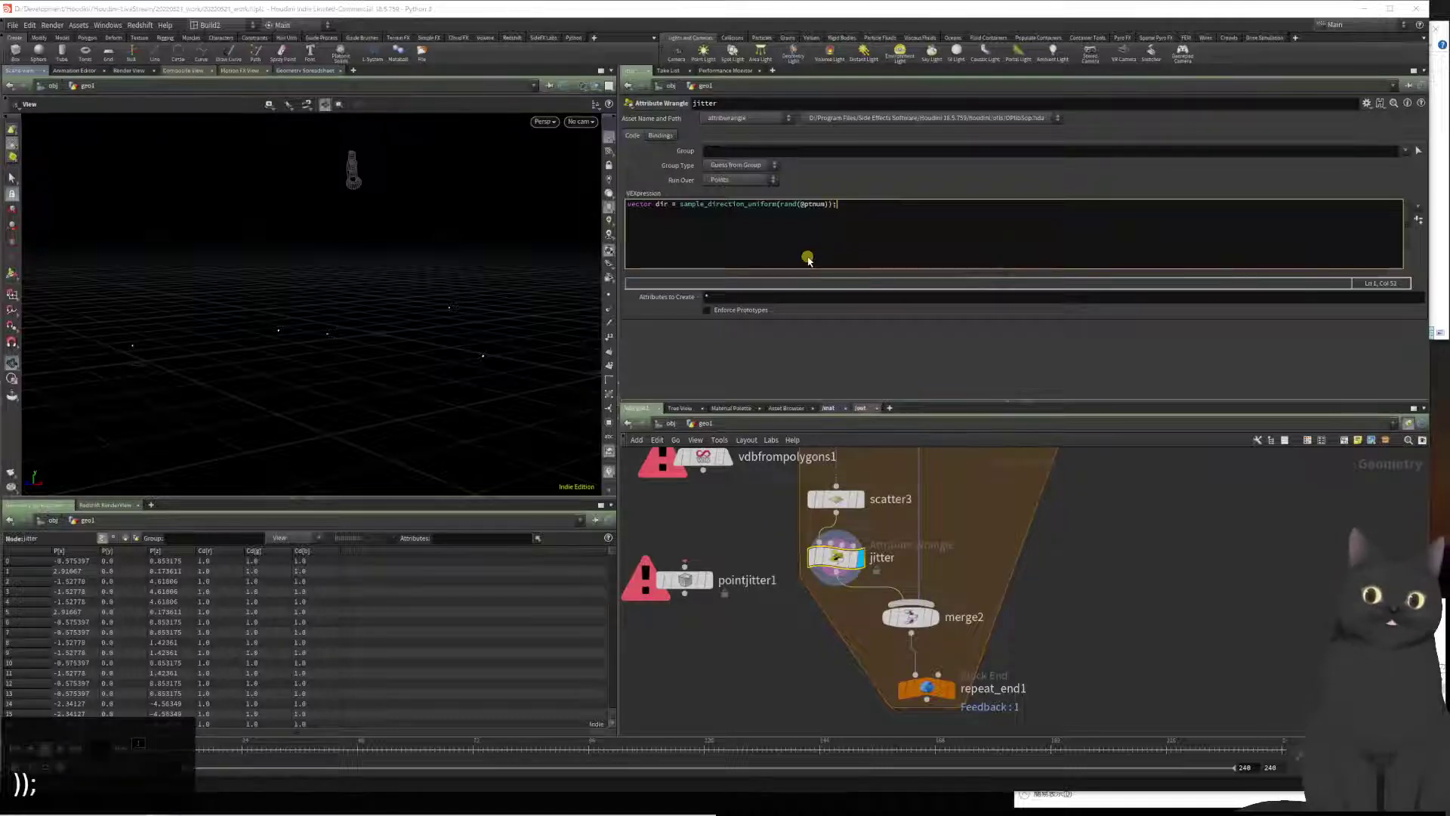
pyautogui.write(';')
pyautogui.press('Return')
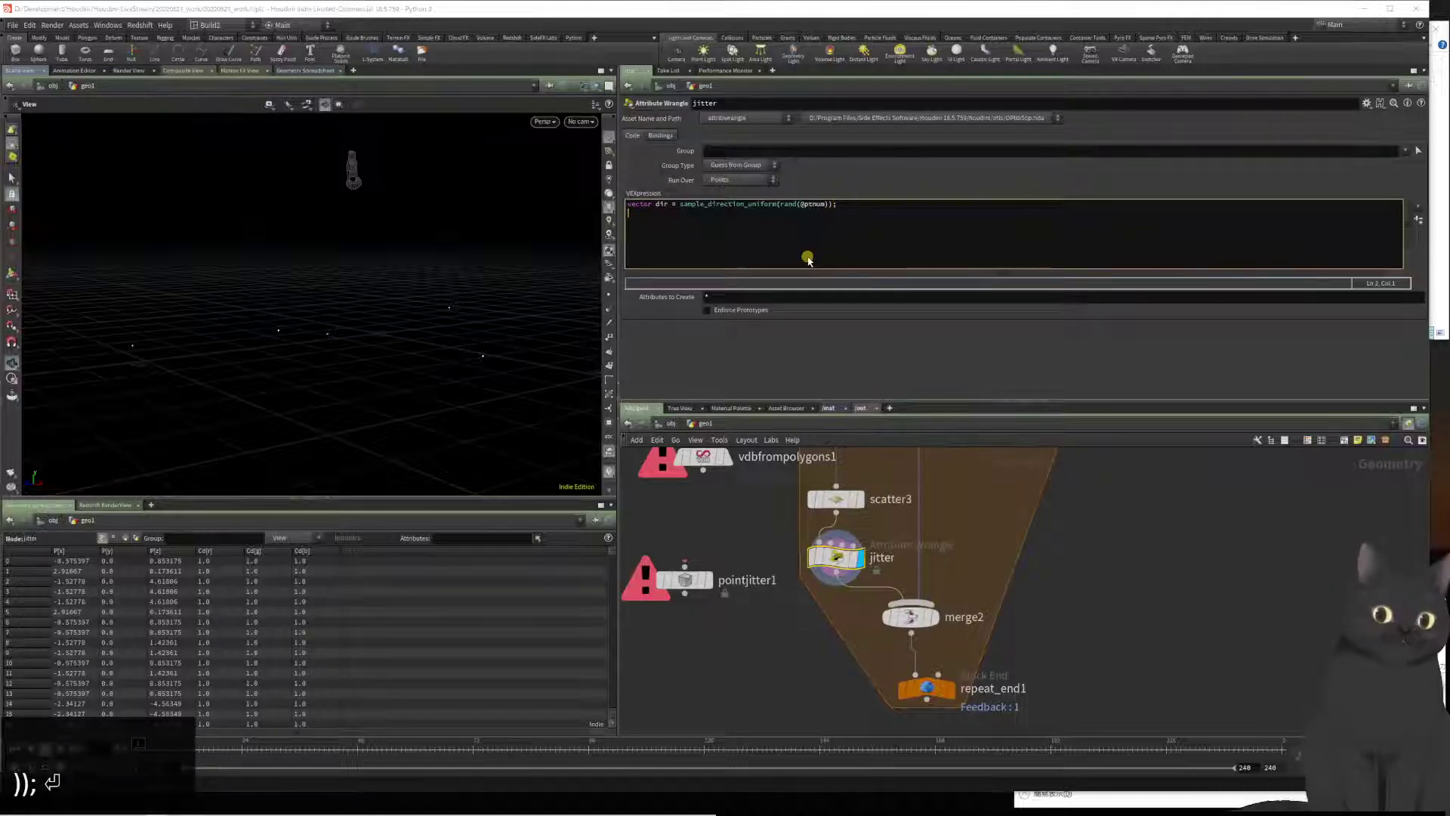
pyautogui.write('flkoat')
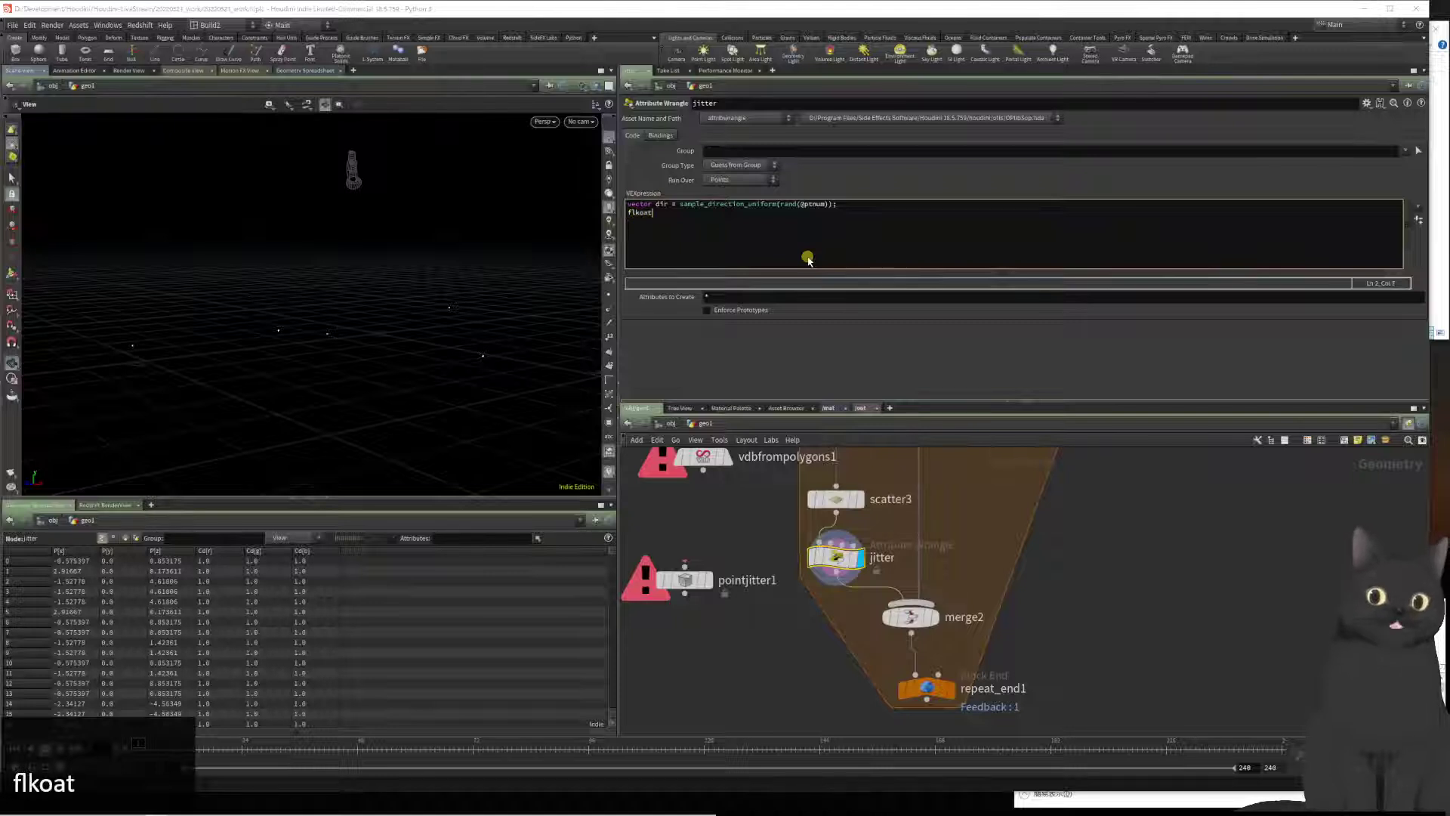
pyautogui.press('BackSpace')
pyautogui.press('BackSpace')
pyautogui.press('BackSpace')
pyautogui.write('oat ')
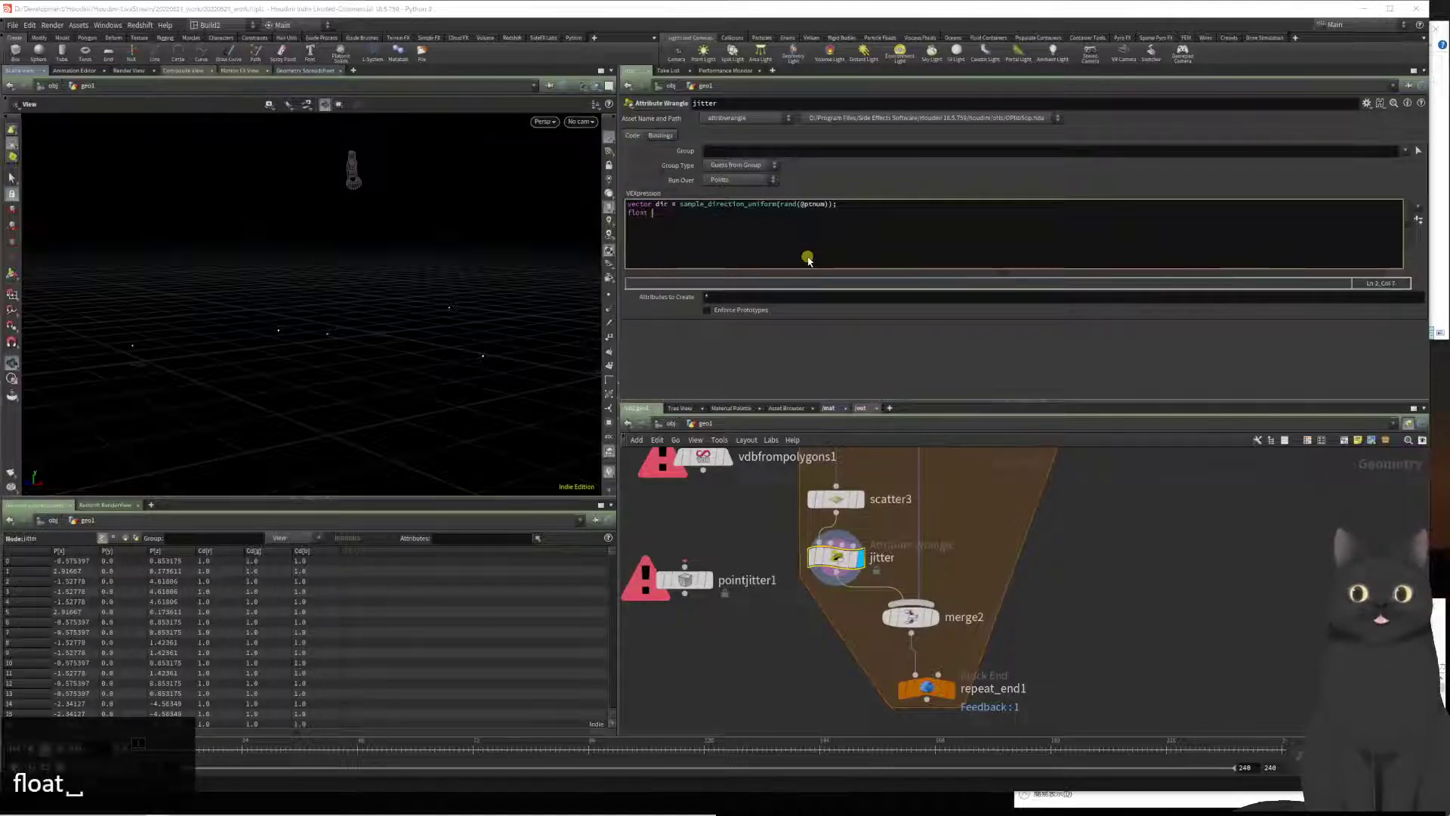
pyautogui.write('rand ')
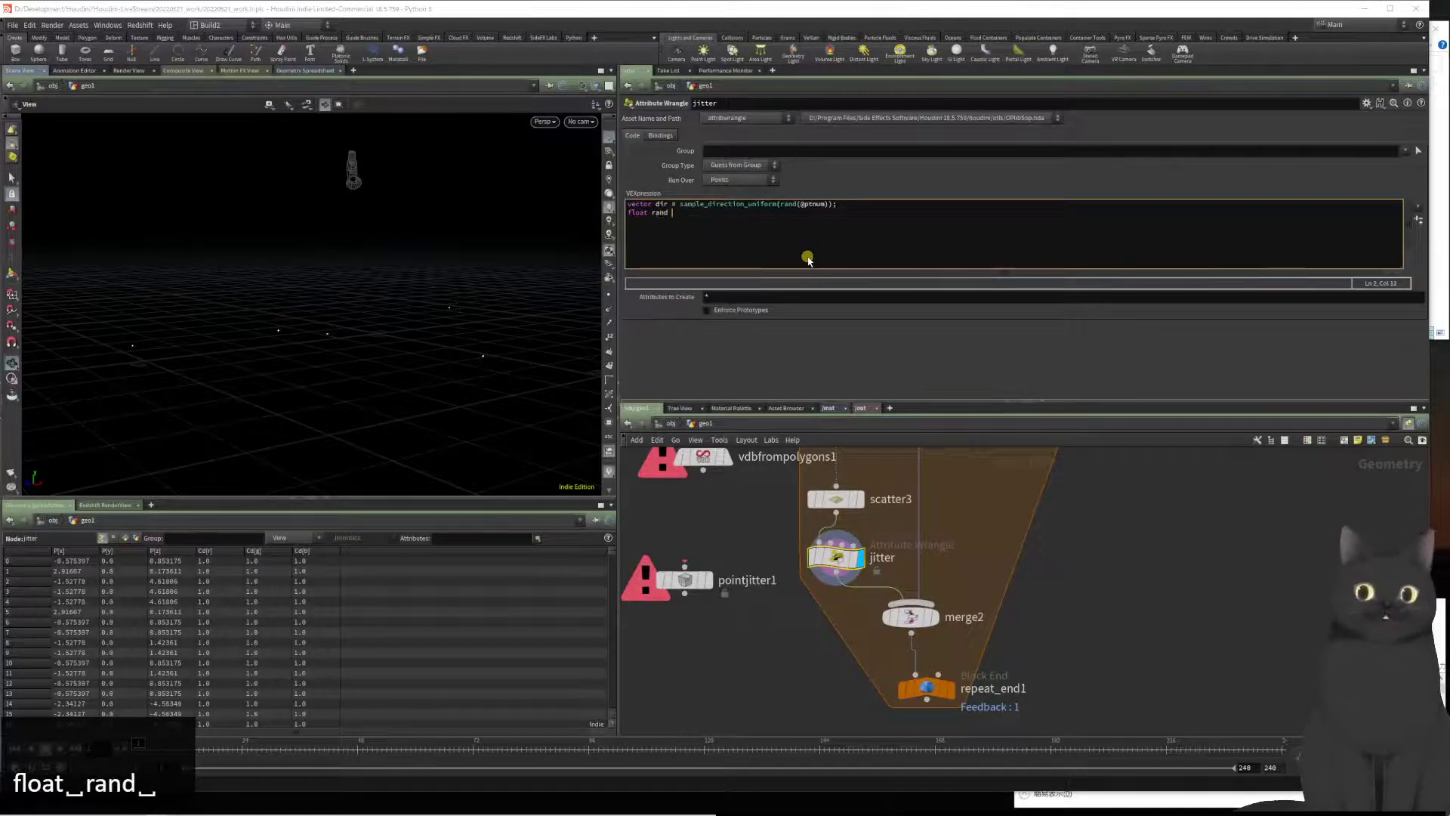
pyautogui.write('= rand')
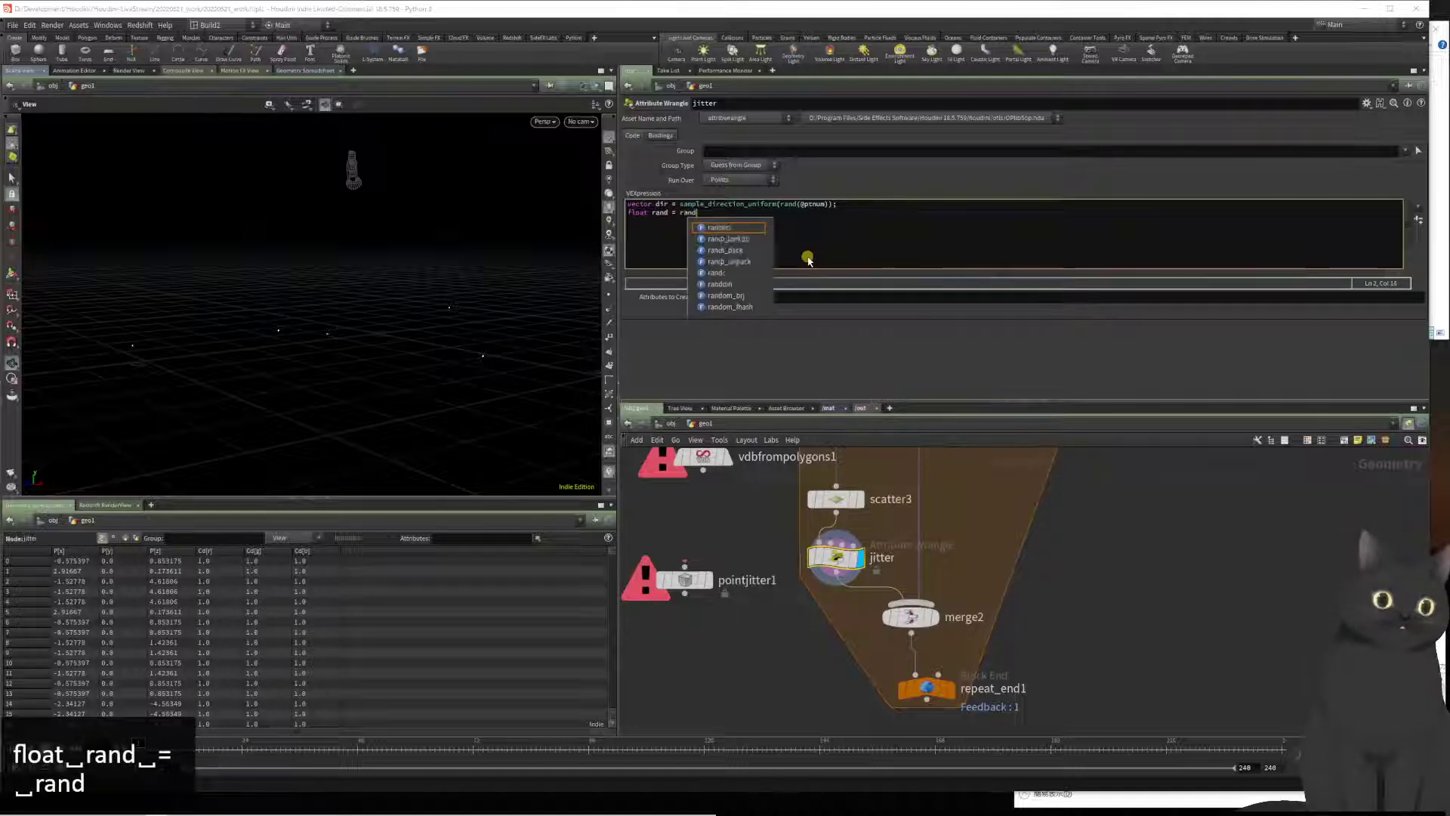
pyautogui.write('(@ptnum')
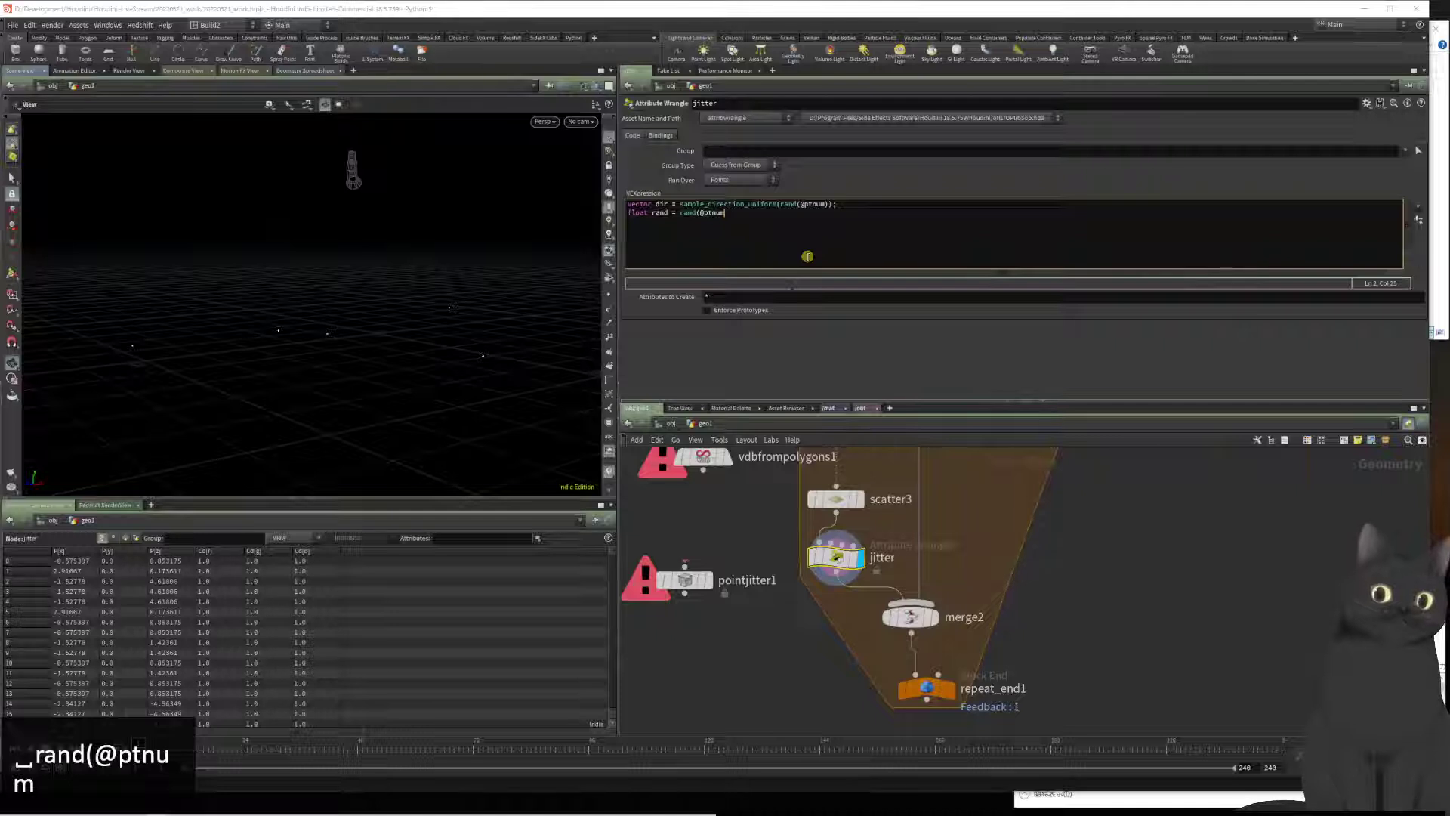
pyautogui.write('+')
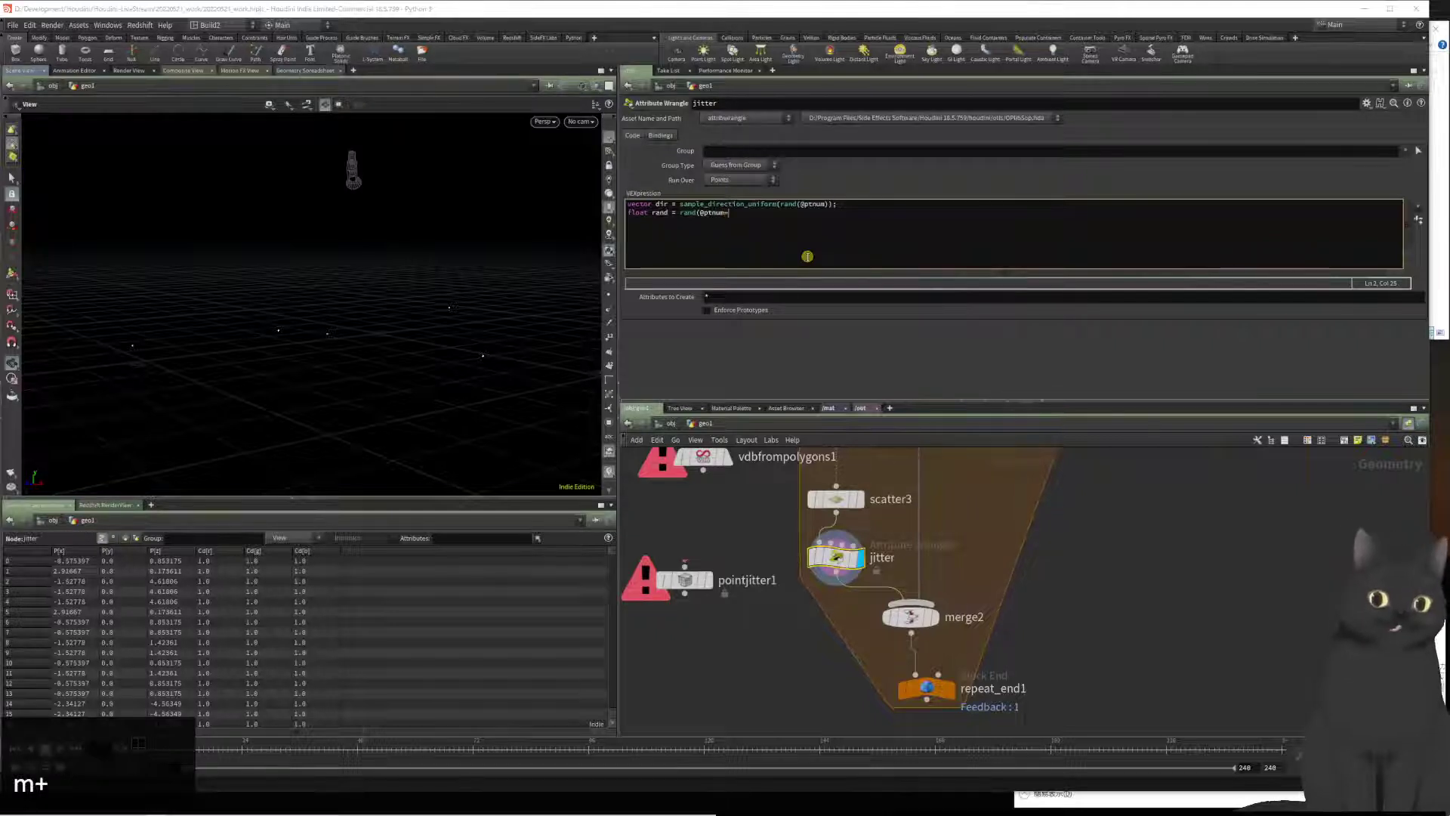
pyautogui.write('34')
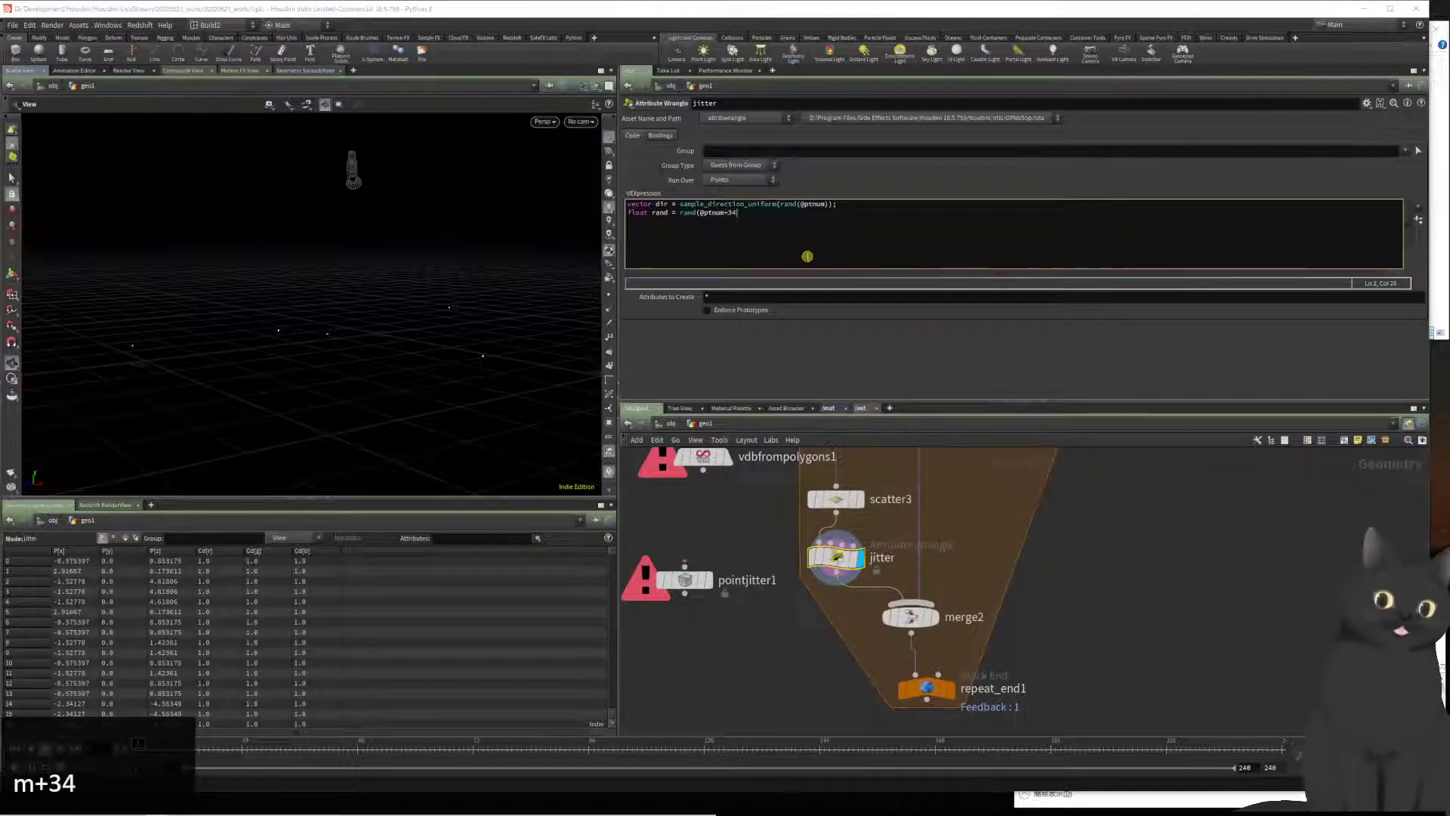
pyautogui.write('53')
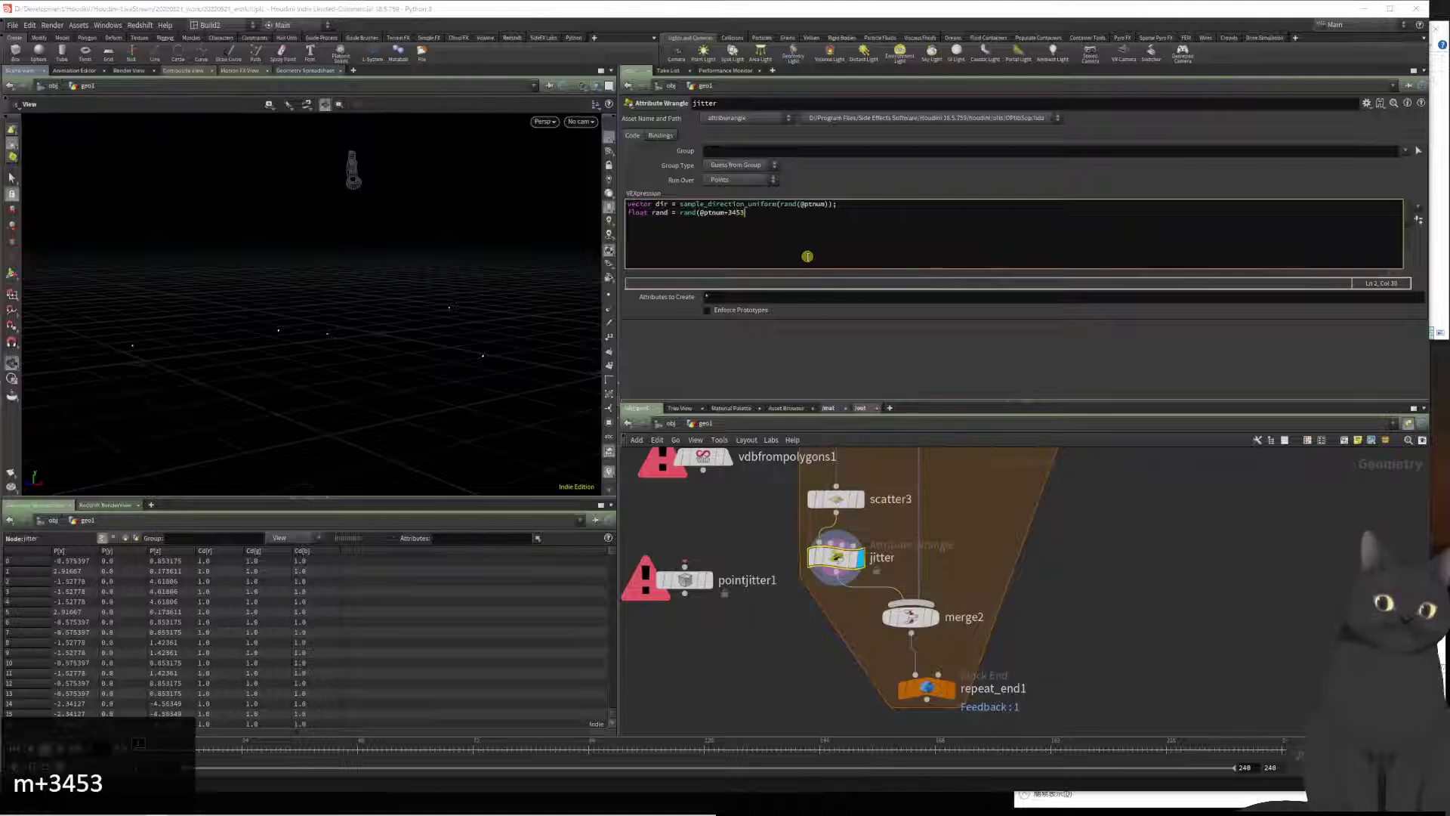
pyautogui.write('85')
pyautogui.press('BackSpace')
pyautogui.press('BackSpace')
pyautogui.write('7')
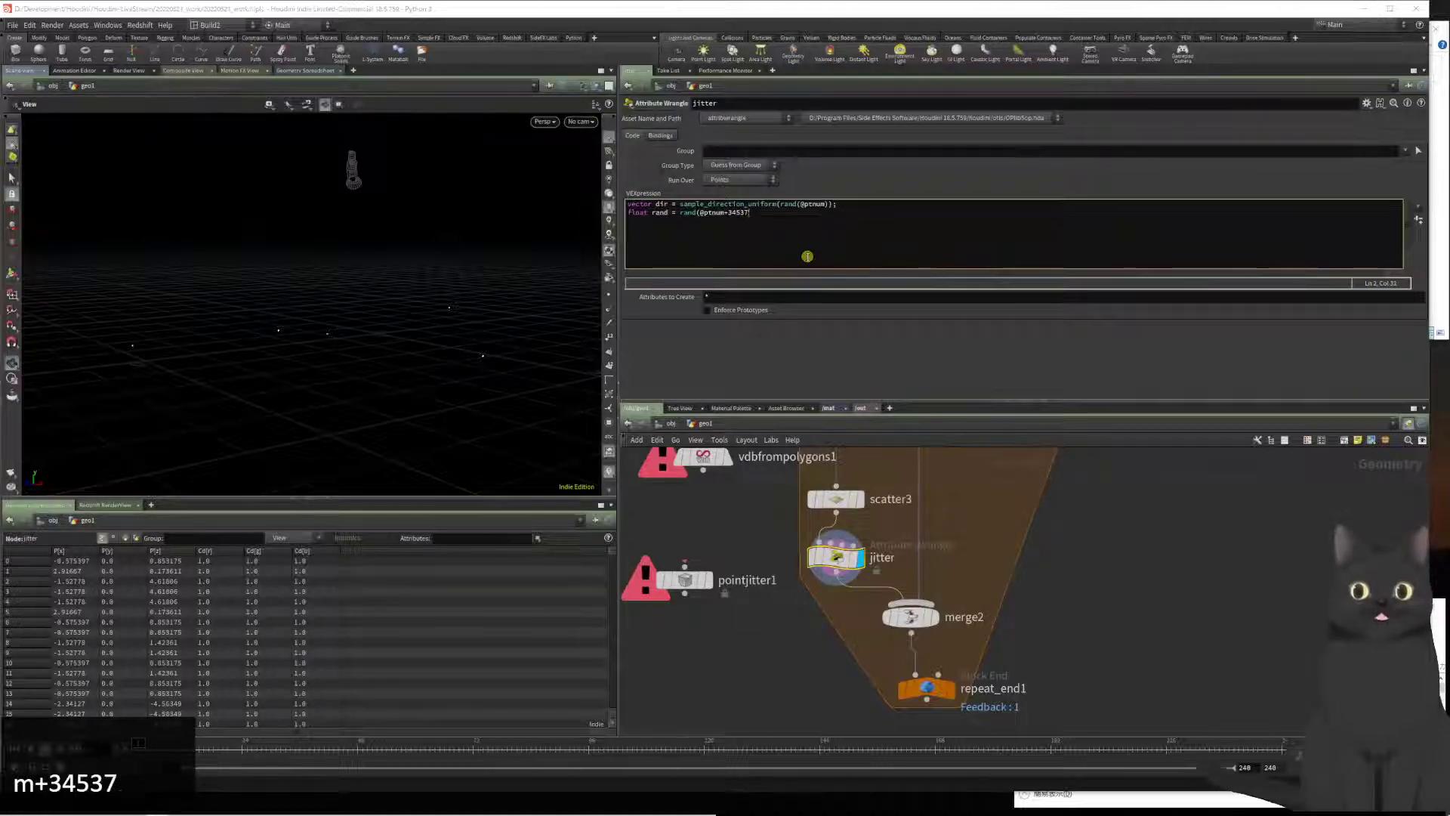
pyautogui.press('BackSpace')
pyautogui.write('63')
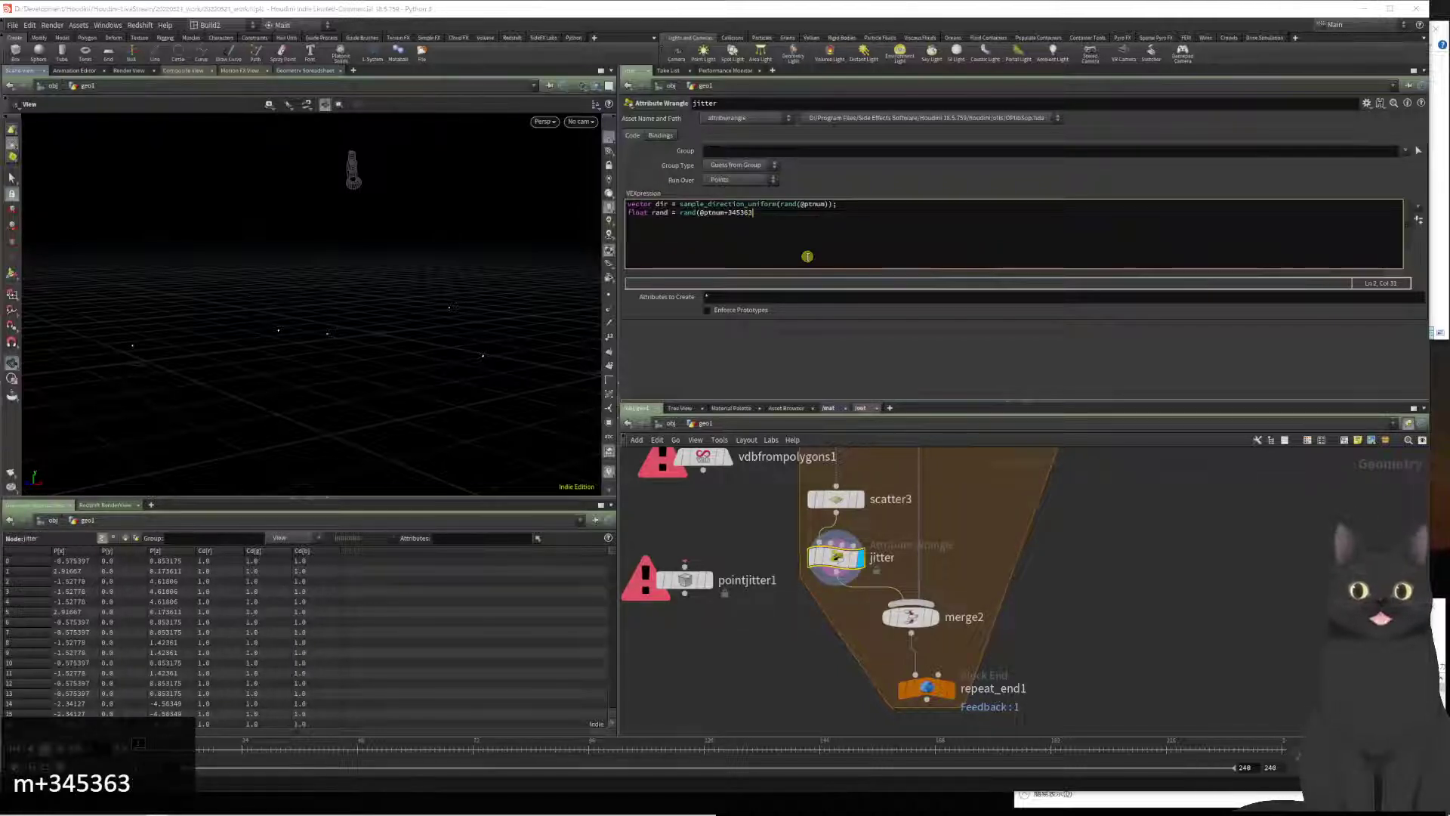
pyautogui.write(');')
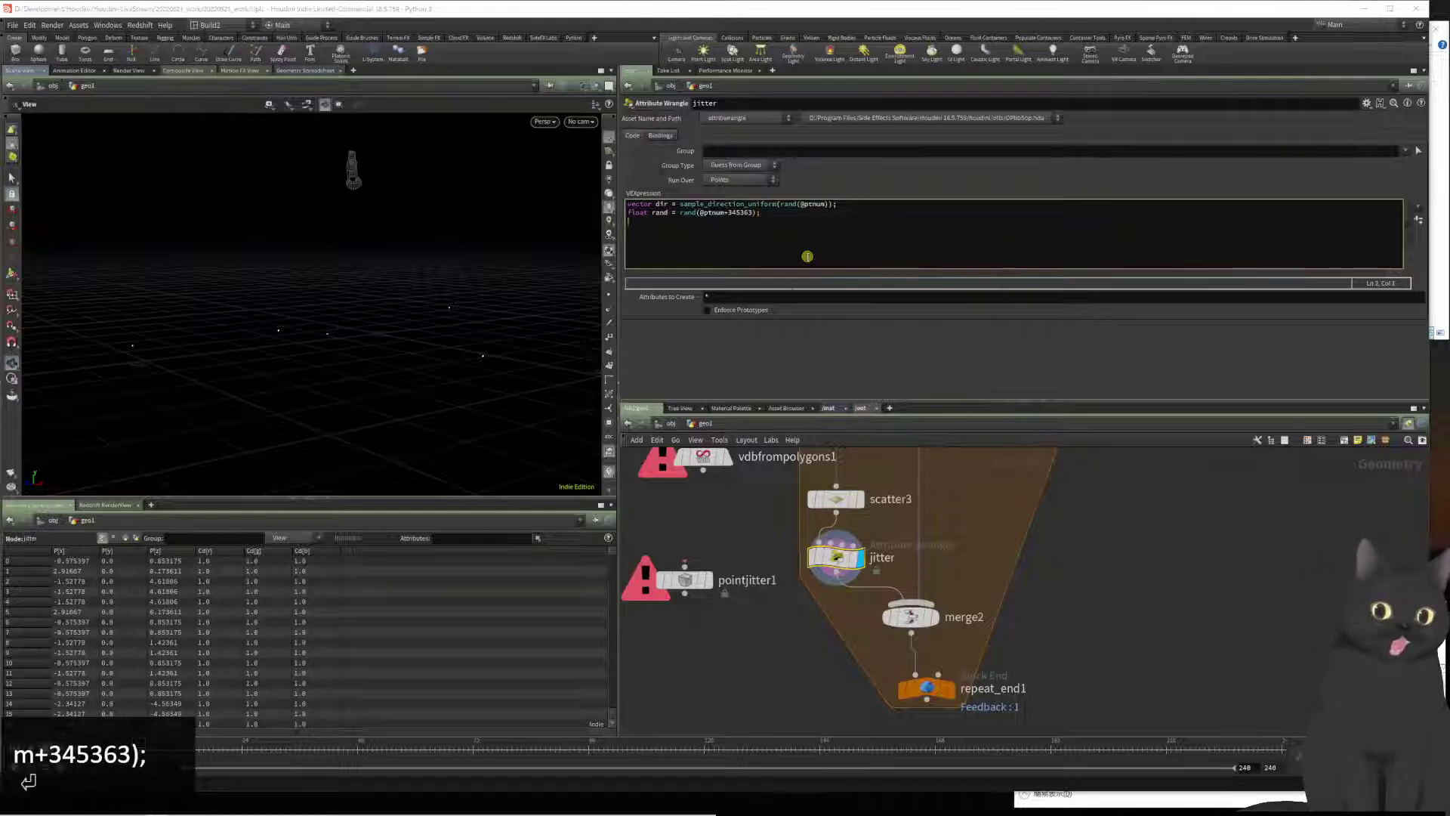
pyautogui.press('Return')
# Step: Add the line @P += dir*rand; to the jitter wrangle, apply the code and check the spread points in the viewport
pyautogui.write('@P')
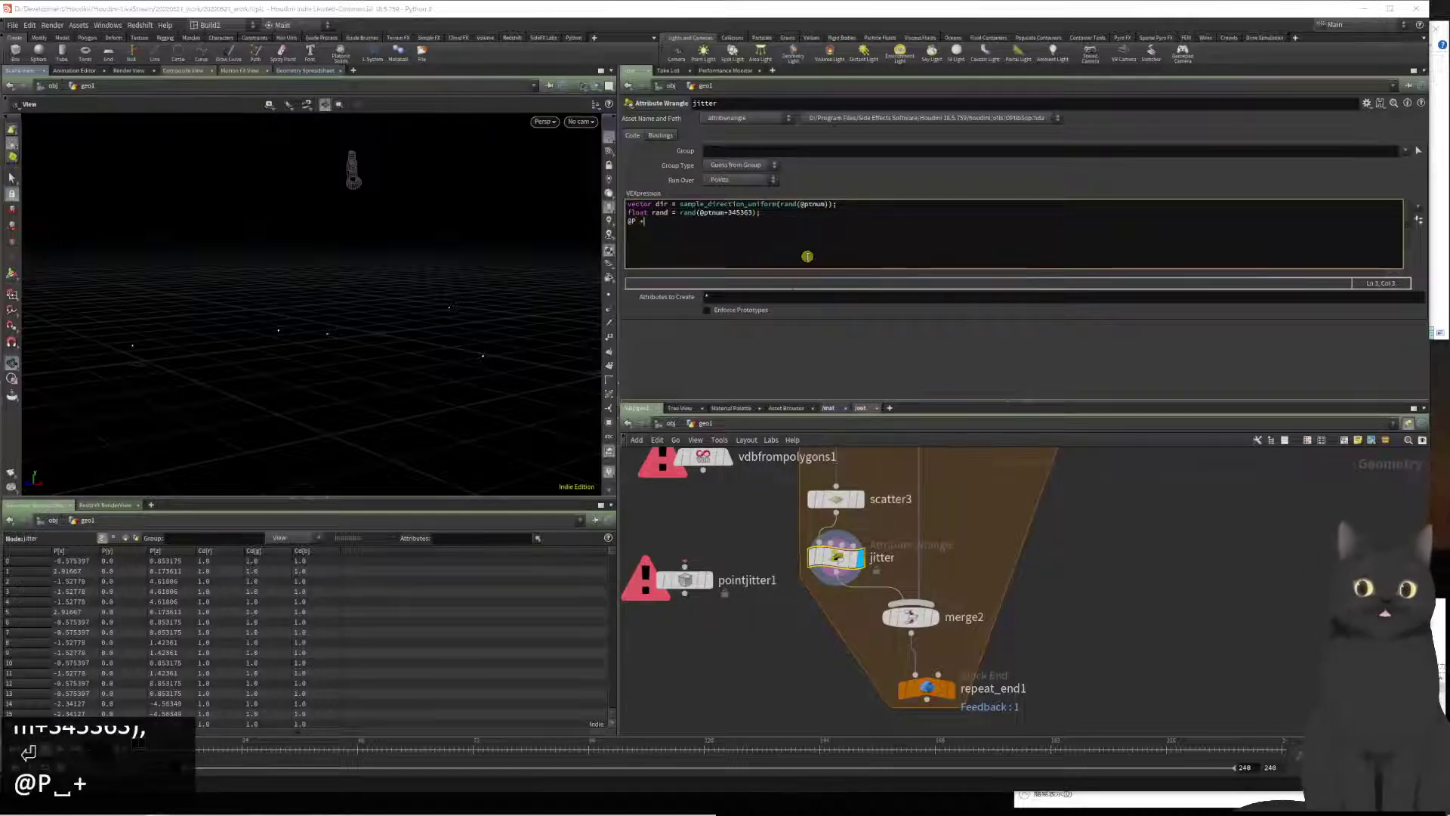
pyautogui.write(' += ')
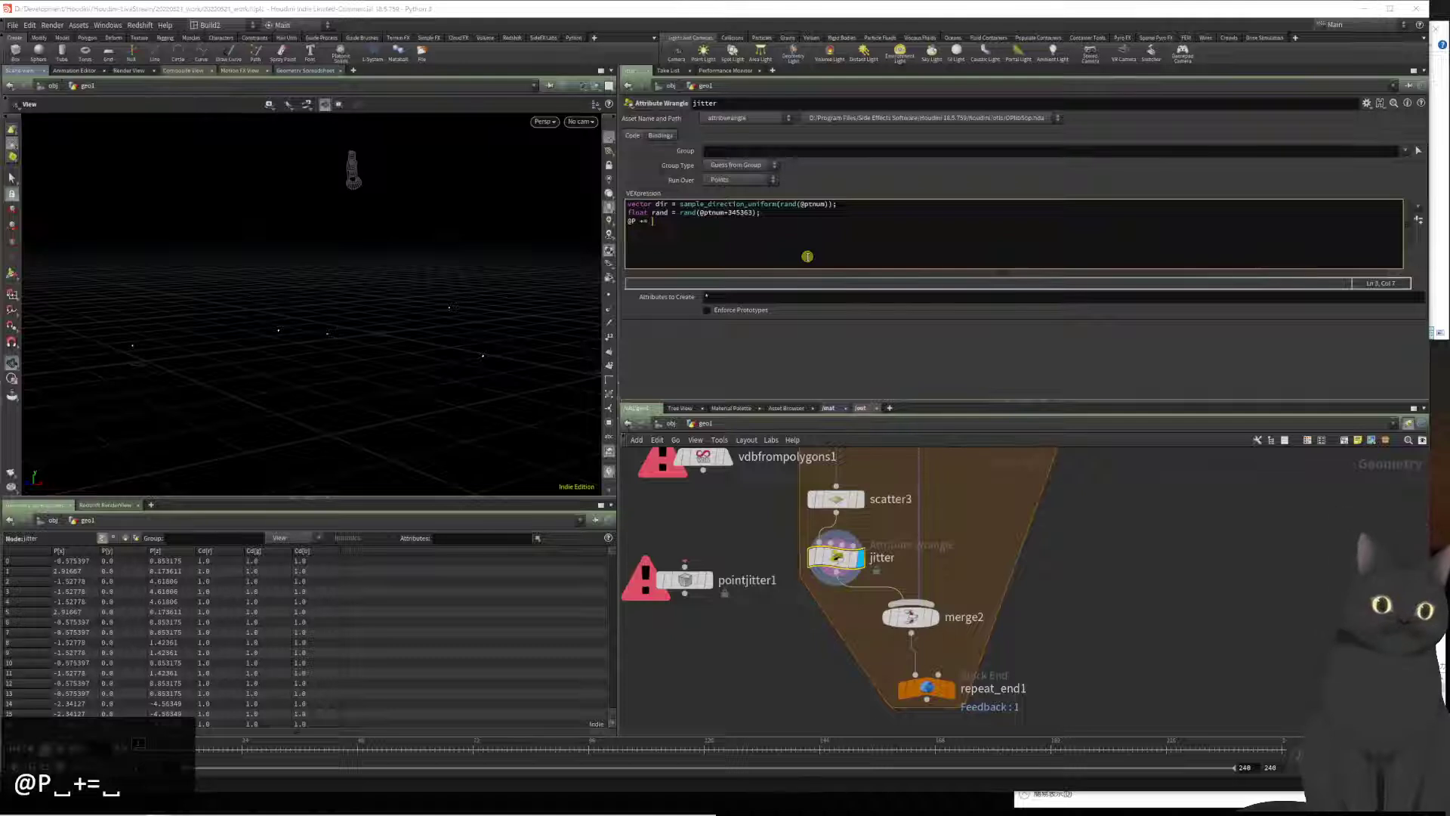
pyautogui.write('dir*r')
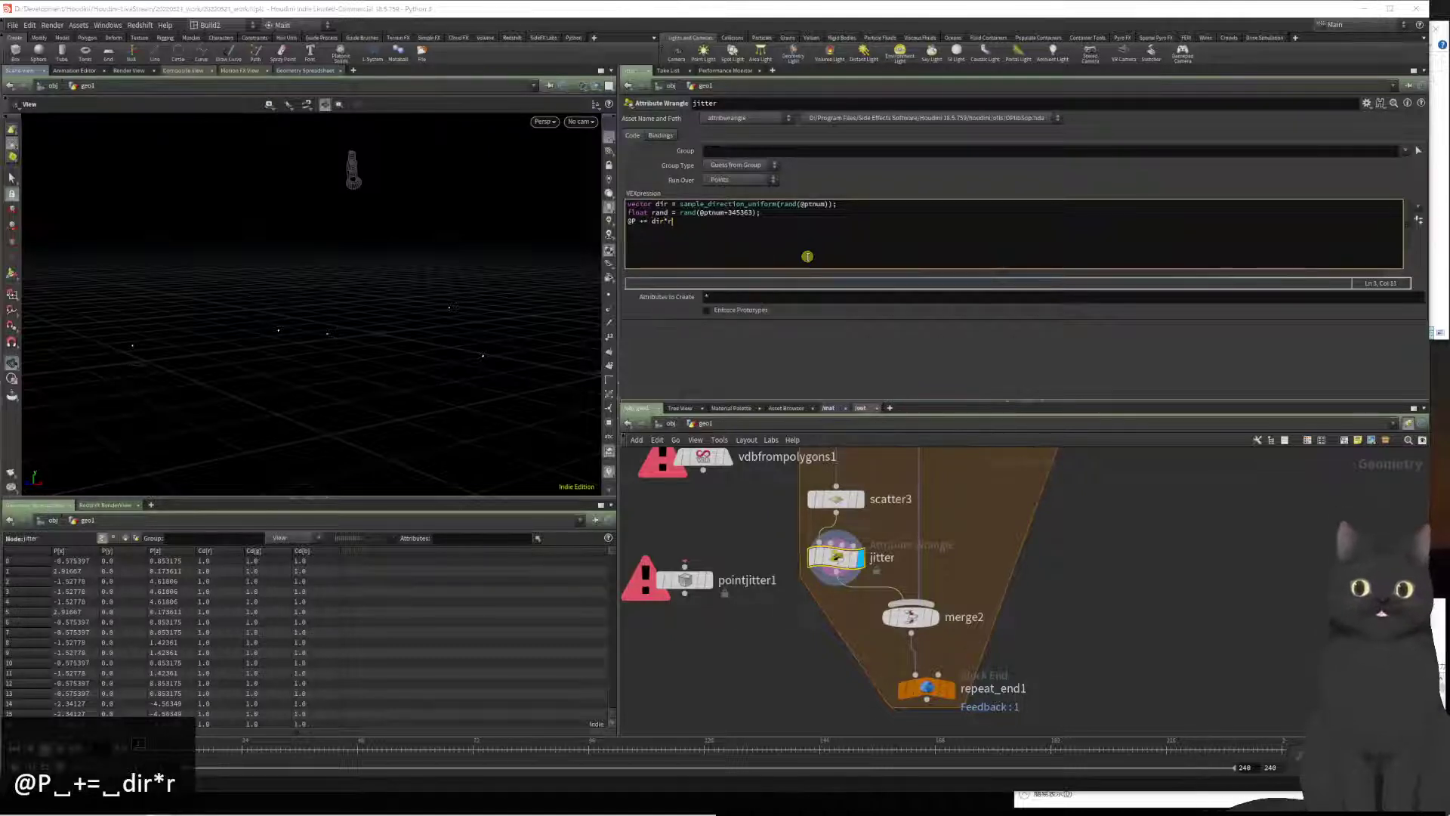
pyautogui.write('and;')
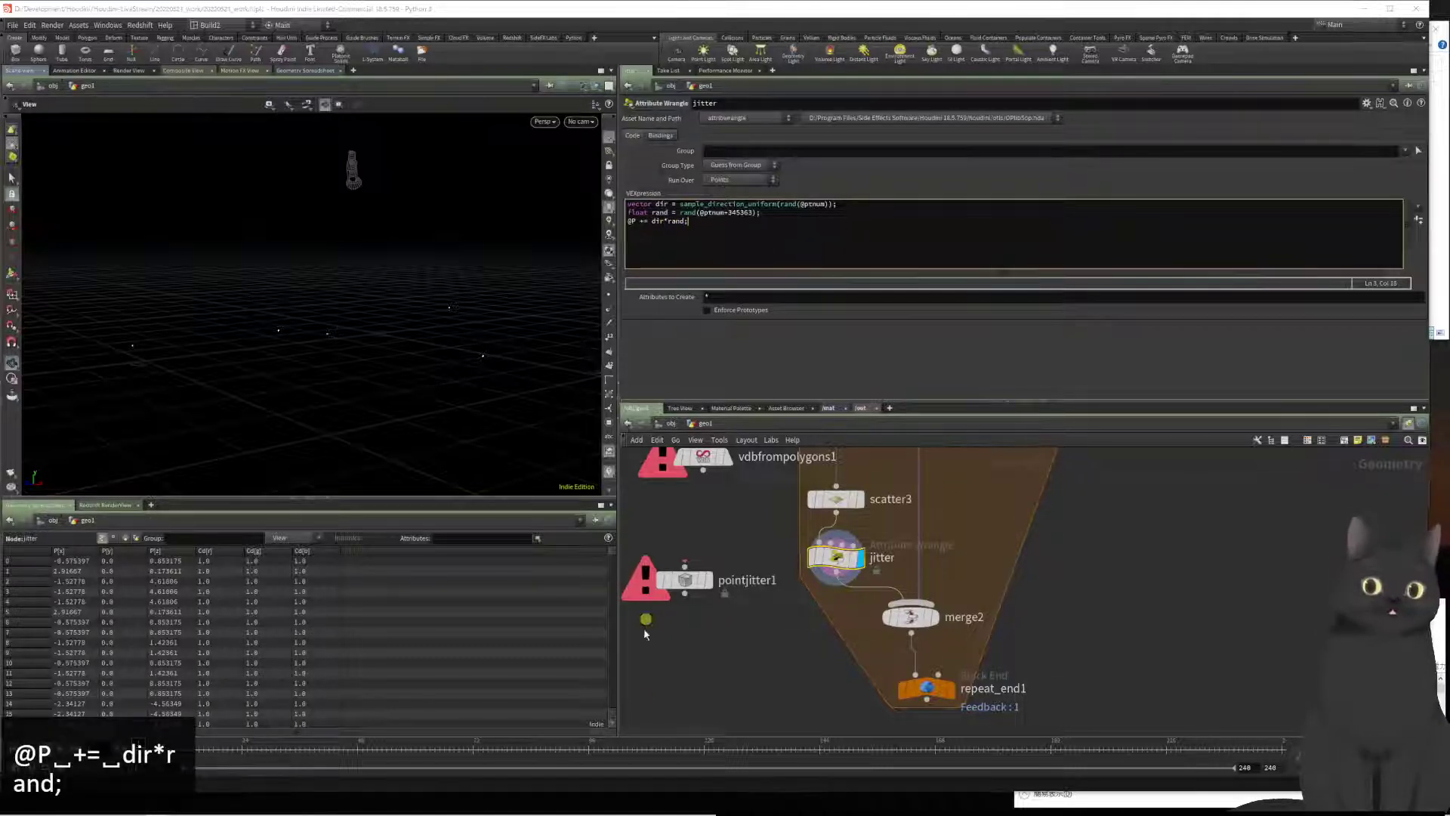
pyautogui.click(712, 700)
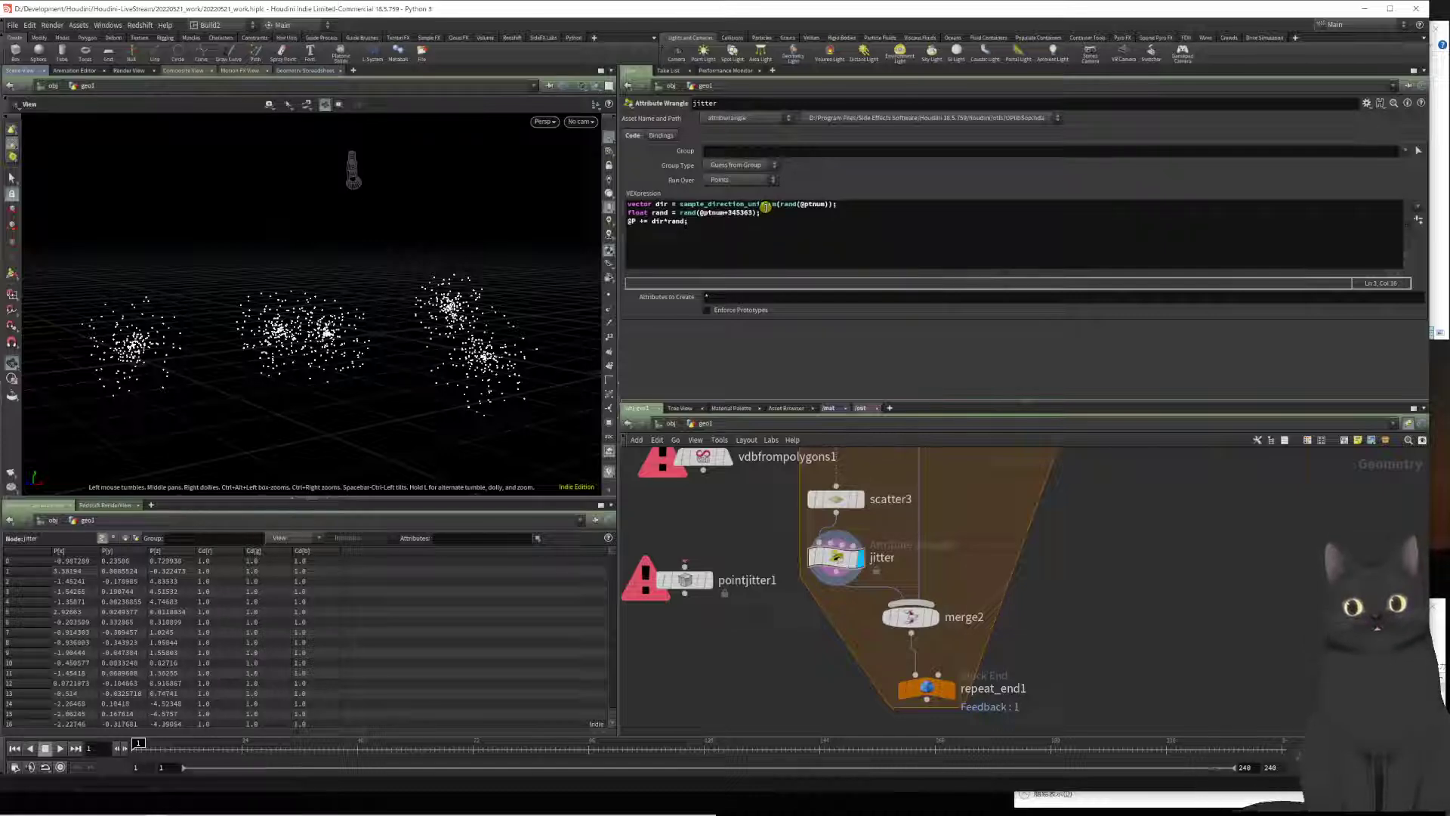
pyautogui.moveTo(463, 334)
pyautogui.mouseDown()
pyautogui.moveTo(446, 392)
pyautogui.moveTo(537, 323)
pyautogui.moveTo(485, 320)
pyautogui.moveTo(463, 337)
pyautogui.mouseUp()
pyautogui.click(783, 240)
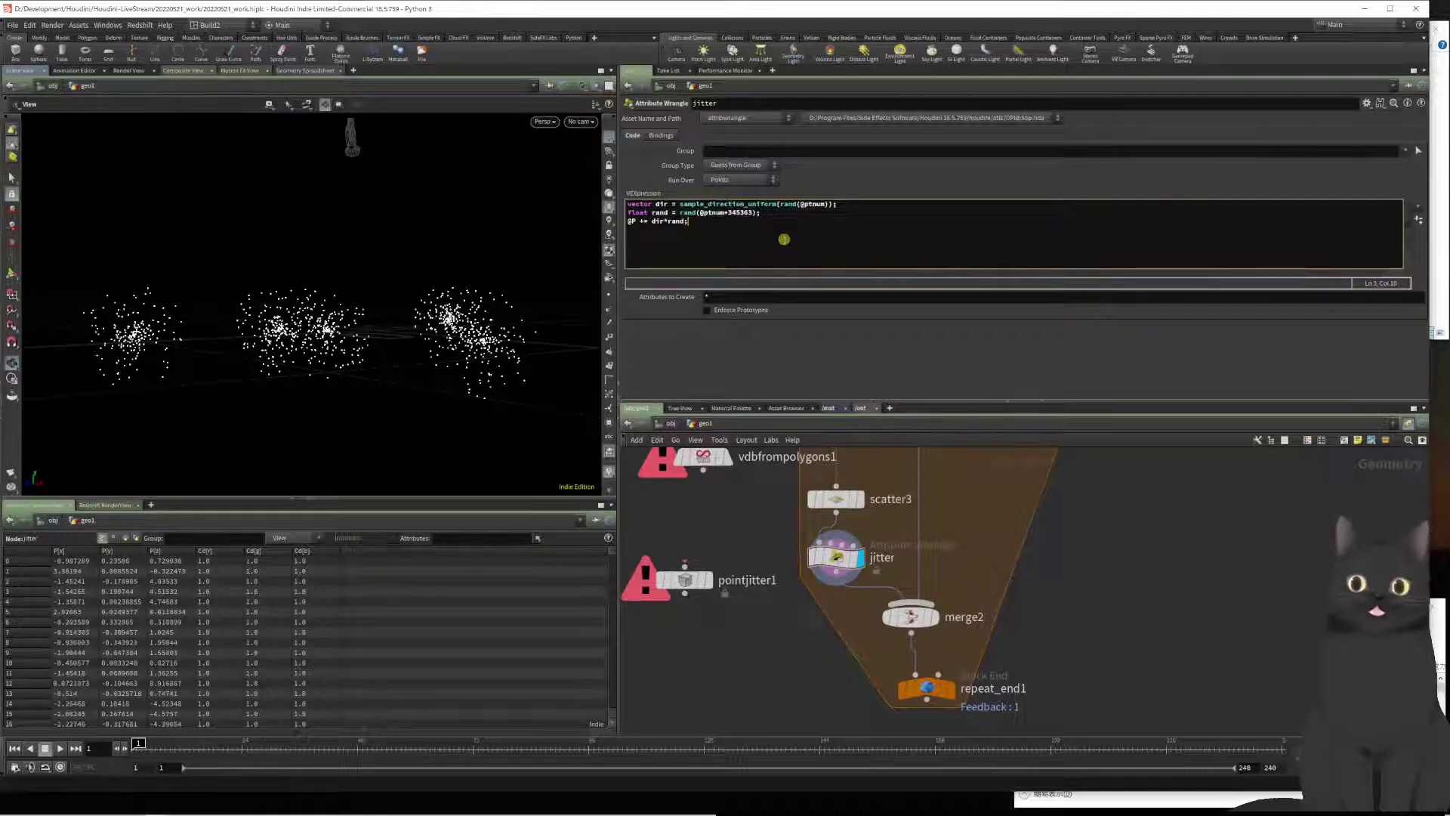
# Step: Move merge2 and repeat_end1 farther down the network to make room below the jitter wrangle
pyautogui.scroll(-3, 836, 626)
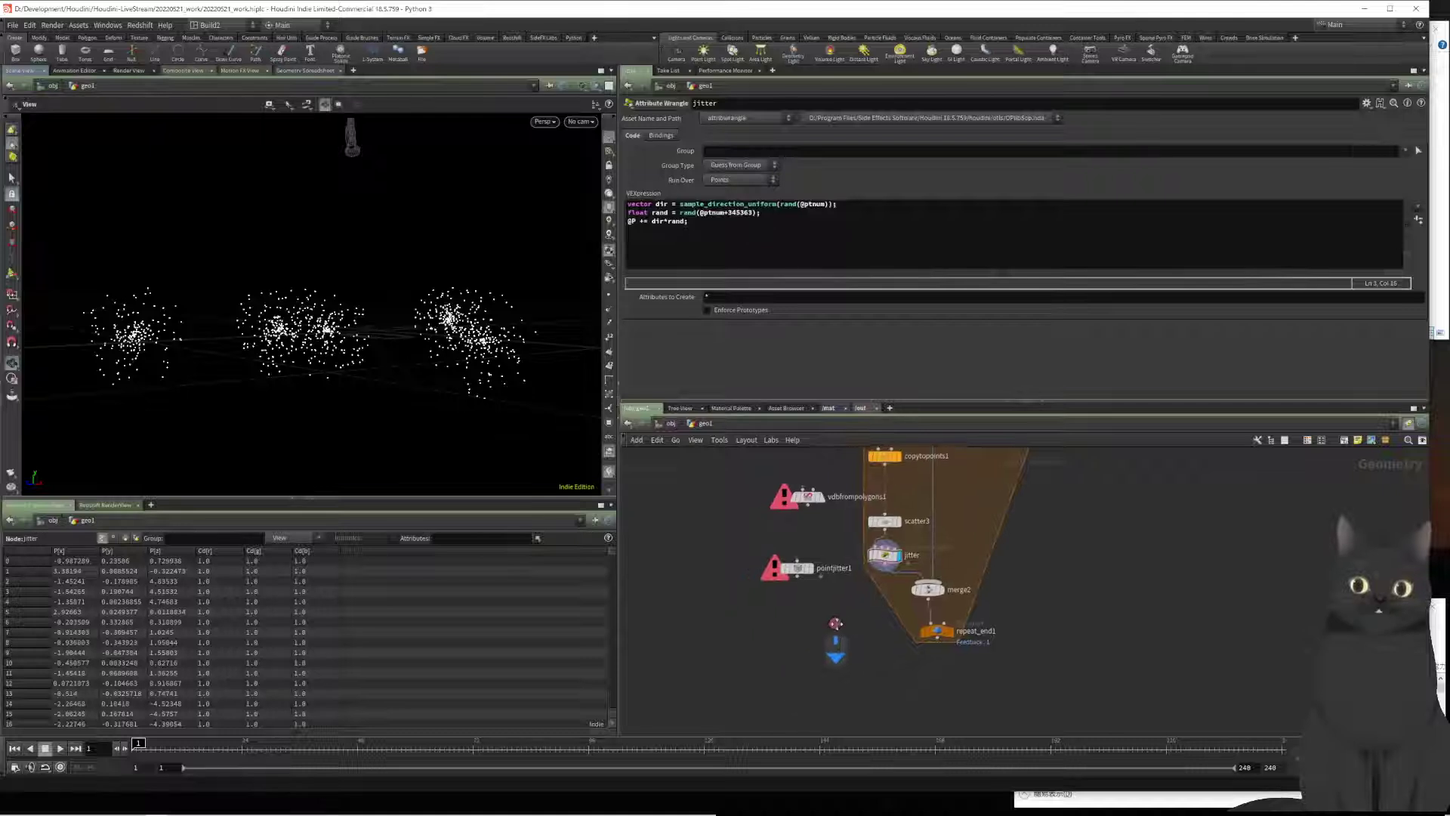
pyautogui.click(836, 628)
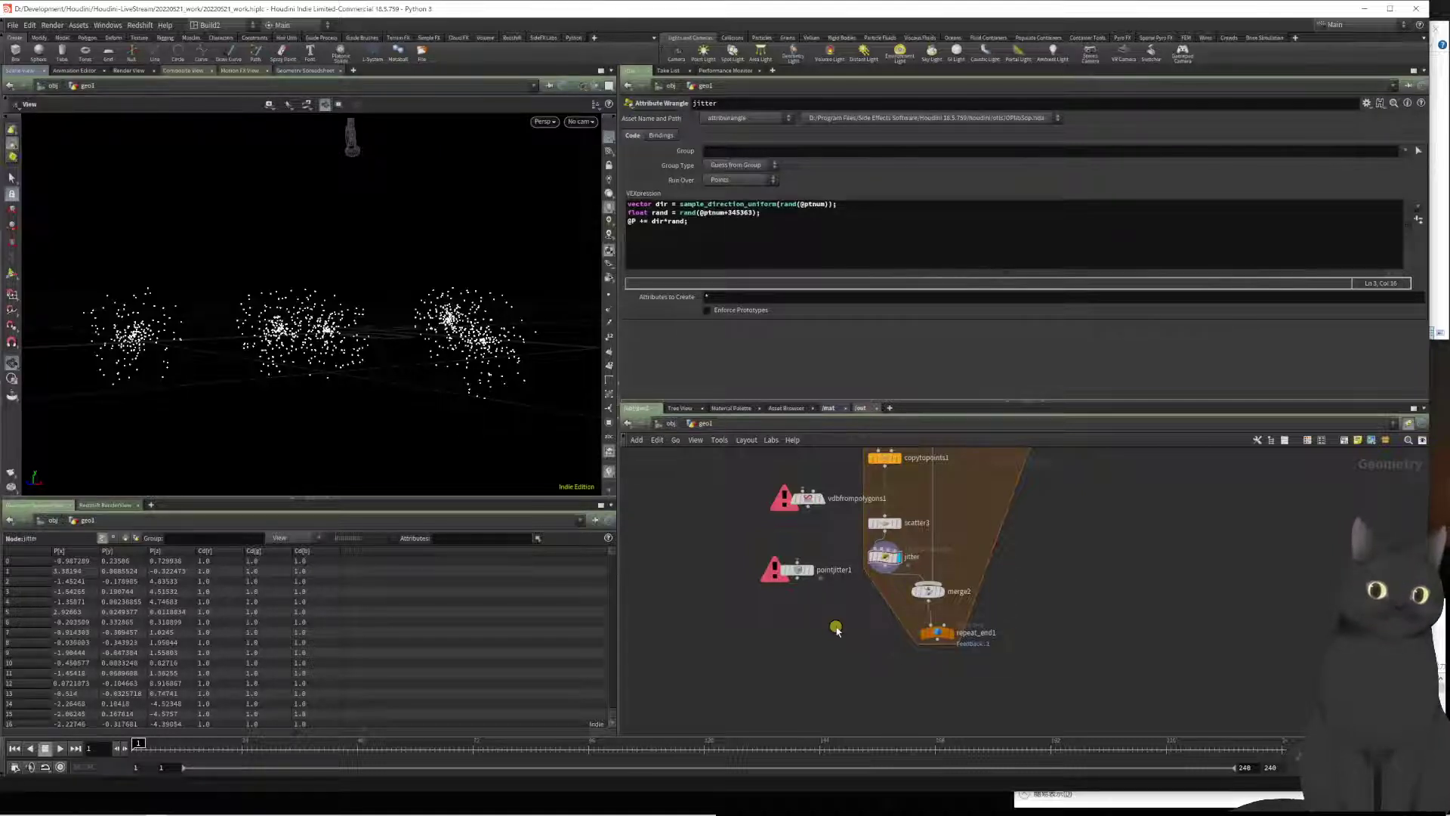
pyautogui.moveTo(920, 601); pyautogui.dragTo(971, 666)
pyautogui.moveTo(935, 604); pyautogui.dragTo(938, 641)
pyautogui.click(866, 634)
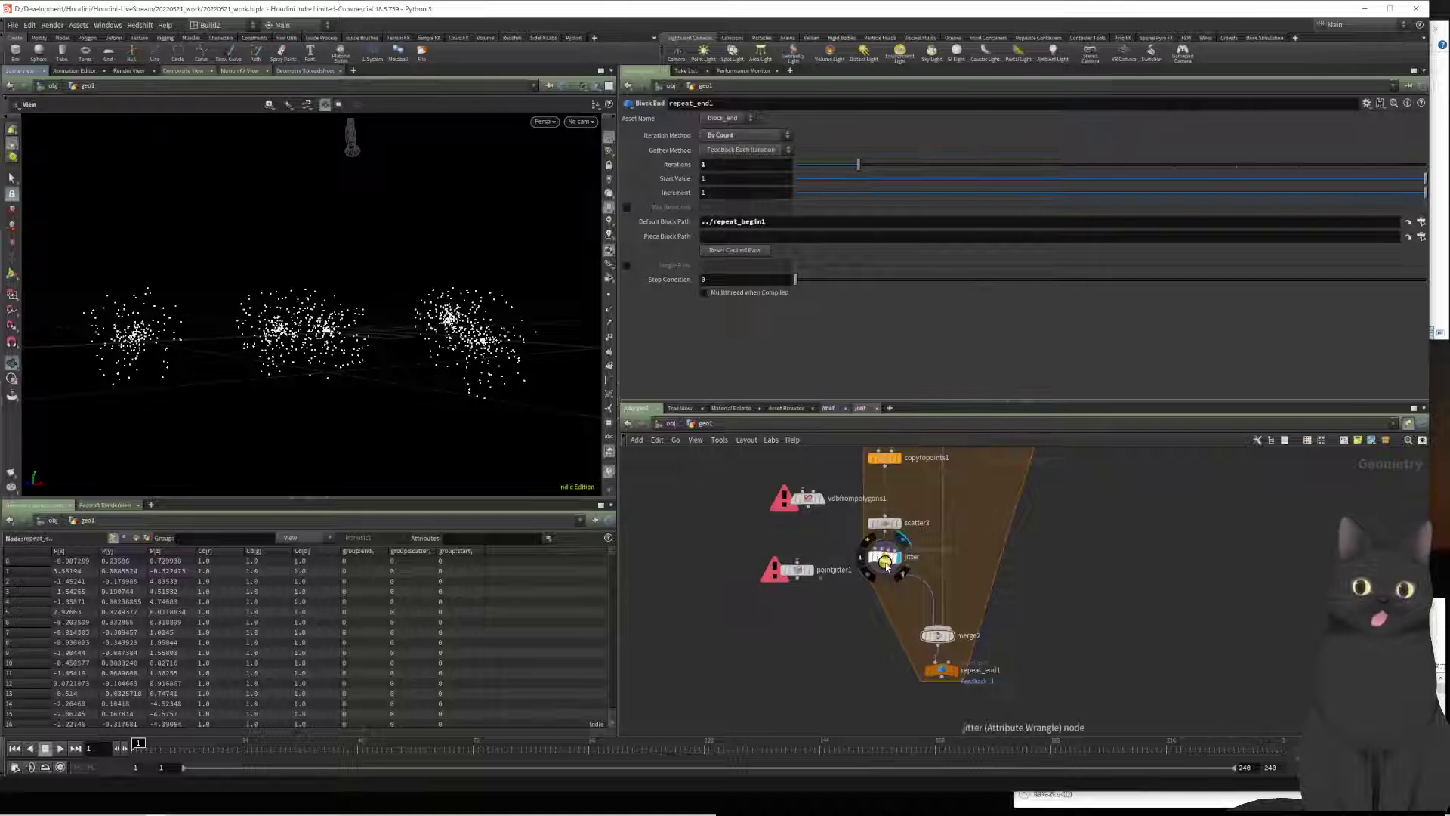
# Step: Insert a Group node between the jitter wrangle and merge2
pyautogui.press('Tab')
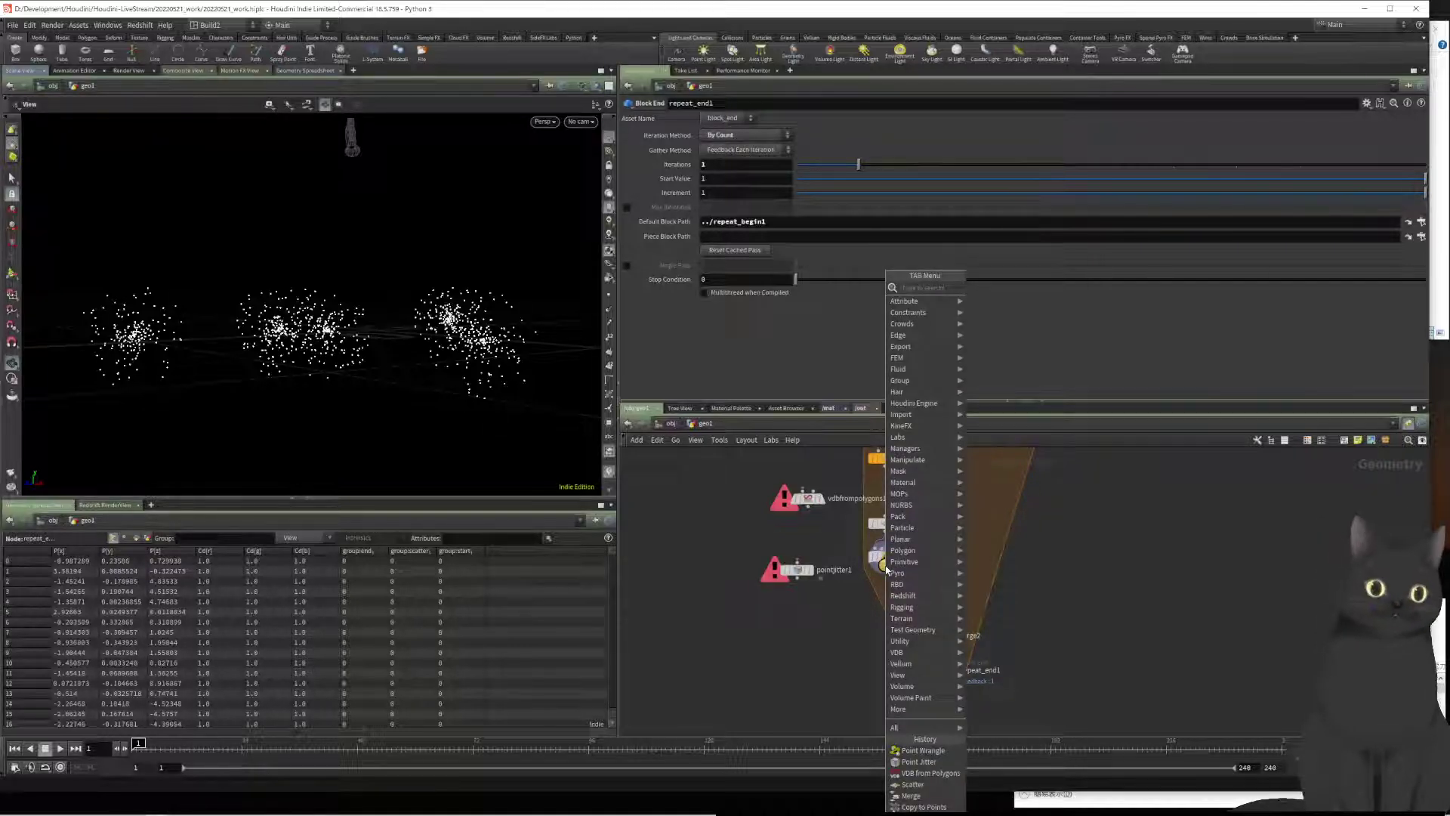
pyautogui.write('group')
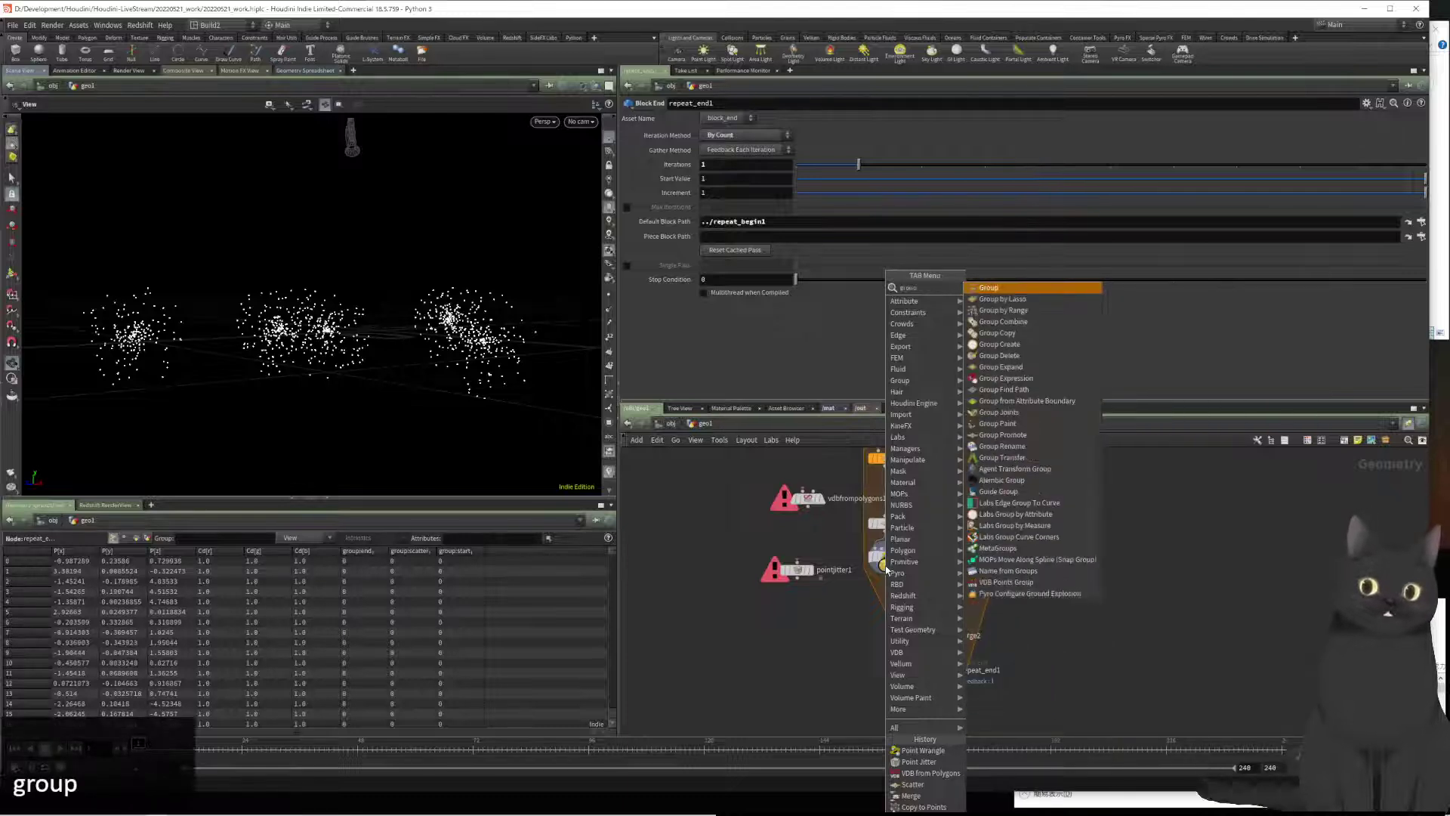
pyautogui.press('Return')
pyautogui.press('Return')
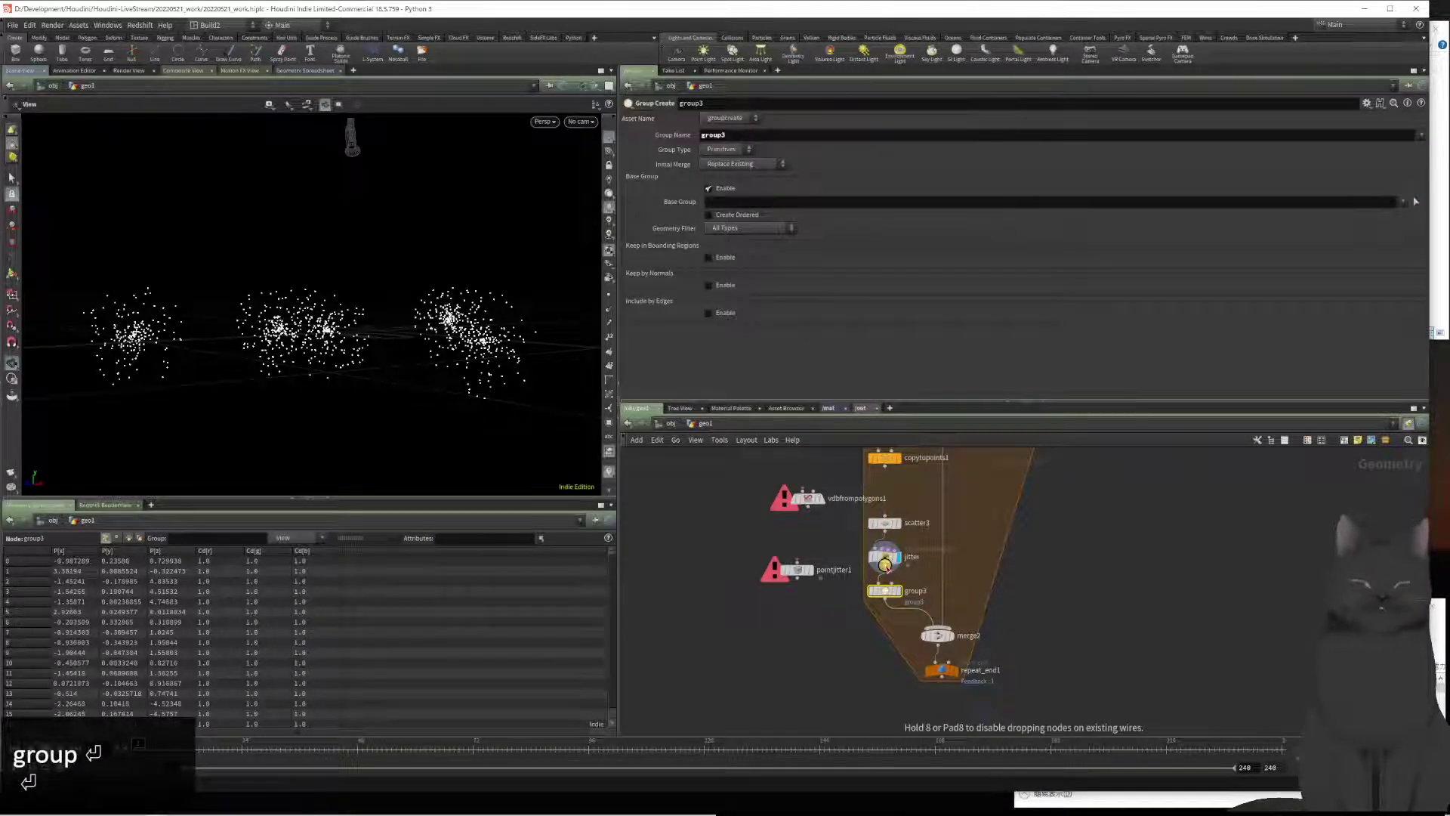
# Step: Display the new Group node, name its group end and set its group type to Points
pyautogui.press('r')
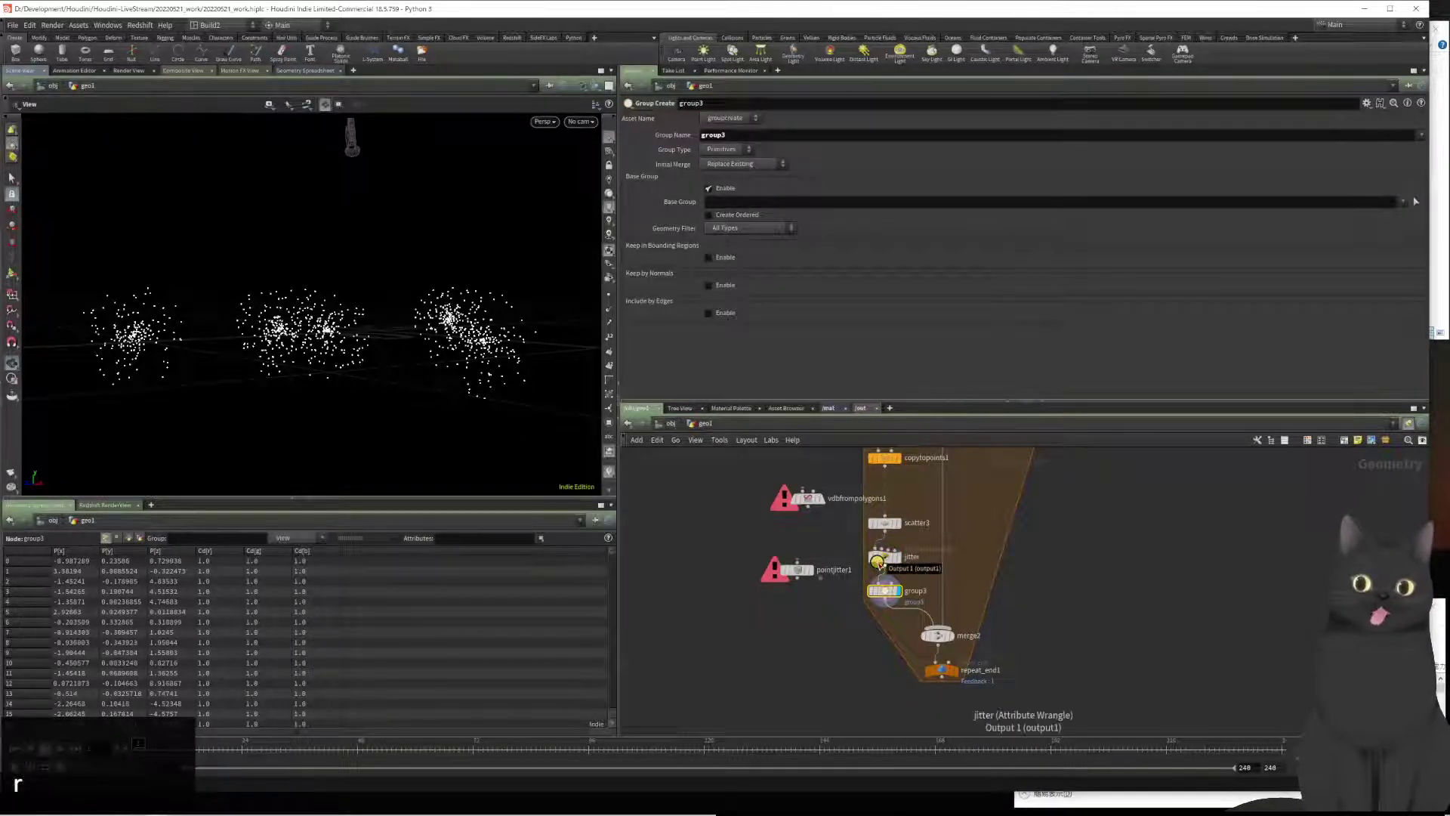
pyautogui.doubleClick(779, 133)
pyautogui.write('end')
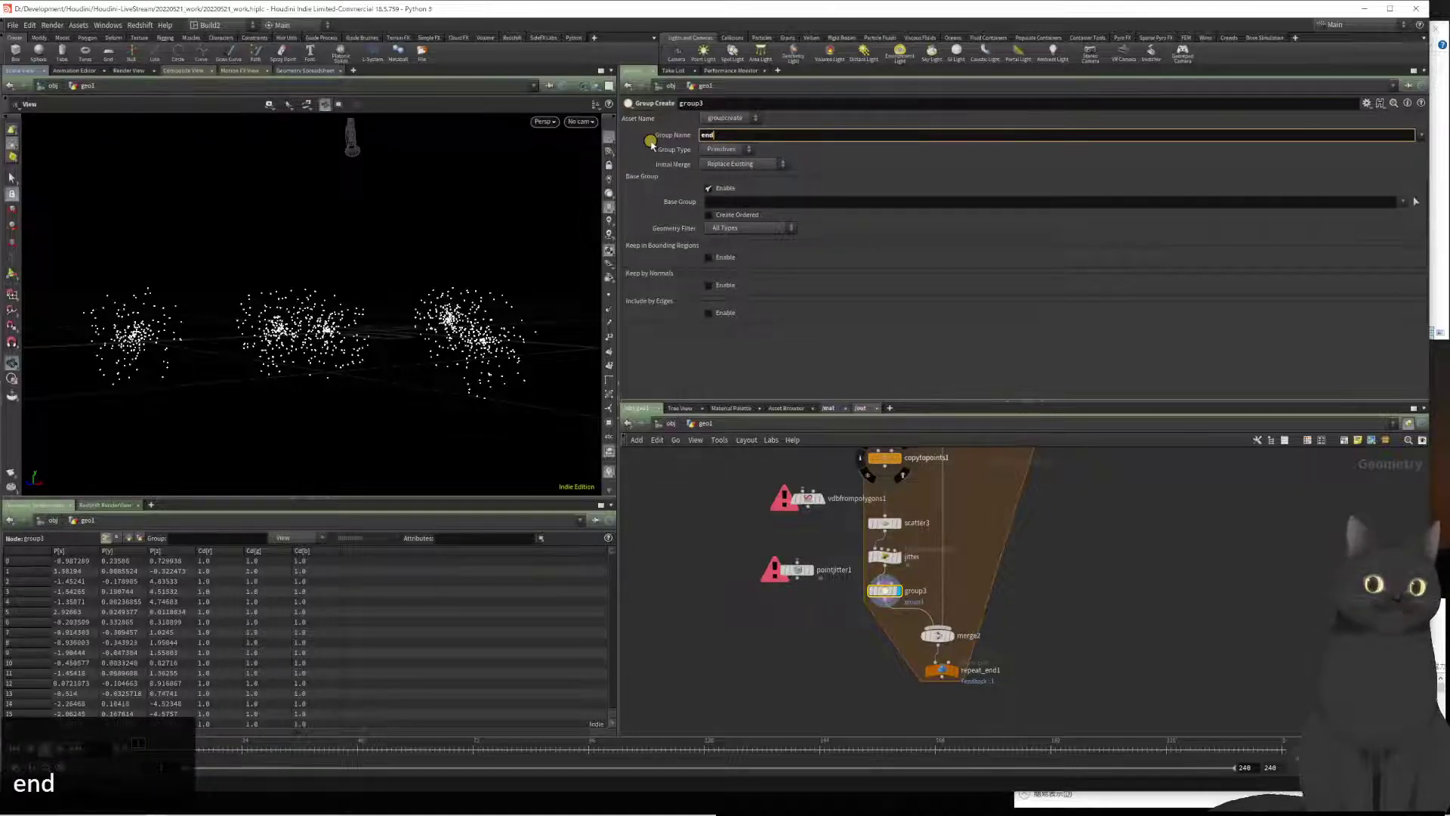
pyautogui.press('Return')
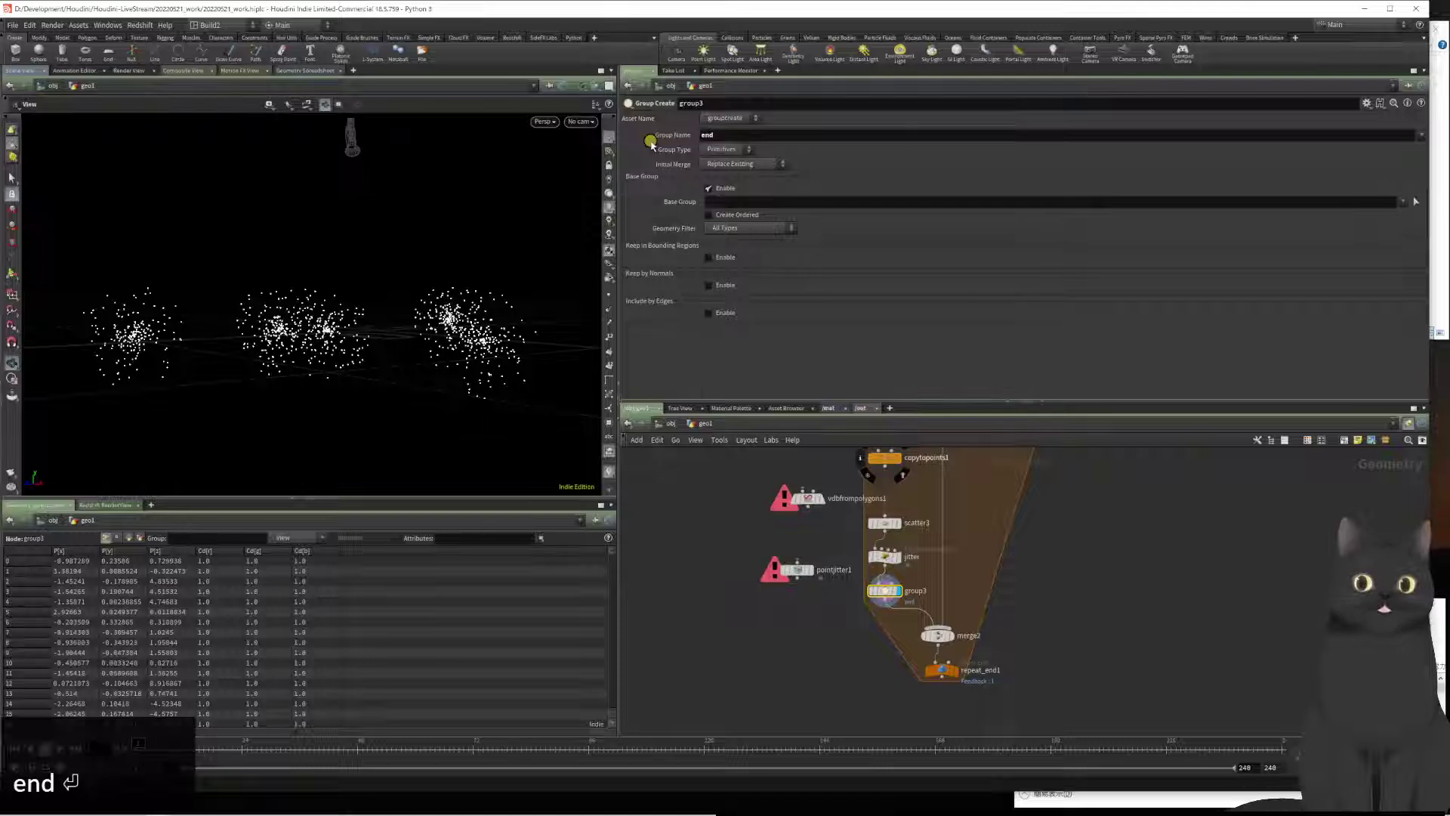
pyautogui.click(722, 151)
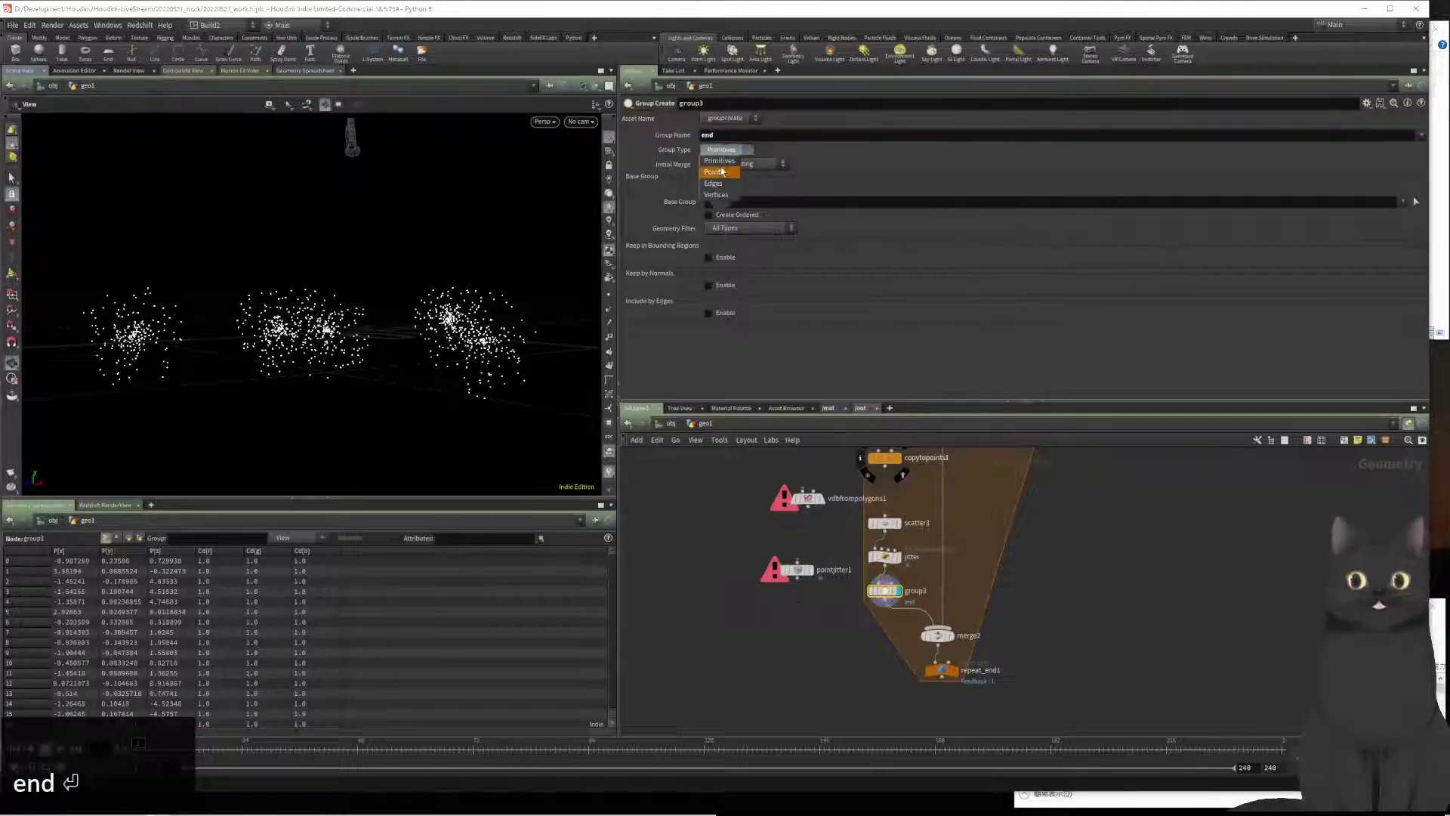
pyautogui.click(723, 163)
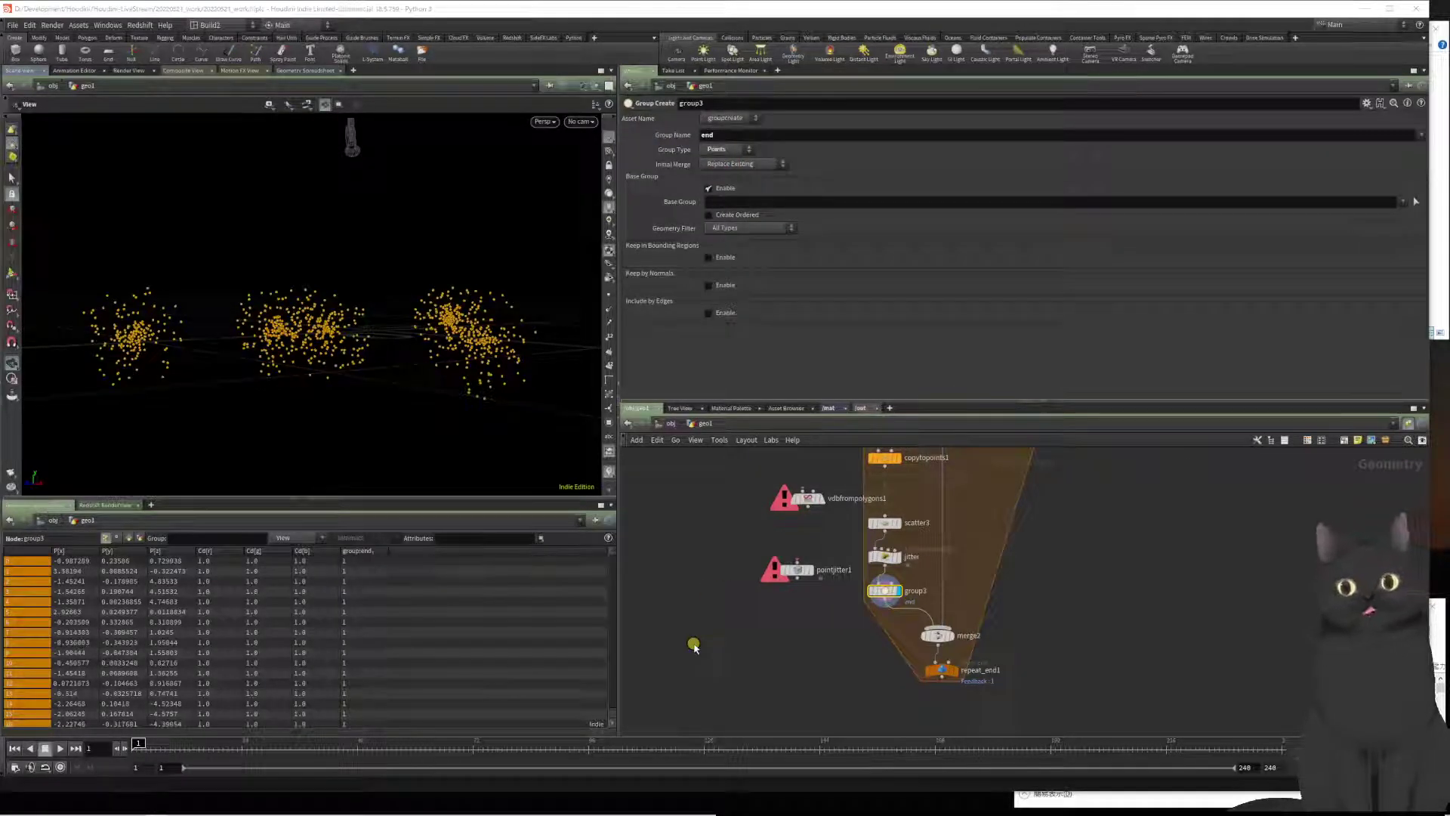
# Step: Add a Find Shortest Path node beside repeat_end1
pyautogui.scroll(-1, 704, 644)
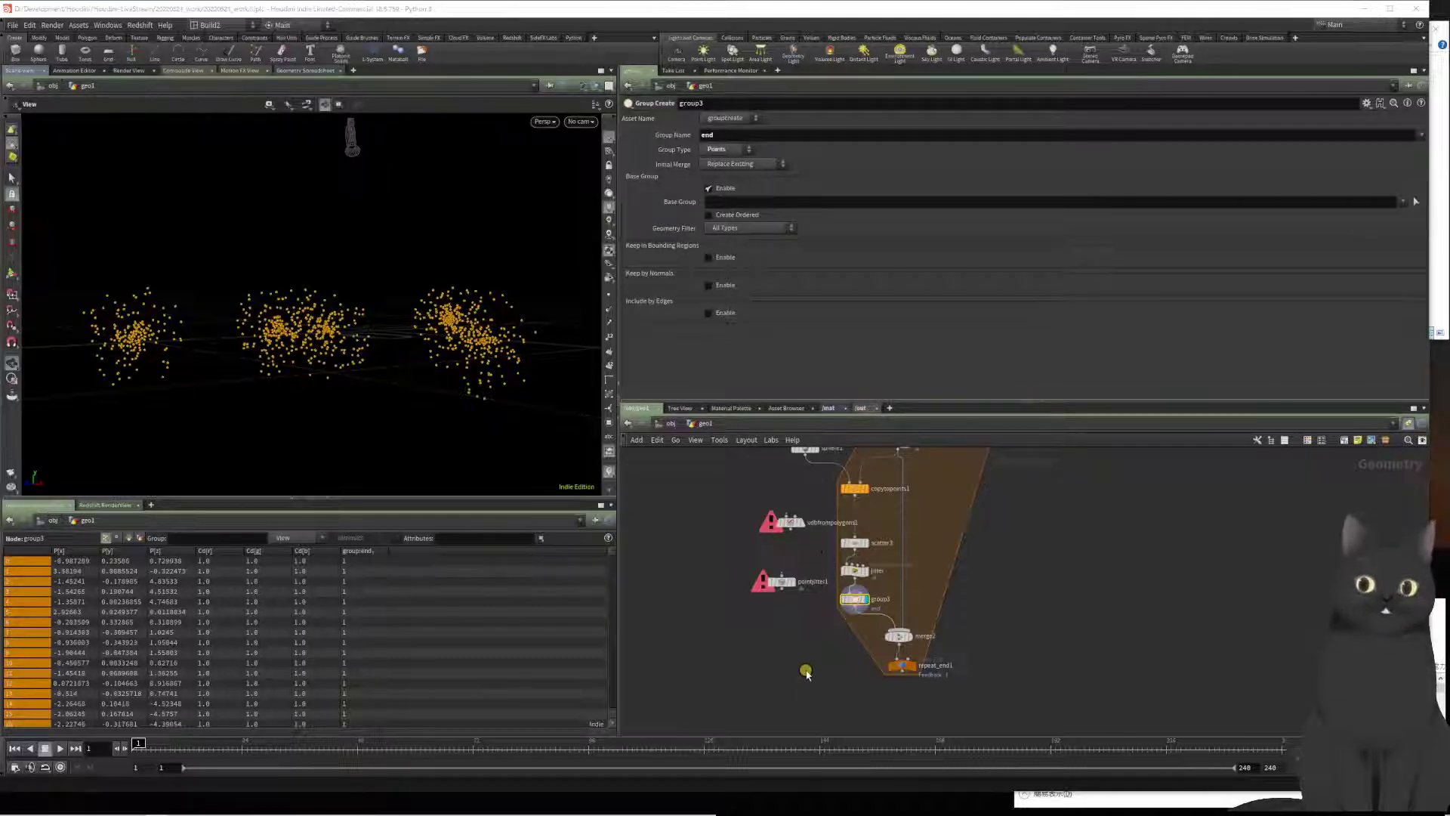
pyautogui.moveTo(807, 672); pyautogui.dragTo(750, 629, button='middle')
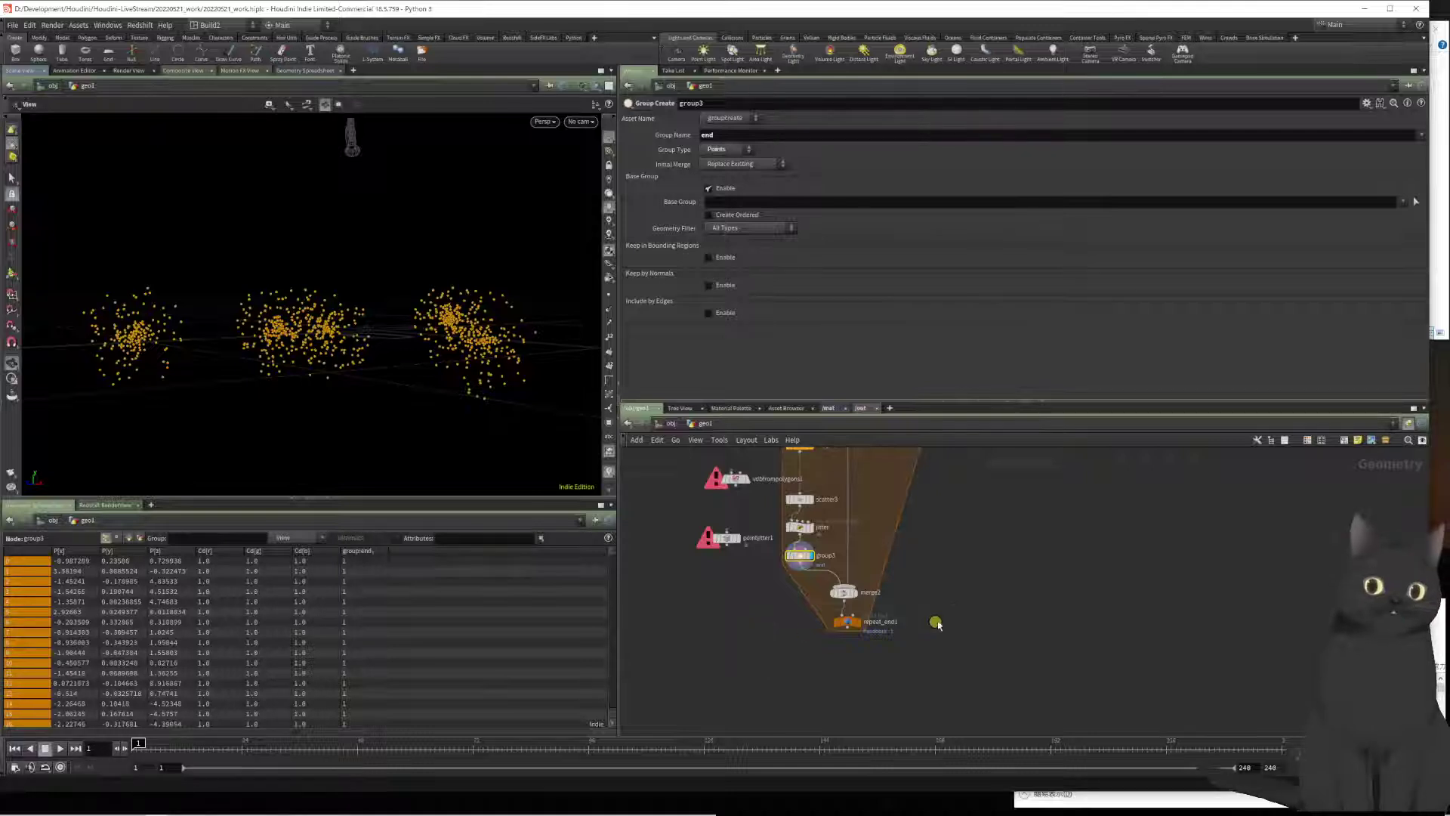
pyautogui.press('Tab')
pyautogui.write('findsho')
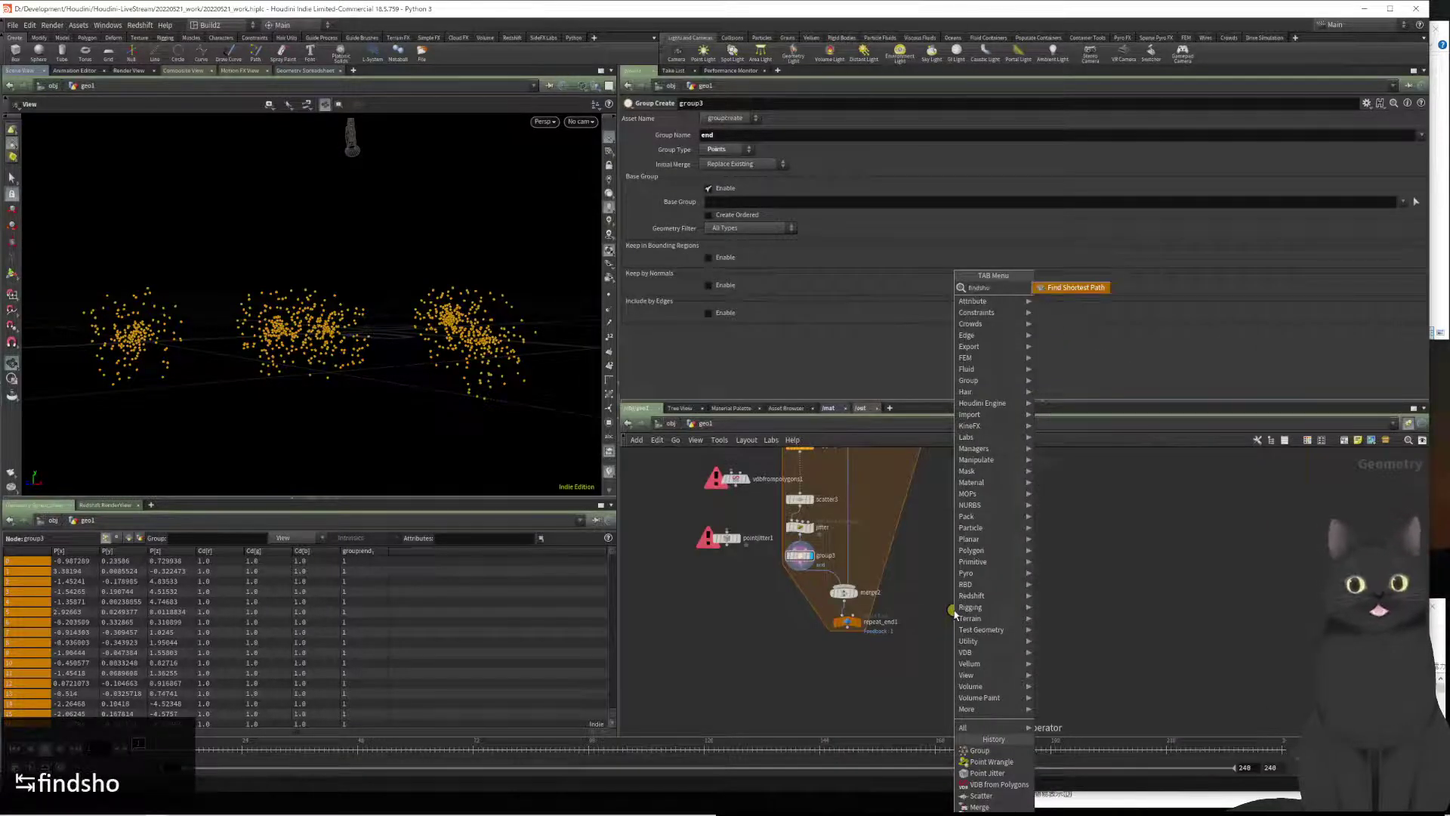
pyautogui.press('Return')
pyautogui.press('Return')
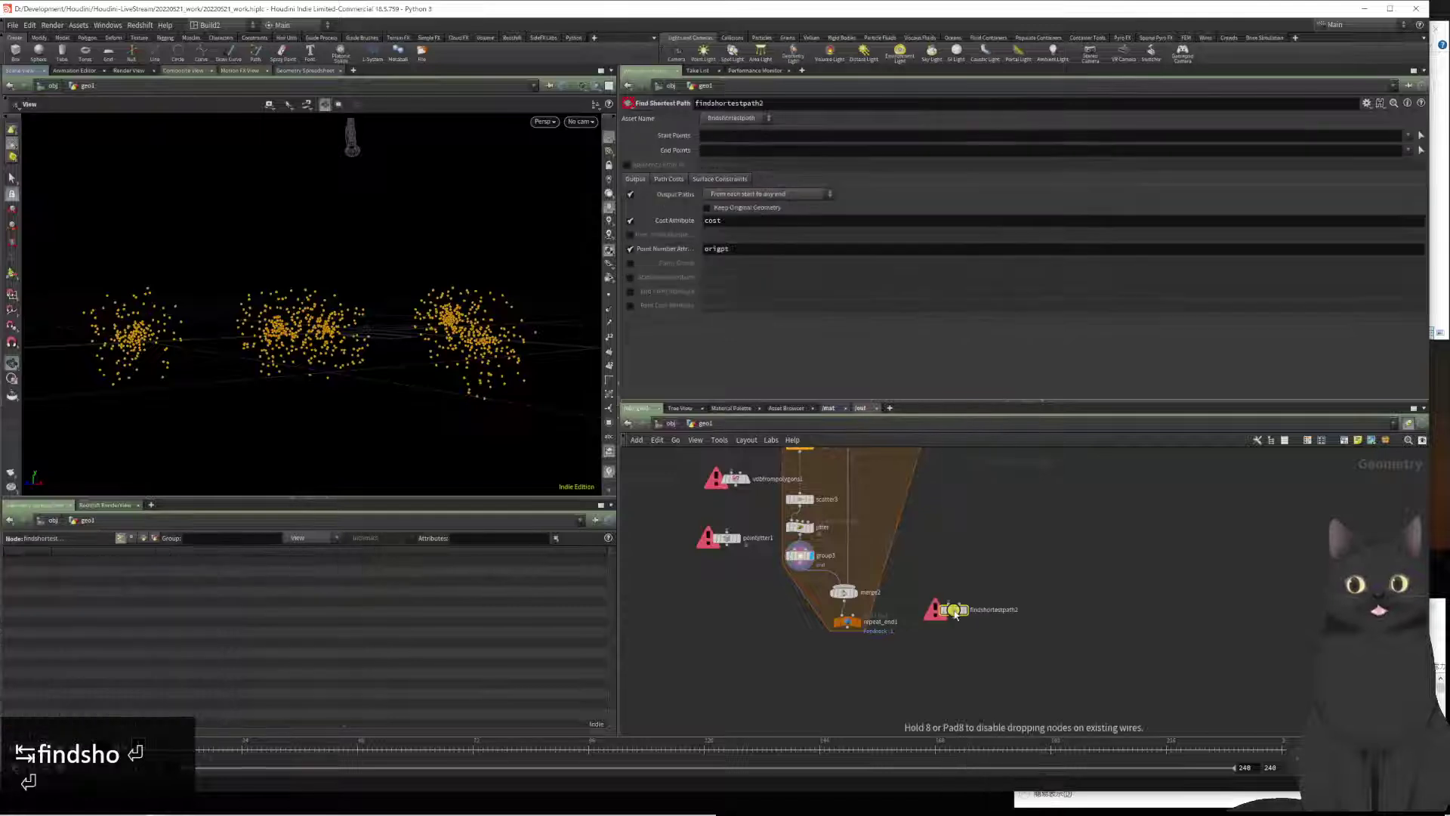
# Step: Connect set_scatter's output to the first input of the new Find Shortest Path node
pyautogui.scroll(-3, 958, 566)
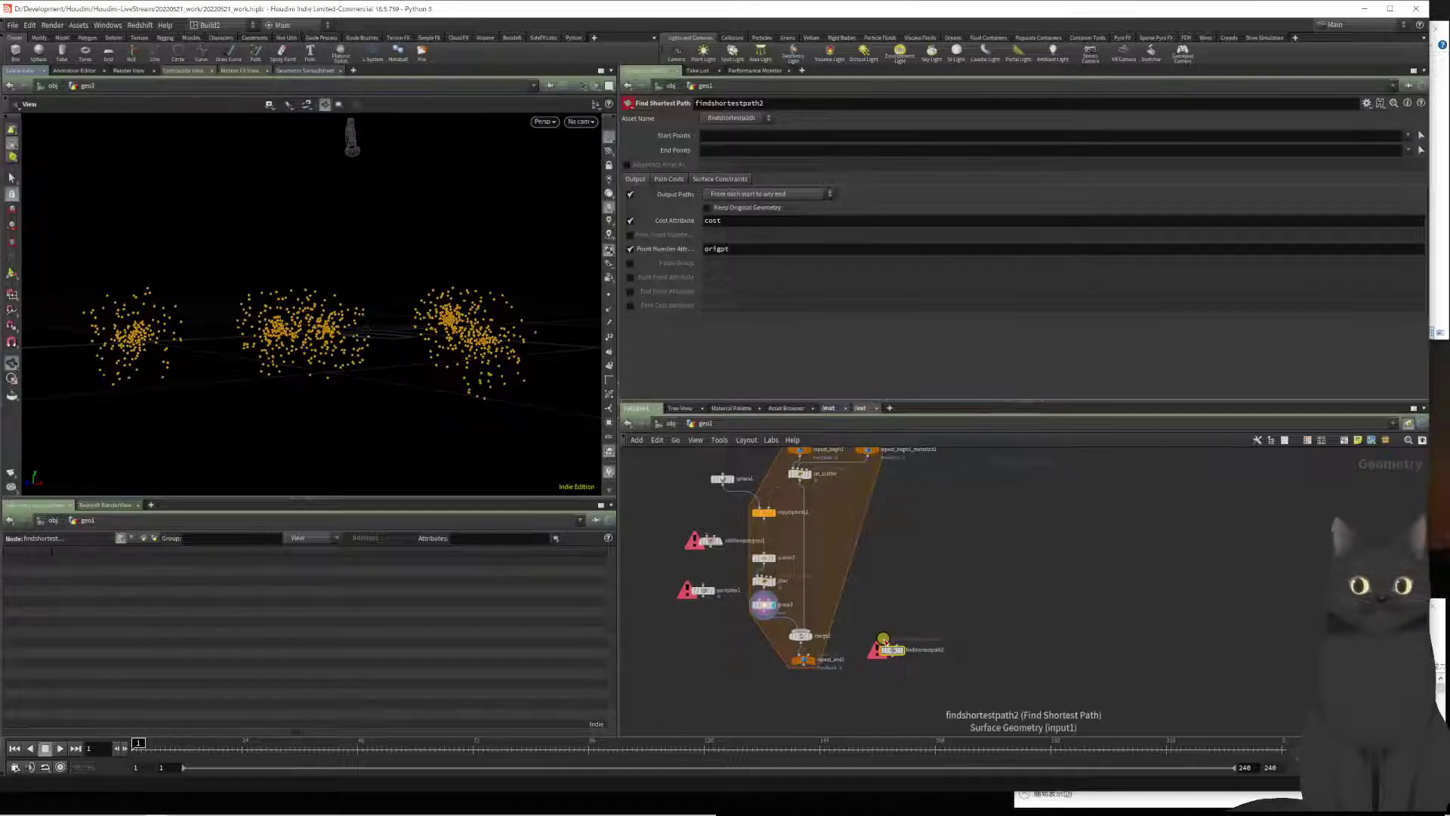
pyautogui.moveTo(886, 640)
pyautogui.mouseDown()
pyautogui.moveTo(838, 500)
pyautogui.moveTo(802, 484)
pyautogui.mouseUp()
pyautogui.moveTo(942, 550); pyautogui.dragTo(911, 494, button='middle')
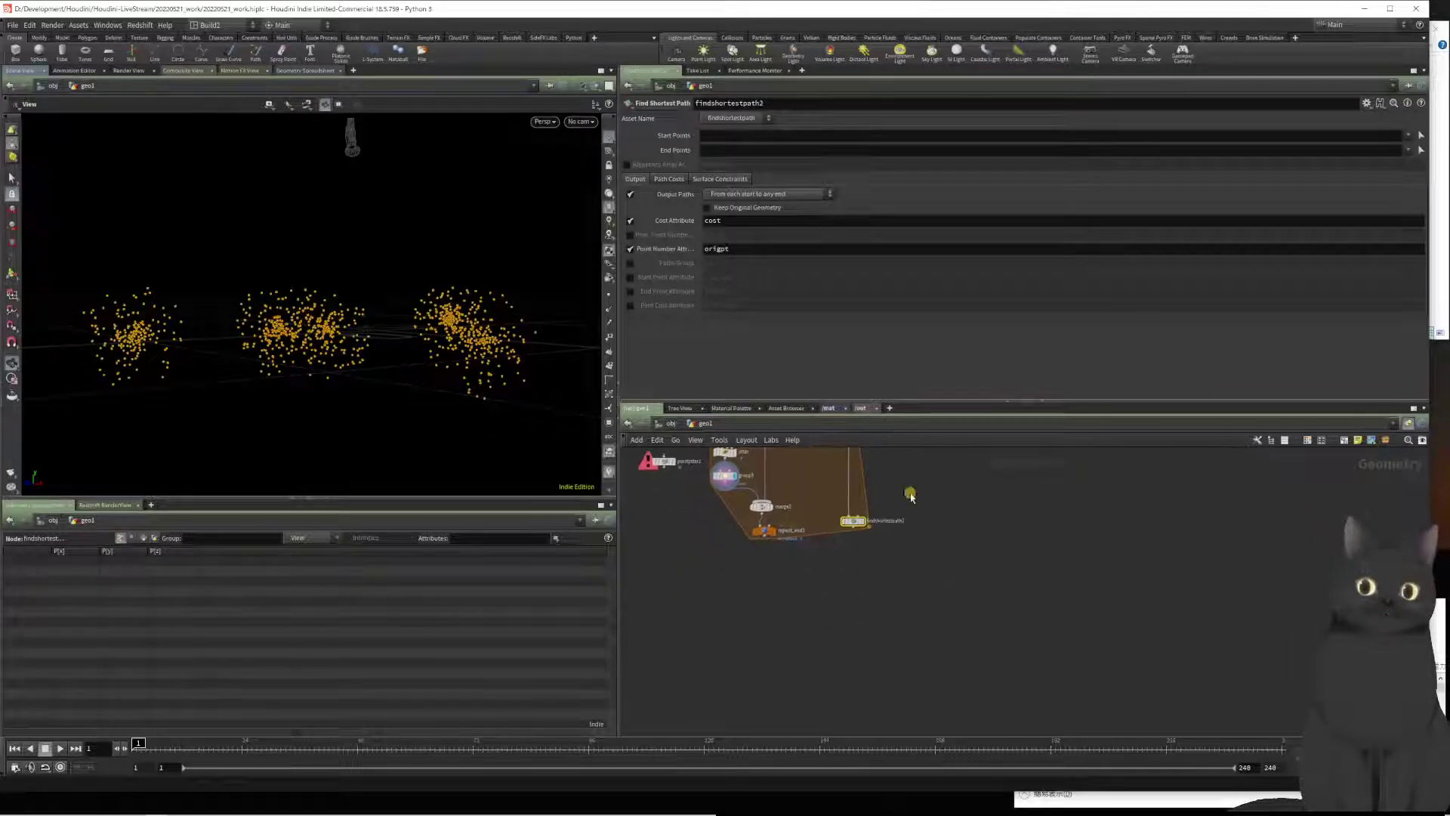
pyautogui.scroll(3, 888, 636)
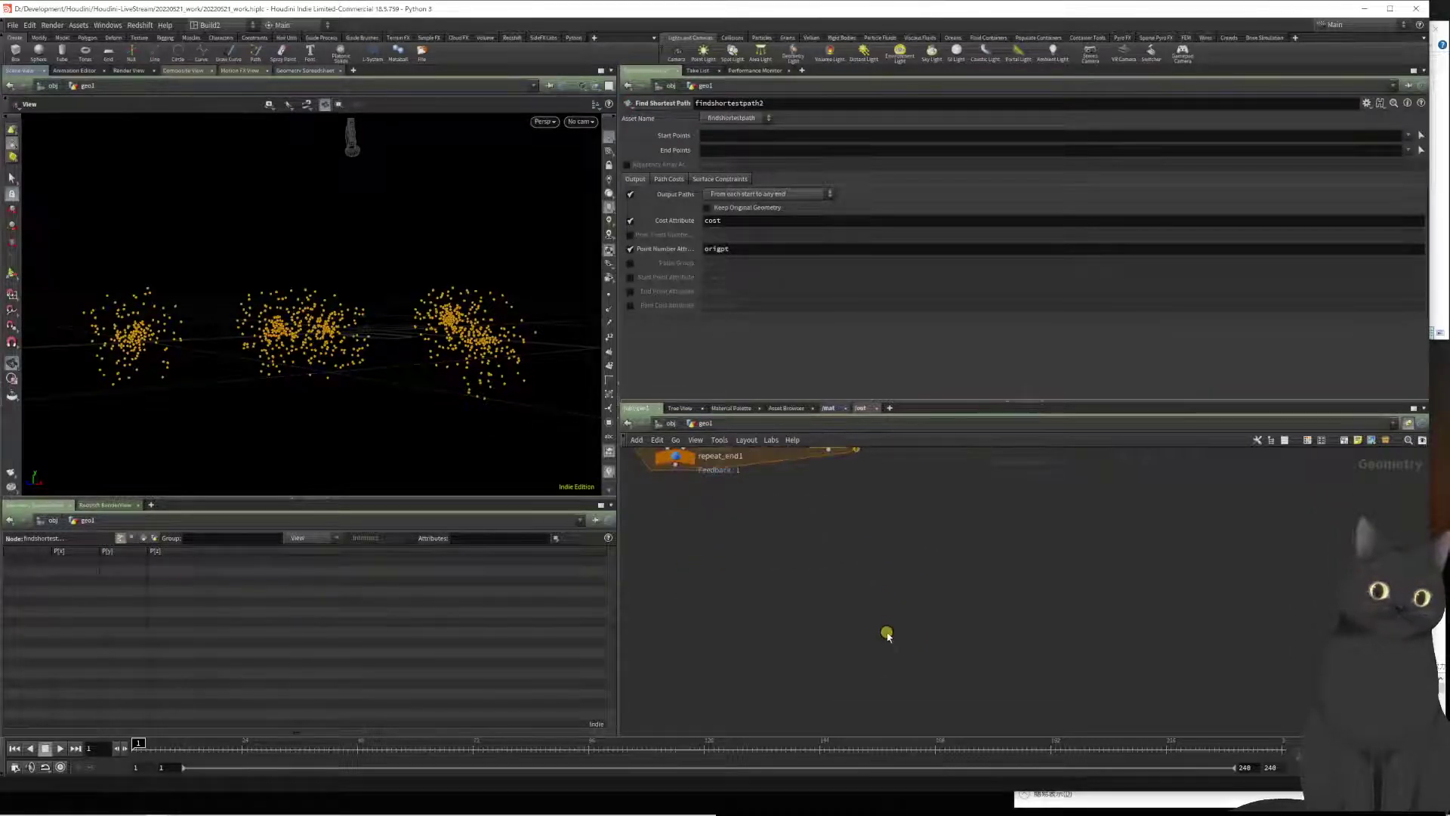
pyautogui.moveTo(738, 567); pyautogui.dragTo(793, 690, button='middle')
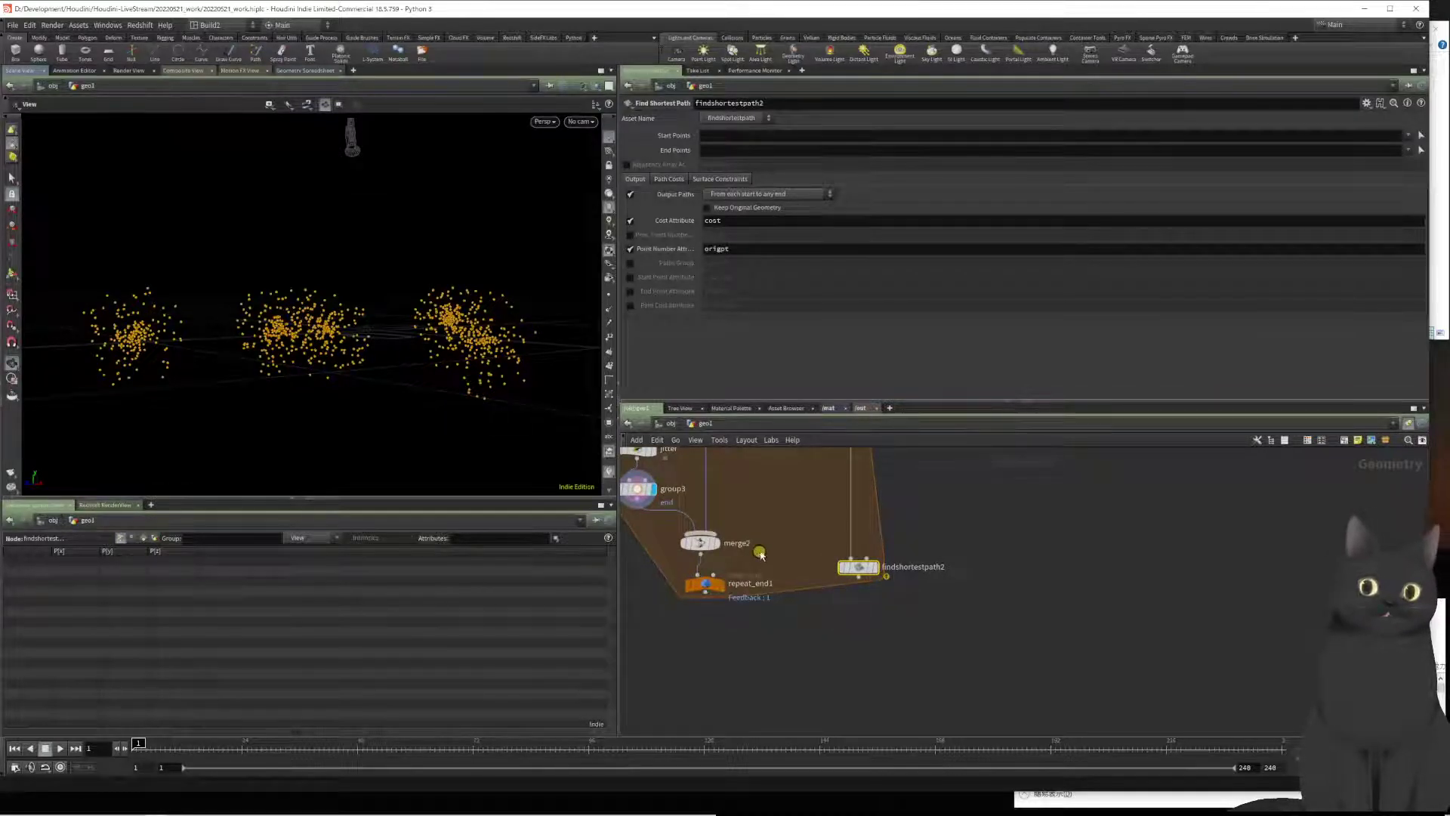
# Step: Display merge2 and check its merged geometry and group information
pyautogui.moveTo(718, 545)
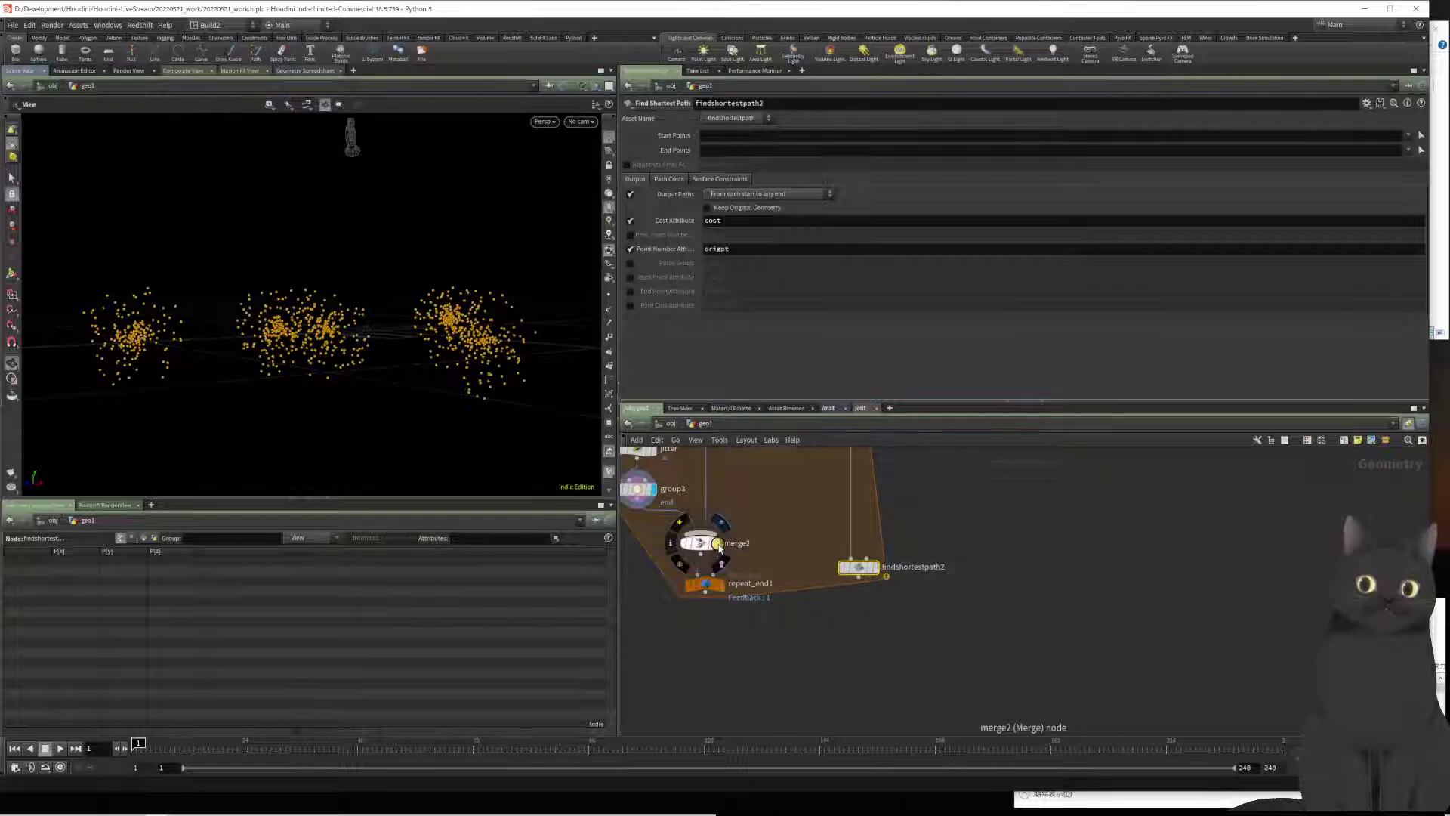
pyautogui.press('r')
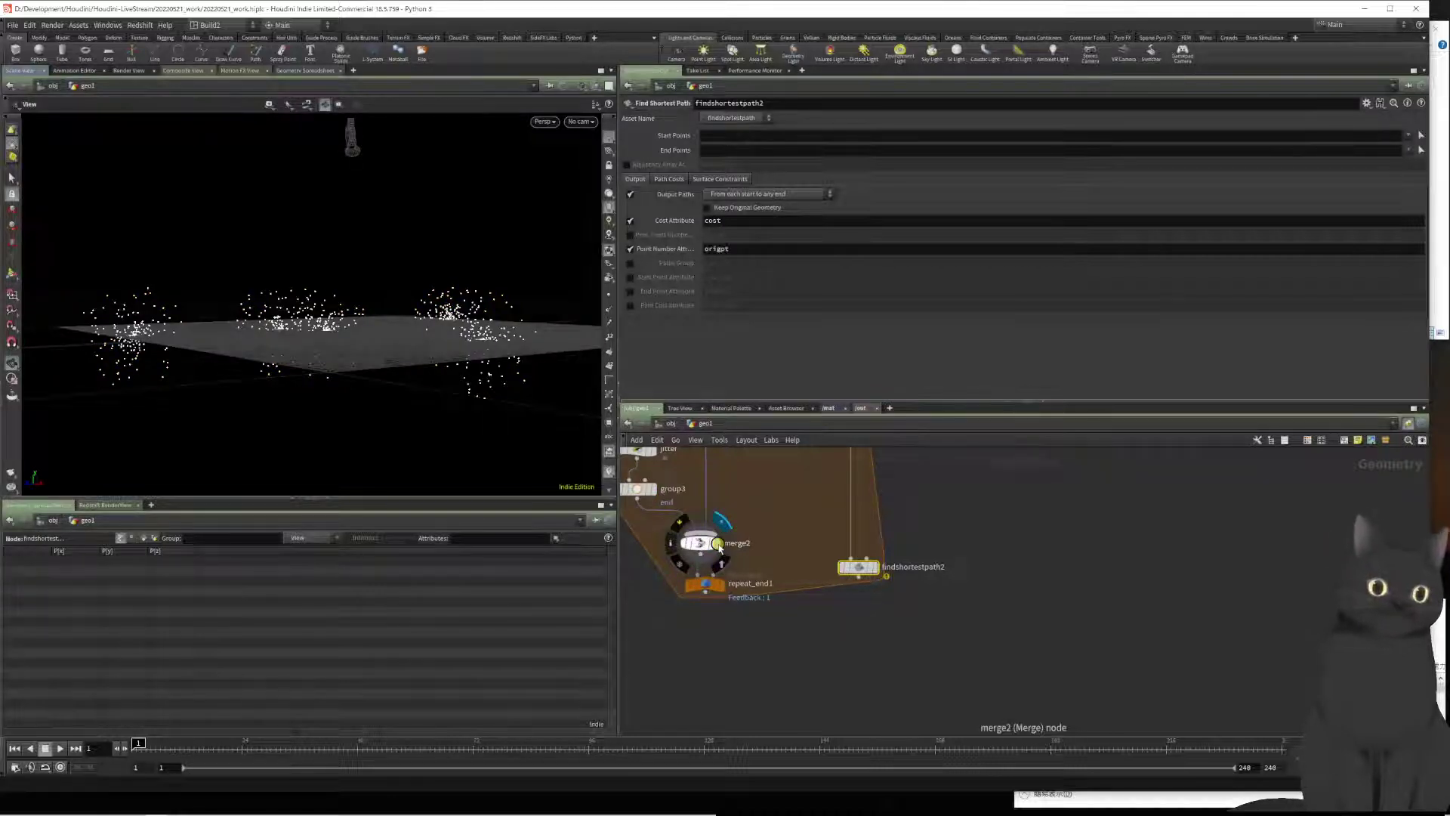
pyautogui.moveTo(468, 332); pyautogui.dragTo(428, 415)
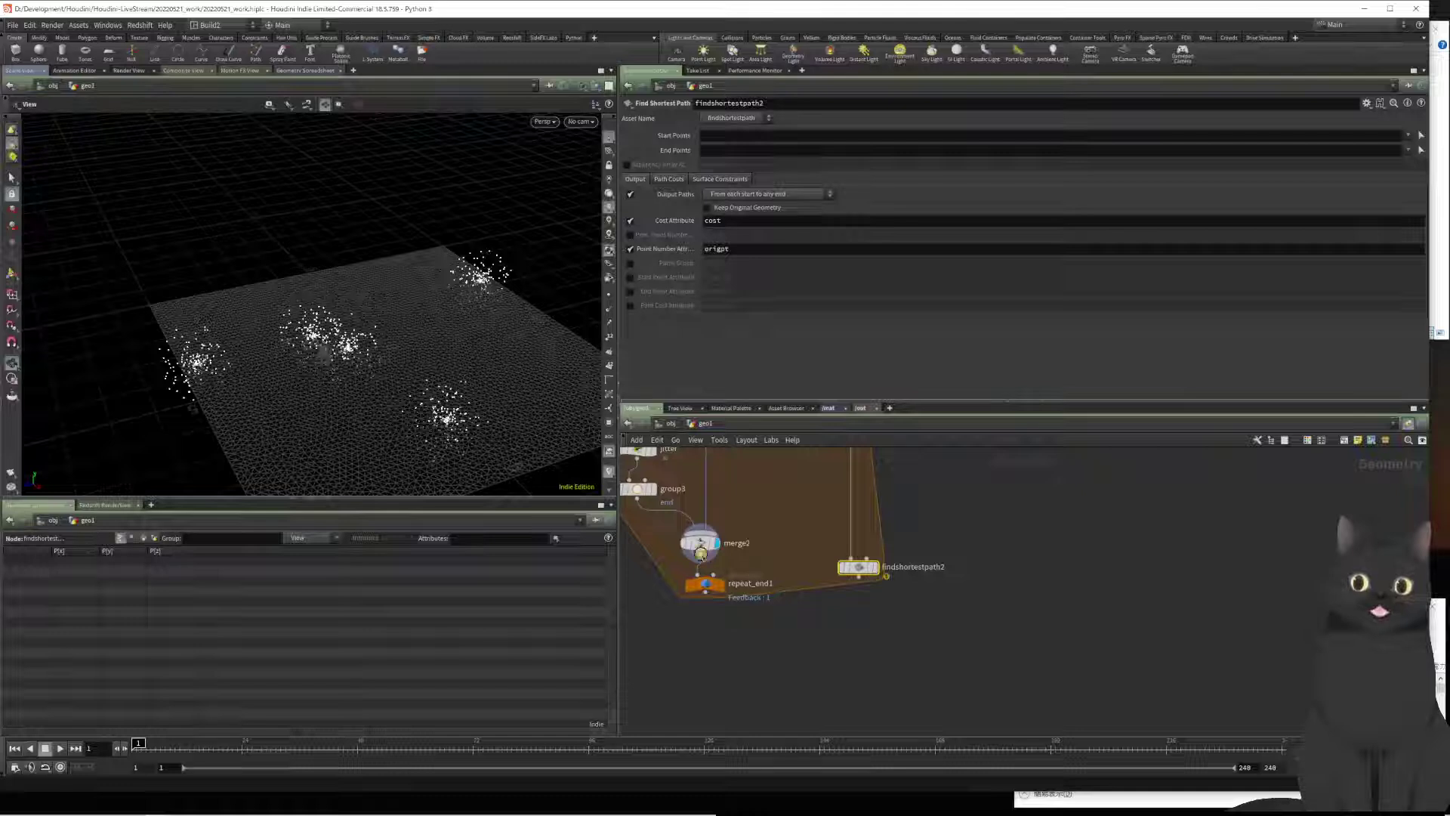
pyautogui.middleClick(697, 539)
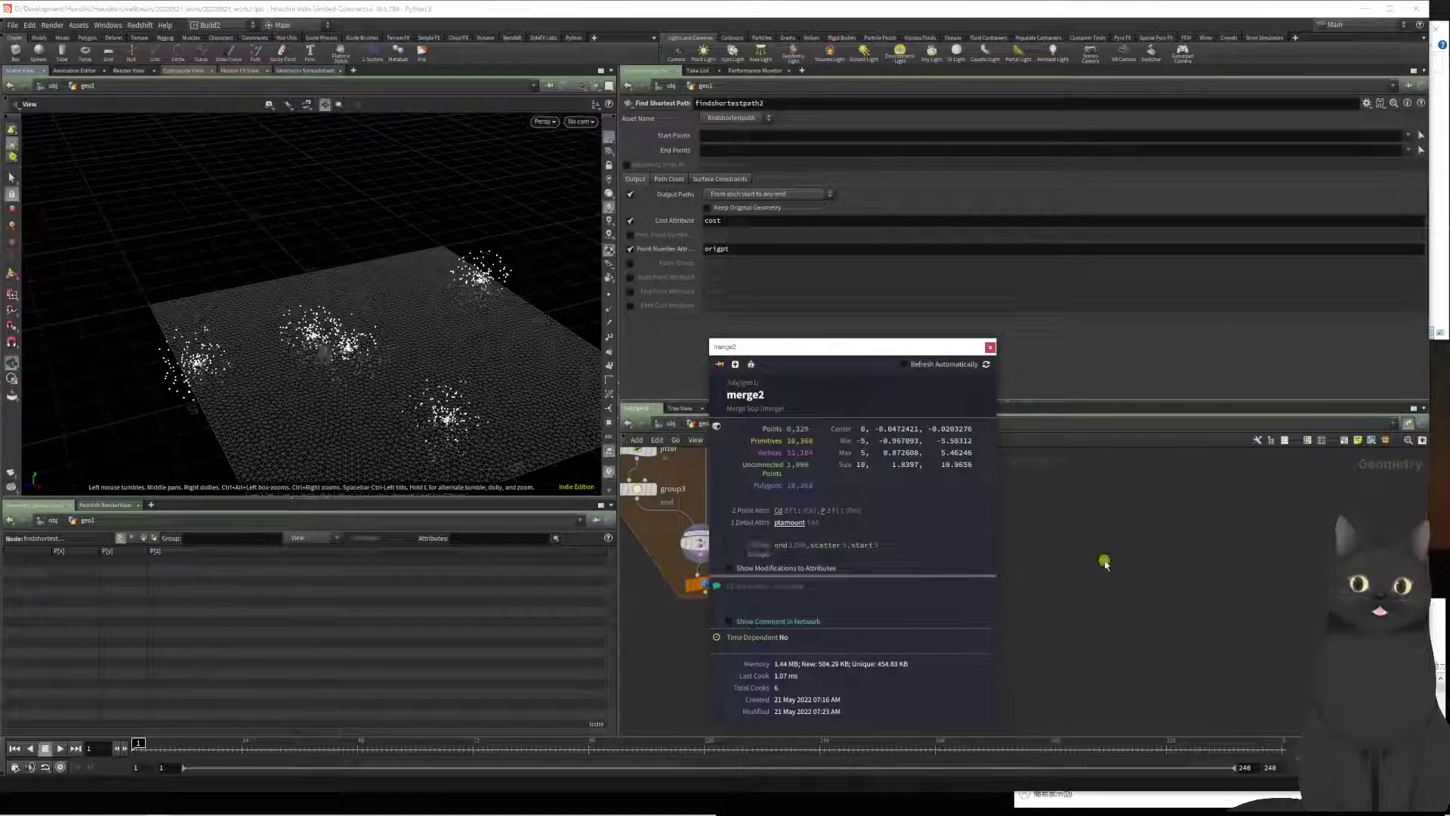
pyautogui.click(1104, 563)
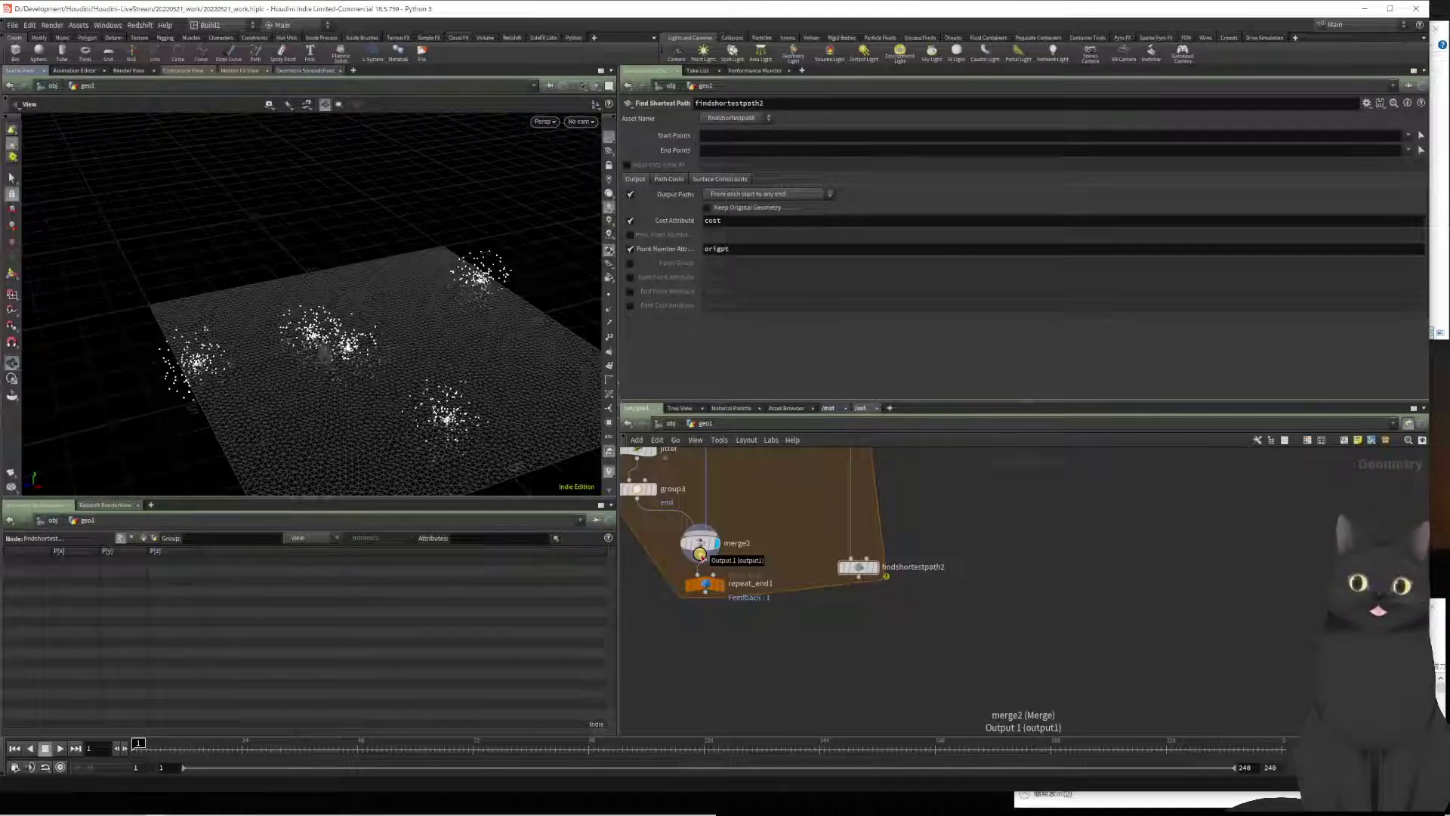
# Step: Move findshortestpath2 slightly lower, connect merge2's output to its second input and display it
pyautogui.moveTo(863, 569)
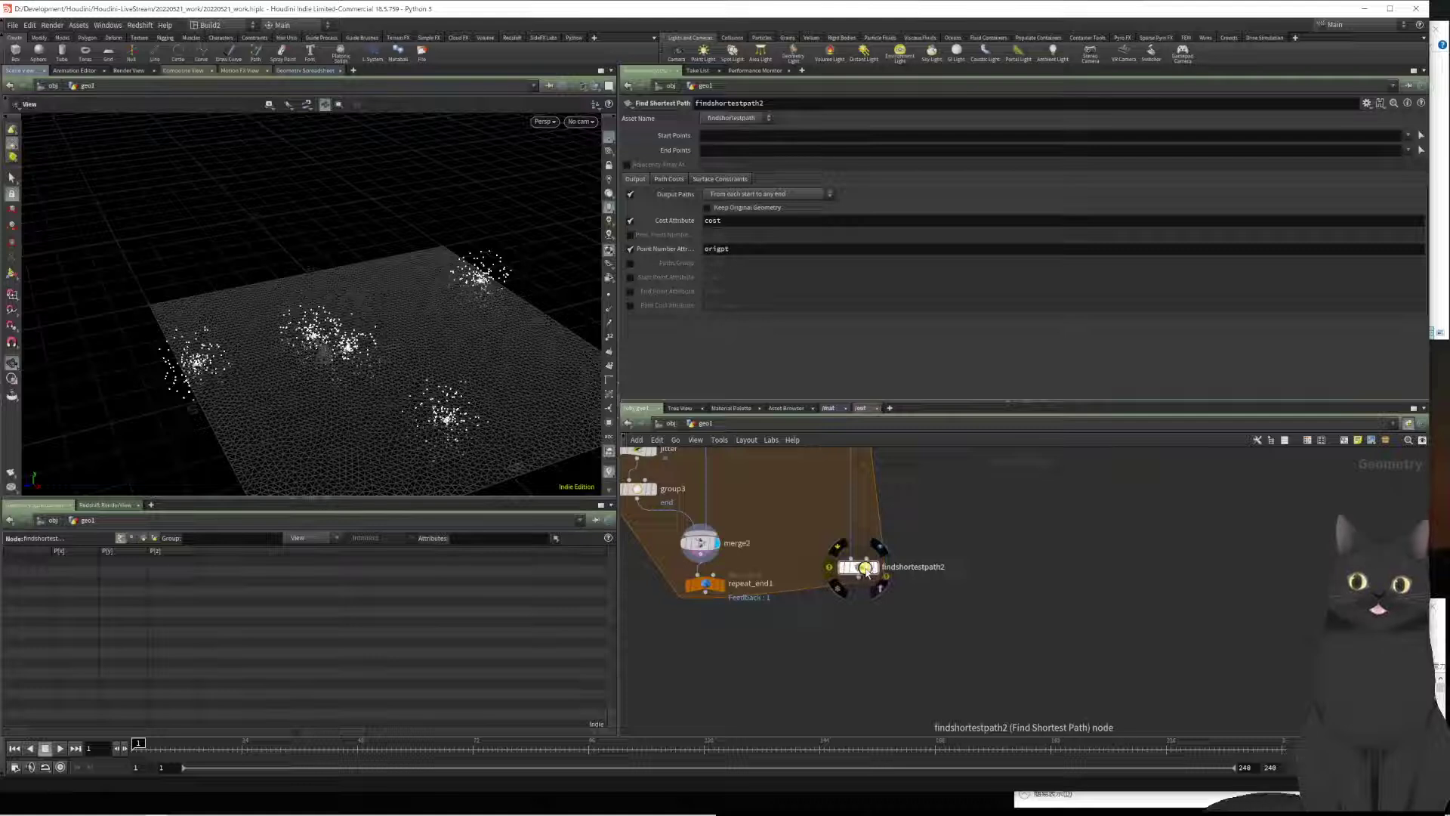
pyautogui.moveTo(866, 572); pyautogui.dragTo(863, 595)
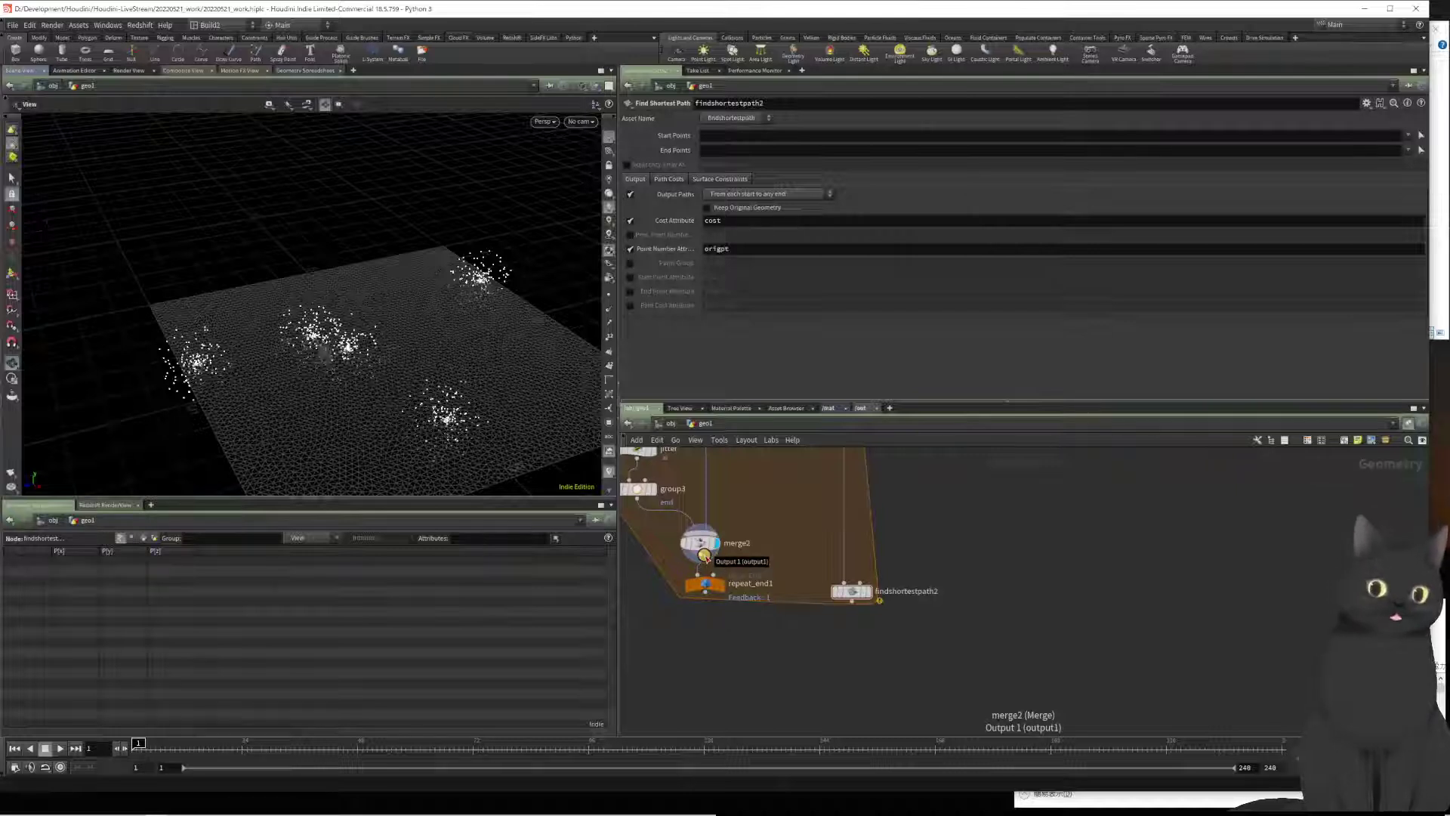
pyautogui.moveTo(703, 556); pyautogui.dragTo(844, 568)
pyautogui.click(867, 591)
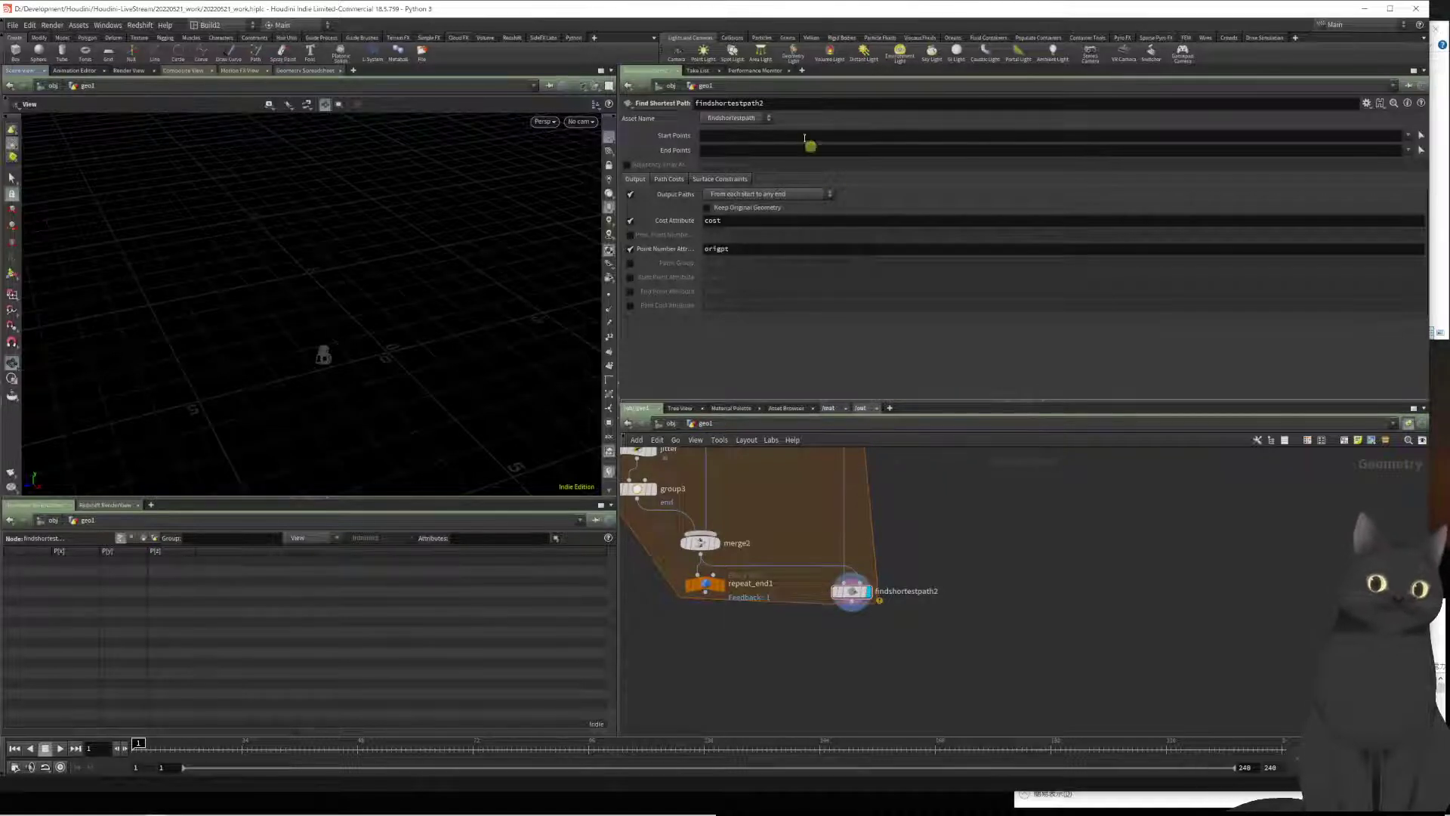
# Step: Set findshortestpath2's start points to start, end points to end, and output paths to From any start to each end
pyautogui.click(761, 134)
pyautogui.write('start')
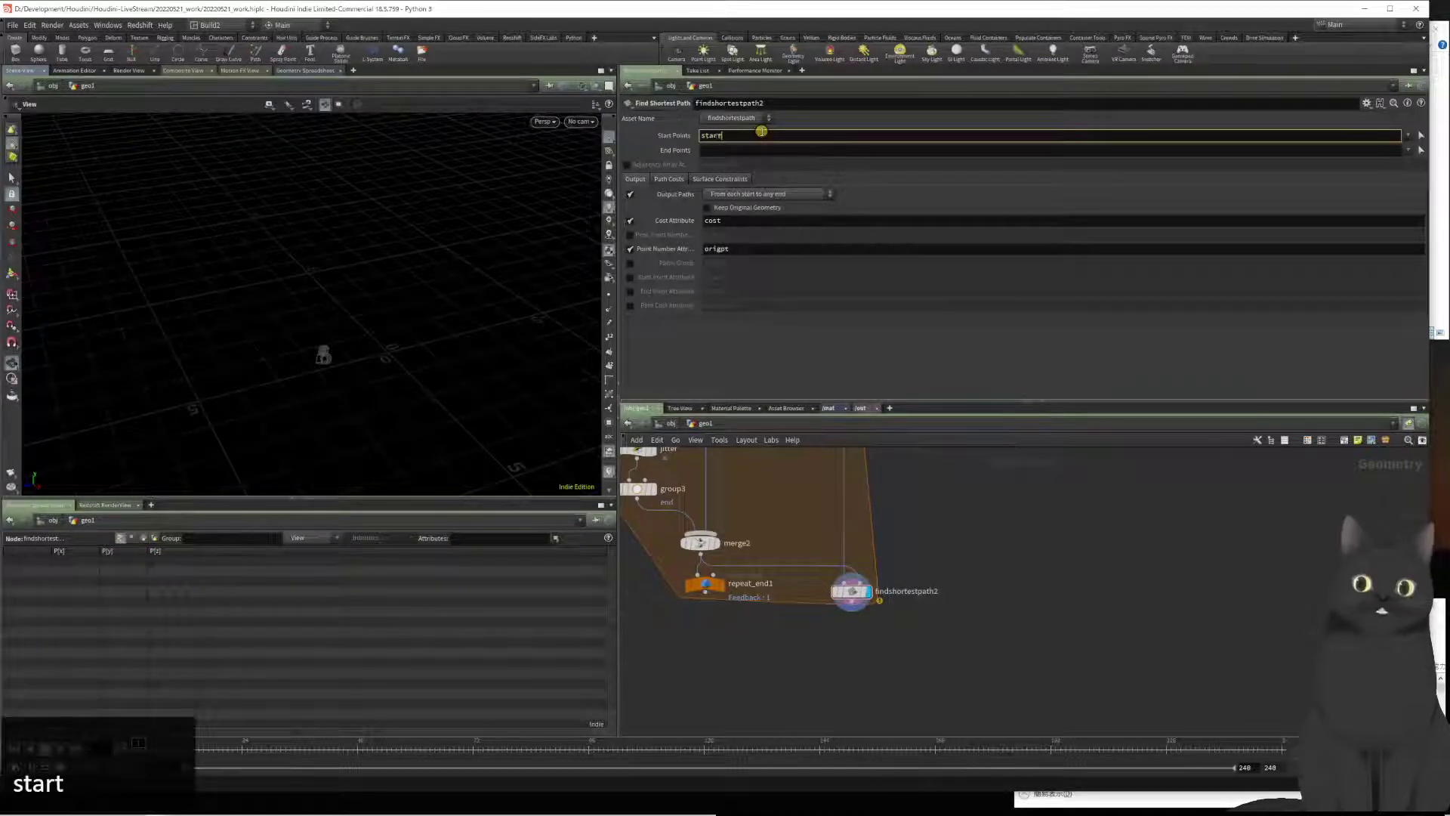
pyautogui.press('Tab')
pyautogui.write('en')
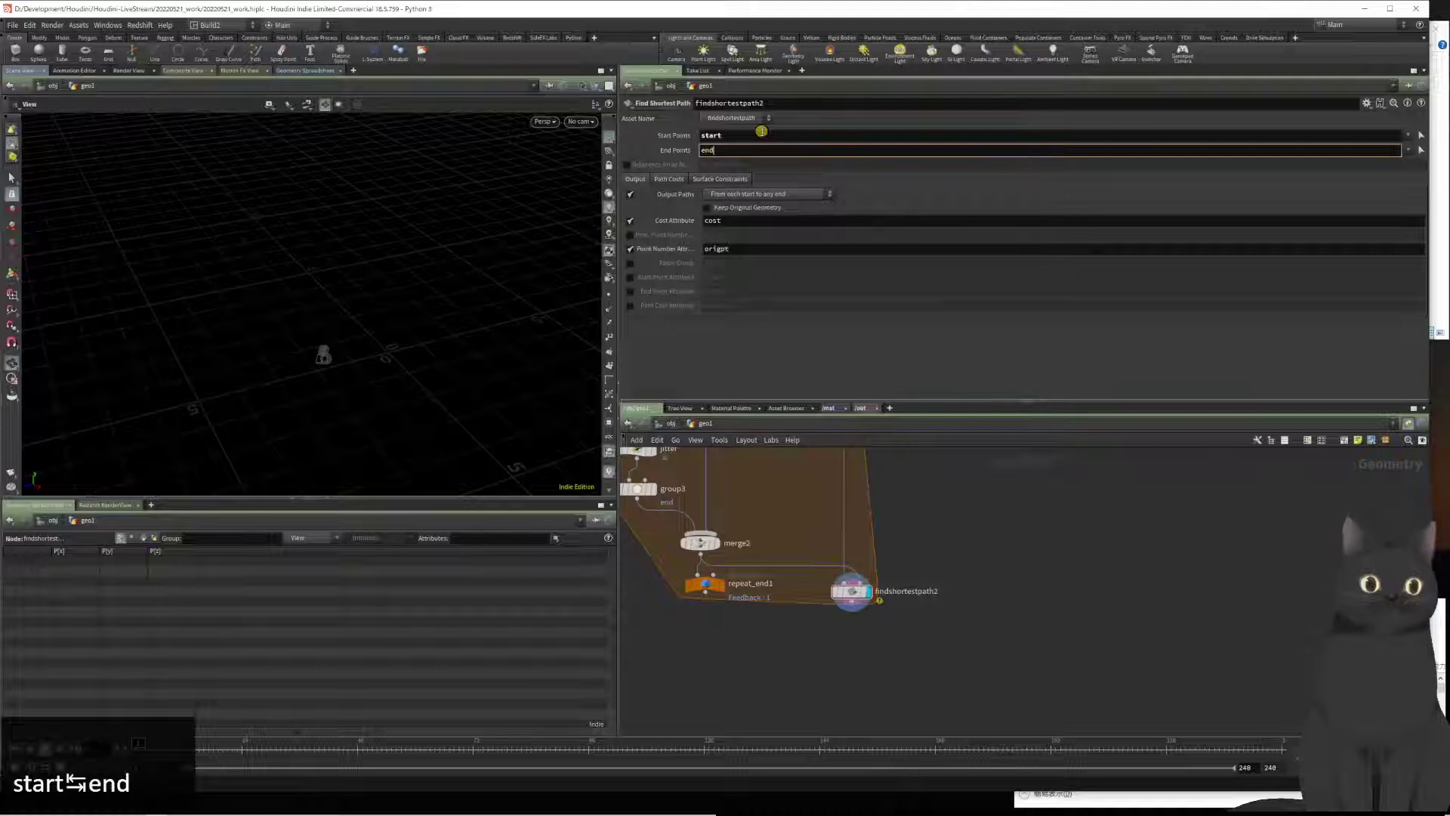
pyautogui.write('d')
pyautogui.press('Return')
pyautogui.click(778, 194)
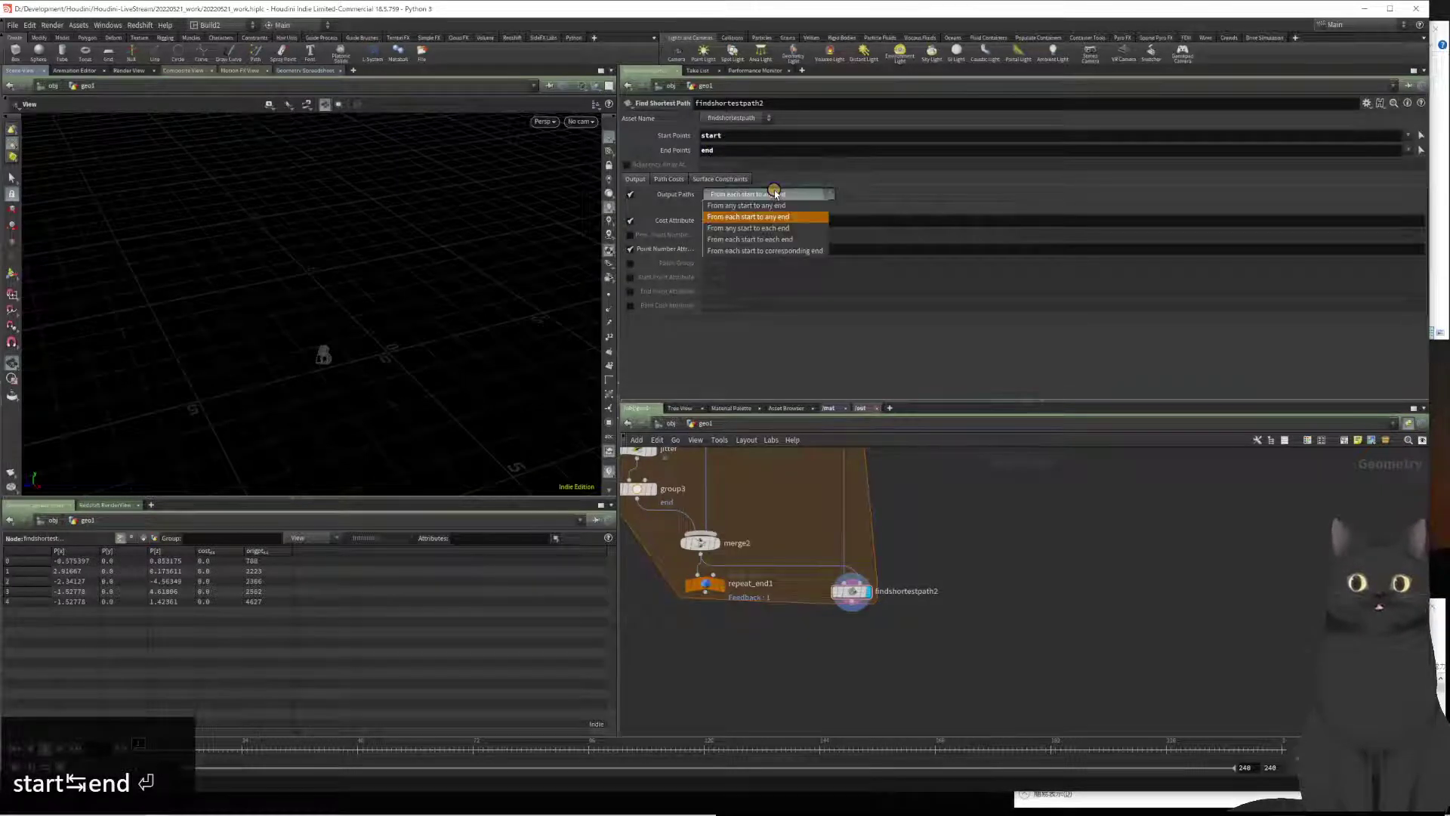
pyautogui.click(768, 229)
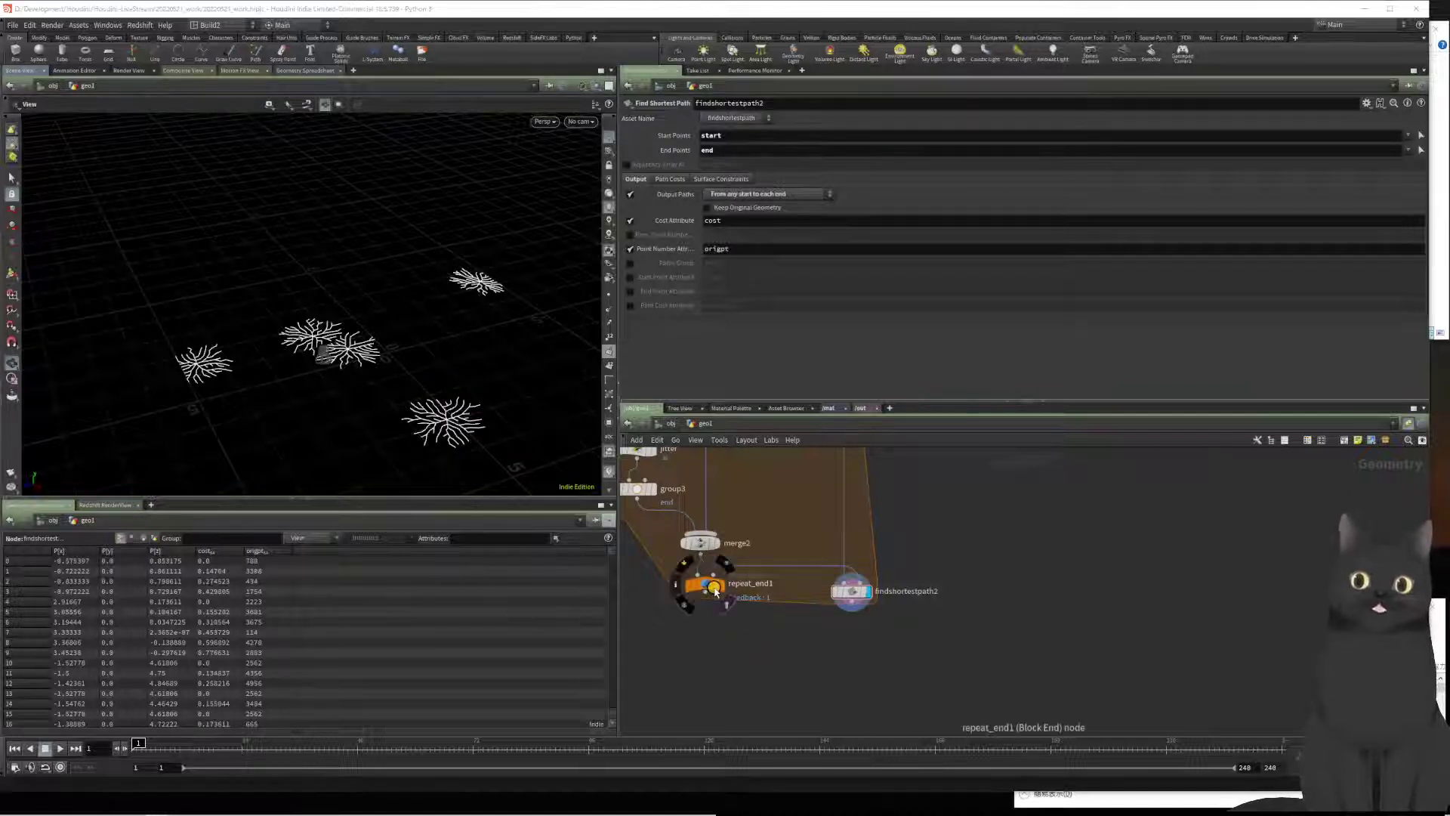
# Step: Move repeat_end1 farther down, feed it from findshortestpath2's output, and display and select it to check the loop result
pyautogui.moveTo(715, 593); pyautogui.dragTo(712, 675)
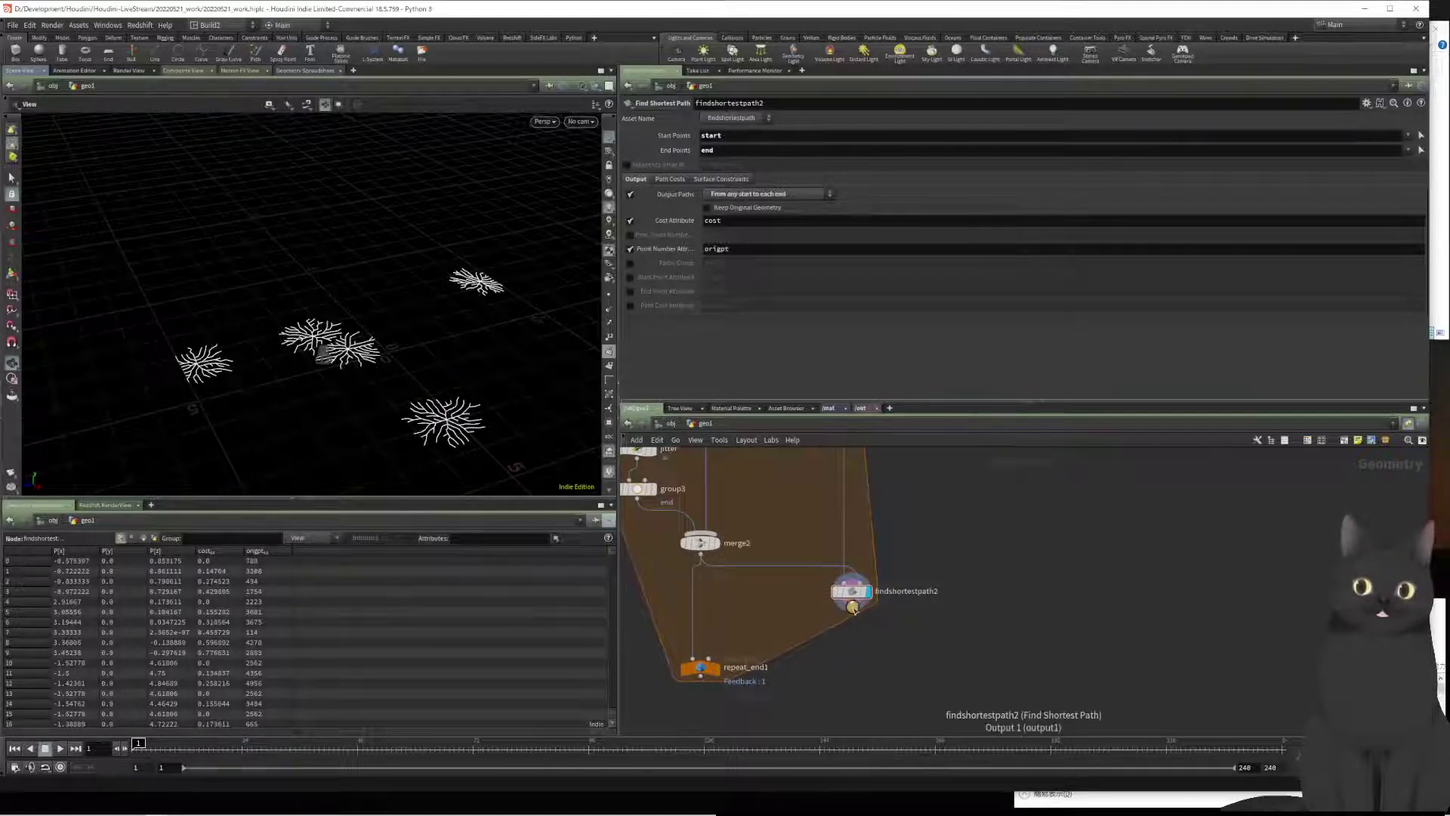
pyautogui.moveTo(852, 604); pyautogui.dragTo(689, 654)
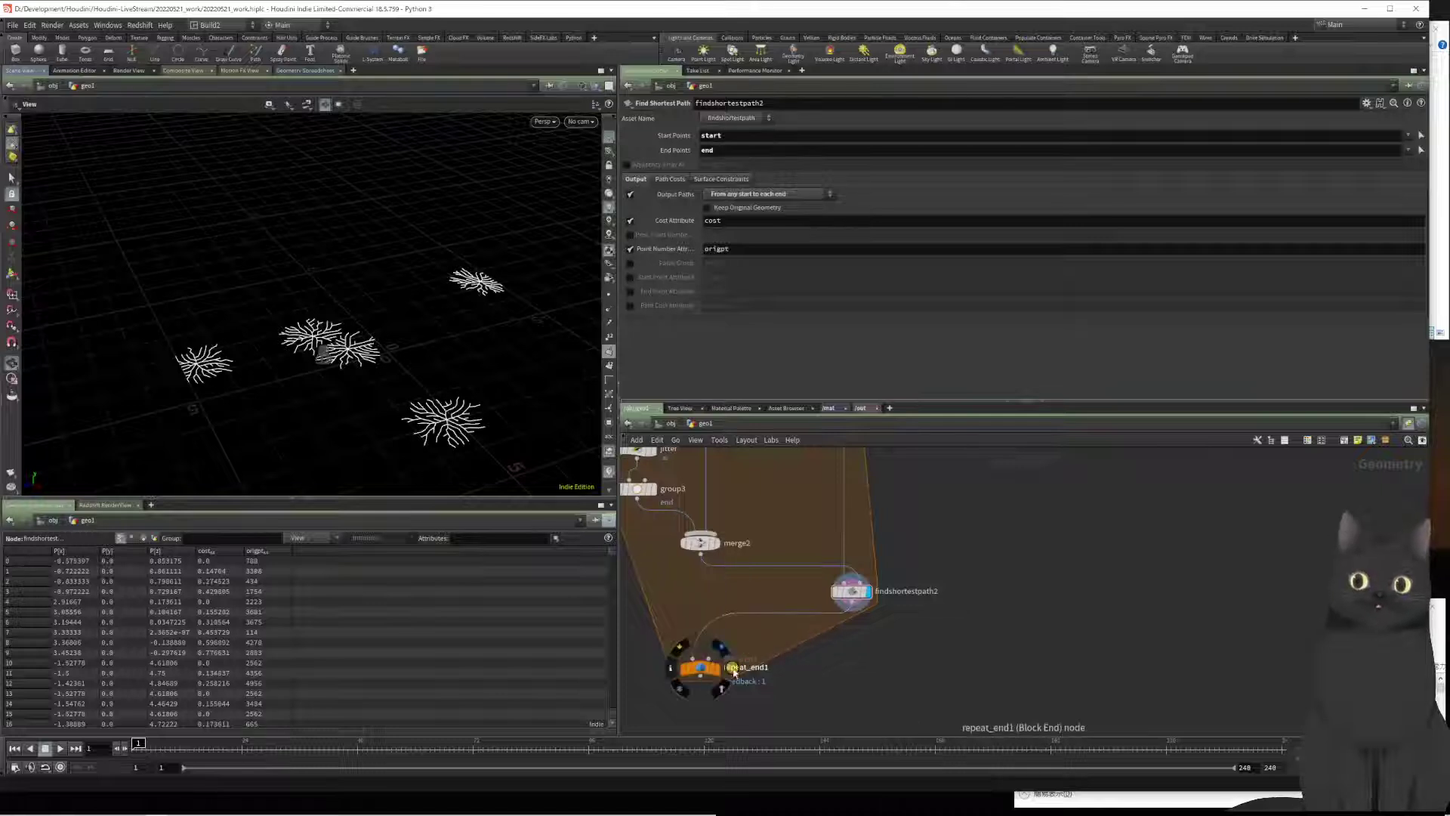
pyautogui.click(723, 669)
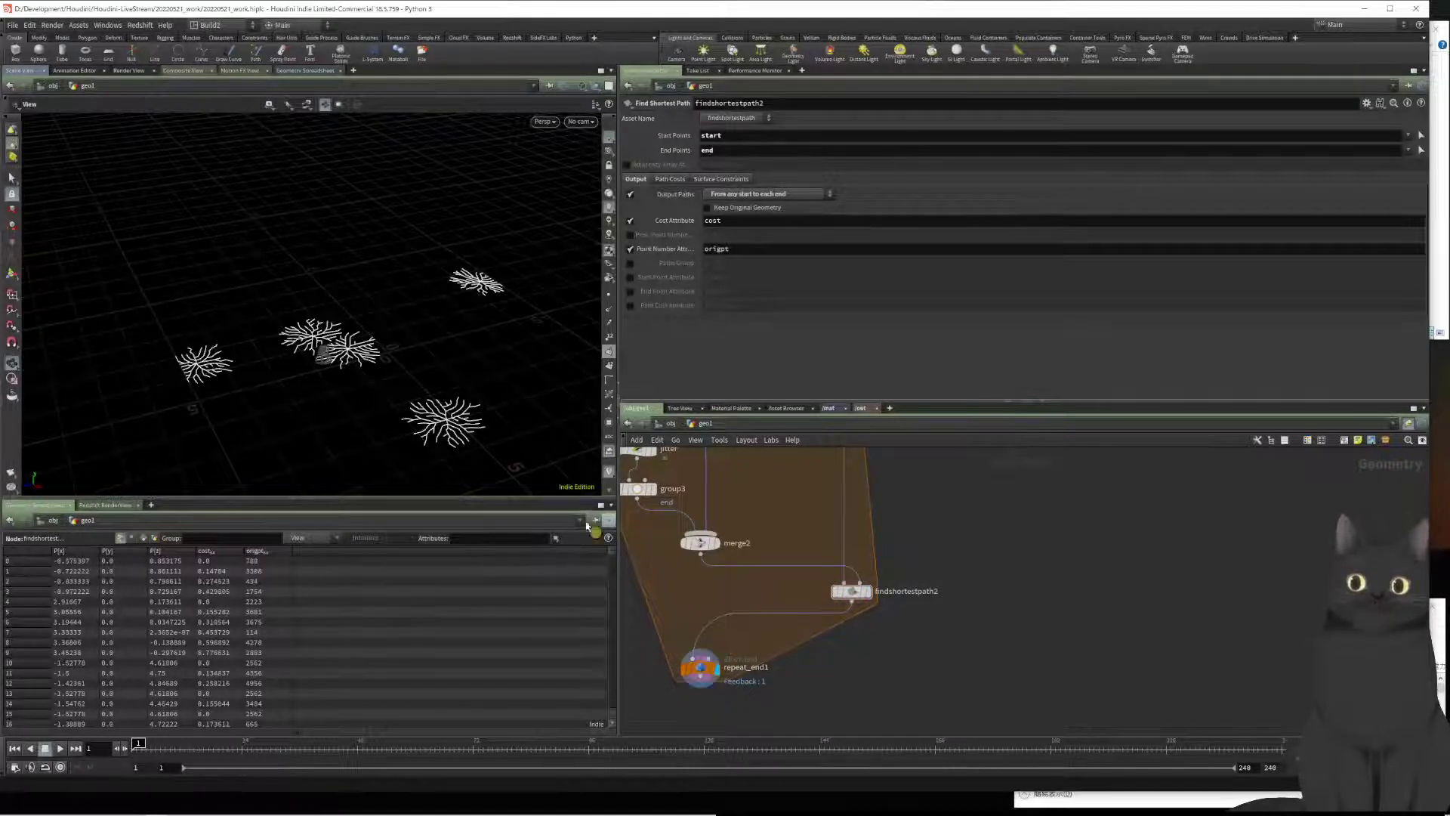
pyautogui.moveTo(475, 420)
pyautogui.mouseDown()
pyautogui.moveTo(453, 326)
pyautogui.moveTo(449, 376)
pyautogui.moveTo(423, 370)
pyautogui.moveTo(458, 402)
pyautogui.moveTo(477, 385)
pyautogui.moveTo(444, 385)
pyautogui.moveTo(427, 404)
pyautogui.moveTo(449, 429)
pyautogui.moveTo(456, 380)
pyautogui.moveTo(453, 427)
pyautogui.mouseUp()
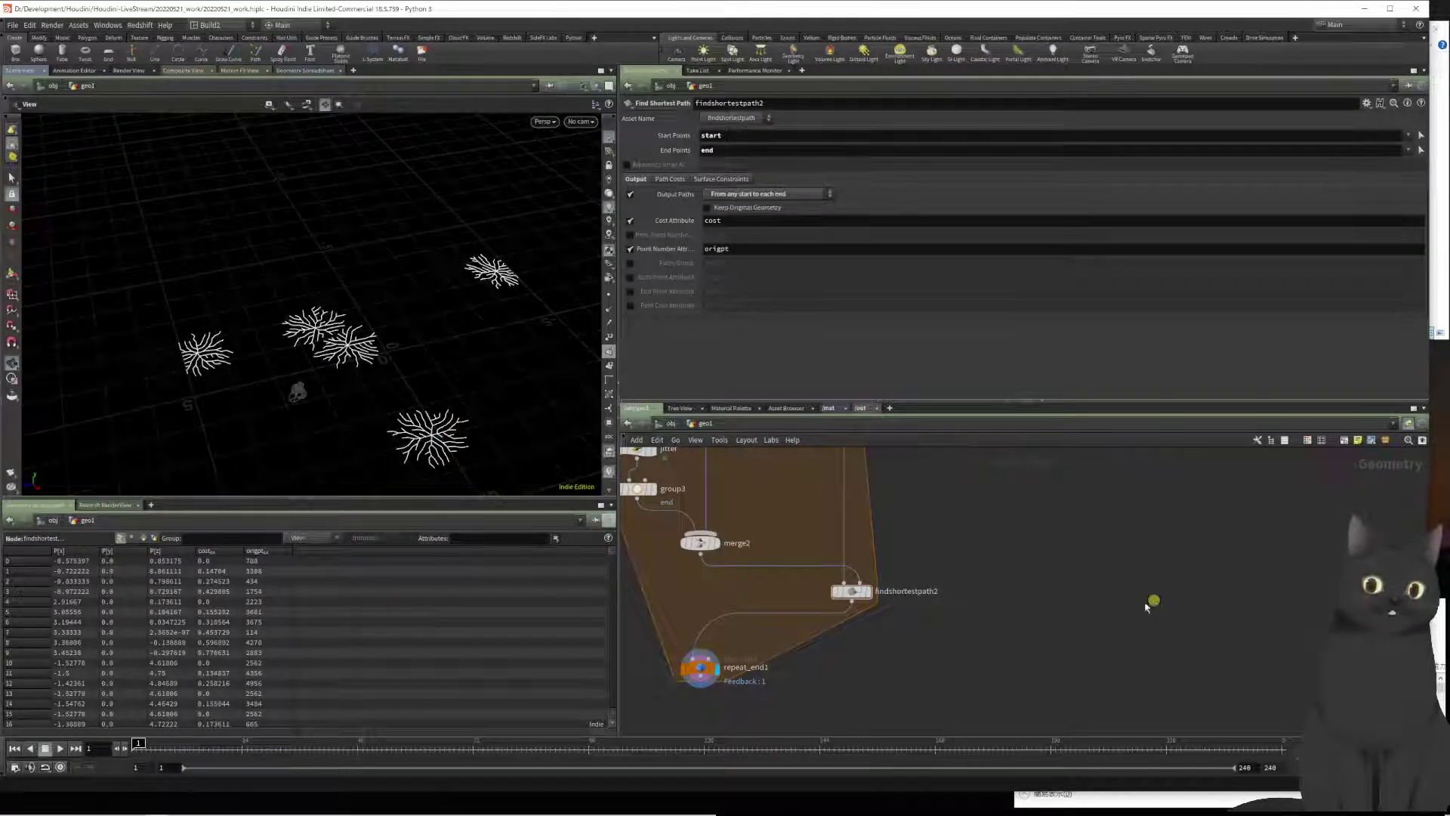
pyautogui.moveTo(1149, 599); pyautogui.dragTo(1102, 555, button='middle')
pyautogui.moveTo(878, 526)
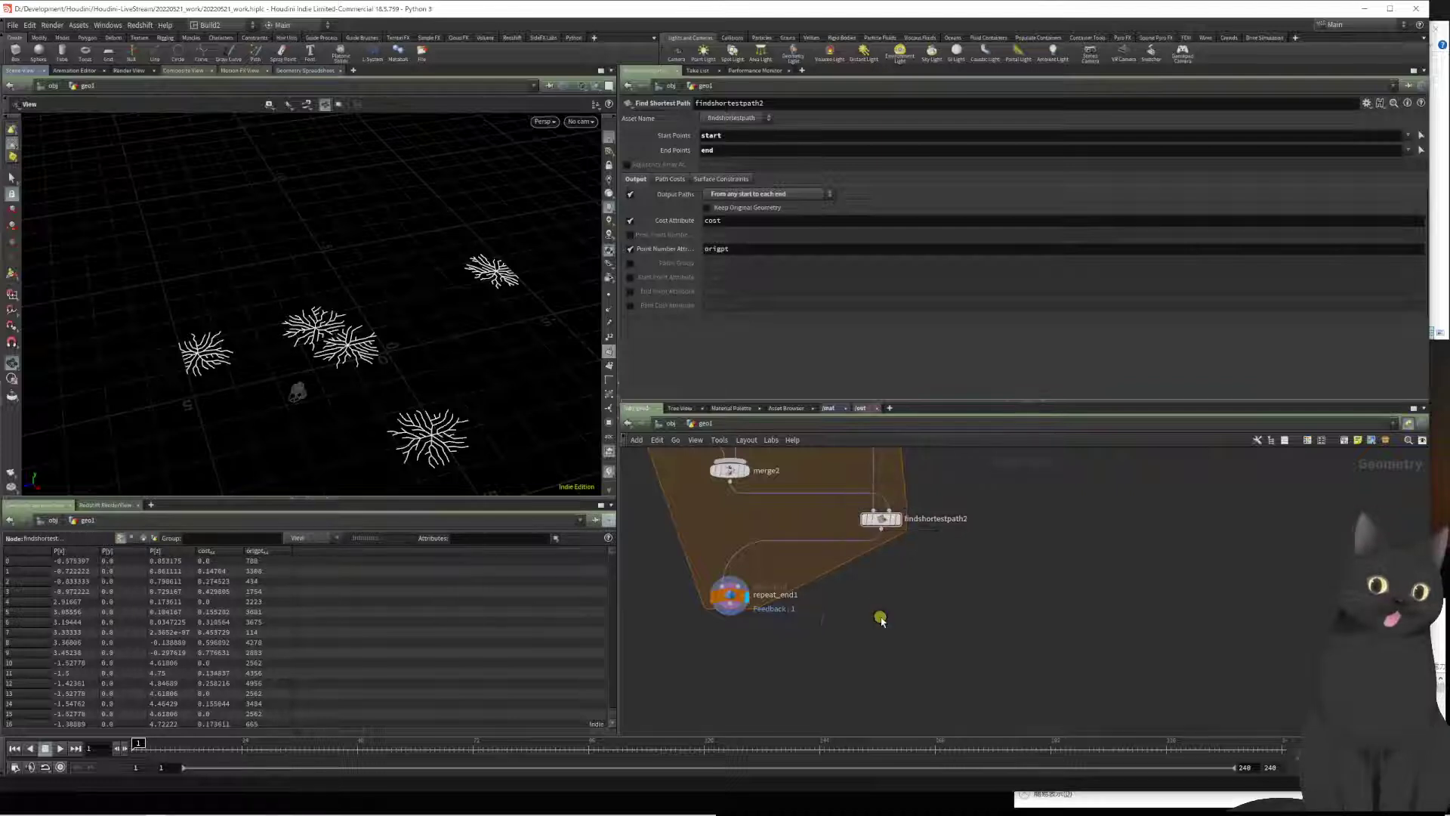
pyautogui.click(711, 594)
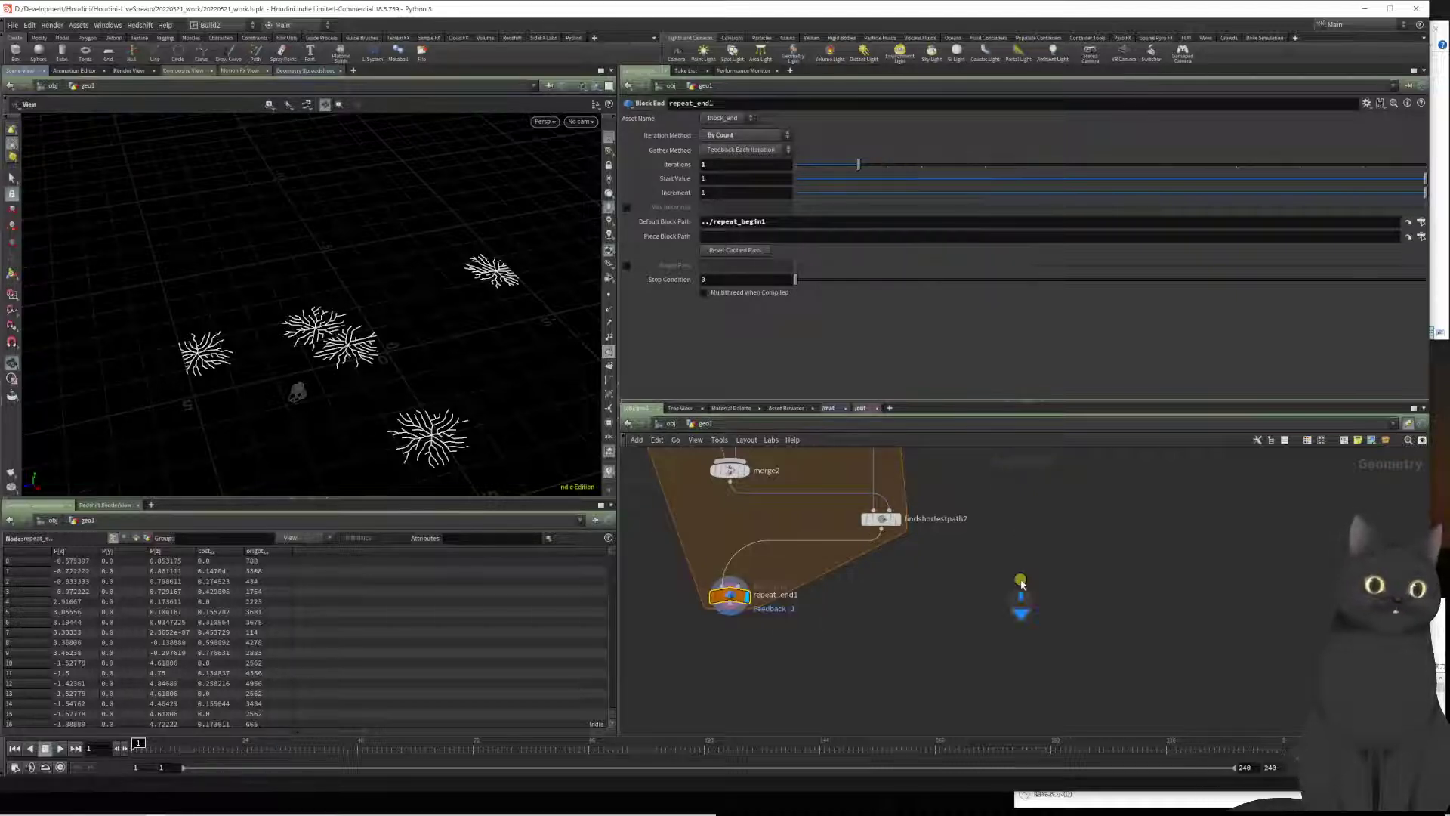
pyautogui.scroll(-5, 1021, 583)
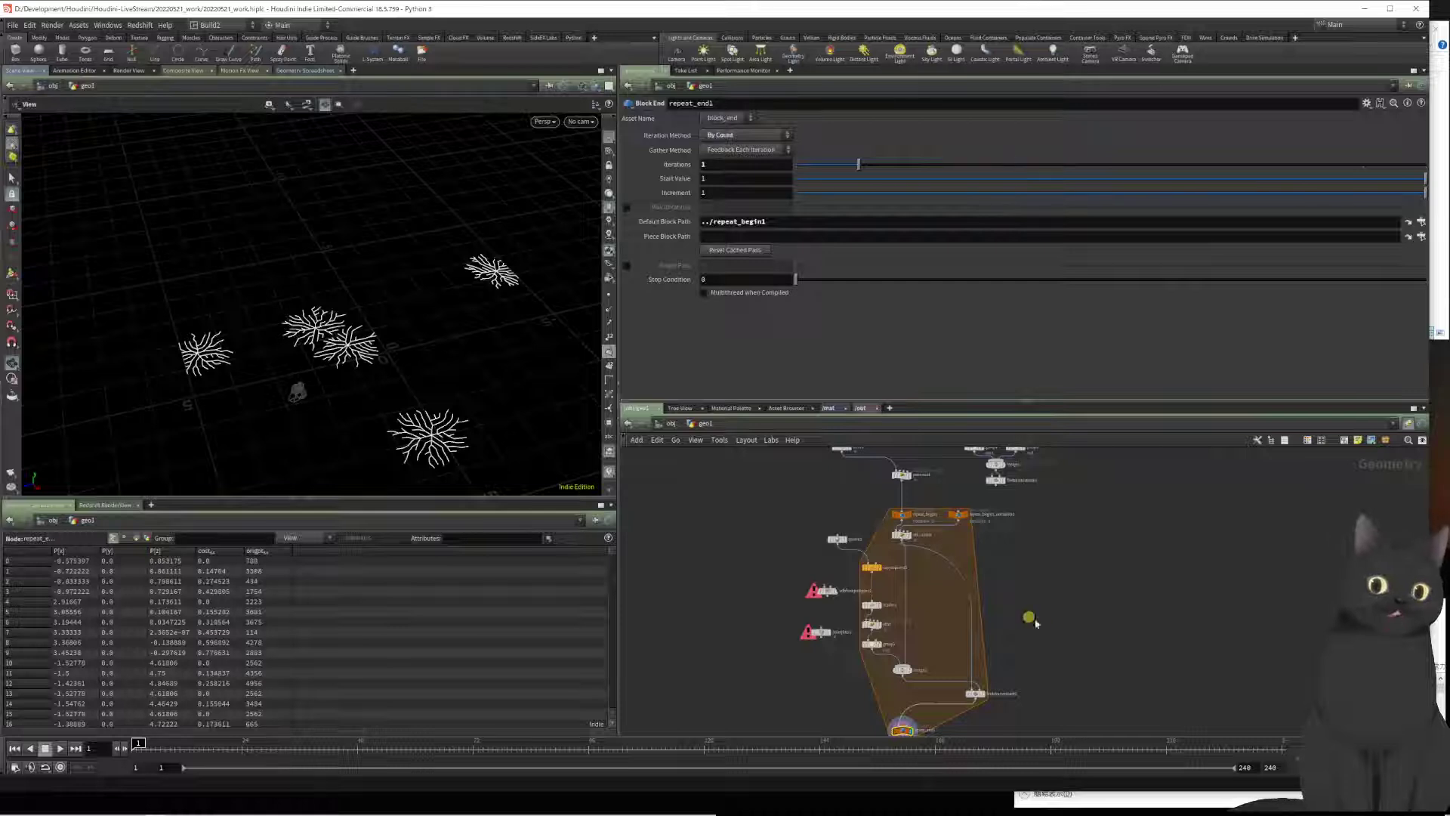
pyautogui.scroll(4, 908, 680)
pyautogui.moveTo(910, 668); pyautogui.dragTo(780, 574)
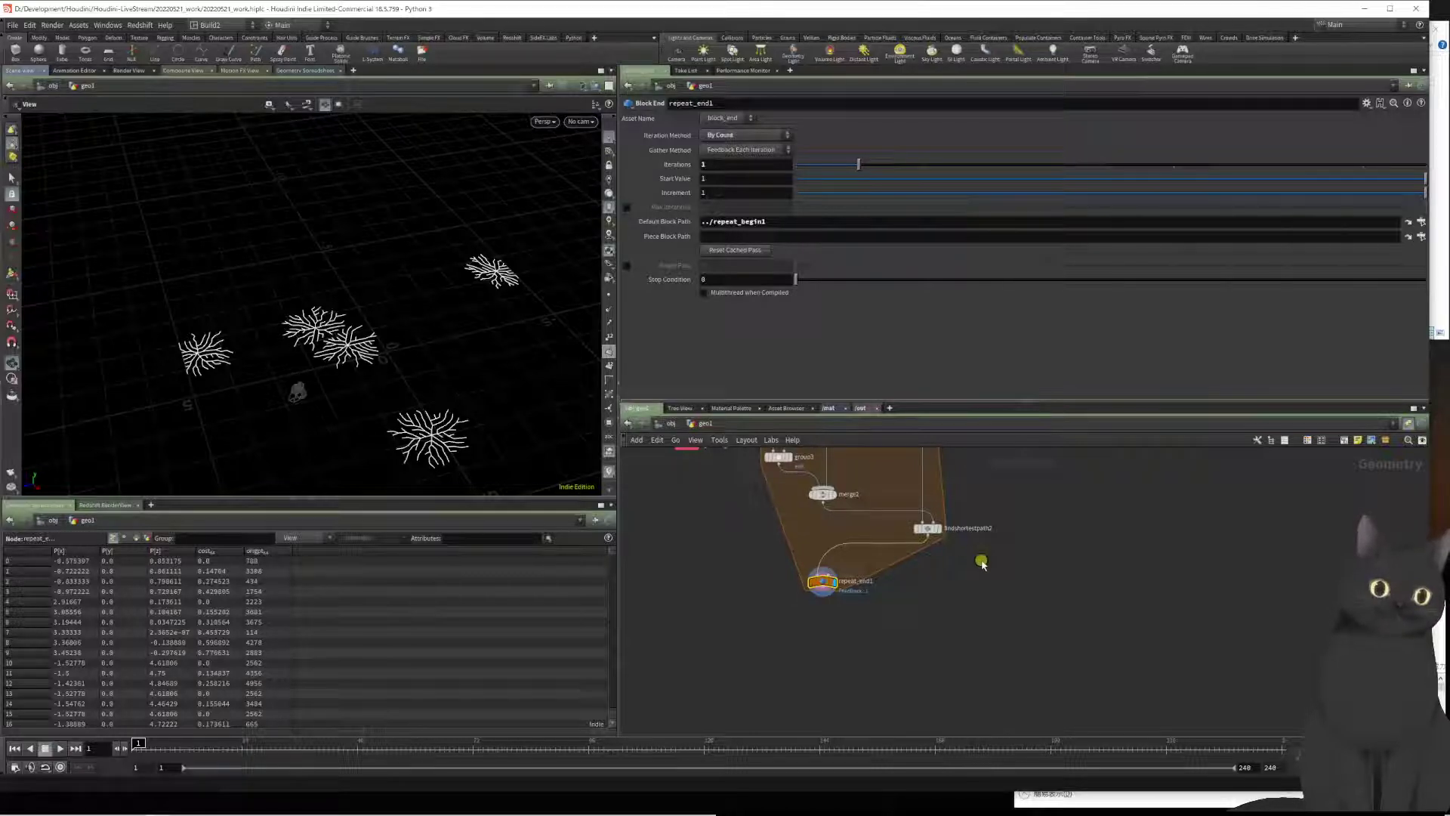
pyautogui.press('Tab')
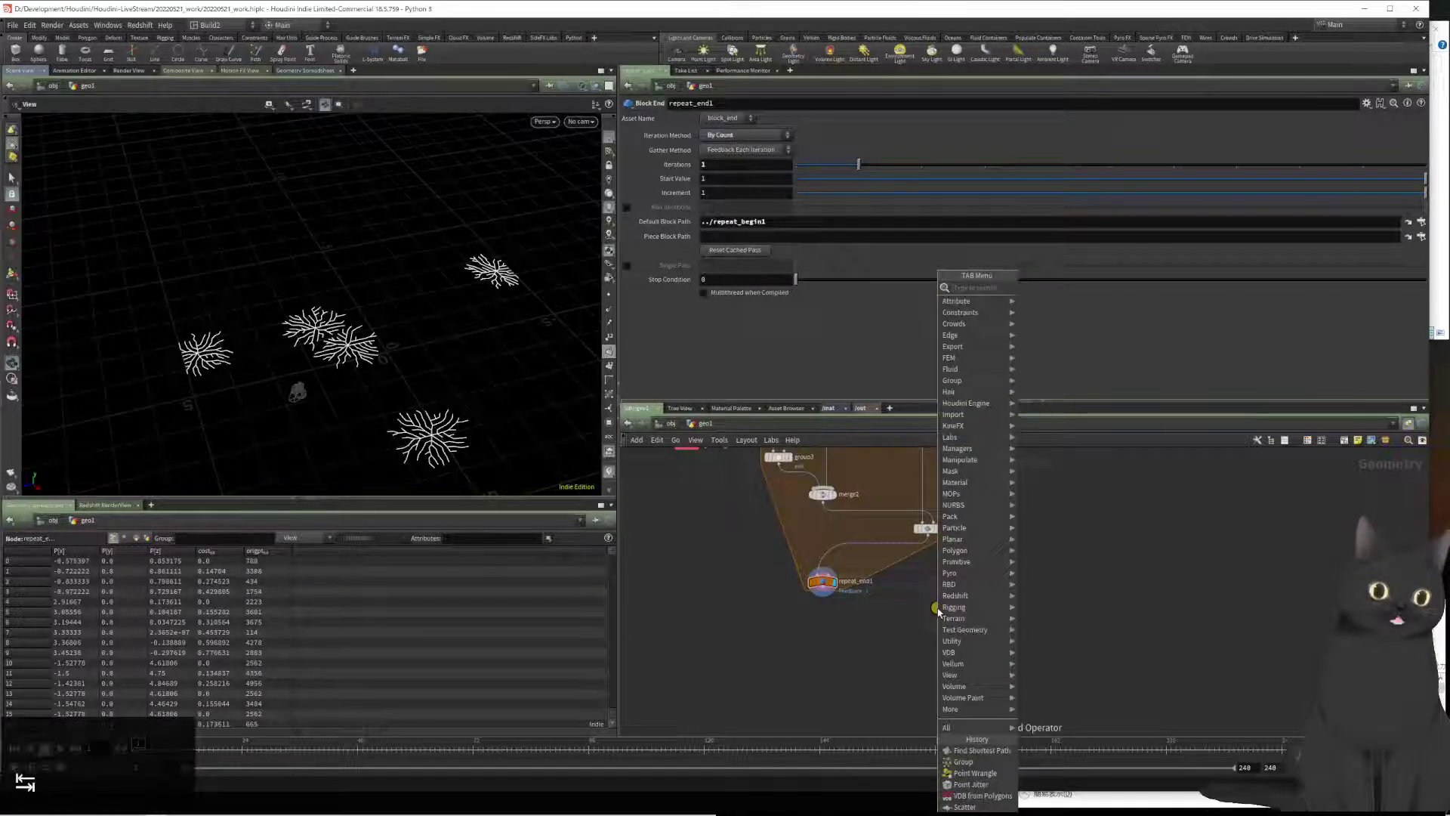
pyautogui.write('de')
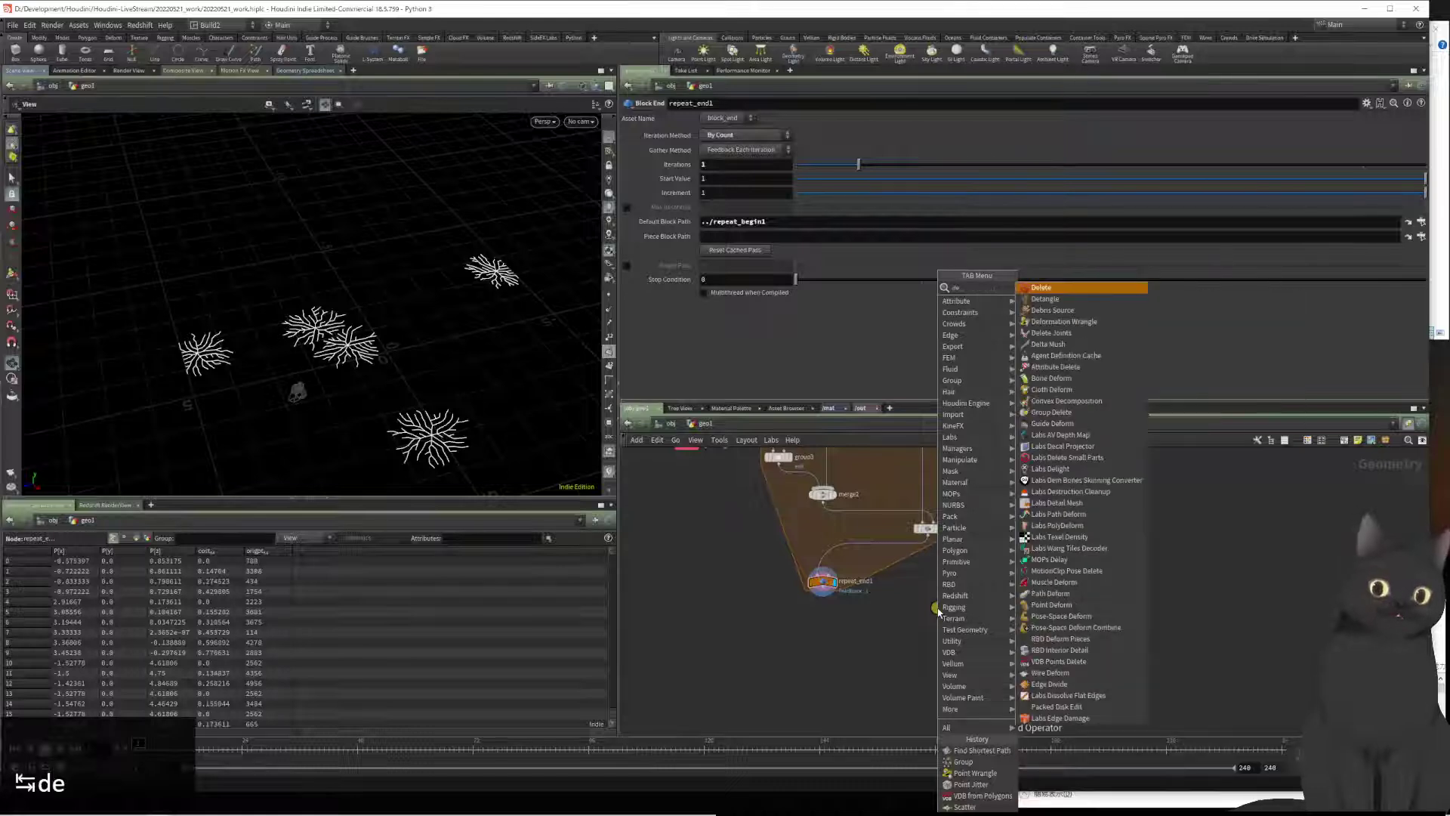
pyautogui.press('BackSpace')
pyautogui.press('BackSpace')
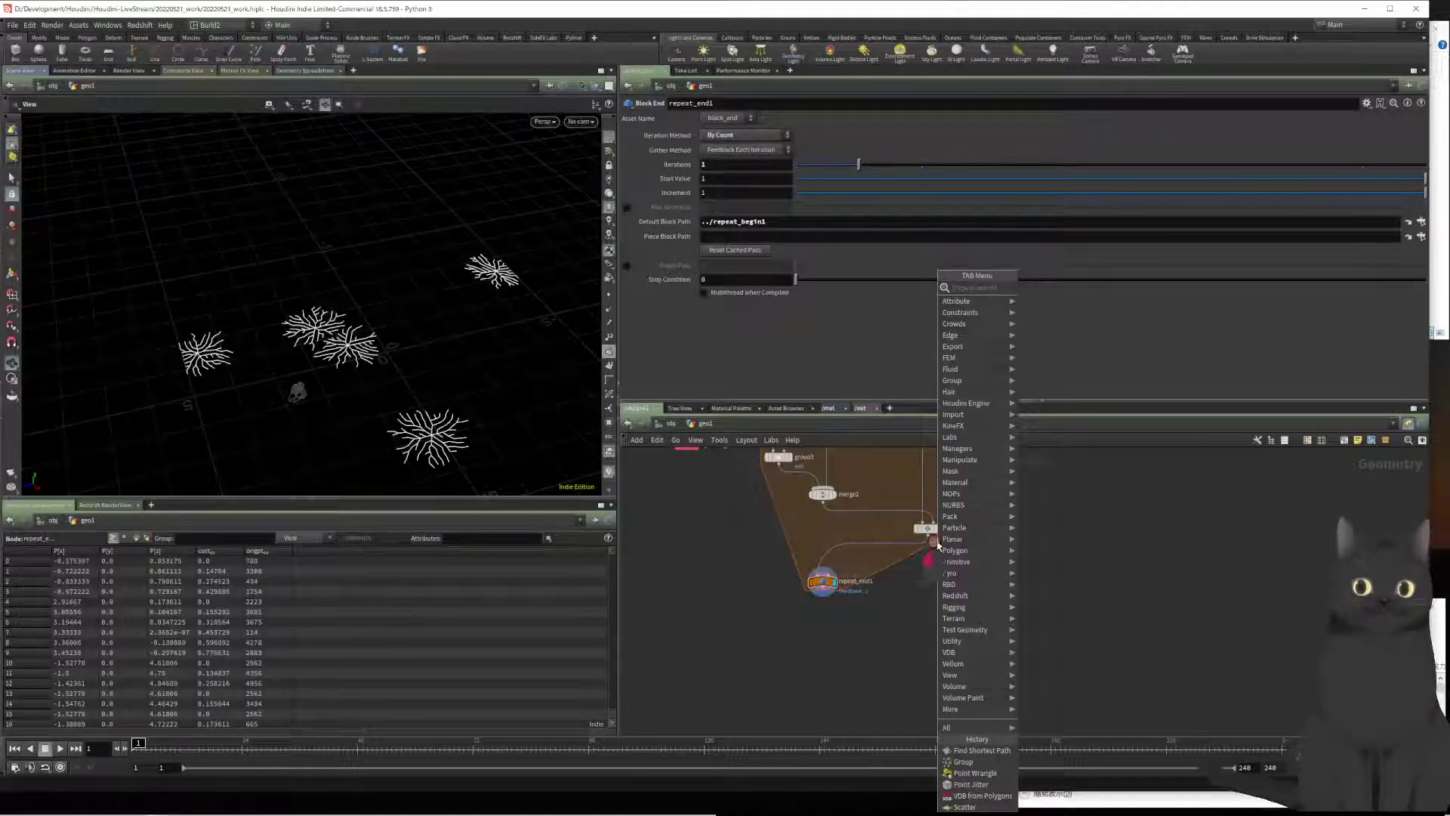
pyautogui.click(790, 500)
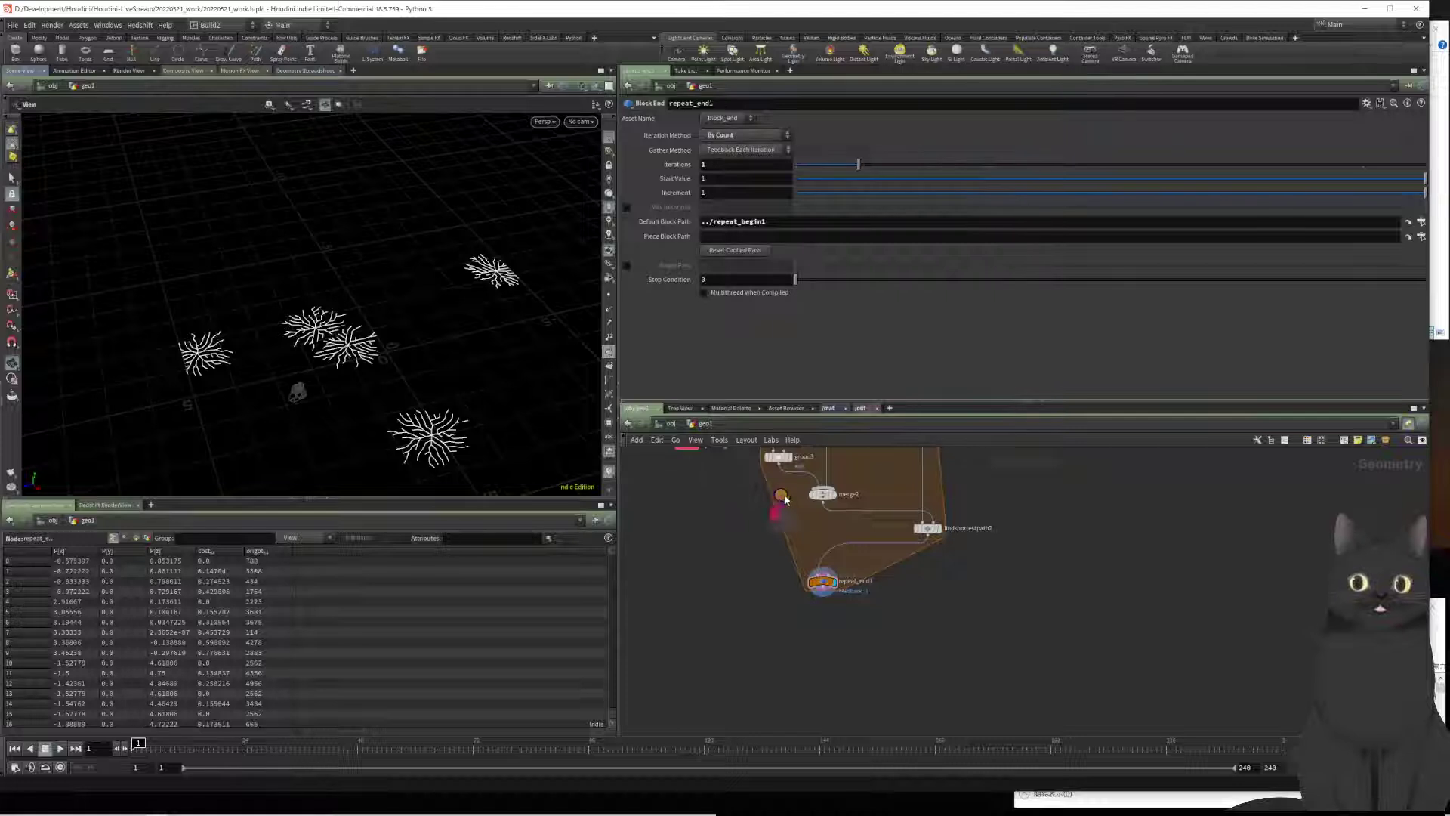
# Step: Add a new Merge node and place it in the empty area to the lower left of repeat_end1
pyautogui.moveTo(777, 490); pyautogui.dragTo(957, 529)
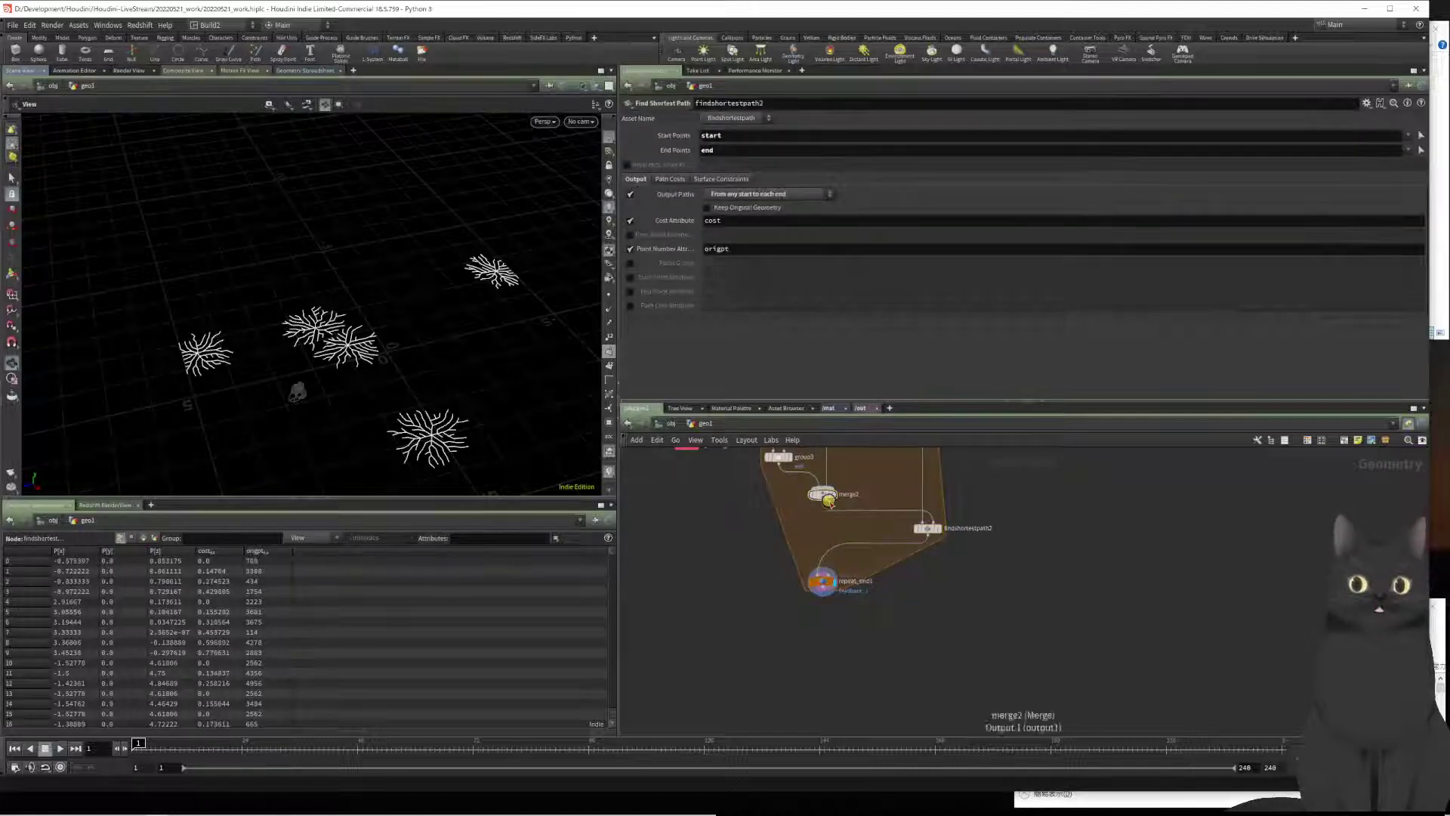
pyautogui.click(822, 494)
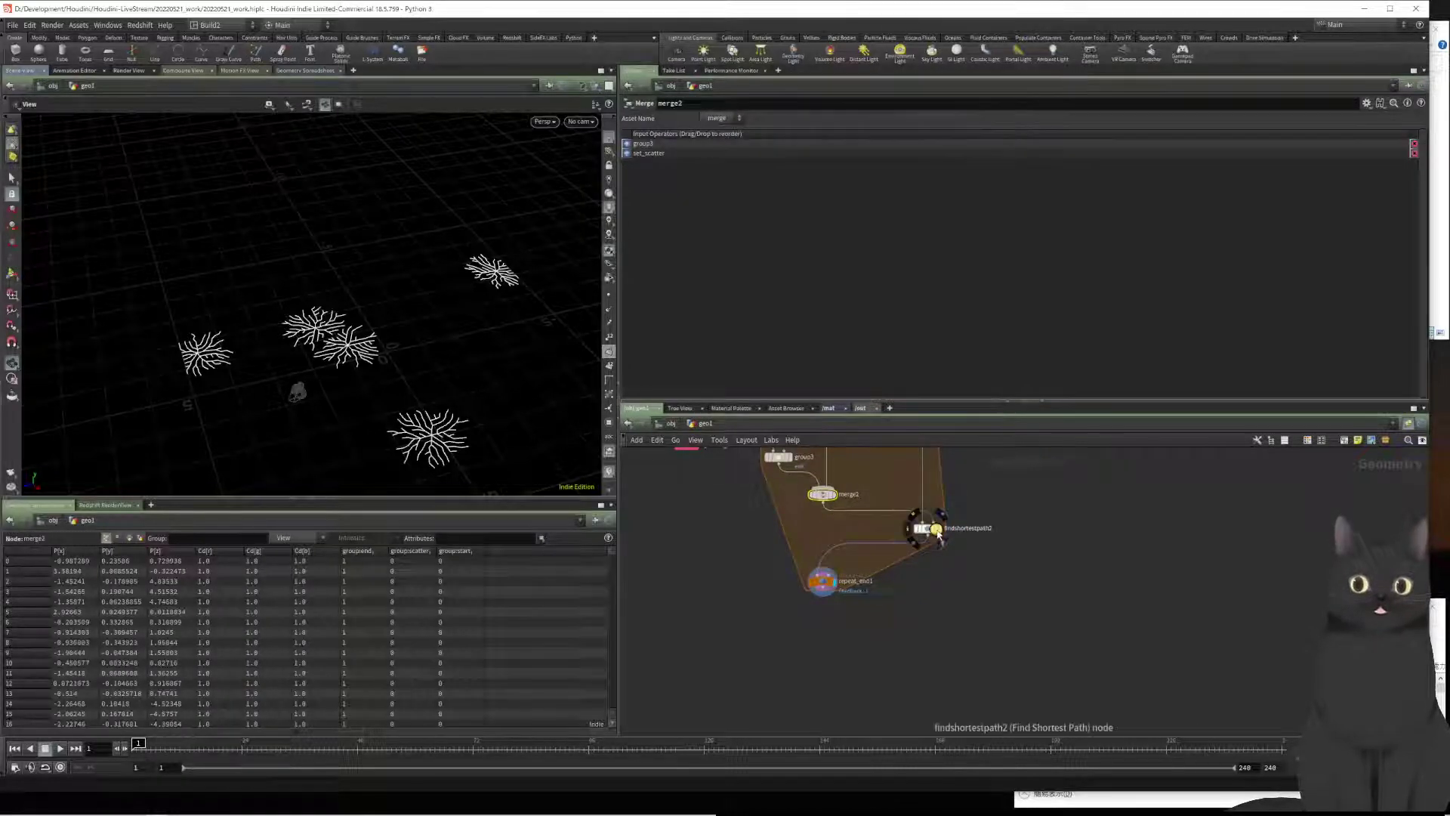
pyautogui.click(926, 523)
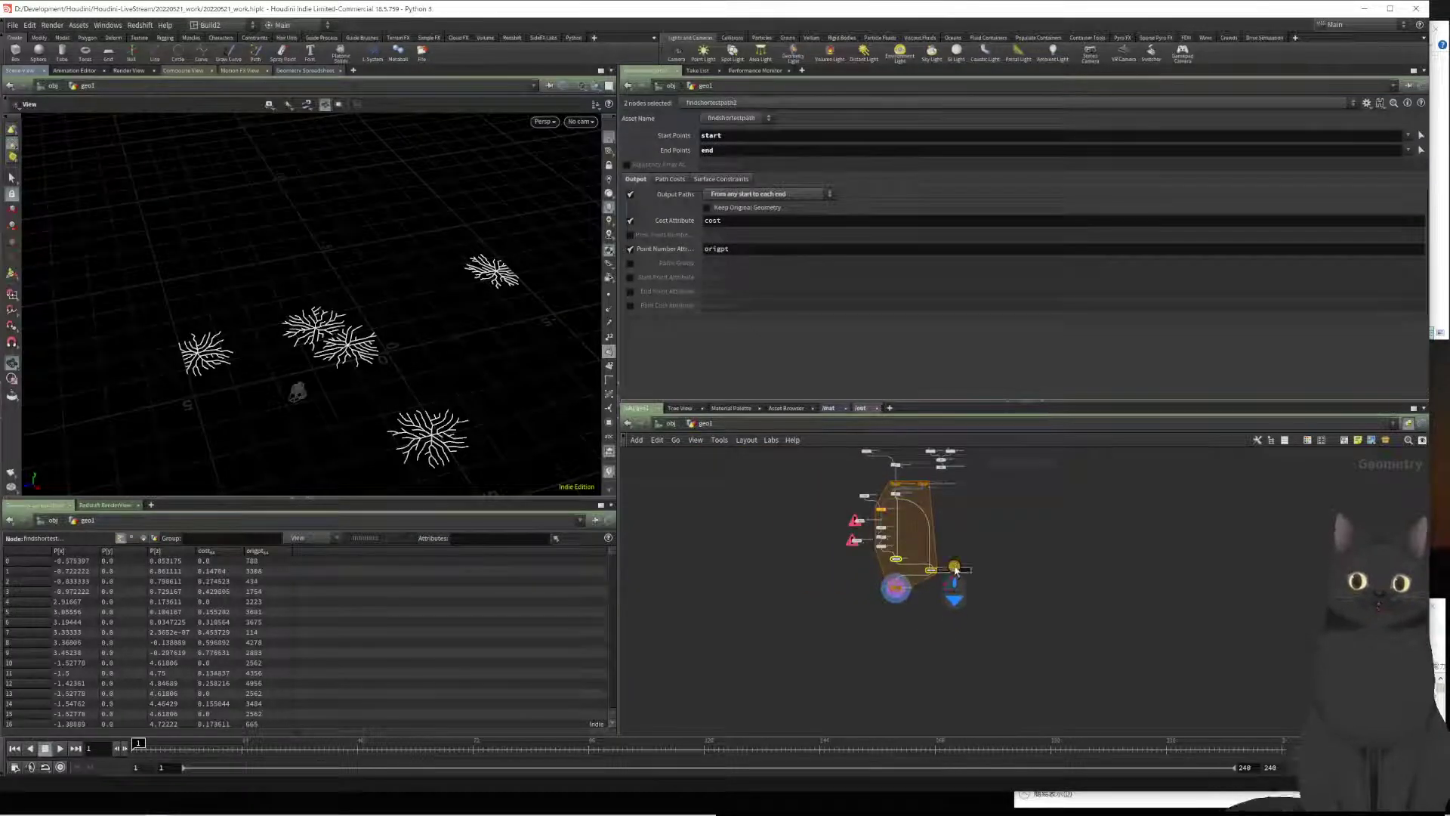
pyautogui.click(936, 612)
pyautogui.scroll(4, 937, 603)
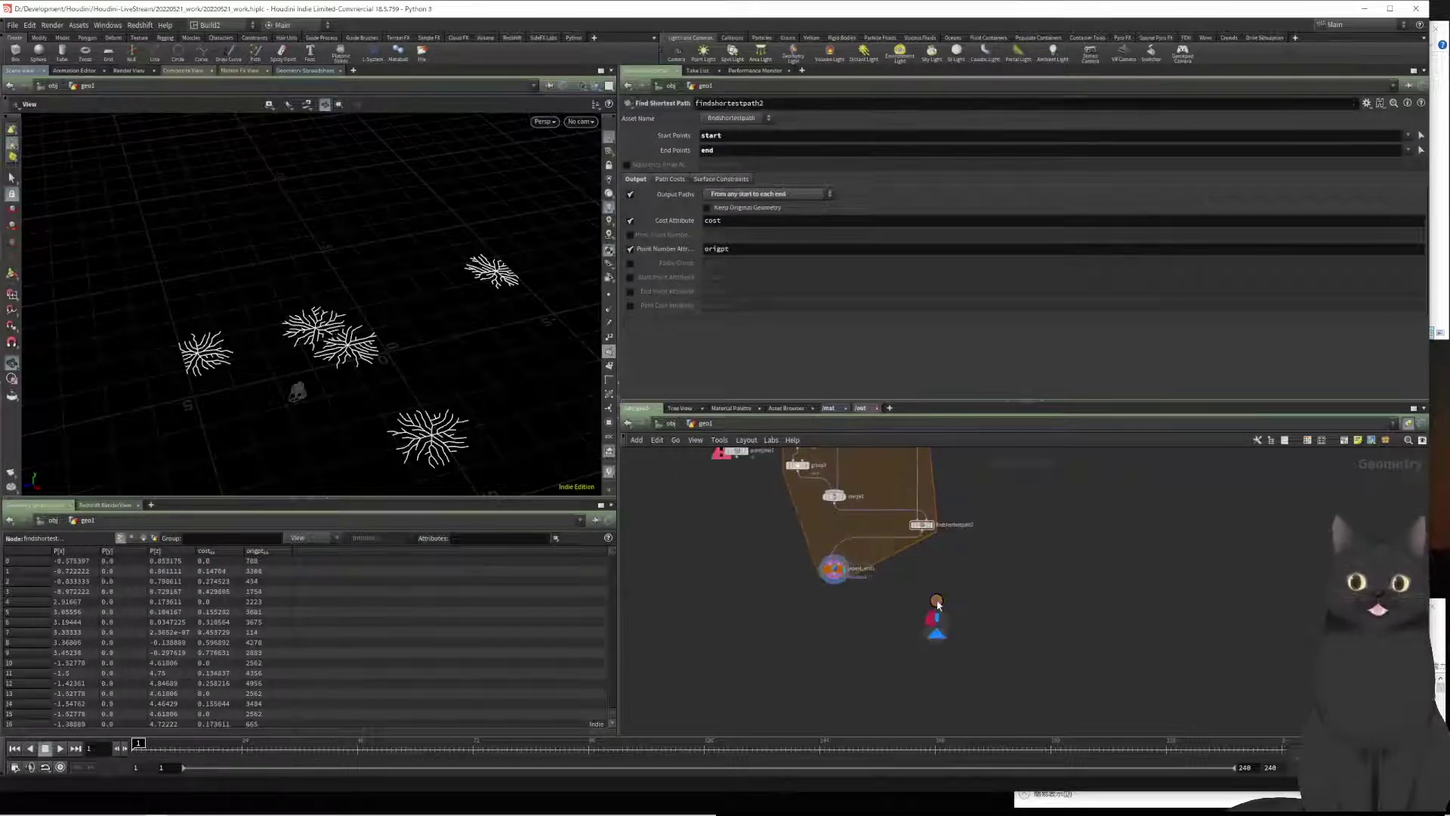
pyautogui.press('Tab')
pyautogui.write('mer')
pyautogui.press('Return')
pyautogui.press('Return')
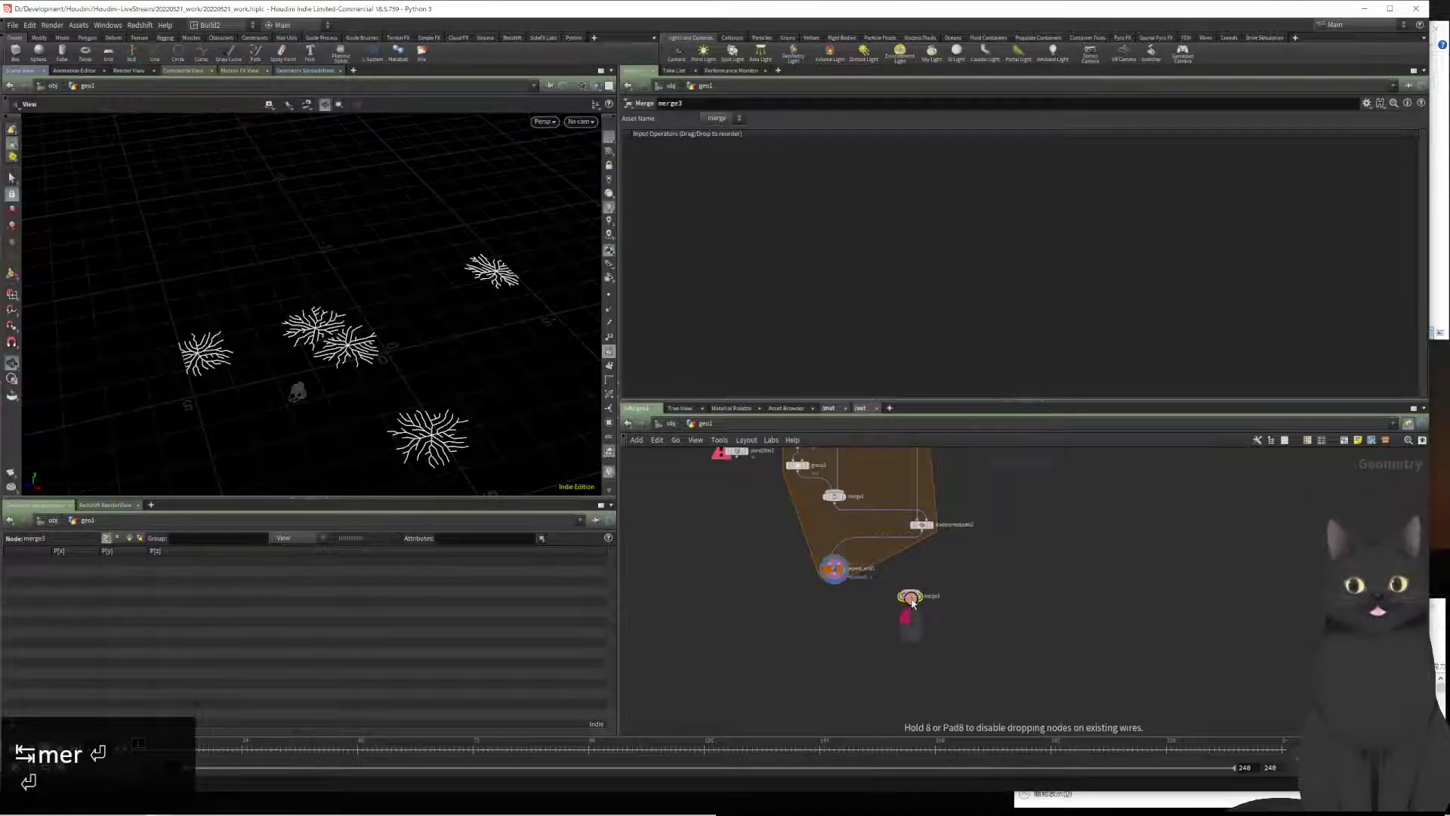
pyautogui.click(755, 598)
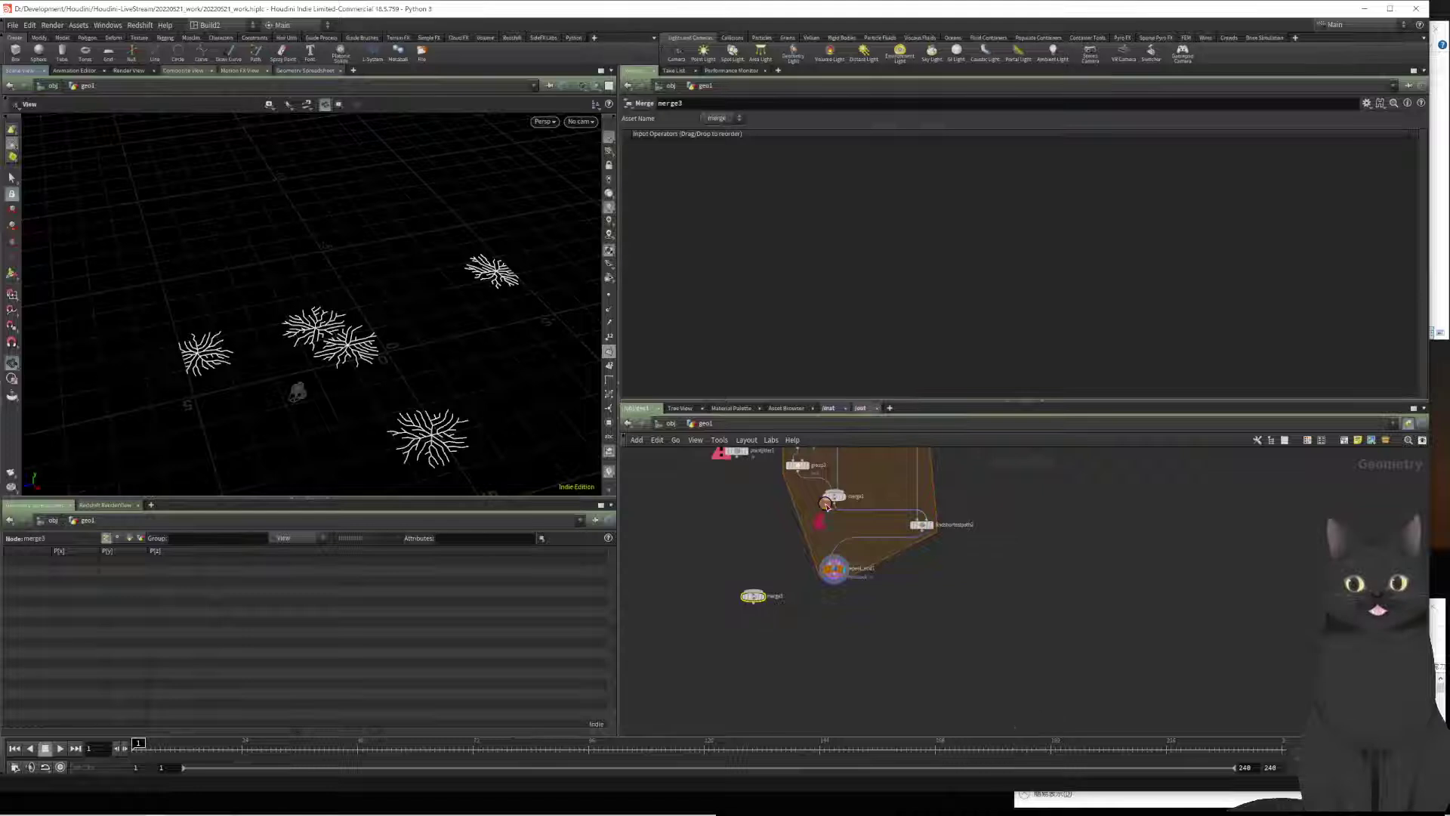
# Step: Connect merge2's output to merge3, move merge3 between merge2 and repeat_end1, and undo its insertion into the findshortestpath2 wire
pyautogui.click(826, 502)
pyautogui.click(753, 589)
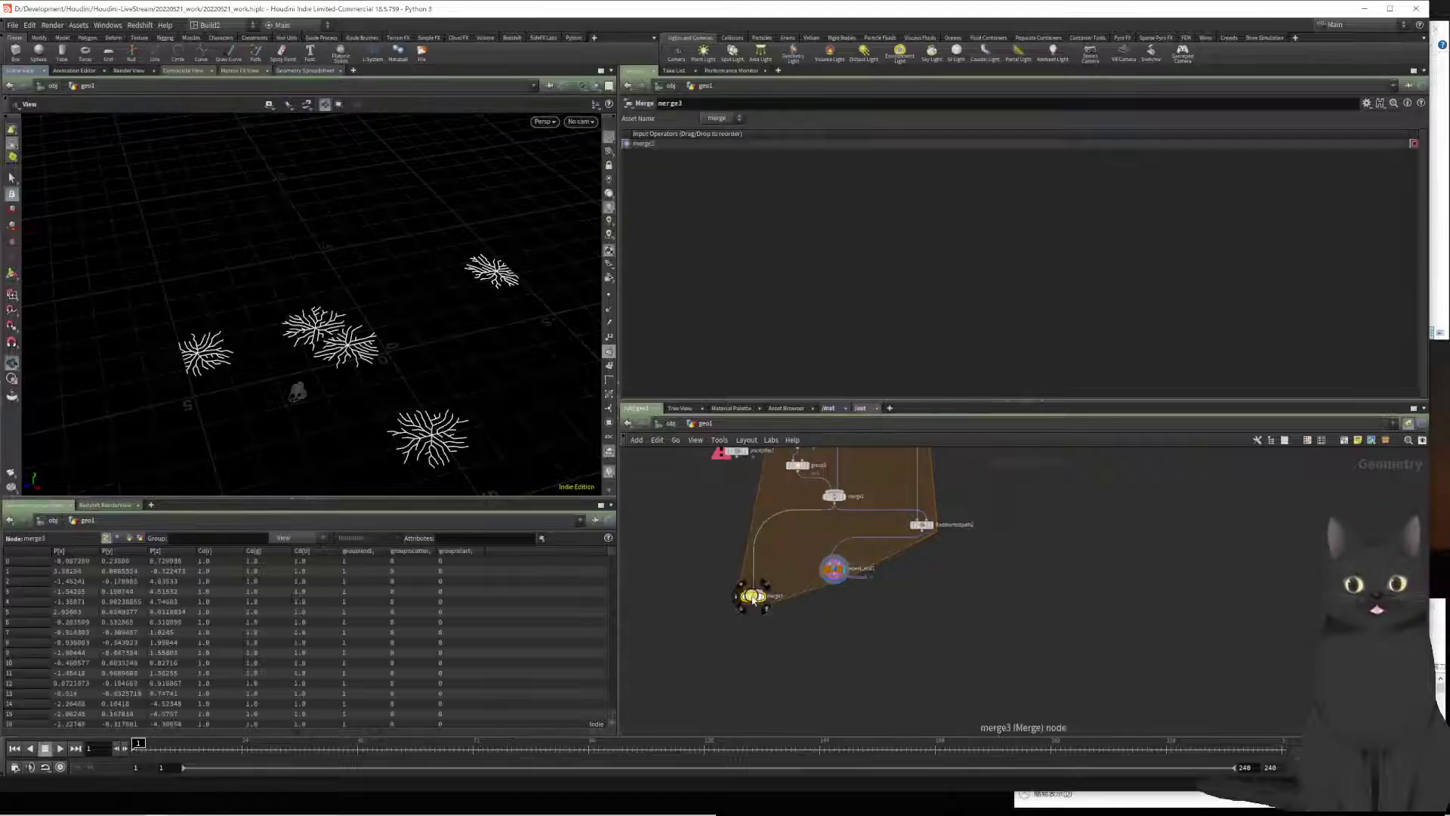
pyautogui.moveTo(753, 596); pyautogui.dragTo(867, 549)
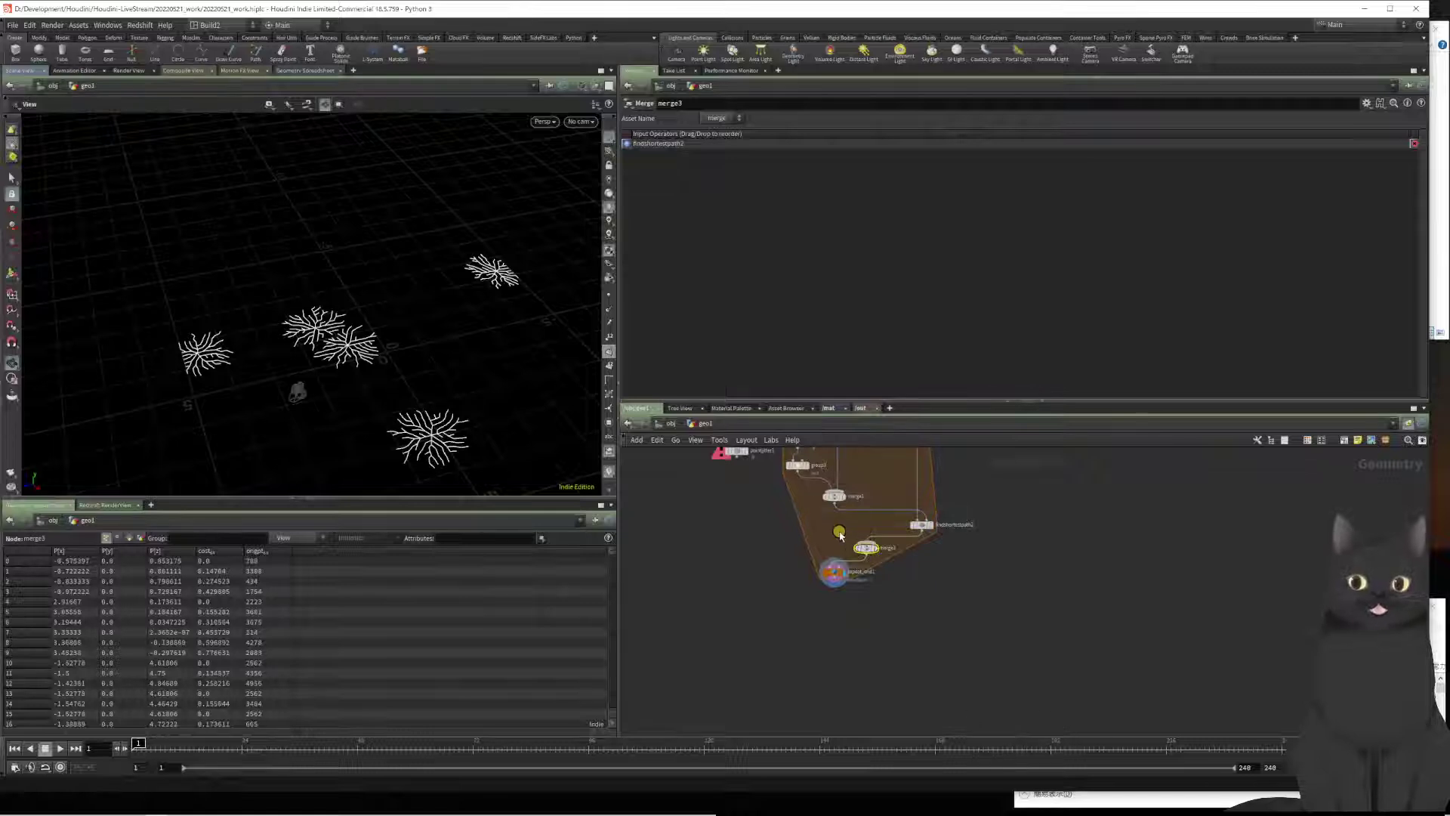
pyautogui.hotkey('ctrl', 'z')
# Step: Connect findshortestpath2 as merge3's second input and feed merge3's output into repeat_end1
pyautogui.scroll(2, 846, 534)
pyautogui.moveTo(962, 533)
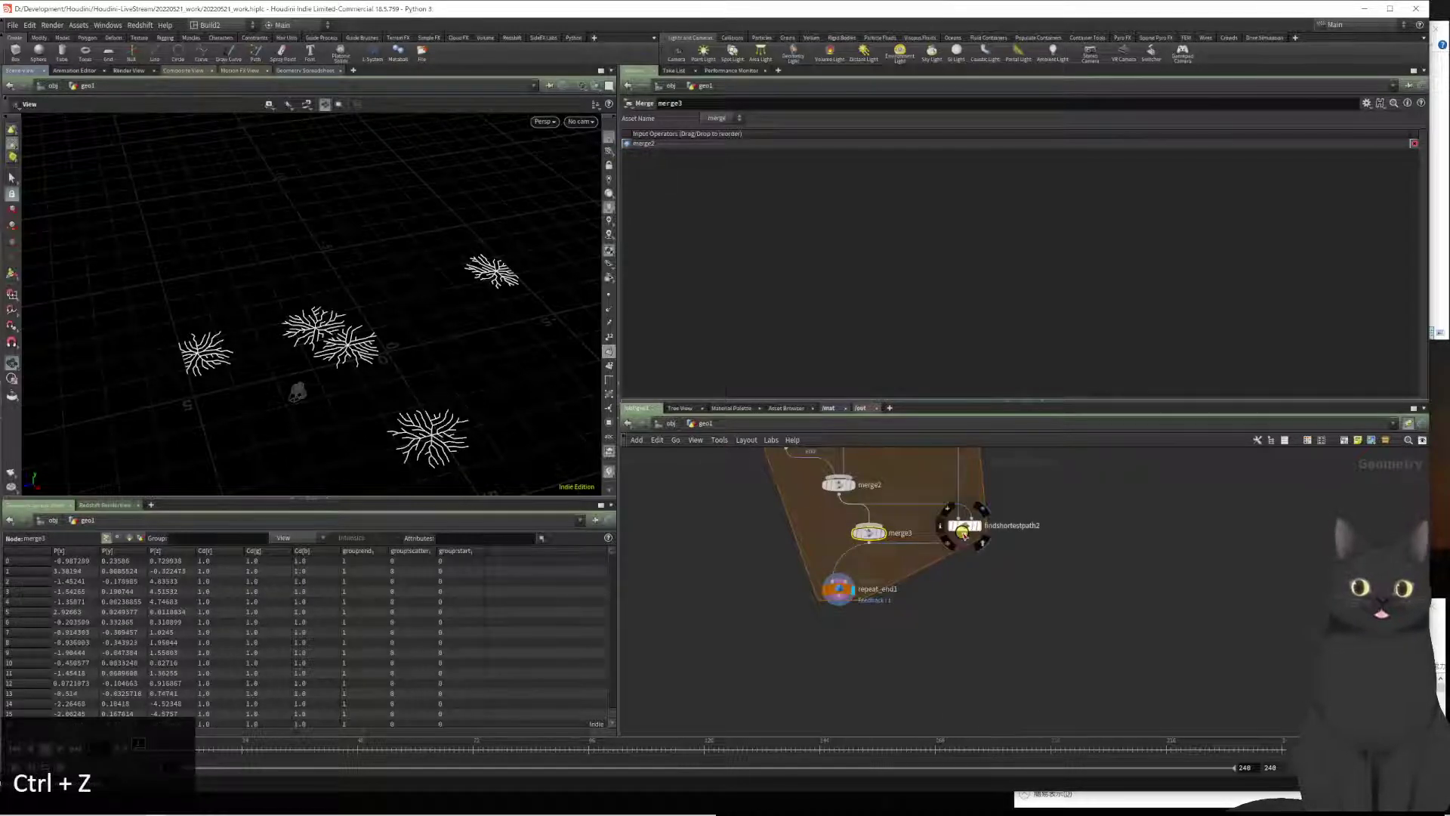
pyautogui.moveTo(962, 533); pyautogui.dragTo(837, 582)
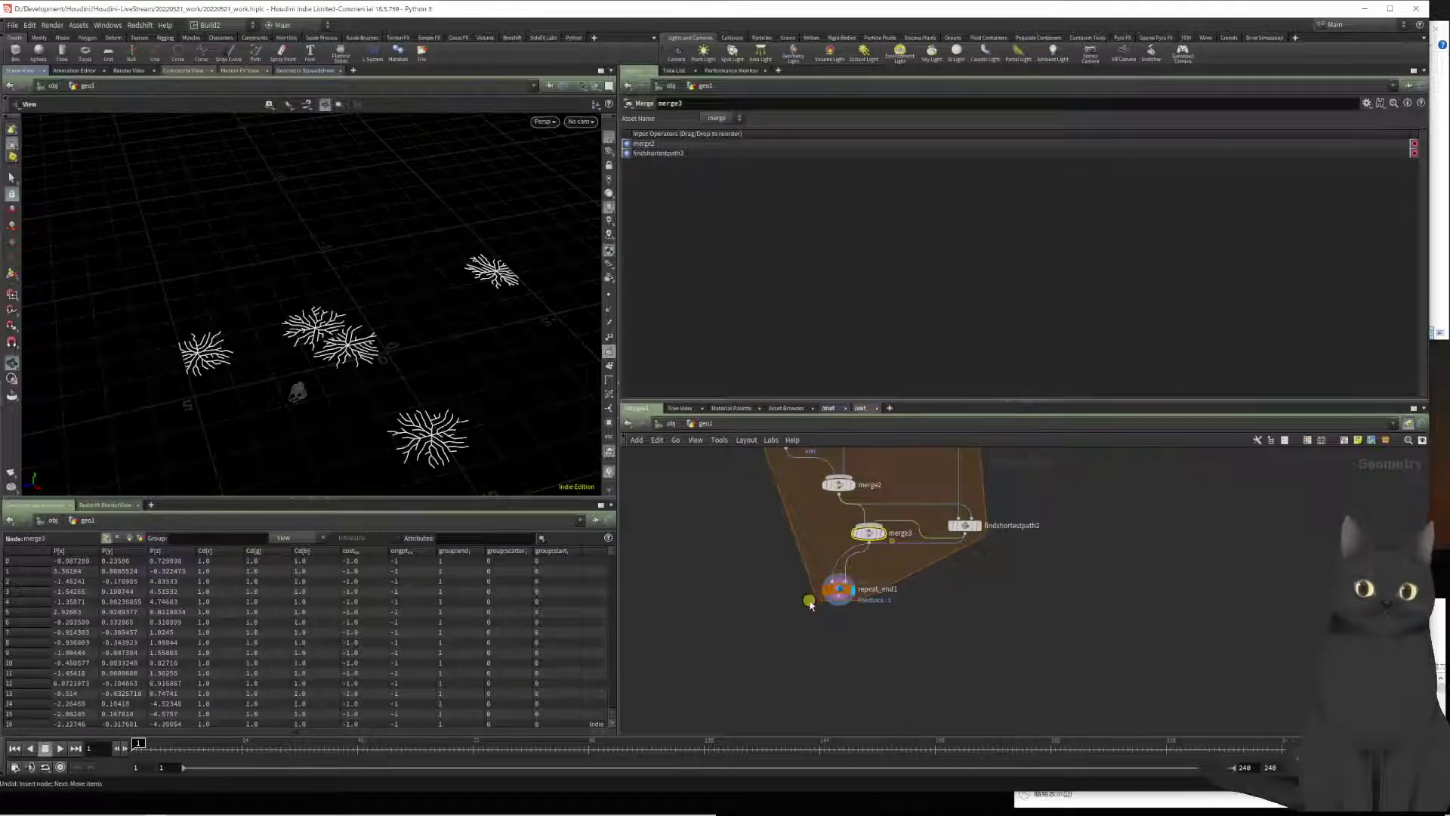
pyautogui.hotkey('ctrl', 'z')
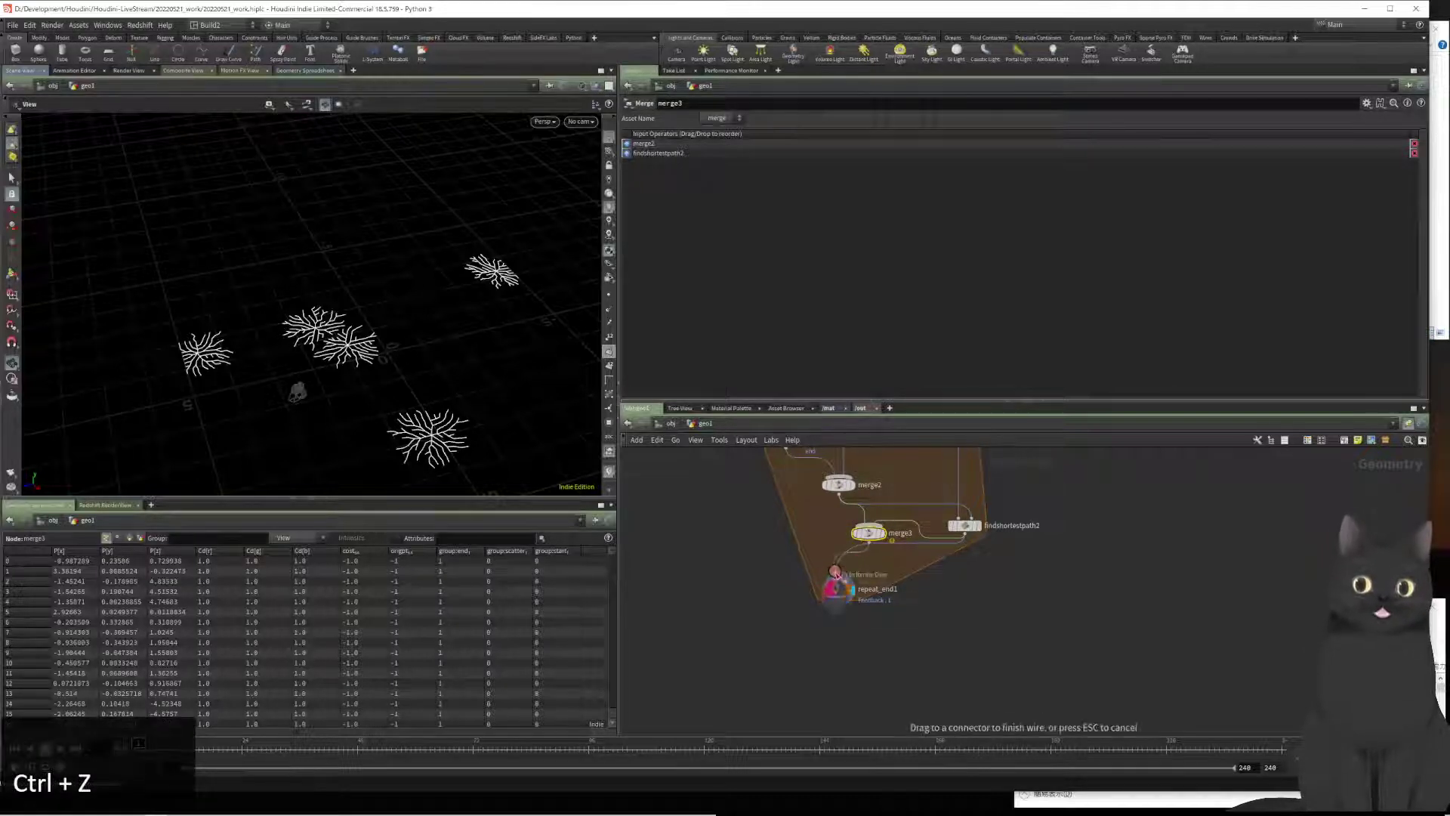
# Step: Tidy the end of the loop: move repeat_end1 lower, align merge3 under merge2 and bring findshortestpath2 closer to them
pyautogui.moveTo(827, 592); pyautogui.dragTo(831, 619)
pyautogui.moveTo(869, 532); pyautogui.dragTo(839, 557)
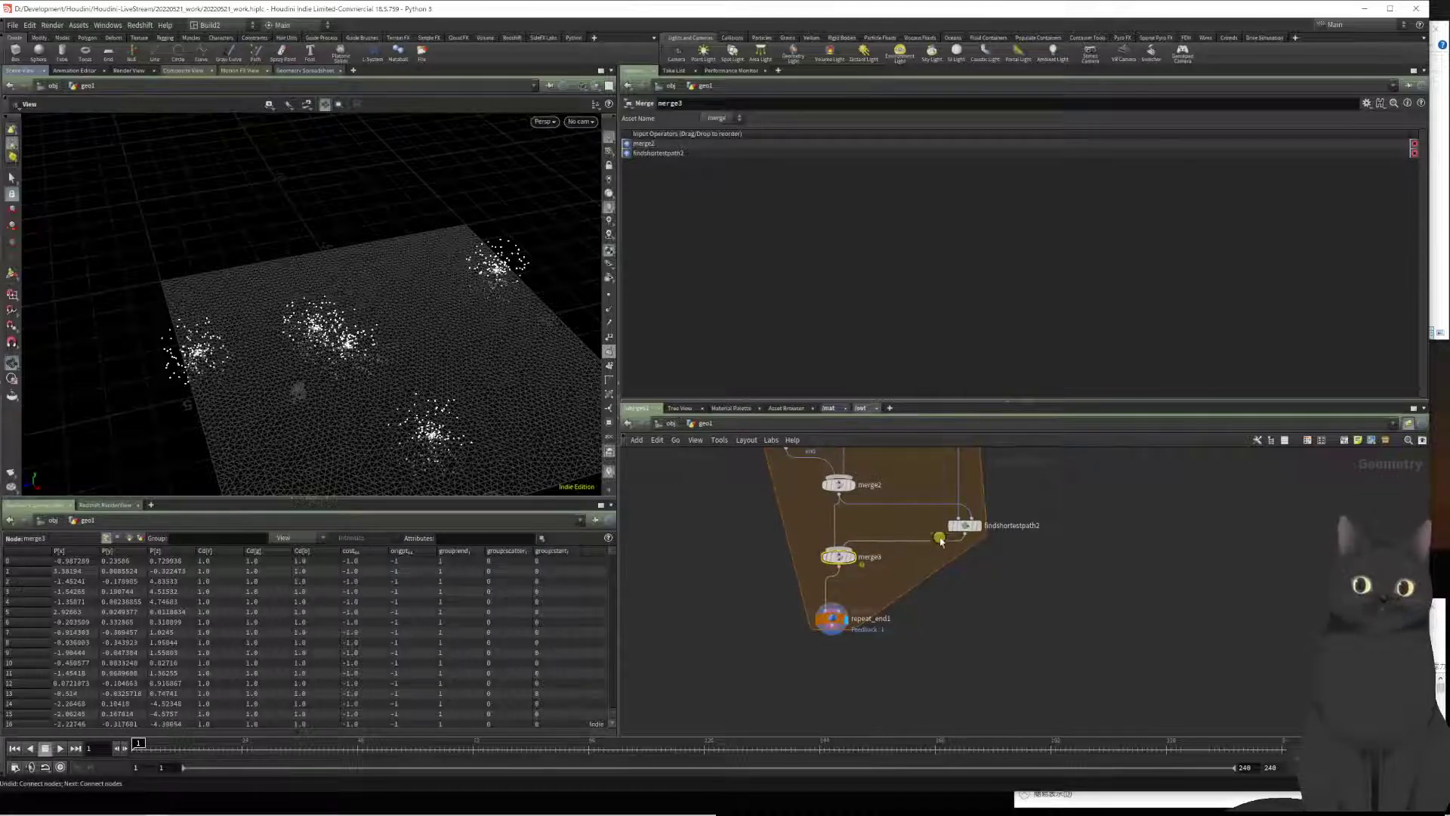
pyautogui.moveTo(974, 531); pyautogui.dragTo(911, 525)
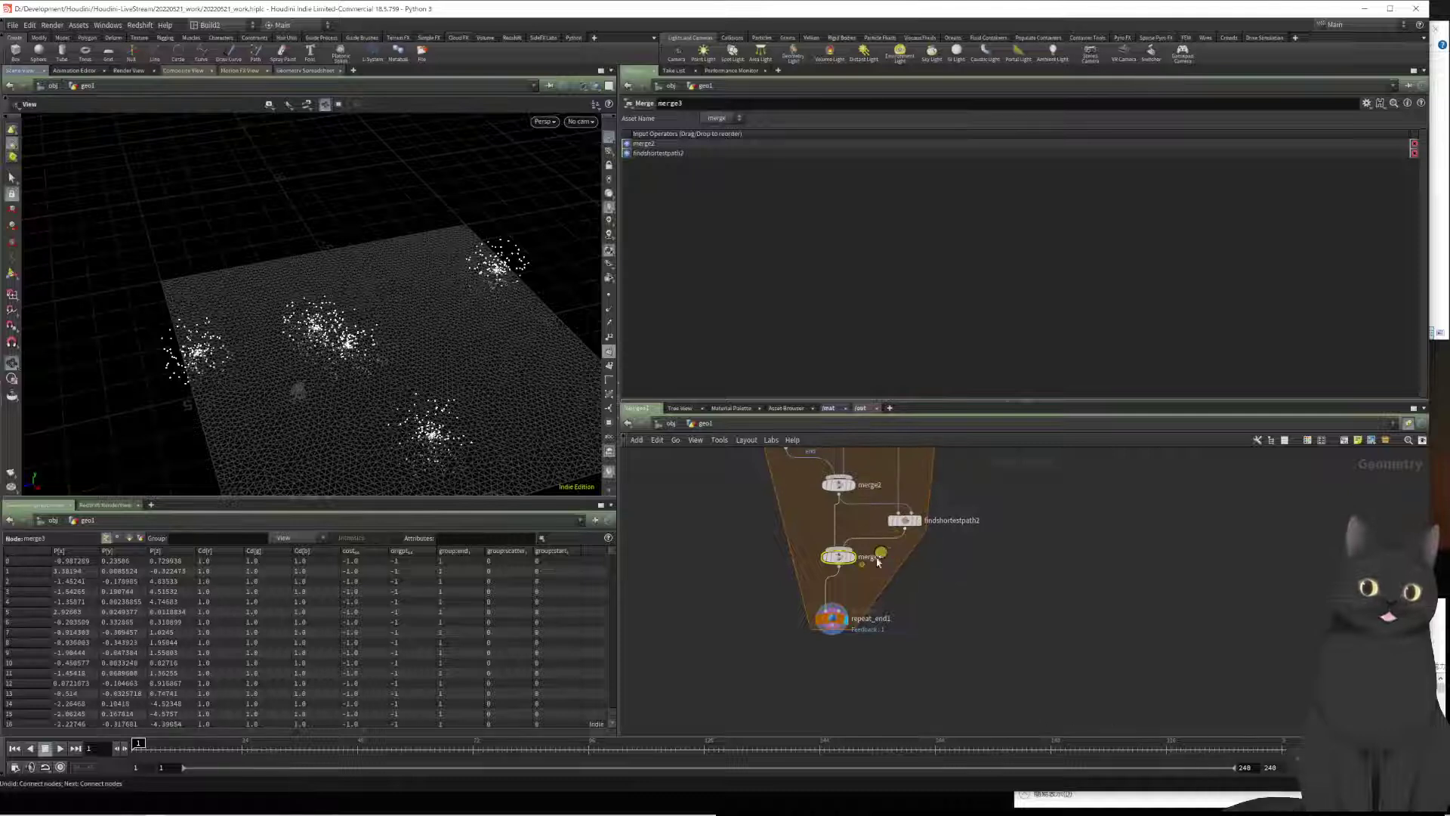
# Step: Examine the loop's wiring from merge3 and repeat_end1 back up to set_scatter
pyautogui.scroll(3, 871, 610)
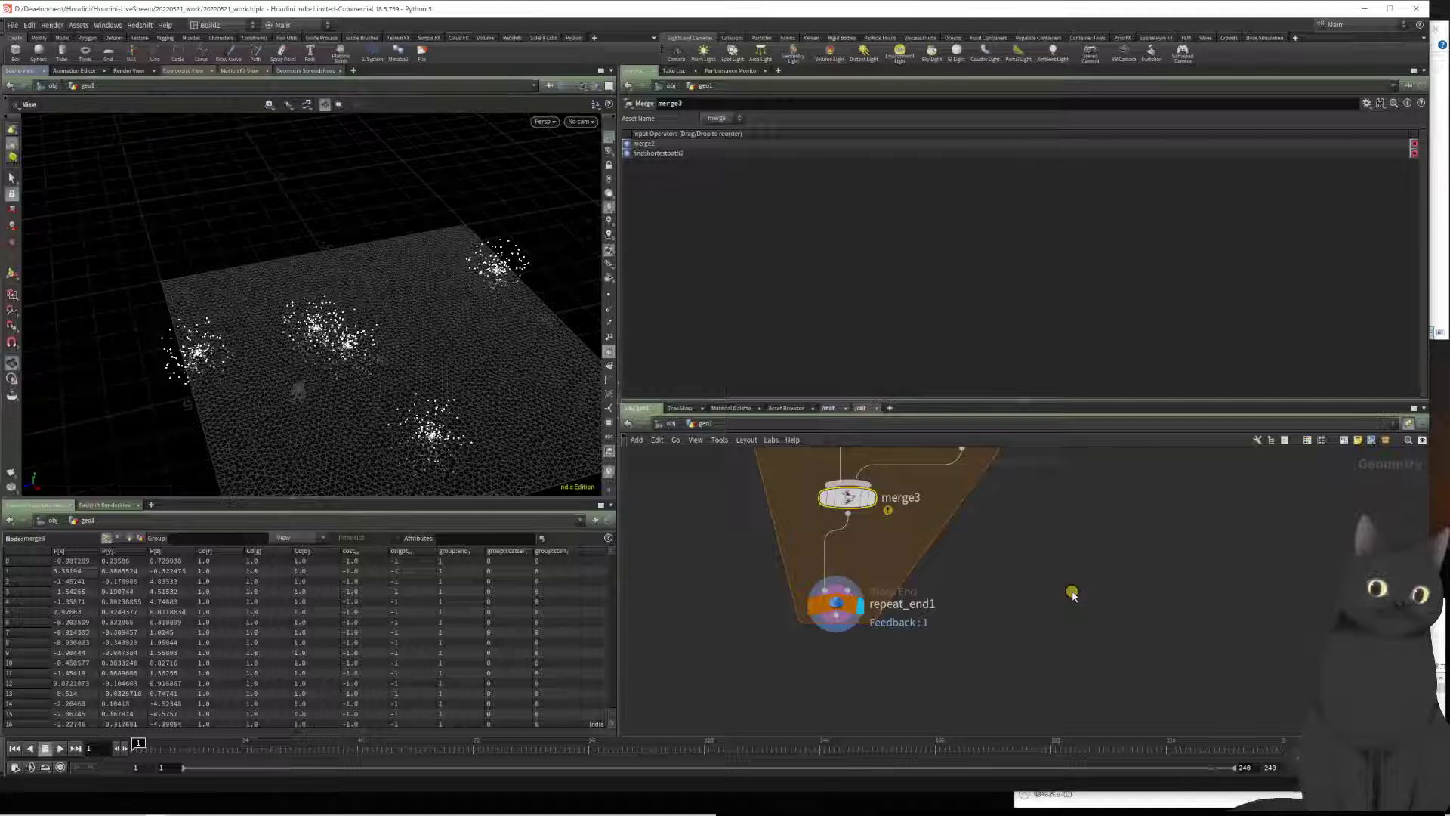
pyautogui.scroll(-3, 1072, 594)
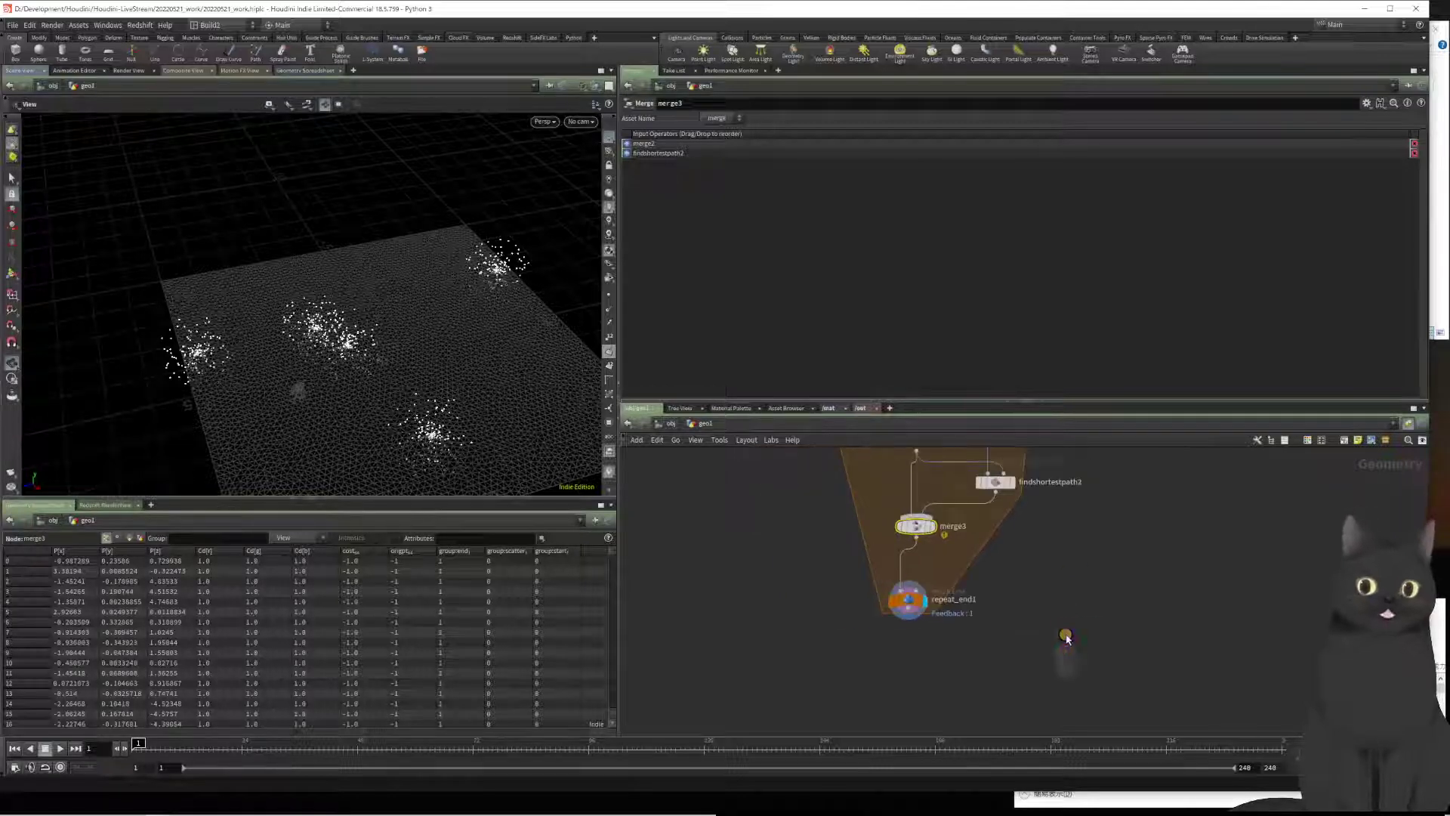
pyautogui.scroll(-1, 1061, 657)
pyautogui.scroll(-2, 1063, 593)
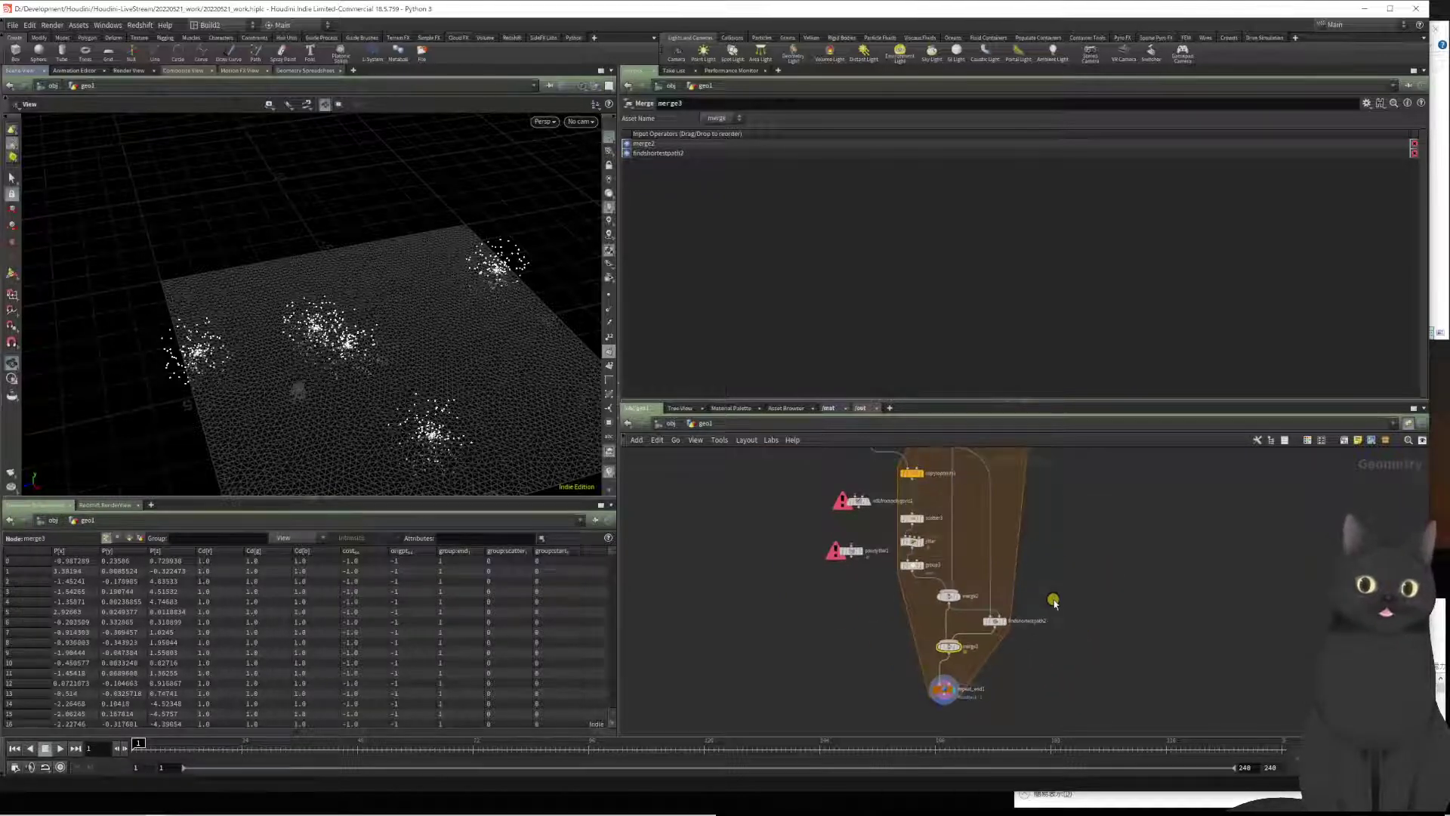
pyautogui.moveTo(948, 597); pyautogui.dragTo(946, 598)
pyautogui.scroll(-1, 1067, 601)
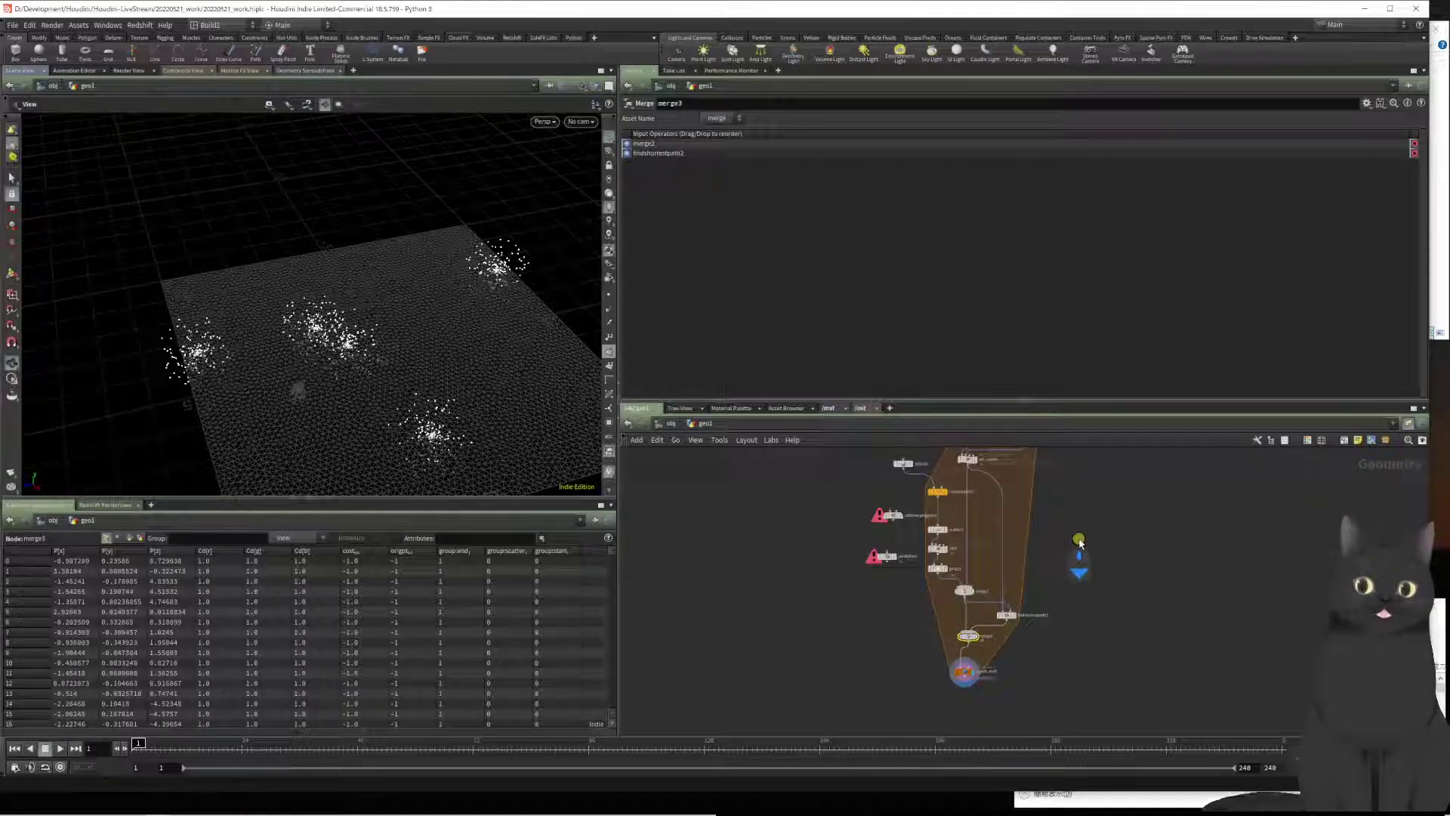
pyautogui.scroll(3, 978, 494)
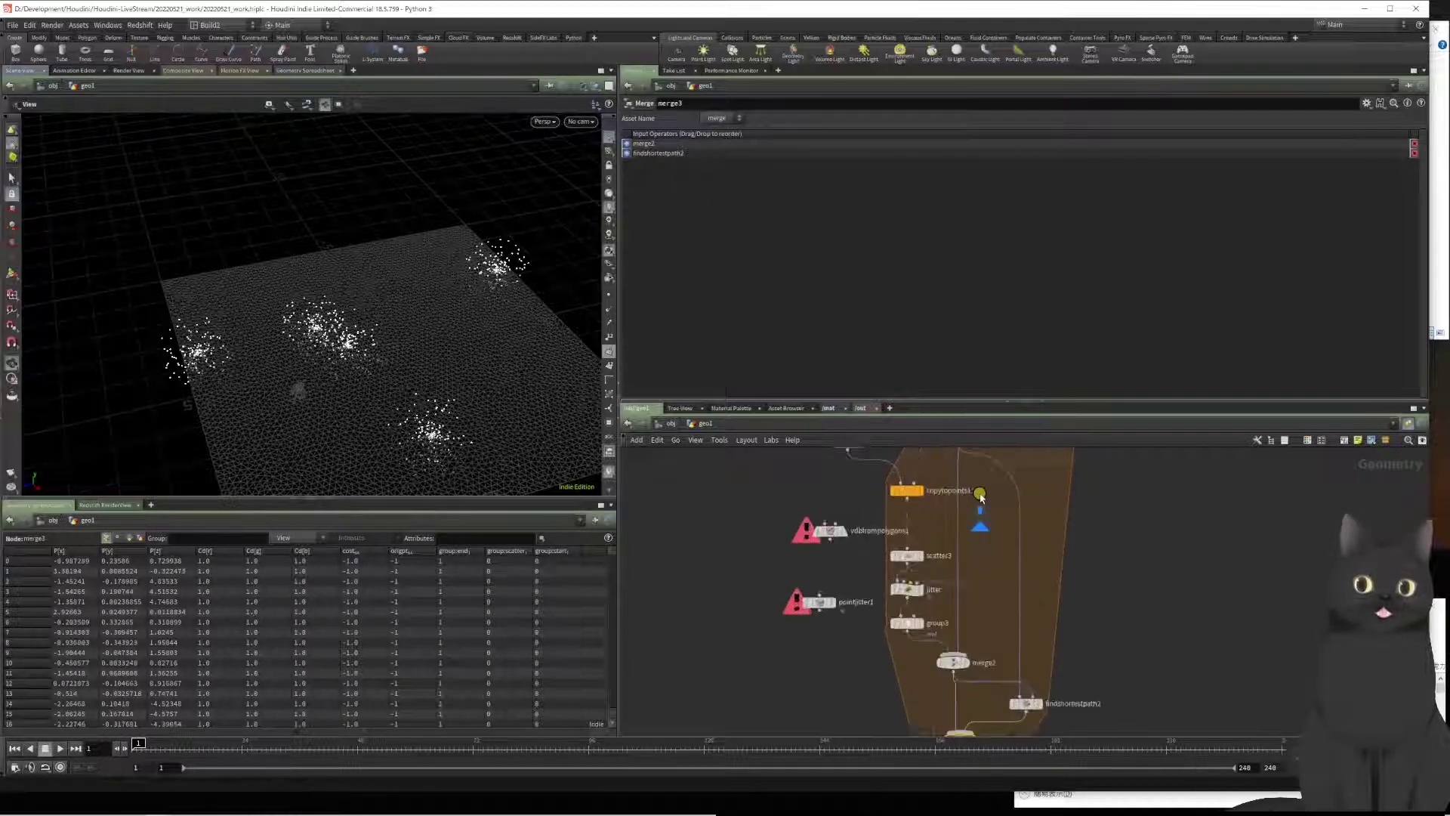
pyautogui.scroll(-3, 1093, 504)
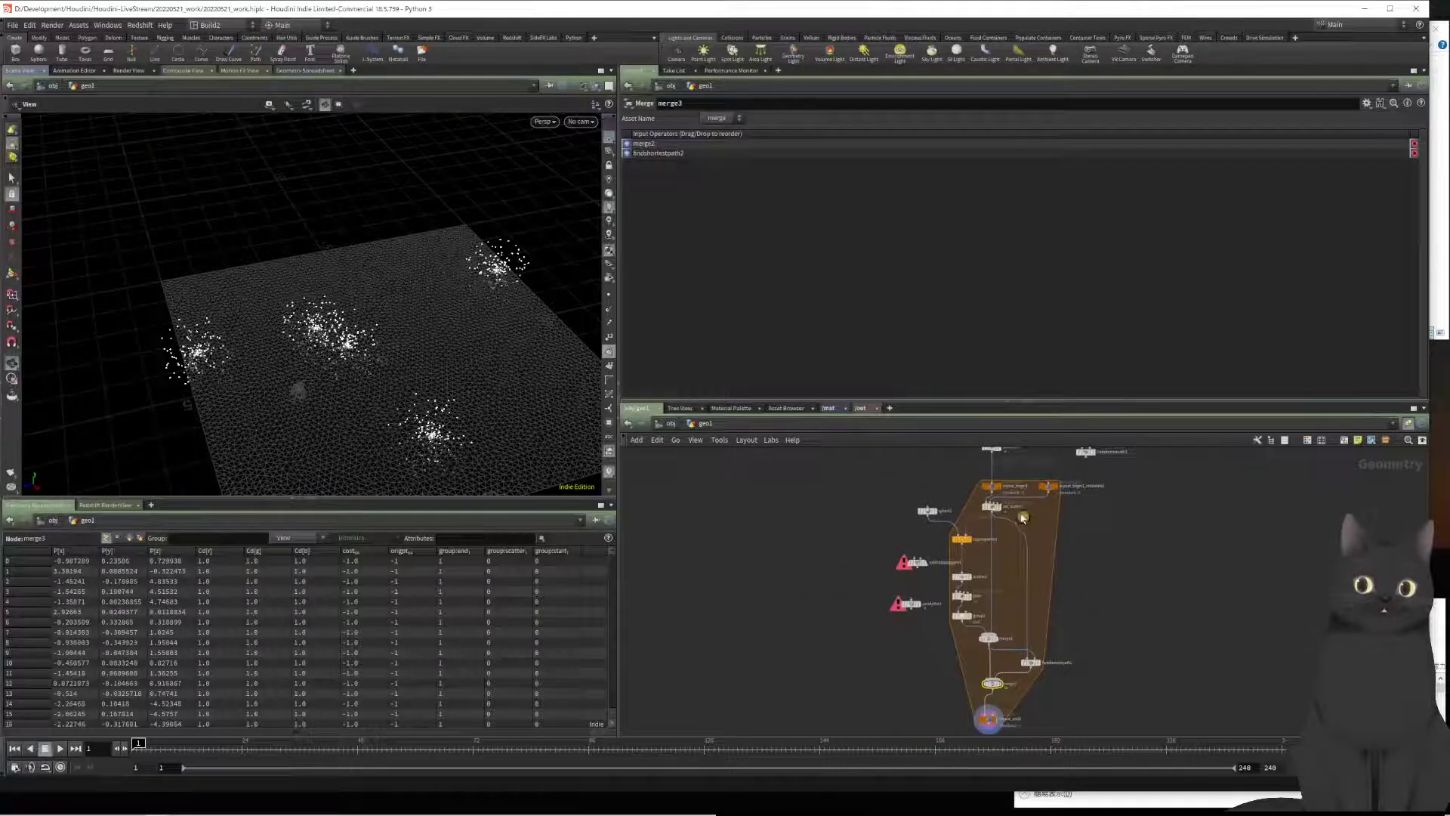
pyautogui.click(998, 516)
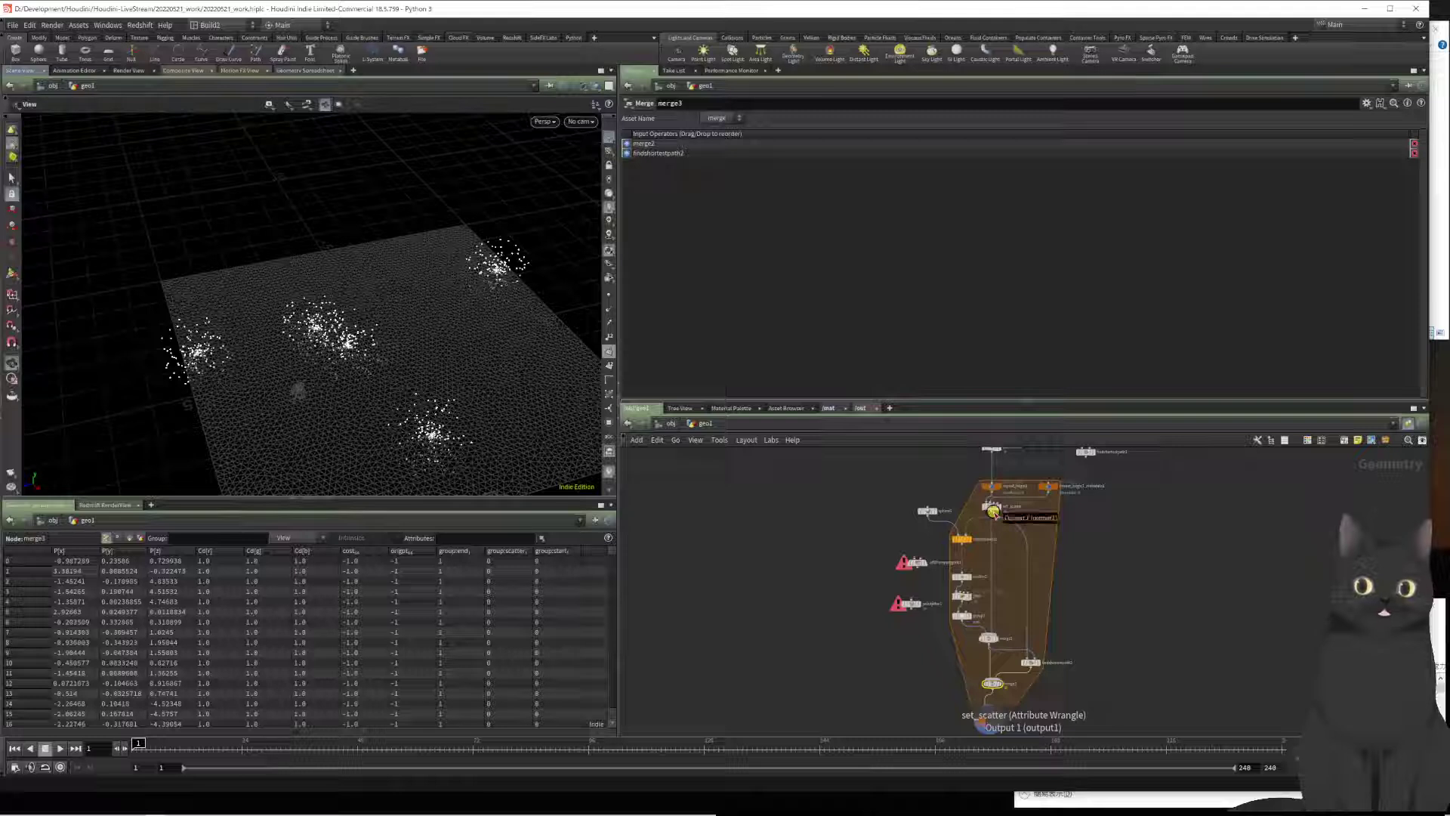
pyautogui.moveTo(993, 512); pyautogui.dragTo(984, 674)
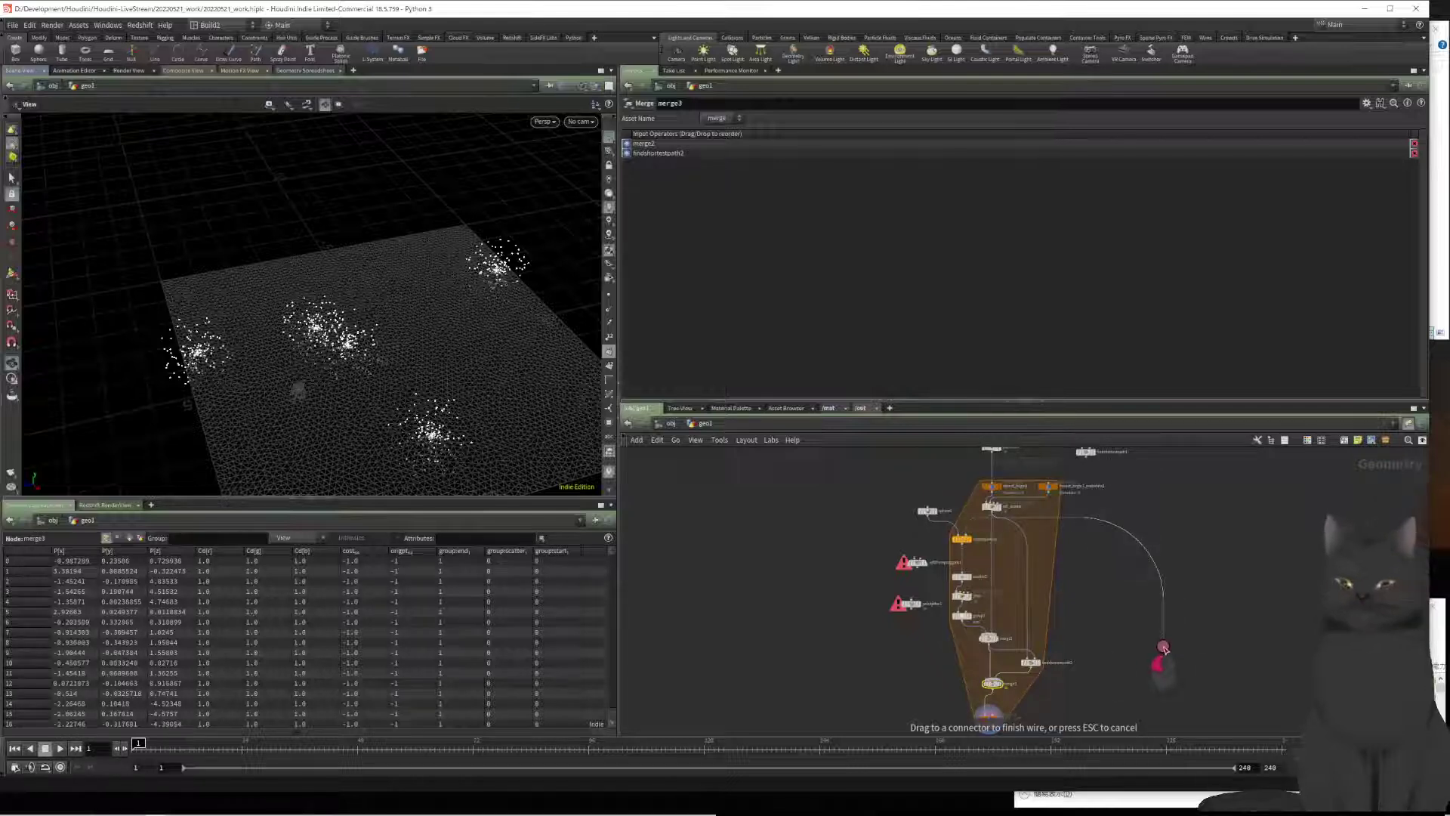
pyautogui.press('Escape')
# Step: Cut the wires from merge2 and findshortestpath2 into merge3 and shift merge3 slightly to the right
pyautogui.scroll(5, 944, 604)
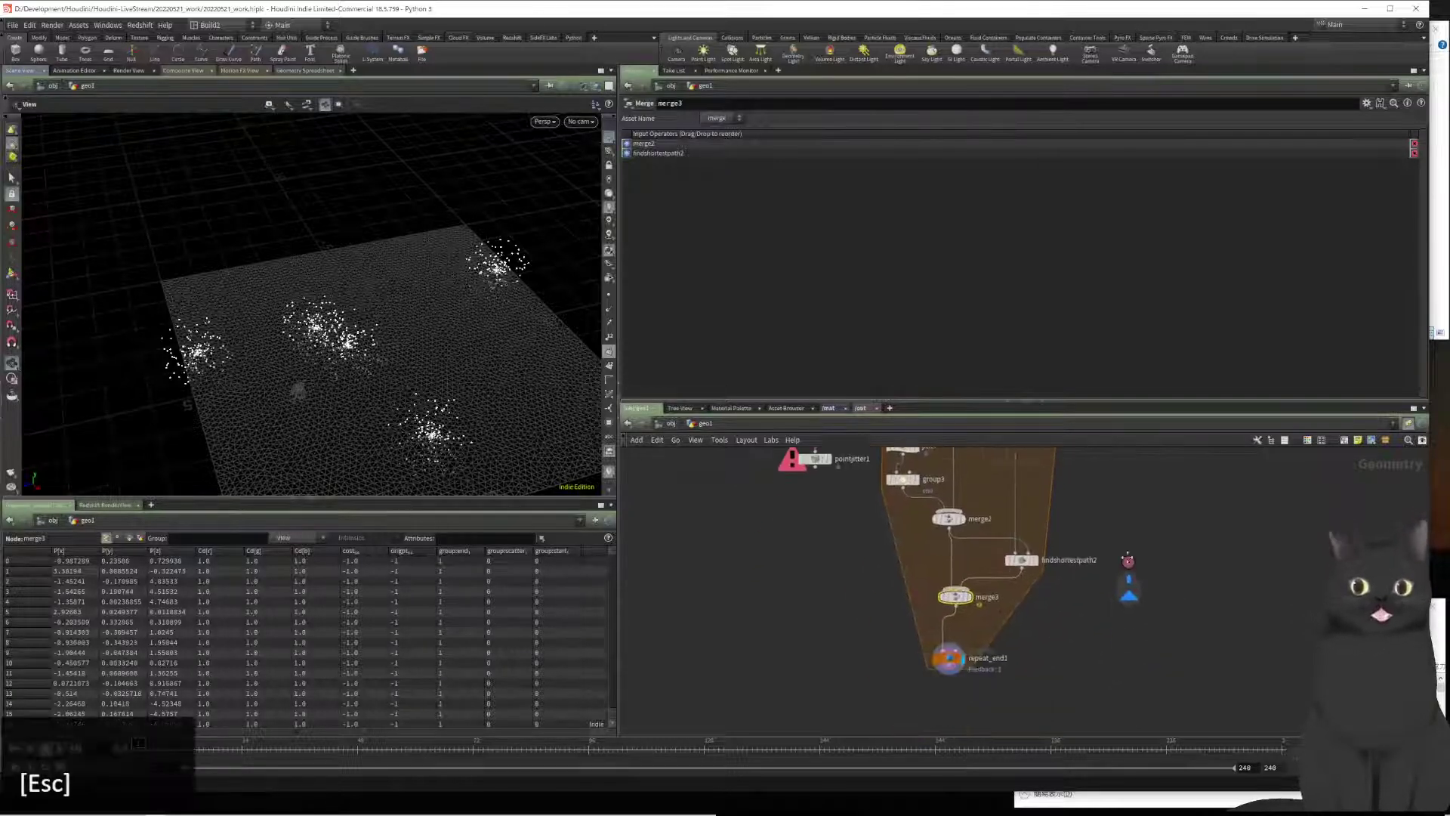
pyautogui.press('y')
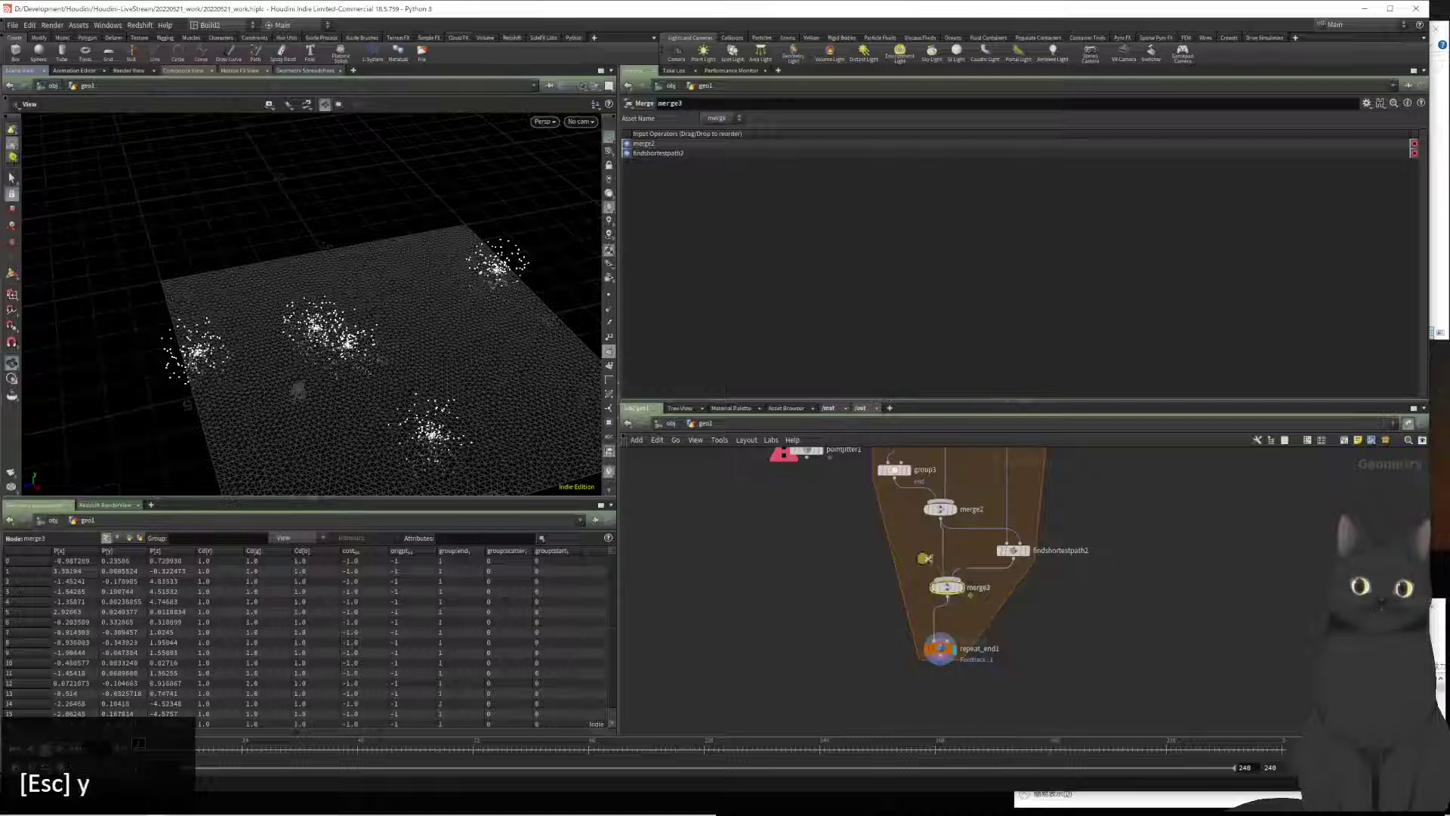
pyautogui.moveTo(969, 566); pyautogui.dragTo(974, 576)
pyautogui.moveTo(947, 579); pyautogui.dragTo(950, 674, button='middle')
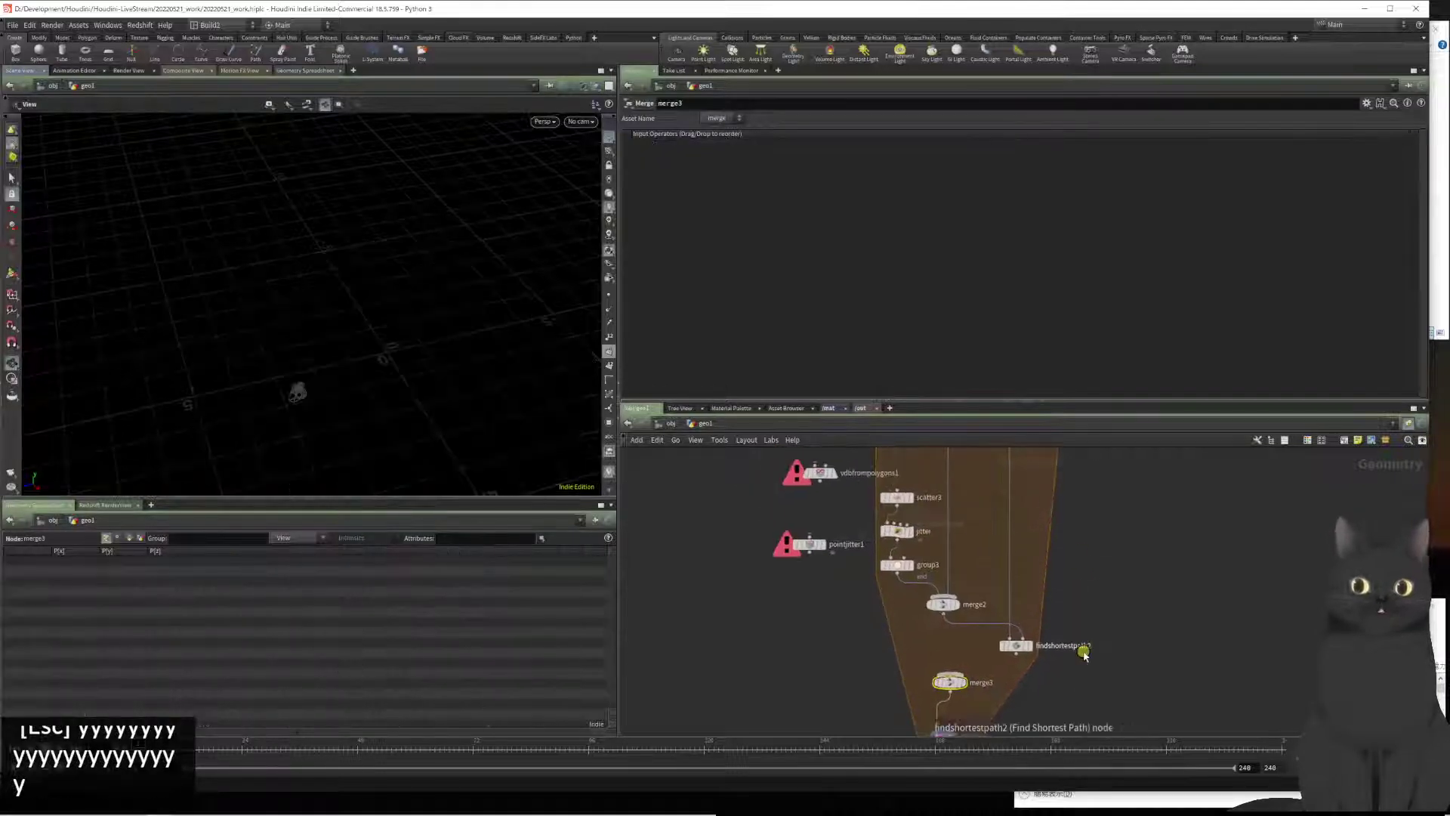
pyautogui.moveTo(950, 677); pyautogui.dragTo(976, 676)
# Step: Connect set_scatter's output as merge3's first input and findshortestpath2's output as its second input
pyautogui.moveTo(967, 543); pyautogui.dragTo(955, 627, button='middle')
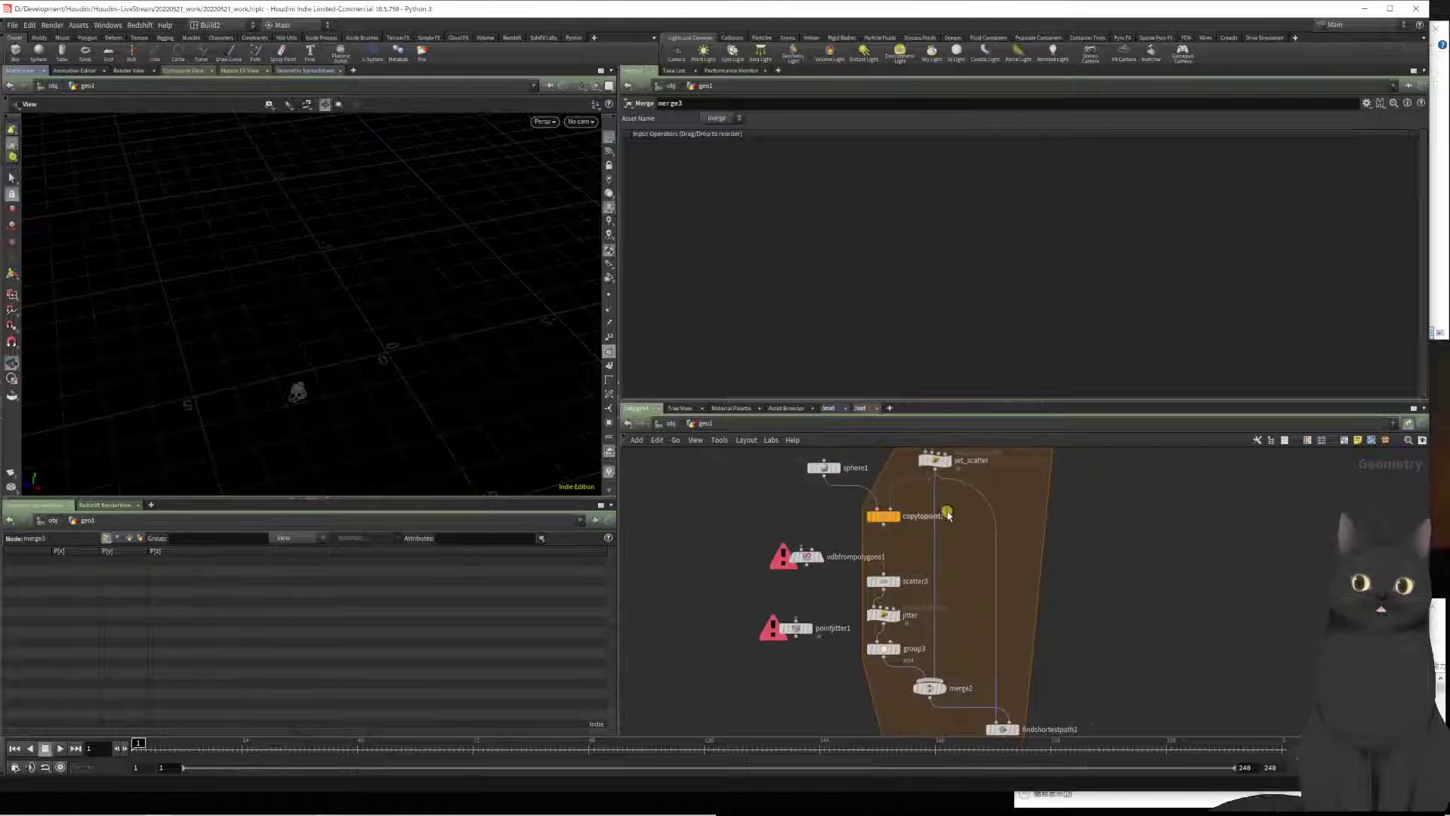
pyautogui.moveTo(959, 557); pyautogui.dragTo(902, 536, button='middle')
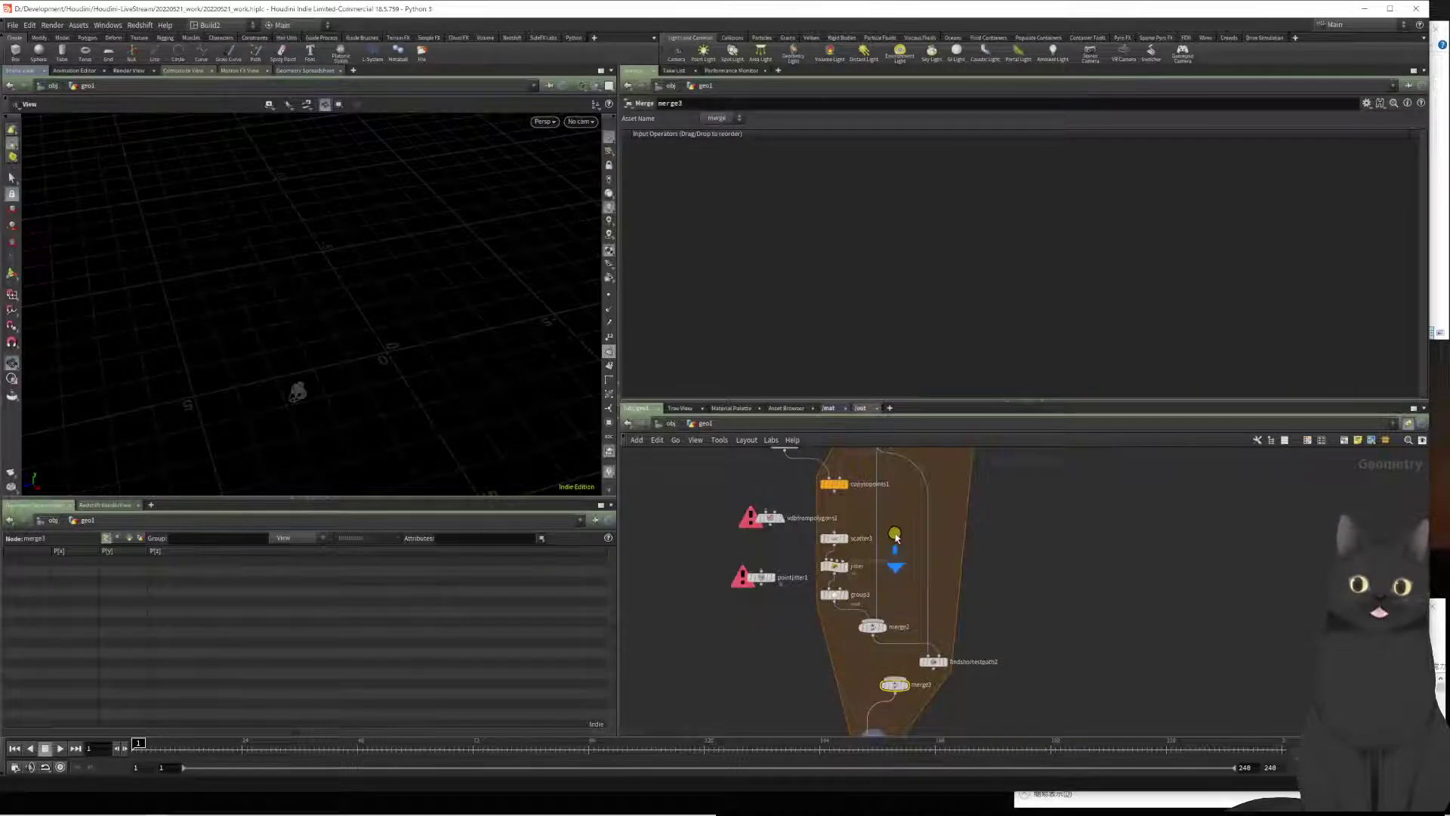
pyautogui.scroll(-2, 895, 536)
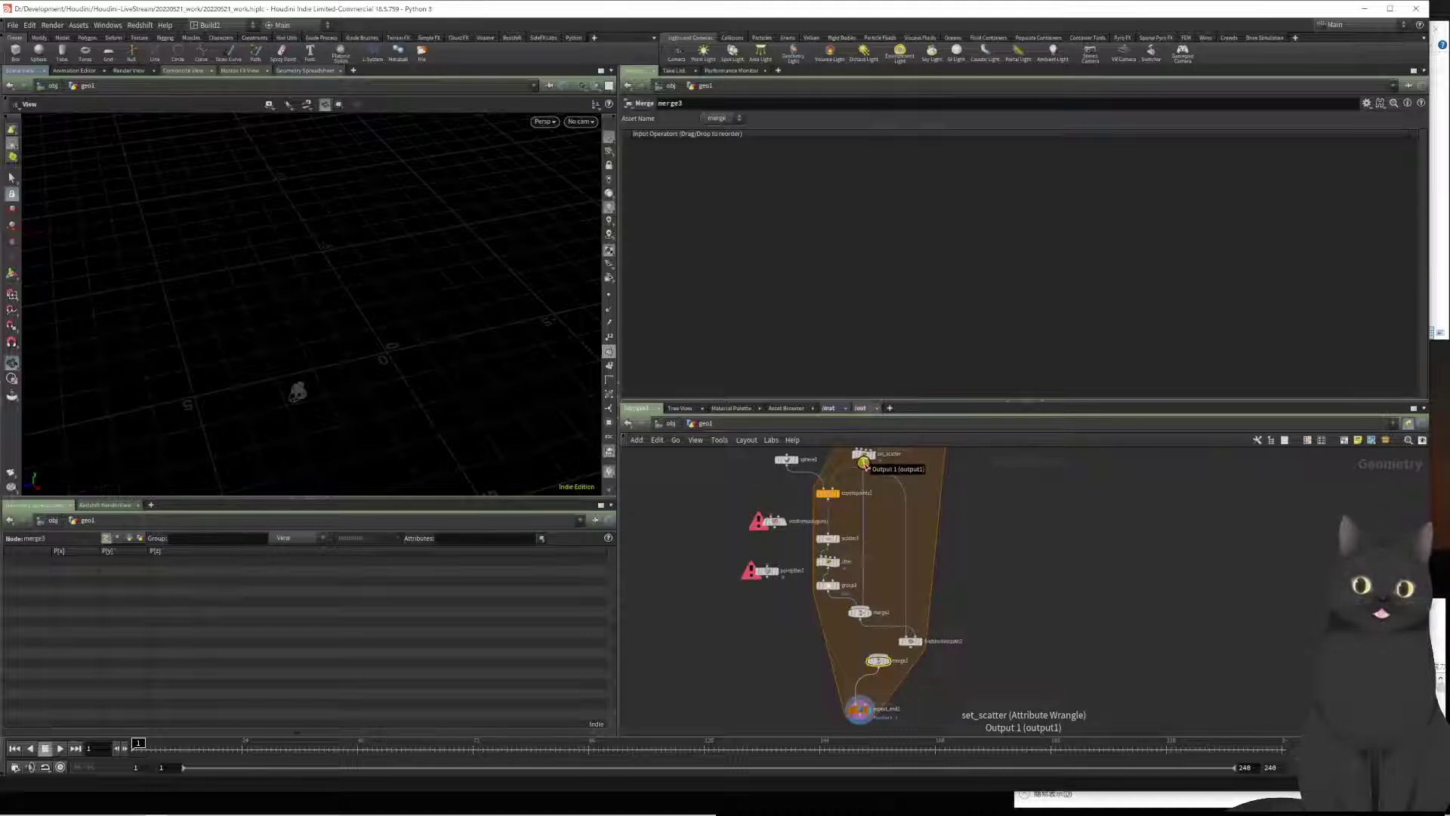
pyautogui.moveTo(865, 462); pyautogui.dragTo(883, 659)
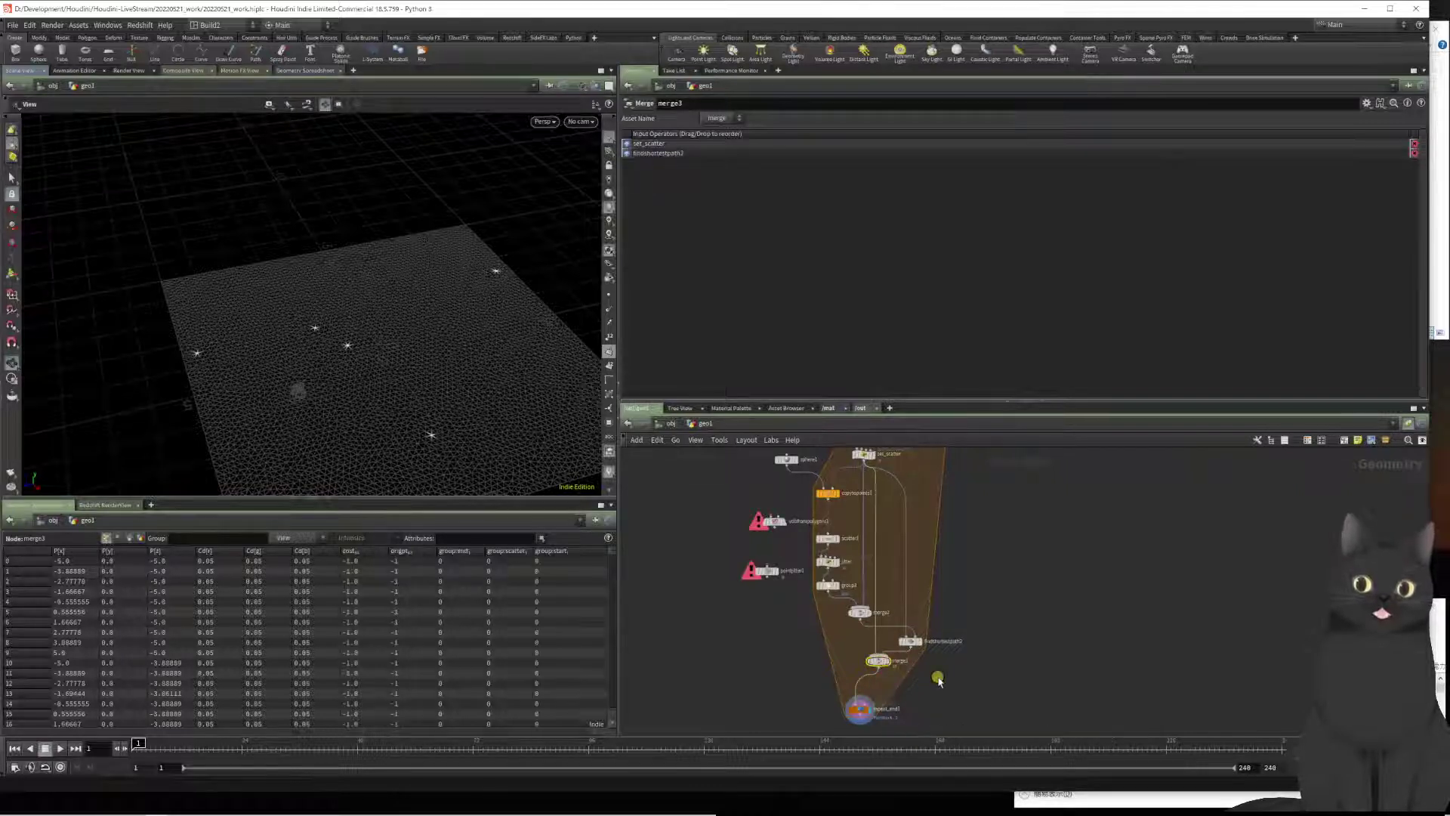
# Step: Set repeat_end1's Iterations to 4
pyautogui.moveTo(938, 680); pyautogui.dragTo(942, 604, button='middle')
pyautogui.moveTo(811, 618); pyautogui.dragTo(941, 680)
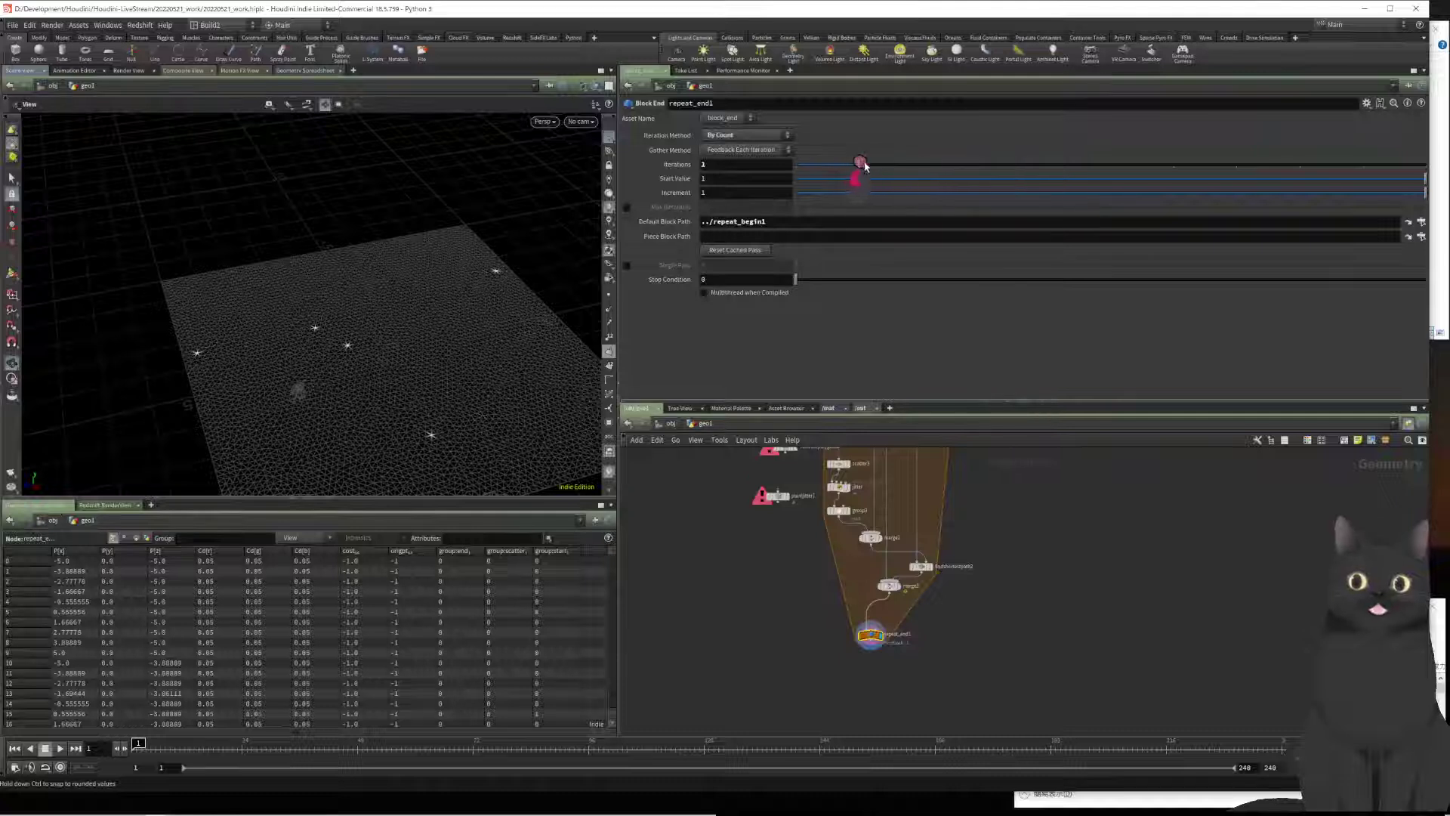
pyautogui.moveTo(864, 165); pyautogui.dragTo(1027, 158)
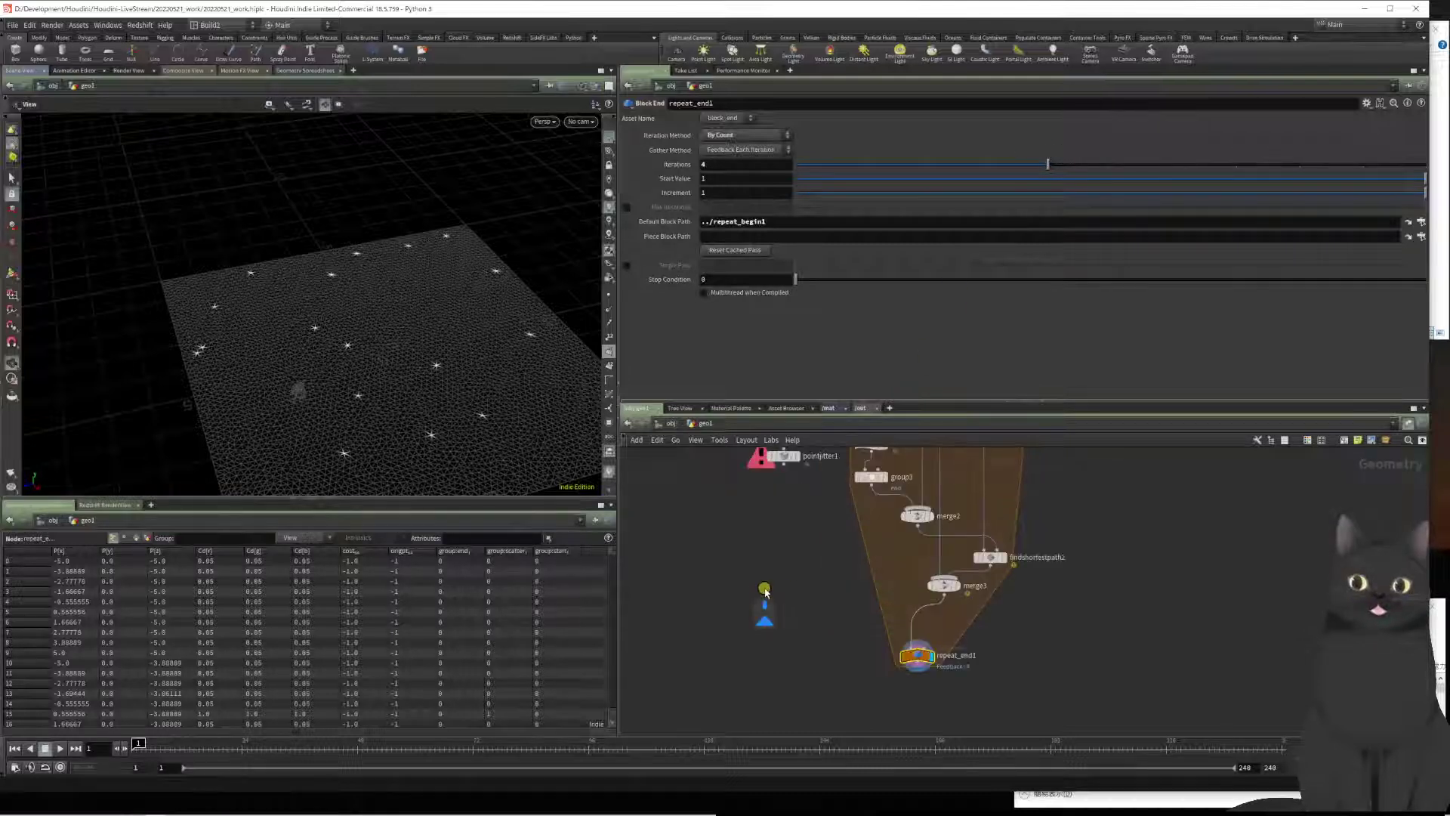
# Step: Shift set_scatter slightly left and rewire merge3's first input to come from repeat_begin1 instead of set_scatter
pyautogui.moveTo(766, 609); pyautogui.dragTo(738, 666, button='middle')
pyautogui.scroll(3, 785, 642)
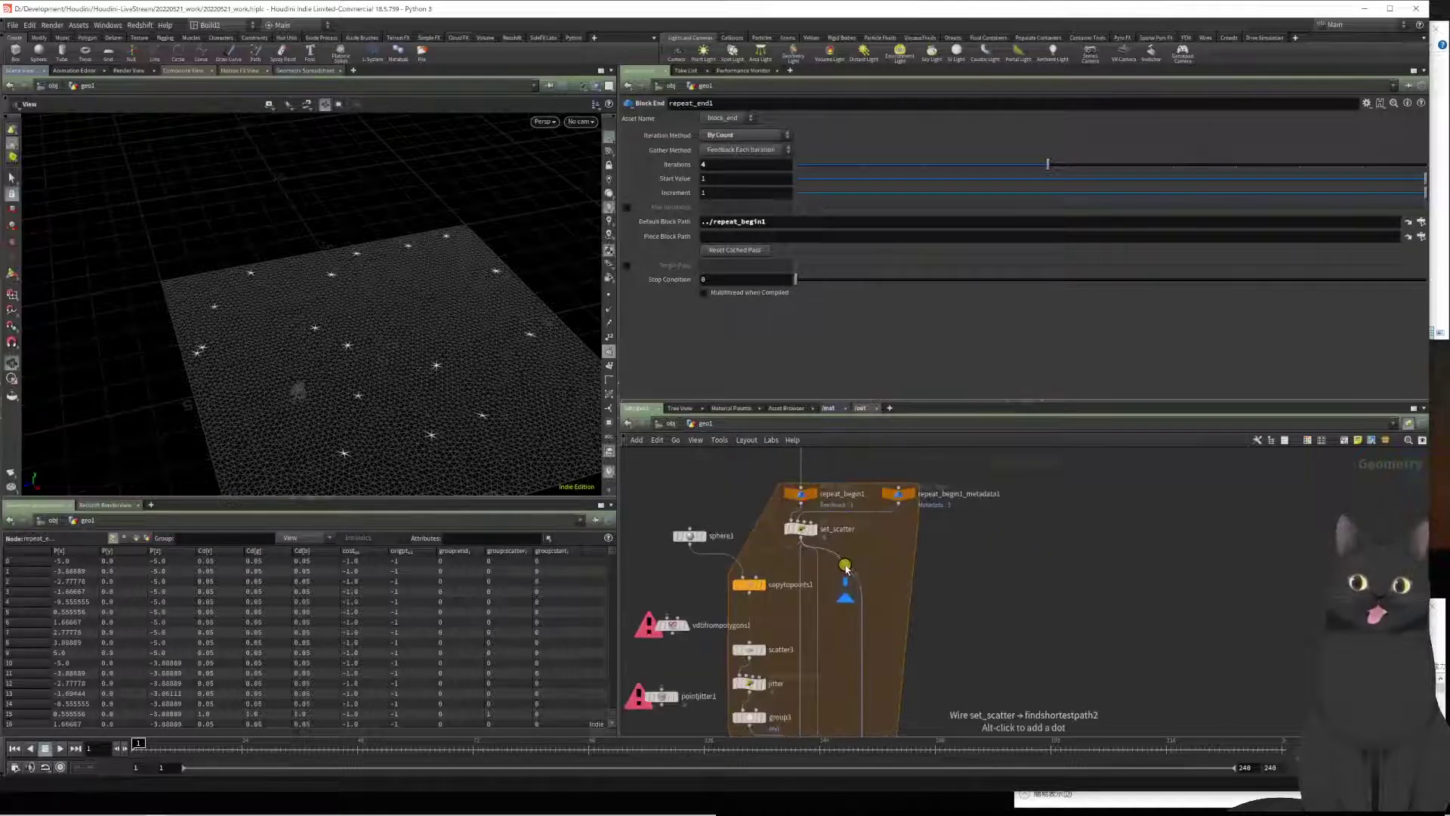
pyautogui.moveTo(805, 535); pyautogui.dragTo(785, 536)
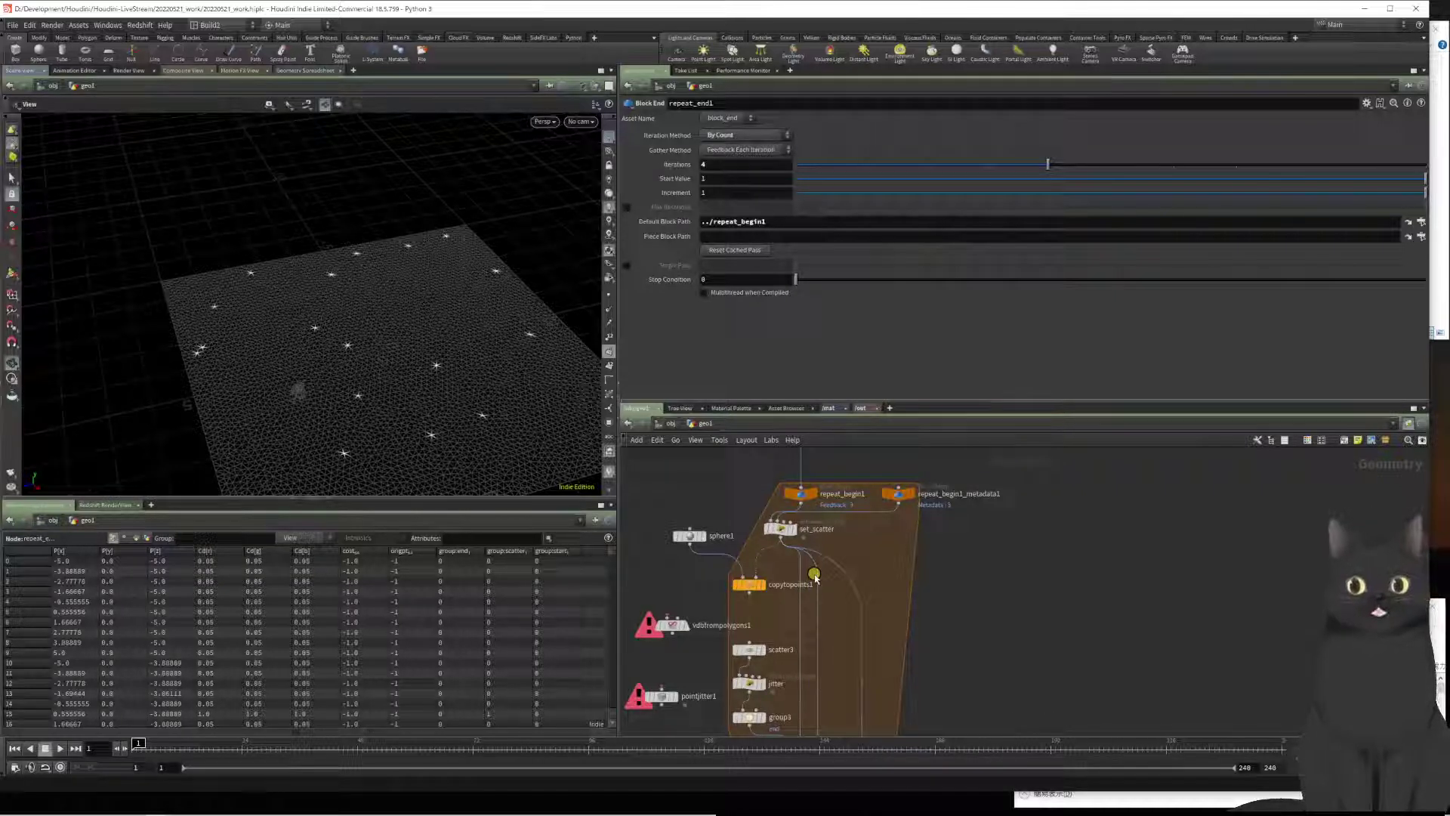
pyautogui.moveTo(815, 577); pyautogui.dragTo(809, 522)
# Step: Set repeat_end1's Iterations to 1
pyautogui.moveTo(945, 592); pyautogui.dragTo(935, 491, button='middle')
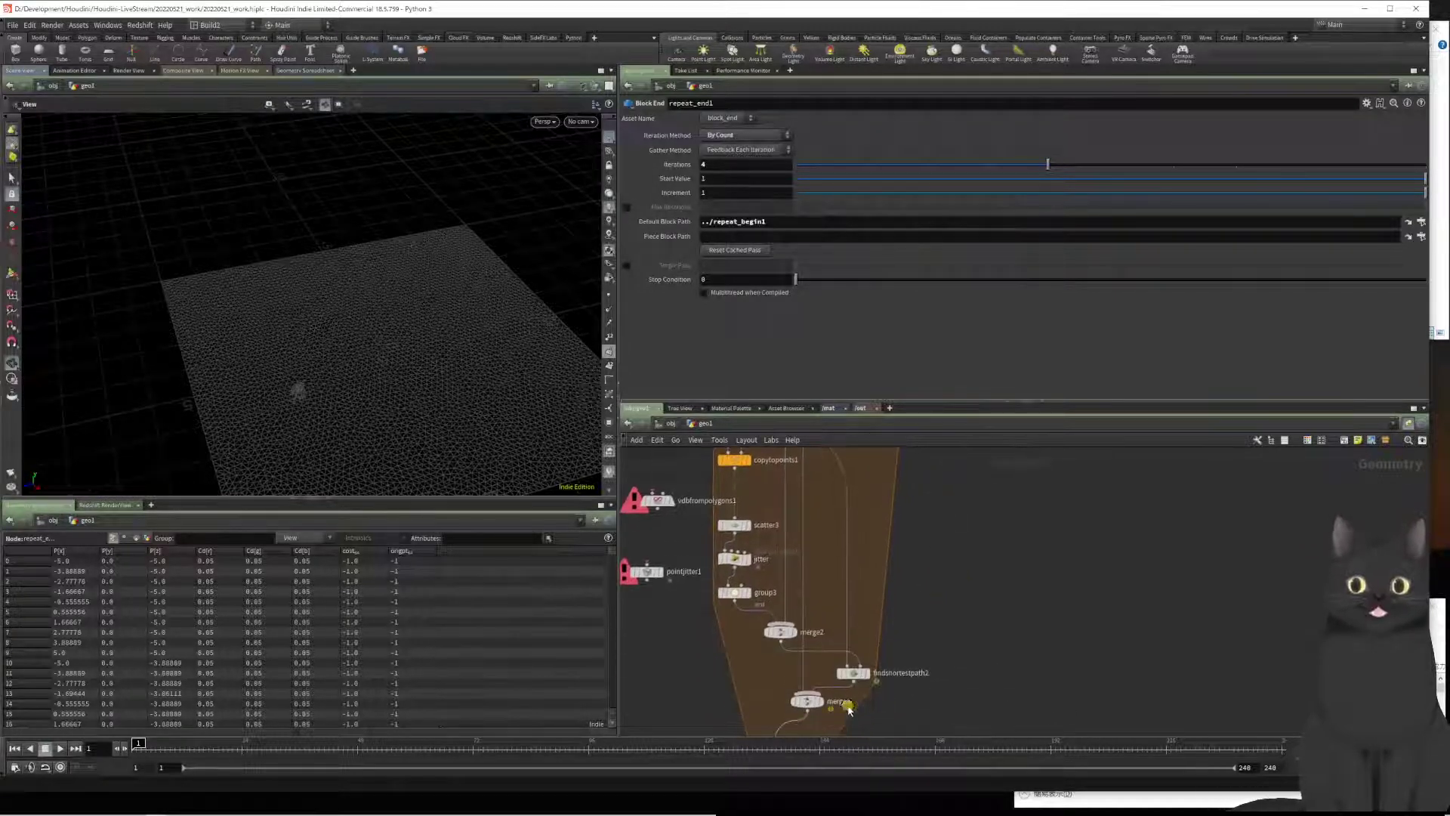
pyautogui.moveTo(849, 710); pyautogui.dragTo(882, 557, button='middle')
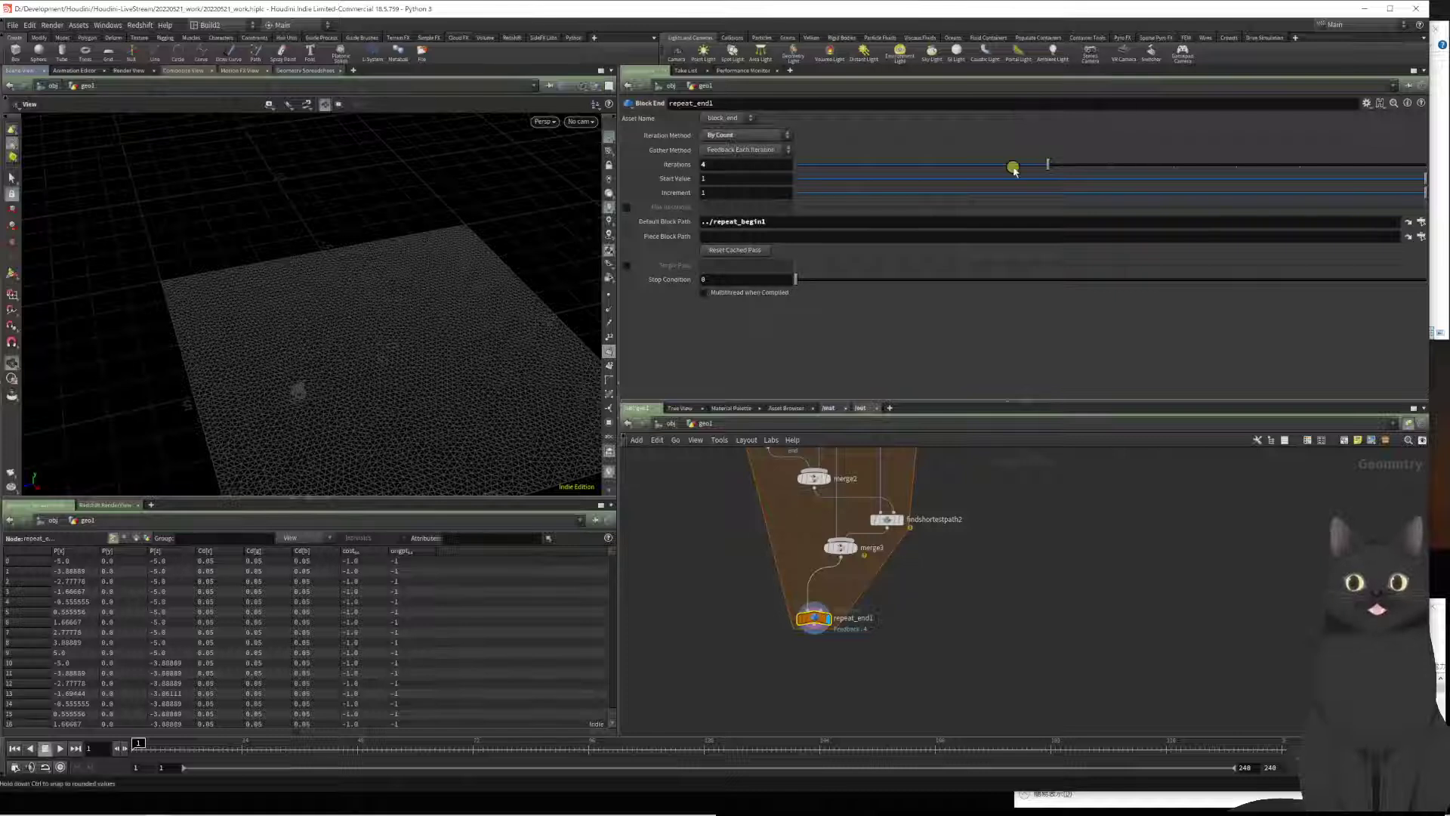
pyautogui.moveTo(1013, 164); pyautogui.dragTo(835, 188)
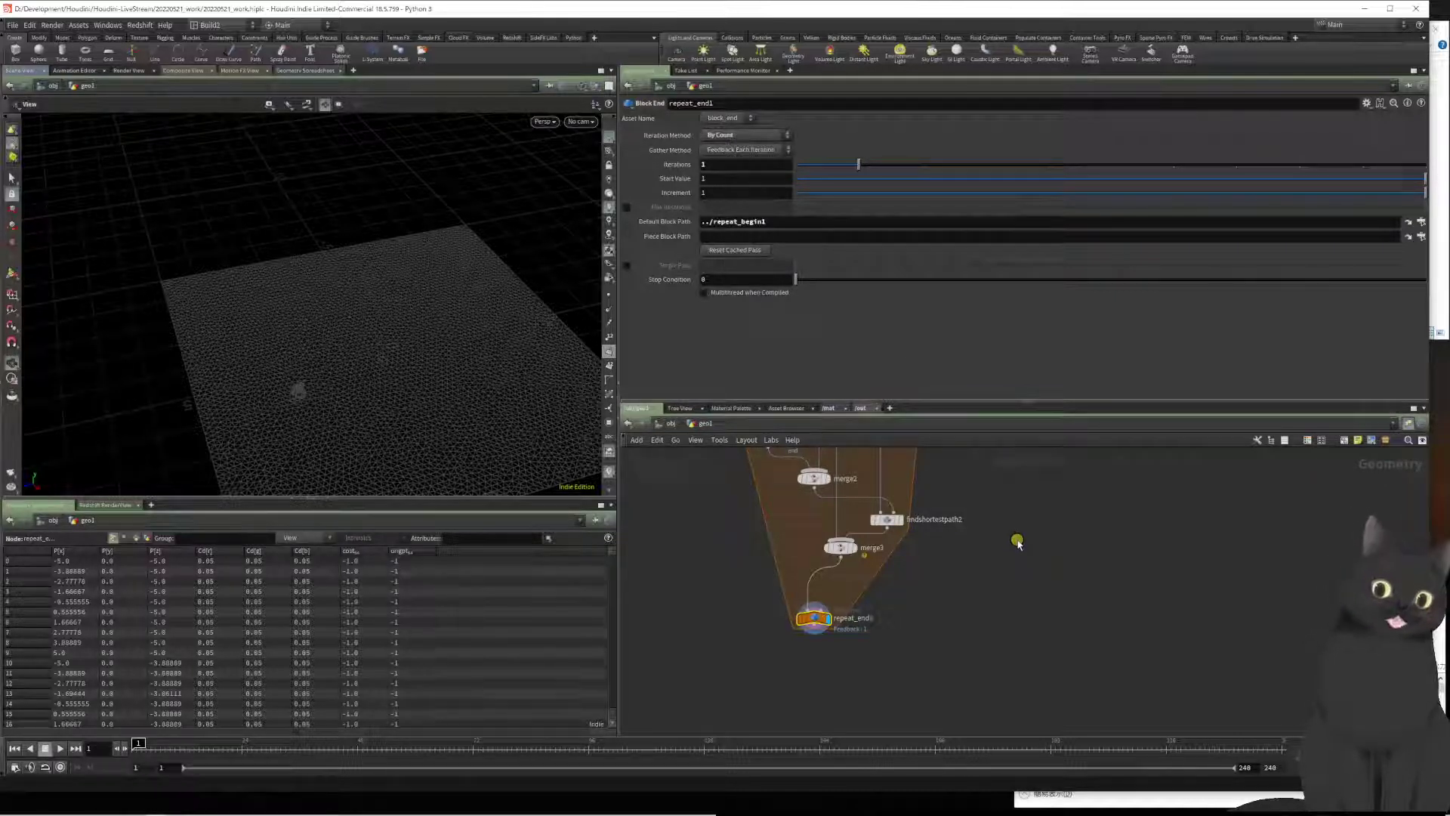
# Step: Examine the loop's wiring from repeat_end1 and merge3 up to set_scatter and repeat_begin1, and back down
pyautogui.moveTo(1017, 541); pyautogui.dragTo(1058, 654, button='middle')
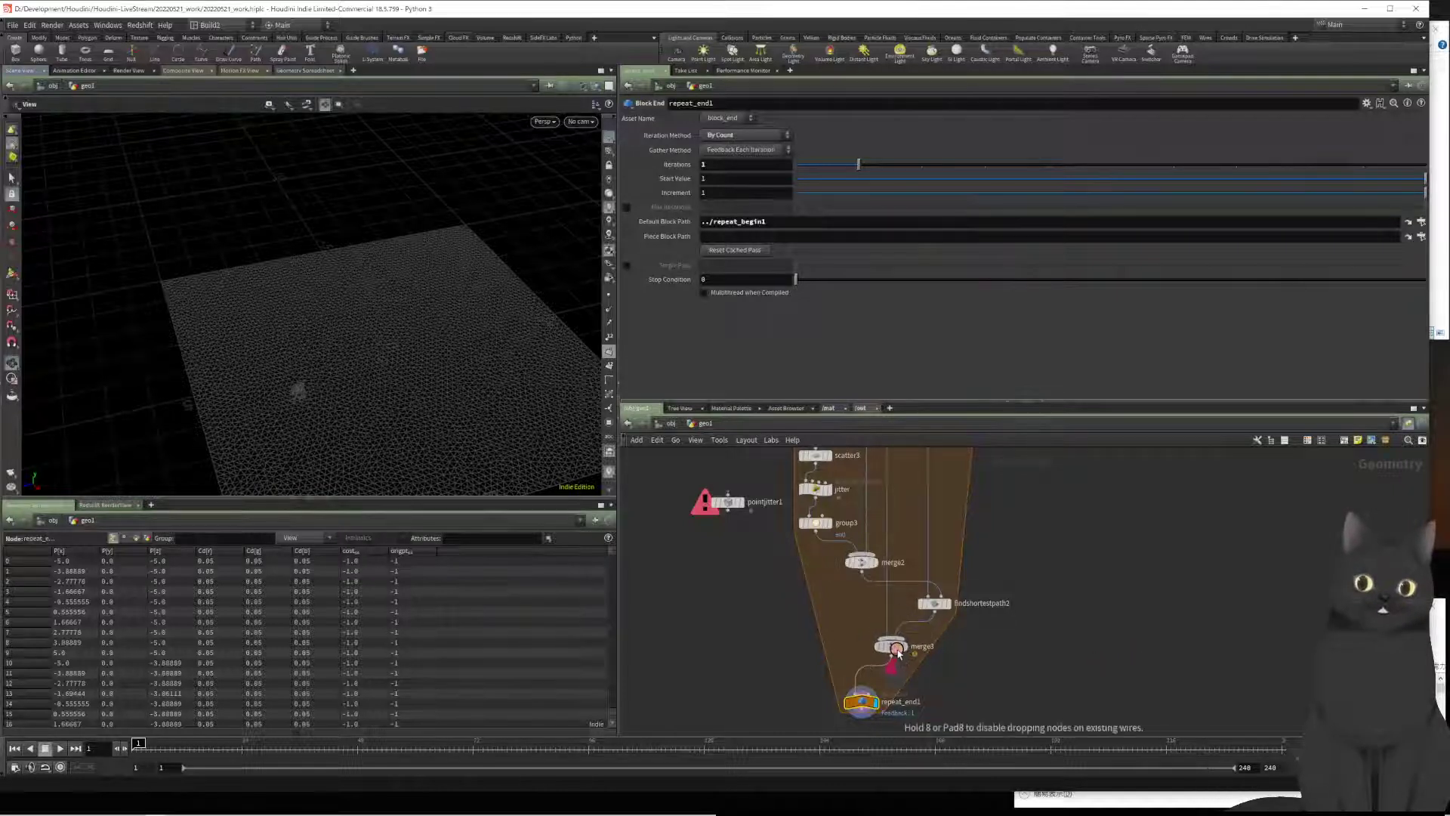
pyautogui.moveTo(1068, 550); pyautogui.dragTo(1097, 663, button='middle')
pyautogui.moveTo(1092, 596); pyautogui.dragTo(1089, 616, button='middle')
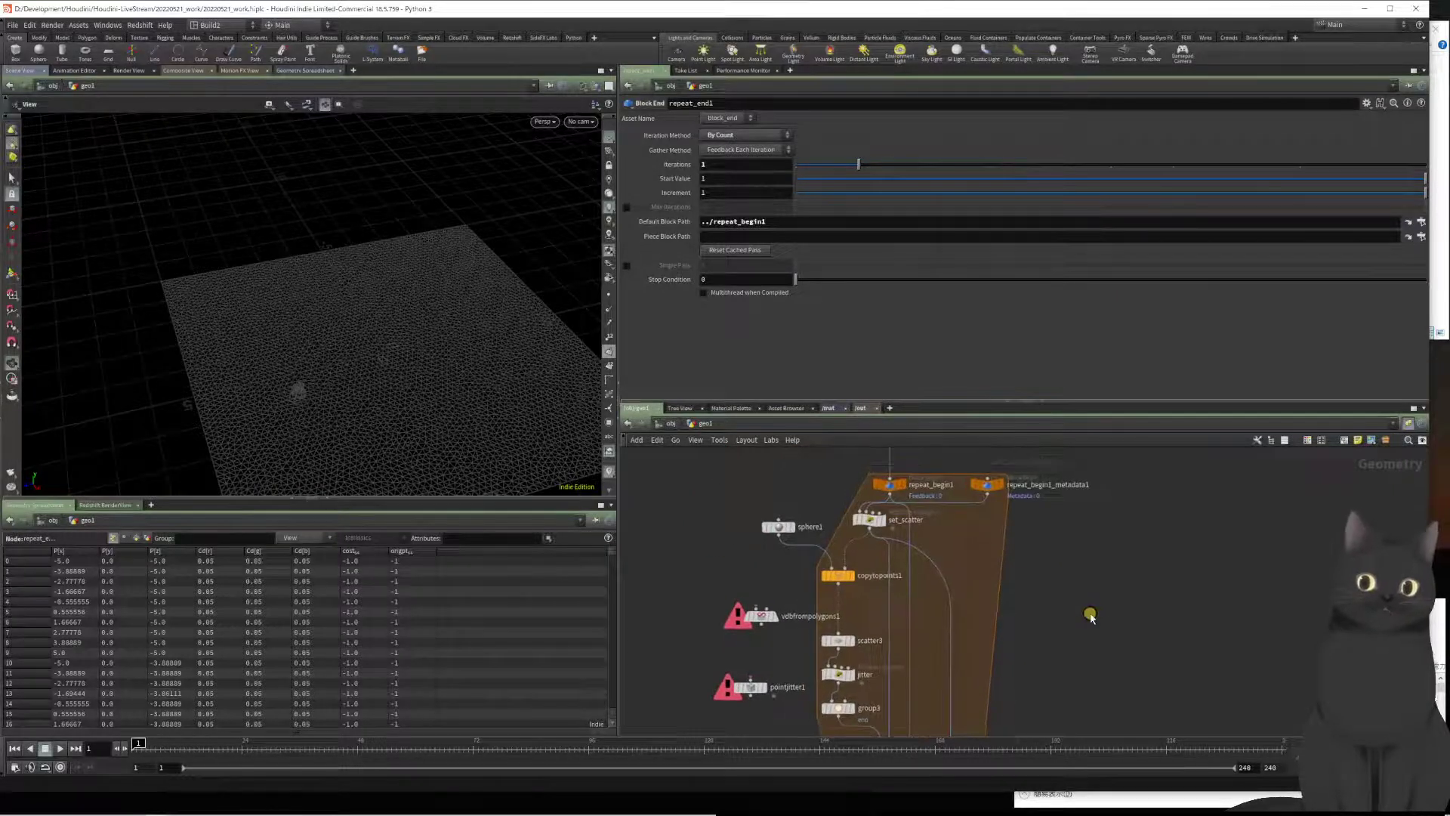
pyautogui.scroll(4, 925, 529)
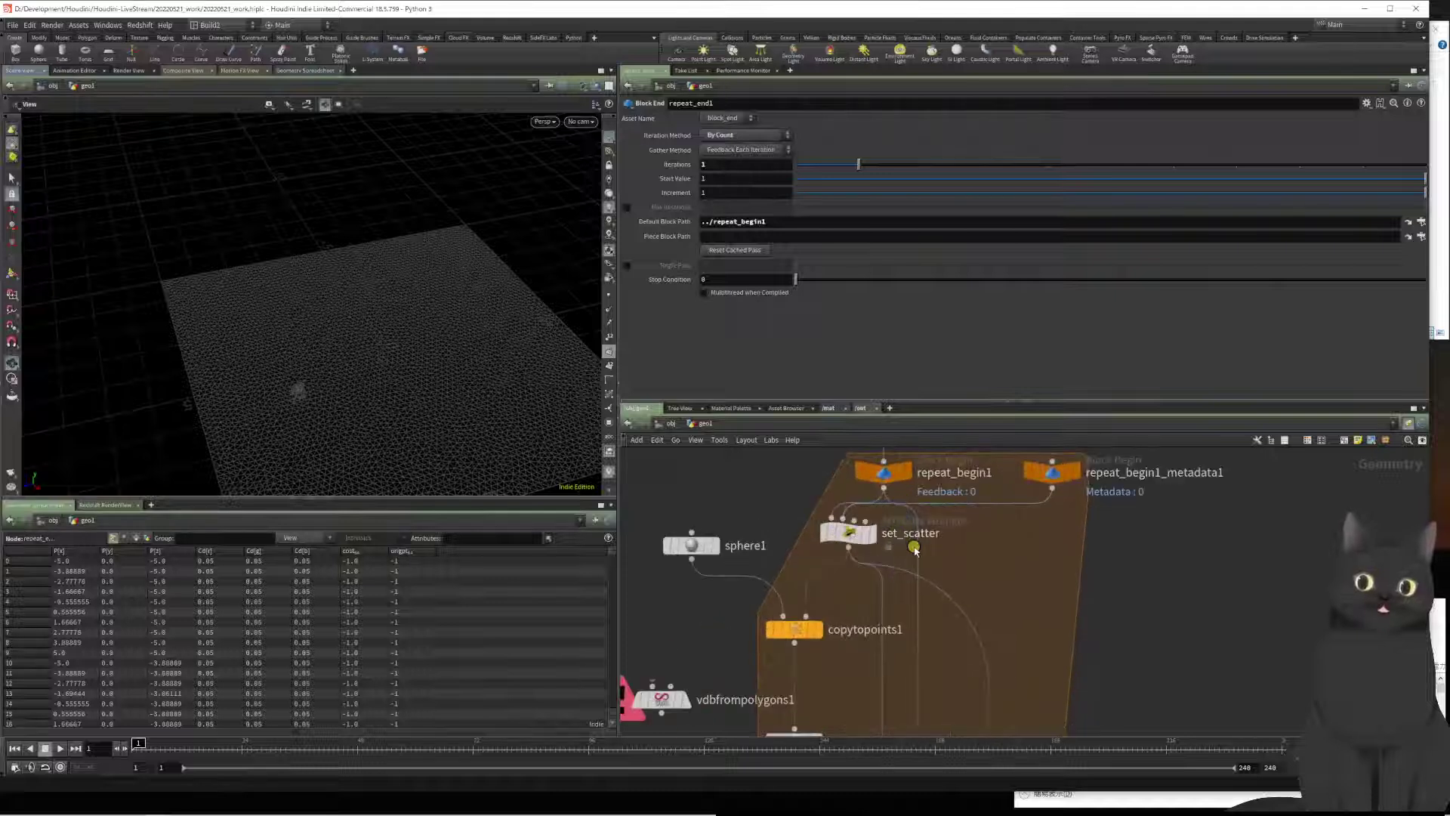
pyautogui.moveTo(881, 483)
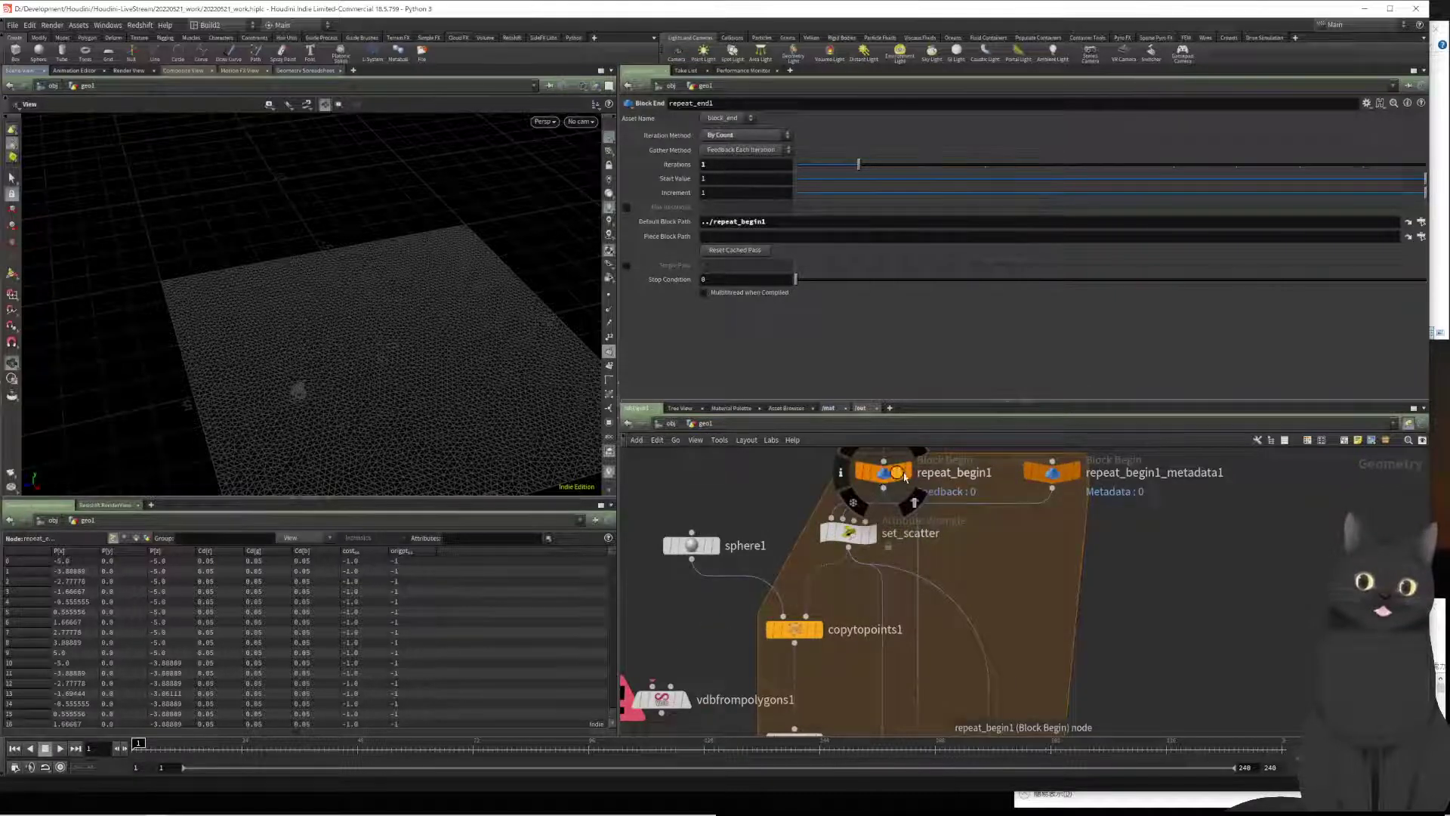
pyautogui.moveTo(1300, 719); pyautogui.dragTo(1094, 501, button='middle')
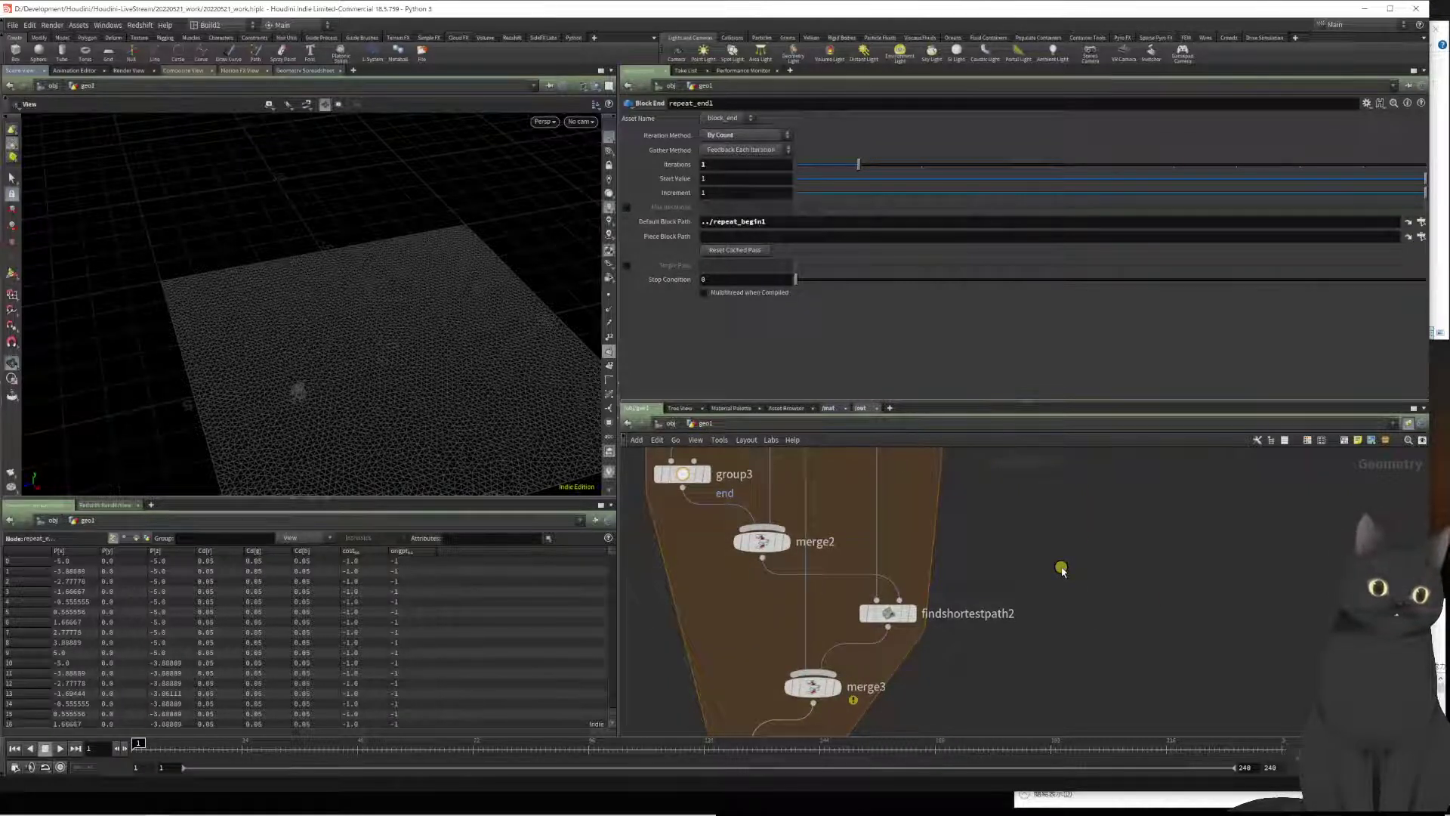
pyautogui.moveTo(1019, 586); pyautogui.dragTo(1009, 494, button='middle')
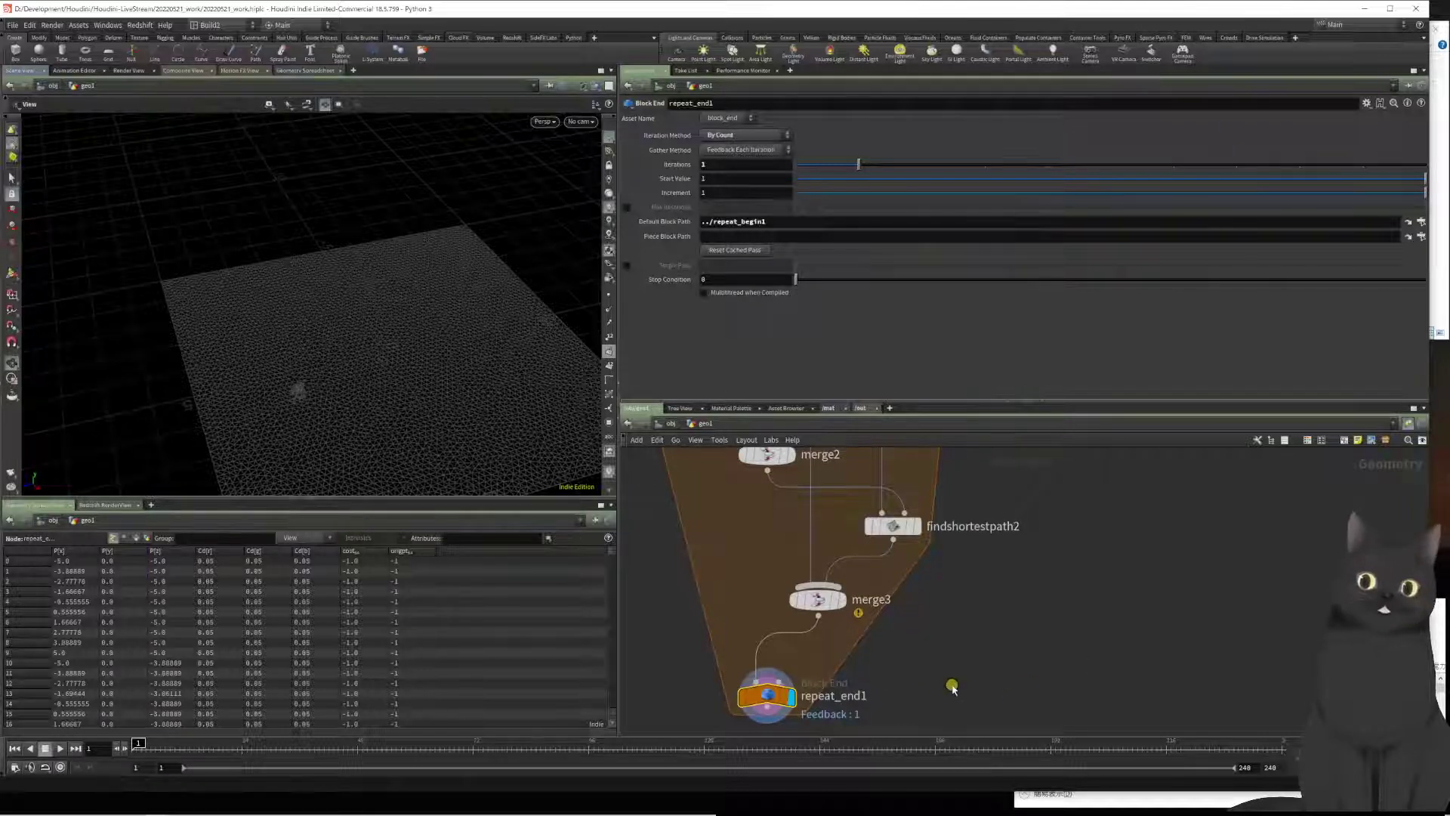
pyautogui.scroll(-2, 917, 664)
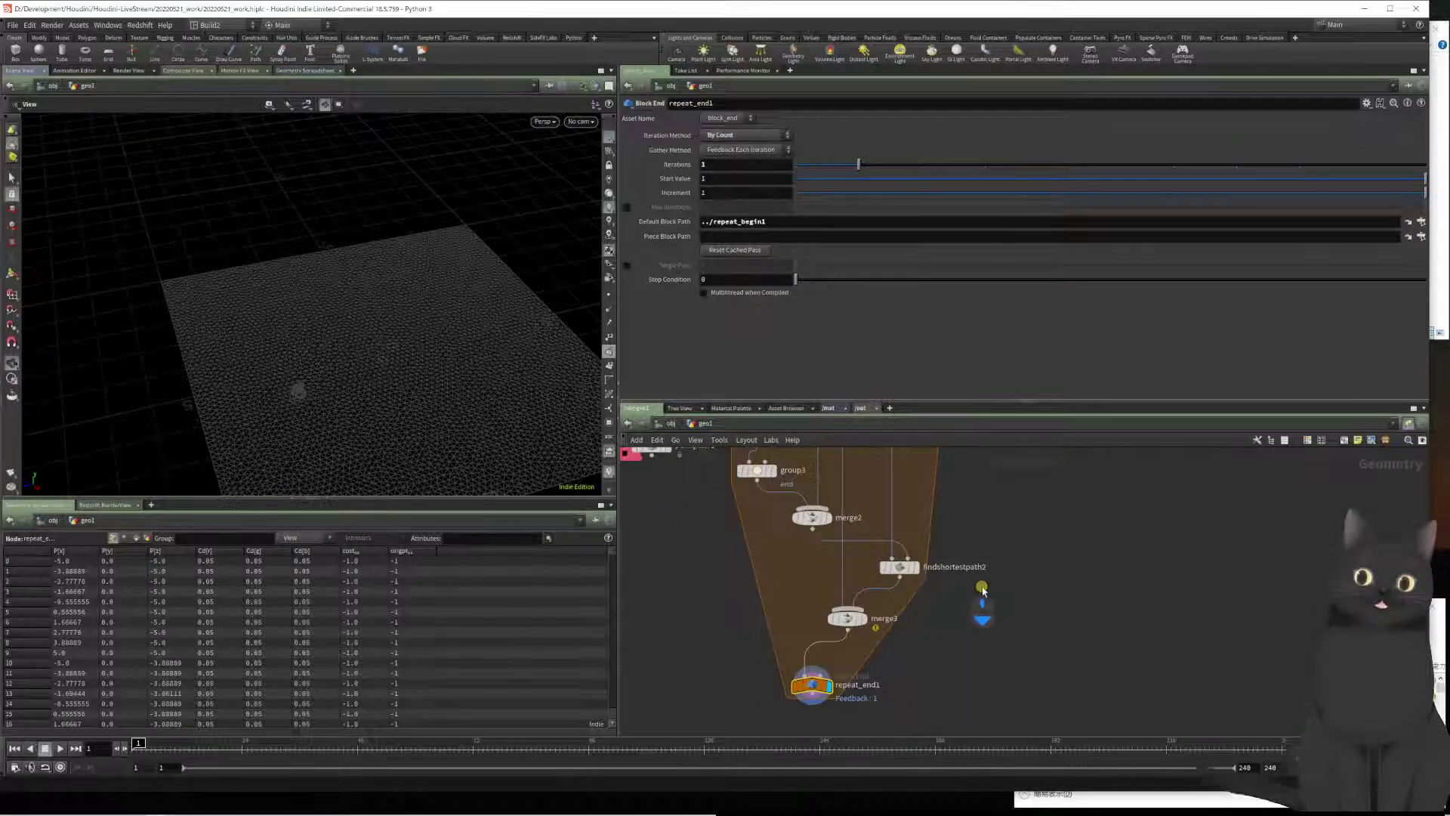
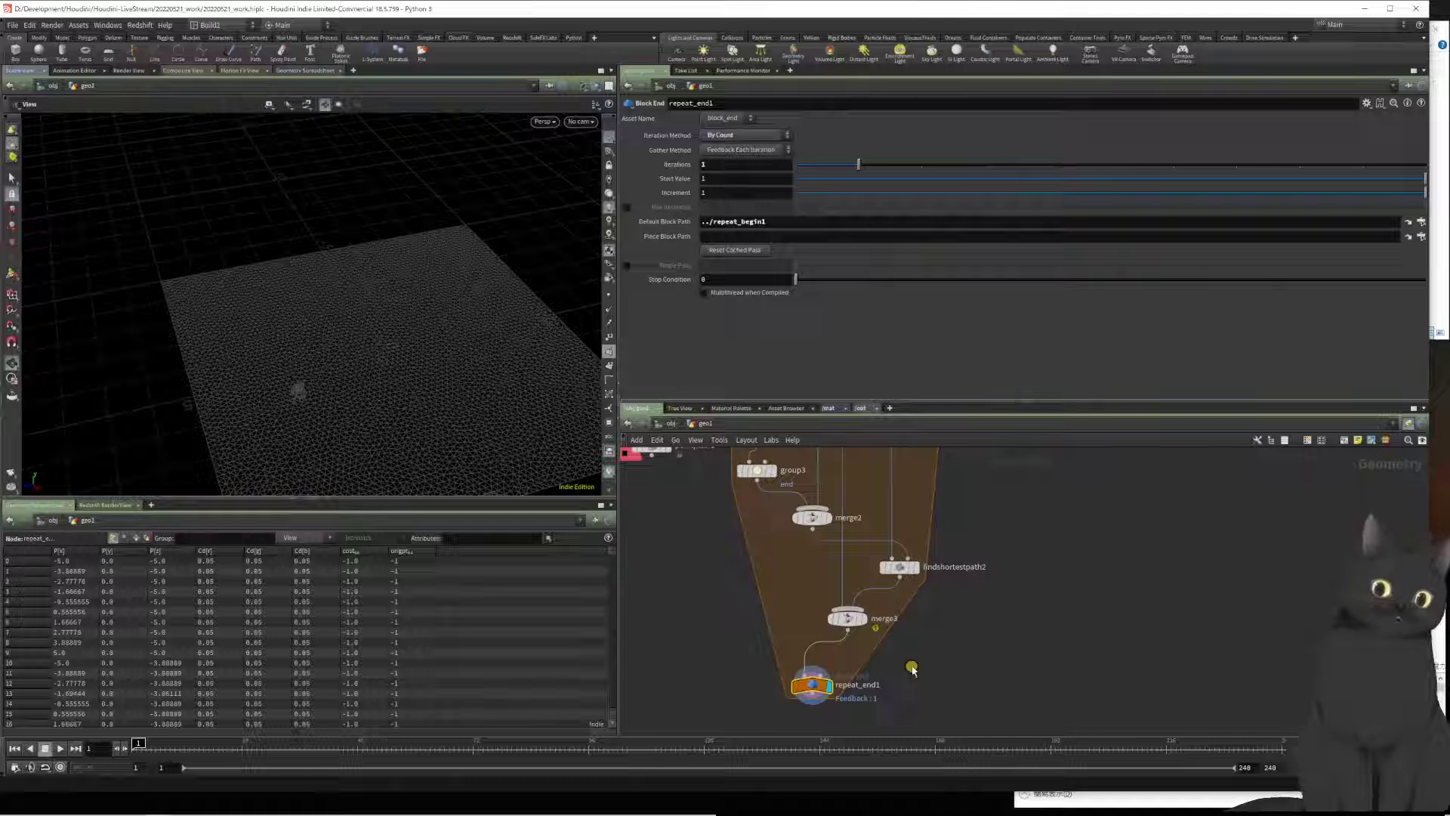
# Step: Display the outputs of merge2, findshortestpath2 and merge3 in turn to compare their geometry
pyautogui.click(826, 519)
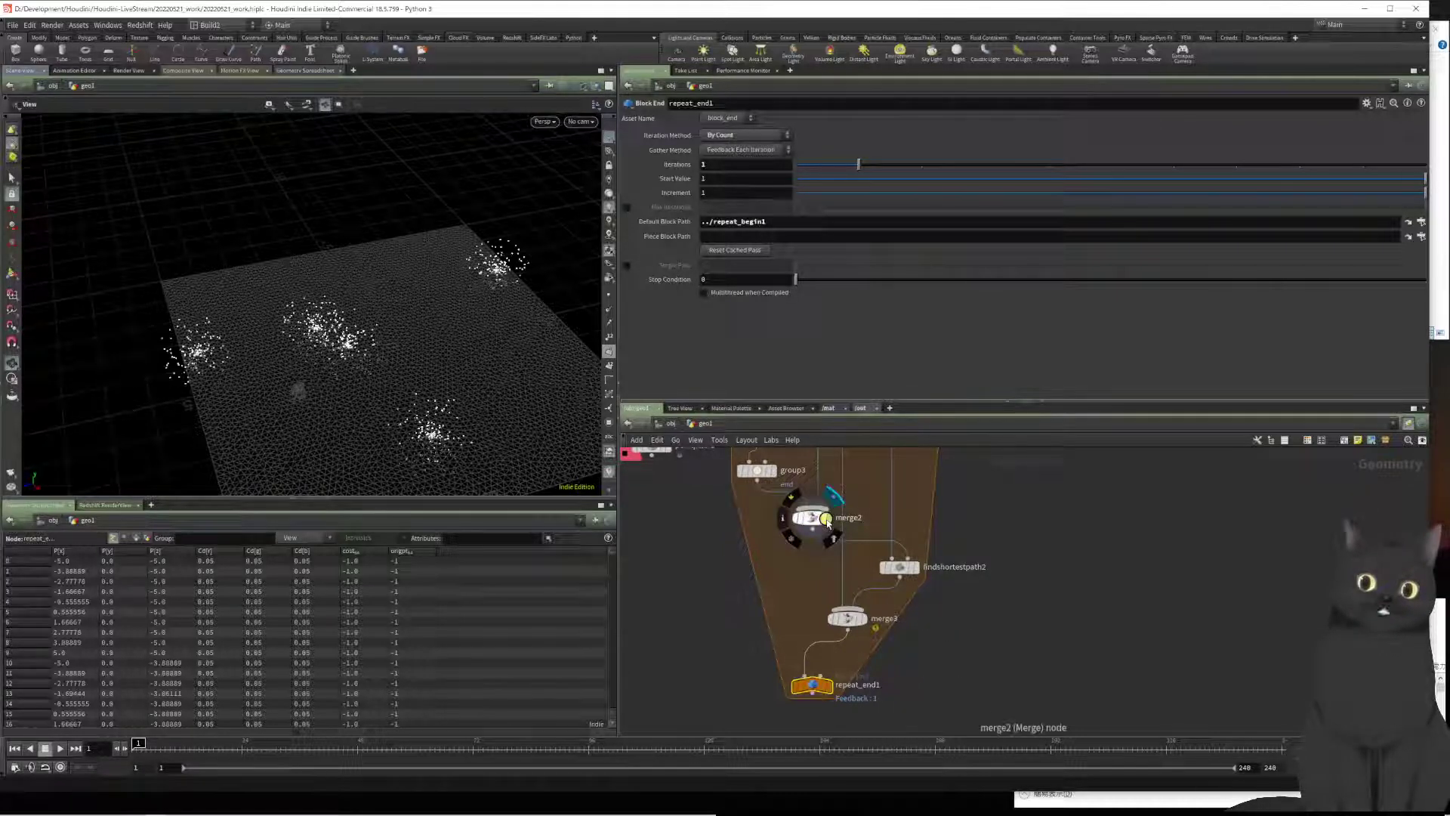
pyautogui.click(918, 568)
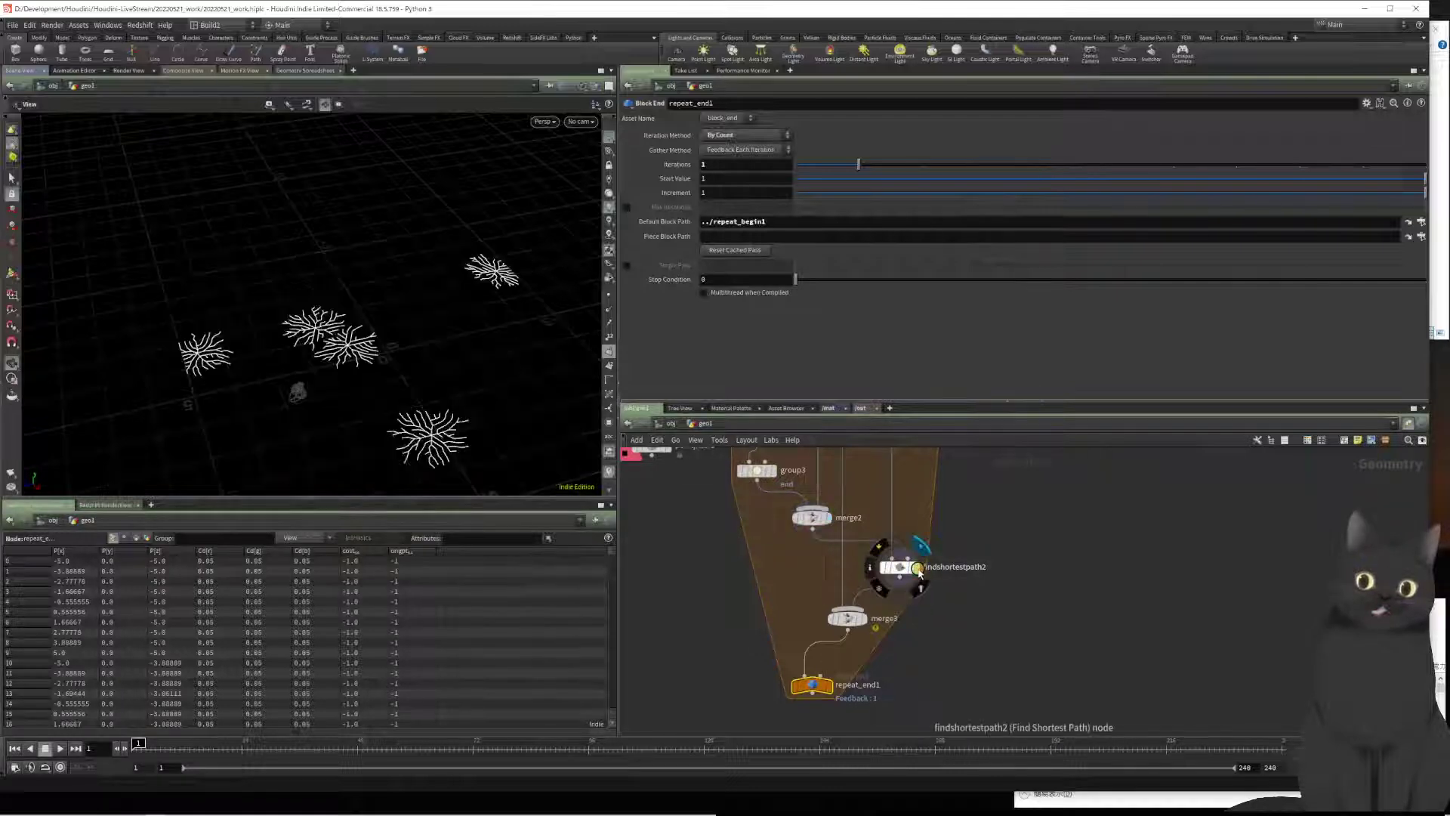
pyautogui.click(865, 620)
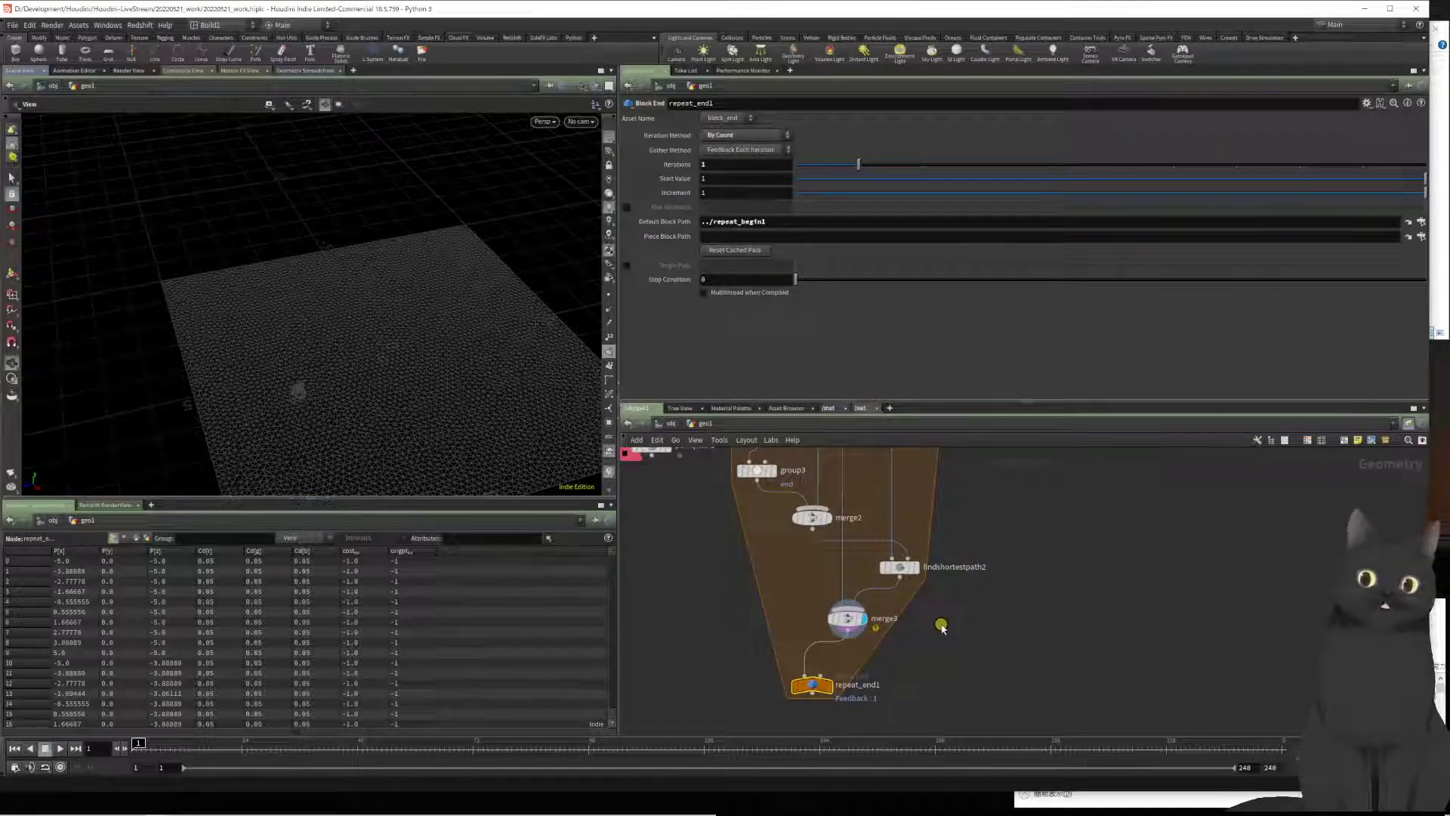
# Step: Display the output of ptamount and compare it with that of repeat_begin1 at the loop's start
pyautogui.press('h')
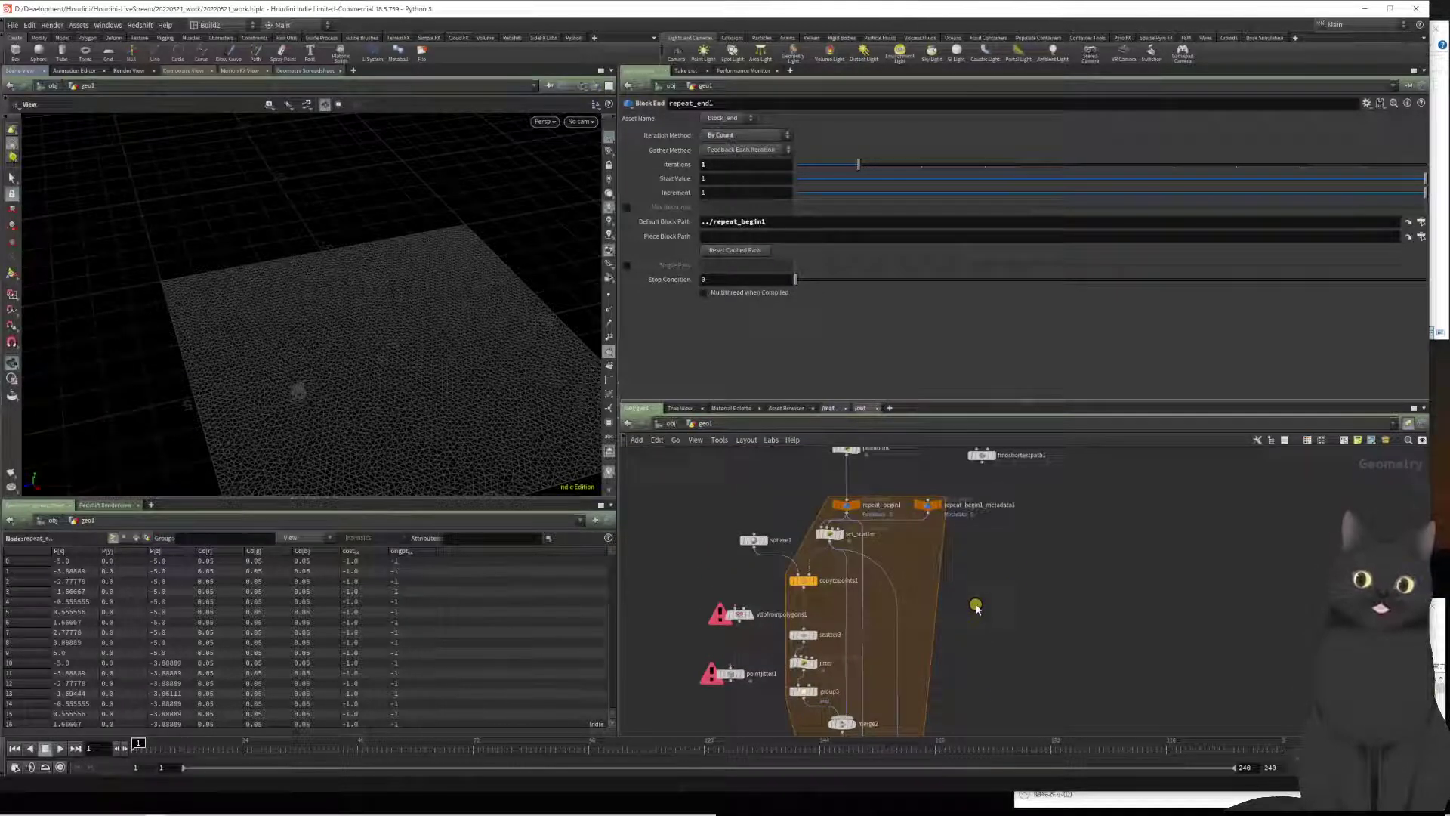
pyautogui.scroll(4, 876, 532)
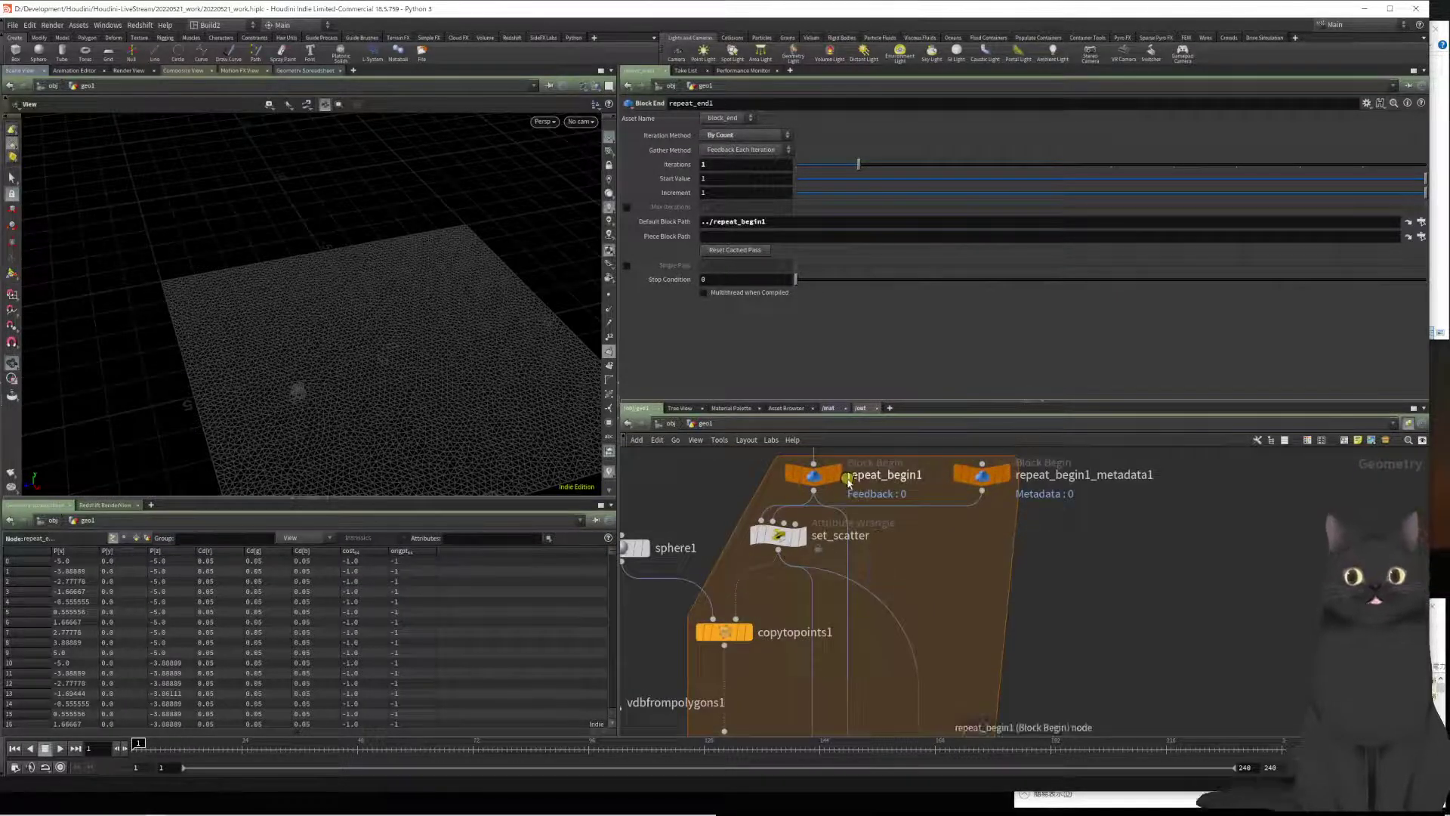
pyautogui.moveTo(836, 481)
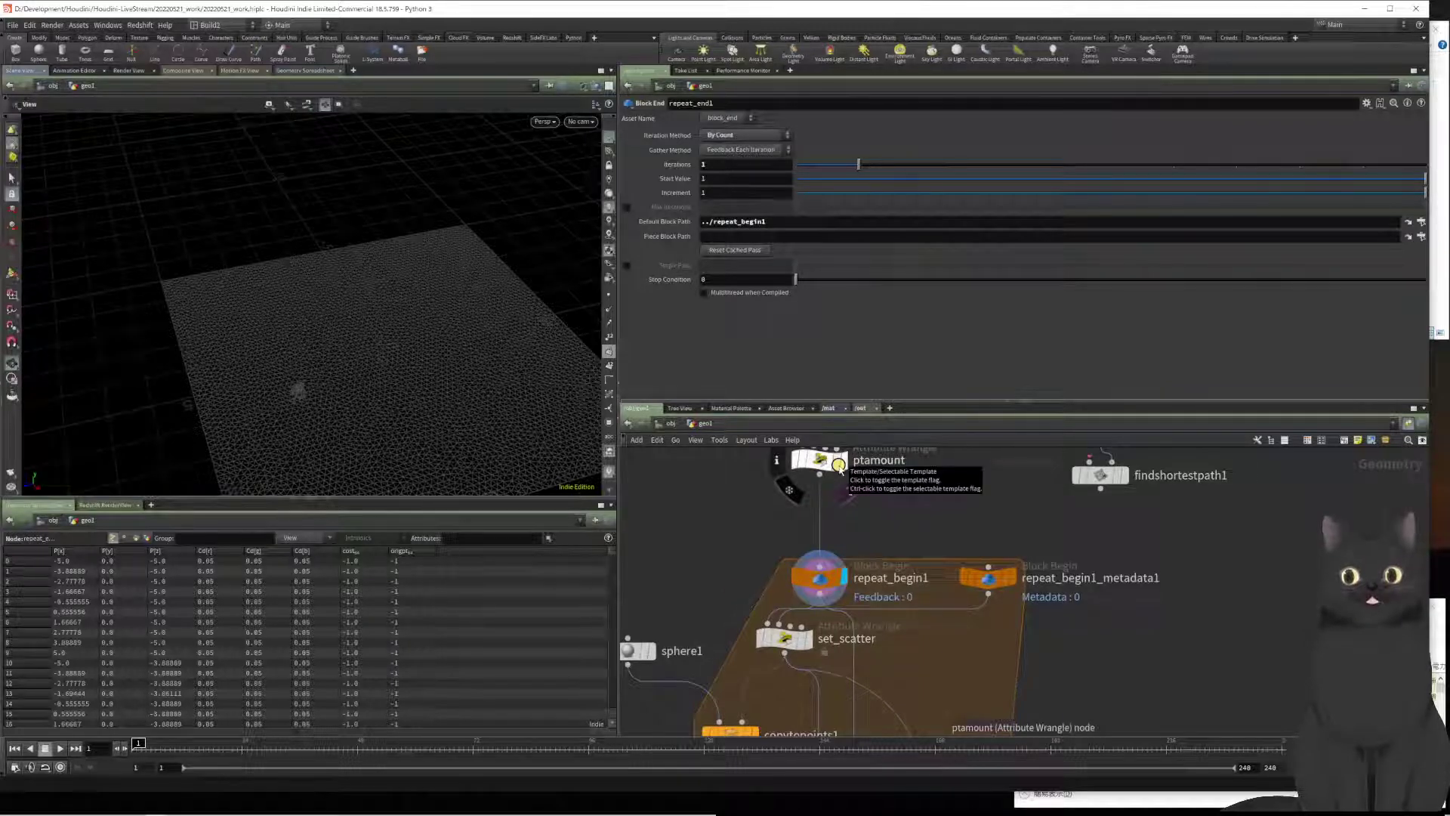
pyautogui.click(842, 461)
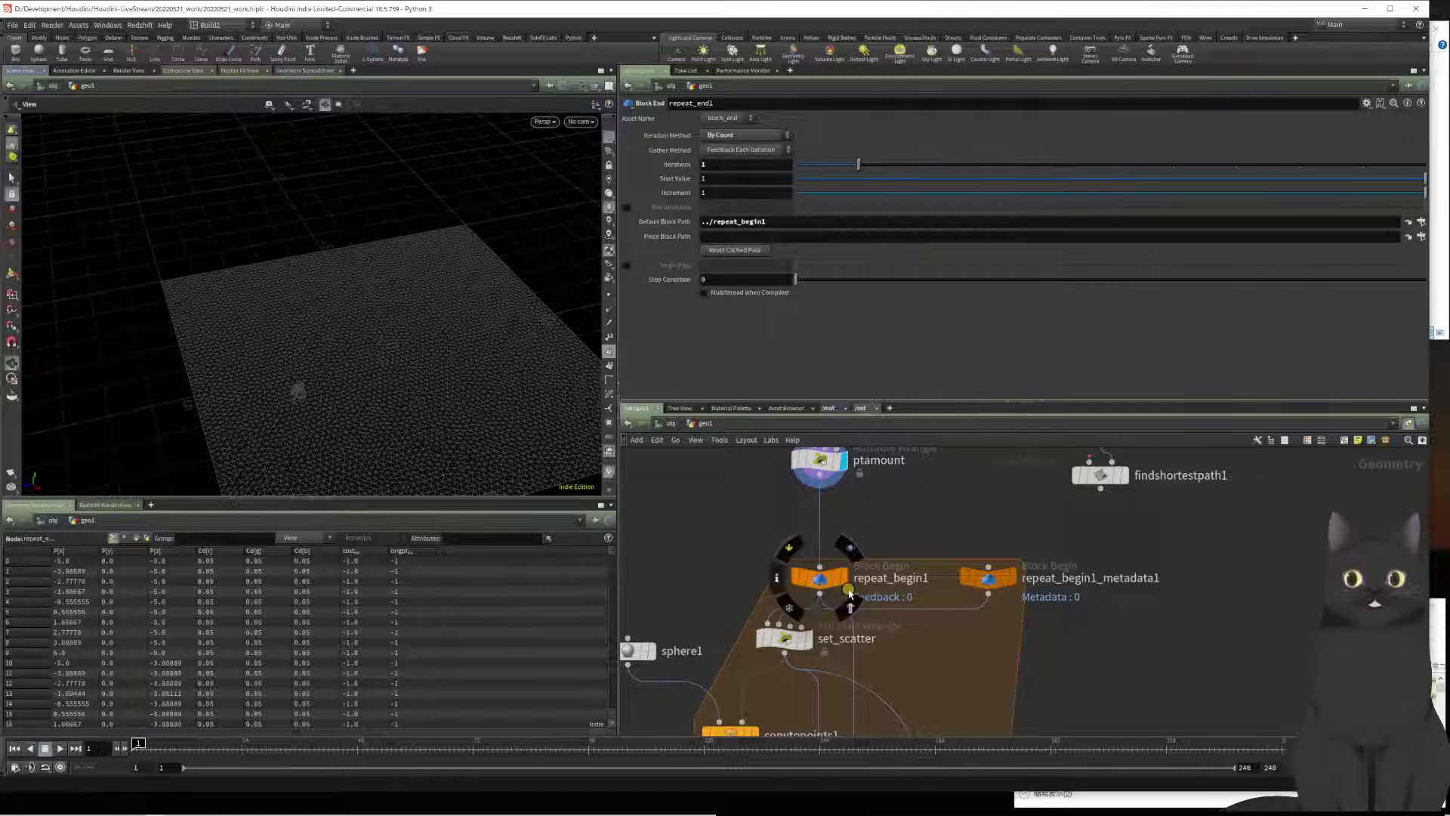
pyautogui.click(845, 583)
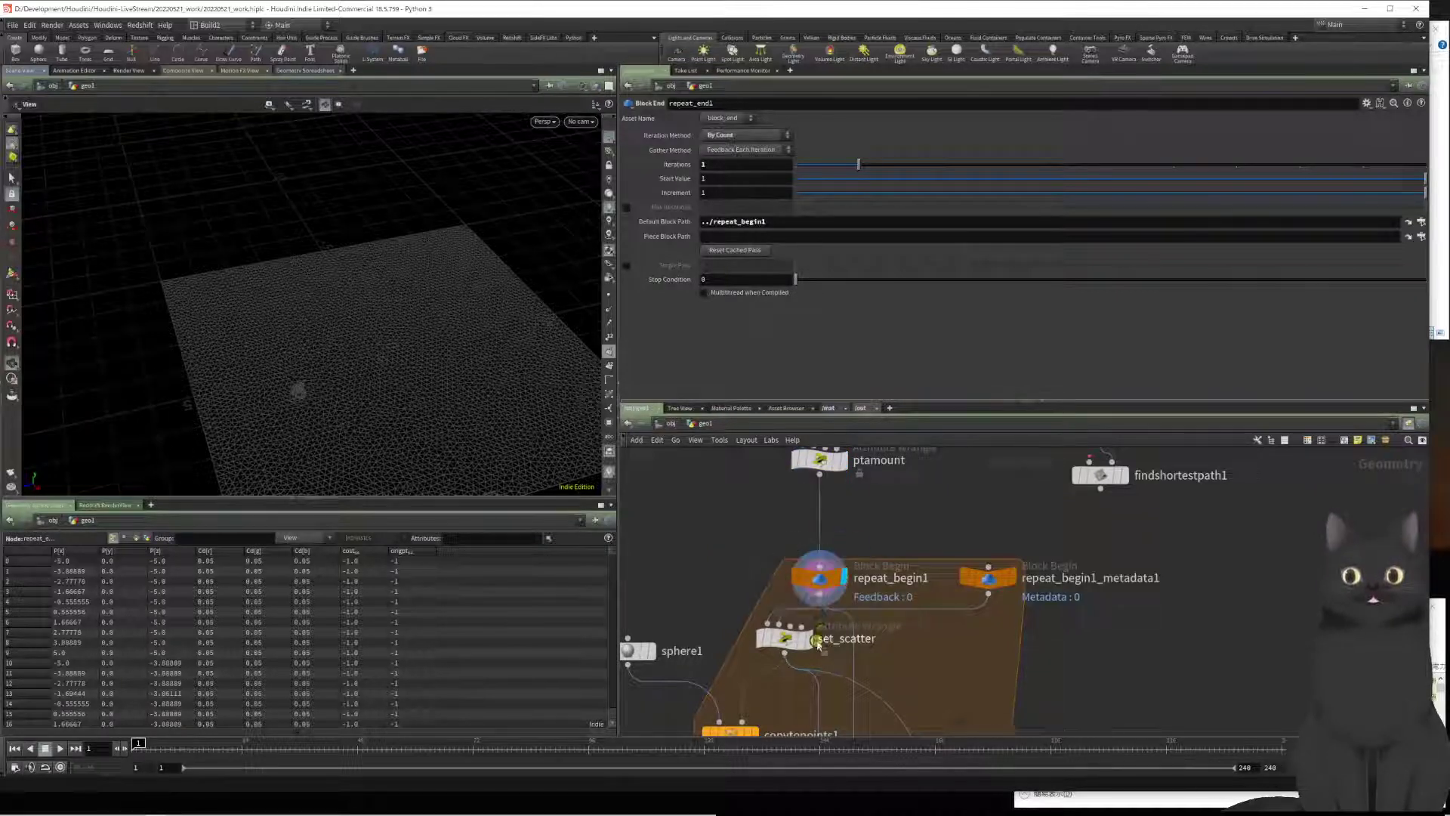
# Step: Move sphere1 farther left, away from the loop block
pyautogui.moveTo(1077, 666); pyautogui.dragTo(1080, 570, button='middle')
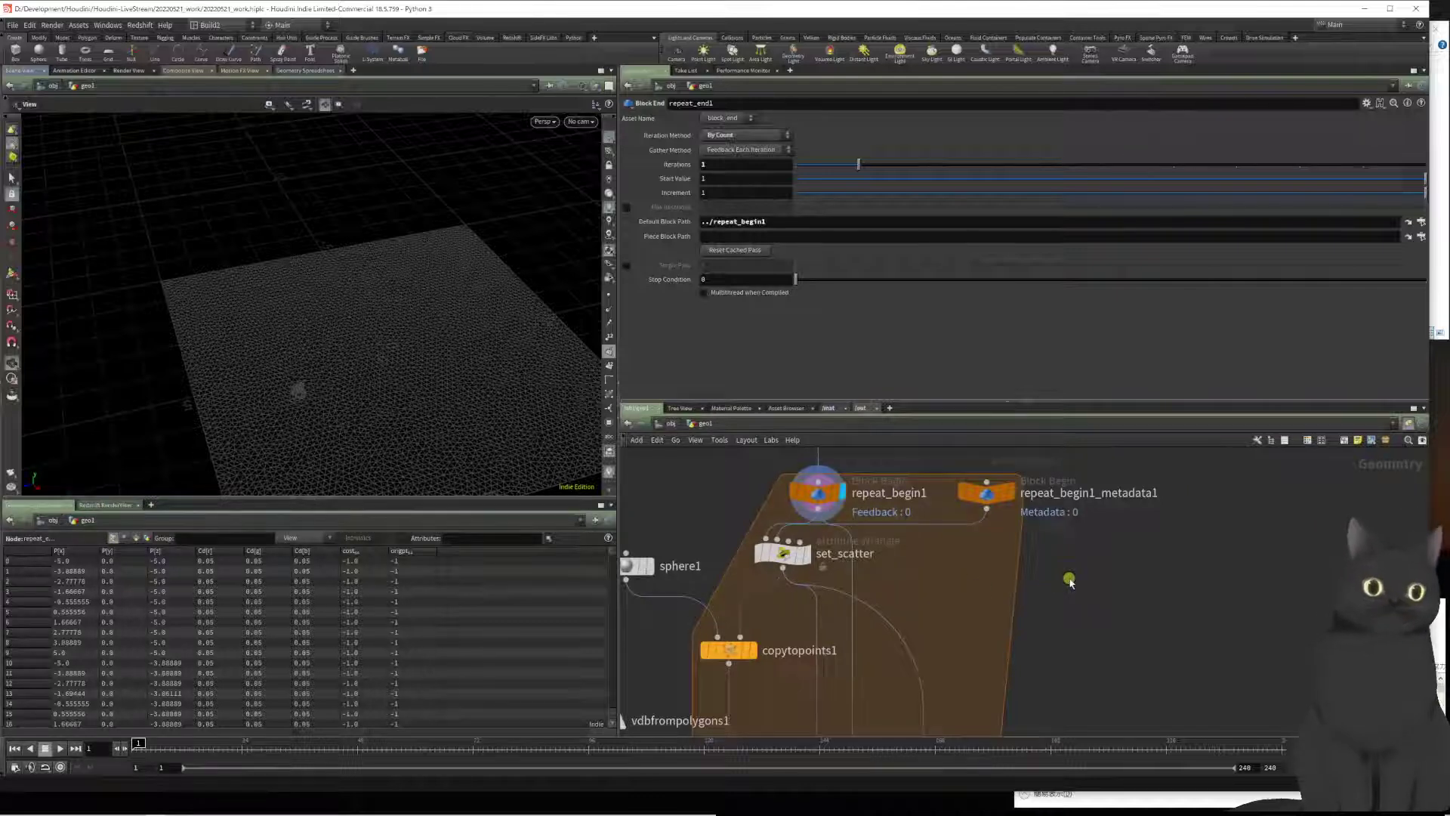
pyautogui.moveTo(1056, 605); pyautogui.dragTo(1100, 660, button='middle')
pyautogui.scroll(-3, 970, 606)
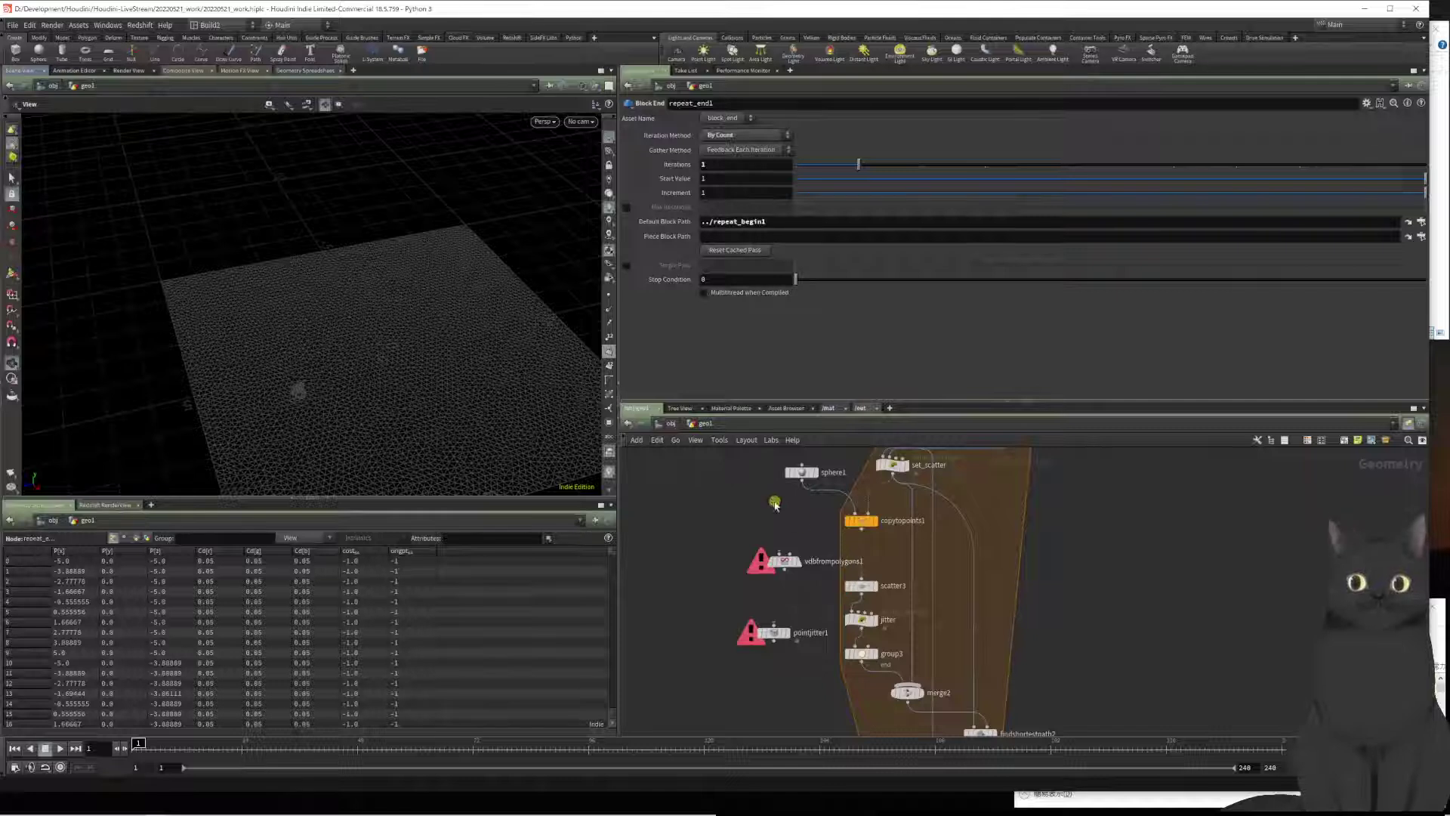
pyautogui.moveTo(771, 500); pyautogui.dragTo(746, 562, button='middle')
pyautogui.click(776, 537)
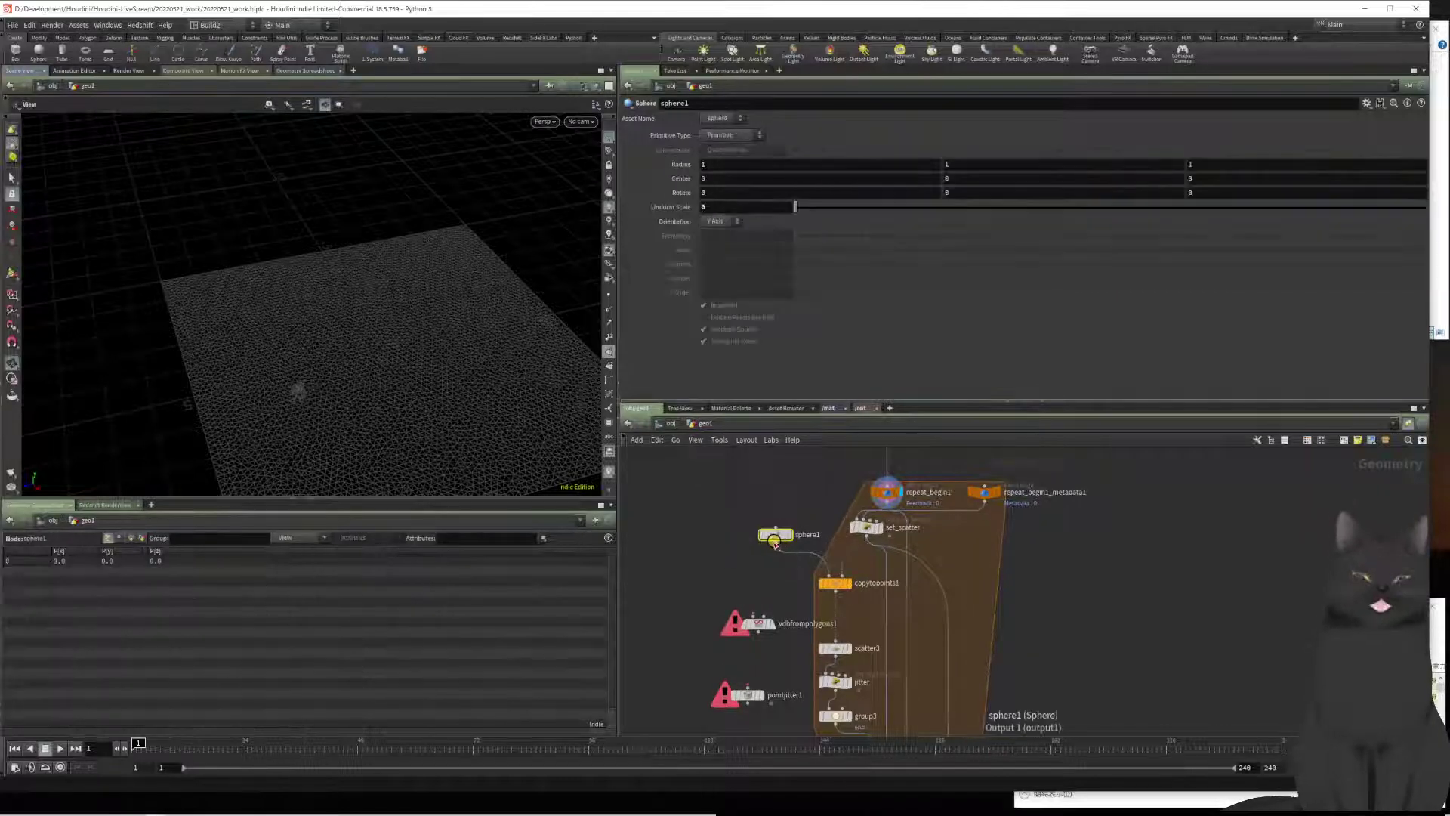
pyautogui.moveTo(774, 543); pyautogui.dragTo(740, 550)
# Step: Move the unconnected vdbfrompolygons1 and pointjitter1 nodes together farther left of the loop block
pyautogui.moveTo(775, 596); pyautogui.dragTo(761, 539, button='middle')
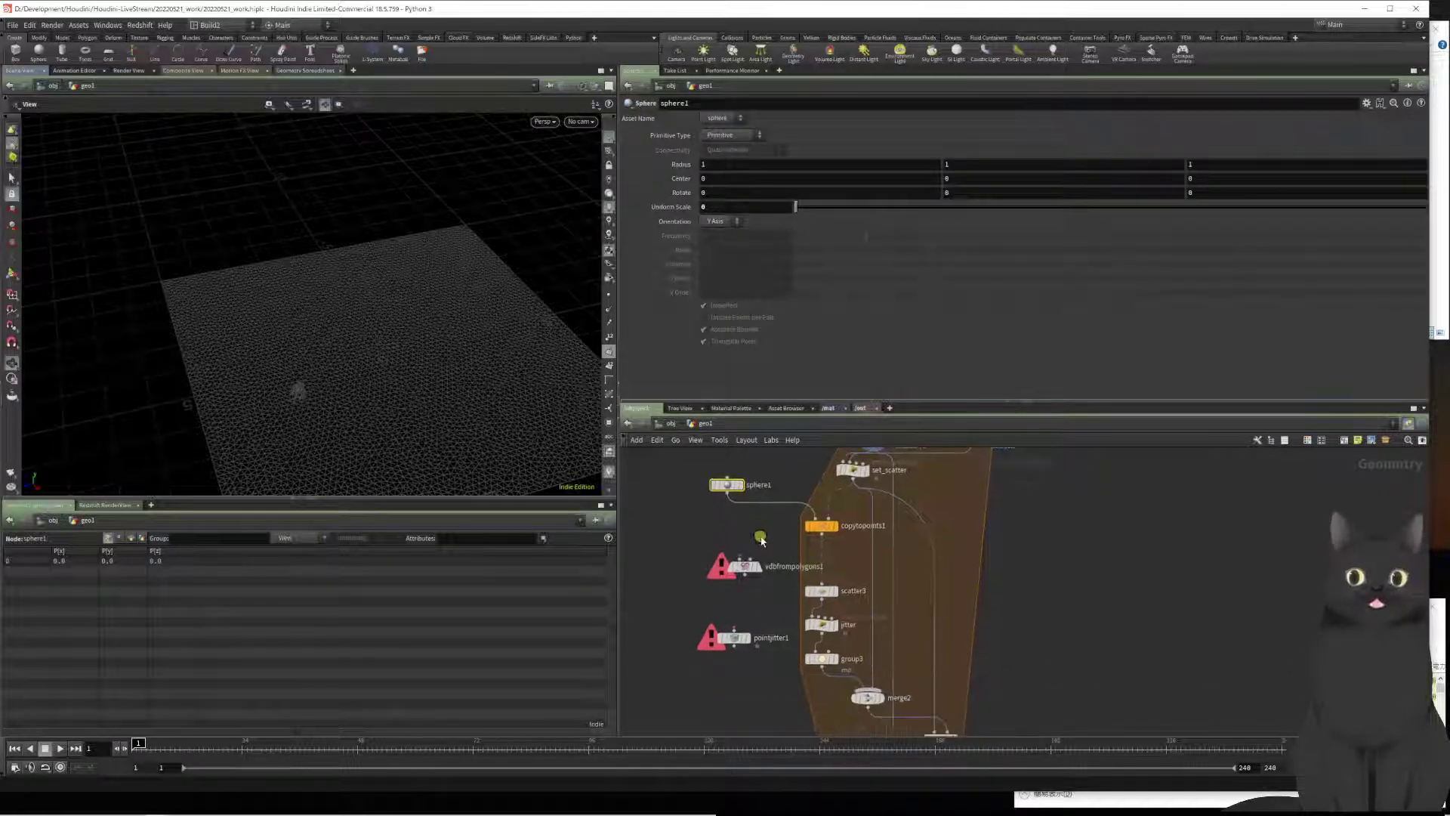
pyautogui.moveTo(700, 543); pyautogui.dragTo(767, 661)
pyautogui.moveTo(743, 564); pyautogui.dragTo(674, 561)
pyautogui.click(732, 557)
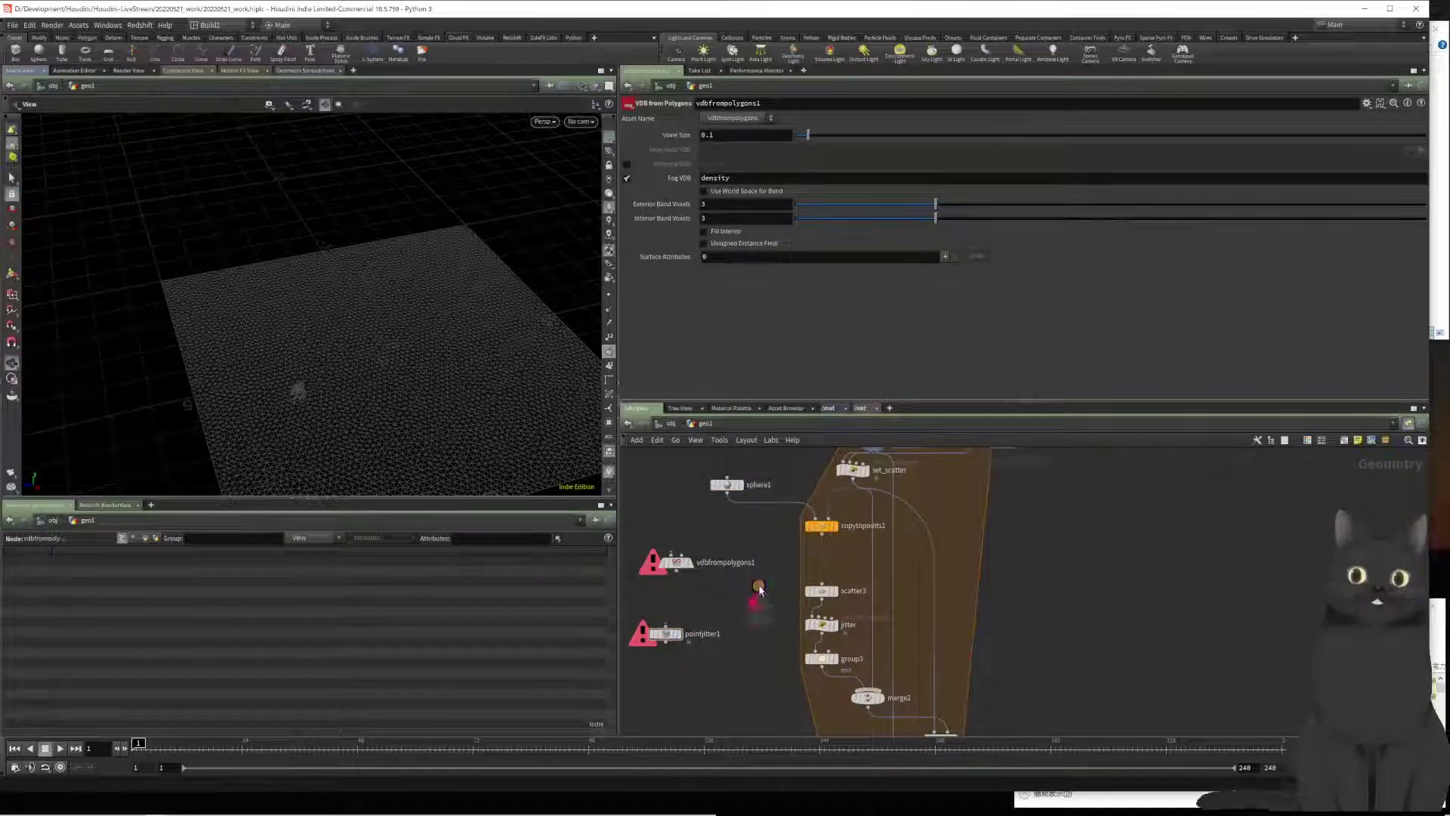
# Step: Move the scatter3, jitter, group3, copytopoints and merge2 nodes further left to tidy the branch inside the repeat loop
pyautogui.moveTo(759, 586); pyautogui.dragTo(817, 668)
pyautogui.moveTo(828, 595); pyautogui.dragTo(789, 585)
pyautogui.moveTo(823, 529); pyautogui.dragTo(792, 552)
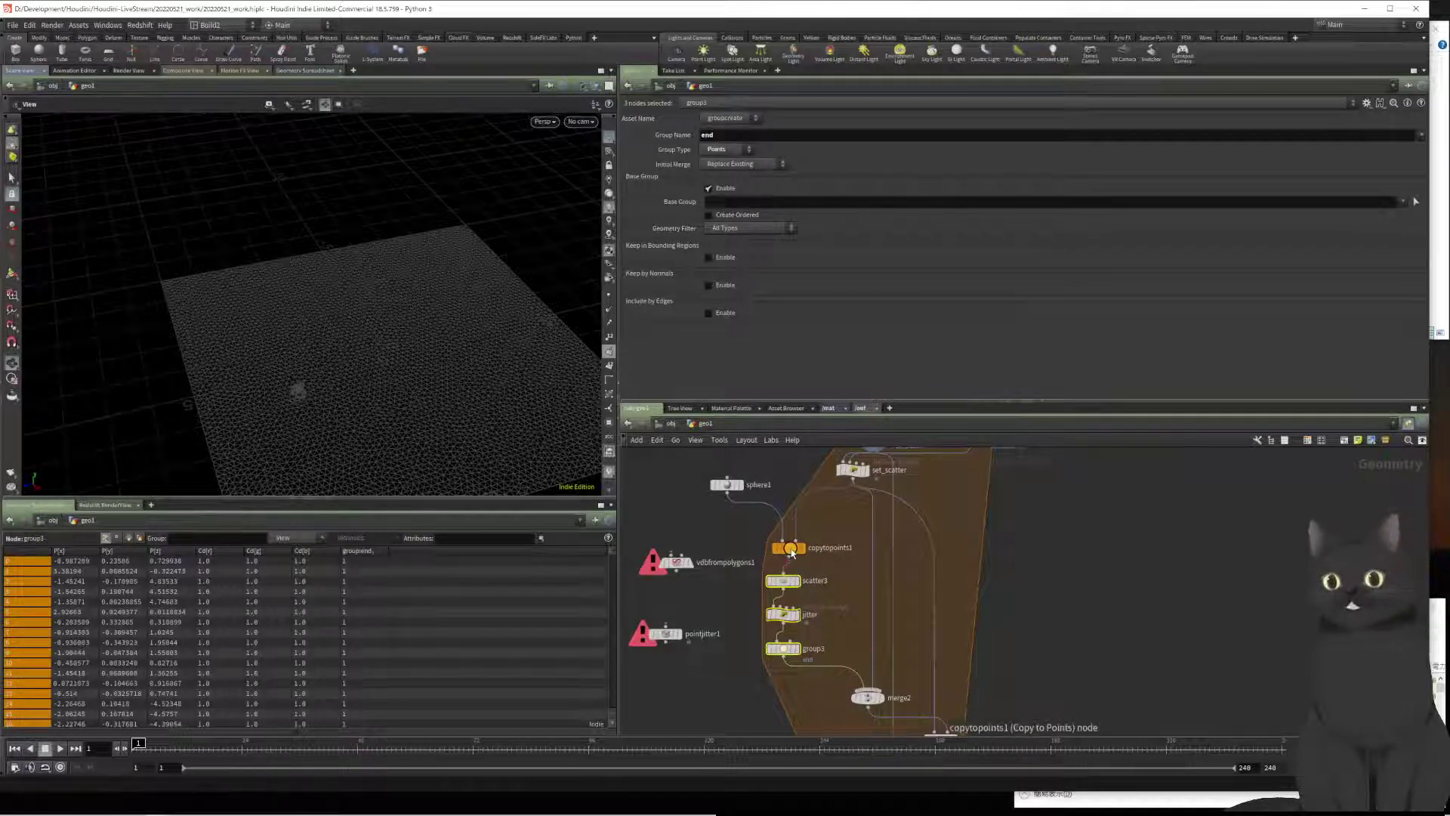
pyautogui.scroll(-5, 864, 592)
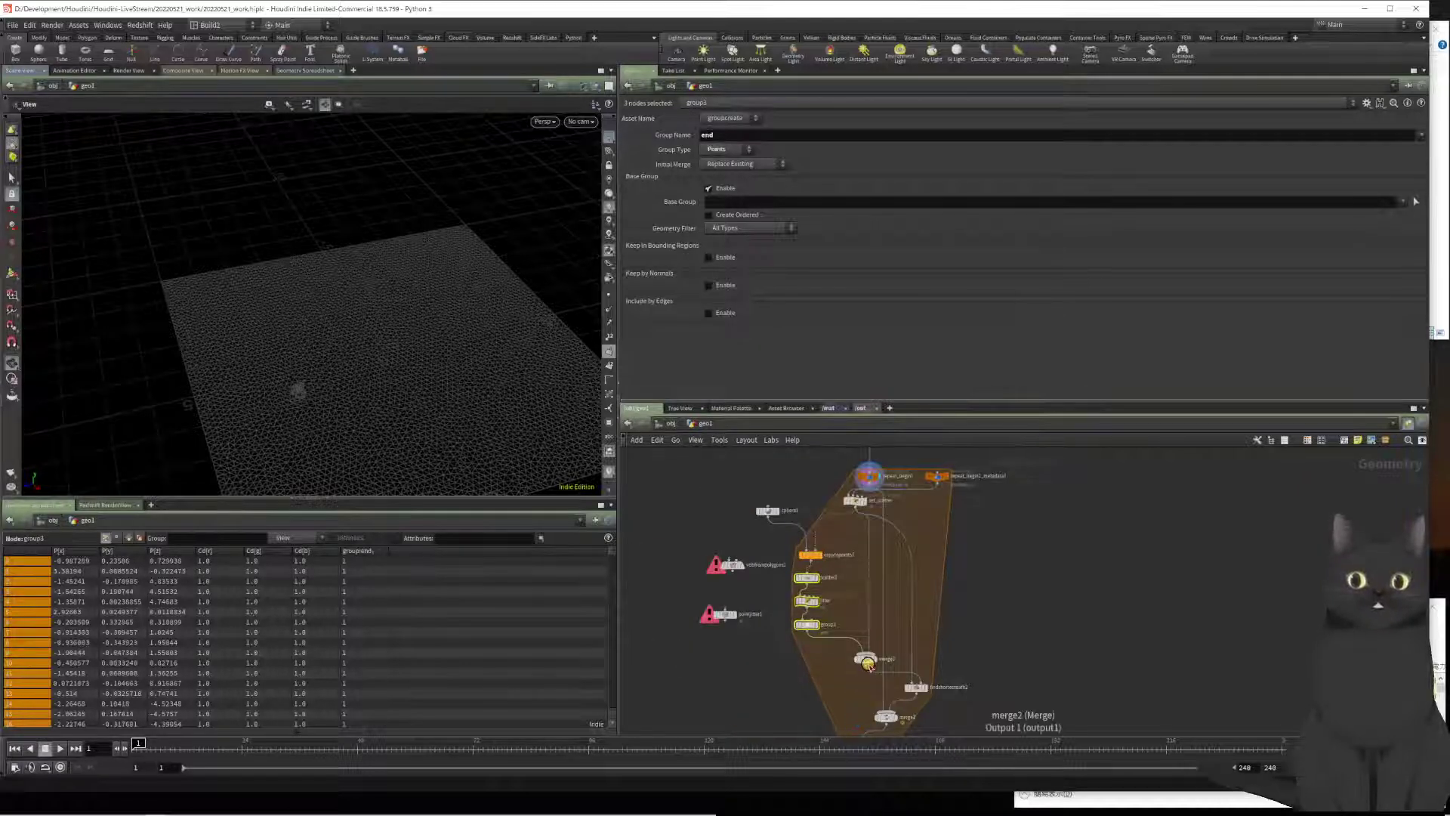
pyautogui.click(867, 663)
pyautogui.moveTo(870, 665); pyautogui.dragTo(849, 665)
pyautogui.scroll(2, 856, 559)
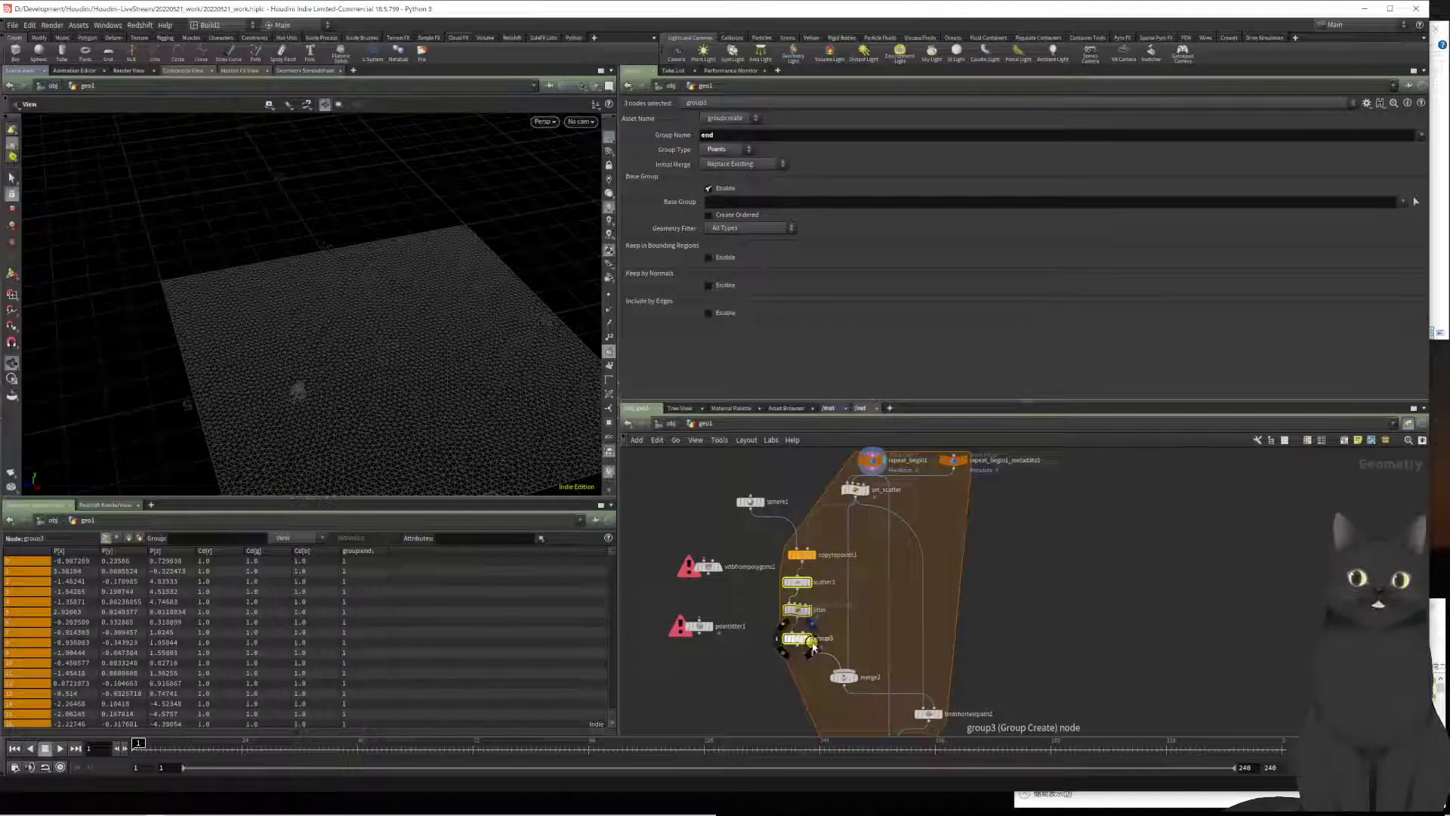
# Step: Compare the displayed geometry of the merge2 node with that of the group3 end points
pyautogui.click(854, 676)
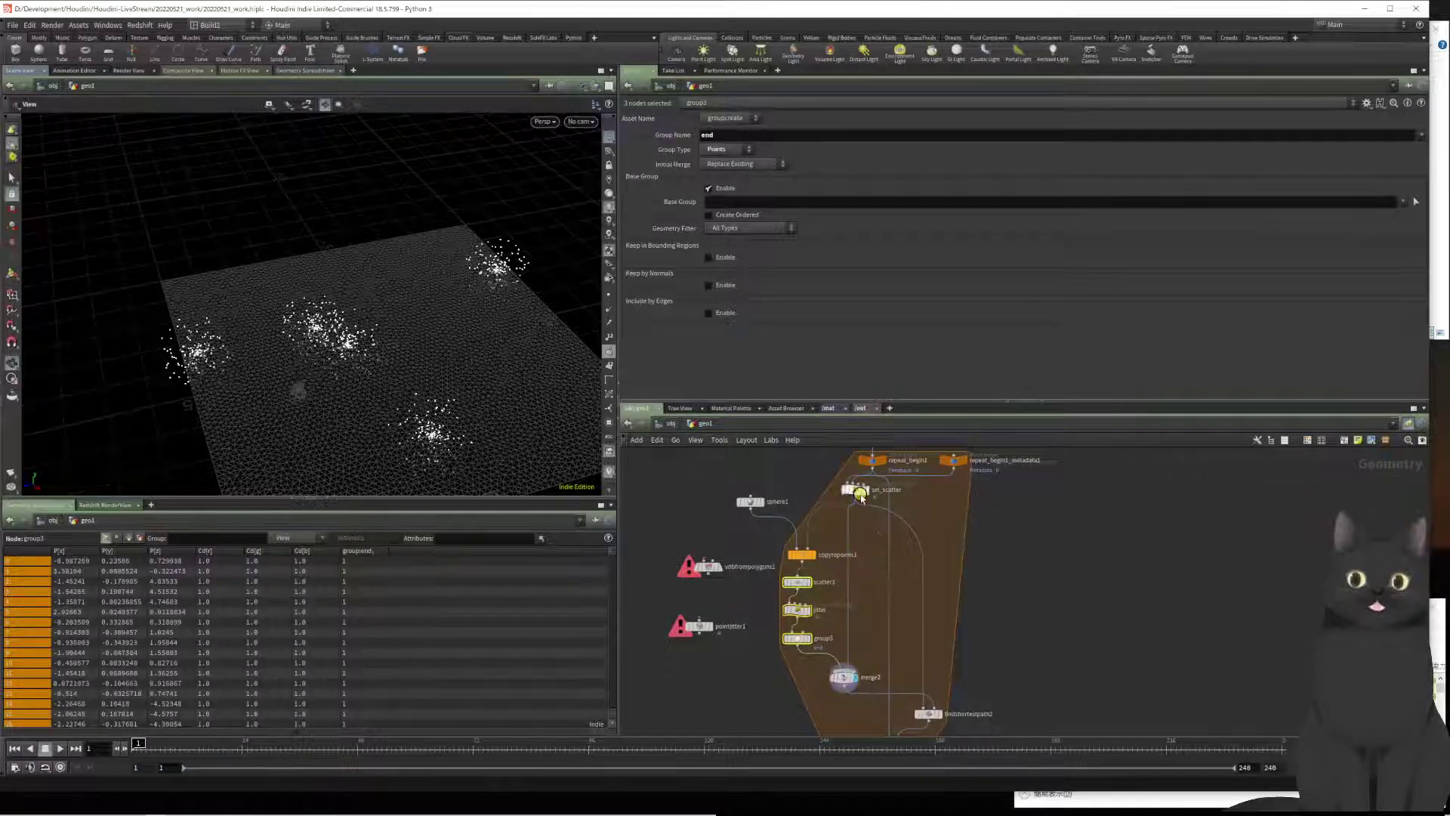
pyautogui.click(810, 639)
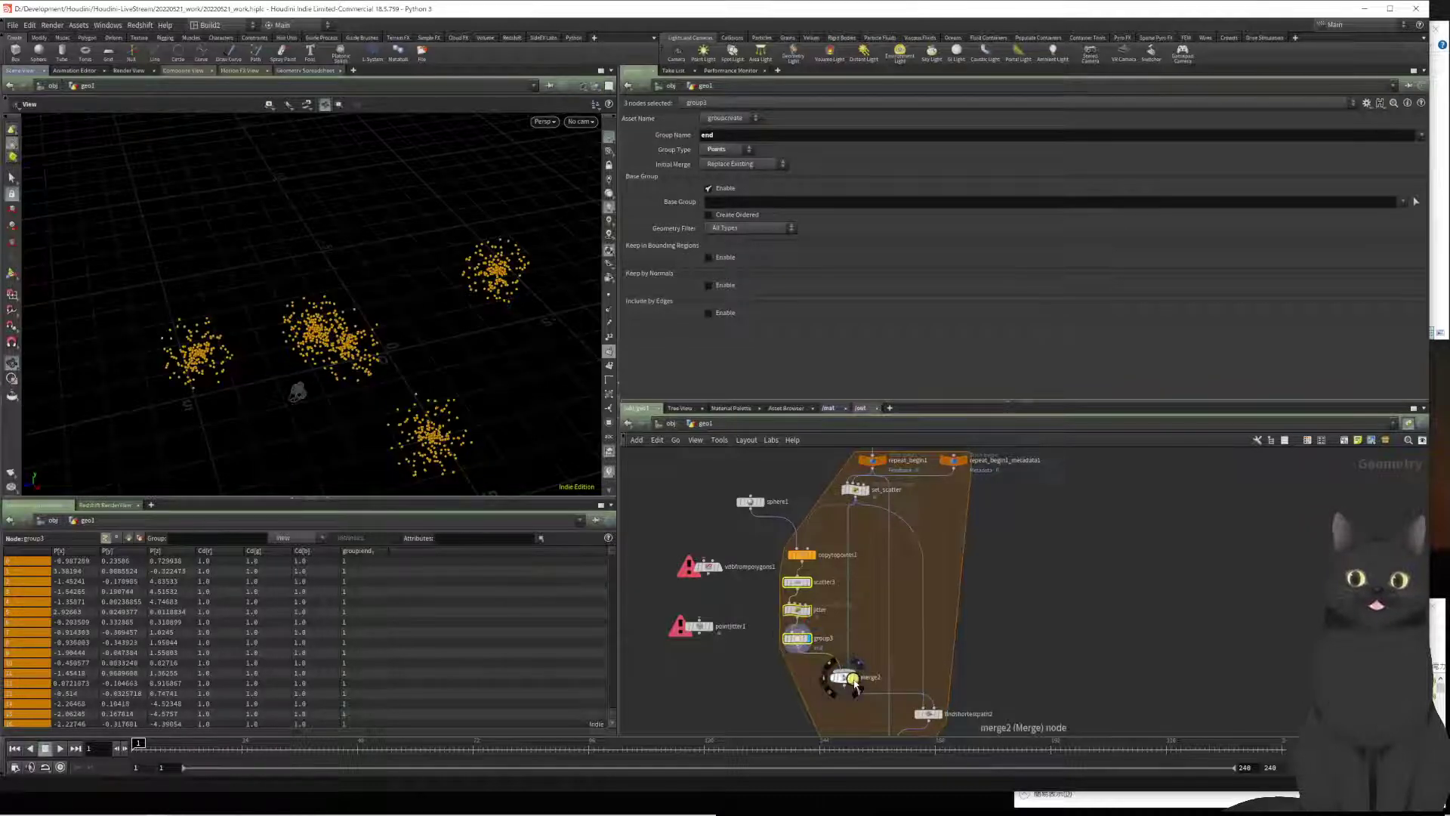
pyautogui.click(853, 675)
# Step: Display the output of the findshortestpath2 node in the viewport
pyautogui.moveTo(1011, 641); pyautogui.dragTo(977, 537, button='middle')
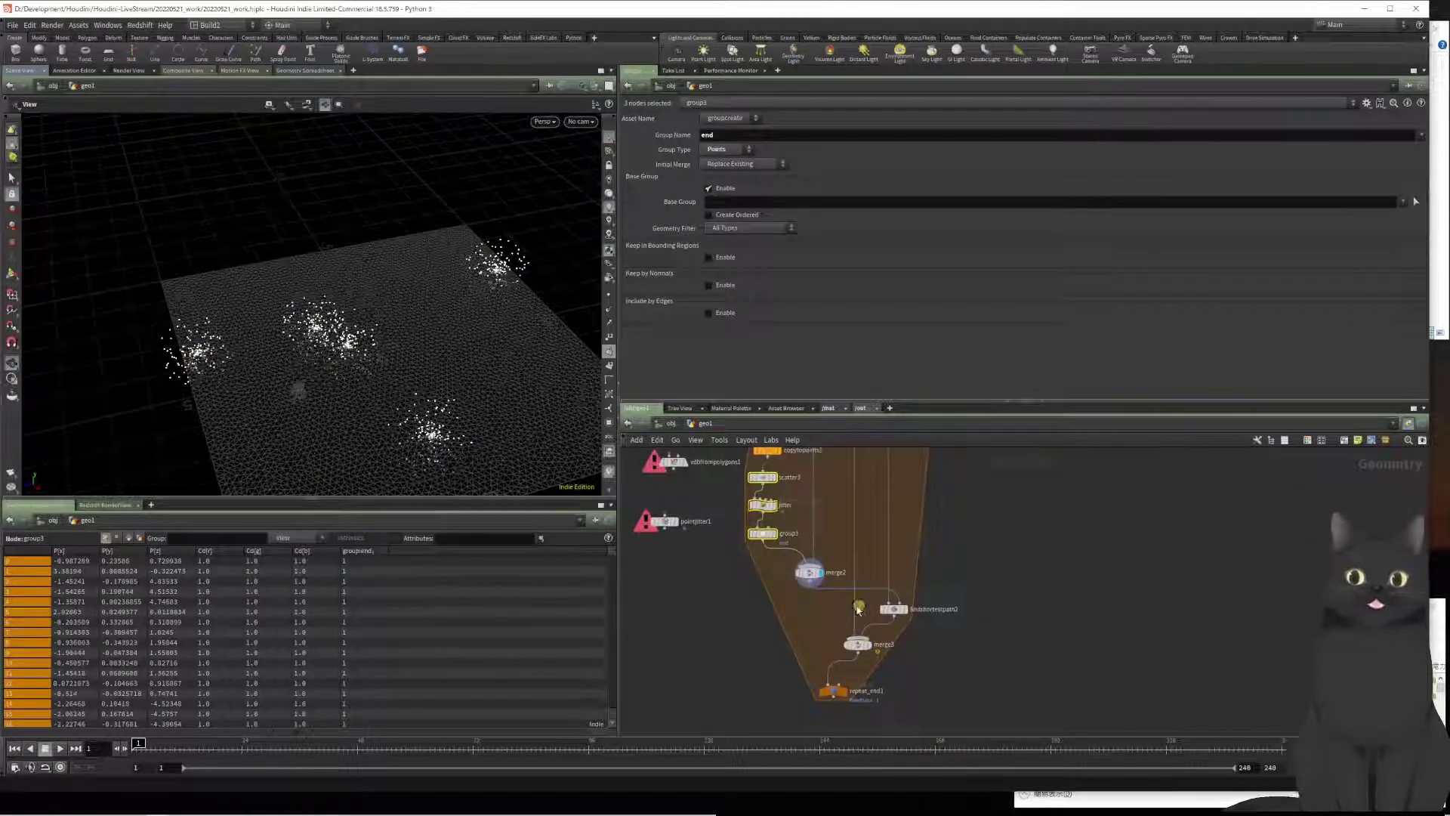
pyautogui.moveTo(983, 640); pyautogui.dragTo(974, 670, button='middle')
pyautogui.moveTo(893, 642)
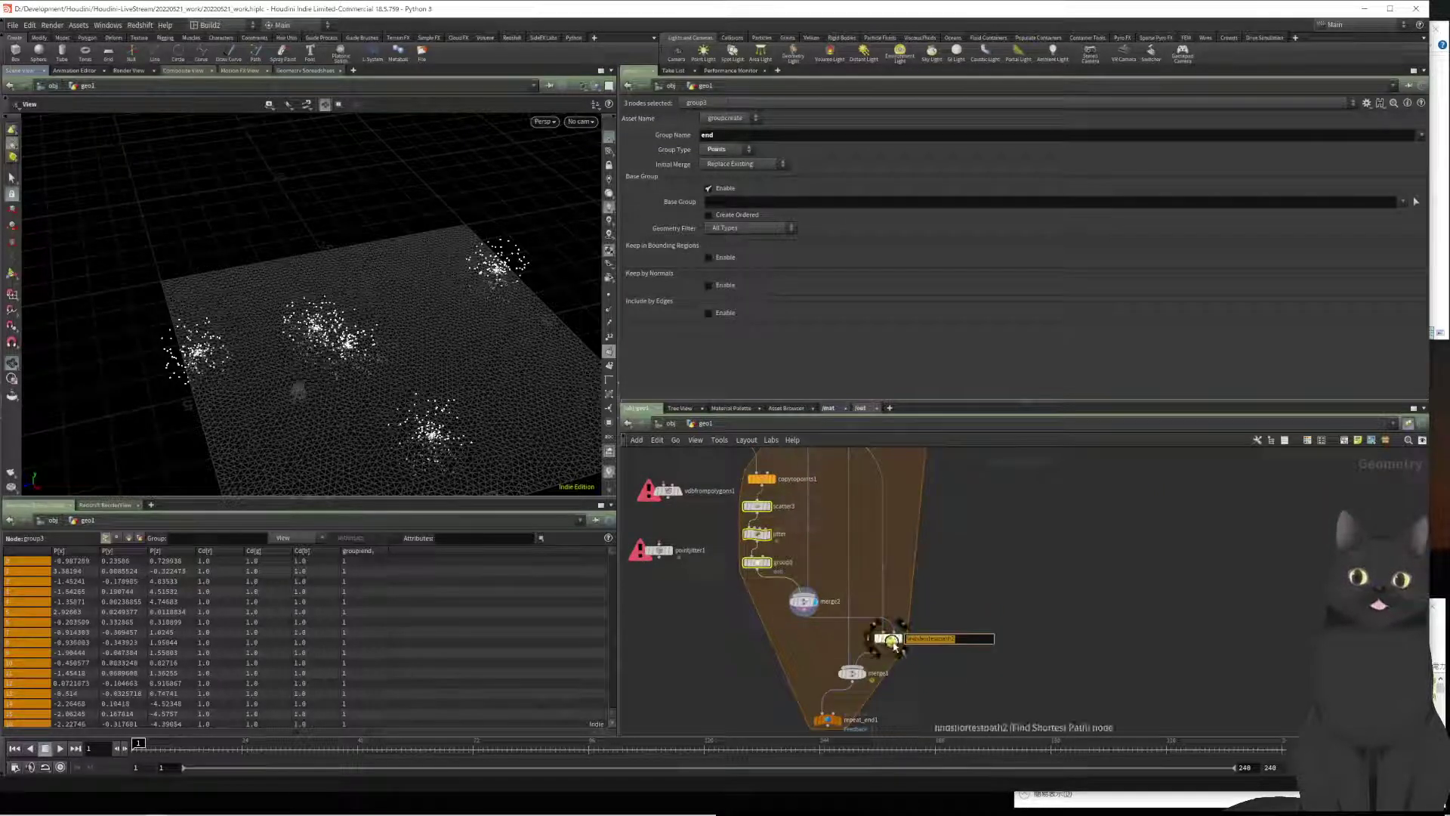
pyautogui.click(900, 646)
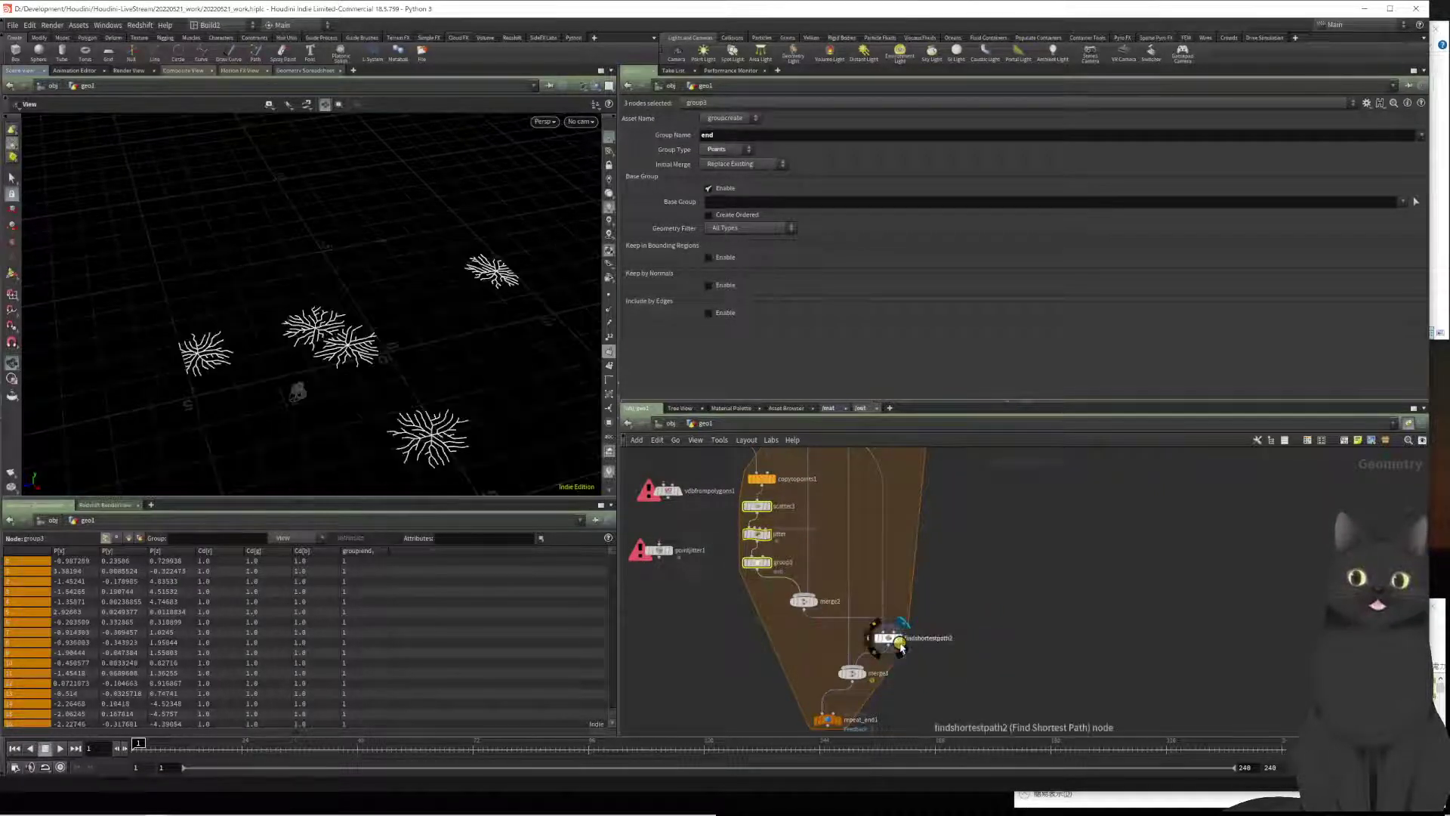
# Step: Display the output of the merge3 node and show its input list
pyautogui.moveTo(925, 665); pyautogui.dragTo(921, 571, button='middle')
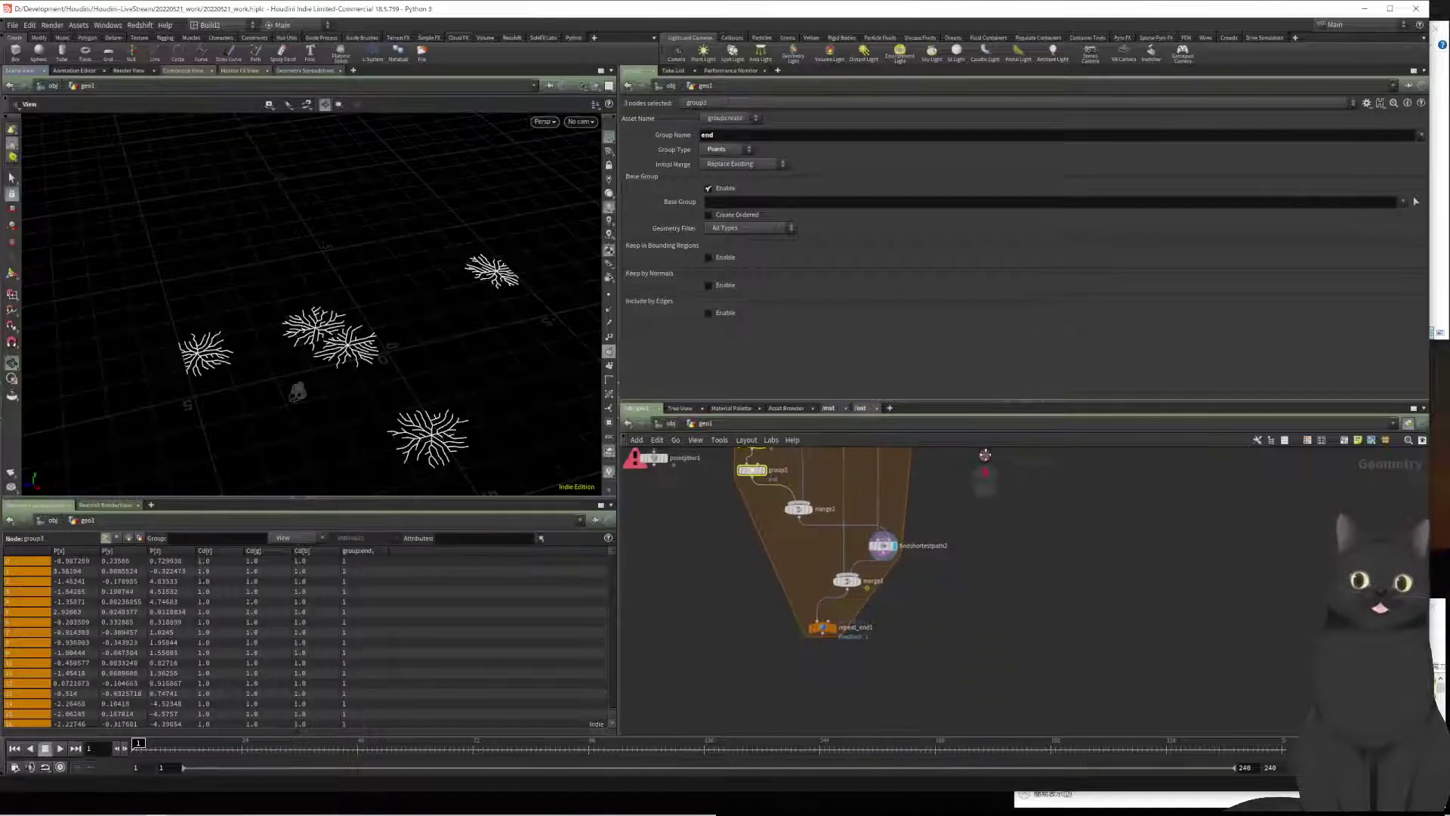
pyautogui.moveTo(963, 516); pyautogui.dragTo(959, 543, button='middle')
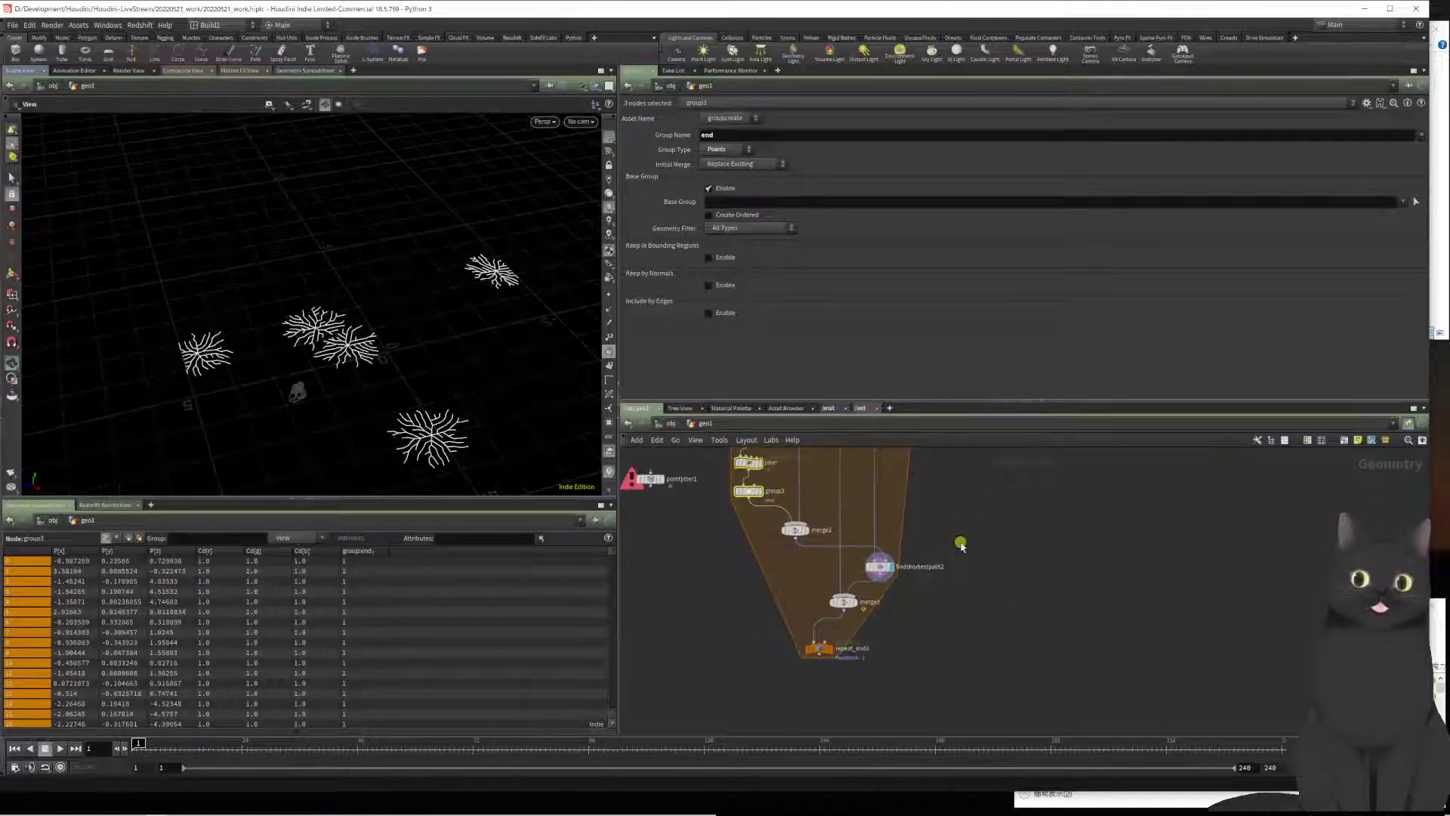
pyautogui.moveTo(857, 602)
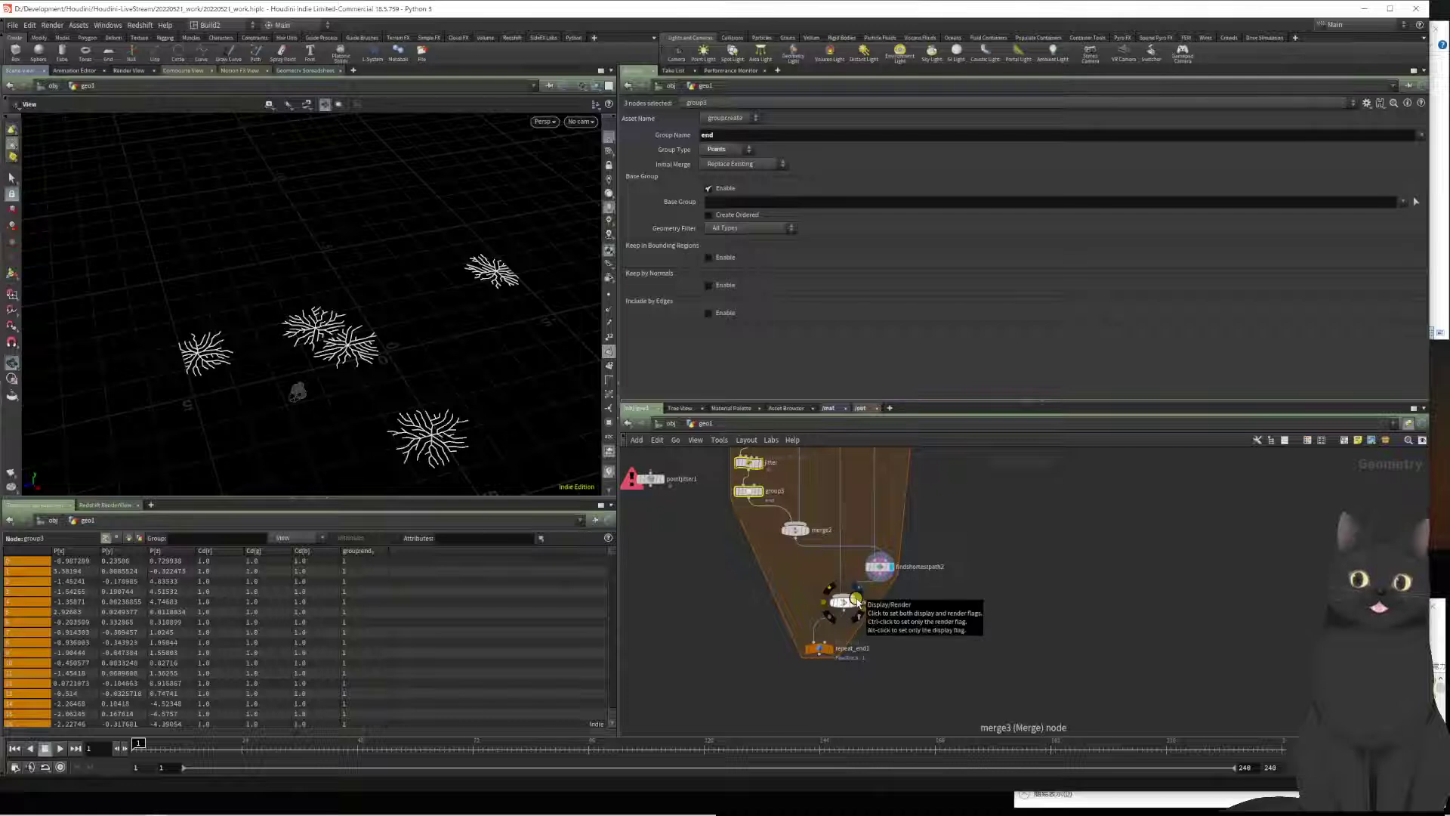
pyautogui.click(857, 601)
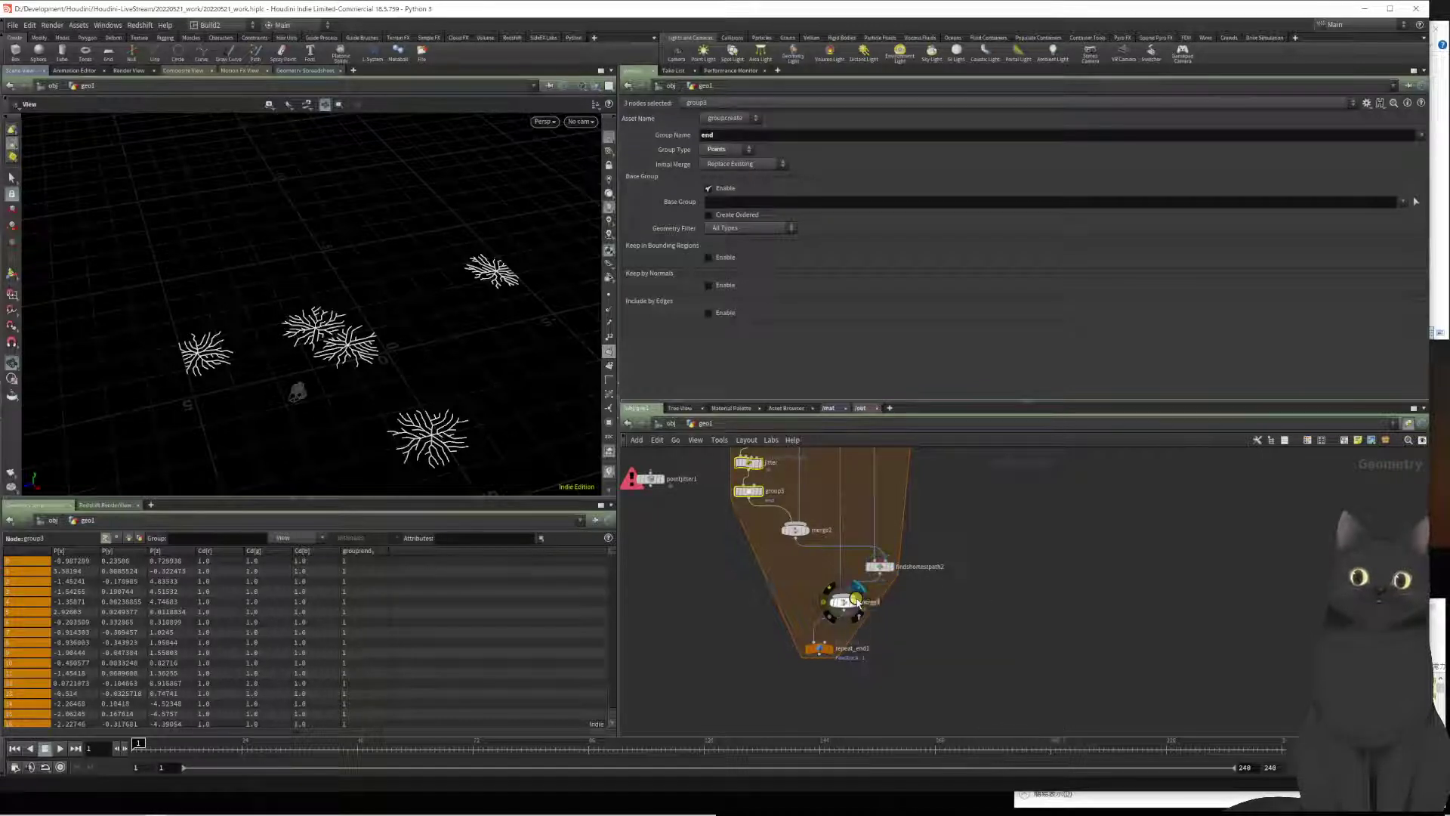
pyautogui.moveTo(891, 572)
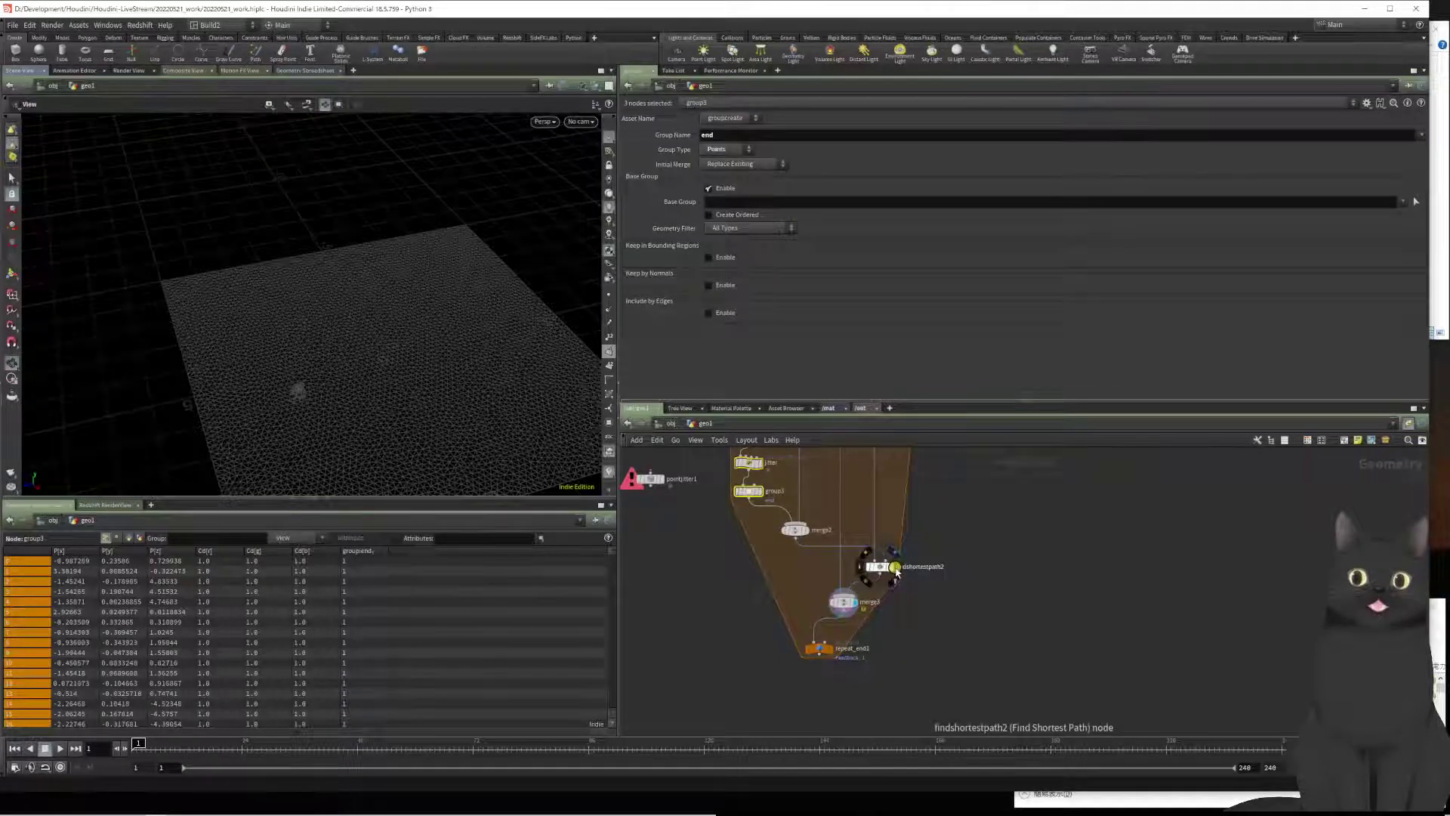
pyautogui.click(843, 601)
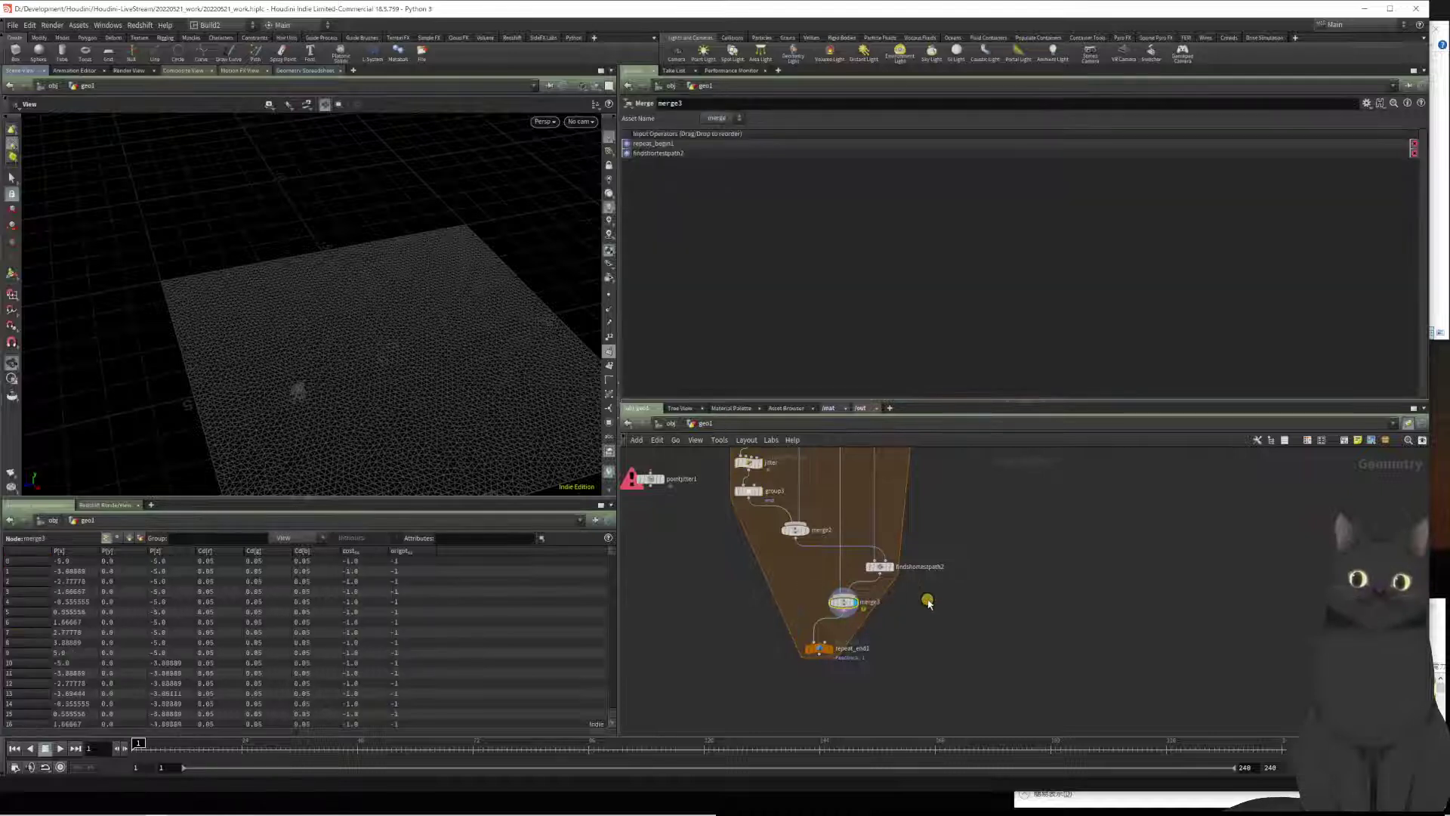
# Step: Select findshortestpath2 and compare its displayed paths with the start points from the set_scatter wrangle
pyautogui.click(882, 568)
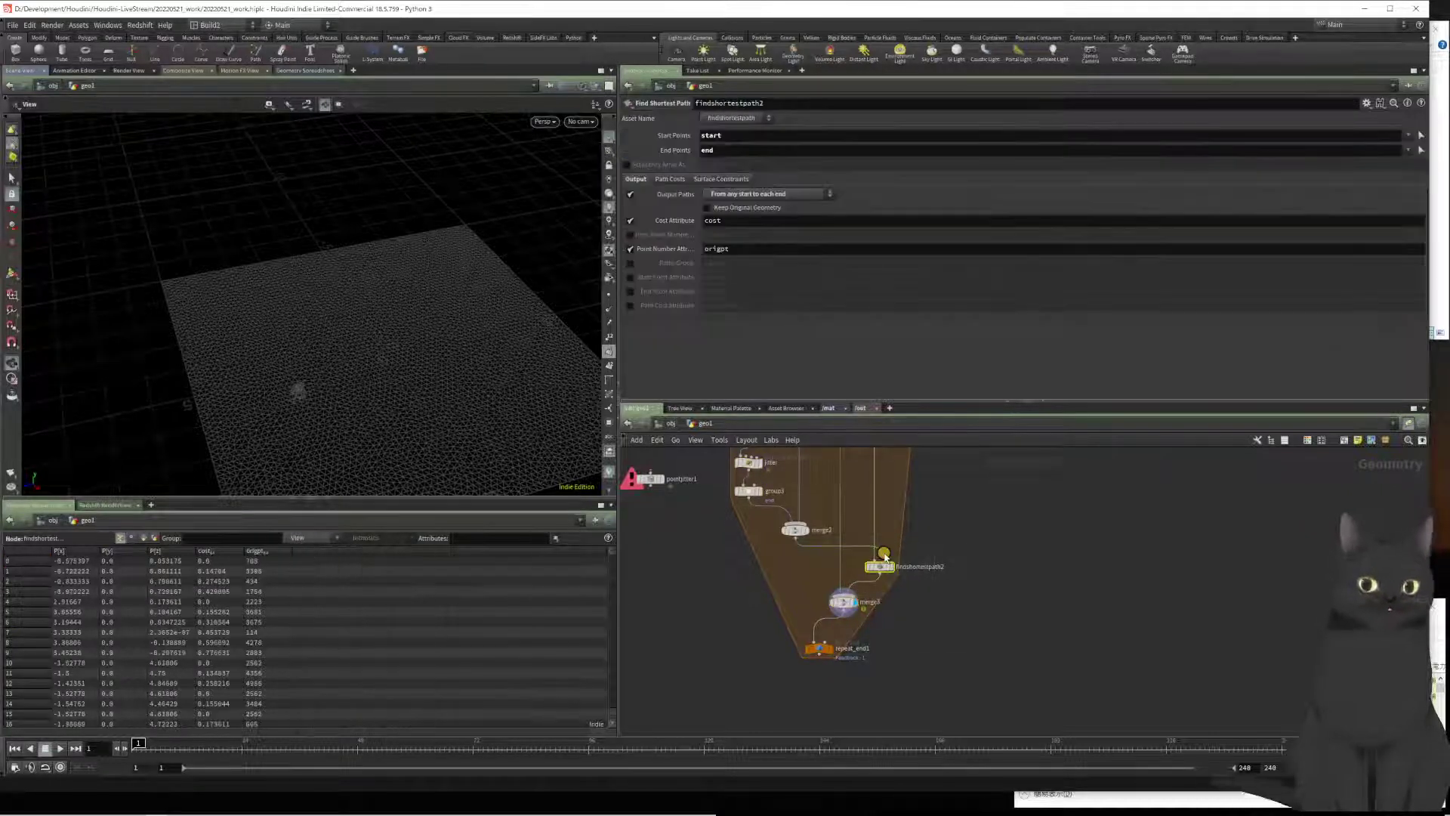
pyautogui.click(889, 568)
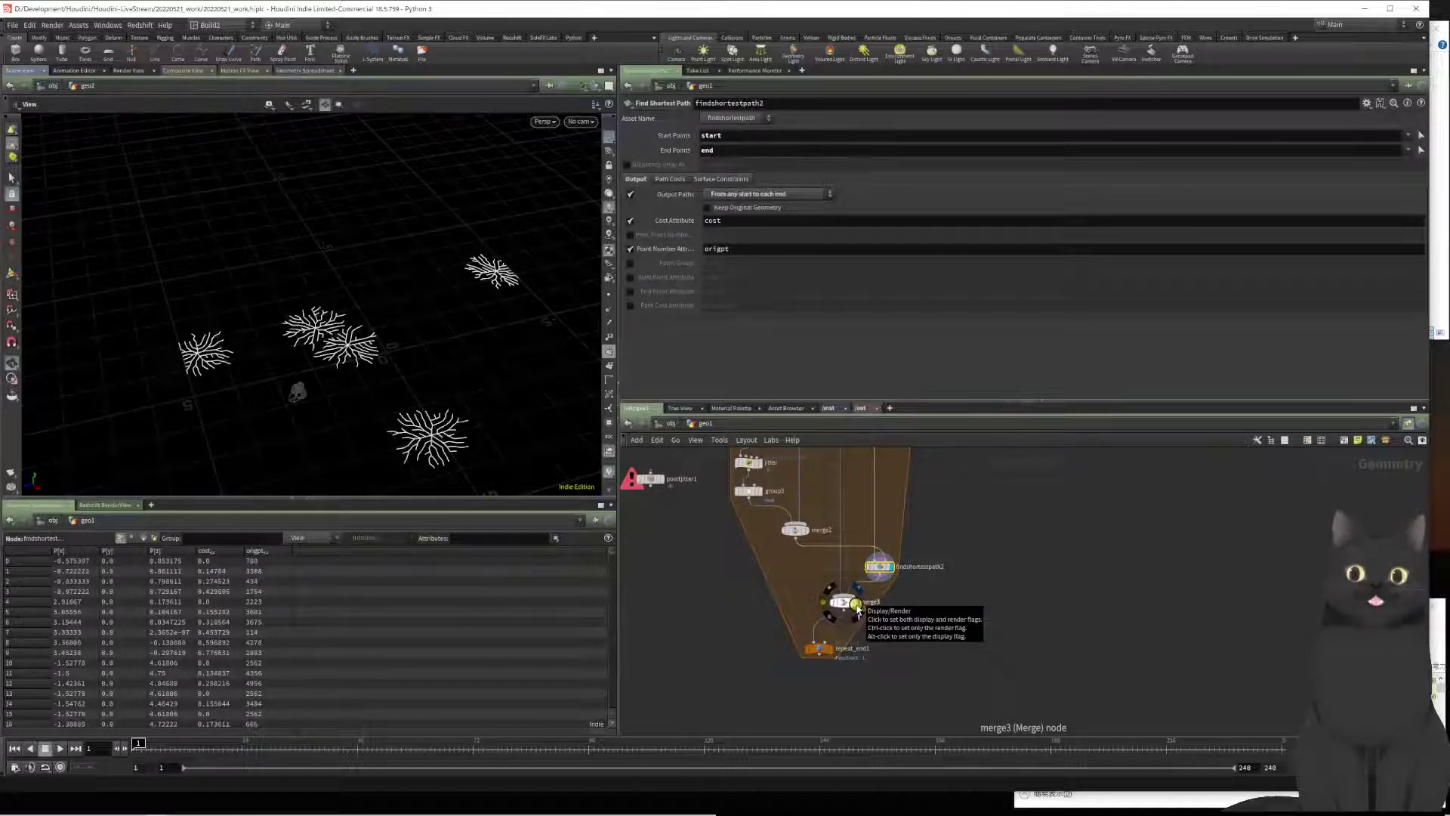
pyautogui.scroll(4, 935, 549)
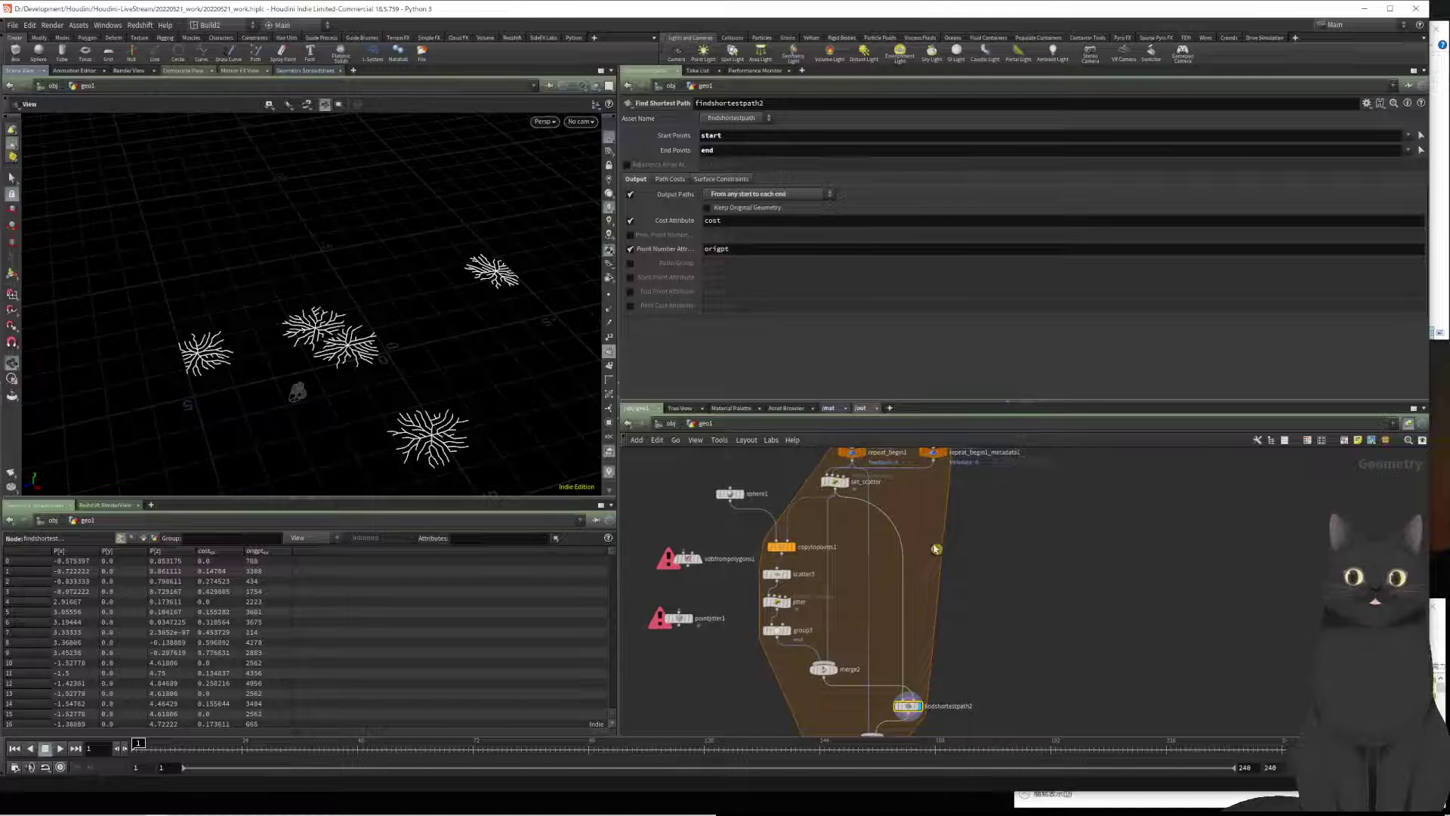
pyautogui.click(846, 483)
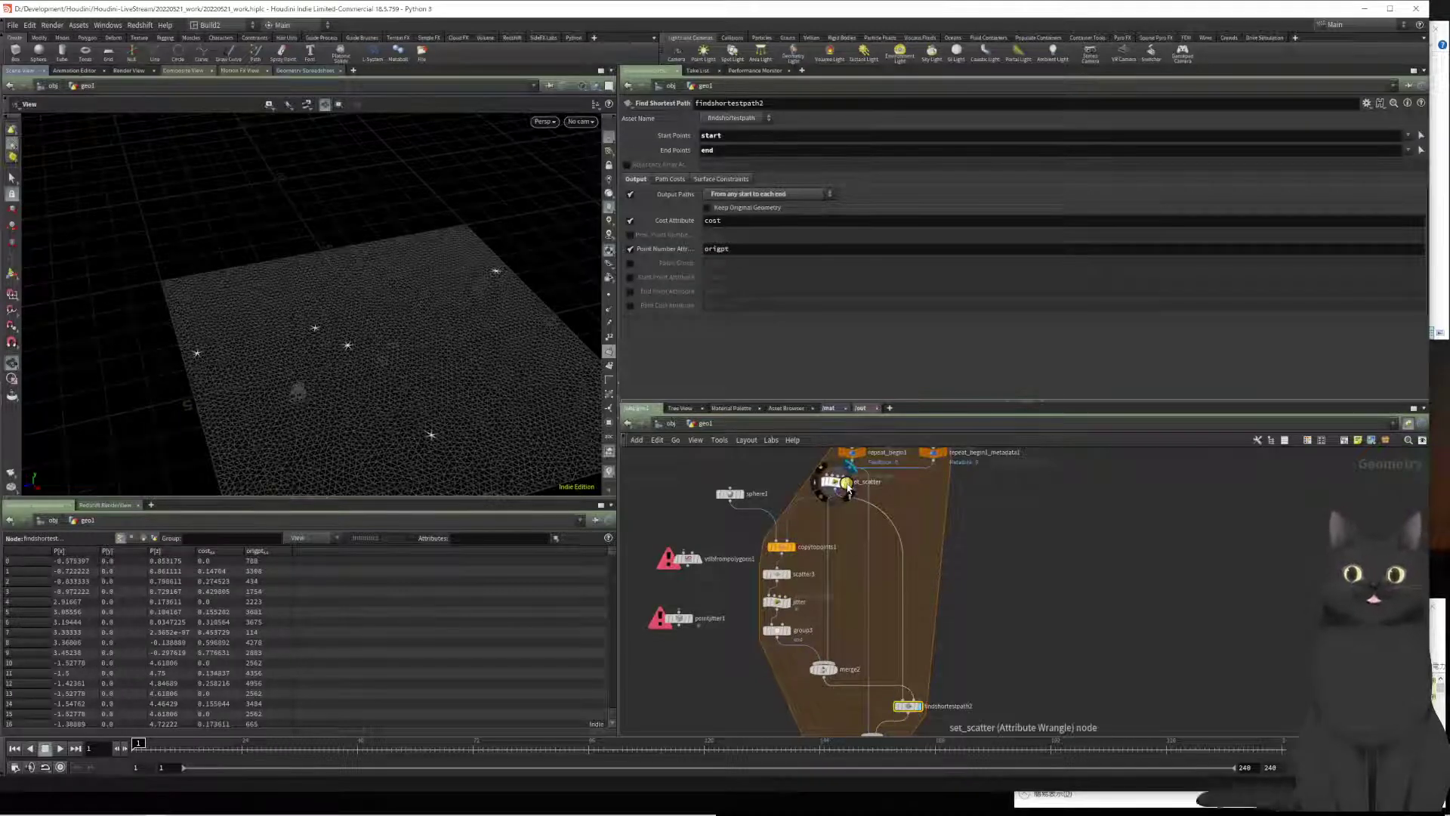
pyautogui.scroll(-2, 891, 506)
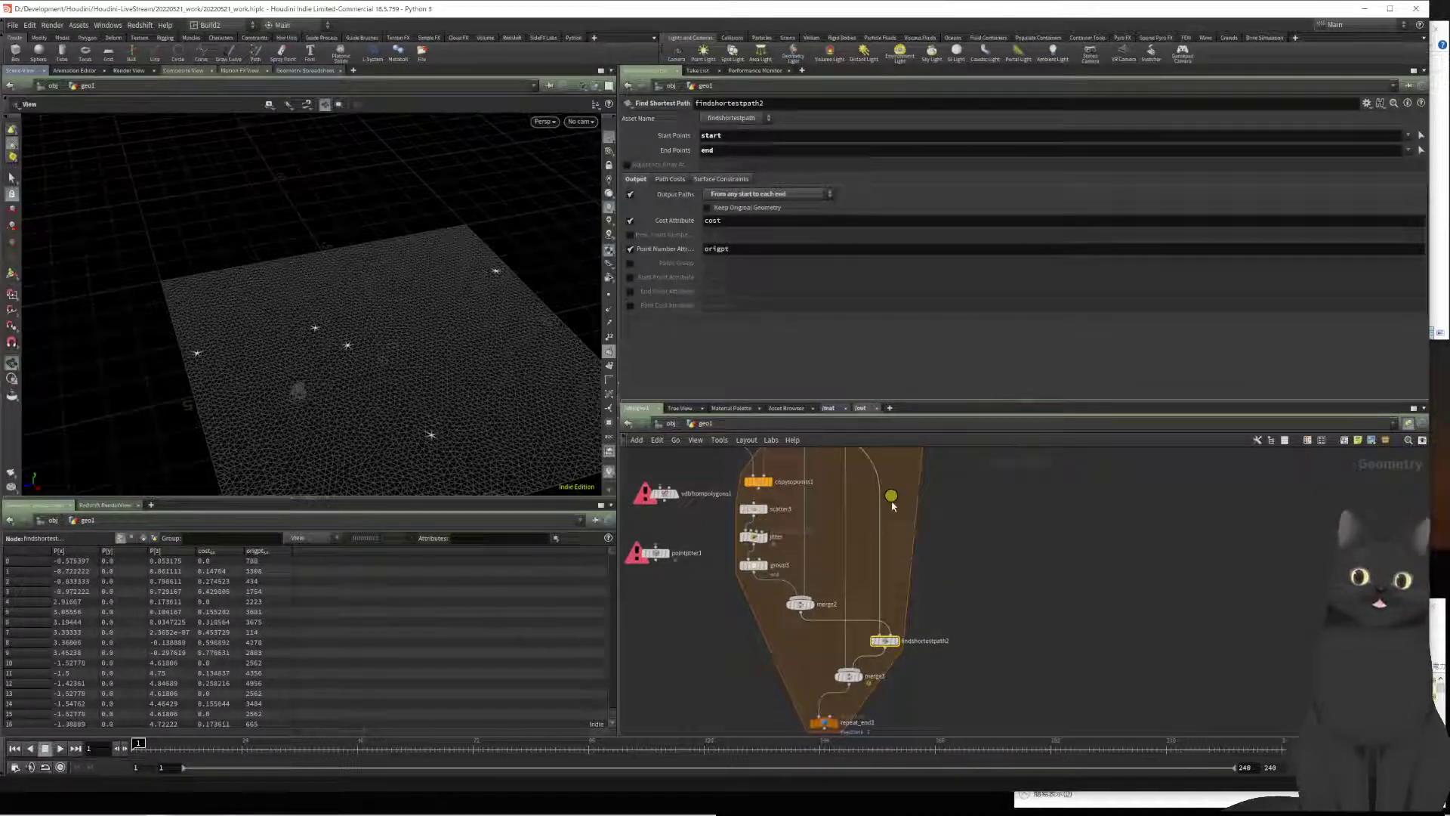
pyautogui.click(899, 639)
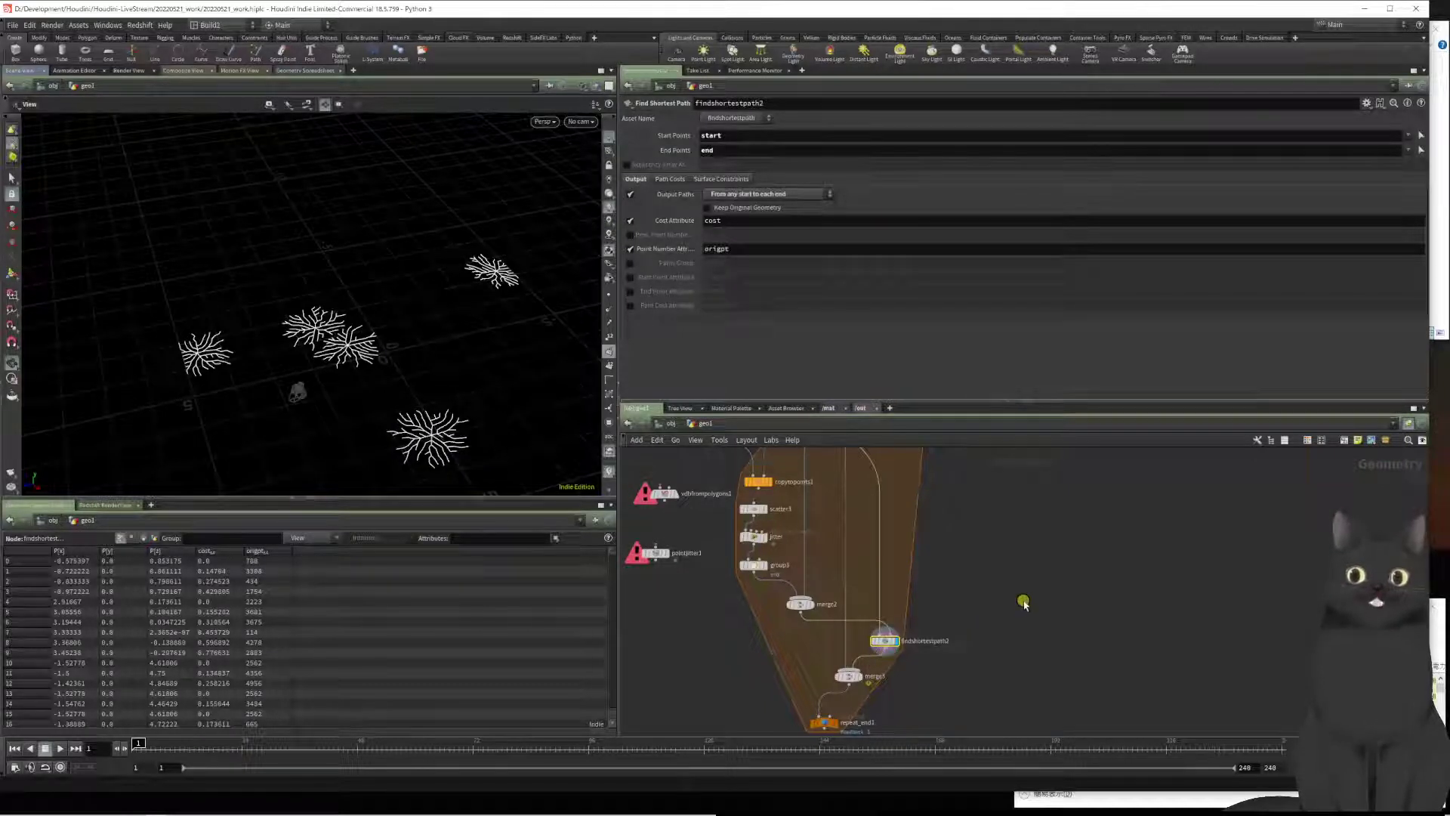
# Step: Review the Output Paths choices of findshortestpath2 and briefly switch Keep Original Geometry on and off
pyautogui.click(741, 117)
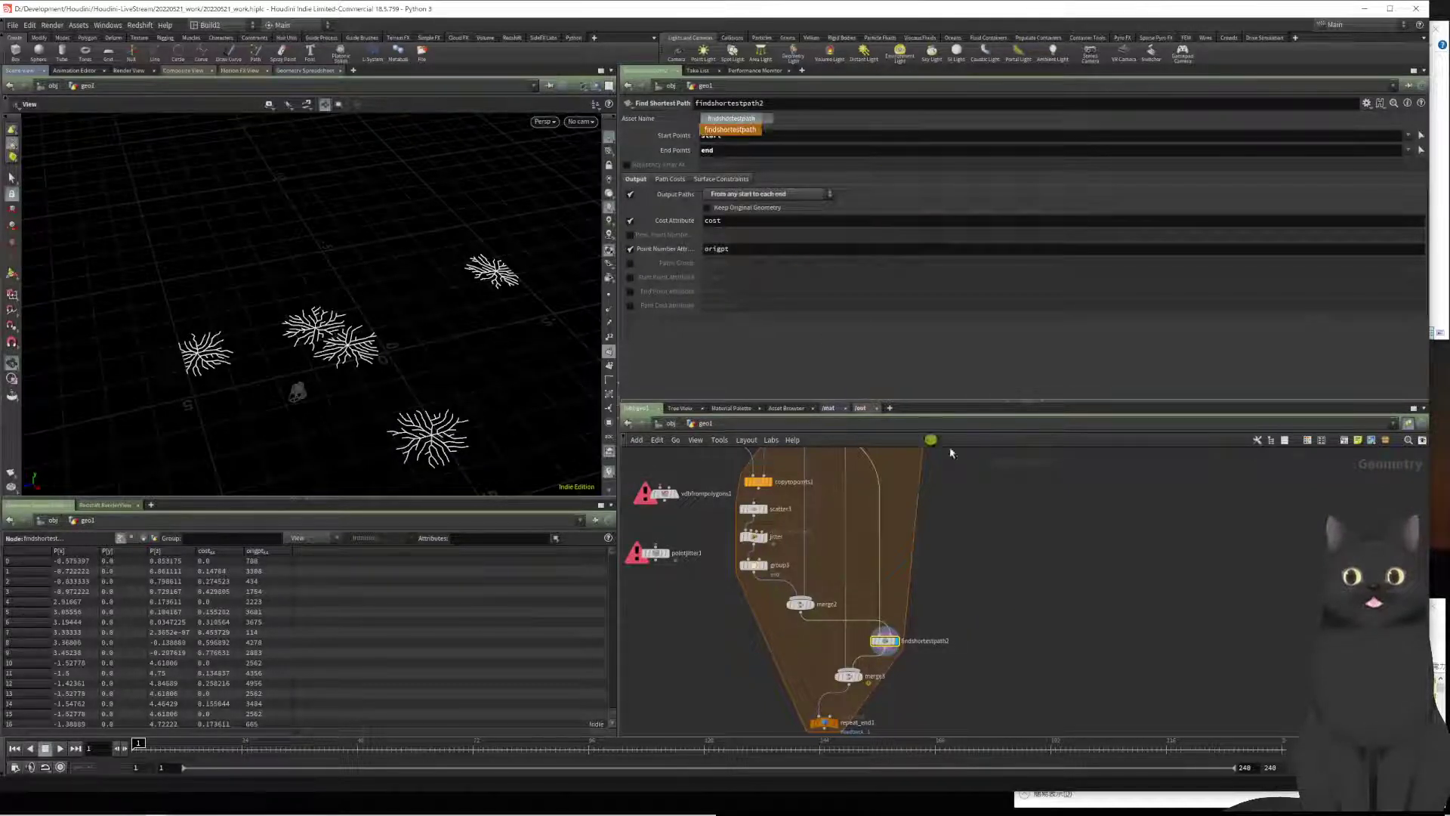
pyautogui.click(1046, 530)
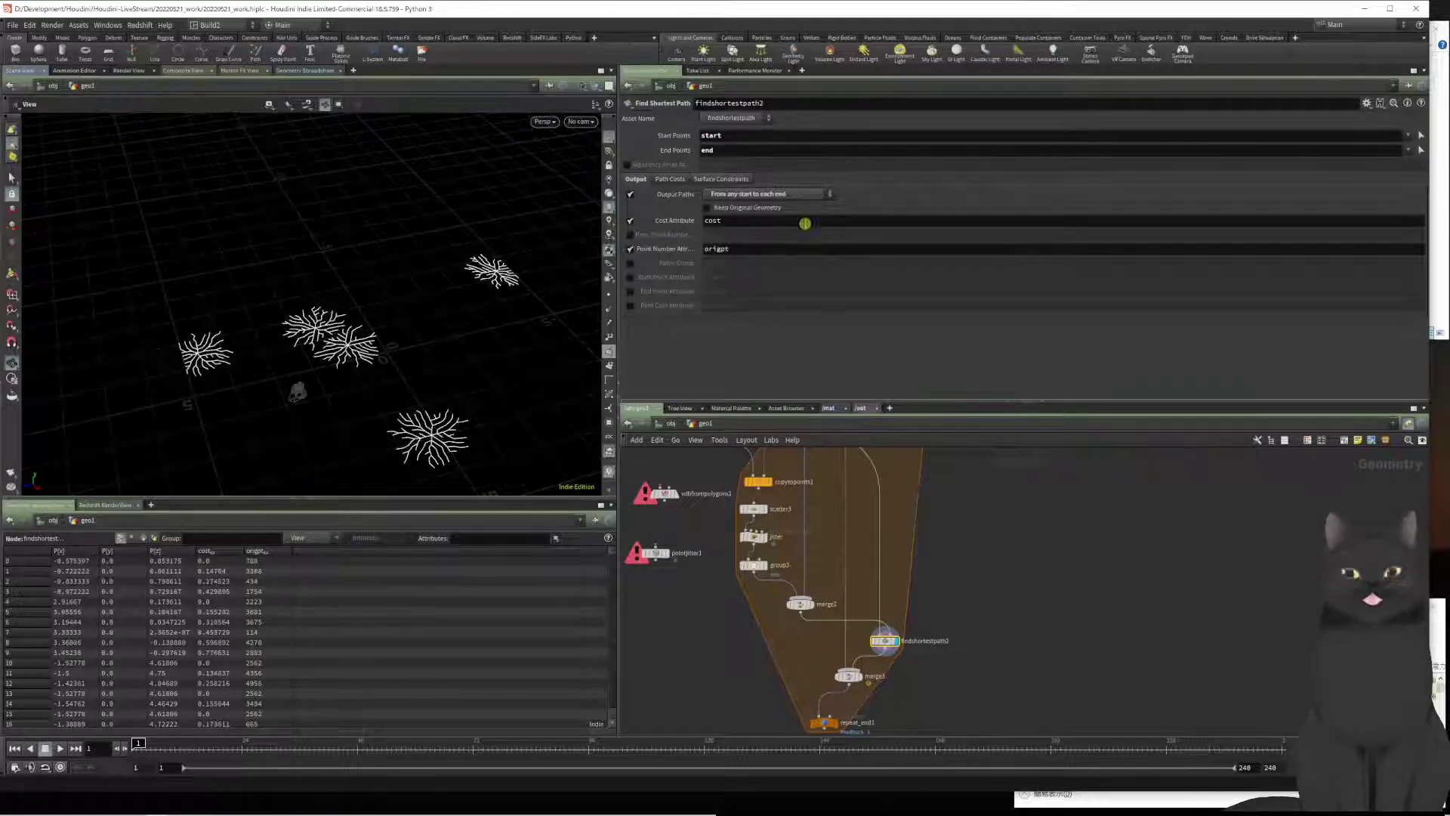
pyautogui.click(792, 196)
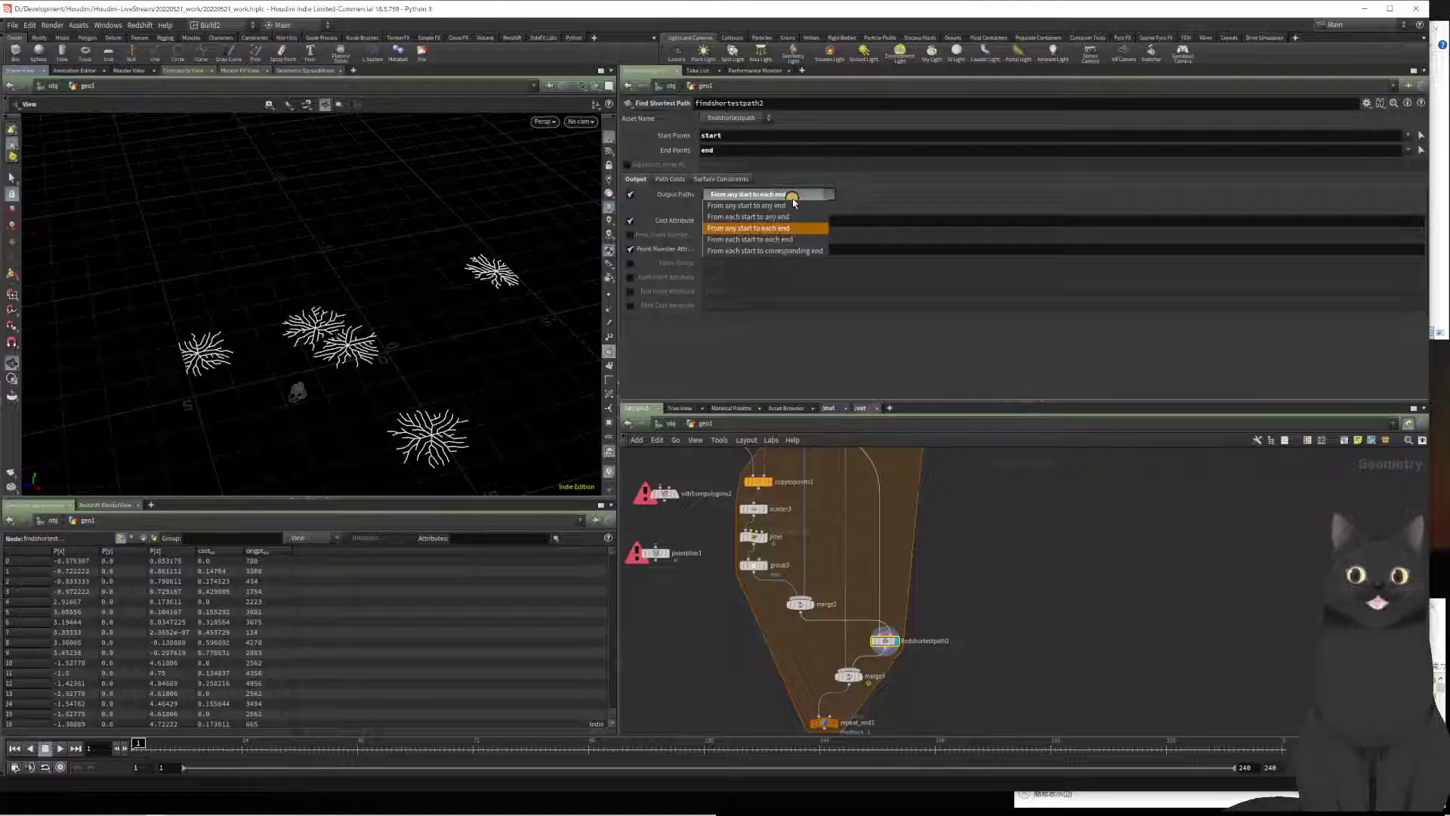
pyautogui.click(1029, 575)
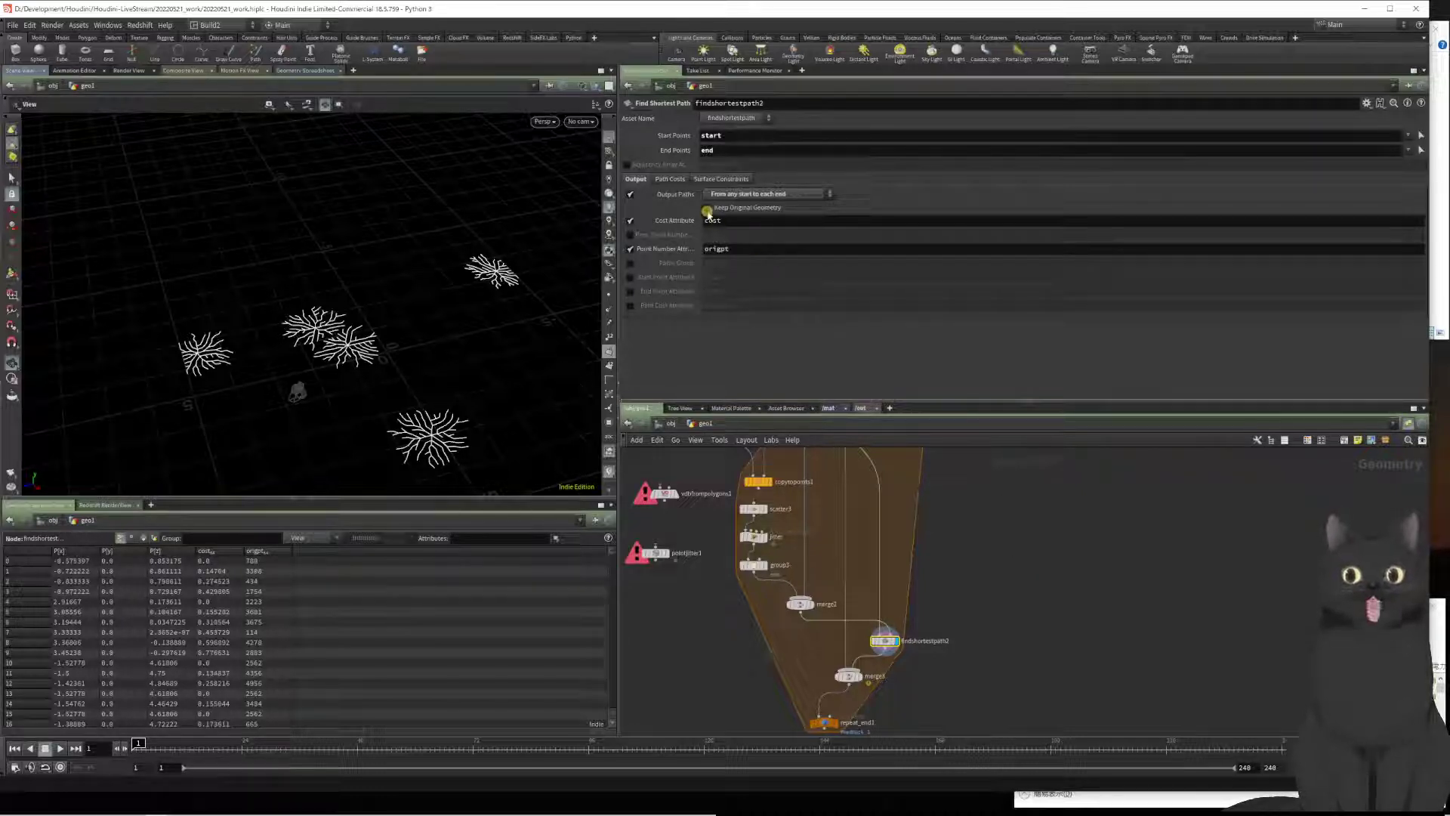
pyautogui.click(705, 210)
pyautogui.click(705, 209)
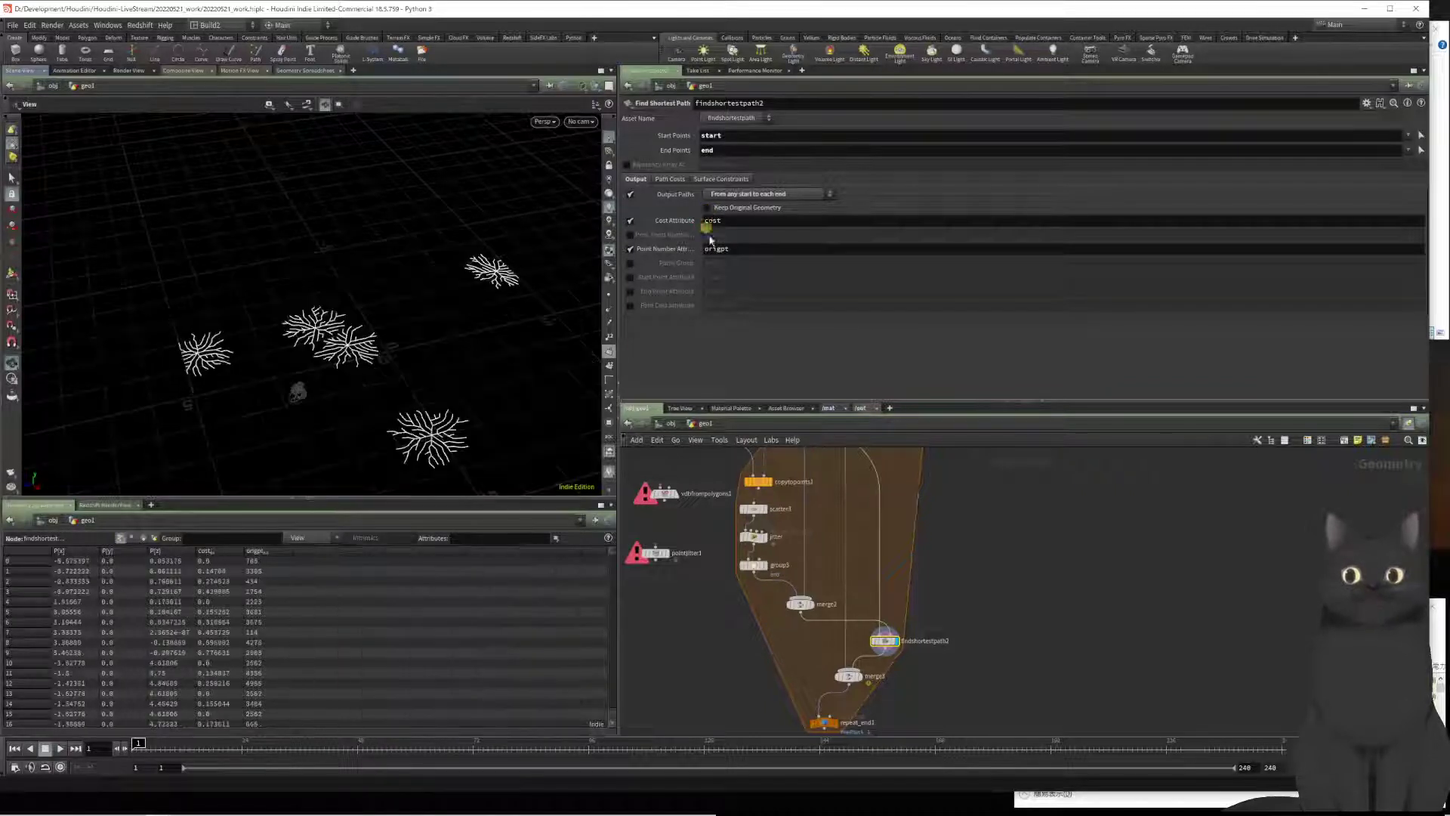
# Step: Select merge3, display its output and examine the merged mesh from a lower angle
pyautogui.moveTo(974, 568); pyautogui.dragTo(972, 465, button='middle')
pyautogui.moveTo(931, 580); pyautogui.dragTo(799, 559)
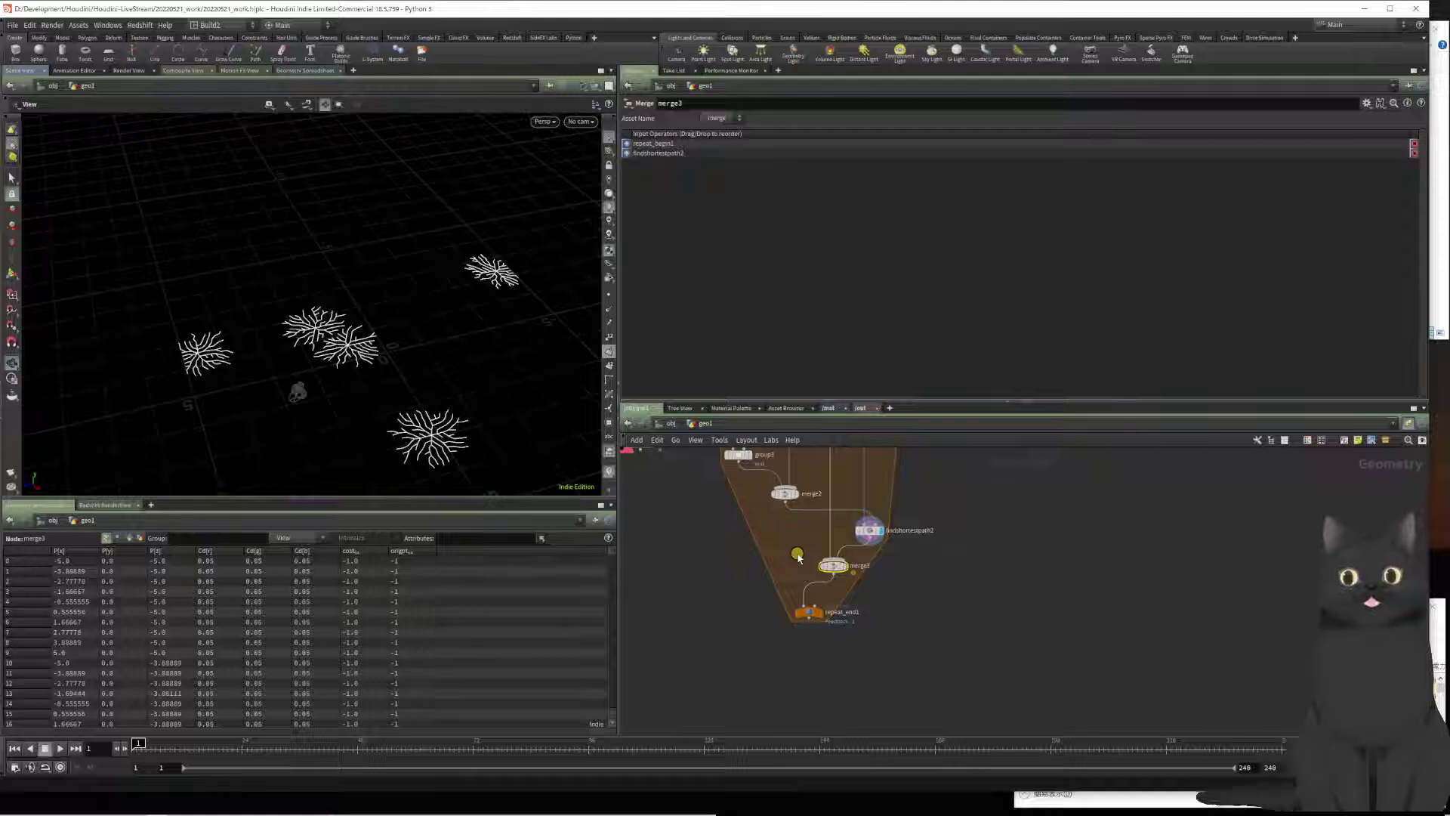
pyautogui.click(843, 565)
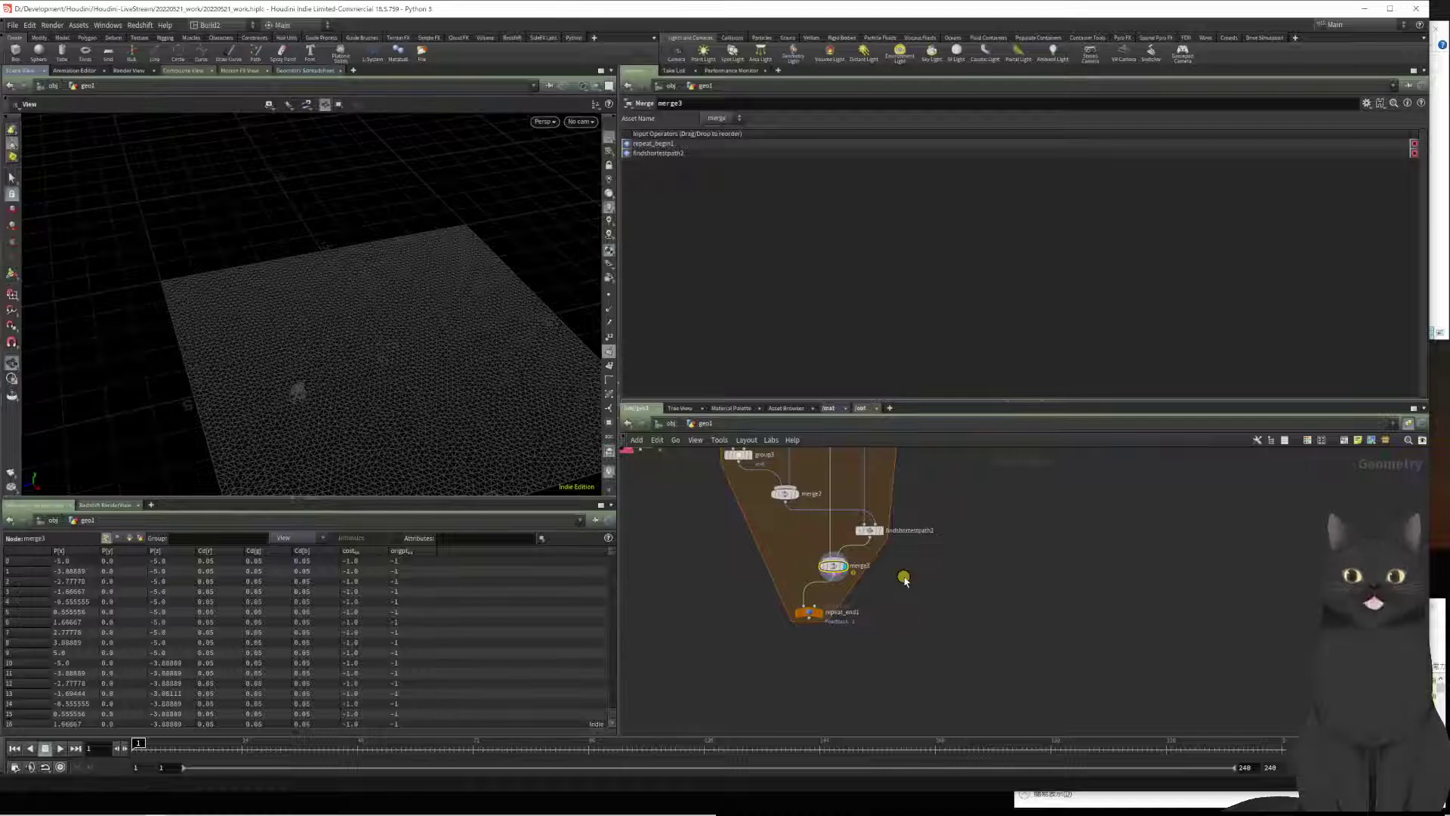
pyautogui.moveTo(453, 411); pyautogui.dragTo(392, 317)
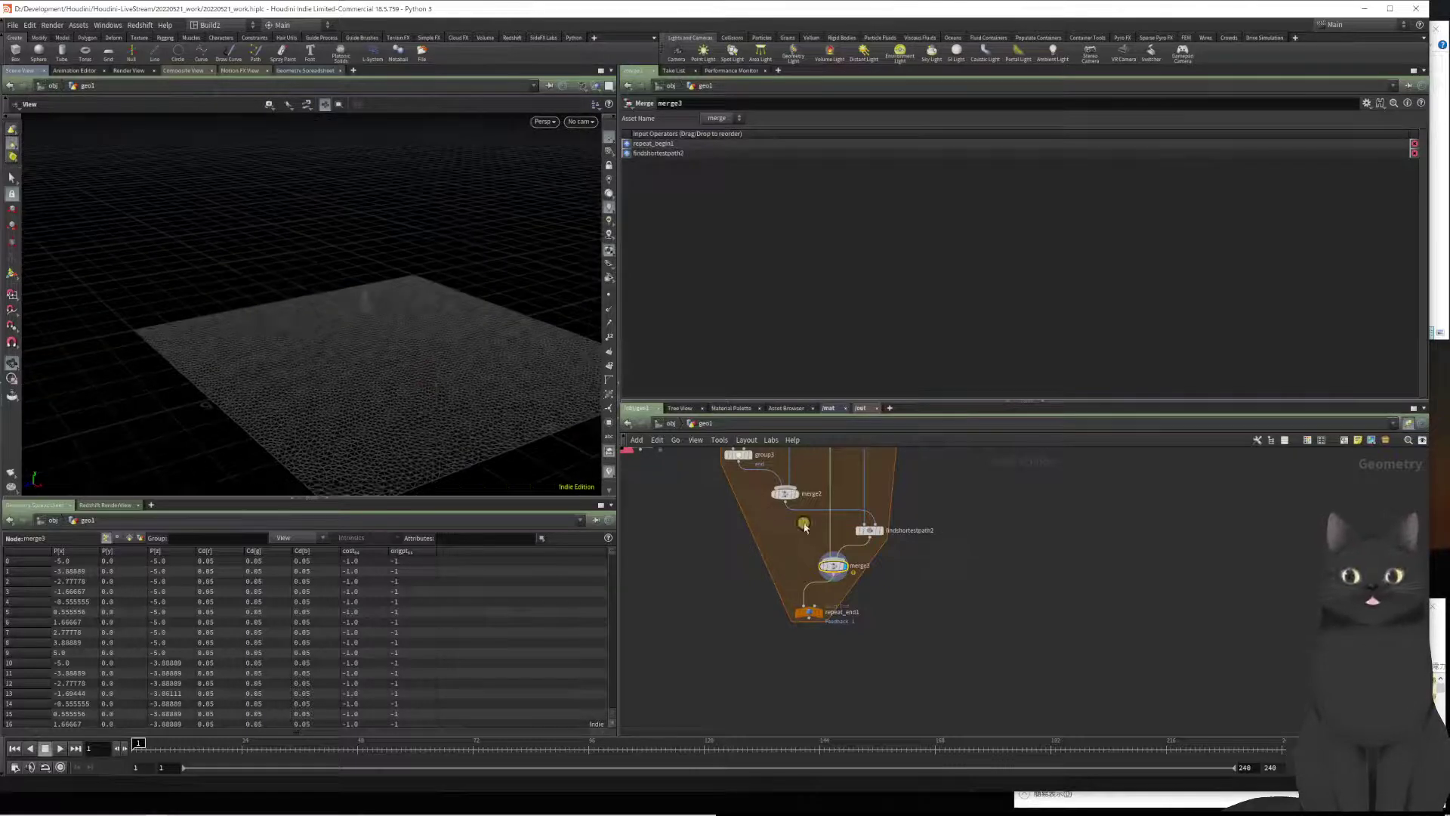
# Step: Check the node information of merge3 and findshortestpath2, then display the shortest paths and show that node's parameters
pyautogui.middleClick(838, 571)
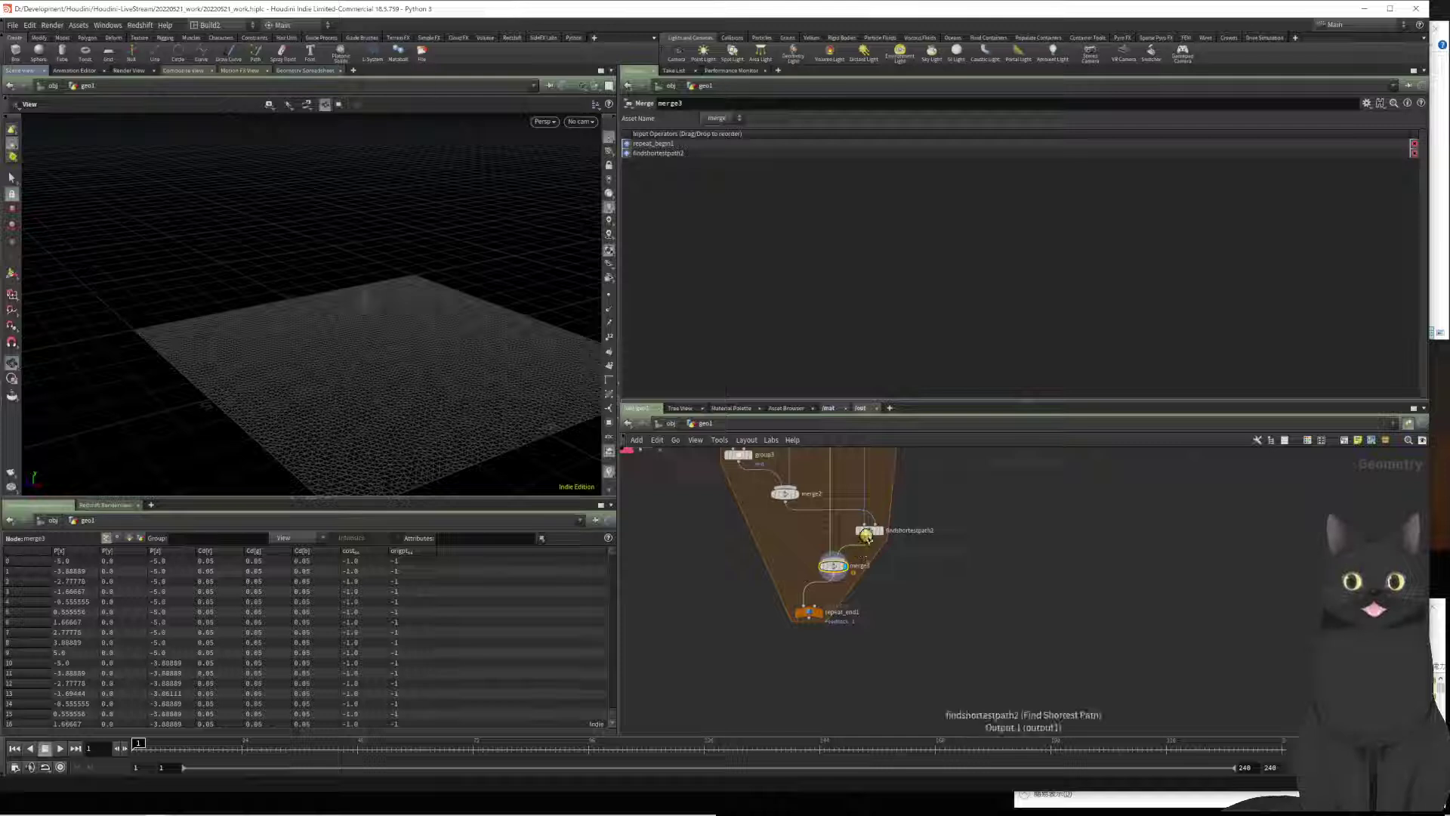
pyautogui.middleClick(869, 532)
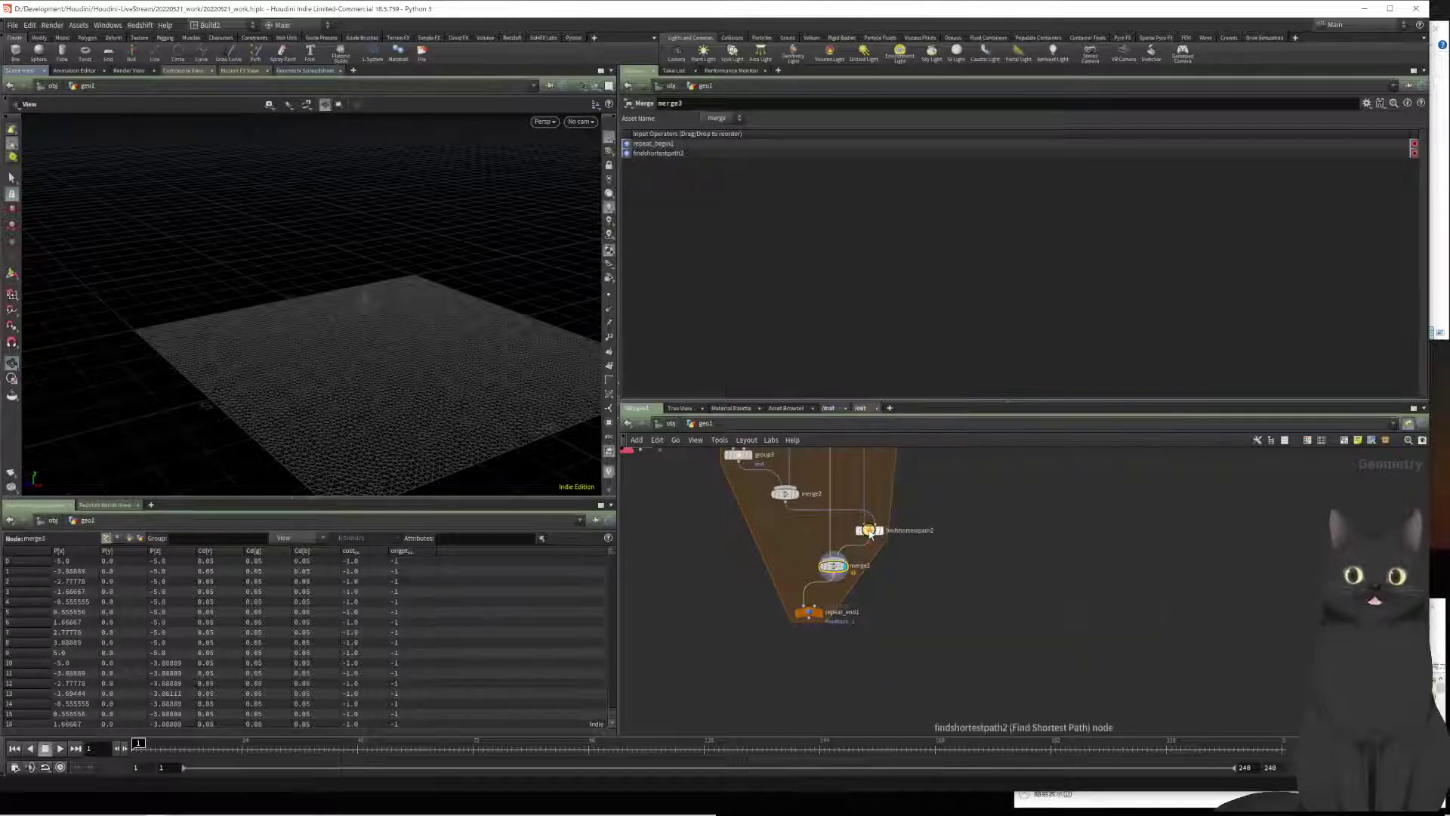
pyautogui.moveTo(876, 534)
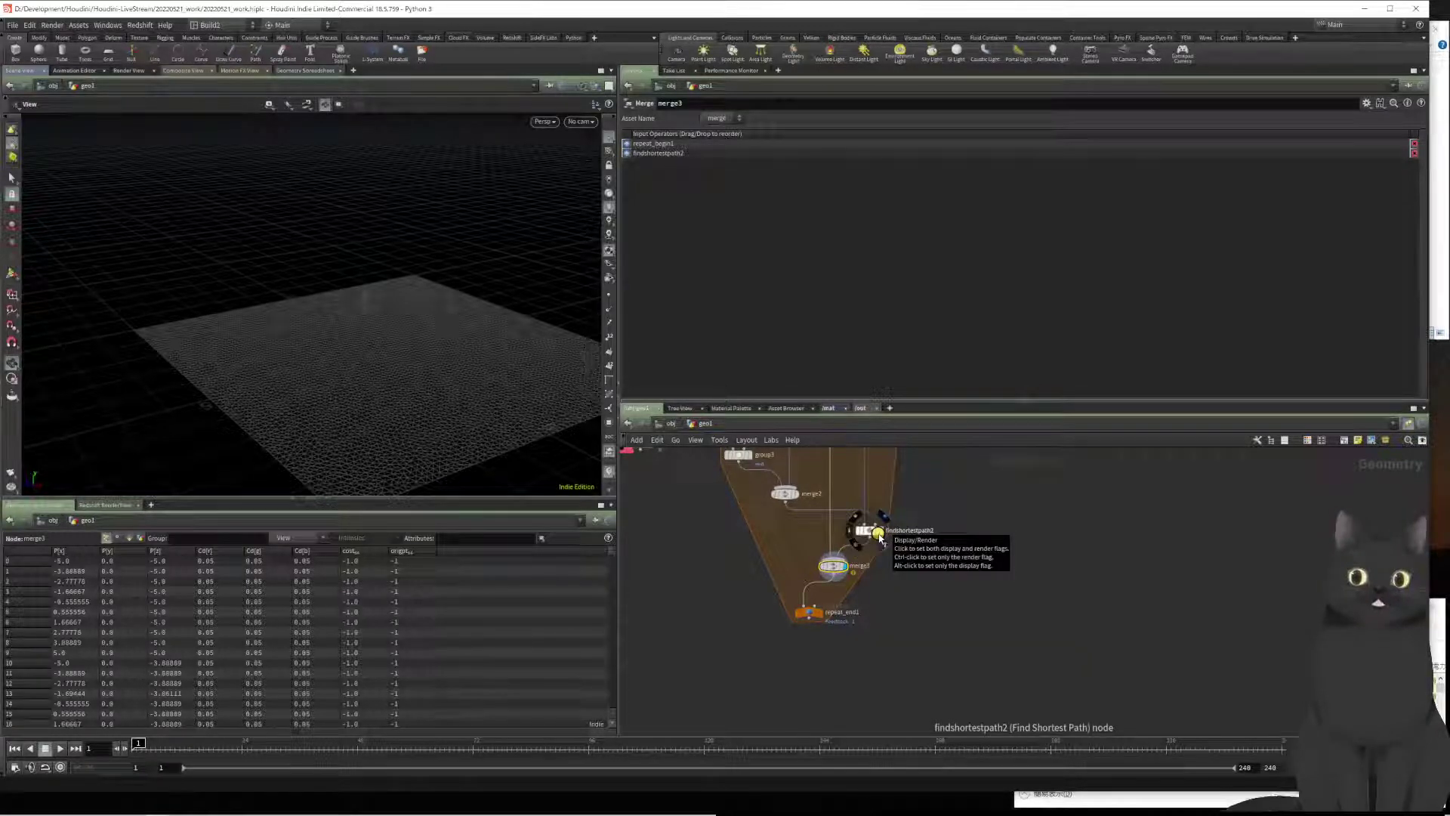
pyautogui.click(878, 534)
pyautogui.middleClick(866, 532)
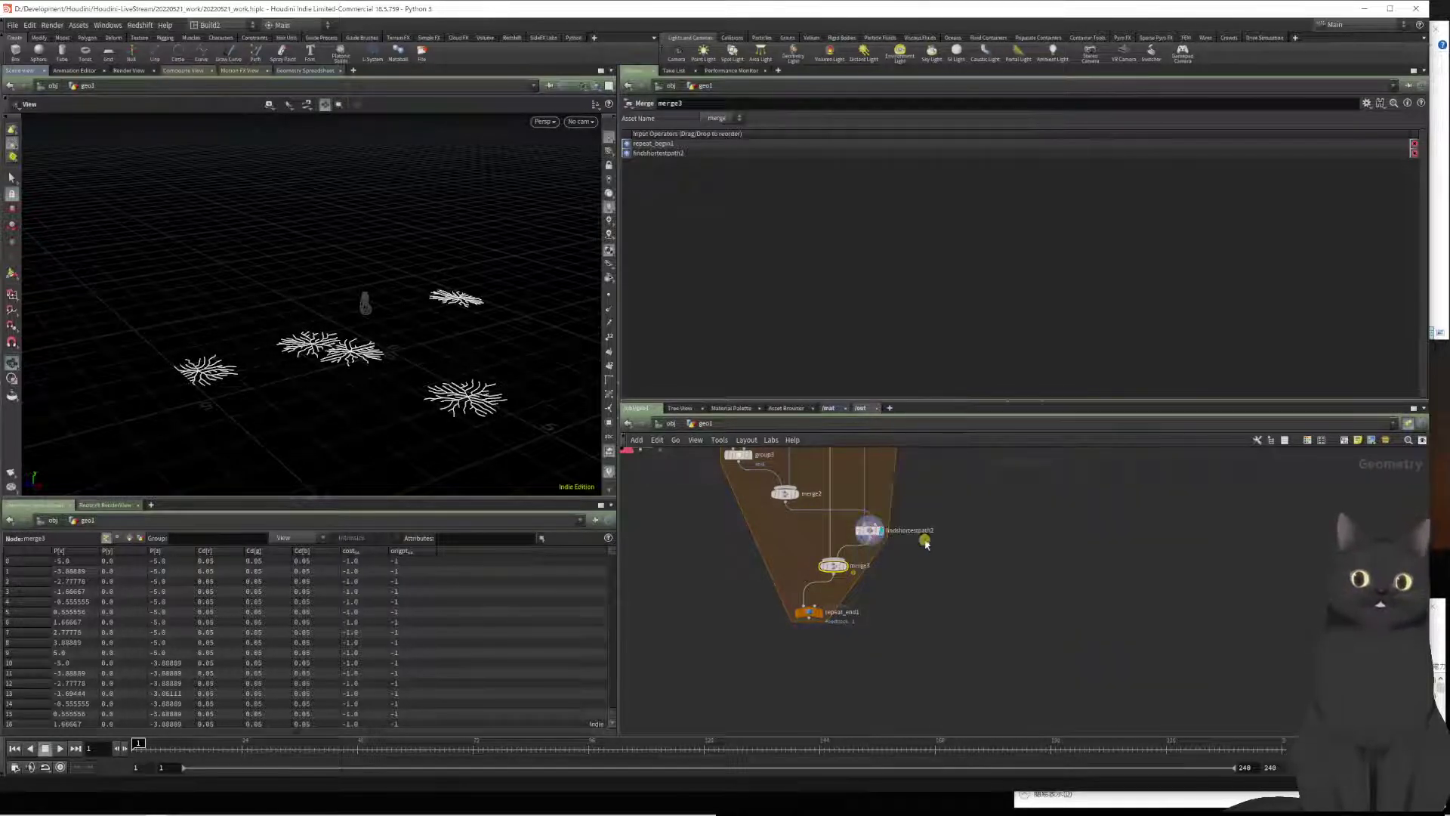
pyautogui.click(860, 529)
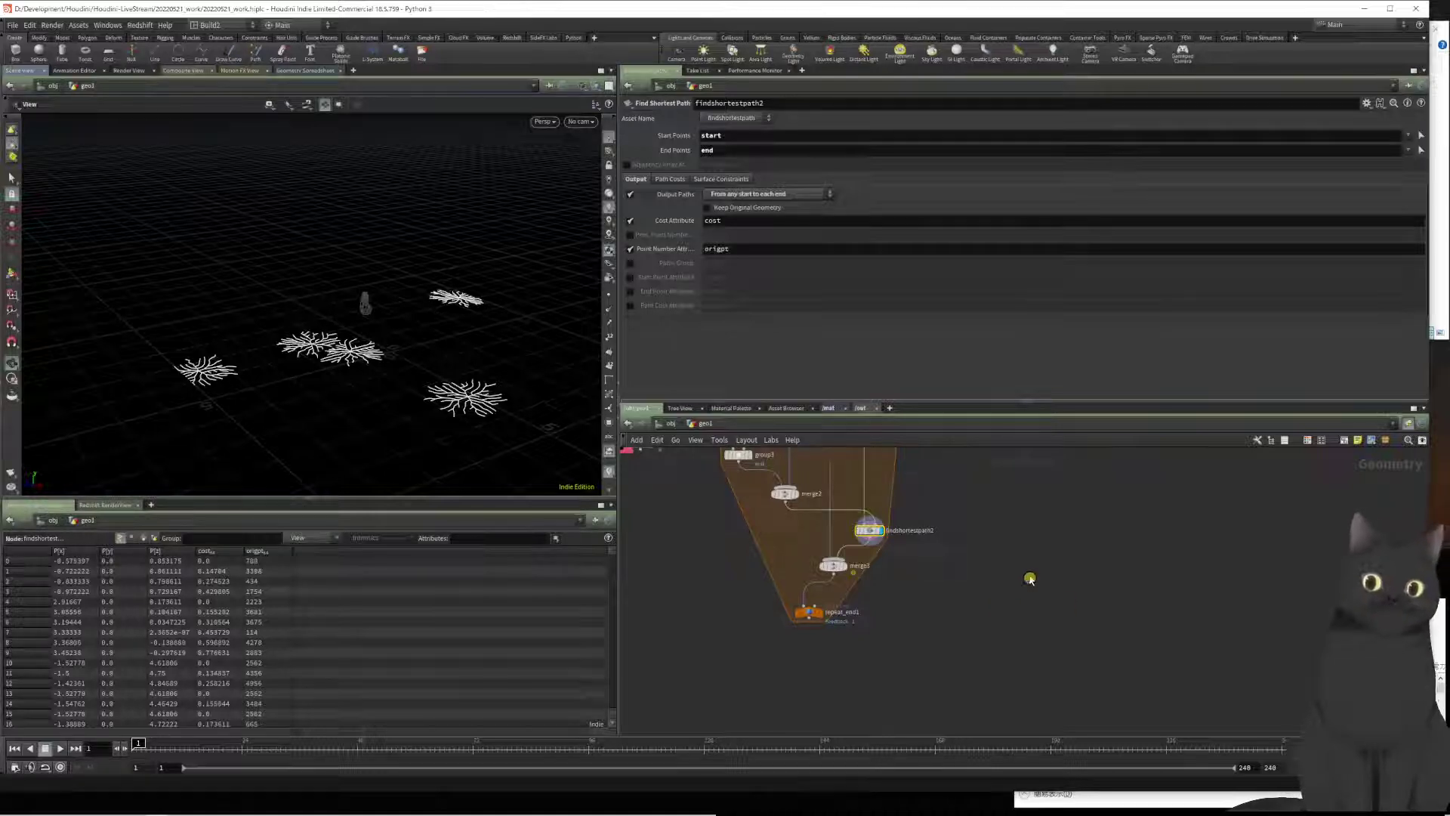
pyautogui.moveTo(1029, 577); pyautogui.dragTo(1012, 602, button='middle')
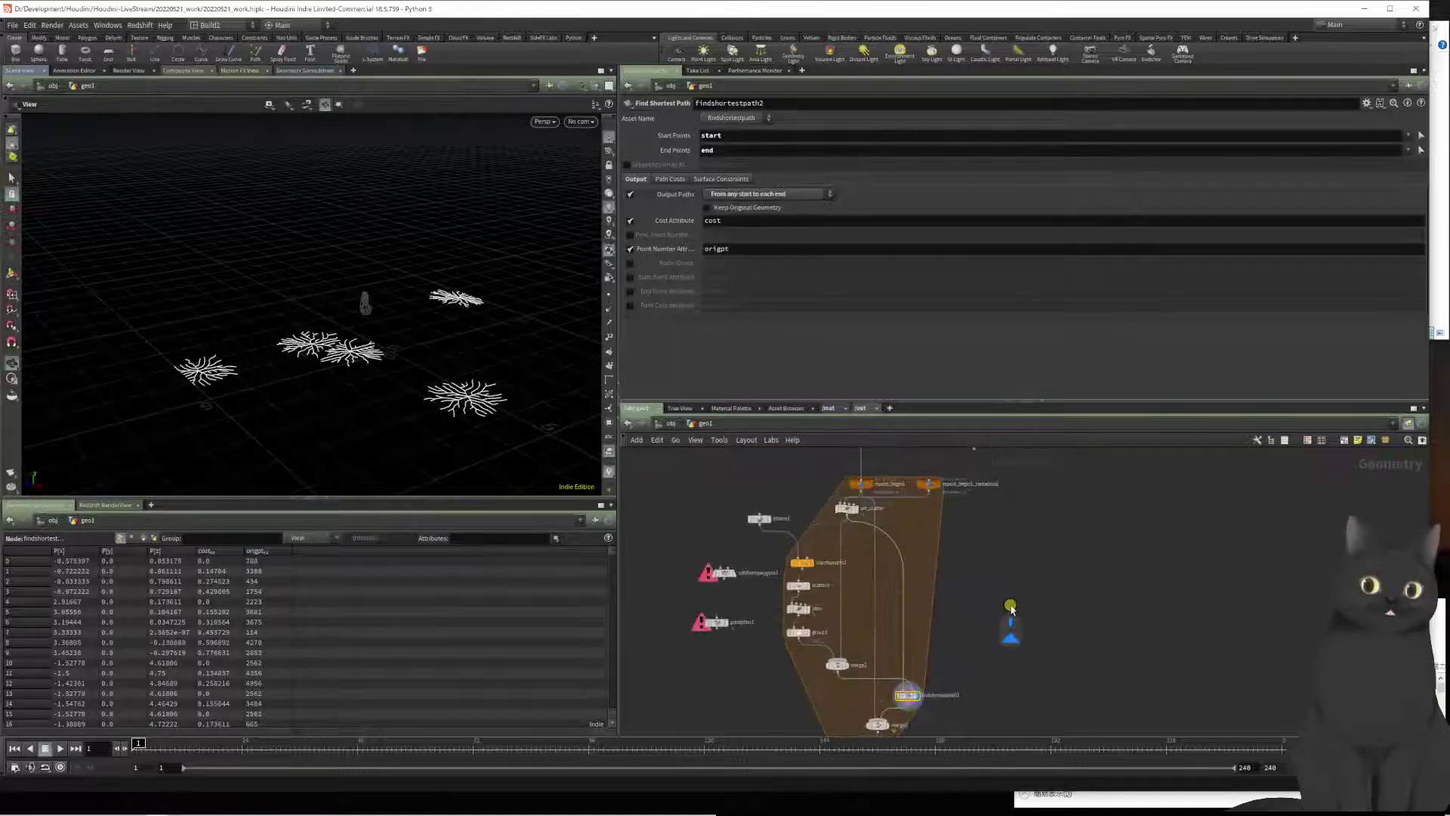
pyautogui.scroll(4, 1011, 607)
pyautogui.scroll(2, 1058, 597)
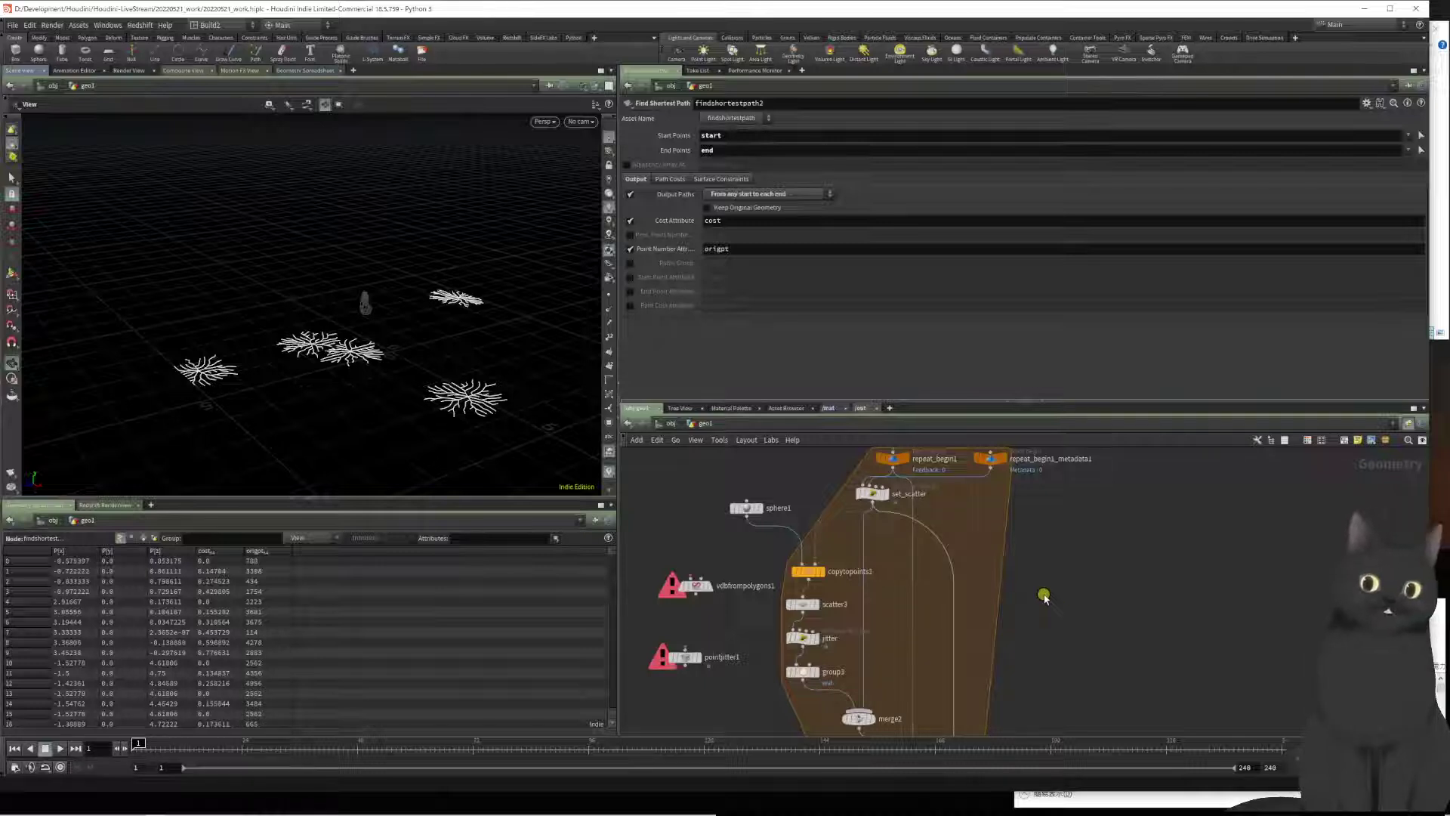
# Step: Wire repeat_begin1 into the first input of findshortestpath2 in place of the set_scatter connection
pyautogui.moveTo(1043, 596); pyautogui.dragTo(991, 491, button='middle')
pyautogui.moveTo(933, 659)
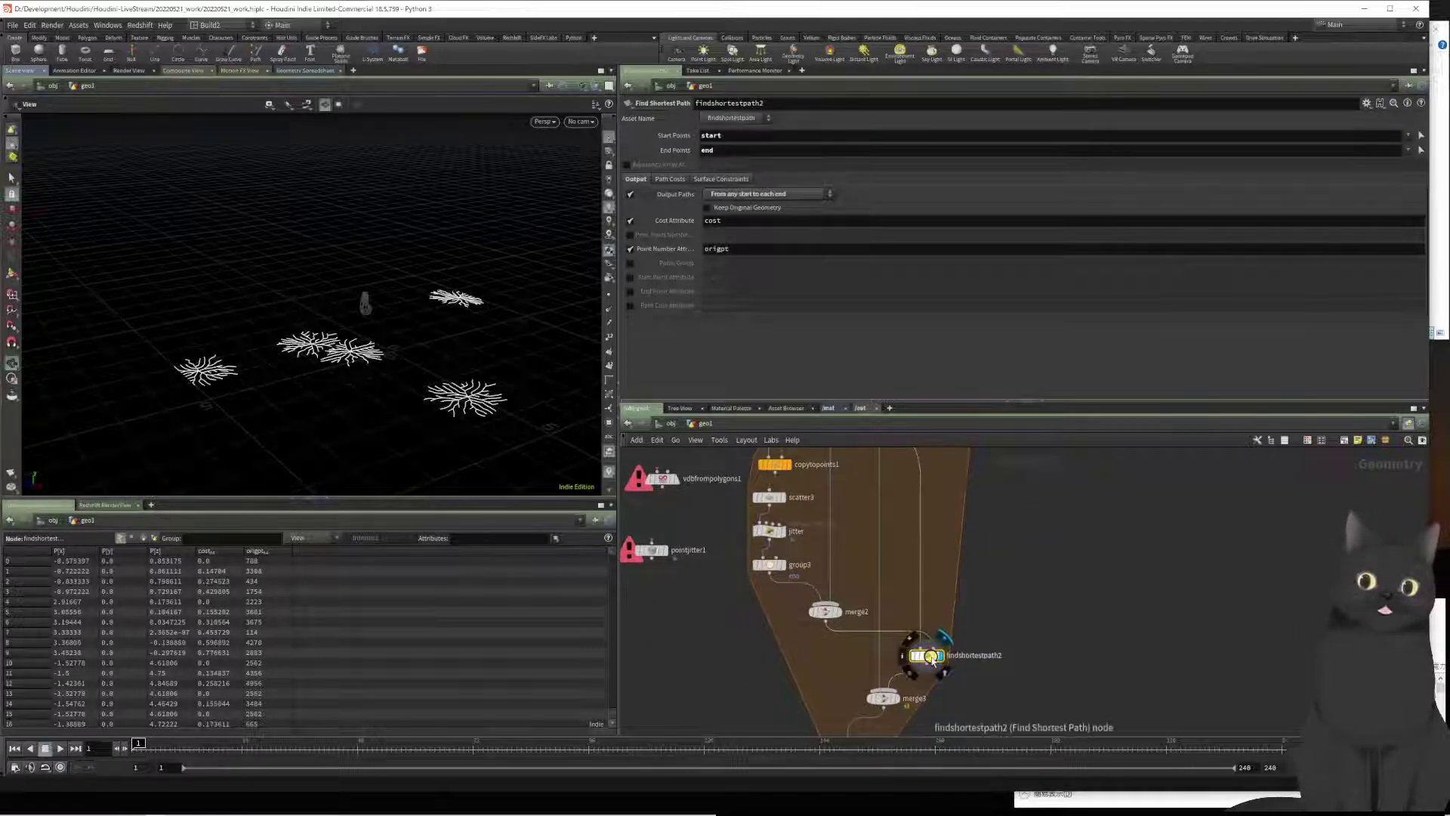
pyautogui.scroll(3, 982, 653)
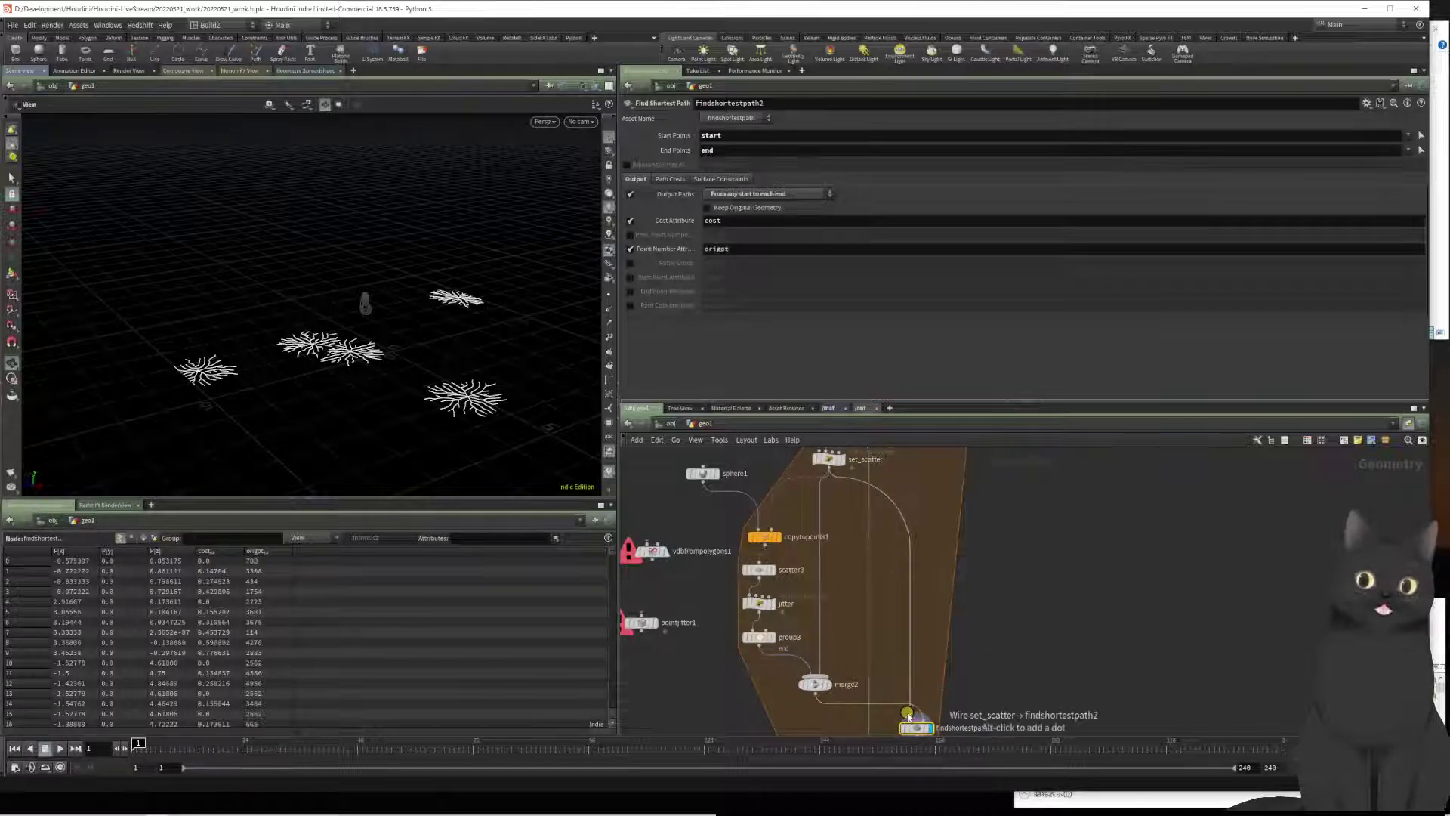
pyautogui.scroll(3, 989, 620)
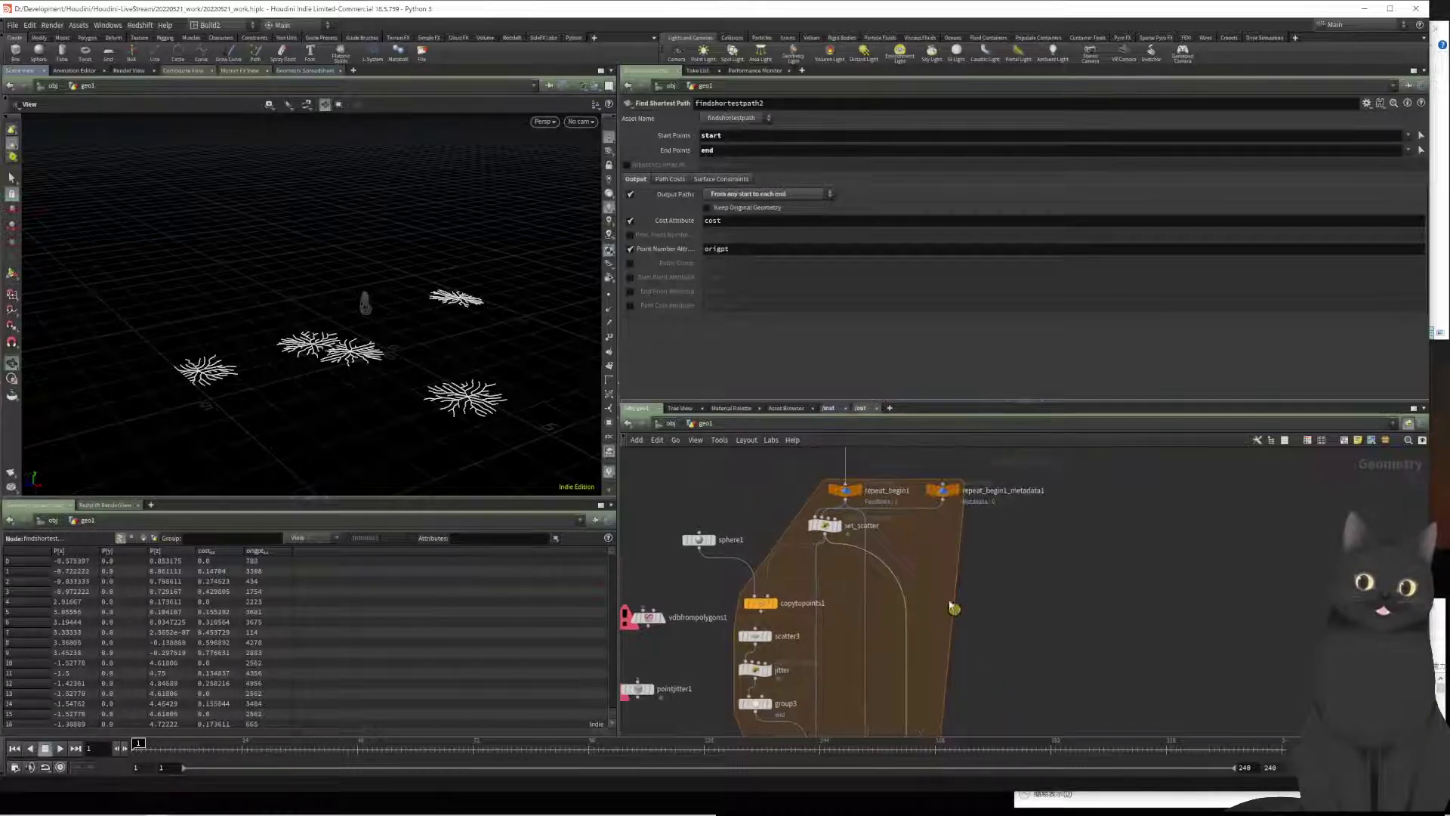
pyautogui.moveTo(846, 500); pyautogui.dragTo(966, 674)
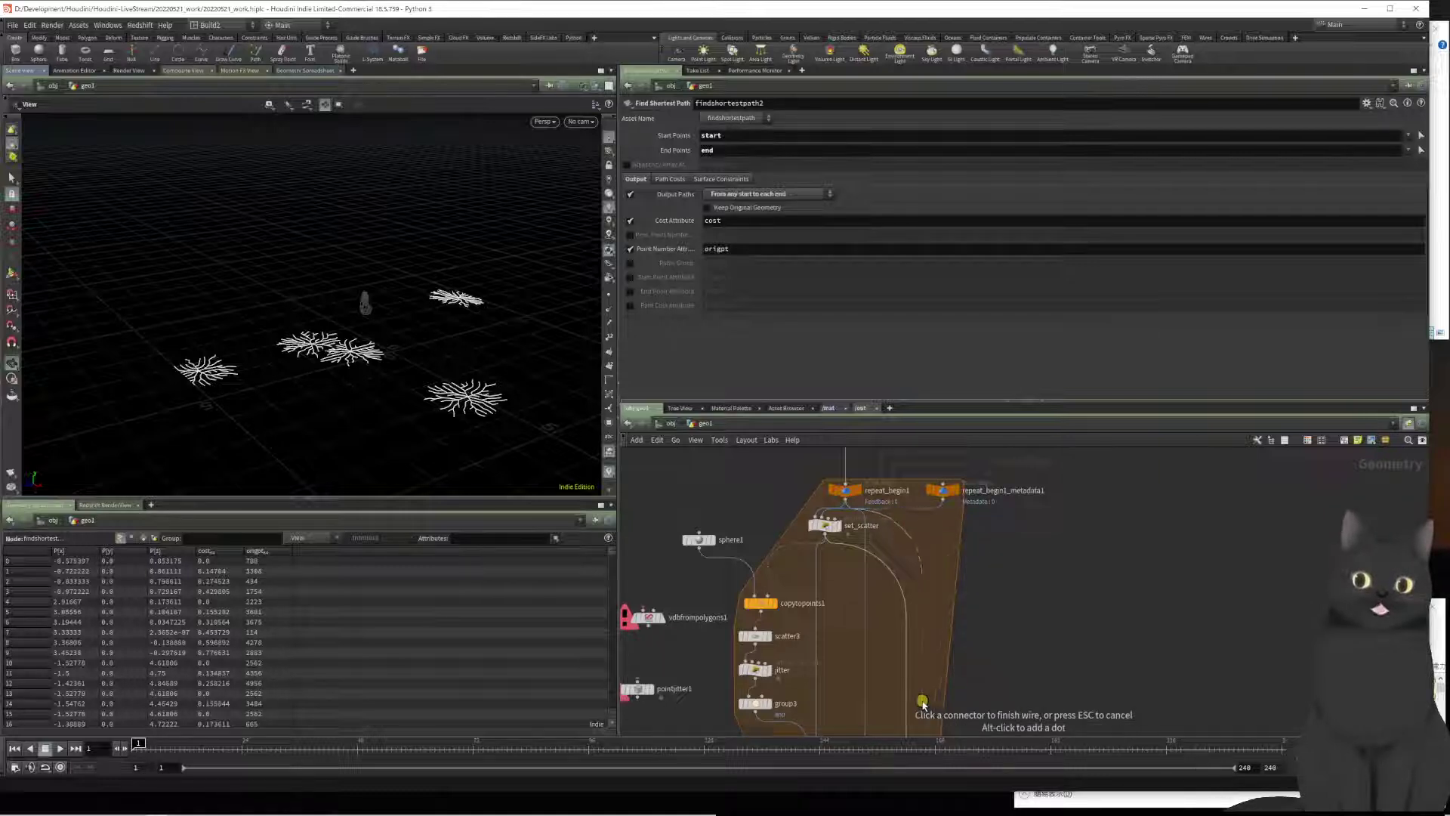
pyautogui.scroll(-3, 968, 677)
pyautogui.moveTo(972, 682); pyautogui.dragTo(901, 636, button='middle')
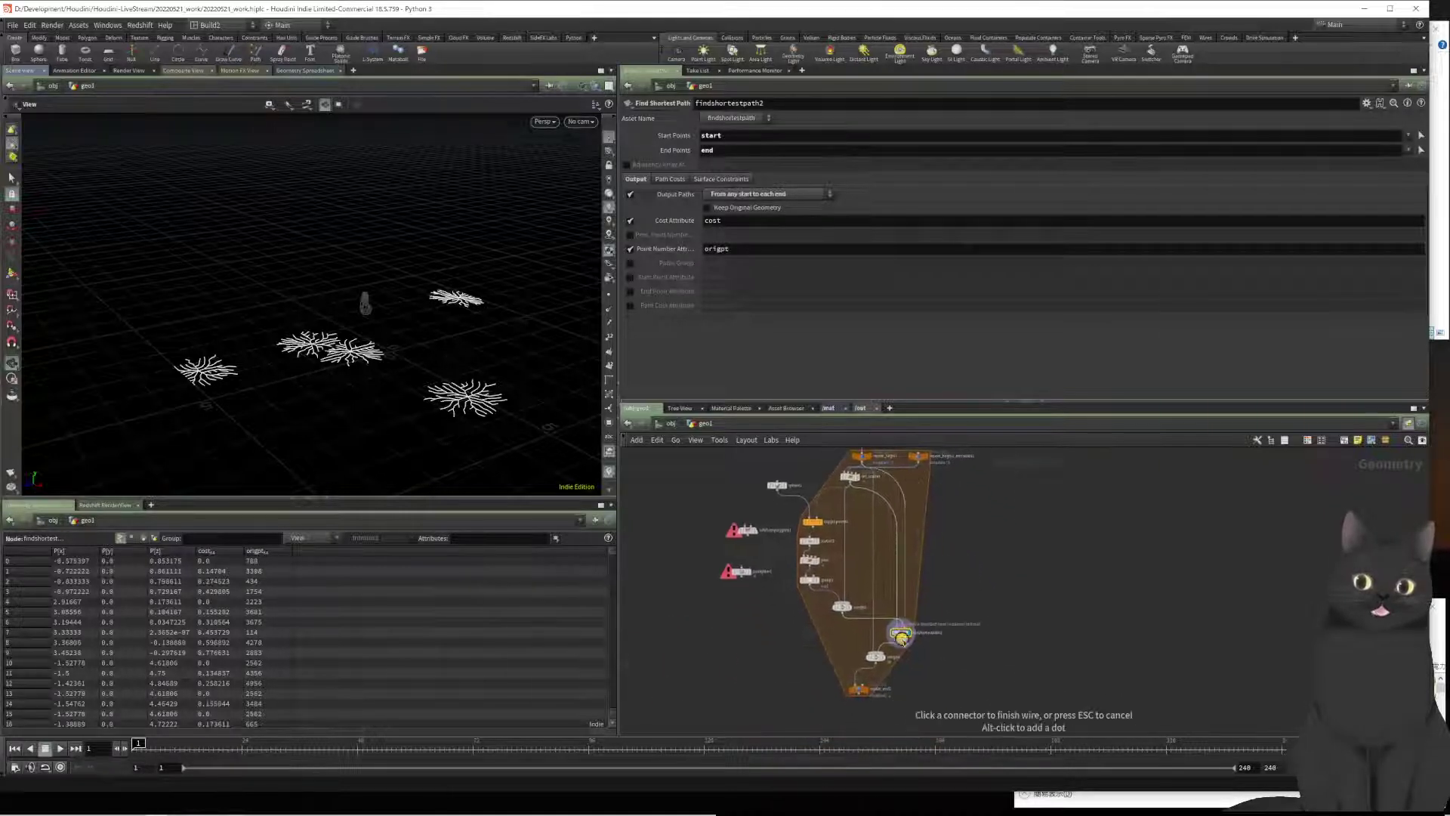
pyautogui.click(893, 638)
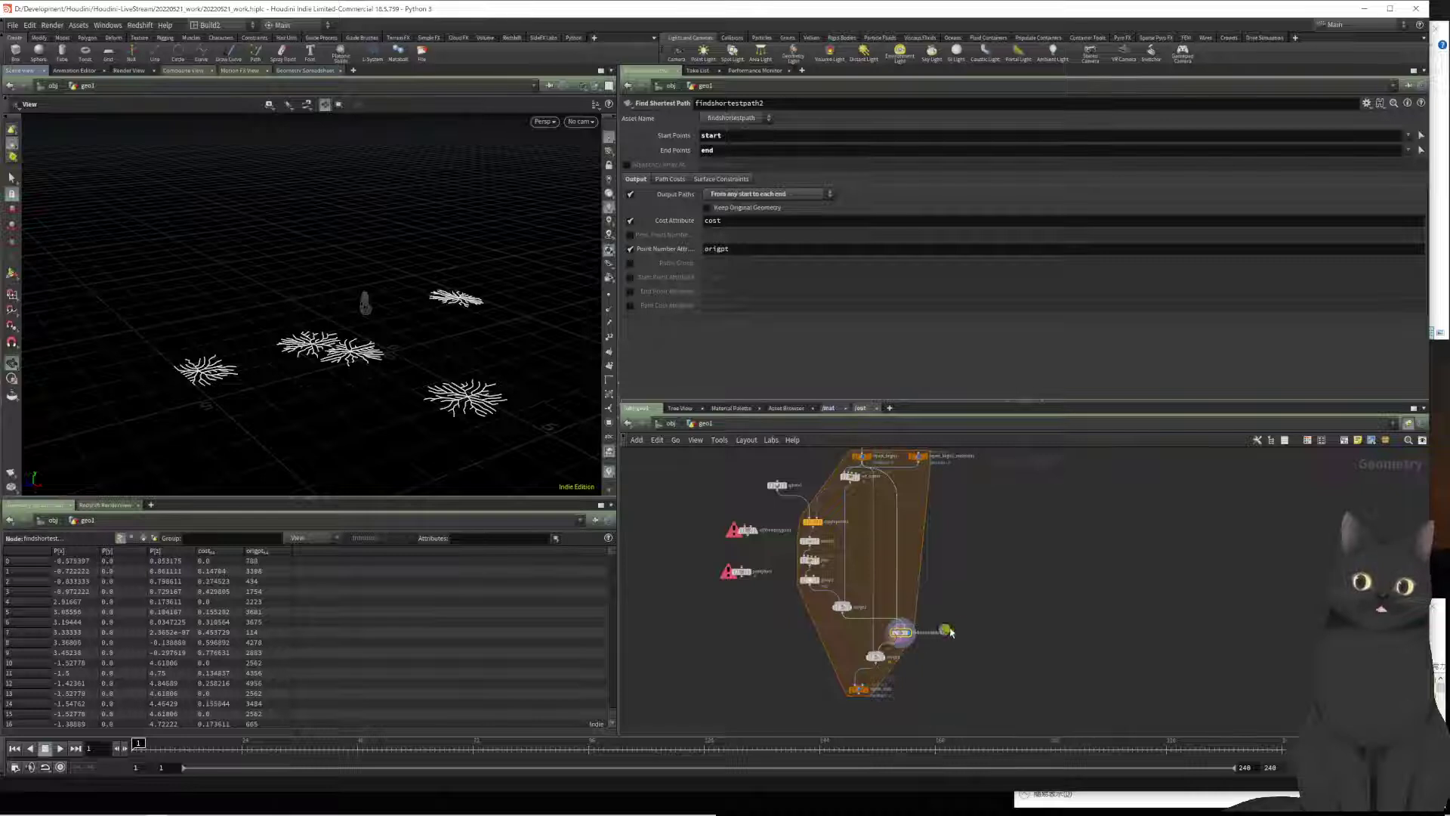
# Step: Display the merge3 output, switch the display to repeat_end1 and select that node to show its Block End parameters
pyautogui.scroll(3, 929, 631)
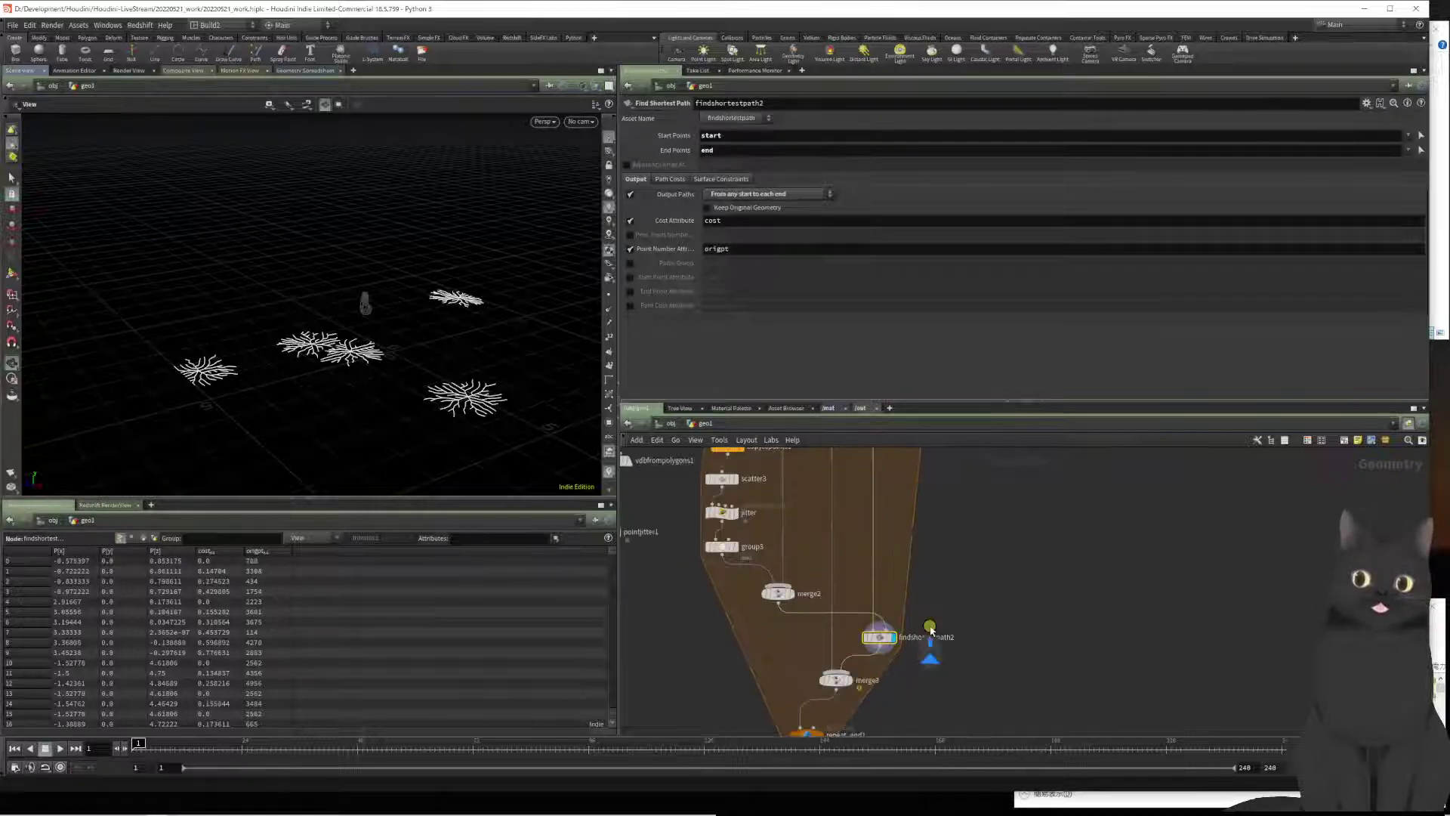
pyautogui.scroll(-1, 930, 628)
pyautogui.scroll(3, 944, 653)
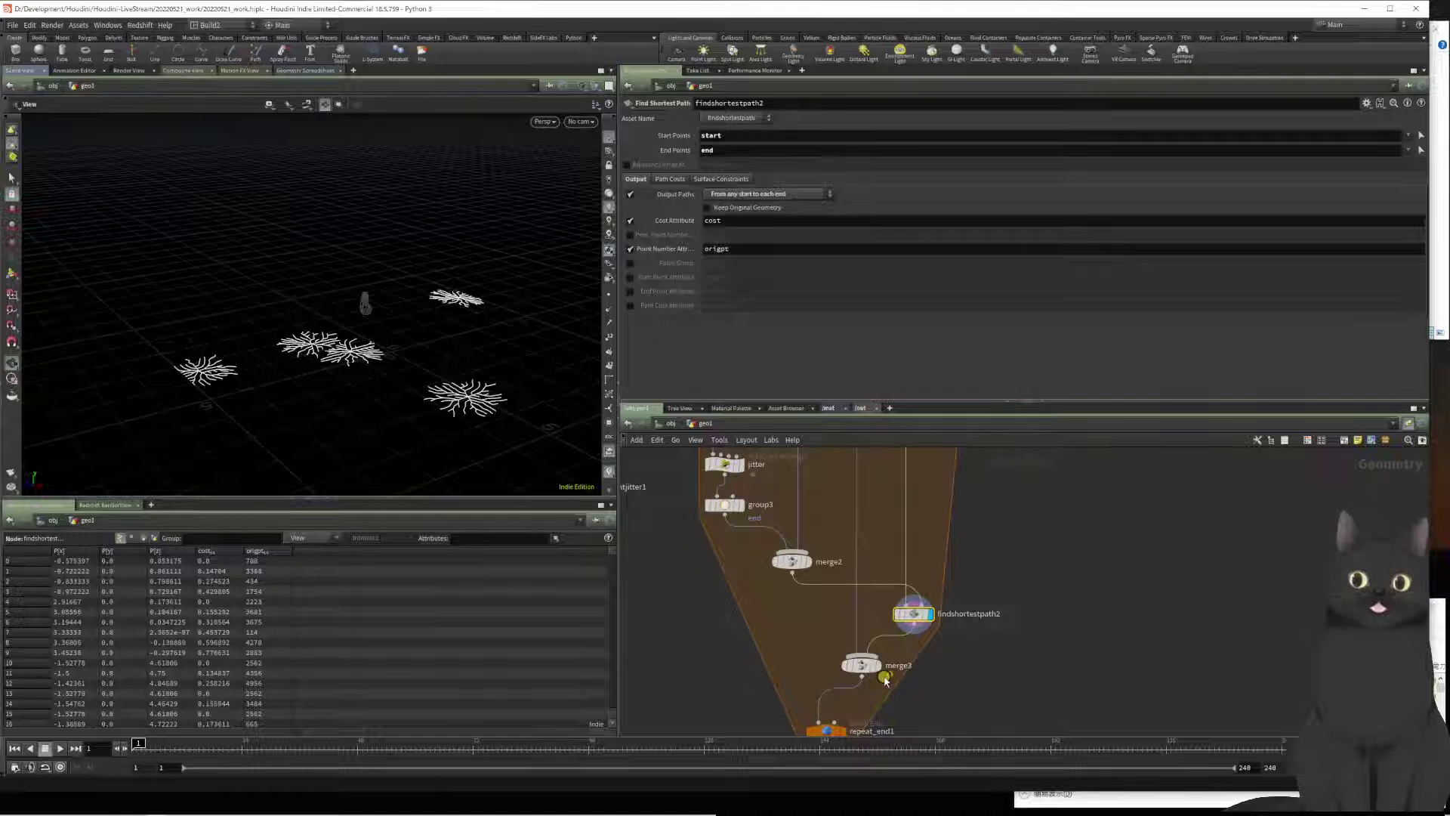
pyautogui.click(880, 668)
pyautogui.moveTo(971, 648); pyautogui.dragTo(978, 566, button='middle')
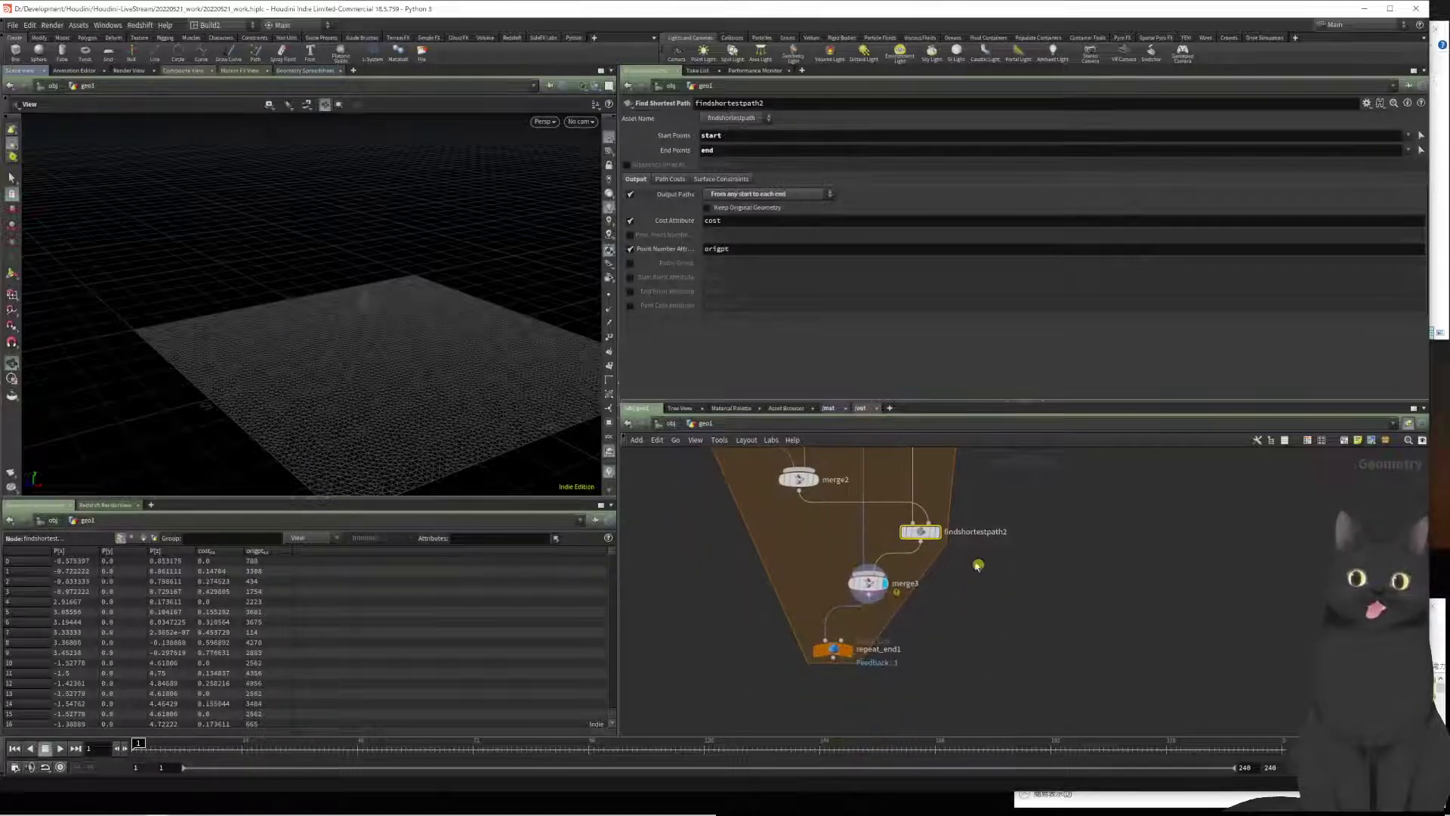
pyautogui.moveTo(855, 657)
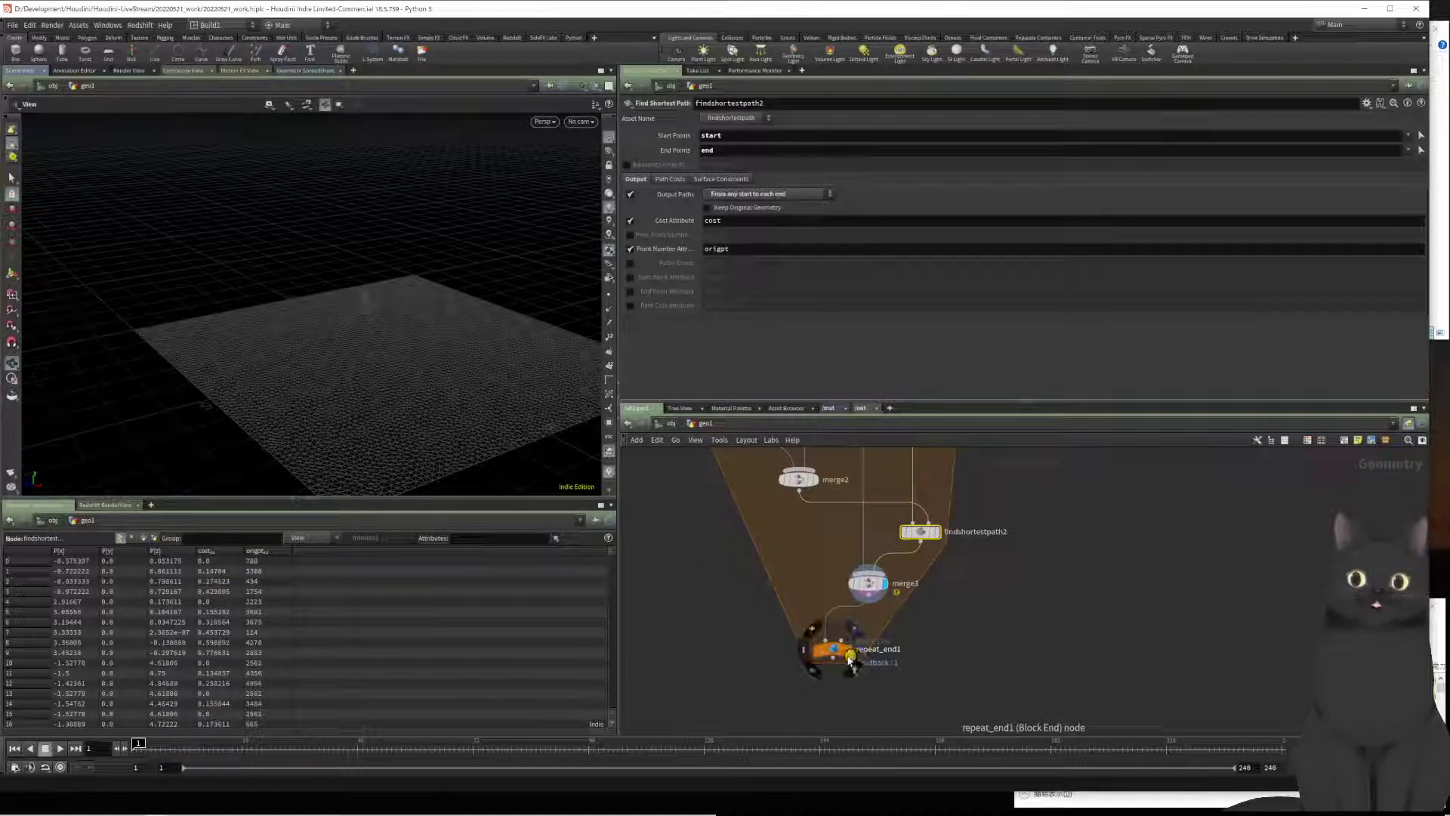
pyautogui.scroll(-1, 856, 657)
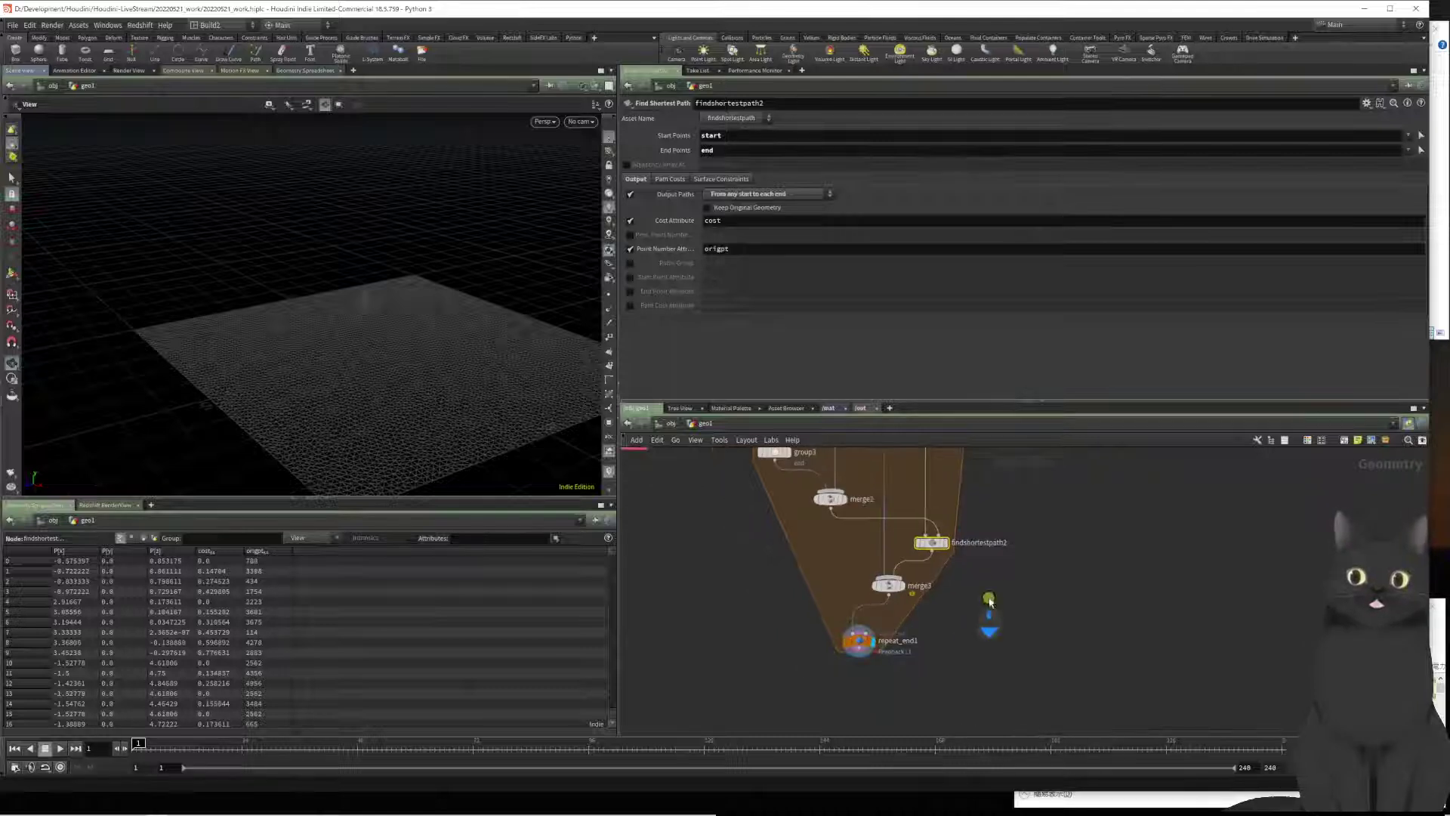
pyautogui.moveTo(757, 692); pyautogui.dragTo(906, 759)
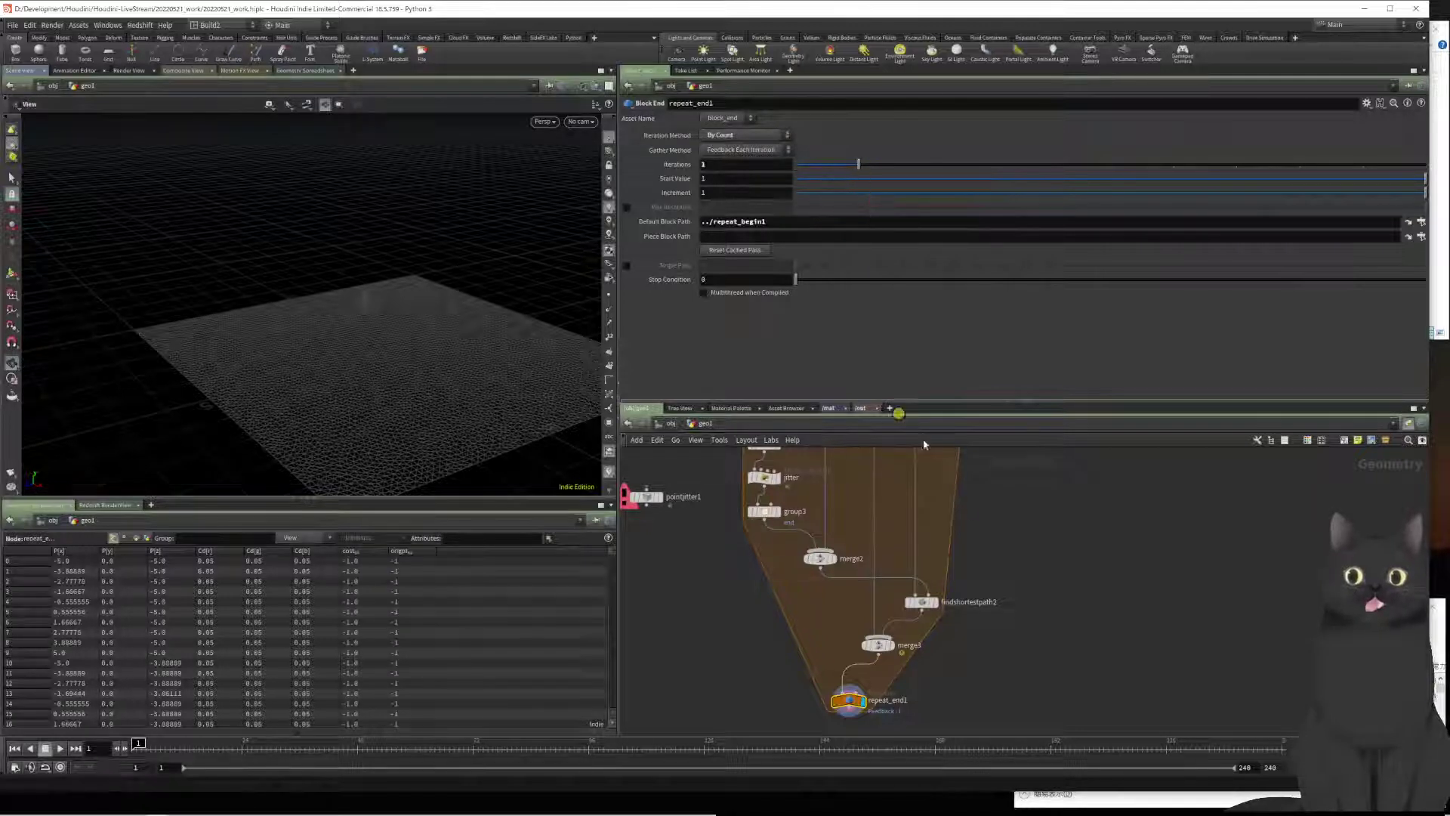
# Step: Examine the loop's wiring from repeat_begin1 through merge2 and findshortestpath2 down to merge3
pyautogui.scroll(2, 970, 634)
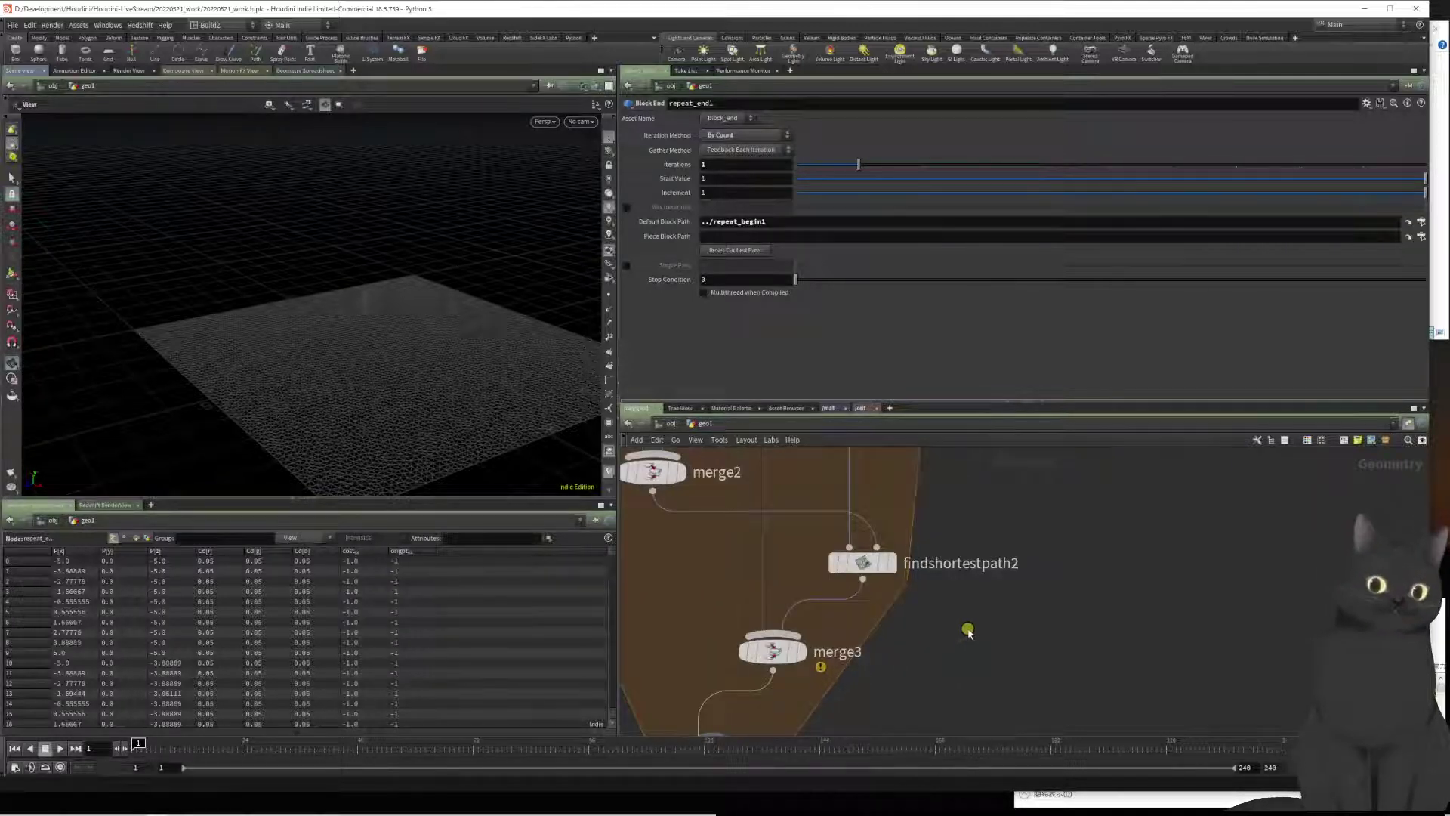
pyautogui.scroll(-3, 969, 630)
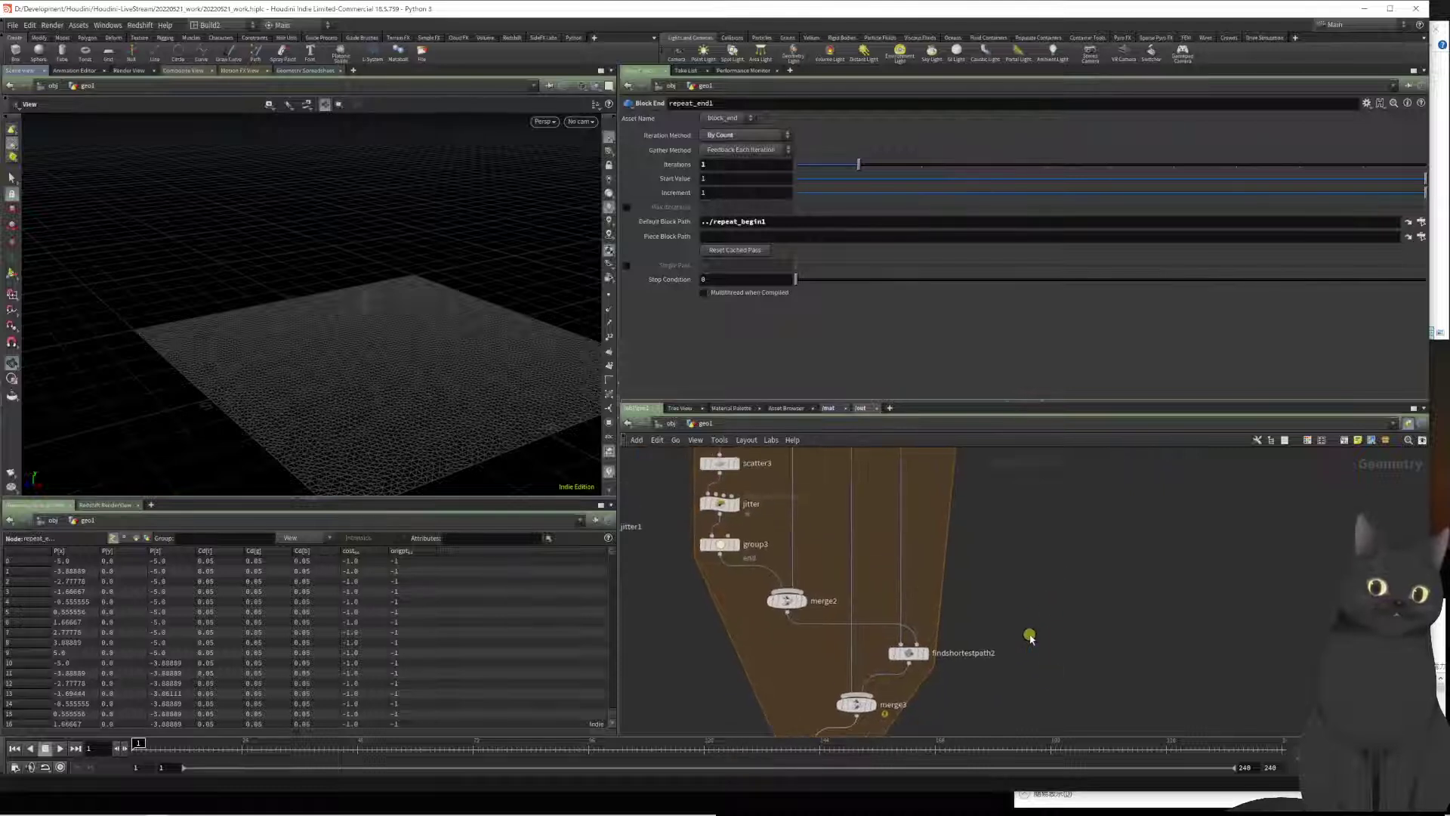
pyautogui.moveTo(1044, 647); pyautogui.dragTo(1051, 664, button='middle')
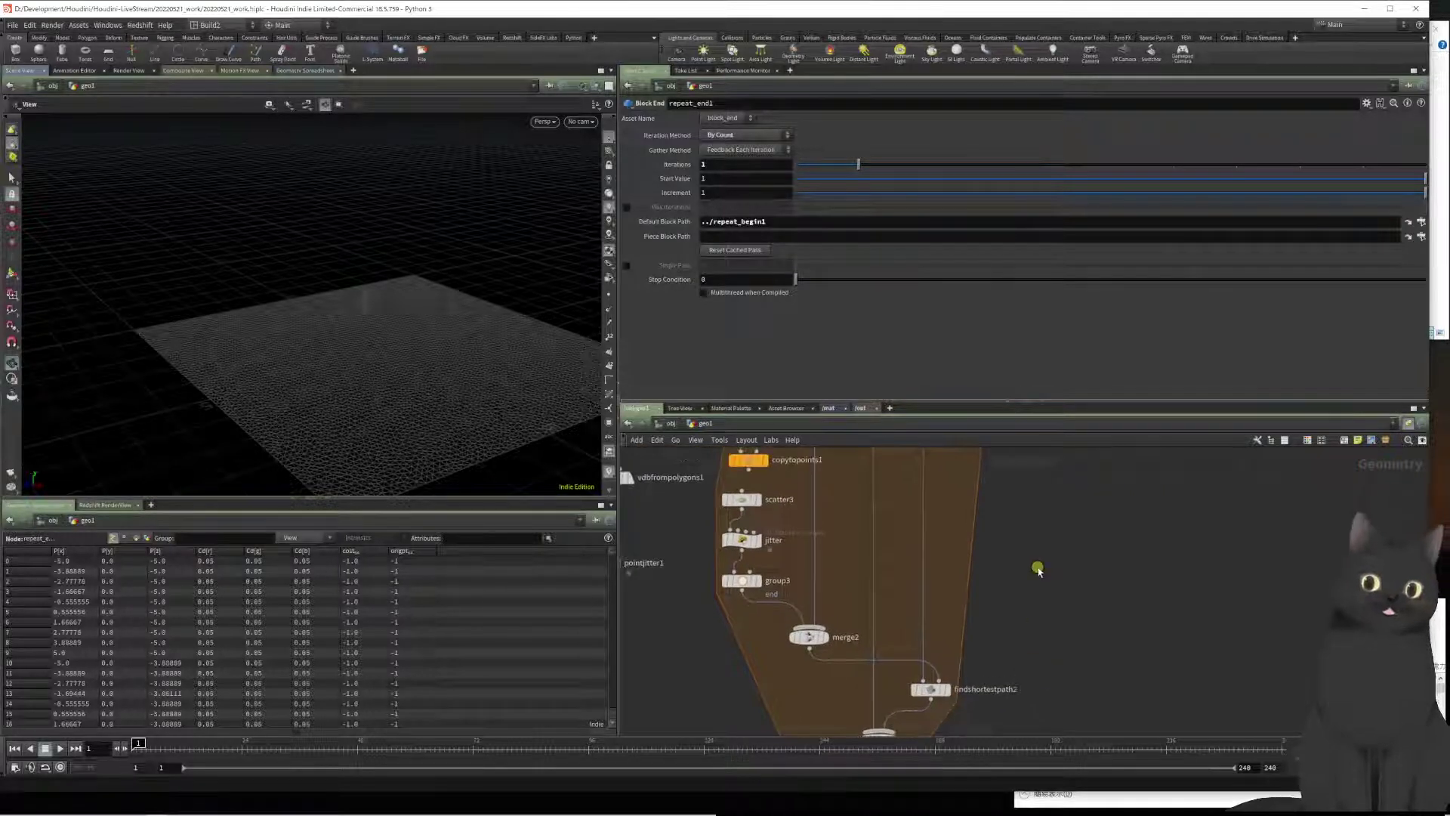
pyautogui.moveTo(1032, 487); pyautogui.dragTo(1039, 601, button='middle')
pyautogui.scroll(-1, 1025, 595)
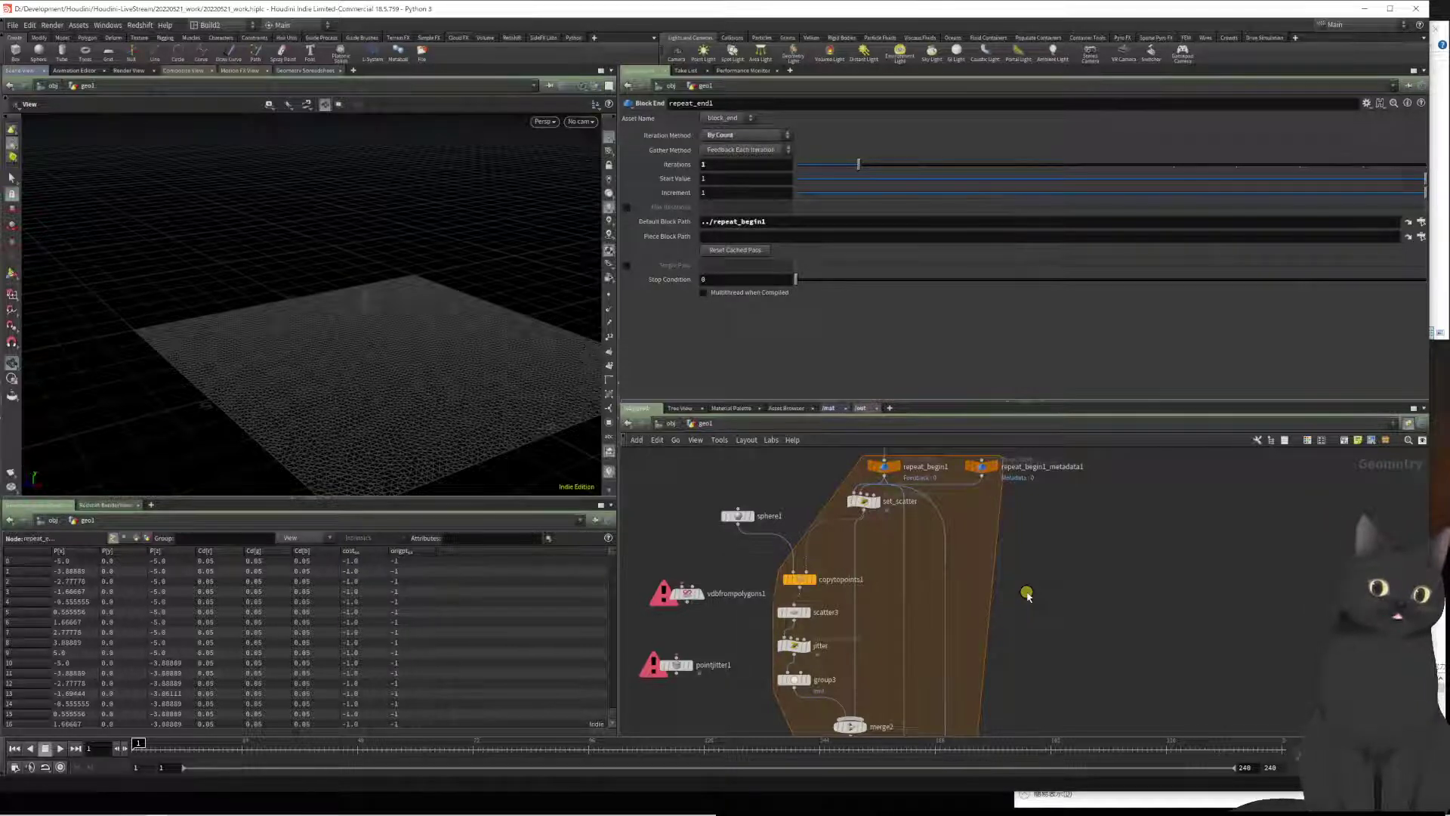
pyautogui.moveTo(1027, 596); pyautogui.dragTo(1022, 511, button='middle')
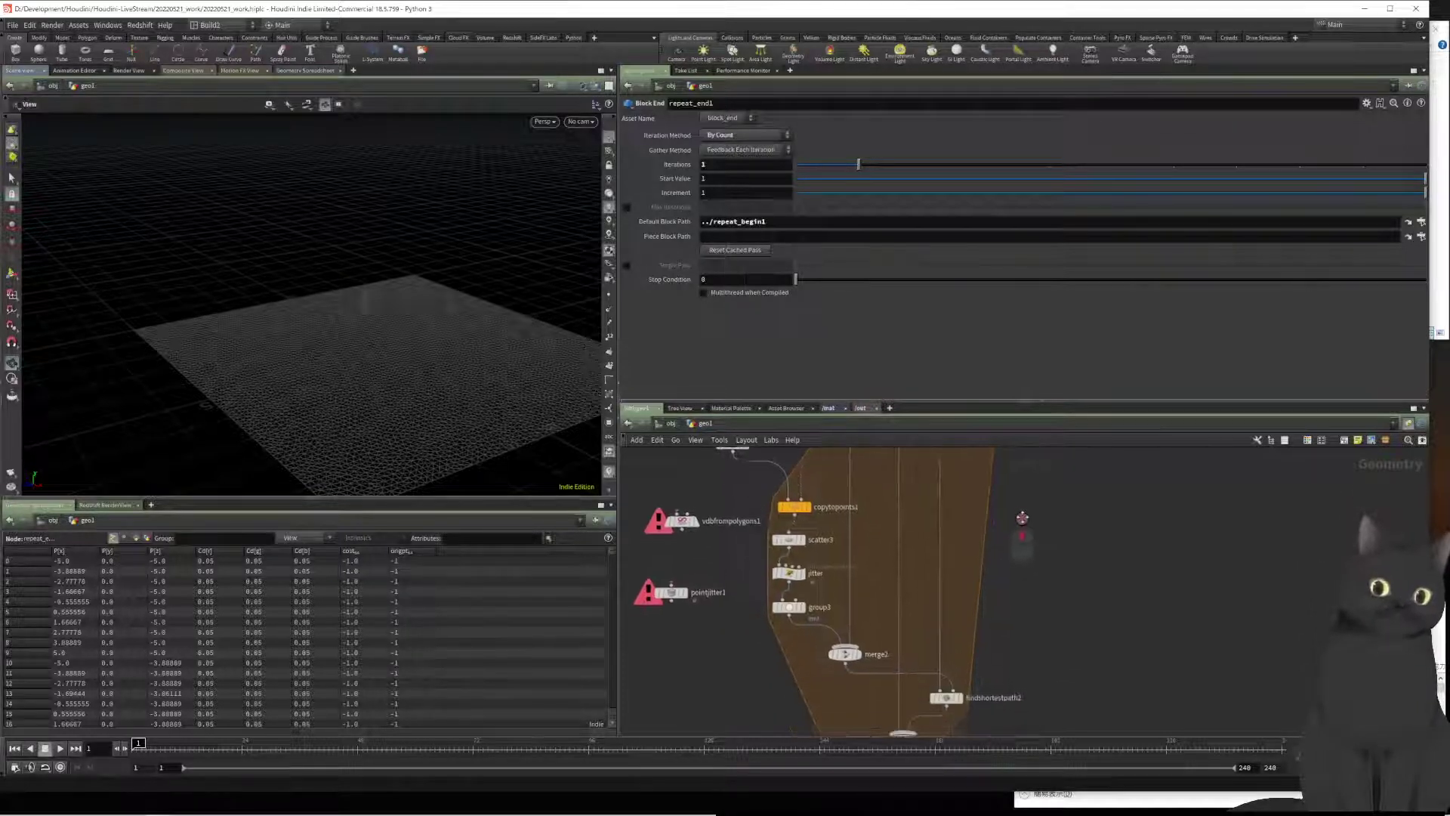
pyautogui.moveTo(1019, 586); pyautogui.dragTo(1020, 514, button='middle')
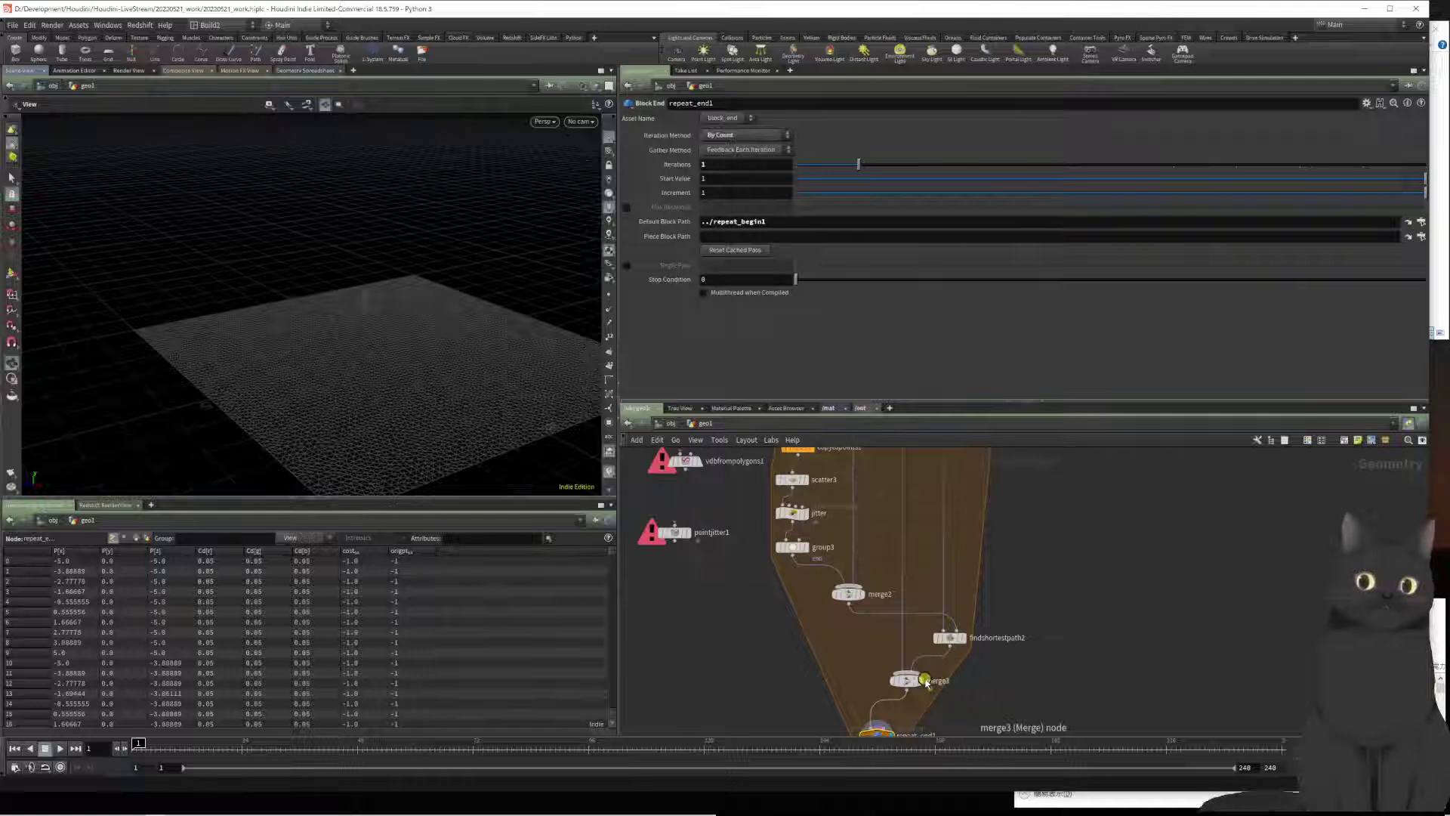
pyautogui.scroll(2, 982, 687)
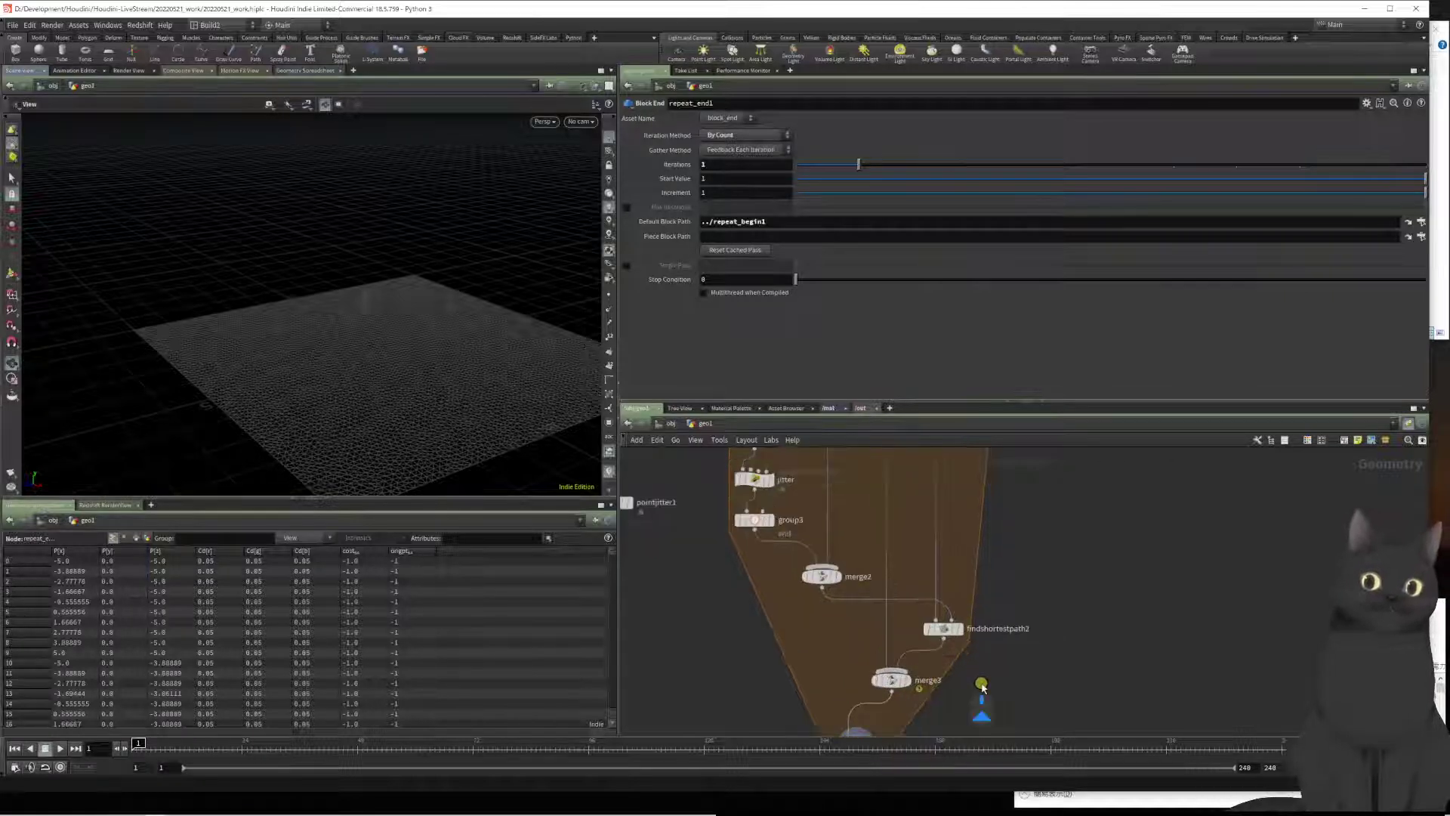
# Step: Display findshortestpath2, delete merge3 and connect findshortestpath2 directly to repeat_end1
pyautogui.click(959, 631)
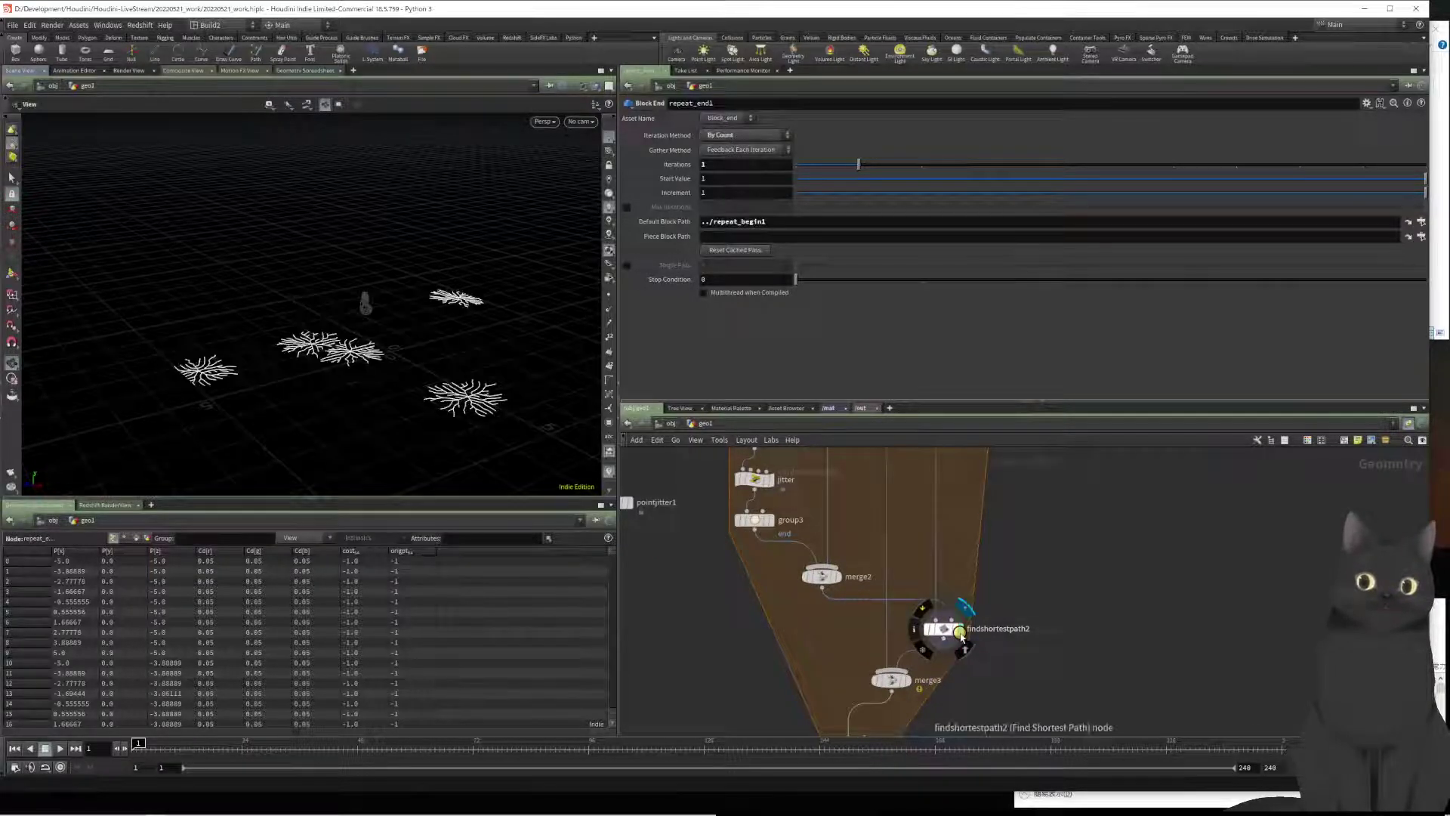
pyautogui.moveTo(1007, 695); pyautogui.dragTo(1026, 576, button='middle')
pyautogui.moveTo(853, 563); pyautogui.dragTo(970, 572)
pyautogui.press('Delete')
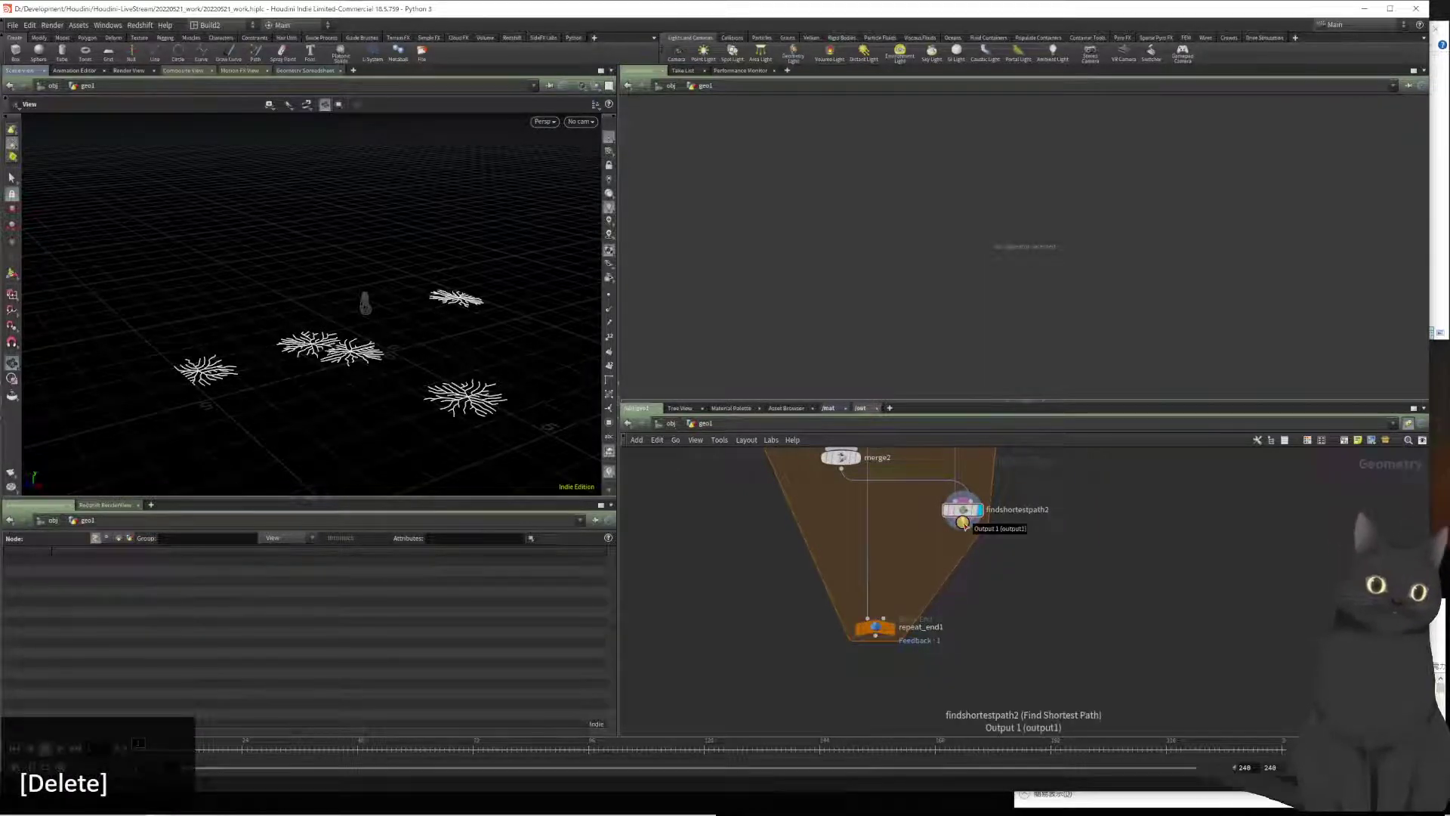
pyautogui.moveTo(964, 524); pyautogui.dragTo(892, 633)
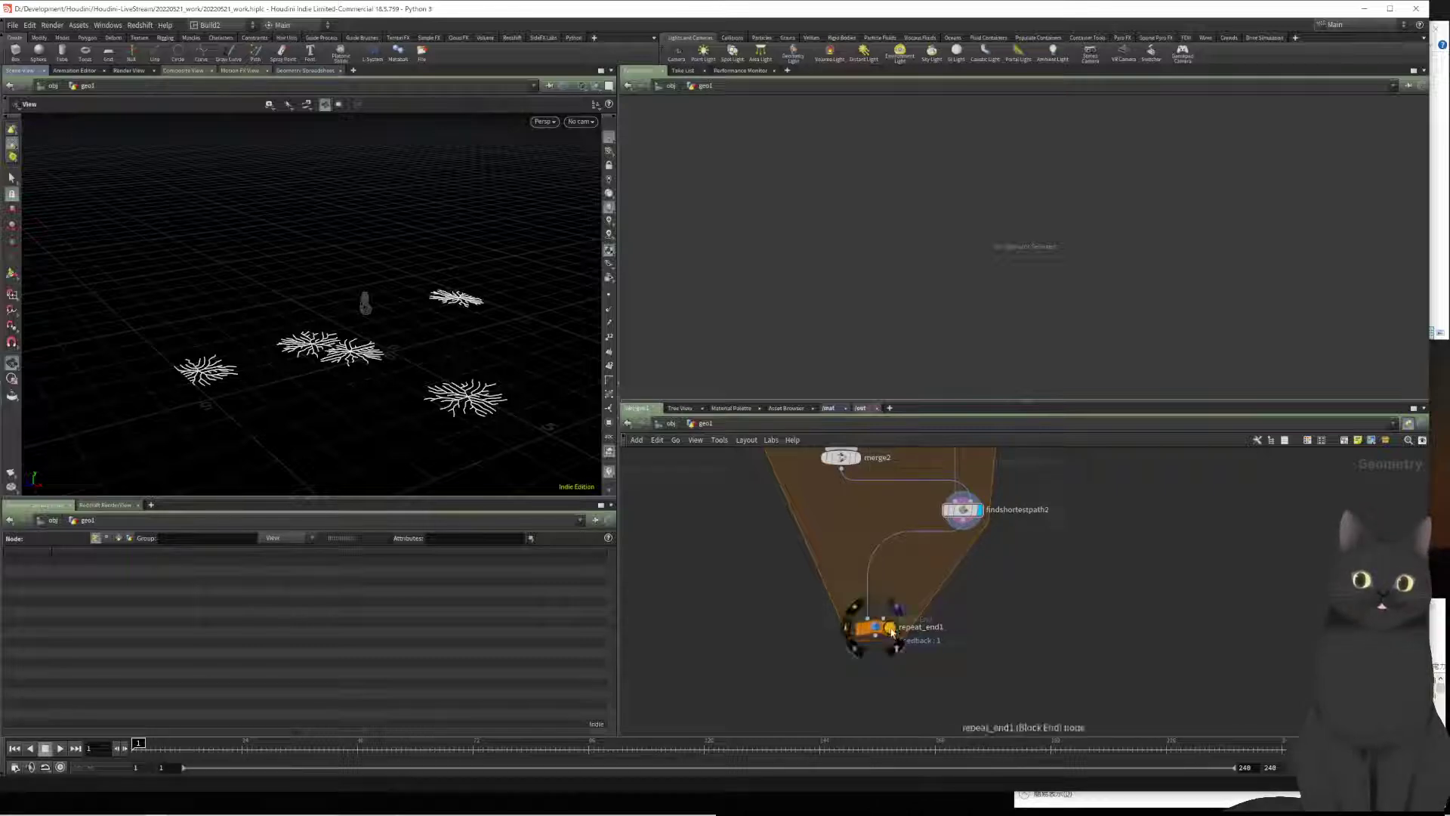
# Step: Display and select repeat_end1, and set its Gather Method to Merge Each Iteration
pyautogui.click(876, 628)
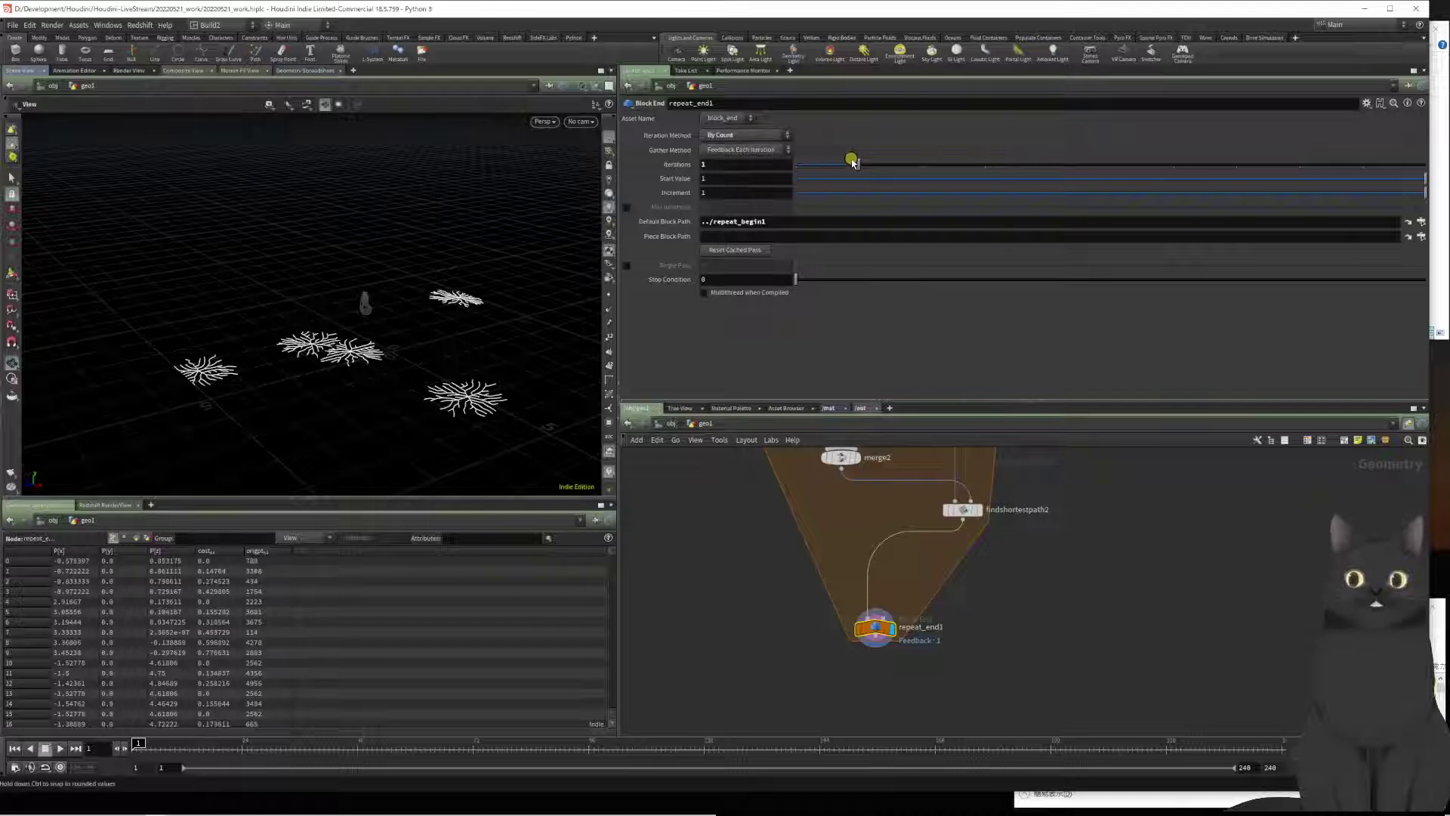
pyautogui.moveTo(859, 164)
pyautogui.mouseDown()
pyautogui.moveTo(1054, 166)
pyautogui.moveTo(860, 168)
pyautogui.mouseUp()
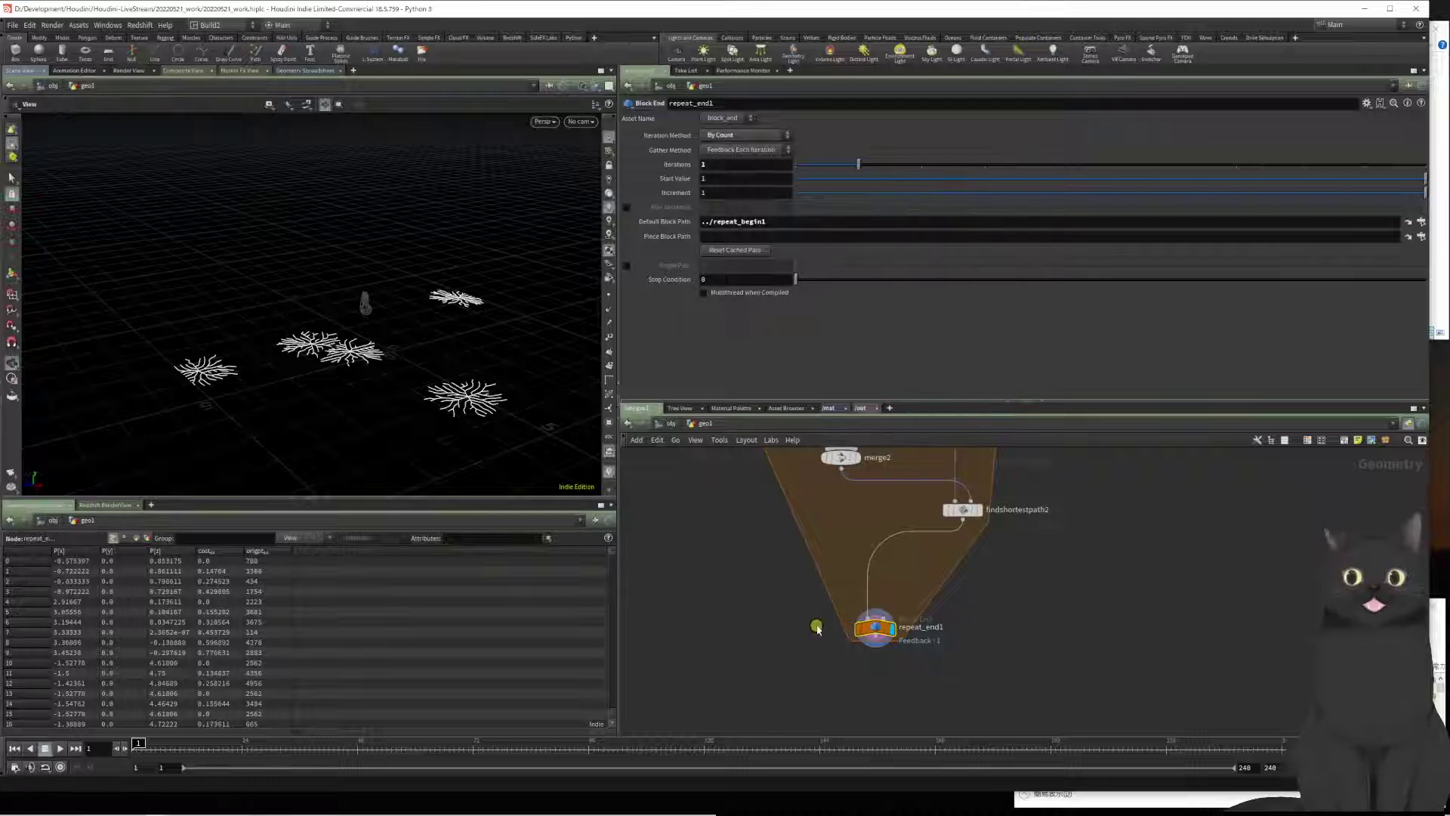
pyautogui.click(740, 150)
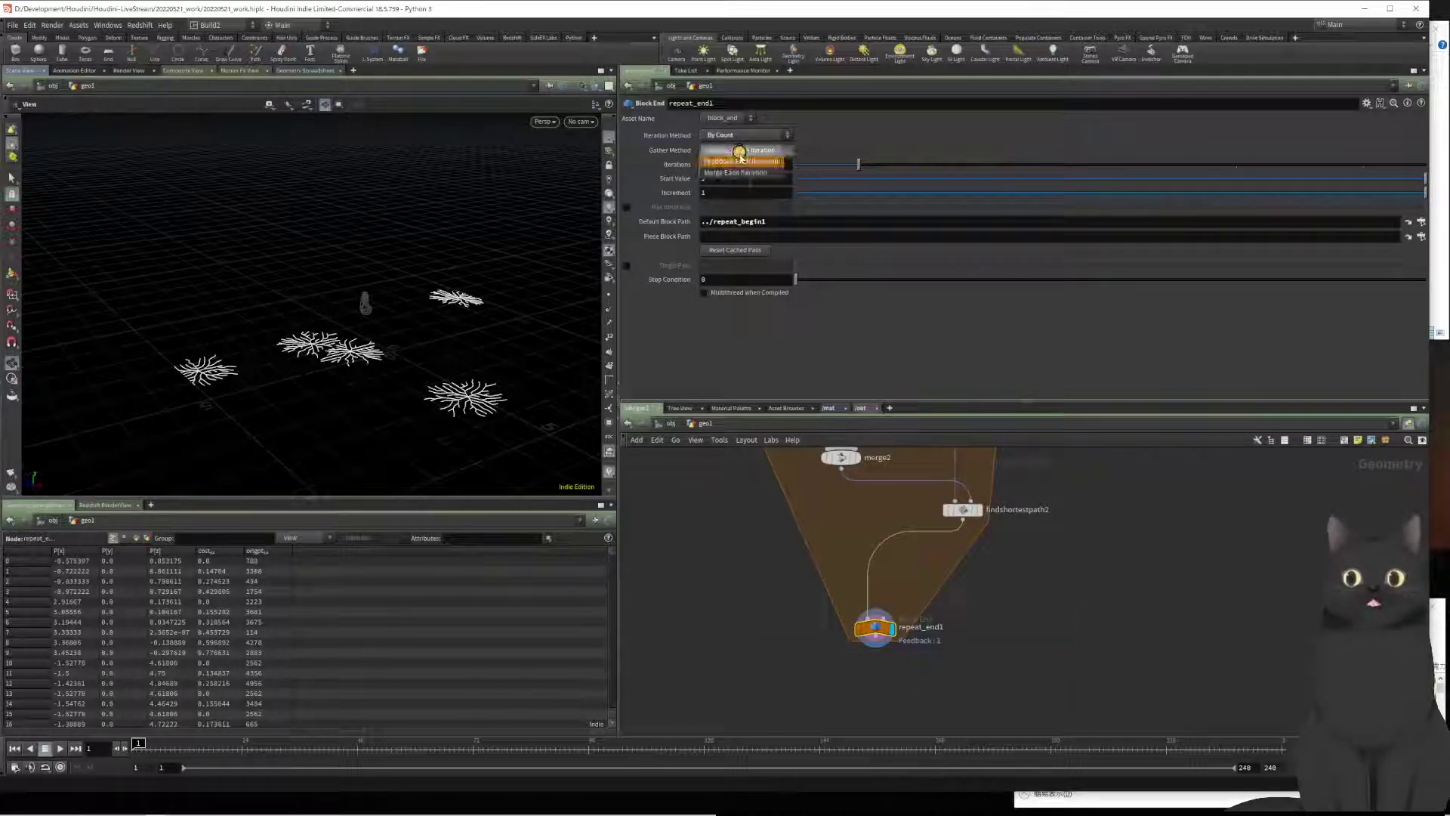
pyautogui.click(736, 172)
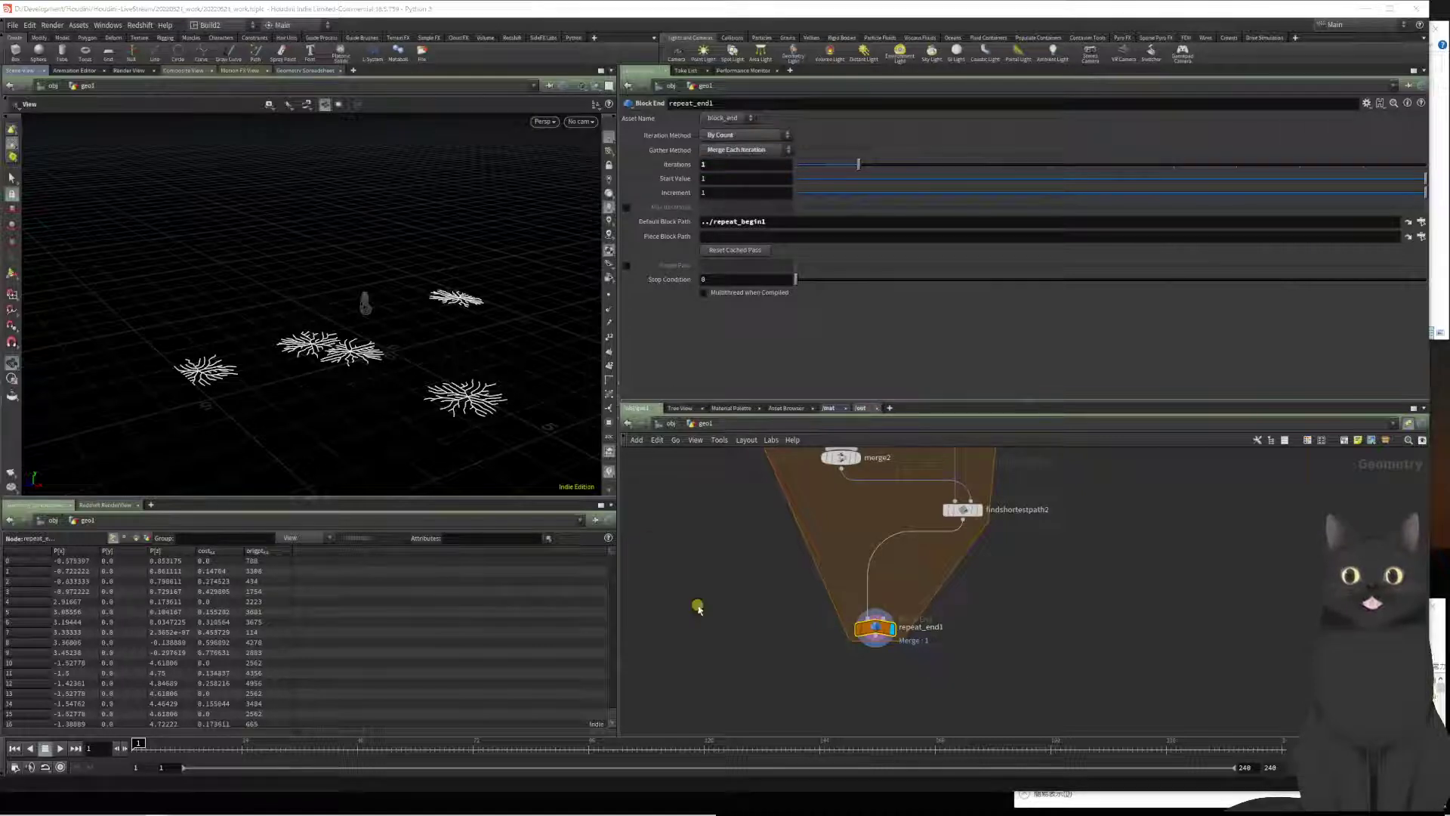
# Step: Add a Merge node inside the loop between merge2 and repeat_end1
pyautogui.scroll(3, 1013, 640)
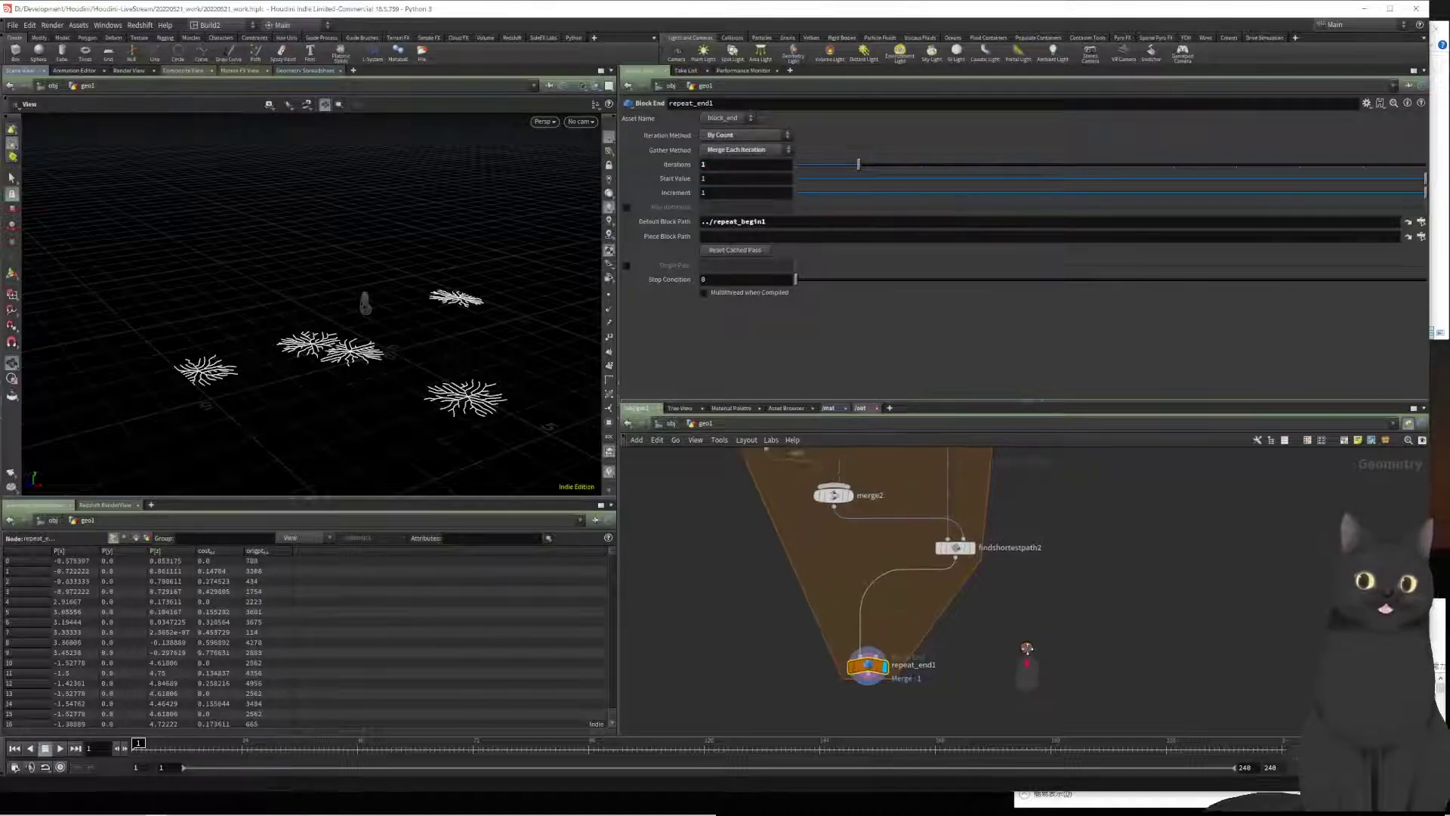
pyautogui.scroll(-5, 1005, 671)
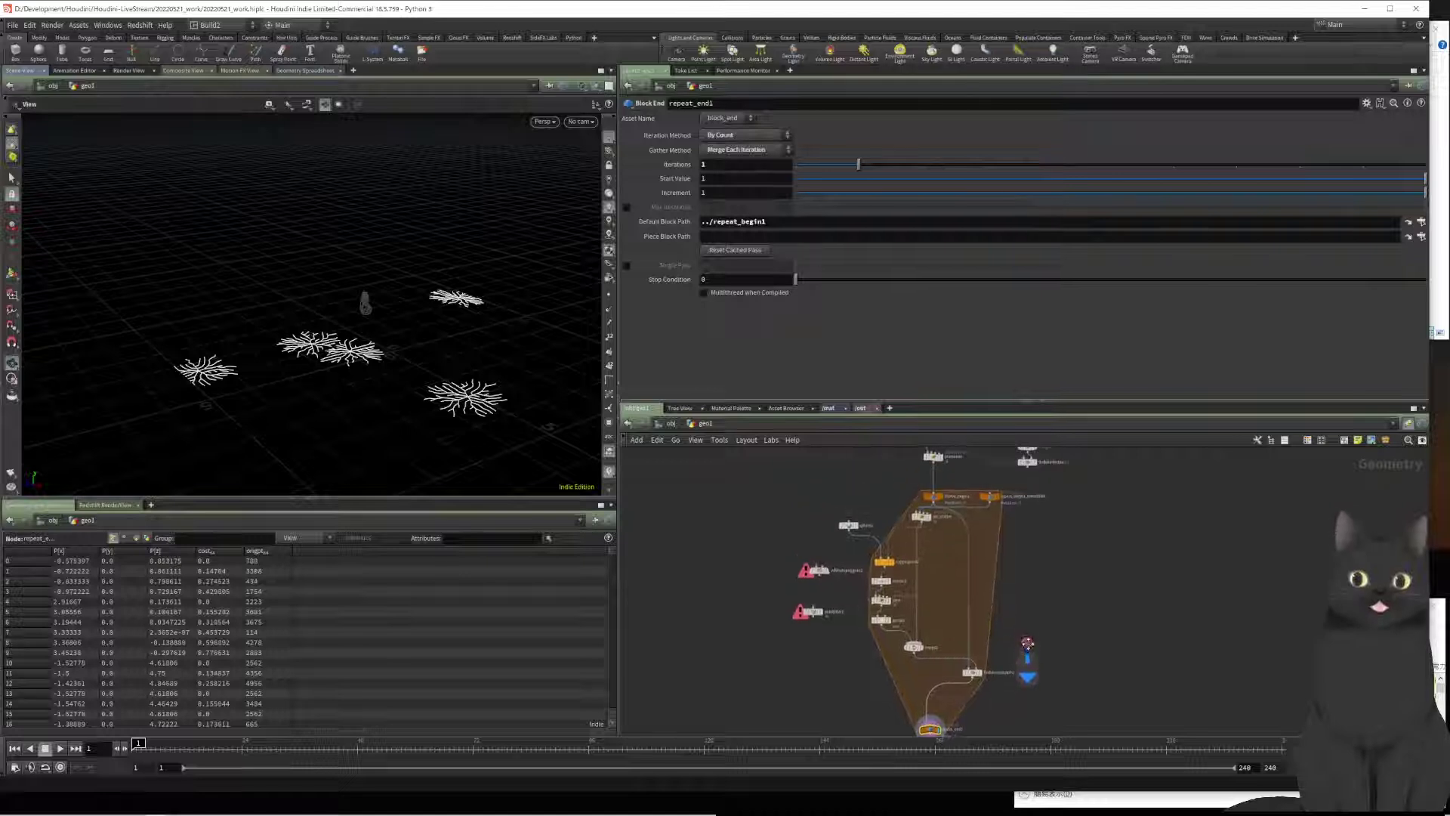
pyautogui.scroll(3, 1029, 629)
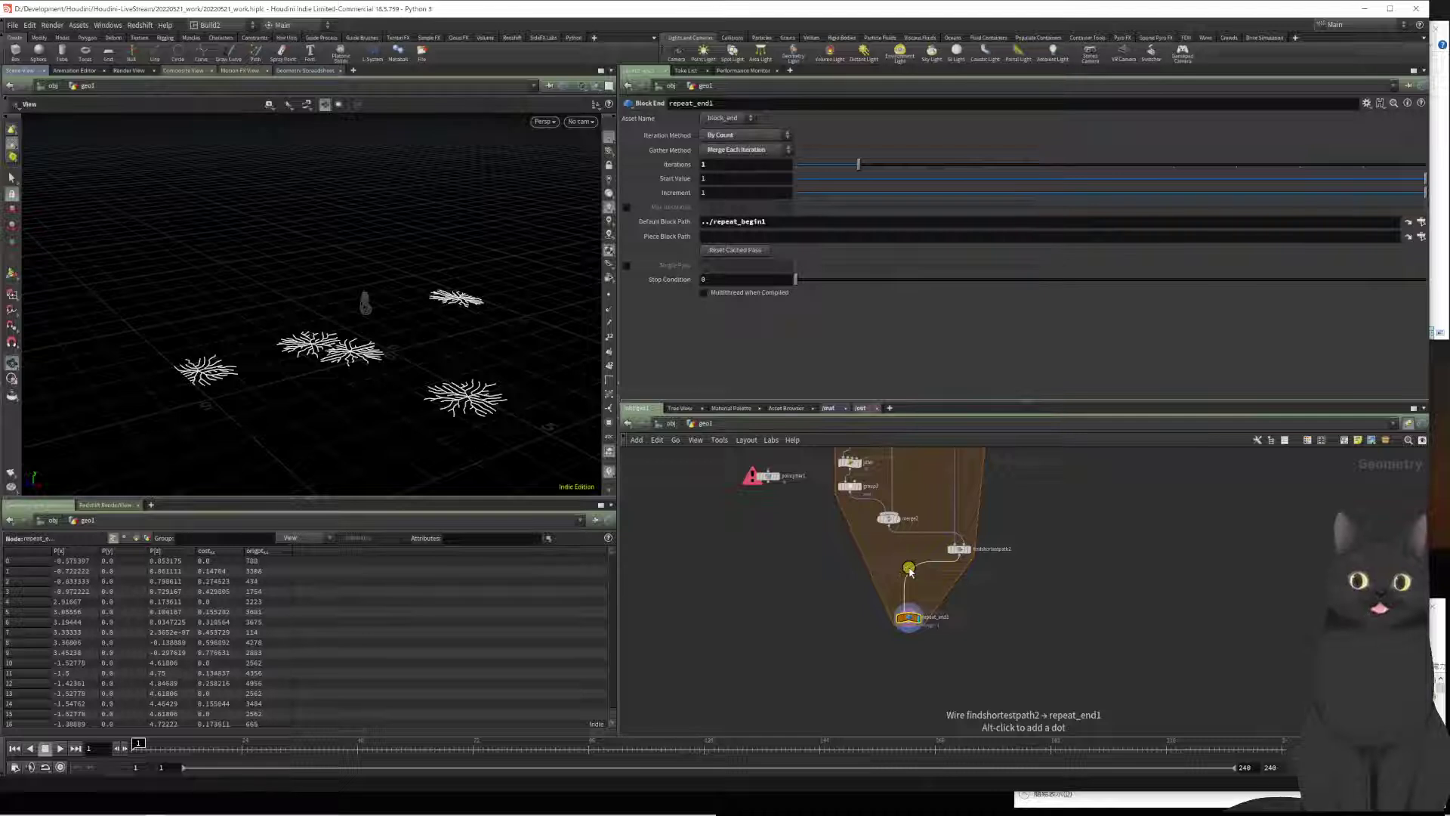
pyautogui.press('Tab')
pyautogui.write('mer')
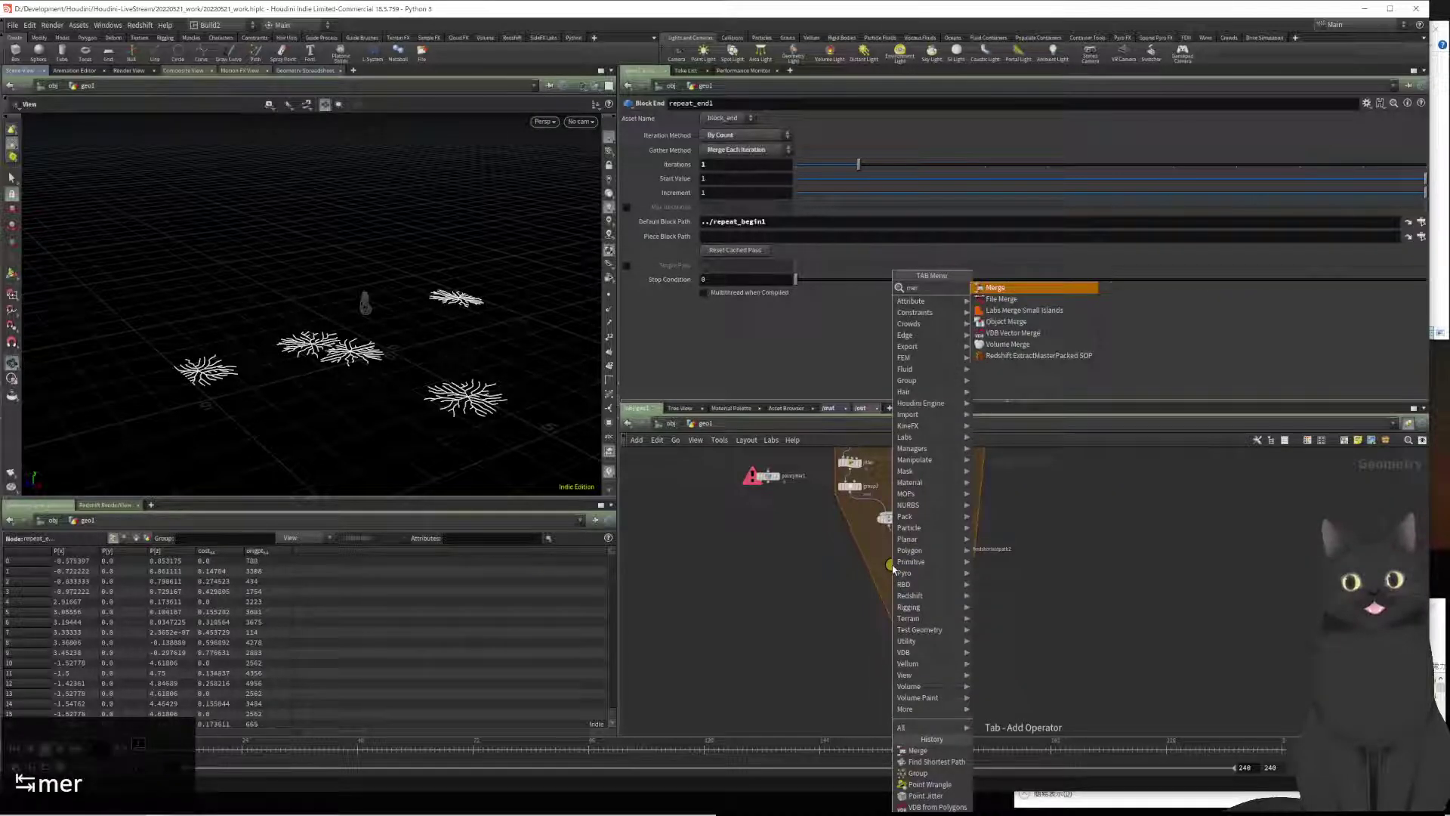
pyautogui.press('Return')
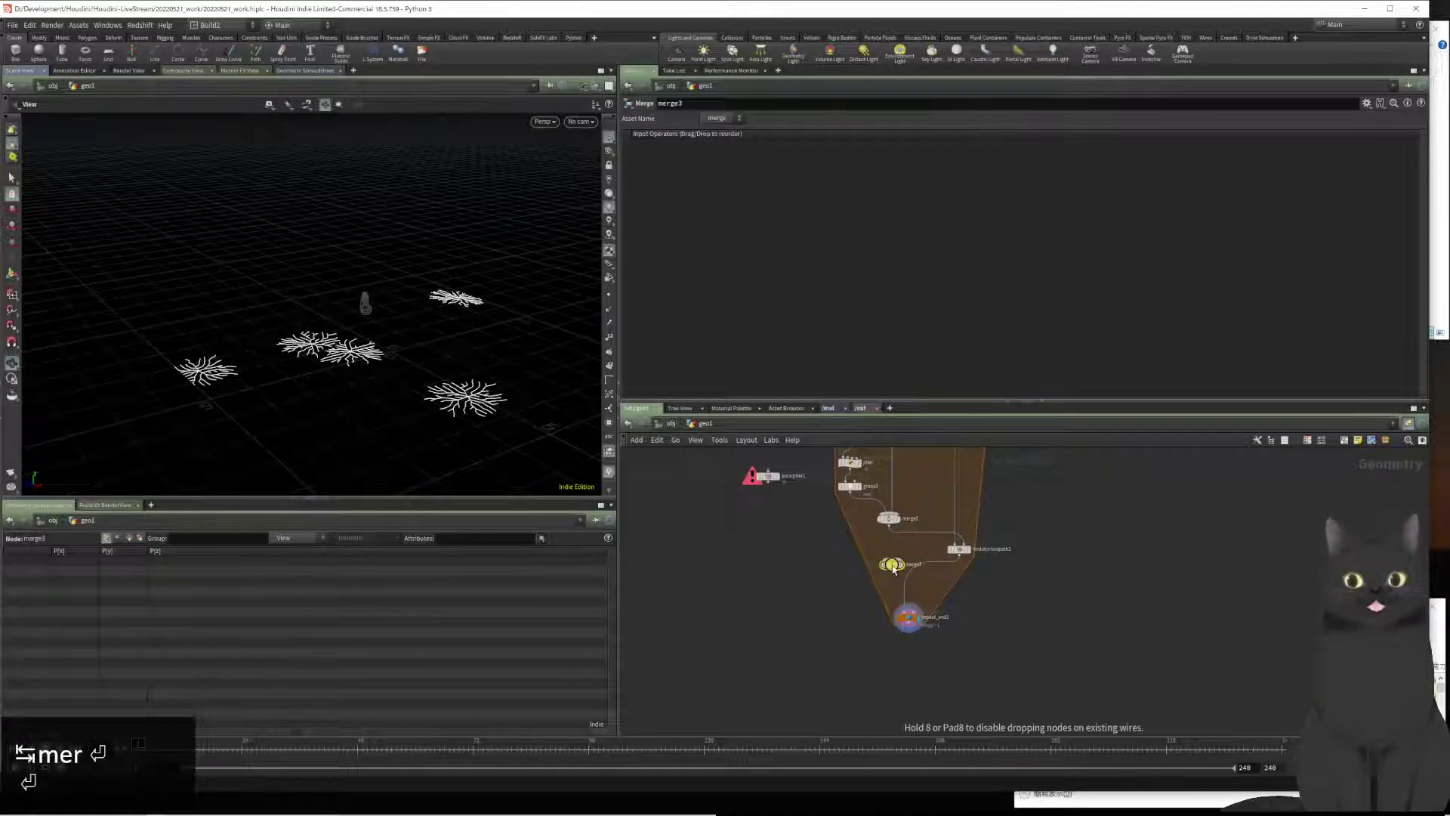
pyautogui.click(892, 568)
# Step: Wire repeat_begin1 into the new Merge node and position the node beside findshortestpath2
pyautogui.scroll(-3, 937, 588)
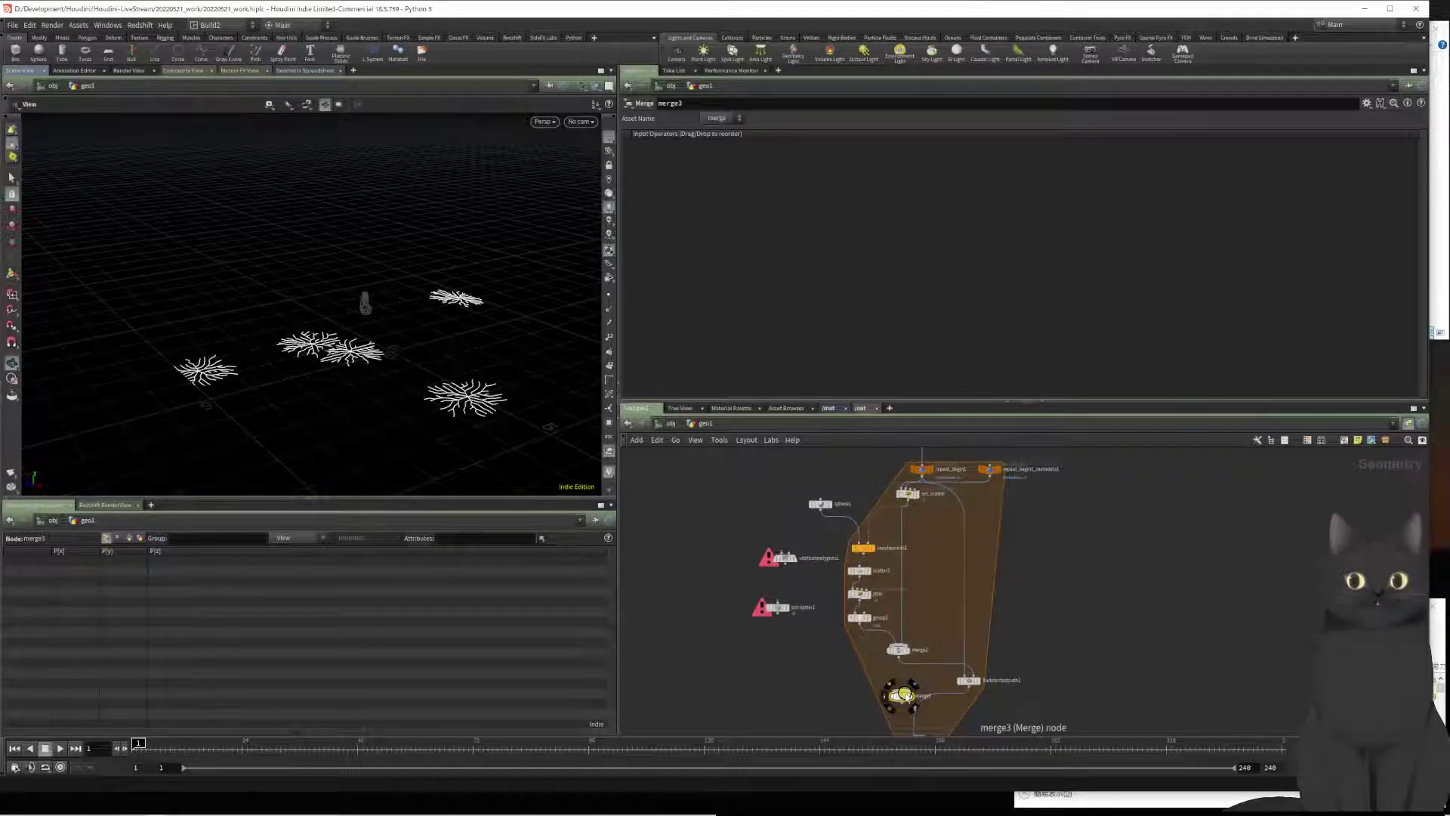
pyautogui.moveTo(906, 697); pyautogui.dragTo(929, 491)
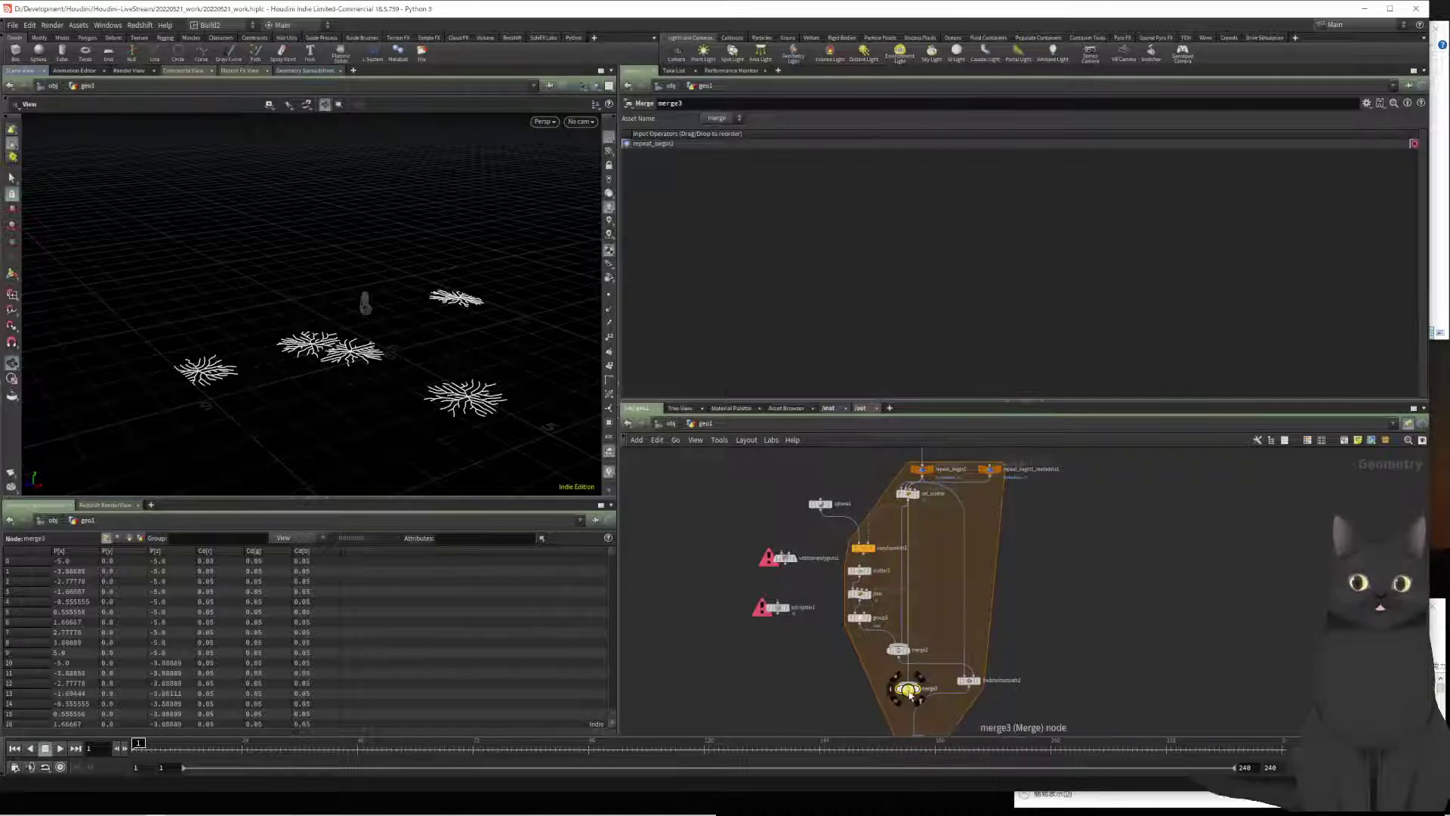
pyautogui.moveTo(912, 697); pyautogui.dragTo(922, 686)
pyautogui.click(1023, 646)
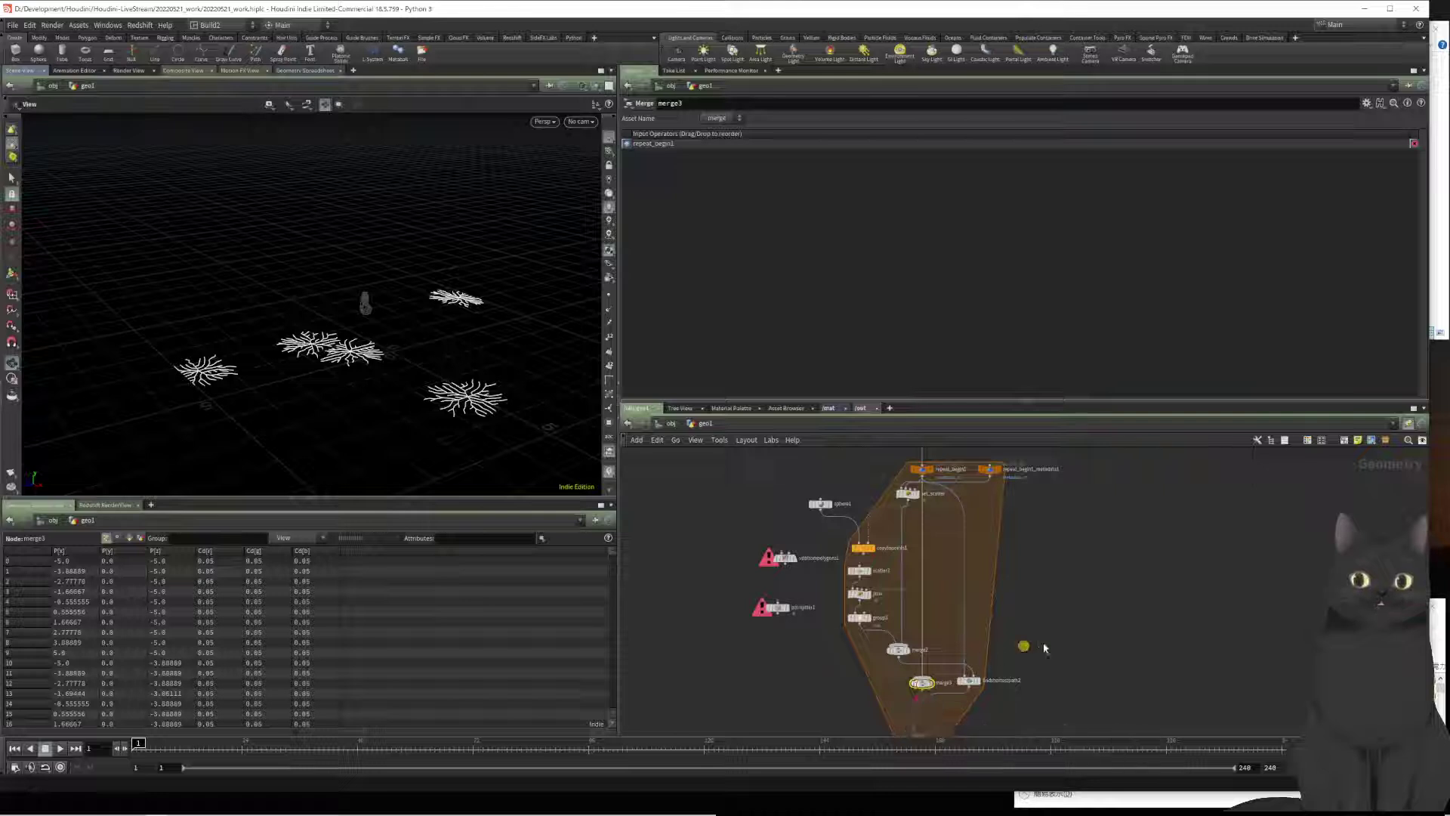
pyautogui.click(1084, 638)
pyautogui.moveTo(1084, 638); pyautogui.dragTo(1063, 537, button='middle')
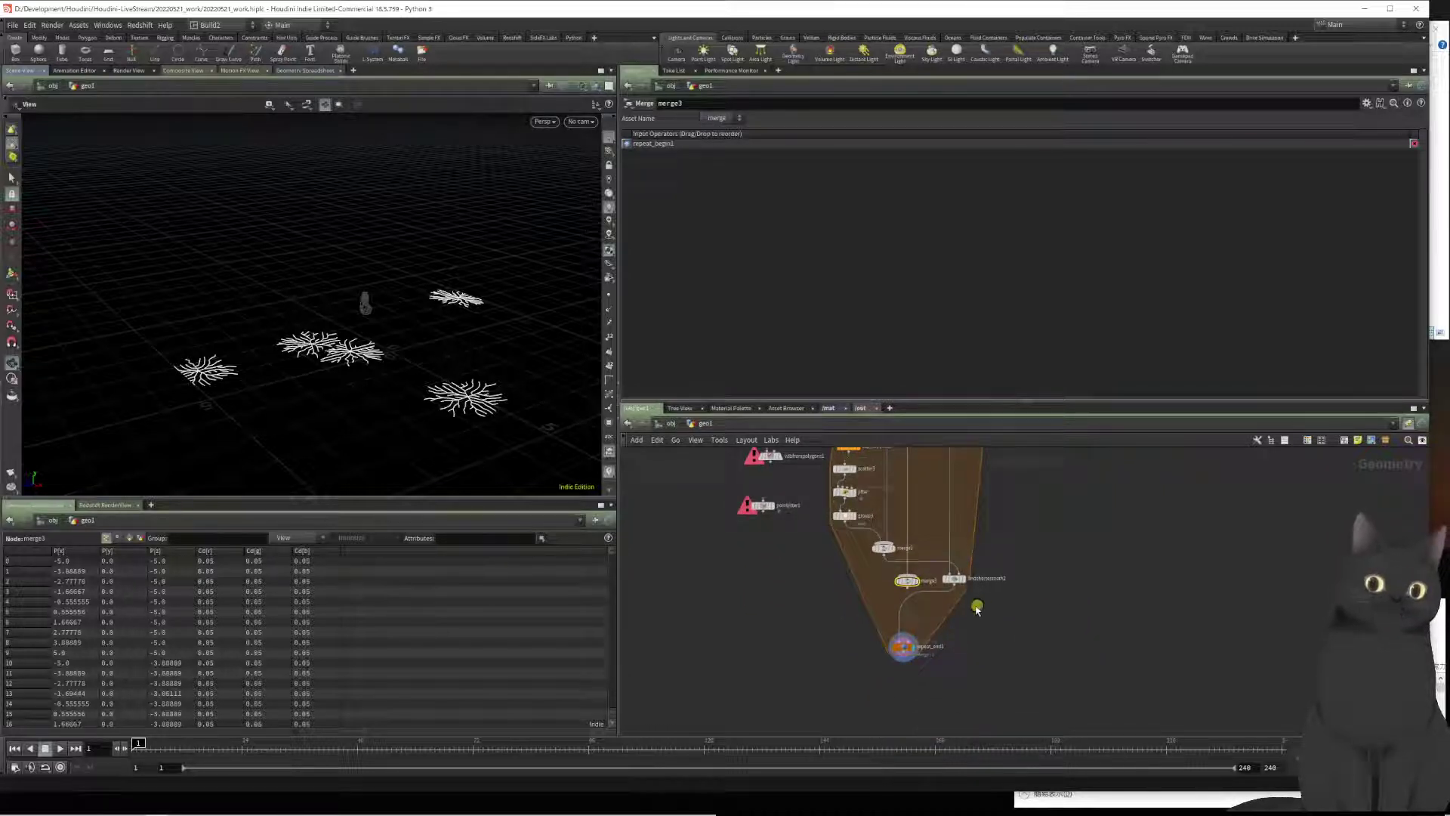
# Step: Wire findshortestpath2 into merge3 alongside repeat_begin1 and feed merge3 into repeat_end1
pyautogui.moveTo(906, 580); pyautogui.dragTo(905, 612)
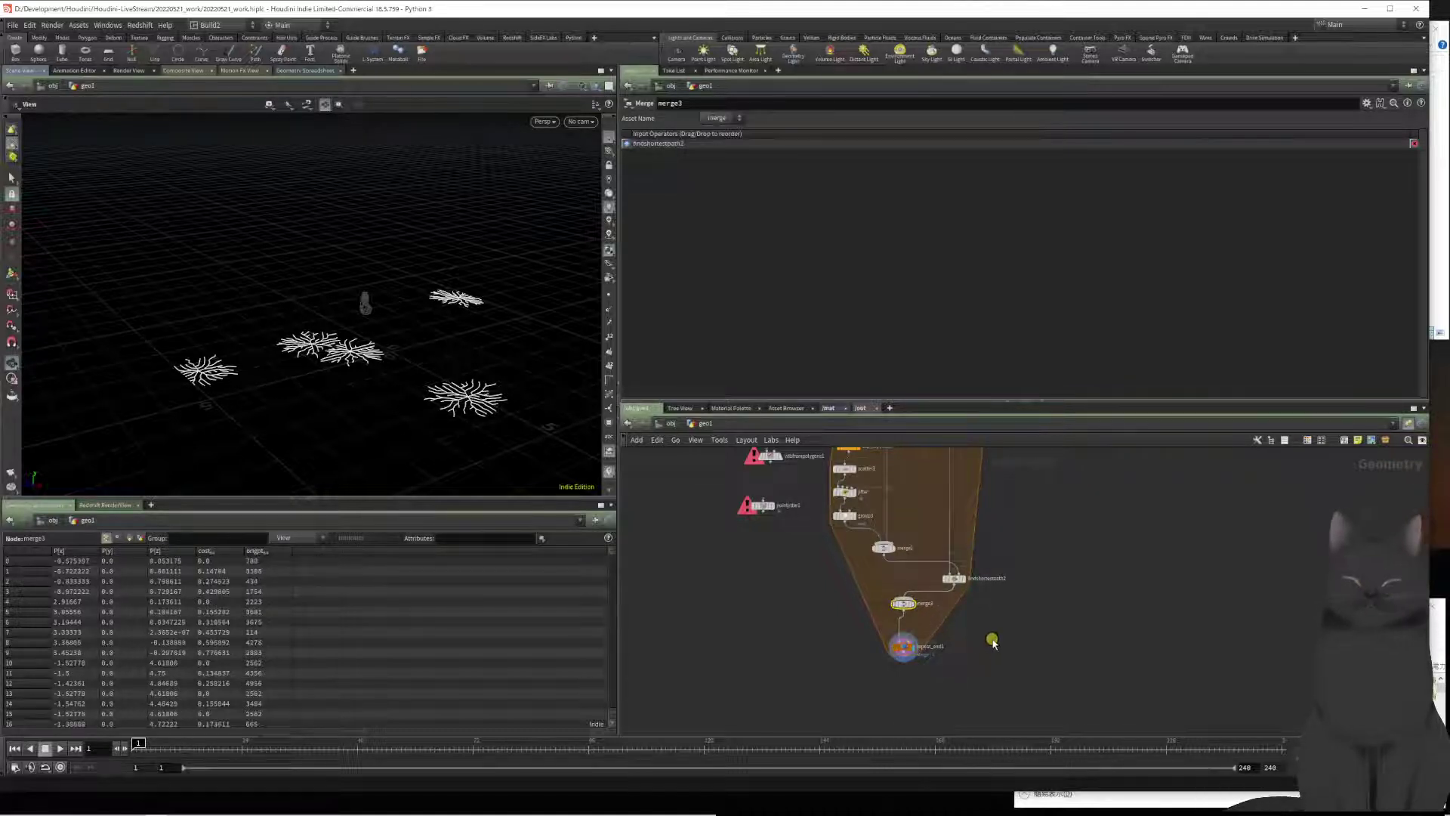
pyautogui.hotkey('ctrl', 'z')
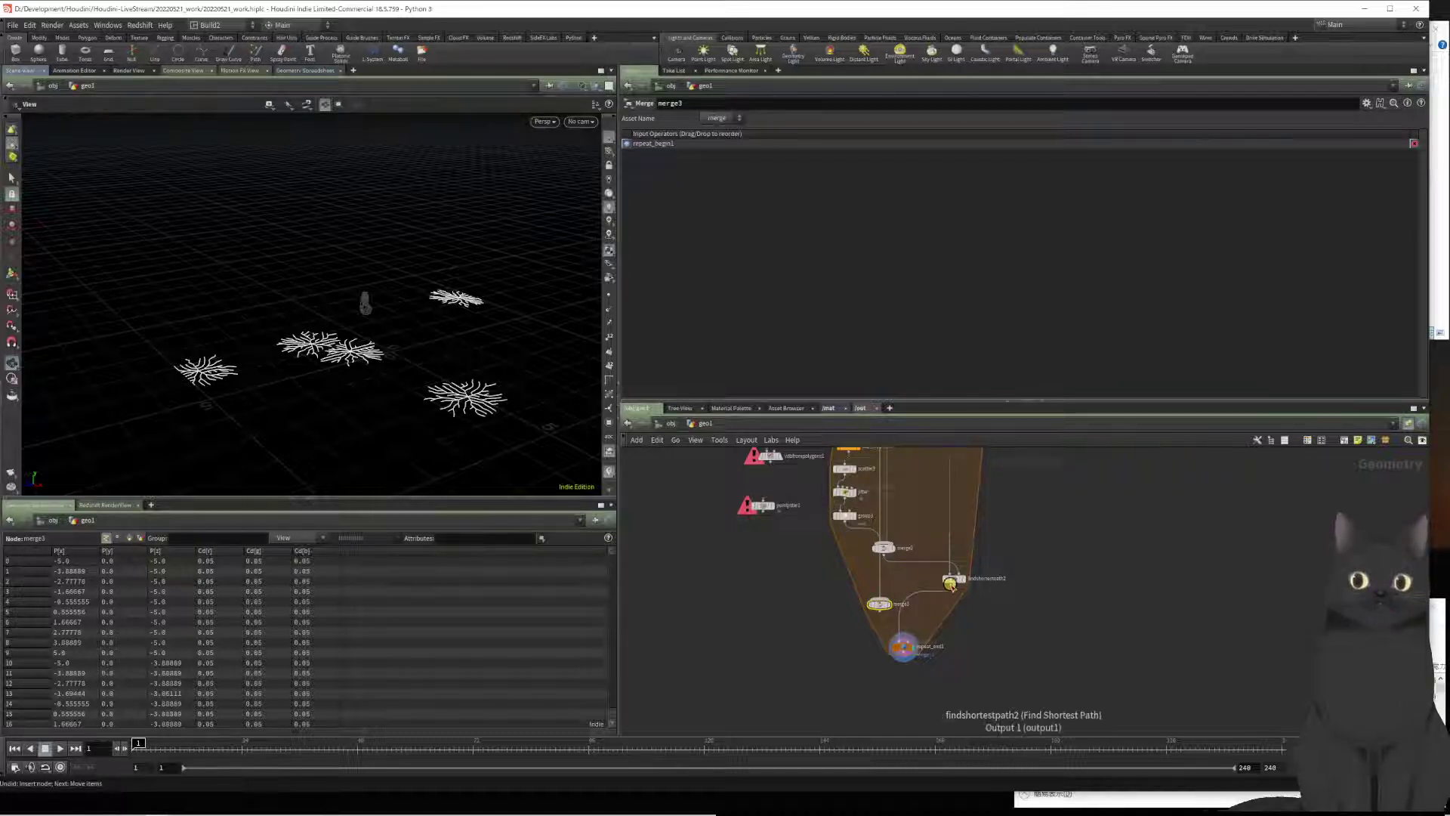
pyautogui.moveTo(954, 583)
pyautogui.mouseDown()
pyautogui.moveTo(893, 597)
pyautogui.moveTo(891, 630)
pyautogui.moveTo(880, 620)
pyautogui.moveTo(921, 607)
pyautogui.mouseUp()
pyautogui.press('y')
pyautogui.hotkey('ctrl', 'z')
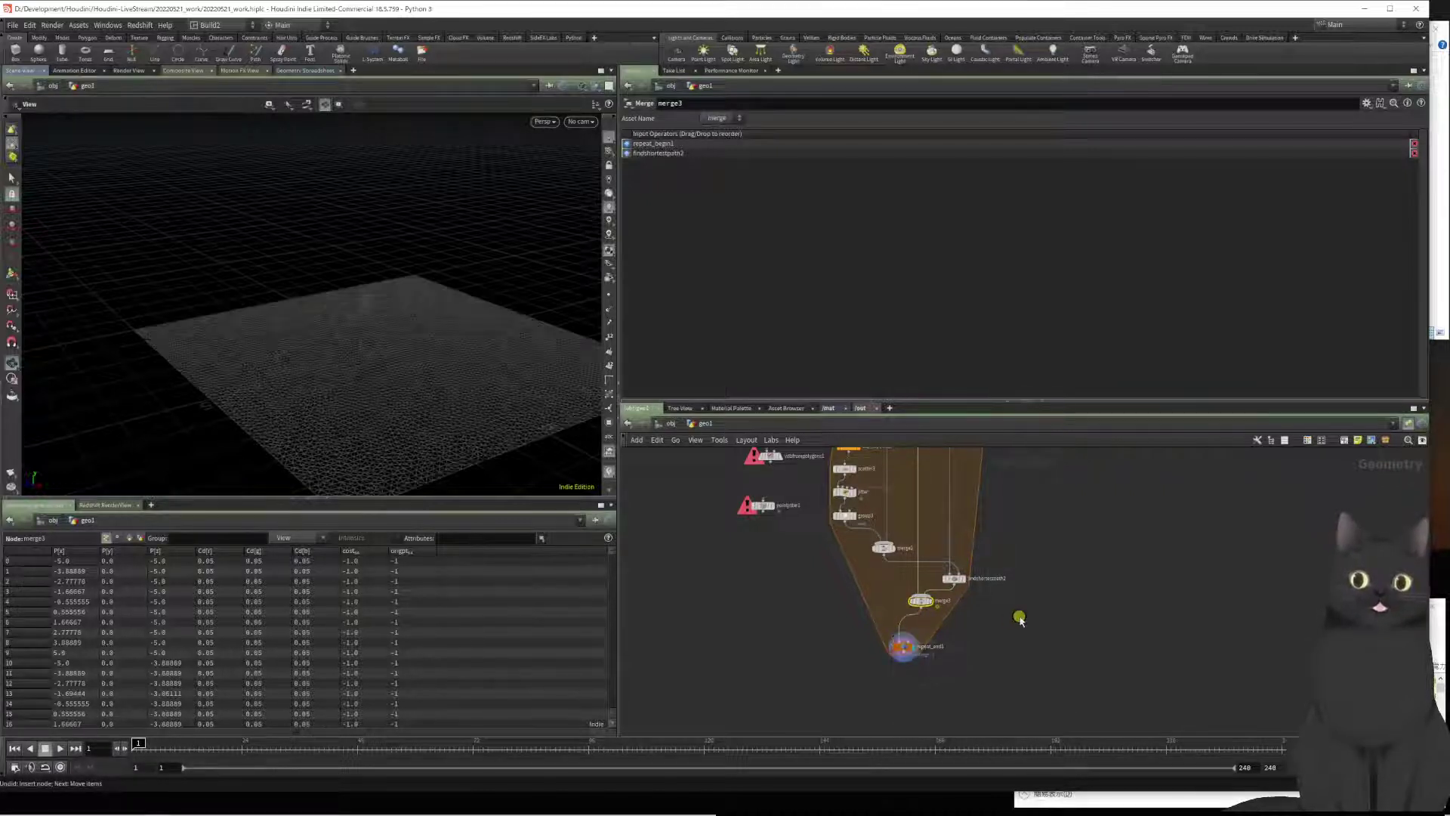
# Step: Select repeat_end1 and set its Gather Method to Feedback Each Iteration
pyautogui.moveTo(1020, 617); pyautogui.dragTo(827, 669)
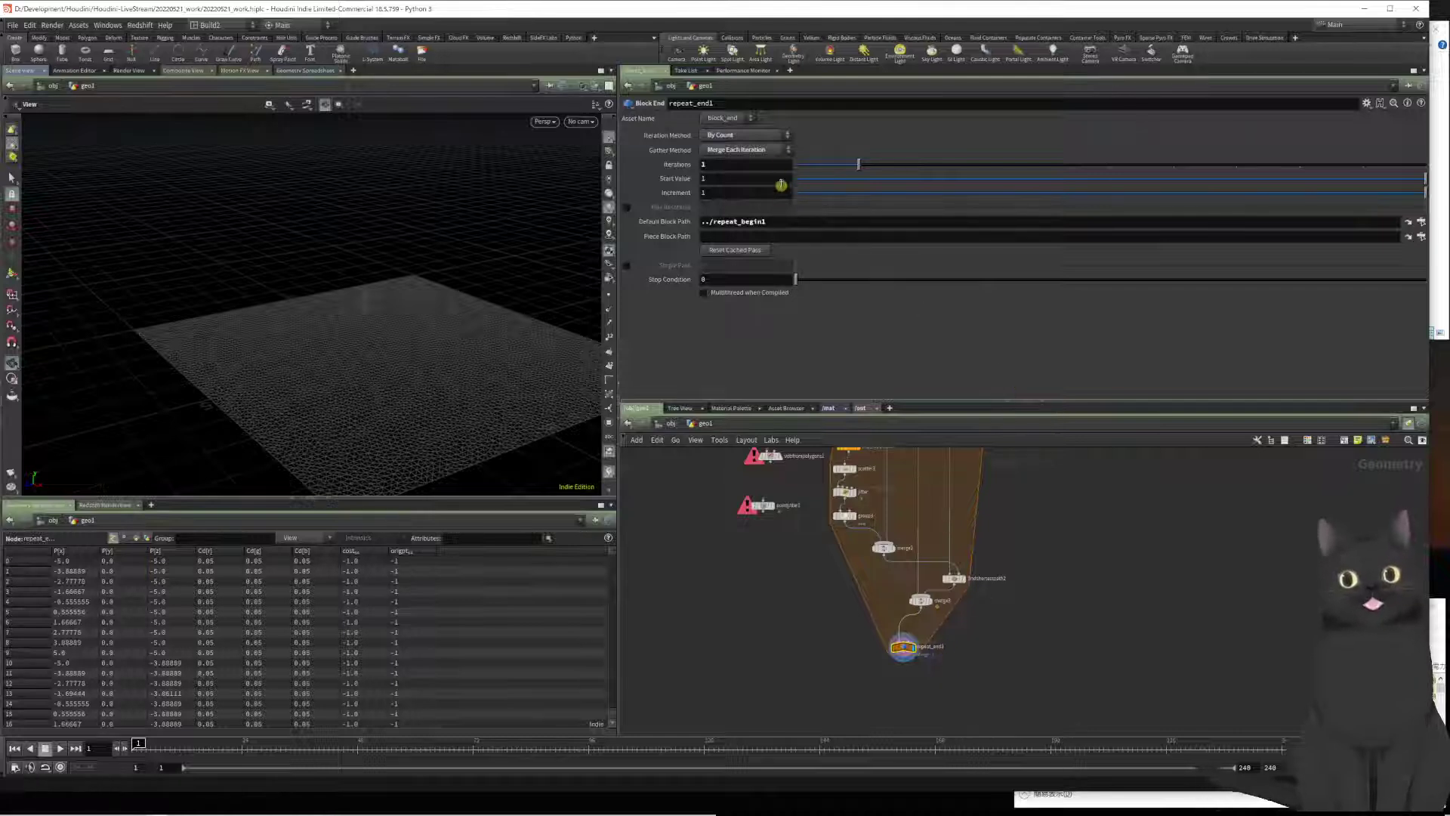
pyautogui.click(737, 150)
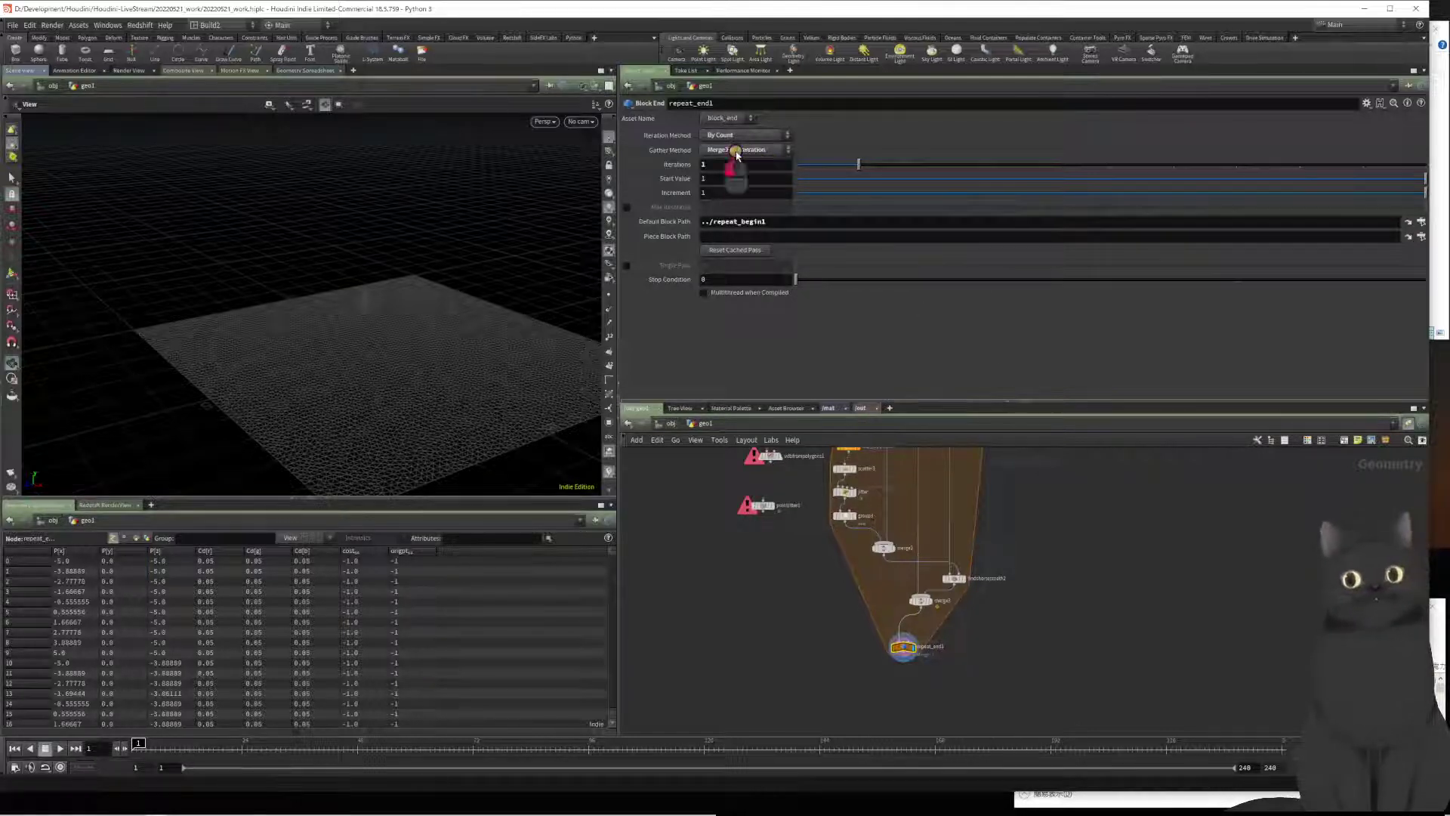
pyautogui.click(734, 164)
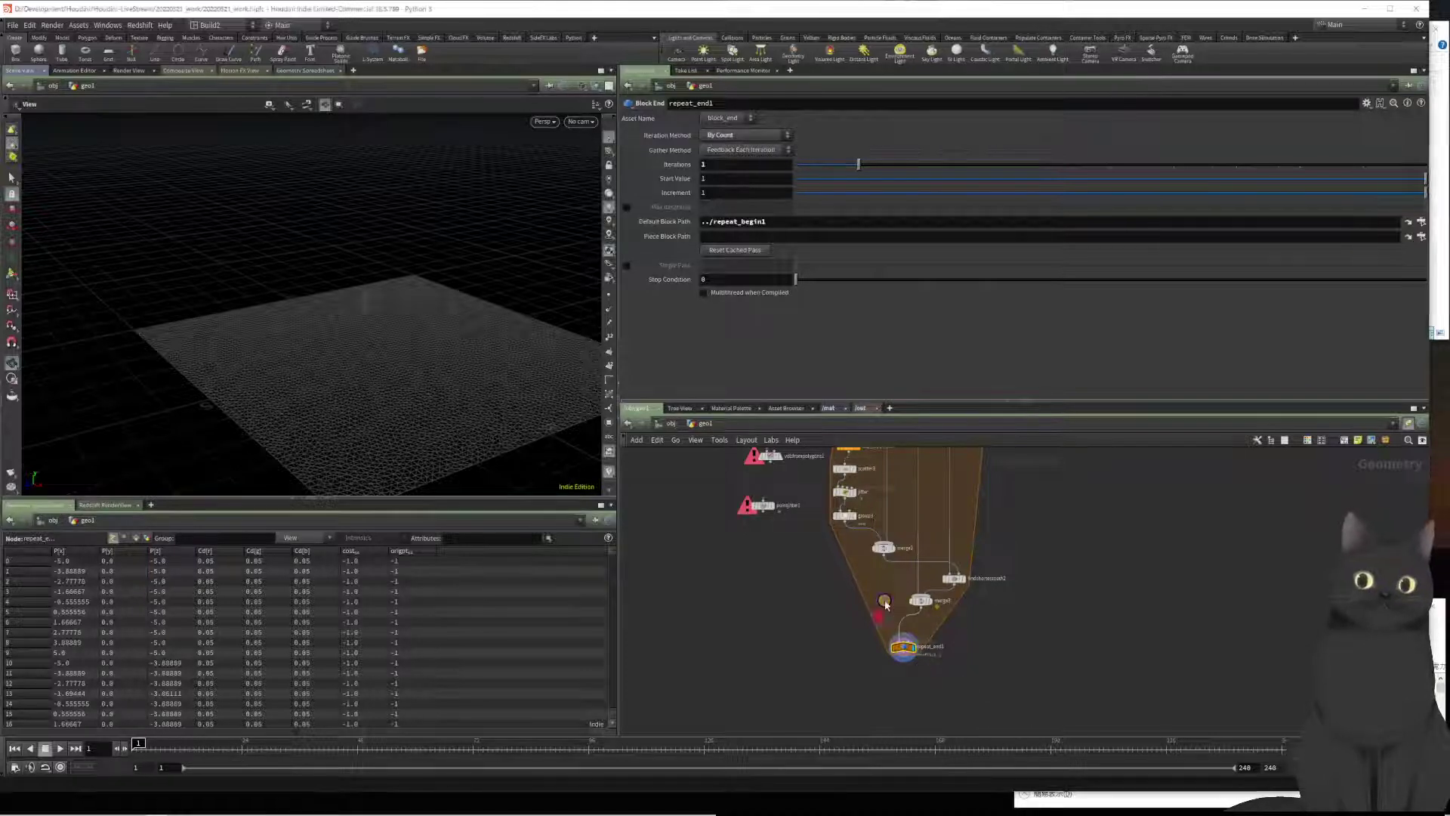
# Step: Inspect merge3's inputs and the Method options of repeat_begin1, keeping Fetch Feedback
pyautogui.click(921, 601)
pyautogui.scroll(3, 929, 619)
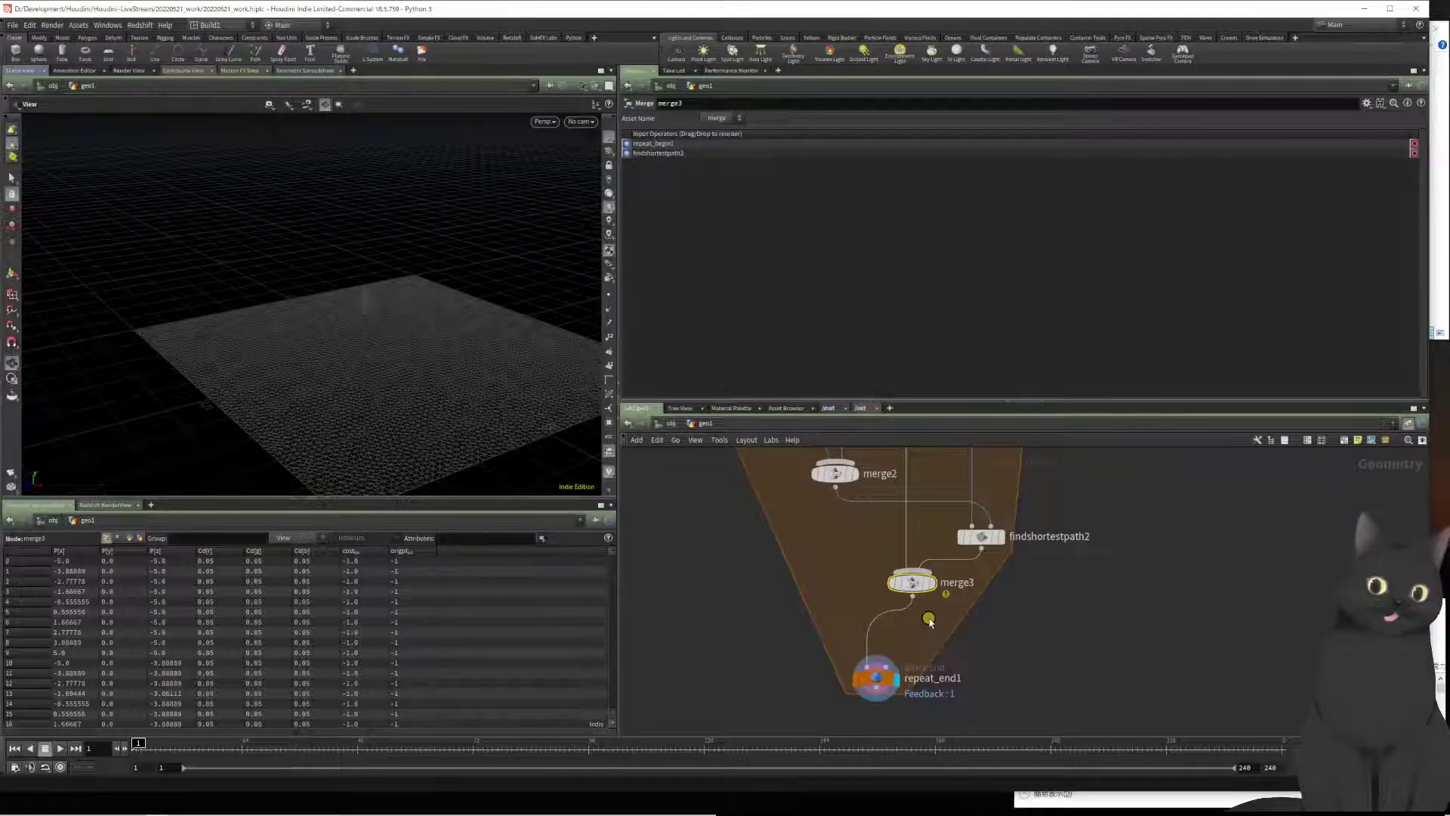
pyautogui.scroll(-4, 965, 625)
pyautogui.scroll(4, 887, 524)
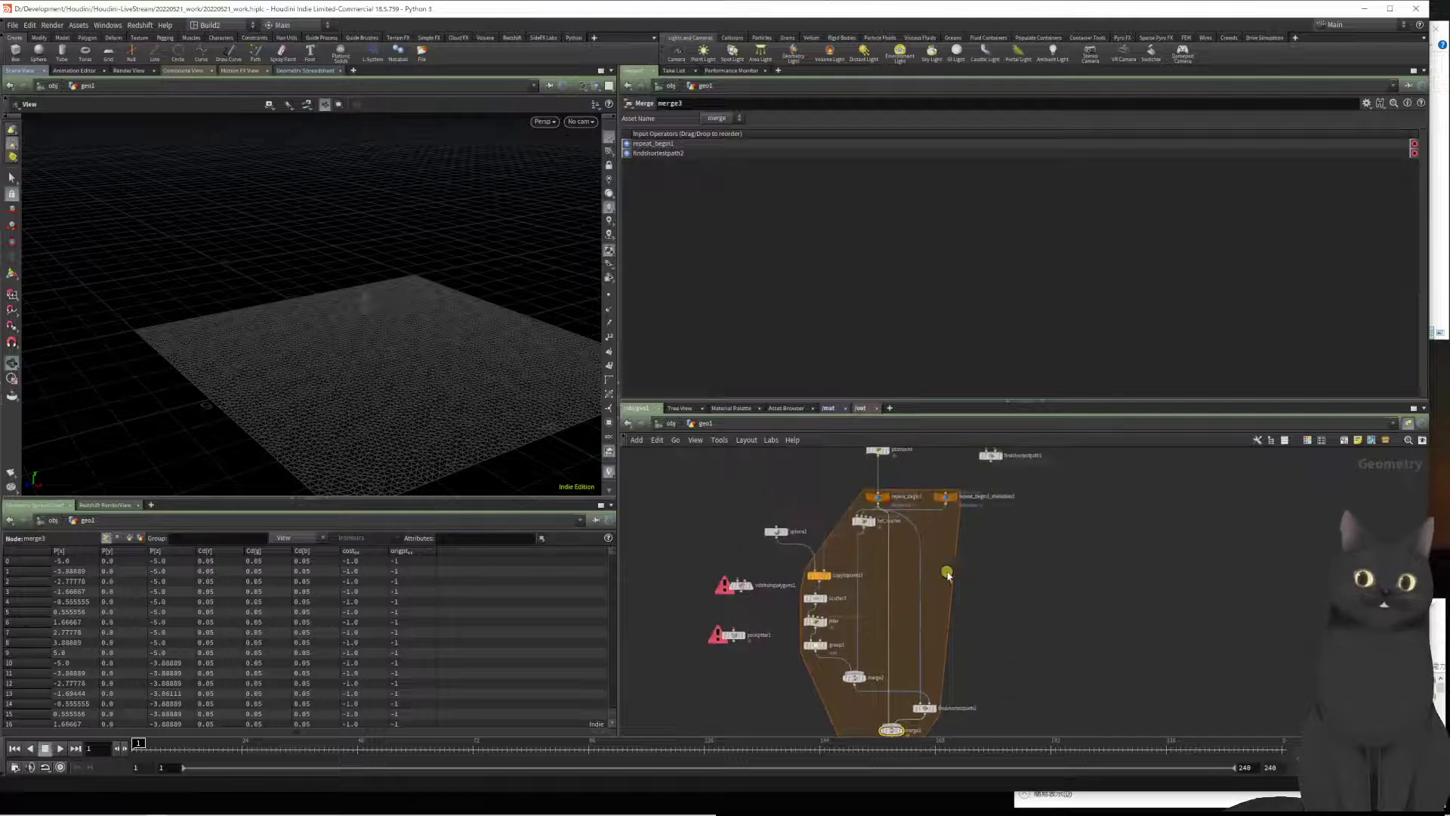
pyautogui.click(872, 480)
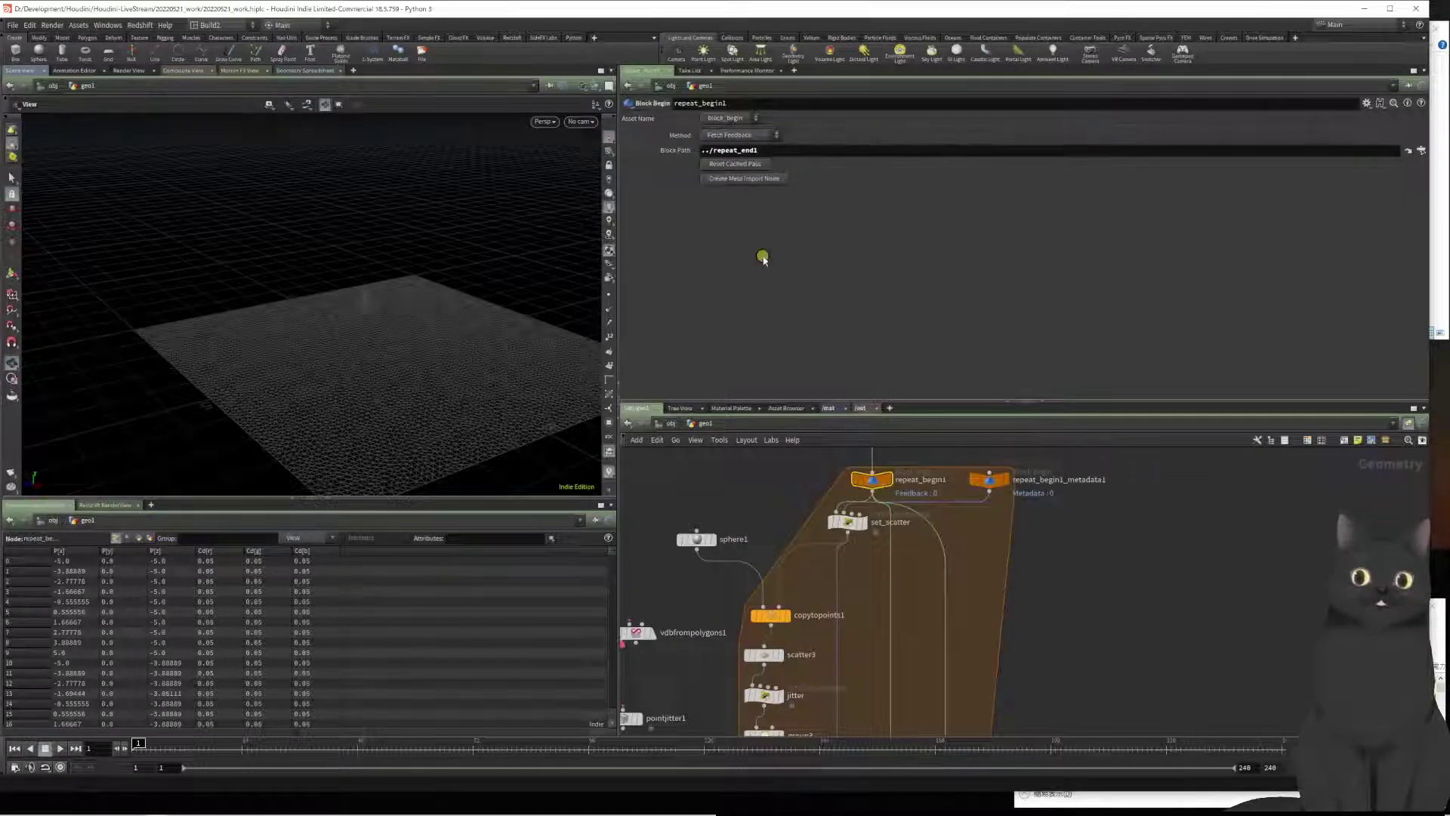
pyautogui.click(740, 136)
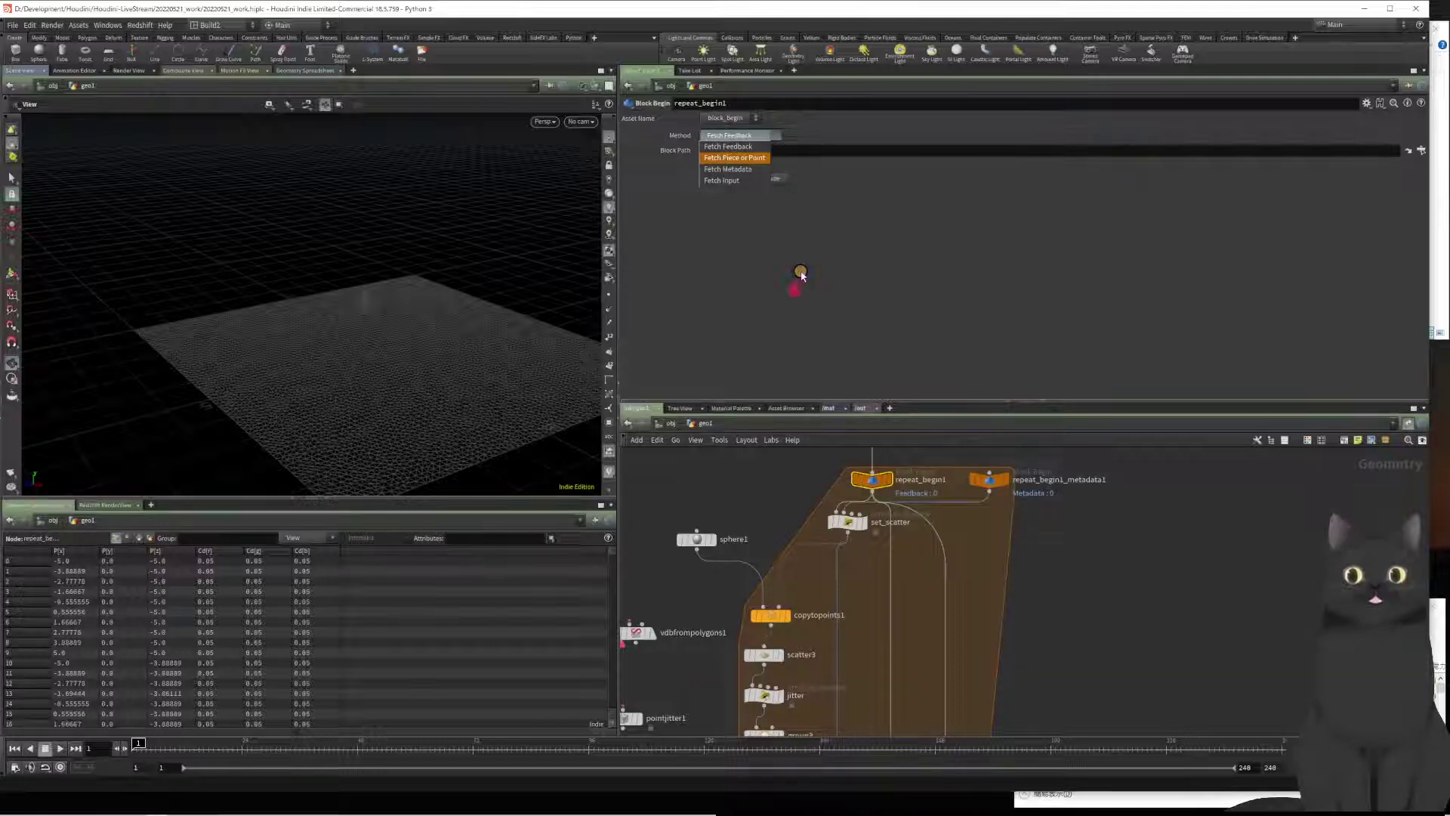
pyautogui.click(801, 274)
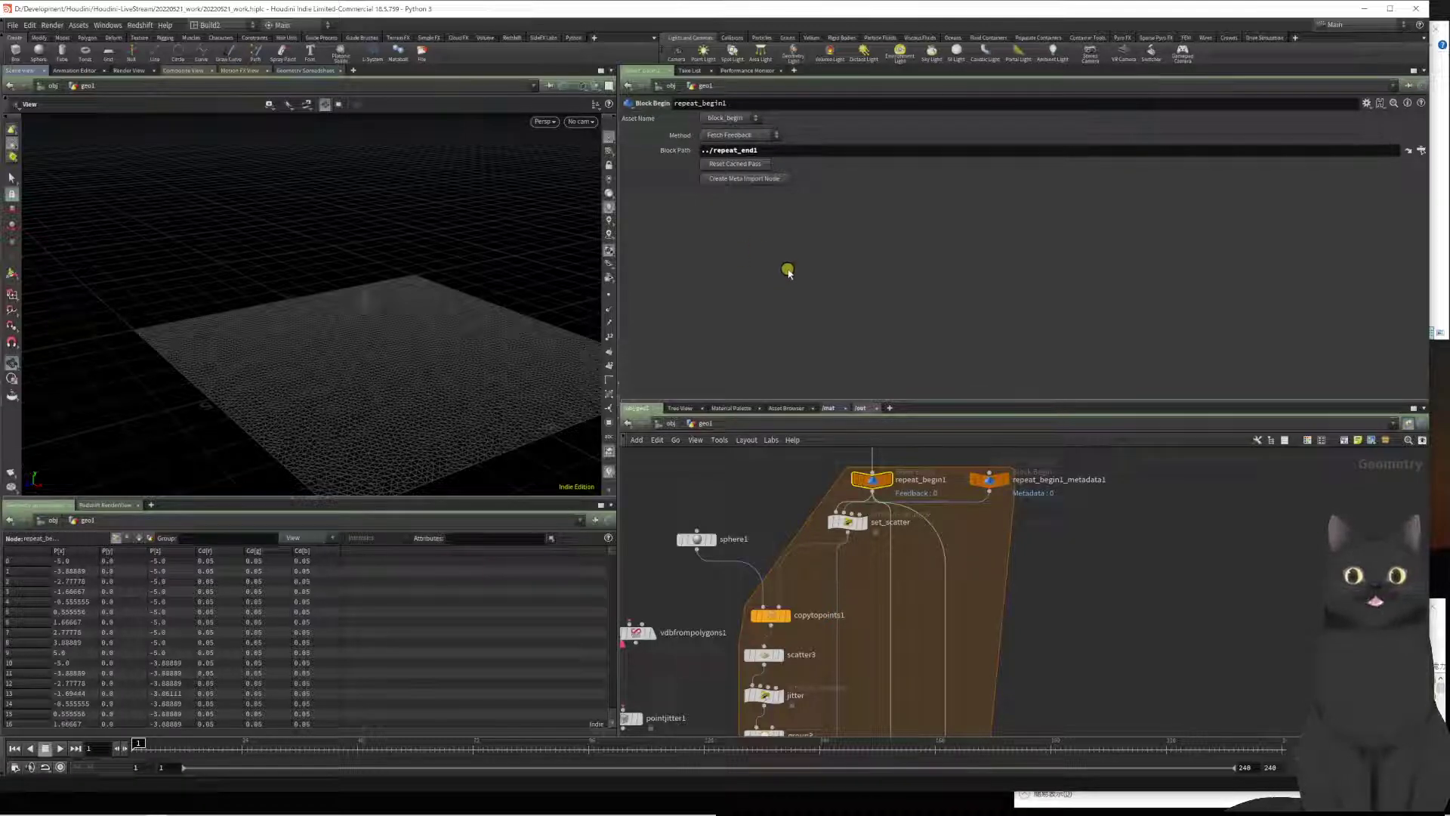
# Step: Select repeat_end1 and review its Gather Method options, keeping Feedback Each Iteration
pyautogui.moveTo(1119, 657); pyautogui.dragTo(1114, 490, button='middle')
pyautogui.scroll(-2, 1103, 528)
pyautogui.moveTo(1078, 660); pyautogui.dragTo(1003, 608, button='middle')
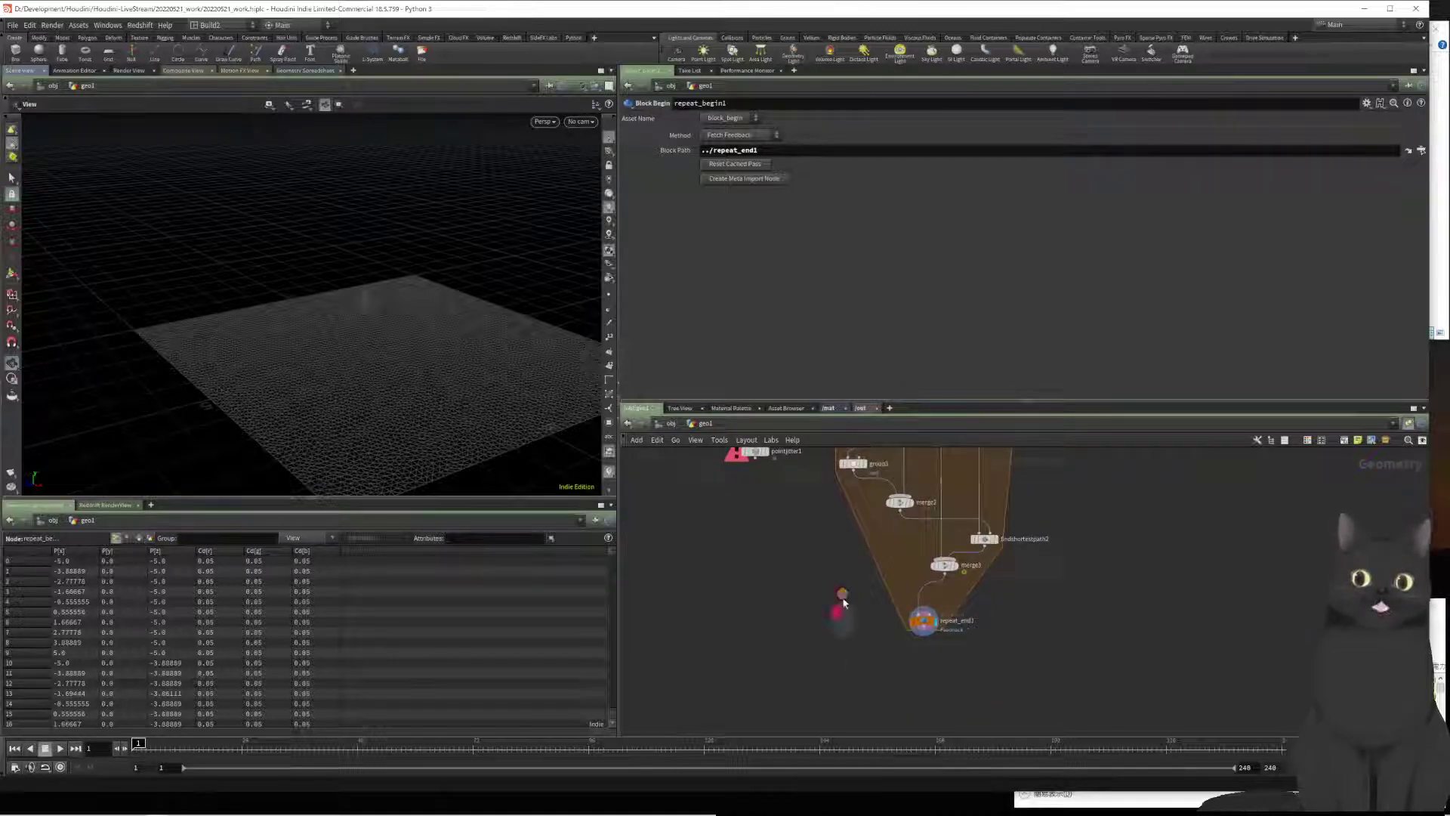
pyautogui.moveTo(836, 604); pyautogui.dragTo(966, 672)
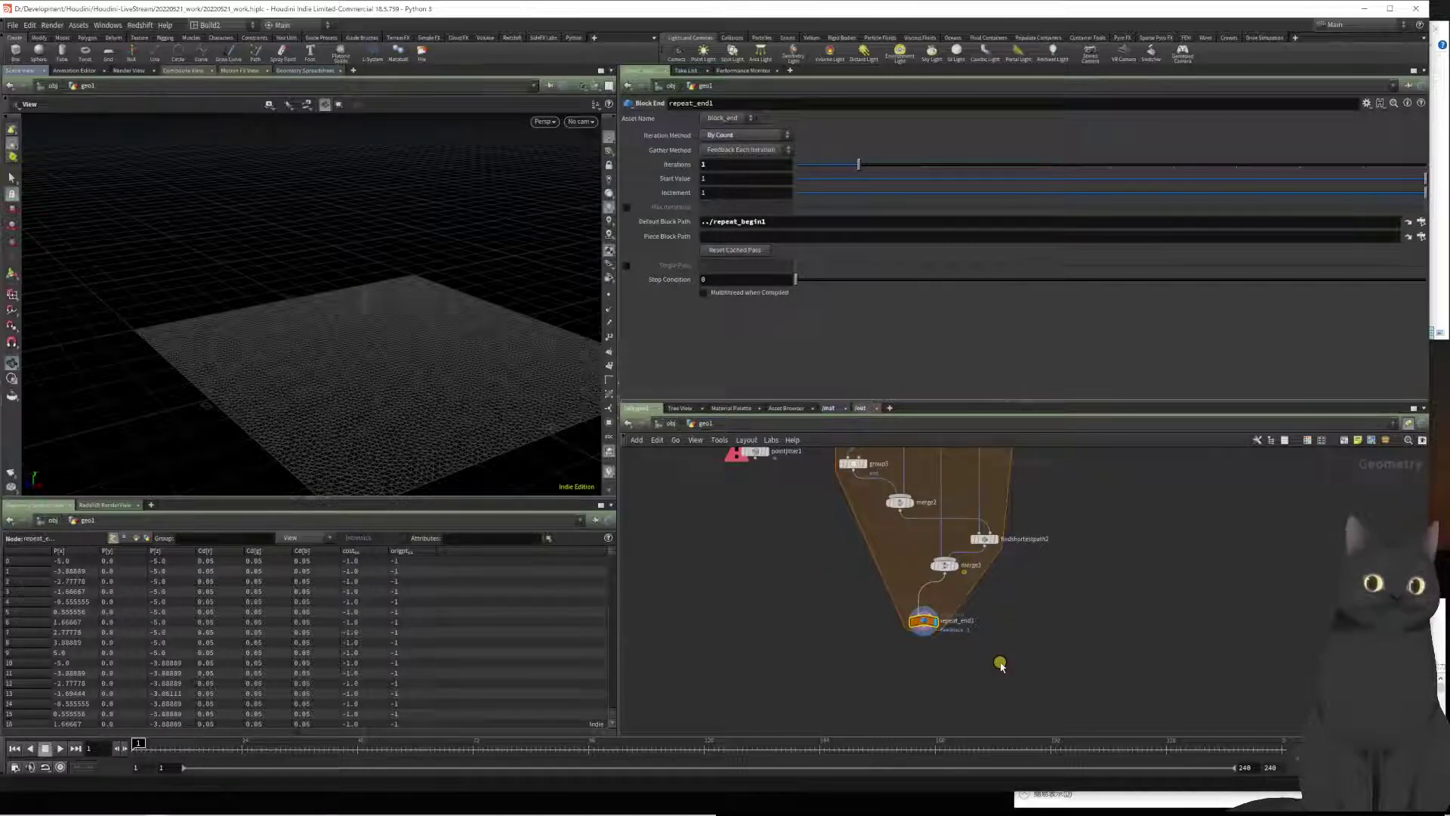
pyautogui.click(749, 153)
pyautogui.click(748, 150)
pyautogui.click(772, 588)
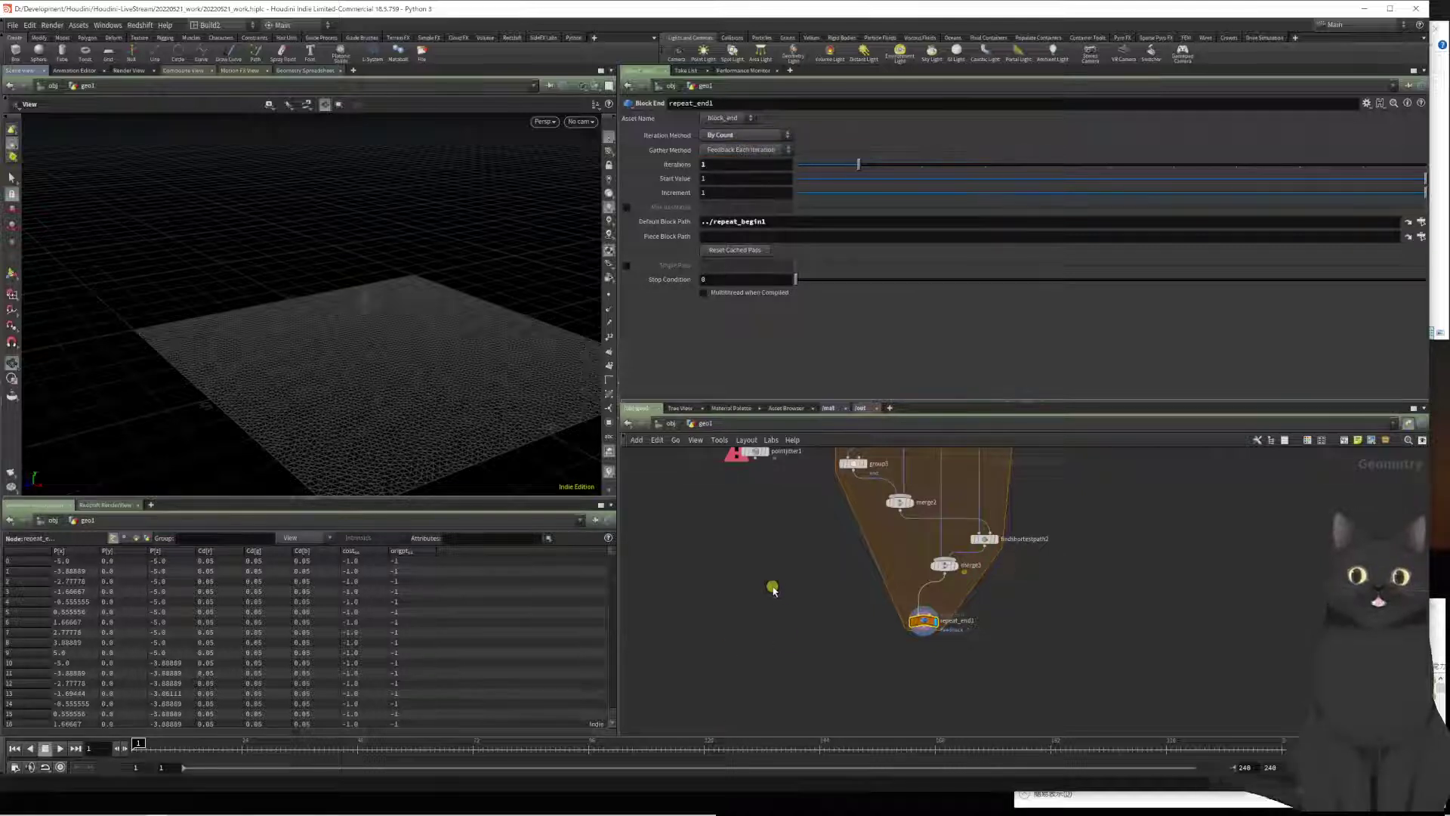
pyautogui.click(973, 653)
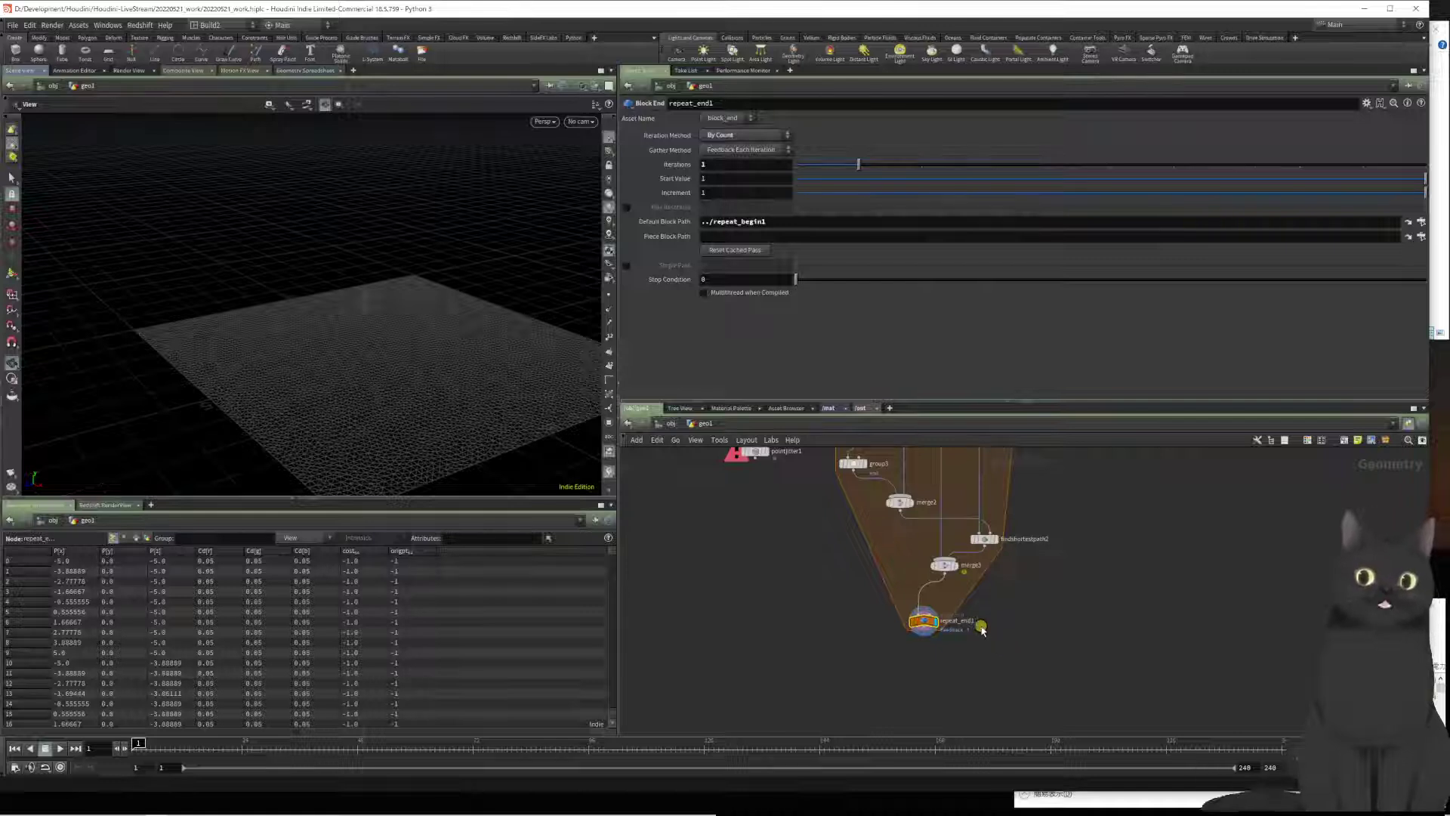
# Step: Examine the end-point branch of the loop by viewing scatter3, jitter, group3 and merge2 in turn
pyautogui.moveTo(851, 576); pyautogui.dragTo(814, 691, button='middle')
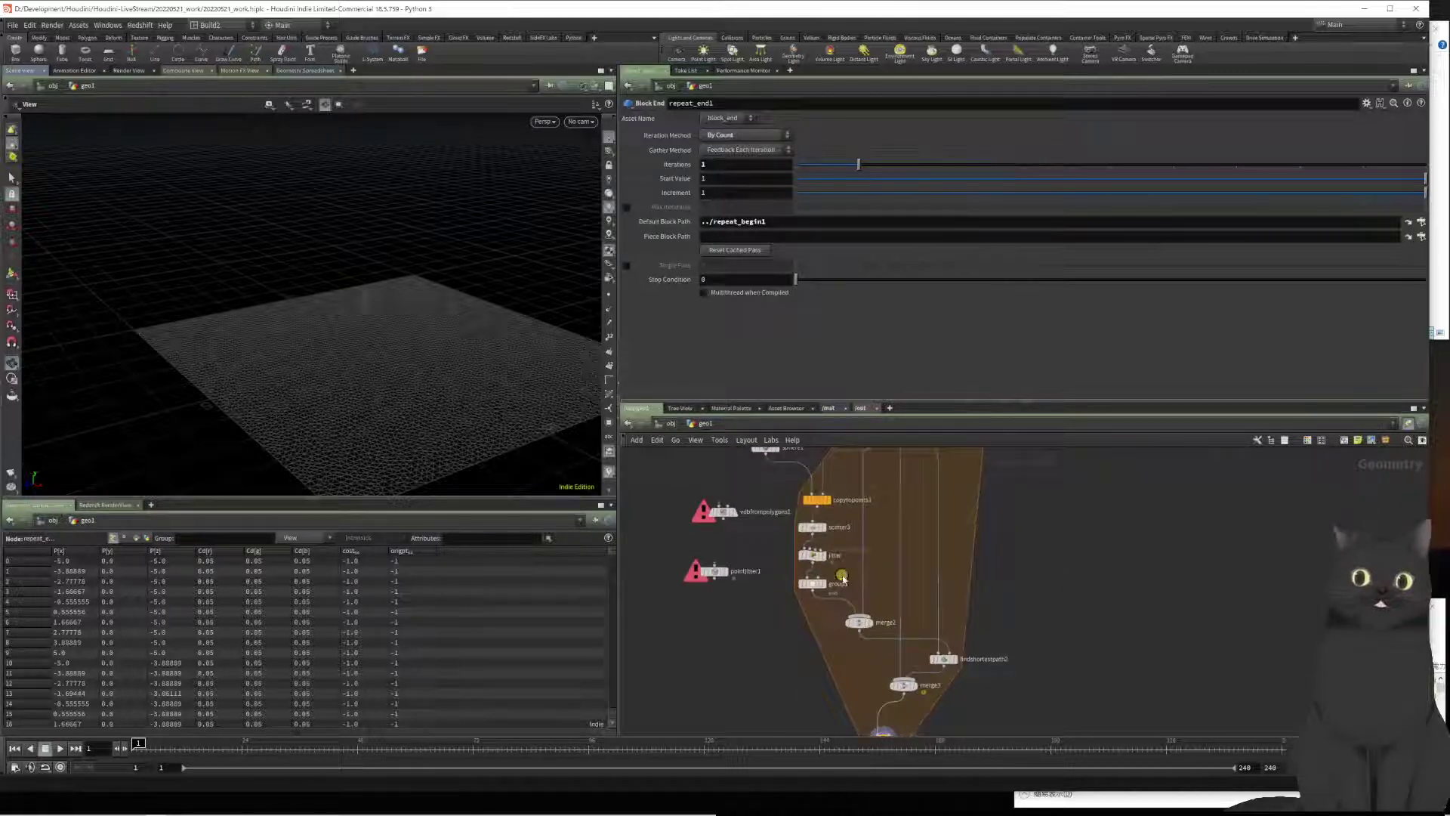
pyautogui.click(824, 534)
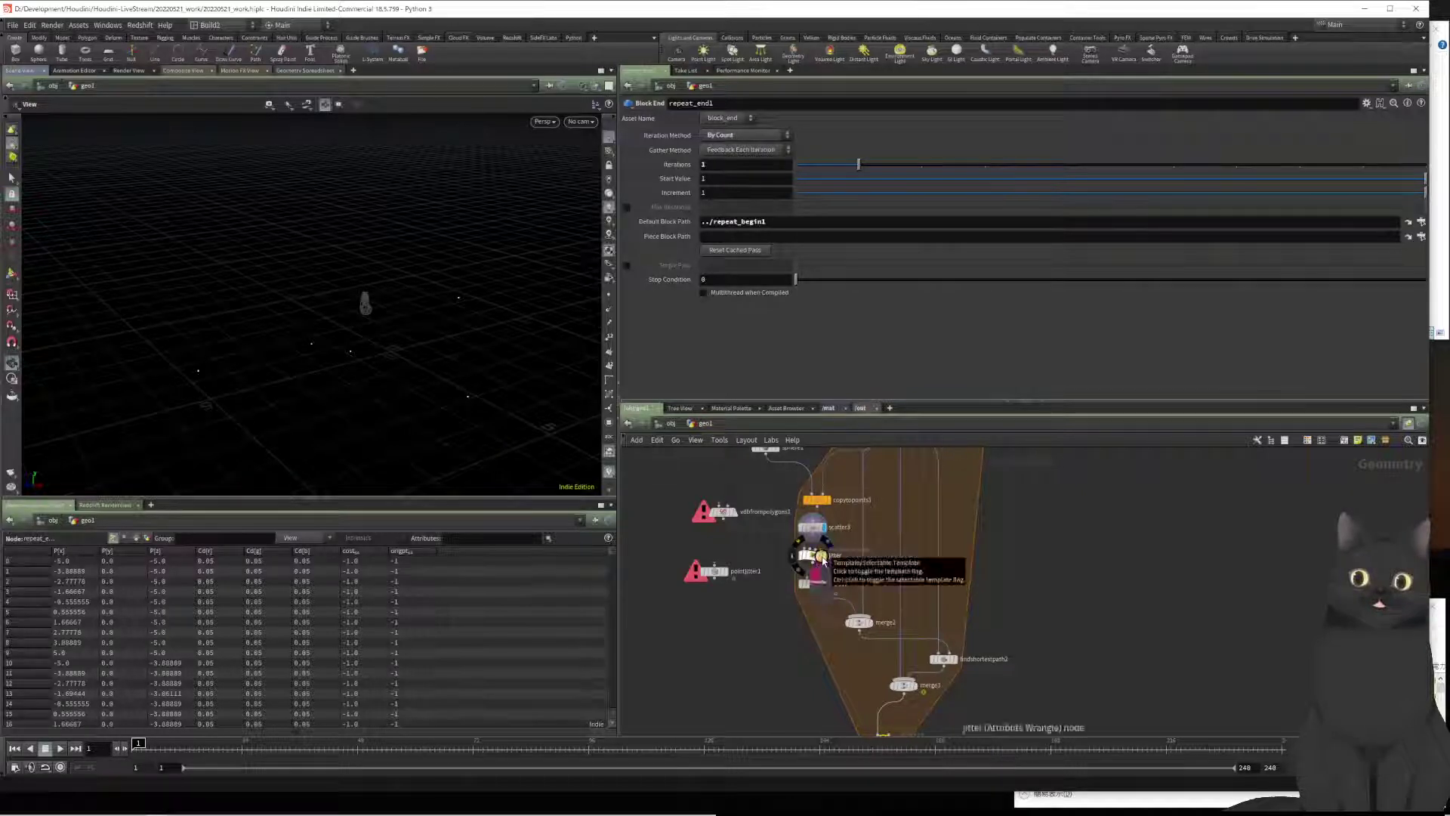
pyautogui.click(823, 557)
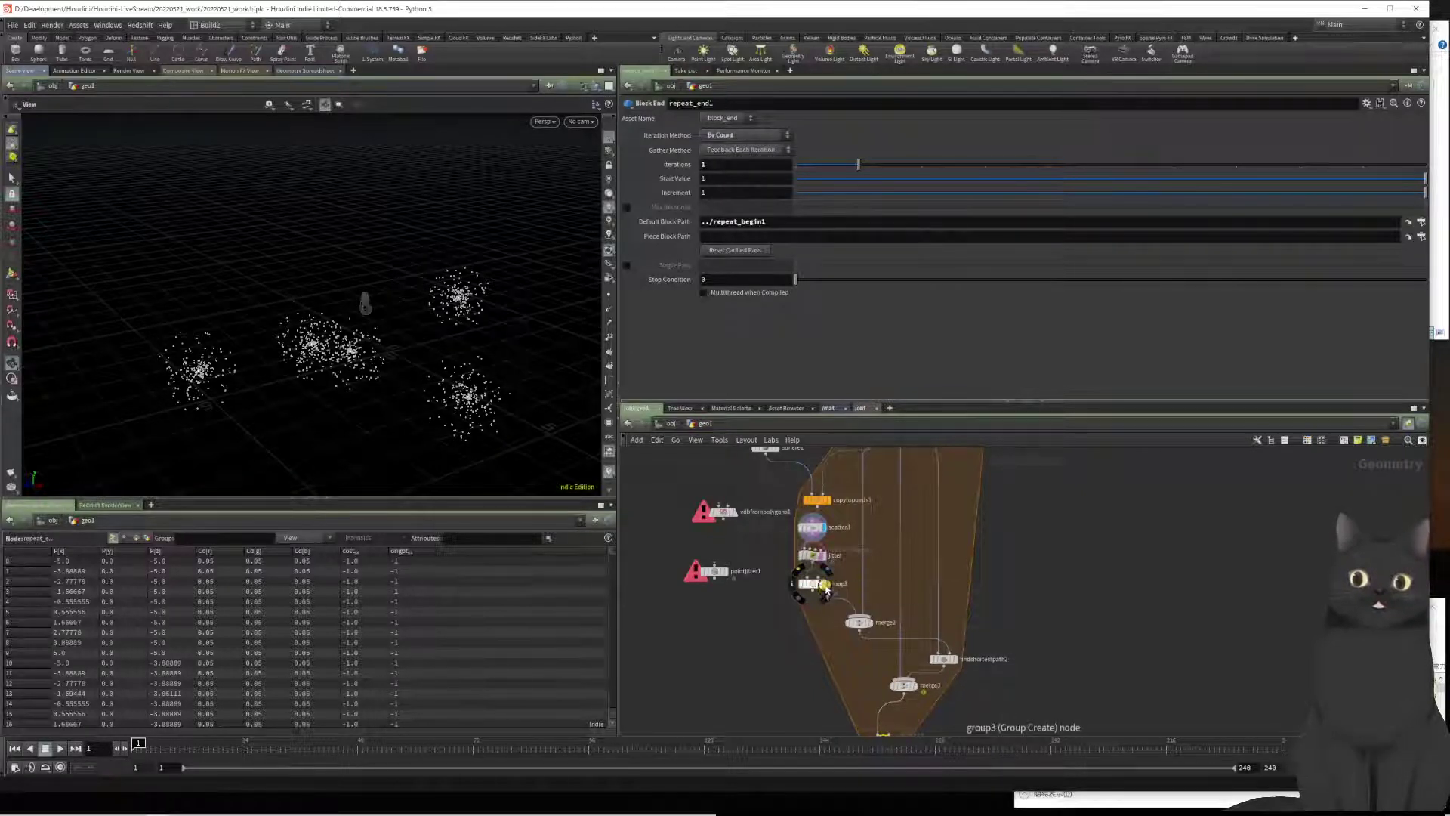
pyautogui.click(826, 586)
pyautogui.click(870, 623)
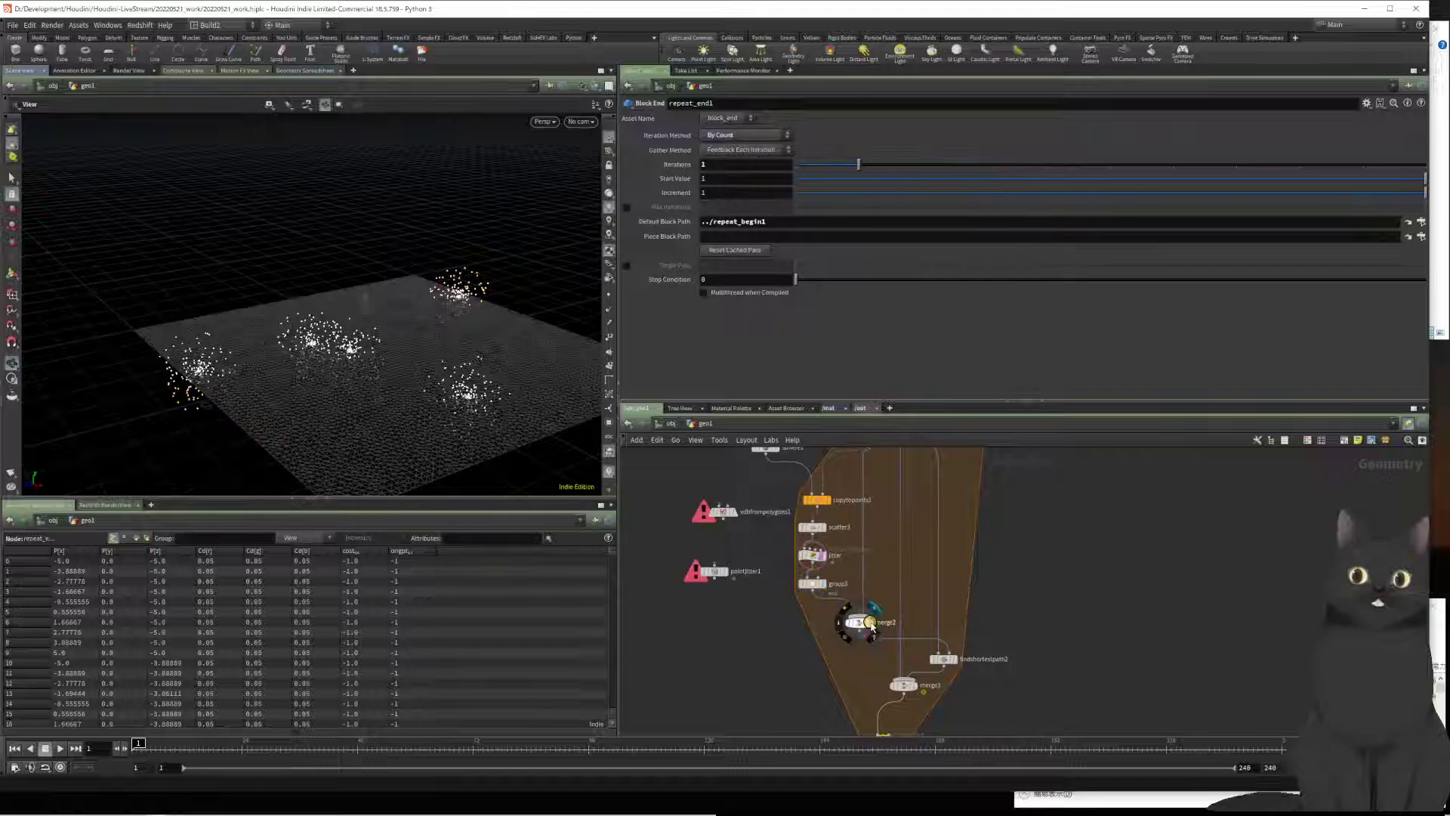
pyautogui.moveTo(1012, 604); pyautogui.dragTo(1010, 669, button='middle')
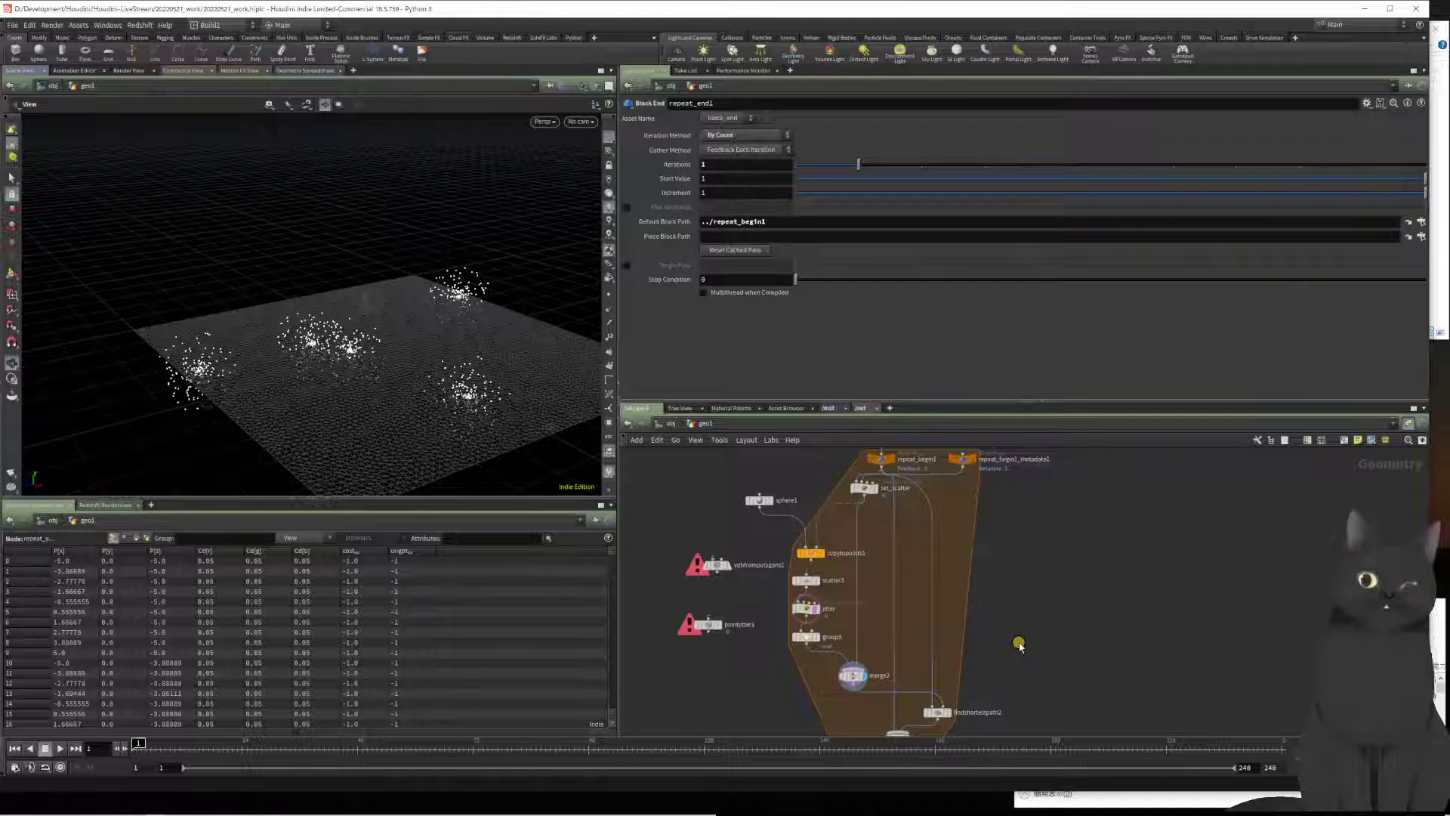
pyautogui.moveTo(1018, 644); pyautogui.dragTo(976, 534, button='middle')
pyautogui.moveTo(869, 588); pyautogui.dragTo(895, 593)
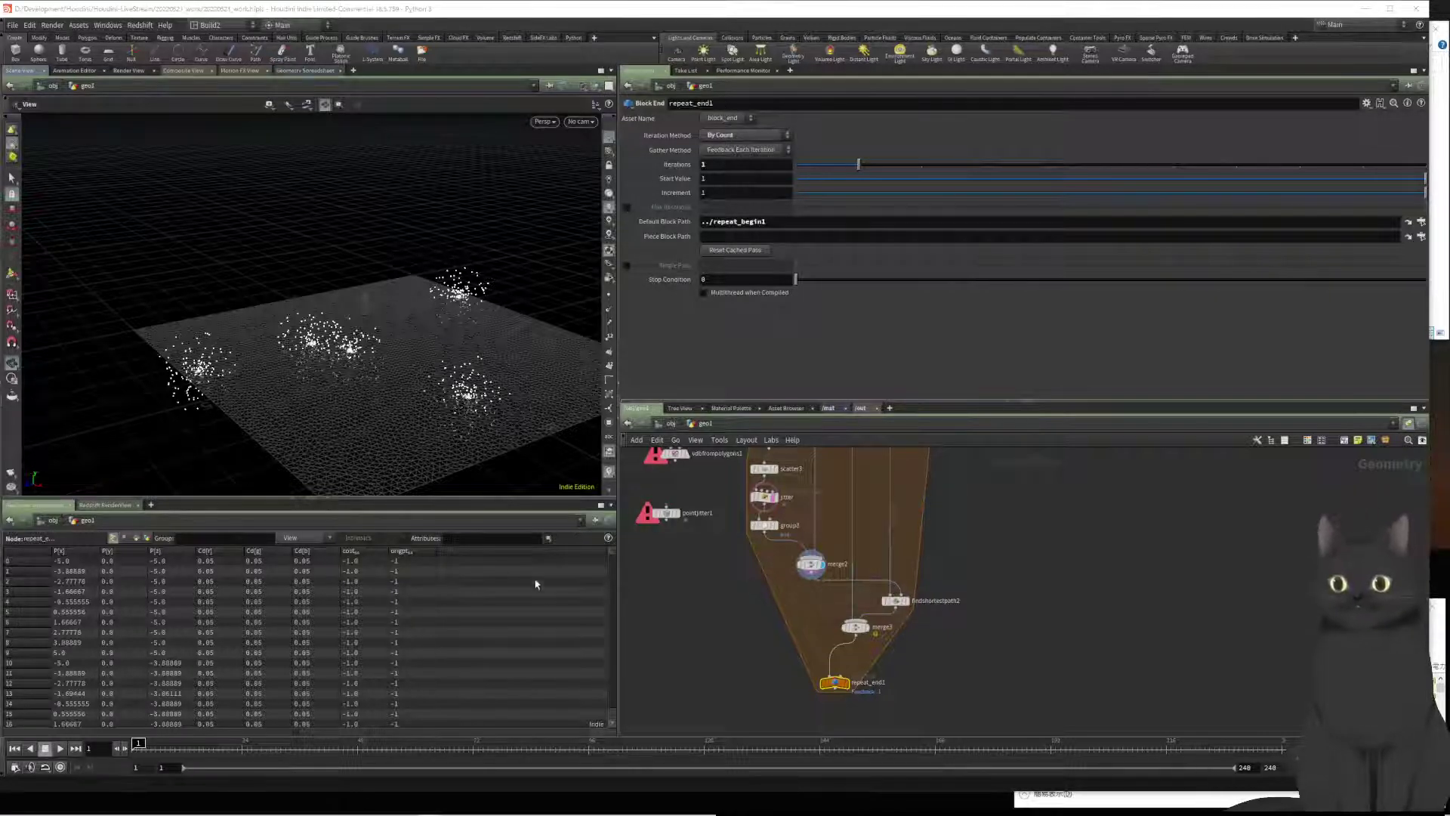
# Step: Display findshortestpath2, merge3 and repeat_end1 in turn to compare their outputs, and select repeat_end1
pyautogui.moveTo(563, 812)
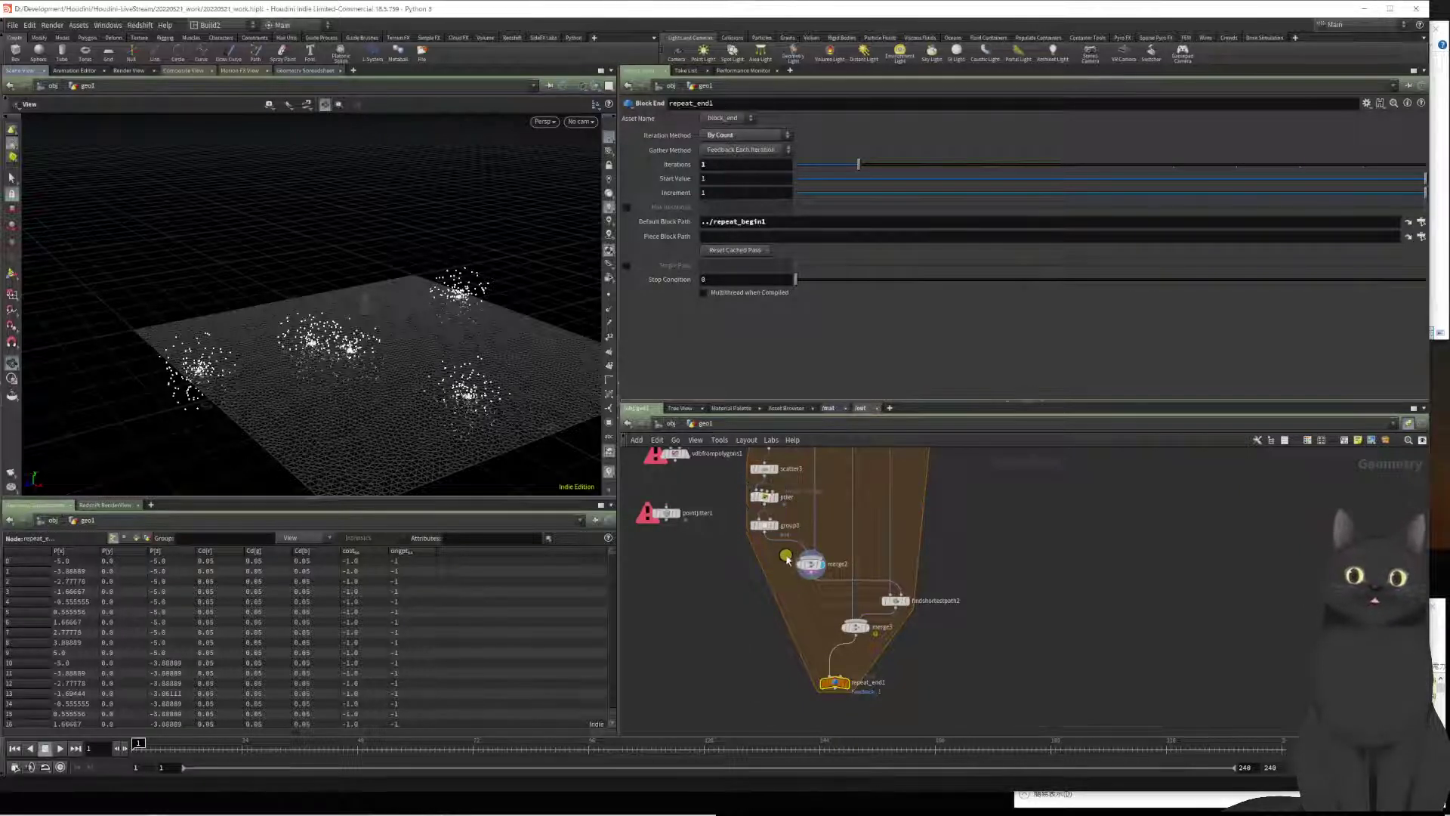
pyautogui.scroll(3, 785, 556)
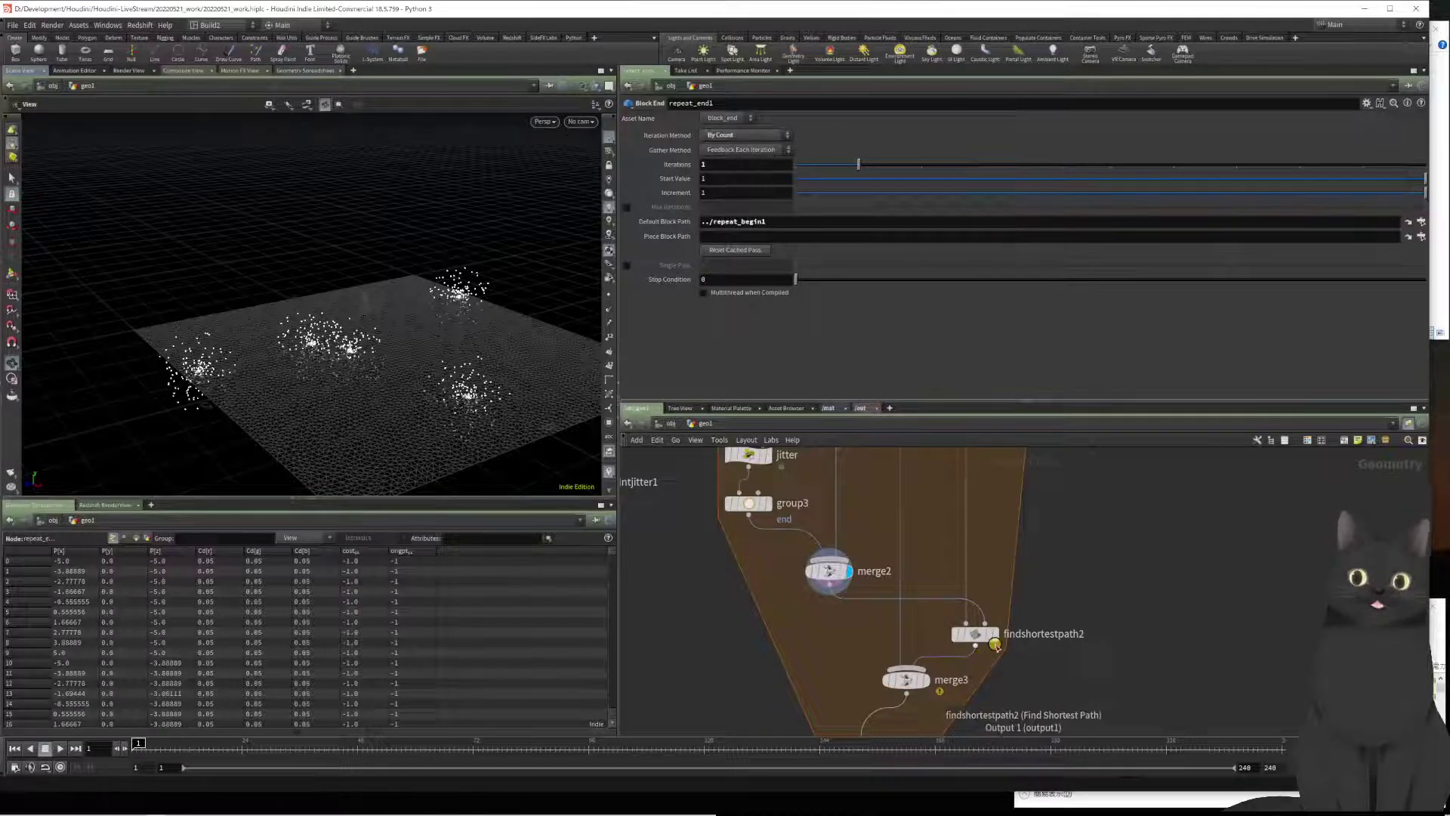
pyautogui.click(996, 641)
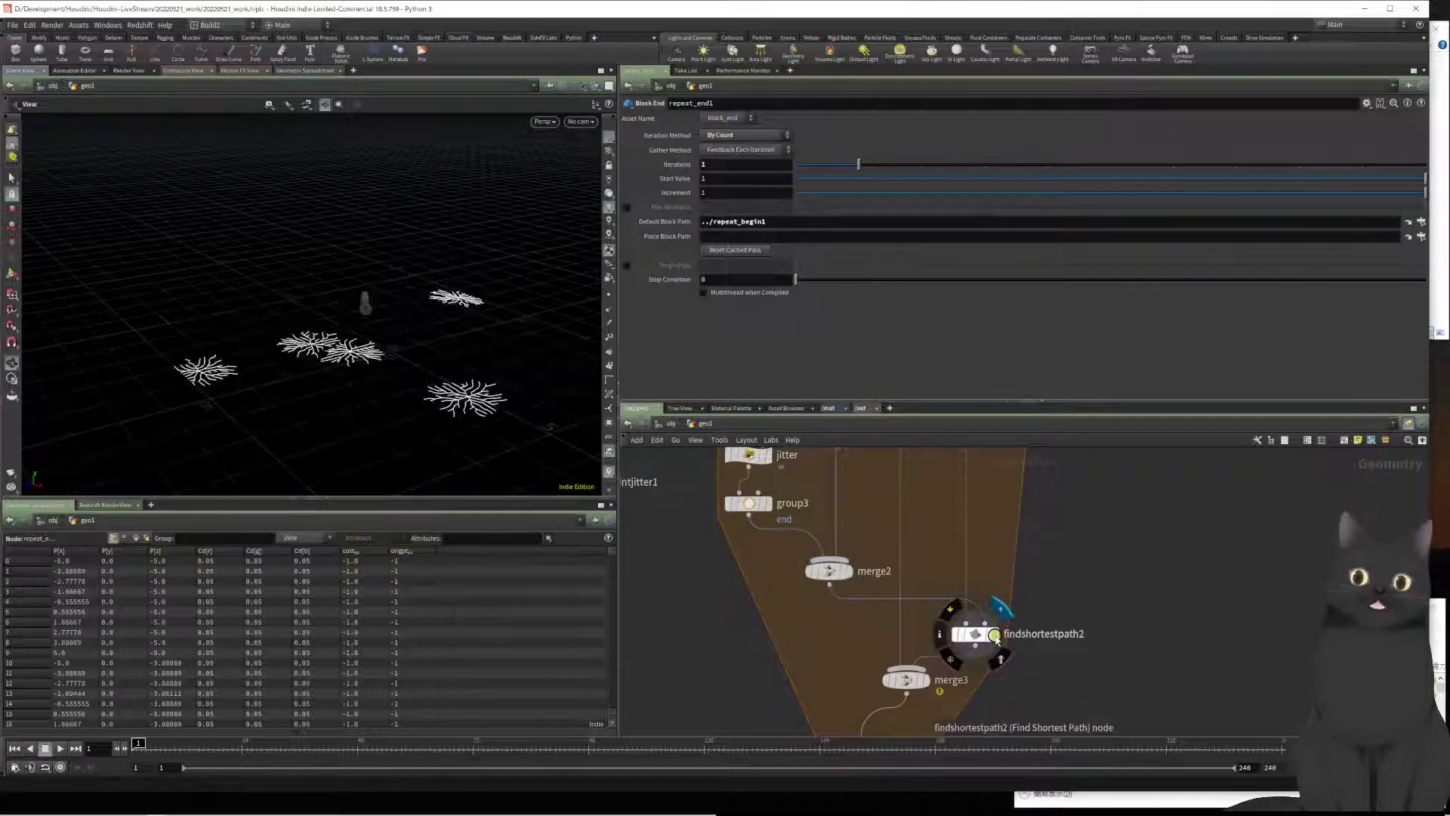
pyautogui.click(931, 682)
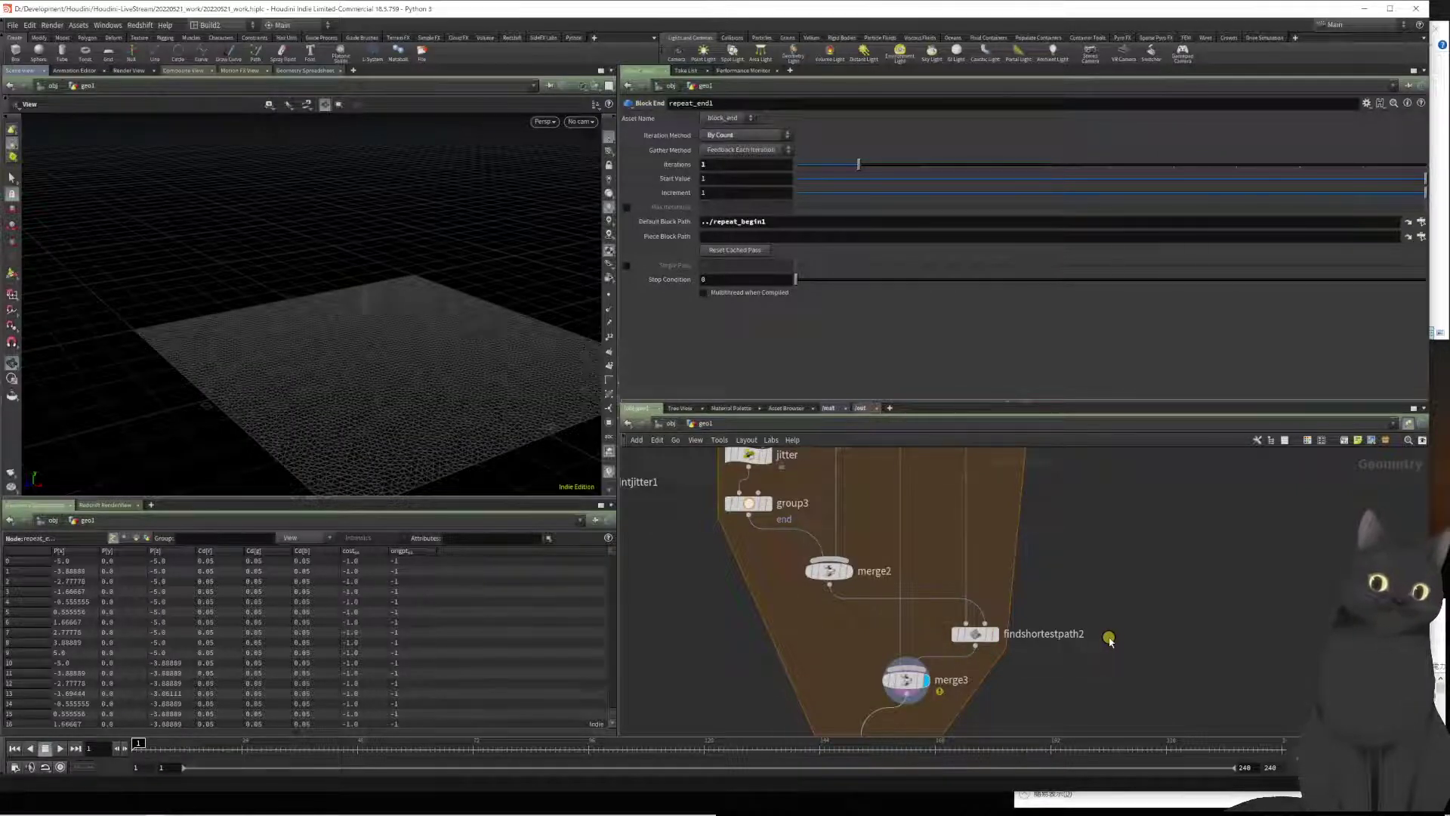
pyautogui.moveTo(1108, 640); pyautogui.dragTo(1094, 483, button='middle')
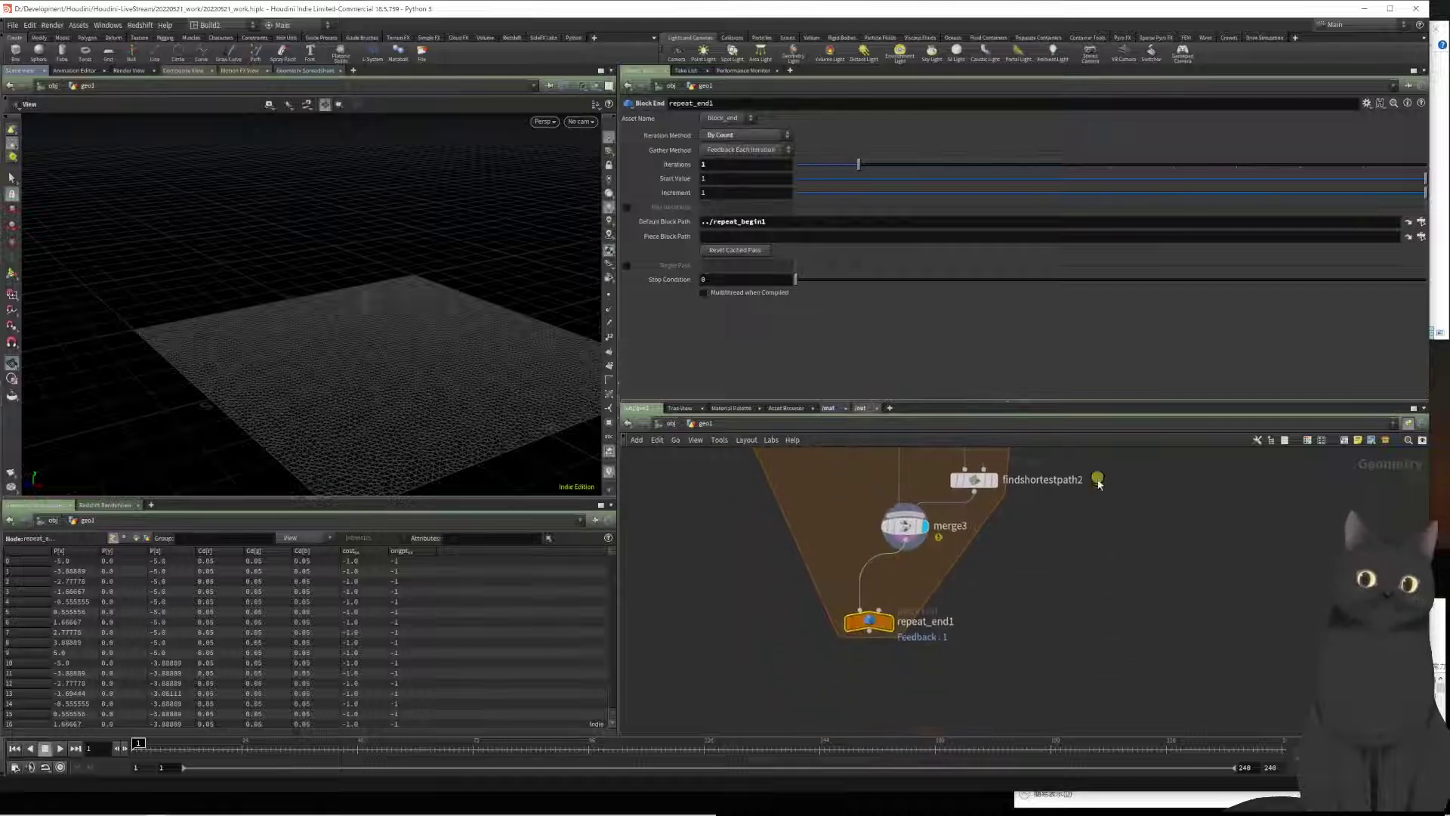
pyautogui.click(890, 622)
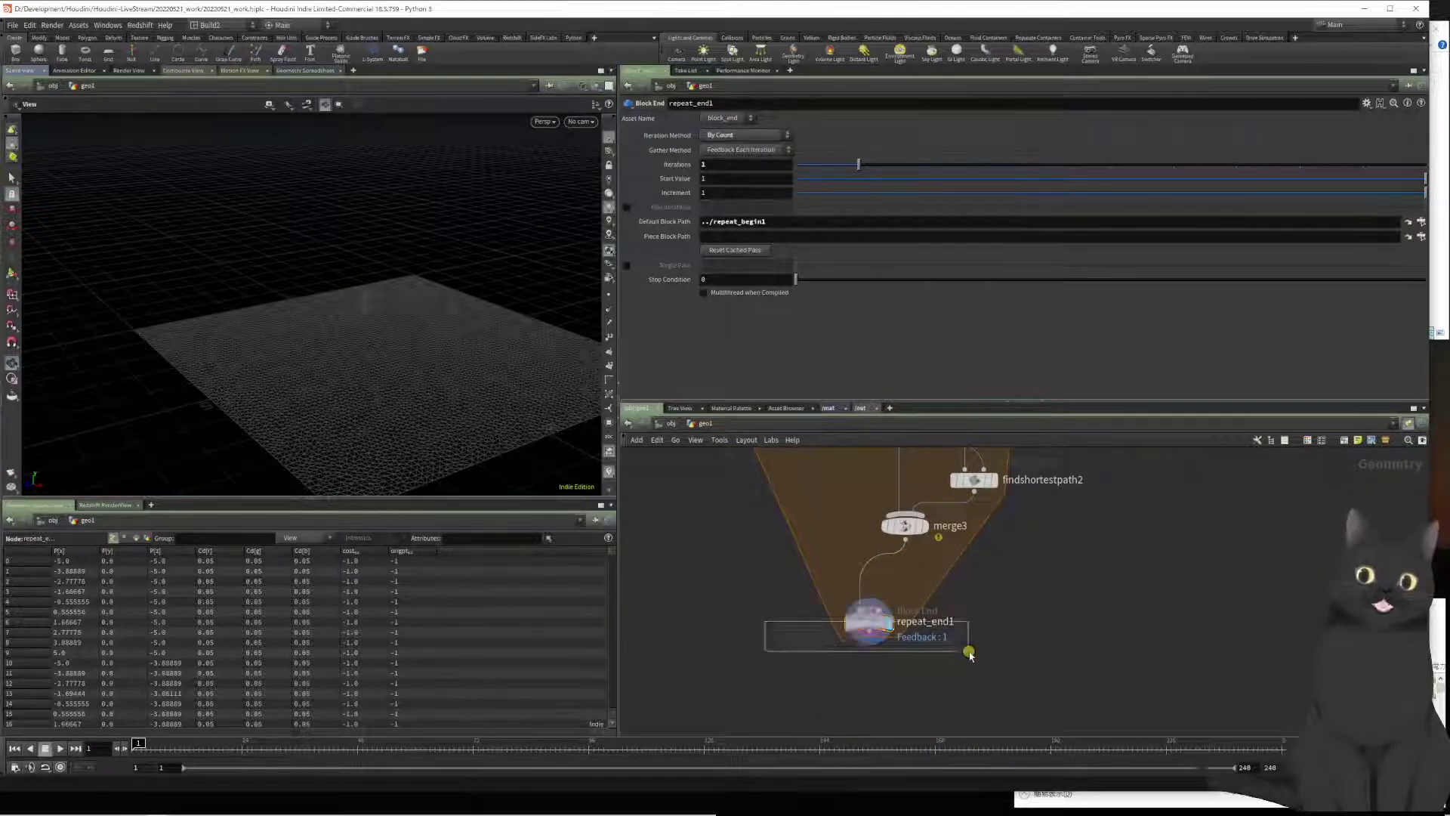
pyautogui.moveTo(1003, 614); pyautogui.dragTo(783, 674)
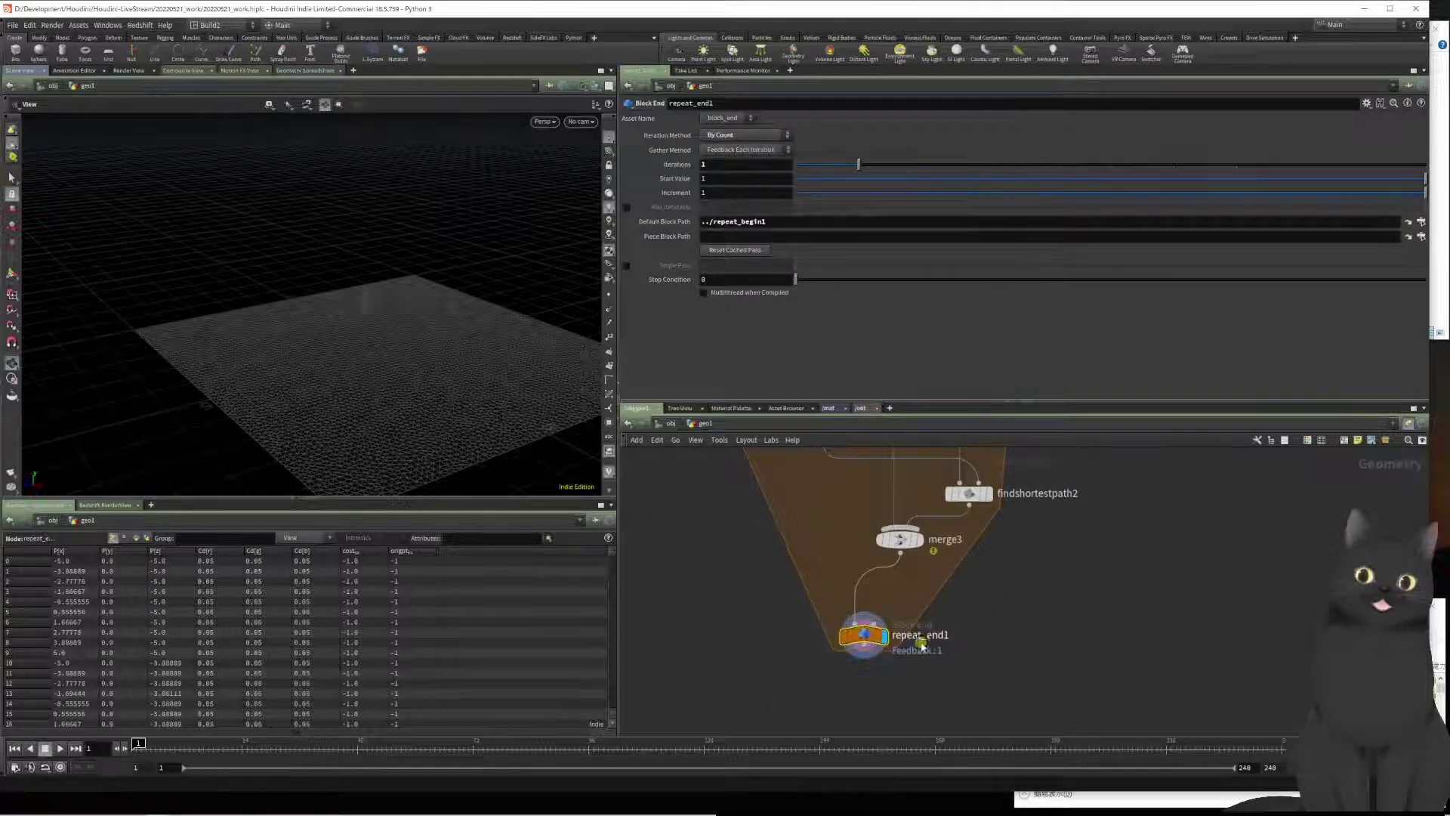
# Step: Trace the feedback from merge3 to the loop start, display repeat_begin1, and inspect the settings of repeat_begin1 and repeat_begin1_metadata1
pyautogui.moveTo(926, 542)
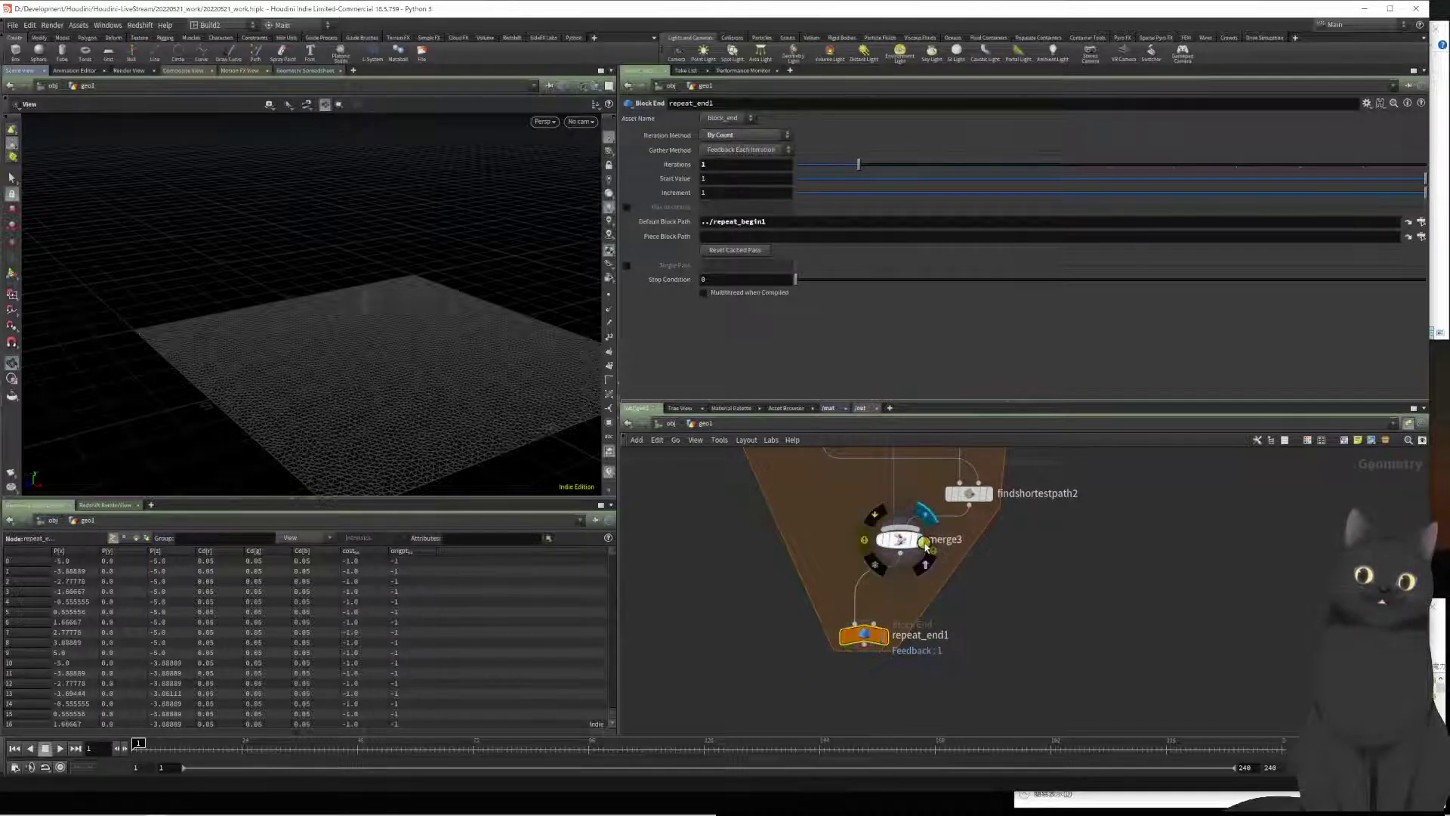
pyautogui.scroll(-5, 1023, 566)
pyautogui.scroll(2, 1062, 529)
pyautogui.scroll(4, 903, 504)
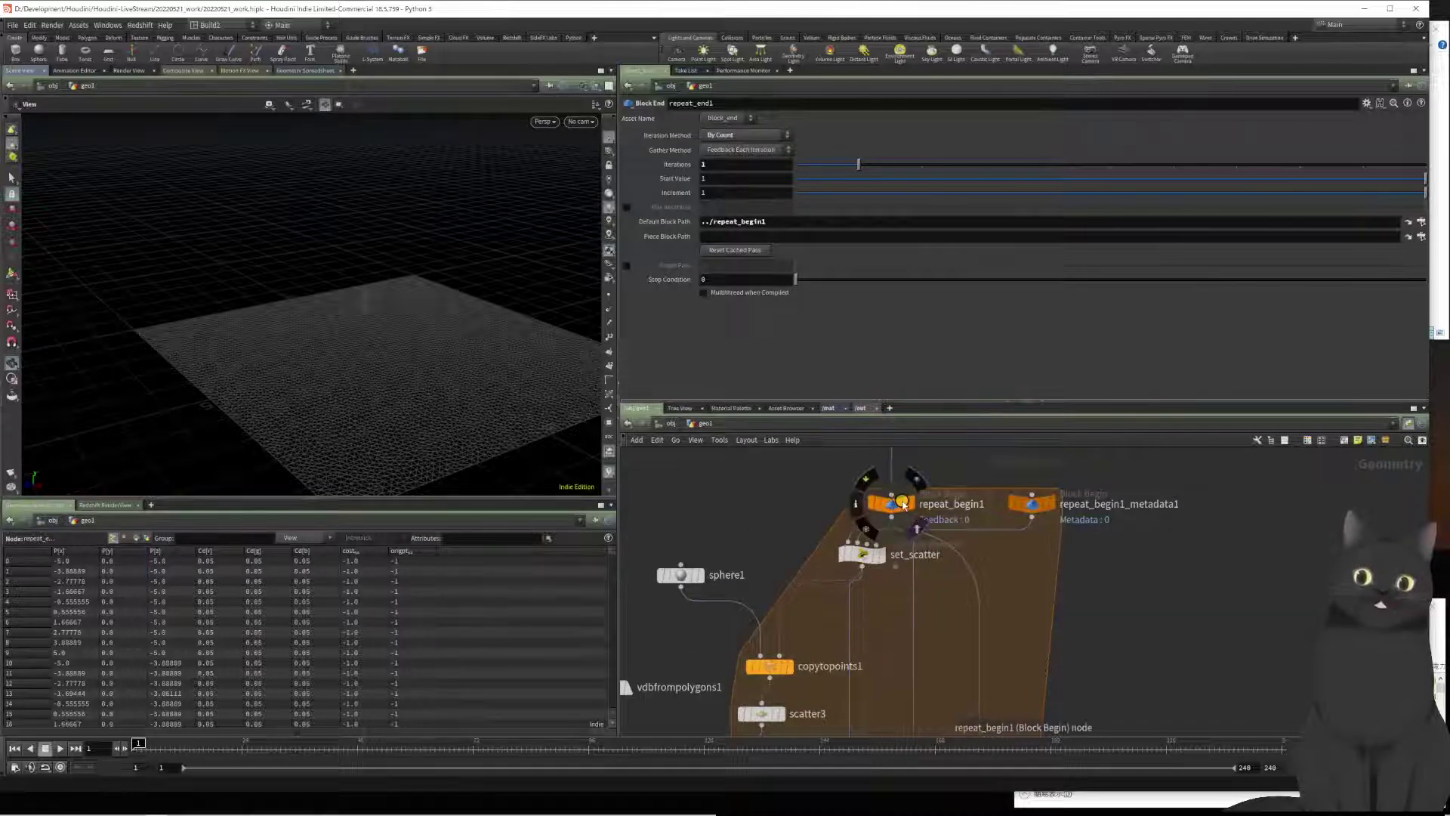
pyautogui.moveTo(1104, 612); pyautogui.dragTo(1095, 425, button='middle')
pyautogui.moveTo(1055, 635); pyautogui.dragTo(982, 468, button='middle')
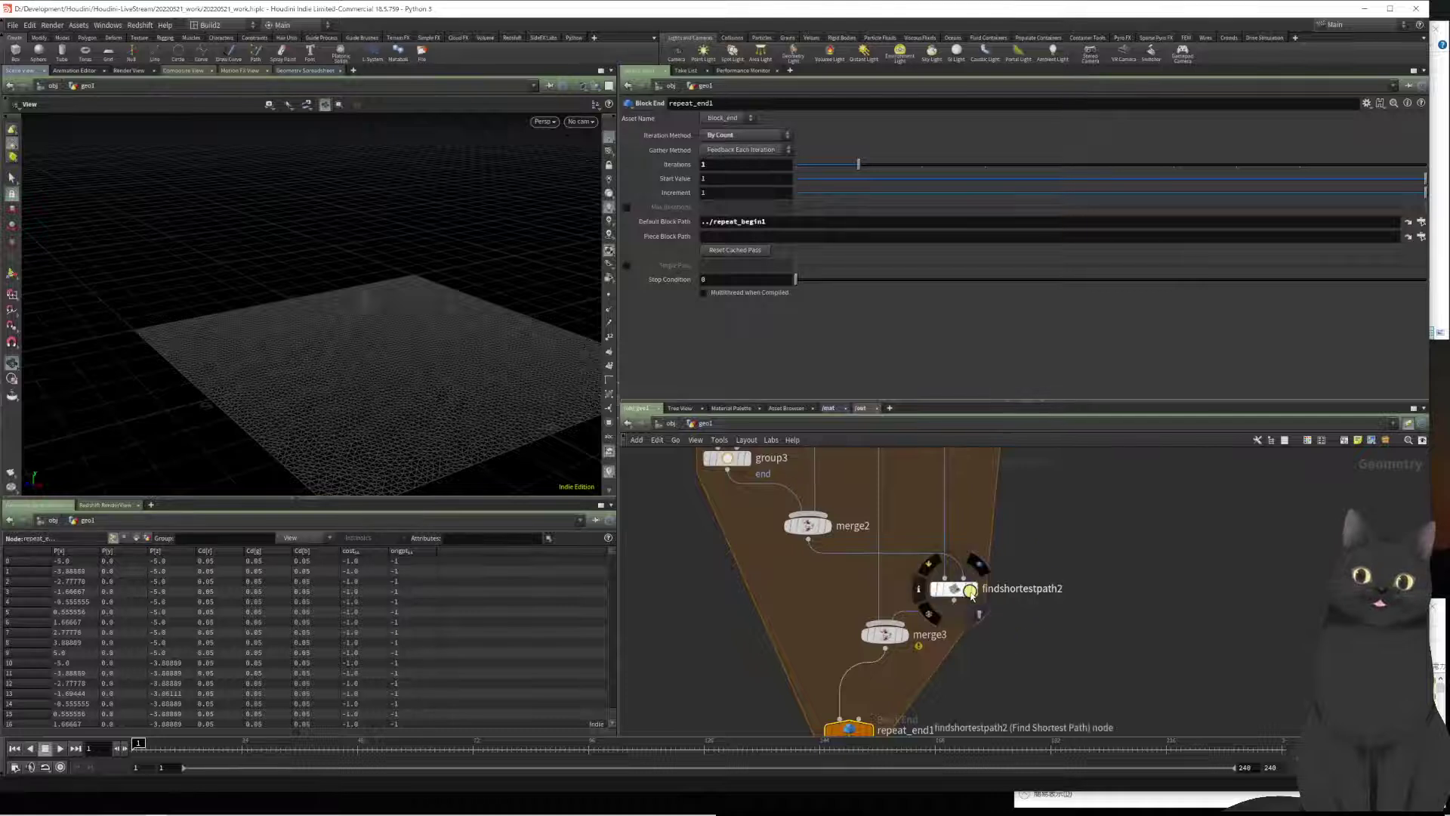
pyautogui.moveTo(1133, 518); pyautogui.dragTo(856, 547, button='middle')
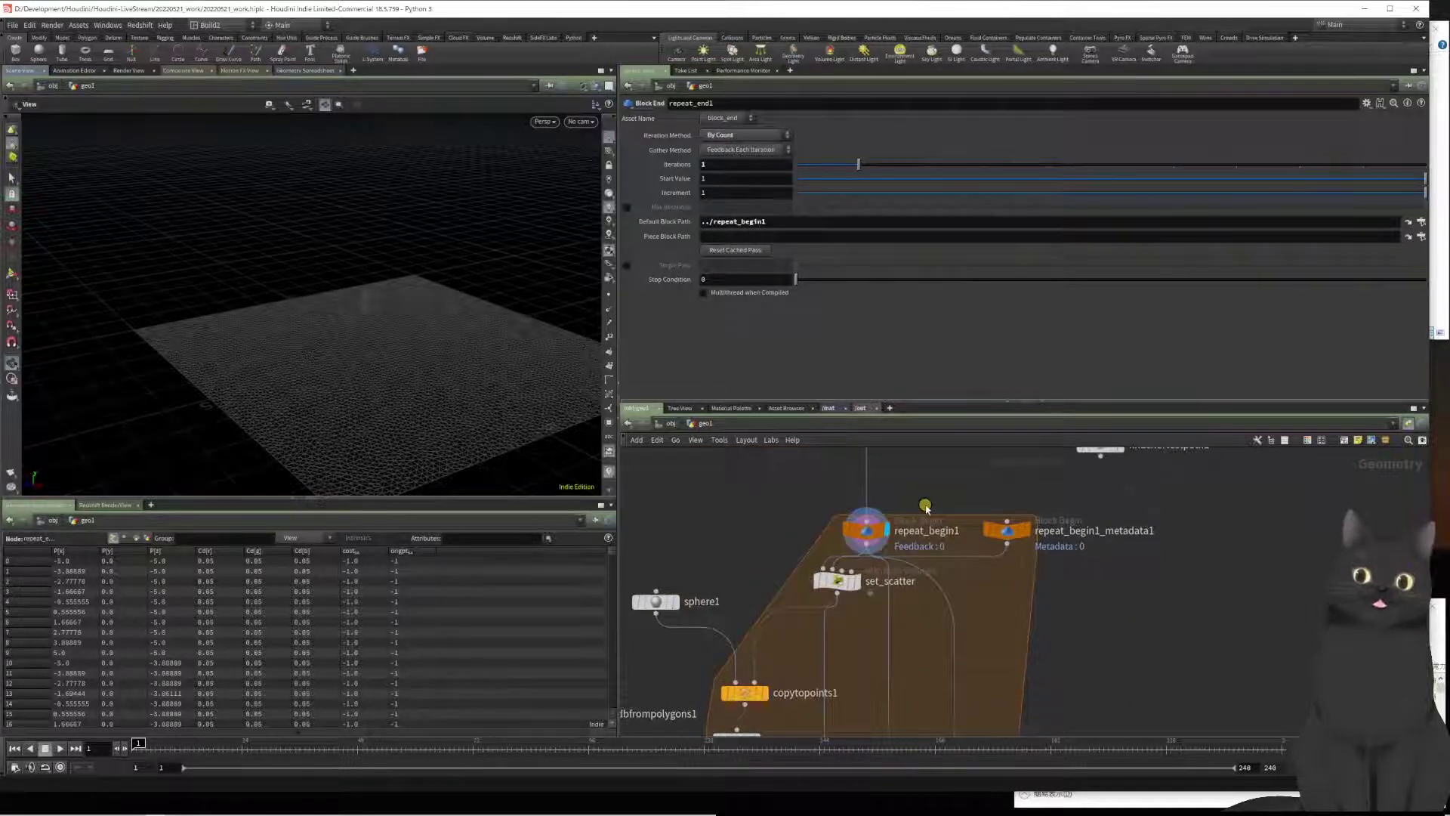
pyautogui.click(885, 535)
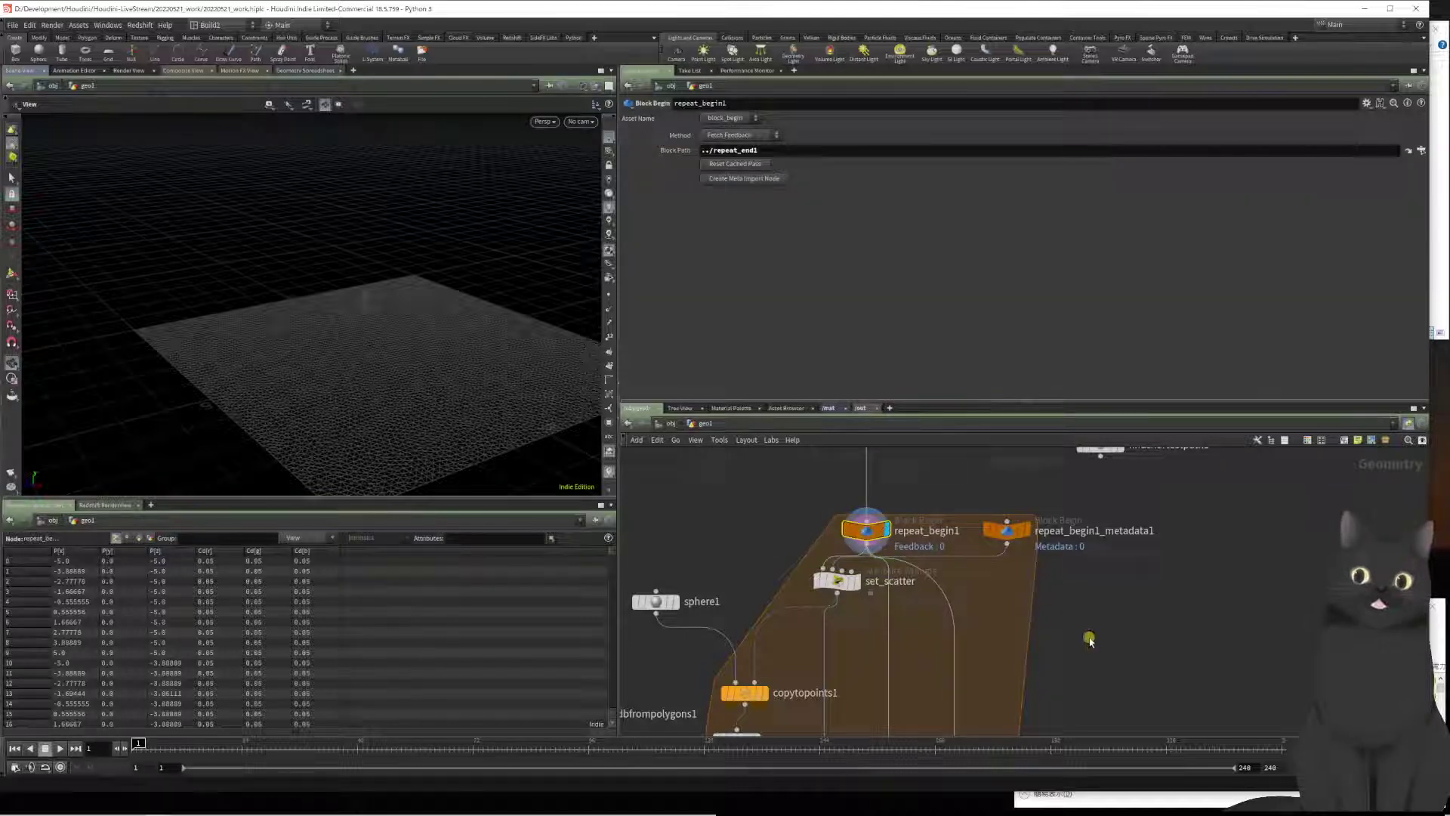
pyautogui.click(1007, 528)
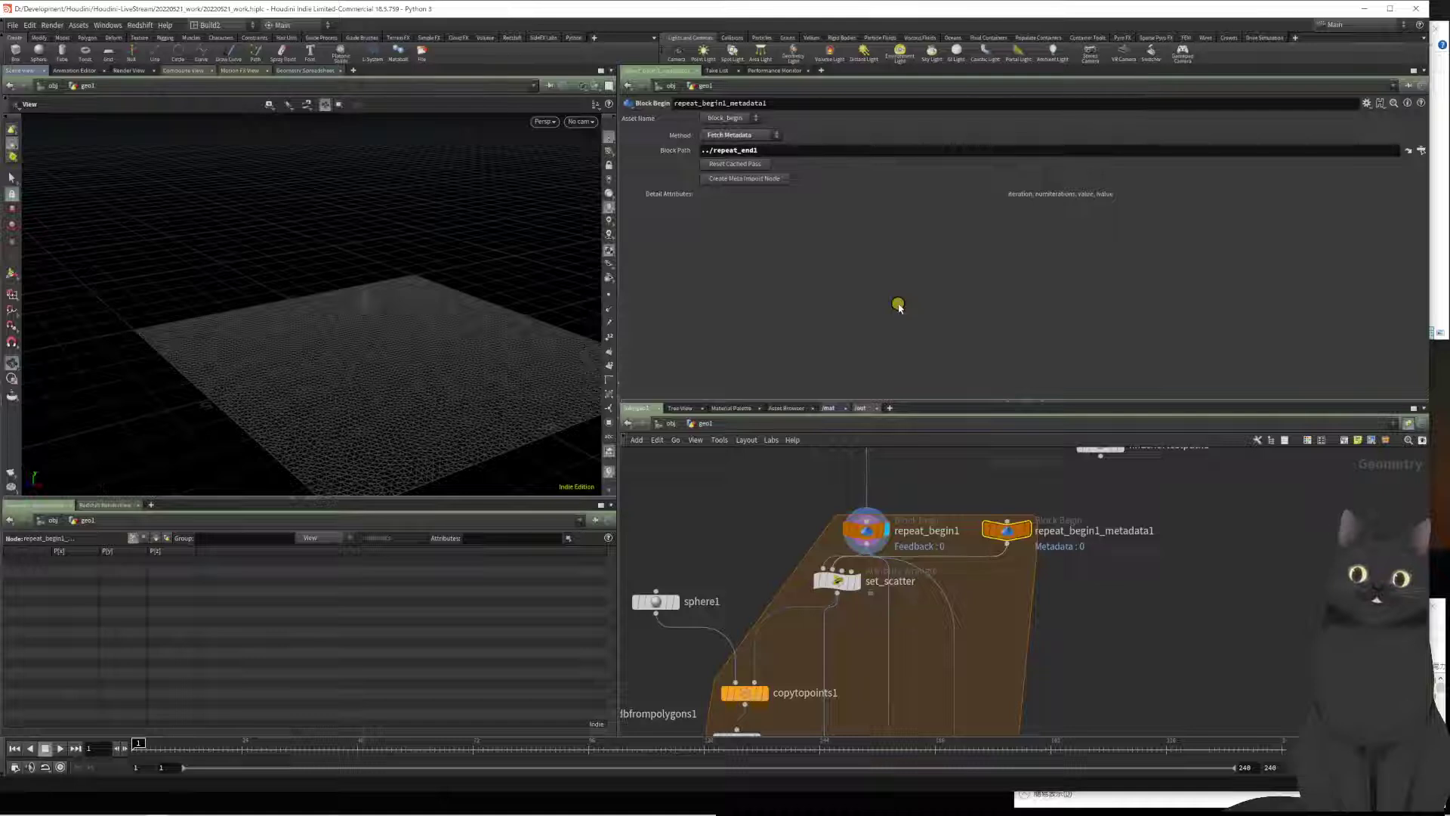
pyautogui.click(857, 539)
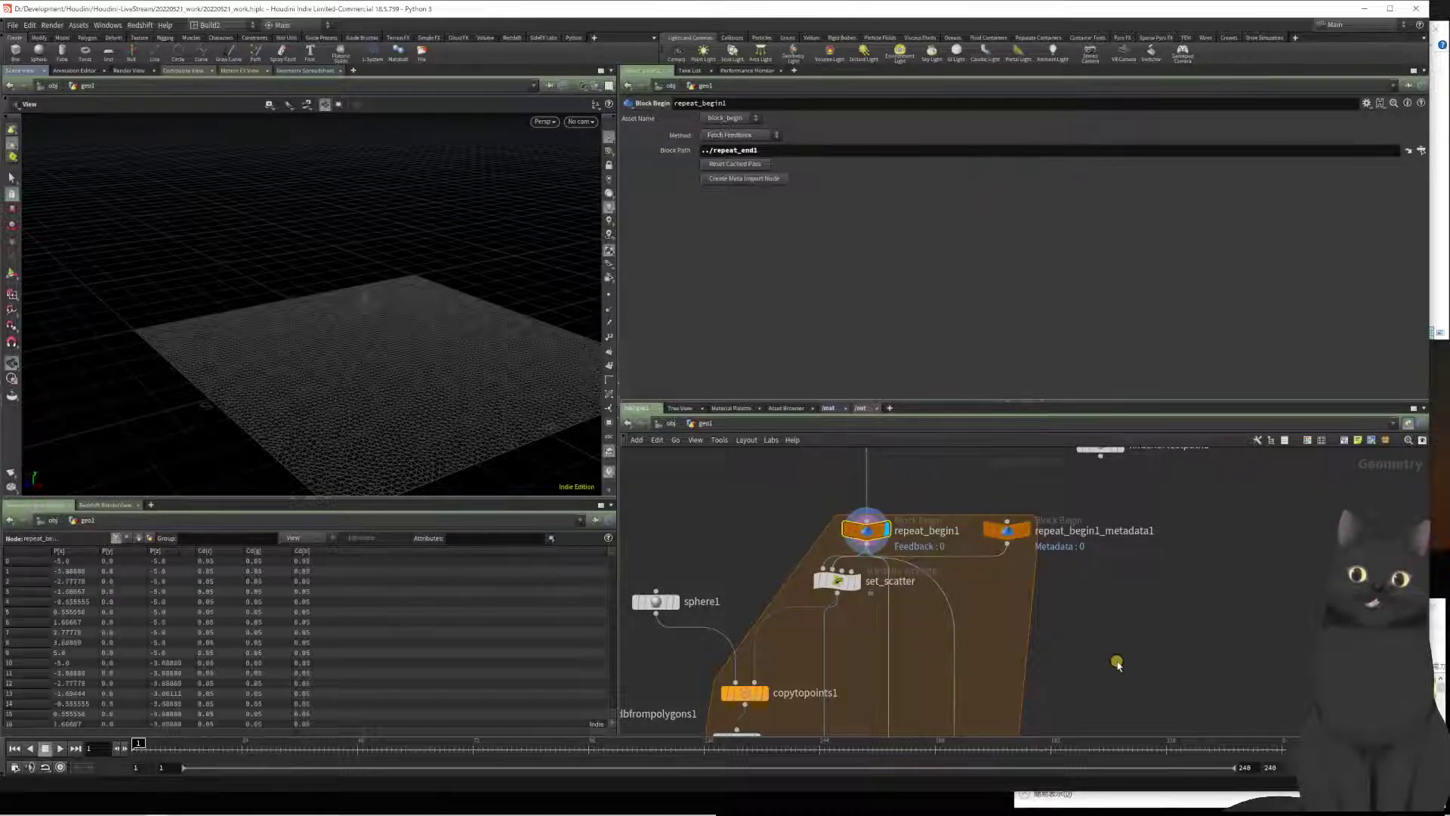
# Step: Select repeat_end1 at the loop's end, review its settings, and compare its output with that of findshortestpath2
pyautogui.moveTo(1118, 687); pyautogui.dragTo(1129, 553, button='middle')
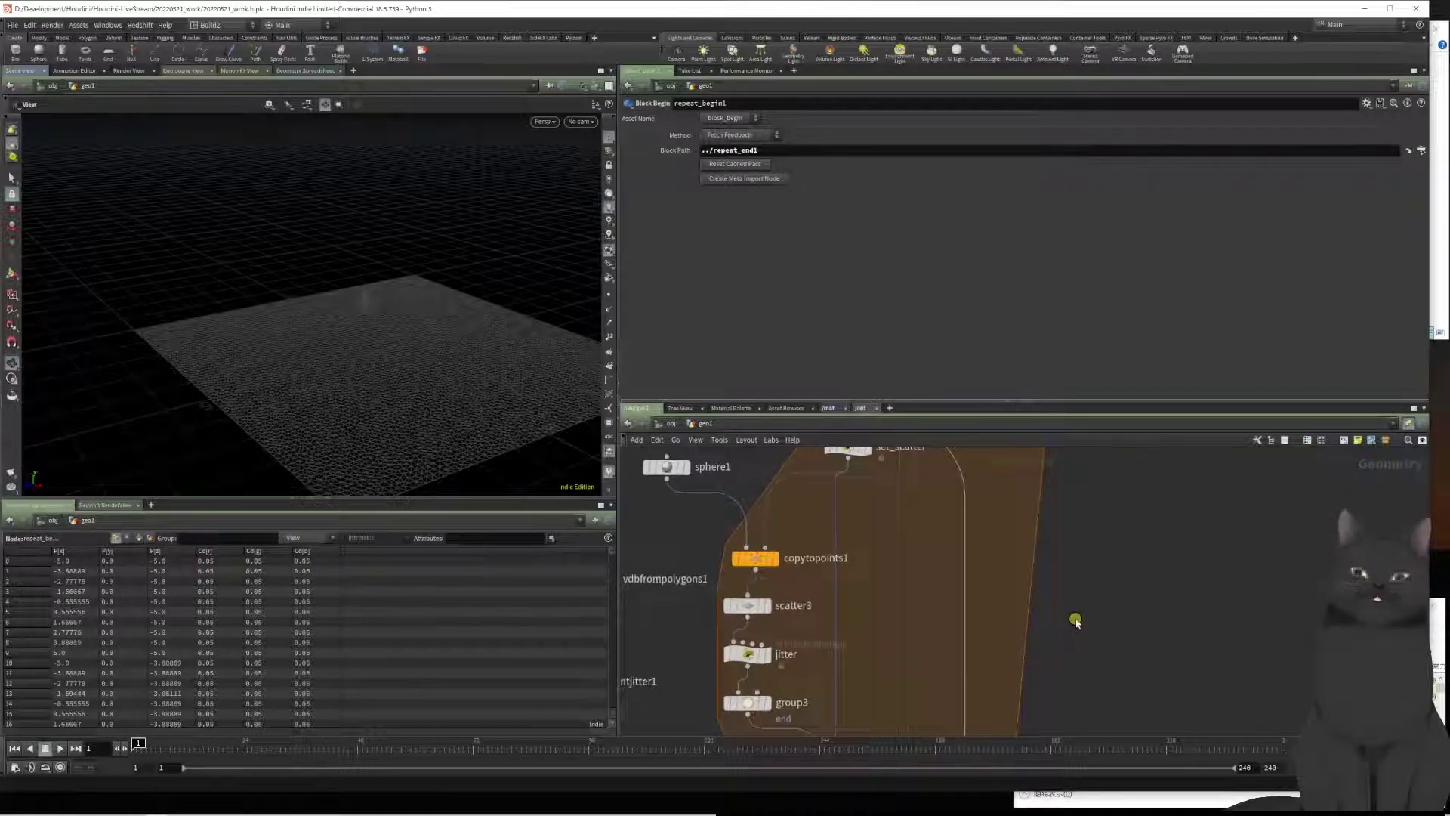
pyautogui.moveTo(1075, 621); pyautogui.dragTo(1091, 562, button='middle')
pyautogui.moveTo(1088, 715); pyautogui.dragTo(1082, 514, button='middle')
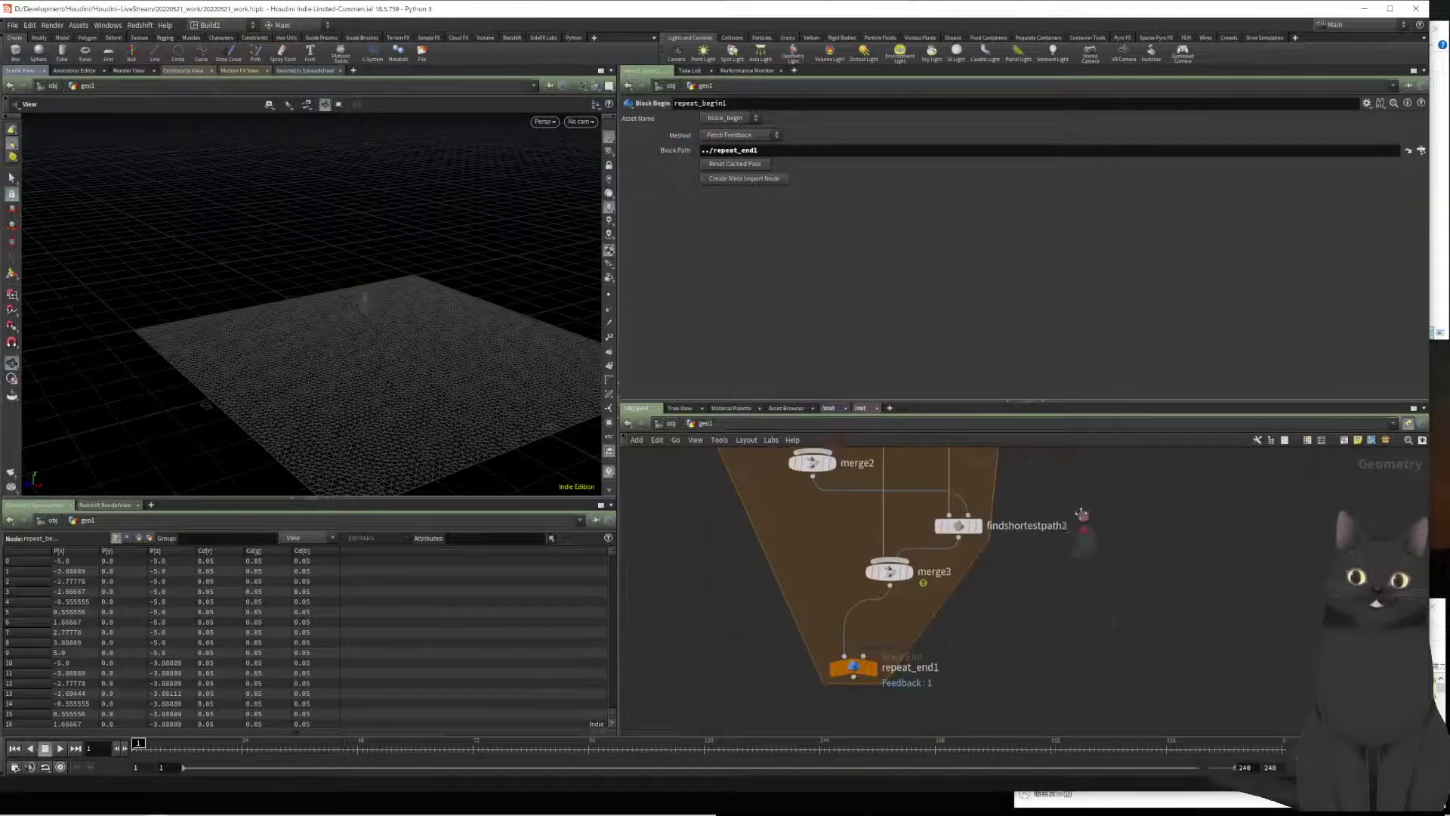
pyautogui.moveTo(768, 641); pyautogui.dragTo(905, 686)
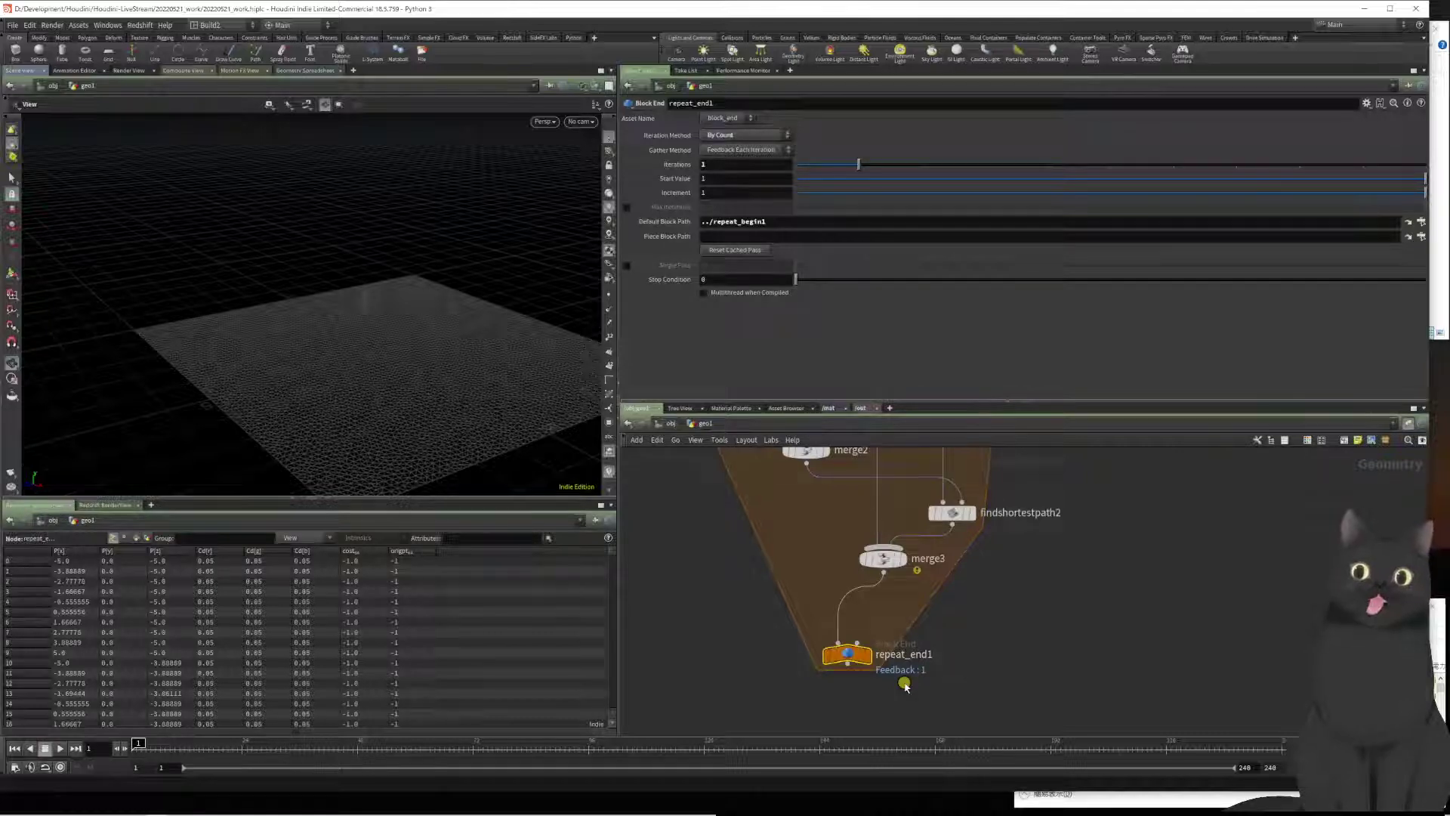
pyautogui.click(731, 150)
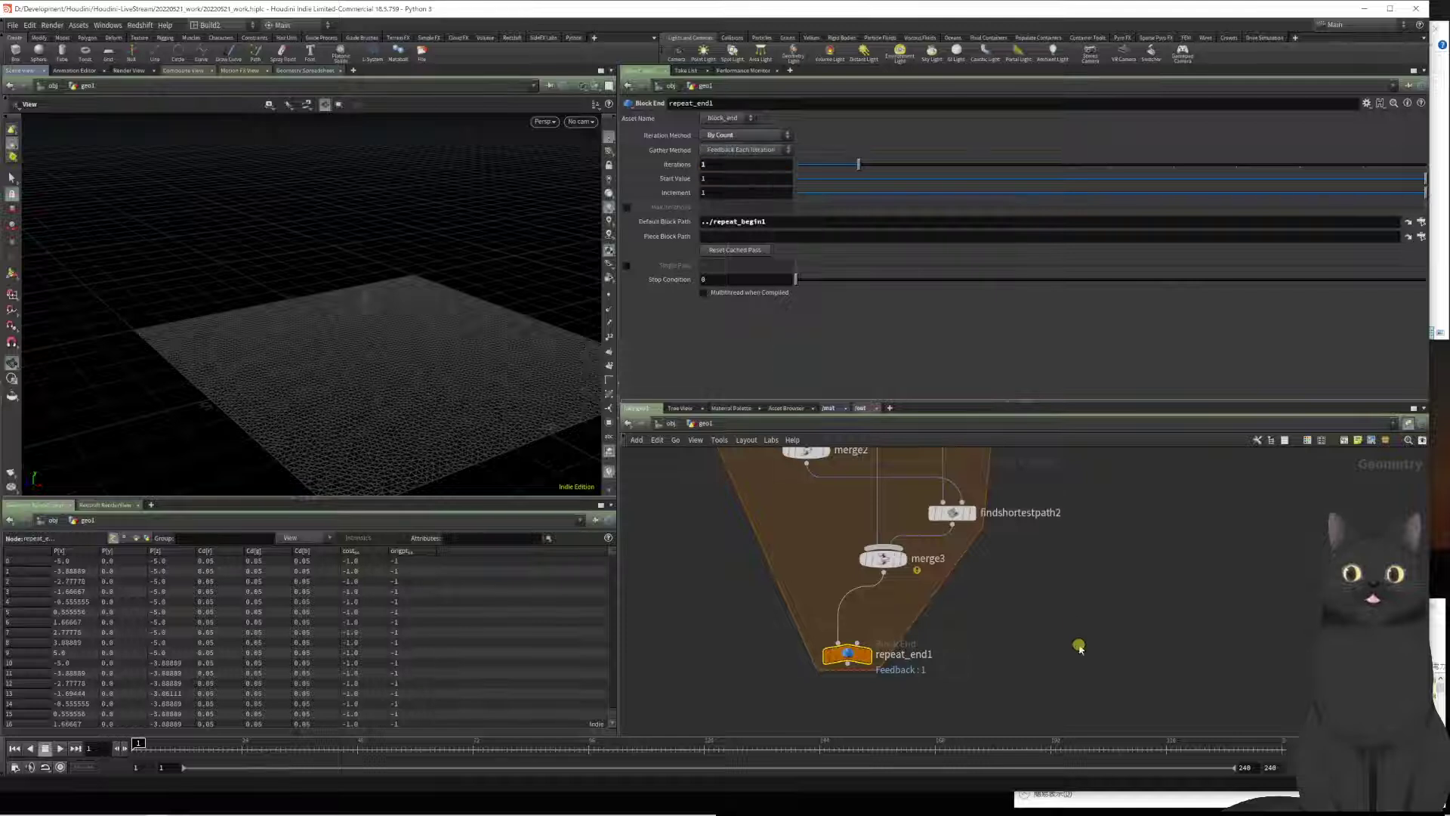
pyautogui.moveTo(894, 658)
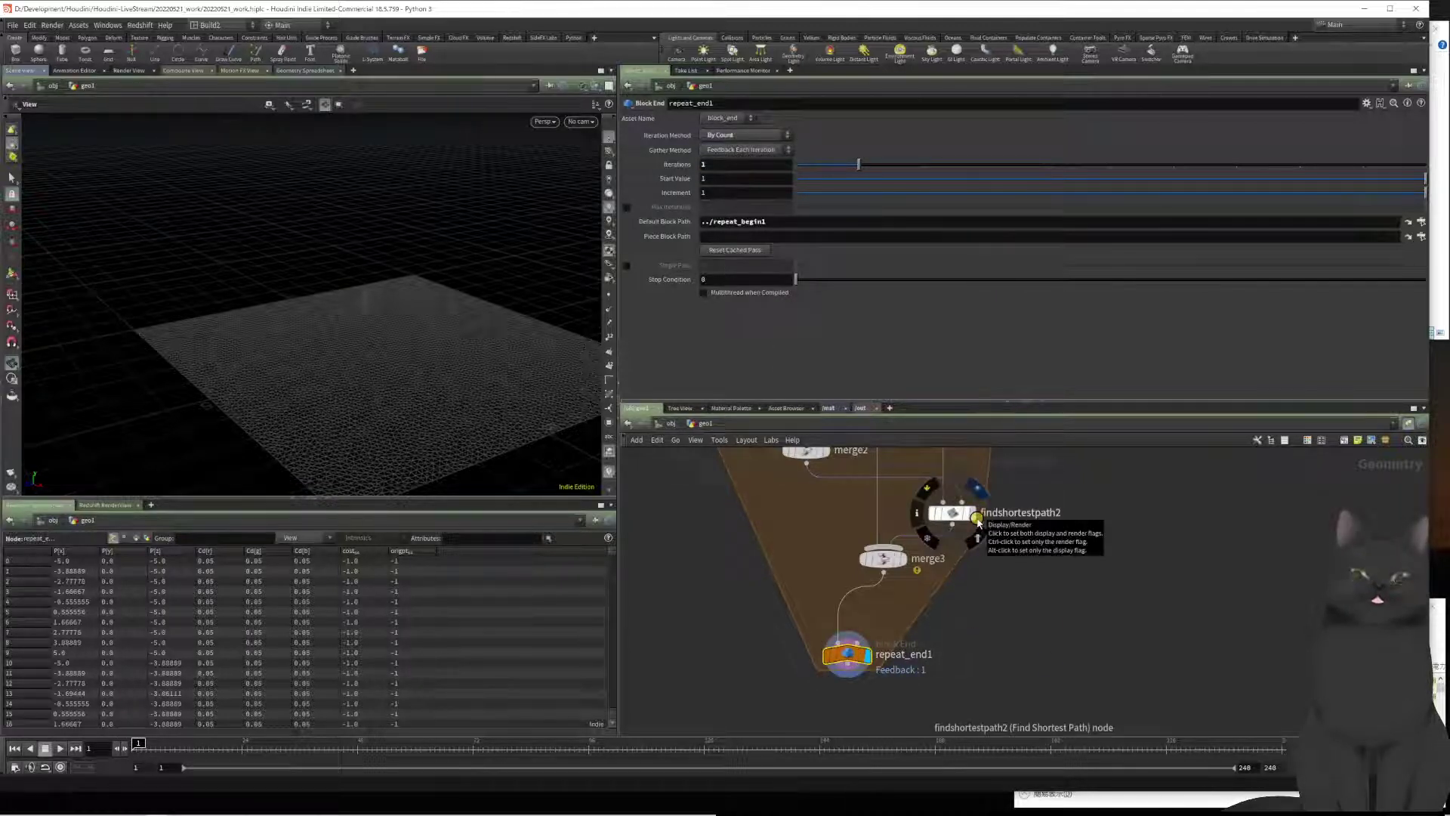
pyautogui.click(977, 519)
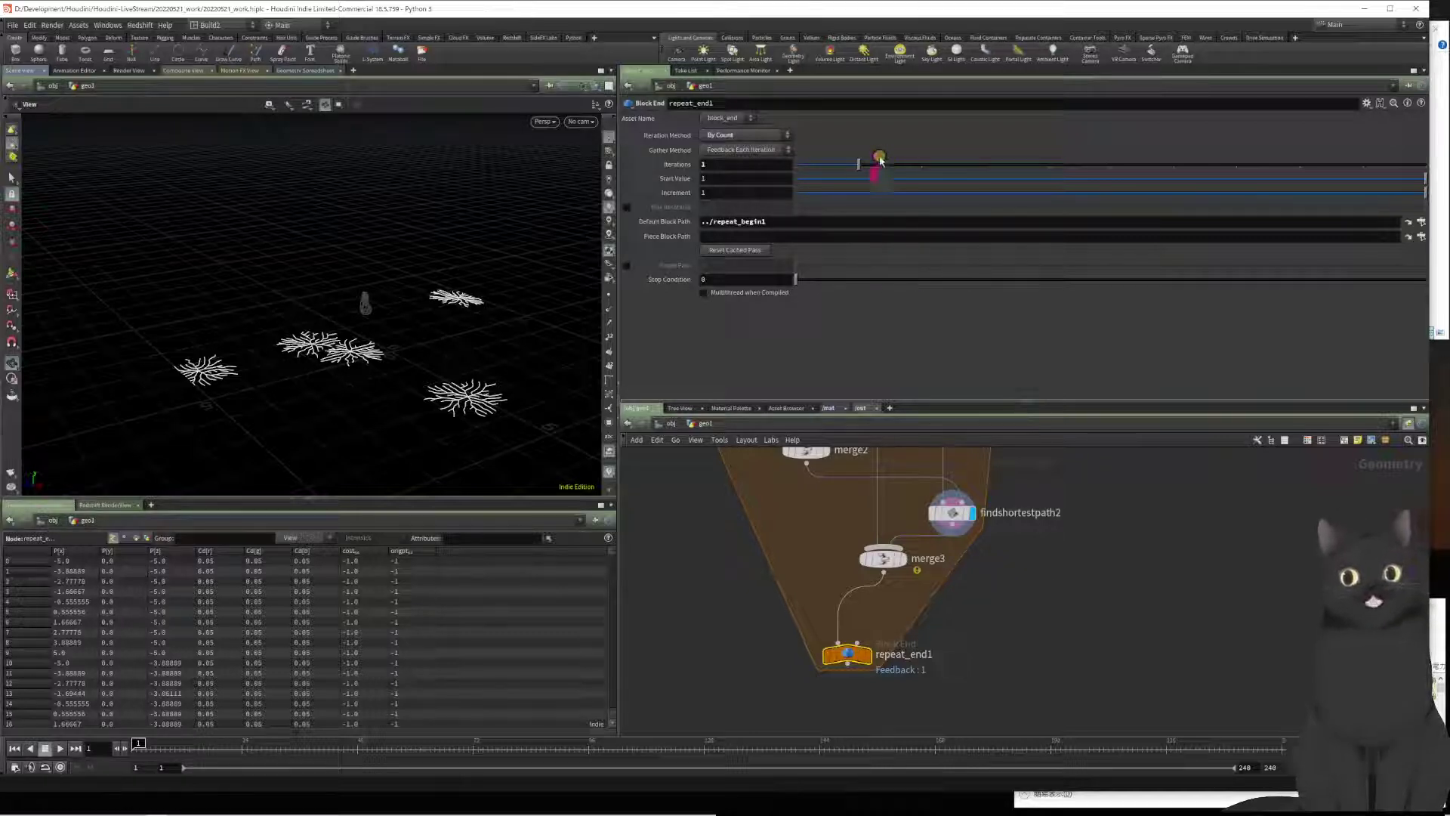
# Step: Set the iterations of repeat_end1 to 7, display its output, and reduce the iterations to 4
pyautogui.moveTo(938, 168); pyautogui.dragTo(1225, 183)
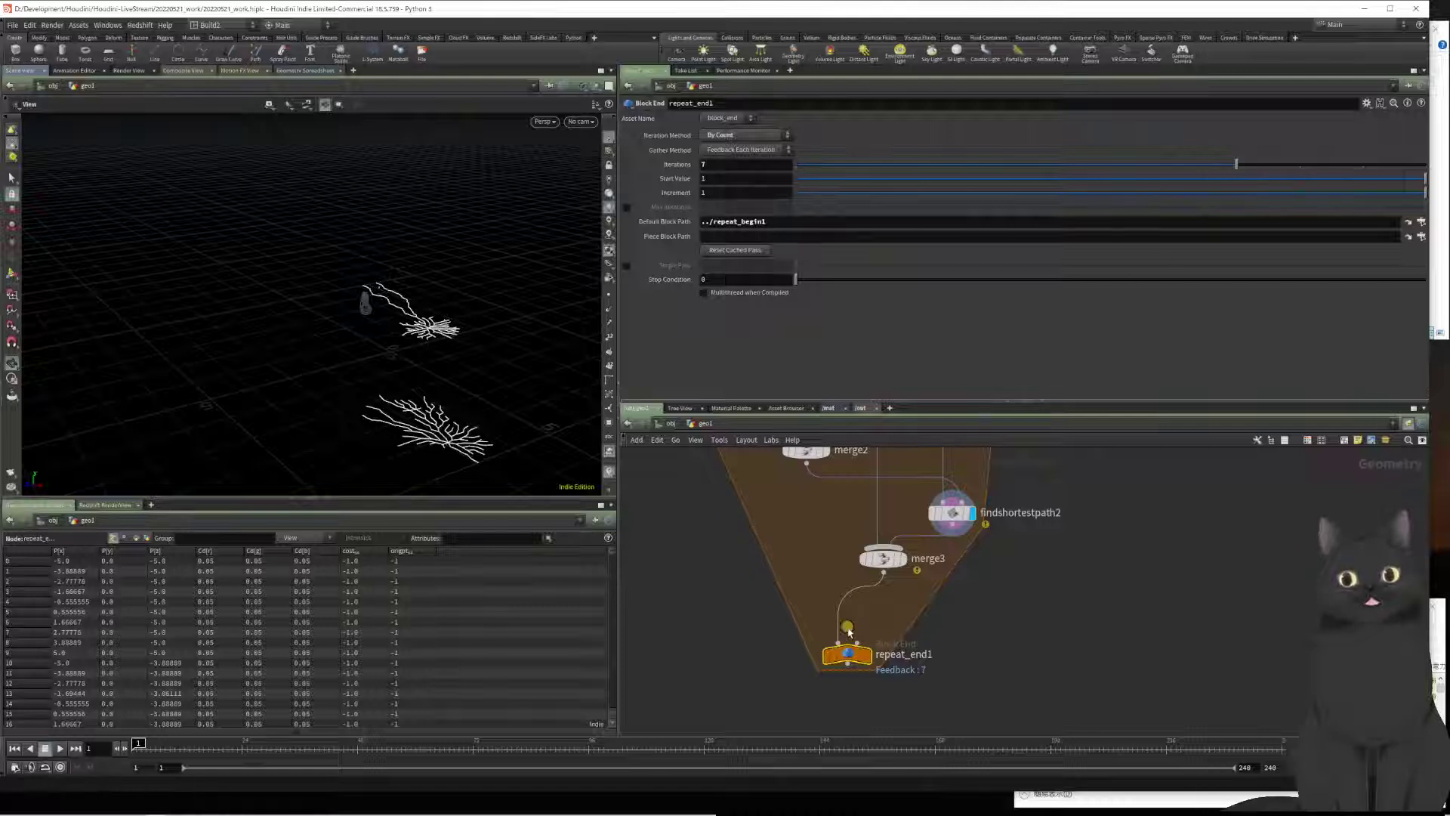
pyautogui.click(870, 659)
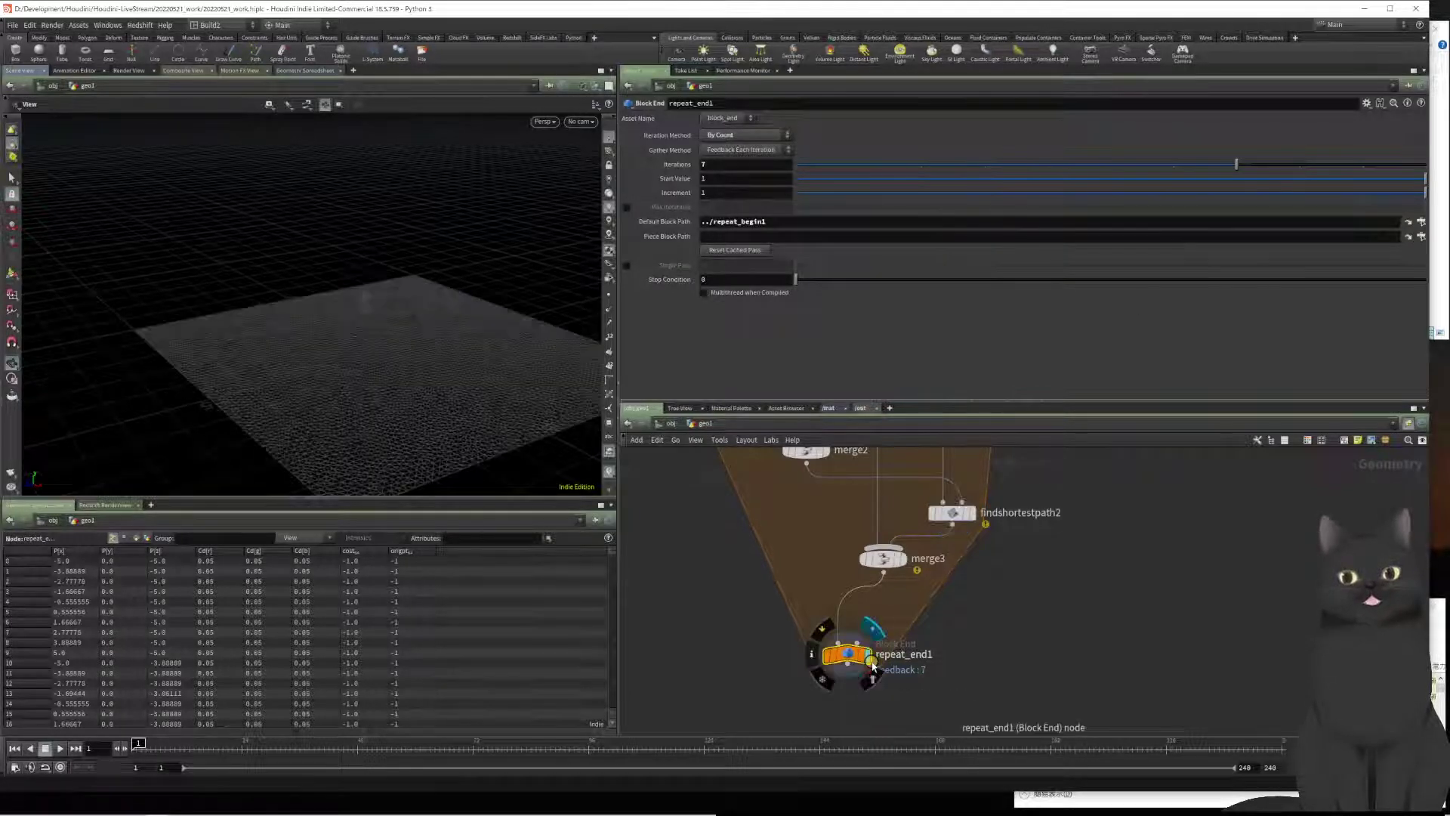
pyautogui.moveTo(1212, 162); pyautogui.dragTo(1042, 192)
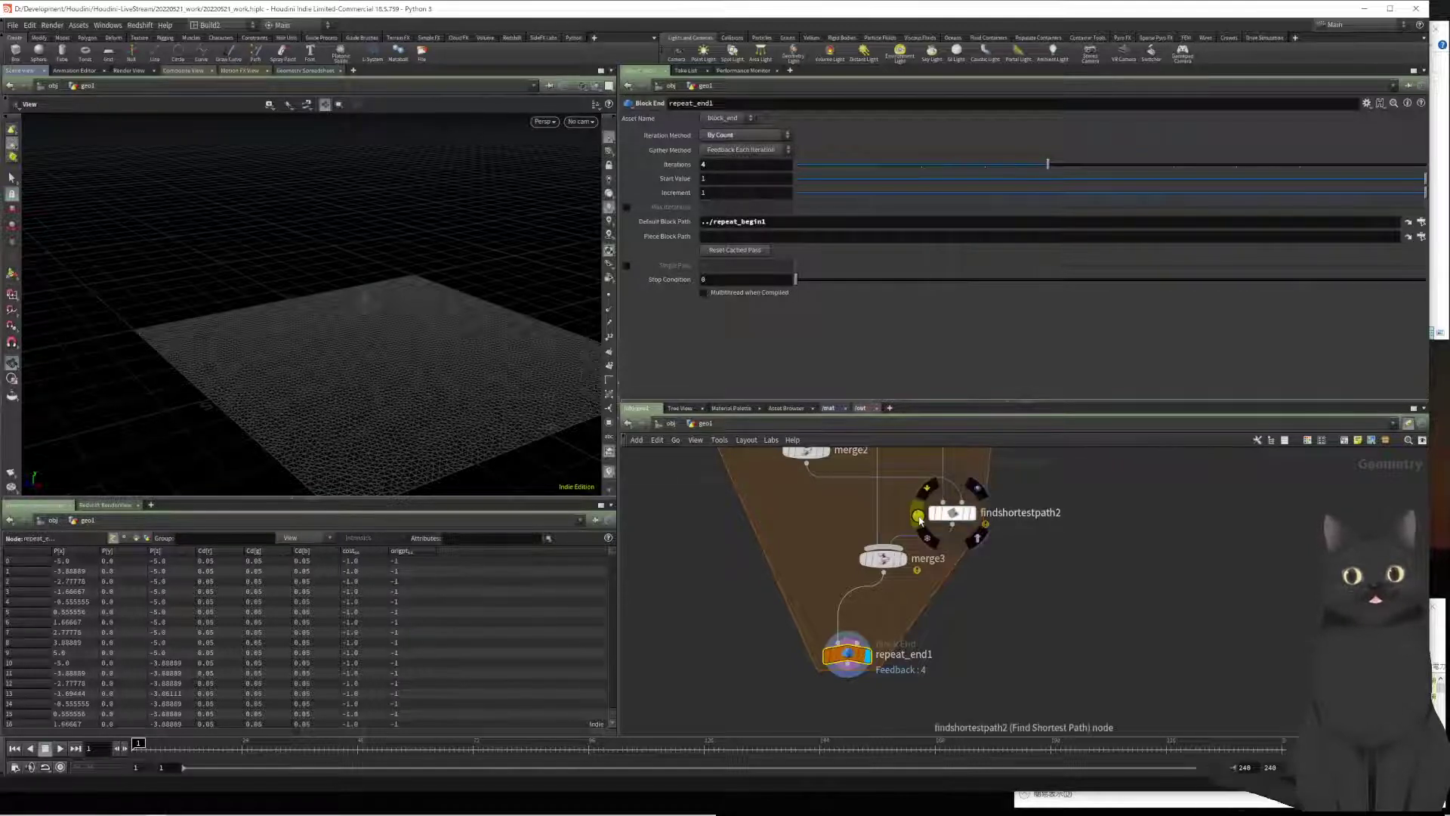
# Step: Select findshortestpath2 and inspect its path settings and node information
pyautogui.click(985, 484)
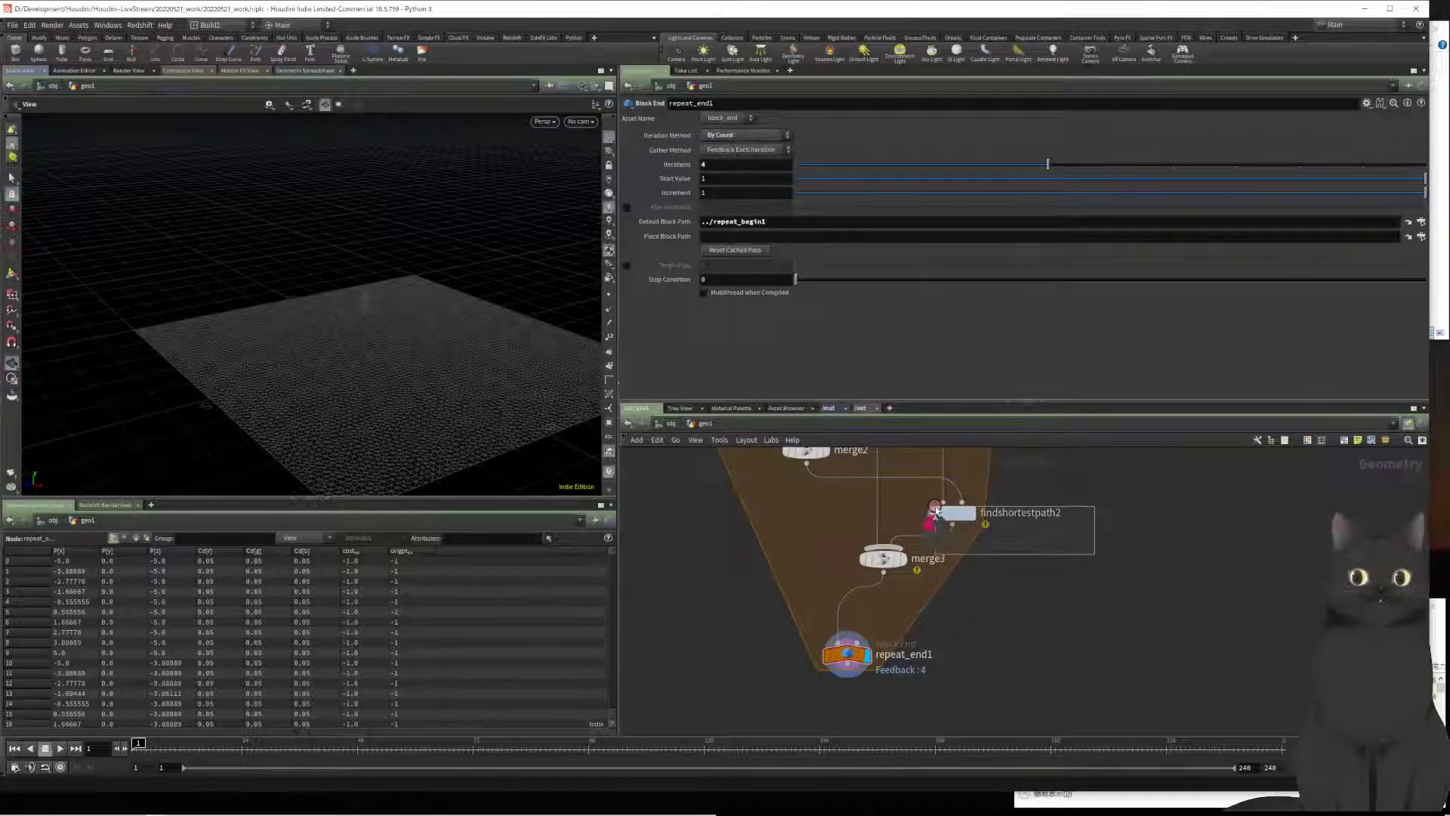
pyautogui.click(936, 513)
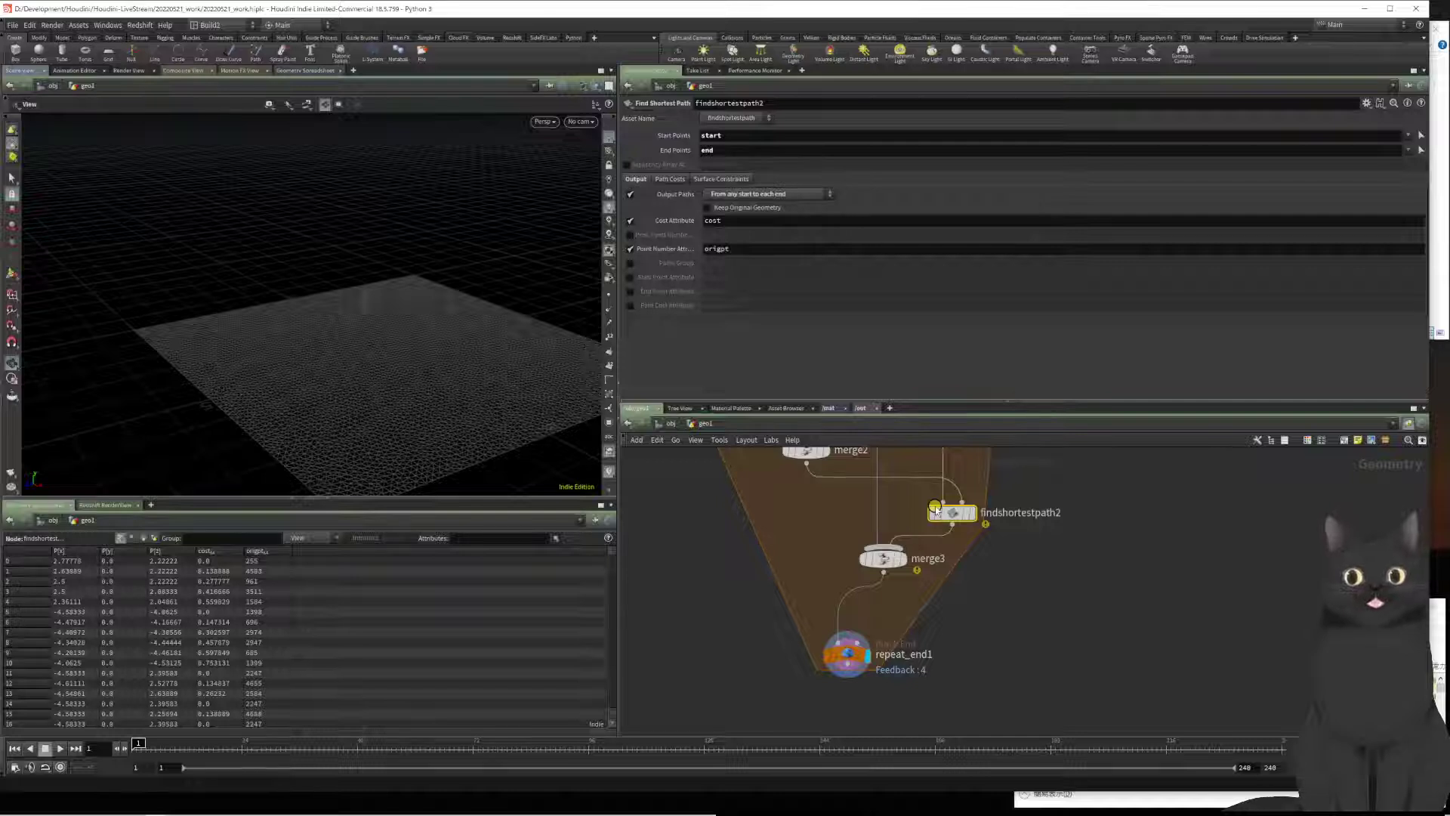
pyautogui.click(947, 516)
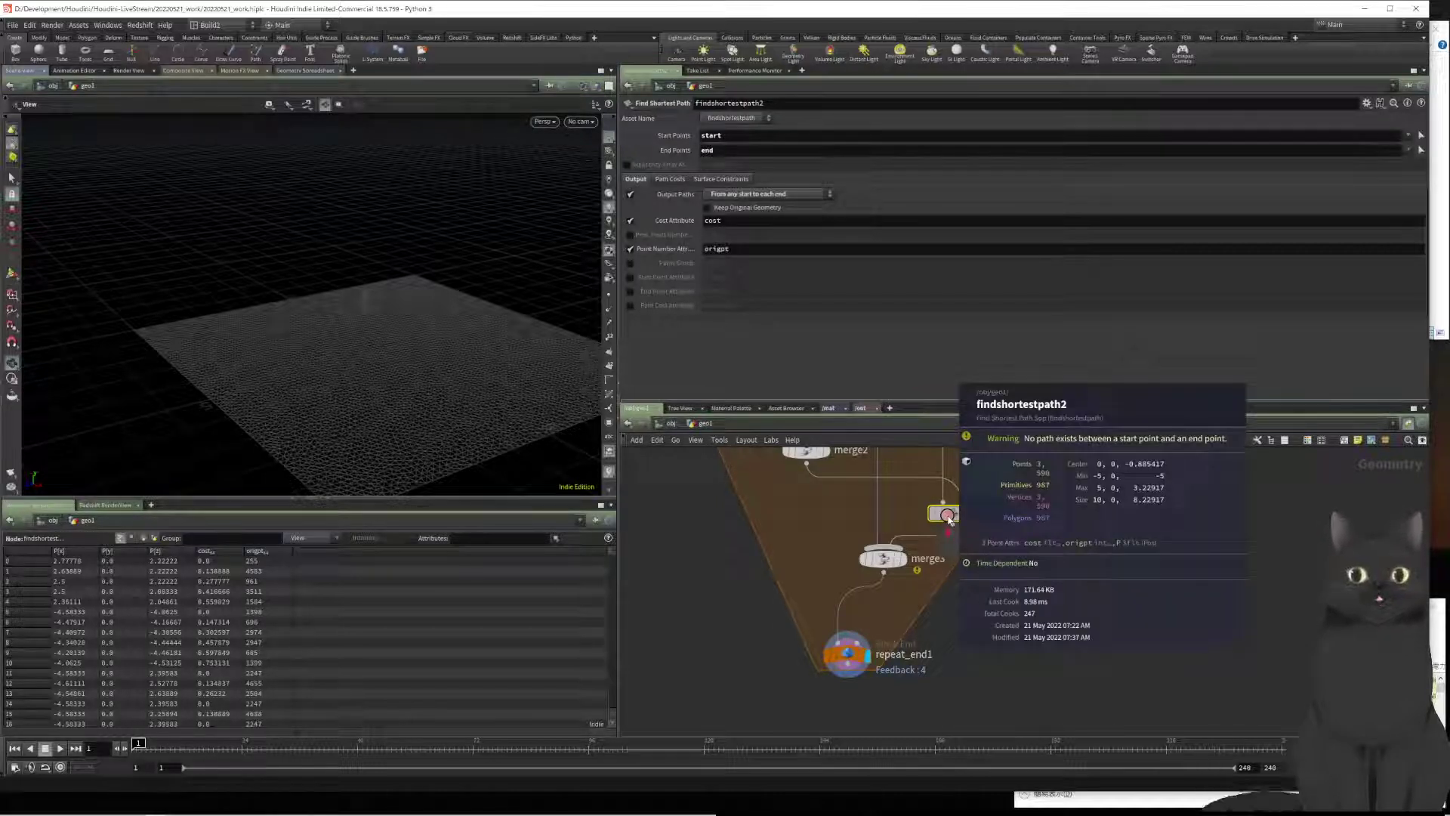
pyautogui.moveTo(1029, 556); pyautogui.dragTo(1027, 613, button='middle')
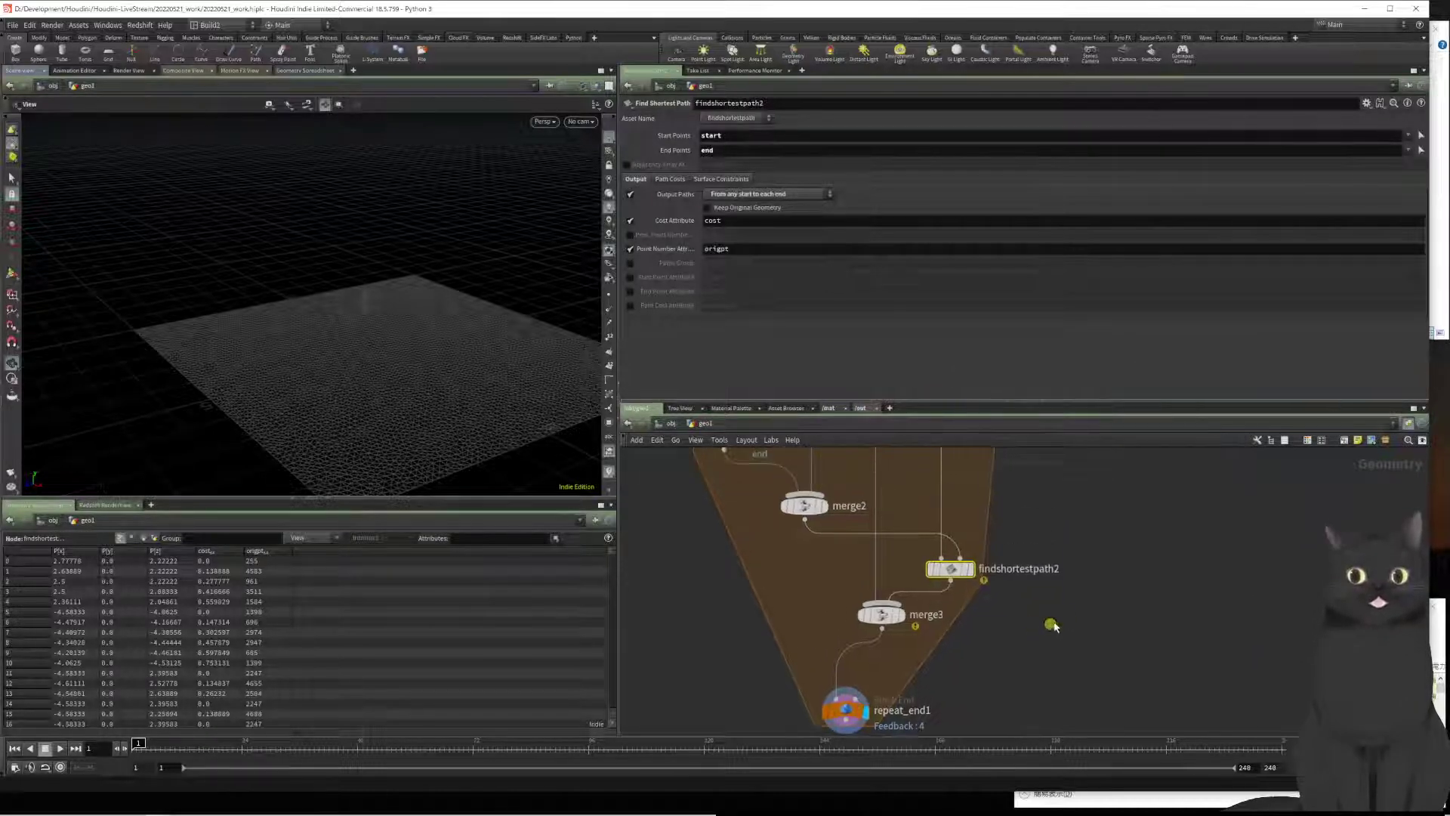
pyautogui.click(950, 564)
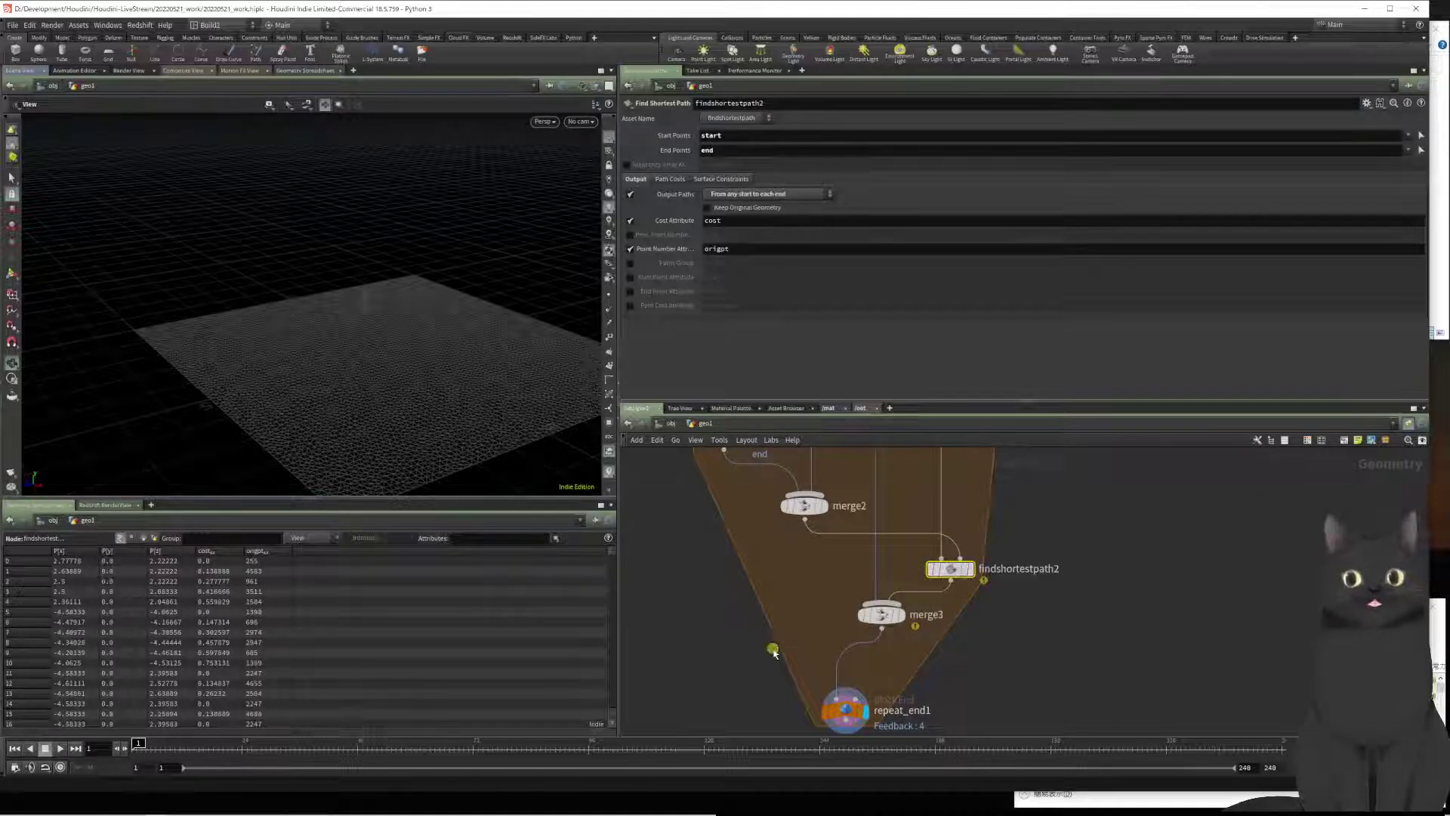
# Step: Set the iterations of repeat_end1 to 2 and open the node information of findshortestpath2
pyautogui.click(845, 710)
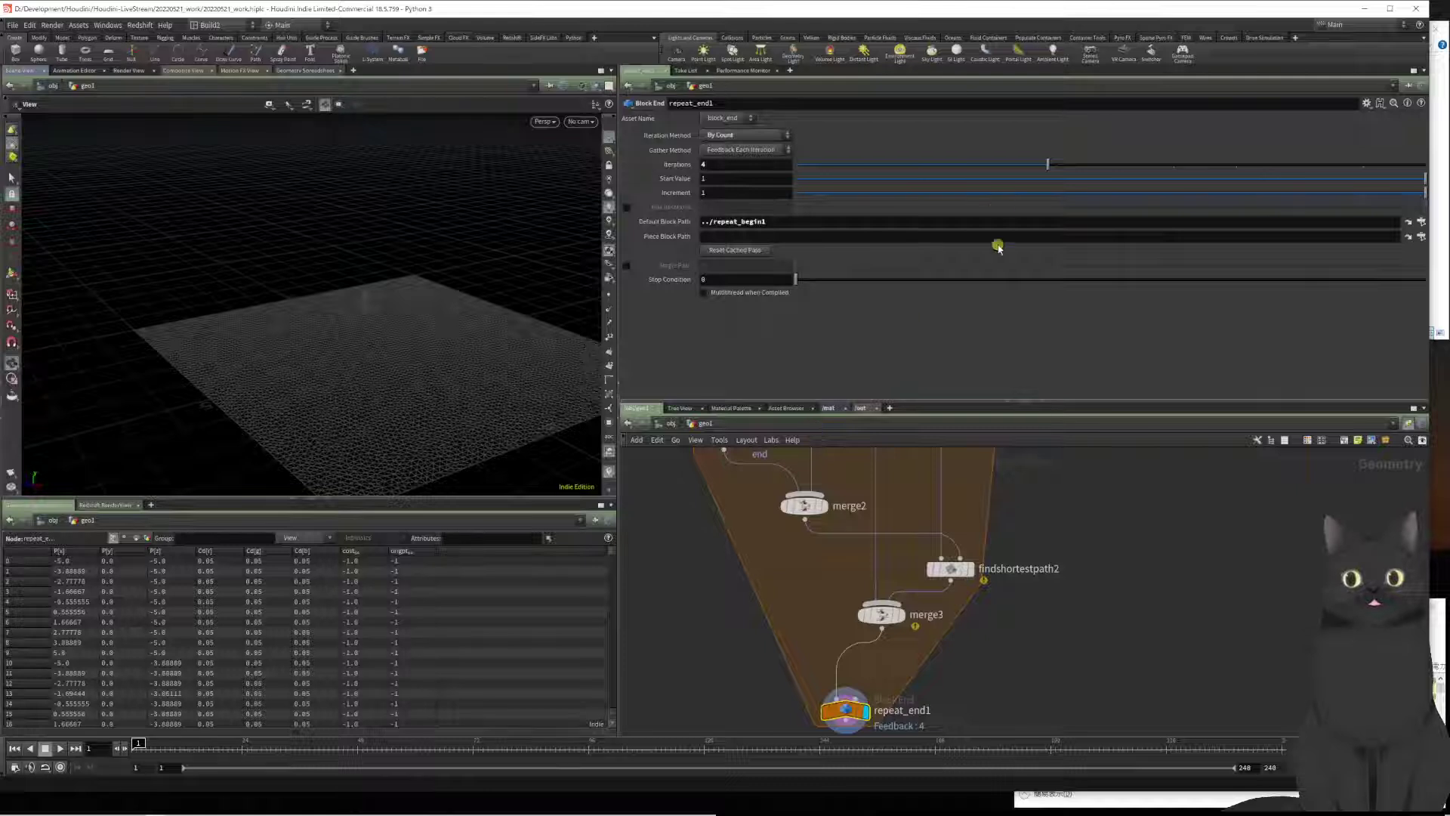
pyautogui.moveTo(939, 162); pyautogui.dragTo(921, 196)
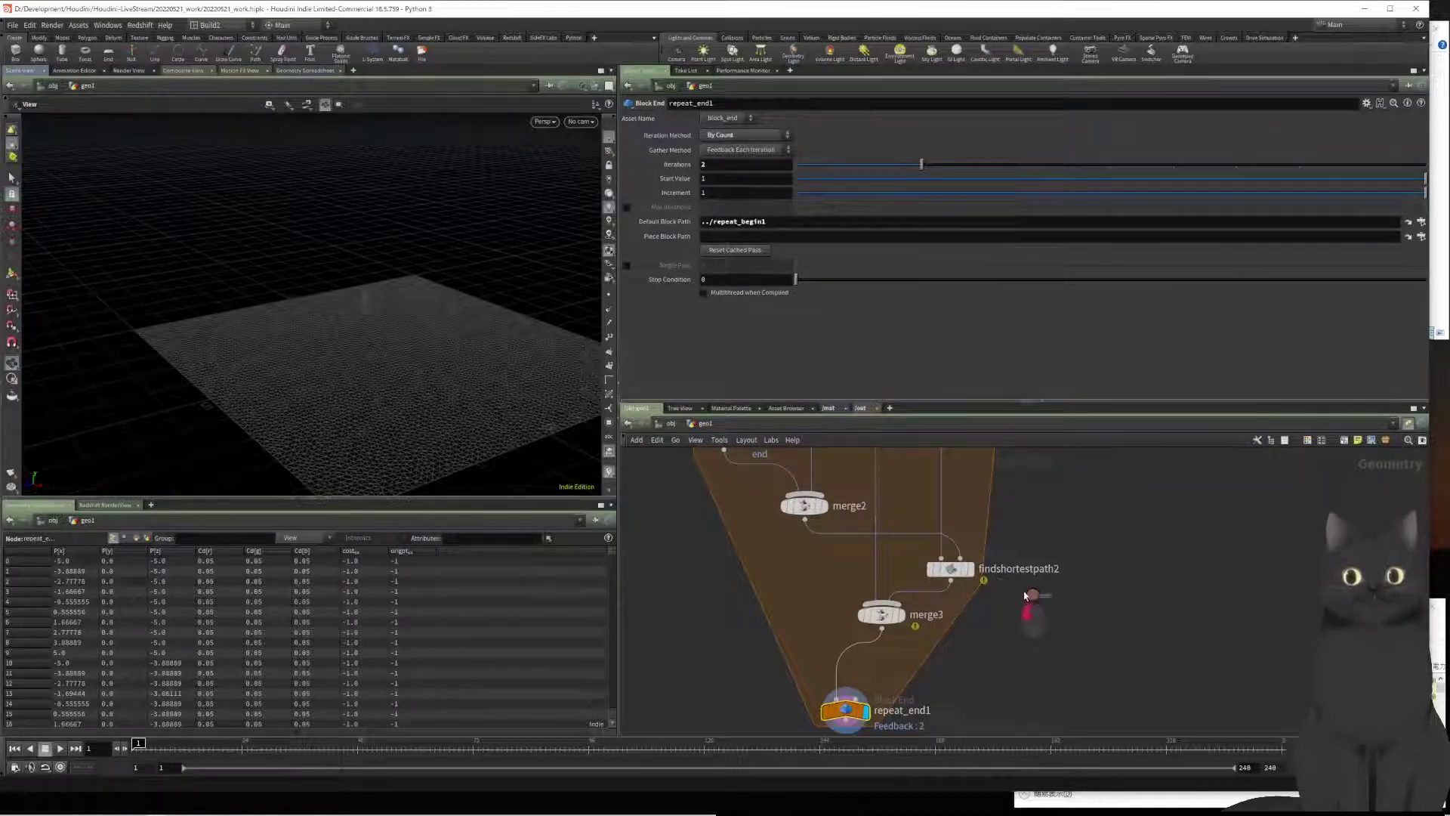
pyautogui.click(950, 568)
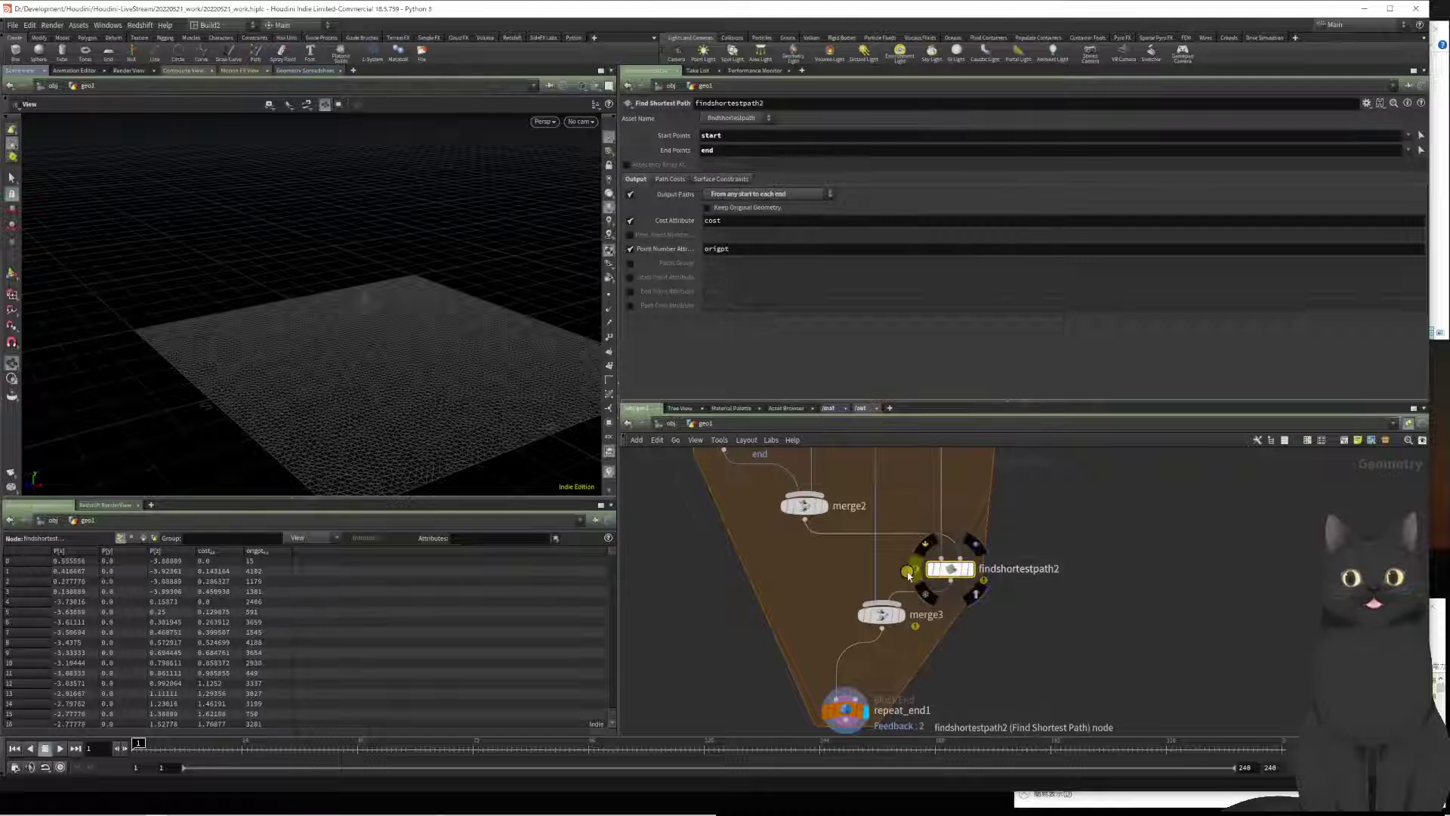
pyautogui.click(914, 571)
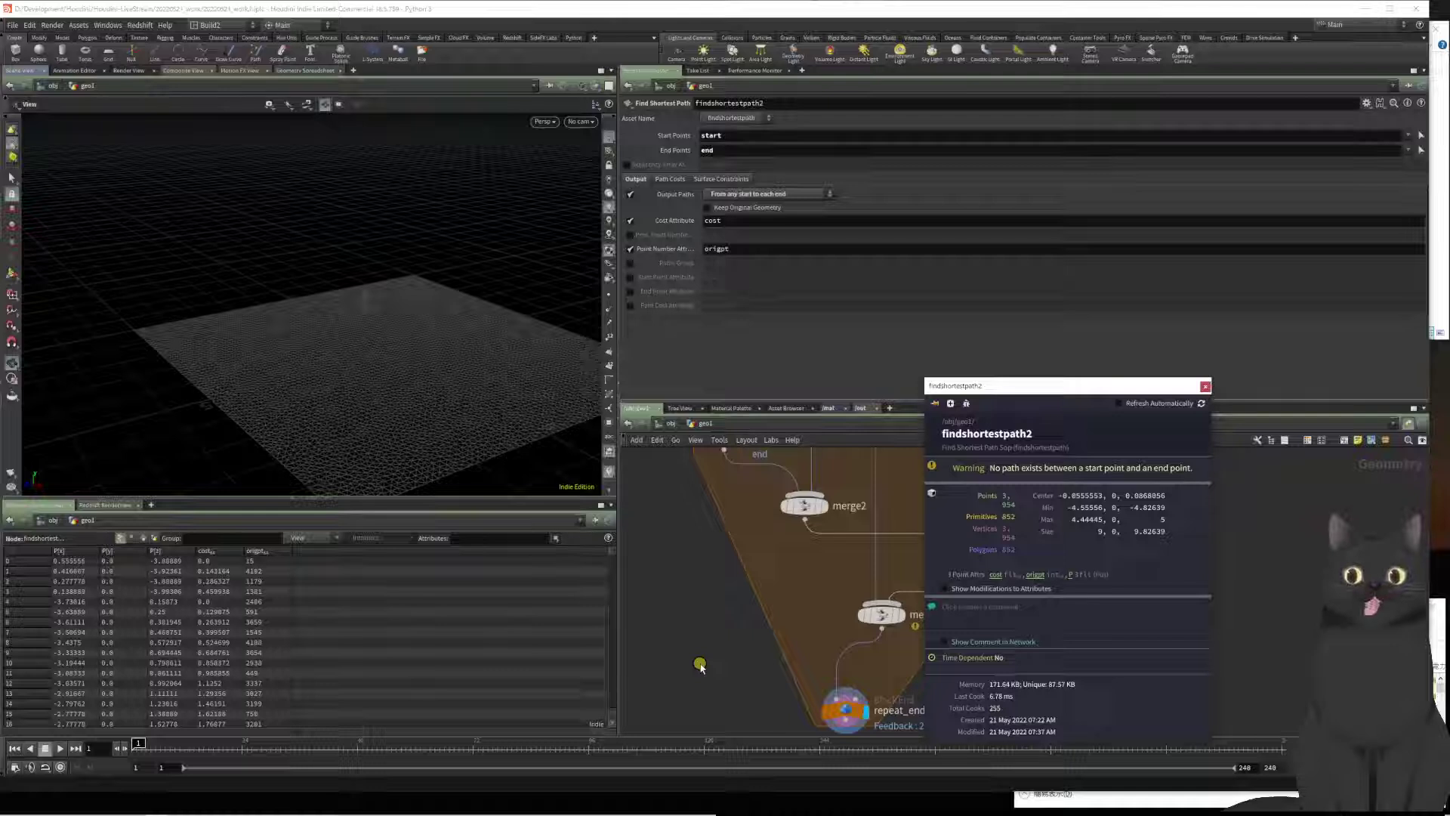
# Step: Enable Keep Original Geometry on findshortestpath2 and set the iterations of repeat_end1 to 1
pyautogui.click(708, 207)
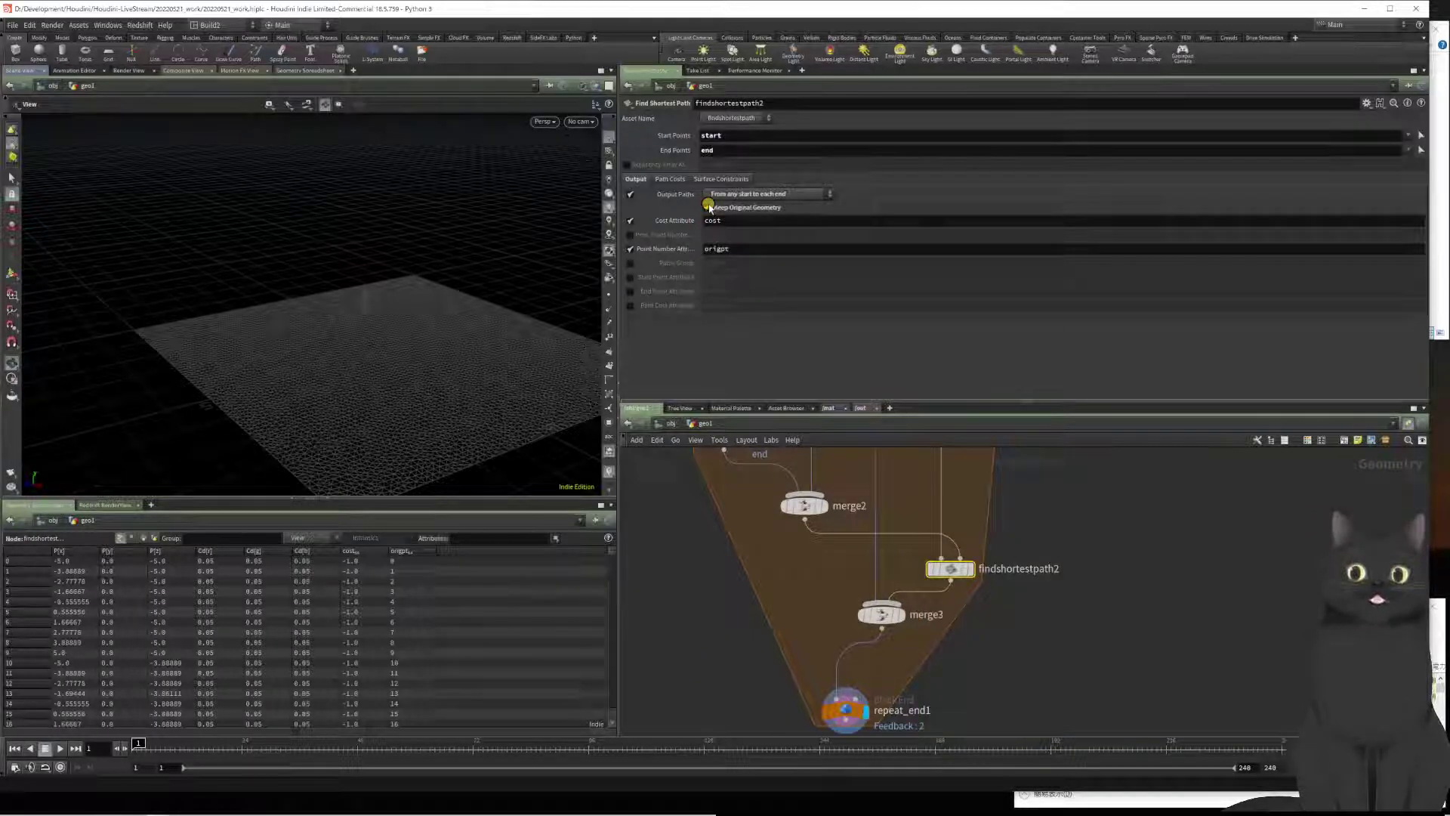
pyautogui.moveTo(1000, 696); pyautogui.dragTo(974, 589, button='middle')
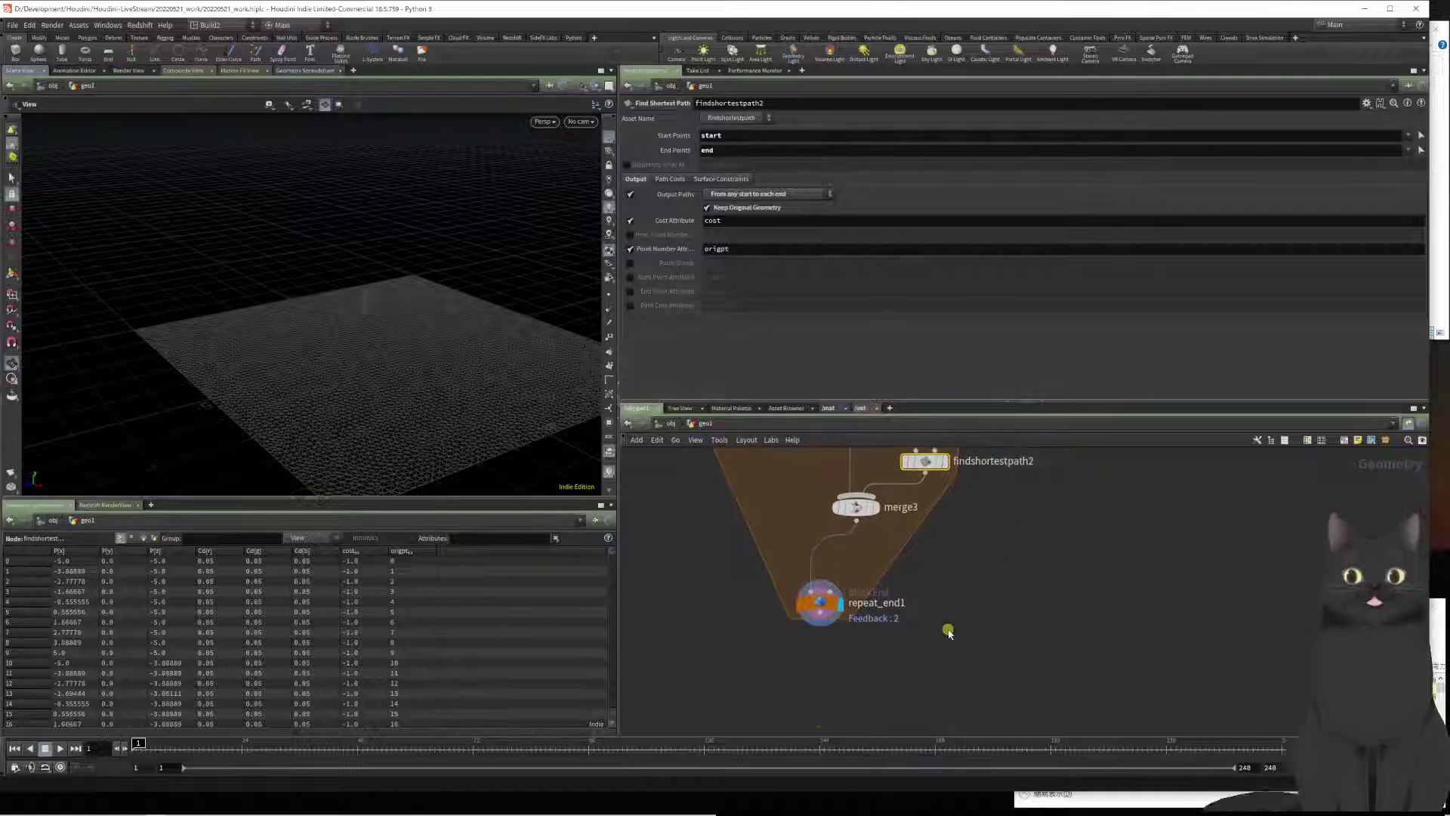
pyautogui.click(819, 601)
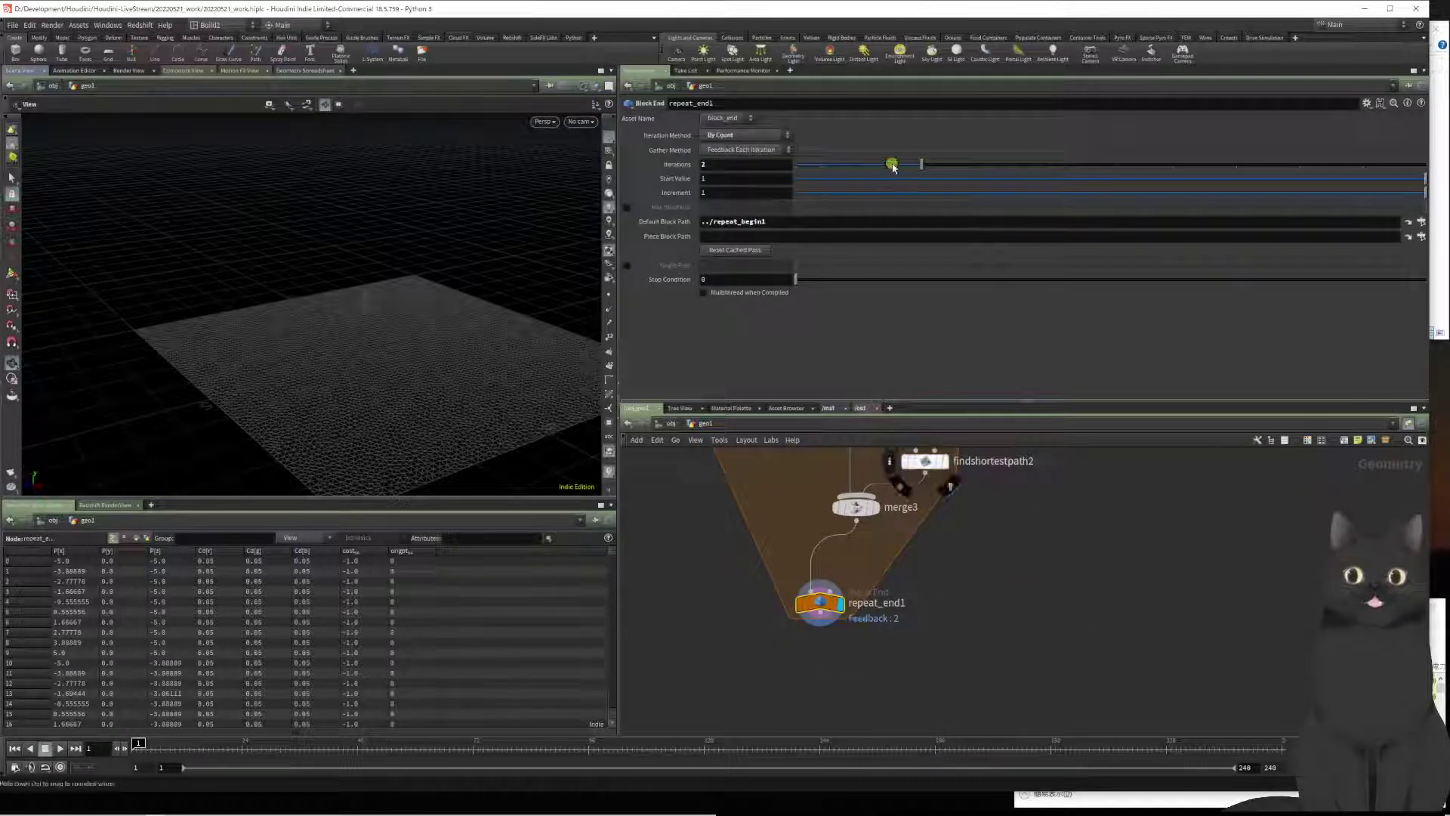
pyautogui.moveTo(912, 167); pyautogui.dragTo(875, 169)
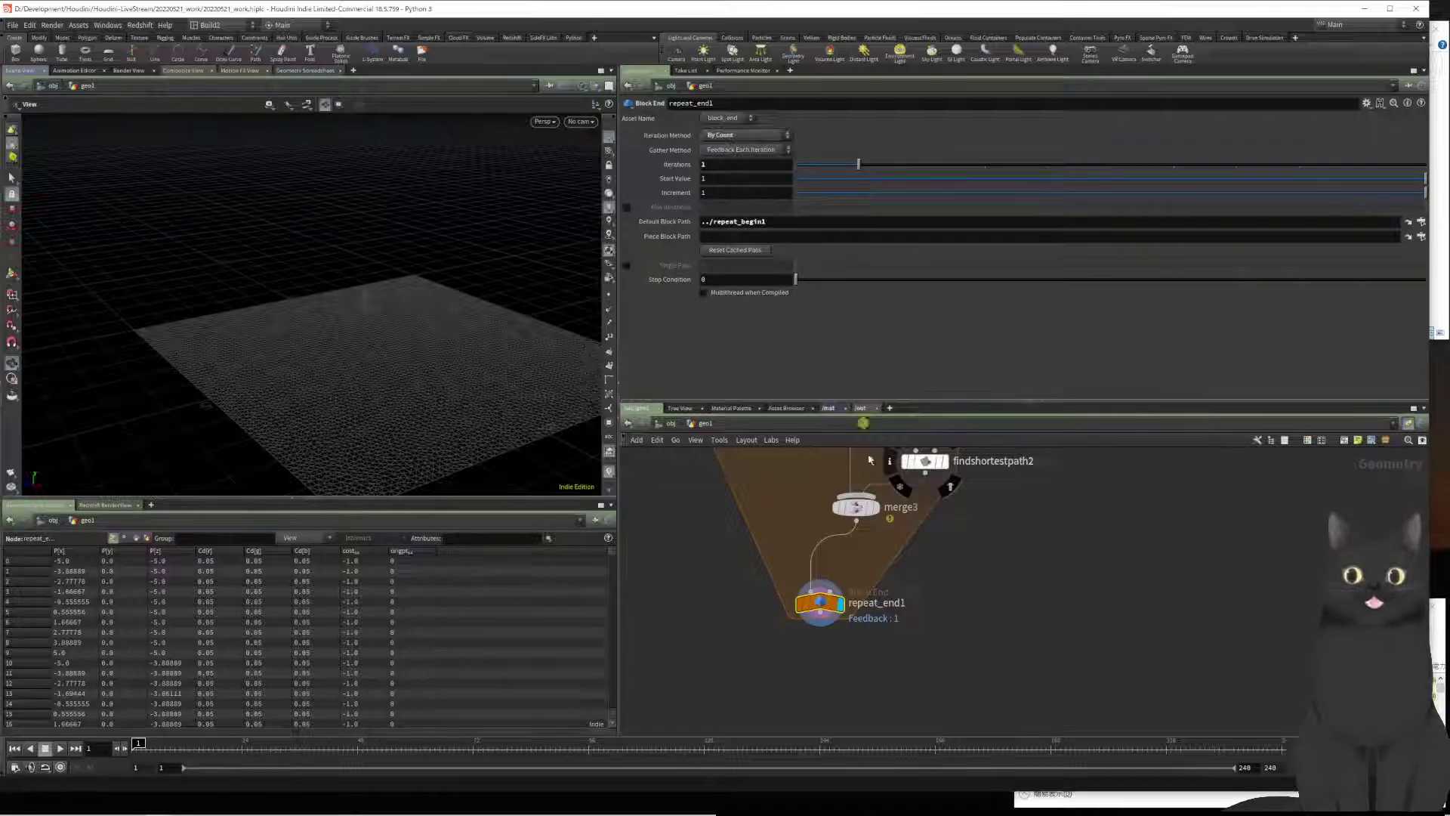
# Step: Turn off Keep Original Geometry on findshortestpath2
pyautogui.moveTo(1047, 574); pyautogui.dragTo(1030, 657, button='middle')
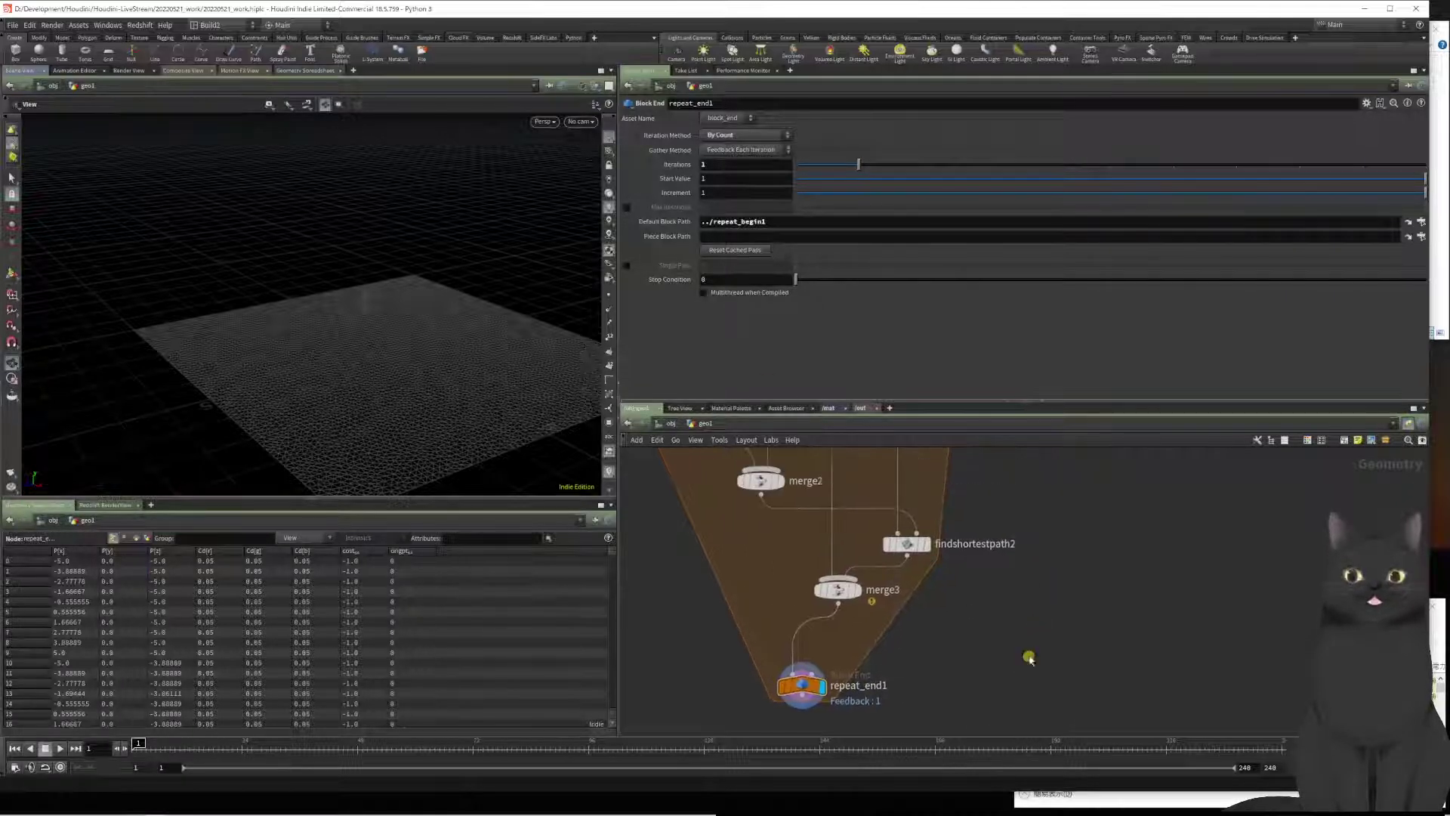
pyautogui.click(907, 533)
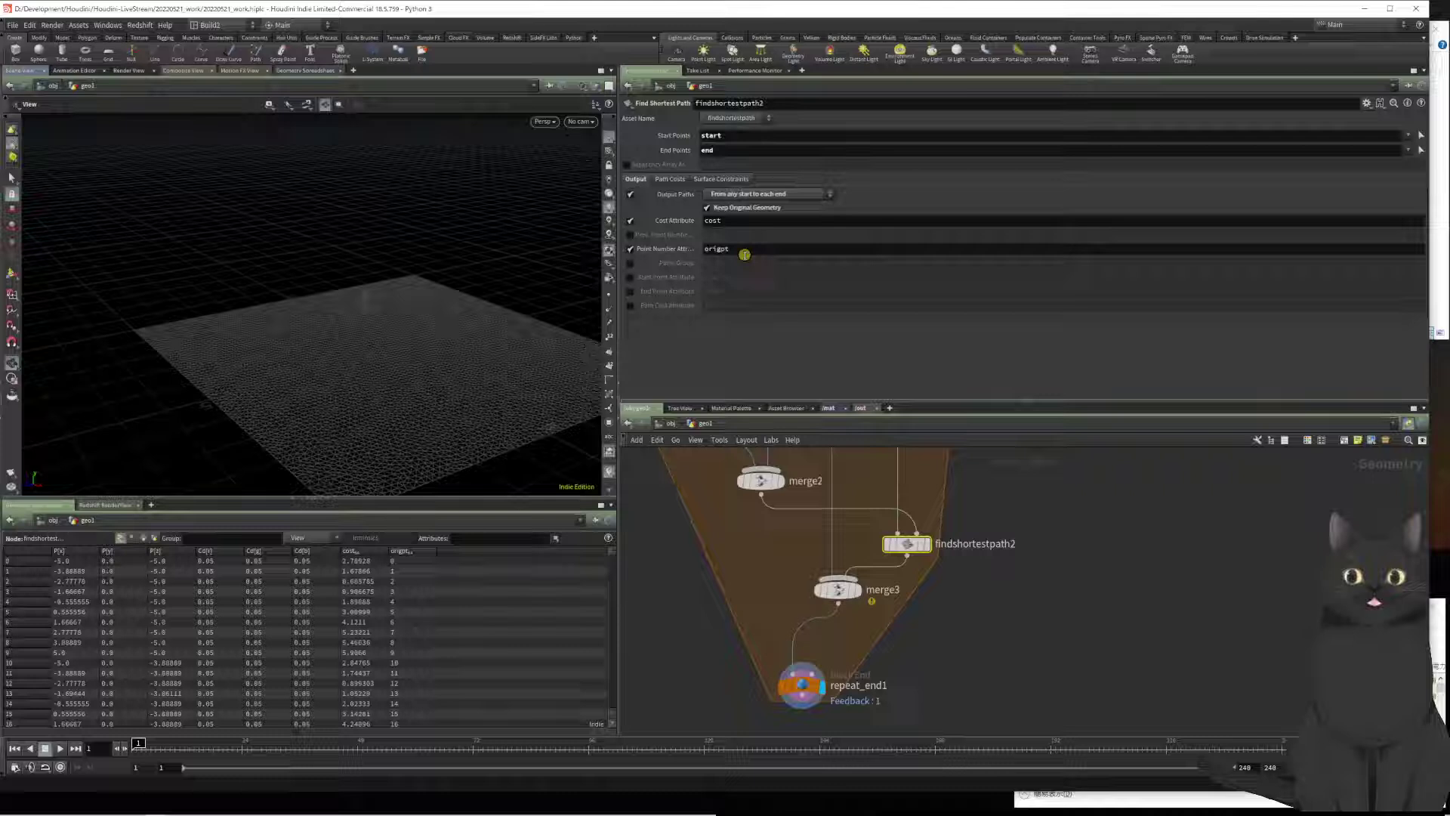
pyautogui.click(709, 209)
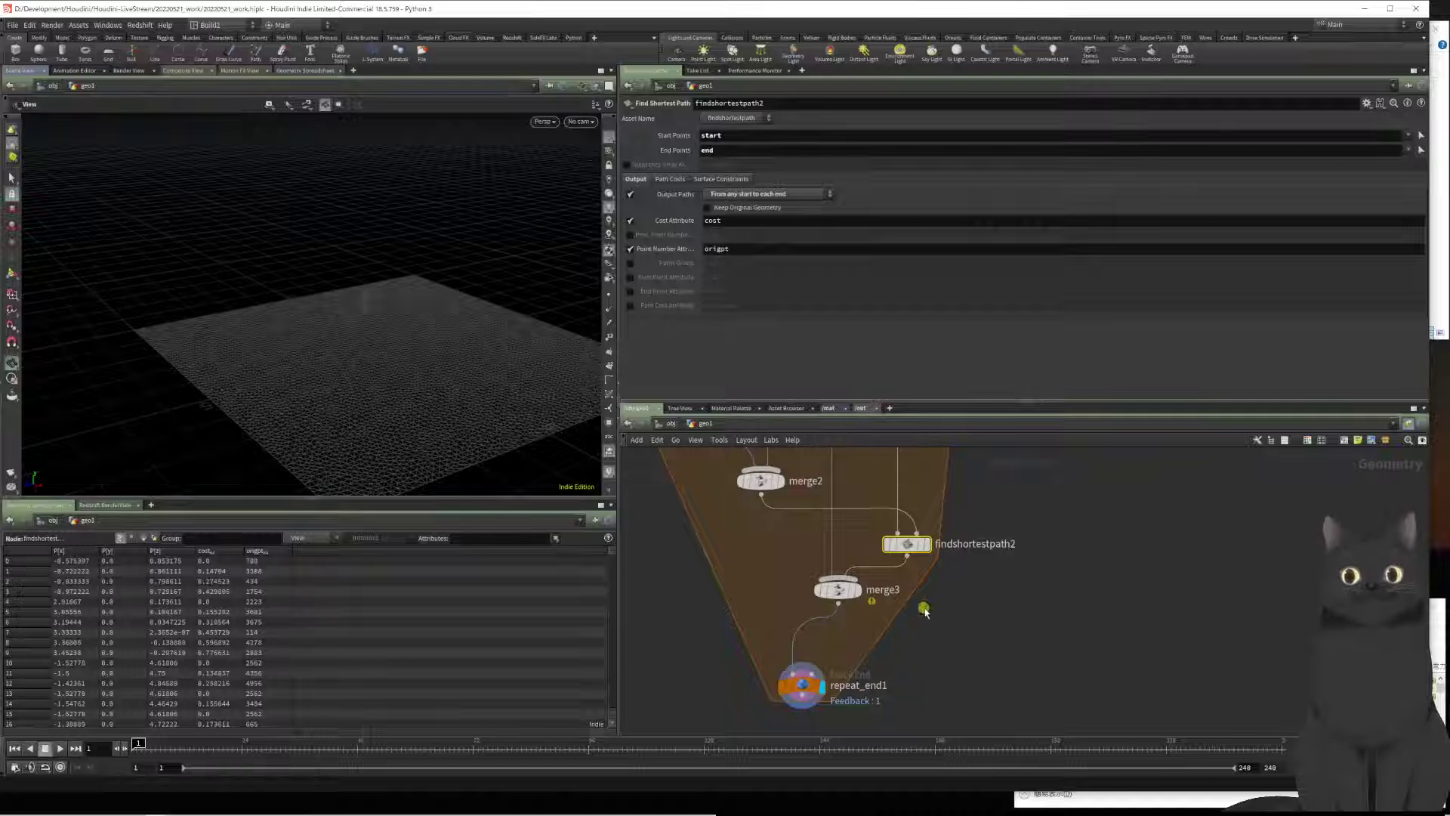
# Step: Set the iterations of repeat_end1 to 3, display findshortestpath2, and check its node information
pyautogui.click(802, 685)
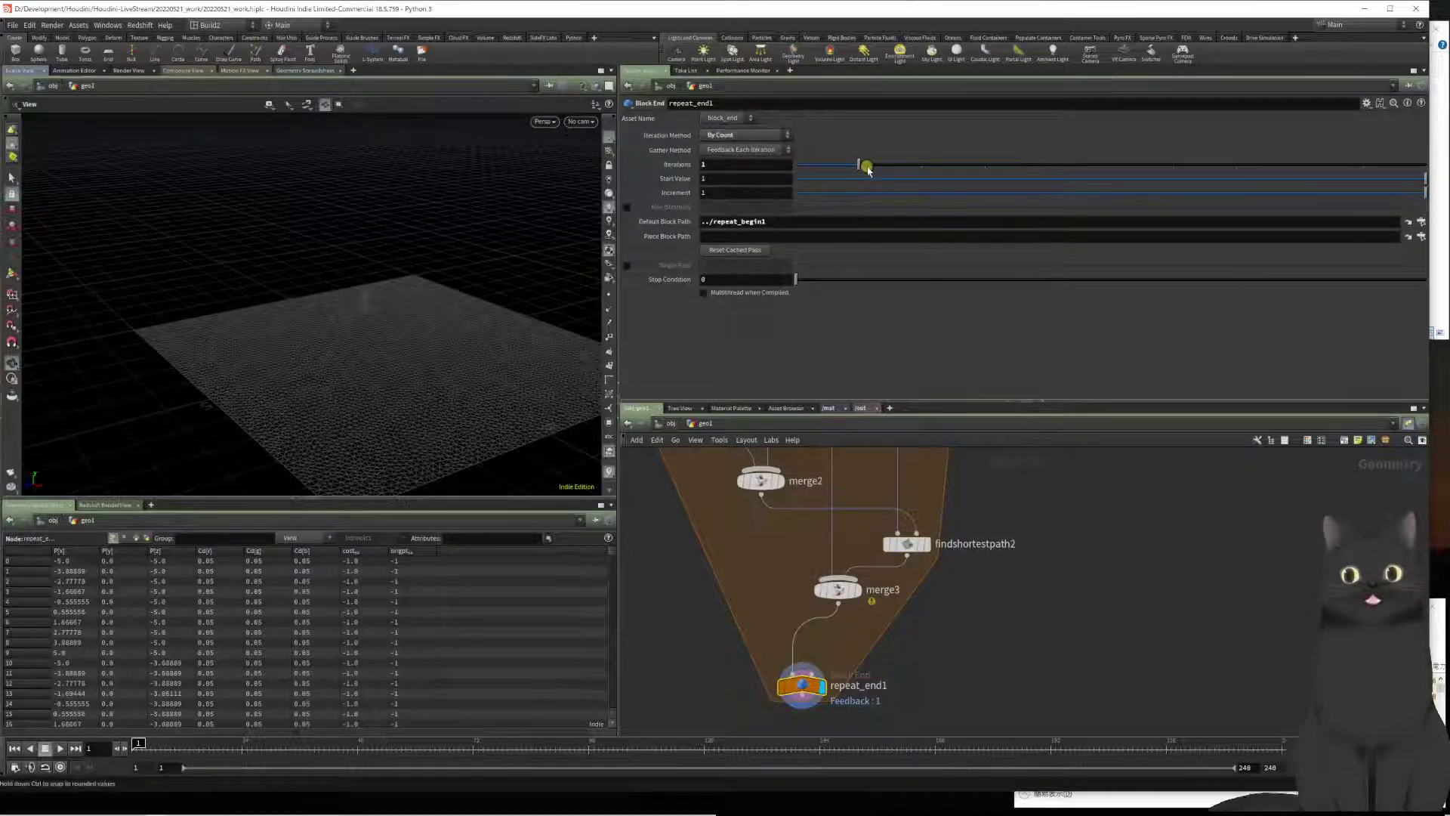
pyautogui.moveTo(859, 164); pyautogui.dragTo(969, 175)
pyautogui.click(925, 547)
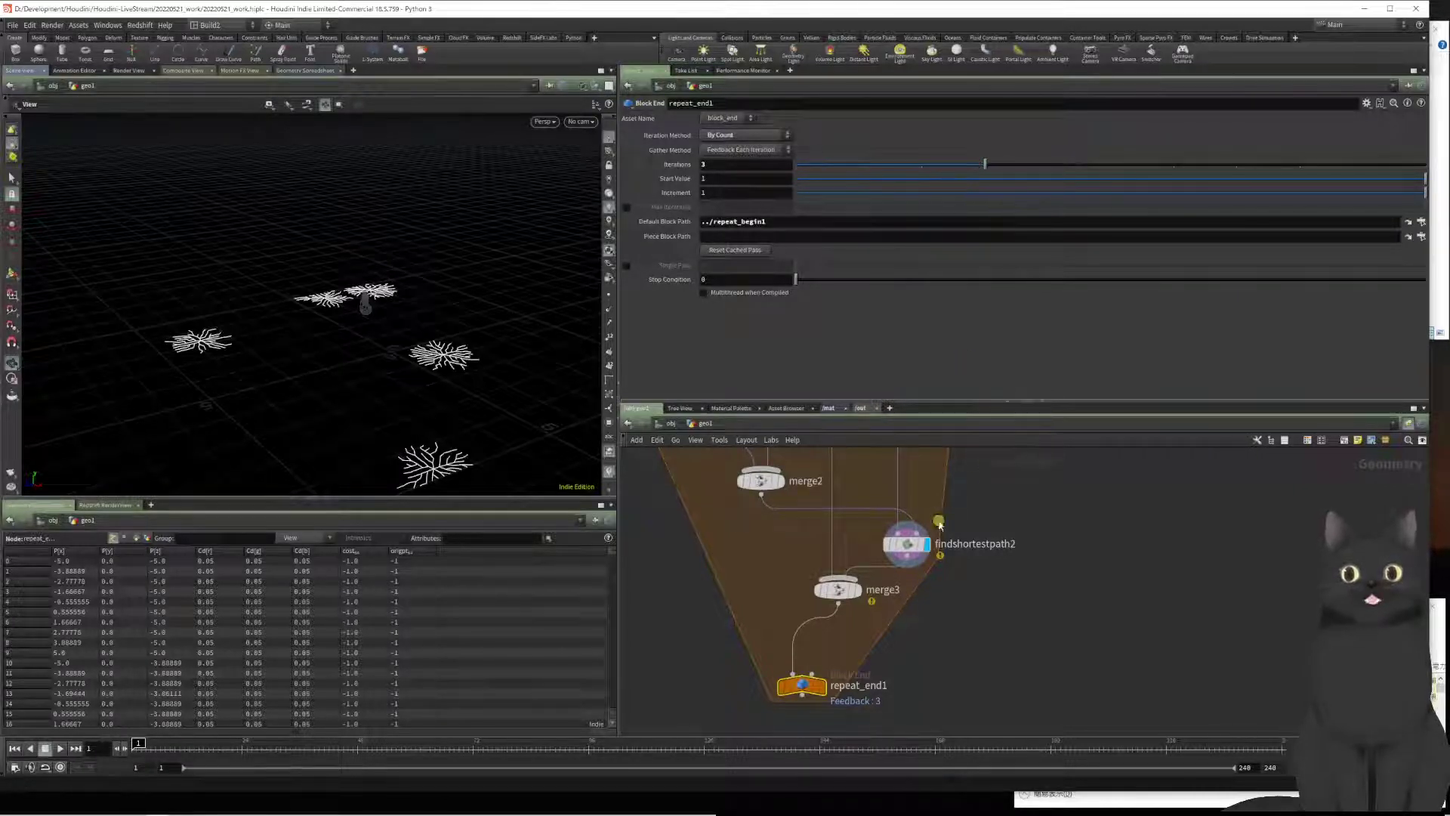
pyautogui.middleClick(907, 545)
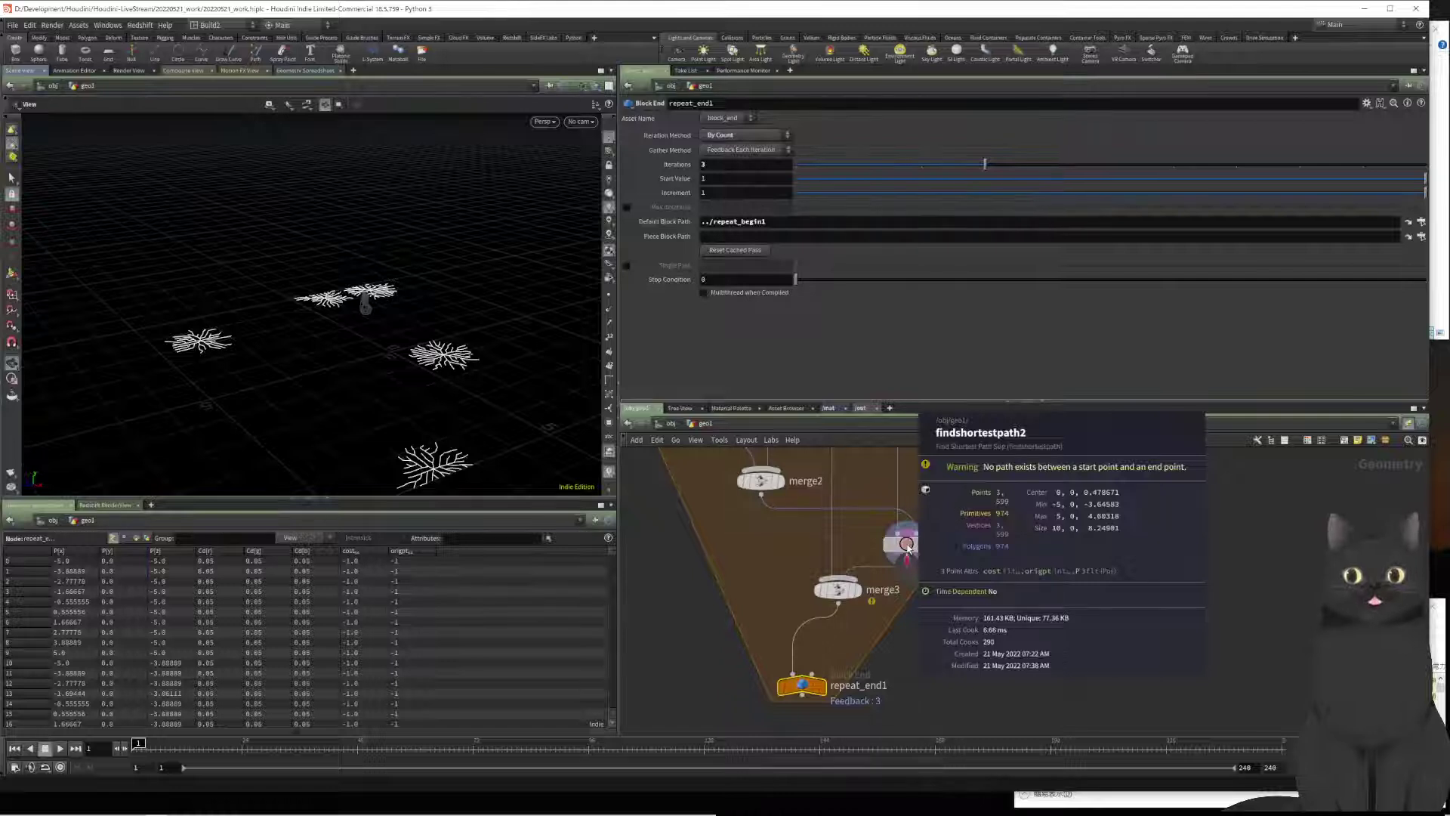
# Step: Inspect the end group settings of group3 and the node information of group3, findshortestpath2 and merge2
pyautogui.moveTo(664, 599); pyautogui.dragTo(751, 690, button='middle')
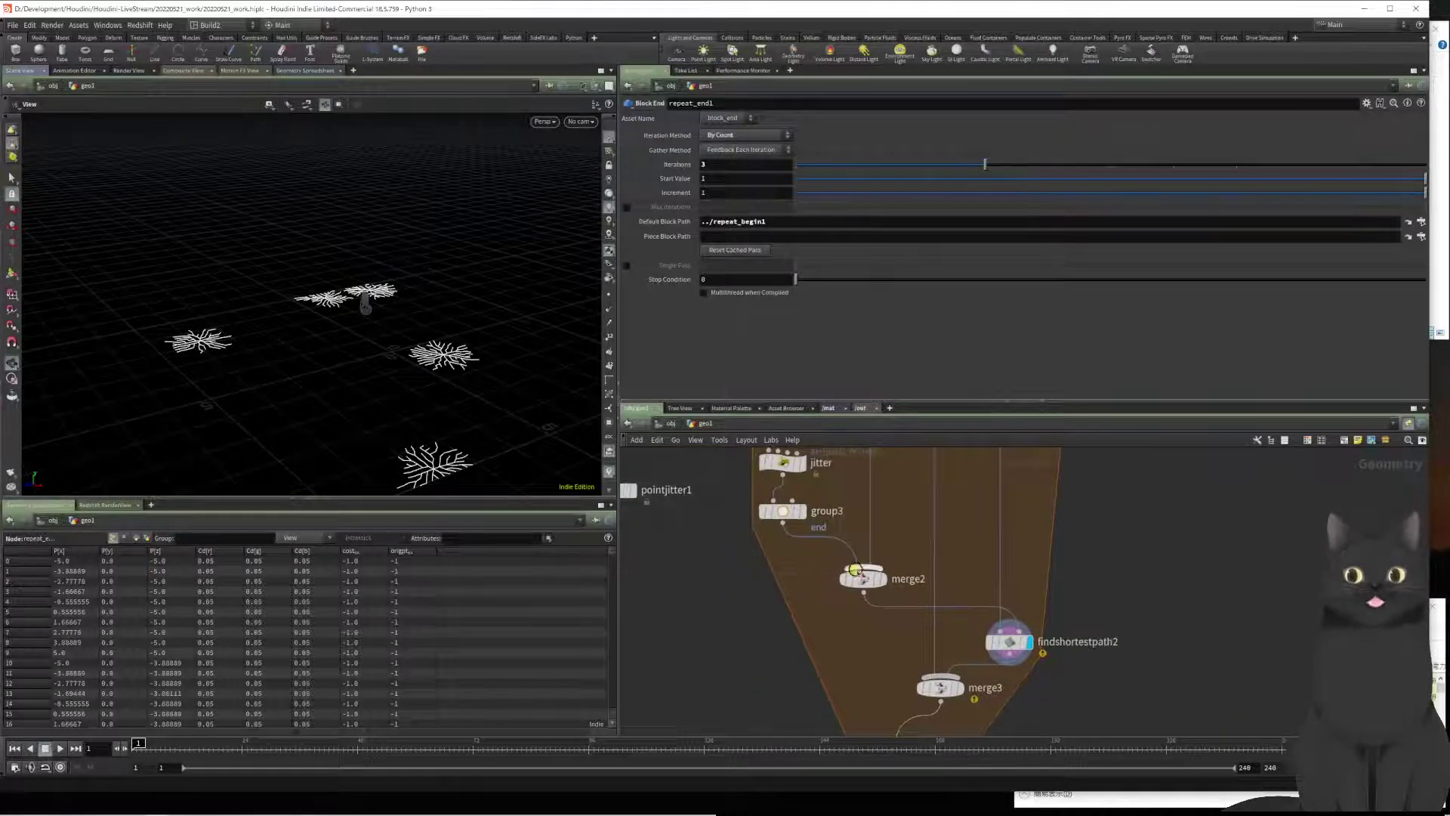
pyautogui.click(785, 512)
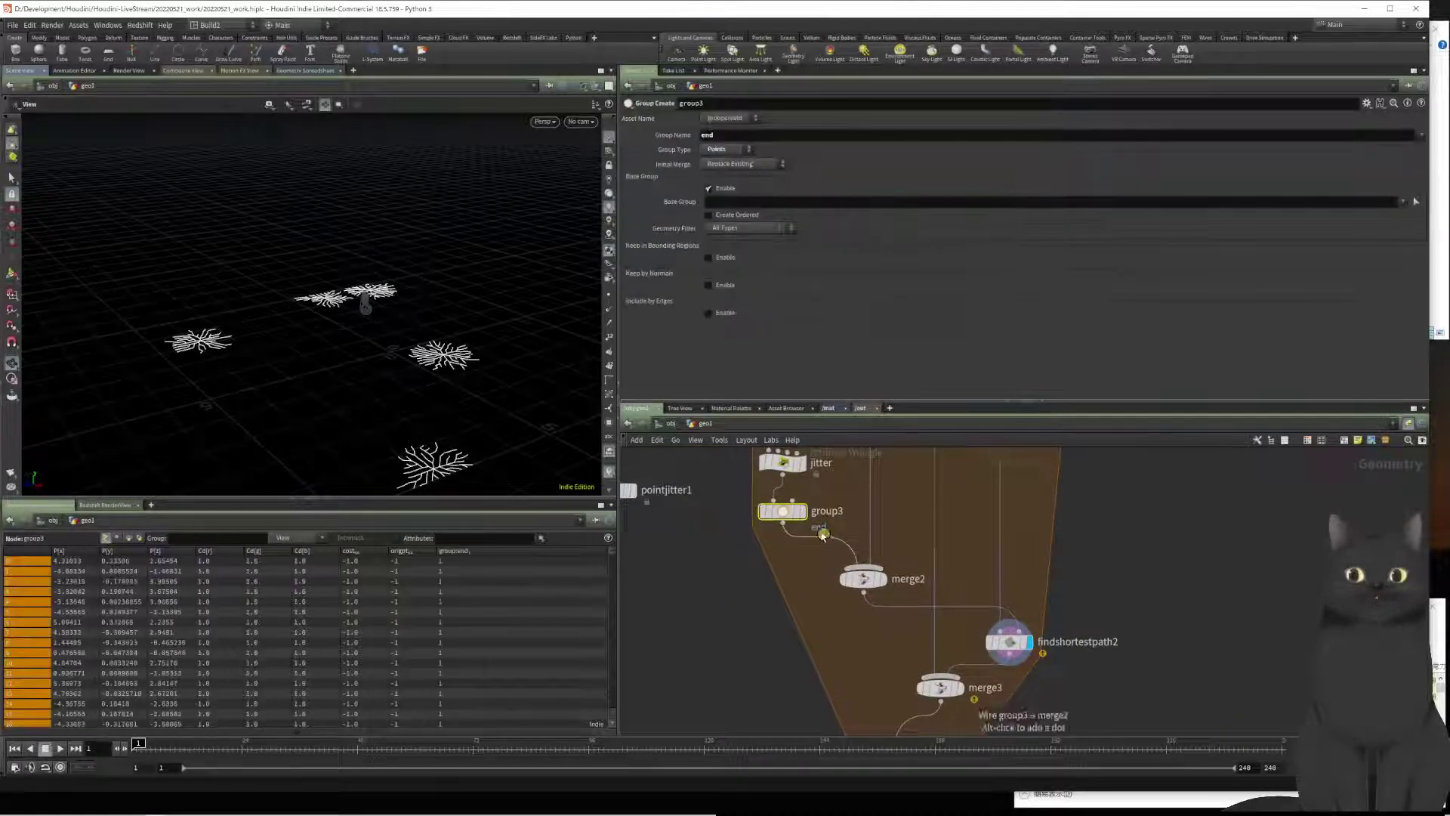
pyautogui.middleClick(782, 515)
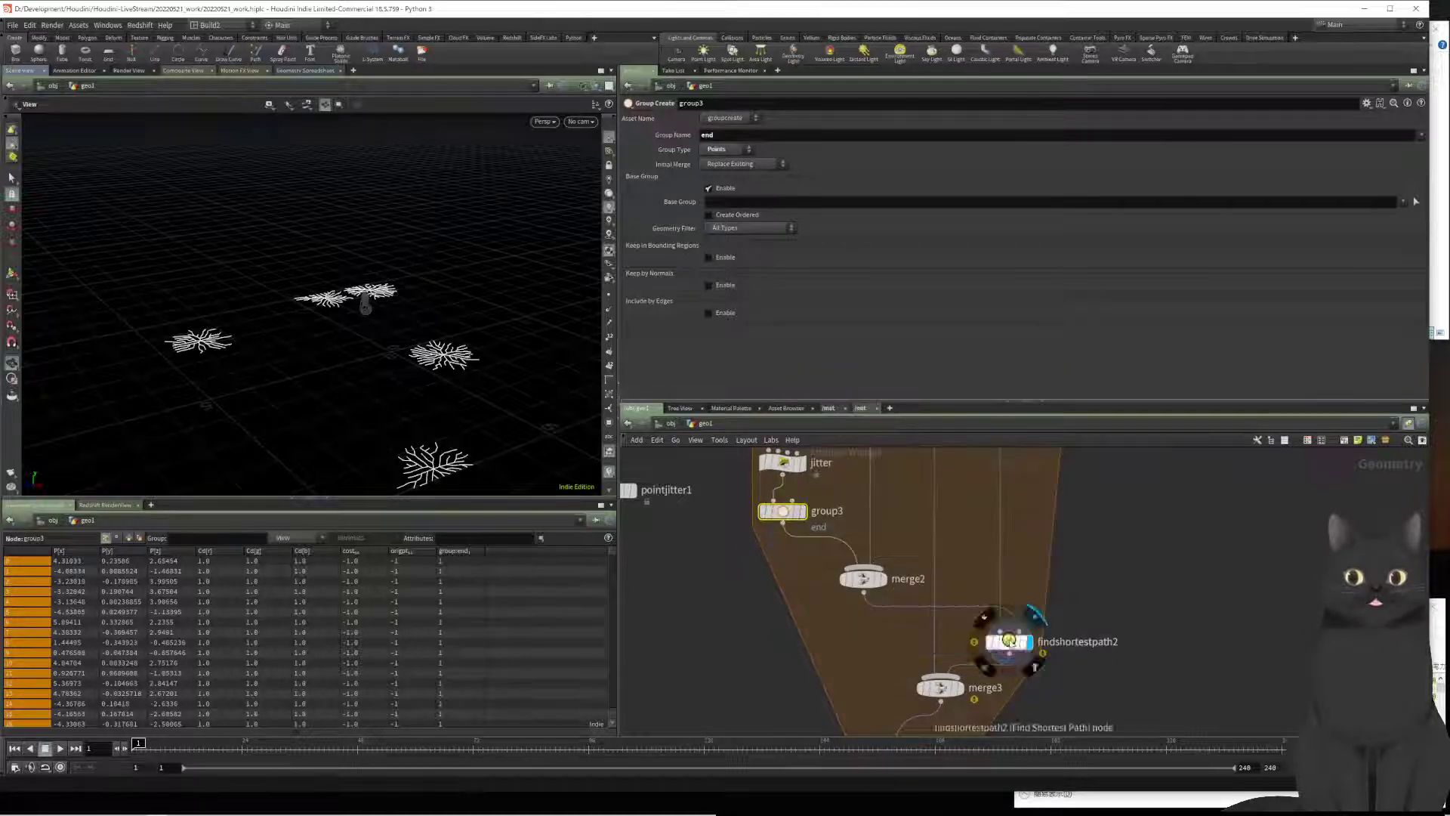
pyautogui.middleClick(1010, 641)
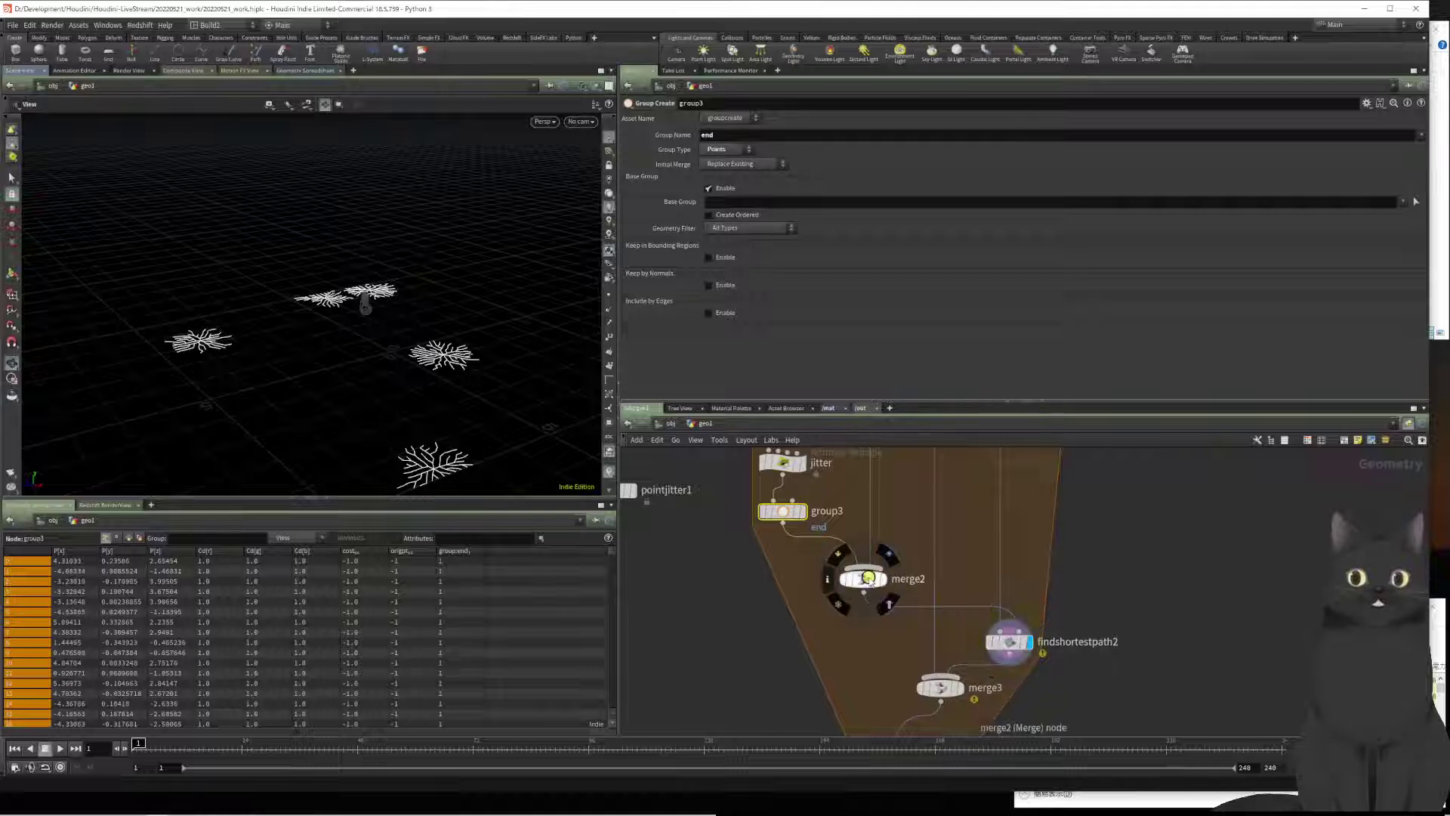
pyautogui.middleClick(859, 579)
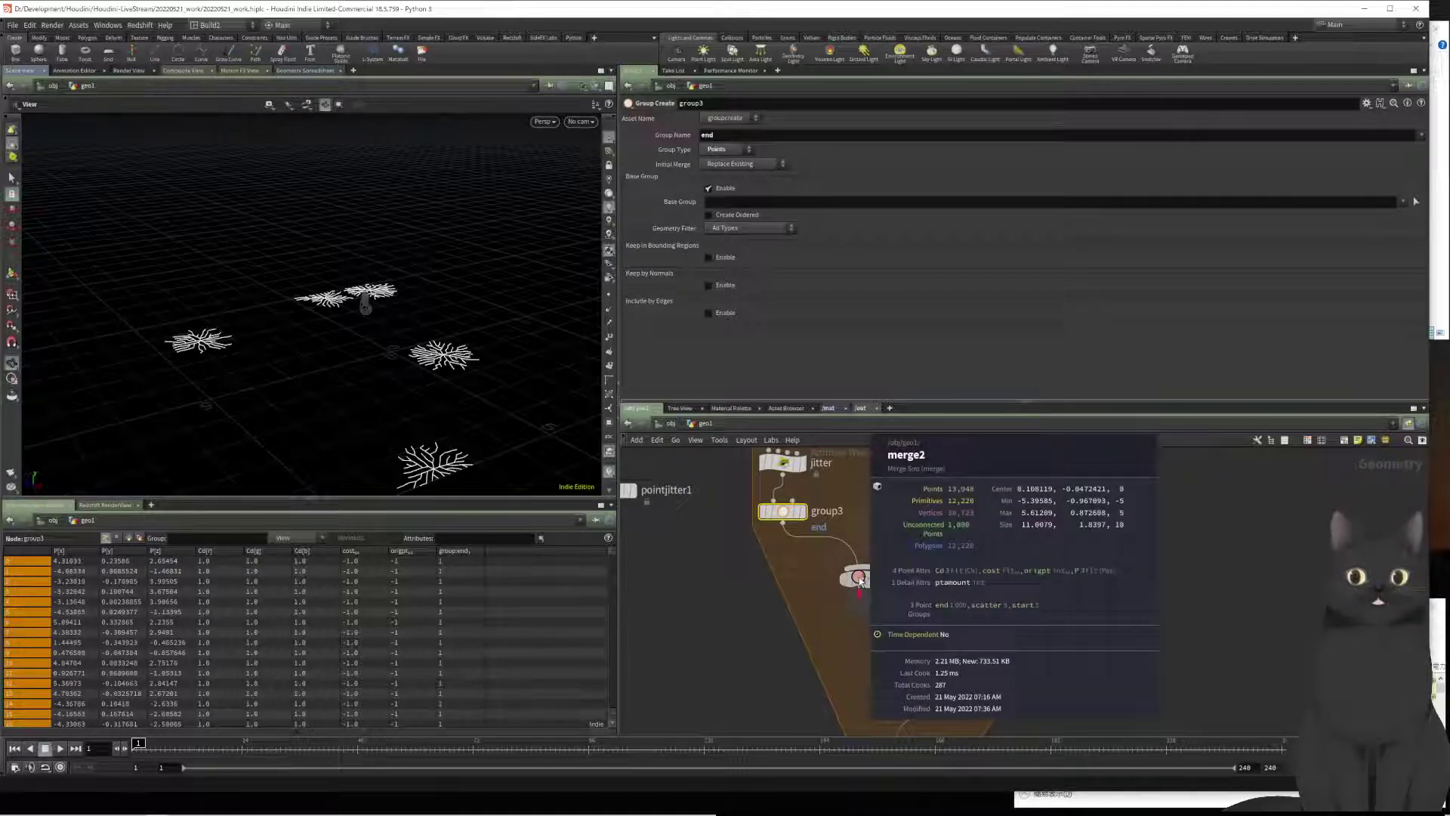
pyautogui.middleClick(858, 578)
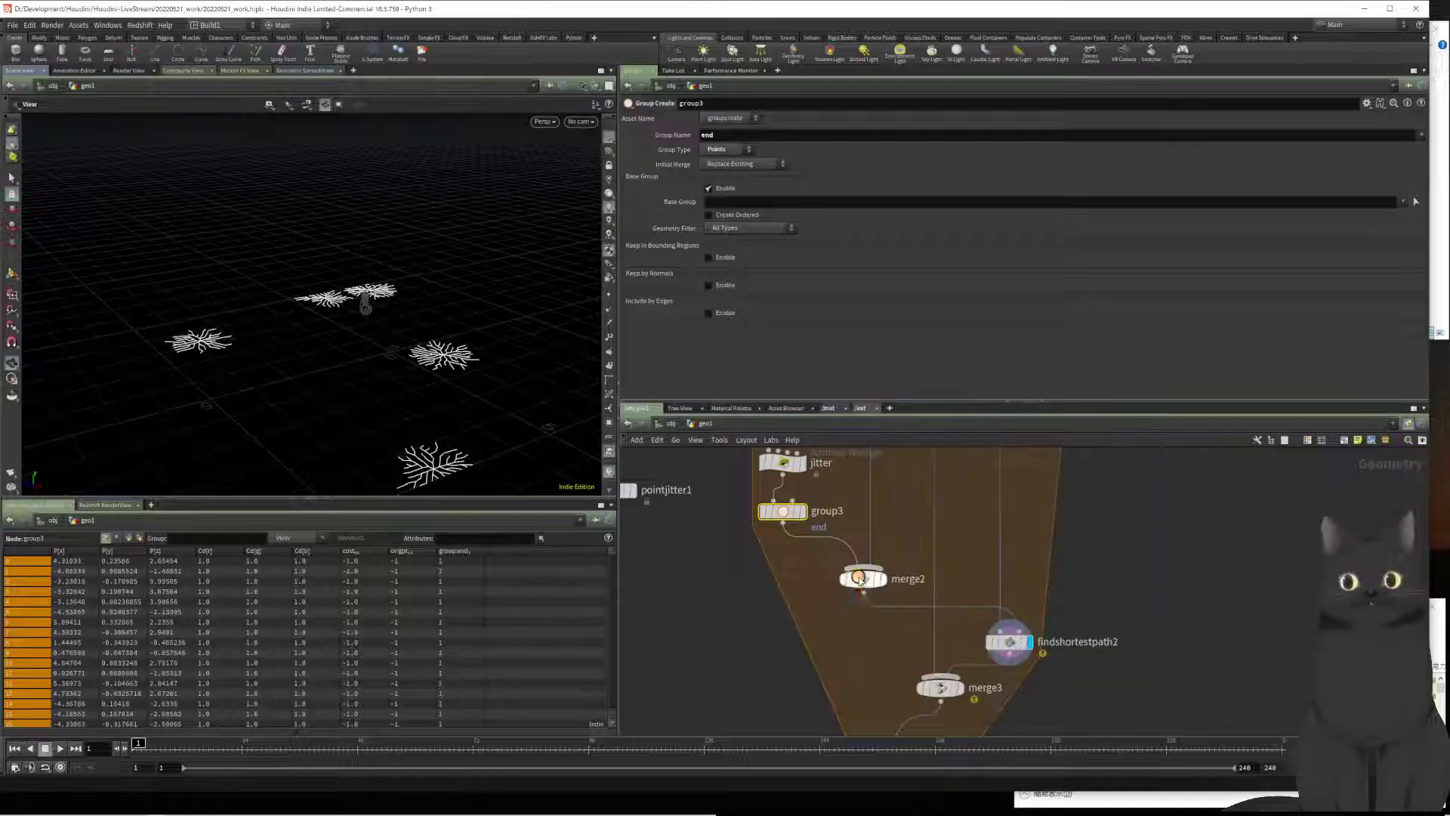
# Step: Select repeat_end1 at the loop's end and make it the displayed node
pyautogui.moveTo(761, 676); pyautogui.dragTo(737, 503, button='middle')
pyautogui.moveTo(764, 592); pyautogui.dragTo(974, 712)
pyautogui.click(903, 615)
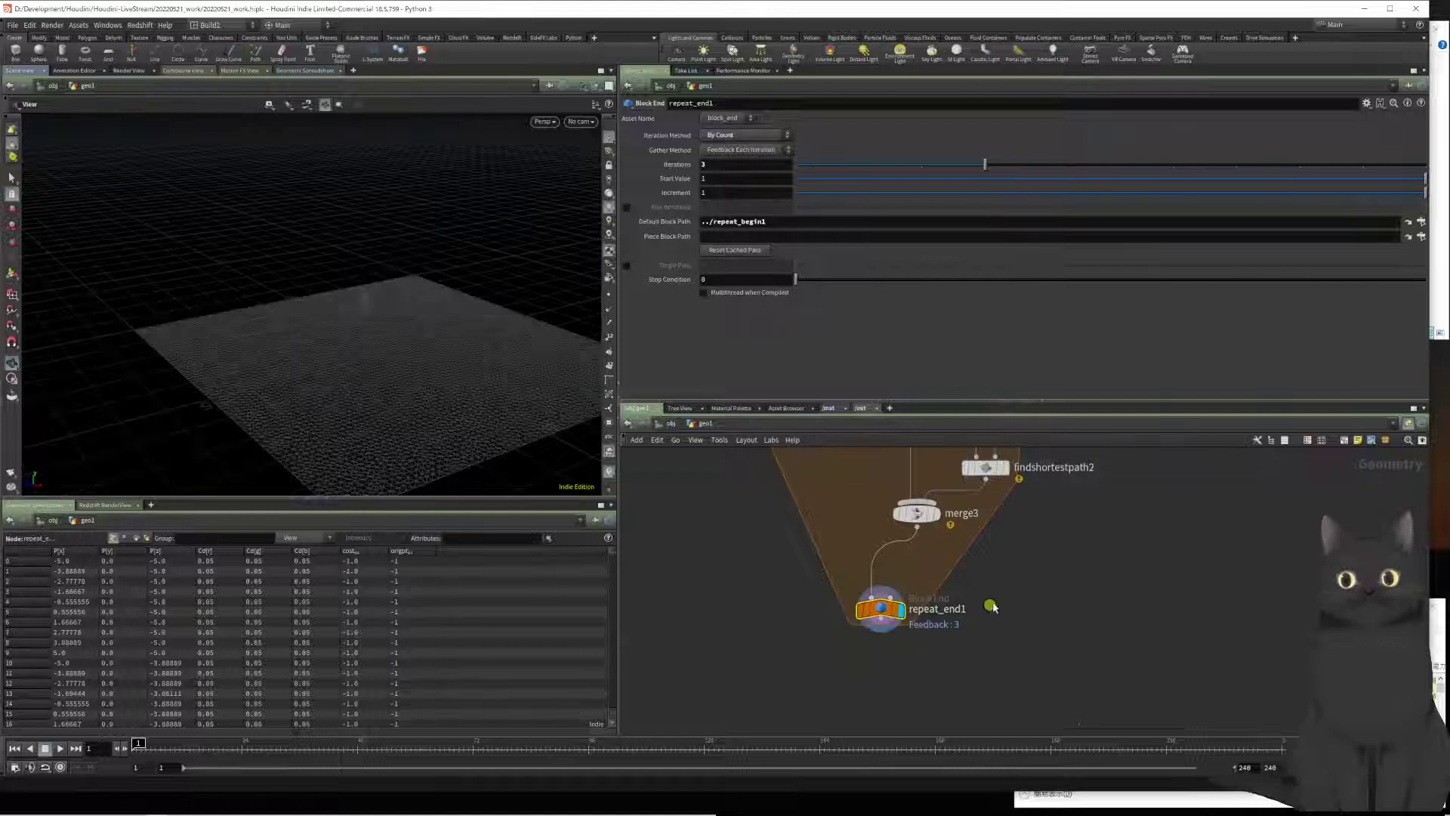
# Step: Select merge2 inside the loop and check its node information
pyautogui.moveTo(987, 599); pyautogui.dragTo(995, 693, button='middle')
pyautogui.moveTo(696, 627); pyautogui.dragTo(706, 646, button='middle')
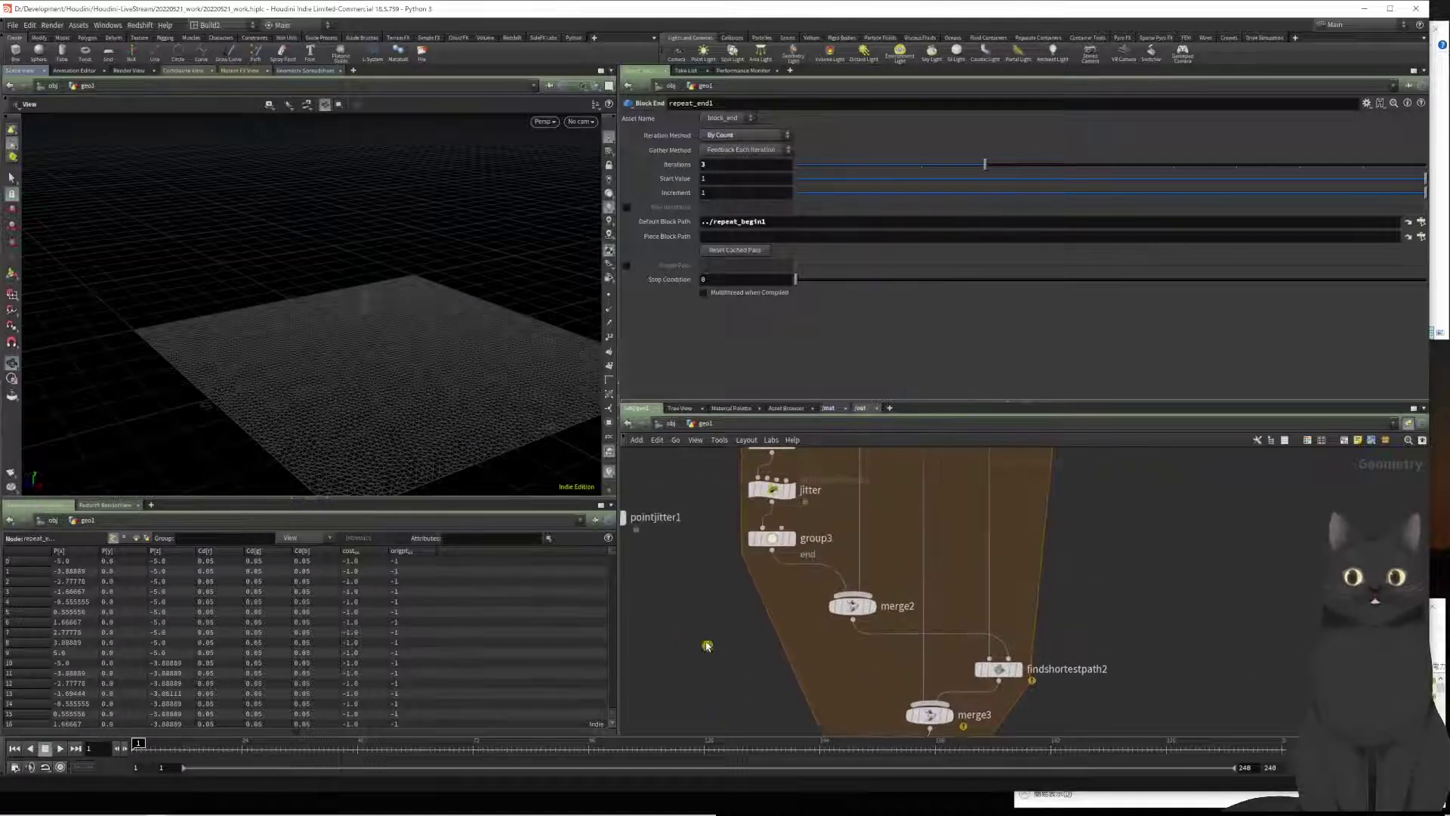
pyautogui.click(853, 605)
pyautogui.middleClick(857, 603)
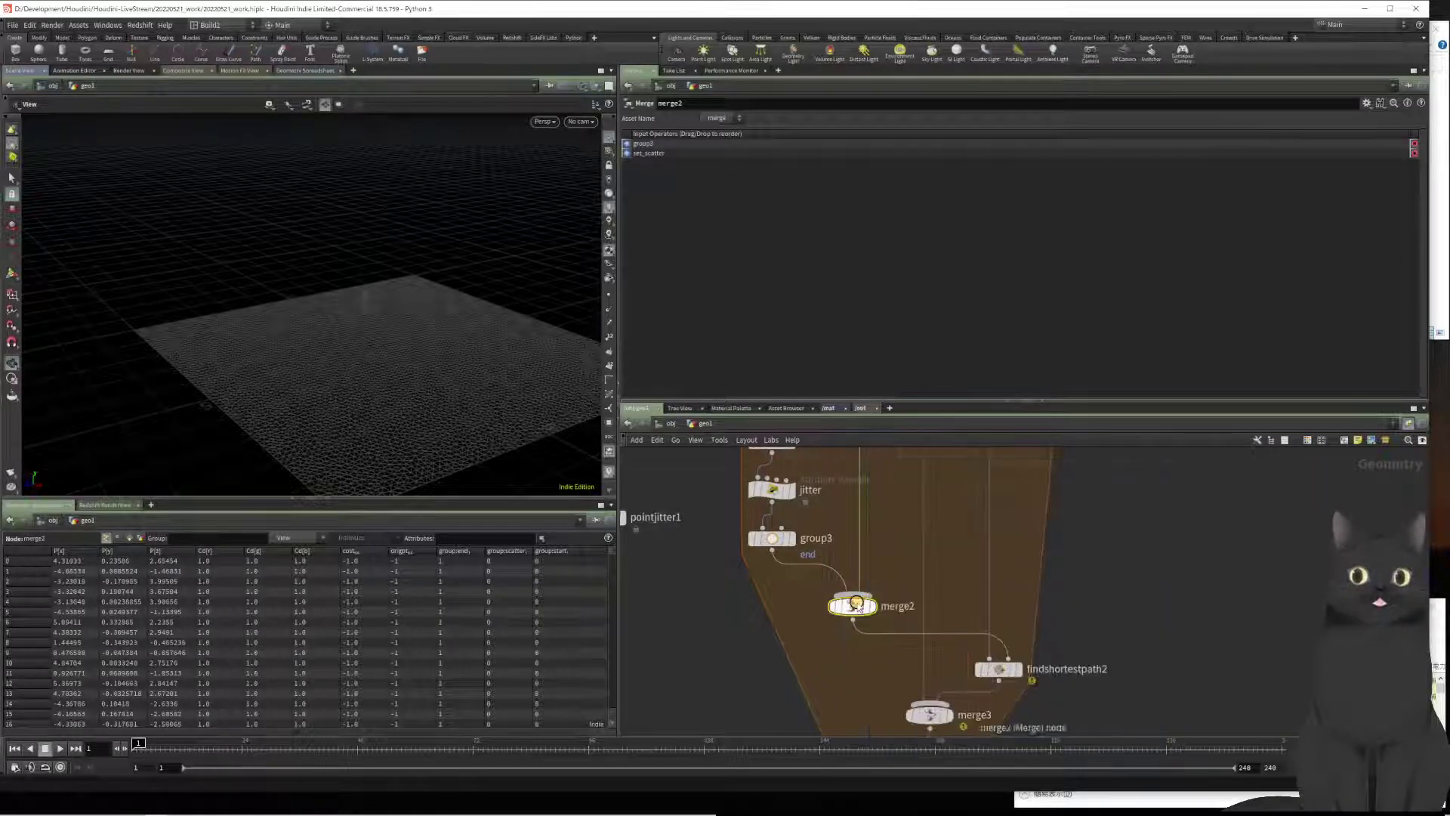
# Step: Set the iterations of repeat_end1 to 1 and check the node information of merge2 and findshortestpath2
pyautogui.moveTo(1036, 747); pyautogui.dragTo(1029, 615, button='middle')
pyautogui.click(882, 670)
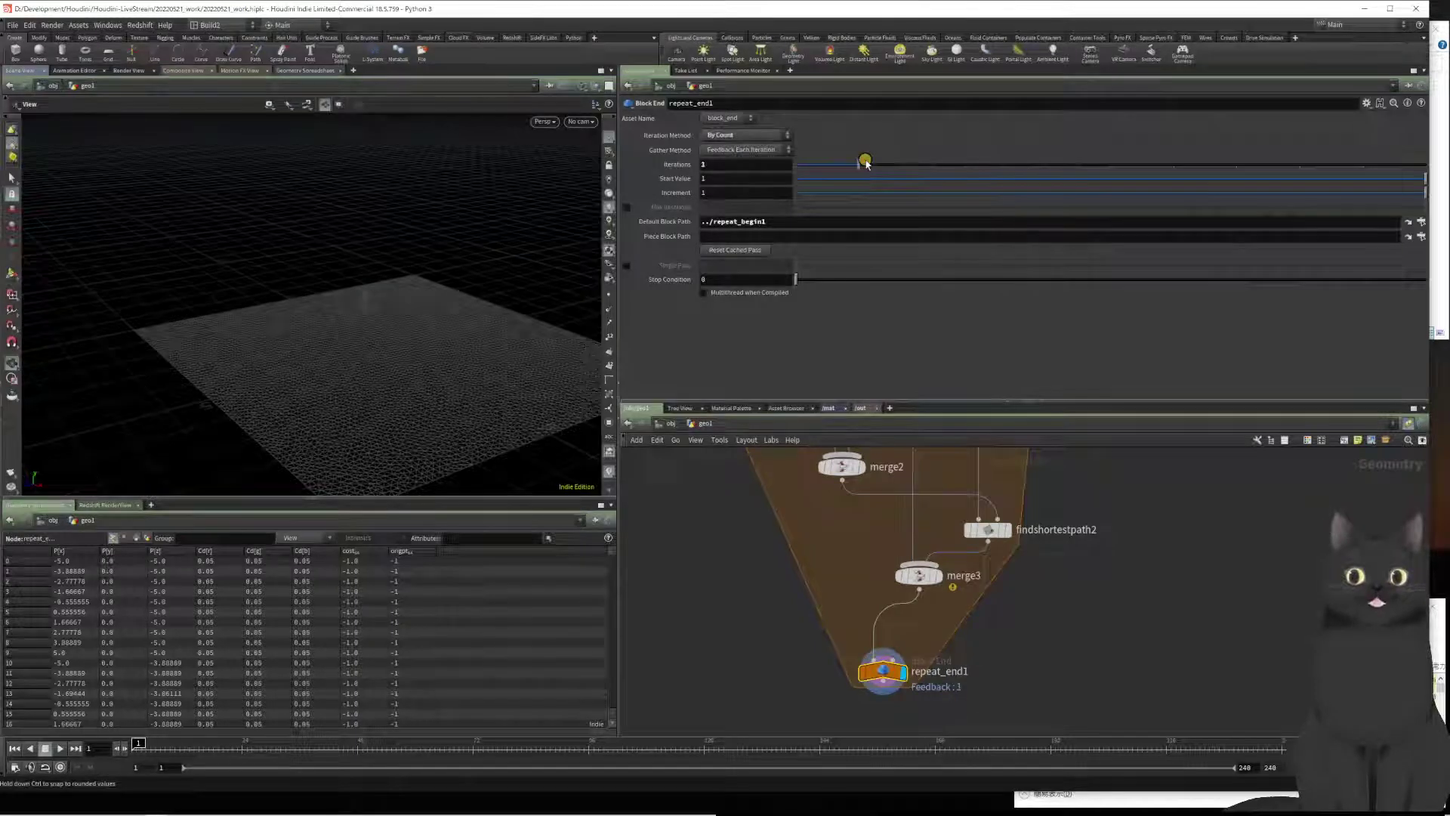
pyautogui.moveTo(1001, 477); pyautogui.dragTo(968, 591, button='middle')
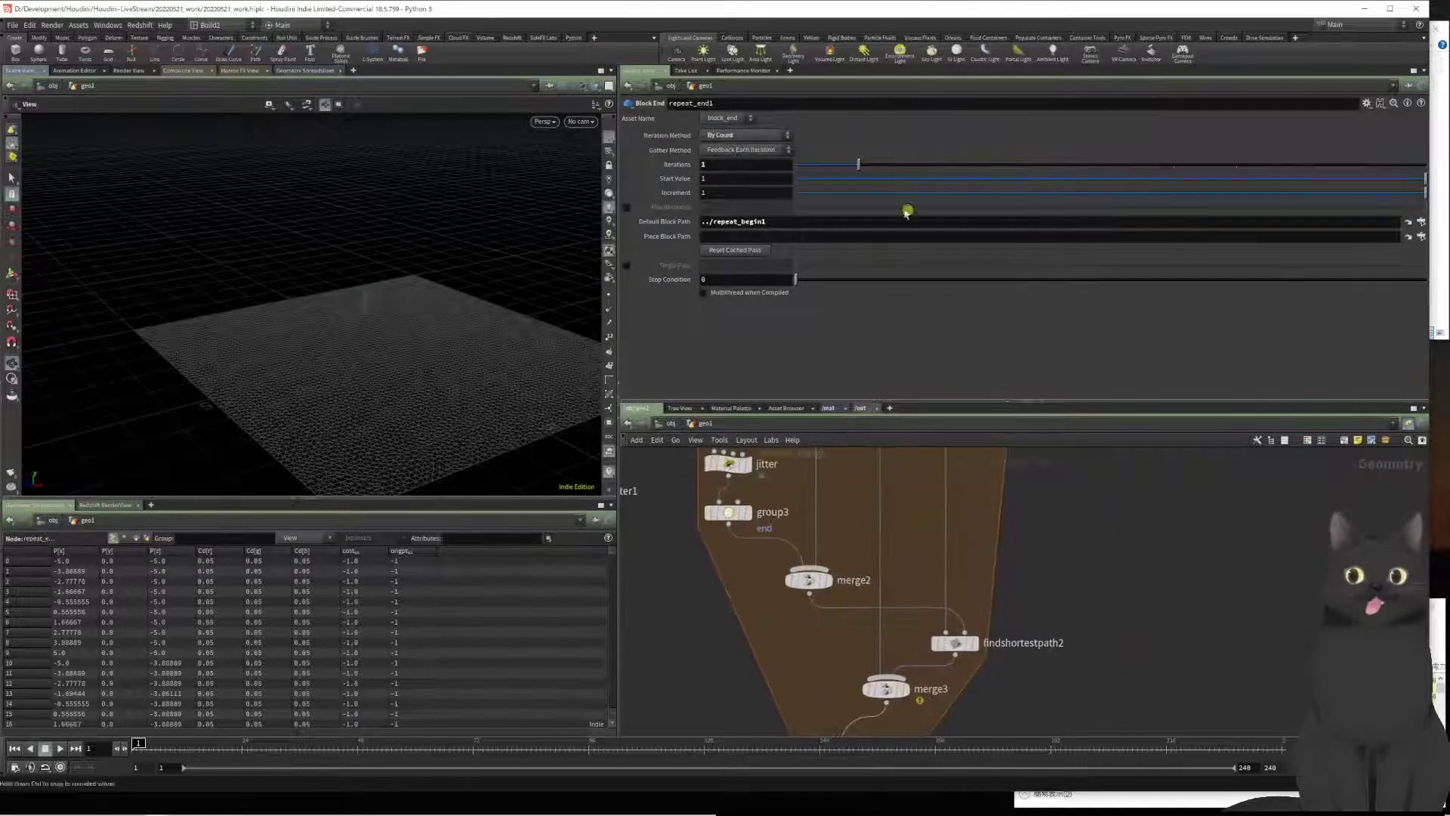
pyautogui.middleClick(807, 579)
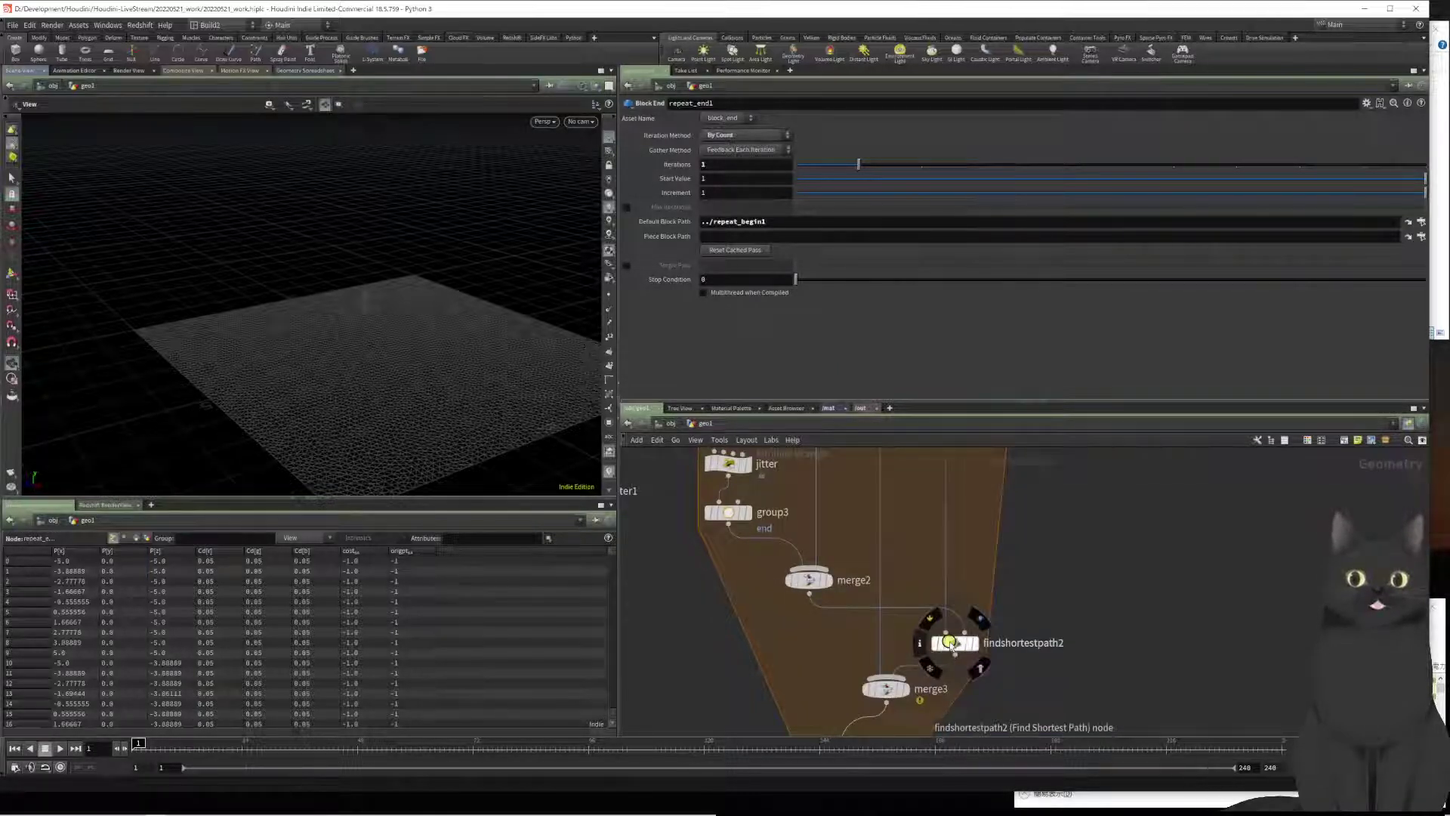
pyautogui.middleClick(951, 643)
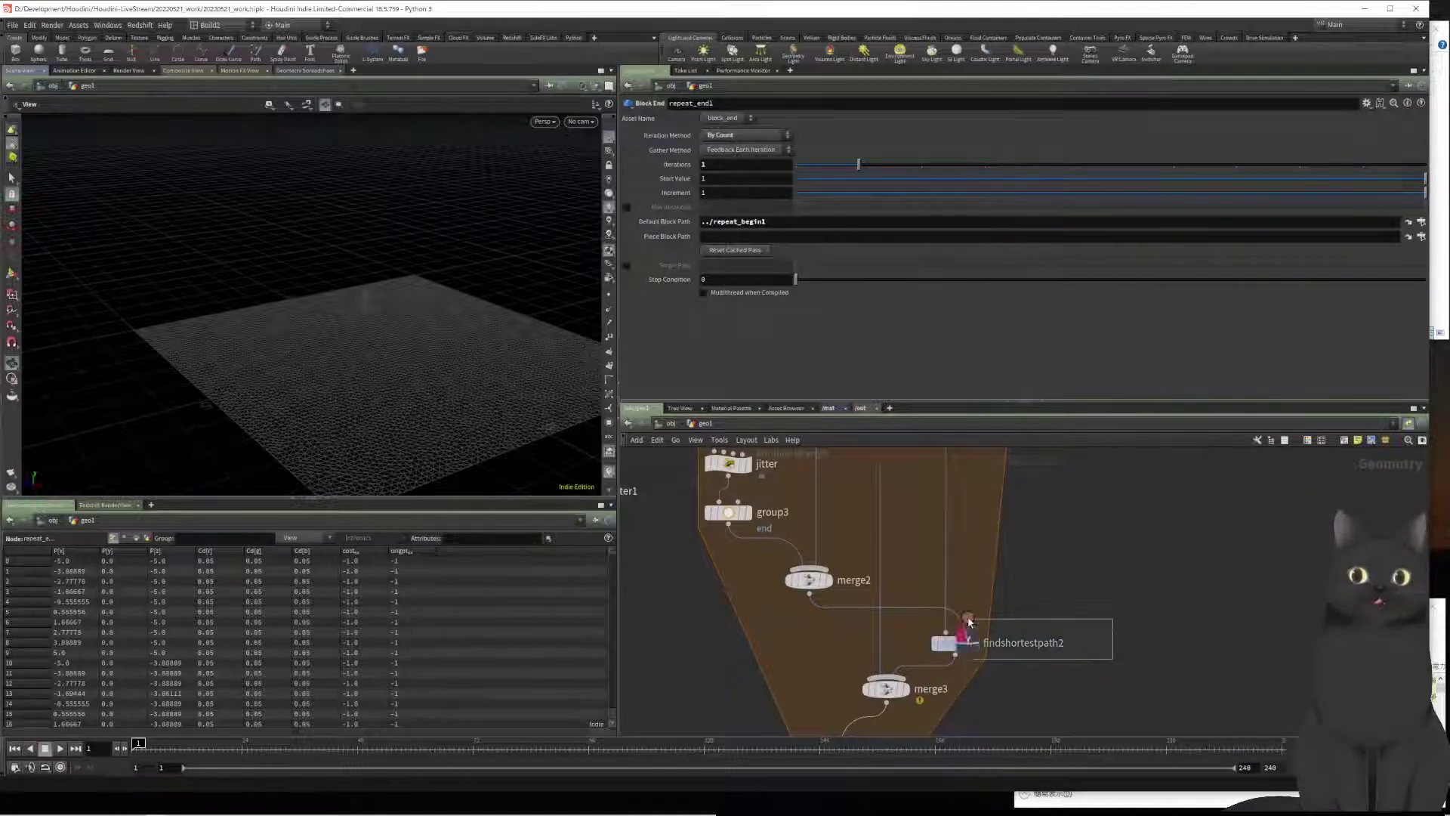
pyautogui.click(953, 642)
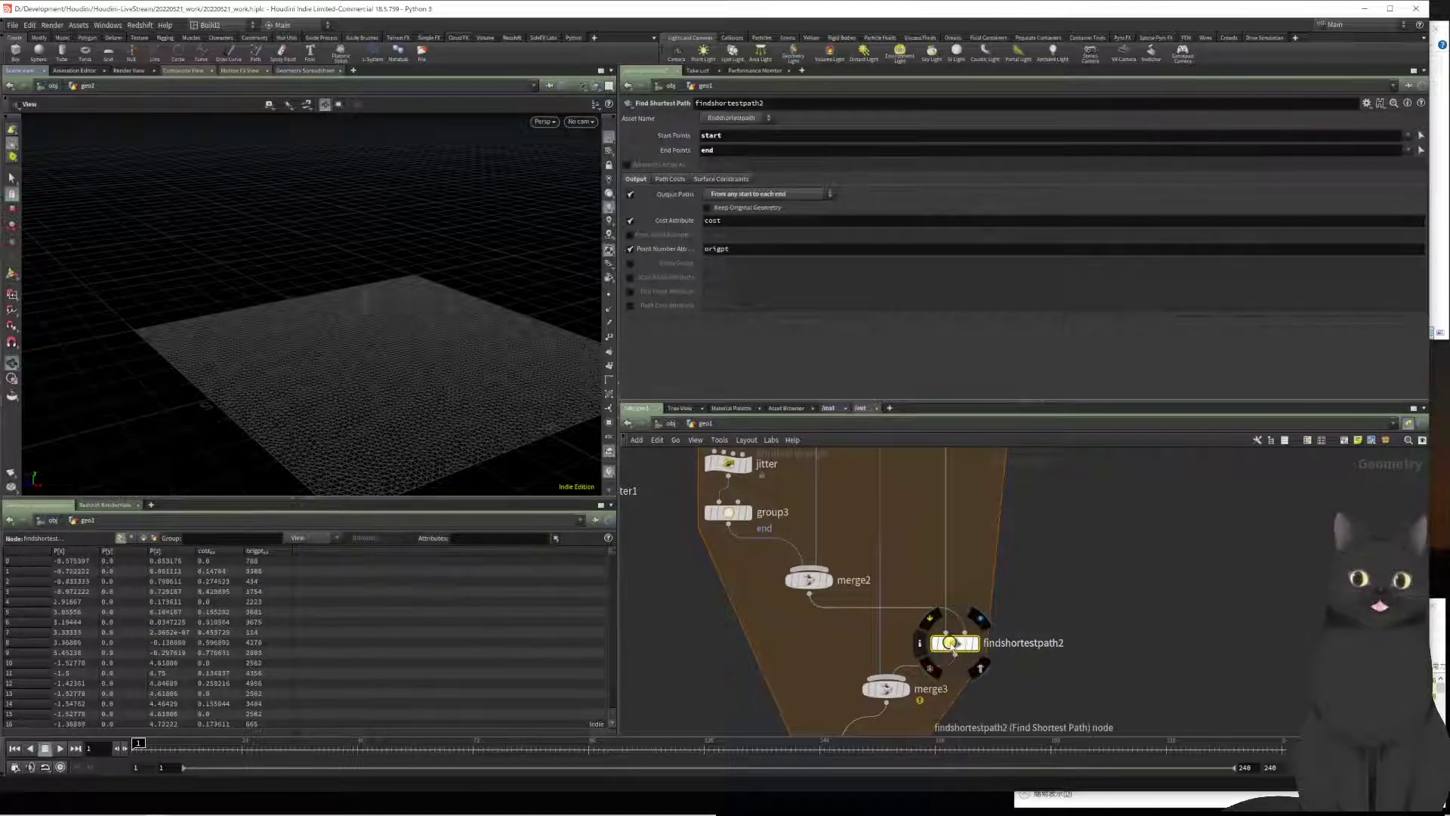
pyautogui.middleClick(952, 644)
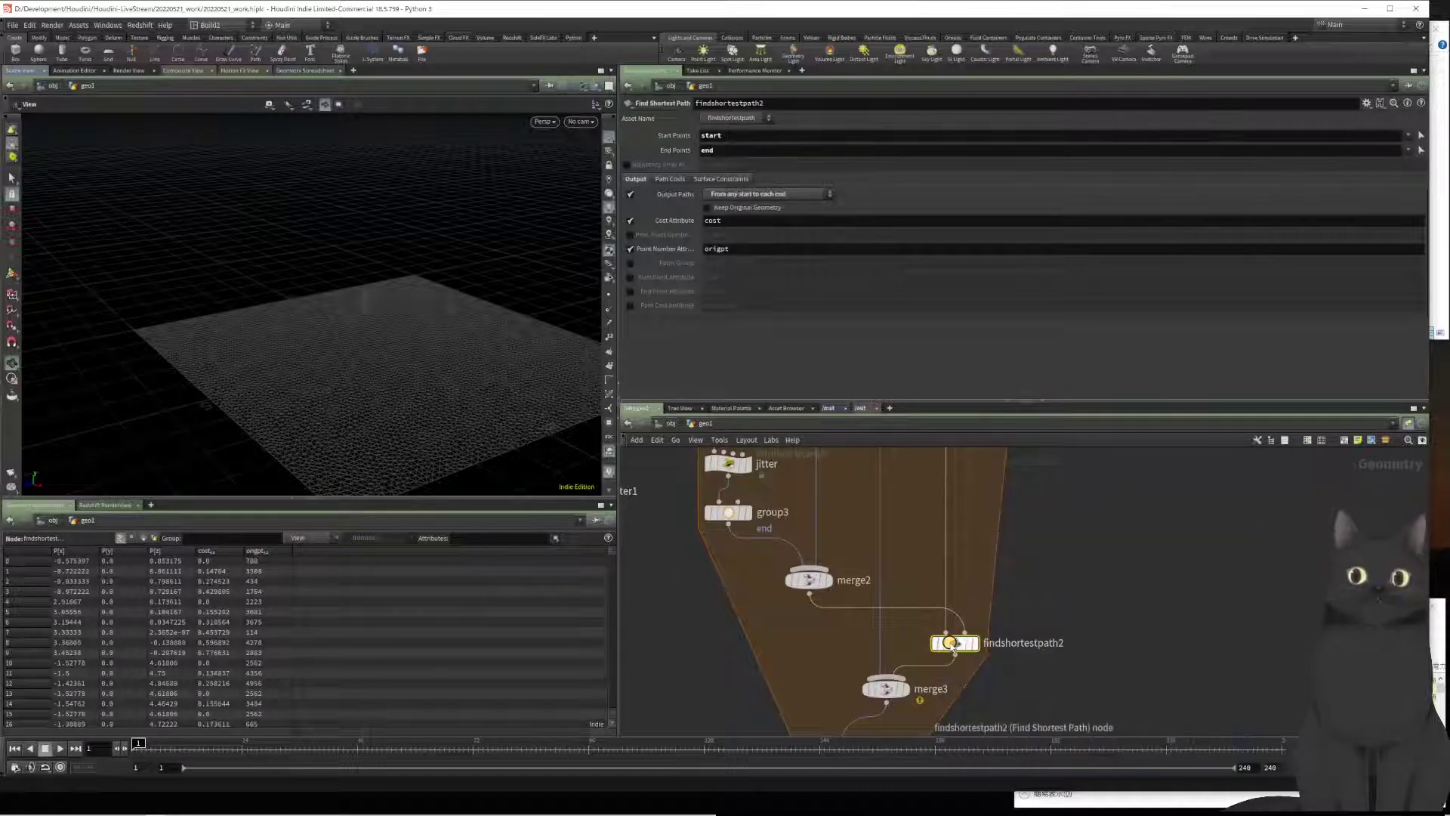
# Step: Set the iterations of repeat_end1 to 2
pyautogui.moveTo(1091, 684); pyautogui.dragTo(1095, 590, button='middle')
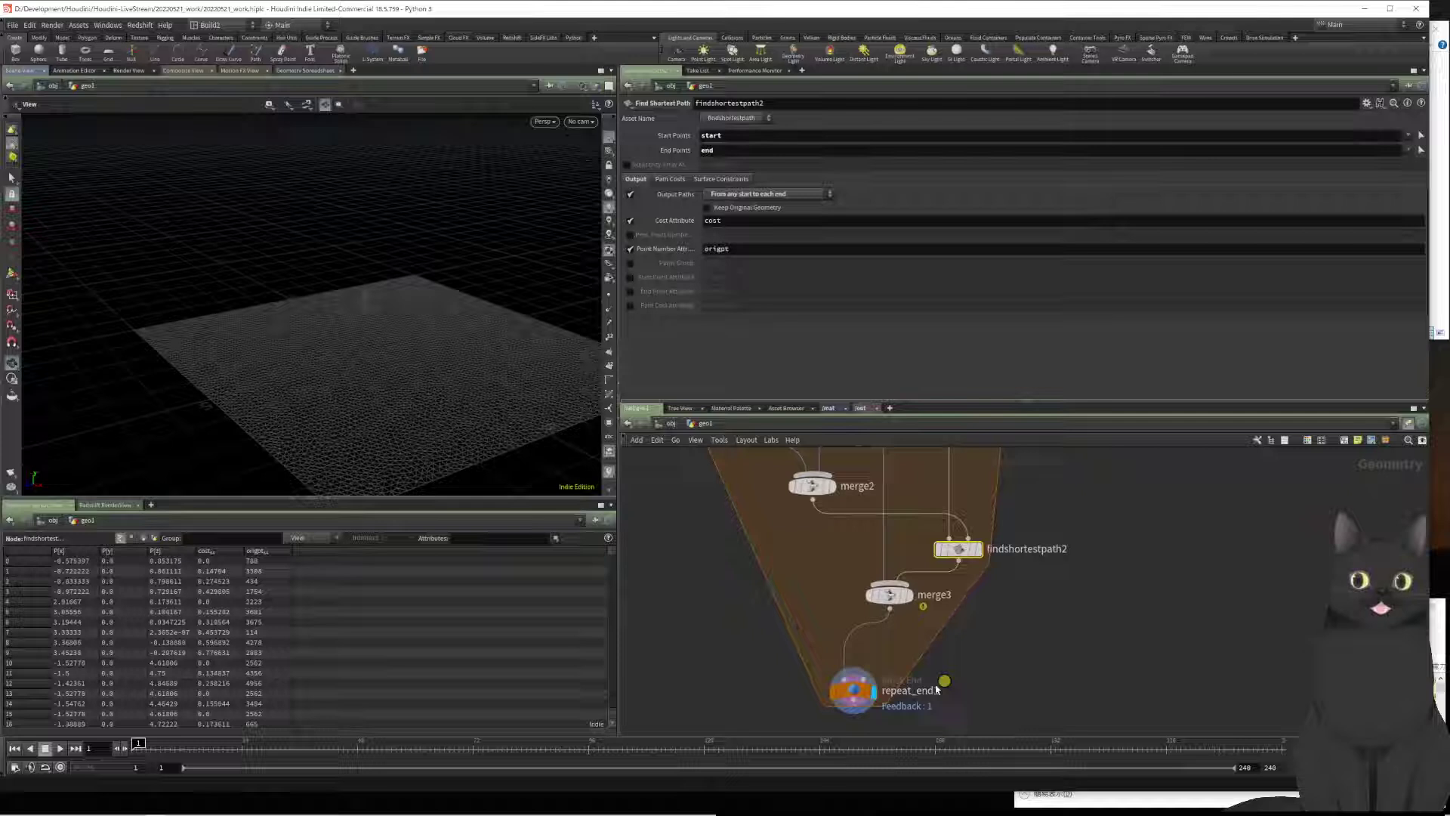
pyautogui.click(865, 697)
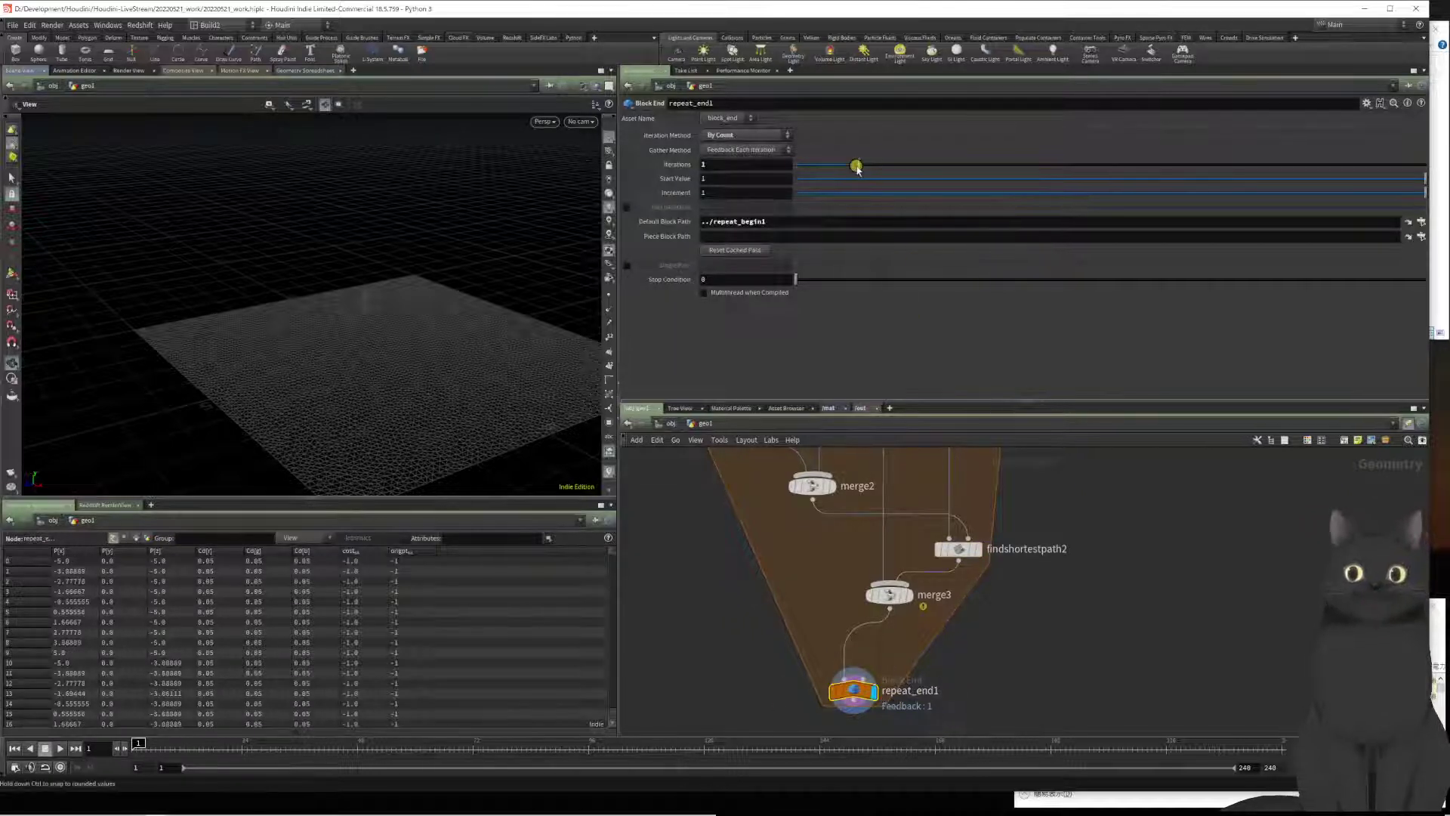
pyautogui.moveTo(882, 170); pyautogui.dragTo(898, 170)
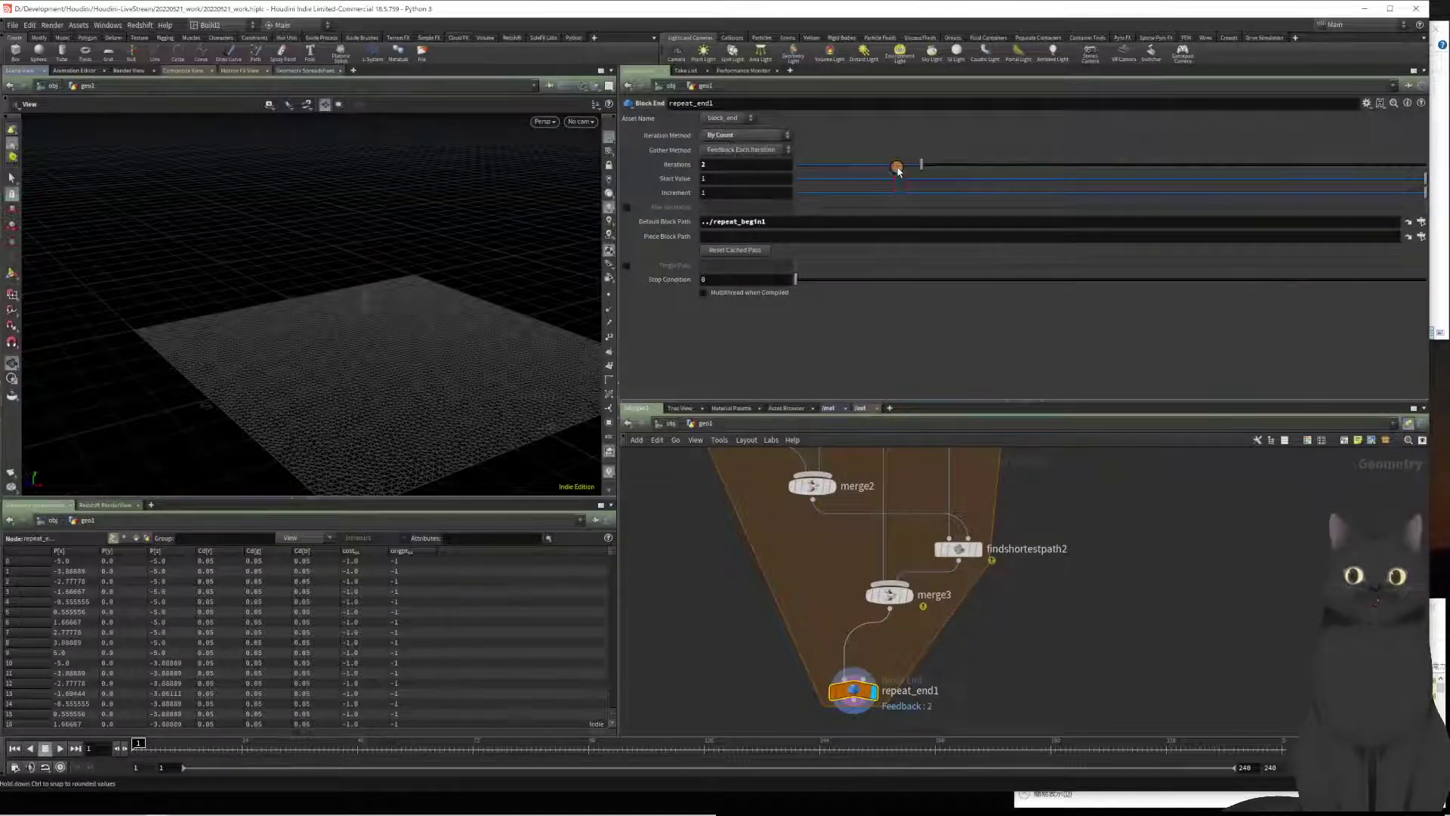
# Step: Inspect the node information of merge2 and findshortestpath2, and the start points setting of findshortestpath2
pyautogui.moveTo(1125, 476); pyautogui.dragTo(1101, 632, button='middle')
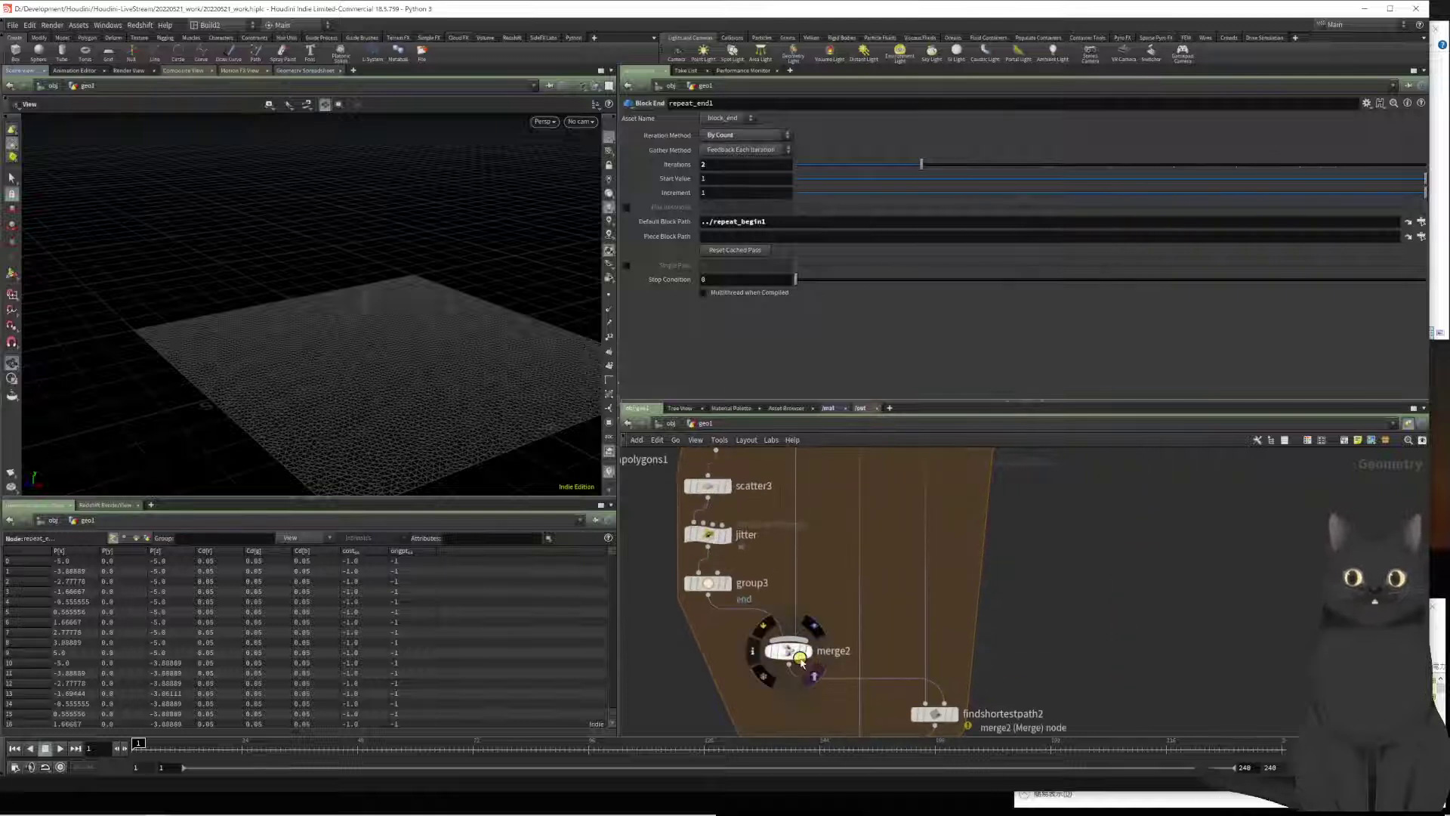
pyautogui.middleClick(788, 653)
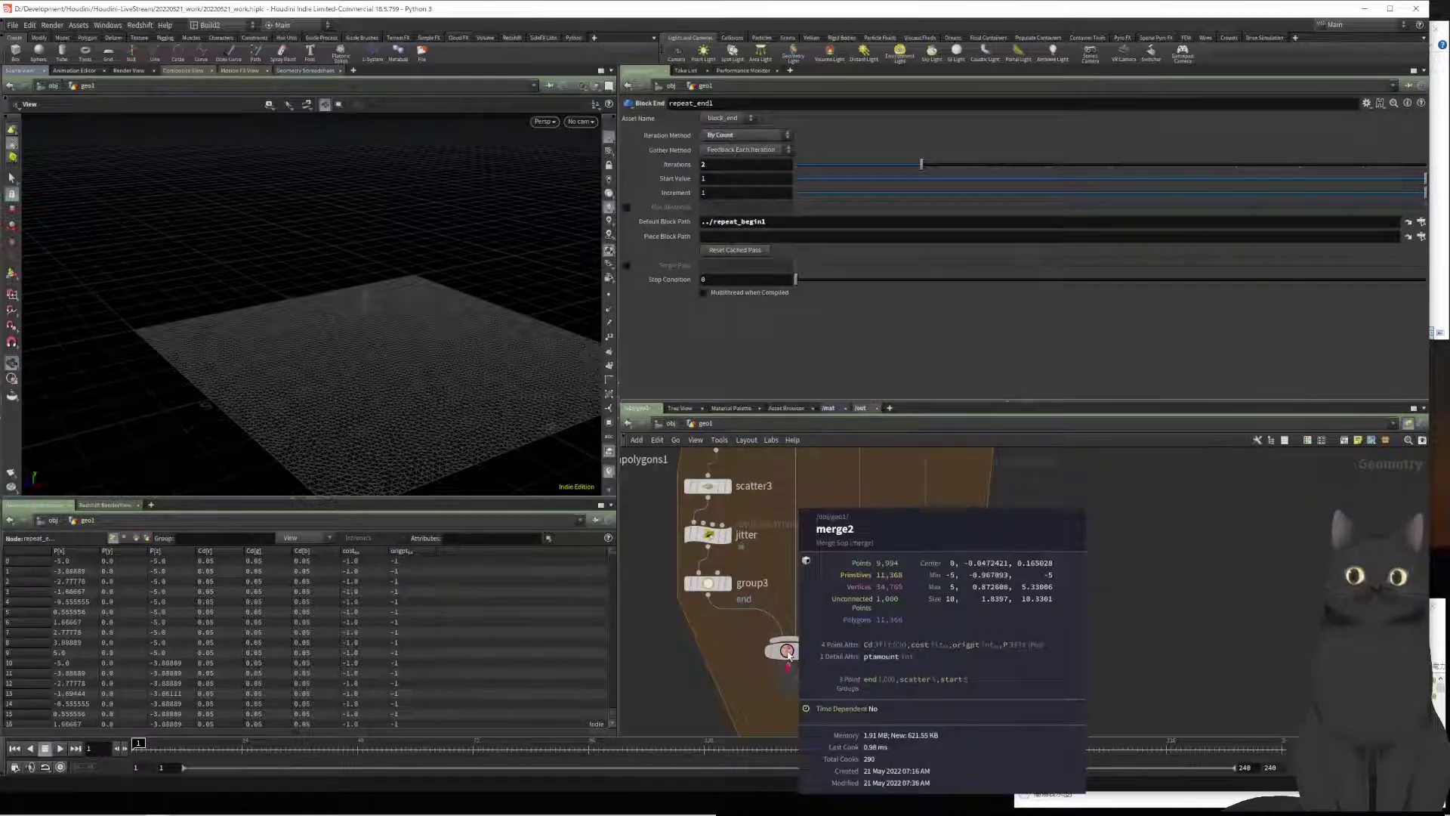
pyautogui.moveTo(1107, 625); pyautogui.dragTo(1073, 512, button='middle')
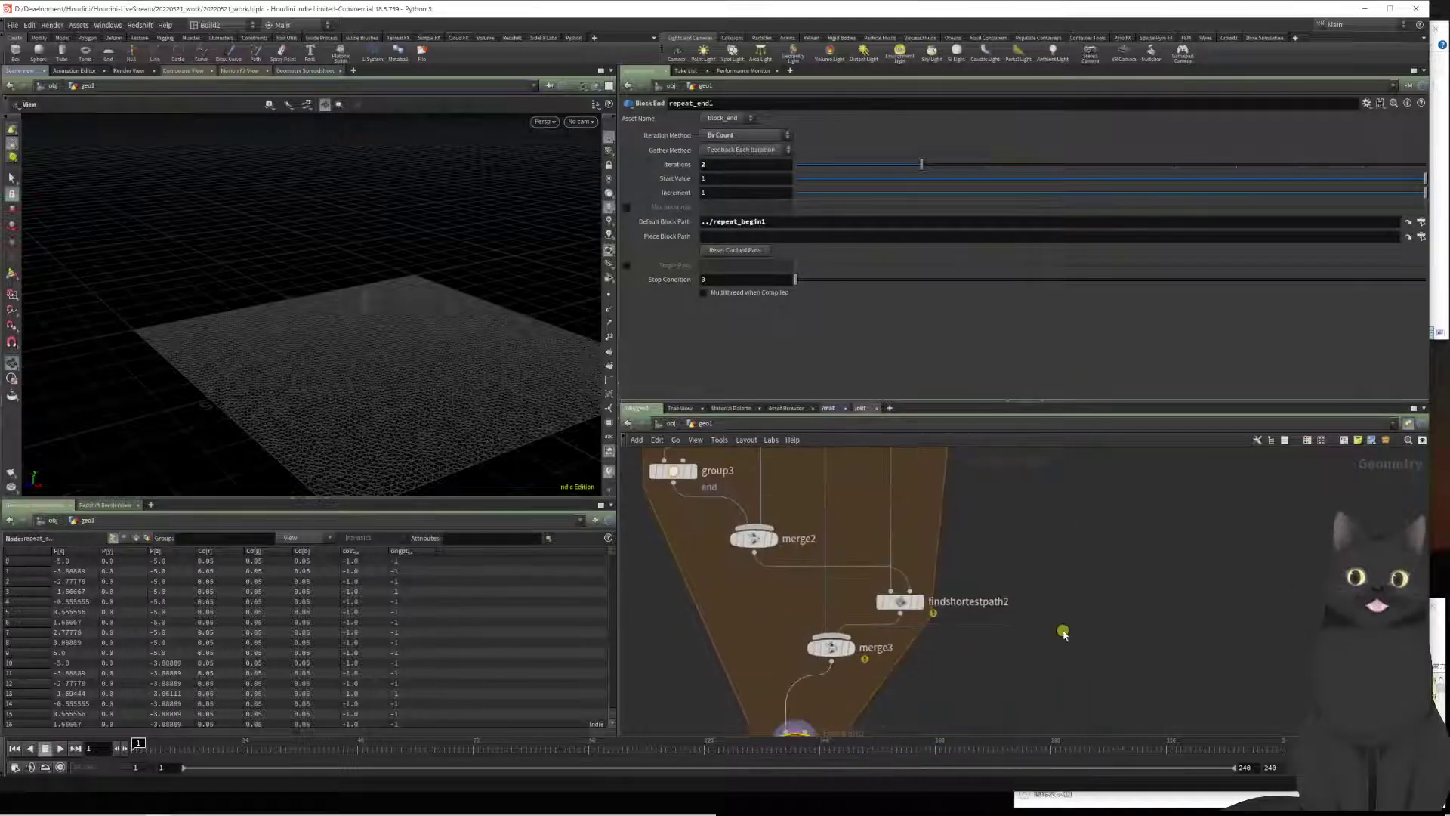
pyautogui.middleClick(946, 602)
pyautogui.click(906, 597)
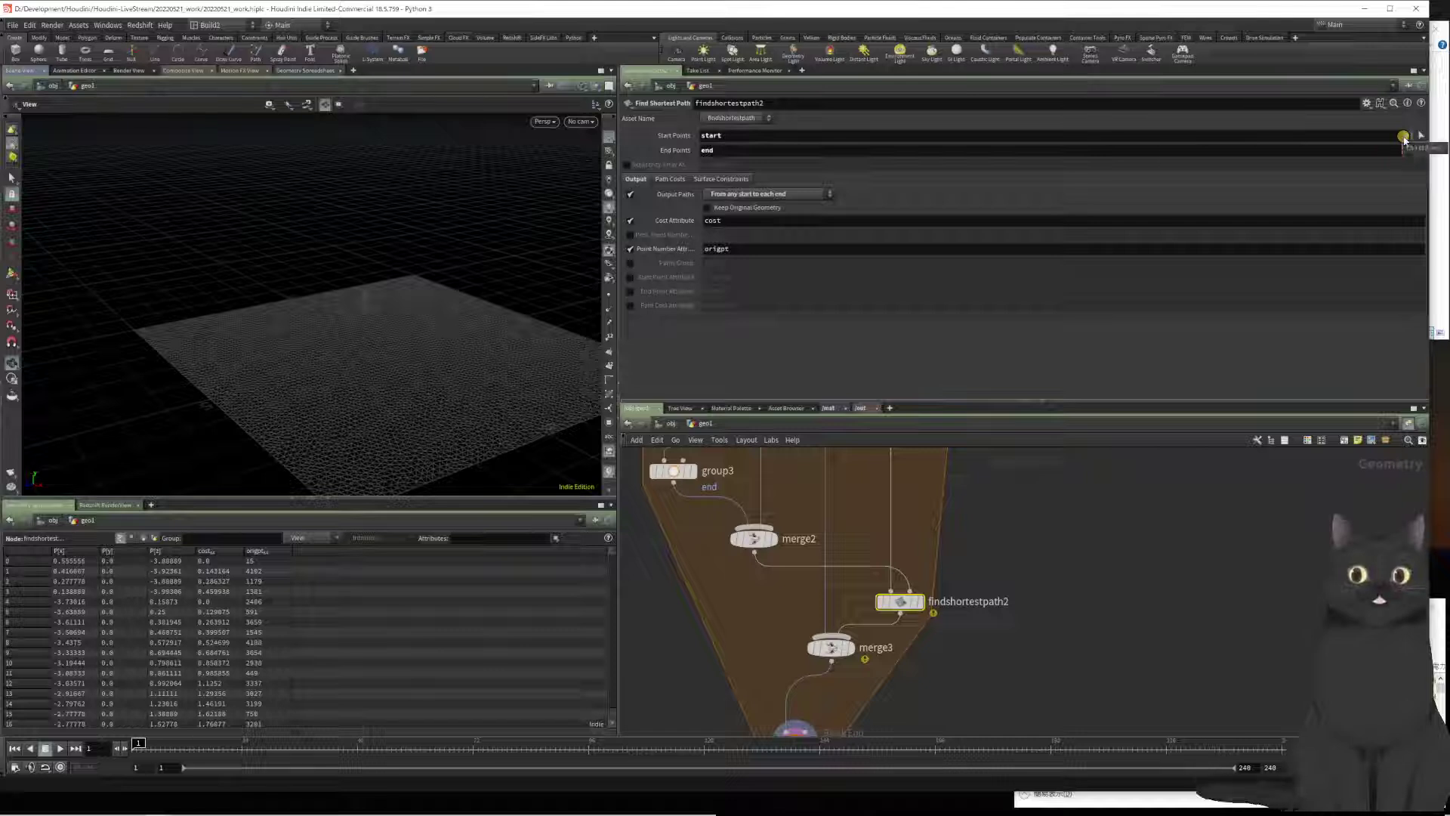
pyautogui.click(1362, 135)
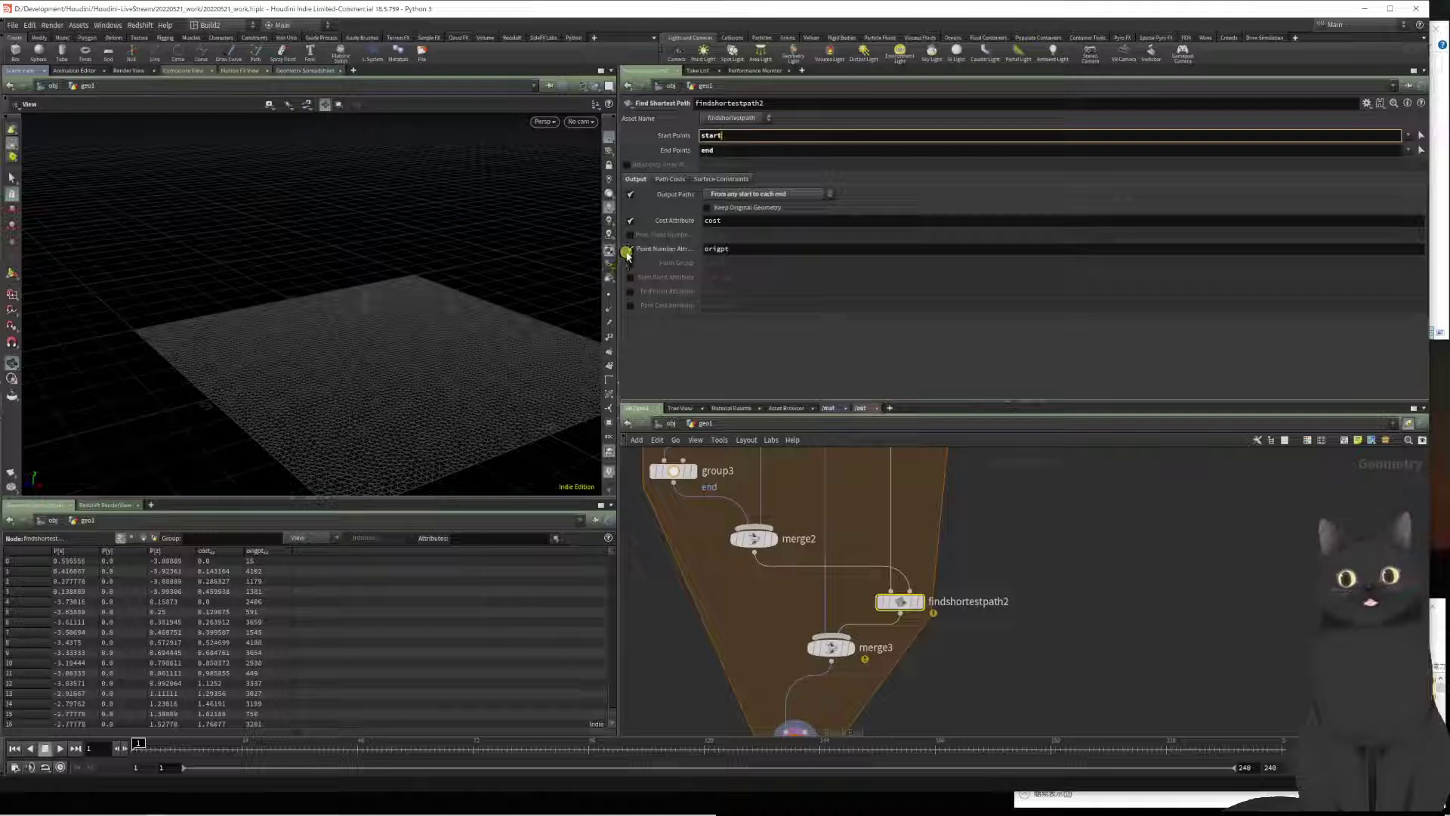
# Step: Try From each start to each end for findshortestpath2's output paths, and restore From any start to each end
pyautogui.click(761, 194)
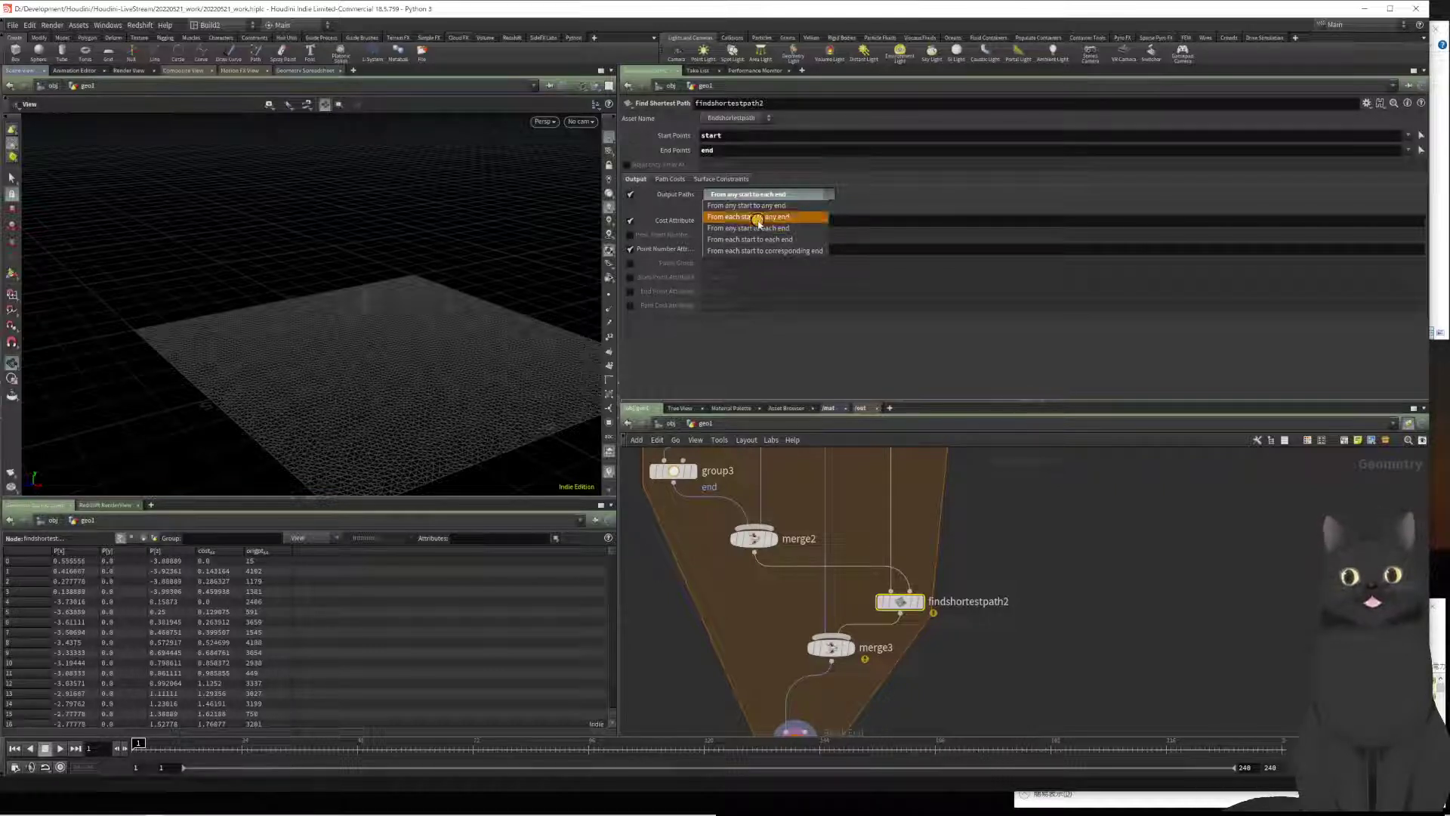
pyautogui.click(759, 240)
pyautogui.click(761, 195)
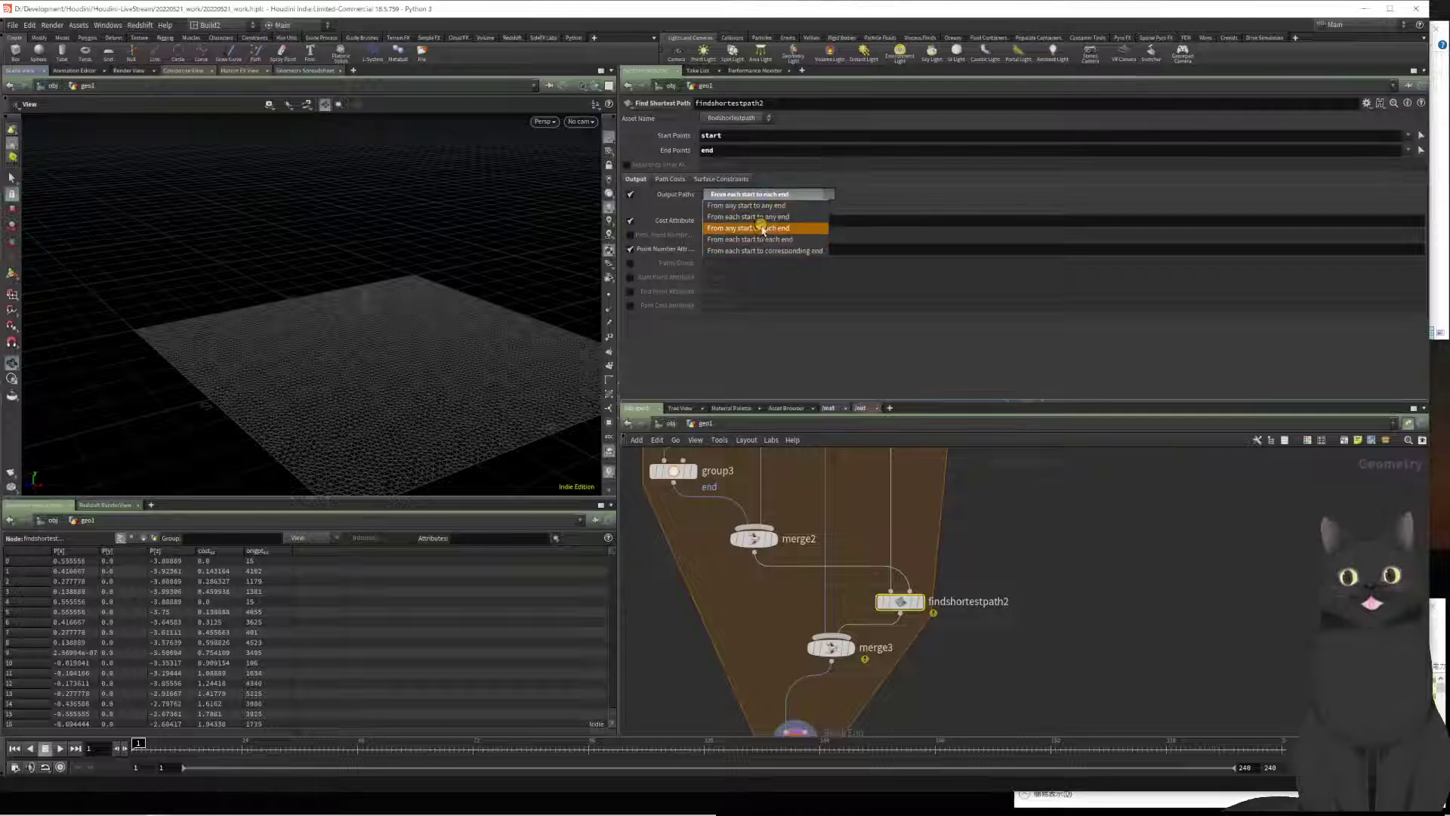
pyautogui.click(763, 226)
# Step: Display findshortestpath2, compare its paths from each start to each end with those from any start to each end, and check its warning
pyautogui.click(917, 602)
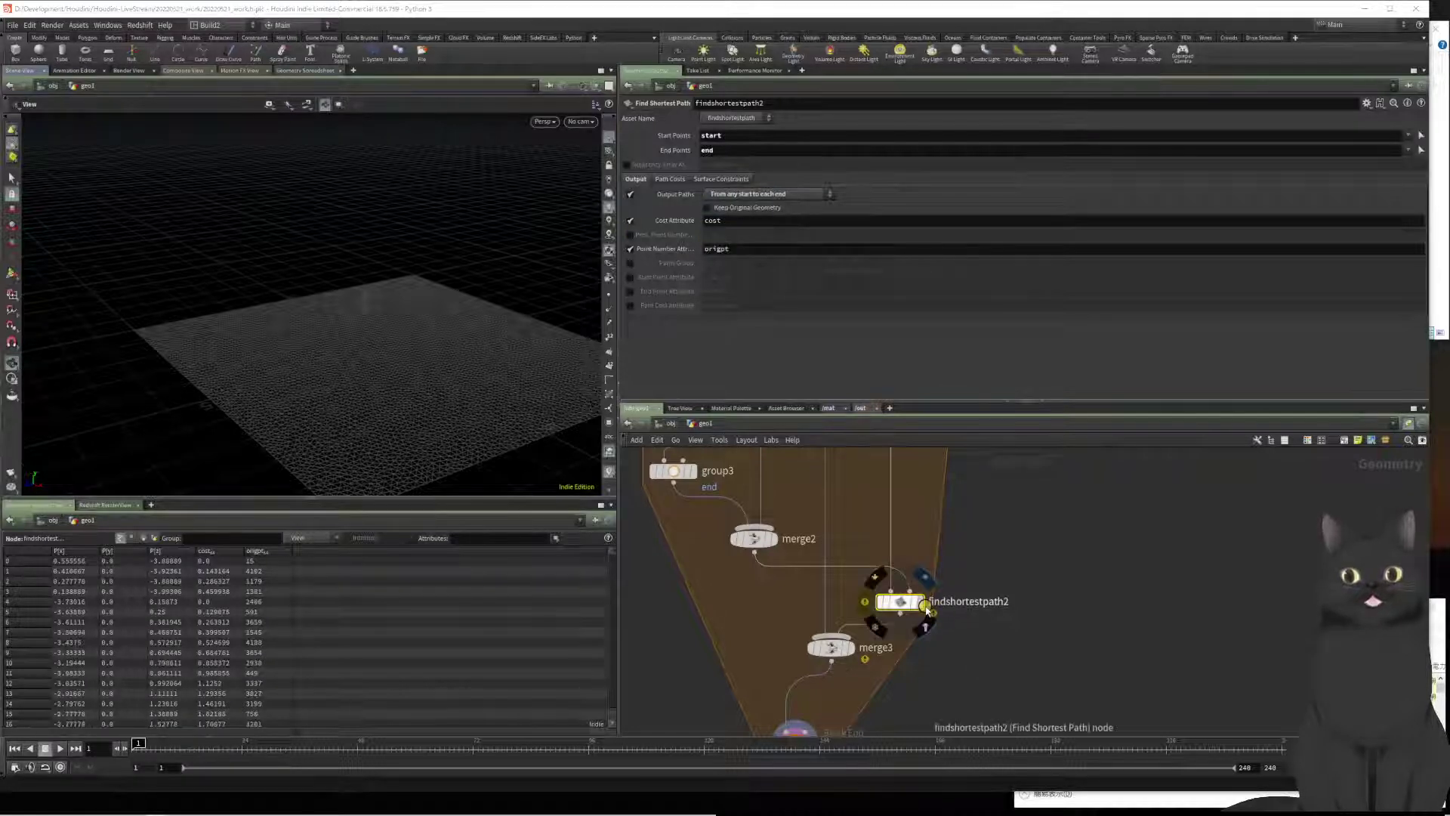
pyautogui.click(773, 194)
pyautogui.click(764, 239)
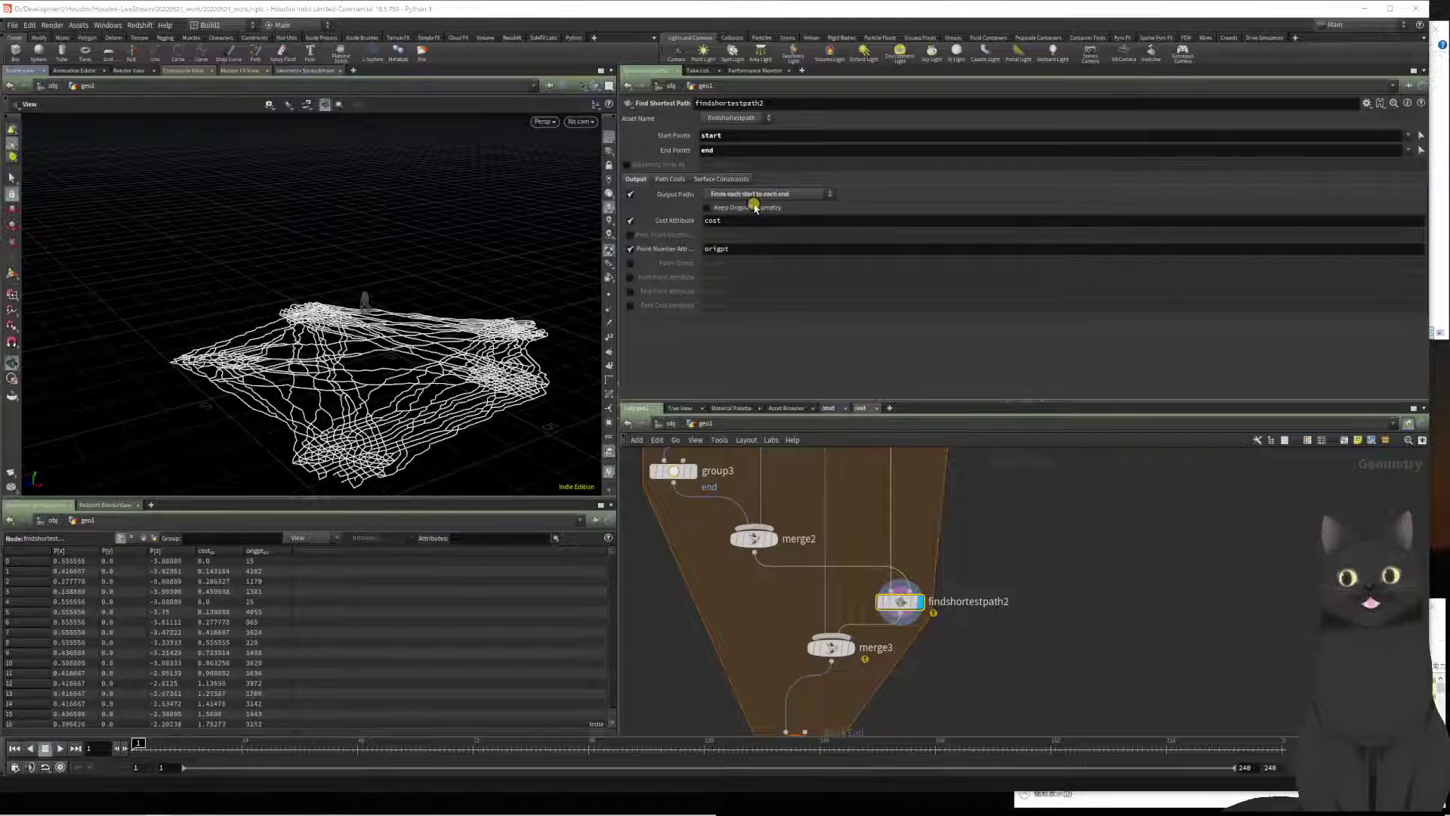
pyautogui.click(756, 195)
pyautogui.click(752, 228)
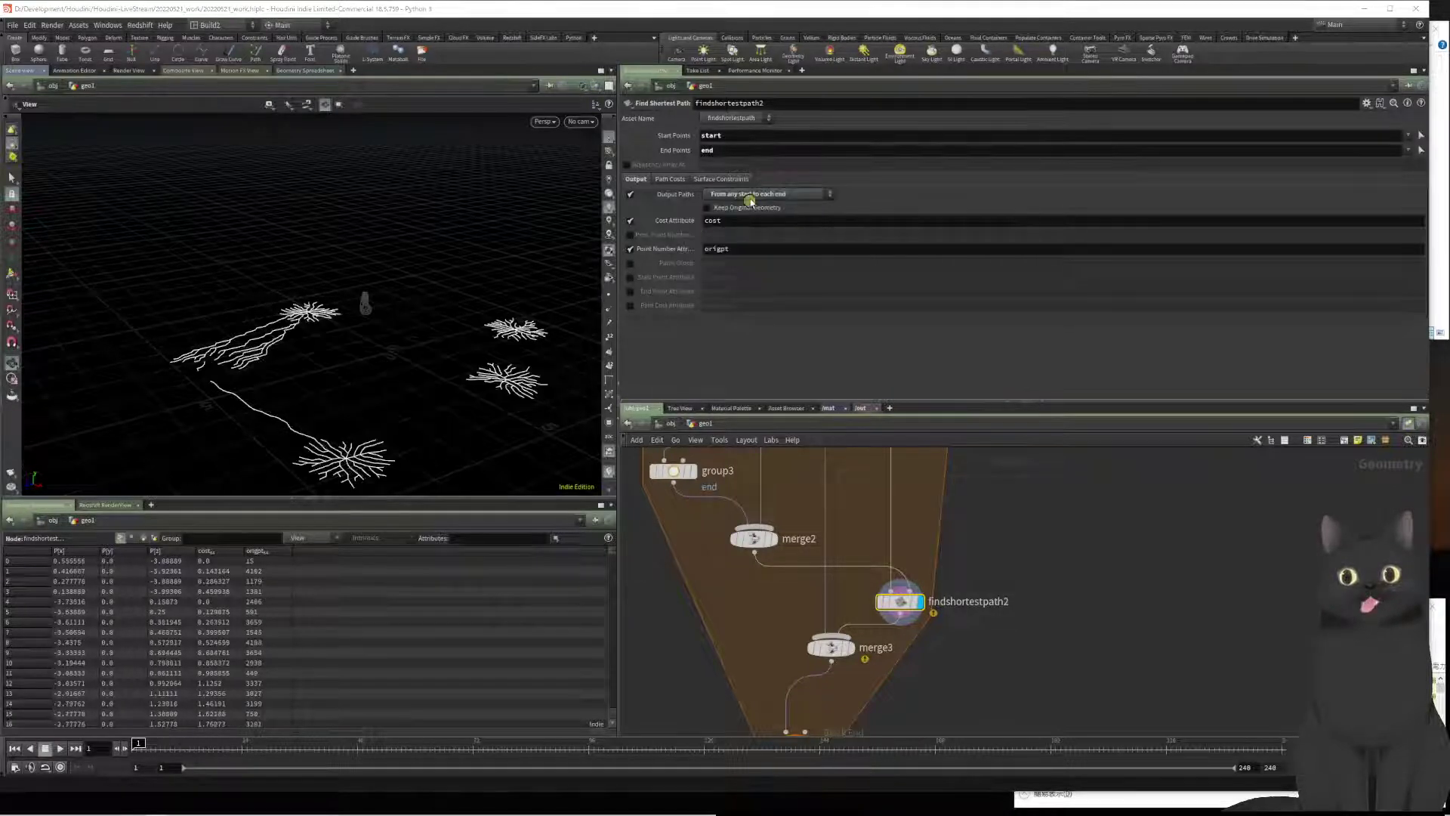
pyautogui.click(748, 195)
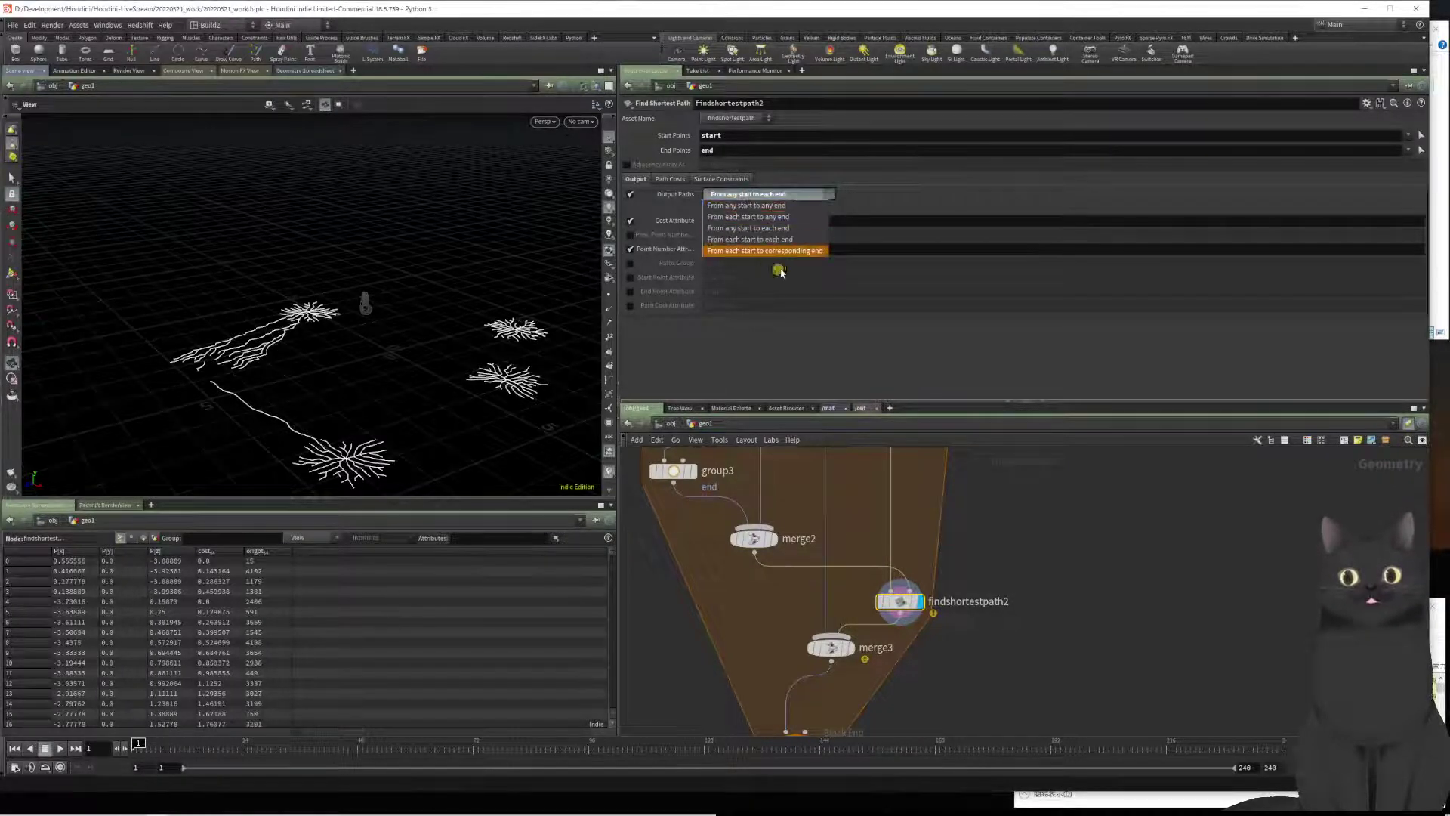
pyautogui.click(803, 228)
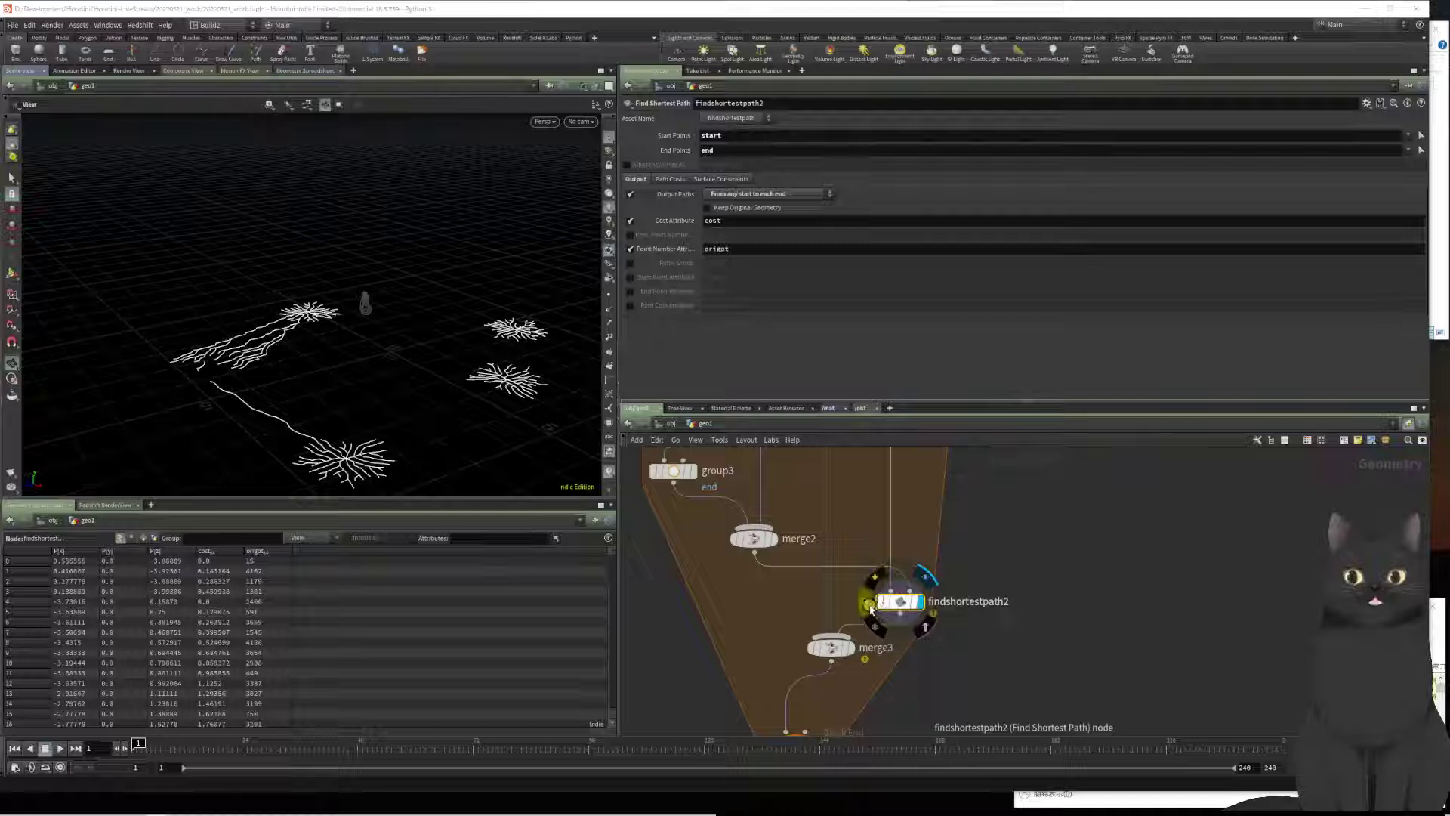
pyautogui.click(869, 605)
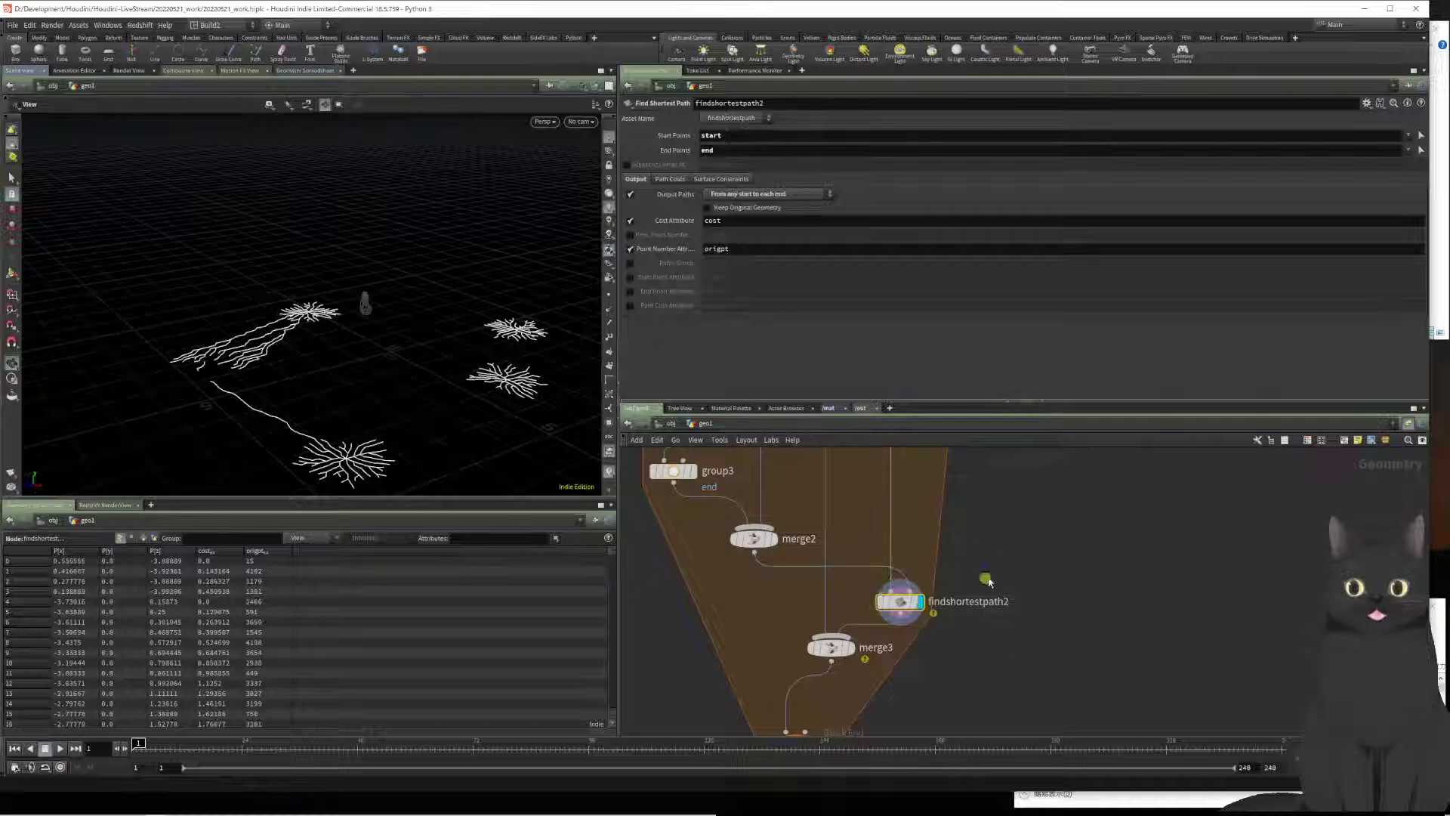
# Step: Display repeat_begin1 at the loop's start and select it to examine the fed-back geometry and its settings
pyautogui.scroll(-3, 1004, 604)
pyautogui.moveTo(1027, 594); pyautogui.dragTo(995, 646, button='middle')
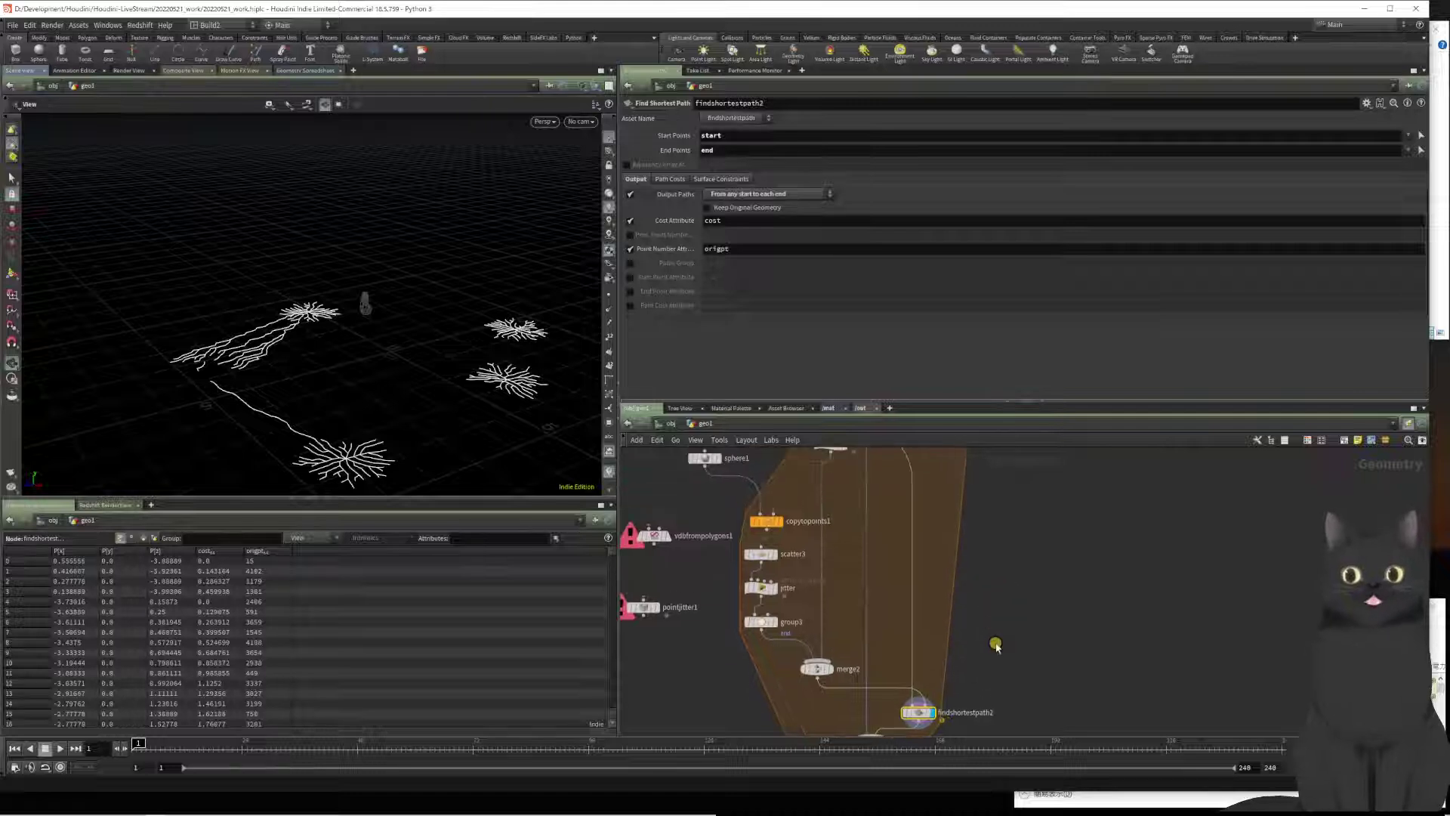
pyautogui.moveTo(1007, 533); pyautogui.dragTo(998, 654, button='middle')
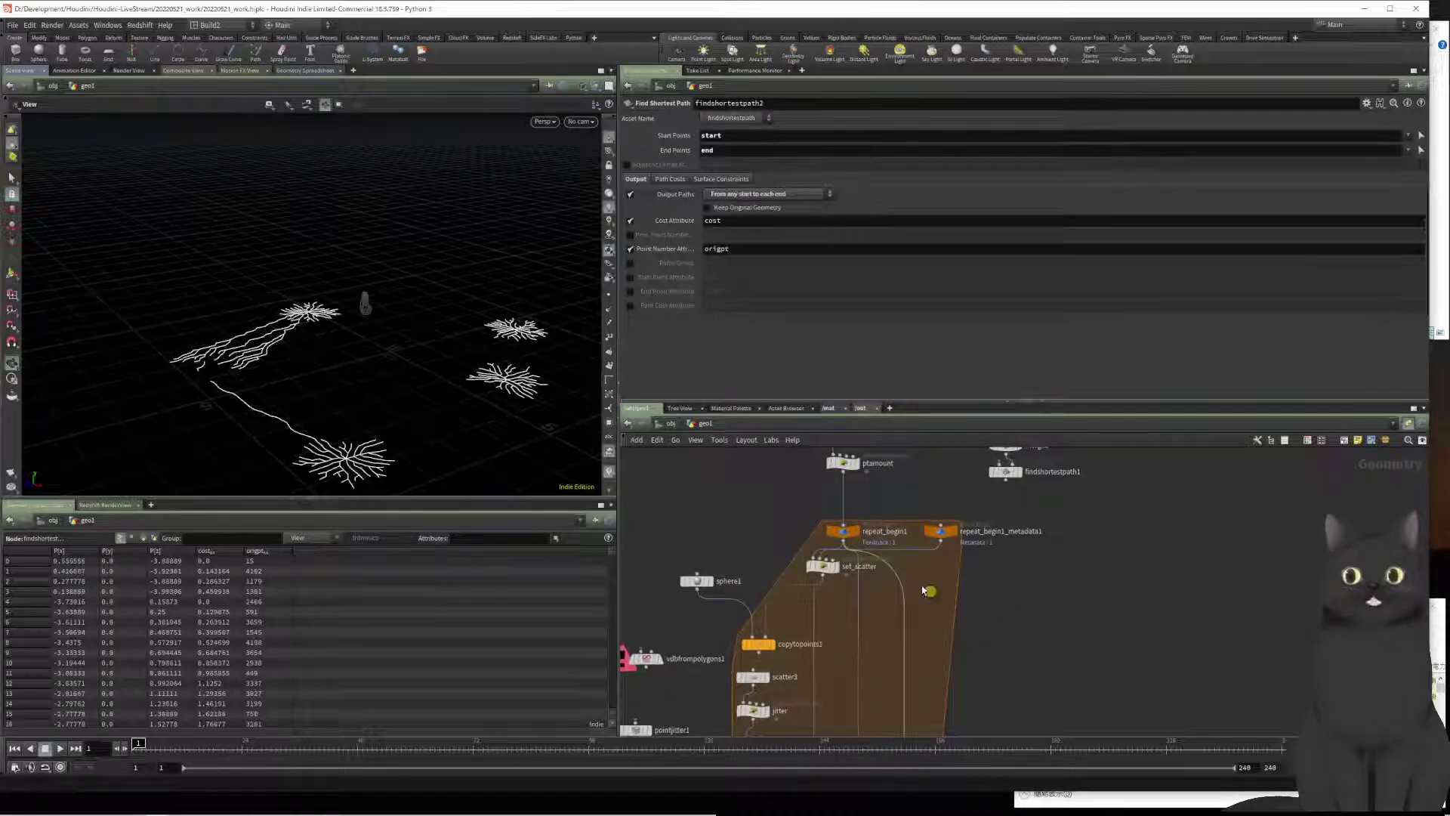
pyautogui.moveTo(859, 532)
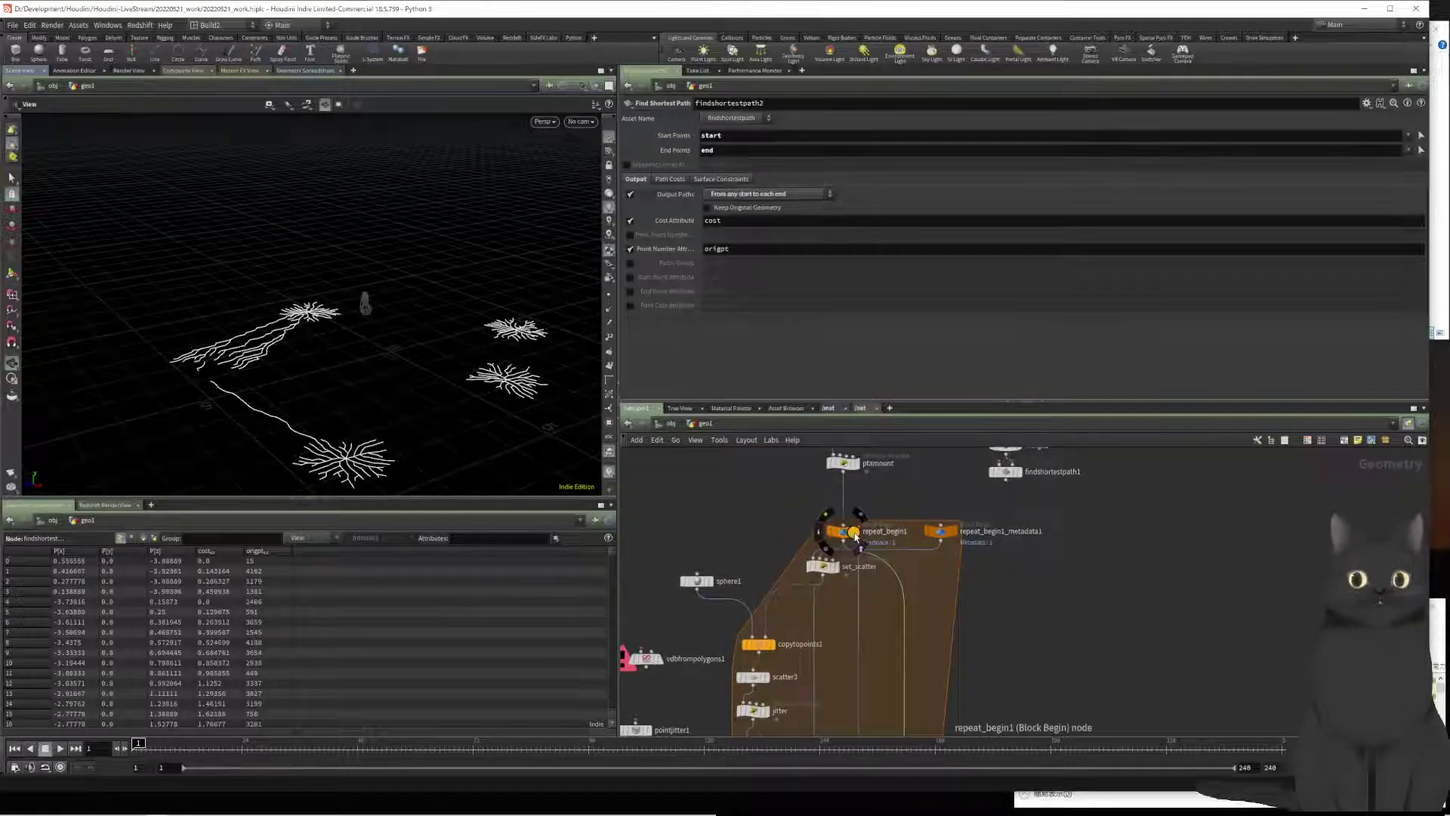
pyautogui.click(858, 530)
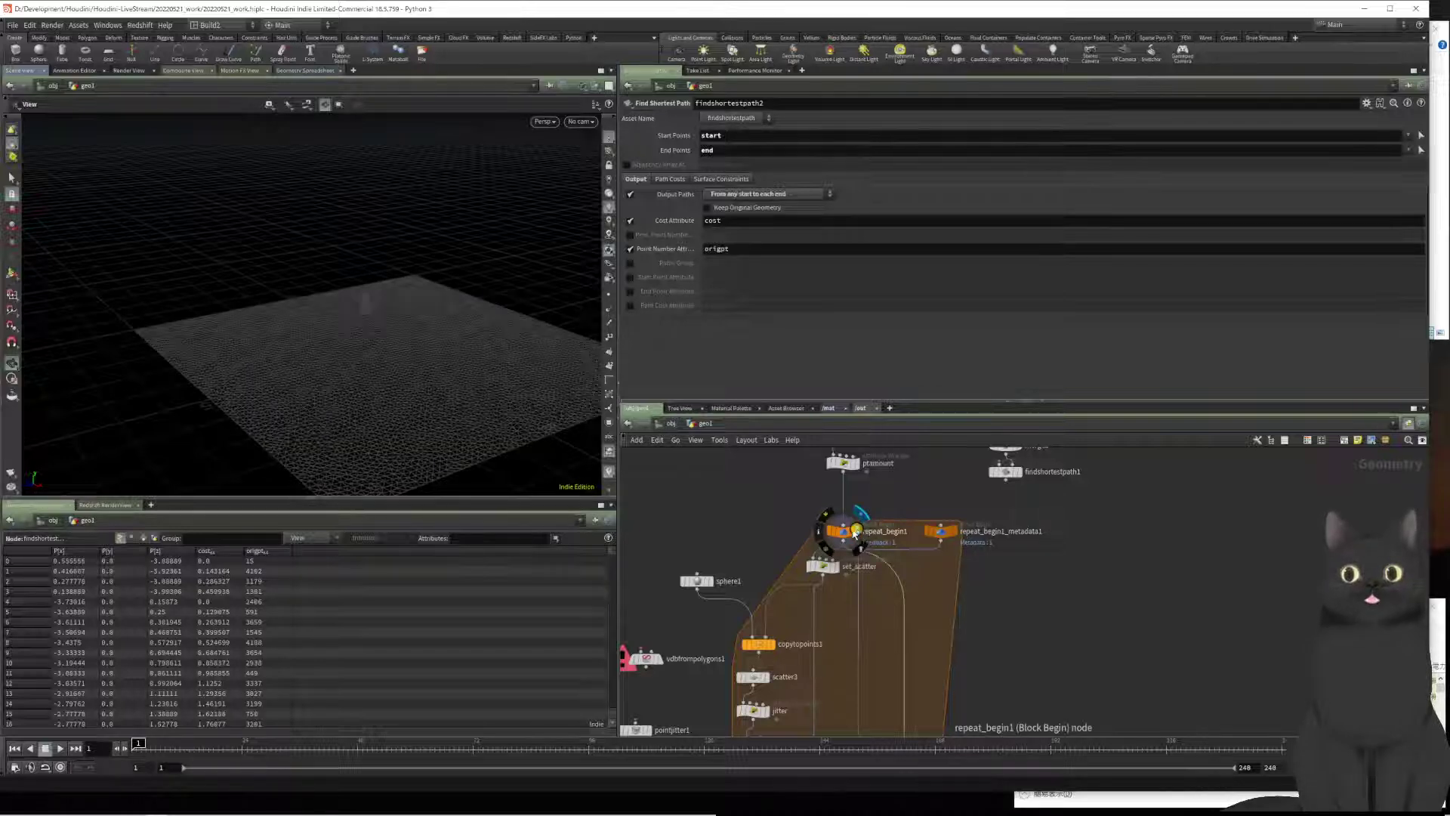
pyautogui.moveTo(441, 374); pyautogui.dragTo(446, 410)
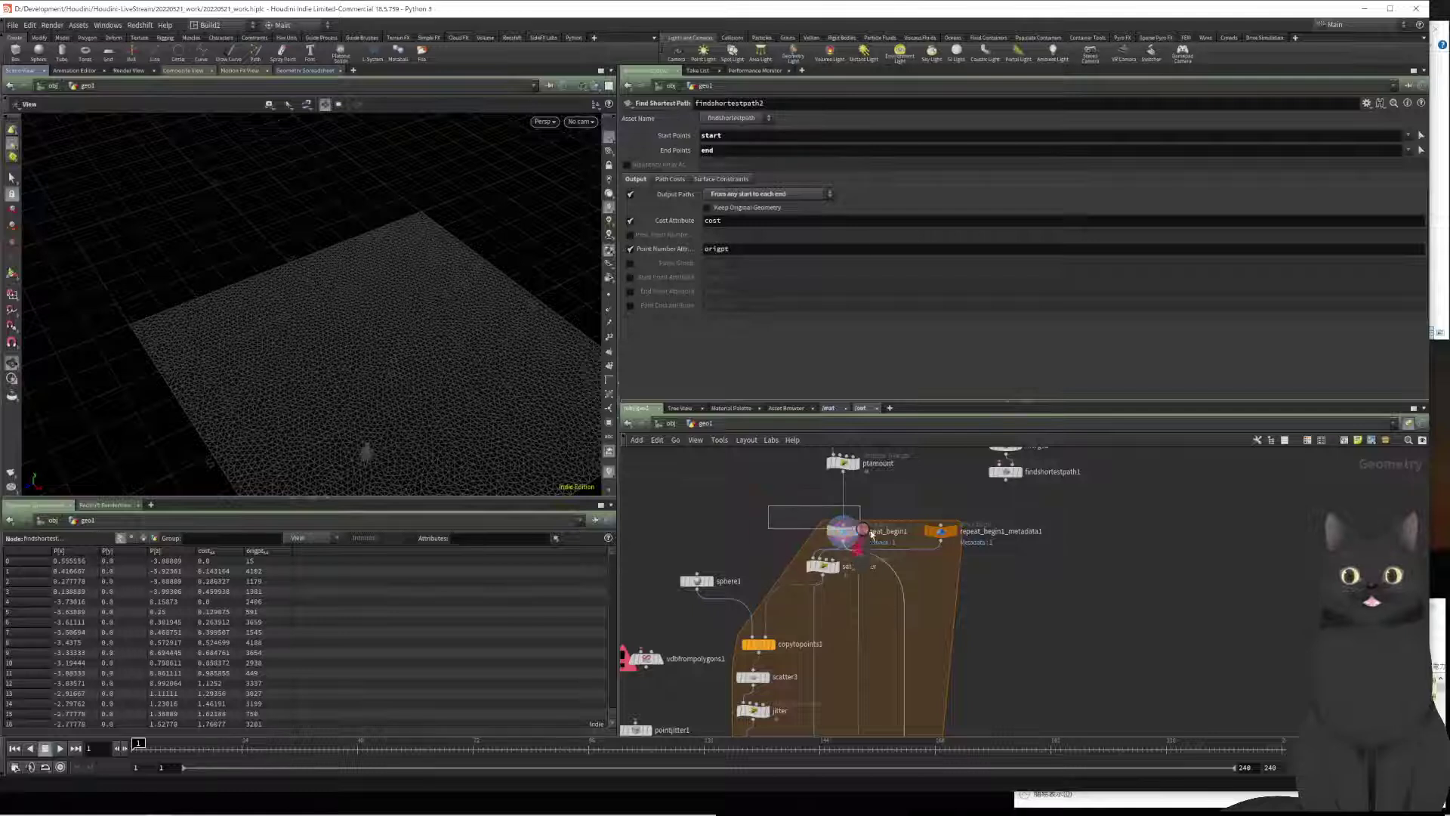
pyautogui.click(846, 532)
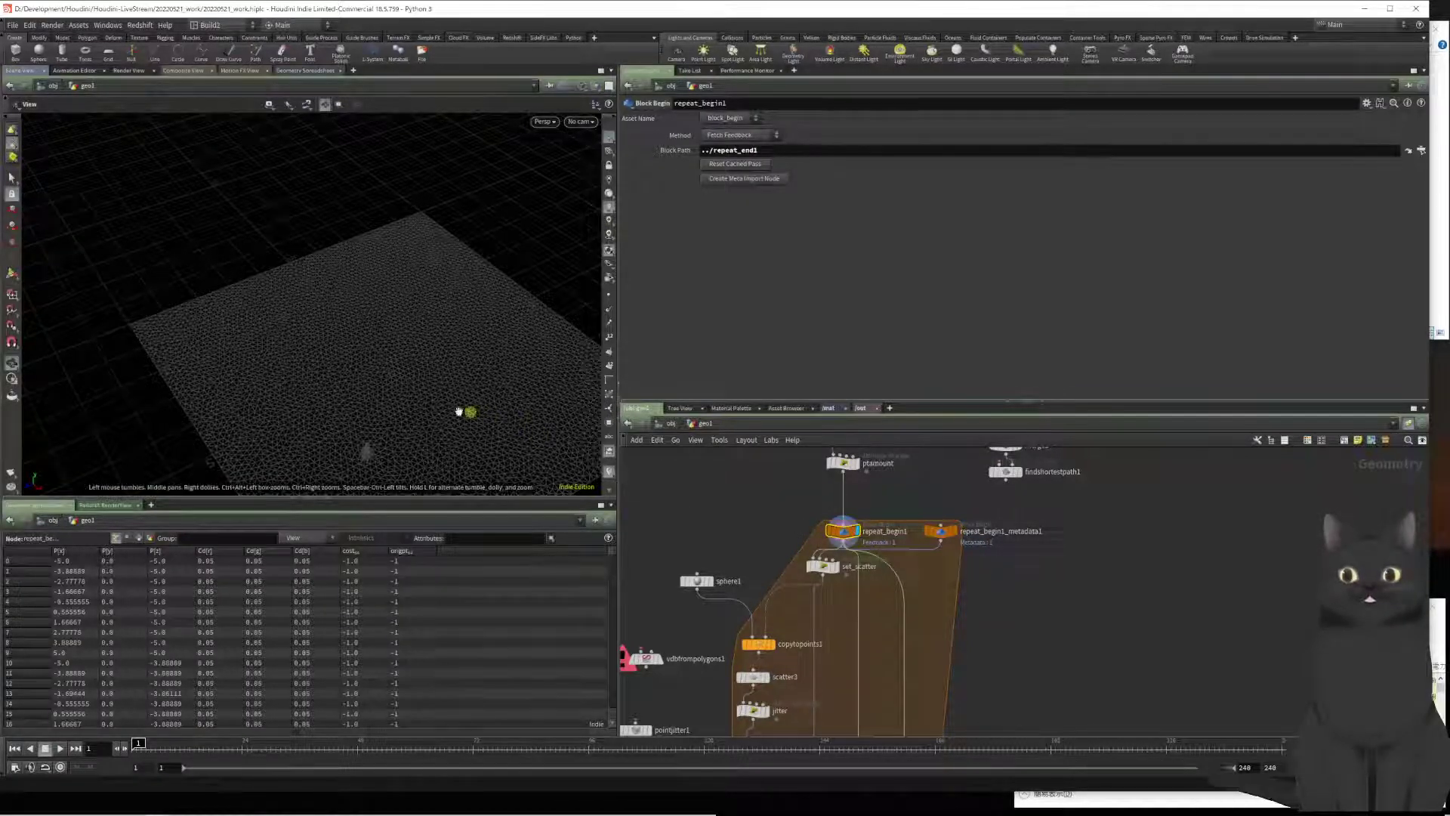
# Step: Display set_scatter to examine its scattered points, and trace the loop's wiring down to findshortestpath2
pyautogui.moveTo(1023, 617); pyautogui.dragTo(1016, 555, button='middle')
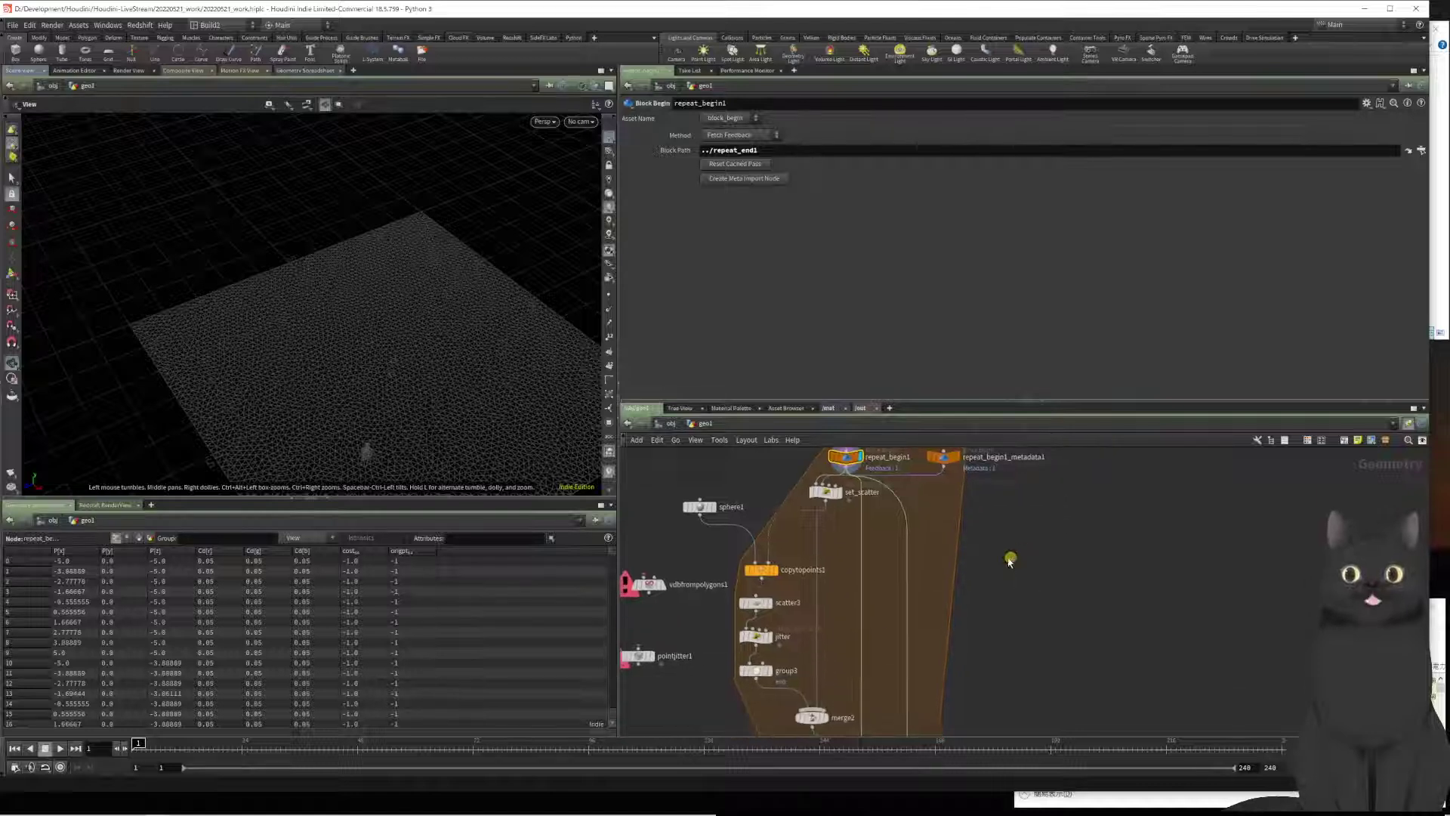
pyautogui.moveTo(1054, 614); pyautogui.dragTo(970, 493, button='middle')
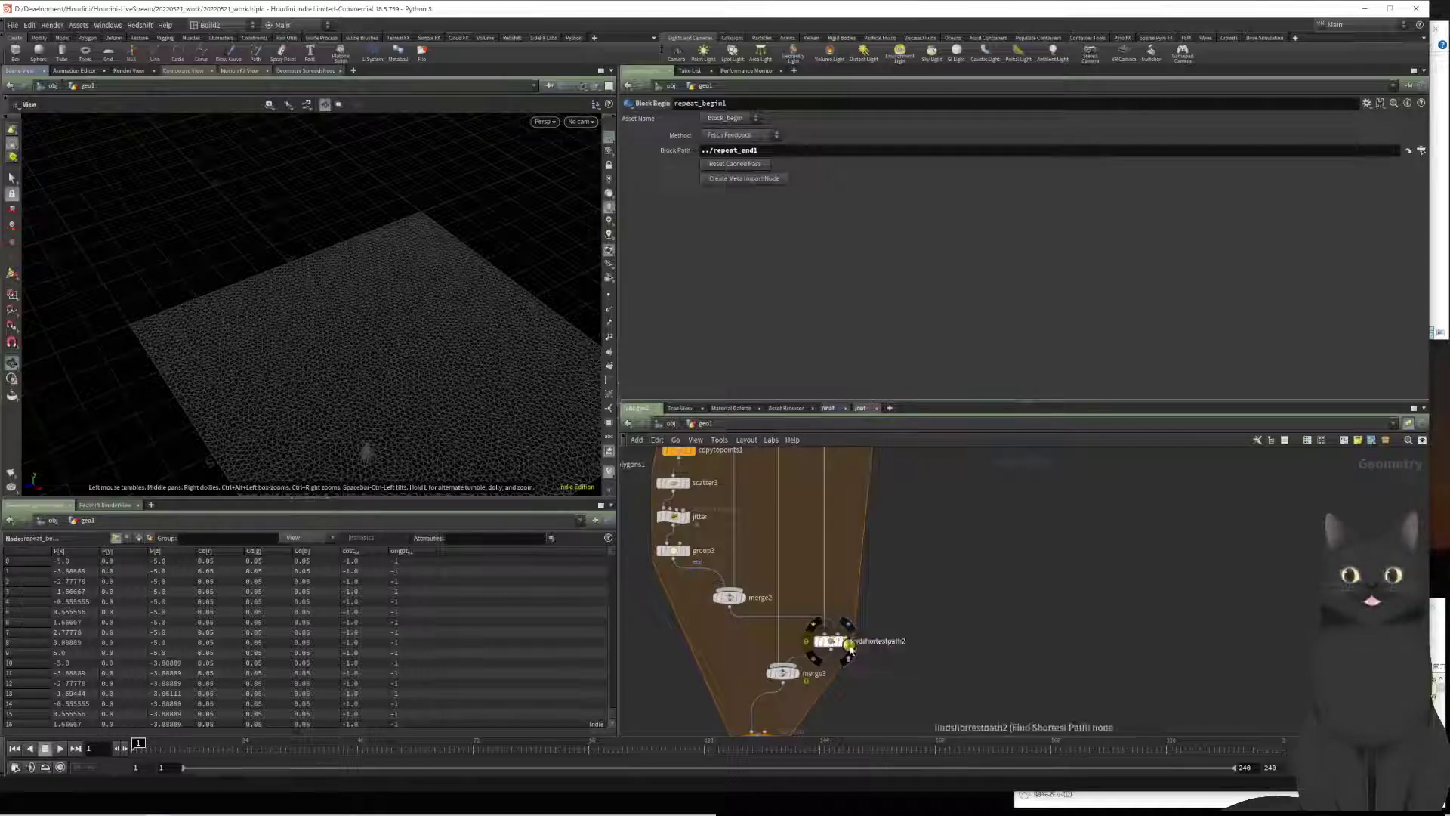
pyautogui.scroll(5, 1029, 686)
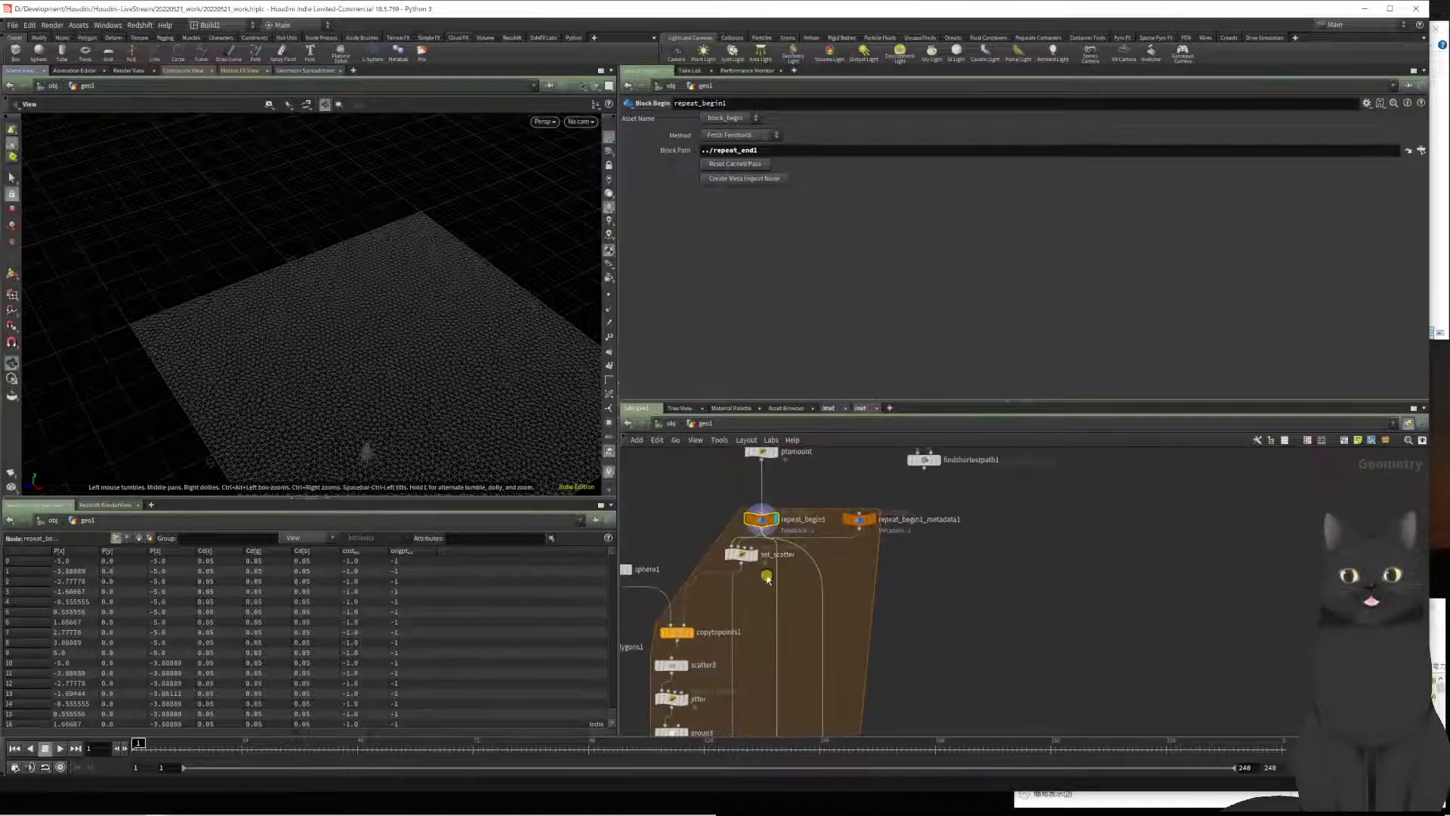
pyautogui.click(754, 560)
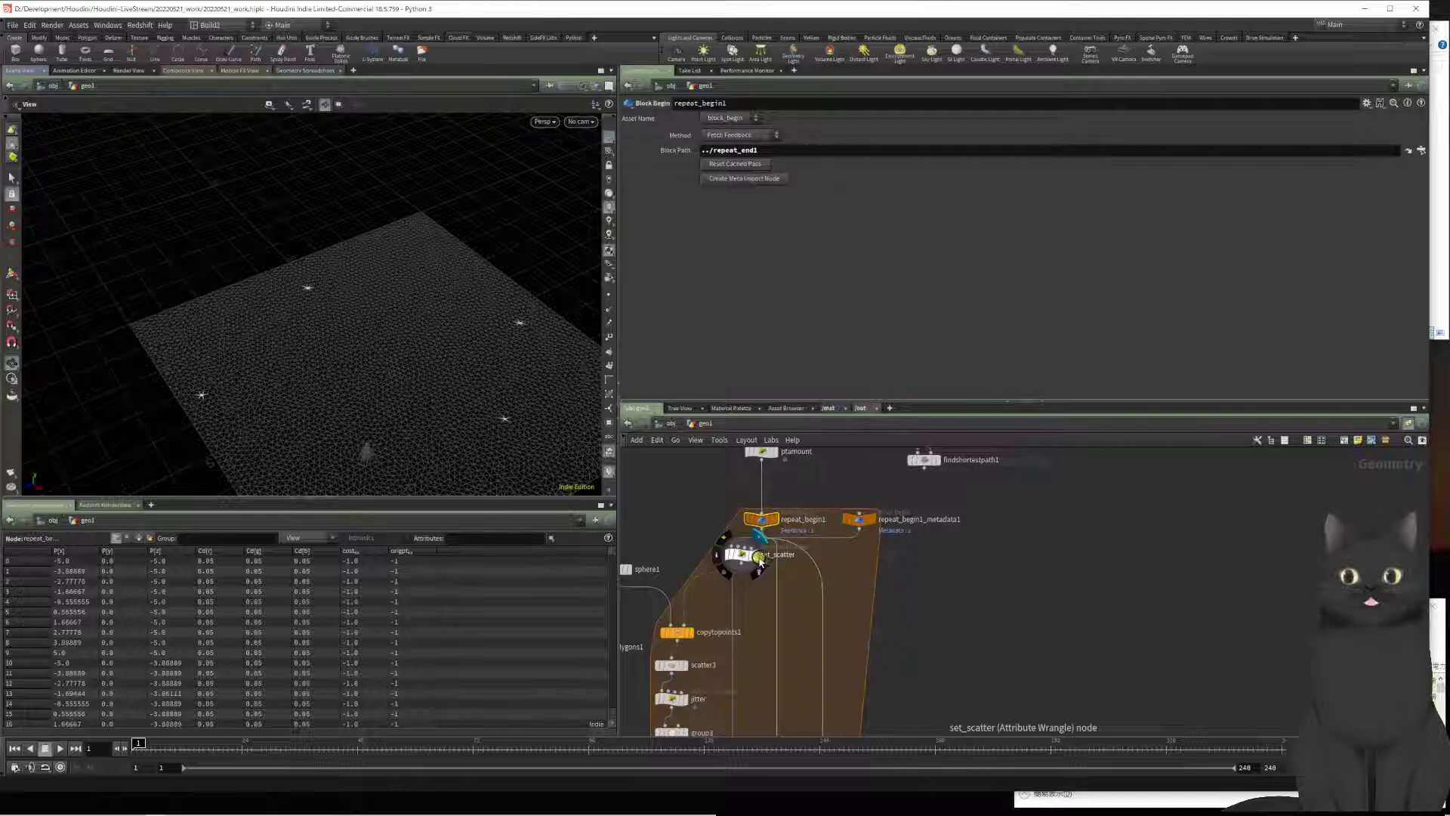
pyautogui.moveTo(903, 627); pyautogui.dragTo(870, 462, button='middle')
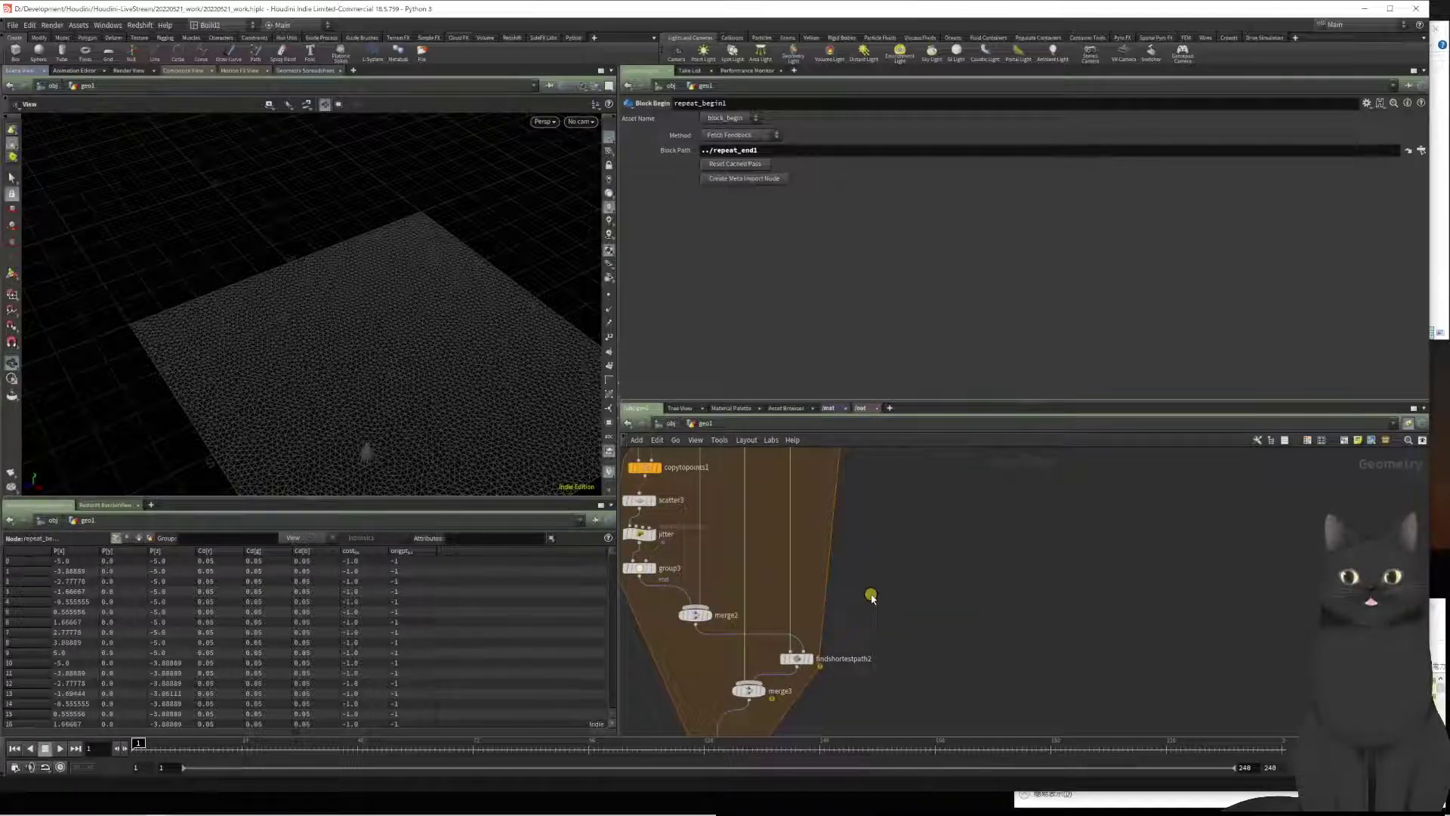
# Step: Display findshortestpath2 inside the loop and set repeat_end1's iterations to 1
pyautogui.moveTo(871, 596); pyautogui.dragTo(861, 663, button='middle')
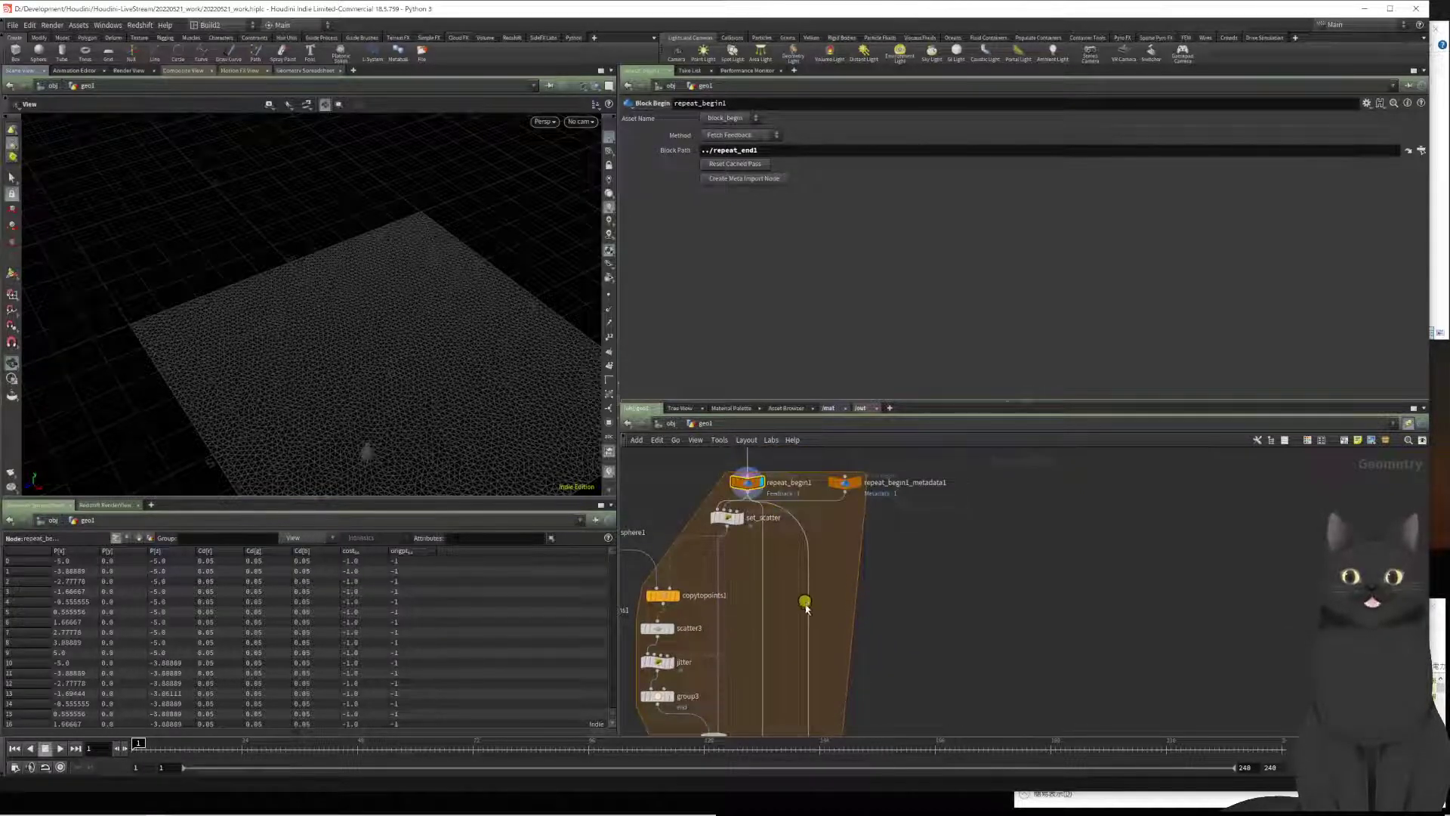
pyautogui.moveTo(930, 630); pyautogui.dragTo(876, 495, button='middle')
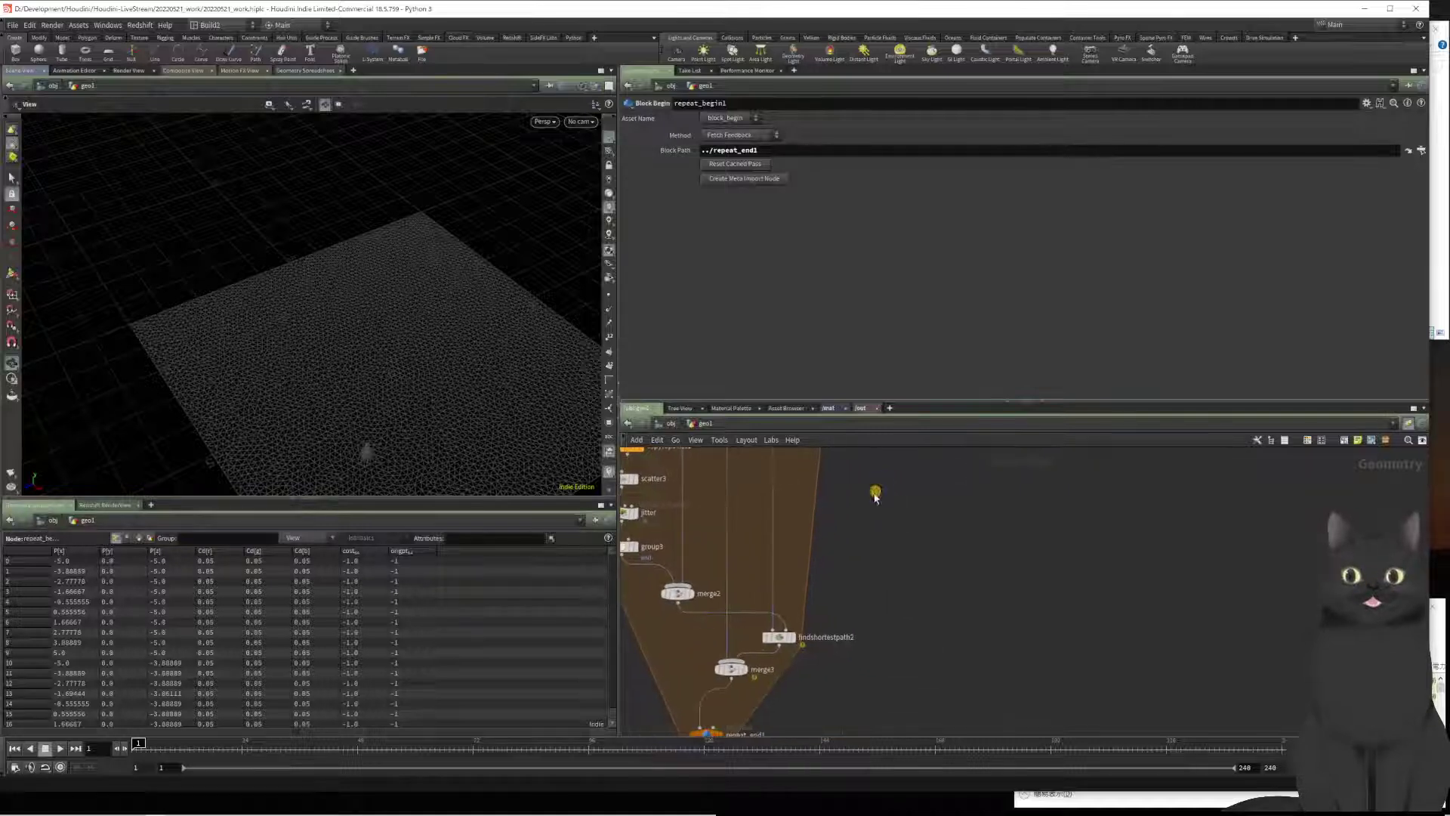
pyautogui.click(789, 638)
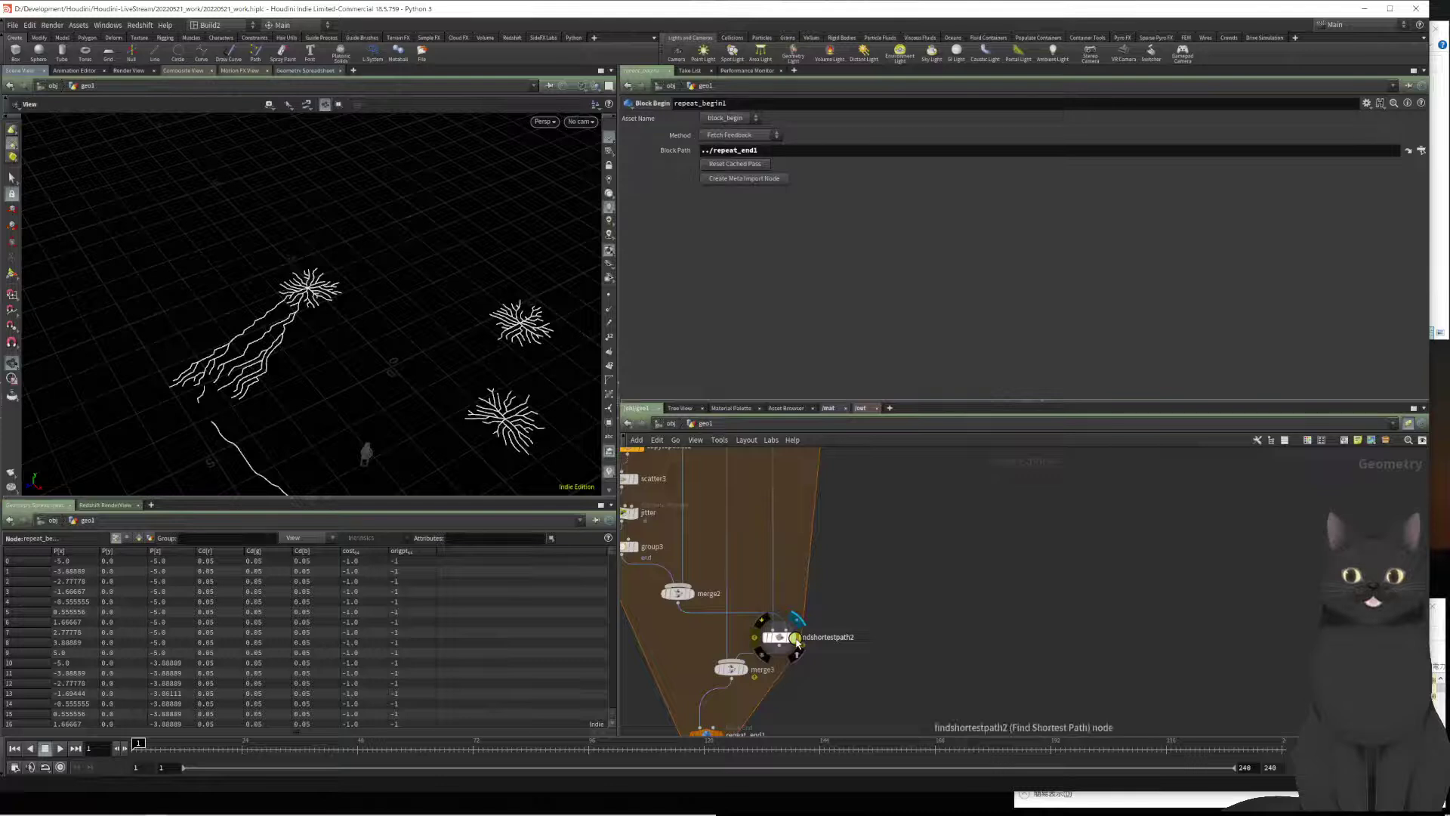
pyautogui.moveTo(961, 689); pyautogui.dragTo(994, 540, button='middle')
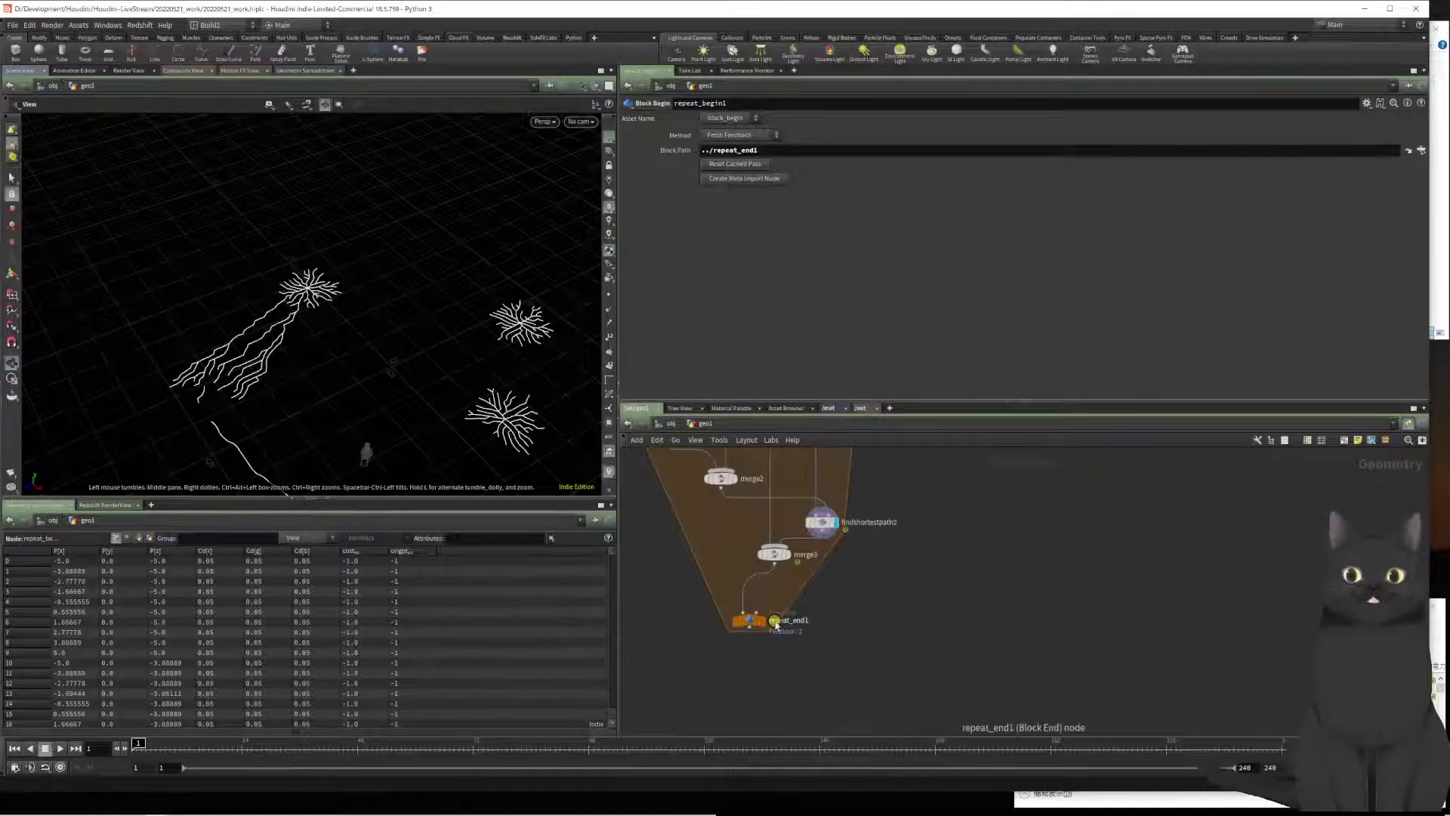
pyautogui.click(765, 627)
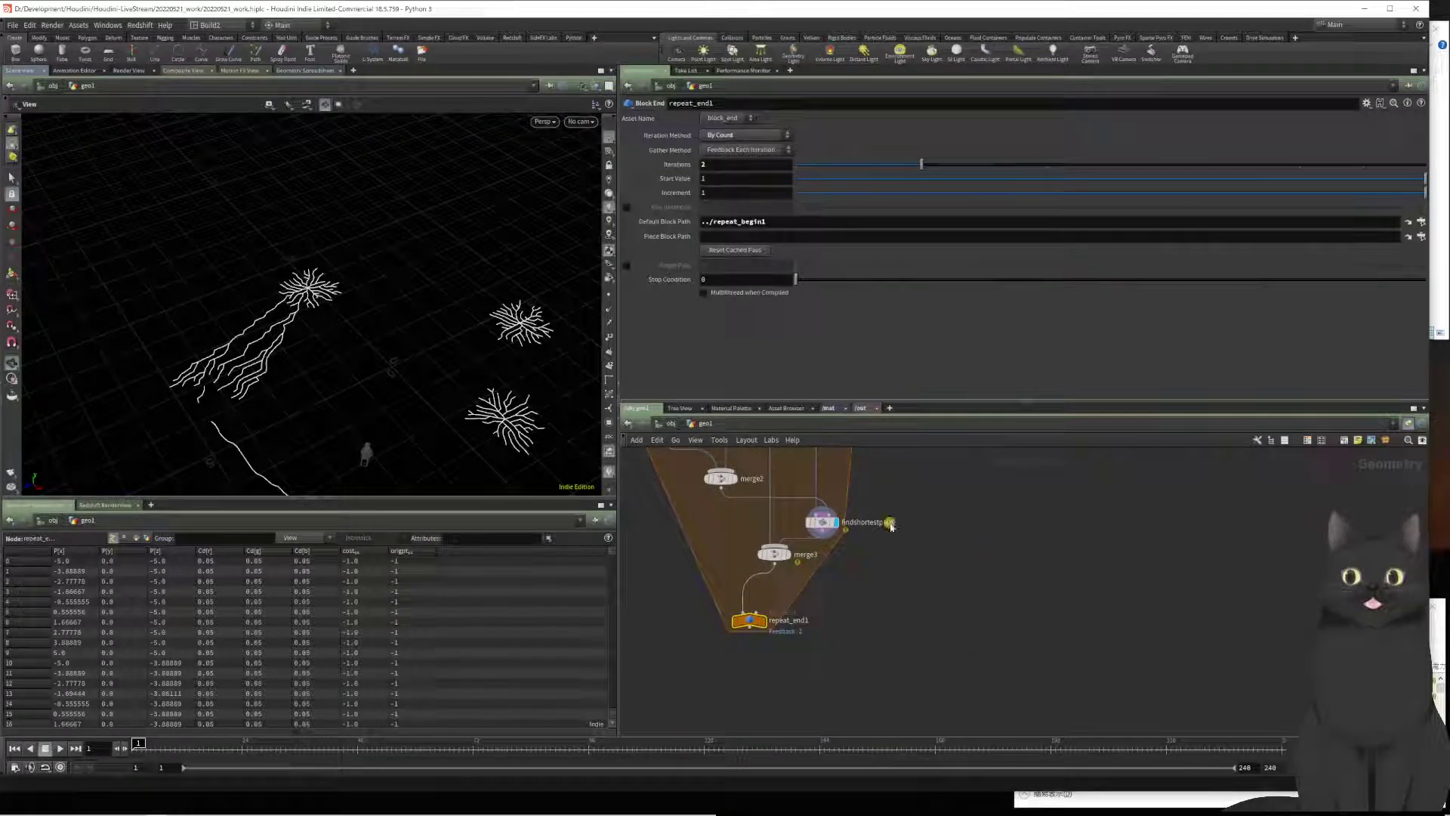
pyautogui.click(861, 164)
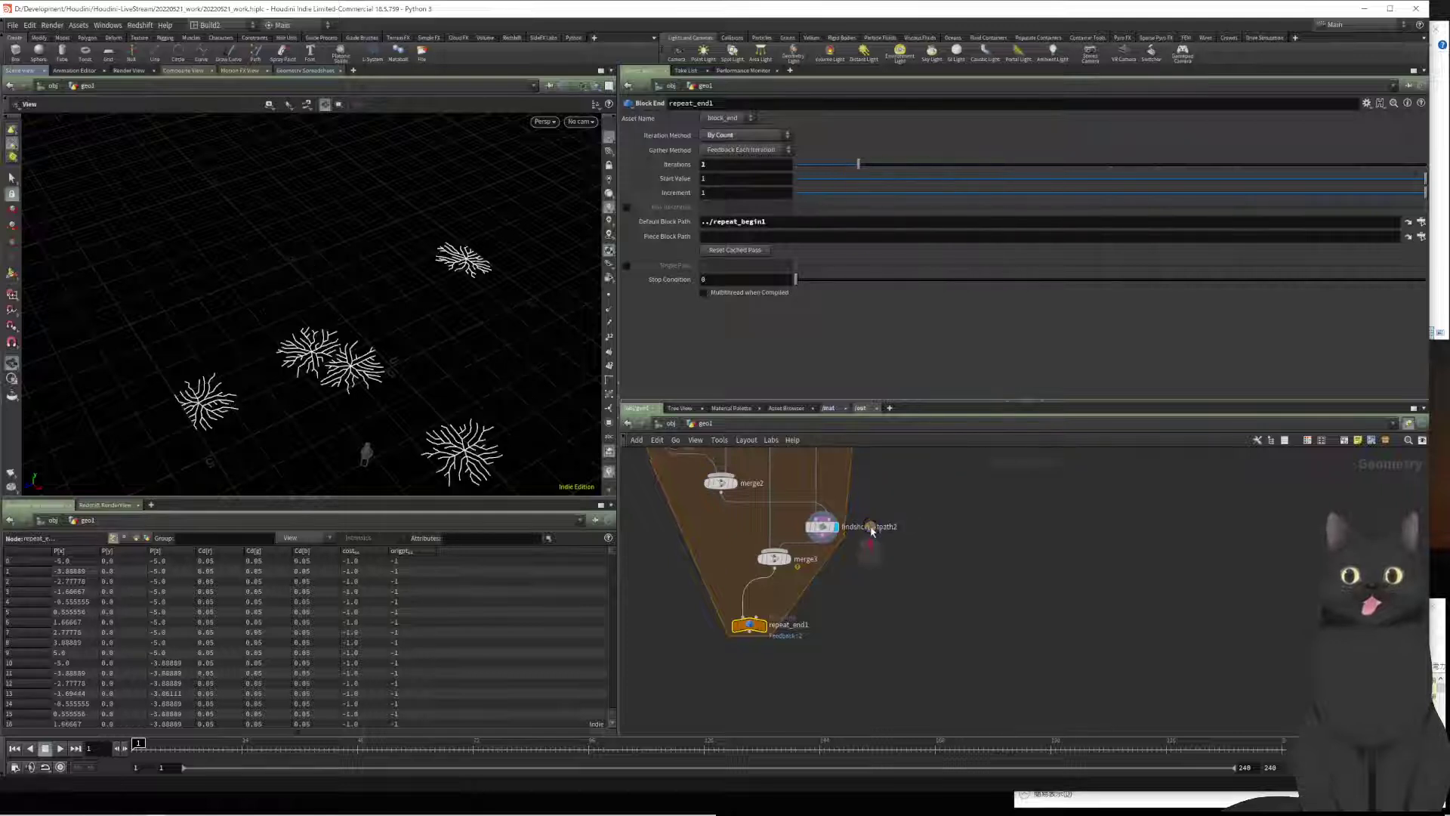
# Step: Set repeat_end1's iterations to 6
pyautogui.moveTo(871, 530); pyautogui.dragTo(895, 557, button='middle')
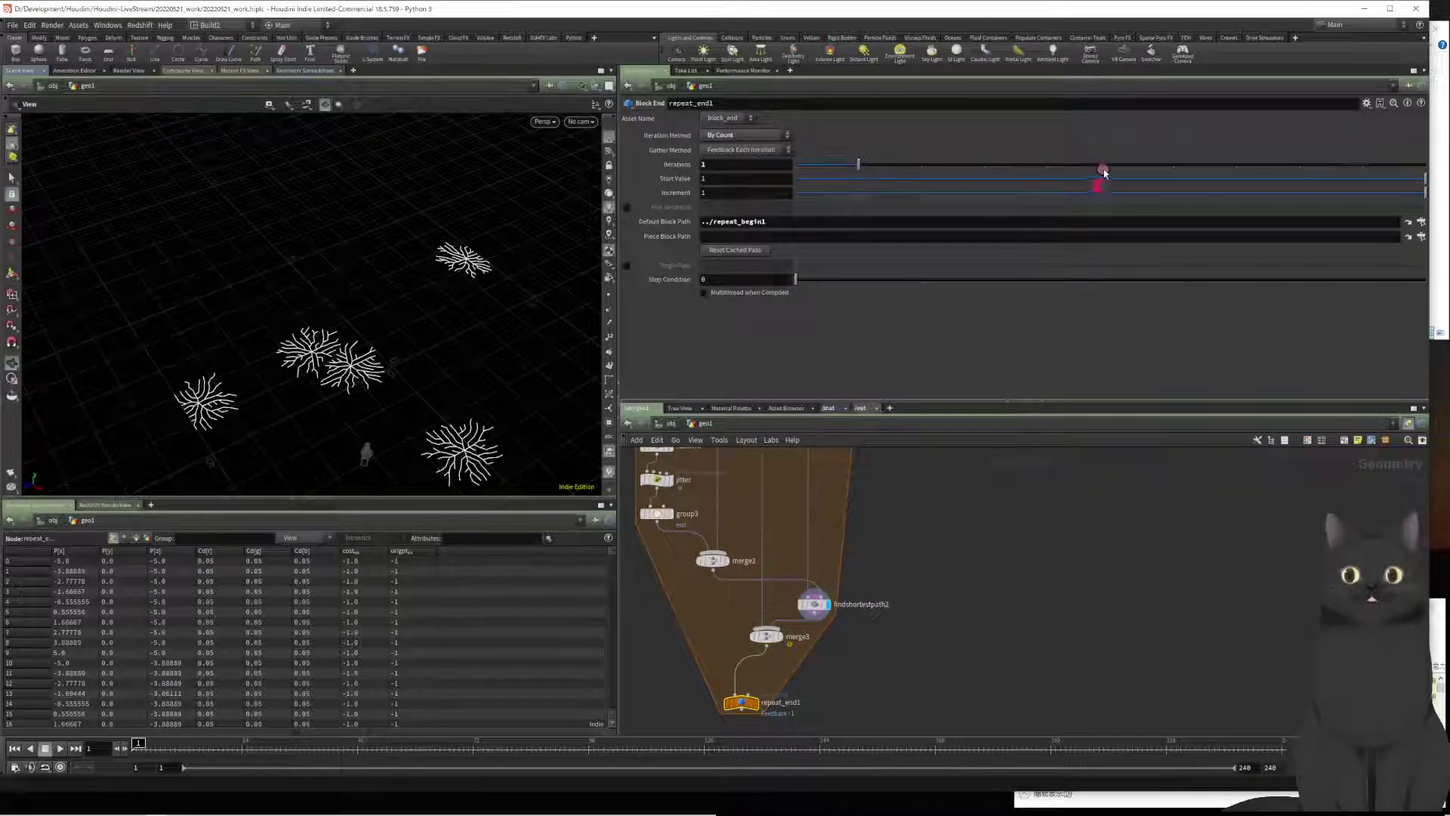
pyautogui.moveTo(1104, 172); pyautogui.dragTo(1100, 157)
pyautogui.hotkey('ctrl', 'z')
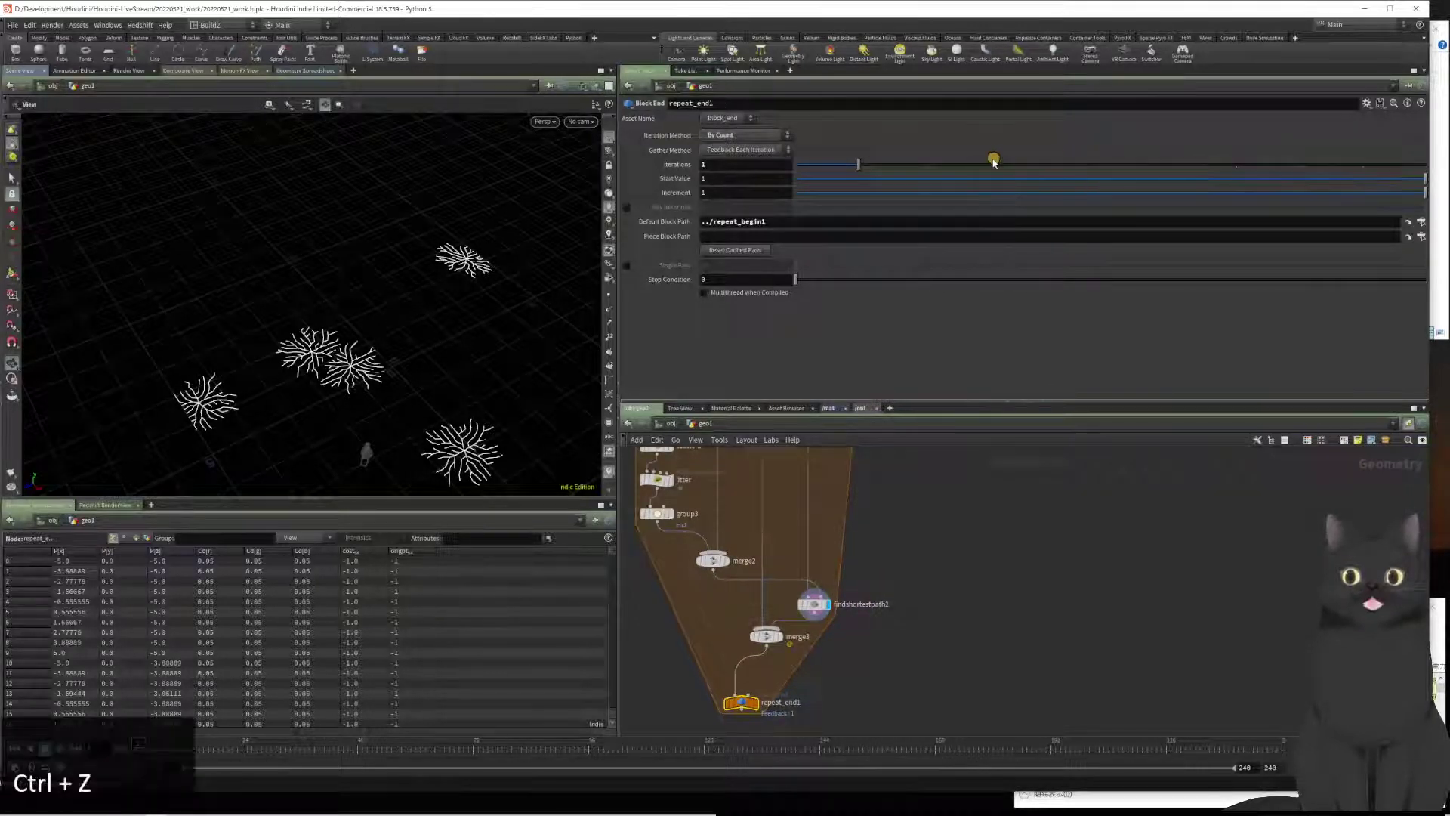
pyautogui.moveTo(965, 159)
pyautogui.mouseDown()
pyautogui.moveTo(1258, 154)
pyautogui.moveTo(907, 183)
pyautogui.moveTo(1186, 157)
pyautogui.mouseUp()
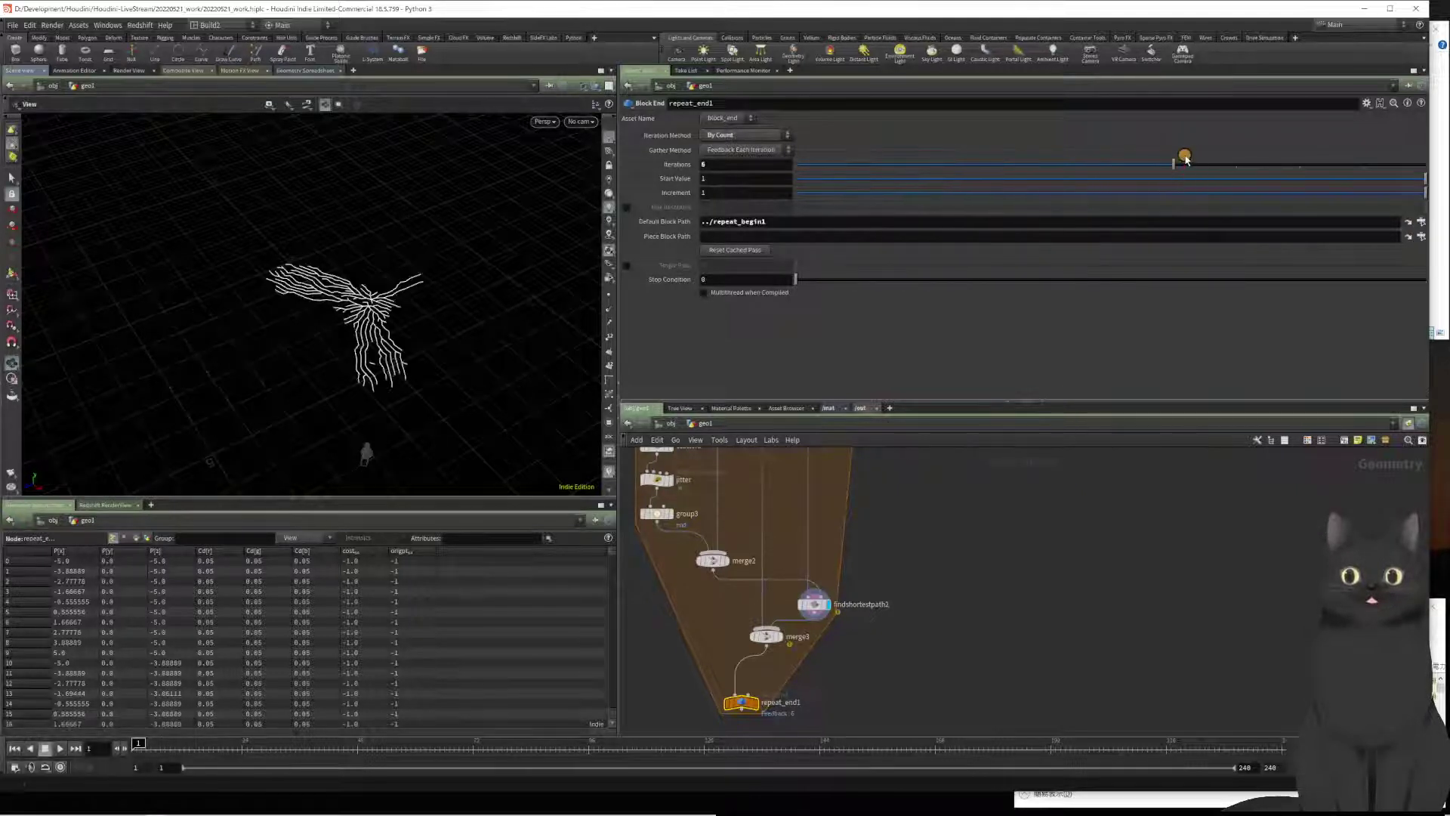
# Step: Examine findshortestpath2's settings and point data, and compare them with those of merge3 below it
pyautogui.click(810, 604)
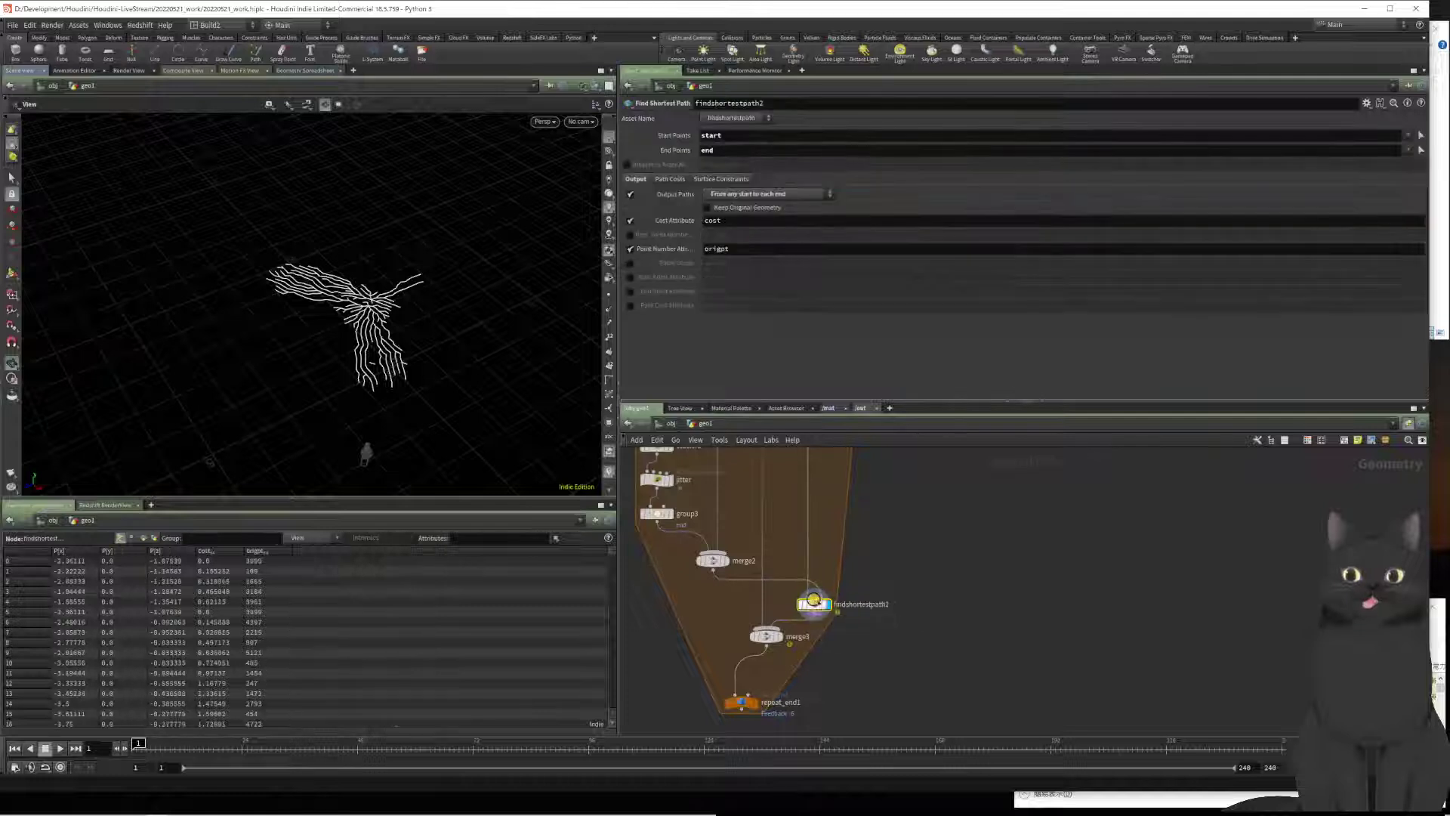
pyautogui.click(792, 606)
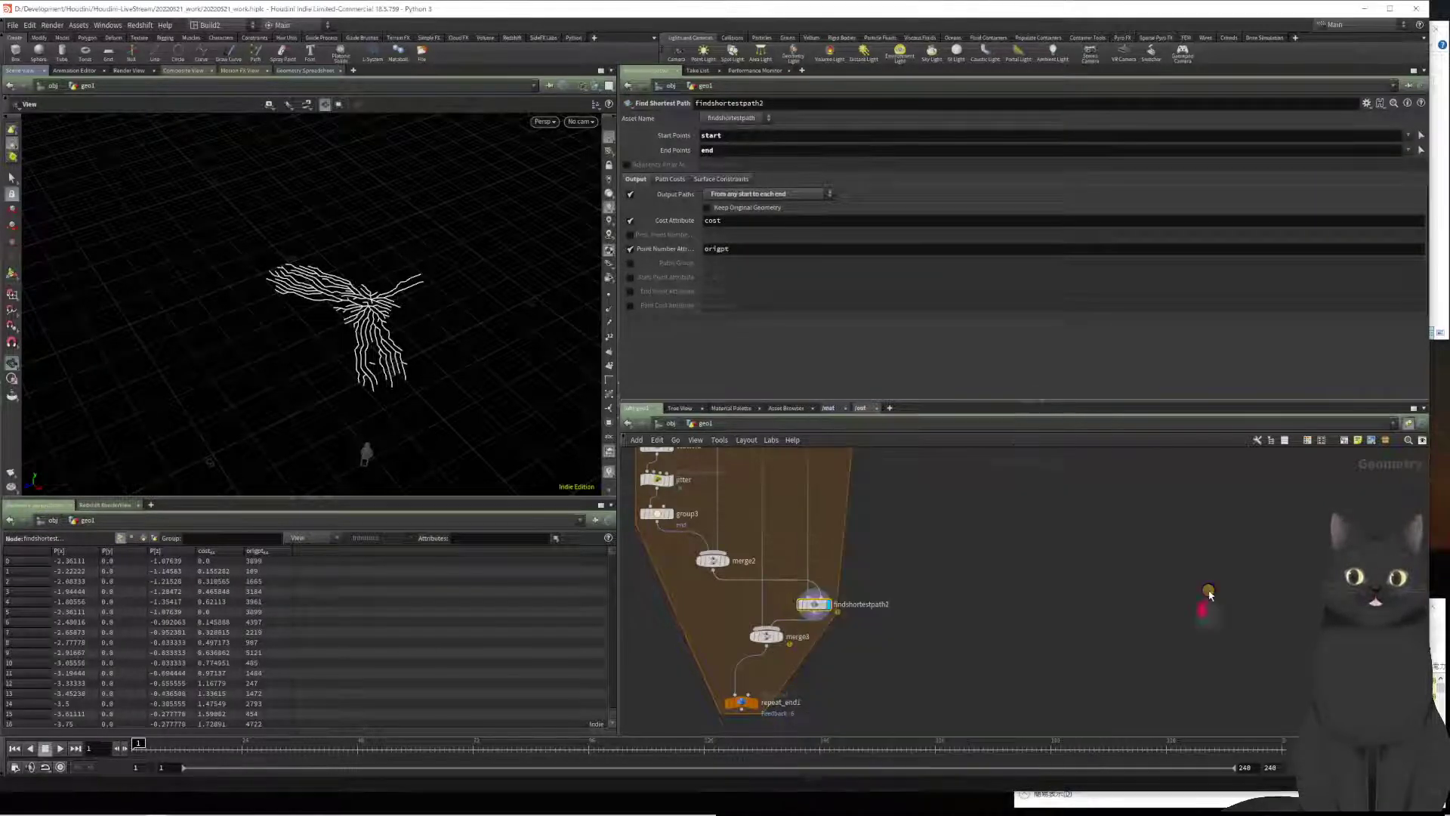
pyautogui.click(741, 639)
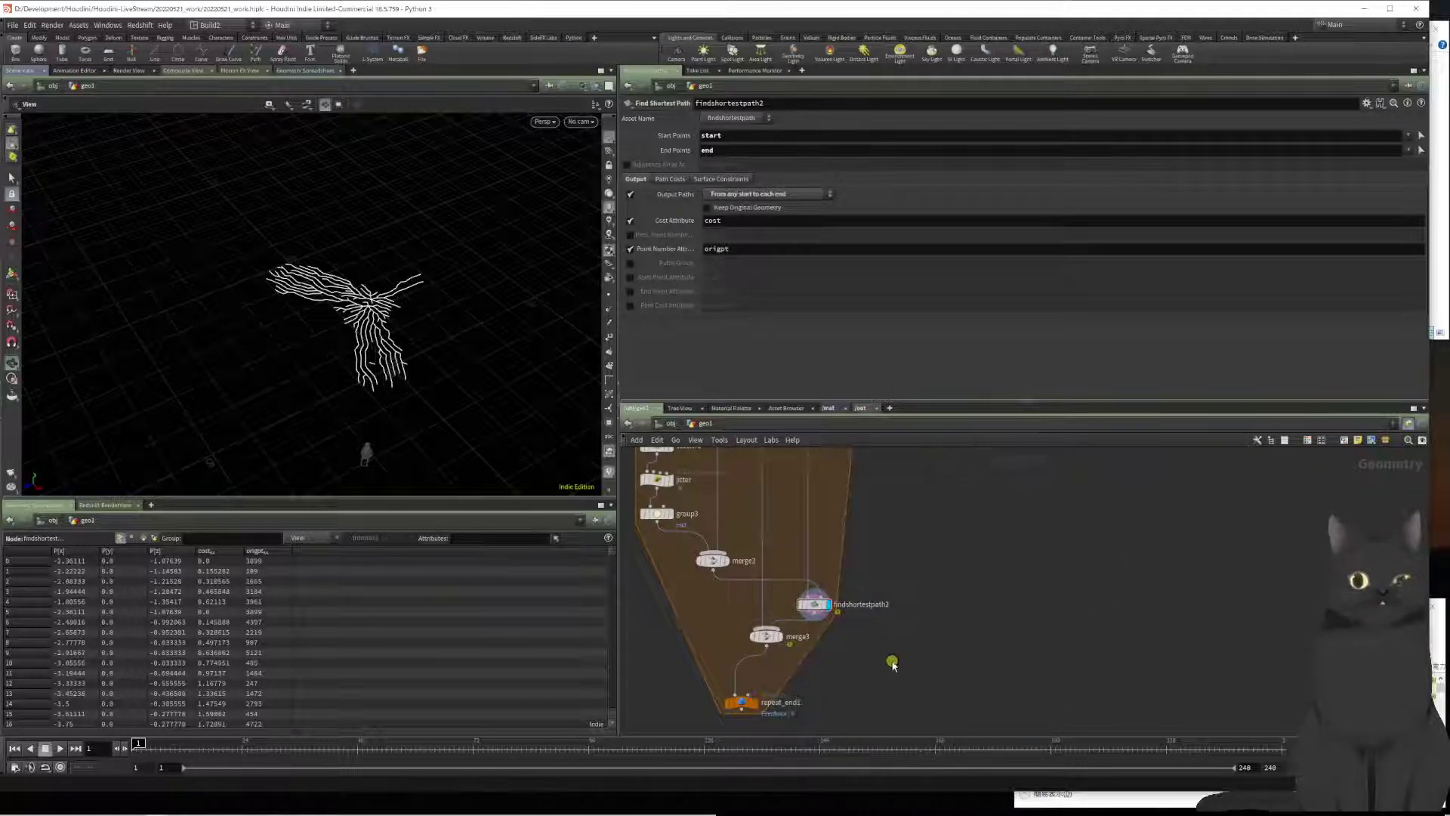
pyautogui.press('Down')
pyautogui.moveTo(896, 657); pyautogui.dragTo(992, 634, button='middle')
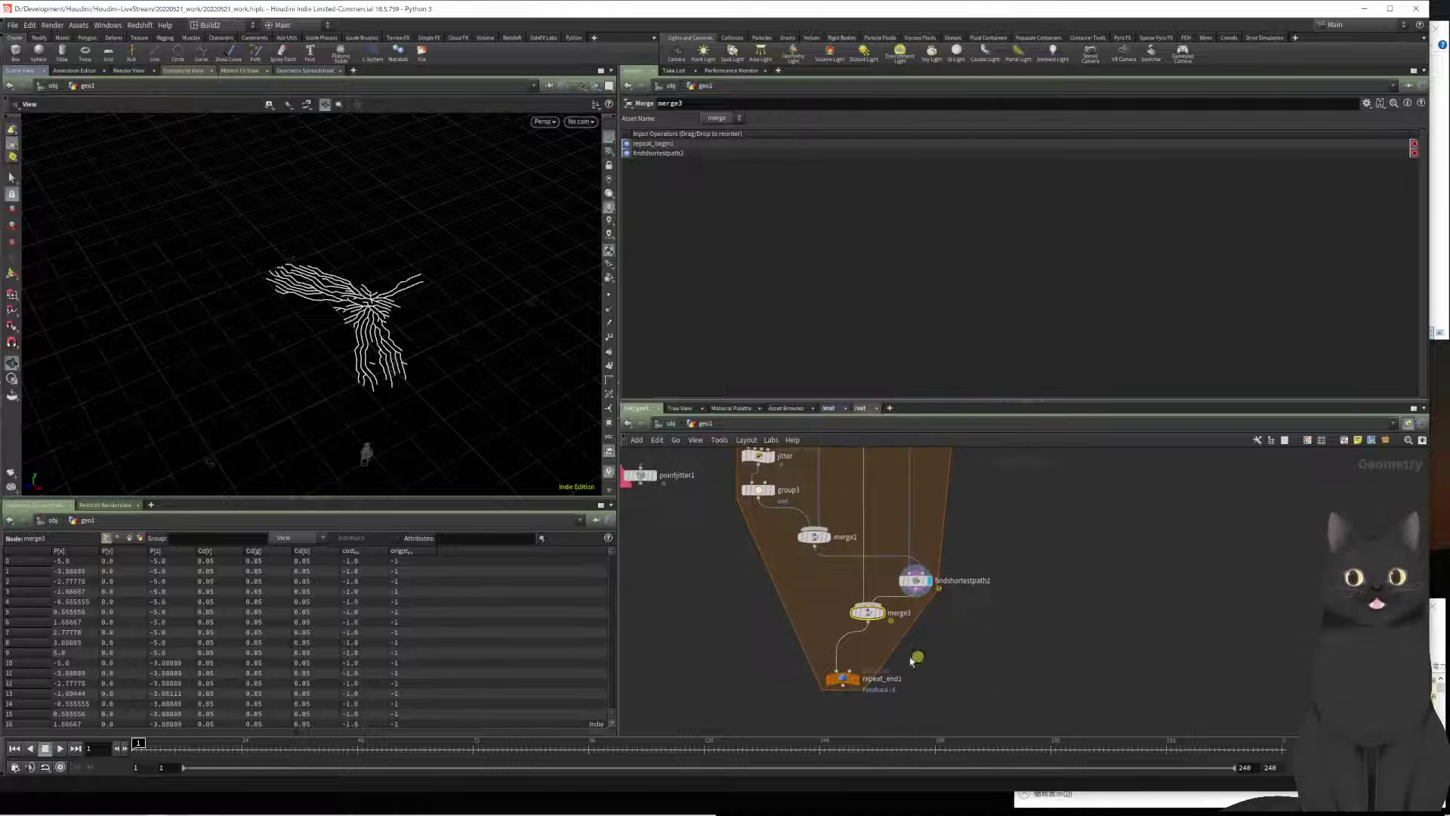
pyautogui.moveTo(740, 627); pyautogui.dragTo(740, 564, button='middle')
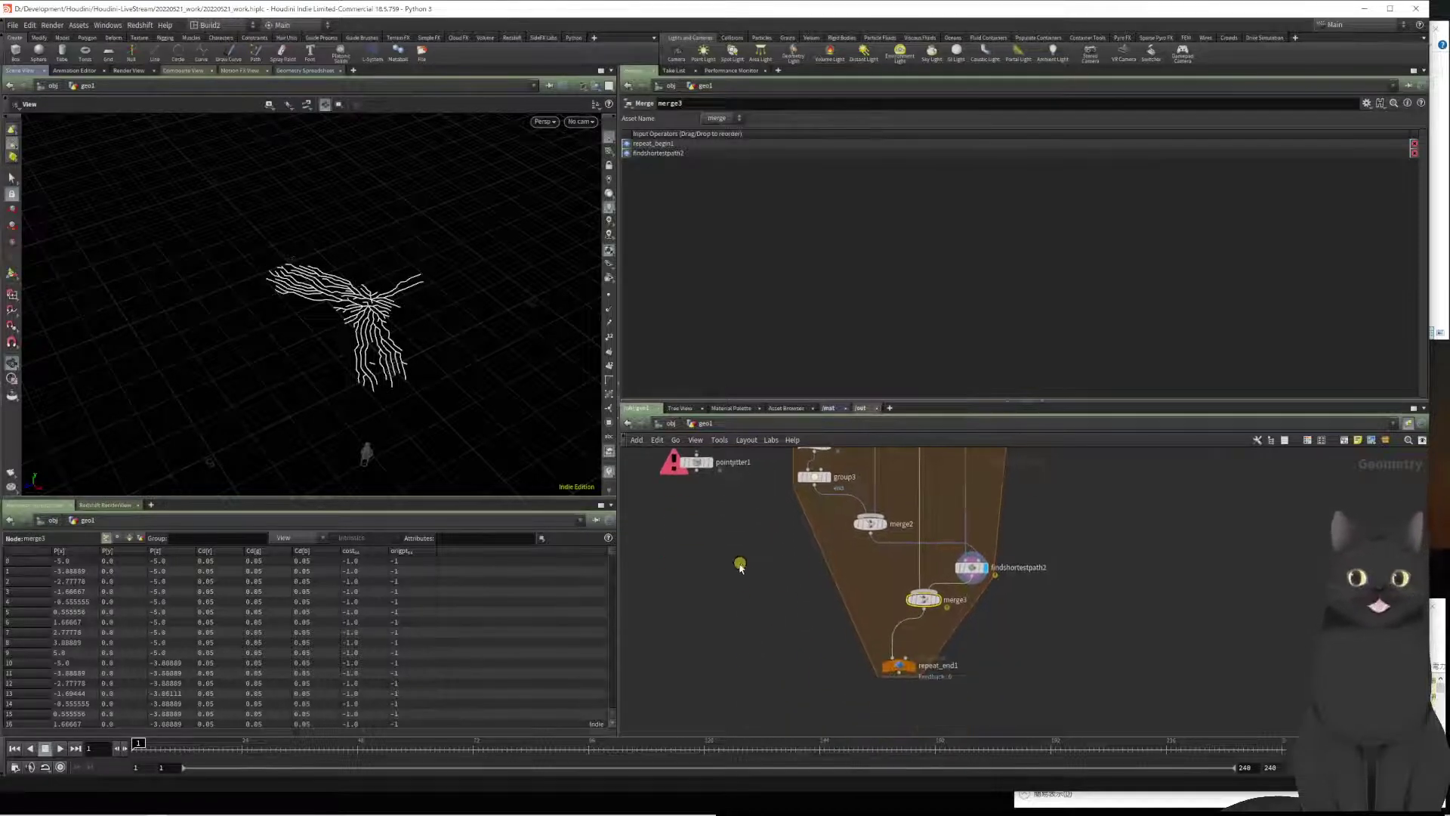
# Step: Display repeat_end1 to view the loop's output, and check merge3's list of inputs
pyautogui.click(897, 665)
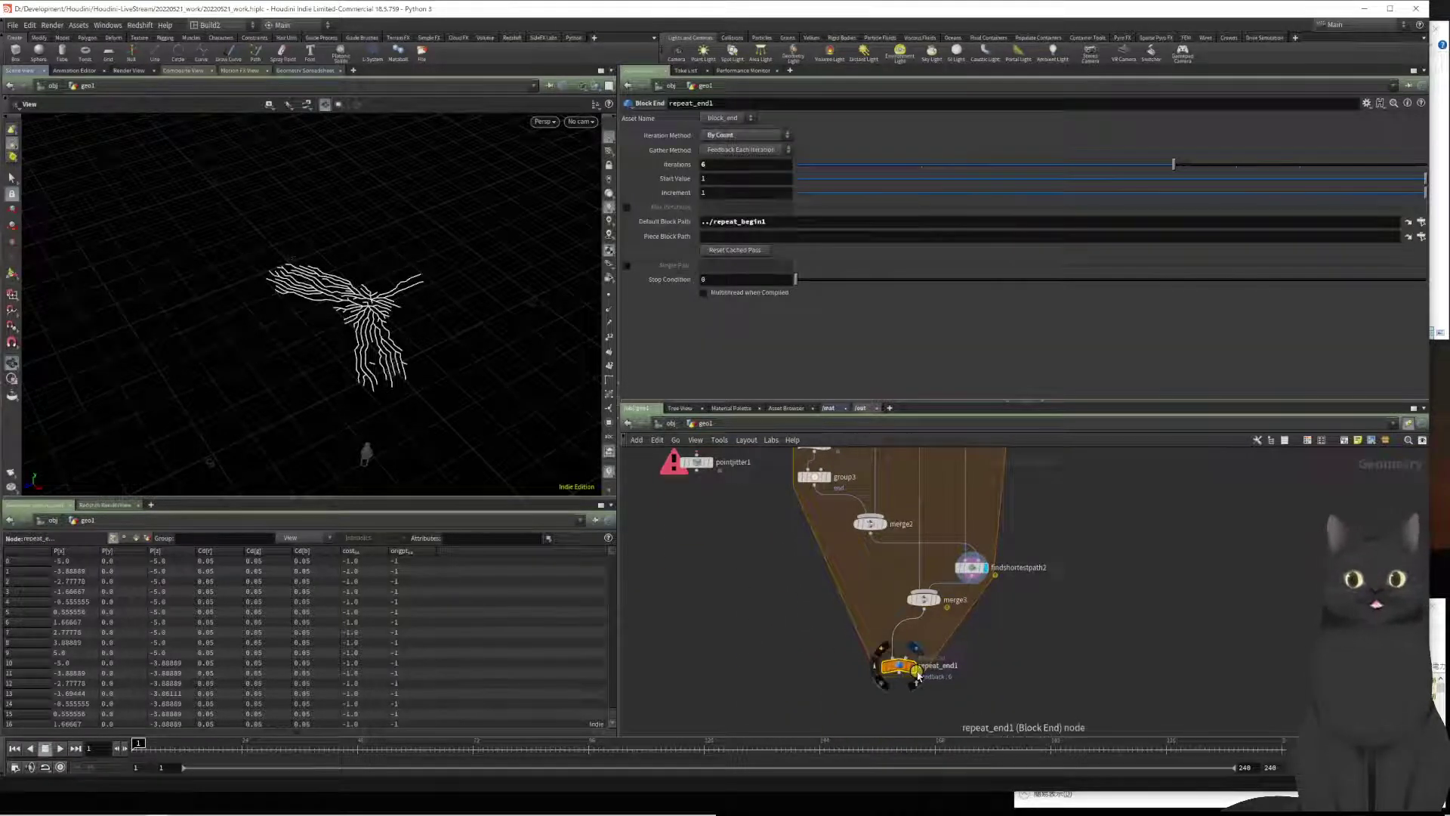
pyautogui.click(914, 674)
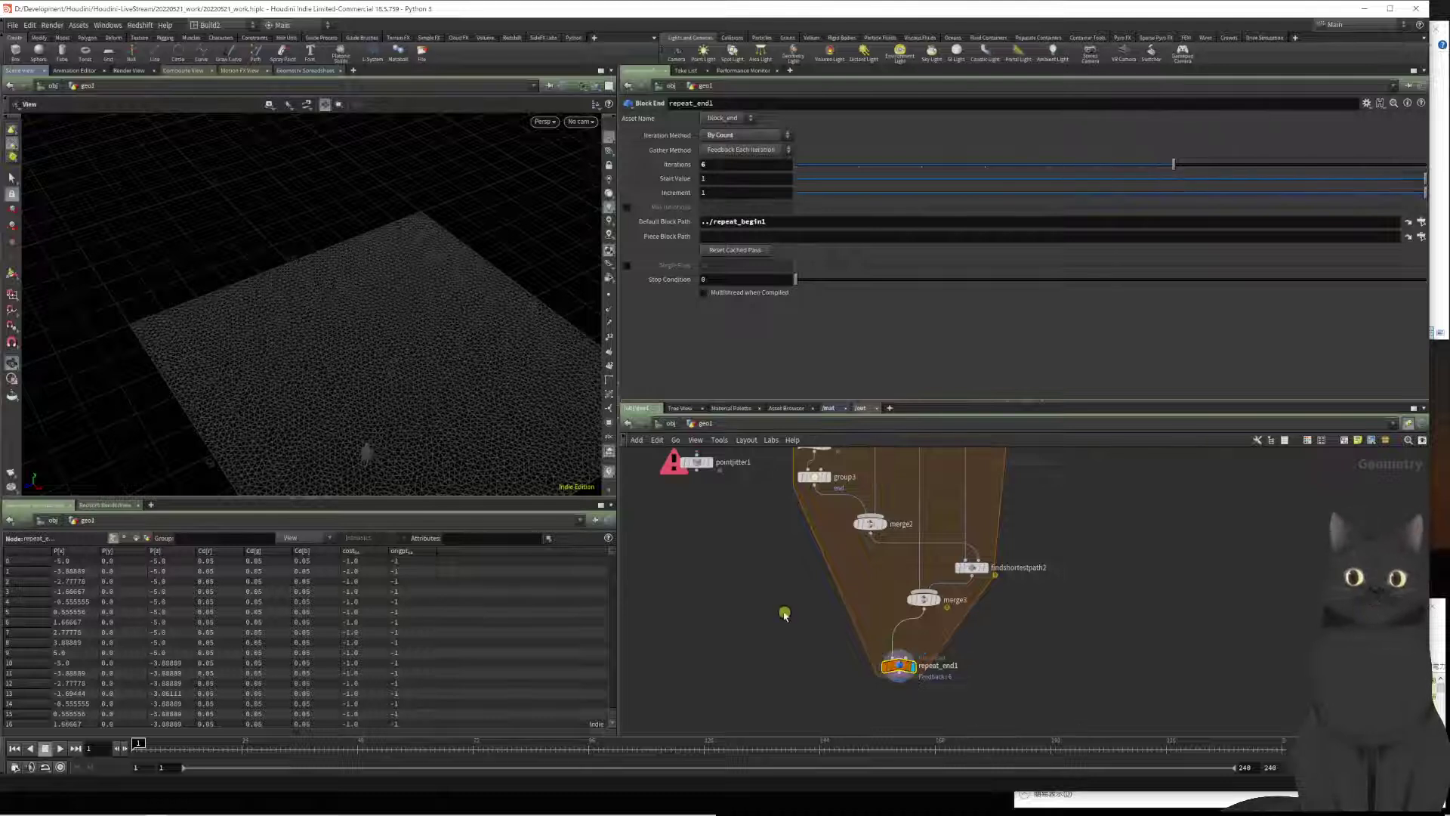
pyautogui.click(957, 601)
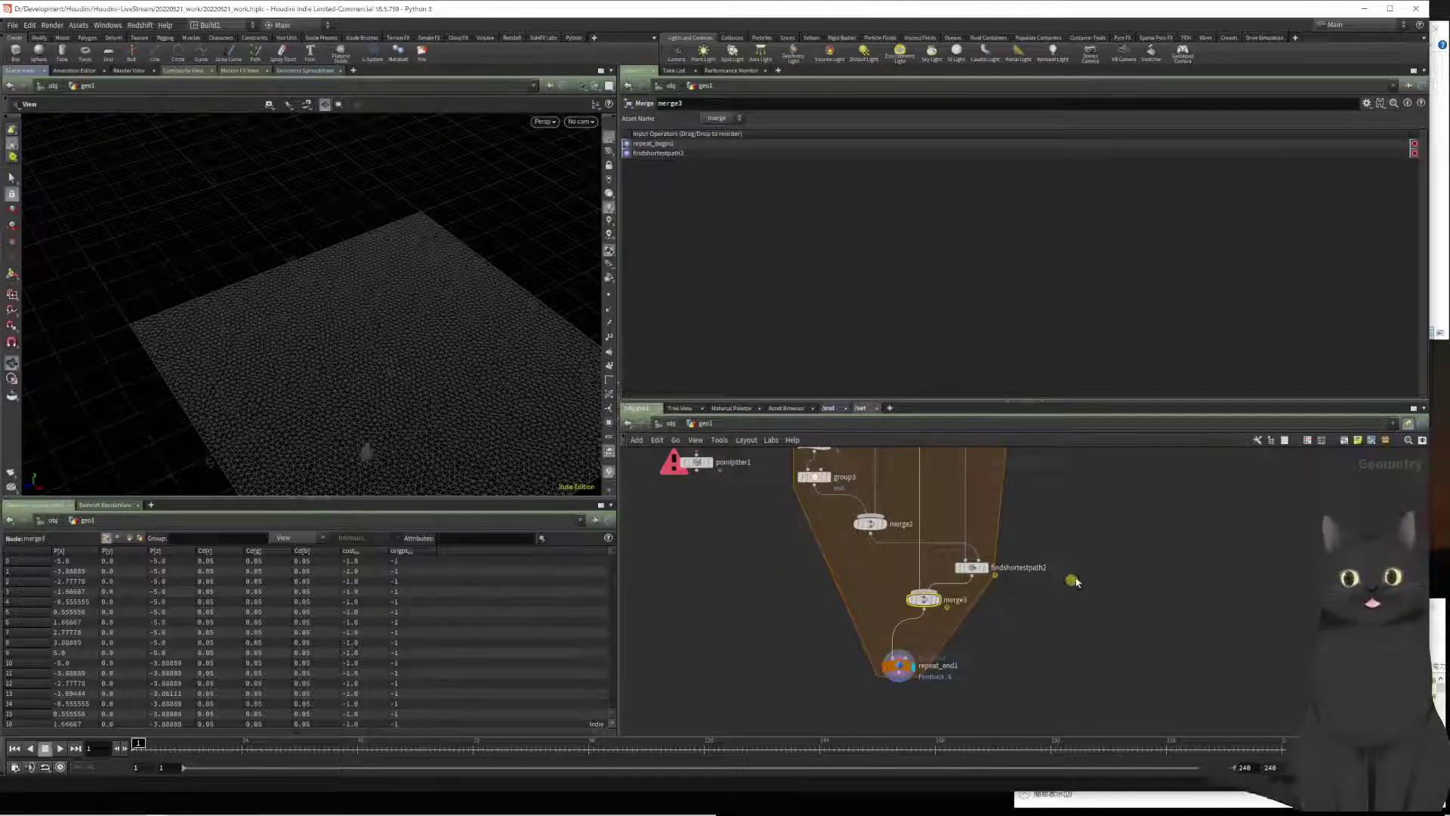
# Step: Trace the network up to the nodes feeding the loop and inspect the geometry information of color1, ptamount and repeat_begin1
pyautogui.moveTo(1075, 582); pyautogui.dragTo(1066, 651, button='middle')
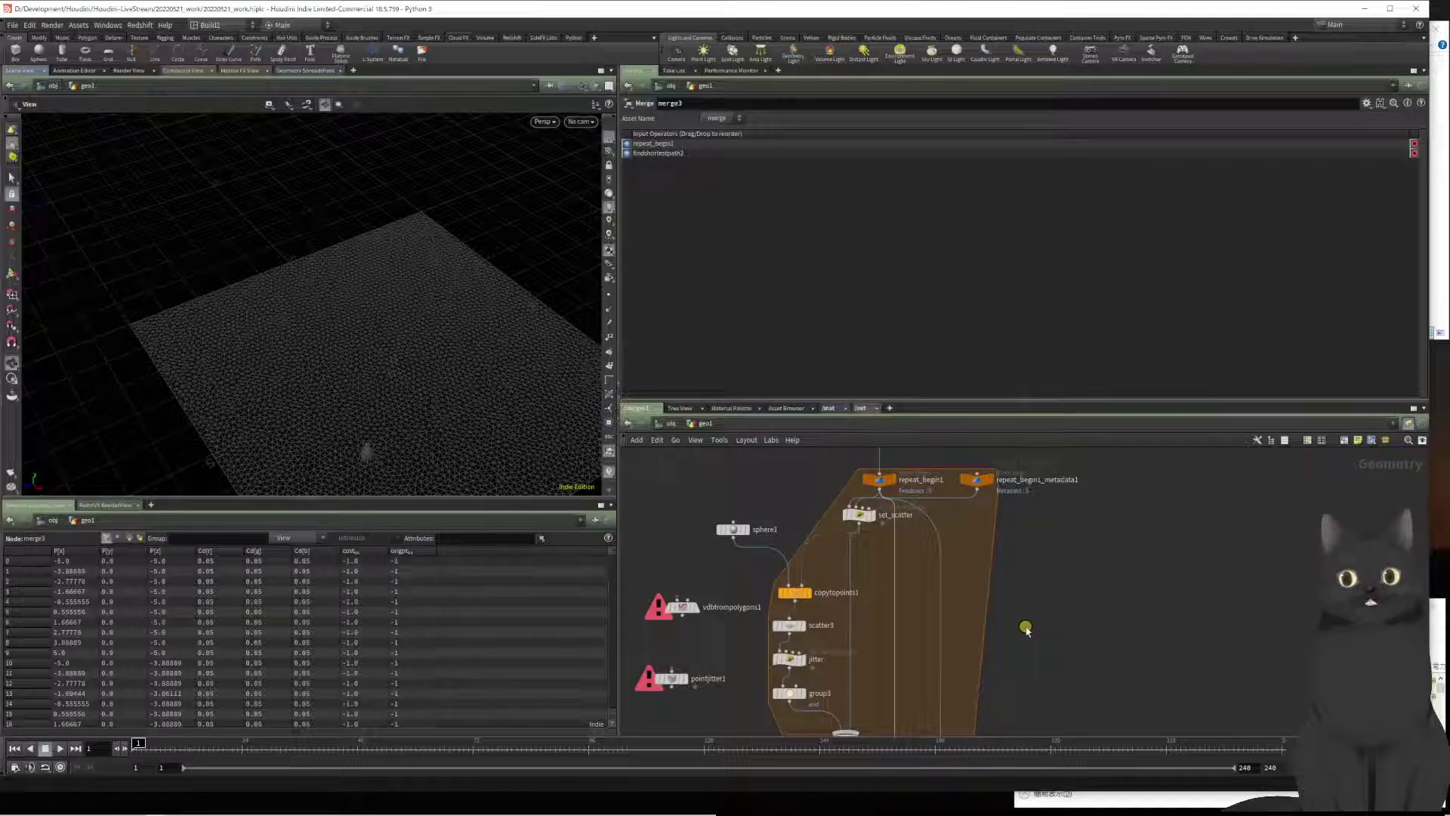
pyautogui.moveTo(1020, 612); pyautogui.dragTo(1028, 644, button='middle')
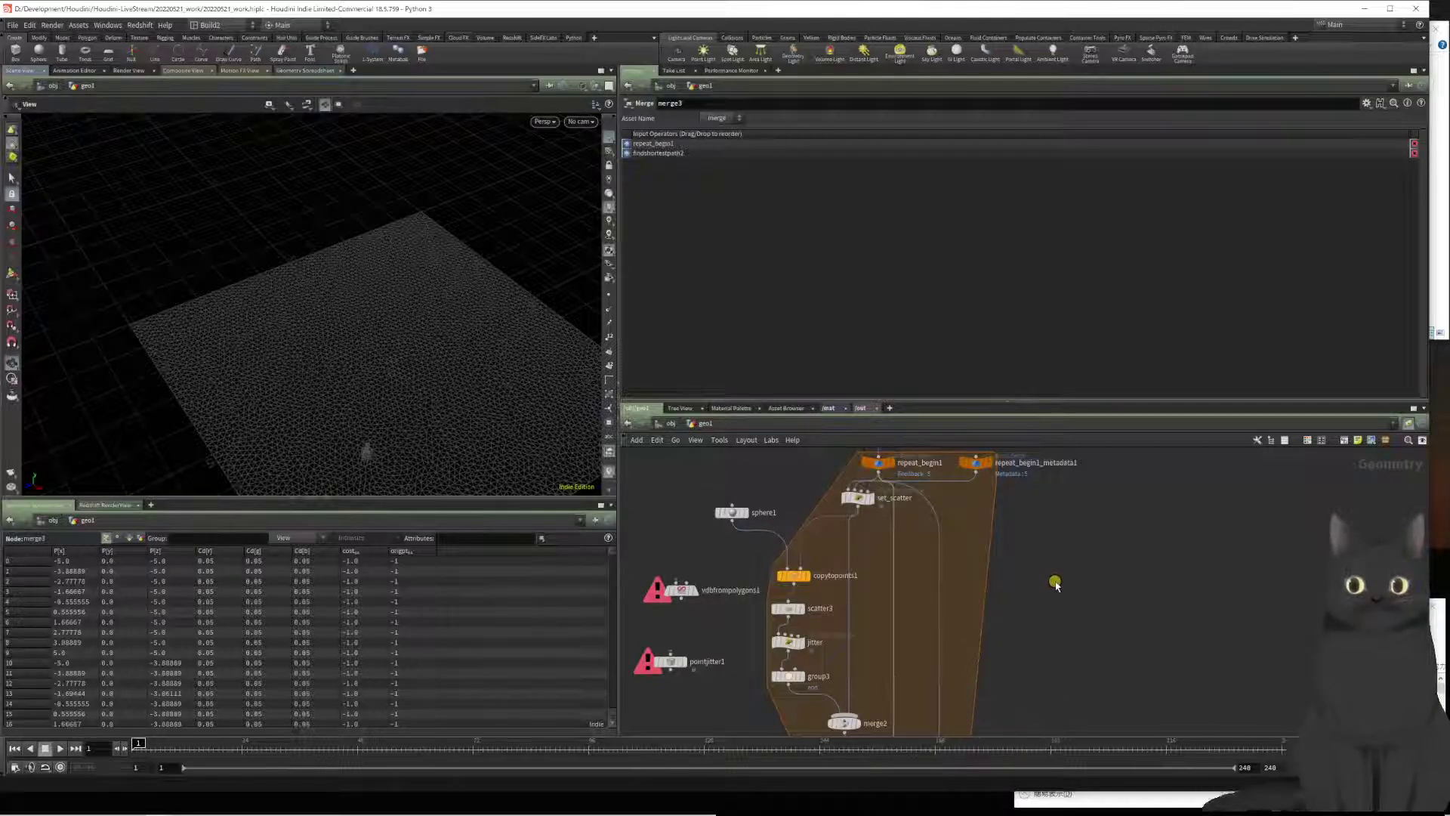
pyautogui.moveTo(1040, 609); pyautogui.dragTo(1041, 734, button='middle')
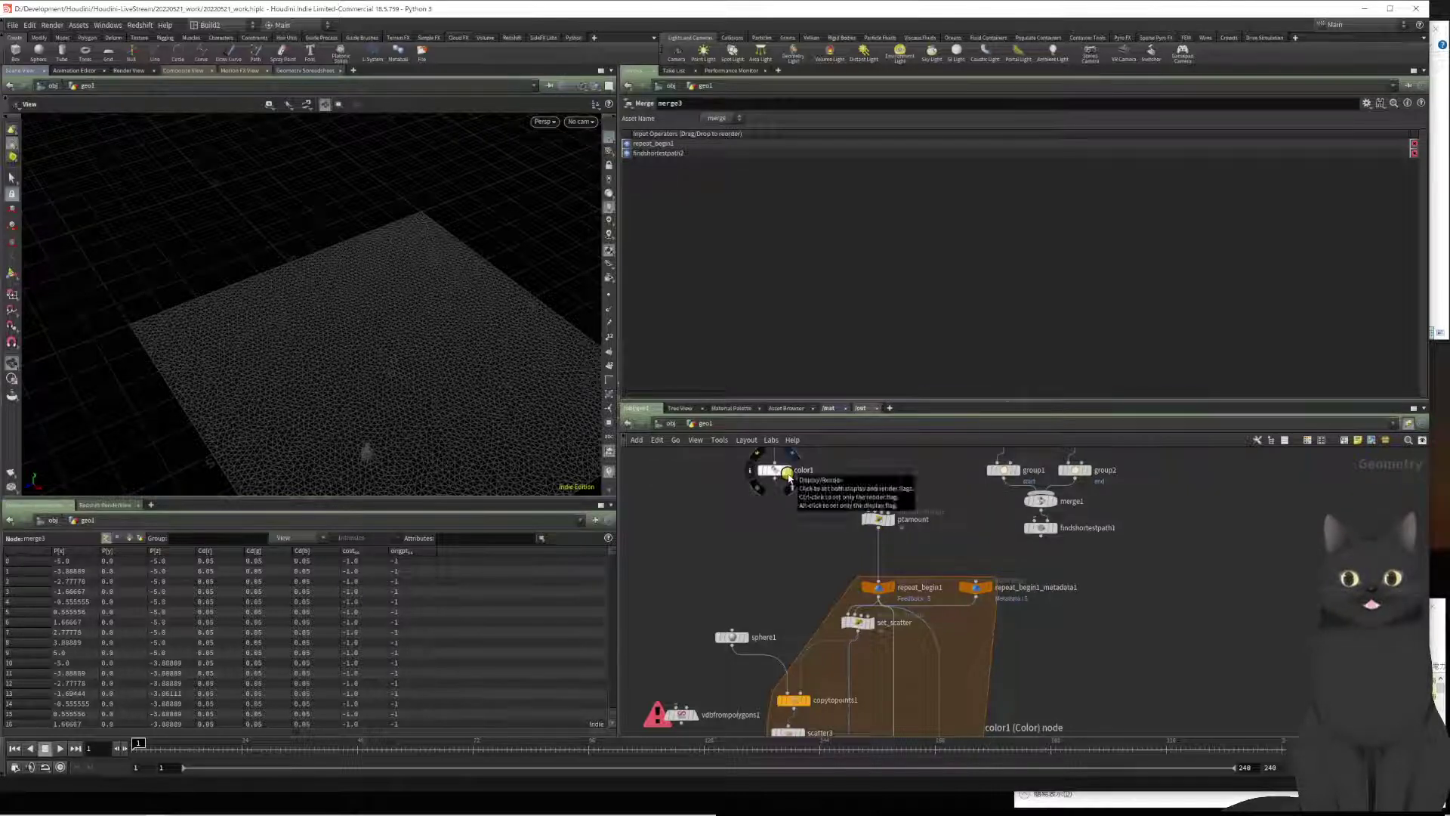
pyautogui.click(777, 470)
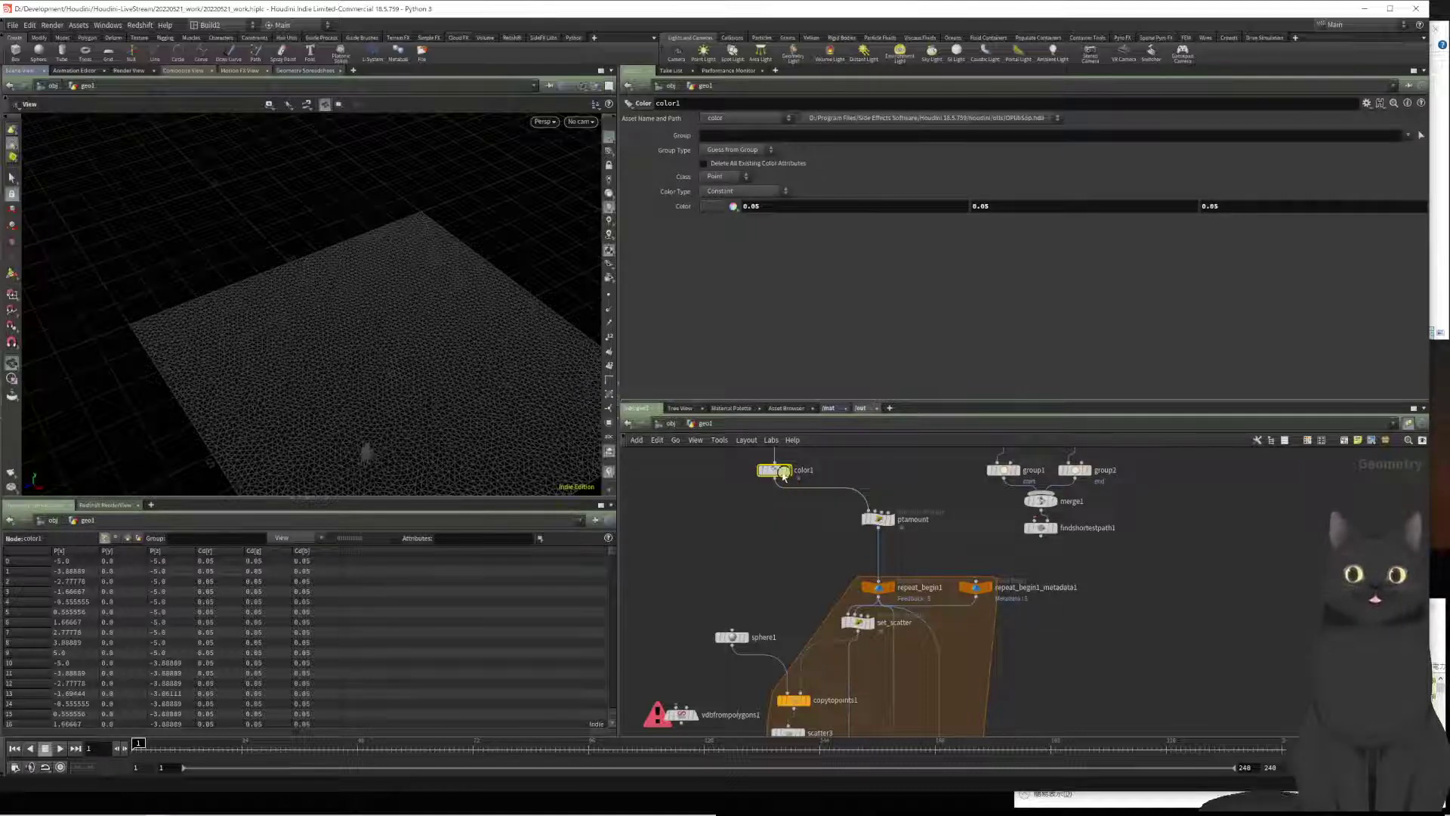
pyautogui.middleClick(780, 475)
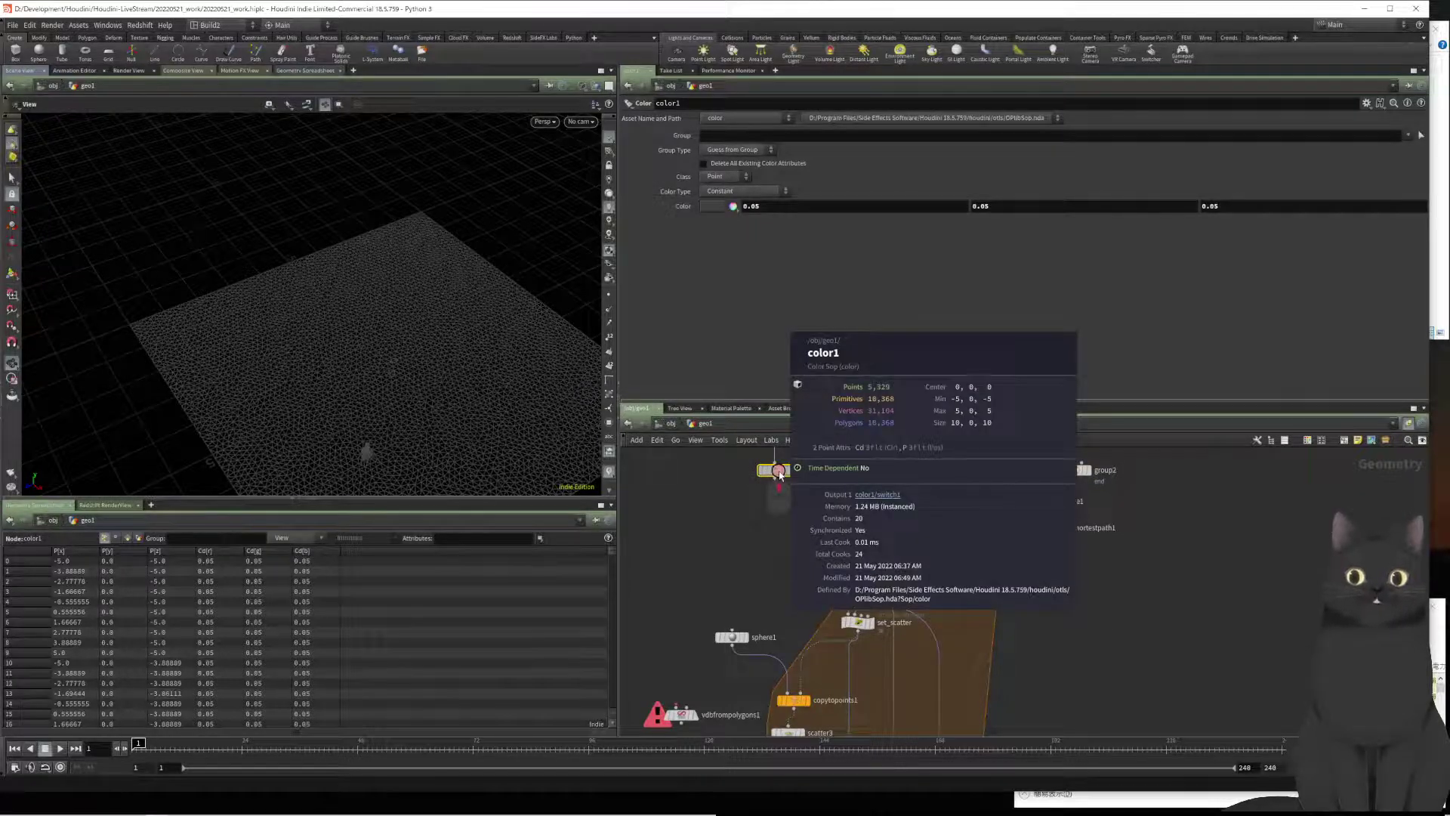
pyautogui.middleClick(874, 521)
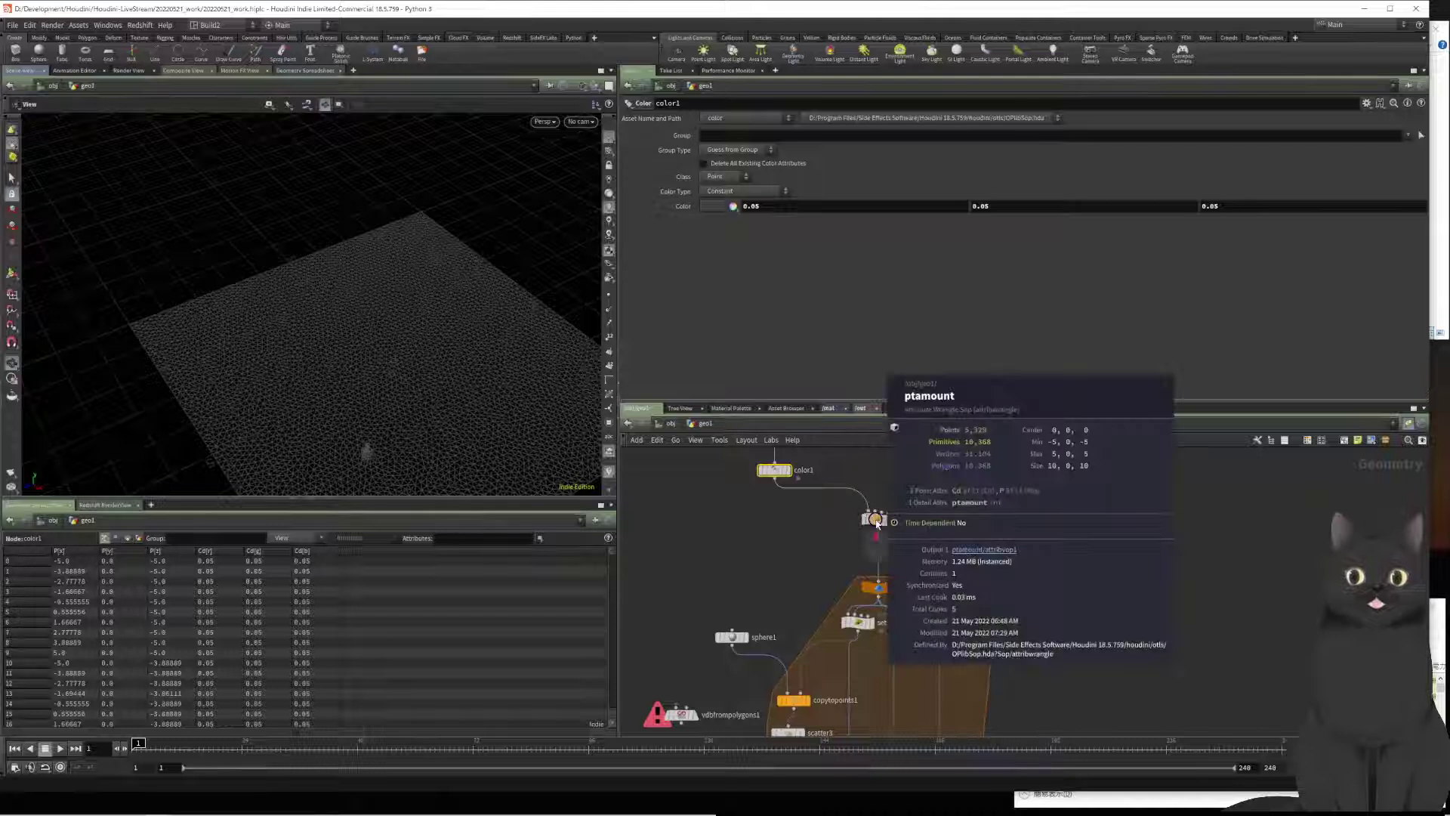
pyautogui.middleClick(875, 589)
# Step: Inspect the geometry information of jitter, group3, merge2 and findshortestpath2 inside the loop
pyautogui.moveTo(1076, 691); pyautogui.dragTo(1044, 544, button='middle')
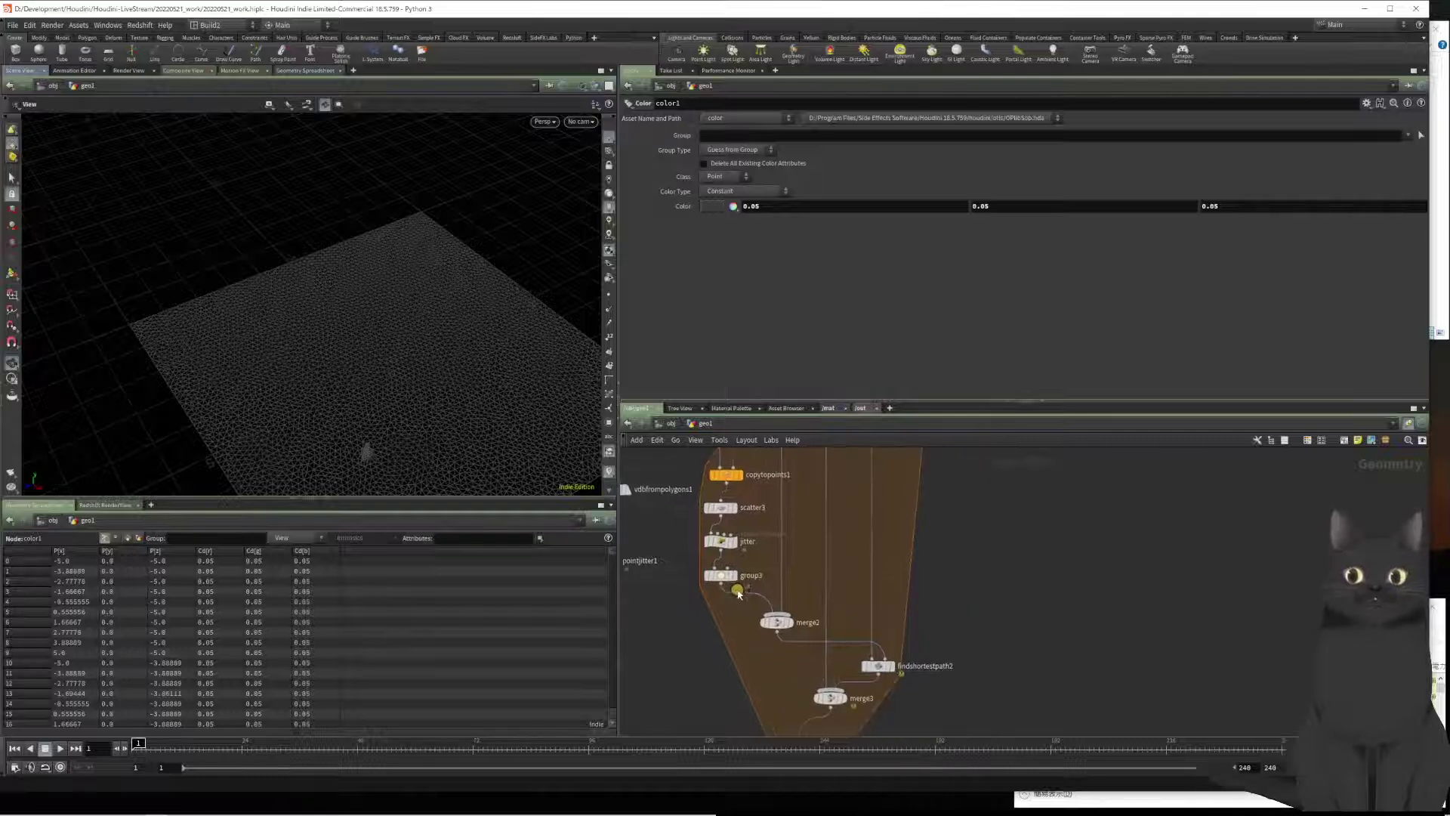
pyautogui.middleClick(716, 549)
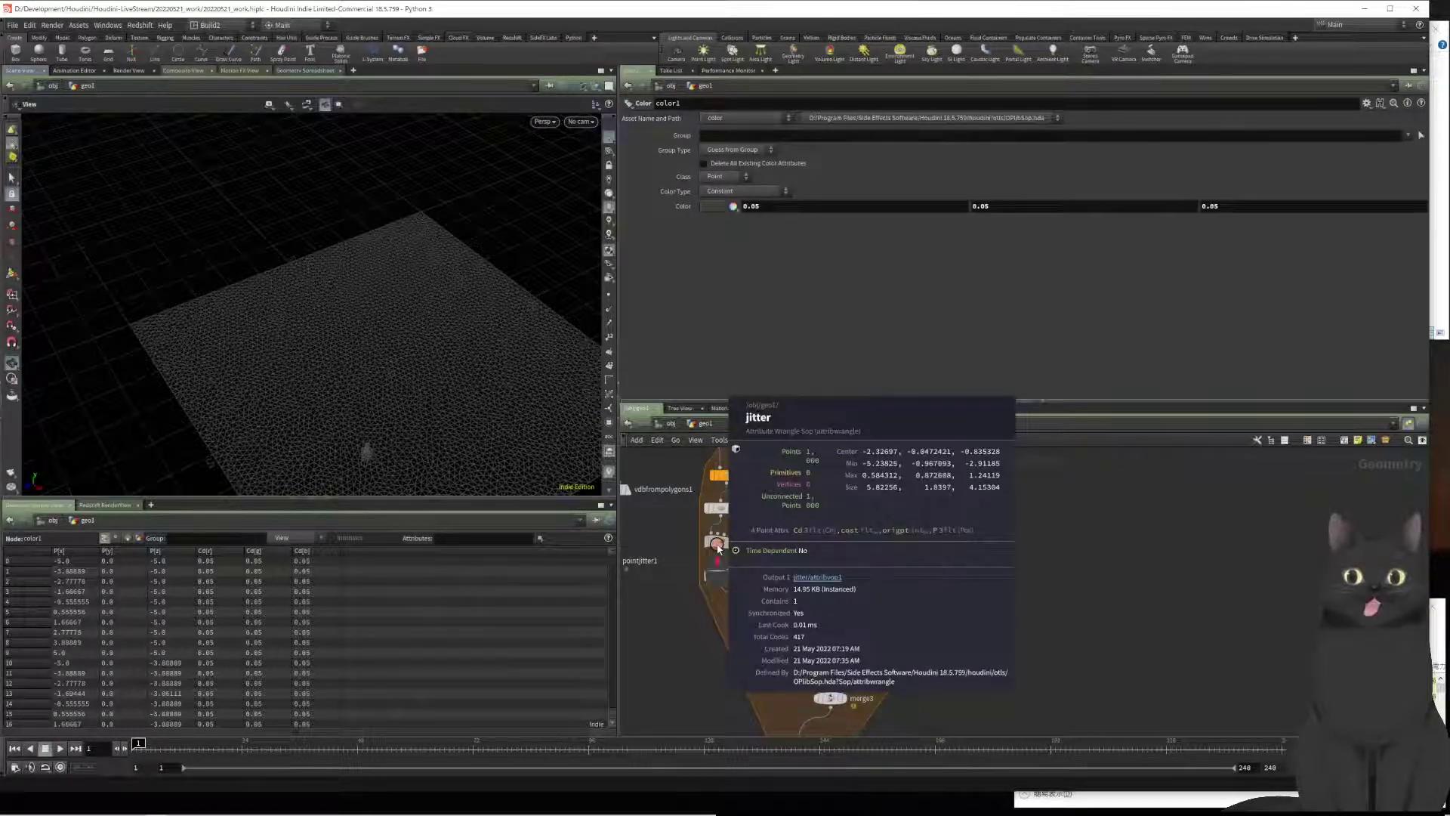
pyautogui.middleClick(718, 573)
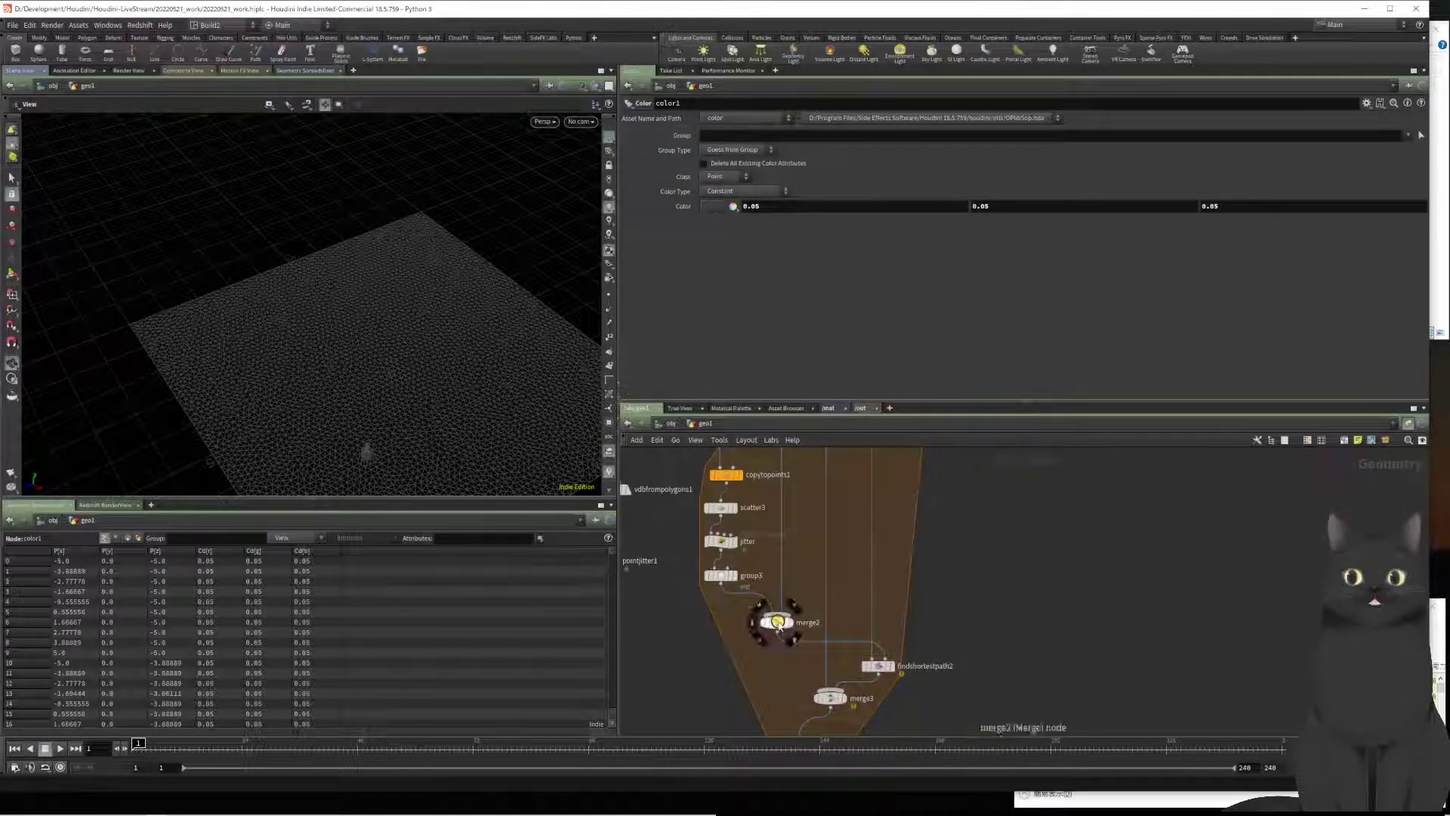
pyautogui.middleClick(778, 624)
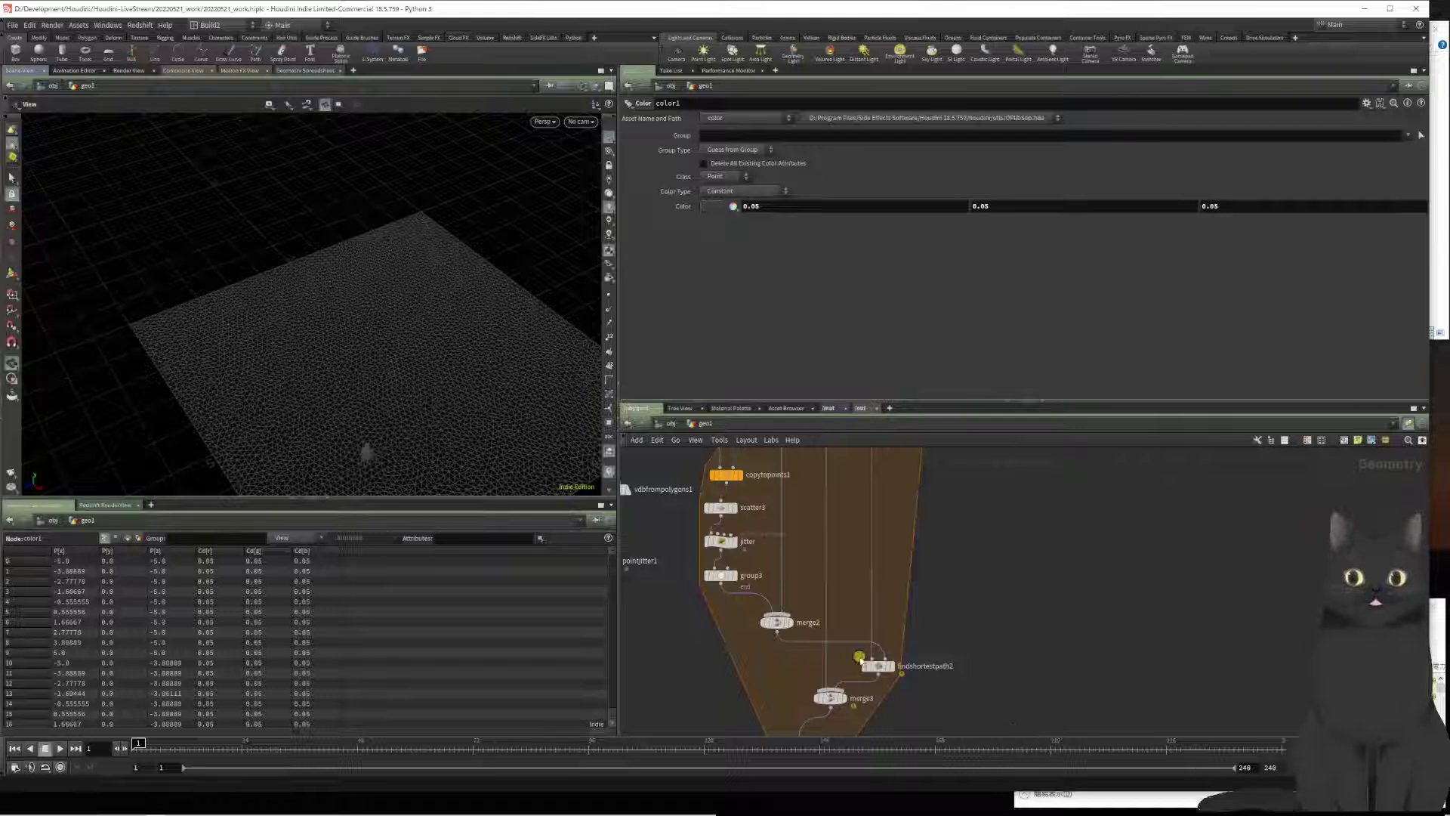
pyautogui.middleClick(878, 667)
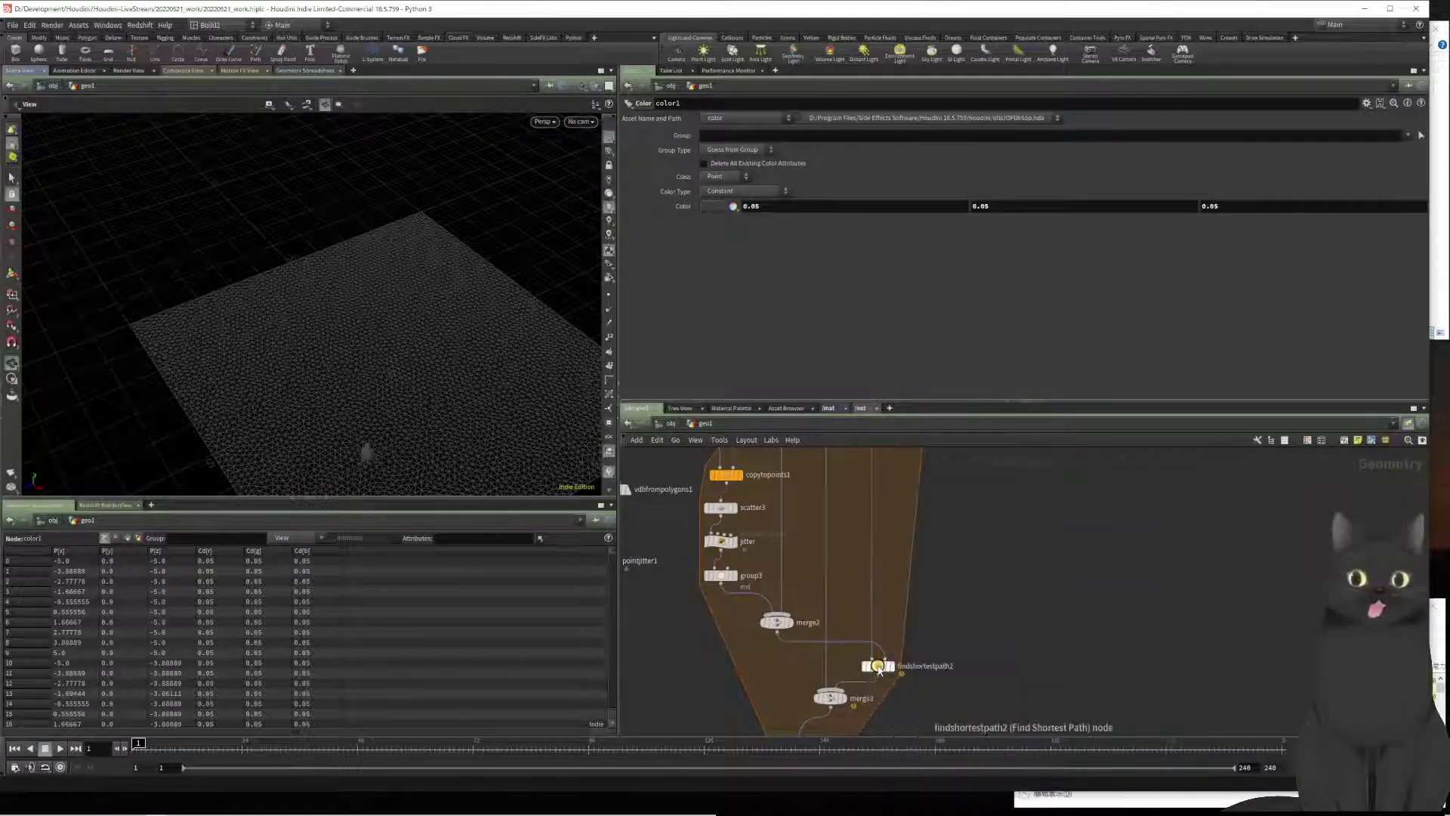
pyautogui.middleClick(878, 666)
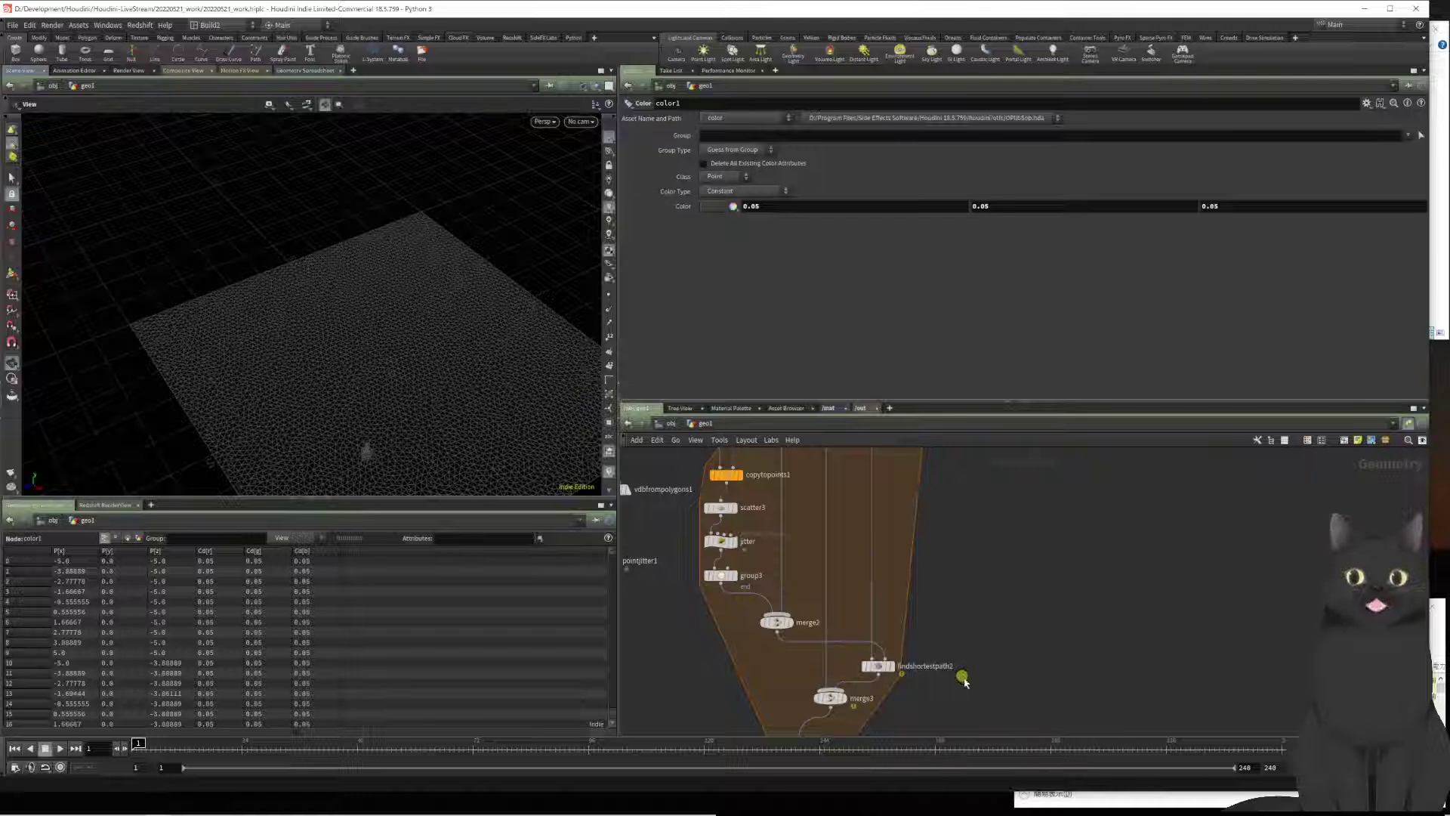
# Step: Review findshortestpath2's path cost and surface constraint options, and enable Keep Original Geometry for its output
pyautogui.click(874, 657)
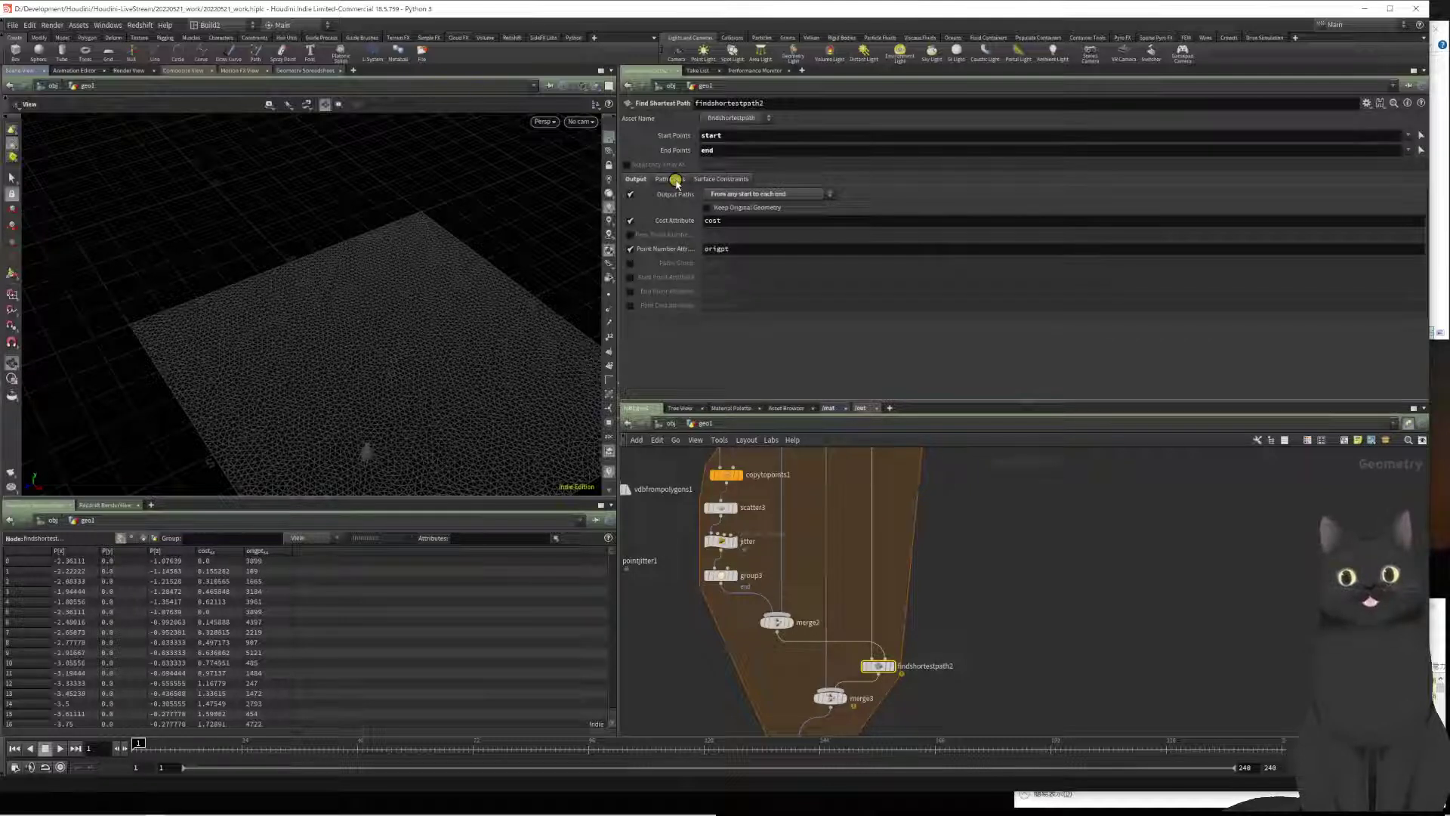
pyautogui.click(669, 179)
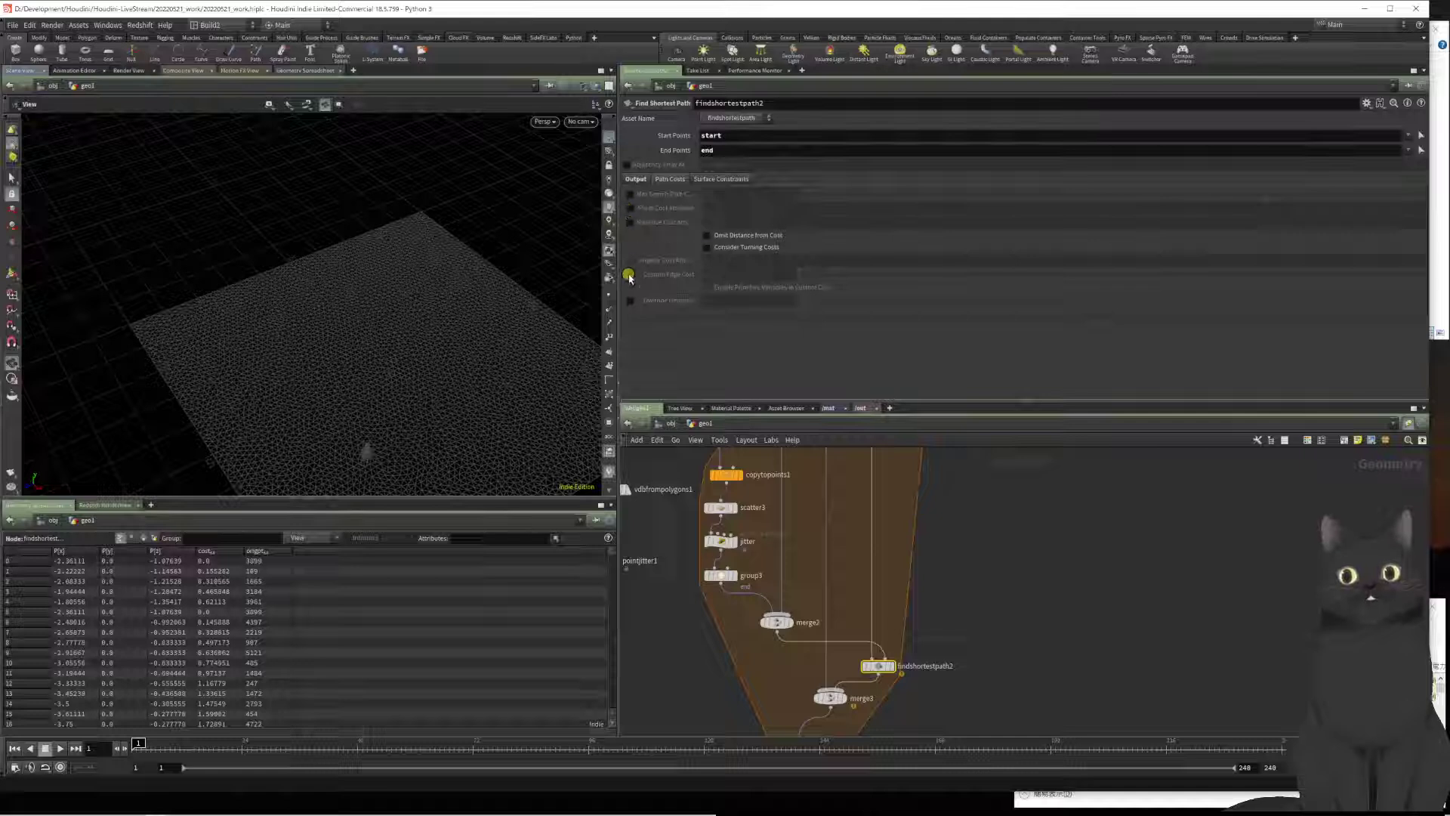
pyautogui.click(708, 180)
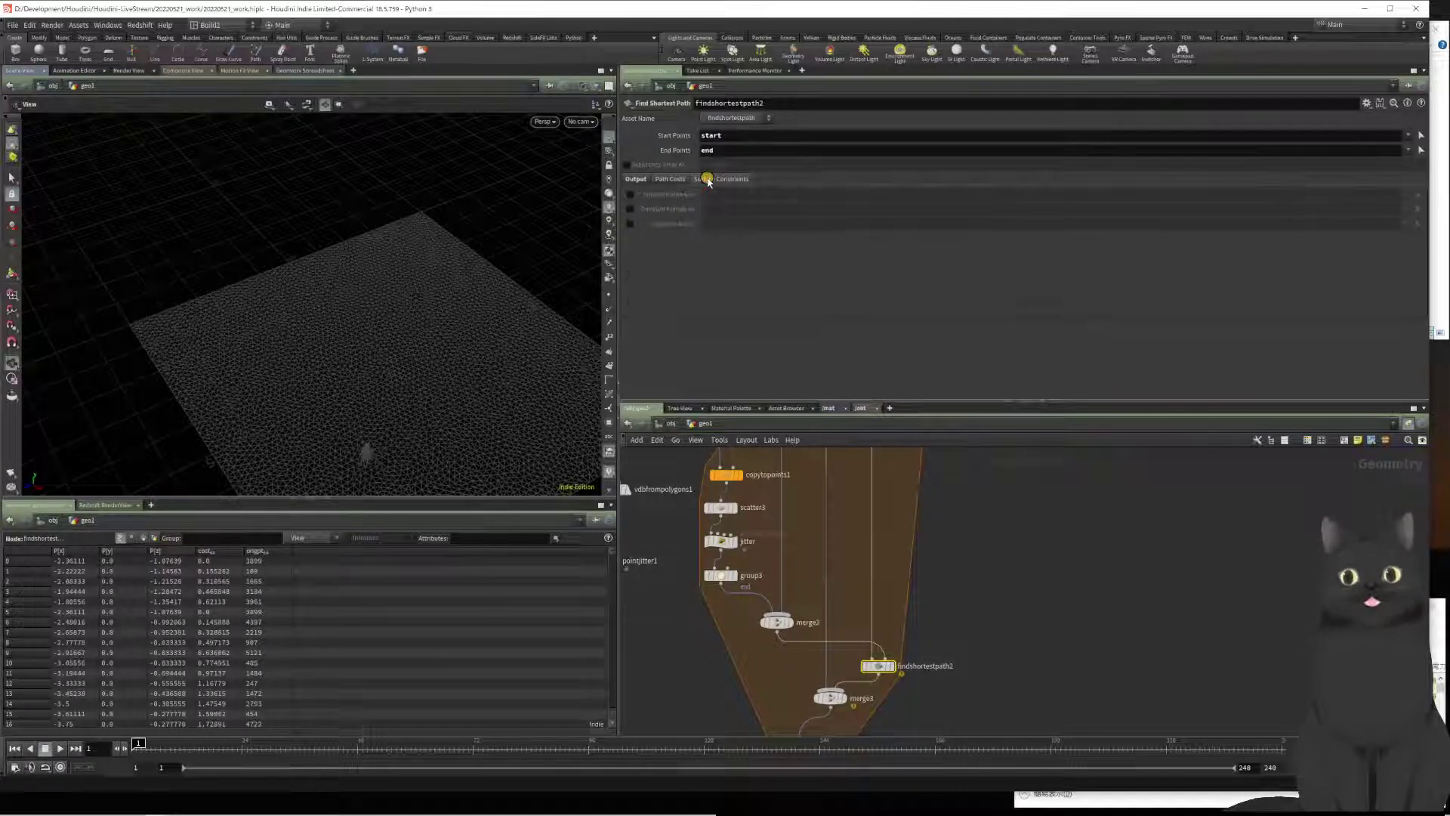
pyautogui.click(632, 181)
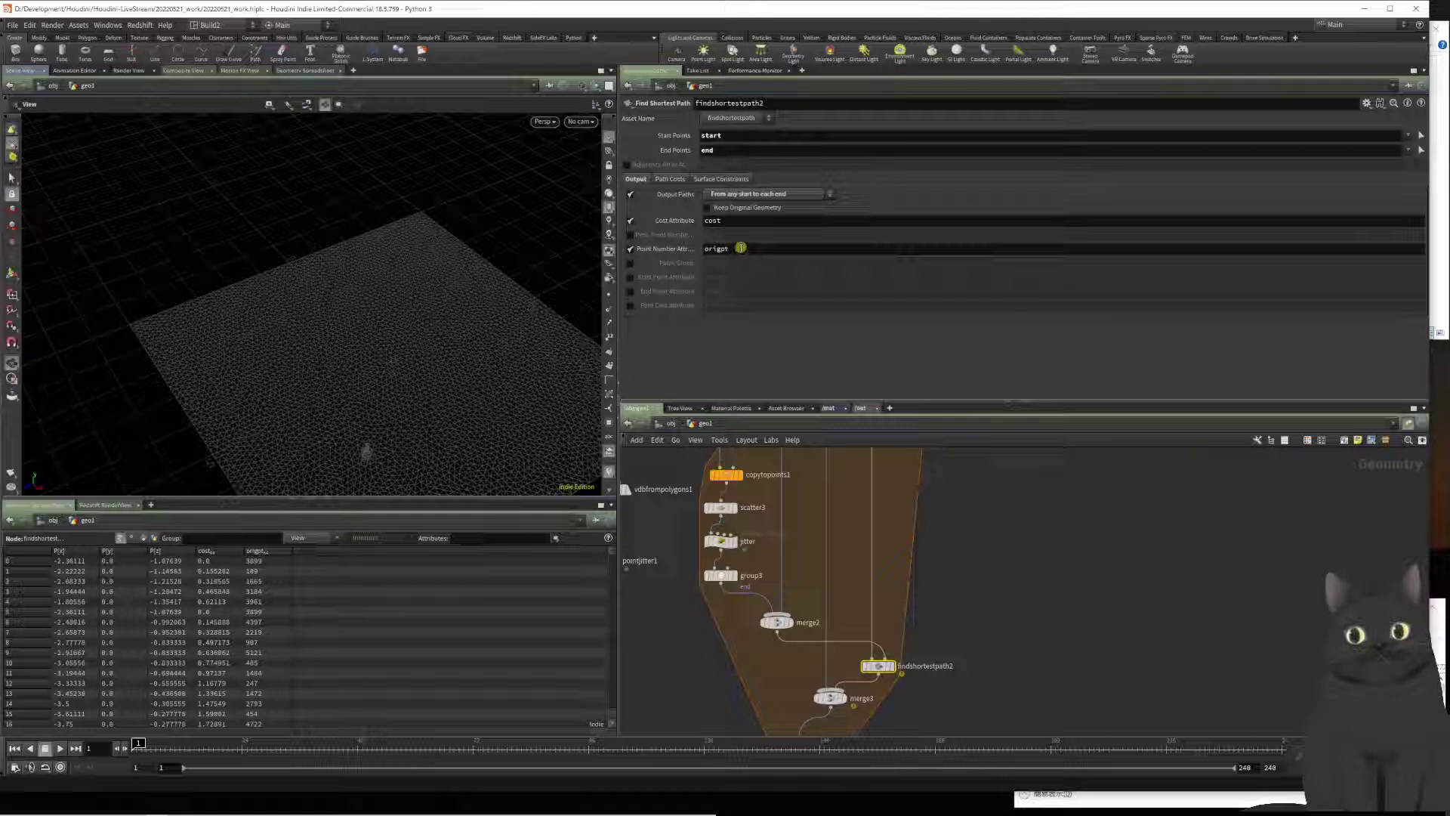
pyautogui.moveTo(676, 253)
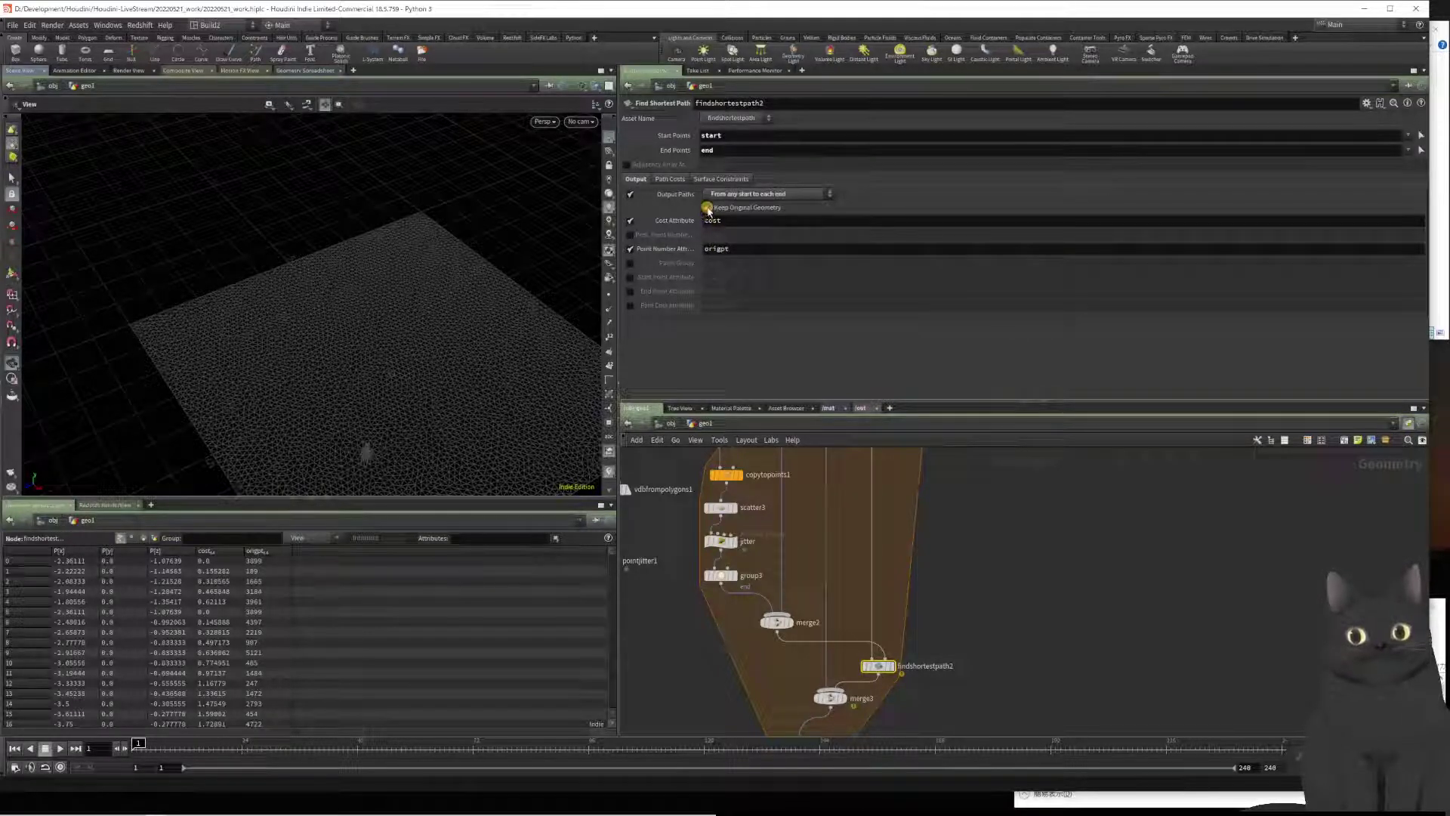
pyautogui.click(708, 209)
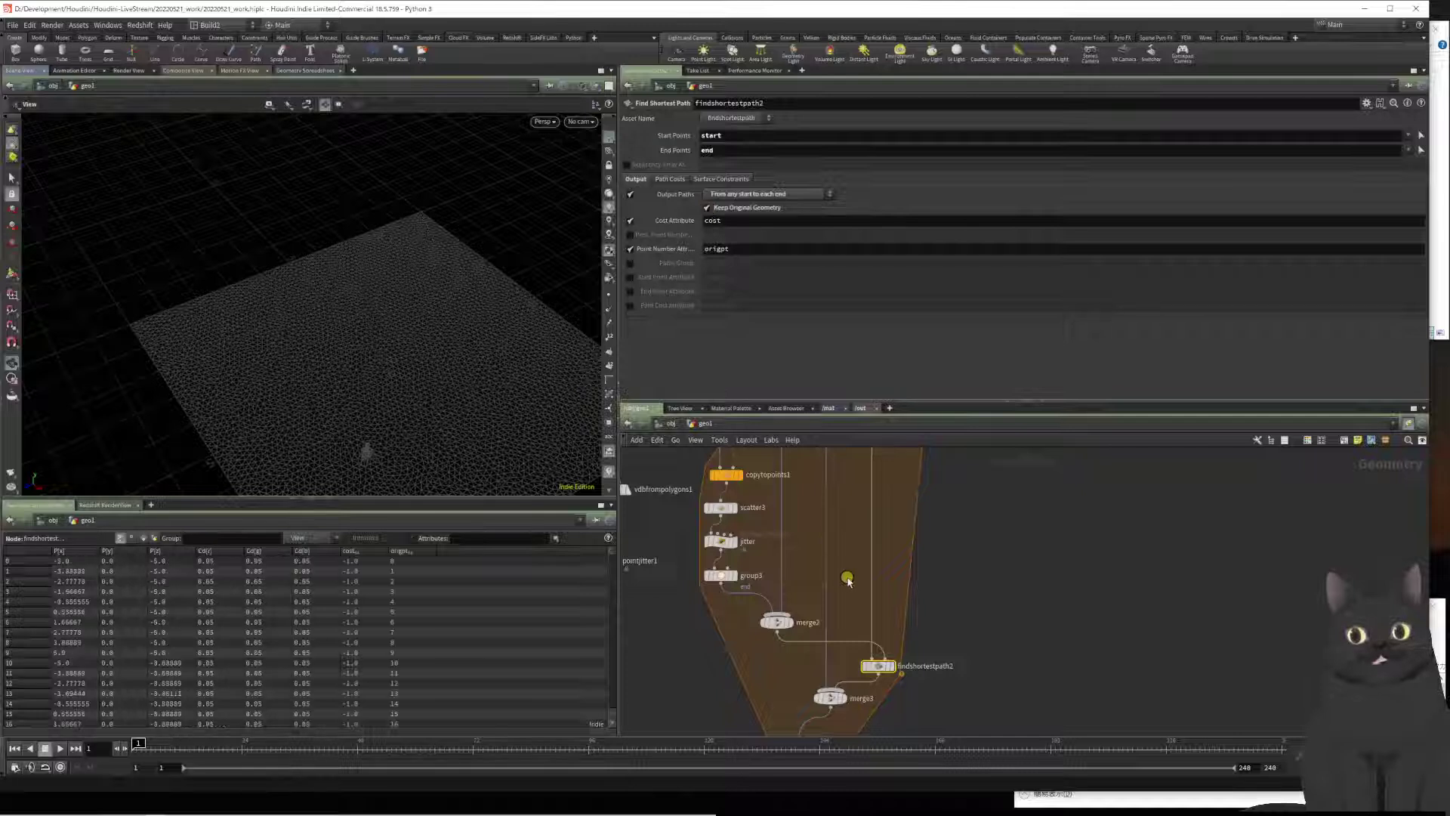
# Step: Check findshortestpath2's geometry information and turn off Keep Original Geometry for its output
pyautogui.middleClick(879, 672)
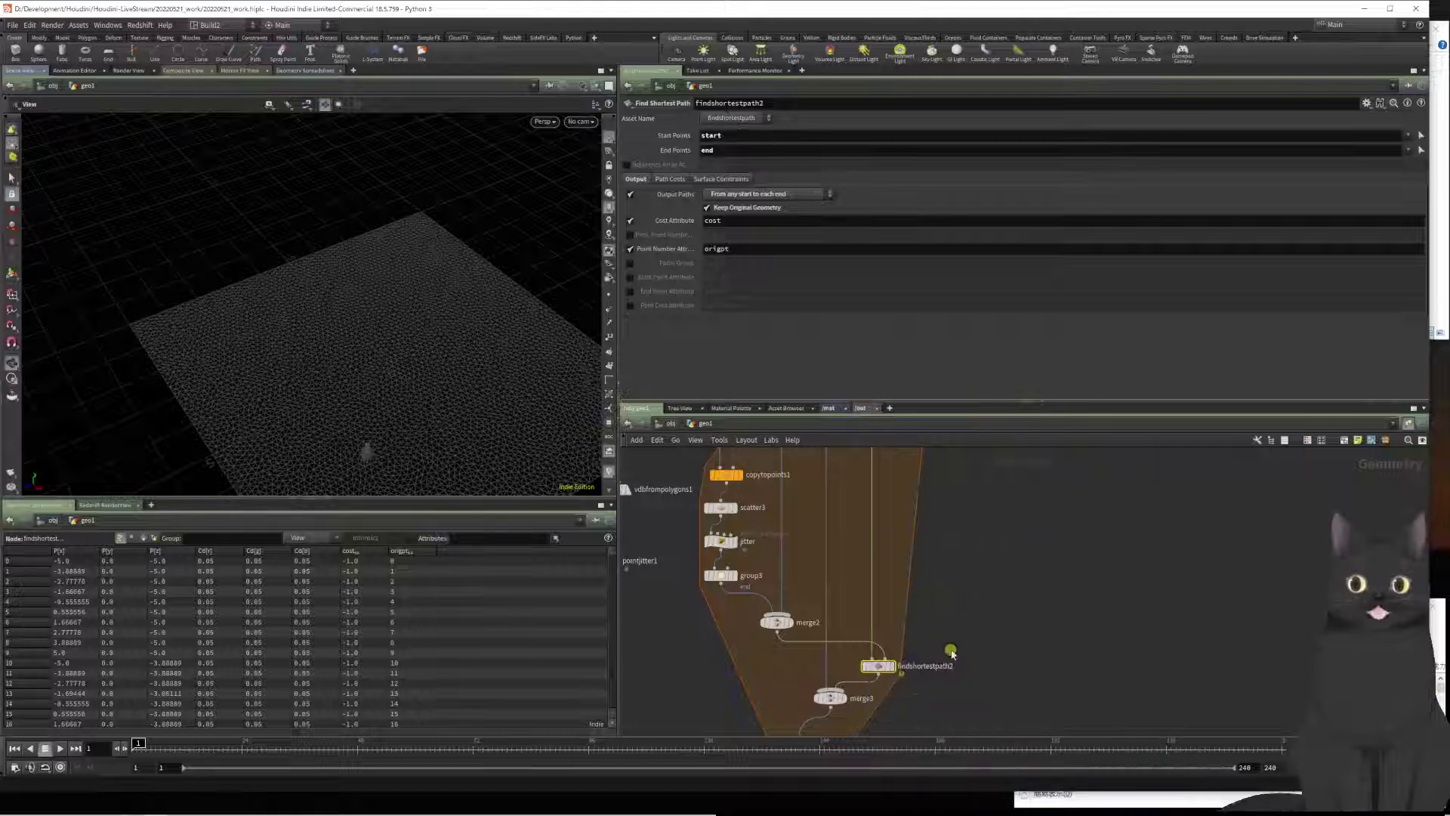
pyautogui.moveTo(980, 562); pyautogui.dragTo(983, 523, button='middle')
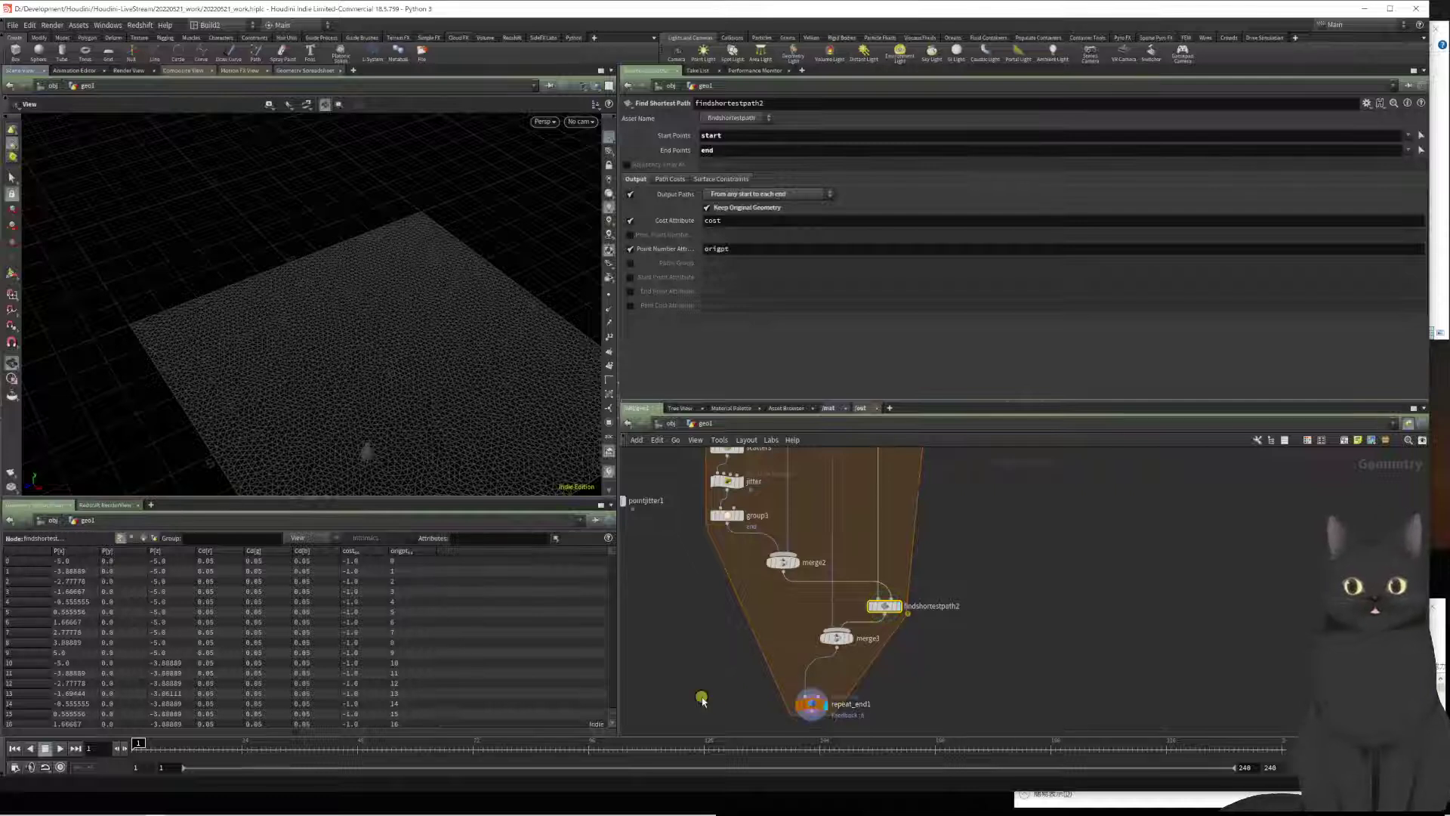
pyautogui.click(707, 208)
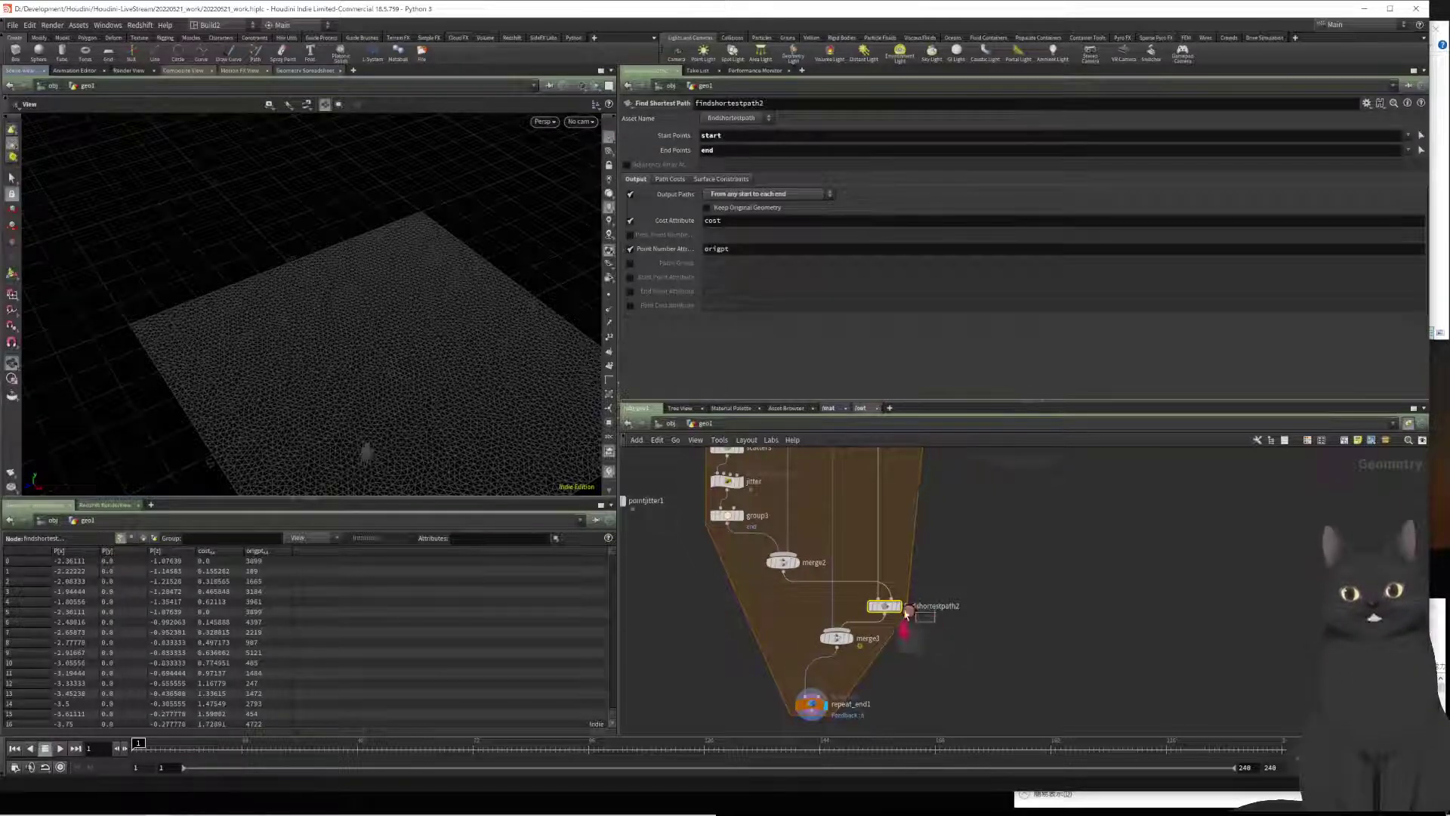
# Step: Display findshortestpath2 and examine merge3's point attributes in the spreadsheet, sorting the rows by the Cd red component
pyautogui.click(838, 638)
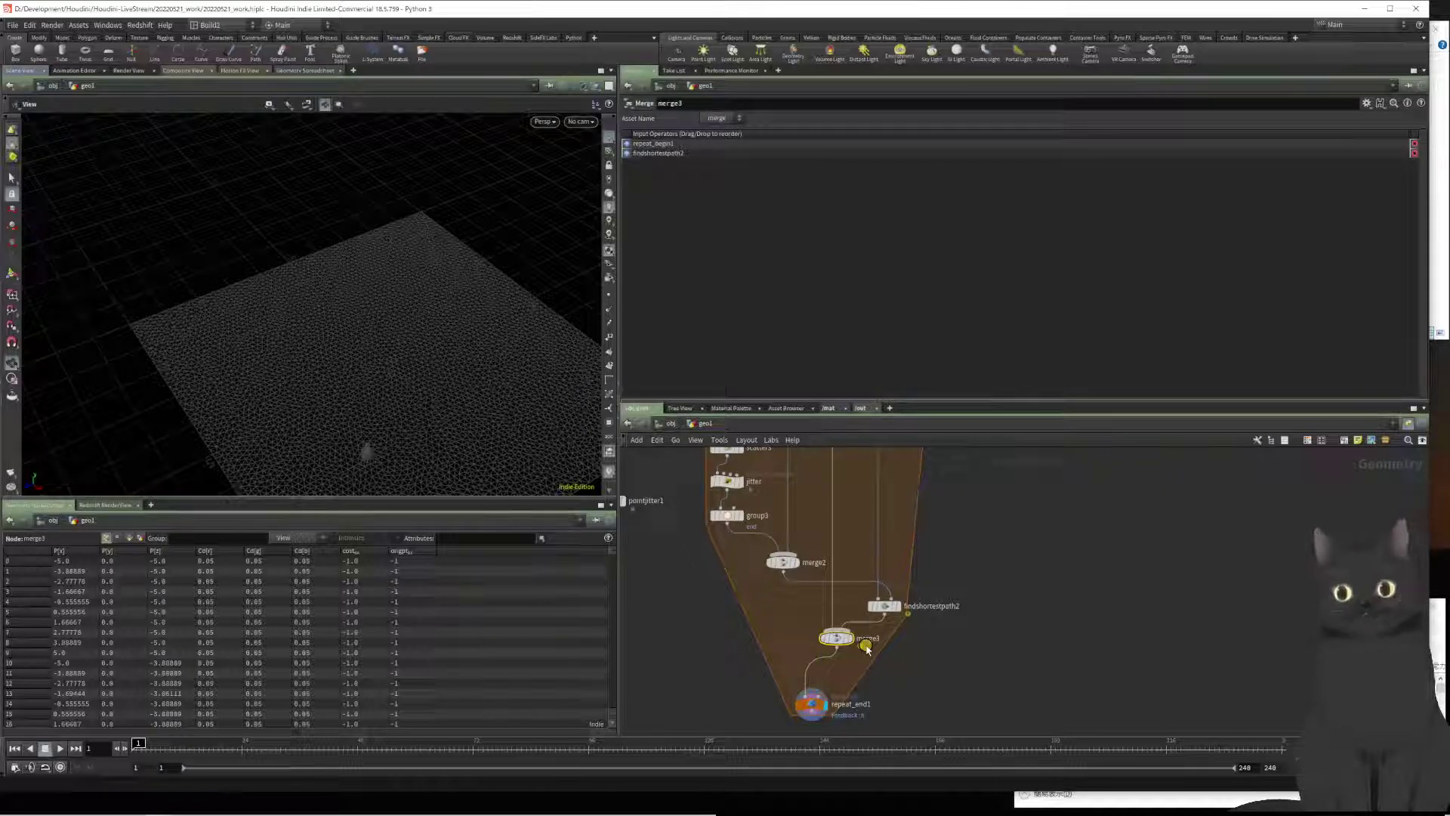
pyautogui.scroll(-6, 302, 642)
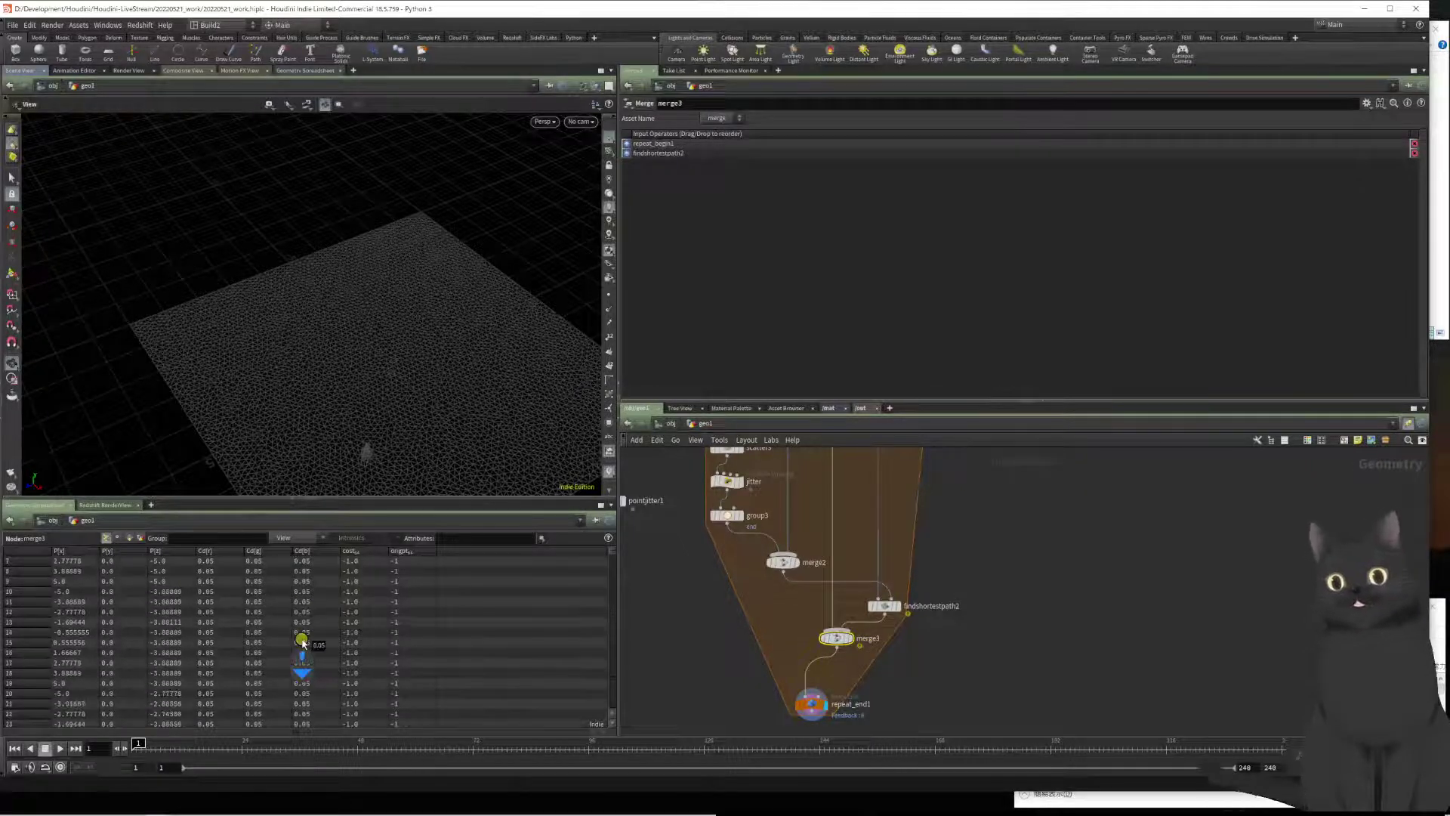
pyautogui.scroll(3, 302, 641)
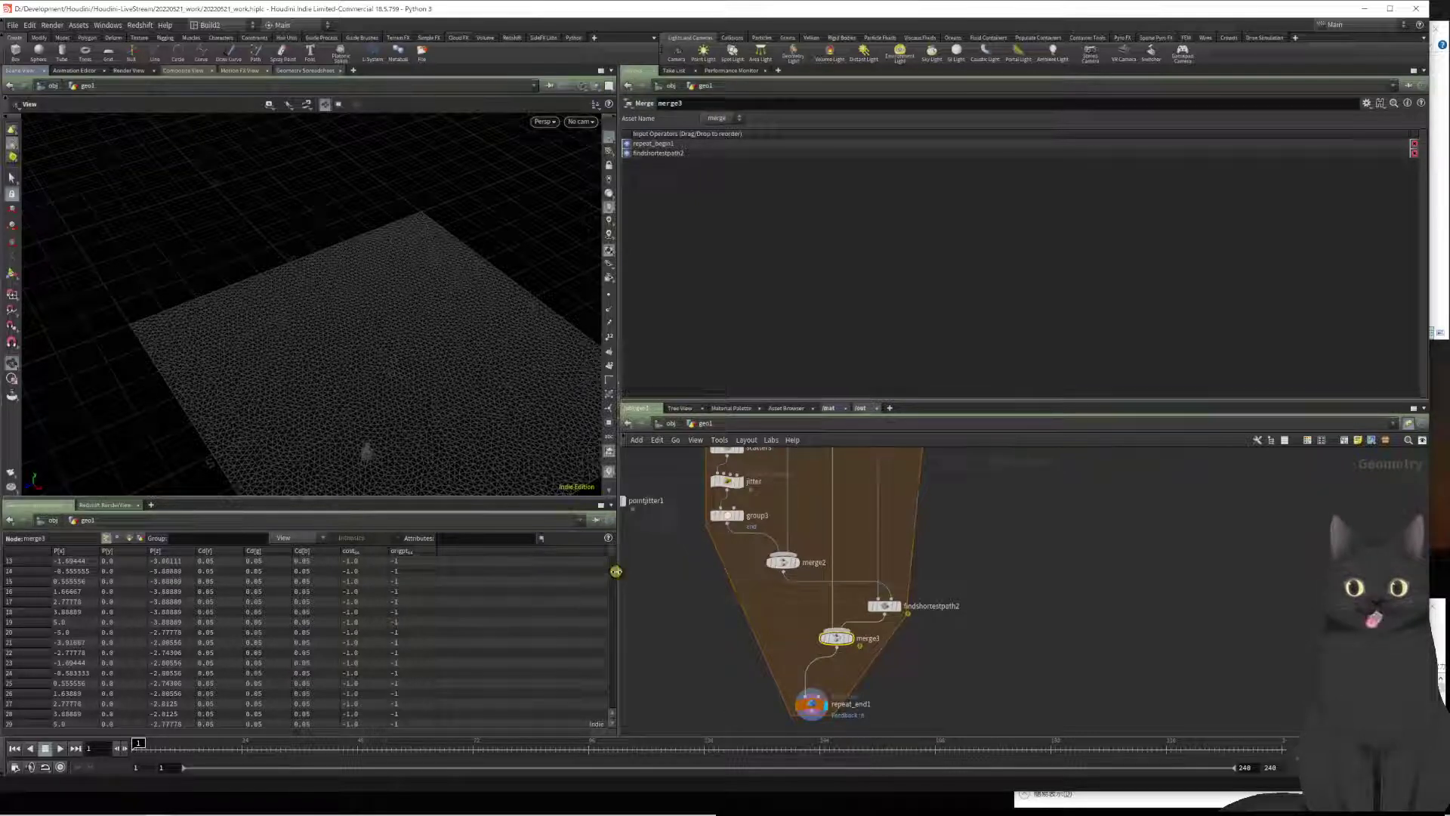
pyautogui.click(896, 606)
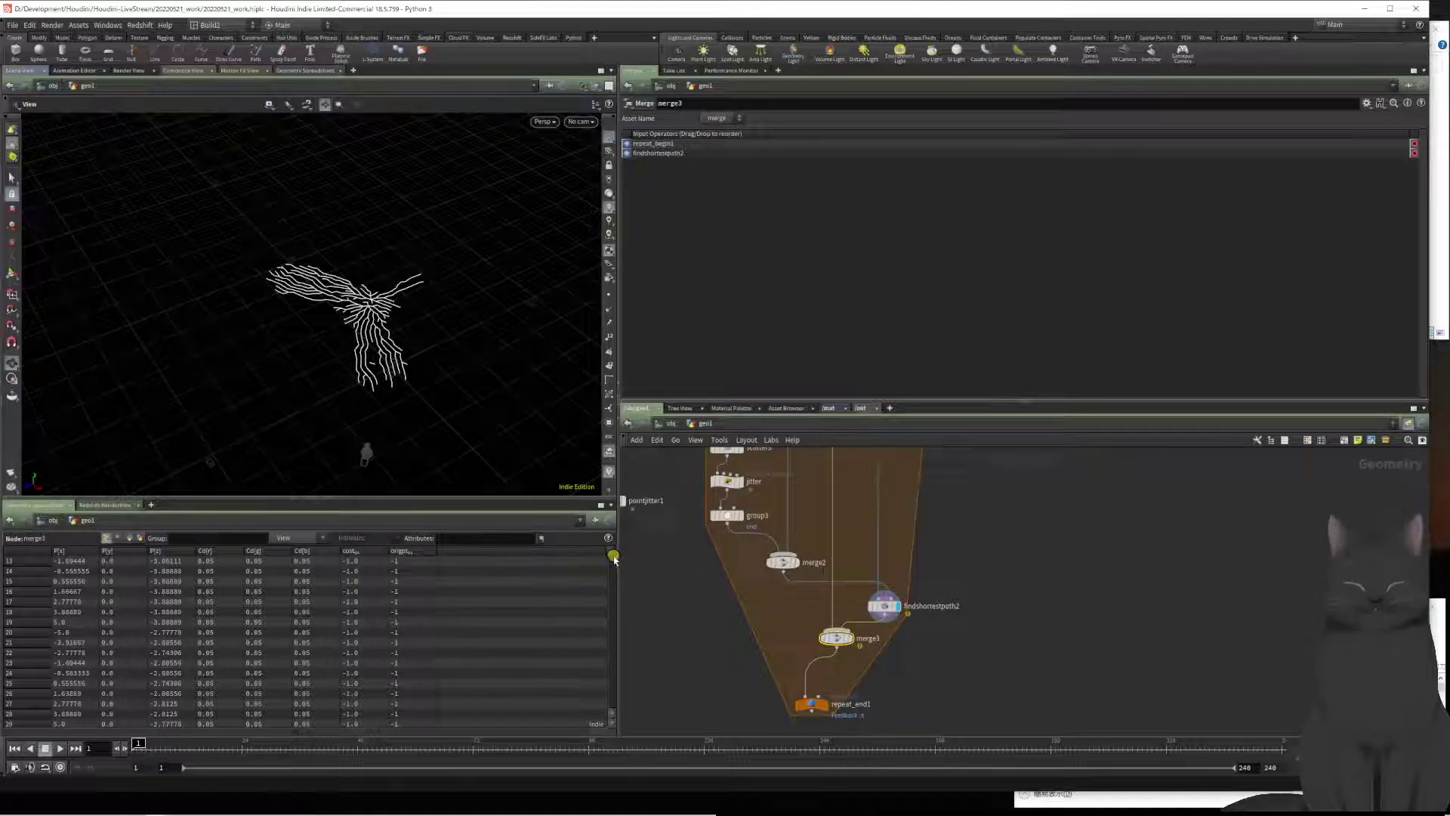
pyautogui.click(213, 551)
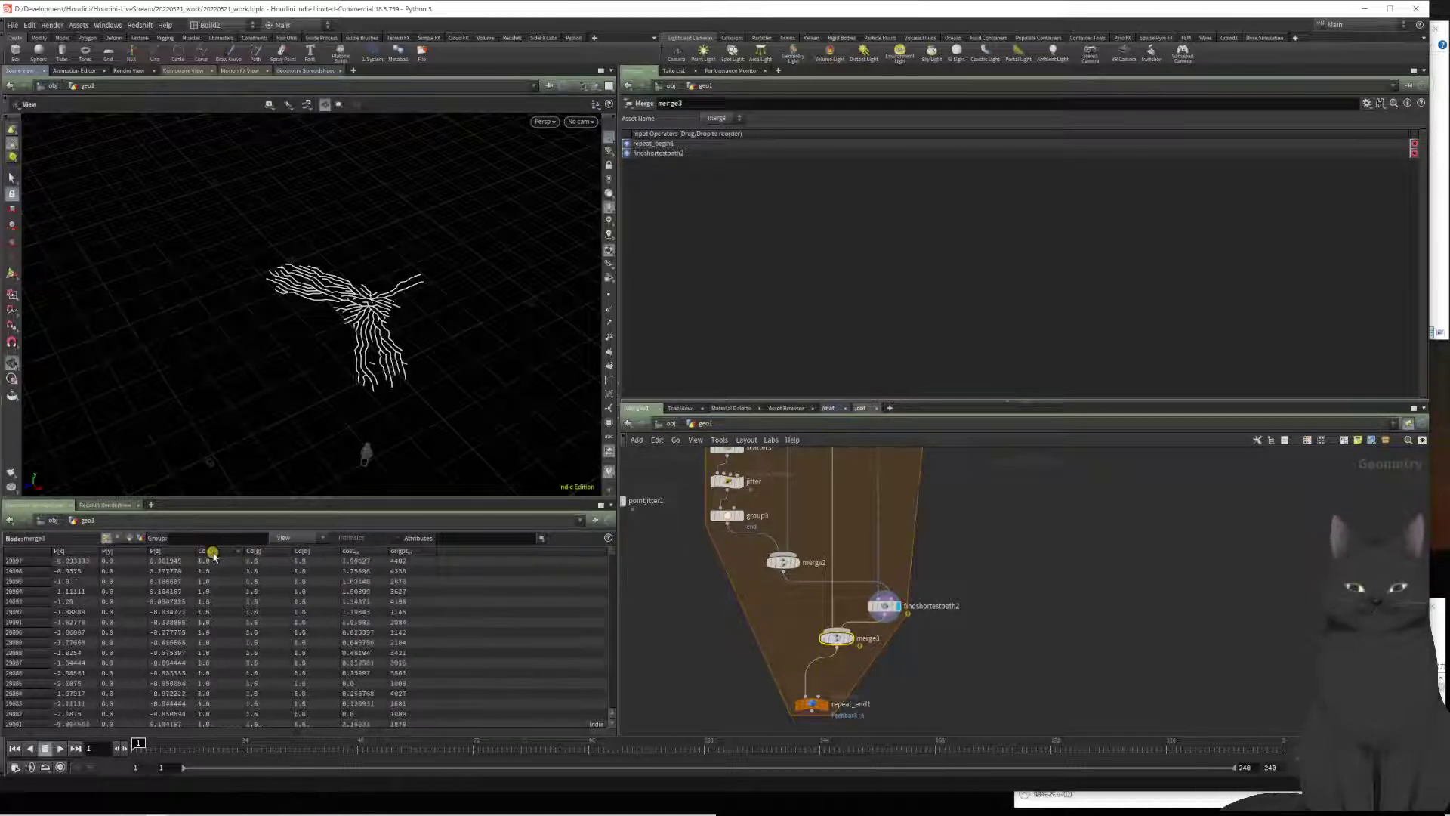
pyautogui.scroll(-18, 211, 614)
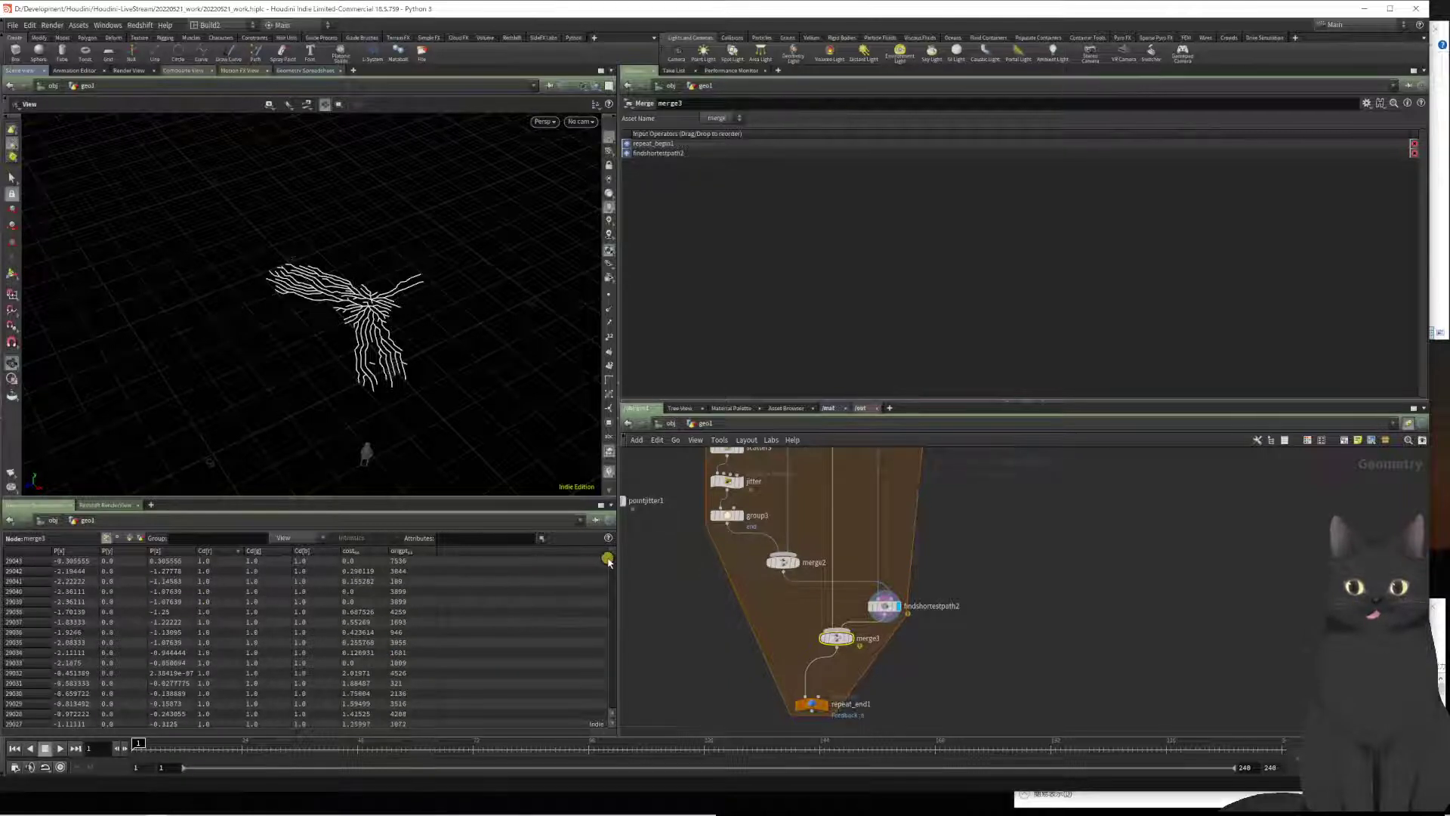
pyautogui.moveTo(610, 555)
pyautogui.mouseDown()
pyautogui.moveTo(588, 698)
pyautogui.moveTo(594, 539)
pyautogui.mouseUp()
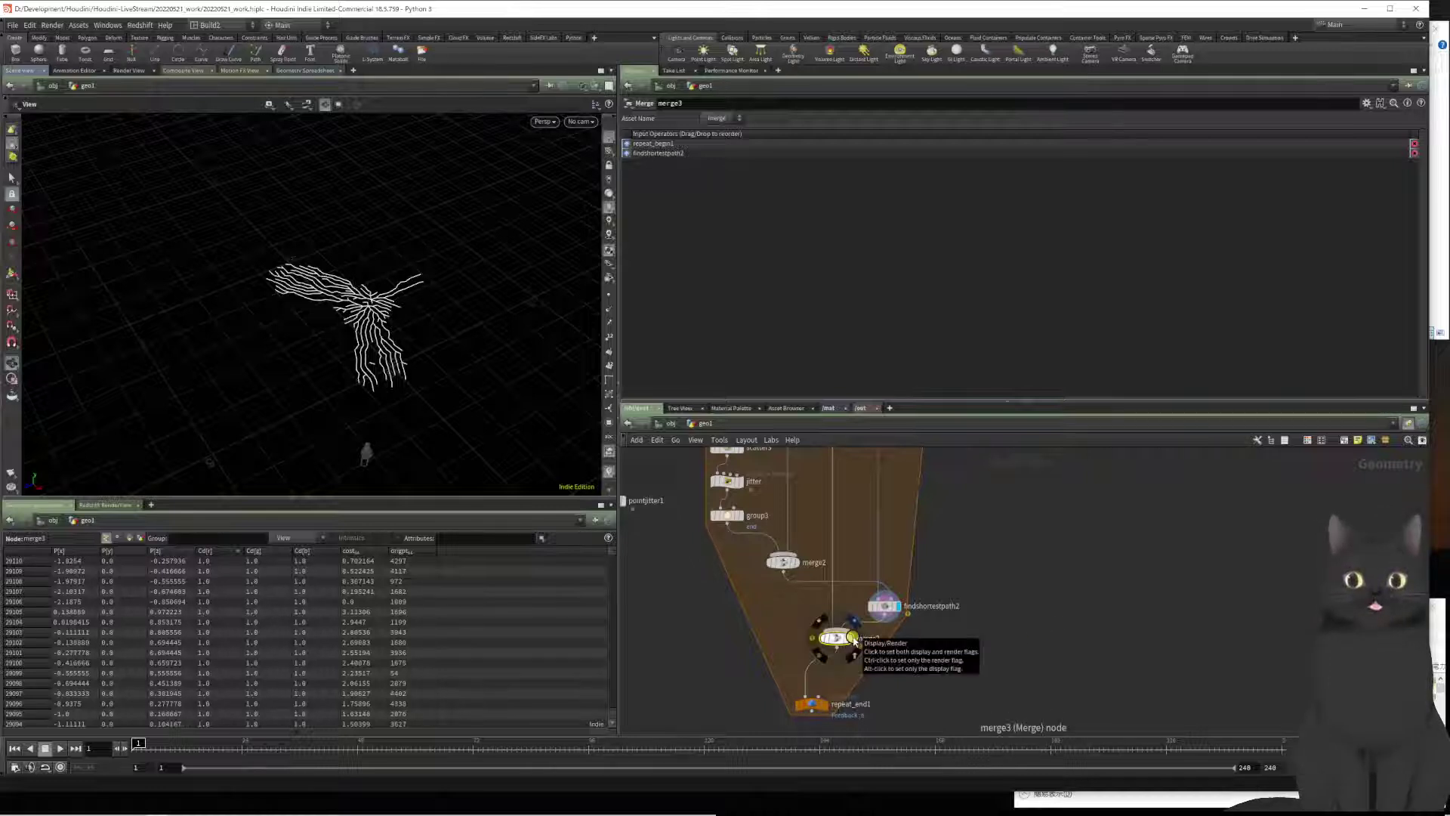
# Step: Display repeat_end1's output and set the loop's Iterations to 1
pyautogui.moveTo(851, 651); pyautogui.dragTo(812, 697)
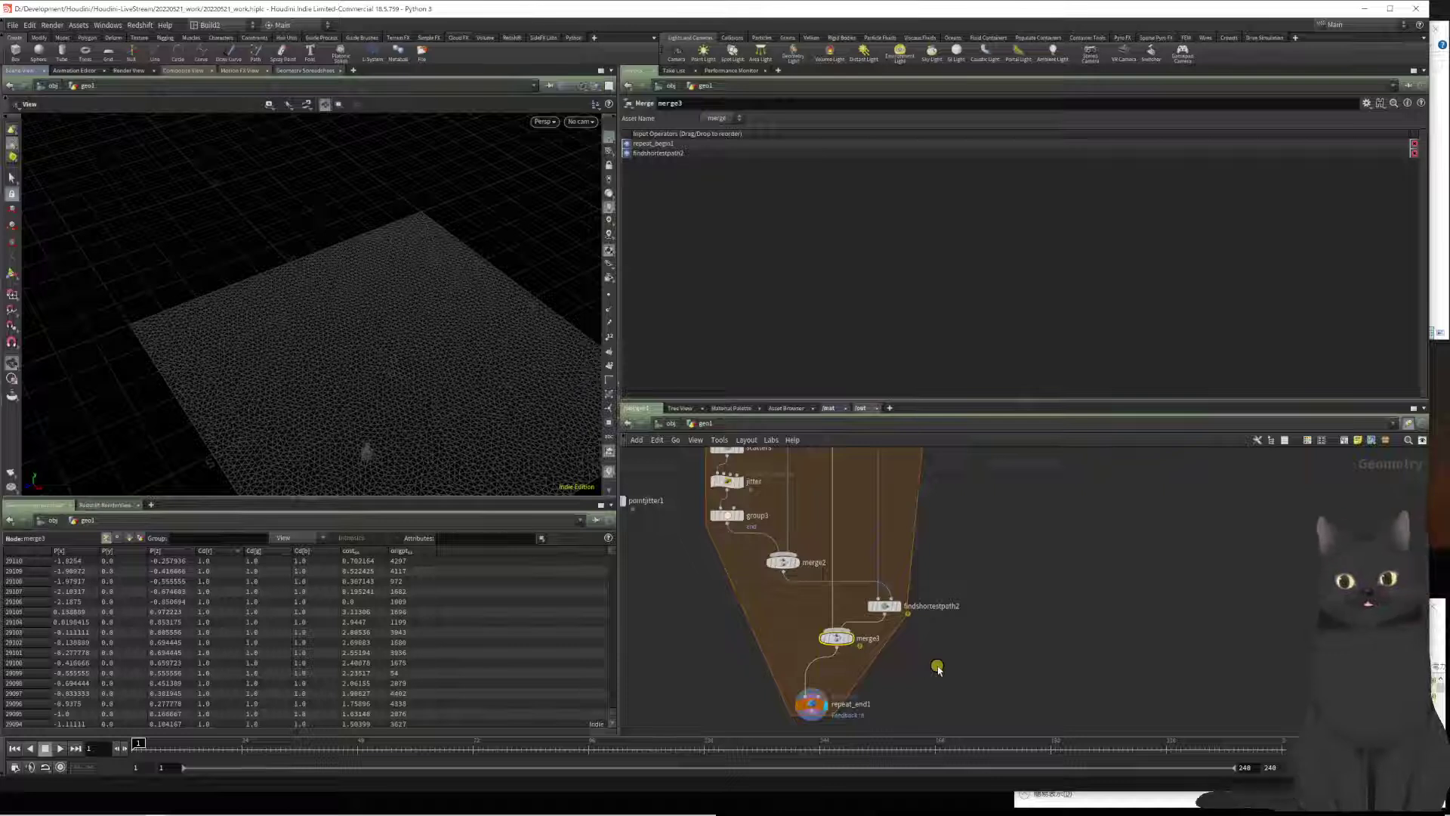
pyautogui.click(810, 704)
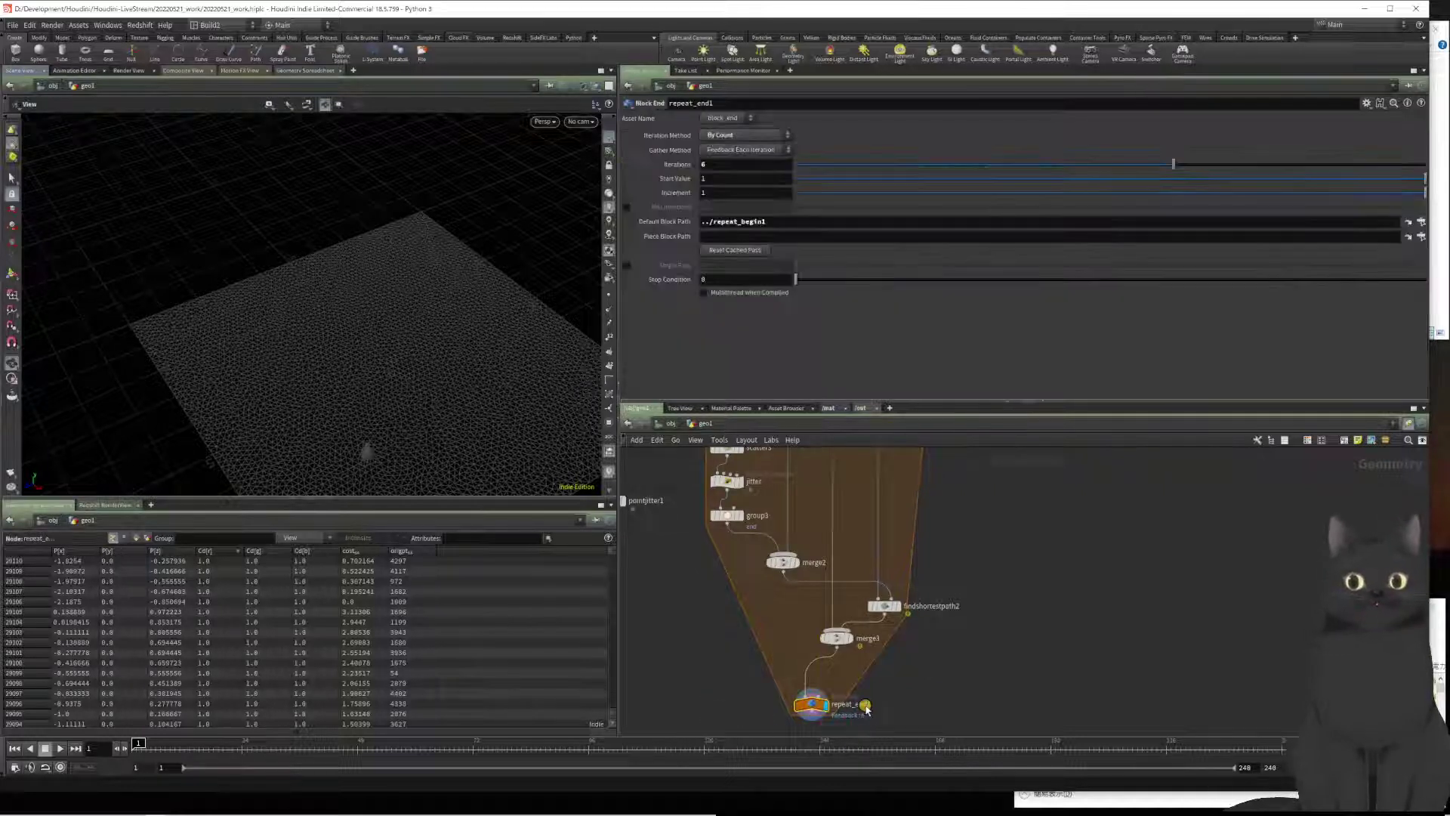
pyautogui.click(865, 163)
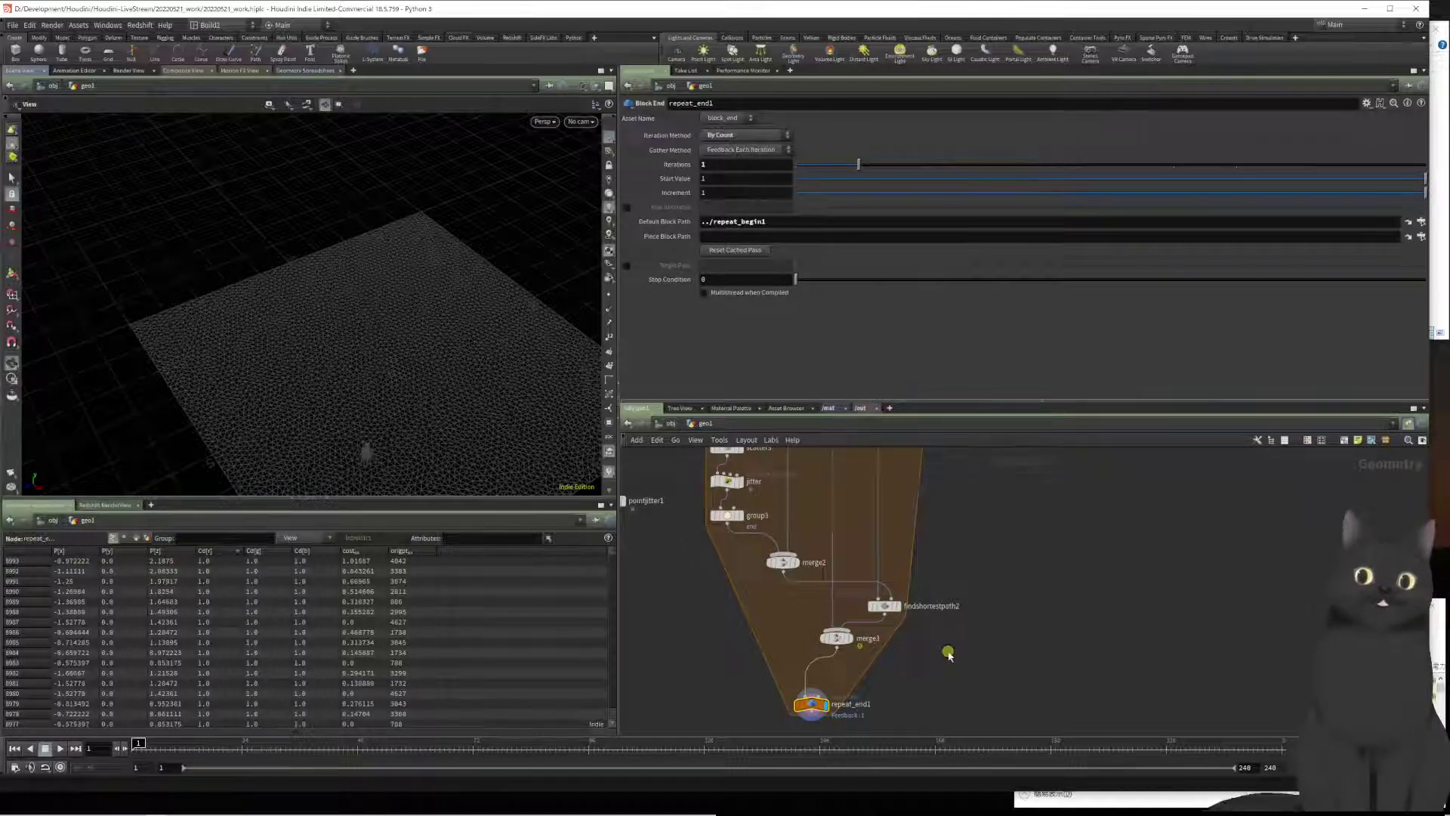
# Step: Compare the point data of findshortestpath2 and repeat_end1, and display findshortestpath2 to view its paths for the single iteration
pyautogui.click(883, 602)
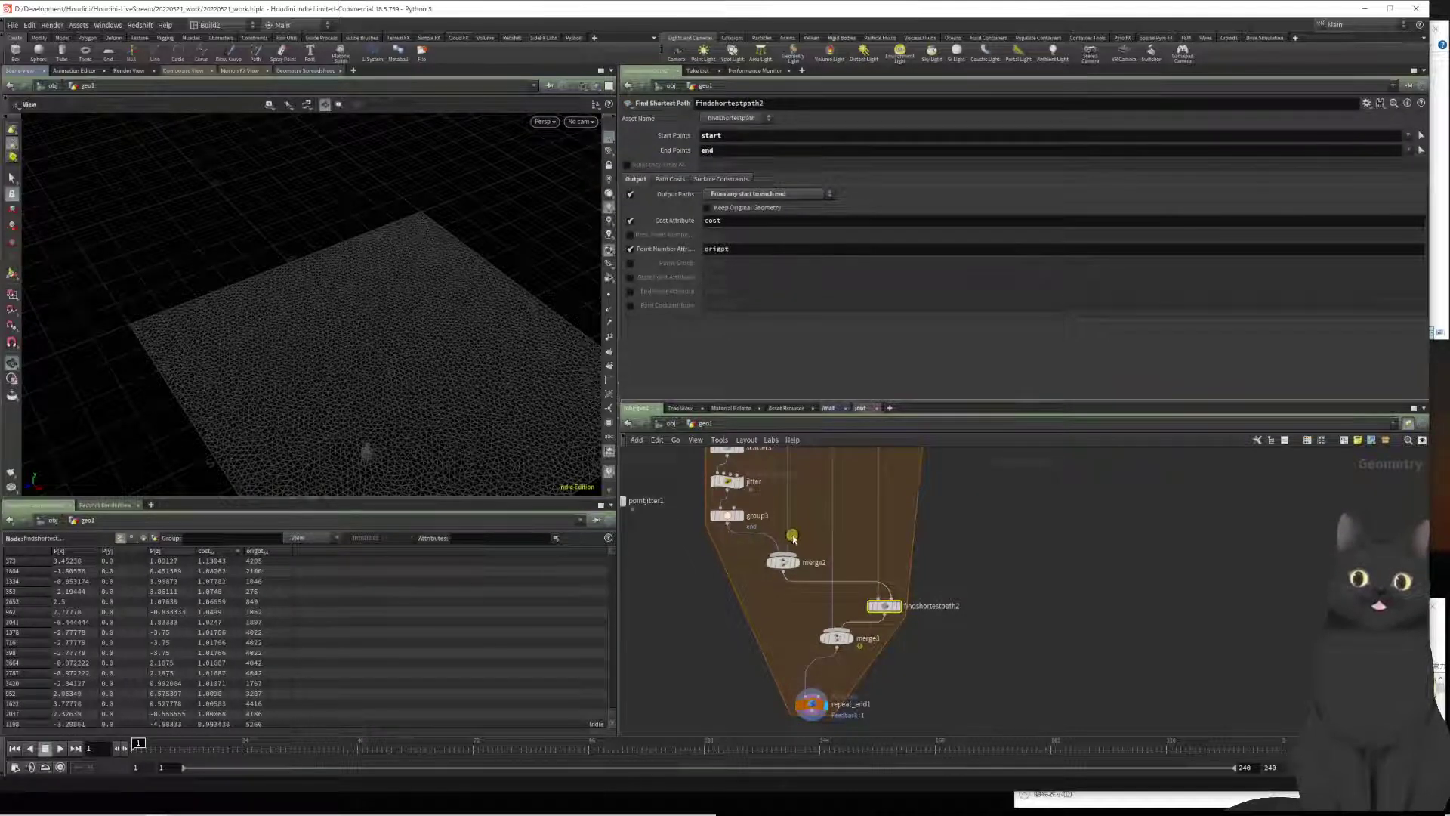
pyautogui.click(812, 703)
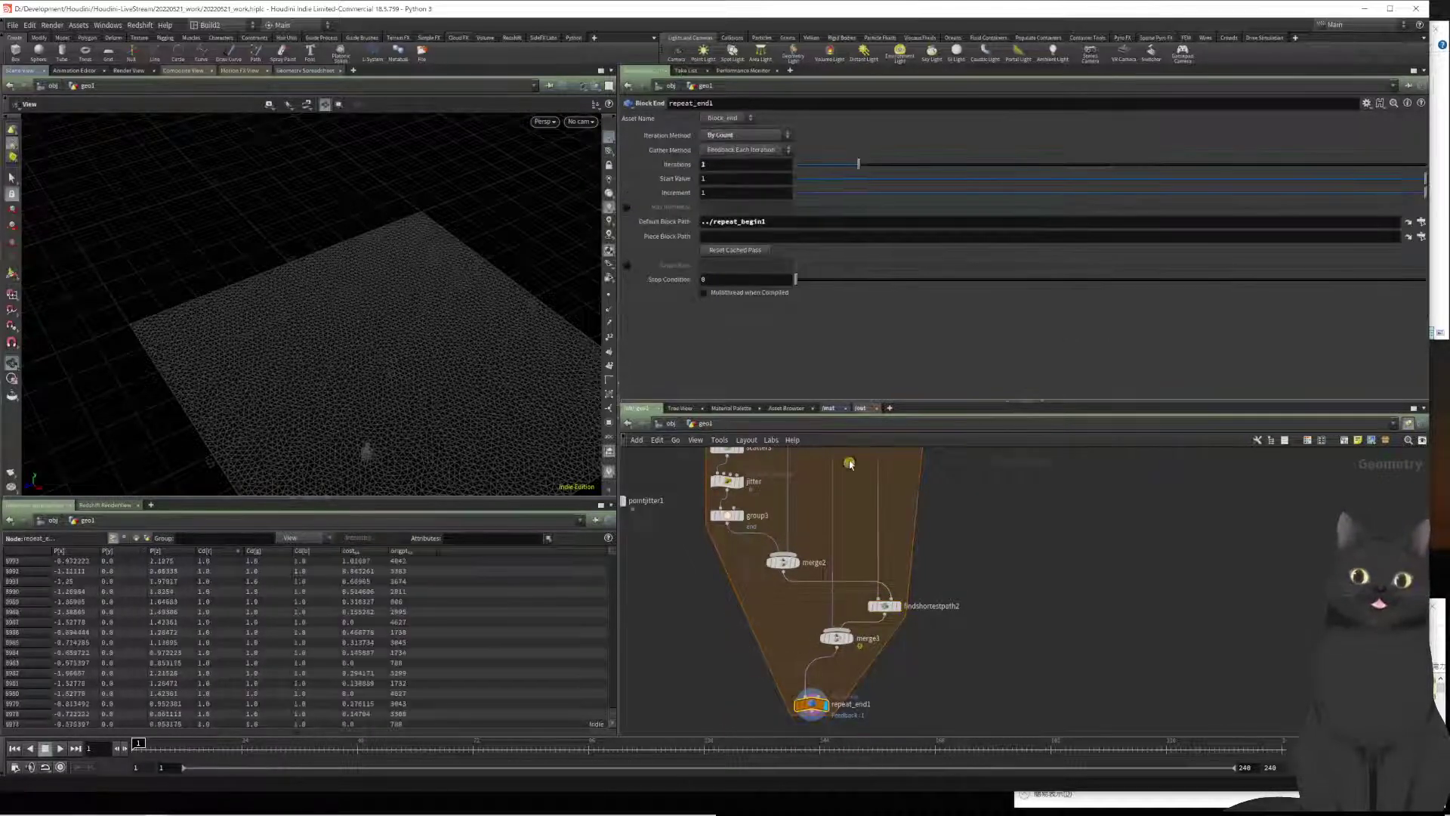
pyautogui.scroll(-1, 689, 633)
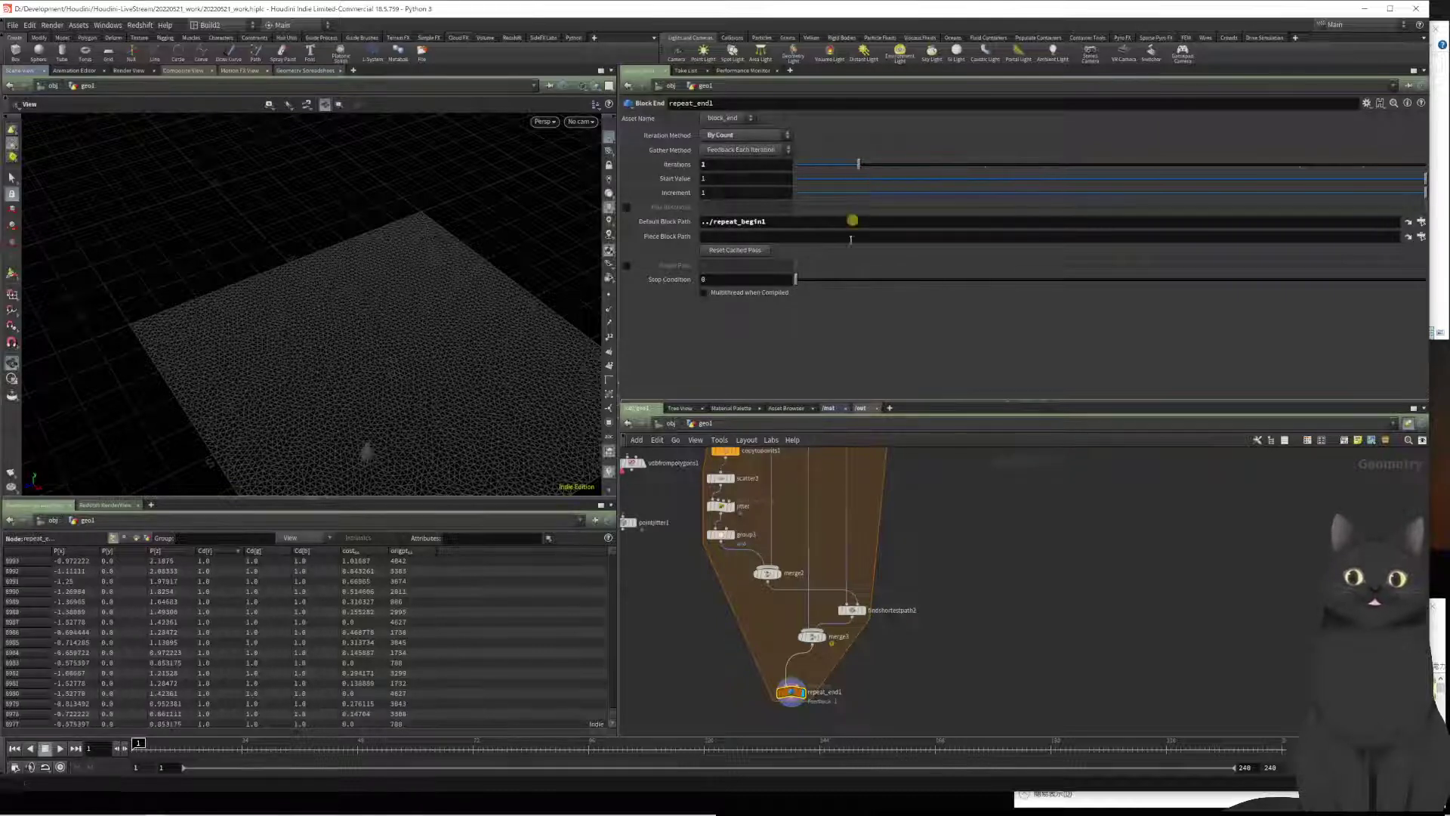
pyautogui.click(867, 617)
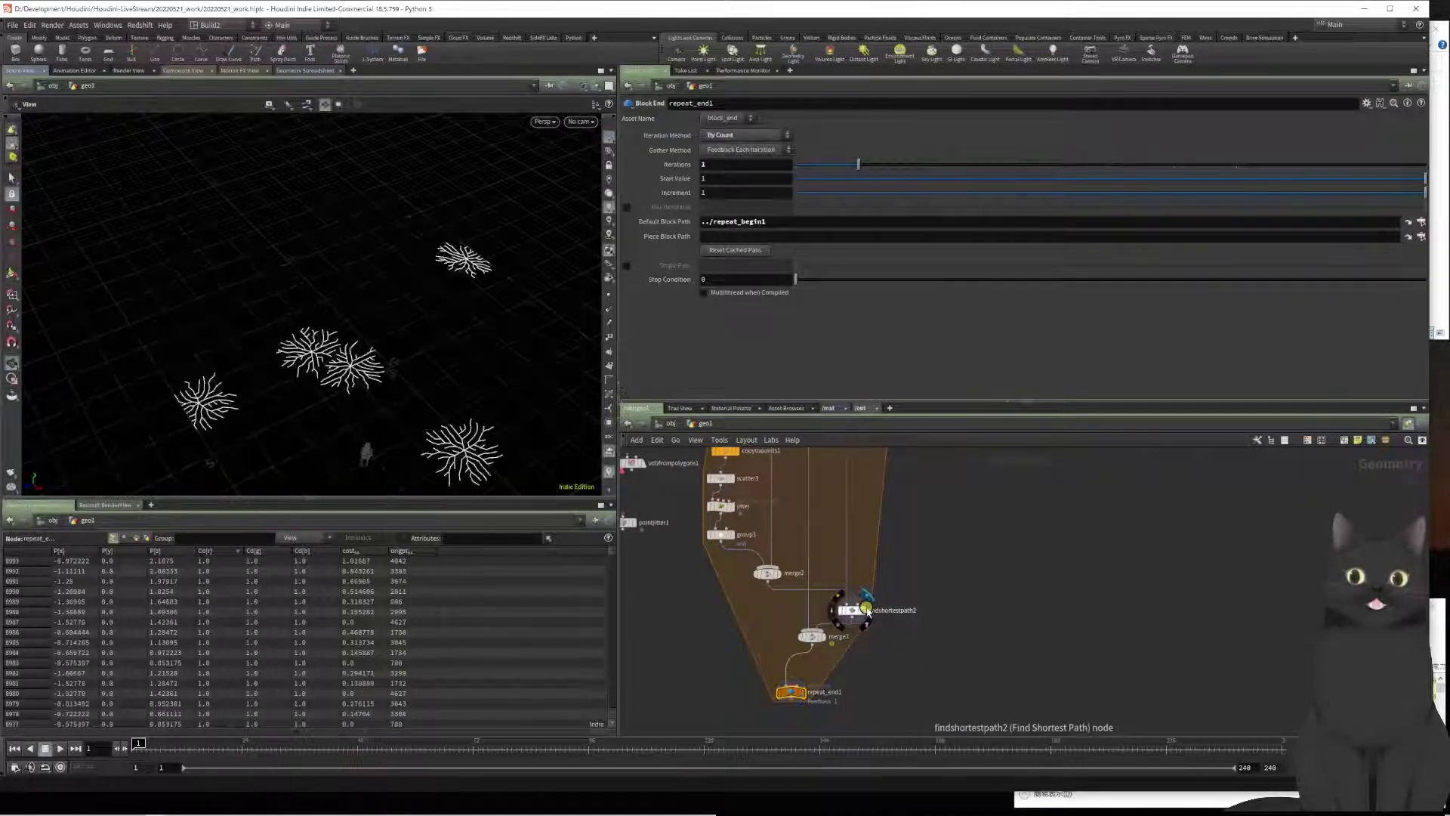
# Step: Examine repeat_begin1's point data and the set_scatter wrangle's code and seed parameters at the start of the loop
pyautogui.scroll(-4, 867, 613)
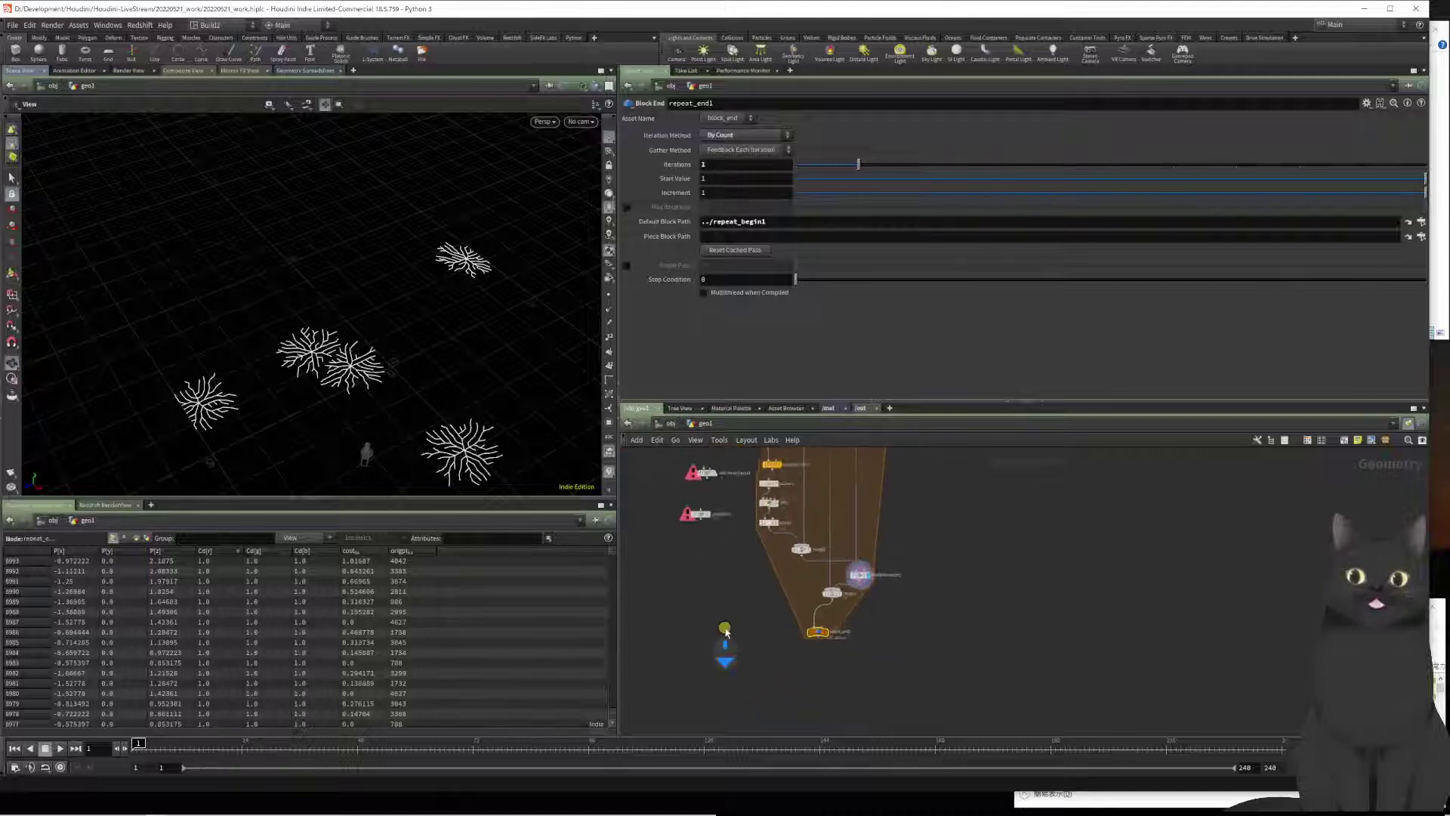
pyautogui.scroll(3, 761, 566)
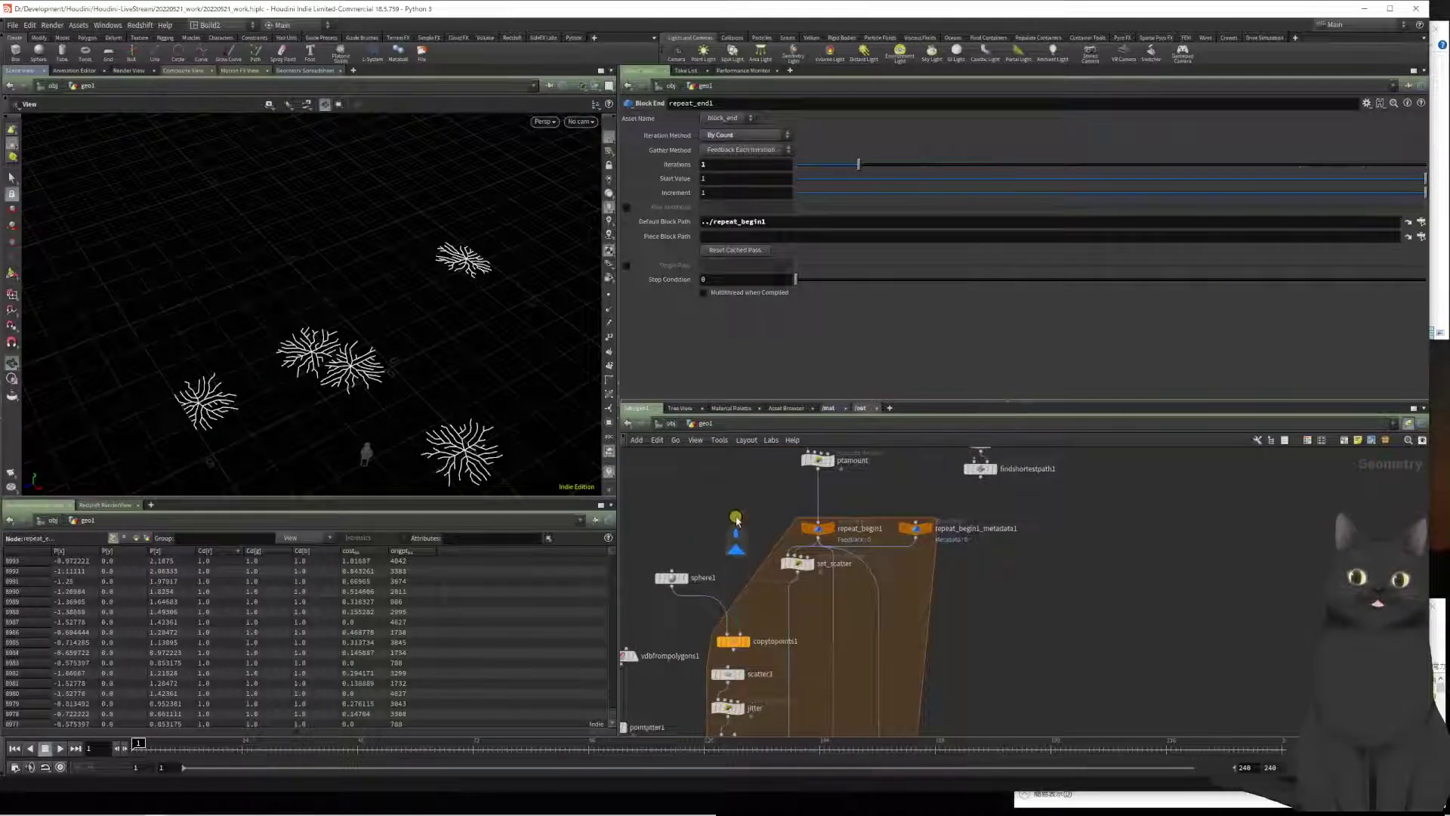
pyautogui.click(817, 537)
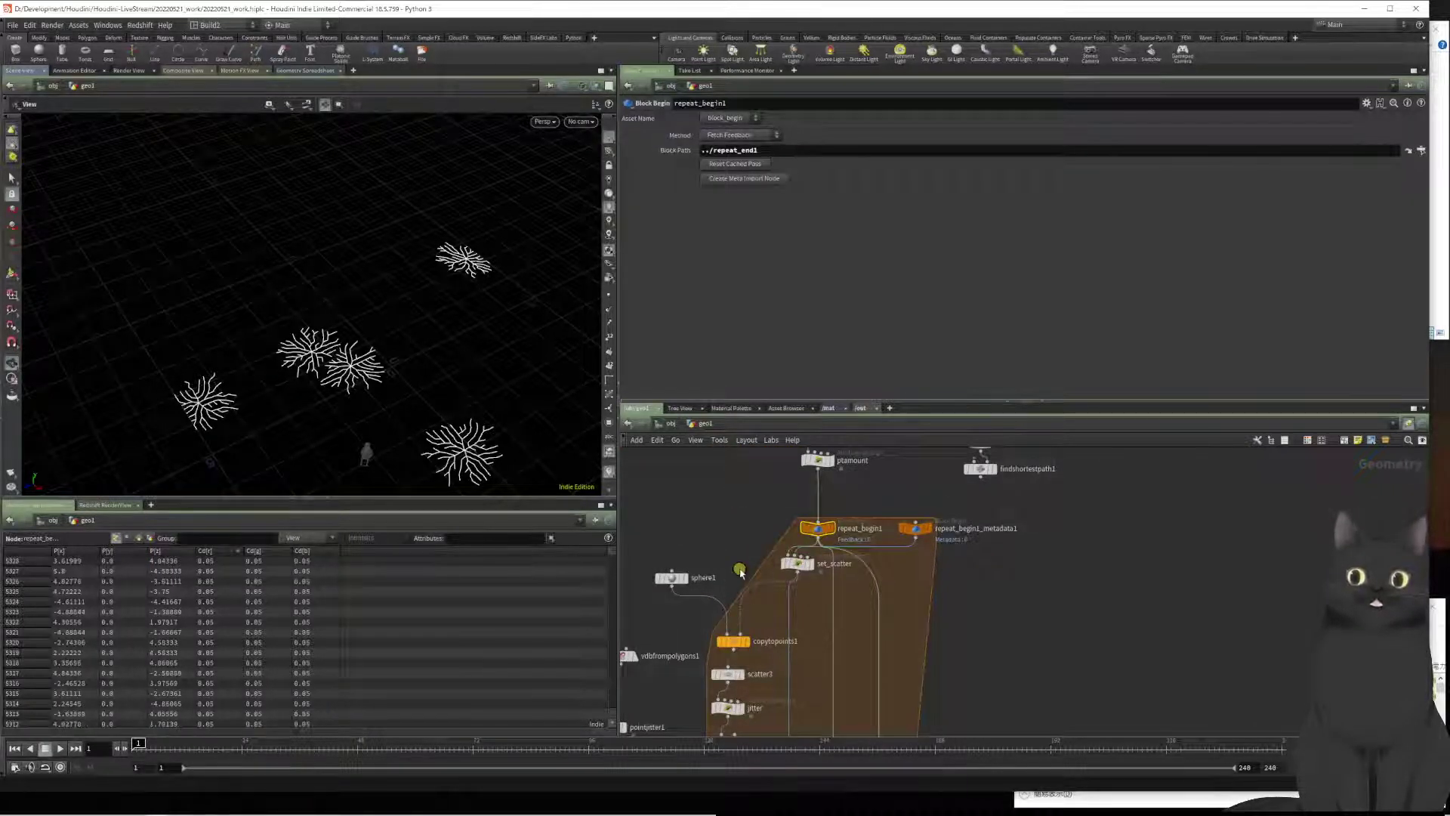
pyautogui.click(799, 563)
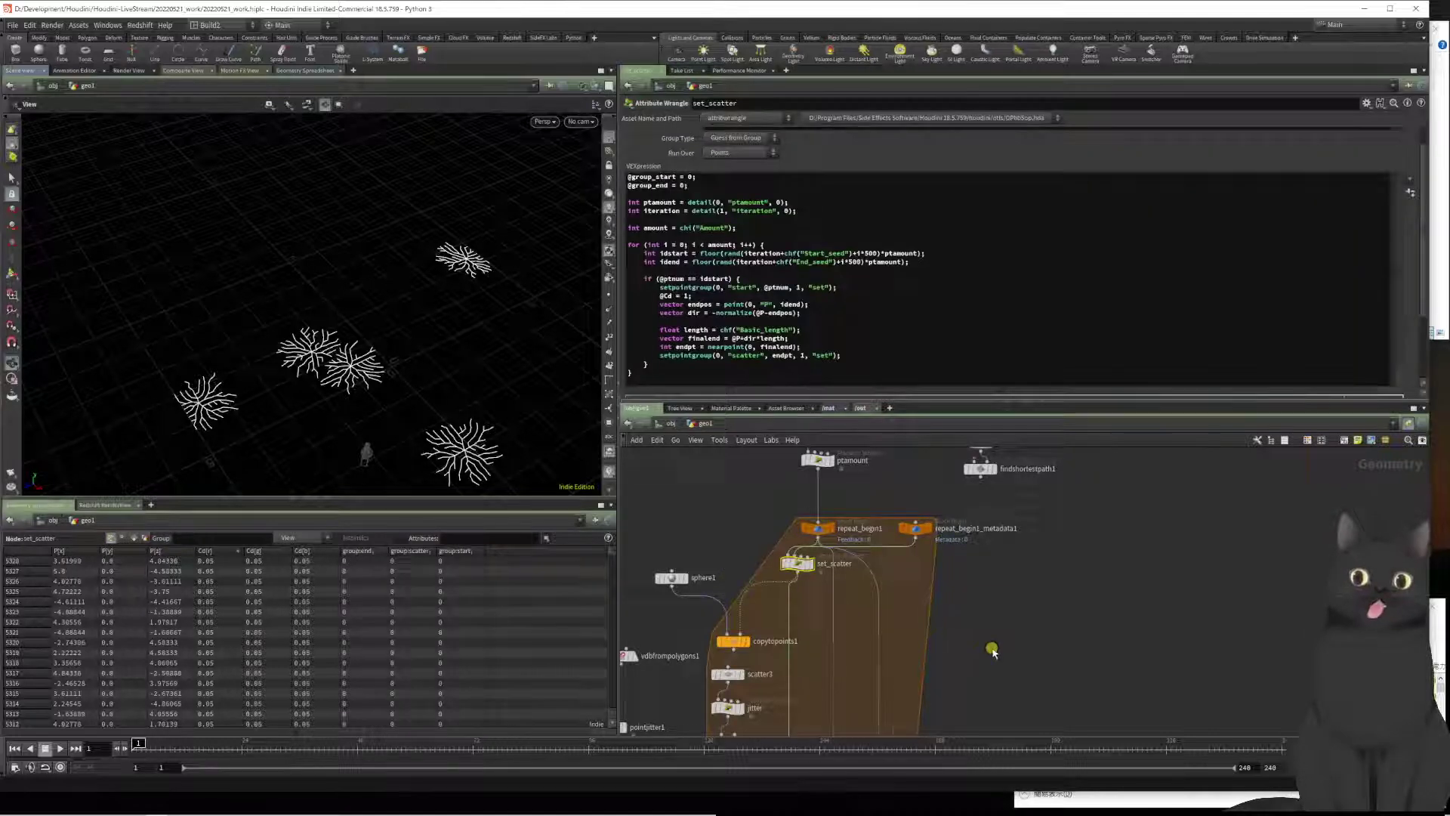
pyautogui.moveTo(992, 651); pyautogui.dragTo(1035, 553, button='middle')
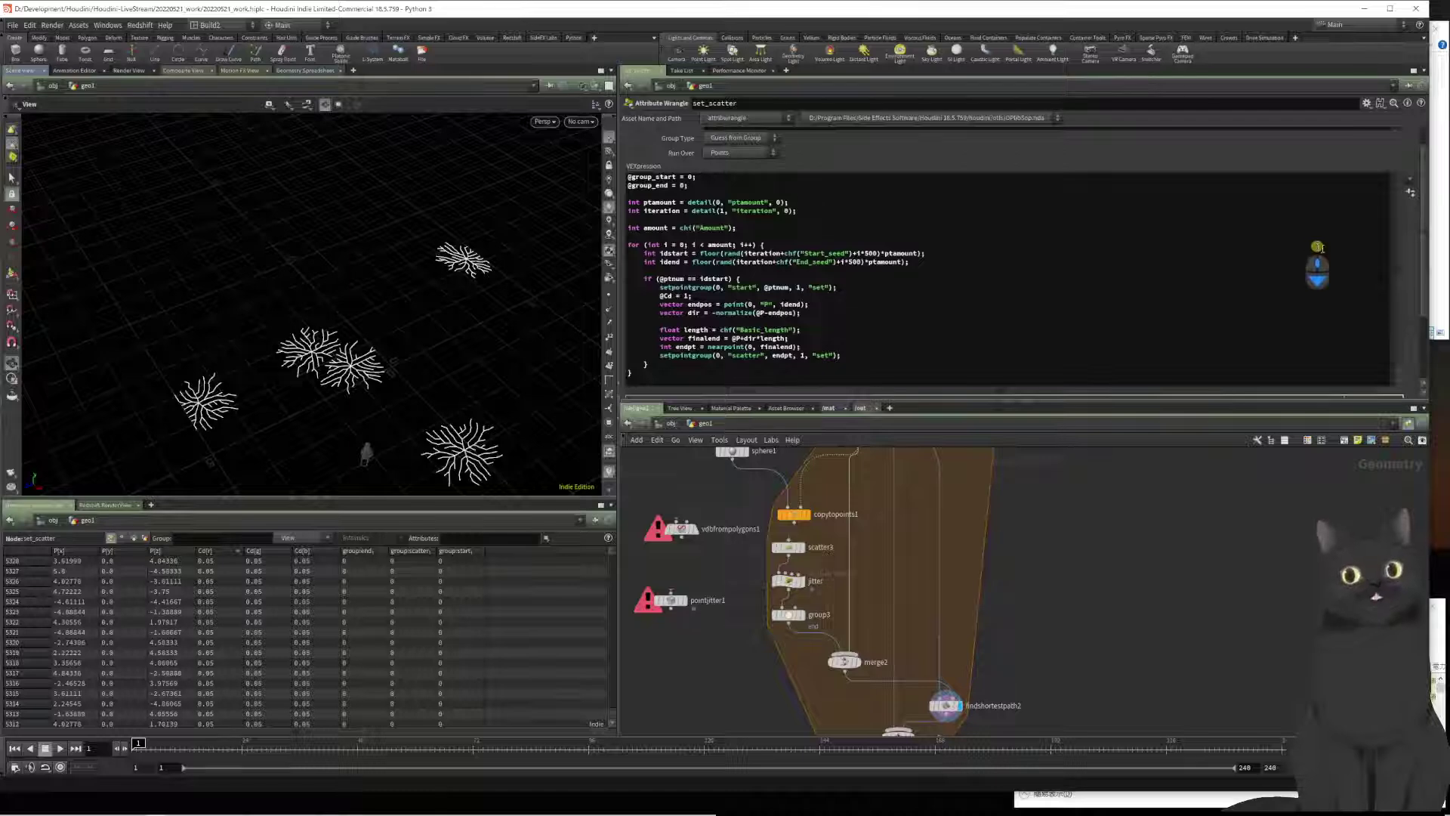
pyautogui.scroll(-1, 1399, 261)
pyautogui.scroll(-1, 1398, 261)
pyautogui.moveTo(1129, 582); pyautogui.dragTo(1126, 490, button='middle')
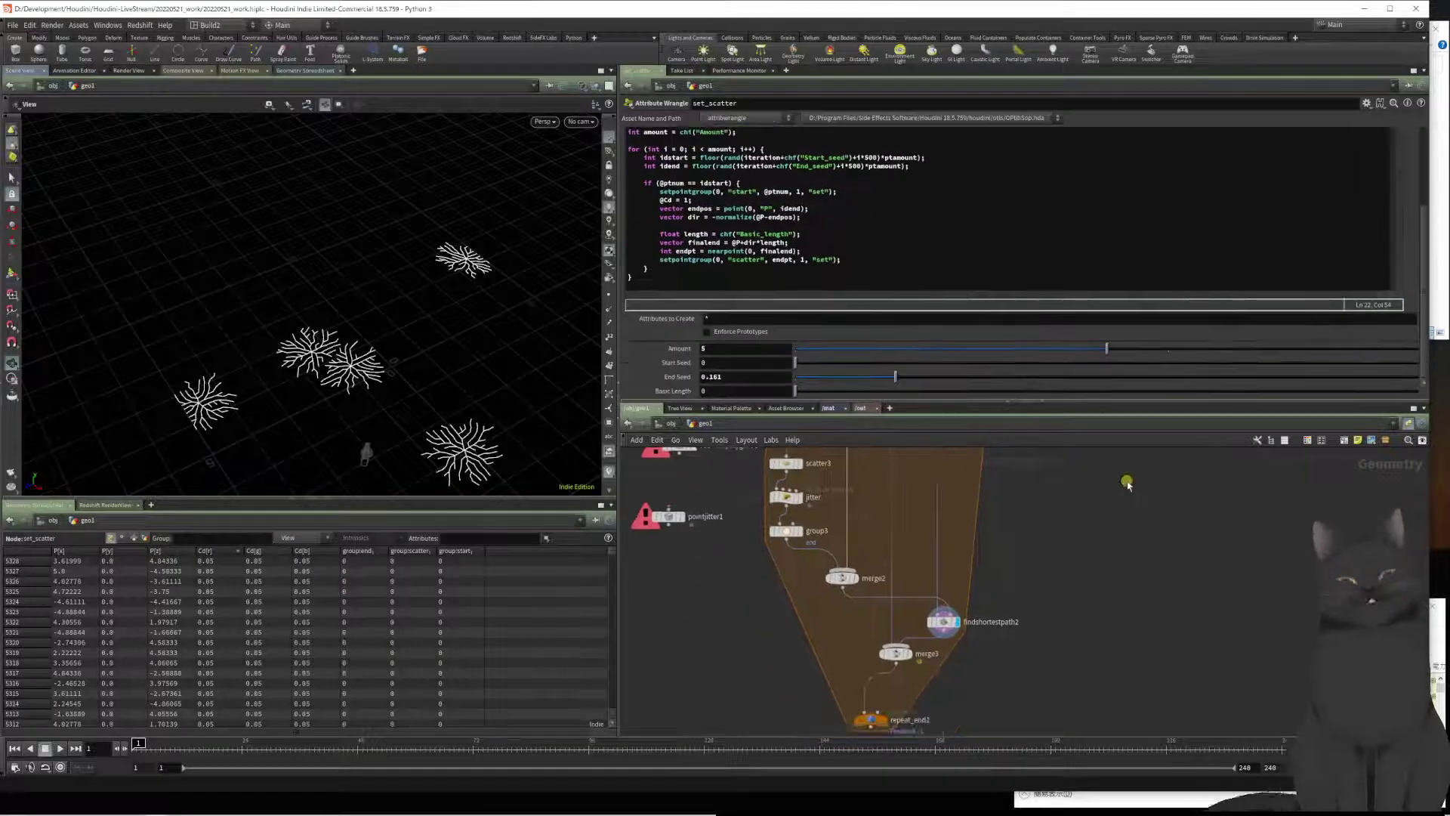
# Step: Select repeat_end1 and display the loop's merged output in the viewport
pyautogui.moveTo(907, 582); pyautogui.dragTo(955, 494, button='middle')
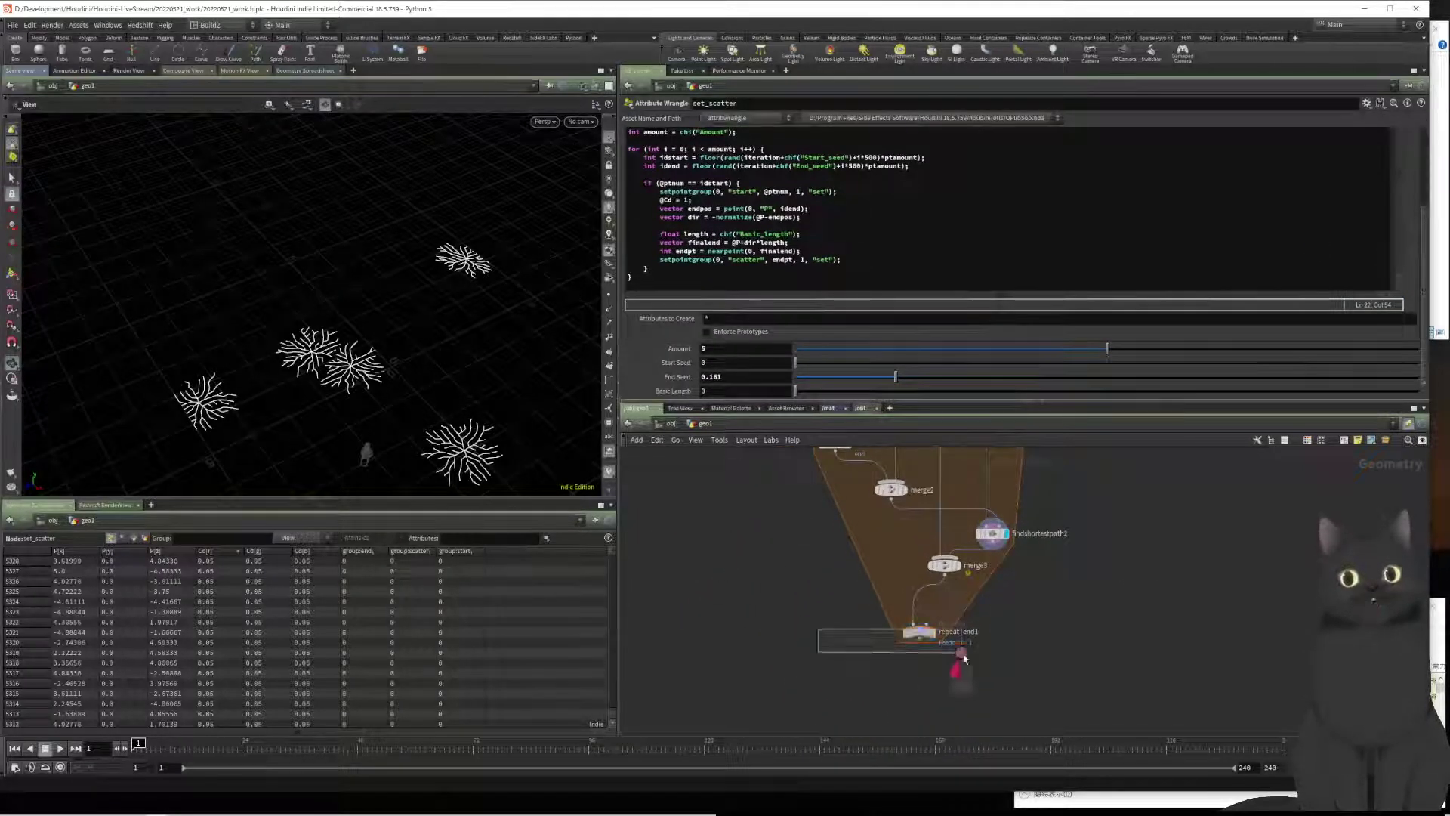
pyautogui.click(936, 637)
pyautogui.moveTo(930, 637)
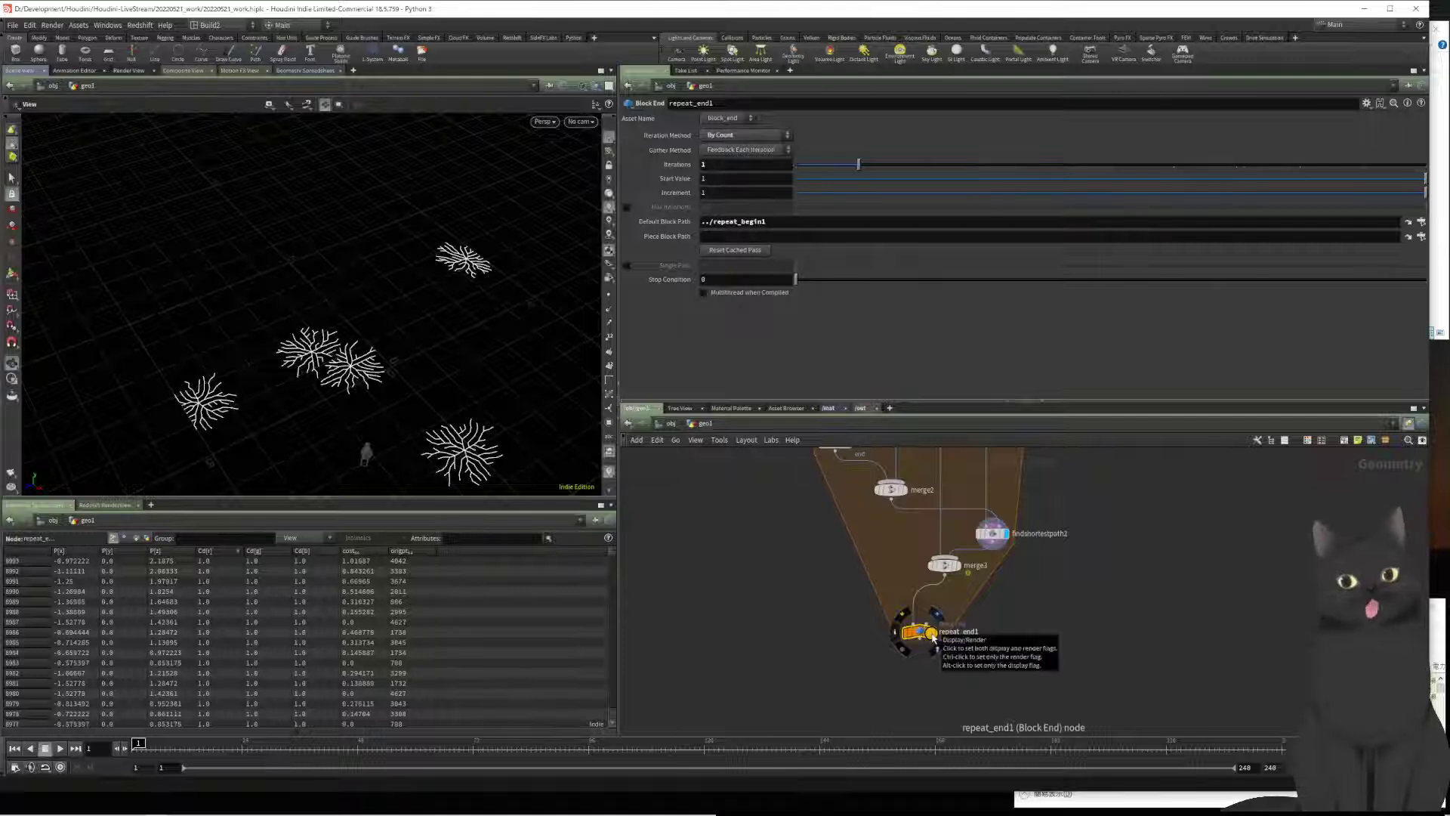
pyautogui.click(935, 635)
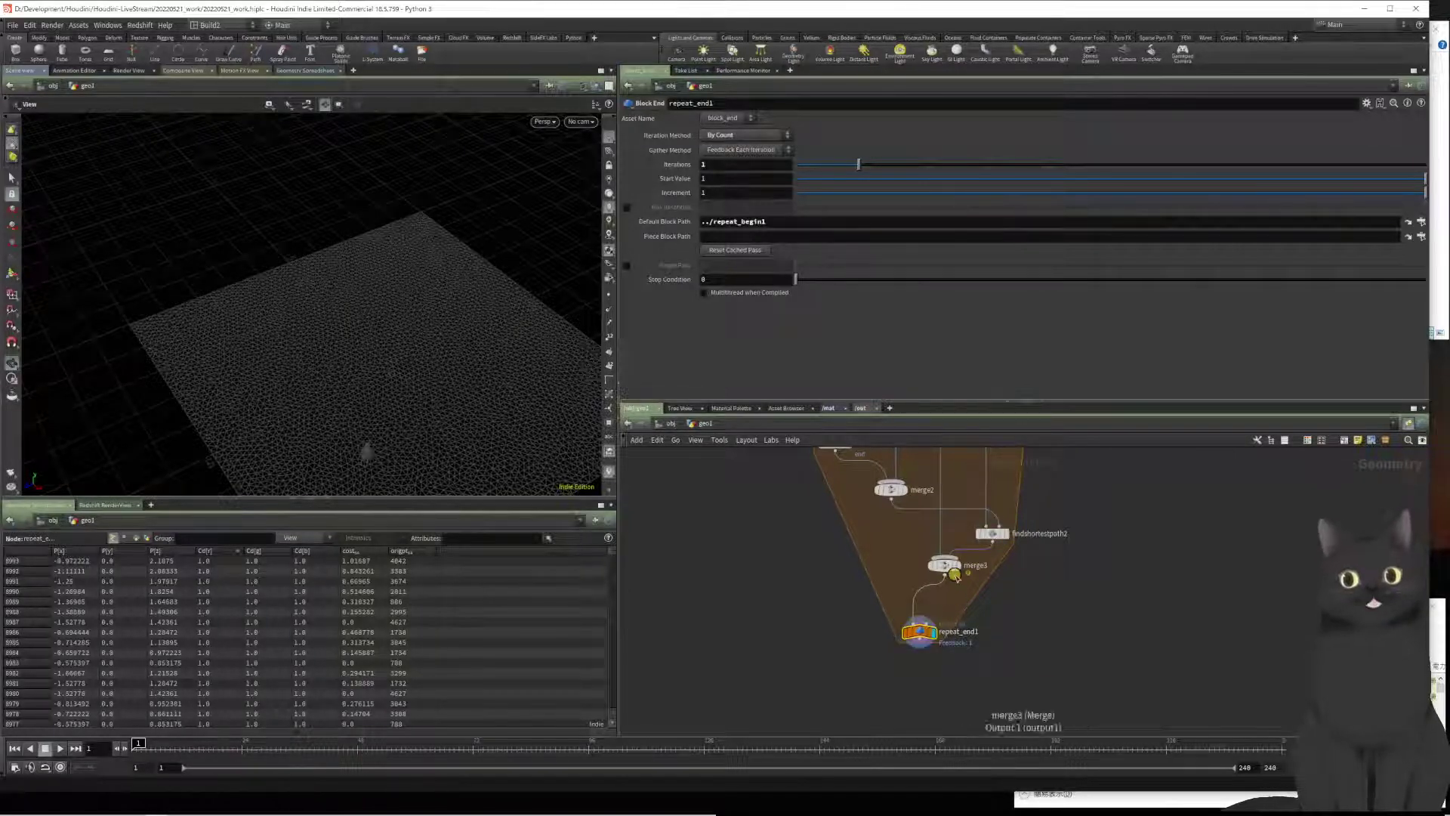
# Step: Inspect group3, merge2 and findshortestpath2 inside the loop, including the Output Paths option and merge2's geometry information
pyautogui.moveTo(848, 516); pyautogui.dragTo(869, 606, button='middle')
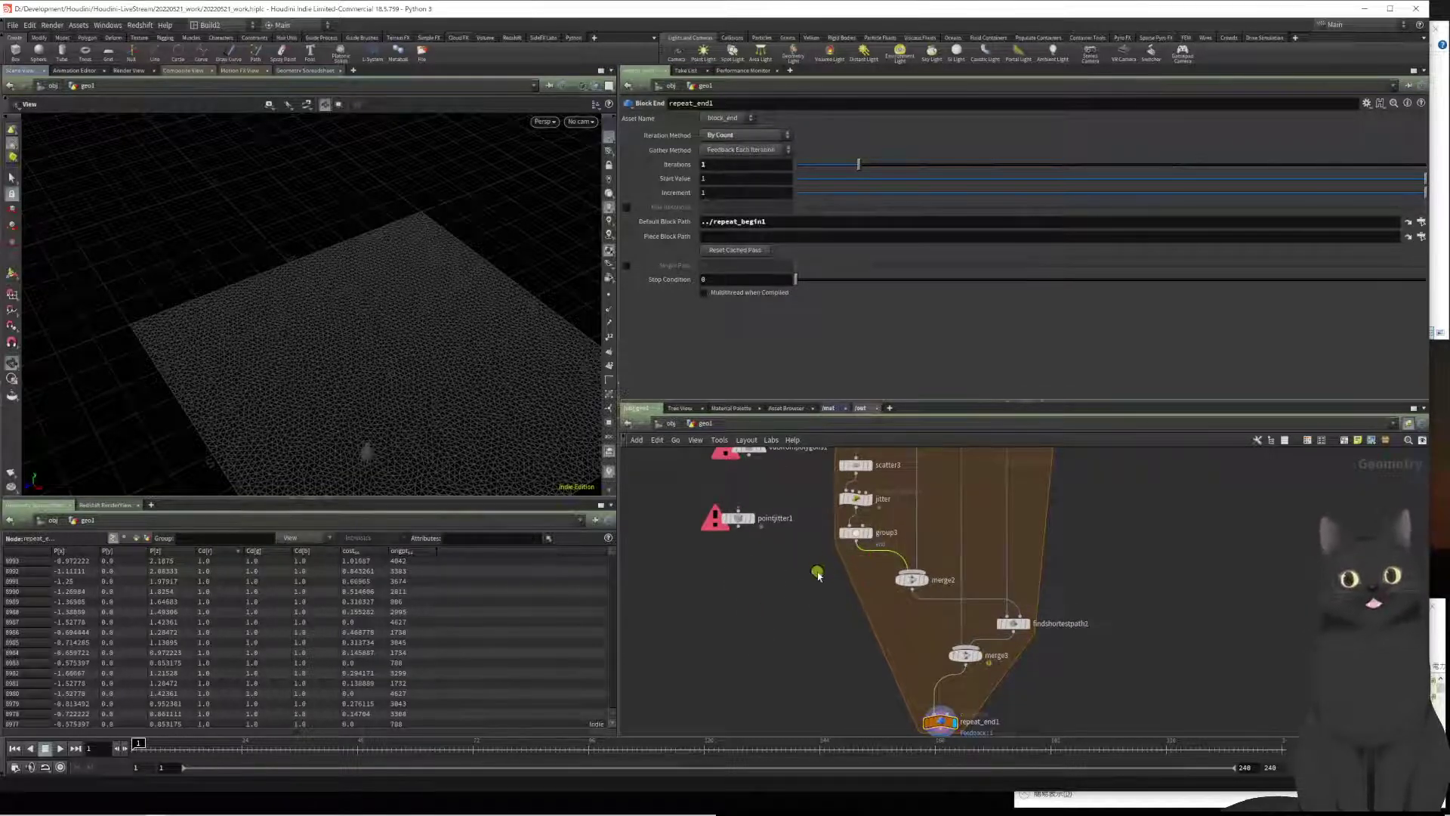
pyautogui.click(856, 532)
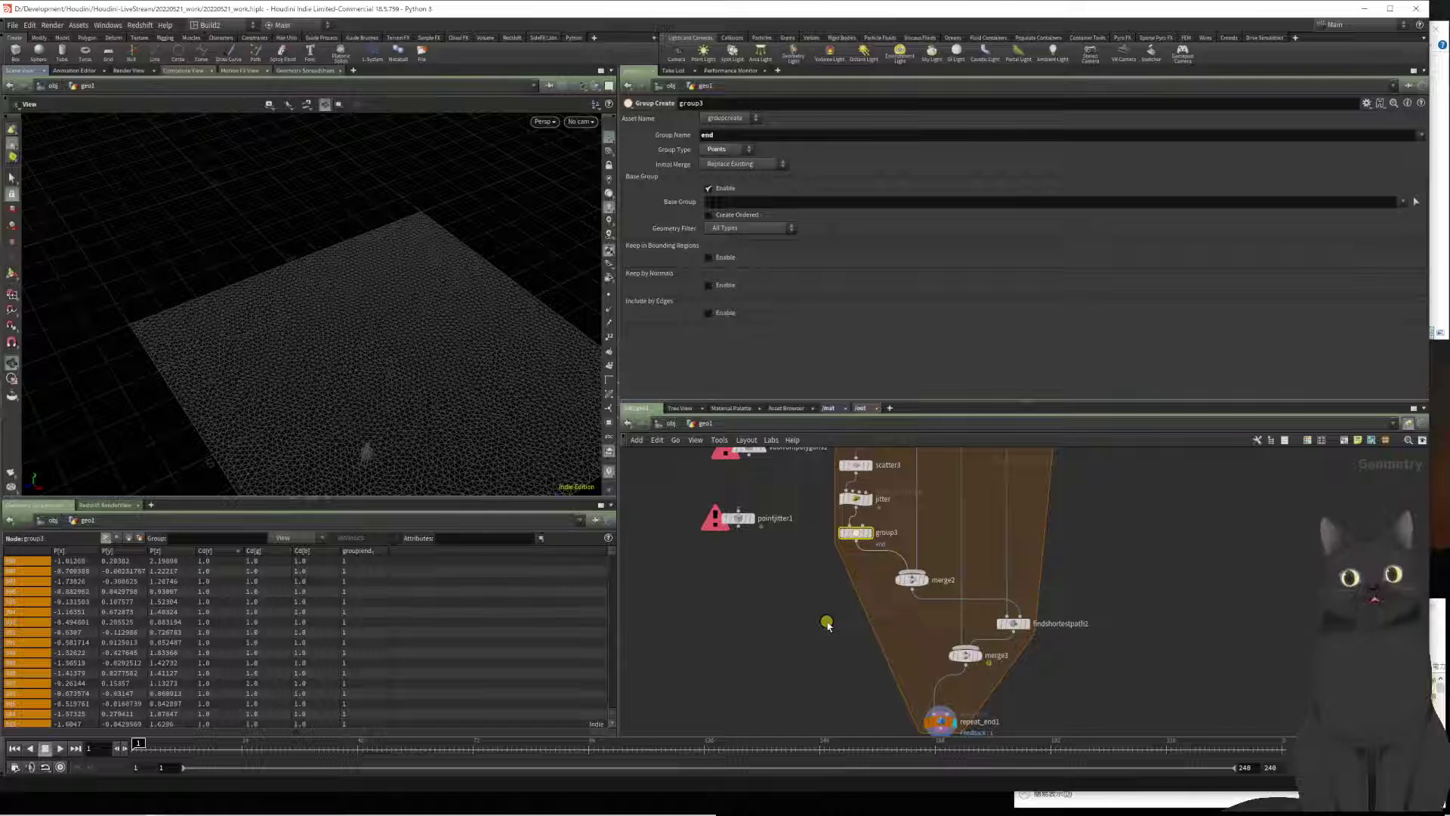
pyautogui.click(916, 581)
pyautogui.click(1013, 623)
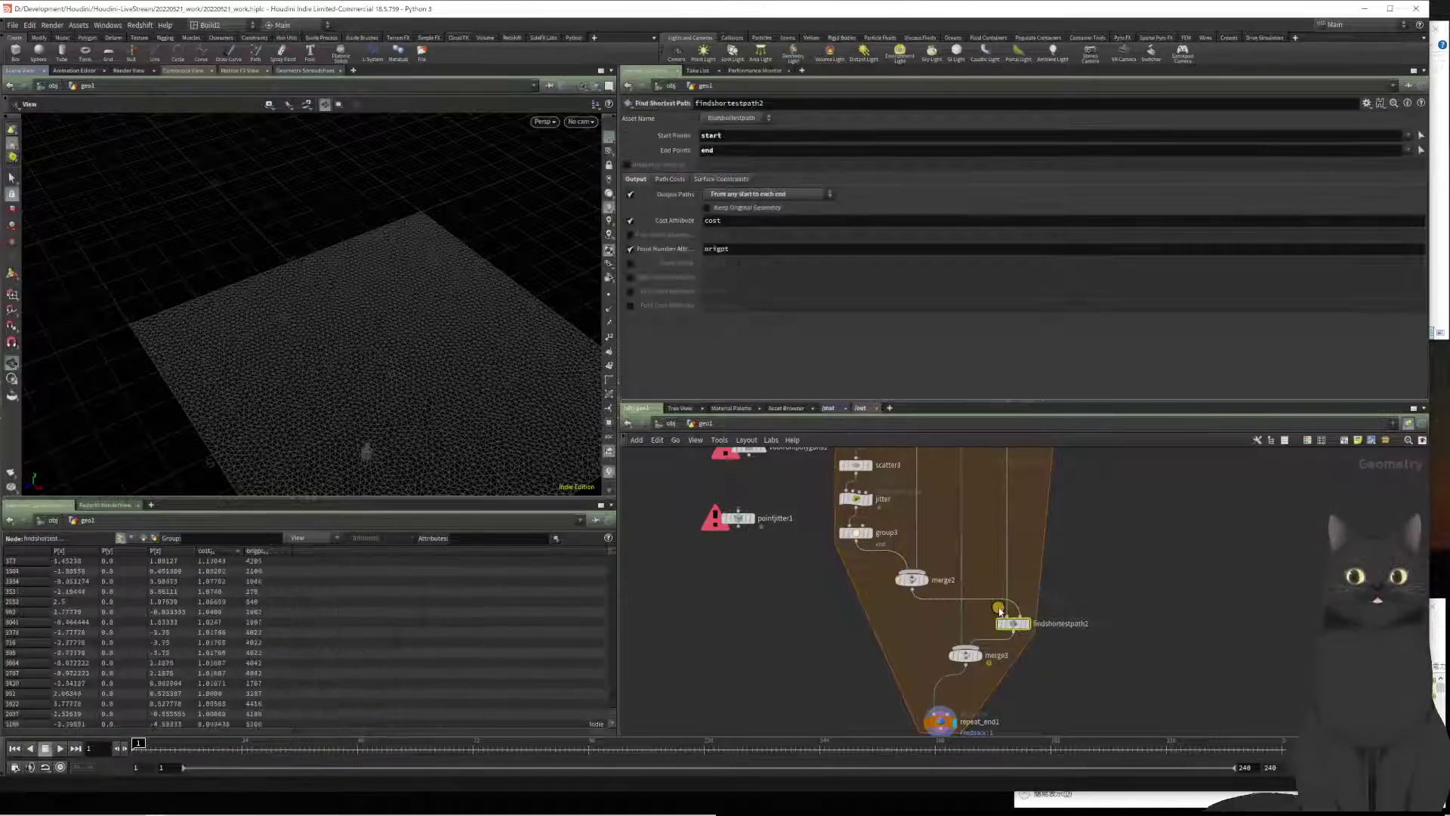
pyautogui.click(798, 197)
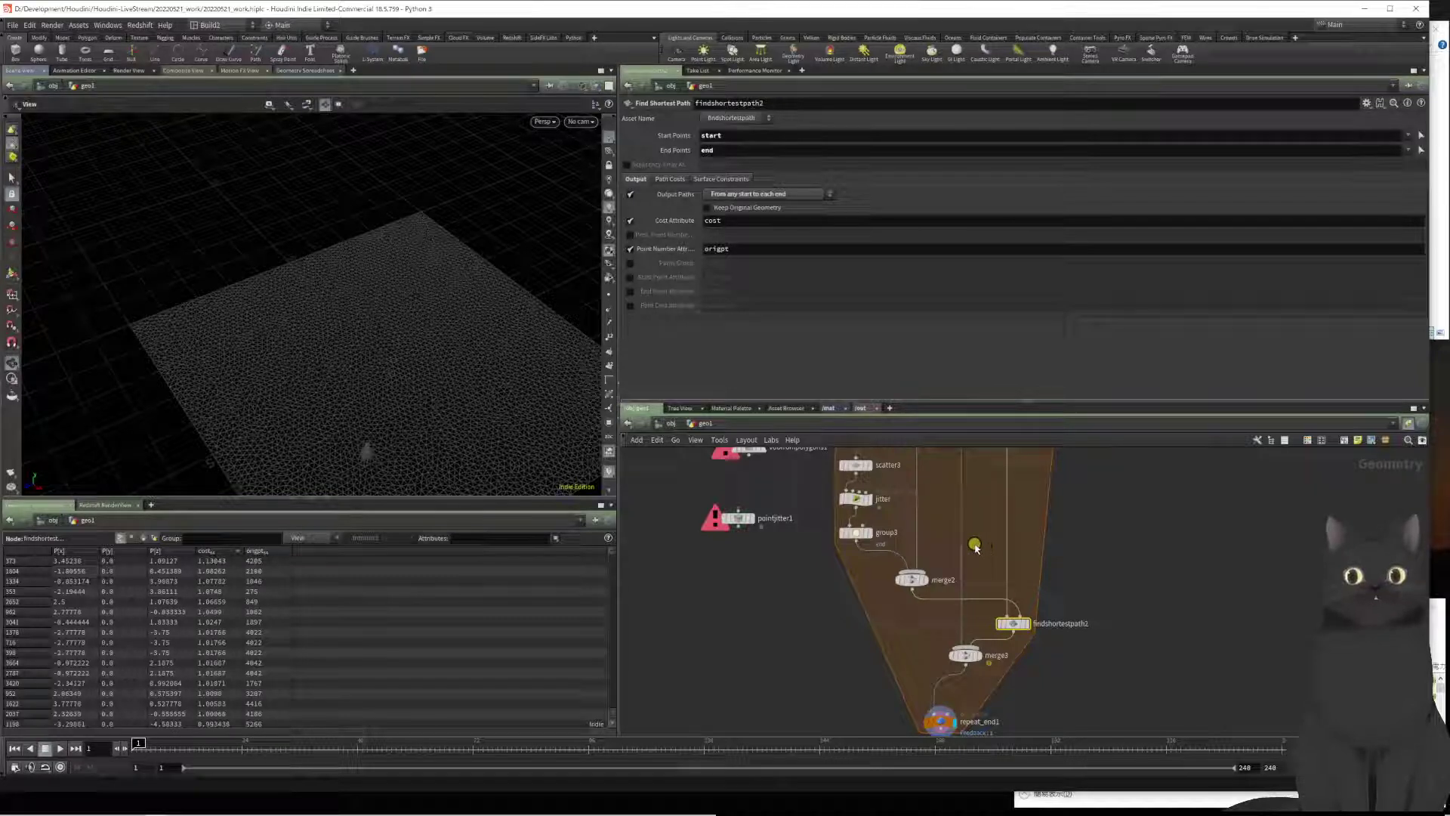
pyautogui.moveTo(915, 575)
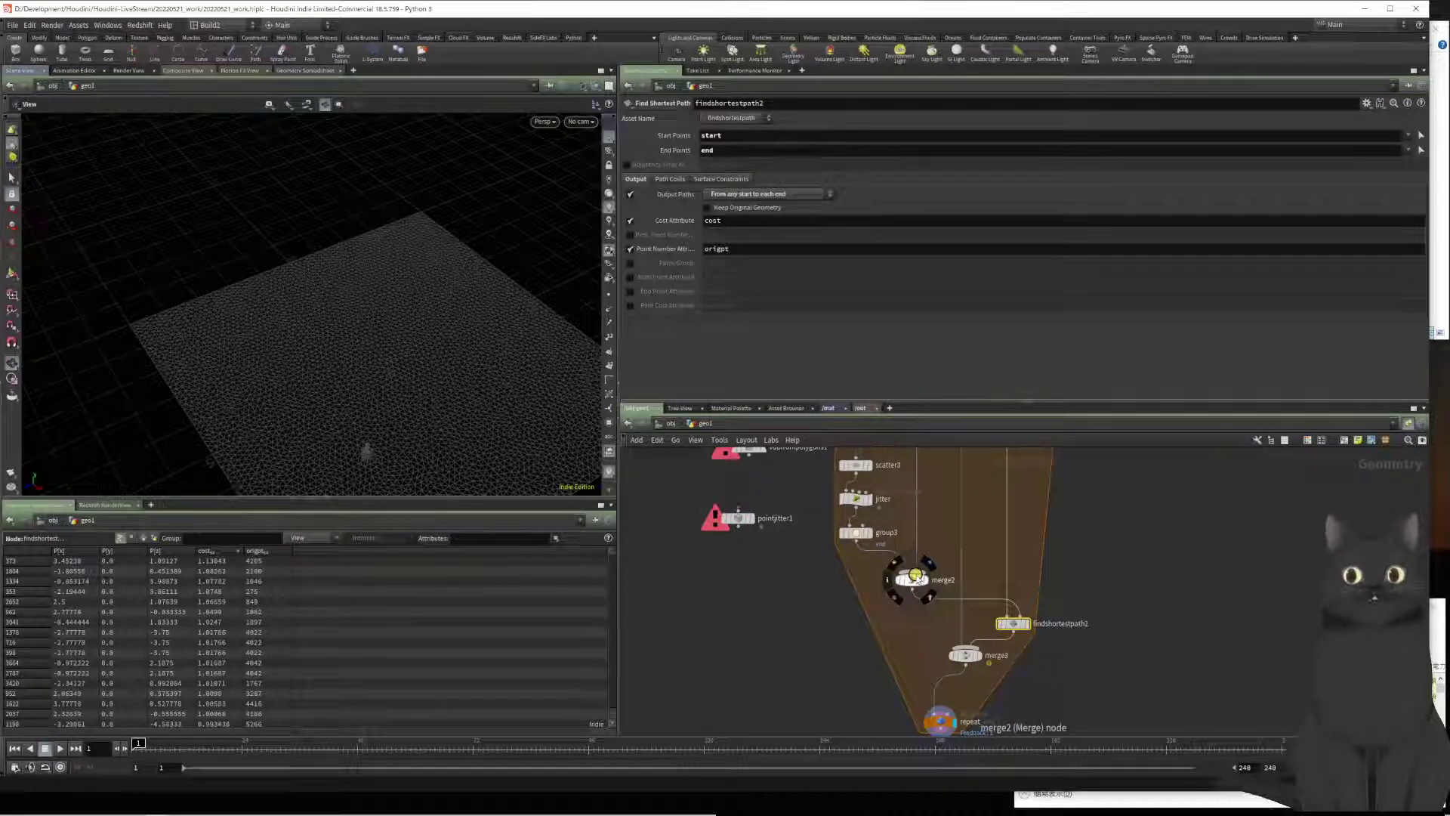
pyautogui.middleClick(912, 580)
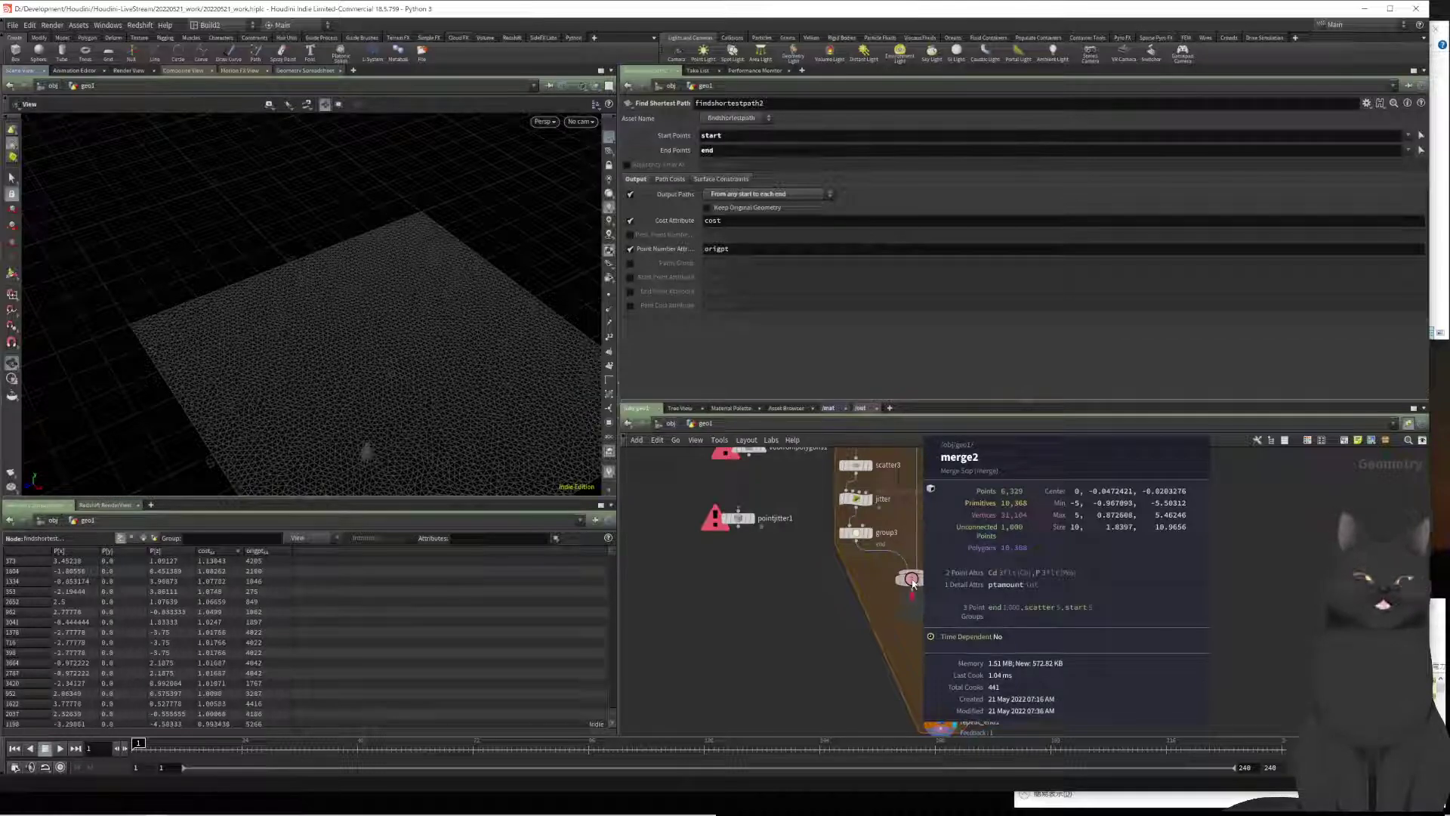
pyautogui.click(892, 610)
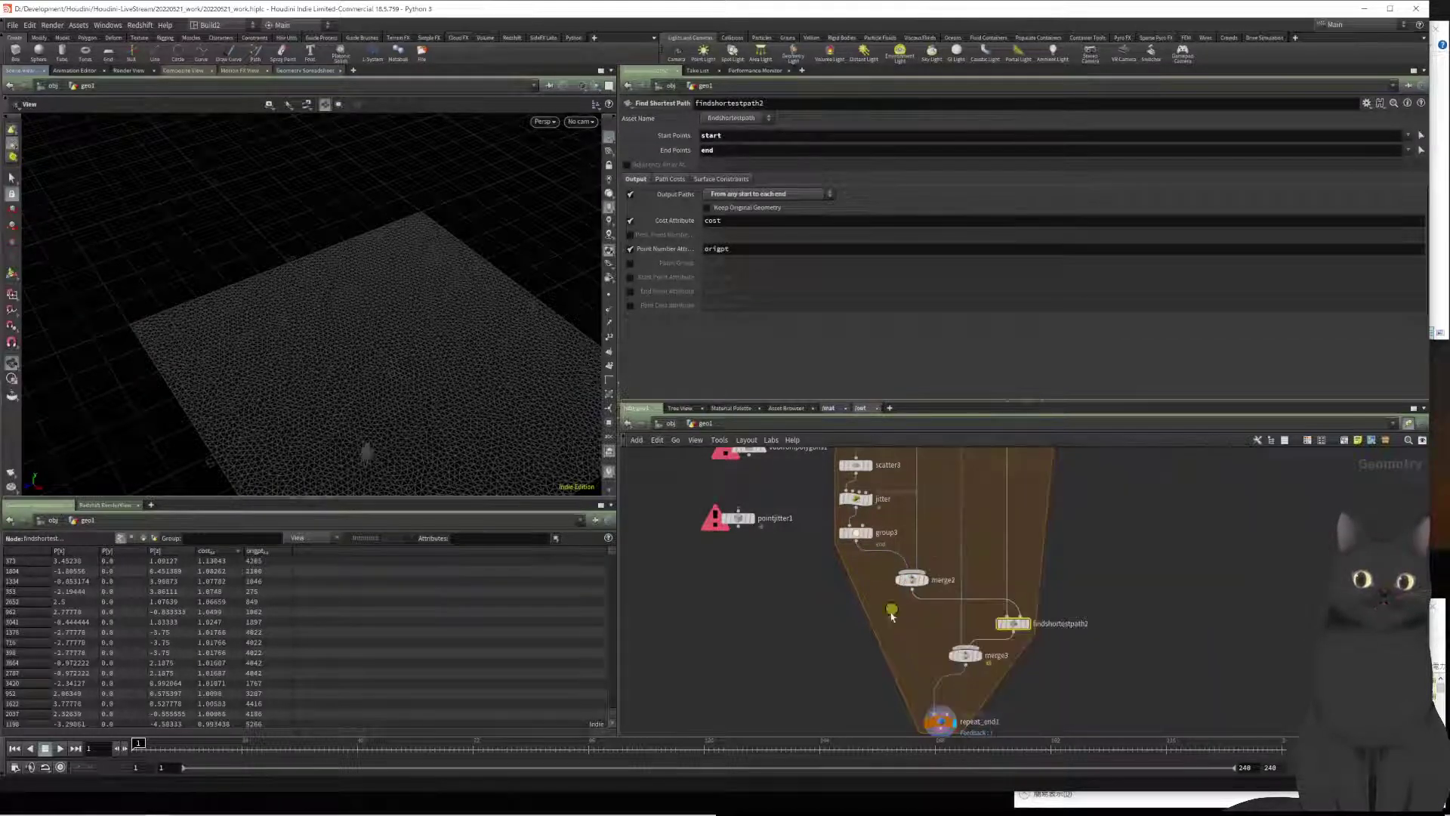
# Step: Select repeat_end1 and recheck its Iterations setting
pyautogui.scroll(-1, 804, 648)
pyautogui.moveTo(831, 687); pyautogui.dragTo(949, 731)
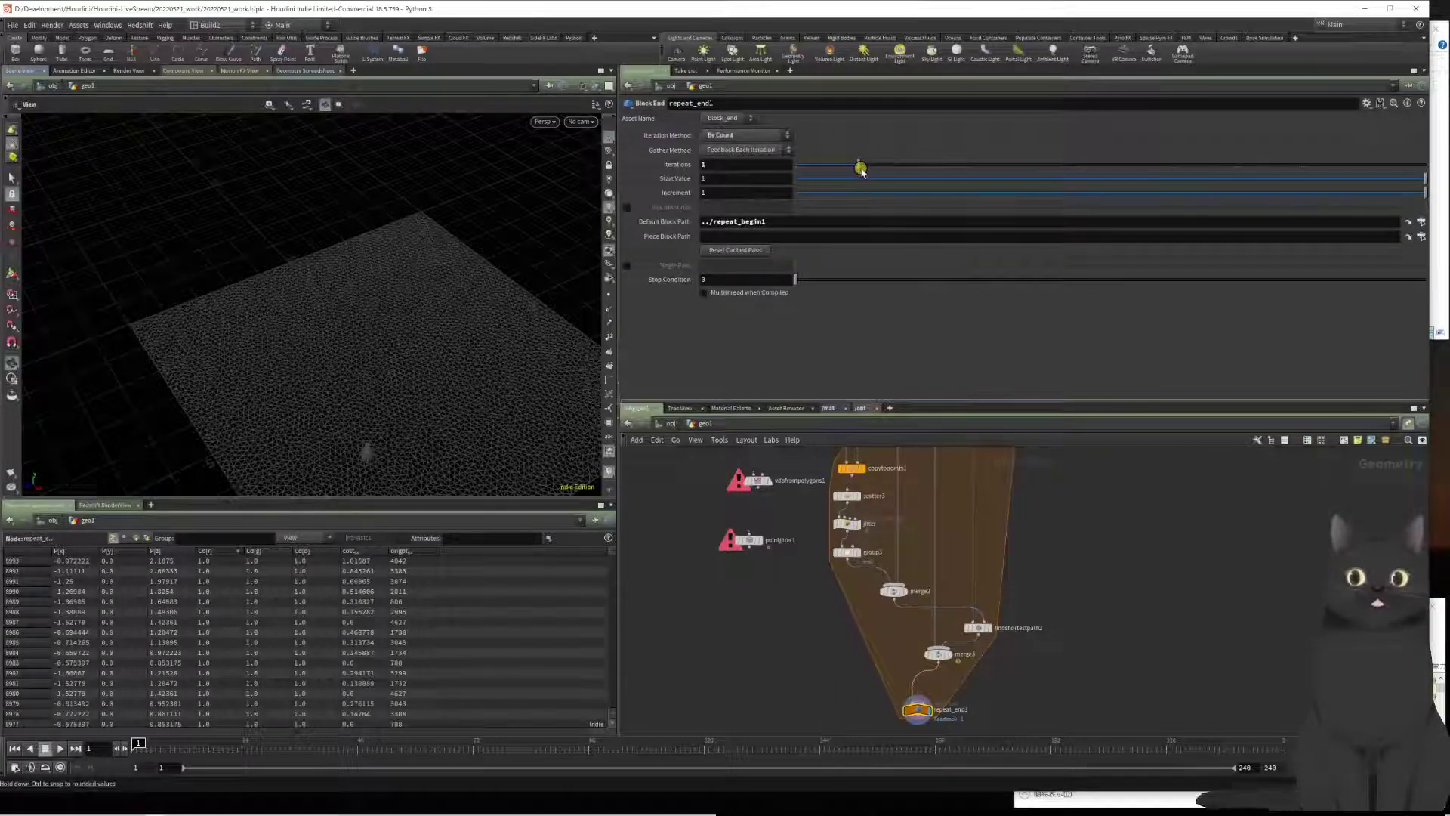
pyautogui.moveTo(858, 164)
pyautogui.mouseDown()
pyautogui.moveTo(835, 164)
pyautogui.moveTo(962, 177)
pyautogui.moveTo(858, 178)
pyautogui.mouseUp()
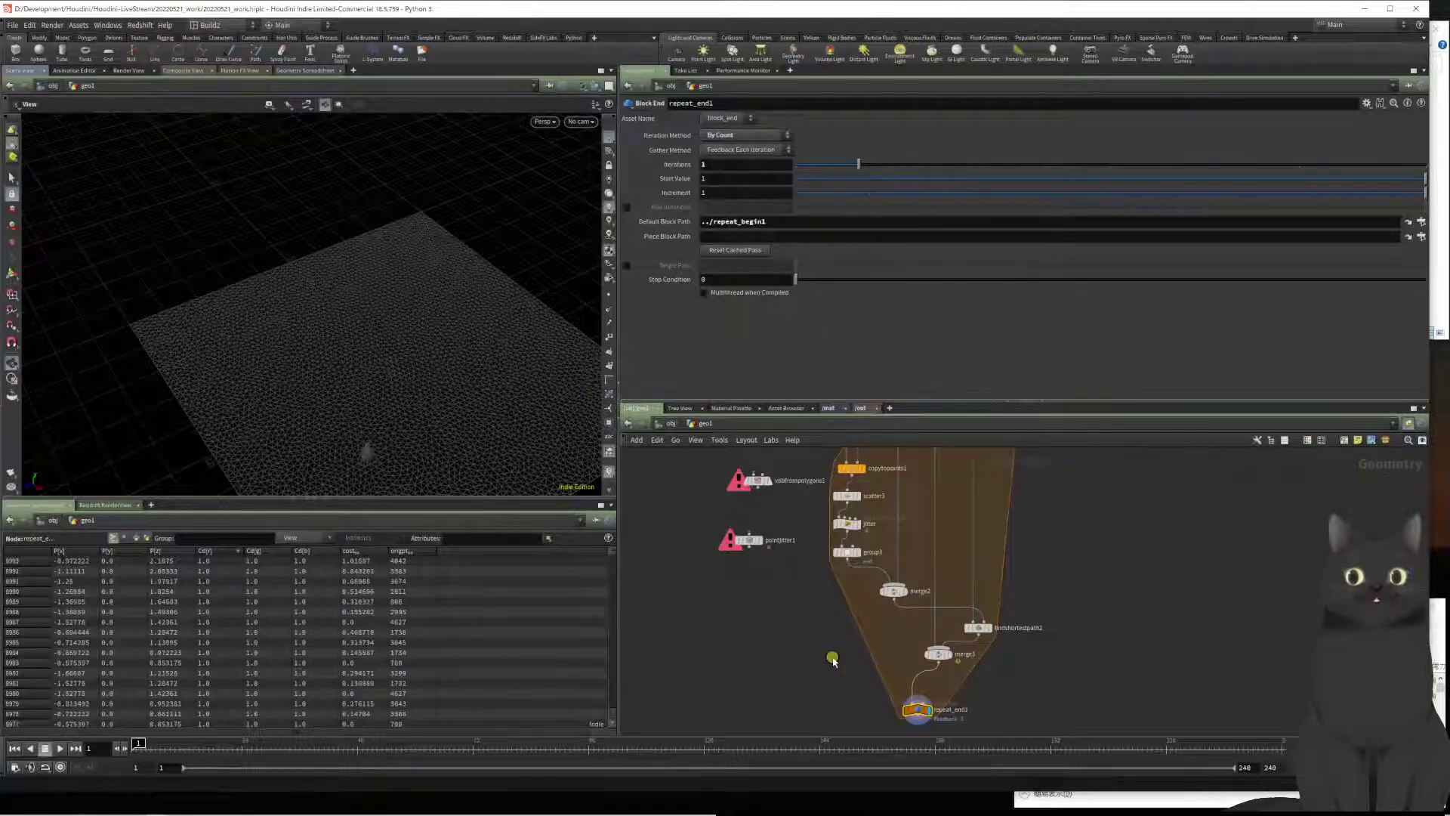
# Step: Compare the outputs of merge3 and findshortestpath2 in the viewport with repeat_end1's Iterations at 2, returning it to 1 at the end
pyautogui.click(949, 654)
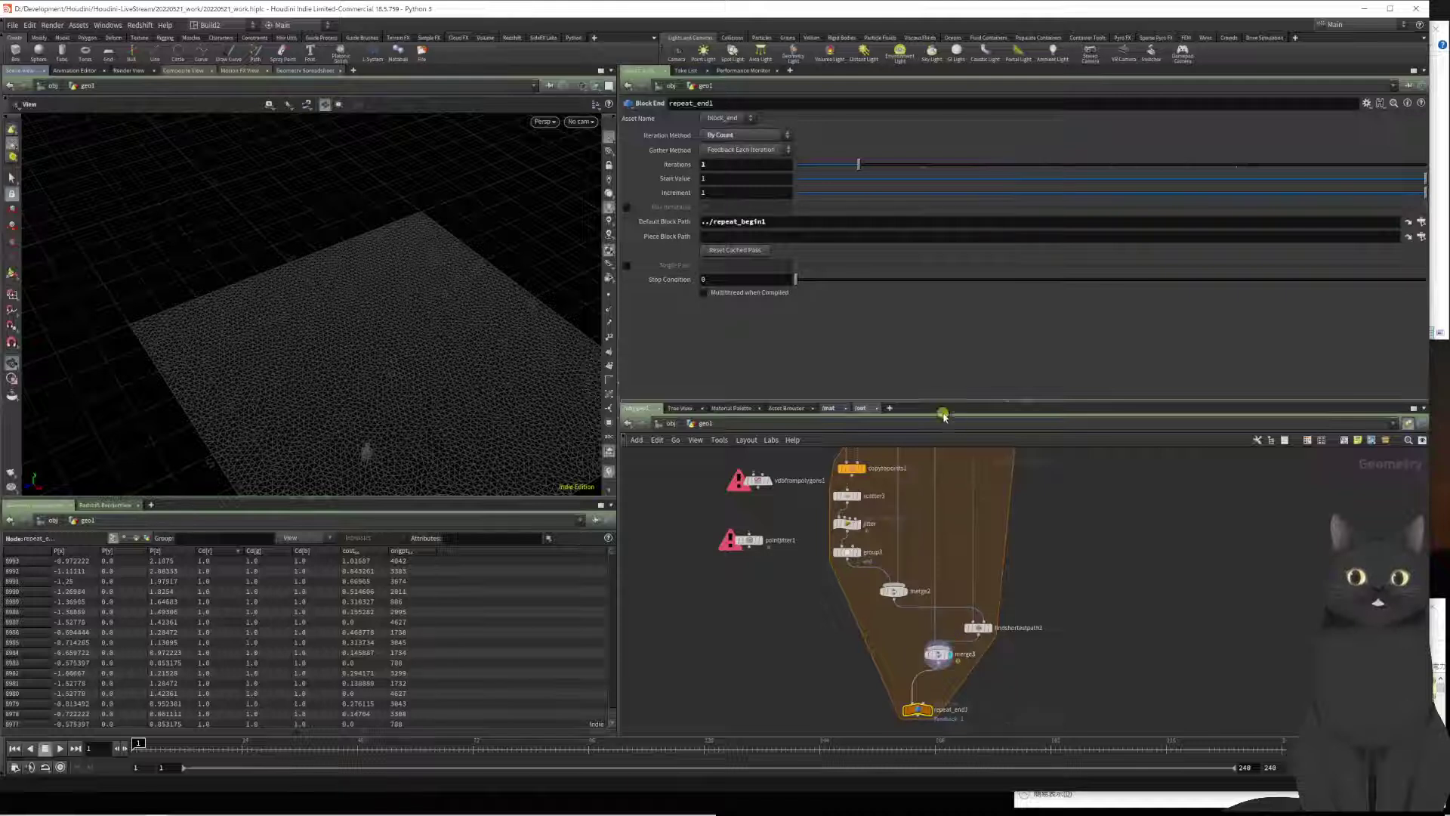
pyautogui.moveTo(864, 163); pyautogui.dragTo(922, 164)
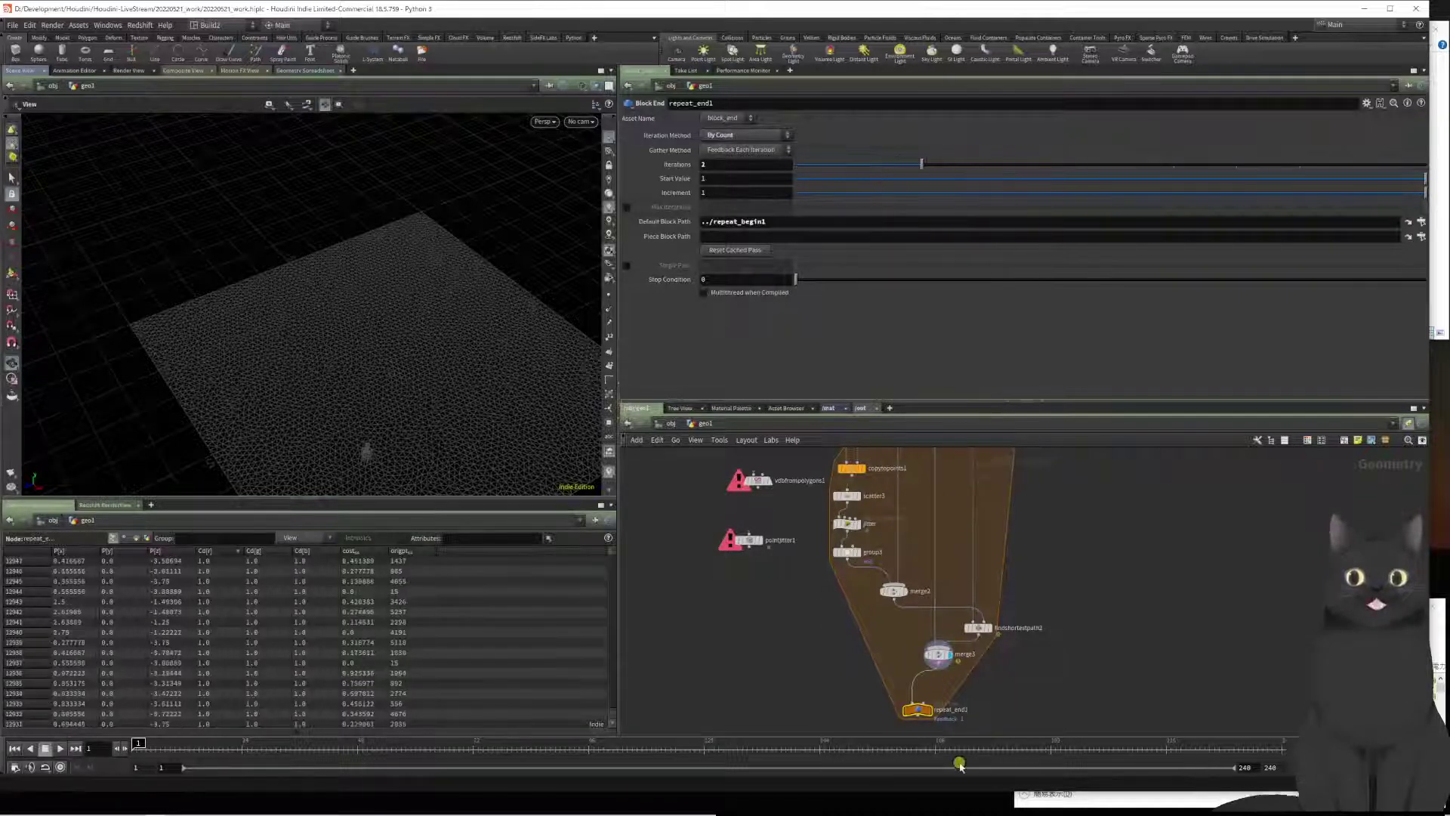
pyautogui.click(990, 627)
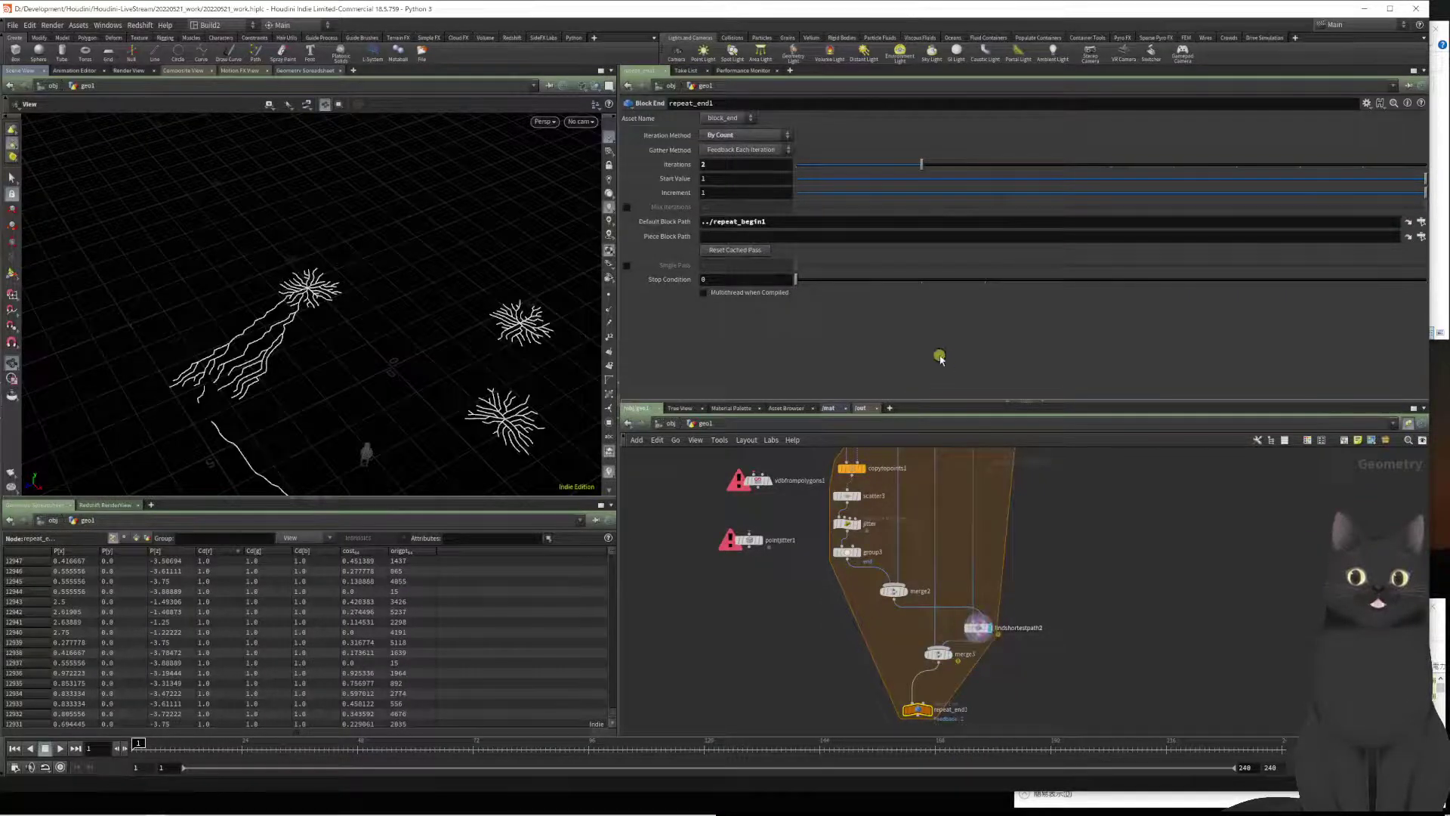
pyautogui.moveTo(922, 166); pyautogui.dragTo(874, 178)
# Step: Connect findshortestpath2 directly to repeat_end1, bypassing merge3, and display repeat_end1's output
pyautogui.moveTo(923, 706); pyautogui.dragTo(900, 499, button='middle')
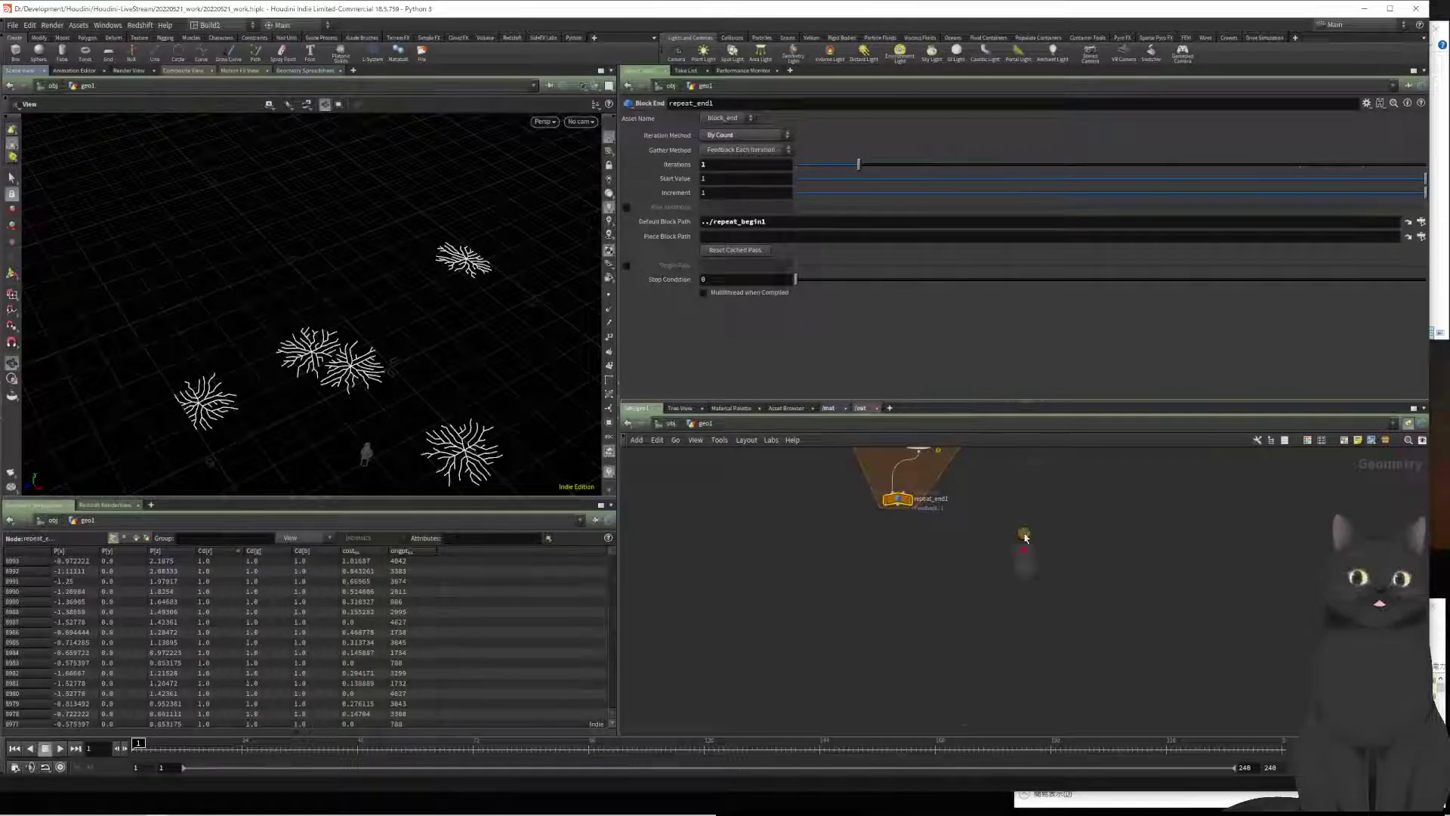
pyautogui.moveTo(1001, 498); pyautogui.dragTo(921, 622, button='middle')
pyautogui.scroll(1, 922, 622)
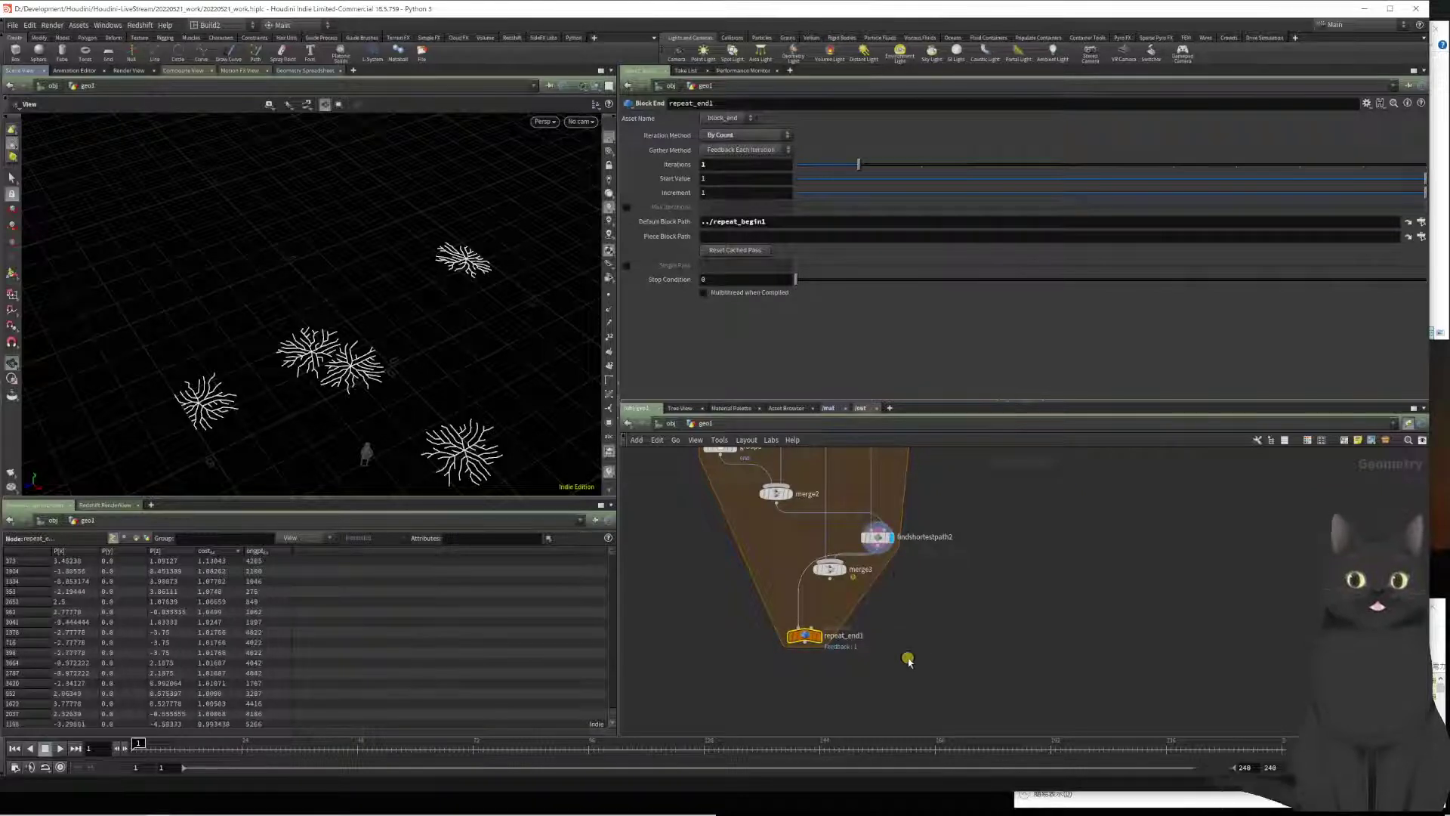
pyautogui.moveTo(906, 657); pyautogui.dragTo(956, 666, button='middle')
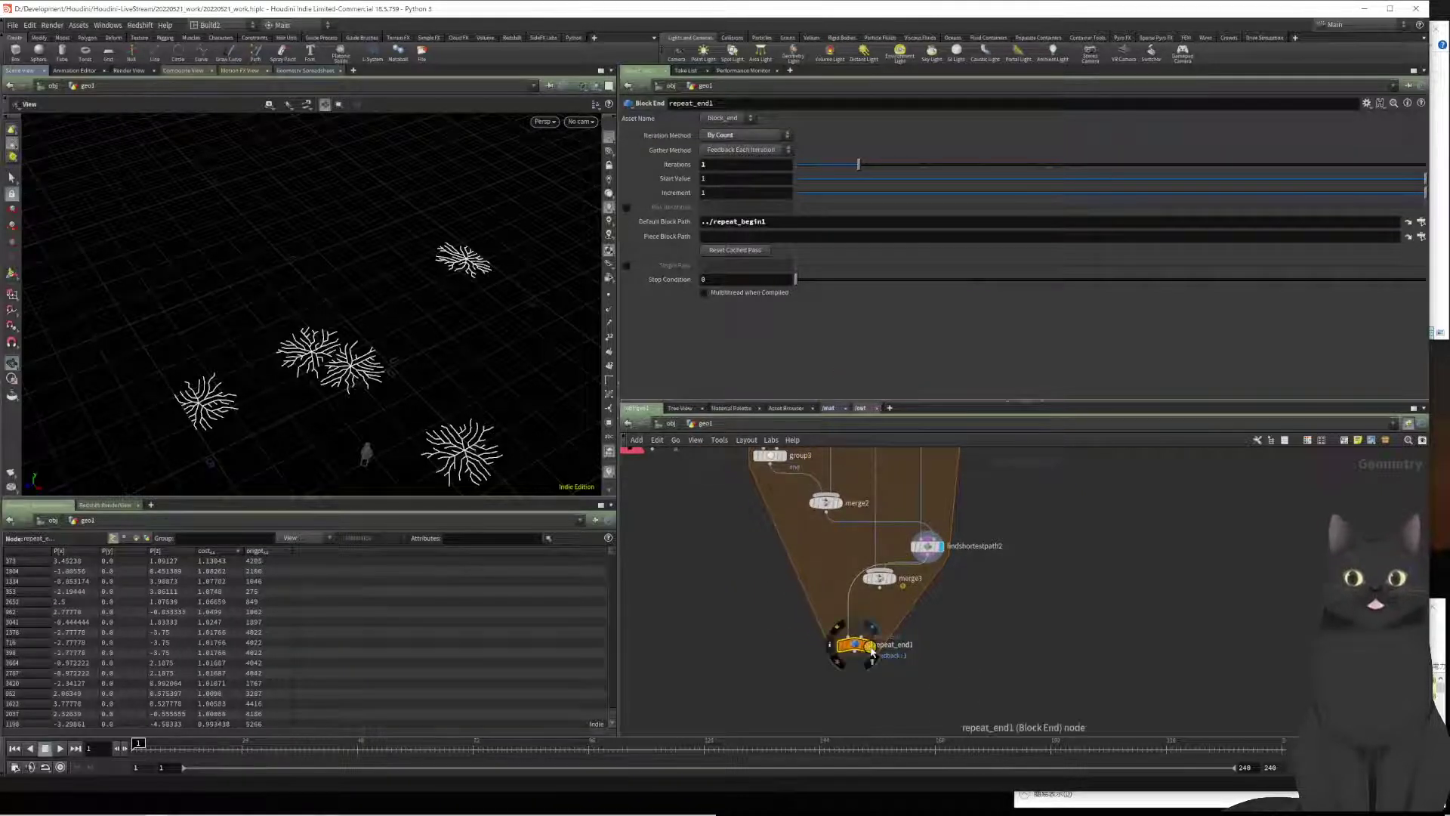
# Step: Try the Merge Each Iteration gather method on repeat_end1 and restore Feedback Each Iteration
pyautogui.moveTo(858, 163); pyautogui.dragTo(751, 150)
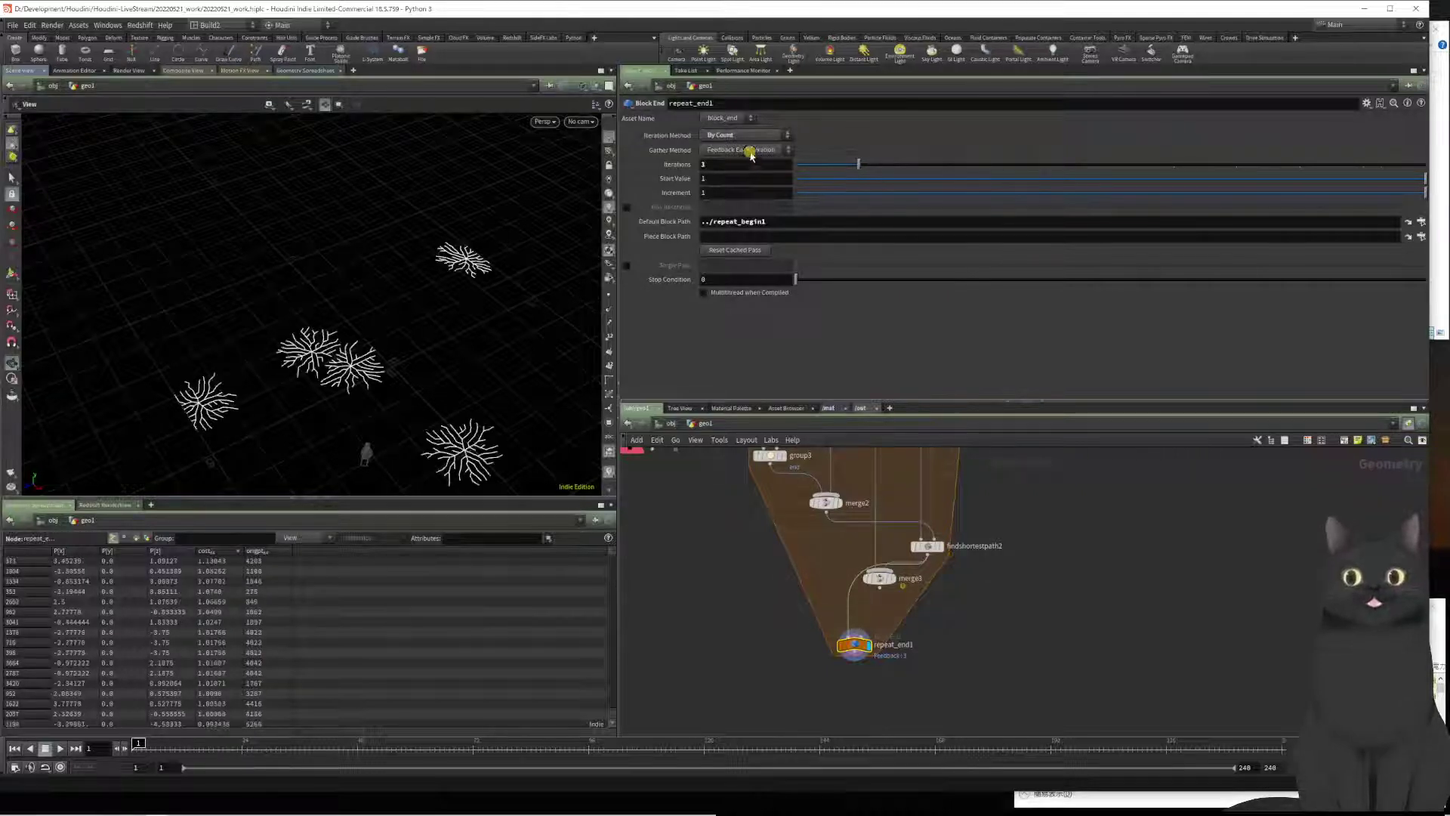
pyautogui.click(746, 149)
pyautogui.click(740, 161)
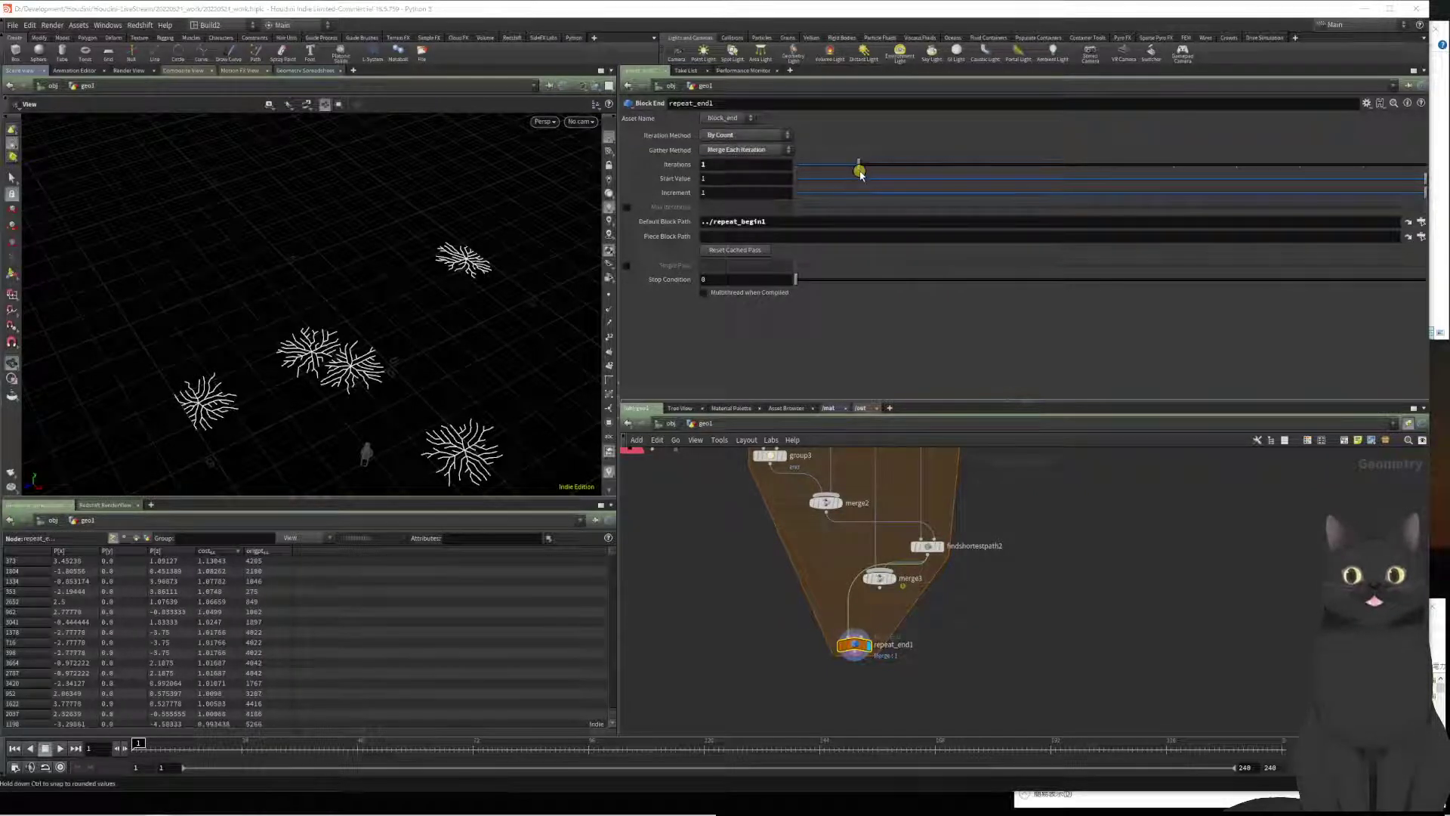
pyautogui.moveTo(857, 168)
pyautogui.mouseDown()
pyautogui.moveTo(1052, 179)
pyautogui.moveTo(861, 170)
pyautogui.mouseUp()
pyautogui.click(751, 151)
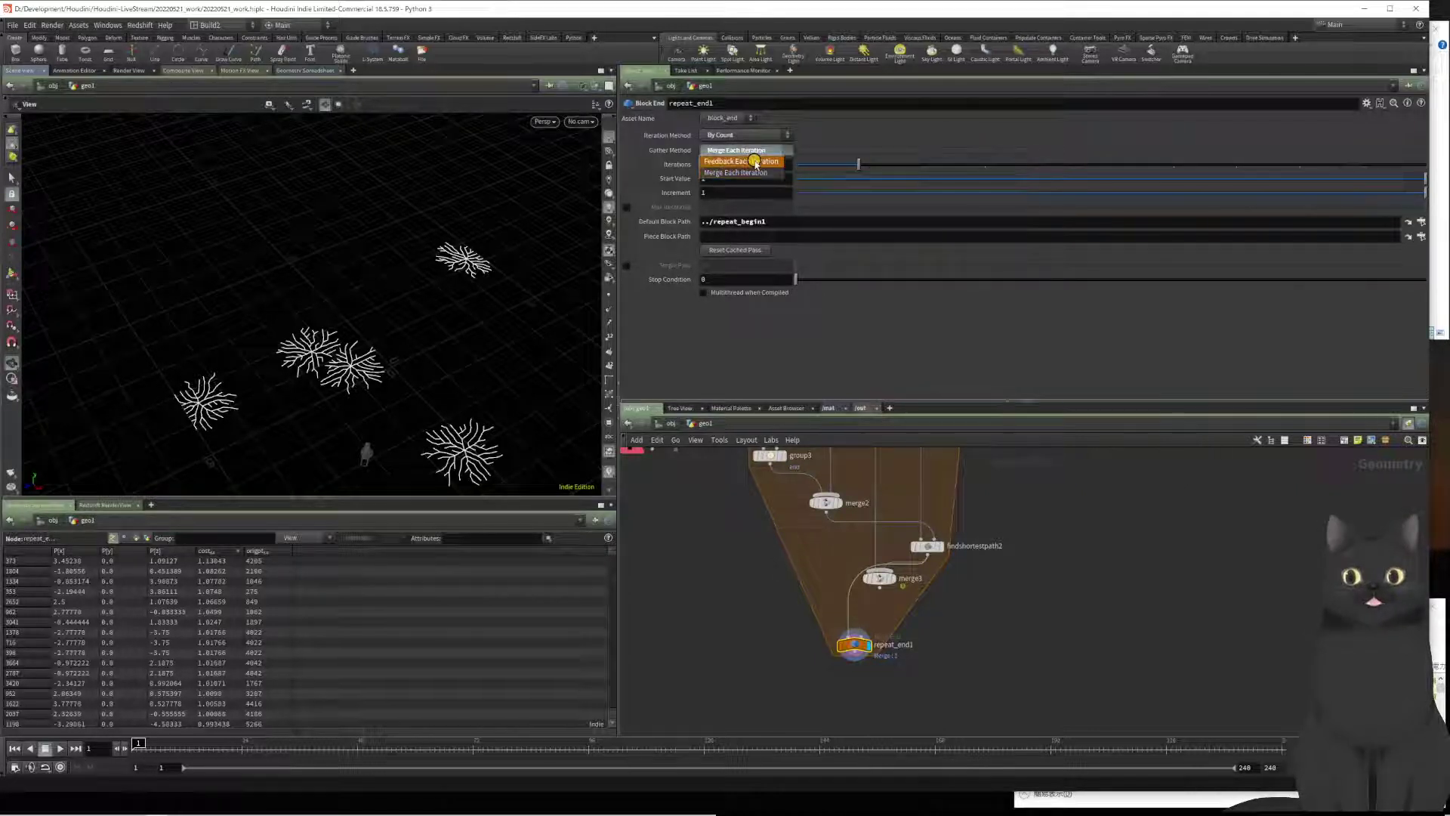
pyautogui.click(755, 162)
# Step: Check repeat_end1's viewport output and point data with Iterations at 2, and return Iterations to 1
pyautogui.moveTo(858, 164)
pyautogui.mouseDown()
pyautogui.moveTo(916, 181)
pyautogui.moveTo(1101, 169)
pyautogui.moveTo(861, 169)
pyautogui.mouseUp()
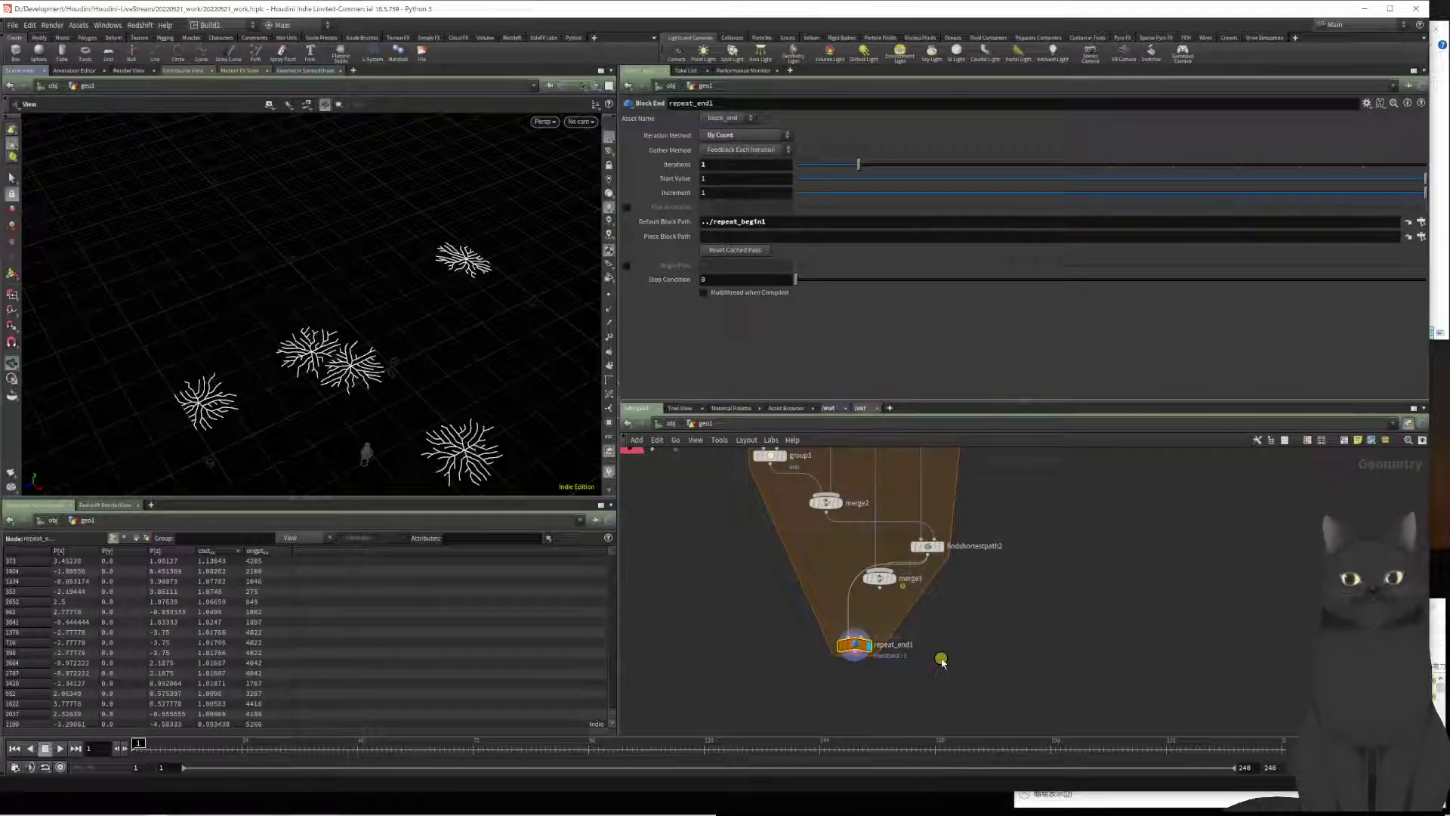
pyautogui.moveTo(860, 165); pyautogui.dragTo(913, 172)
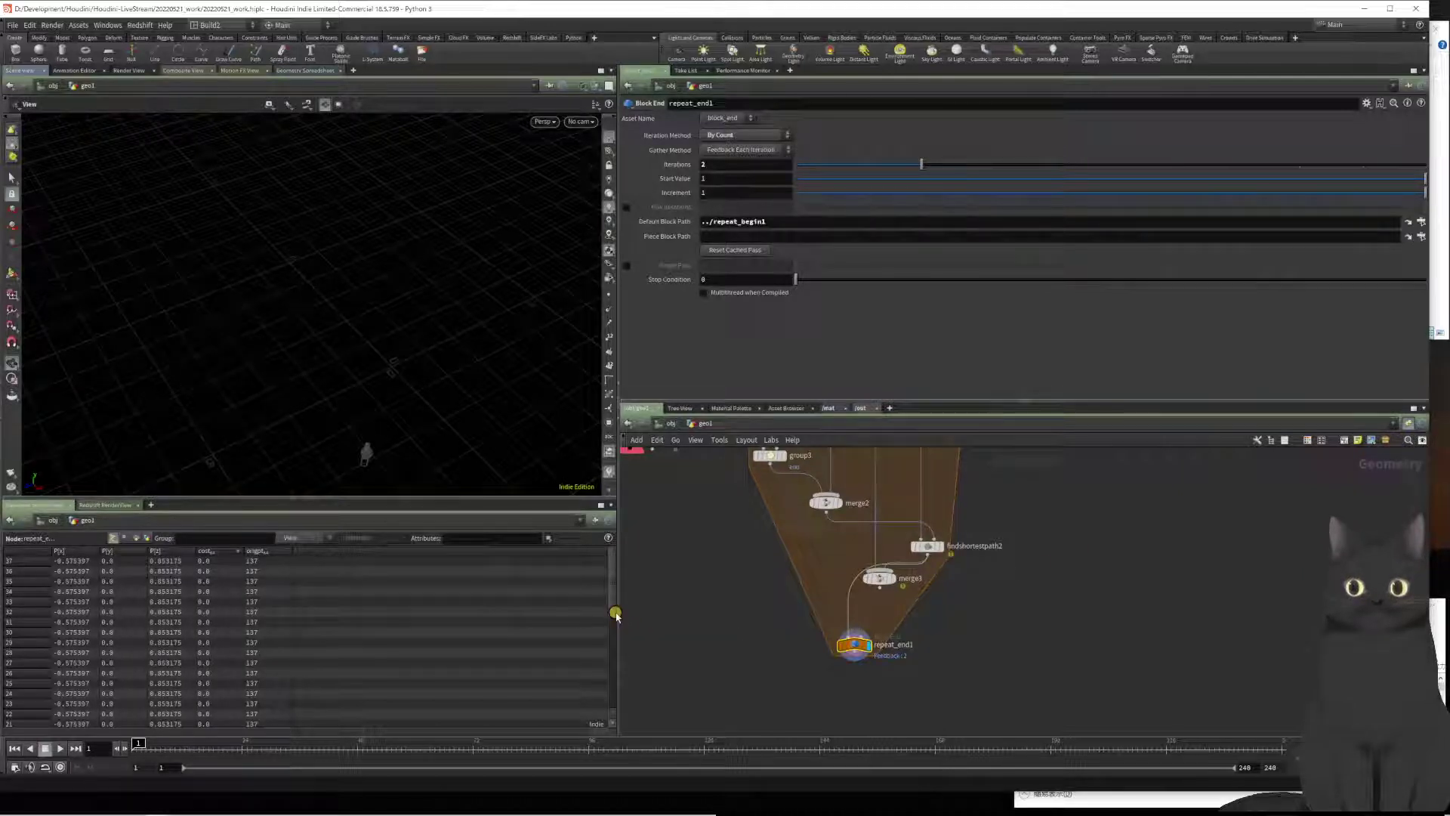
pyautogui.moveTo(612, 614)
pyautogui.mouseDown()
pyautogui.moveTo(592, 742)
pyautogui.moveTo(614, 592)
pyautogui.moveTo(592, 732)
pyautogui.moveTo(602, 566)
pyautogui.moveTo(582, 696)
pyautogui.moveTo(599, 761)
pyautogui.moveTo(604, 592)
pyautogui.mouseUp()
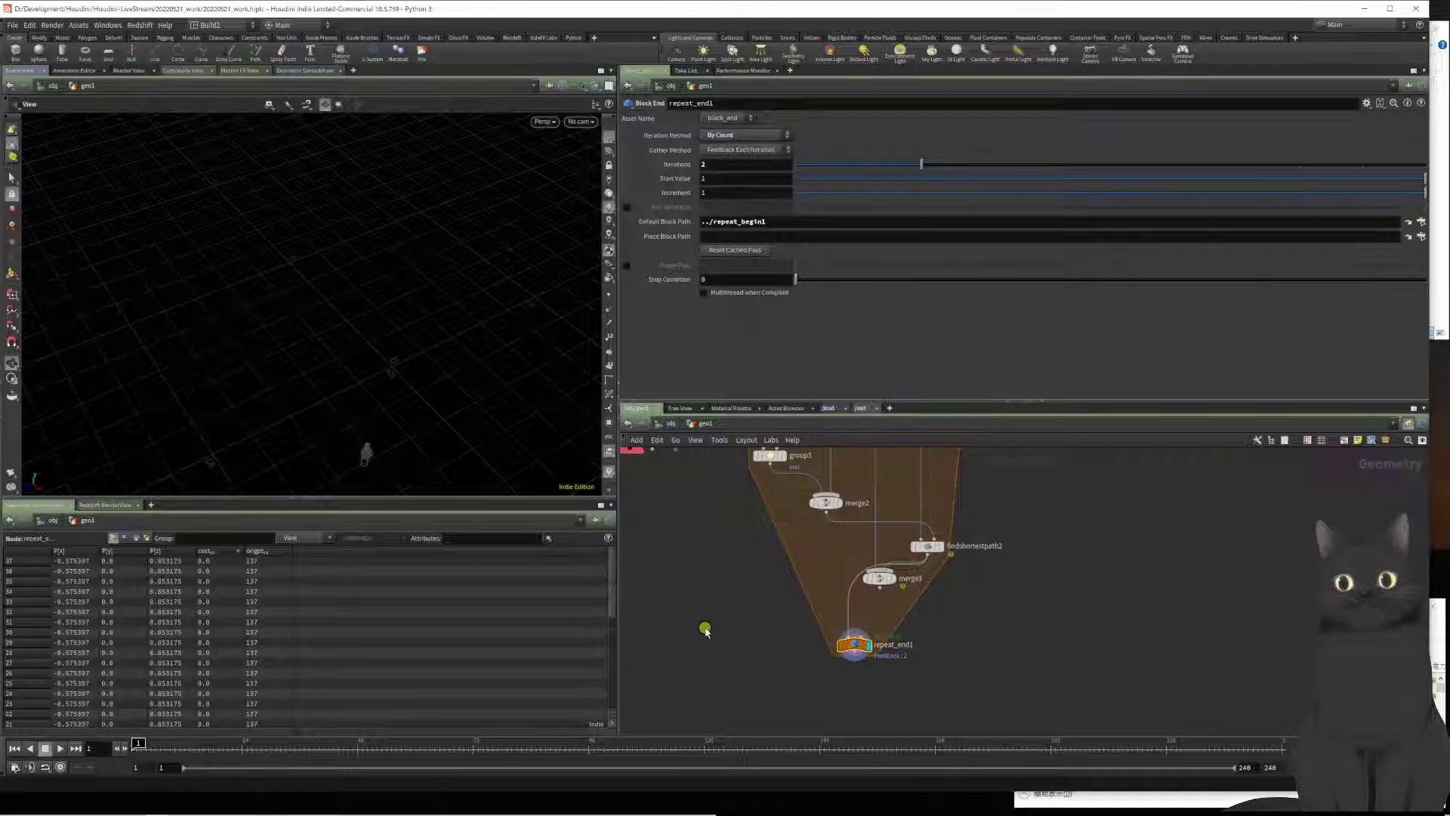
pyautogui.moveTo(732, 622); pyautogui.dragTo(884, 671)
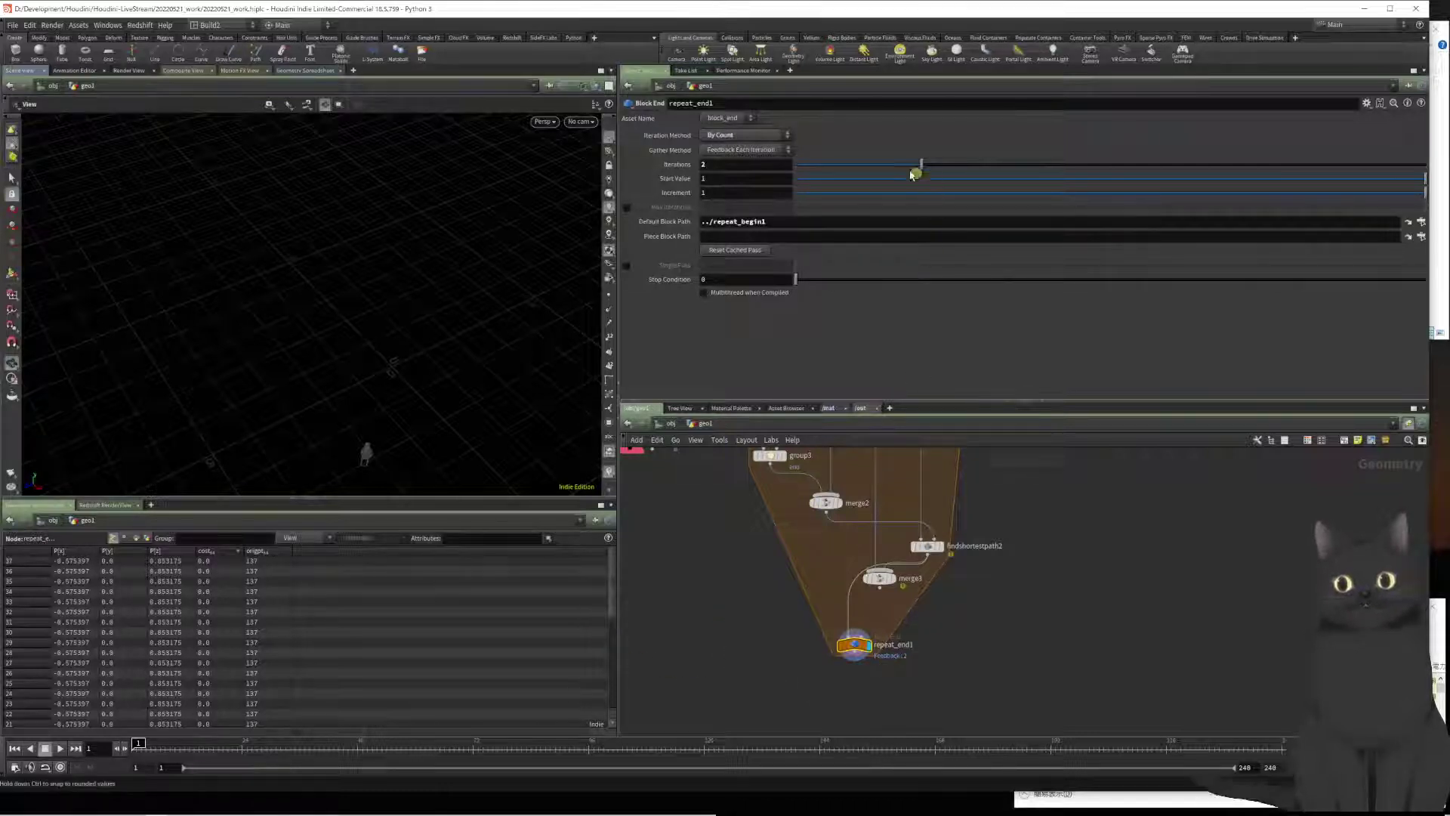
pyautogui.moveTo(920, 166); pyautogui.dragTo(868, 171)
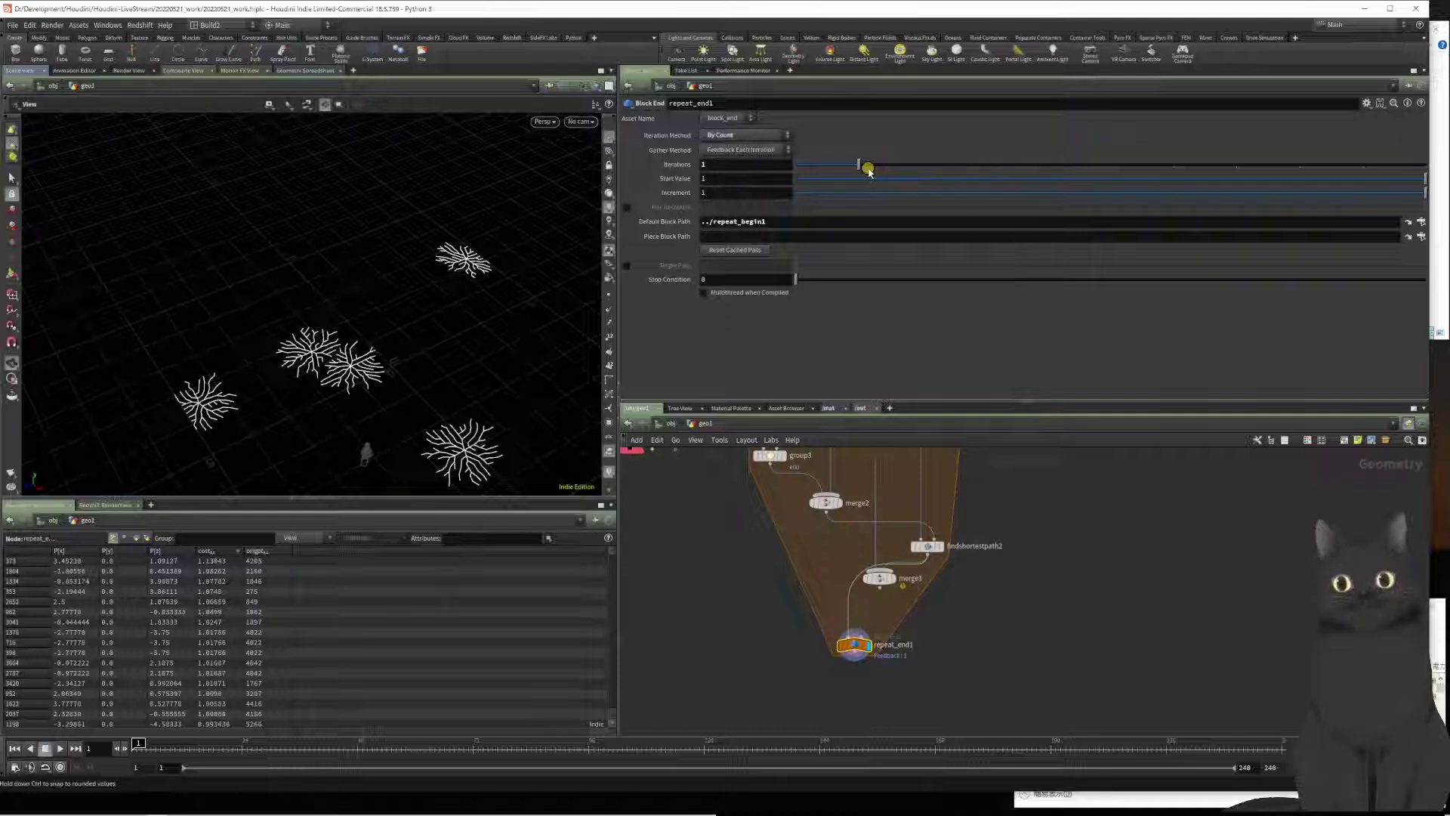
pyautogui.moveTo(867, 169)
pyautogui.mouseDown()
pyautogui.moveTo(1110, 169)
pyautogui.moveTo(876, 171)
pyautogui.mouseUp()
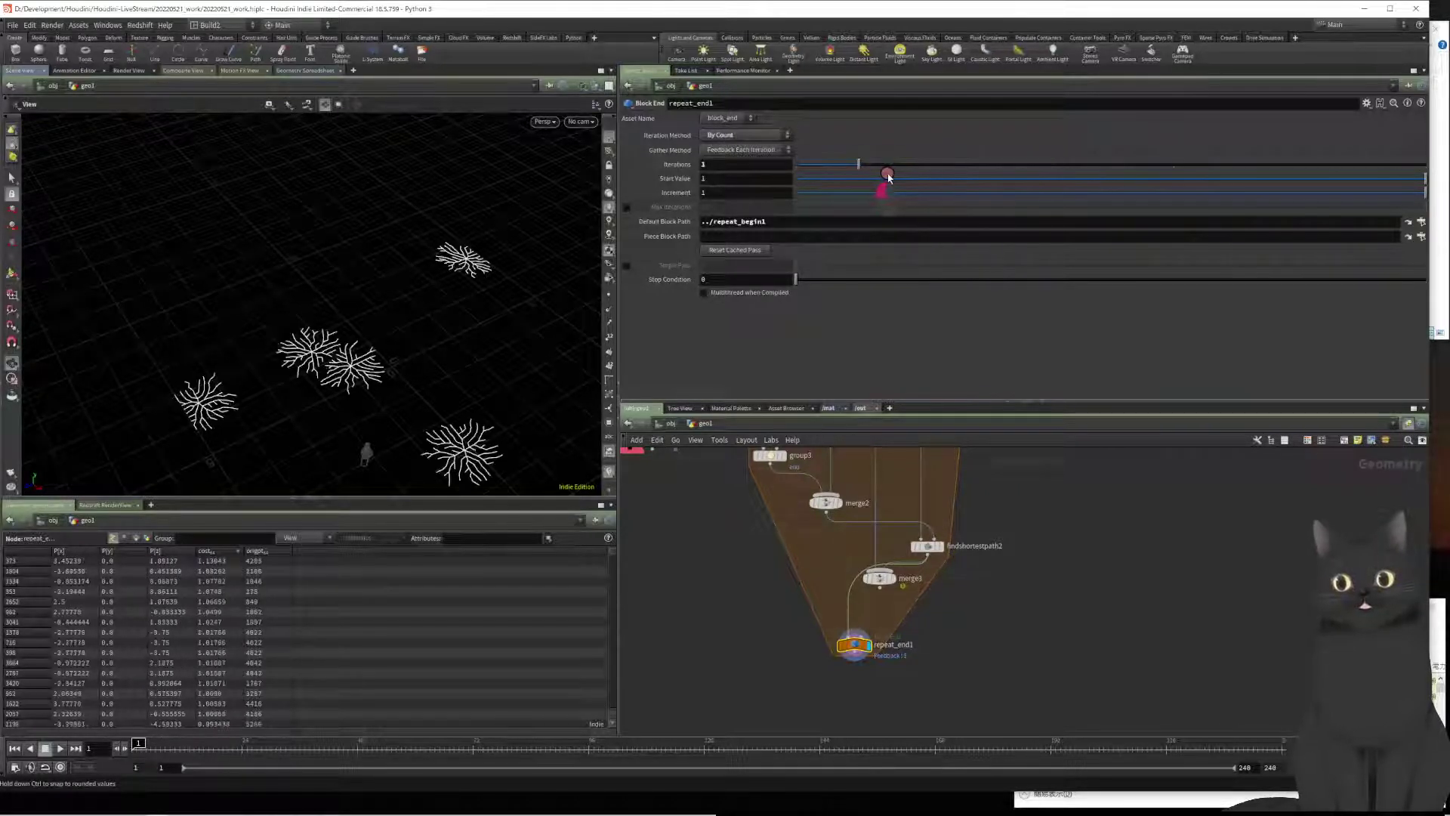
pyautogui.moveTo(701, 606); pyautogui.dragTo(936, 714)
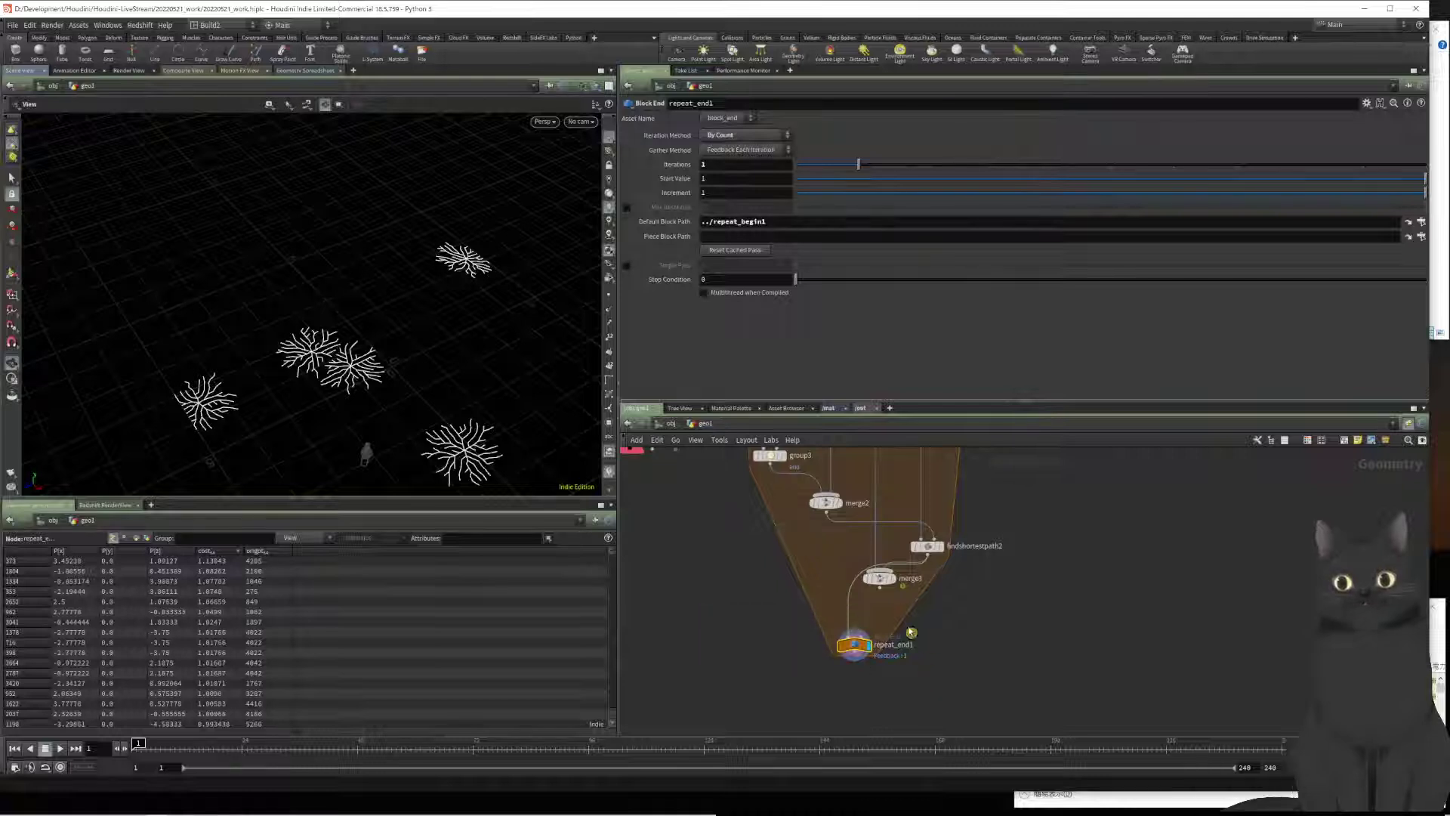
# Step: Examine merge3's inputs and point data and compare its displayed output with that of findshortestpath2
pyautogui.click(896, 586)
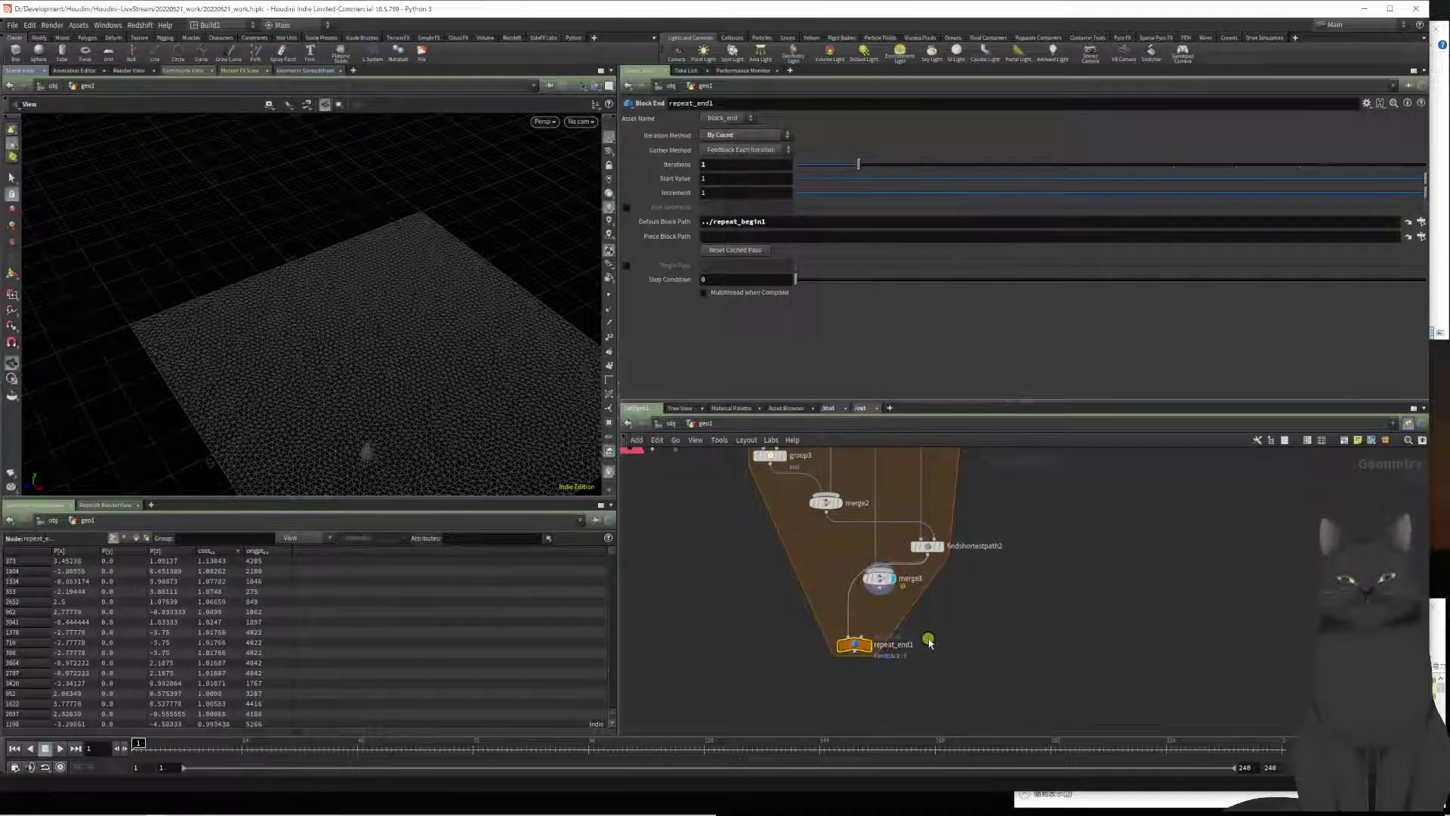
pyautogui.moveTo(879, 579); pyautogui.dragTo(882, 593)
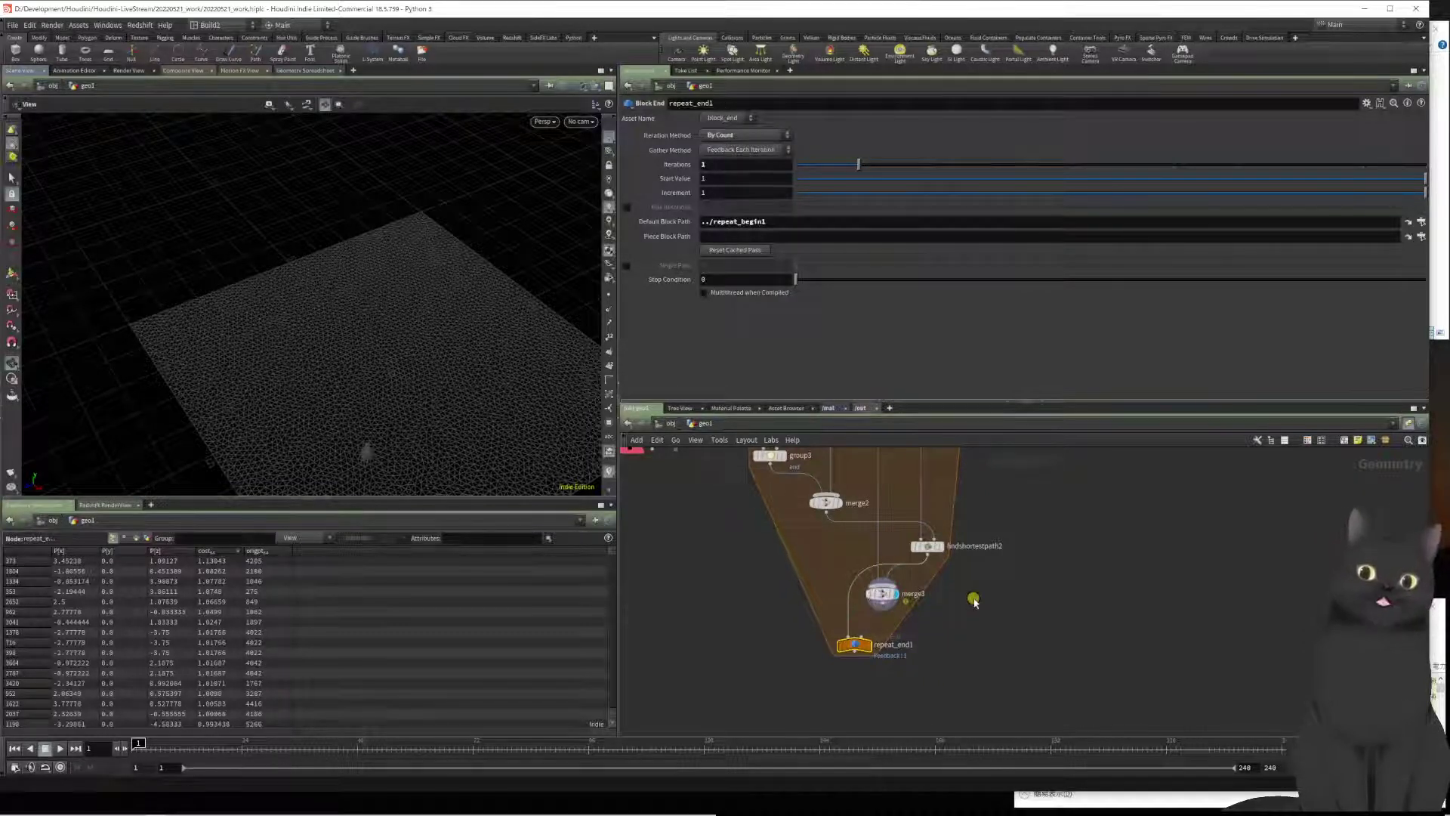
pyautogui.click(882, 590)
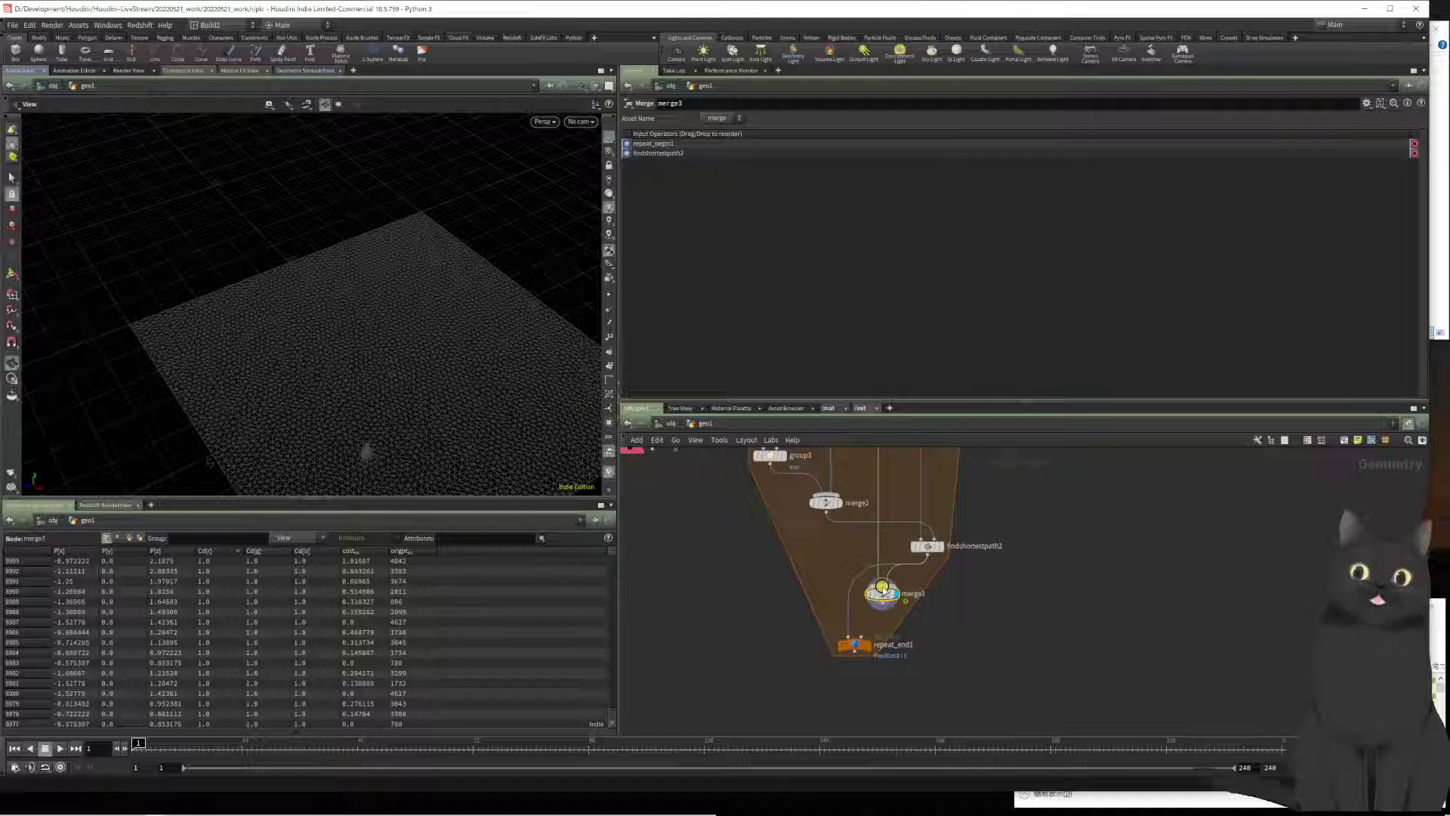
pyautogui.click(940, 552)
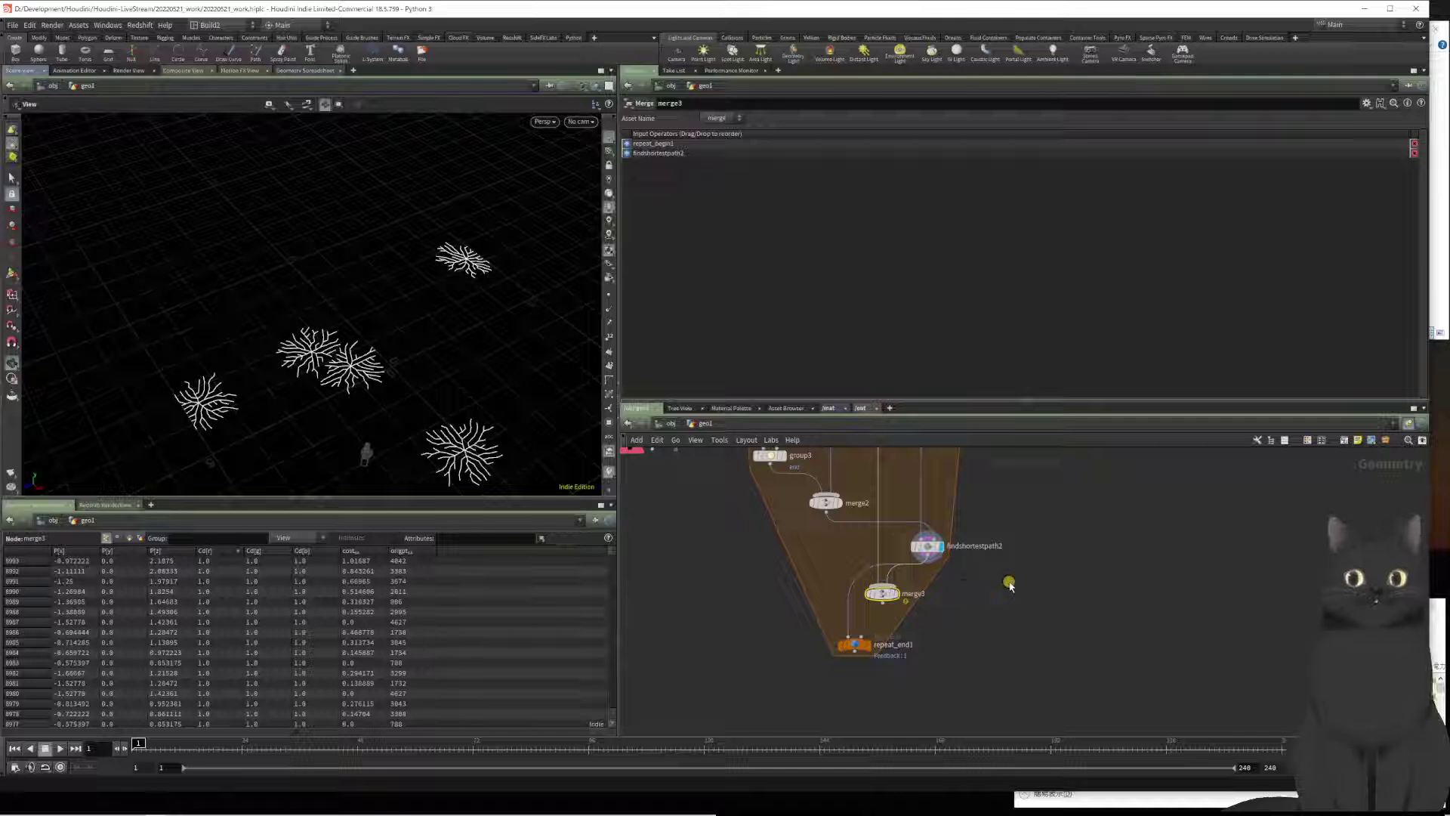
# Step: Select repeat_begin1 at the start of the loop and review its available Method options
pyautogui.moveTo(1006, 580); pyautogui.dragTo(960, 654, button='middle')
pyautogui.moveTo(978, 545); pyautogui.dragTo(1002, 687, button='middle')
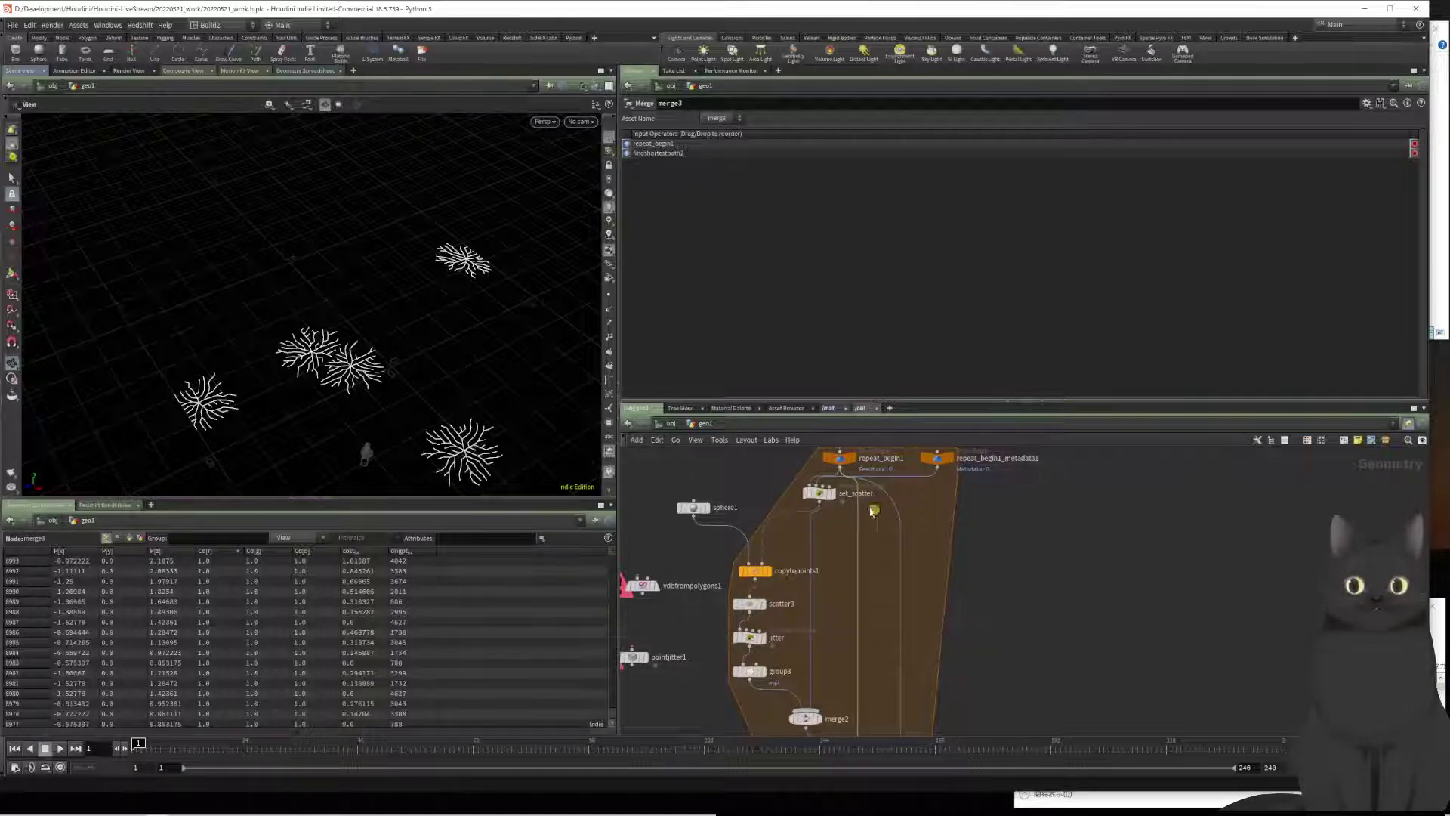
pyautogui.click(869, 459)
pyautogui.moveTo(875, 437); pyautogui.dragTo(875, 461, button='middle')
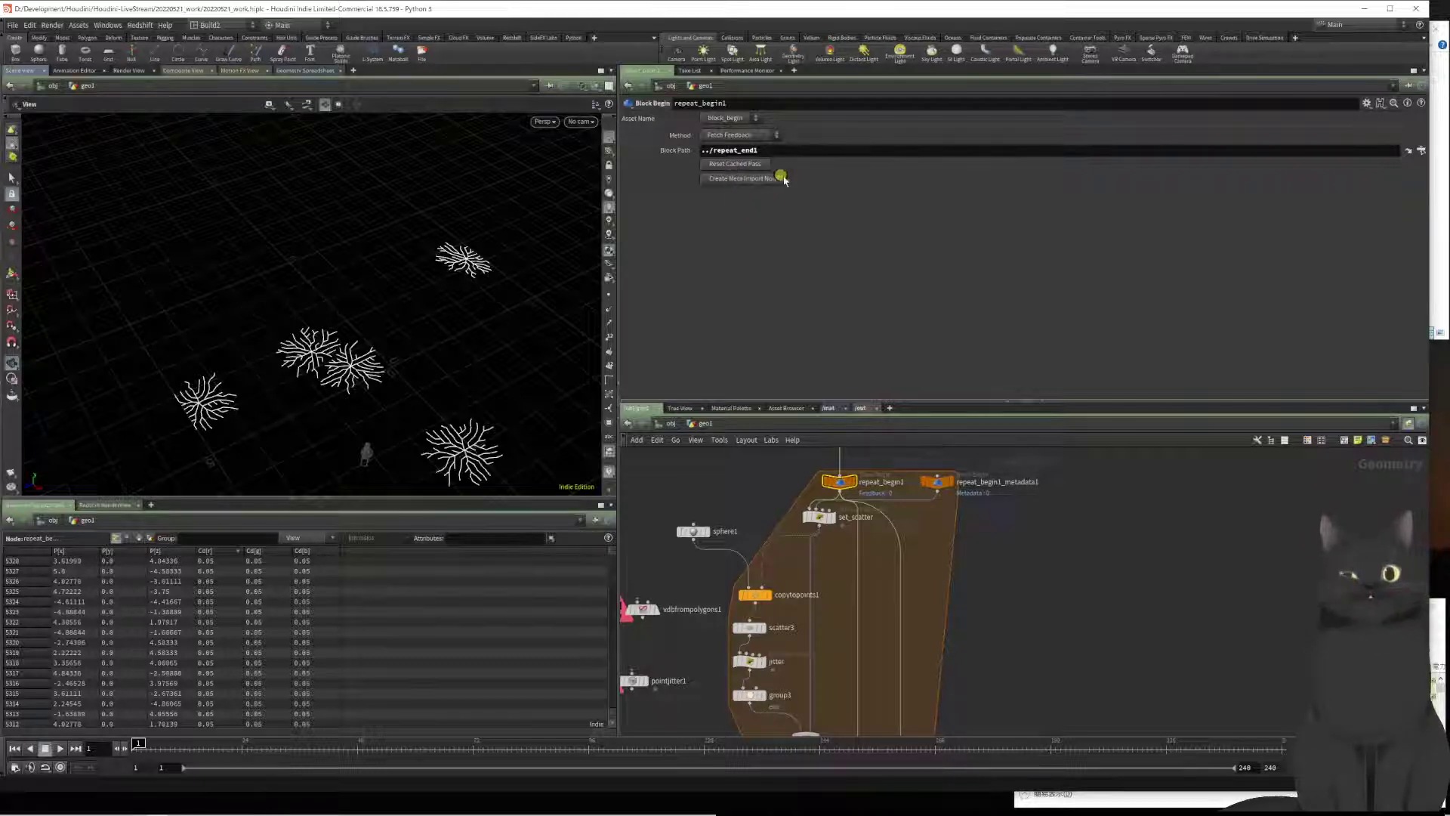
pyautogui.click(736, 137)
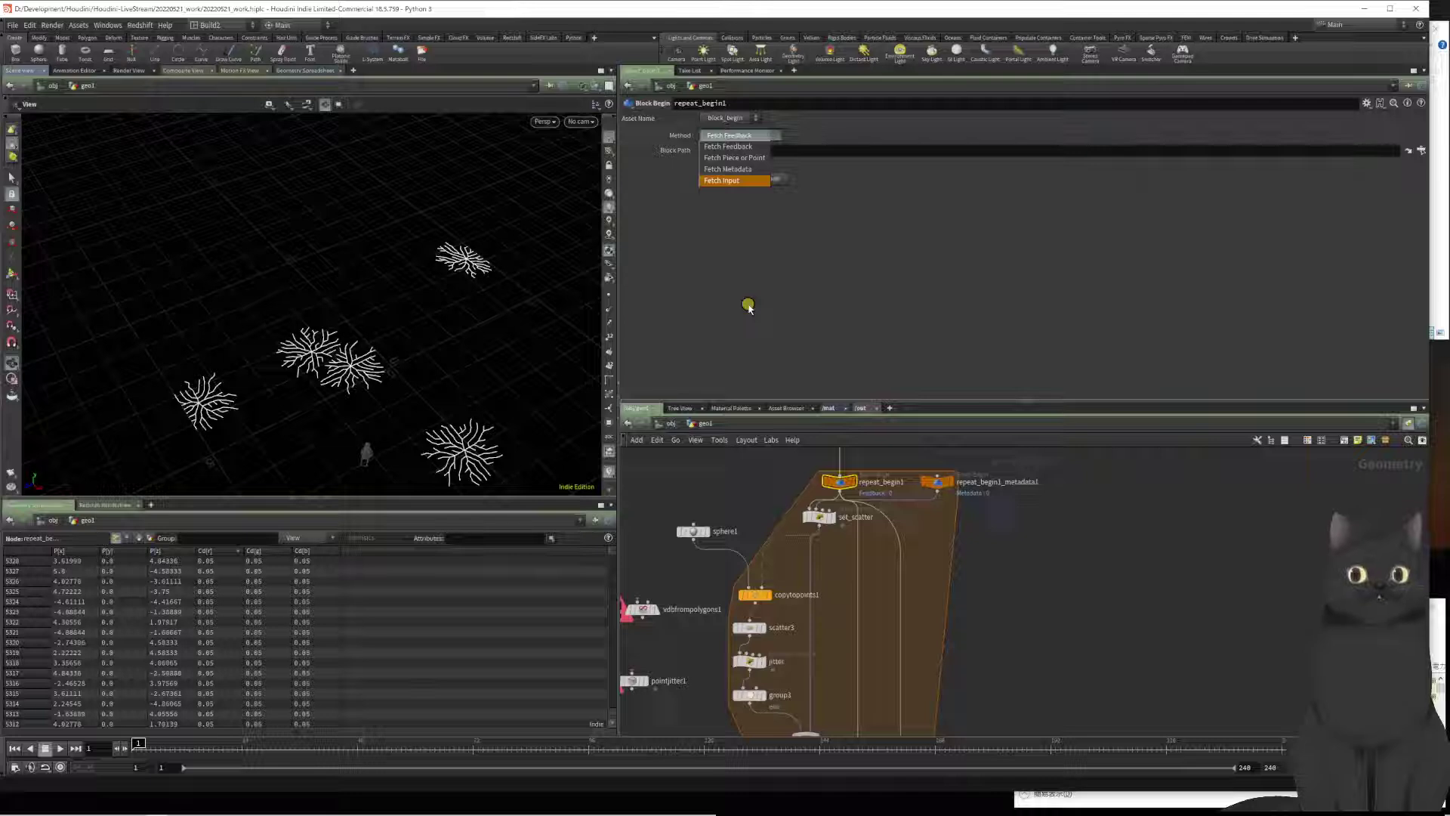
pyautogui.press('Escape')
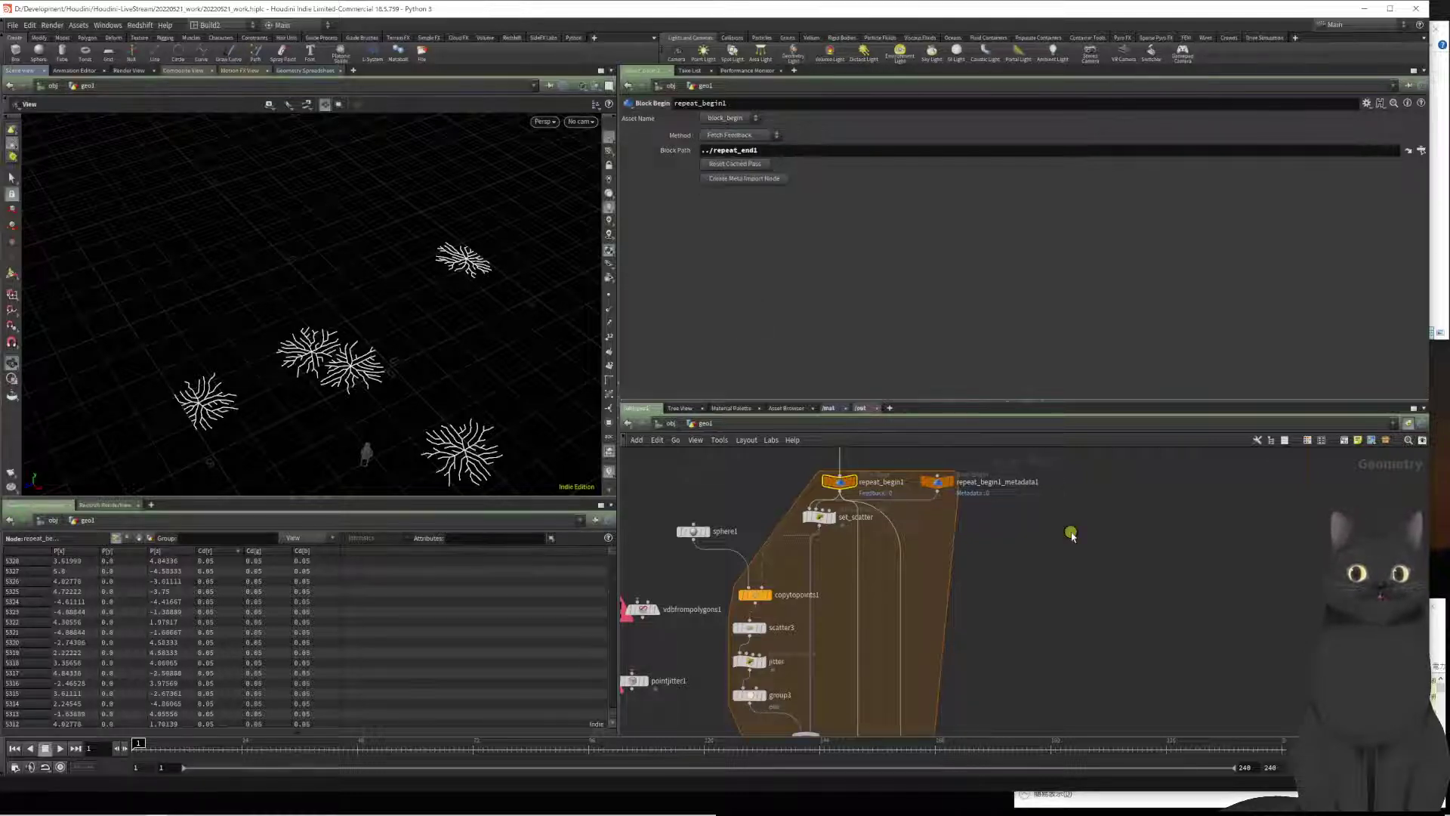
pyautogui.scroll(-3, 1055, 576)
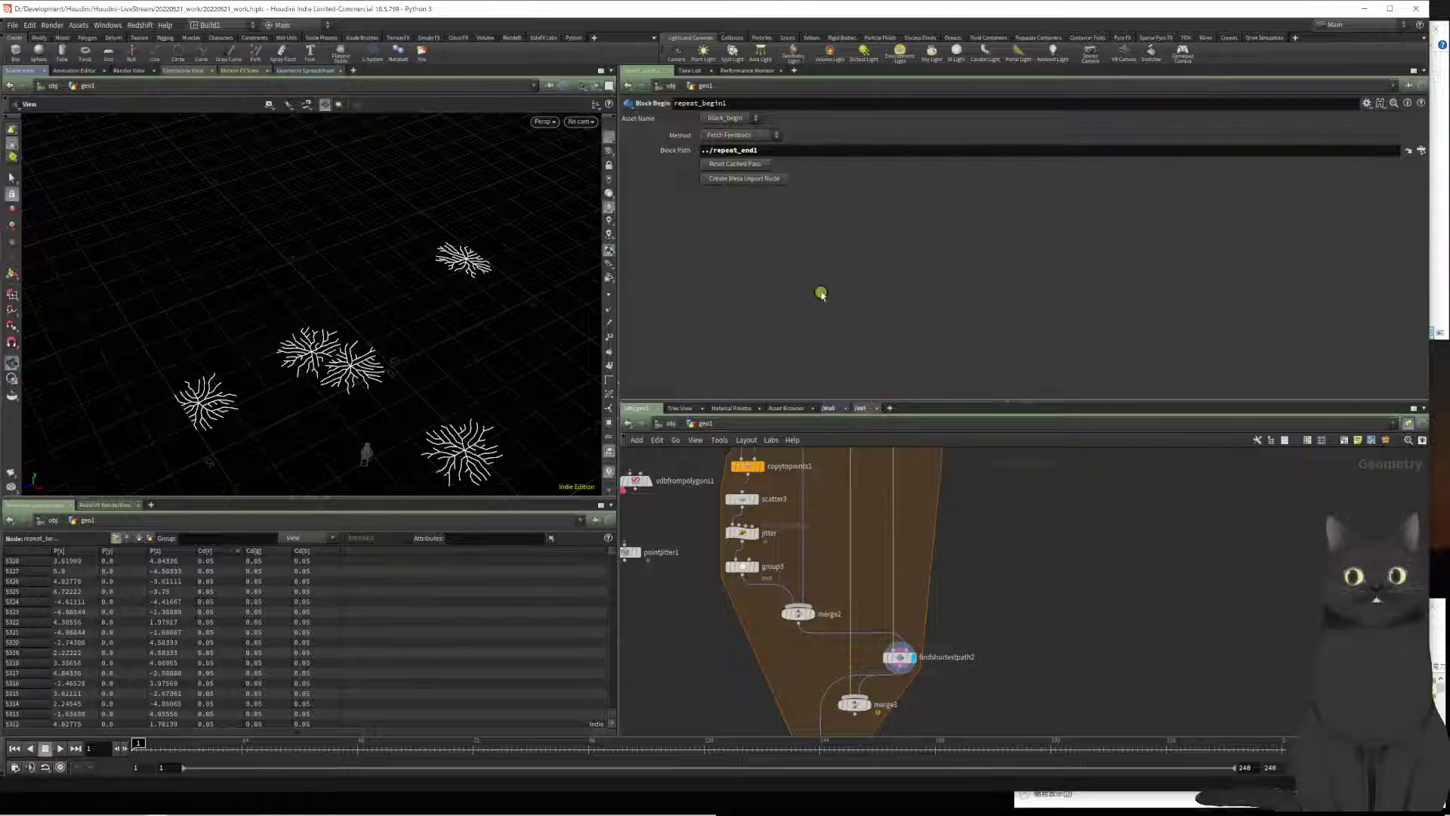
# Step: Try the Fetch Piece or Point and Fetch Input methods on repeat_begin1, checking merge3's output, and restore Fetch Feedback
pyautogui.click(740, 136)
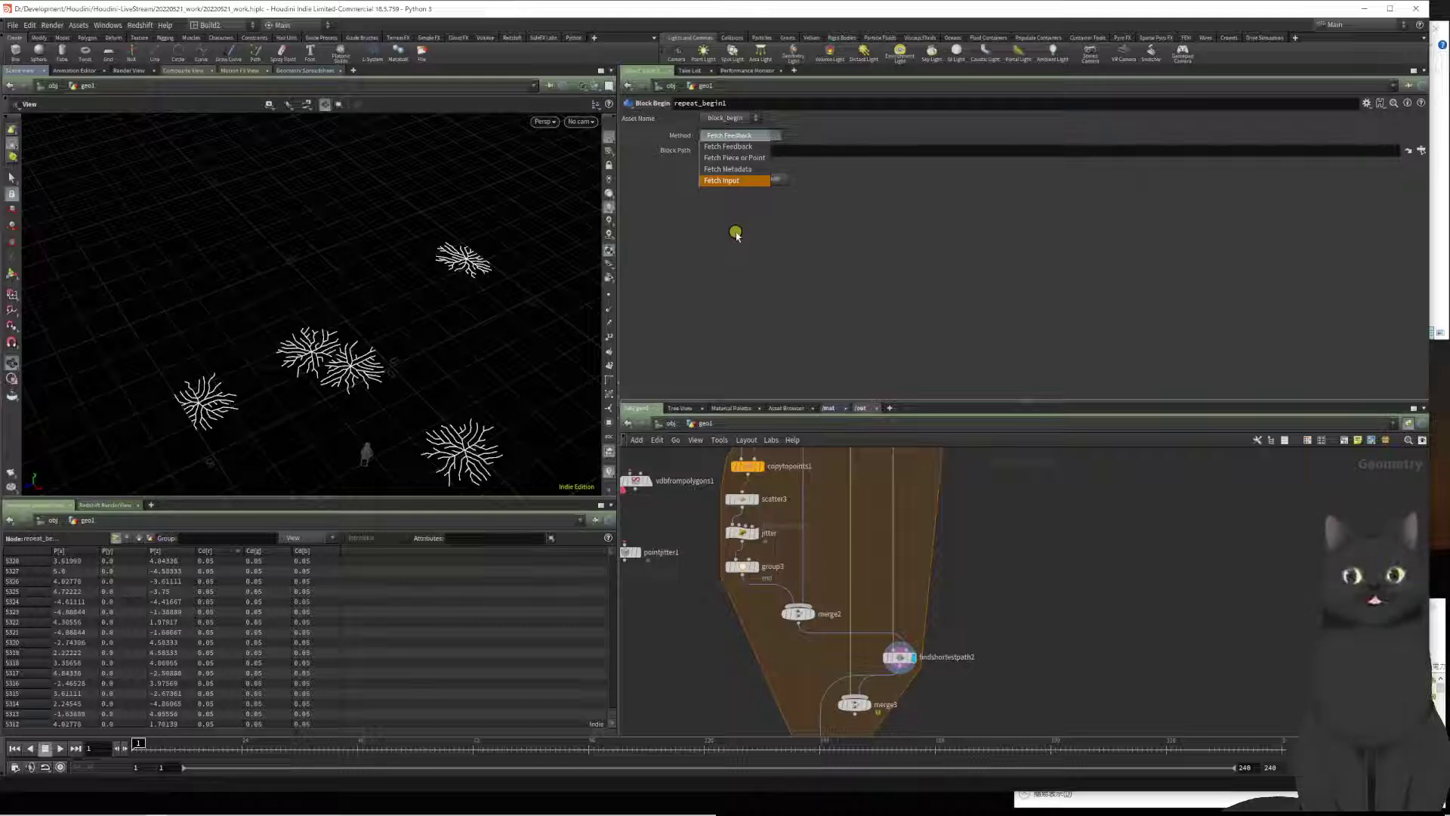
pyautogui.click(730, 144)
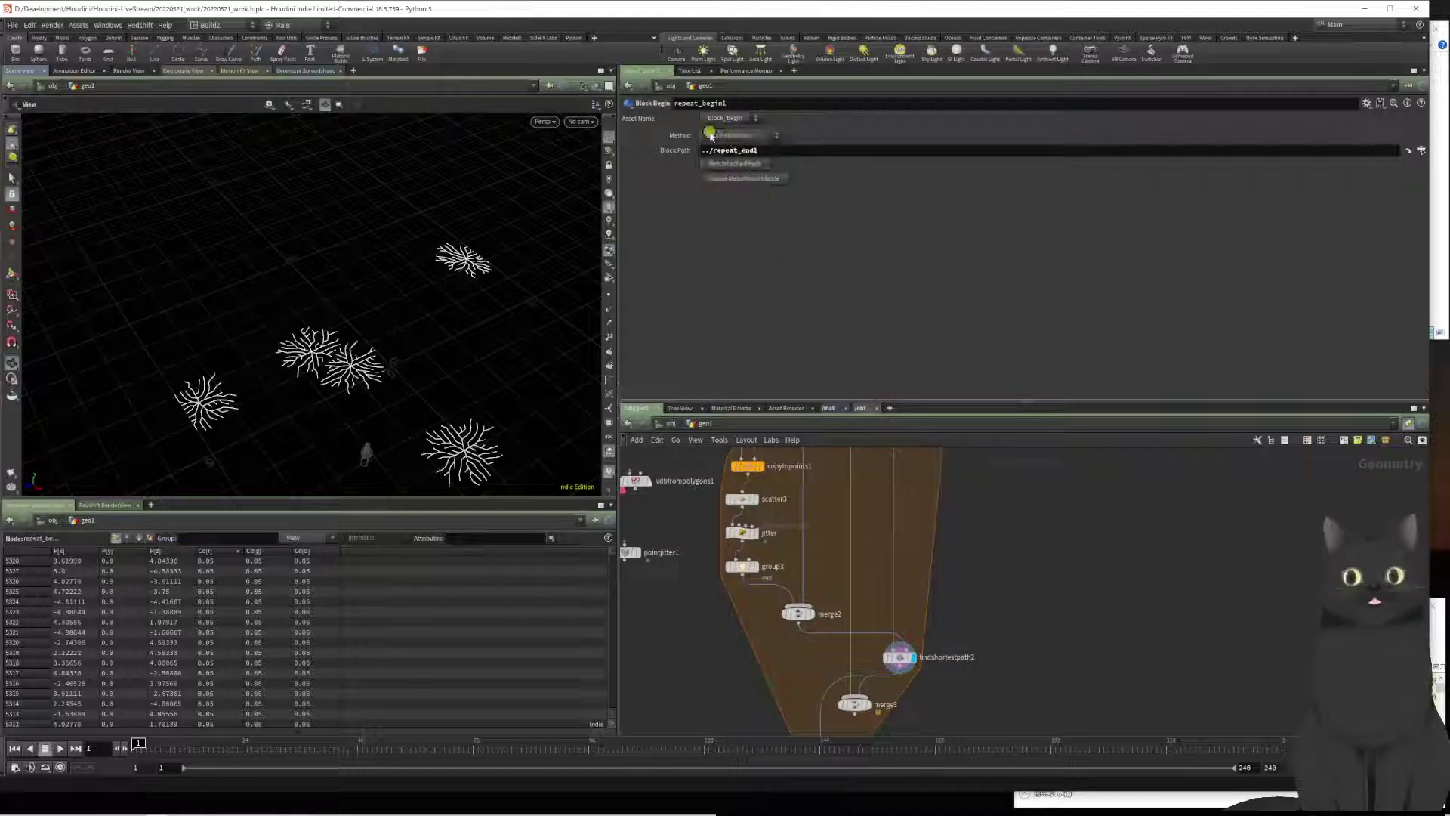
pyautogui.click(710, 137)
pyautogui.click(721, 150)
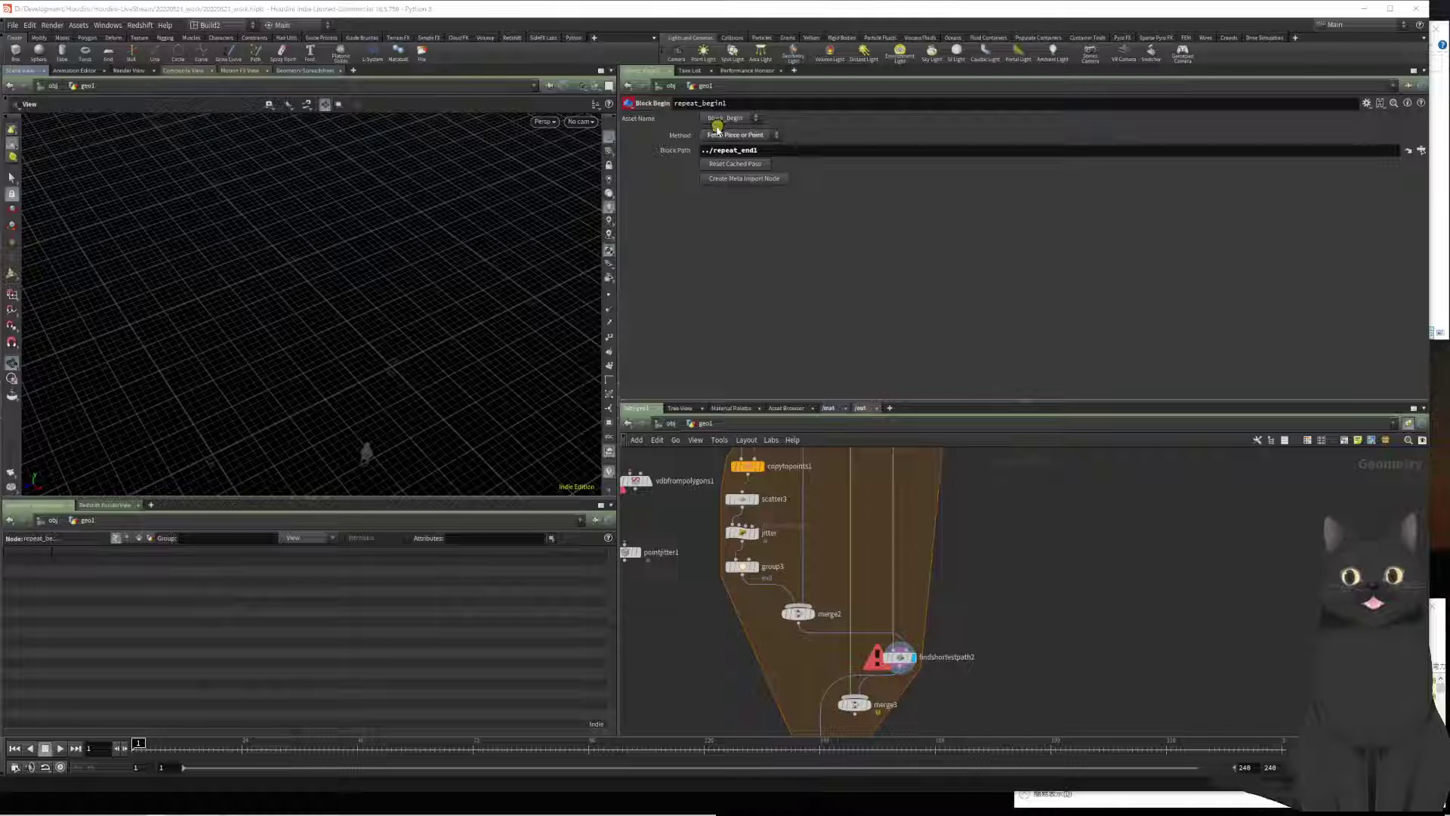
pyautogui.click(719, 132)
pyautogui.click(731, 173)
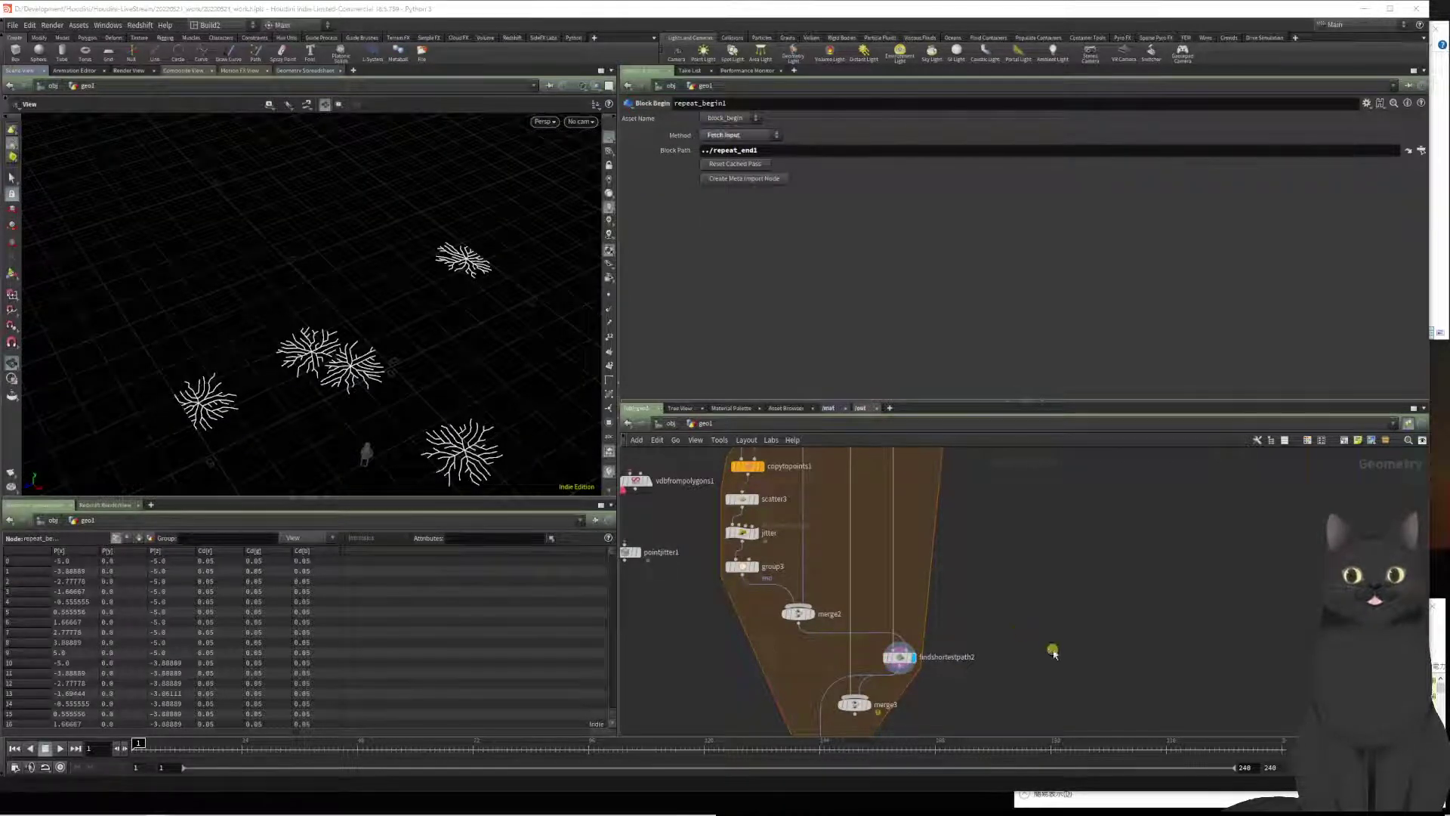
pyautogui.scroll(-3, 996, 585)
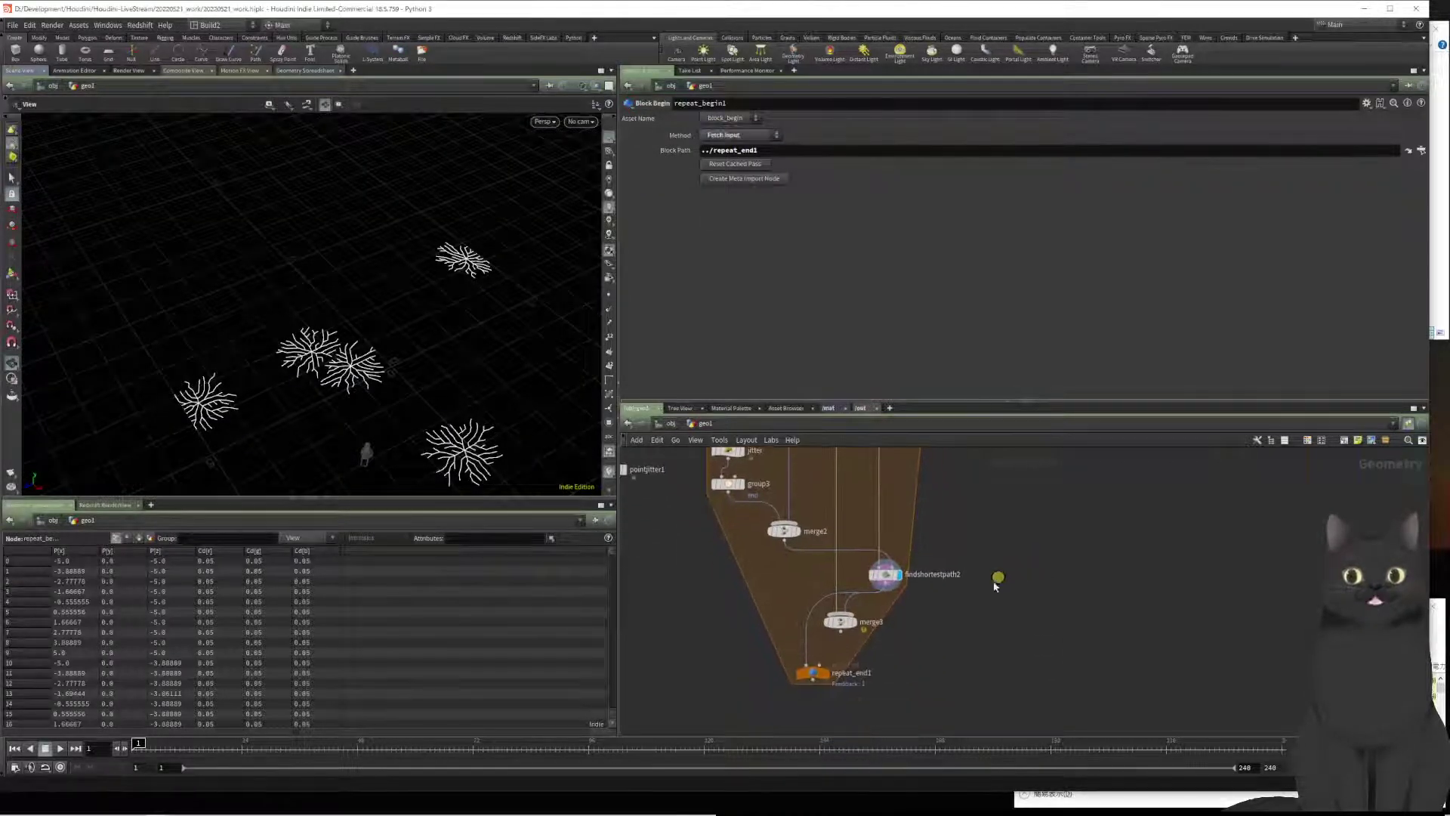
pyautogui.click(851, 623)
pyautogui.moveTo(971, 483); pyautogui.dragTo(969, 583, button='middle')
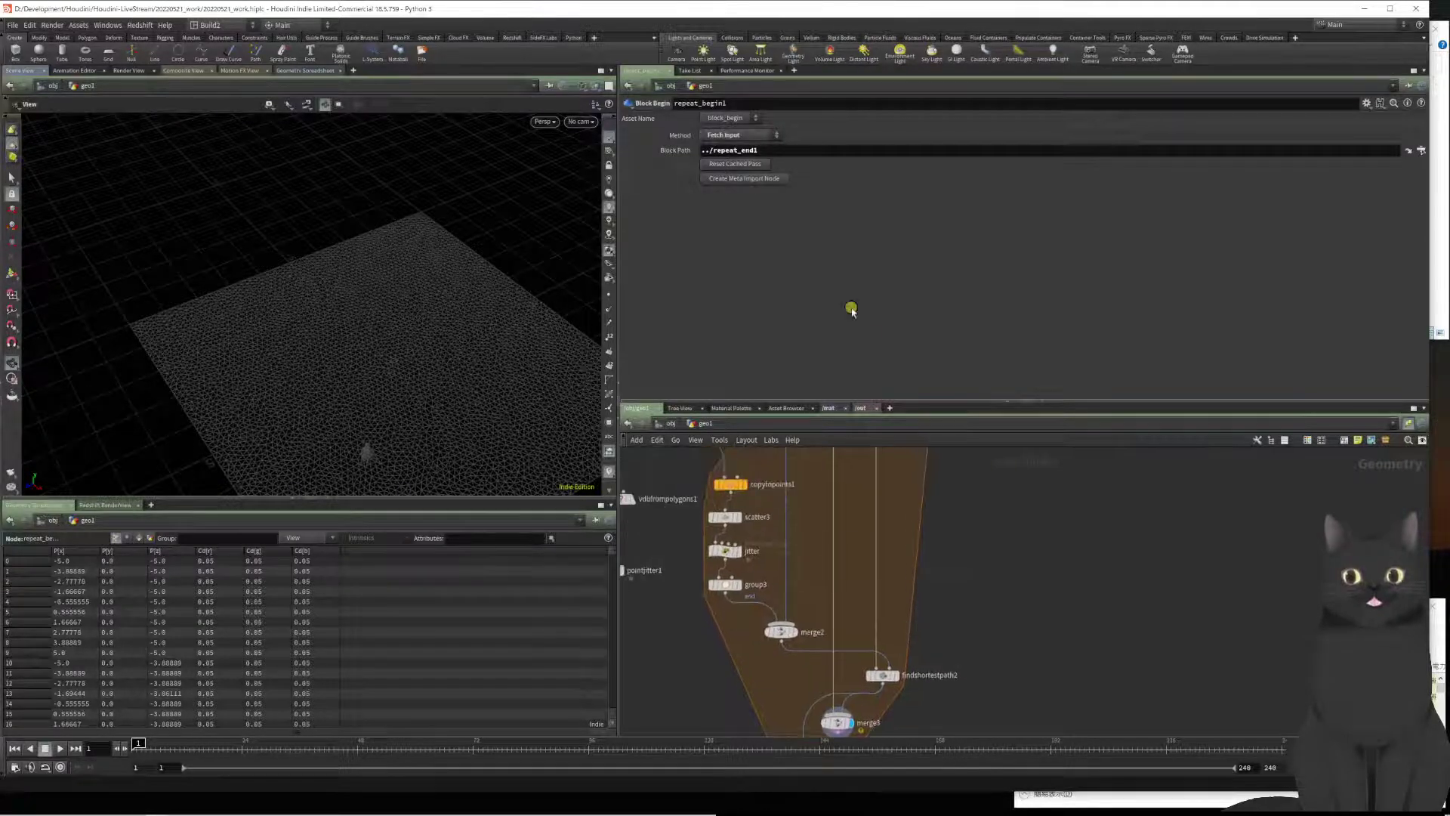
pyautogui.click(744, 136)
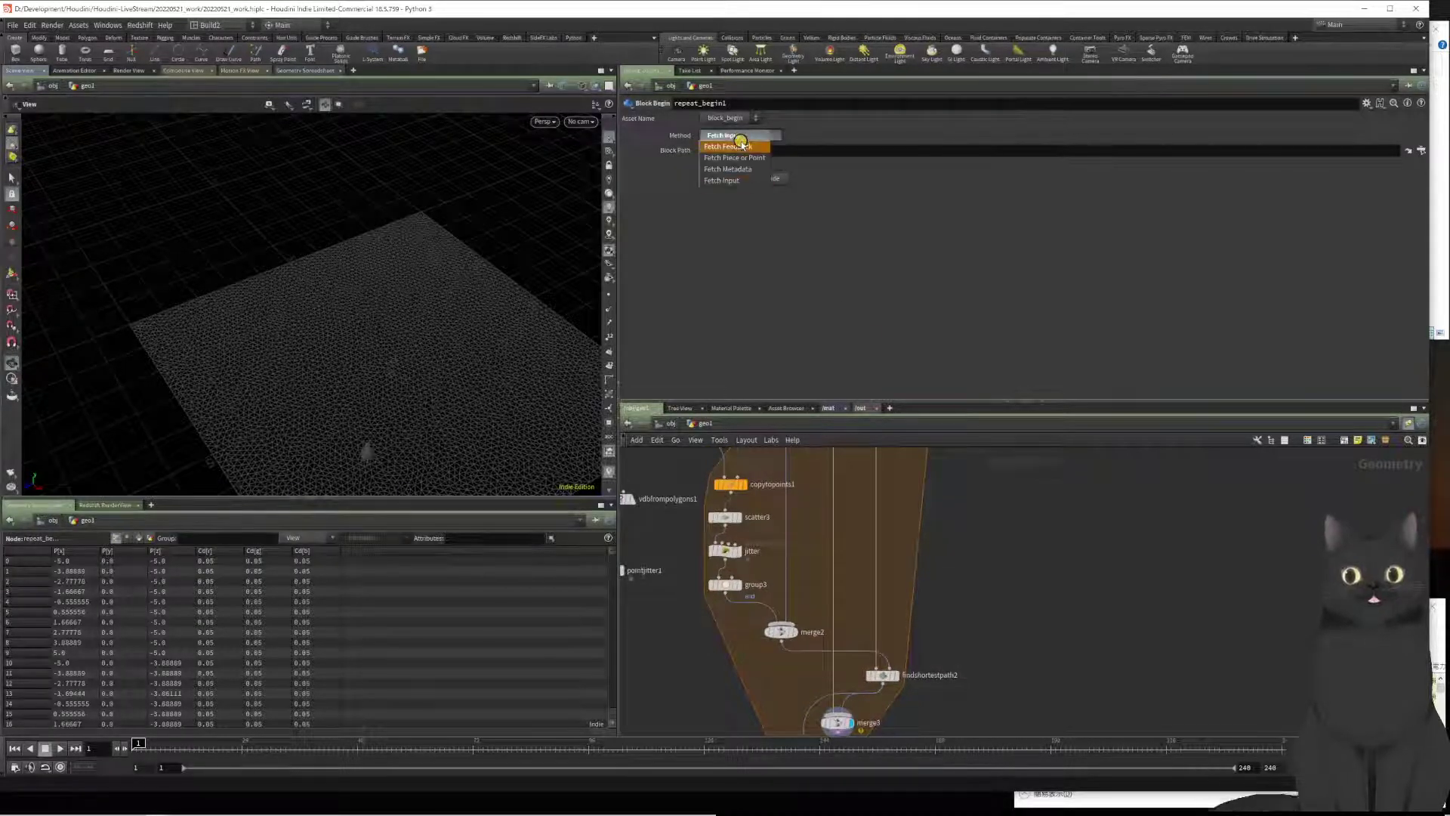
pyautogui.click(733, 136)
# Step: Select repeat_end1 and inspect its block settings and point data
pyautogui.moveTo(1101, 648); pyautogui.dragTo(1074, 472, button='middle')
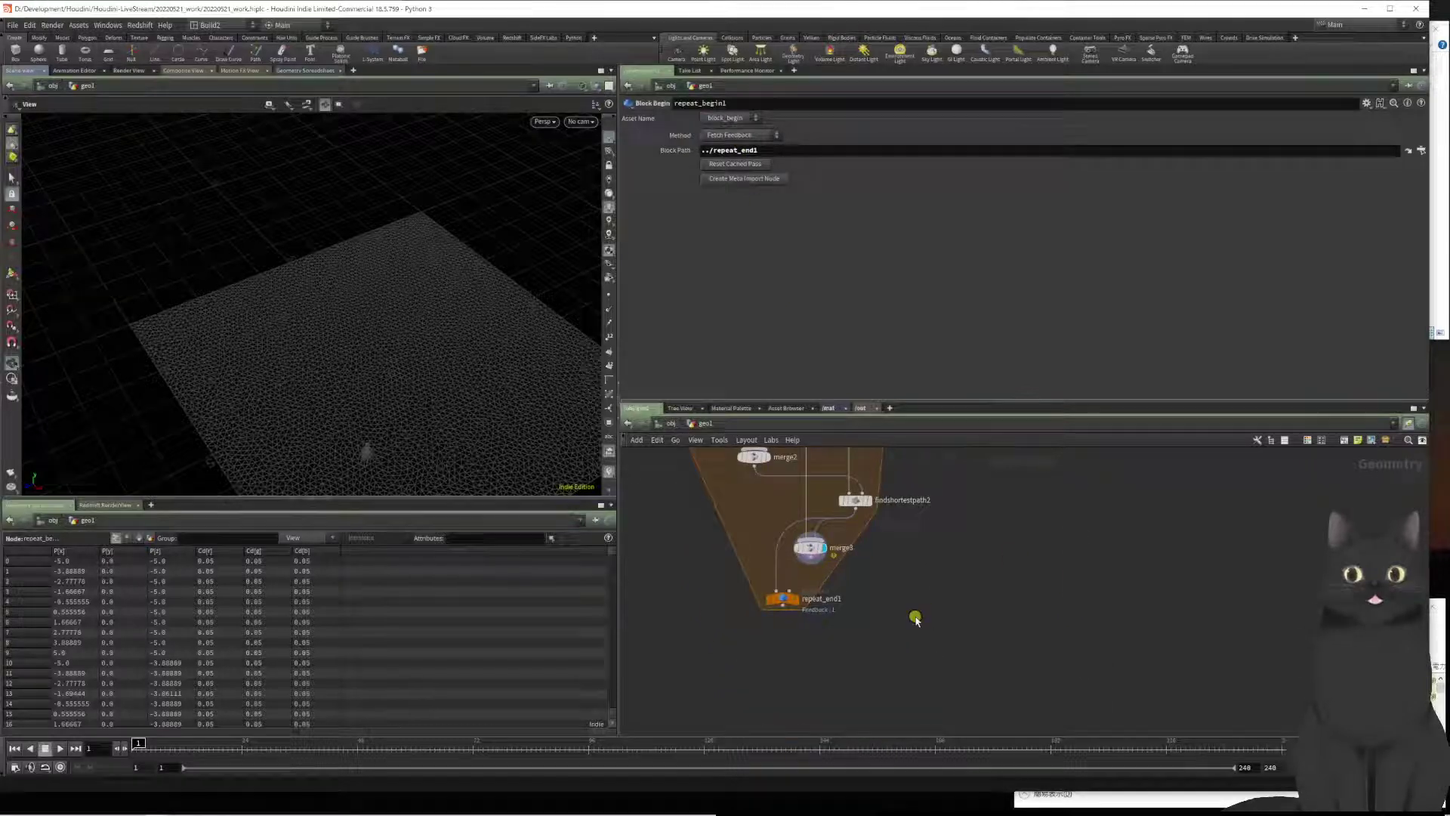
pyautogui.click(782, 599)
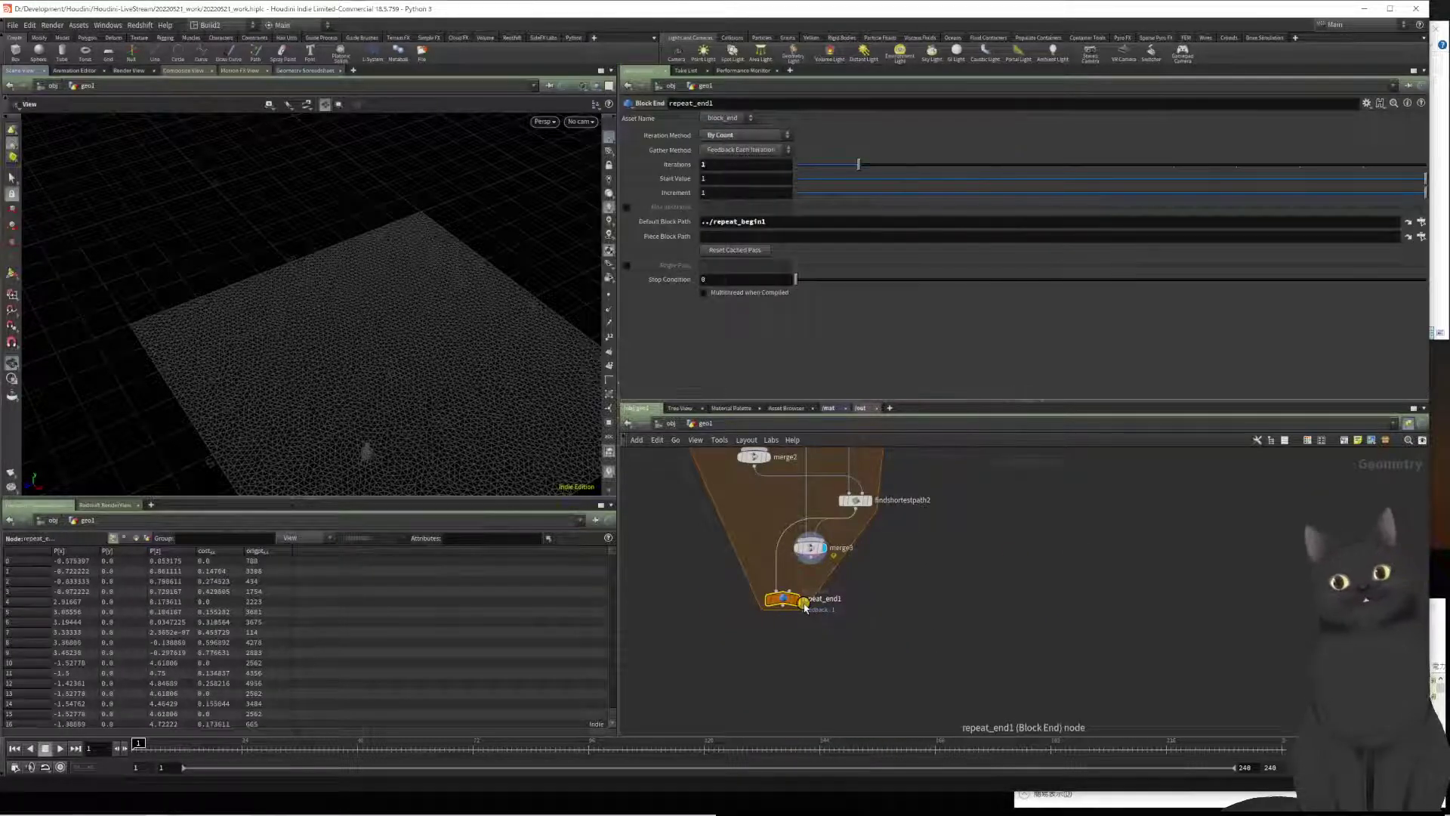
pyautogui.moveTo(987, 582); pyautogui.dragTo(1016, 599, button='middle')
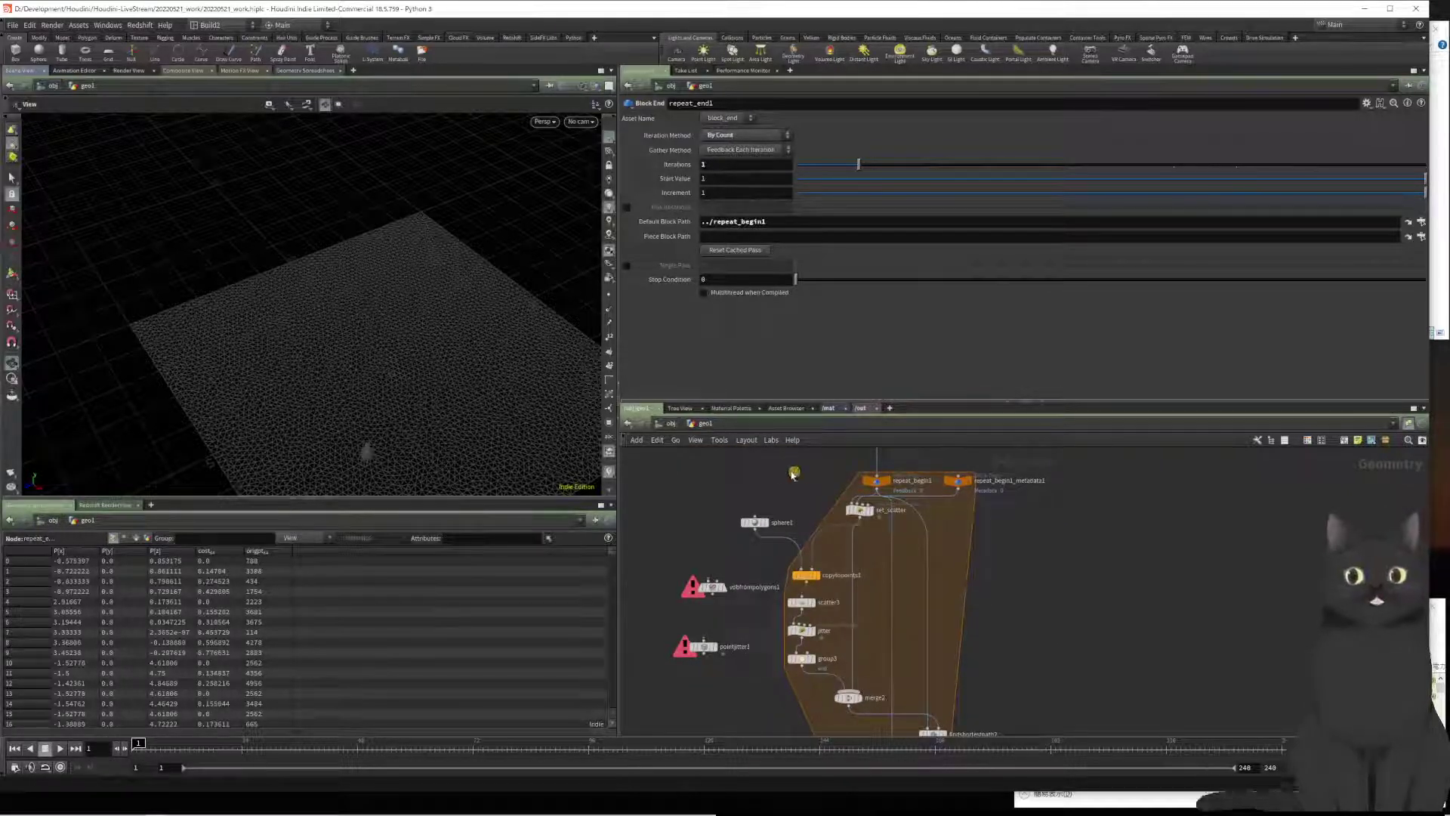
# Step: Select repeat_begin1 to inspect its point data, and display the output of findshortestpath2 inside the loop
pyautogui.moveTo(790, 465); pyautogui.dragTo(918, 497)
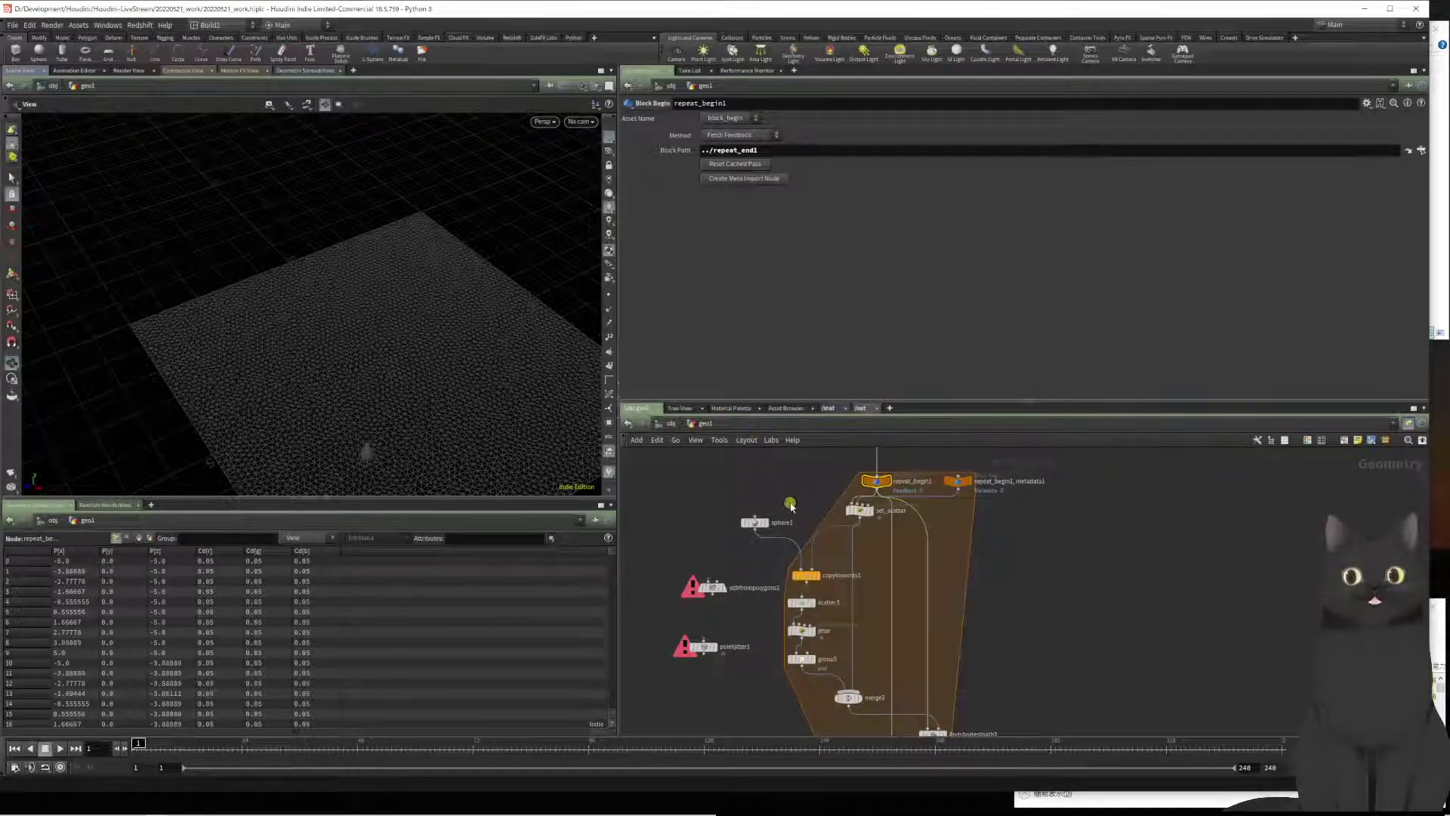
pyautogui.moveTo(990, 646); pyautogui.dragTo(1004, 516, button='middle')
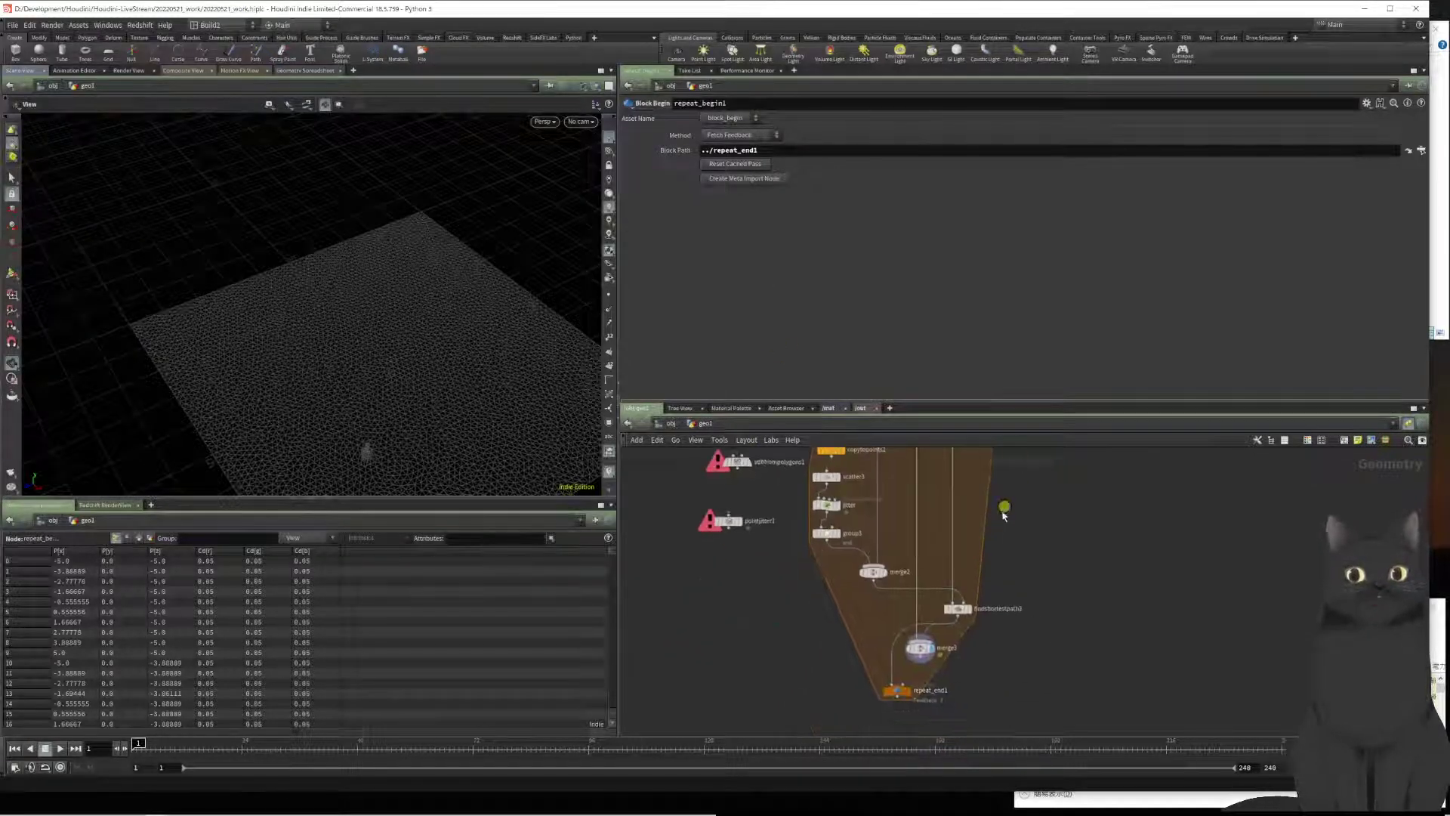
pyautogui.scroll(2, 948, 690)
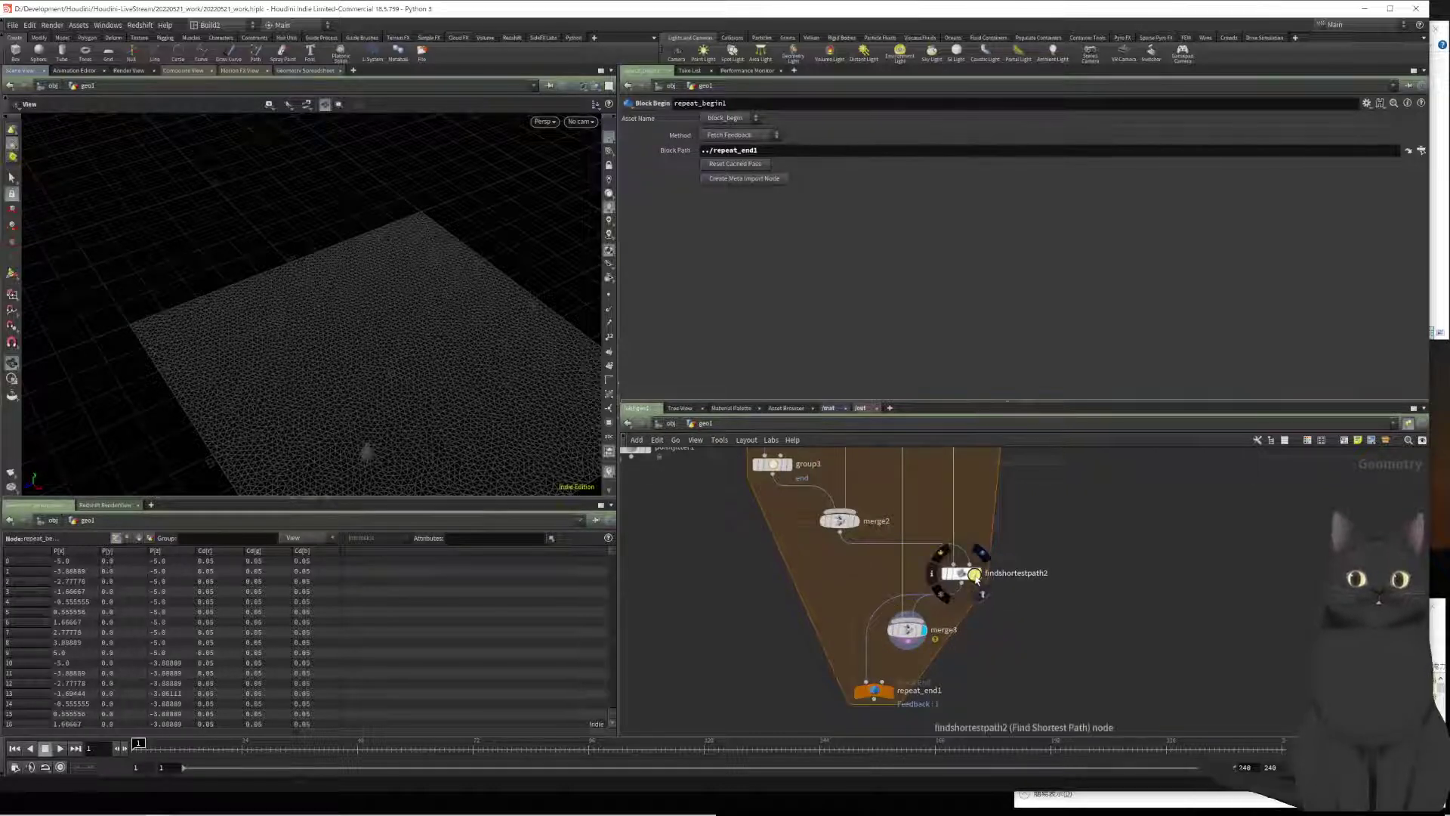
pyautogui.click(980, 575)
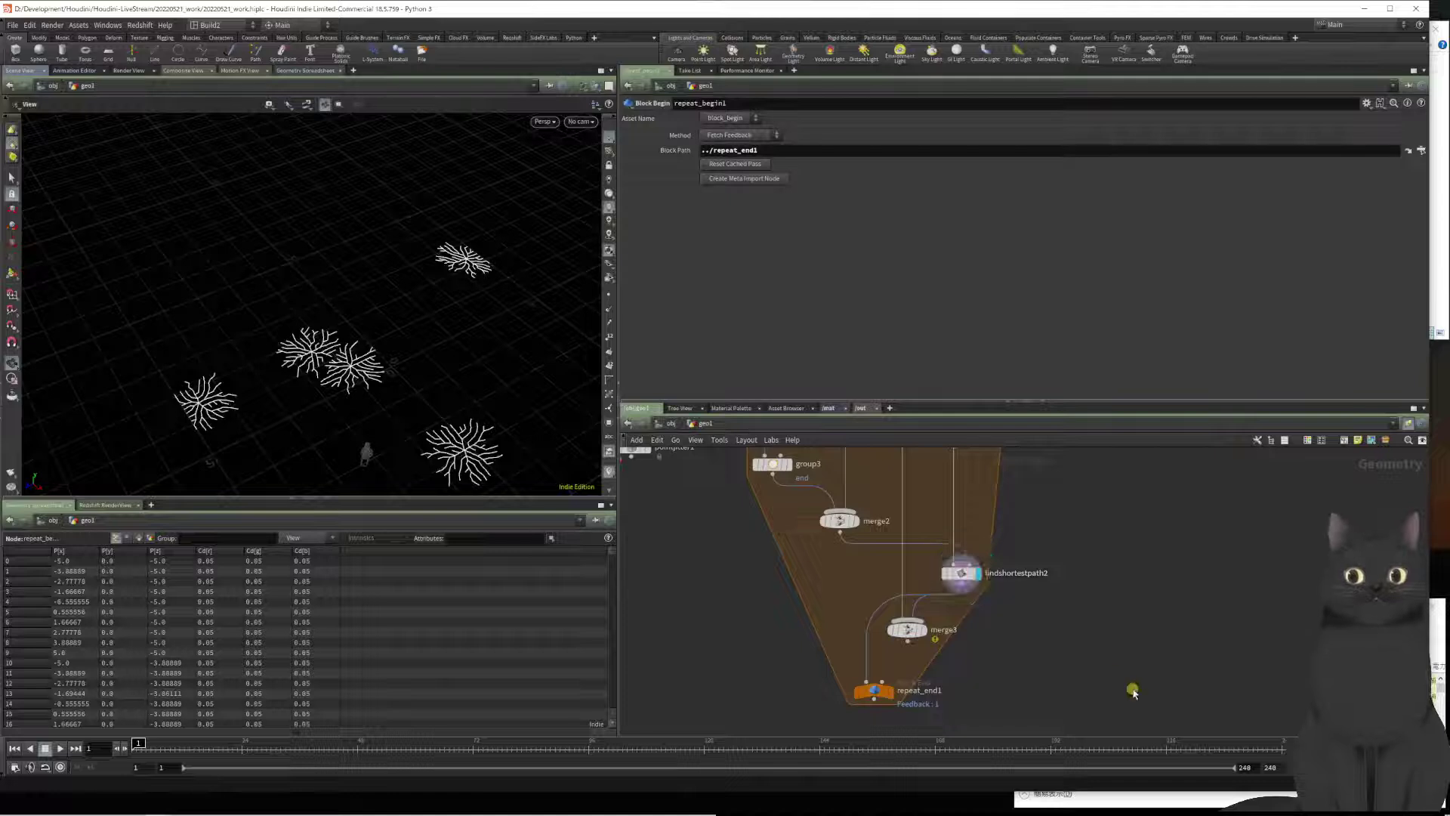
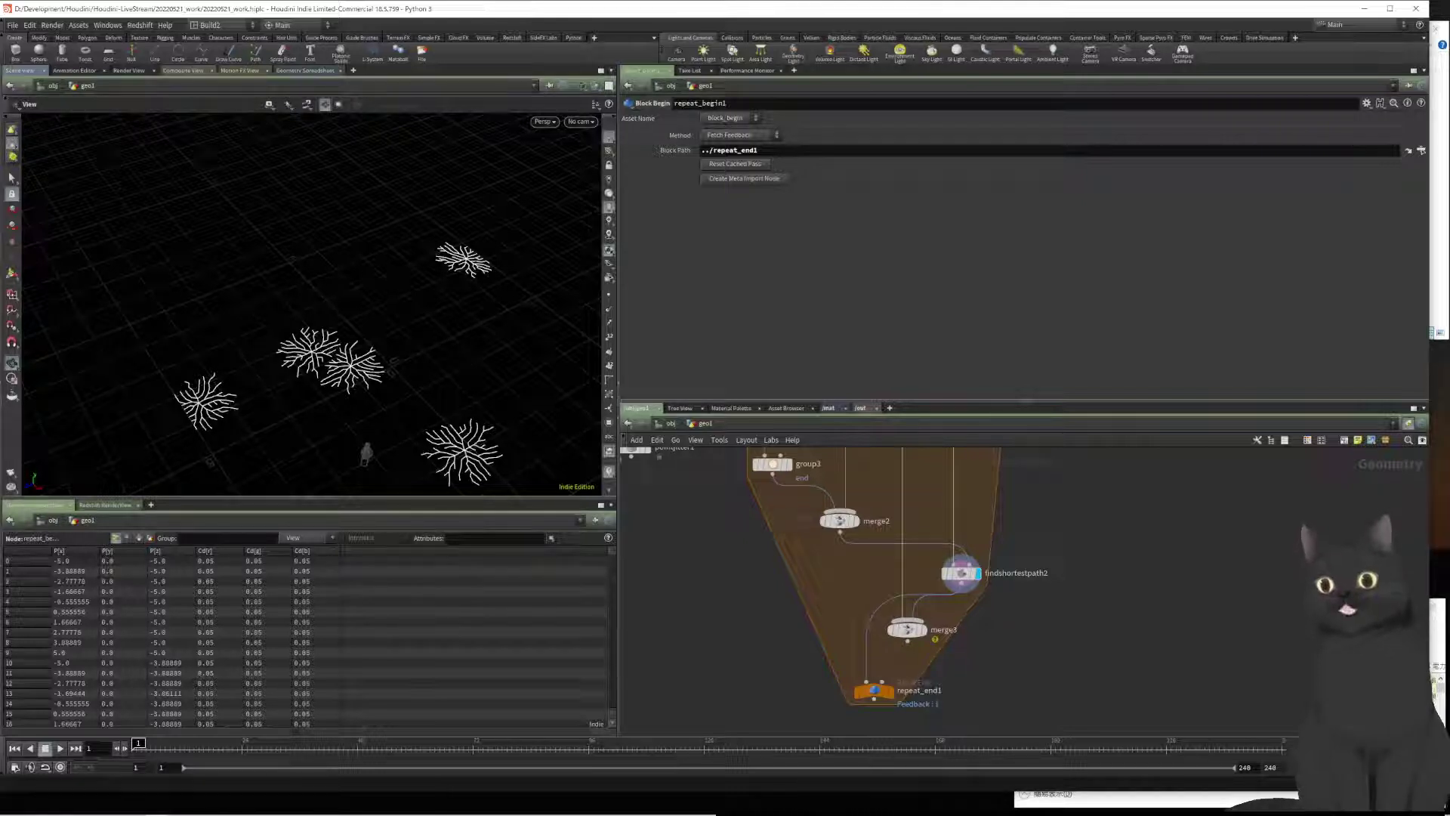
# Step: Select repeat_end1, check its block settings, and trace the loop's wiring from repeat_begin1 down to the block end
pyautogui.scroll(-2, 1073, 618)
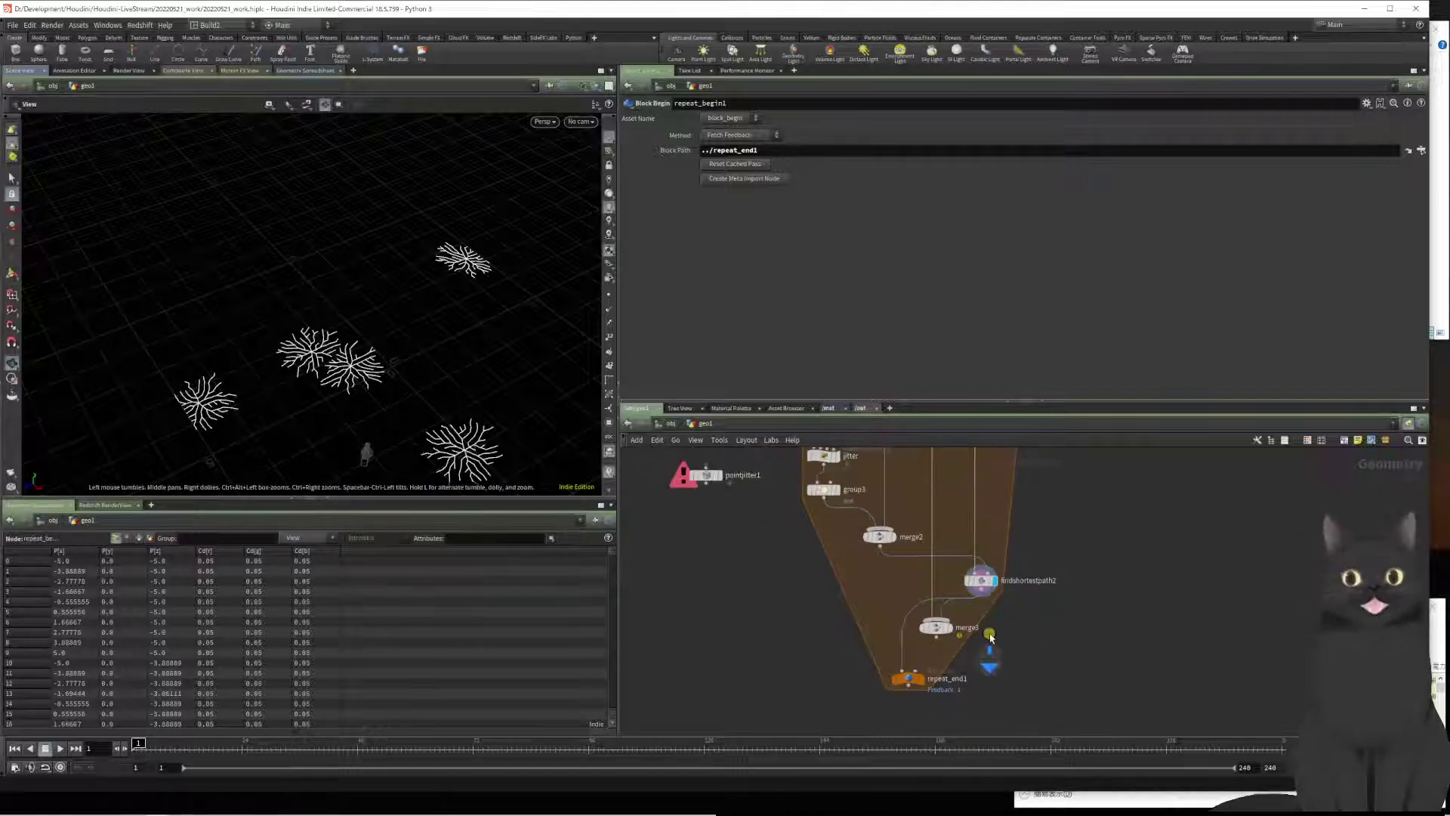
pyautogui.moveTo(988, 717); pyautogui.dragTo(821, 684)
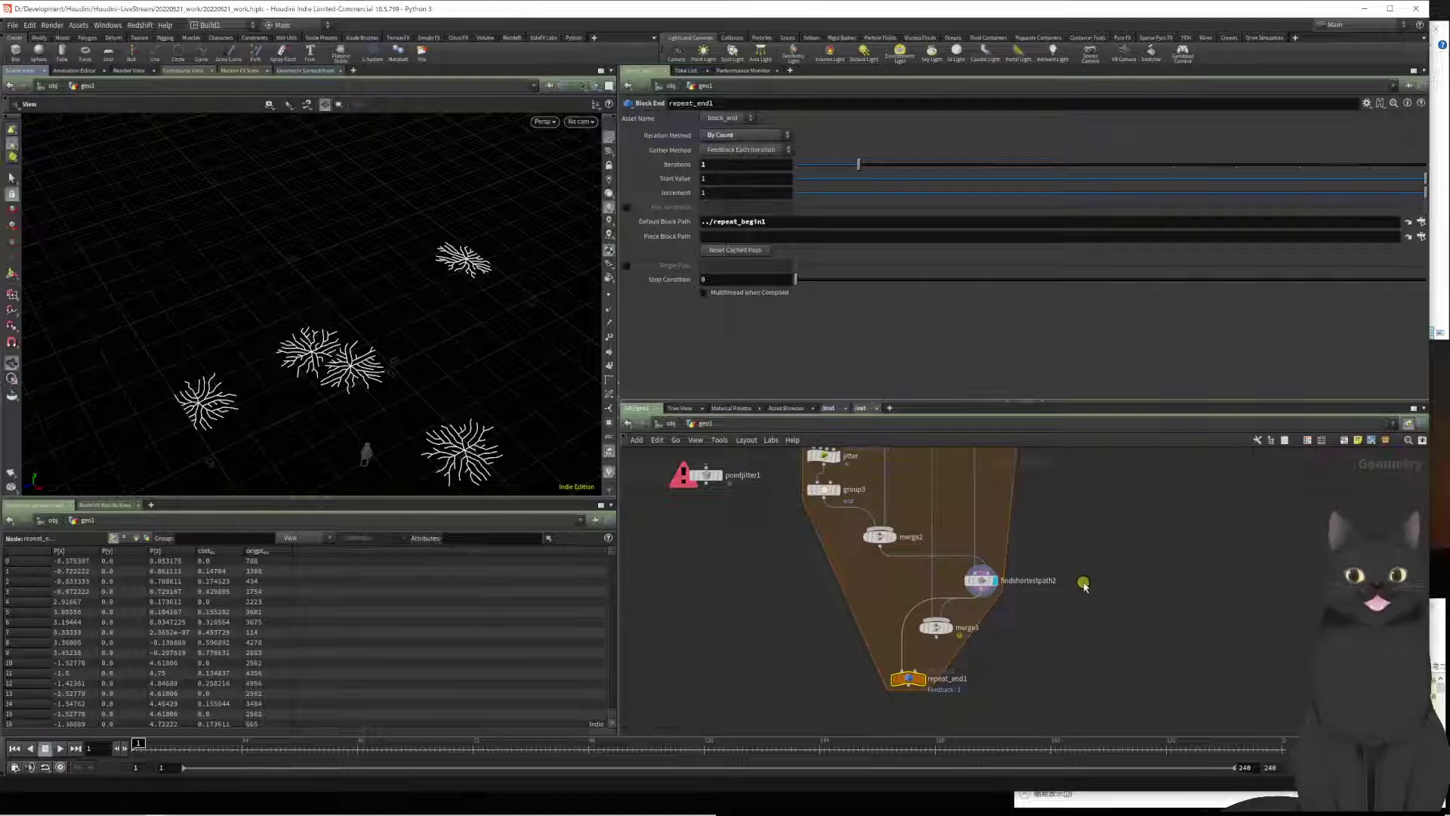
pyautogui.scroll(5, 1084, 586)
pyautogui.scroll(3, 906, 641)
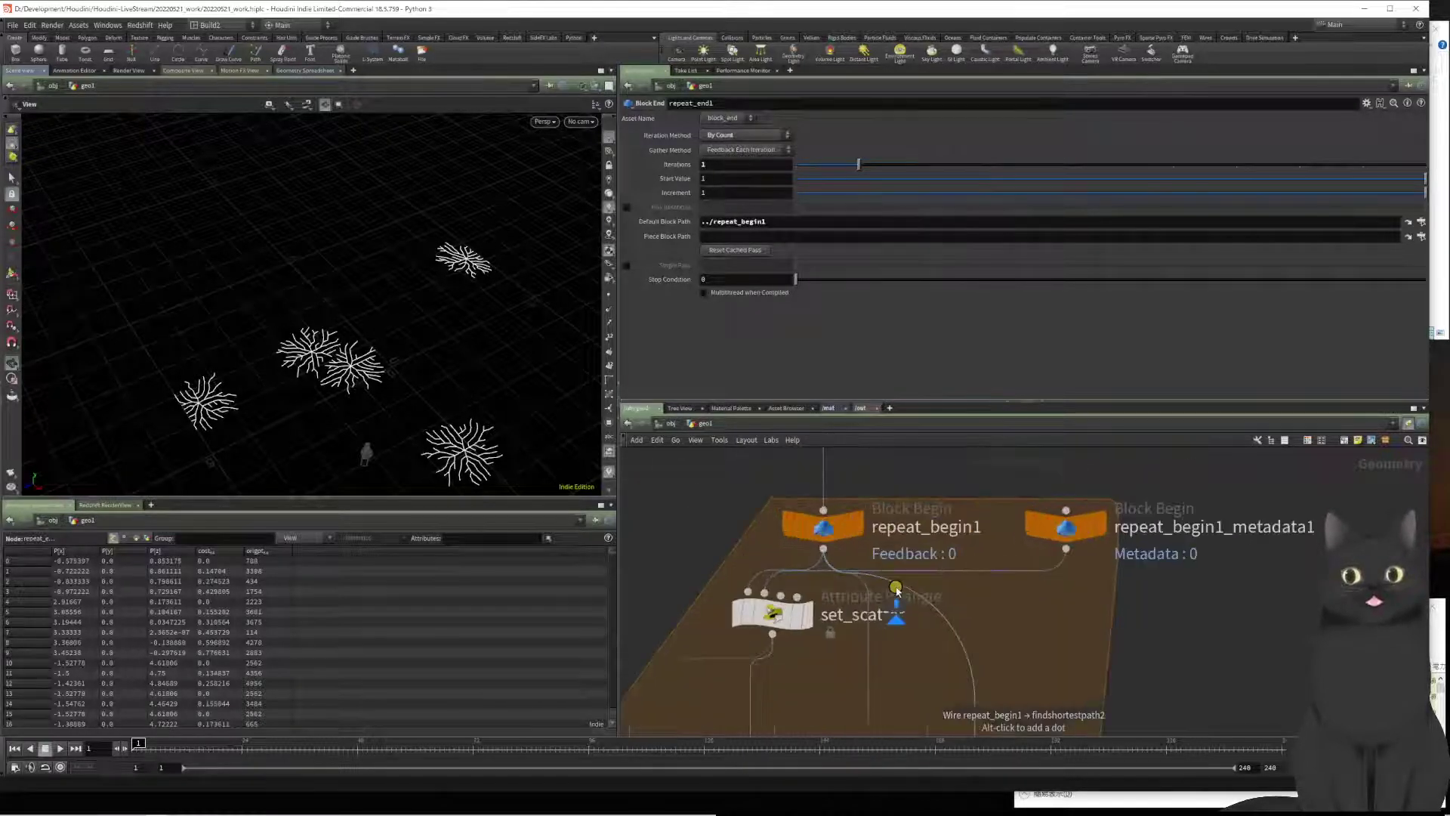
pyautogui.scroll(-2, 1163, 663)
pyautogui.scroll(-5, 1163, 663)
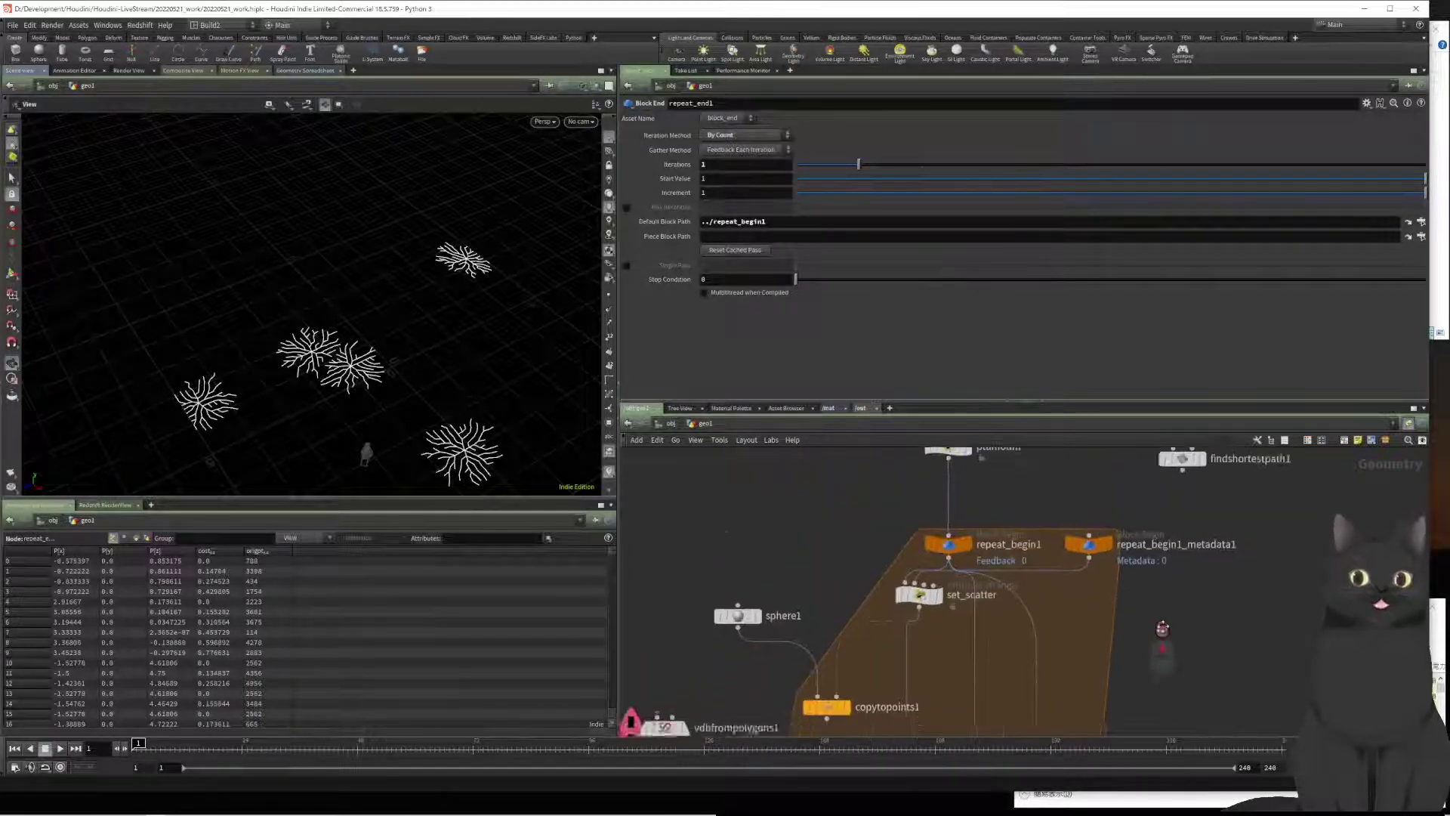
pyautogui.scroll(-3, 1050, 525)
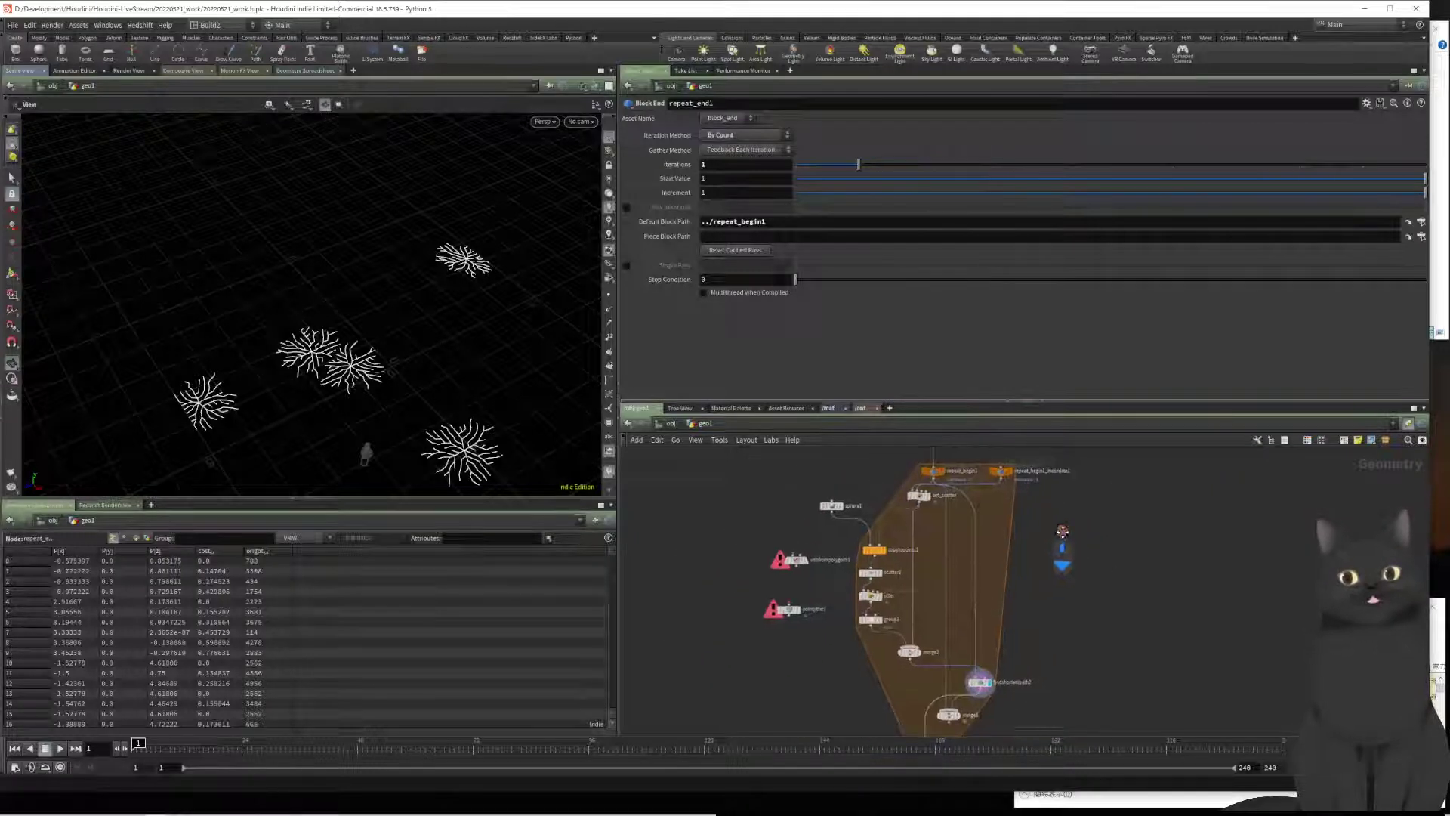
pyautogui.scroll(2, 1026, 538)
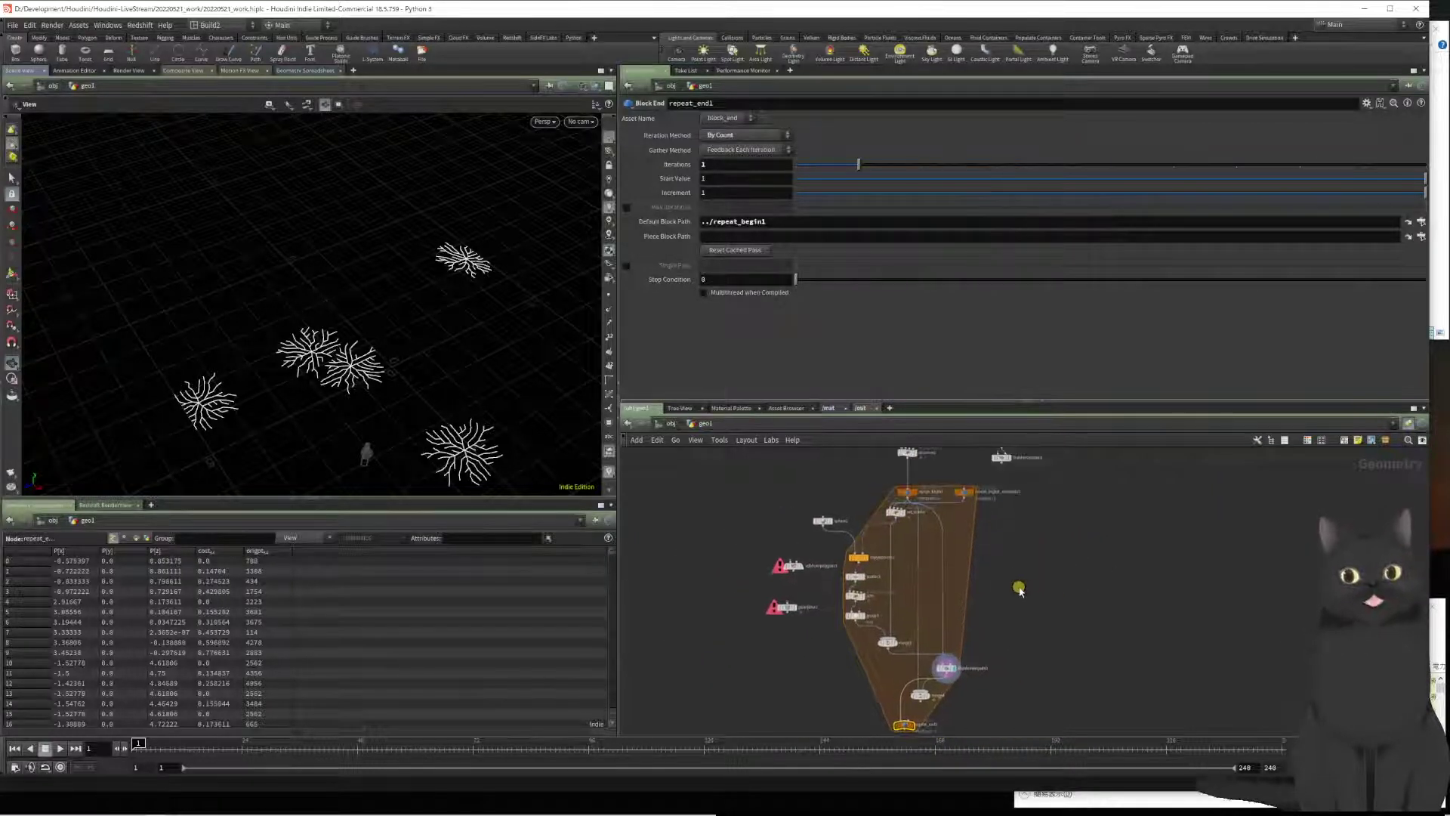
pyautogui.moveTo(1013, 568); pyautogui.dragTo(1029, 542, button='middle')
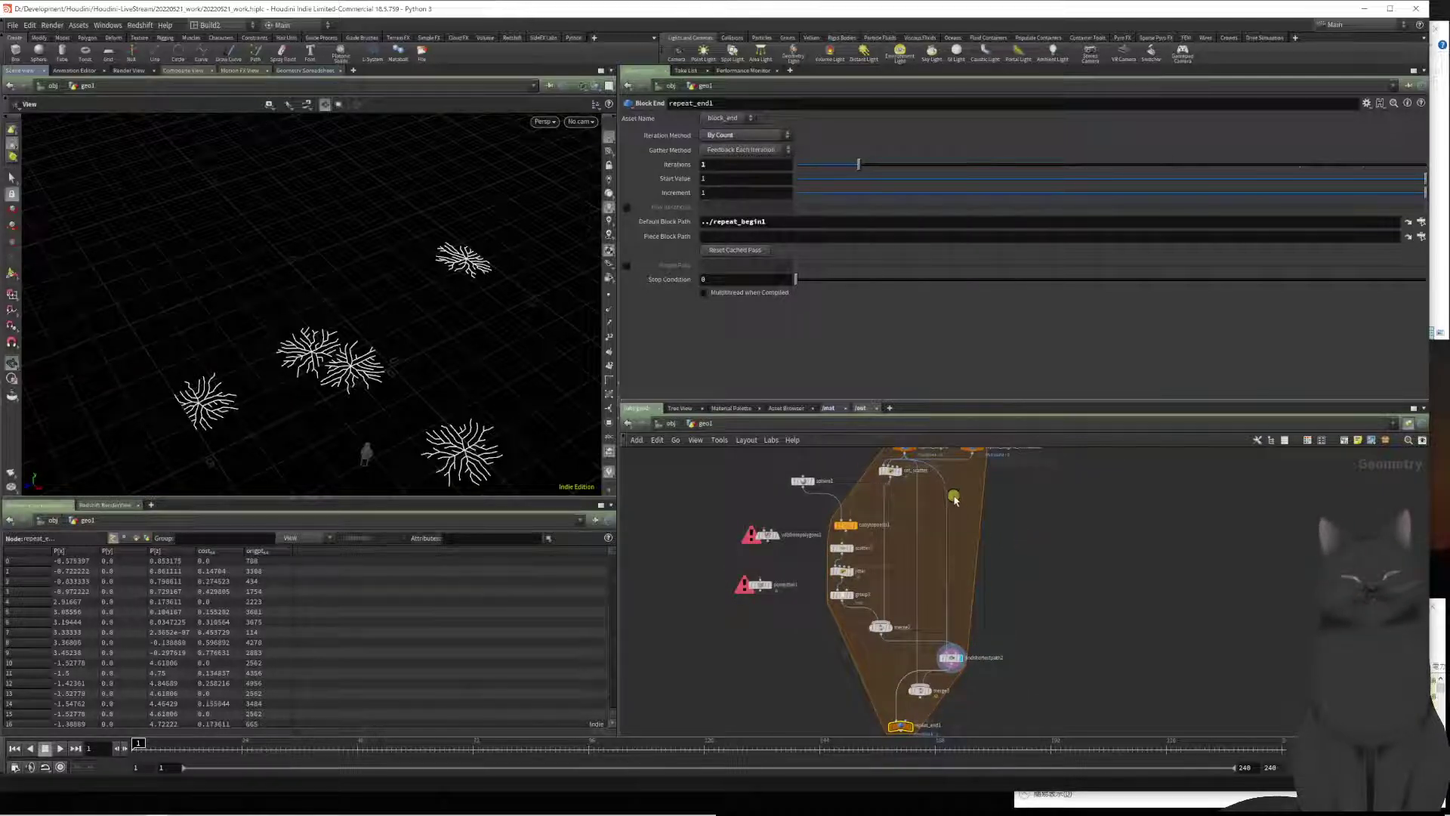
# Step: Display merge3's output and select the node to examine its input operator list and point data
pyautogui.click(930, 693)
pyautogui.scroll(3, 925, 683)
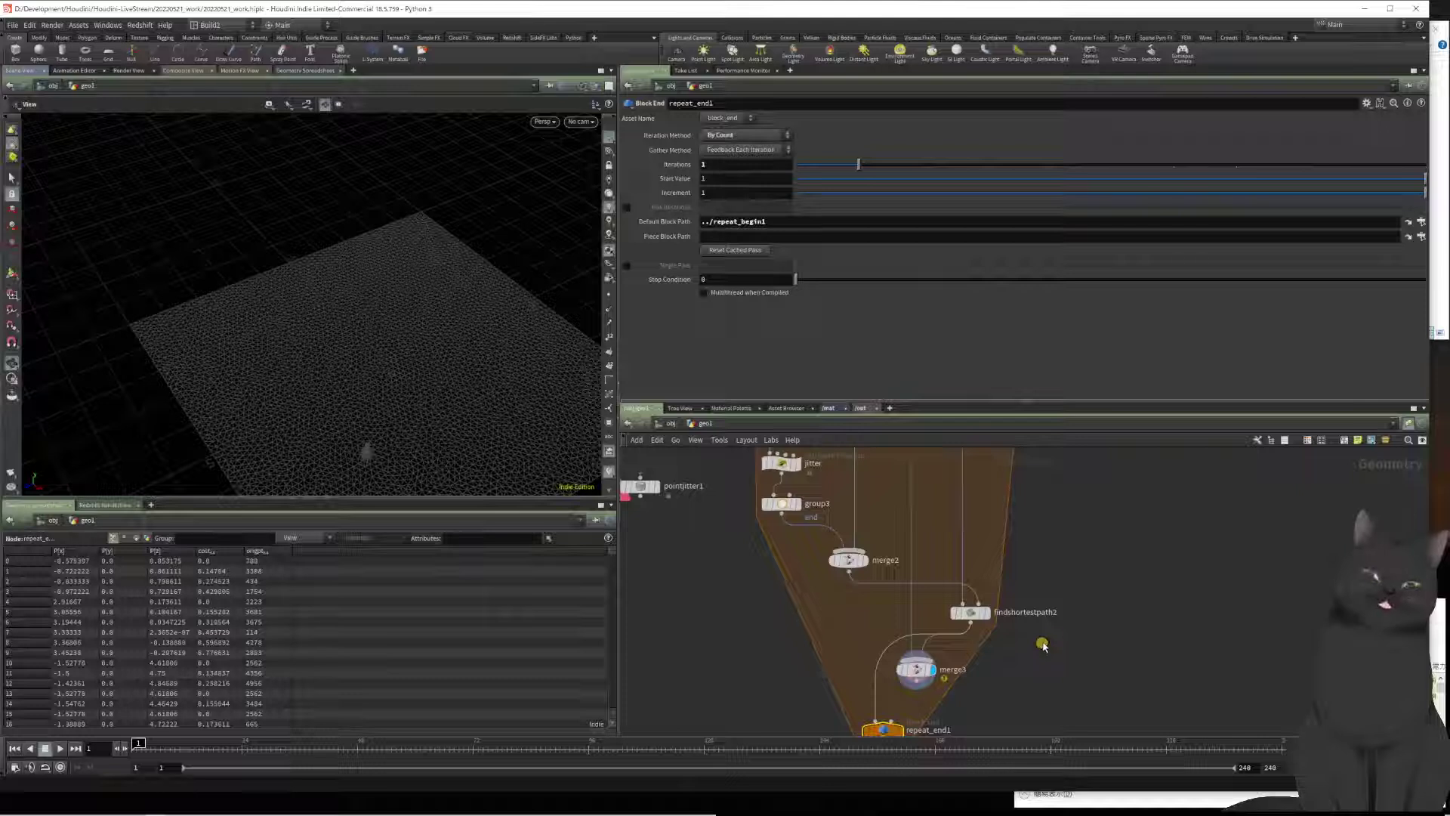
pyautogui.scroll(-3, 1042, 646)
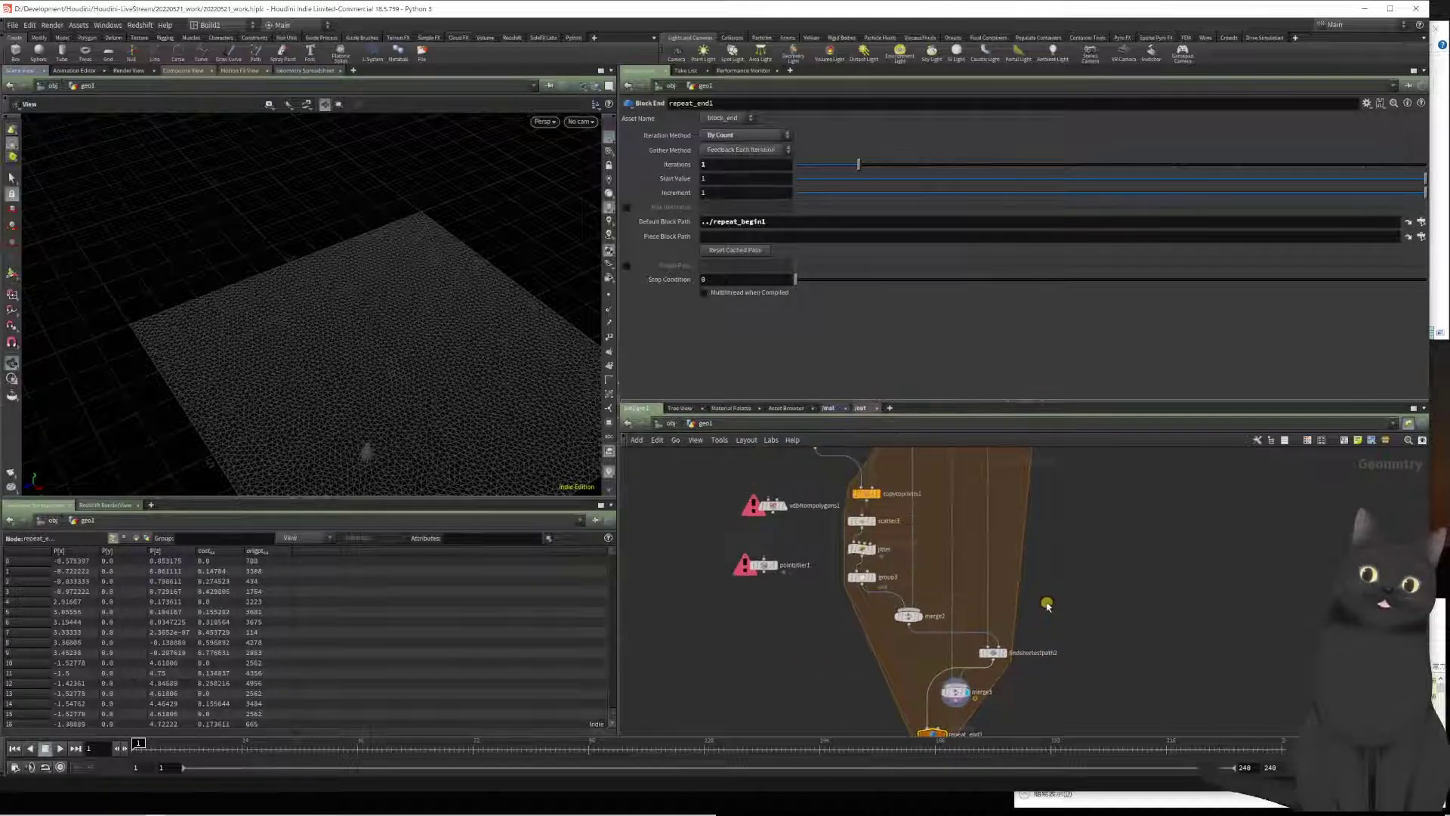
pyautogui.moveTo(1047, 606); pyautogui.dragTo(1008, 559, button='middle')
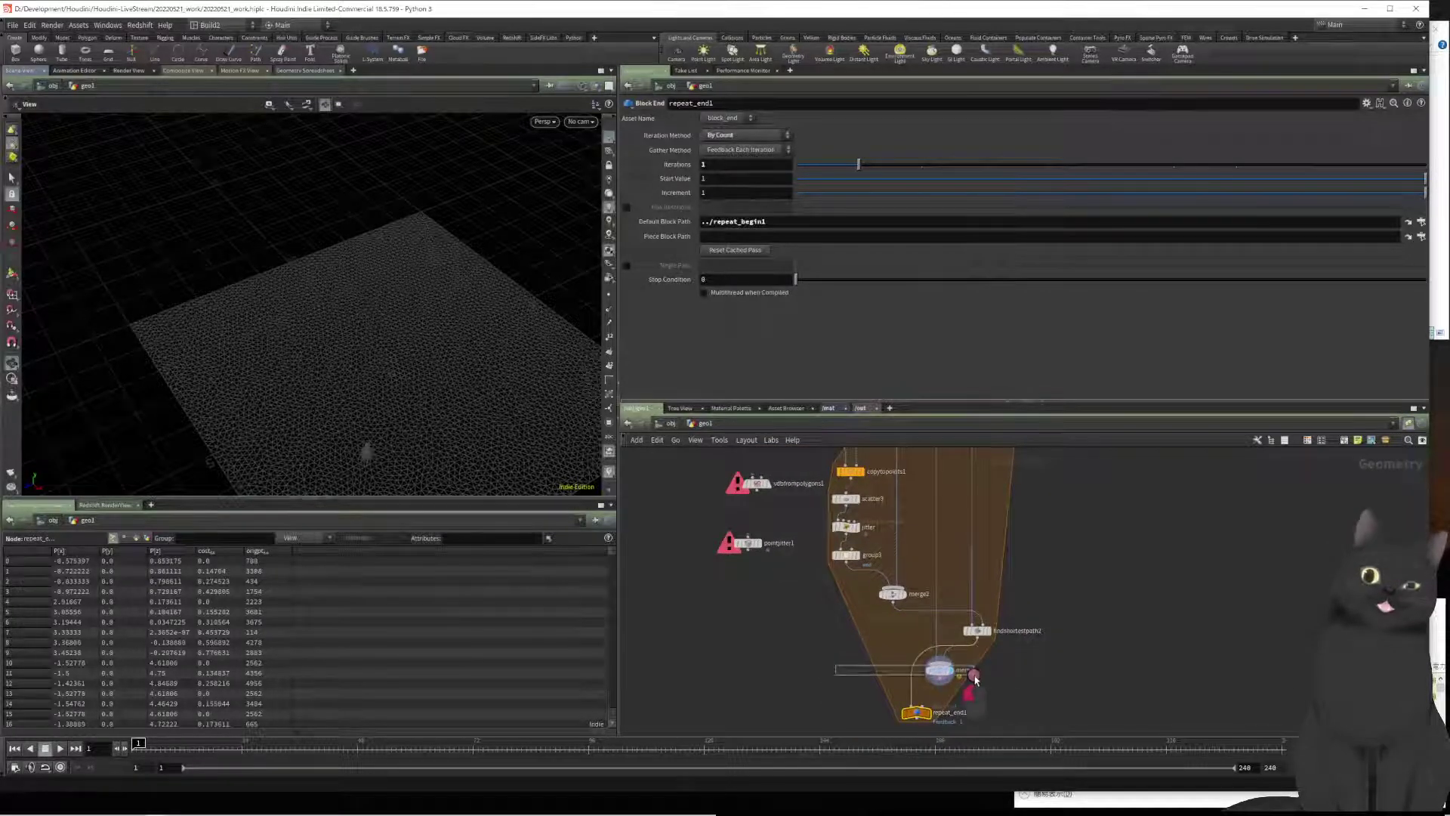
pyautogui.click(939, 670)
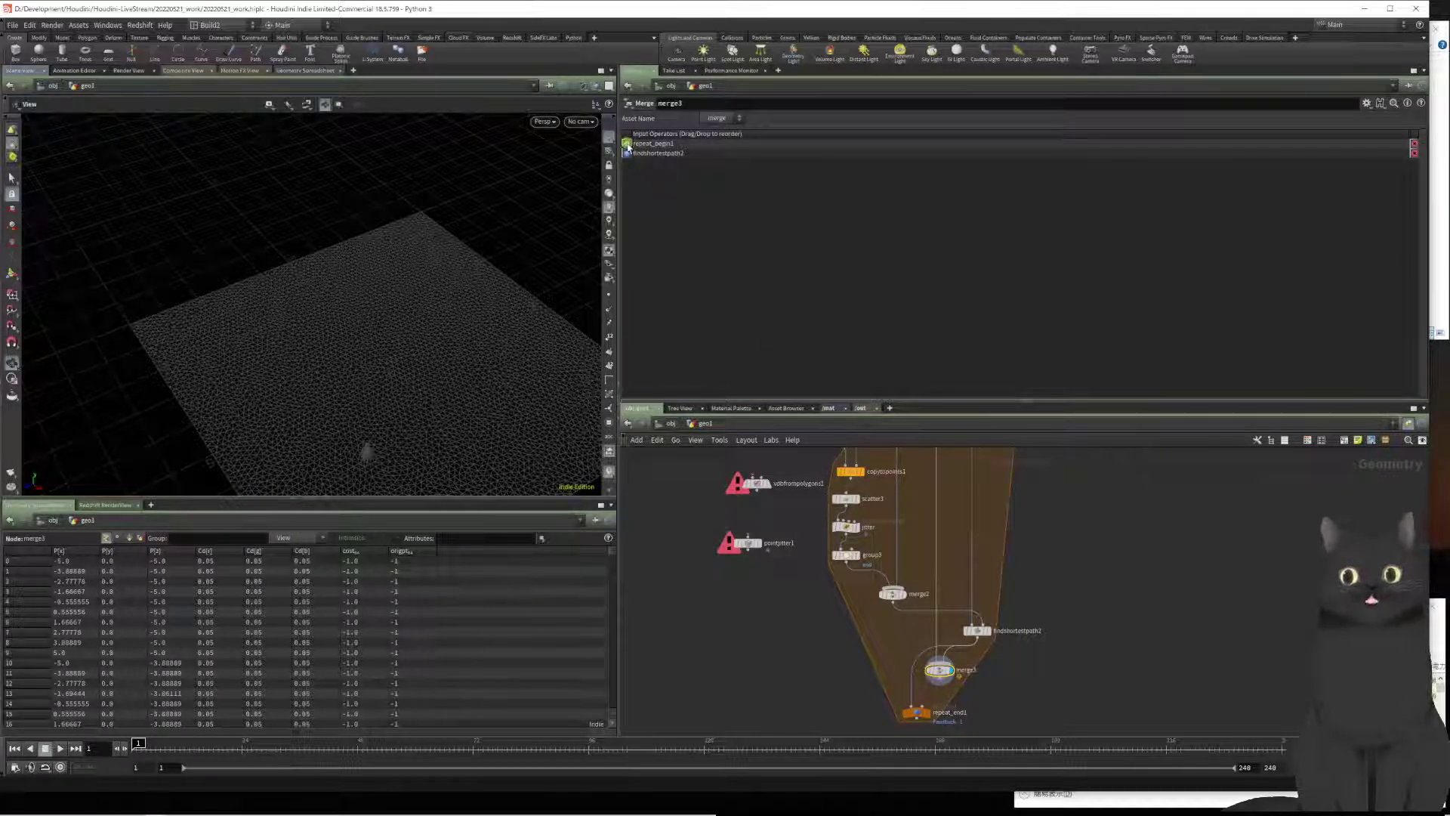
pyautogui.moveTo(627, 146); pyautogui.dragTo(626, 158)
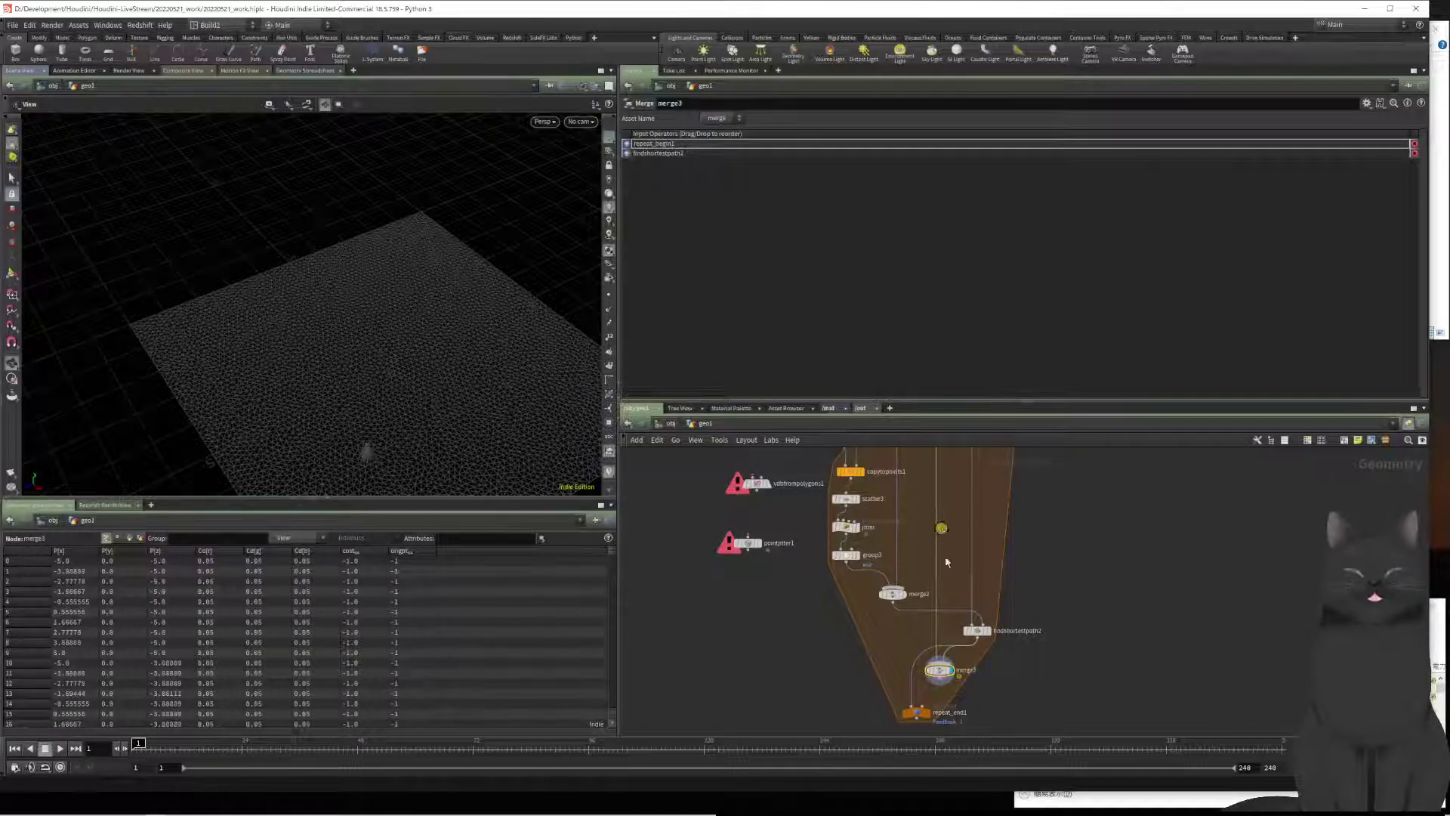
# Step: Display and select findshortestpath2, and compare its node information with that of merge3
pyautogui.click(991, 632)
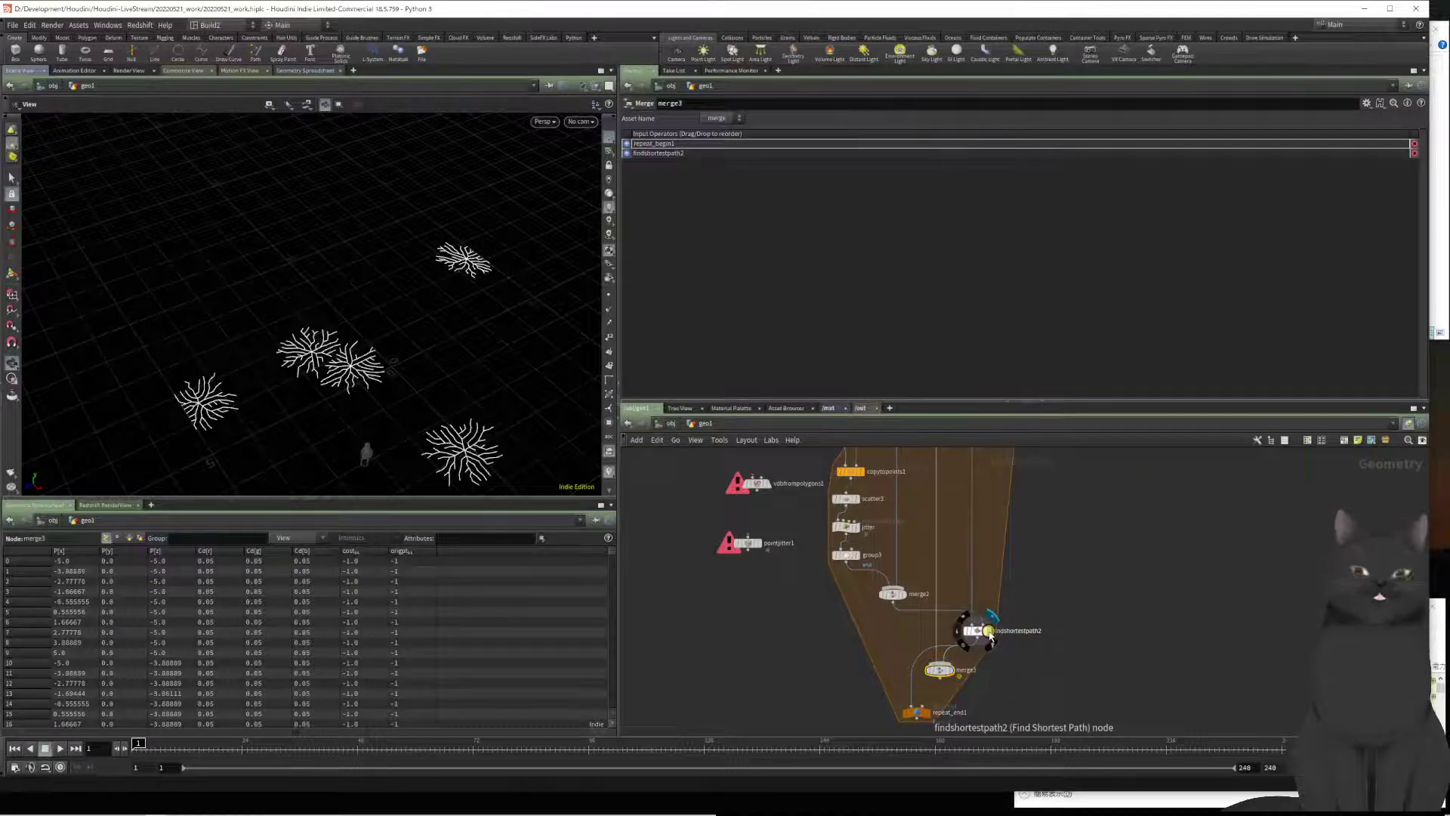
pyautogui.click(974, 631)
pyautogui.middleClick(972, 634)
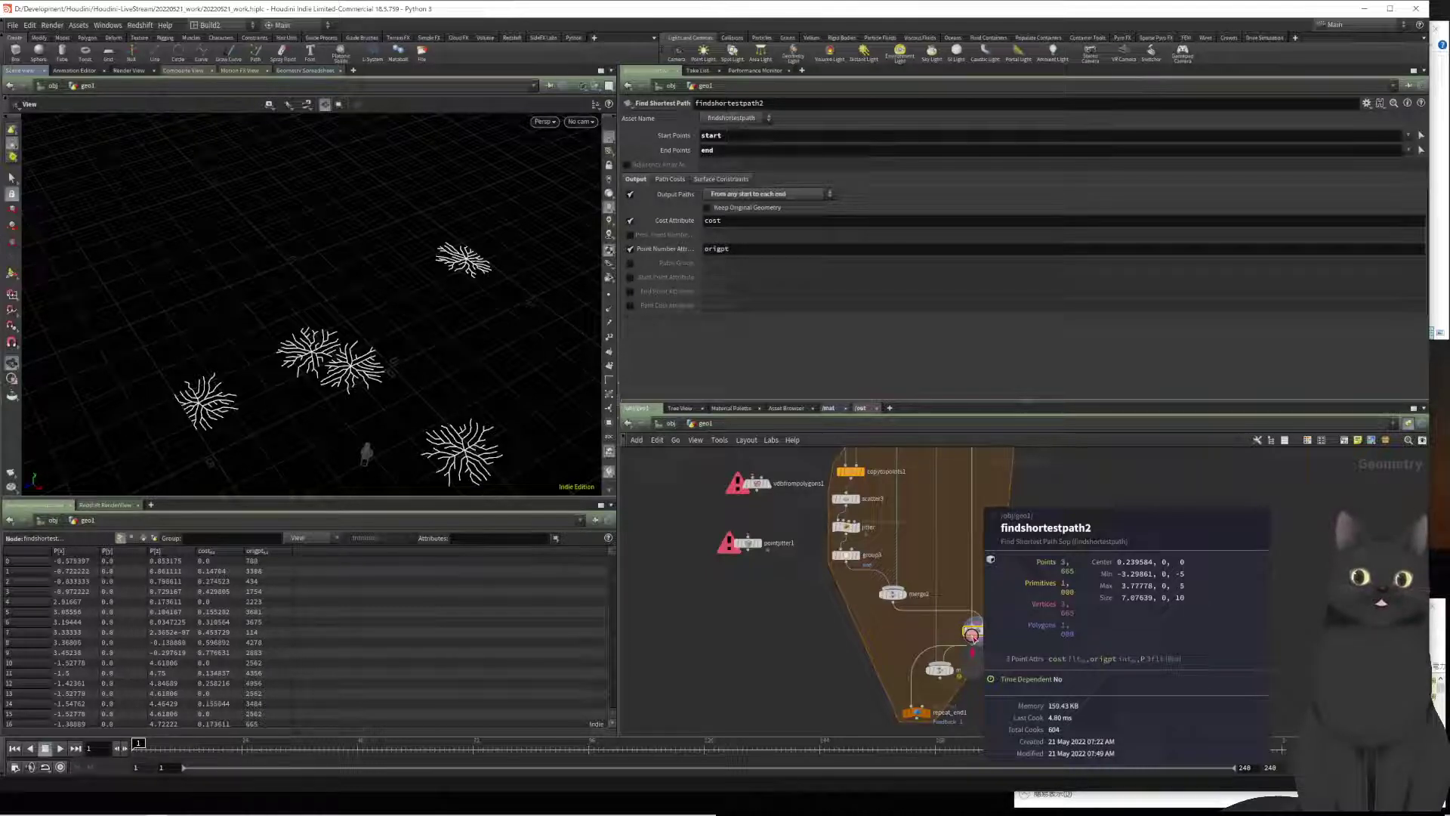
pyautogui.middleClick(938, 671)
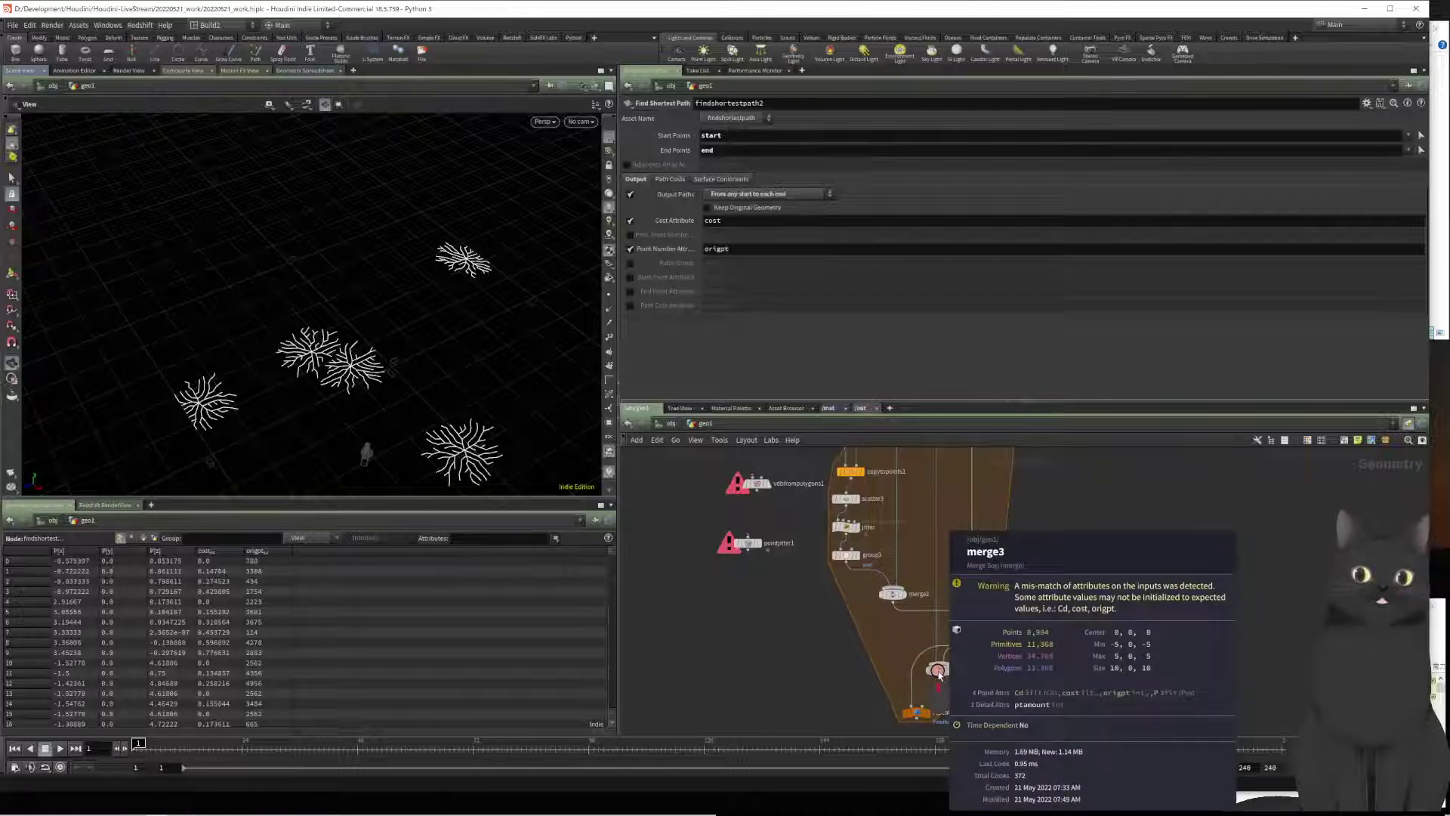
pyautogui.middleClick(938, 671)
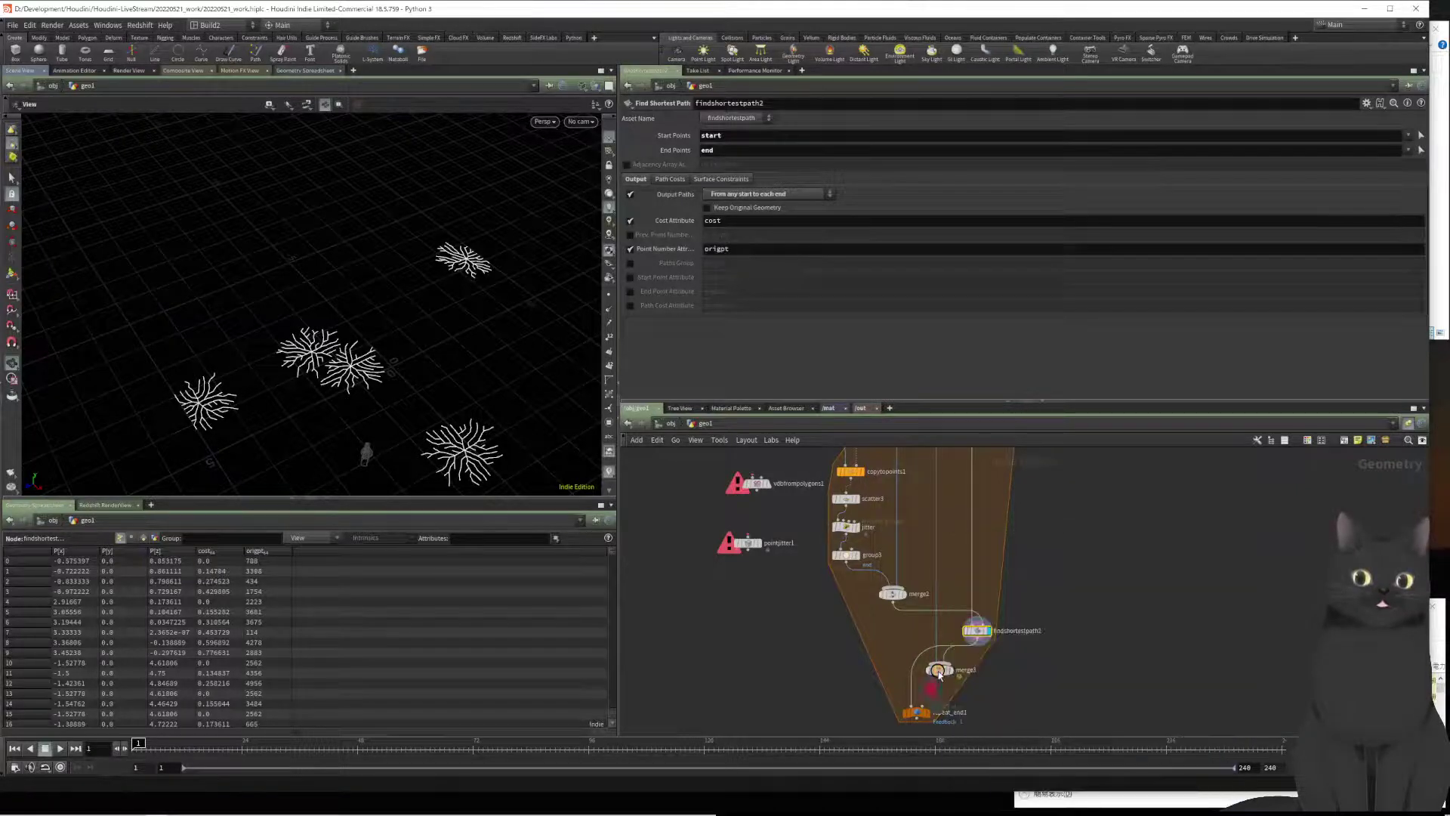
# Step: Select and display merge3, inspect its geometry from a lower angle, and recheck findshortestpath2's node information
pyautogui.click(938, 671)
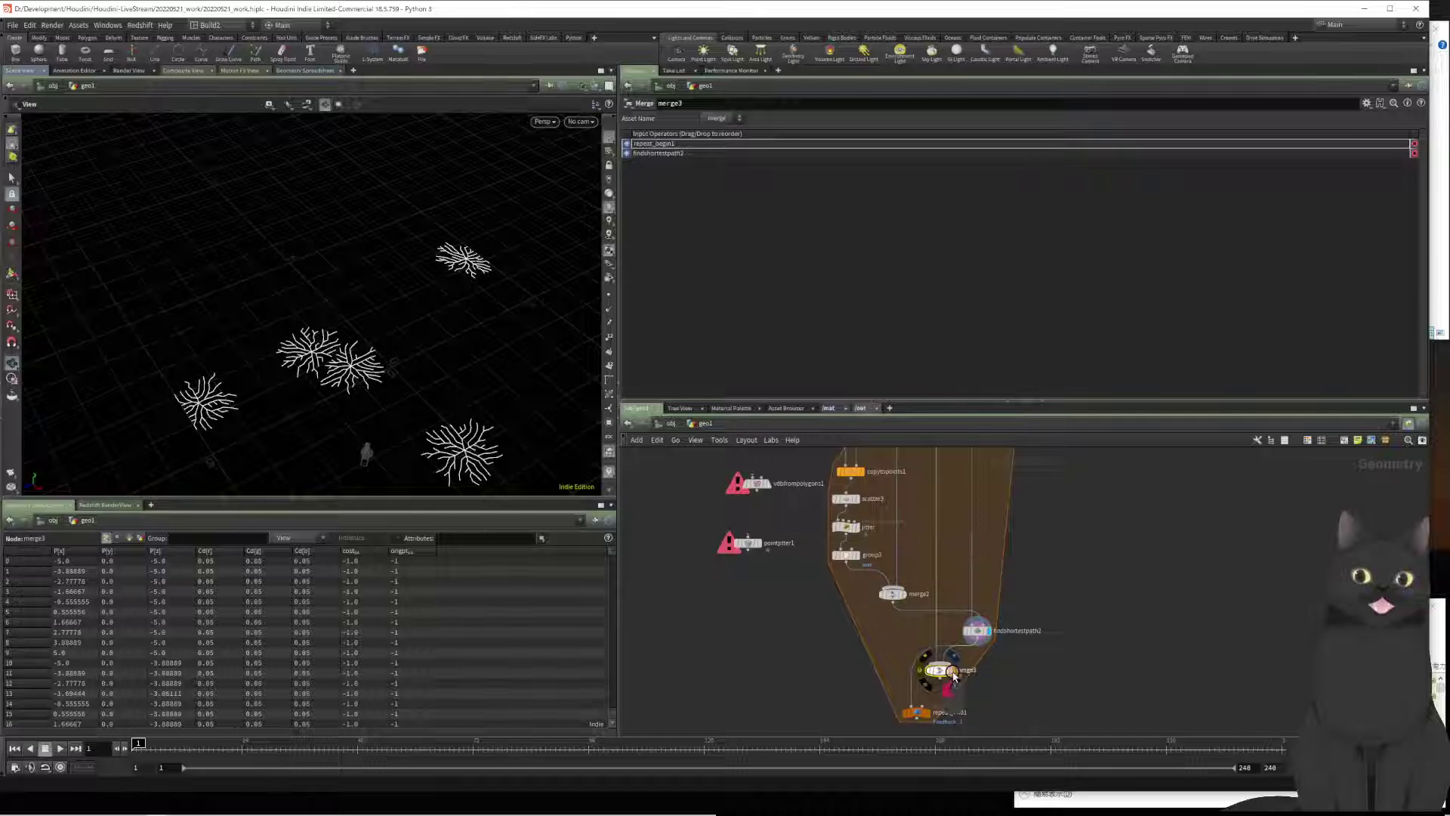
pyautogui.click(953, 674)
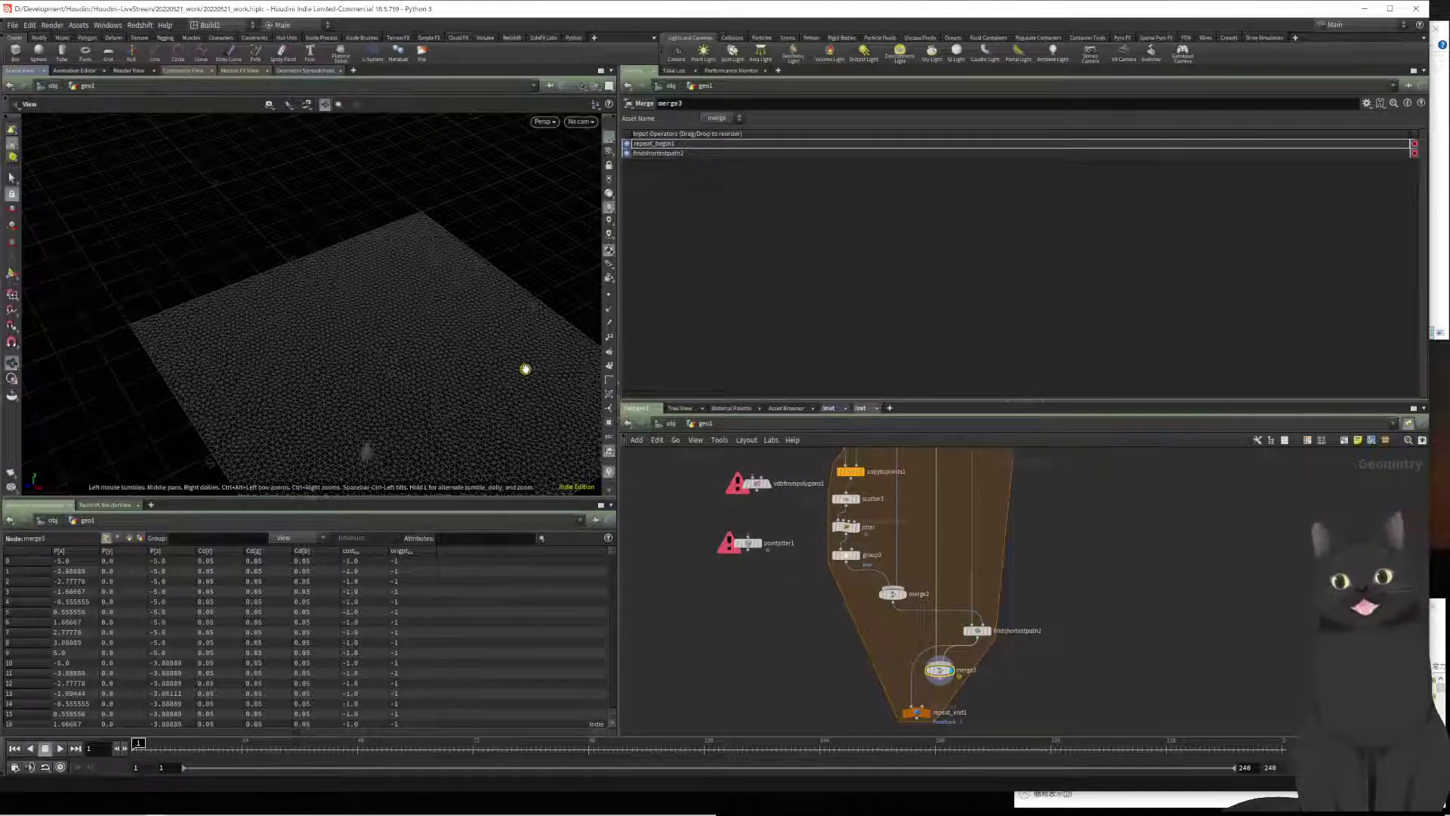
pyautogui.moveTo(527, 366); pyautogui.dragTo(437, 333)
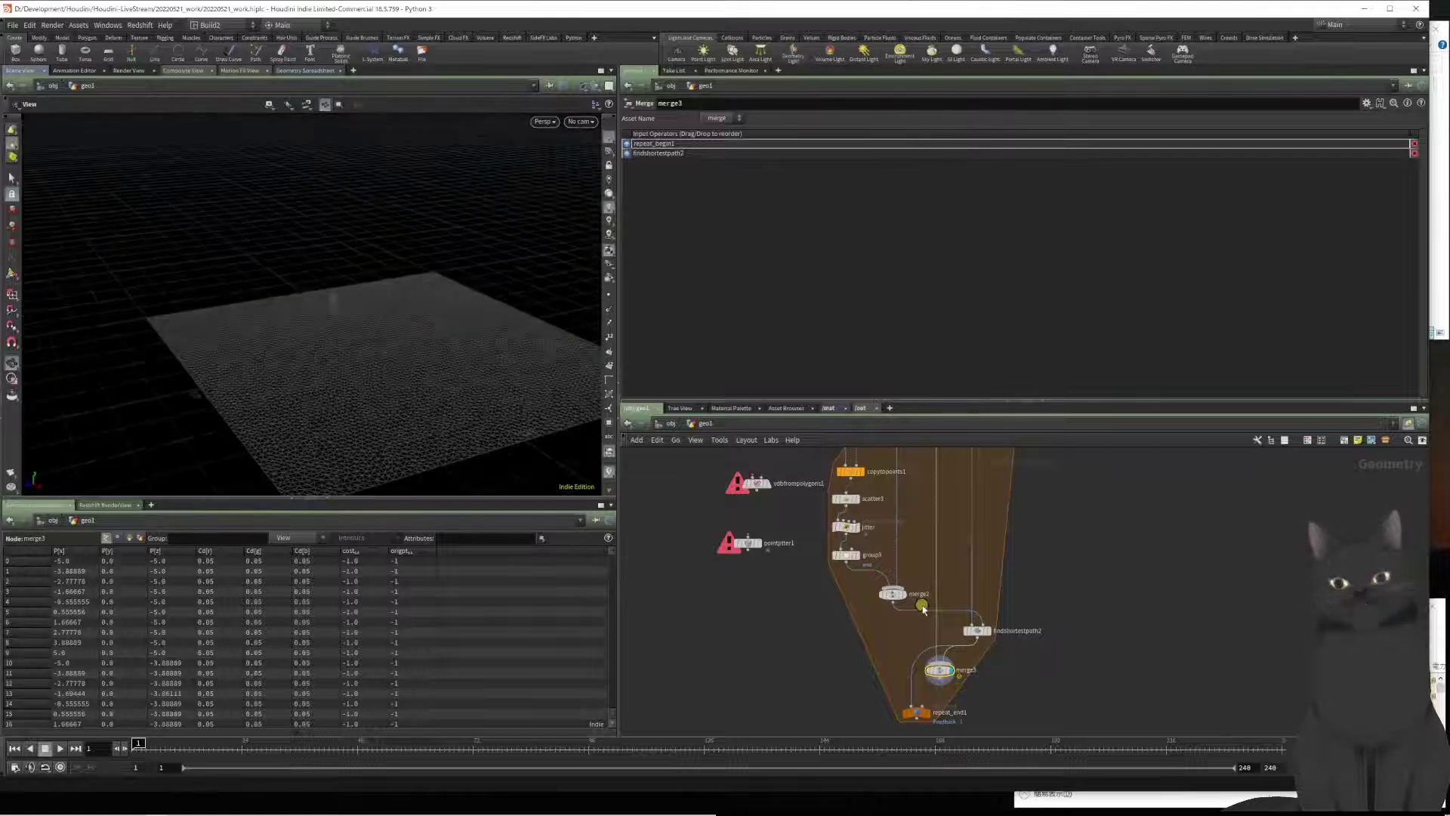
pyautogui.middleClick(971, 632)
pyautogui.middleClick(974, 633)
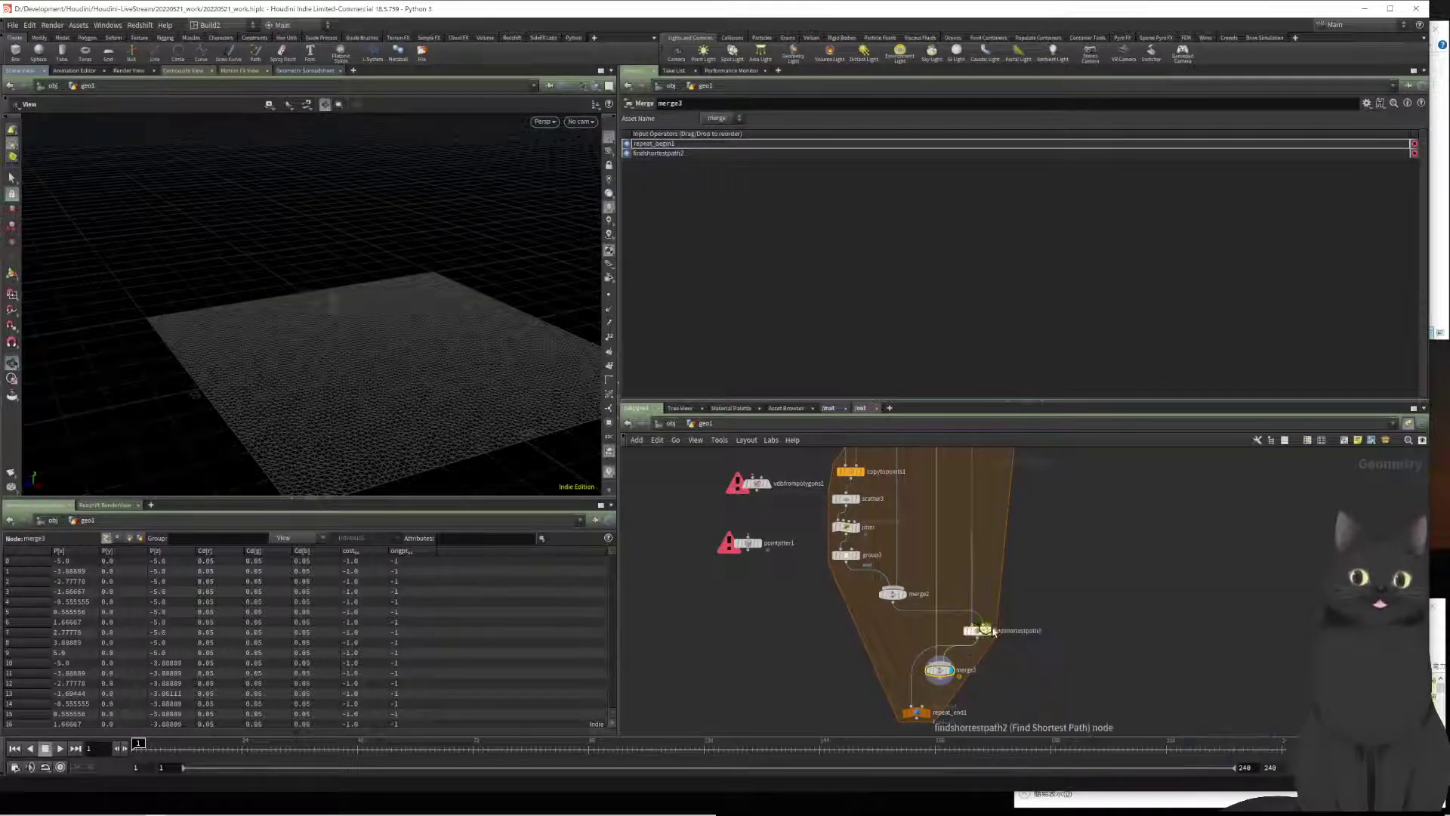
# Step: Clear the node selection, save the scene, and display the output of findshortestpath2
pyautogui.click(1079, 592)
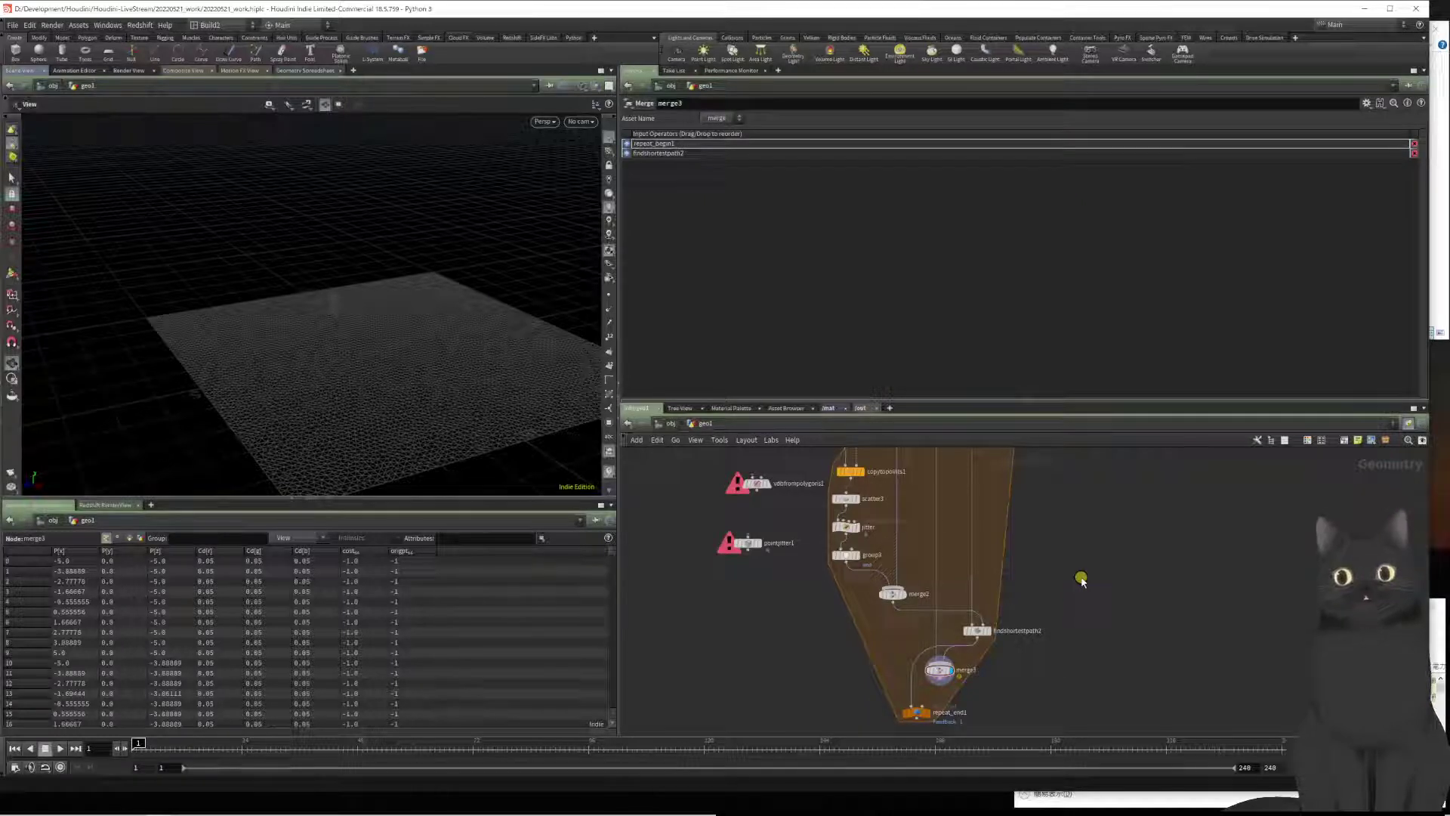
pyautogui.hotkey('ctrl', 's')
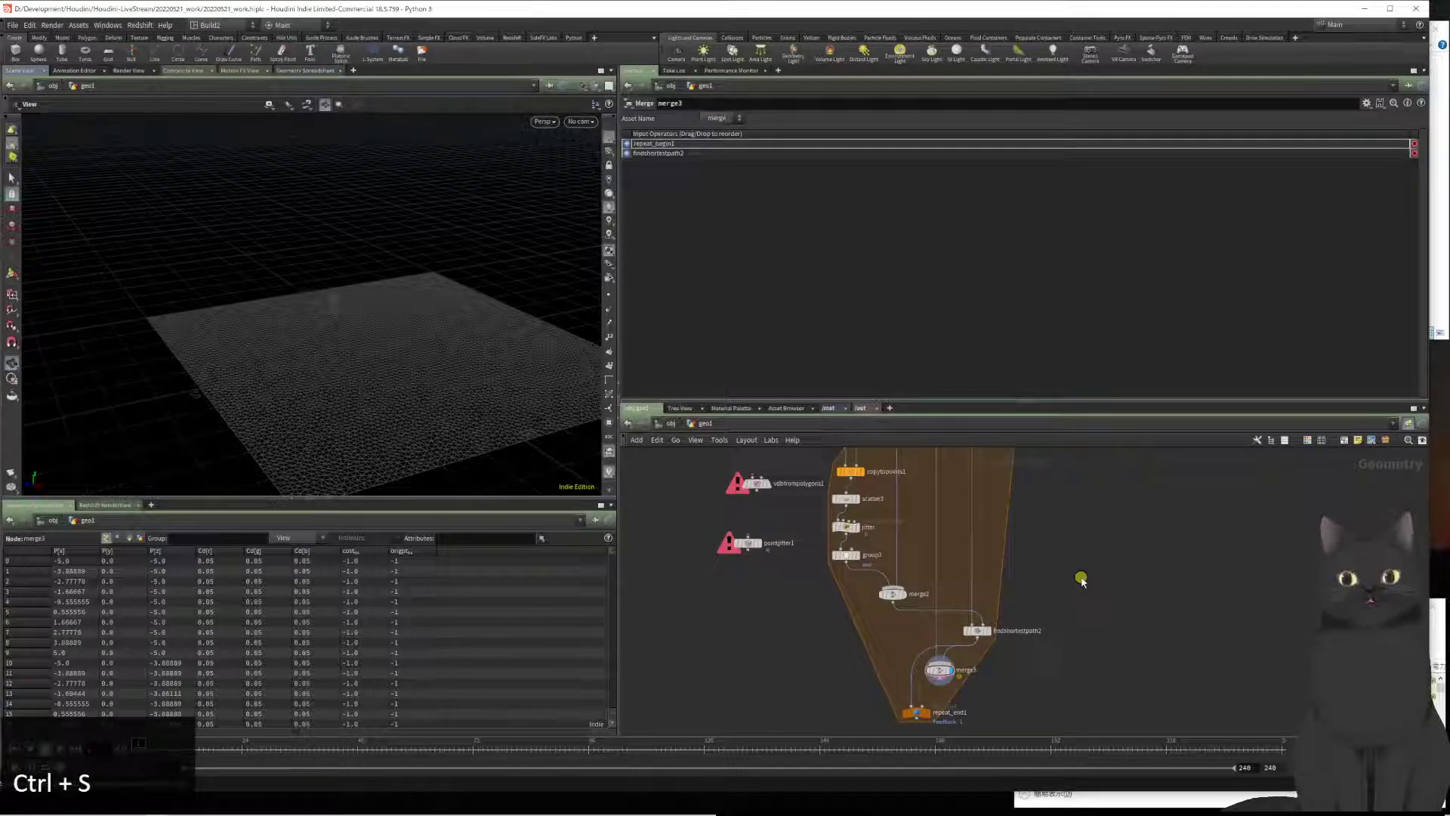
pyautogui.click(990, 631)
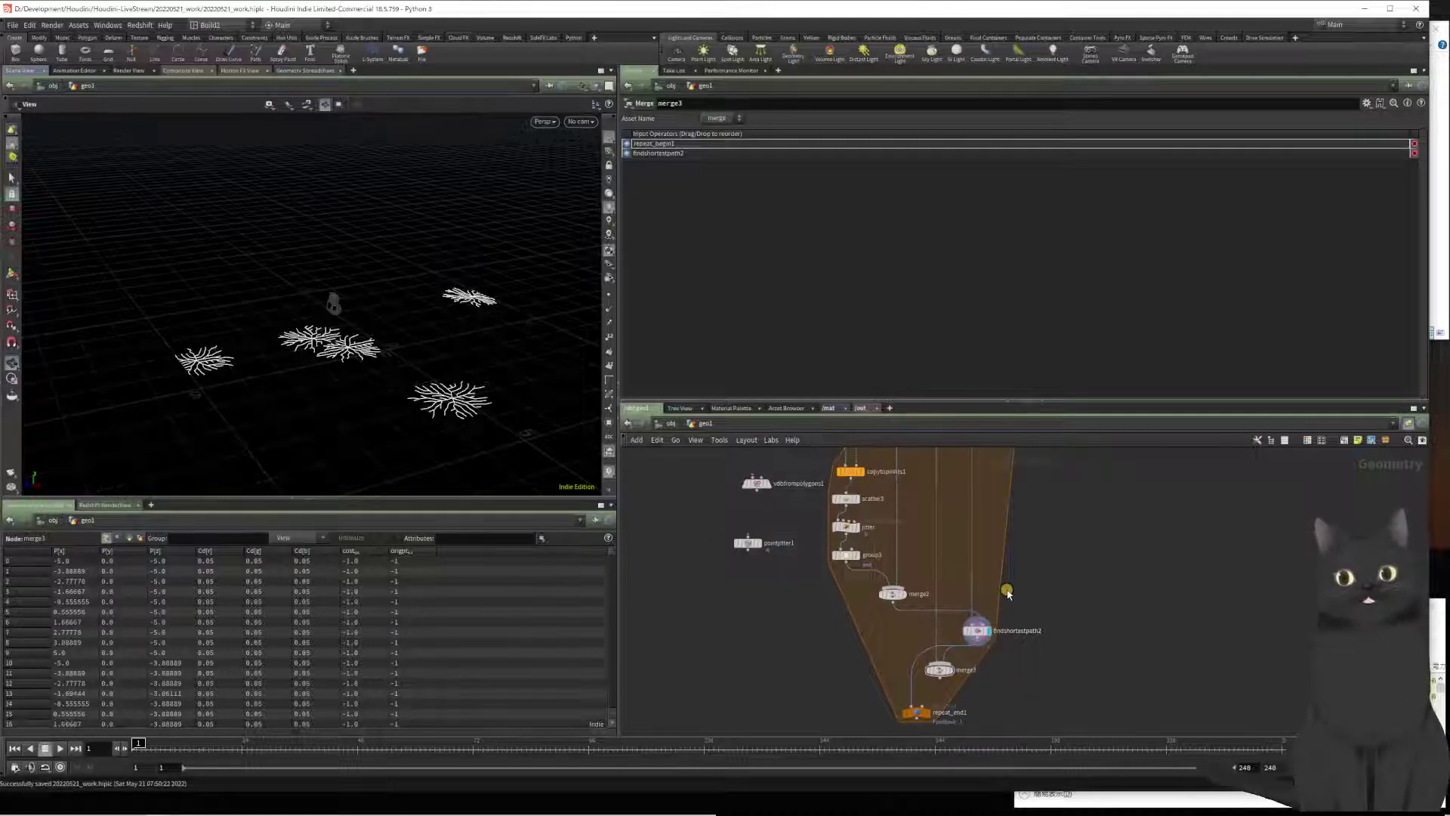
# Step: Look over the nodes inside the loop and select repeat_end1 to review its settings and point data
pyautogui.moveTo(1086, 560); pyautogui.dragTo(1028, 641, button='middle')
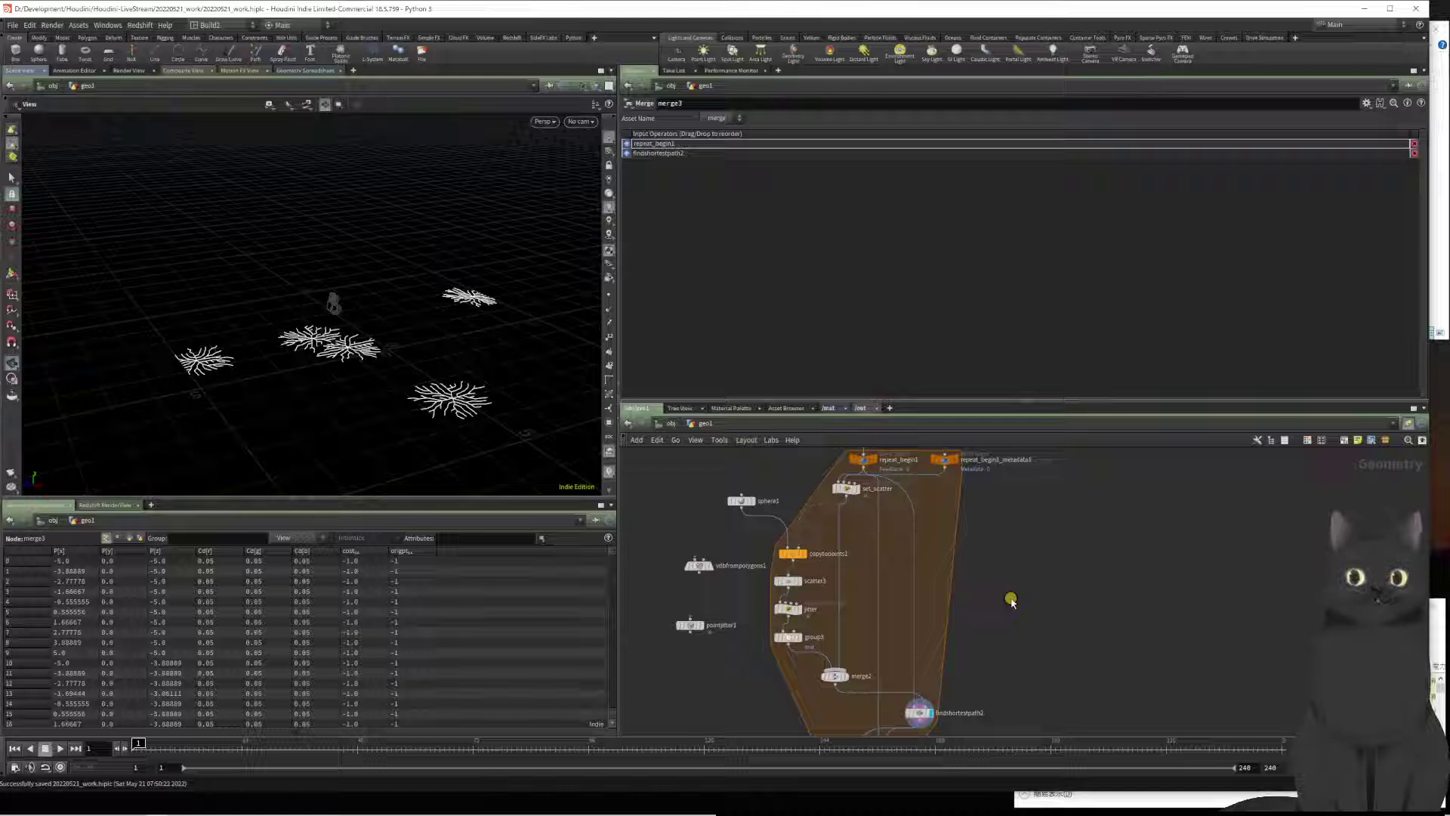
pyautogui.moveTo(1011, 601); pyautogui.dragTo(990, 478, button='middle')
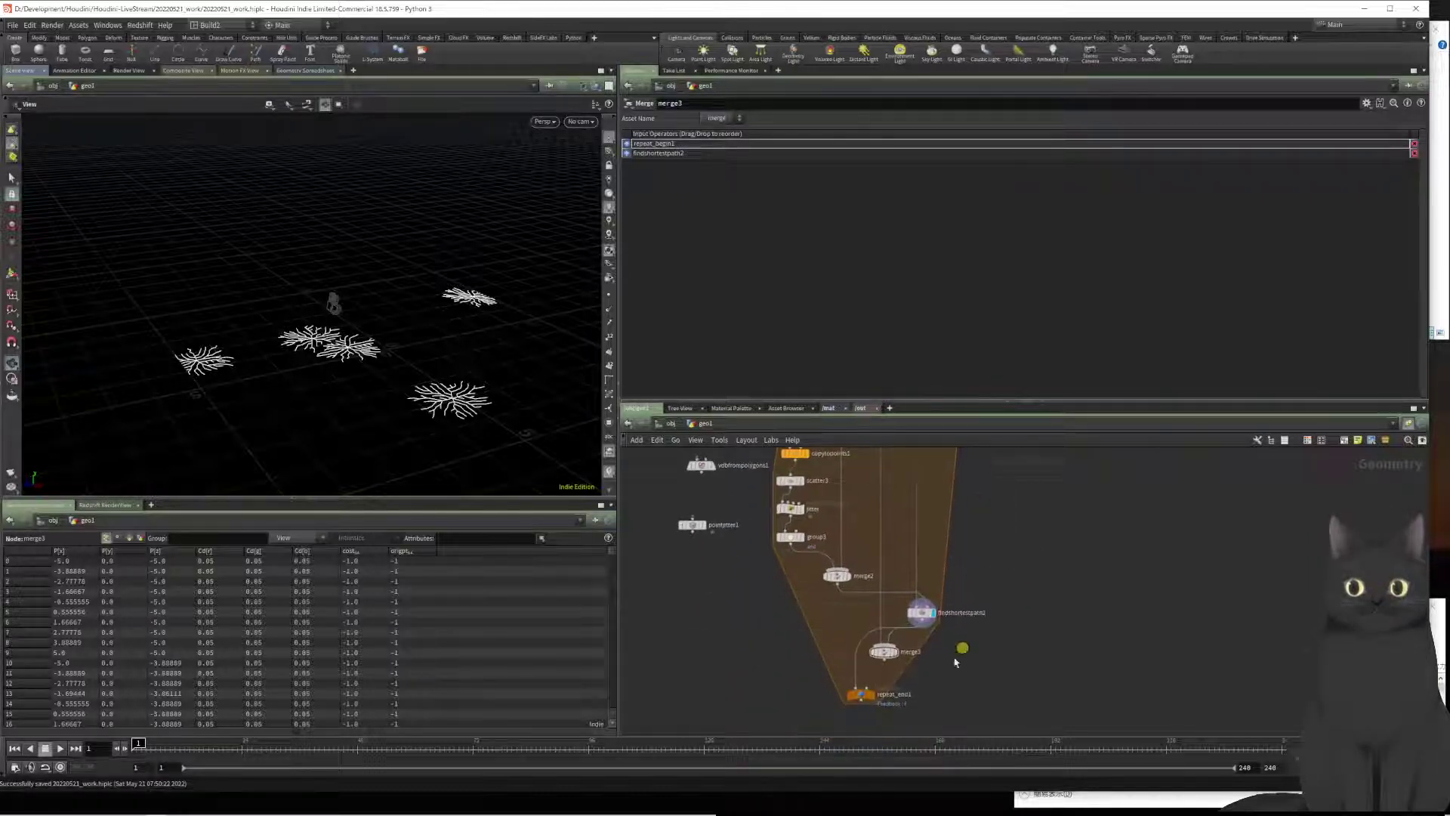
pyautogui.click(861, 693)
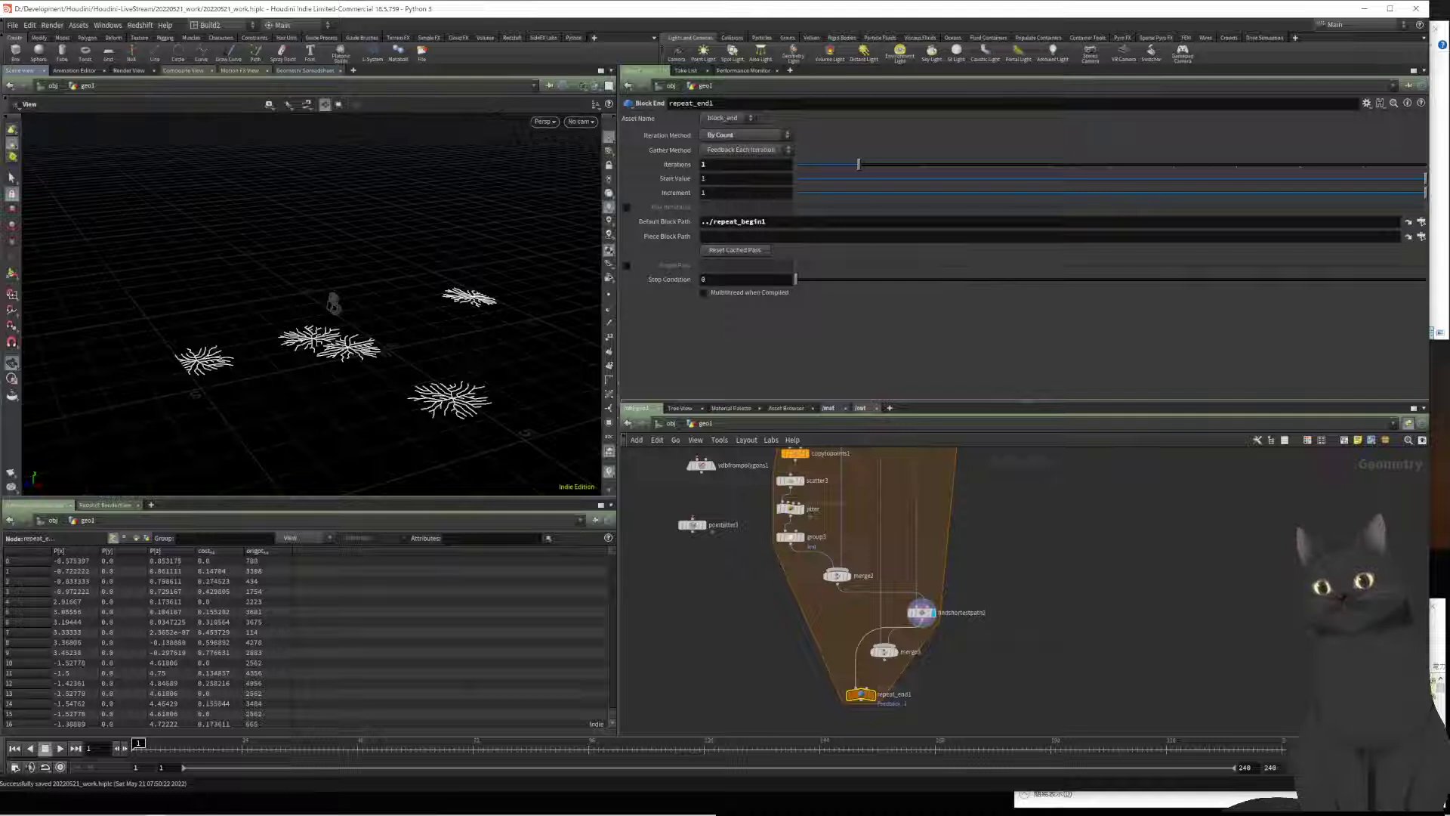
# Step: Delete the unused vdbfrompolygons1 and pointjitter1 nodes beside the loop
pyautogui.scroll(-3, 706, 604)
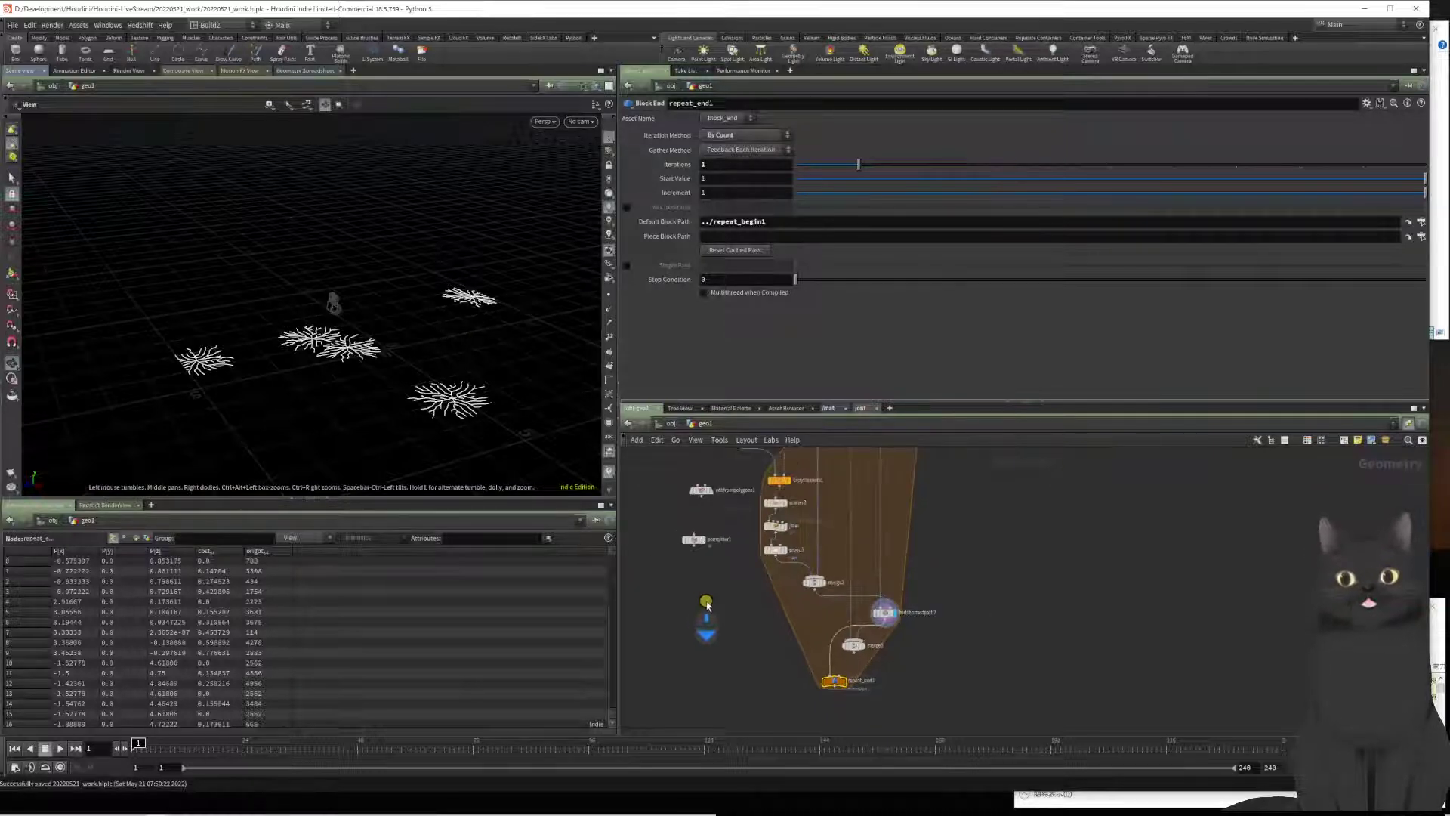
pyautogui.scroll(5, 723, 578)
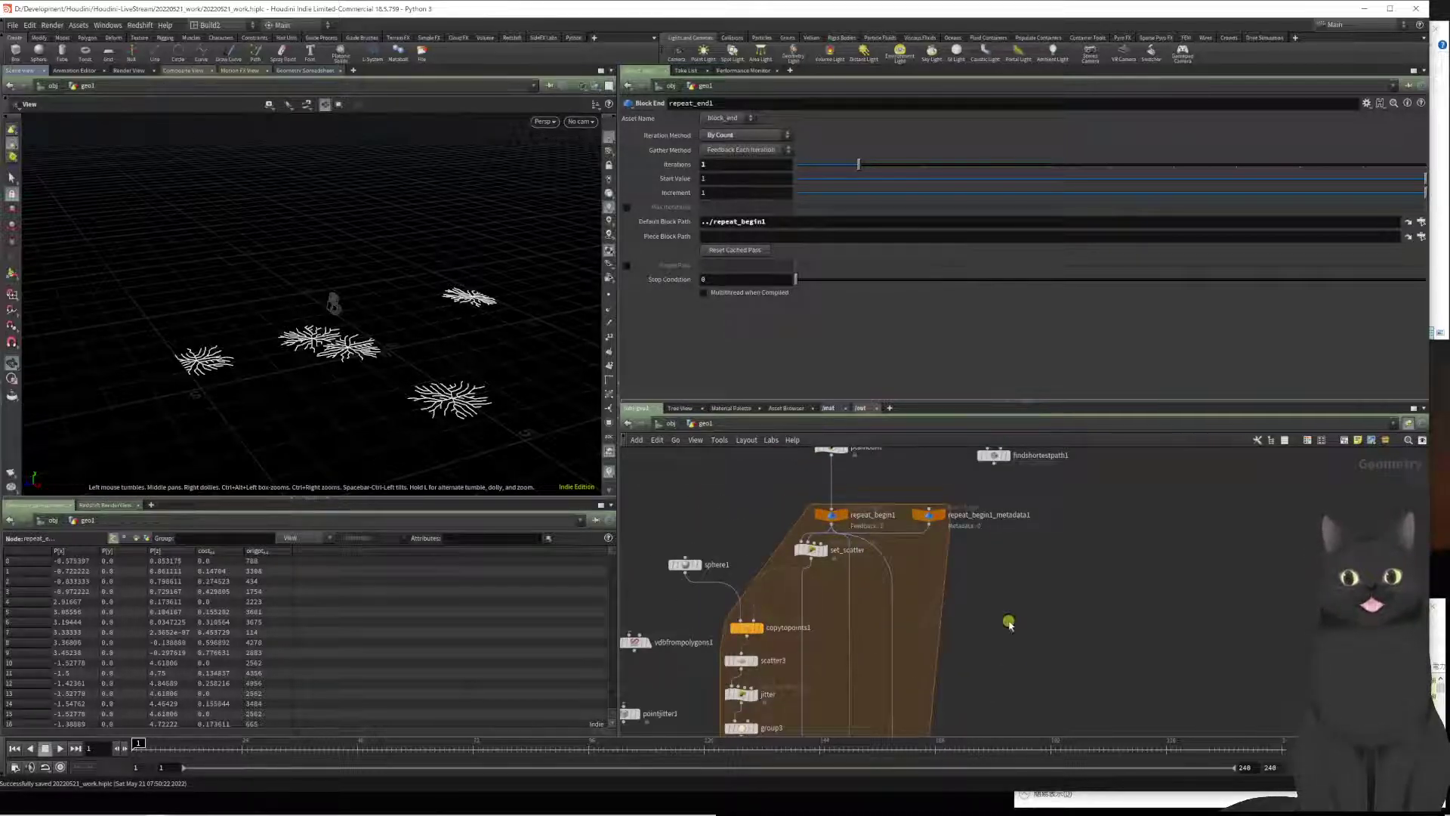
pyautogui.scroll(-2, 1063, 604)
pyautogui.moveTo(1057, 585); pyautogui.dragTo(1039, 683, button='middle')
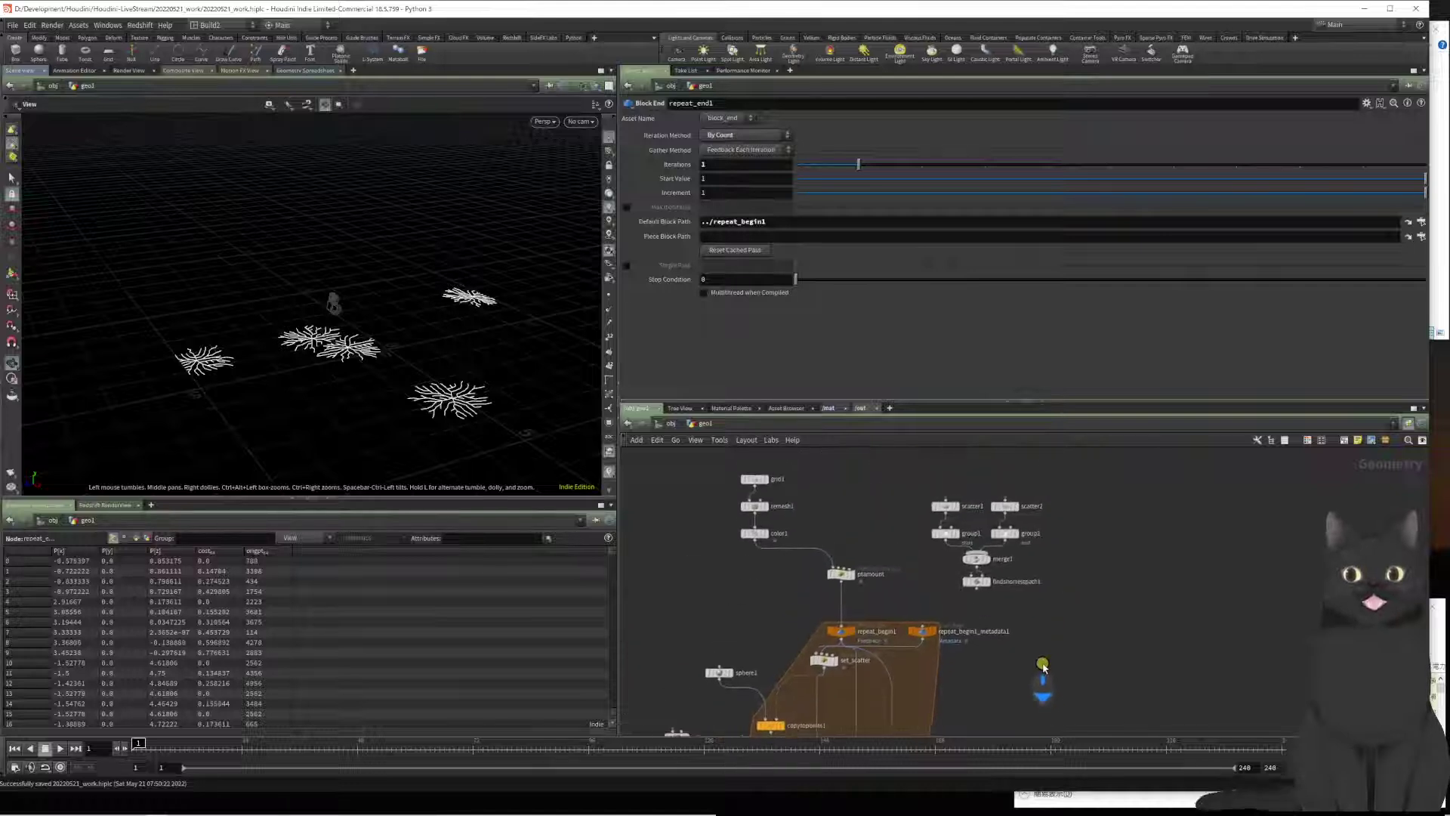
pyautogui.moveTo(1048, 618); pyautogui.dragTo(1117, 616)
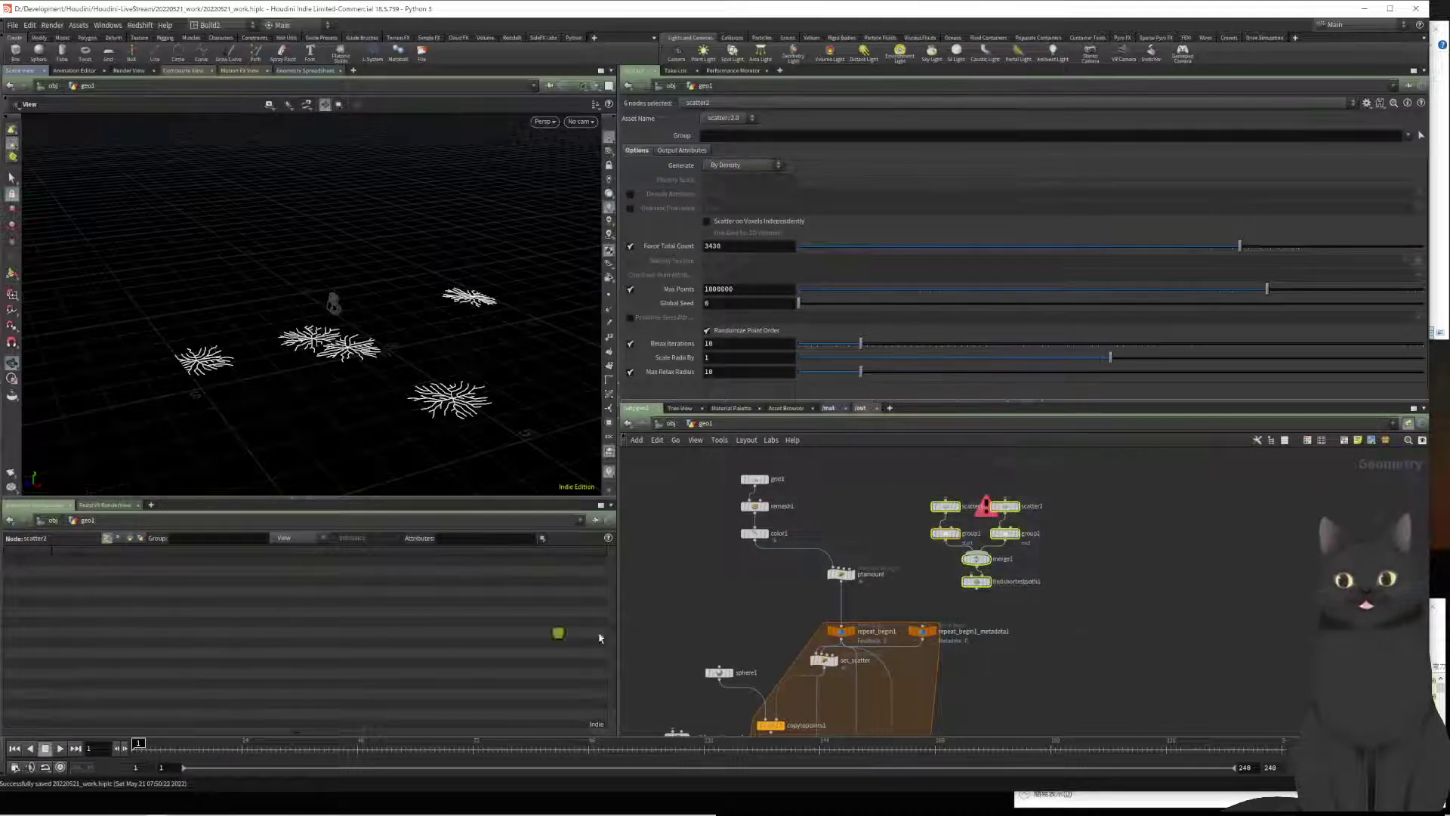
pyautogui.moveTo(699, 618); pyautogui.dragTo(764, 489, button='middle')
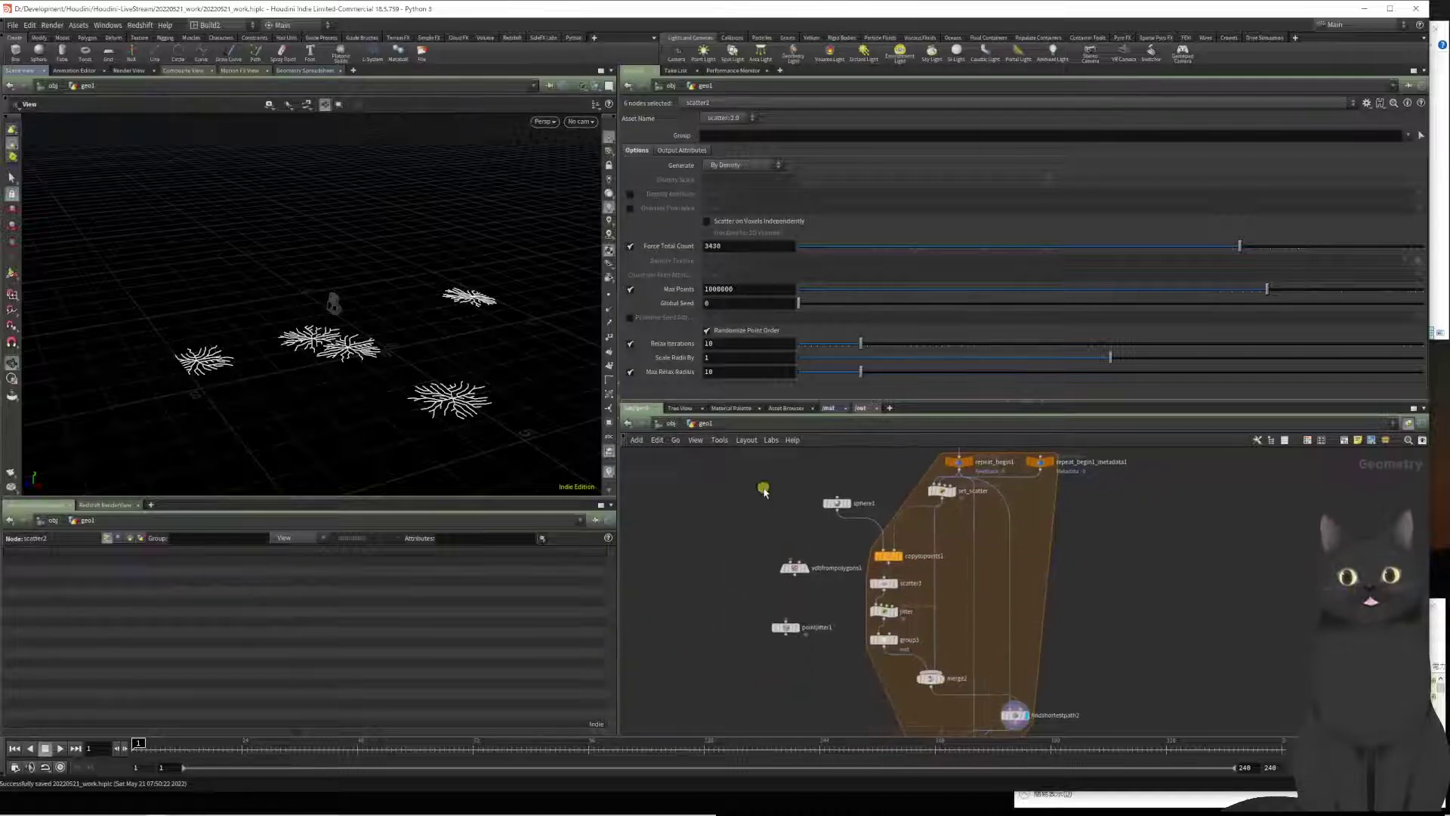
pyautogui.moveTo(723, 538); pyautogui.dragTo(820, 691)
pyautogui.press('Delete')
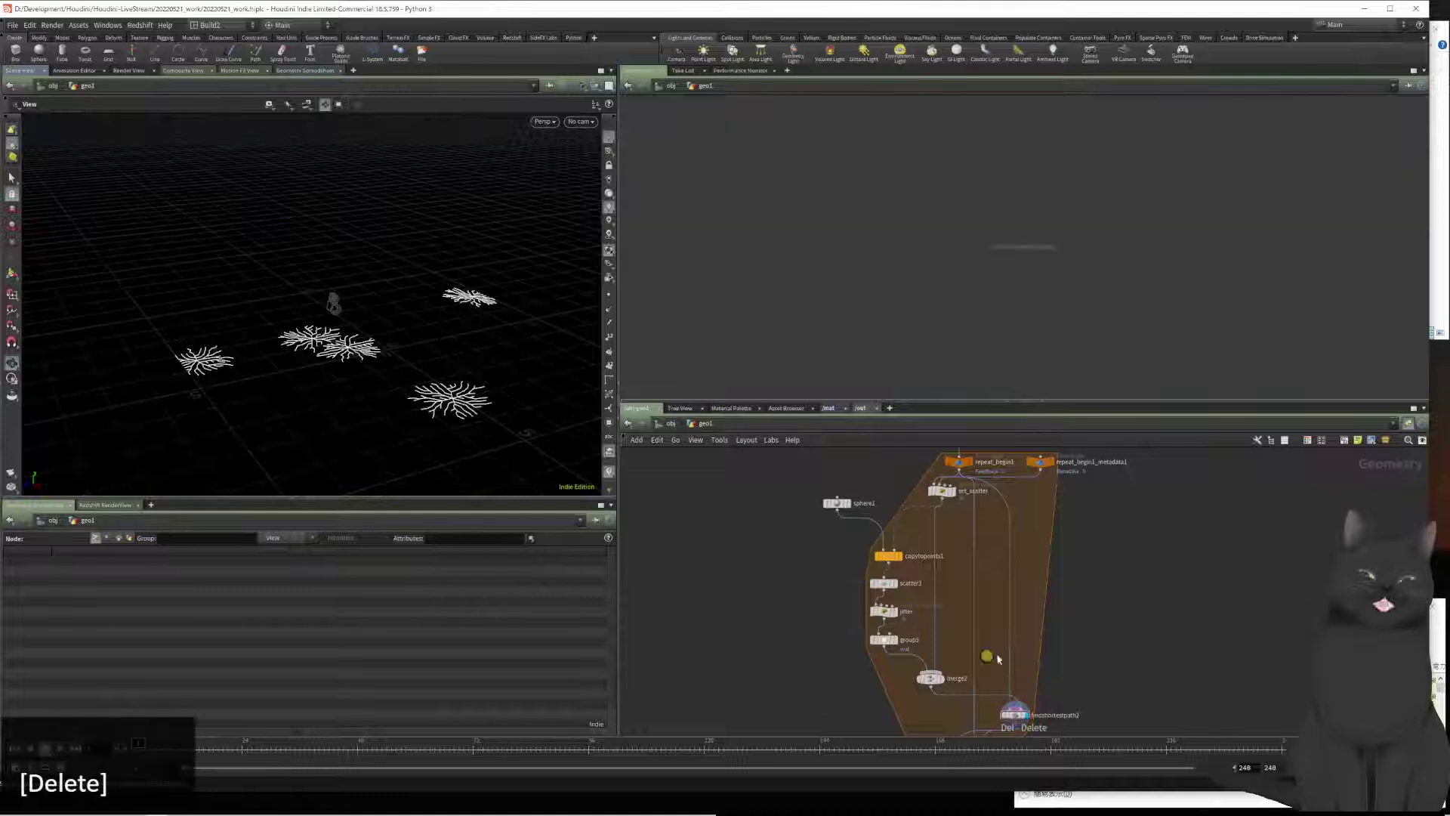
# Step: Delete the old scatter, group, merge1 and findshortestpath1 nodes outside the loop
pyautogui.moveTo(1148, 602); pyautogui.dragTo(1055, 681, button='middle')
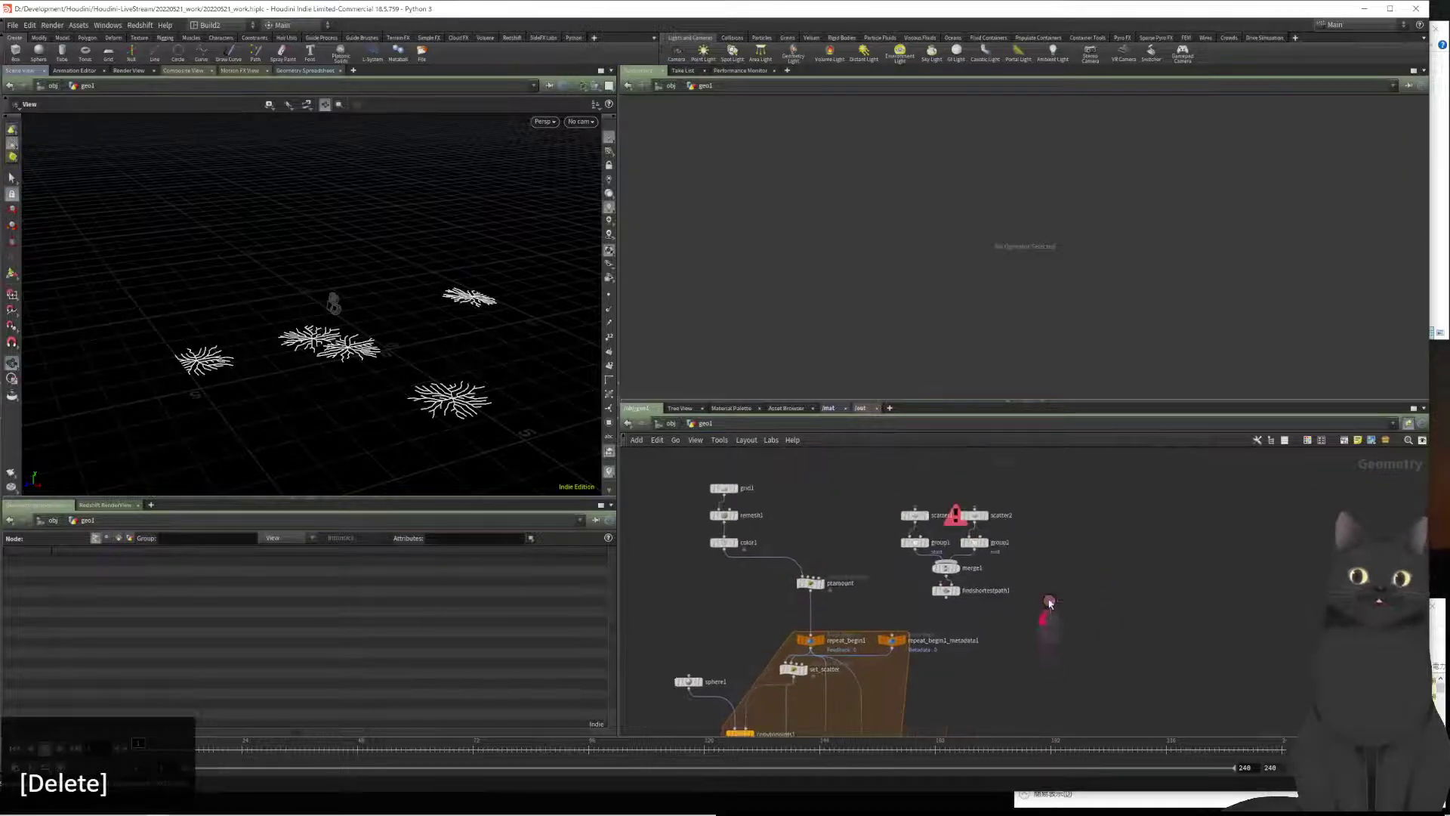
pyautogui.moveTo(1049, 605); pyautogui.dragTo(883, 502)
pyautogui.press('Delete')
# Step: Template merge3 over the displayed findshortestpath2 output and inspect both from a higher angle
pyautogui.moveTo(1019, 627); pyautogui.dragTo(1062, 459, button='middle')
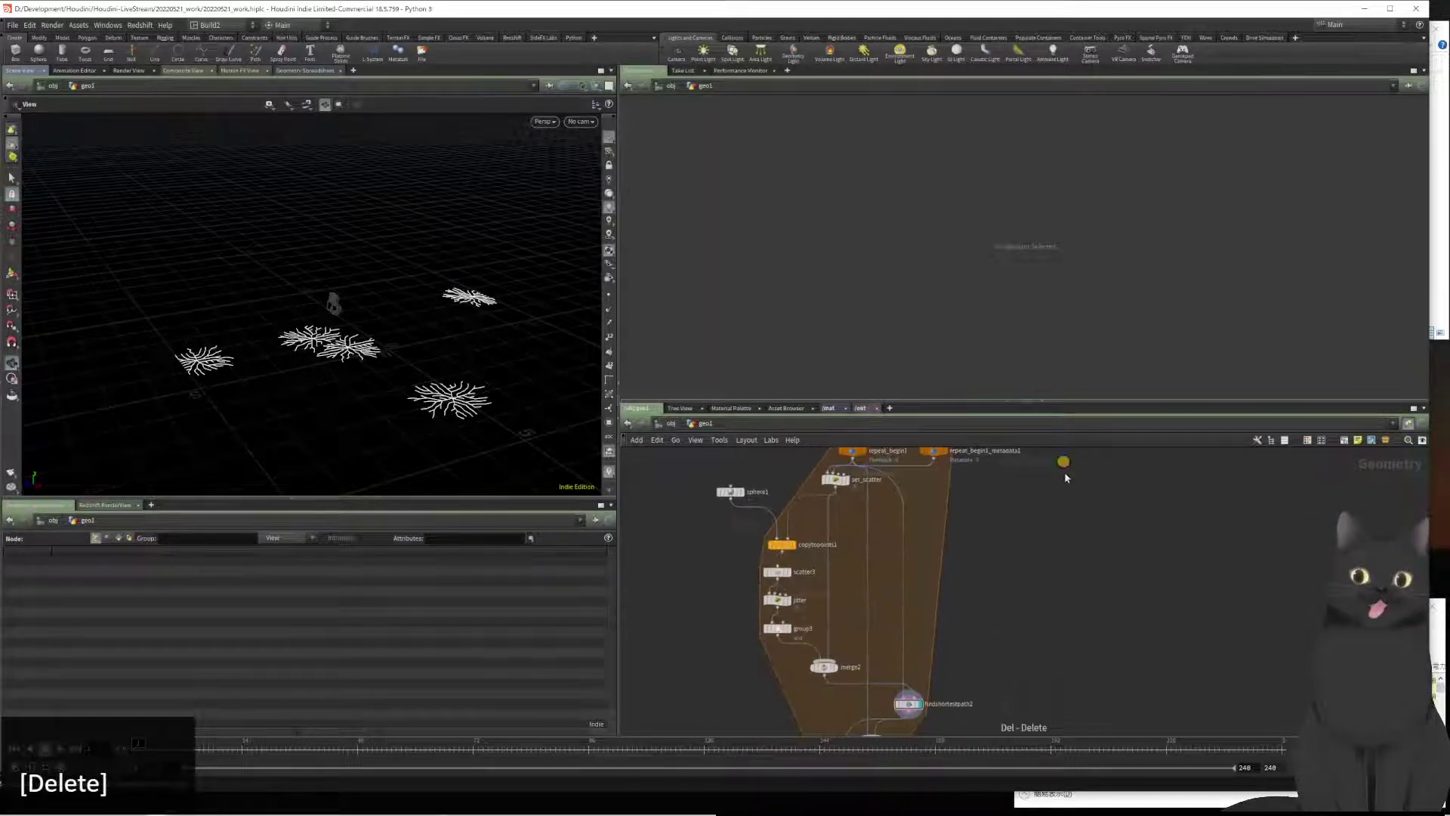
pyautogui.moveTo(857, 654)
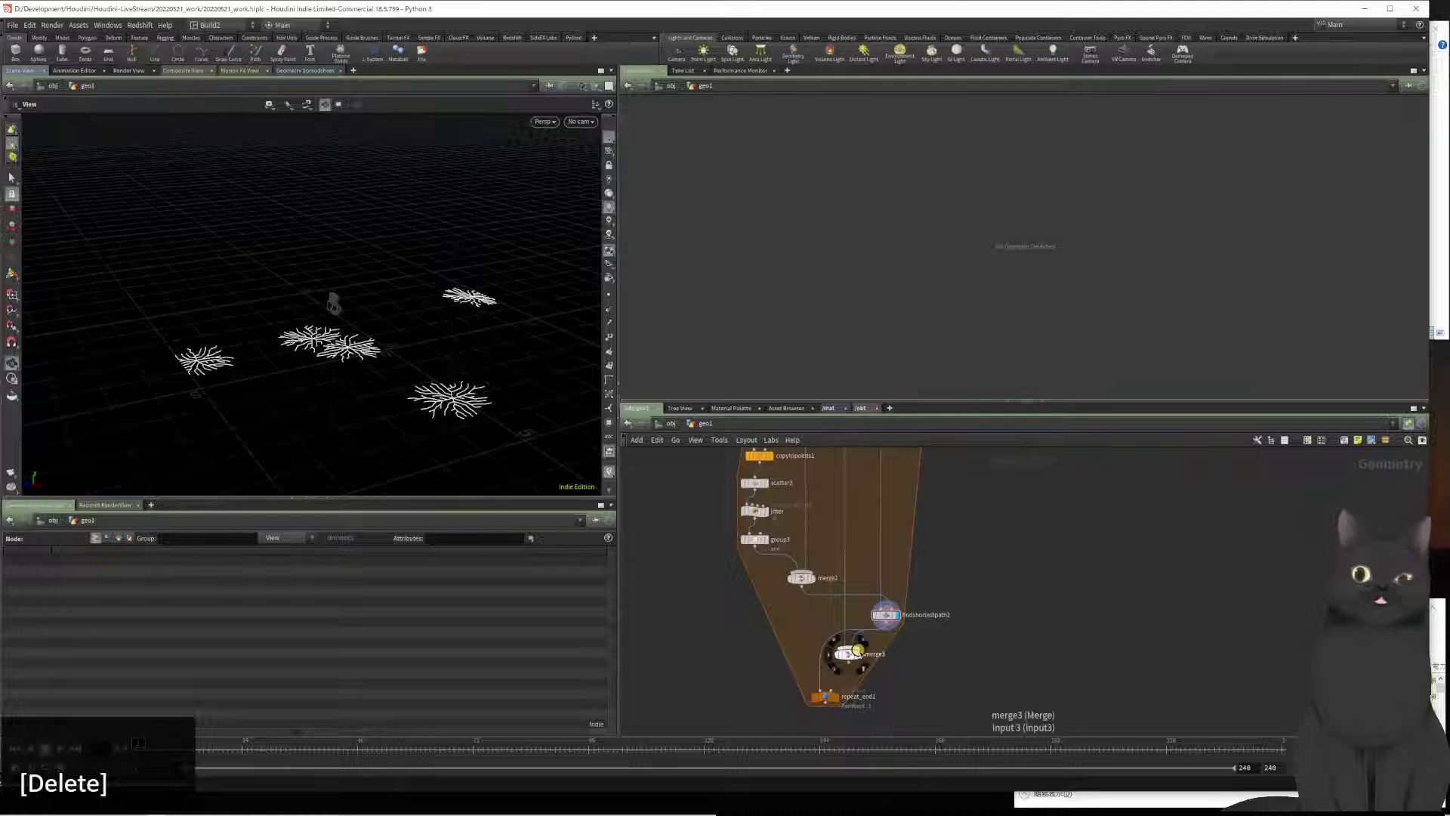
pyautogui.click(857, 654)
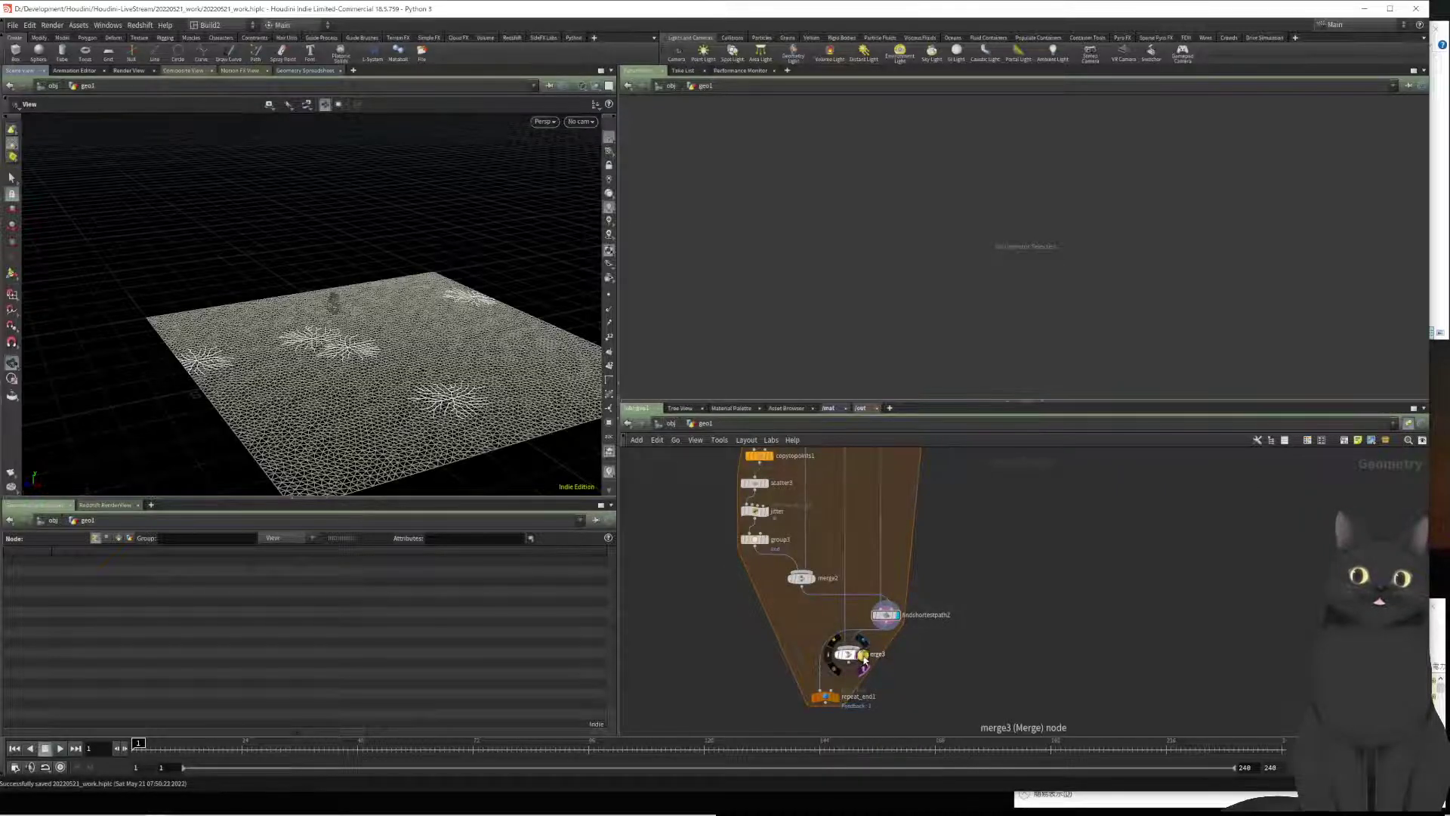
pyautogui.click(900, 615)
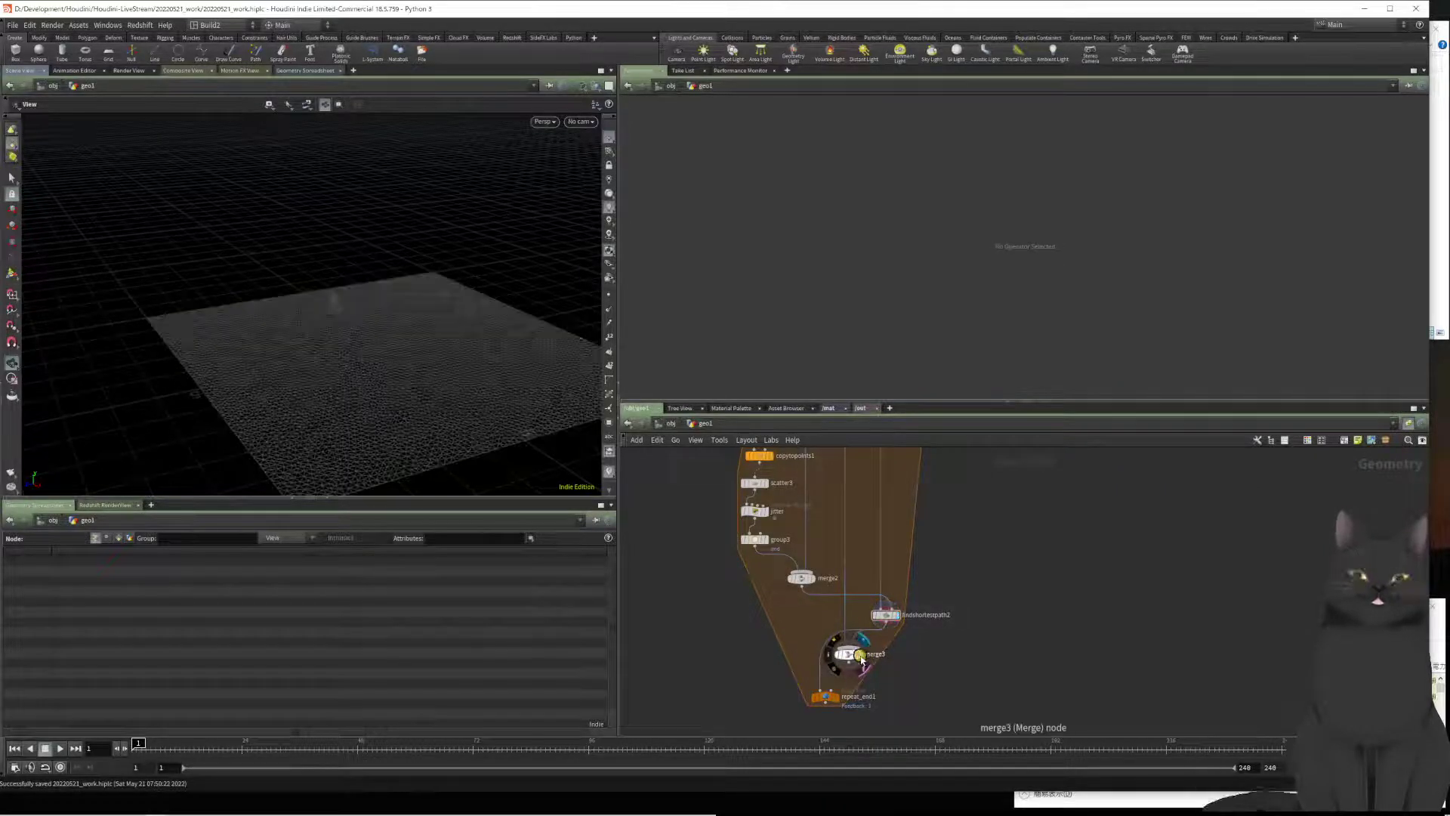
pyautogui.moveTo(898, 618)
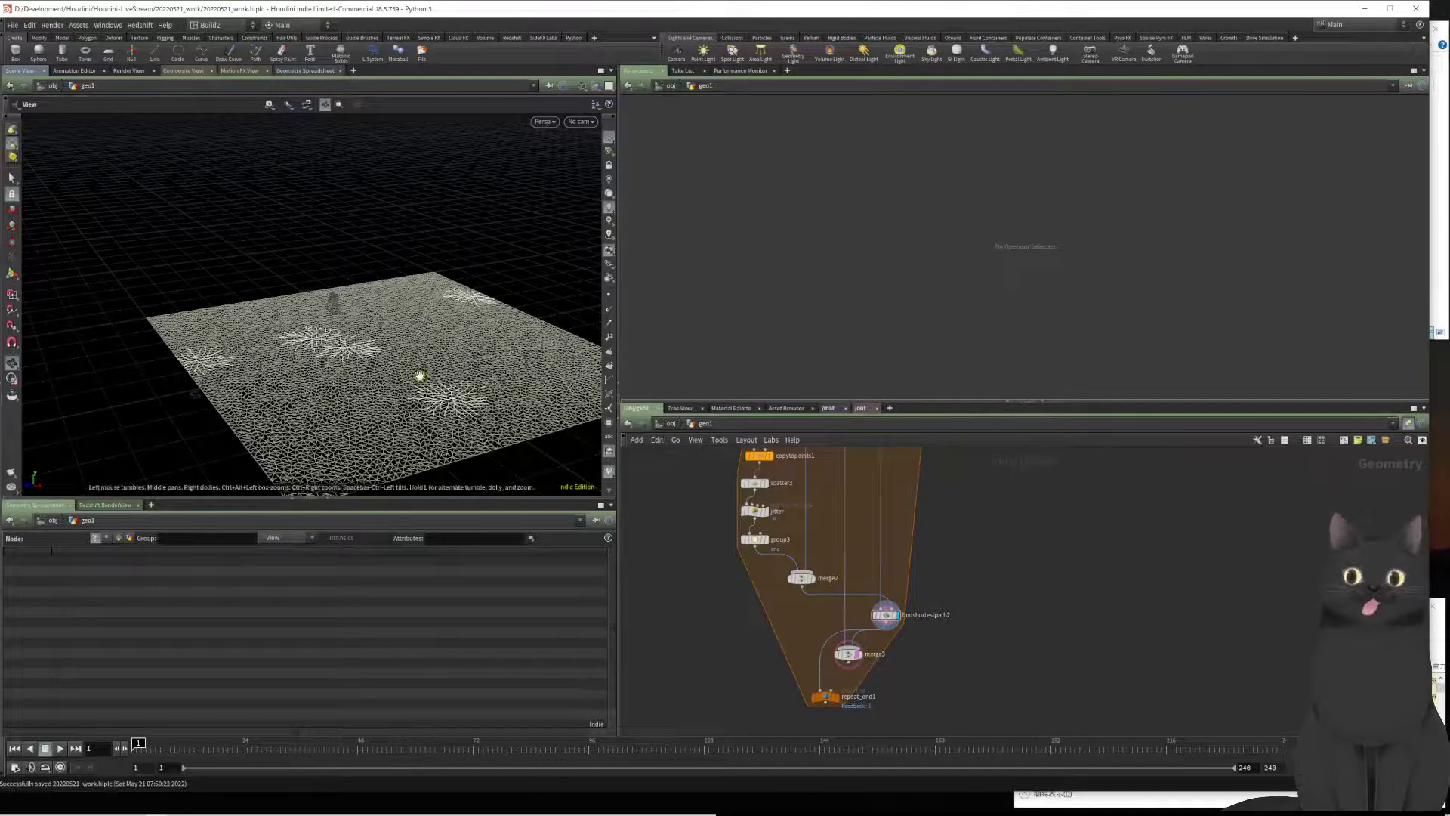
pyautogui.moveTo(395, 369); pyautogui.dragTo(389, 421)
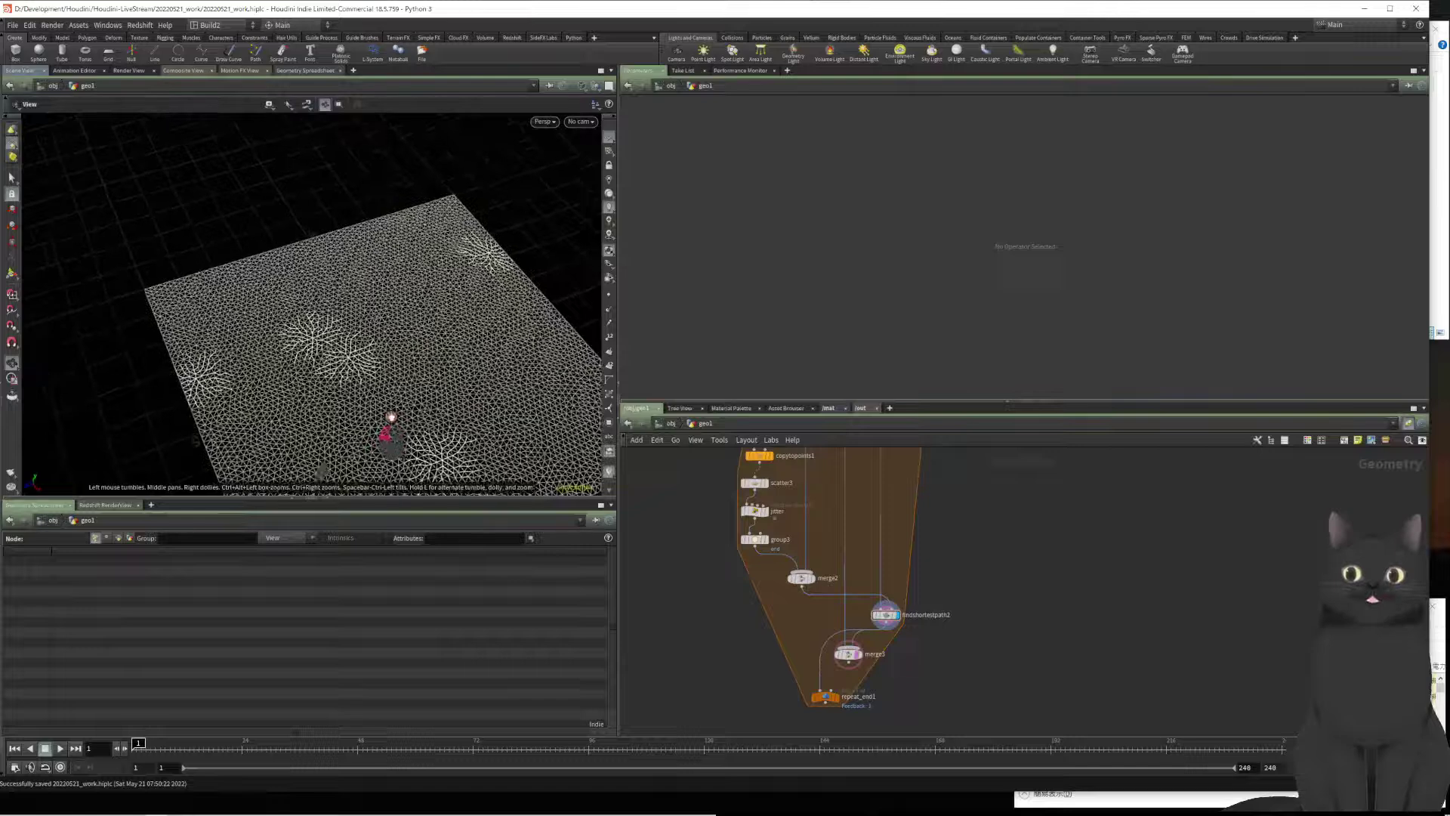
# Step: Display and select repeat_end1, and try varying its iteration count
pyautogui.click(836, 699)
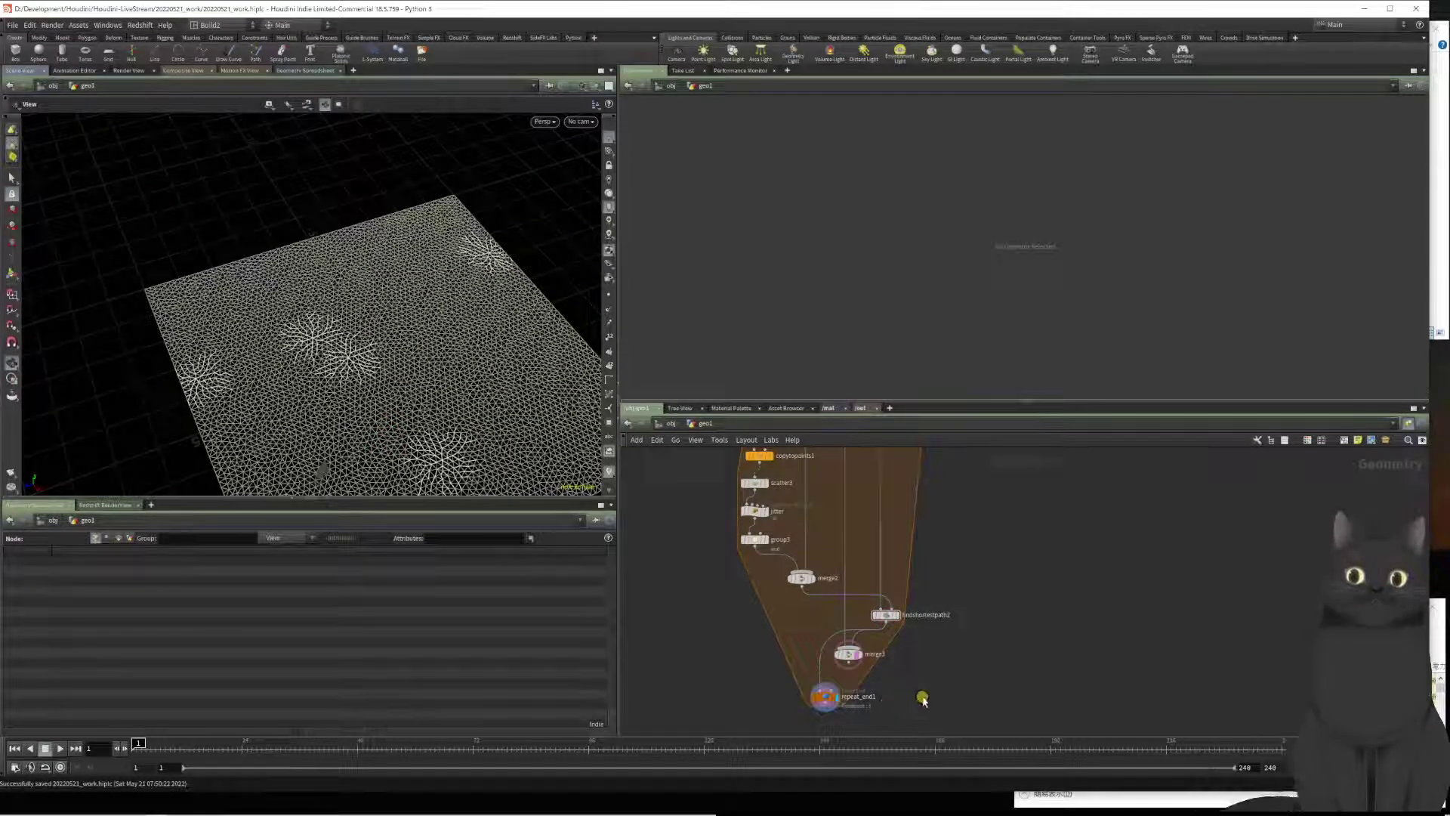
pyautogui.moveTo(734, 696); pyautogui.dragTo(740, 628, button='middle')
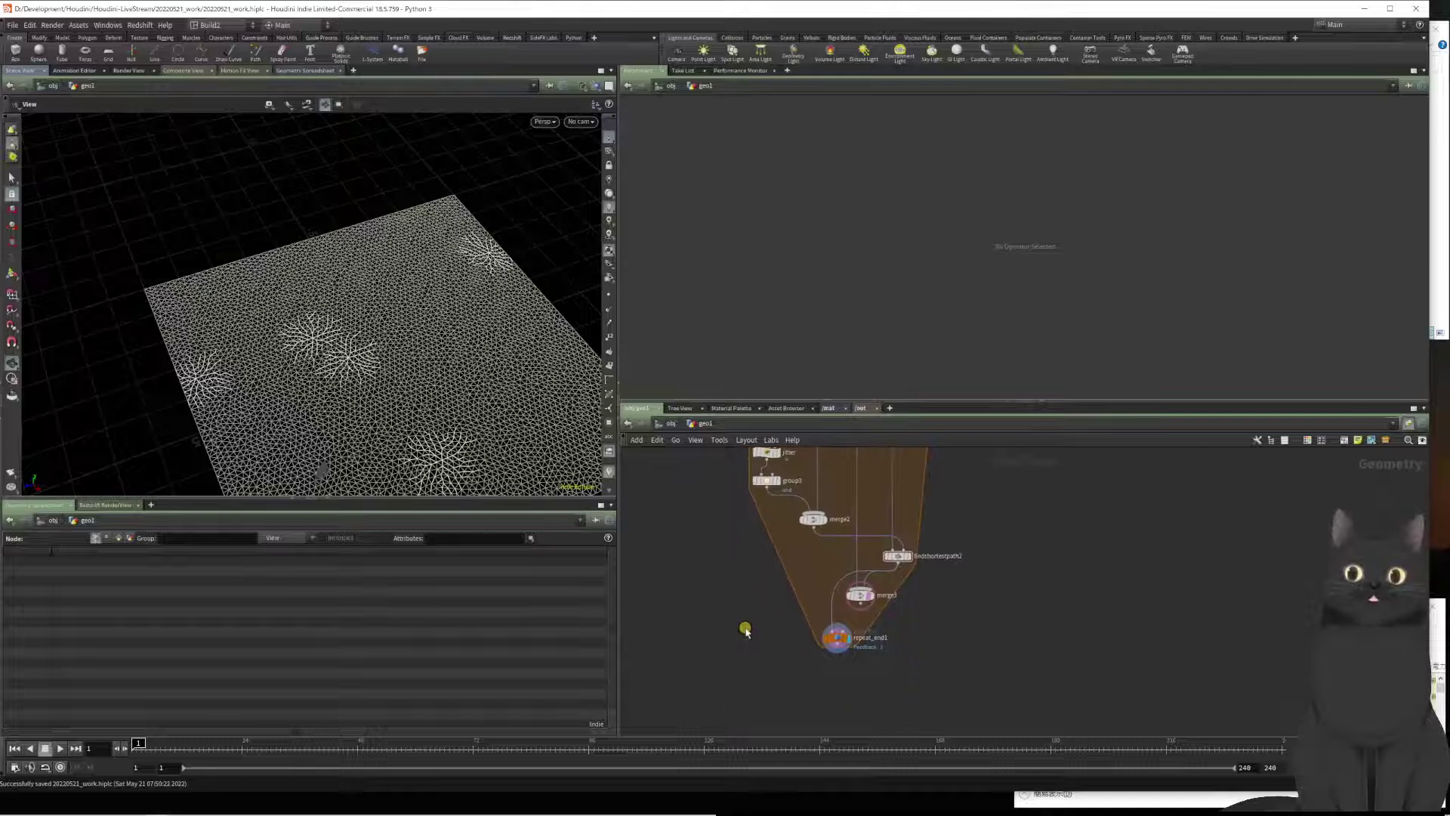
pyautogui.click(836, 637)
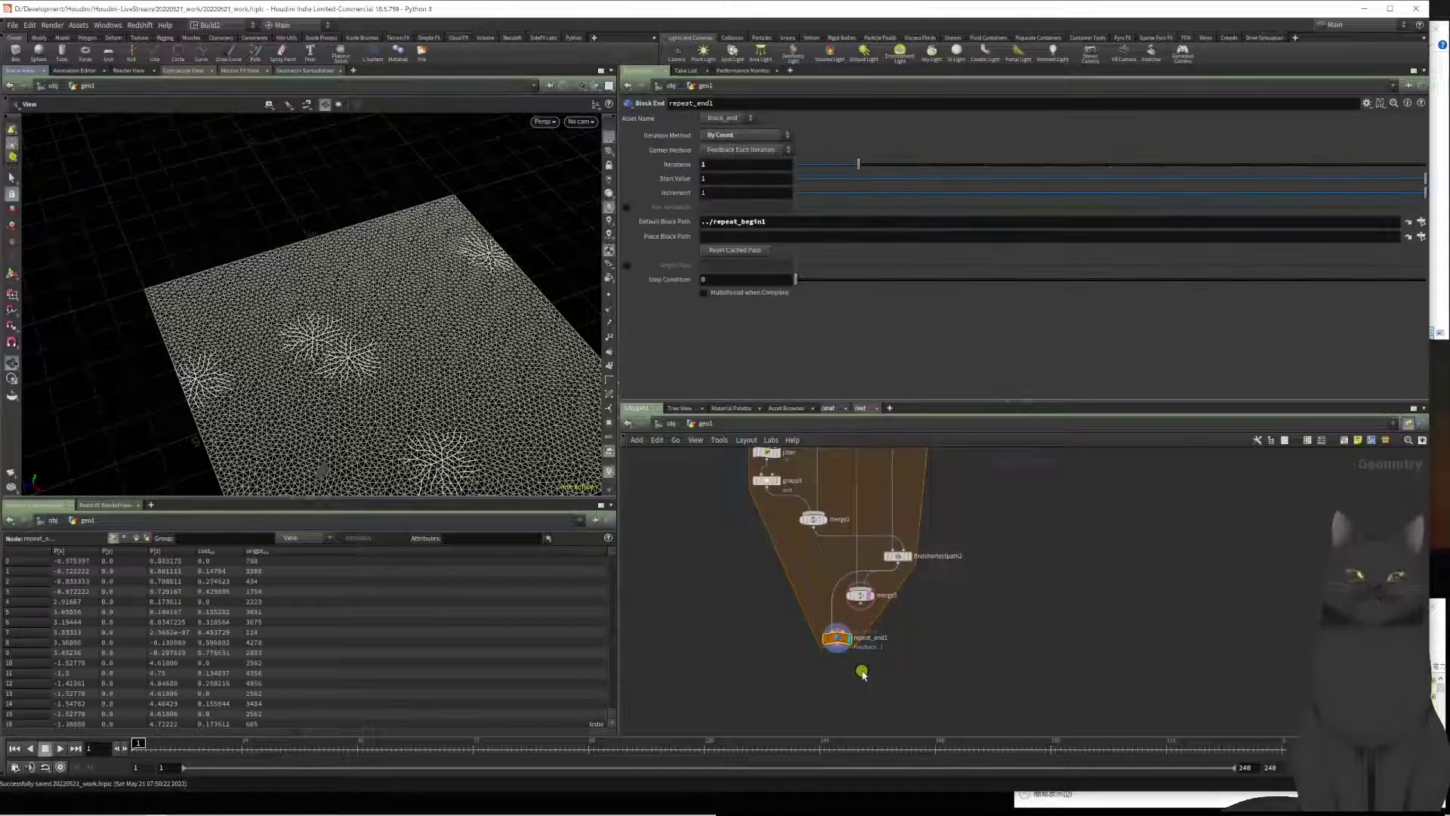
pyautogui.moveTo(859, 164)
pyautogui.mouseDown()
pyautogui.moveTo(928, 168)
pyautogui.moveTo(866, 168)
pyautogui.mouseUp()
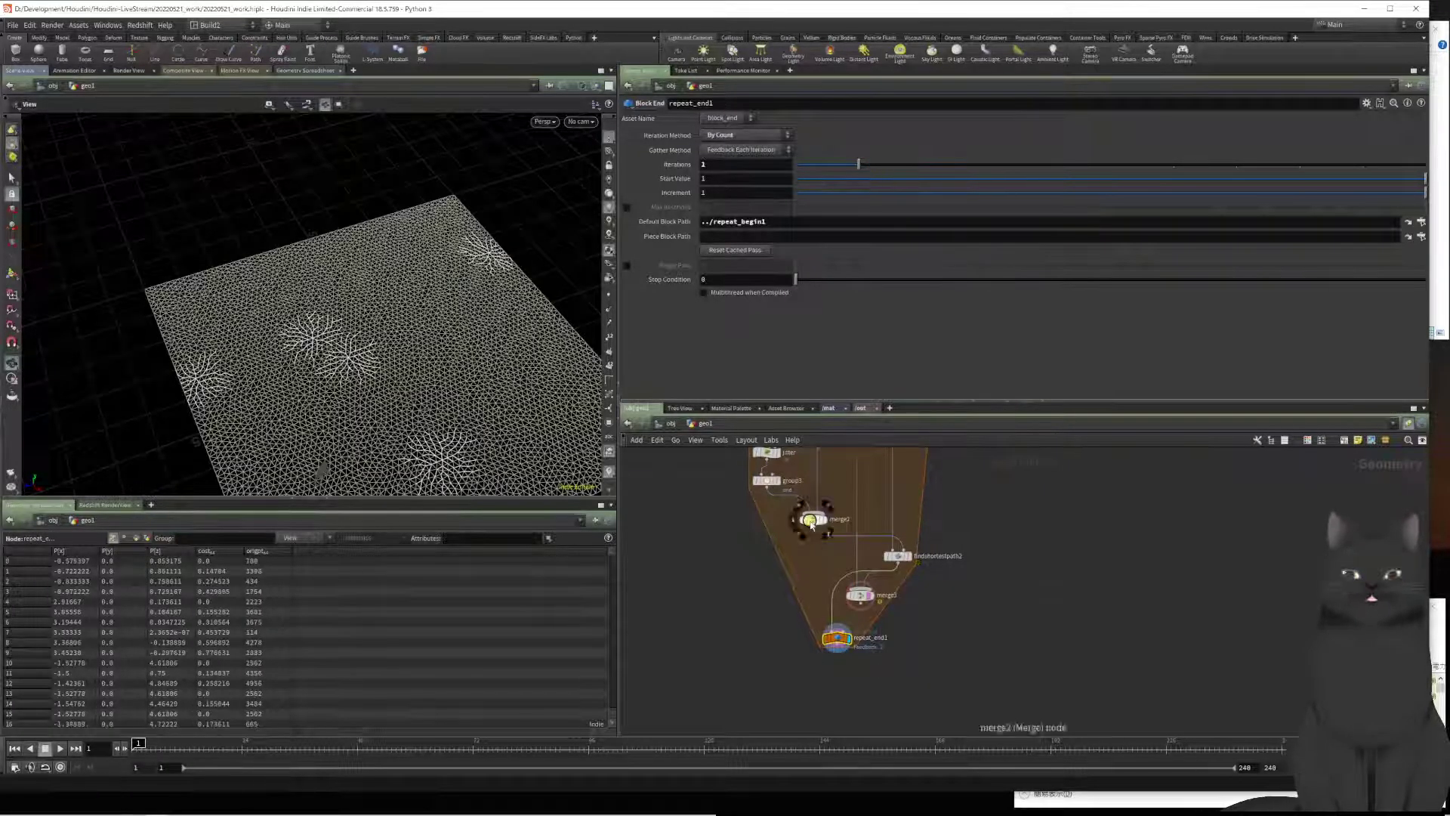
# Step: Connect merge3's output to repeat_end1 in place of findshortestpath2 and test the loop's iterations
pyautogui.moveTo(834, 604); pyautogui.dragTo(806, 642)
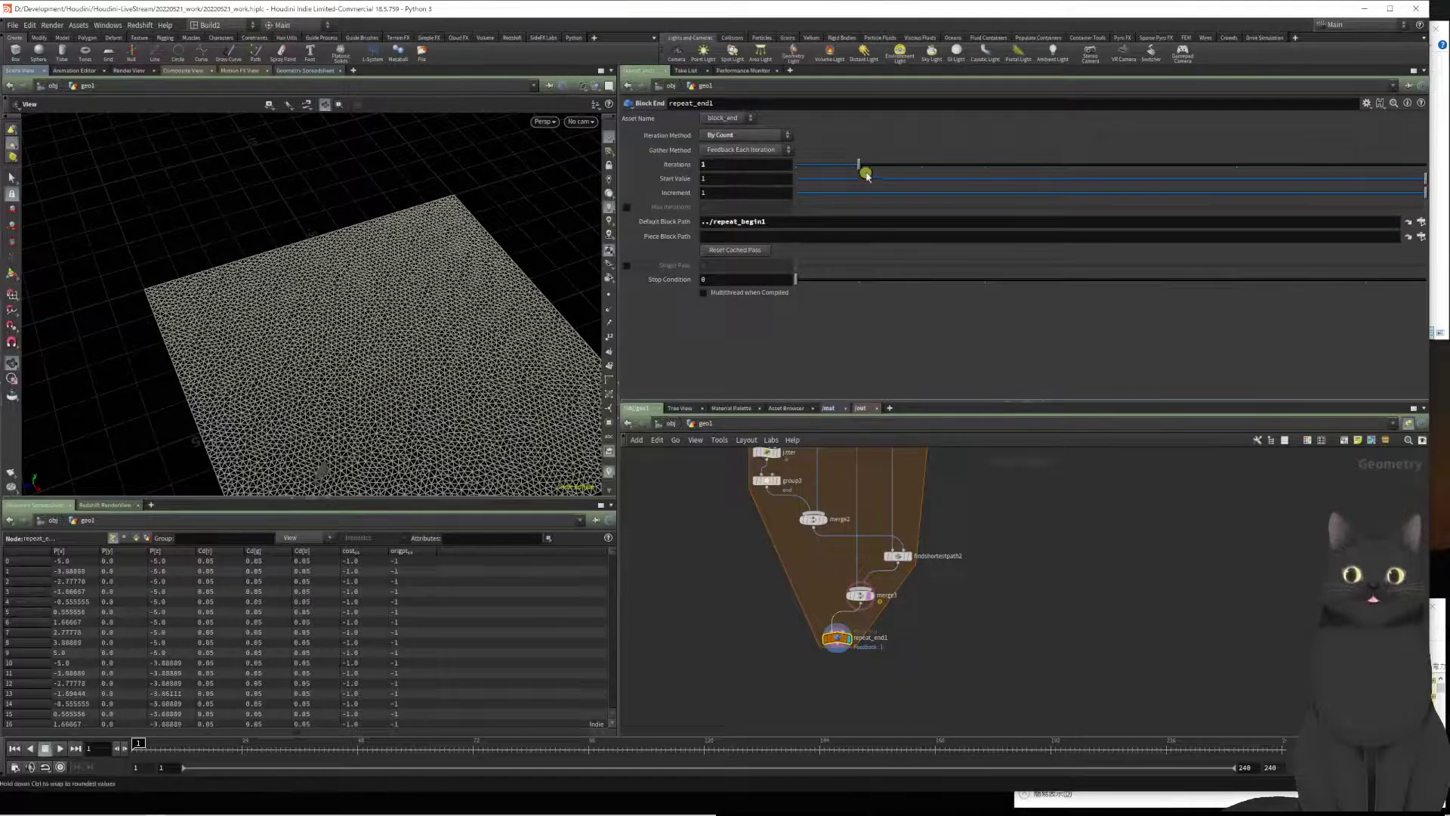
pyautogui.moveTo(861, 166)
pyautogui.mouseDown()
pyautogui.moveTo(1056, 176)
pyautogui.moveTo(866, 193)
pyautogui.mouseUp()
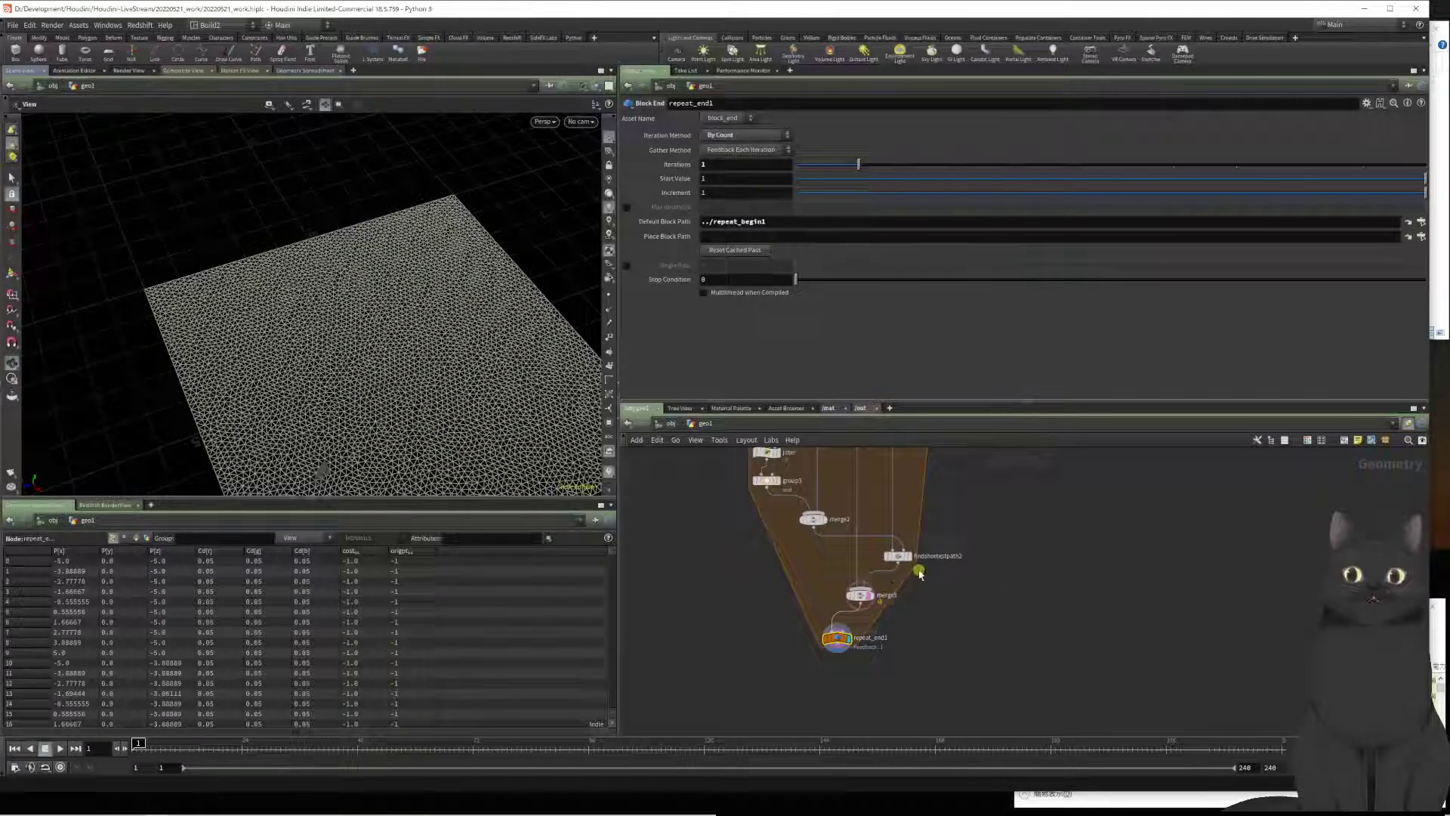
# Step: Display and select merge3, and read its warning about mismatched input attributes
pyautogui.moveTo(901, 570); pyautogui.dragTo(874, 599)
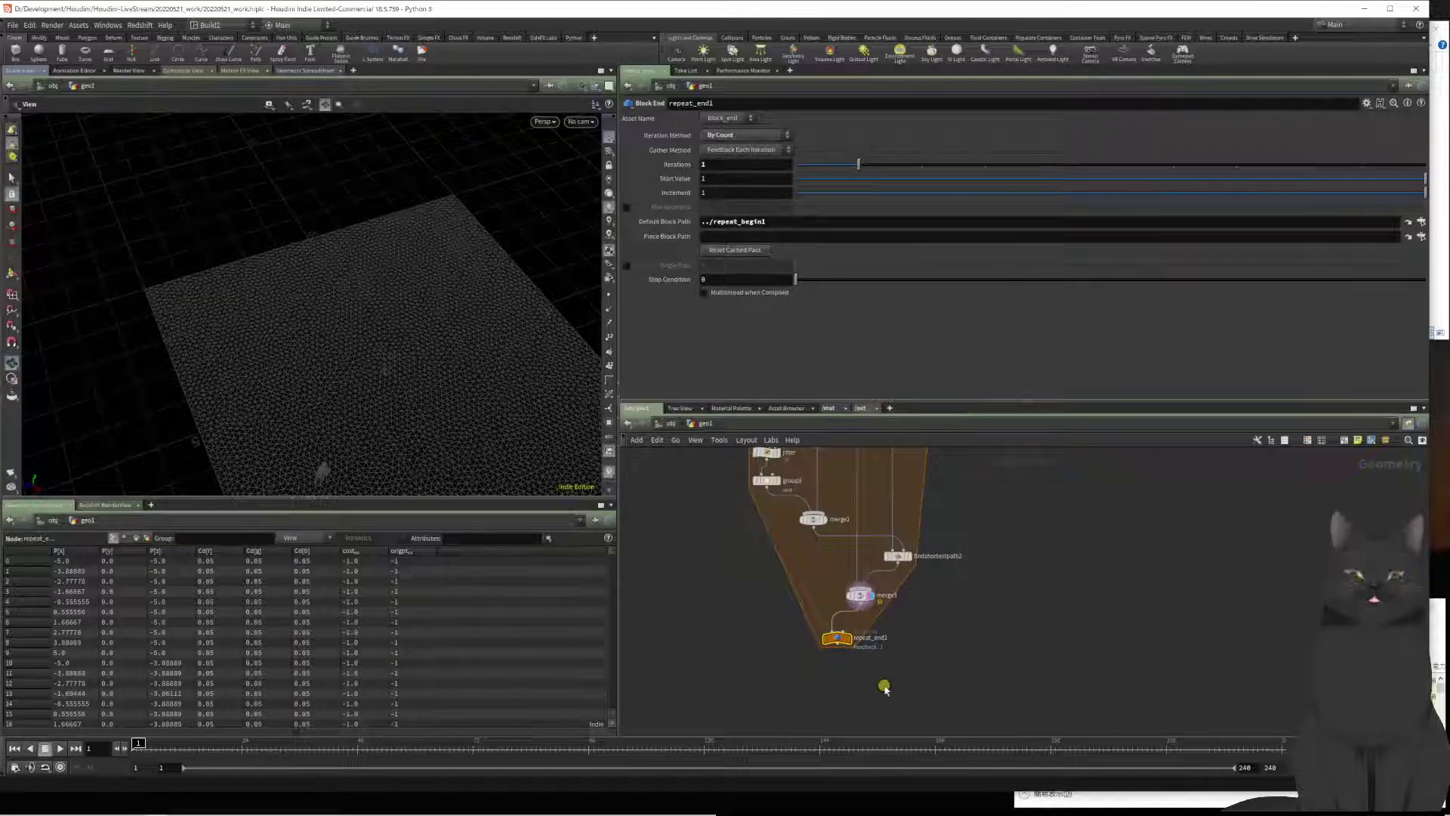
pyautogui.scroll(3, 861, 601)
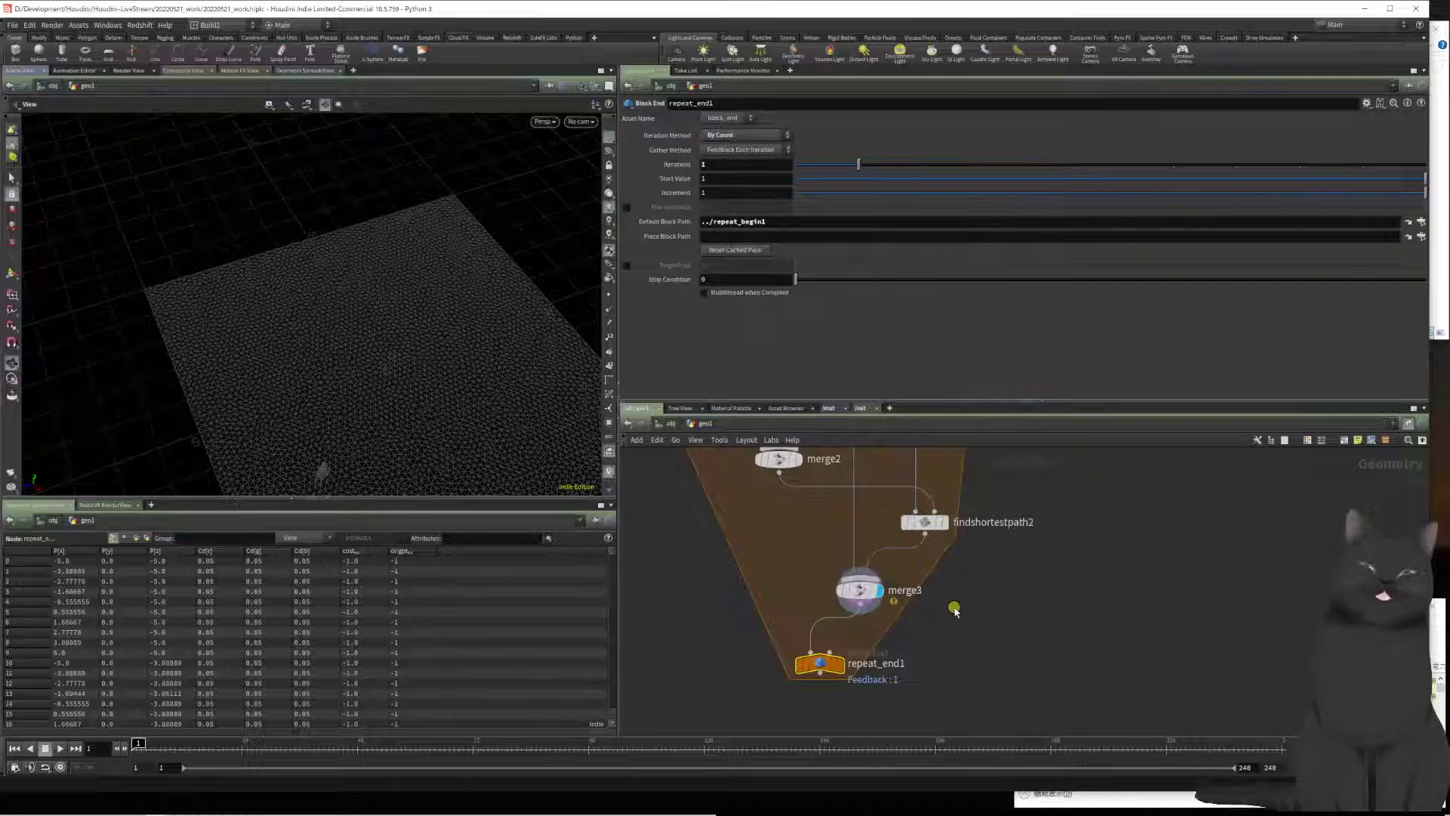
pyautogui.click(859, 590)
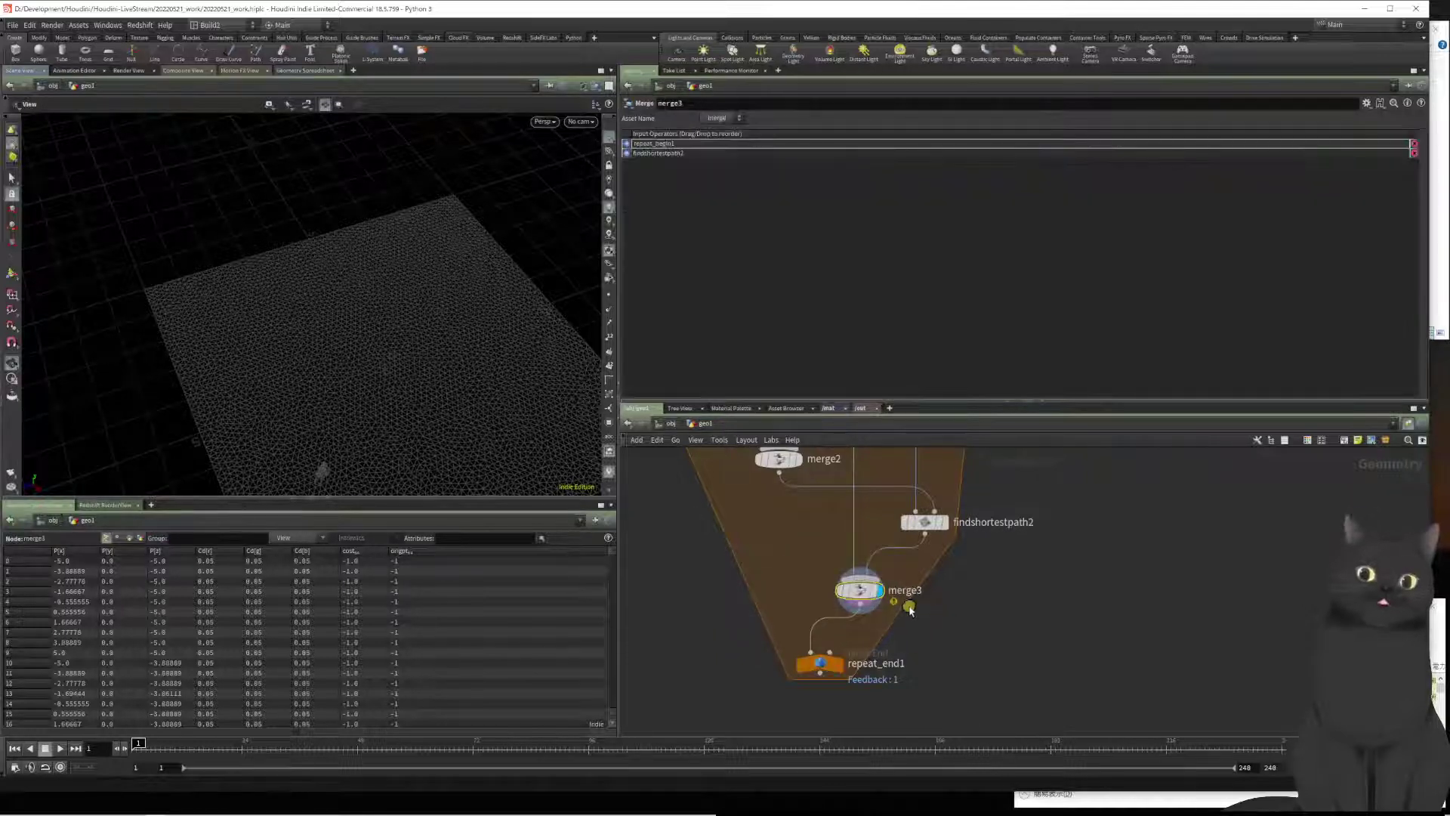
pyautogui.click(910, 607)
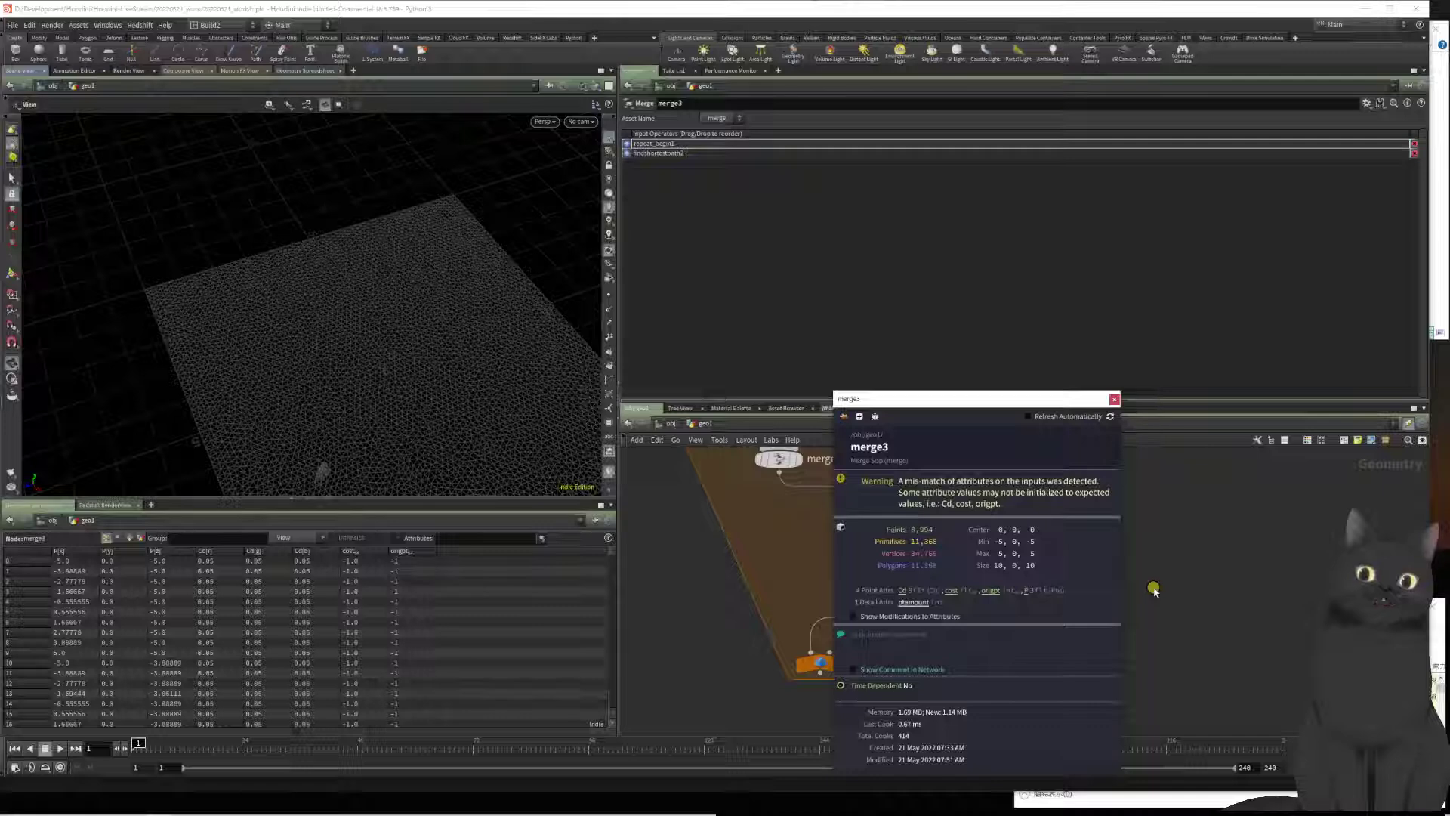
pyautogui.moveTo(1094, 582); pyautogui.dragTo(1092, 614, button='middle')
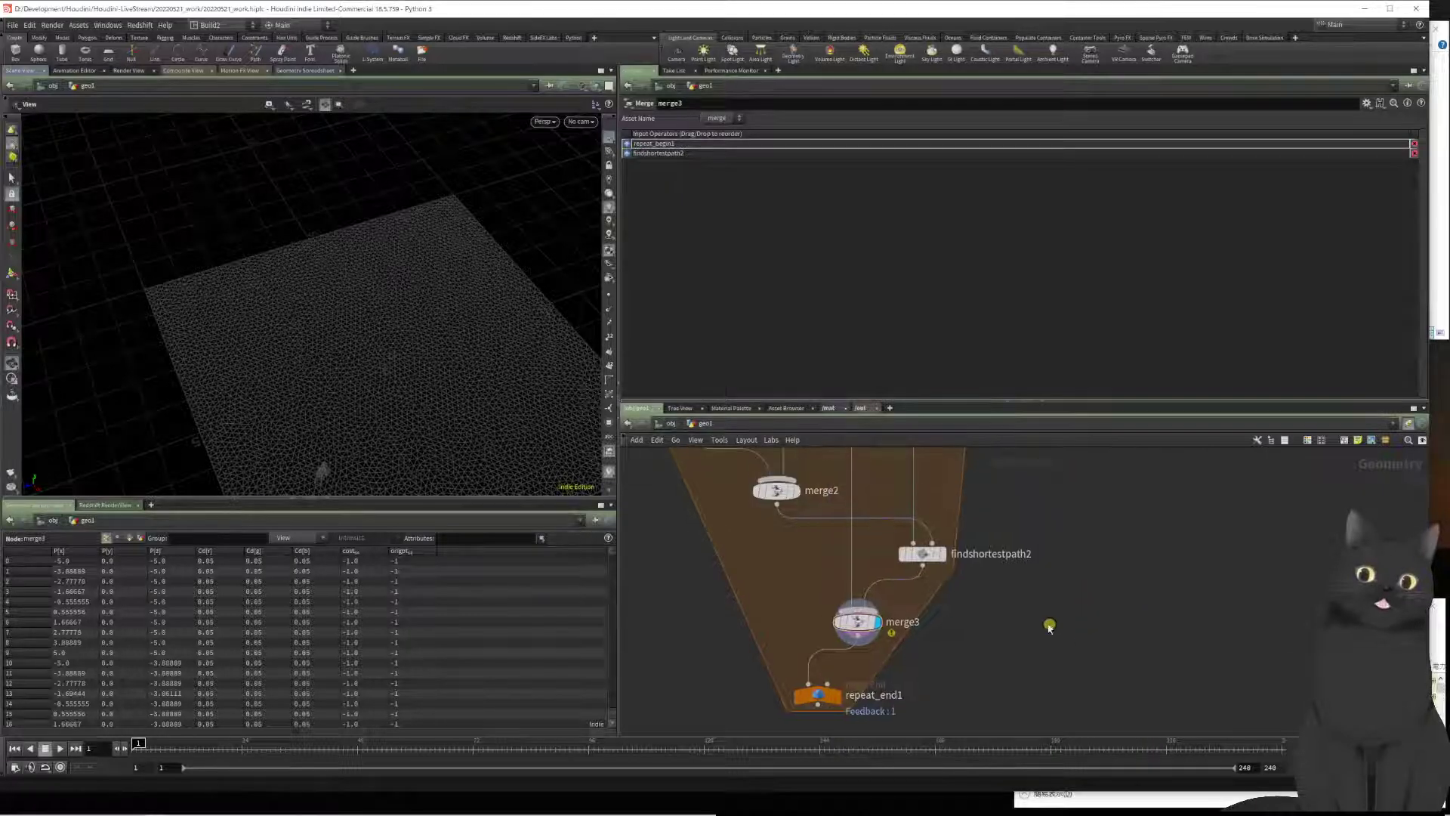
# Step: Turn off the Point Number Attribute and Cost Attribute outputs on findshortestpath2
pyautogui.click(933, 555)
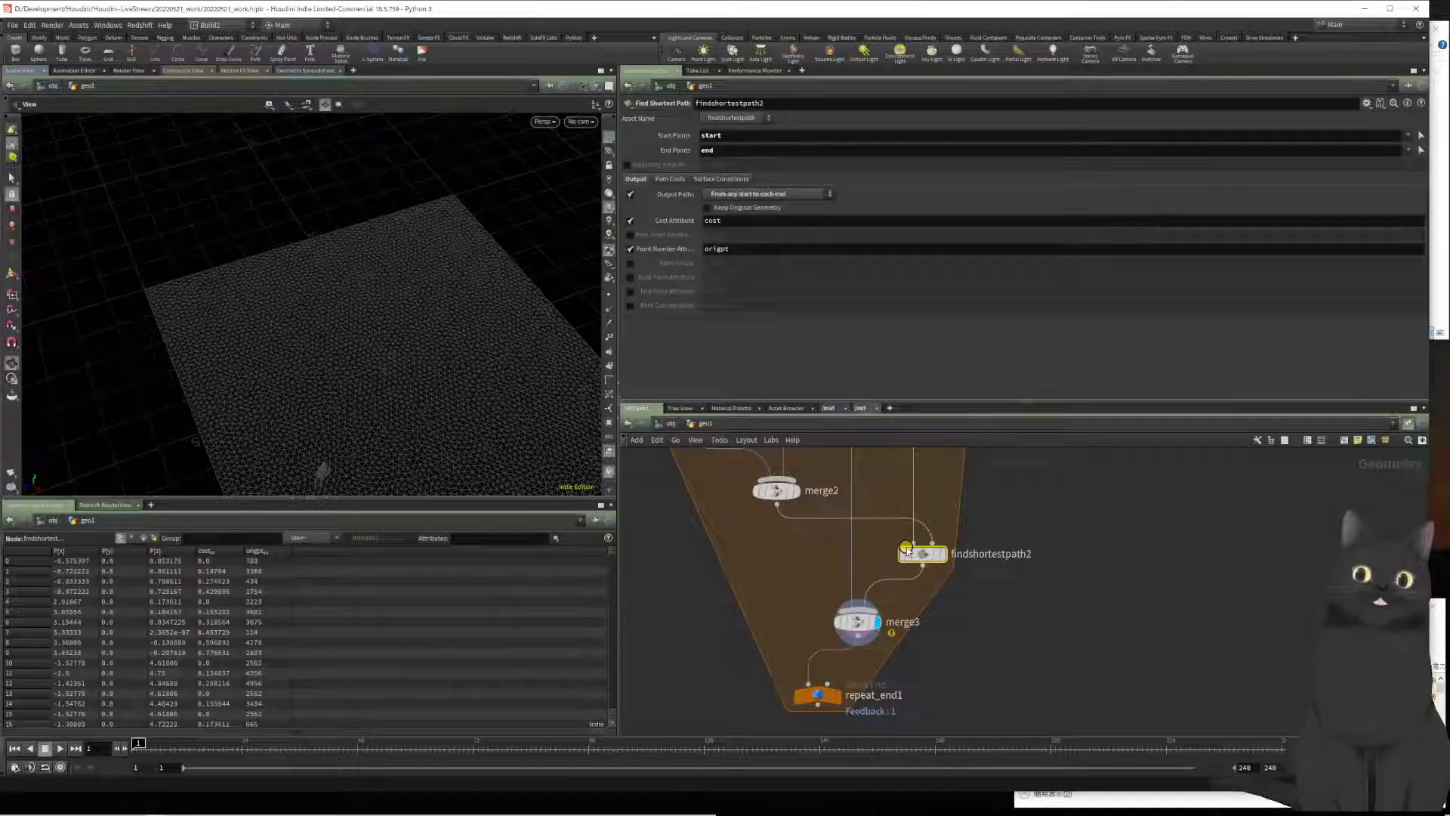
pyautogui.click(631, 249)
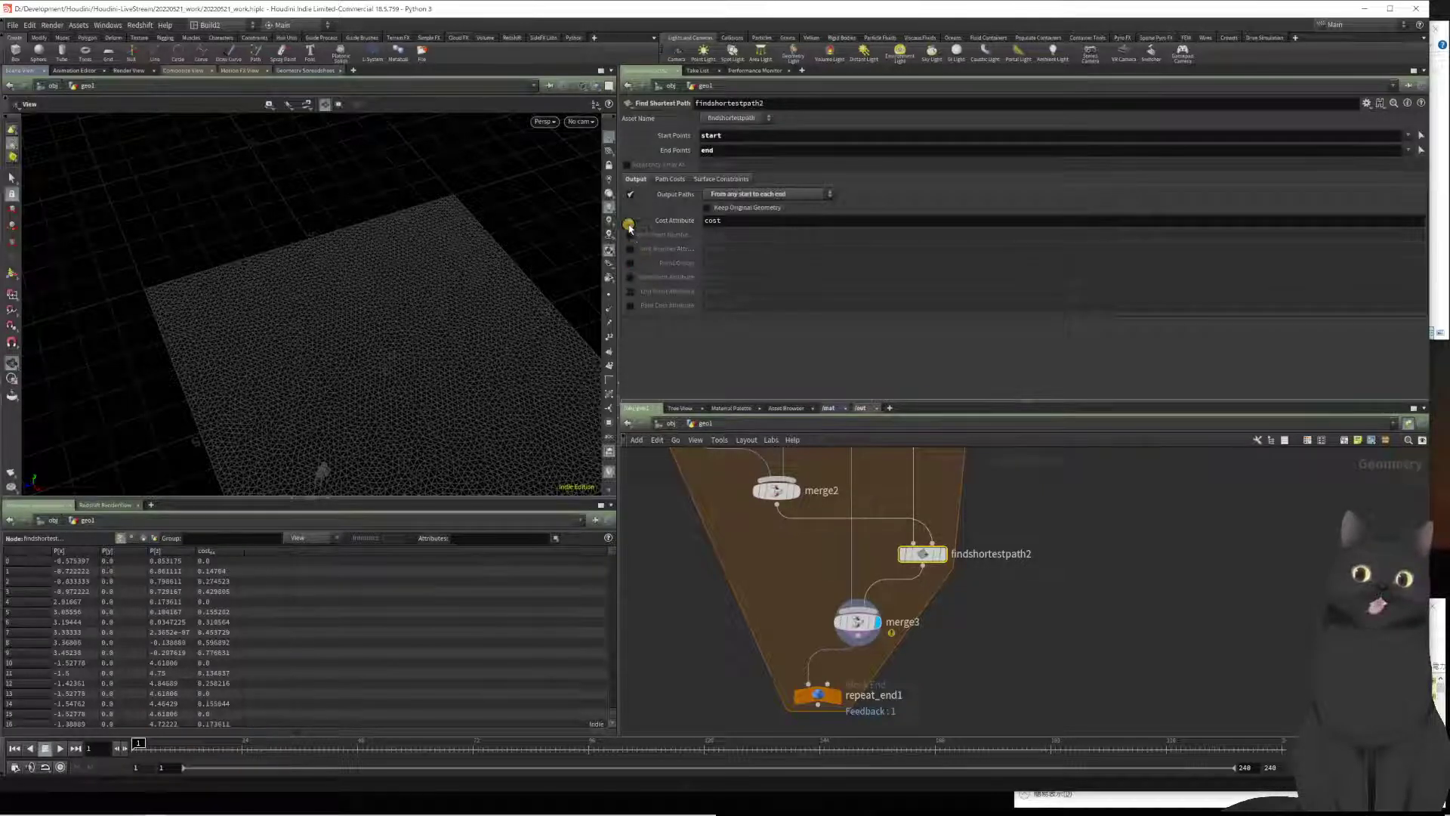
pyautogui.click(628, 220)
# Step: Display findshortestpath2, check merge3's node information, and compare the point attributes of both nodes
pyautogui.moveTo(814, 694)
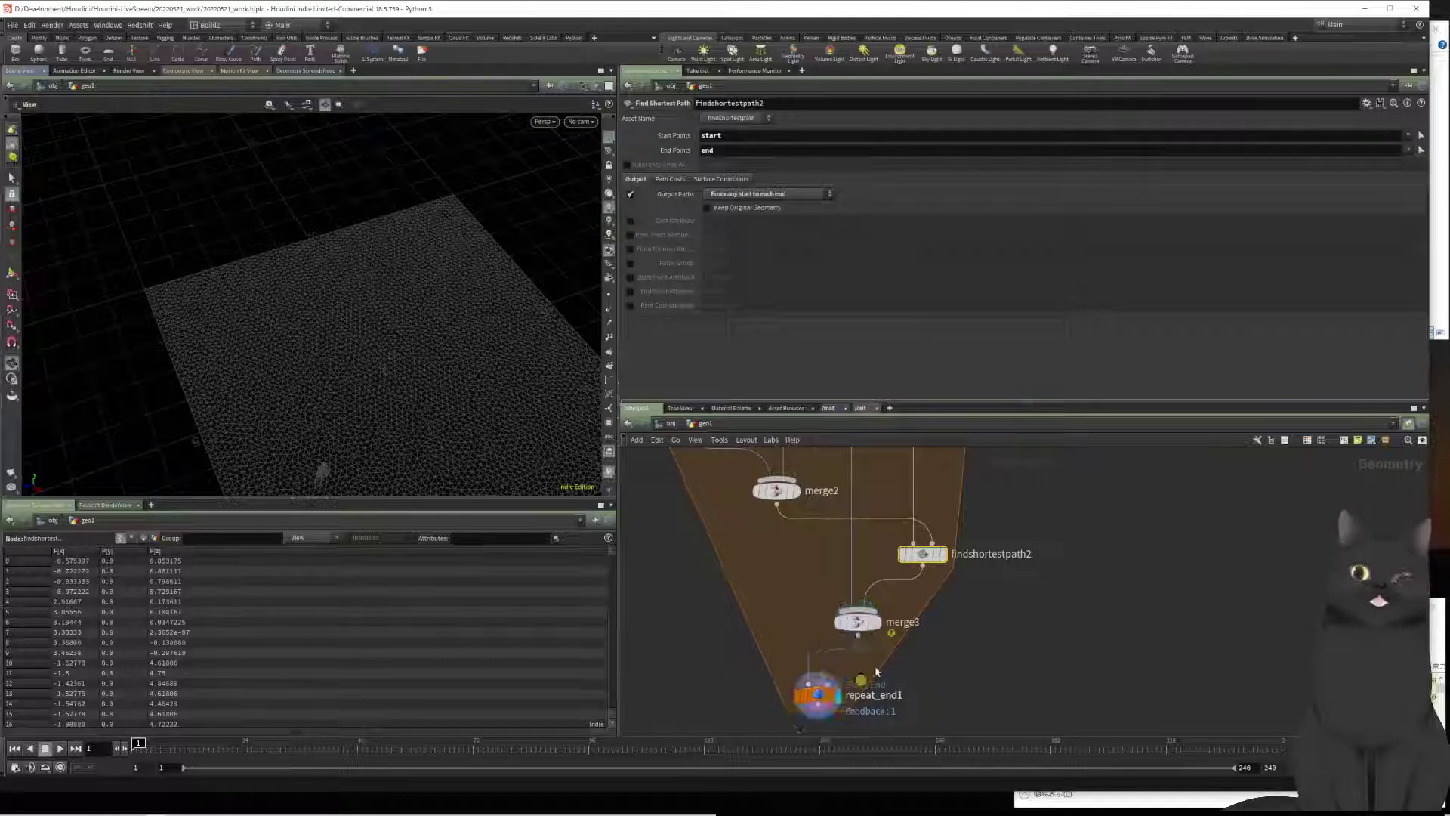
pyautogui.click(943, 556)
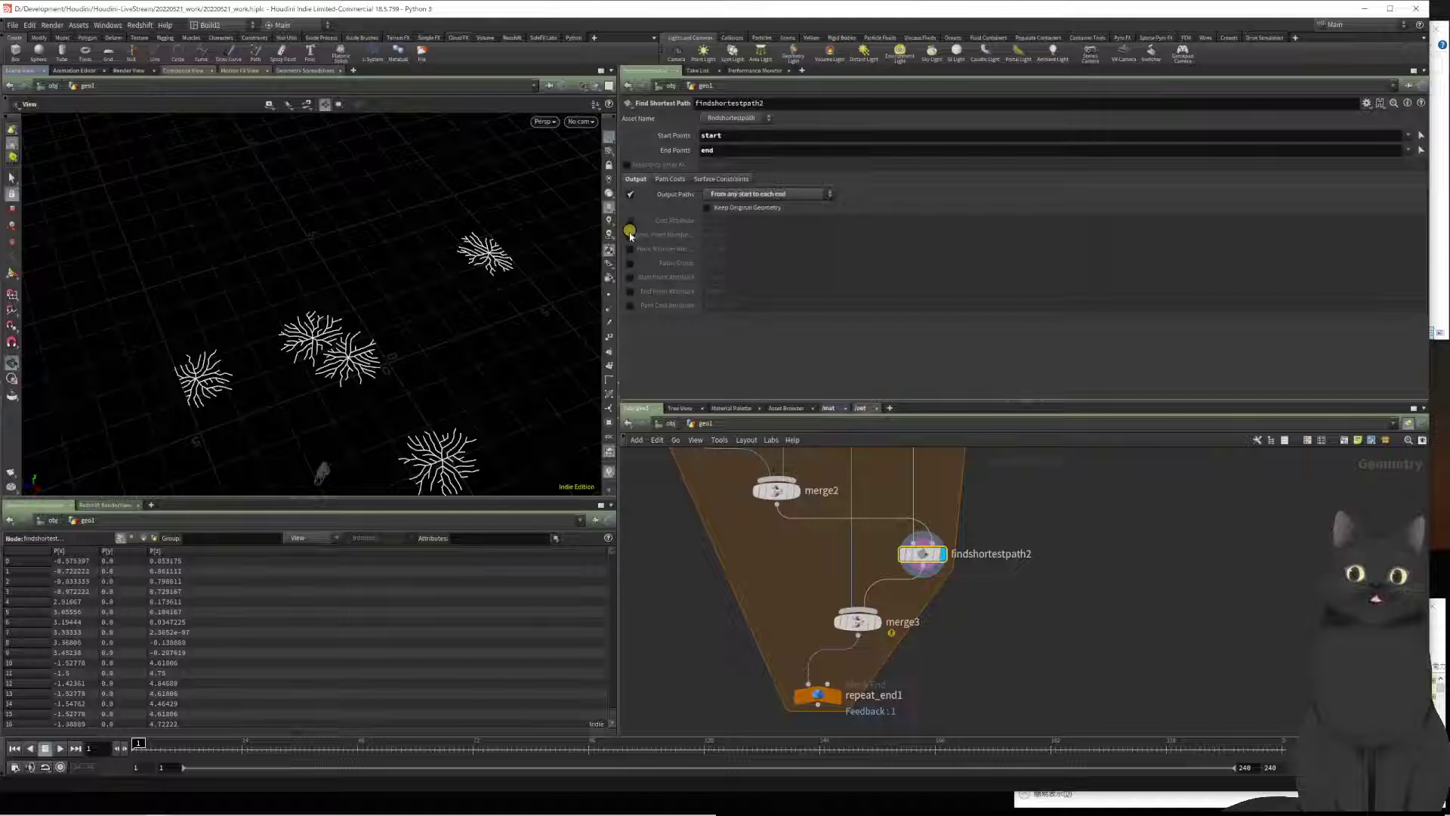
pyautogui.middleClick(853, 624)
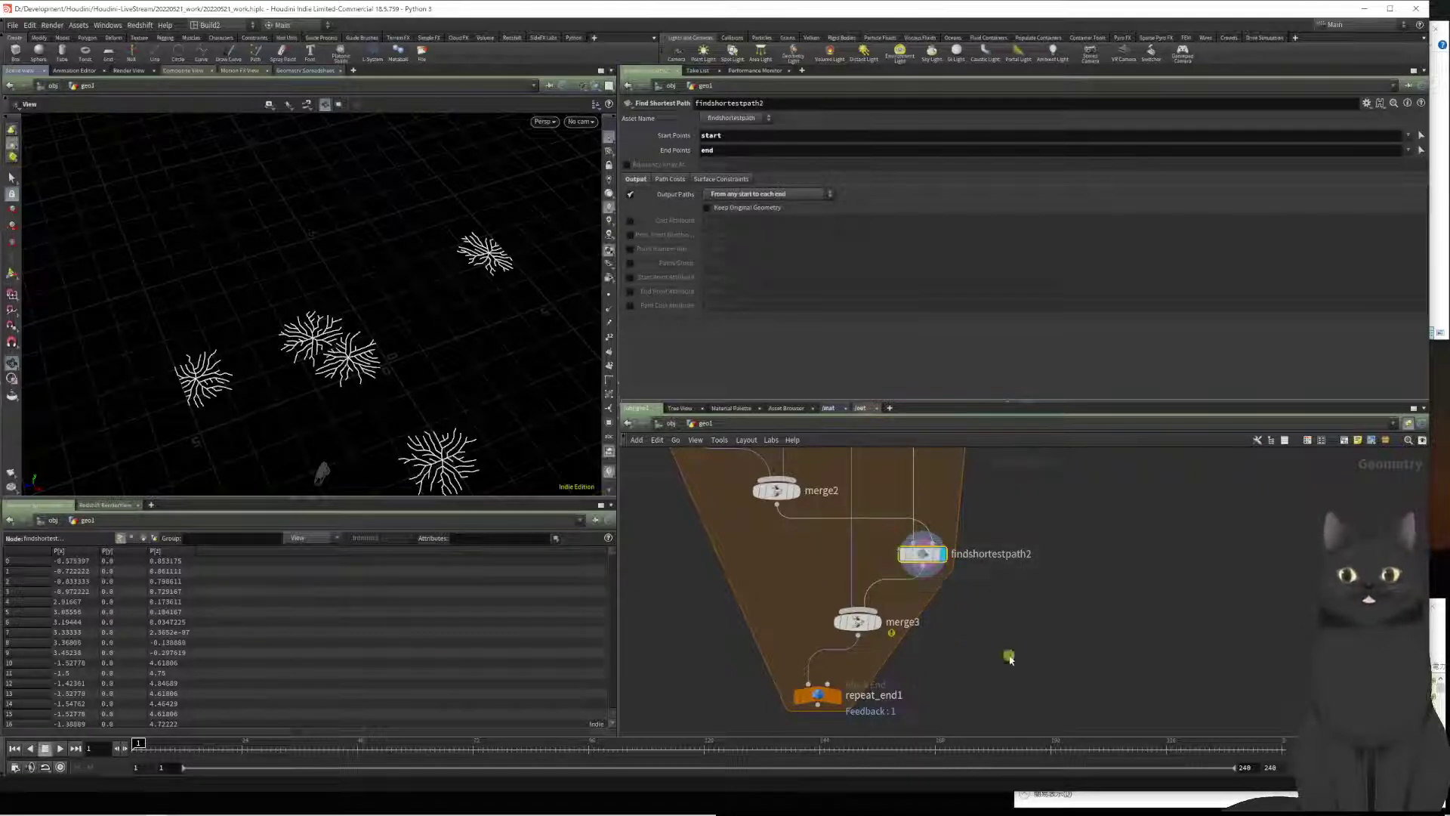
pyautogui.click(857, 621)
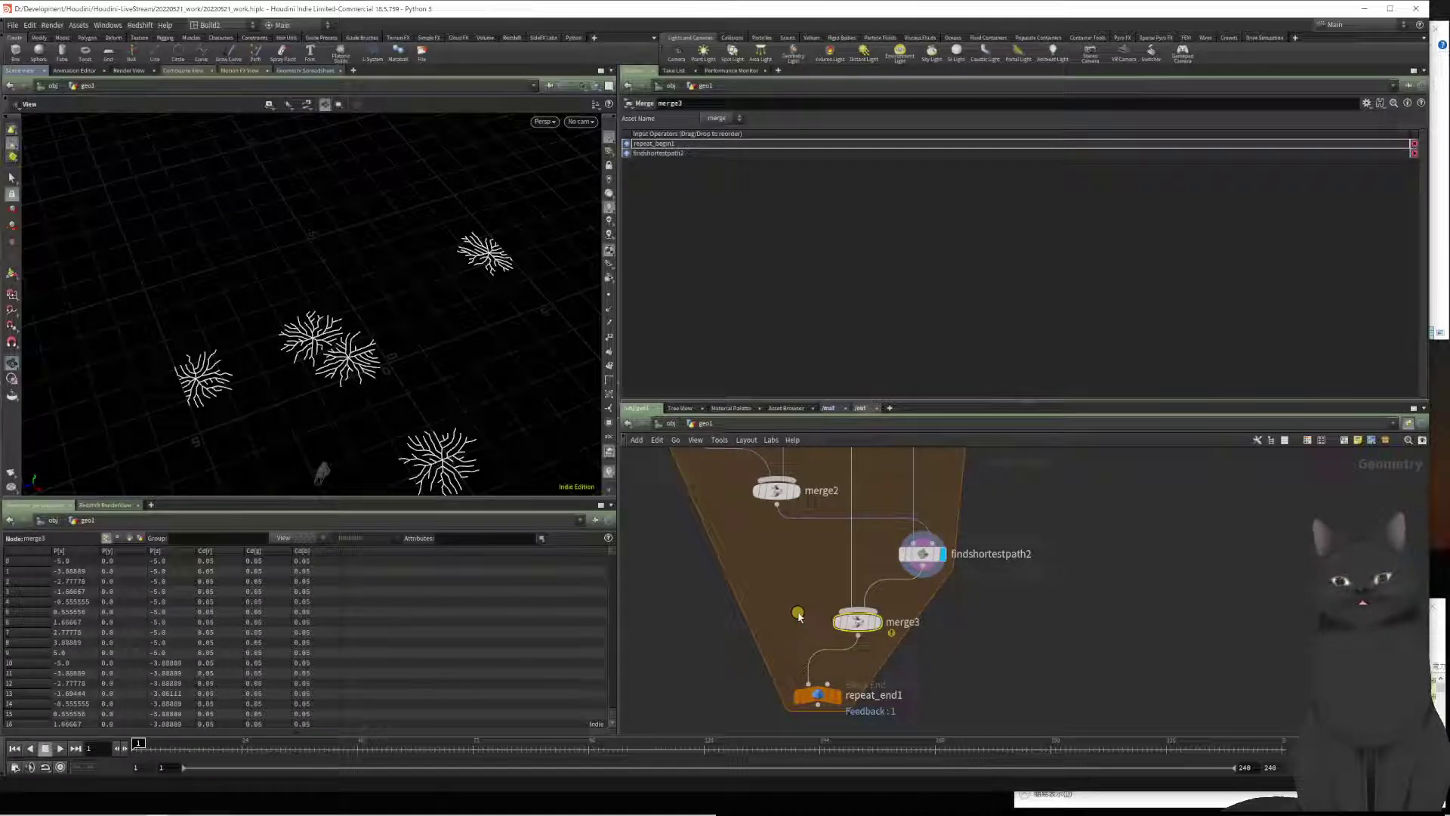
pyautogui.click(919, 547)
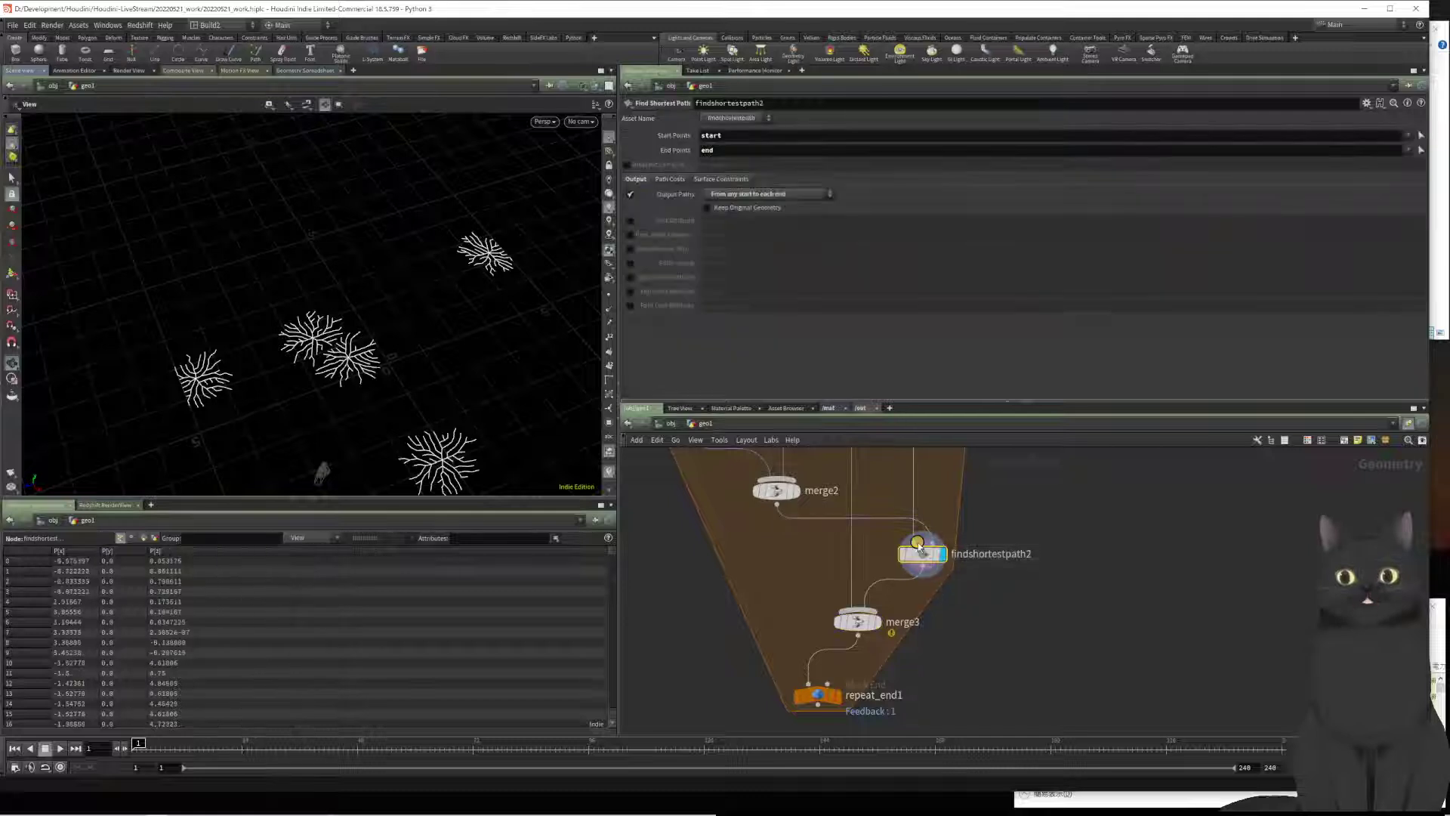
# Step: Review findshortestpath2's attribute data across the different geometry levels, ending on its point attributes
pyautogui.moveTo(920, 550)
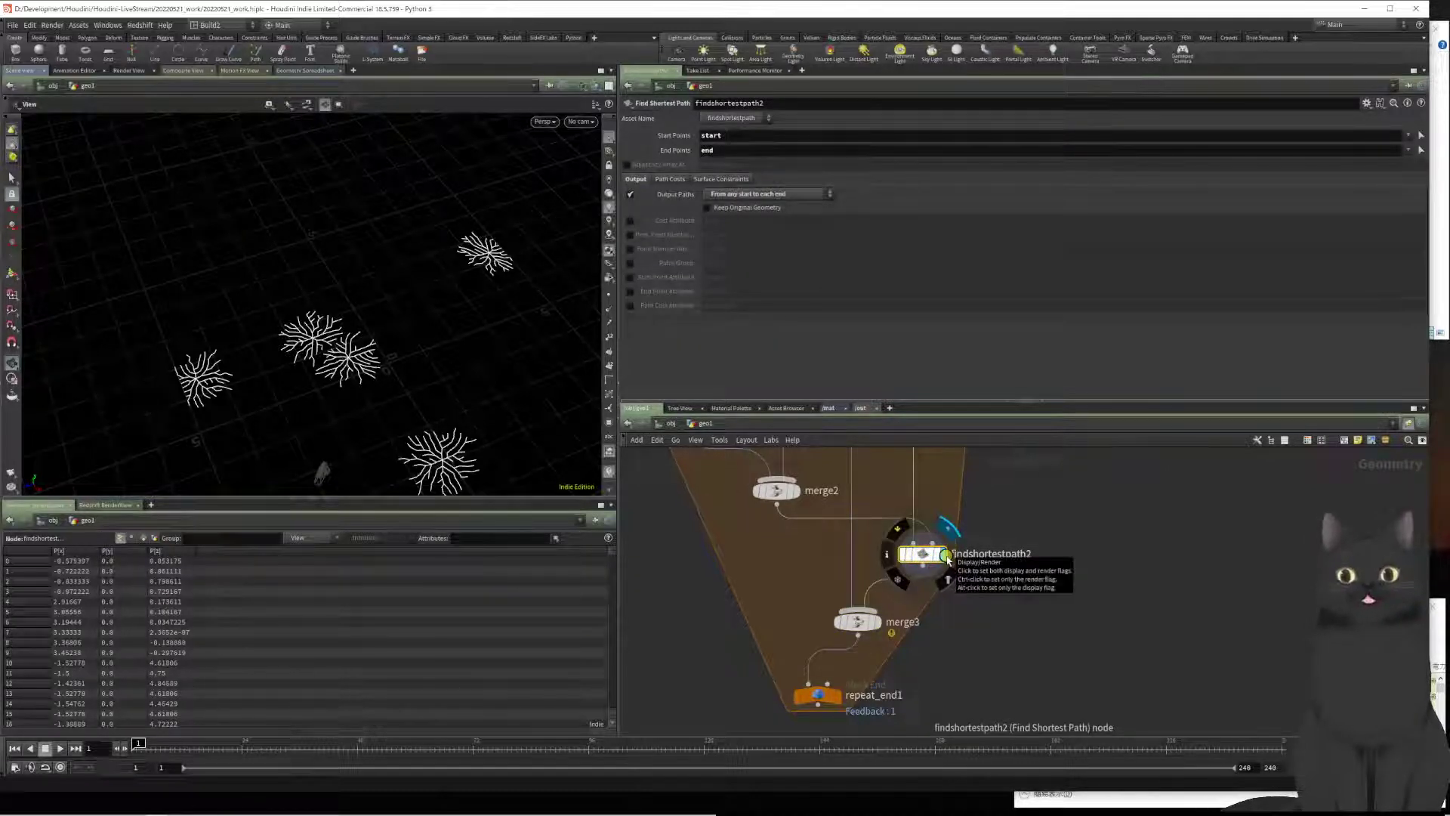
pyautogui.click(946, 557)
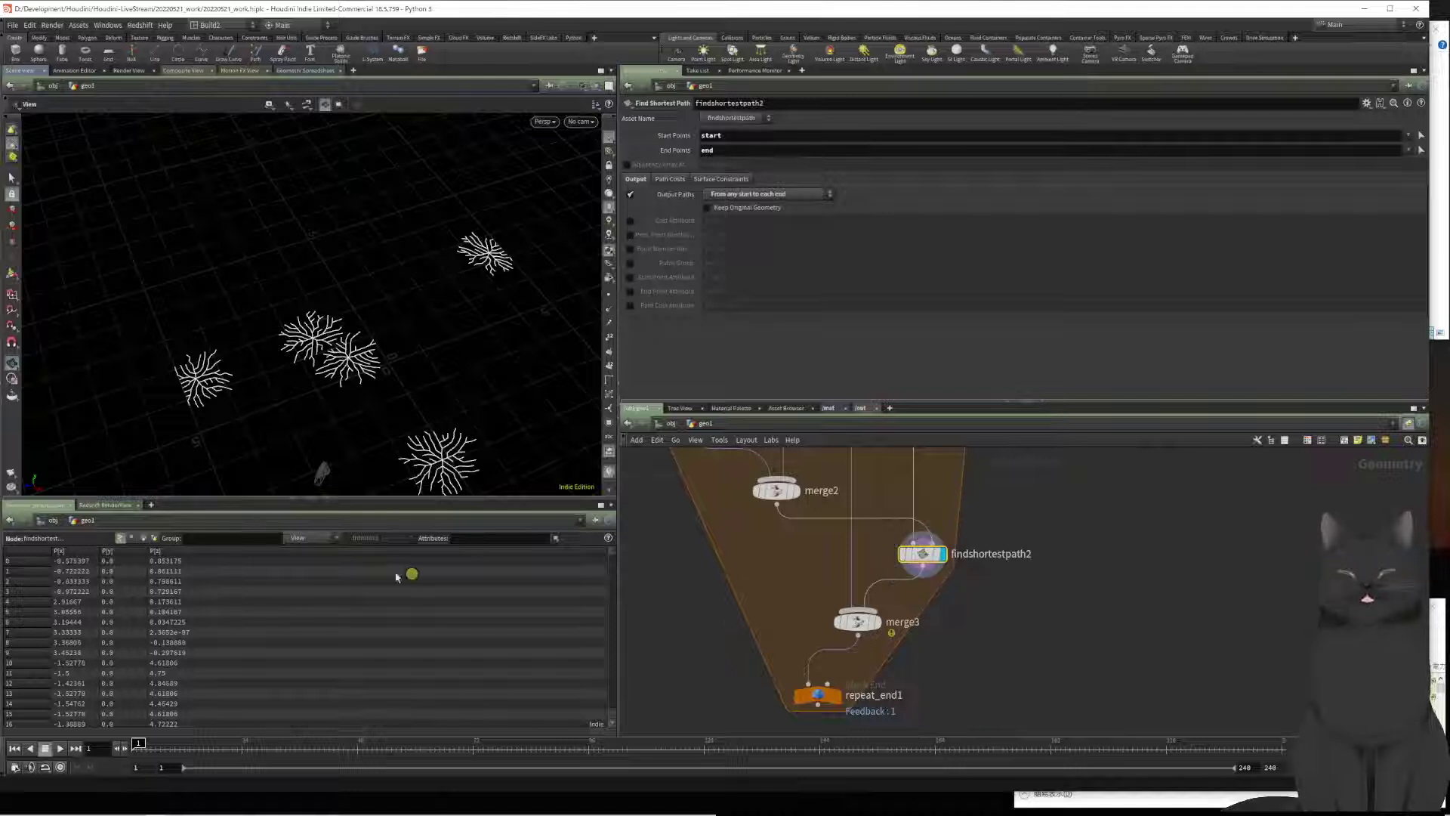
pyautogui.click(145, 538)
pyautogui.click(126, 539)
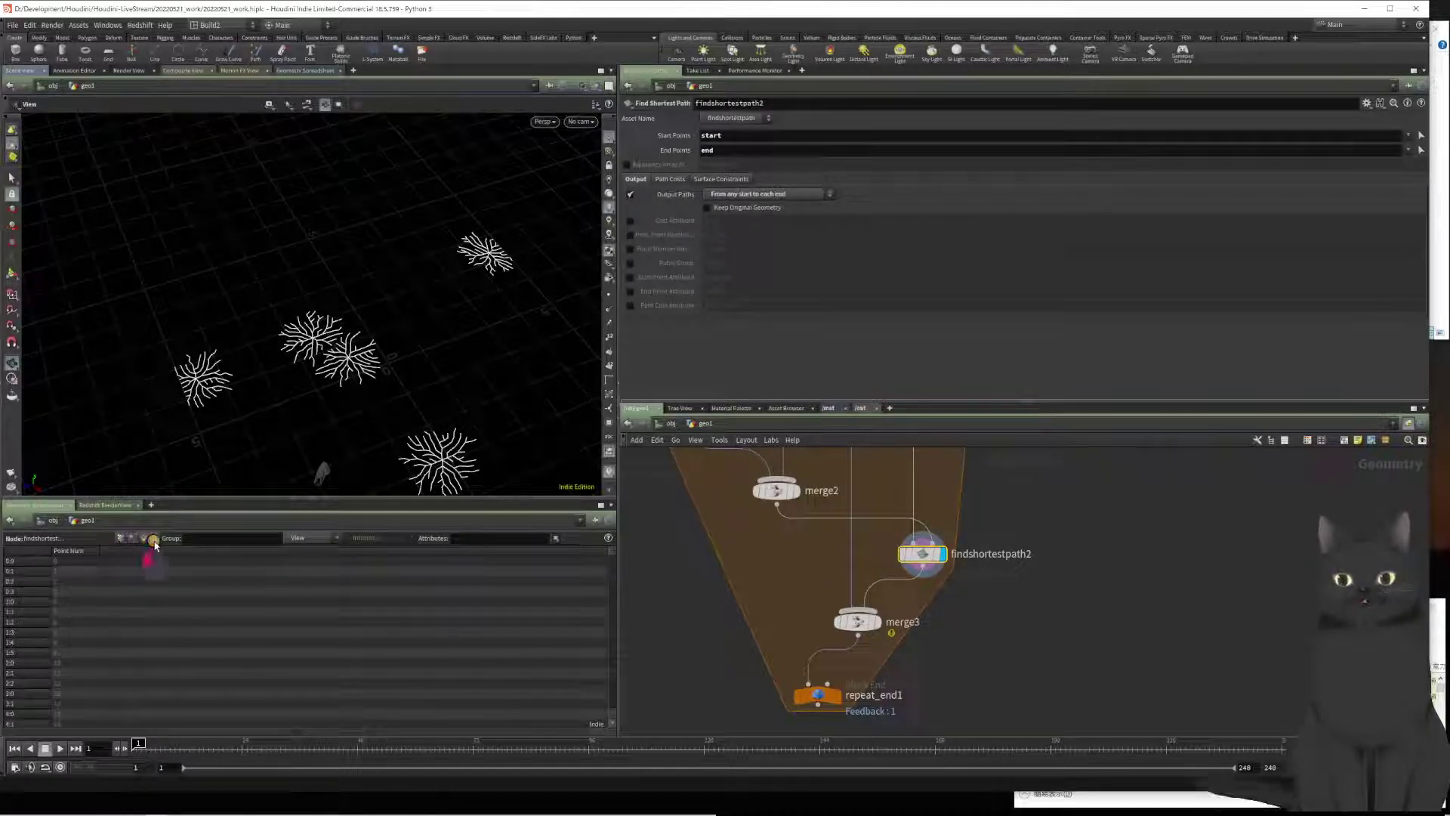
pyautogui.click(148, 540)
pyautogui.click(120, 538)
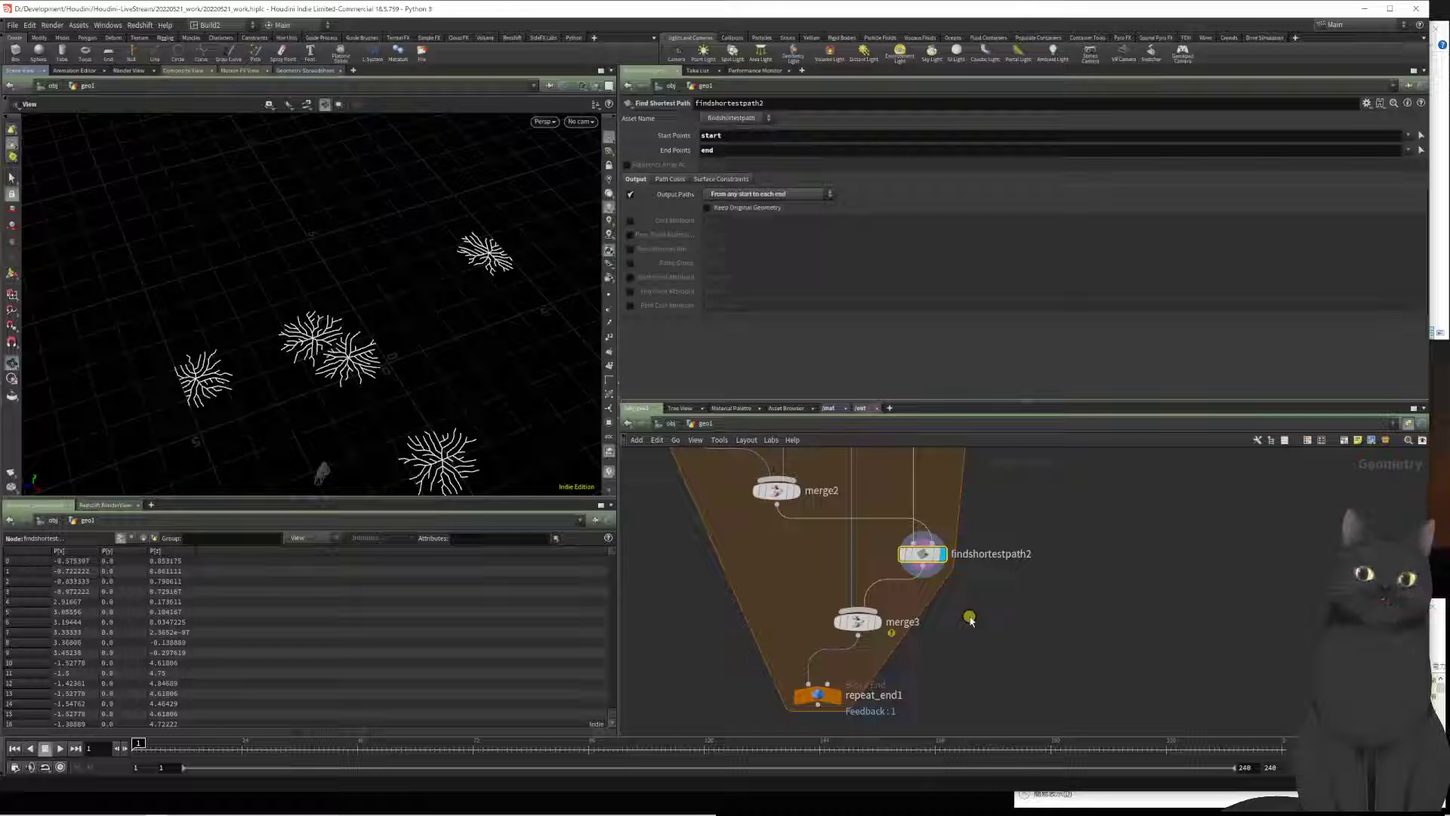
# Step: Try keeping the original geometry in findshortestpath2's output, and switch the option back off
pyautogui.click(705, 208)
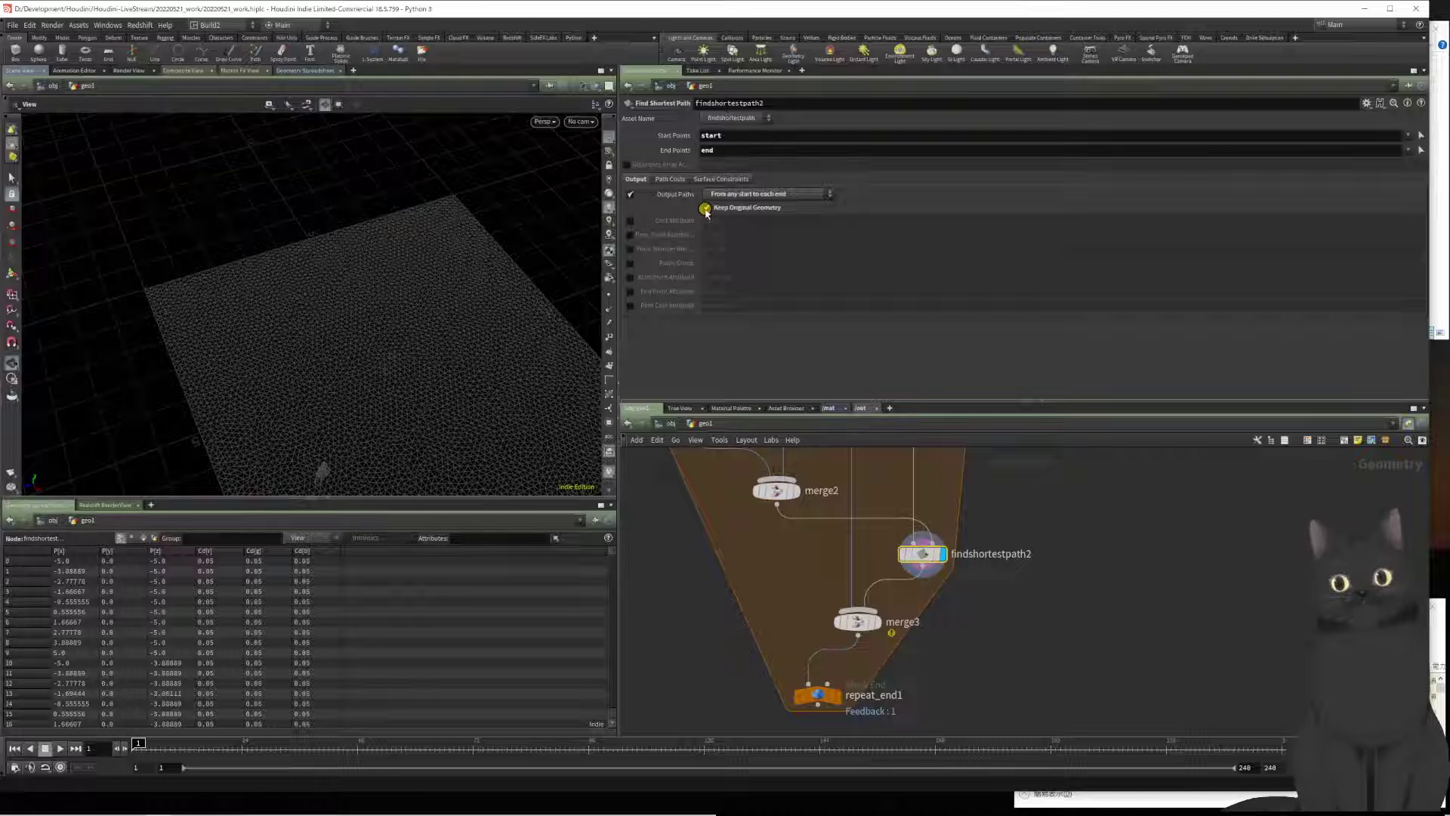
pyautogui.click(705, 208)
pyautogui.click(704, 208)
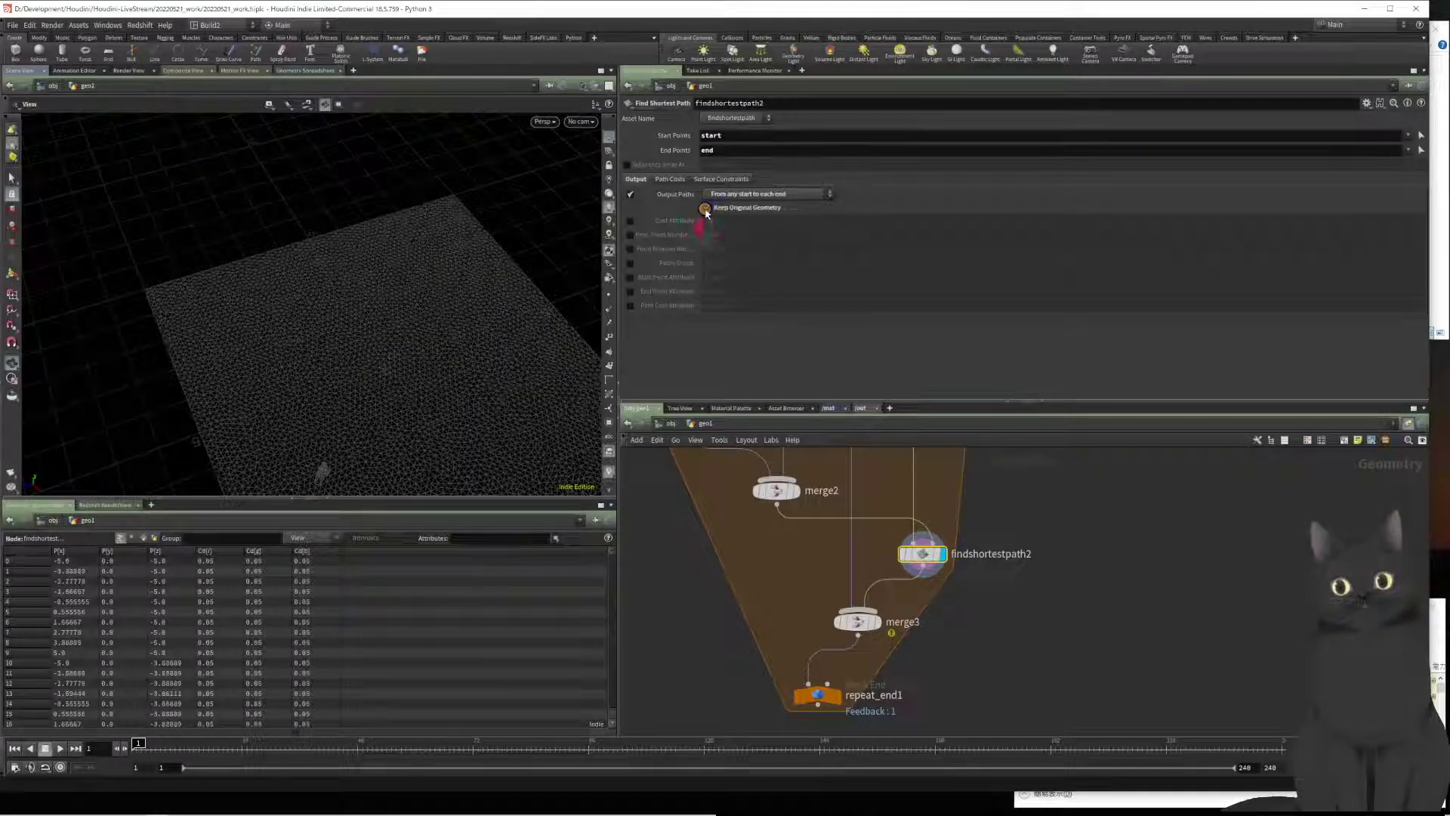
pyautogui.click(704, 208)
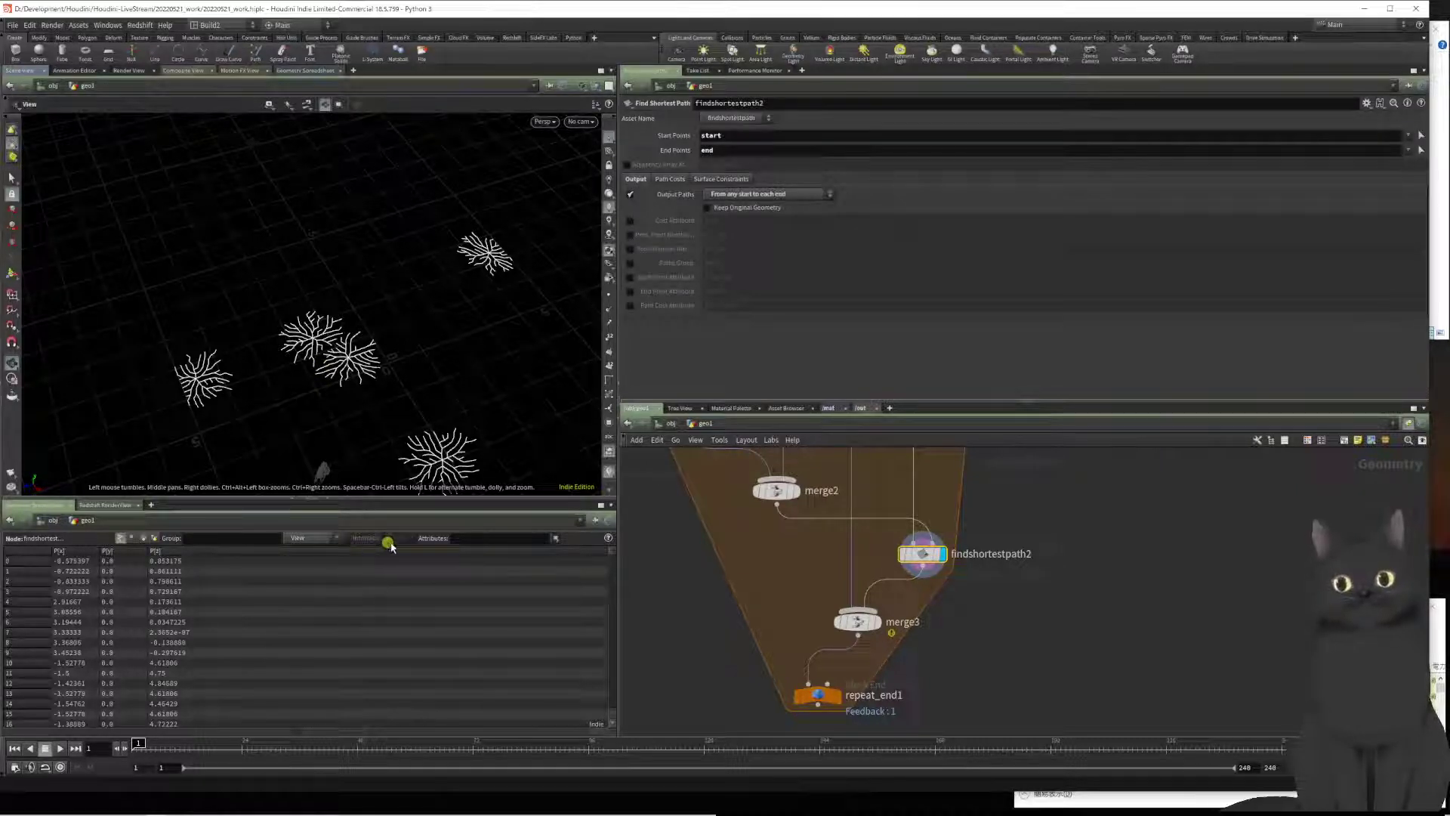
# Step: Look through the point attribute values of findshortestpath2 in the geometry spreadsheet
pyautogui.click(440, 541)
pyautogui.scroll(-6, 141, 650)
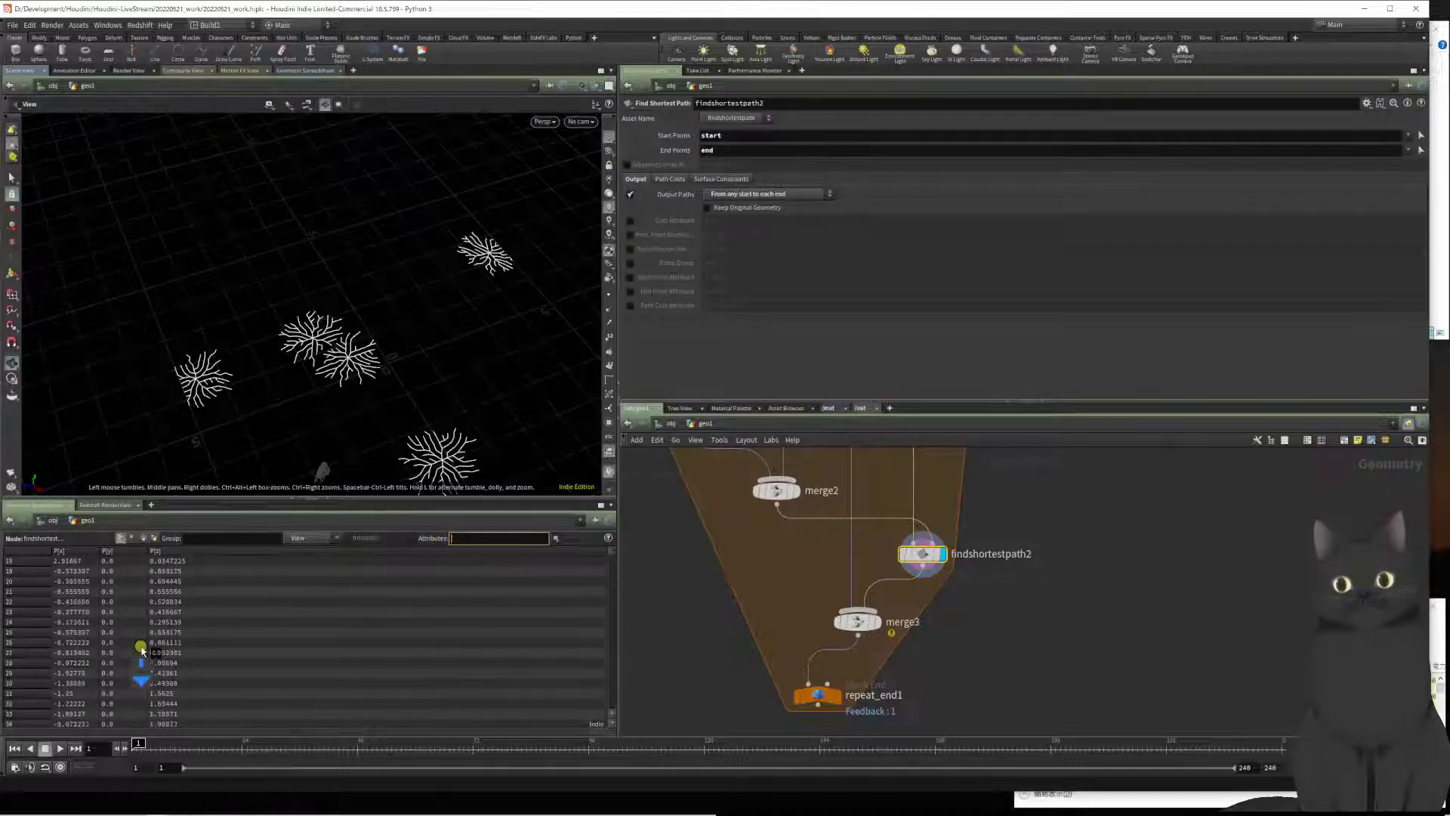
pyautogui.scroll(6, 141, 649)
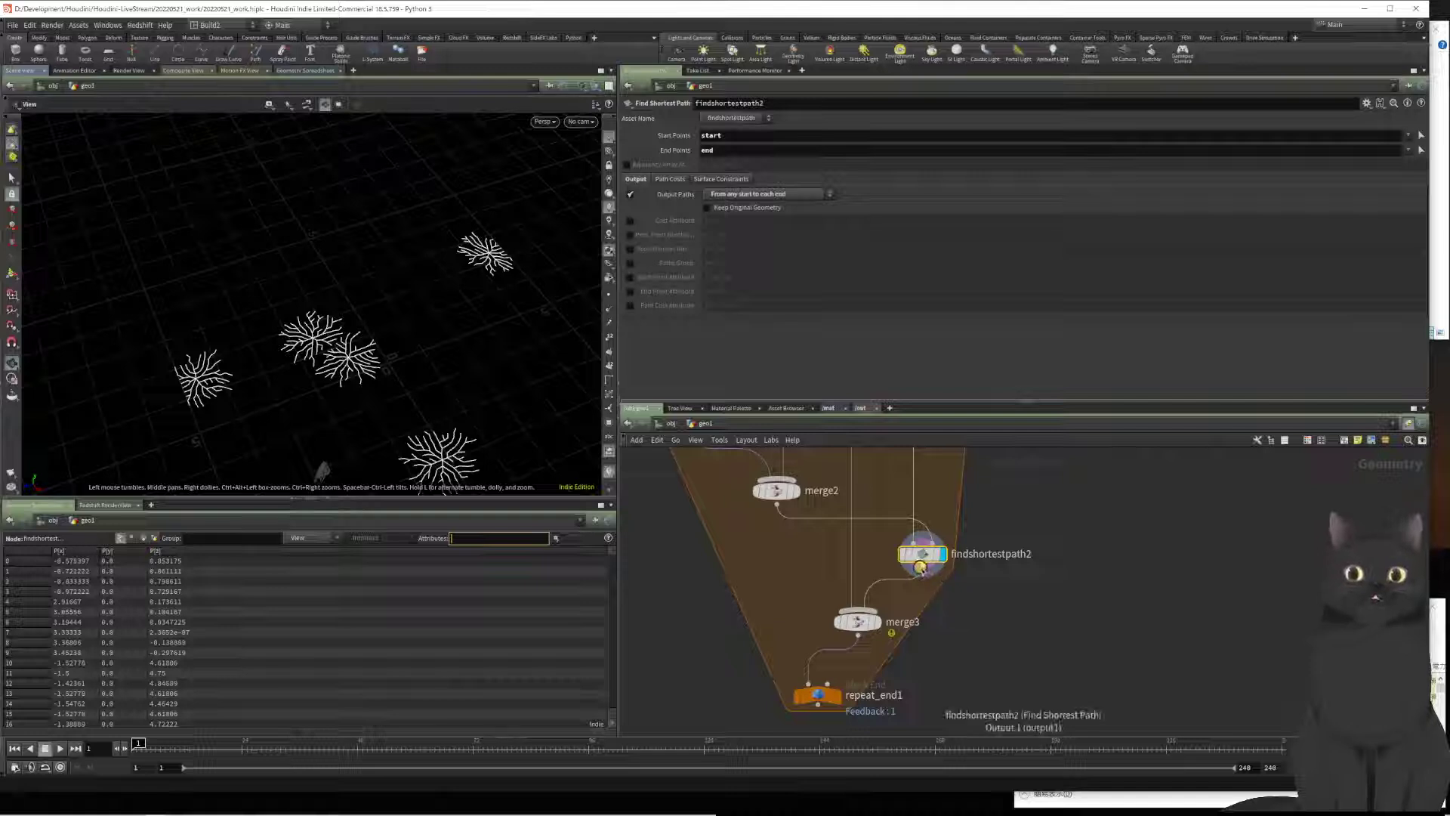
# Step: Insert a Color node with its default white colour between findshortestpath2 and merge3
pyautogui.click(920, 568)
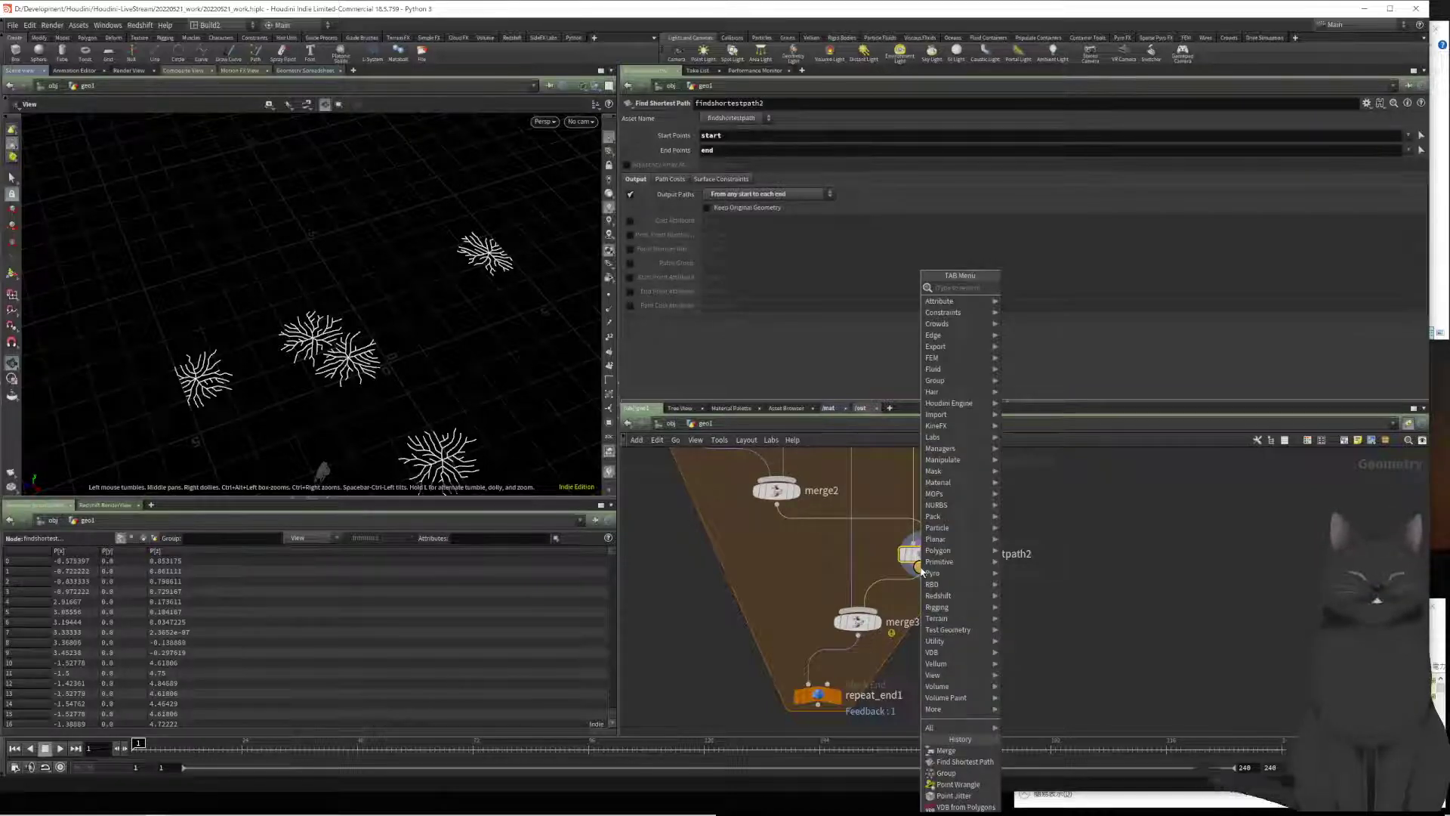
pyautogui.write('colo')
pyautogui.press('Return')
pyautogui.press('Return')
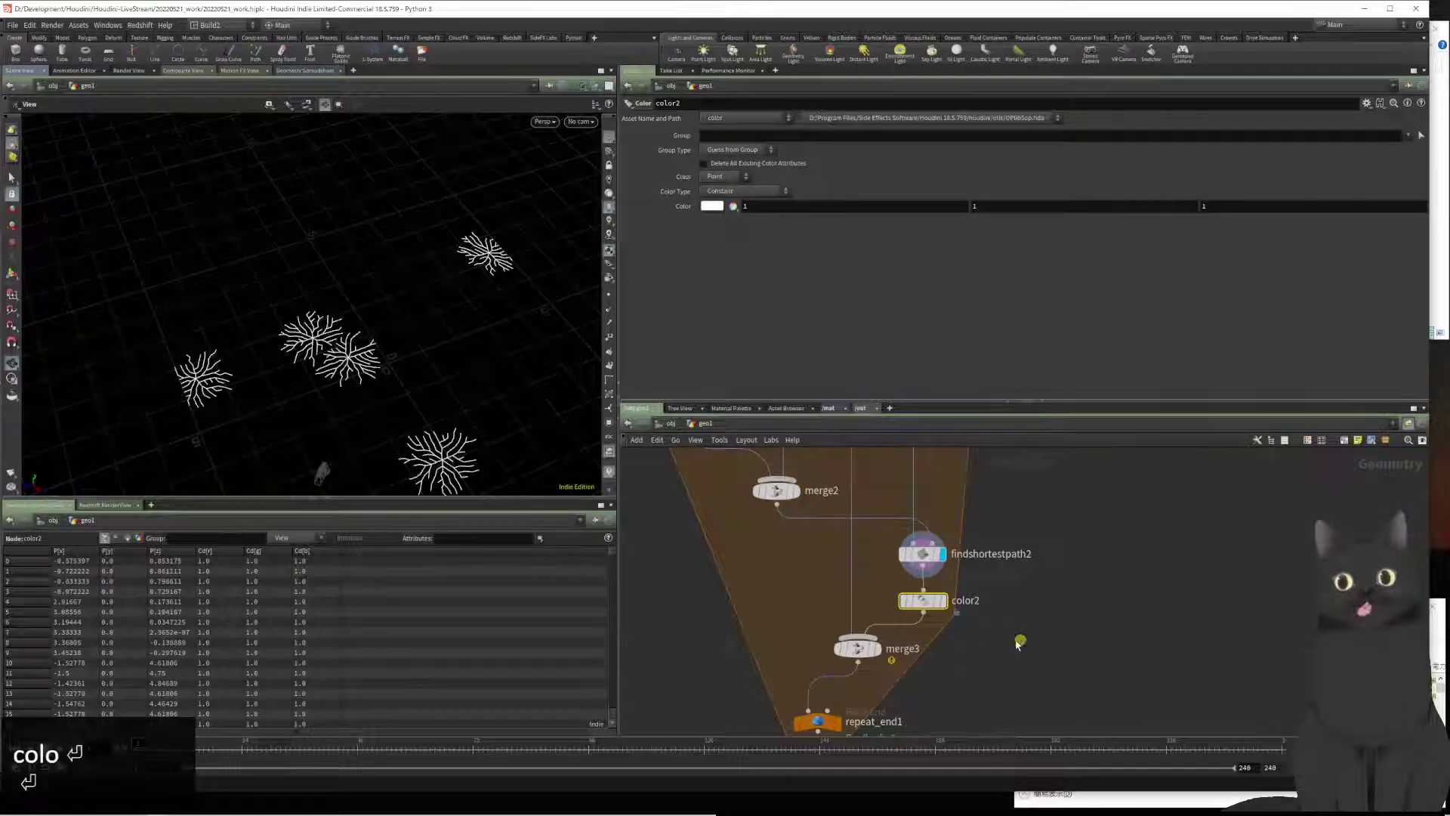
# Step: Display merge3 to check its merged attributes, and display repeat_end1 to check the loop's output and iteration settings
pyautogui.click(857, 648)
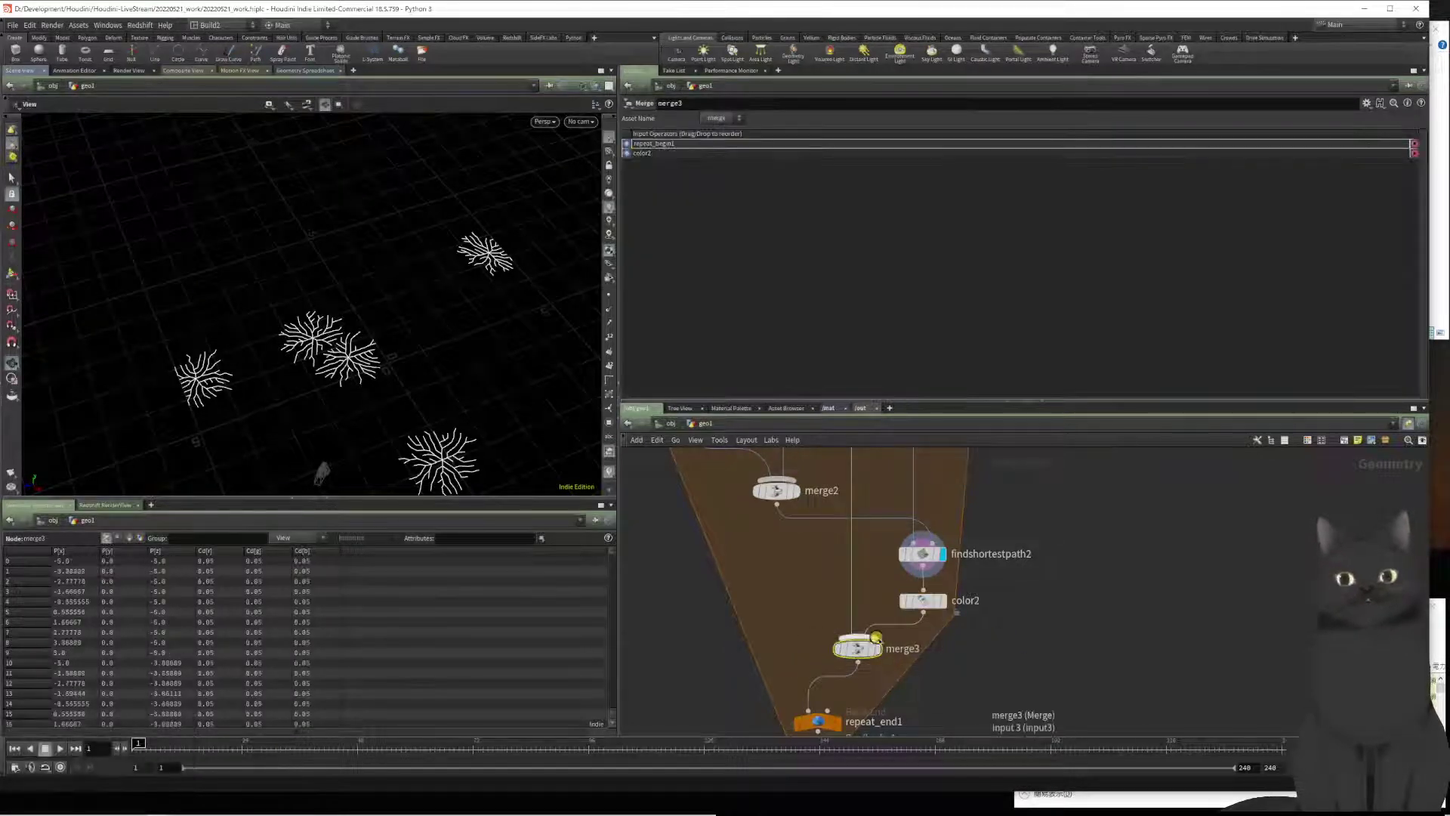
pyautogui.click(878, 648)
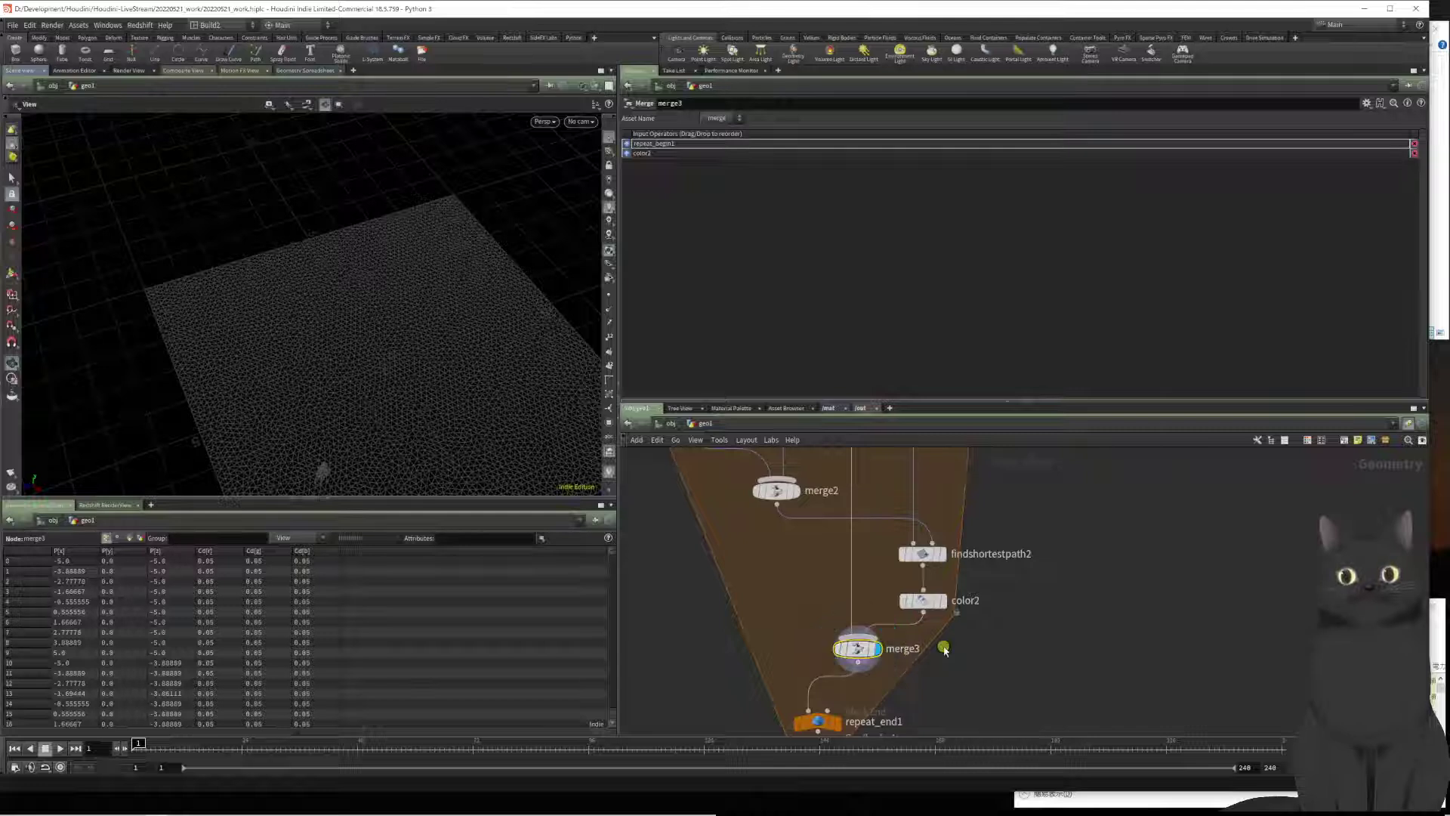
pyautogui.moveTo(986, 653); pyautogui.dragTo(996, 616, button='middle')
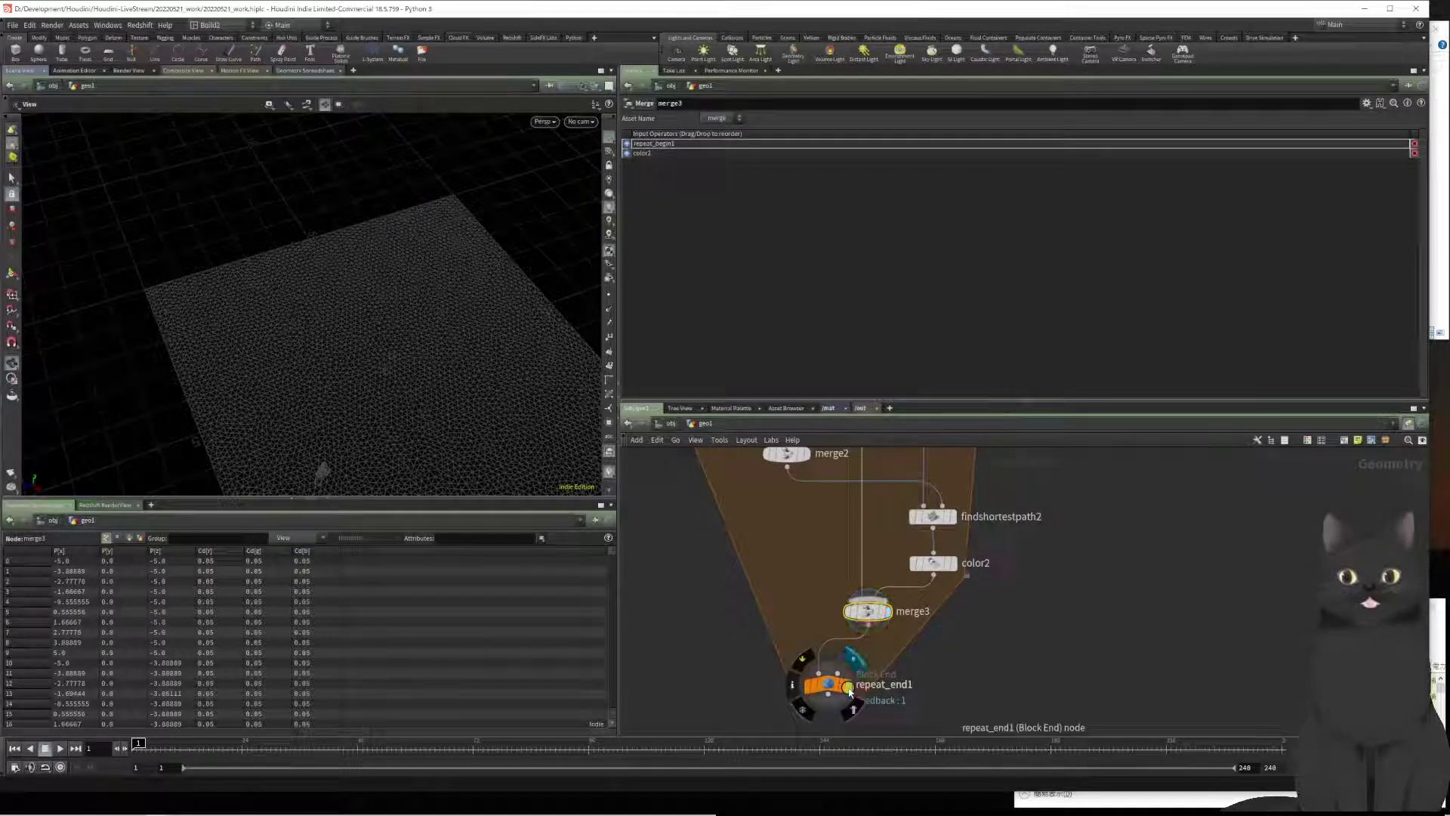
pyautogui.click(819, 682)
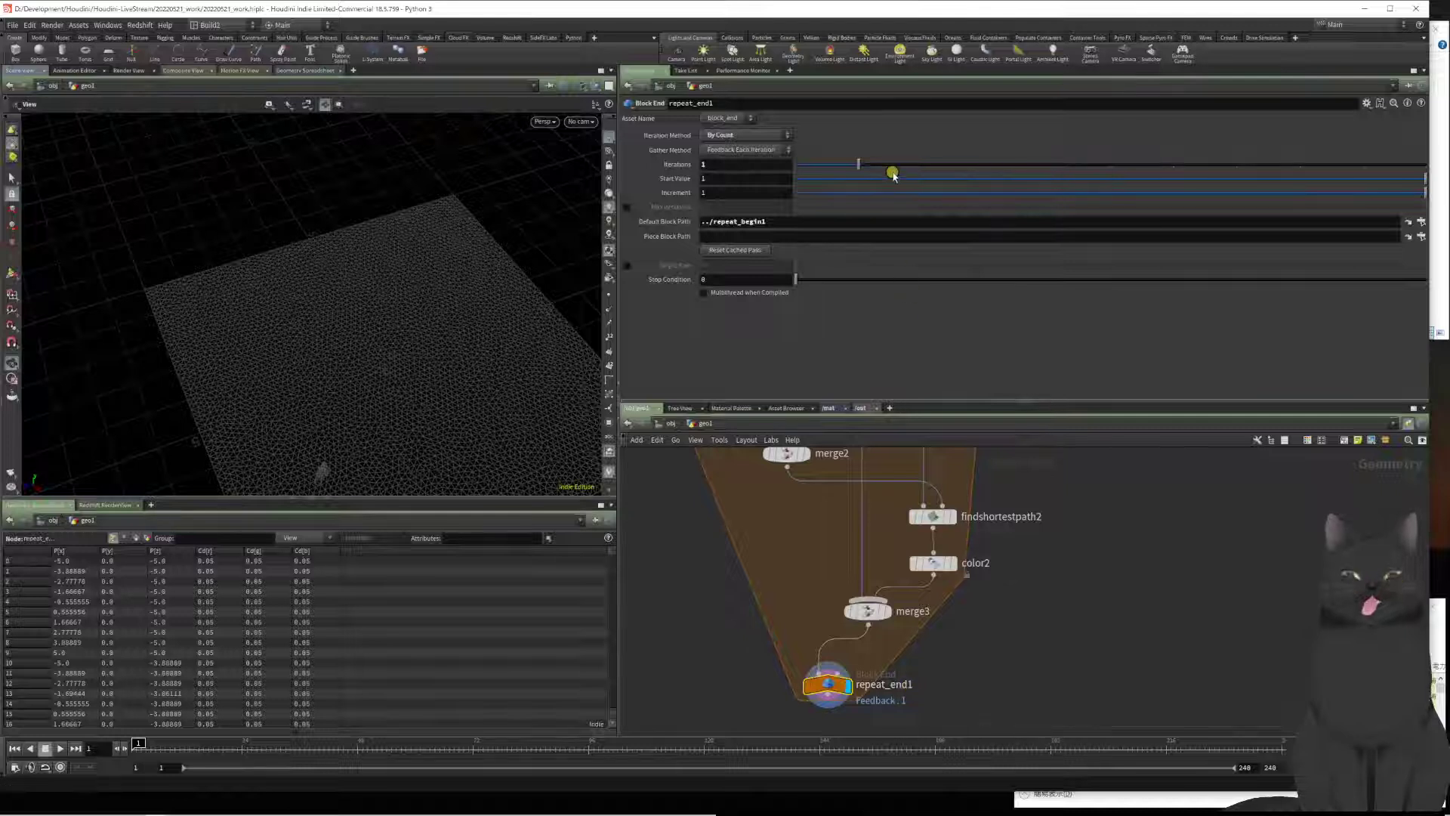
pyautogui.moveTo(1004, 154); pyautogui.dragTo(868, 181)
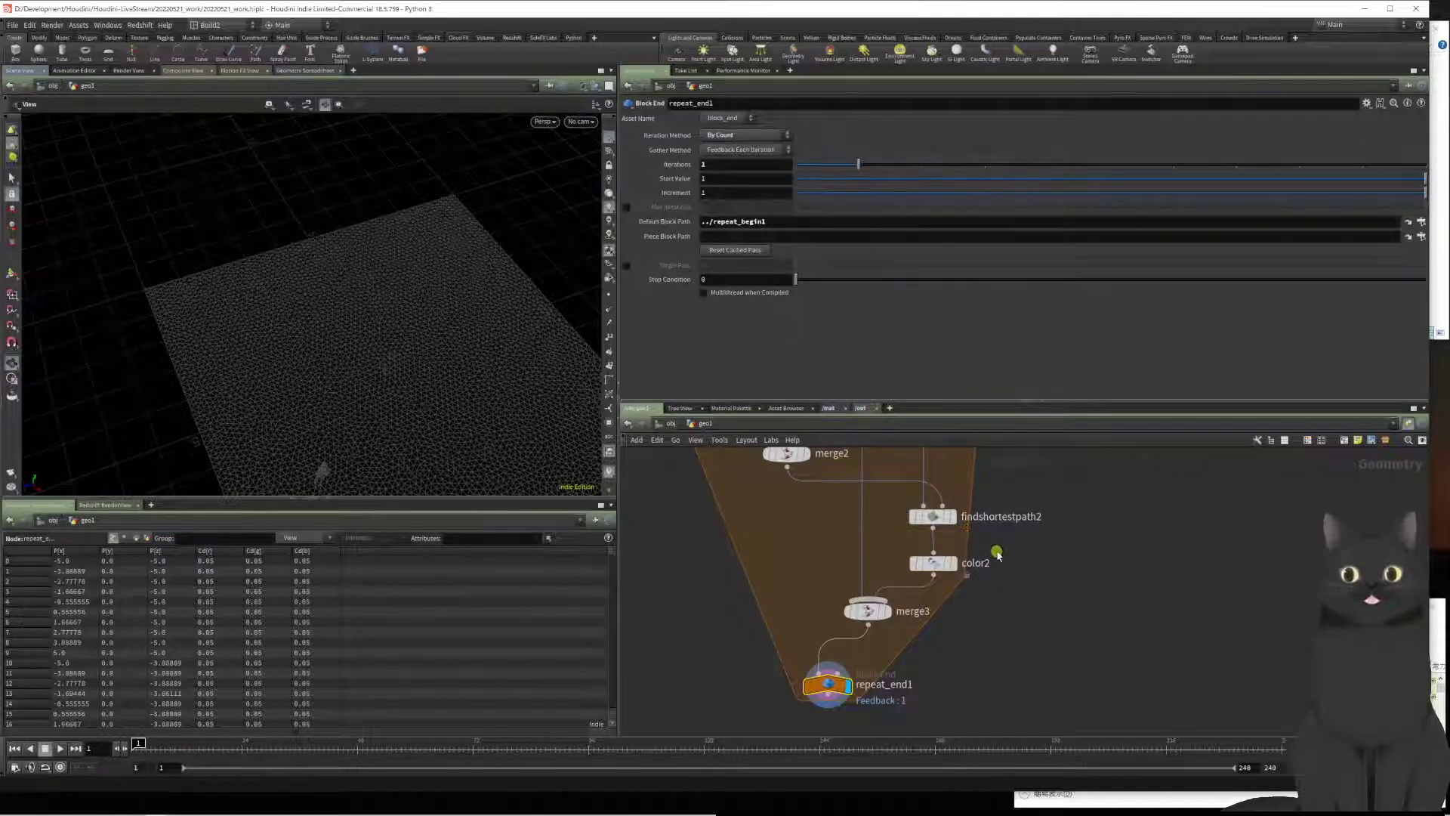
# Step: Delete the color2 node between findshortestpath2 and merge3
pyautogui.click(920, 561)
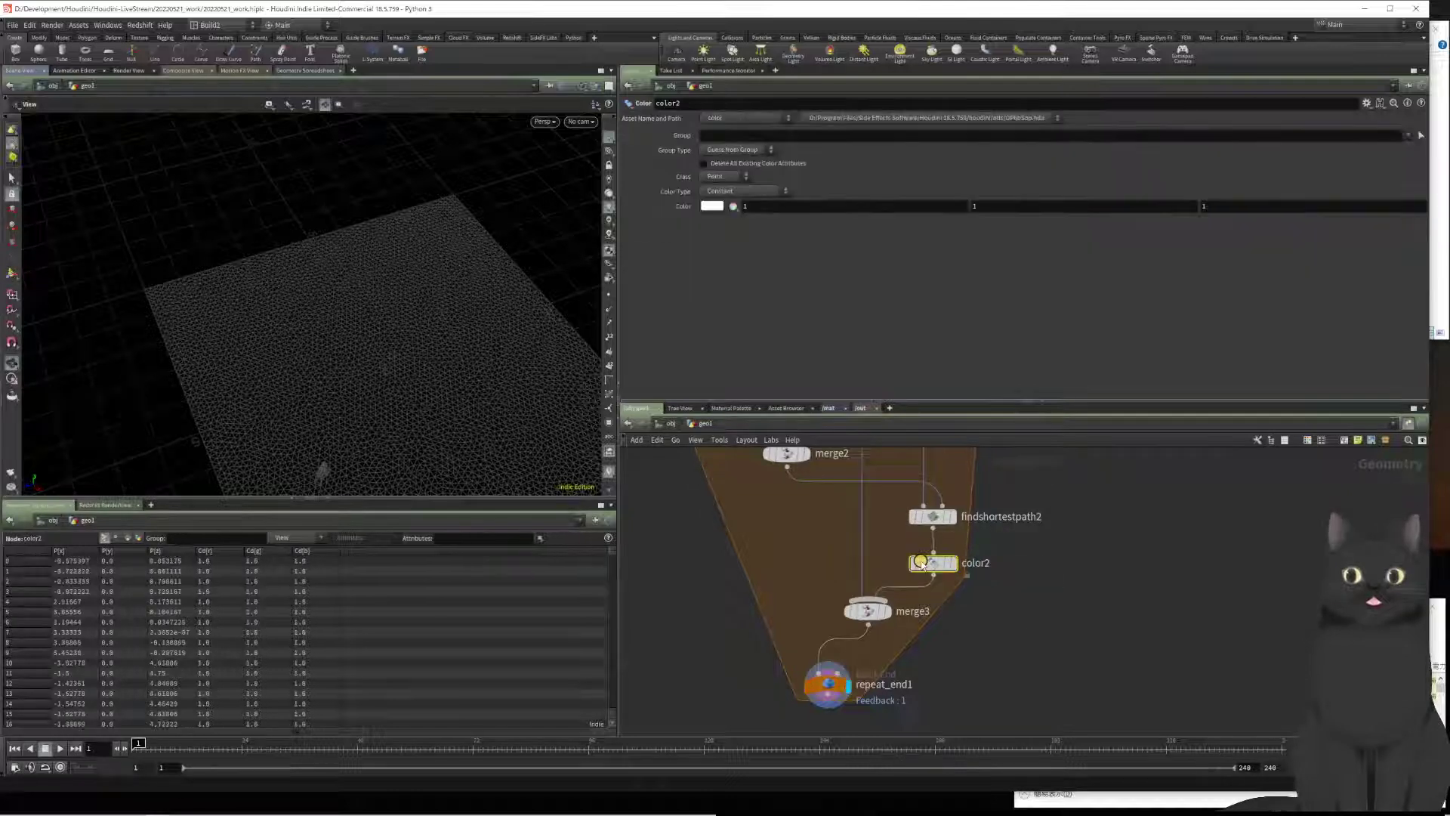
pyautogui.press('Delete')
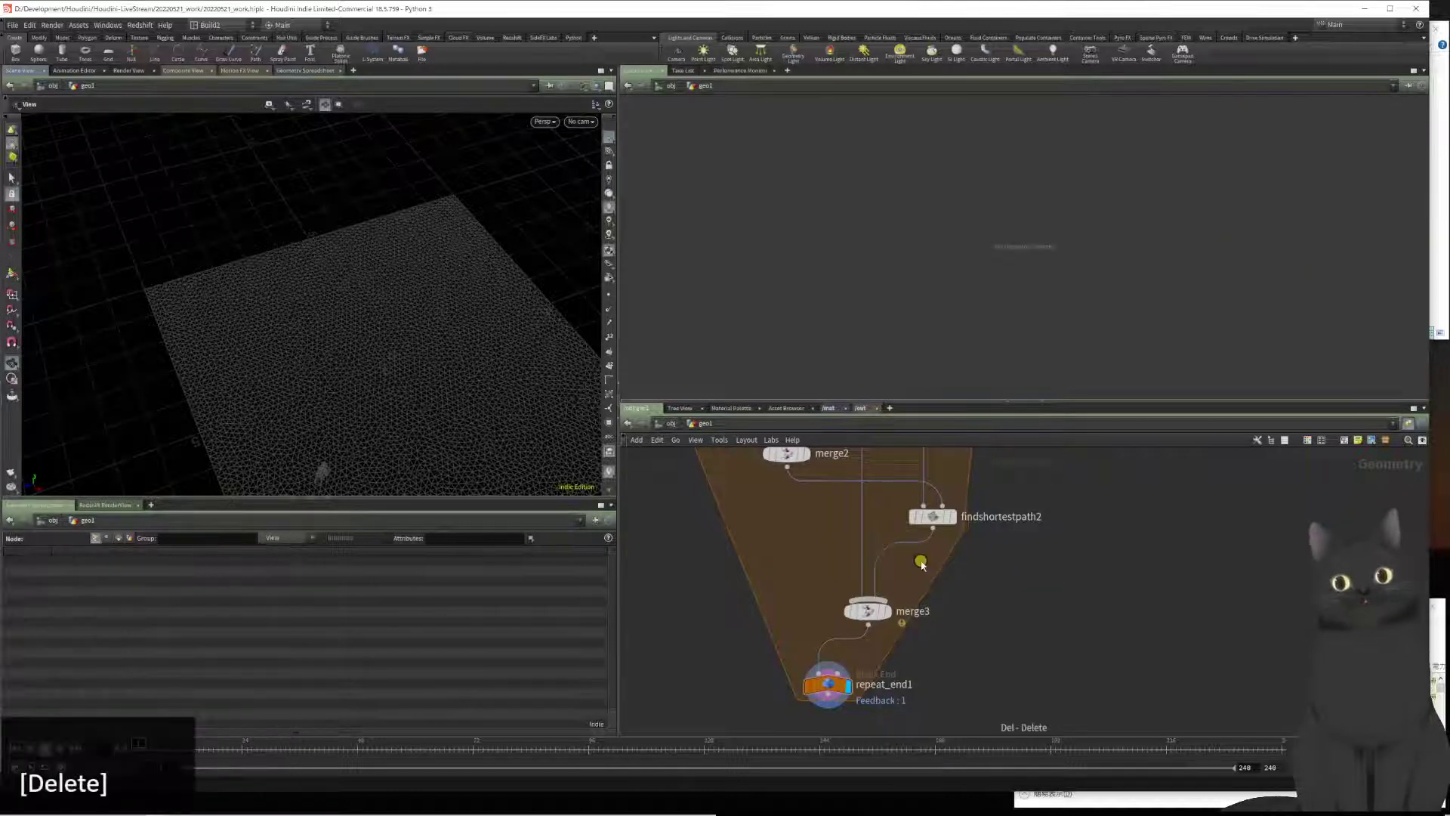
# Step: Examine the structure of the feedback loop network from the repeat_begin1 nodes down to repeat_end1
pyautogui.scroll(-2, 1010, 591)
pyautogui.scroll(2, 1010, 589)
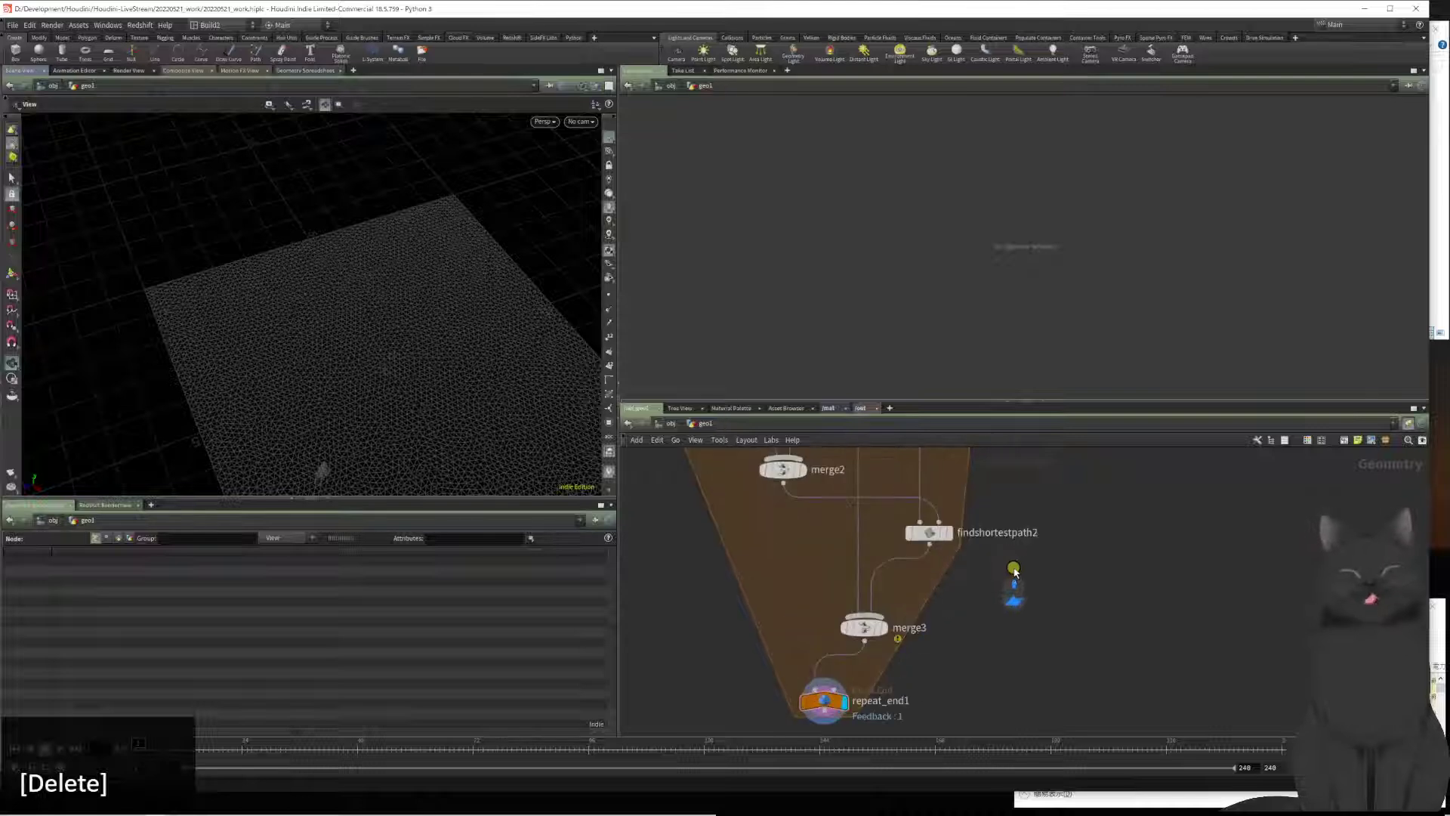
pyautogui.scroll(1, 1004, 638)
pyautogui.scroll(-1, 1072, 533)
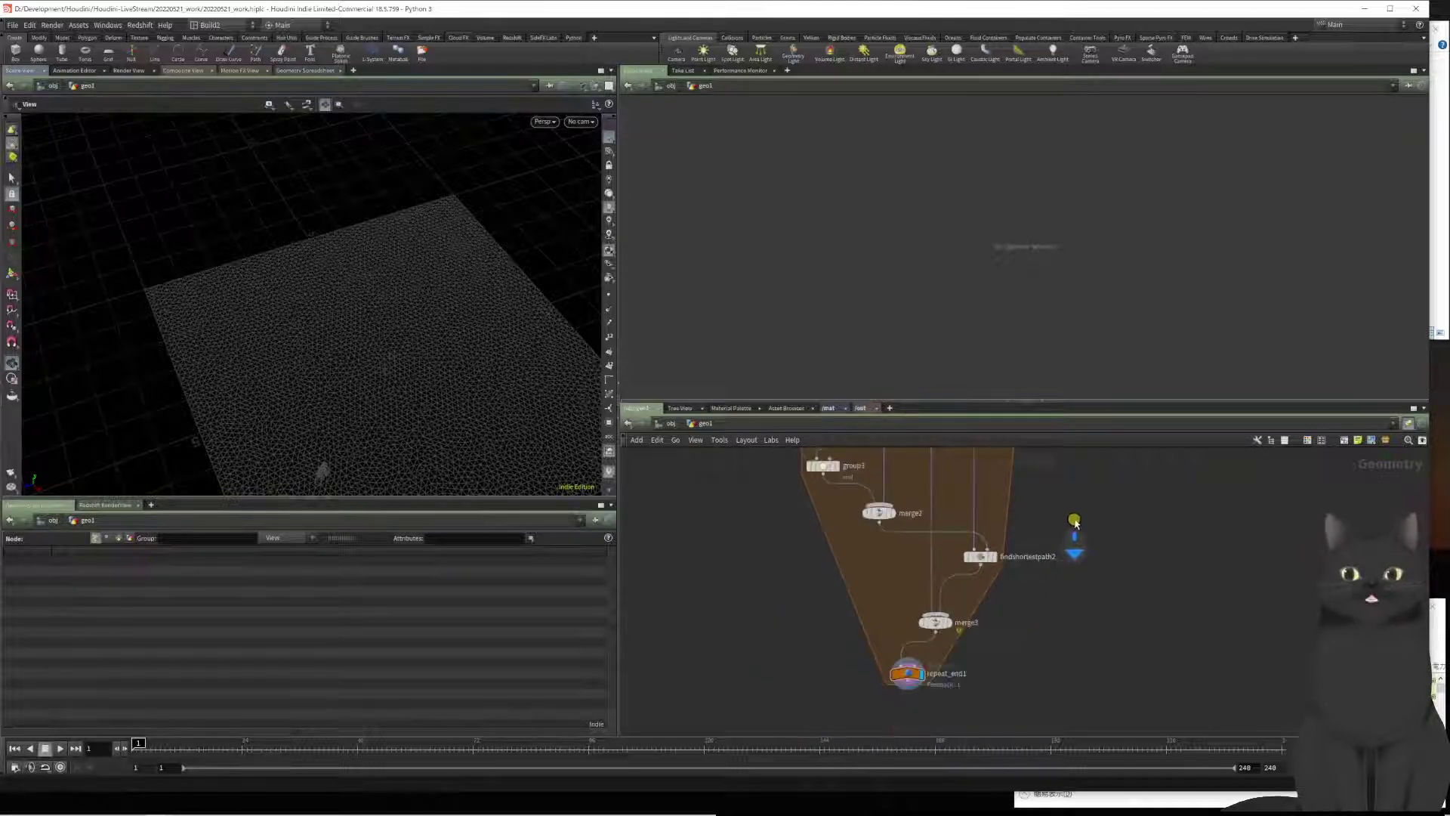
pyautogui.moveTo(1075, 528); pyautogui.dragTo(1052, 592, button='middle')
pyautogui.moveTo(1077, 512); pyautogui.dragTo(1042, 551, button='middle')
pyautogui.scroll(-2, 1017, 632)
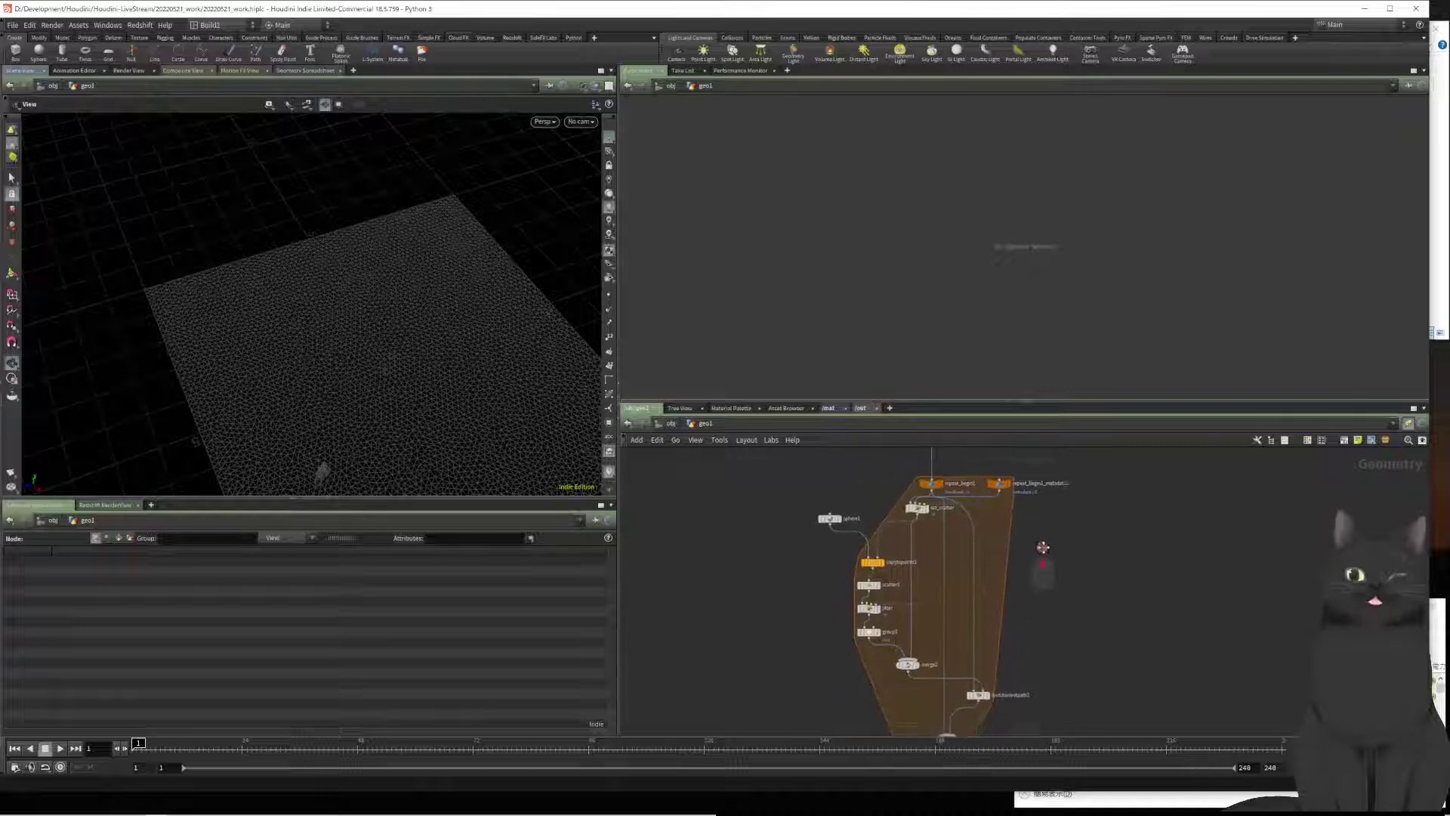
pyautogui.scroll(-3, 1030, 604)
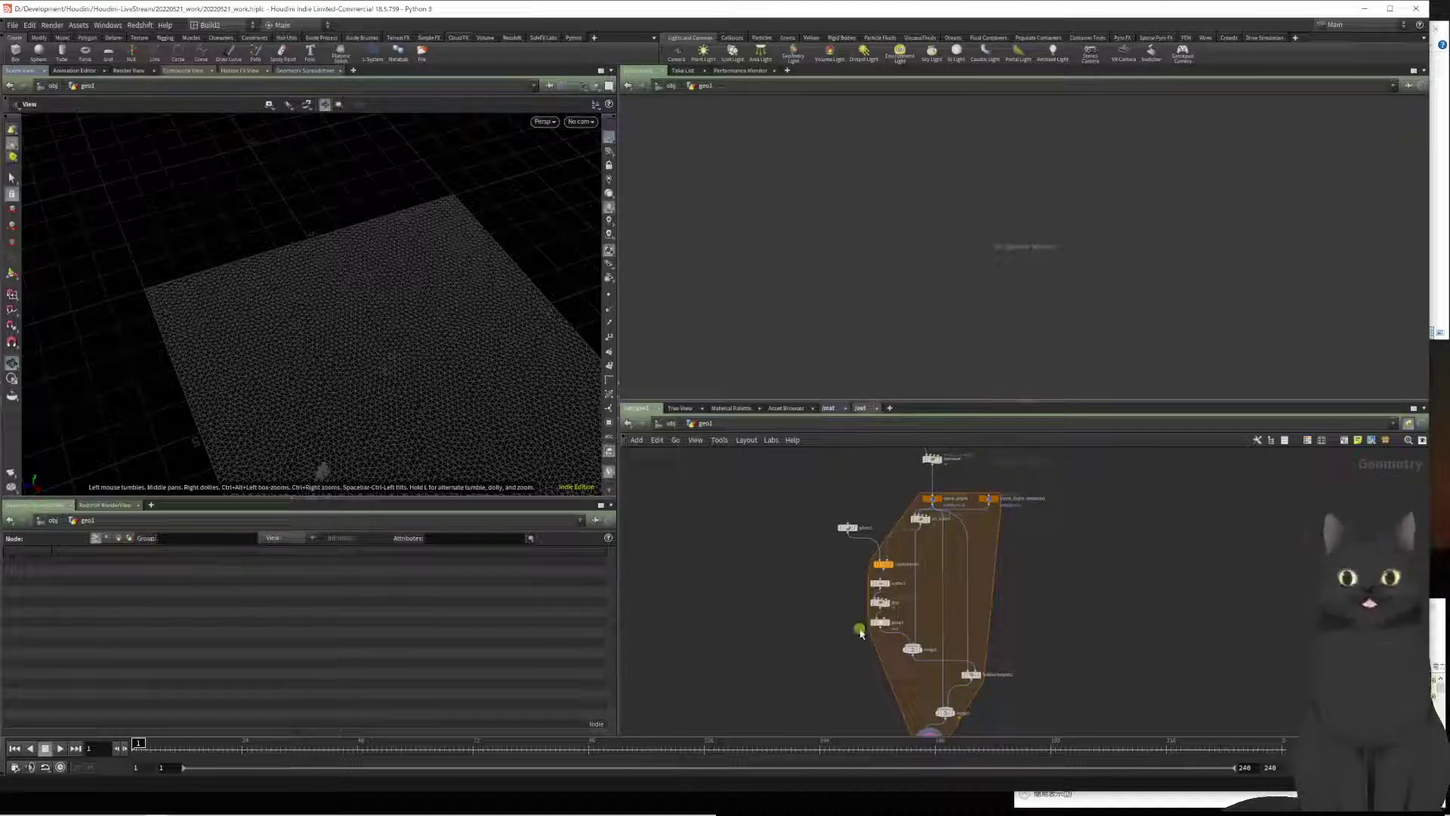
pyautogui.scroll(3, 1013, 667)
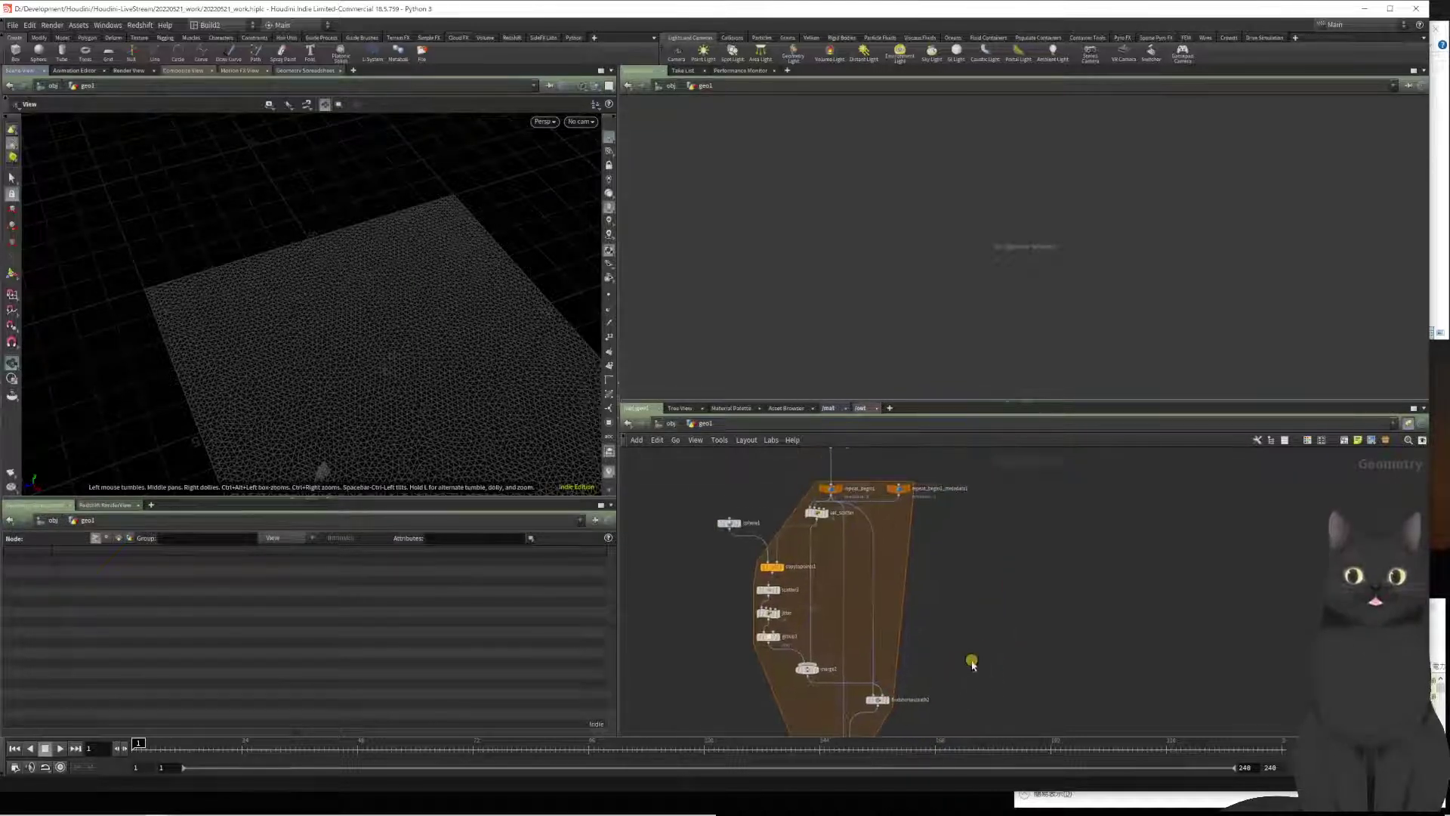
pyautogui.scroll(-2, 965, 604)
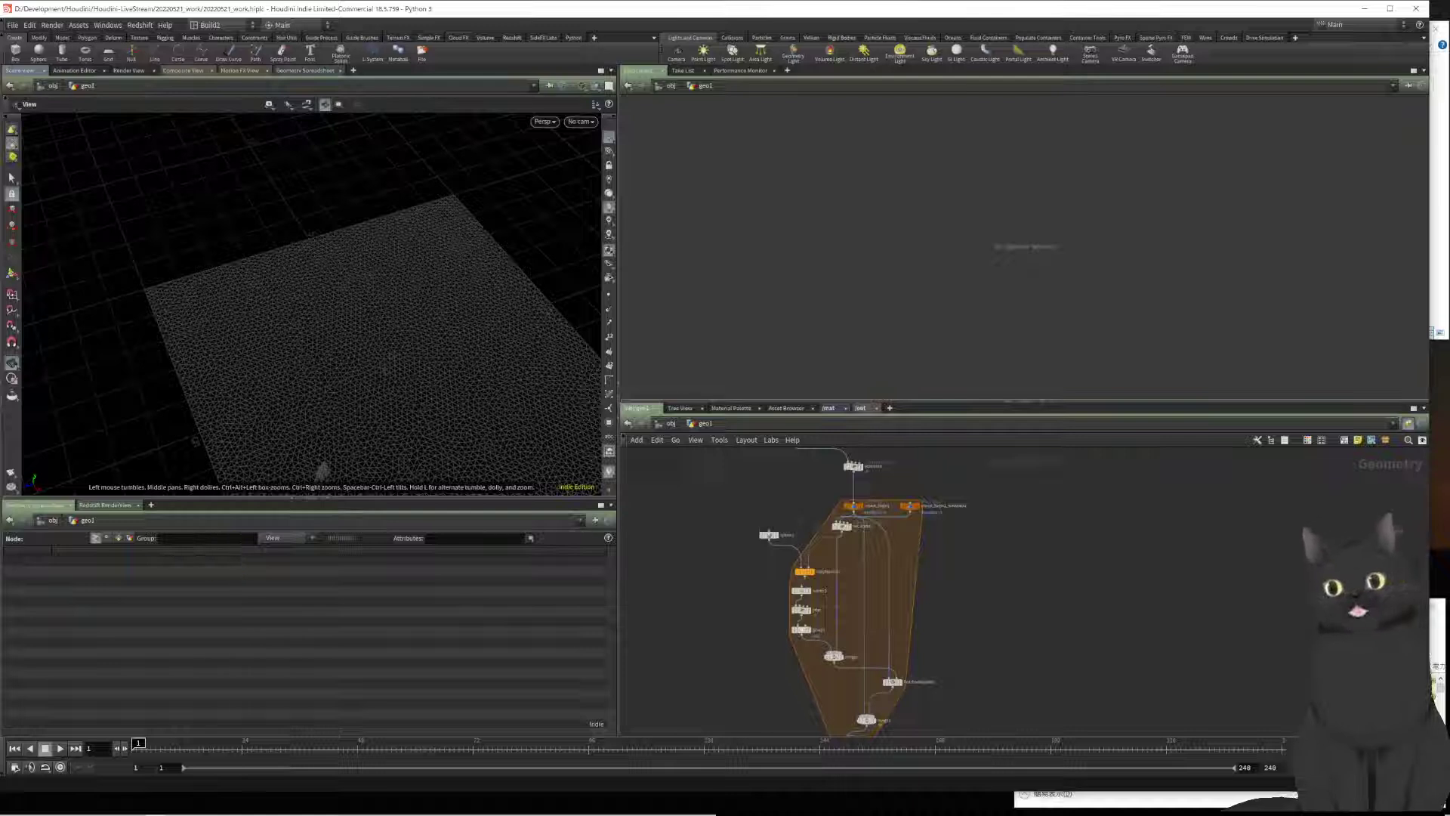